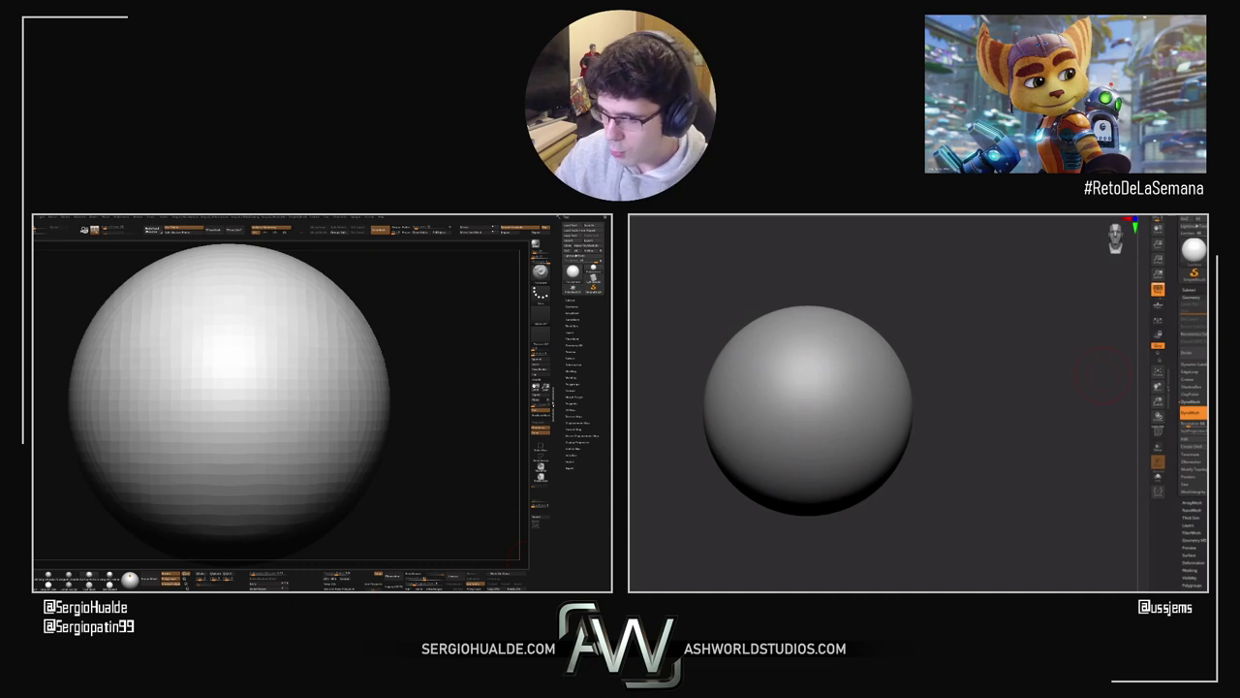
right_click(288, 481)
mouse_move(335, 445)
right_mouse_down("ctrl")
mouse_move(318, 452)
mouse_move(333, 452)
mouse_move(323, 430)
right_mouse_up("ctrl")
right_click_drag(322, 431, 320, 446, "ctrl")
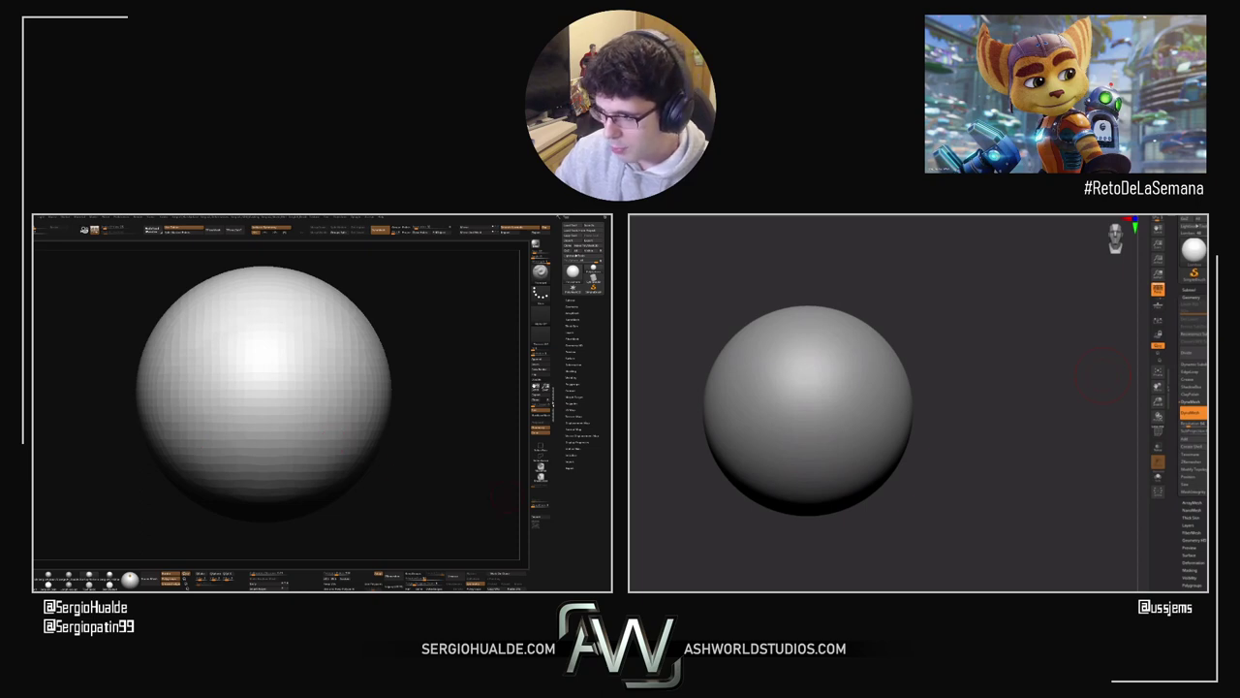
mouse_move(131, 394)
right_mouse_down()
mouse_move(97, 394)
mouse_move(114, 393)
right_mouse_up()
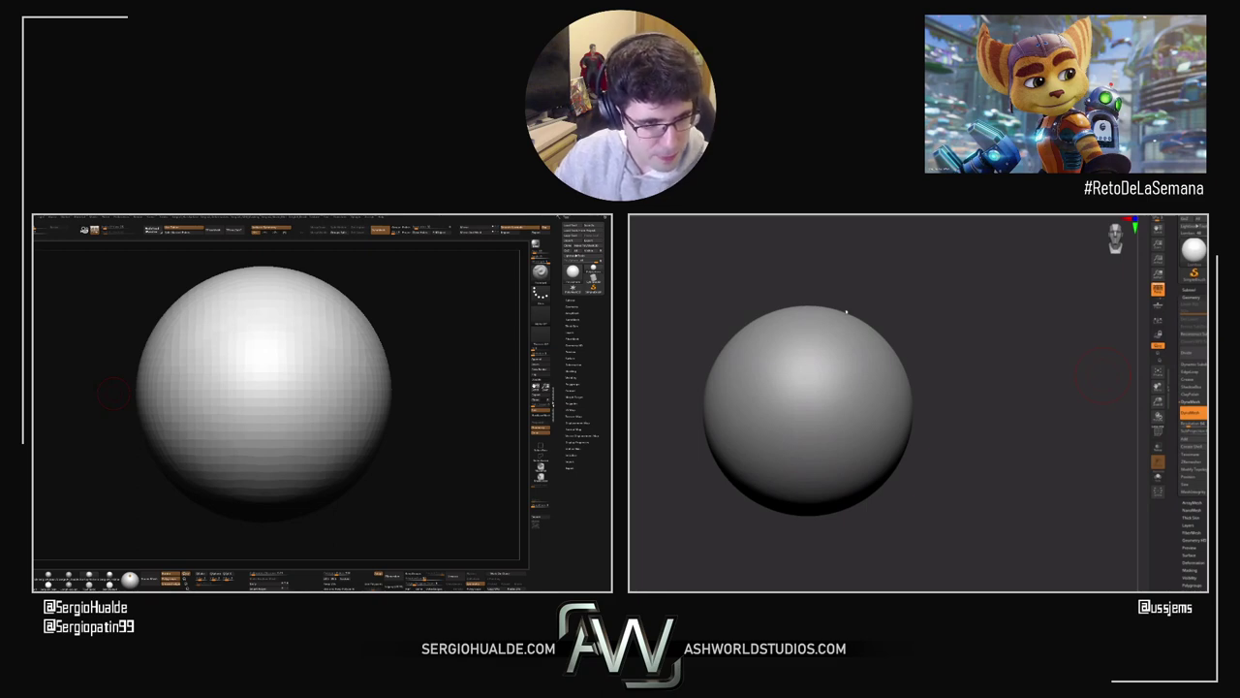
right_click_drag(915, 323, 905, 323, "alt")
right_click_drag(856, 368, 822, 369, "ctrl")
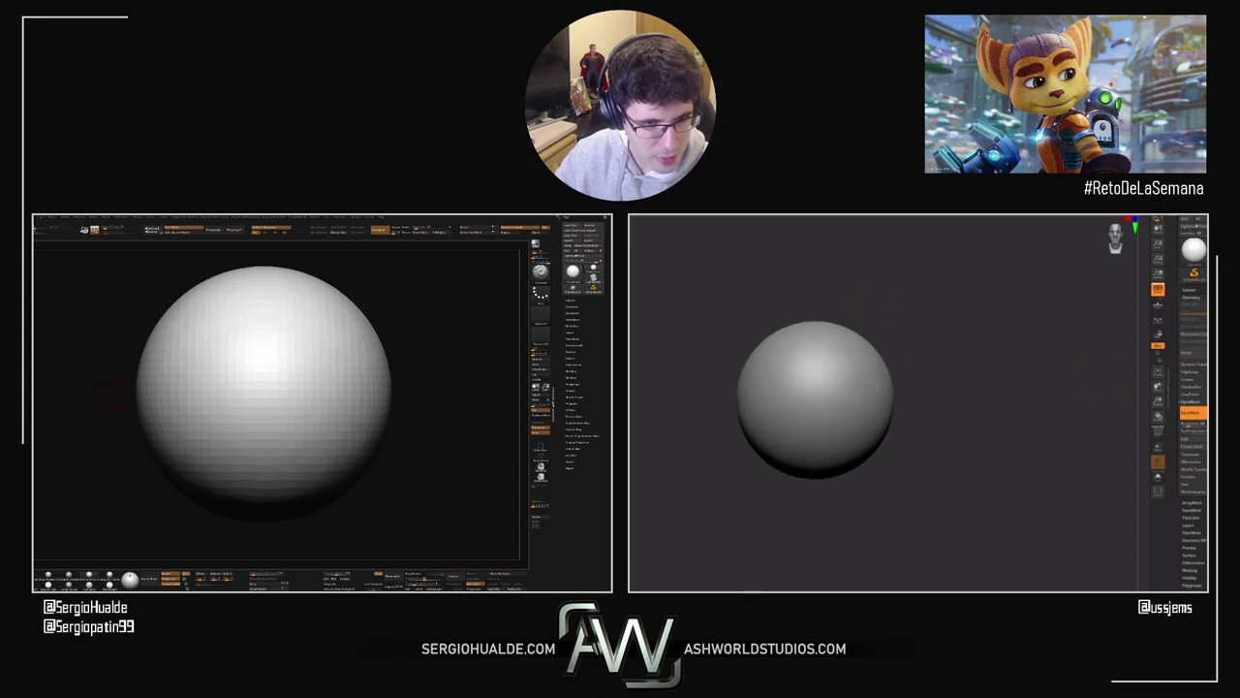
right_click_drag(967, 366, 1041, 359, "alt")
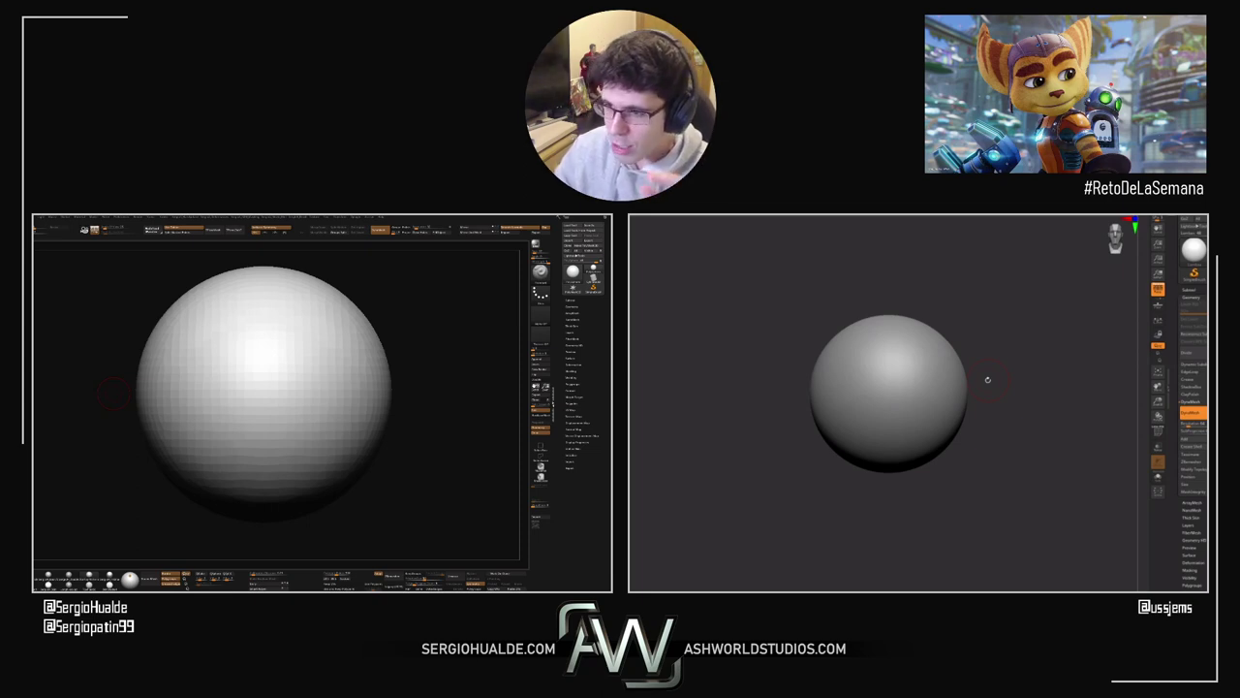
left_click_drag(761, 368, 701, 362, "alt")
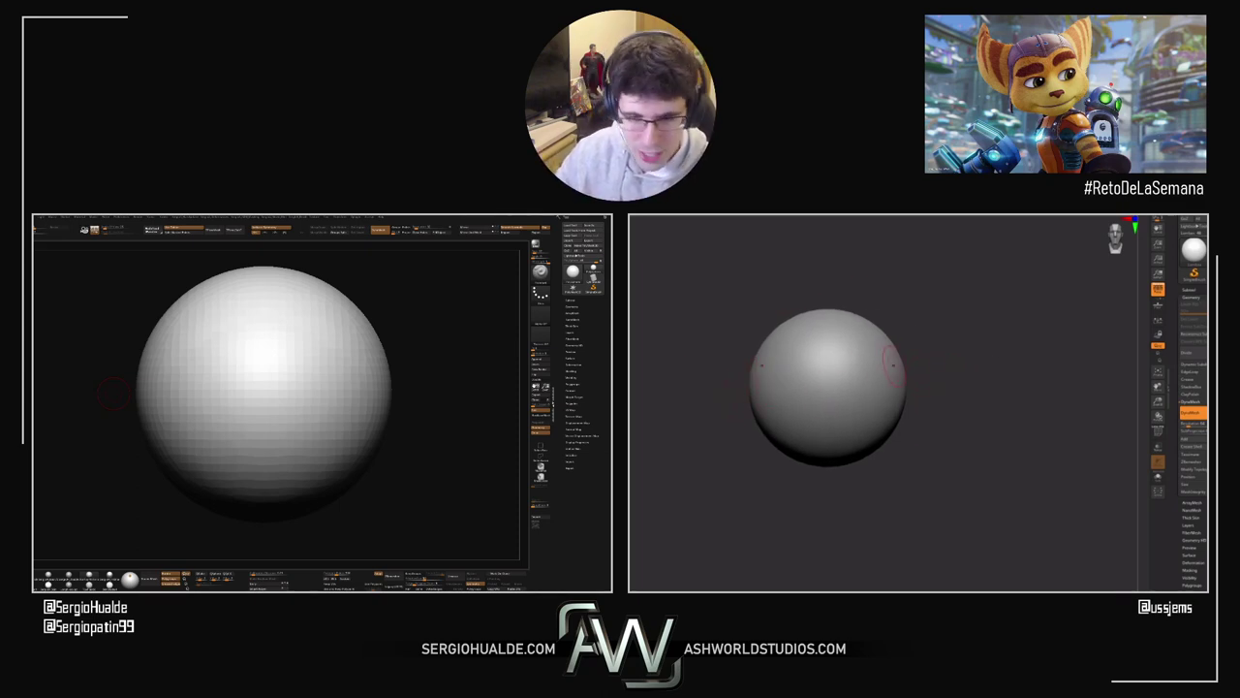
Step: Lower the sphere's mesh density by scaling it down, rebuilding it with DynaMesh and restoring its working size
key("w")
left_click_drag(828, 388, 800, 431)
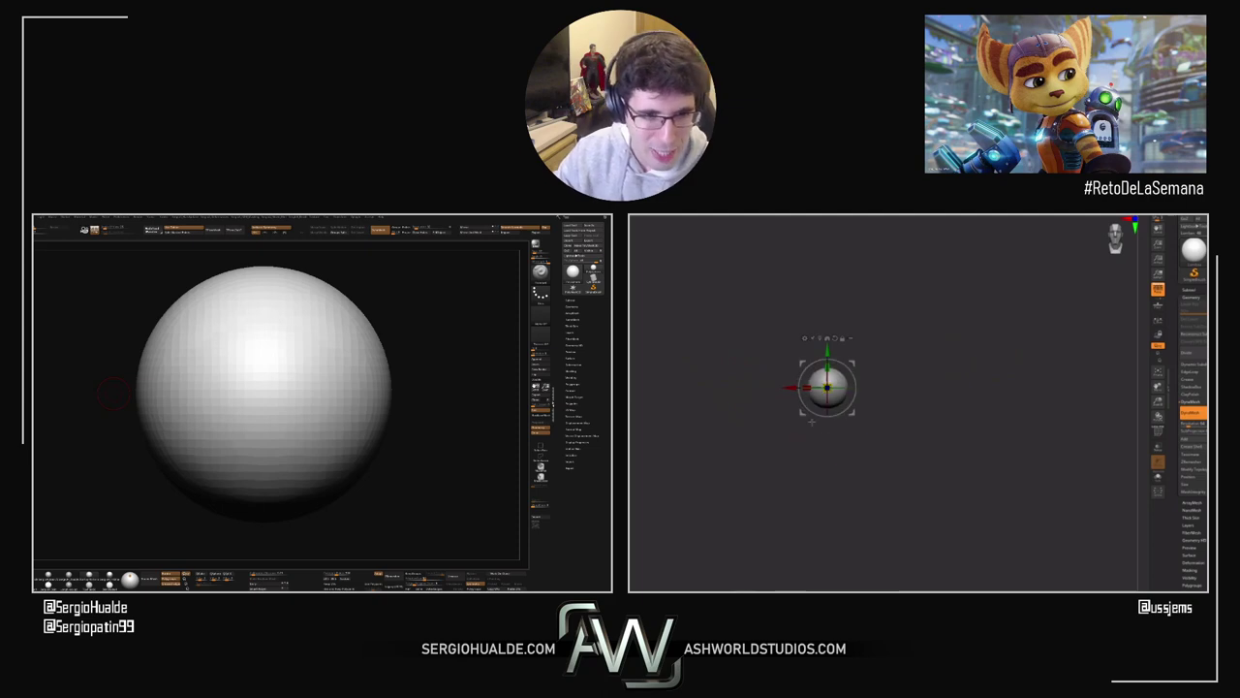
key("ctrl+z")
key("q")
right_click_drag(942, 471, 913, 426, "ctrl")
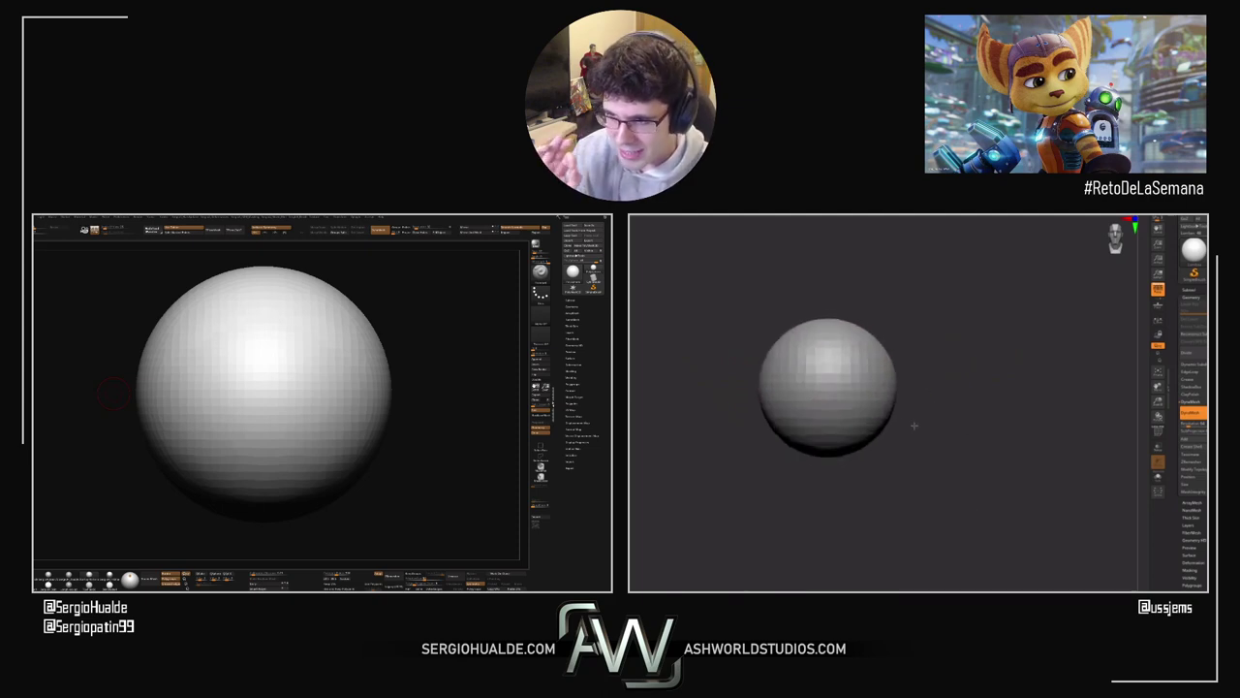
key("w")
key("q")
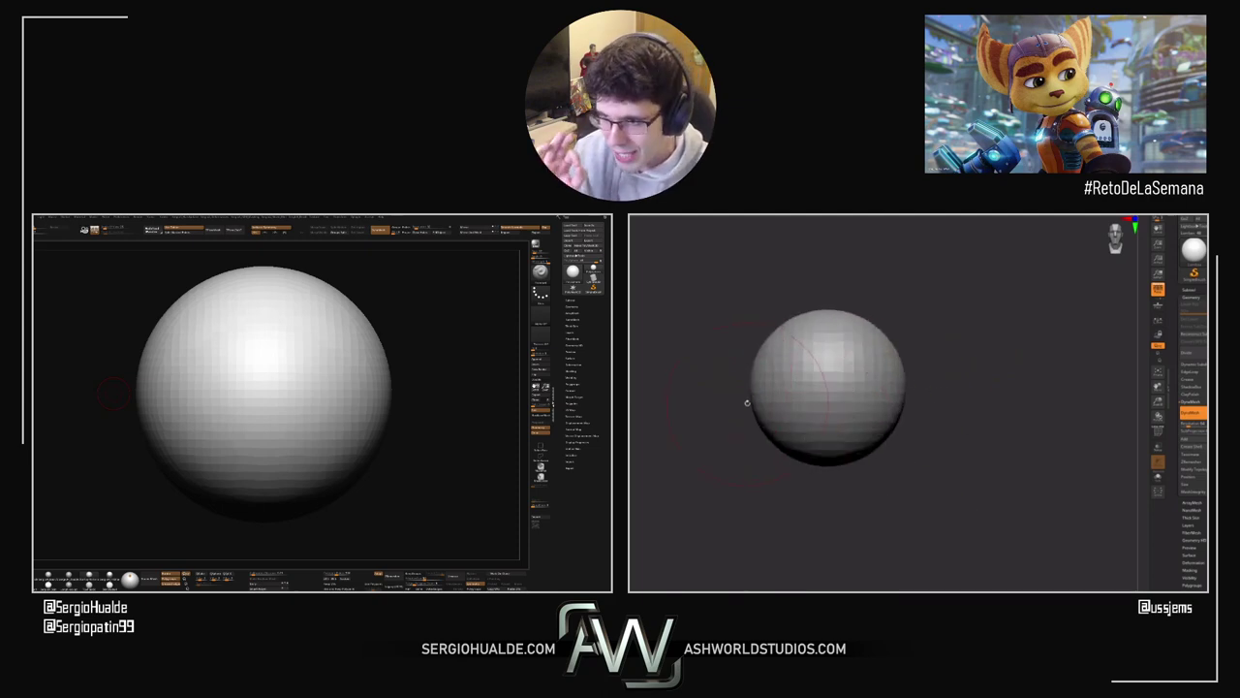
Step: Pull the sphere into a rough head block, widening the middle and tapering the lower part towards a chin
left_click_drag(747, 403, 721, 409)
key("ctrl+z")
right_click_drag(829, 419, 786, 420)
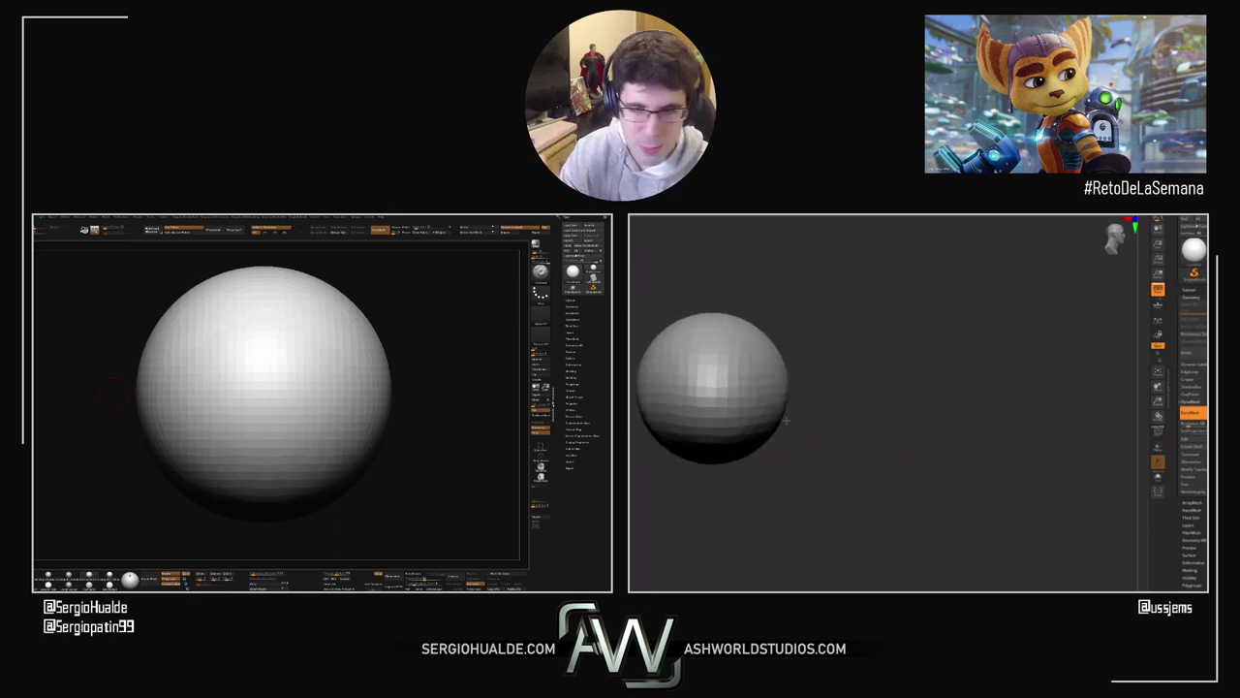
left_click_drag(778, 424, 804, 427)
right_click_drag(804, 427, 787, 427)
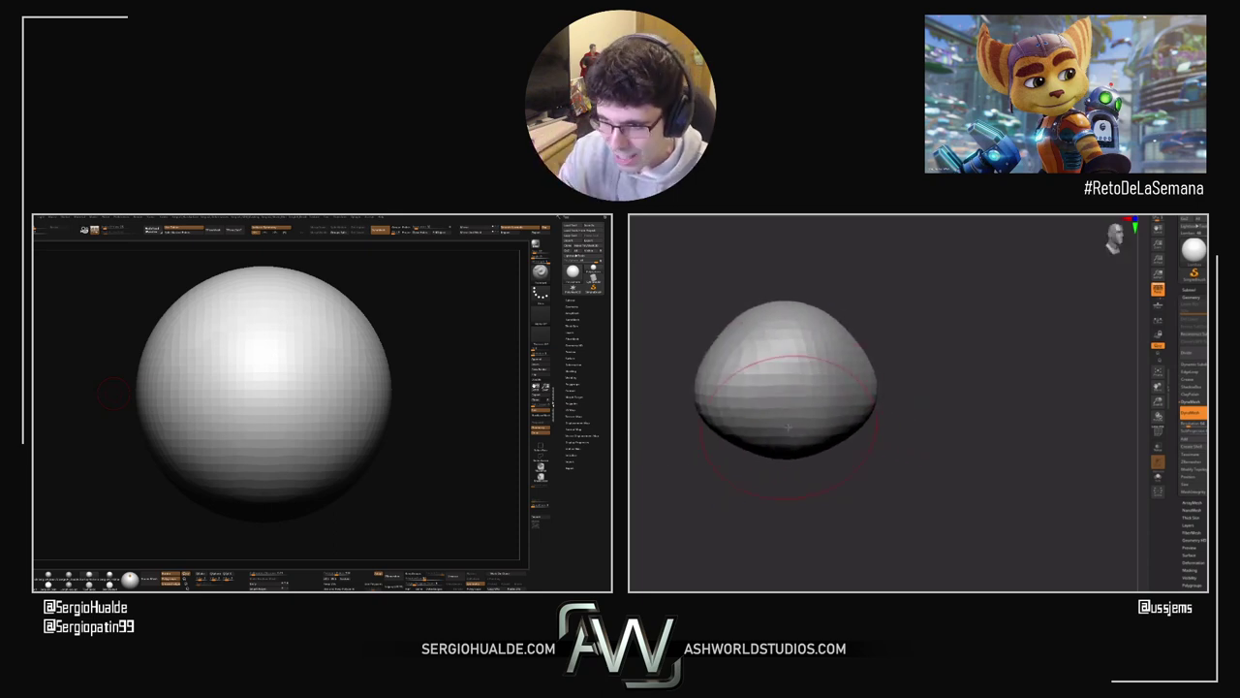
left_click_drag(787, 428, 790, 445)
right_click_drag(789, 445, 770, 443)
mouse_move(770, 444)
left_mouse_down()
mouse_move(752, 457)
mouse_move(772, 459)
left_mouse_up()
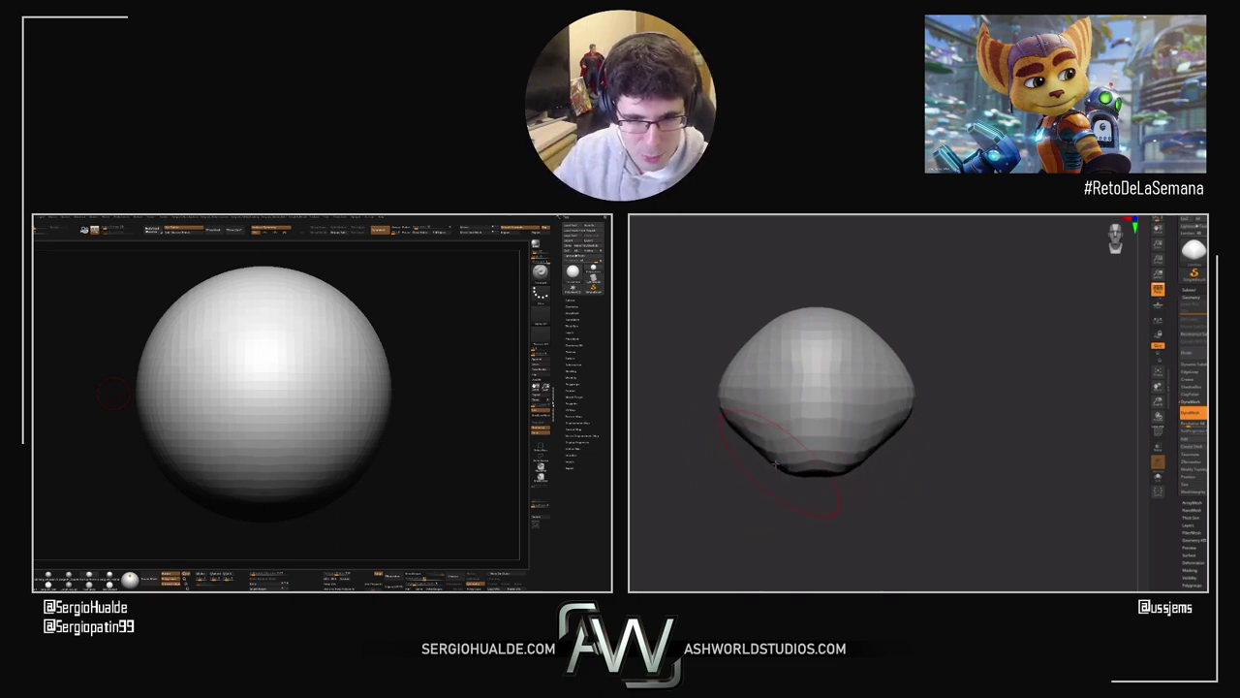
Step: Pull both cheeks outward and slightly down into pointed sides with symmetrical Move strokes
key("s")
left_click_drag(728, 411, 723, 410)
left_click_drag(722, 413, 693, 426)
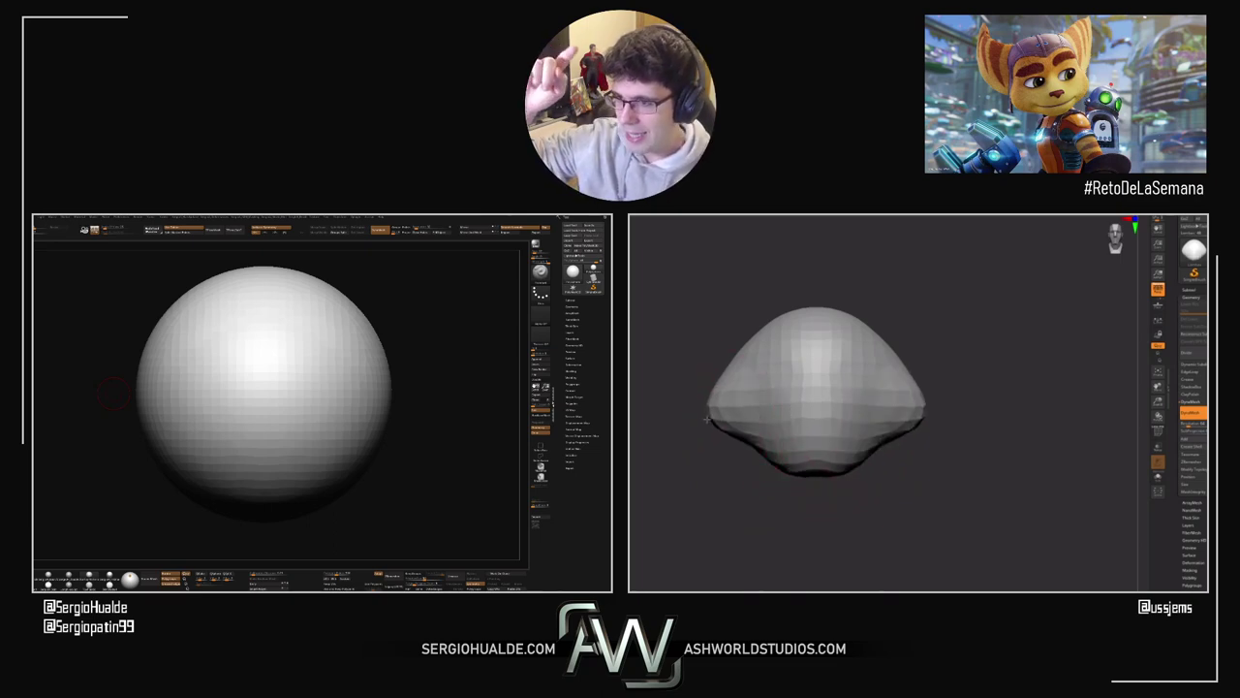
mouse_move(744, 326)
right_mouse_down()
mouse_move(782, 332)
mouse_move(775, 349)
mouse_move(836, 417)
right_mouse_up()
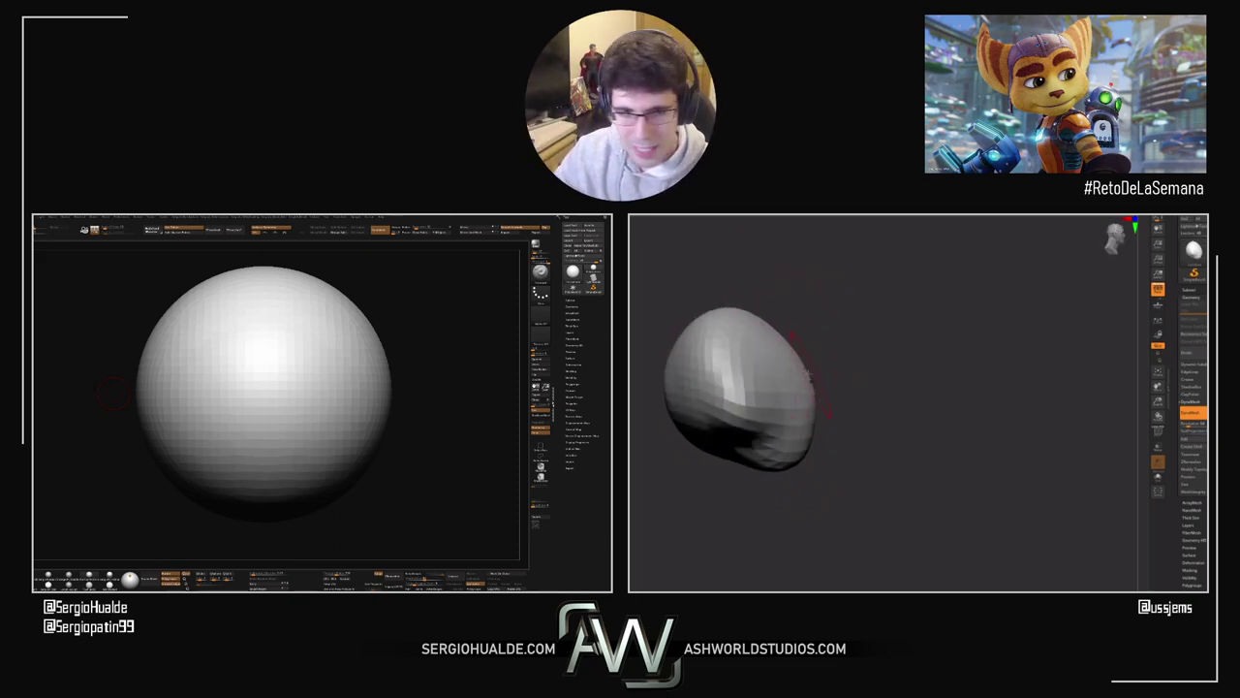
Step: Push in the face around the nose bridge and shape a small protruding muzzle at the front of the head
left_click_drag(814, 385, 800, 390)
right_click_drag(804, 392, 770, 398)
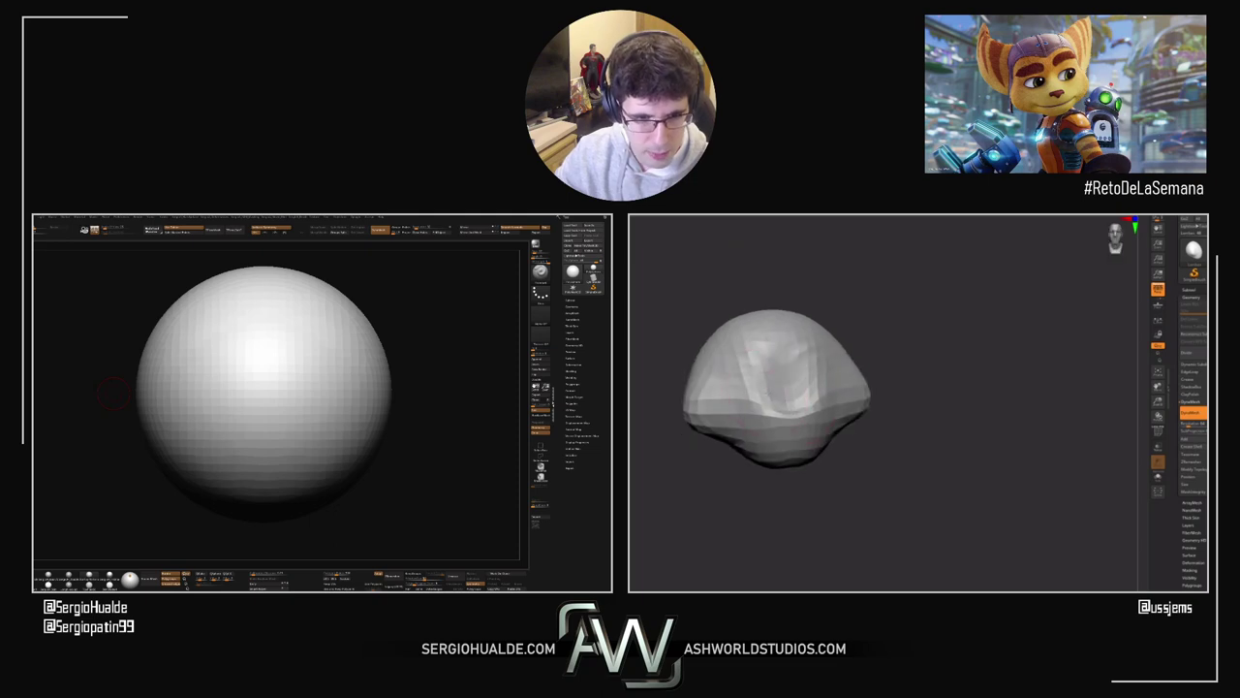
left_click_drag(933, 388, 906, 411)
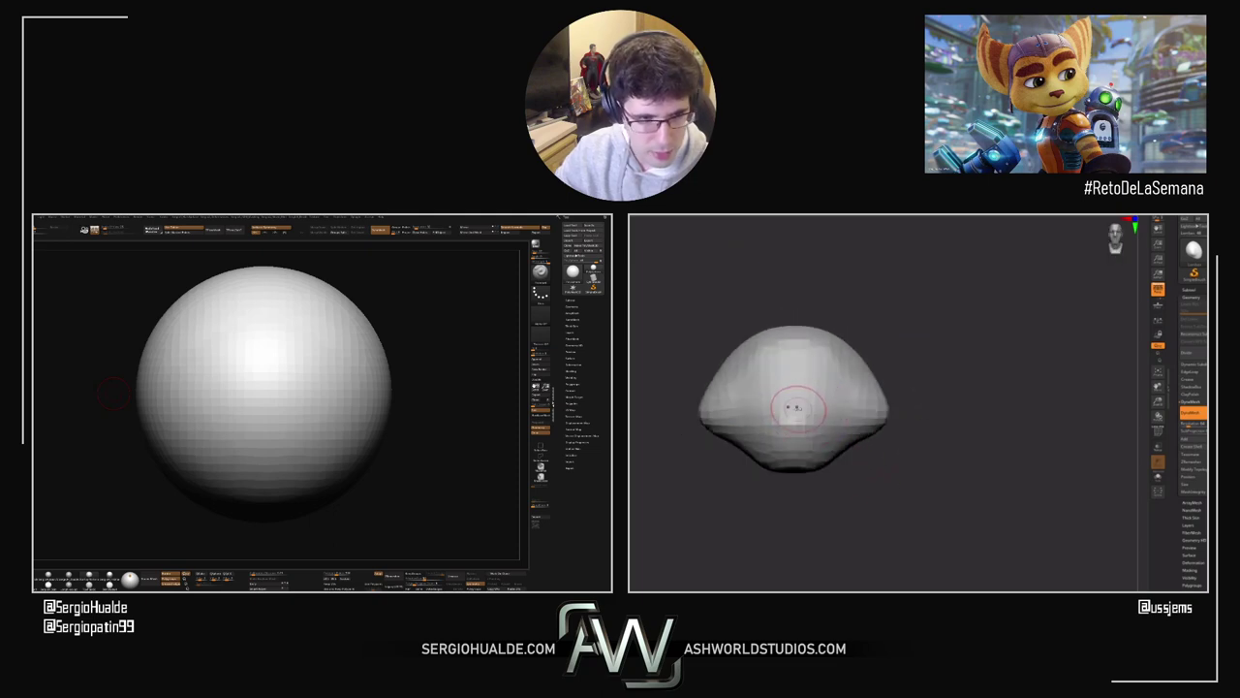
mouse_move(788, 405)
right_mouse_down()
mouse_move(809, 416)
mouse_move(795, 428)
right_mouse_up()
left_click_drag(835, 455, 792, 463)
Step: Switch to the Ratchet reference artwork, study the head proportions, and return to the sculpt
key("alt+Tab")
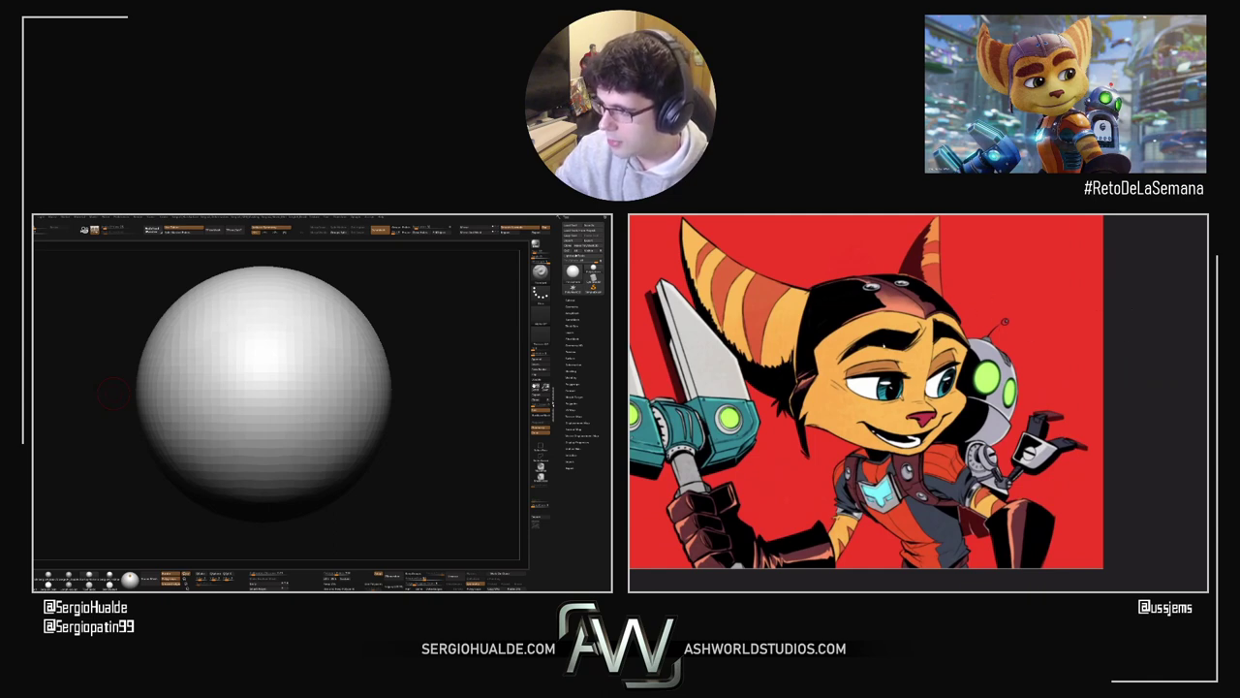
key("alt+Tab")
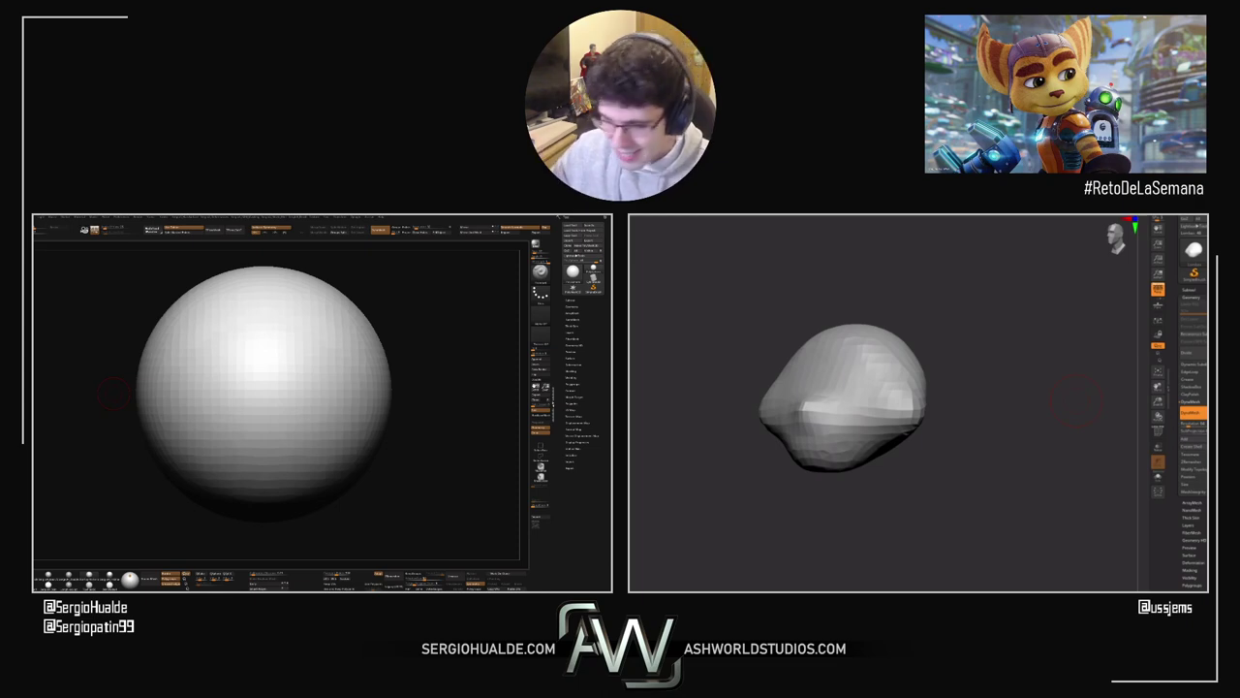
right_click_drag(823, 408, 905, 412)
mouse_move(788, 354)
left_mouse_down()
mouse_move(732, 335)
mouse_move(770, 323)
left_mouse_up()
key("ctrl+z")
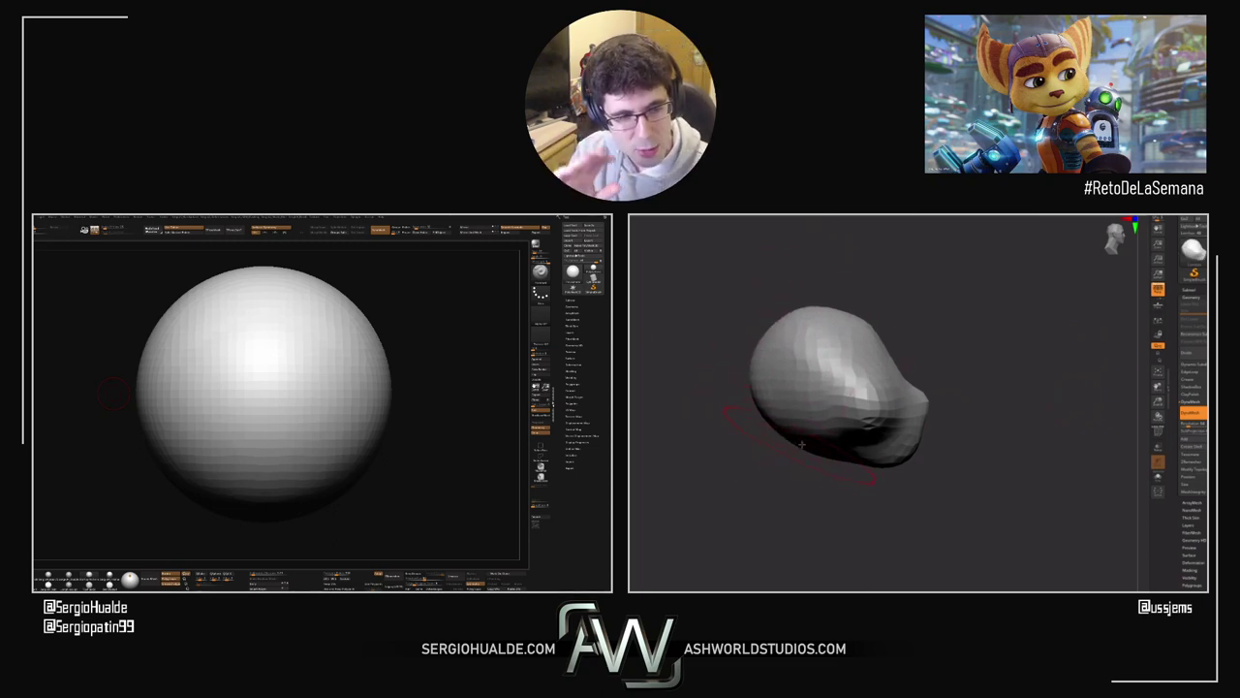
Step: Adjust the brush size and fill out the jaw beneath the cheeks and muzzle with symmetrical strokes
key("s")
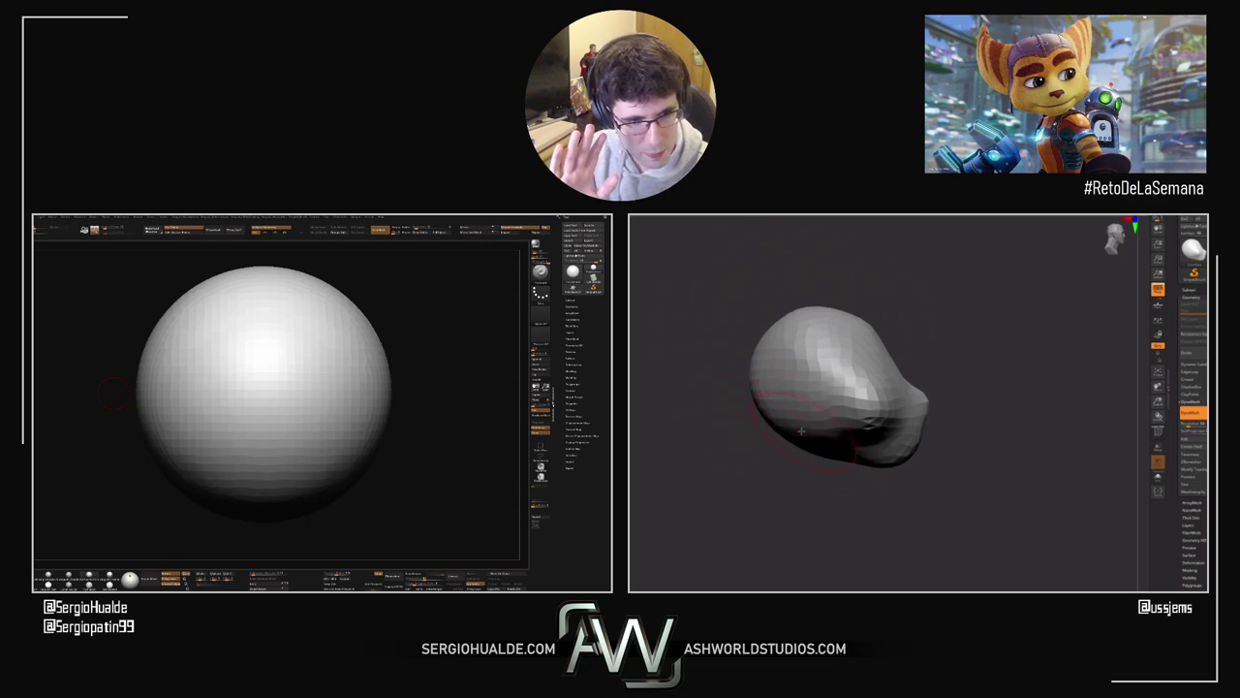
mouse_move(781, 434)
right_mouse_down()
mouse_move(765, 429)
mouse_move(782, 410)
mouse_move(754, 424)
mouse_move(914, 512)
mouse_move(817, 416)
mouse_move(770, 471)
right_mouse_up()
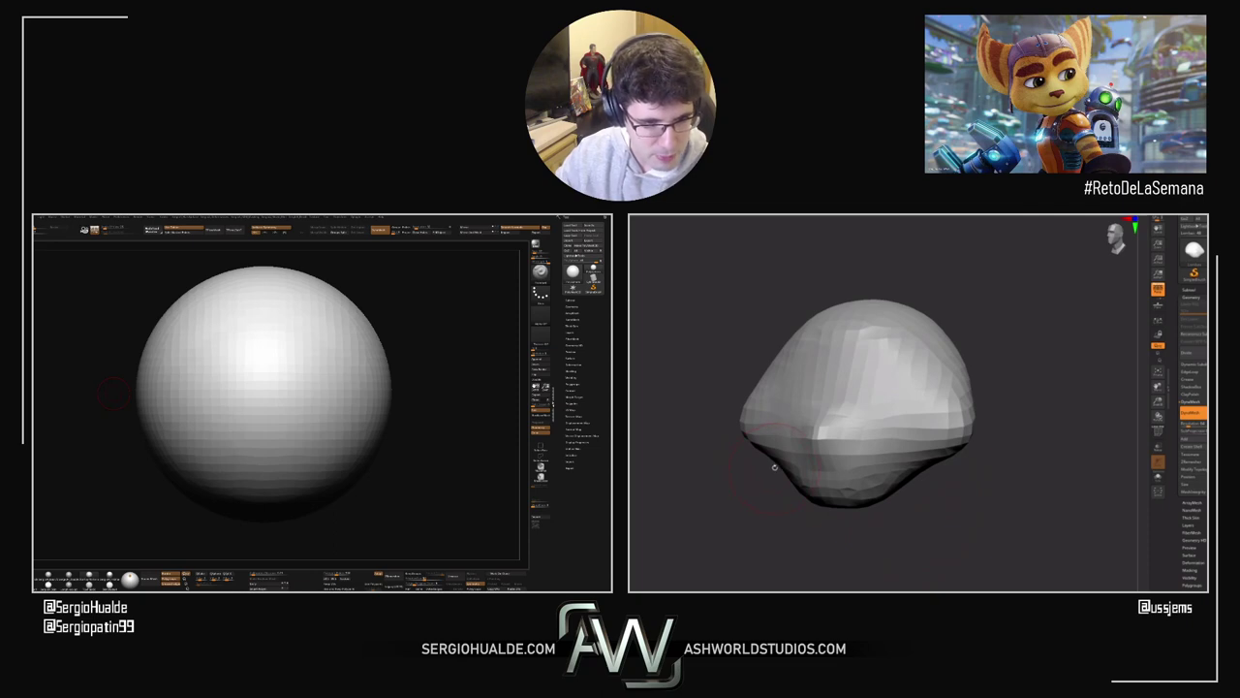
key("s")
left_click_drag(790, 462, 764, 478)
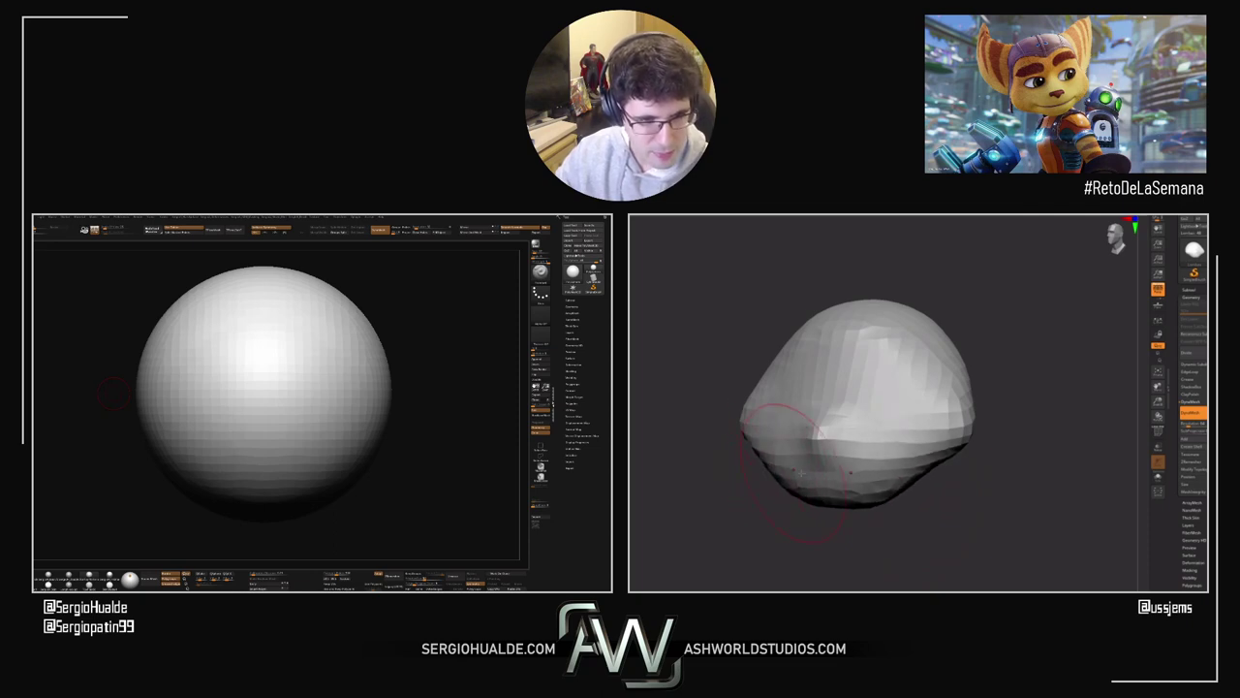
mouse_move(763, 479)
right_mouse_down("shift")
mouse_move(734, 425)
mouse_move(824, 447)
mouse_move(764, 474)
mouse_move(686, 475)
mouse_move(709, 481)
right_mouse_up("shift")
left_click_drag(709, 480, 705, 481)
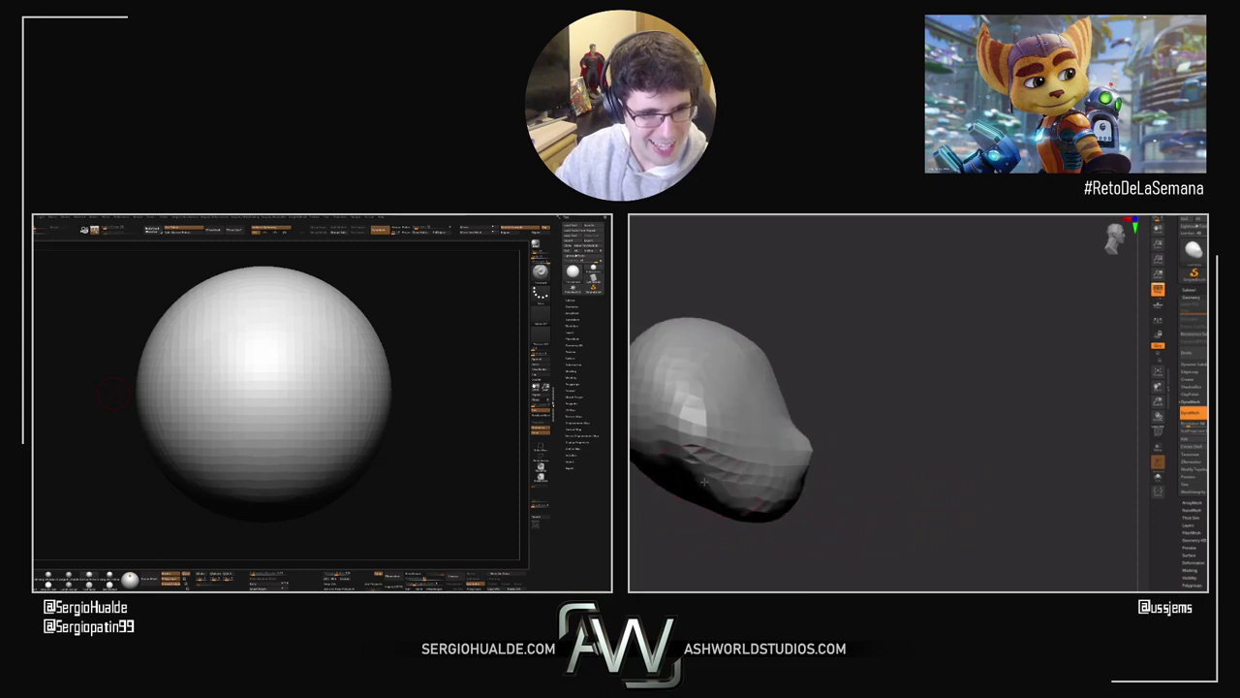
right_click_drag(704, 480, 647, 469)
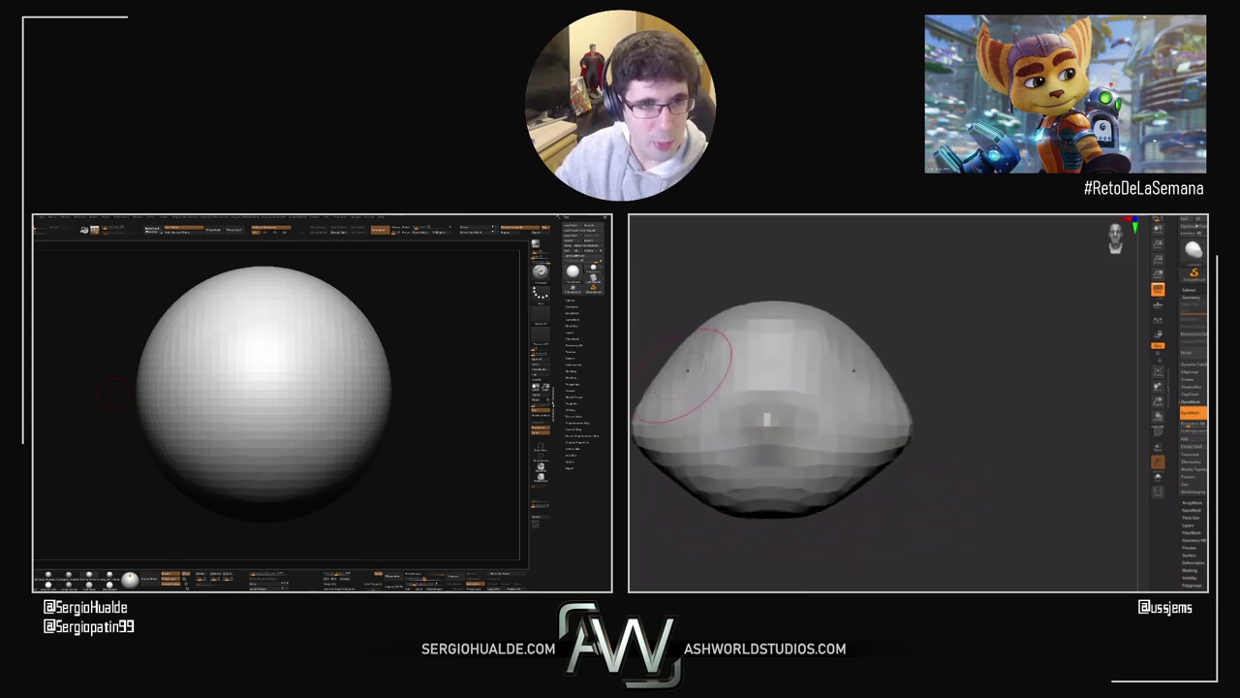
Step: Push in both temples to narrow the upper head above the cheeks, and rebuild the mesh with DynaMesh
mouse_move(661, 372)
left_mouse_down()
mouse_move(676, 379)
mouse_move(676, 361)
left_mouse_up()
mouse_move(692, 368)
right_mouse_down()
mouse_move(674, 361)
mouse_move(744, 369)
right_mouse_up()
left_click_drag(988, 339, 1007, 394, "ctrl")
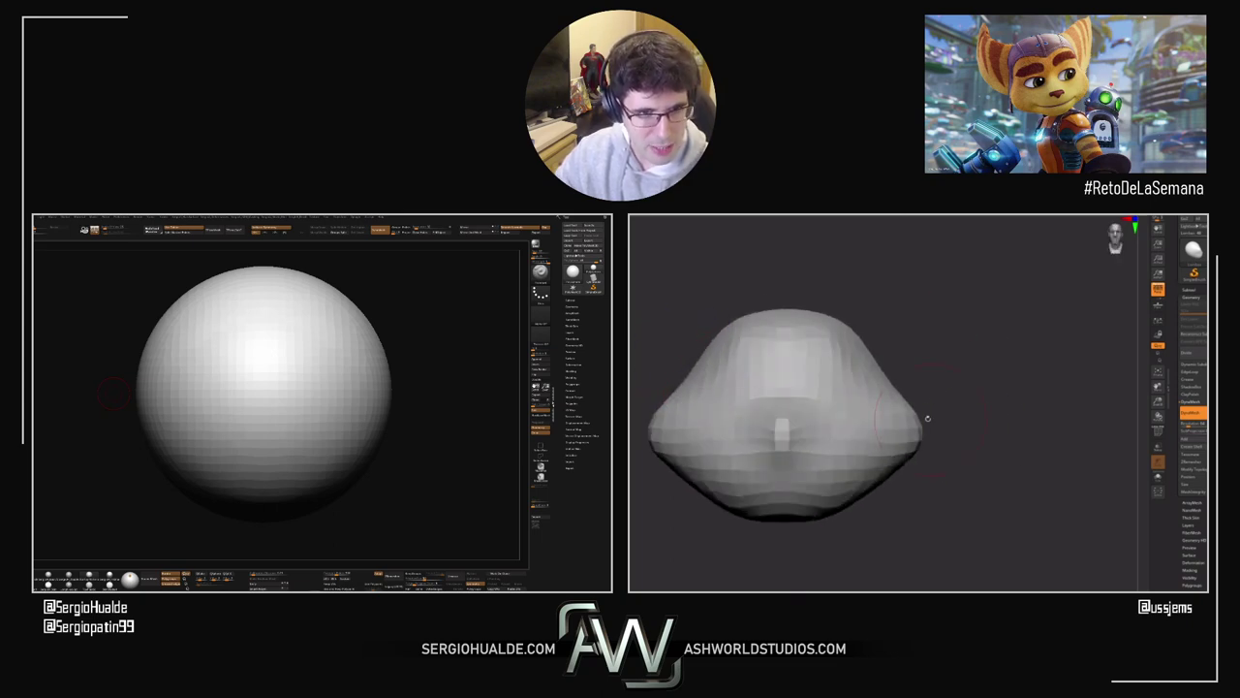
Step: Carve symmetrical eye sockets on either side of the nose bridge and mark the mouth area beneath the nose
right_click_drag(927, 417, 967, 431)
left_click_drag(828, 397, 814, 398)
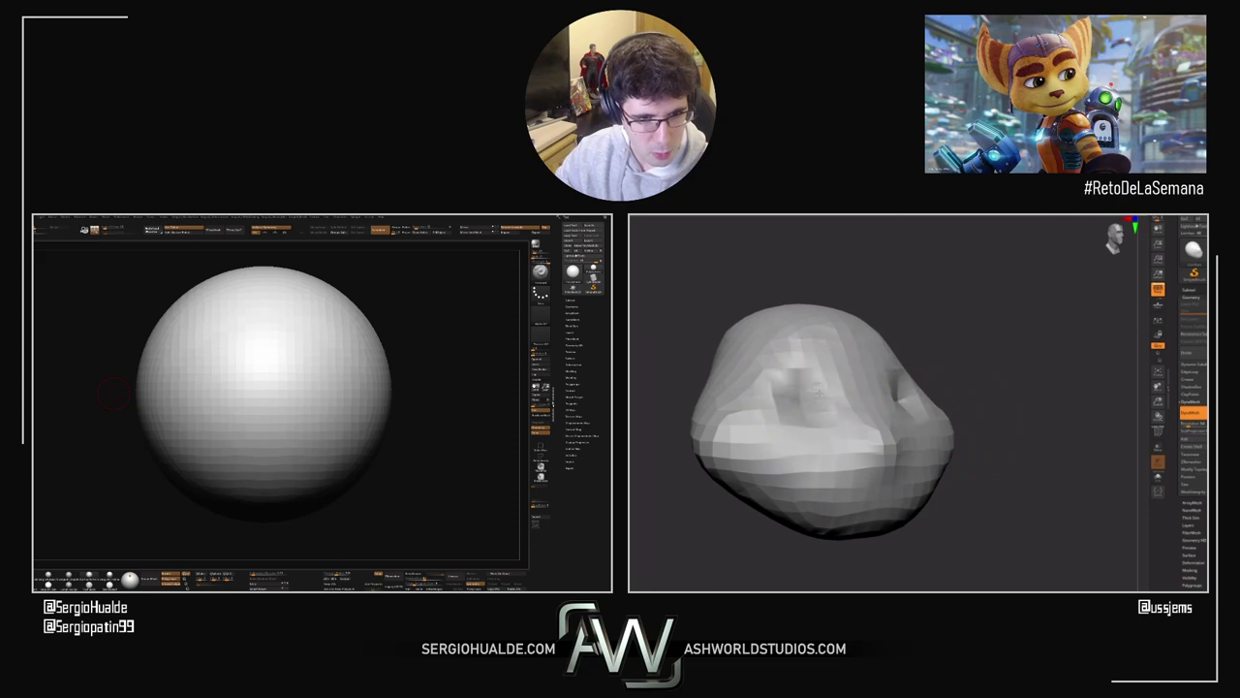
right_click_drag(813, 398, 1099, 471)
right_click_drag(1058, 514, 1013, 512, "ctrl")
right_click_drag(1013, 498, 1008, 432, "alt")
key("s")
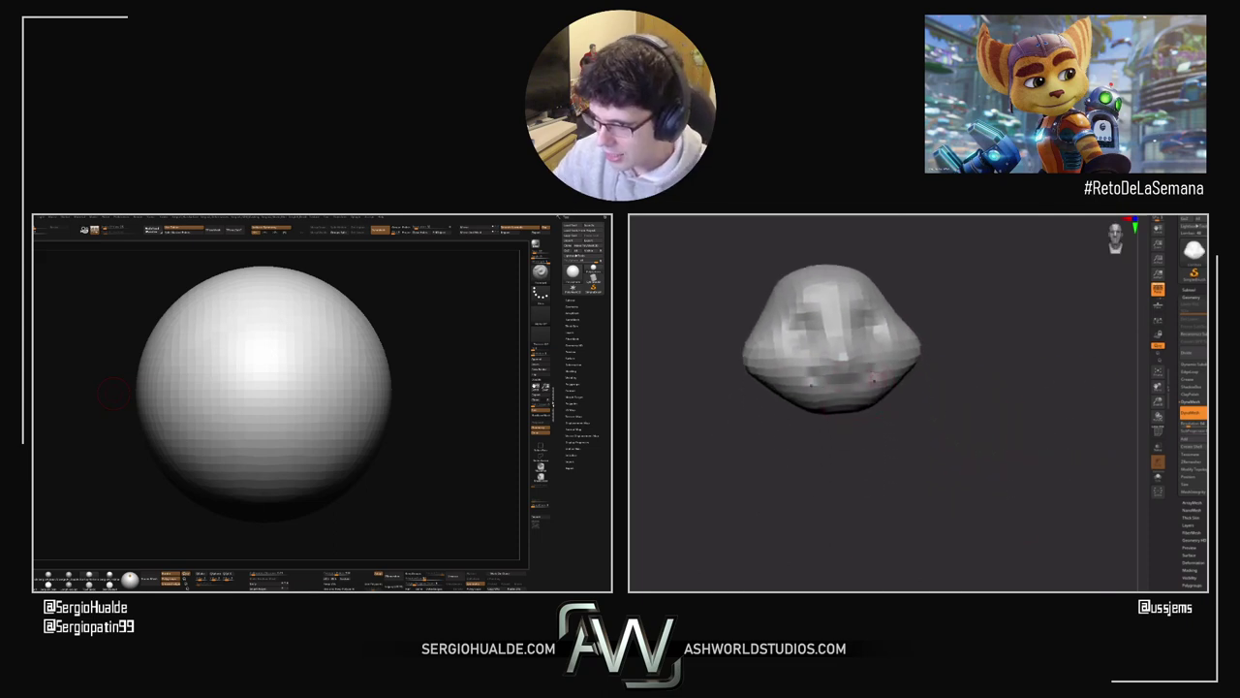
right_click_drag(861, 398, 911, 381)
key("s")
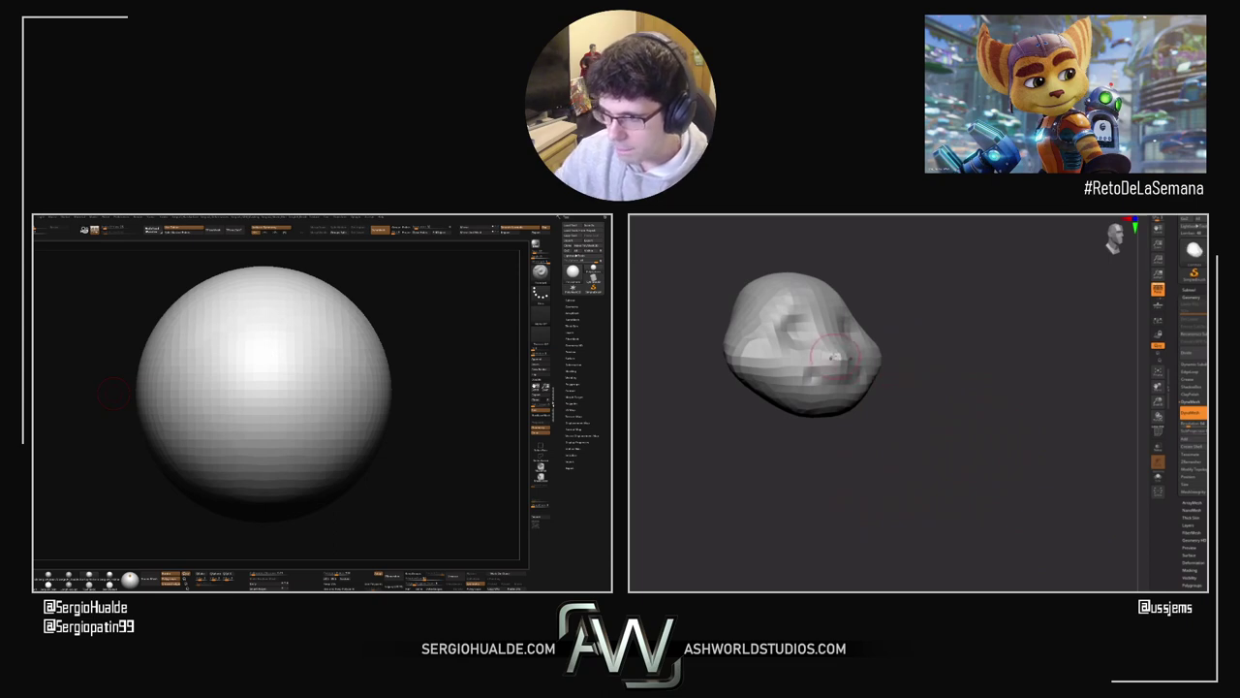
Step: Mask an ear-base patch on each side of the head and invert the mask to leave only those patches editable
mouse_move(838, 364)
right_mouse_down()
mouse_move(872, 368)
mouse_move(843, 364)
mouse_move(783, 394)
right_mouse_up()
left_click_drag(781, 398, 789, 407, "ctrl")
left_click(724, 343, "ctrl")
Step: Extend the unmasked side patches outward and upward into two ears with the transform gizmo, and remesh the head with DynaMesh
right_click_drag(911, 359, 979, 360)
key("w")
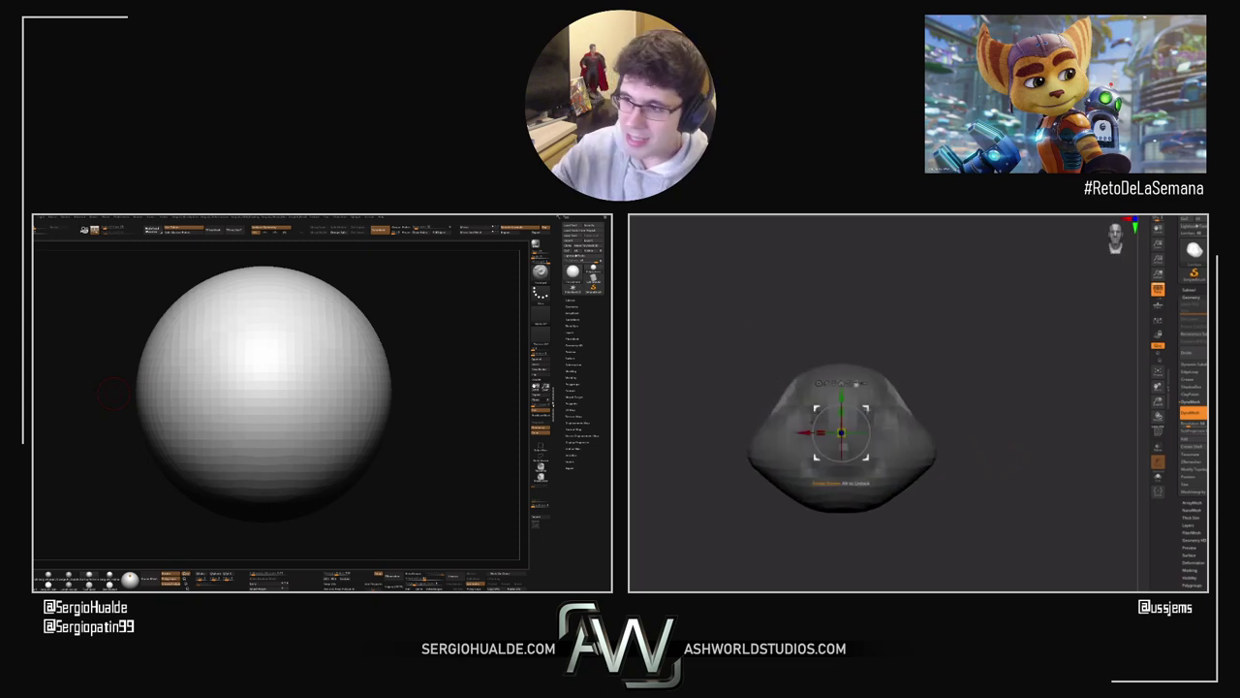
left_click(833, 383)
left_click_drag(918, 379, 1013, 303)
left_click_drag(1040, 366, 1061, 451, "ctrl")
key("q")
Step: Reshape both ears with a resized brush, smoothing the upper edges into a curve from the skull to the tips
key("s")
right_click_drag(1018, 405, 954, 398)
left_click_drag(954, 400, 972, 407)
key("ctrl+z")
key("s")
left_click_drag(980, 354, 1006, 367)
mouse_move(1037, 358)
right_mouse_down()
mouse_move(1003, 344)
mouse_move(1023, 359)
right_mouse_up()
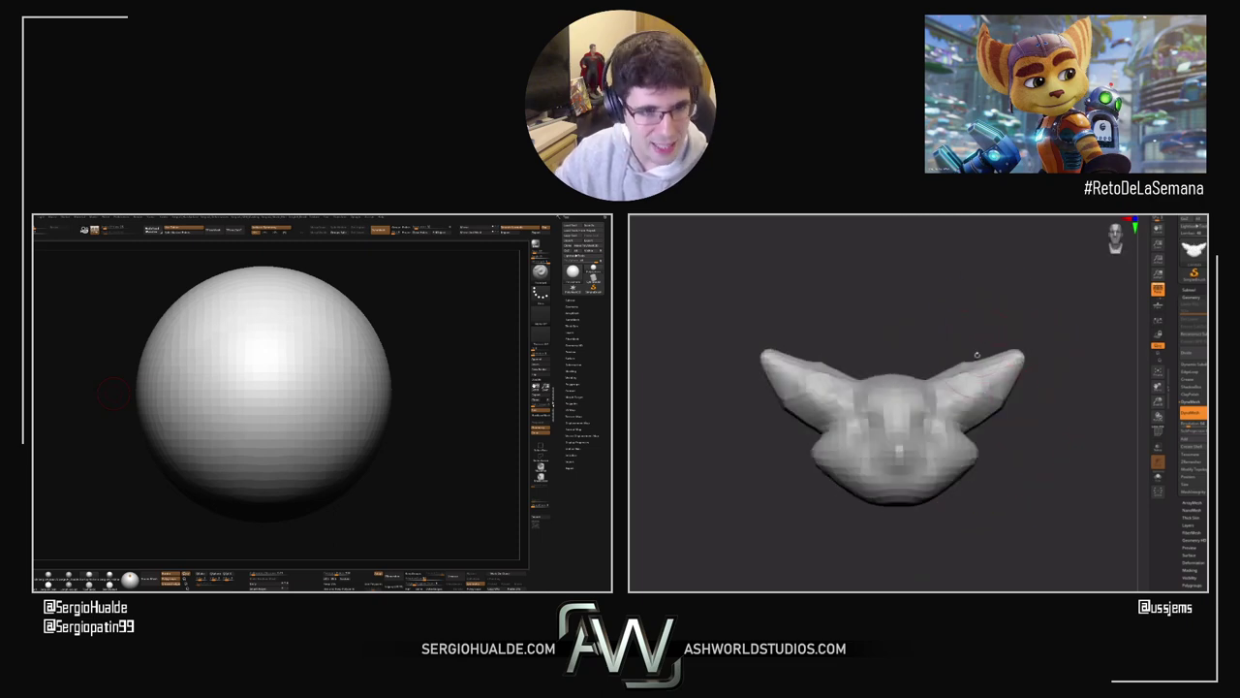
left_click_drag(975, 356, 967, 372)
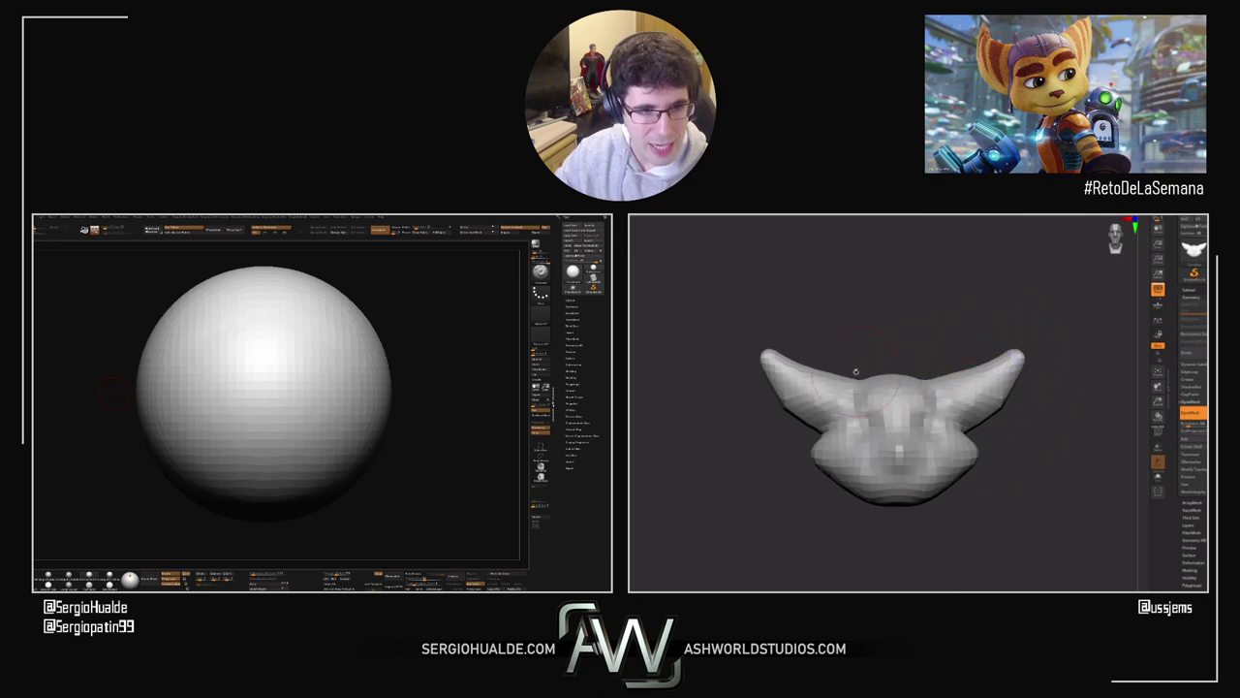
Step: Mask both ears from front and back and invert the mask to protect the rest of the head
mouse_move(855, 371)
right_mouse_down()
mouse_move(853, 419)
mouse_move(896, 426)
mouse_move(876, 426)
right_mouse_up()
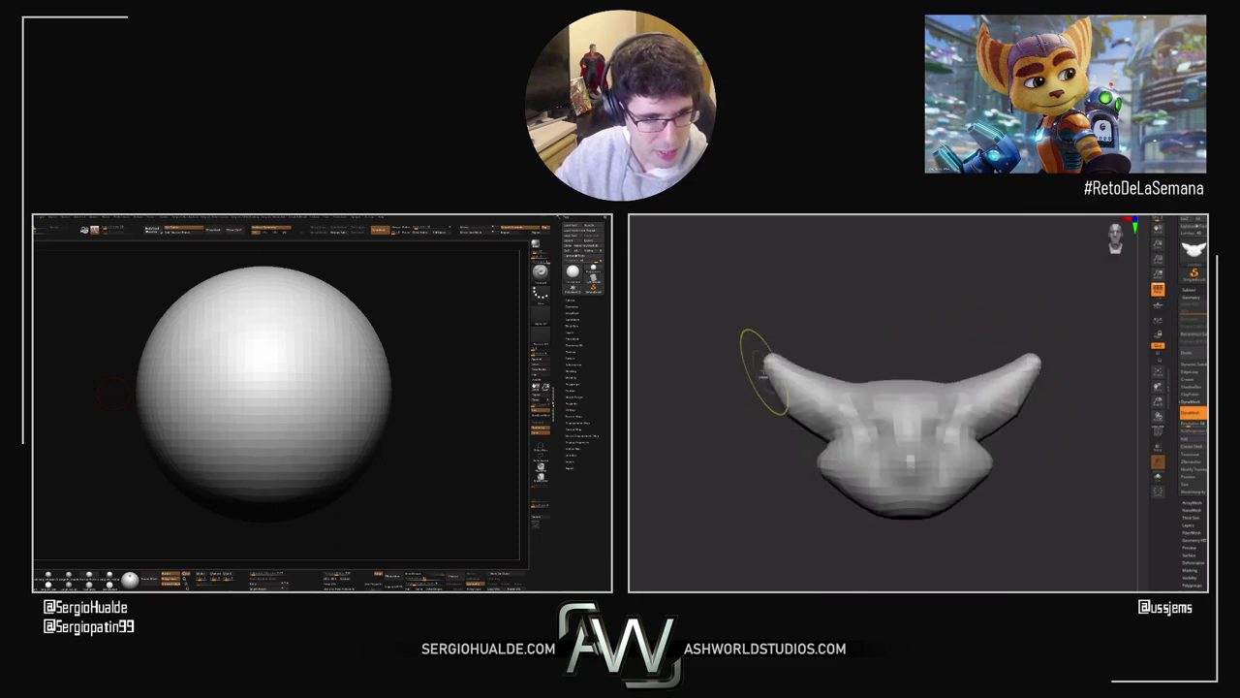
left_click_drag(768, 368, 809, 409, "ctrl")
right_click_drag(808, 409, 847, 407)
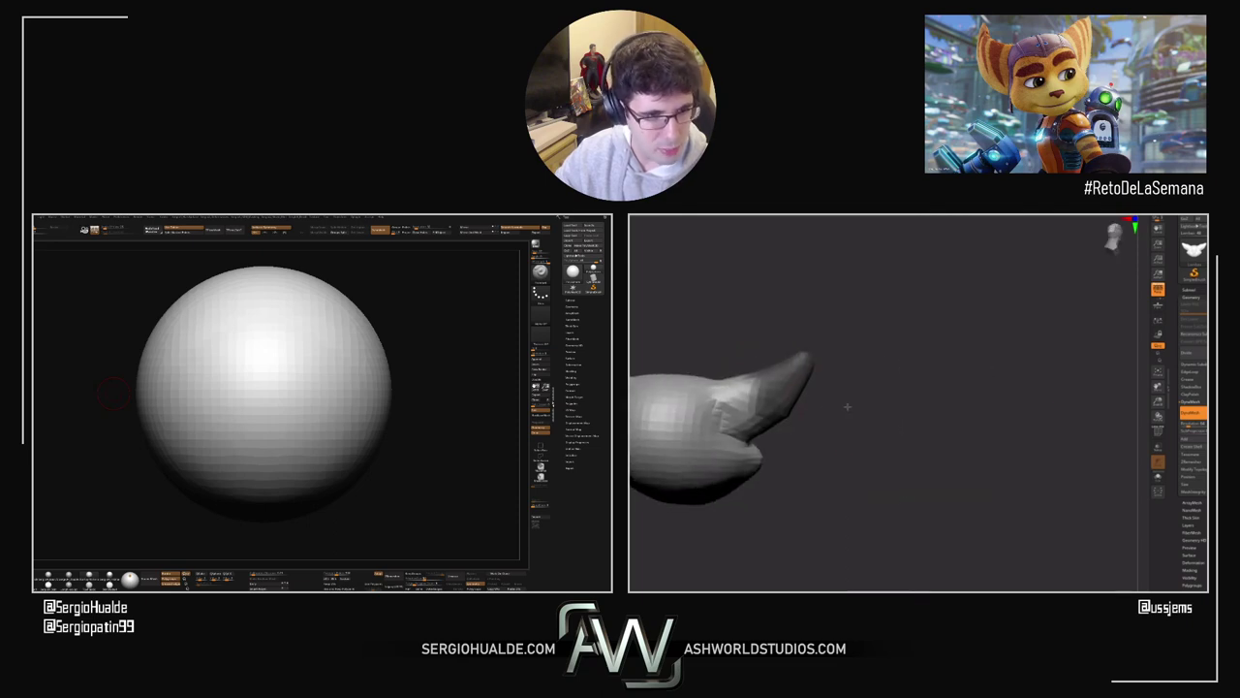
mouse_move(756, 383)
left_mouse_down("ctrl")
mouse_move(733, 411)
mouse_move(738, 429)
left_mouse_up("ctrl")
left_click(827, 411, "ctrl")
right_click_drag(831, 411, 715, 407, "shift")
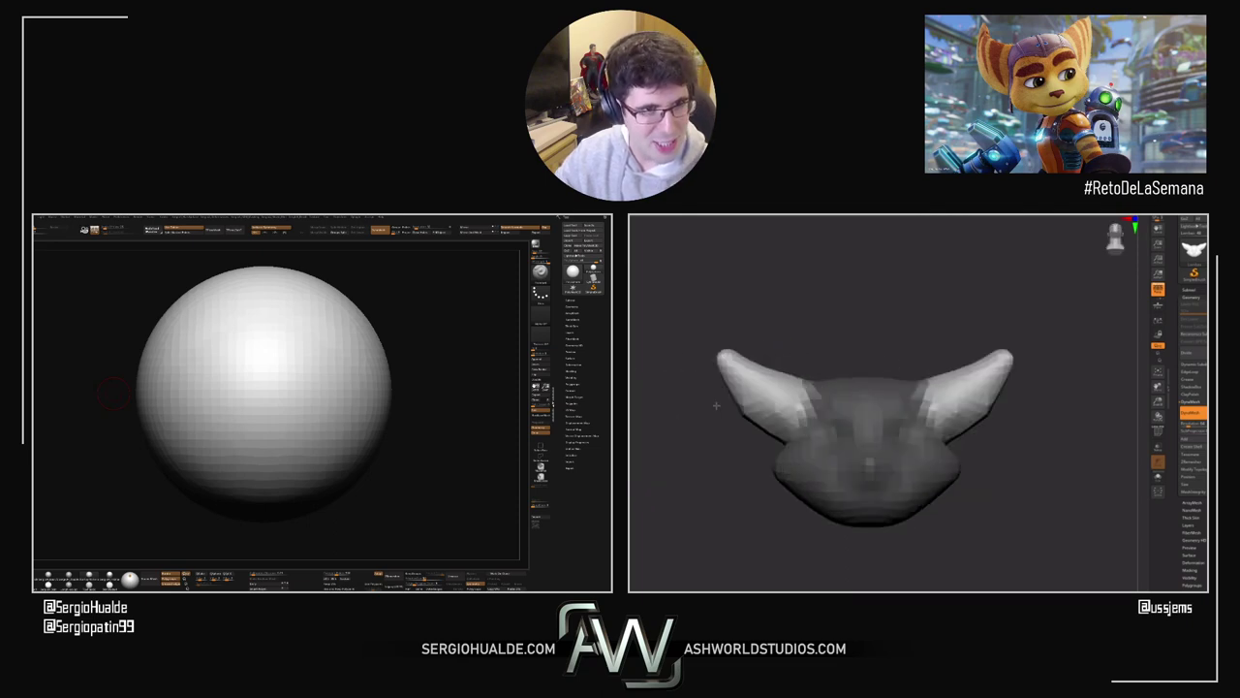
Step: Place the gizmo at the ear base, rotate the unmasked ears more upright, move them inward and clear the mask
key("w")
mouse_move(997, 477)
left_mouse_down()
mouse_move(810, 504)
mouse_move(996, 480)
left_mouse_up()
left_click_drag(920, 418, 1027, 442)
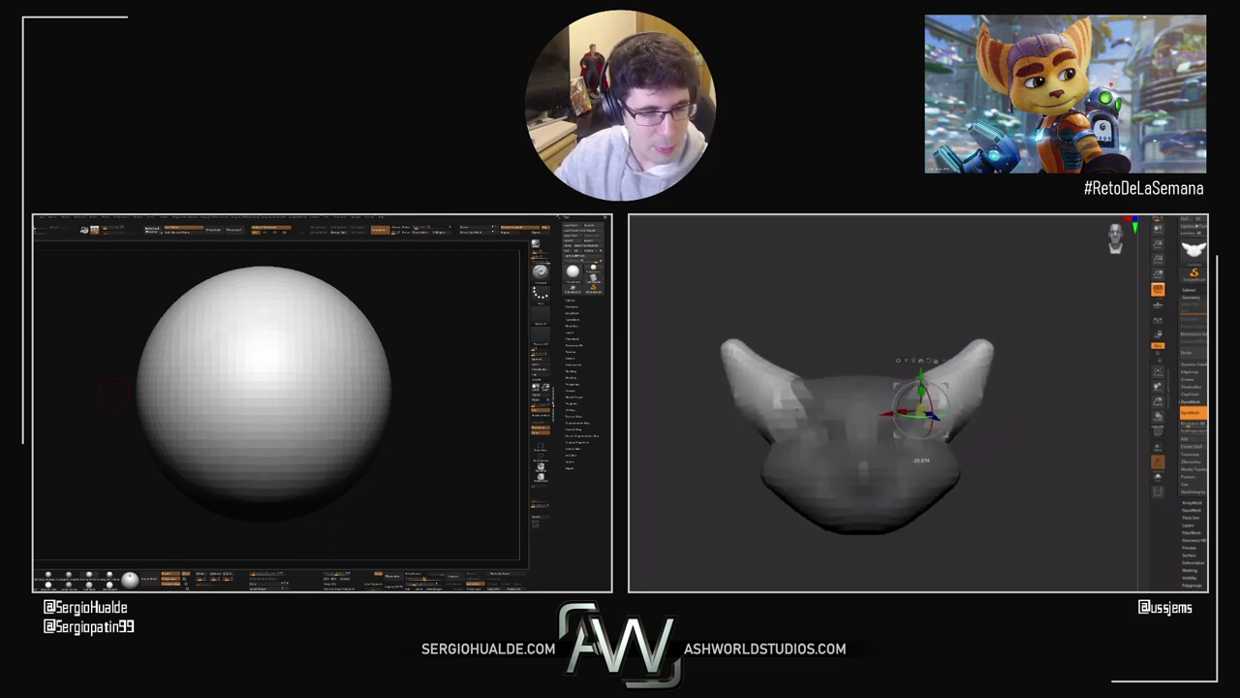
mouse_move(920, 411)
left_mouse_down()
mouse_move(947, 386)
mouse_move(959, 411)
mouse_move(905, 411)
left_mouse_up()
left_click_drag(1080, 426, 935, 417)
Step: Smooth the joins between ears and head and pull the ears into a longer, swept-back shape
key("q")
mouse_move(1008, 384)
left_mouse_down("shift")
mouse_move(983, 431)
mouse_move(931, 437)
mouse_move(925, 521)
mouse_move(717, 445)
mouse_move(838, 456)
left_mouse_up("shift")
mouse_move(906, 475)
left_mouse_down()
mouse_move(819, 489)
mouse_move(861, 424)
mouse_move(969, 454)
mouse_move(965, 405)
left_mouse_up()
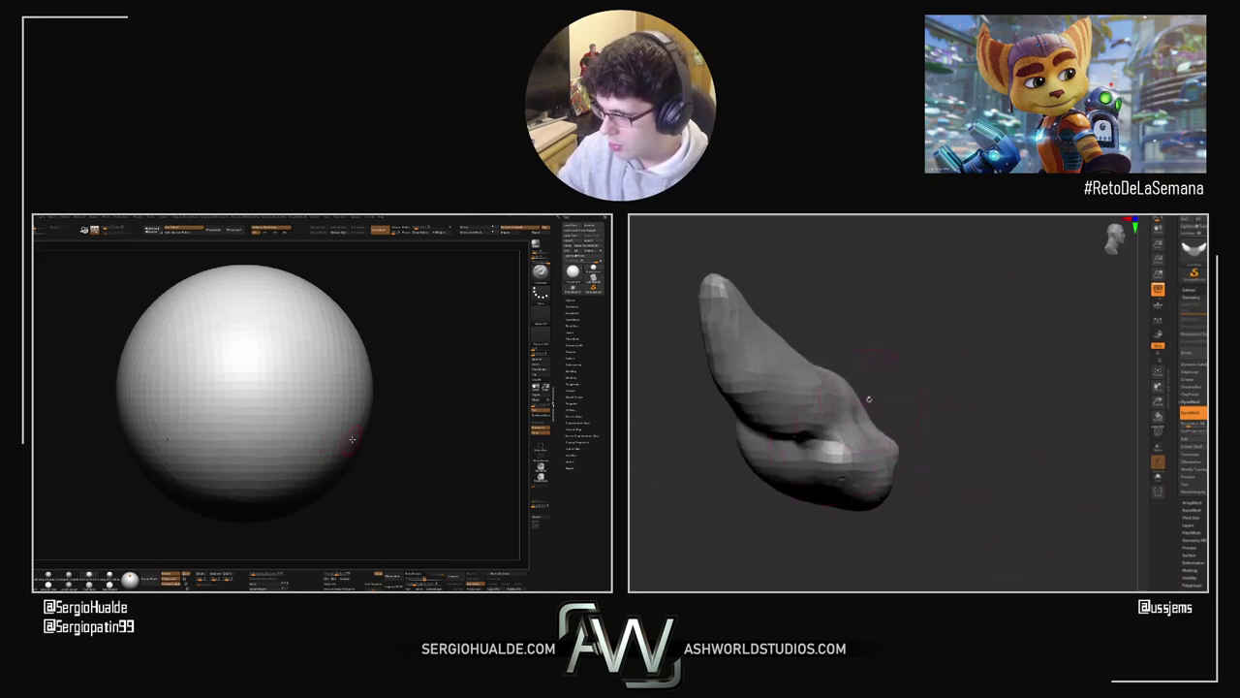
Step: Try to reshape the join between the ear and the skull, and undo the stroke
left_click_drag(869, 398, 842, 367)
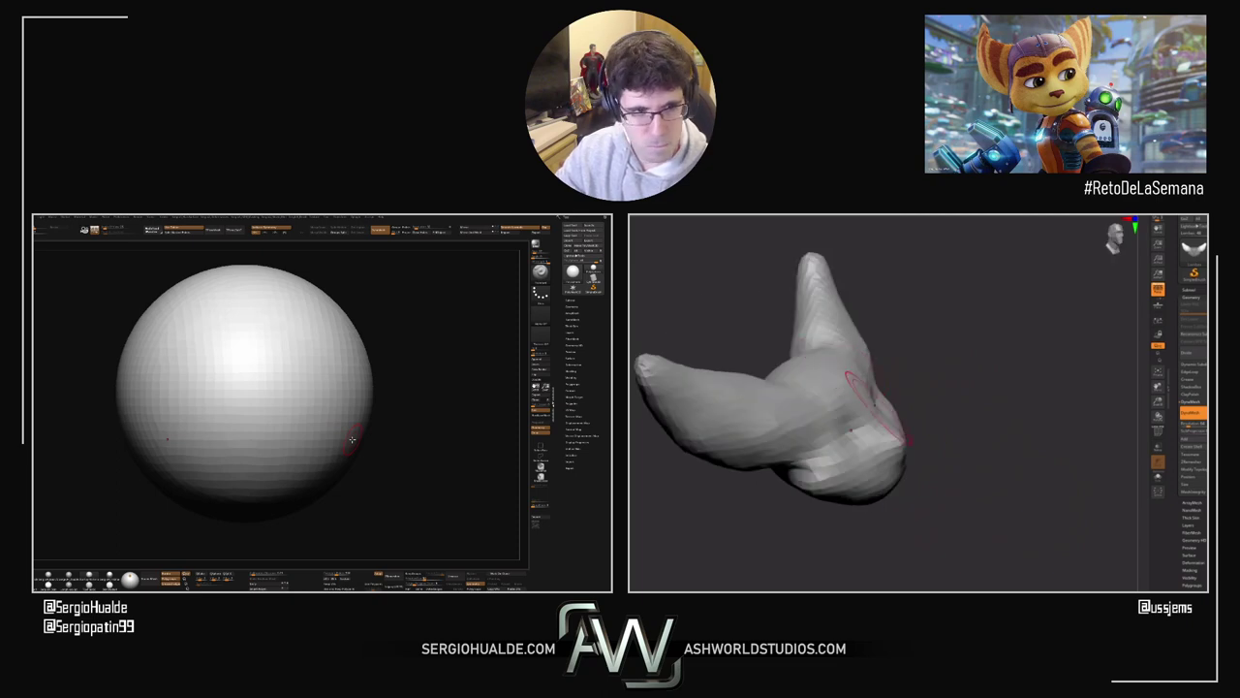
left_click_drag(406, 416, 452, 414, "alt")
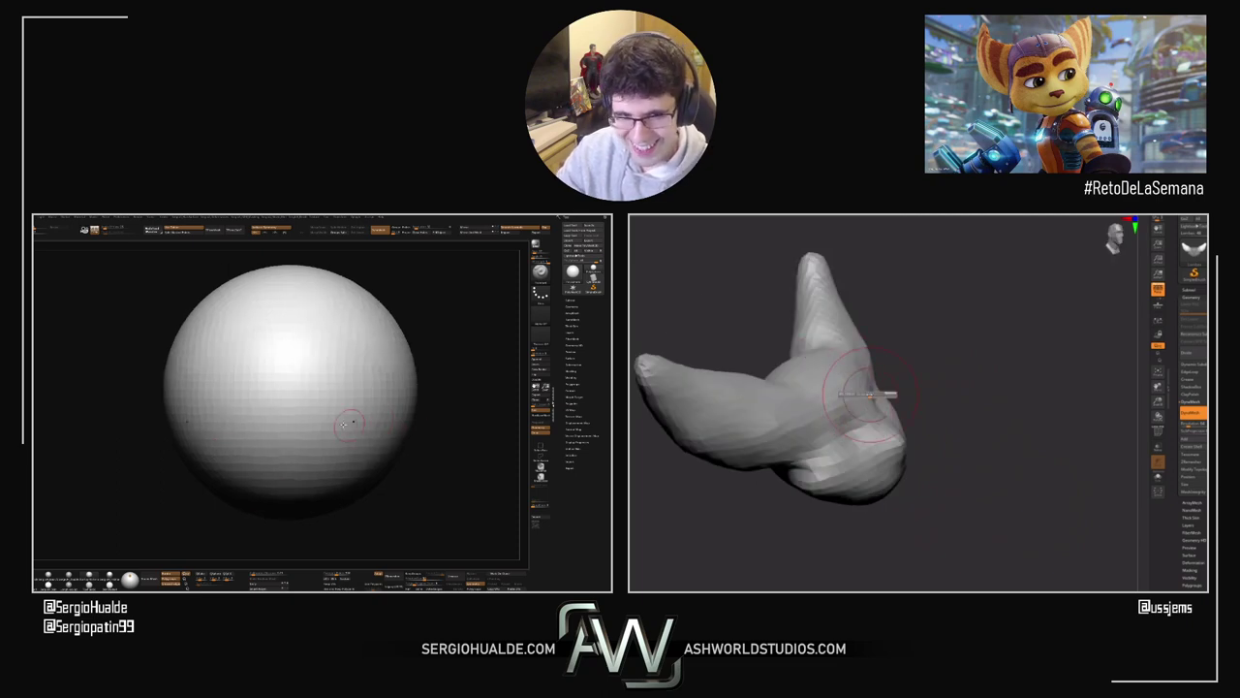
right_click_drag(880, 394, 954, 412)
mouse_move(875, 397)
right_mouse_down("ctrl")
mouse_move(817, 387)
mouse_move(830, 401)
right_mouse_up("ctrl")
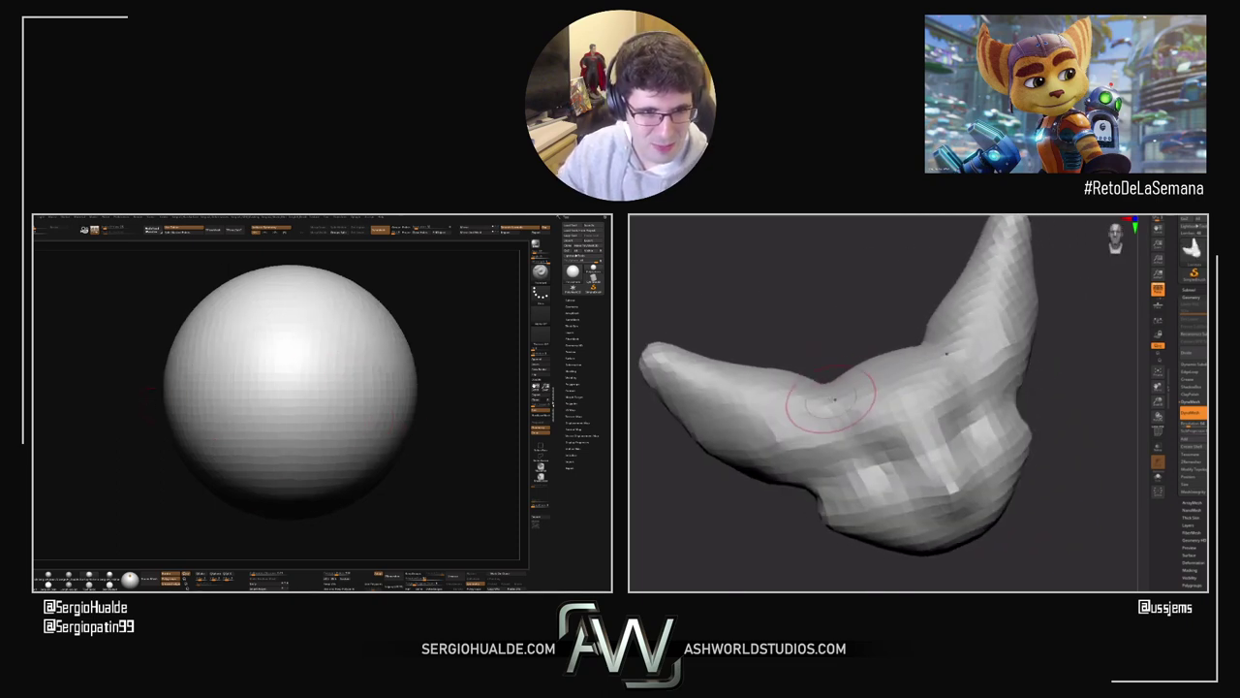
left_click_drag(830, 401, 864, 390)
key("ctrl+z")
Step: Resize the brush and remesh the eared head with DynaMesh
mouse_move(864, 390)
right_mouse_down()
mouse_move(853, 378)
mouse_move(839, 405)
right_mouse_up()
key("s")
left_click_drag(840, 406, 844, 404)
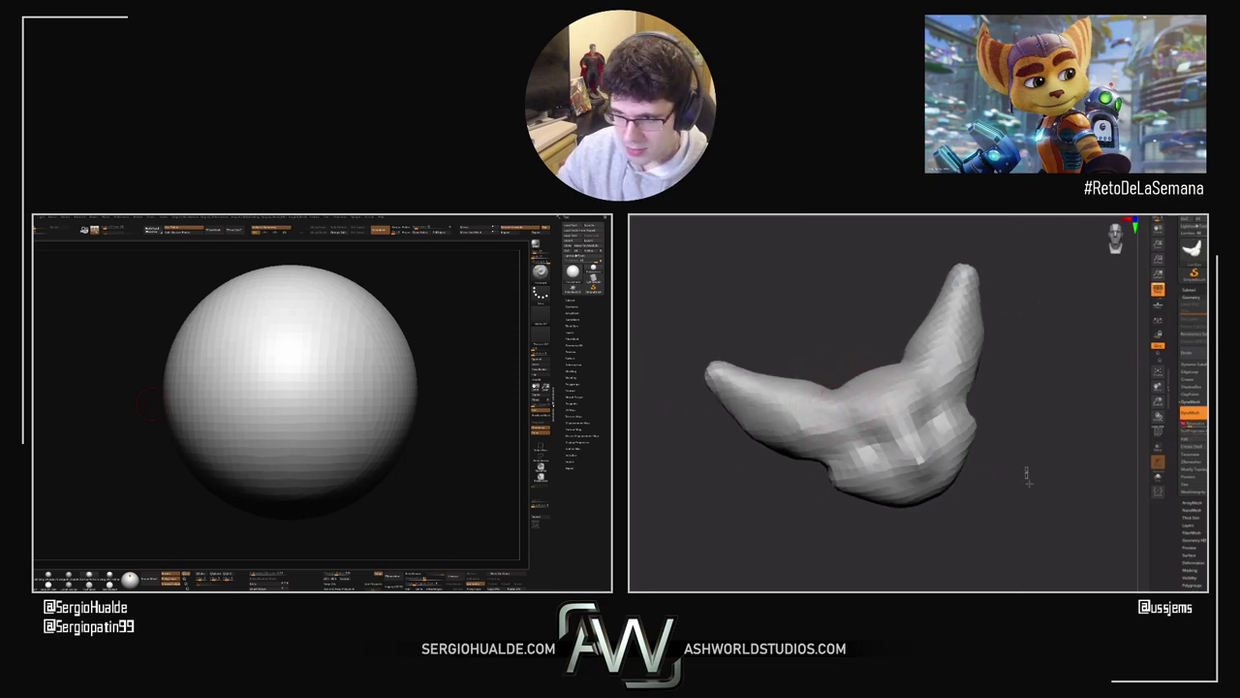
left_click_drag(1029, 483, 1030, 485, "ctrl")
left_click_drag(452, 415, 431, 416, "alt")
right_click_drag(1018, 474, 872, 417)
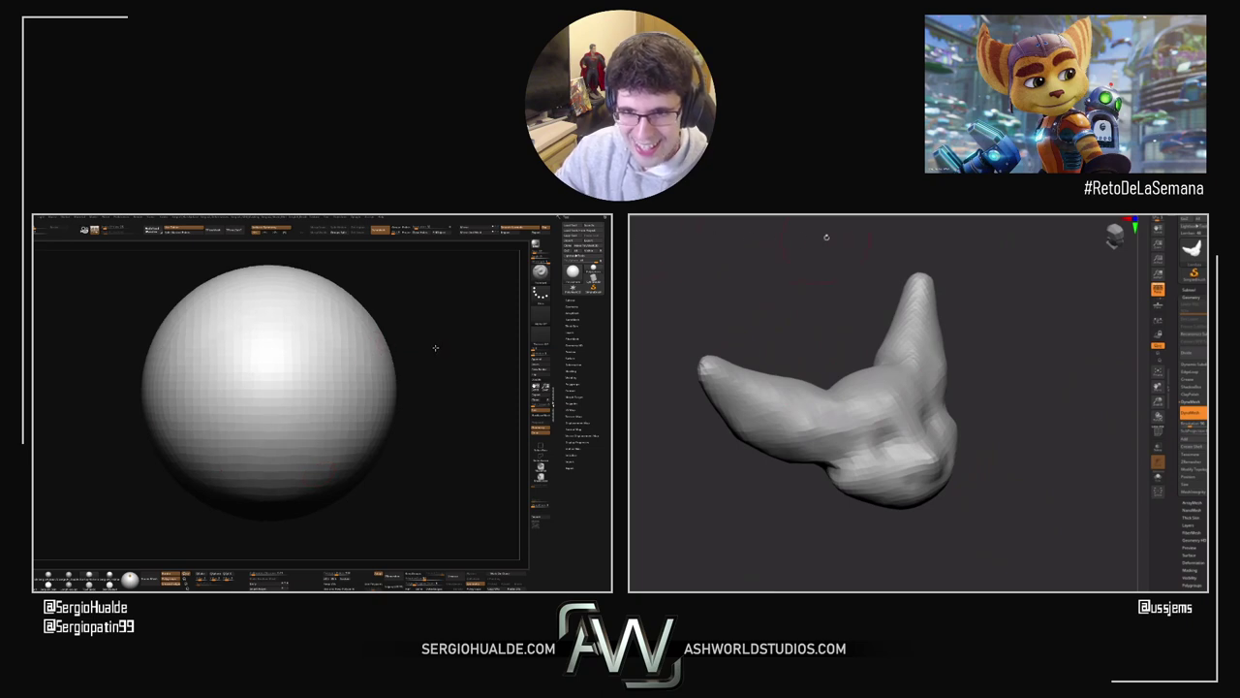
Step: Resize the sculpting brush for the plain sphere and adjust the sphere with the transform gizmo
right_click_drag(435, 348, 456, 341, "alt")
mouse_move(456, 341)
right_mouse_down("ctrl")
mouse_move(337, 374)
mouse_move(348, 380)
mouse_move(337, 421)
right_mouse_up("ctrl")
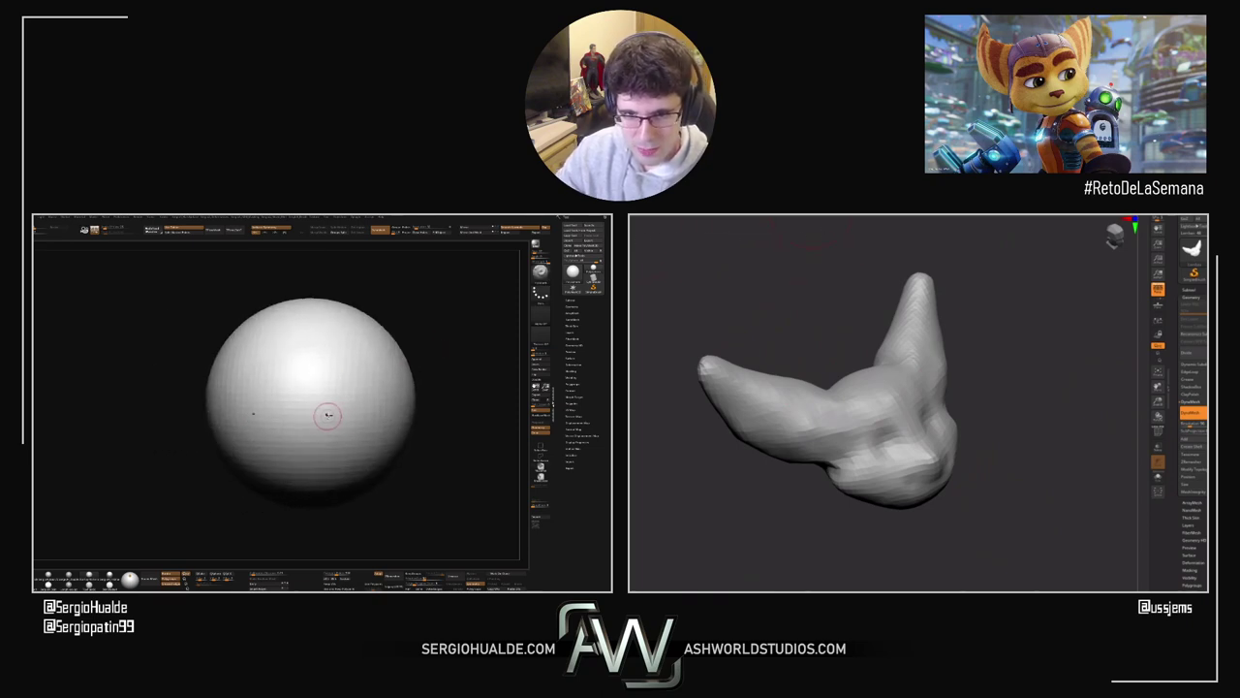
key("s")
left_click_drag(327, 418, 335, 419)
right_click_drag(336, 418, 347, 390, "ctrl")
key("s")
left_click_drag(357, 425, 353, 426)
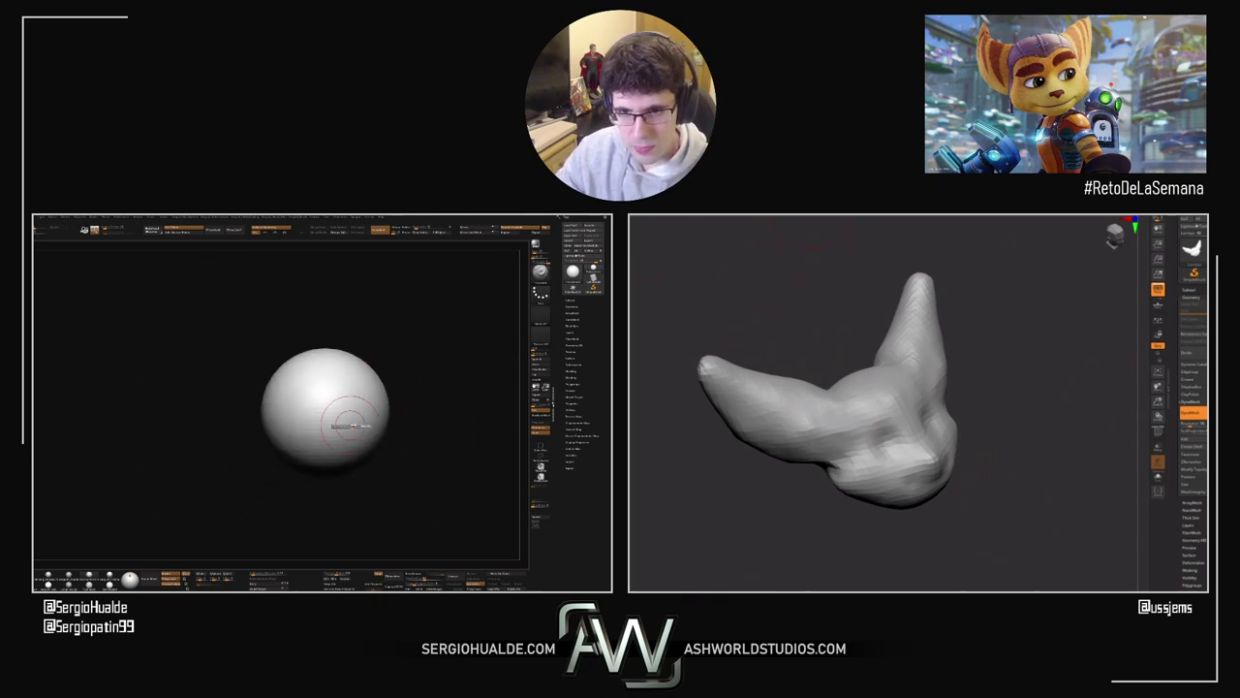
right_click_drag(353, 413, 340, 417, "alt")
key("w")
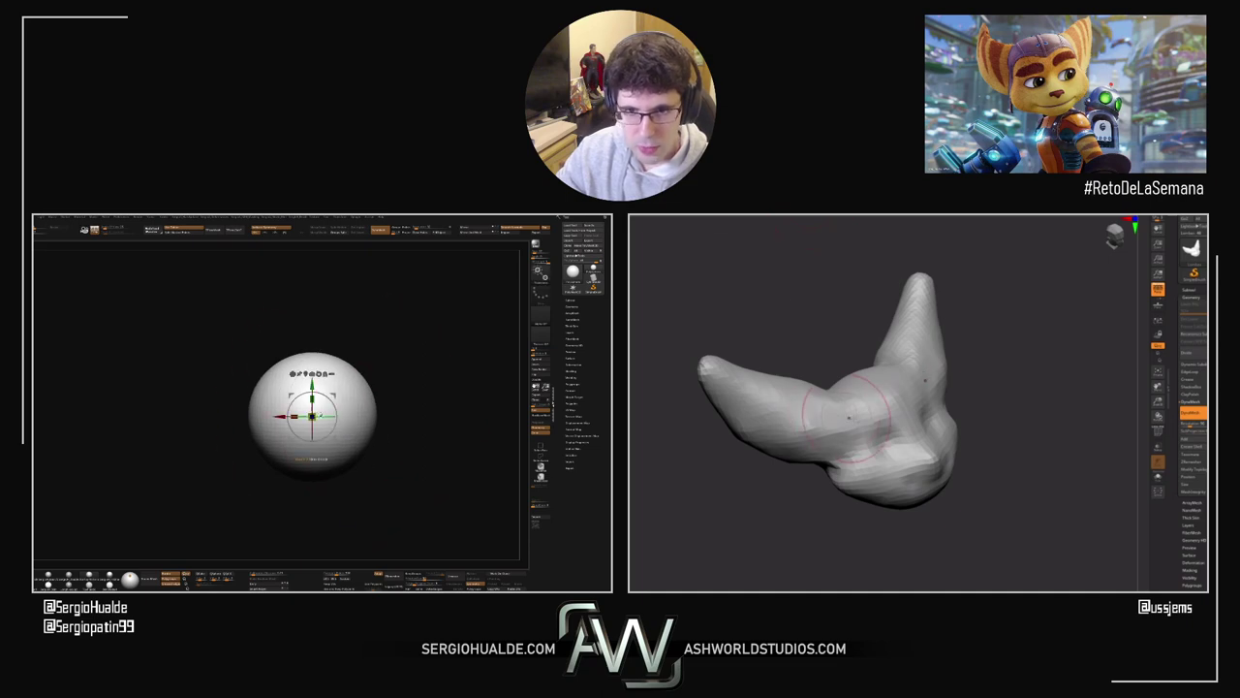
left_click_drag(312, 416, 301, 420)
key("q")
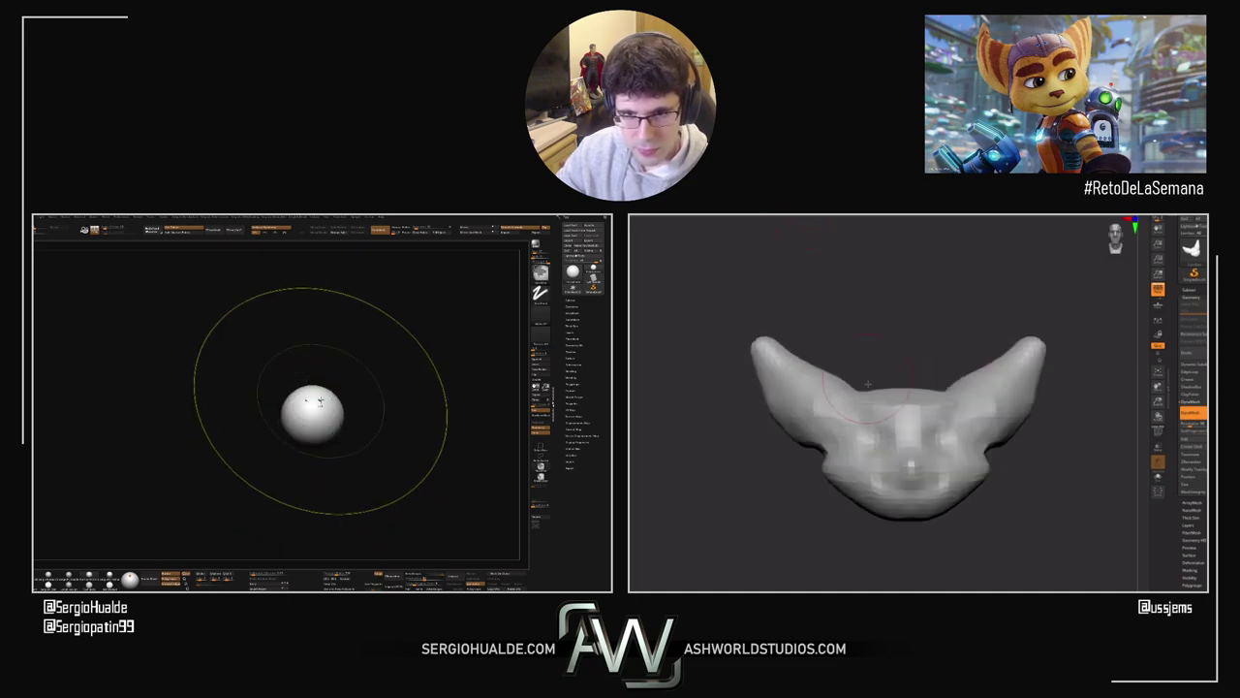
Step: Resize the brush, lasso-mask one side of the plain sphere and invert the mask
right_click_drag(320, 401, 327, 430, "ctrl")
key("s")
left_click_drag(324, 430, 301, 429)
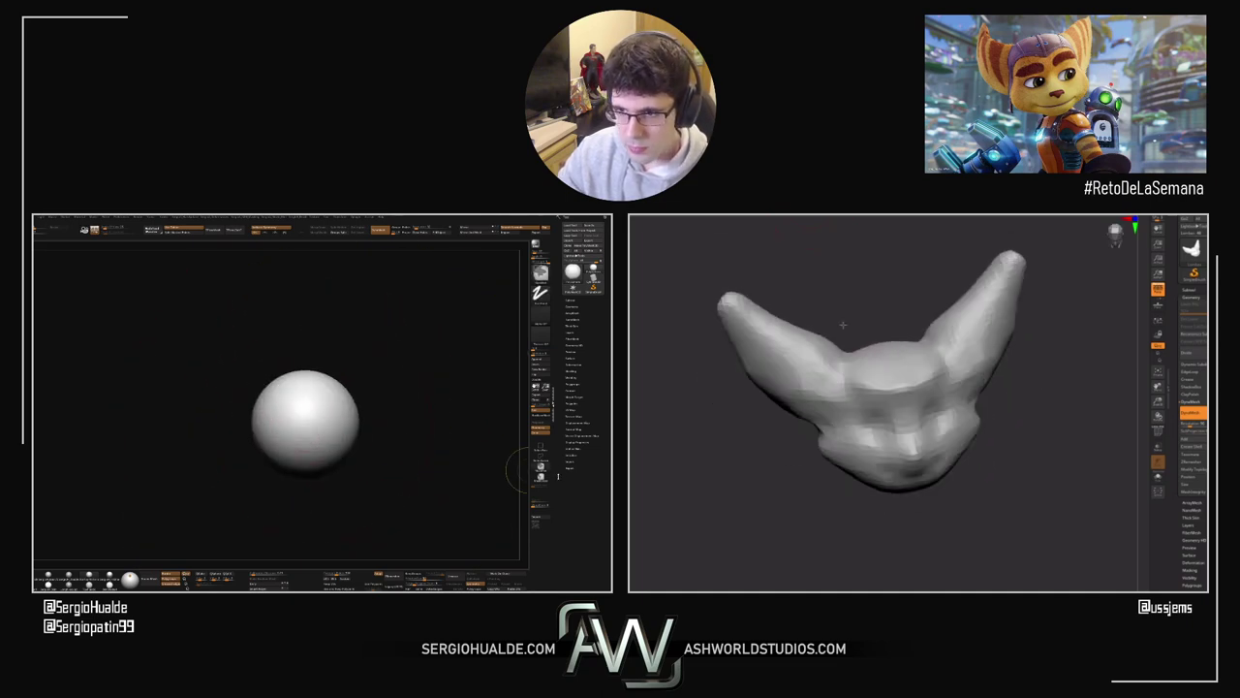
right_click_drag(351, 431, 352, 457, "alt")
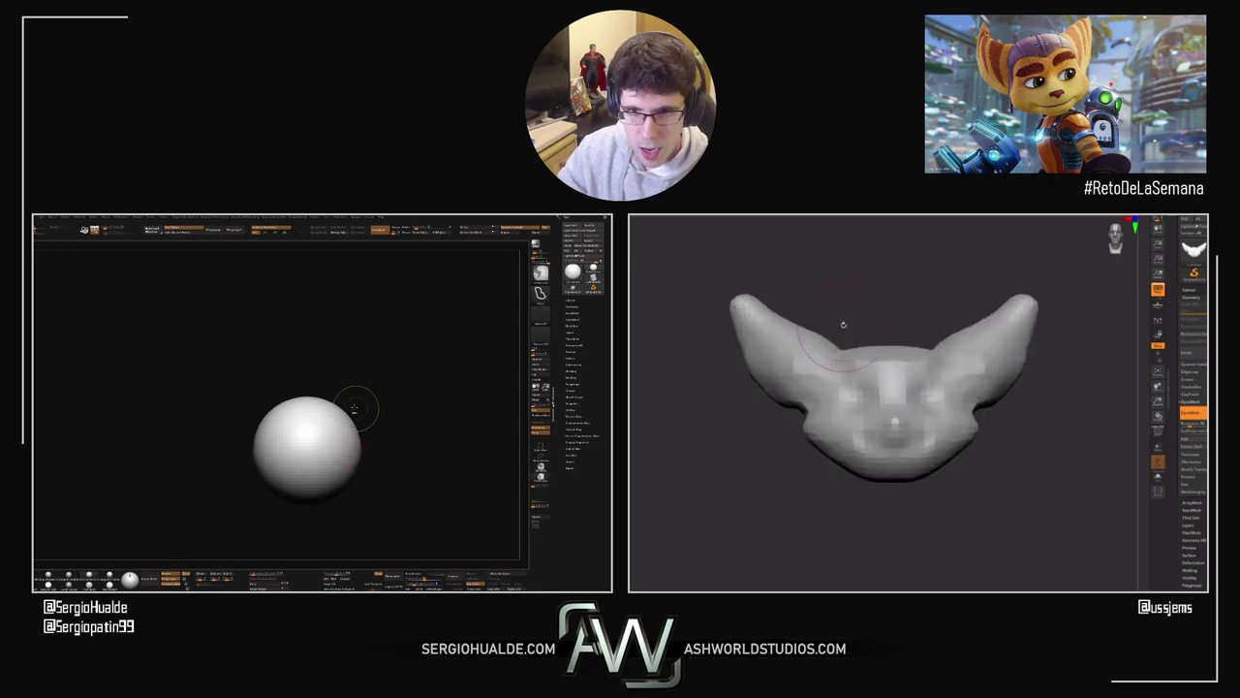
left_click_drag(337, 405, 415, 434, "ctrl")
left_click(391, 440, "ctrl")
right_click_drag(391, 440, 378, 441)
key("s")
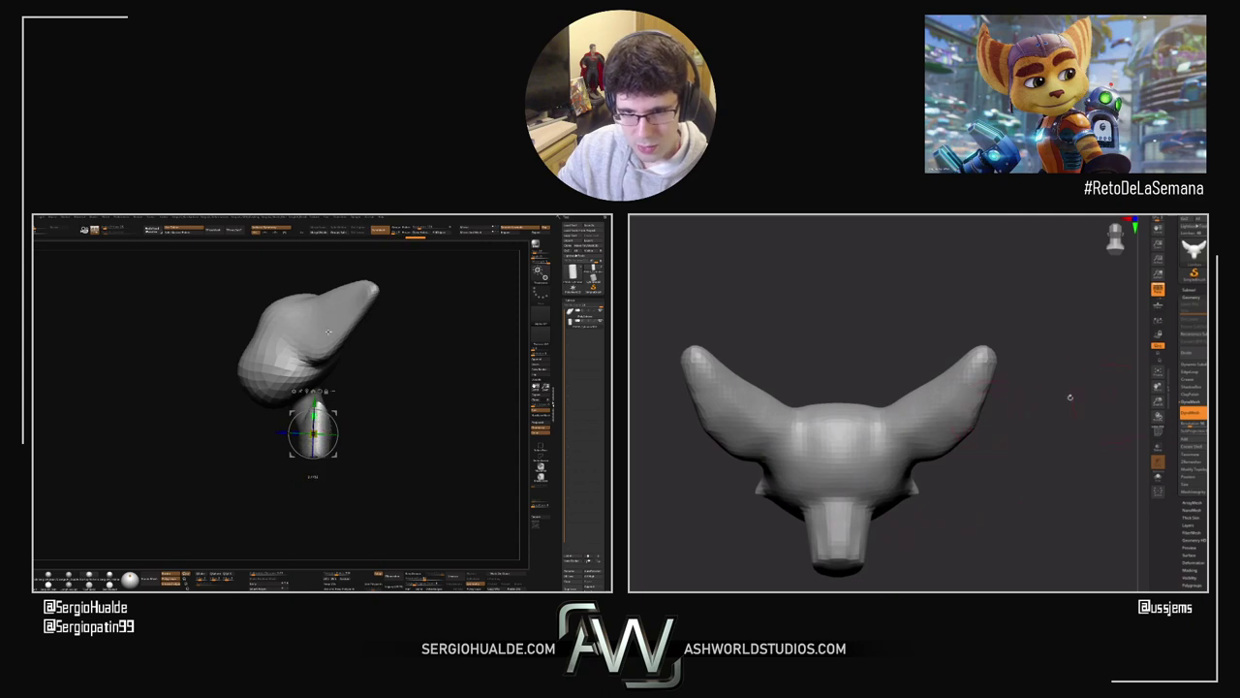
Step: Lengthen the cylinder under the head with the gizmo and shift it down to form the body
left_click_drag(313, 434, 313, 407)
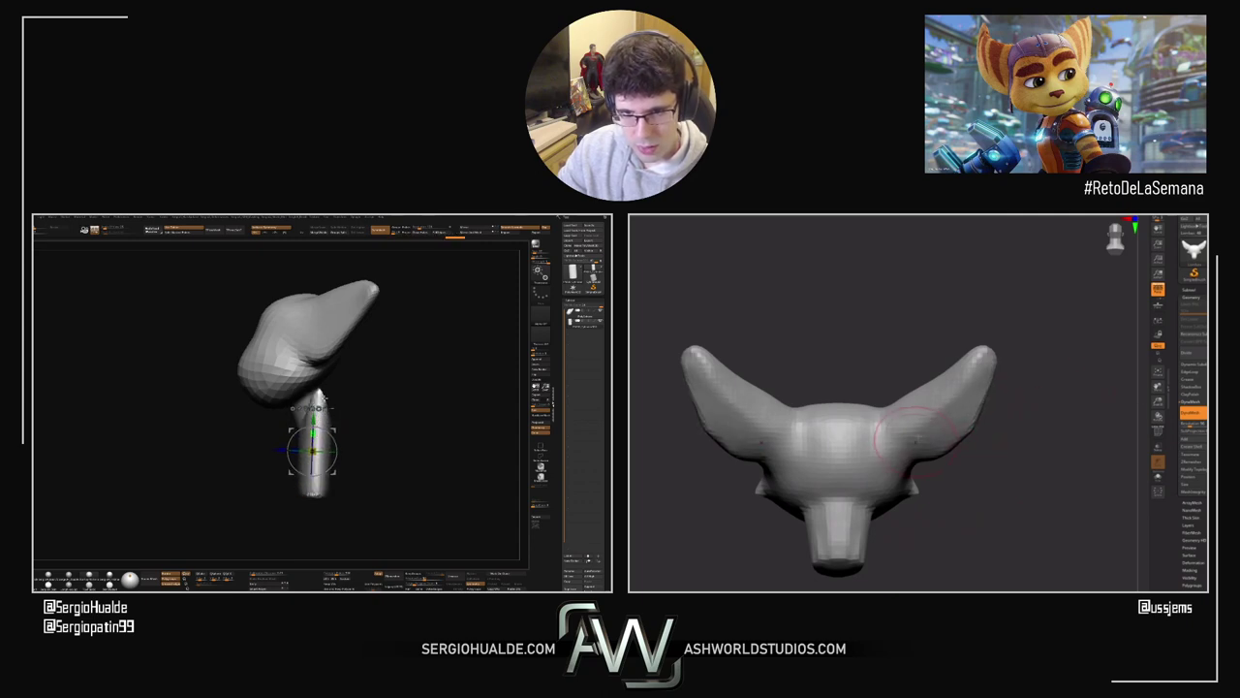
left_click_drag(930, 339, 1044, 346)
mouse_move(312, 422)
left_mouse_down()
mouse_move(327, 446)
mouse_move(316, 434)
mouse_move(315, 451)
left_mouse_up()
key("q")
left_click_drag(1007, 436, 912, 428)
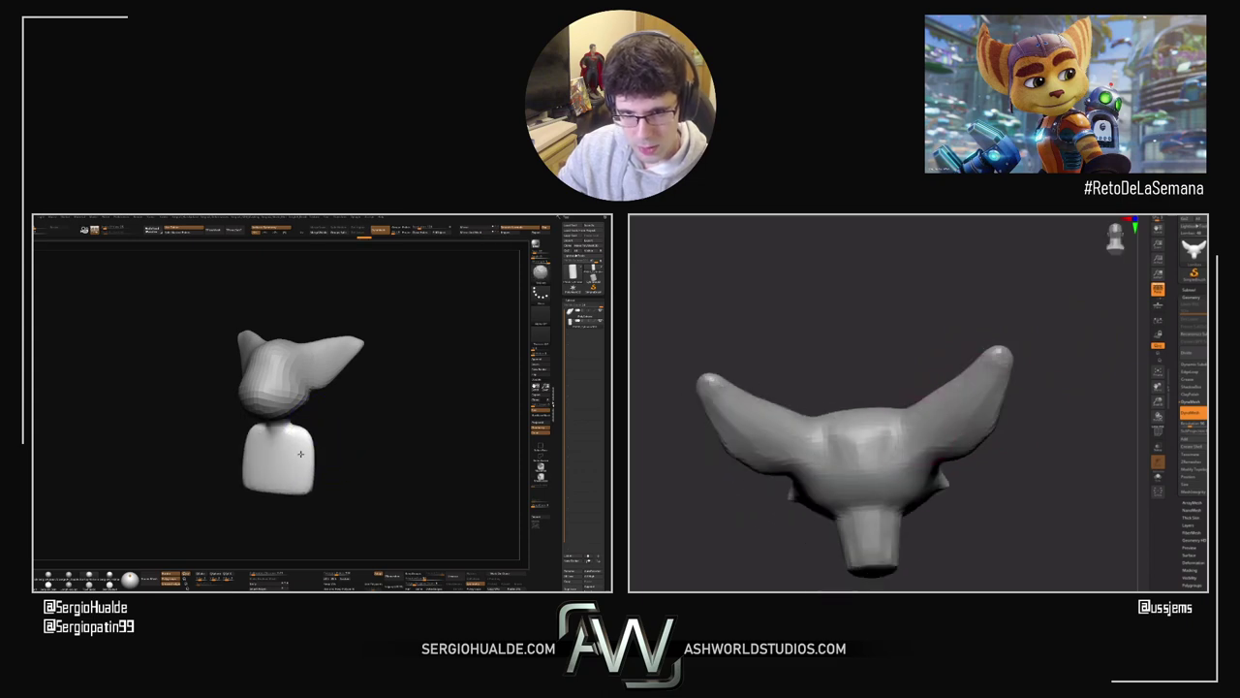
Step: Shape the block under the head into a rounded torso with a narrow neck
left_click_drag(300, 453, 297, 454)
right_click_drag(300, 481, 323, 451, "alt")
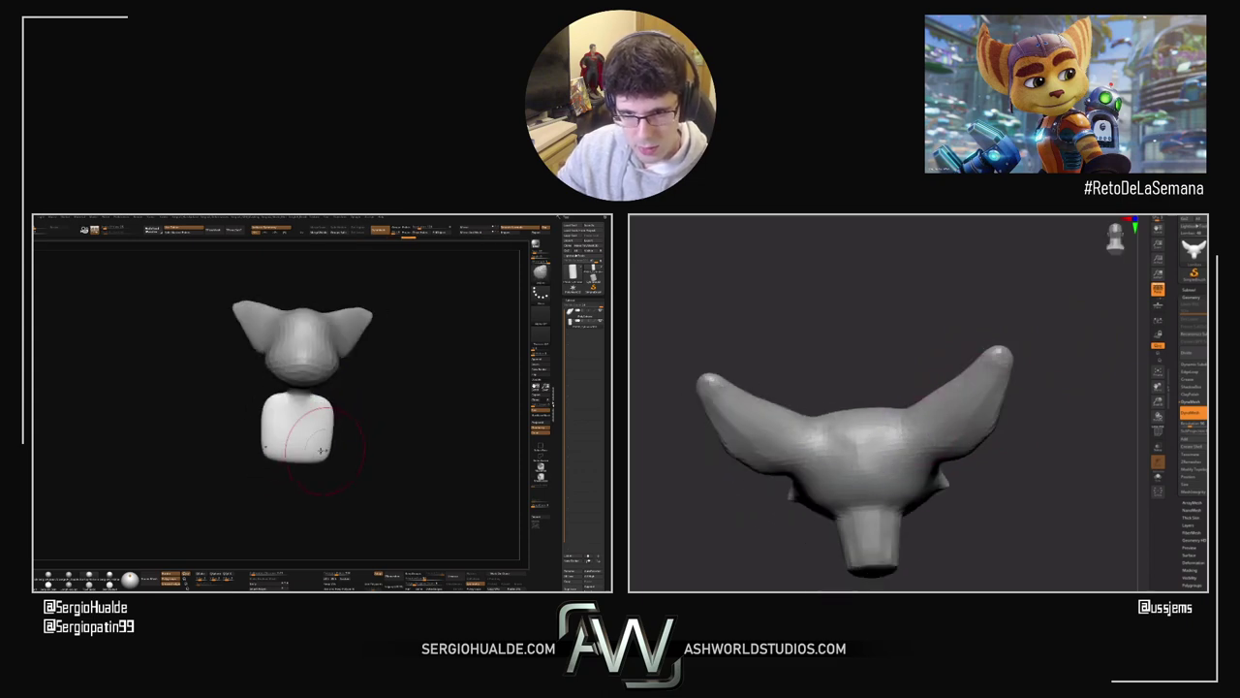
left_click_drag(1033, 498, 966, 514)
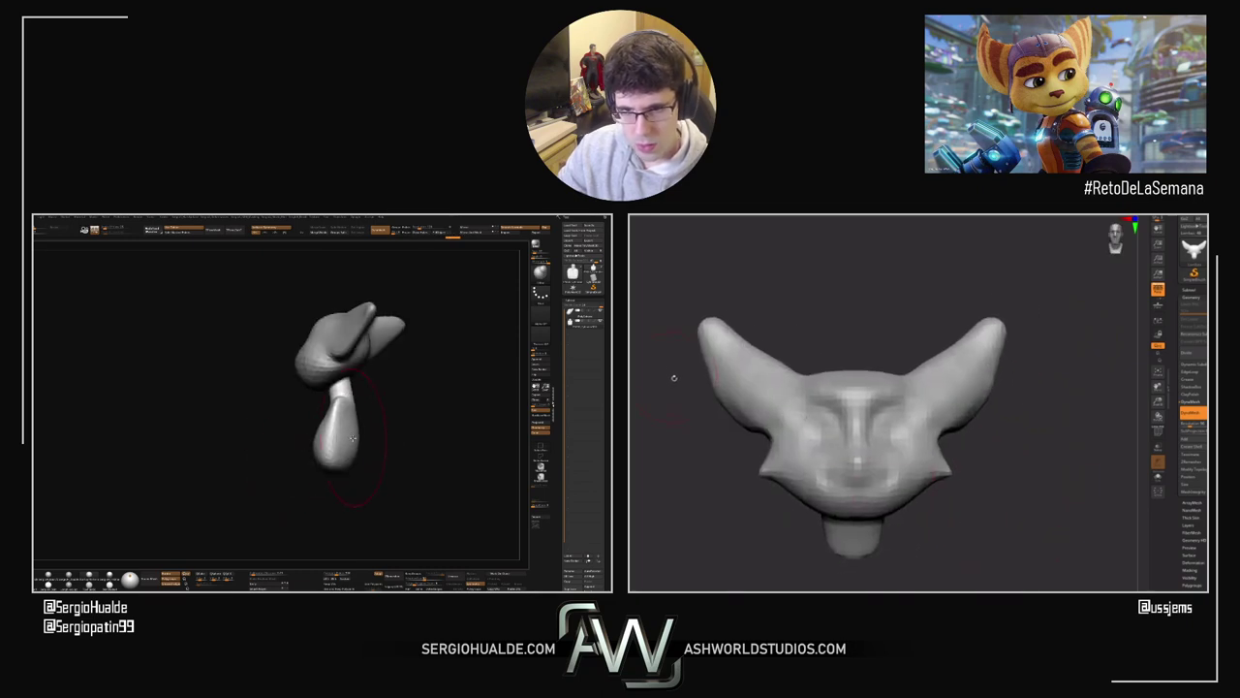
left_click_drag(673, 377, 708, 345)
Step: Select the Move brush and pull both ears into slimmer, curved shapes from several angles
key("b")
key("m")
key("v")
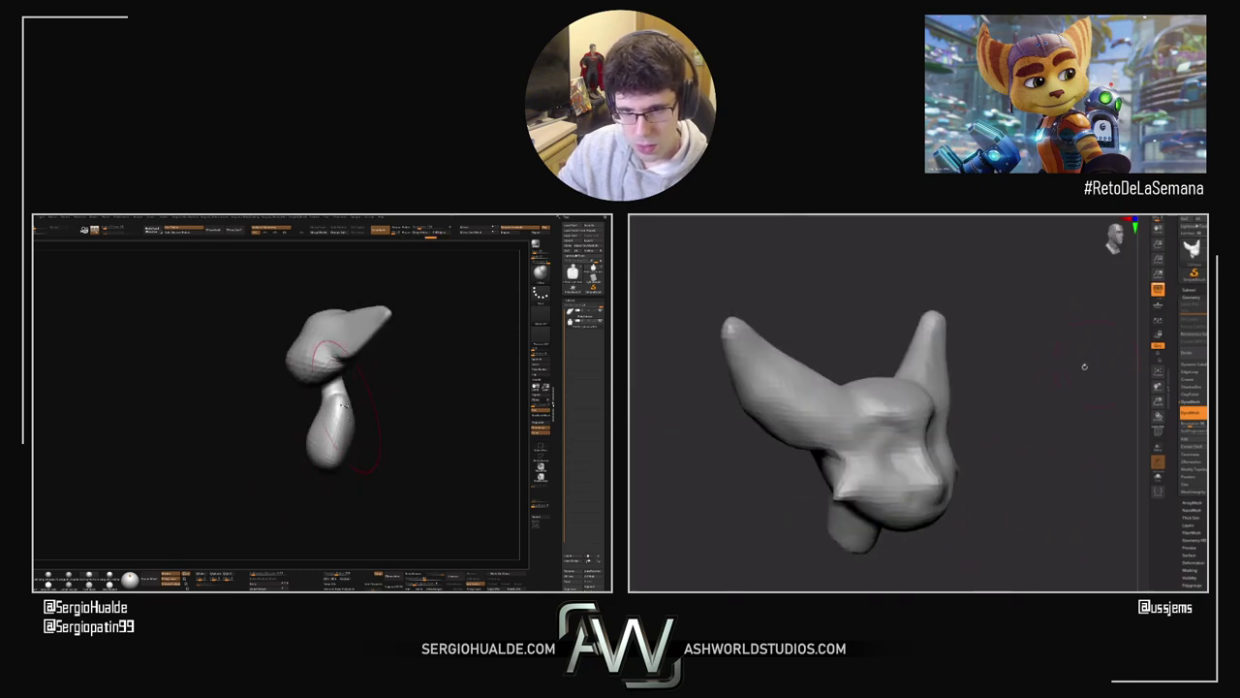
key("b")
key("Escape")
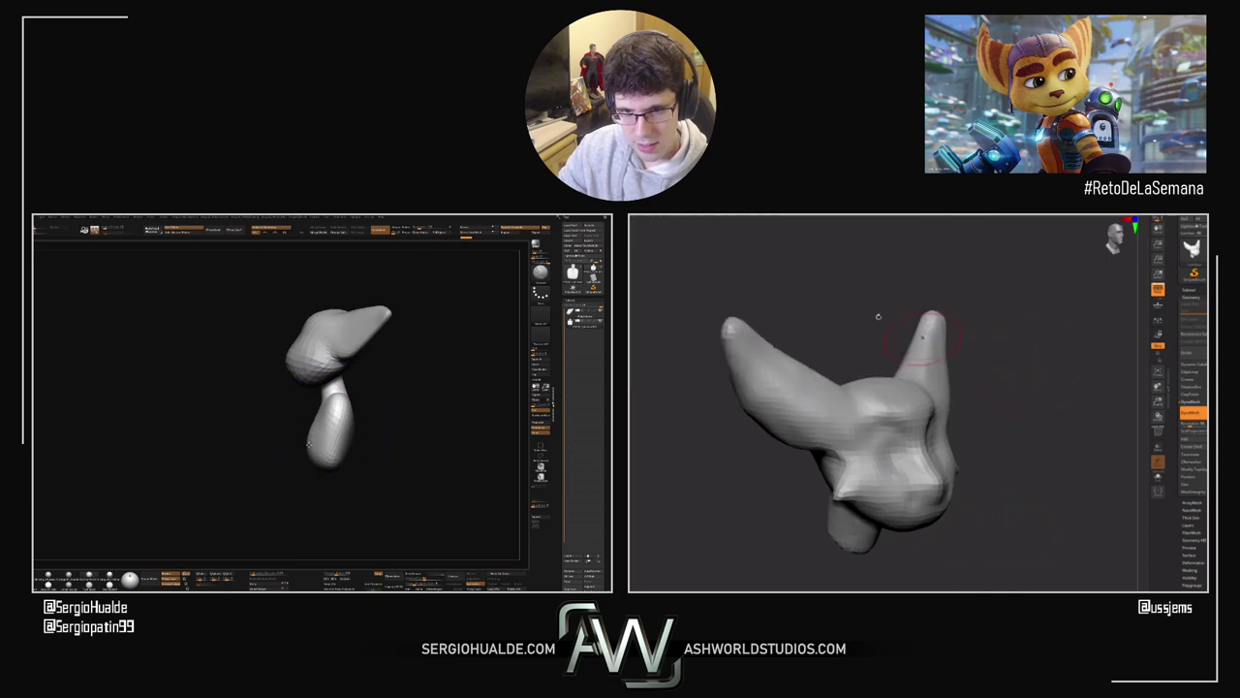
key("b")
key("m")
key("v")
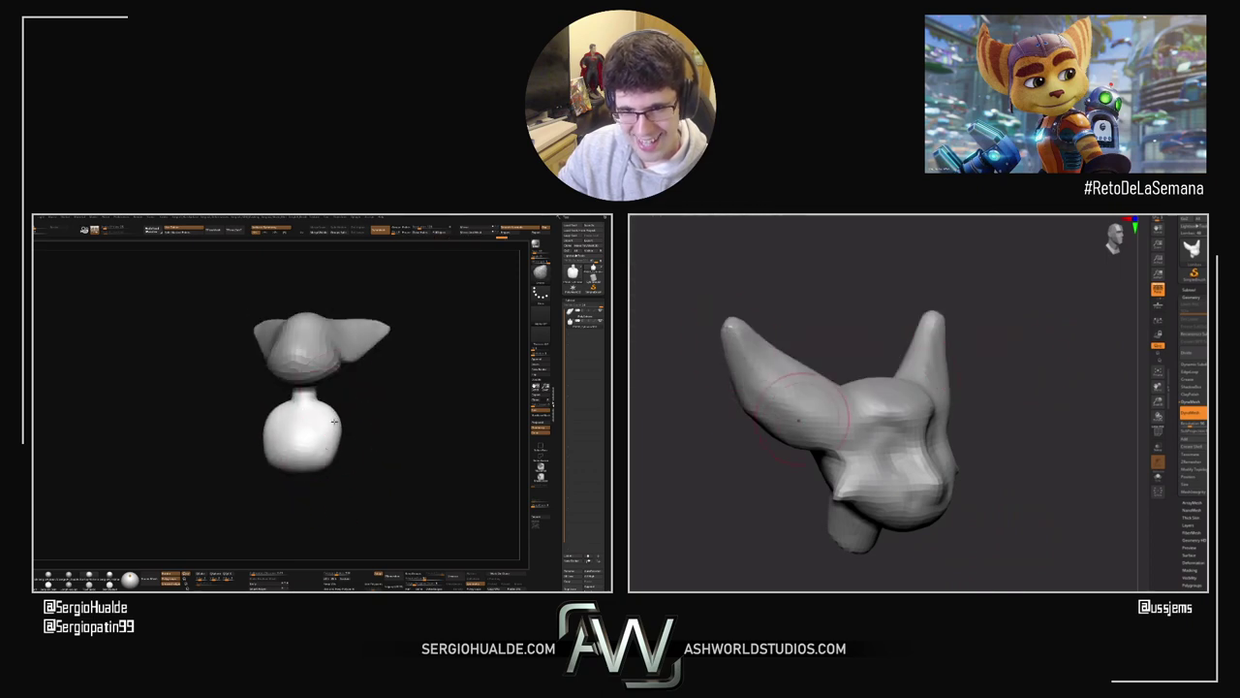
left_click_drag(742, 424, 808, 404)
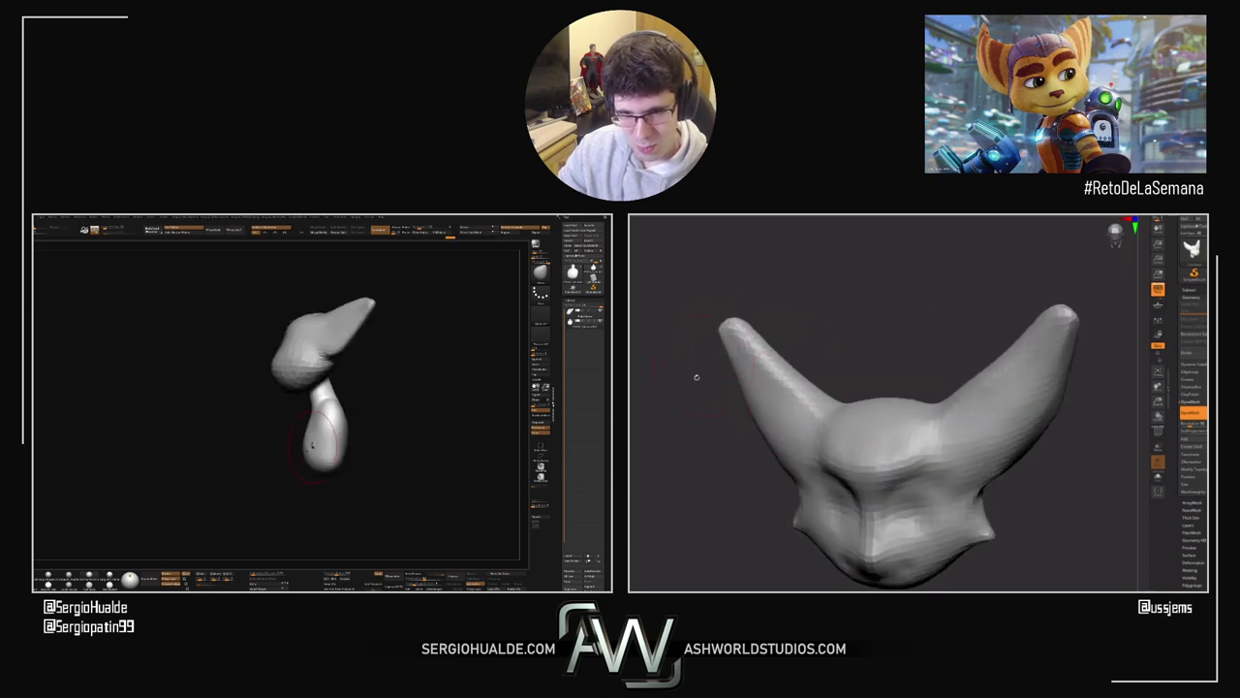
left_click_drag(695, 368, 758, 389)
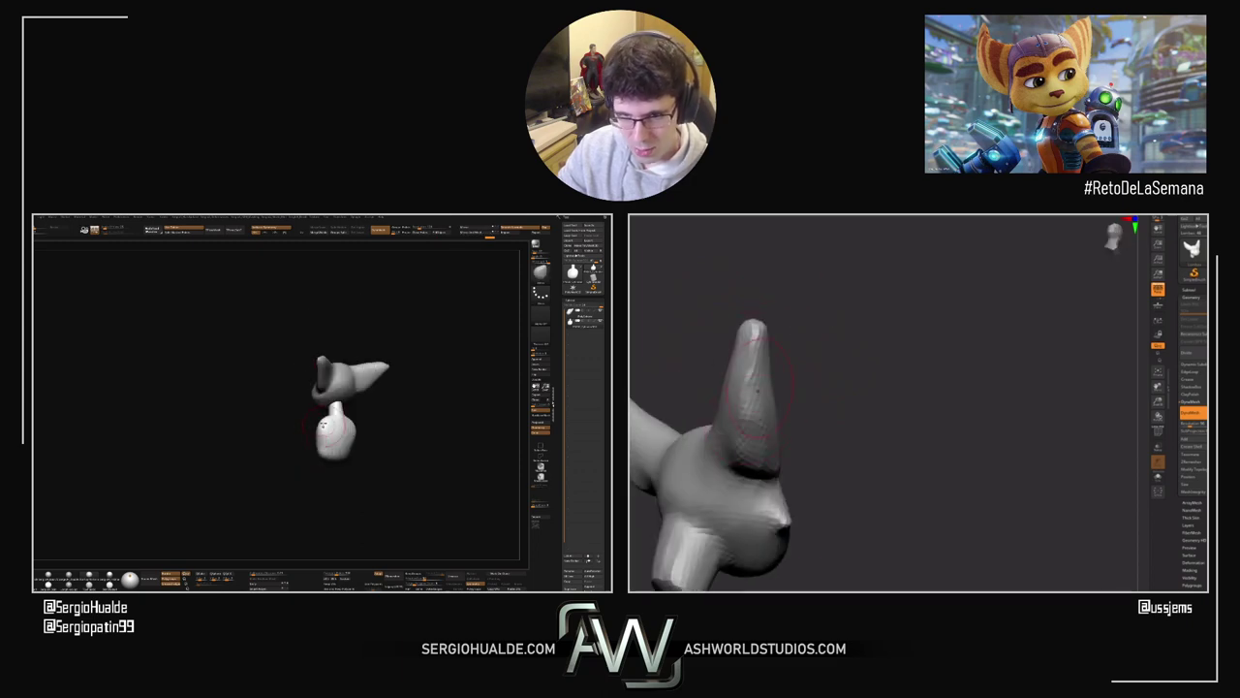
left_click_drag(849, 410, 817, 394)
left_click_drag(841, 448, 866, 441)
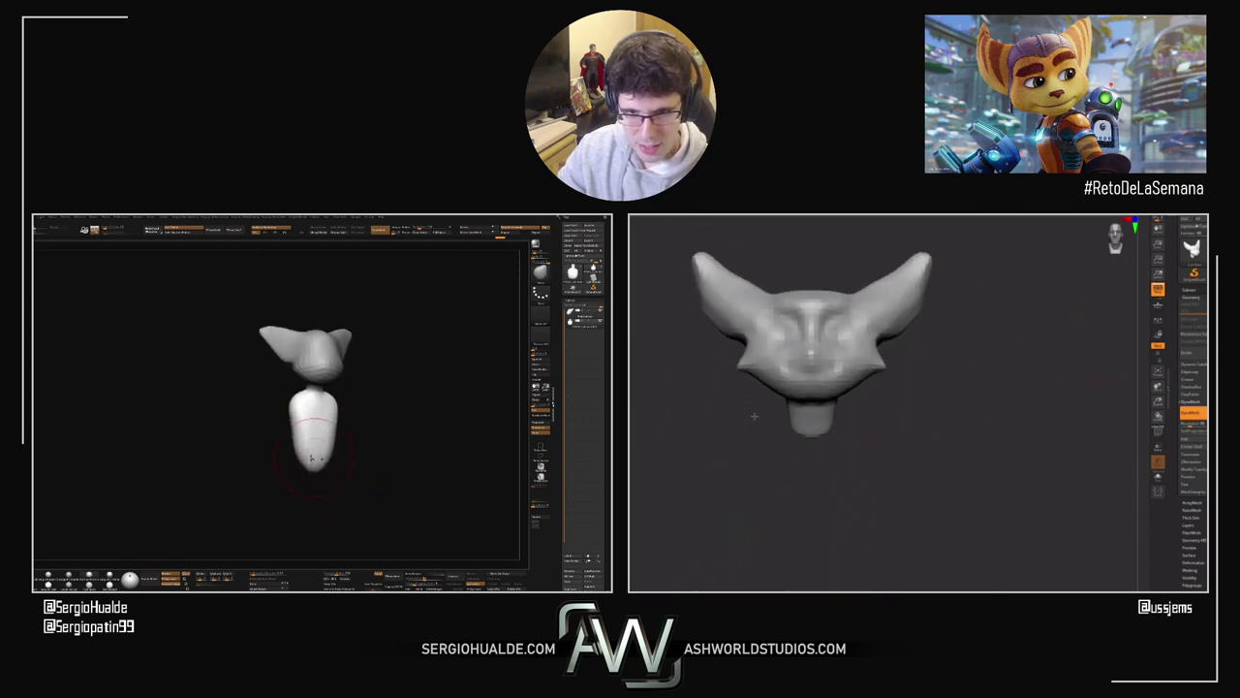
Step: Invert the mask at the neck and pull the free lower end down with the gizmo into a flared chest
left_click_drag(743, 409, 772, 474)
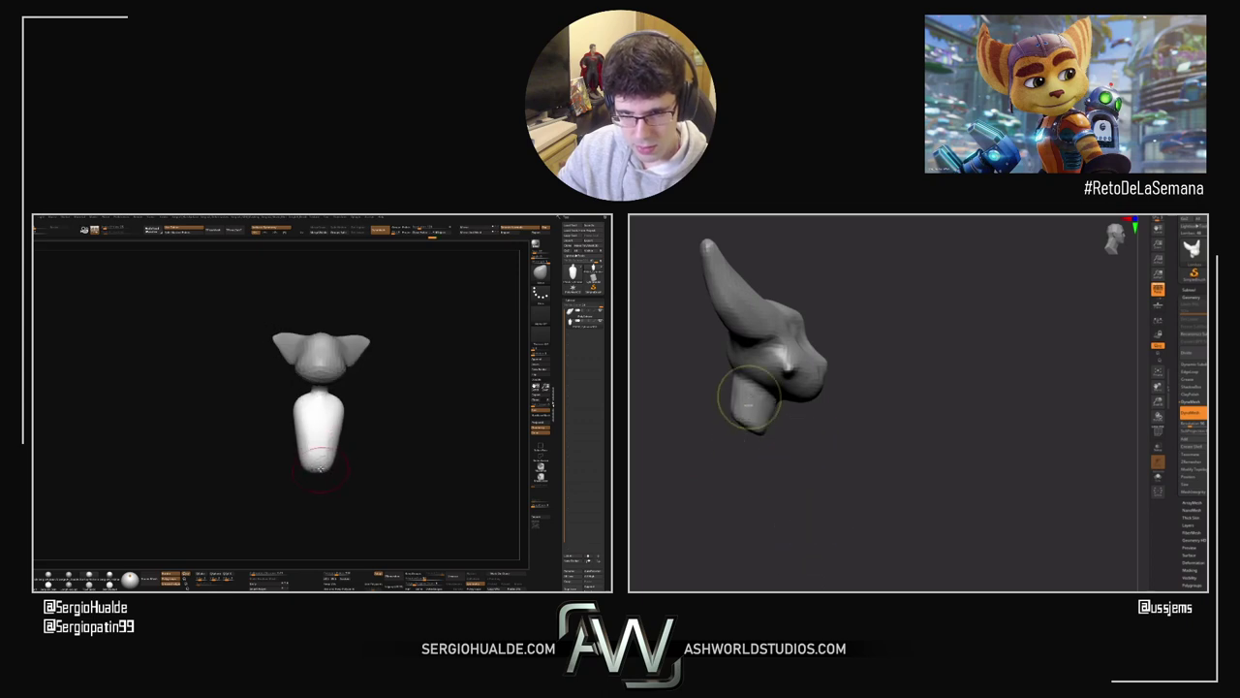
left_click(809, 447, "ctrl")
key("w")
left_click_drag(808, 445, 807, 473)
left_click_drag(901, 436, 833, 436)
right_click_drag(309, 419, 319, 435)
left_click_drag(319, 435, 307, 446, "shift")
left_click_drag(832, 485, 805, 529)
right_click_drag(335, 459, 320, 459)
Step: Assign a soft round alpha to the brush and choose another sculpting brush for the torso
left_click(541, 315)
left_click_drag(852, 499, 862, 537, "shift")
left_click(369, 320)
key("q")
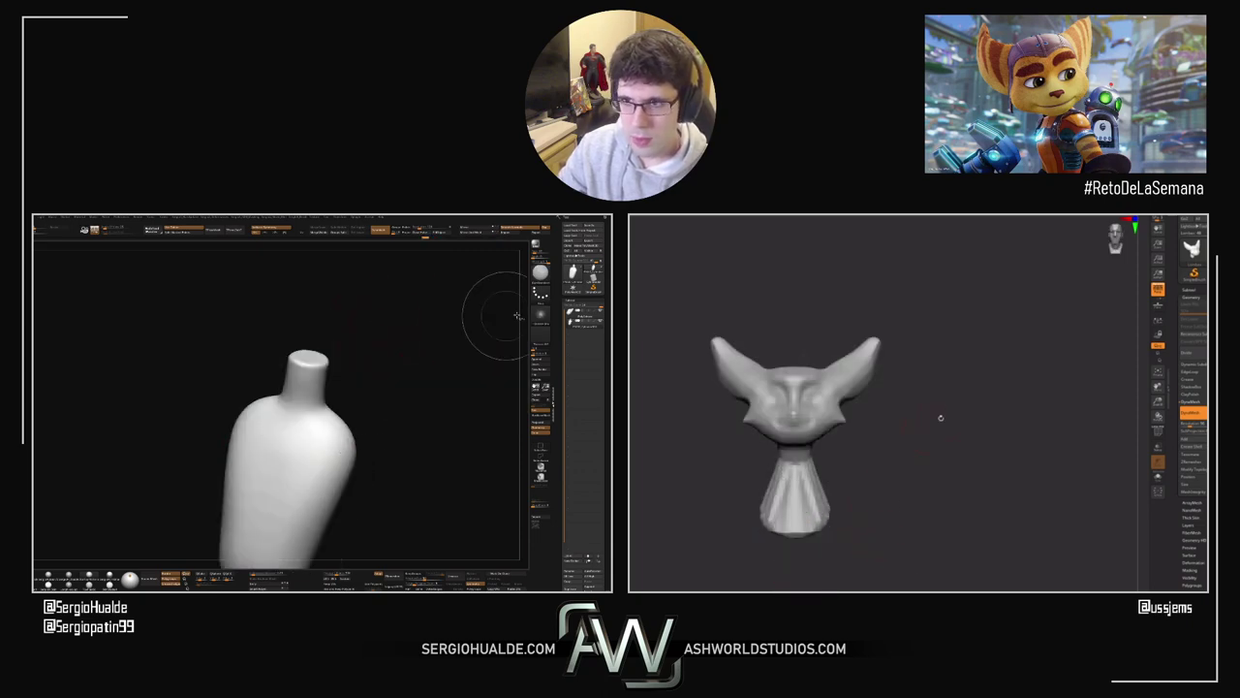
left_click_drag(941, 417, 978, 389, "alt")
left_click(541, 274)
mouse_move(846, 476)
left_mouse_down("shift")
mouse_move(824, 460)
mouse_move(851, 492)
mouse_move(820, 453)
mouse_move(760, 463)
mouse_move(794, 479)
left_mouse_up("shift")
left_click(305, 320)
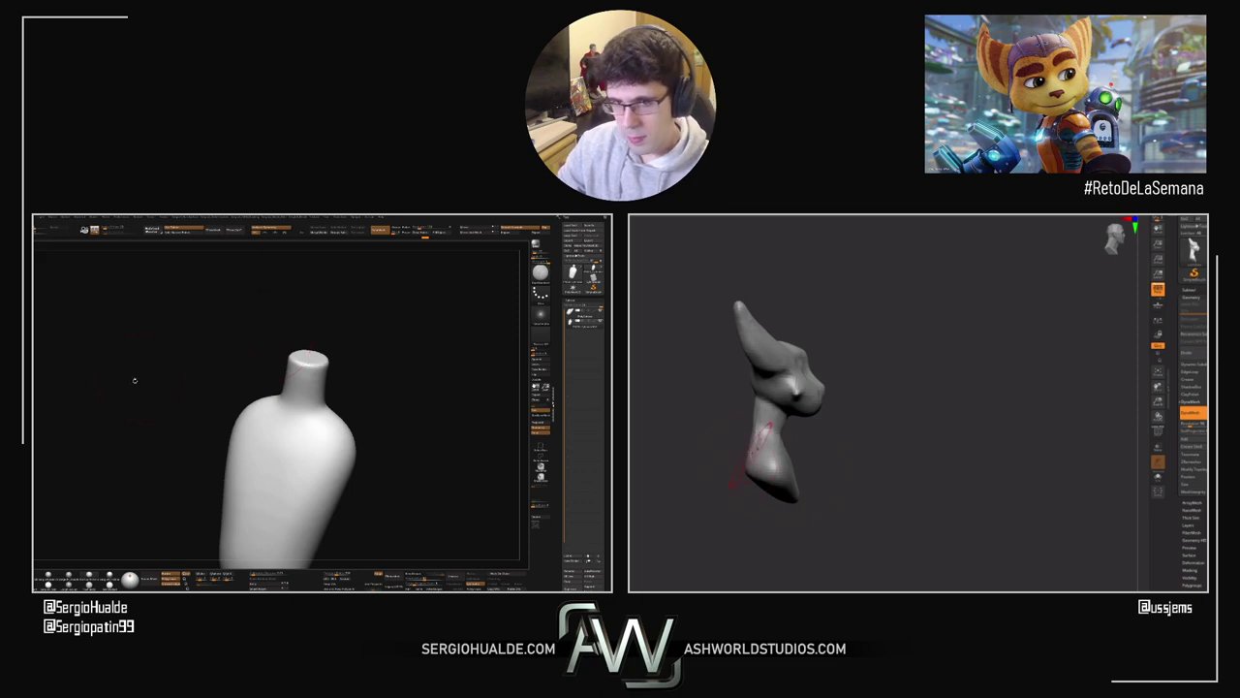
Step: Pull the base of the chest outward into wide, rounded shoulders, shaping it from the side, back and front
left_click_drag(372, 374, 326, 424)
left_click_drag(765, 455, 742, 465)
left_click_drag(327, 424, 335, 423)
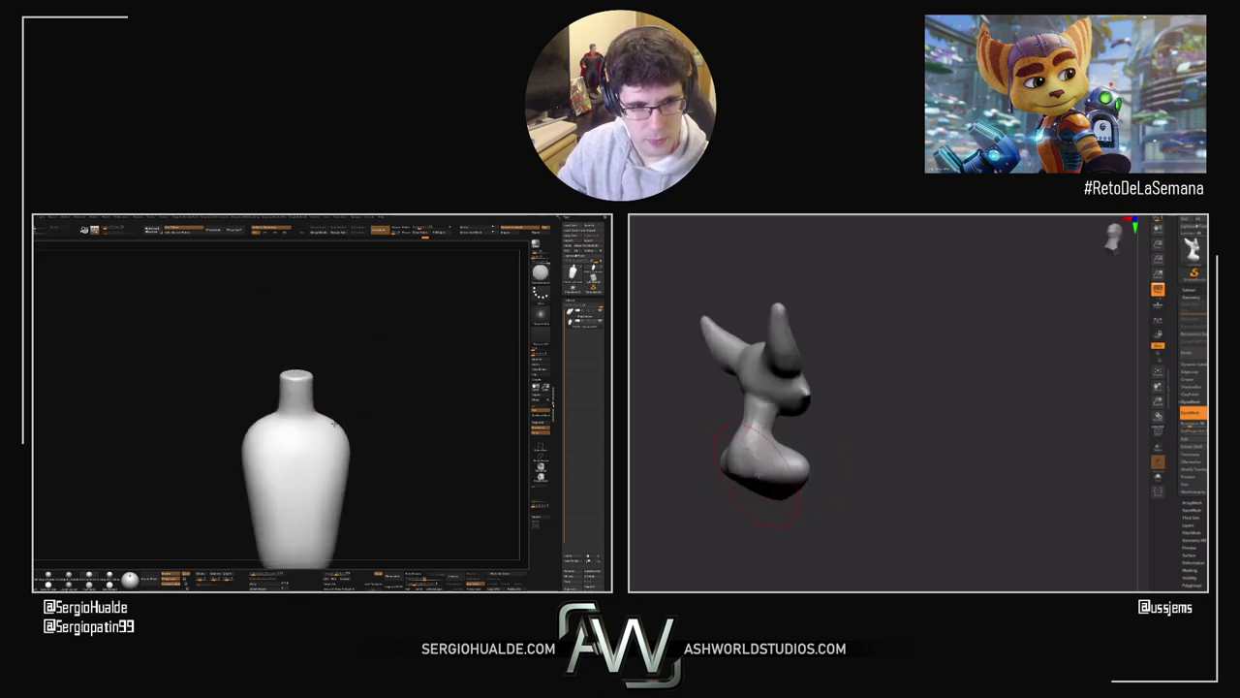
mouse_move(761, 474)
right_mouse_down()
mouse_move(785, 470)
mouse_move(738, 444)
right_mouse_up()
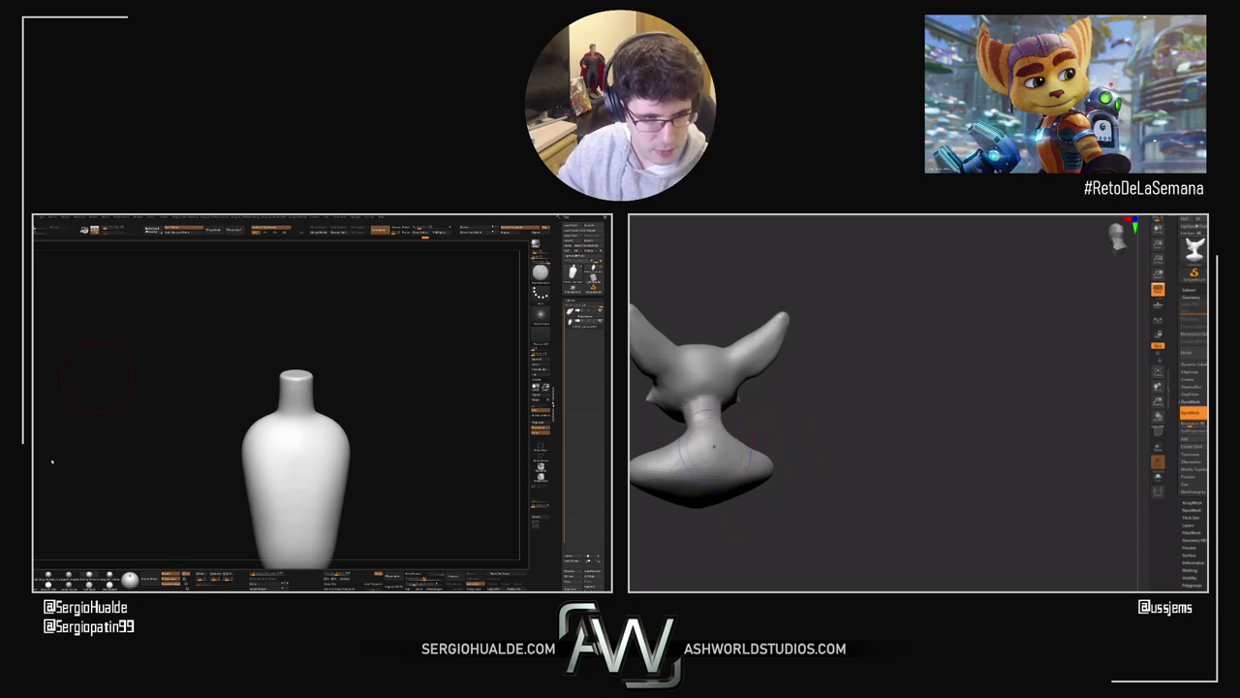
right_click_drag(713, 446, 737, 388)
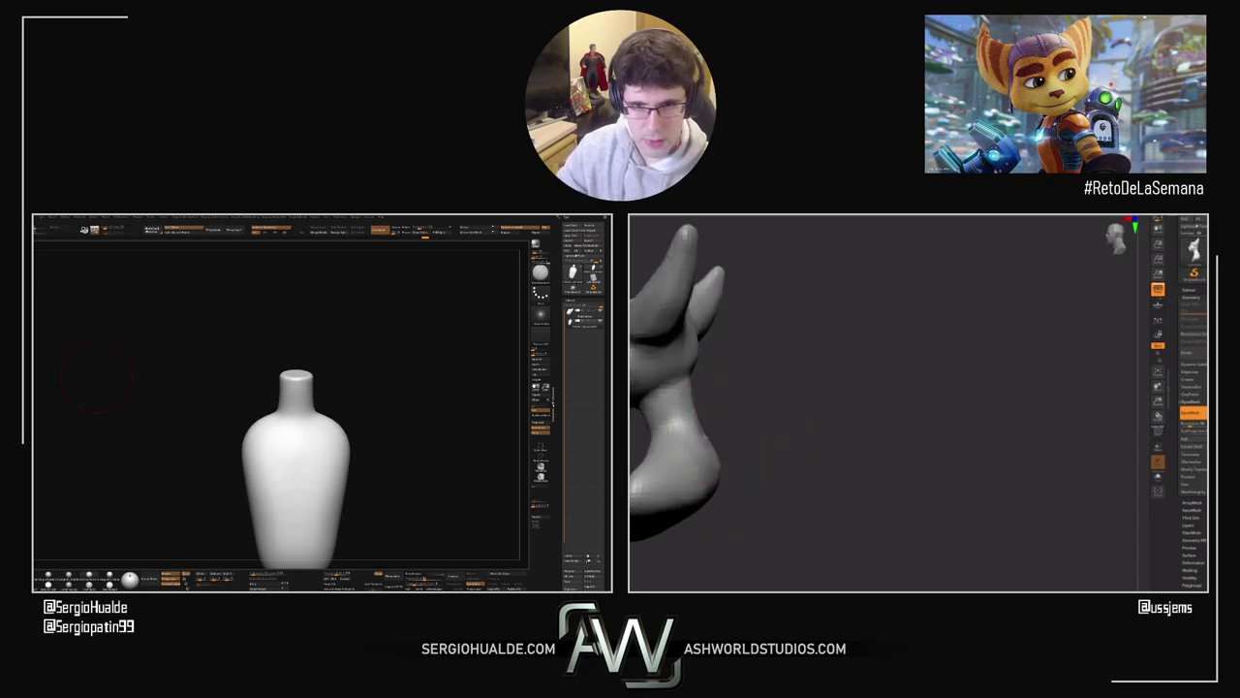
right_click_drag(329, 407, 310, 381, "alt")
mouse_move(705, 405)
right_mouse_down()
mouse_move(718, 397)
mouse_move(719, 434)
mouse_move(831, 484)
right_mouse_up()
left_click_drag(954, 484, 960, 437)
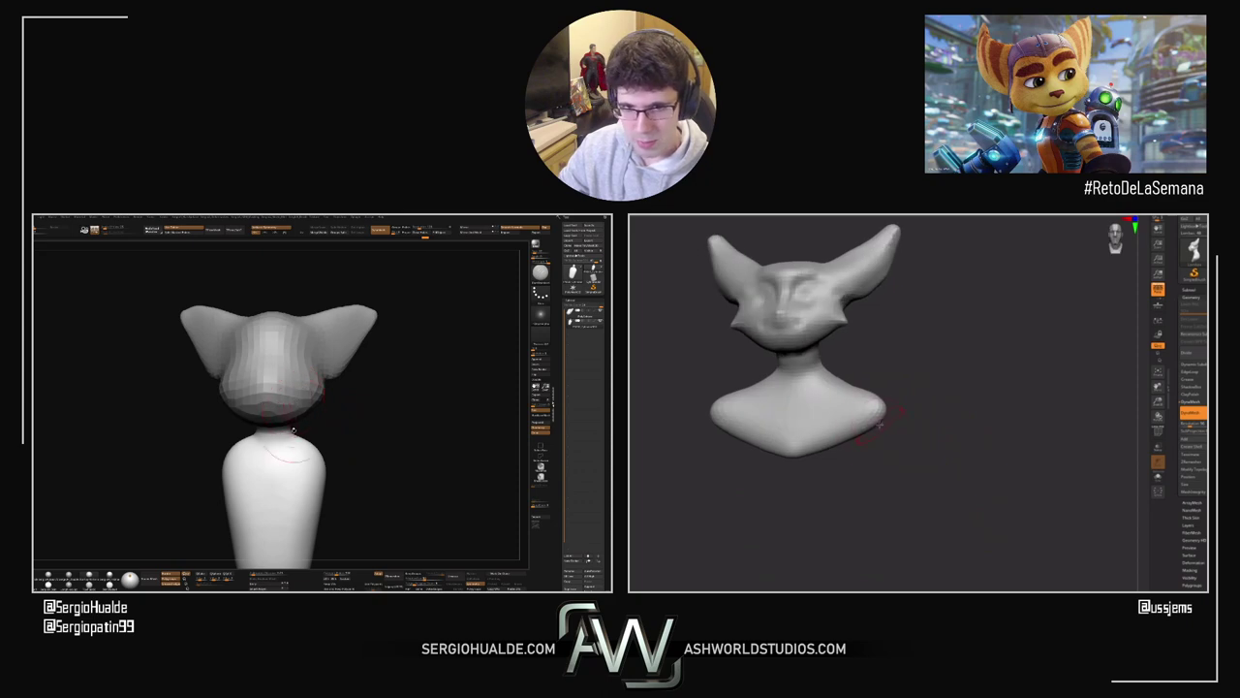
right_click_drag(882, 424, 788, 430)
Step: Mask the bust except its underside, pull the free base down with the gizmo into a long torso and clear the mask
left_click(306, 387, "alt")
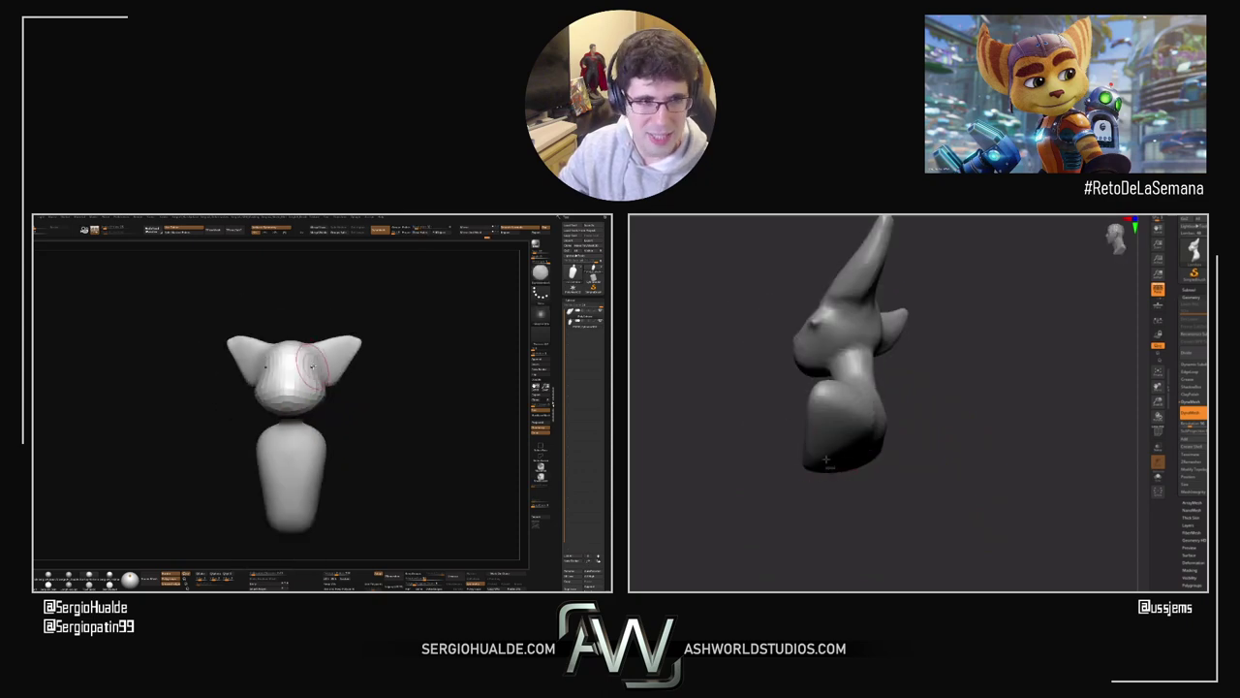
right_click_drag(832, 468, 824, 452)
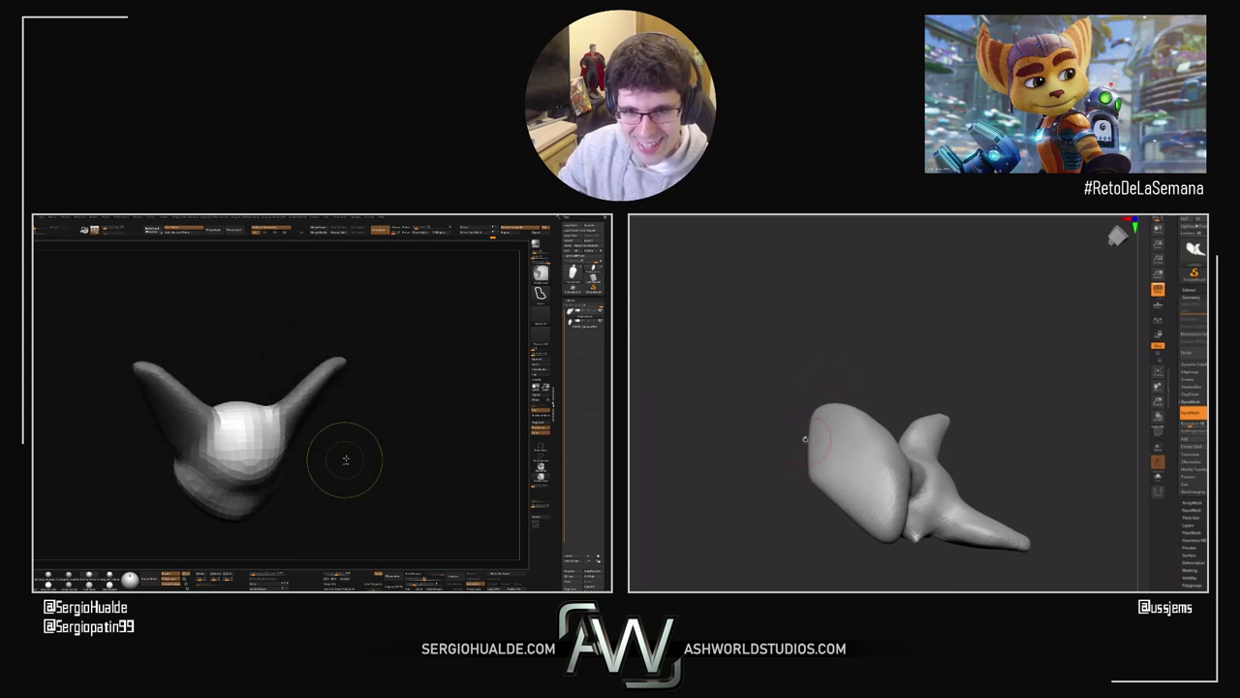
right_click_drag(826, 464, 817, 433)
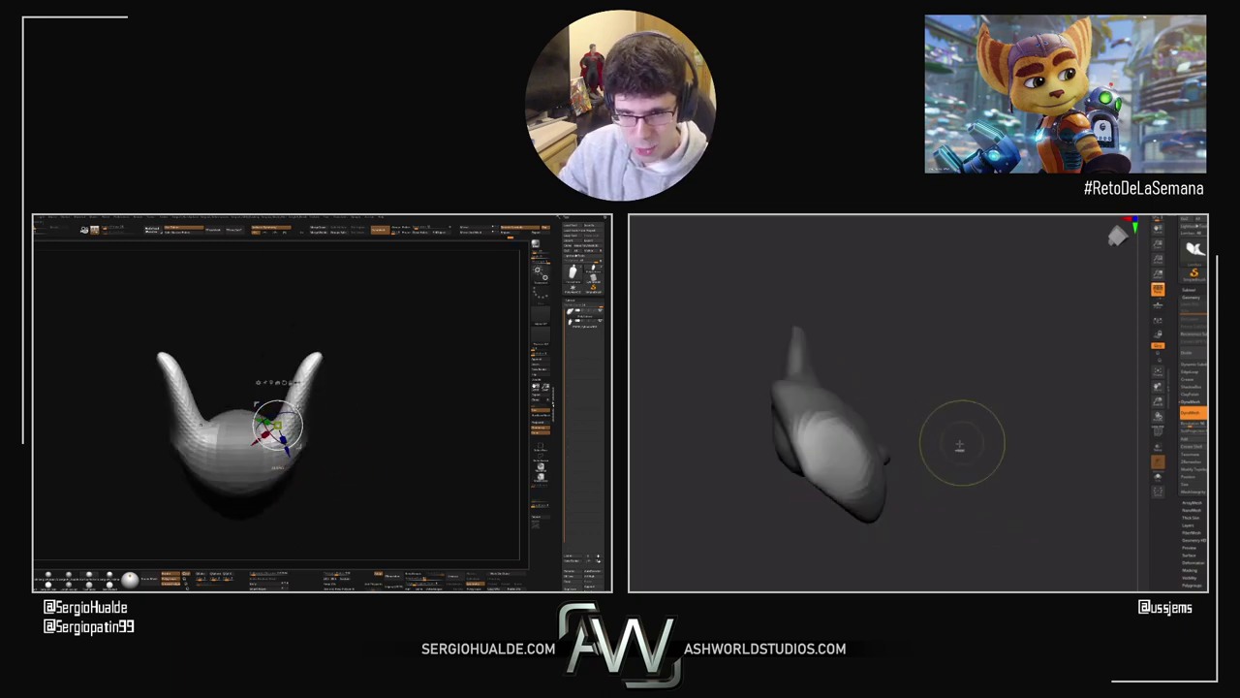
left_click_drag(960, 443, 786, 370)
key("w")
left_click_drag(955, 502, 955, 370, "alt")
left_click_drag(789, 413, 788, 530)
left_click_drag(928, 495, 882, 526, "ctrl")
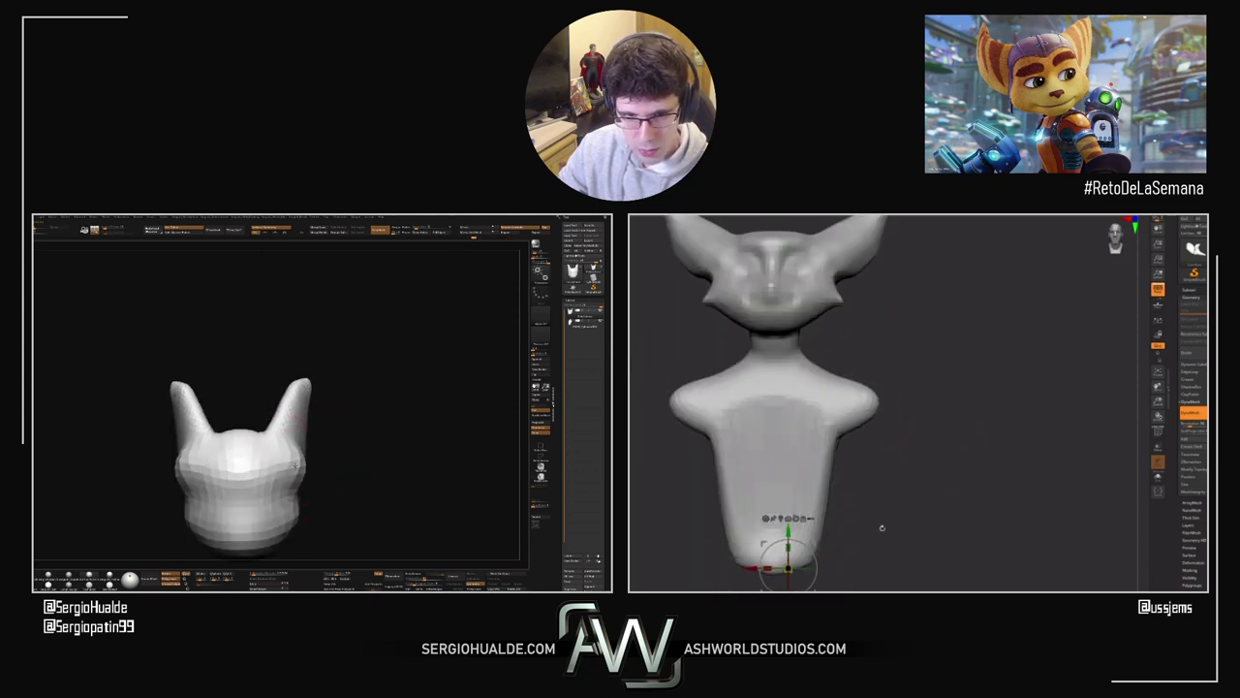
Step: Smooth and round the sides and waist of the elongated torso
key("q")
left_click_drag(877, 451, 954, 432, "alt")
left_click_drag(955, 431, 1008, 434)
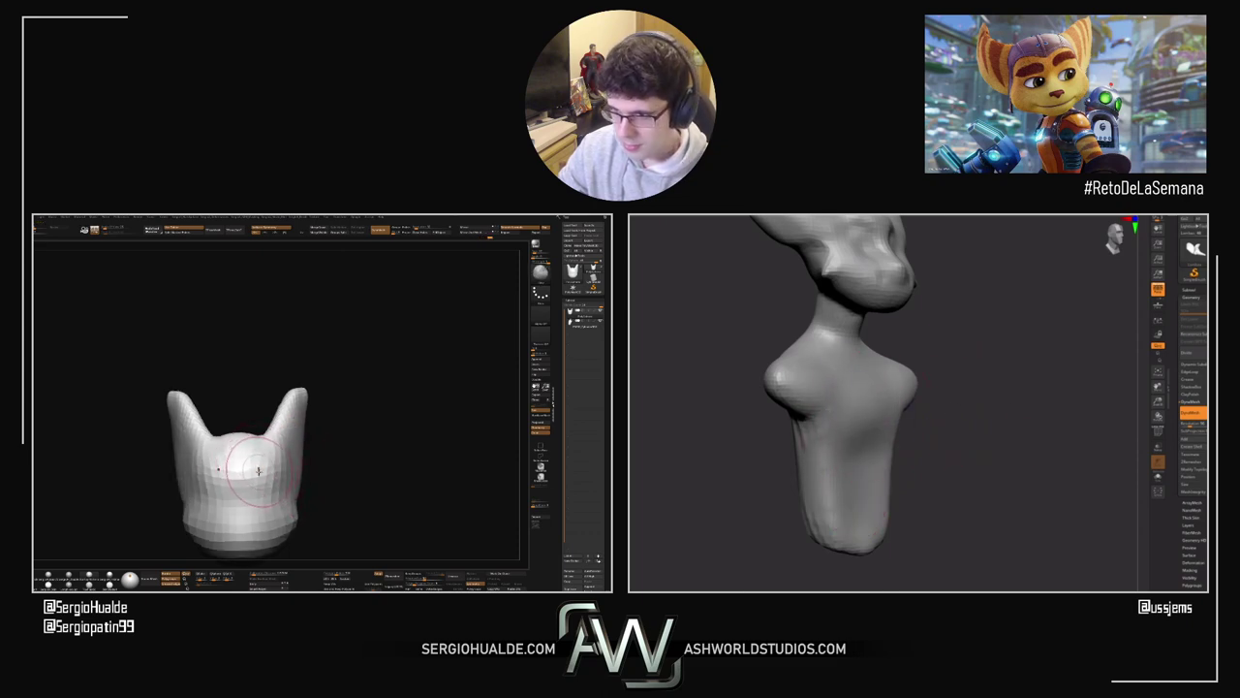
left_click_drag(976, 440, 944, 445, "shift")
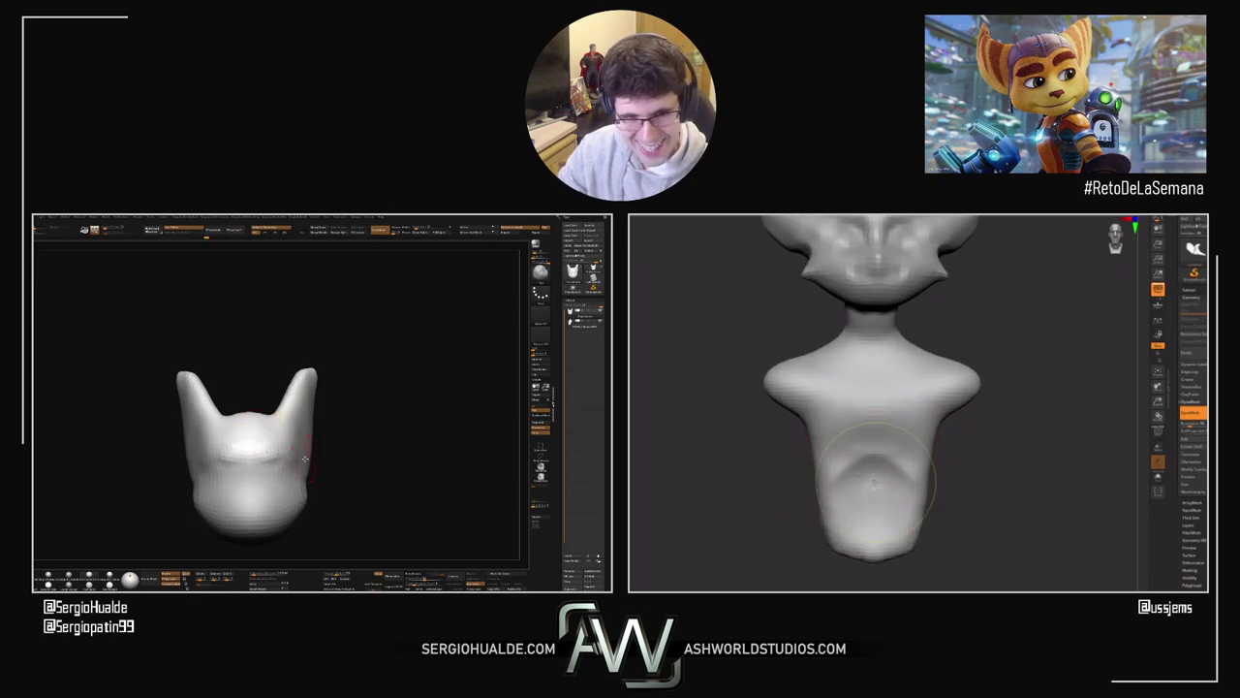
Step: Smooth the front of the bust's lower torso and carve the armpit creases where the torso meets the shoulders
left_click_drag(874, 481, 879, 544)
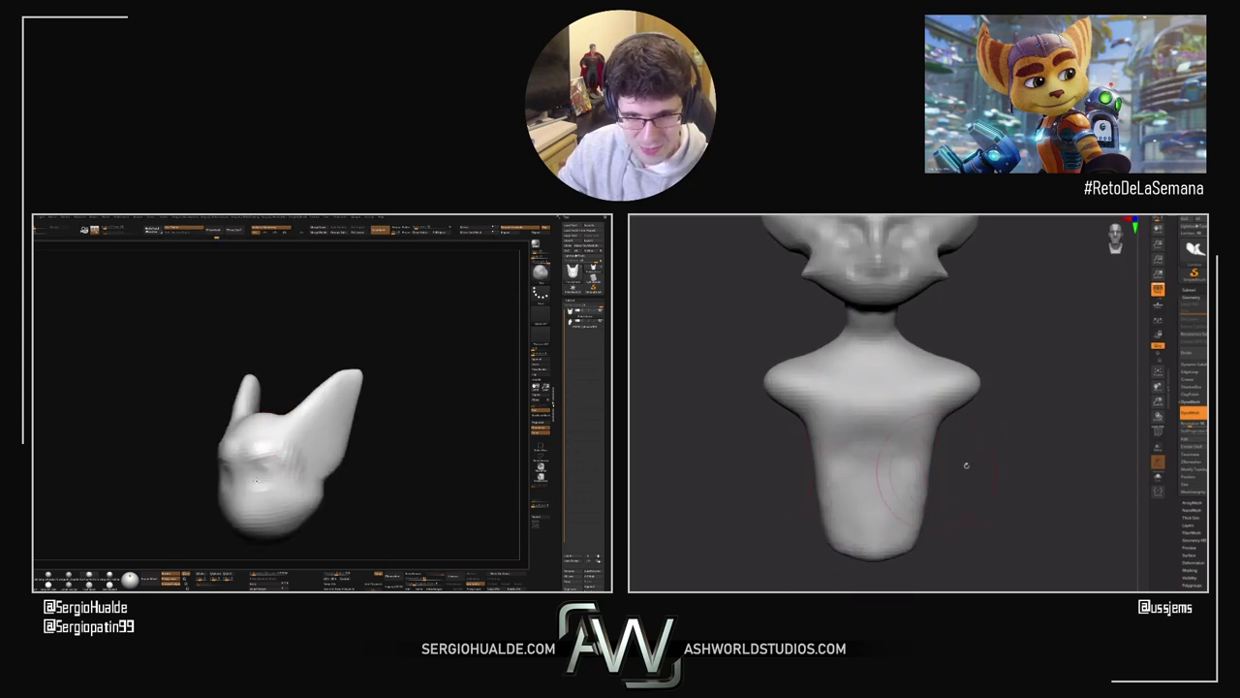
left_click_drag(966, 465, 1033, 423)
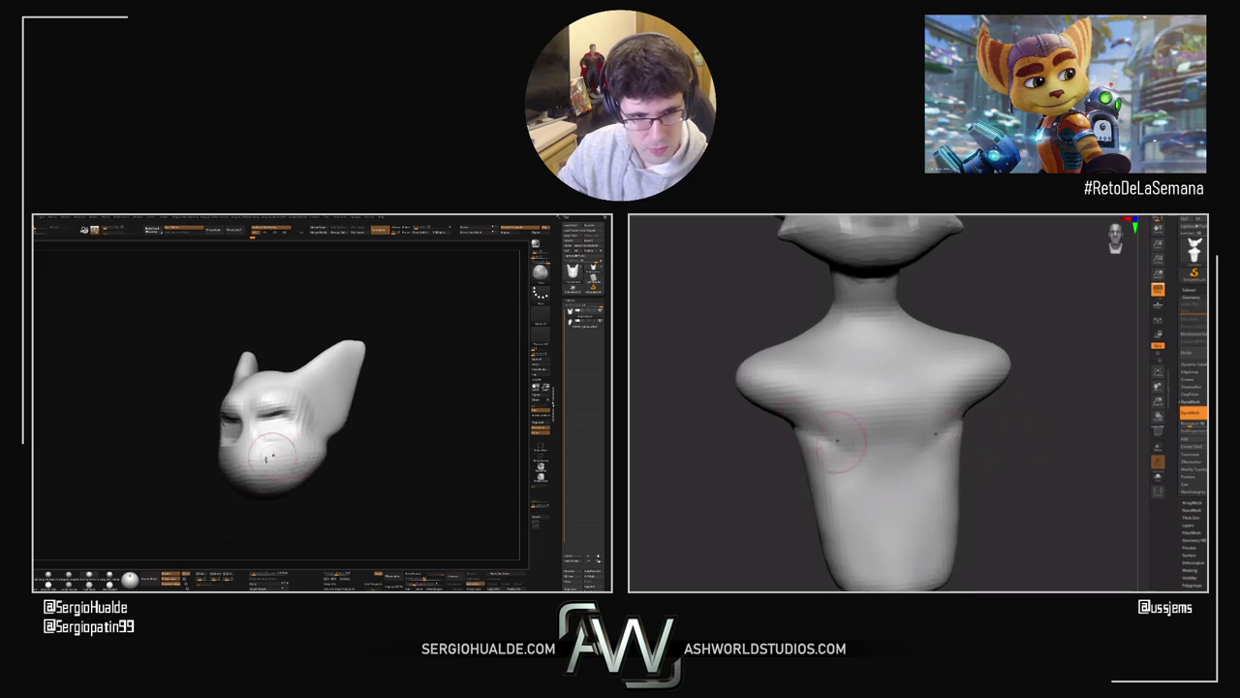
left_click_drag(693, 425, 726, 419)
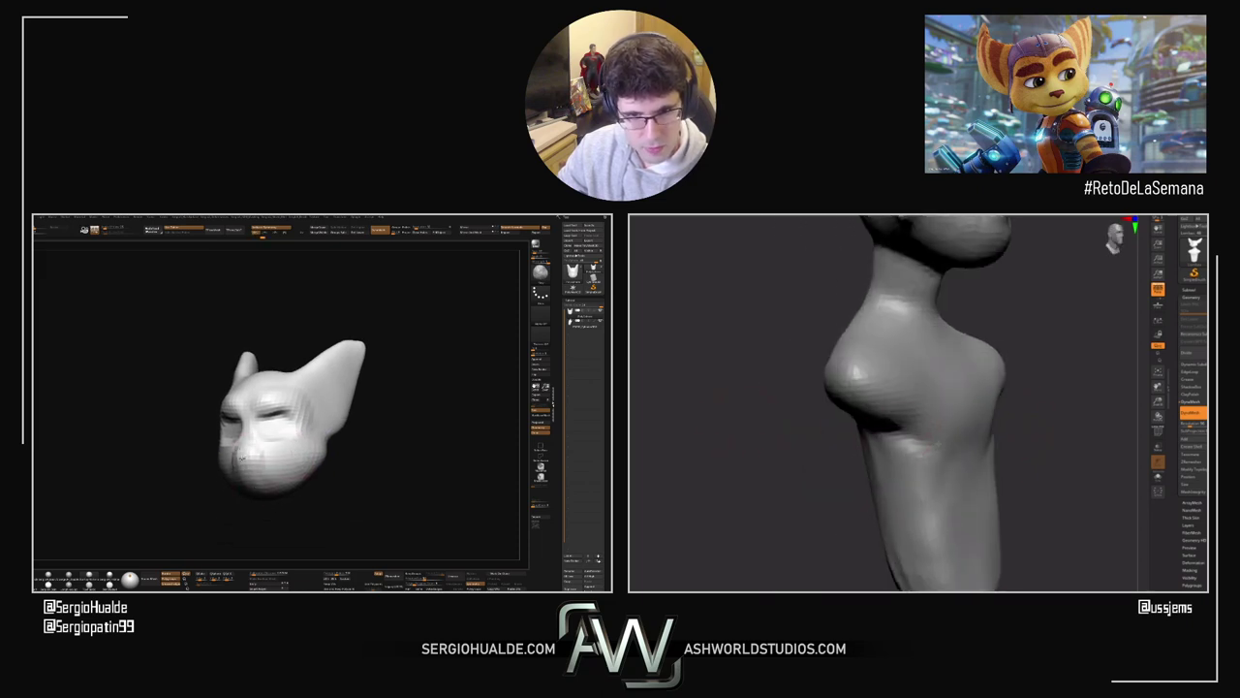
Step: Build up the muzzle of the head-only sculpt and carve a wide mouth line across its lower face
right_click_drag(274, 472, 241, 464)
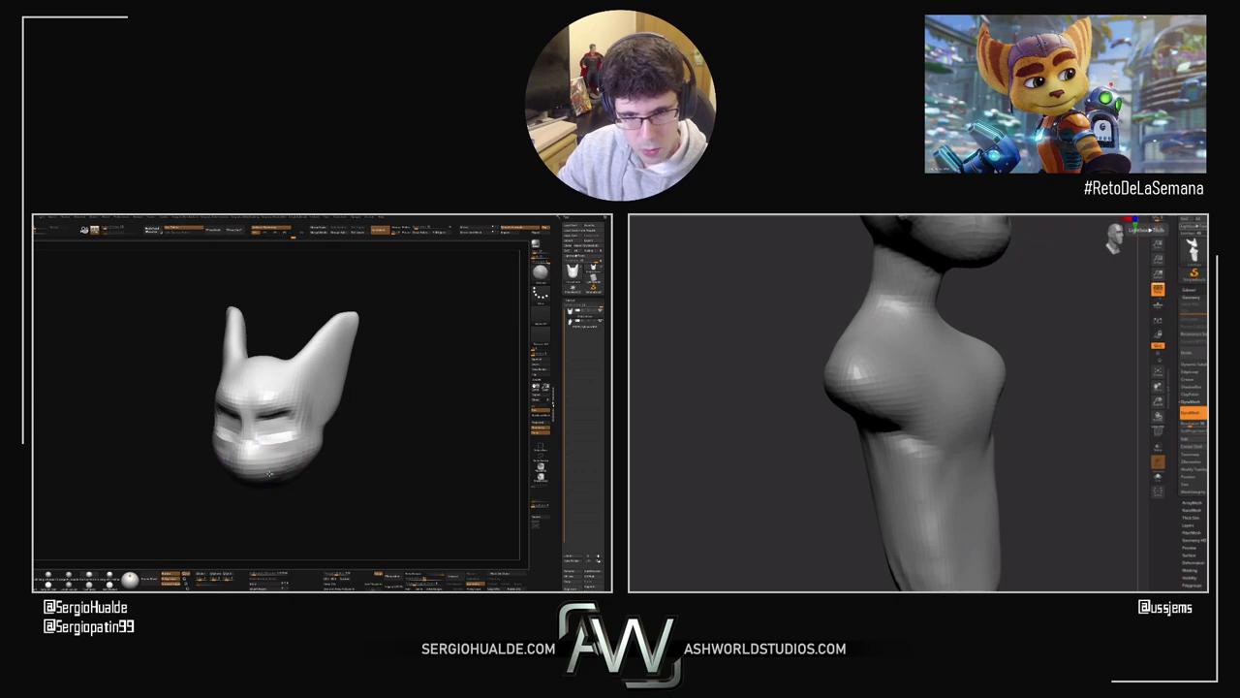
mouse_move(270, 473)
left_mouse_down()
mouse_move(283, 461)
mouse_move(274, 490)
mouse_move(286, 466)
mouse_move(308, 464)
left_mouse_up()
key("super")
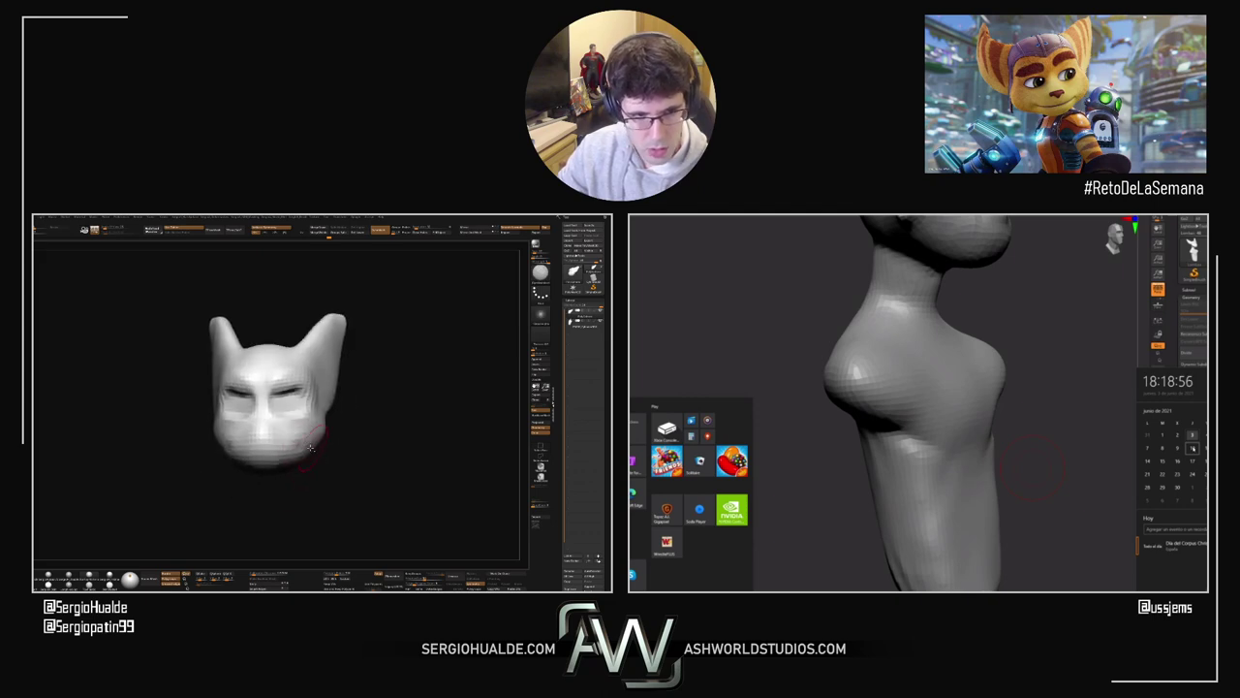
right_click_drag(303, 443, 299, 446)
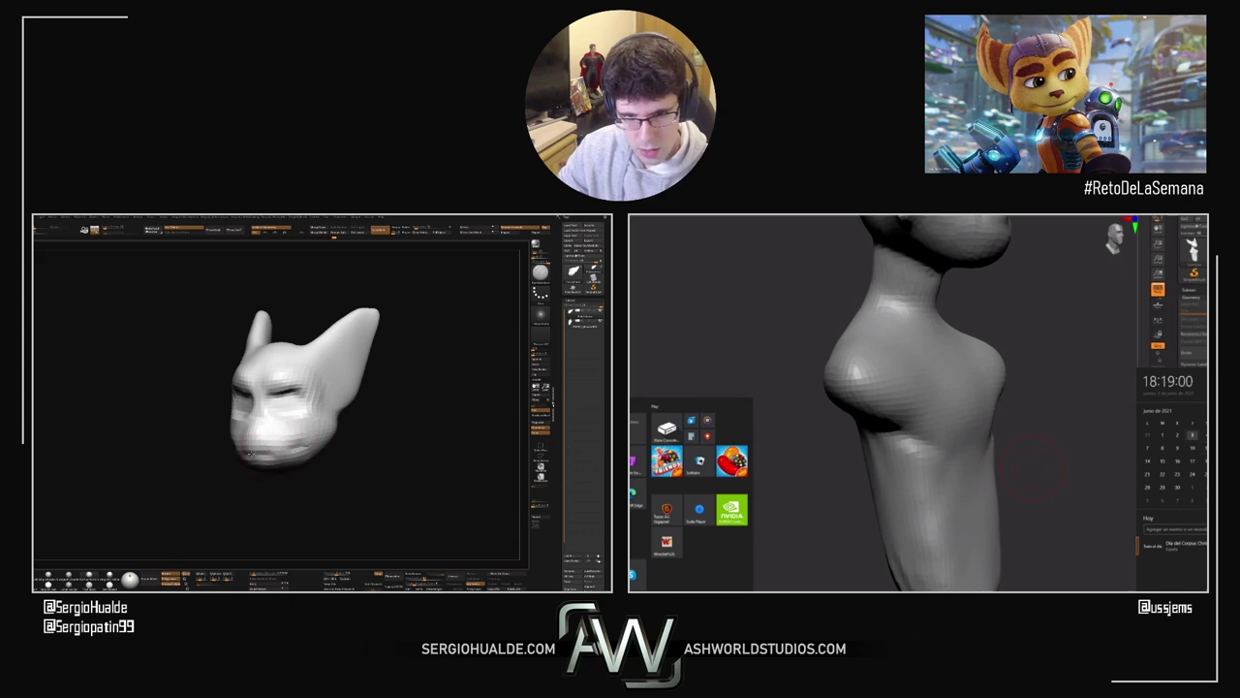
left_click_drag(304, 452, 251, 438)
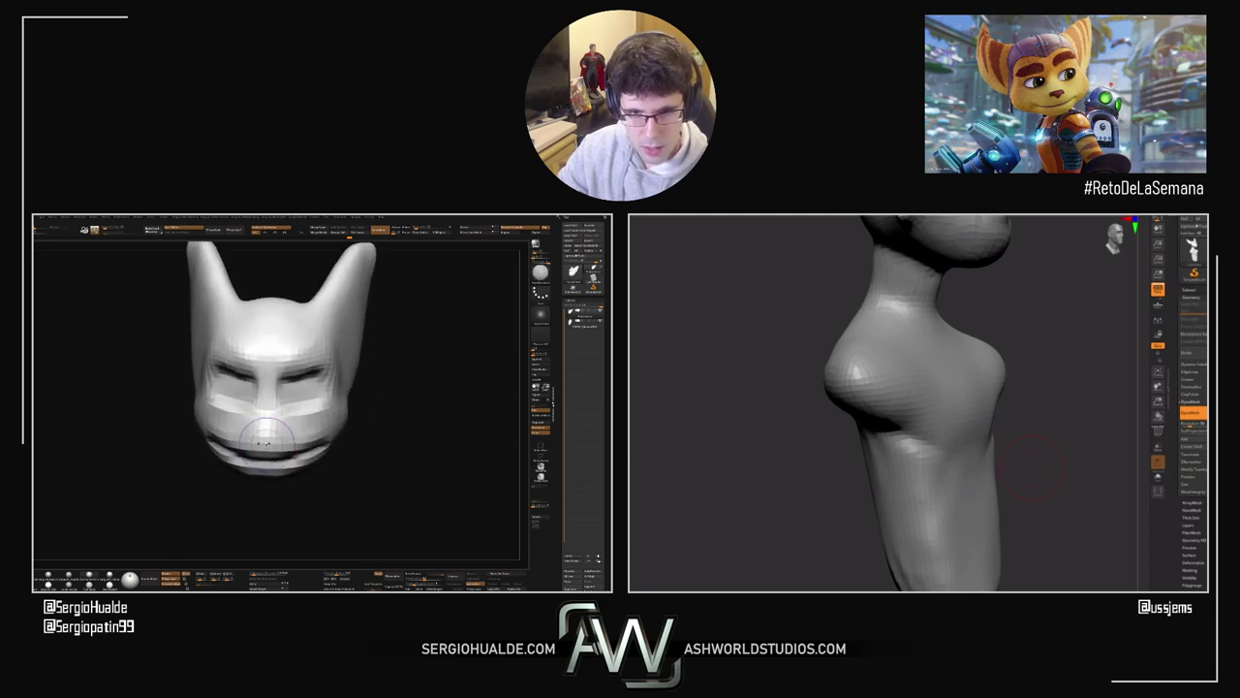
Step: Refine the lips, cheeks and brow area of the head-only sculpt from front and three-quarter views
right_click_drag(252, 443, 253, 411, "ctrl")
right_click_drag(315, 448, 281, 449)
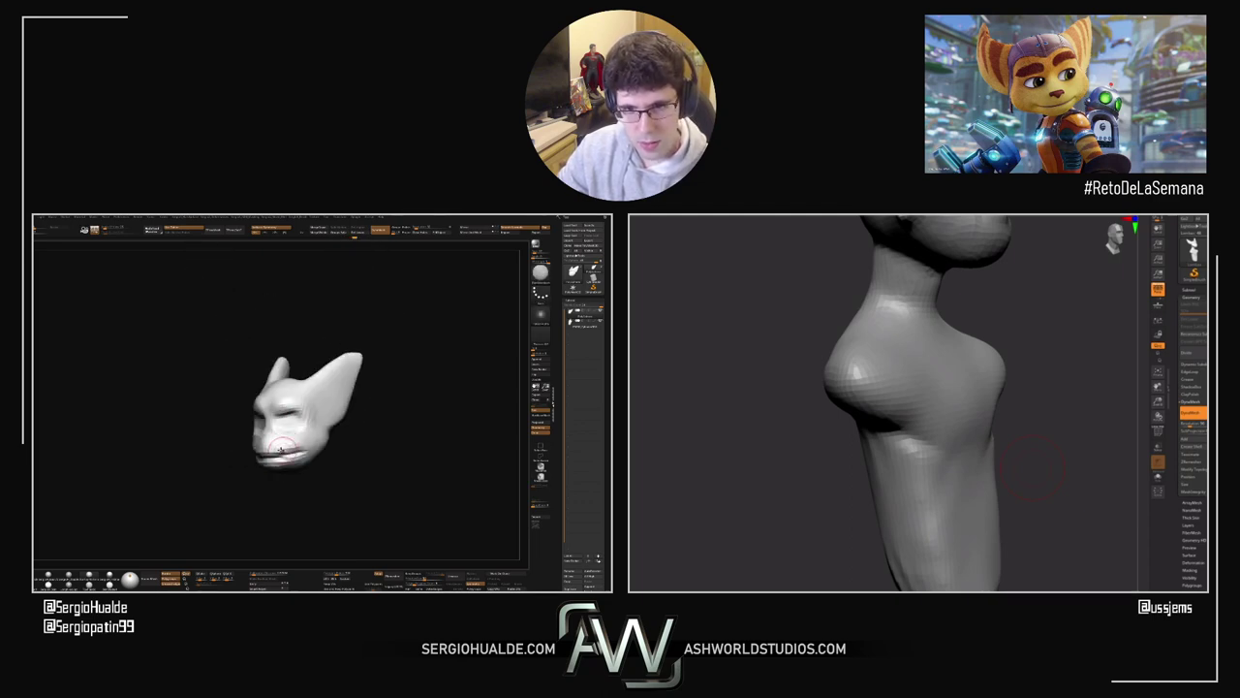
left_click_drag(288, 425, 270, 439)
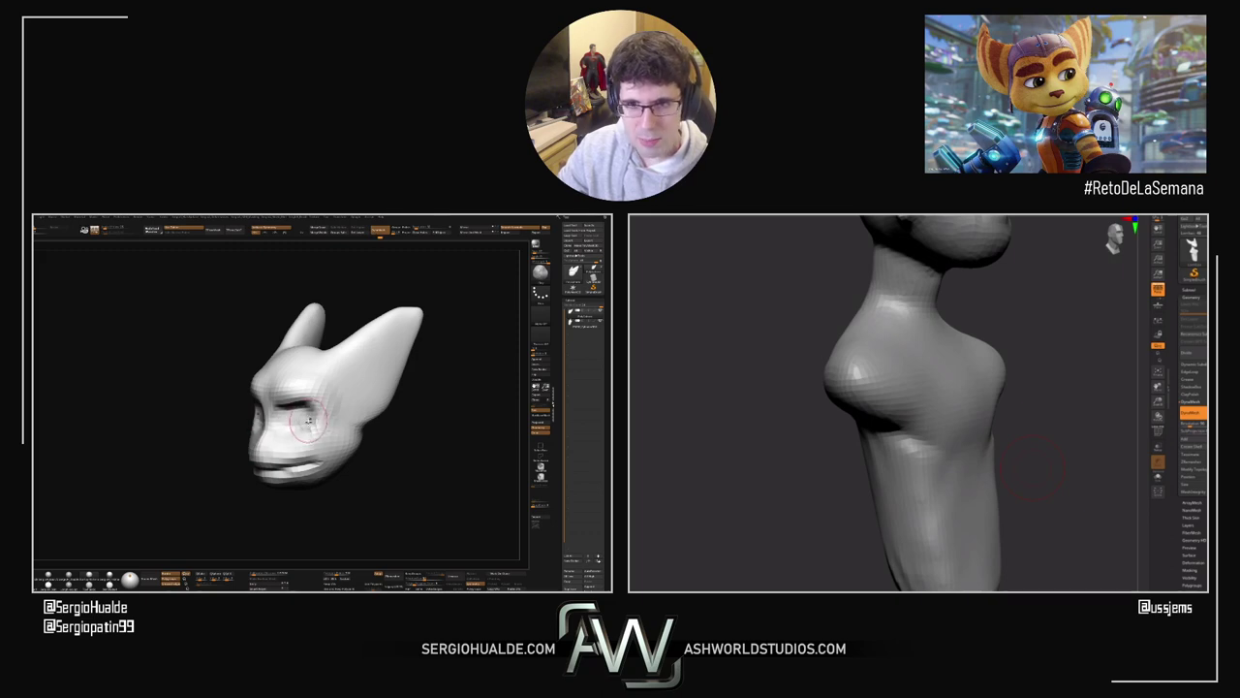
left_click_drag(308, 418, 287, 411)
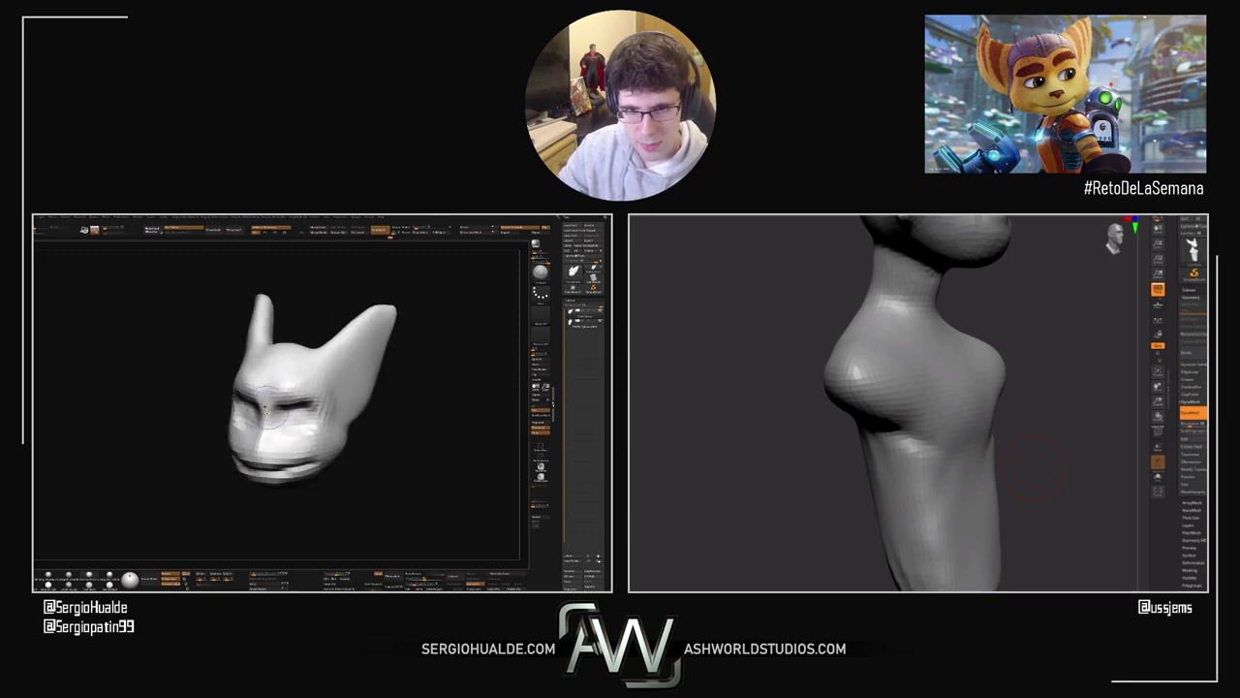
left_click_drag(318, 444, 315, 463)
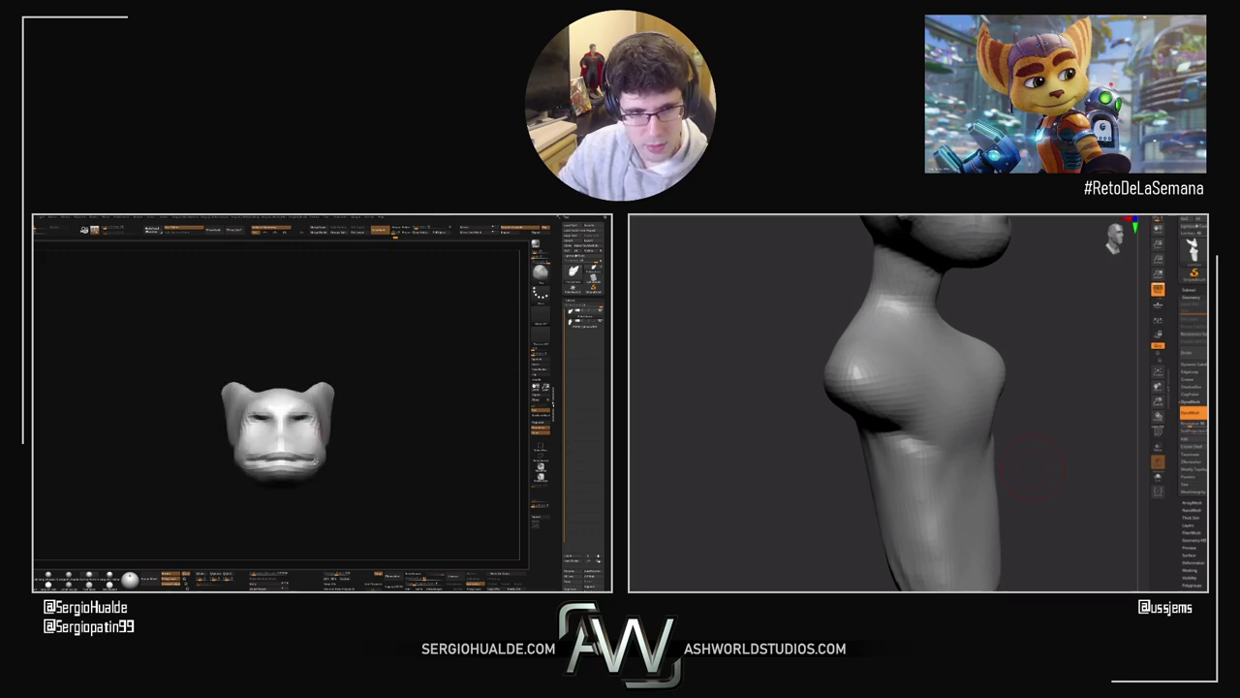
Step: Turn off perspective for the bust, then mask its lower torso and the ears of the head-only sculpt
left_click_drag(1032, 423, 978, 368)
key("super")
key("super")
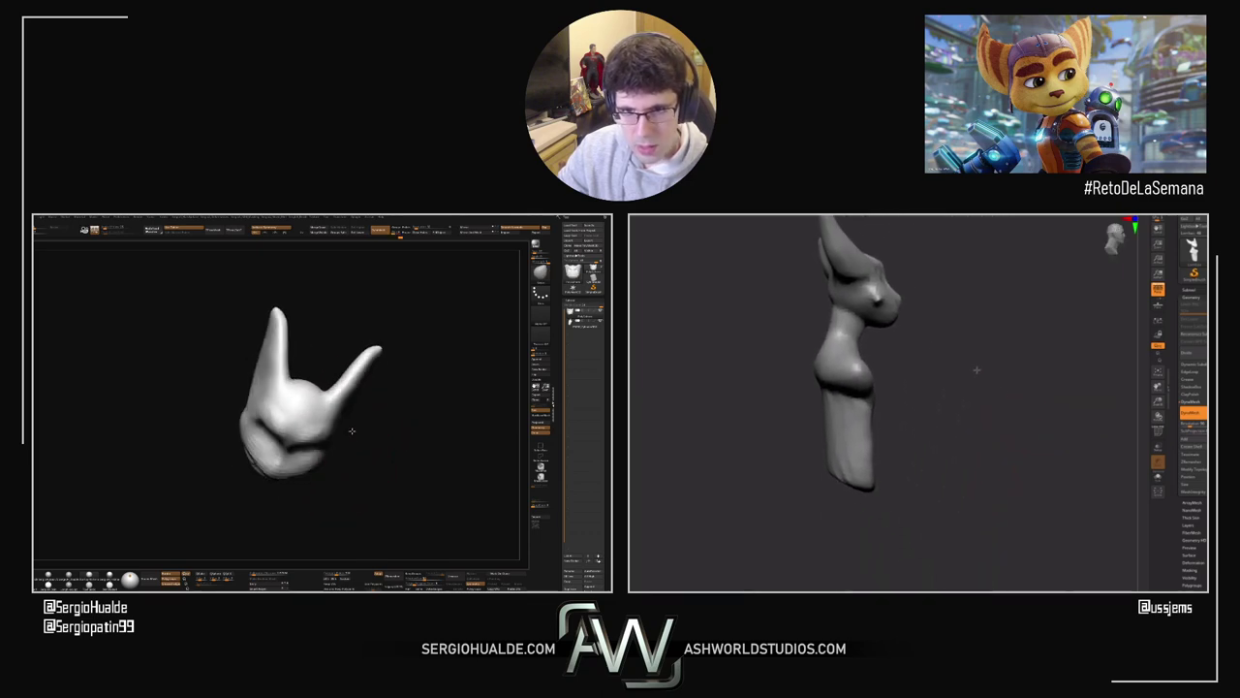
left_click(1158, 289)
mouse_move(416, 391)
left_mouse_down("ctrl")
mouse_move(349, 355)
mouse_move(327, 398)
left_mouse_up("ctrl")
left_click_drag(1105, 329, 1100, 352, "alt")
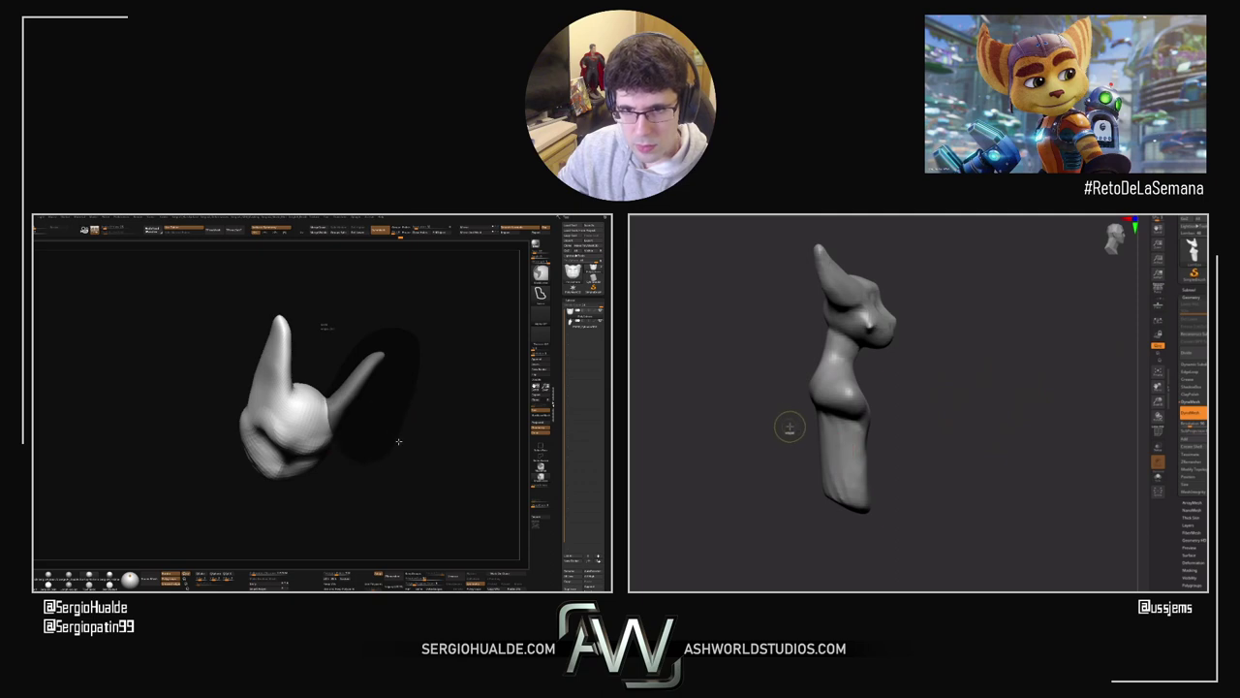
left_click_drag(783, 429, 909, 591, "ctrl")
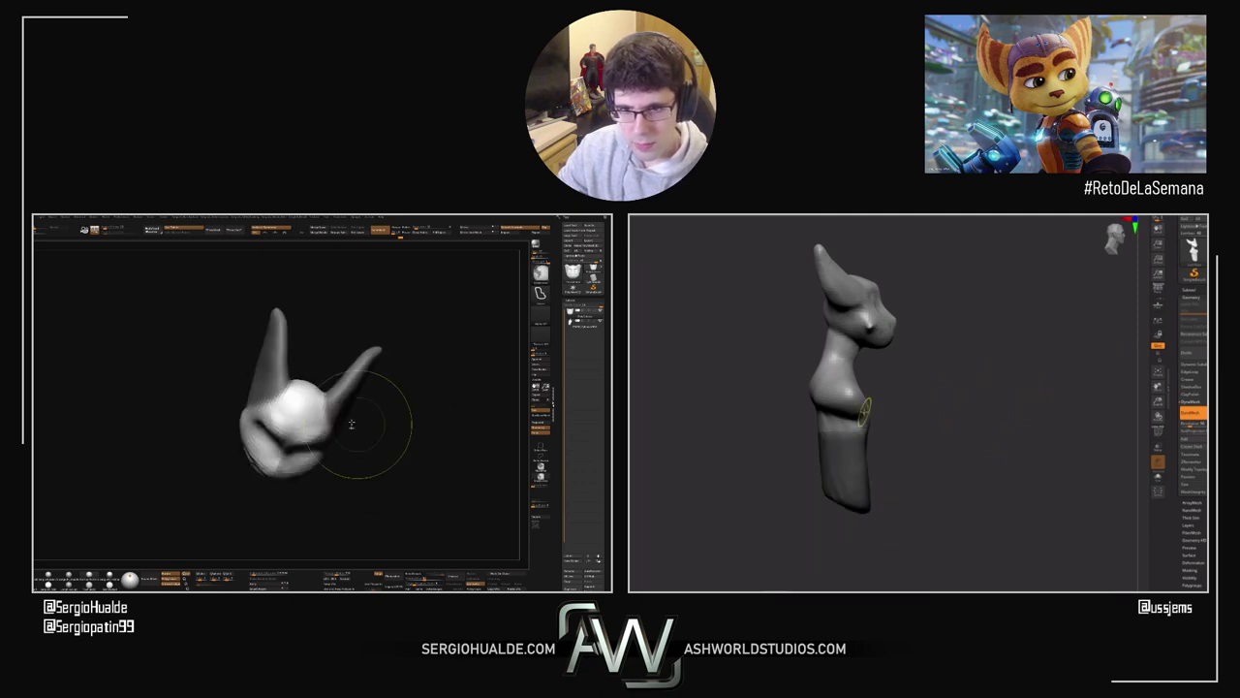
Step: Invert the masks, adjust the bust's freed lower torso with the gizmo and clear its mask
key("w")
left_click(335, 415, "ctrl")
left_click_drag(234, 471, 267, 422)
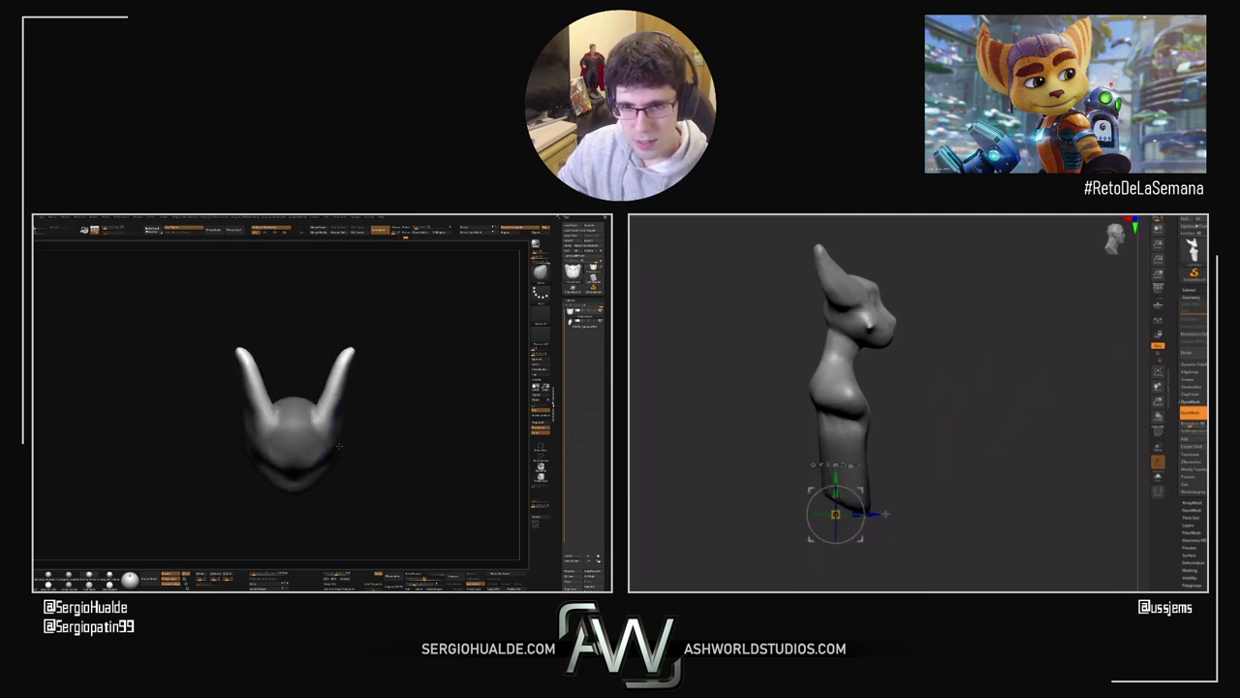
left_click(886, 485, "ctrl")
key("w")
left_click_drag(877, 515, 872, 516)
left_click_drag(267, 423, 256, 438)
left_click_drag(860, 502, 875, 424, "alt")
left_click_drag(344, 444, 343, 442)
left_click_drag(876, 424, 877, 430)
left_click_drag(343, 443, 341, 443)
key("q")
left_click_drag(944, 455, 956, 522, "ctrl")
Step: Spread the unmasked ears of the head-only sculpt outward with the gizmo, checking the pose from several angles
left_click_drag(957, 522, 883, 487)
left_click_drag(341, 445, 347, 445)
left_click_drag(882, 488, 886, 487)
left_click_drag(347, 446, 348, 445)
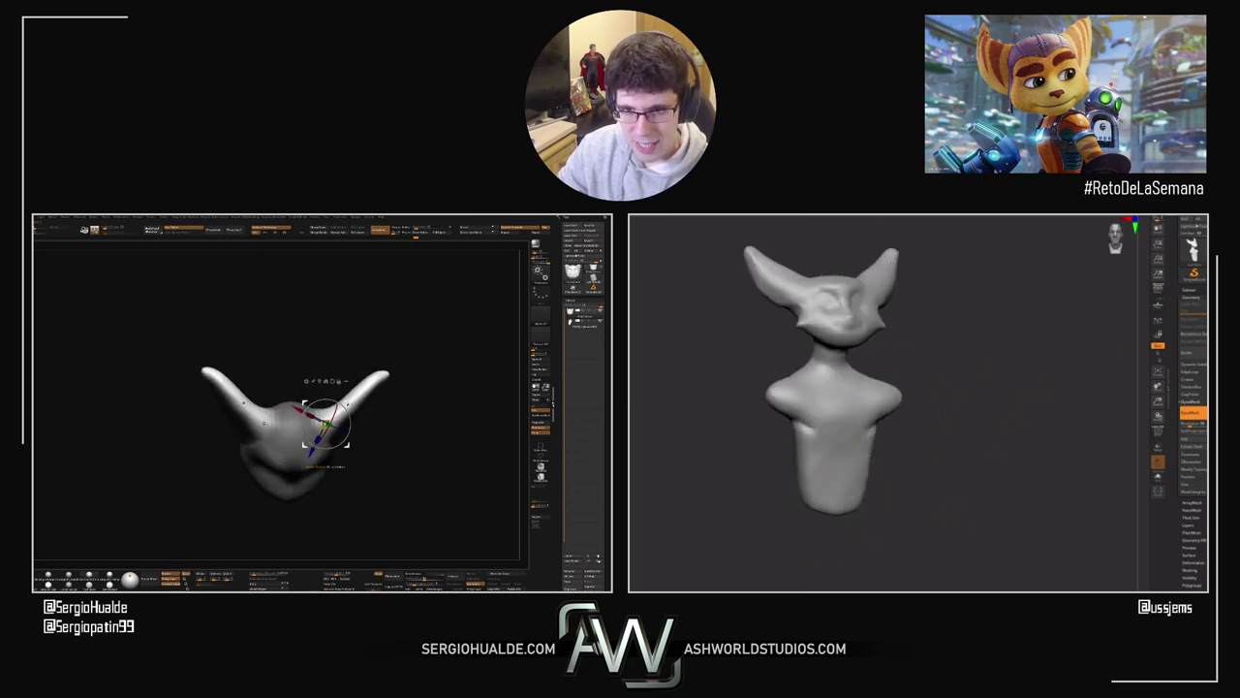
left_click_drag(886, 487, 938, 484)
left_click_drag(407, 465, 405, 453)
left_click_drag(938, 485, 896, 514)
left_click_drag(405, 454, 399, 412)
left_click_drag(896, 514, 889, 487)
left_click_drag(399, 412, 398, 441)
left_click_drag(889, 488, 858, 496)
left_click_drag(345, 432, 341, 423)
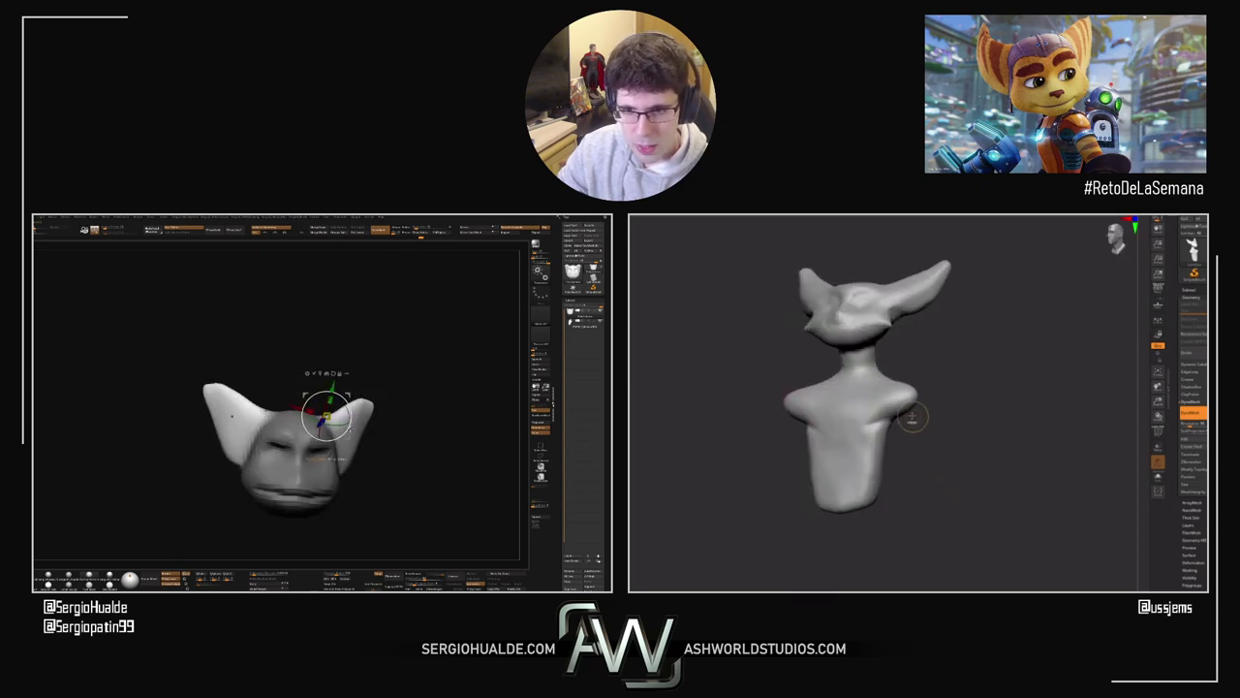
Step: Smooth the bust's shoulders and shape them into rounded, downward-sloping forms
mouse_move(912, 403)
left_mouse_down("shift")
mouse_move(924, 412)
mouse_move(901, 418)
mouse_move(934, 407)
mouse_move(926, 399)
mouse_move(941, 407)
left_mouse_up("shift")
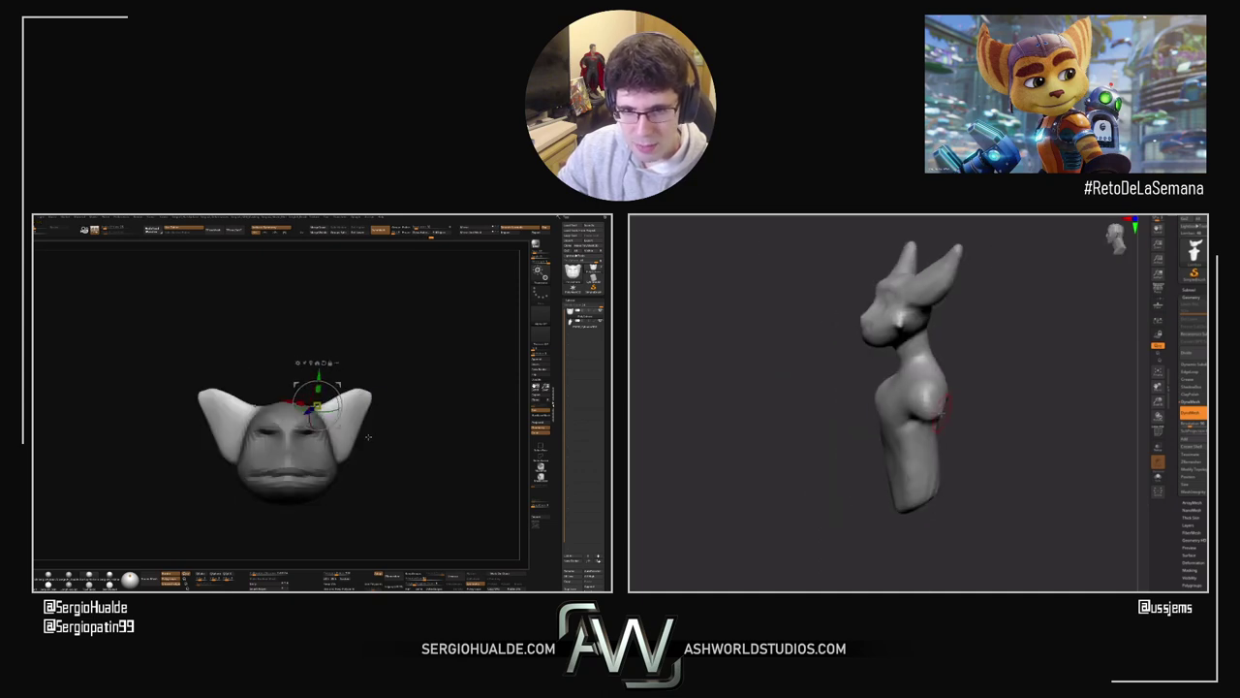
mouse_move(941, 412)
right_mouse_down()
mouse_move(939, 397)
mouse_move(967, 396)
mouse_move(998, 361)
right_mouse_up()
left_click_drag(999, 368, 1030, 362)
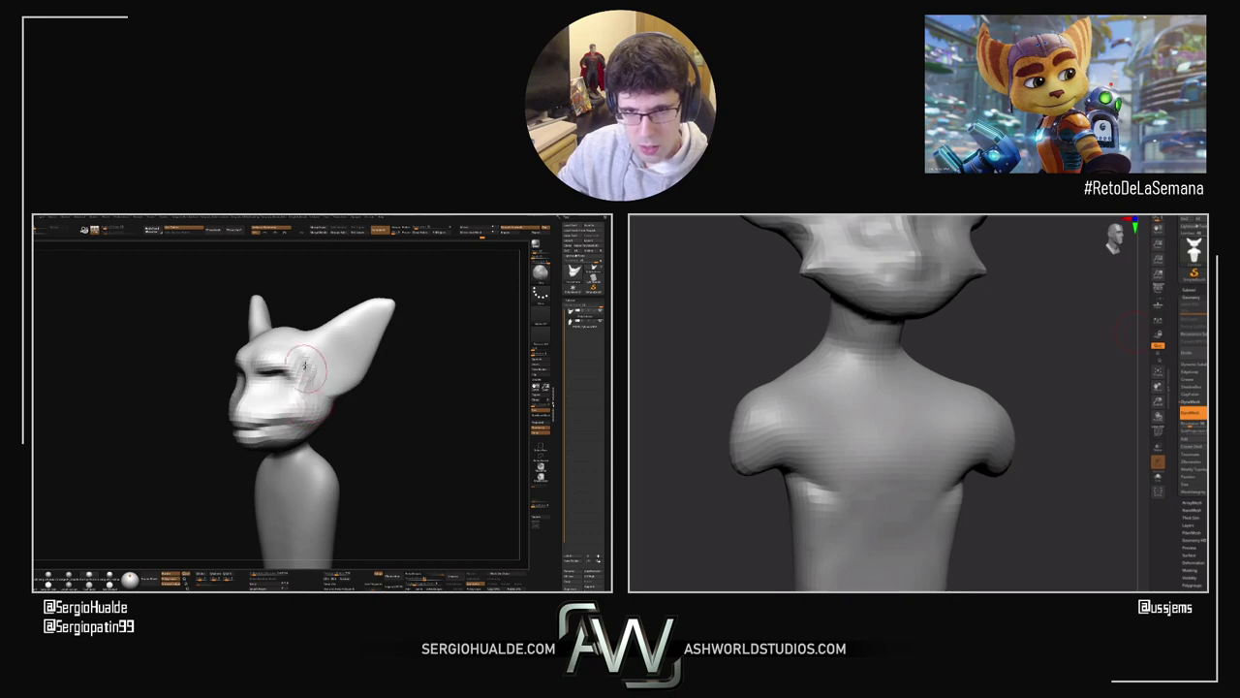
Step: Mask the ears of the head that has a separate torso, invert the mask, adjust the ears with the gizmo and clear the mask
right_click_drag(375, 369, 338, 407, "alt")
right_click_drag(337, 407, 307, 402)
left_click_drag(307, 401, 334, 409)
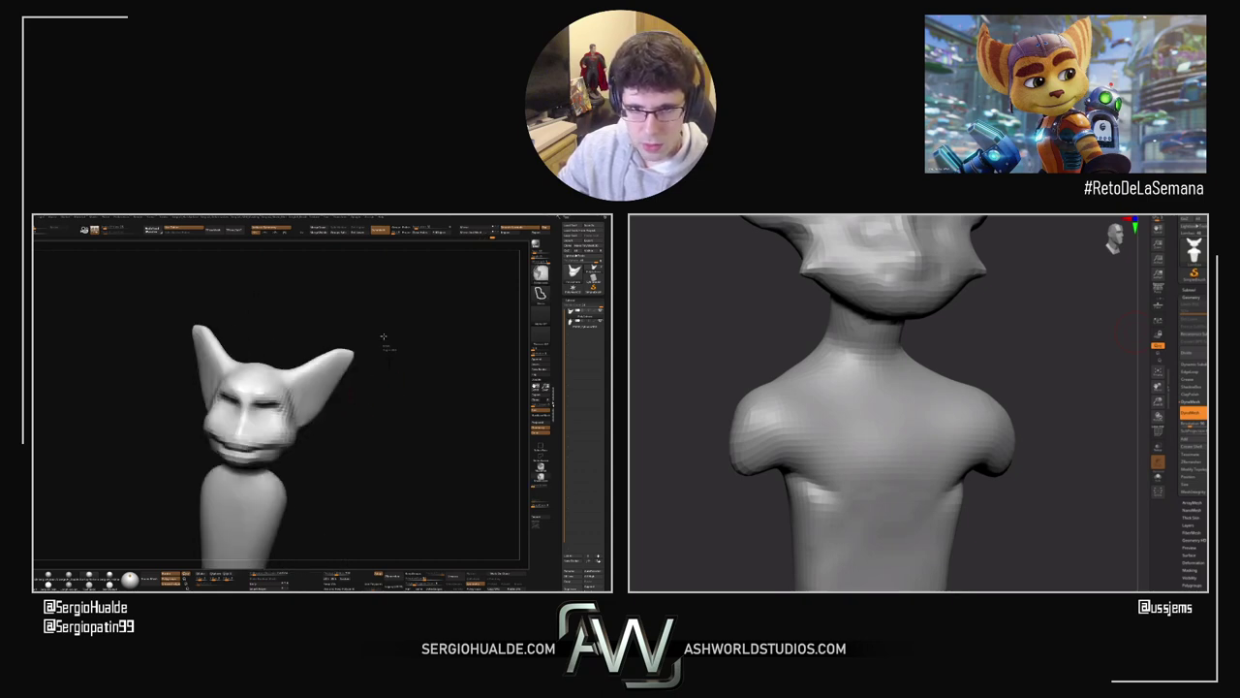
mouse_move(383, 336)
left_mouse_down()
mouse_move(330, 411)
mouse_move(358, 435)
mouse_move(331, 433)
left_mouse_up()
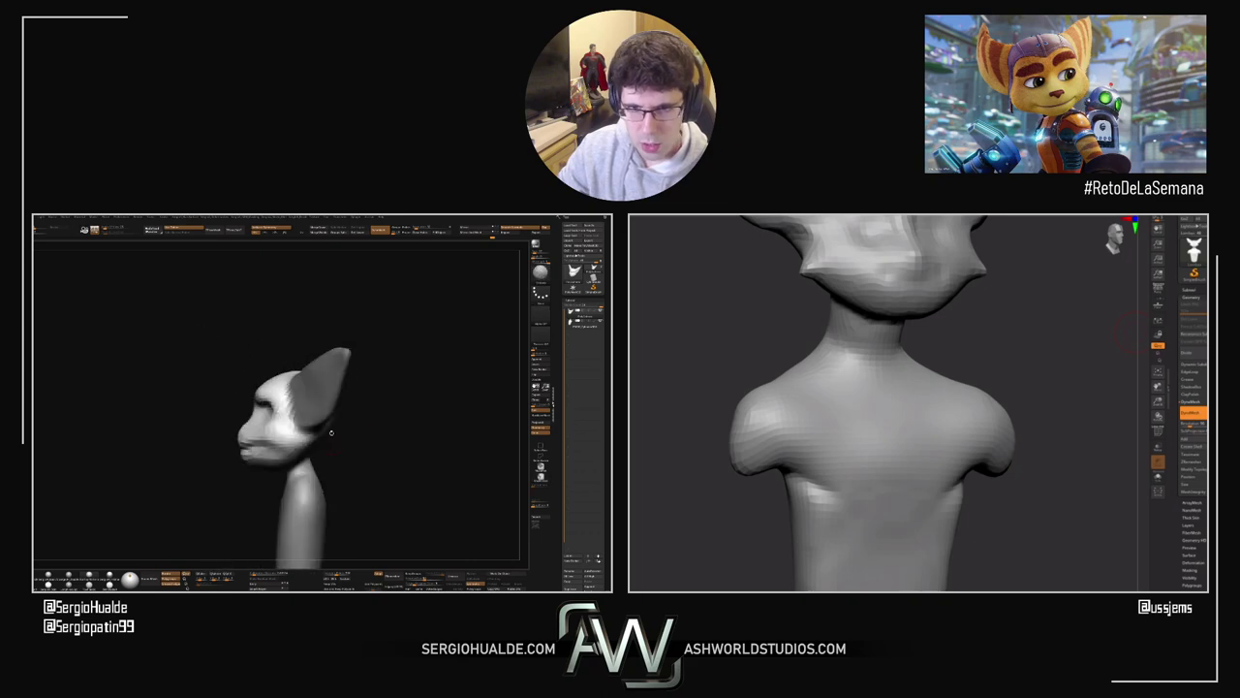
mouse_move(386, 352)
left_mouse_down("ctrl")
mouse_move(295, 374)
mouse_move(304, 413)
mouse_move(346, 438)
left_mouse_up("ctrl")
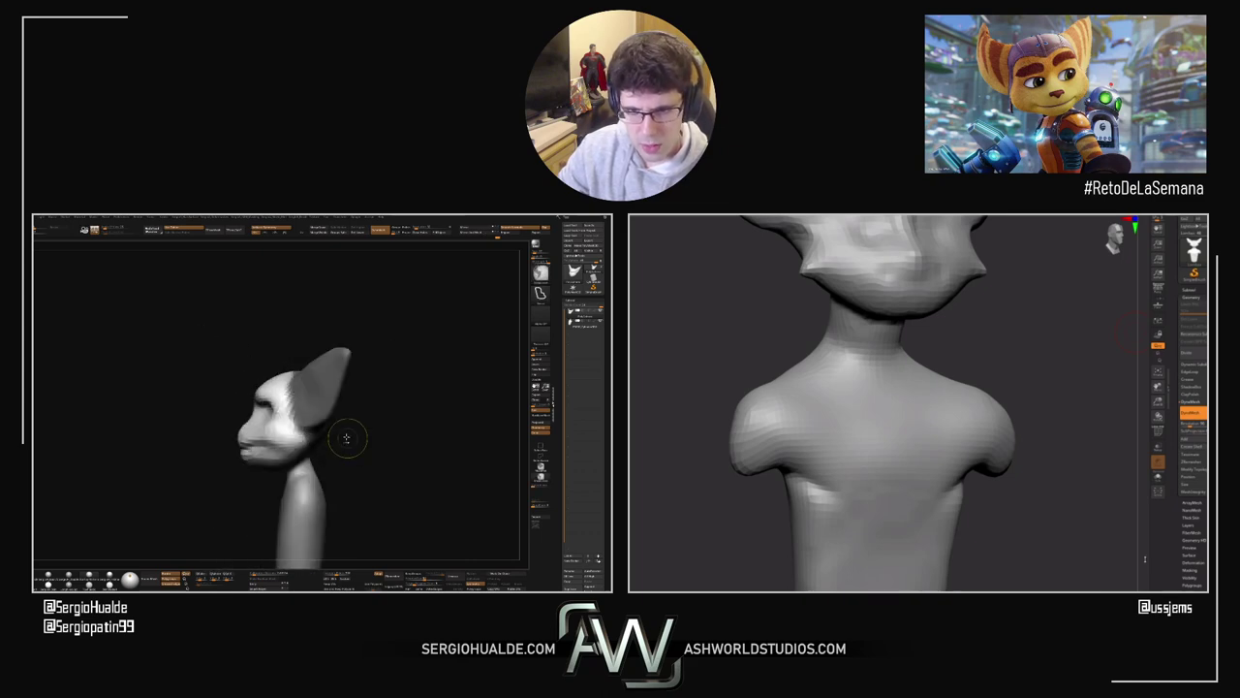
left_click(318, 429, "ctrl")
key("super")
left_click(355, 440, "ctrl")
key("w")
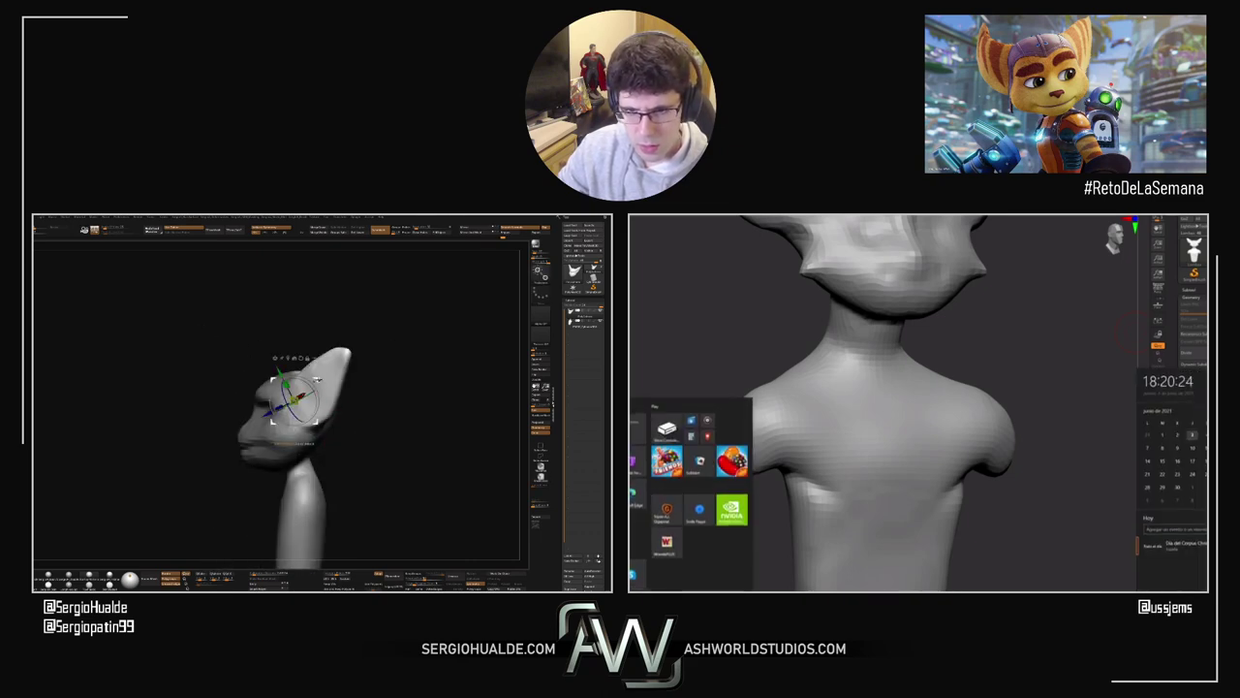
left_click_drag(318, 379, 324, 383)
key("q")
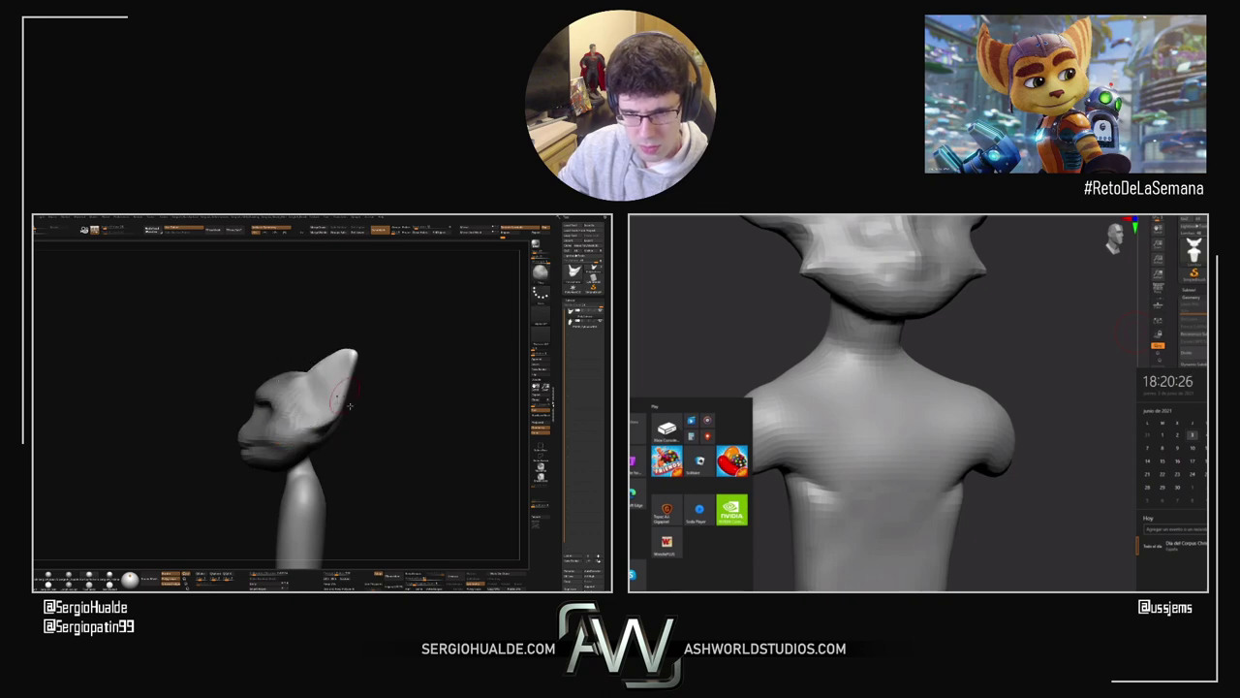
left_click_drag(371, 431, 344, 457, "ctrl")
Step: Select the separate capsule torso beneath the head, adjust it with the gizmo and shape it from the side
right_click_drag(344, 458, 290, 444, "ctrl")
left_click(310, 456, "alt")
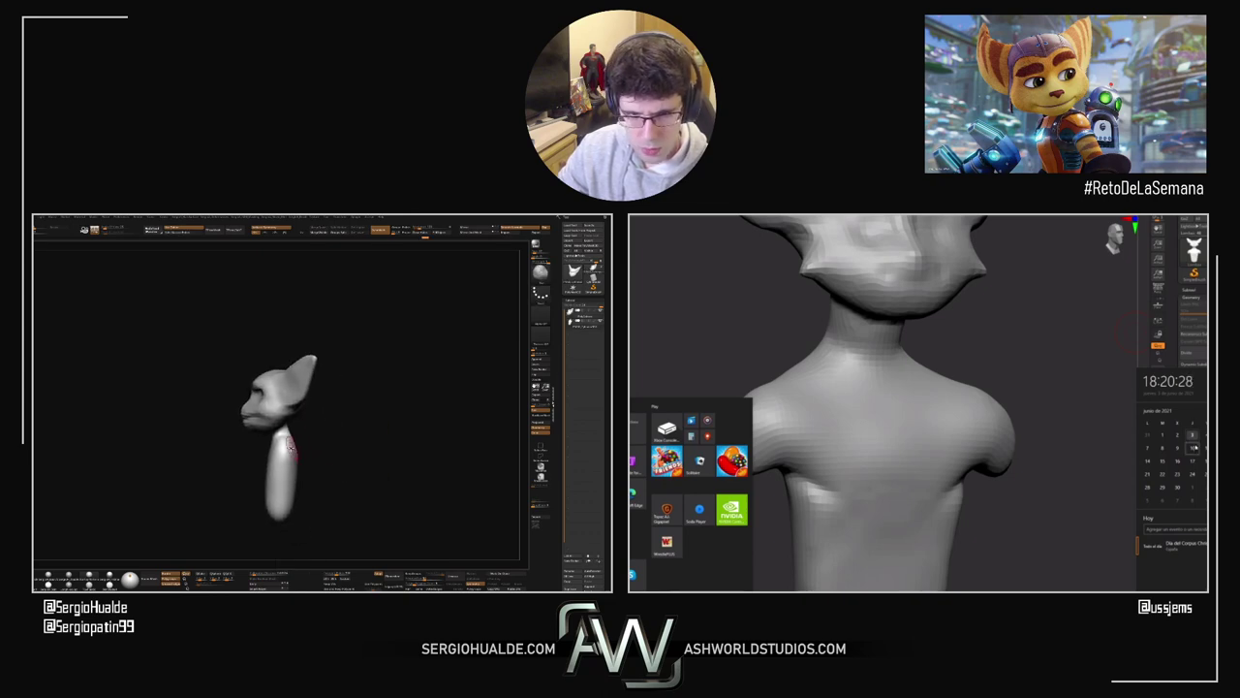
key("w")
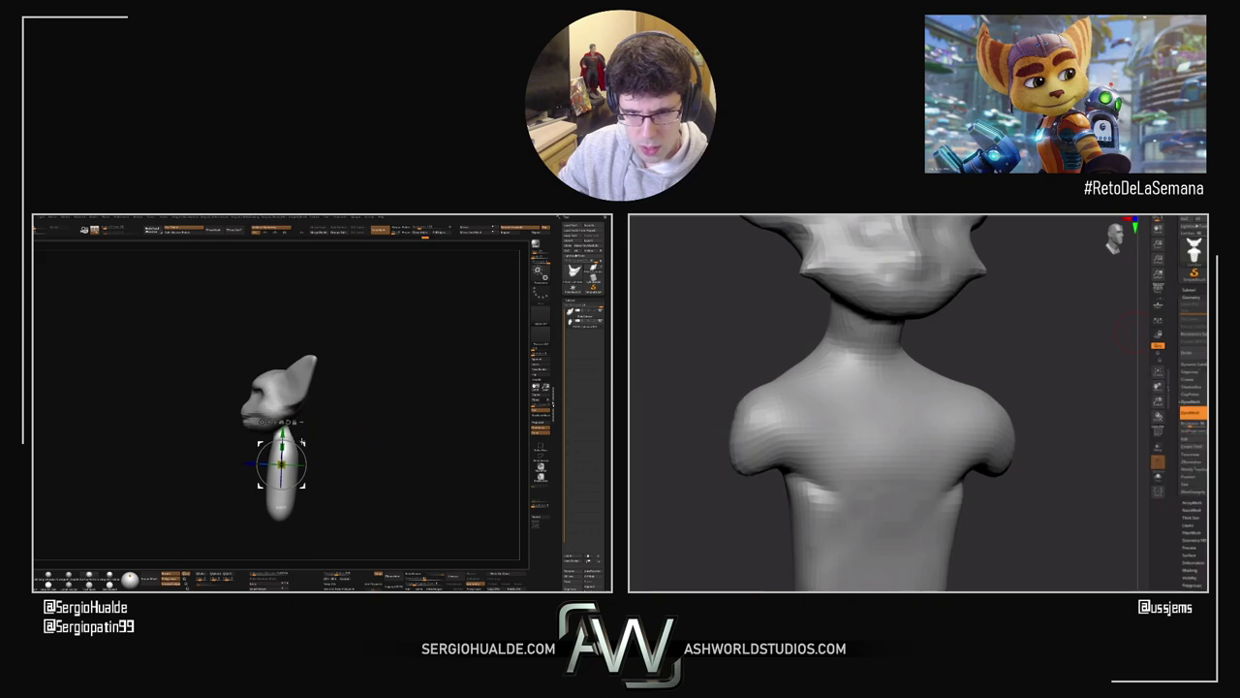
left_click_drag(303, 442, 303, 440)
key("q")
right_click_drag(305, 438, 326, 444)
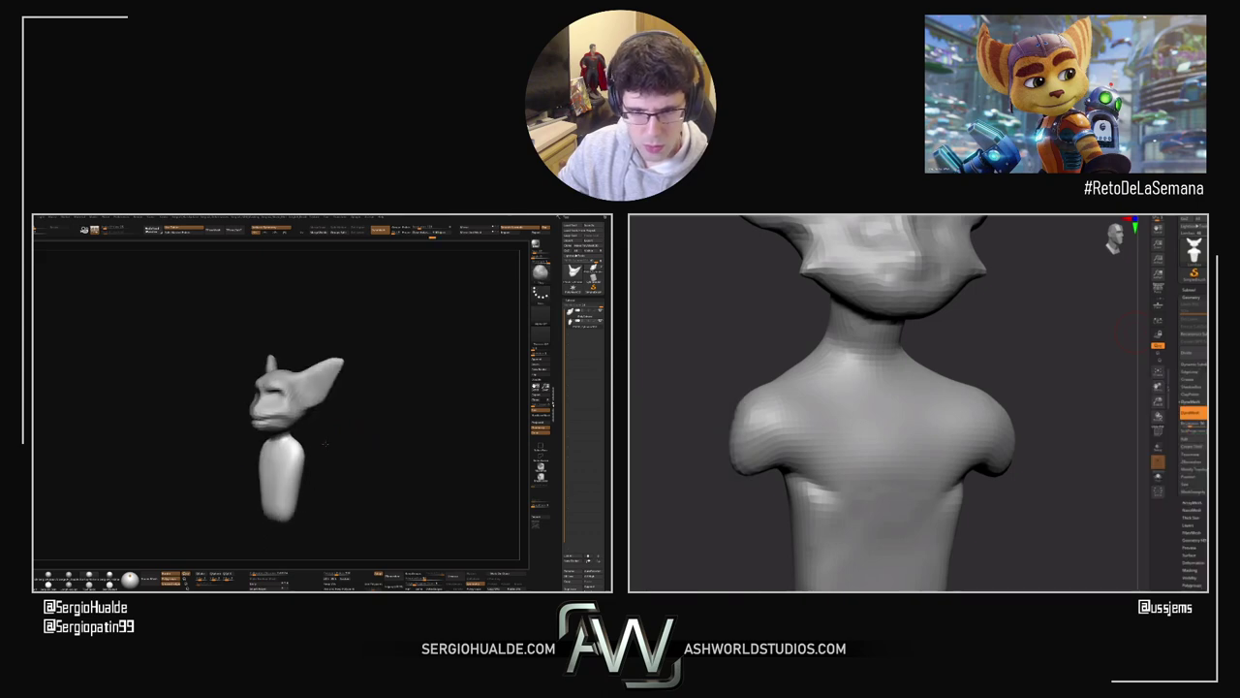
left_click_drag(326, 443, 270, 460)
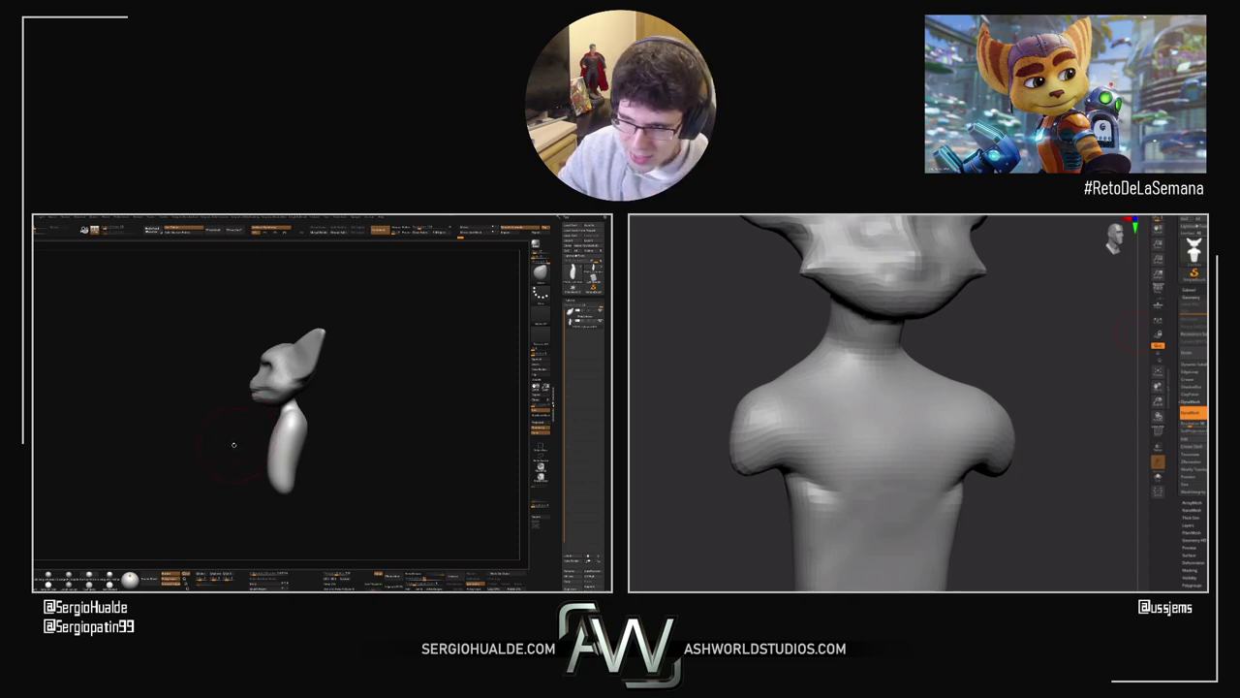
Step: Sculpt the transition between the bust's shoulders and chest, undoing one unwanted stroke
left_click_drag(991, 377, 1010, 370)
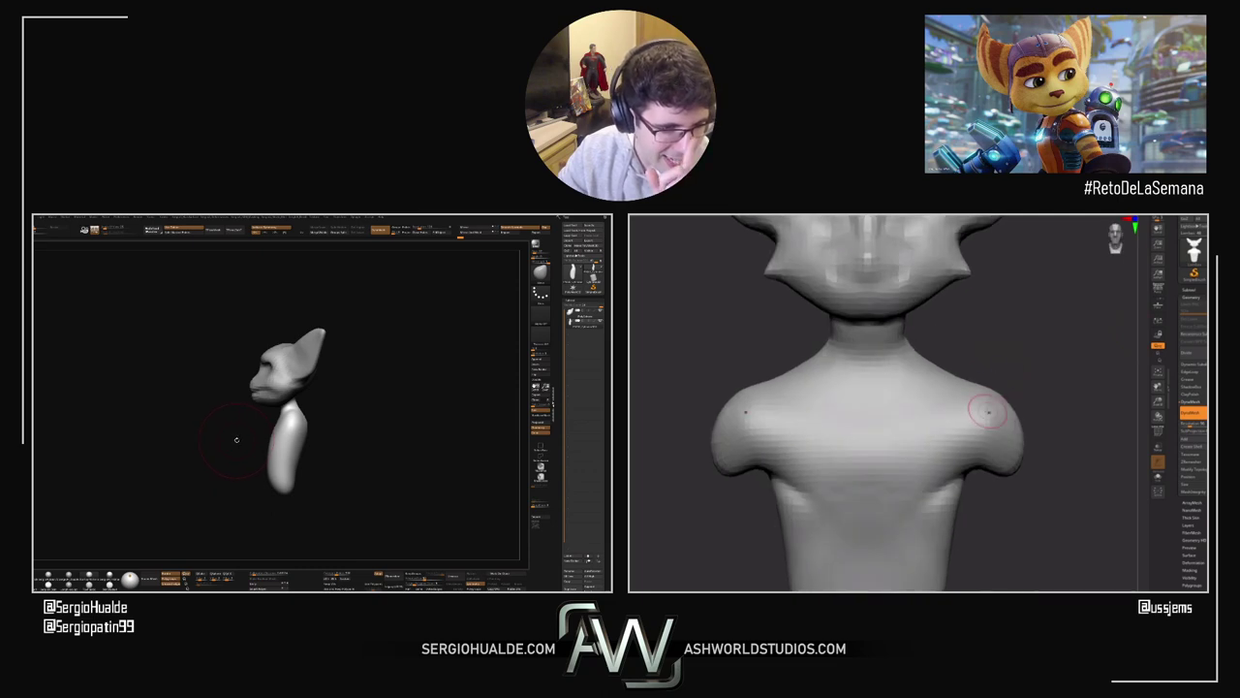
mouse_move(715, 385)
left_mouse_down()
mouse_move(783, 392)
mouse_move(820, 442)
mouse_move(812, 449)
left_mouse_up()
mouse_move(781, 518)
left_mouse_down()
mouse_move(753, 520)
mouse_move(765, 516)
left_mouse_up()
key("ctrl+z")
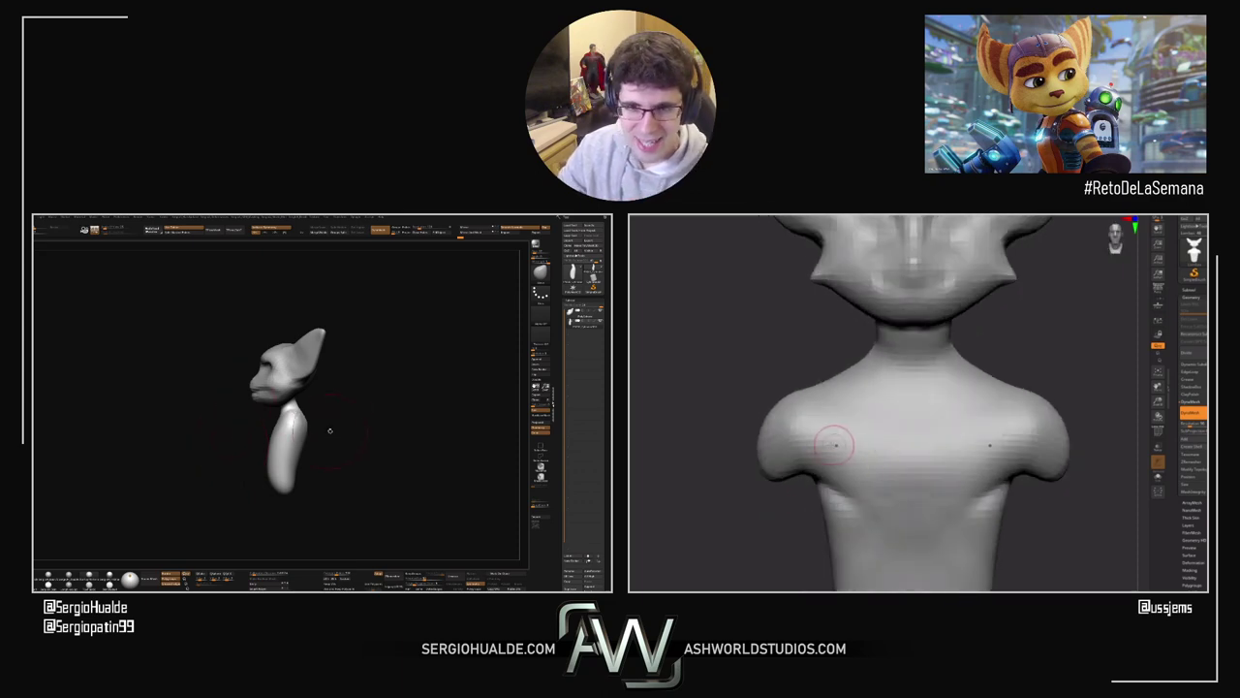
left_click_drag(819, 451, 836, 415)
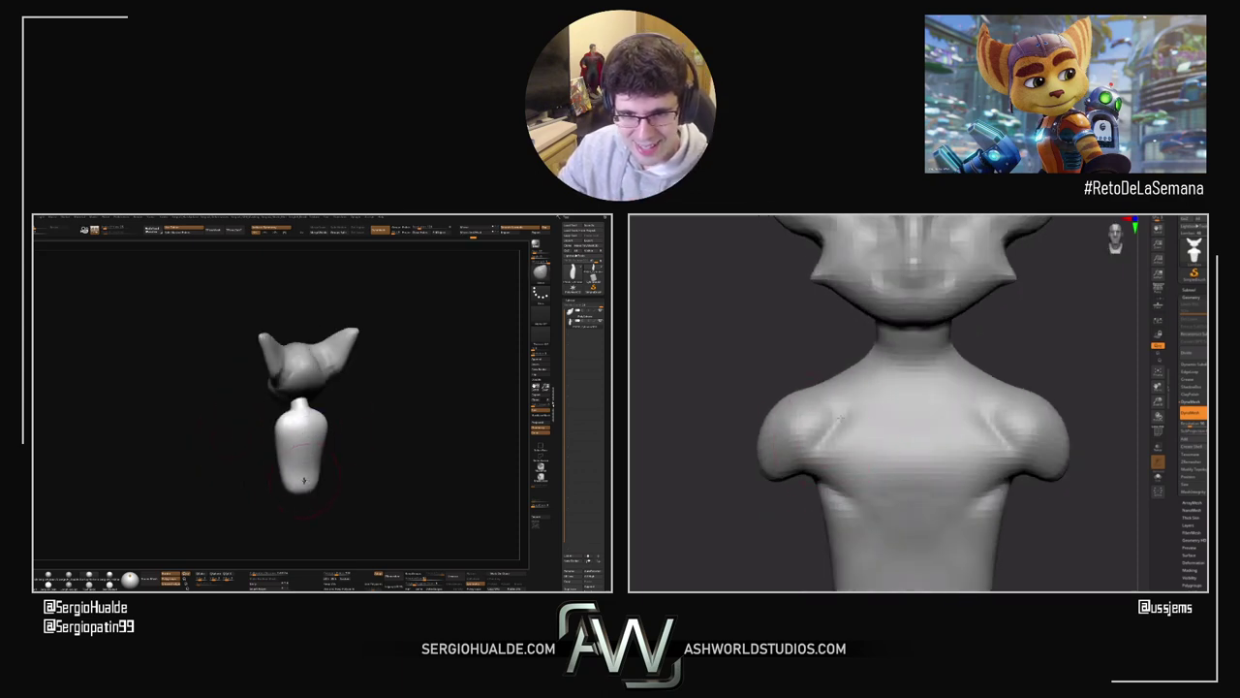
Step: Mark the pit of the neck and build up both collarbones across the bust's upper chest toward the shoulders
left_click_drag(772, 369, 790, 383)
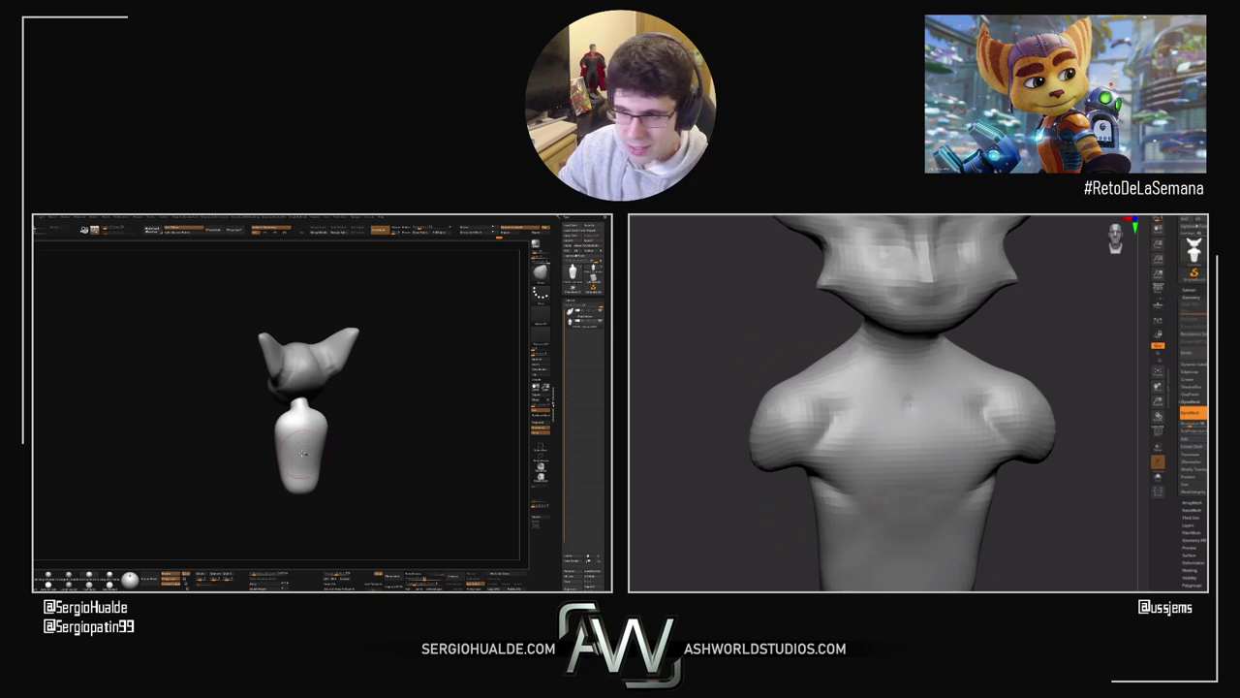
left_click_drag(901, 396, 837, 386)
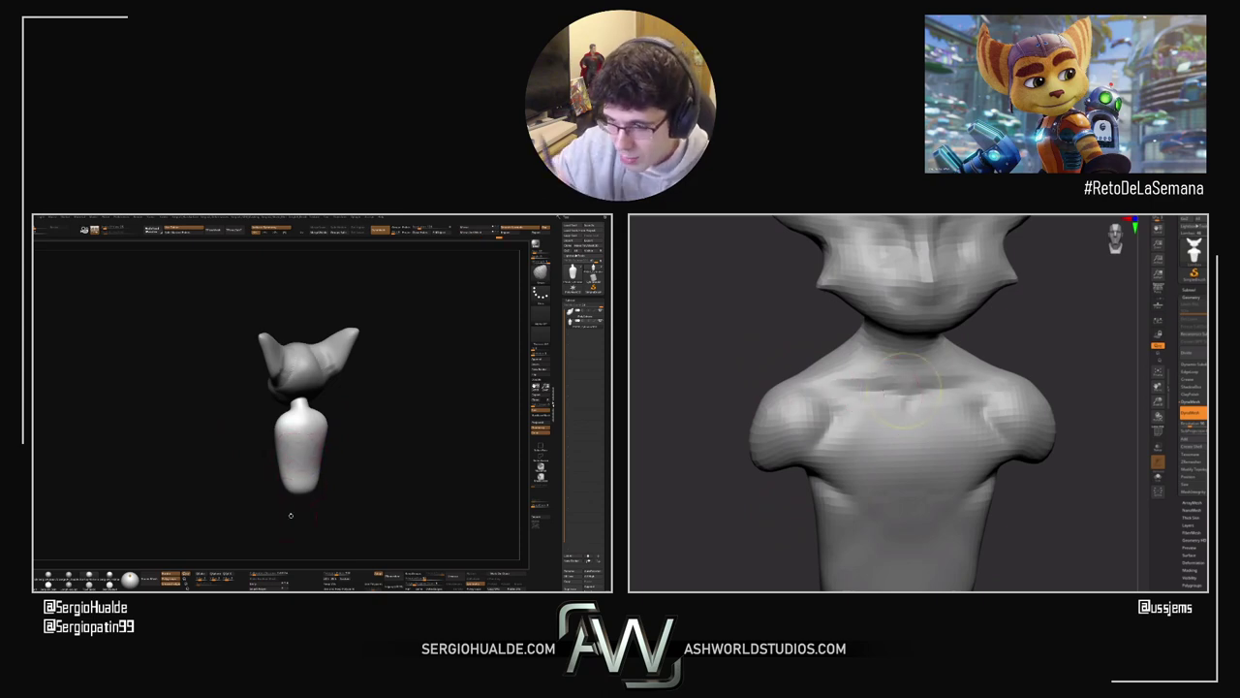
key("d")
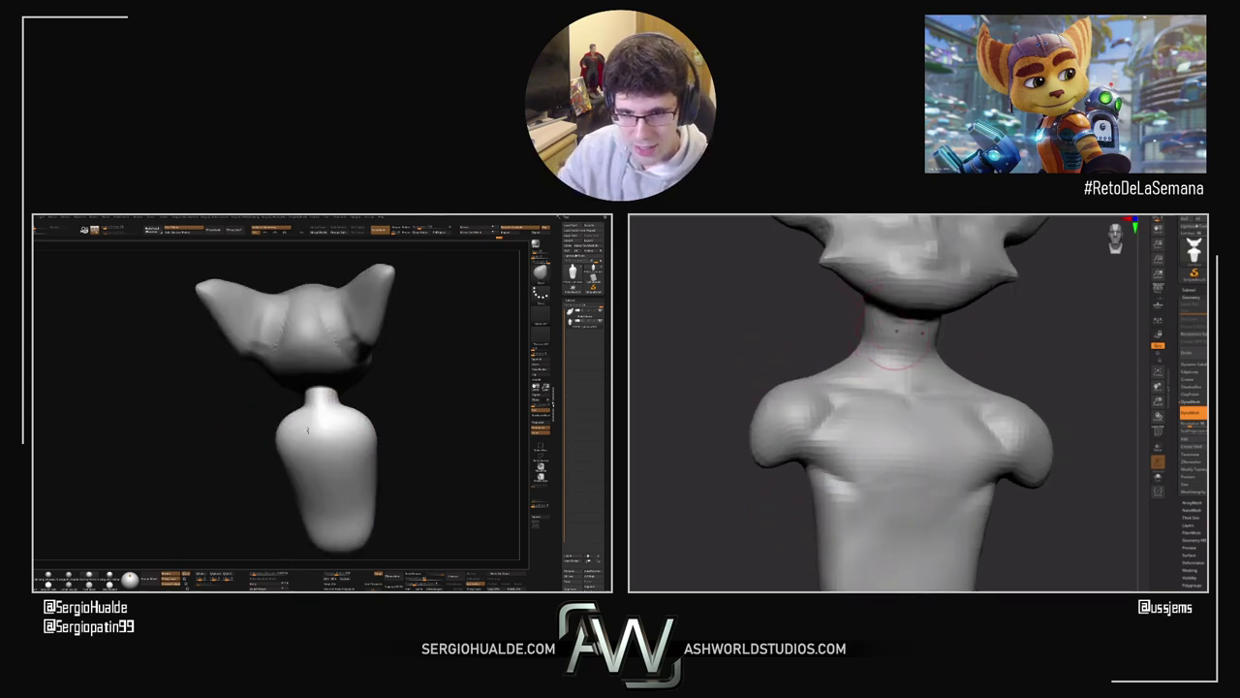
mouse_move(990, 343)
left_mouse_down()
mouse_move(1033, 352)
mouse_move(982, 357)
mouse_move(1085, 380)
left_mouse_up()
mouse_move(914, 411)
left_mouse_down()
mouse_move(899, 414)
mouse_move(966, 421)
mouse_move(1000, 408)
left_mouse_up()
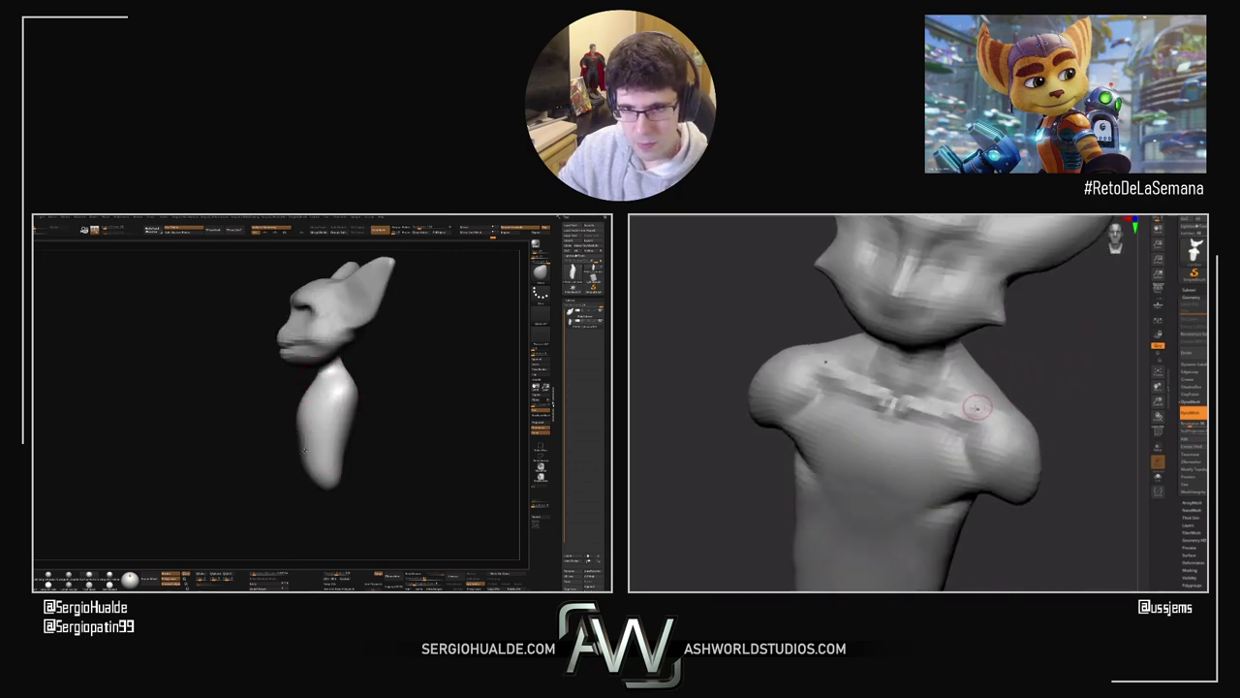
Step: Soften the bust's collarbones and shoulders, and shape the side profile of the separate capsule torso
mouse_move(1097, 408)
left_mouse_down()
mouse_move(1076, 405)
mouse_move(1061, 428)
left_mouse_up()
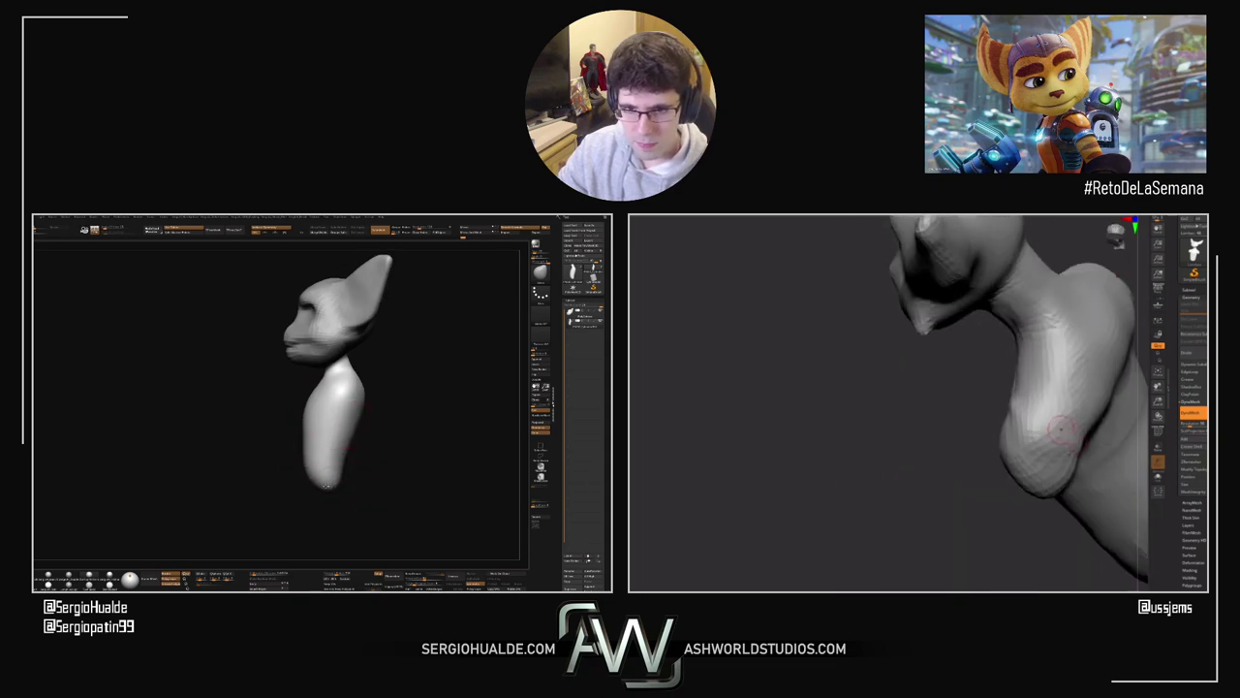
mouse_move(928, 401)
left_mouse_down()
mouse_move(944, 437)
mouse_move(1101, 429)
mouse_move(1030, 456)
mouse_move(1040, 461)
left_mouse_up()
left_click_drag(345, 475, 341, 434)
mouse_move(1041, 465)
left_mouse_down()
mouse_move(1031, 454)
mouse_move(974, 475)
mouse_move(982, 515)
mouse_move(1035, 501)
mouse_move(1051, 472)
left_mouse_up()
left_click_drag(355, 439, 351, 439)
mouse_move(1051, 472)
left_mouse_down()
mouse_move(1067, 444)
mouse_move(1053, 437)
left_mouse_up()
left_click_drag(353, 440, 347, 437)
left_click_drag(1053, 437, 1047, 426)
left_click_drag(346, 436, 343, 431)
left_click_drag(1047, 426, 1043, 413)
Step: Mask the shoulder patches of the separate capsule torso and invert the mask so only those patches stay editable
left_click(363, 451, "ctrl")
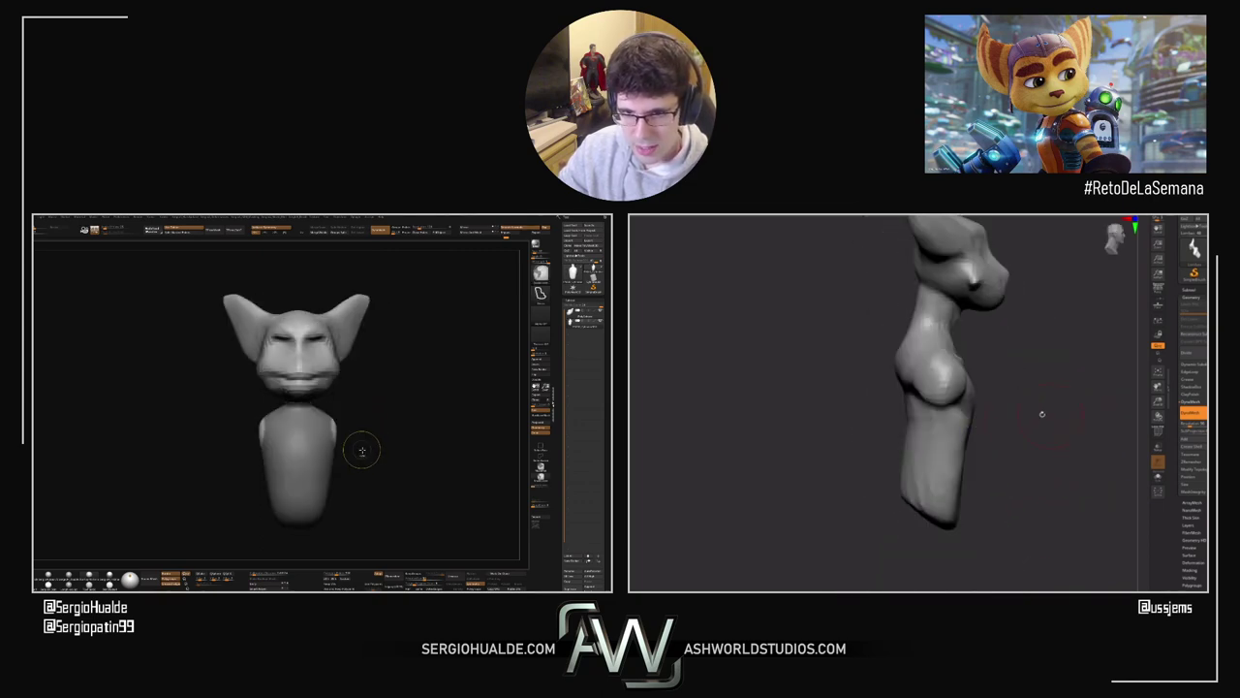
left_click_drag(362, 450, 349, 456)
left_click_drag(1043, 414, 1010, 414)
left_click_drag(349, 455, 364, 452)
left_click_drag(1009, 415, 996, 417)
left_click_drag(364, 452, 385, 452)
mouse_move(996, 417)
left_mouse_down()
mouse_move(967, 407)
mouse_move(972, 384)
left_mouse_up()
right_click_drag(334, 439, 337, 454)
right_click_drag(972, 383, 808, 495, "shift")
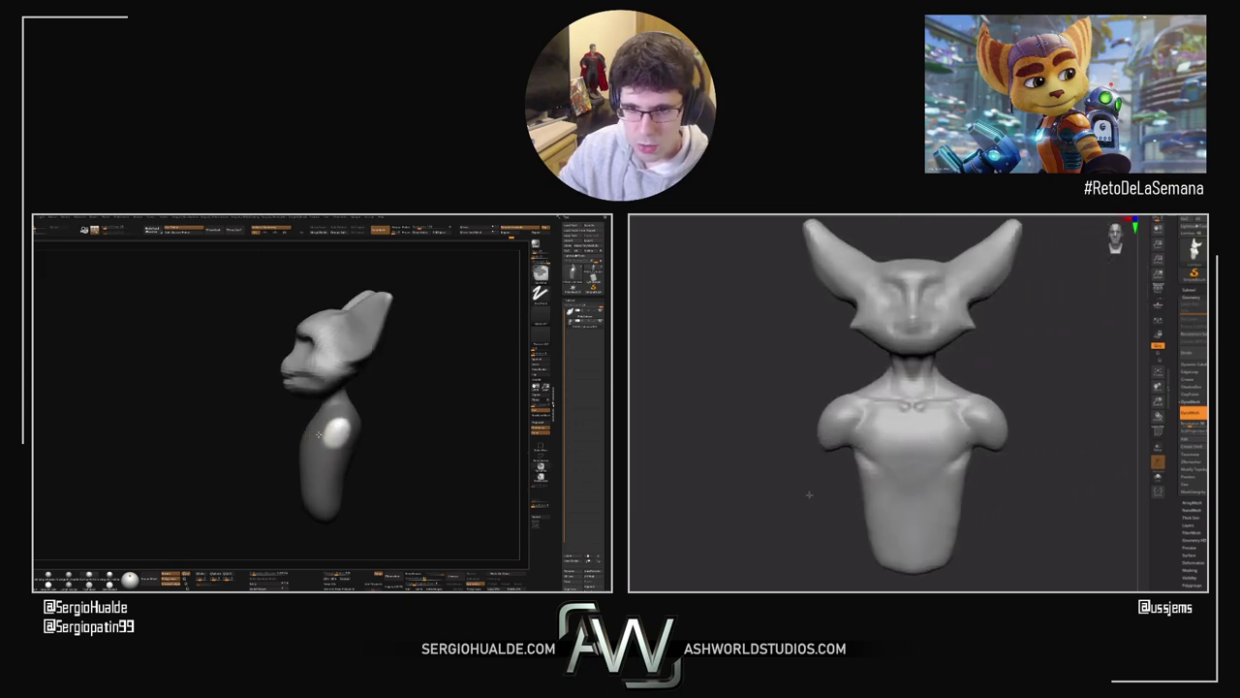
Step: Carve the sternum line down the bust's chest and build up both pectorals beneath the collarbones
right_click_drag(1017, 485, 1017, 515, "ctrl")
mouse_move(1017, 515)
left_mouse_down("alt")
mouse_move(1022, 423)
mouse_move(866, 399)
mouse_move(833, 376)
left_mouse_up("alt")
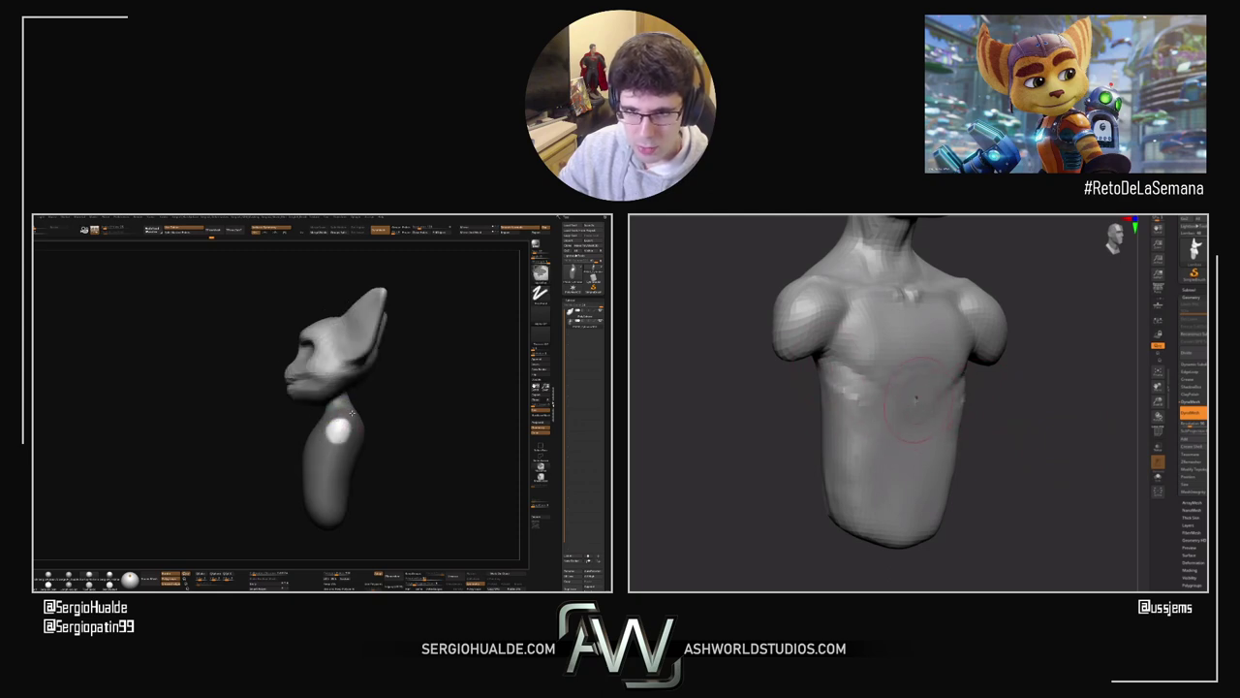
left_click_drag(915, 397, 1032, 406)
left_click_drag(951, 410, 900, 387)
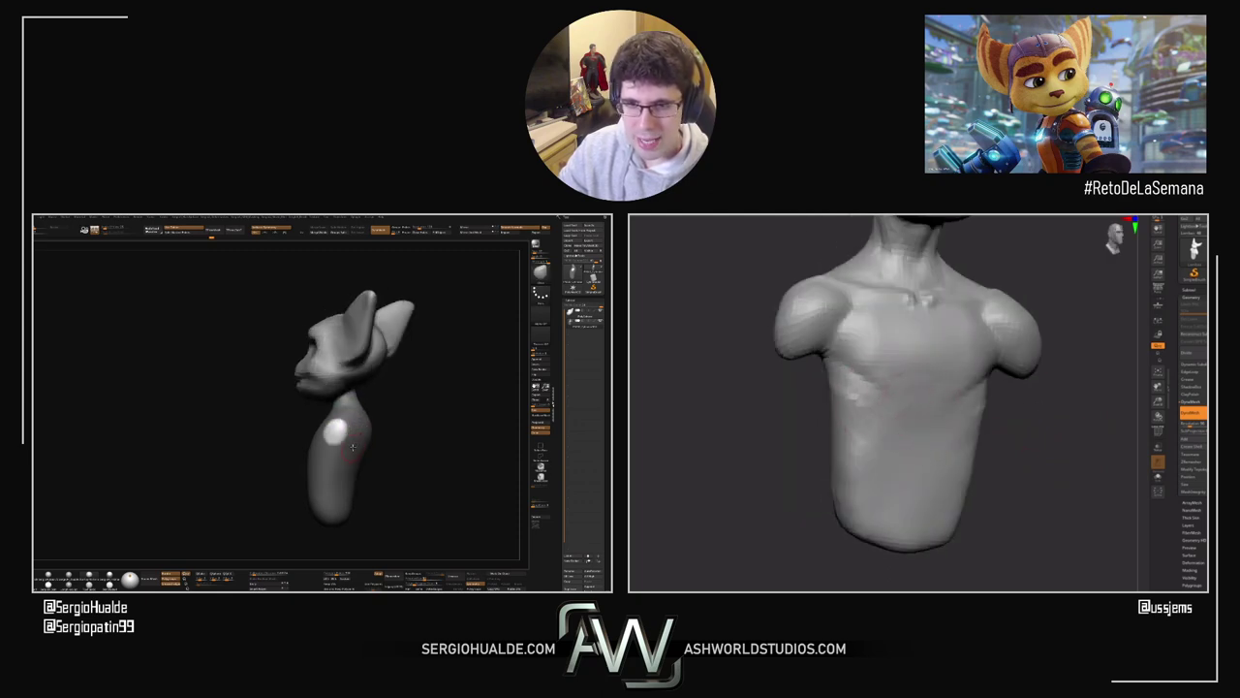
left_click_drag(923, 335, 923, 379)
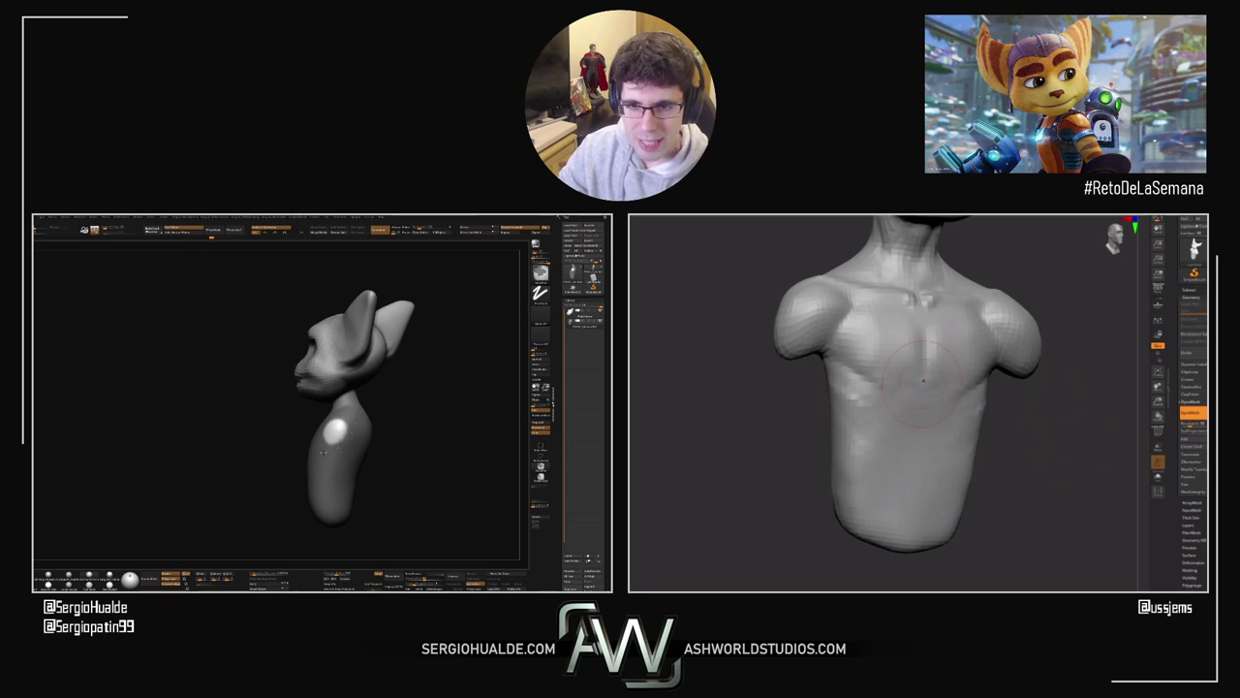
left_click_drag(980, 424, 1033, 426)
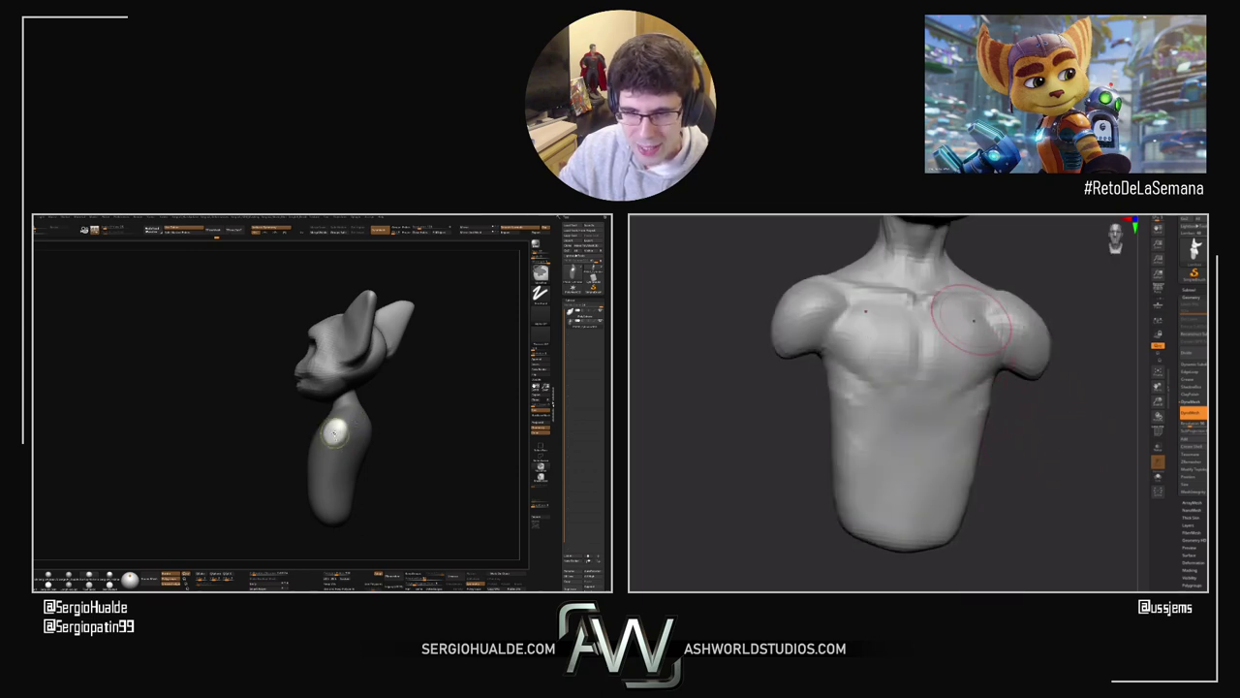
left_click_drag(308, 442, 352, 452)
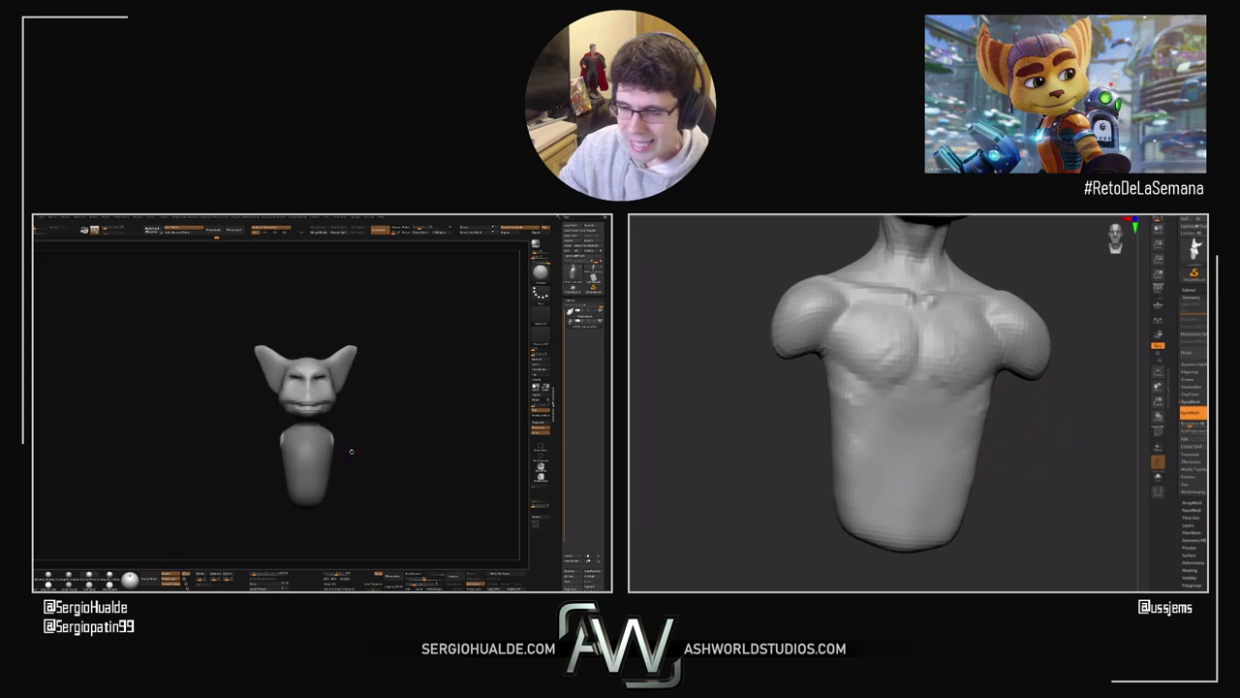
left_click_drag(997, 351, 983, 319, "shift")
Step: Pull both arms out of the capsule torso's unmasked shoulder patches with the gizmo and sculpt the bust's rib-cage arch
right_click_drag(330, 429, 341, 442, "ctrl")
mouse_move(1040, 393)
left_mouse_down()
mouse_move(1052, 432)
mouse_move(1067, 428)
mouse_move(1000, 465)
left_mouse_up()
key("w")
key("shift+d")
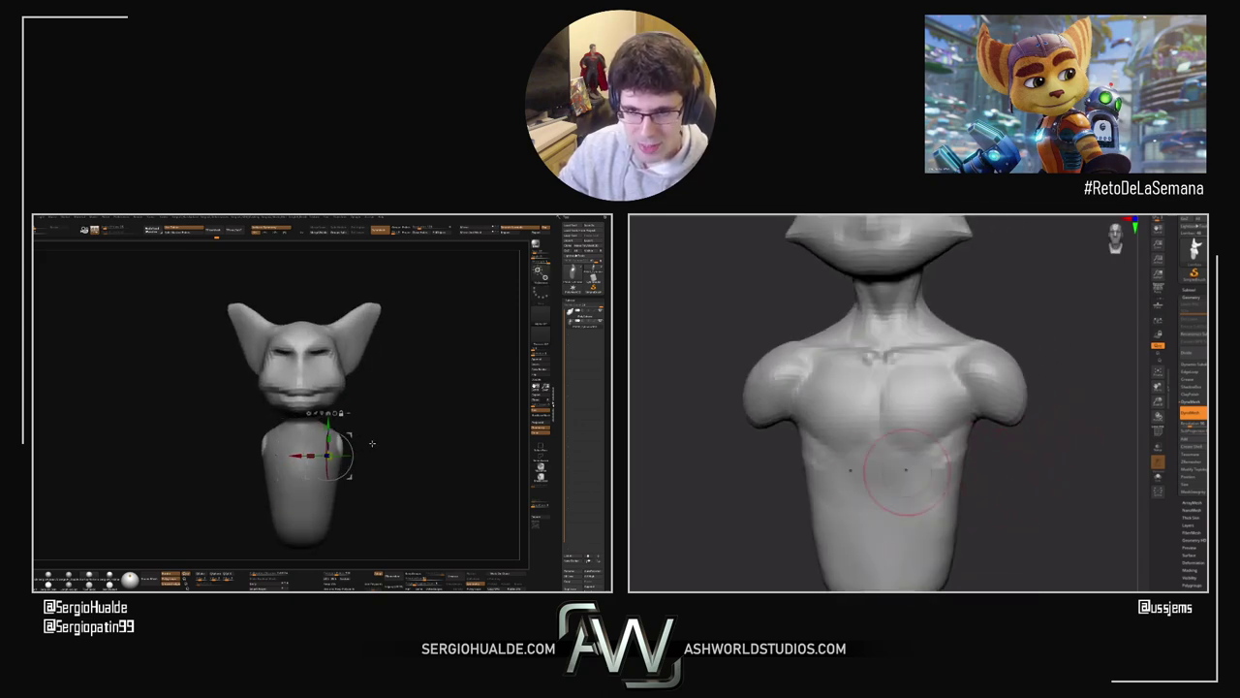
right_click_drag(427, 466, 360, 430, "alt")
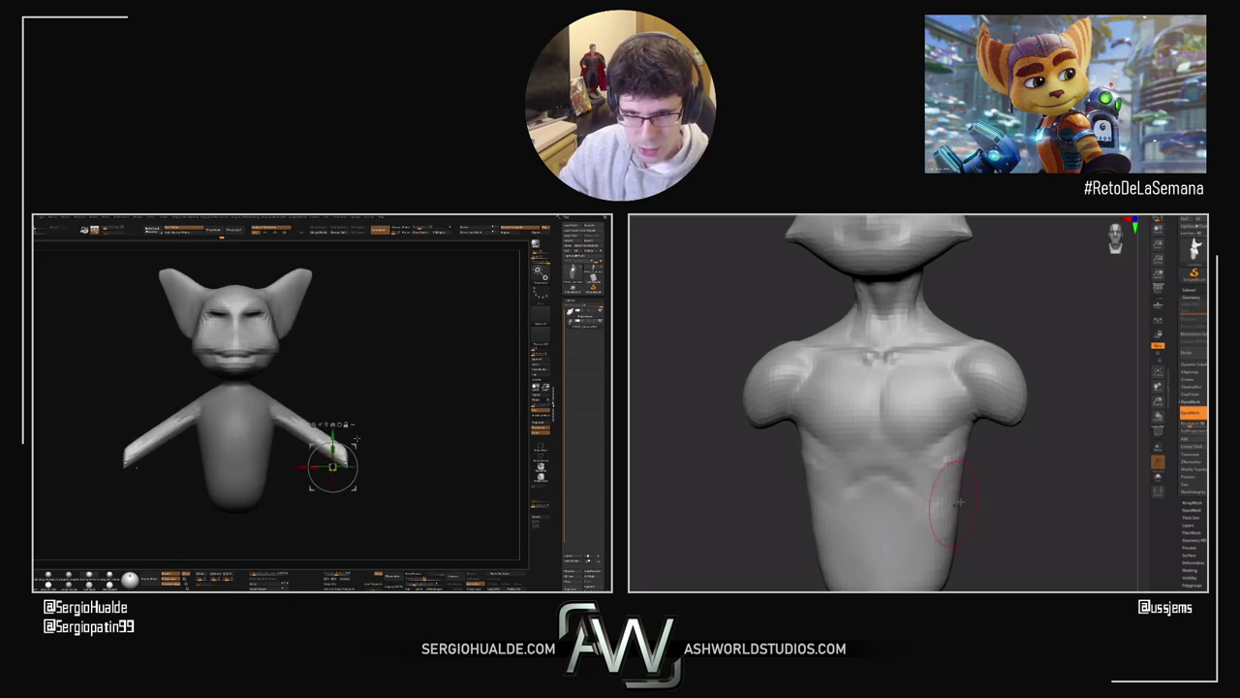
left_click_drag(1051, 487, 1008, 497)
Step: Clear the mask on the torso with arms, remesh it and smooth the arms into the shoulders
left_click_drag(392, 426, 405, 451, "ctrl")
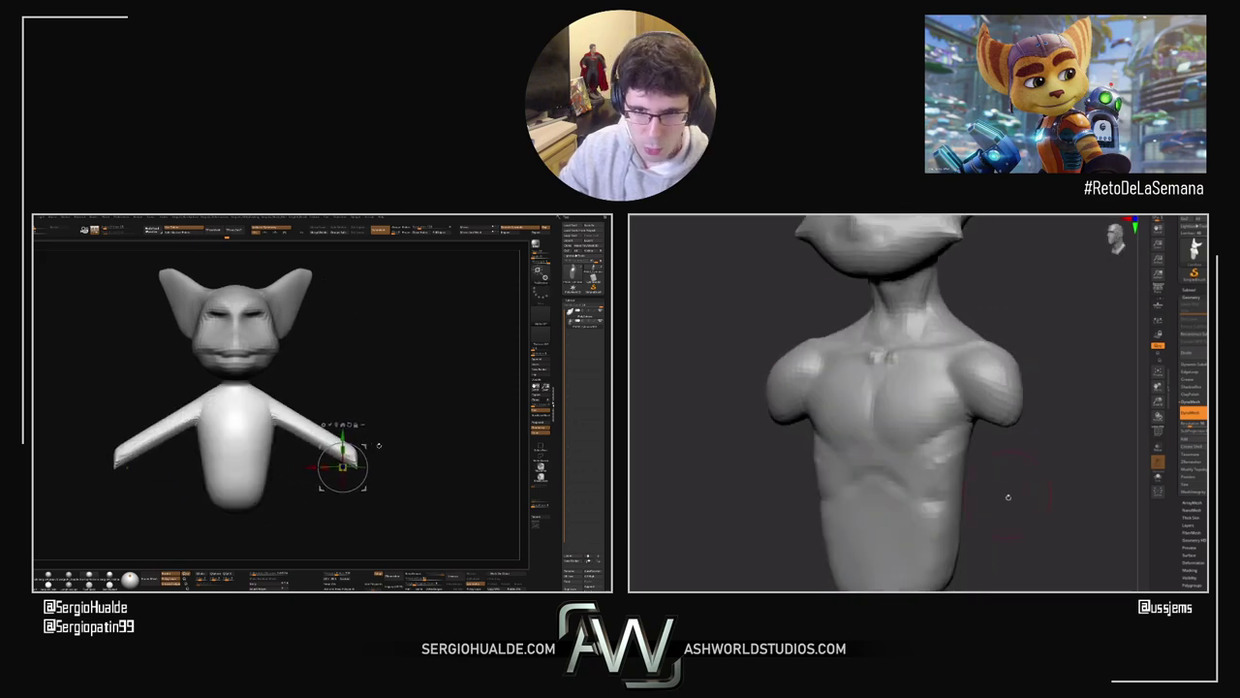
left_click_drag(1008, 496, 997, 462)
key("q")
left_click_drag(390, 422, 404, 454, "ctrl")
left_click_drag(997, 462, 977, 459)
left_click_drag(353, 458, 332, 442, "shift")
left_click_drag(945, 405, 935, 454)
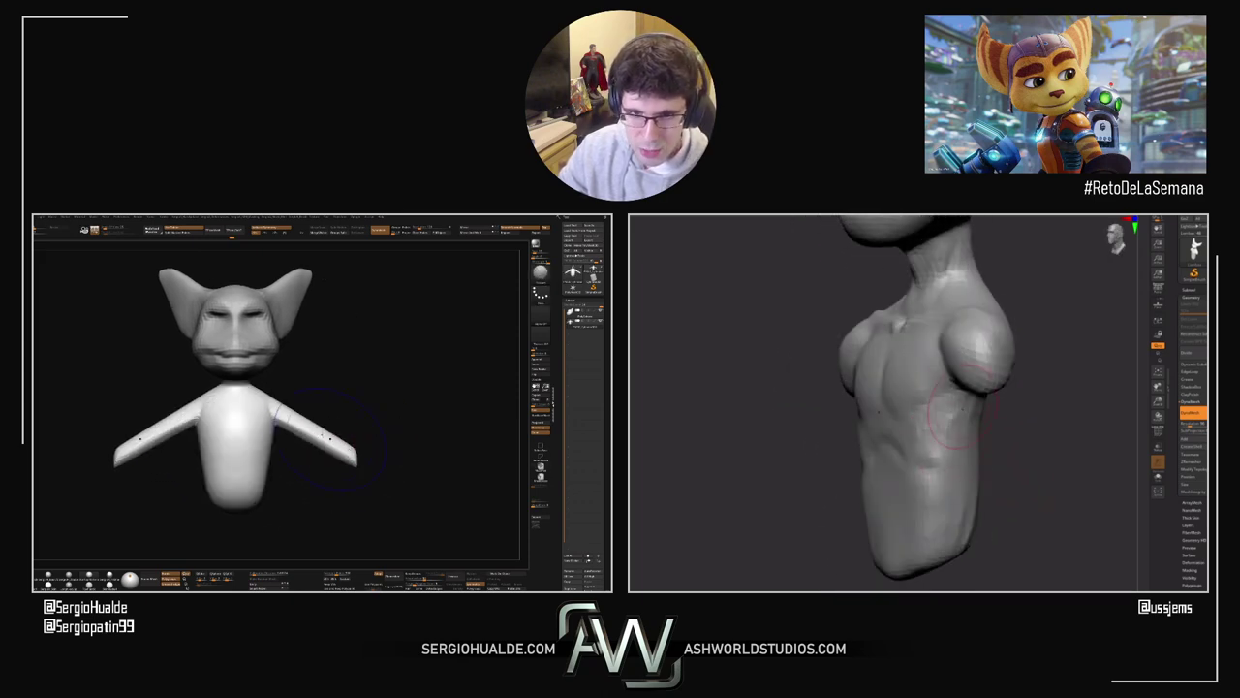
left_click_drag(332, 443, 306, 425, "shift")
Step: Define the lower edge of the bust's rib cage and shape the other figure's arms and shoulders
left_click_drag(998, 456, 1051, 465)
mouse_move(306, 425)
right_mouse_down("alt")
mouse_move(338, 459)
mouse_move(324, 444)
right_mouse_up("alt")
left_click_drag(1028, 458, 1016, 459)
right_click_drag(324, 444, 293, 442)
left_click_drag(1015, 459, 1017, 424)
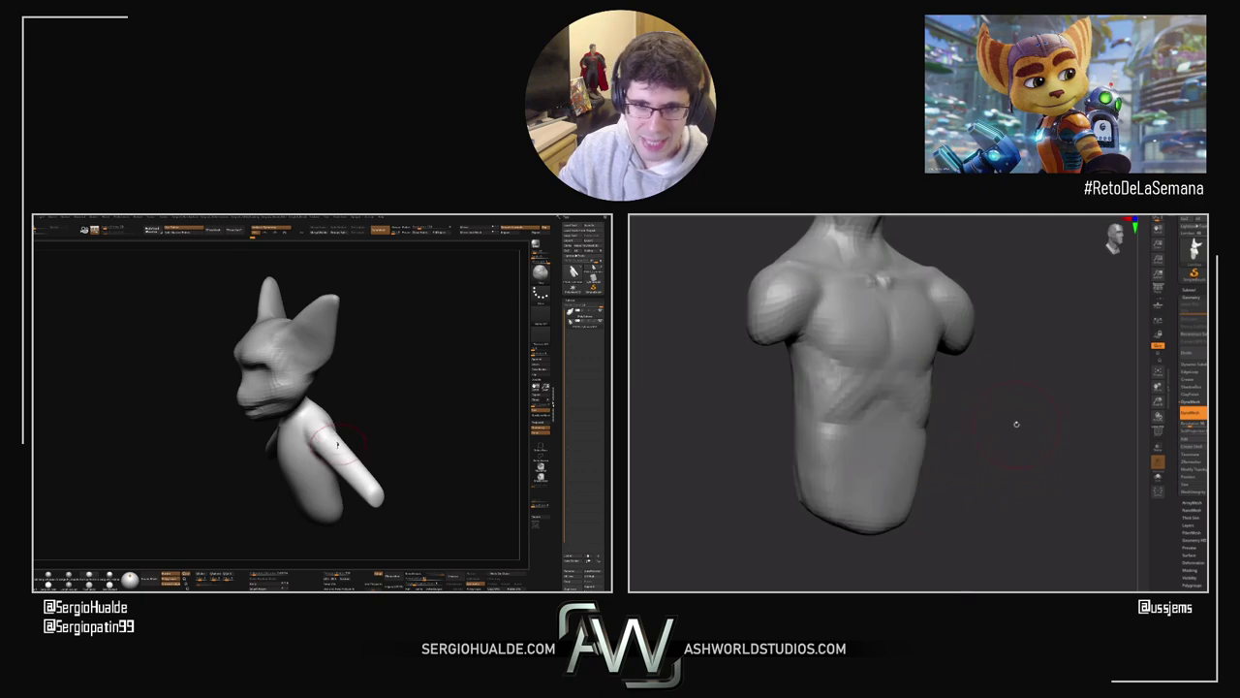
mouse_move(337, 445)
right_mouse_down()
mouse_move(294, 447)
mouse_move(342, 424)
right_mouse_up()
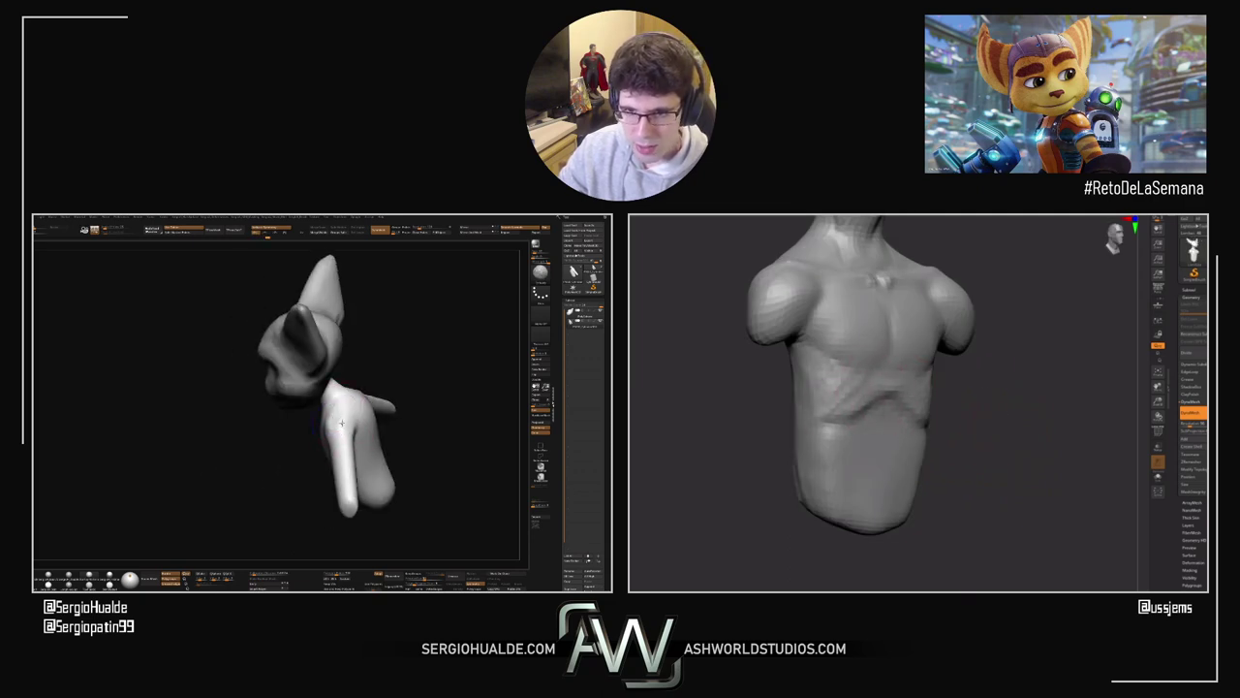
right_click_drag(341, 422, 369, 407)
left_click_drag(969, 412, 994, 405)
right_click_drag(369, 407, 369, 425)
left_click_drag(924, 393, 858, 388)
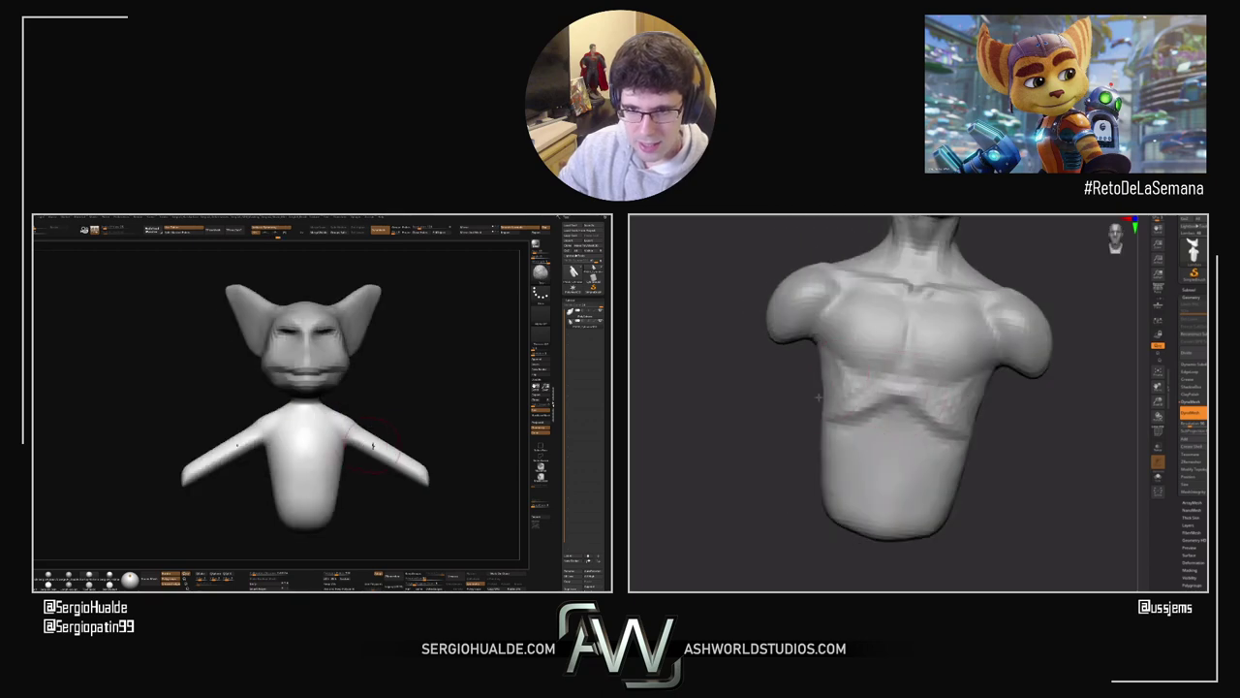
Step: Sculpt the bust's flanks and back, and refine the other figure's shoulder slope from behind and in front
right_click_drag(374, 445, 350, 422, "alt")
left_click_drag(793, 413, 872, 385)
right_click_drag(341, 417, 345, 435)
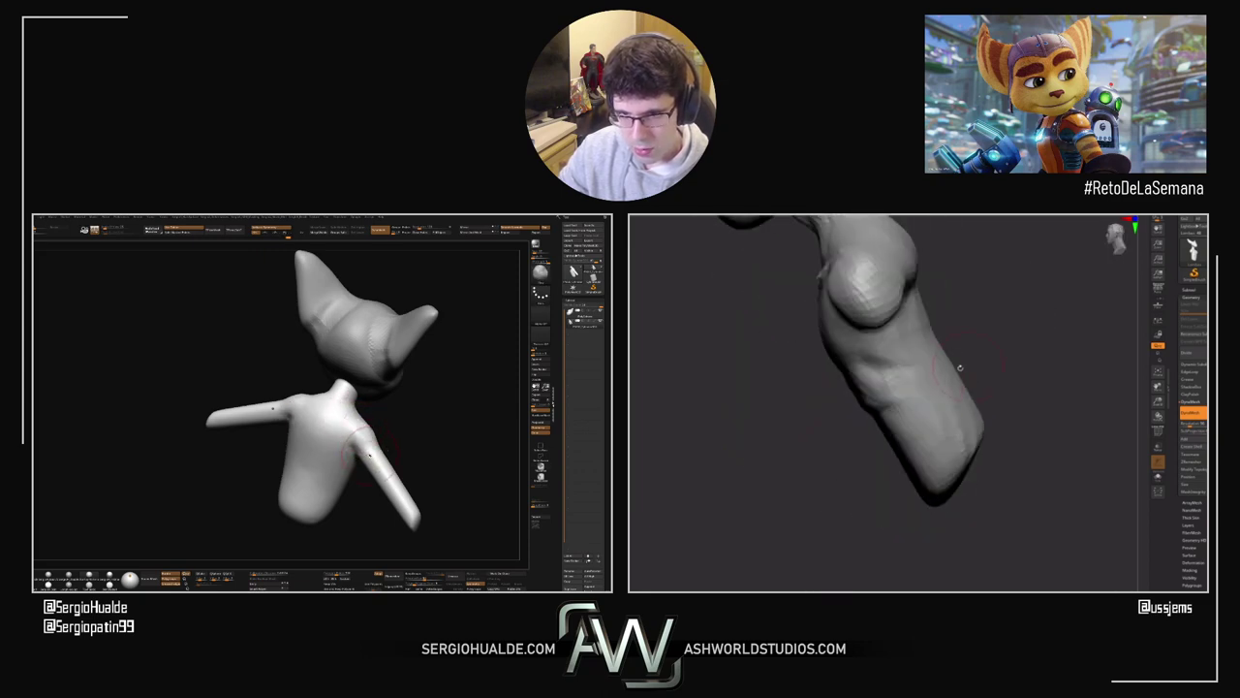
right_click_drag(359, 443, 312, 426)
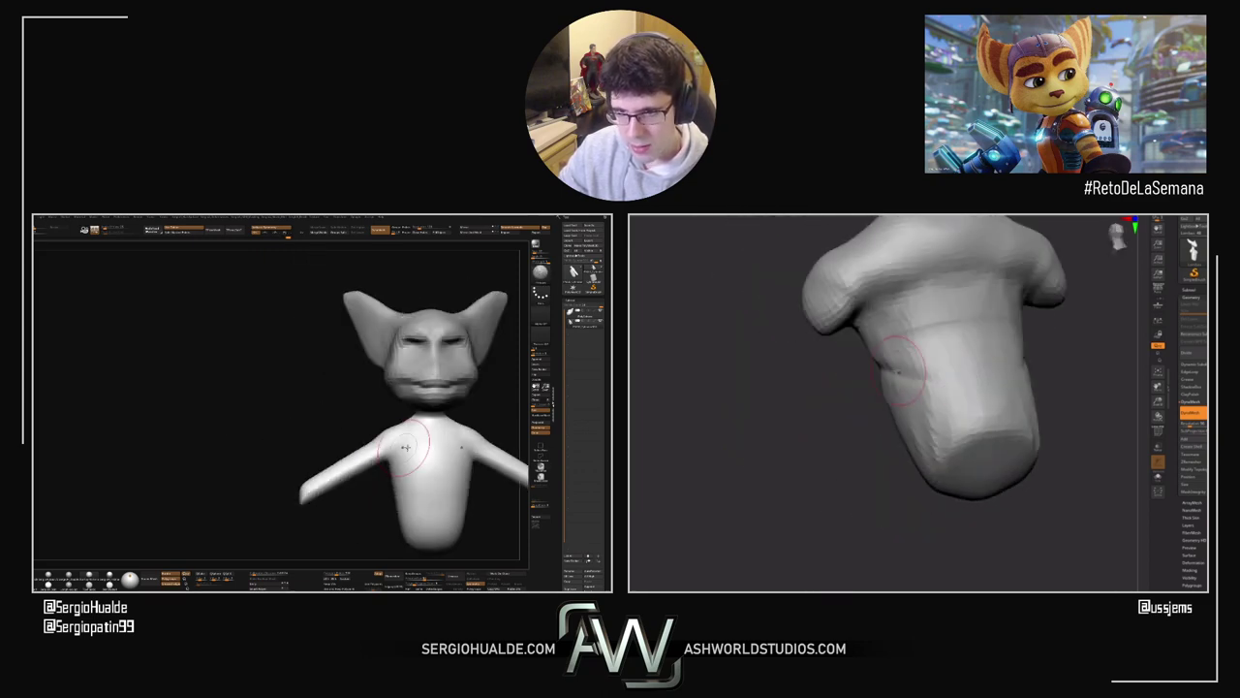
right_click_drag(407, 446, 272, 429, "alt")
mouse_move(324, 395)
right_mouse_down()
mouse_move(312, 411)
mouse_move(303, 389)
mouse_move(320, 463)
mouse_move(318, 447)
mouse_move(283, 445)
mouse_move(314, 438)
mouse_move(318, 459)
right_mouse_up()
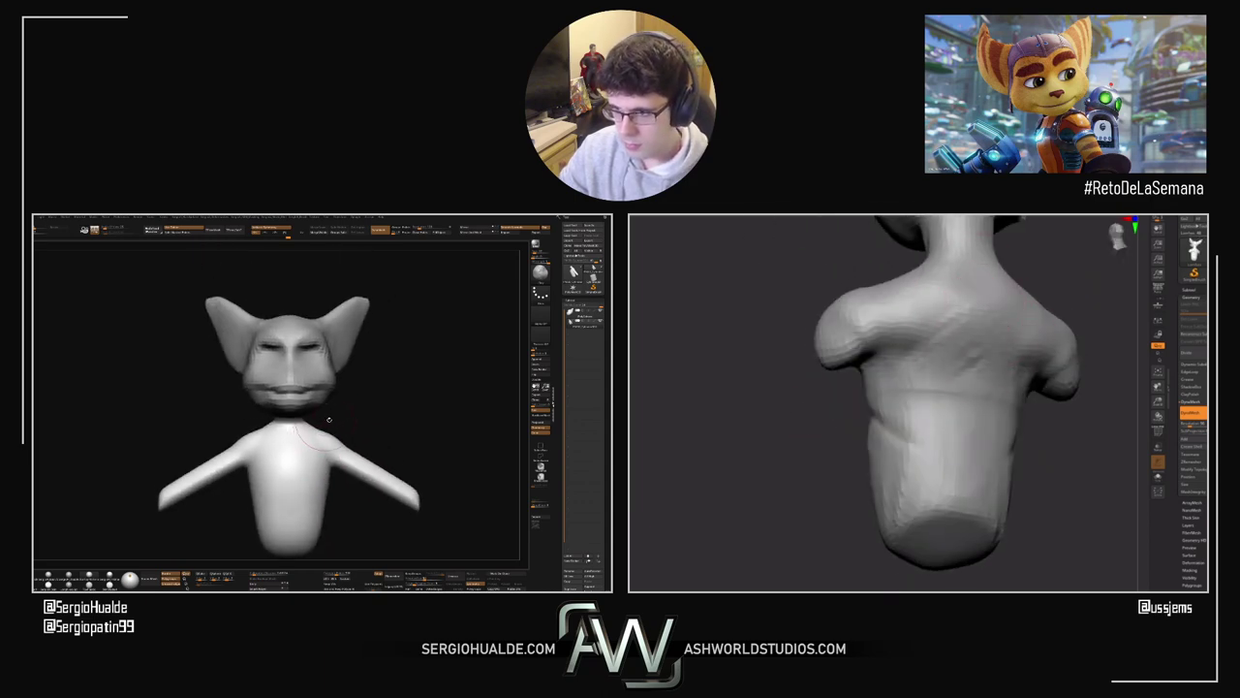
Step: Undo the unwanted arm stroke, isolate the outstretched arms with a mask and rotate them down beside the torso with the gizmo
right_click_drag(379, 425, 383, 418, "alt")
mouse_move(383, 416)
left_mouse_down()
mouse_move(343, 453)
mouse_move(345, 421)
mouse_move(459, 393)
left_mouse_up()
key("ctrl+z")
mouse_move(349, 477)
left_mouse_down("ctrl")
mouse_move(378, 472)
mouse_move(362, 424)
mouse_move(402, 446)
left_mouse_up("ctrl")
left_click(388, 429, "ctrl")
key("w")
left_click(338, 438, "alt")
left_click_drag(416, 451, 385, 460)
key("q")
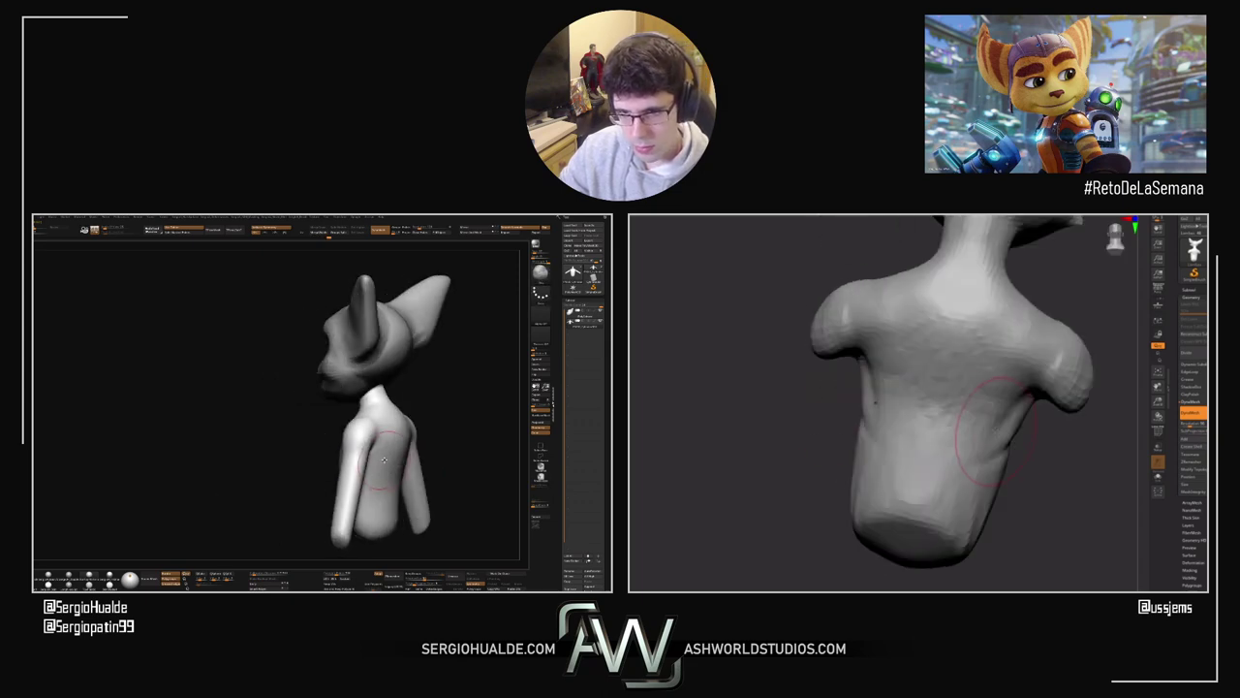
Step: Refine the shoulders and armpits of the torso with the lowered arms
right_click_drag(376, 459, 401, 461)
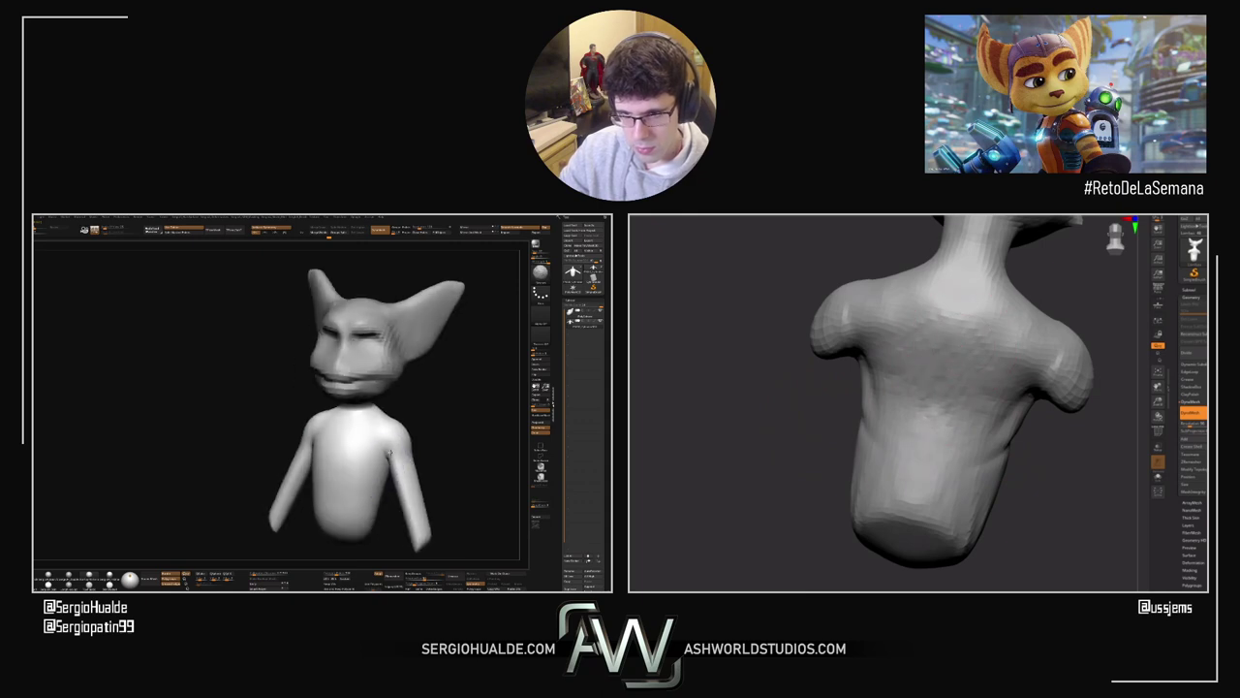
left_click_drag(381, 457, 380, 467)
mouse_move(382, 466)
right_mouse_down()
mouse_move(403, 464)
mouse_move(365, 445)
right_mouse_up()
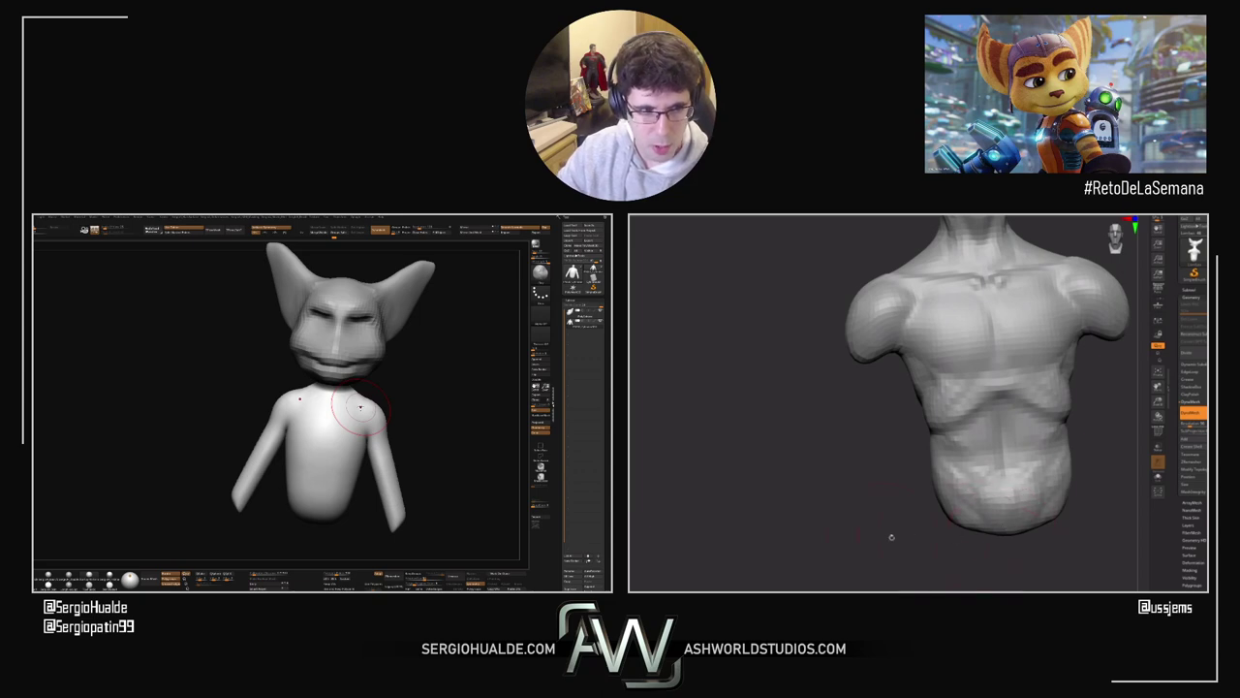
left_click_drag(426, 413, 346, 434)
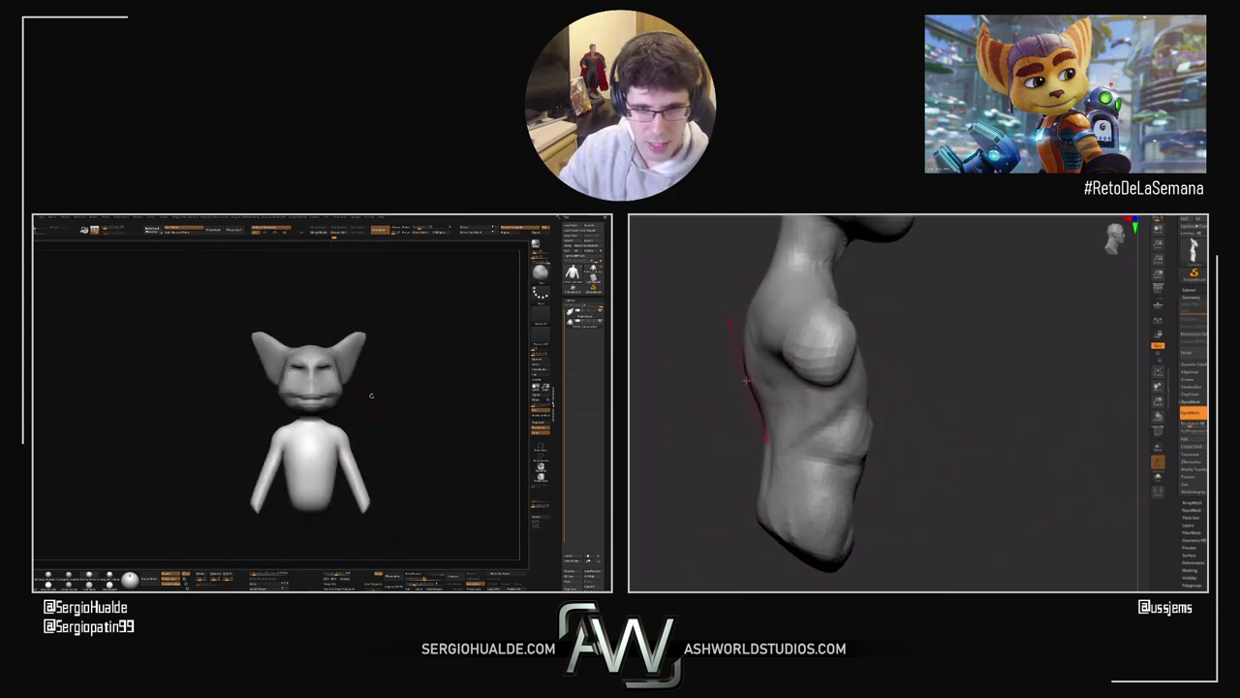
Step: Select the separate head, resize the brush and reshape its ears, while sculpting the muscles of the bust's back
right_click(705, 419)
mouse_move(706, 418)
right_mouse_down()
mouse_move(801, 375)
mouse_move(750, 400)
right_mouse_up()
left_click(349, 390, "alt")
key("s")
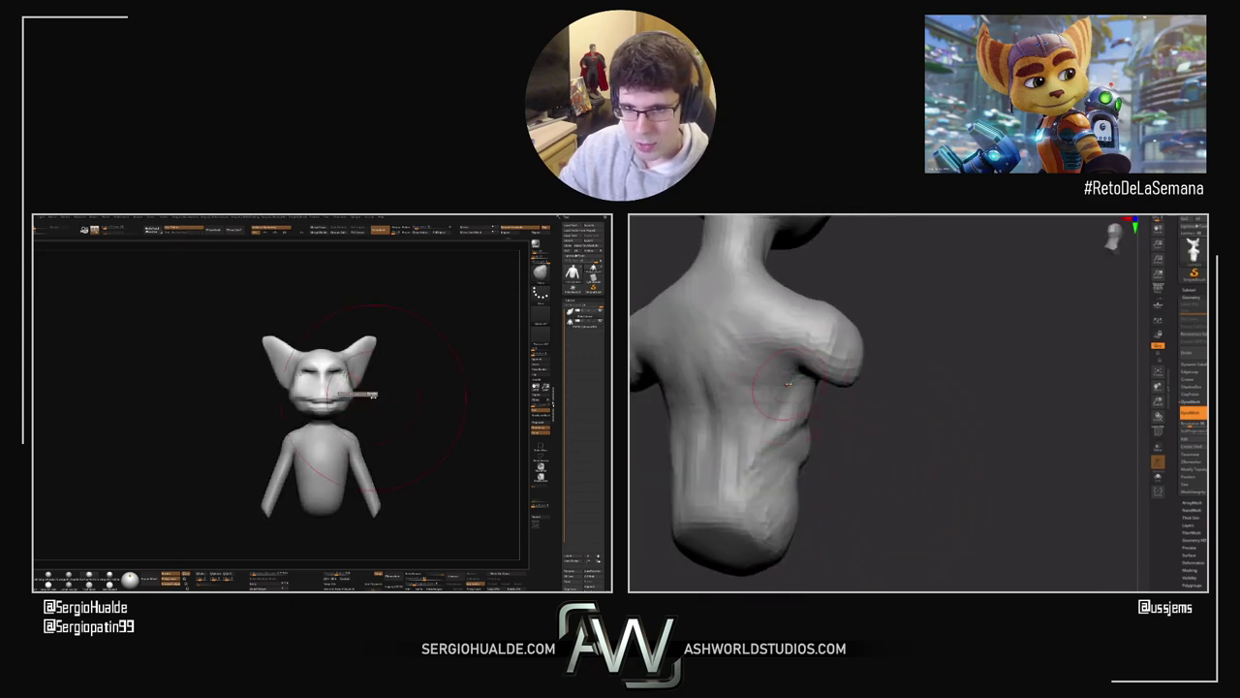
mouse_move(808, 399)
left_mouse_down()
mouse_move(761, 426)
mouse_move(746, 390)
left_mouse_up()
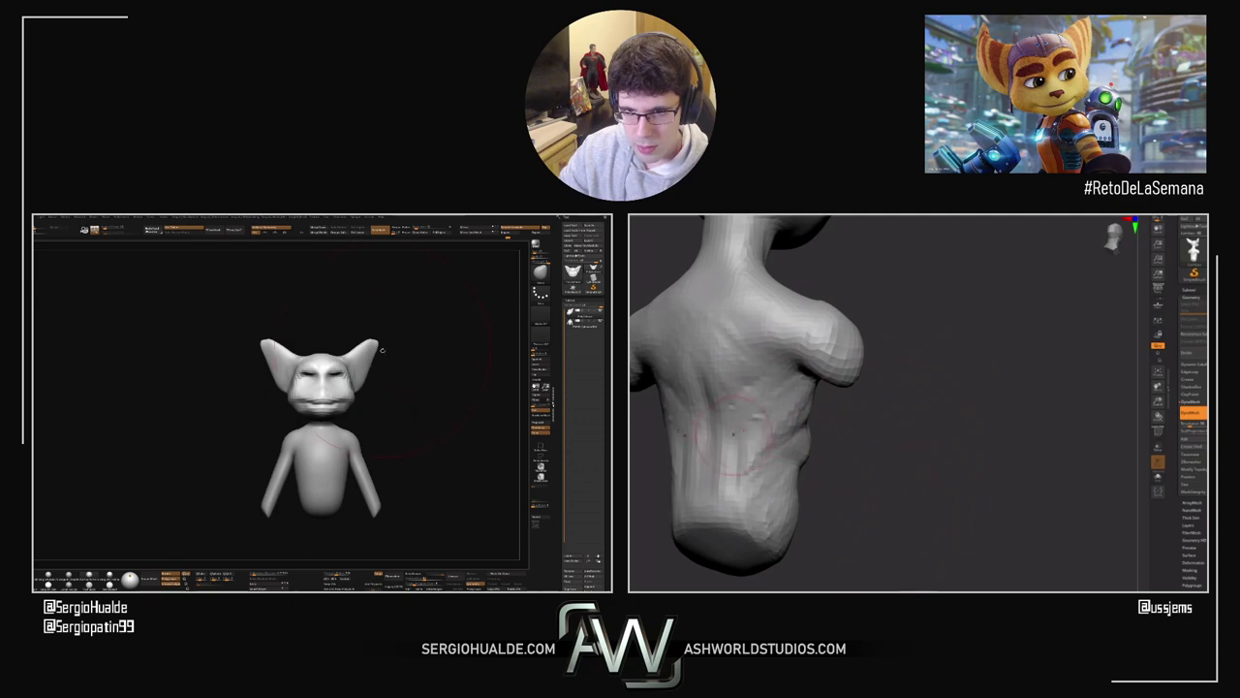
left_click_drag(426, 365, 397, 367)
right_click_drag(804, 406, 957, 421)
left_click_drag(957, 421, 860, 393)
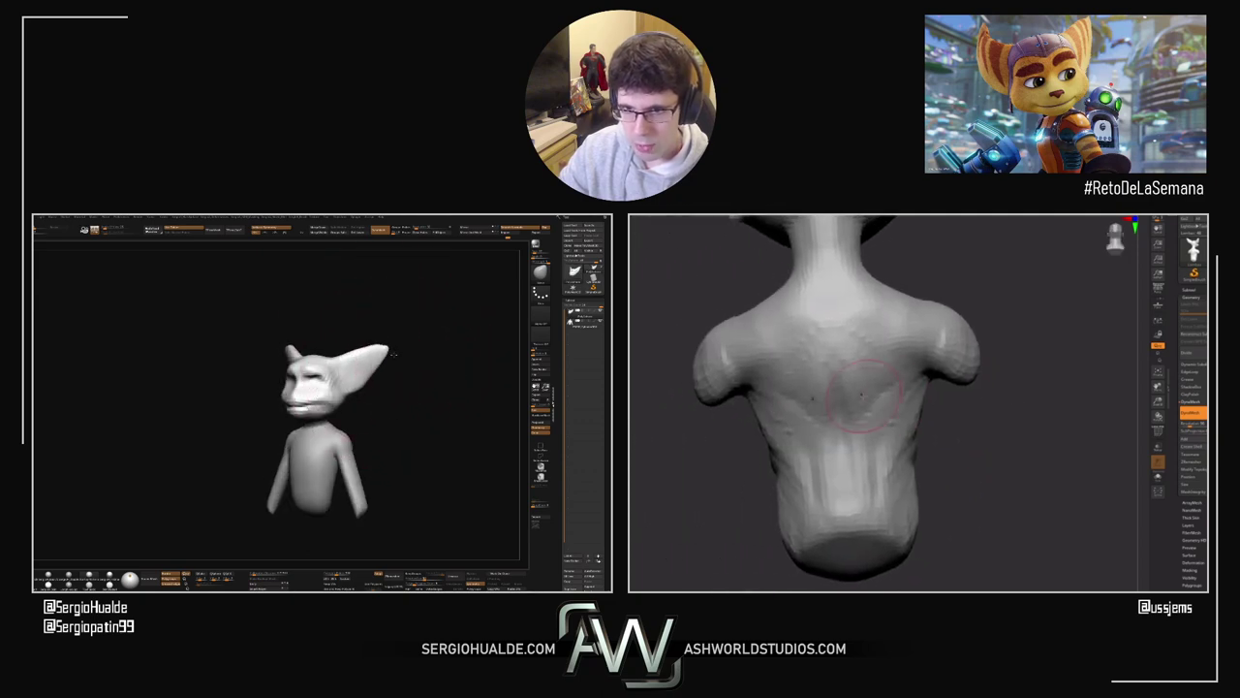
left_click_drag(380, 358, 396, 417)
key("s")
Step: Select the torso with arms and narrow its waist, while refining the shoulder blades and back muscles of the bust
left_click(351, 442, "alt")
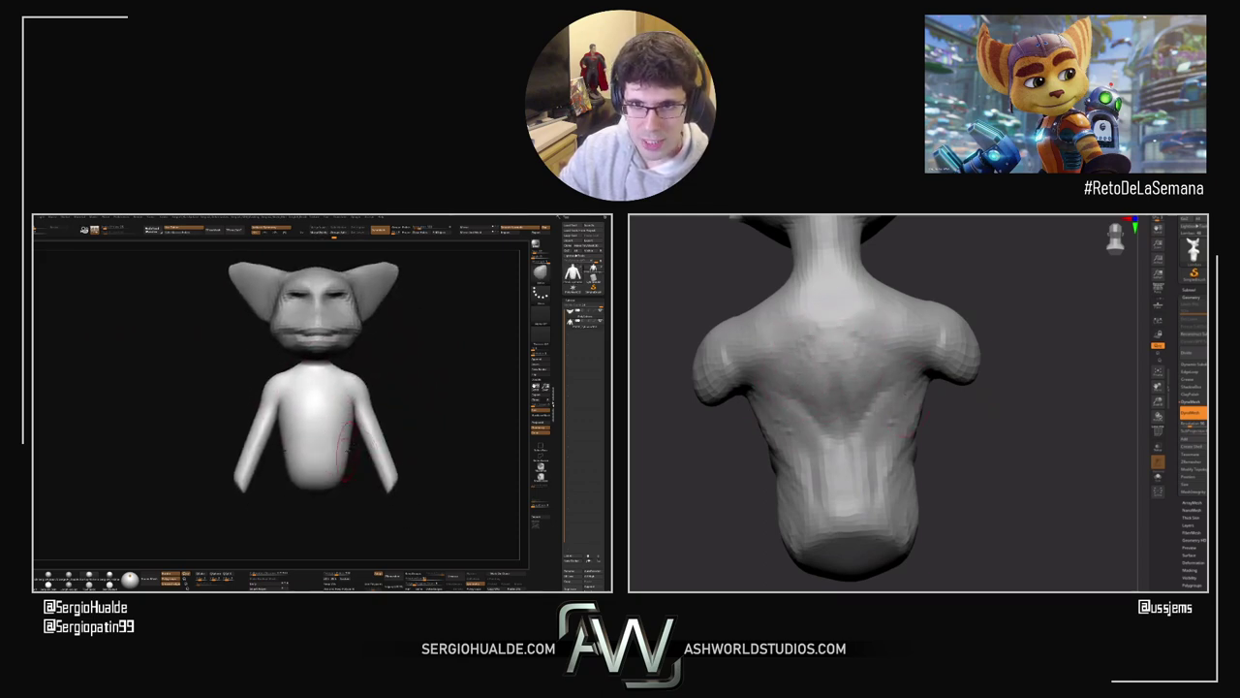
left_click_drag(960, 265, 1027, 291)
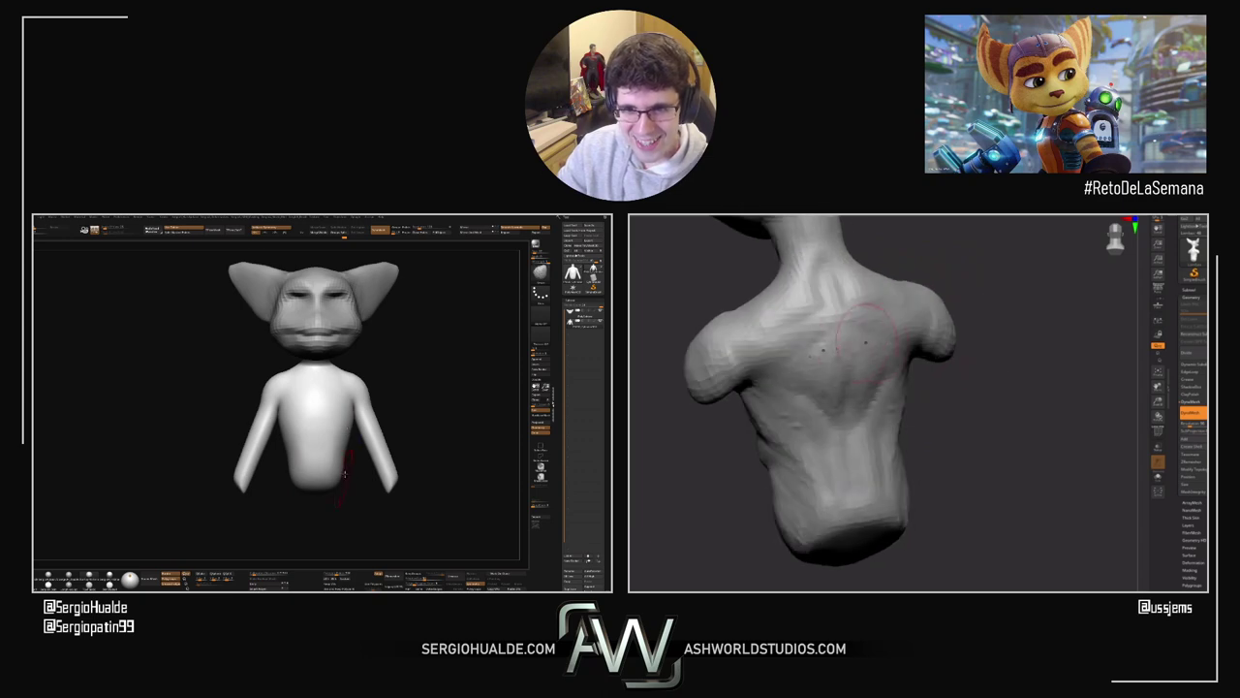
left_click_drag(346, 427, 321, 457)
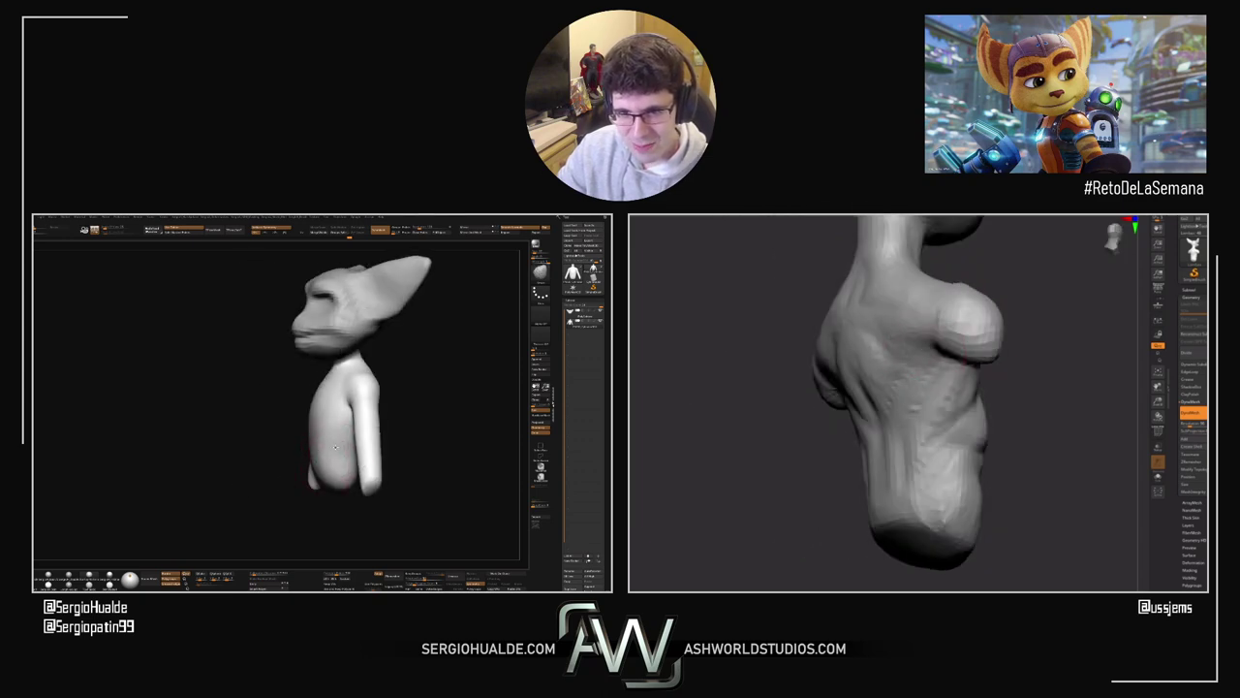
left_click_drag(323, 460, 355, 463)
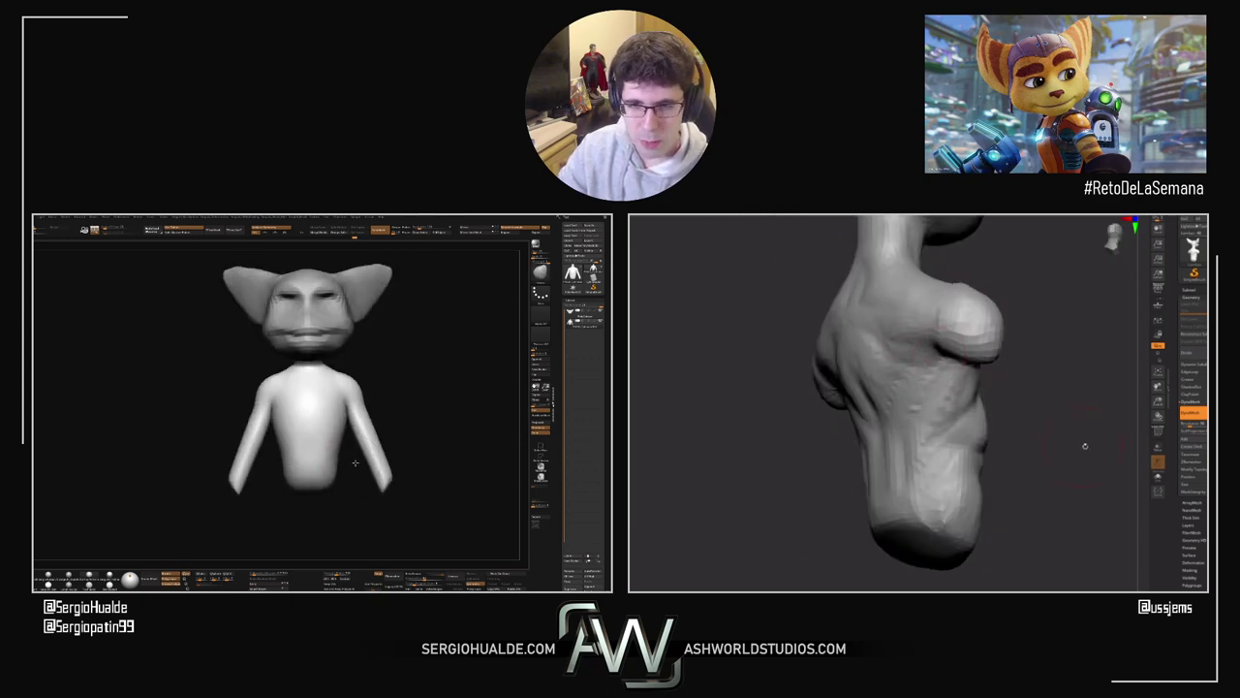
left_click_drag(1085, 445, 1072, 429)
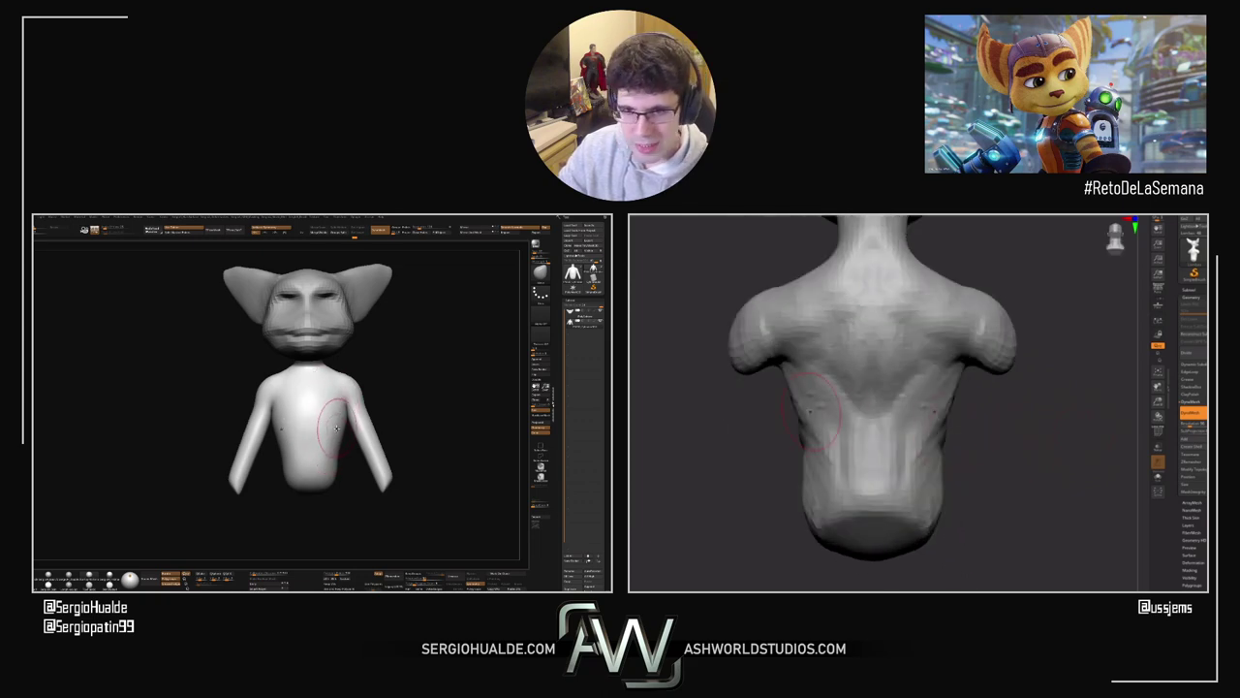
left_click_drag(338, 426, 379, 424)
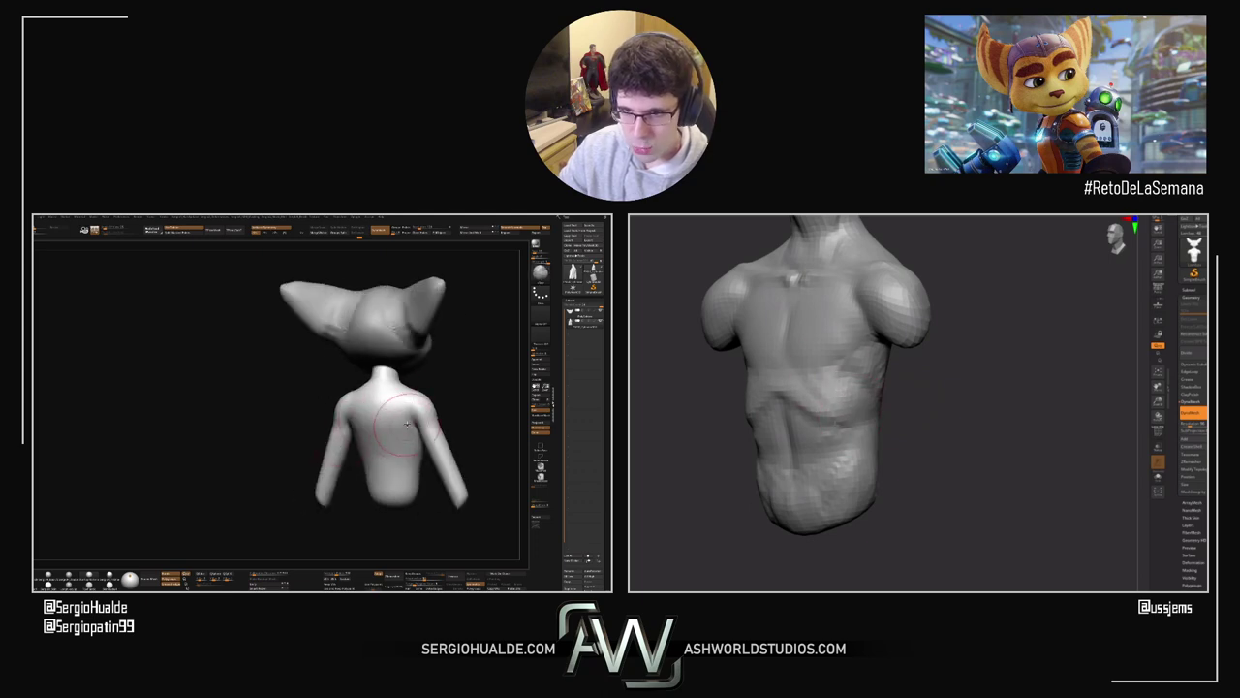
Step: Adjust the brush and refine the back of the head around the ear bases, while sculpting the bust's neck and upper back
key("space")
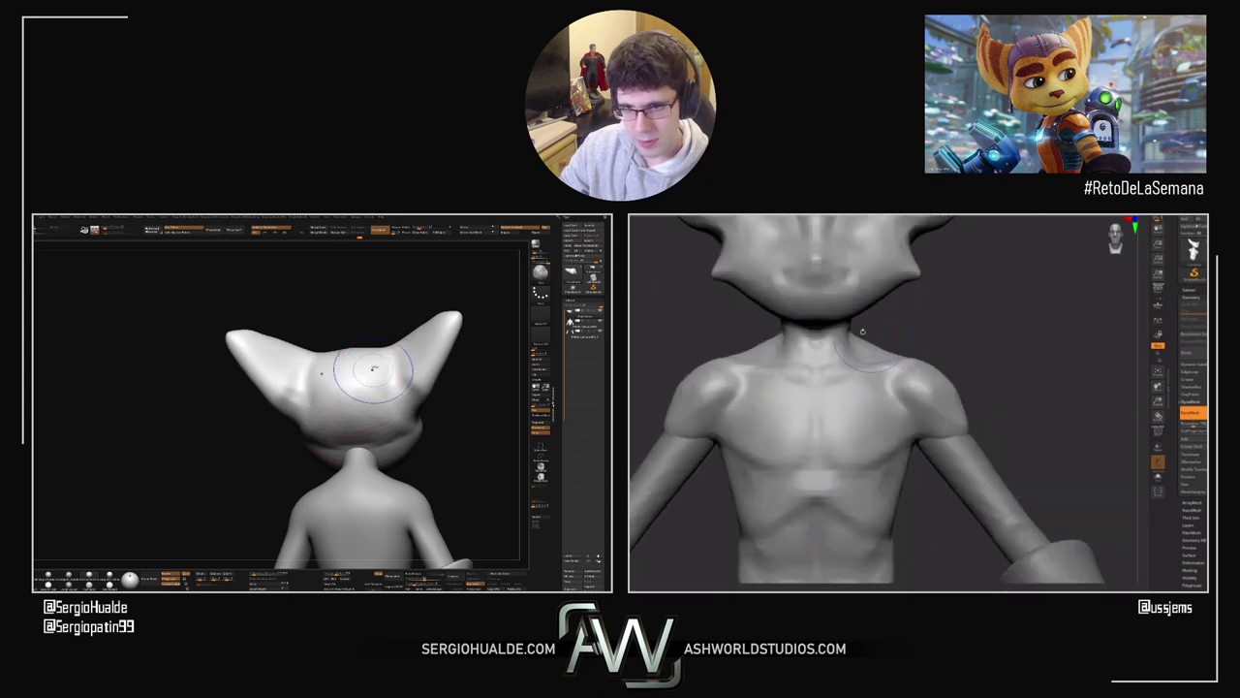
right_click(368, 442)
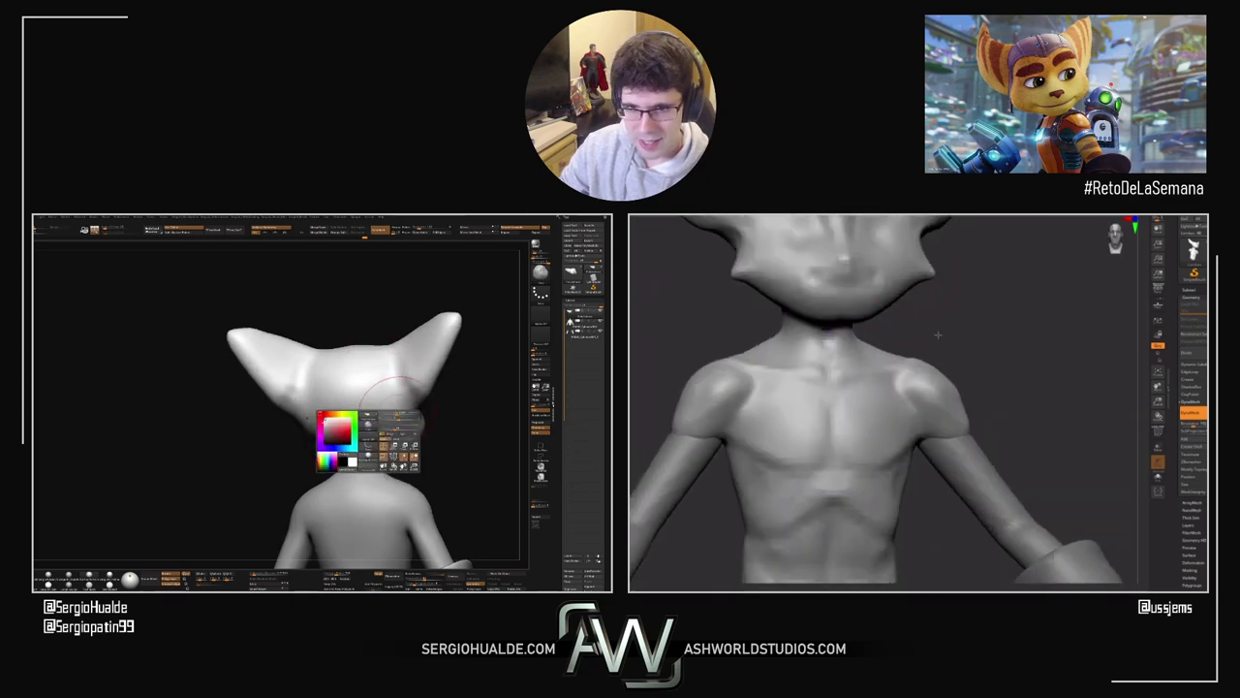
right_click_drag(368, 442, 423, 431)
right_click_drag(932, 331, 845, 291)
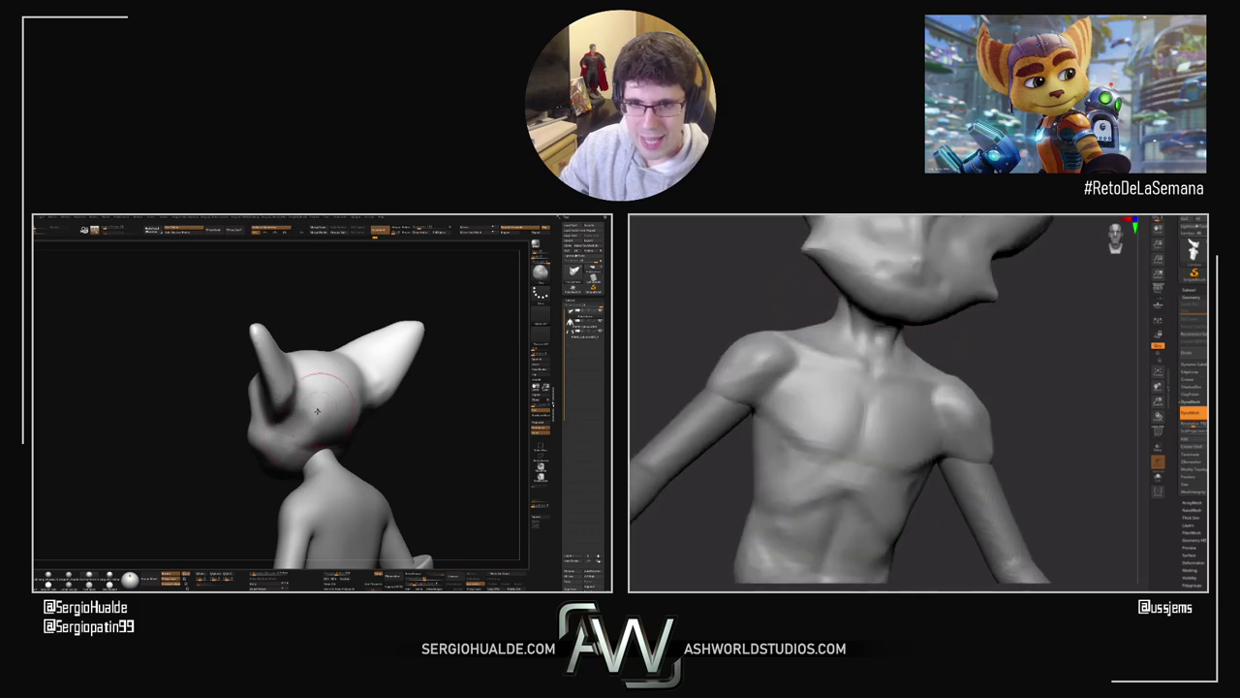
right_click_drag(351, 433, 329, 423)
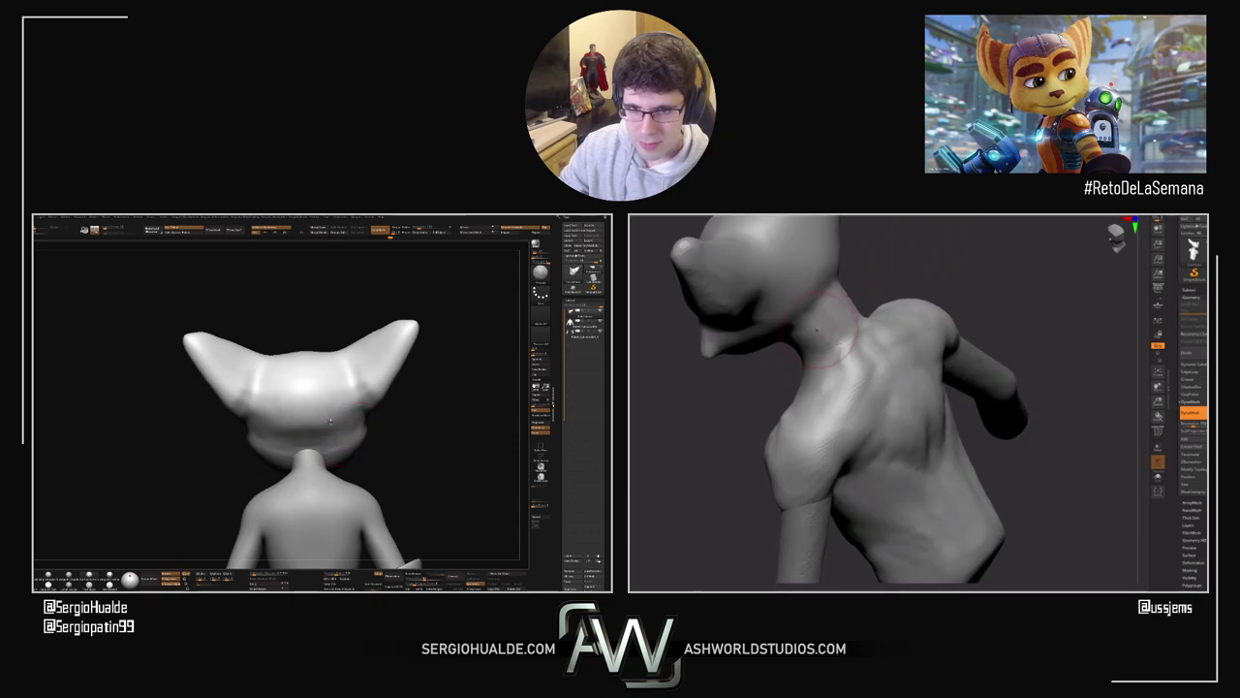
right_click_drag(322, 378, 315, 379)
left_click_drag(358, 387, 359, 398)
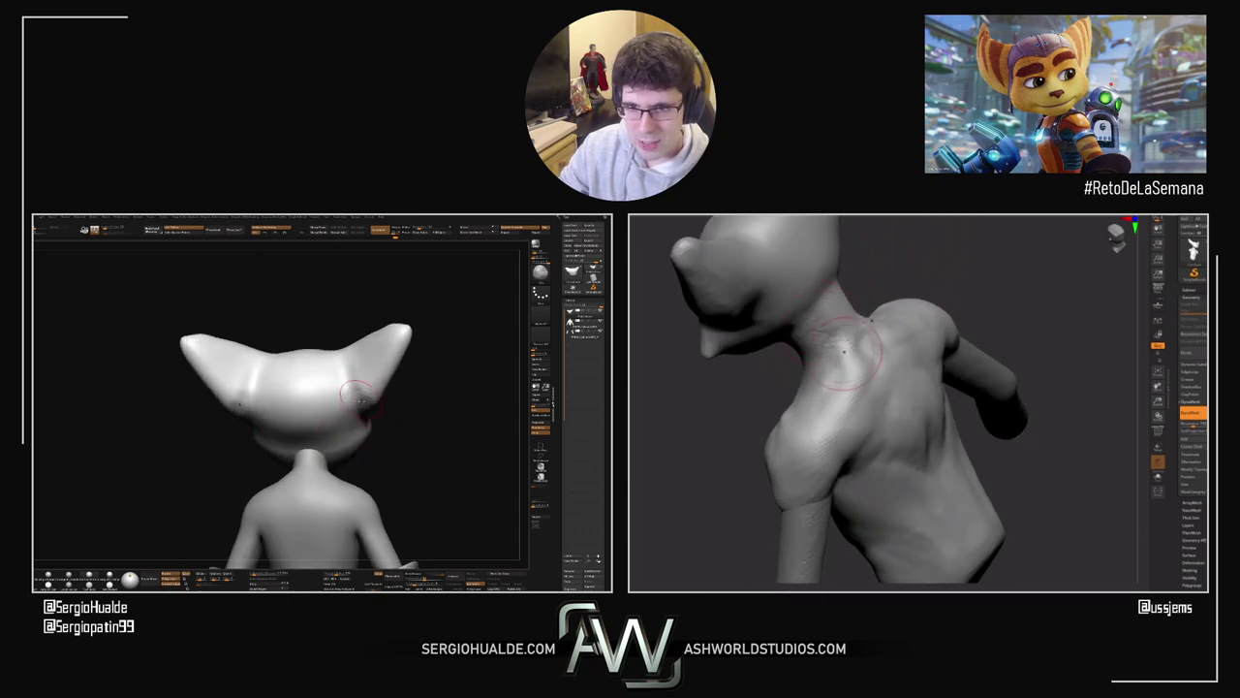
mouse_move(358, 397)
right_mouse_down()
mouse_move(360, 381)
mouse_move(379, 403)
right_mouse_up()
key("2")
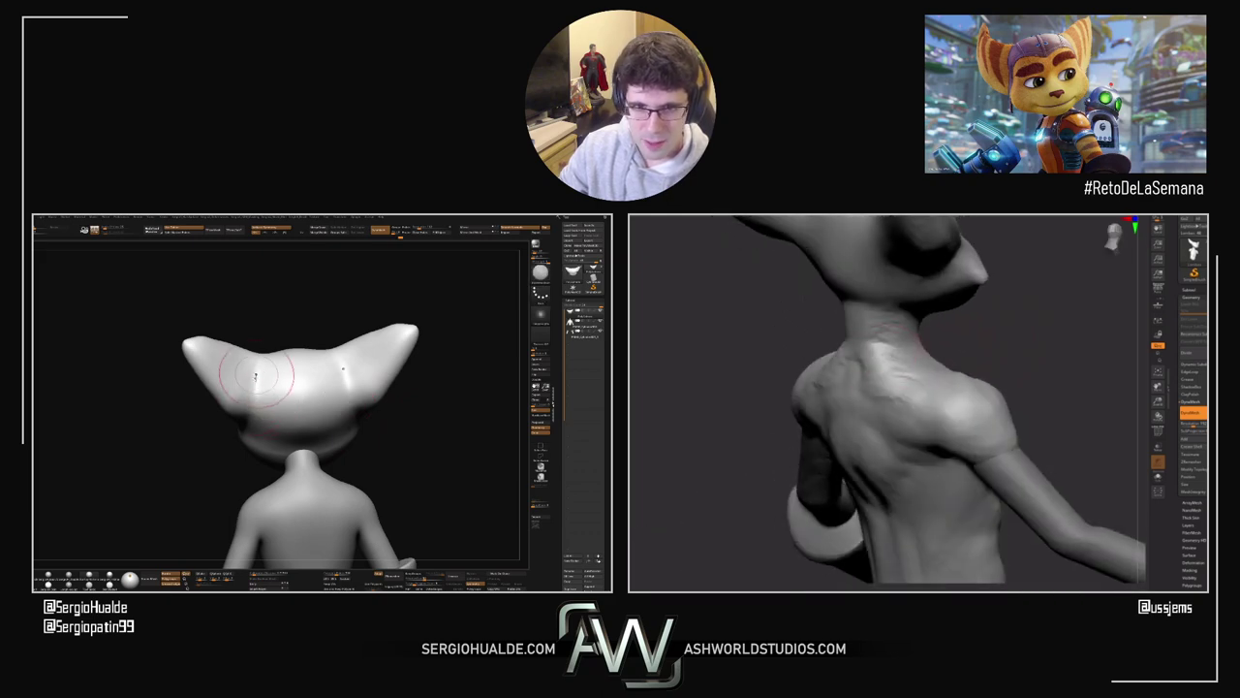
Step: Reshape the ears and their inner surfaces from several angles, while refining the bust's neck and its transition into the shoulders
mouse_move(247, 418)
right_mouse_down()
mouse_move(208, 417)
mouse_move(259, 420)
mouse_move(250, 405)
mouse_move(291, 375)
mouse_move(284, 408)
mouse_move(308, 412)
mouse_move(282, 395)
mouse_move(336, 358)
right_mouse_up()
right_click_drag(287, 409, 278, 360)
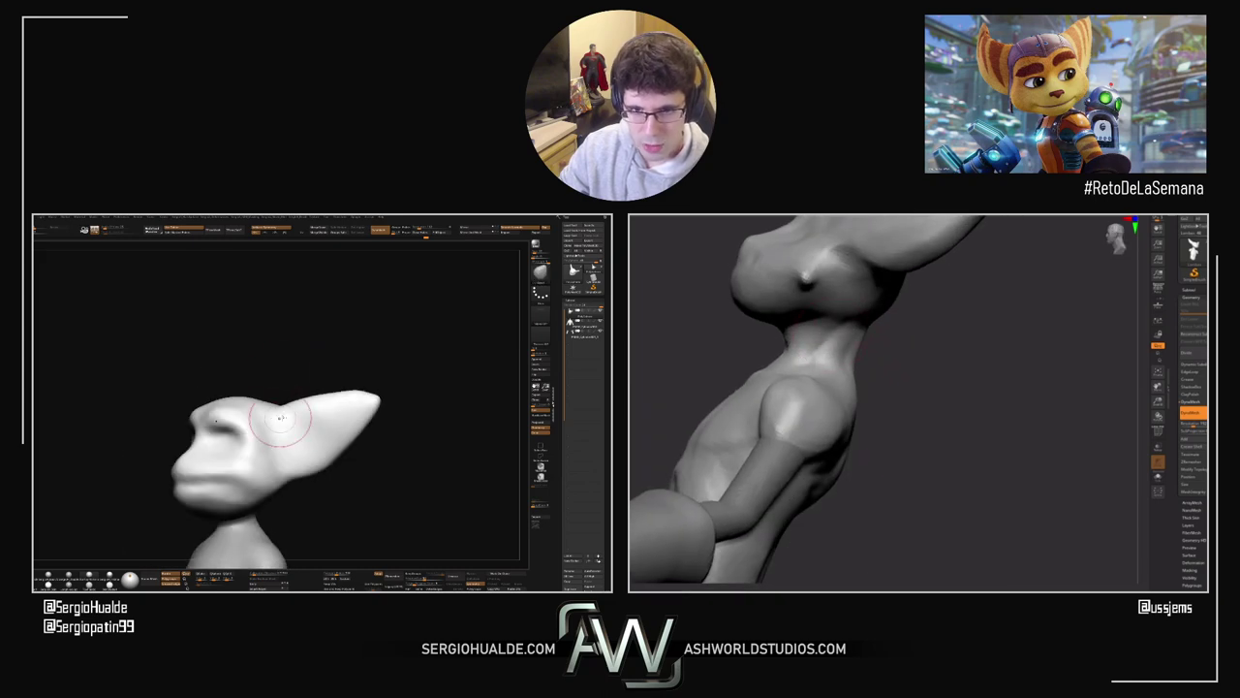
right_click_drag(280, 416, 312, 427)
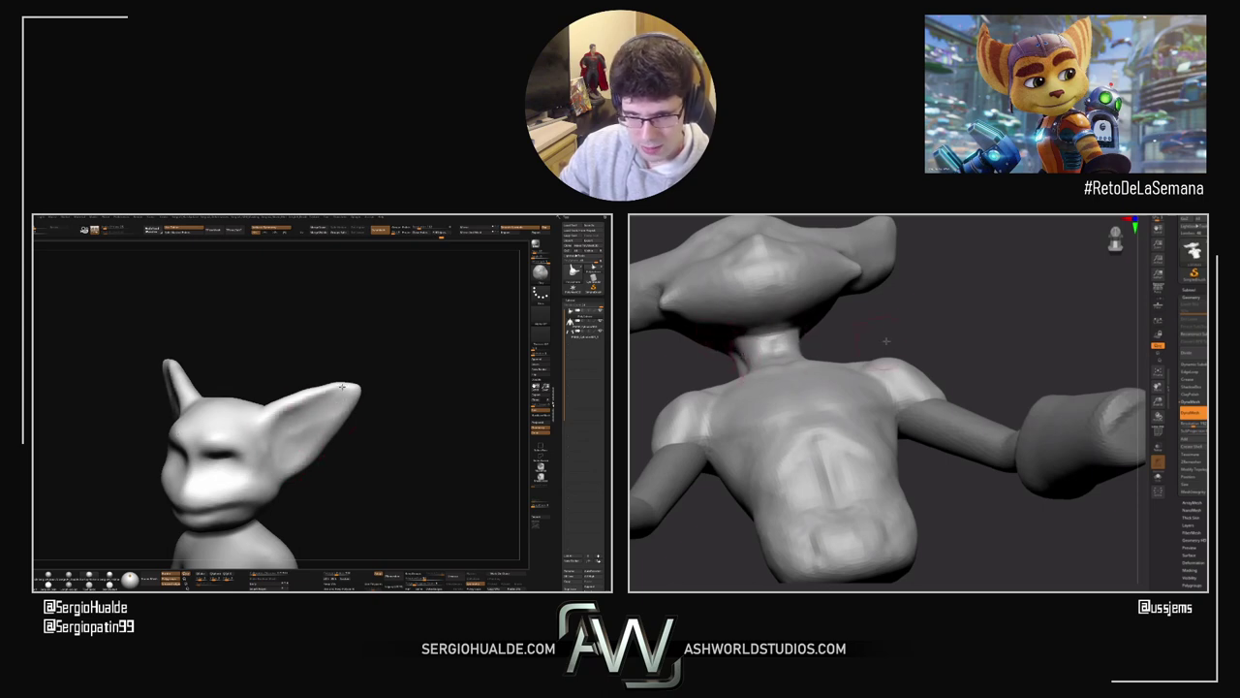
right_click_drag(341, 386, 283, 450)
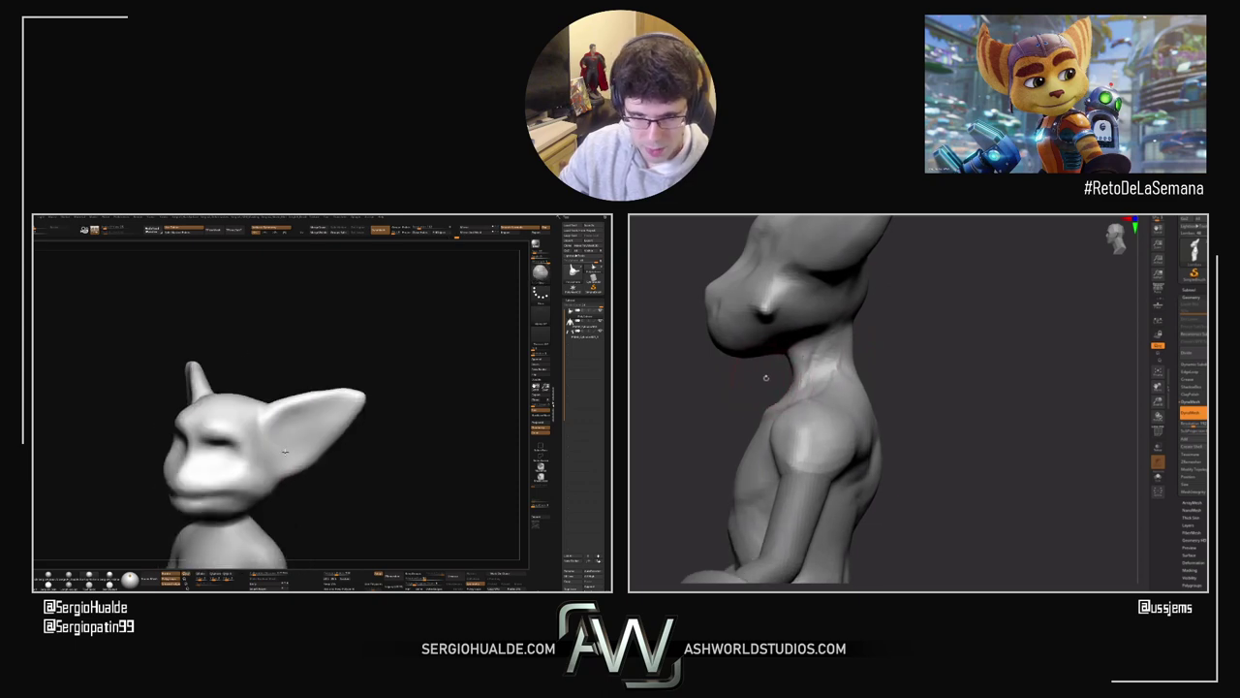
right_click_drag(334, 402, 325, 423)
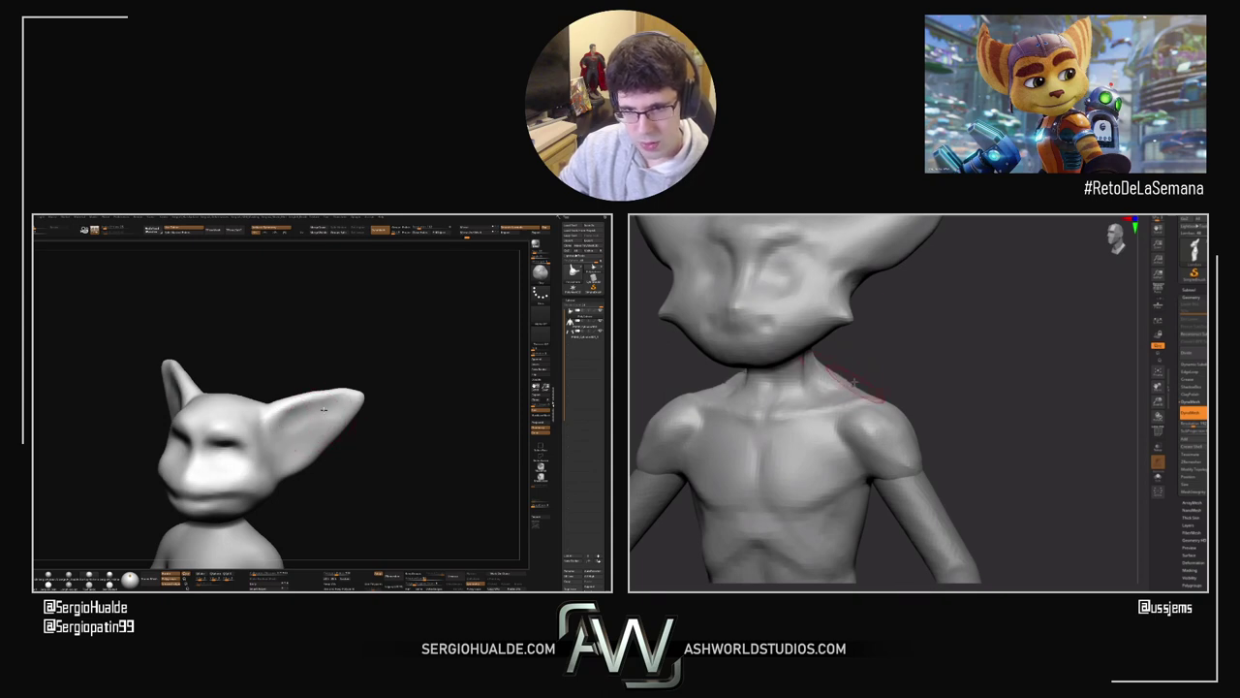
right_click_drag(313, 439, 307, 435)
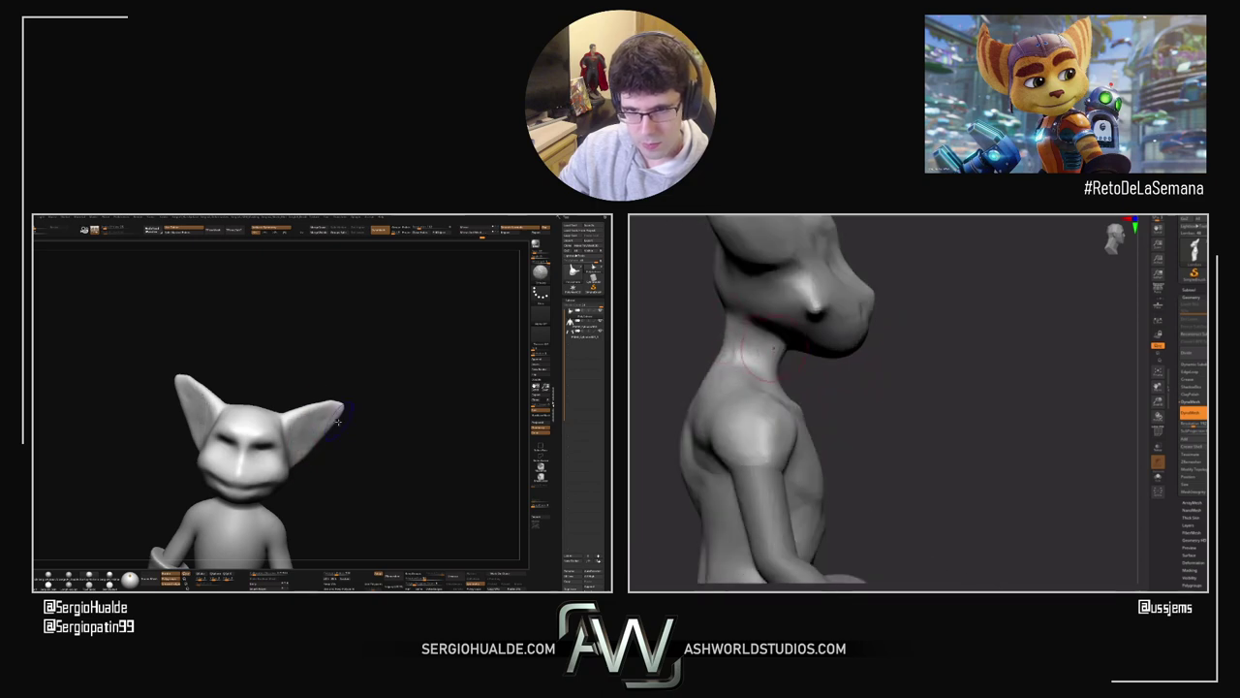
mouse_move(338, 421)
right_mouse_down()
mouse_move(321, 449)
mouse_move(325, 424)
mouse_move(321, 440)
mouse_move(340, 437)
right_mouse_up()
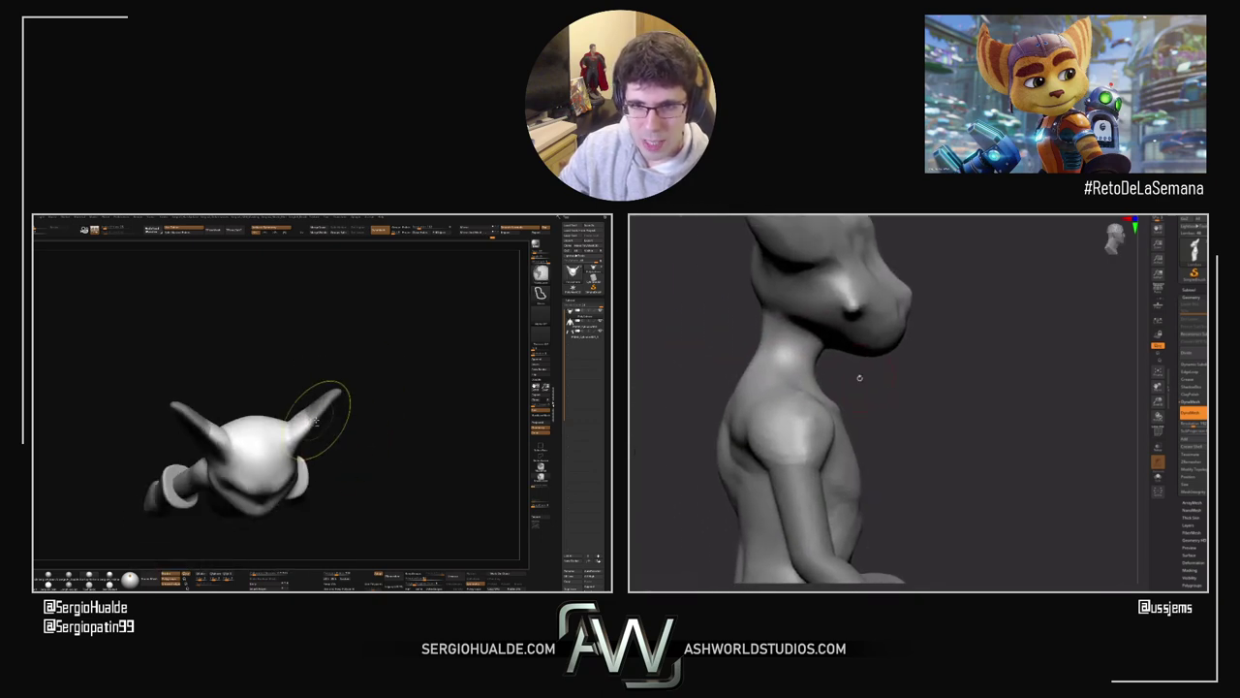
Step: Isolate the ears with a mask and bend them outward with the gizmo, while masking the bust's head apart from its torso
left_click(315, 423, "alt")
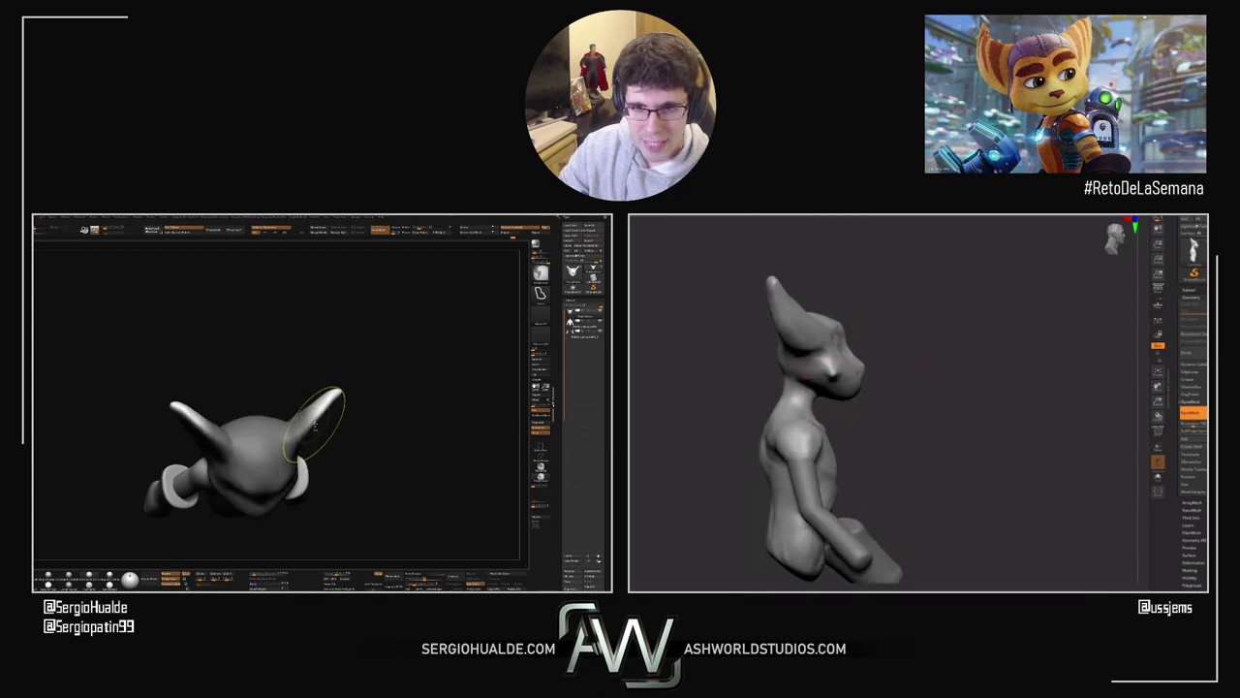
key("w")
left_click(312, 424, "alt")
left_click_drag(333, 407, 340, 421)
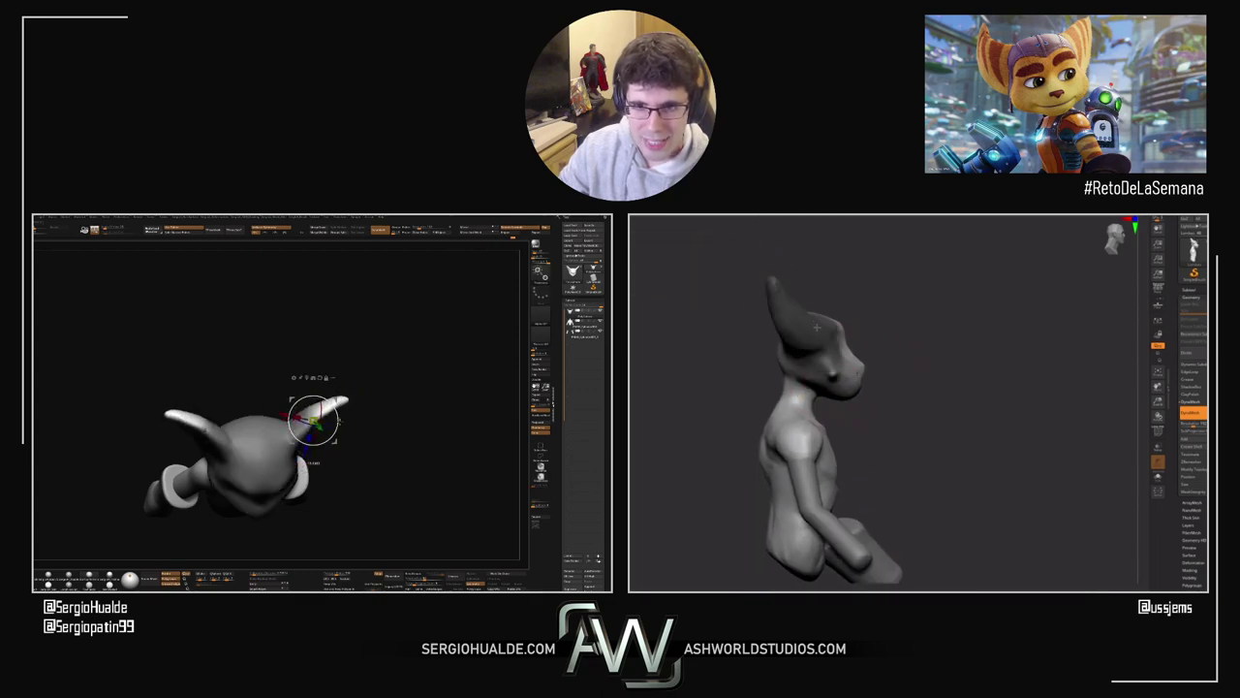
left_click_drag(817, 327, 848, 351, "ctrl")
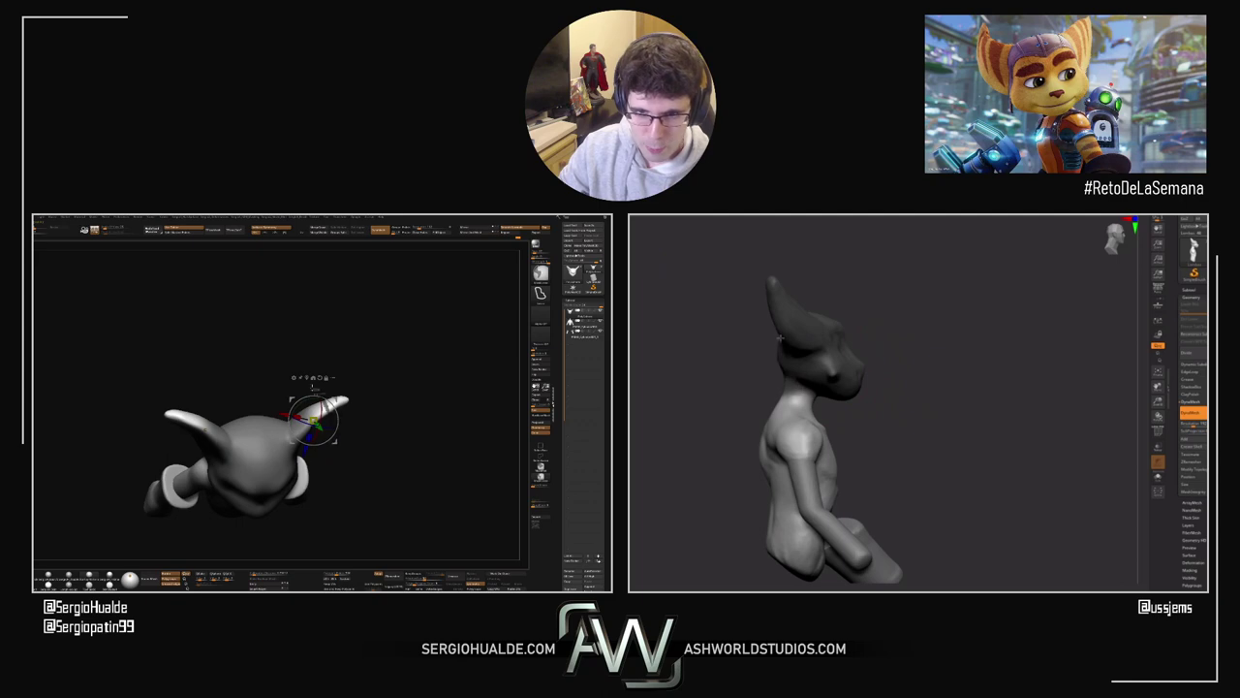
key("q")
left_click_drag(838, 406, 756, 406)
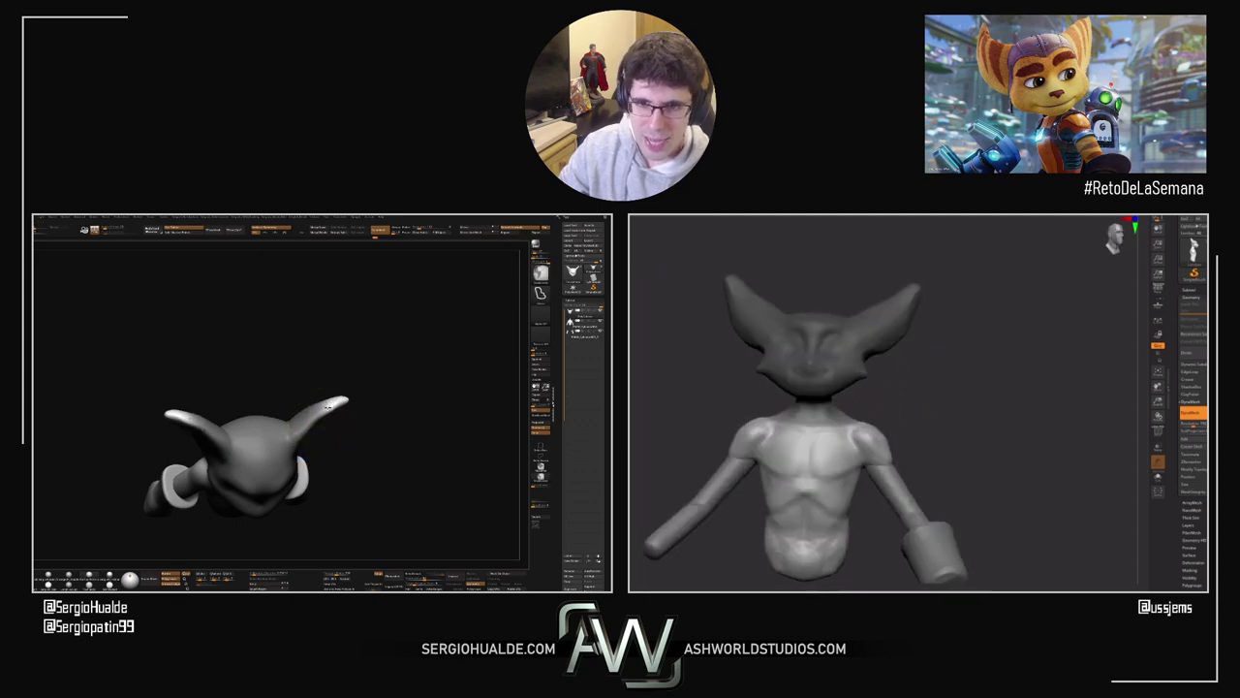
key("w")
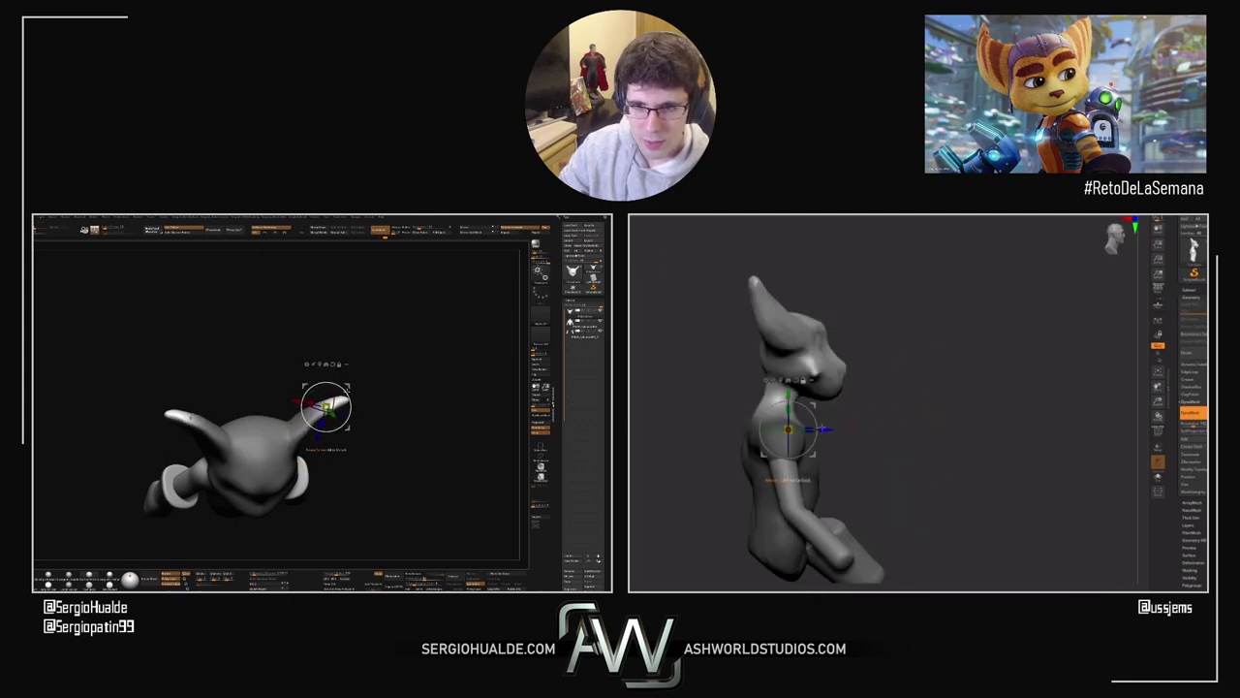
left_click_drag(330, 408, 369, 407)
key("q")
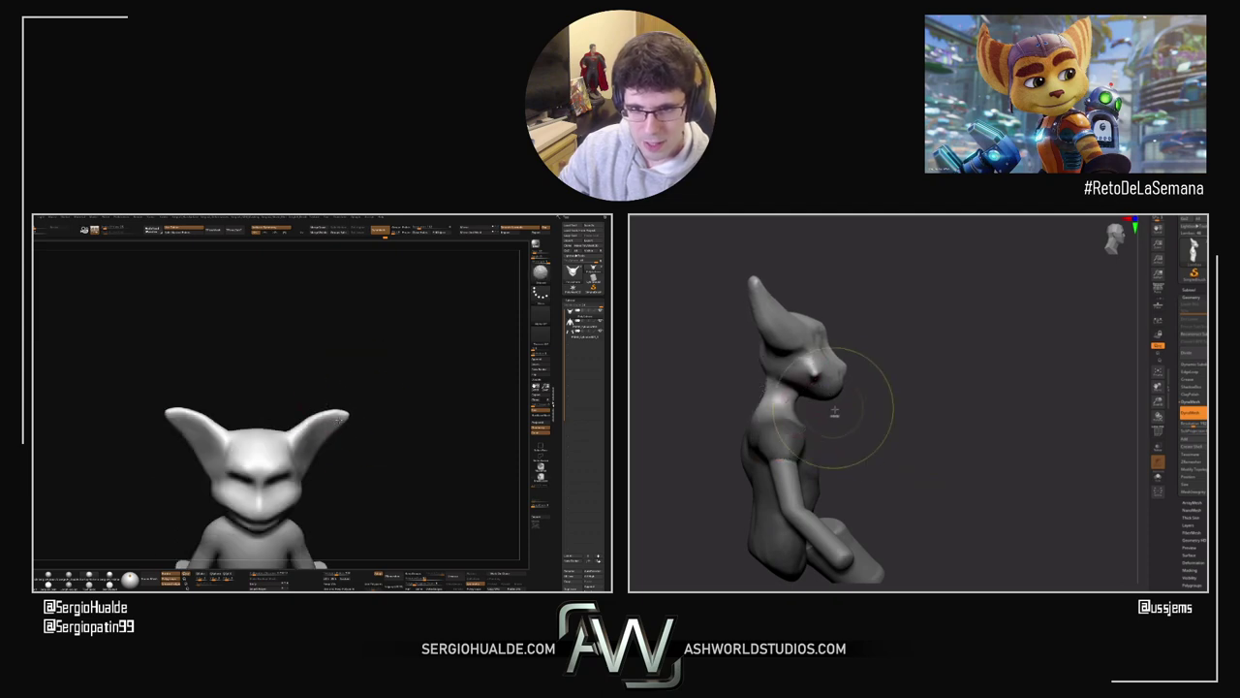
Step: Resize the brush and reshape the cheeks and jaw below the ears, while adjusting the bust's neck
mouse_move(338, 419)
right_mouse_down()
mouse_move(341, 388)
mouse_move(334, 432)
mouse_move(315, 436)
right_mouse_up()
key("s")
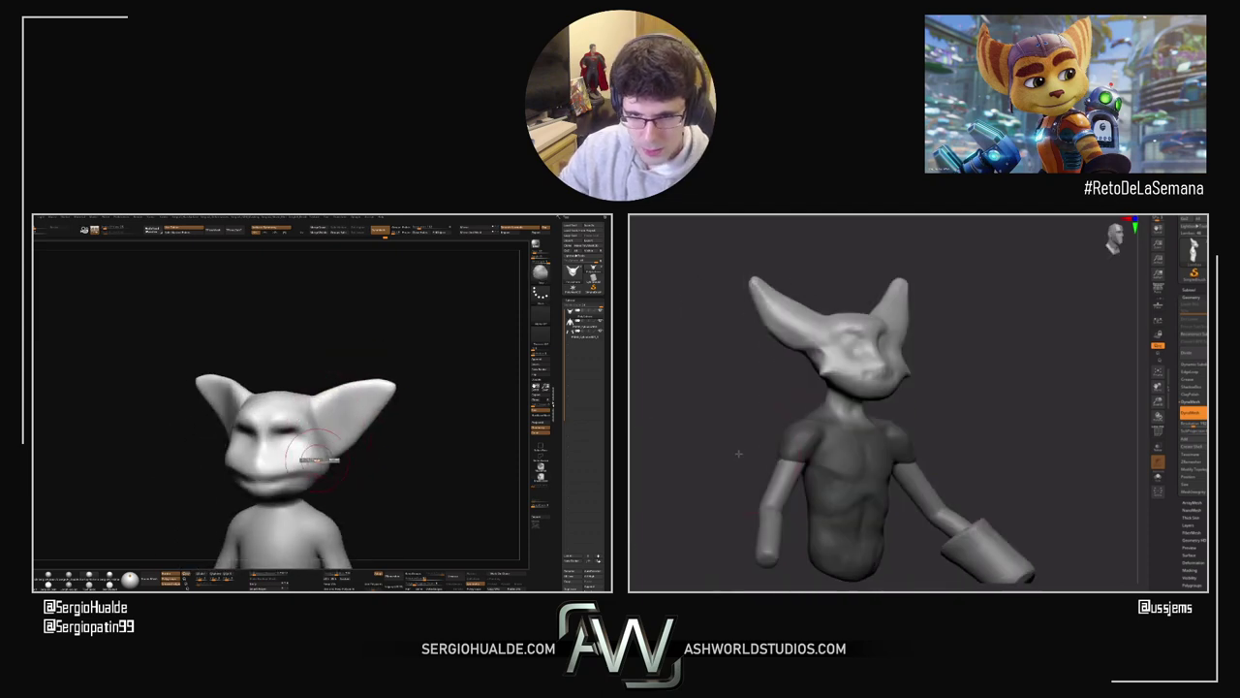
left_click_drag(320, 457, 319, 461)
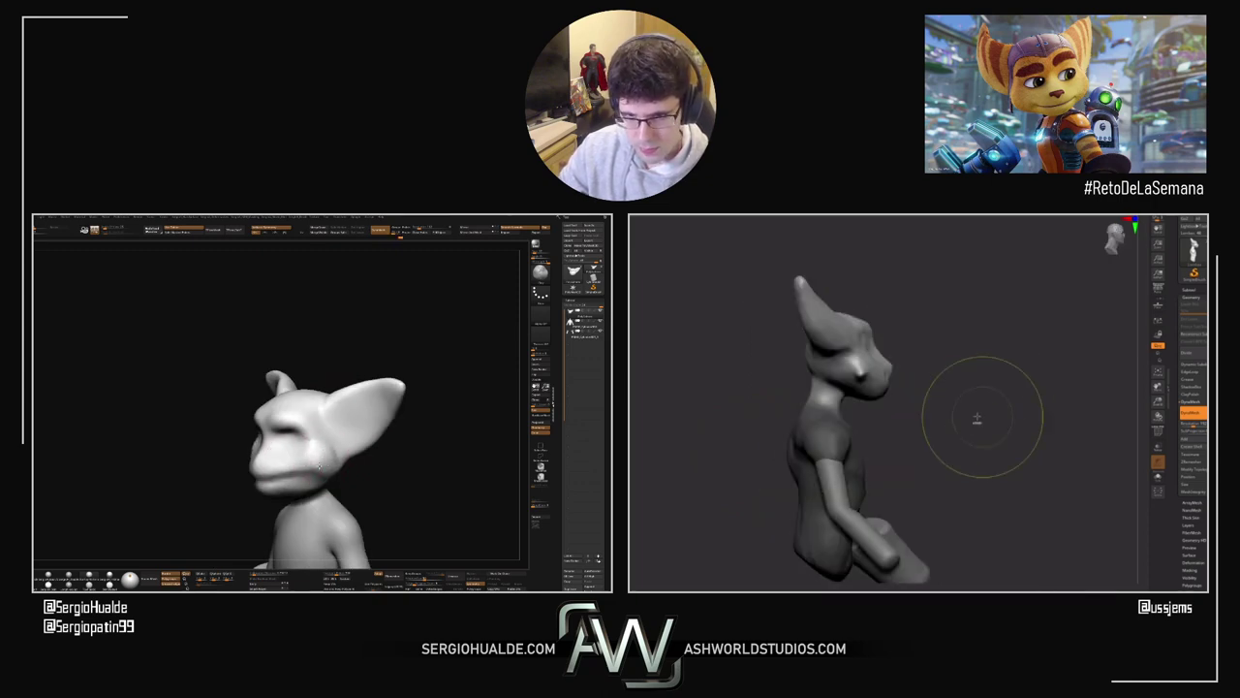
left_click_drag(337, 473, 341, 471)
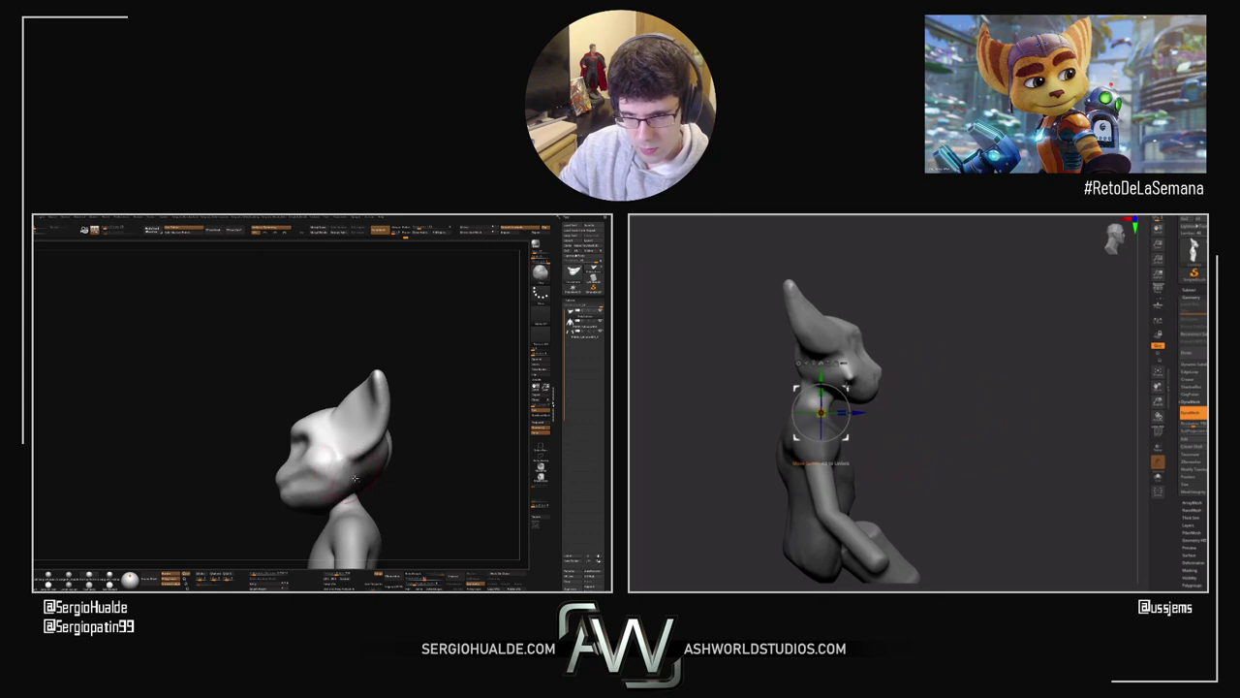
right_click_drag(355, 478, 352, 452)
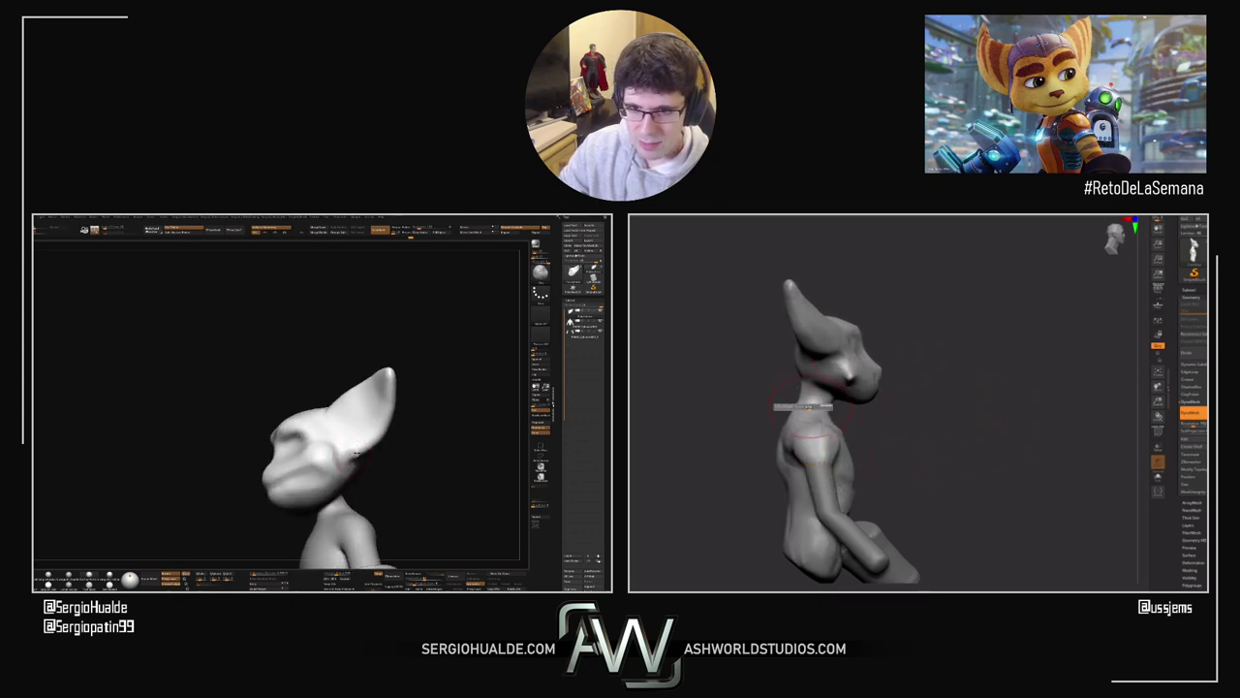
mouse_move(343, 446)
left_mouse_down()
mouse_move(354, 445)
mouse_move(334, 453)
left_mouse_up()
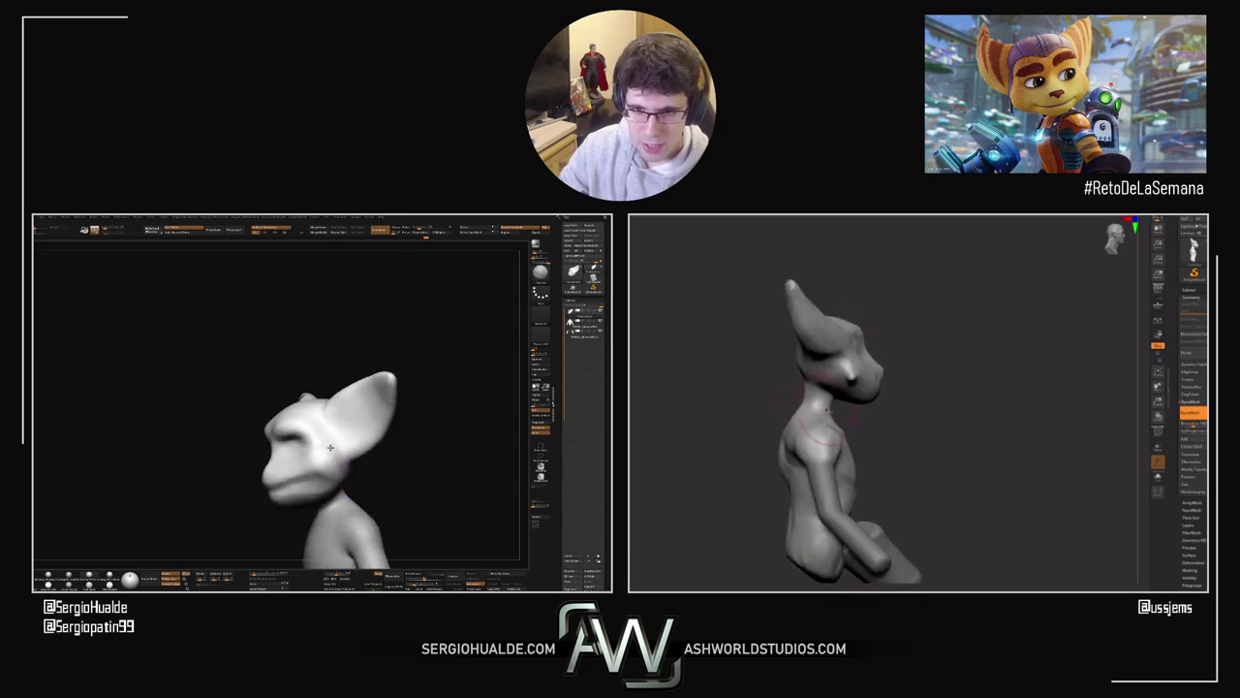
left_click_drag(329, 447, 332, 469)
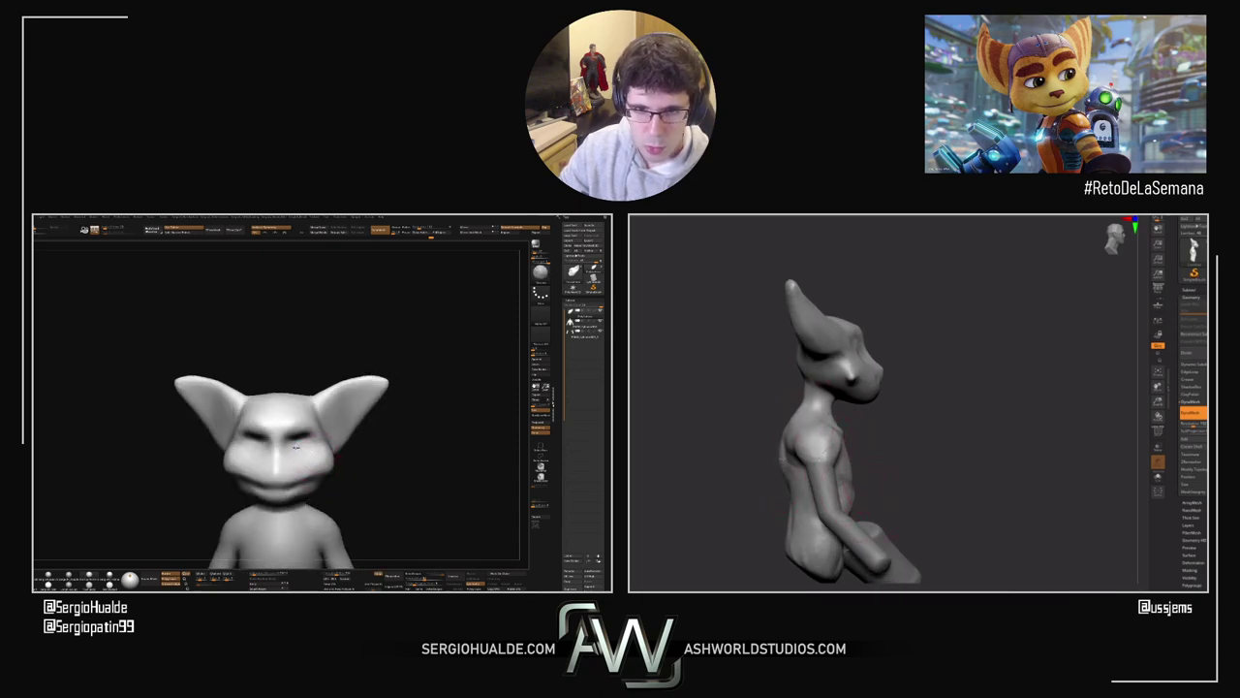
Step: Shape the muzzle, chin and underside of the head, while adding a sphere to the bust and flattening it into a rounded block
left_click_drag(312, 463, 286, 468)
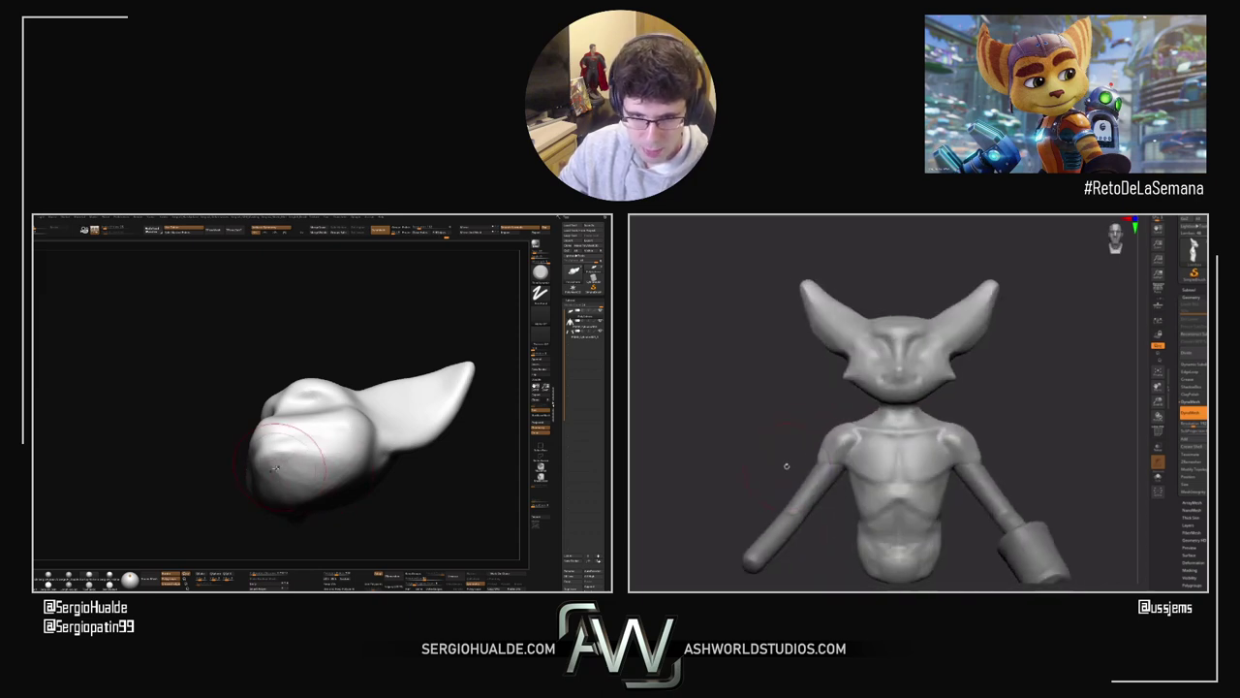
mouse_move(300, 478)
right_mouse_down()
mouse_move(313, 477)
mouse_move(296, 459)
right_mouse_up()
mouse_move(291, 453)
left_mouse_down()
mouse_move(261, 473)
mouse_move(304, 439)
left_mouse_up()
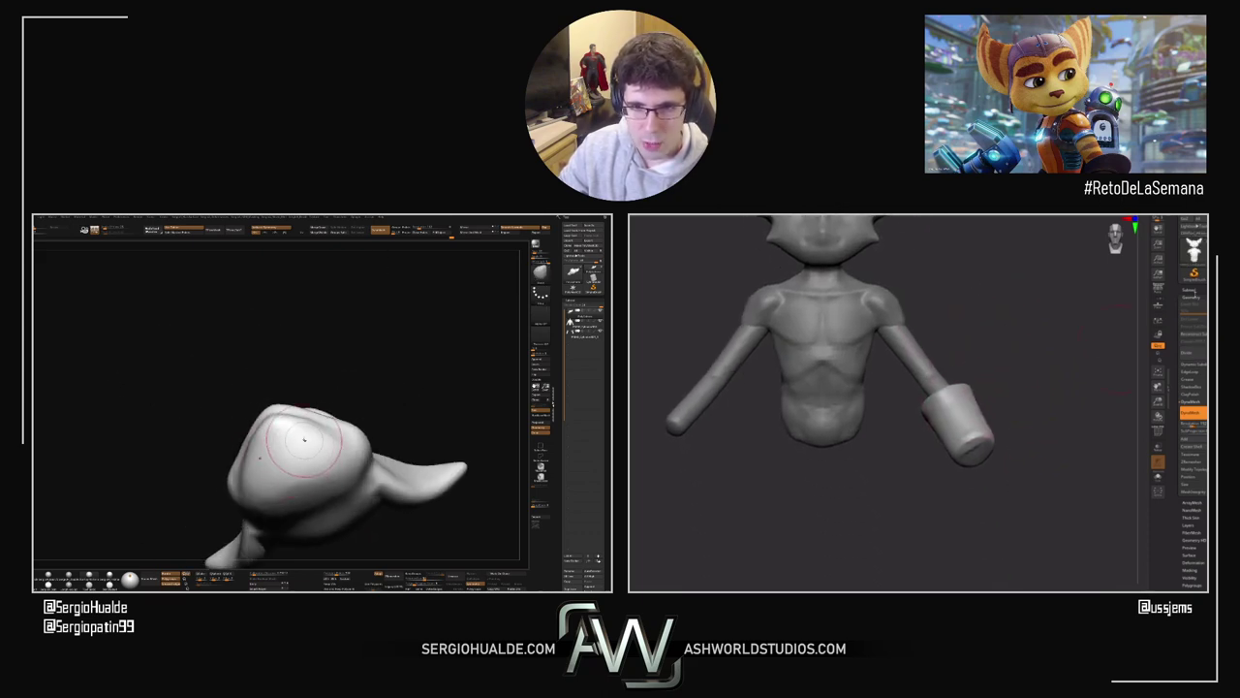
mouse_move(301, 431)
right_mouse_down()
mouse_move(319, 452)
mouse_move(309, 446)
right_mouse_up()
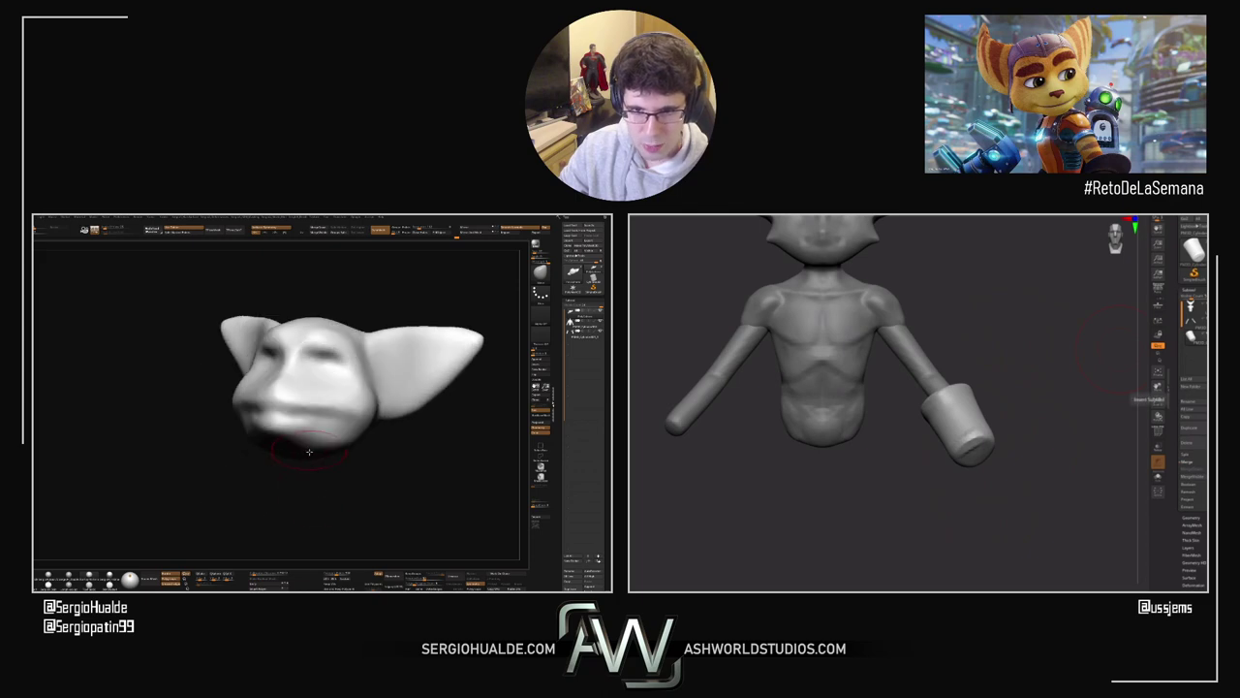
left_click_drag(306, 440, 355, 403)
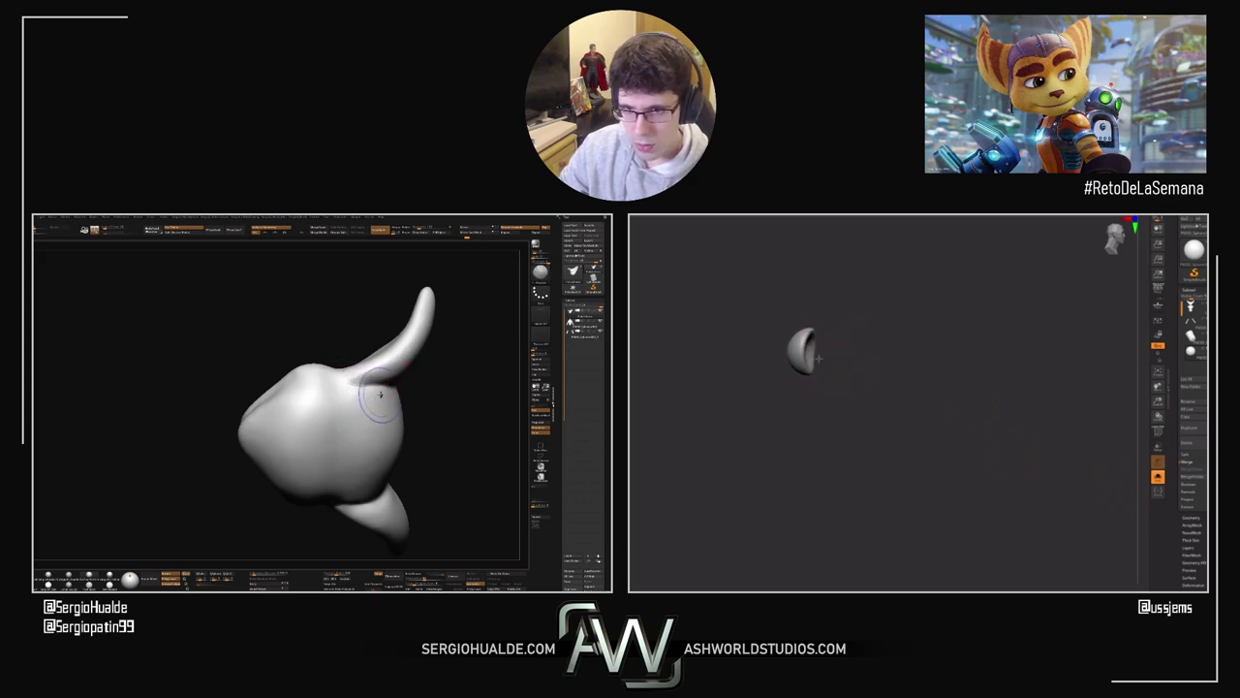
left_click_drag(361, 391, 374, 388)
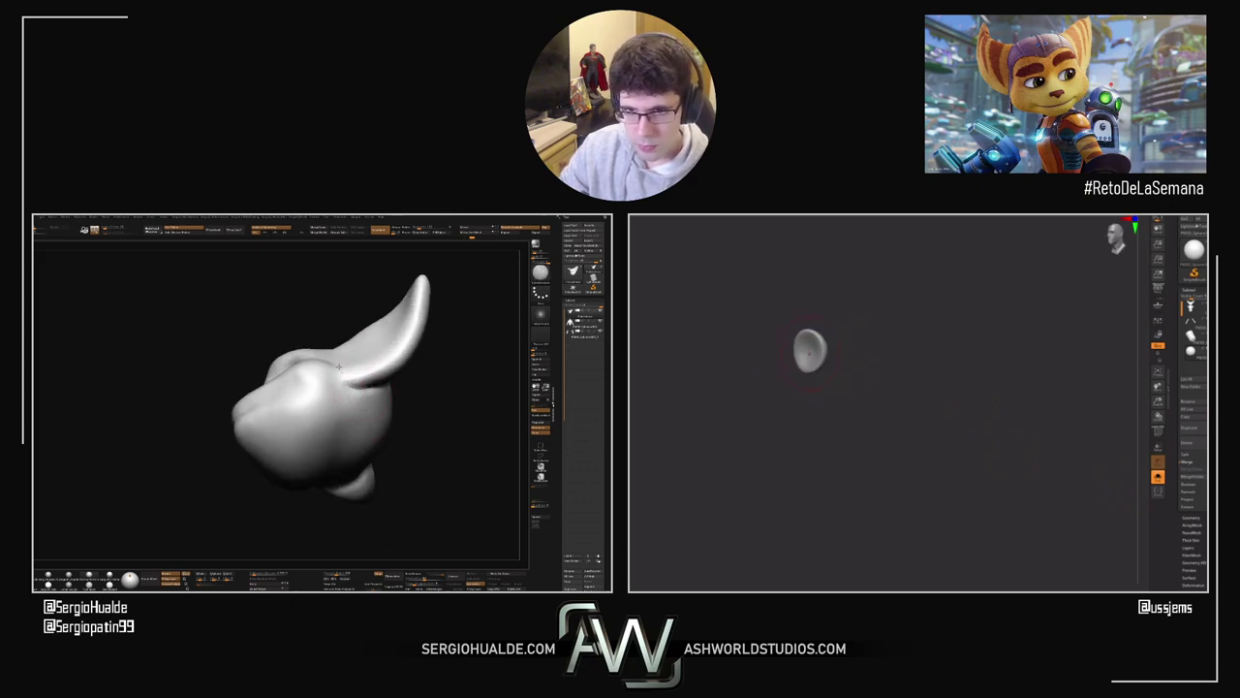
right_click_drag(353, 385, 356, 446)
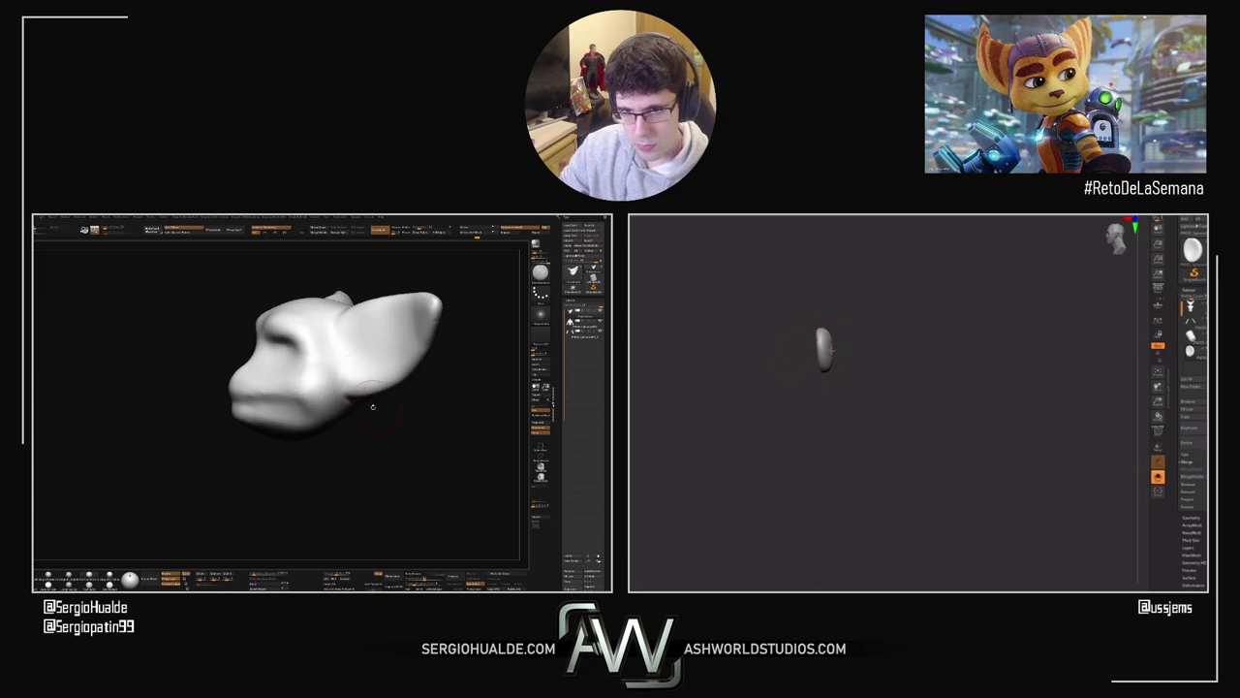
left_click_drag(372, 406, 320, 408)
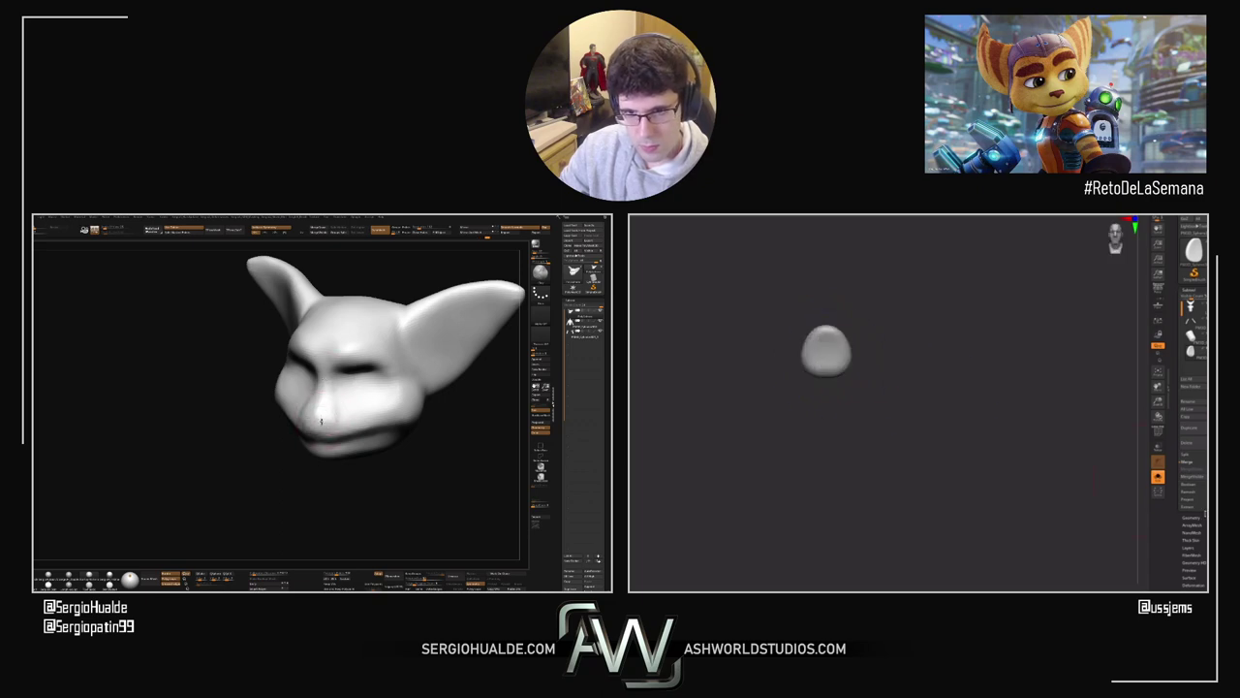
Step: Carve the mouth line across the muzzle with the DamStandard brush, while positioning the flattened sphere below the bust's cuff as a hand
right_click_drag(315, 419, 338, 416)
key("b")
key("d")
key("s")
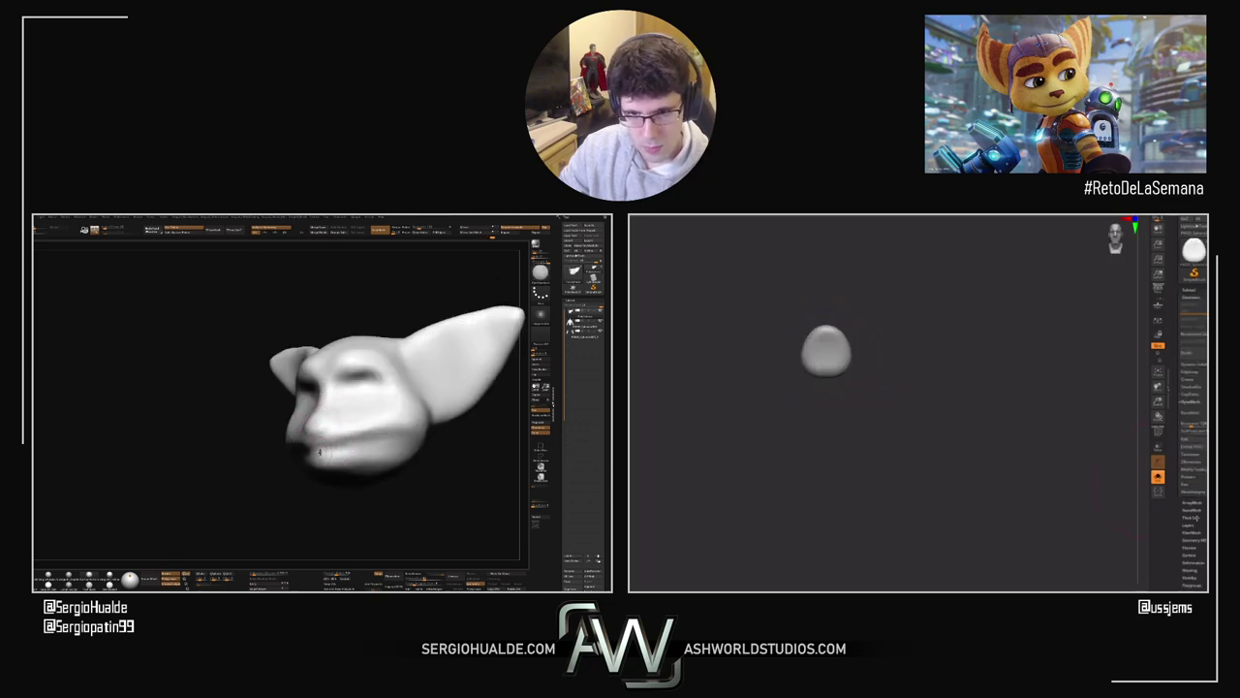
mouse_move(261, 431)
right_mouse_down()
mouse_move(347, 424)
mouse_move(290, 432)
mouse_move(325, 425)
right_mouse_up()
mouse_move(326, 422)
left_mouse_down()
mouse_move(307, 438)
mouse_move(376, 407)
left_mouse_up()
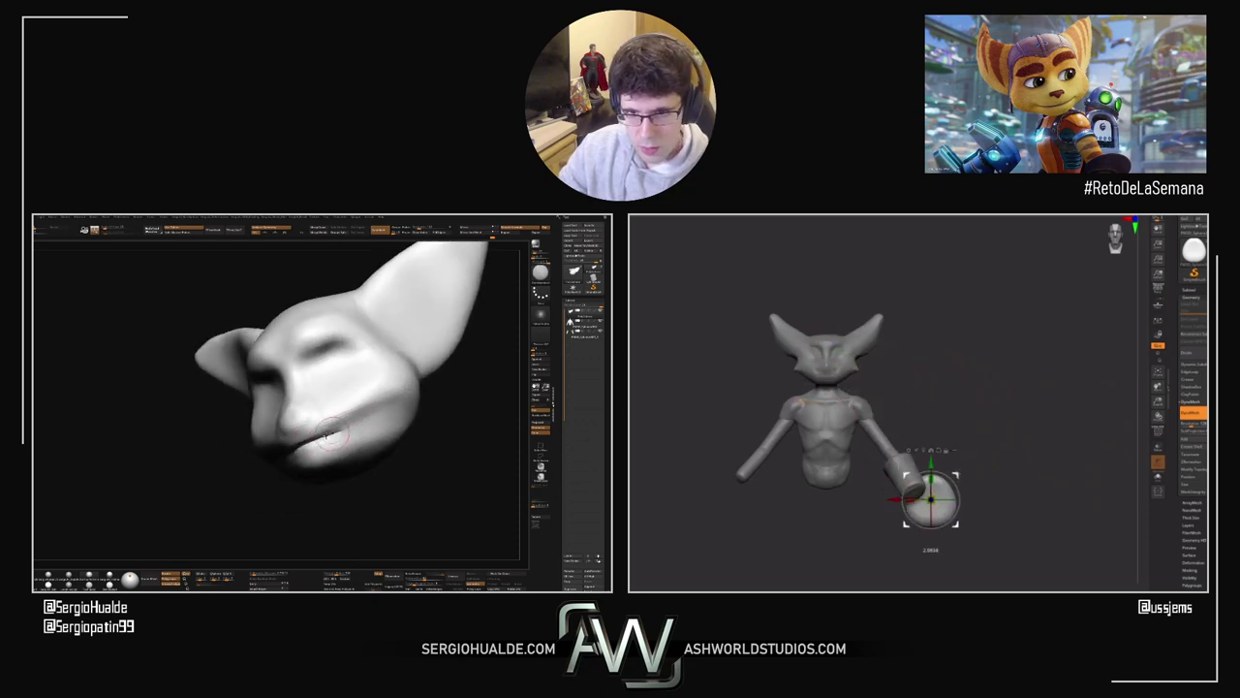
left_click_drag(291, 449, 360, 423)
right_click_drag(360, 423, 331, 418)
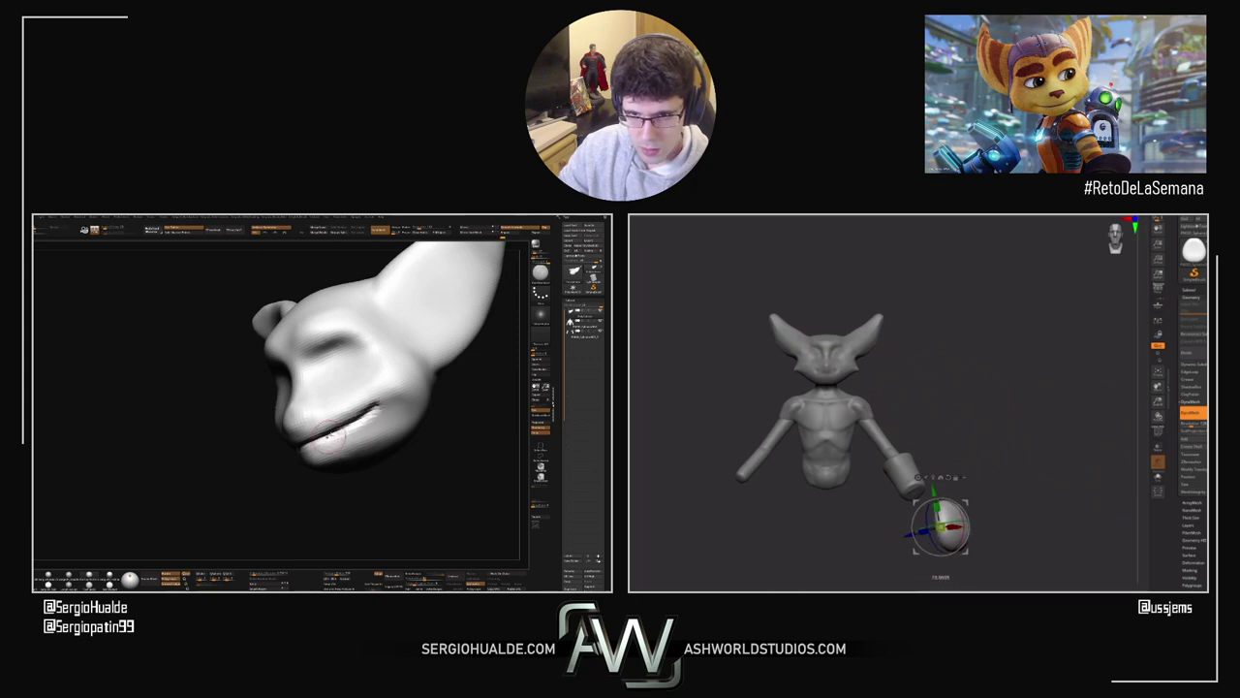
right_click_drag(306, 441, 335, 435)
left_click_drag(334, 434, 341, 431)
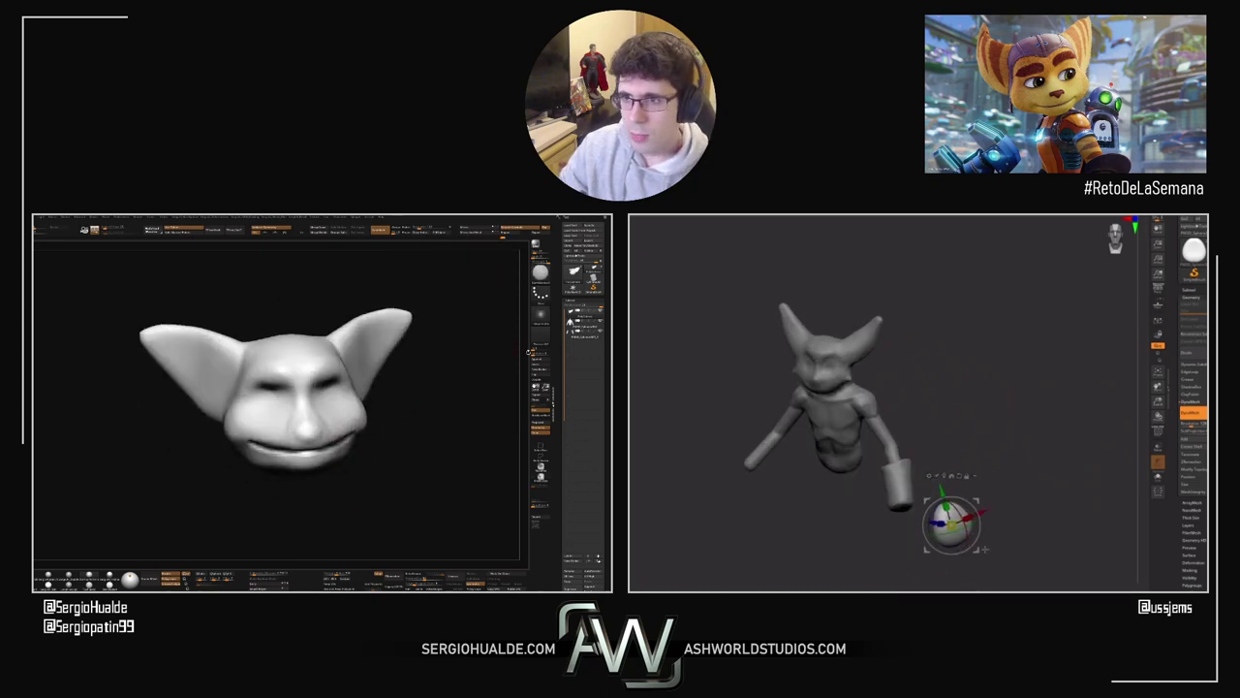
Step: Select the new sphere, shrink it and move it forward to the face as an eyeball, while placing the bust's hand sphere at the cuff
key("b")
left_click(390, 392)
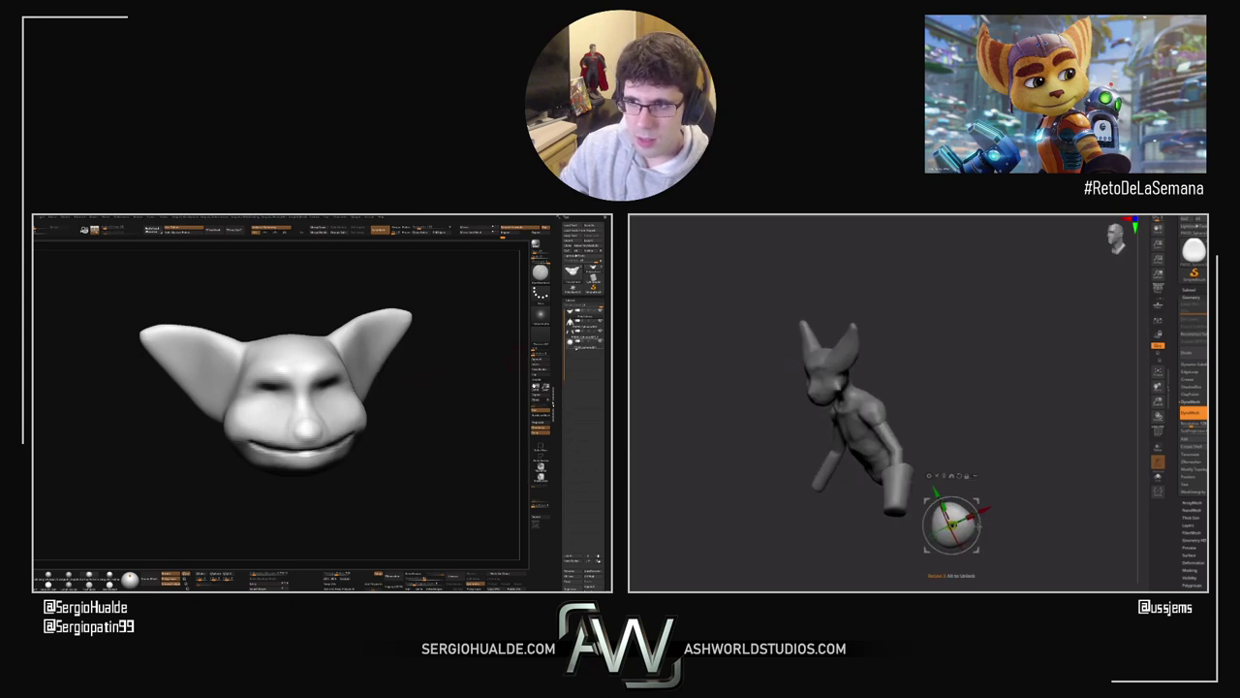
left_click(575, 347)
key("alt+s")
right_click_drag(337, 421, 316, 384, "ctrl")
key("w")
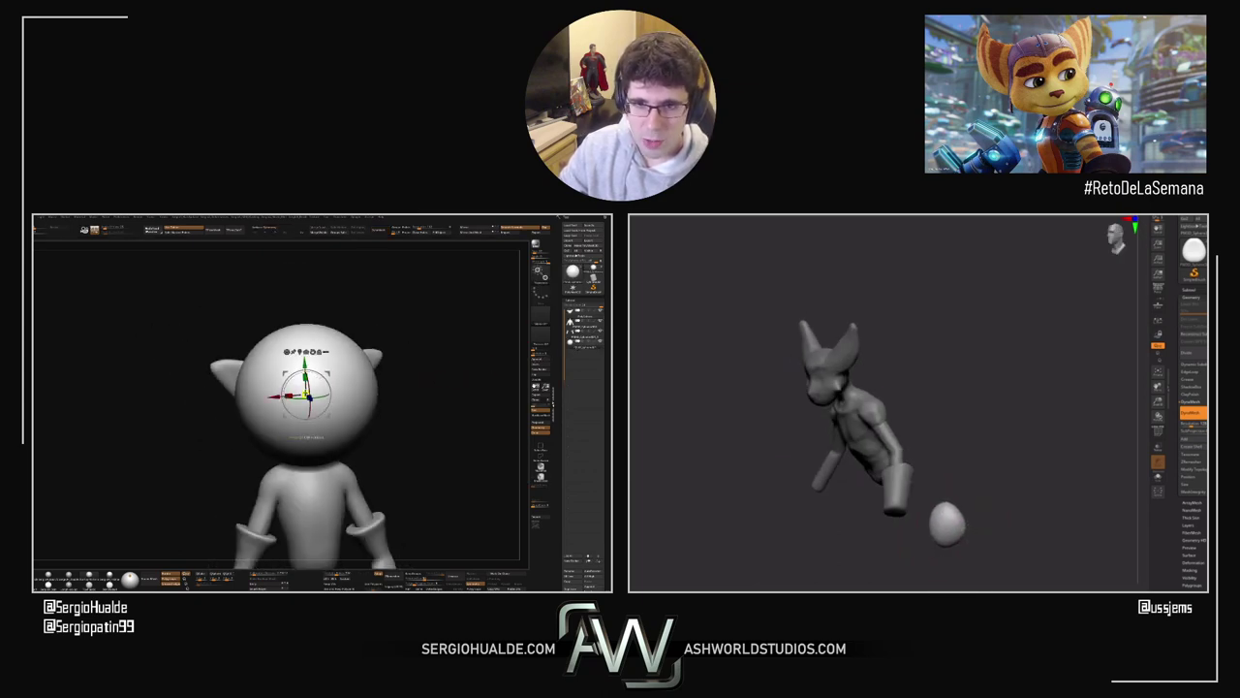
left_click_drag(306, 394, 287, 407)
right_click_drag(372, 385, 319, 383)
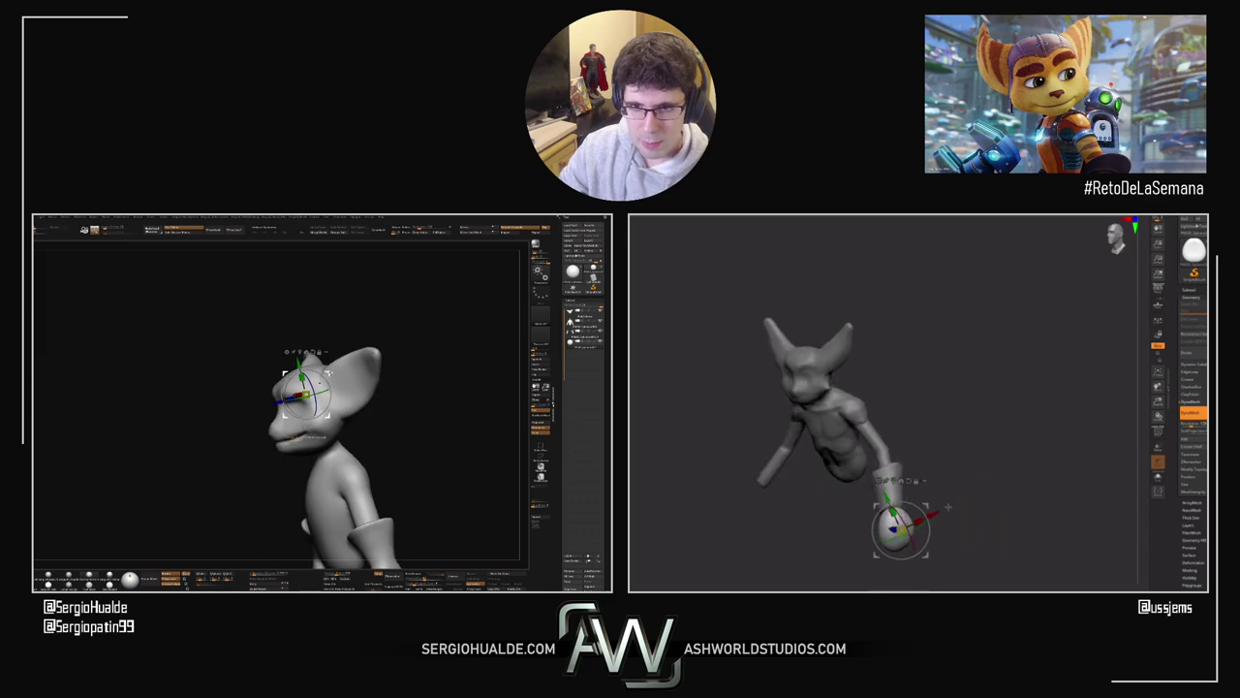
left_click_drag(280, 400, 239, 405)
Step: Fit the eyeball's size, depth and position into the character's right eye socket, while aligning the bust's hand with the forearm
mouse_move(238, 405)
right_mouse_down()
mouse_move(291, 387)
mouse_move(254, 404)
right_mouse_up()
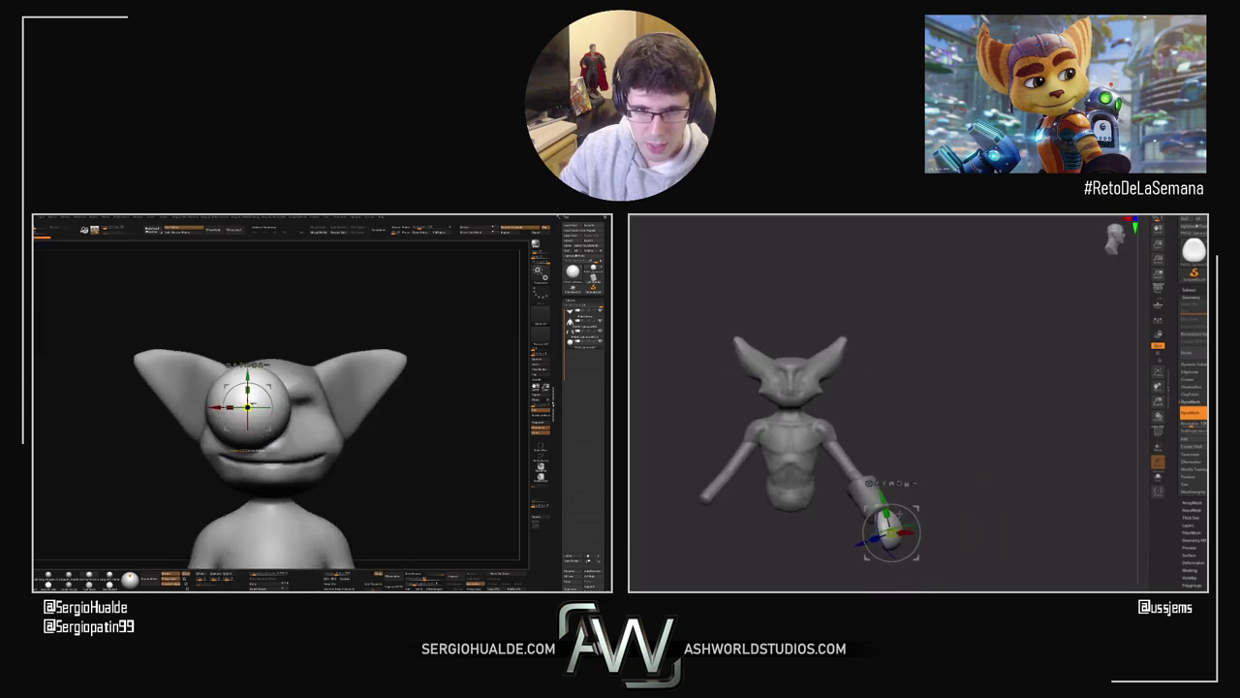
left_click_drag(249, 406, 234, 413)
right_click_drag(256, 406, 283, 424, "alt")
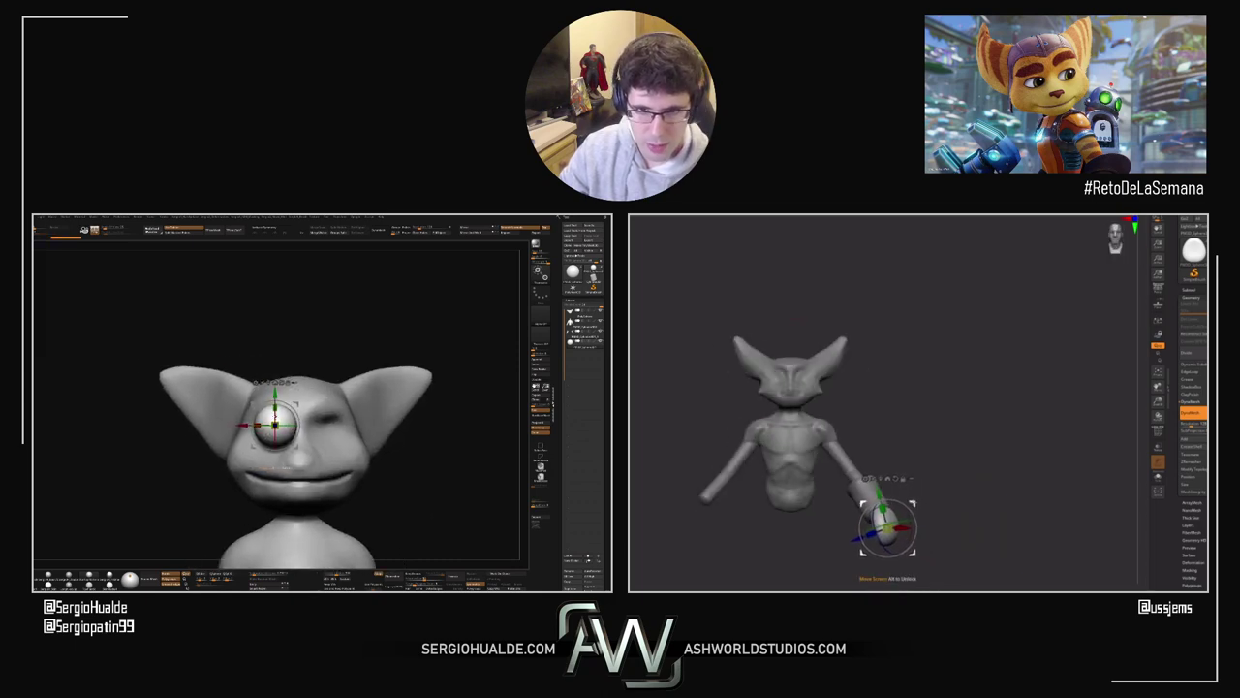
left_click_drag(275, 425, 280, 423)
right_click_drag(280, 423, 321, 427)
left_click_drag(296, 426, 257, 431)
mouse_move(302, 420)
right_mouse_down("shift")
mouse_move(271, 421)
mouse_move(299, 418)
mouse_move(291, 410)
right_mouse_up("shift")
left_click_drag(253, 431, 242, 434)
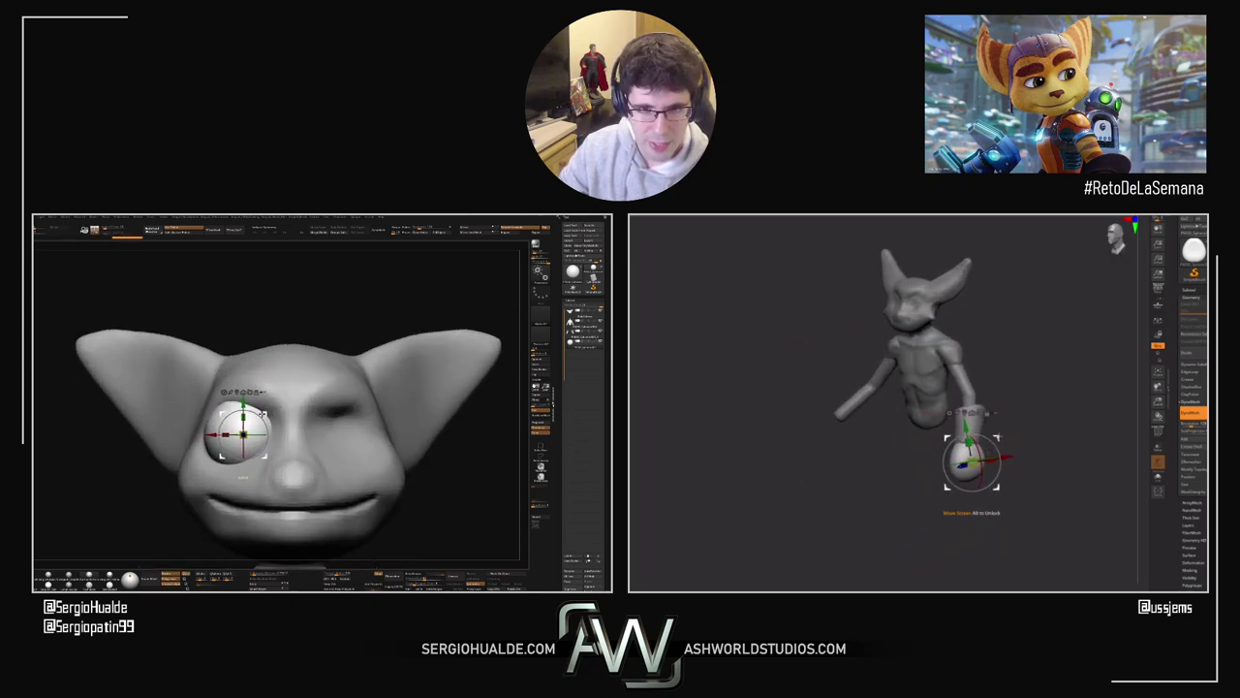
Step: Mirror the eyeball into the opposite eye socket, while pulling a thumb out of the bust's hand
key("q")
right_click_drag(948, 453, 1011, 464, "ctrl")
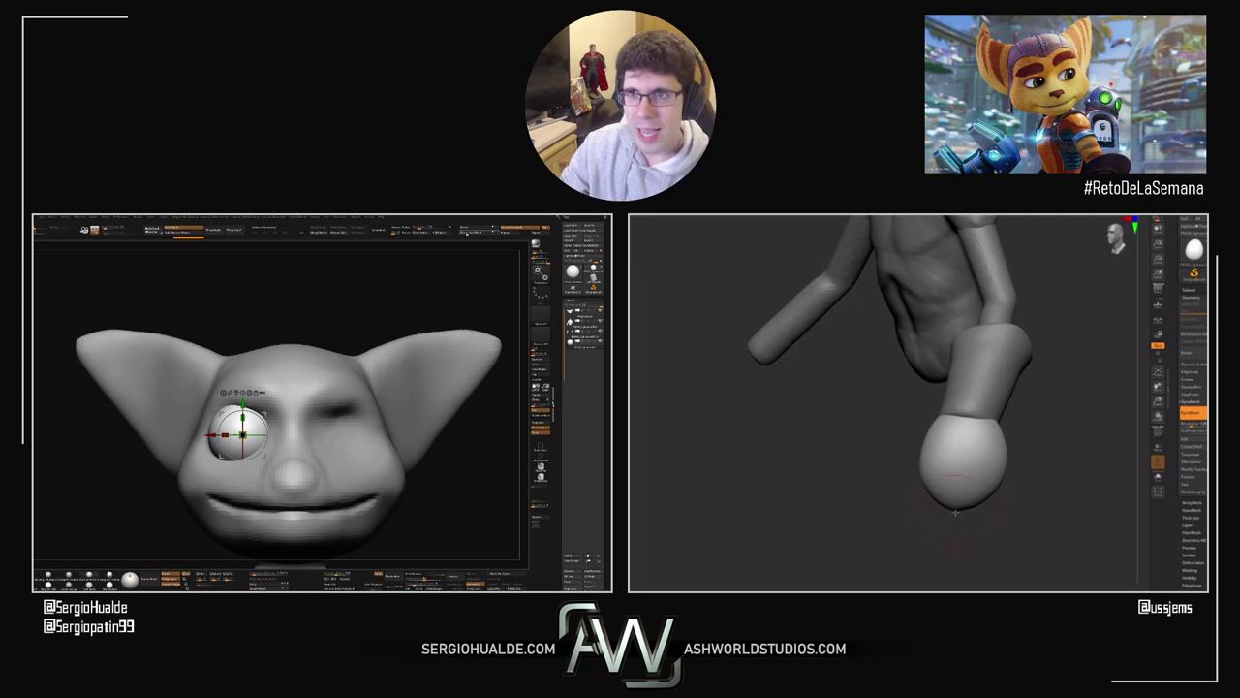
key("alt+s")
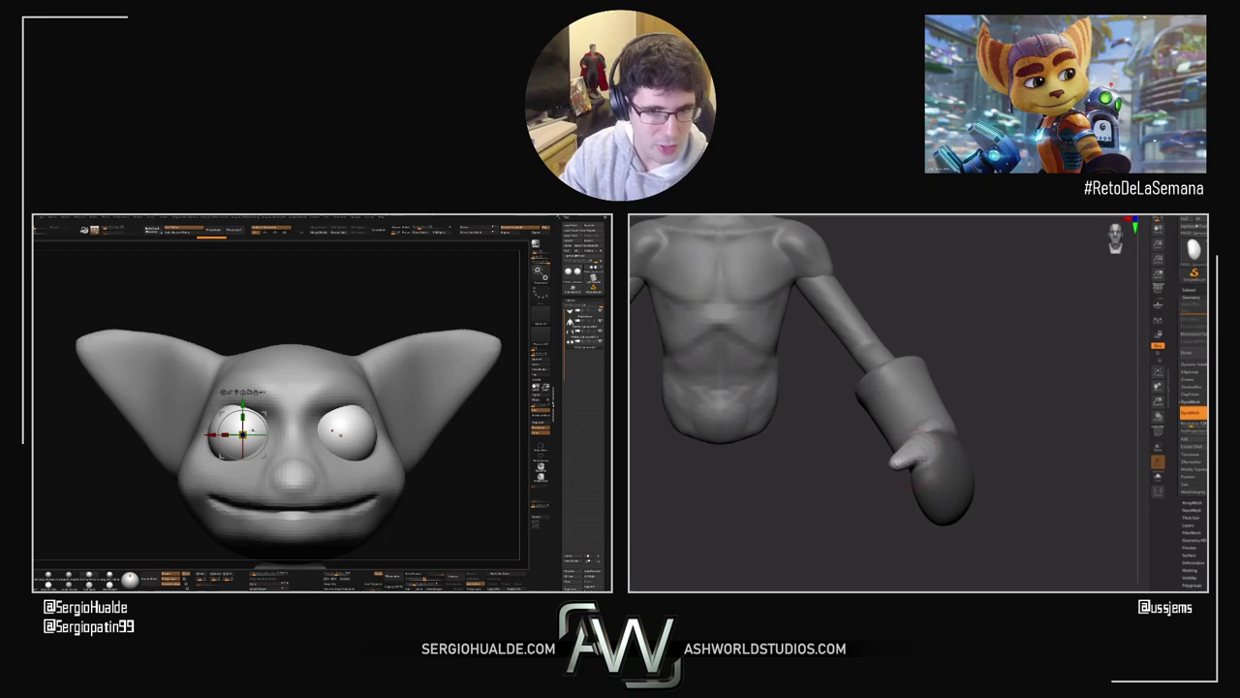
left_click_drag(907, 487, 991, 449)
left_click_drag(366, 332, 322, 403)
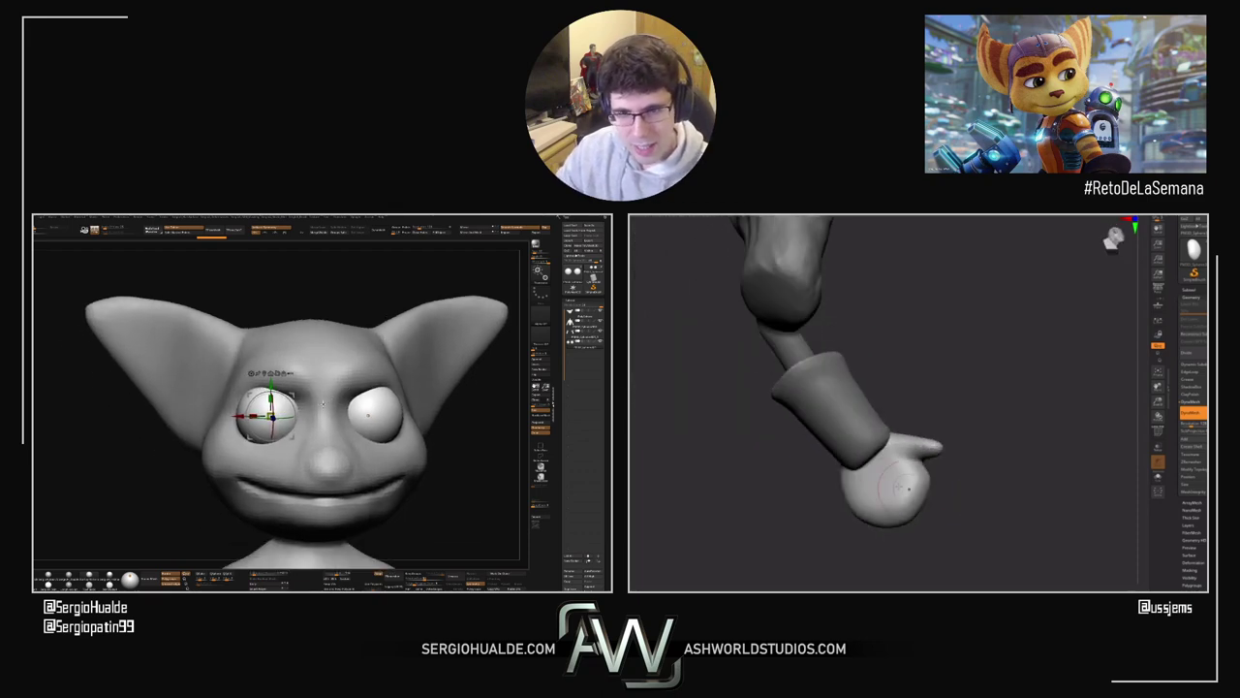
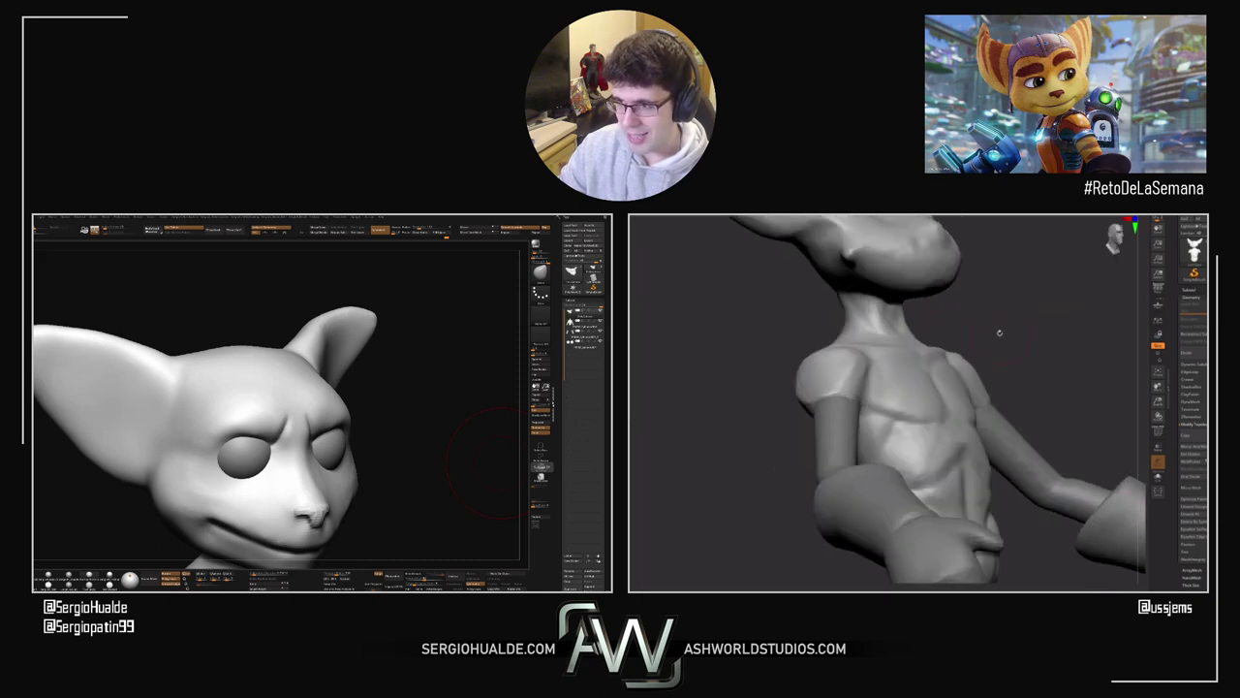
Step: Resize the brush and start building up the nose on the front of the bust's muzzle
left_click_drag(1036, 283, 1027, 268, "alt")
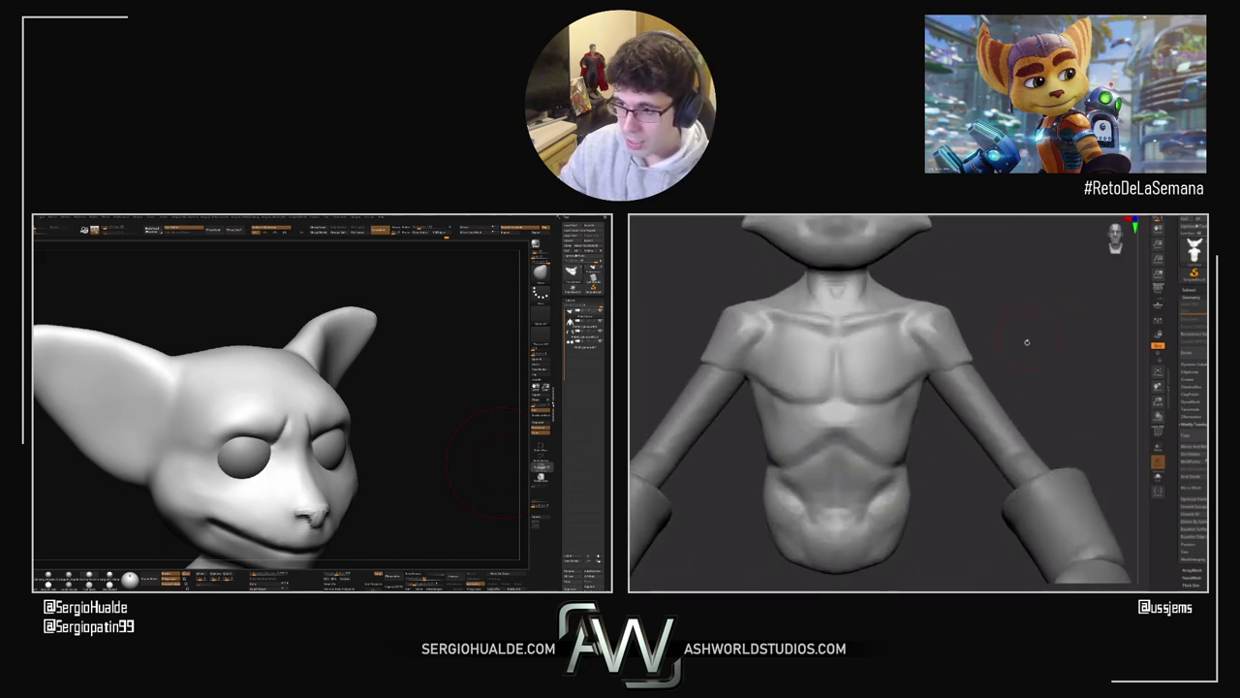
mouse_move(1054, 335)
left_mouse_down("alt")
mouse_move(1024, 393)
mouse_move(1023, 449)
left_mouse_up("alt")
mouse_move(1023, 449)
left_mouse_down("alt")
mouse_move(1049, 435)
mouse_move(1057, 404)
mouse_move(1056, 446)
left_mouse_up("alt")
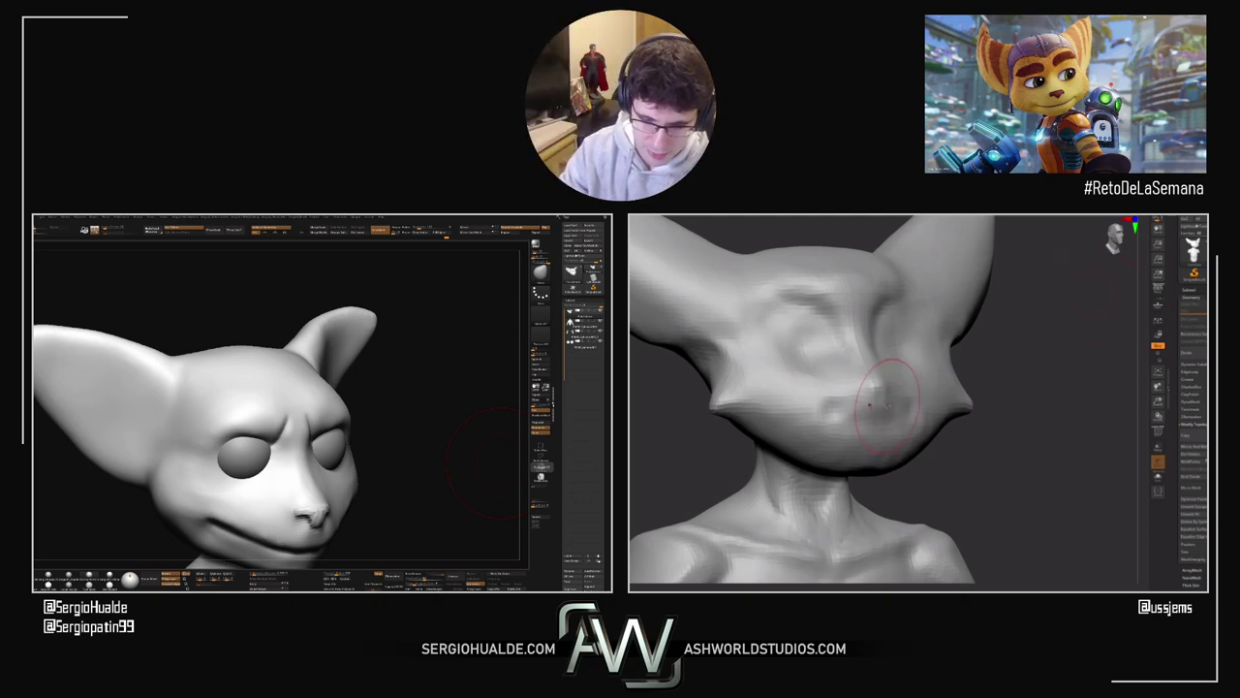
key("s")
mouse_move(864, 387)
left_mouse_down()
mouse_move(879, 389)
mouse_move(856, 382)
mouse_move(868, 386)
left_mouse_up()
key("s")
key("s")
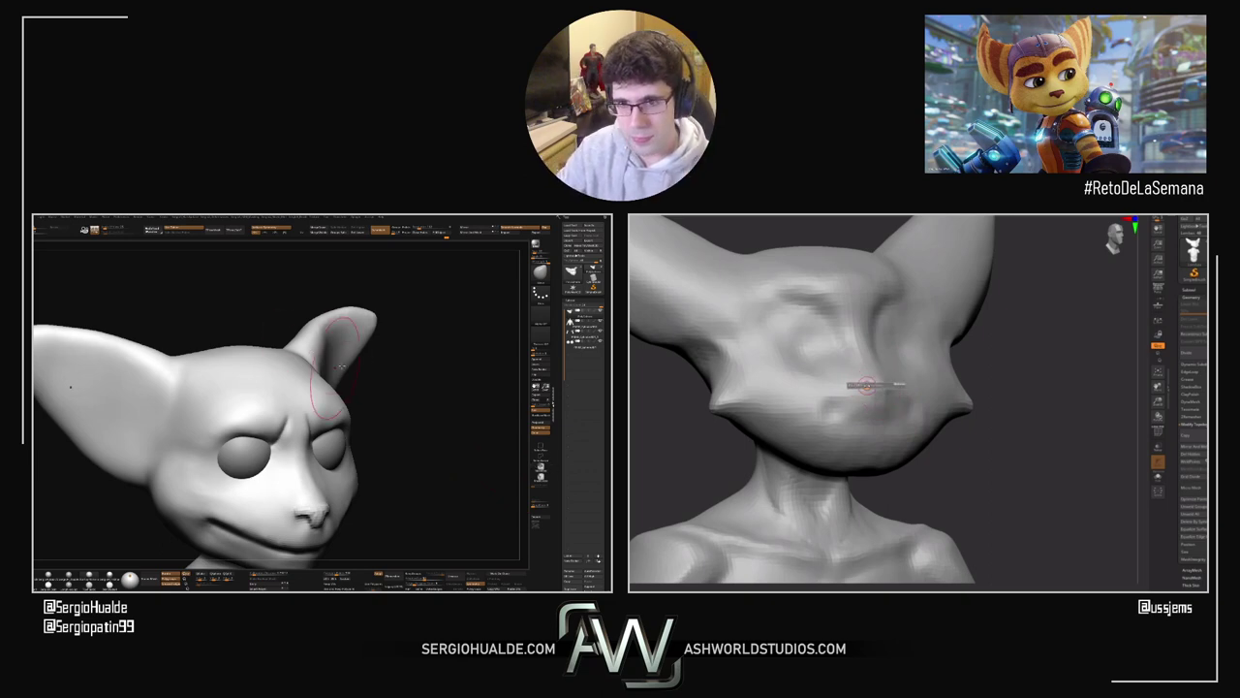
Step: Sculpt frown folds between the head's eyebrows, while adding volume to the bust's nose
mouse_move(502, 463)
right_mouse_down()
mouse_move(388, 436)
mouse_move(308, 397)
mouse_move(329, 402)
right_mouse_up()
right_click_drag(329, 402, 320, 436, "ctrl")
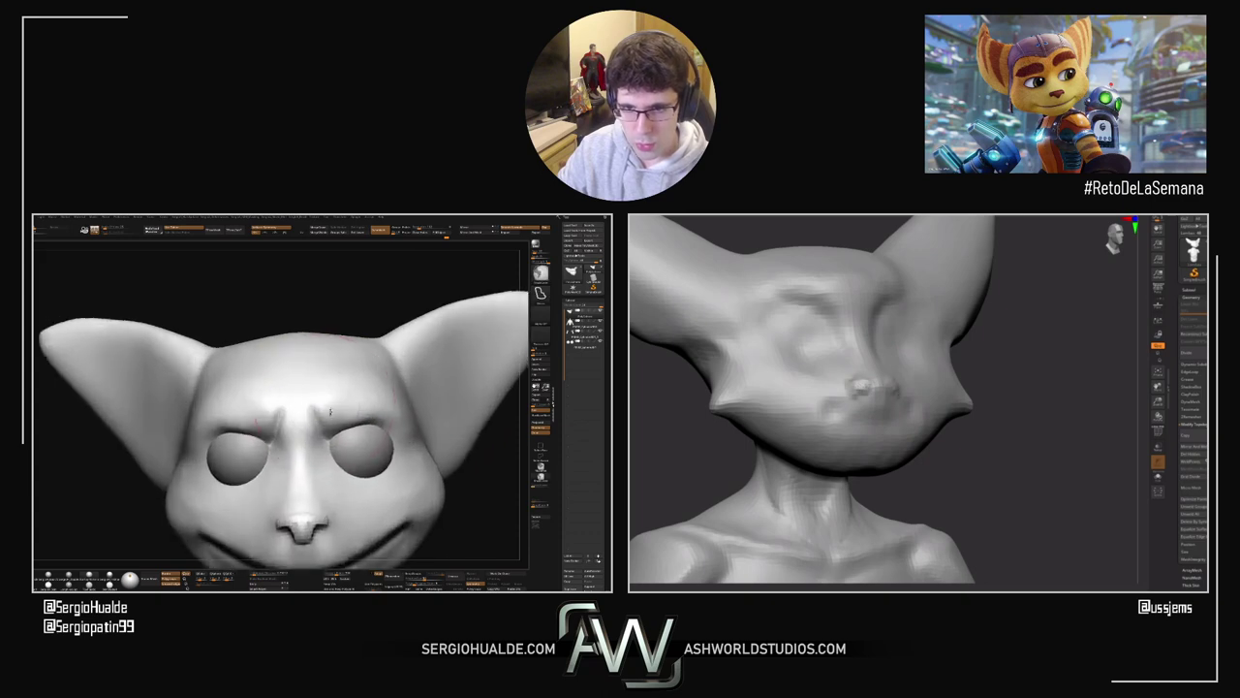
mouse_move(316, 397)
left_mouse_down()
mouse_move(321, 434)
mouse_move(310, 415)
left_mouse_up()
right_click_drag(323, 387, 313, 434)
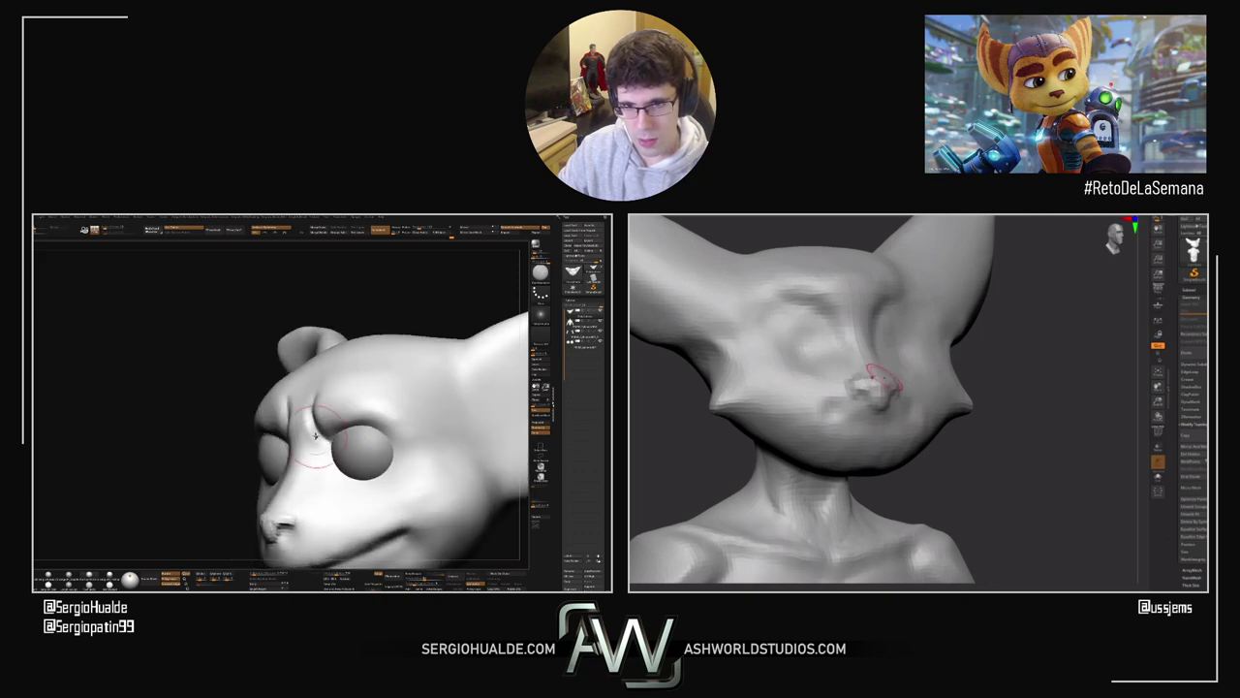
left_click_drag(980, 389, 947, 383)
mouse_move(305, 429)
right_mouse_down()
mouse_move(329, 417)
mouse_move(296, 412)
right_mouse_up()
key("ctrl+z")
left_click_drag(296, 411, 298, 431)
left_click_drag(1002, 395, 935, 392)
left_click_drag(298, 423, 316, 436)
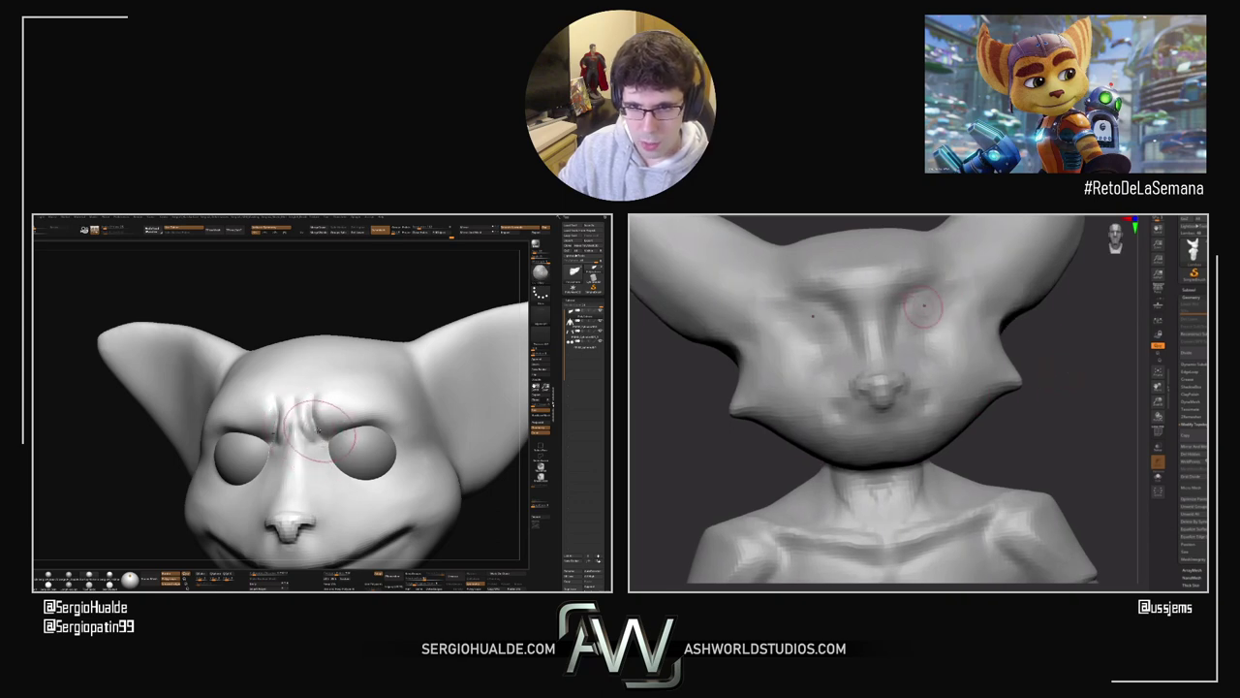
Step: Smooth the frown folds into angled brows above the eyes, while shaping the bust's eye sockets
left_click_drag(898, 312, 915, 309)
left_click_drag(310, 402, 313, 425)
mouse_move(914, 309)
left_mouse_down()
mouse_move(896, 312)
mouse_move(891, 289)
mouse_move(969, 289)
left_mouse_up()
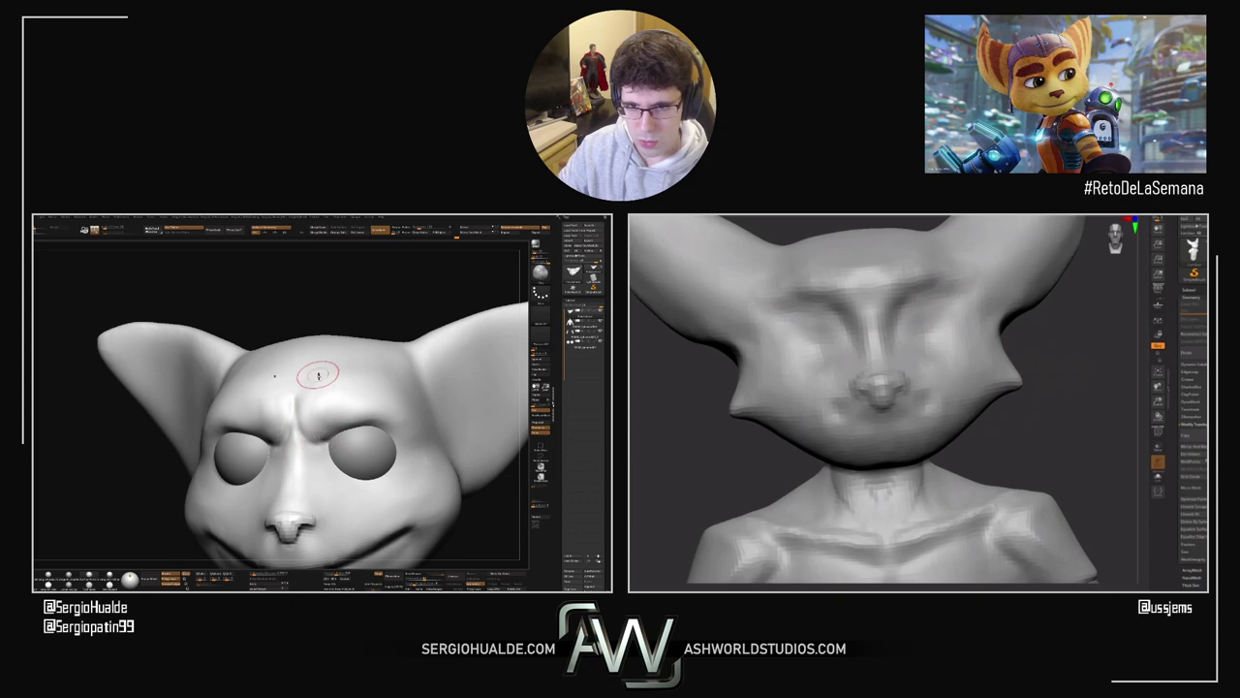
left_click_drag(319, 373, 319, 408, "shift")
right_click_drag(331, 422, 357, 424)
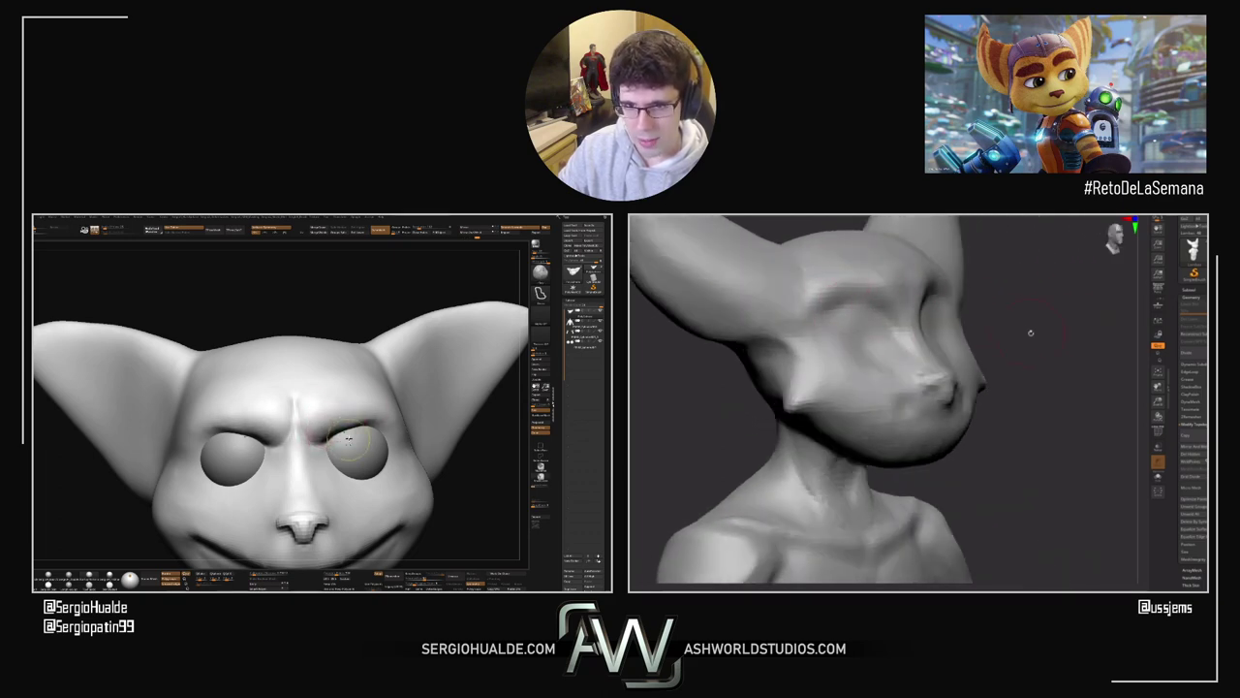
Step: Hide the eyeballs and check the head's wireframe around the brows, while building up the bust's brow ridges and chin
right_click_drag(349, 439, 351, 412, "ctrl")
mouse_move(351, 412)
right_mouse_down()
mouse_move(320, 426)
mouse_move(360, 436)
mouse_move(378, 414)
mouse_move(373, 399)
mouse_move(353, 416)
mouse_move(351, 391)
mouse_move(350, 426)
mouse_move(382, 426)
mouse_move(329, 427)
right_mouse_up()
key("shift+f")
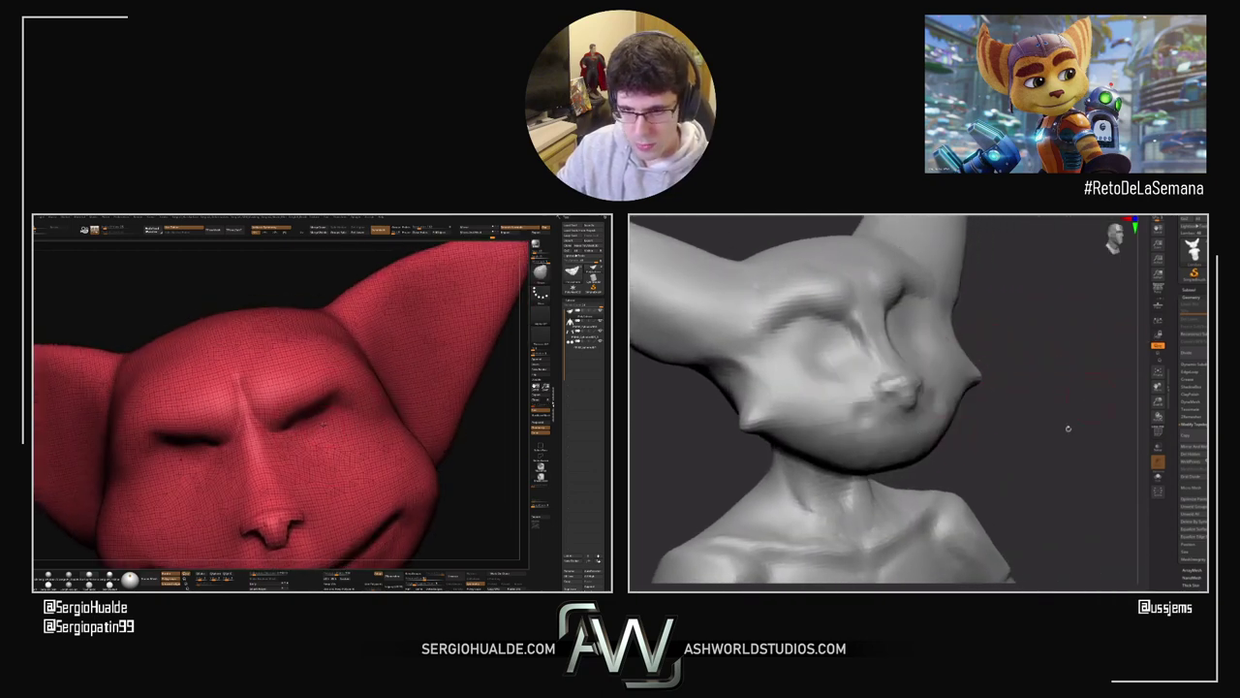
key("shift+f")
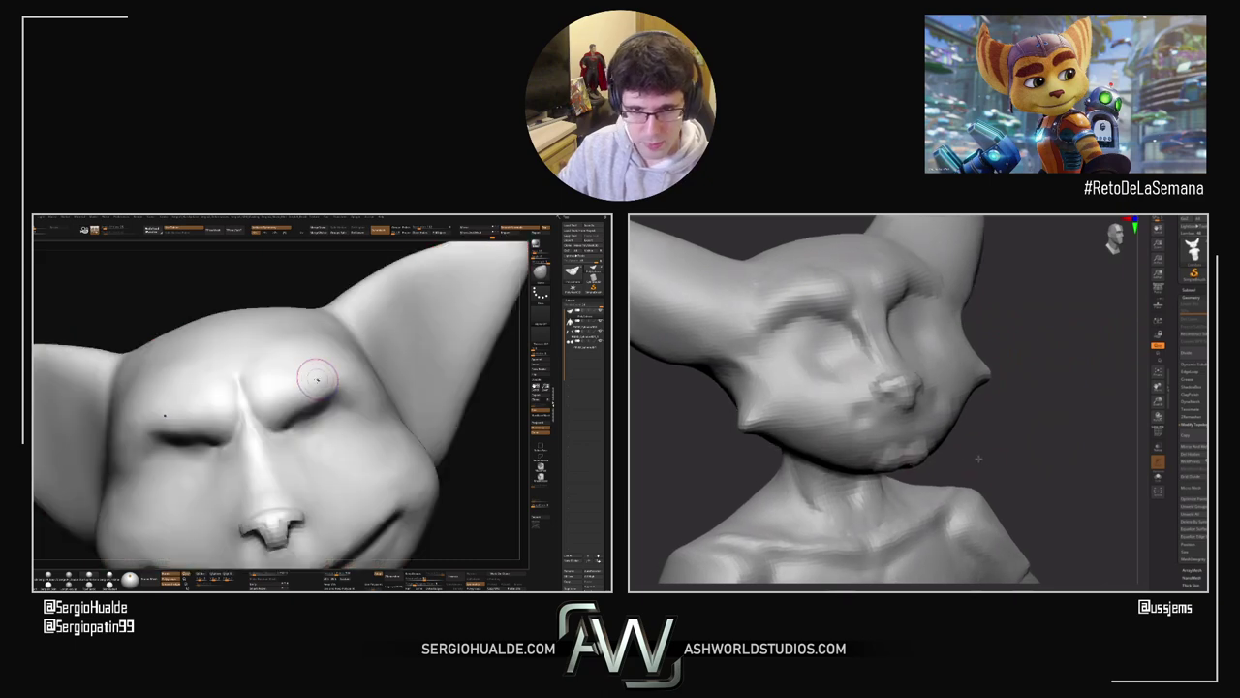
key("shift+f")
right_click_drag(322, 385, 305, 408)
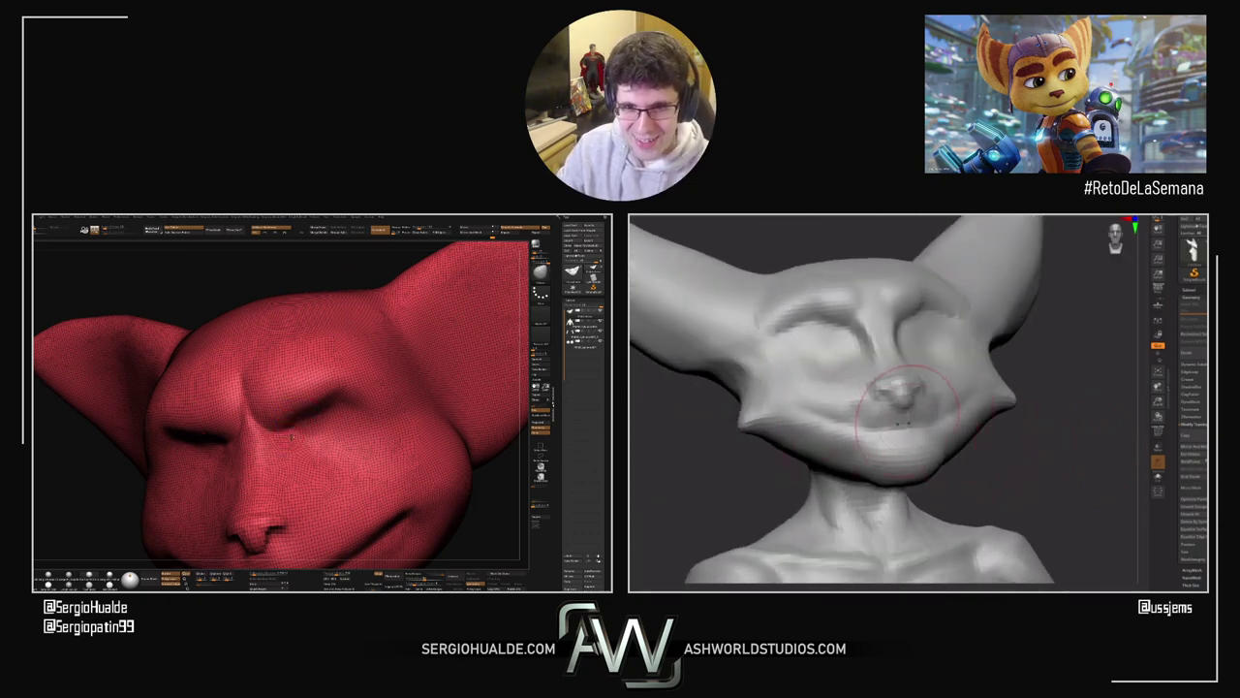
Step: Brush over both eye sockets to densify the mesh there, checking the wireframe, while refining the bust's jaw and cheeks
right_click_drag(287, 428, 278, 431)
mouse_move(281, 422)
left_mouse_down("ctrl")
mouse_move(318, 432)
mouse_move(320, 449)
mouse_move(279, 451)
mouse_move(330, 465)
mouse_move(358, 441)
mouse_move(392, 441)
mouse_move(360, 426)
mouse_move(349, 398)
mouse_move(320, 391)
mouse_move(286, 406)
mouse_move(333, 388)
mouse_move(386, 411)
left_mouse_up("ctrl")
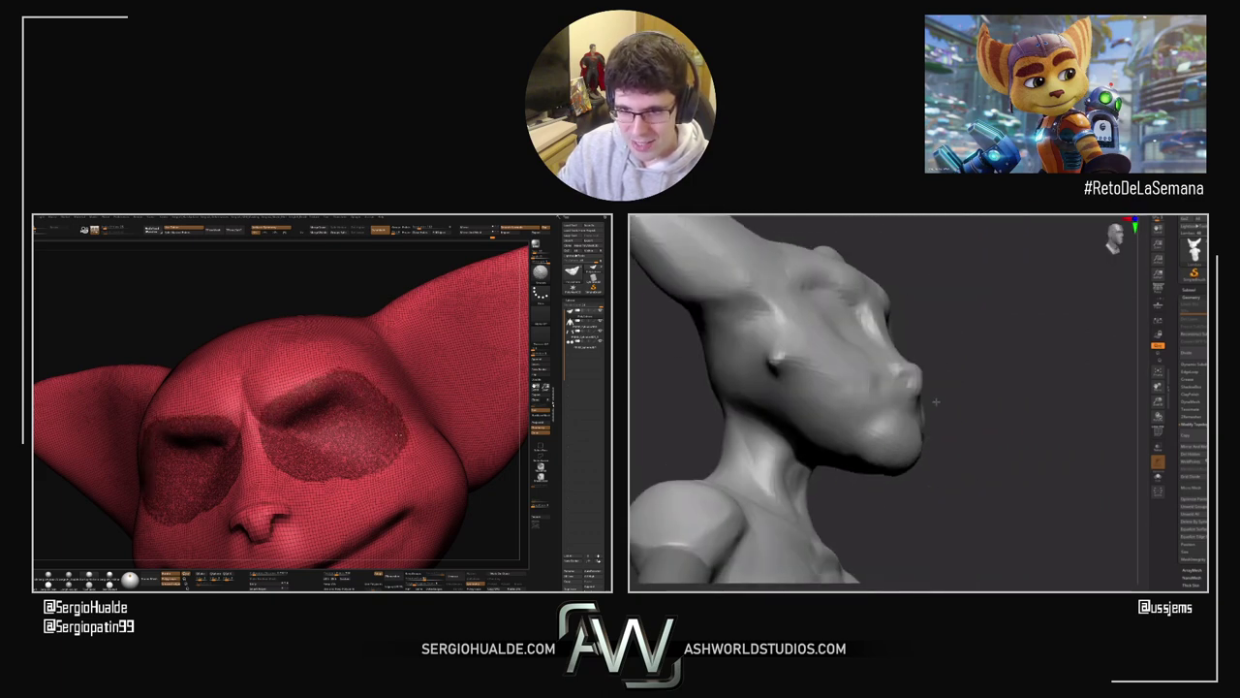
mouse_move(309, 459)
left_mouse_down("ctrl")
mouse_move(353, 472)
mouse_move(272, 458)
left_mouse_up("ctrl")
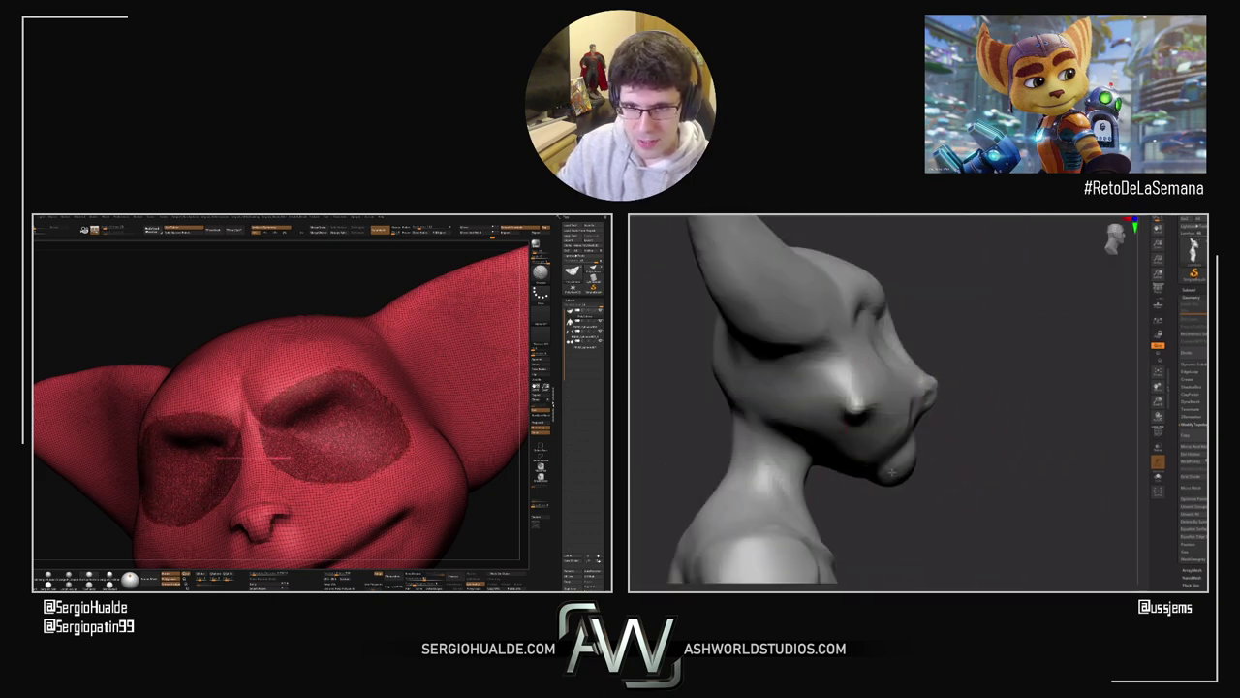
right_click_drag(395, 442, 366, 420)
key("ctrl+w")
key("shift+f")
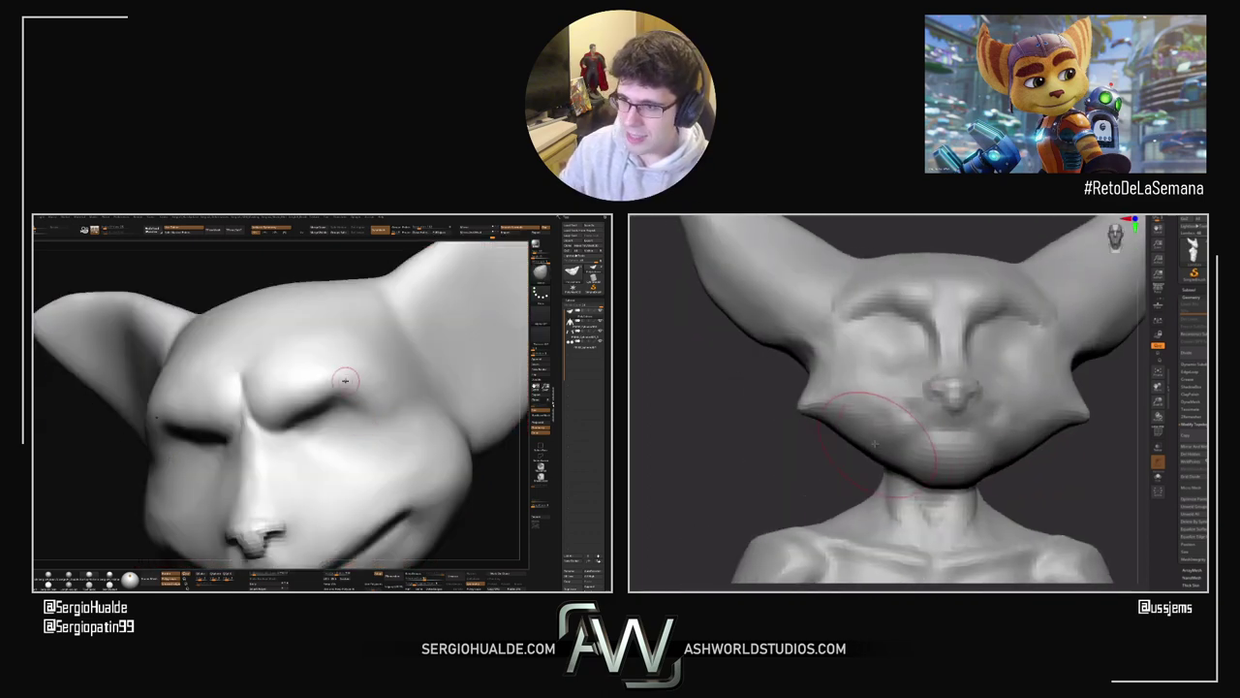
mouse_move(306, 435)
right_mouse_down("ctrl")
mouse_move(318, 410)
mouse_move(306, 429)
right_mouse_up("ctrl")
key("shift+f")
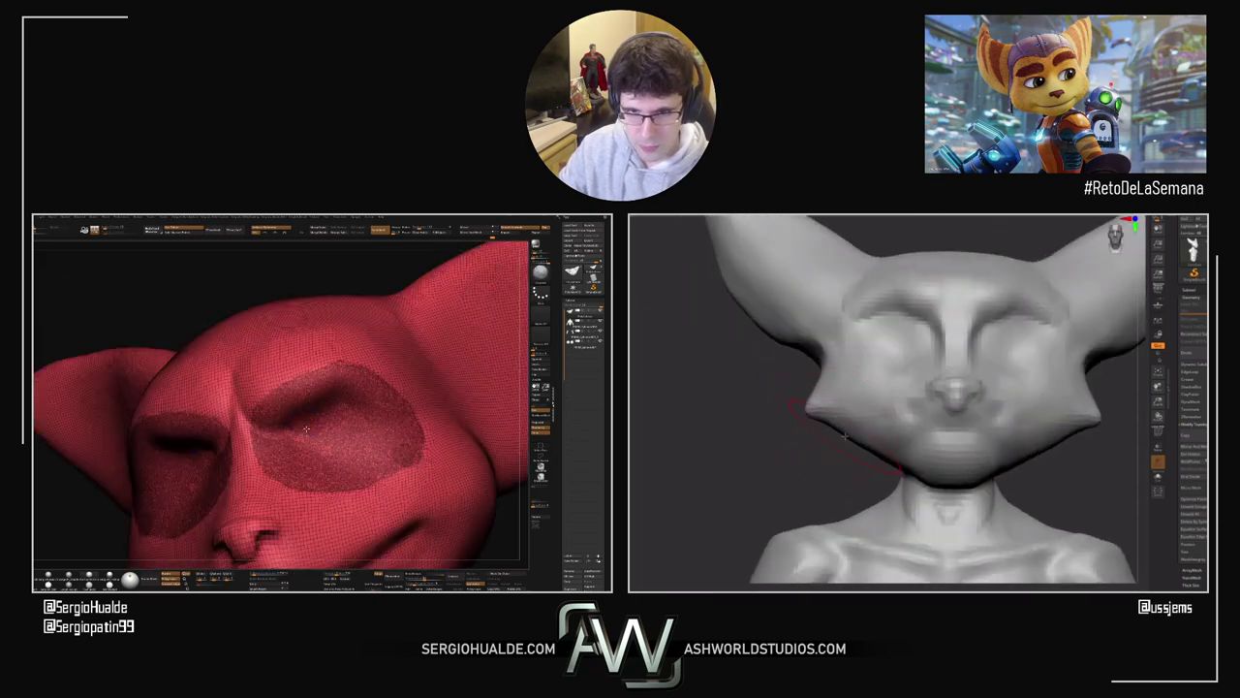
key("shift+f")
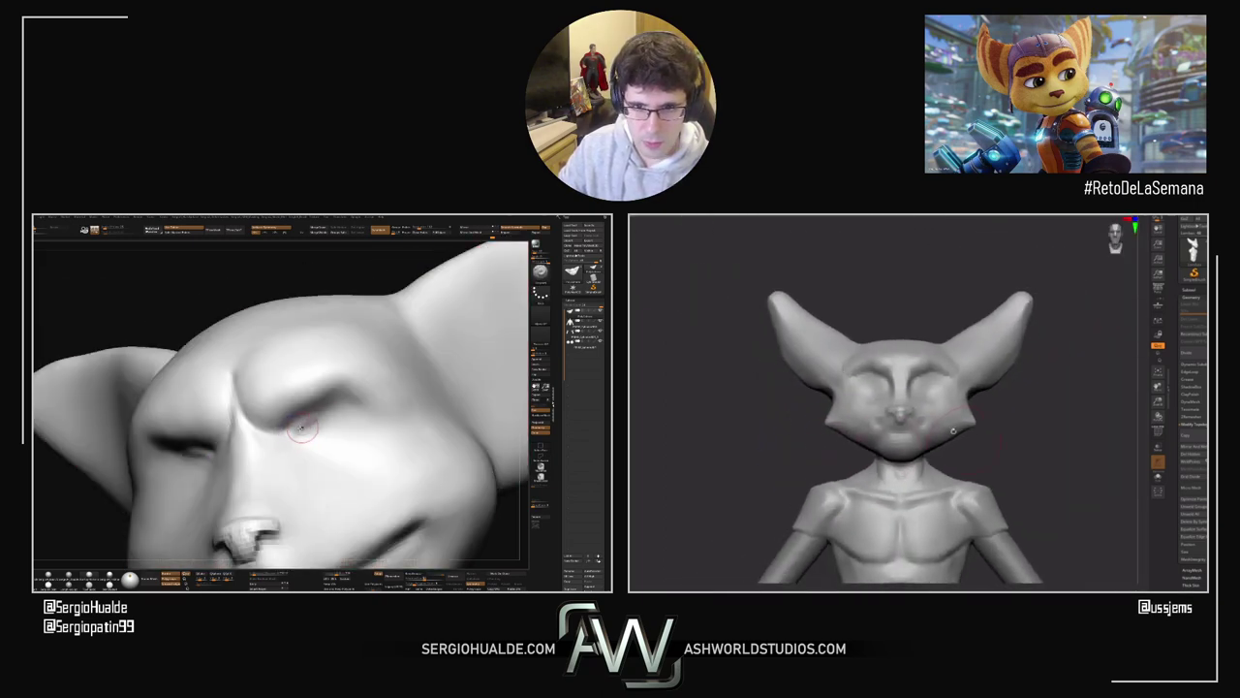
Step: Sculpt the upper and lower eyelid folds around the eye slits, while refining the bust's head shape
right_click_drag(299, 429, 295, 434)
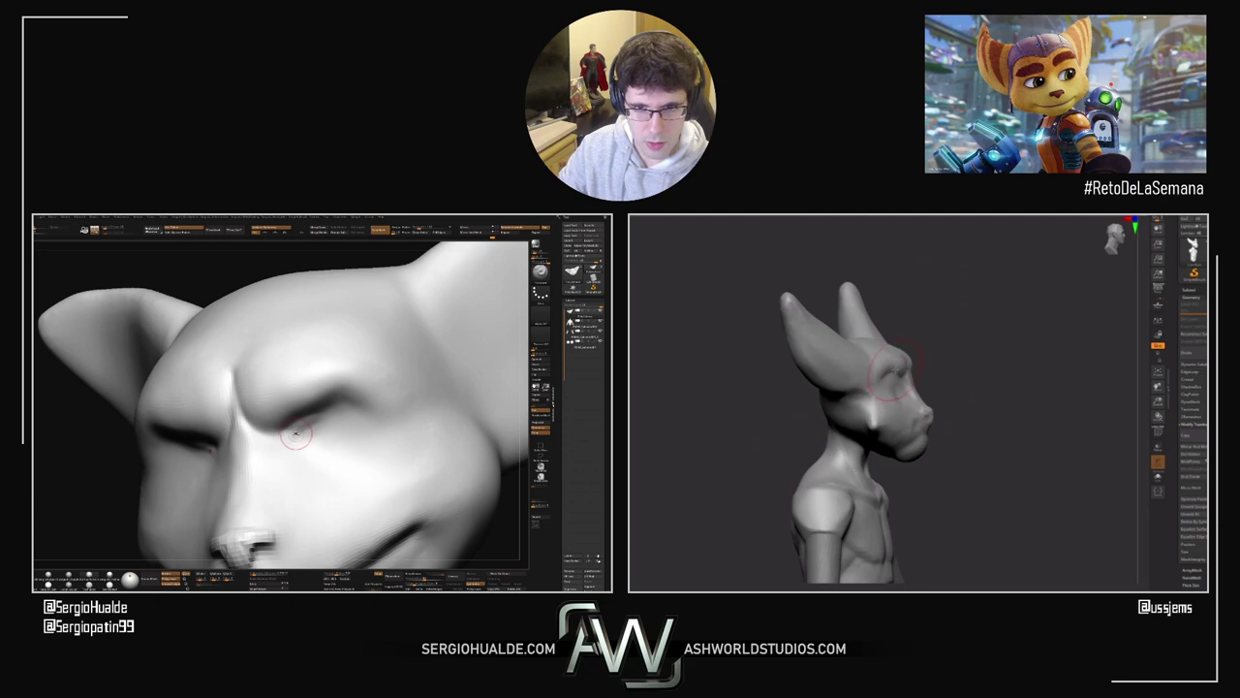
right_click_drag(299, 434, 330, 426)
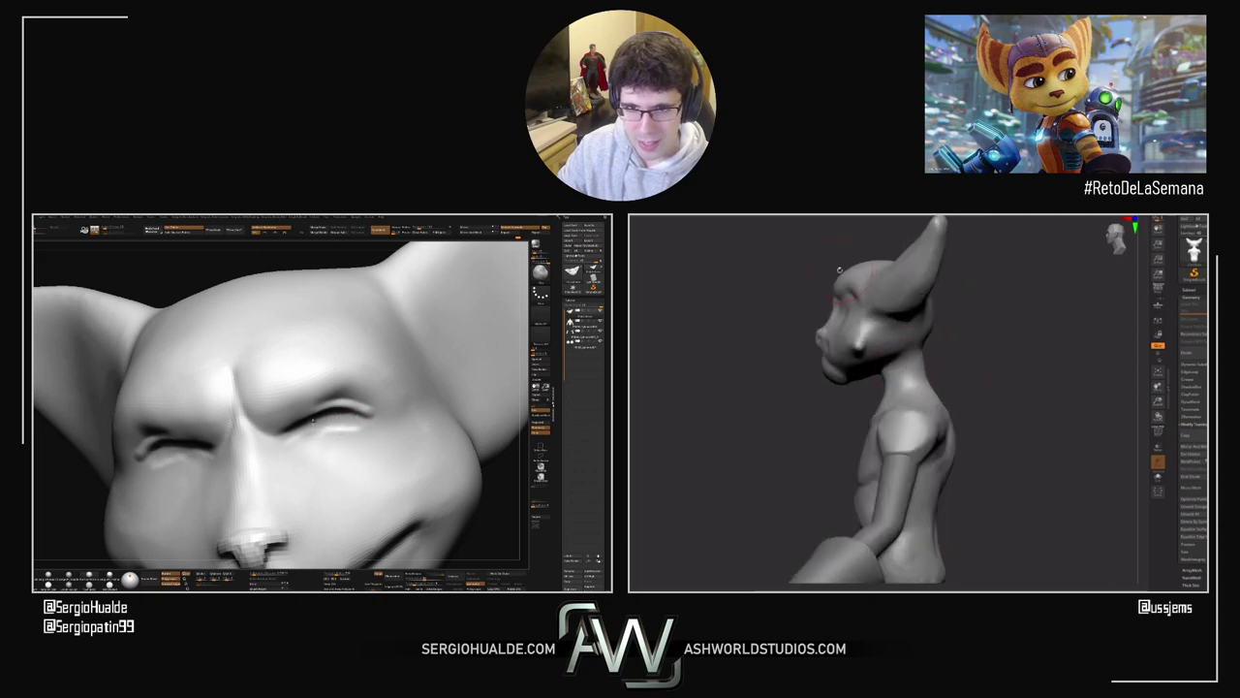
mouse_move(344, 433)
right_mouse_down("ctrl")
mouse_move(334, 392)
mouse_move(339, 412)
mouse_move(358, 397)
mouse_move(355, 429)
right_mouse_up("ctrl")
left_click_drag(354, 429, 330, 434)
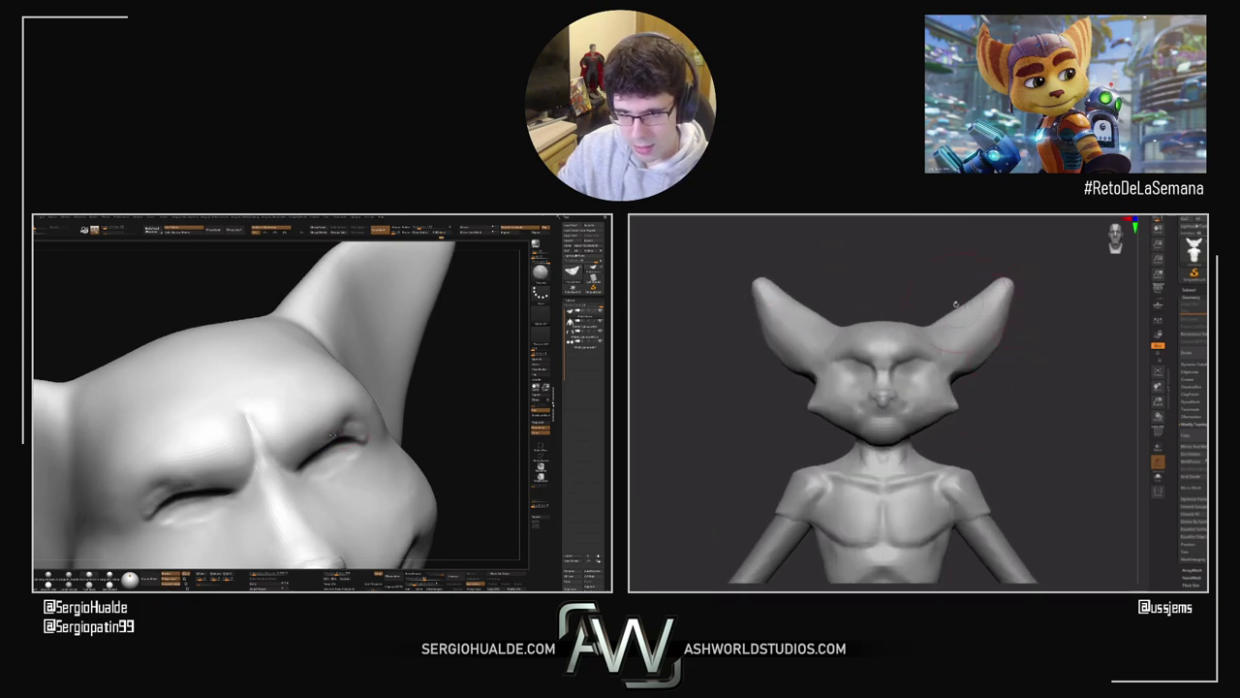
right_click_drag(344, 445, 336, 440)
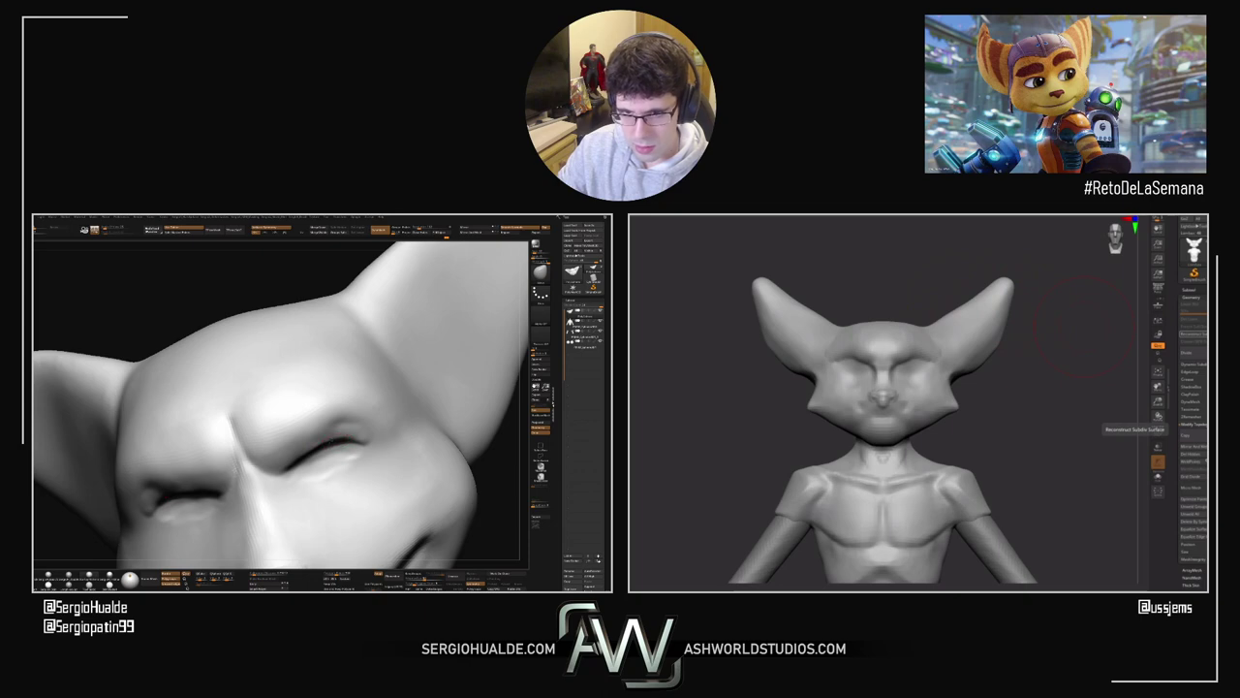
left_click_drag(344, 438, 332, 449)
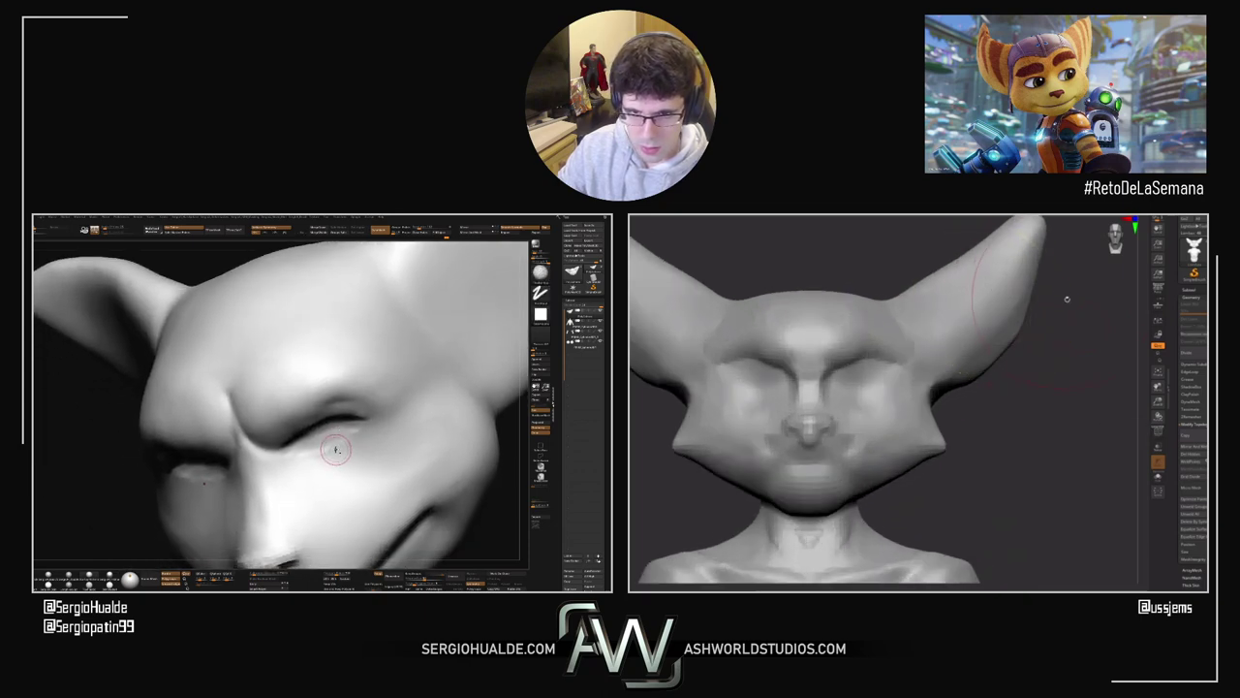
right_click_drag(337, 454, 338, 435)
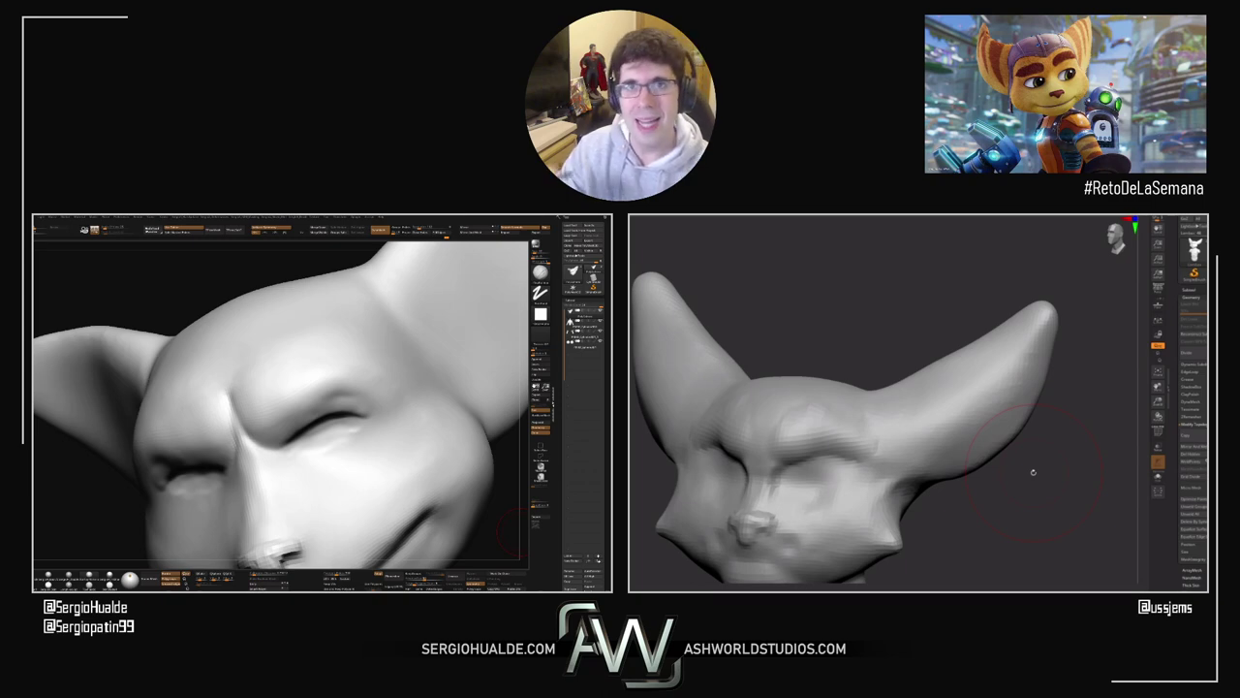
Step: Remesh the bust with DynaMesh and shape its nose tip from the front and in profile
left_click_drag(990, 486, 1104, 368, "alt")
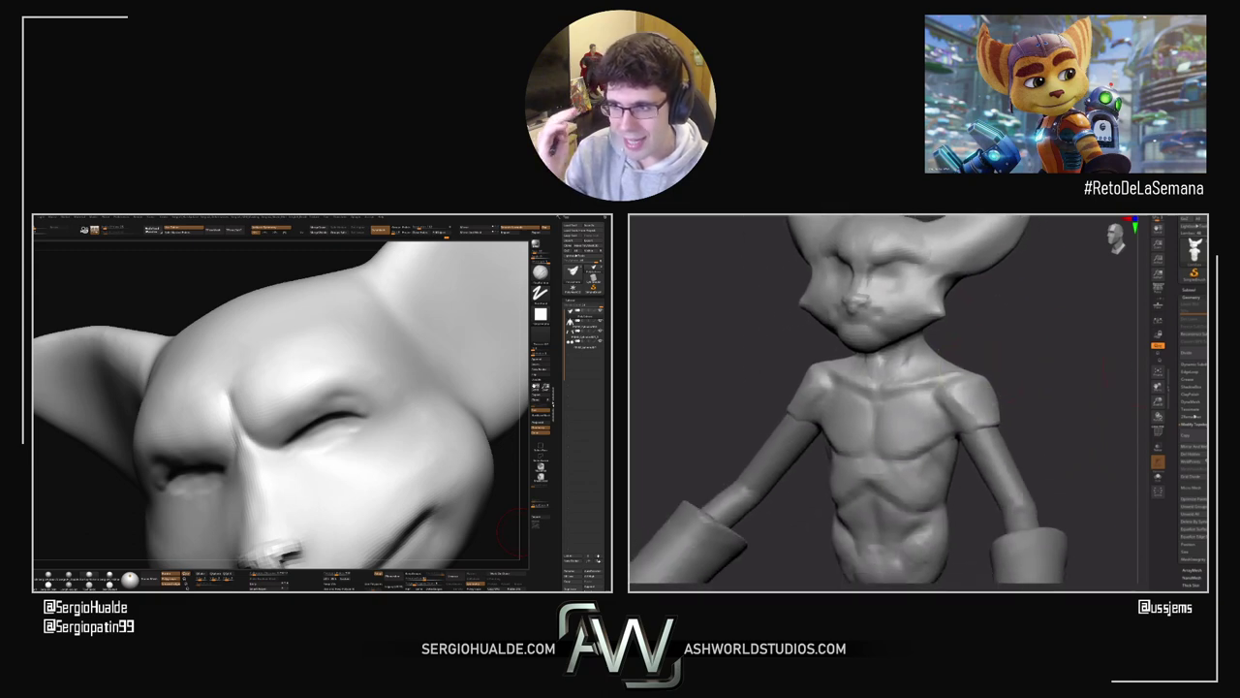
left_click(1188, 403)
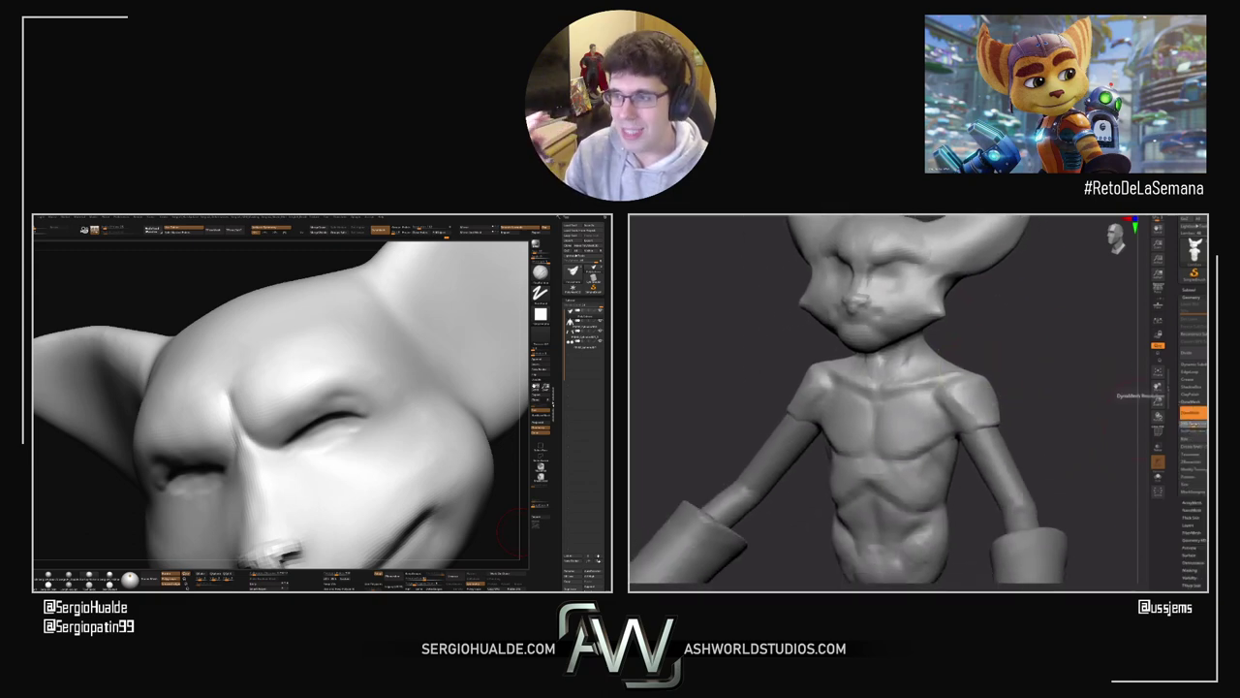
left_click_drag(1030, 429, 1002, 543, "shift")
left_click_drag(1081, 507, 1067, 409, "alt")
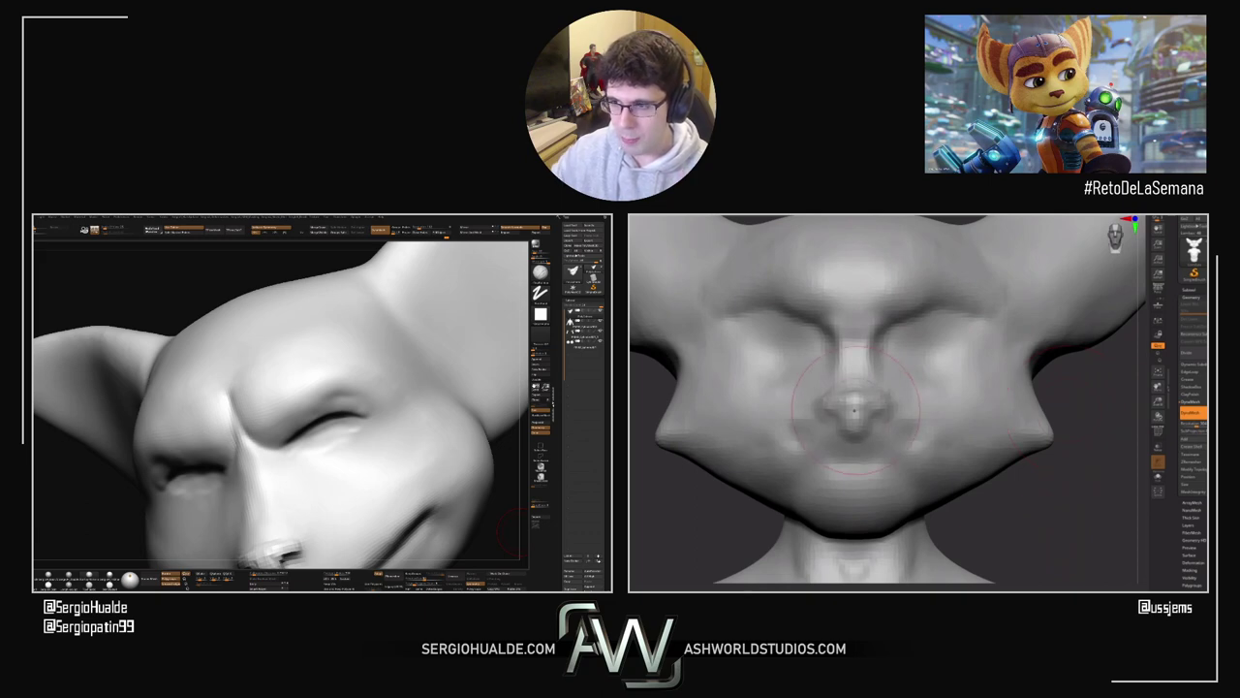
left_click_drag(1074, 507, 877, 407)
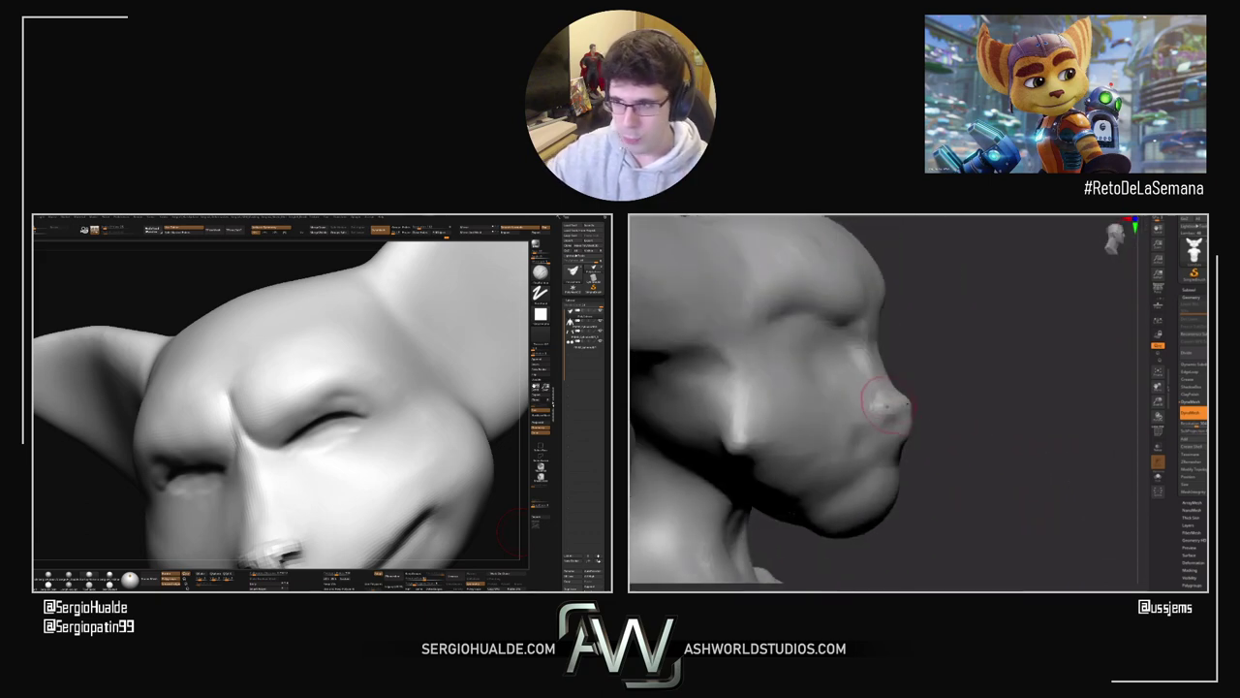
left_click_drag(966, 408, 872, 411)
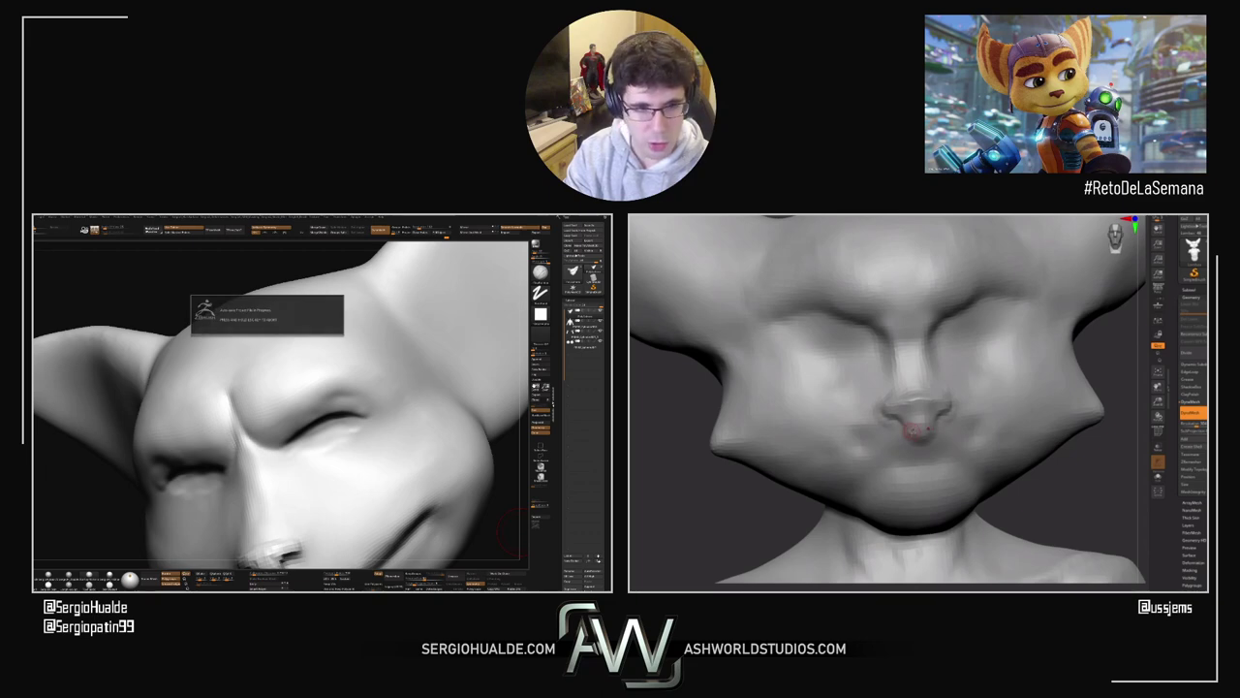
Step: Sharpen the bust's nose tip in profile, while checking the other head's wireframe around the eyes
mouse_move(395, 446)
right_mouse_down()
mouse_move(354, 443)
mouse_move(356, 453)
mouse_move(365, 424)
mouse_move(343, 456)
right_mouse_up()
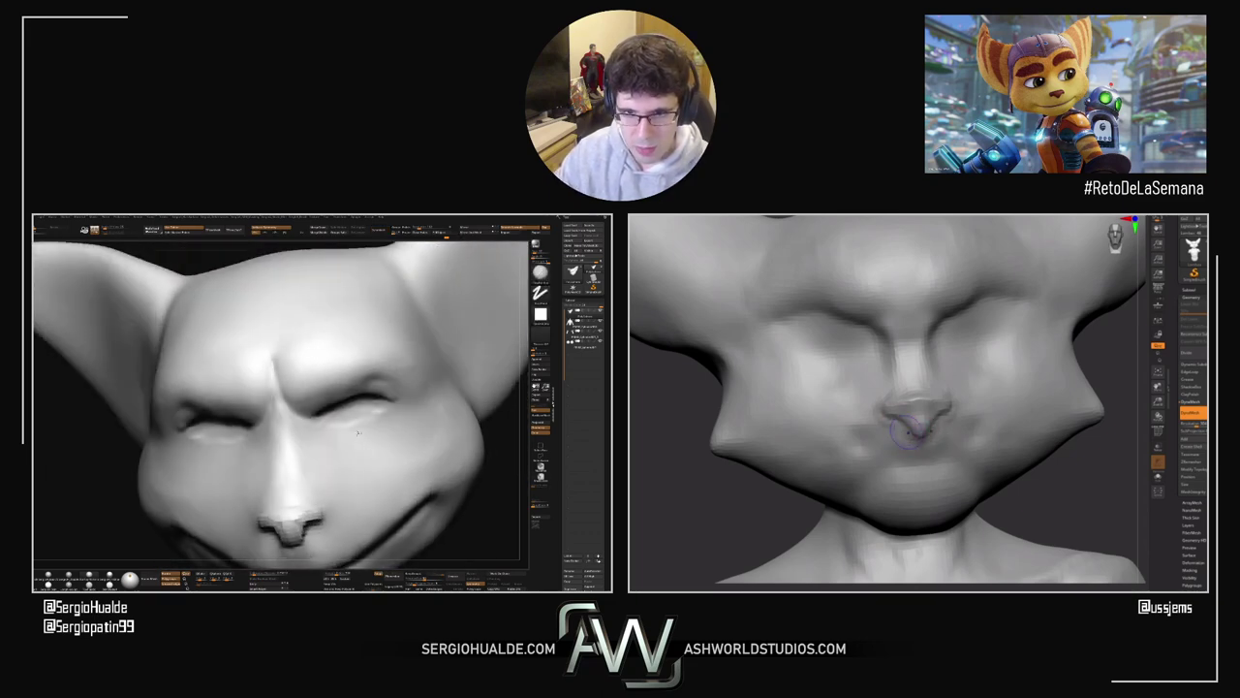
right_click_drag(1037, 470, 1088, 472)
right_click_drag(313, 432, 296, 413)
right_click_drag(1089, 472, 1101, 468)
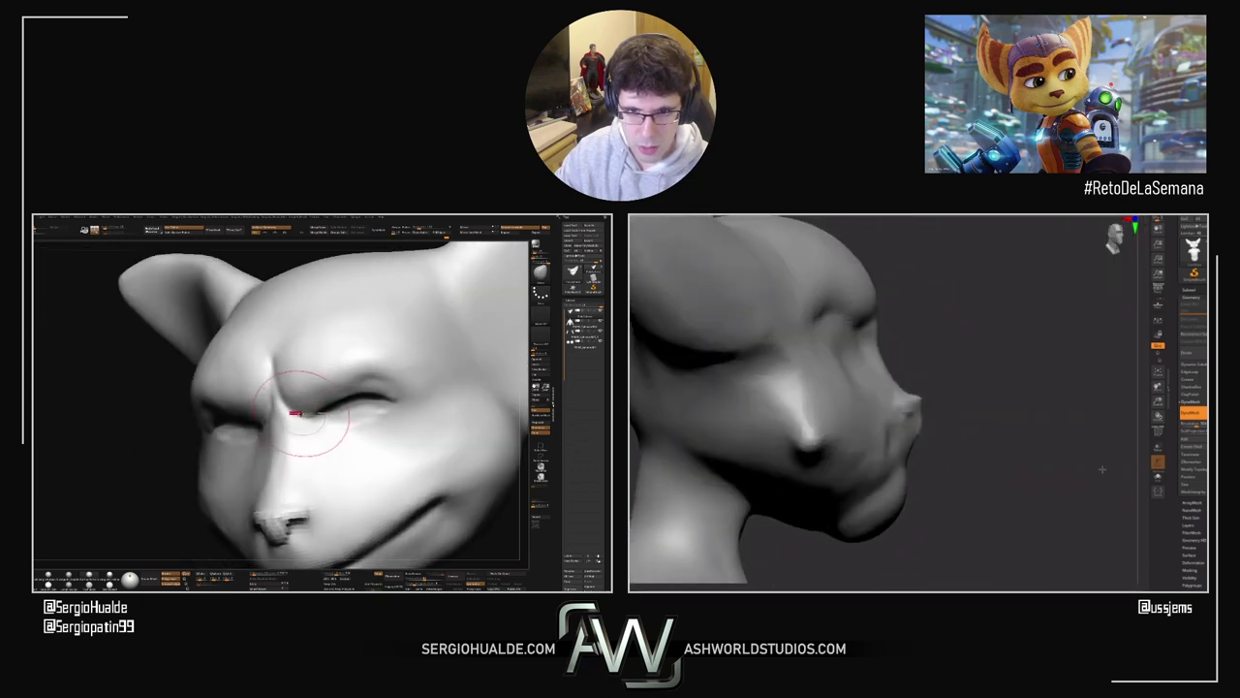
right_click_drag(1010, 426, 991, 416)
right_click_drag(300, 415, 360, 434, "ctrl")
key("shift+f")
key("shift+f")
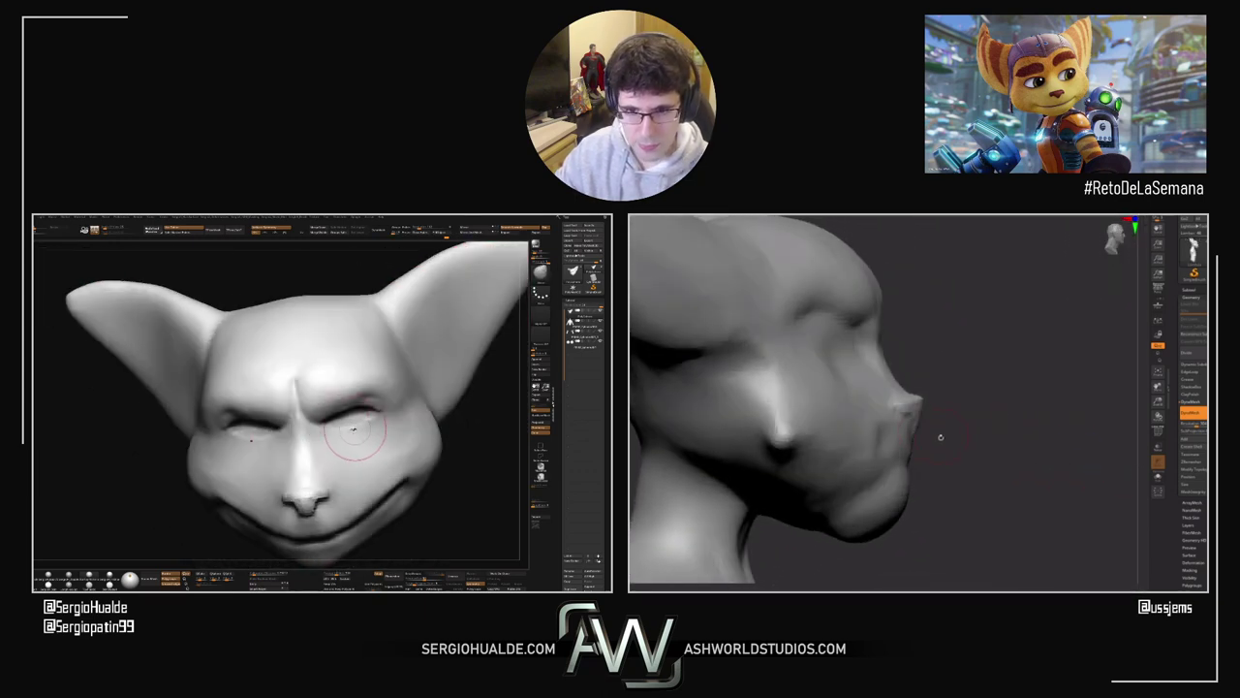
Step: Shape the outer eyelid corners and show the eyeballs, while carving the bust's nose underside and mouth line
right_click_drag(942, 438, 862, 432)
right_click_drag(359, 434, 365, 421)
right_click_drag(863, 432, 904, 432)
key("alt+s")
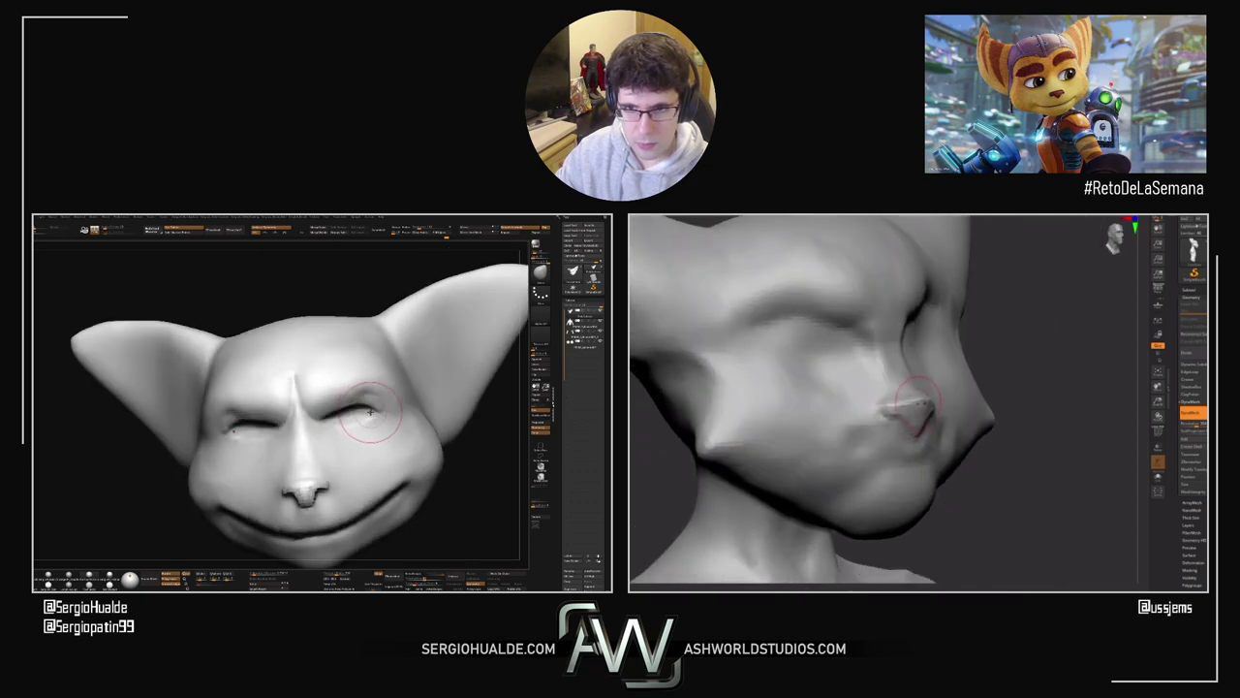
right_click_drag(1018, 431, 1001, 429, "shift")
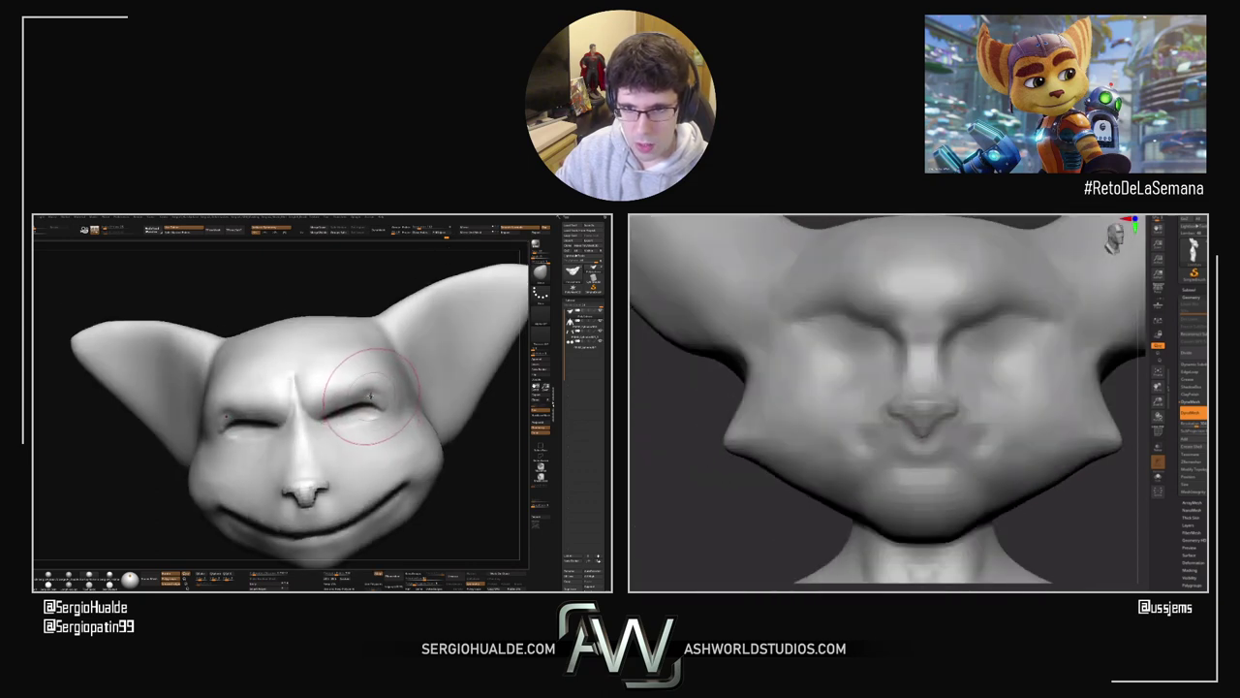
right_click_drag(363, 405, 347, 408)
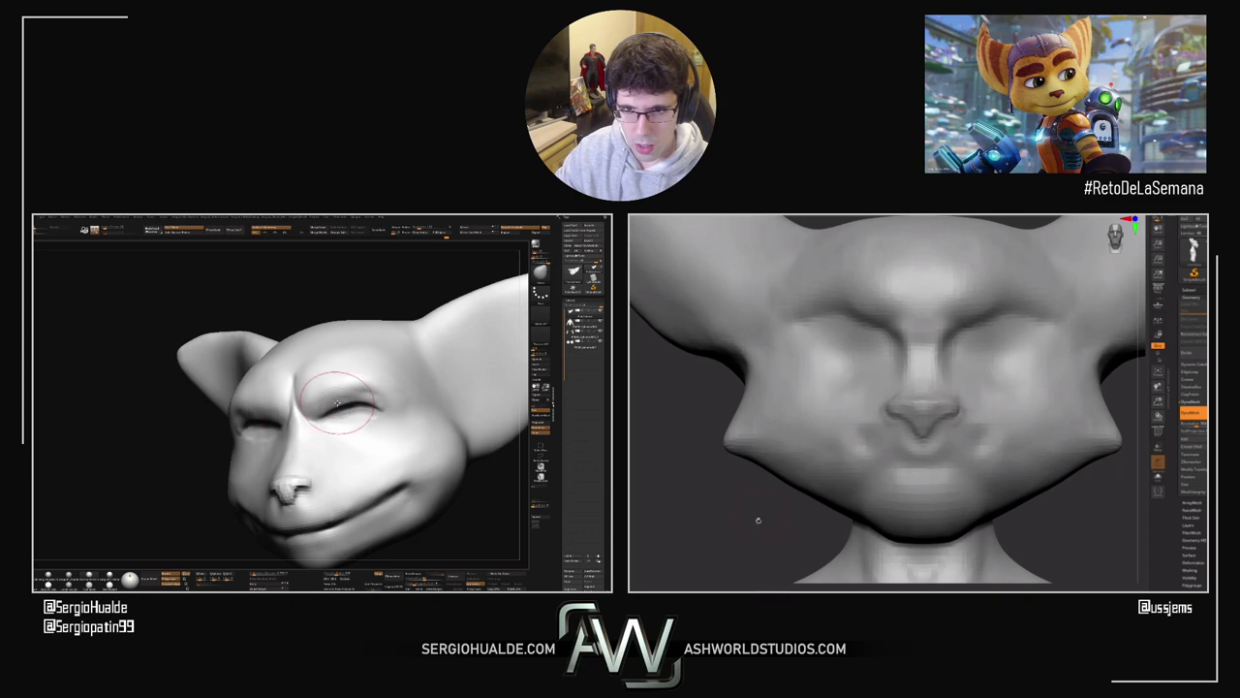
mouse_move(758, 521)
left_mouse_down()
mouse_move(734, 537)
mouse_move(753, 504)
left_mouse_up()
right_click_drag(377, 429, 397, 419)
mouse_move(753, 504)
left_mouse_down()
mouse_move(739, 513)
mouse_move(773, 507)
left_mouse_up()
key("alt+s")
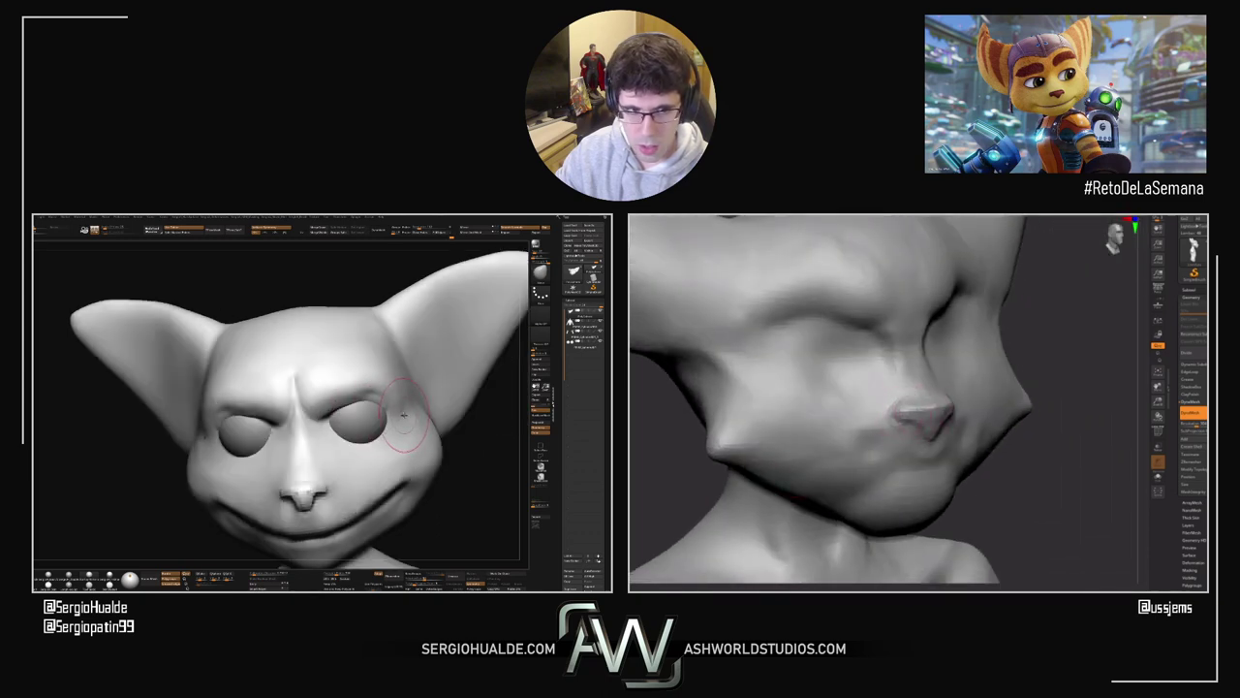
Step: Reshape the temples and cheekbones around the visible eyeballs on the head
right_click_drag(404, 415, 404, 419)
left_click_drag(1025, 468, 1035, 470)
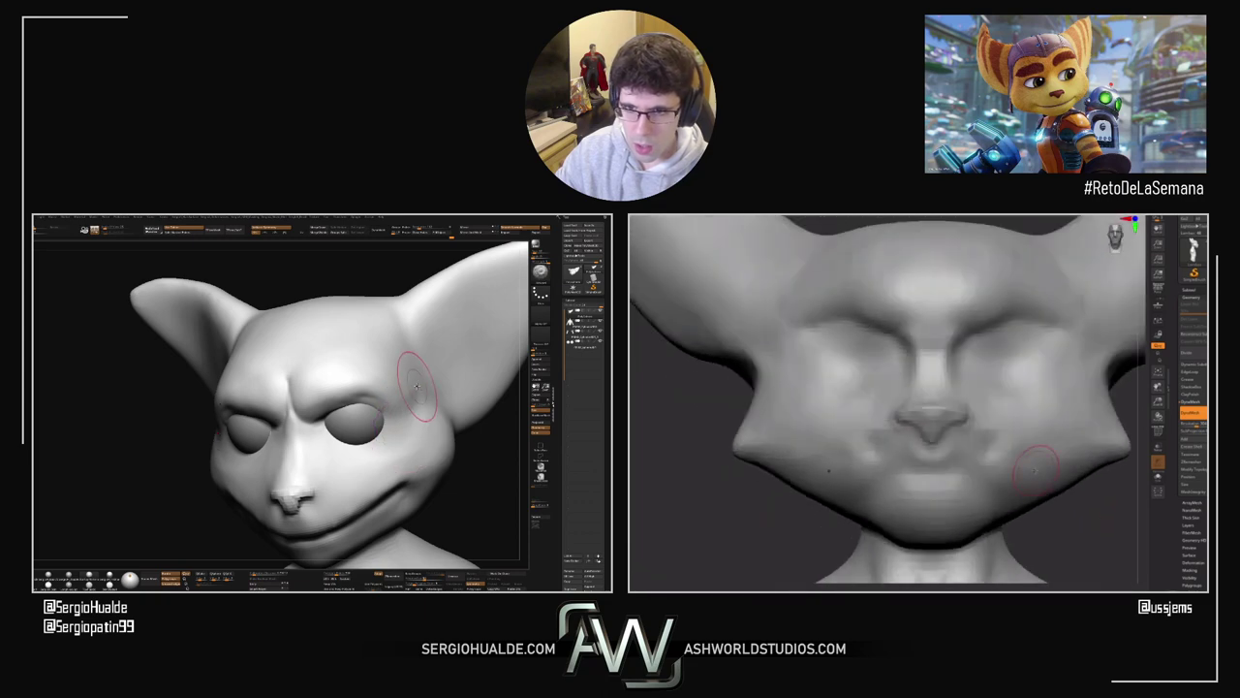
right_click_drag(407, 367, 409, 358)
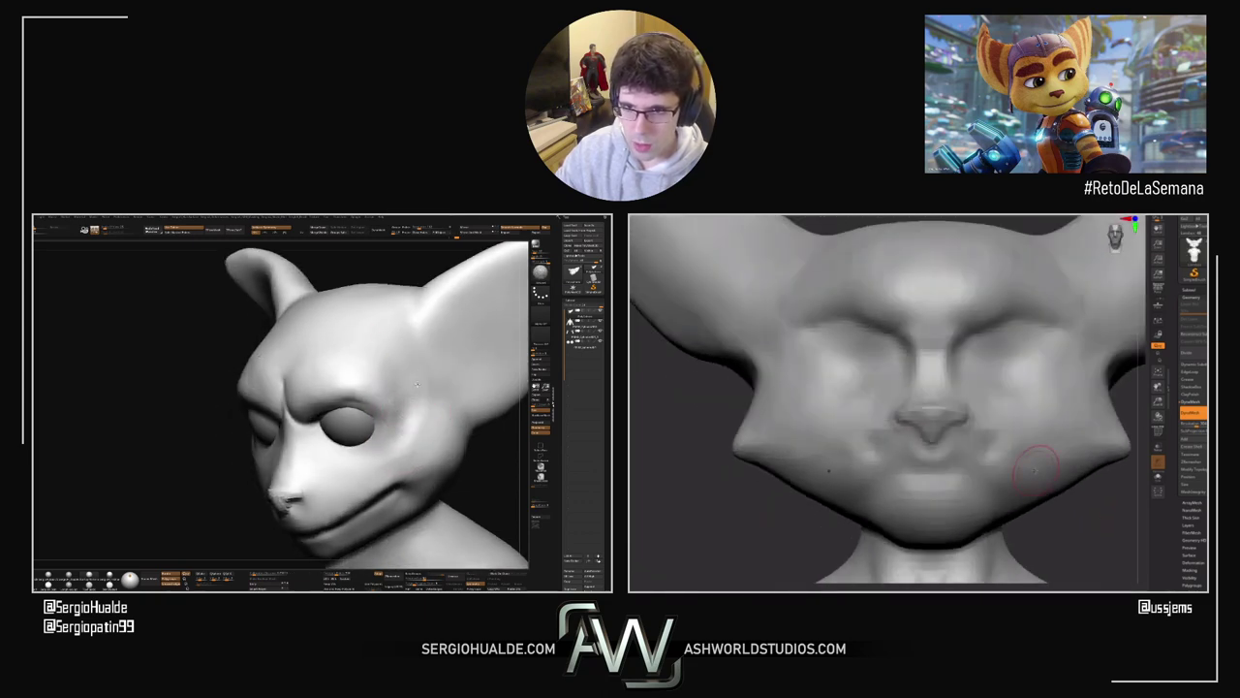
right_click_drag(406, 455, 401, 426)
left_click_drag(407, 433, 409, 366)
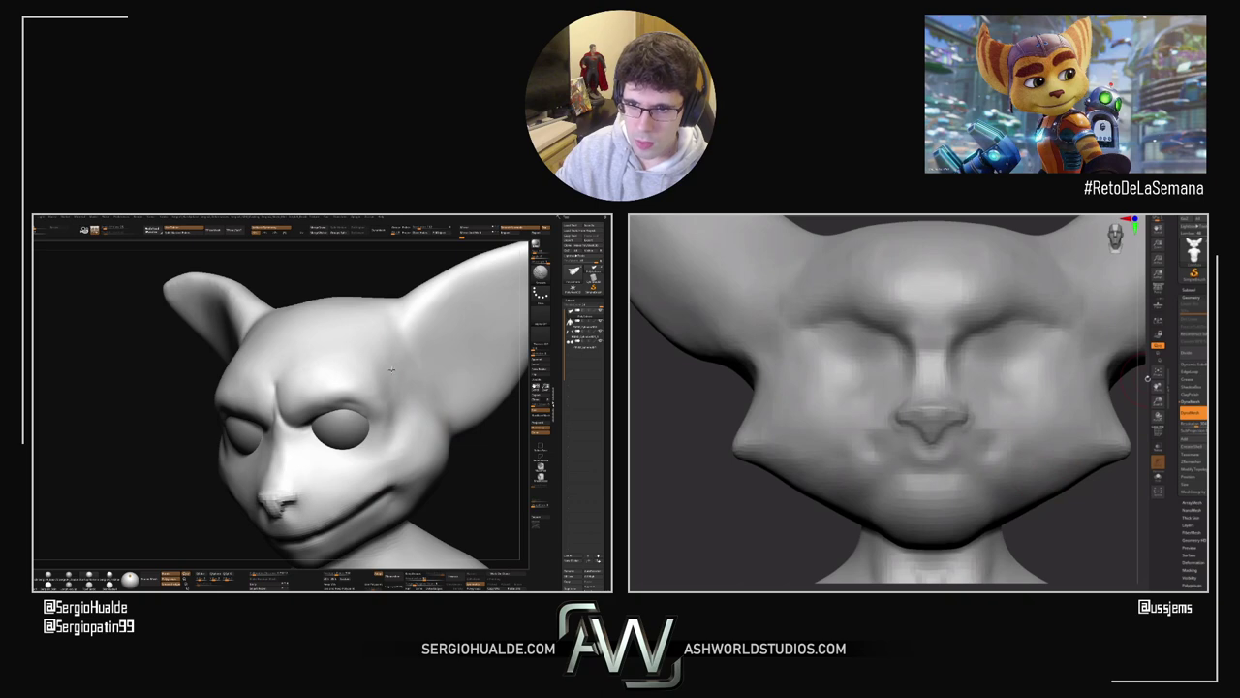
left_click_drag(407, 421, 386, 428)
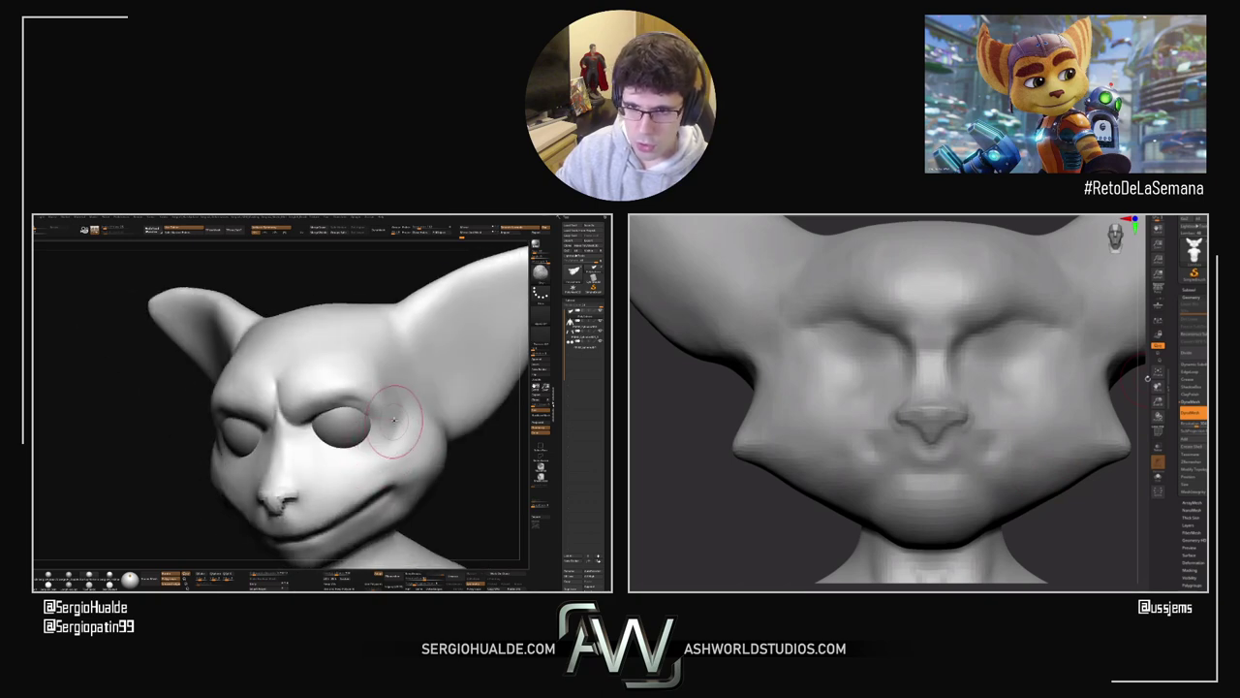
mouse_move(394, 441)
right_mouse_down()
mouse_move(411, 446)
mouse_move(395, 451)
right_mouse_up()
Step: Append a Sphere3D as a new subtool to the bust for its eyeball
mouse_move(986, 371)
right_mouse_down("ctrl")
mouse_move(1056, 360)
mouse_move(1115, 329)
right_mouse_up("ctrl")
left_click(1189, 290)
left_click(1203, 435)
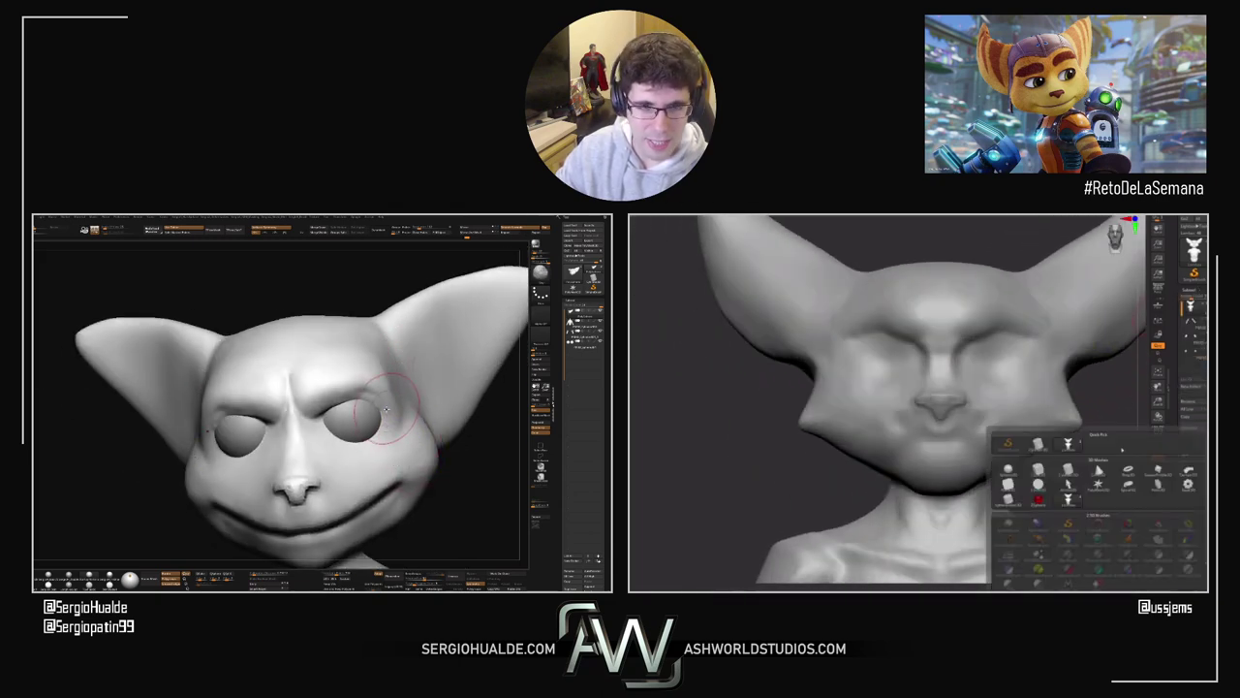
left_click(1011, 474)
Step: Scale the sphere down to eyeball size and move it into one of the bust's eye sockets
right_click_drag(976, 480, 1005, 456, "ctrl")
key("w")
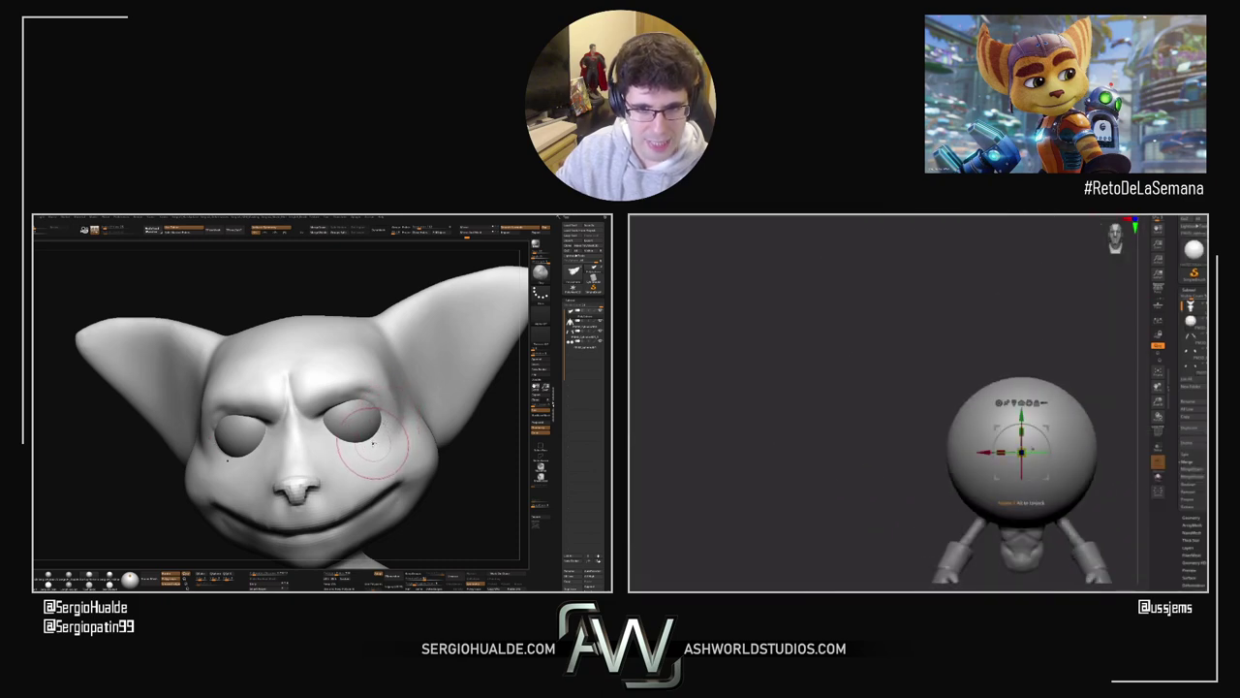
left_click_drag(1021, 452, 988, 489)
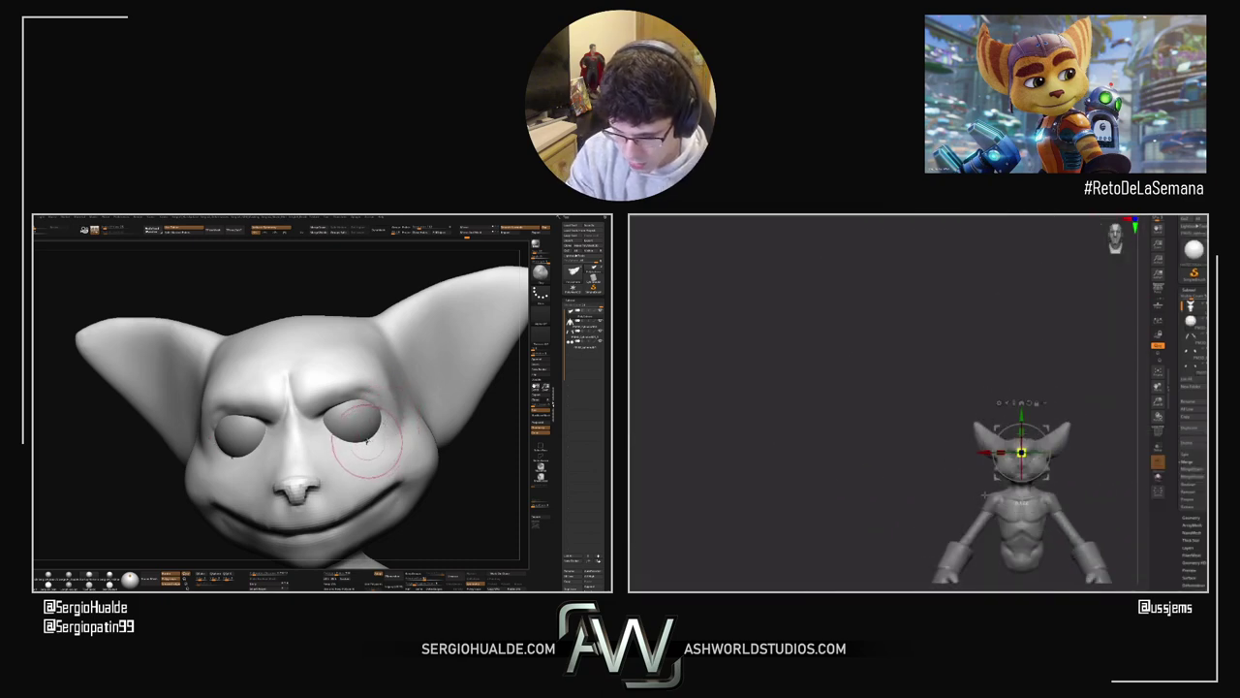
right_click_drag(987, 495, 979, 537, "ctrl")
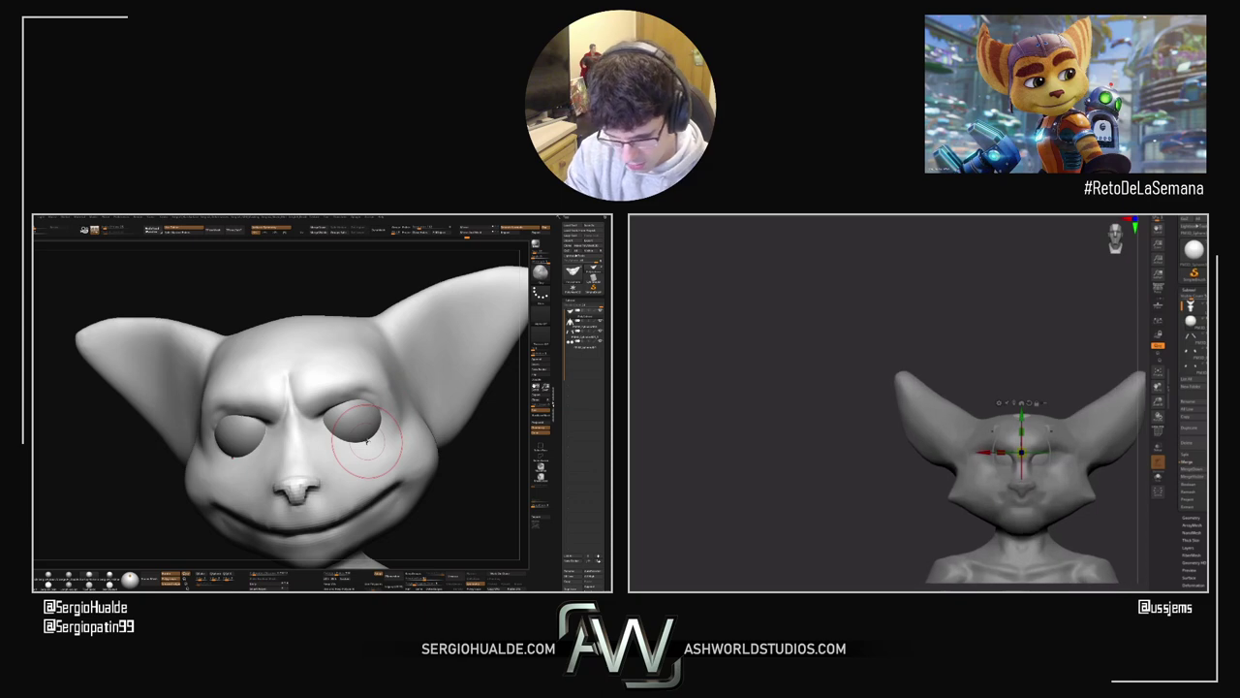
mouse_move(1046, 476)
left_mouse_down()
mouse_move(1074, 503)
mouse_move(1041, 474)
left_mouse_up()
right_click_drag(1042, 472, 1024, 469)
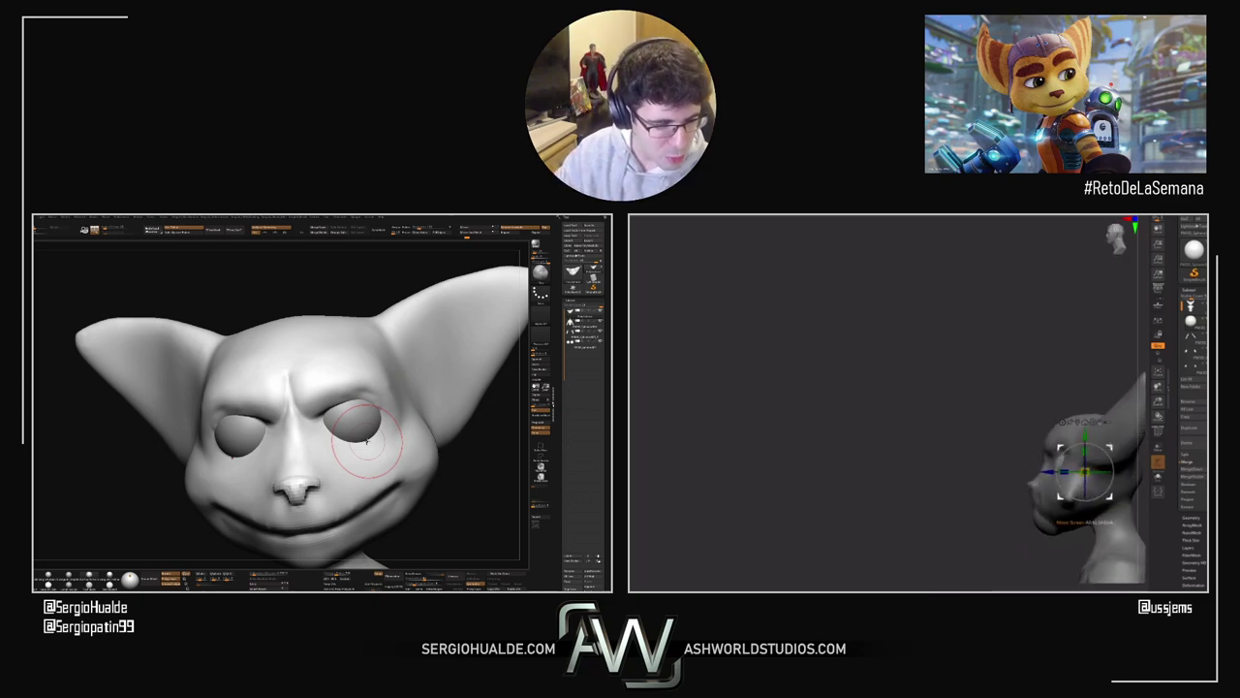
left_click_drag(1085, 472, 1070, 469)
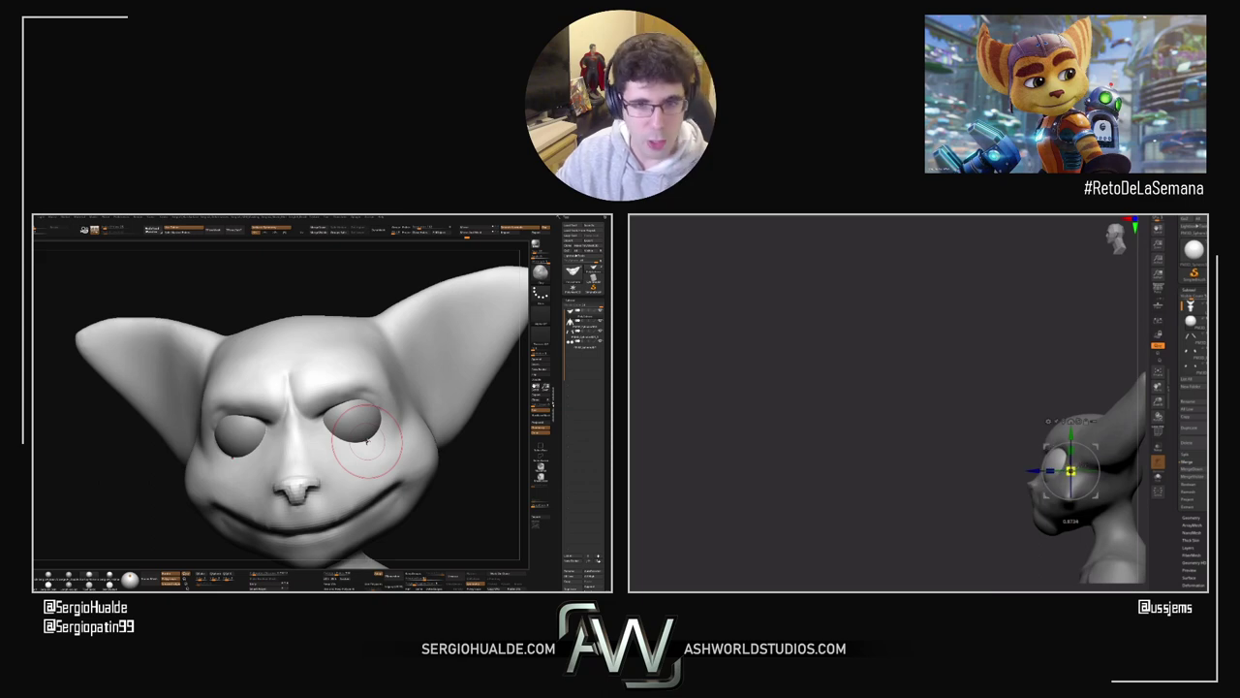
mouse_move(1071, 471)
right_mouse_down()
mouse_move(1075, 455)
mouse_move(1076, 472)
right_mouse_up()
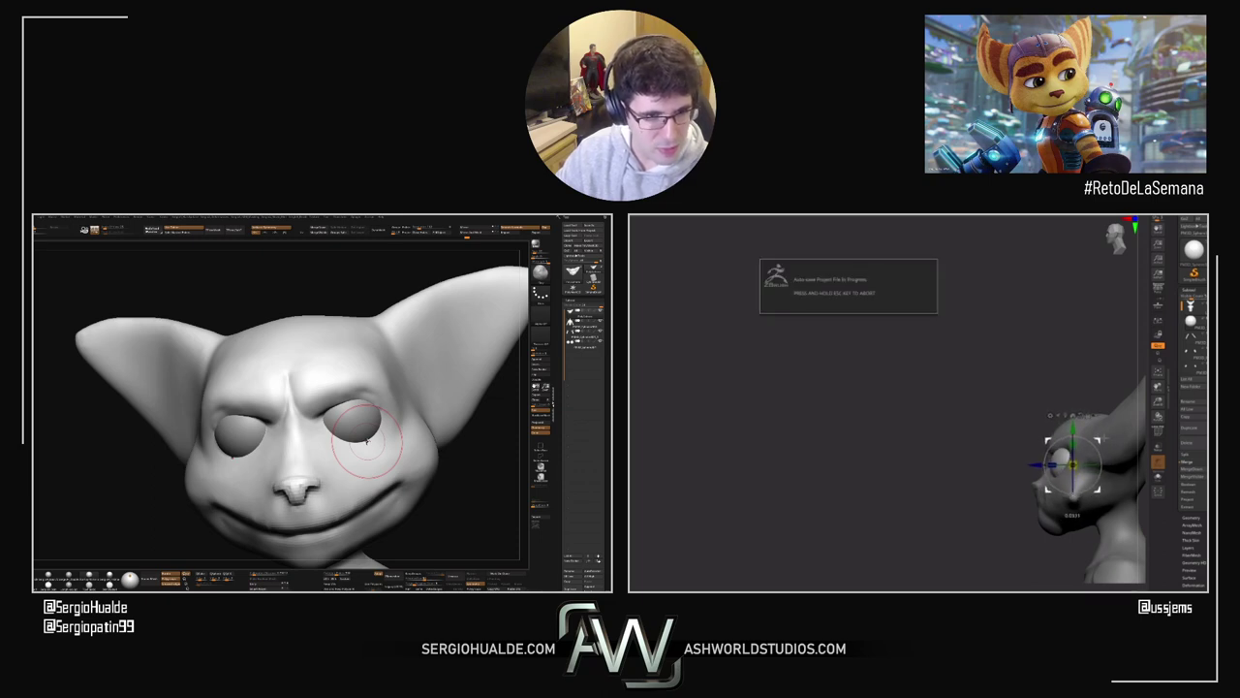
mouse_move(1063, 469)
right_mouse_down()
mouse_move(1083, 459)
mouse_move(1078, 440)
mouse_move(1072, 457)
right_mouse_up()
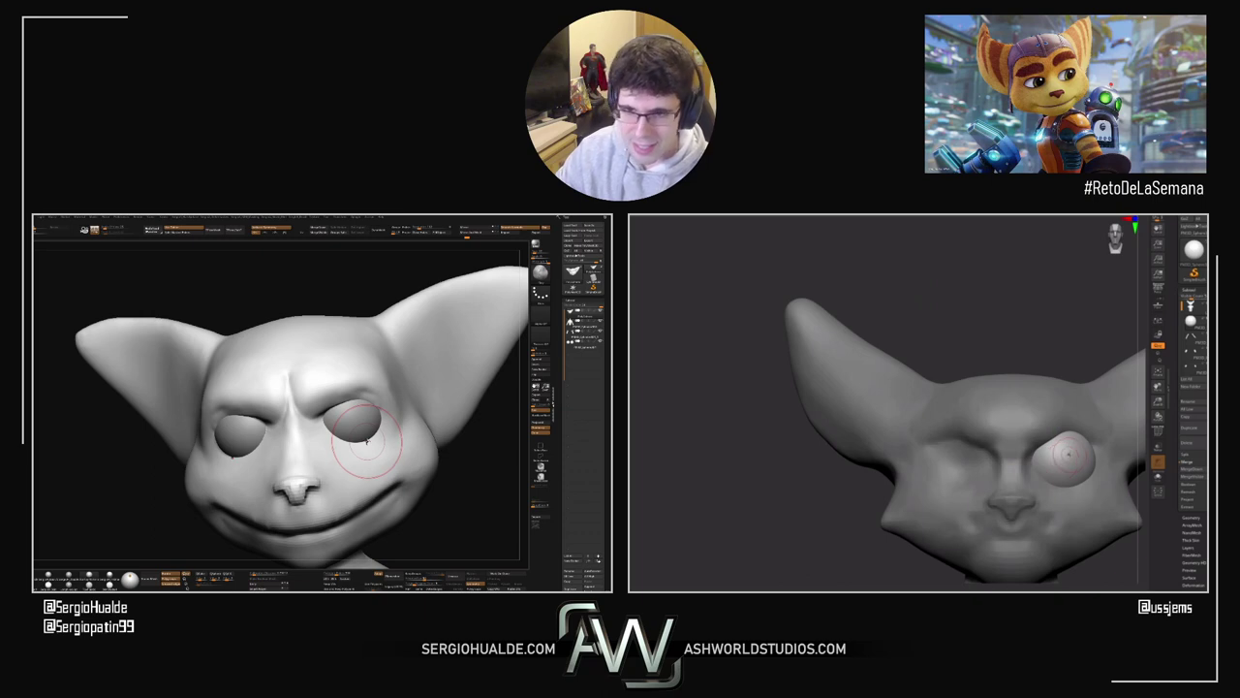
key("w")
Step: Hide the head's eyeballs and sculpt and smooth the lower eyelid folds beneath the eye slits
mouse_move(392, 418)
right_mouse_down()
mouse_move(361, 436)
mouse_move(373, 415)
mouse_move(416, 417)
mouse_move(379, 405)
mouse_move(378, 423)
right_mouse_up()
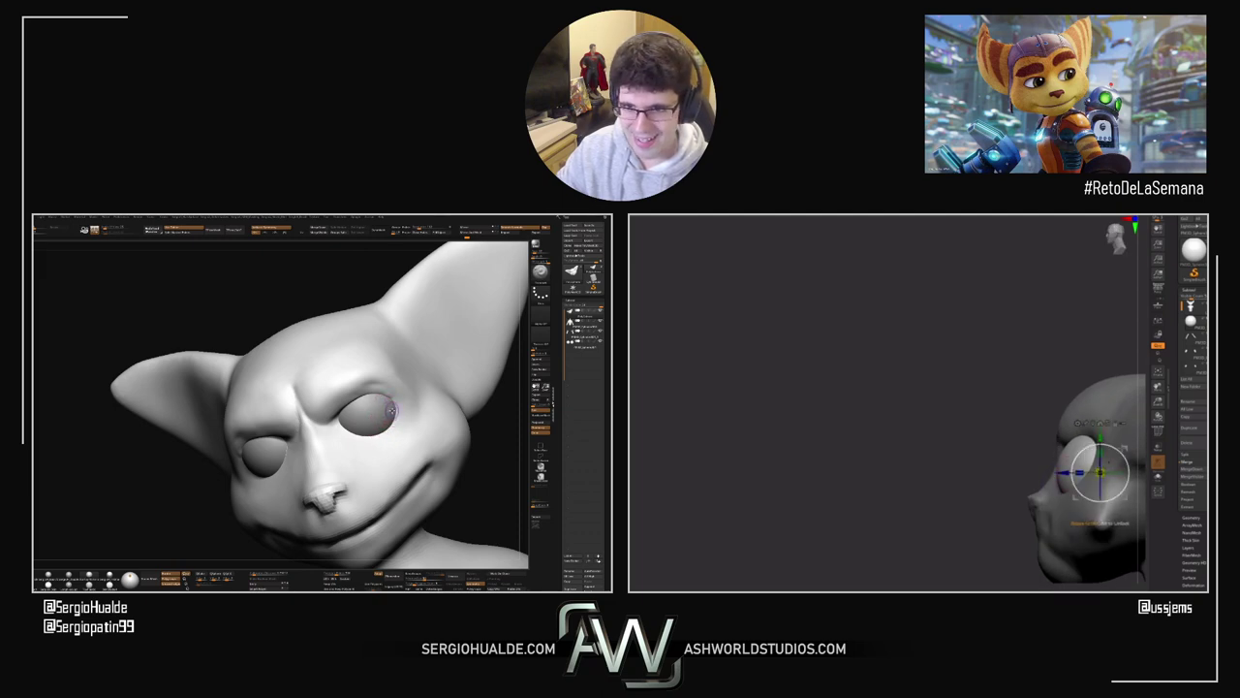
key("alt+s")
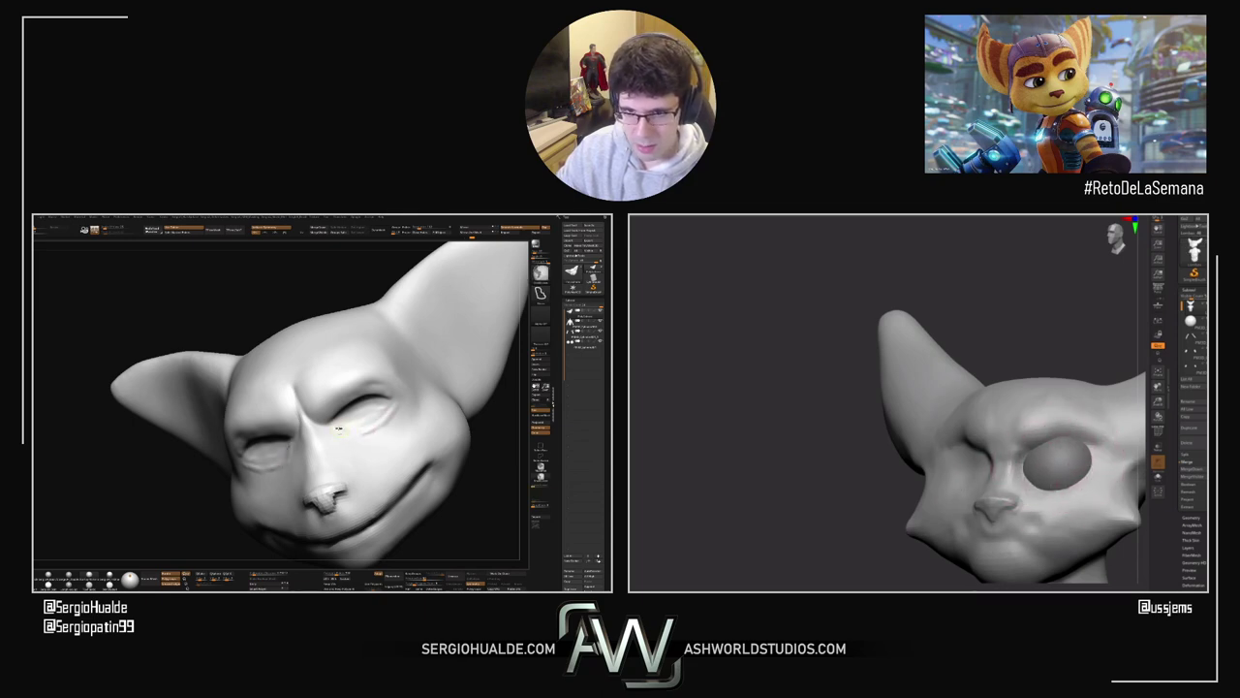
key("shift")
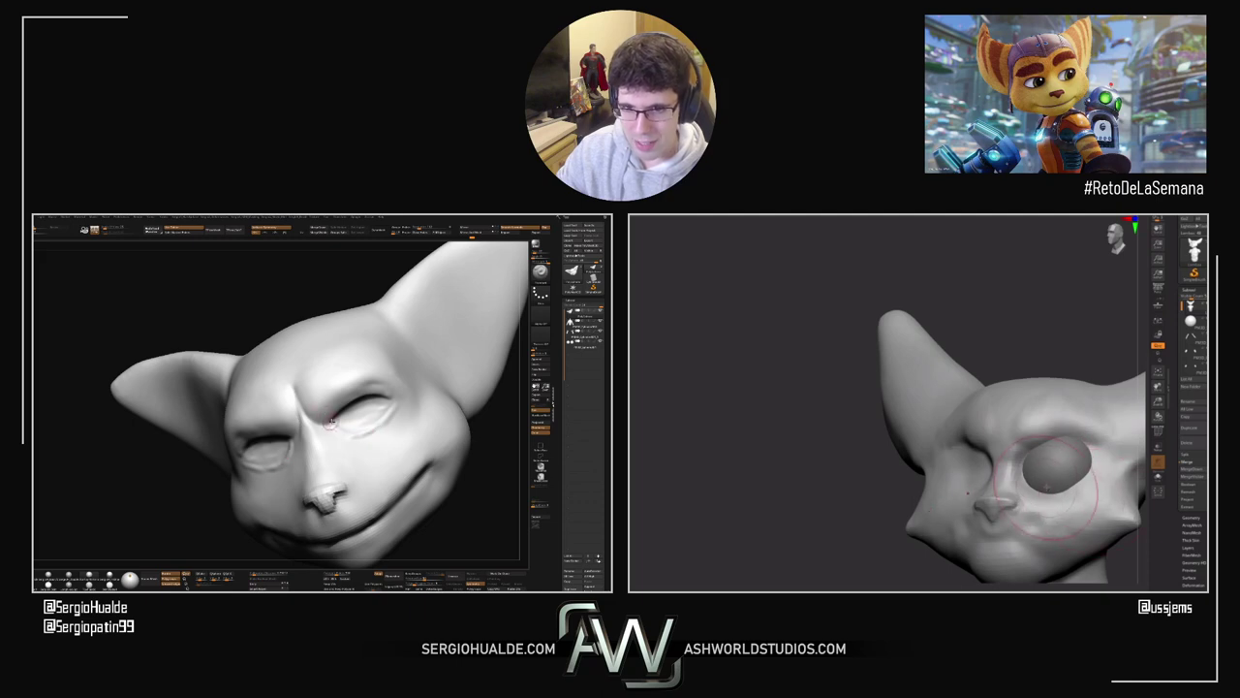
left_click_drag(330, 423, 379, 430)
right_click_drag(379, 429, 387, 423)
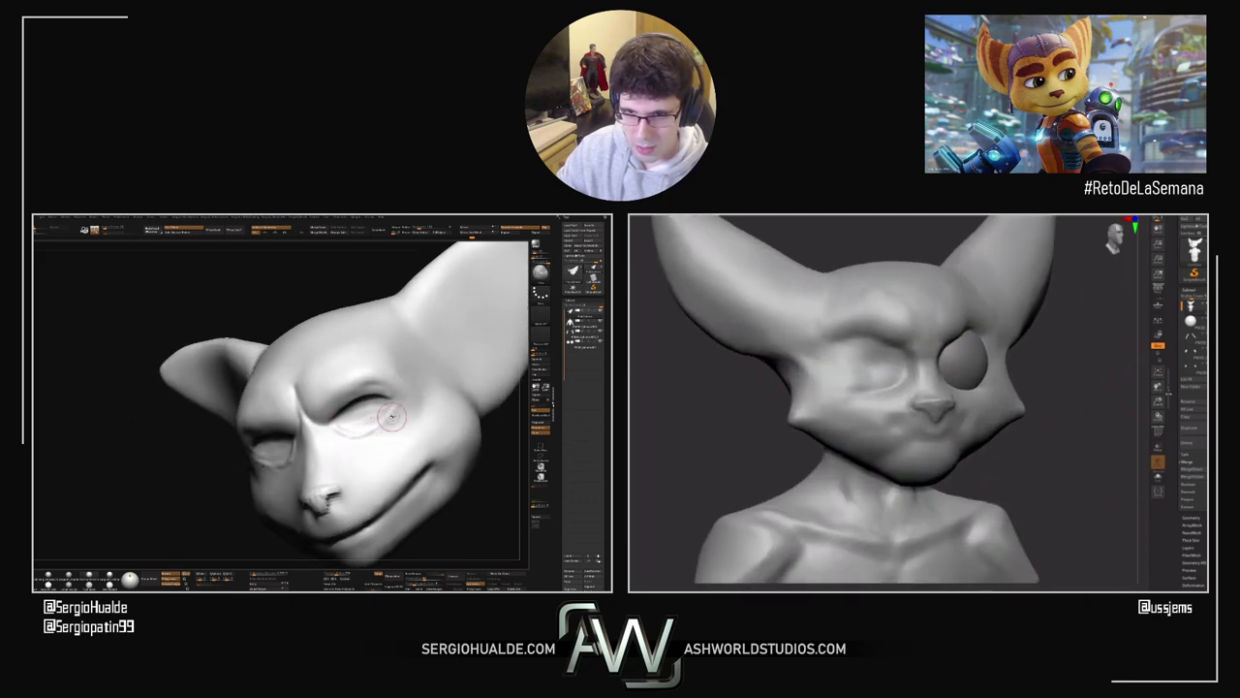
Step: Fit the eyelids and inner eye corners around the eyeballs, while building up the bust's cheeks with clay strokes
right_click_drag(371, 451, 334, 453, "shift")
left_click_drag(334, 453, 334, 417)
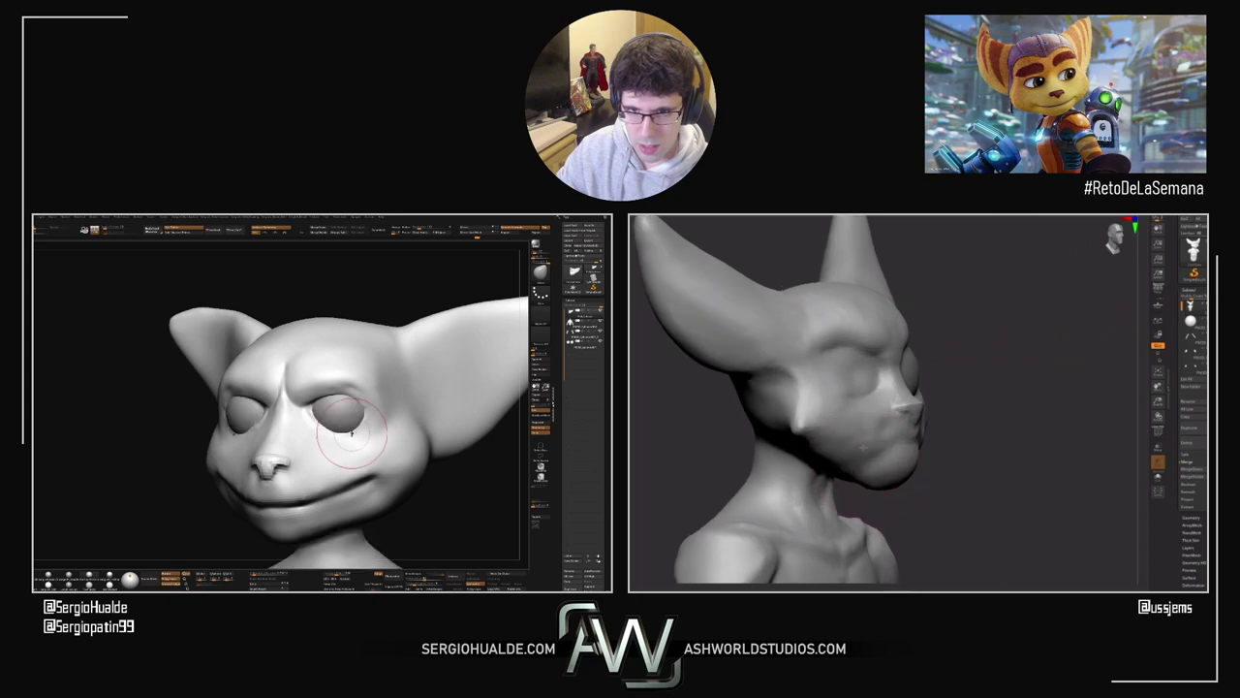
left_click_drag(350, 430, 346, 431)
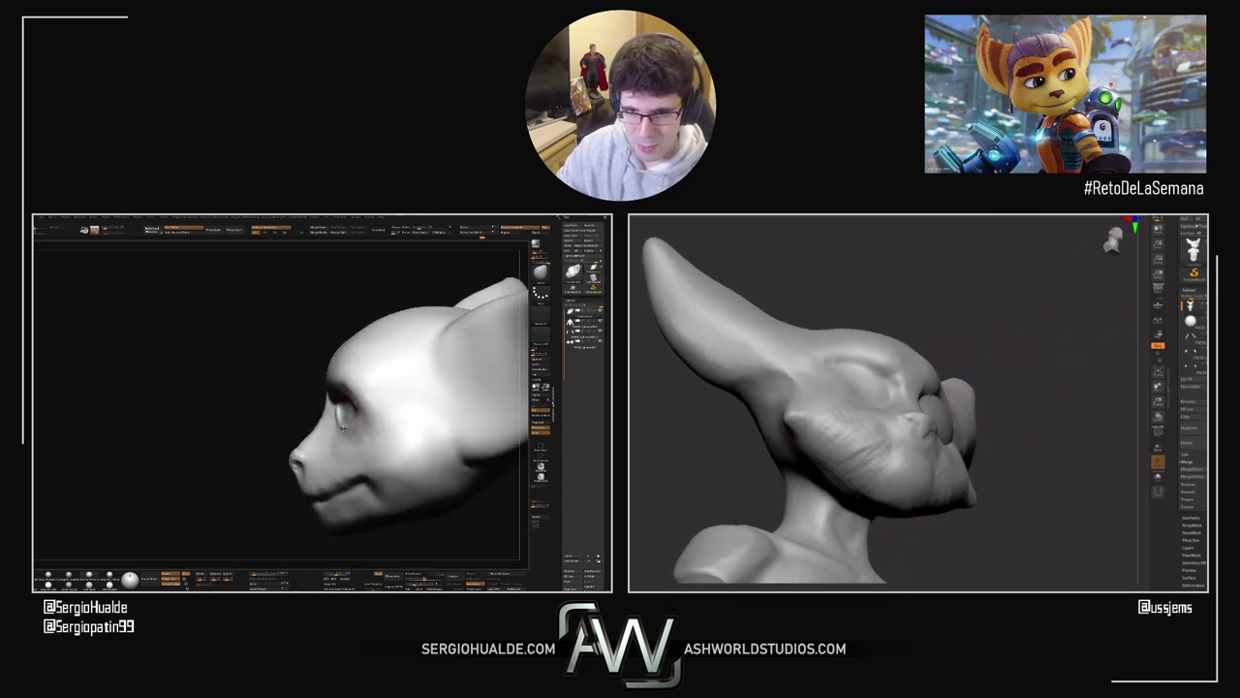
mouse_move(343, 431)
right_mouse_down()
mouse_move(359, 434)
mouse_move(353, 425)
right_mouse_up()
mouse_move(353, 426)
left_mouse_down()
mouse_move(327, 431)
mouse_move(344, 414)
left_mouse_up()
right_click_drag(345, 416, 351, 402)
left_click_drag(353, 402, 323, 409)
right_click_drag(322, 408, 318, 407)
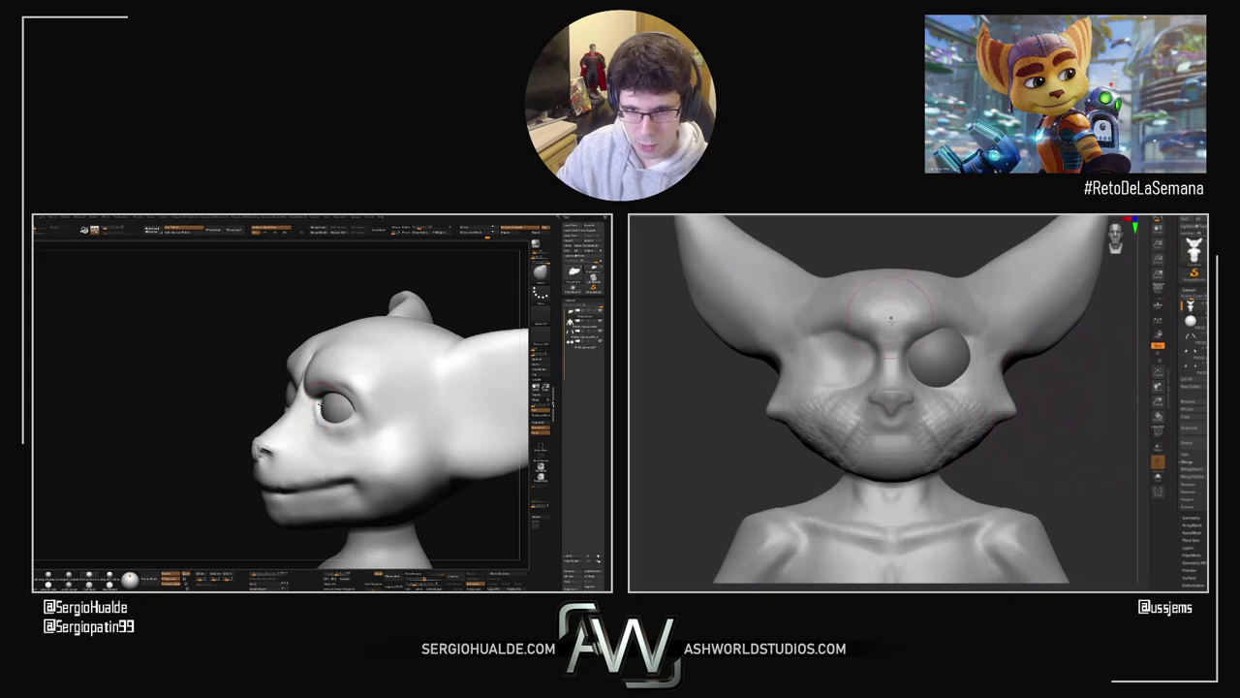
Step: Fill the head's eye sockets with ClayBuildup strokes, while roughing in the bust's brows and cheeks
mouse_move(321, 404)
right_mouse_down()
mouse_move(316, 424)
mouse_move(325, 407)
right_mouse_up()
key("b")
key("c")
key("b")
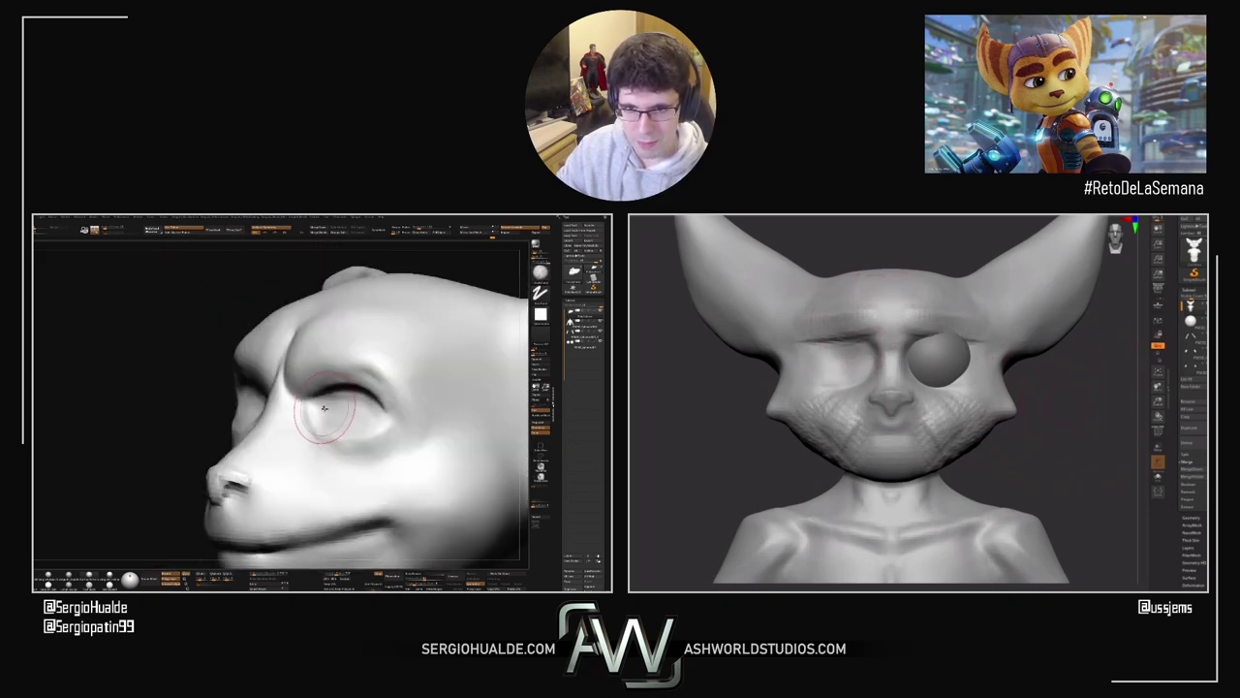
mouse_move(321, 405)
left_mouse_down()
mouse_move(346, 421)
mouse_move(334, 406)
mouse_move(356, 405)
mouse_move(345, 397)
mouse_move(360, 411)
left_mouse_up()
right_click_drag(354, 415, 374, 426)
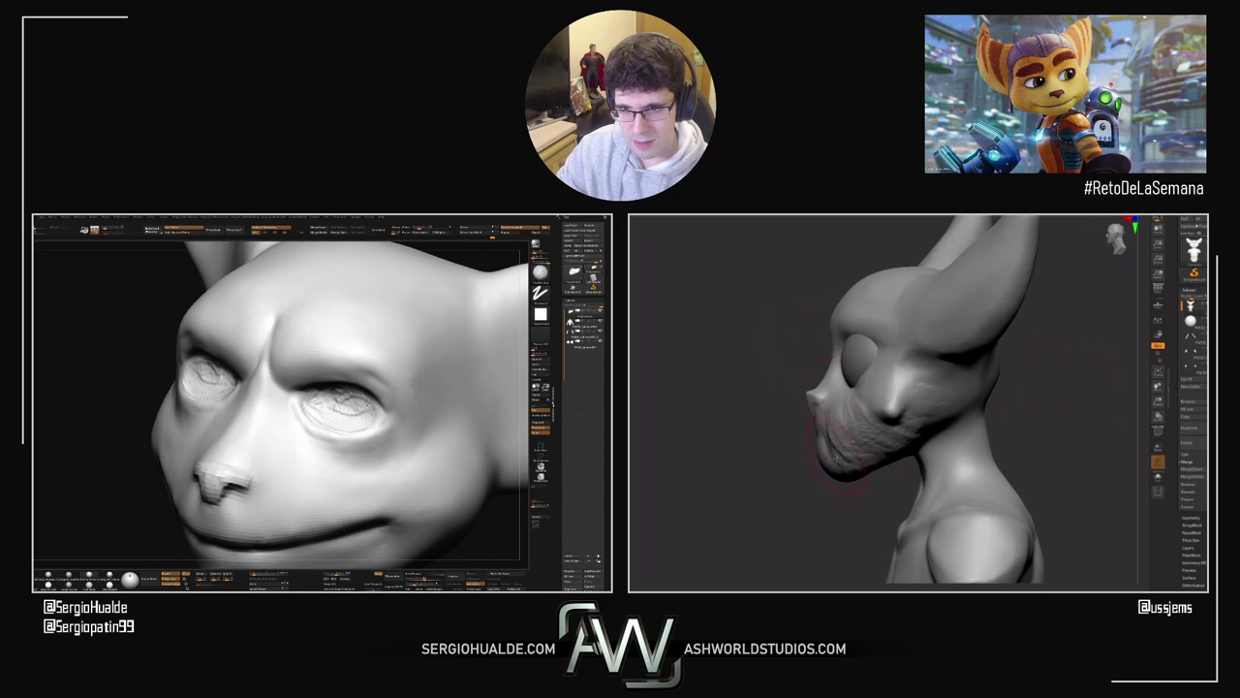
Step: Build up more clay across both eye openings up to the eyelids, while smoothing the bust's cheeks and mouth
left_click_drag(339, 391, 360, 399)
right_click_drag(366, 422, 362, 395)
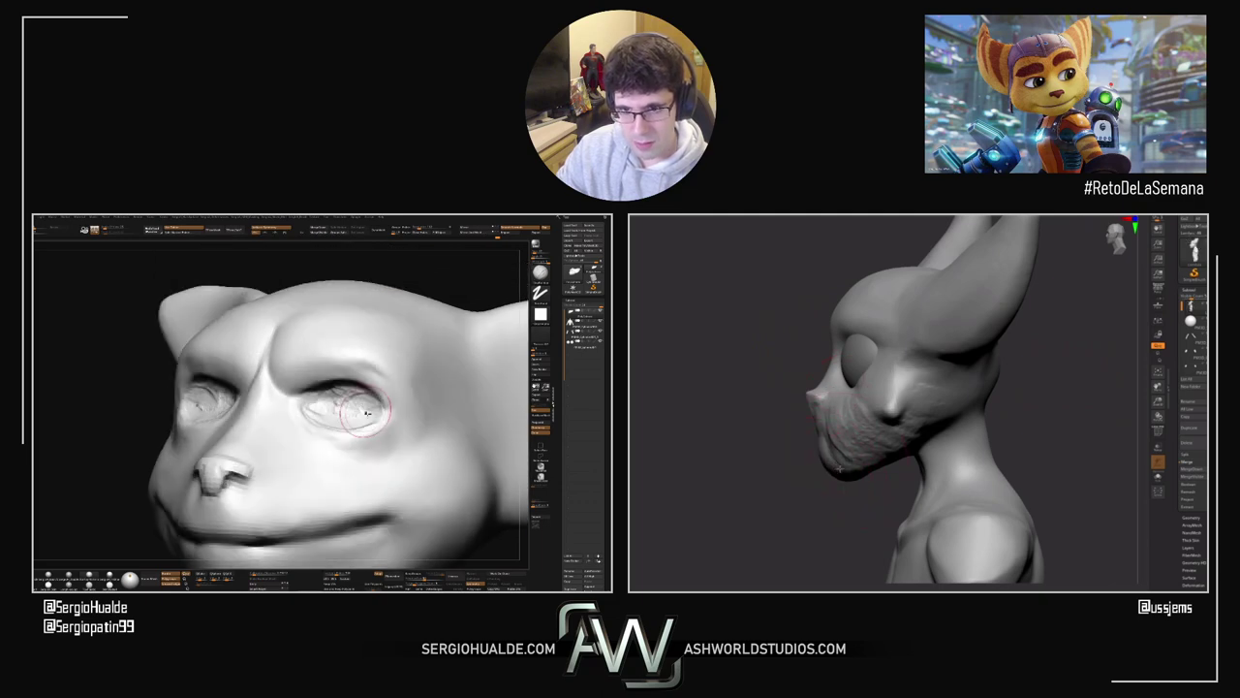
left_click_drag(360, 432, 381, 407)
mouse_move(357, 415)
right_mouse_down()
mouse_move(351, 394)
mouse_move(336, 399)
right_mouse_up()
mouse_move(374, 397)
left_mouse_down()
mouse_move(341, 396)
mouse_move(324, 410)
left_mouse_up()
mouse_move(325, 411)
right_mouse_down()
mouse_move(349, 442)
mouse_move(401, 430)
mouse_move(394, 448)
right_mouse_up()
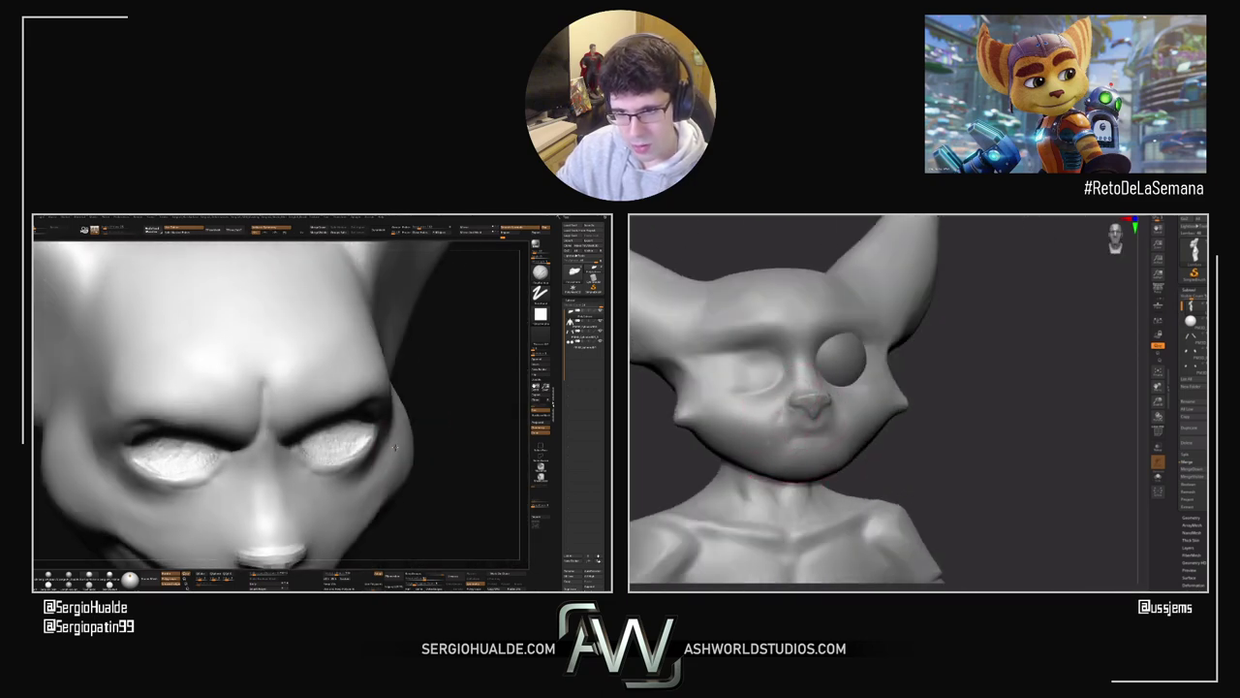
Step: Refine the clay filling the head's eye sockets along the eyelid rims and inner eye corners
left_click_drag(395, 446, 358, 443)
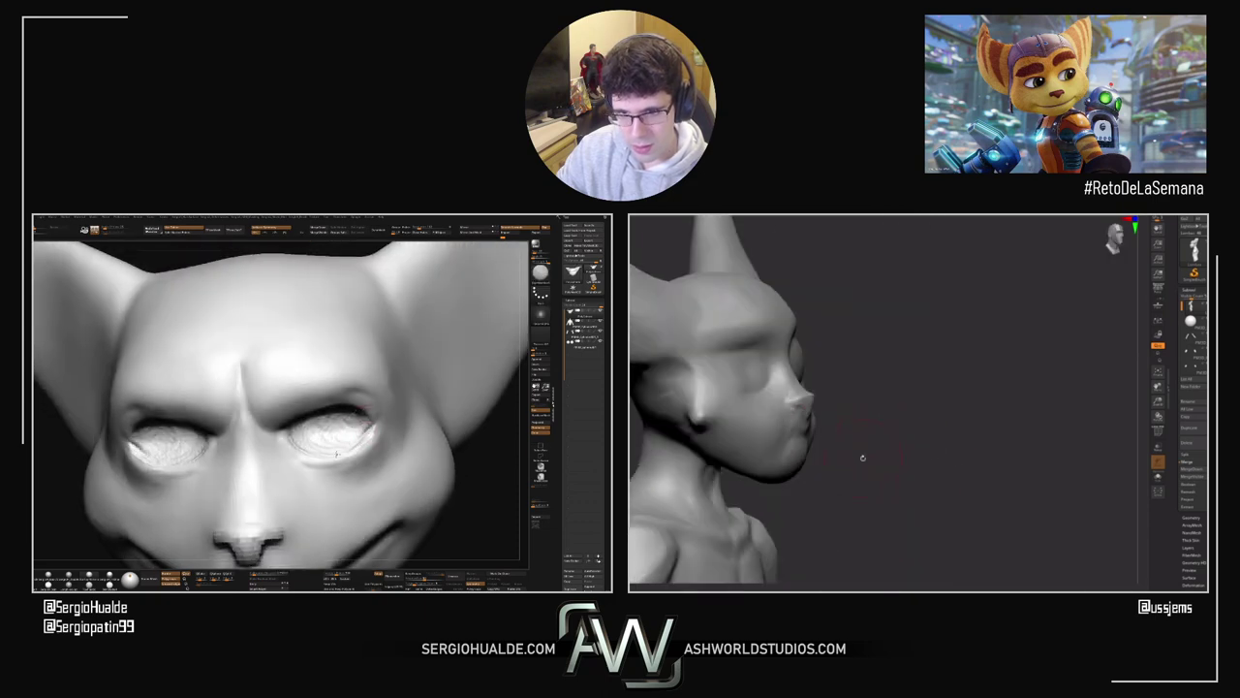
left_click_drag(363, 433, 296, 418)
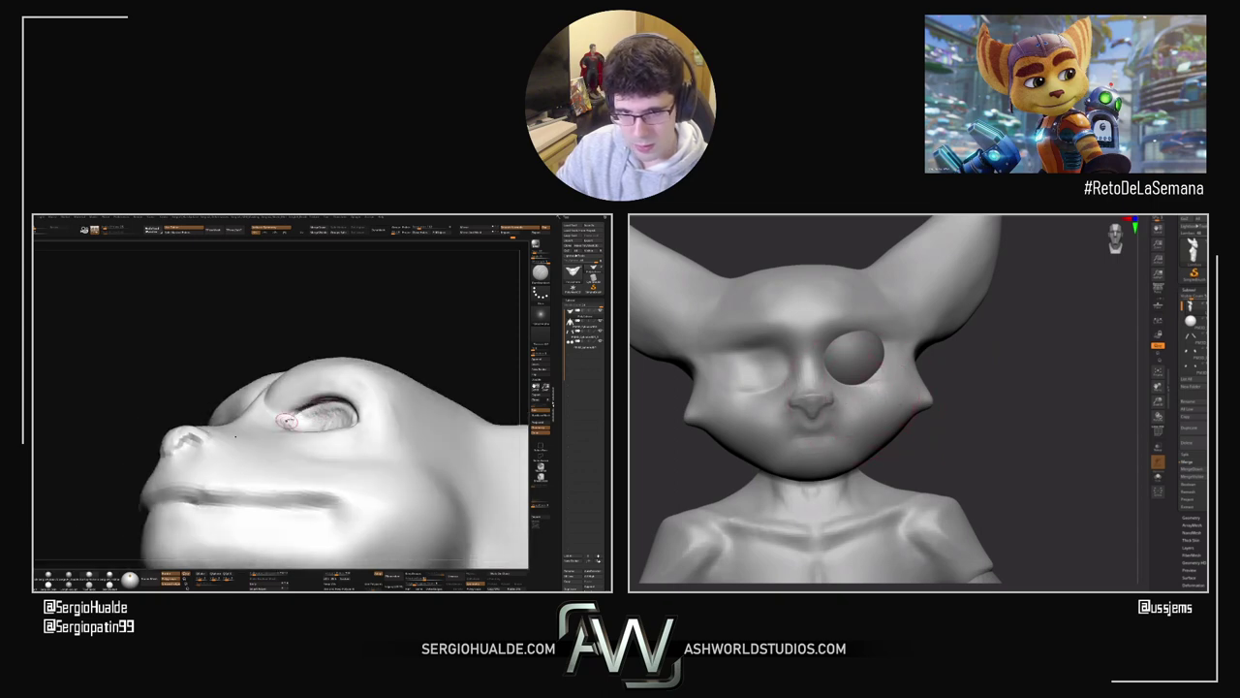
right_click_drag(282, 421, 290, 436)
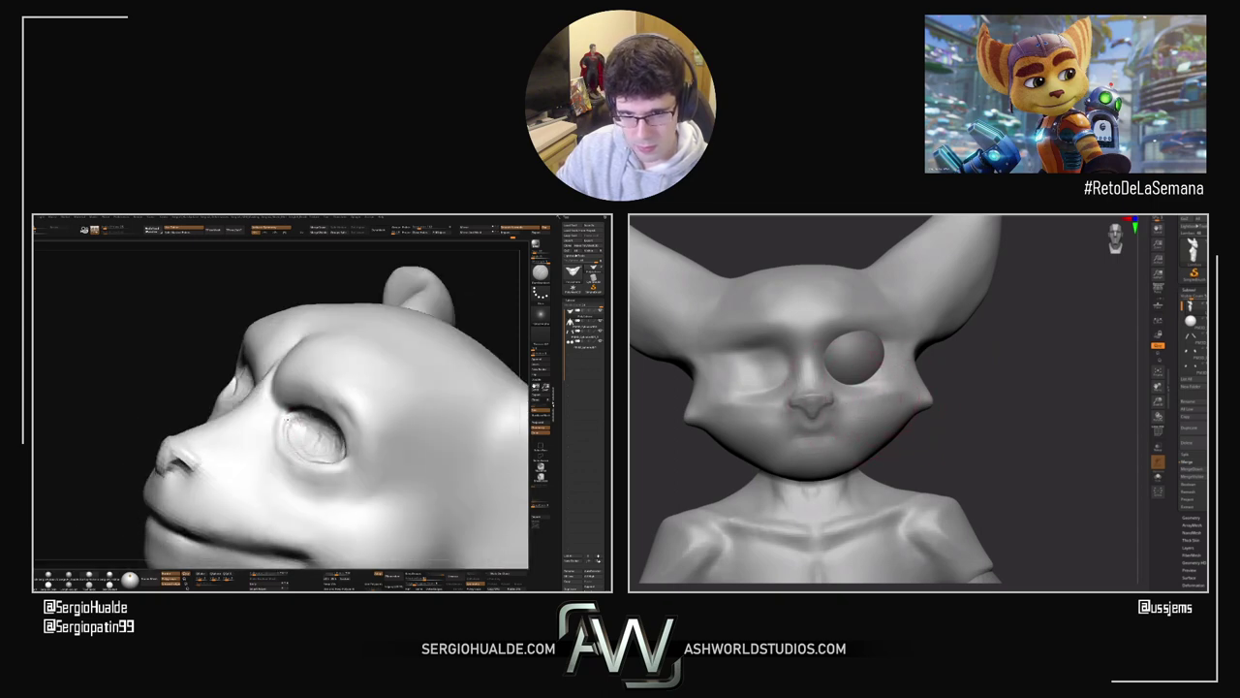
left_click_drag(288, 411, 319, 467)
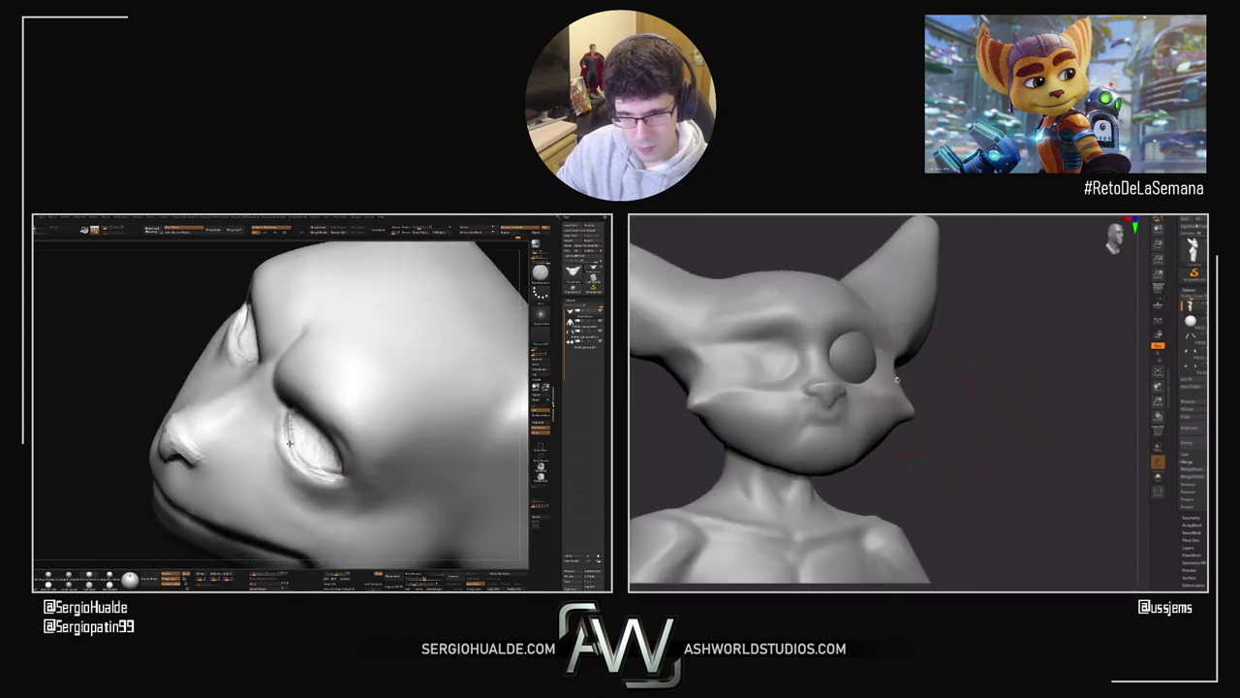
mouse_move(297, 444)
right_mouse_down("ctrl")
mouse_move(291, 474)
mouse_move(325, 480)
mouse_move(351, 450)
mouse_move(356, 463)
right_mouse_up("ctrl")
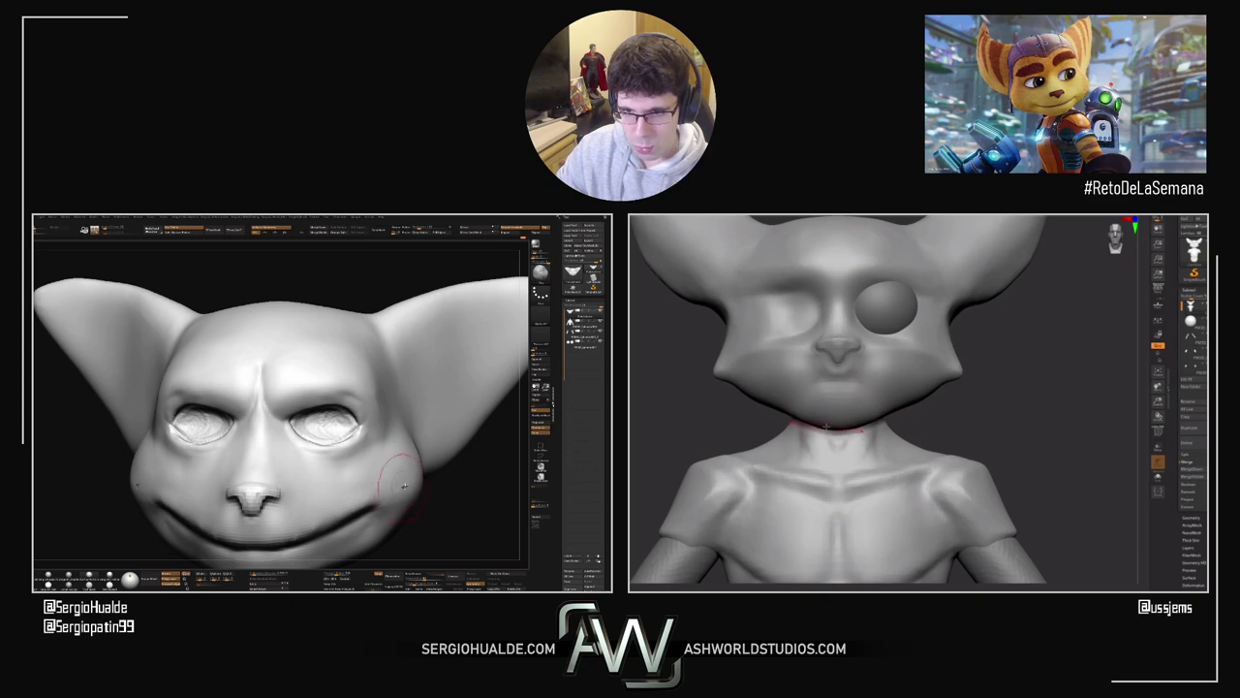
Step: Show the head's eyeballs again and adjust the jaw and eyelid shapes, while carving a smiling mouth into the bust
left_click_drag(404, 484, 366, 480)
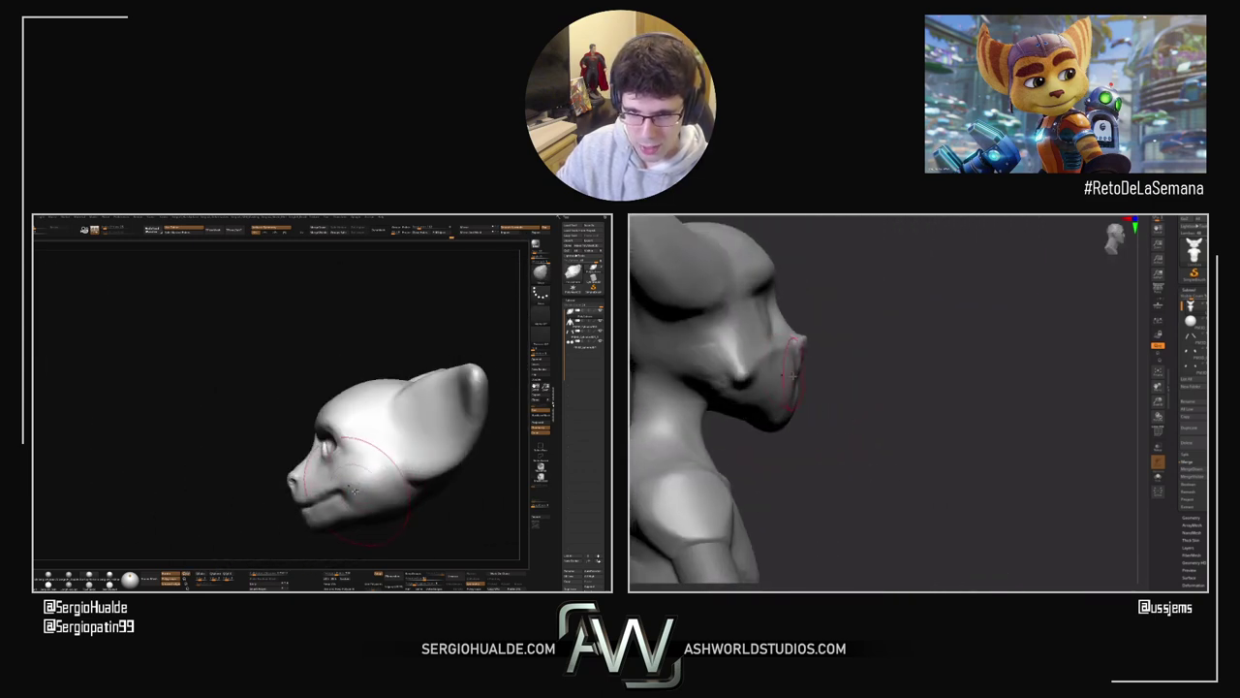
right_click_drag(359, 451, 395, 417, "alt")
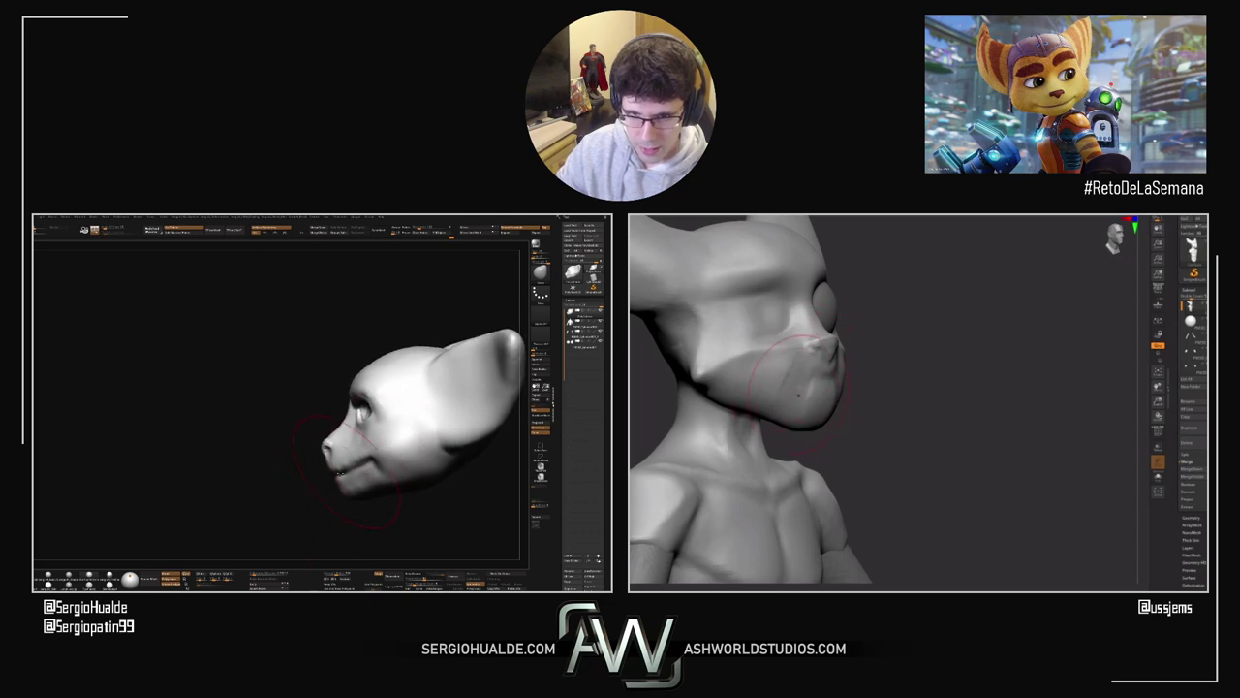
left_click_drag(347, 491, 378, 452)
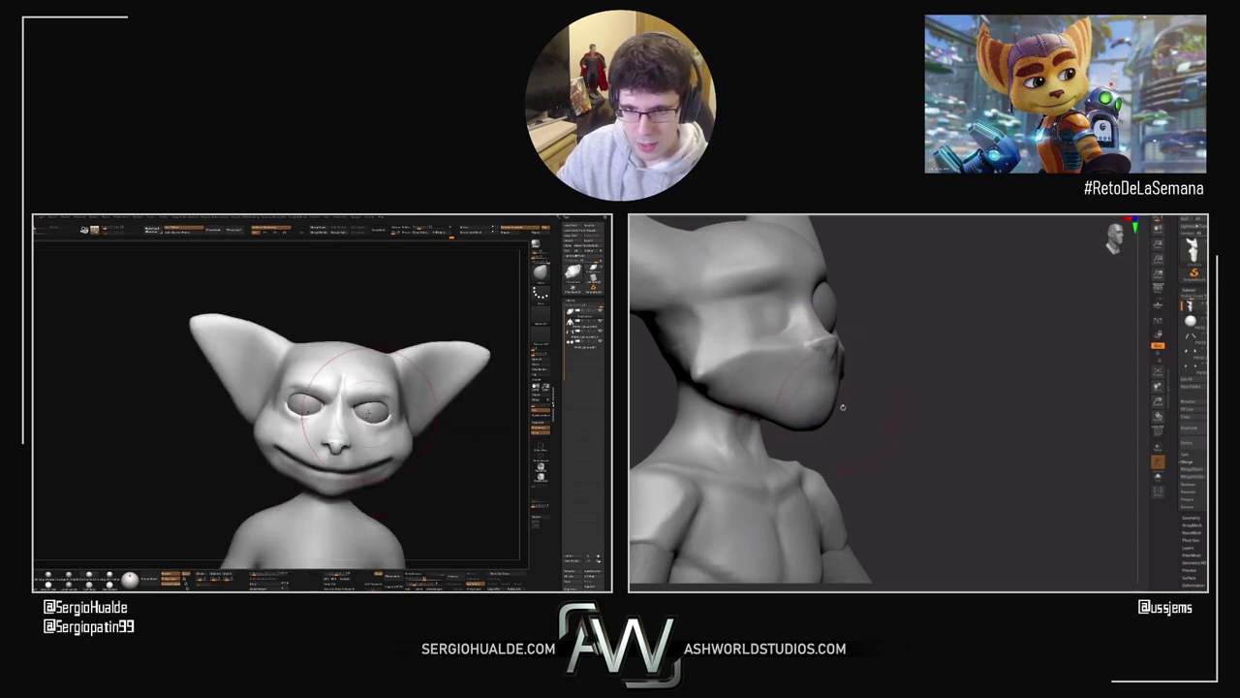
right_click_drag(374, 435, 302, 454, "ctrl")
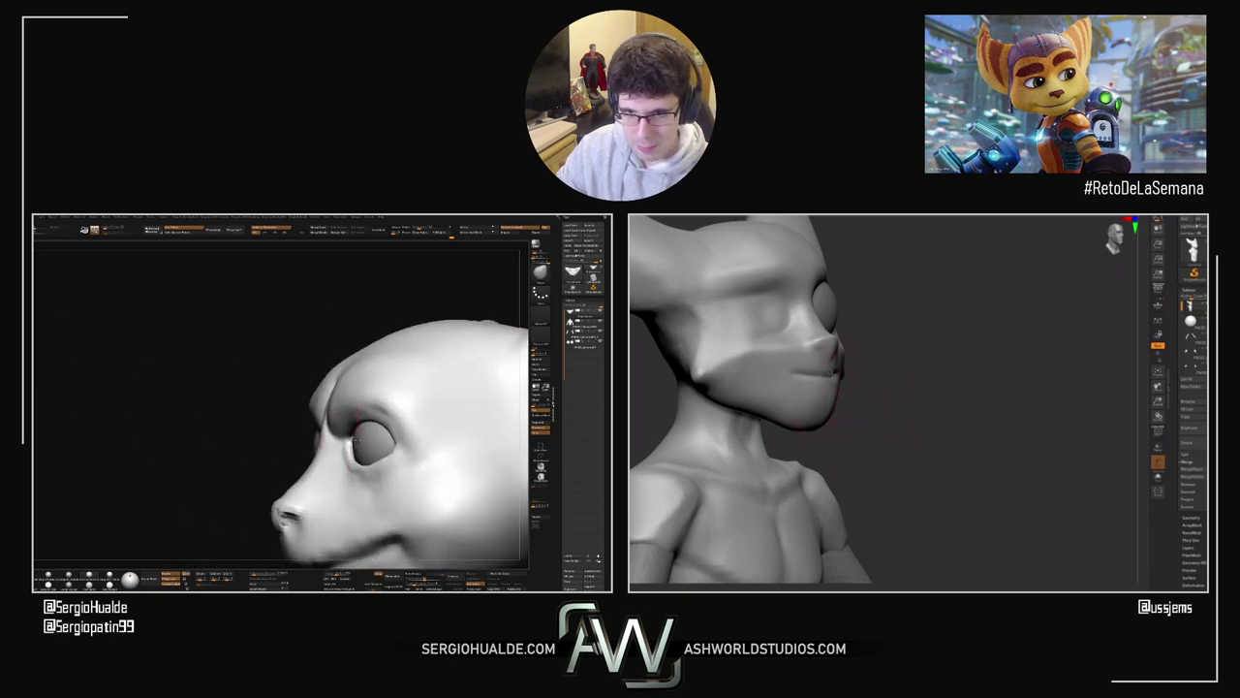
left_click_drag(354, 441, 364, 455)
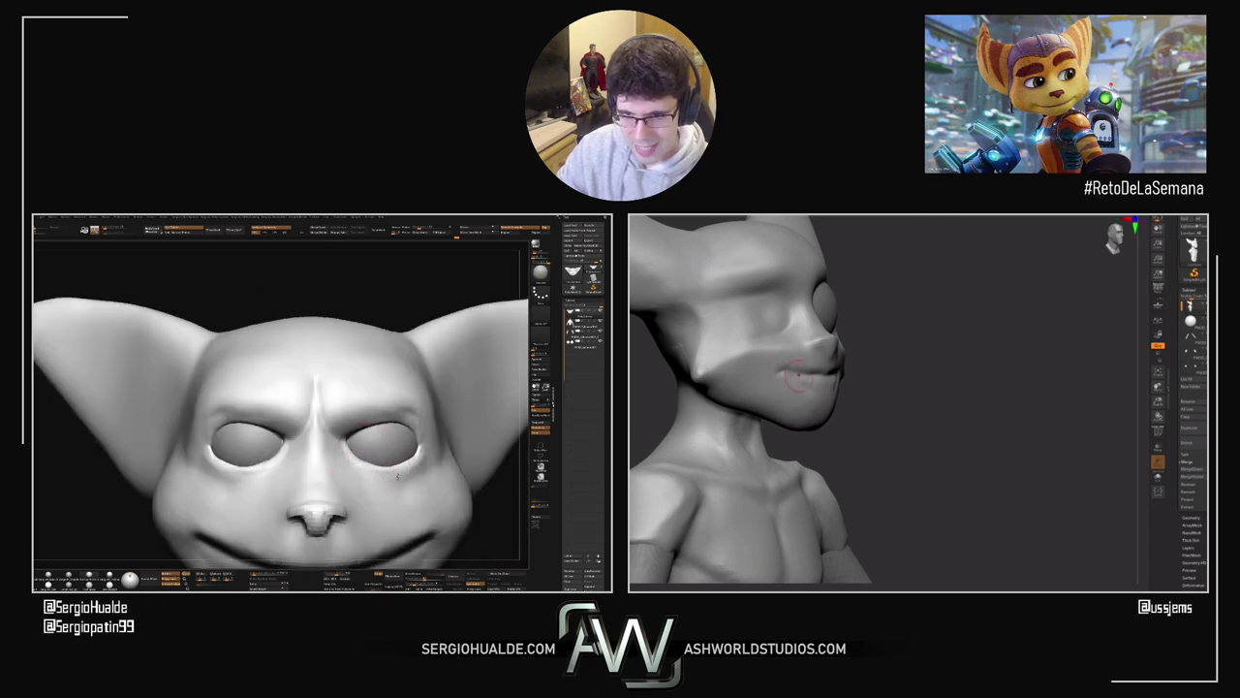
right_click_drag(398, 476, 368, 464, "alt")
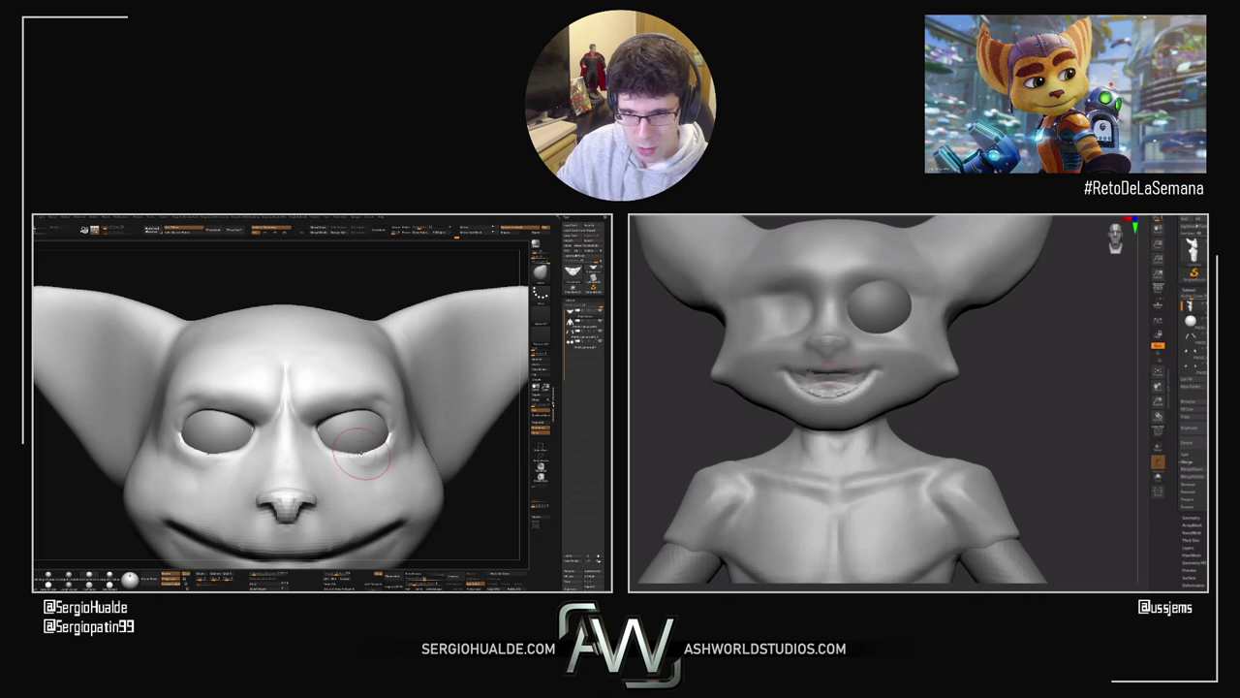
Step: Fit the head's eyelids and brows around the eyeballs, while mirroring the bust's single eyeball to the other side
left_click_drag(360, 452, 384, 452)
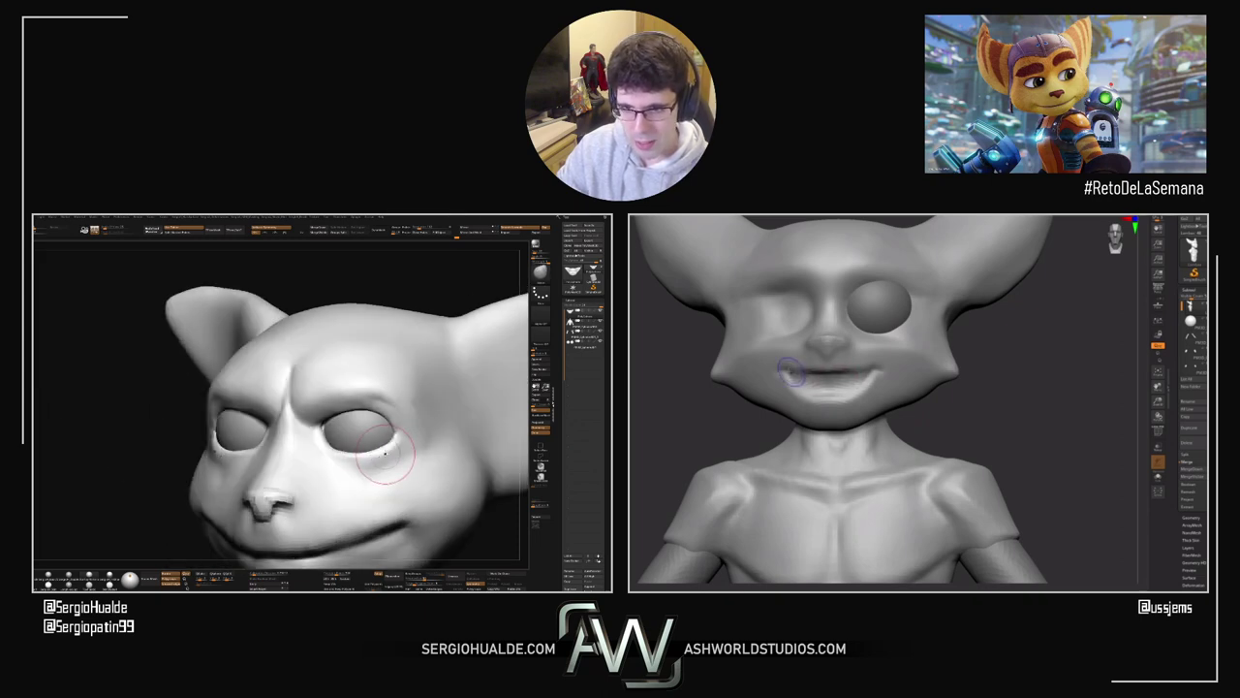
right_click_drag(390, 442, 424, 441)
right_click_drag(349, 438, 353, 428)
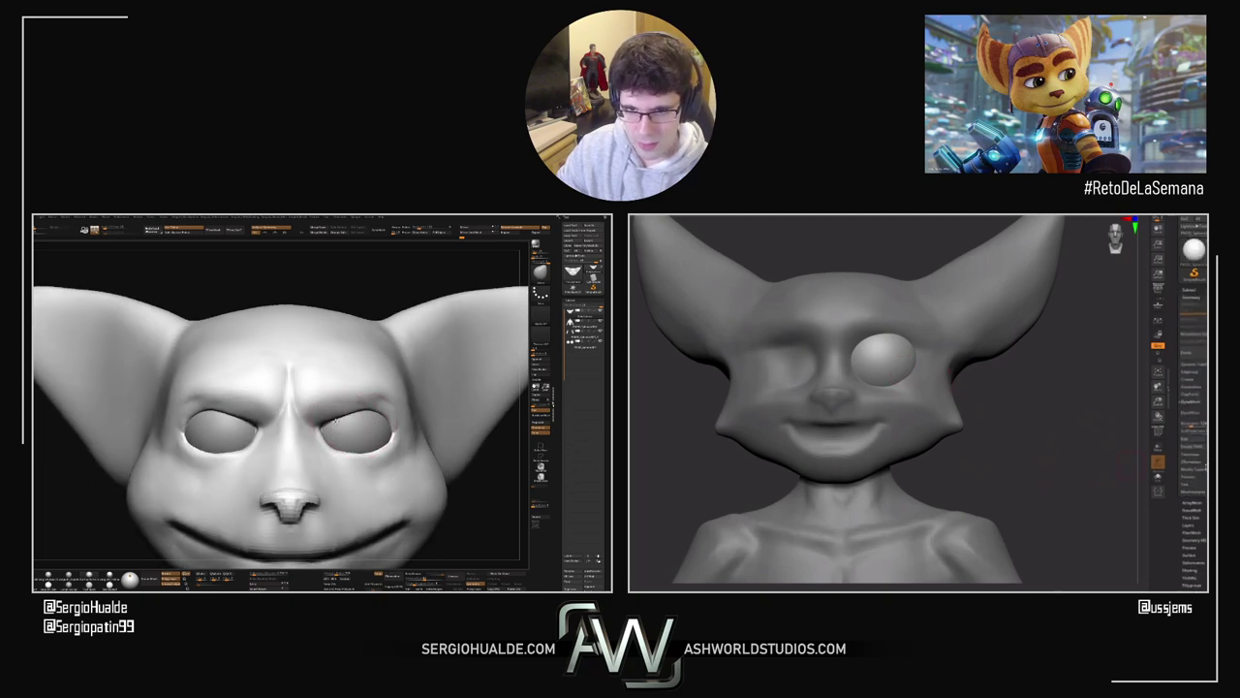
right_click_drag(365, 414, 368, 417)
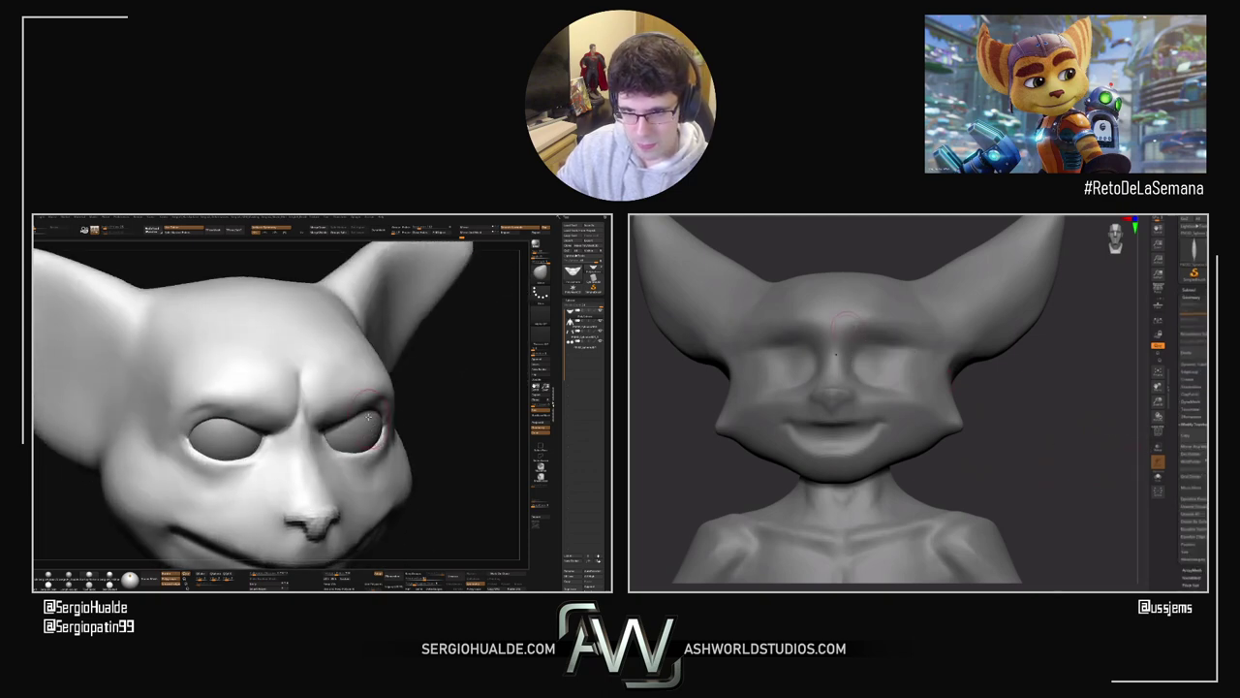
left_click_drag(368, 415, 327, 426)
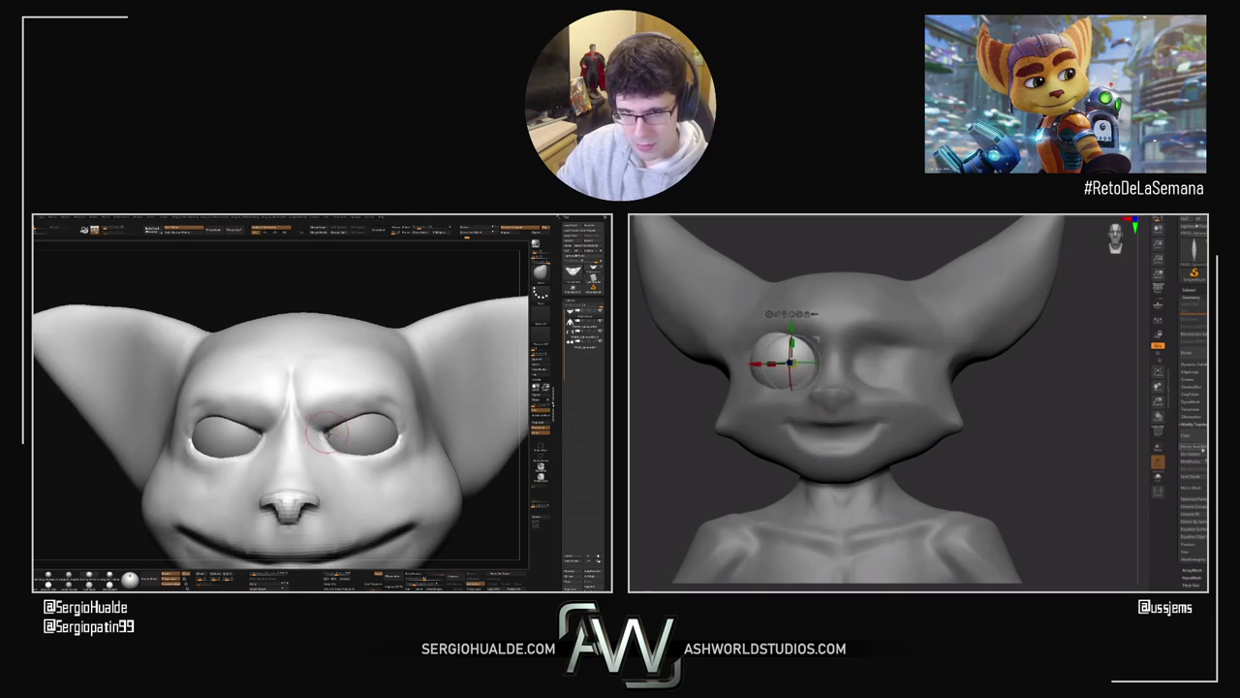
right_click_drag(327, 433, 356, 465, "ctrl")
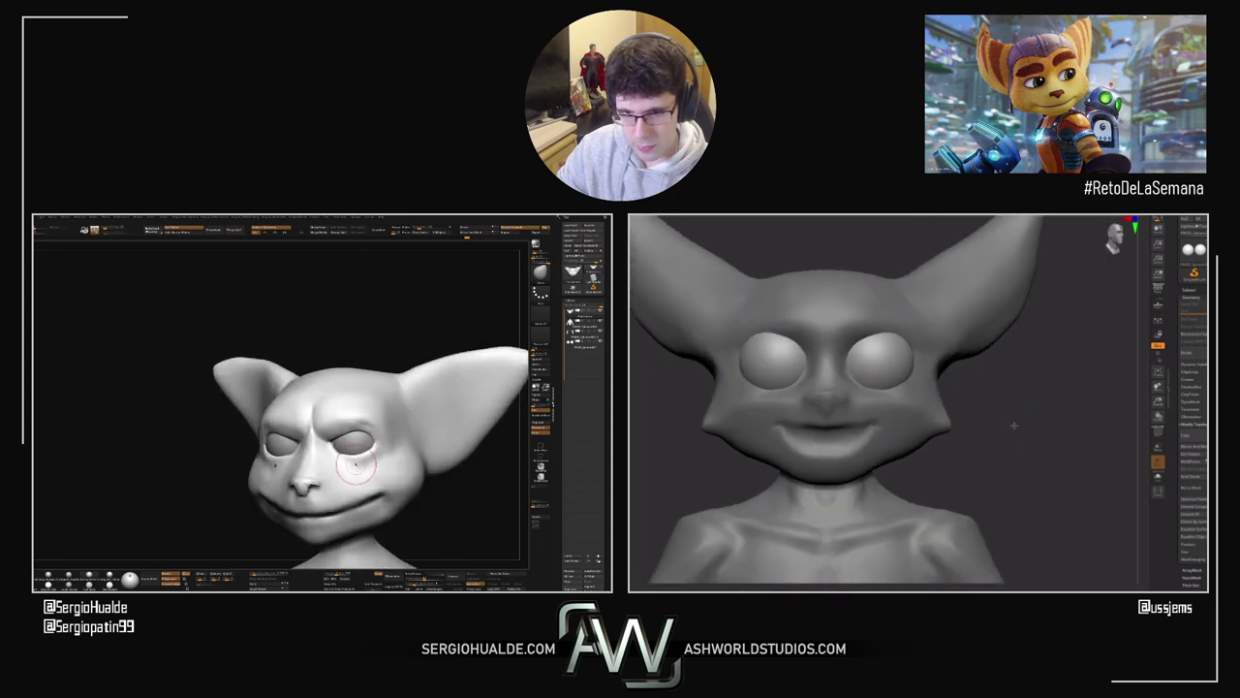
left_click_drag(356, 465, 347, 447)
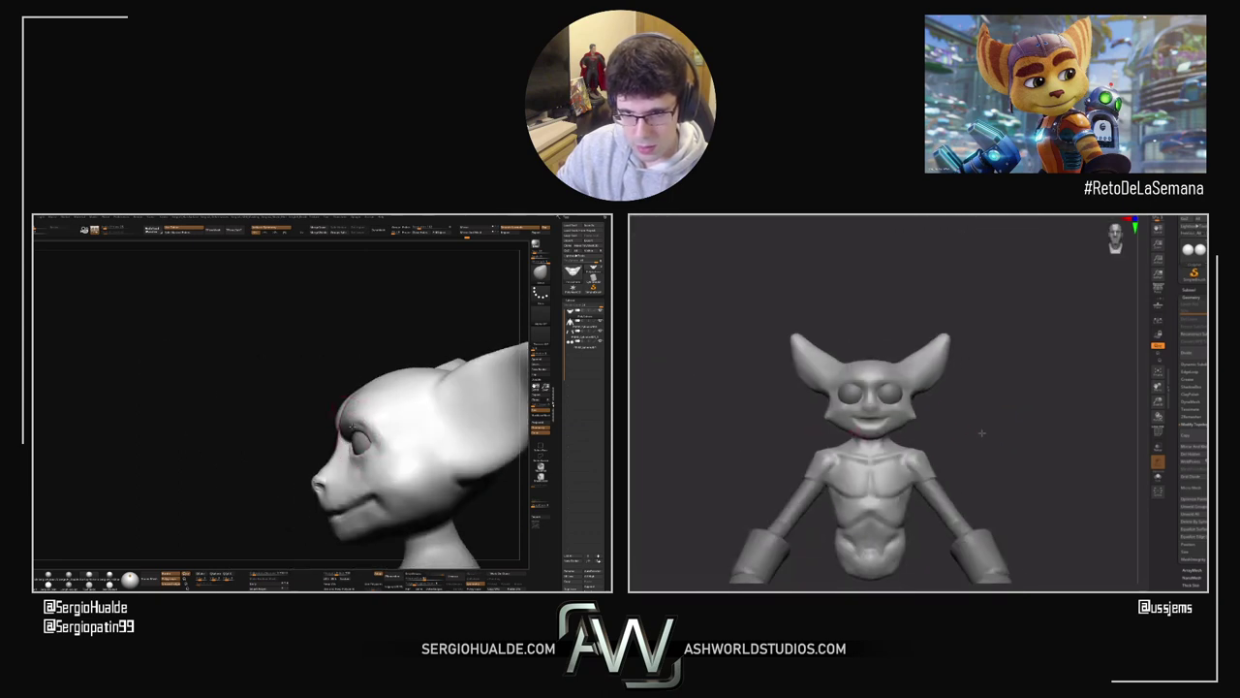
Step: Make the bust's body active and adjust the shape of its shoulders and upper arms
left_click_drag(981, 434, 987, 486, "alt")
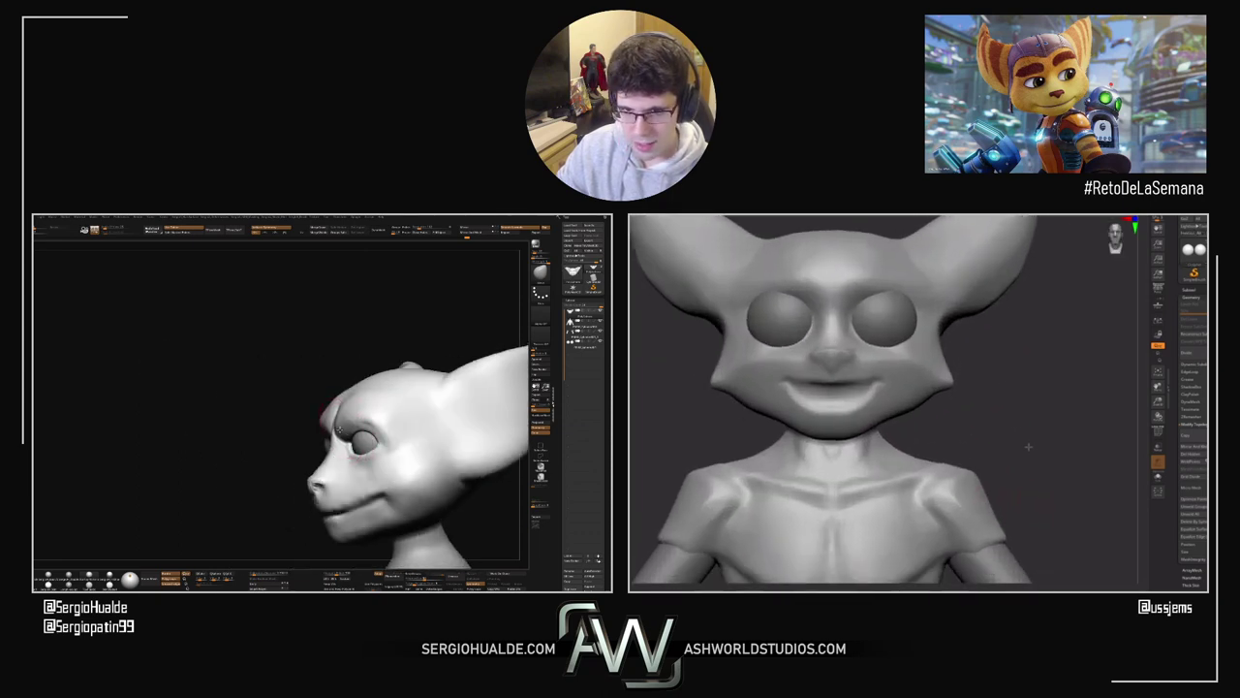
left_click_drag(1028, 447, 1019, 335, "alt")
key("s")
left_click(954, 397, "alt")
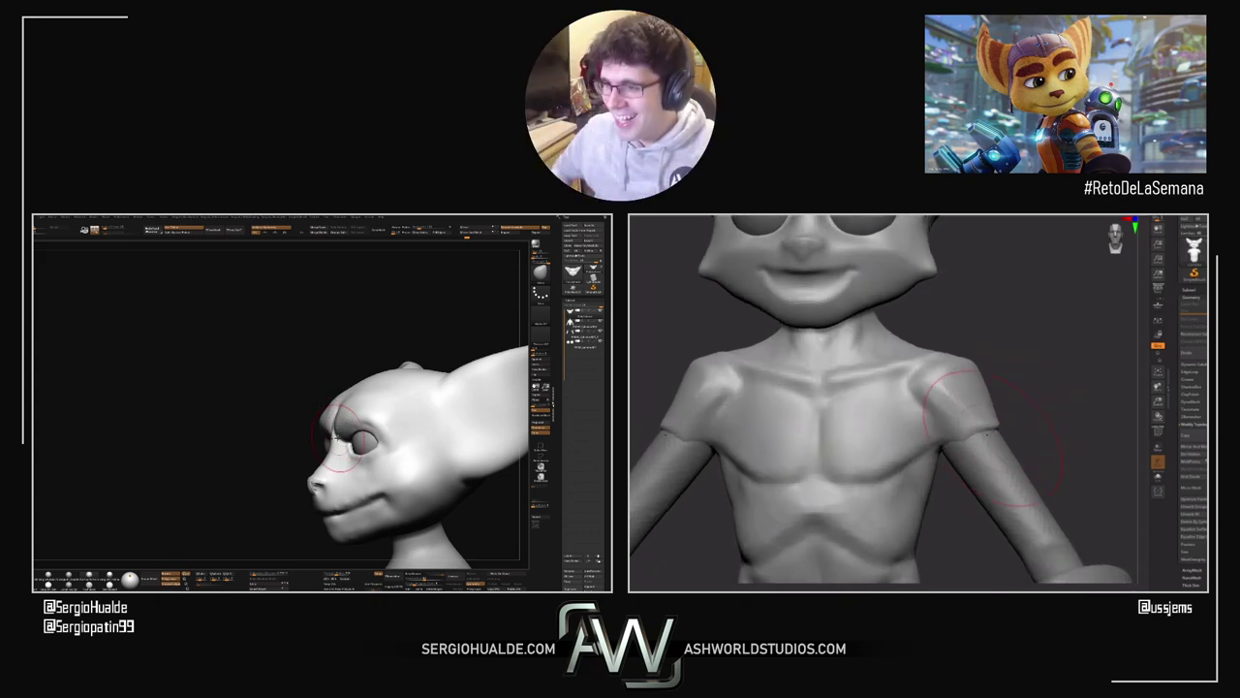
mouse_move(1046, 417)
left_mouse_down()
mouse_move(920, 441)
mouse_move(1037, 406)
left_mouse_up()
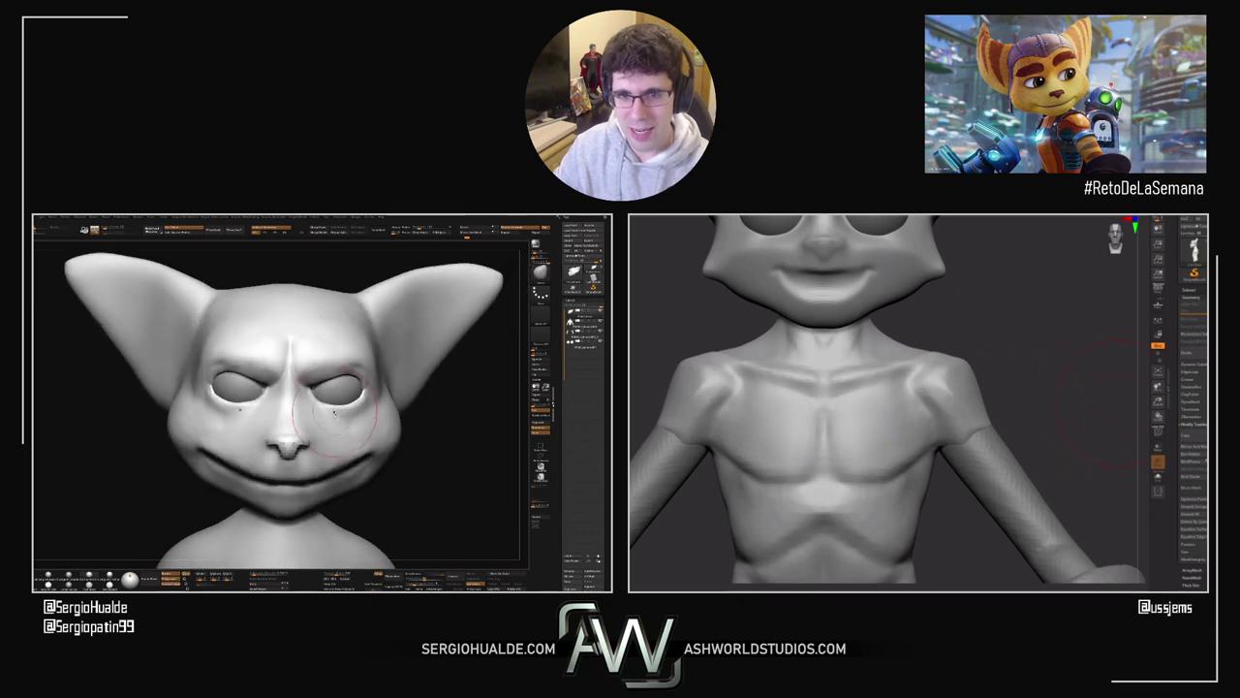
right_click_drag(1037, 405, 1067, 355)
Step: Smooth the head's muzzle and cheeks beside the nose, while reshaping the bust's cheeks and jaw
left_click_drag(1058, 481, 1011, 484, "alt")
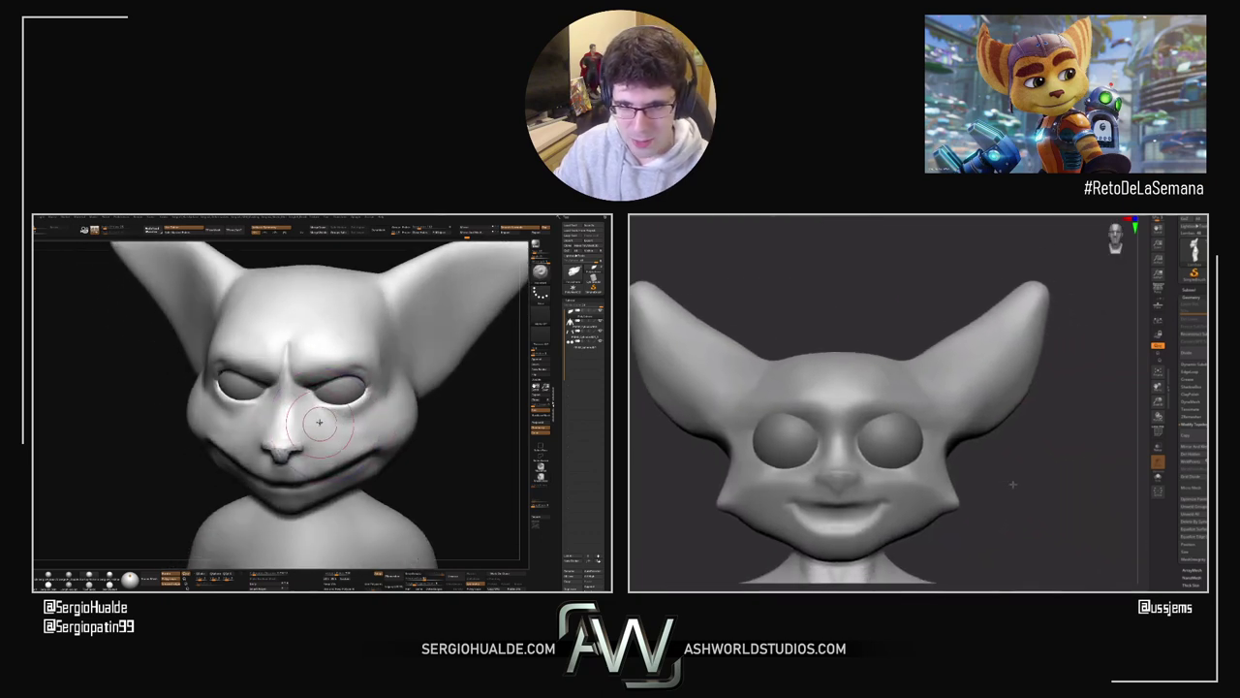
left_click_drag(1093, 503, 1070, 496, "alt")
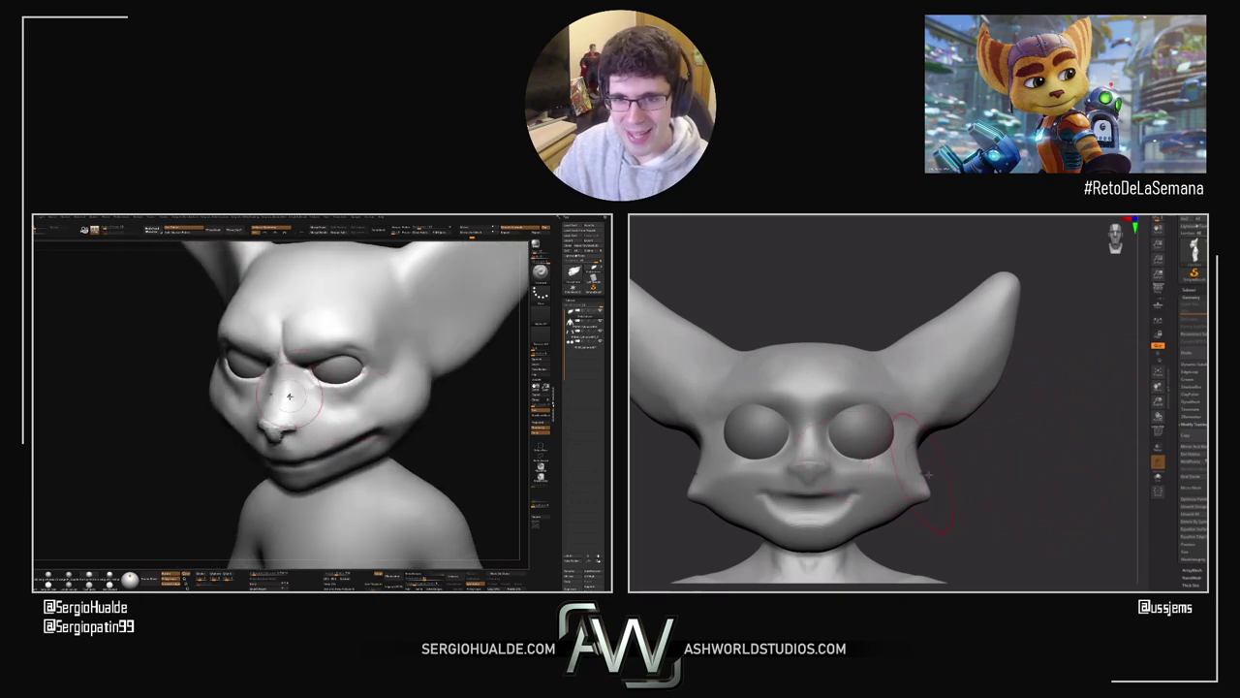
right_click_drag(893, 477, 911, 434)
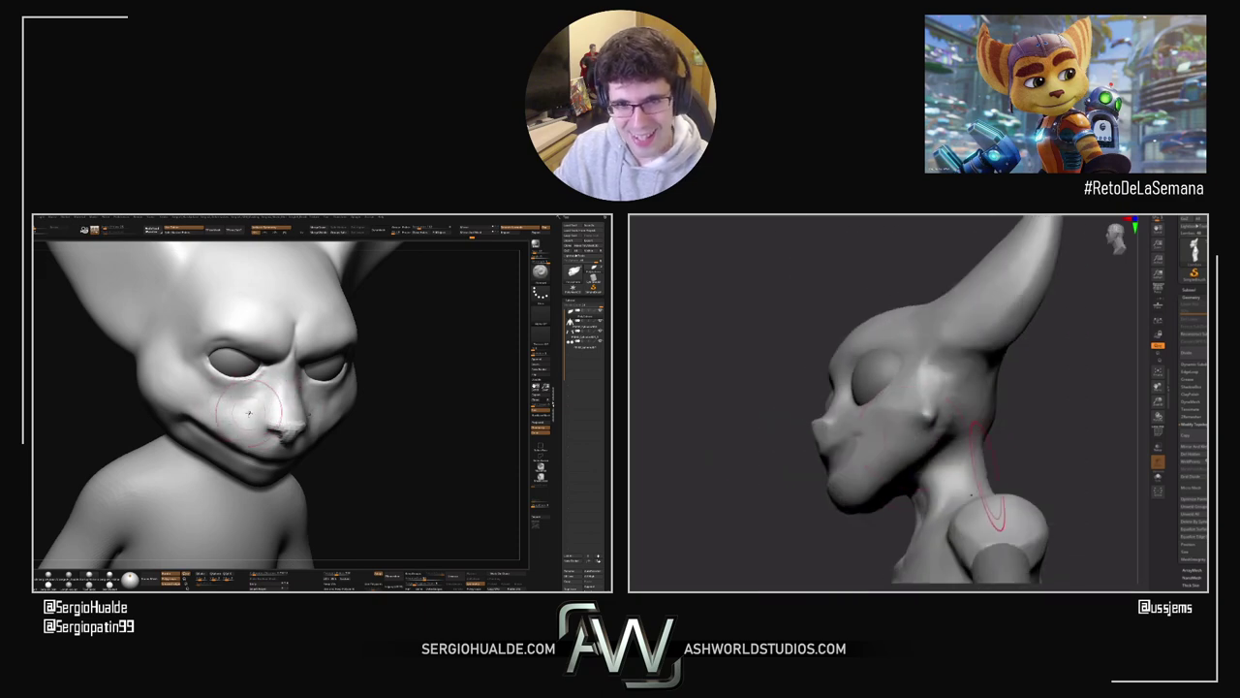
mouse_move(249, 413)
right_mouse_down()
mouse_move(215, 419)
mouse_move(321, 416)
right_mouse_up()
mouse_move(896, 476)
left_mouse_down()
mouse_move(958, 443)
mouse_move(910, 465)
left_mouse_up()
mouse_move(312, 383)
right_mouse_down("alt")
mouse_move(315, 426)
mouse_move(324, 393)
right_mouse_up("alt")
mouse_move(1033, 465)
right_mouse_down()
mouse_move(1018, 449)
mouse_move(1043, 452)
mouse_move(1031, 456)
right_mouse_up()
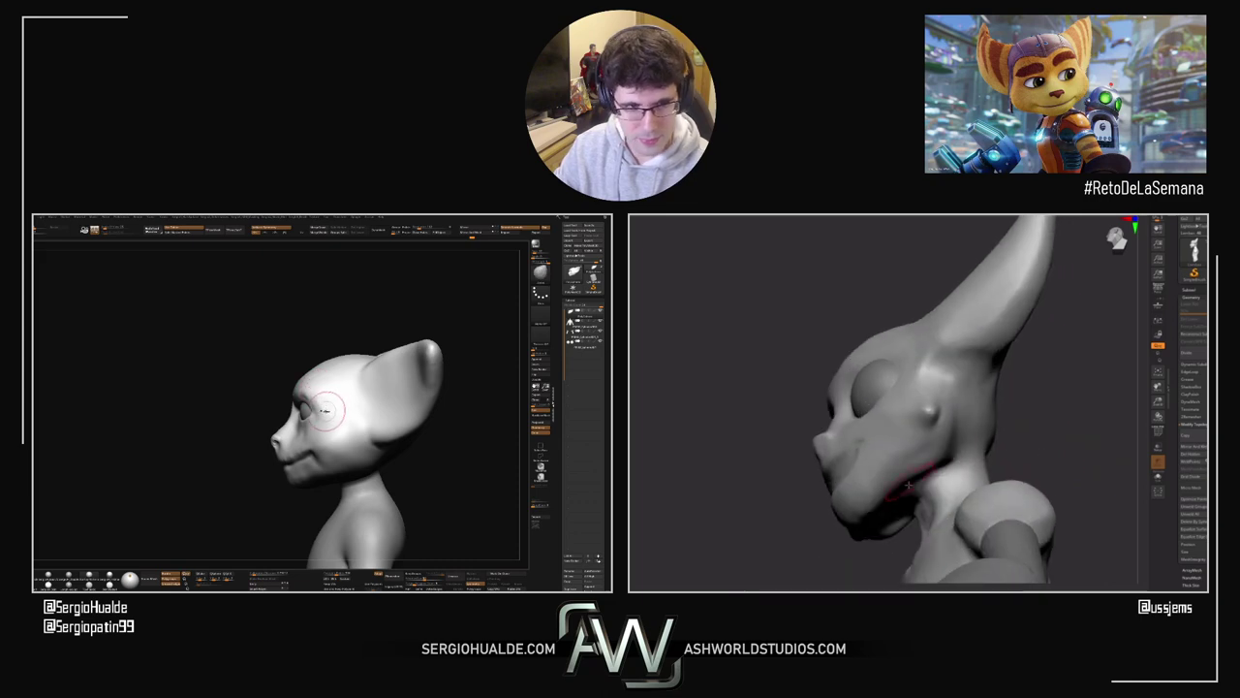
Step: Isolate the bust's body and build up clay beneath the jaw at the neck, while adjusting the head's muzzle profile
right_click_drag(814, 544, 834, 513)
right_click_drag(310, 417, 315, 411, "alt")
right_click_drag(834, 513, 819, 528)
key("alt+s")
right_click_drag(315, 411, 281, 432, "alt")
right_click_drag(1071, 441, 1014, 399)
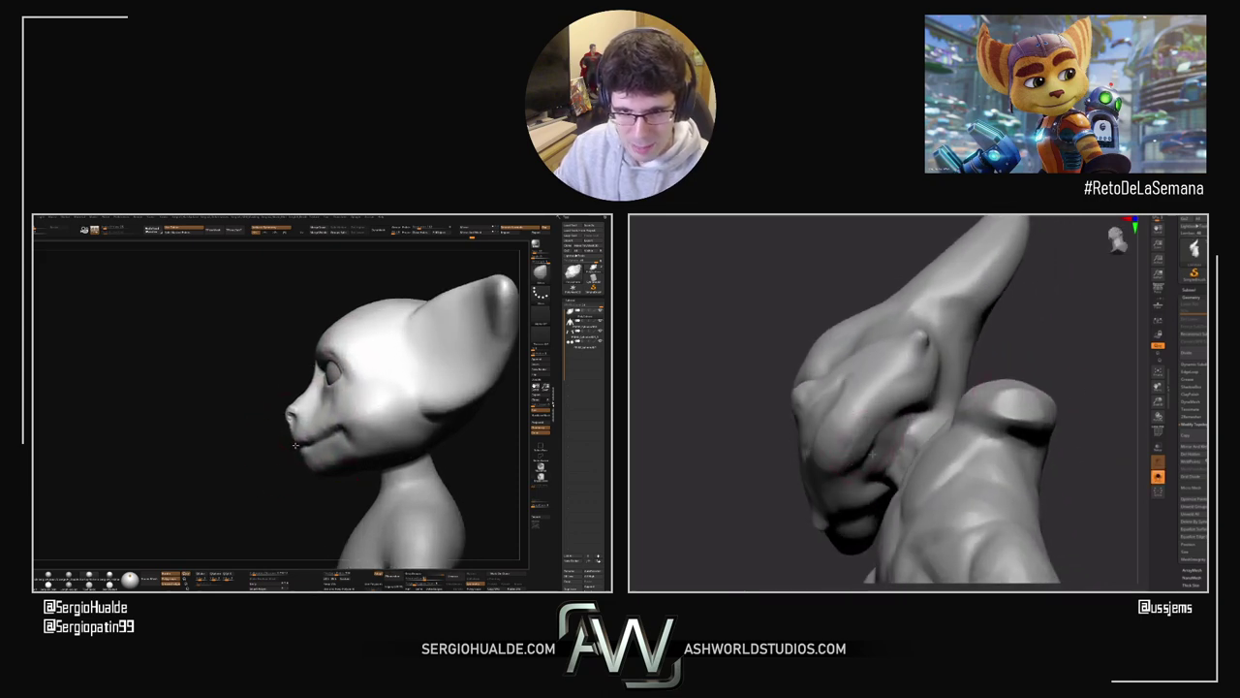
mouse_move(838, 489)
left_mouse_down()
mouse_move(914, 418)
mouse_move(883, 473)
left_mouse_up()
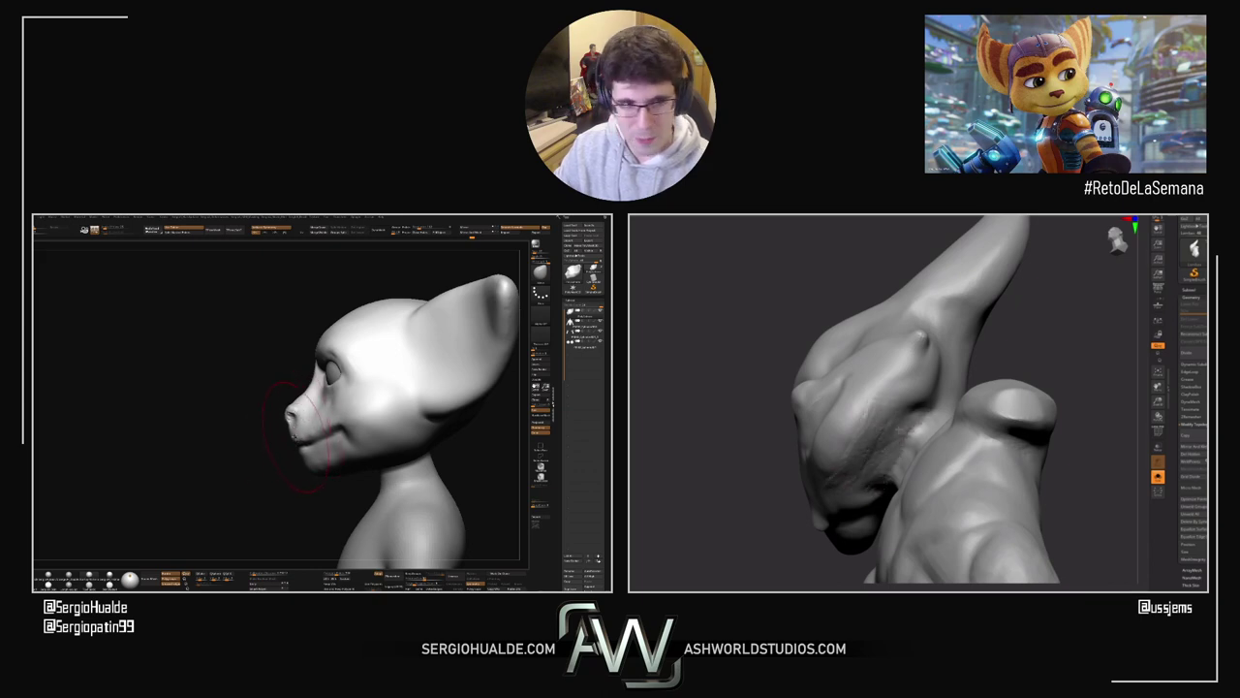
Step: Reshape the head's muzzle and lips, while smoothing the bust's jawline into the neck
right_click_drag(296, 437, 325, 426)
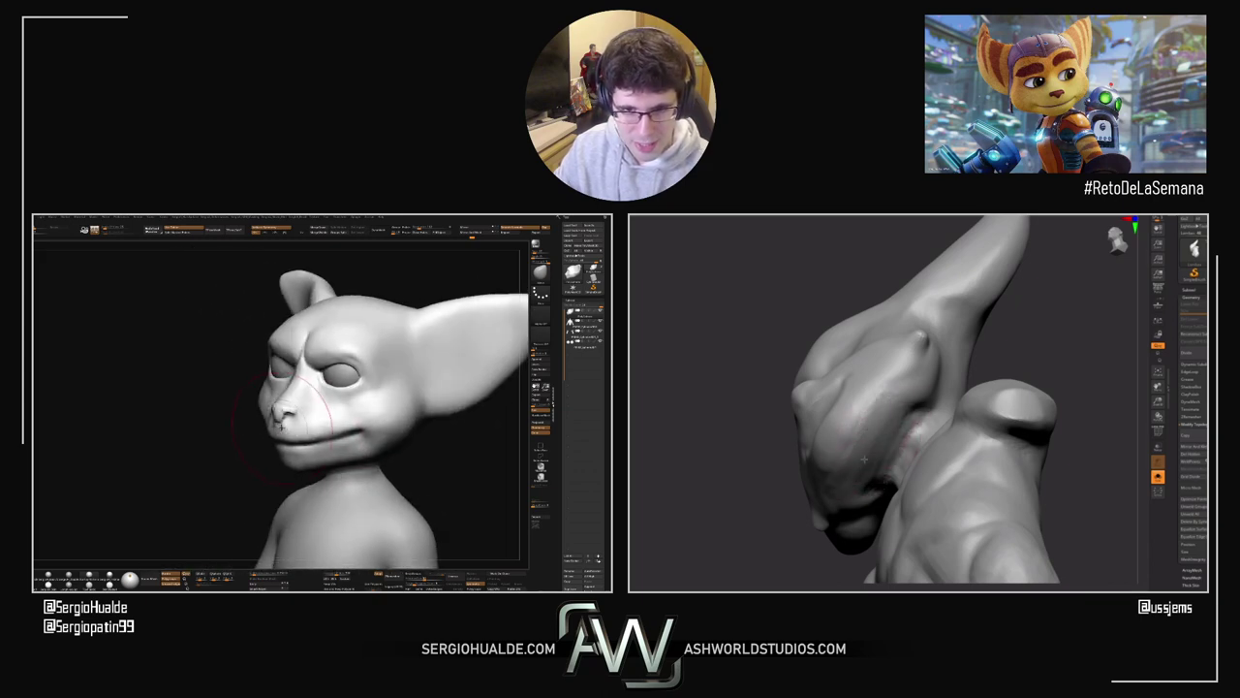
left_click_drag(1114, 456, 1060, 393)
right_click_drag(269, 417, 240, 446)
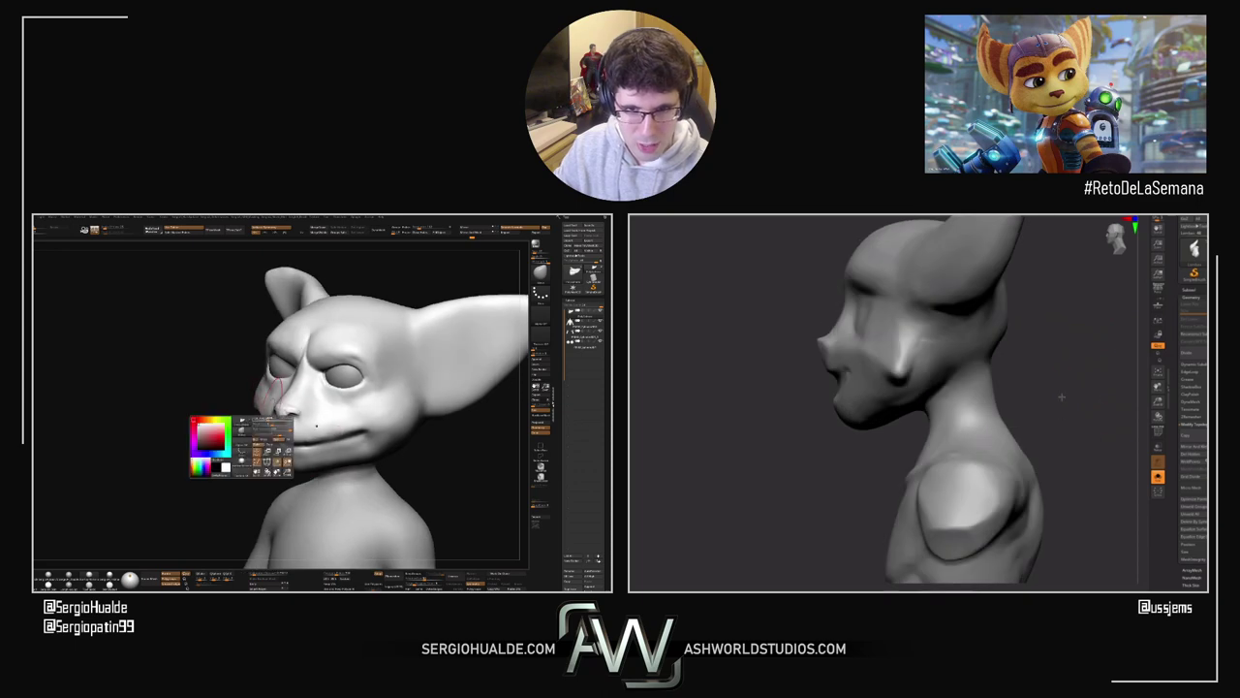
left_click_drag(1060, 393, 1051, 387)
right_click_drag(903, 417, 1037, 390)
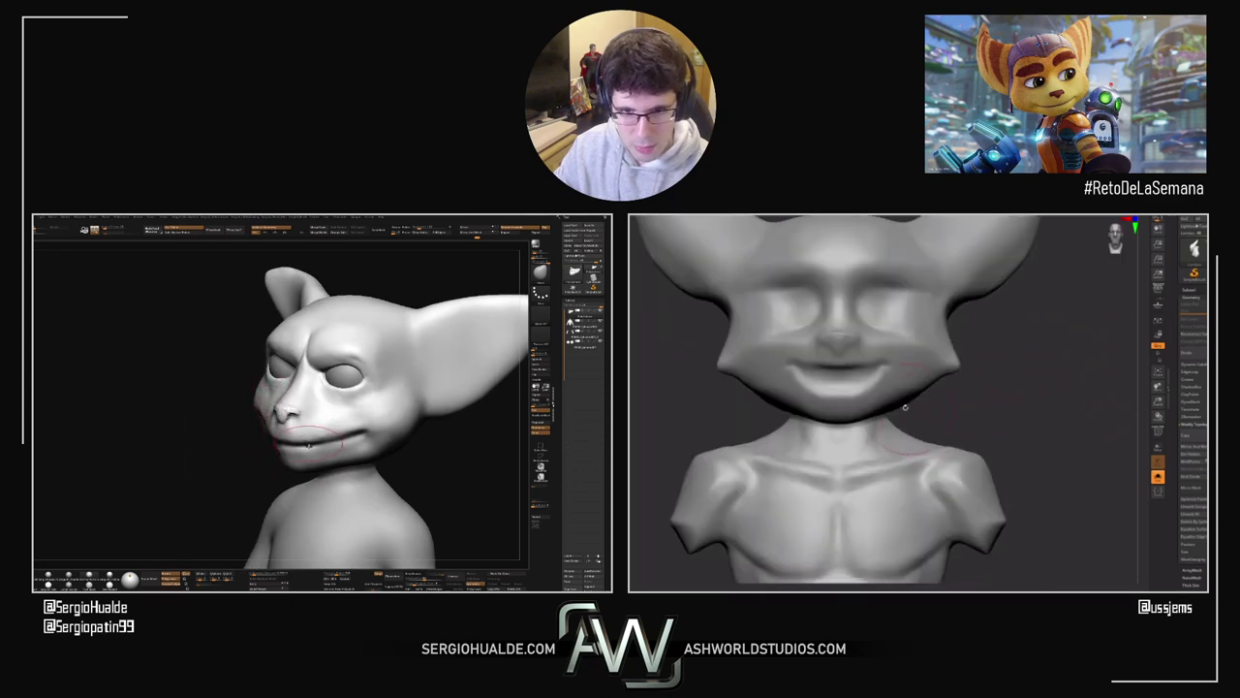
right_click_drag(309, 445, 305, 439)
right_click_drag(905, 404, 877, 399)
right_click_drag(303, 443, 307, 445)
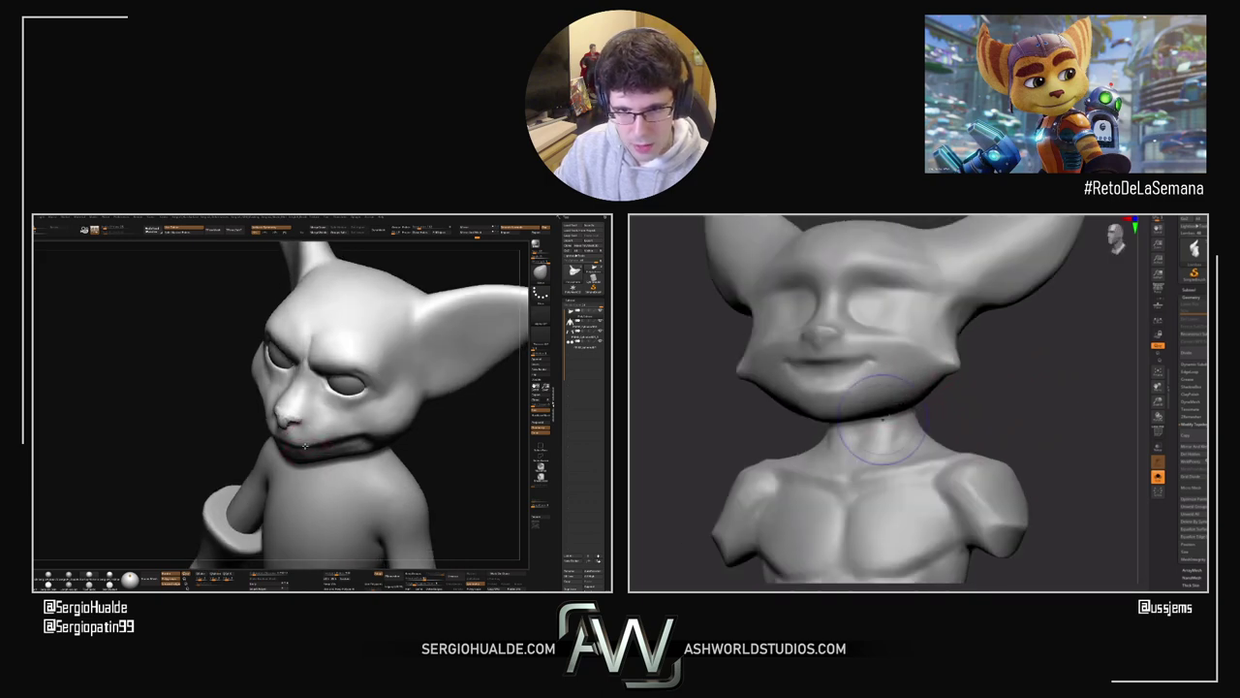
Step: Refine the corners of the head's mouth, while shaping the side of the bust's jaw and cheeks
right_click_drag(882, 419, 969, 487)
right_click_drag(305, 445, 339, 425)
mouse_move(879, 426)
right_mouse_down()
mouse_move(920, 418)
mouse_move(853, 438)
mouse_move(776, 438)
right_mouse_up()
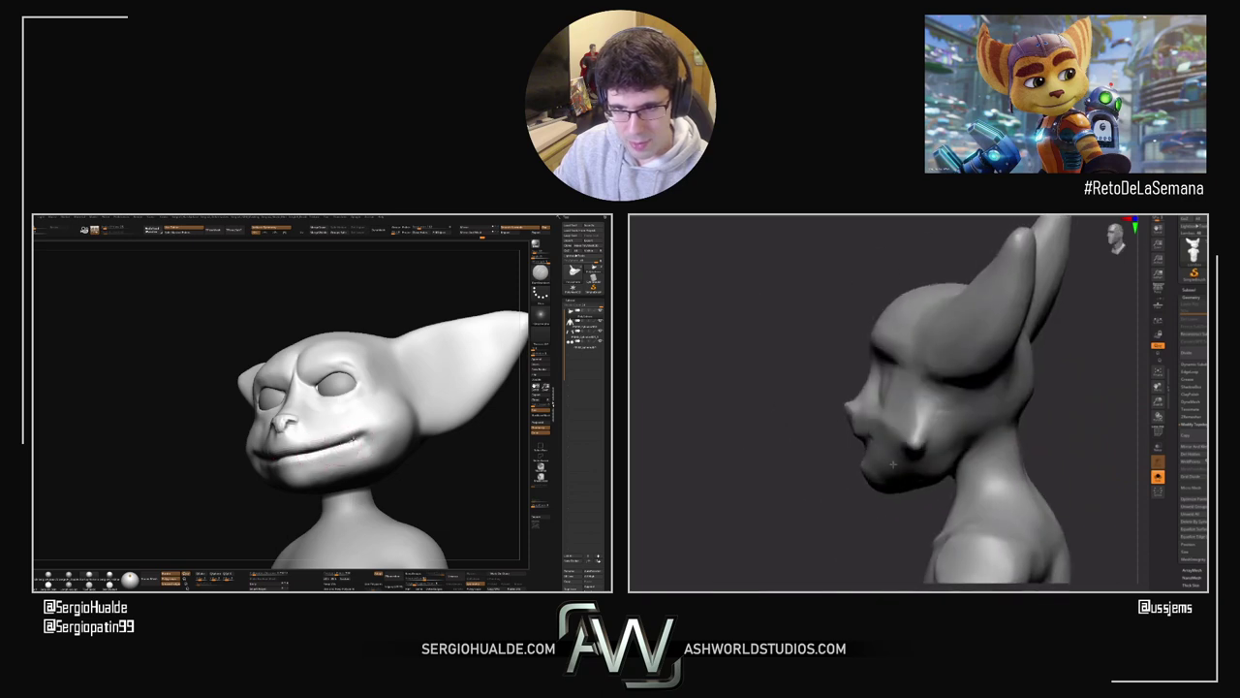
right_click_drag(372, 452, 368, 452)
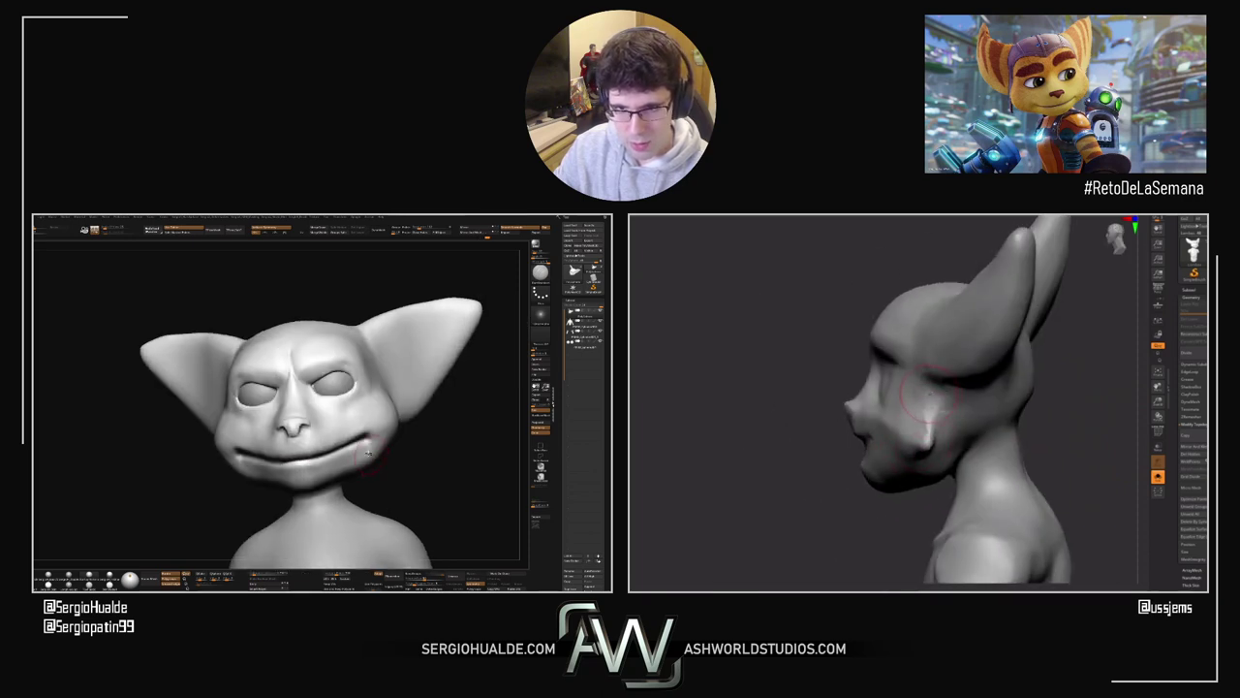
mouse_move(934, 427)
right_mouse_down()
mouse_move(926, 452)
mouse_move(932, 431)
right_mouse_up()
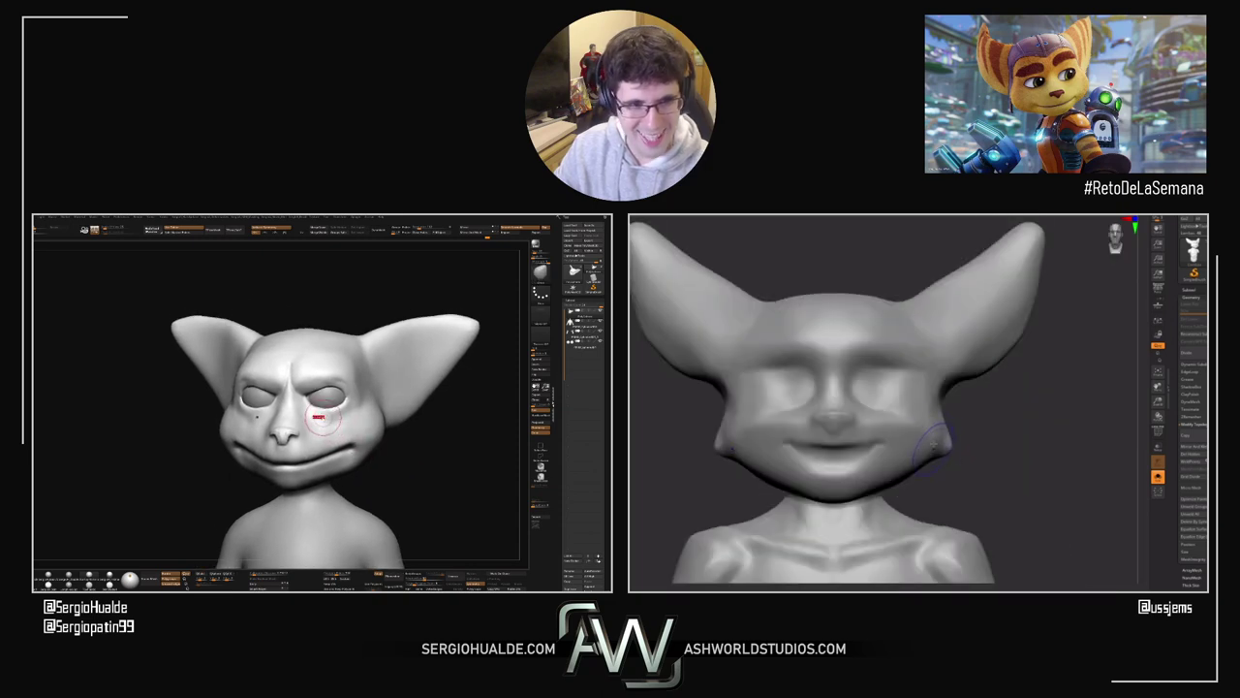
Step: Reshape the bust's pointed cheek tips, while adjusting the cheeks beneath the head's eyes
right_click_drag(328, 434, 328, 410, "ctrl")
right_click_drag(948, 449, 944, 446)
left_click_drag(944, 446, 957, 455)
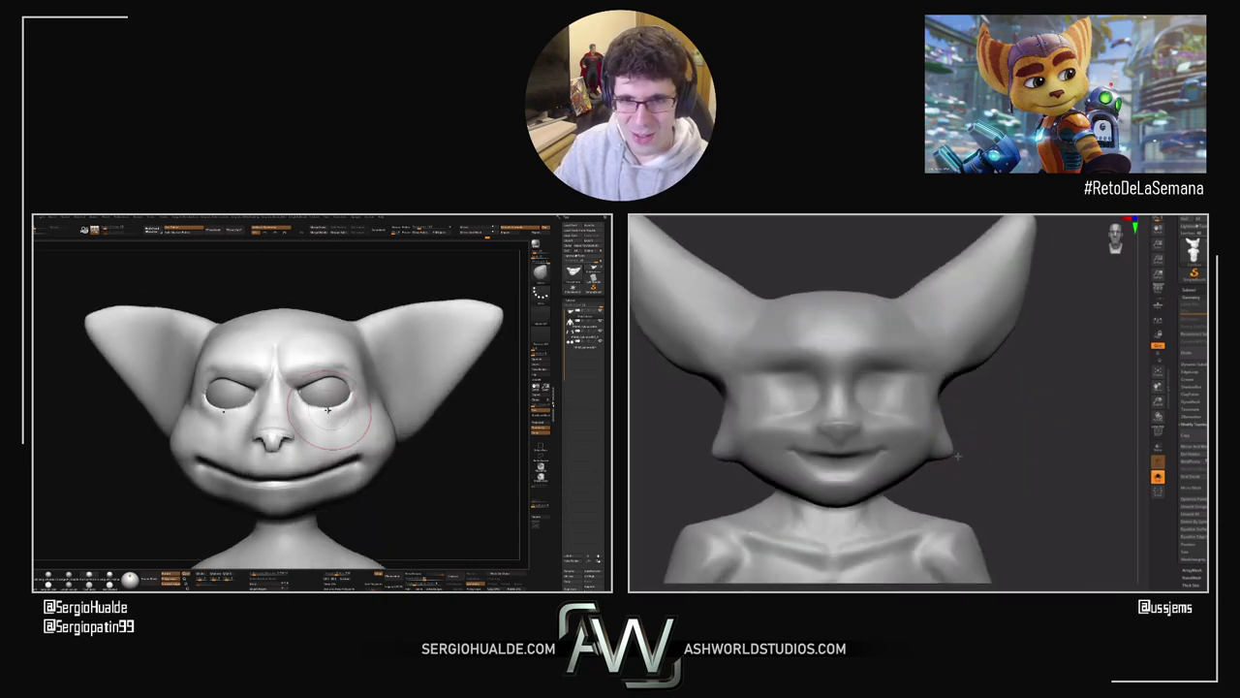
right_click_drag(955, 443, 942, 427)
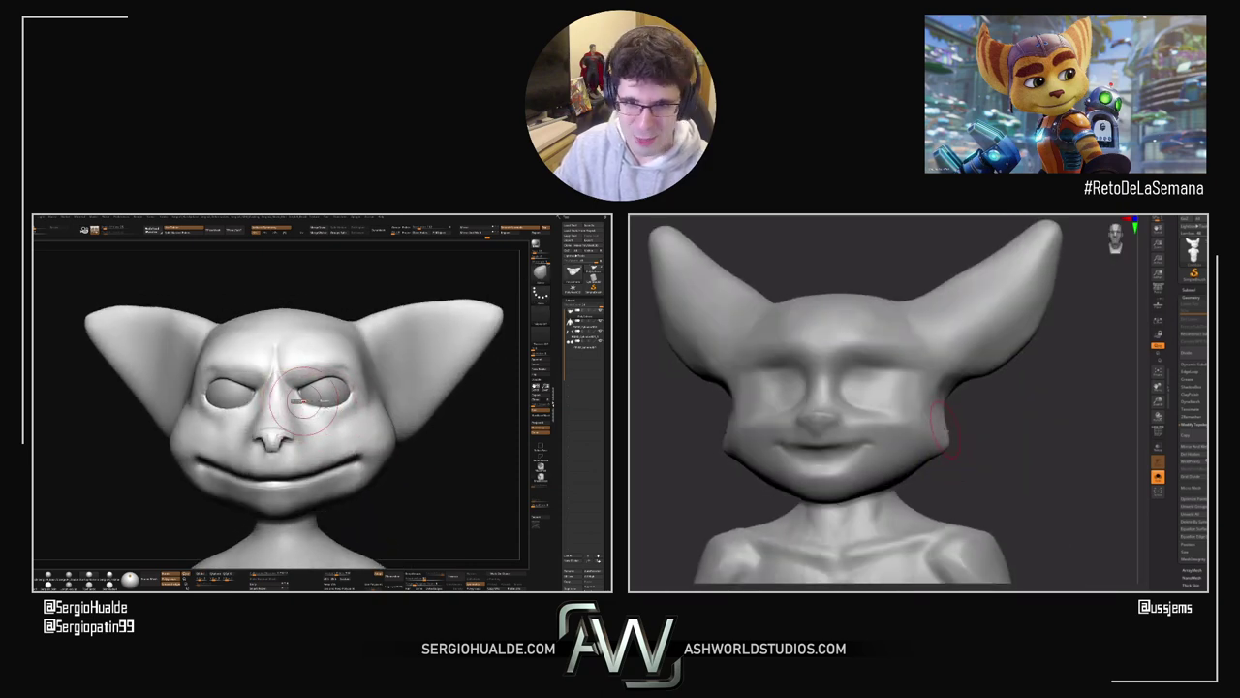
Step: Pull the bust's cheek tips outward and down into sharper points, while refining the area around the head's nose
left_click_drag(951, 434, 960, 446)
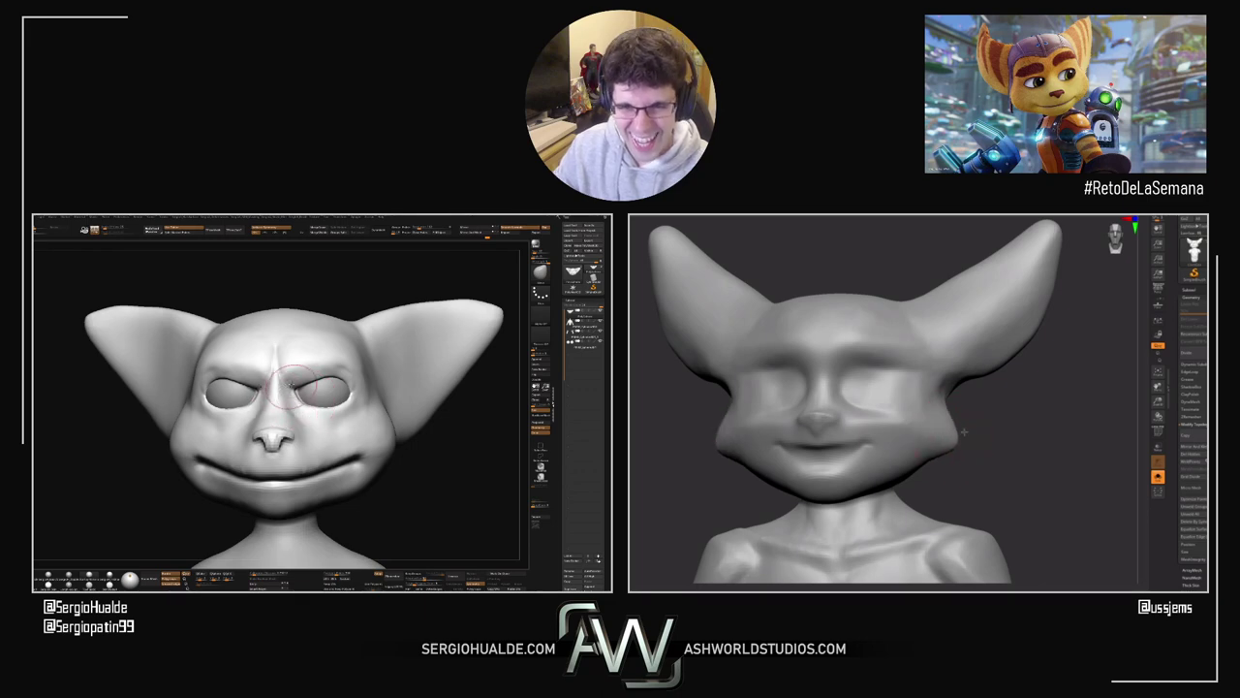
right_click_drag(291, 398, 285, 403, "ctrl")
key("s")
right_click_drag(959, 452, 967, 443)
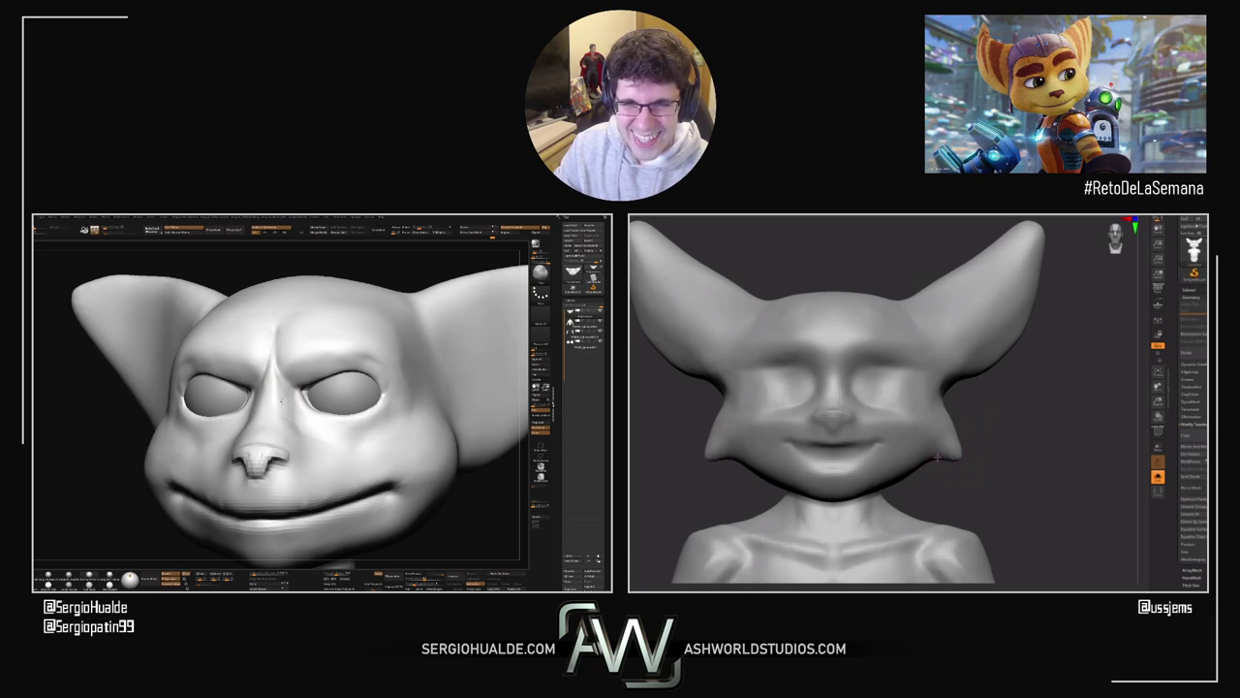
left_click_drag(1008, 496, 1023, 442, "alt")
left_click_drag(758, 420, 872, 410)
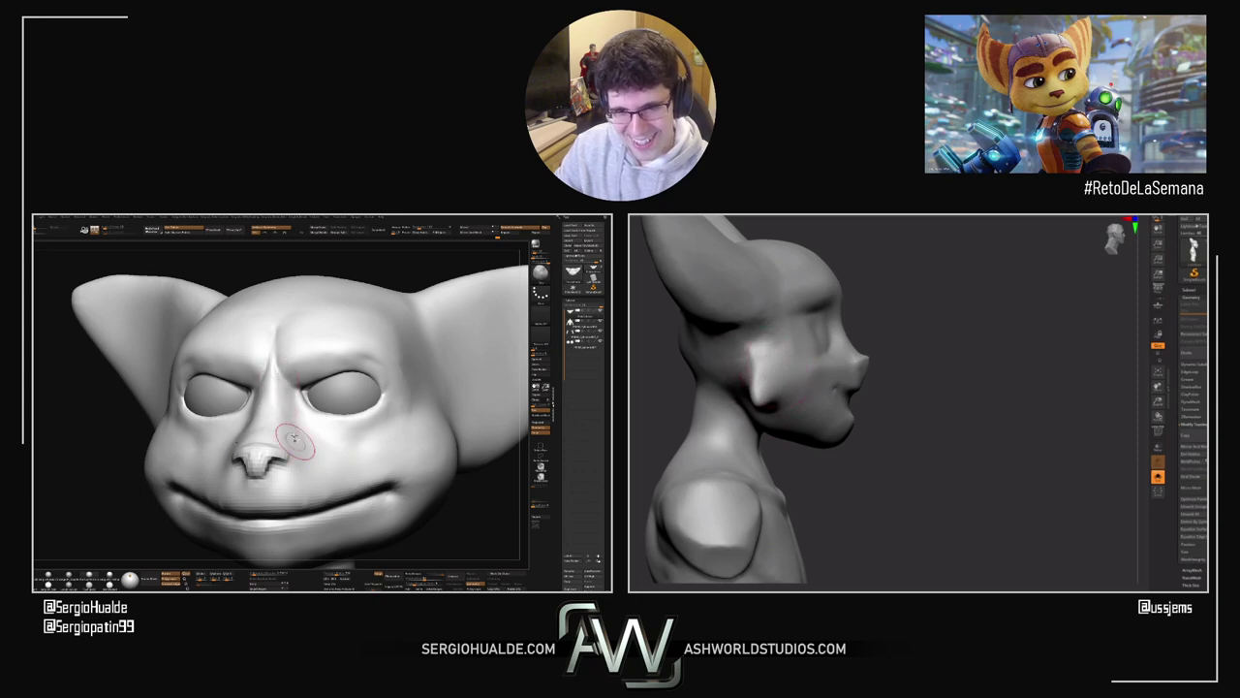
mouse_move(797, 385)
right_mouse_down()
mouse_move(785, 383)
mouse_move(809, 381)
right_mouse_up()
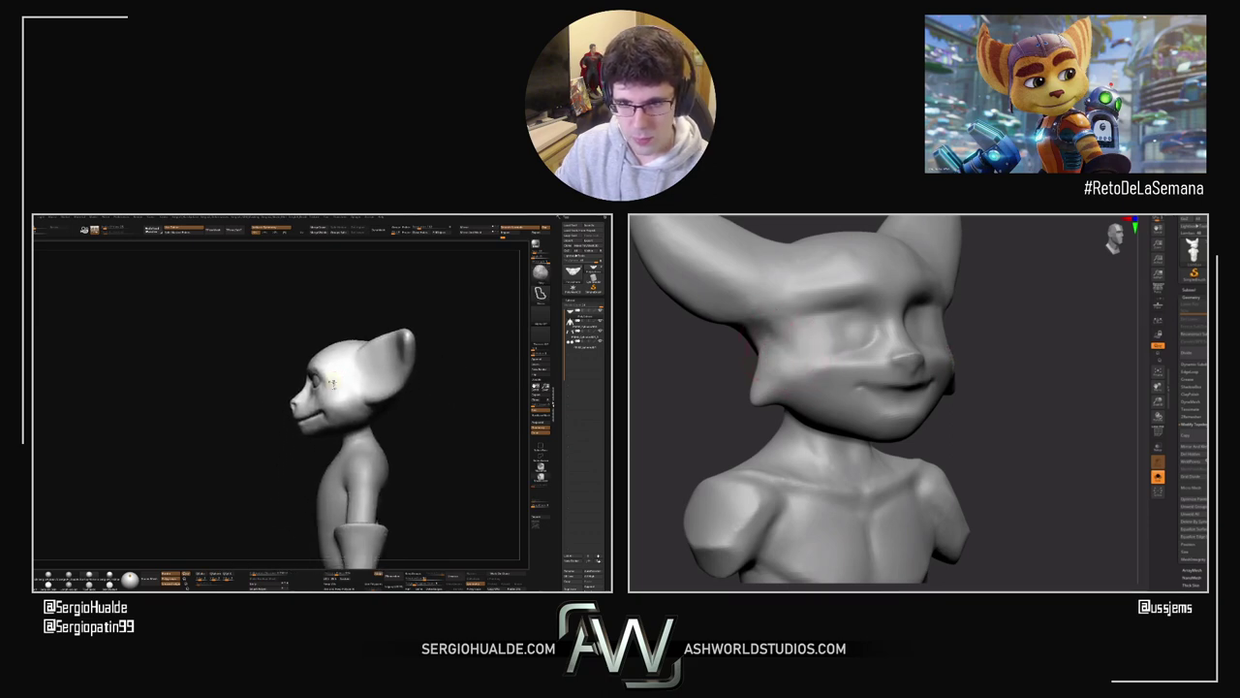
Step: Build up clay on the bust's temple in front of the ear, while shaping the underside of the head's chin and jaw
right_click_drag(675, 360, 775, 348)
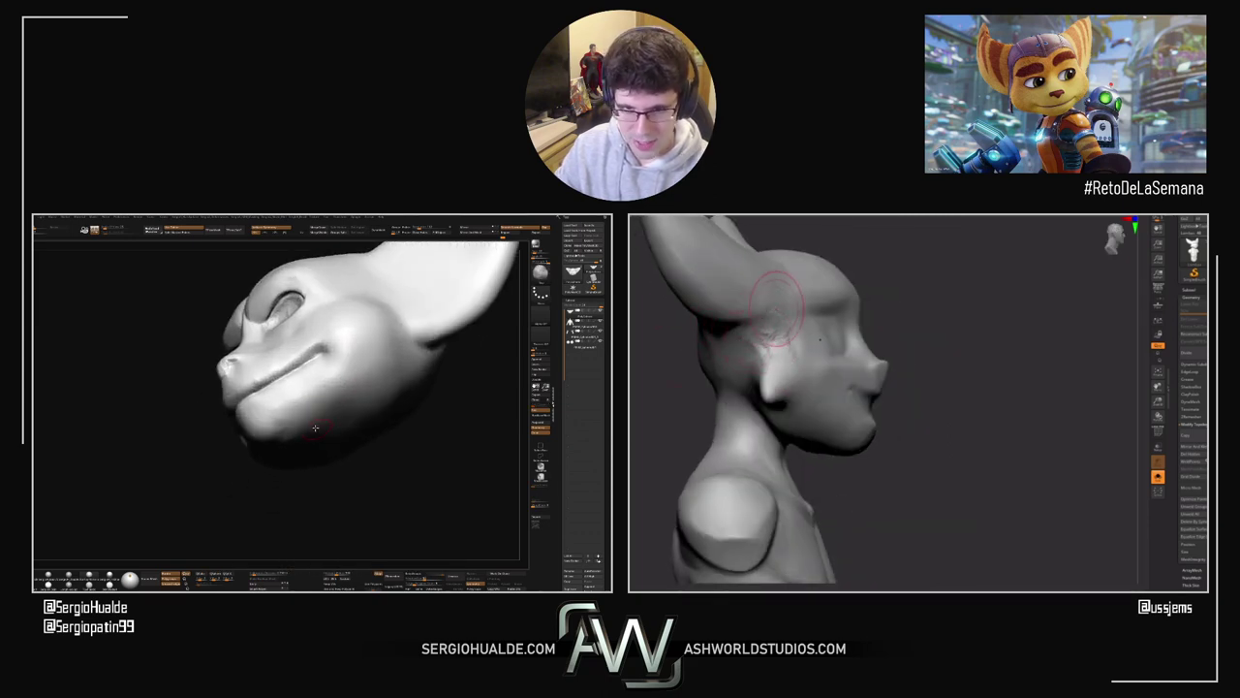
left_click_drag(790, 306, 795, 304)
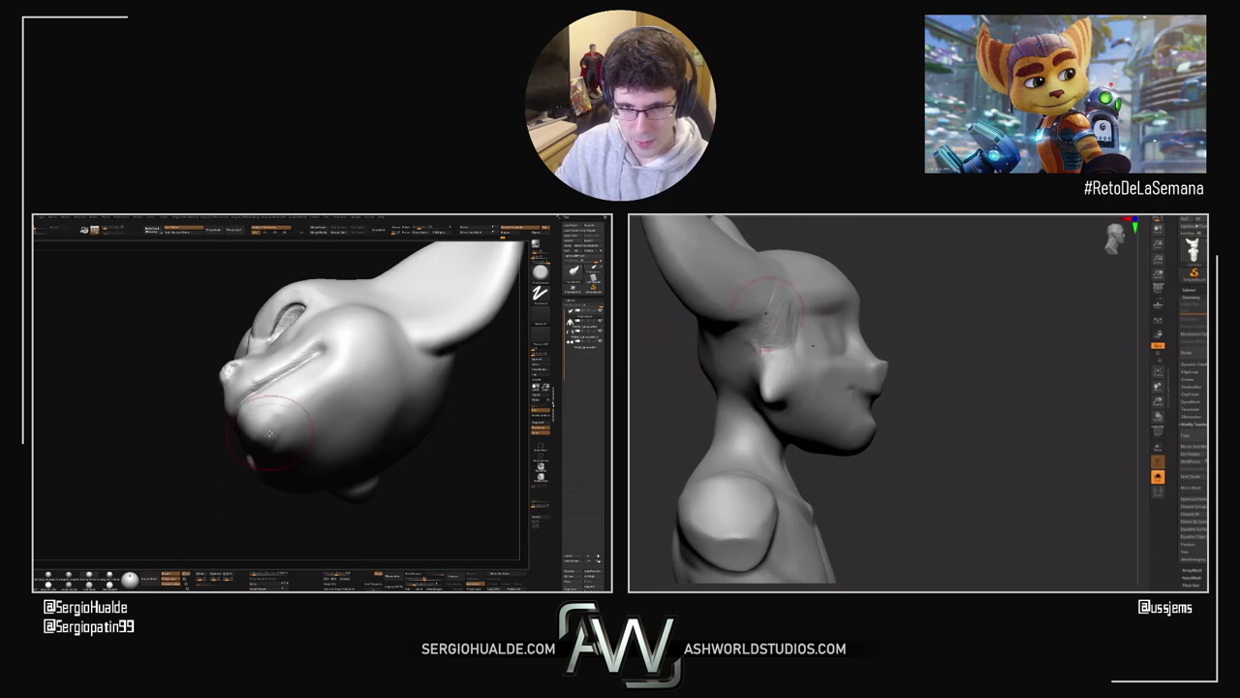
left_click_drag(1027, 324, 877, 318)
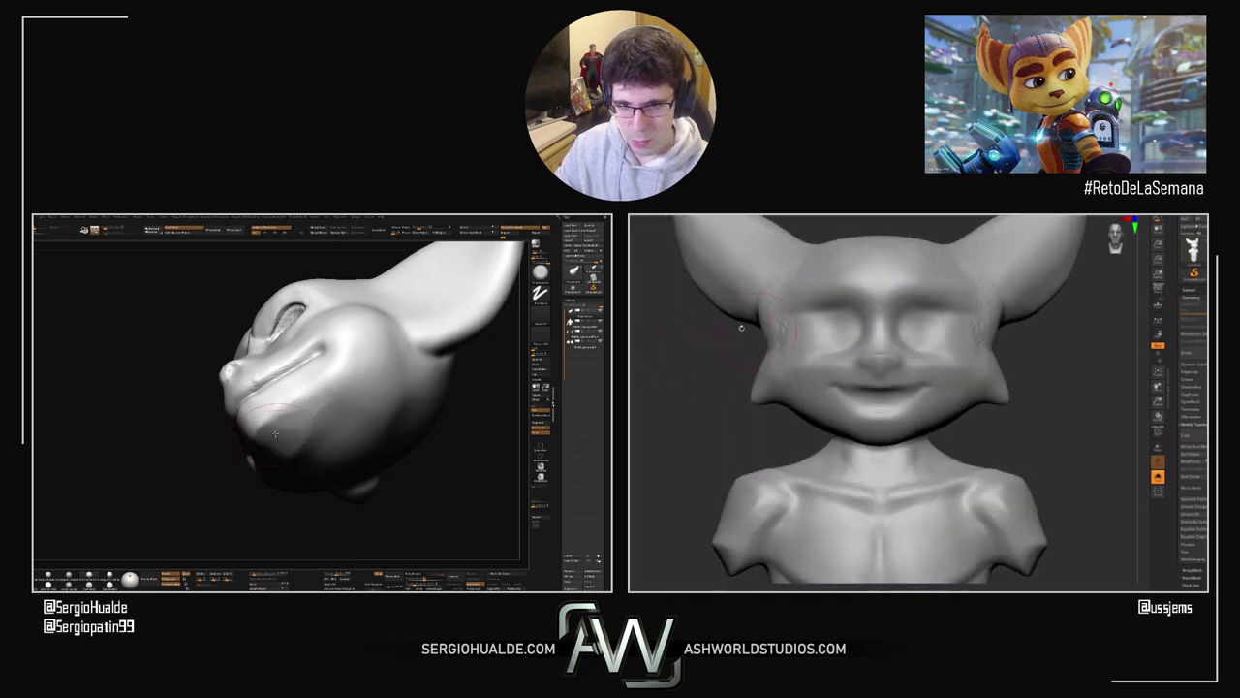
left_click_drag(717, 378, 722, 424, "alt")
left_click_drag(776, 321, 778, 347)
left_click_drag(721, 401, 802, 395)
right_click_drag(721, 416, 704, 424)
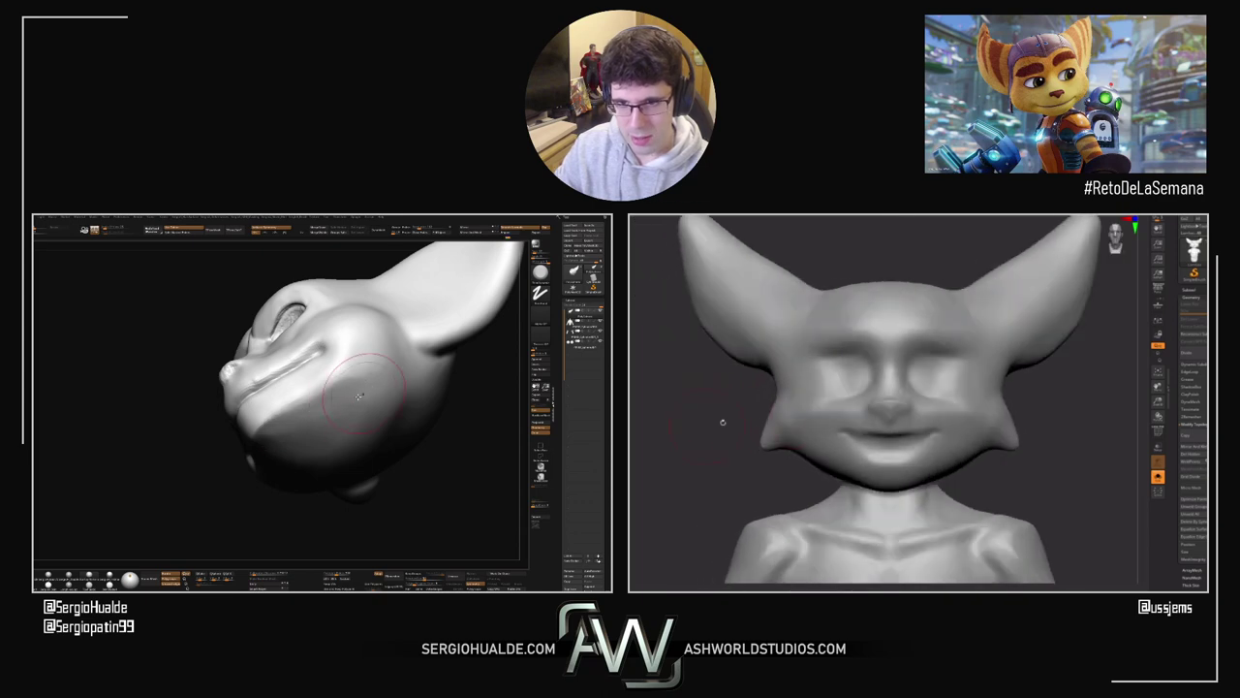
Step: Adjust the base of the bust's ears and the back of its skull, while rounding the head's cheek and jaw
mouse_move(1046, 356)
left_mouse_down()
mouse_move(1077, 380)
mouse_move(1054, 353)
left_mouse_up()
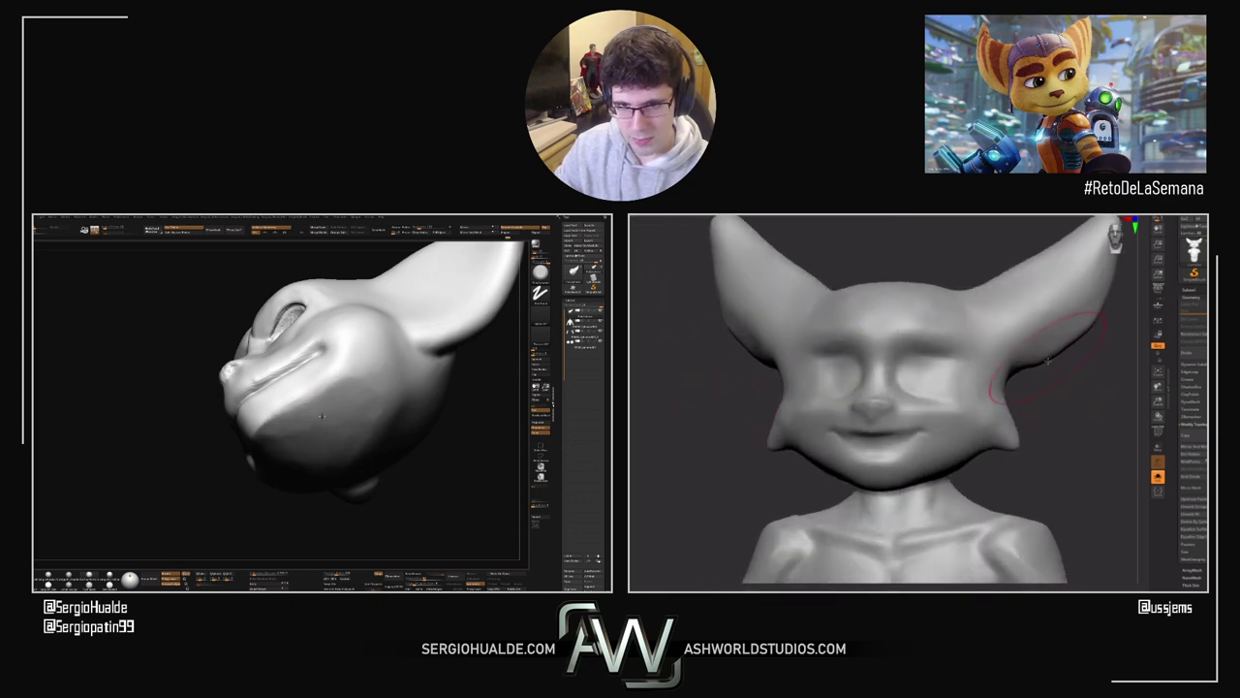
mouse_move(1114, 384)
left_mouse_down()
mouse_move(980, 382)
mouse_move(1102, 386)
mouse_move(1064, 376)
left_mouse_up()
right_click_drag(1088, 363, 857, 358)
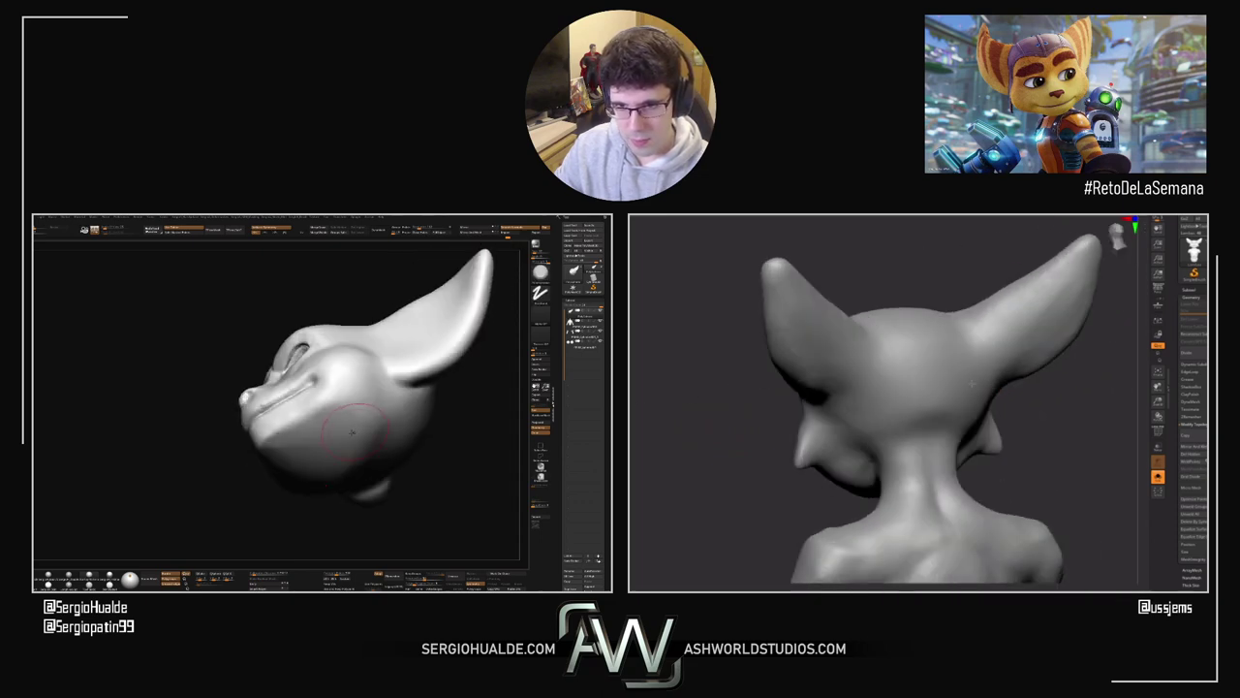
left_click_drag(884, 405, 897, 404)
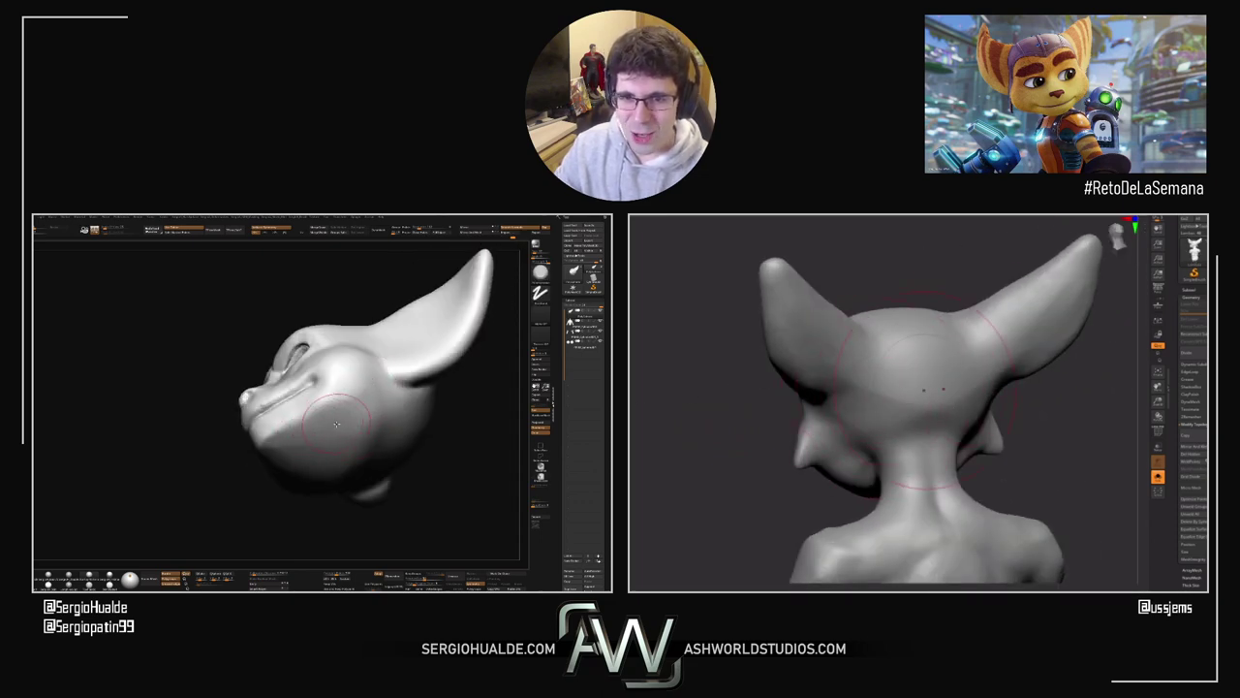
right_click_drag(1027, 407, 1065, 459)
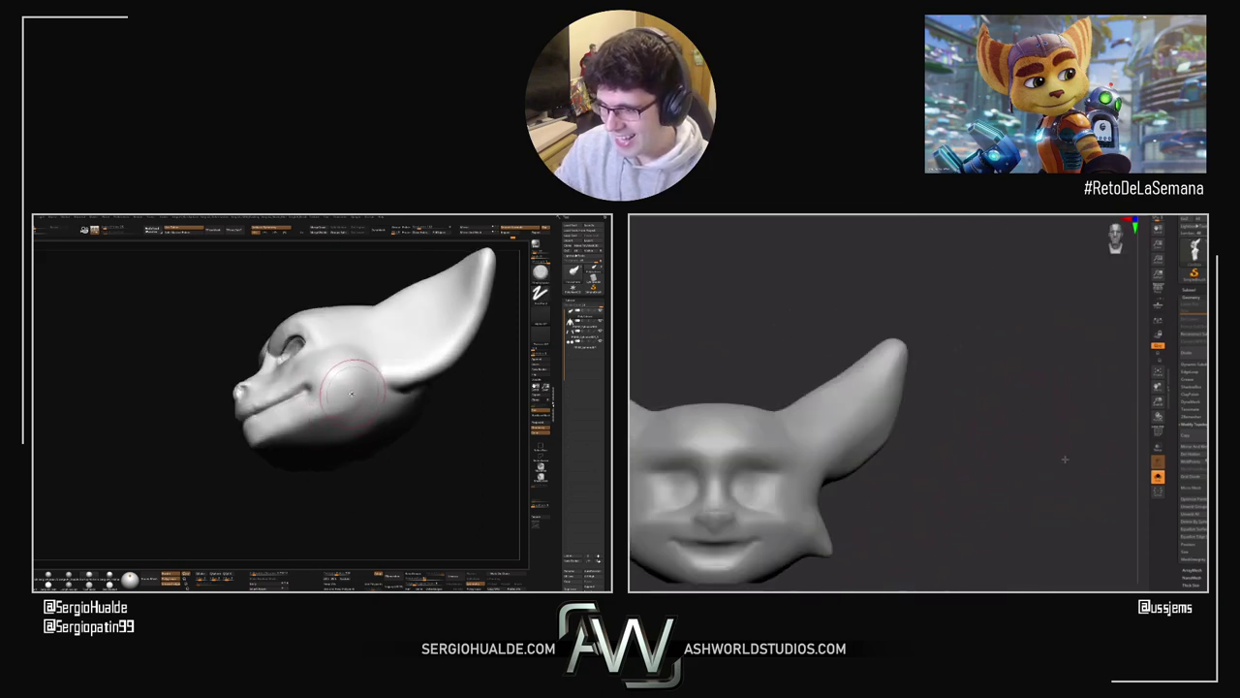
right_click_drag(976, 466, 1065, 420, "alt")
Step: Carve a V-shaped cap edge into the bust's forehead, while smoothing the head's cheeks
right_click_drag(705, 360, 808, 409)
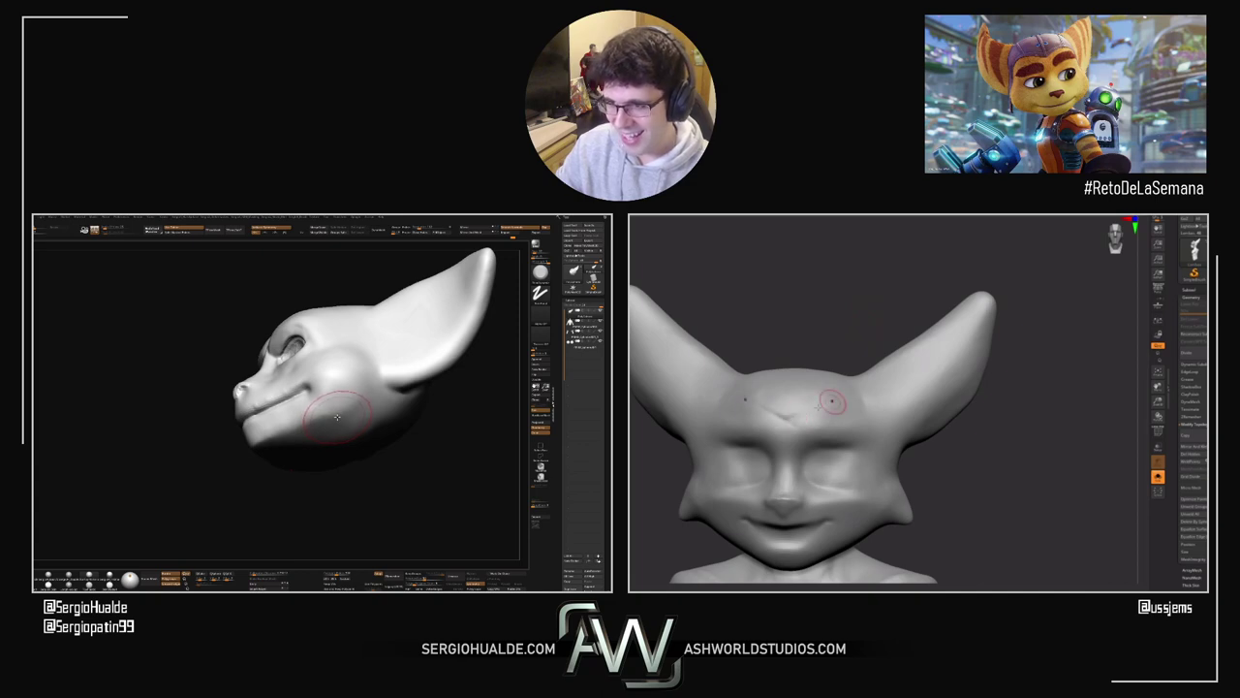
mouse_move(333, 404)
right_mouse_down()
mouse_move(343, 437)
mouse_move(349, 423)
right_mouse_up()
mouse_move(980, 423)
left_mouse_down()
mouse_move(1021, 437)
mouse_move(1108, 406)
mouse_move(1087, 410)
left_mouse_up()
right_click_drag(338, 401, 346, 421)
left_click_drag(971, 380, 959, 414)
left_click_drag(883, 374, 862, 372)
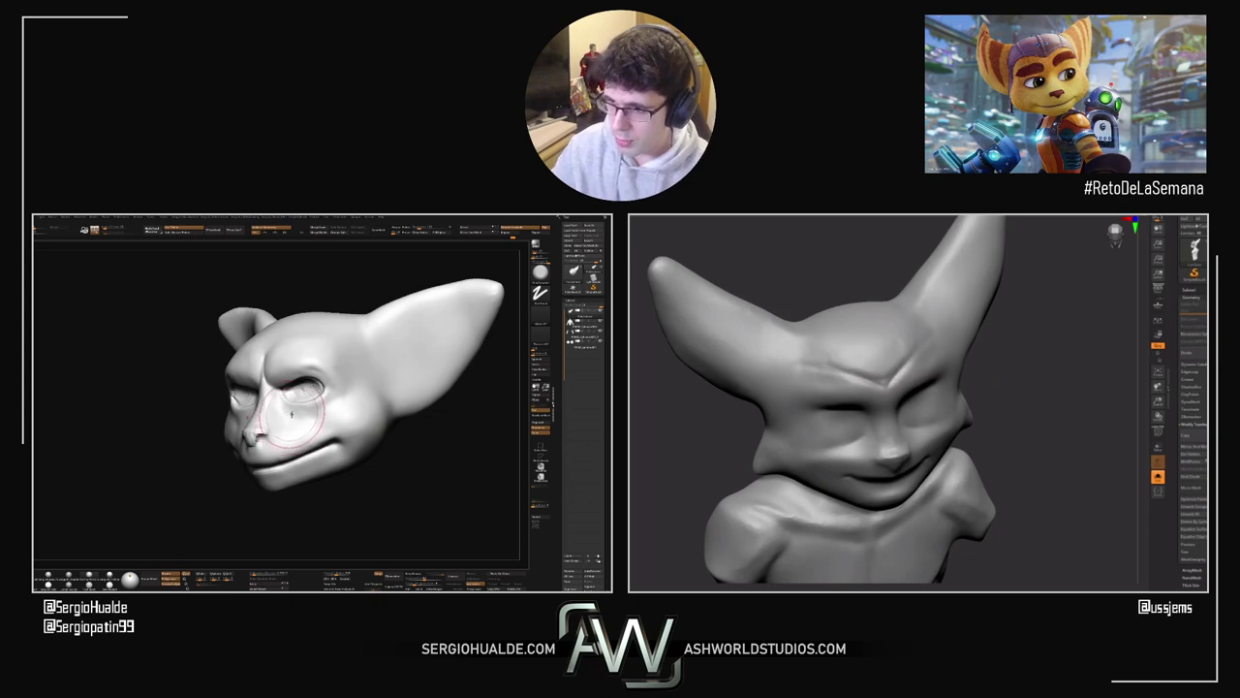
Step: Continue the cap edge along the bust's temple toward the cheek tip, while checking the head against its body
right_click_drag(1058, 388, 843, 372)
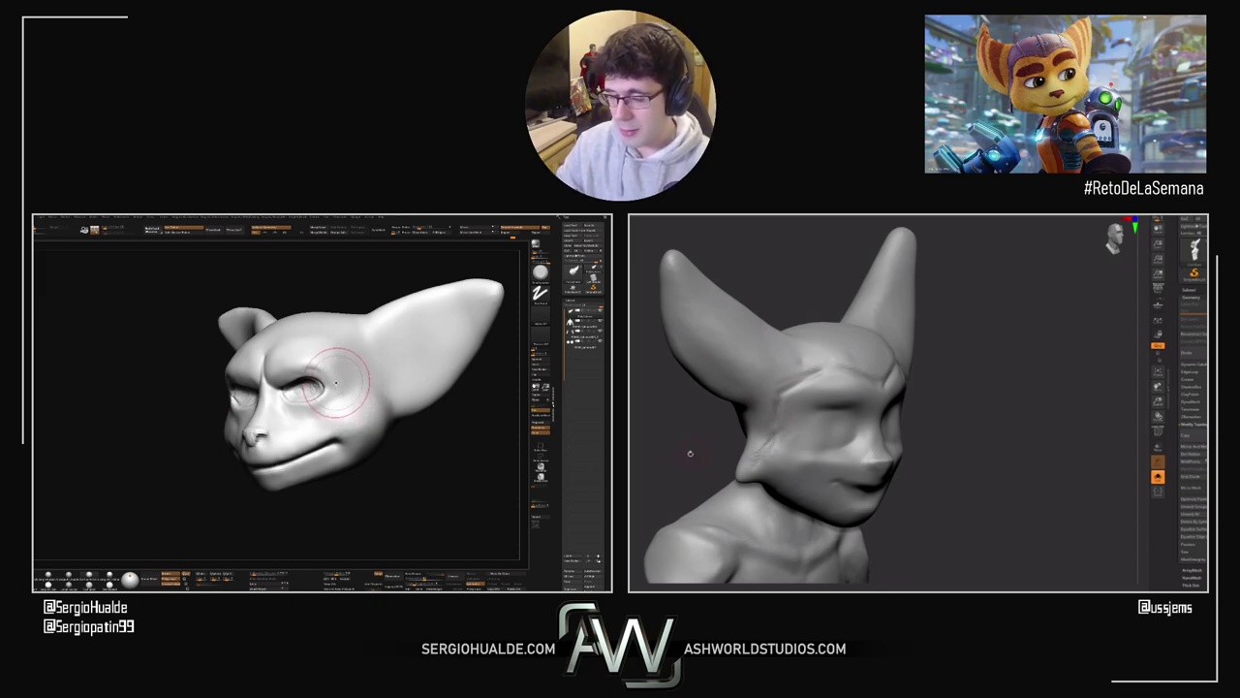
right_click_drag(690, 453, 743, 414)
right_click_drag(336, 383, 343, 442)
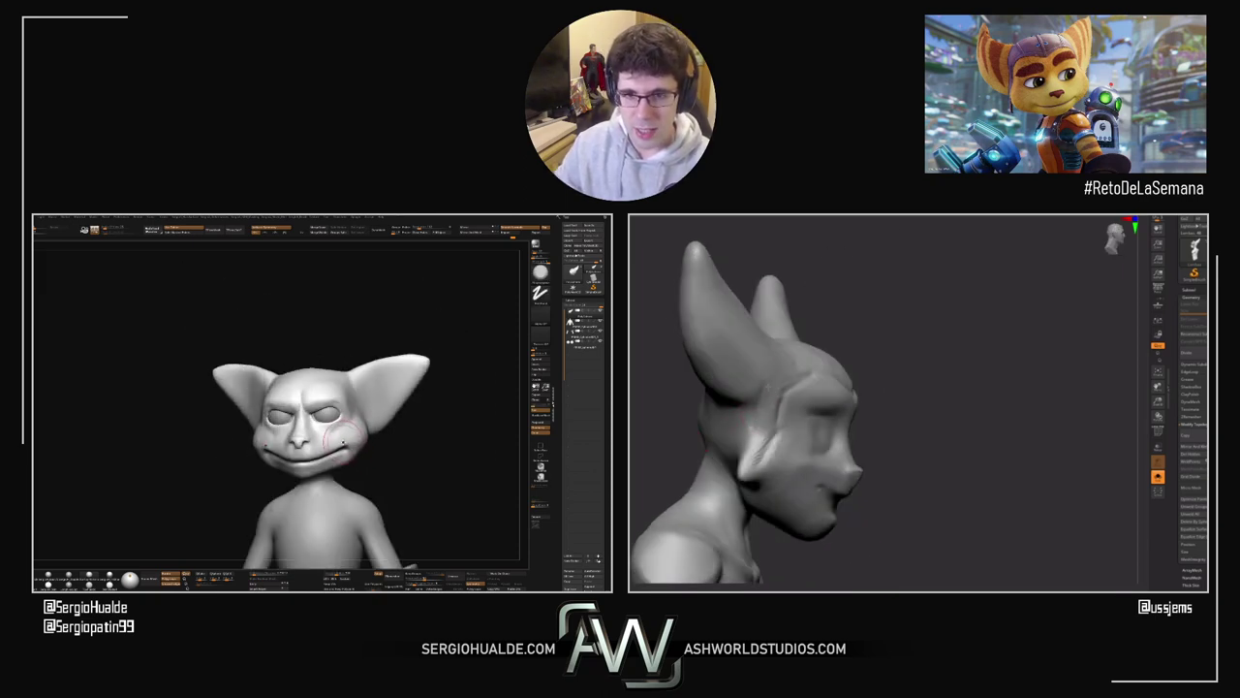
right_click_drag(926, 334, 812, 374)
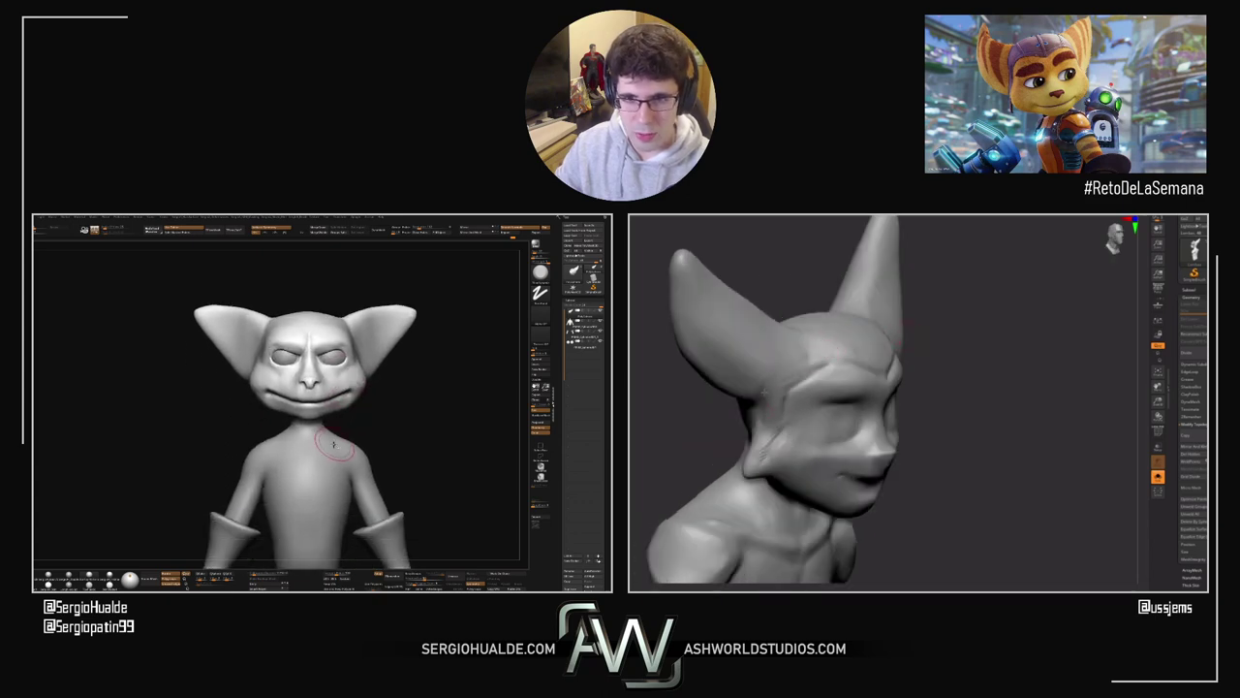
Step: Adjust the head's placement on the body with the move gizmo, while defining the creases around the bust's ear bases
left_click(336, 447, "alt")
right_click_drag(1037, 344, 935, 329)
right_click_drag(361, 420, 355, 426)
key("w")
key("s")
mouse_move(981, 353)
left_mouse_down()
mouse_move(1005, 347)
mouse_move(983, 358)
left_mouse_up()
right_click_drag(392, 355, 424, 353)
right_click_drag(1028, 428, 987, 435, "alt")
left_click(384, 277)
right_click_drag(320, 320, 343, 355, "ctrl")
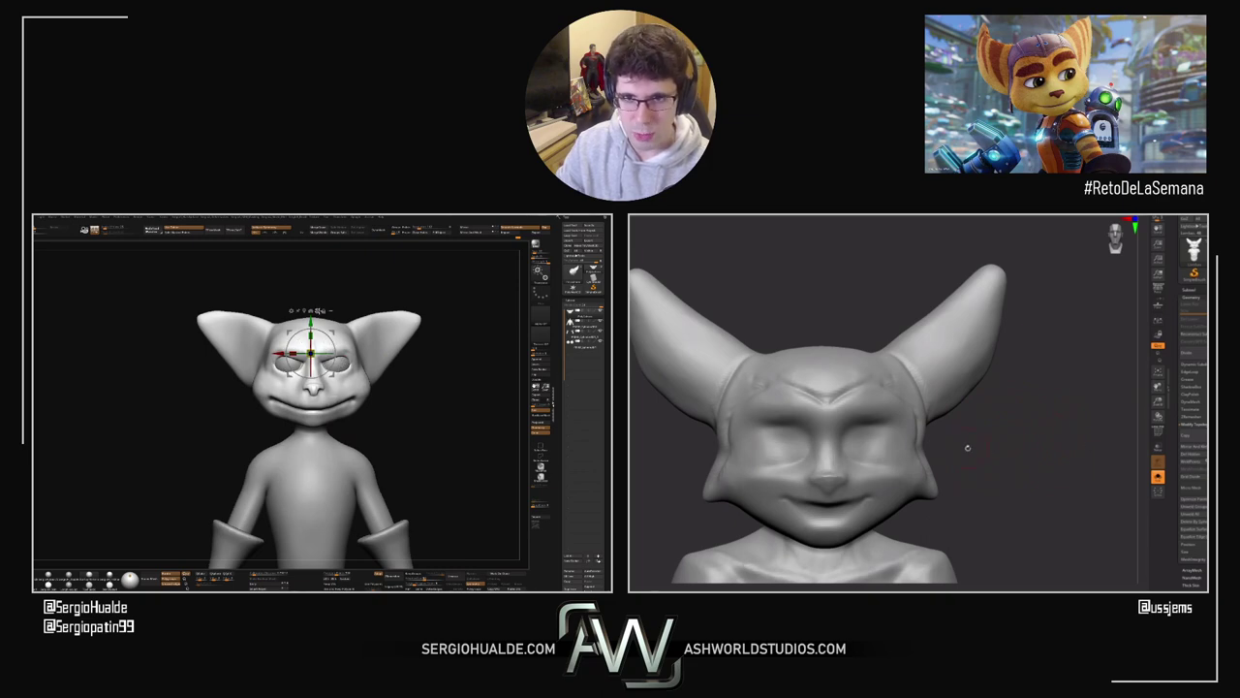
Step: Refine the bust's cap around the skull and ear bases, while adjusting the brow above the head's eyes
right_click_drag(1034, 449, 888, 354)
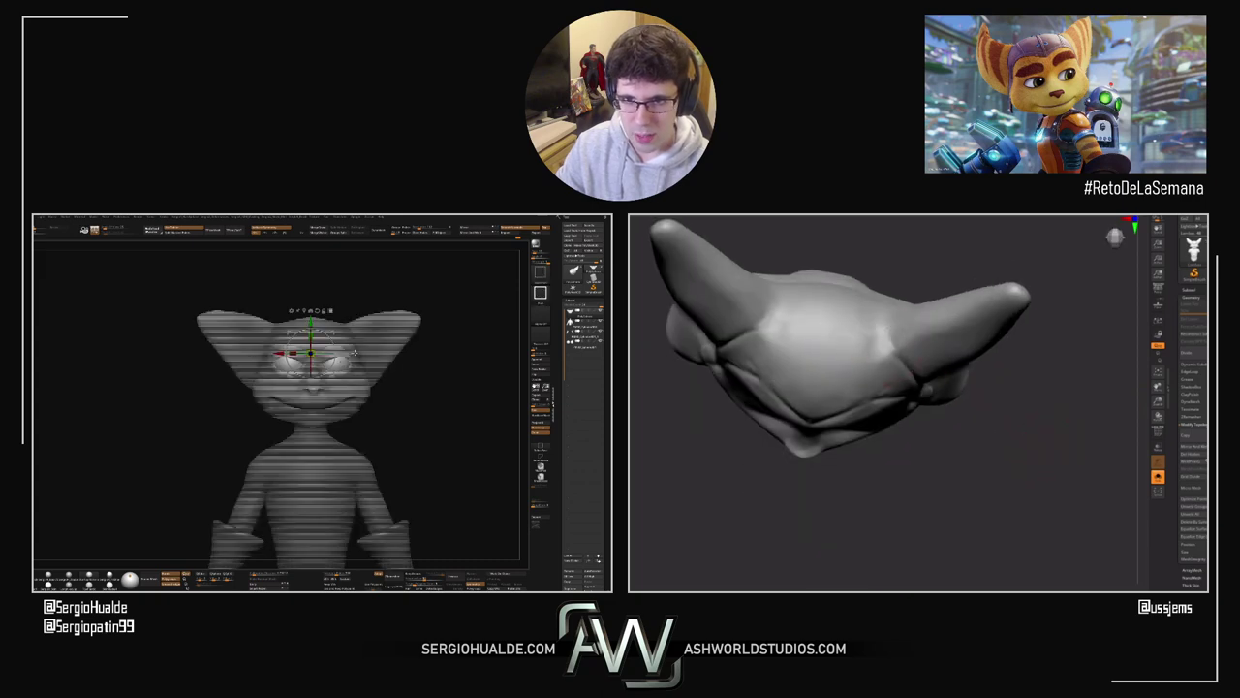
right_click_drag(931, 269, 814, 350)
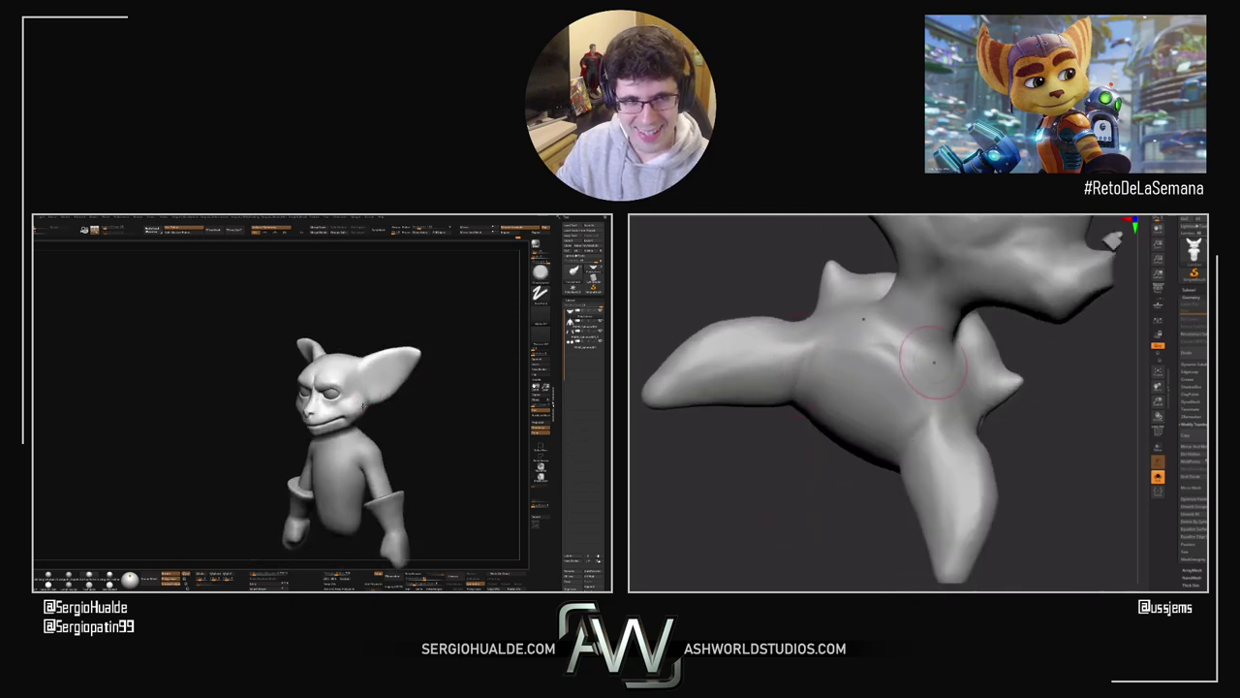
left_click_drag(797, 510, 824, 455)
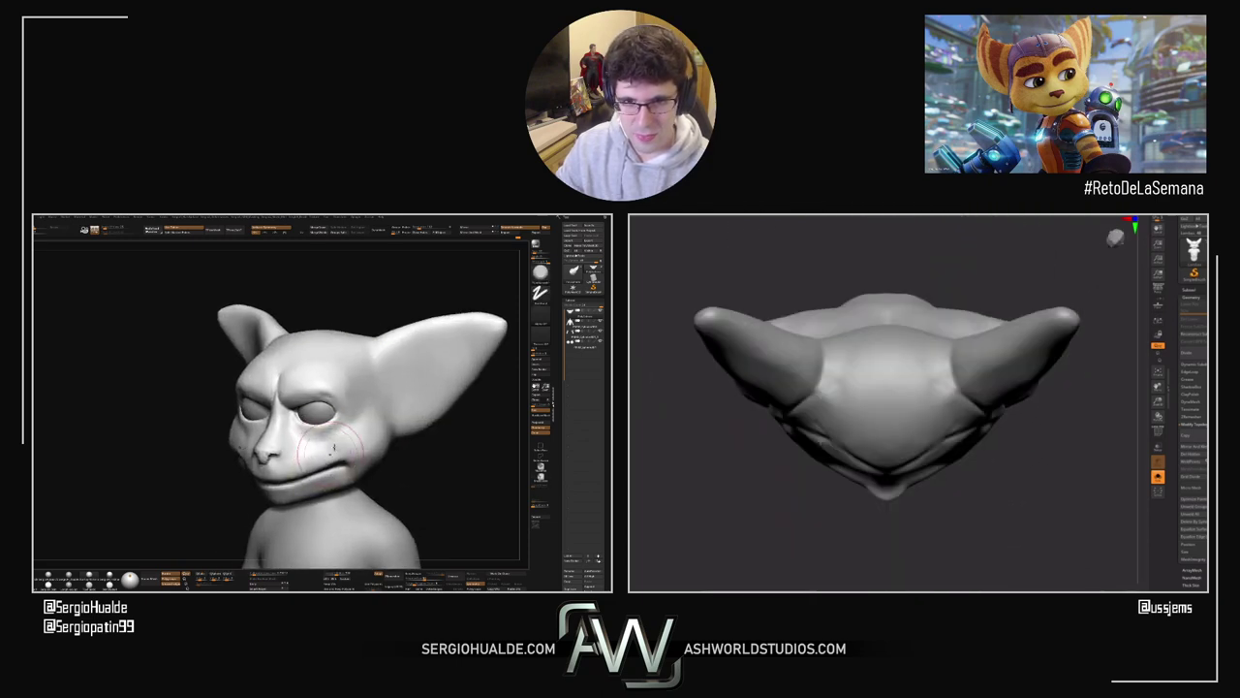
left_click_drag(1052, 504, 1044, 435)
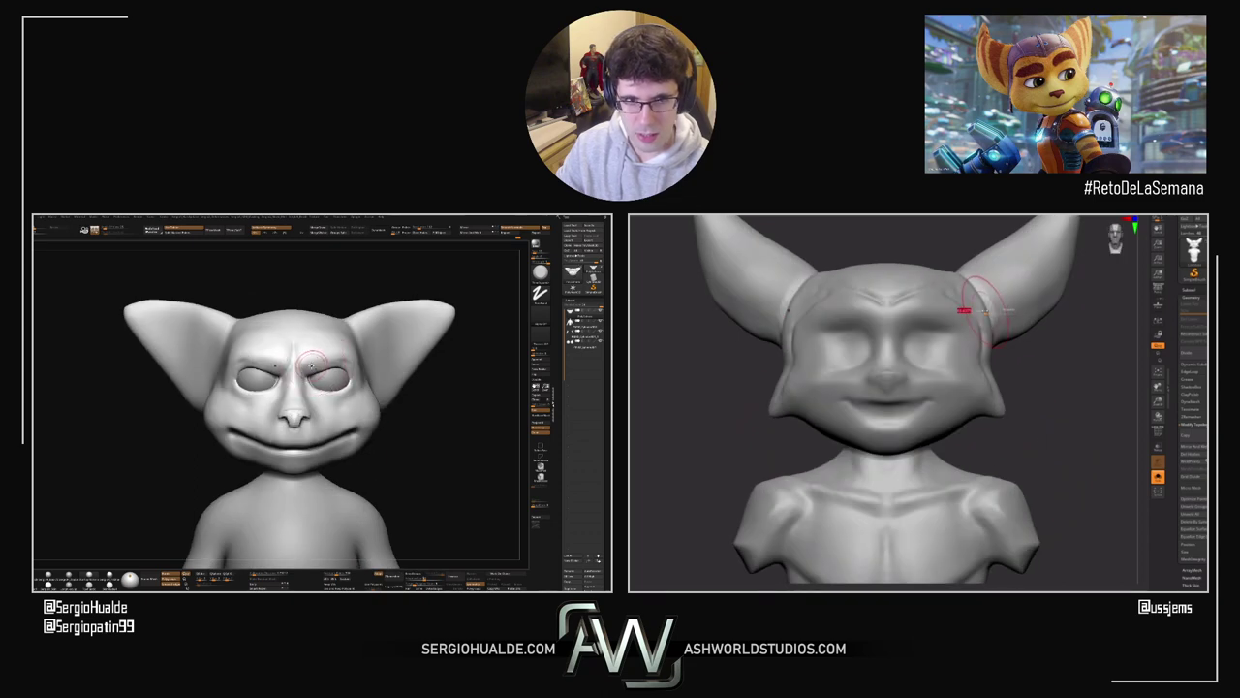
left_click_drag(1056, 387, 1016, 395)
Step: Isolate and adjust the head's eyeballs, while reshaping the sides of the bust's cap beside the ears
right_click_drag(1003, 285, 923, 300)
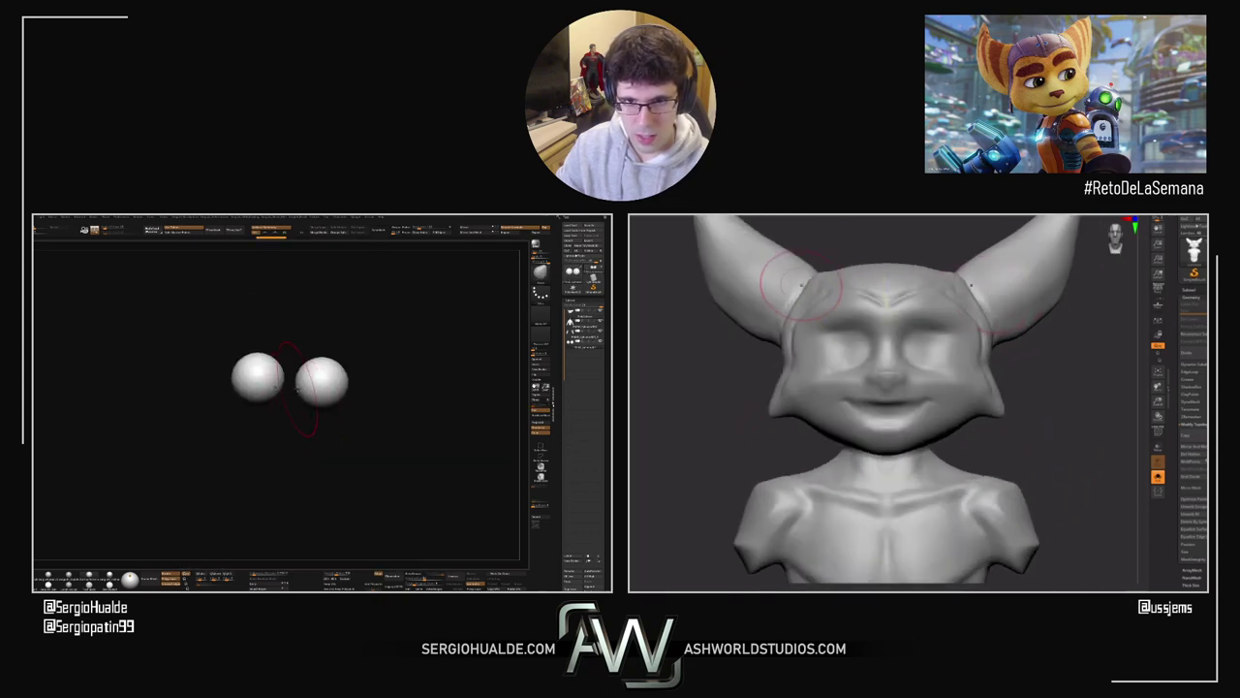
right_click_drag(824, 288, 810, 281)
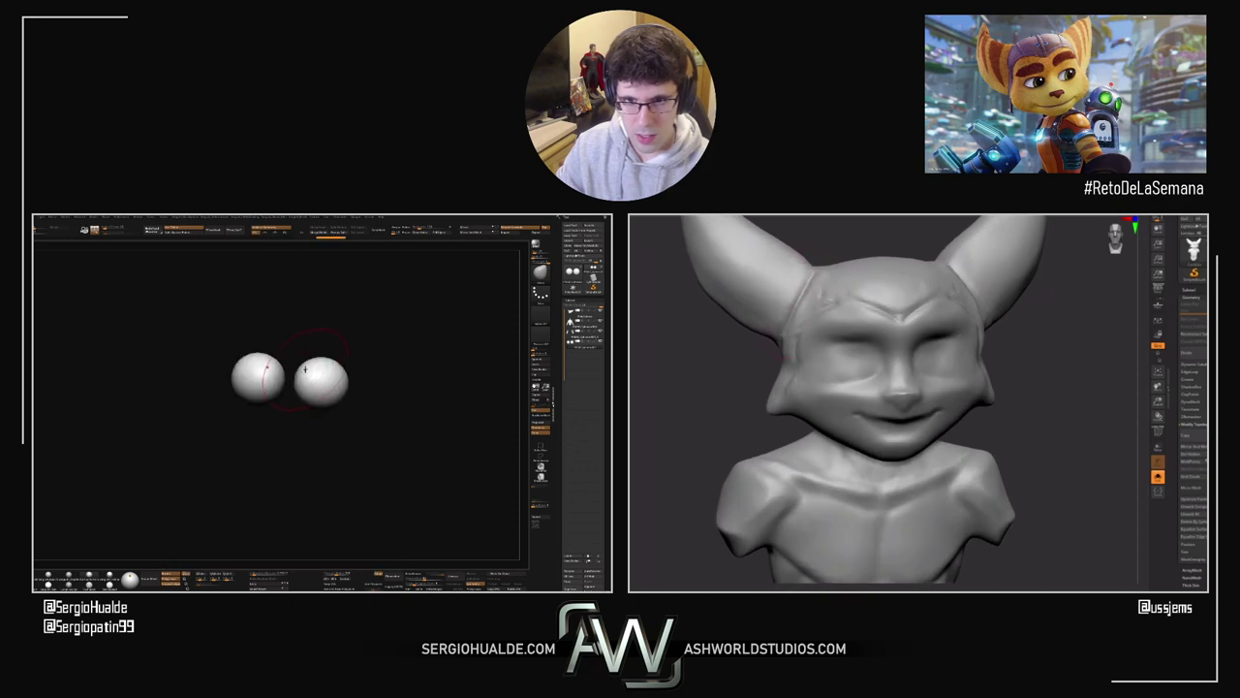
right_click_drag(302, 405, 335, 392)
right_click_drag(835, 338, 703, 334)
right_click_drag(336, 383, 353, 407)
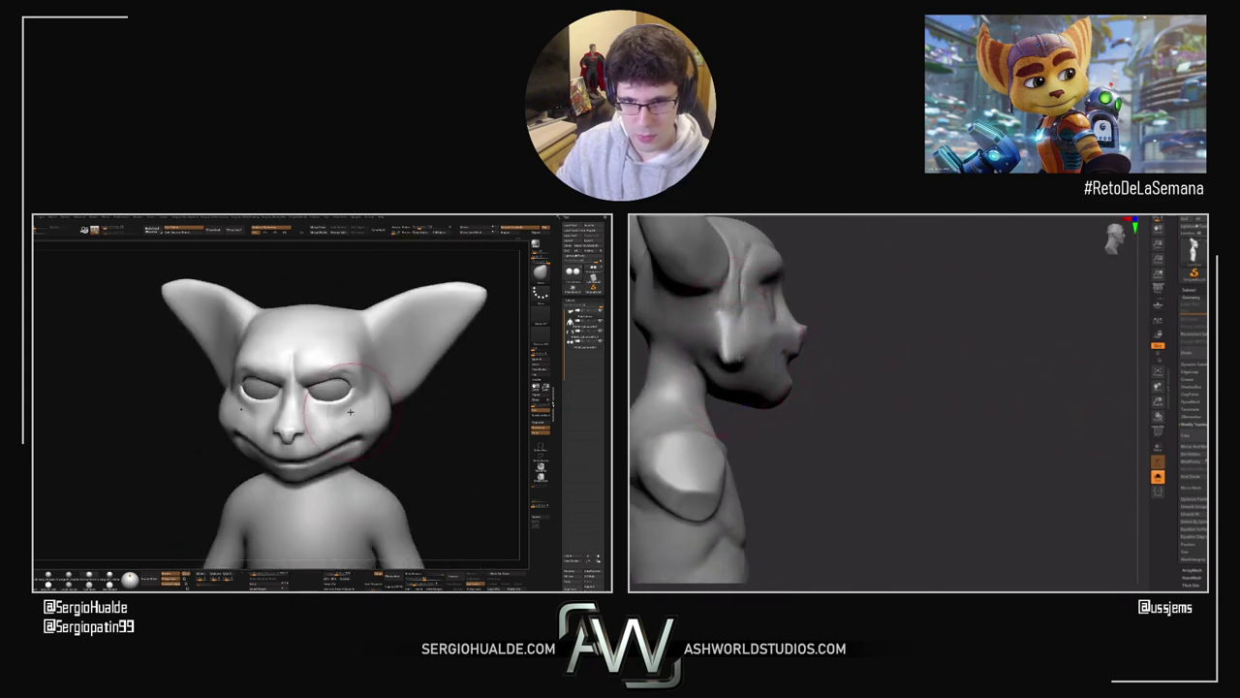
Step: Smooth away the bust's pointed cheek tips, muzzle and mouth, while shaping the side of the head's cheek and jaw
left_click(336, 423, "alt")
right_click_drag(387, 424, 342, 428)
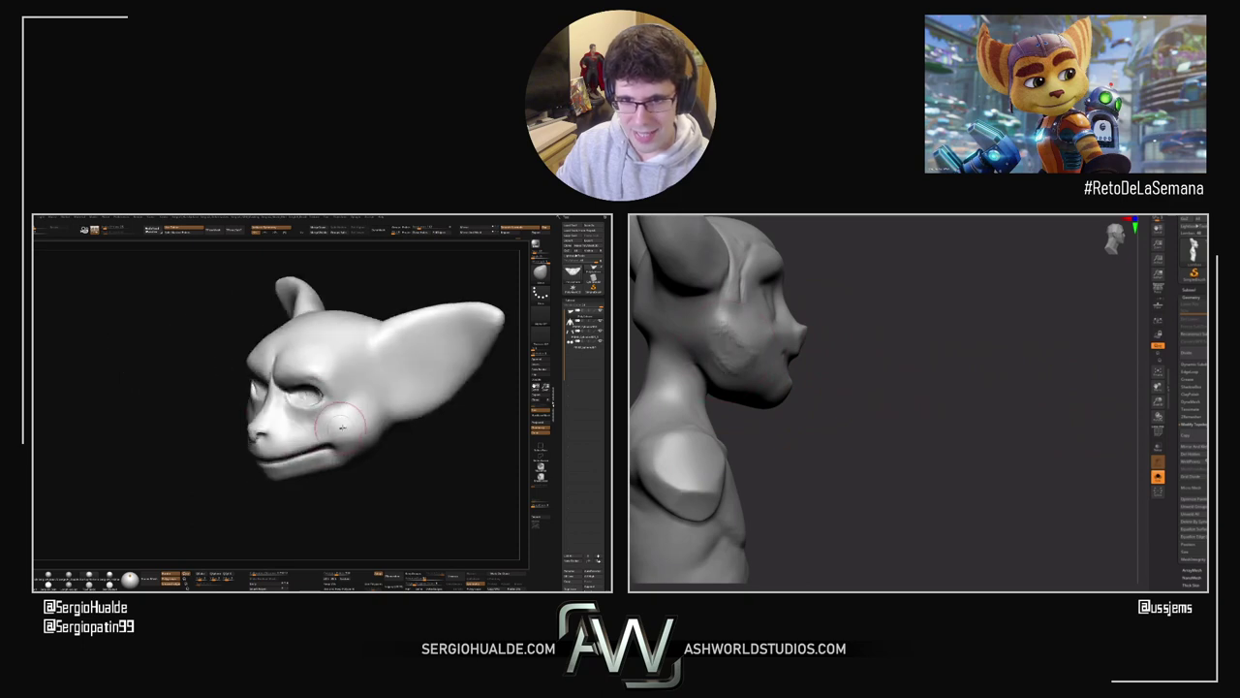
left_click_drag(690, 356, 746, 355)
right_click_drag(340, 430, 367, 436)
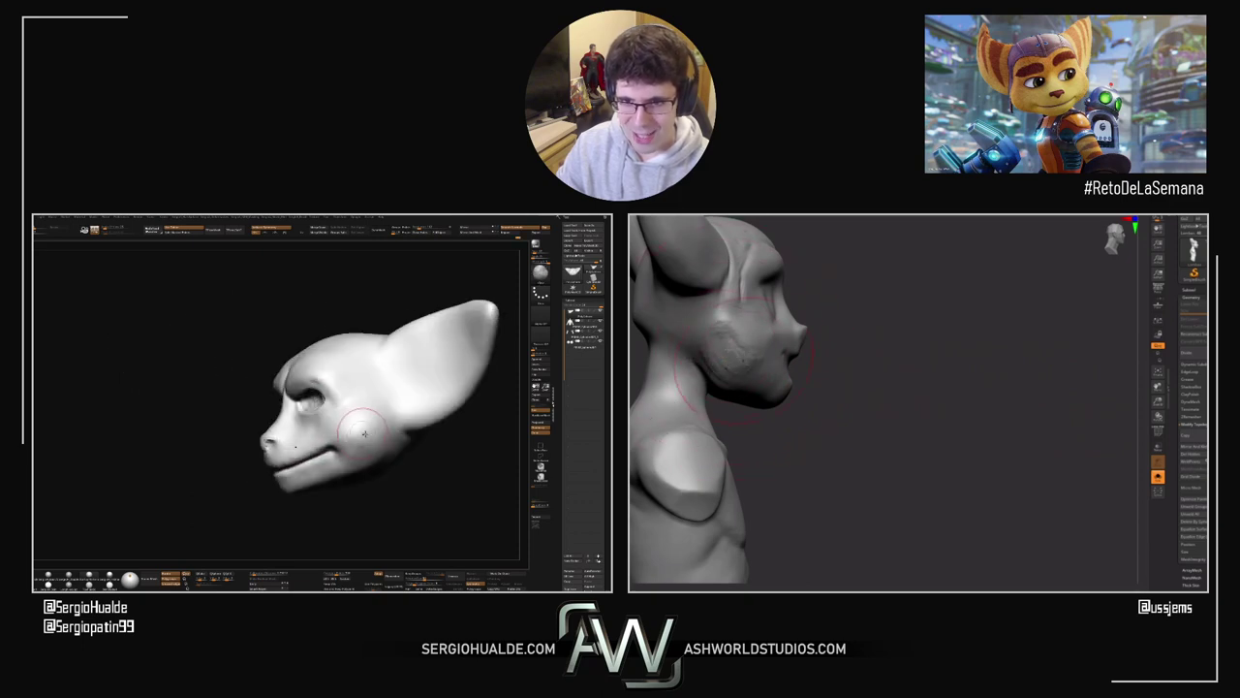
right_click_drag(771, 417, 789, 407)
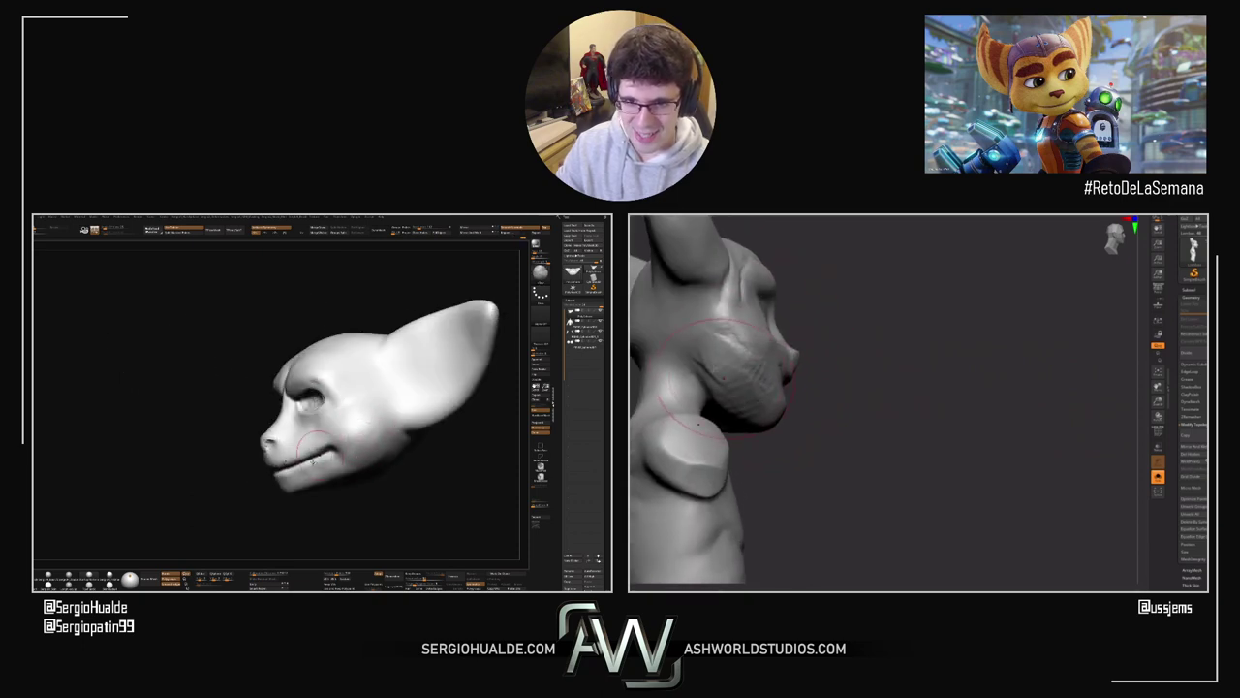
right_click_drag(365, 462, 354, 409)
right_click_drag(731, 424, 734, 430)
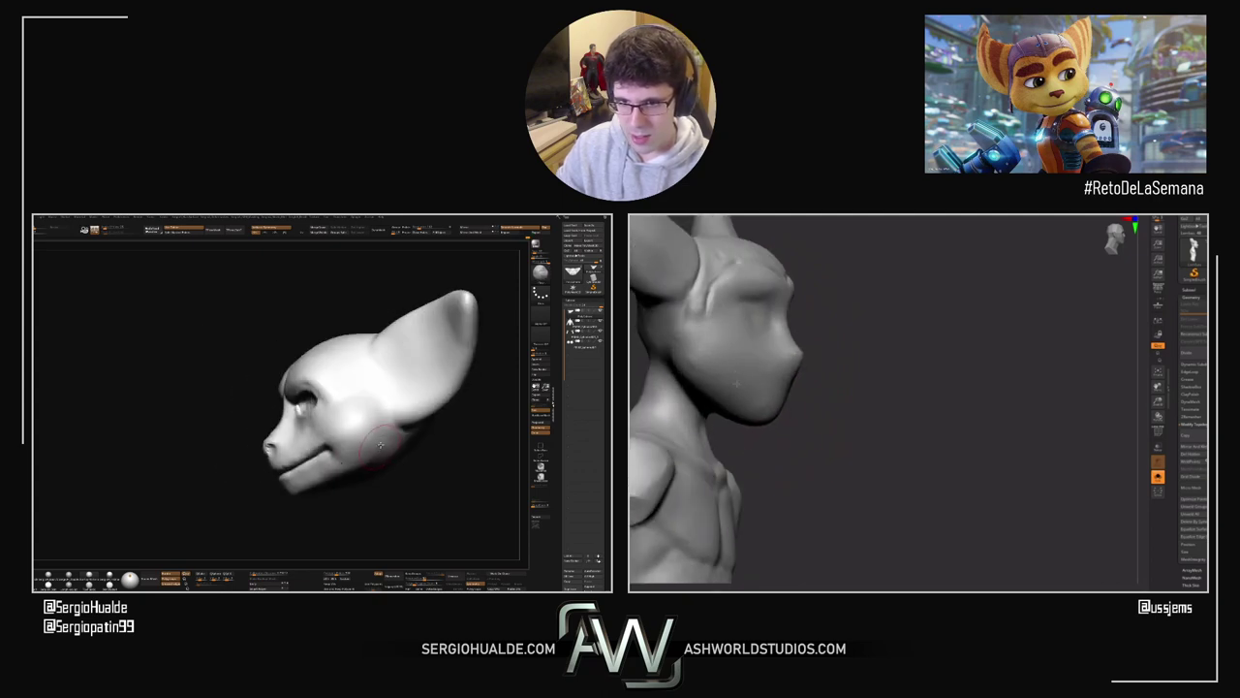
Step: Narrow the sides of the bust's smoothed face, while shaping the head's cheek behind the mouth
left_click_drag(896, 387, 803, 359)
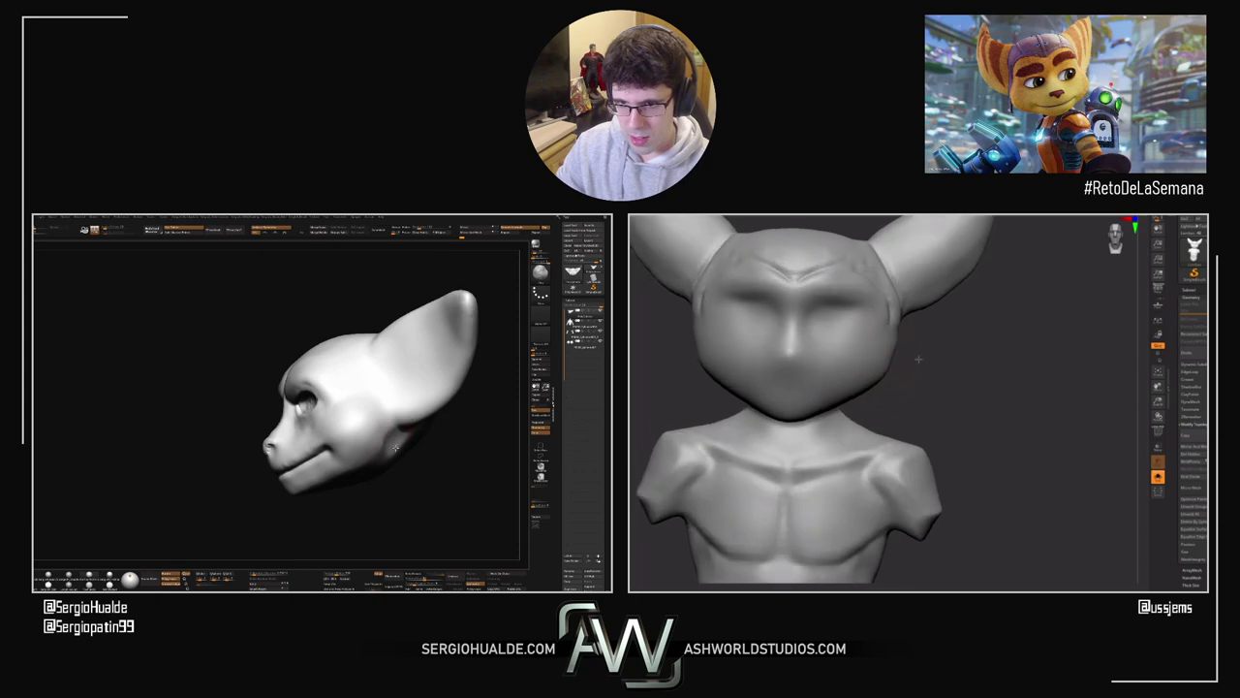
left_click_drag(918, 359, 909, 351)
left_click_drag(972, 404, 911, 442)
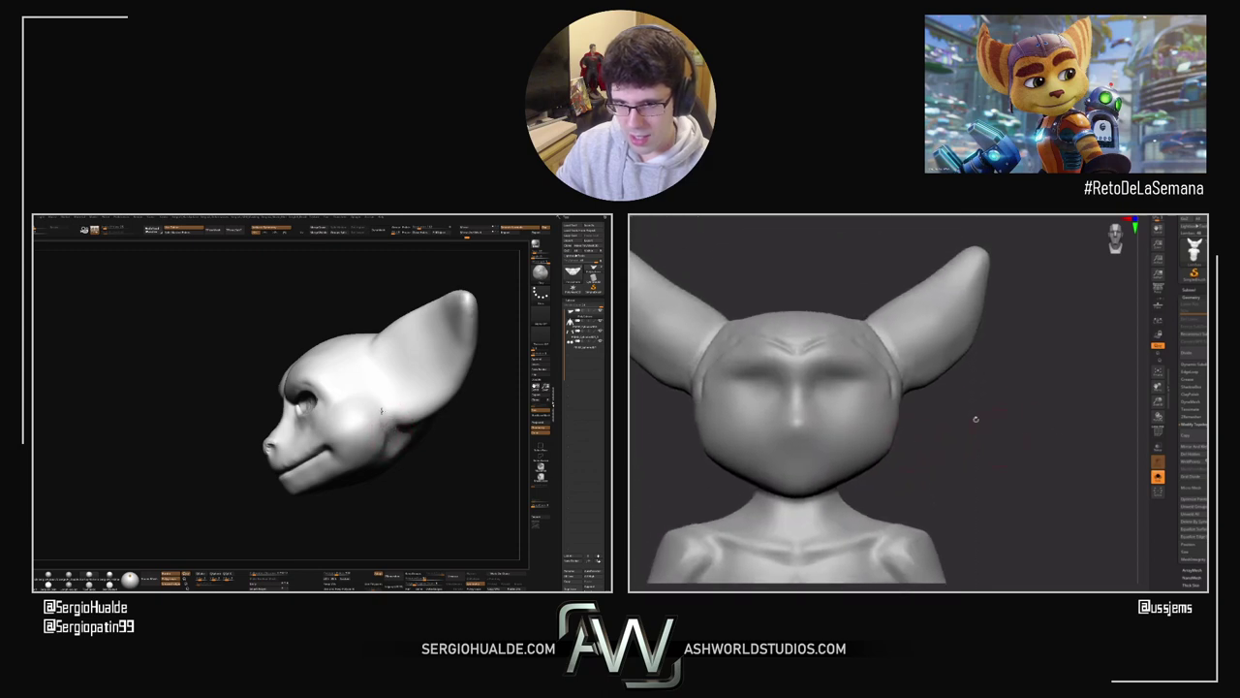
left_click_drag(899, 399, 886, 403)
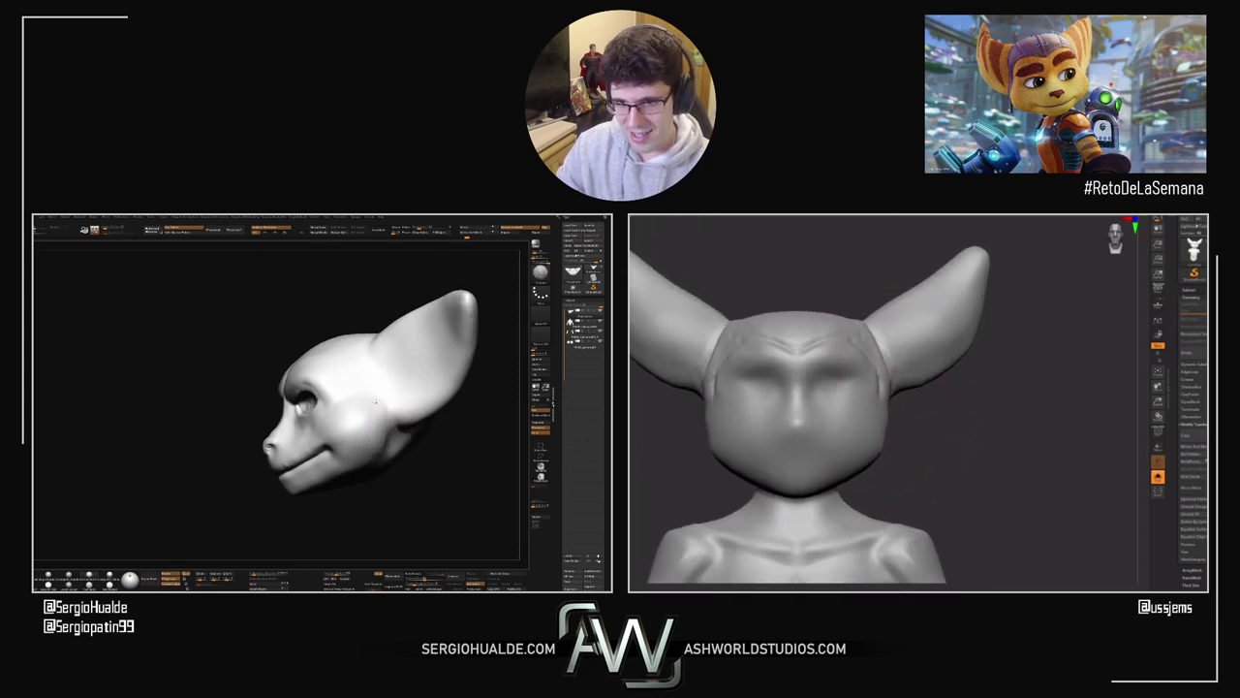
right_click_drag(918, 415, 908, 440, "ctrl")
left_click_drag(902, 429, 905, 426)
left_click_drag(930, 376, 923, 371)
Step: Adjust the shape and attachment of the bust's ears, while refining the head's lower cheek
right_click_drag(403, 457, 410, 459)
left_click_drag(945, 351, 943, 328)
right_click_drag(410, 459, 407, 445)
left_click_drag(942, 325, 954, 320)
right_click_drag(417, 455, 416, 485)
left_click_drag(920, 310, 889, 331)
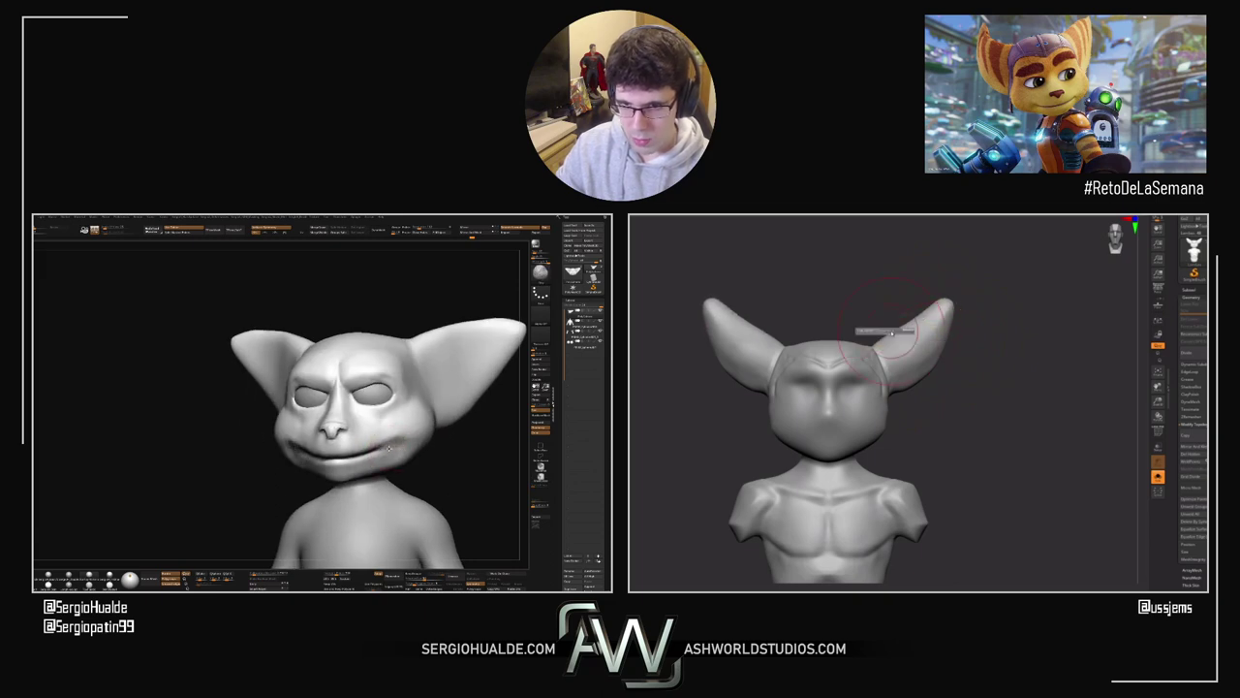
Step: Refine the corners of the head's smile, while adjusting the bust's skull between the ears and its overall proportions
mouse_move(390, 457)
right_mouse_down("ctrl")
mouse_move(407, 479)
mouse_move(419, 455)
right_mouse_up("ctrl")
right_click_drag(872, 334, 863, 347)
left_click_drag(414, 456, 422, 448)
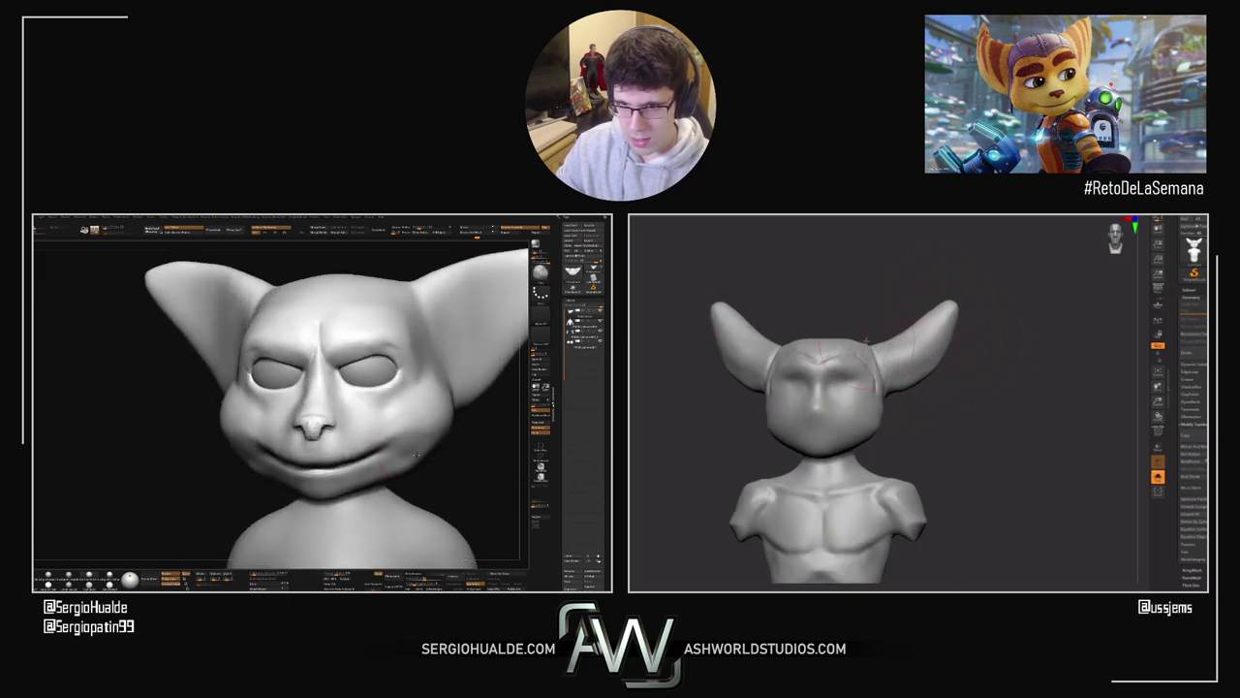
right_click_drag(862, 347, 847, 346)
mouse_move(397, 421)
right_mouse_down()
mouse_move(399, 444)
mouse_move(427, 438)
mouse_move(411, 449)
right_mouse_up()
mouse_move(824, 427)
left_mouse_down()
mouse_move(724, 420)
mouse_move(713, 387)
left_mouse_up()
right_click_drag(410, 449, 407, 444, "ctrl")
left_click_drag(841, 426, 845, 347)
right_click_drag(388, 443, 410, 432)
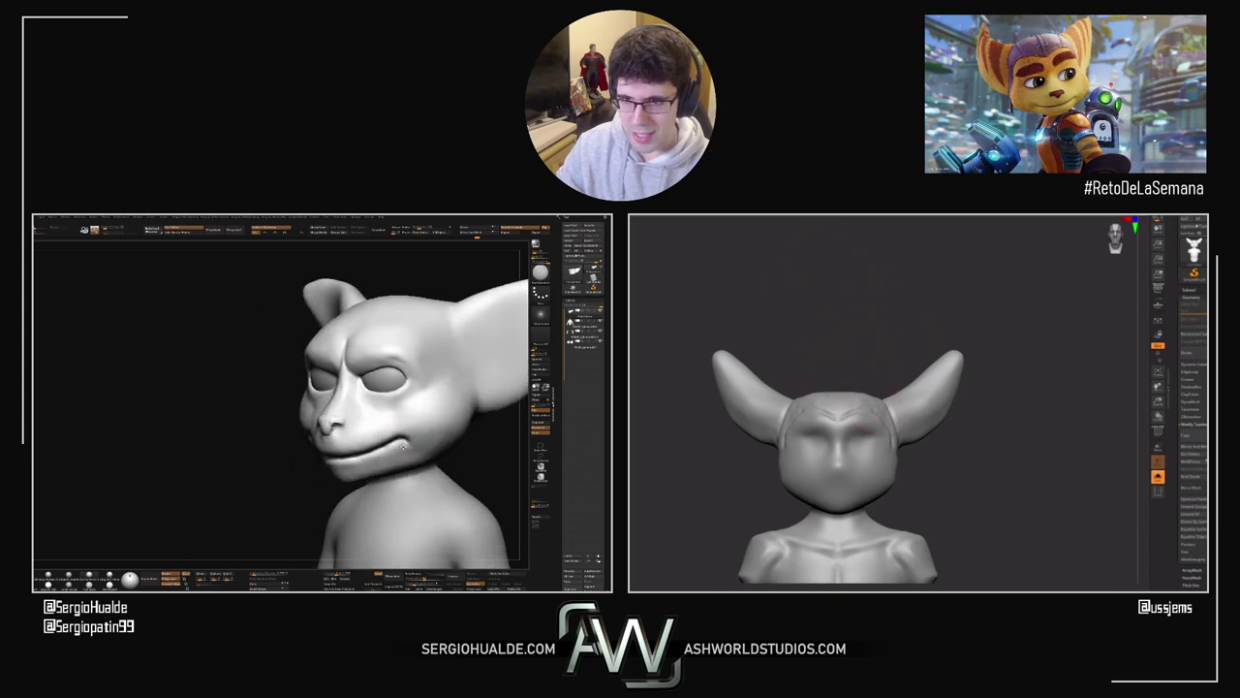
Step: Mask the bust's ears separately from its skull, while refining the corner of the head's mouth and its outer cheek
right_click_drag(841, 397, 857, 399)
mouse_move(411, 431)
right_mouse_down()
mouse_move(421, 452)
mouse_move(410, 432)
mouse_move(440, 436)
mouse_move(467, 400)
mouse_move(449, 425)
mouse_move(400, 426)
mouse_move(397, 443)
mouse_move(382, 423)
mouse_move(302, 442)
mouse_move(357, 438)
right_mouse_up()
left_click_drag(919, 468, 877, 484)
key("w")
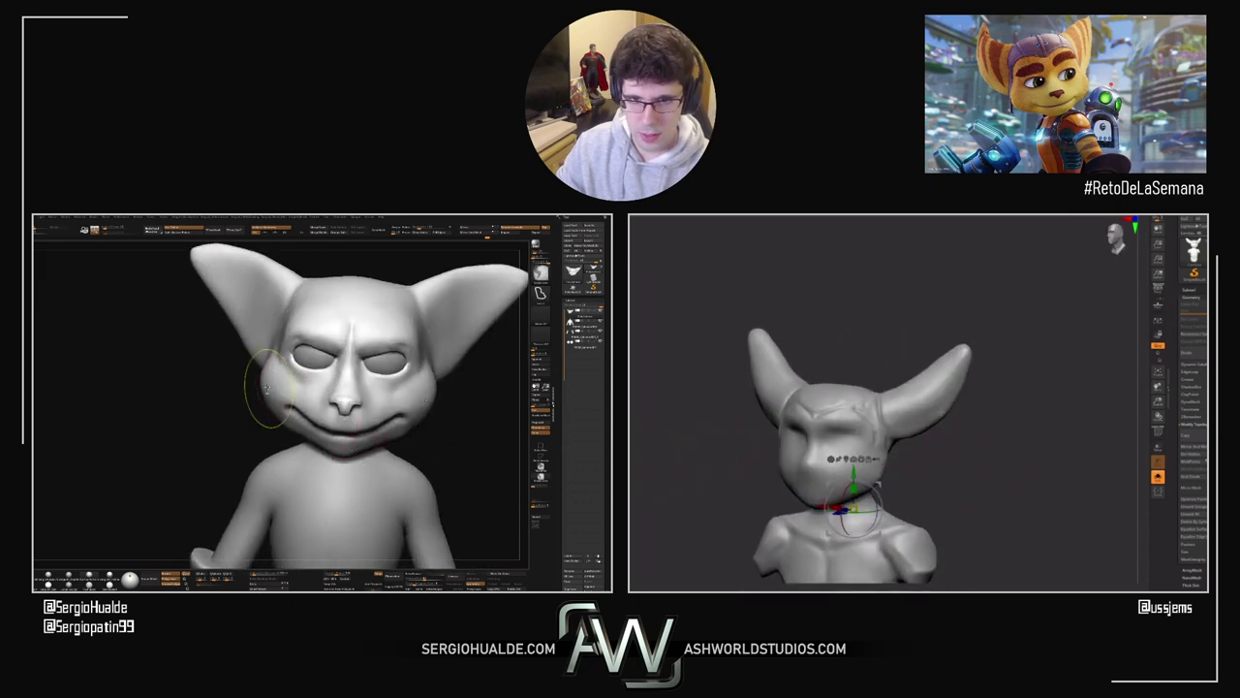
key("q")
left_click_drag(925, 397, 973, 365, "shift")
left_click_drag(1031, 295, 907, 422, "ctrl")
mouse_move(373, 388)
right_mouse_down()
mouse_move(405, 396)
mouse_move(399, 427)
right_mouse_up()
left_click_drag(1007, 384, 976, 378)
left_click_drag(1028, 324, 891, 373, "ctrl")
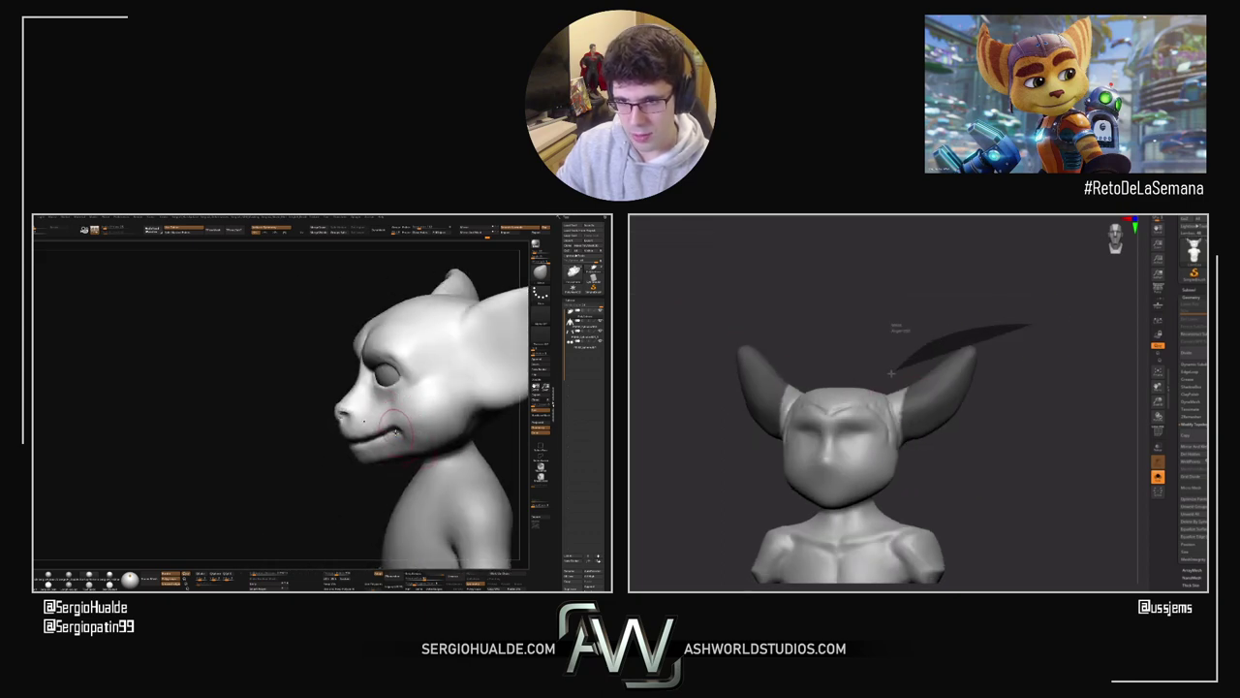
Step: Invert the bust's mask and reposition its ears lower and wider on the skull, while refining the head's cheek beside the mouth
mouse_move(396, 426)
right_mouse_down()
mouse_move(393, 444)
mouse_move(379, 437)
mouse_move(412, 426)
right_mouse_up()
left_click(977, 456, "ctrl")
left_click(969, 457, "ctrl")
key("w")
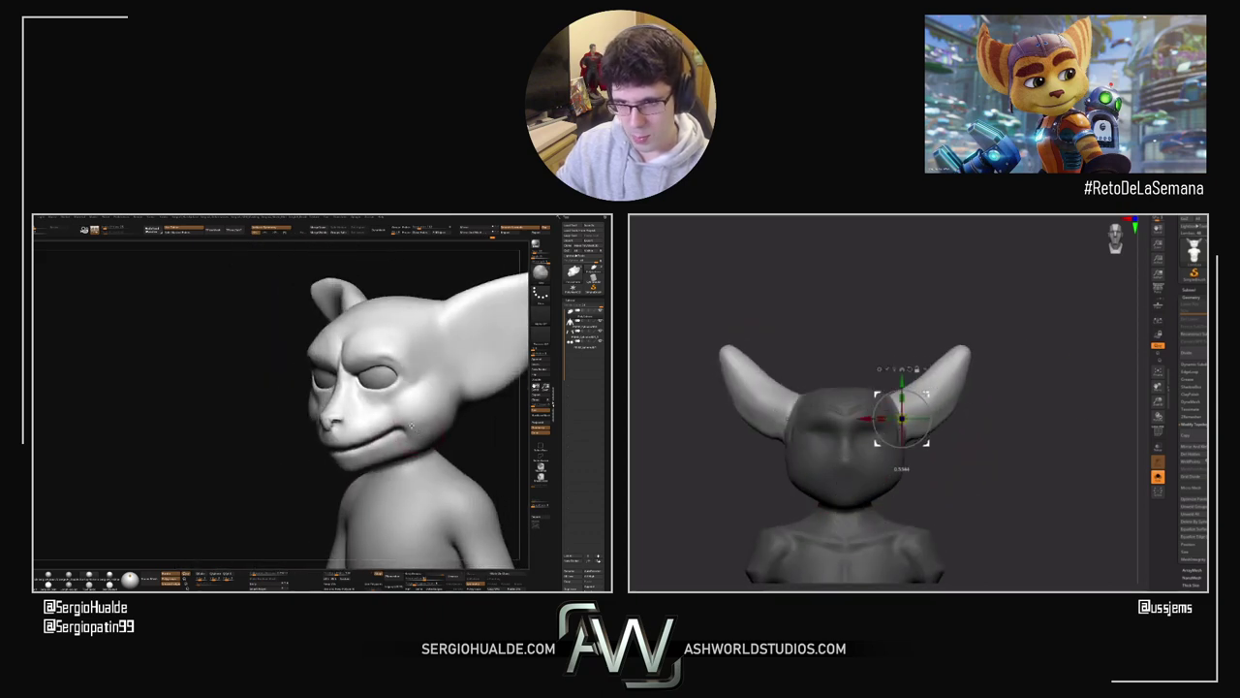
right_click_drag(976, 450, 887, 450)
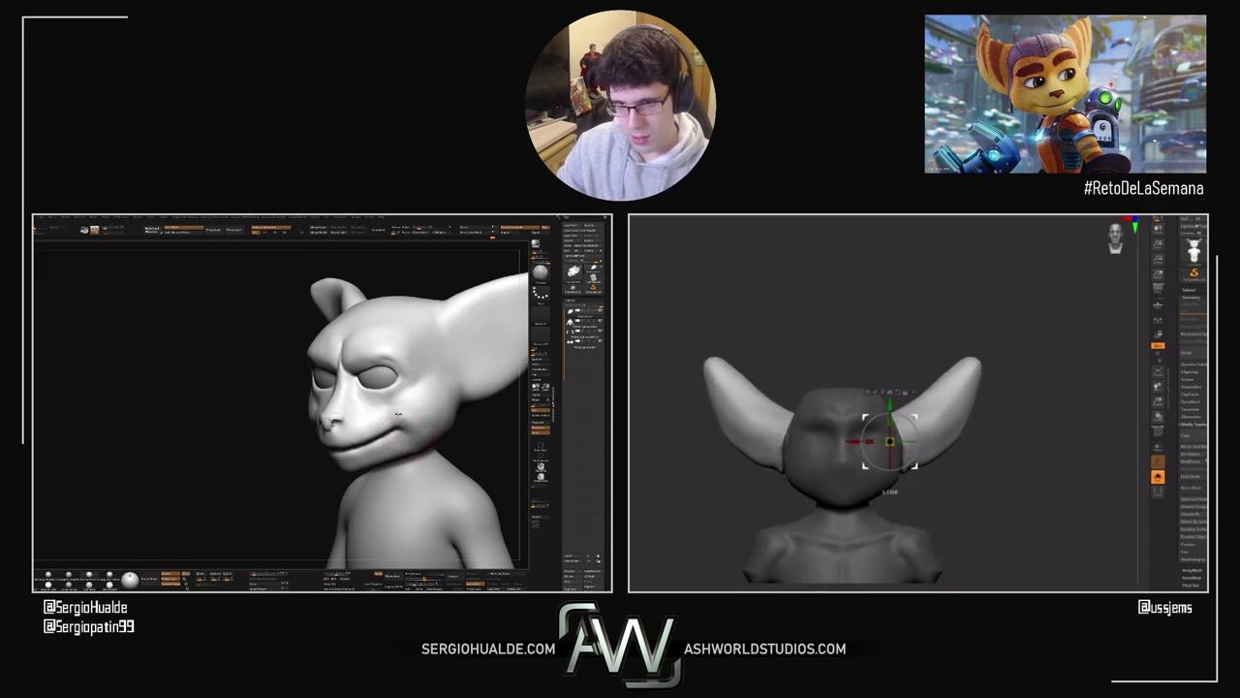
mouse_move(417, 445)
right_mouse_down()
mouse_move(457, 442)
mouse_move(410, 442)
right_mouse_up()
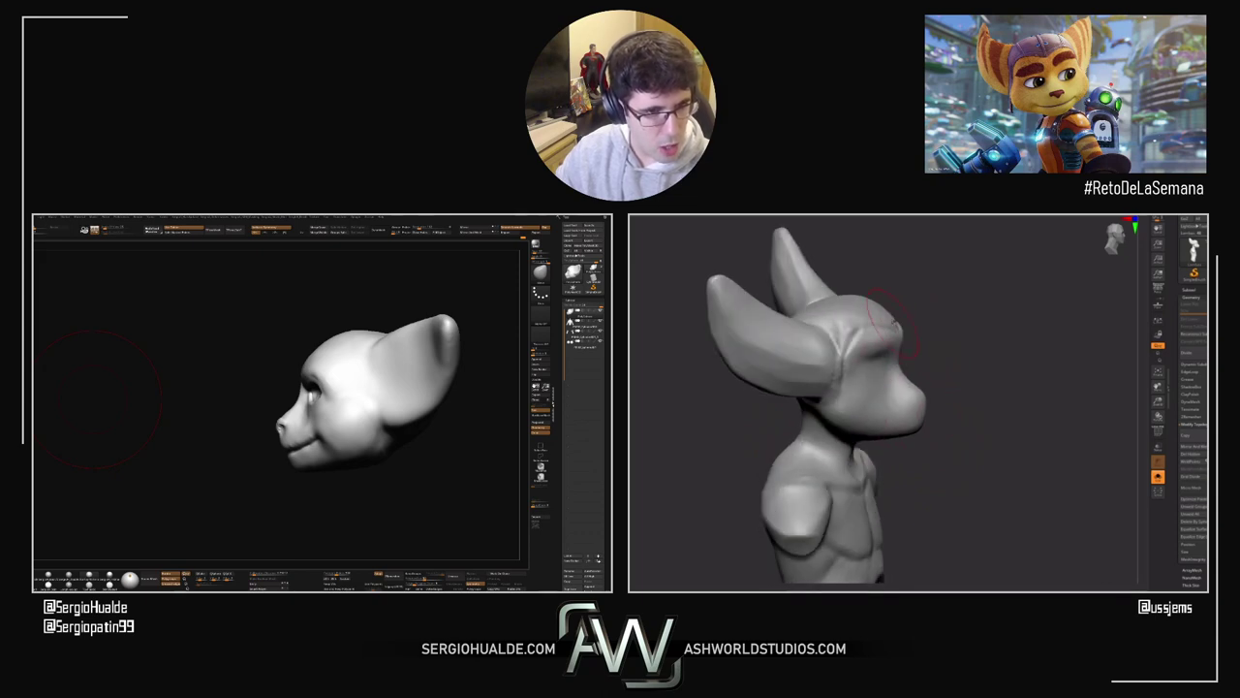
Step: Refine the corners of the bust's smile, while shaping the neck and upper torso of the other sculpt's body
left_click_drag(969, 378, 795, 400)
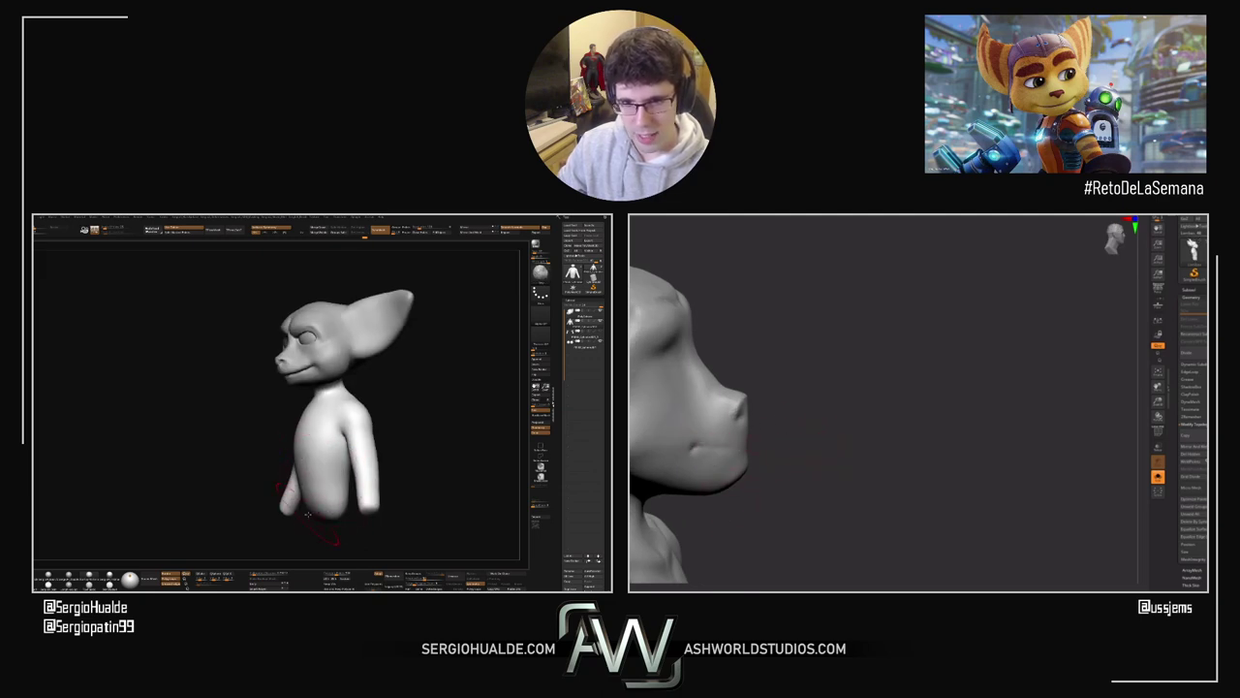
left_click_drag(763, 442, 738, 439)
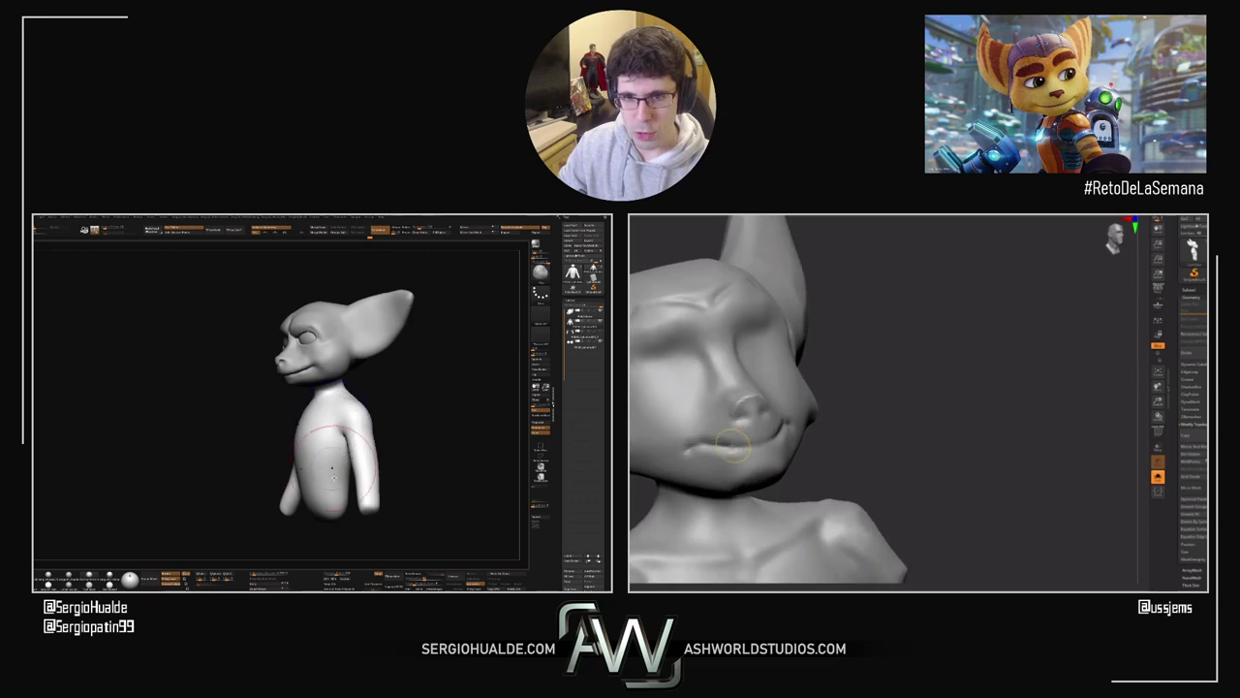
right_click_drag(327, 426, 348, 423)
left_click_drag(333, 433, 371, 432)
left_click_drag(872, 448, 968, 446)
left_click_drag(331, 415, 335, 392)
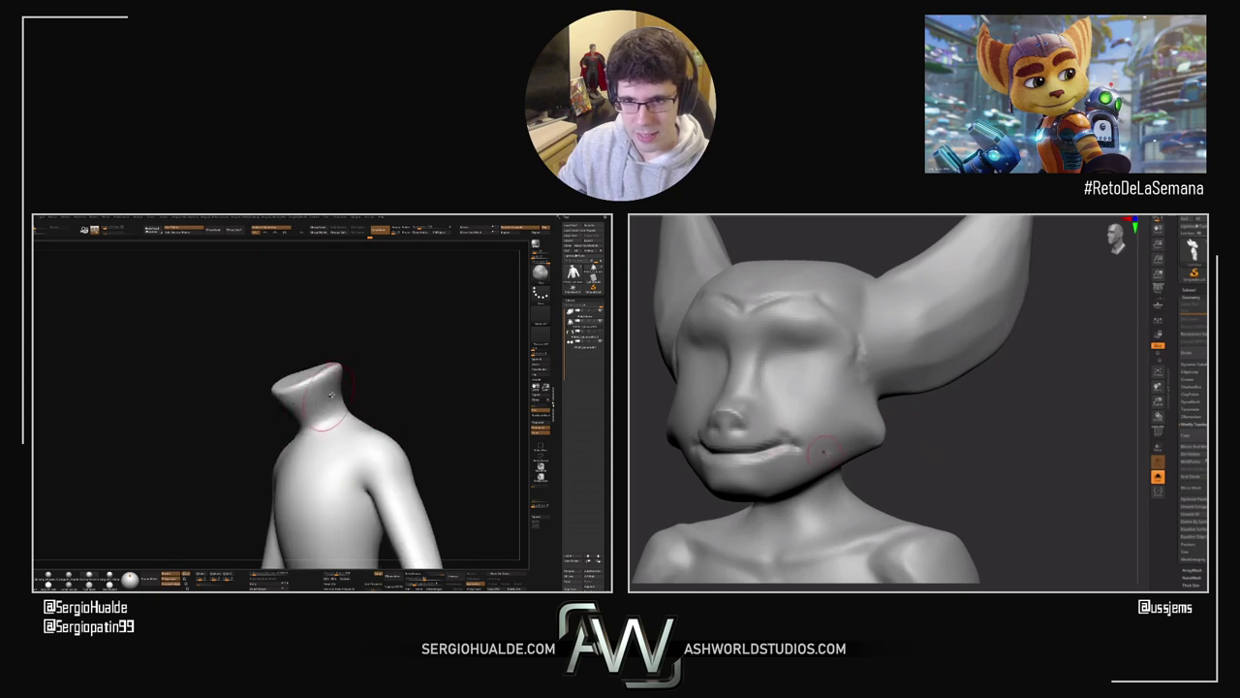
left_click_drag(928, 457, 977, 443)
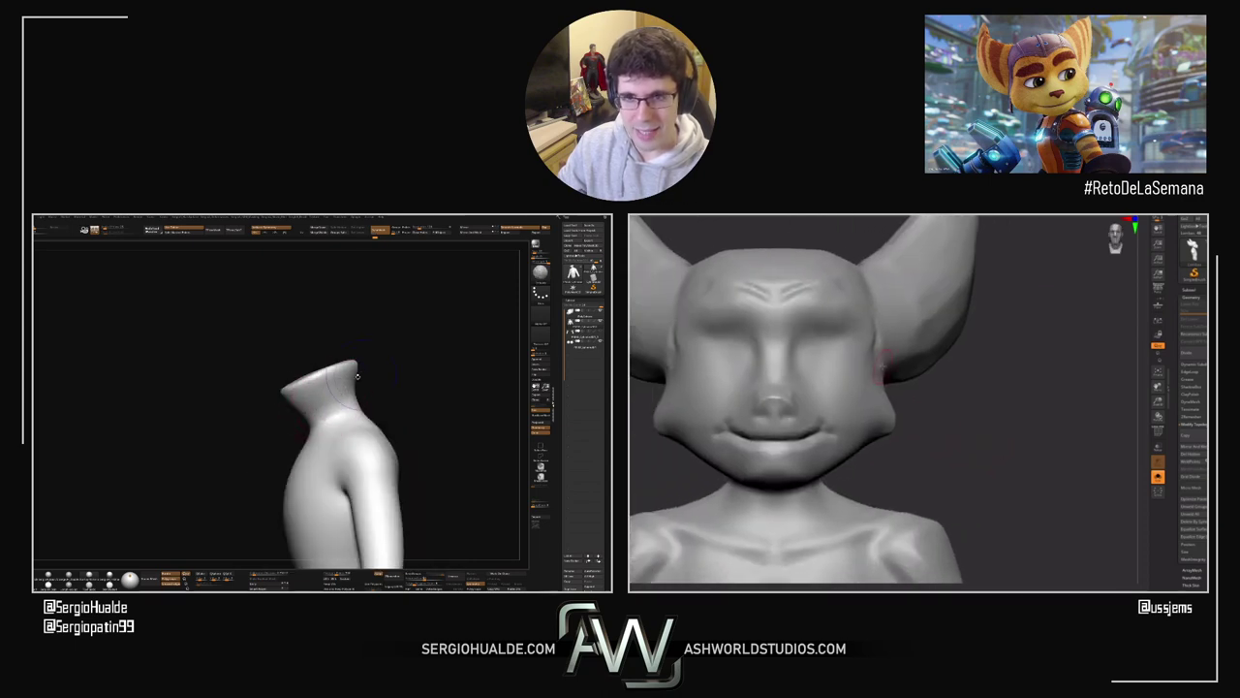
Step: Carve the closed eyelids on the bust, while slimming and smoothing the neck of the other sculpt's body
left_click_drag(290, 419, 319, 427)
left_click_drag(829, 413, 882, 414)
mouse_move(388, 387)
left_mouse_down()
mouse_move(409, 392)
mouse_move(312, 402)
left_mouse_up()
left_click_drag(752, 327, 727, 331)
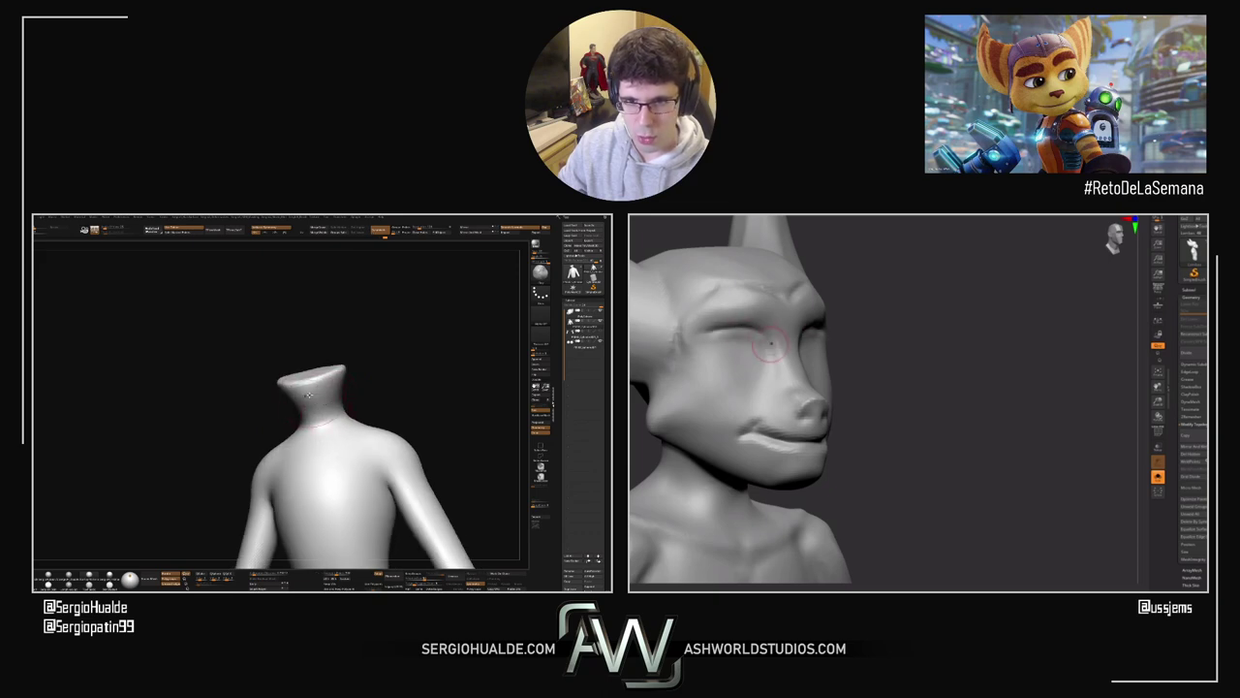
mouse_move(343, 405)
left_mouse_down()
mouse_move(344, 375)
mouse_move(356, 388)
left_mouse_up()
Step: Try to carve curved folds beneath the bust's eyes
mouse_move(717, 349)
left_mouse_down()
mouse_move(705, 363)
mouse_move(737, 372)
left_mouse_up()
left_click_drag(979, 380, 913, 380)
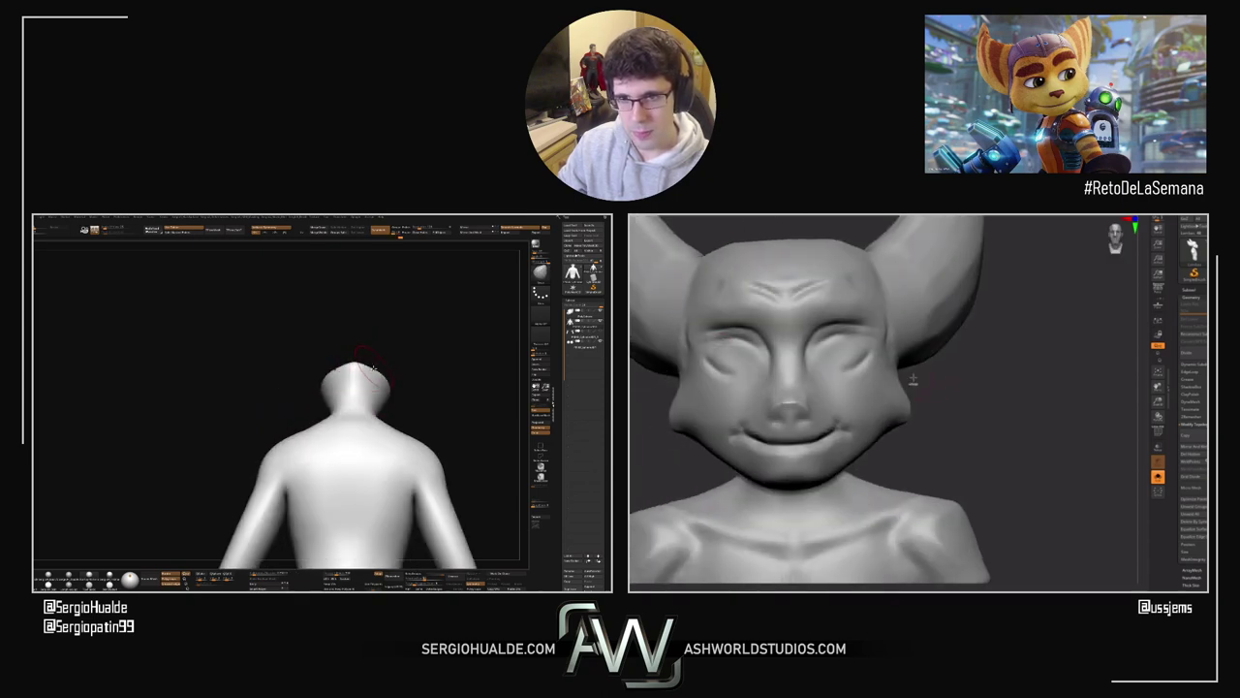
key("ctrl+z")
key("ctrl+z")
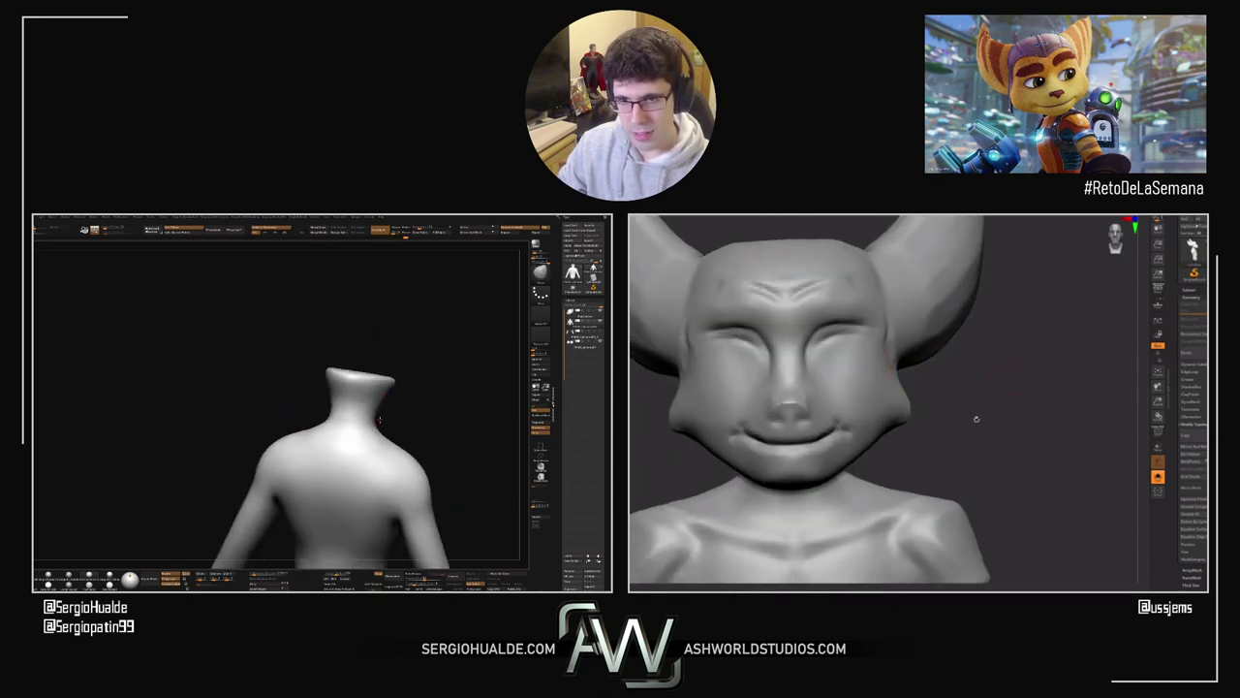
Step: Shape the bust's lips and chin in profile, enlarging the brush to adjust the front of the mouth
left_click_drag(975, 417, 858, 419, "alt")
left_click_drag(1013, 364, 915, 383)
left_click_drag(1027, 407, 1027, 484, "alt")
left_click_drag(747, 485, 765, 494)
mouse_move(851, 431)
left_mouse_down()
mouse_move(809, 412)
mouse_move(959, 436)
left_mouse_up()
key("s")
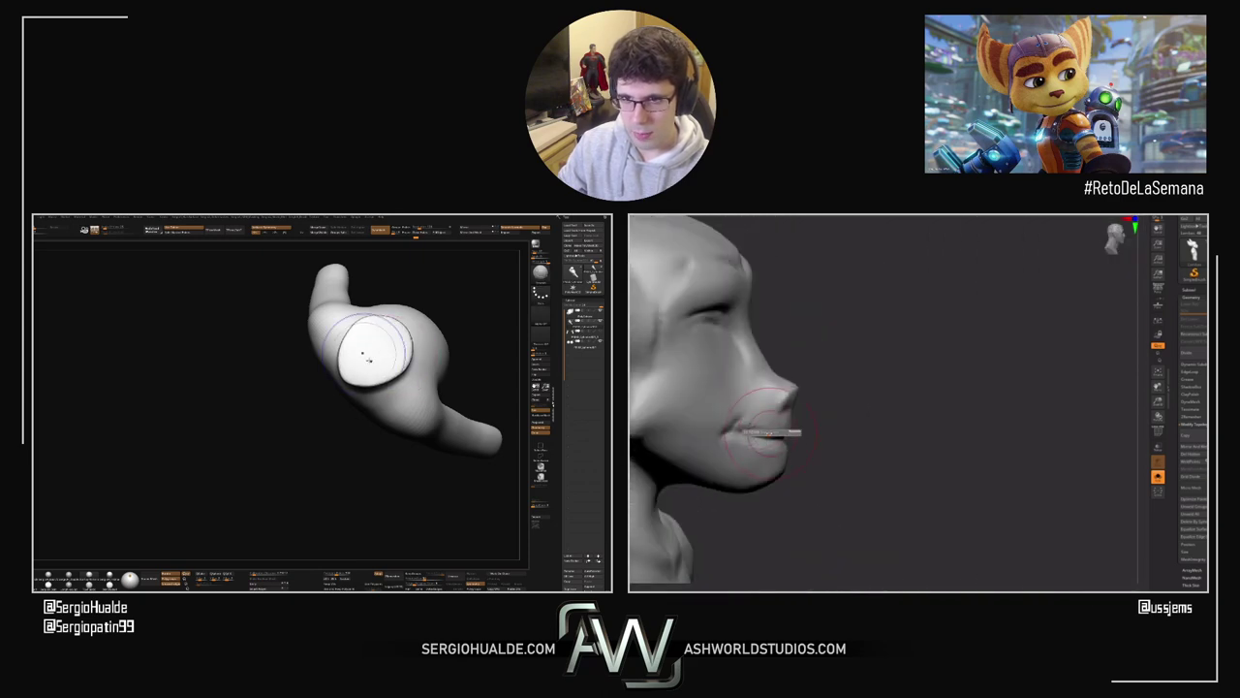
mouse_move(769, 433)
left_mouse_down()
mouse_move(747, 411)
mouse_move(768, 435)
left_mouse_up()
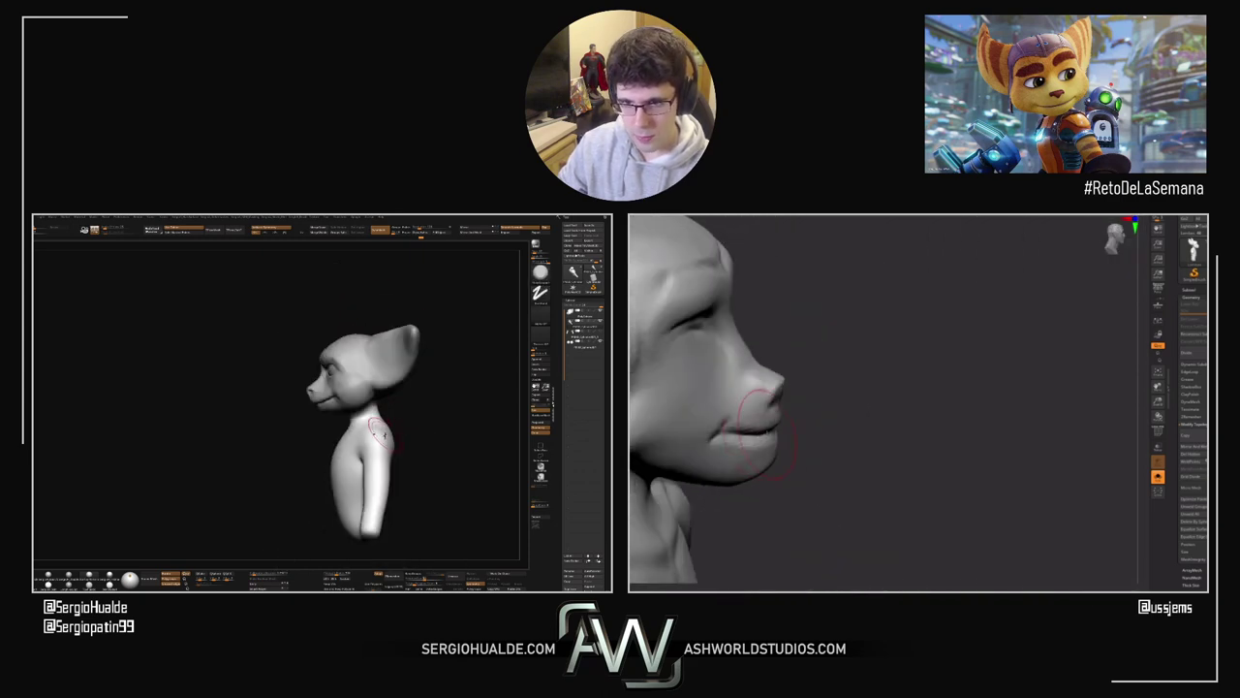
Step: Curve the bust's smile and lower lip, while adjusting the body's neck under the chin and making the head active
right_click_drag(384, 435, 370, 422)
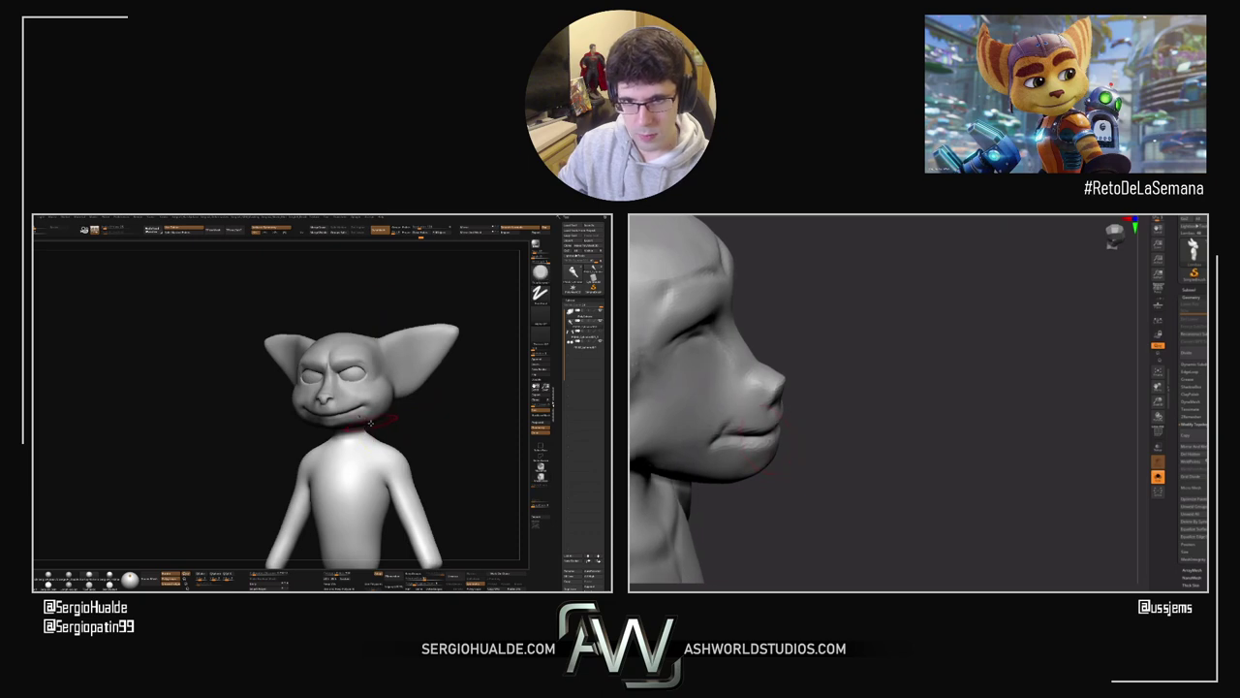
left_click_drag(766, 441, 702, 440)
mouse_move(370, 423)
right_mouse_down()
mouse_move(352, 420)
mouse_move(352, 448)
right_mouse_up()
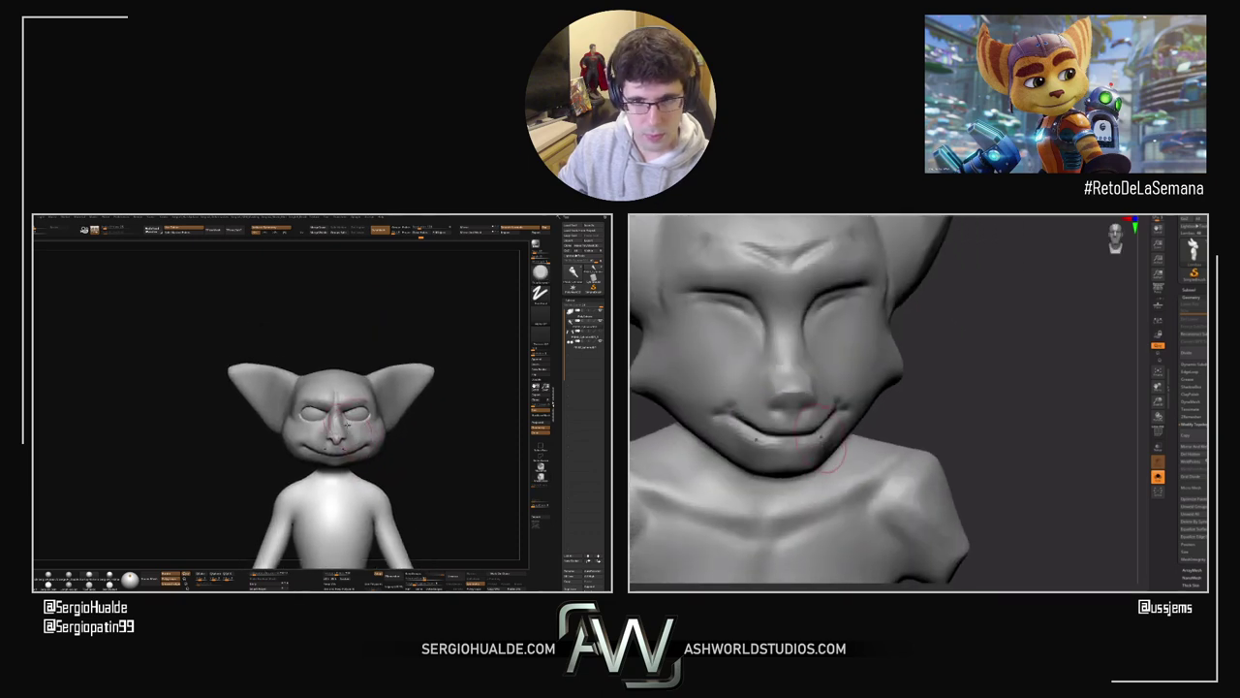
right_click_drag(825, 433, 832, 455)
left_click(349, 401, "alt")
mouse_move(350, 401)
right_mouse_down("ctrl")
mouse_move(361, 426)
mouse_move(344, 409)
right_mouse_up("ctrl")
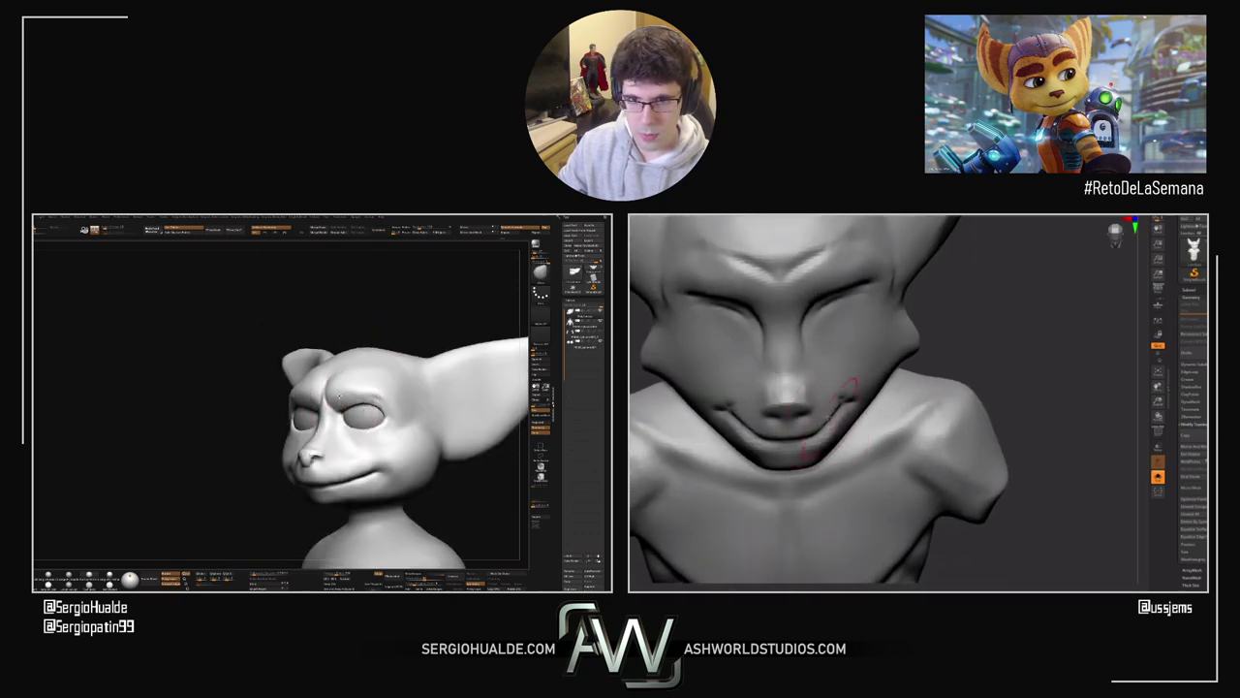
right_click_drag(830, 419, 828, 383)
Step: Soften the bust's cheek beside the smile with a resized brush, while refining the head's eye contours
right_click_drag(339, 396, 364, 403)
right_click_drag(884, 372, 853, 366)
key("s")
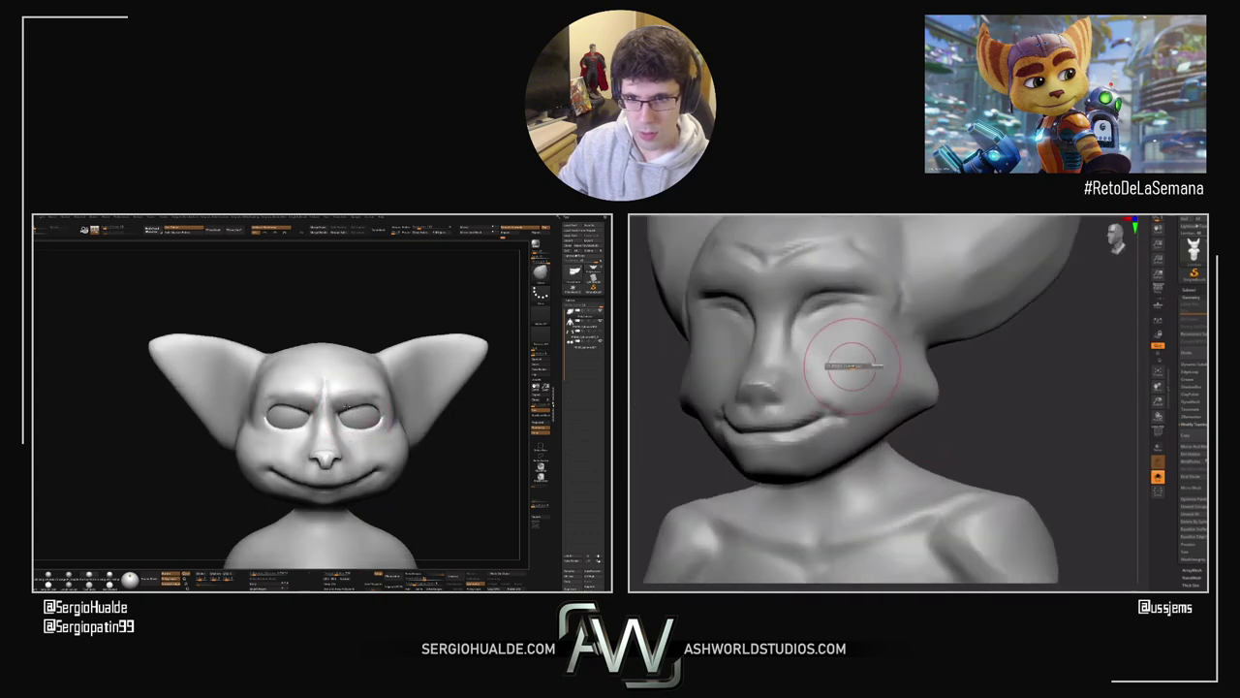
left_click_drag(853, 366, 840, 368)
mouse_move(841, 371)
right_mouse_down()
mouse_move(771, 373)
mouse_move(790, 385)
right_mouse_up()
right_click_drag(741, 343, 766, 347)
right_click_drag(360, 405, 337, 405)
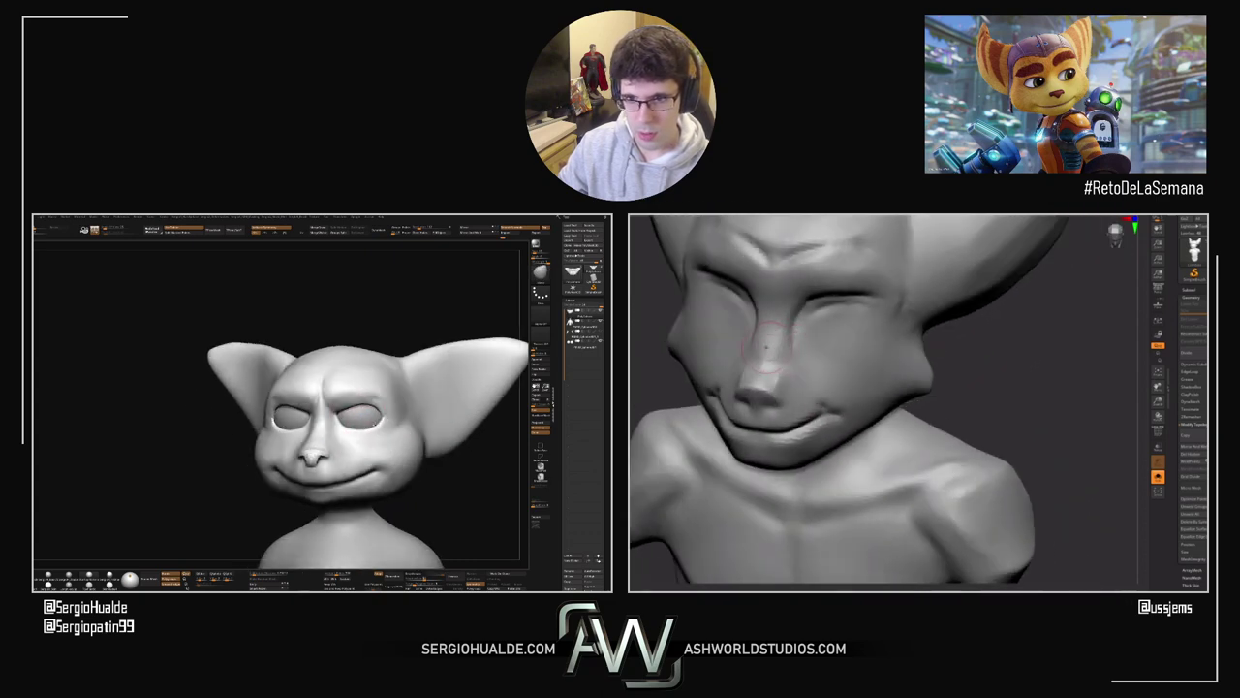
Step: Shape the bridge of the bust's nose and the inner area of its closed eyes
mouse_move(767, 347)
right_mouse_down()
mouse_move(822, 341)
mouse_move(777, 339)
right_mouse_up()
left_click_drag(762, 343, 752, 347)
right_click_drag(753, 346, 689, 355)
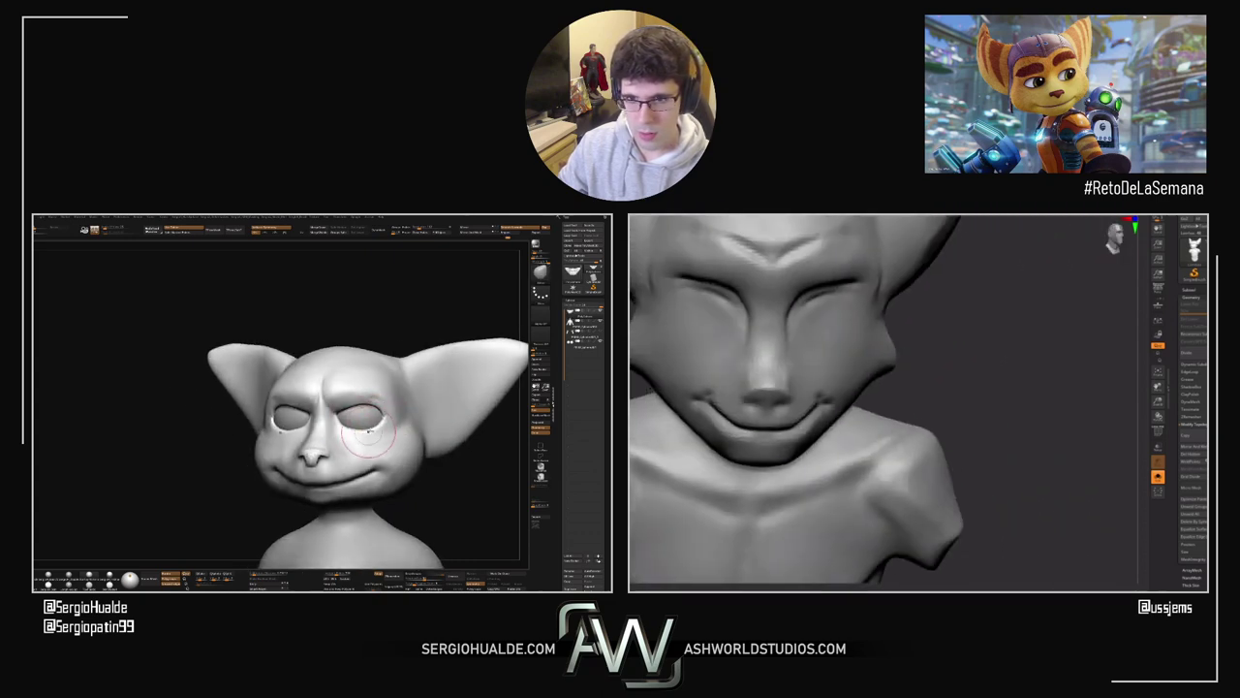
mouse_move(775, 340)
left_mouse_down()
mouse_move(754, 341)
mouse_move(810, 308)
left_mouse_up()
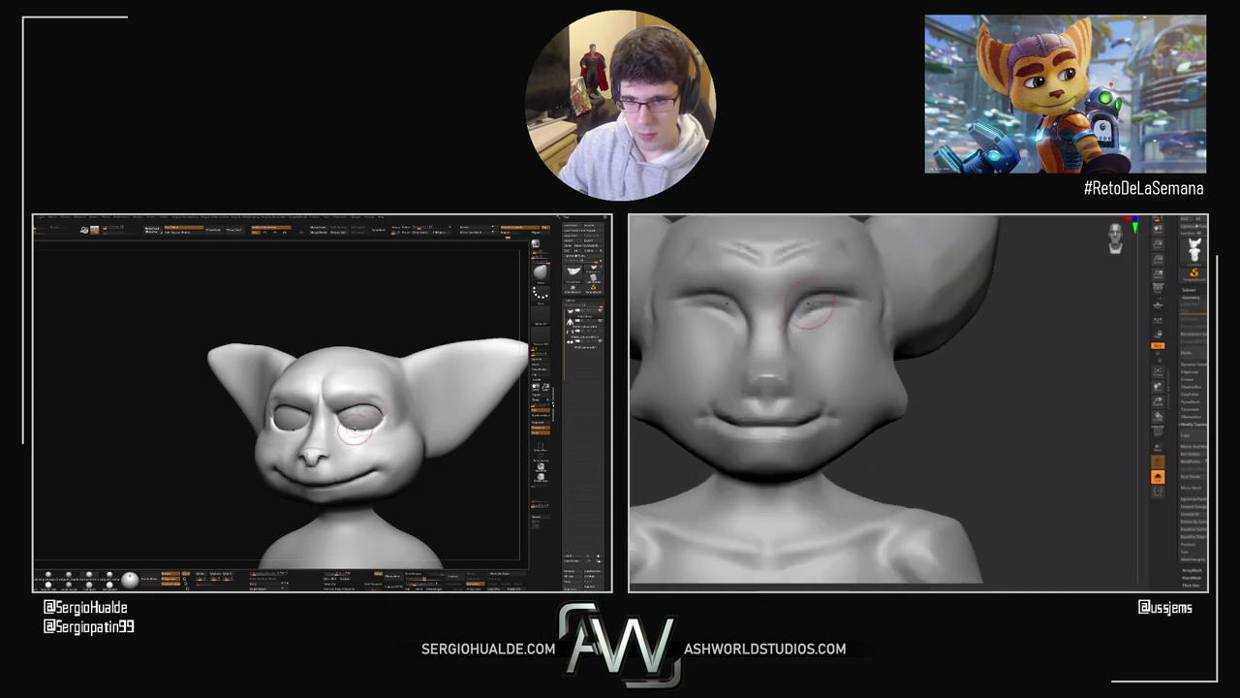
Step: Adjust the bust's neck and upper back, while refining the lower and outer rims of the head's eyes
right_click_drag(818, 329, 788, 330, "ctrl")
right_click_drag(362, 433, 368, 438, "shift")
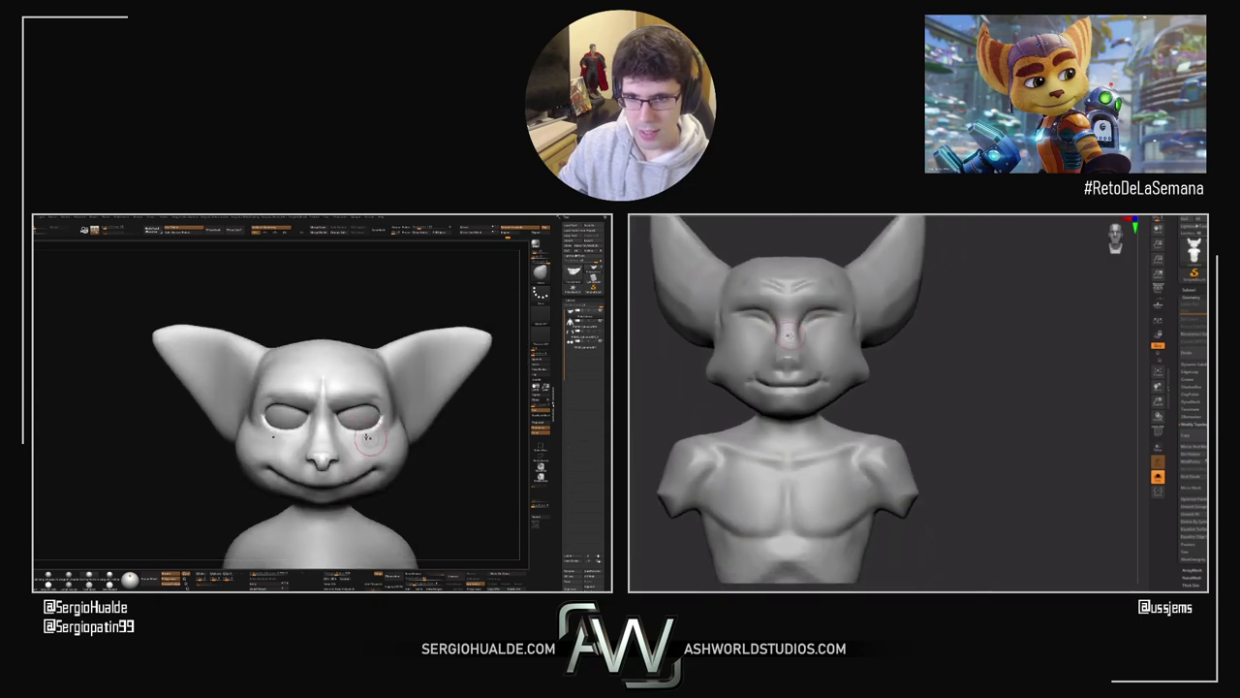
left_click_drag(908, 446, 878, 450)
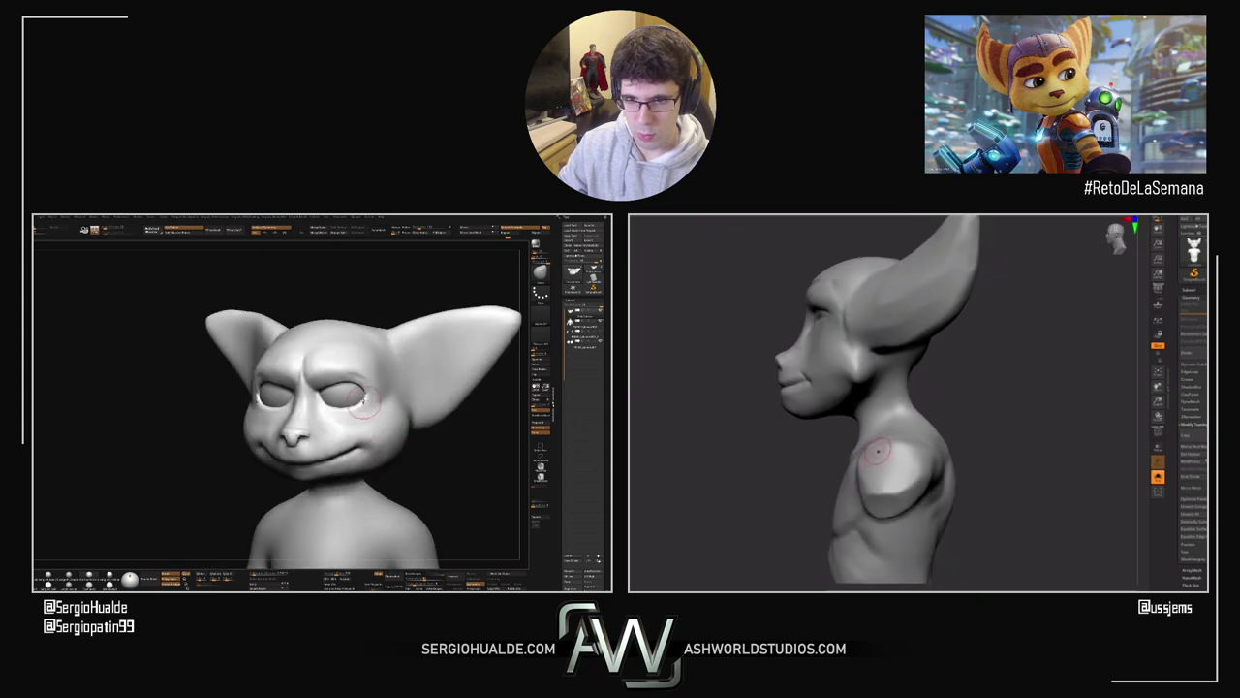
right_click_drag(910, 421, 893, 407, "ctrl")
right_click_drag(364, 399, 407, 423)
right_click_drag(905, 393, 861, 441, "ctrl")
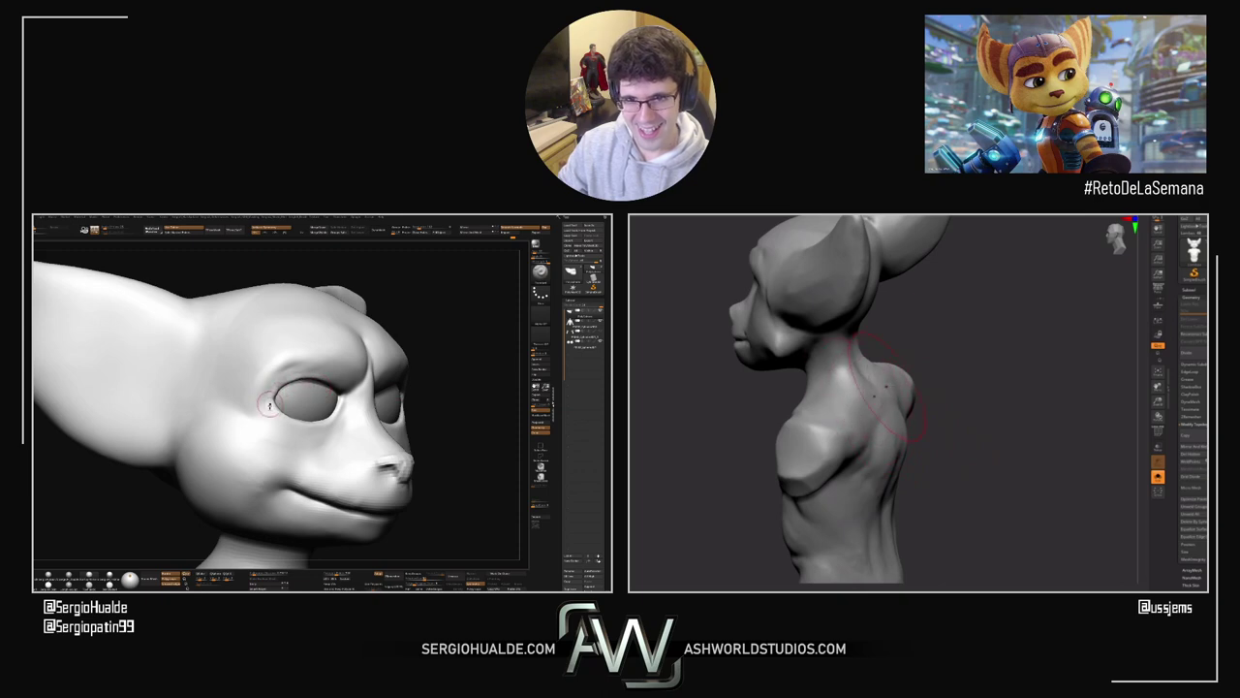
Step: Refine the transition from the bust's neck to its shoulders, while defining the head's upper eyelids
left_click_drag(877, 386, 872, 360)
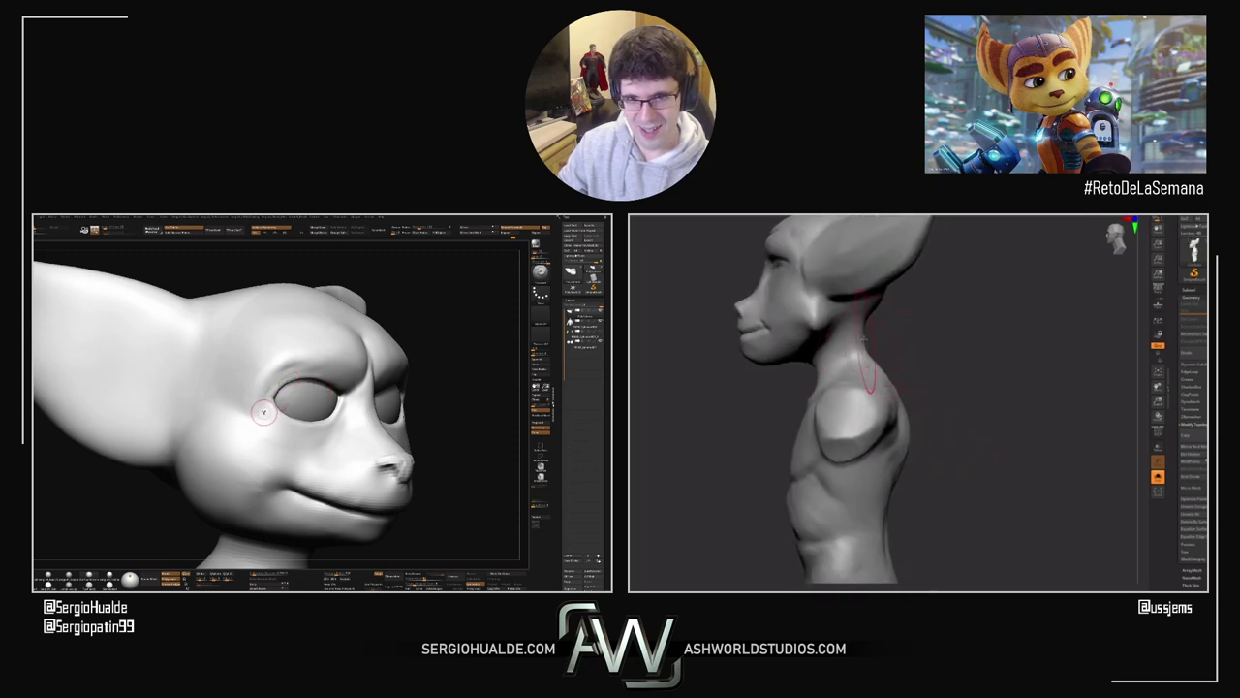
right_click_drag(274, 402, 240, 383)
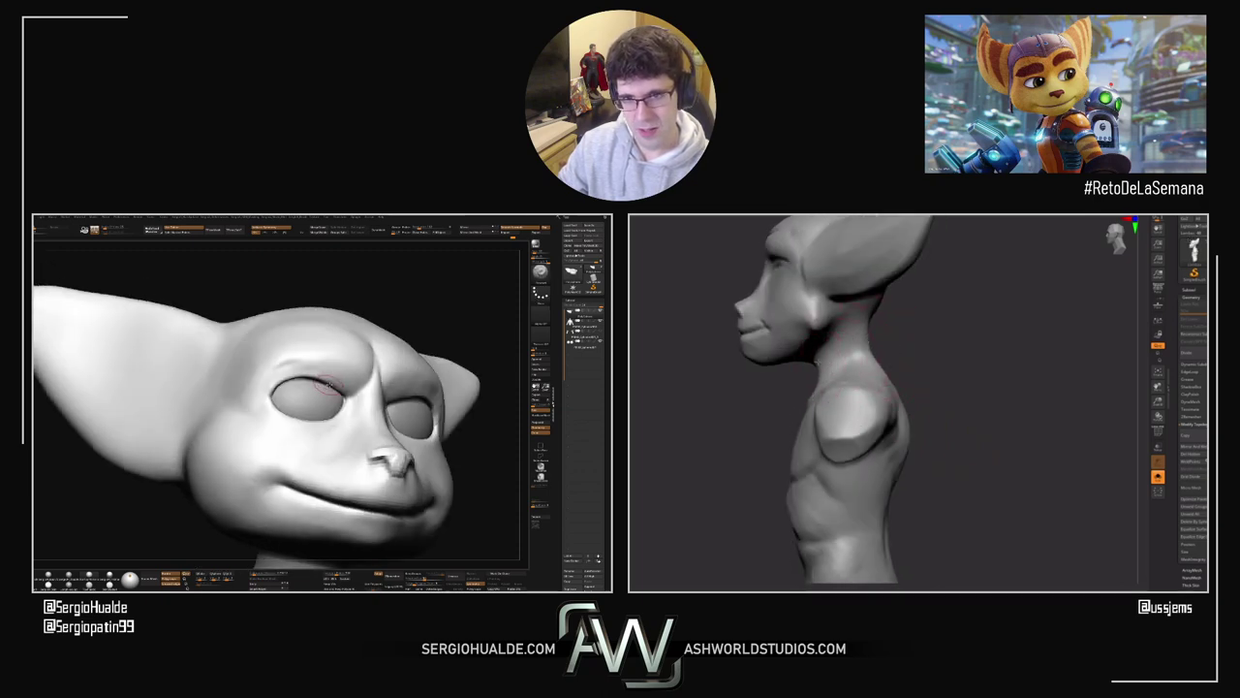
left_click_drag(326, 385, 409, 393)
left_click_drag(791, 410, 897, 412)
right_click_drag(405, 395, 333, 380)
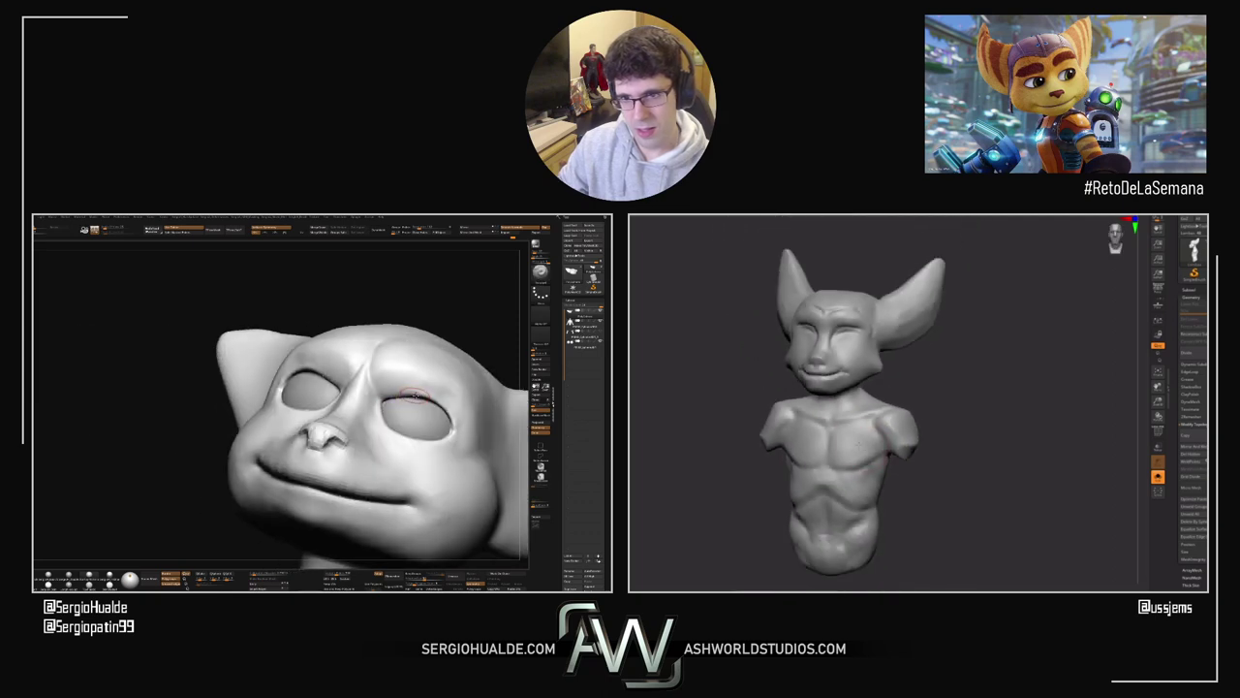
left_click_drag(873, 426, 880, 425)
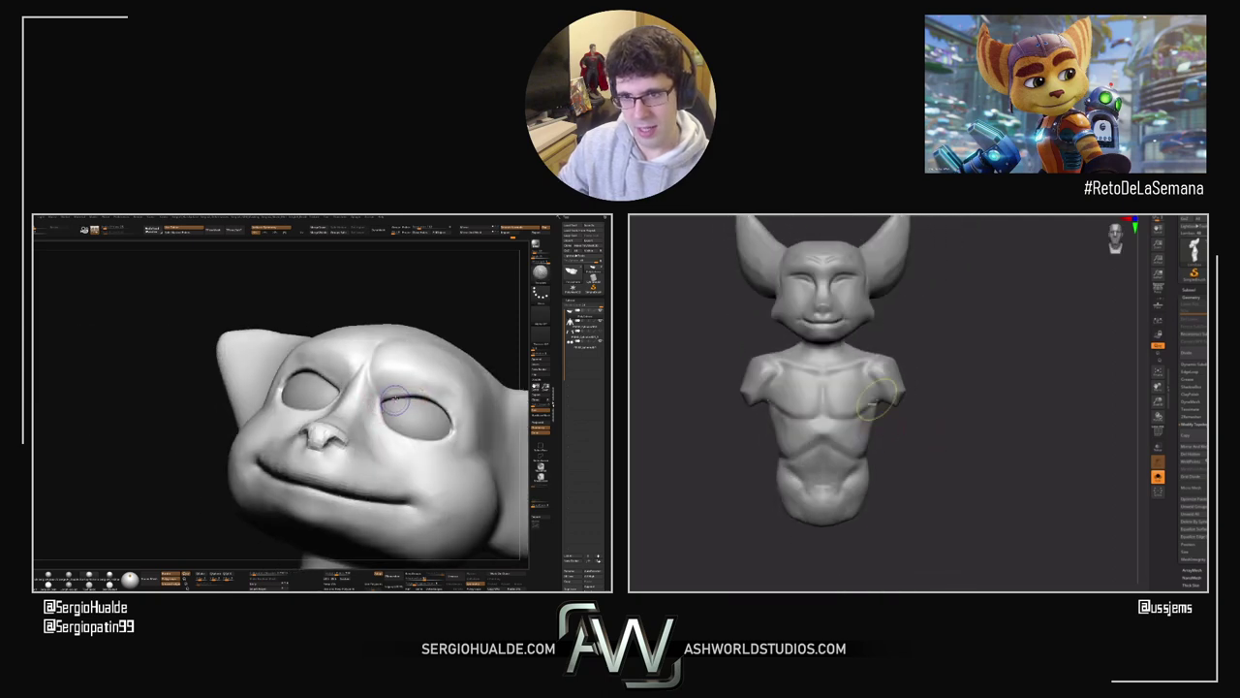
Step: Shape the bust's shoulders and upper chest, while refining the inner part of the head's upper eyelids
right_click_drag(877, 399, 876, 427, "ctrl")
right_click_drag(931, 388, 862, 368)
mouse_move(413, 391)
right_mouse_down()
mouse_move(395, 405)
mouse_move(414, 400)
mouse_move(389, 388)
right_mouse_up()
right_click_drag(909, 360, 897, 356)
right_click_drag(389, 387, 378, 361)
right_click_drag(896, 346, 925, 343)
right_click_drag(393, 392, 379, 386)
Step: Choose the Move brush and resize it for adjusting the head's upper eyelid and the bust's neck and shoulders
key("b")
key("m")
key("v")
right_click_drag(1002, 320, 1003, 346, "ctrl")
key("s")
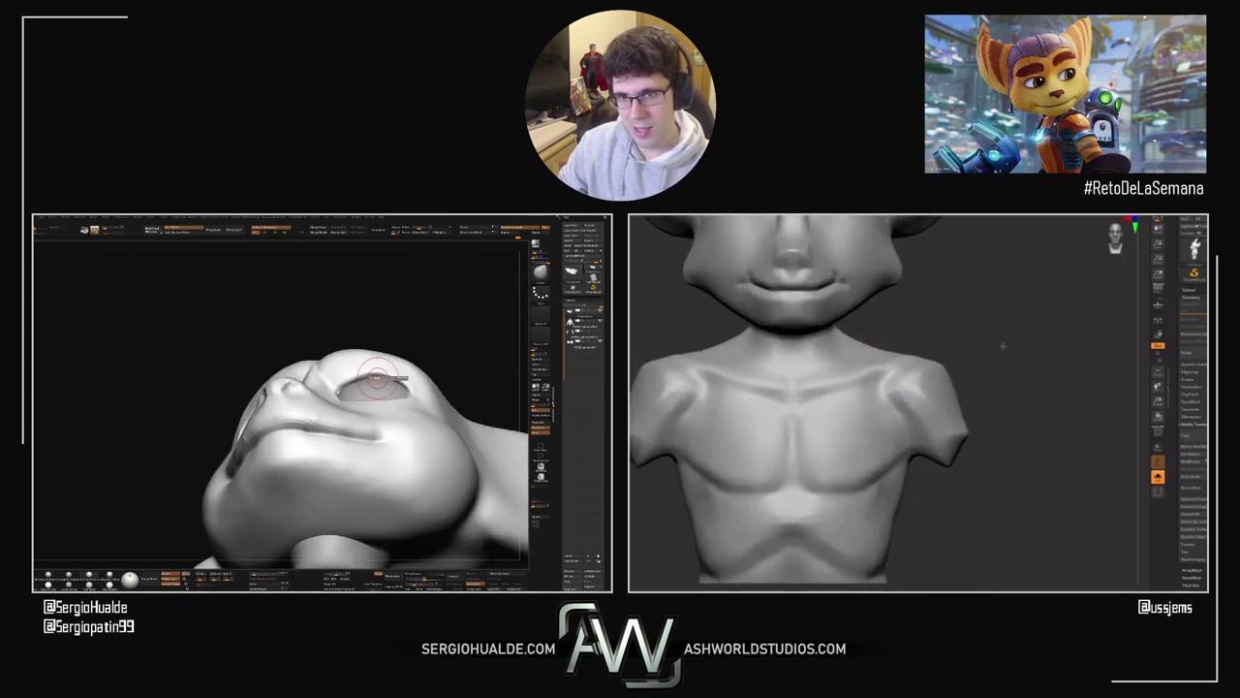
left_click_drag(1003, 346, 1003, 348)
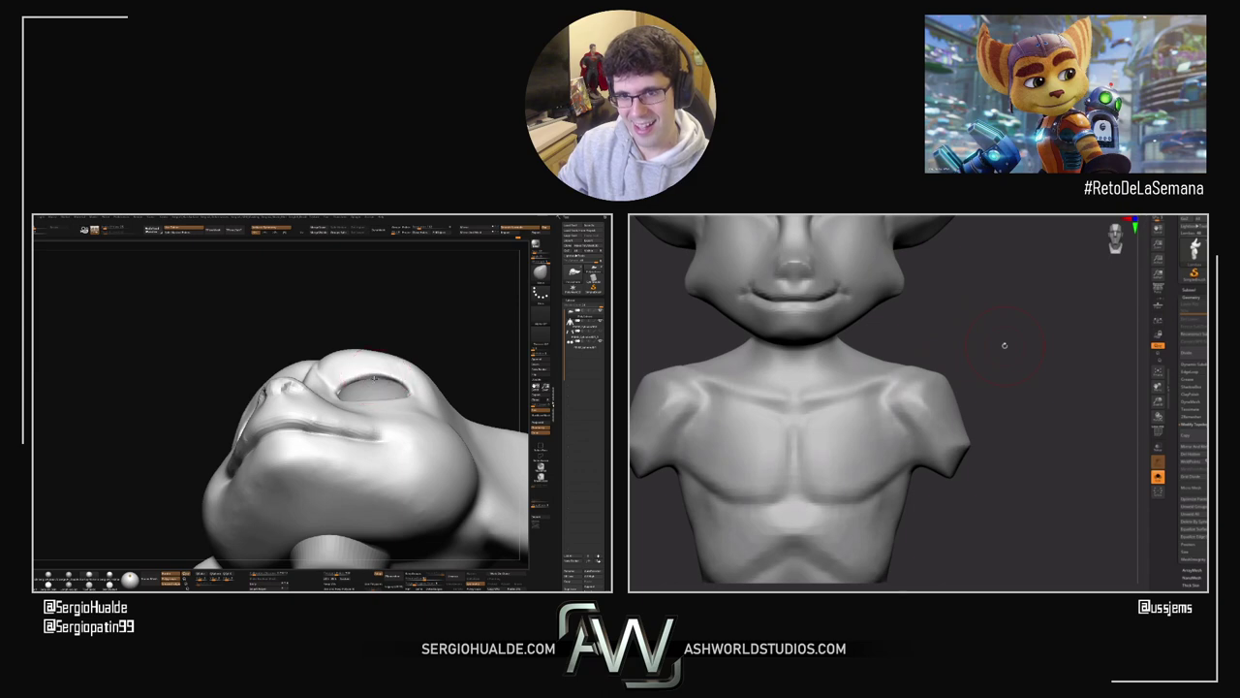
right_click_drag(967, 363, 939, 434, "ctrl")
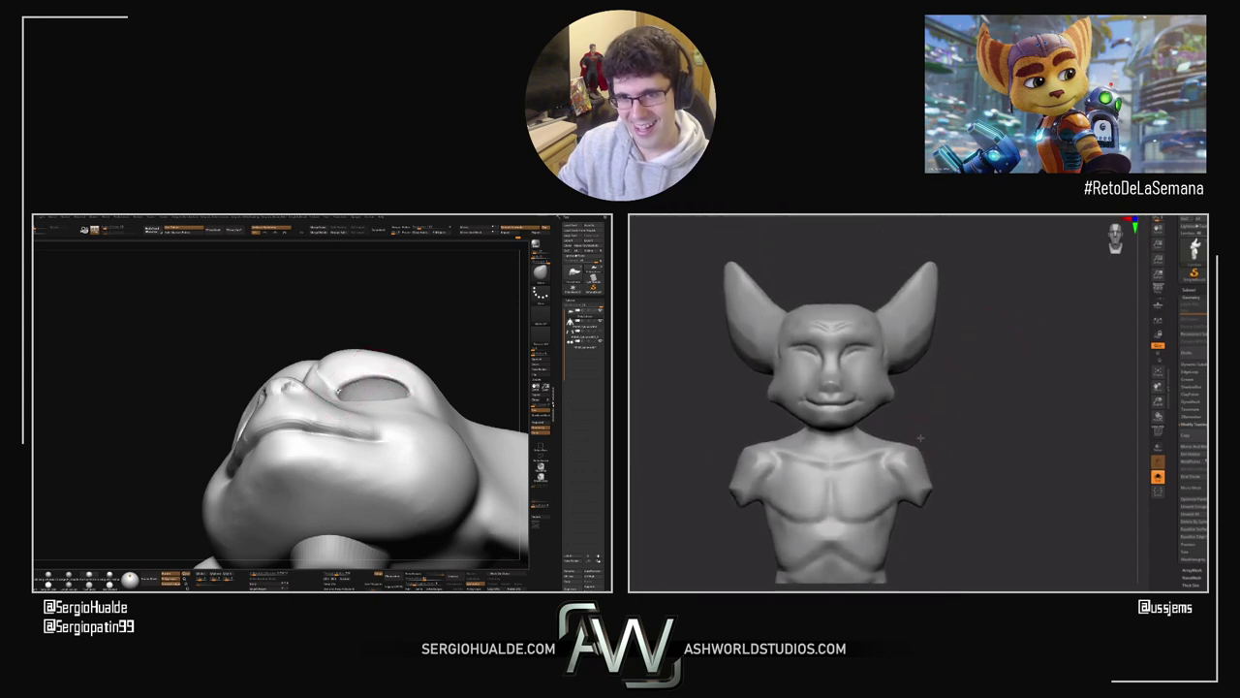
Step: Reshape the head's upper eyelids around the eyeballs, while adjusting the pointed sides of the bust's cheeks
right_click_drag(369, 379, 379, 384)
right_click_drag(872, 387, 882, 386)
right_click_drag(379, 383, 382, 405)
right_click_drag(882, 386, 901, 378)
right_click_drag(382, 405, 355, 380)
right_click_drag(901, 378, 903, 426, "ctrl")
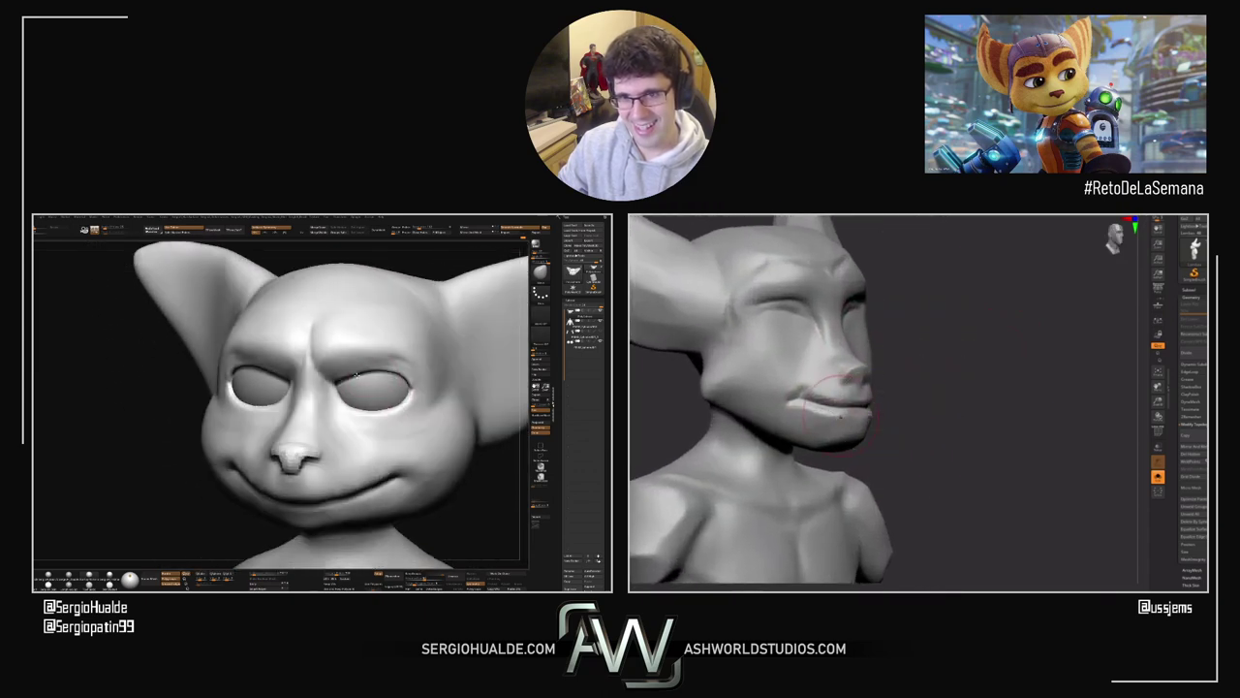
Step: Lower and sharpen the head's inner brows over the eyes, while shaping the bust's chin and lower jaw
right_click_drag(355, 380, 346, 376)
right_click_drag(903, 426, 853, 423)
right_click_drag(348, 379, 338, 382)
right_click(336, 401)
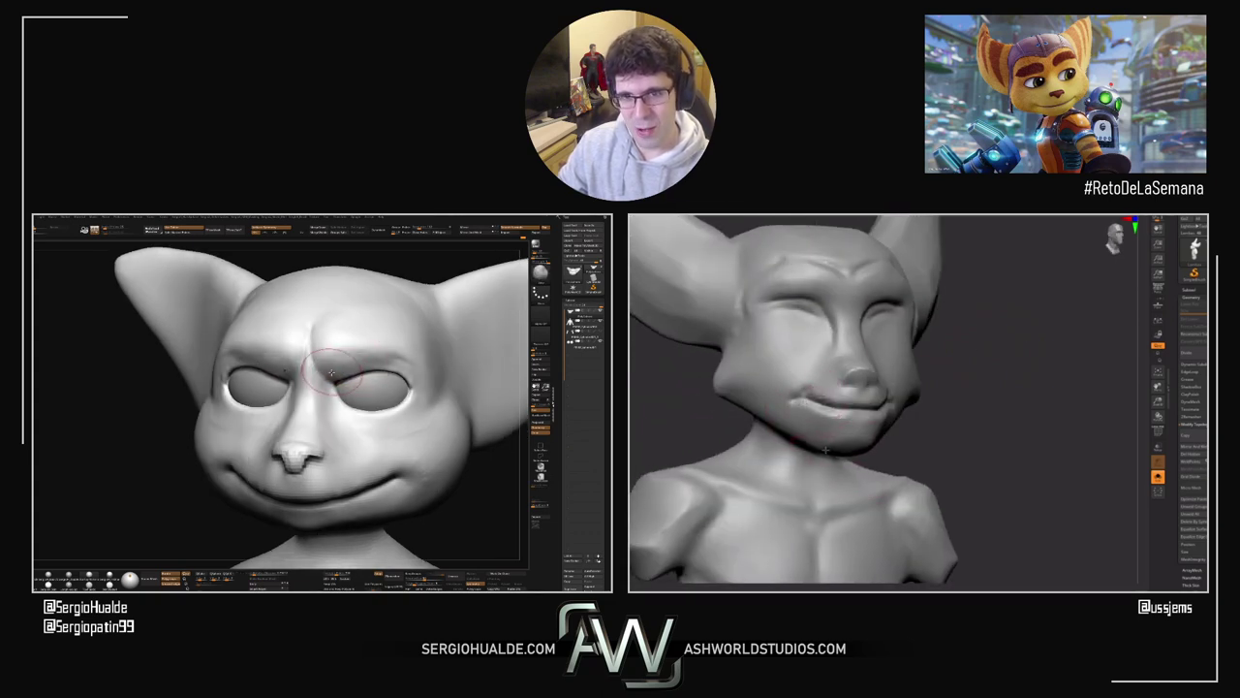
right_click_drag(821, 452, 781, 448)
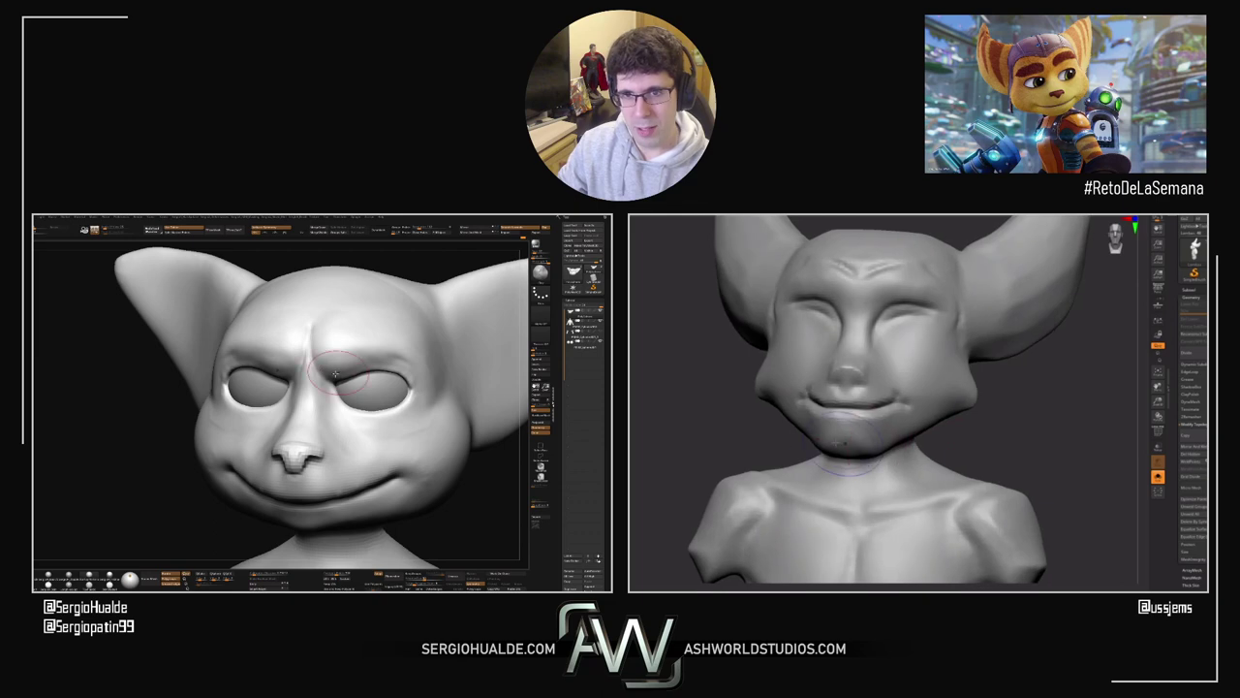
mouse_move(937, 448)
left_mouse_down()
mouse_move(984, 438)
mouse_move(950, 435)
mouse_move(941, 405)
left_mouse_up()
right_click_drag(350, 355, 356, 368)
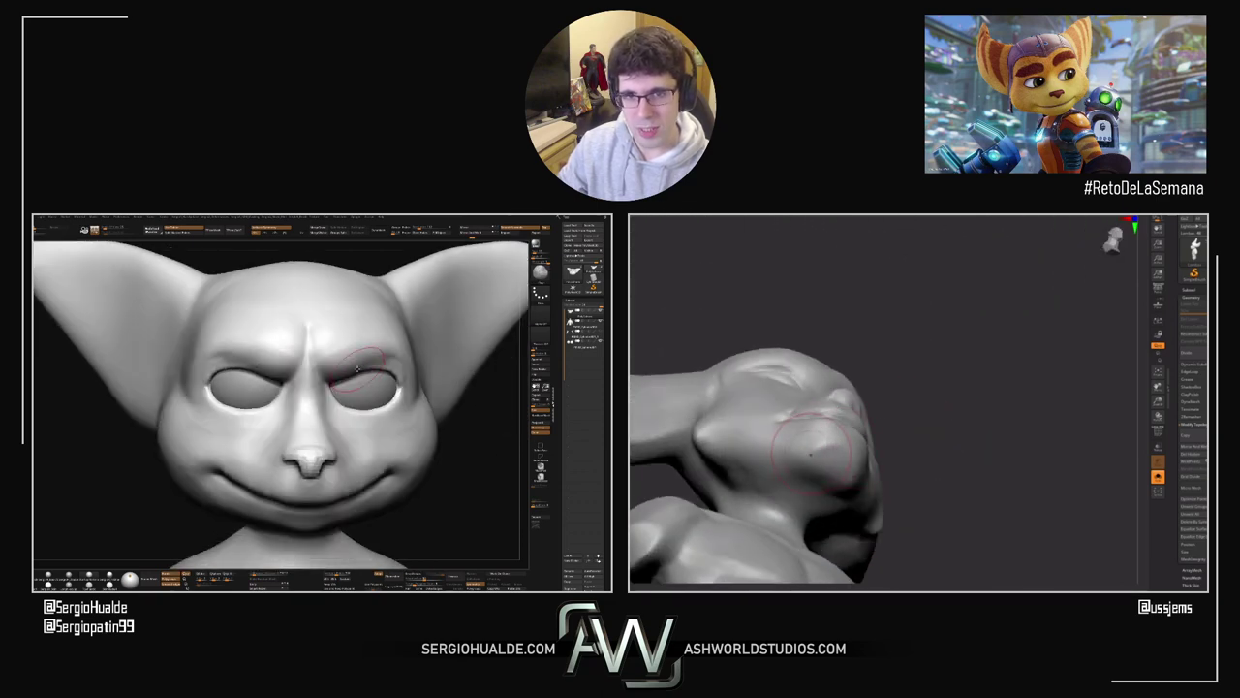
Step: Refine the head's upper eyelid, inner eye corner and temple around the eye socket from several angles
mouse_move(365, 364)
left_mouse_down()
mouse_move(350, 346)
mouse_move(341, 390)
mouse_move(366, 386)
mouse_move(399, 463)
mouse_move(451, 381)
left_mouse_up()
mouse_move(312, 395)
right_mouse_down()
mouse_move(349, 383)
mouse_move(329, 392)
right_mouse_up()
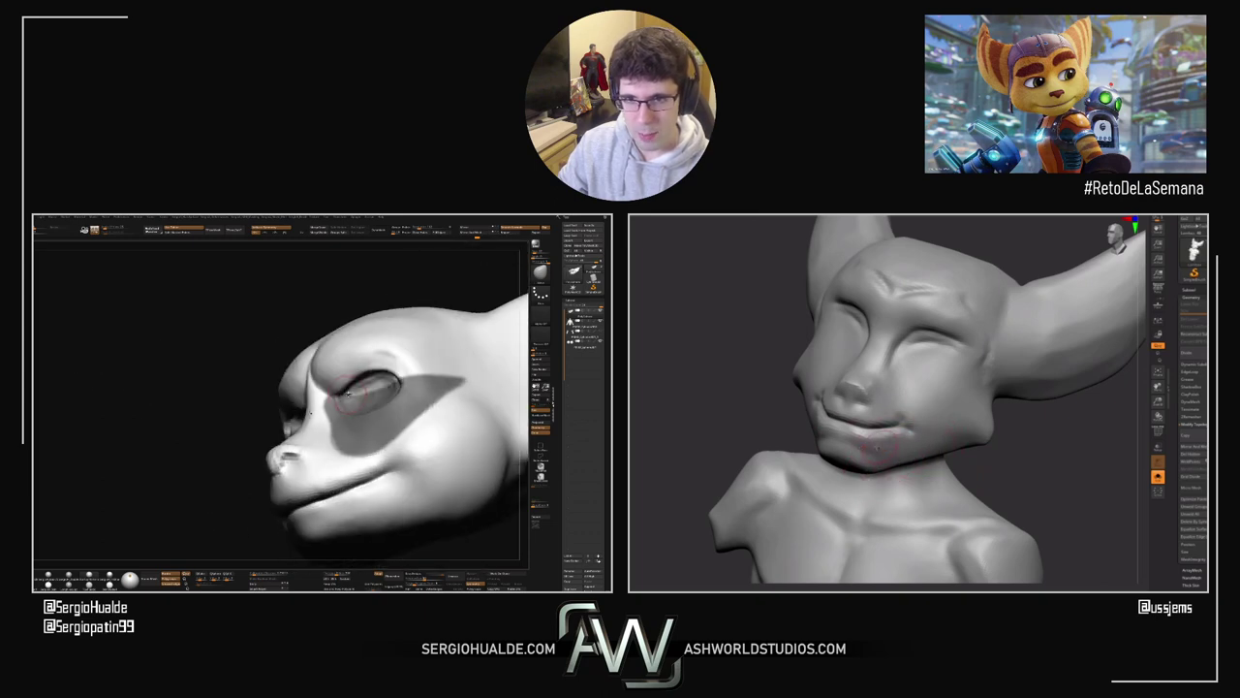
left_click_drag(310, 414, 306, 427)
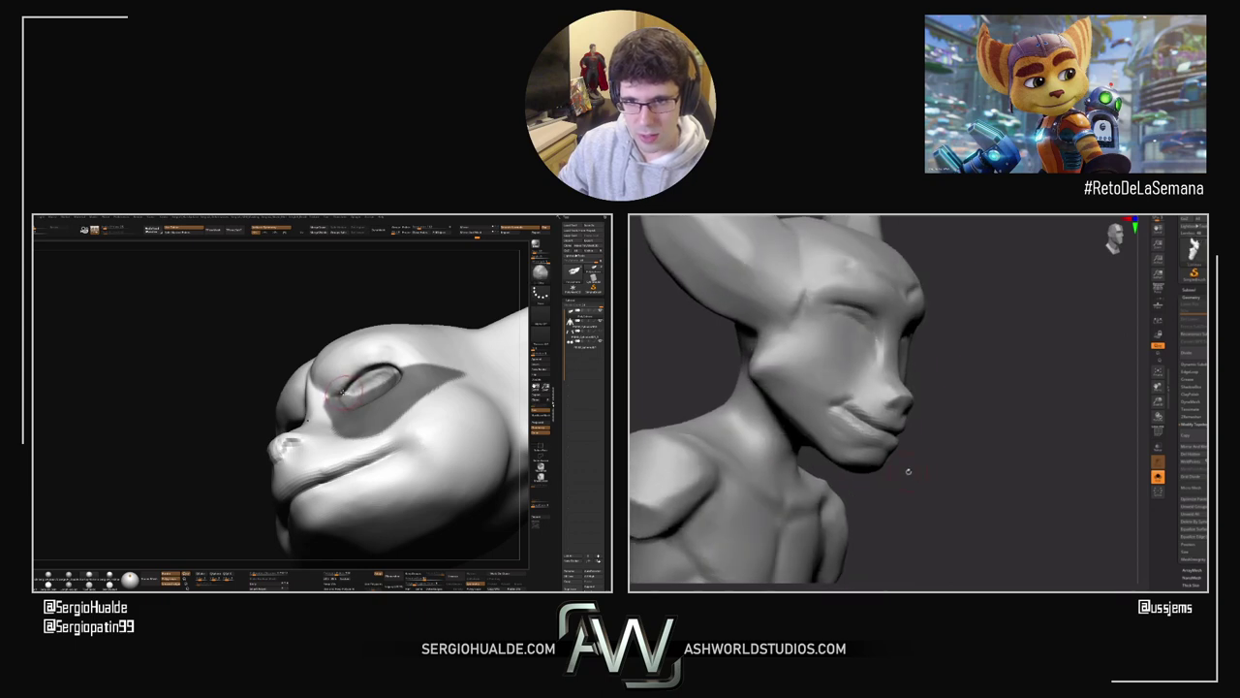
mouse_move(343, 393)
right_mouse_down()
mouse_move(335, 414)
mouse_move(272, 396)
mouse_move(323, 367)
mouse_move(345, 411)
mouse_move(330, 388)
mouse_move(398, 409)
mouse_move(364, 396)
right_mouse_up()
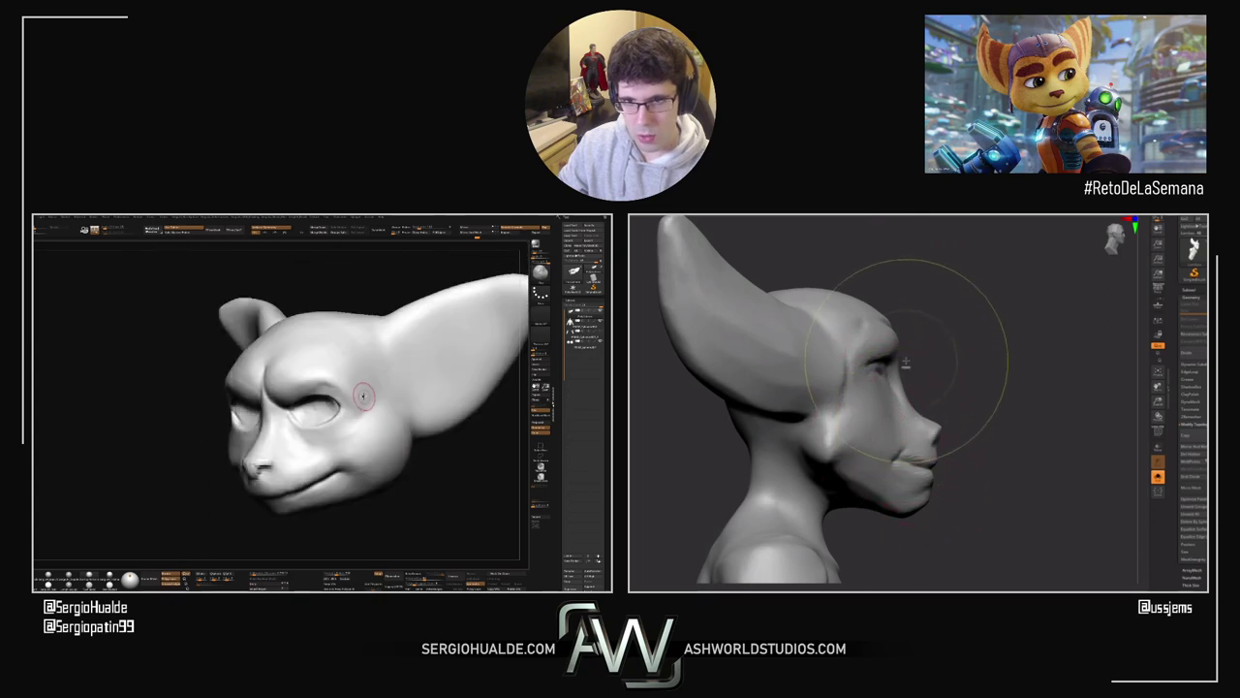
left_click_drag(362, 395, 357, 369)
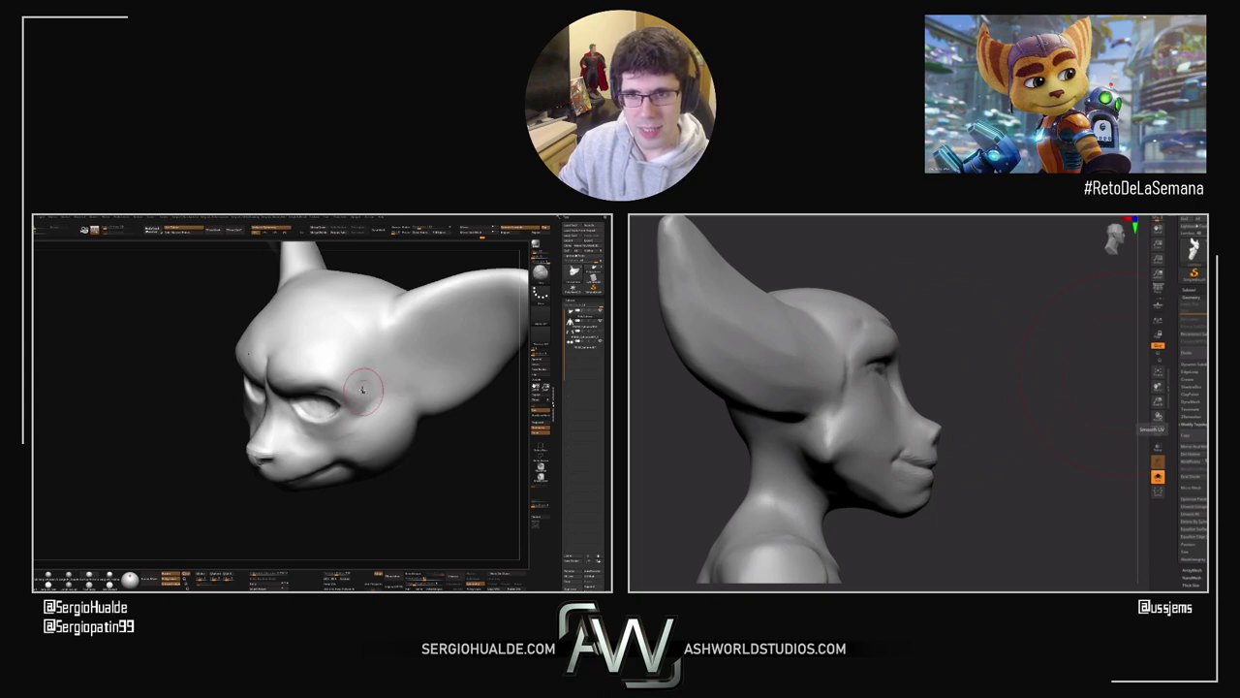
left_click_drag(376, 376, 367, 362)
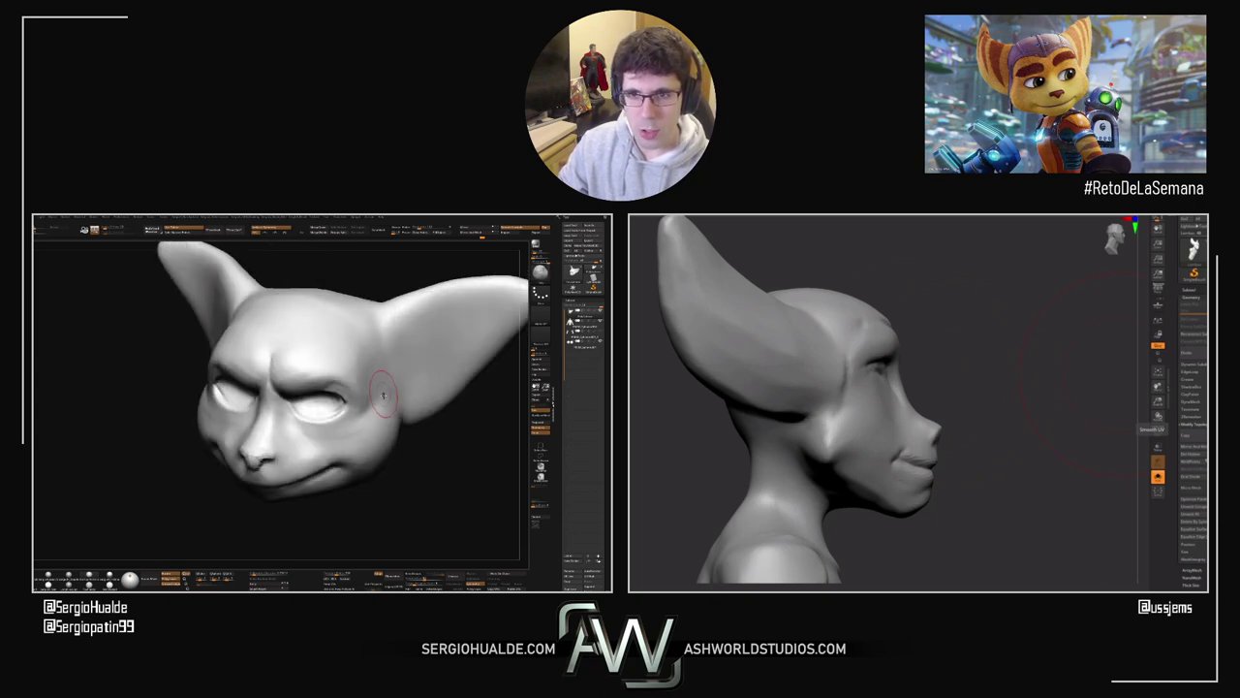
Step: Adjust the head's muzzle and chin in profile, in proportion to the neck and torso
mouse_move(384, 395)
right_mouse_down("ctrl")
mouse_move(387, 405)
mouse_move(370, 378)
right_mouse_up("ctrl")
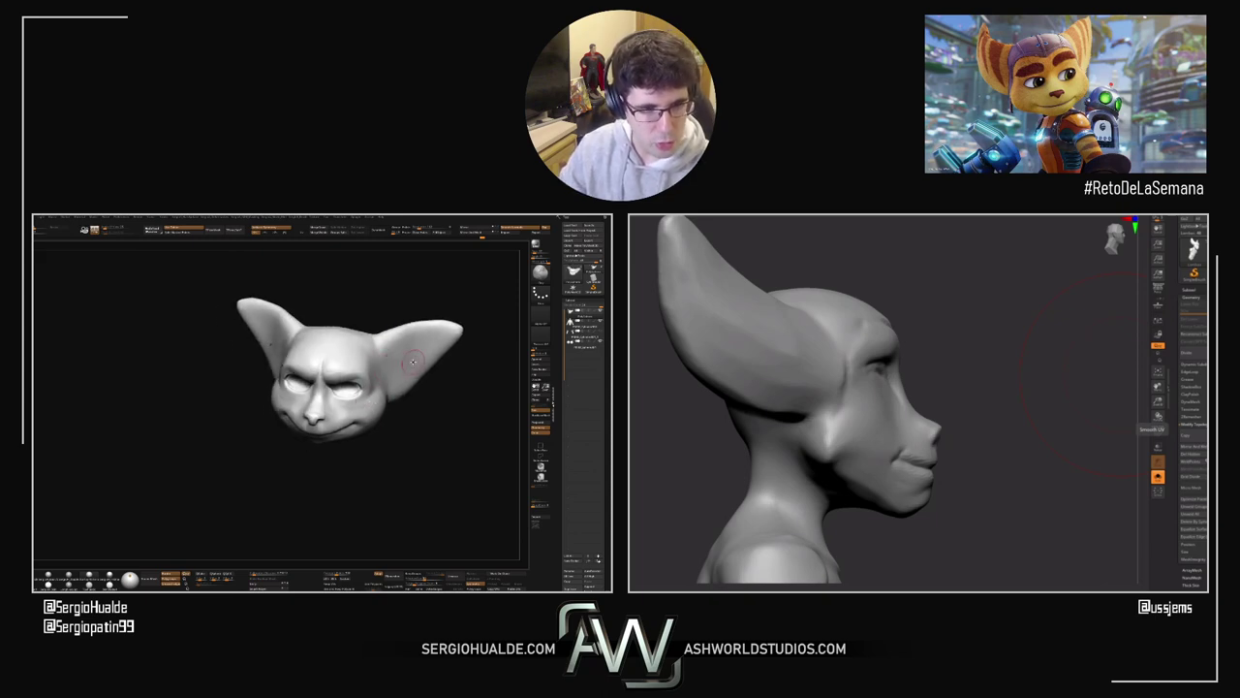
right_click_drag(352, 480, 396, 469, "ctrl")
right_click_drag(345, 411, 365, 466, "ctrl")
left_click_drag(357, 463, 374, 470)
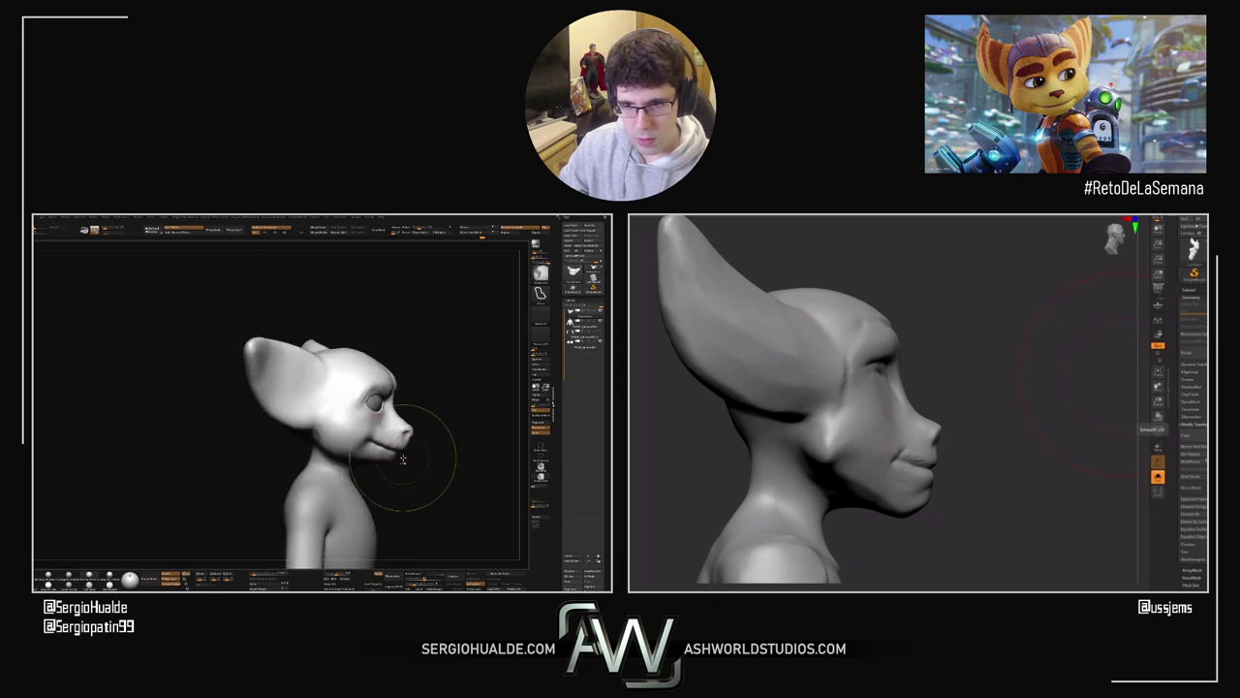
left_click_drag(409, 429, 413, 454)
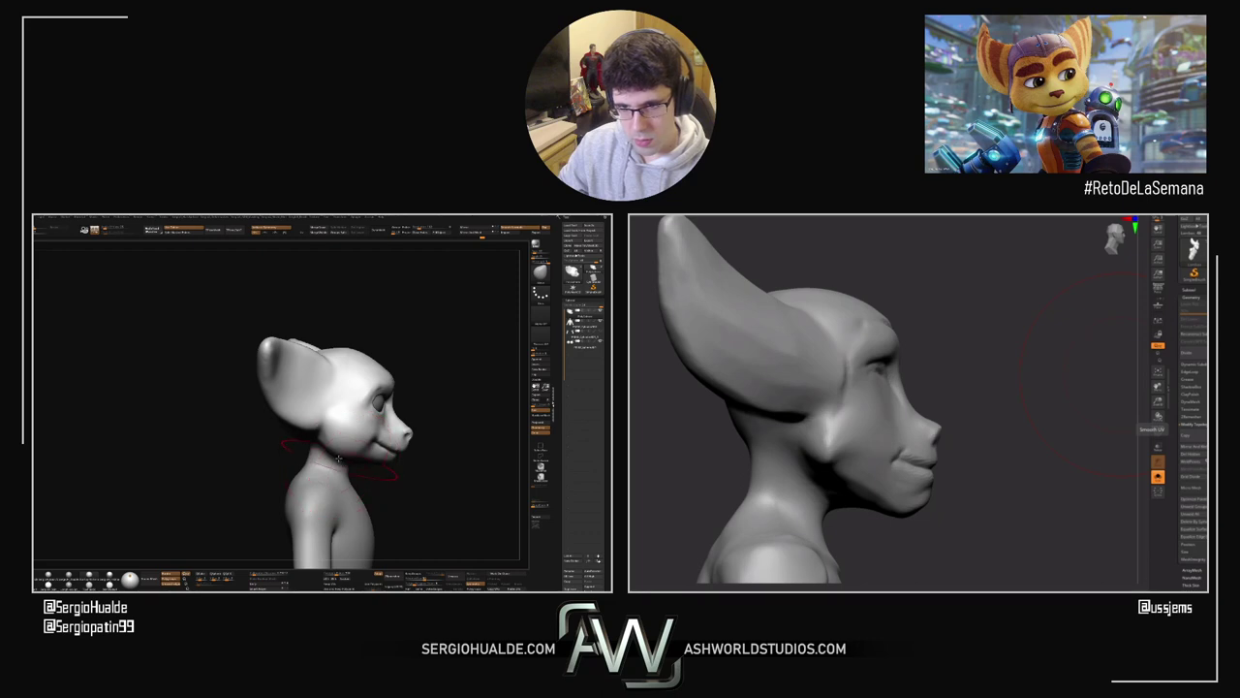
left_click_drag(380, 465, 391, 463)
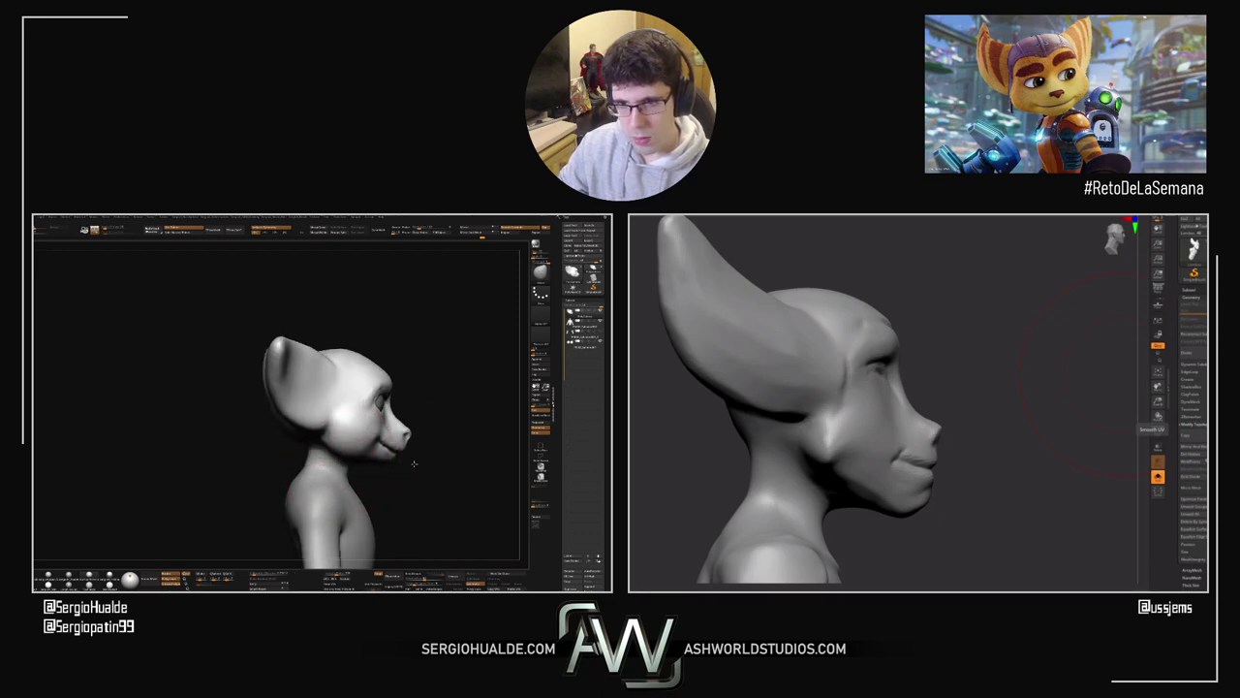
Step: Adjust the head's outer eye corners and brow profile, while bringing the bust's brow forward over the eyes
right_click_drag(414, 463, 349, 460)
mouse_move(412, 434)
right_mouse_down("alt")
mouse_move(348, 433)
mouse_move(343, 484)
right_mouse_up("alt")
right_click_drag(301, 355, 315, 401, "alt")
right_click_drag(363, 444, 367, 427)
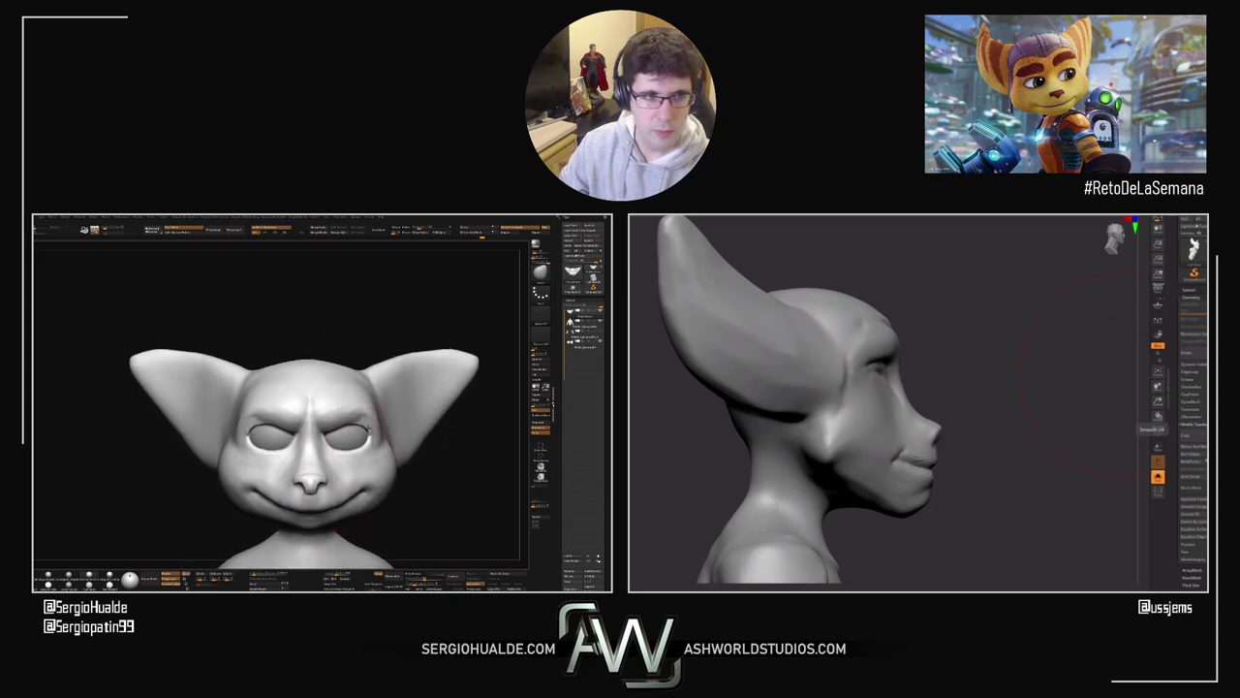
left_click_drag(367, 427, 380, 430)
right_click_drag(378, 418, 392, 397)
mouse_move(392, 397)
right_mouse_down()
mouse_move(366, 400)
mouse_move(388, 429)
mouse_move(380, 408)
right_mouse_up()
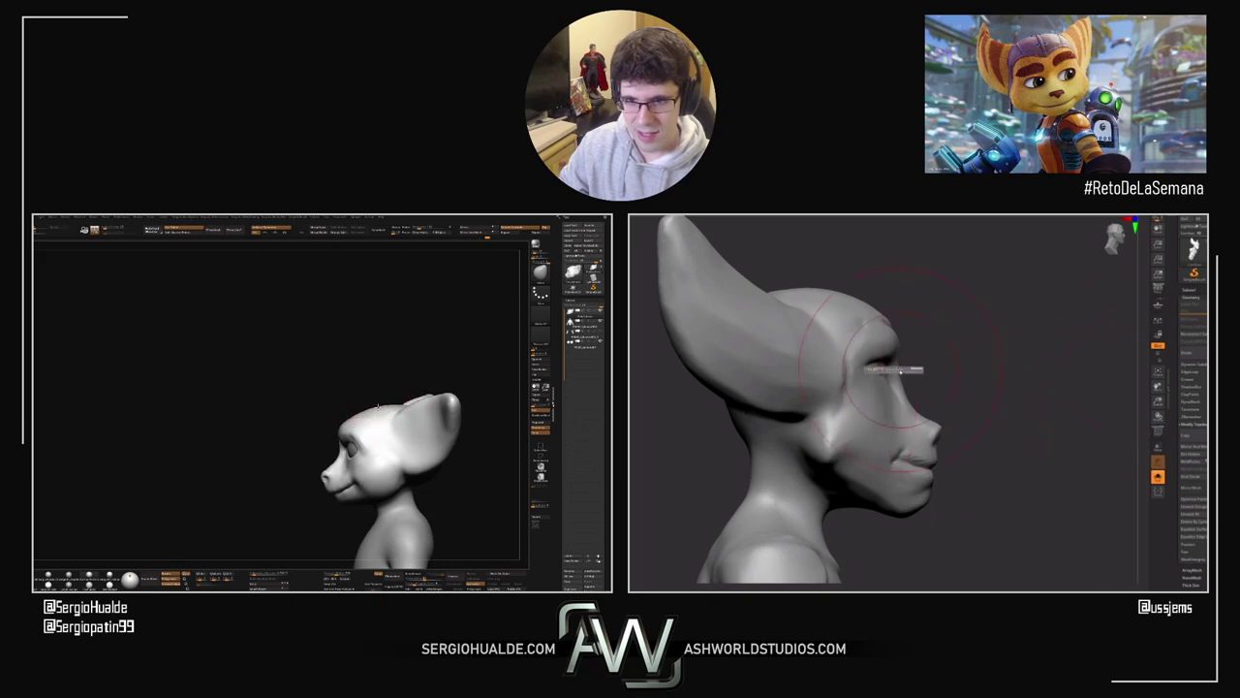
mouse_move(341, 427)
left_mouse_down()
mouse_move(325, 427)
mouse_move(342, 419)
left_mouse_up()
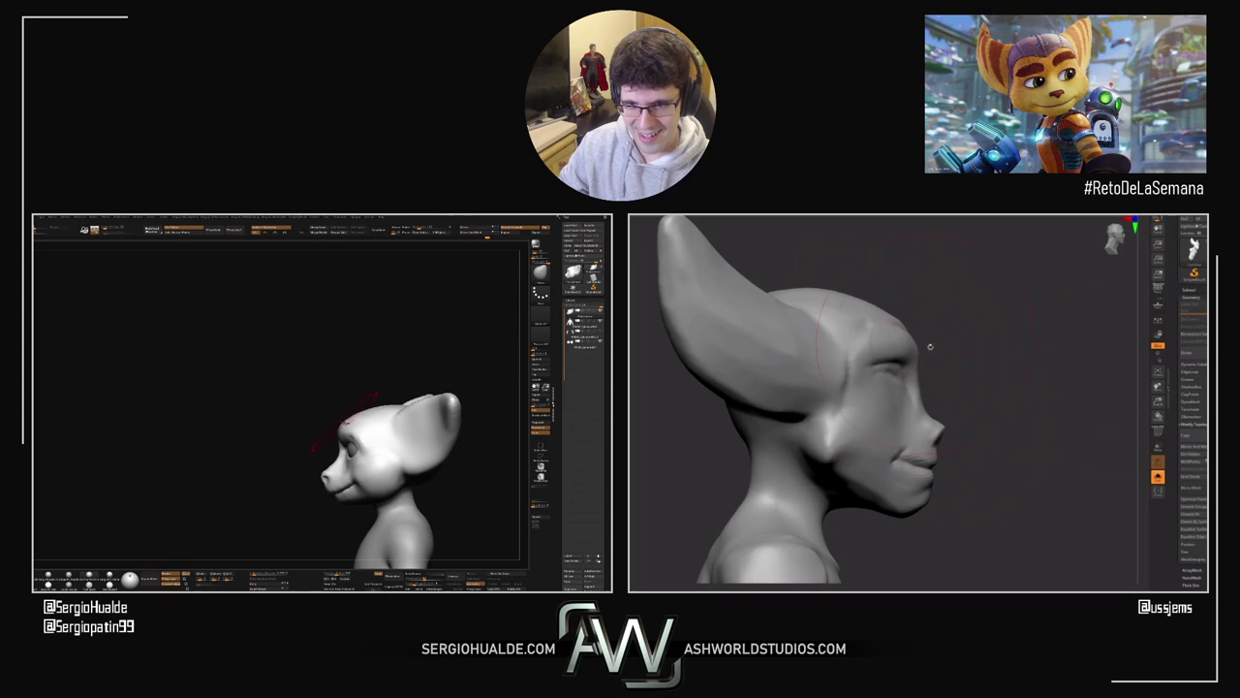
right_click_drag(345, 422, 364, 399, "alt")
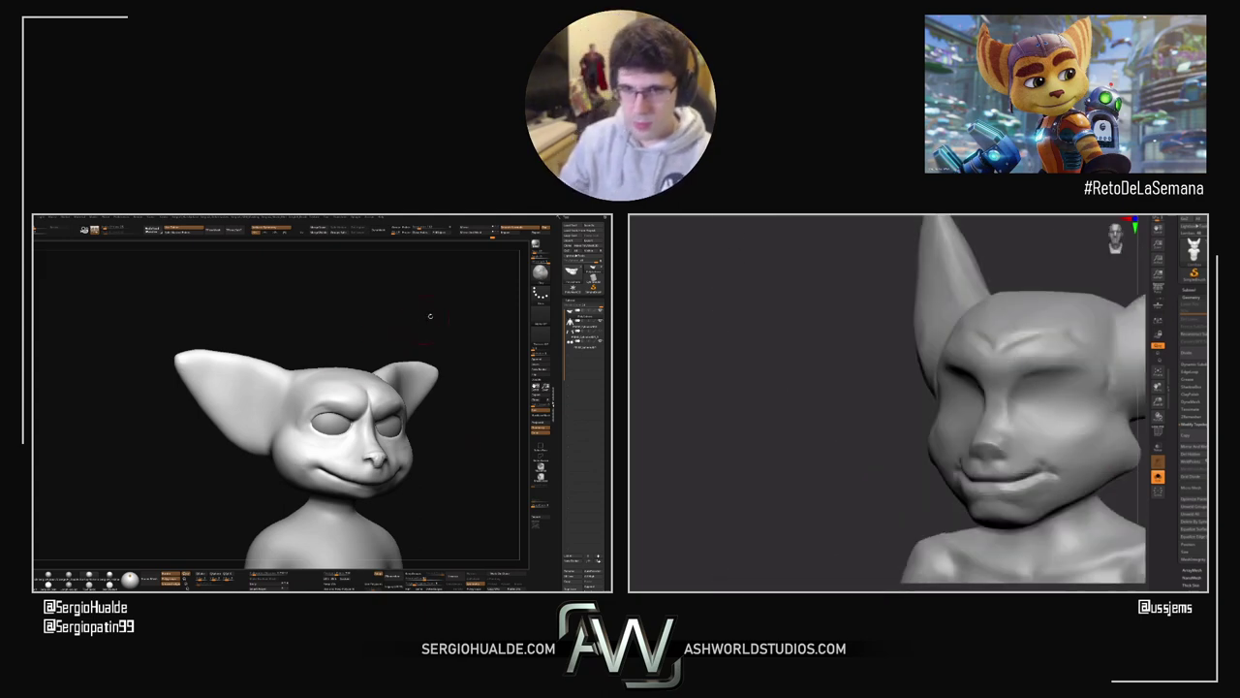
Step: Select the body and activate the Move gizmo in side view, while turning the bust to its profile
mouse_move(375, 386)
right_mouse_down("ctrl")
mouse_move(370, 423)
mouse_move(372, 386)
mouse_move(390, 437)
mouse_move(380, 417)
right_mouse_up("ctrl")
left_click(375, 435, "alt")
key("w")
left_click_drag(843, 442, 778, 437)
right_click_drag(416, 370, 428, 368, "shift")
left_click_drag(778, 437, 778, 433, "shift")
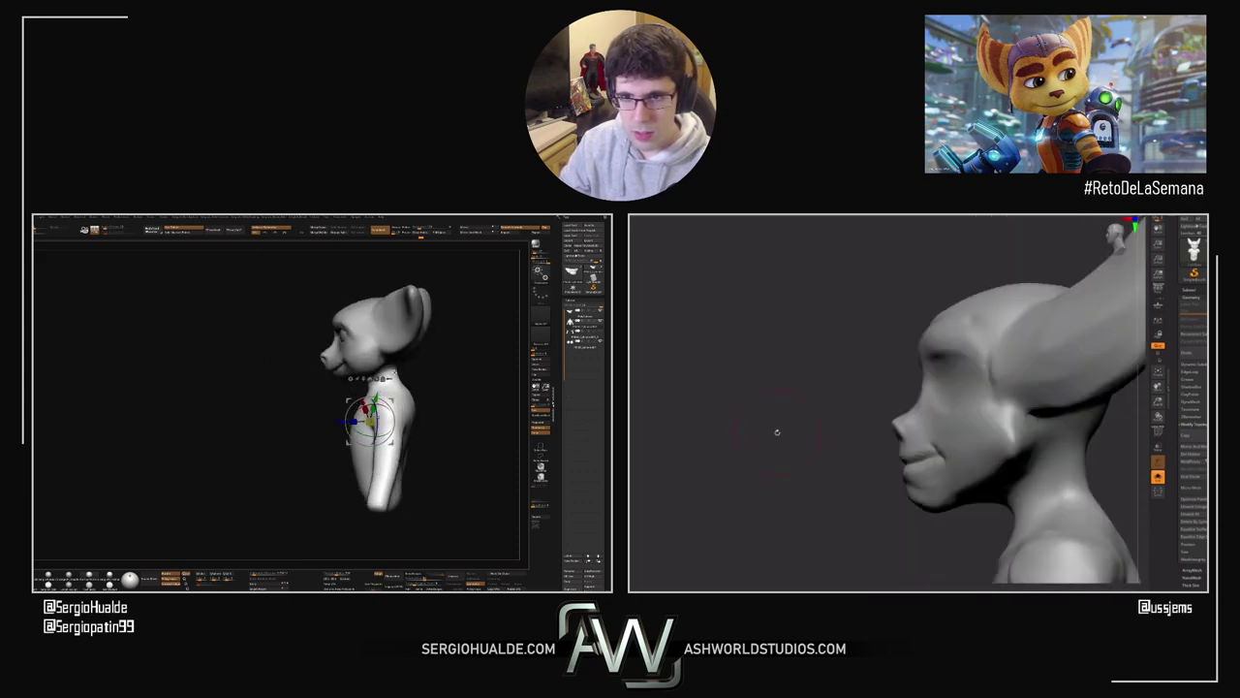
key("alt+shift+s")
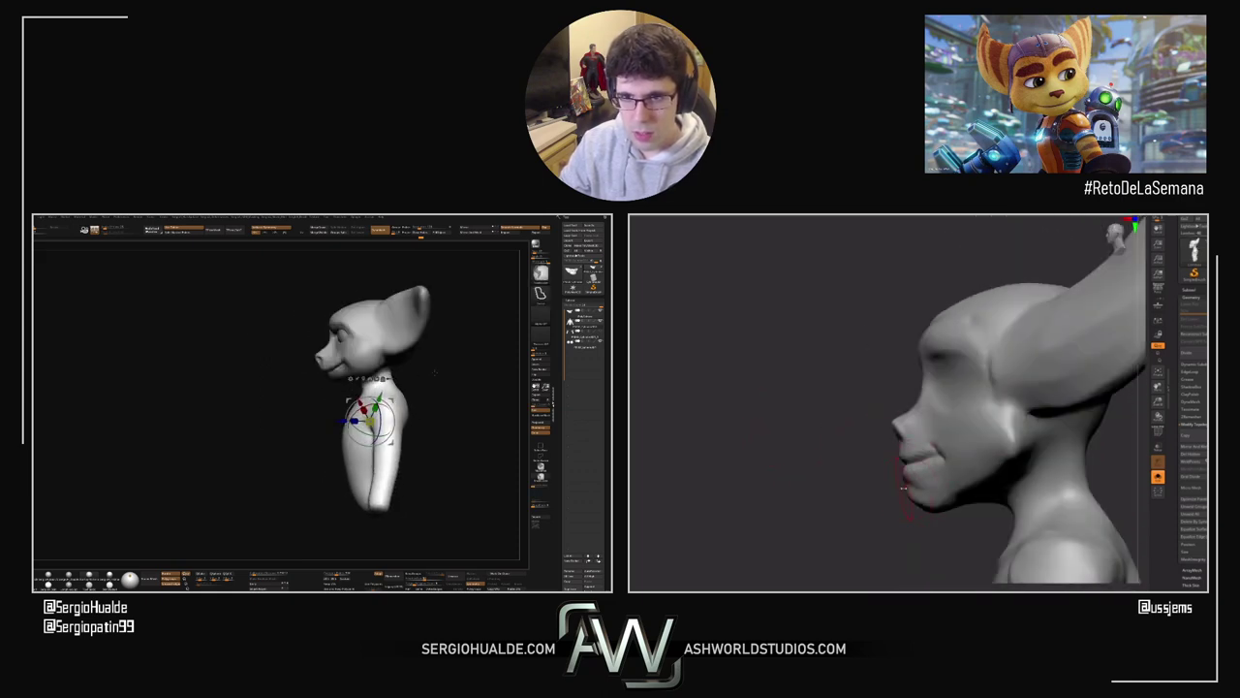
Step: Mask the body around the neck and place the gizmo there, while refining the bust's lips and chin in profile
left_click_drag(441, 365, 303, 350, "ctrl")
left_click_drag(348, 390, 385, 383, "ctrl")
left_click_drag(840, 455, 872, 460)
left_click_drag(385, 383, 398, 394, "ctrl")
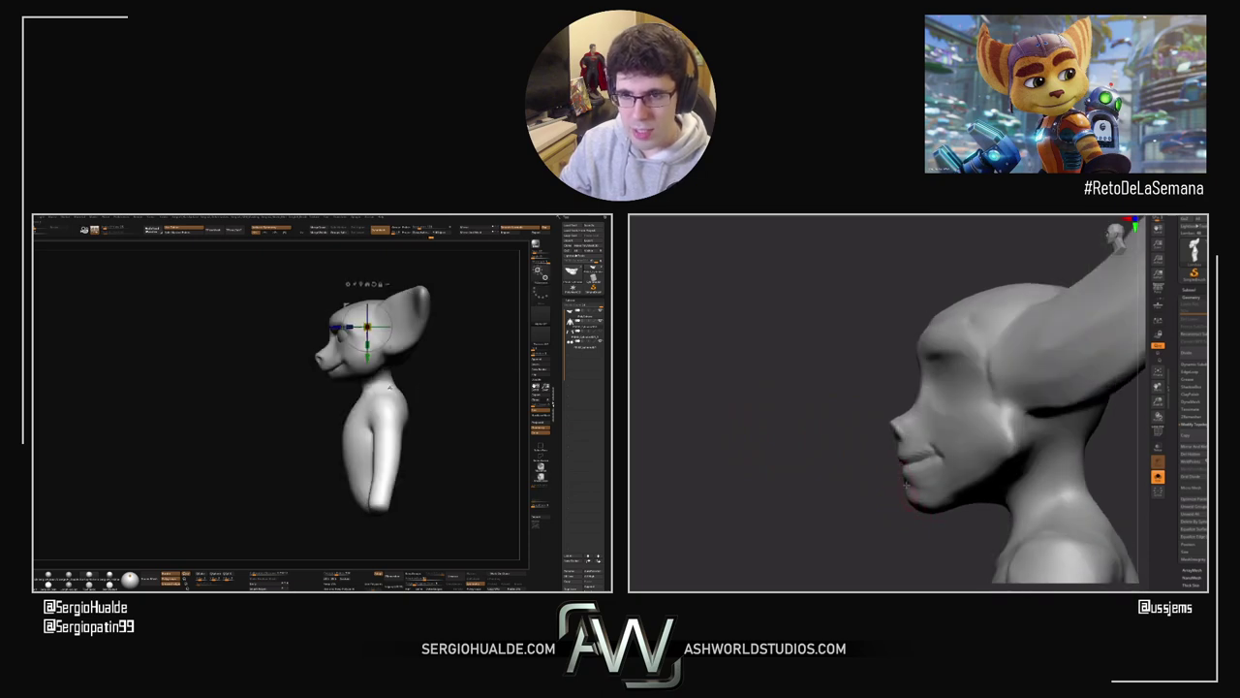
left_click_drag(833, 484, 910, 490)
left_click_drag(407, 374, 445, 374)
left_click(375, 340)
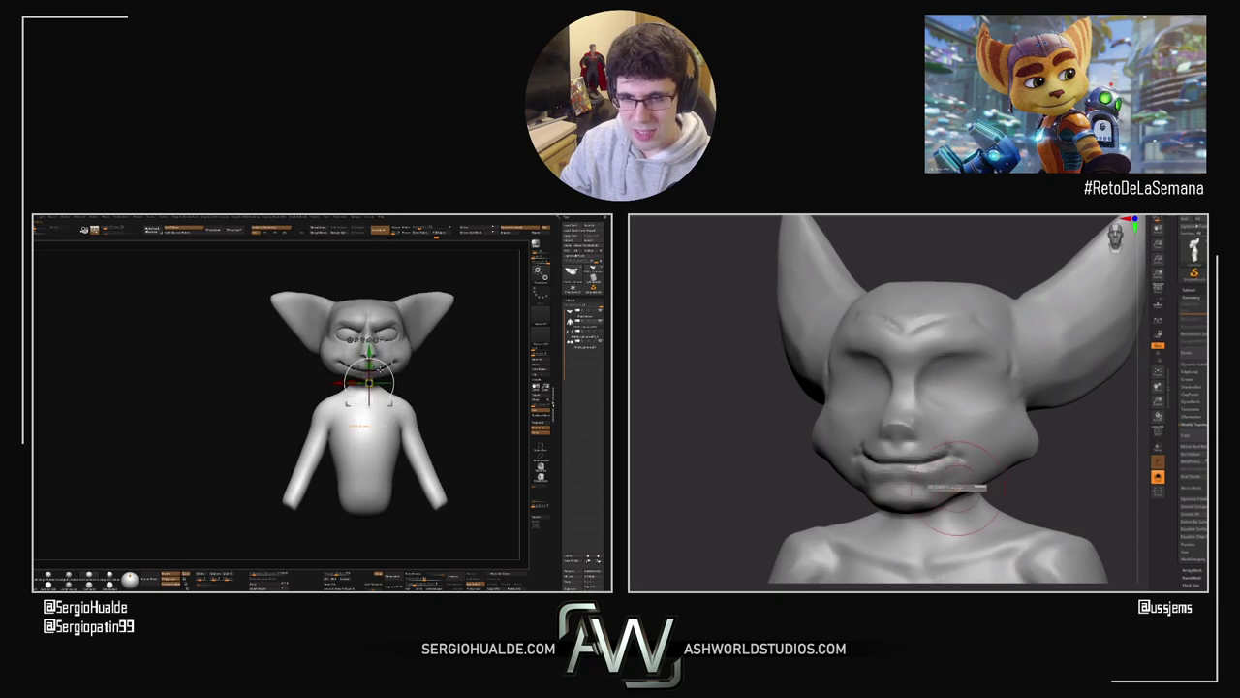
Step: Transform the body with the gizmo beneath the head, while shaping the bust's jaw and lower cheeks
left_click_drag(370, 382, 370, 381)
mouse_move(1035, 485)
left_mouse_down()
mouse_move(1055, 493)
mouse_move(1046, 487)
left_mouse_up()
left_click_drag(441, 382, 405, 383)
left_click_drag(1024, 486, 1009, 476, "alt")
left_click_drag(404, 383, 390, 384)
left_click_drag(1008, 477, 1056, 475, "alt")
left_click_drag(372, 407, 364, 425)
left_click_drag(1027, 426, 1023, 477)
mouse_move(368, 383)
left_mouse_down()
mouse_move(426, 382)
mouse_move(444, 295)
left_mouse_up()
Step: Return from the gizmo to sculpting and reselect the head, while choosing another brush and working the bust's eye area and temples
key("b")
key("t")
left_click(992, 367)
key("q")
left_click_drag(420, 398, 415, 432, "shift")
left_click_drag(876, 387, 899, 390)
mouse_move(427, 399)
left_mouse_down()
mouse_move(411, 392)
mouse_move(415, 426)
left_mouse_up()
left_click_drag(876, 366, 913, 368)
left_click(356, 384, "alt")
scroll(356, 385, "up", 3)
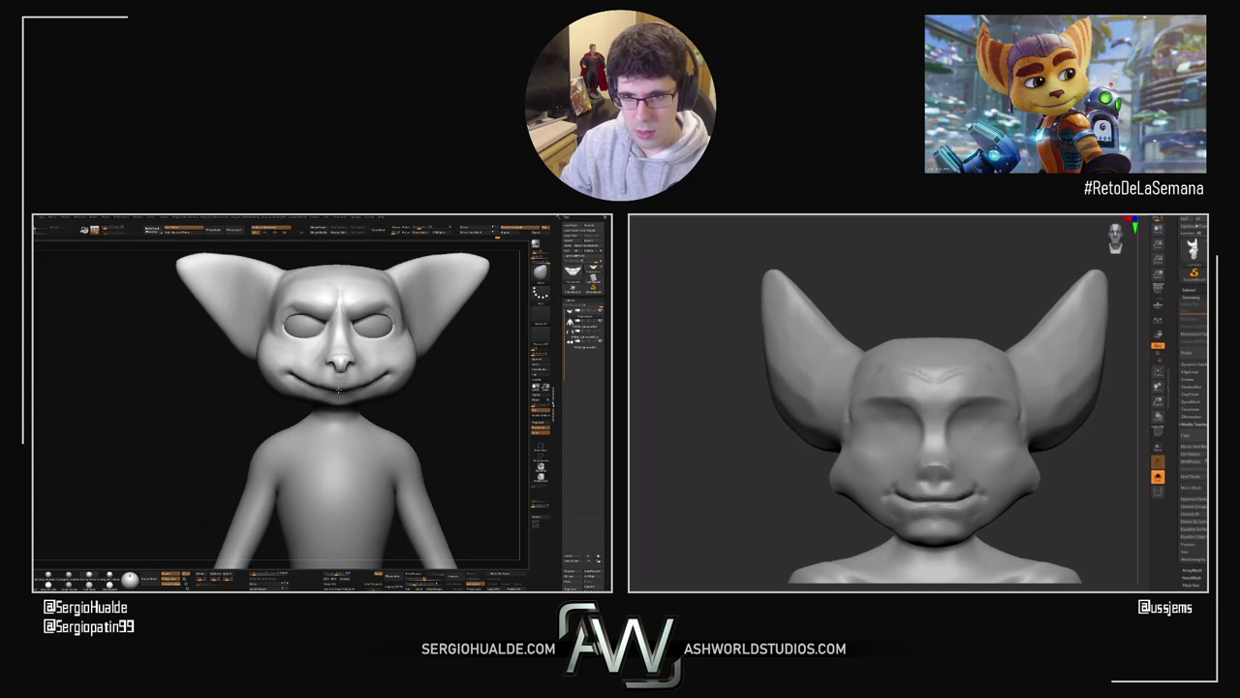
mouse_move(340, 391)
right_mouse_down()
mouse_move(341, 412)
mouse_move(283, 405)
mouse_move(354, 404)
mouse_move(351, 373)
right_mouse_up()
scroll(351, 397, "up", 3)
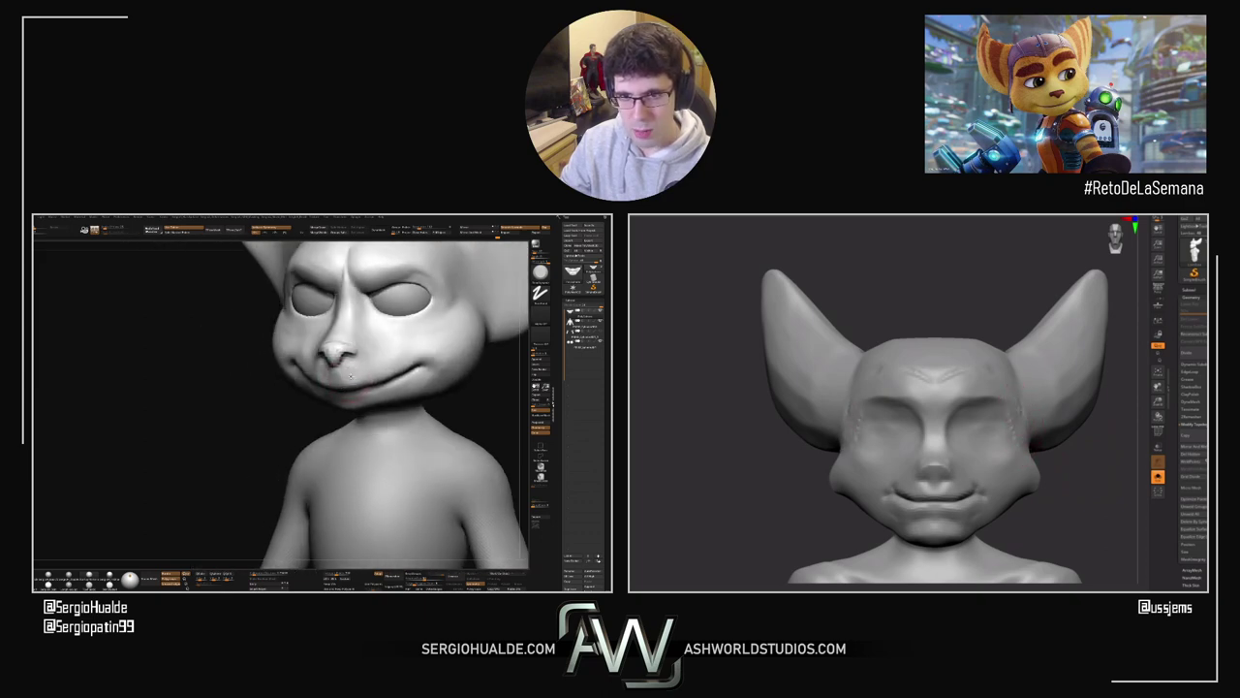
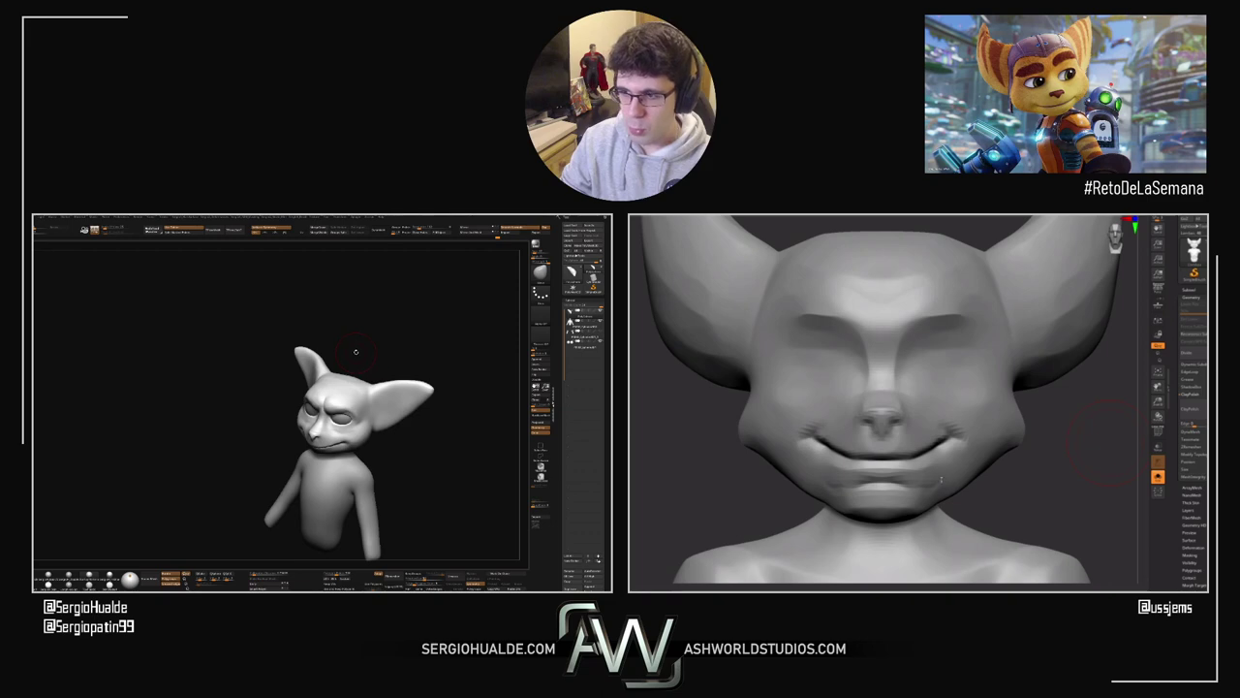
Step: Pull the sides of the bust's cheeks outward into small pointed tufts below the ears
left_click_drag(940, 479, 981, 475)
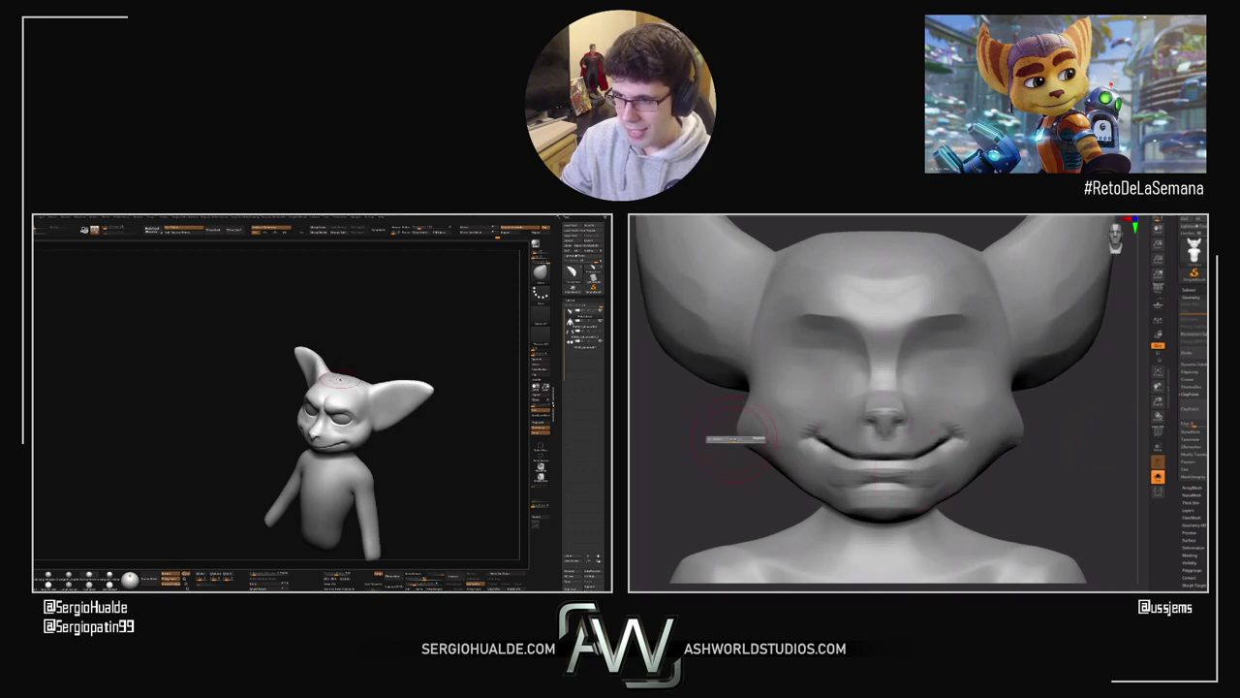
left_click_drag(729, 433, 739, 432)
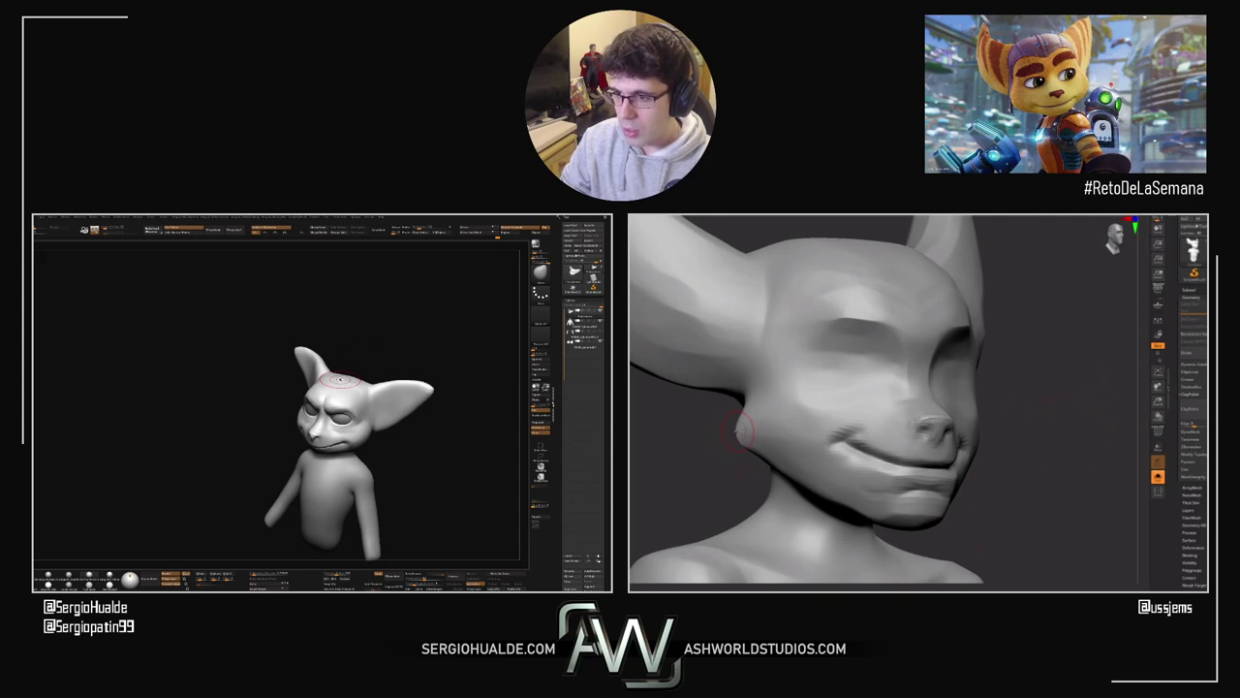
mouse_move(732, 428)
left_mouse_down()
mouse_move(733, 408)
mouse_move(734, 432)
left_mouse_up()
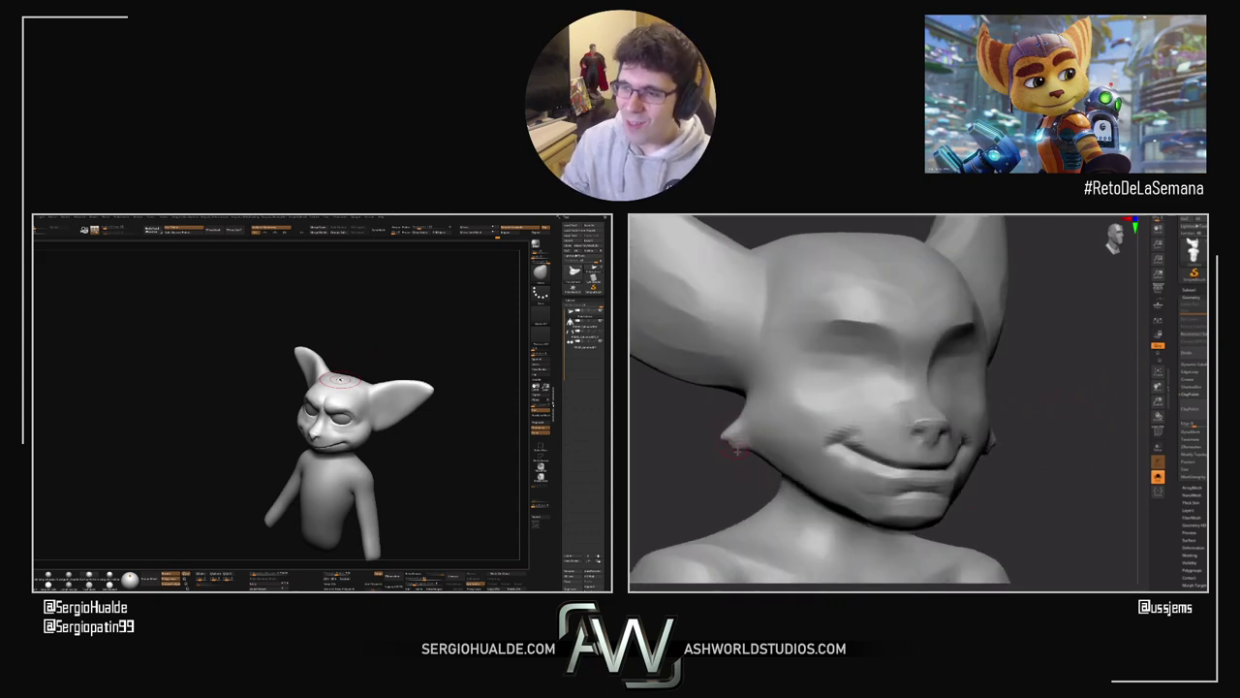
left_click_drag(724, 446, 776, 445)
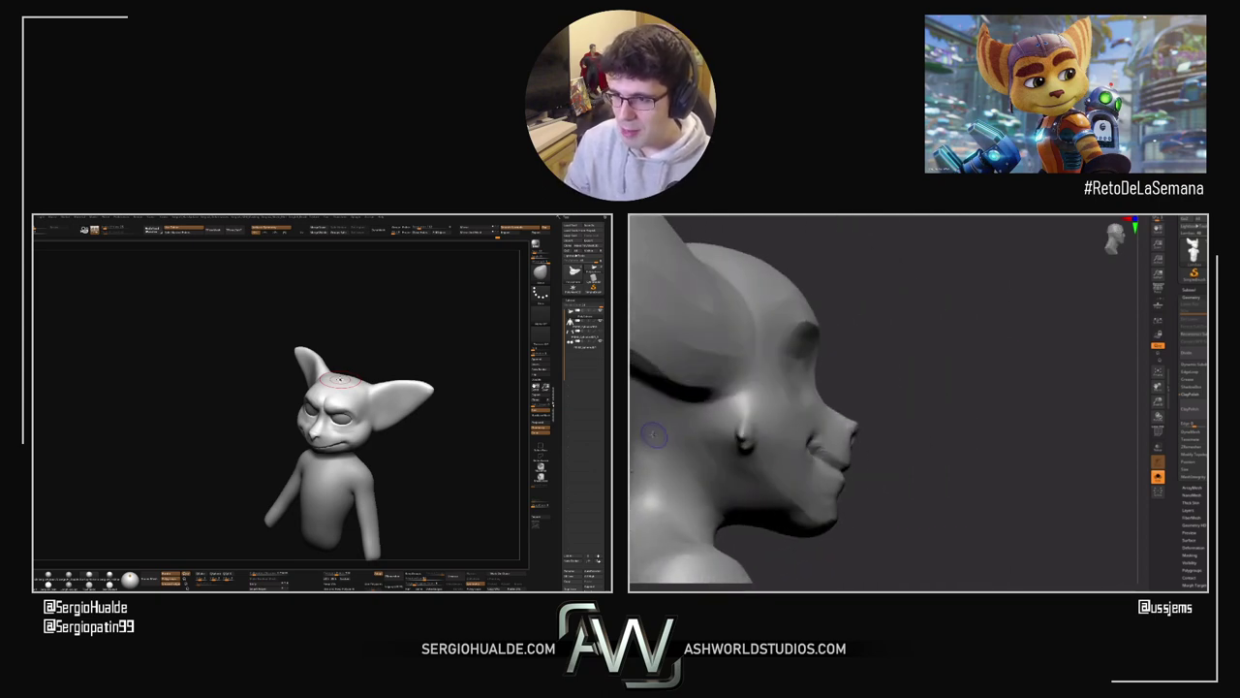
right_click_drag(654, 435, 658, 445)
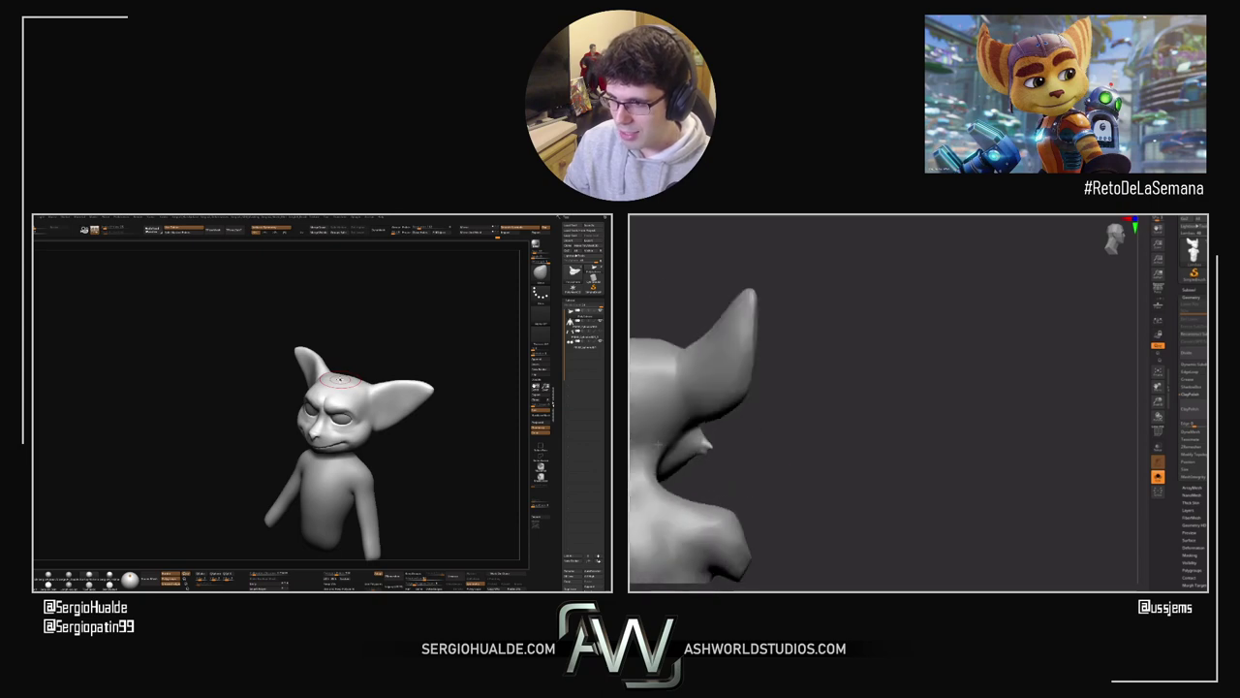
mouse_move(658, 445)
left_mouse_down()
mouse_move(925, 443)
mouse_move(813, 399)
mouse_move(981, 414)
mouse_move(994, 403)
mouse_move(959, 252)
left_mouse_up()
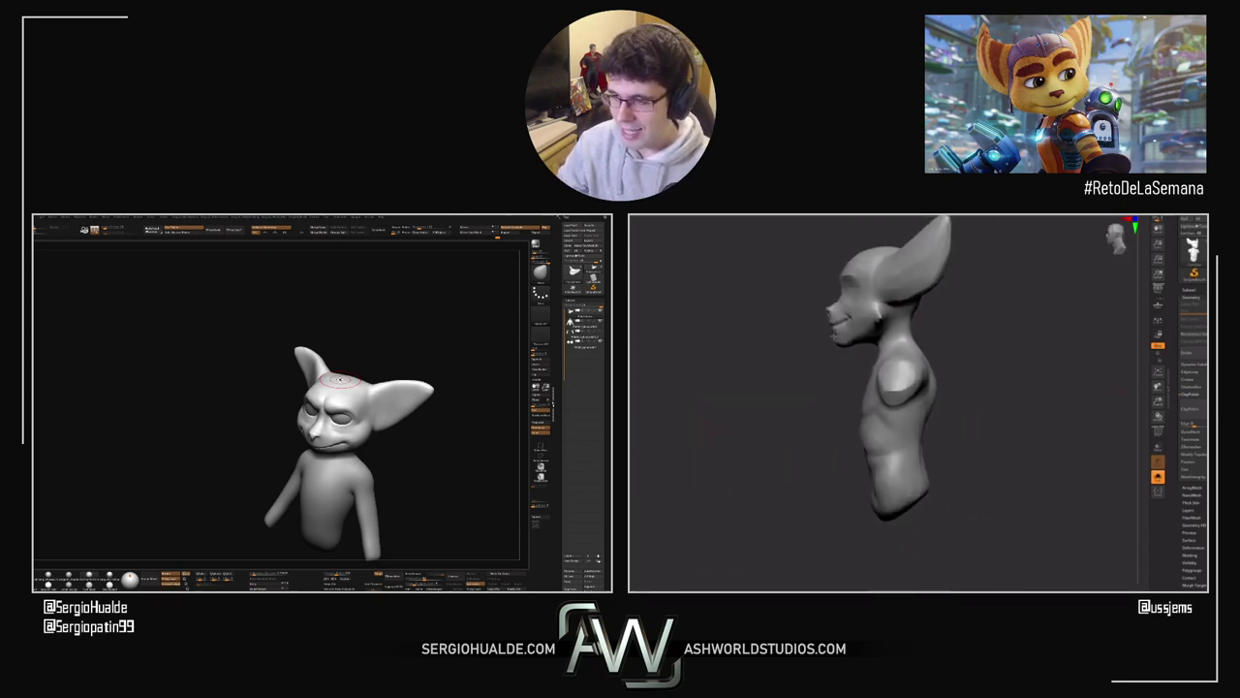
left_click_drag(833, 339, 724, 377, "alt")
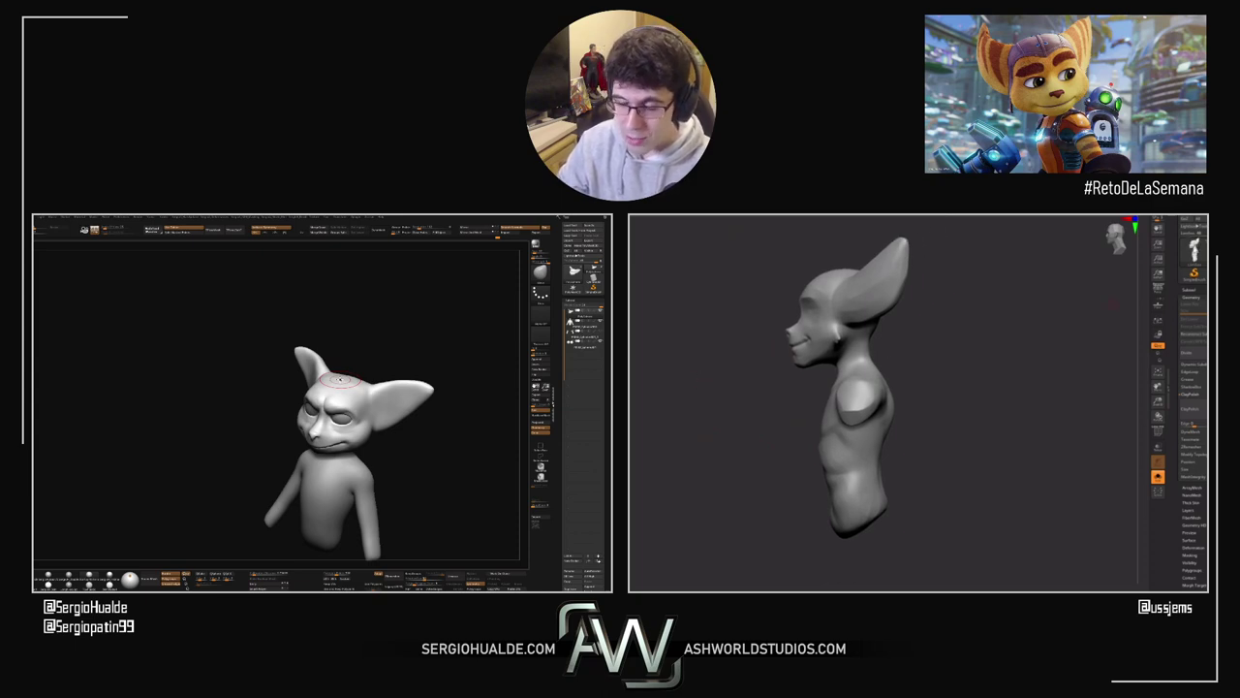
Step: Refine the shape of the head's ears from the front, side and back
mouse_move(392, 353)
left_mouse_down()
mouse_move(387, 343)
mouse_move(369, 411)
mouse_move(296, 403)
mouse_move(308, 405)
left_mouse_up()
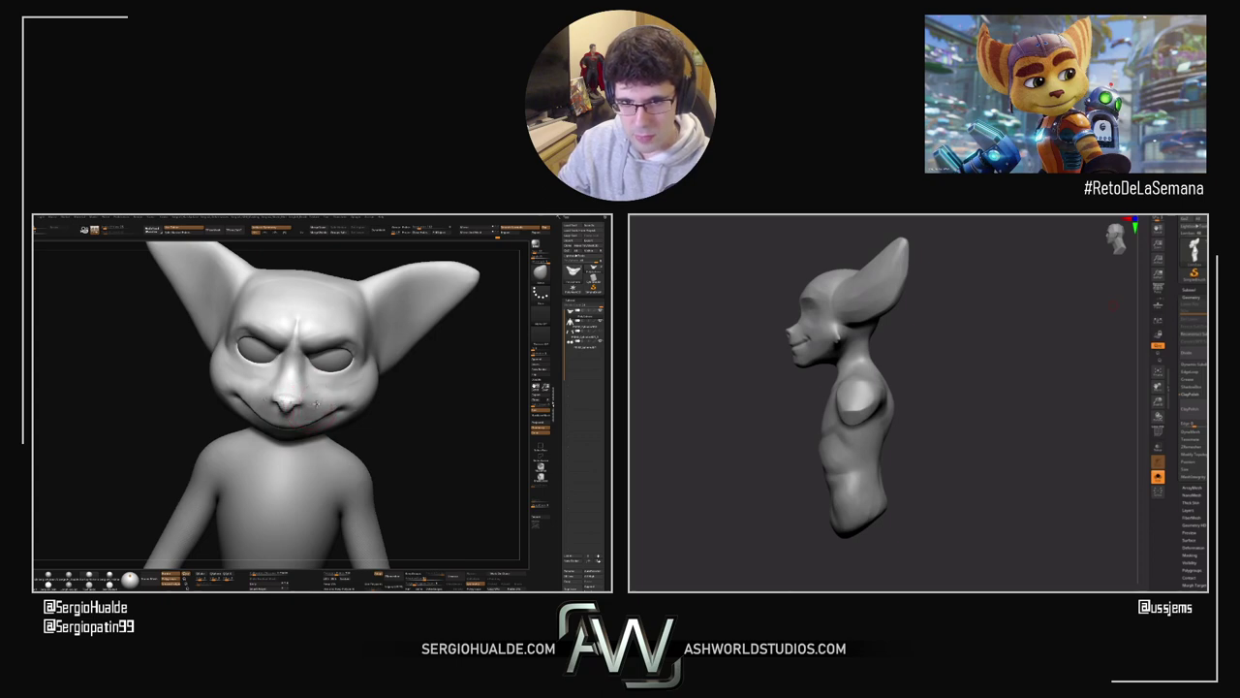
mouse_move(317, 403)
right_mouse_down()
mouse_move(303, 408)
mouse_move(376, 417)
mouse_move(346, 392)
right_mouse_up()
mouse_move(347, 392)
right_mouse_down("ctrl")
mouse_move(343, 419)
mouse_move(382, 426)
mouse_move(384, 379)
mouse_move(383, 392)
right_mouse_up("ctrl")
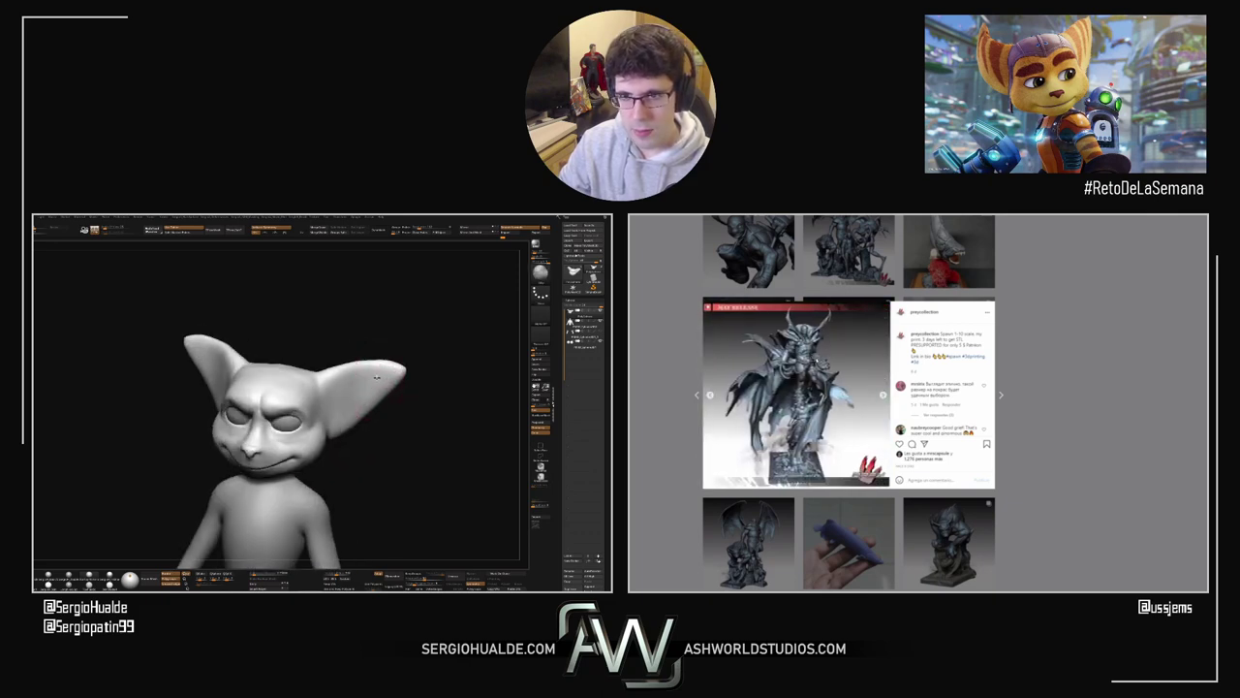
mouse_move(379, 409)
right_mouse_down()
mouse_move(393, 368)
mouse_move(382, 374)
mouse_move(407, 383)
right_mouse_up()
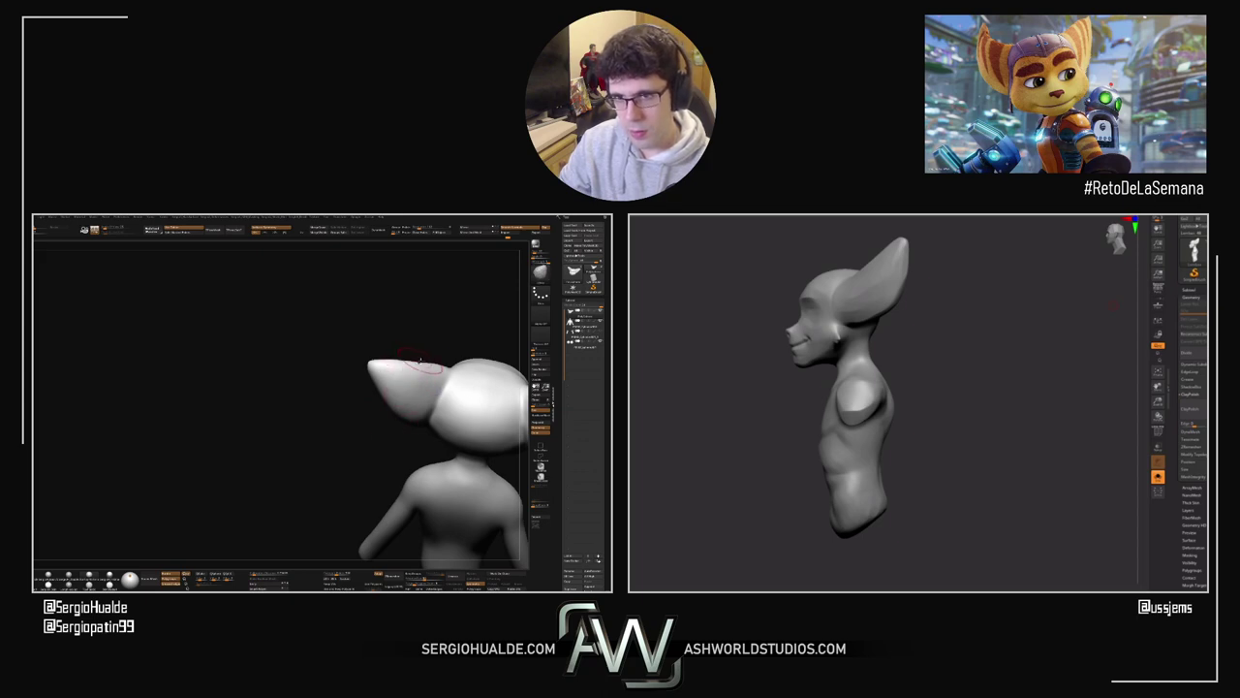
right_click_drag(404, 378, 427, 395, "ctrl")
mouse_move(427, 396)
right_mouse_down()
mouse_move(390, 414)
mouse_move(390, 391)
mouse_move(416, 396)
mouse_move(403, 448)
mouse_move(423, 380)
mouse_move(416, 354)
right_mouse_up()
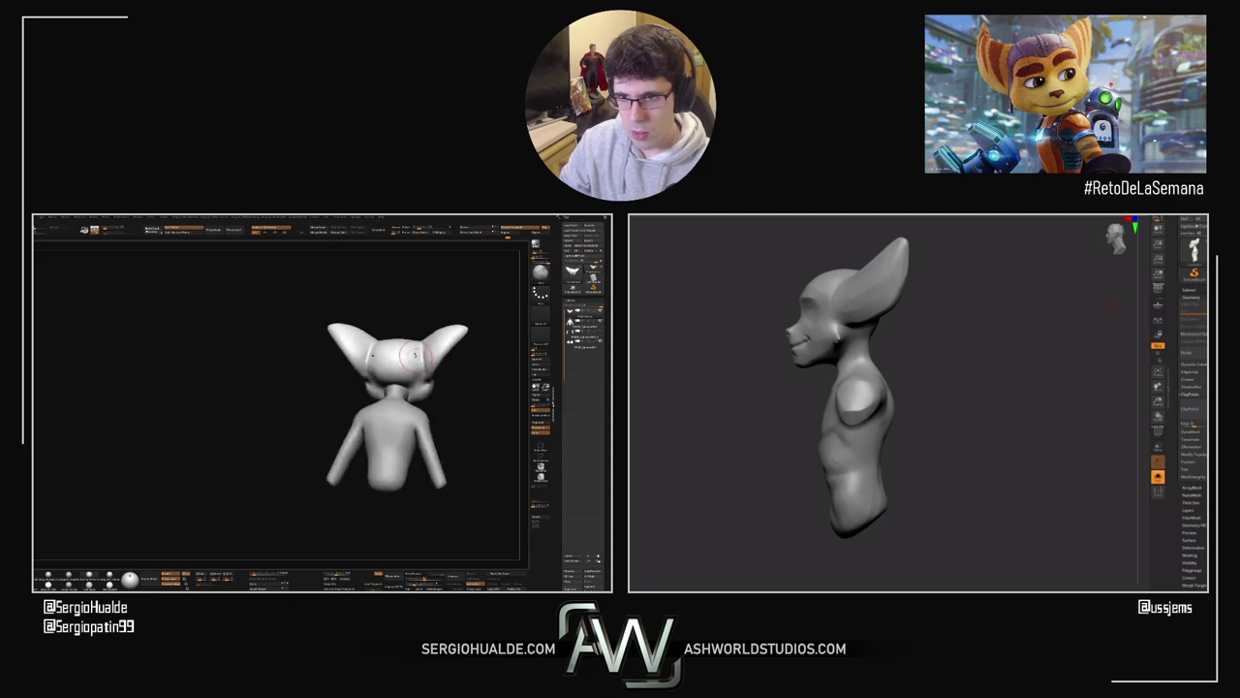
Step: Reshape the bust's pointed cheek tufts from the front, and switch to the web browser
left_click_drag(954, 348, 983, 349)
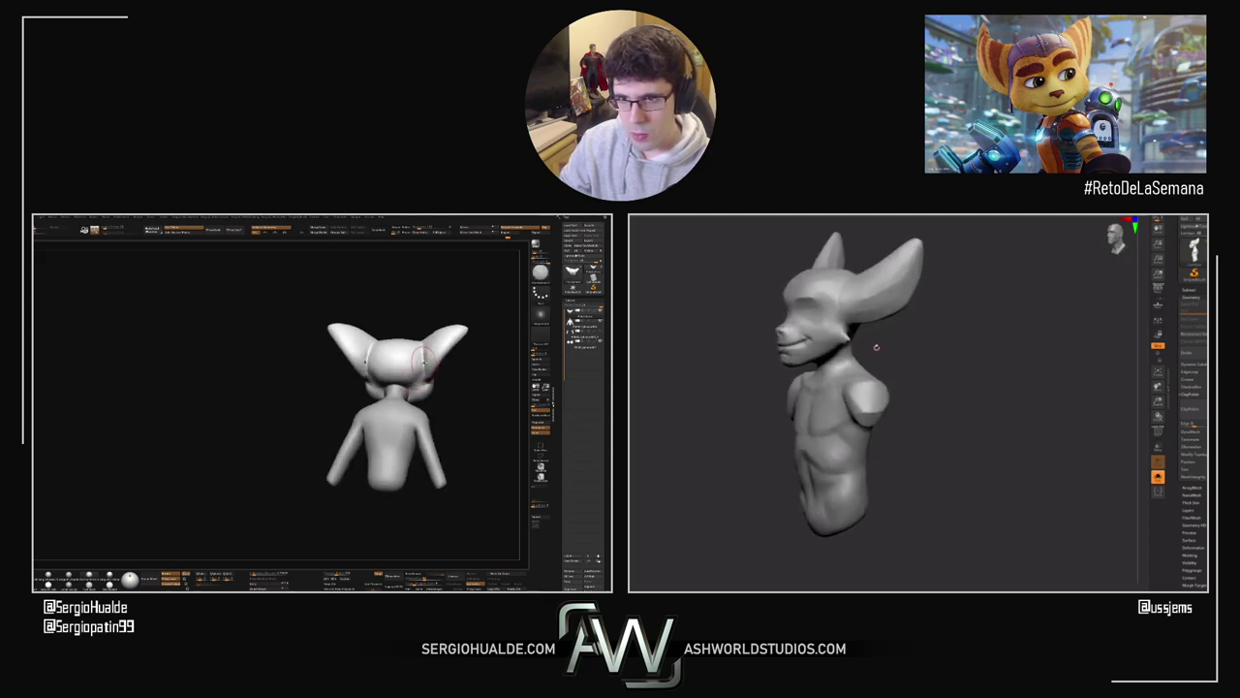
left_click_drag(877, 347, 959, 343)
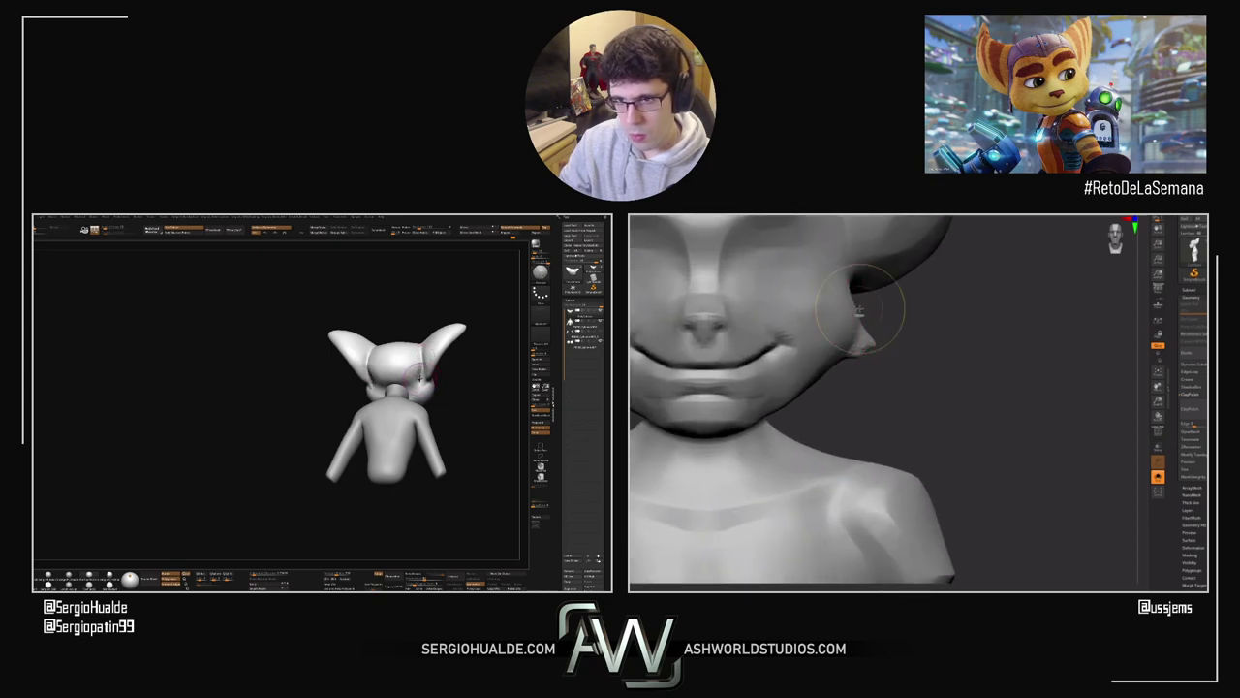
mouse_move(885, 334)
left_mouse_down()
mouse_move(863, 349)
mouse_move(860, 295)
left_mouse_up()
mouse_move(420, 359)
right_mouse_down()
mouse_move(426, 375)
mouse_move(429, 363)
right_mouse_up()
mouse_move(957, 348)
left_mouse_down("alt")
mouse_move(916, 347)
mouse_move(954, 345)
left_mouse_up("alt")
left_click_drag(857, 318, 863, 317)
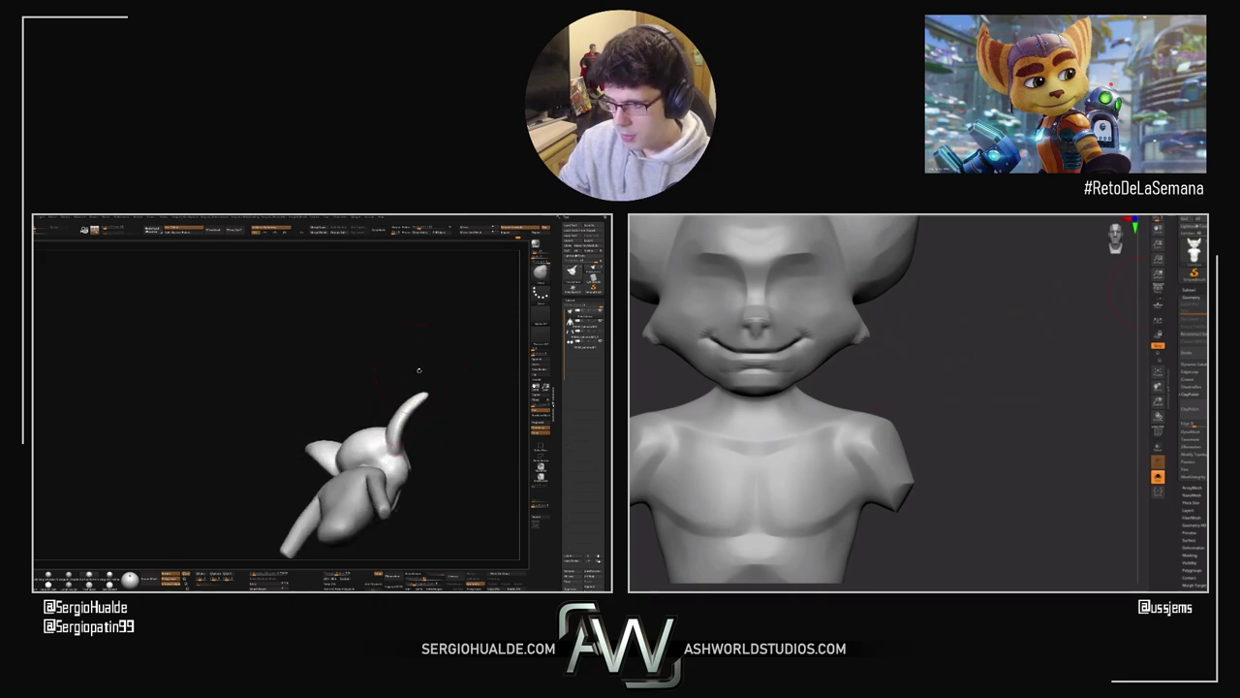
key("alt+Tab")
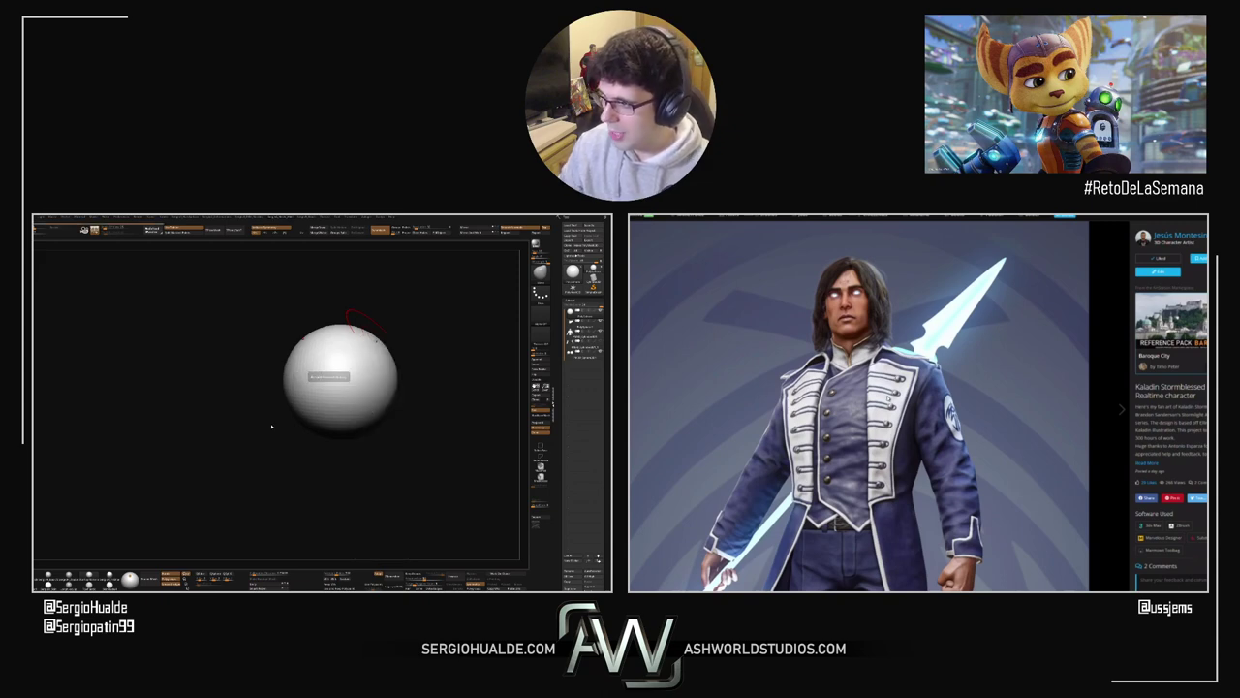
Step: Pull thick, rounded limbs out of the plain sphere as a brush test
left_click_drag(376, 341, 453, 374)
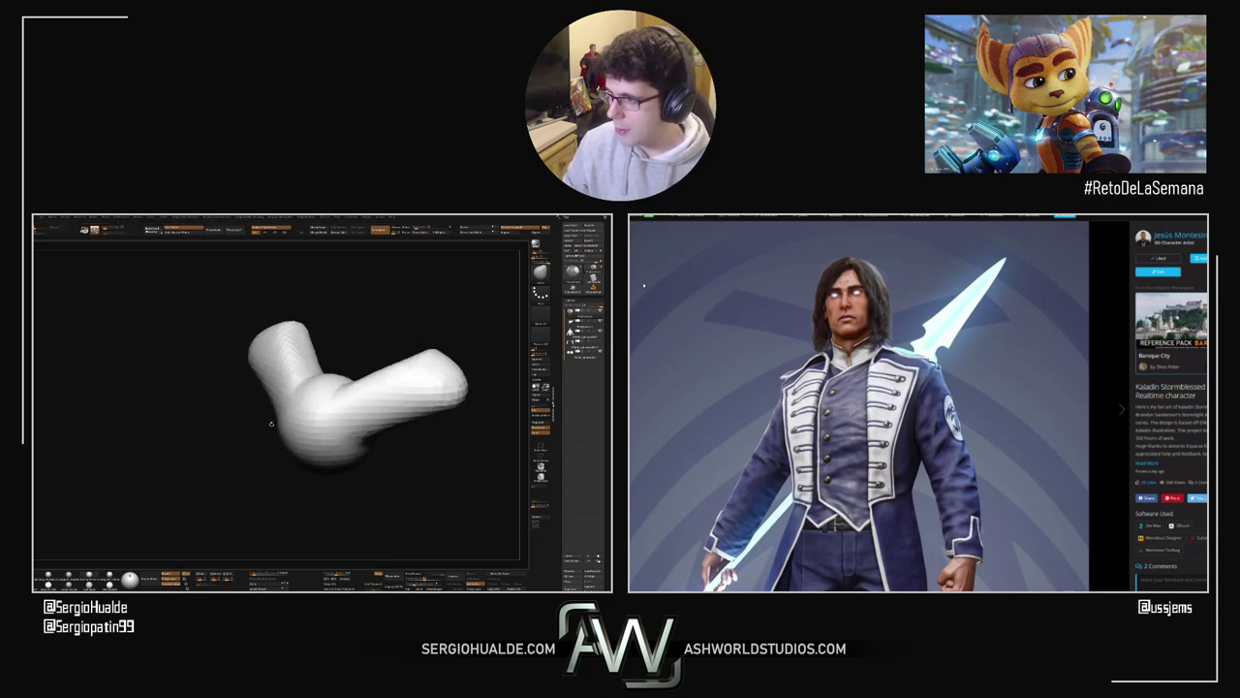
left_click_drag(271, 425, 271, 424)
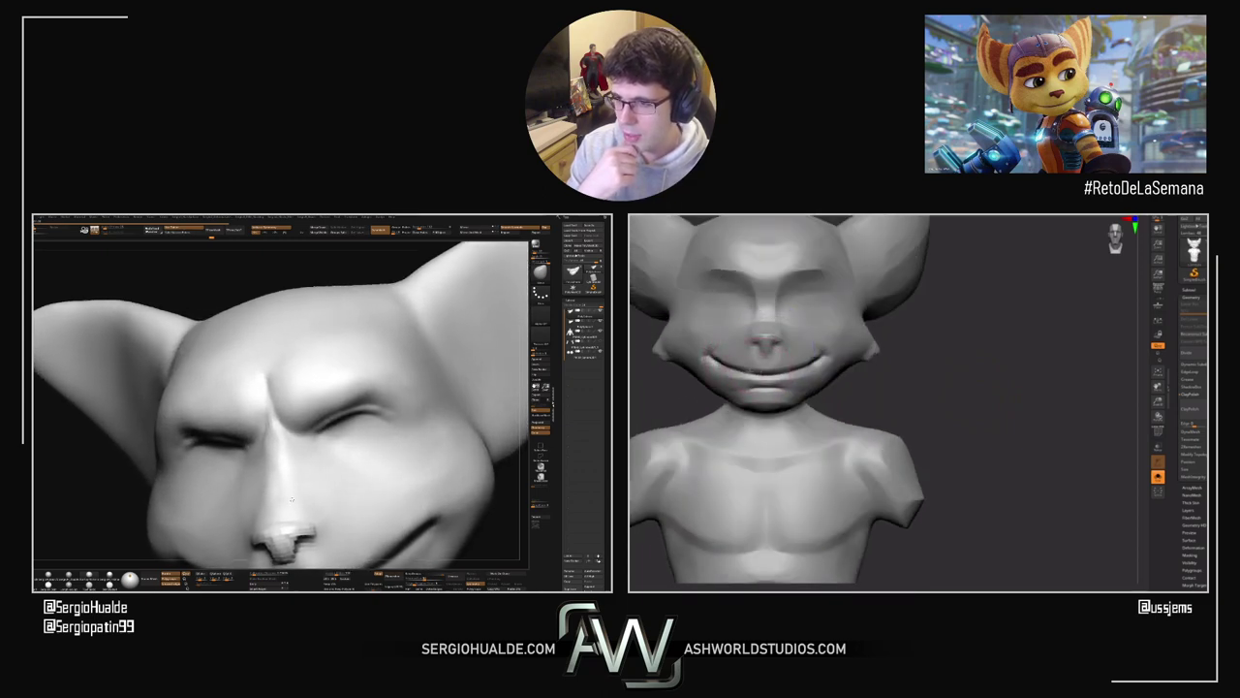
Step: Resize the brush and sculpt the inner eye sockets and brows of the bust into a furrow above the nose bridge
mouse_move(758, 371)
right_mouse_down()
mouse_move(710, 367)
mouse_move(722, 363)
mouse_move(702, 351)
right_mouse_up()
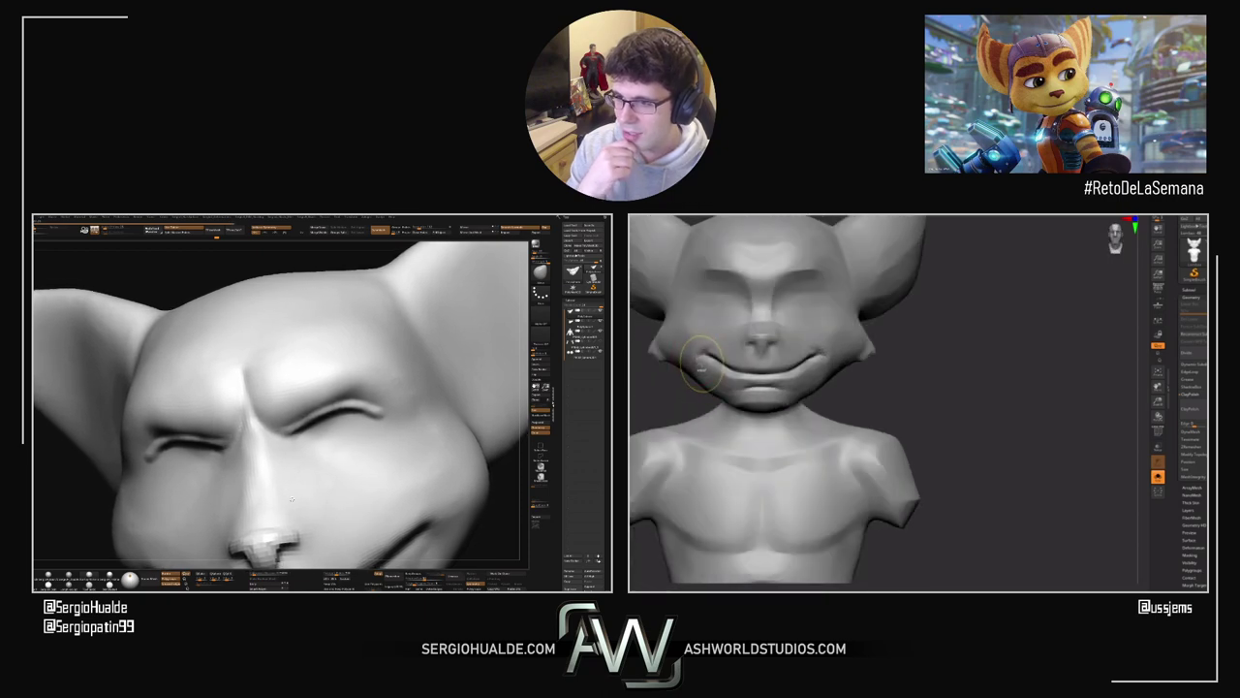
left_click_drag(941, 450, 885, 445)
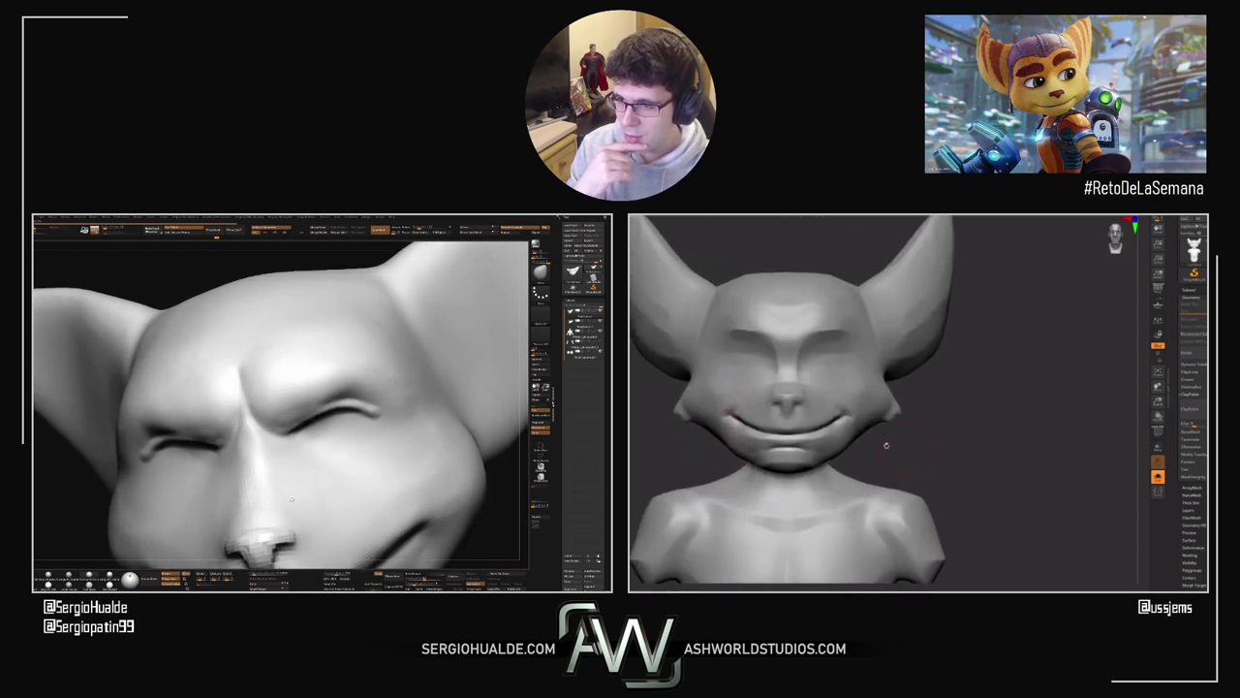
mouse_move(761, 380)
right_mouse_down()
mouse_move(837, 364)
mouse_move(781, 366)
right_mouse_up()
right_click_drag(216, 432, 239, 422)
right_click_drag(749, 334, 739, 335, "shift")
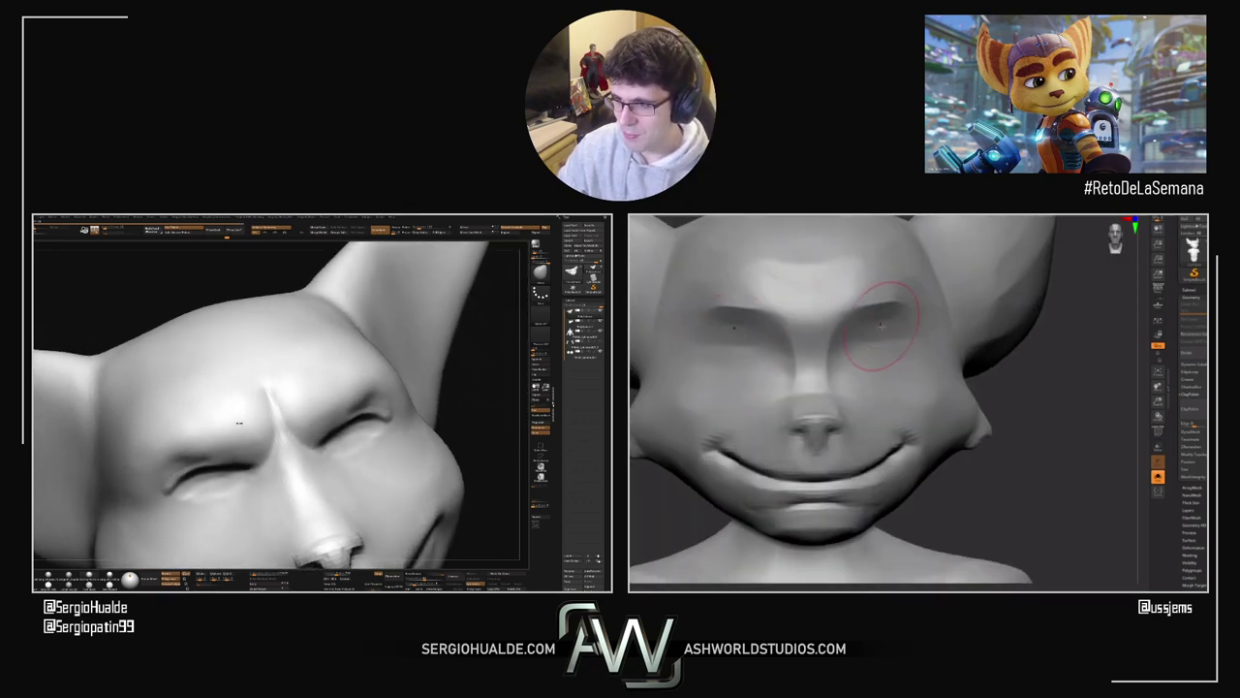
key("s")
mouse_move(886, 323)
left_mouse_down()
mouse_move(822, 298)
mouse_move(833, 318)
left_mouse_up()
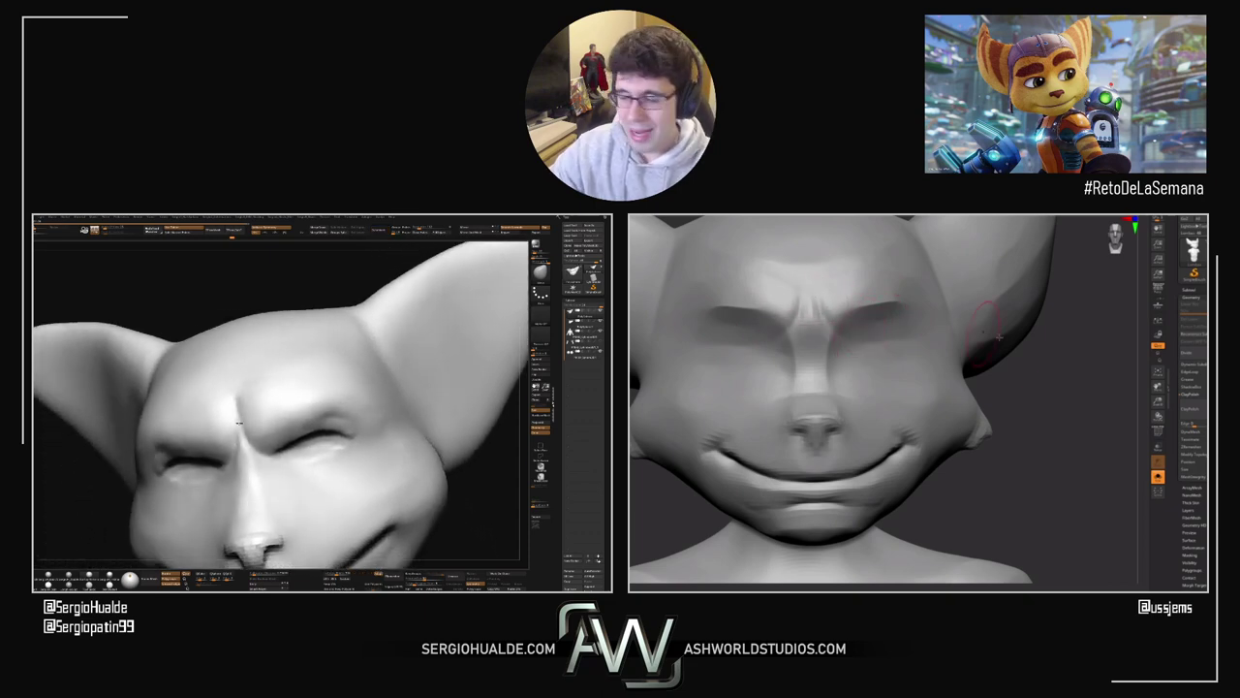
Step: Sharpen the closed-eye creases and shape the muzzle beside the nose on the big-eared character head
left_click_drag(999, 334, 1039, 333)
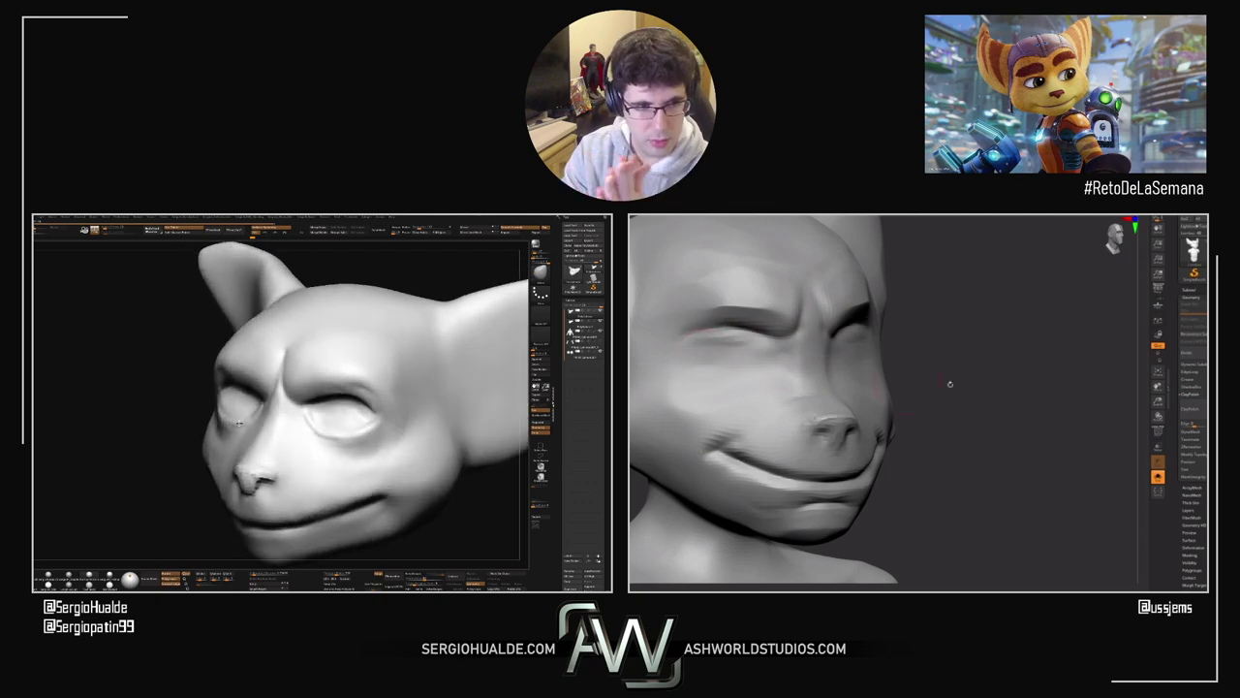
mouse_move(951, 384)
left_mouse_down()
mouse_move(1052, 360)
mouse_move(1031, 362)
left_mouse_up()
left_click_drag(935, 345, 867, 350)
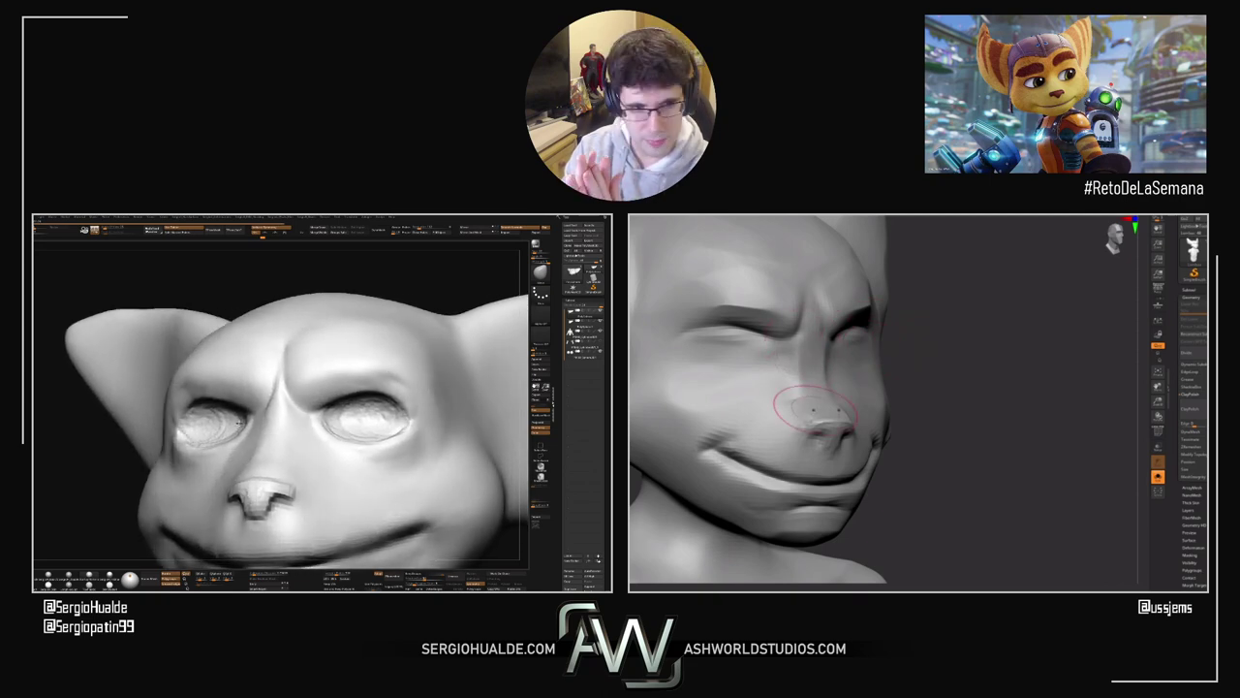
left_click_drag(979, 385, 906, 381)
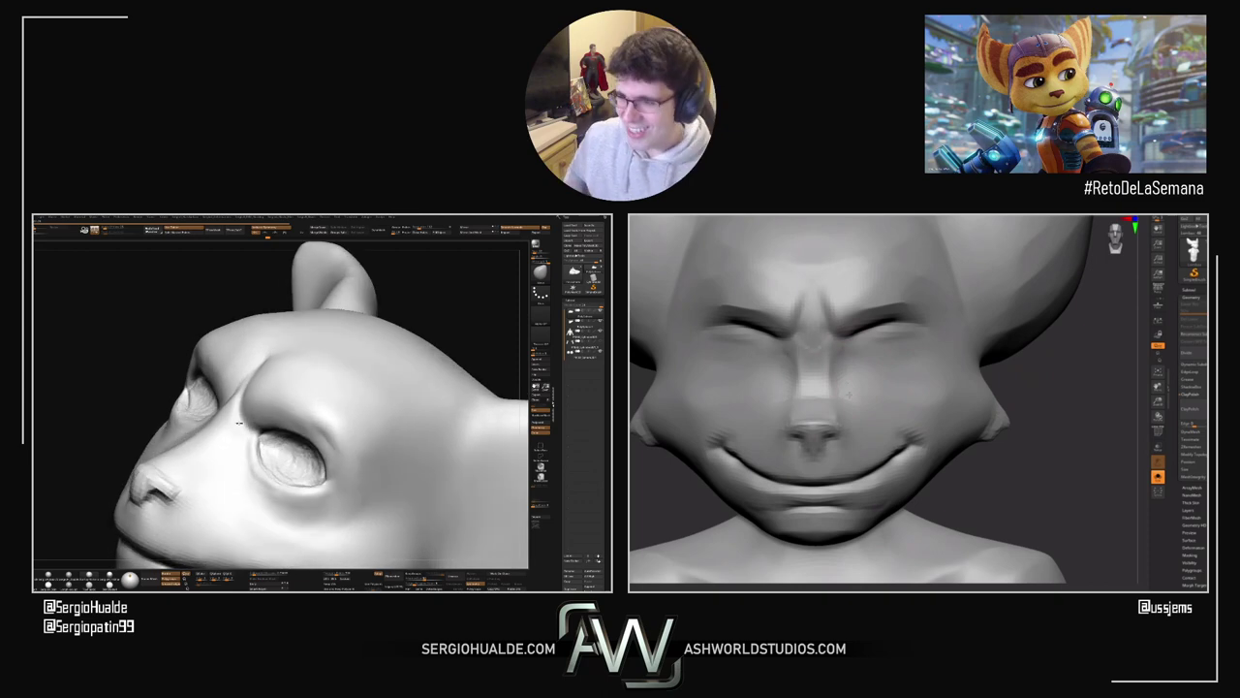
right_click_drag(913, 368, 832, 401)
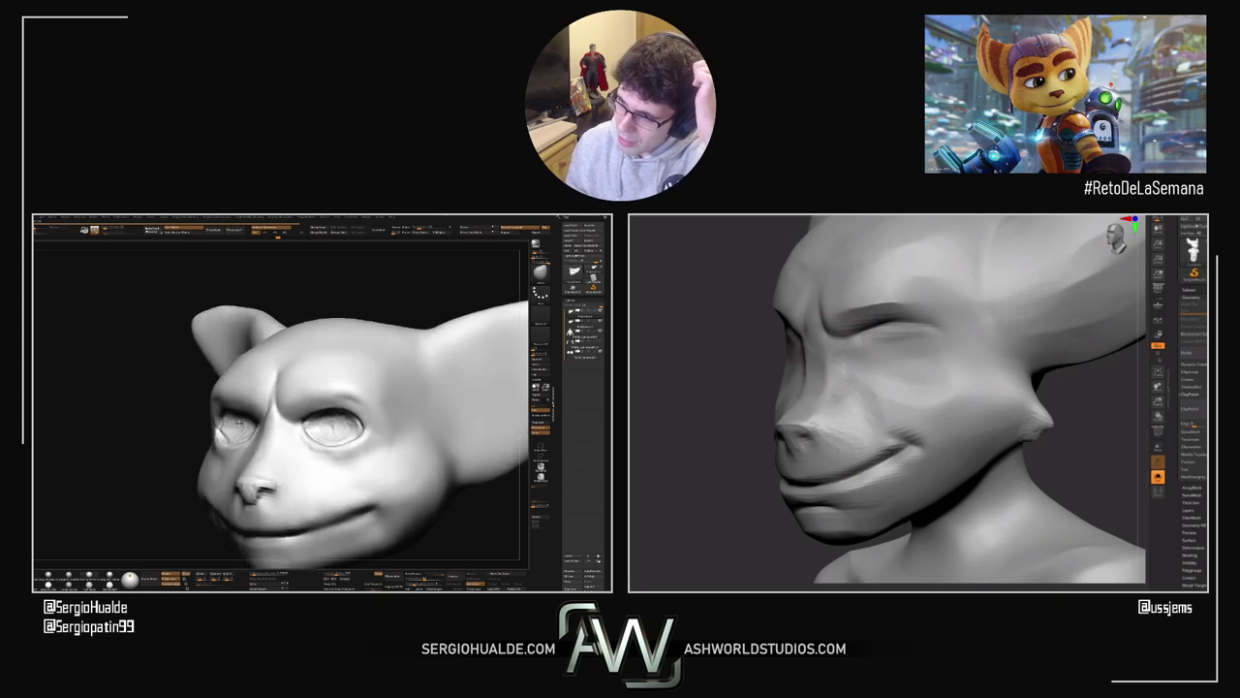
mouse_move(863, 400)
right_mouse_down()
mouse_move(969, 405)
mouse_move(954, 407)
right_mouse_up()
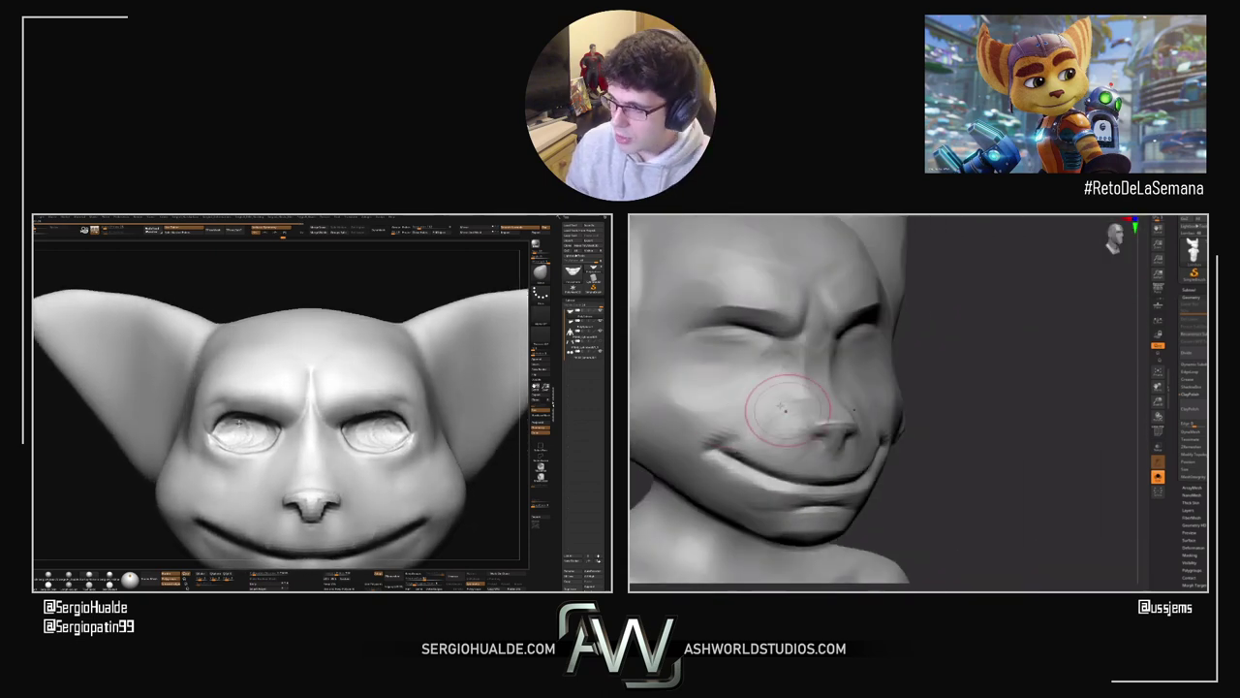
right_click_drag(792, 415, 863, 416)
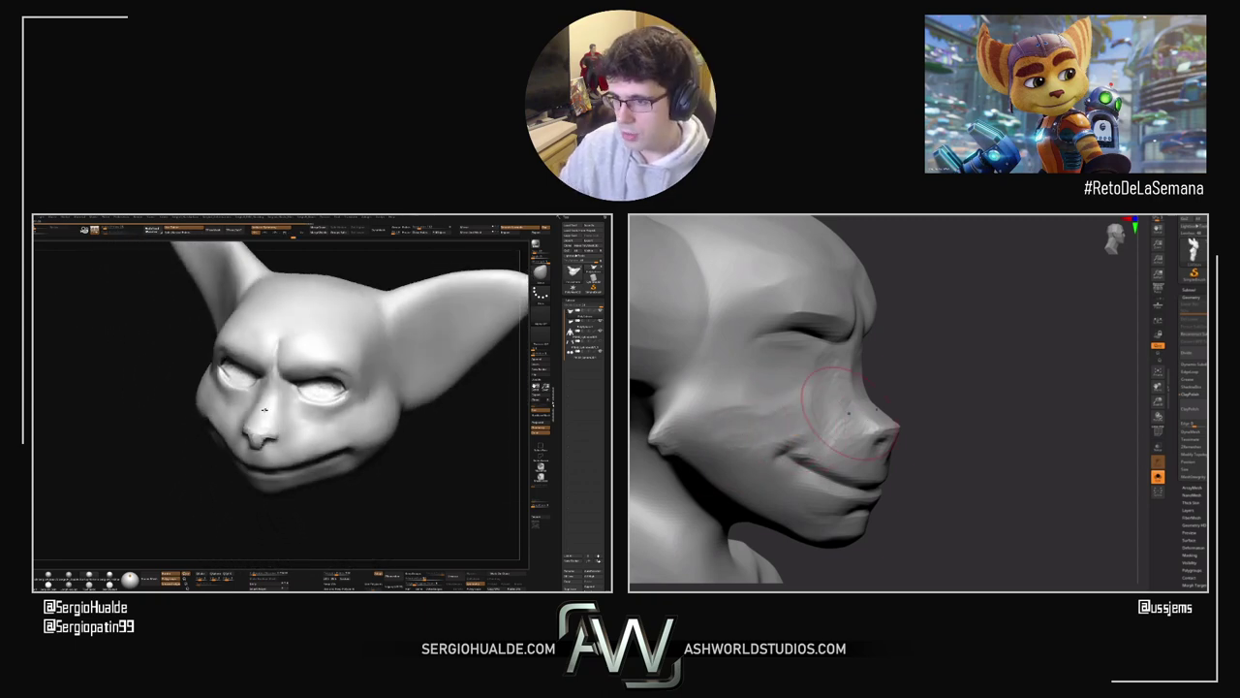
Step: Build up the side of the face between the outer eye corner and the pointed cheek tuft
mouse_move(749, 433)
left_mouse_down()
mouse_move(733, 378)
mouse_move(681, 388)
left_mouse_up()
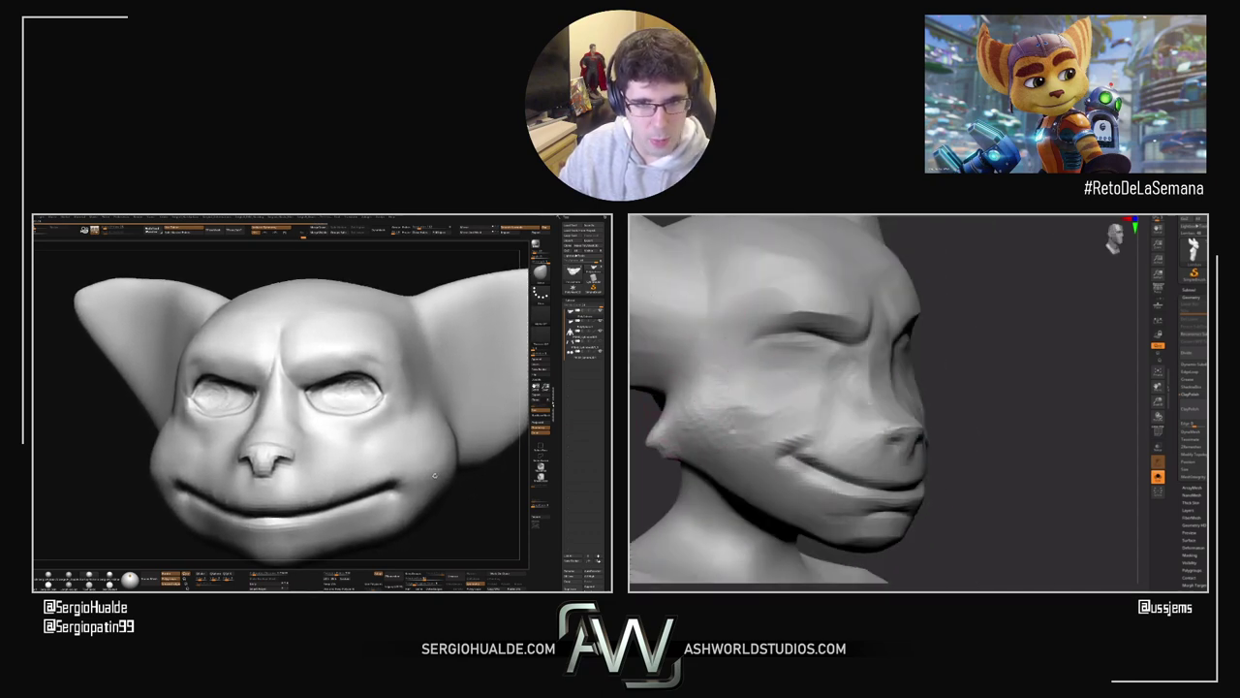
left_click_drag(704, 336, 650, 365)
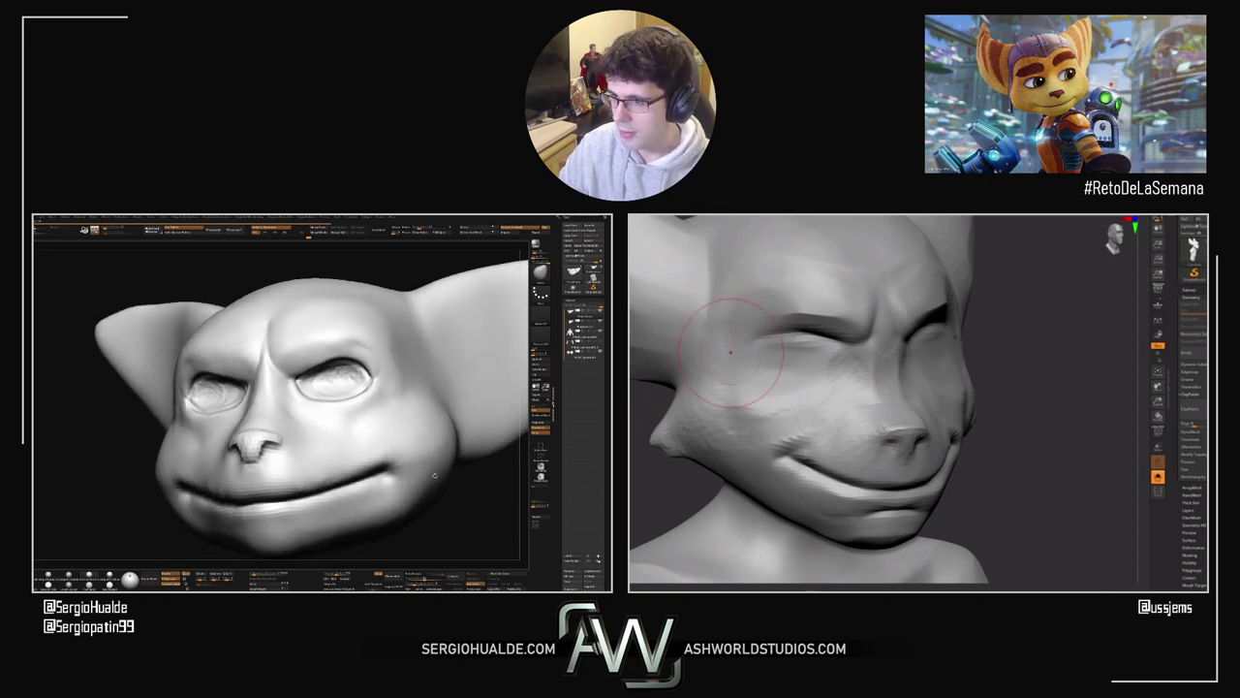
mouse_move(668, 397)
left_mouse_down()
mouse_move(640, 392)
mouse_move(657, 389)
left_mouse_up()
mouse_move(697, 373)
right_mouse_down()
mouse_move(654, 368)
mouse_move(707, 359)
right_mouse_up()
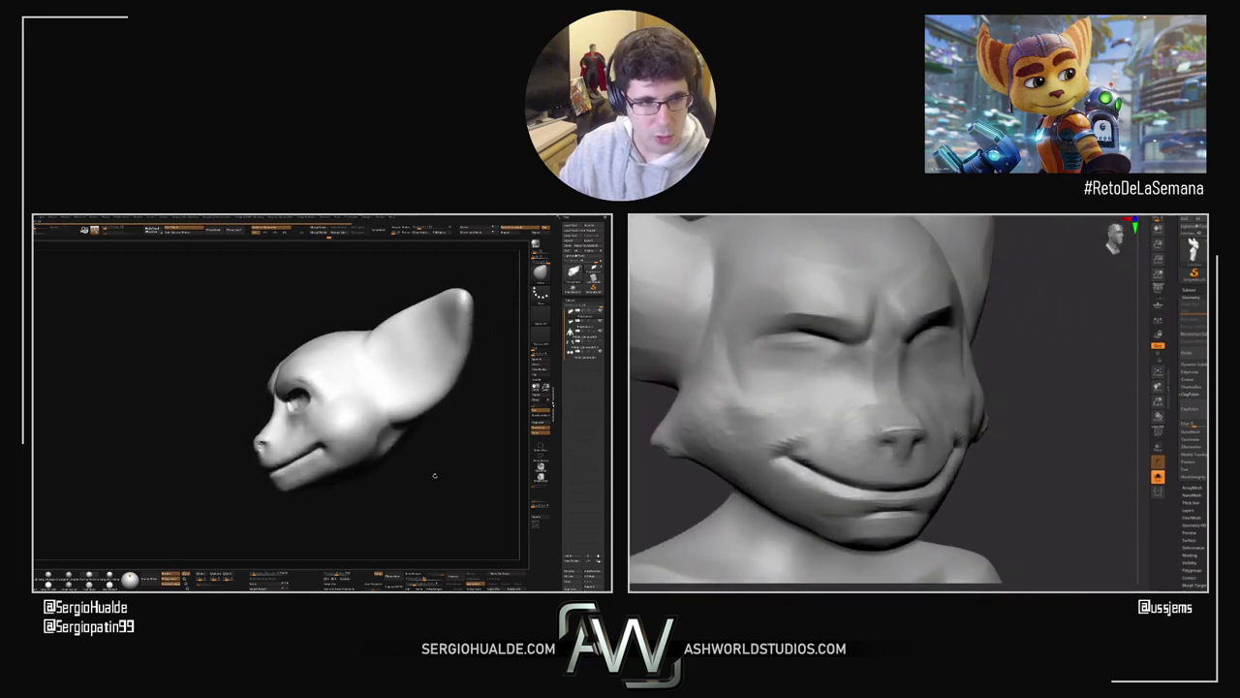
Step: Sculpt the temple around the base of the ear and undo the last stroke there
mouse_move(669, 395)
left_mouse_down()
mouse_move(642, 399)
mouse_move(631, 439)
mouse_move(694, 474)
left_mouse_up()
mouse_move(734, 360)
left_mouse_down()
mouse_move(741, 318)
mouse_move(734, 334)
left_mouse_up()
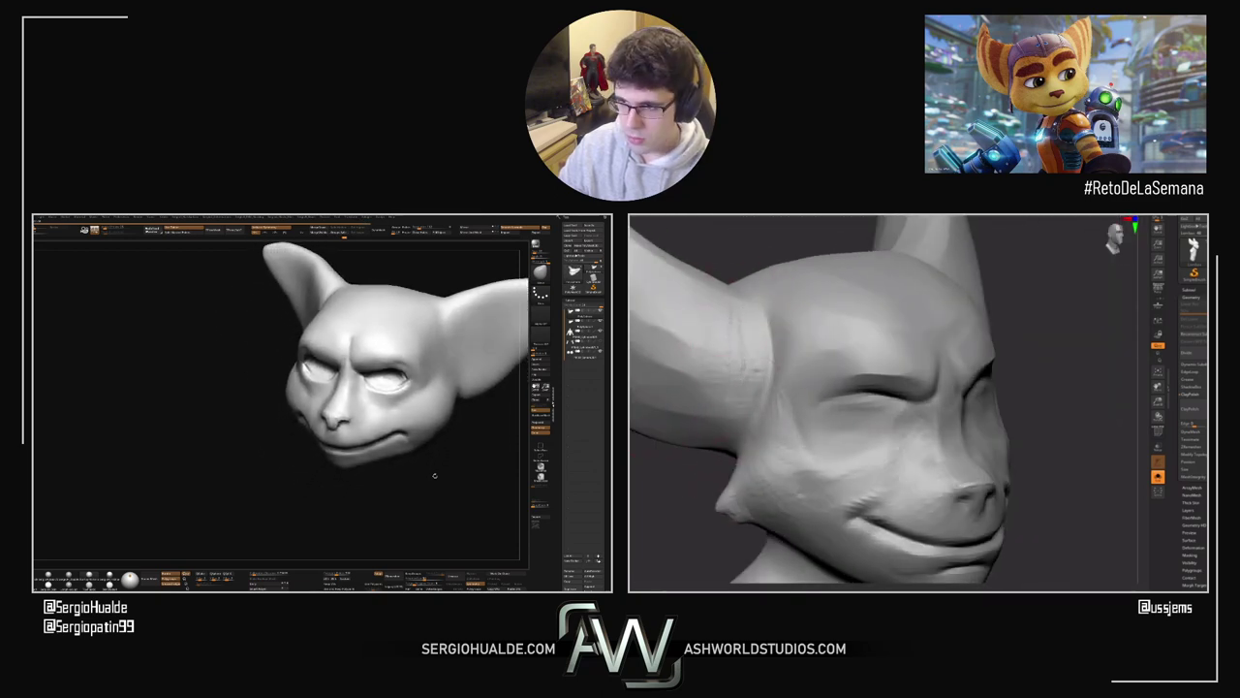
key("ctrl+z")
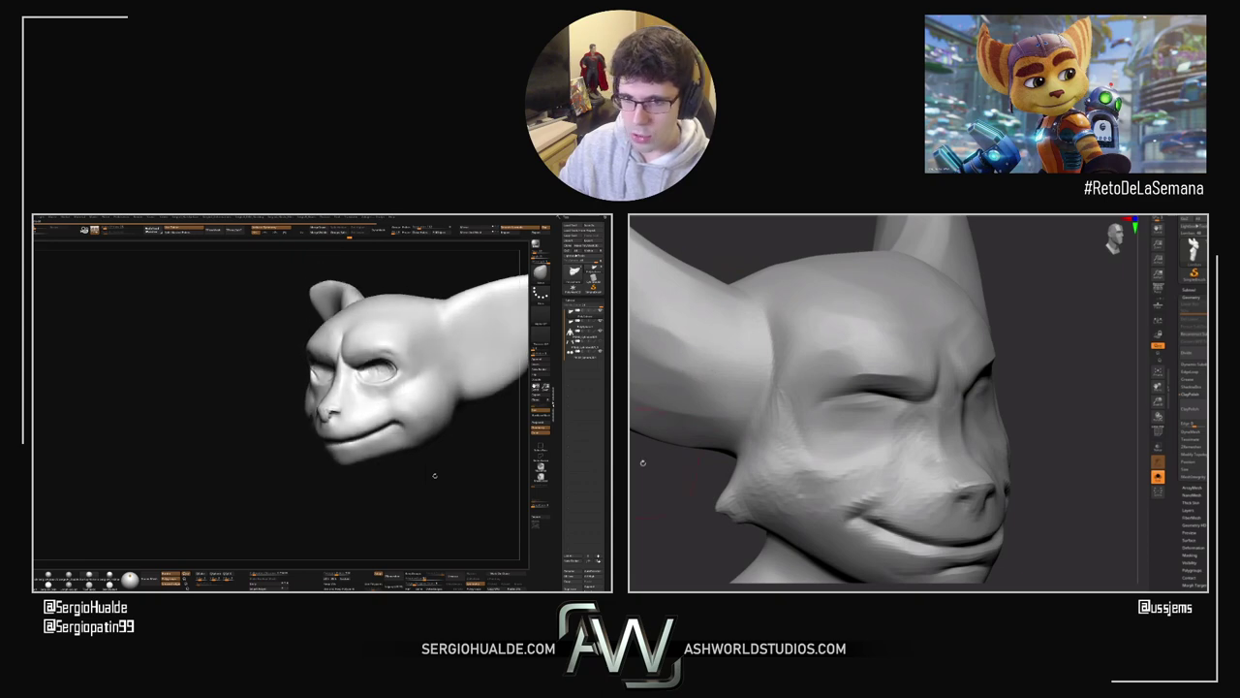
left_click_drag(642, 463, 631, 463)
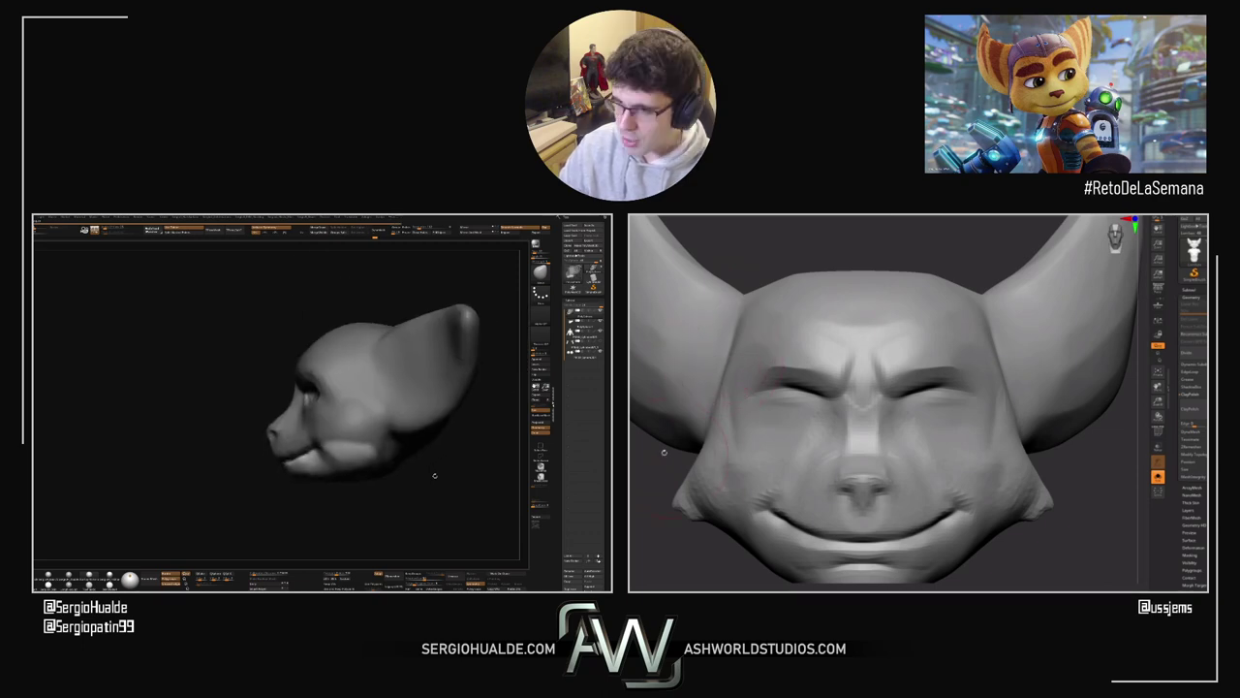
Step: Add volume between the forehead and the ear base and smooth the strokes into the temple
left_click_drag(663, 451, 765, 427)
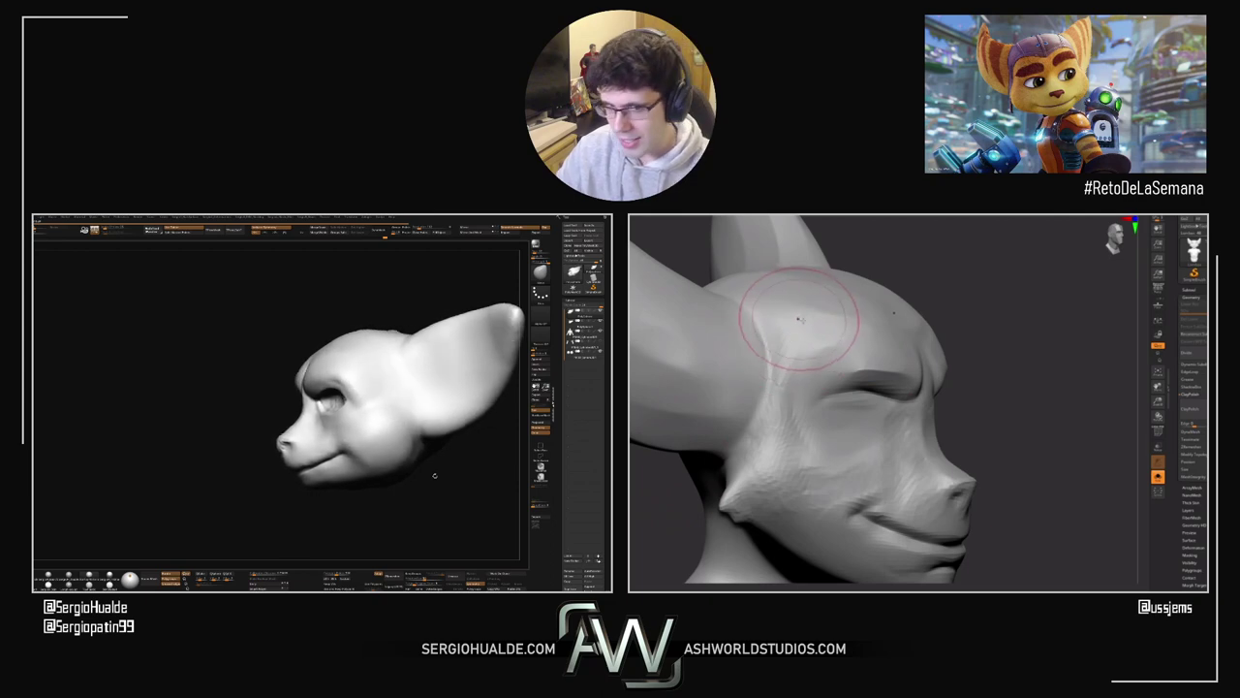
mouse_move(812, 332)
left_mouse_down()
mouse_move(821, 348)
mouse_move(781, 346)
mouse_move(788, 388)
mouse_move(756, 321)
mouse_move(841, 359)
left_mouse_up()
left_click_drag(729, 334, 734, 376)
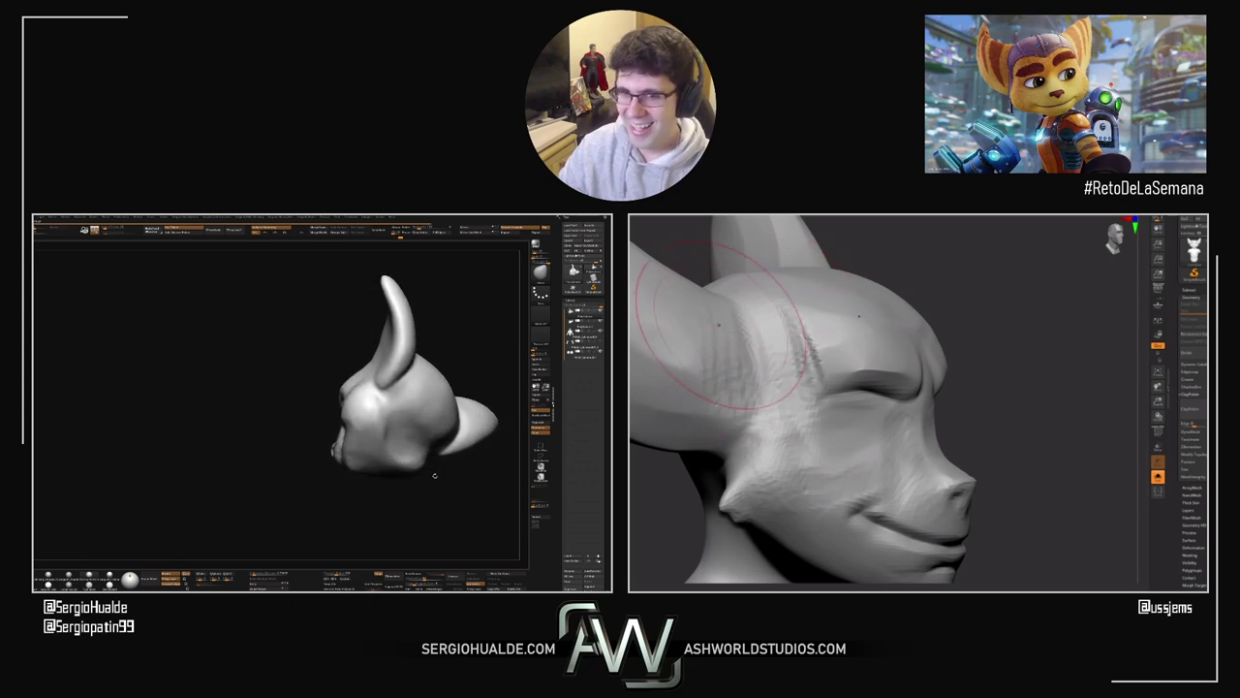
left_click_drag(721, 313, 716, 354)
mouse_move(753, 309)
left_mouse_down("shift")
mouse_move(755, 374)
mouse_move(786, 362)
left_mouse_up("shift")
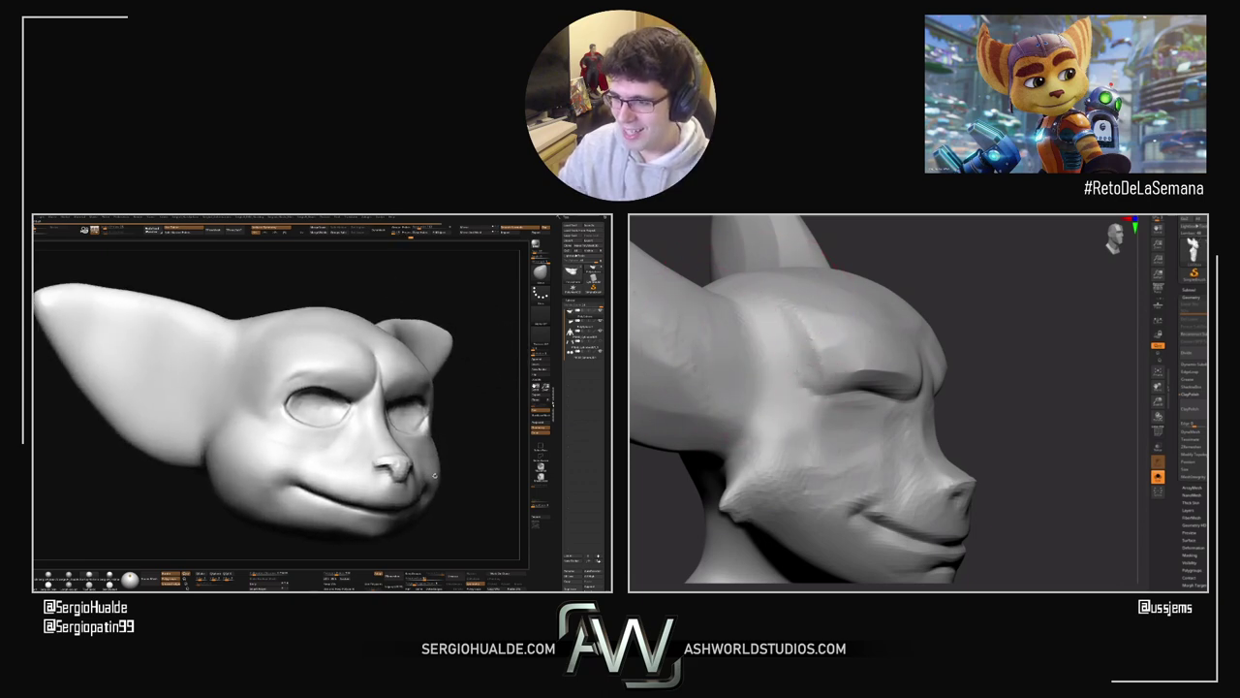
Step: Adjust the brush size and define the outer edge of the brow where it meets the temple
key("s")
mouse_move(799, 321)
left_mouse_down()
mouse_move(803, 379)
mouse_move(820, 387)
left_mouse_up()
right_click_drag(845, 385, 765, 373, "shift")
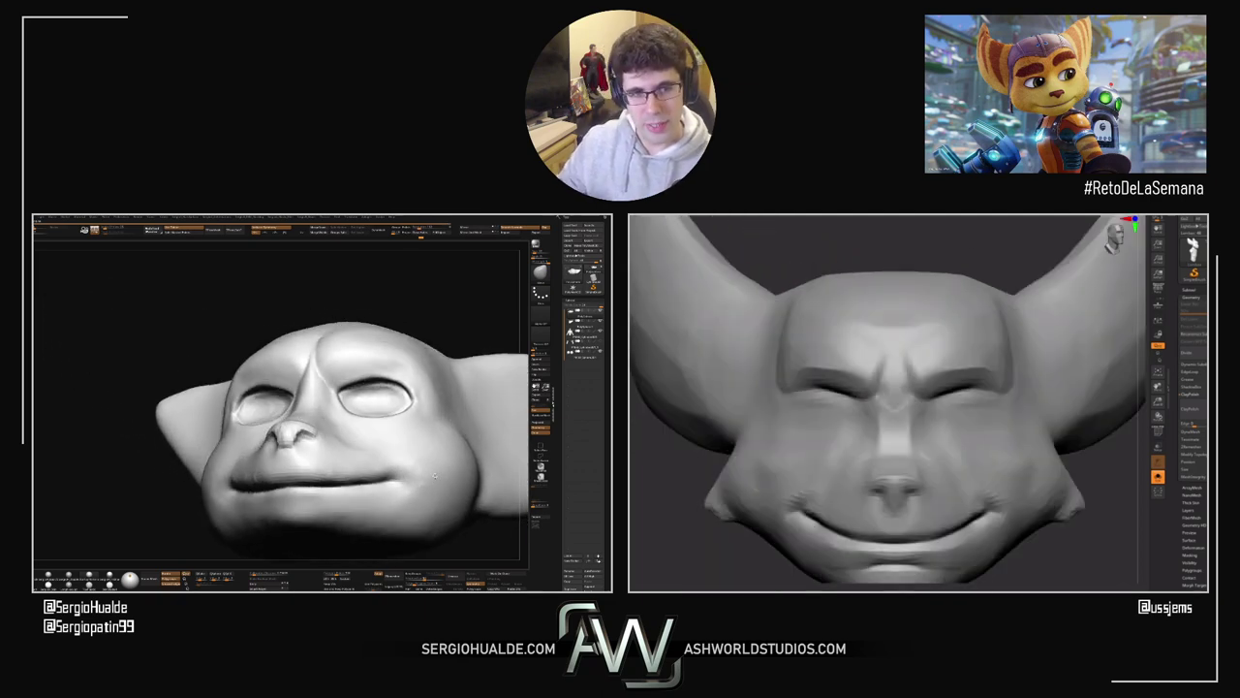
right_click_drag(894, 313, 838, 334)
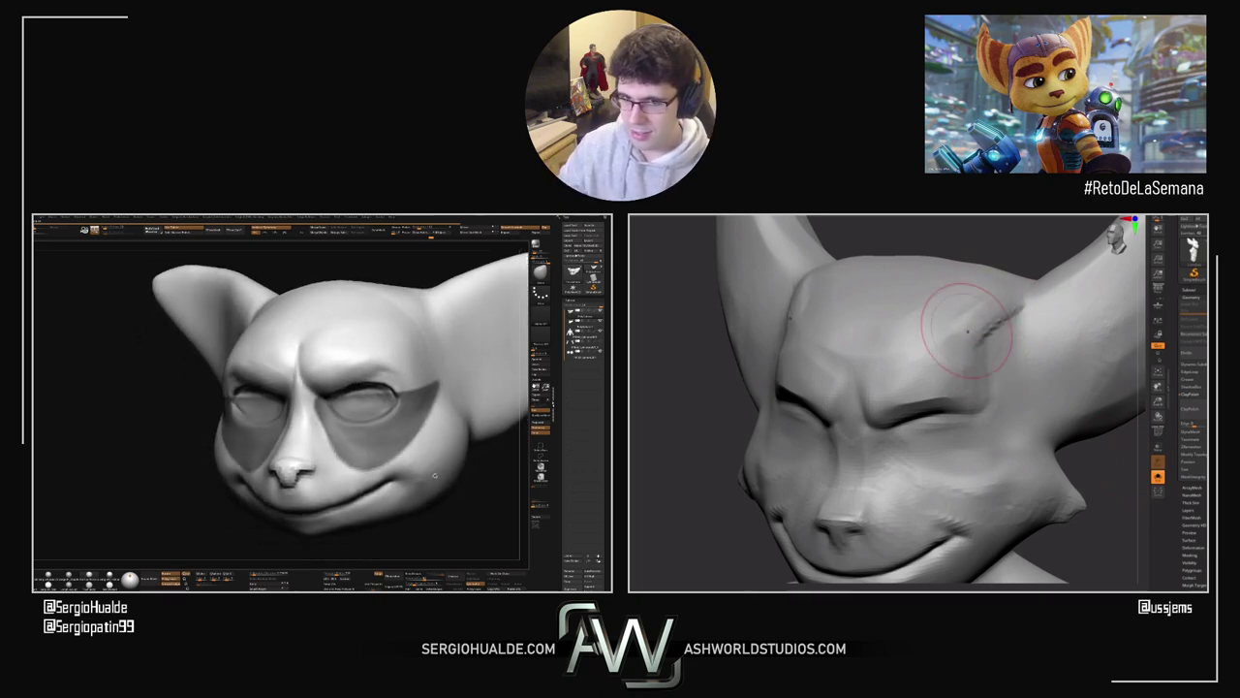
left_click_drag(1032, 325, 959, 338)
left_click_drag(671, 403, 719, 415)
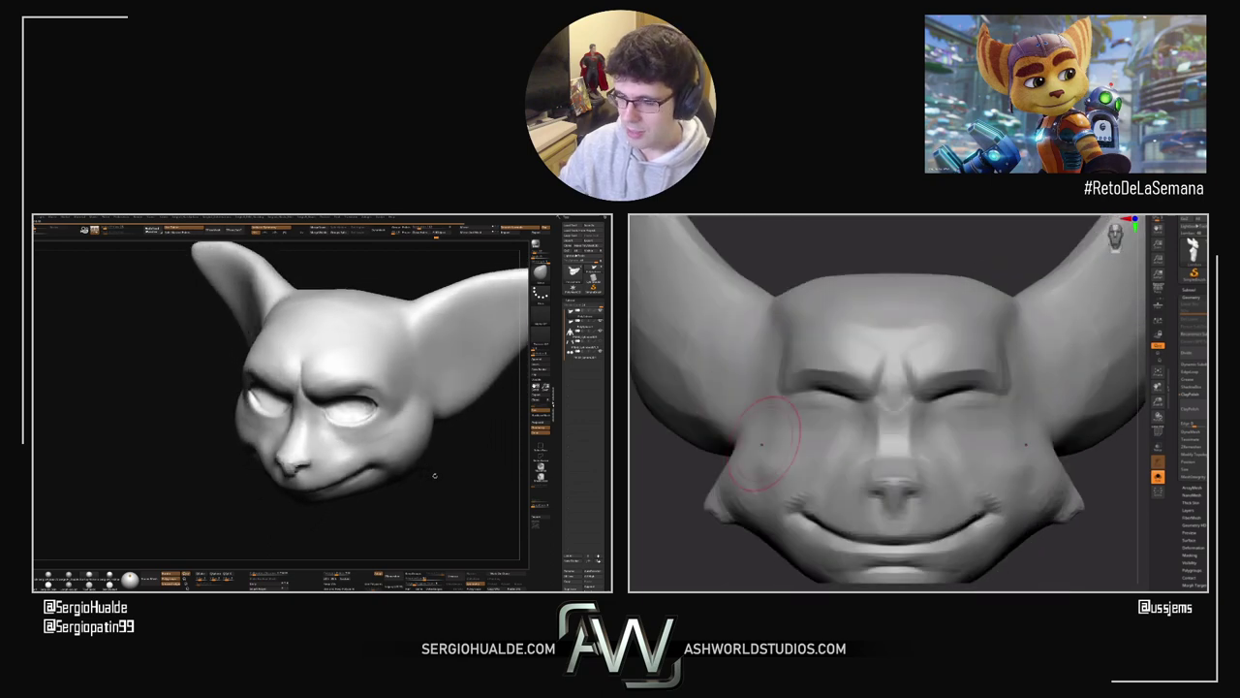
Step: Enlarge the brush and carve hollow eye sockets beneath both brows
mouse_move(634, 468)
left_mouse_down()
mouse_move(699, 484)
mouse_move(683, 477)
left_mouse_up()
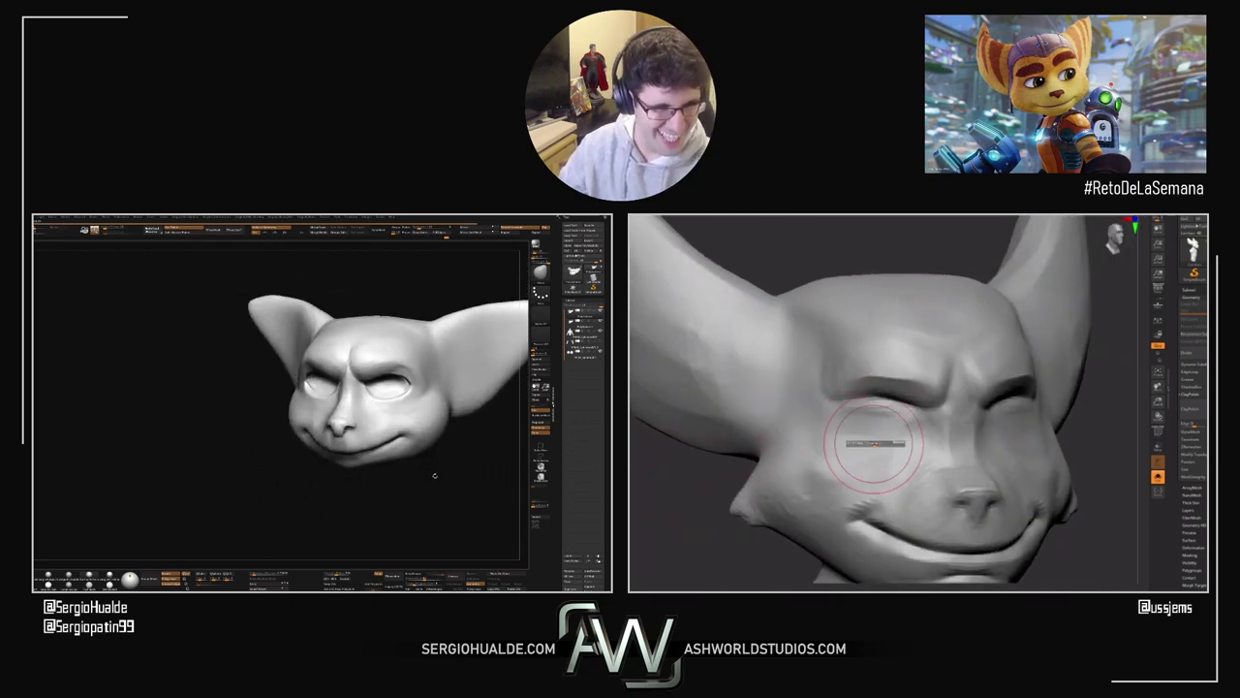
left_click_drag(678, 504, 685, 495)
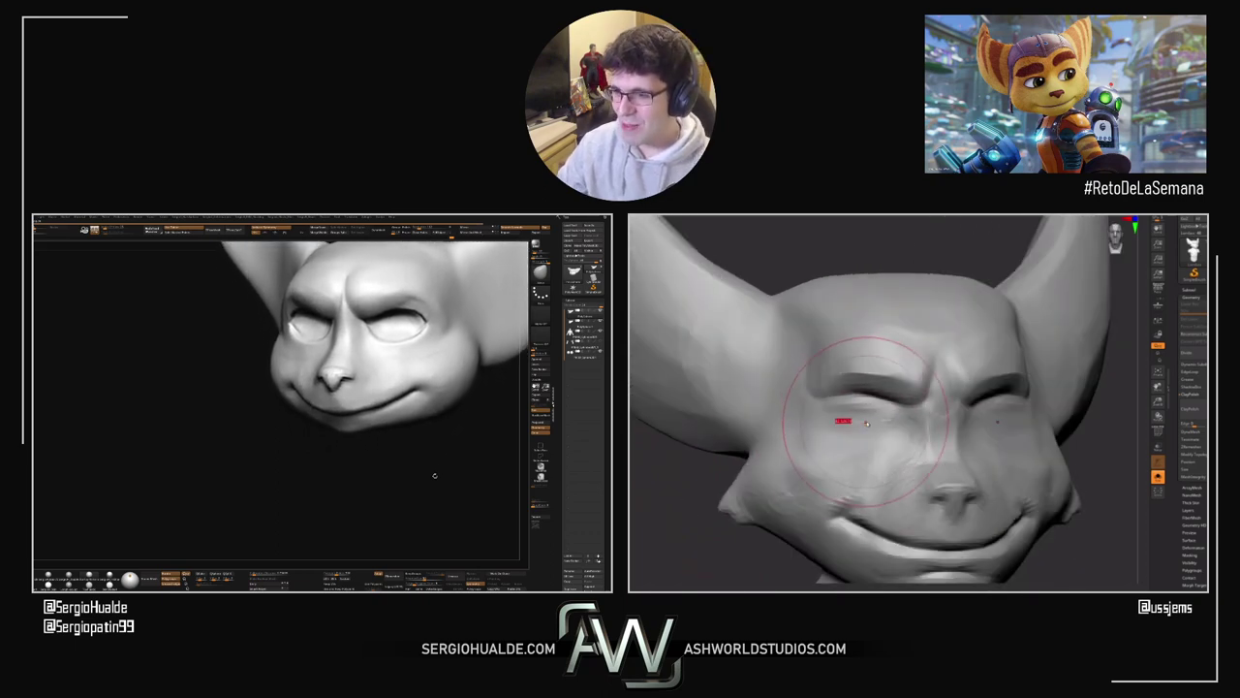
left_click_drag(435, 476, 435, 475)
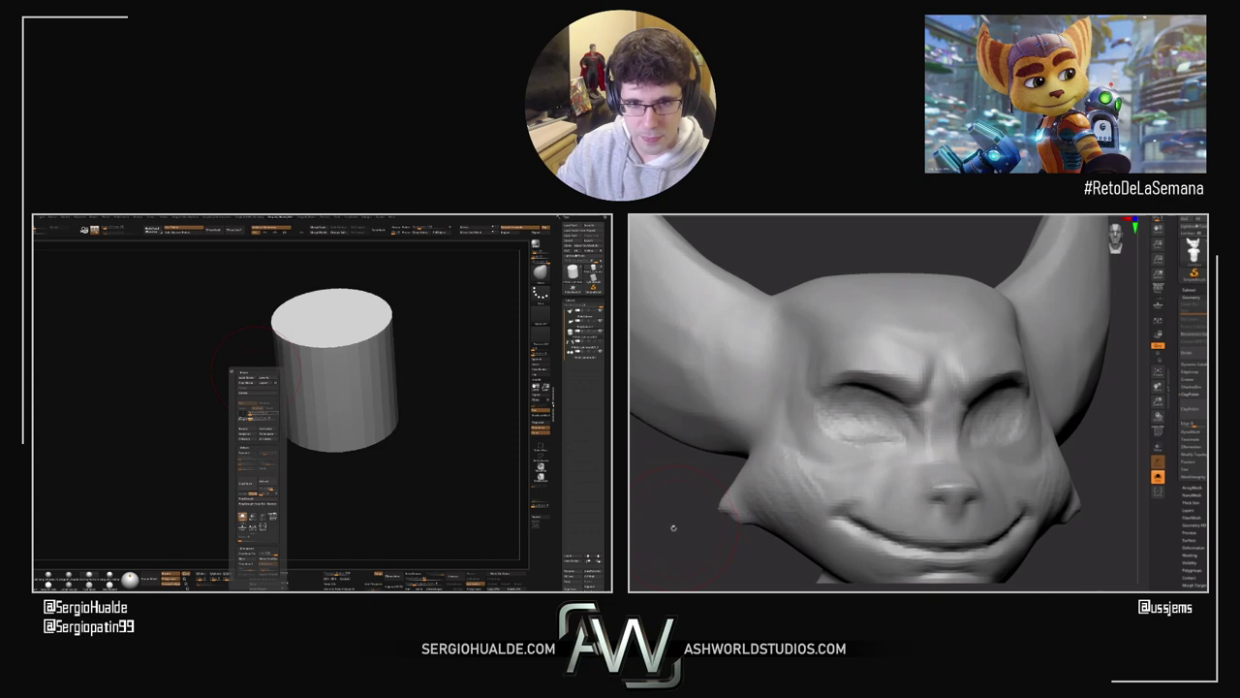
Step: Deepen the eye sockets from the side and shape the lips and mouth corners
left_click_drag(674, 527, 1021, 415)
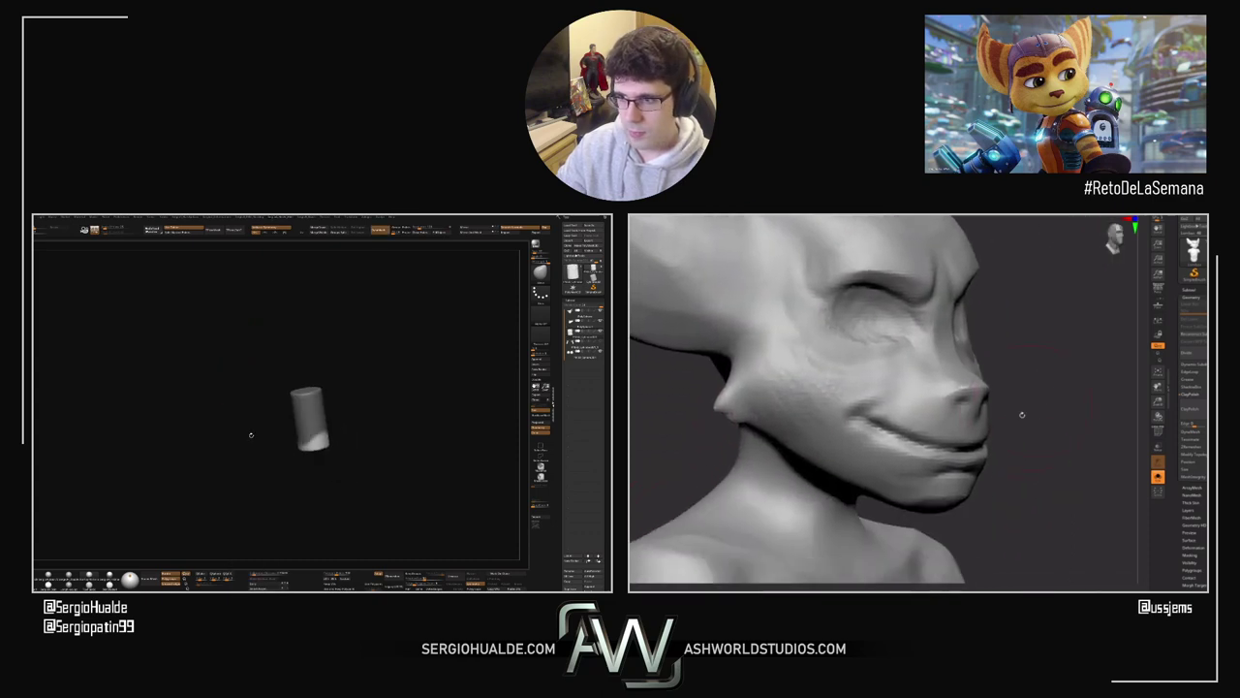
left_click_drag(1004, 471, 1015, 454)
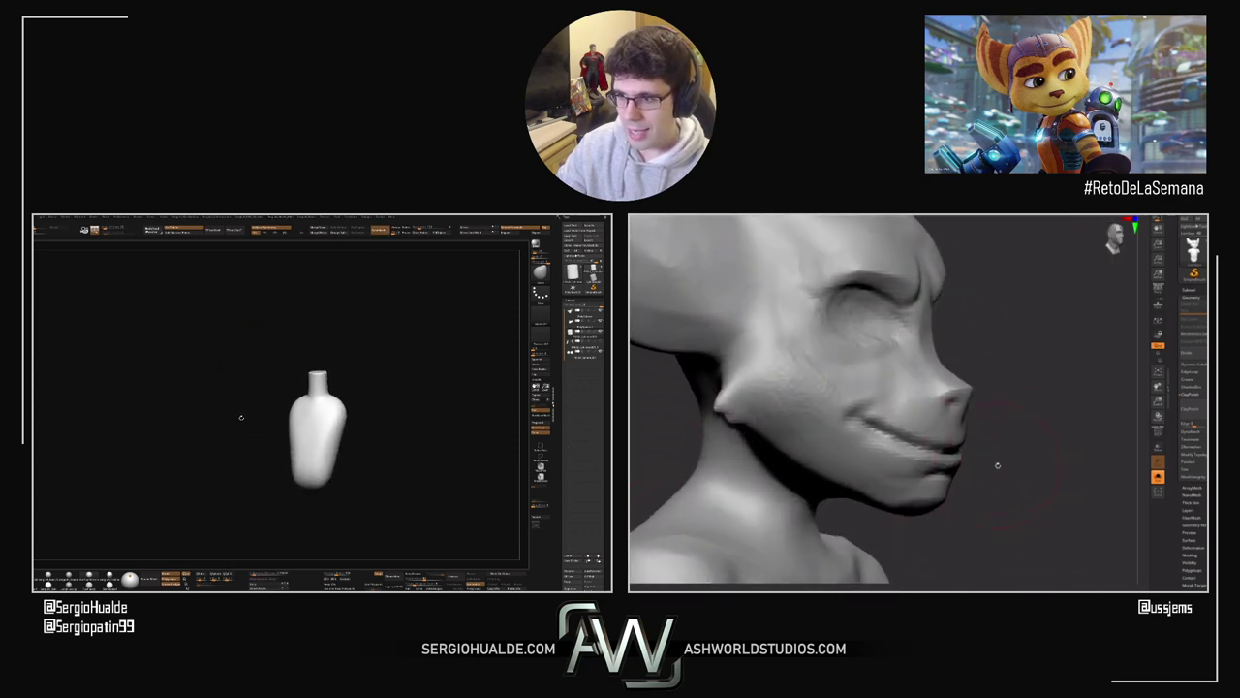
mouse_move(942, 476)
left_mouse_down()
mouse_move(929, 472)
mouse_move(1027, 473)
left_mouse_up()
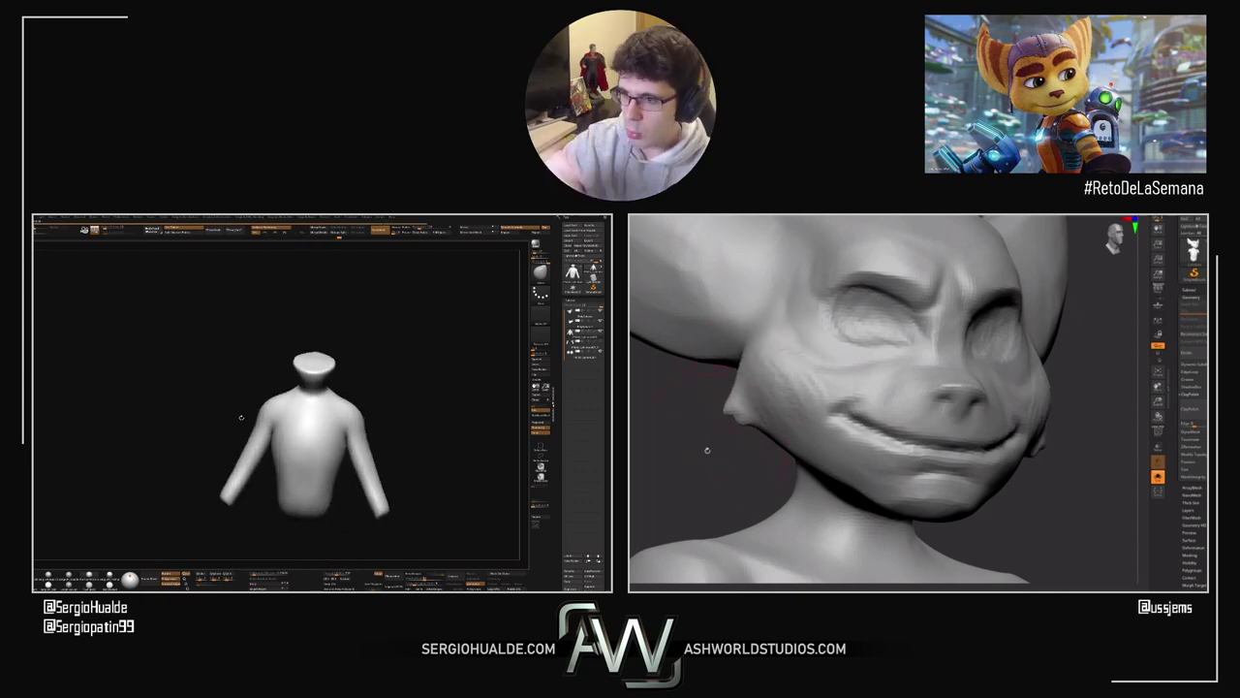
left_click_drag(707, 452, 706, 454, "shift")
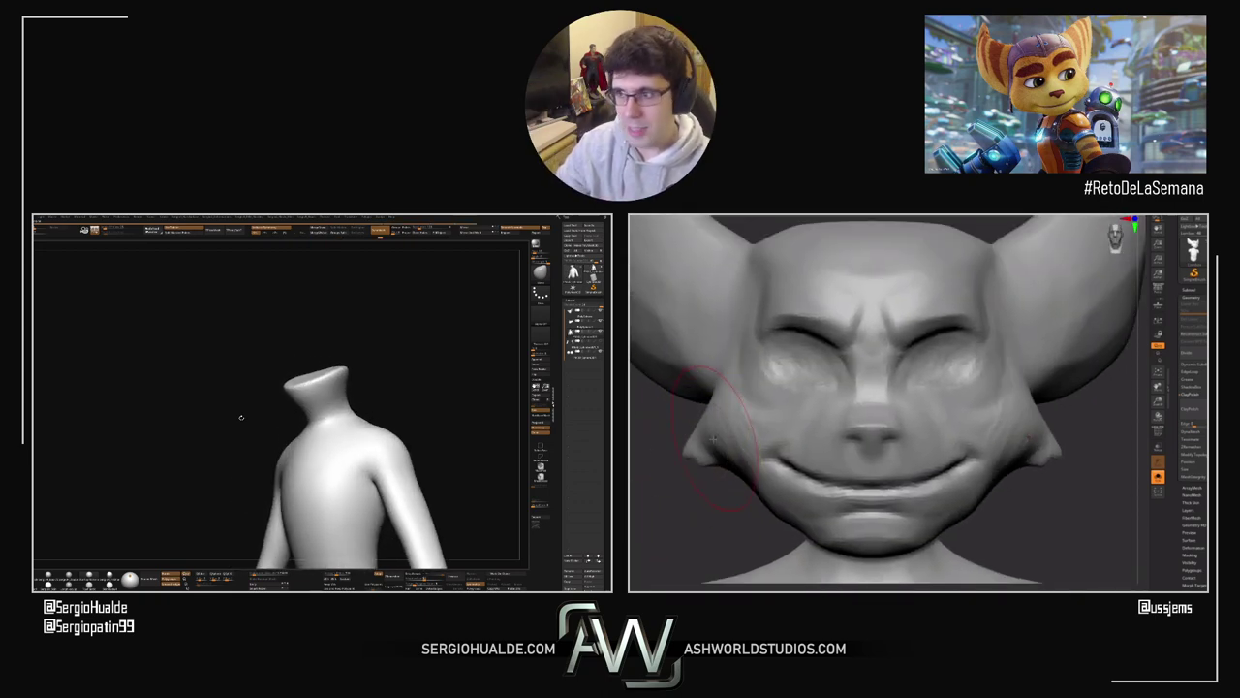
Step: Pull the pointed cheek tufts into the face to form rounded cheeks
right_click_drag(713, 441, 775, 438)
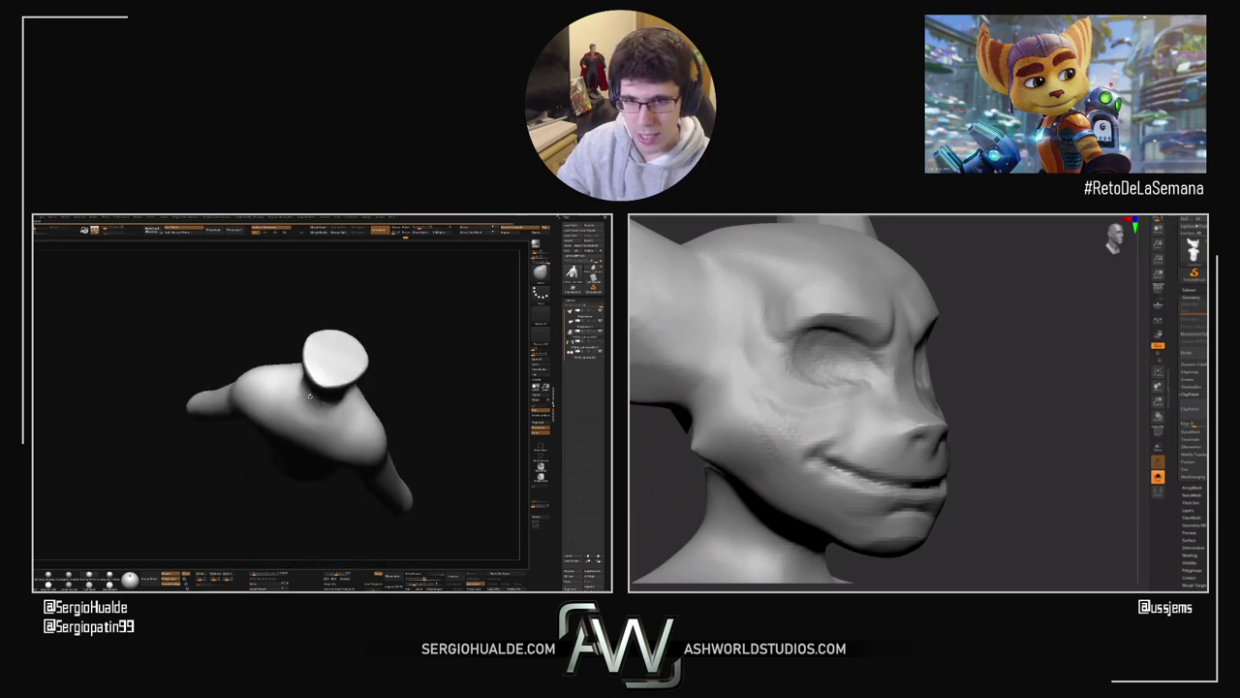
left_click_drag(648, 484, 692, 465)
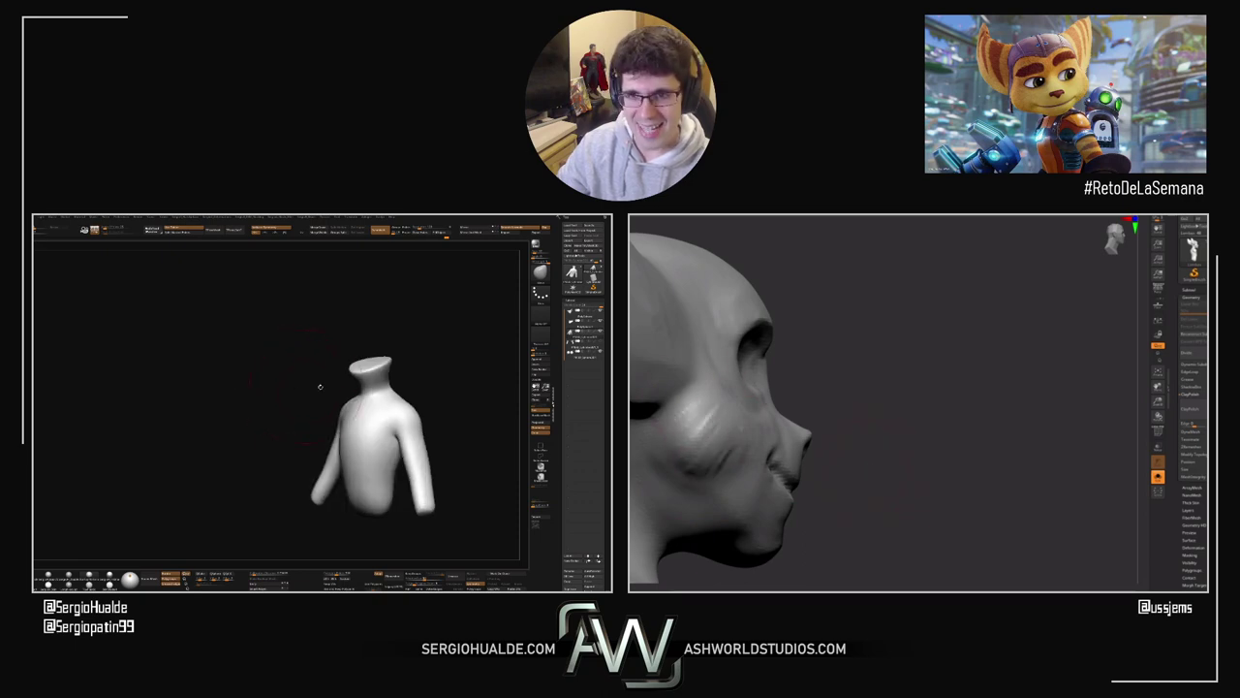
right_click_drag(747, 481, 655, 473)
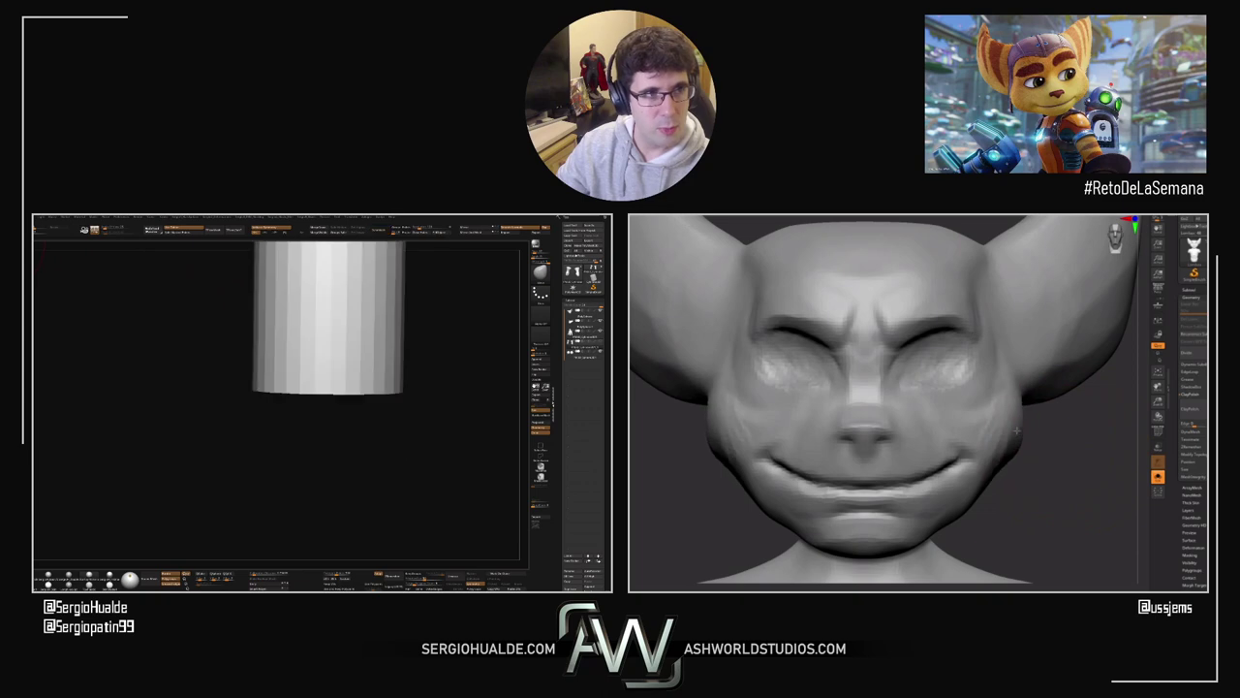
right_click_drag(1019, 469, 981, 460)
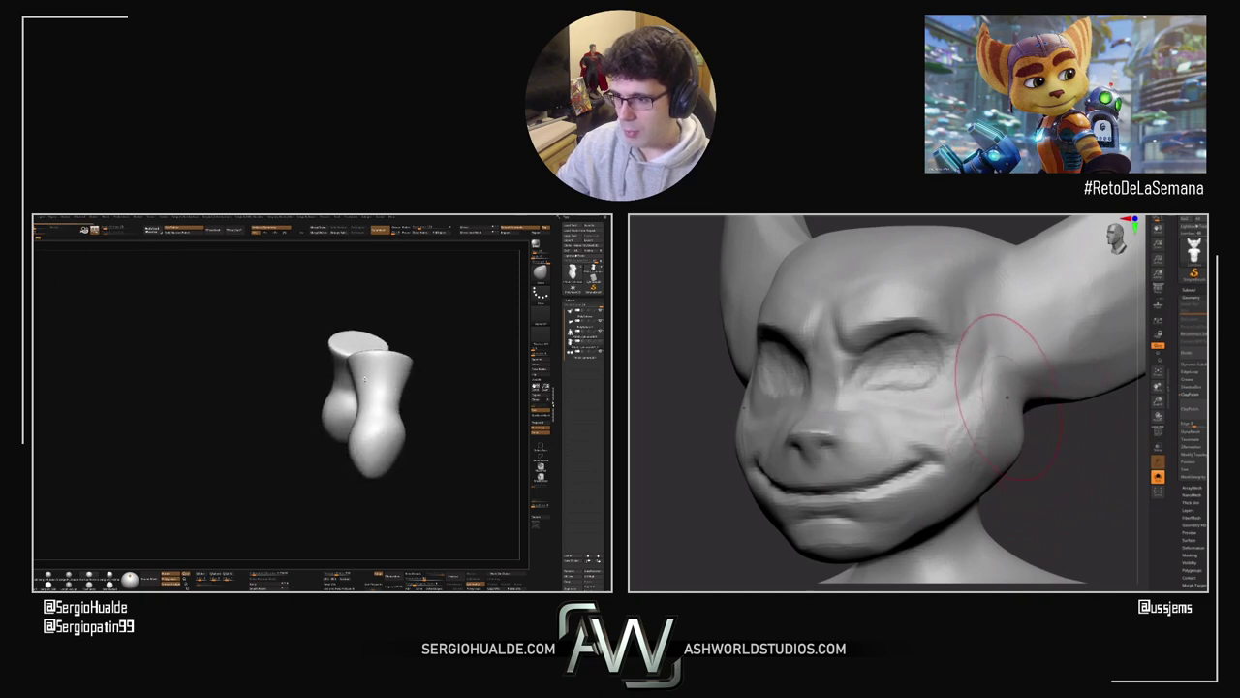
Step: Refine the area below the eyes and the cheek folds above the mouth corners
left_click_drag(714, 410, 724, 410)
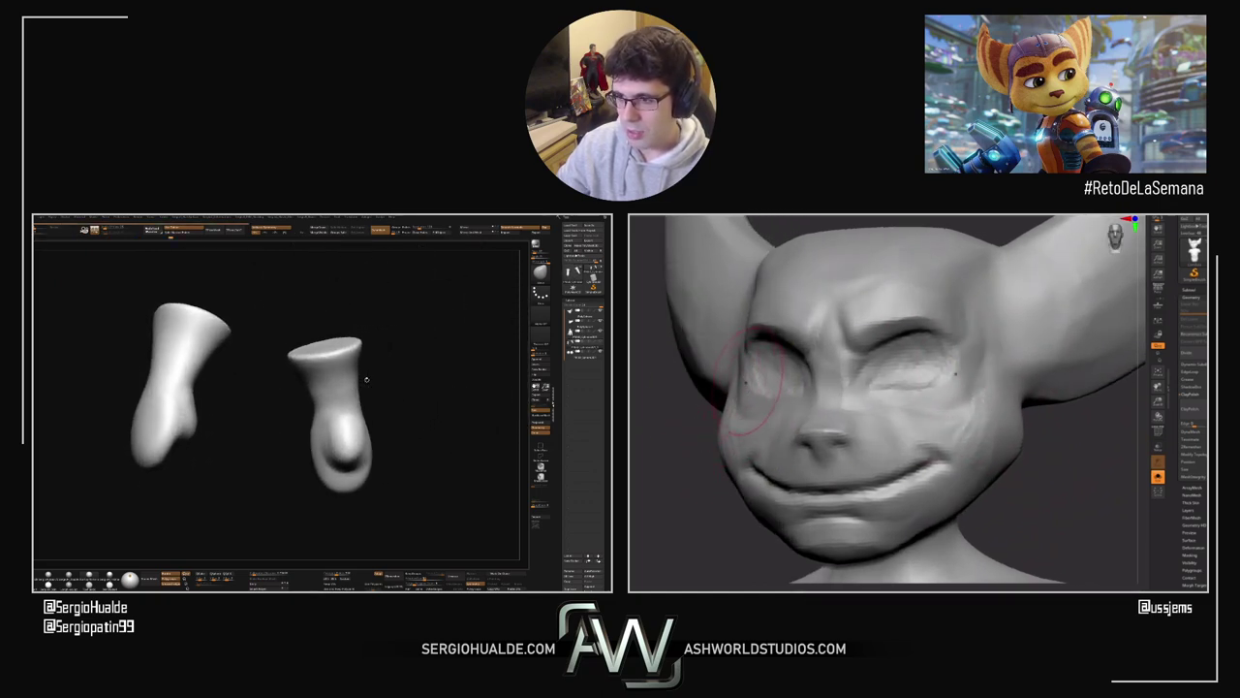
left_click_drag(723, 401, 713, 393)
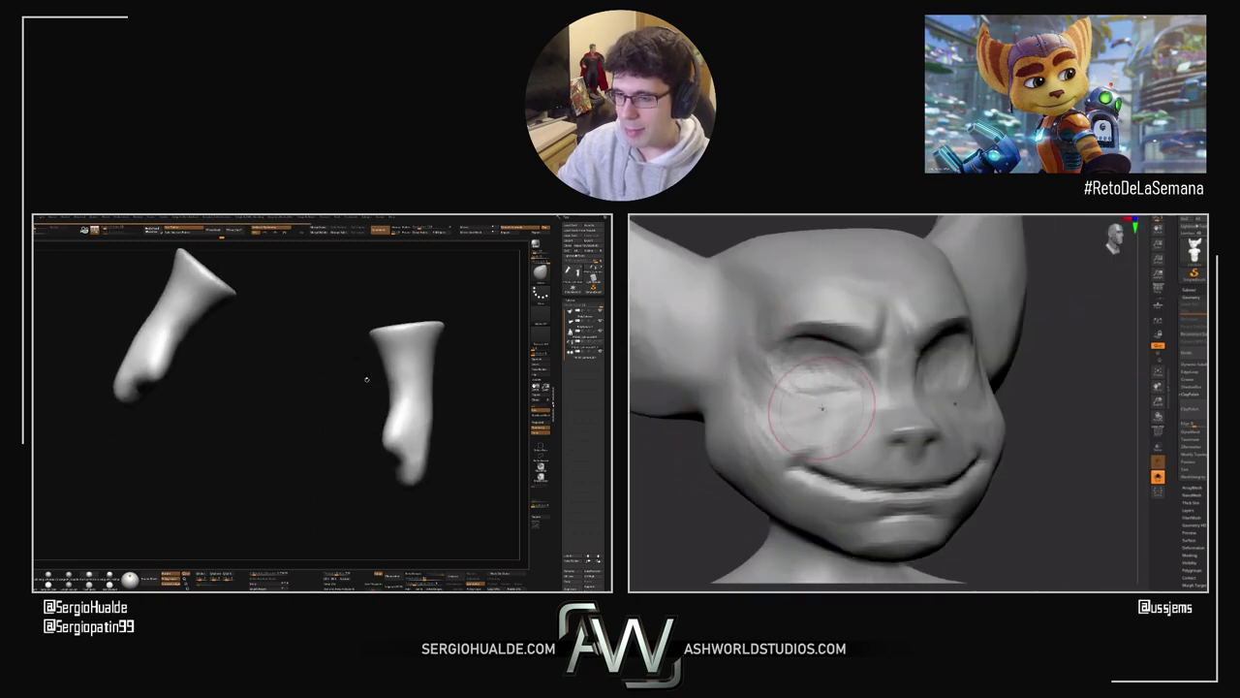
left_click_drag(1033, 432, 968, 426)
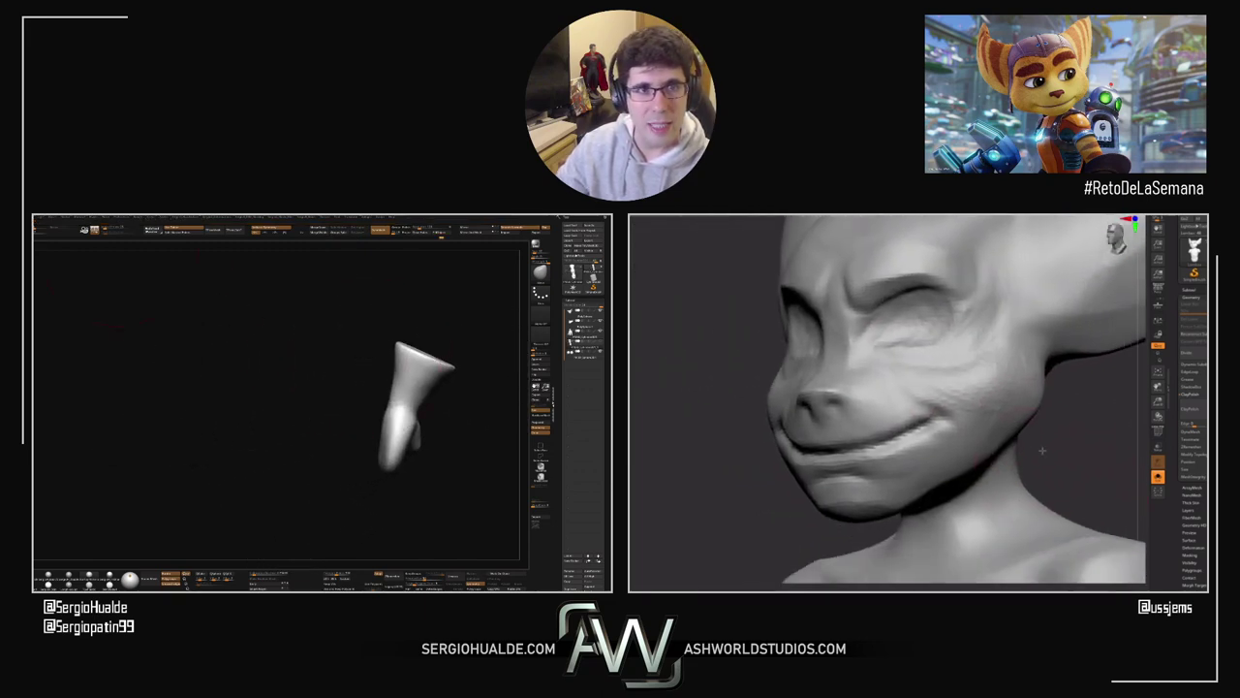
Step: Bring the whole character back into view around the isolated glove in the other sculpt
left_click(96, 218)
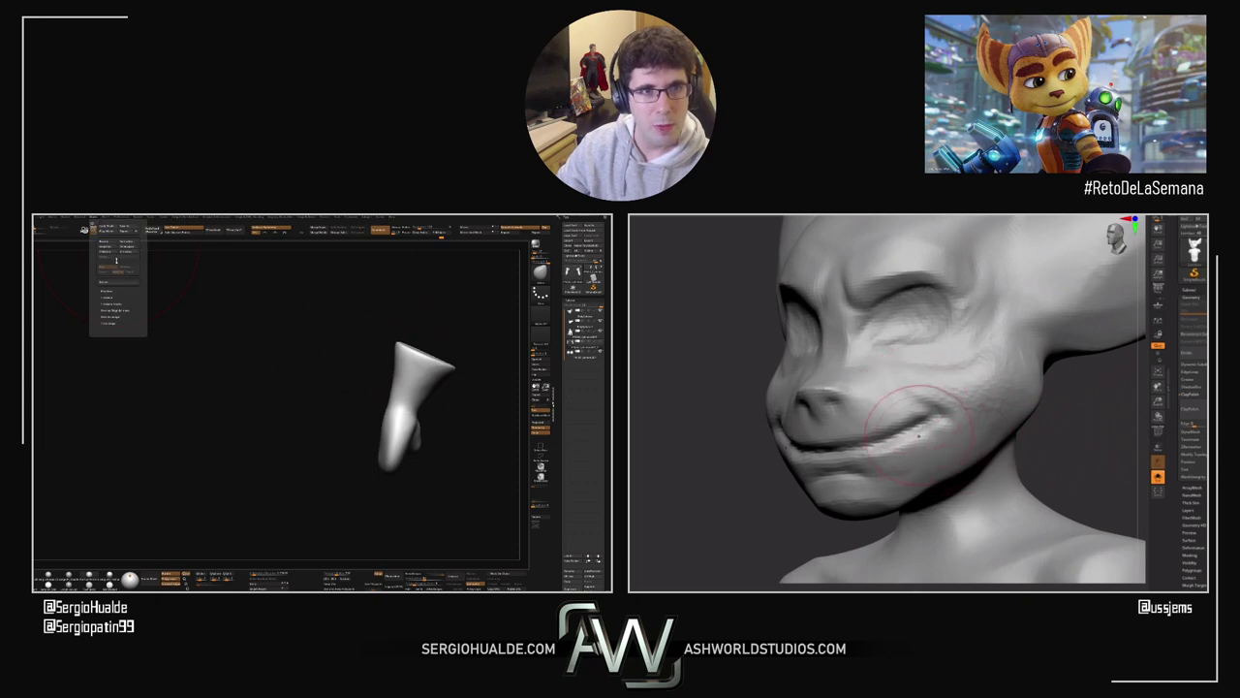
left_click(130, 248)
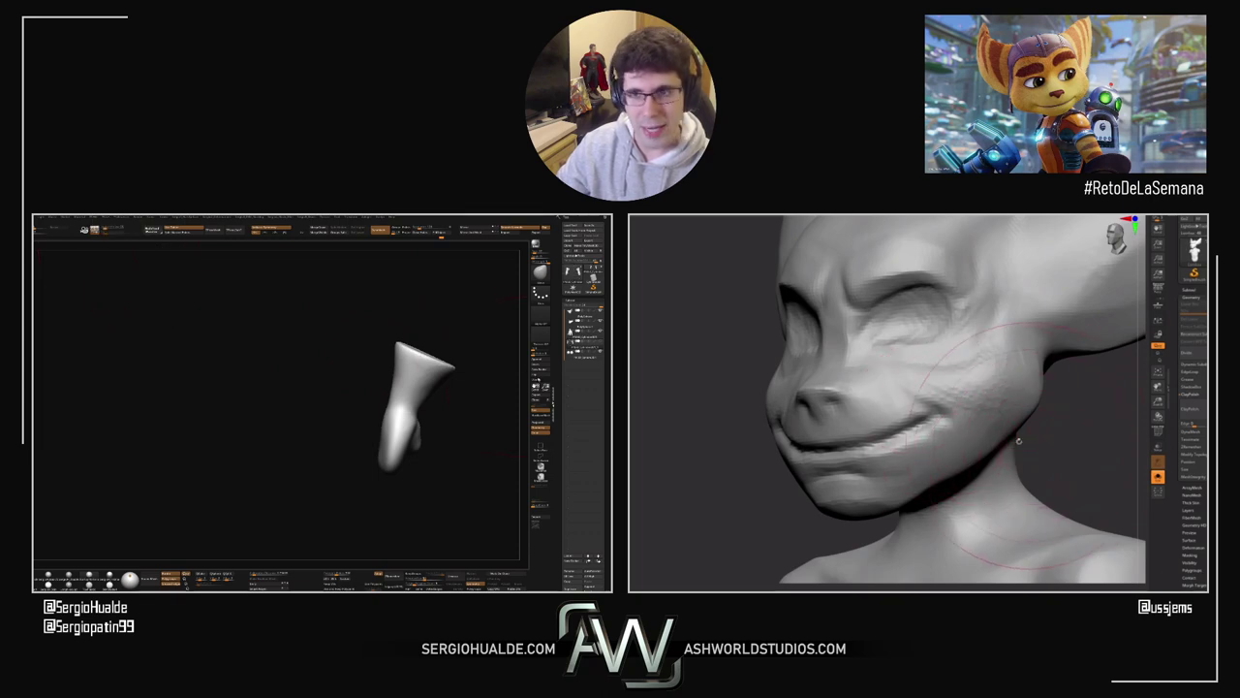
left_click_drag(436, 381, 344, 436, "alt")
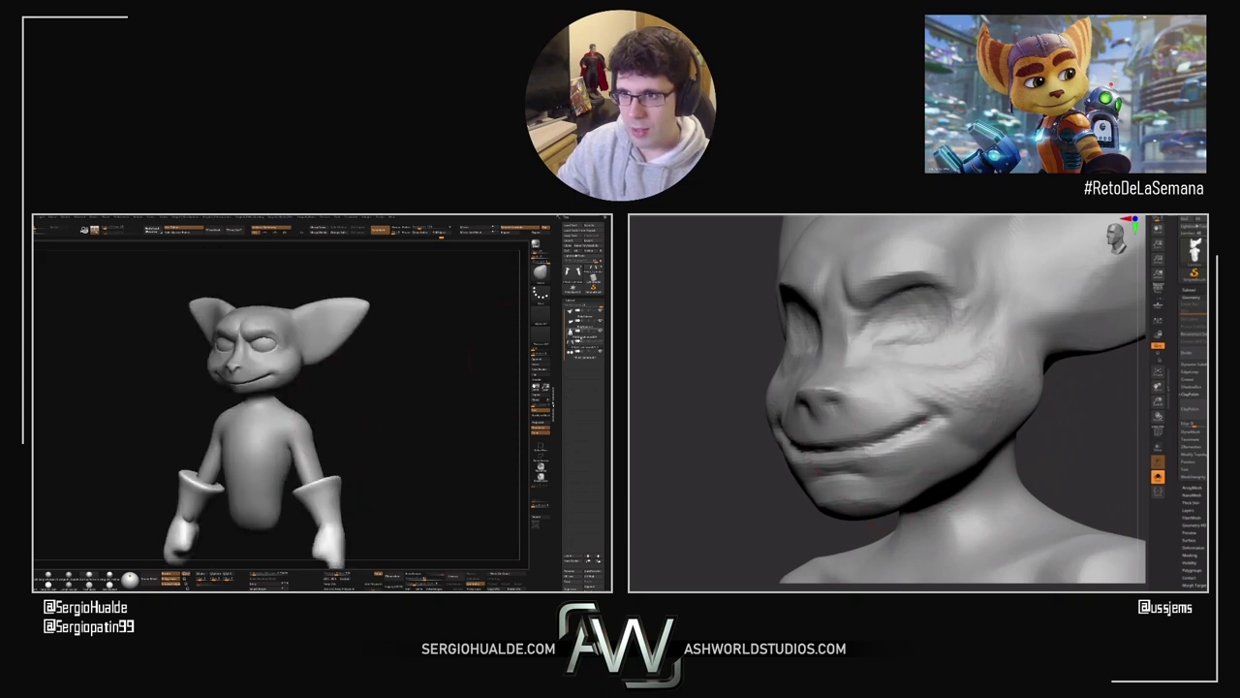
Step: Hide the gloves in the full-figure sculpt so only the head, torso and arms are displayed
left_click(576, 333)
left_click_drag(329, 387, 372, 388, "alt")
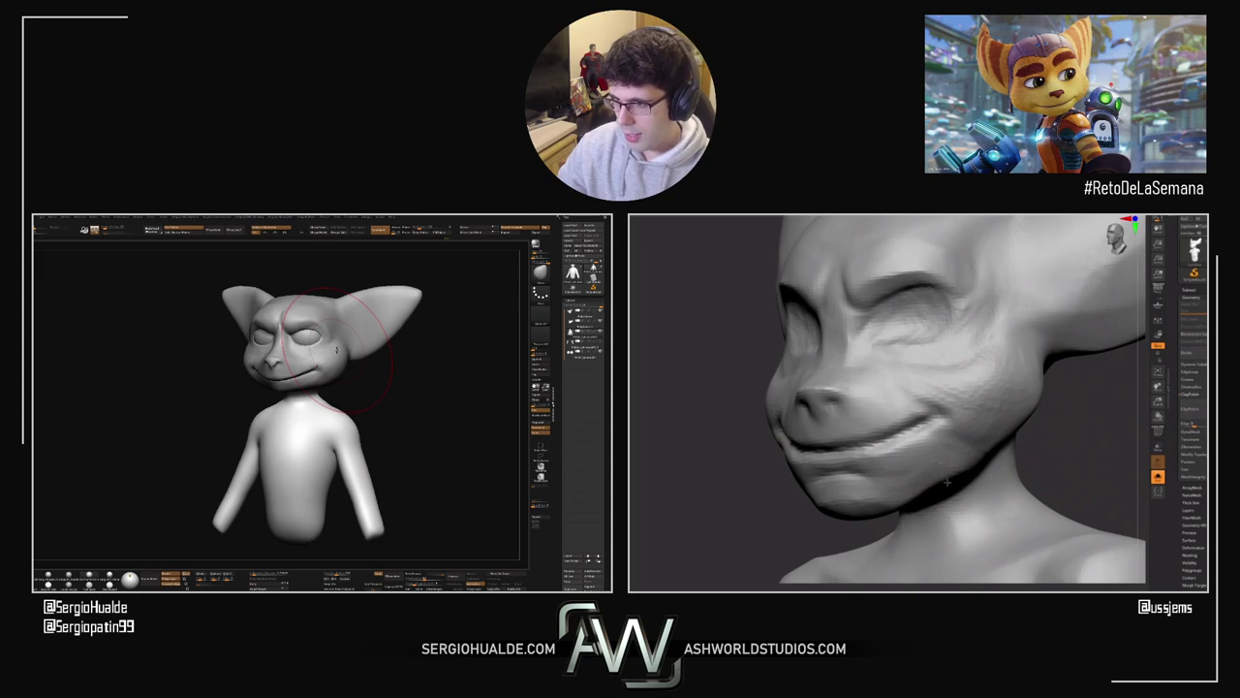
Step: Refine the cheeks beside the mouth corners and the temples beside the outer brows on the close-up head
left_click_drag(1104, 458, 1056, 429)
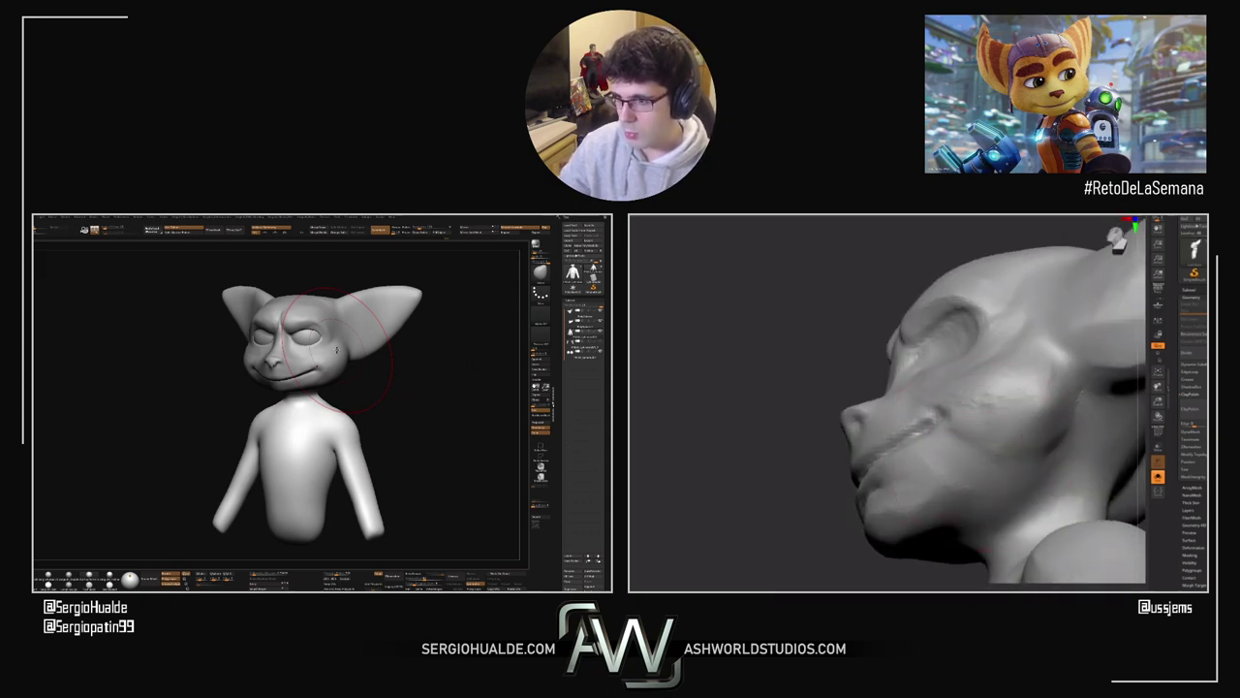
left_click_drag(831, 485, 880, 511)
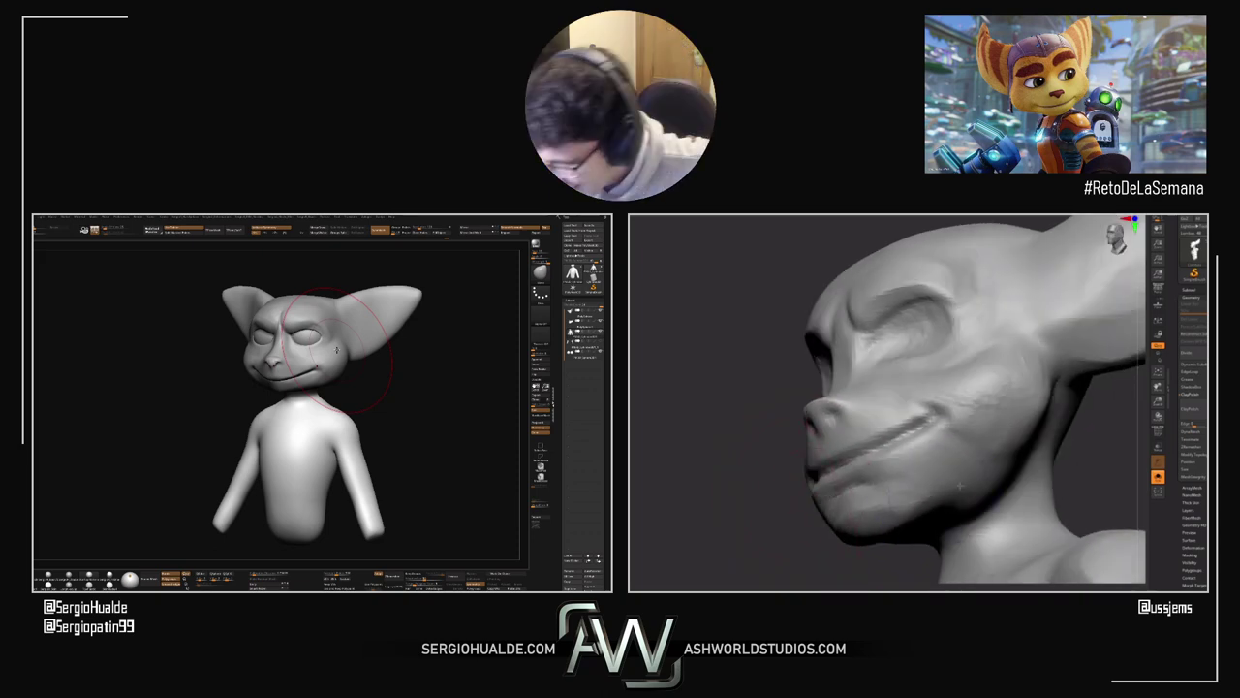
left_click_drag(795, 477, 858, 474)
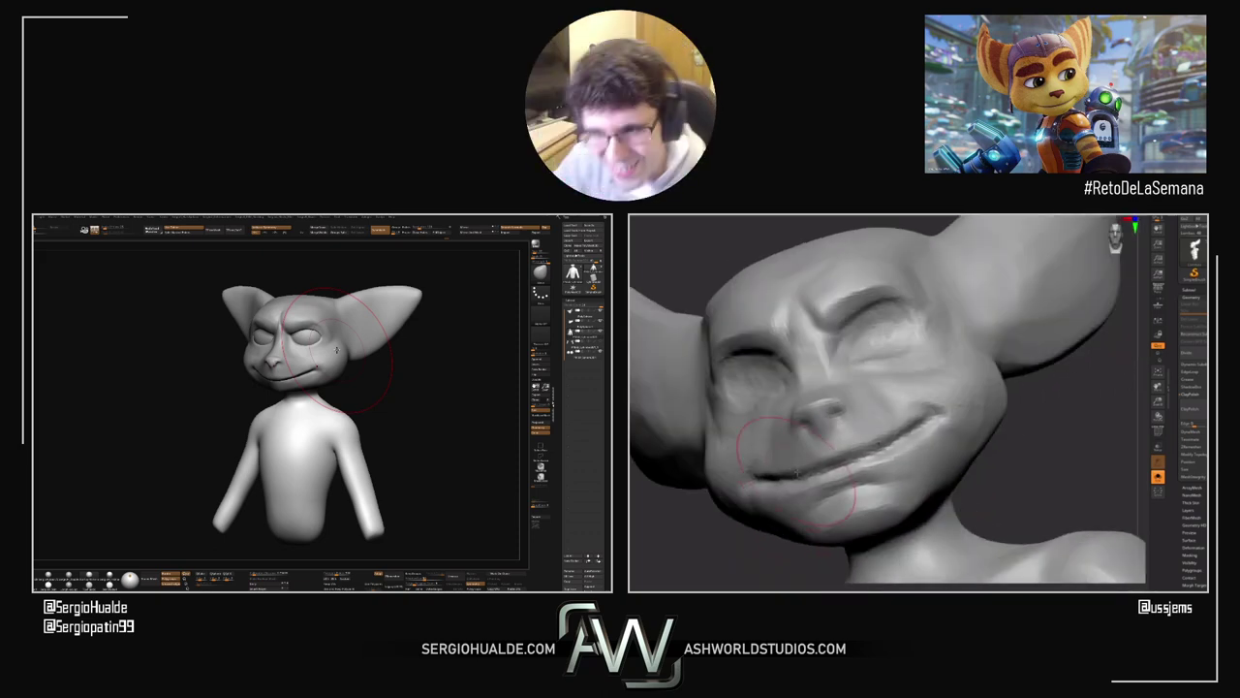
mouse_move(1052, 474)
left_mouse_down()
mouse_move(1054, 514)
mouse_move(1037, 443)
mouse_move(1049, 472)
mouse_move(897, 471)
mouse_move(1032, 467)
left_mouse_up()
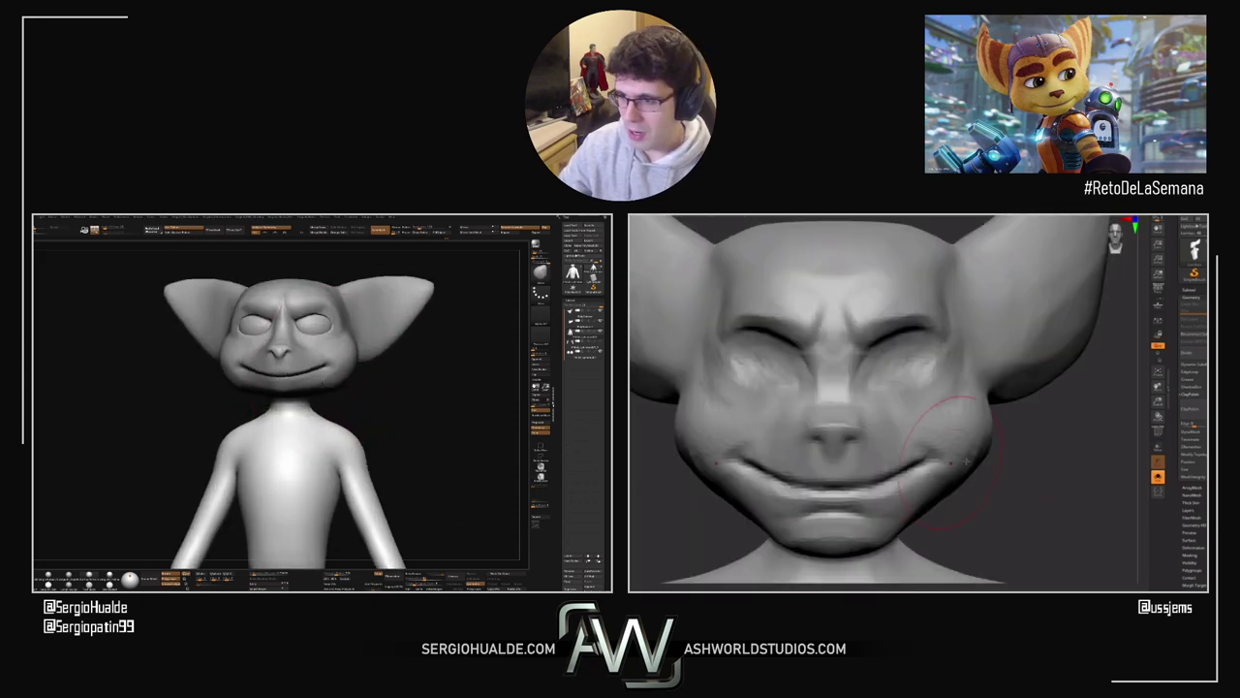
left_click_drag(918, 334, 943, 331)
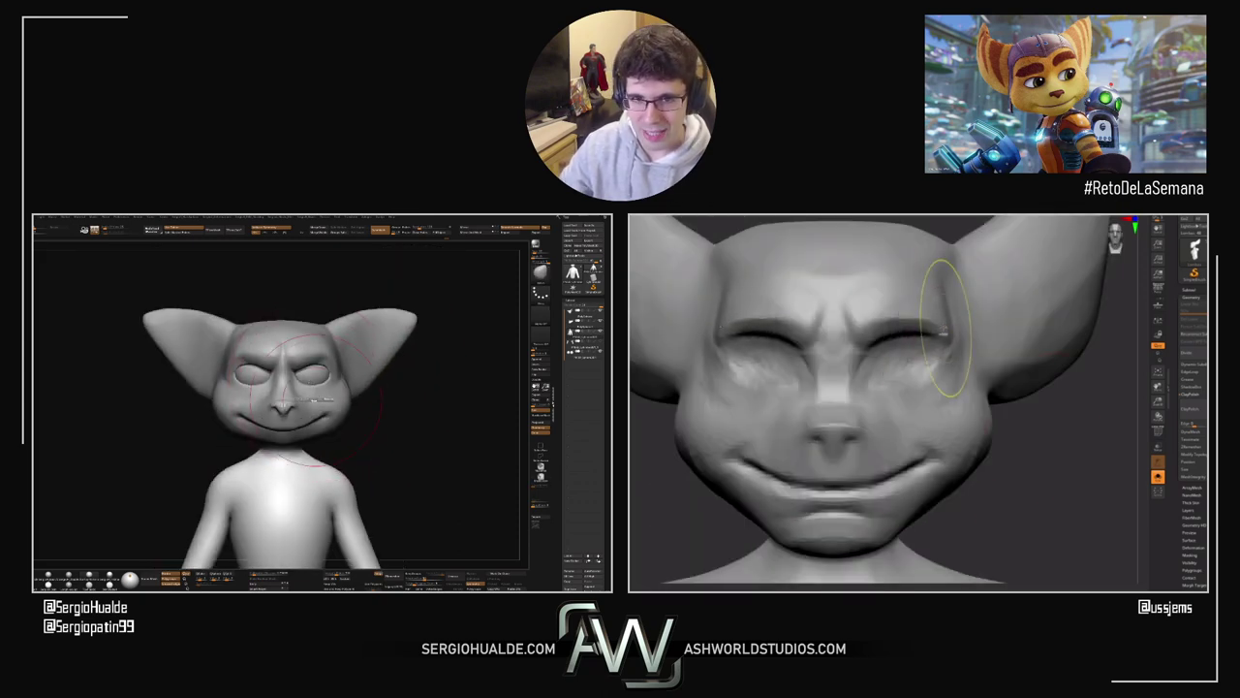
Step: Make the head the active part of the full-figure sculpt and isolate it from the body
key("ctrl+z")
left_click(315, 399, "alt")
right_click_drag(333, 437, 323, 437)
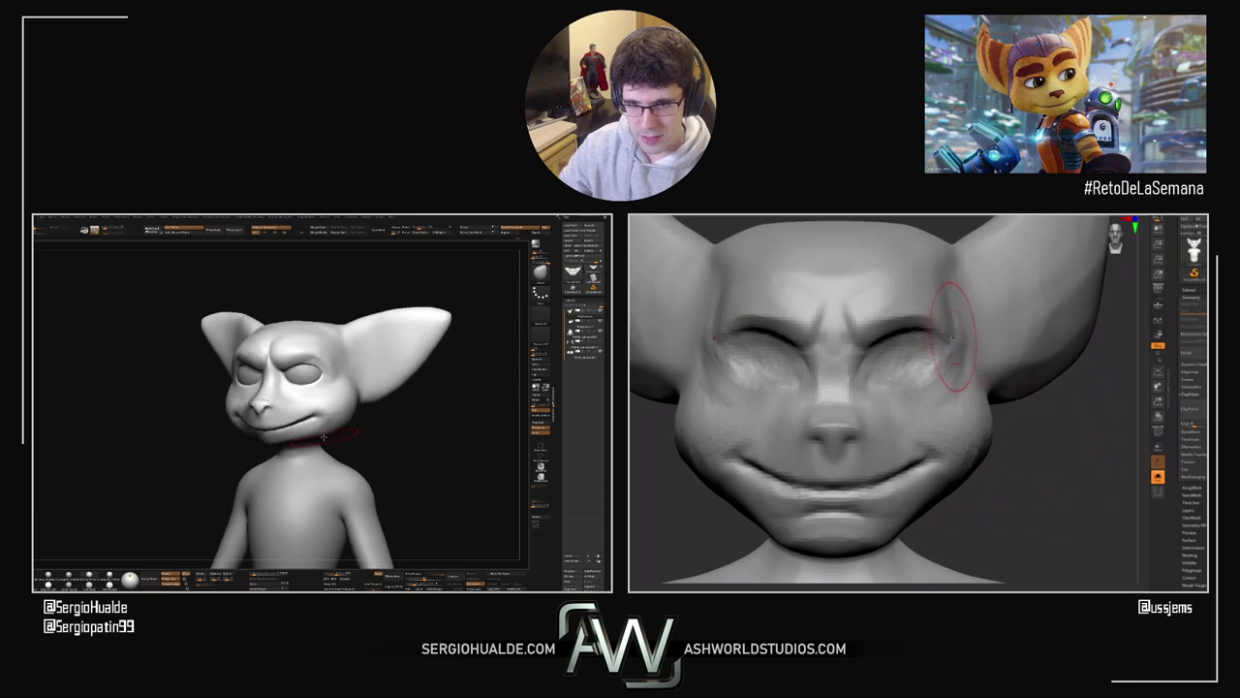
left_click_drag(1042, 447, 986, 469)
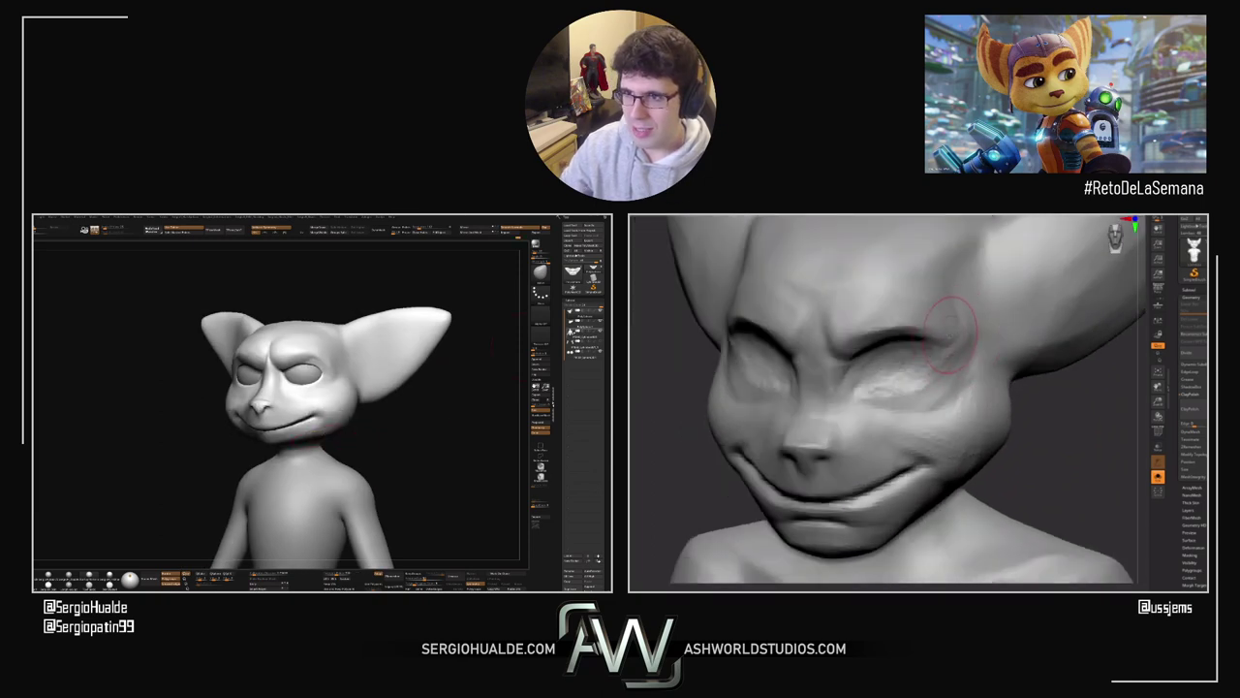
right_click_drag(408, 349, 323, 390)
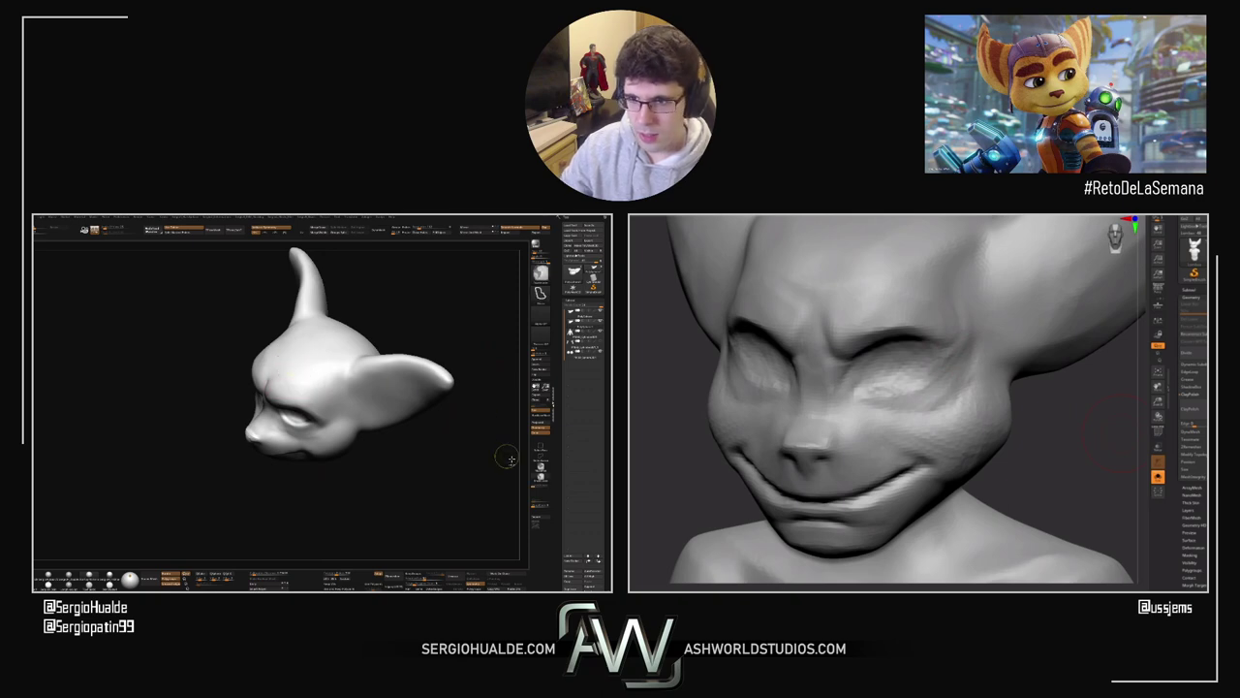
Step: Mask the crown of the isolated head between the ears with a freehand masking brush
left_click(540, 468, "ctrl")
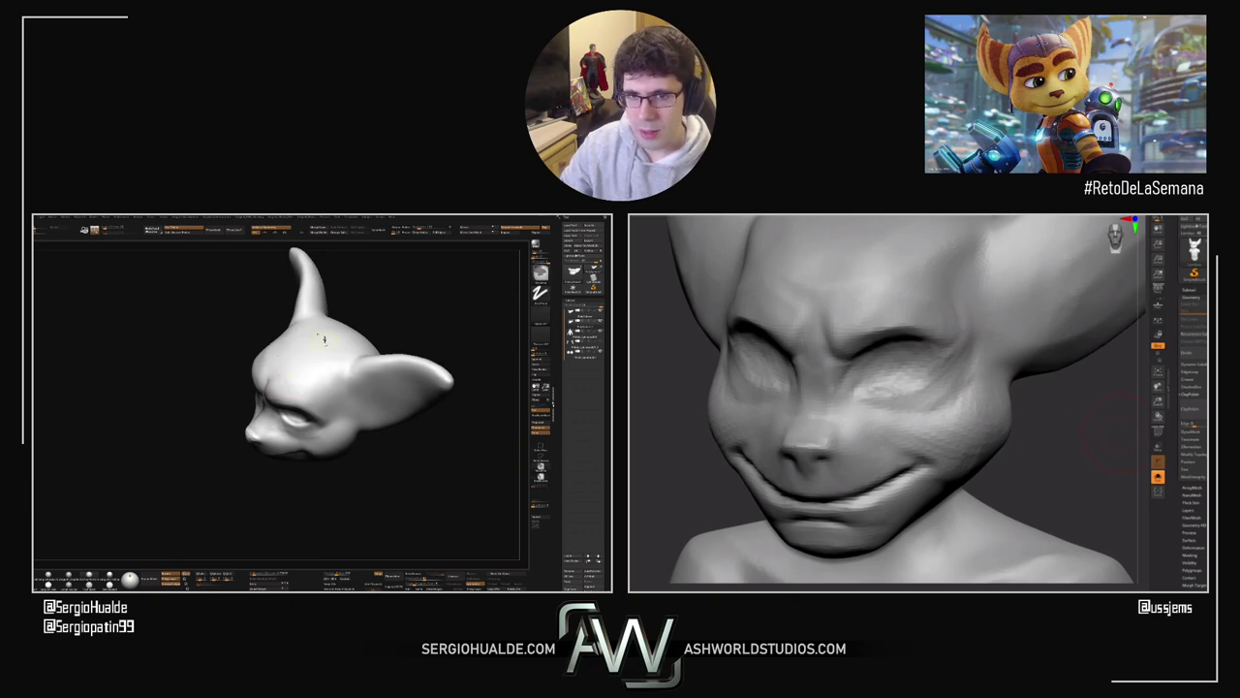
key("shift")
mouse_move(312, 345)
left_mouse_down("ctrl")
mouse_move(284, 362)
mouse_move(343, 334)
left_mouse_up("ctrl")
mouse_move(343, 334)
right_mouse_down()
mouse_move(329, 374)
mouse_move(296, 377)
right_mouse_up()
mouse_move(296, 376)
left_mouse_down("ctrl")
mouse_move(334, 358)
mouse_move(329, 373)
mouse_move(320, 378)
mouse_move(324, 330)
left_mouse_up("ctrl")
right_click_drag(324, 419, 316, 339)
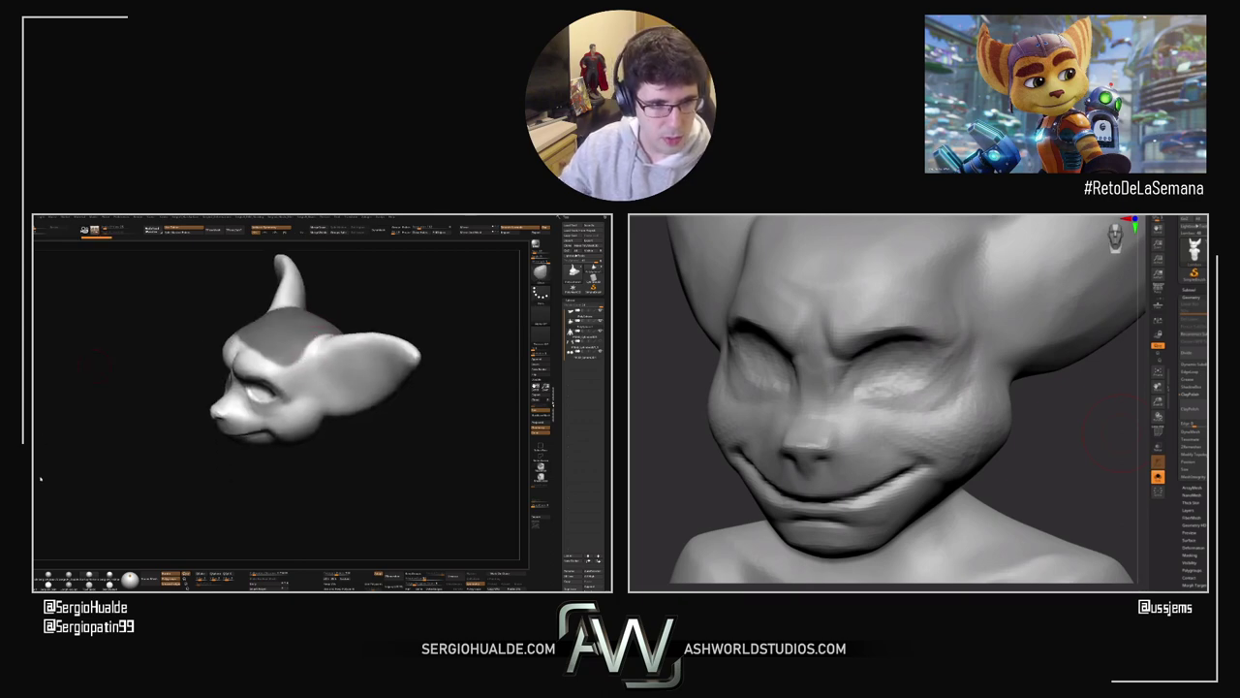
Step: Extend the crown mask down the forehead and clean its edge above the brow
right_click_drag(334, 383, 327, 415)
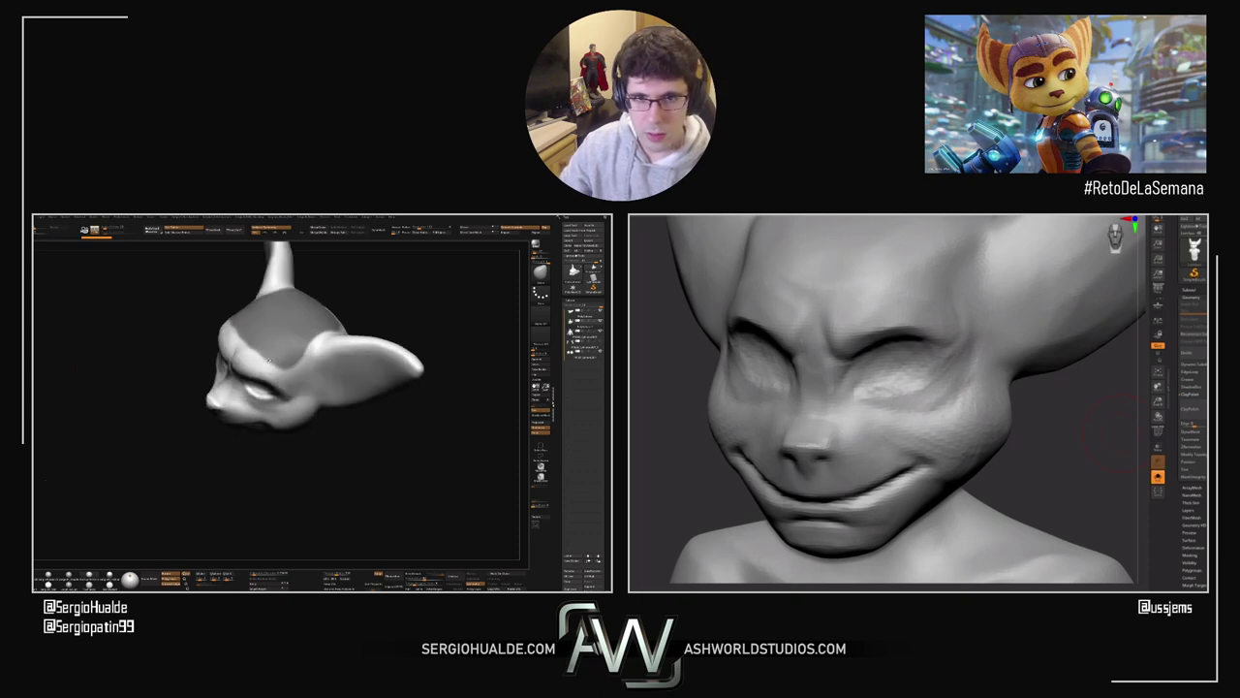
left_click_drag(245, 342, 286, 380, "ctrl")
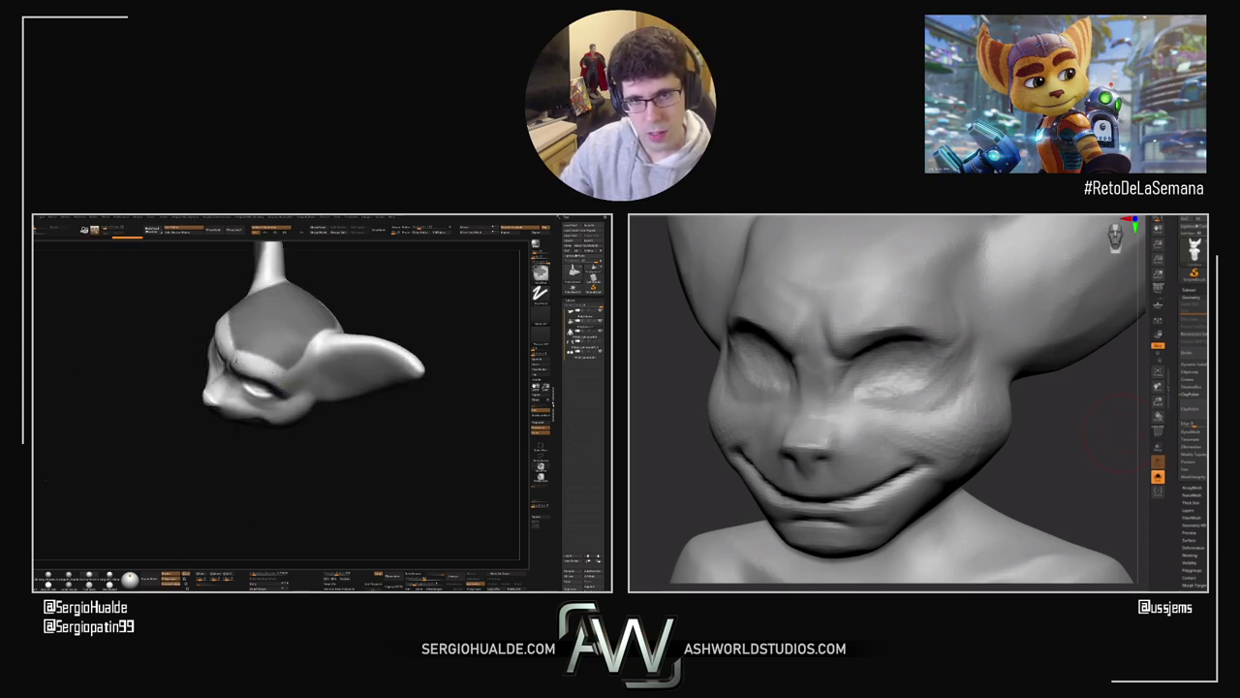
left_click_drag(271, 368, 289, 365, "ctrl+alt")
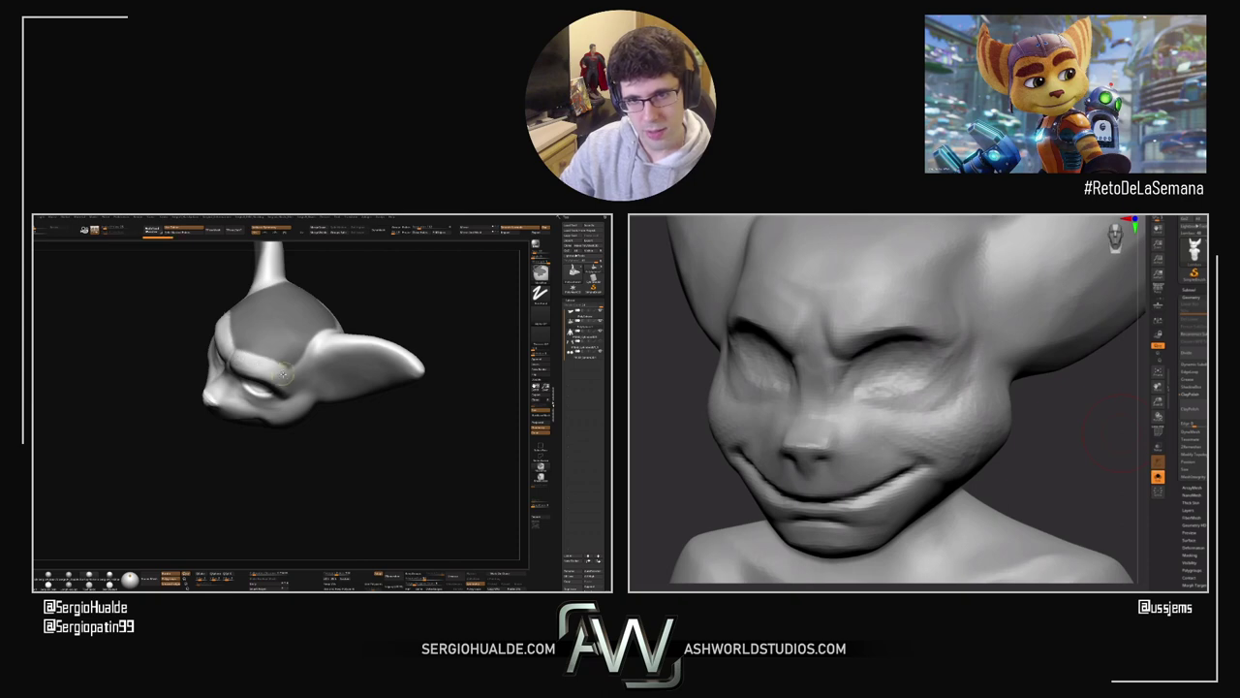
Step: Mask a narrow strap running from the crown down in front of the ear to the jaw
right_click_drag(289, 365, 285, 355)
left_click_drag(290, 363, 306, 427, "ctrl")
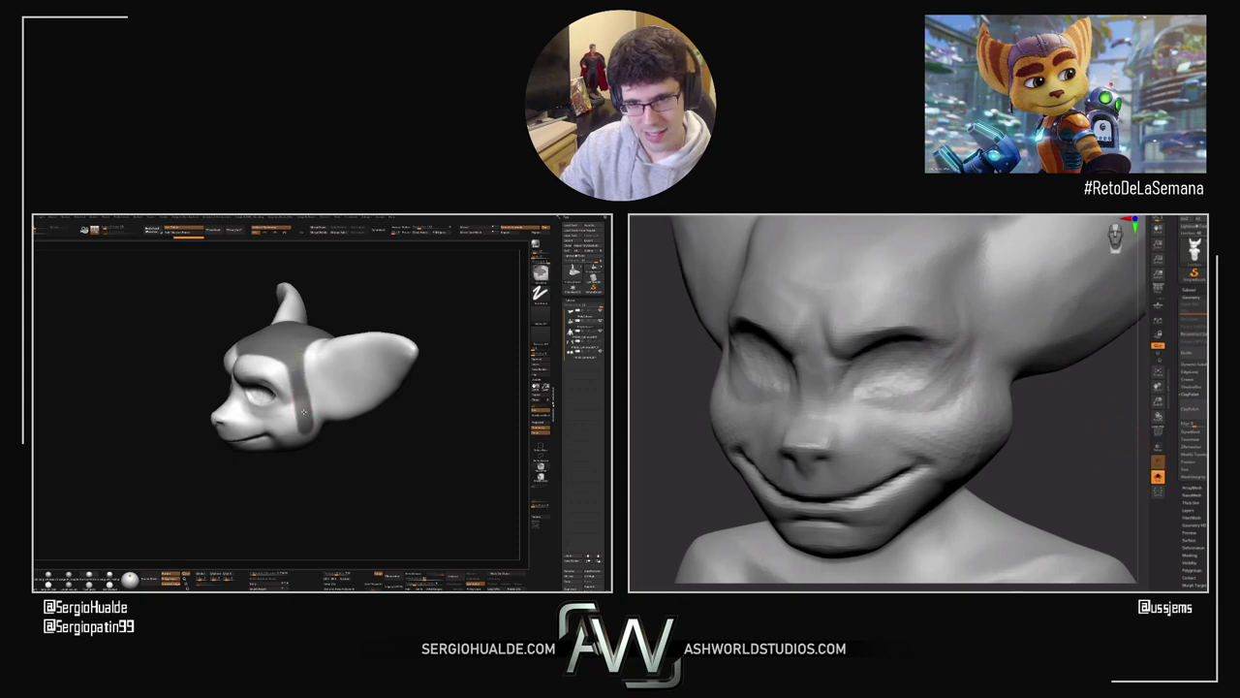
left_click_drag(304, 426, 307, 436, "ctrl")
right_click_drag(306, 434, 285, 389)
Step: Fill out the cheek silhouette on the close-up head with a resized brush
left_click_drag(1116, 414, 1095, 397, "shift")
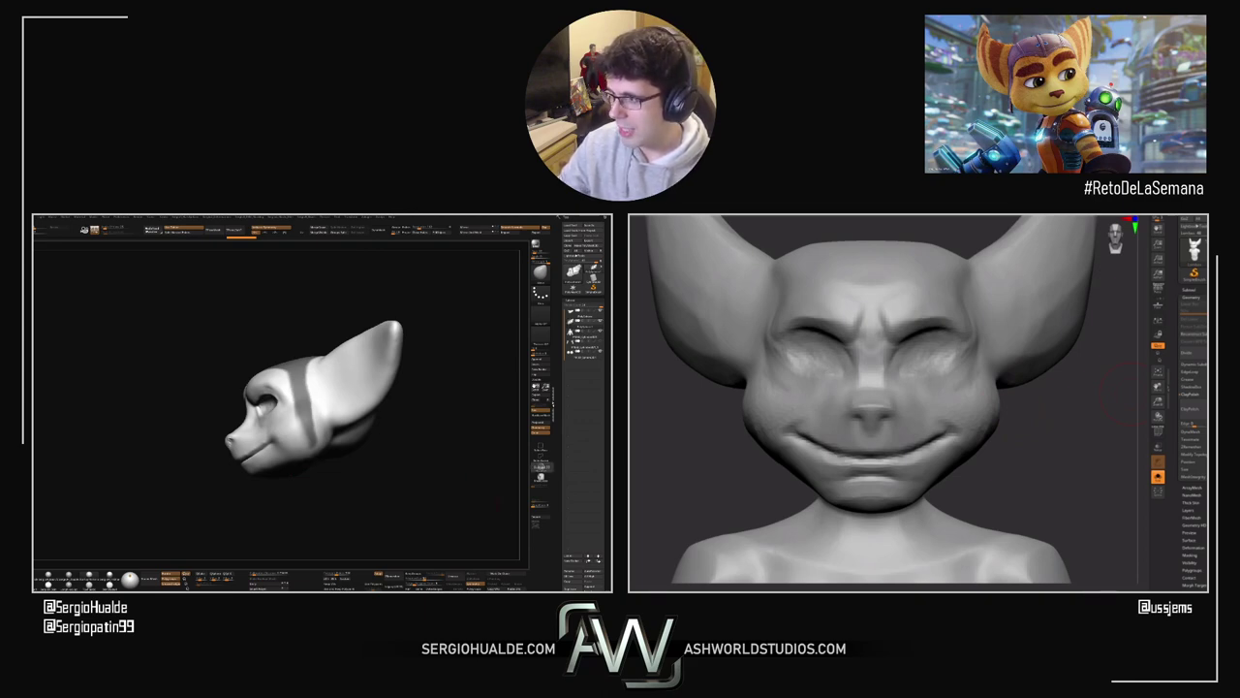
left_click_drag(1054, 459, 1056, 440)
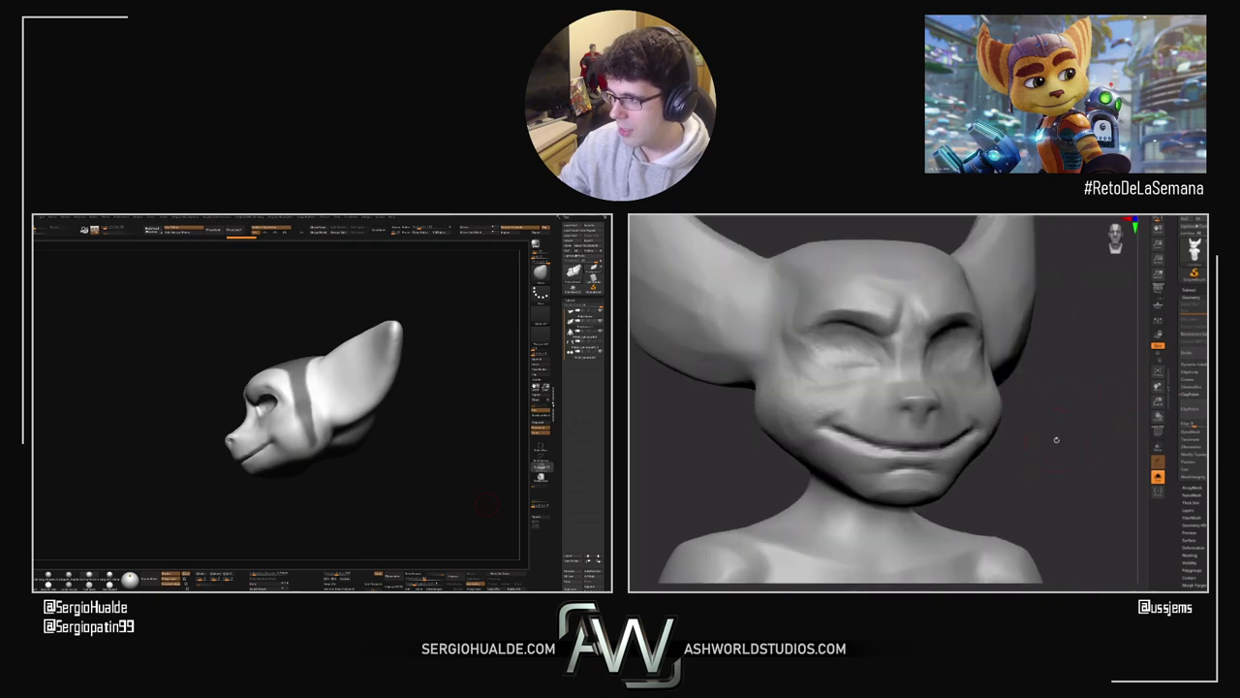
key("s")
left_click_drag(765, 419, 768, 442)
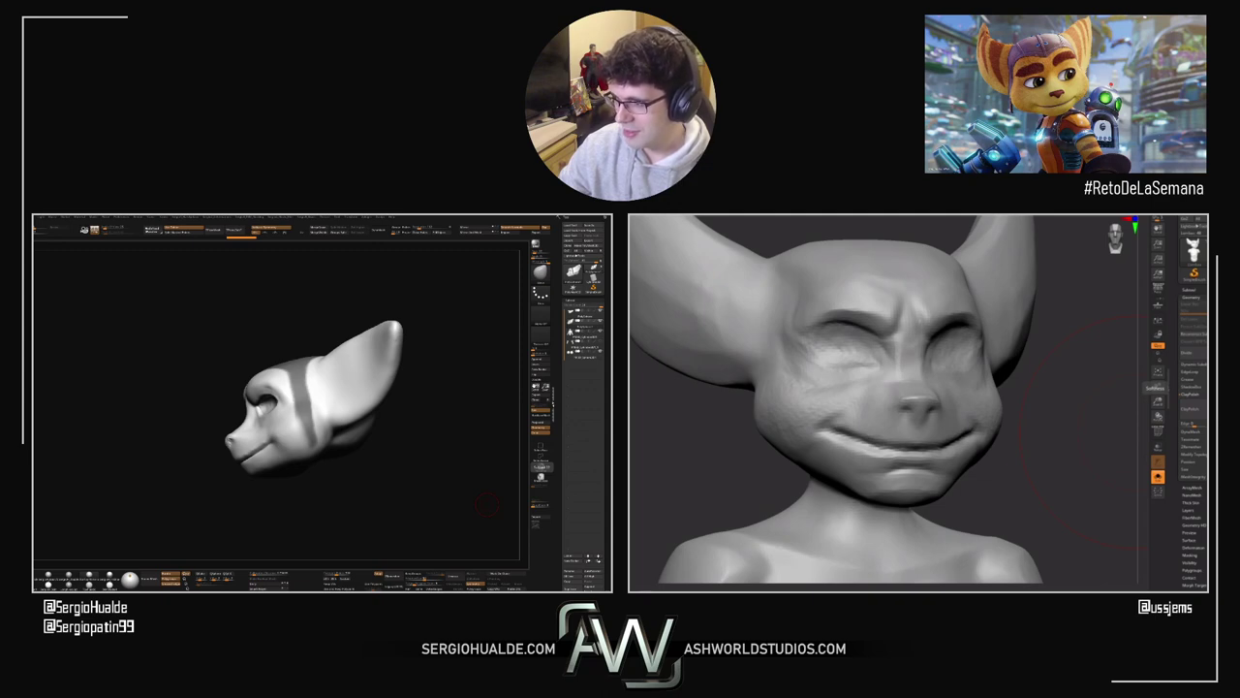
left_click_drag(669, 436, 690, 443)
Step: Smooth away the frown folds between the brows on the close-up head
left_click_drag(916, 484, 975, 523, "alt")
mouse_move(385, 446)
left_mouse_down("alt")
mouse_move(387, 411)
mouse_move(389, 444)
left_mouse_up("alt")
left_click_drag(874, 335, 848, 325)
mouse_move(380, 443)
left_mouse_down("alt")
mouse_move(384, 481)
mouse_move(397, 471)
left_mouse_up("alt")
left_click_drag(250, 506, 242, 481, "alt")
left_click_drag(867, 528, 892, 518)
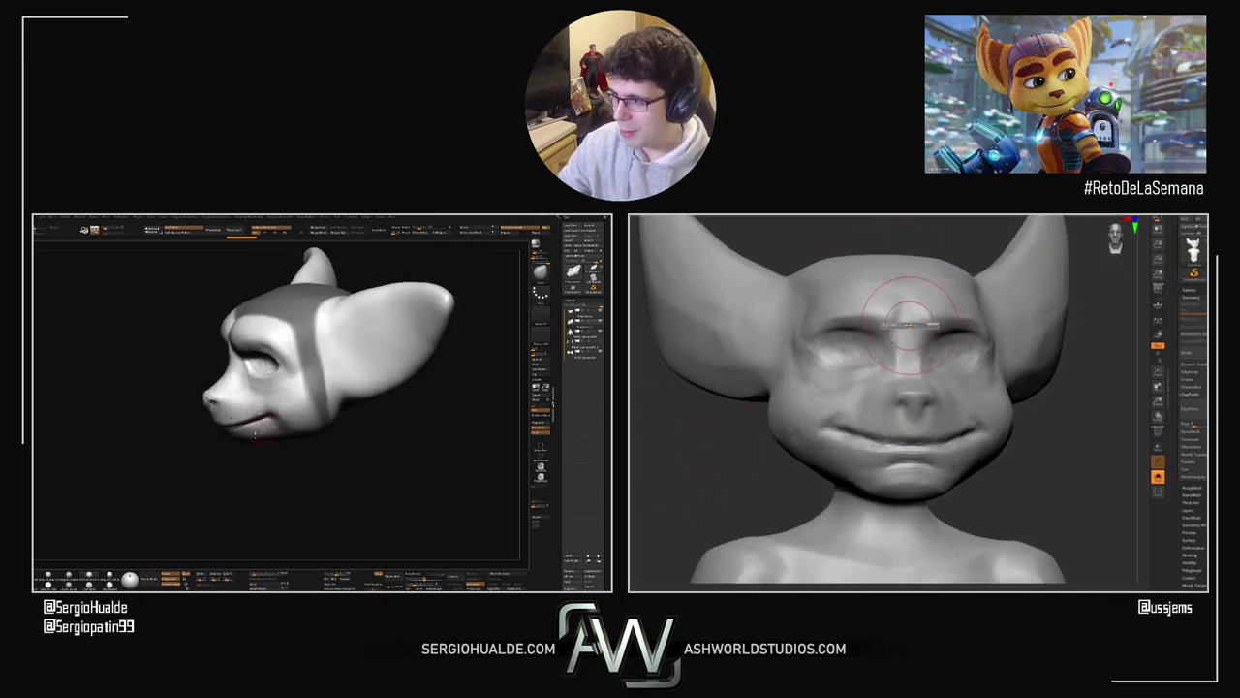
left_click_drag(906, 314, 879, 285, "shift")
Step: Shape the sides of the nose bridge and the inner eye sockets on the close-up head
left_click_drag(717, 484, 809, 475)
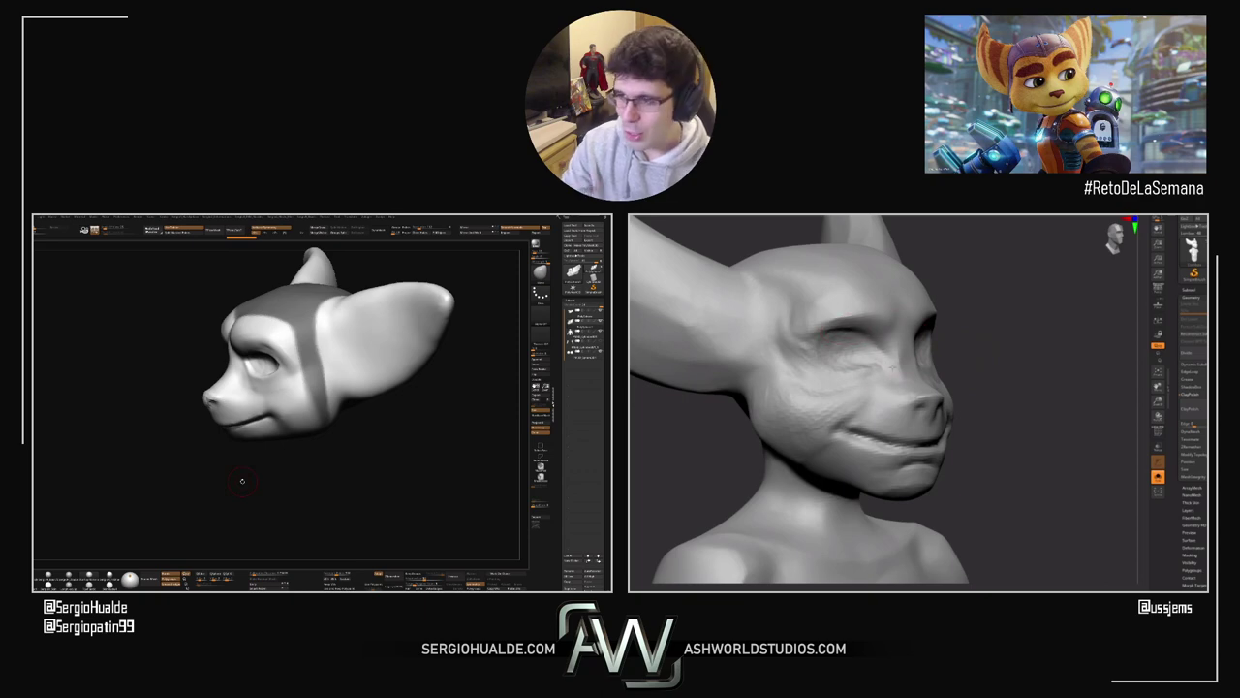
left_click_drag(1037, 364, 940, 372)
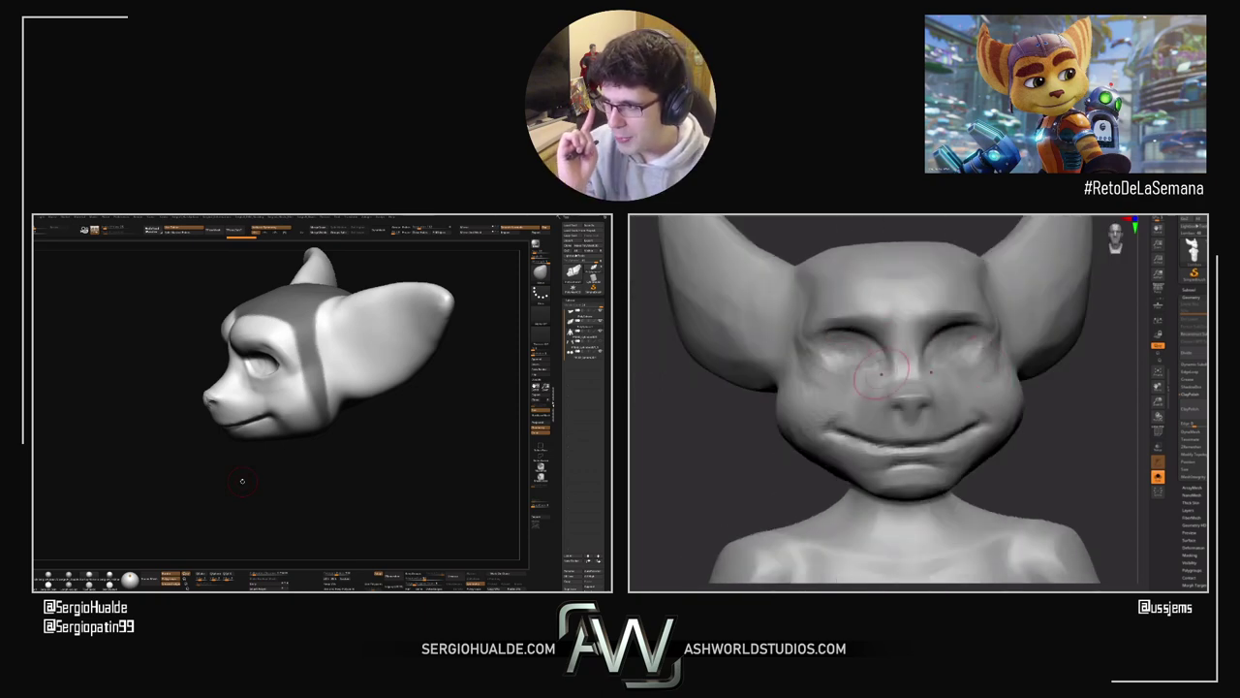
left_click_drag(1076, 417, 1017, 417)
mouse_move(945, 363)
left_mouse_down()
mouse_move(983, 356)
mouse_move(926, 359)
mouse_move(961, 362)
mouse_move(983, 332)
mouse_move(974, 368)
left_mouse_up()
left_click_drag(1074, 416, 1025, 273)
left_click_drag(1060, 446, 1104, 377, "alt")
right_click_drag(827, 343, 833, 351, "ctrl")
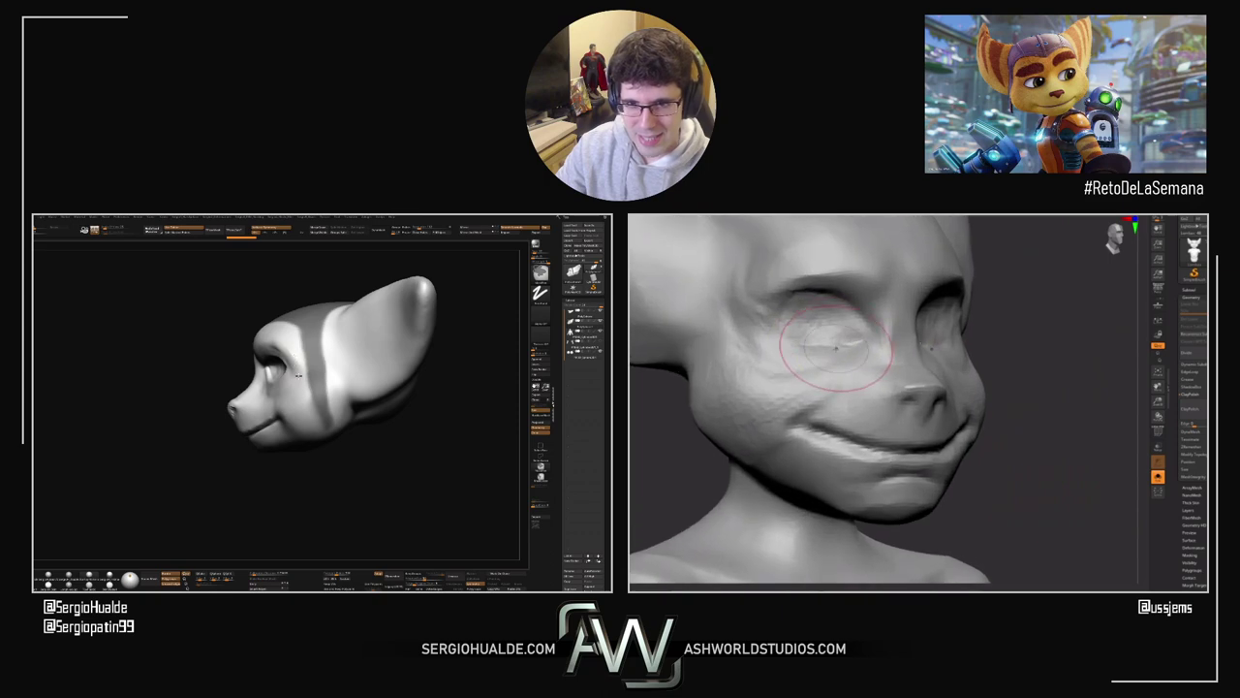
mouse_move(835, 343)
left_mouse_down()
mouse_move(813, 339)
mouse_move(839, 343)
left_mouse_up()
Step: Fill in and even out the masked strap in front of the ear on the isolated head
right_click_drag(327, 422, 339, 411)
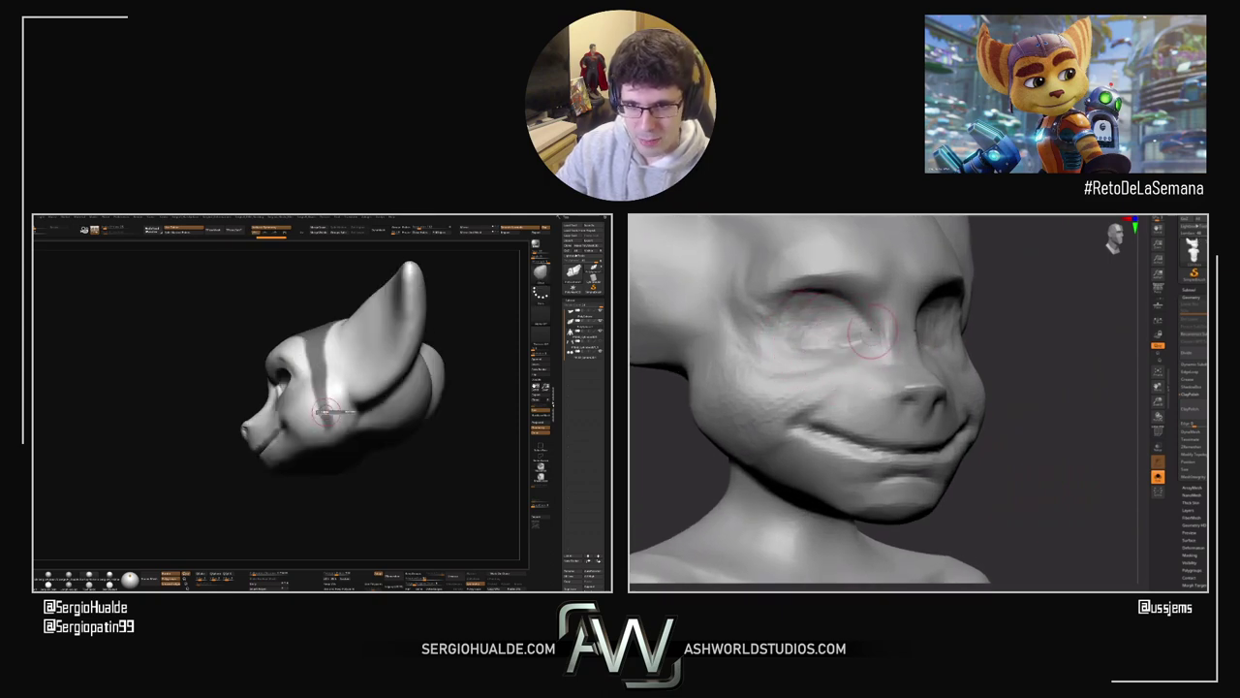
left_click_drag(331, 426, 319, 347, "ctrl")
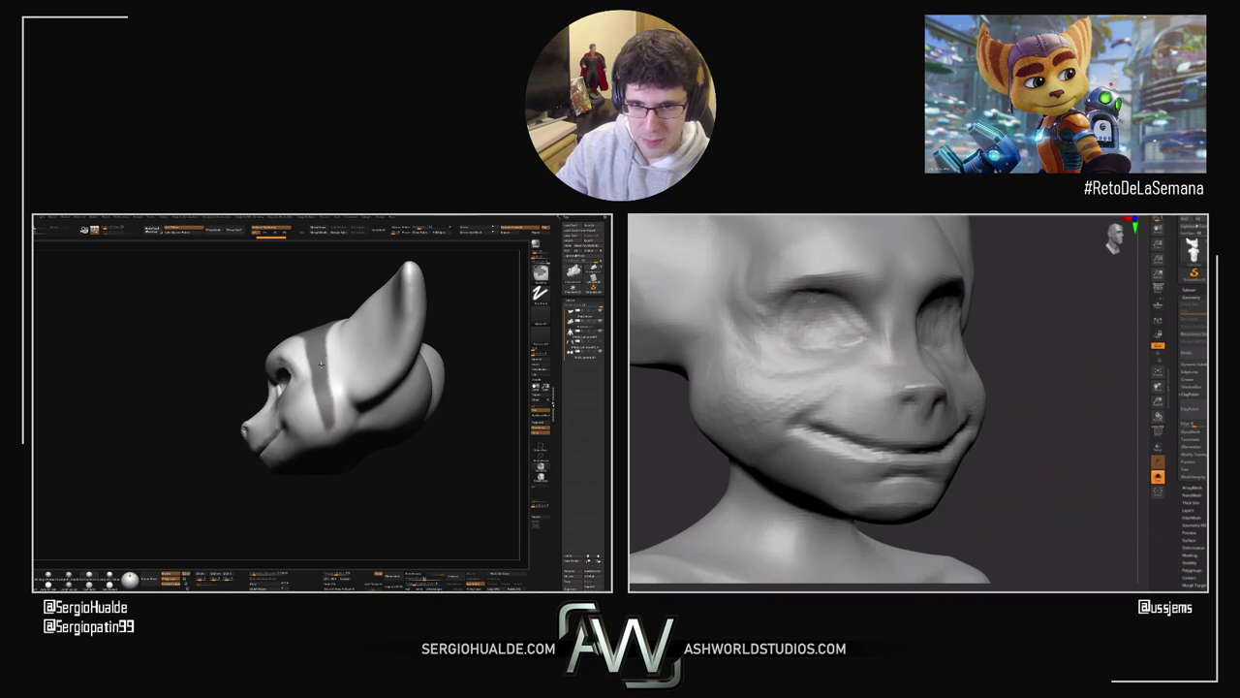
mouse_move(331, 423)
right_mouse_down()
mouse_move(321, 390)
mouse_move(302, 422)
mouse_move(287, 394)
right_mouse_up()
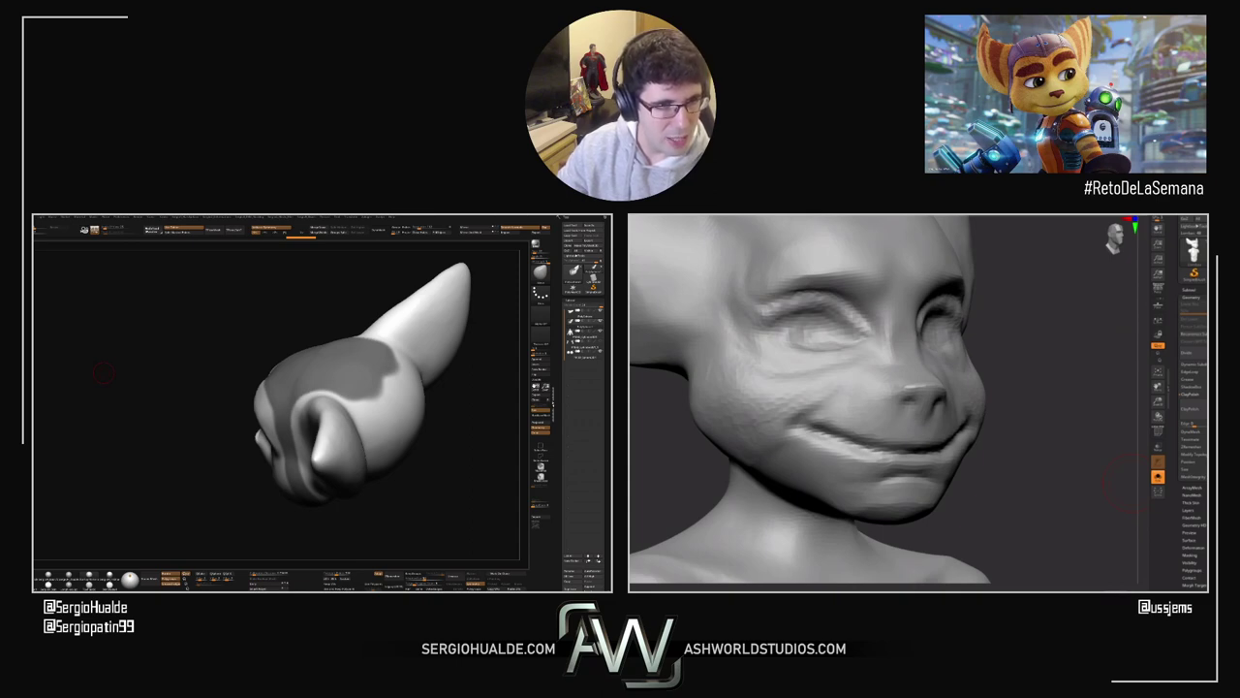
Step: Extend the cap mask over the back of the head between the ears down to the nape
left_click_drag(103, 373, 203, 375)
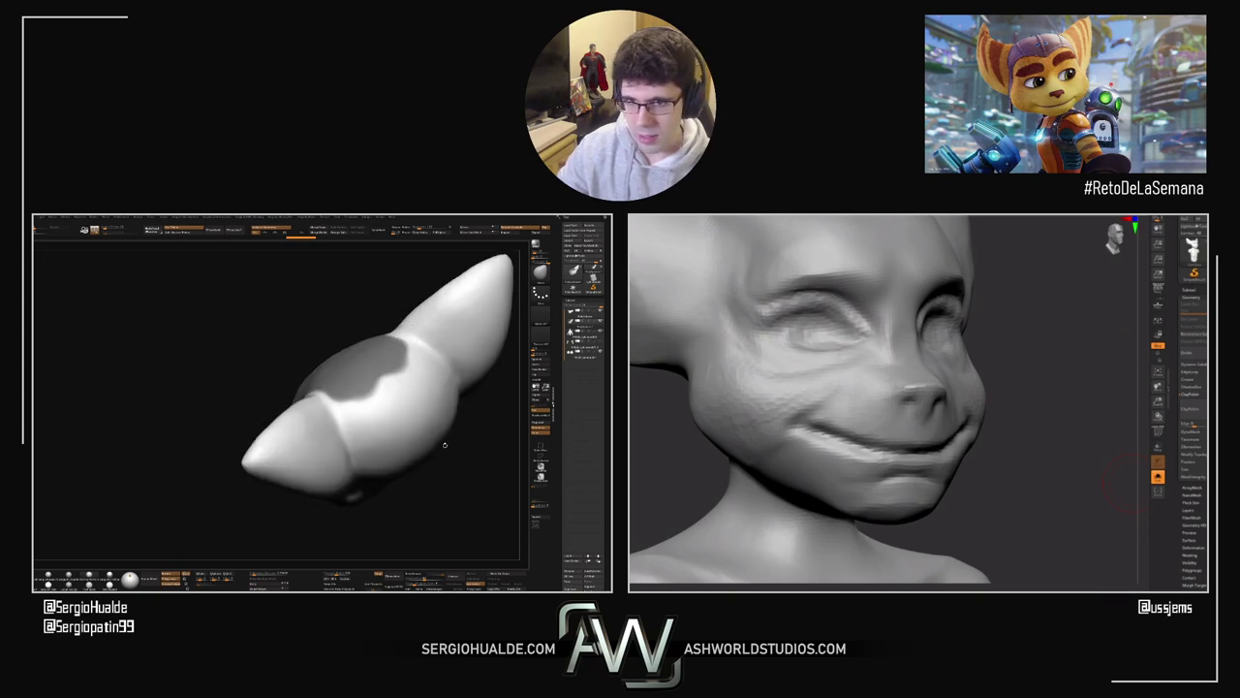
mouse_move(387, 378)
left_mouse_down("ctrl")
mouse_move(375, 393)
mouse_move(399, 389)
left_mouse_up("ctrl")
mouse_move(395, 421)
right_mouse_down()
mouse_move(463, 395)
mouse_move(395, 409)
mouse_move(417, 399)
right_mouse_up()
mouse_move(418, 399)
left_mouse_down("ctrl")
mouse_move(415, 409)
mouse_move(430, 391)
mouse_move(413, 421)
mouse_move(424, 411)
left_mouse_up("ctrl")
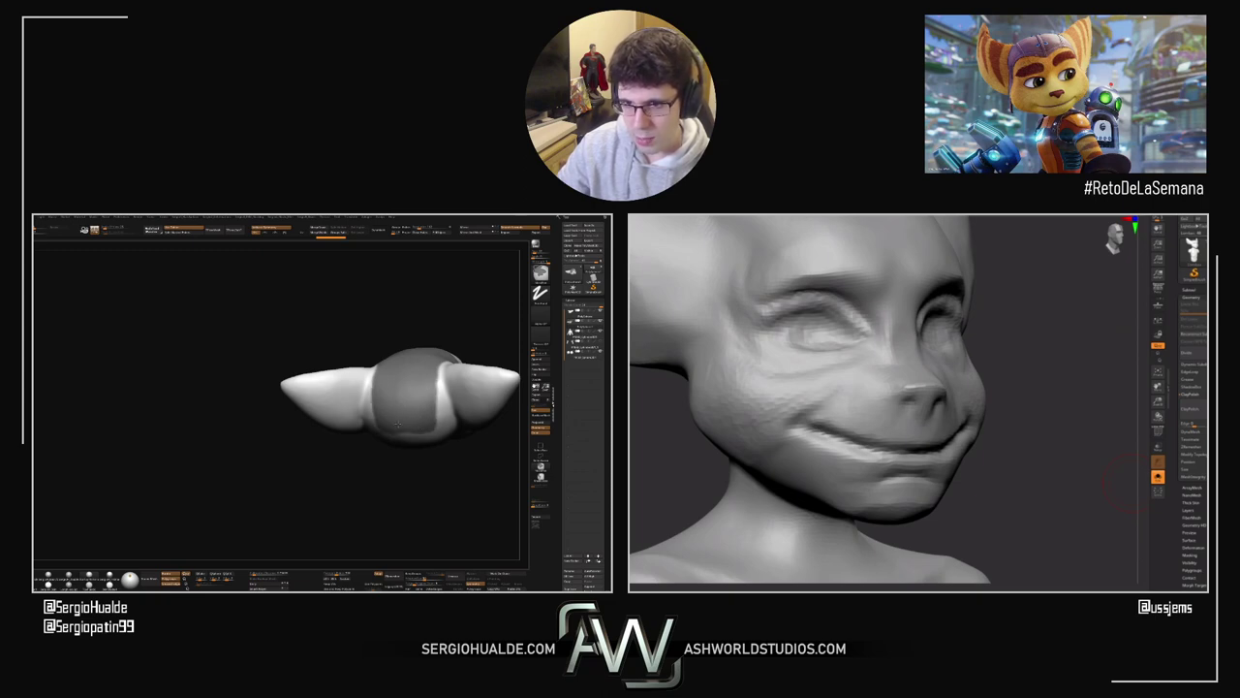
left_click_drag(426, 432, 430, 386, "ctrl")
right_click_drag(432, 431, 429, 415)
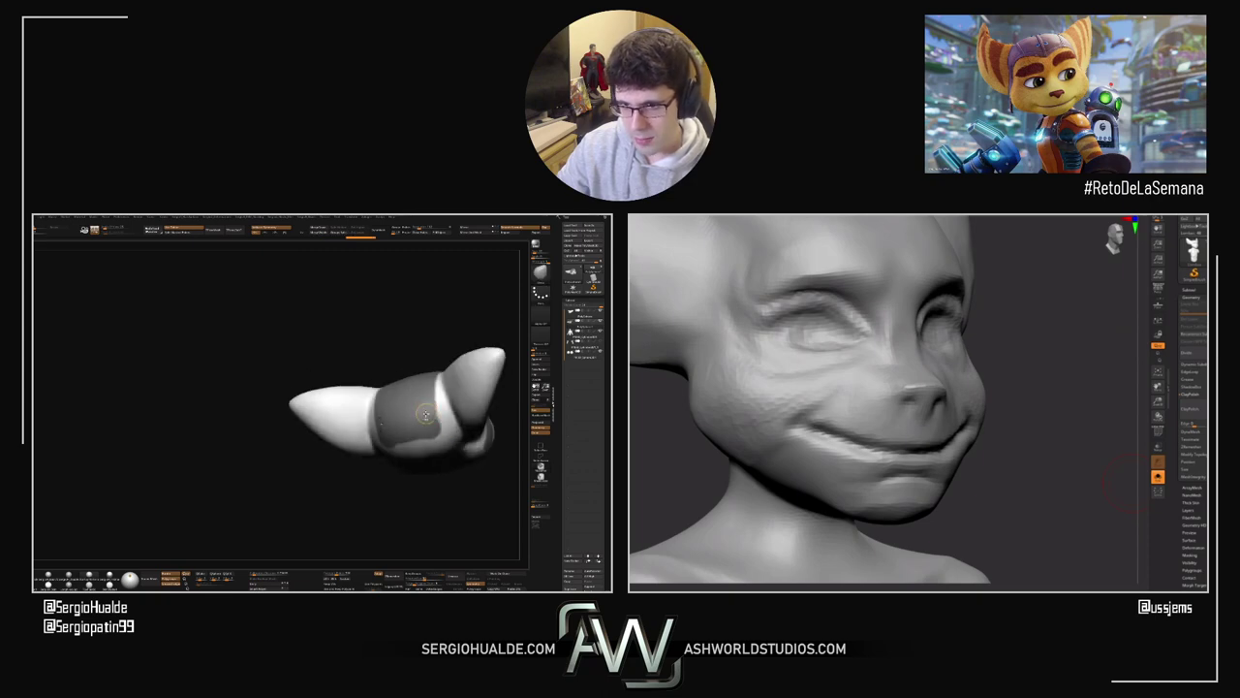
left_click_drag(429, 407, 423, 377, "ctrl")
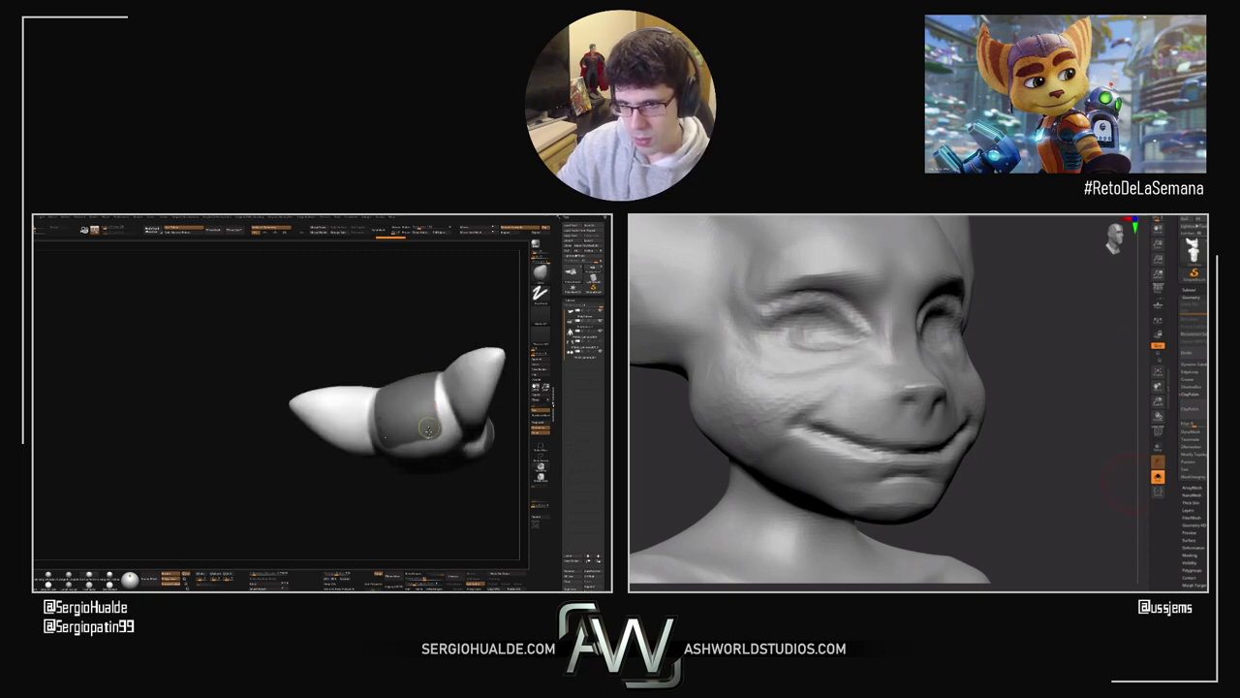
right_click_drag(424, 417, 423, 376, "ctrl")
right_click_drag(423, 376, 402, 456)
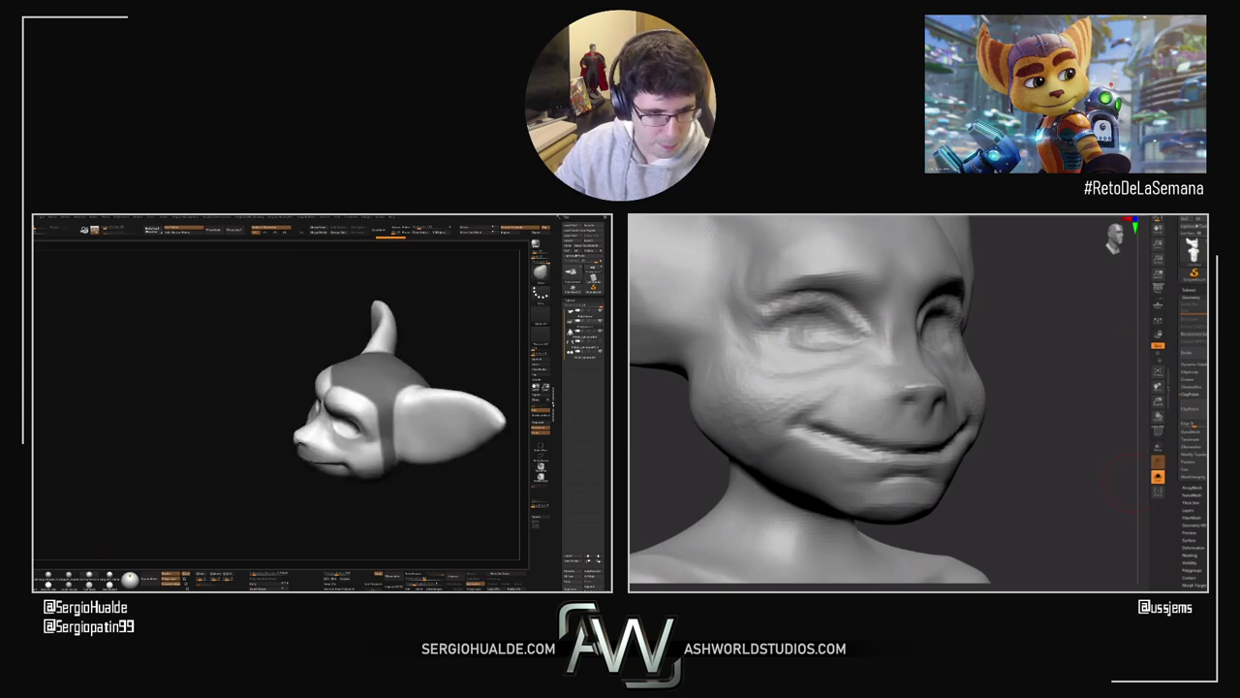
Step: Turn the masked cap area into its own polygroup and isolate it from the rest of the head
left_click(358, 393, "ctrl")
right_click_drag(381, 390, 383, 417, "ctrl")
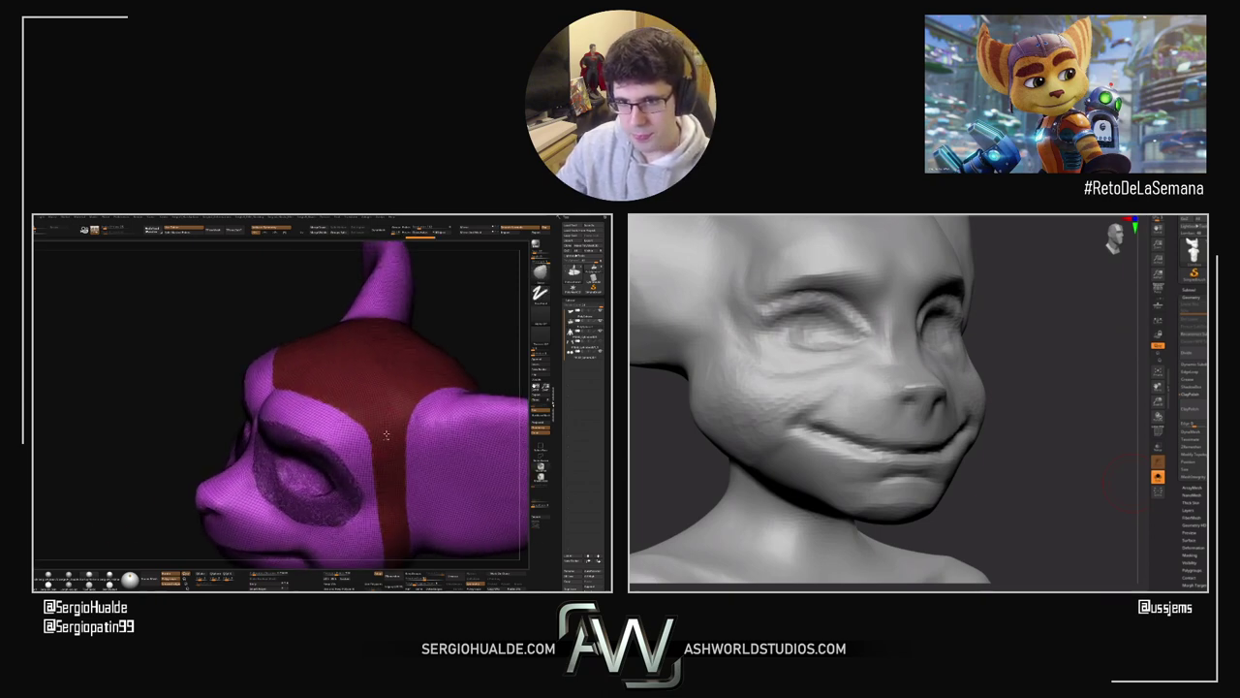
left_click(384, 417, "ctrl+shift")
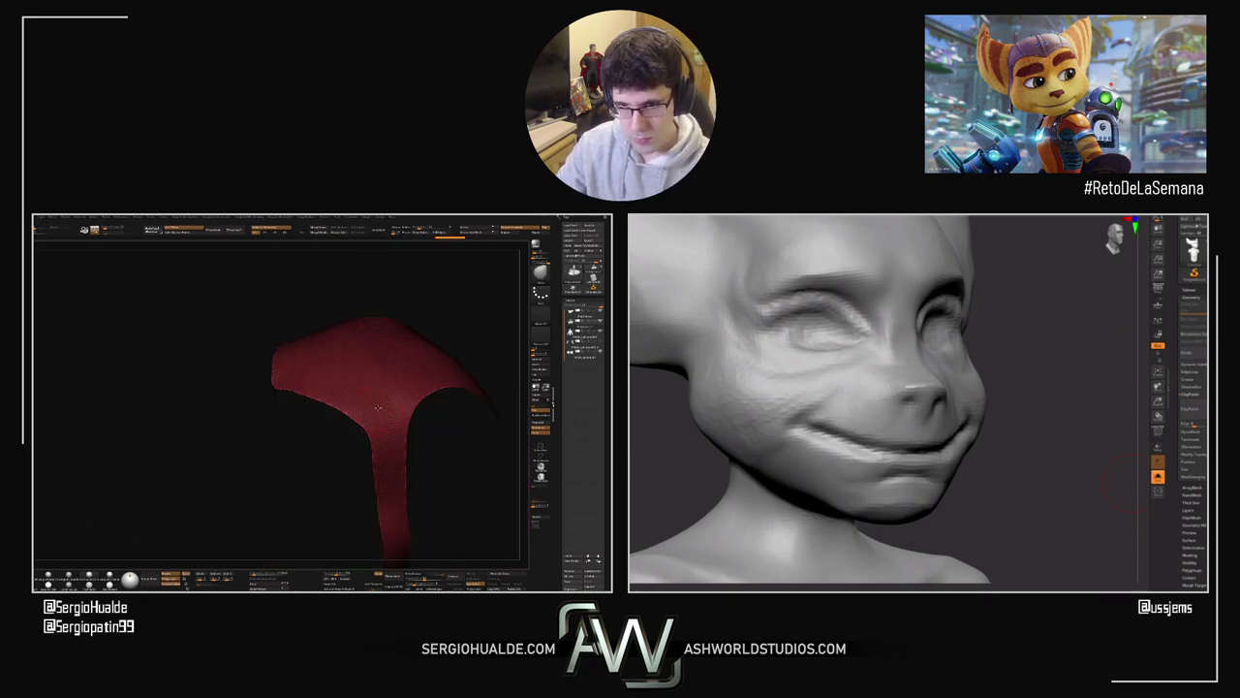
Step: Compare the cap piece with the full character and isolate it with the polygroup colours turned off
key("shift+f")
mouse_move(390, 459)
right_mouse_down("ctrl")
mouse_move(424, 399)
mouse_move(389, 439)
right_mouse_up("ctrl")
left_click(424, 399, "ctrl+shift")
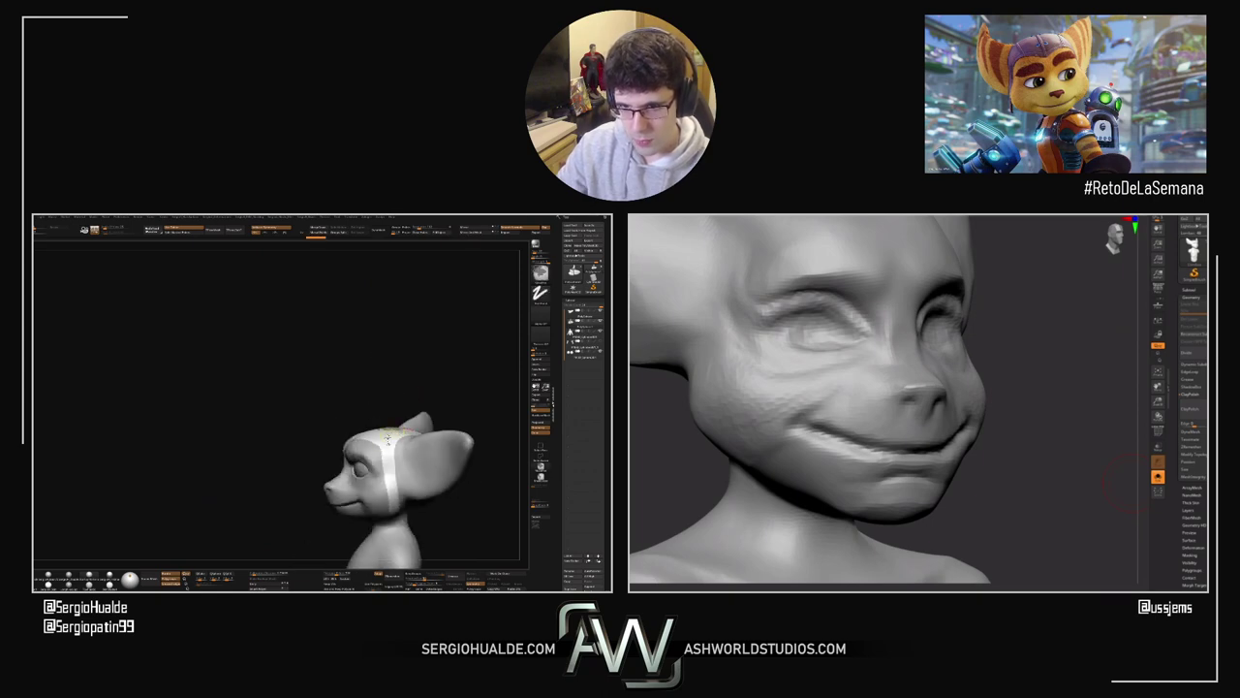
scroll(388, 438, "up", 2)
key("shift+f")
left_click(391, 485, "ctrl+shift")
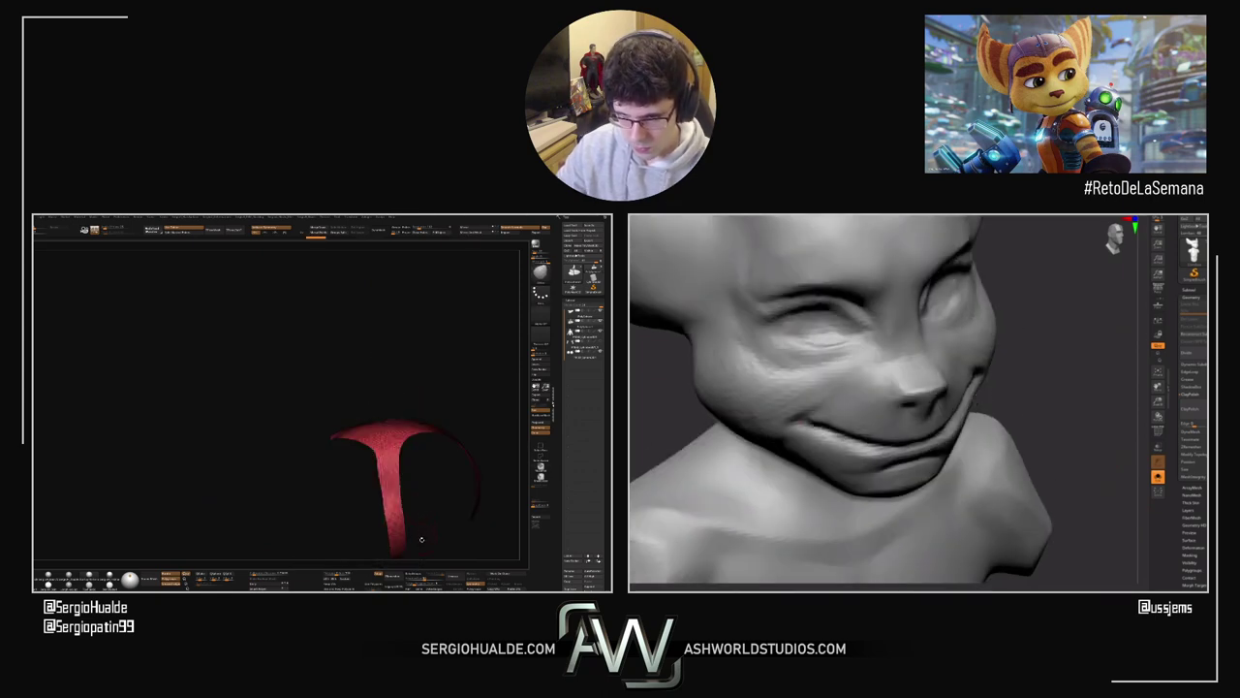
key("shift+f")
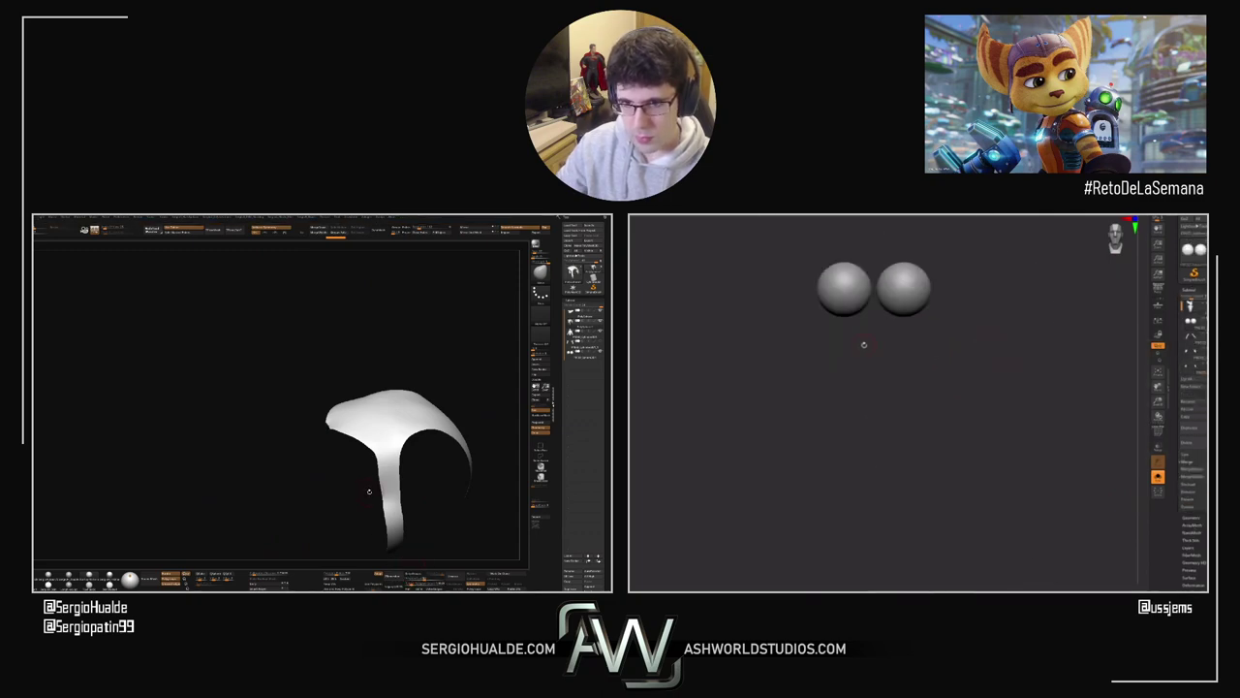
Step: Undo the last change on the isolated cap and nudge its forehead edge into shape
left_click_drag(374, 489, 376, 408, "alt")
key("ctrl+z")
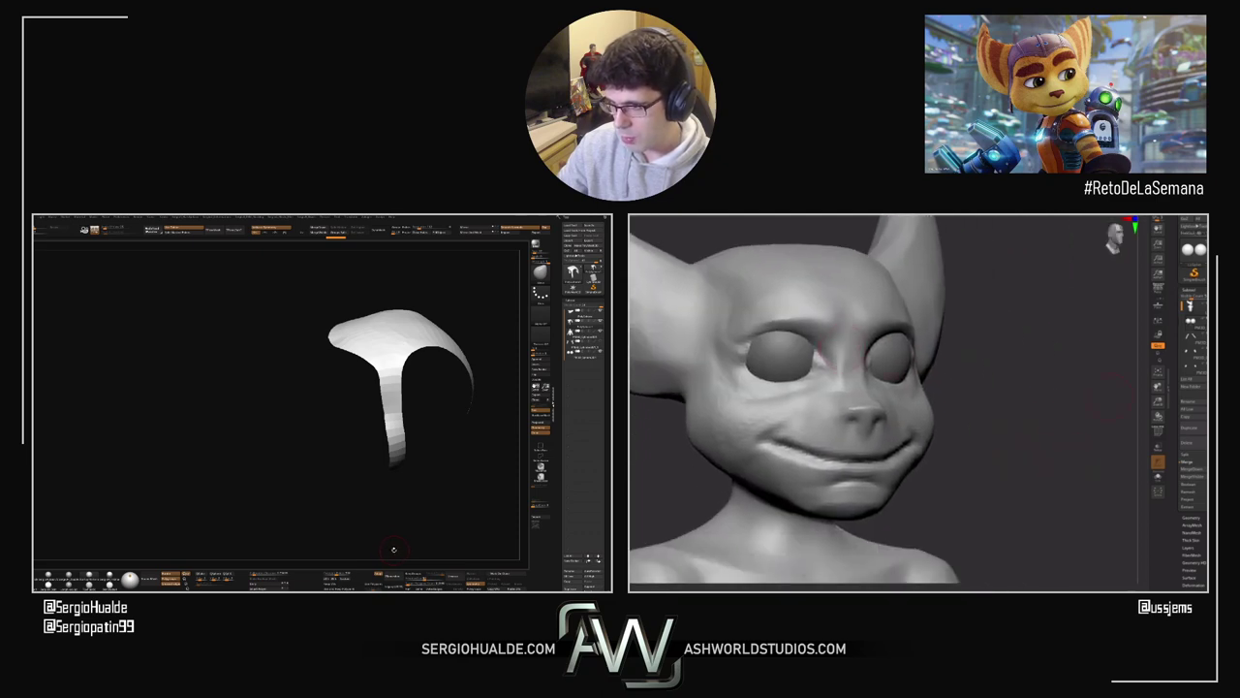
right_click_drag(379, 380, 378, 436)
mouse_move(378, 436)
right_mouse_down("alt")
mouse_move(378, 457)
mouse_move(352, 418)
right_mouse_up("alt")
left_click_drag(350, 419, 343, 424)
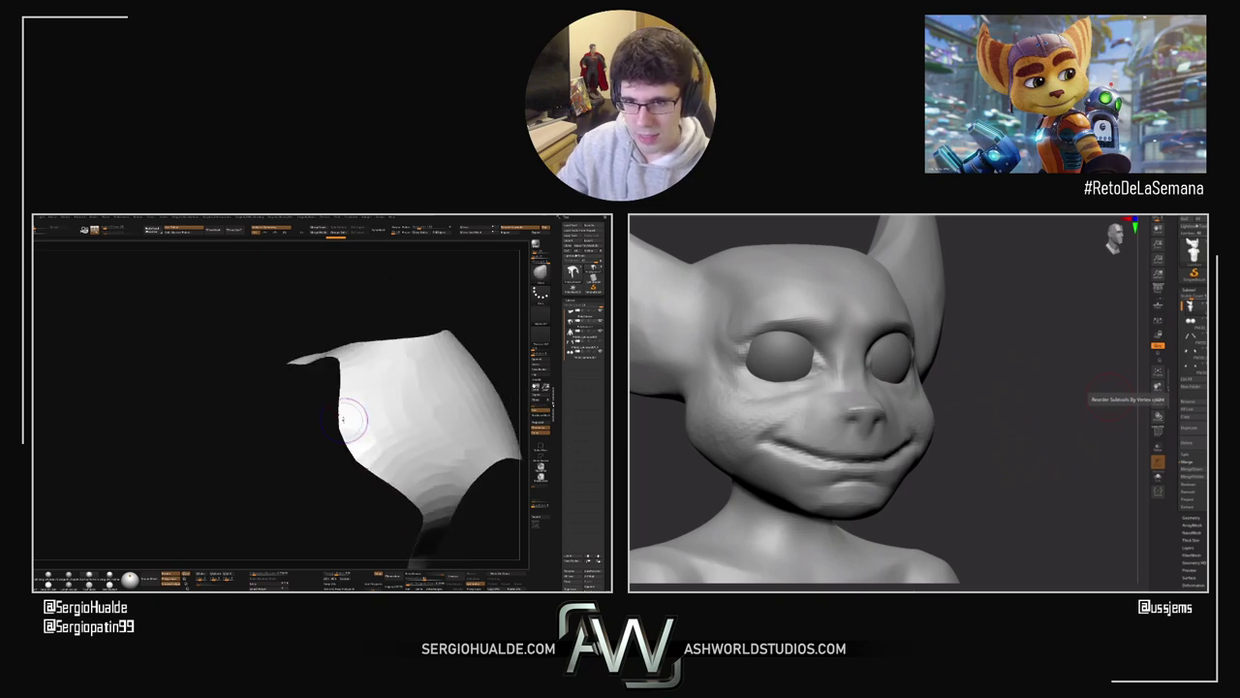
Step: Display the cap's polygroup wireframe together with the whole head and push the cap's sunken forehead areas out over the head surface
key("shift+f")
right_click_drag(343, 420, 349, 442)
key("alt+s")
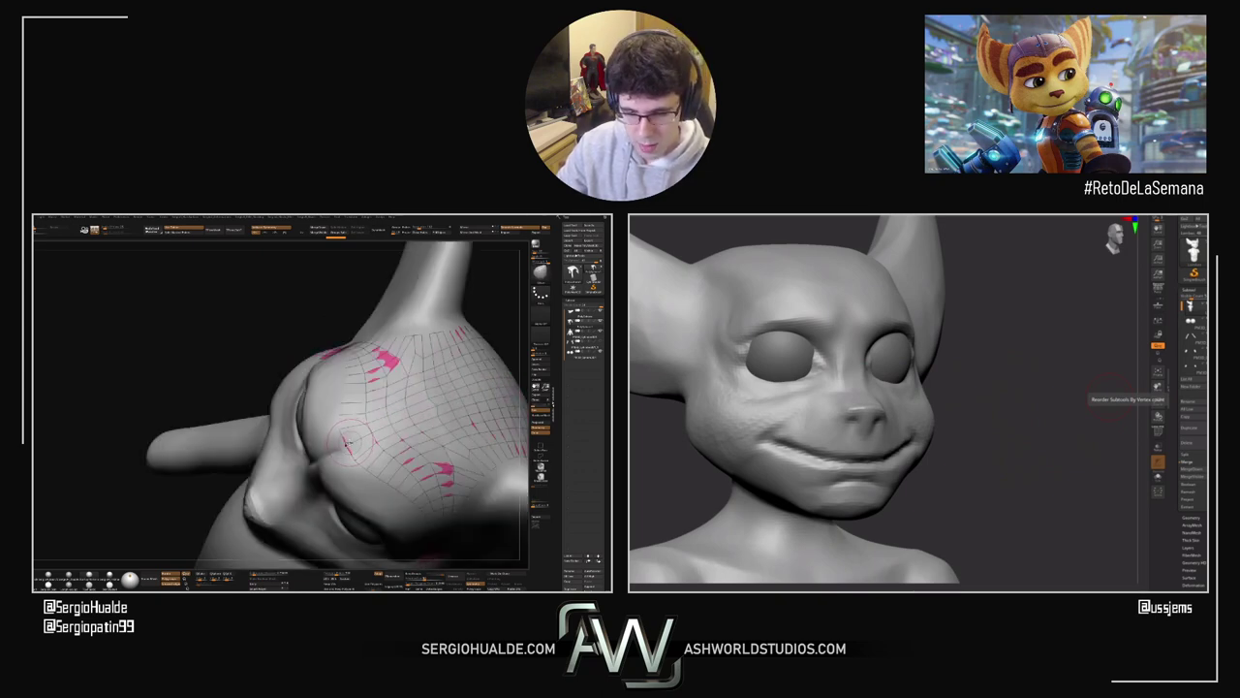
right_click_drag(900, 379, 918, 387, "ctrl")
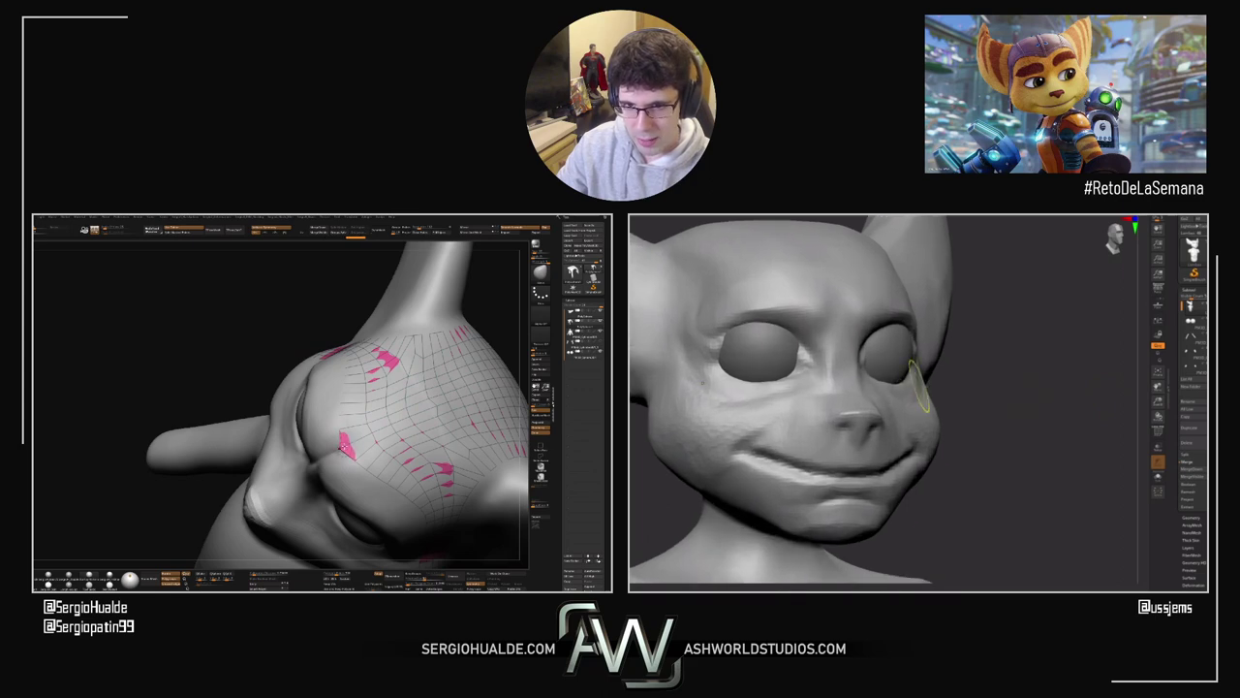
right_click_drag(341, 446, 339, 448)
right_click_drag(377, 487, 364, 368, "ctrl")
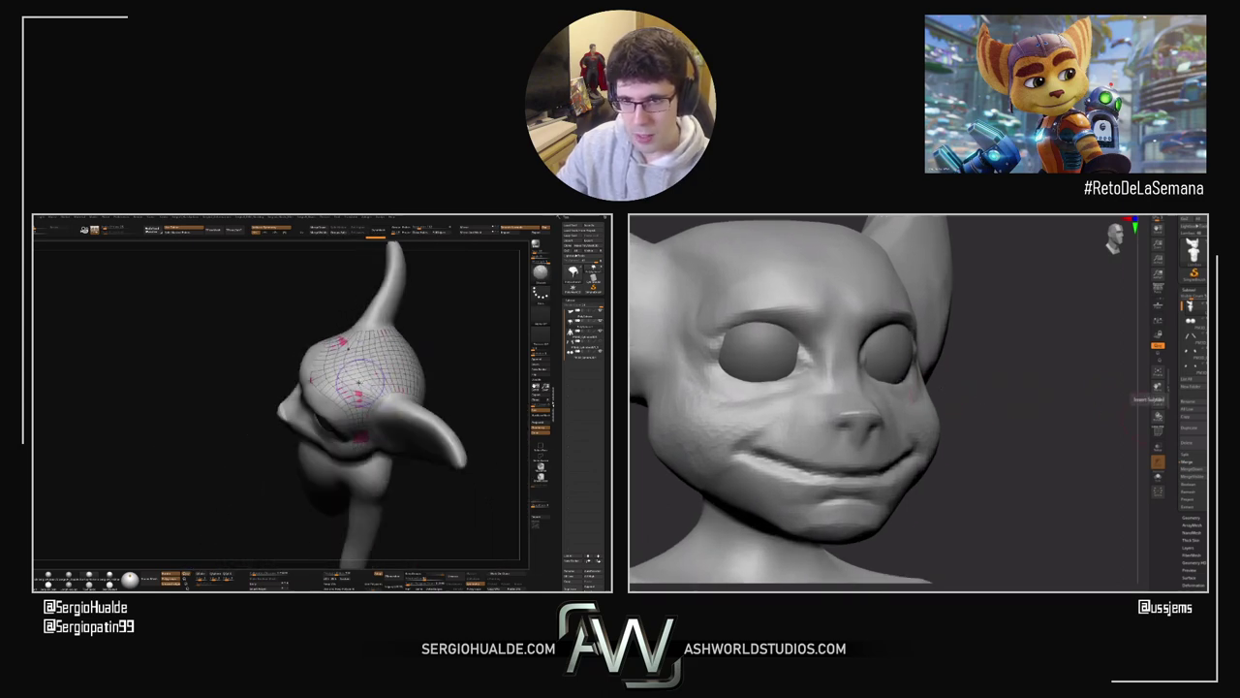
left_click_drag(368, 397, 347, 390)
Step: Isolate the cap and shape the lower corner of its back flap
right_click_drag(774, 364, 824, 379)
right_click_drag(347, 390, 382, 383)
key("alt+s")
right_click_drag(797, 332, 804, 301)
right_click_drag(378, 384, 386, 379)
left_click_drag(380, 384, 377, 392)
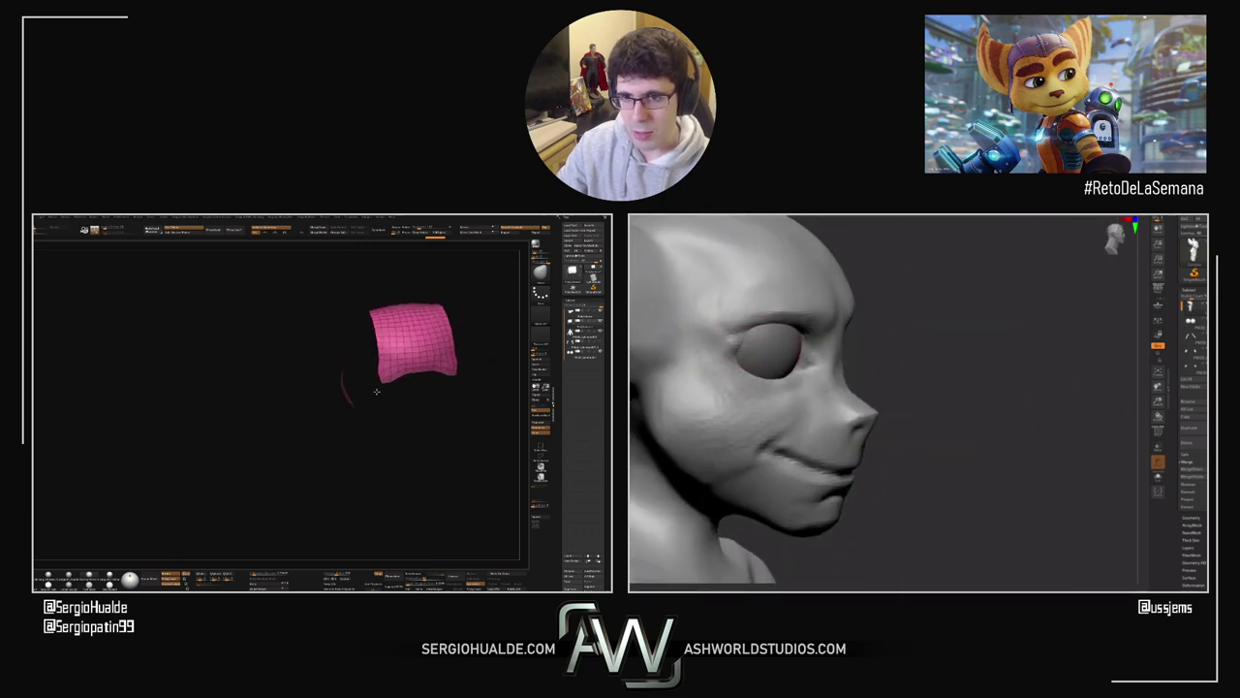
right_click_drag(419, 377, 427, 384)
right_click_drag(772, 358, 745, 362)
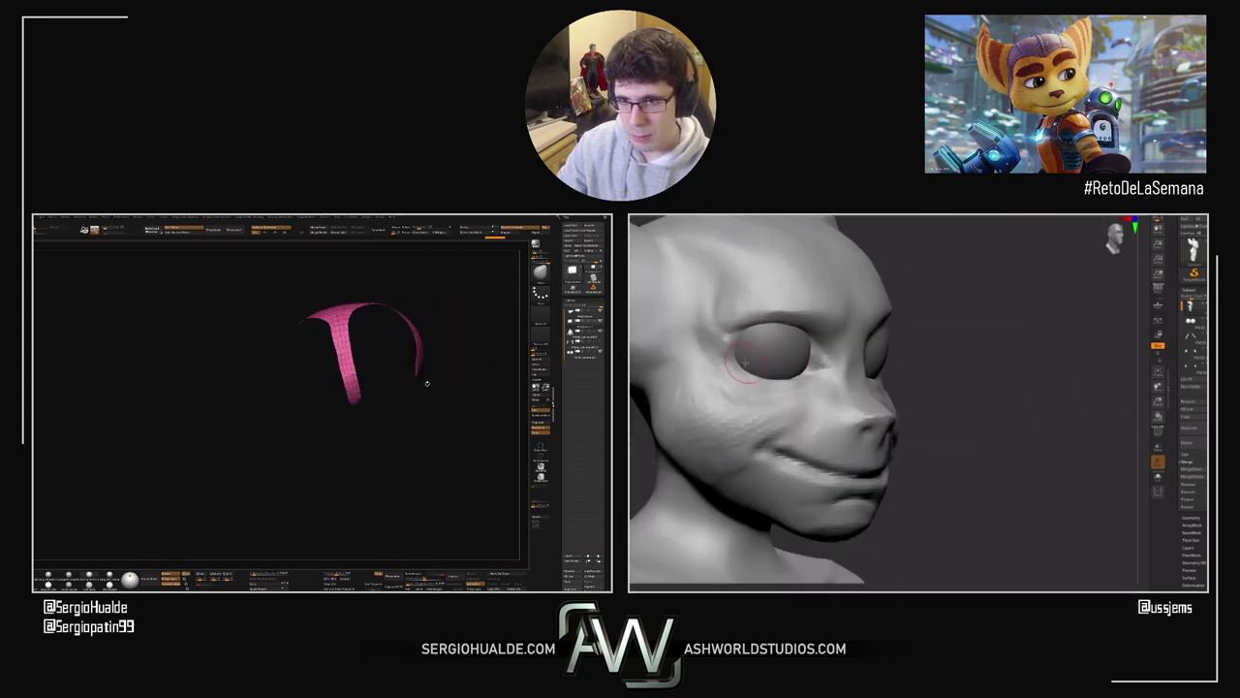
Step: Even out the bottom edge of the cap's back flap over the nape and show the full character again
left_click_drag(425, 396, 436, 384)
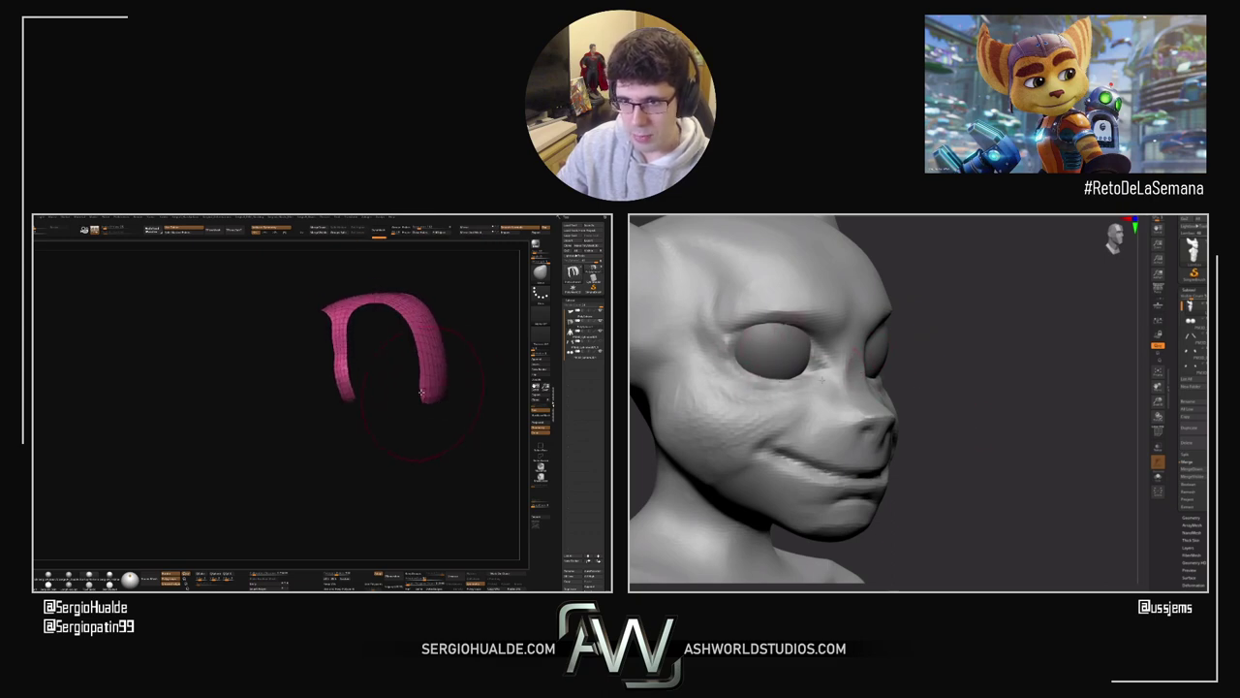
right_click_drag(431, 404, 439, 399)
left_click_drag(439, 398, 432, 388)
left_click_drag(944, 393, 862, 392, "shift")
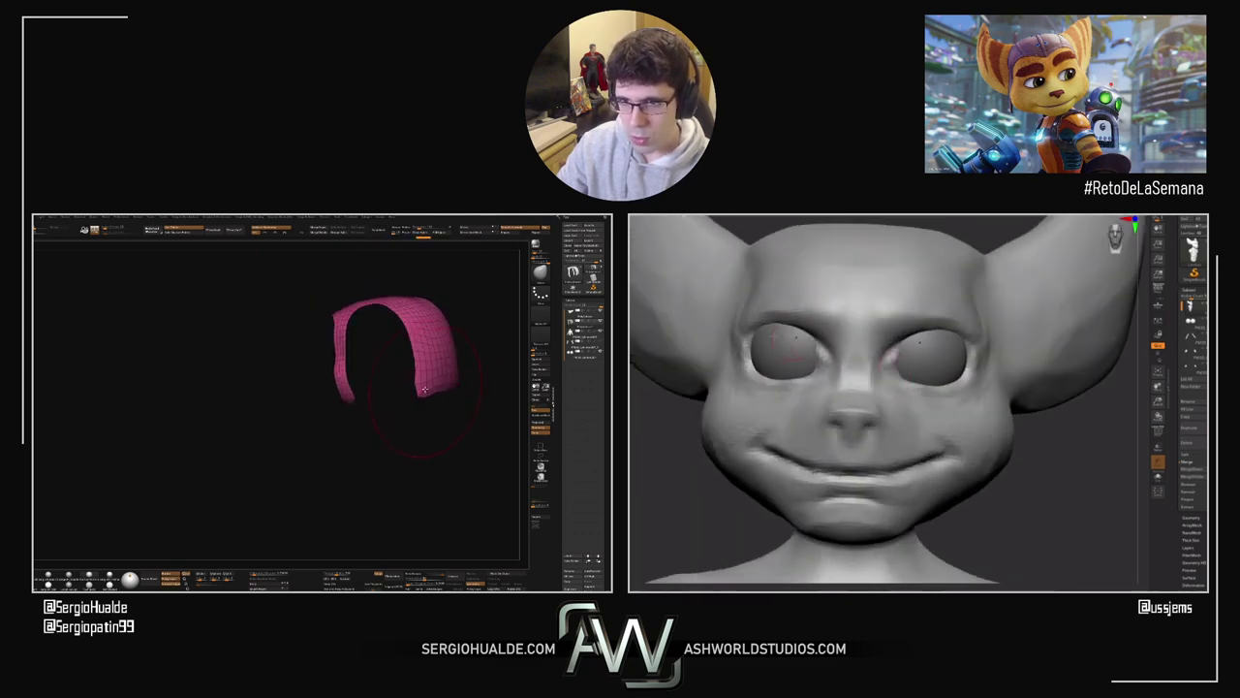
key("shift+s")
left_click_drag(431, 388, 426, 391)
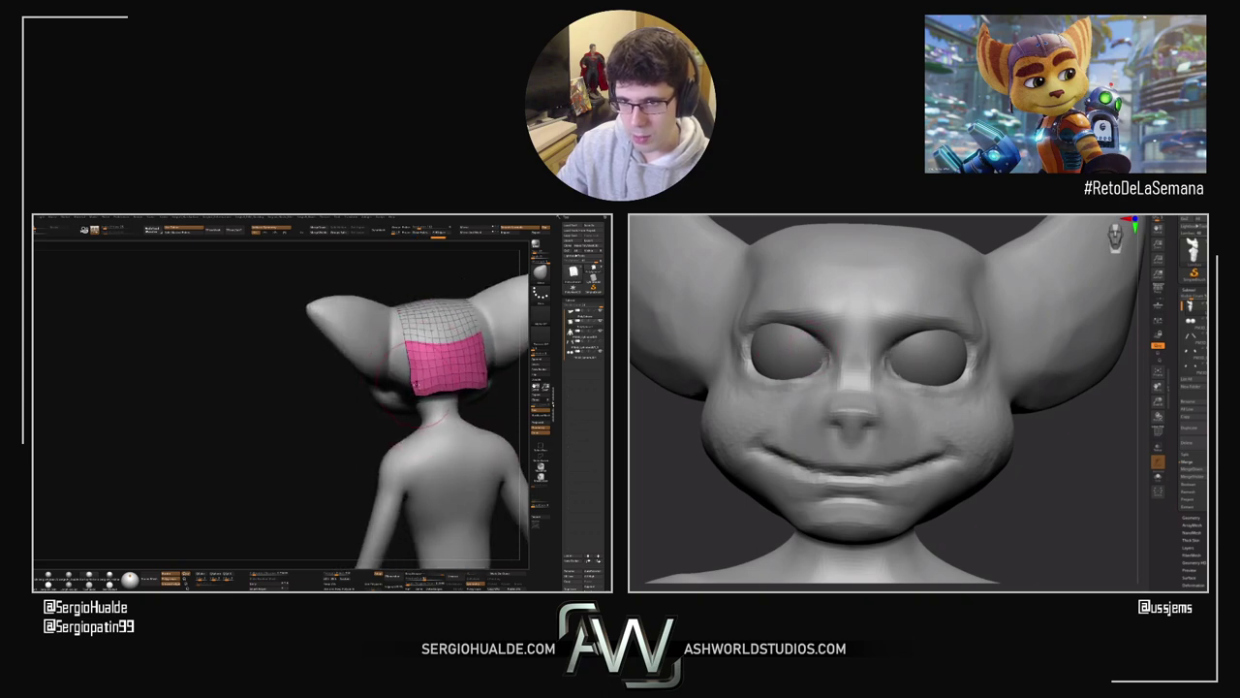
right_click_drag(830, 350, 916, 356)
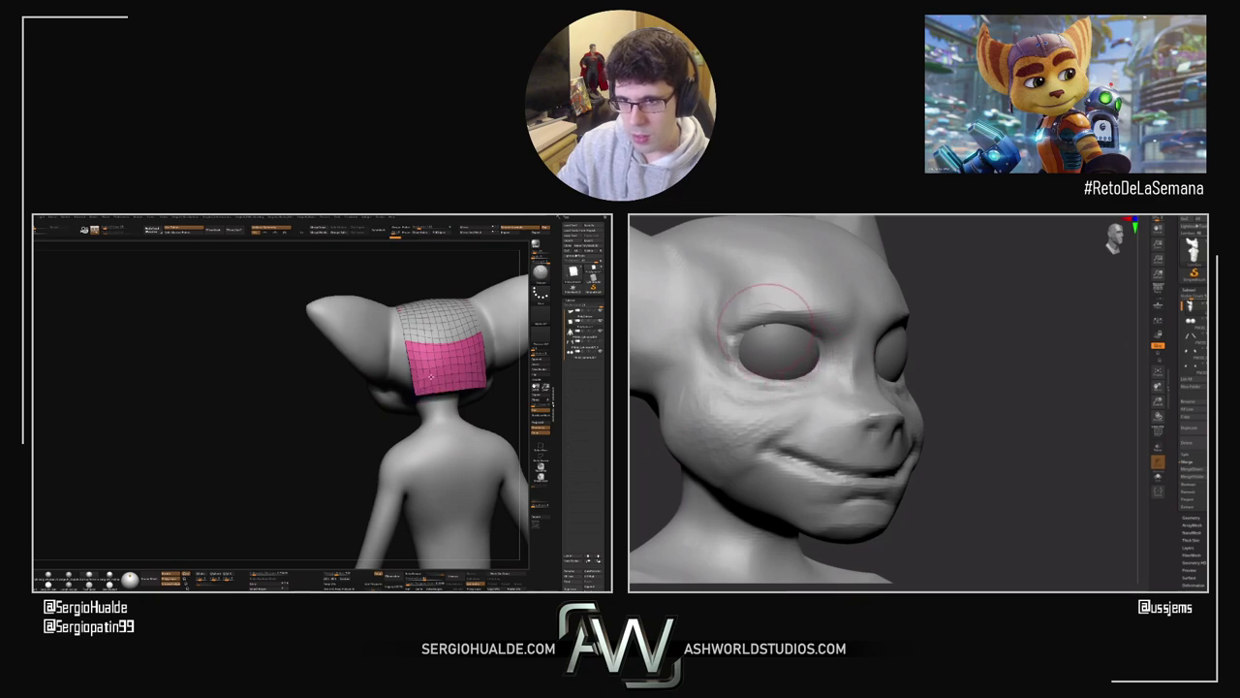
mouse_move(429, 404)
right_mouse_down("ctrl")
mouse_move(423, 361)
mouse_move(403, 405)
right_mouse_up("ctrl")
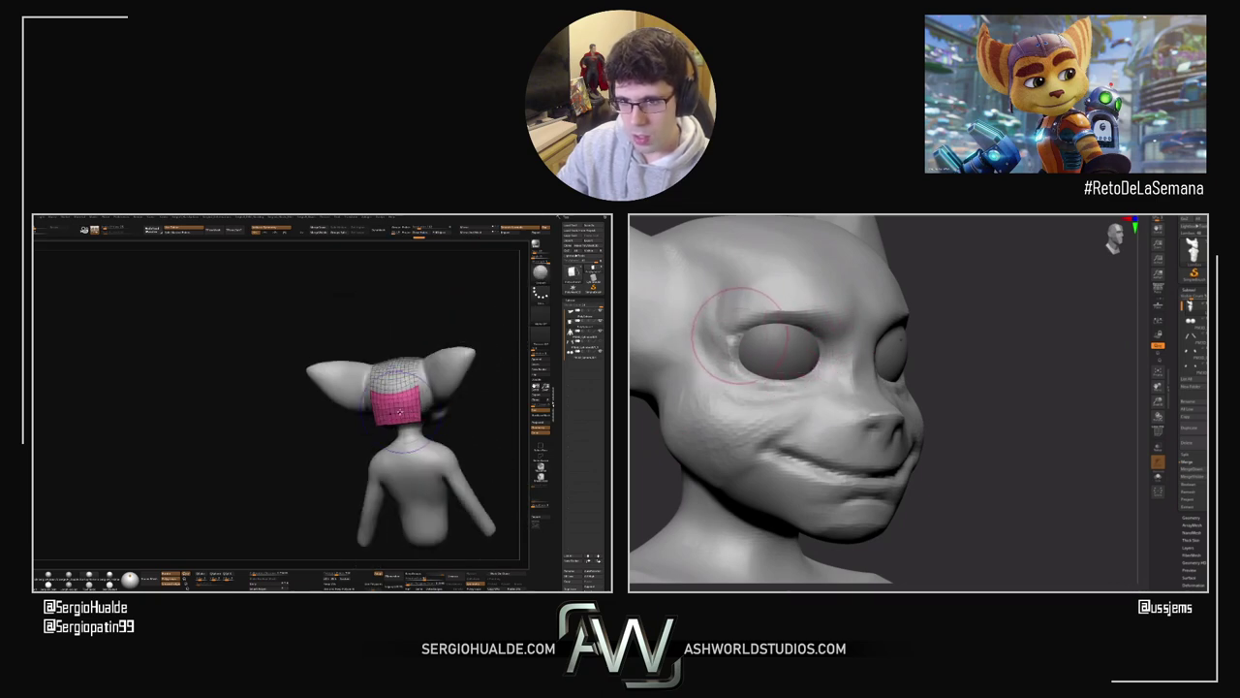
left_click_drag(403, 404, 405, 418)
Step: Refine the brow ridge and upper eye sockets on the plain head without the cap
right_click_drag(817, 328, 751, 335)
right_click_drag(402, 390, 430, 384)
mouse_move(328, 370)
right_mouse_down()
mouse_move(365, 374)
mouse_move(367, 415)
right_mouse_up()
key("s")
left_click_drag(925, 327, 931, 331)
right_click_drag(365, 415, 331, 364)
left_click_drag(804, 321, 810, 310)
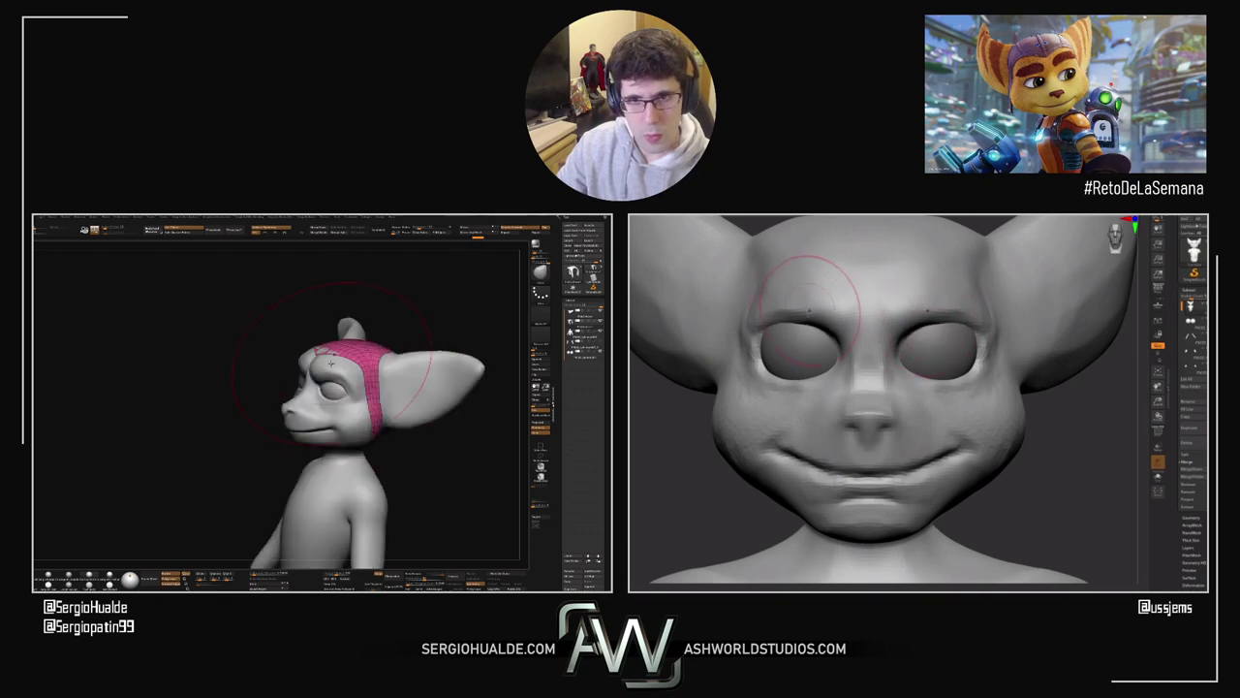
right_click_drag(344, 390, 378, 412)
right_click_drag(766, 277, 810, 299)
right_click_drag(378, 412, 357, 395)
left_click_drag(979, 339, 1022, 346)
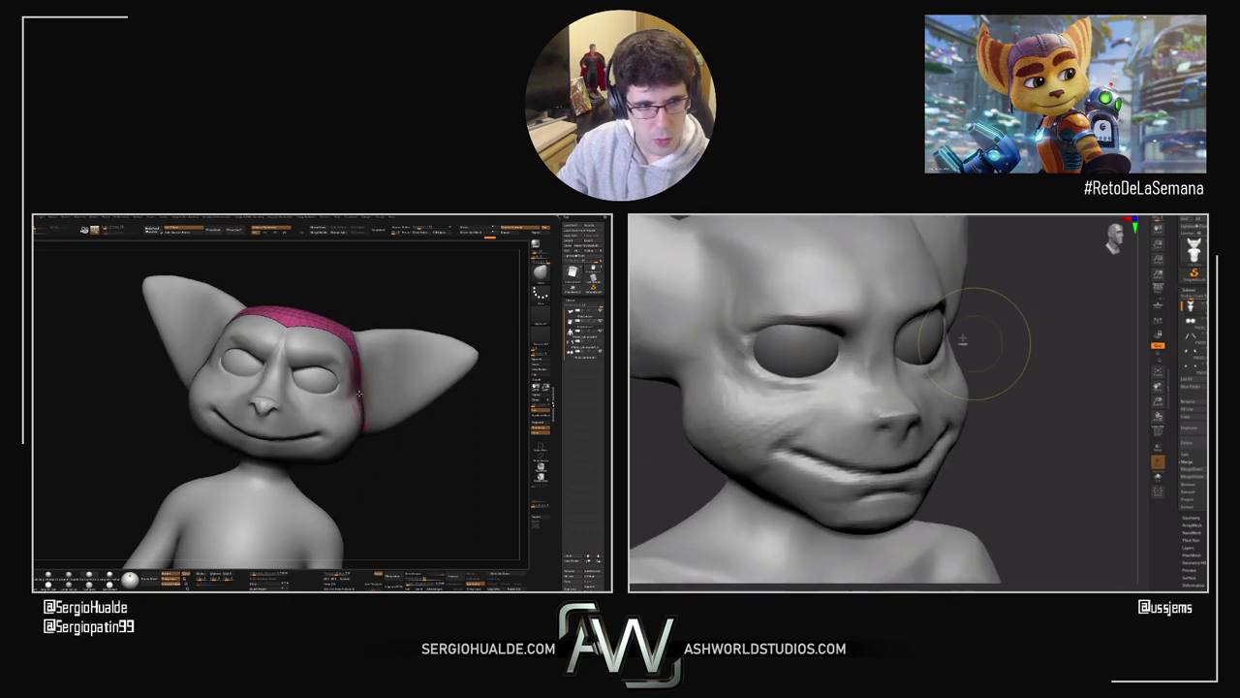
Step: Isolate the cap and undo the last adjustment of its side strap
right_click_drag(366, 400, 362, 456)
key("alt+s")
left_click_drag(365, 447, 372, 429)
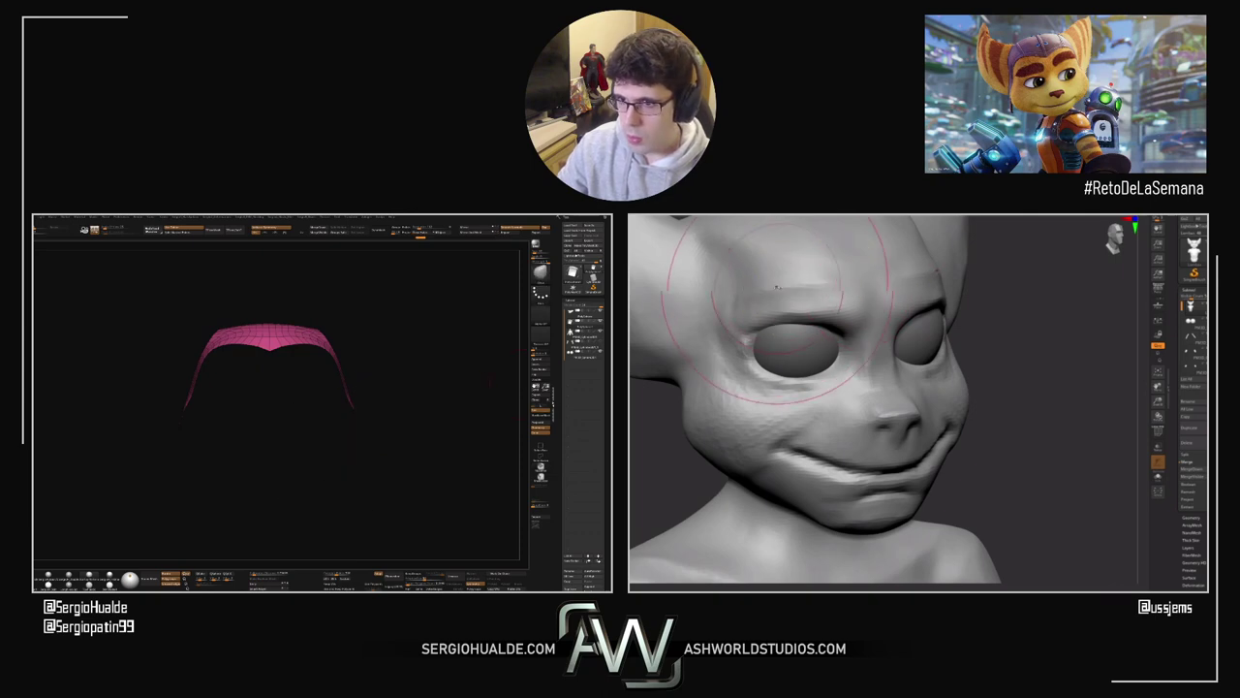
key("ctrl+z")
mouse_move(398, 403)
left_mouse_down()
mouse_move(368, 391)
mouse_move(280, 519)
mouse_move(308, 458)
mouse_move(367, 416)
mouse_move(366, 435)
mouse_move(401, 416)
mouse_move(443, 419)
mouse_move(423, 408)
left_mouse_up()
left_click(402, 408, "ctrl")
key("w")
left_click(315, 350)
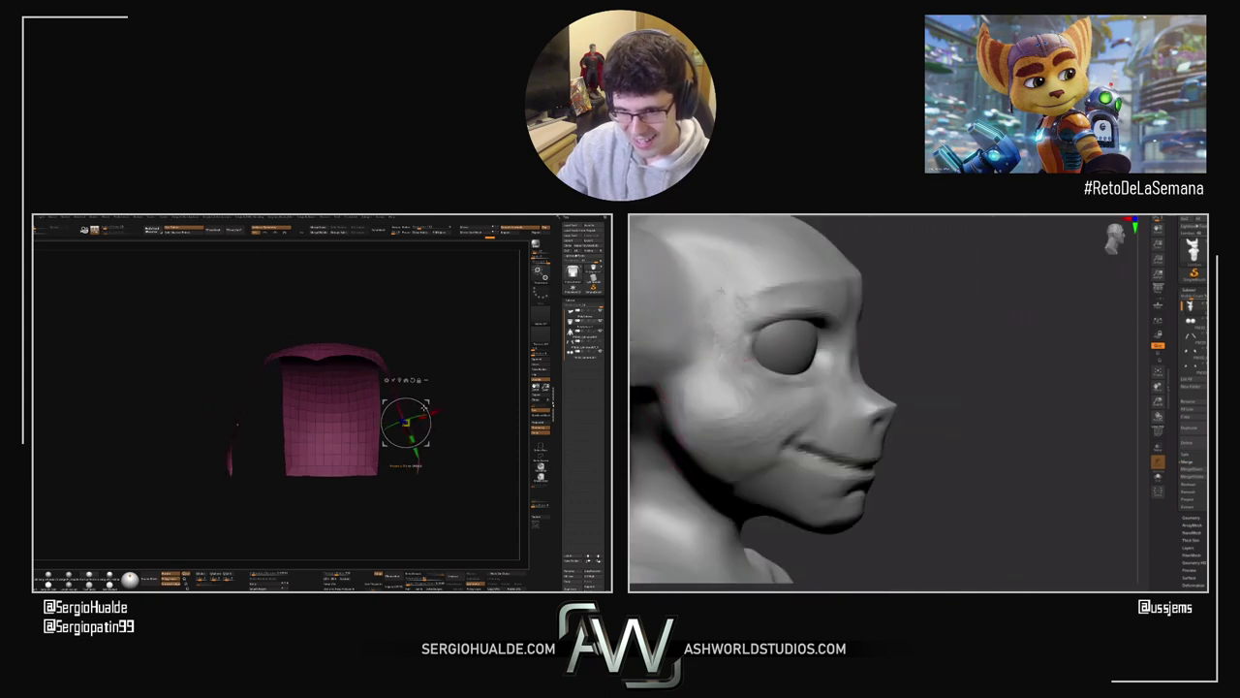
key("q")
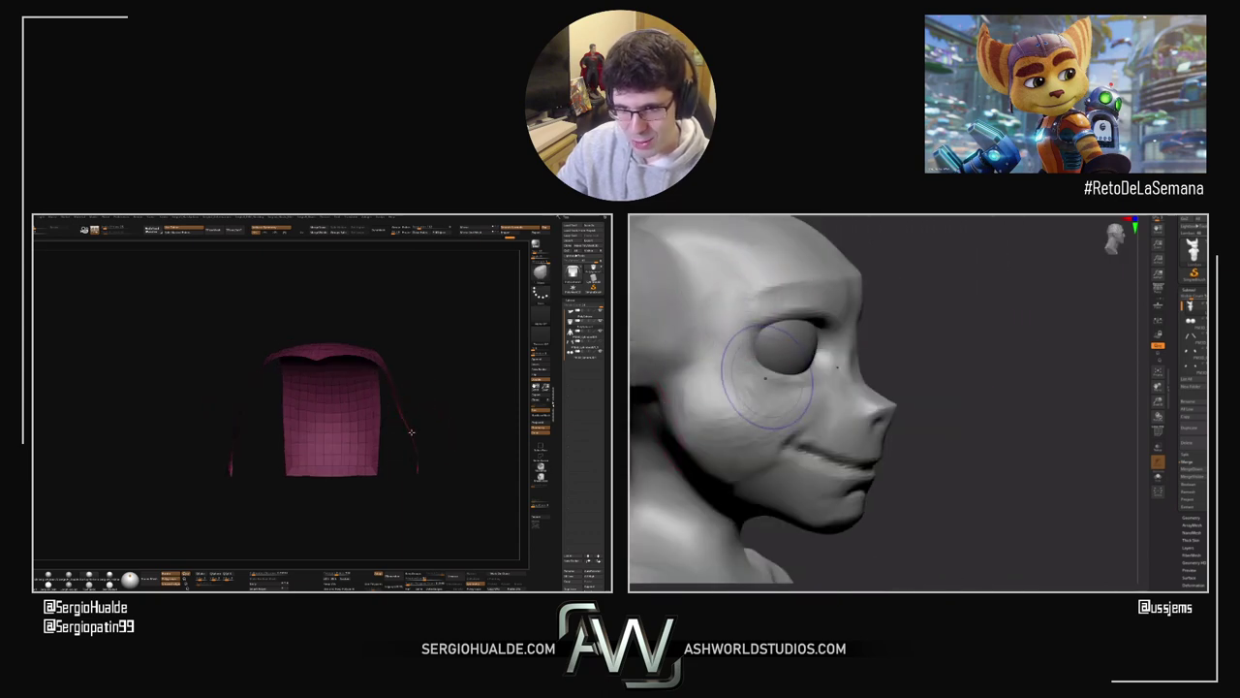
Step: Shape the lower ends of the cap's side straps into narrow rounded tips
left_click_drag(878, 371, 754, 371)
mouse_move(415, 448)
left_mouse_down()
mouse_move(488, 450)
mouse_move(437, 471)
mouse_move(427, 459)
left_mouse_up()
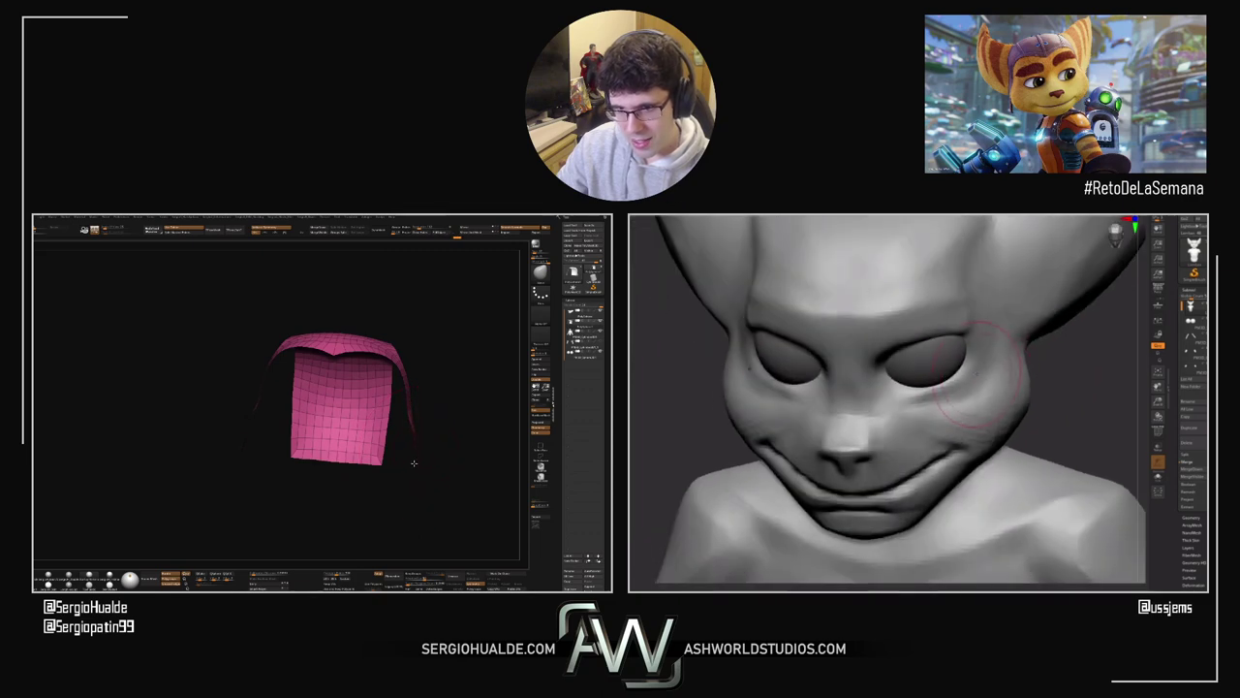
right_click_drag(416, 429, 415, 417)
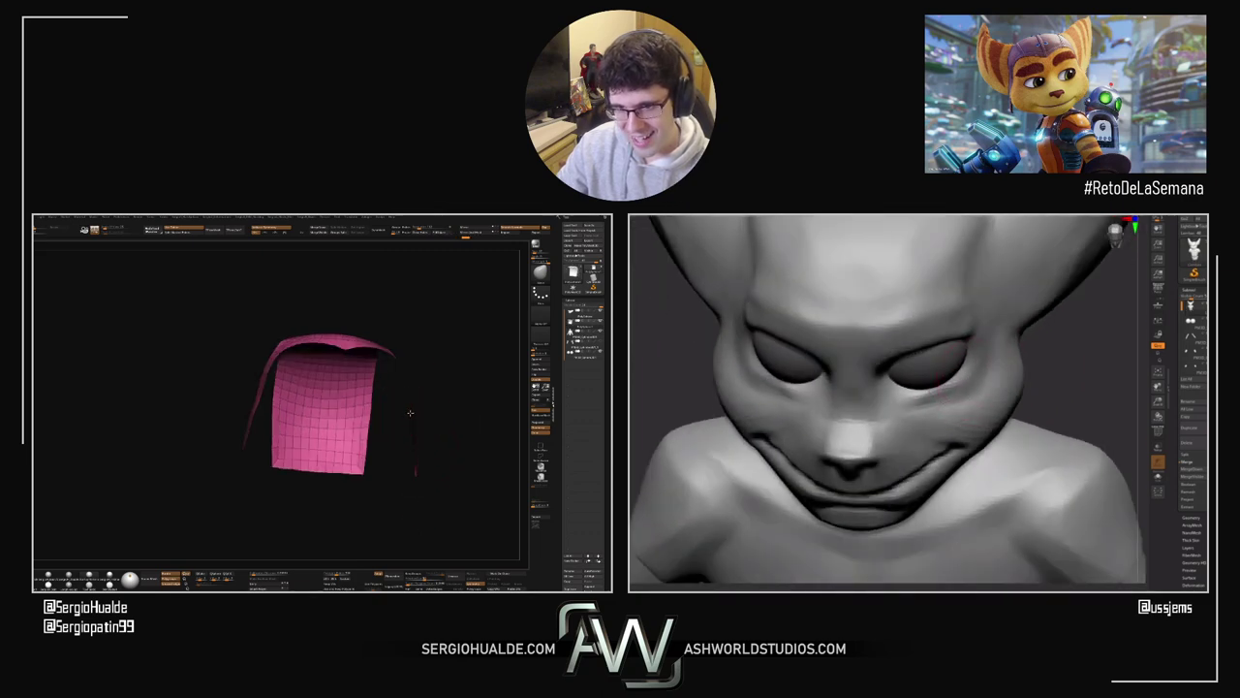
left_click_drag(410, 413, 419, 441)
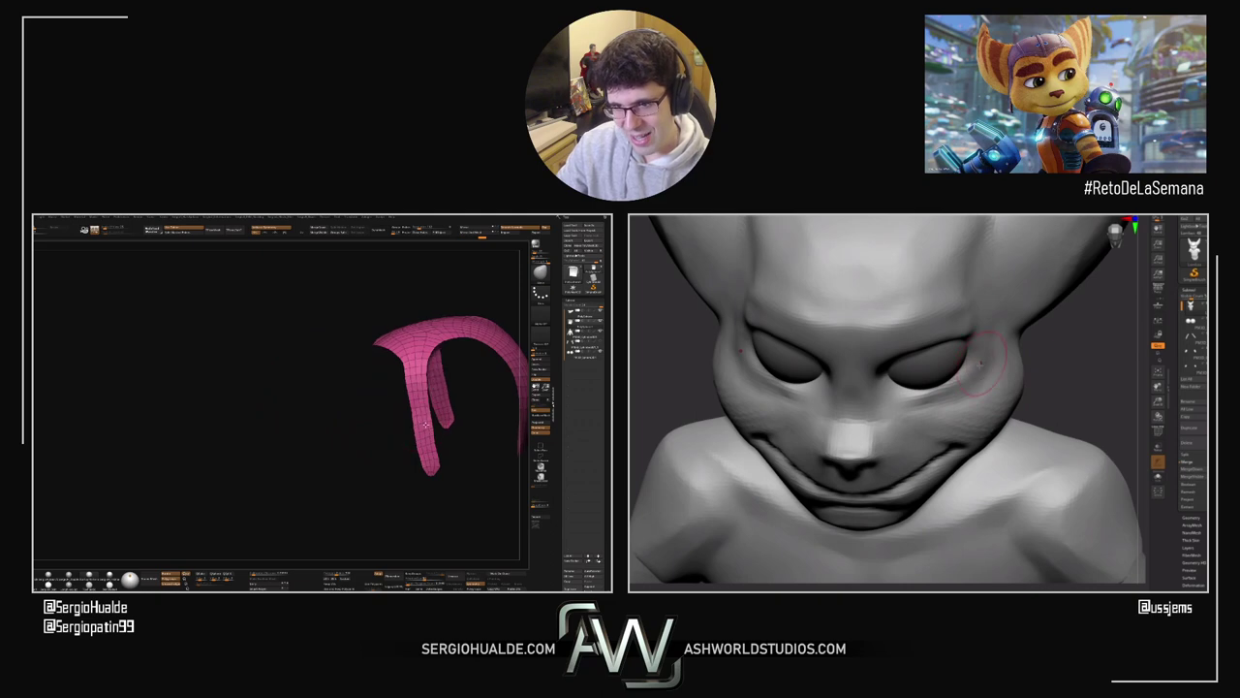
right_click_drag(434, 473, 431, 472)
left_click_drag(436, 475, 441, 472)
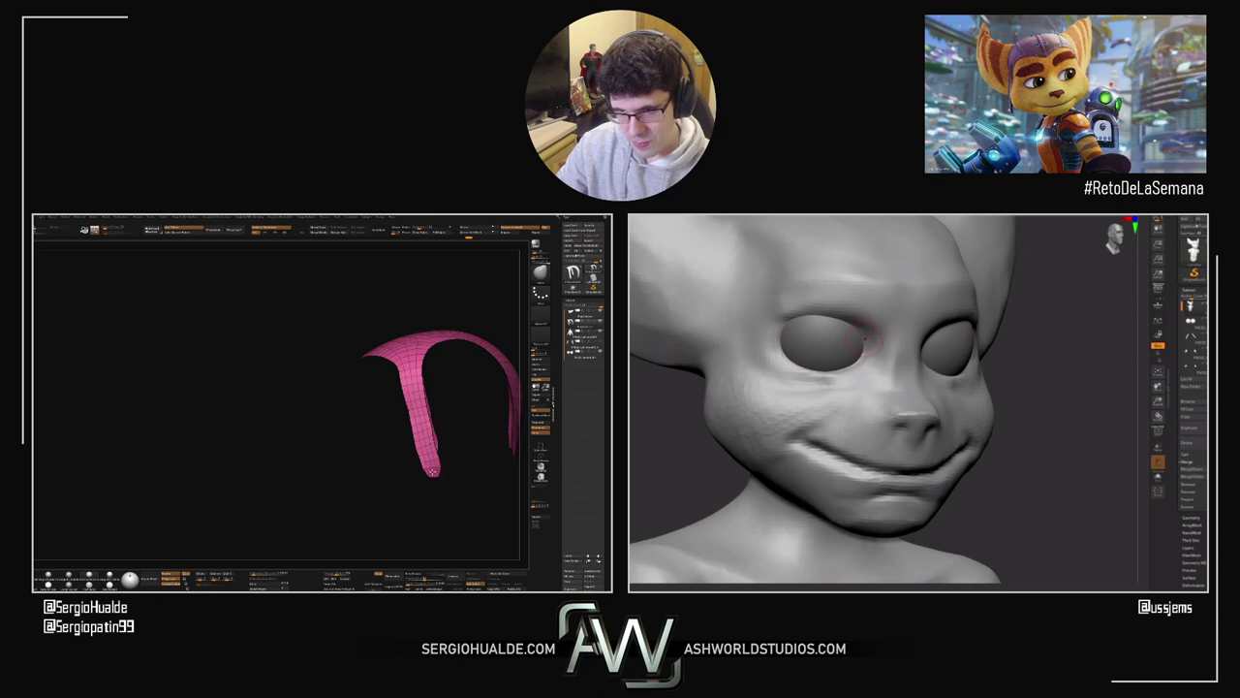
right_click_drag(433, 472, 442, 484, "ctrl")
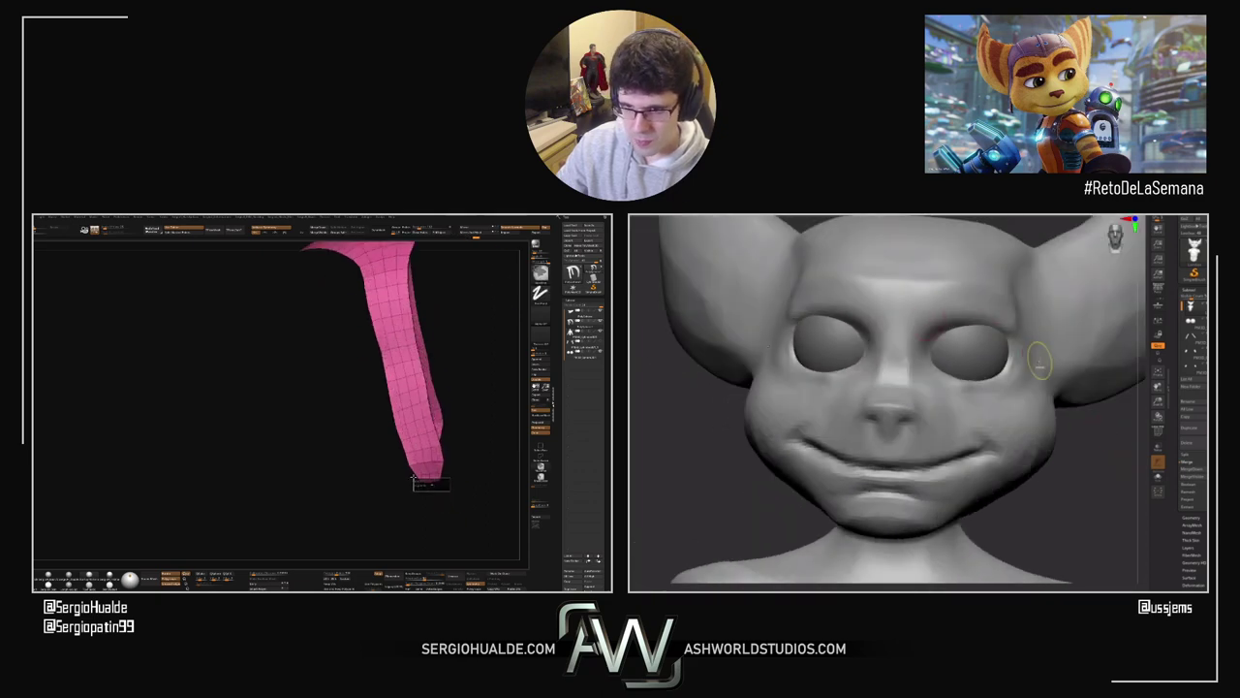
left_click_drag(423, 475, 423, 441)
Step: Mask the crown and rear part of the isolated cap and apply an adjustment to the unmasked side strap
left_click_drag(324, 348, 517, 398, "ctrl")
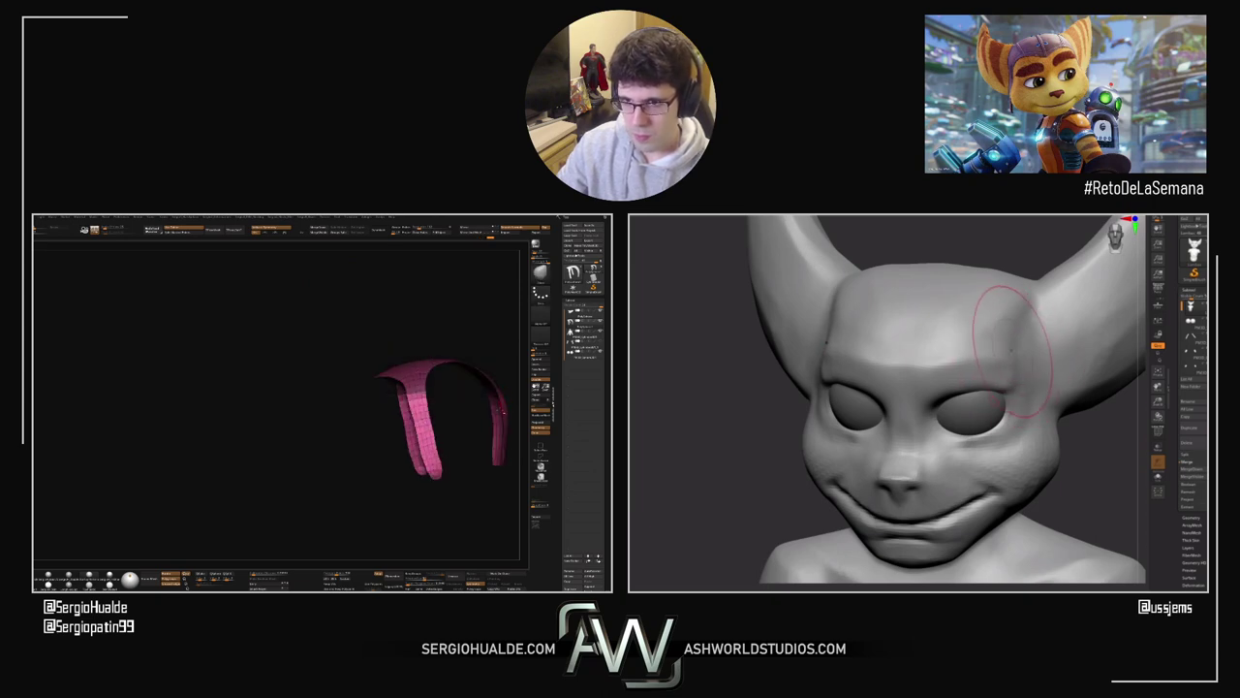
right_click_drag(503, 412, 427, 410, "alt")
left_click_drag(452, 354, 391, 496, "ctrl")
key("space")
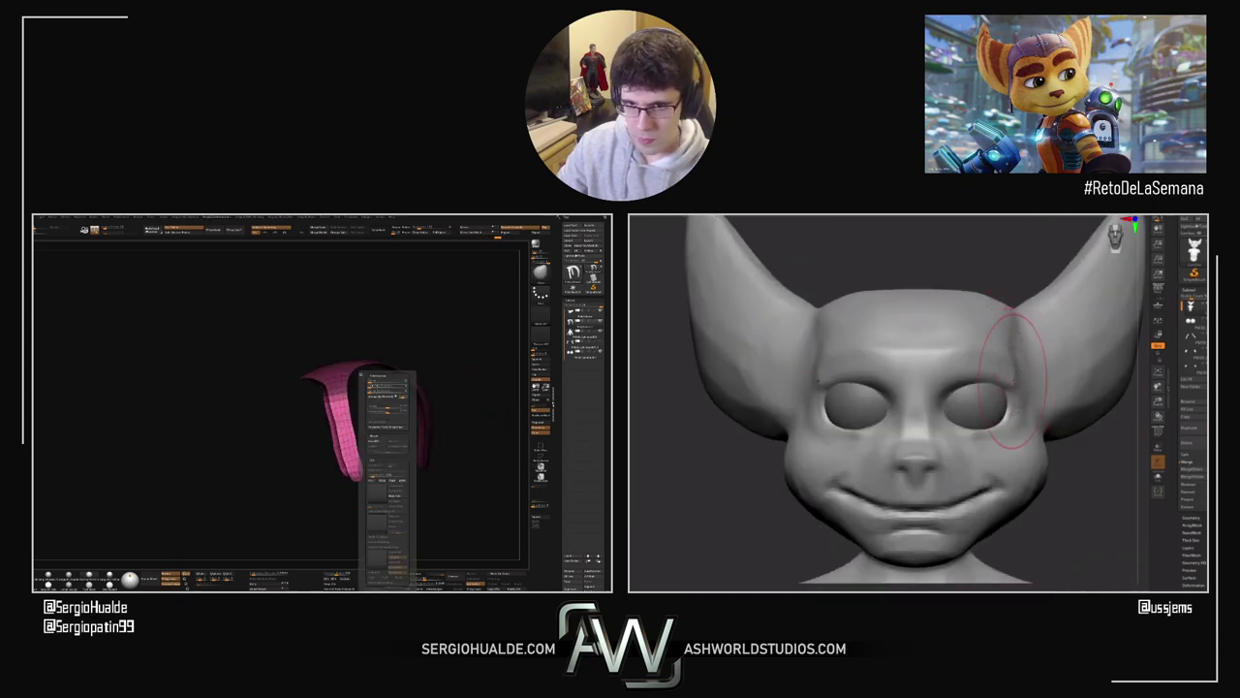
left_click(387, 383)
key("space")
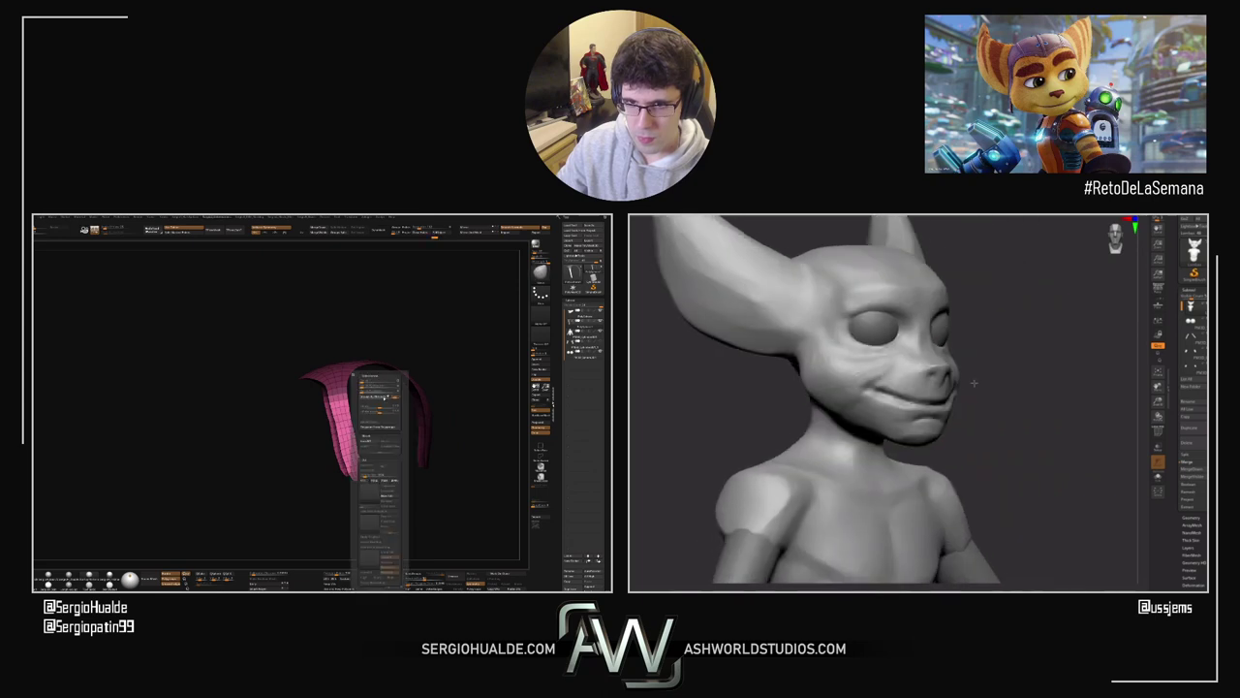
left_click(363, 386)
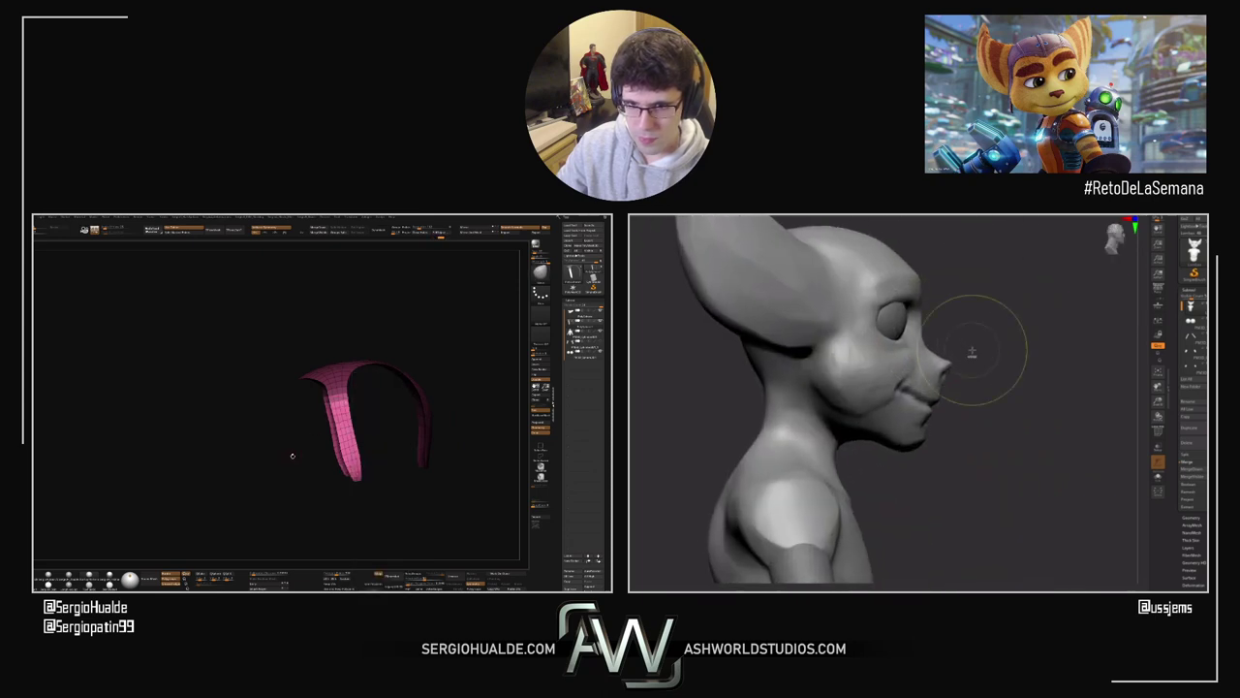
Step: Show the full character, pull the cap's side strap in against the cheek, and check the head from several angles
mouse_move(291, 454)
right_mouse_down()
mouse_move(388, 460)
mouse_move(377, 443)
mouse_move(294, 449)
mouse_move(296, 431)
right_mouse_up()
right_click_drag(461, 426, 417, 445)
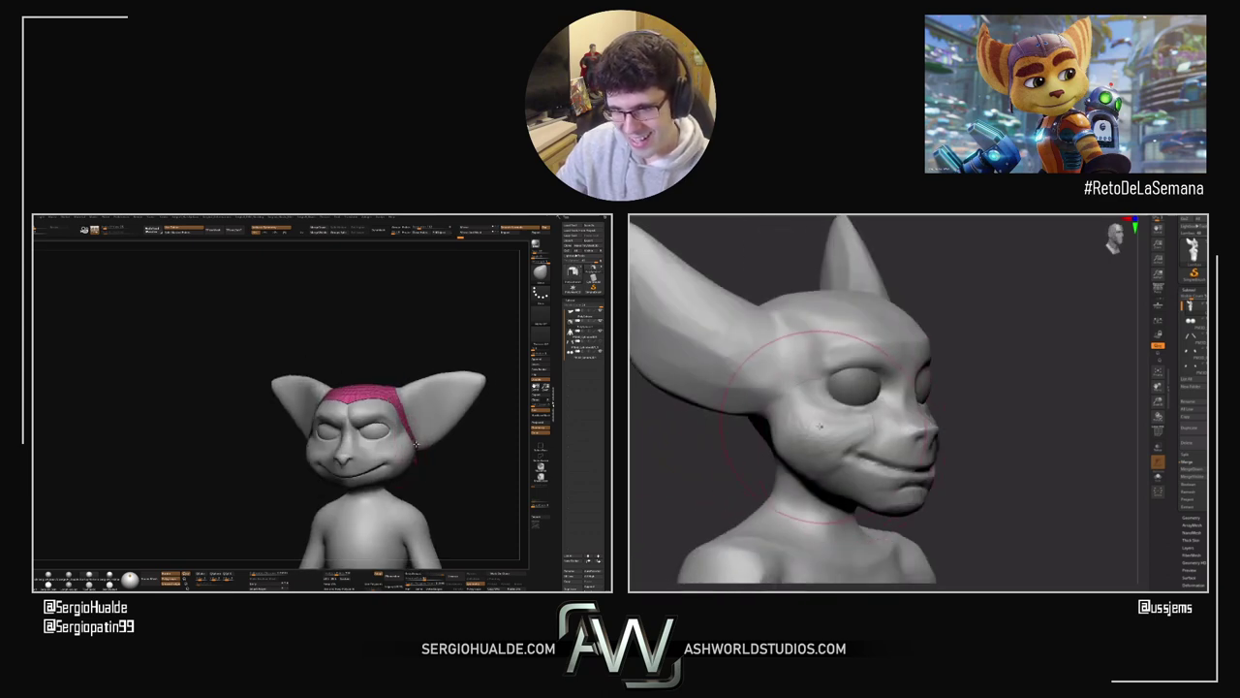
mouse_move(420, 448)
left_mouse_down()
mouse_move(471, 469)
mouse_move(403, 449)
left_mouse_up()
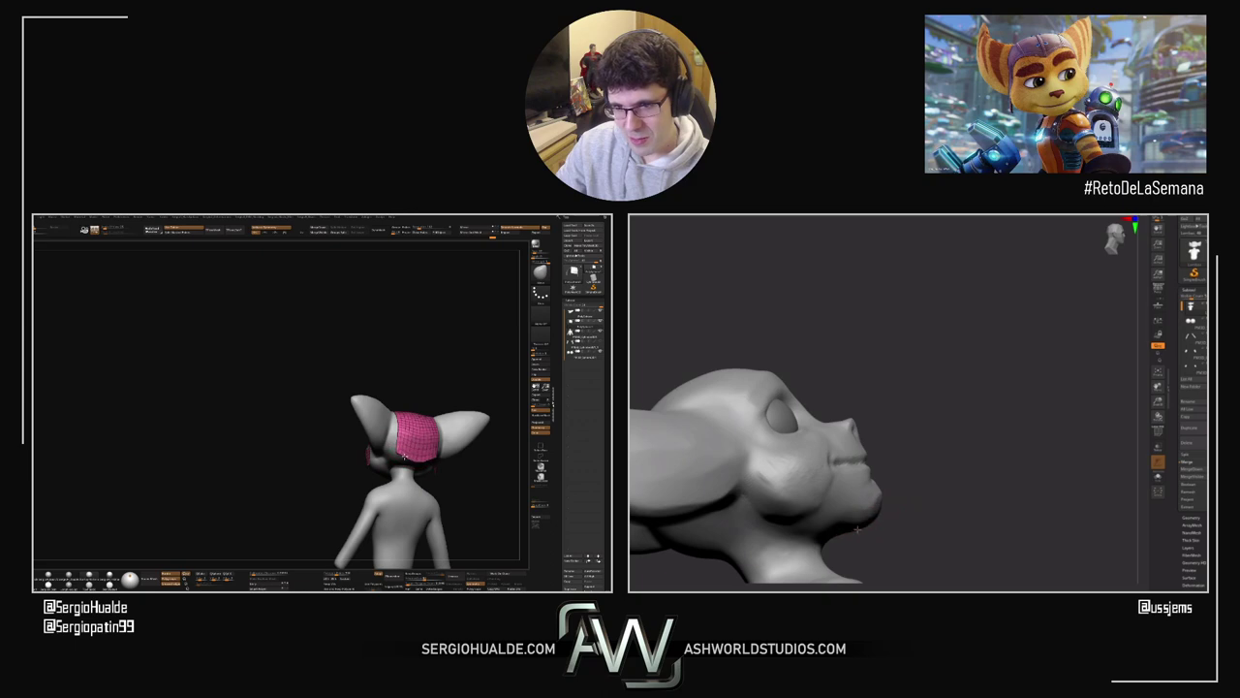
right_click_drag(400, 438, 404, 448, "ctrl")
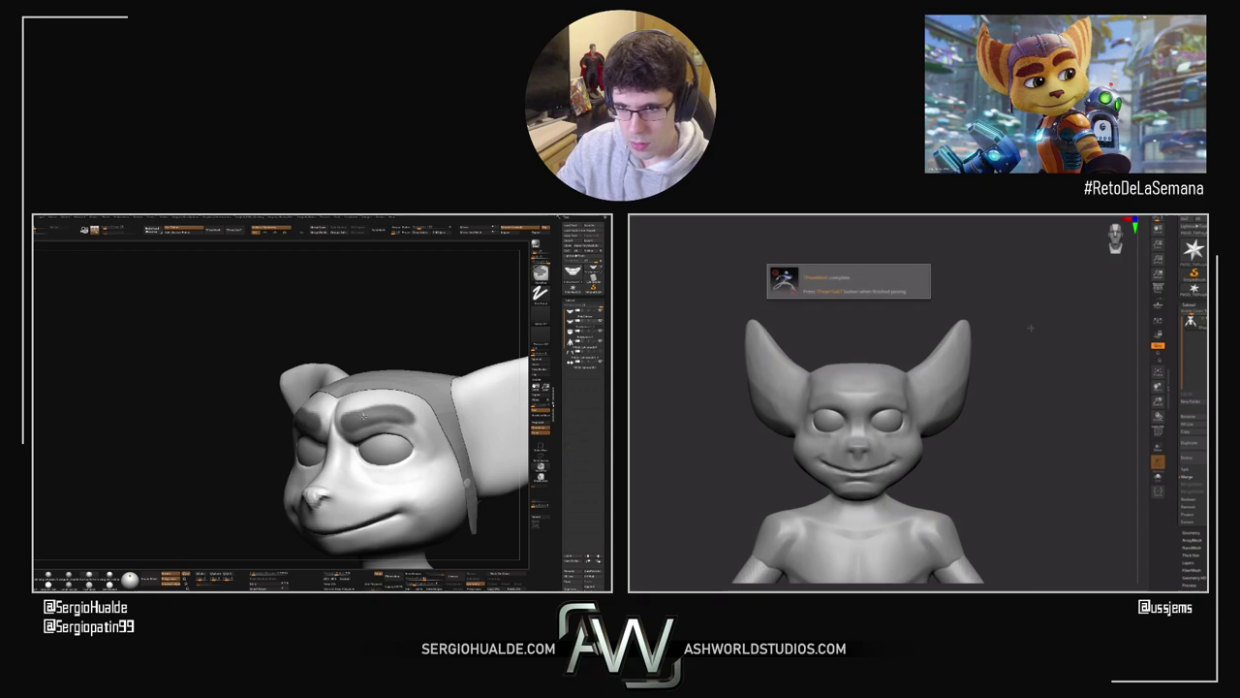
right_click_drag(345, 419, 379, 441)
left_click_drag(358, 431, 421, 421)
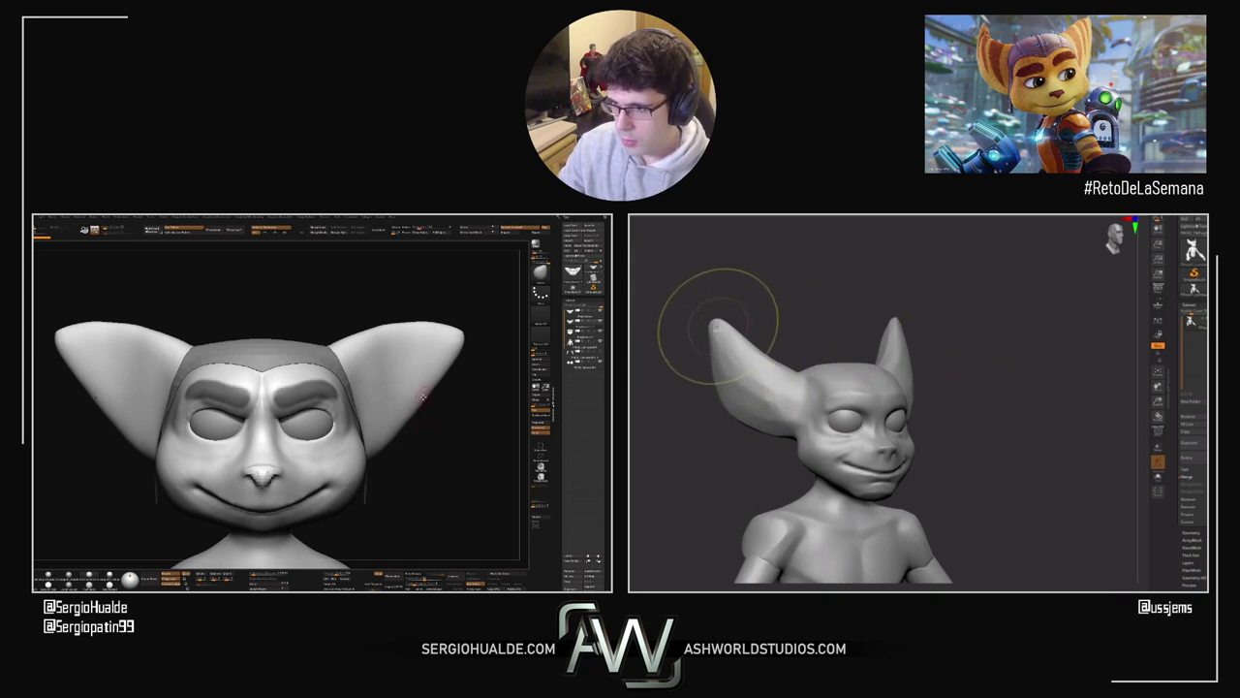
Step: Mask the ears and head on the combined Transpose Master mesh and invert the mask onto the body
mouse_move(717, 326)
left_mouse_down("ctrl")
mouse_move(749, 398)
mouse_move(757, 385)
left_mouse_up("ctrl")
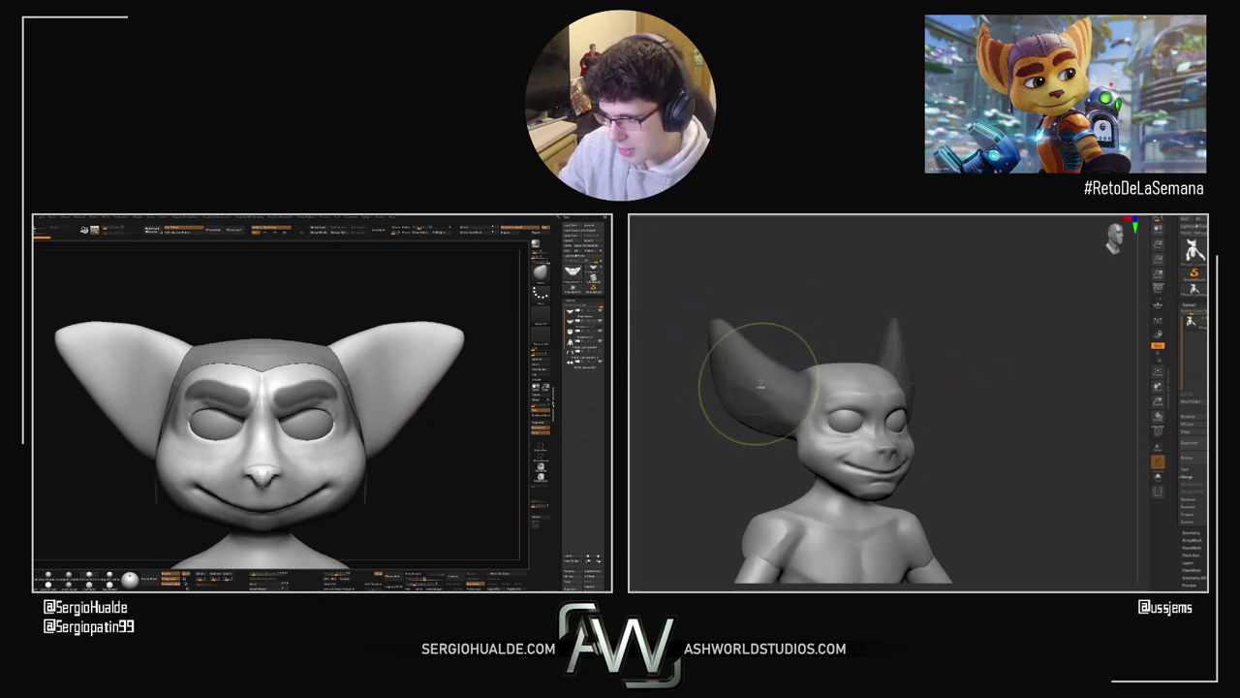
left_click_drag(826, 361, 850, 384, "ctrl")
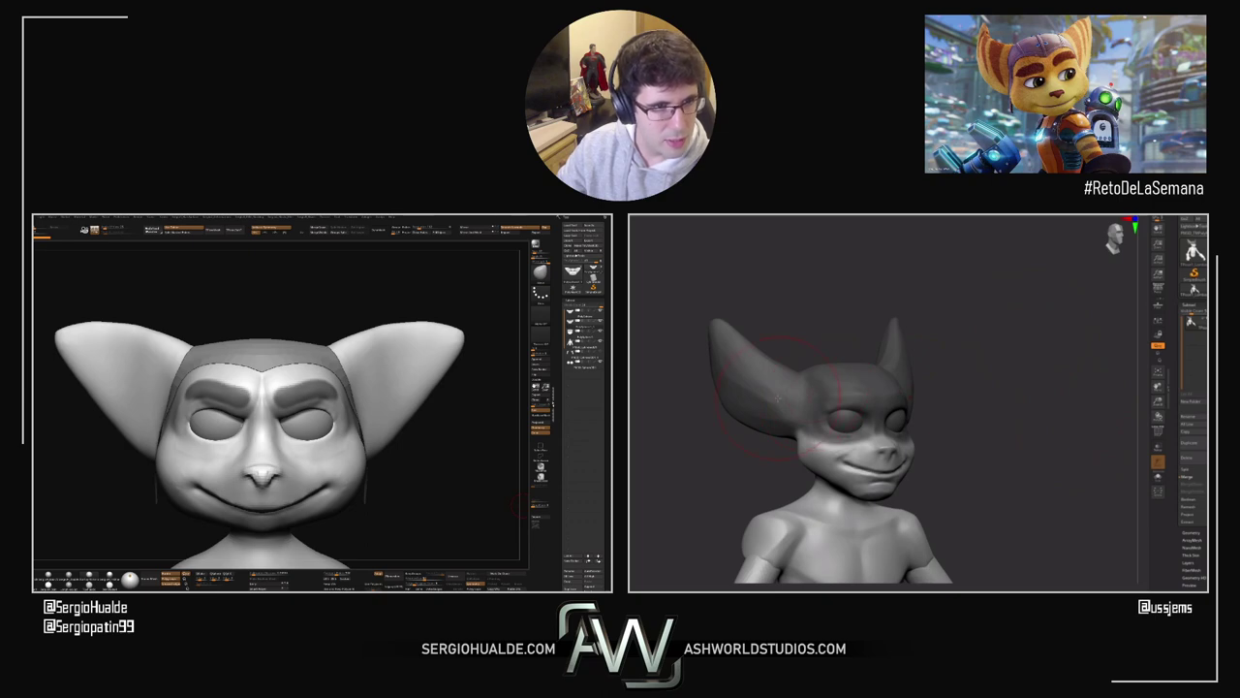
left_click_drag(678, 426, 790, 412)
left_click_drag(656, 397, 728, 436)
left_click(859, 422, "ctrl")
Step: Isolate the eyeballs briefly, restore the full gloved character, and place the transform gizmo on its unmasked head
left_click(720, 433, "ctrl+shift")
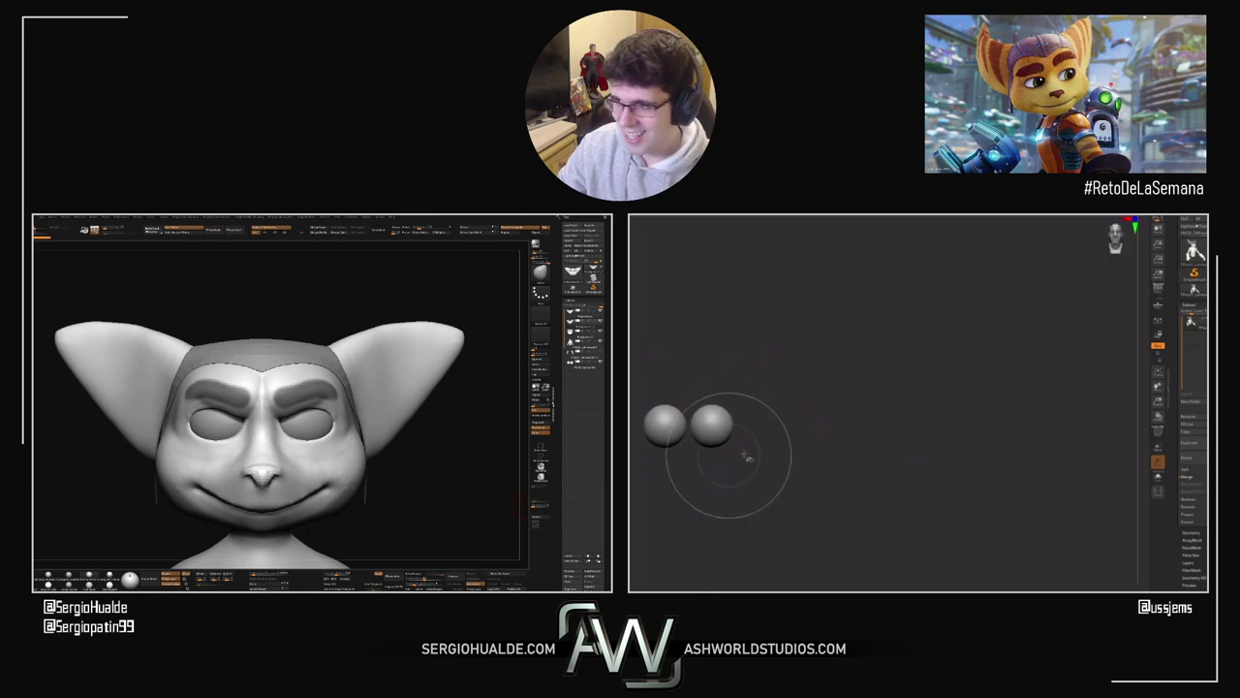
left_click(747, 457, "ctrl+shift")
key("f")
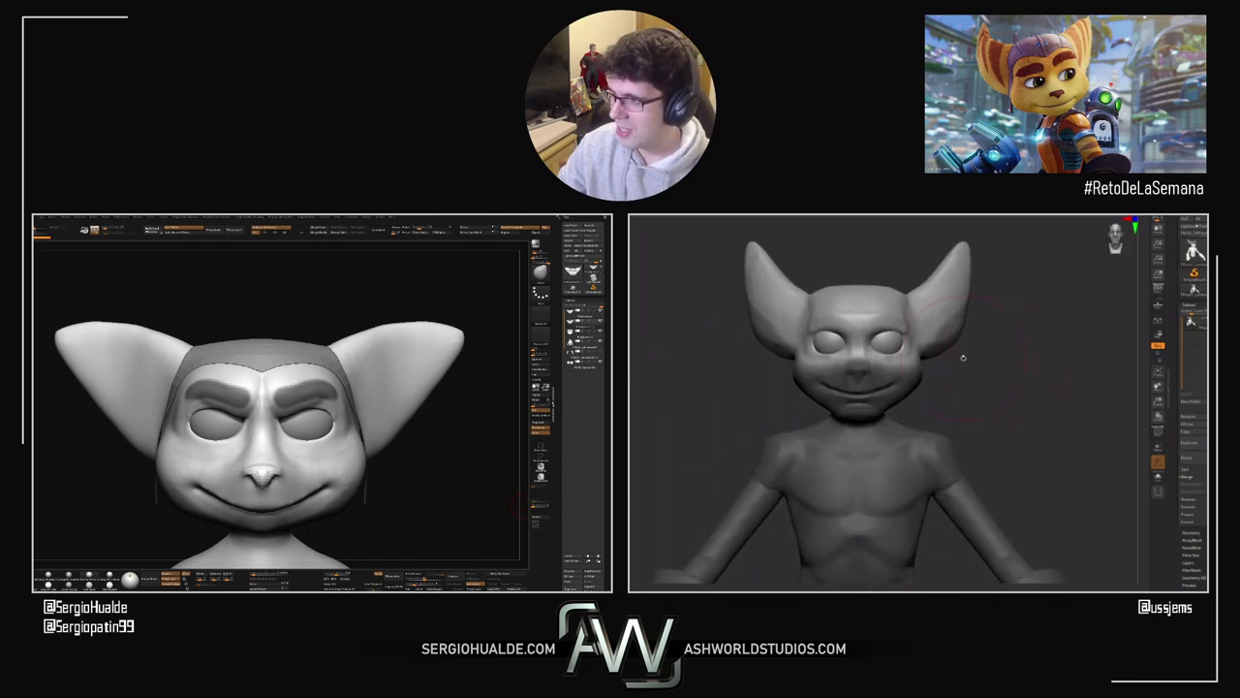
key("w")
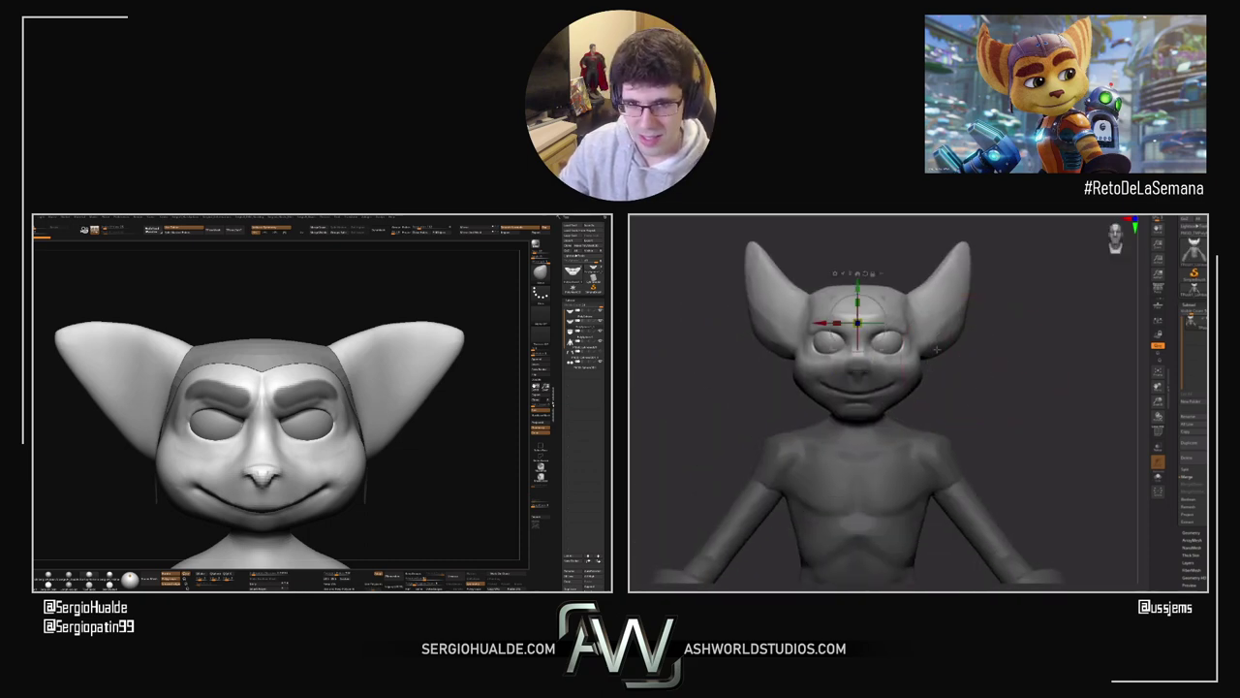
left_click(913, 318, "alt")
left_click_drag(814, 417, 931, 416)
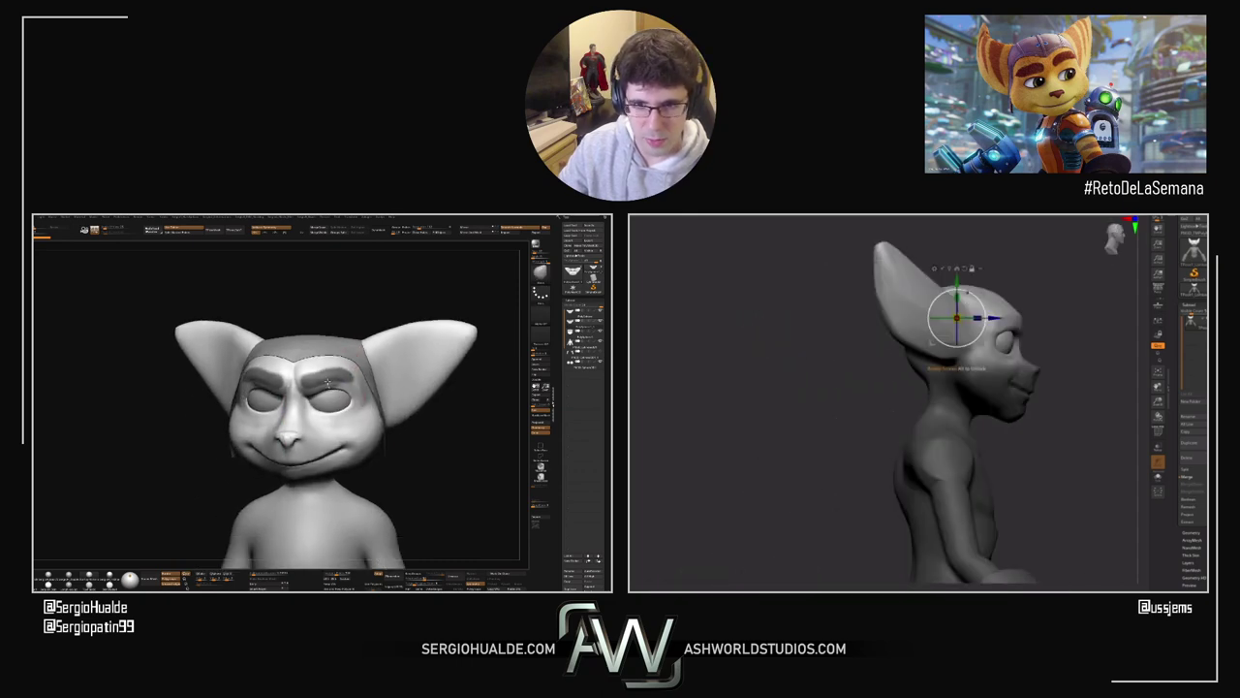
Step: Fine-tune the scale of the gloved character's unmasked head relative to its masked body
mouse_move(328, 381)
right_mouse_down("ctrl")
mouse_move(327, 412)
mouse_move(328, 387)
right_mouse_up("ctrl")
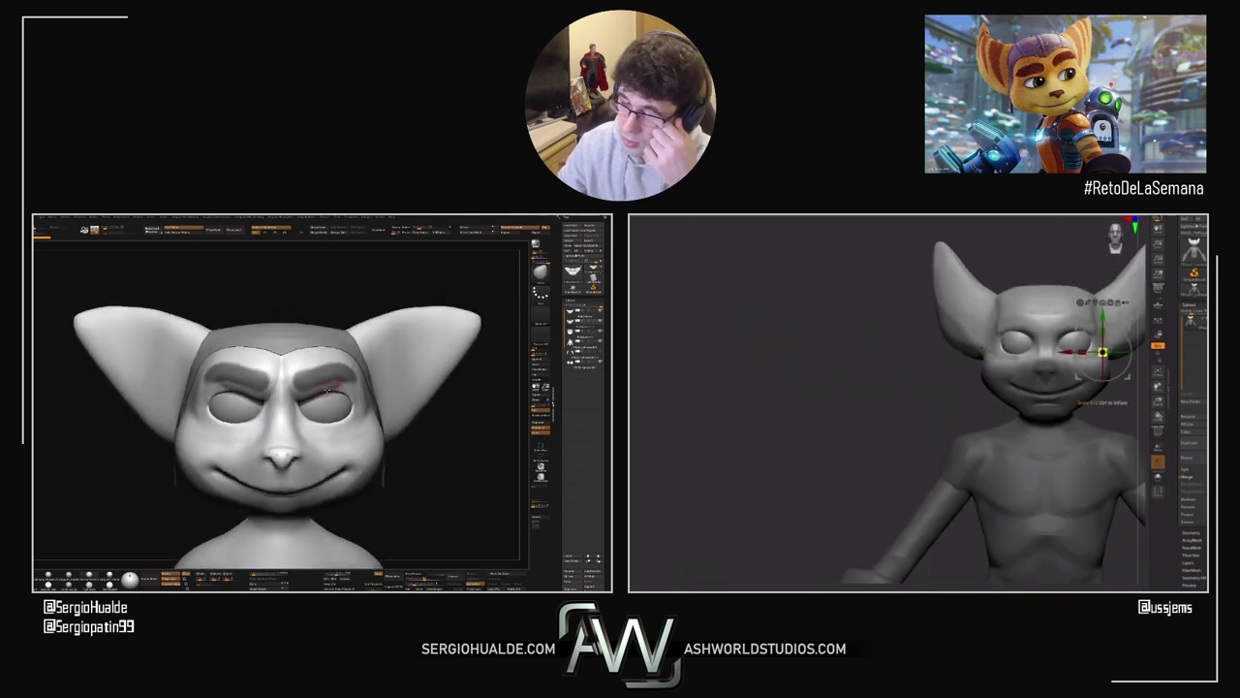
left_click_drag(1102, 352, 1099, 353)
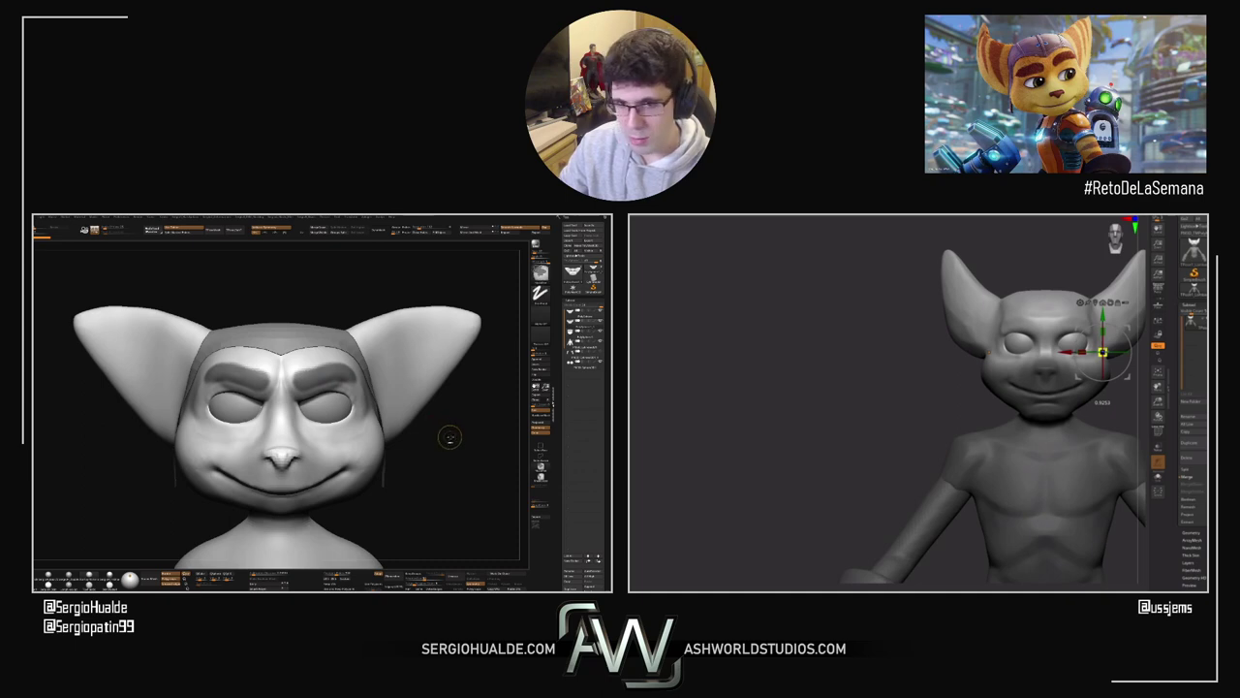
right_click_drag(449, 437, 450, 392, "ctrl")
left_click_drag(1102, 352, 1109, 349)
mouse_move(331, 433)
right_mouse_down()
mouse_move(357, 433)
mouse_move(331, 434)
right_mouse_up()
key("ctrl+z")
right_click_drag(347, 488, 340, 412, "alt")
left_click_drag(802, 427, 658, 490, "alt")
Step: Select the capped character's torso, mask around its neck in profile, and recentre the transform gizmo
left_click(312, 441, "alt")
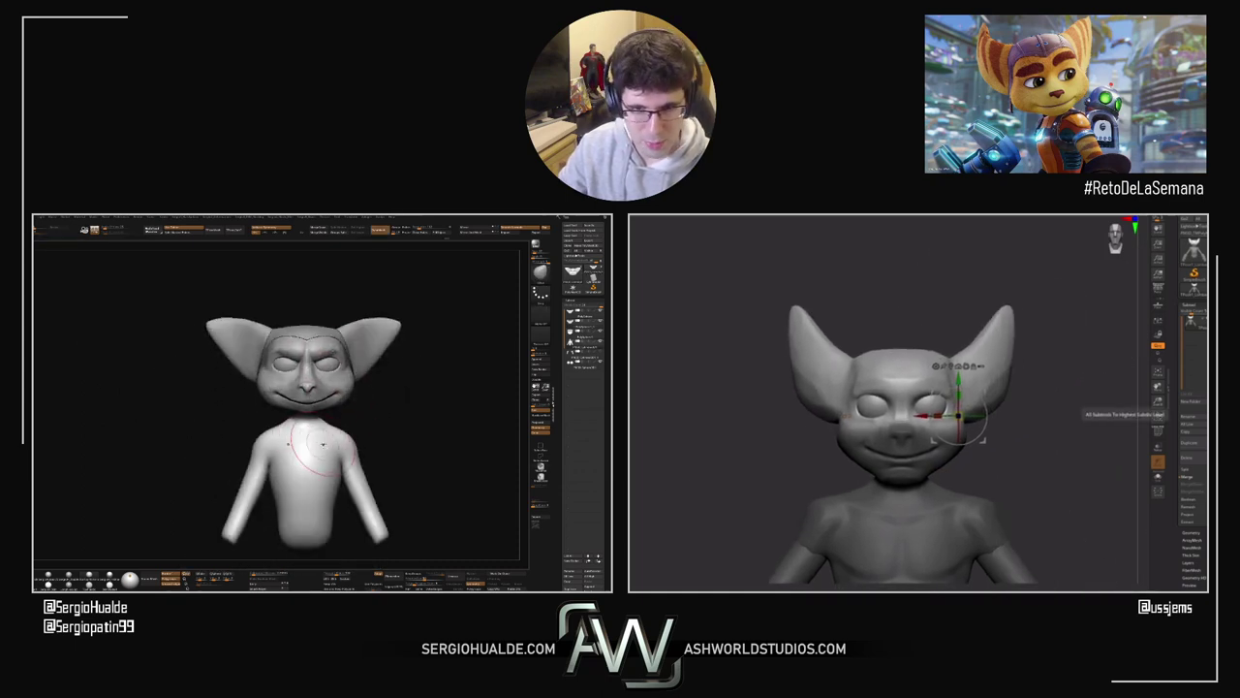
key("w")
right_click_drag(340, 442, 260, 442, "shift")
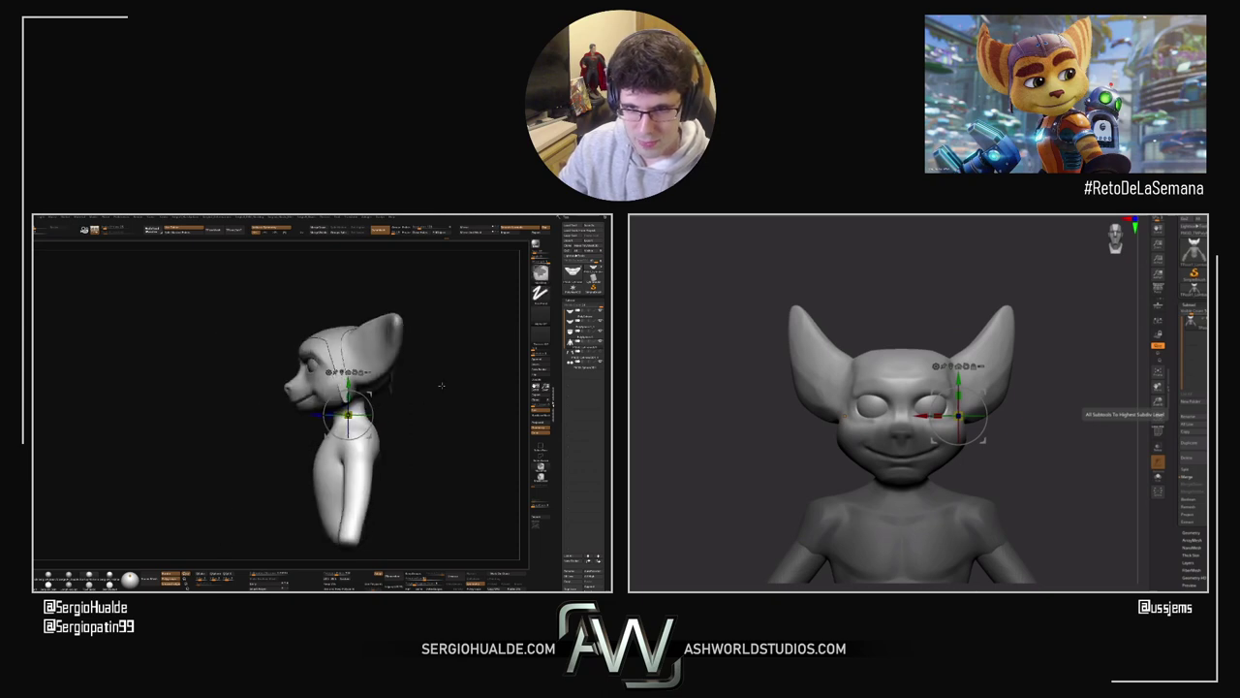
left_click_drag(432, 385, 350, 417, "ctrl")
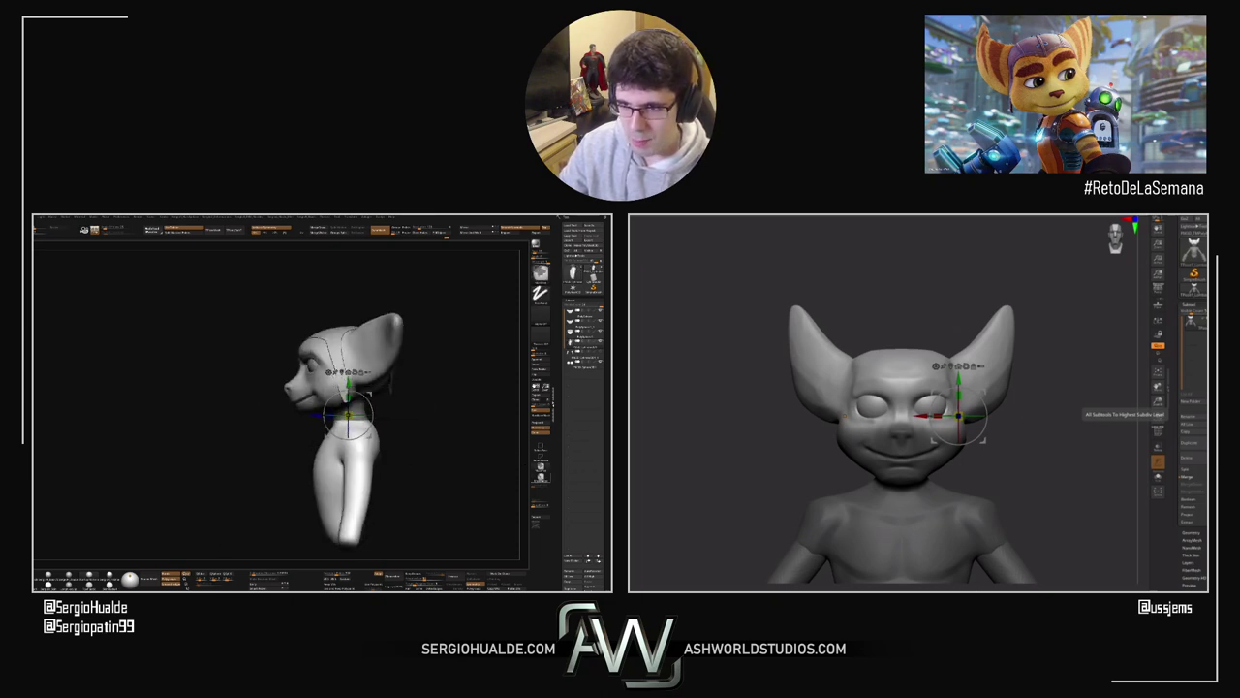
key("ctrl")
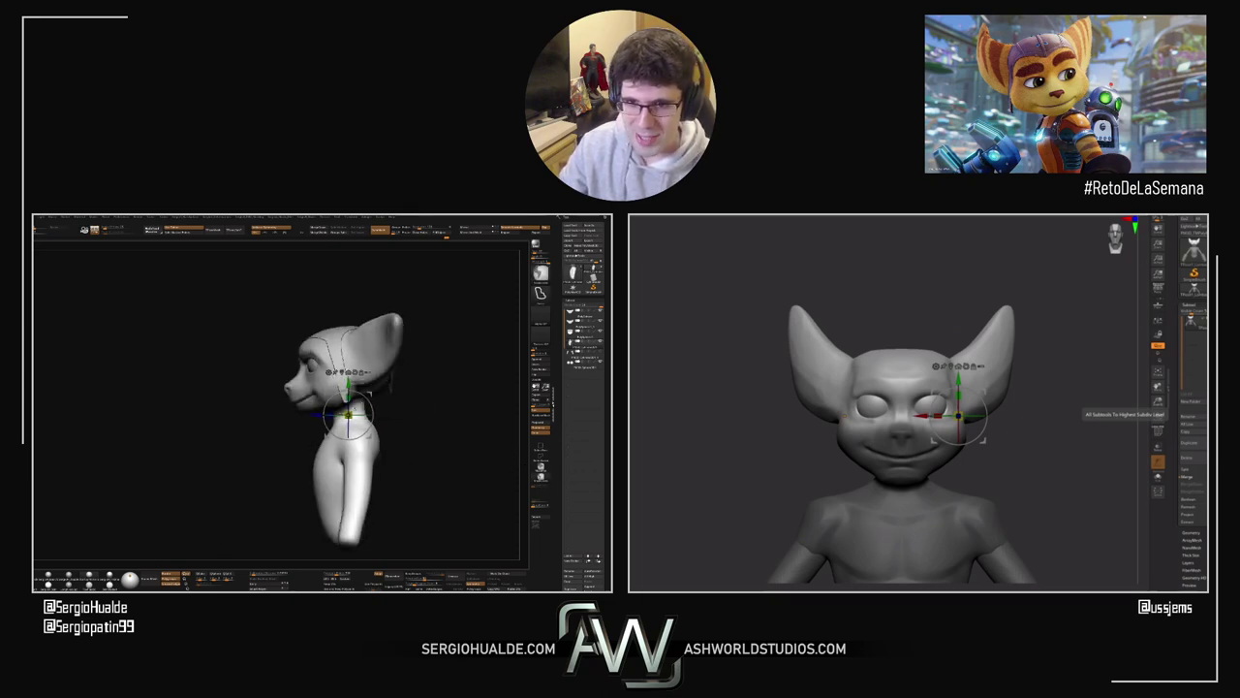
mouse_move(232, 380)
left_mouse_down("ctrl")
mouse_move(417, 374)
mouse_move(234, 271)
left_mouse_up("ctrl")
left_click(410, 391, "ctrl")
left_click(342, 372)
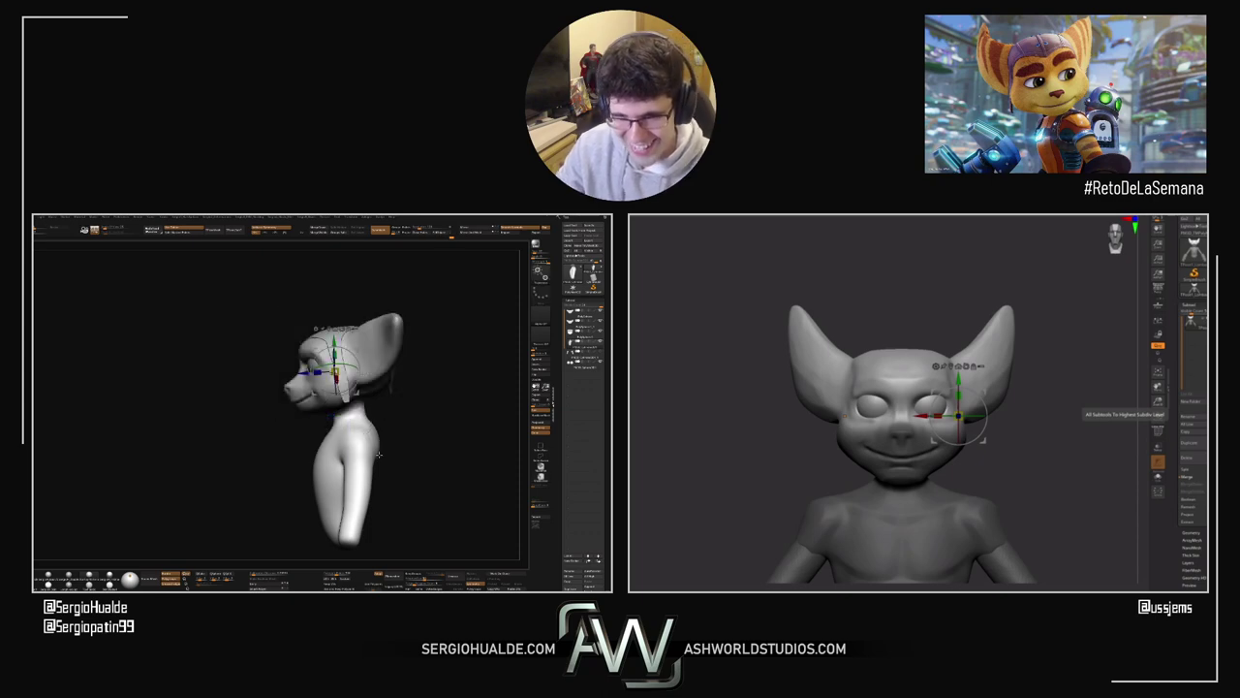
Step: Set the transform gizmo at the base of the capped character's neck and raise the neck slightly toward the head
left_click(382, 451, "ctrl")
left_click(390, 440, "ctrl")
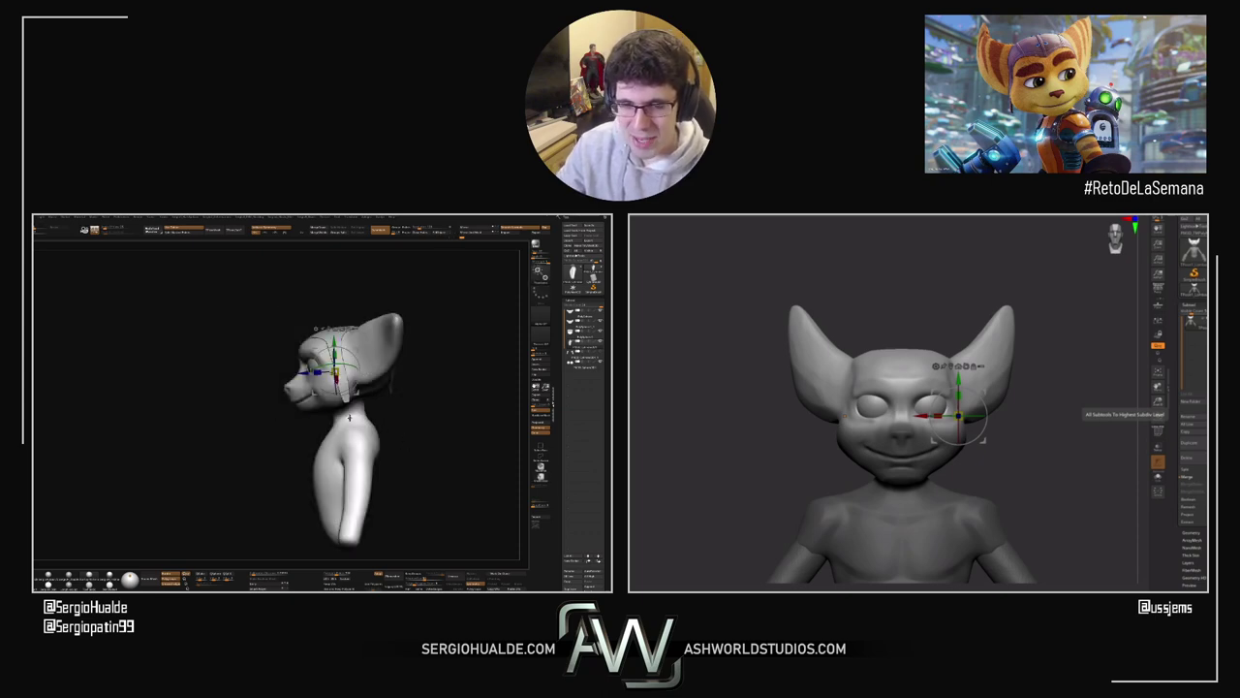
left_click(348, 417)
key("q")
left_click_drag(1060, 480, 1002, 289, "alt")
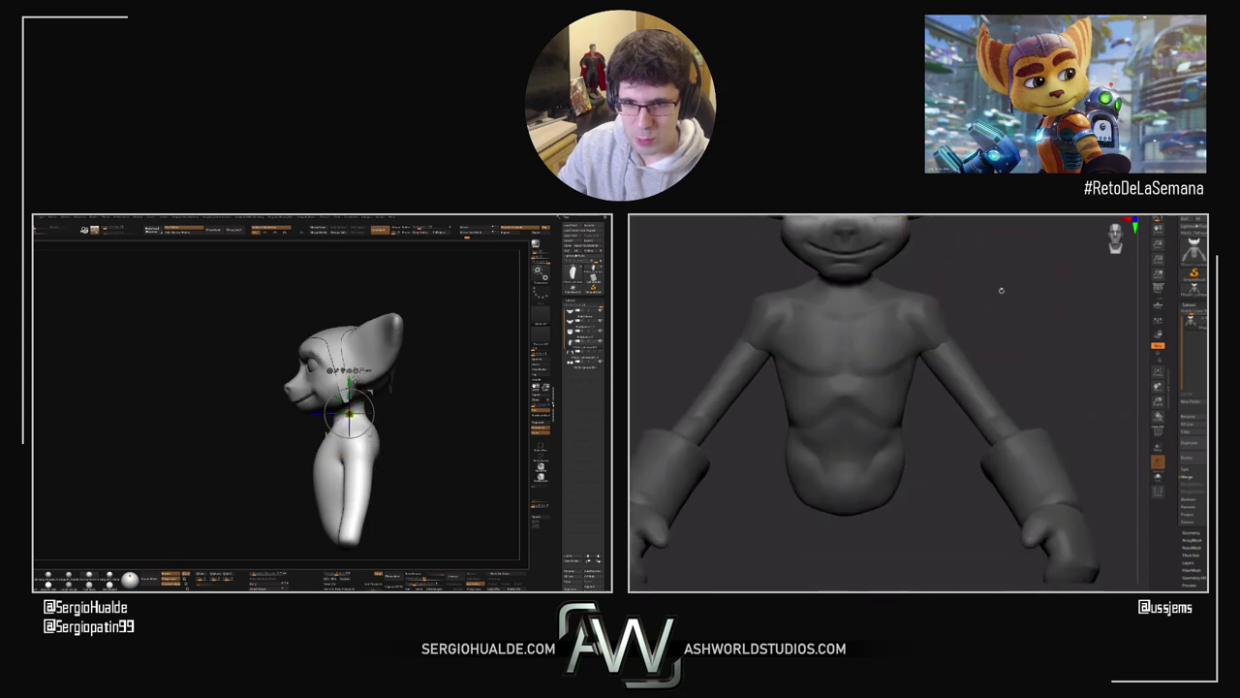
left_click_drag(1018, 349, 1029, 391, "alt")
left_click_drag(364, 379, 364, 375)
left_click_drag(427, 413, 392, 391)
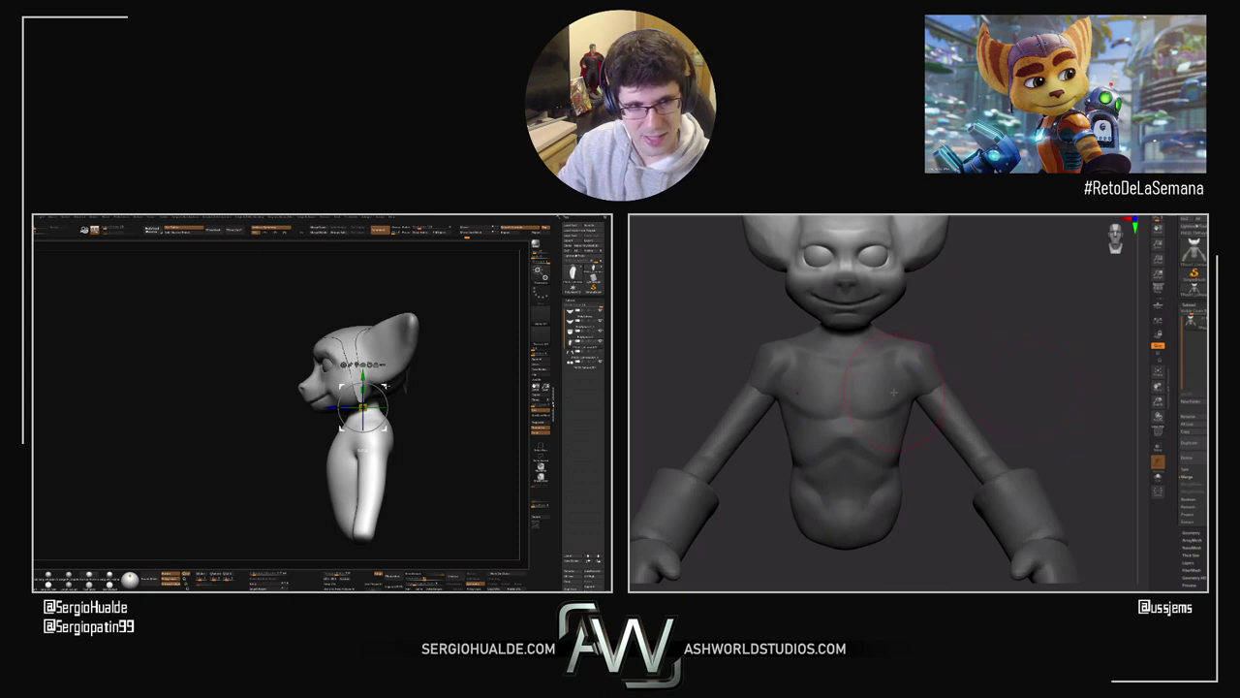
Step: Clear the gloved character's mask and sculpt a central crease at the lower back of its torso
mouse_move(895, 393)
right_mouse_down()
mouse_move(925, 429)
mouse_move(957, 390)
mouse_move(979, 411)
mouse_move(1058, 415)
right_mouse_up()
key("q")
left_click_drag(978, 465, 927, 509, "ctrl")
key("s")
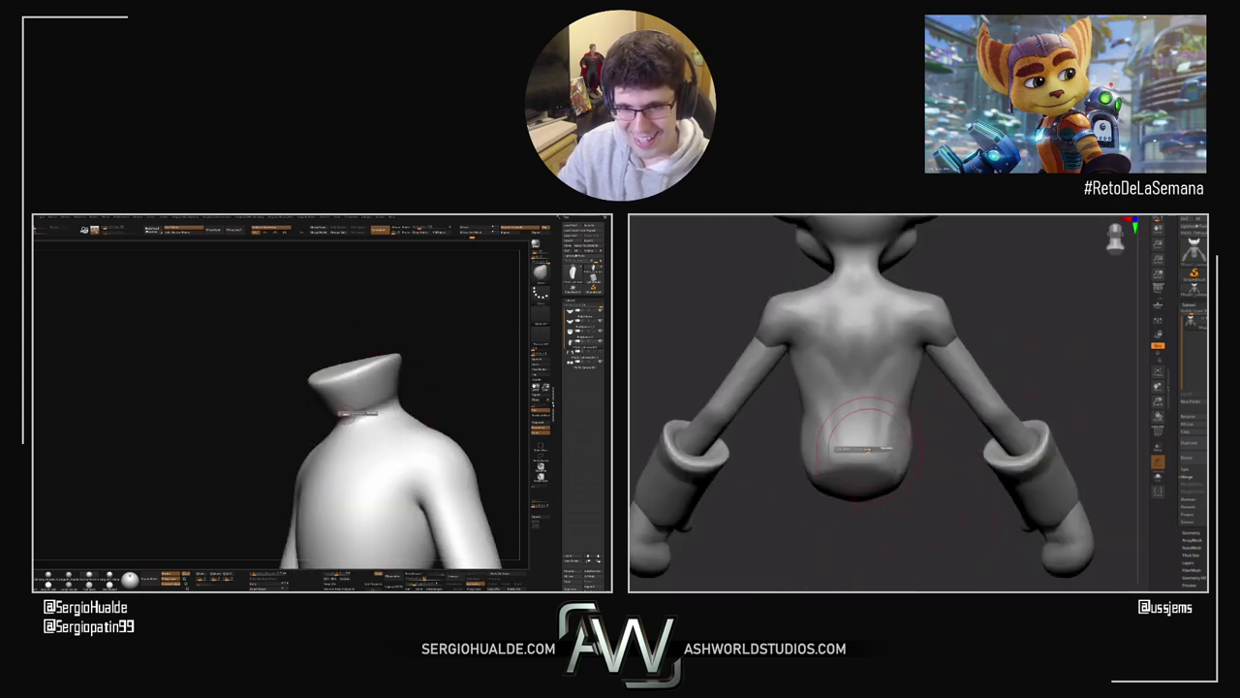
left_click_drag(863, 438, 852, 468)
right_click_drag(350, 415, 357, 413)
mouse_move(855, 472)
left_mouse_down()
mouse_move(833, 480)
mouse_move(844, 483)
left_mouse_up()
Step: Smooth the neck base on the isolated torso and round out the lower back of the gloved character
left_click_drag(356, 413, 359, 403, "shift")
right_click_drag(397, 397, 436, 401)
key("s")
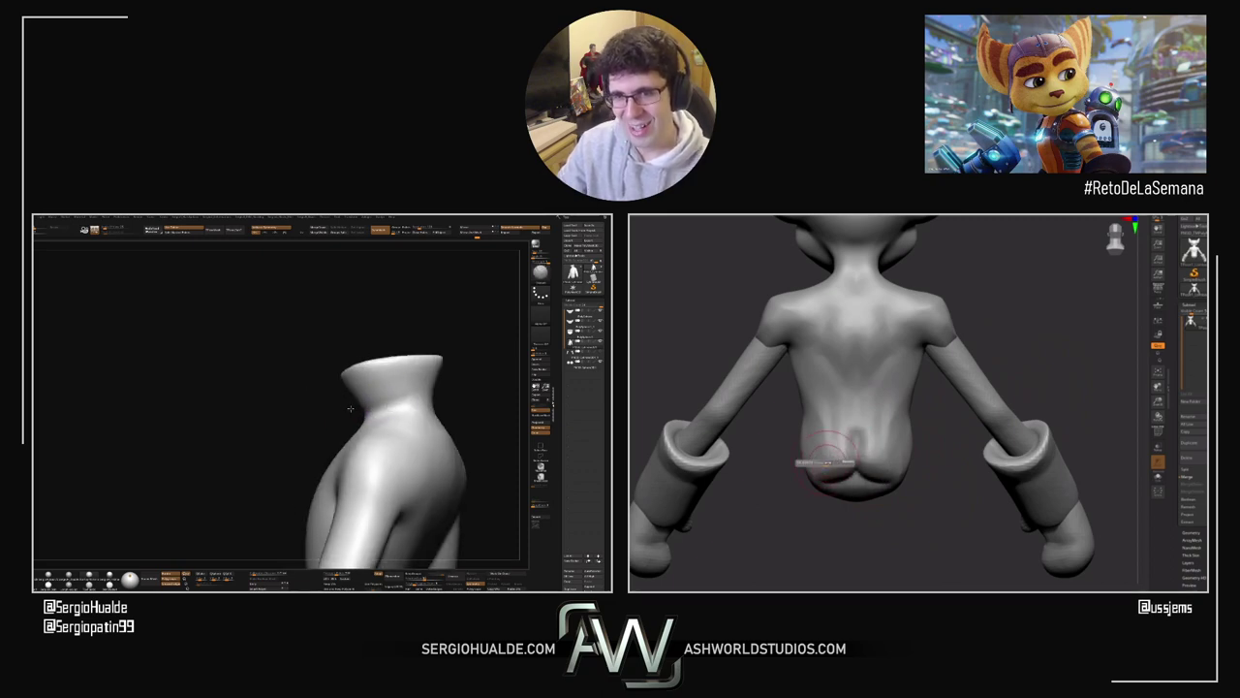
left_click_drag(821, 462, 831, 456)
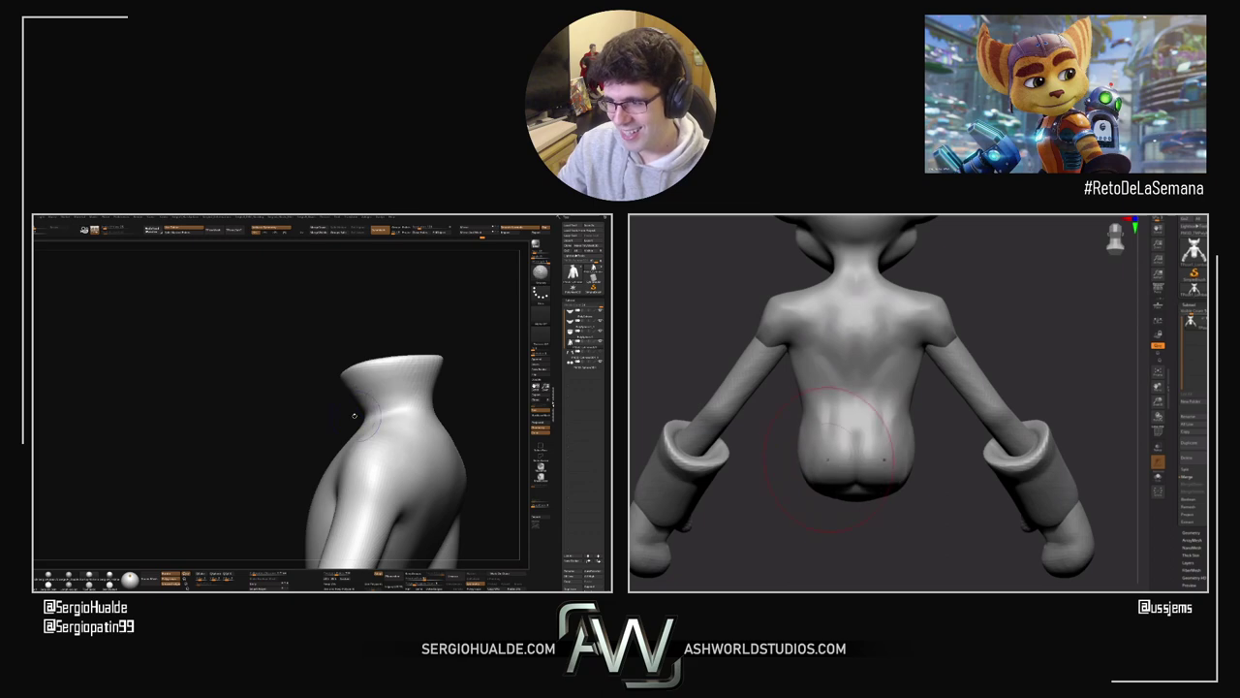
left_click_drag(348, 411, 368, 397)
Step: Check both bodies from several angles with the capped character fully shown, and select its head
right_click_drag(854, 432, 881, 442)
right_click_drag(367, 391, 360, 399)
right_click_drag(881, 441, 872, 455, "ctrl")
right_click_drag(361, 400, 346, 415)
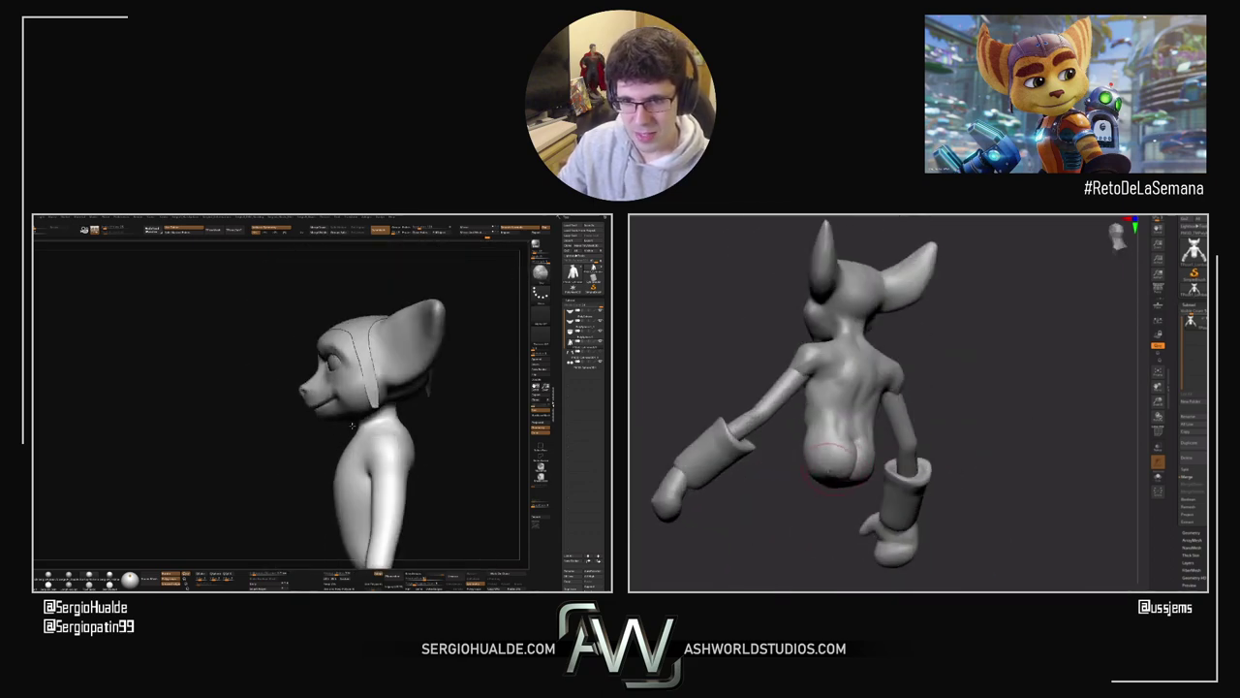
left_click_drag(346, 415, 381, 433)
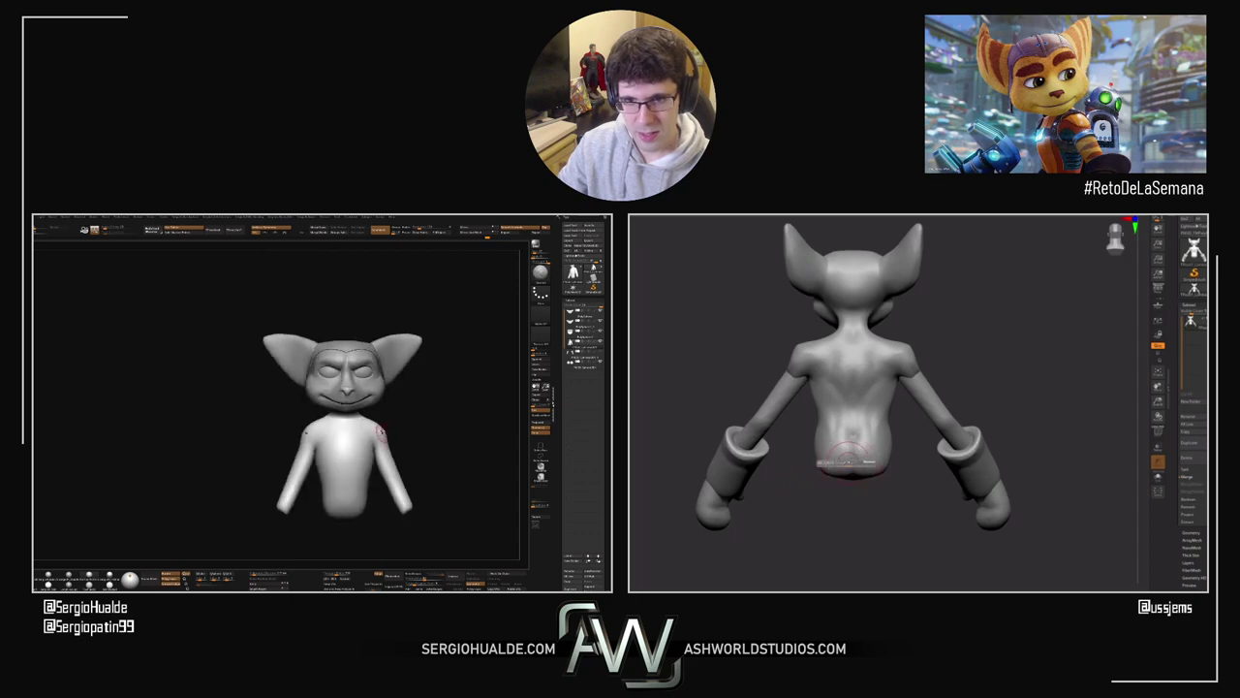
left_click(375, 389, "alt")
right_click_drag(375, 389, 363, 376, "ctrl")
right_click_drag(364, 376, 352, 417, "alt")
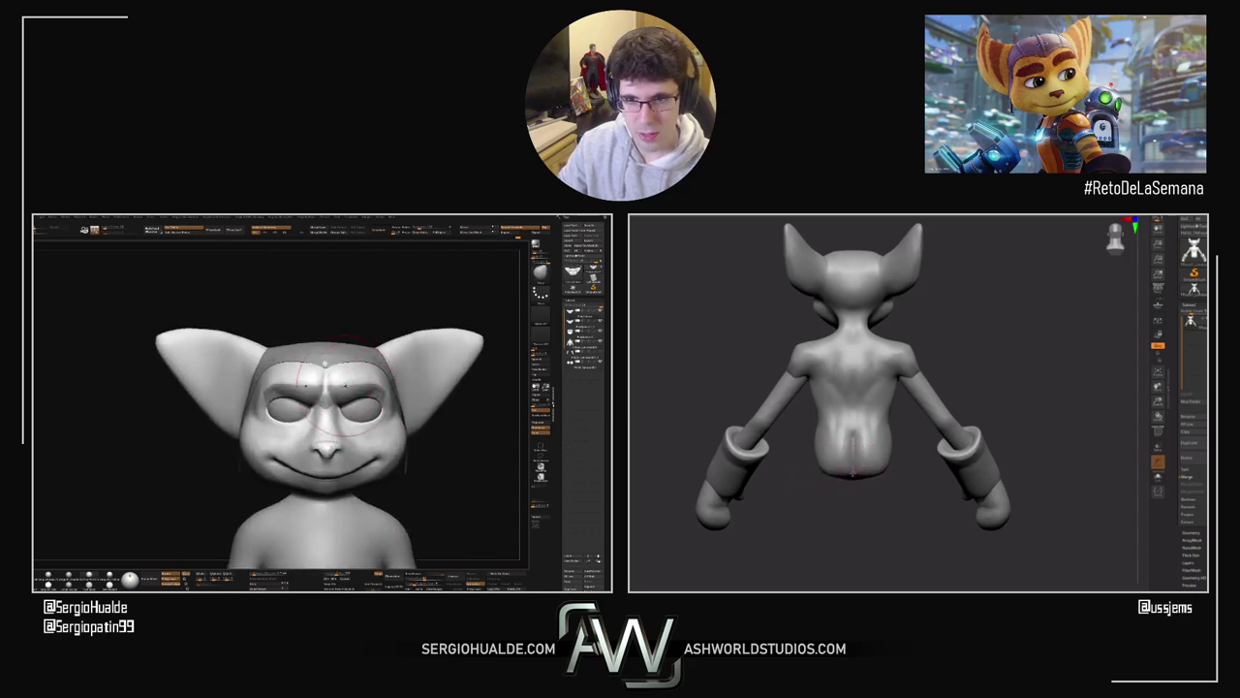
Step: Examine the gloved character's torso from front and back and undo the last three strokes on its lower back
right_click_drag(850, 446, 916, 432)
right_click_drag(858, 356, 860, 368, "ctrl")
left_click_drag(860, 366, 896, 363)
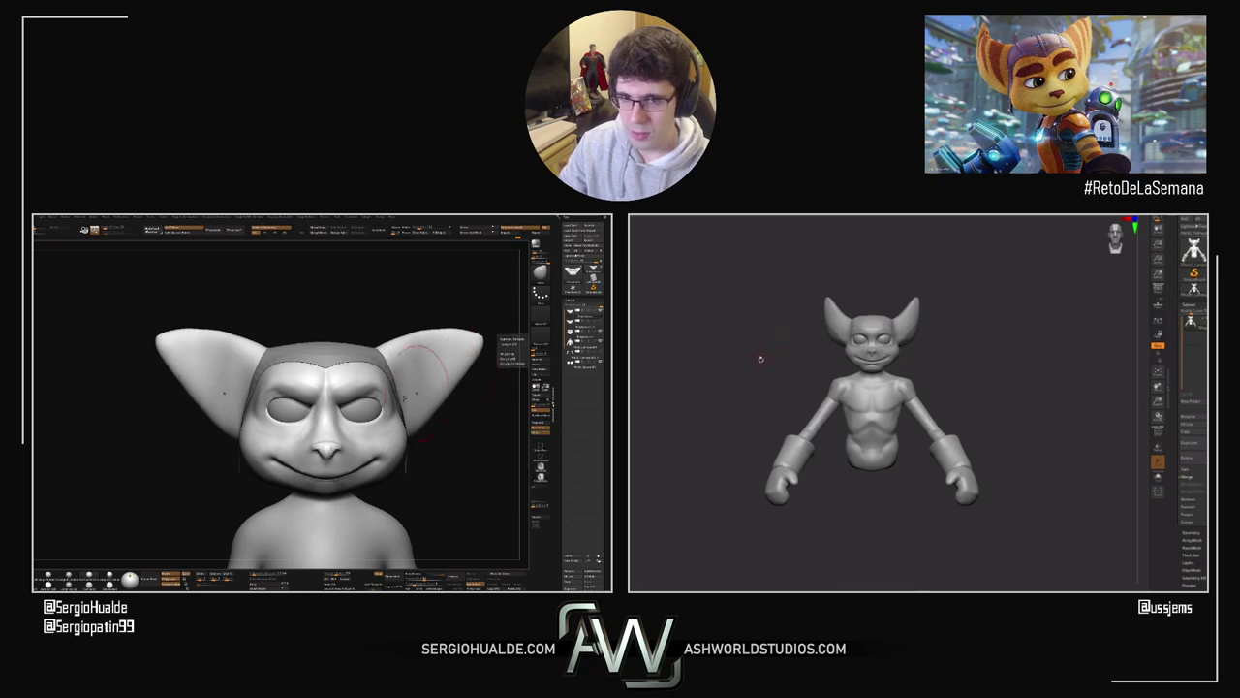
left_click_drag(759, 357, 857, 396)
left_click_drag(983, 402, 1028, 412, "alt")
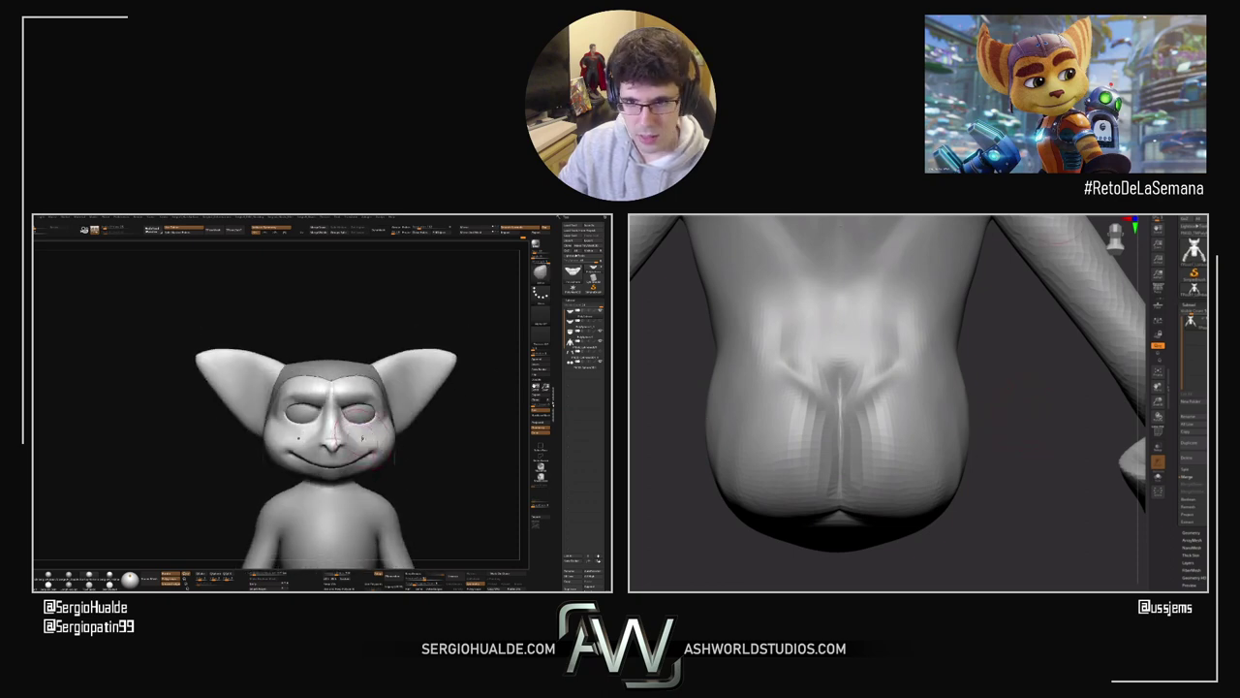
key("ctrl+z")
key("ctrl+z")
key("ctrl+z")
left_click_drag(1051, 387, 961, 285)
left_click_drag(875, 402, 869, 402)
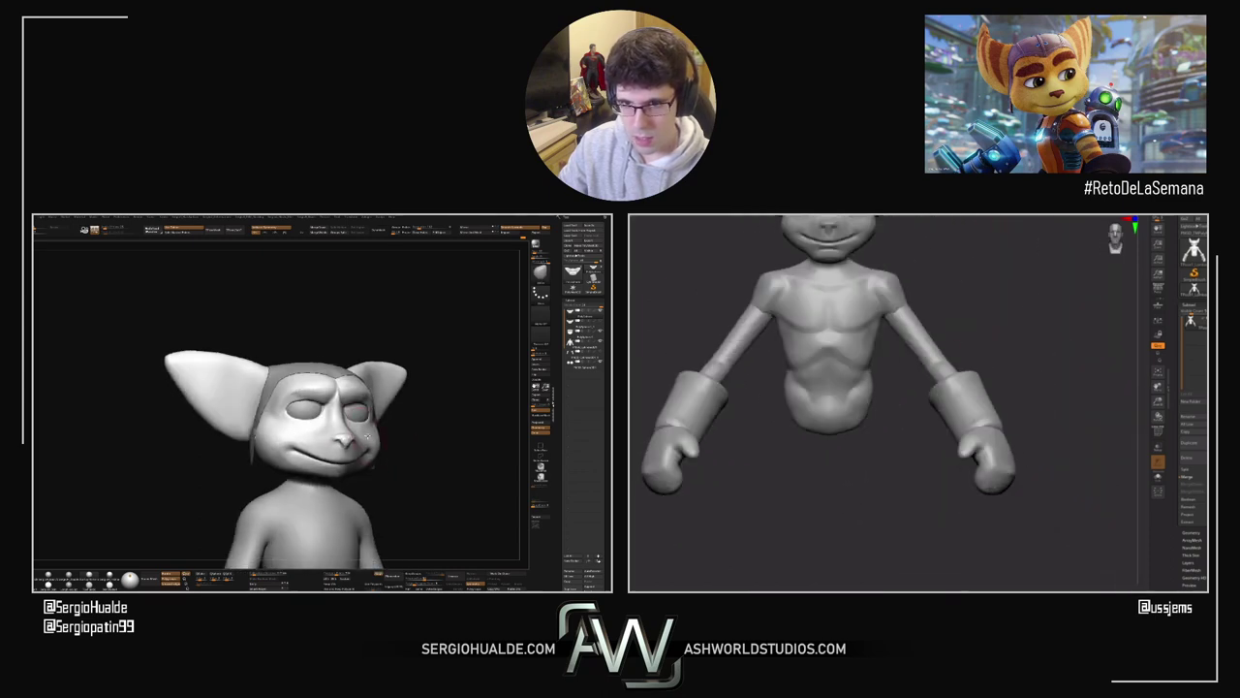
Step: Mask the gloved character's body, leaving the head and ears free to edit
key("ctrl+a")
left_click_drag(967, 316, 1036, 459, "alt")
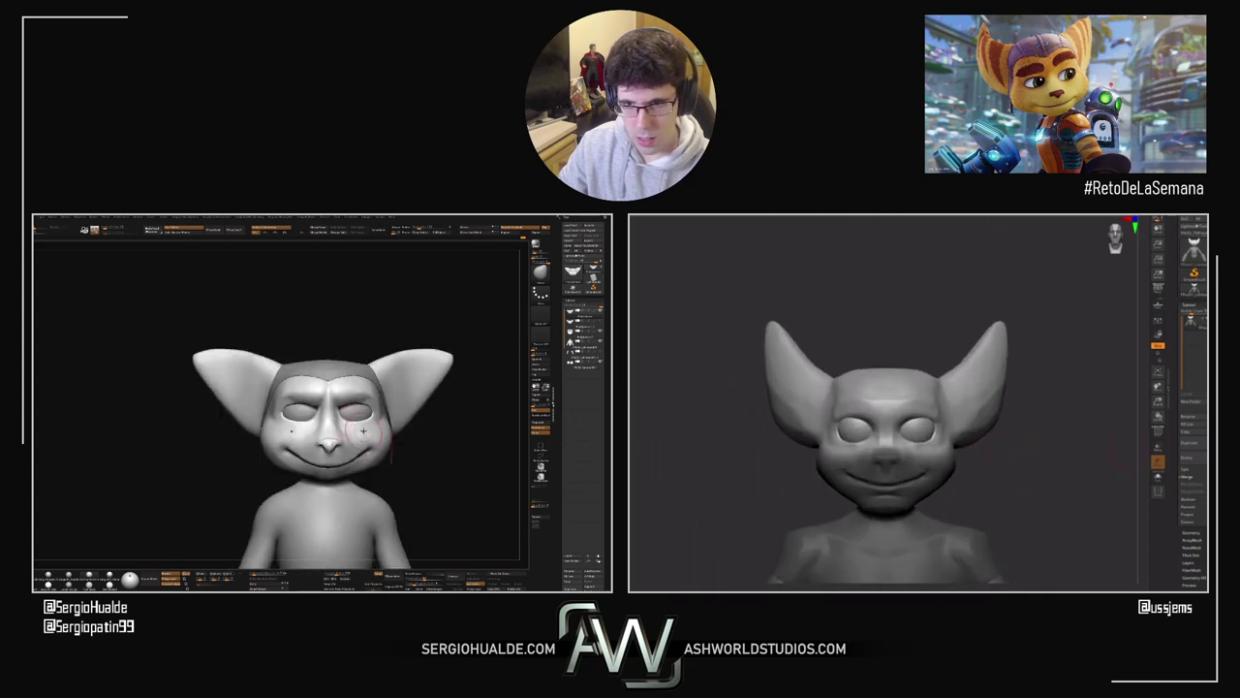
mouse_move(911, 335)
left_mouse_down("alt")
mouse_move(915, 356)
mouse_move(910, 346)
left_mouse_up("alt")
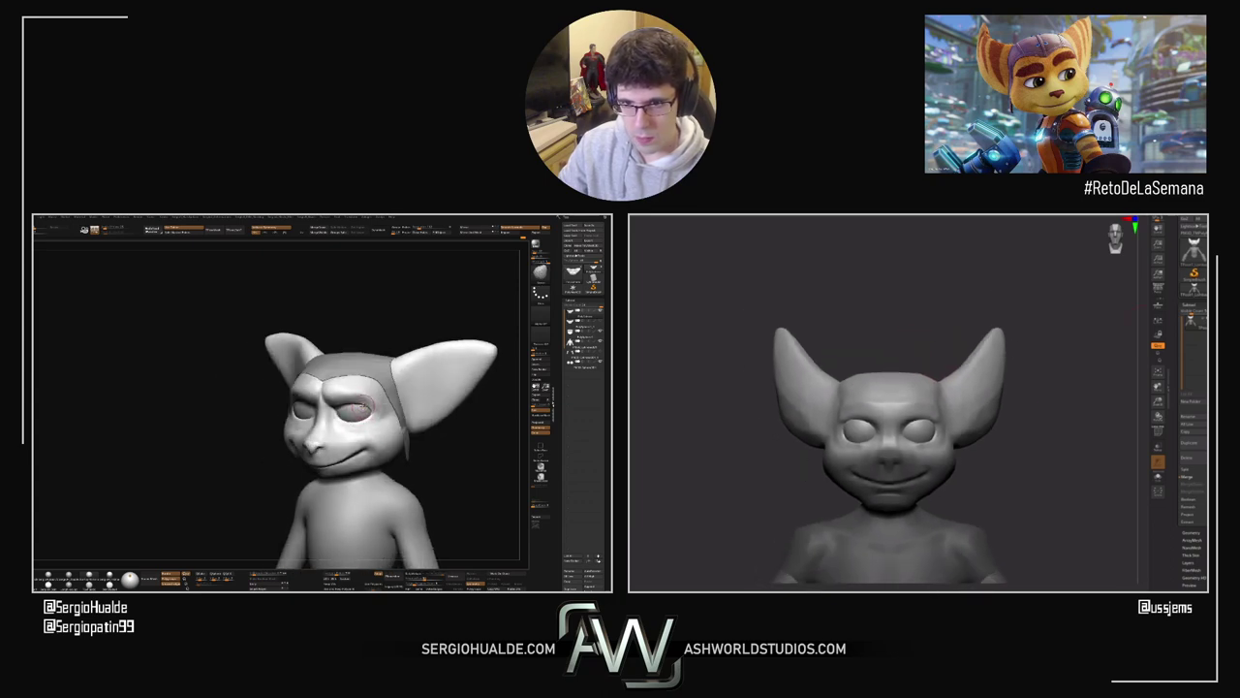
Step: Place the red-background Ratchet illustration beside the sculpted head and compare the ear shapes
left_click_drag(1200, 431, 1077, 323)
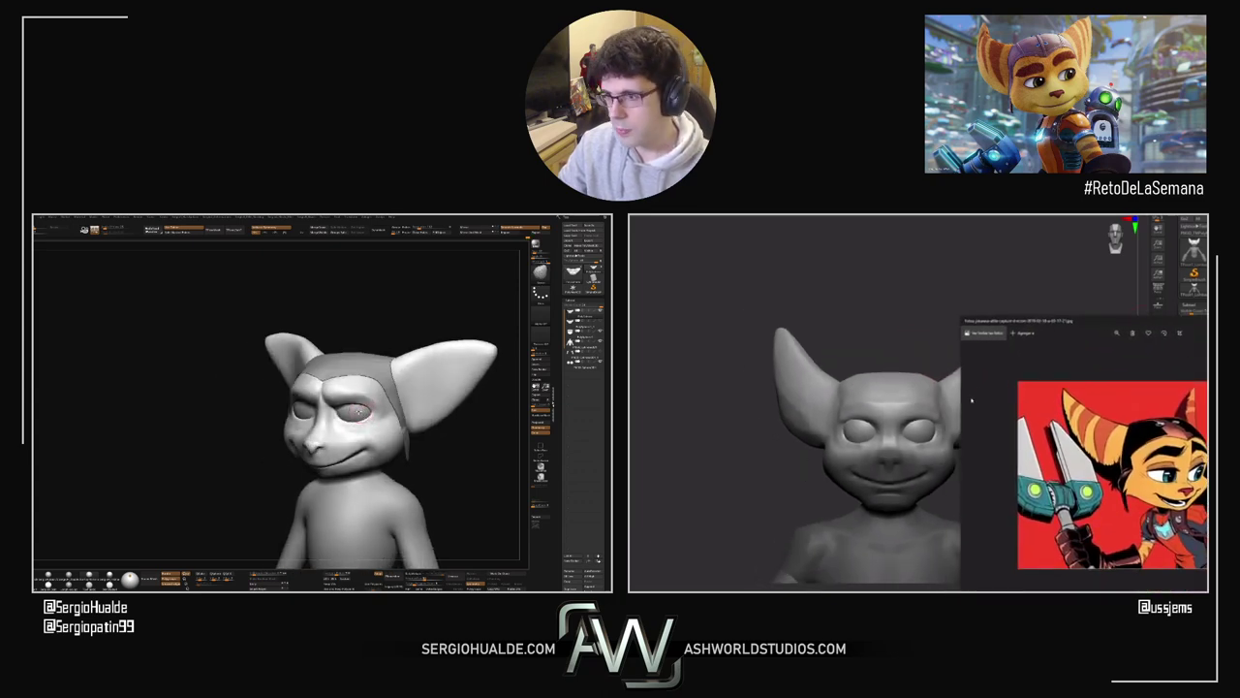
left_click_drag(961, 407, 1056, 407)
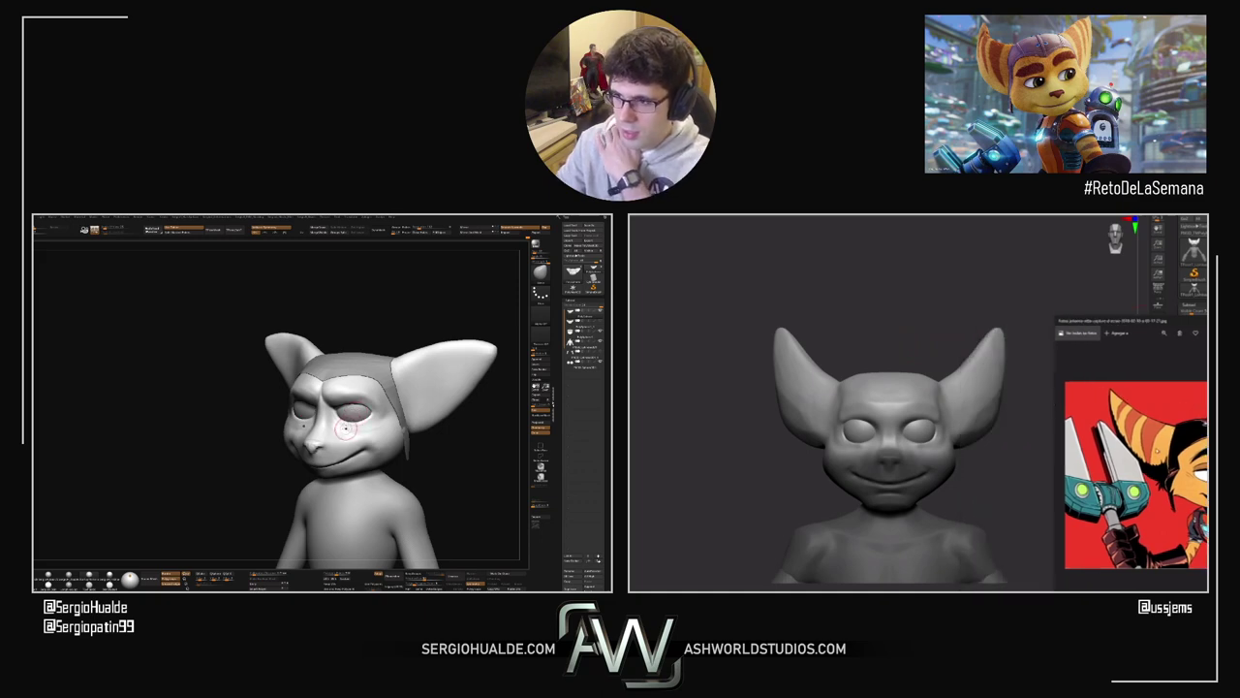
mouse_move(1132, 317)
left_mouse_down()
mouse_move(1104, 254)
mouse_move(1081, 248)
left_mouse_up()
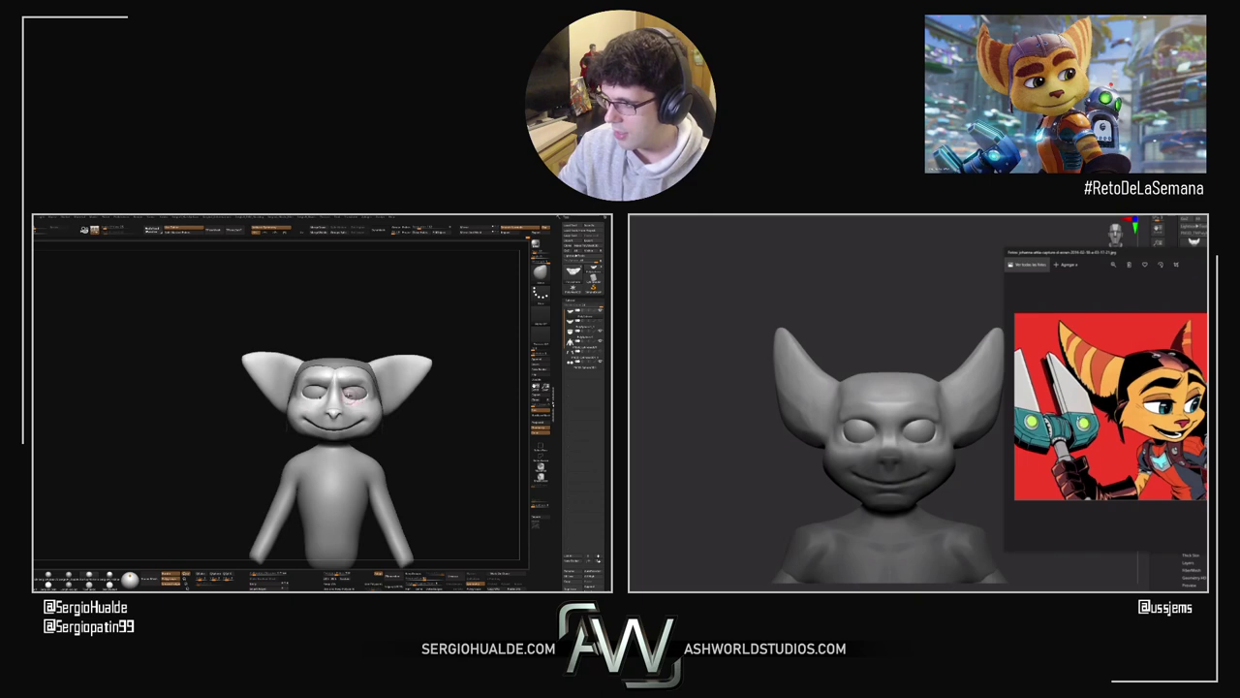
left_click_drag(1089, 254, 1080, 252)
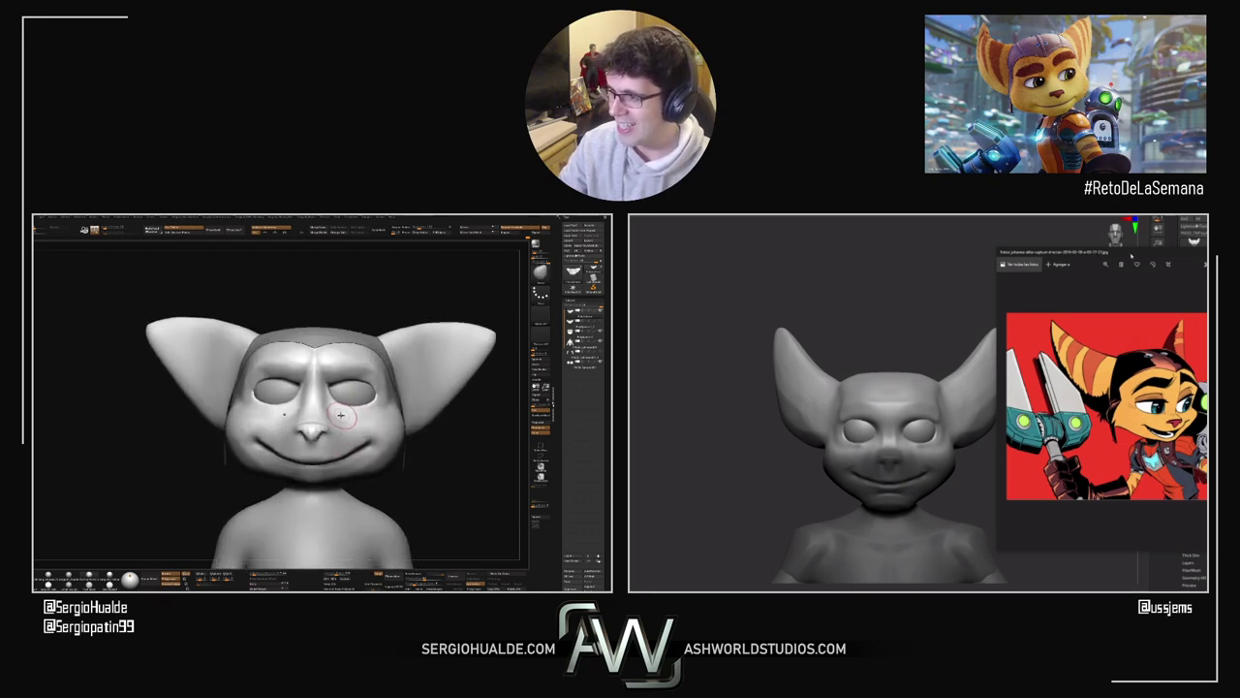
Step: Adjust the brush size and reshape the gloved character's ears into slimmer, curved points, checking them from several angles
left_click(785, 342)
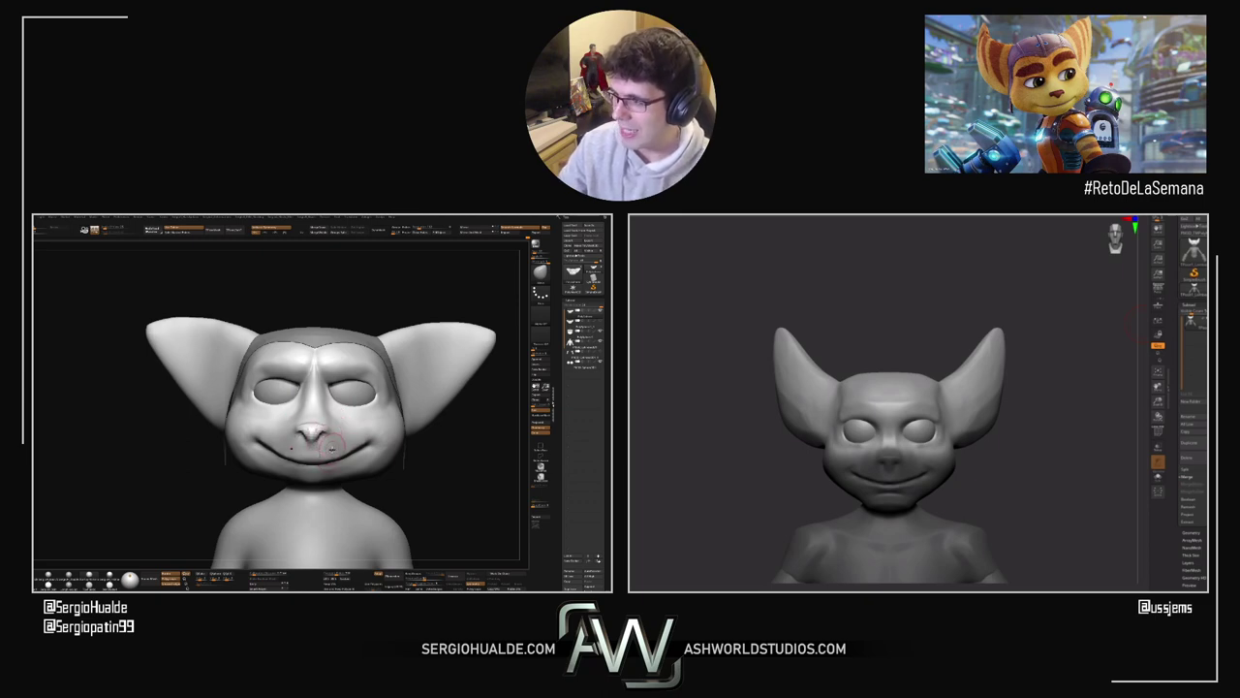
key("s")
mouse_move(778, 362)
left_mouse_down()
mouse_move(790, 361)
mouse_move(747, 349)
mouse_move(770, 363)
mouse_move(764, 387)
left_mouse_up()
key("ctrl+z")
key("s")
key("space")
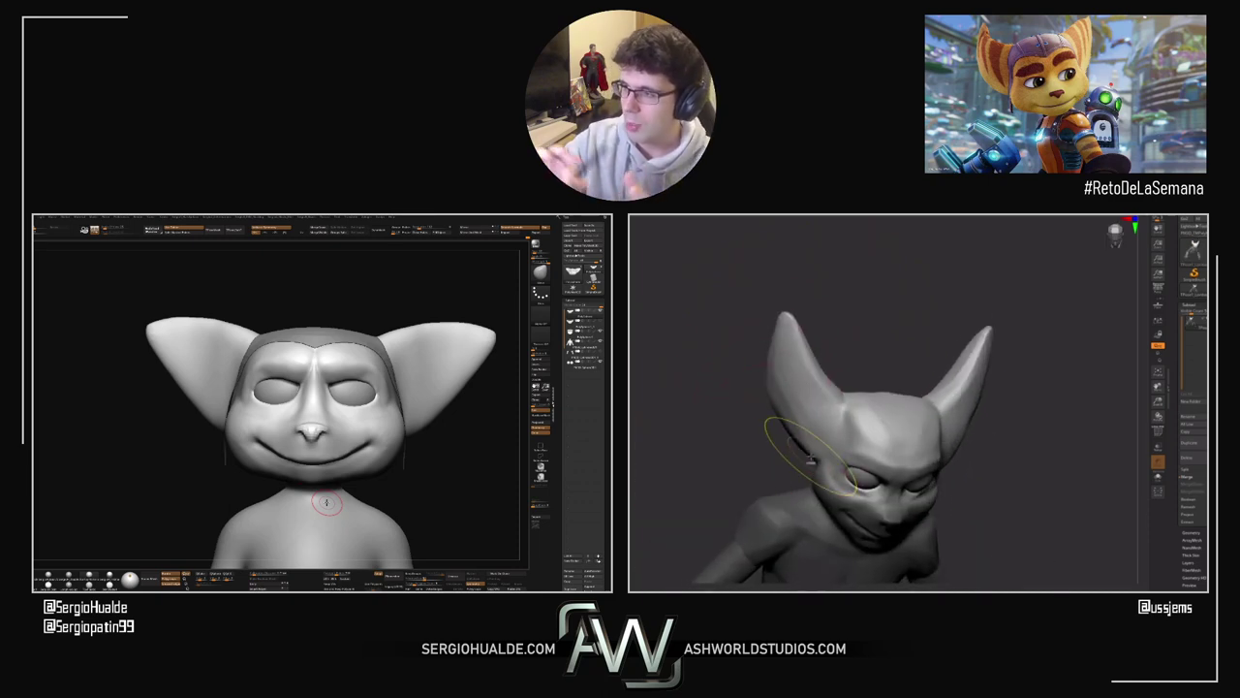
mouse_move(823, 388)
left_mouse_down()
mouse_move(824, 308)
mouse_move(808, 356)
left_mouse_up()
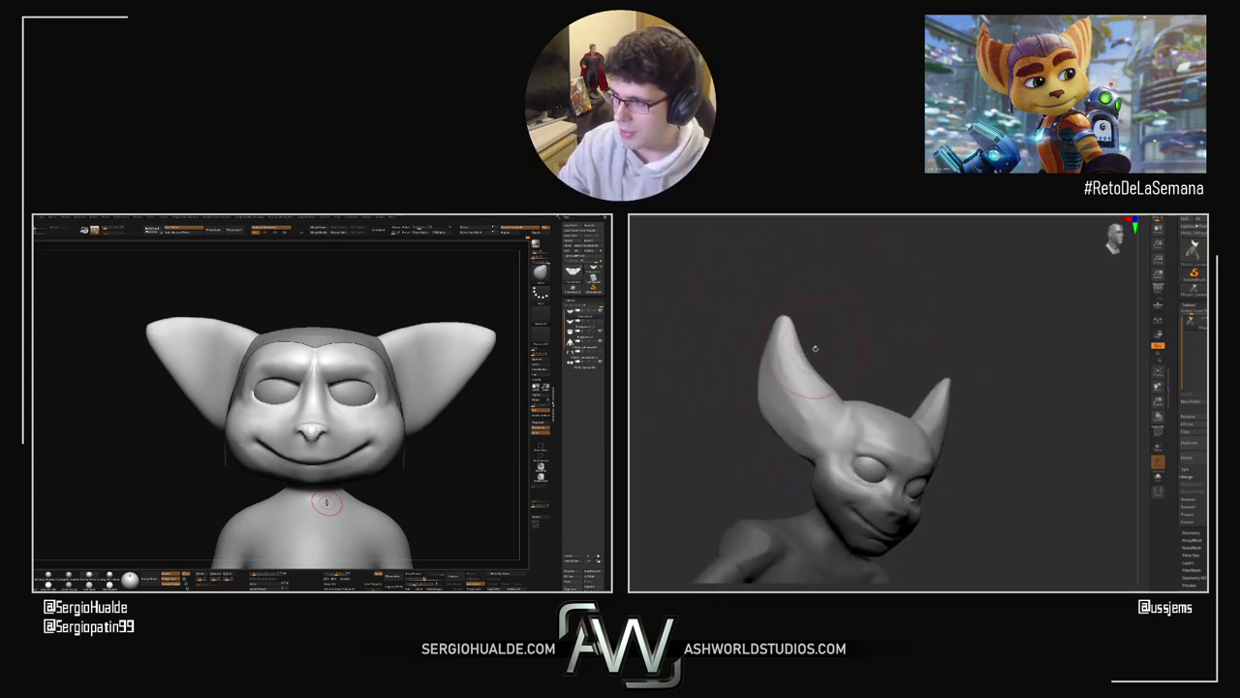
left_click_drag(817, 343, 1121, 351, "shift")
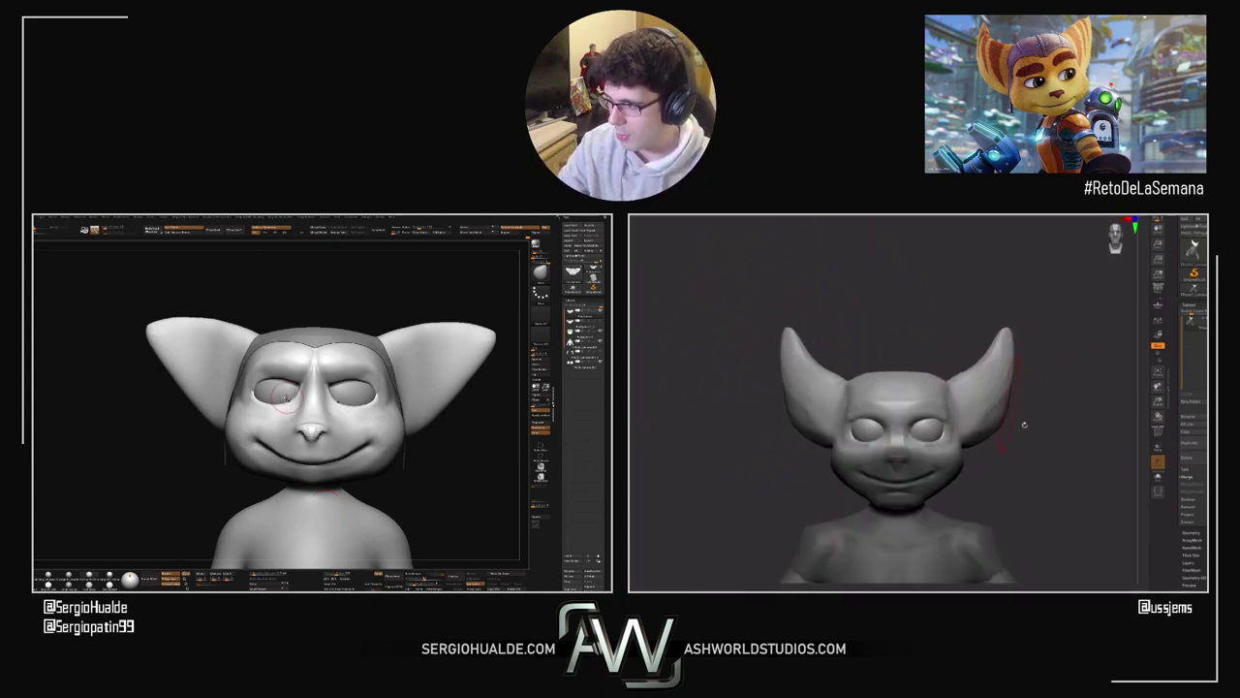
left_click_drag(1024, 425, 979, 430)
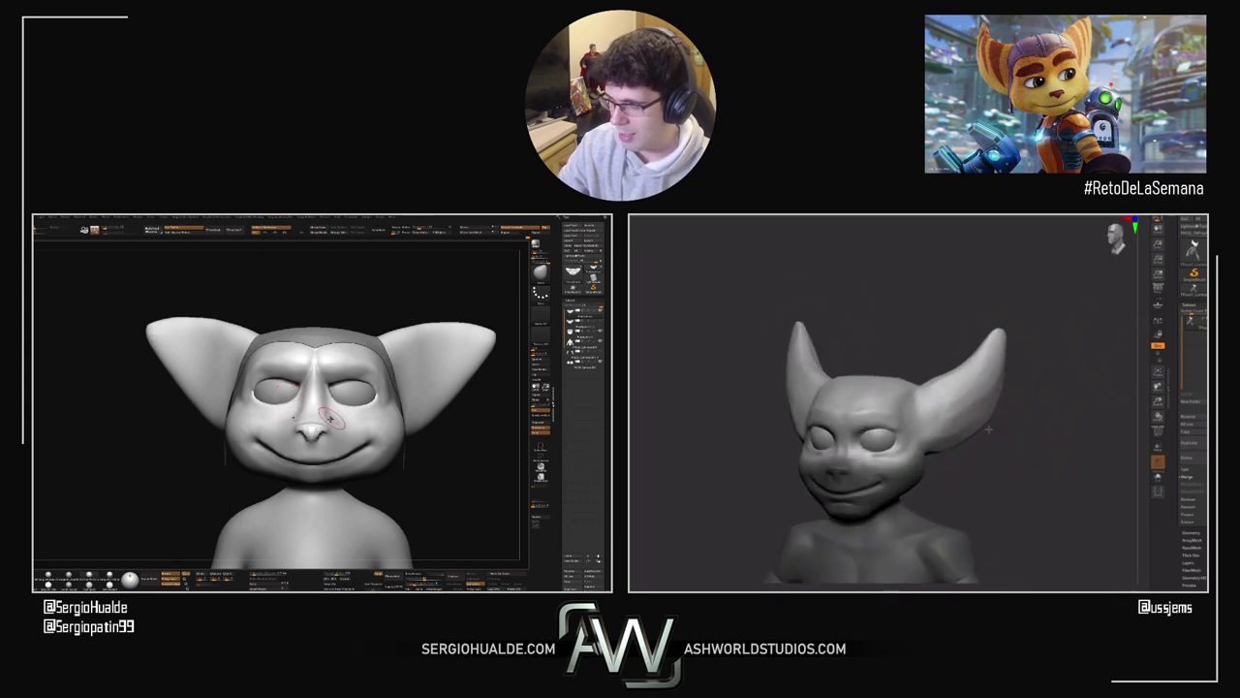
right_click_drag(332, 424, 354, 388)
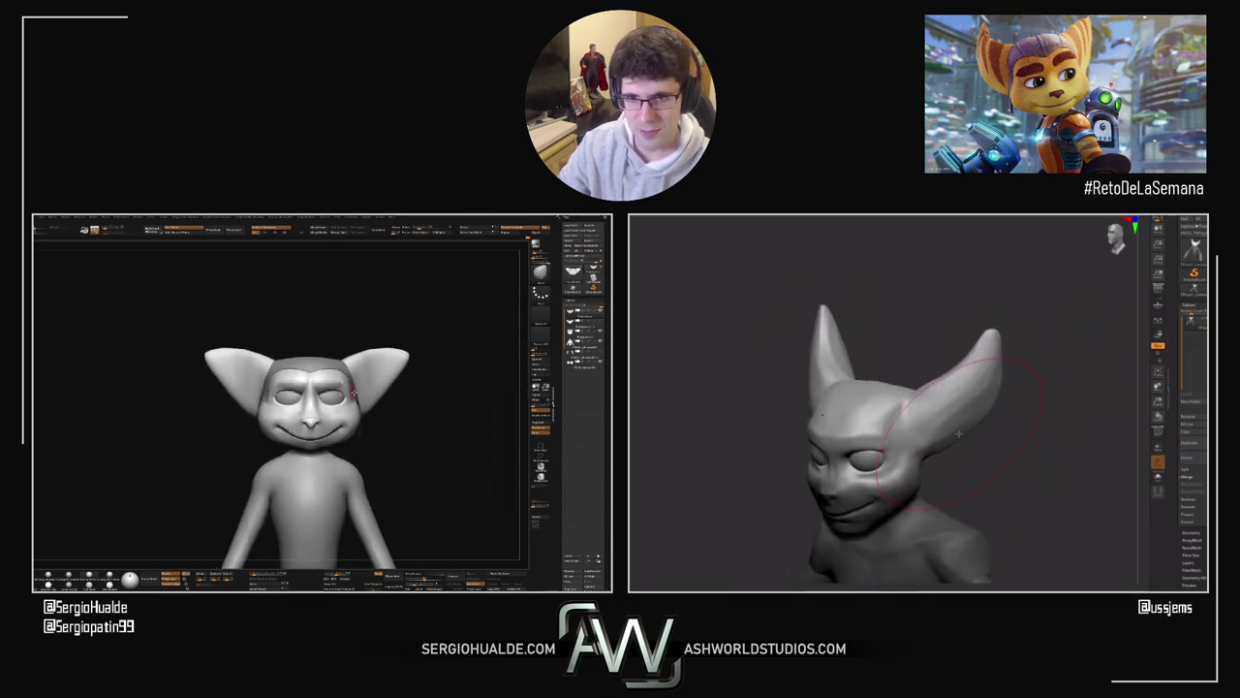
Step: Refine the curve and base of the gloved character's ears, checking them from the front and side
left_click_drag(962, 435, 974, 429)
right_click_drag(360, 370, 349, 390)
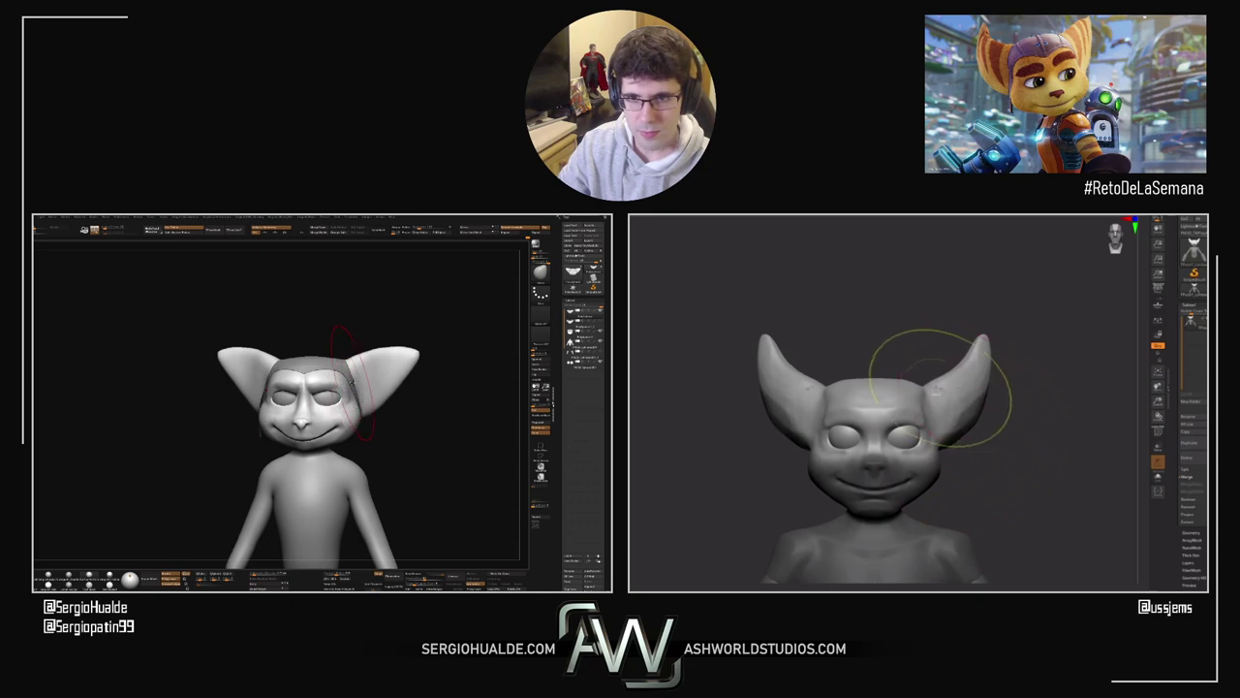
mouse_move(941, 391)
left_mouse_down()
mouse_move(957, 401)
mouse_move(949, 382)
mouse_move(1017, 368)
mouse_move(988, 378)
left_mouse_up()
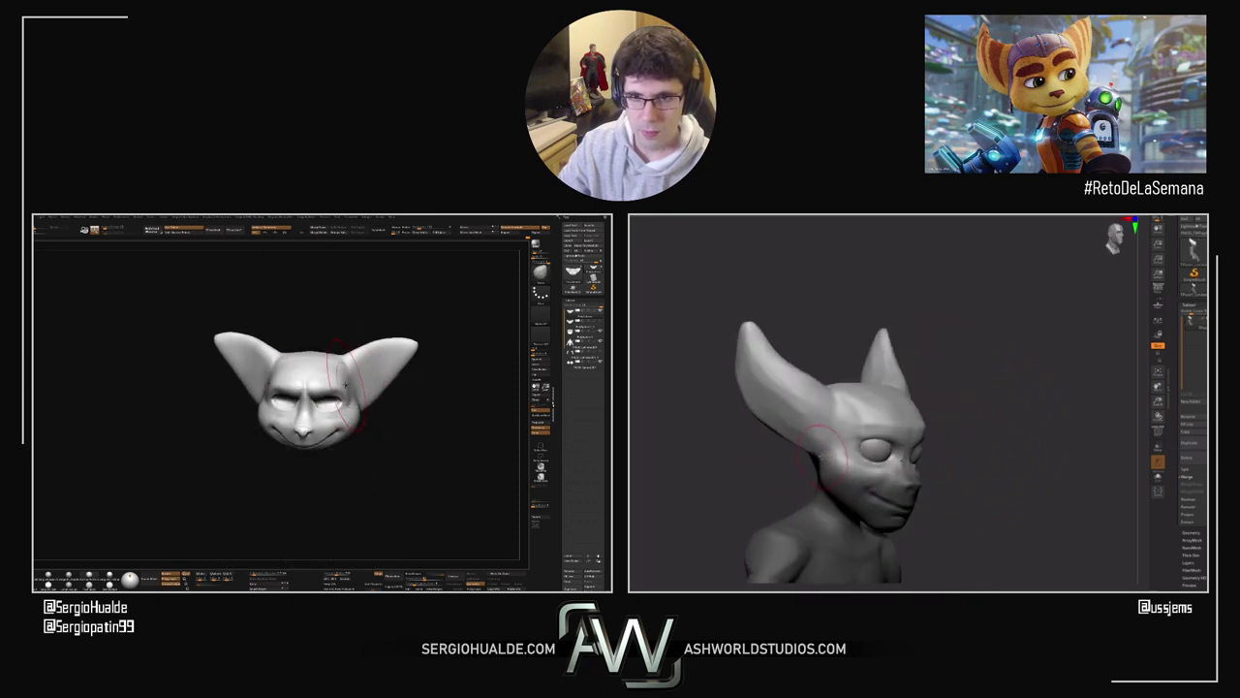
mouse_move(988, 440)
left_mouse_down()
mouse_move(934, 438)
mouse_move(986, 460)
left_mouse_up()
right_click_drag(986, 460, 993, 499, "ctrl")
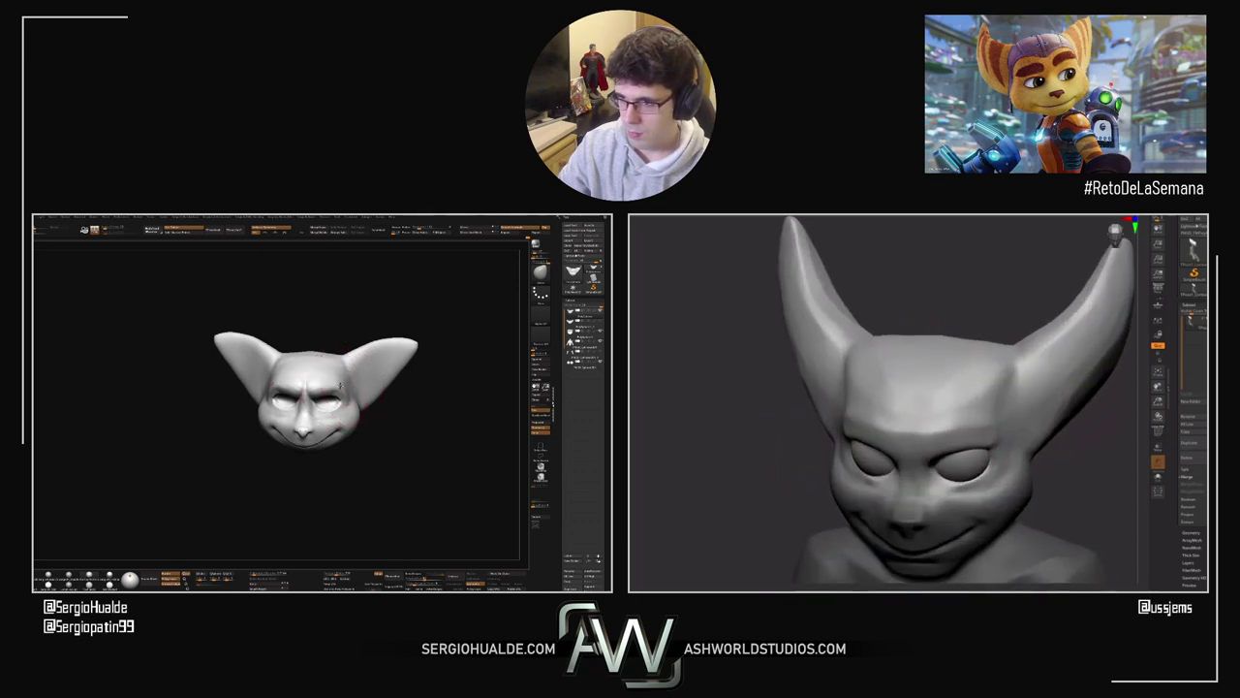
Step: Reshape the gloved character's forehead and the skull between the ears, comparing front and three-quarter views
mouse_move(872, 427)
right_mouse_down()
mouse_move(935, 412)
mouse_move(862, 404)
mouse_move(944, 380)
mouse_move(919, 396)
right_mouse_up()
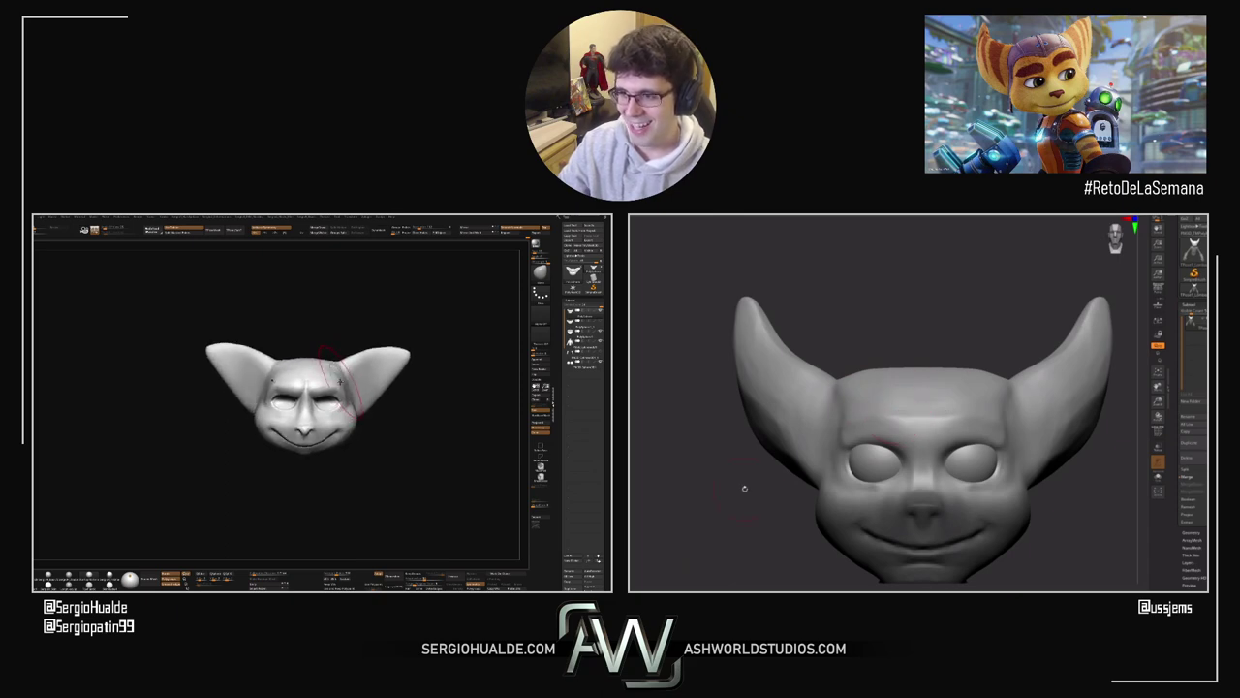
left_click_drag(744, 487, 819, 475)
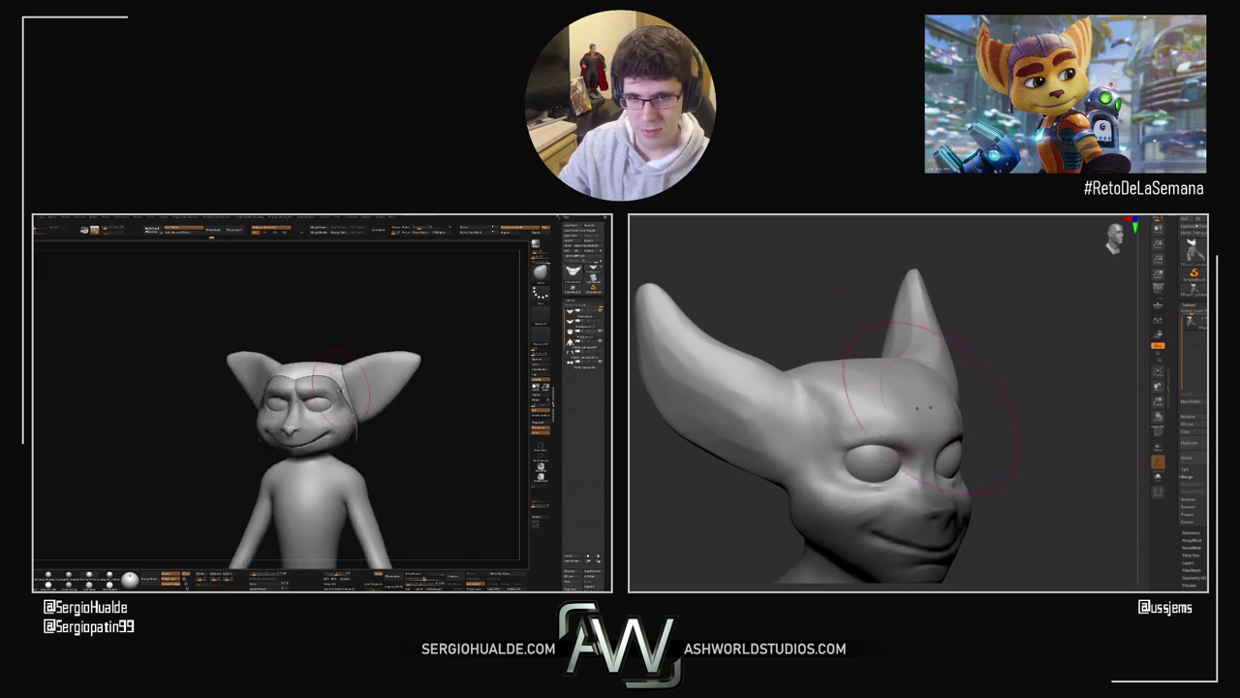
left_click_drag(1090, 410, 1027, 413)
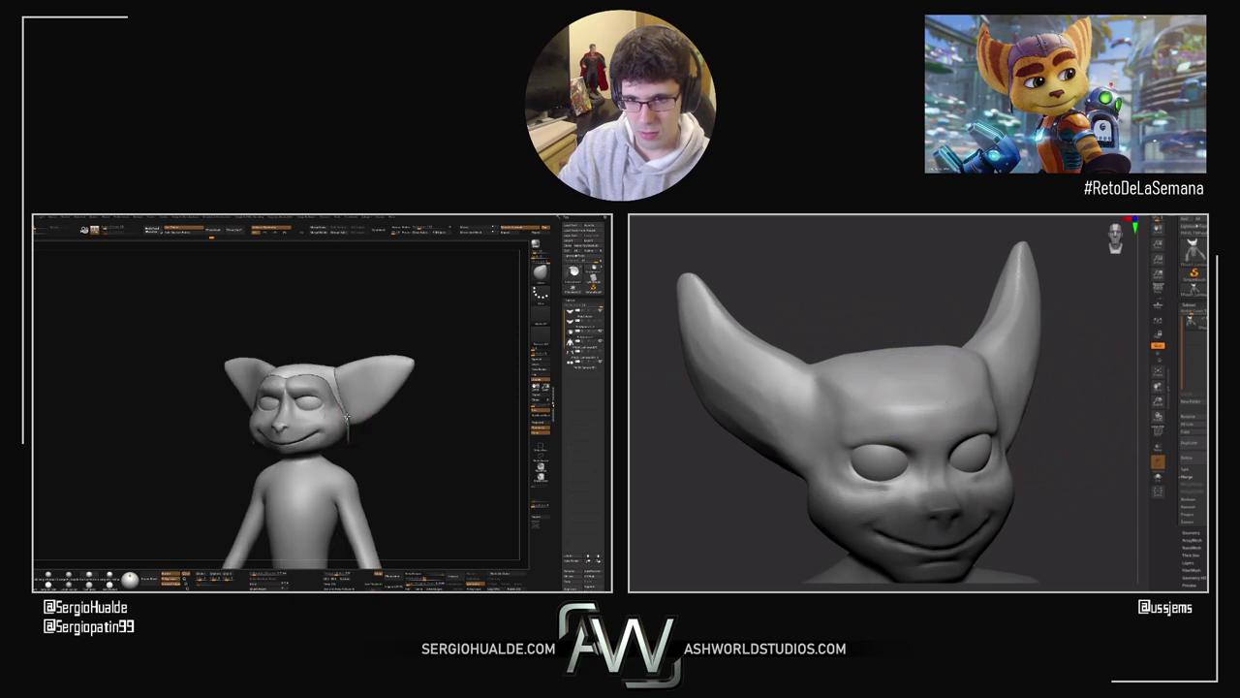
left_click_drag(1043, 454, 1069, 462)
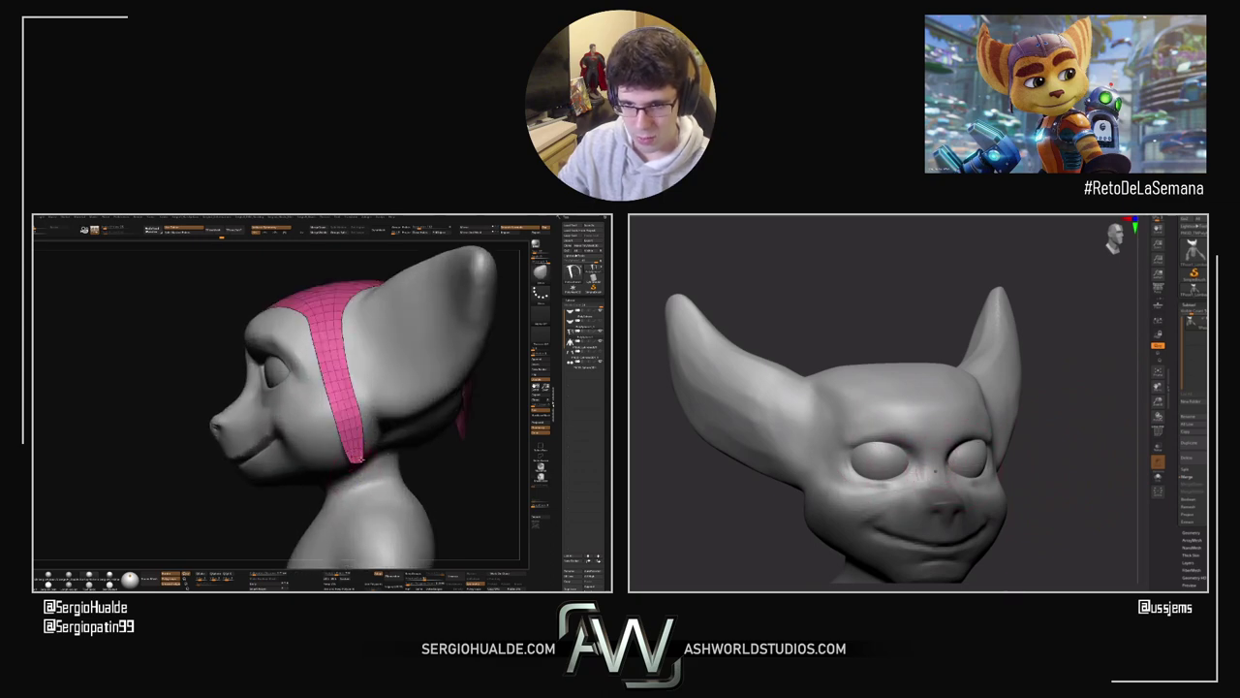
mouse_move(1032, 473)
left_mouse_down()
mouse_move(1052, 463)
mouse_move(1064, 426)
left_mouse_up()
Step: Adjust the brush size and shape the gloved character's brow ridge and upper eye sockets
key("s")
left_click_drag(898, 389, 890, 381)
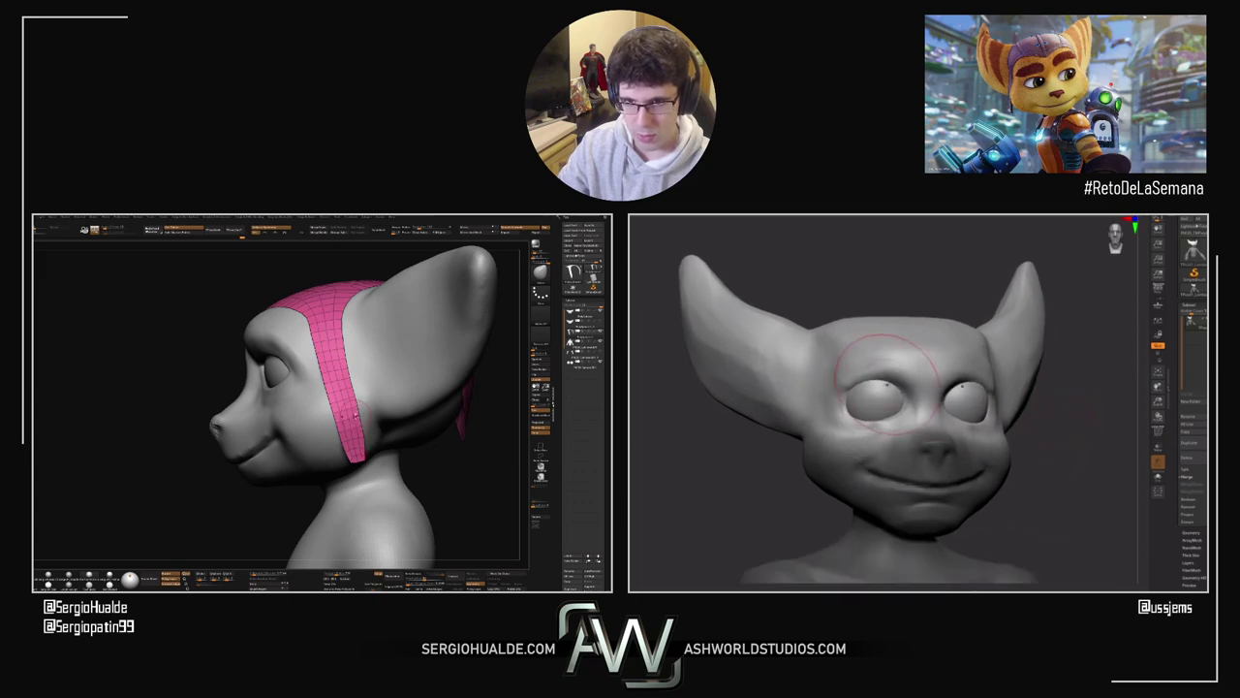
left_click_drag(1064, 433, 1035, 432)
left_click_drag(990, 390, 955, 387)
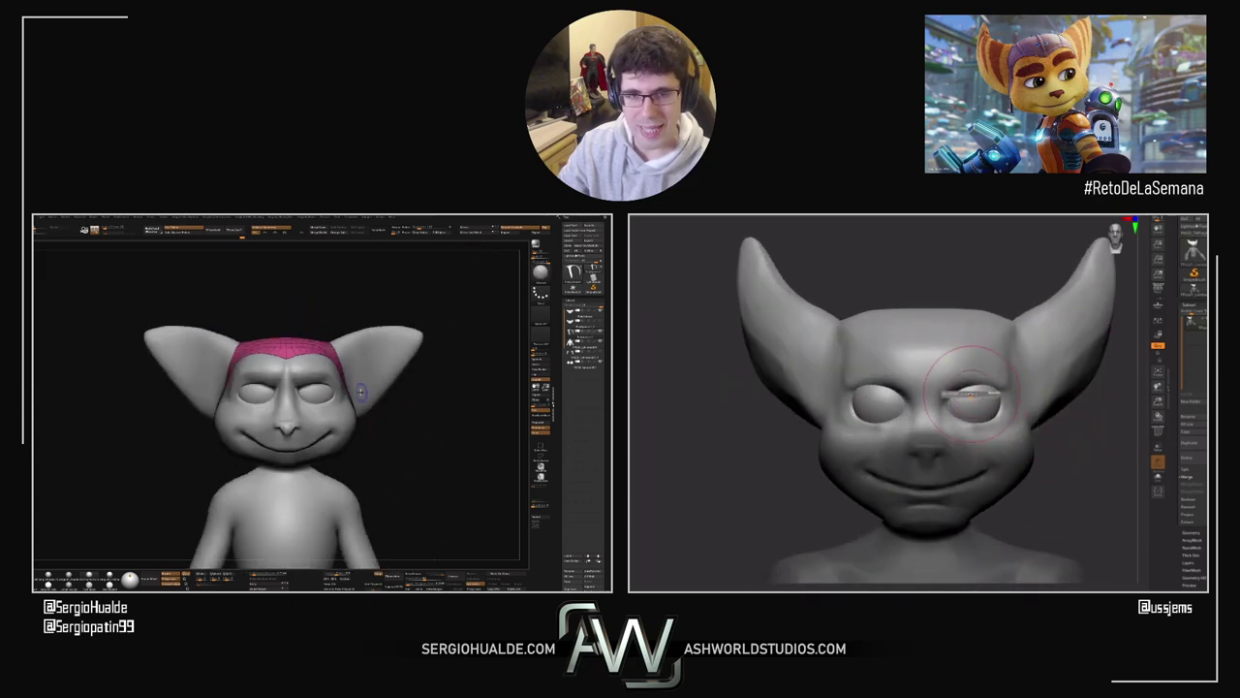
Step: Select the other character's cap piece and adjust its fit around the head
left_click(330, 423, "alt")
left_click_drag(353, 399, 351, 423)
right_click_drag(1010, 416, 1021, 480, "ctrl")
key("w")
right_click_drag(351, 423, 350, 445)
key("q")
left_click_drag(1008, 499, 1015, 516, "ctrl")
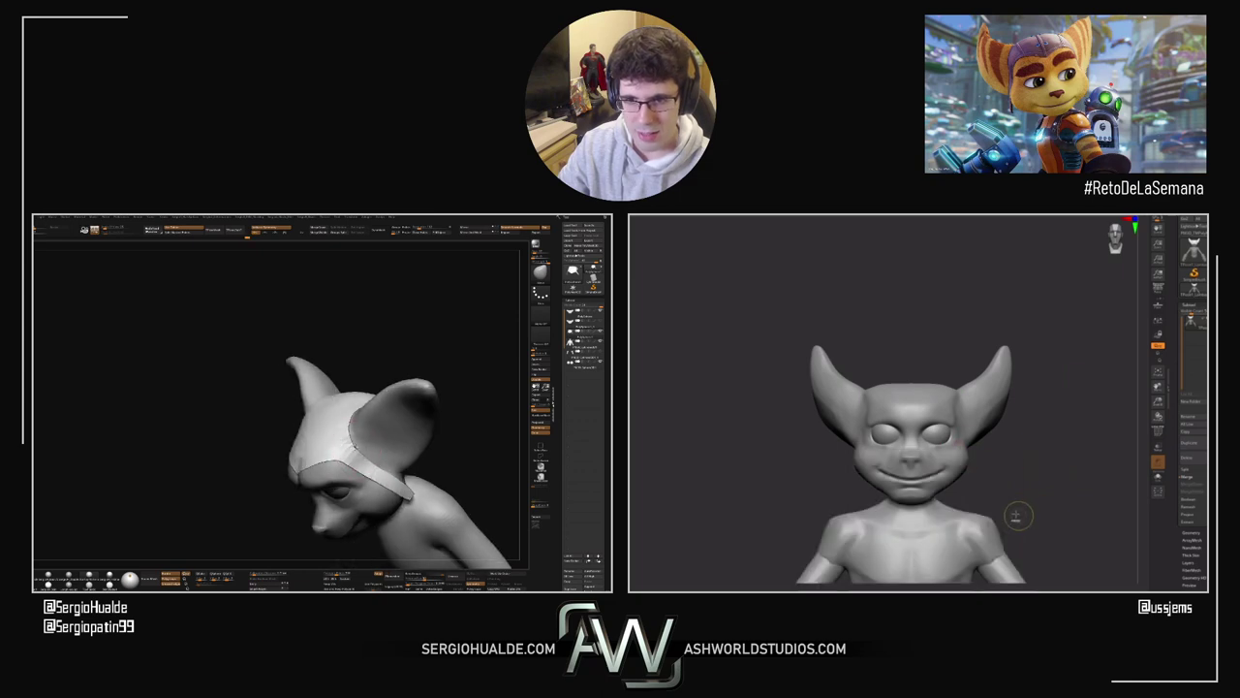
Step: Adjust the brush size and refine the cap's front over the forehead and the gloved character's cheeks
right_click_drag(937, 454, 956, 451)
right_click_drag(350, 436, 321, 437)
mouse_move(955, 451)
right_mouse_down("ctrl")
mouse_move(969, 485)
mouse_move(988, 474)
right_mouse_up("ctrl")
key("s")
left_click_drag(948, 471, 936, 471)
right_click_drag(297, 422, 292, 426)
right_click_drag(944, 476, 833, 456)
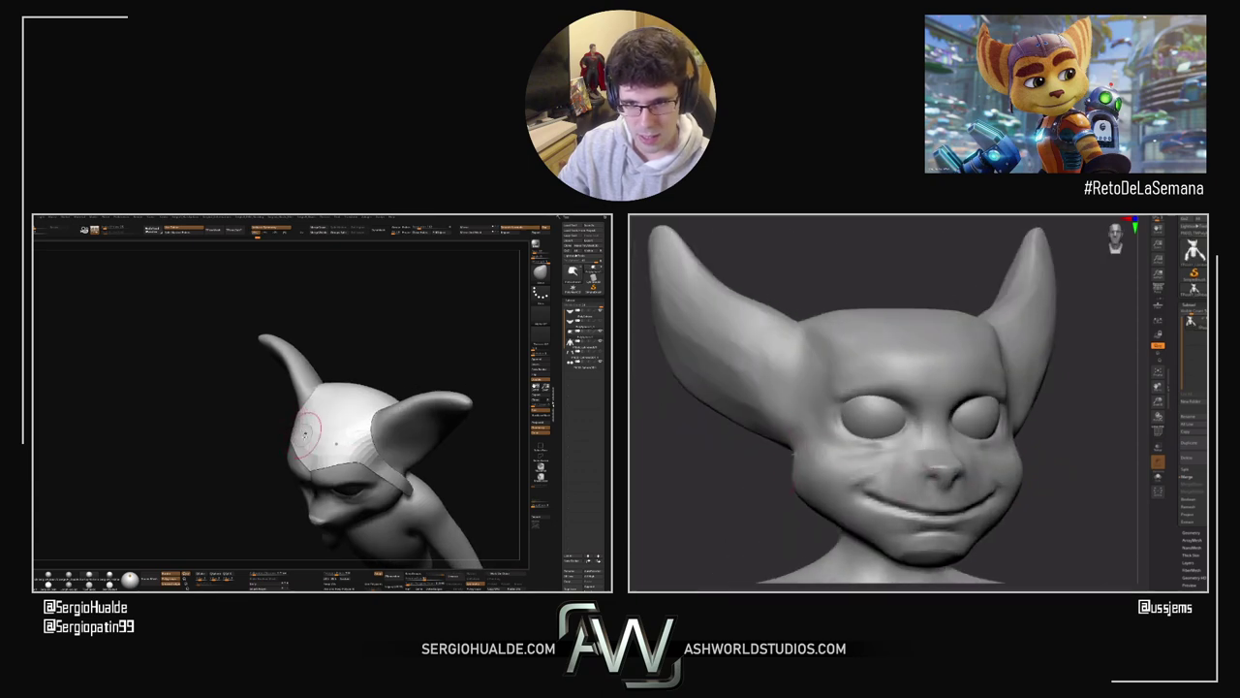
Step: Shape the cap's side strap below the ear and refine the outer cheeks of the gloved character
right_click_drag(306, 434, 334, 411)
right_click_drag(809, 438, 785, 459)
right_click_drag(334, 411, 379, 461)
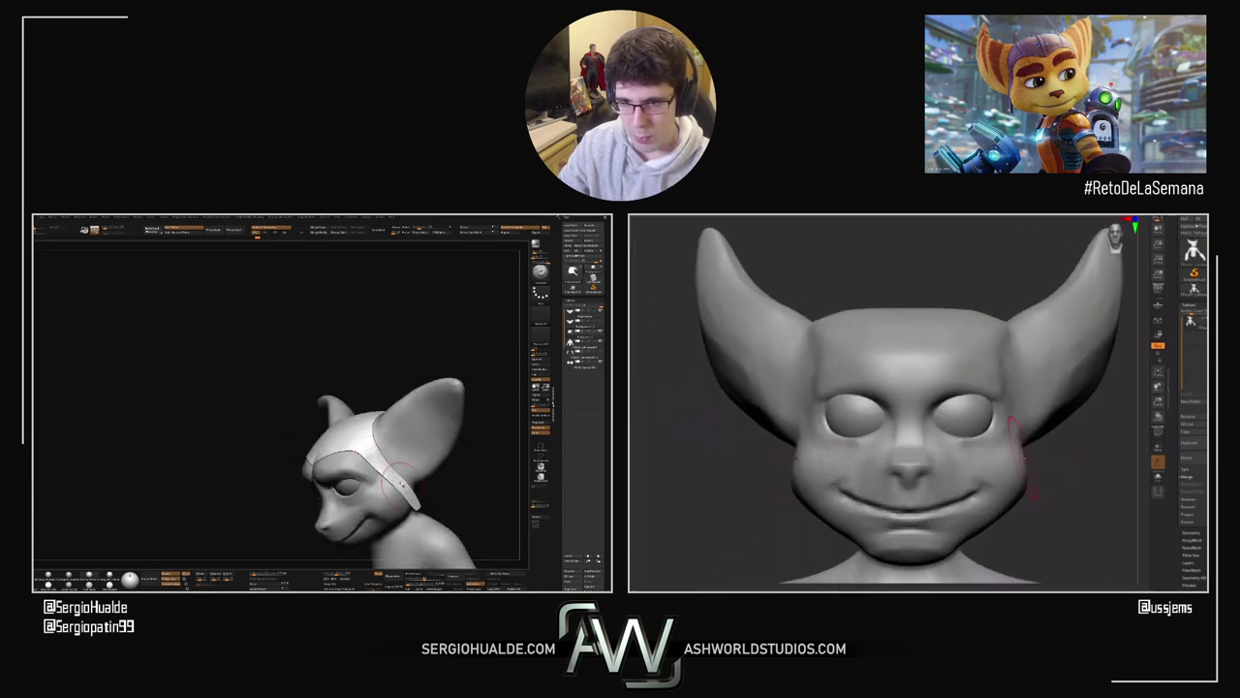
right_click_drag(803, 432, 803, 467)
mouse_move(368, 450)
right_mouse_down()
mouse_move(374, 422)
mouse_move(395, 441)
mouse_move(386, 459)
mouse_move(380, 425)
mouse_move(352, 442)
right_mouse_up()
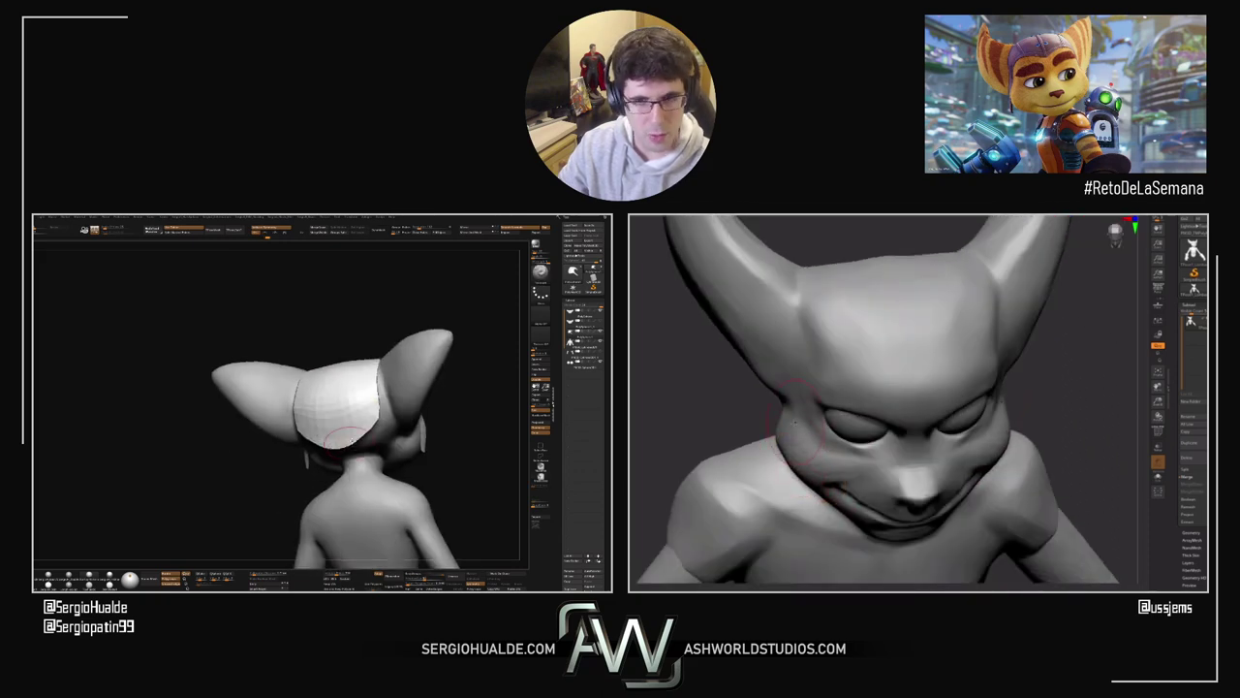
Step: Reshape the back of the cap behind the ears and refine the gloved character's brow from side and front
right_click_drag(812, 461, 864, 411)
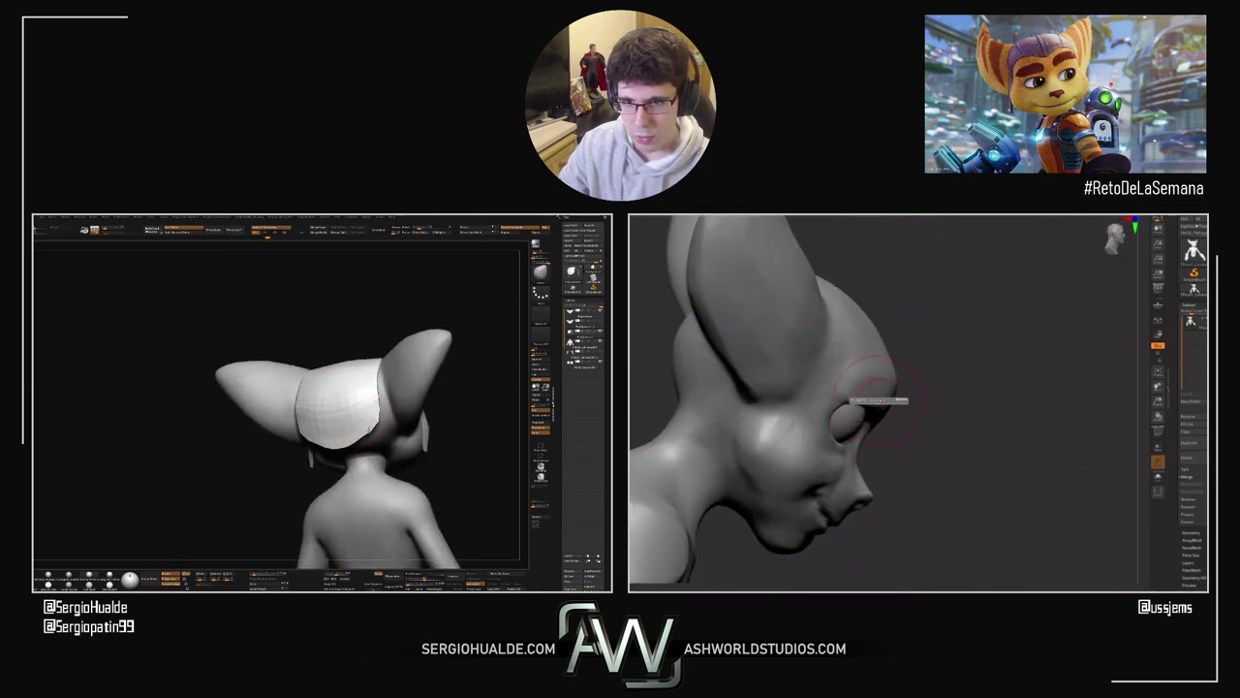
right_click_drag(402, 425, 370, 427)
right_click_drag(865, 412, 848, 377)
mouse_move(370, 426)
right_mouse_down()
mouse_move(395, 426)
mouse_move(368, 422)
mouse_move(380, 424)
right_mouse_up()
right_click_drag(896, 431, 922, 374)
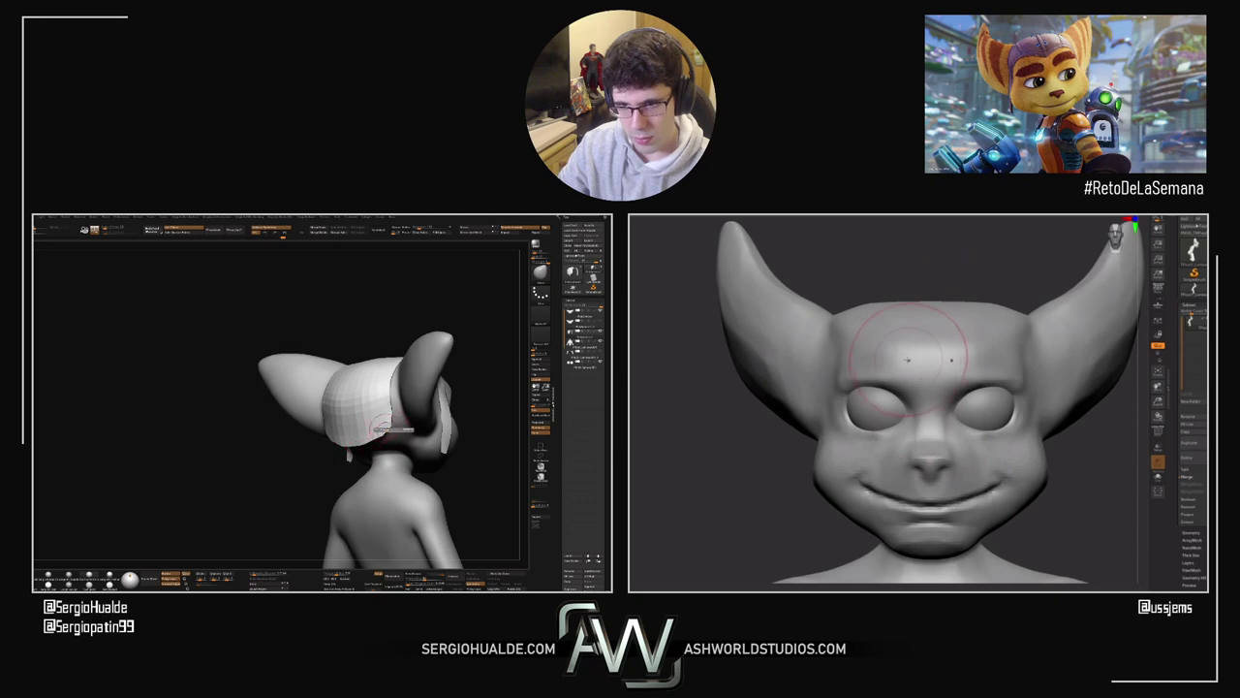
left_click_drag(390, 423, 396, 432)
mouse_move(1027, 465)
right_mouse_down("ctrl")
mouse_move(1006, 496)
mouse_move(940, 386)
mouse_move(852, 403)
right_mouse_up("ctrl")
right_click_drag(375, 438, 407, 442)
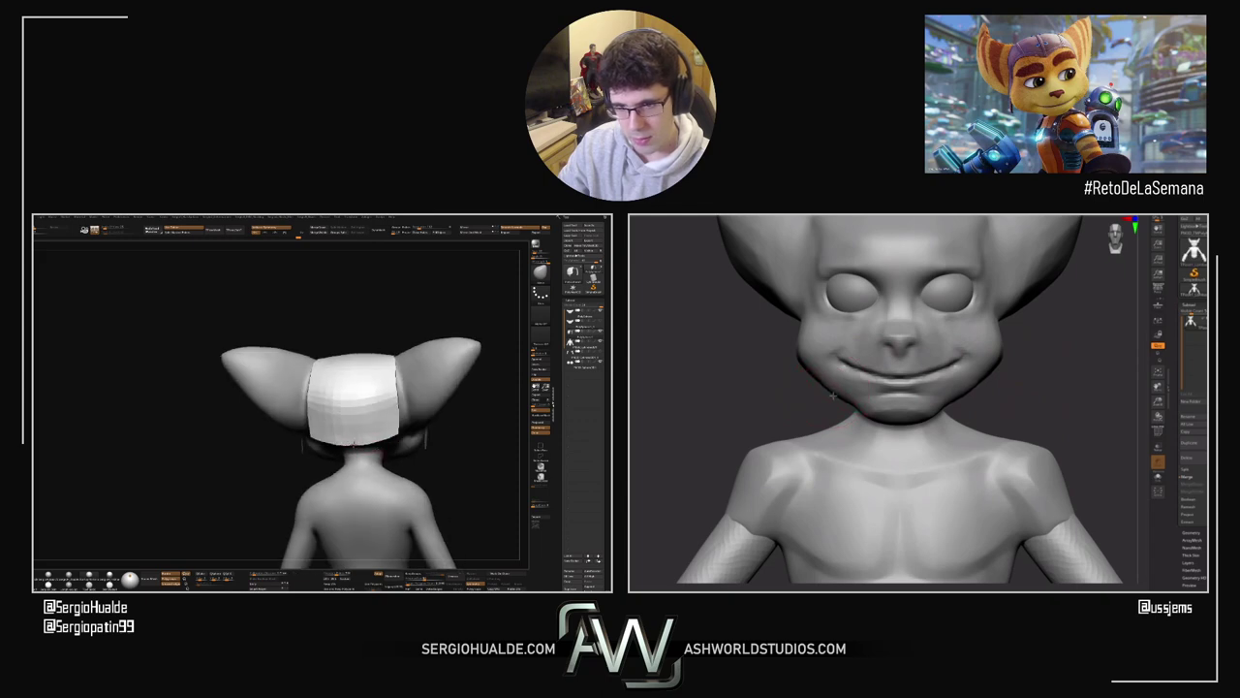
Step: Shape the cap's lower back edge above the nape of the neck
mouse_move(352, 444)
left_mouse_down()
mouse_move(313, 462)
mouse_move(353, 454)
left_mouse_up()
right_click_drag(874, 402, 921, 394)
left_click_drag(339, 439, 339, 446)
right_click_drag(921, 393, 925, 405)
mouse_move(339, 446)
left_mouse_down()
mouse_move(344, 464)
mouse_move(319, 487)
left_mouse_up()
right_click_drag(924, 405, 872, 399)
Step: Mask half of the capped character's isolated head from above and invert the mask to protect the face
mouse_move(285, 311)
left_mouse_down("ctrl")
mouse_move(366, 372)
mouse_move(377, 409)
mouse_move(372, 459)
mouse_move(321, 578)
left_mouse_up("ctrl")
mouse_move(826, 370)
right_mouse_down("ctrl")
mouse_move(781, 384)
mouse_move(758, 410)
right_mouse_up("ctrl")
right_click_drag(757, 410, 726, 459, "alt")
left_click_drag(272, 283, 275, 312, "ctrl")
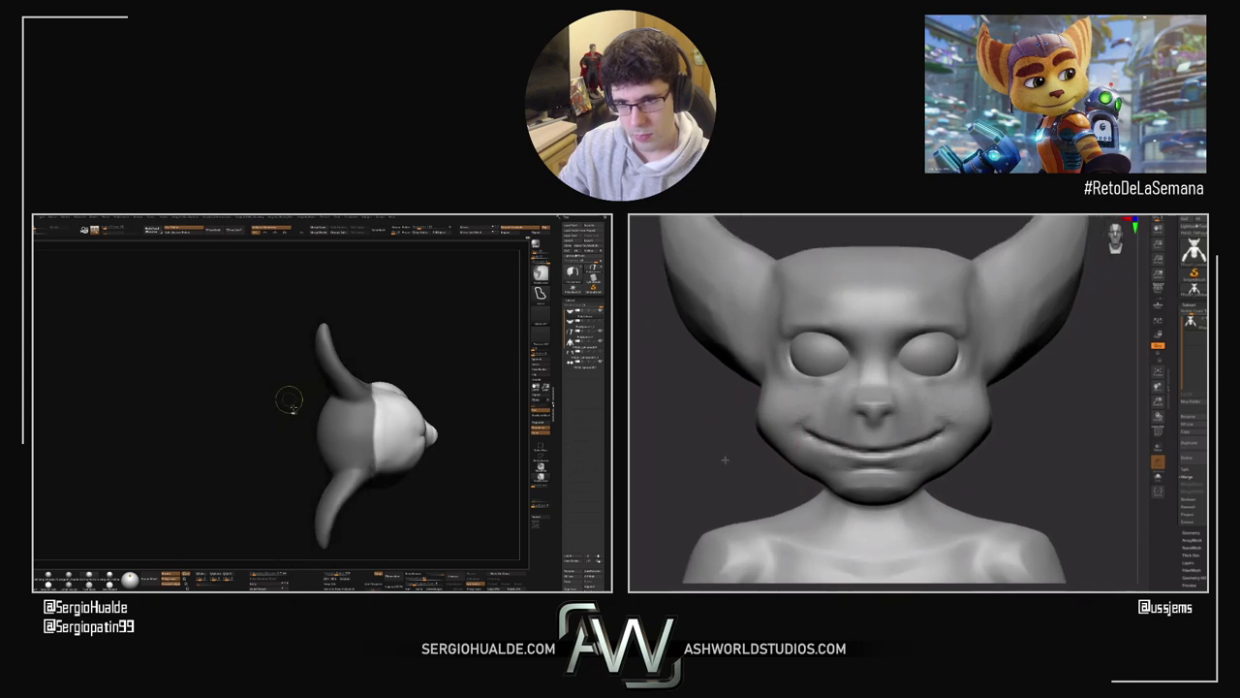
left_click(295, 461, "ctrl")
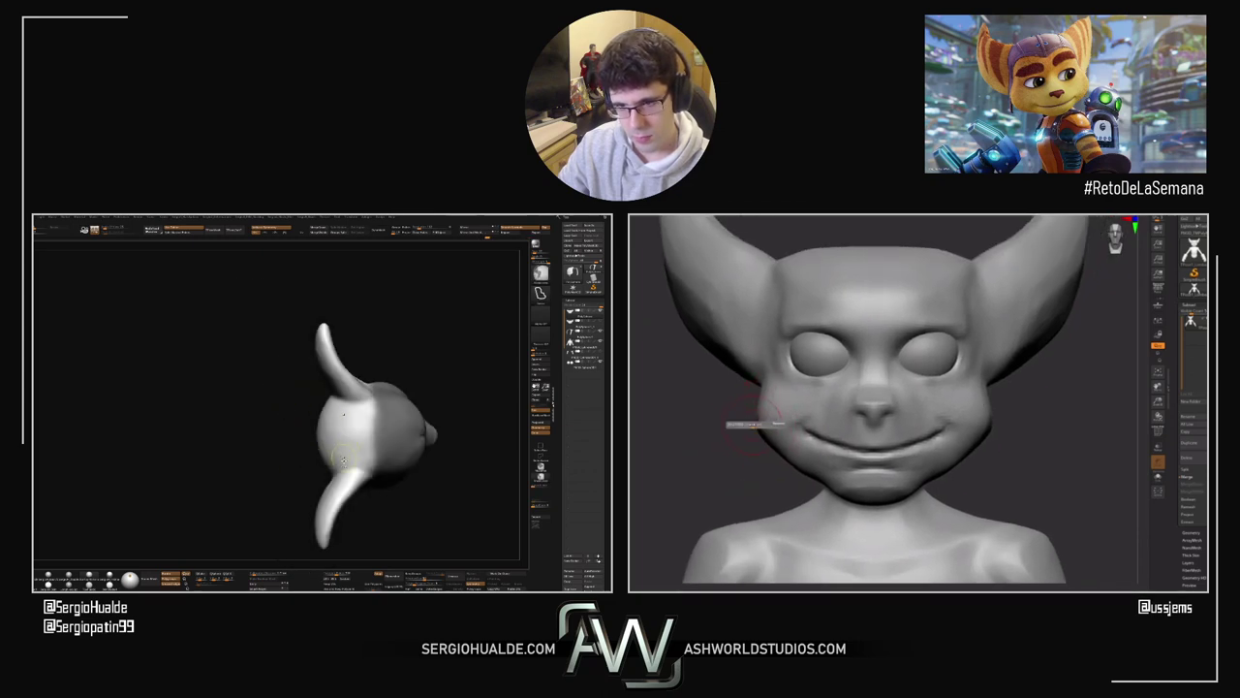
Step: Soften the mask between ears and face and shift the unmasked ears and back of the head slightly toward the face
right_click_drag(343, 460, 341, 414)
right_click_drag(836, 294, 706, 297, "ctrl")
mouse_move(355, 496)
left_mouse_down("ctrl")
mouse_move(360, 399)
mouse_move(320, 490)
left_mouse_up("ctrl")
right_click_drag(941, 330, 966, 395, "alt")
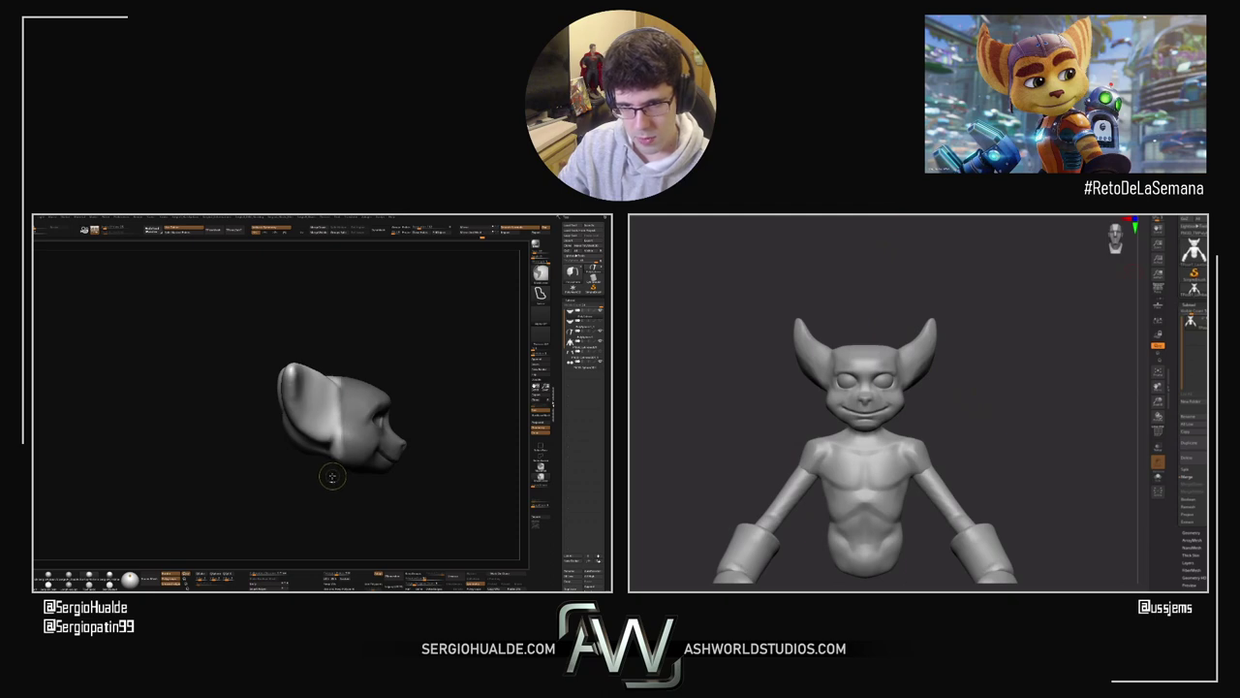
left_click_drag(337, 503, 328, 414, "ctrl")
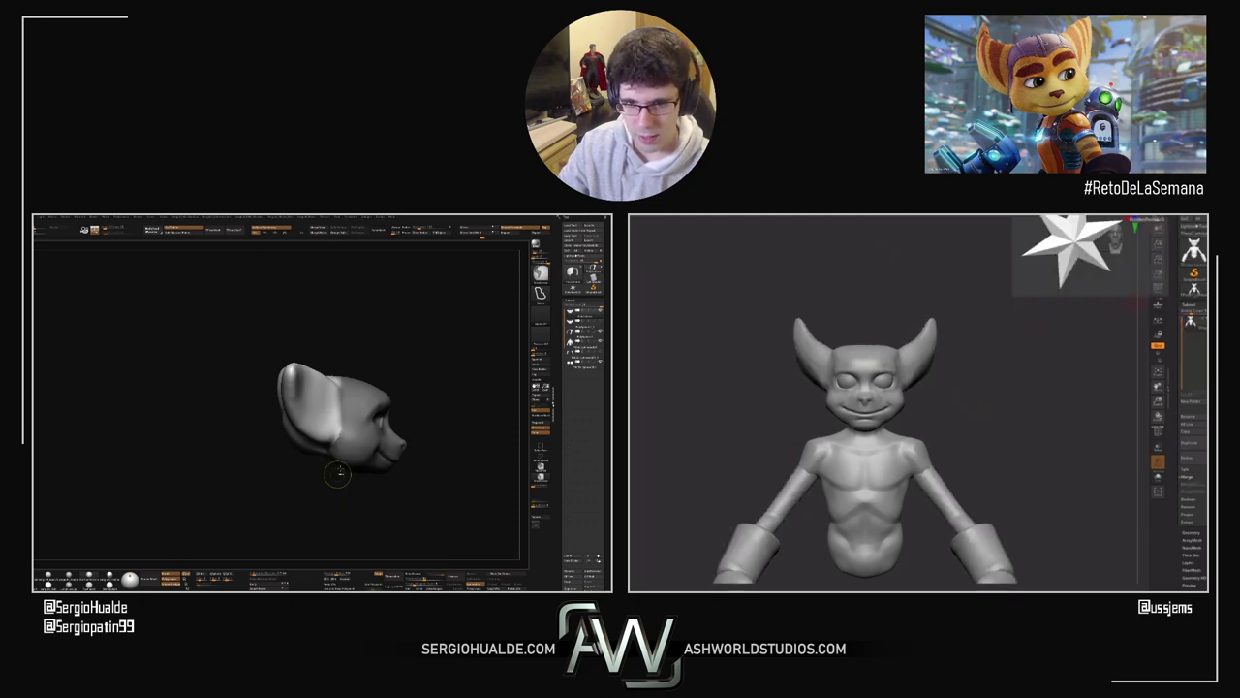
left_click(343, 491, "ctrl")
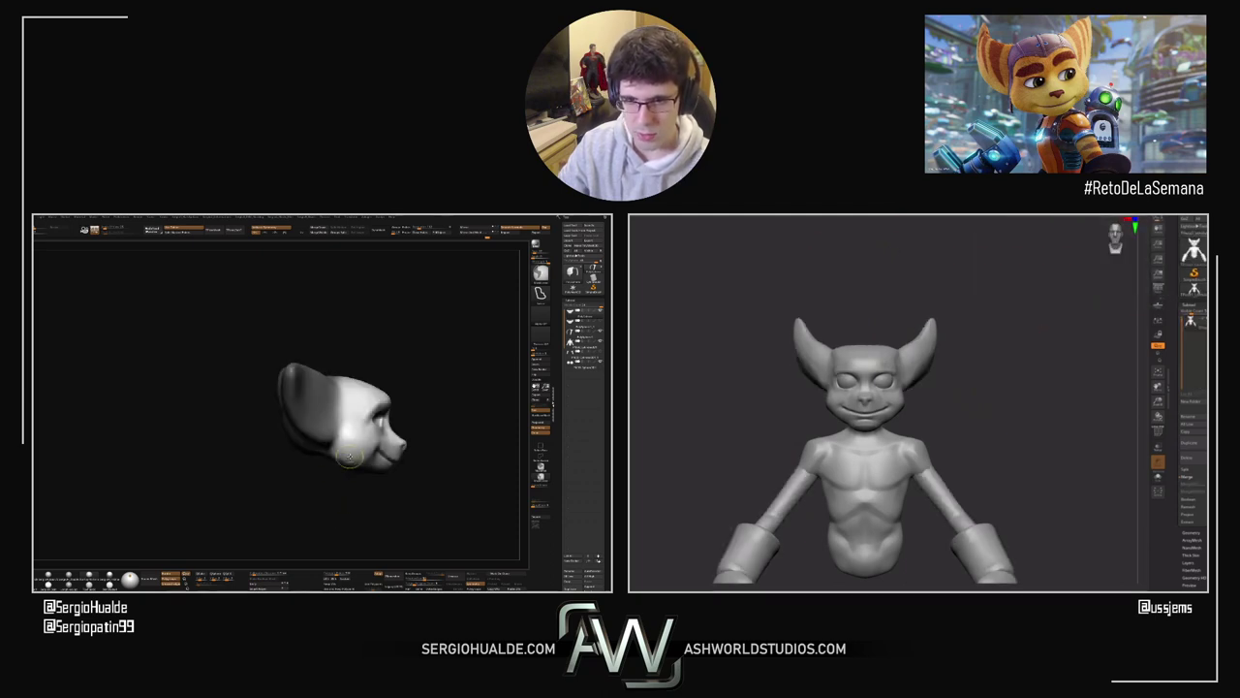
left_click(328, 477, "ctrl")
key("w")
left_click_drag(367, 385, 374, 387)
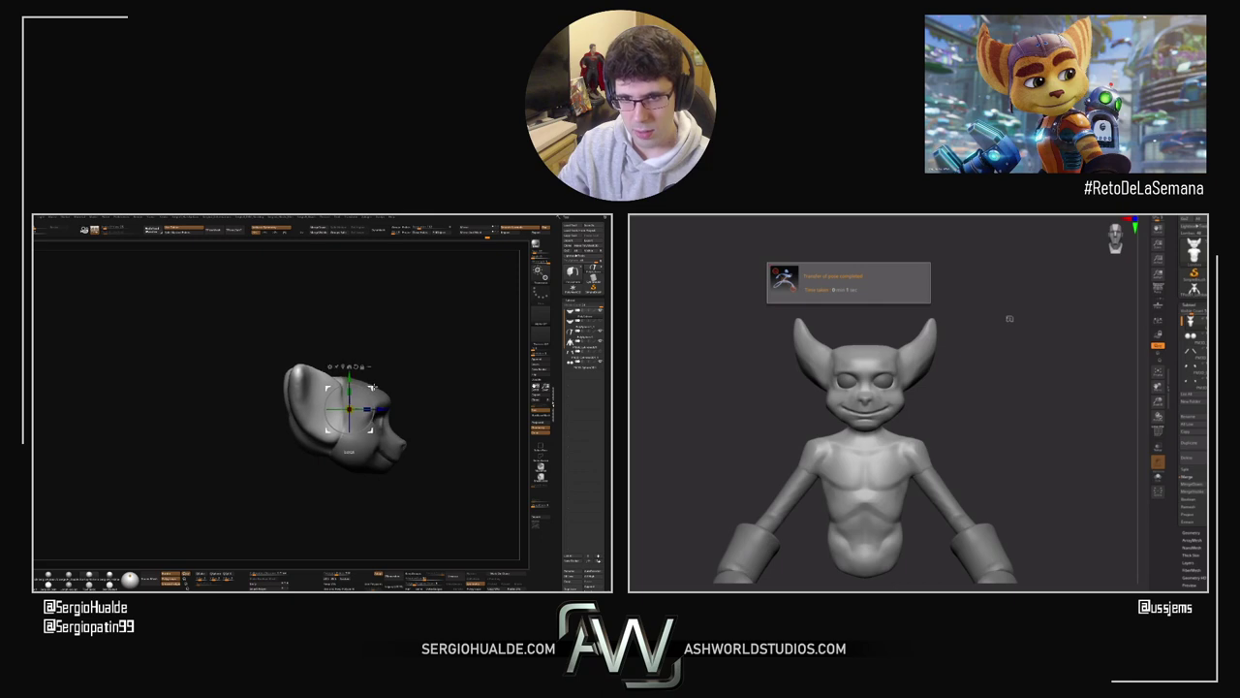
Step: Reshape the skull and the back of the isolated head between the ears with the sculpting brush
key("q")
mouse_move(378, 411)
right_mouse_down()
mouse_move(325, 429)
mouse_move(332, 464)
right_mouse_up()
left_click_drag(386, 330, 364, 408)
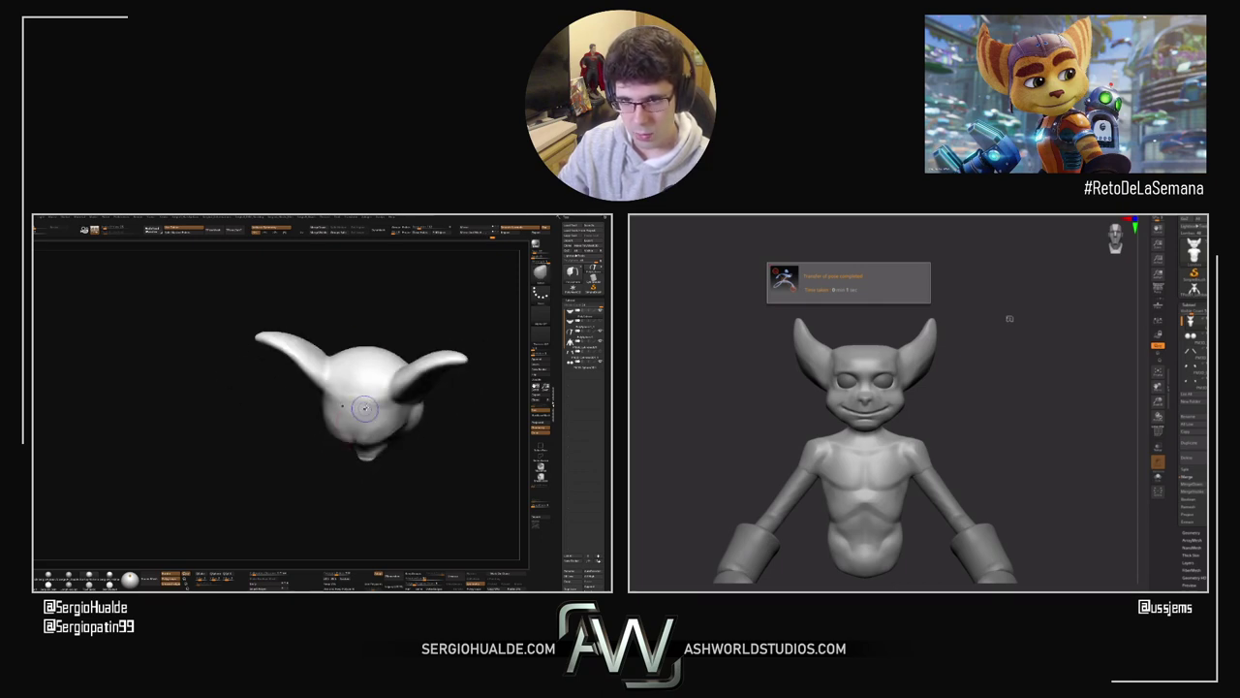
right_click_drag(363, 395, 377, 452)
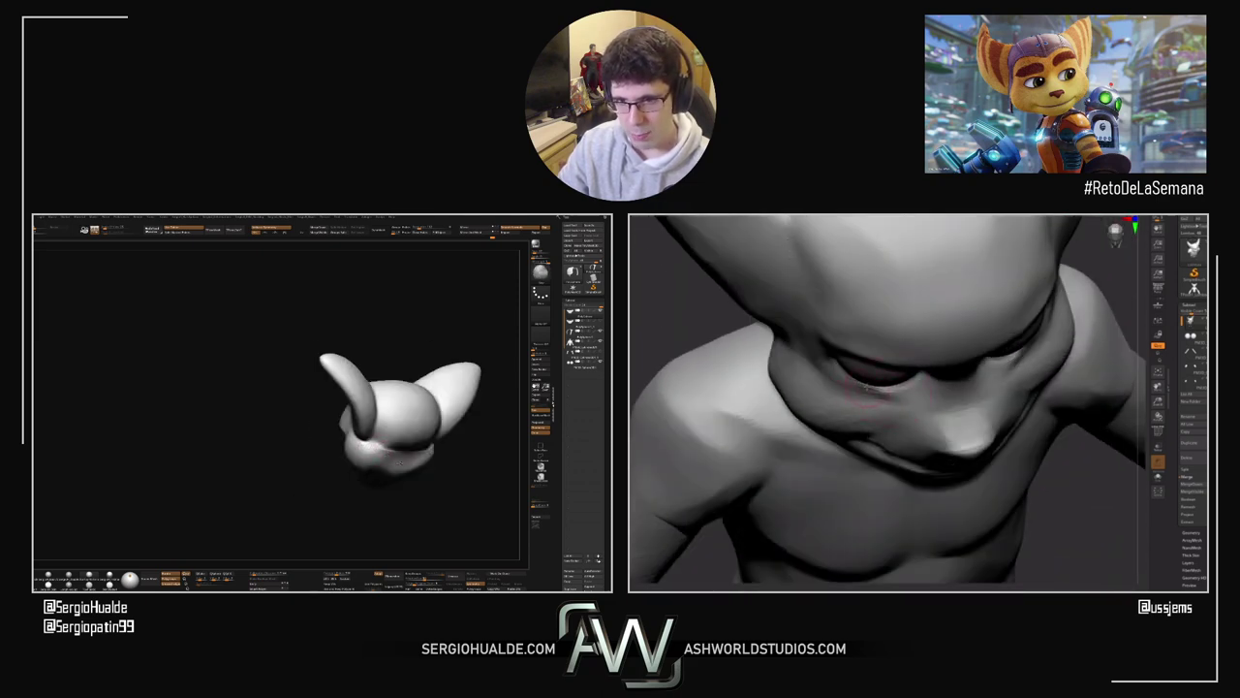
left_click_drag(389, 453, 373, 424)
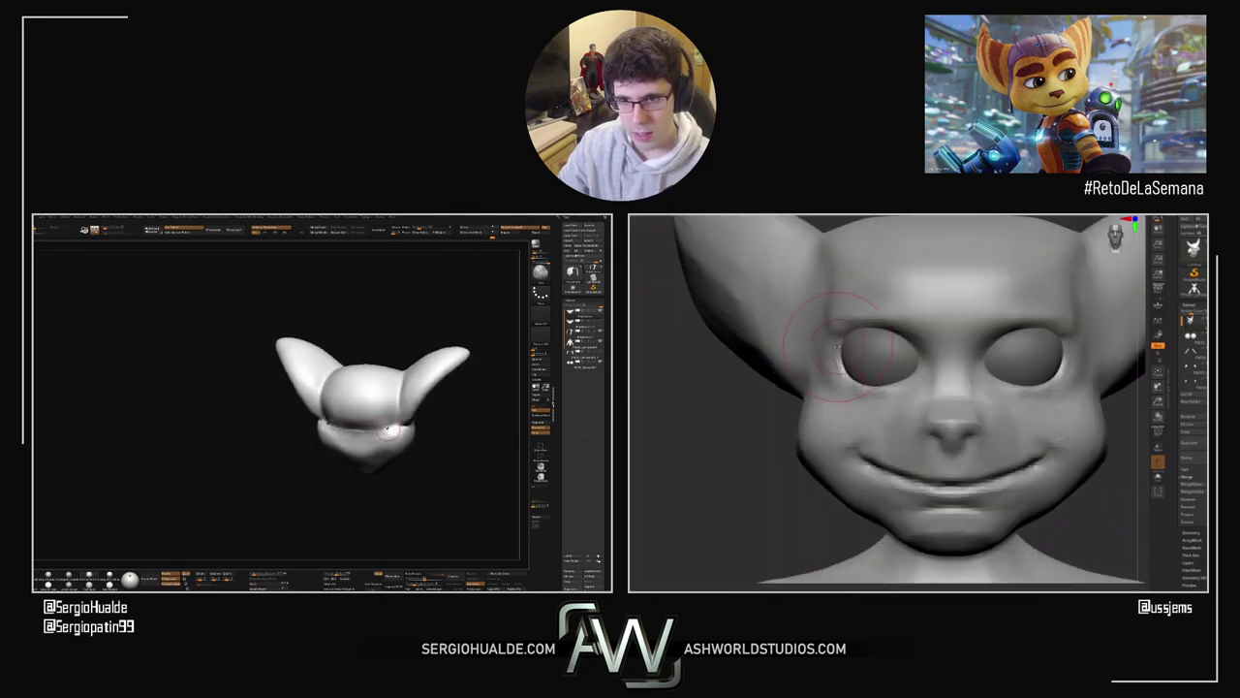
Step: Refine the isolated head's side and cheek below the ear, checking the shape in profile
left_click_drag(385, 429, 355, 418)
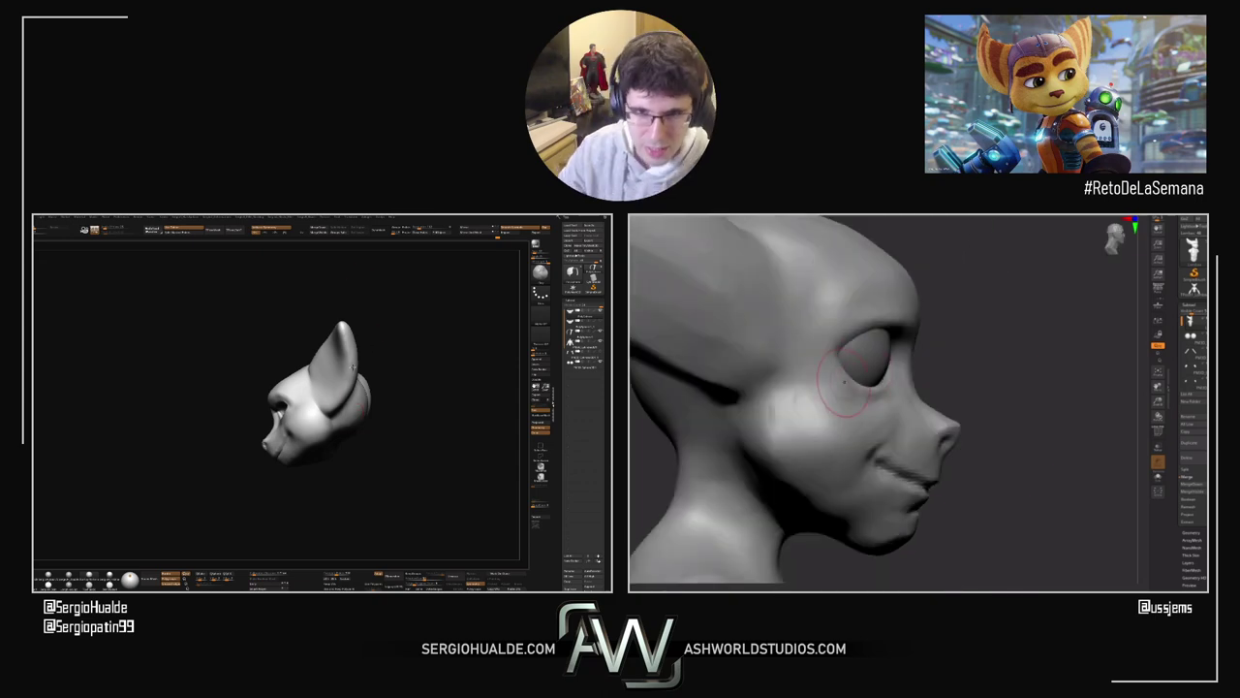
left_click_drag(353, 417, 331, 444)
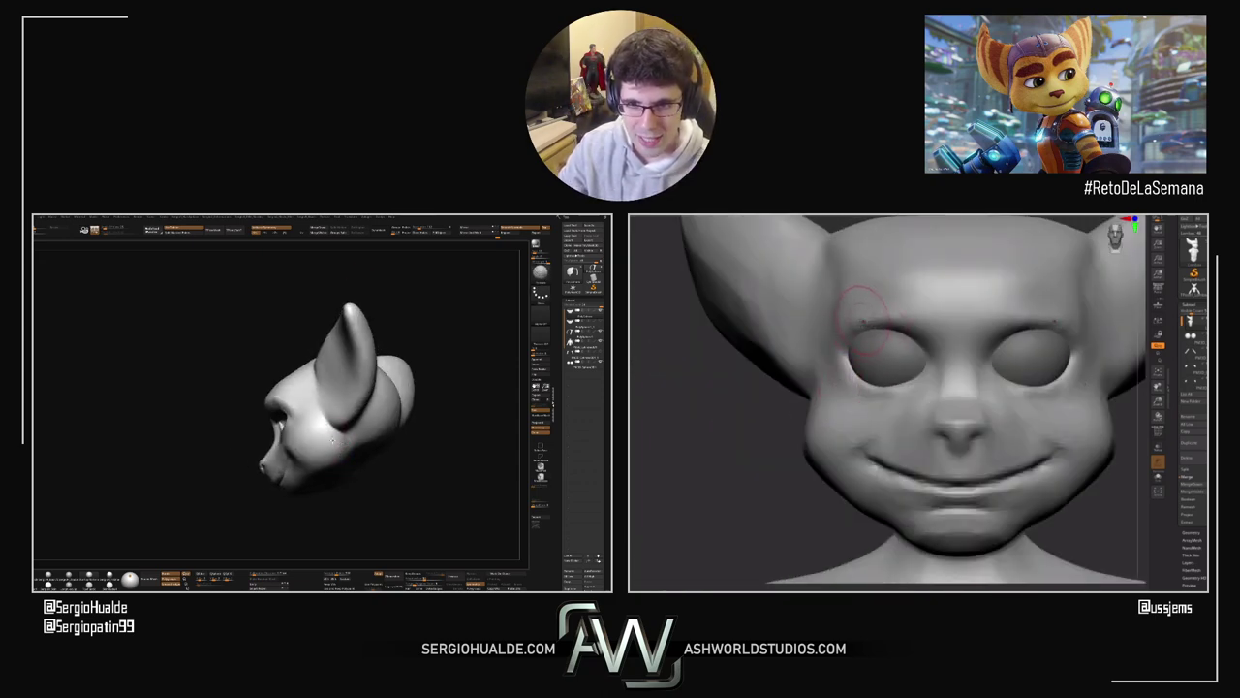
left_click_drag(325, 452, 331, 425)
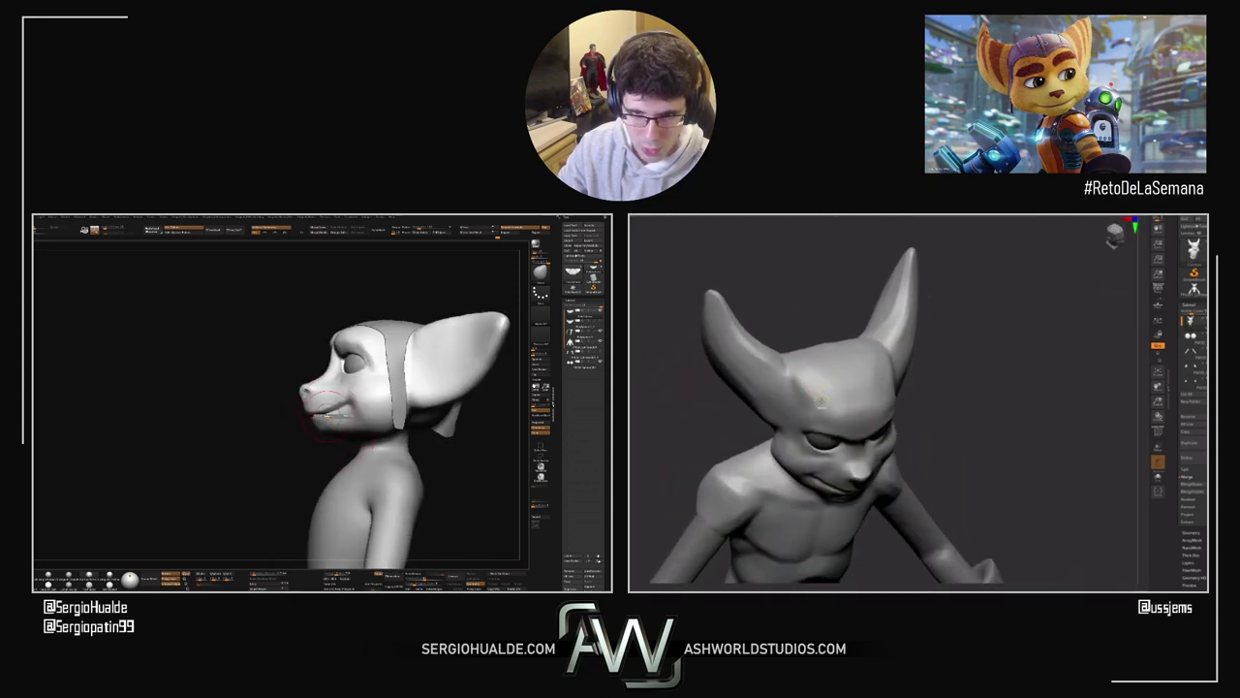
Step: Reshape the capped character's muzzle and jawline in profile
left_click_drag(329, 415, 277, 429)
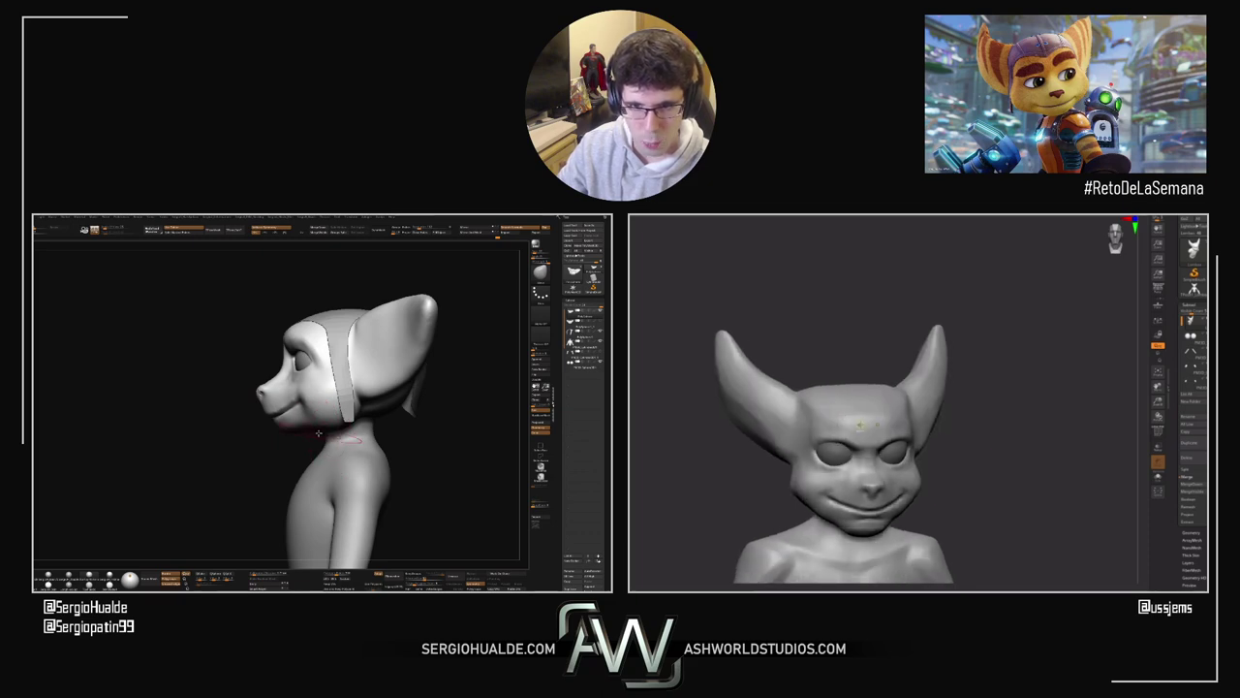
mouse_move(312, 432)
left_mouse_down()
mouse_move(367, 431)
mouse_move(313, 412)
left_mouse_up()
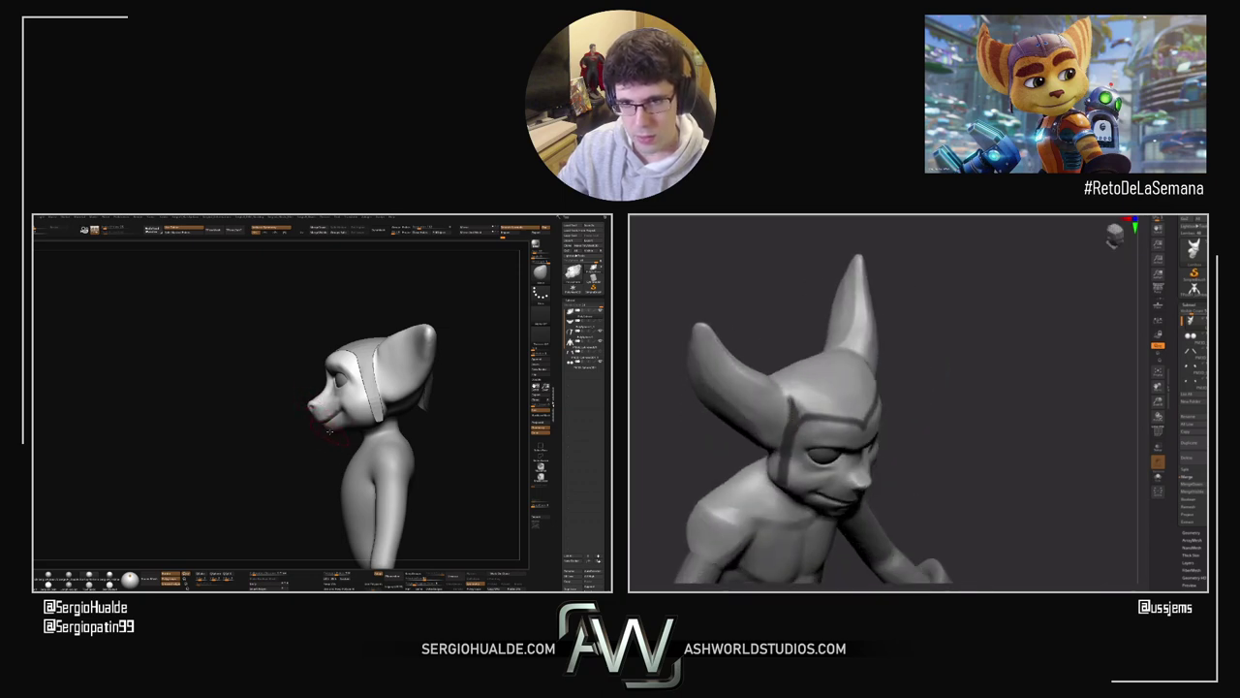
mouse_move(330, 433)
right_mouse_down()
mouse_move(369, 426)
mouse_move(339, 441)
mouse_move(337, 430)
right_mouse_up()
Step: Adjust the brush size and shape the capped character's mouth corners and cheeks from front and three-quarter views
key("s")
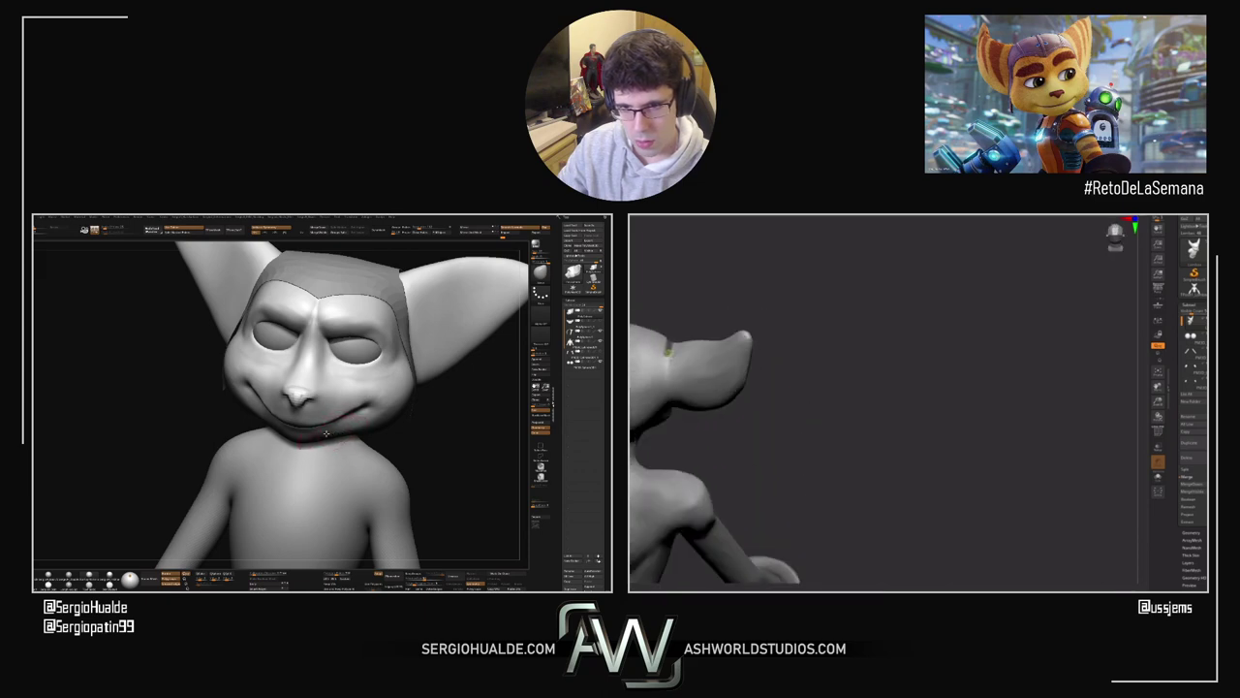
right_click_drag(369, 407, 364, 404)
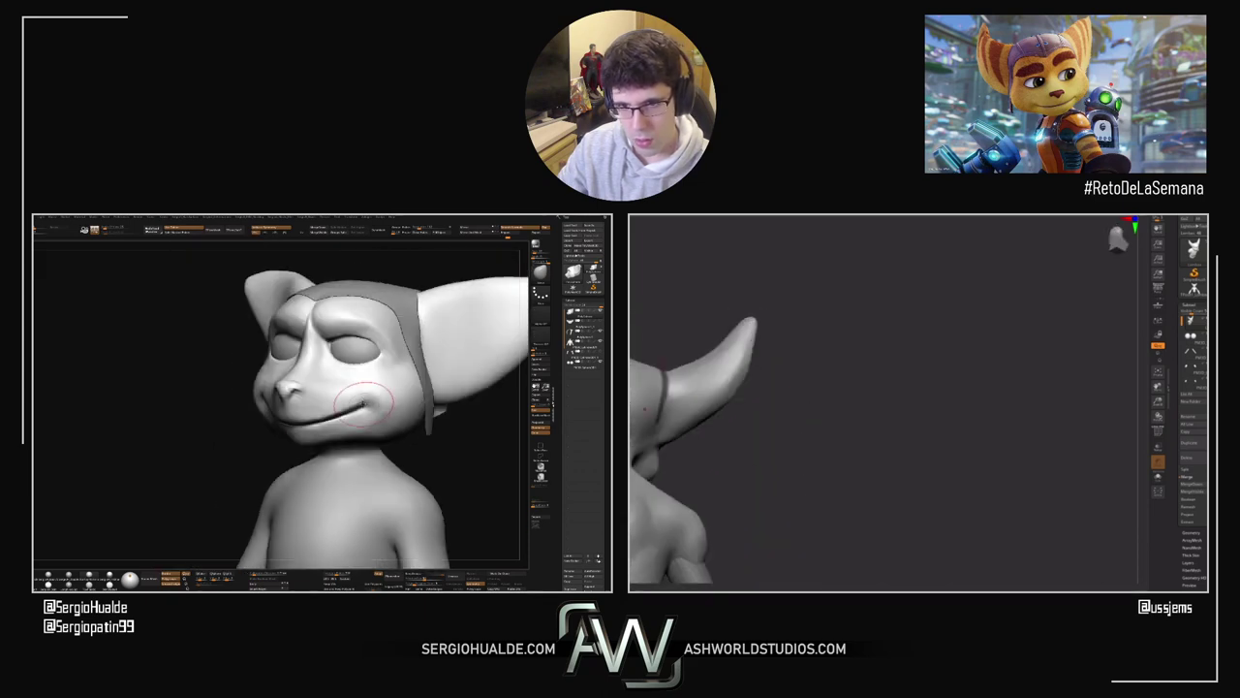
left_click_drag(361, 414, 367, 387)
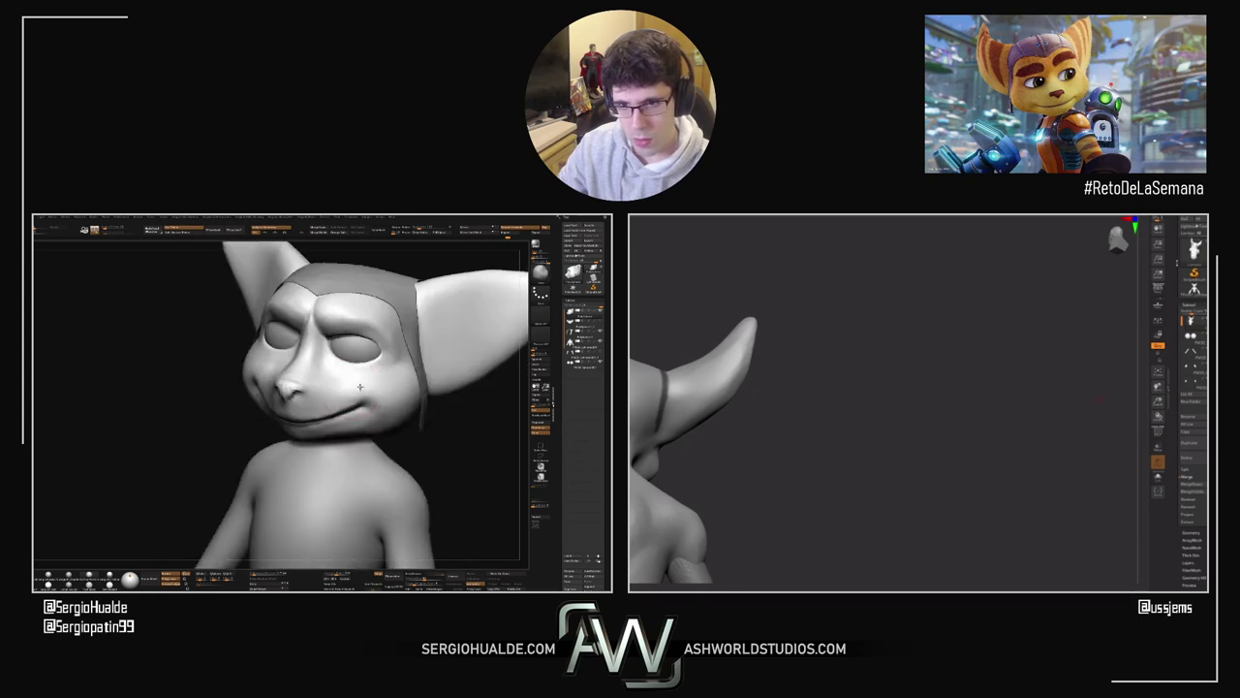
left_click_drag(378, 432, 399, 378)
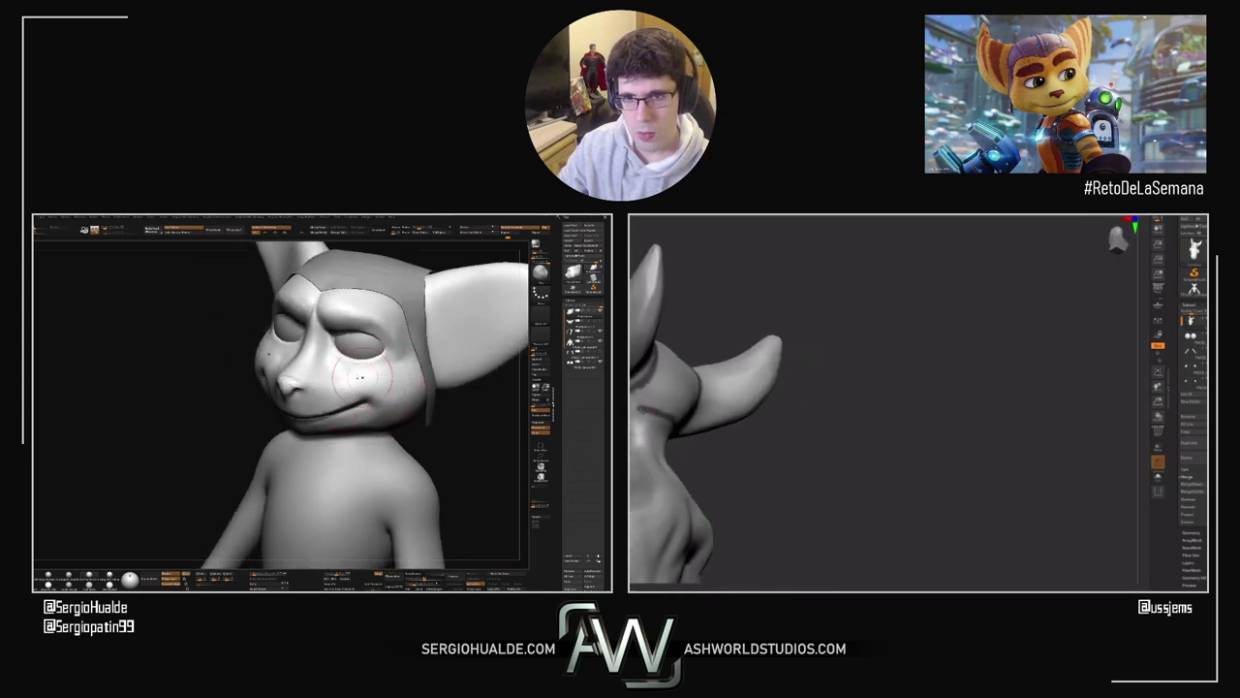
left_click_drag(337, 385, 264, 380)
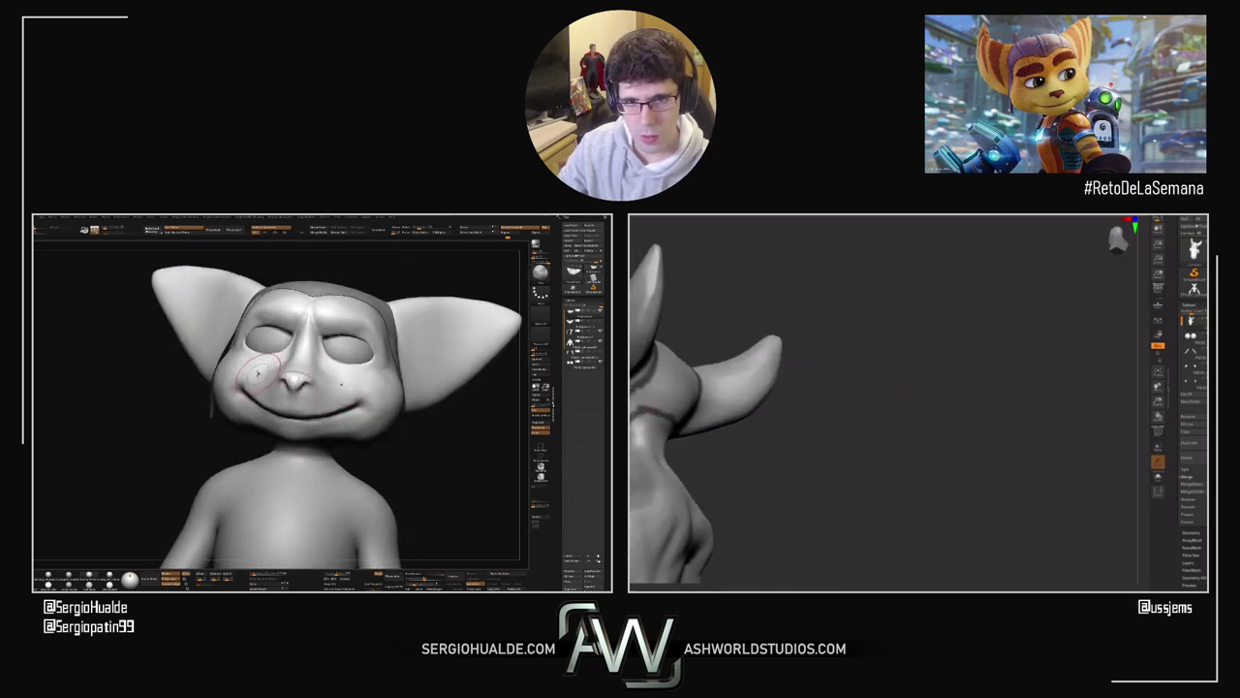
Step: Refine the capped character's cheeks and smile, comparing the face with the full body and a three-quarter view
right_click_drag(257, 374, 256, 371)
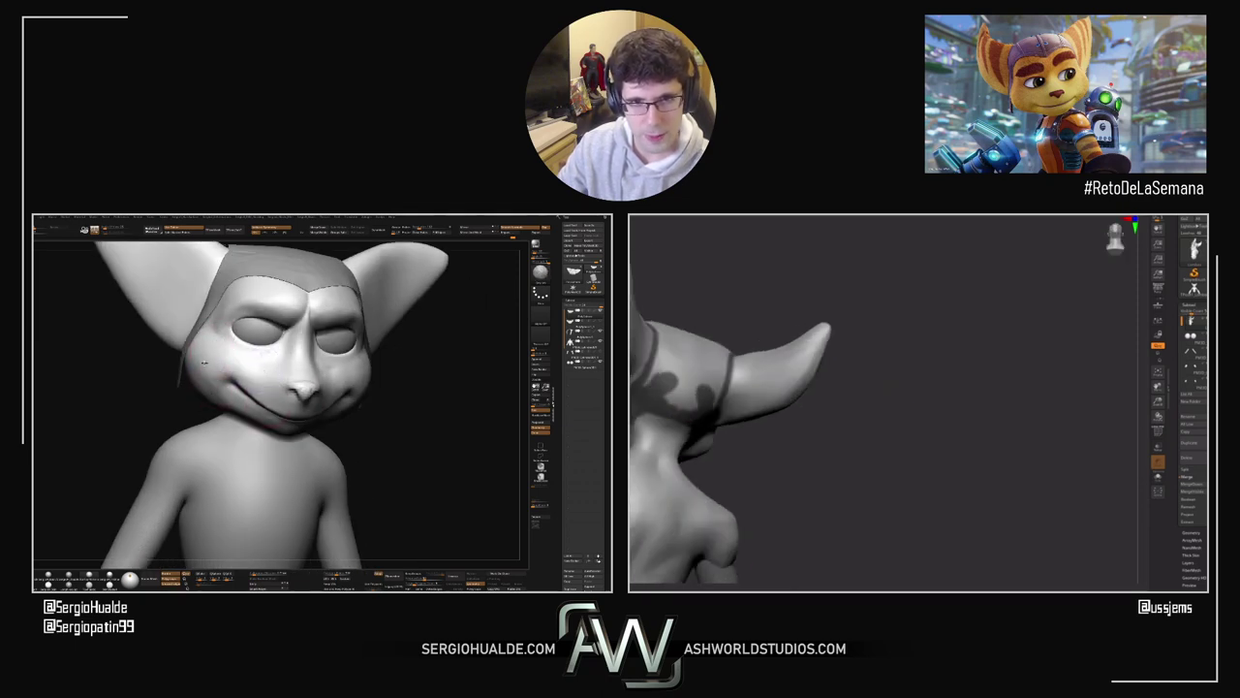
mouse_move(207, 421)
right_mouse_down("ctrl")
mouse_move(235, 393)
mouse_move(258, 421)
mouse_move(343, 374)
right_mouse_up("ctrl")
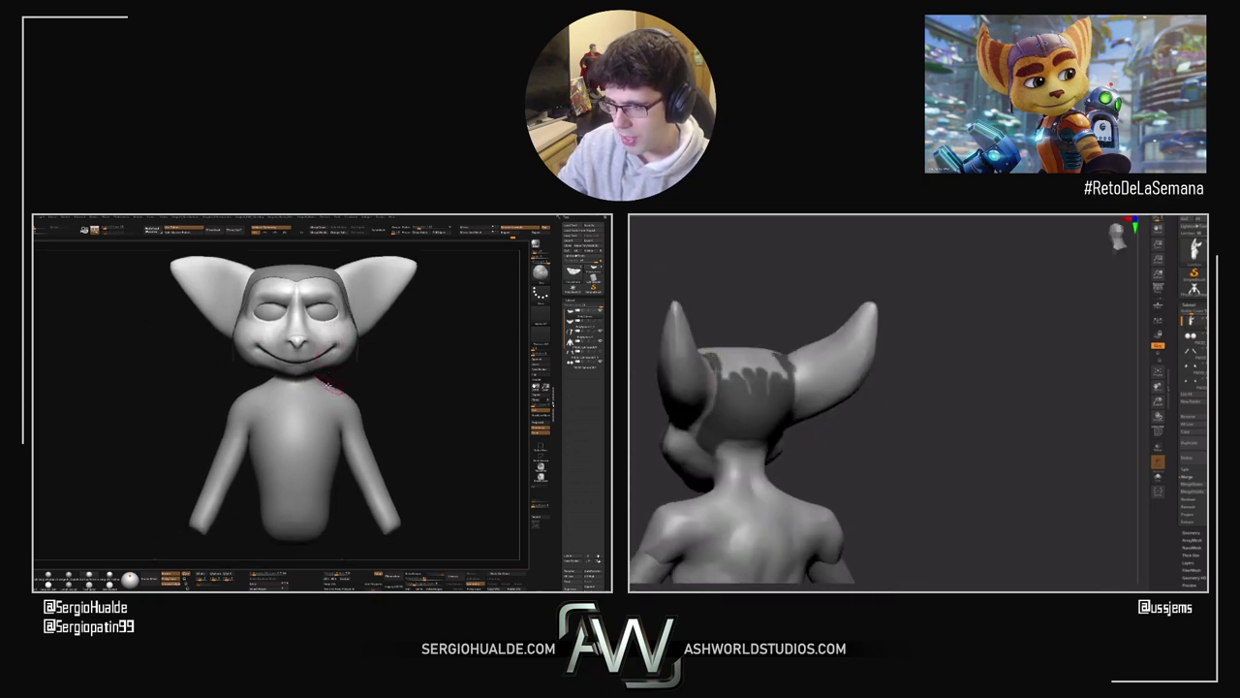
mouse_move(347, 382)
right_mouse_down("alt")
mouse_move(335, 419)
mouse_move(328, 386)
mouse_move(340, 427)
mouse_move(257, 395)
right_mouse_up("alt")
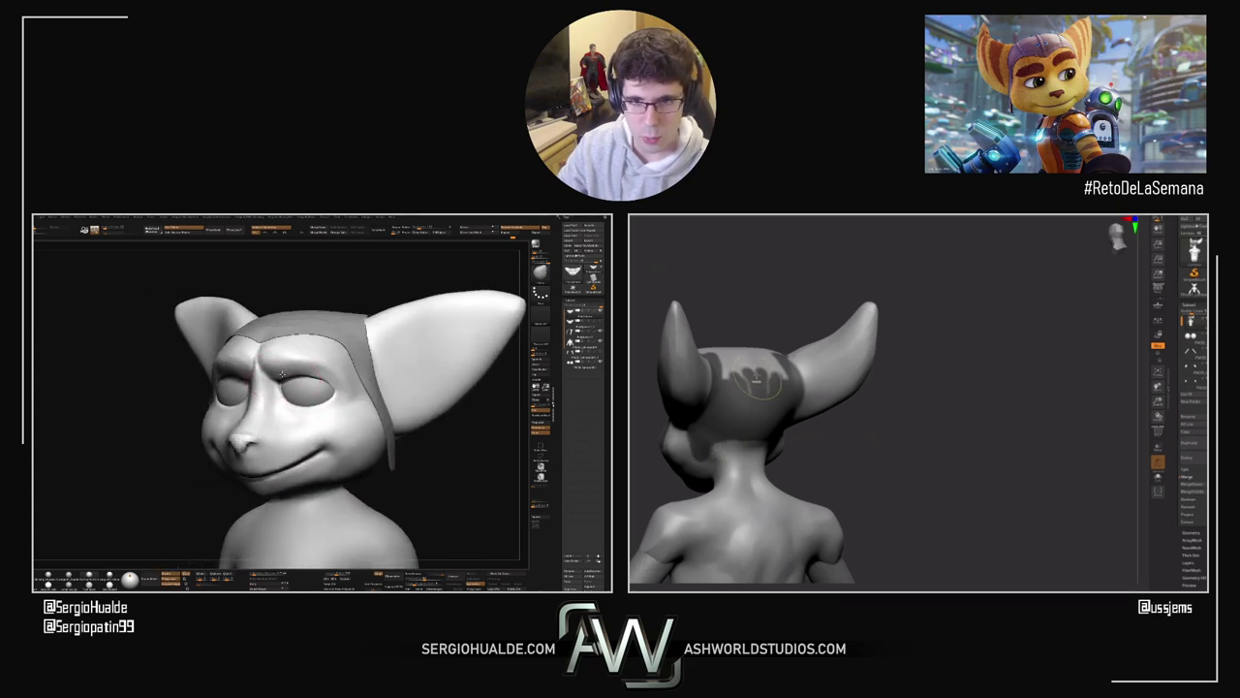
key("s")
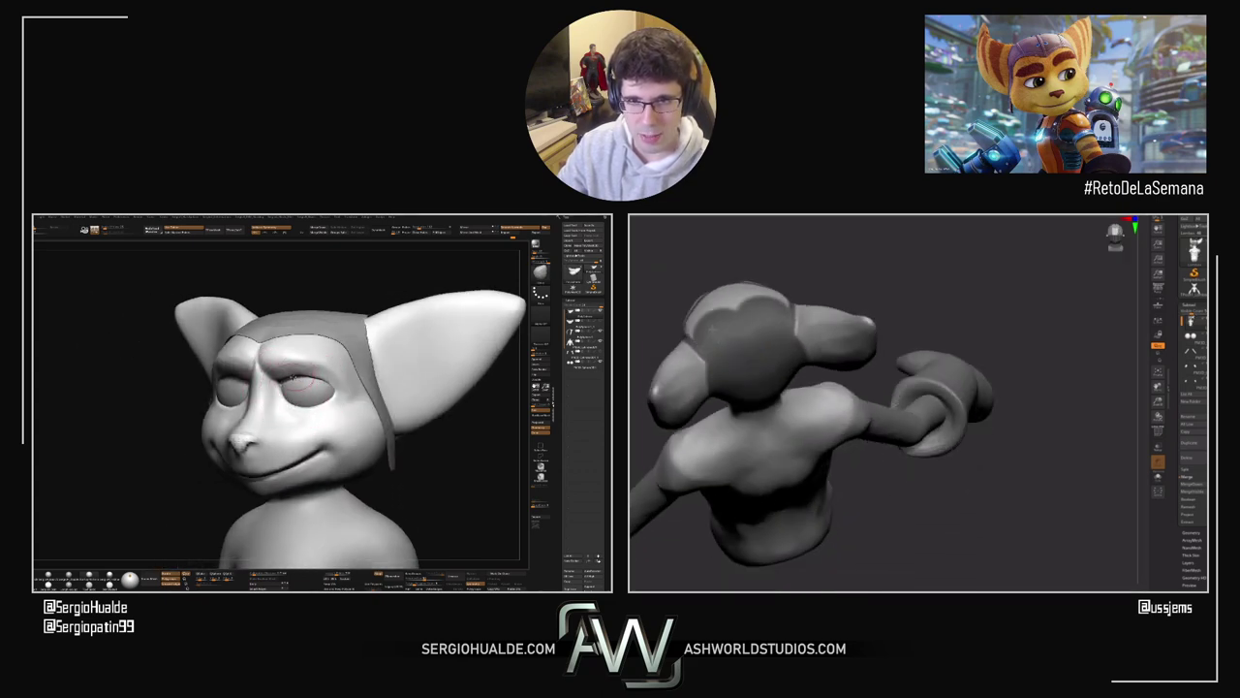
mouse_move(306, 386)
right_mouse_down()
mouse_move(262, 388)
mouse_move(287, 374)
right_mouse_up()
Step: Select the eyeballs and adjust how they sit inside the capped character's eye sockets
left_click(296, 393, "alt")
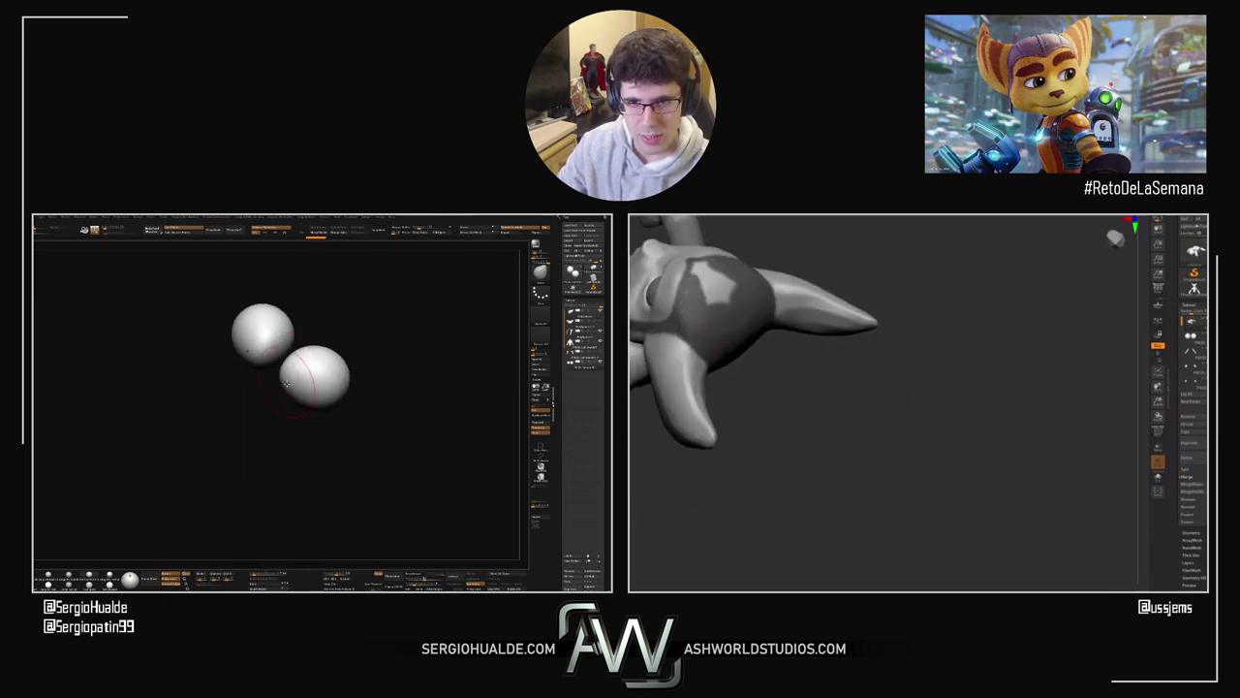
left_click(287, 385, "ctrl+shift")
right_click_drag(304, 386, 299, 380)
left_click_drag(299, 379, 300, 372)
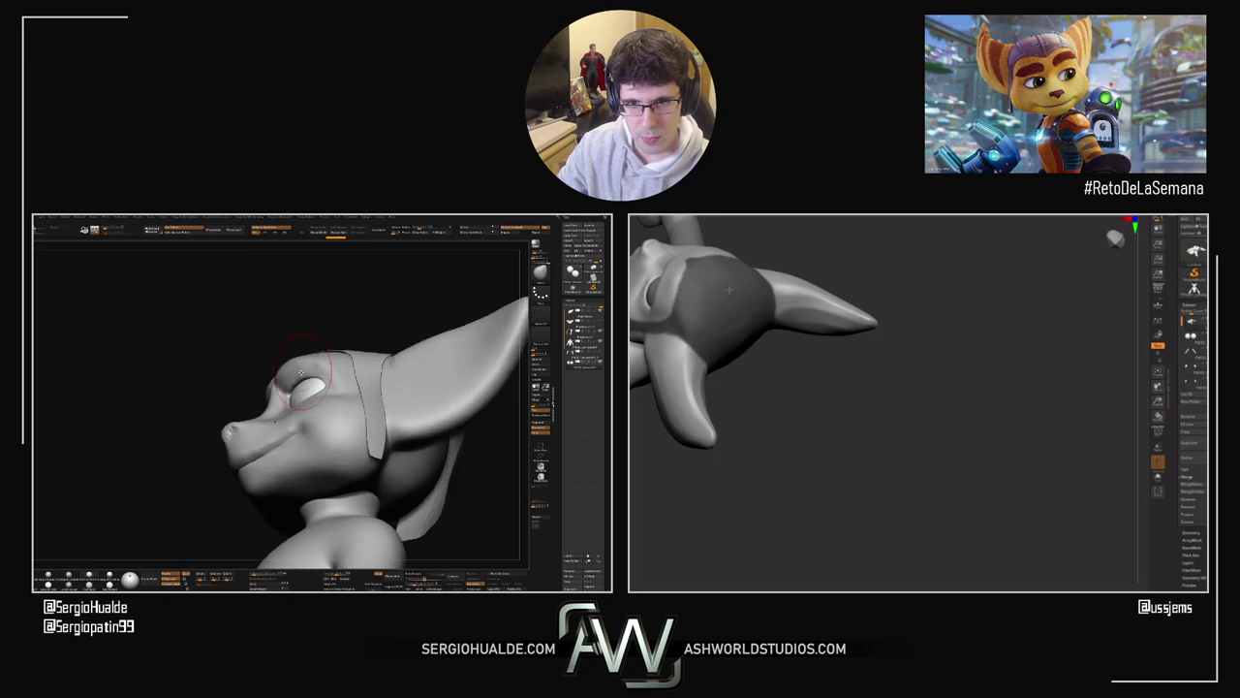
right_click_drag(297, 371, 366, 388)
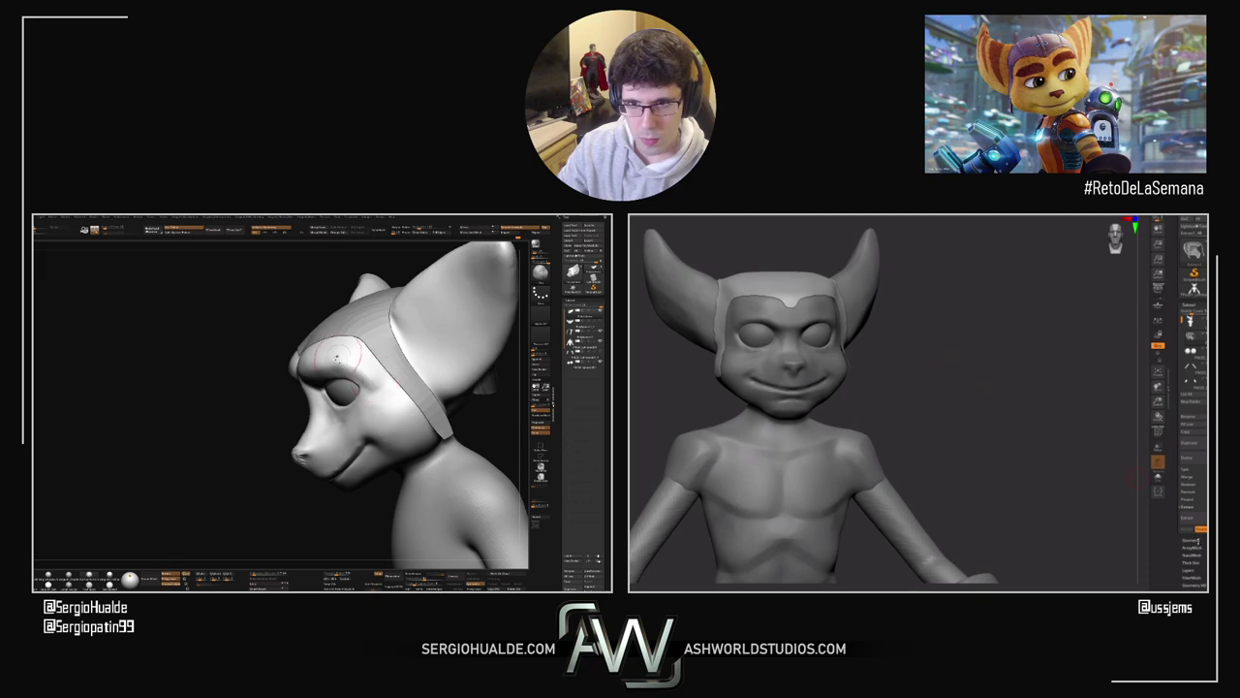
Step: Isolate the capped character's head and sculpt the eyelid rims around the sockets
right_click_drag(365, 365, 334, 412)
right_click_drag(334, 412, 247, 408)
key("alt+s")
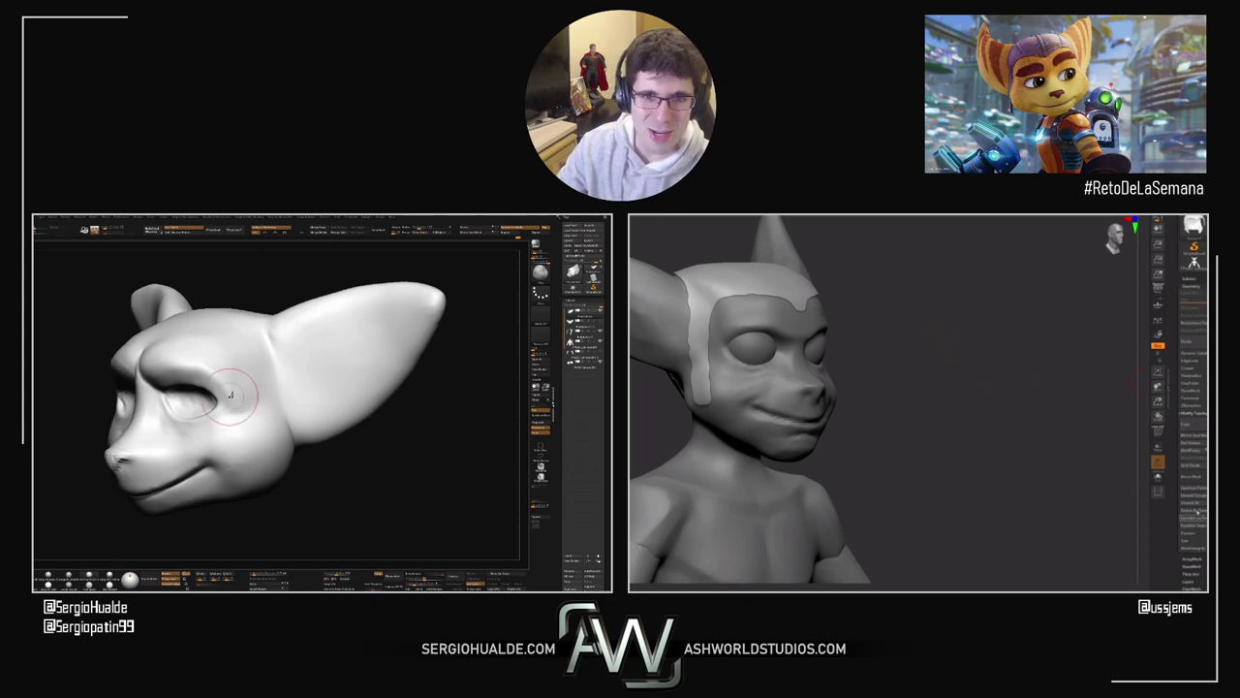
mouse_move(247, 385)
right_mouse_down()
mouse_move(288, 391)
mouse_move(266, 399)
mouse_move(319, 422)
mouse_move(244, 406)
right_mouse_up()
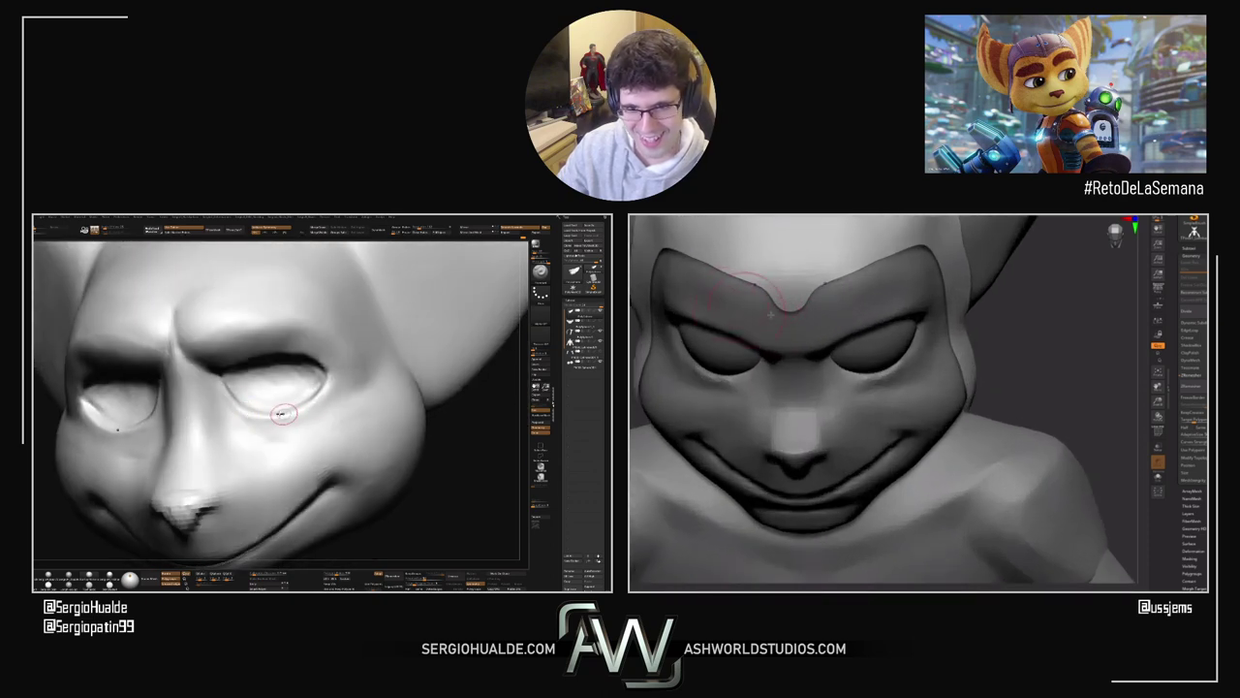
right_click_drag(330, 380, 297, 368)
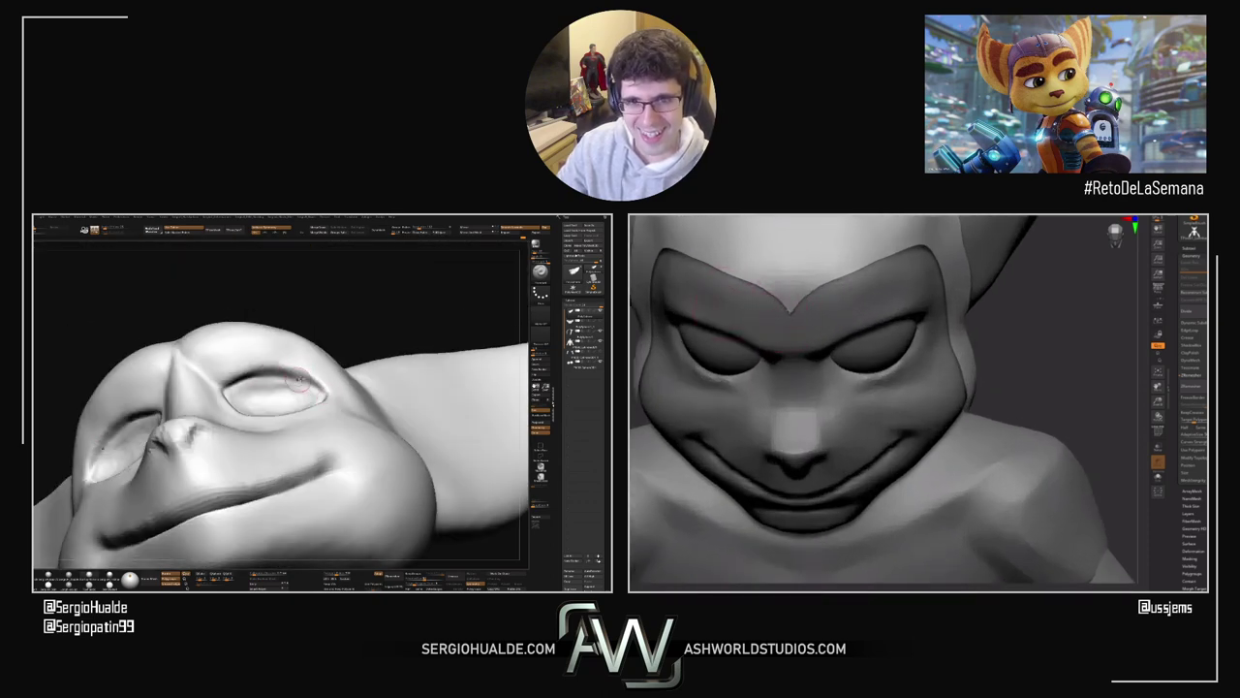
Step: Bring back the full character and refine the brows and upper eyelids from the front
mouse_move(215, 392)
right_mouse_down("ctrl")
mouse_move(245, 355)
mouse_move(260, 418)
mouse_move(281, 427)
mouse_move(303, 392)
mouse_move(302, 363)
mouse_move(306, 424)
mouse_move(289, 393)
right_mouse_up("ctrl")
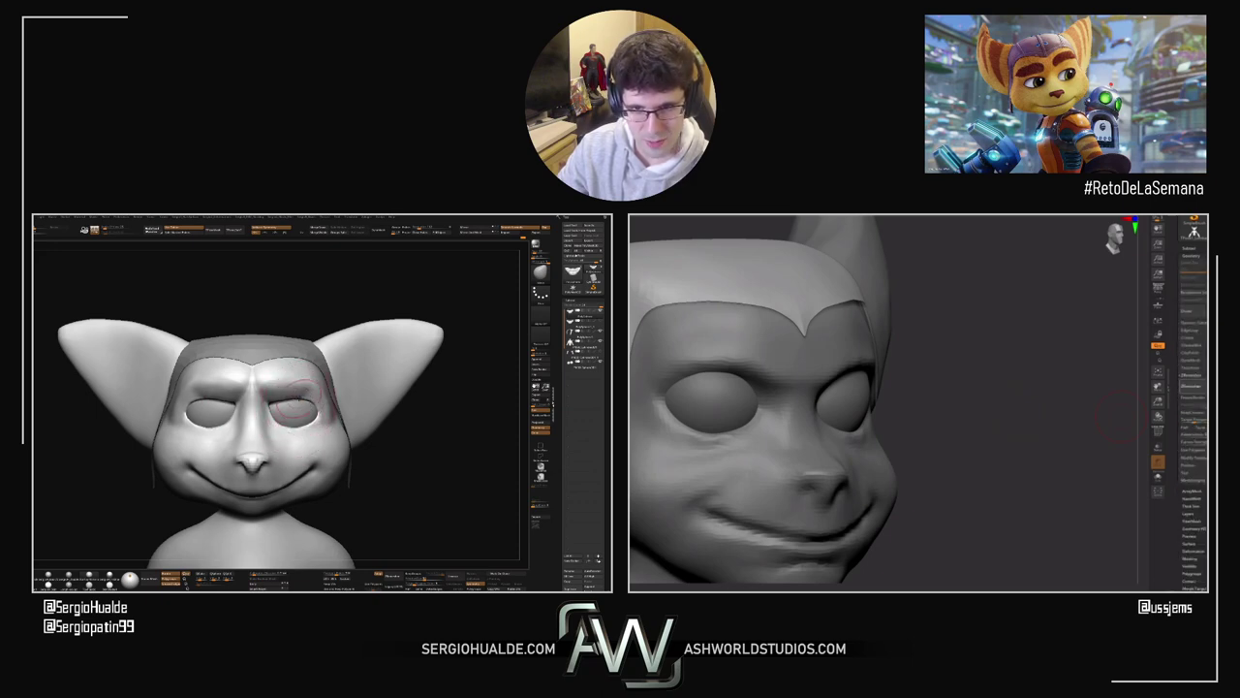
right_click_drag(302, 395, 310, 394)
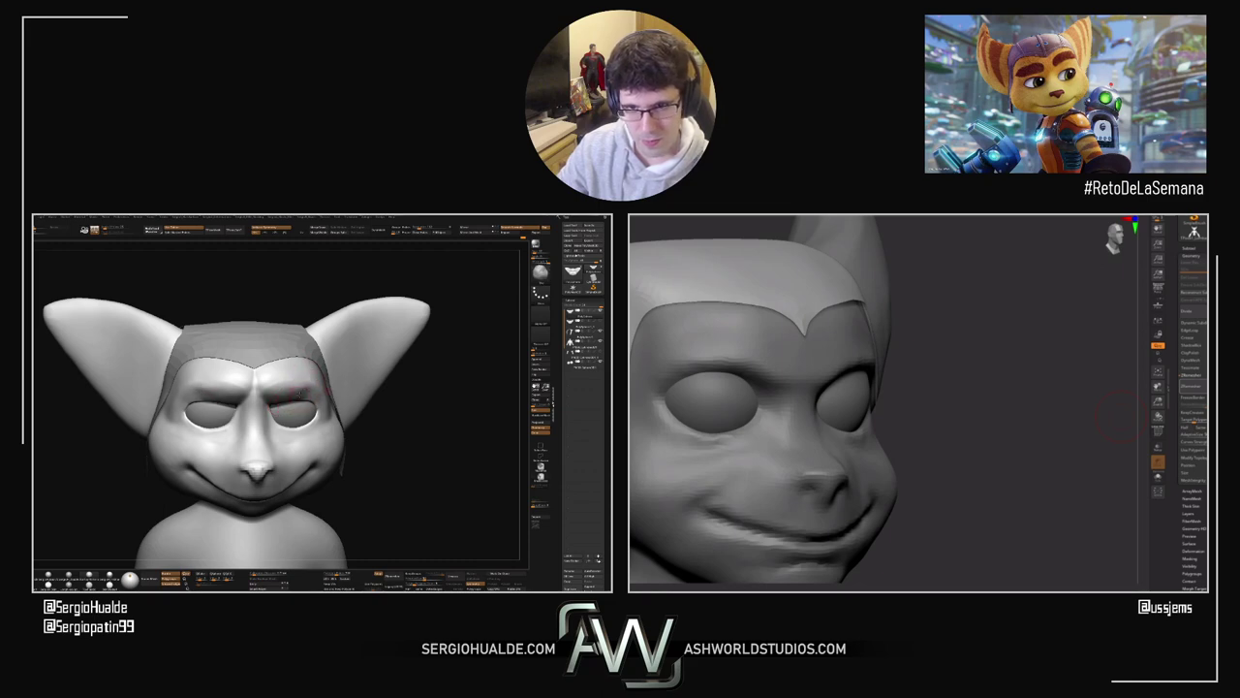
mouse_move(305, 395)
right_mouse_down()
mouse_move(324, 454)
mouse_move(302, 438)
right_mouse_up()
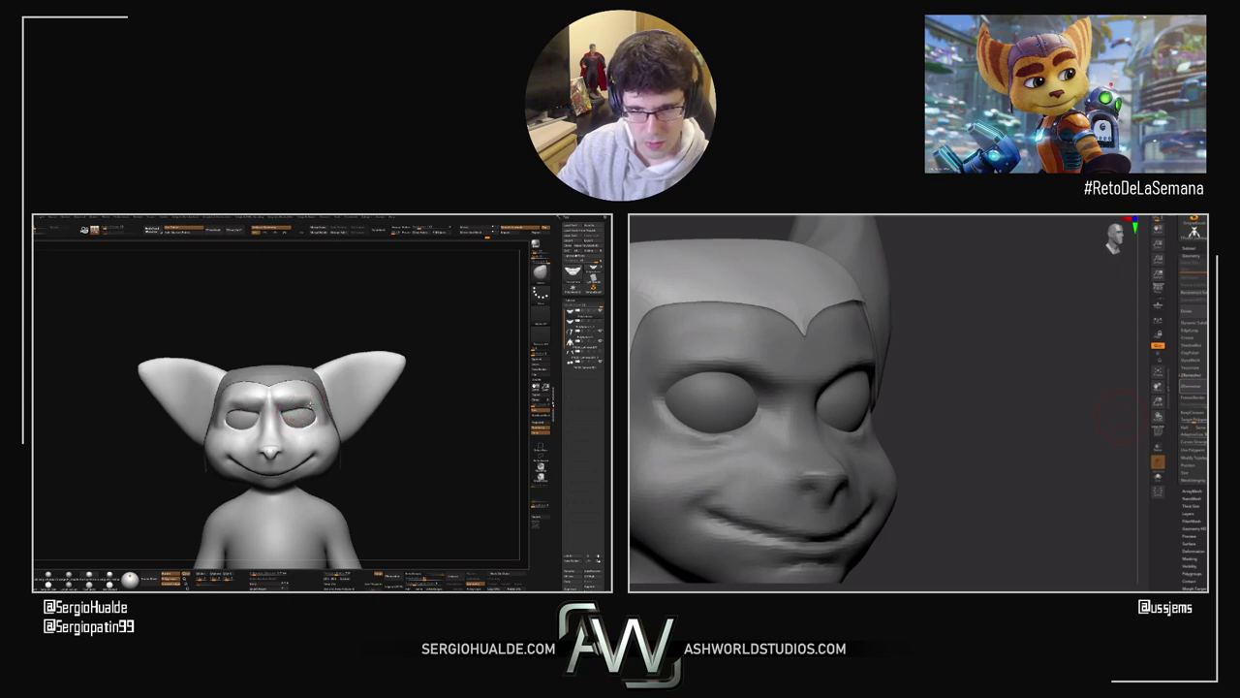
mouse_move(305, 404)
right_mouse_down()
mouse_move(312, 420)
mouse_move(293, 385)
mouse_move(288, 405)
mouse_move(306, 411)
right_mouse_up()
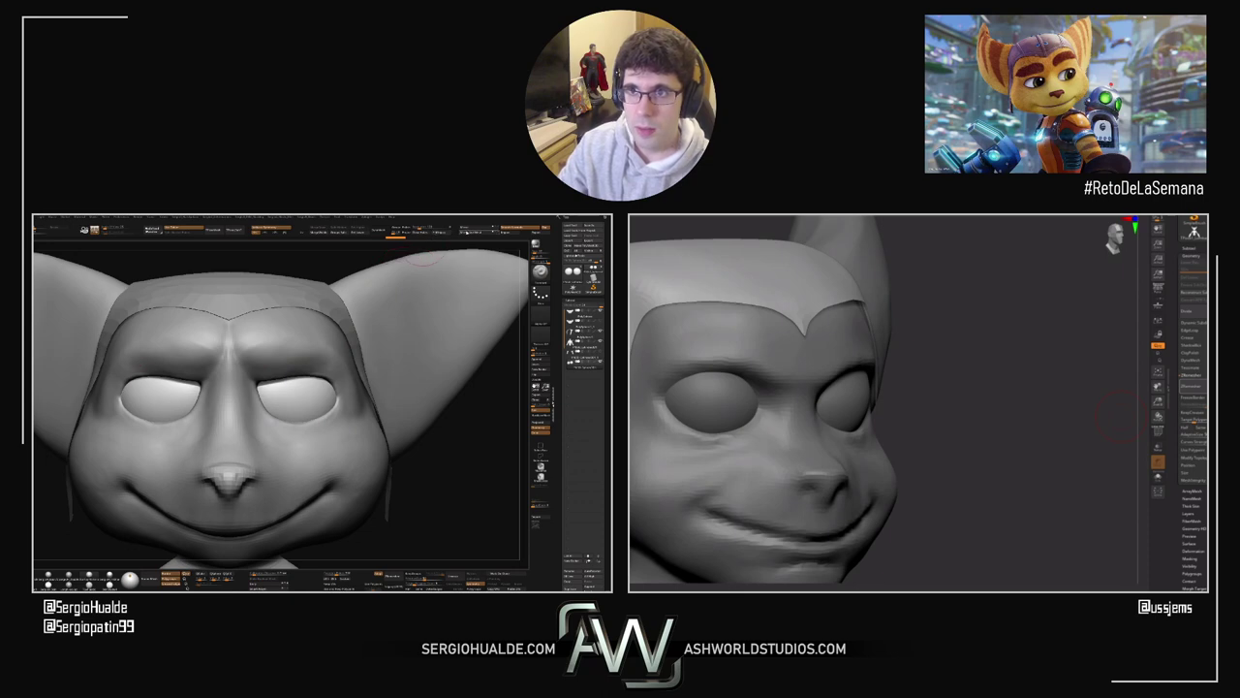
Step: Choose a bright green as the painting colour for the eyeballs
key("space")
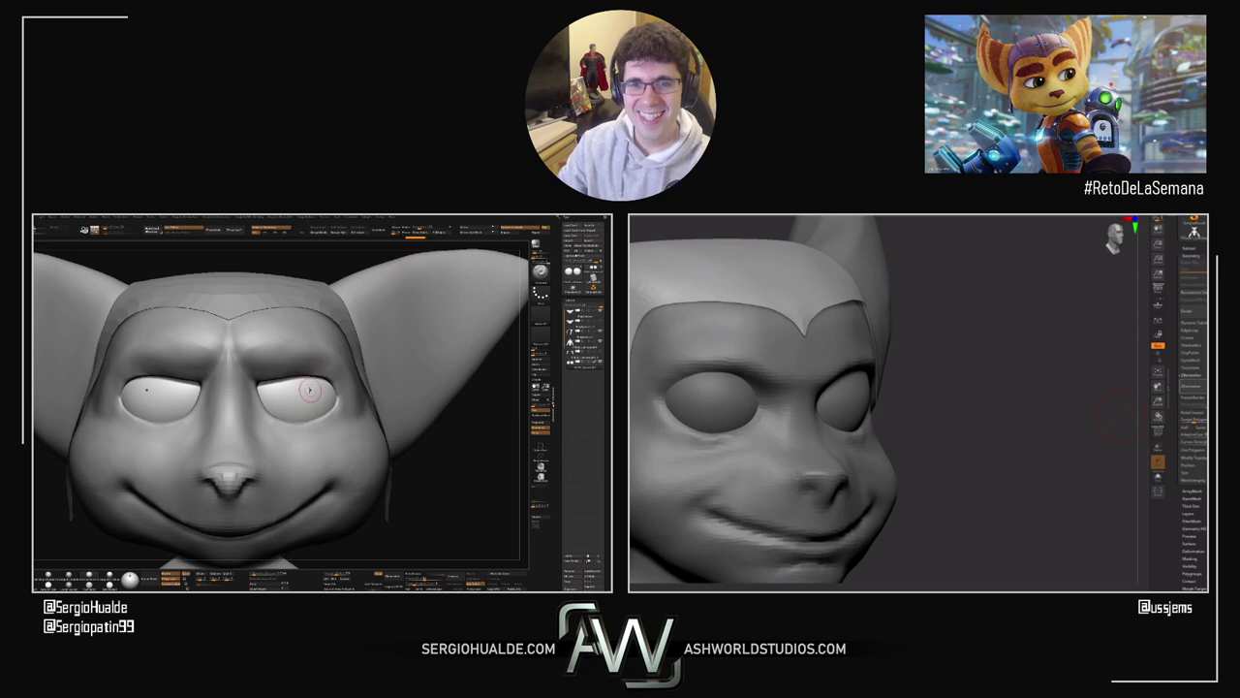
right_click(300, 399)
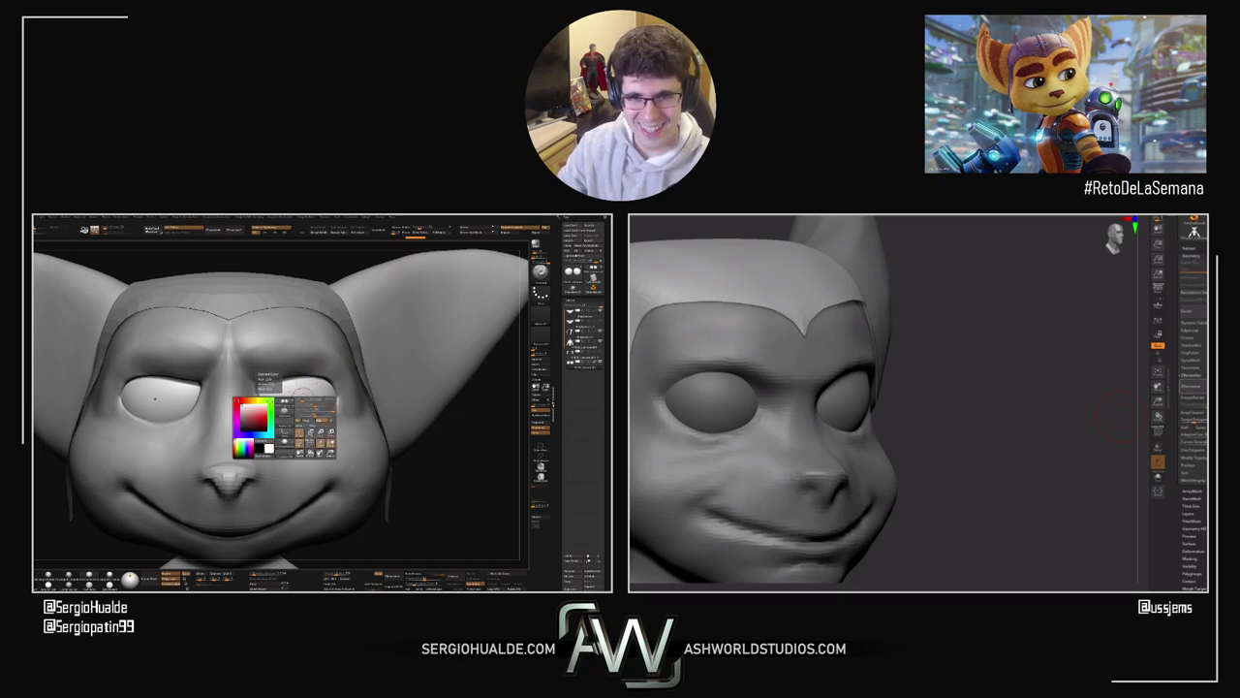
left_click(254, 415)
left_click(256, 425)
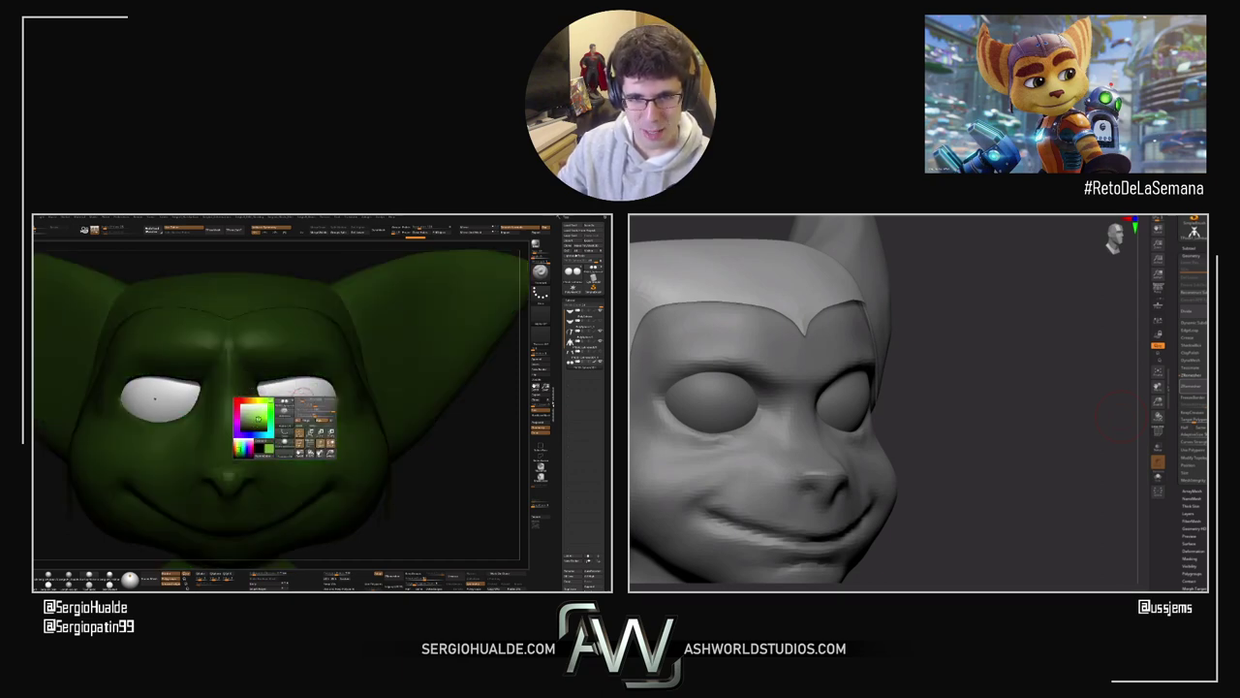
left_click(258, 419)
left_click(257, 415)
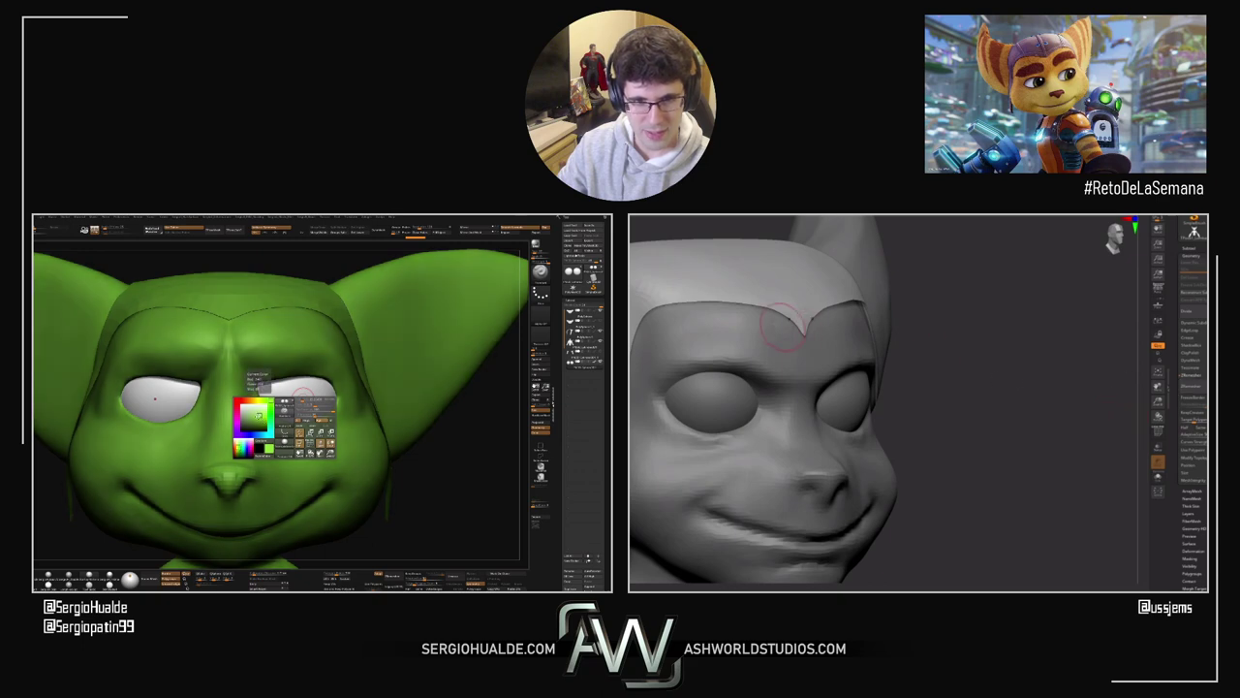
Step: Paint green irises symmetrically on both eyeballs, redoing the first dab, and return the active colour to a neutral tone
left_click(302, 395)
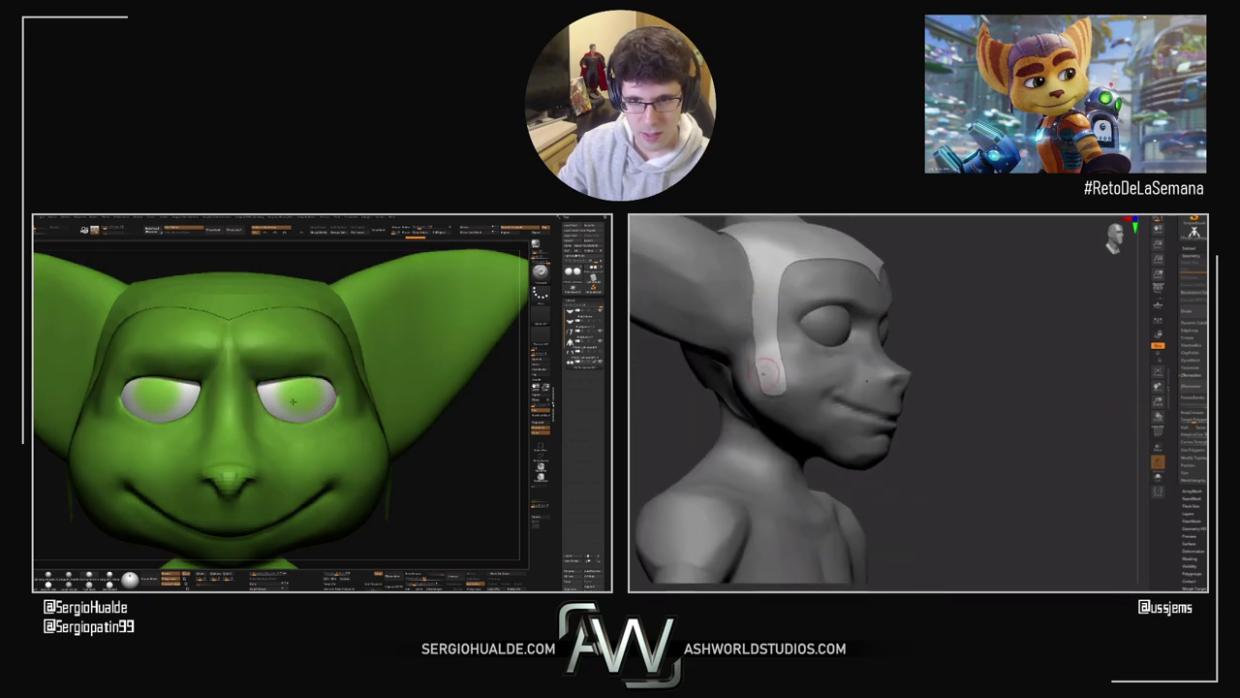
right_click_drag(311, 408, 308, 398, "ctrl")
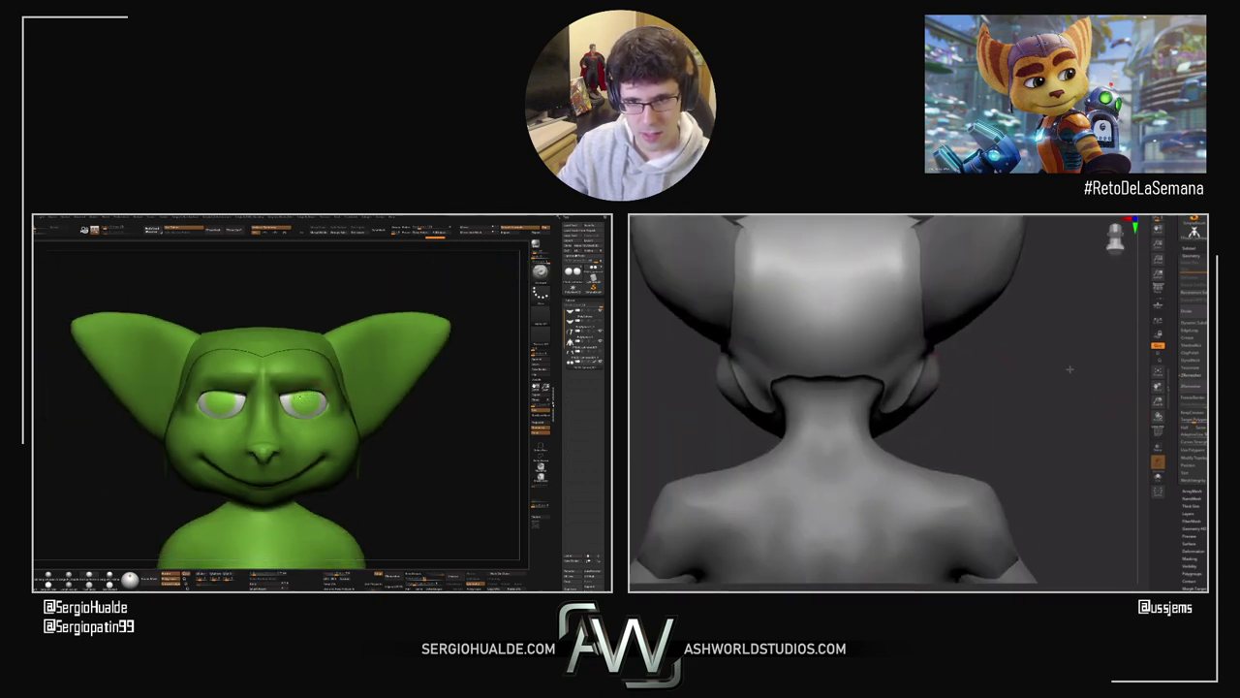
key("ctrl+z")
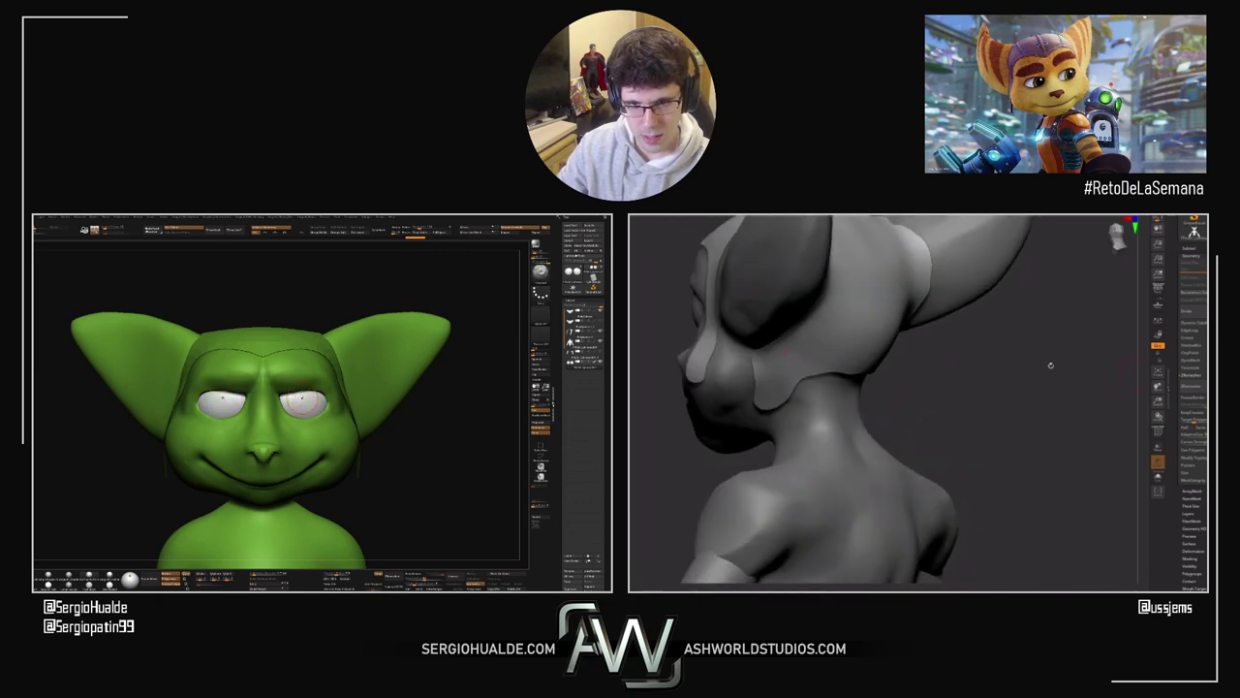
left_click_drag(301, 397, 302, 405)
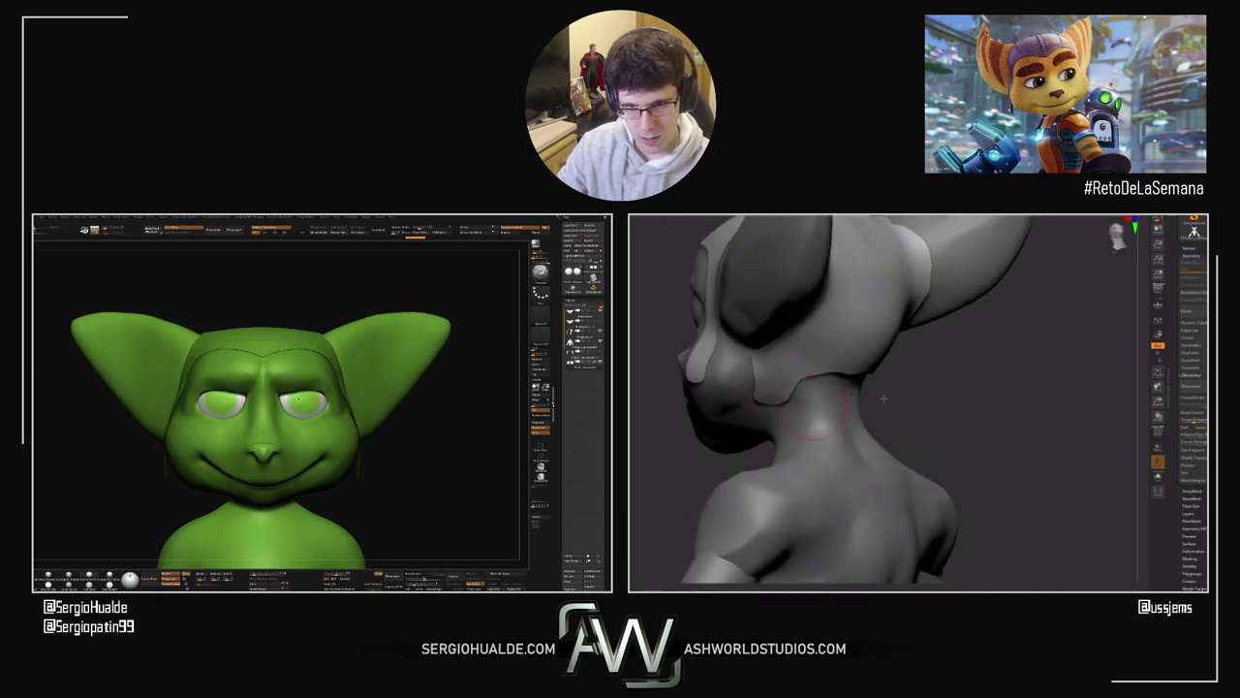
right_click_drag(310, 404, 322, 363, "ctrl")
right_click(290, 414)
left_click(249, 395)
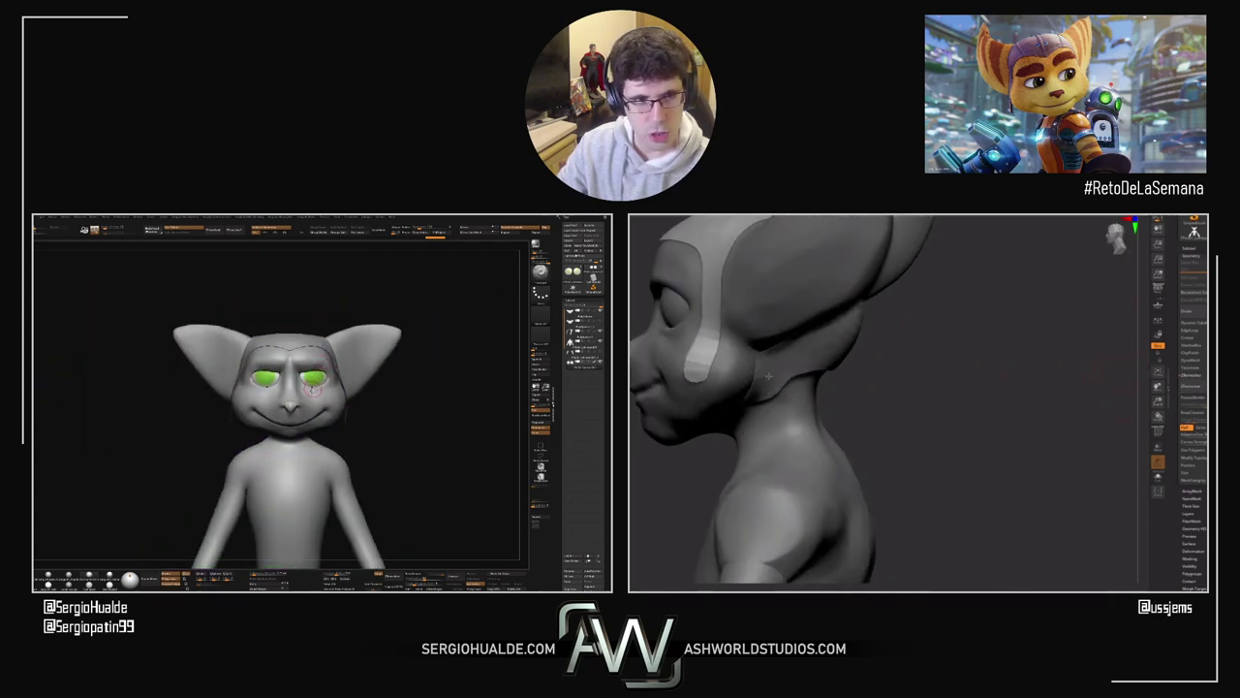
Step: Examine the green-eyed head from front and three-quarter views, both close up and with the whole body
left_click(303, 400, "alt")
right_click_drag(303, 400, 294, 388, "ctrl")
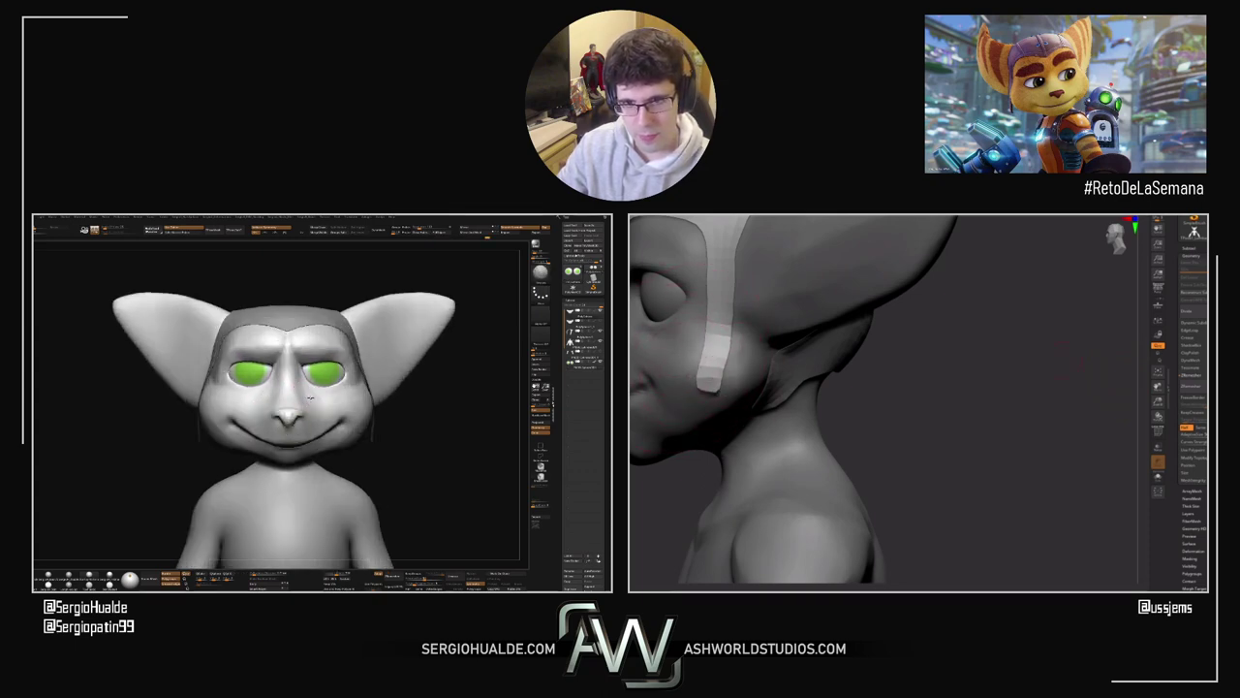
right_click_drag(320, 393, 309, 398)
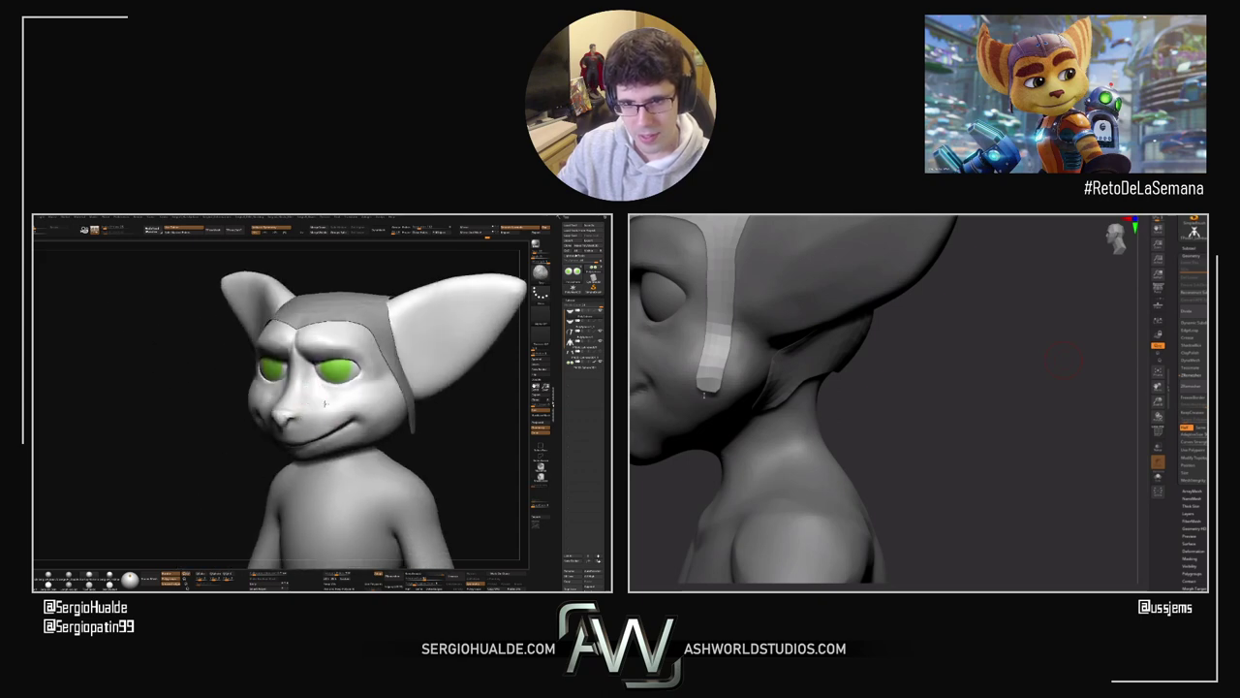
scroll(324, 402, "down", 4)
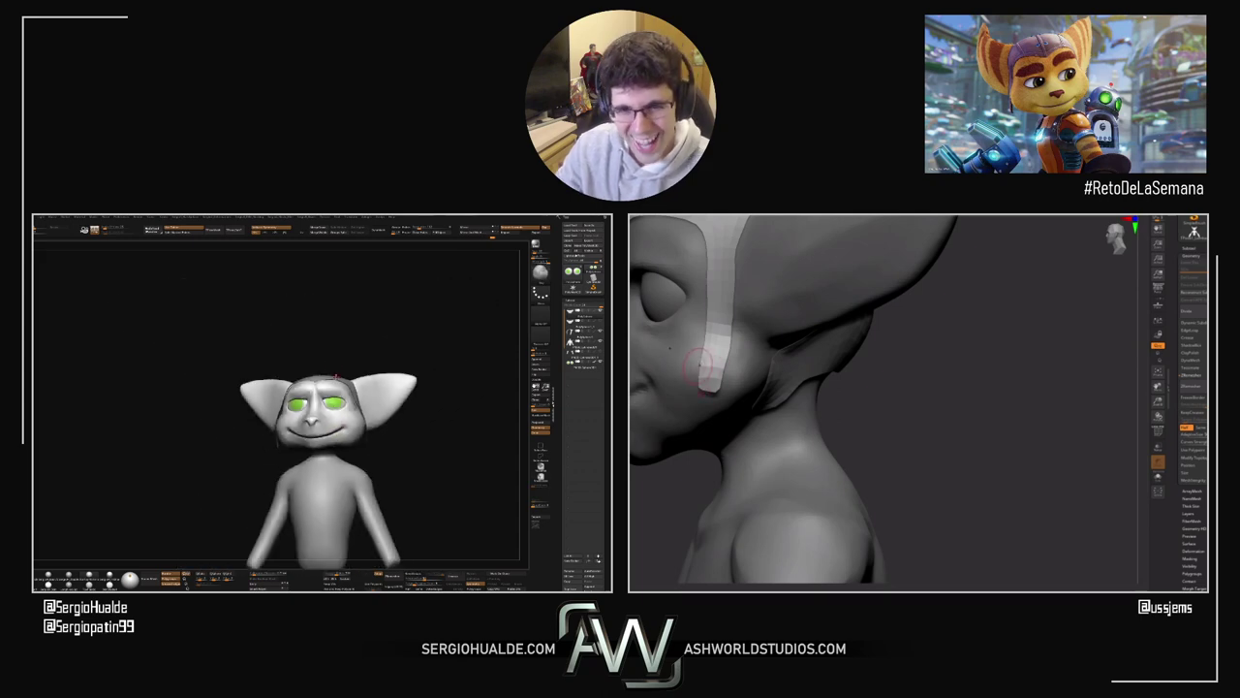
mouse_move(335, 412)
right_mouse_down()
mouse_move(330, 434)
mouse_move(312, 319)
mouse_move(319, 373)
right_mouse_up()
mouse_move(320, 373)
right_mouse_down("shift")
mouse_move(331, 300)
mouse_move(329, 381)
right_mouse_up("shift")
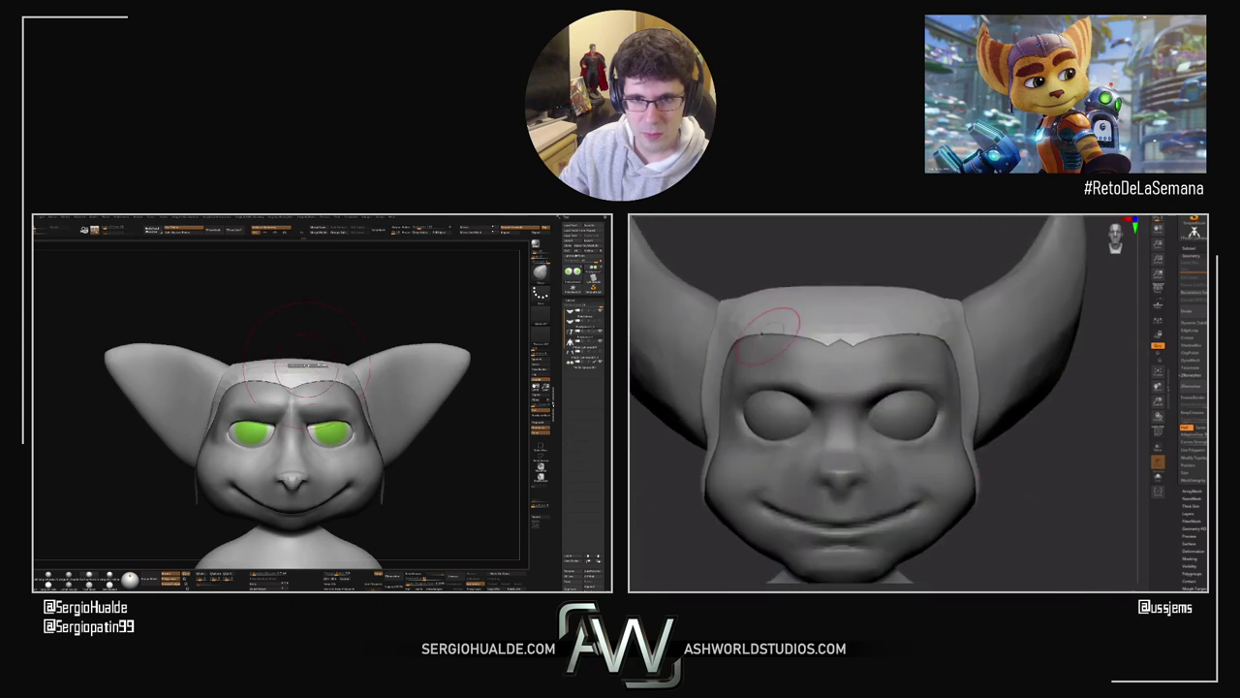
Step: Isolate the green-eyed character's head and adjust the forehead and skull hidden under the cap
right_click_drag(289, 354, 263, 372)
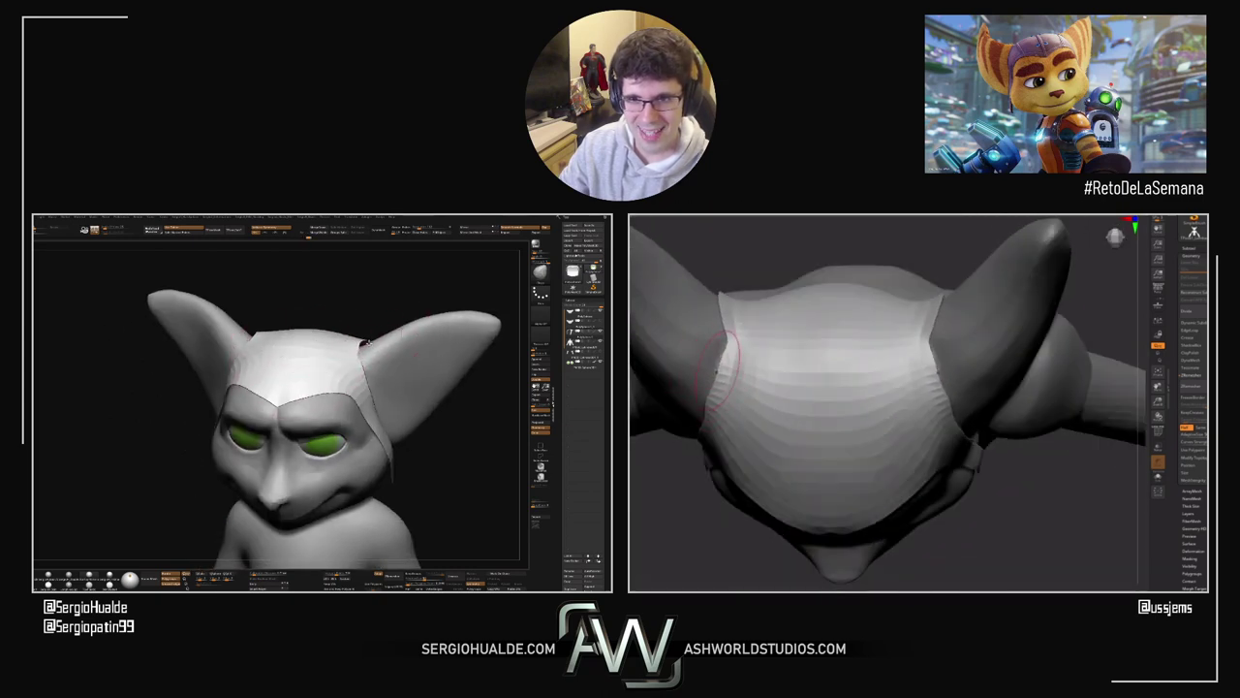
left_click(366, 343, "alt")
mouse_move(293, 360)
right_mouse_down("shift")
mouse_move(304, 324)
mouse_move(315, 363)
mouse_move(289, 373)
right_mouse_up("shift")
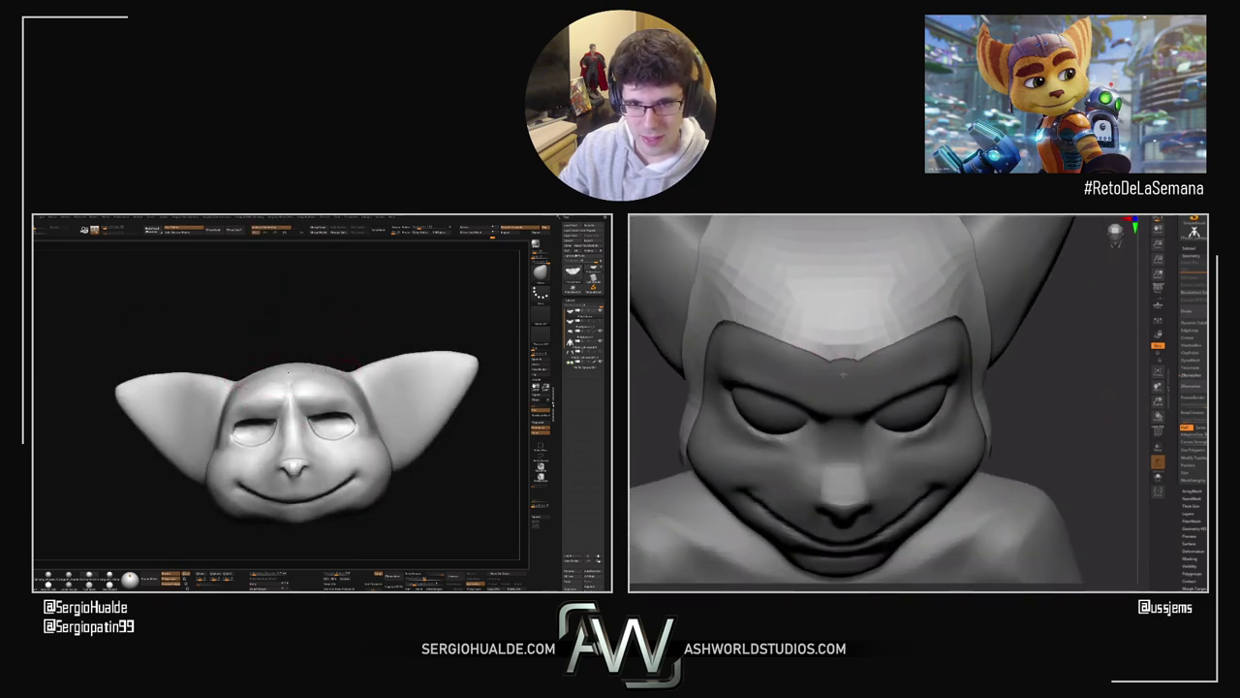
mouse_move(289, 372)
right_mouse_down()
mouse_move(337, 371)
mouse_move(340, 329)
right_mouse_up()
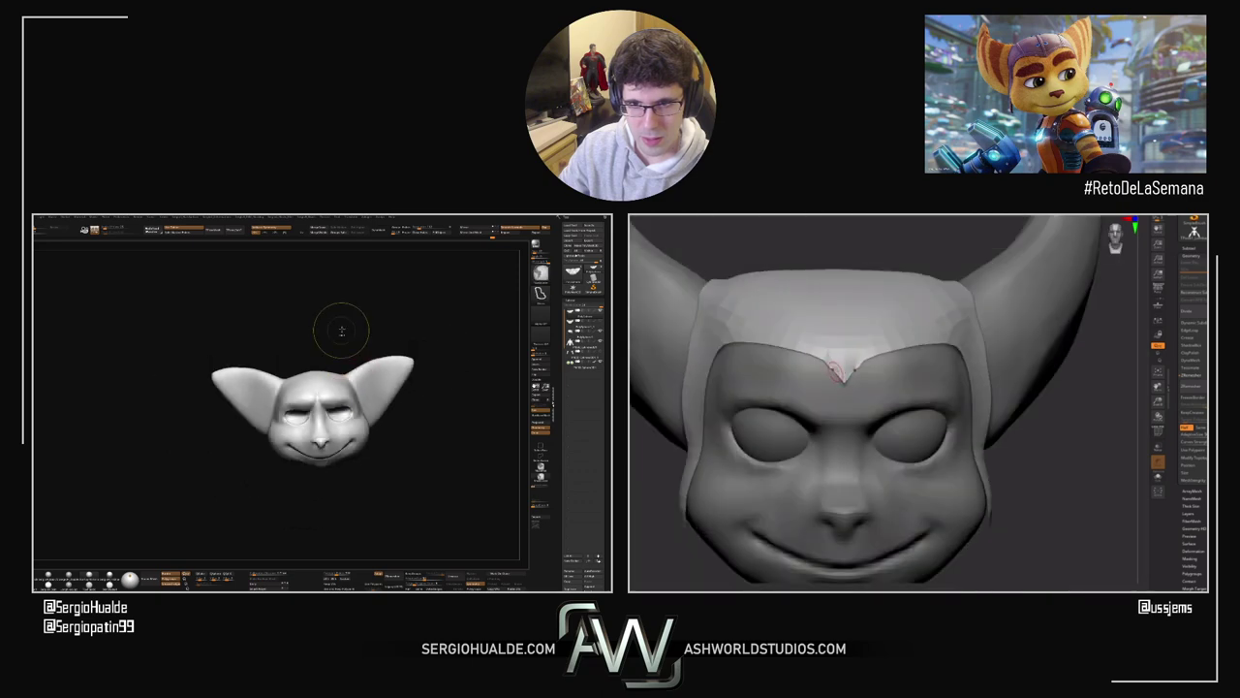
right_click_drag(408, 370, 376, 373)
mouse_move(320, 424)
right_mouse_down()
mouse_move(355, 426)
mouse_move(340, 420)
mouse_move(339, 432)
right_mouse_up()
Step: Refine the green-eyed character's muzzle and area between the brows against the full body
right_click_drag(339, 433, 290, 416)
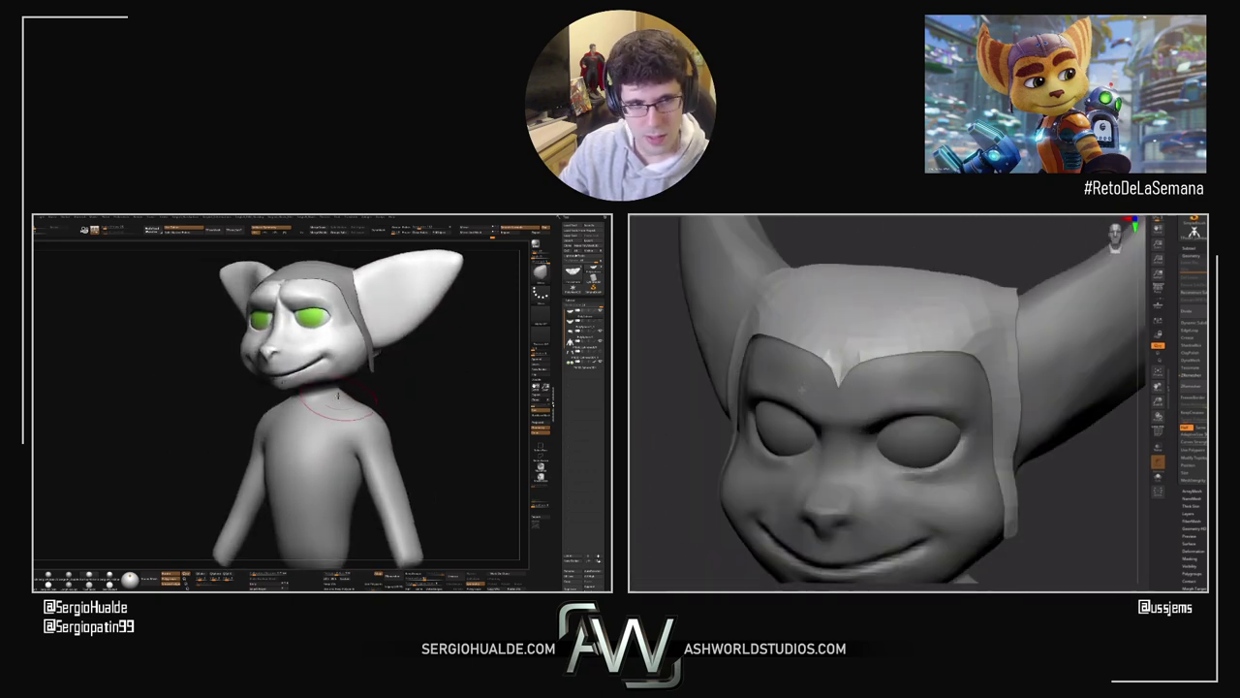
right_click_drag(281, 353, 288, 398, "alt")
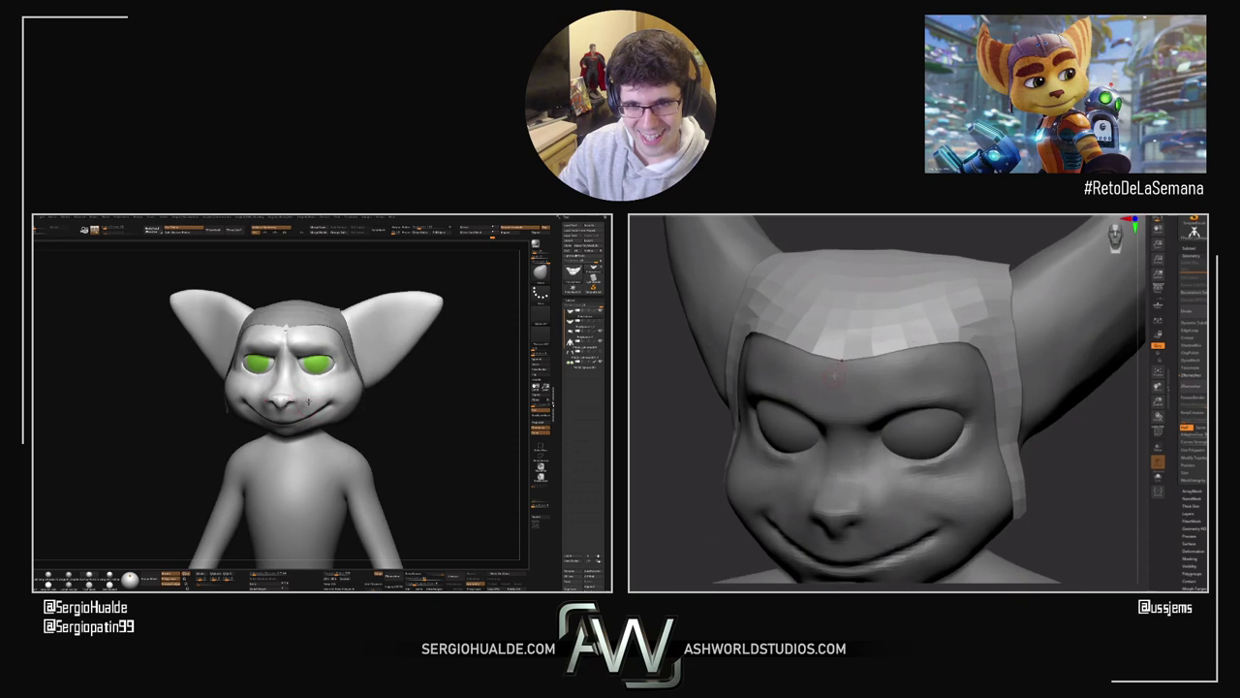
mouse_move(295, 399)
right_mouse_down()
mouse_move(304, 419)
mouse_move(302, 405)
right_mouse_up()
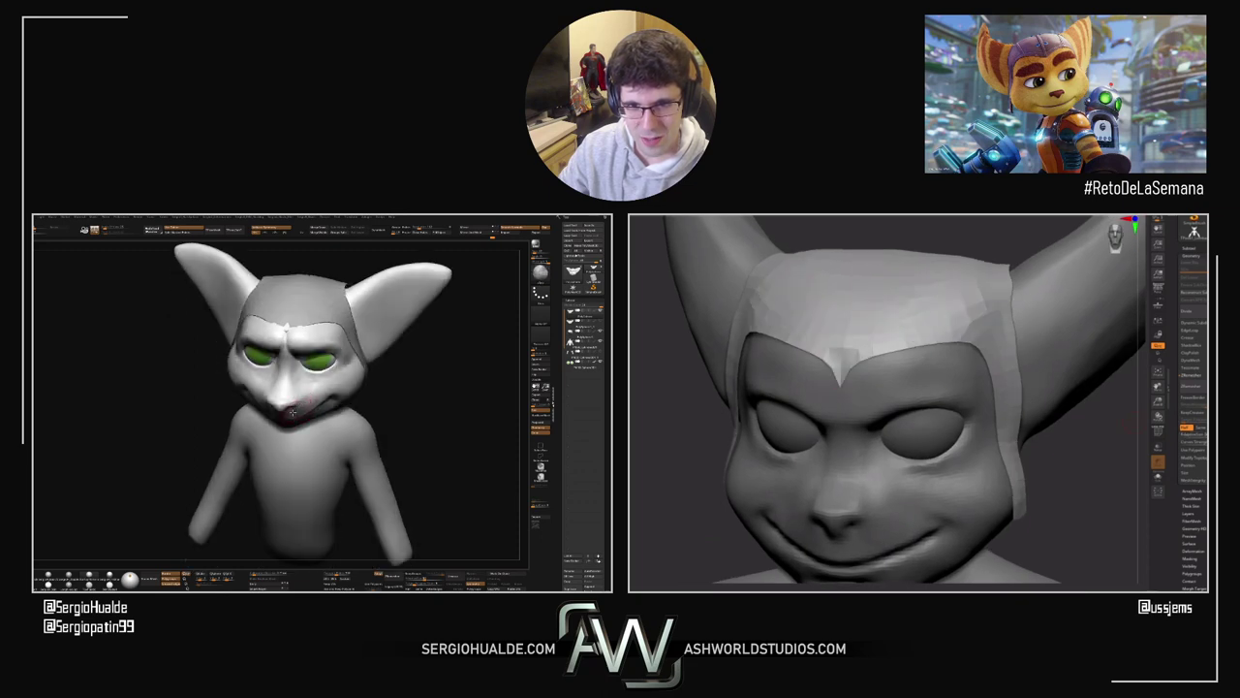
Step: Remesh the grey character's cap with ZRemesher, undoing the attempt with the border frozen and repeating it with FreezeBorder off
left_click(1187, 427)
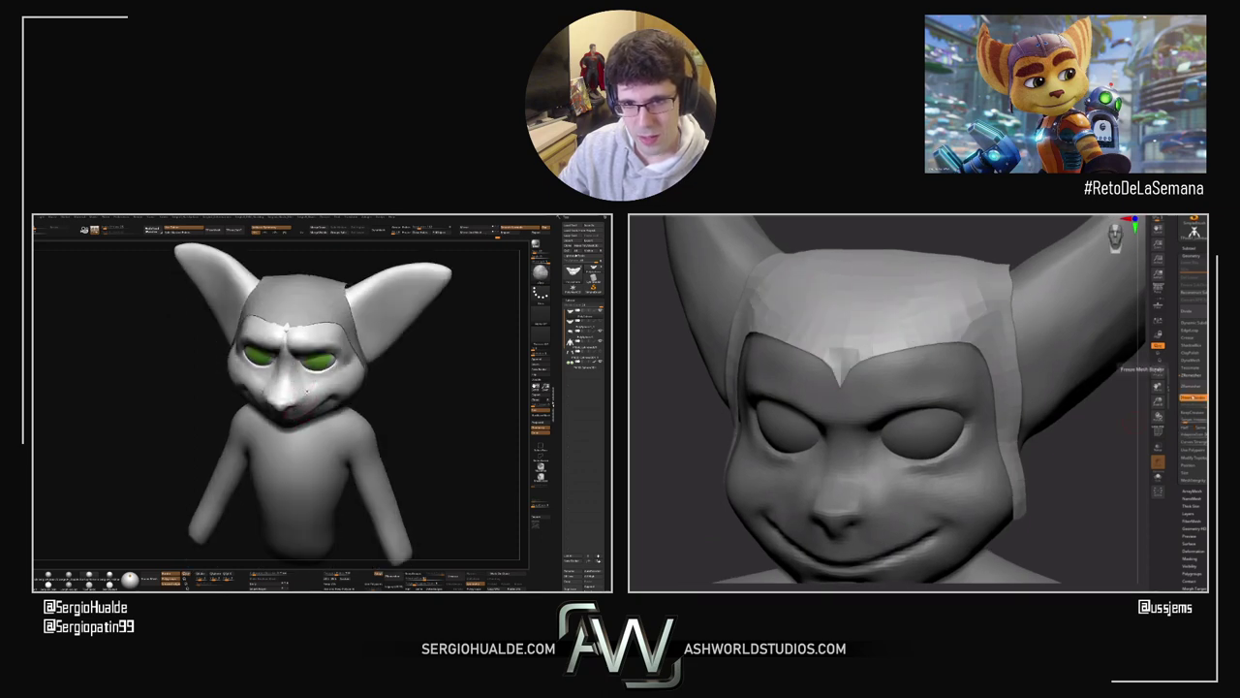
left_click(1192, 390)
mouse_move(329, 388)
right_mouse_down()
mouse_move(302, 418)
mouse_move(308, 397)
right_mouse_up()
key("ctrl+z")
left_click(1193, 397)
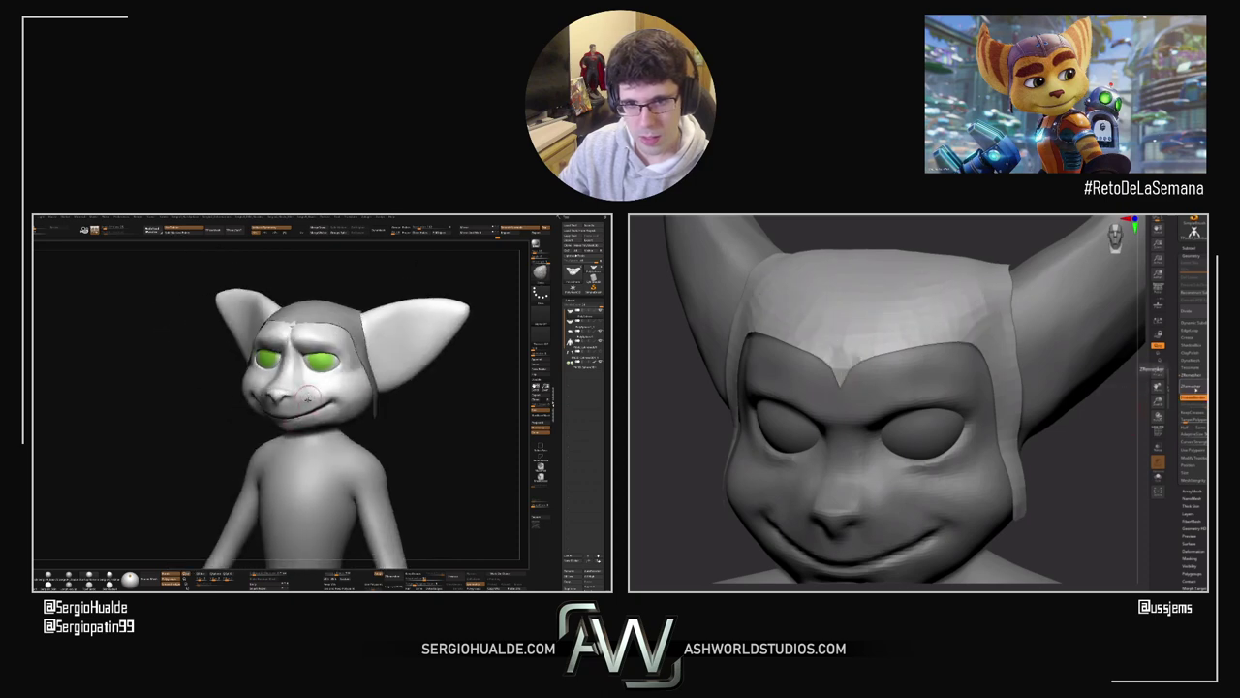
left_click(1193, 398)
left_click(1192, 387)
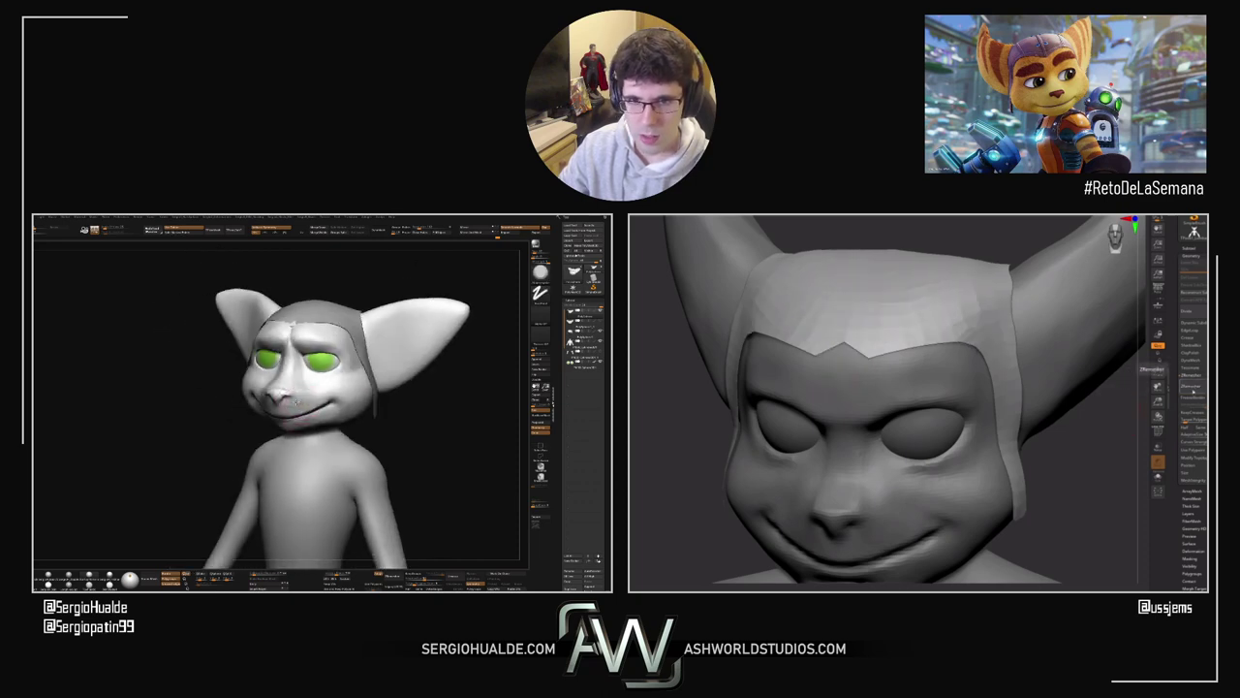
Step: Smooth the green-eyed character's cheek, isolate the head mesh and check its wireframe
right_click_drag(339, 385, 283, 383)
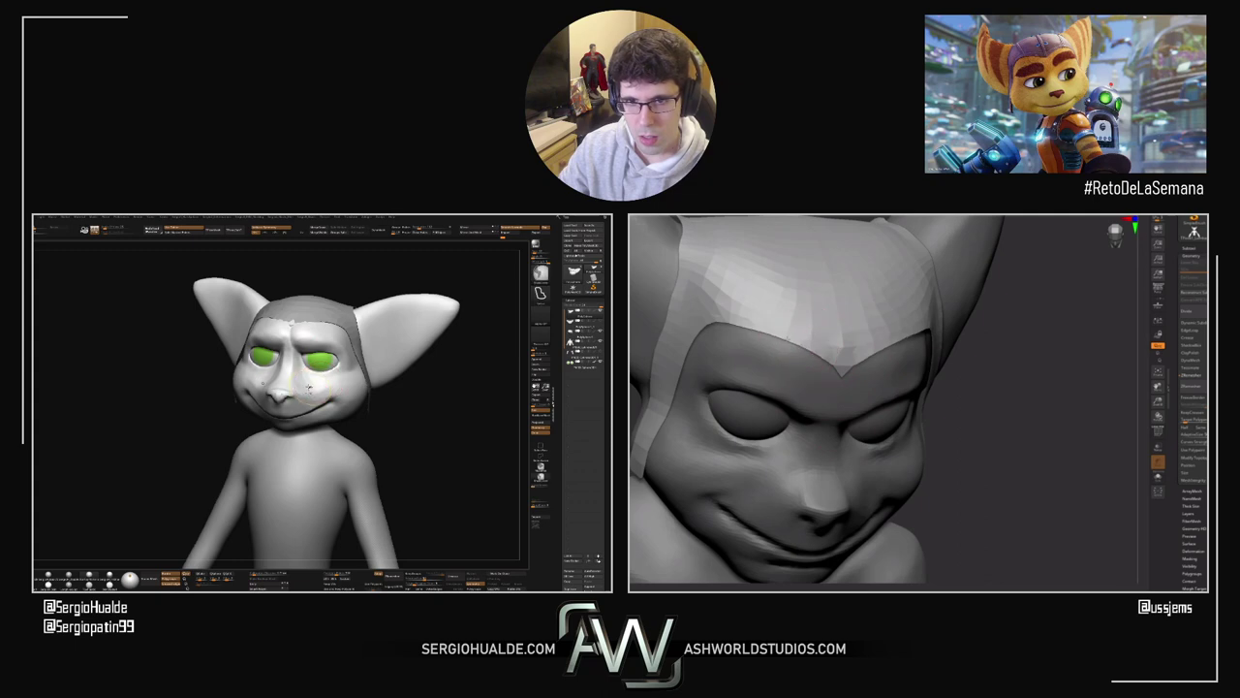
left_click_drag(315, 392, 302, 381, "shift")
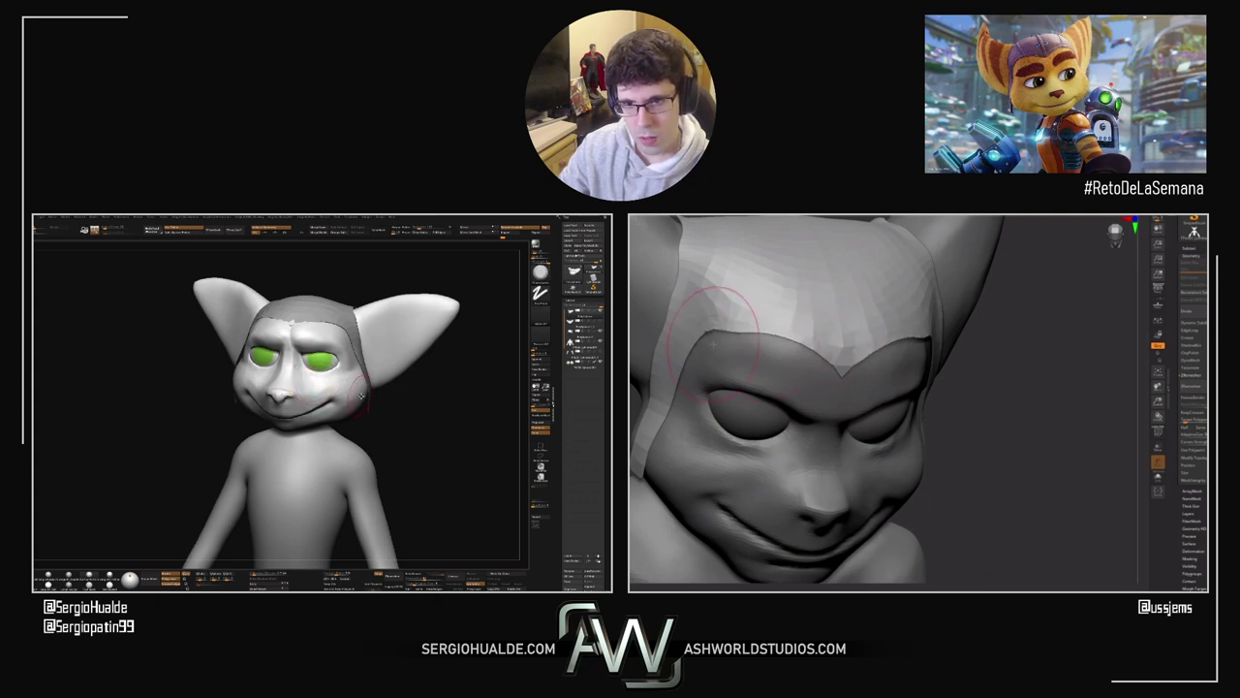
right_click_drag(319, 386, 336, 405)
key("alt+shift+s")
key("shift+f")
key("shift+f")
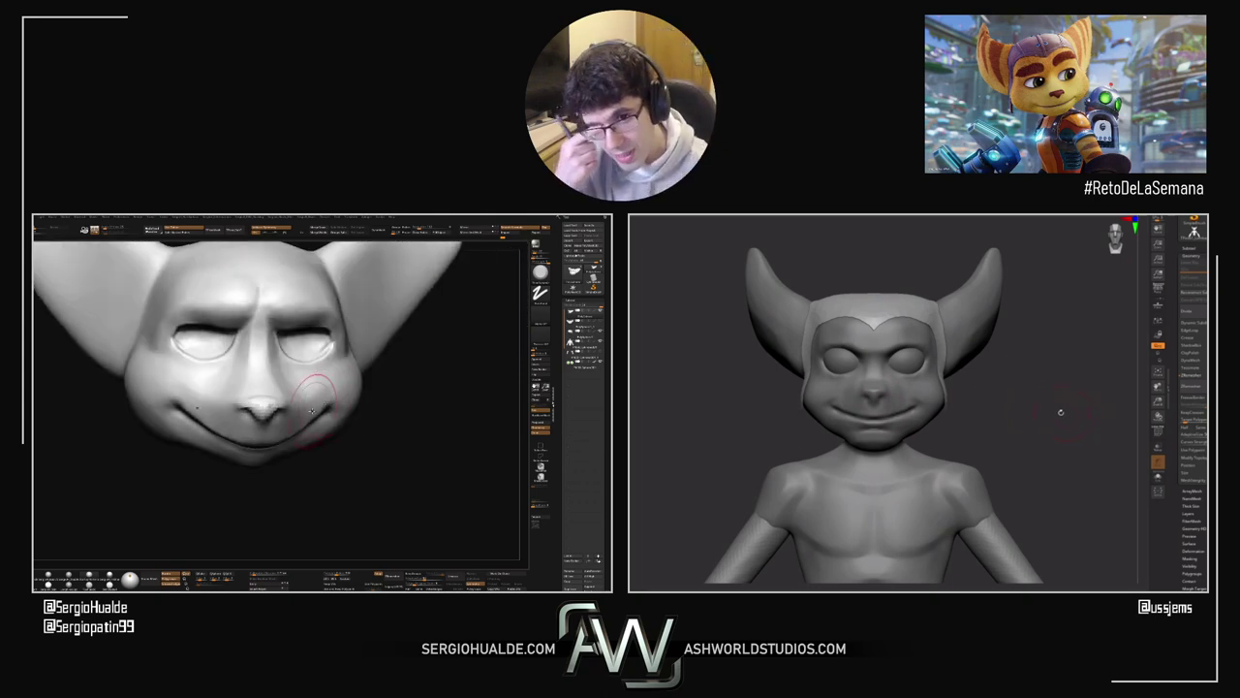
Step: Examine the isolated head's eye sockets and brow, with and without the wireframe, from a three-quarter view
right_click_drag(389, 393, 315, 430)
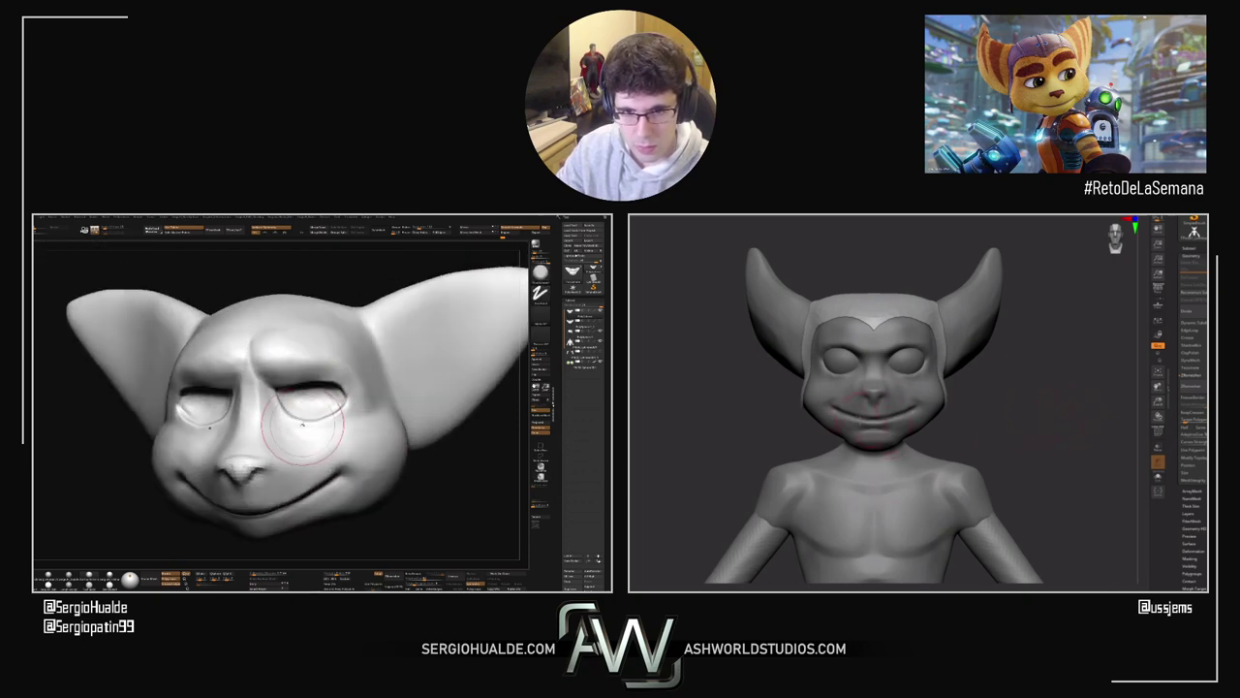
key("shift+f")
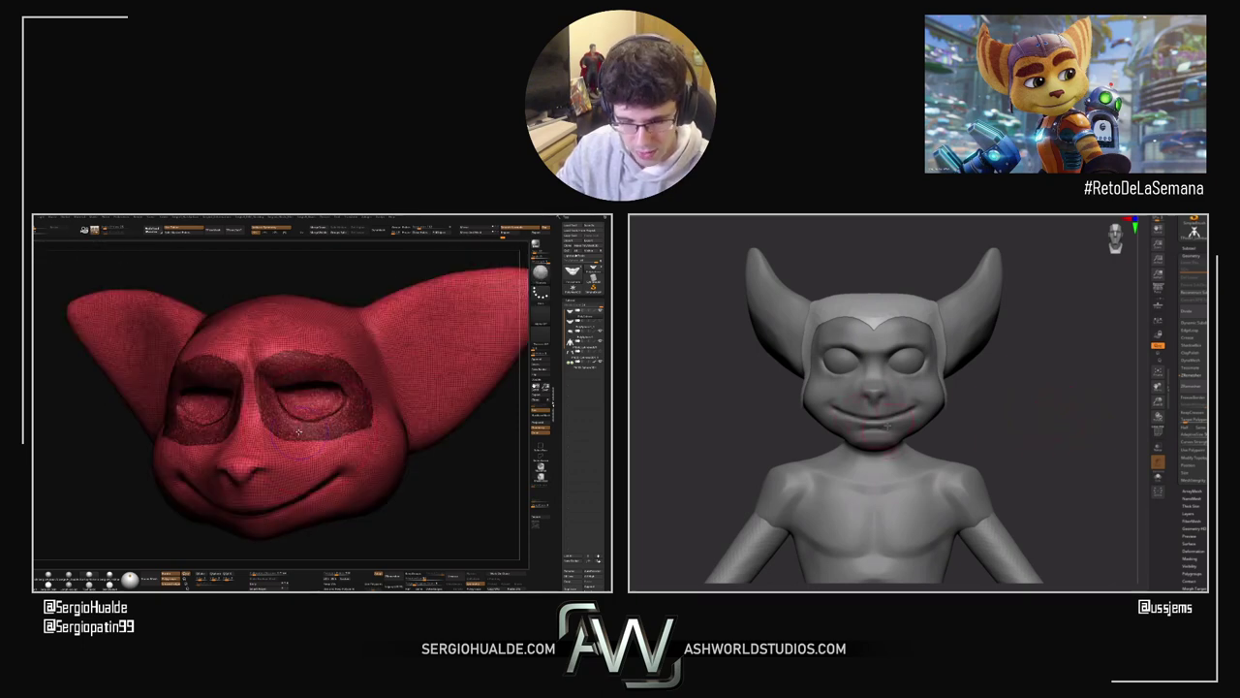
key("shift+f")
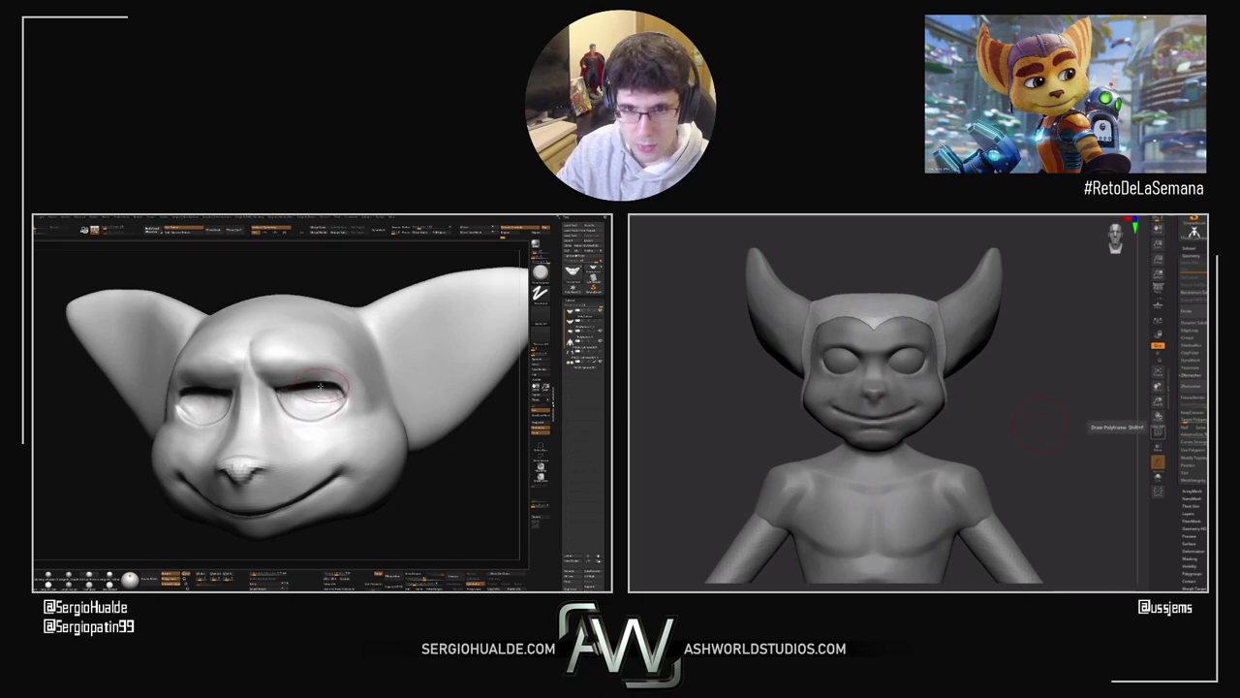
right_click_drag(321, 386, 326, 382)
key("space")
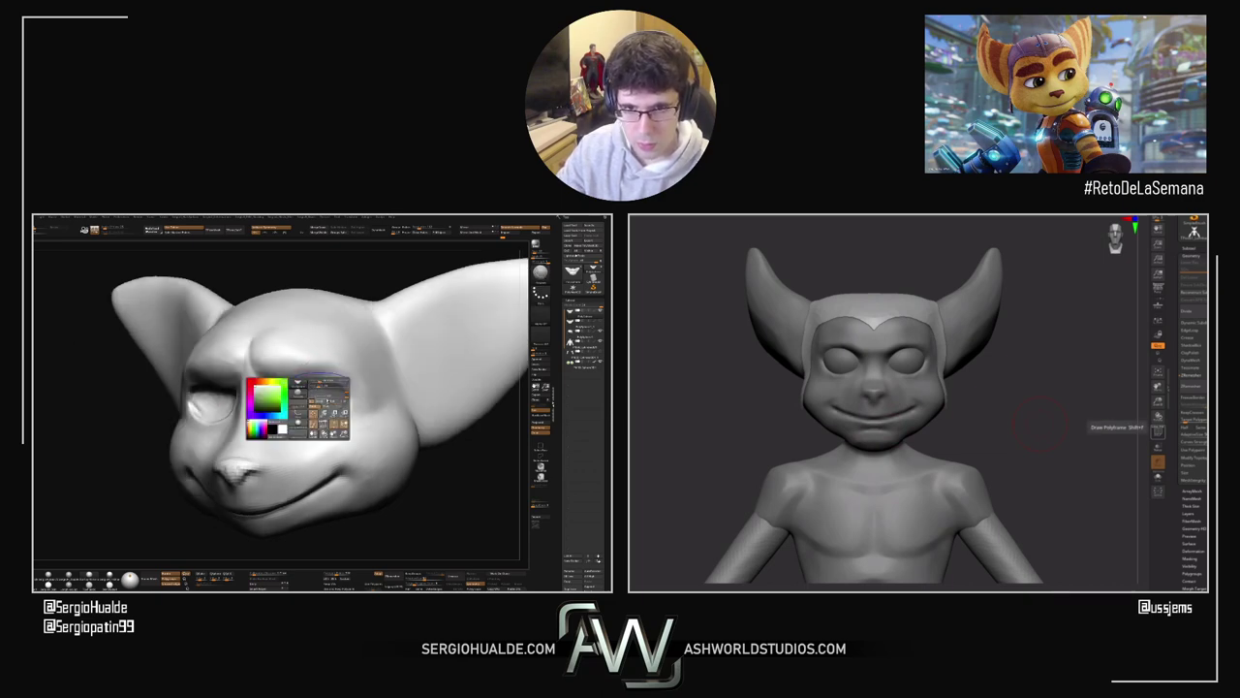
Step: Isolate the grey character's head-and-body mesh, hiding the cap and eyeballs, and clear any mask on it
mouse_move(921, 437)
right_mouse_down("ctrl")
mouse_move(977, 408)
mouse_move(939, 438)
right_mouse_up("ctrl")
left_click(936, 426, "alt")
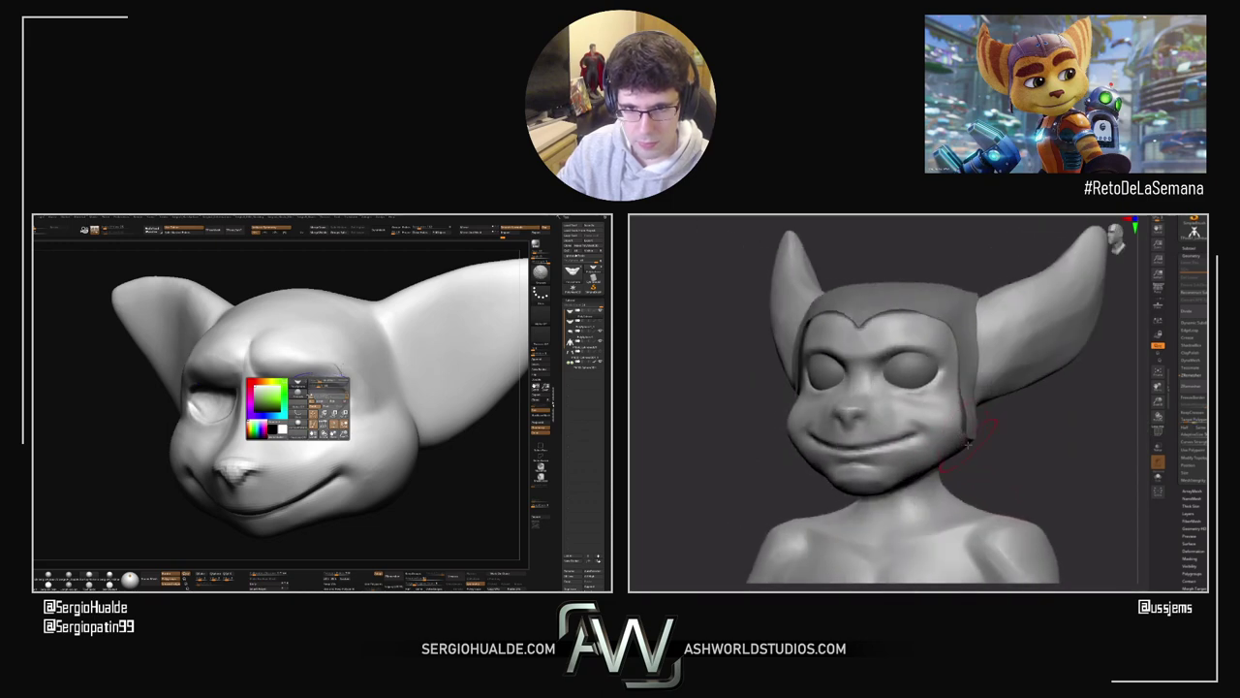
left_click(1158, 477)
left_click_drag(994, 460, 1018, 500, "ctrl")
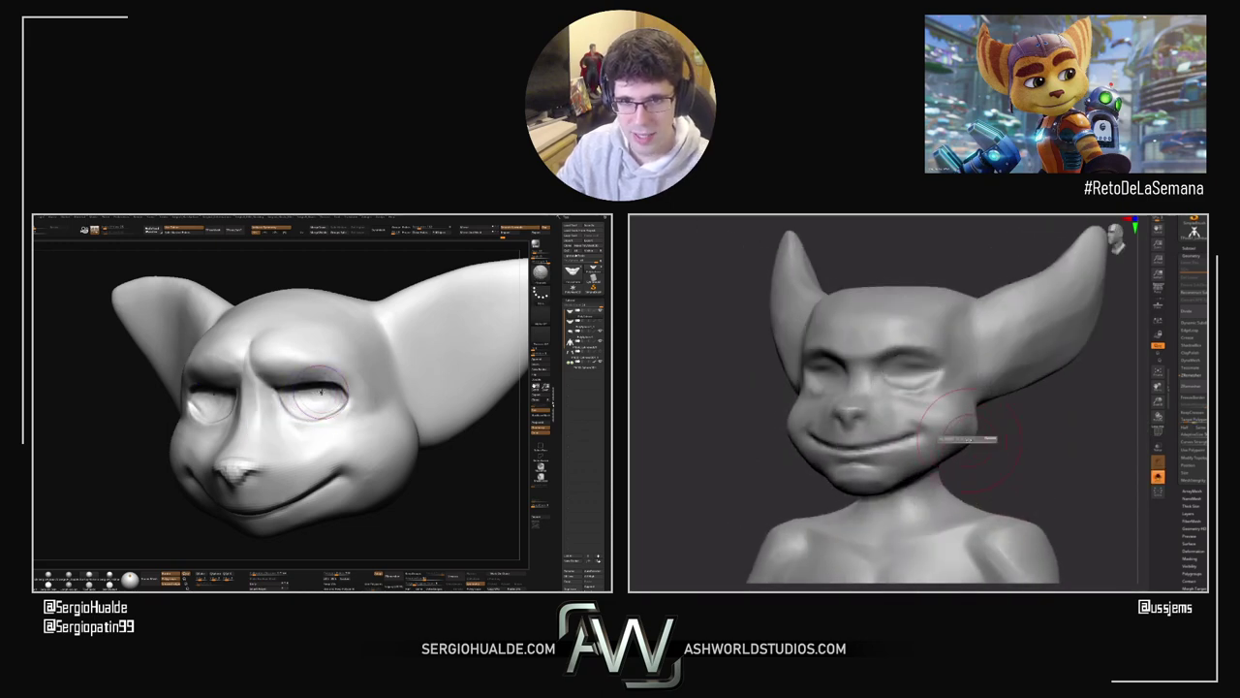
Step: Smooth away the grey character's smile line and soften both cheeks, adjusting the brush size between strokes
key("s")
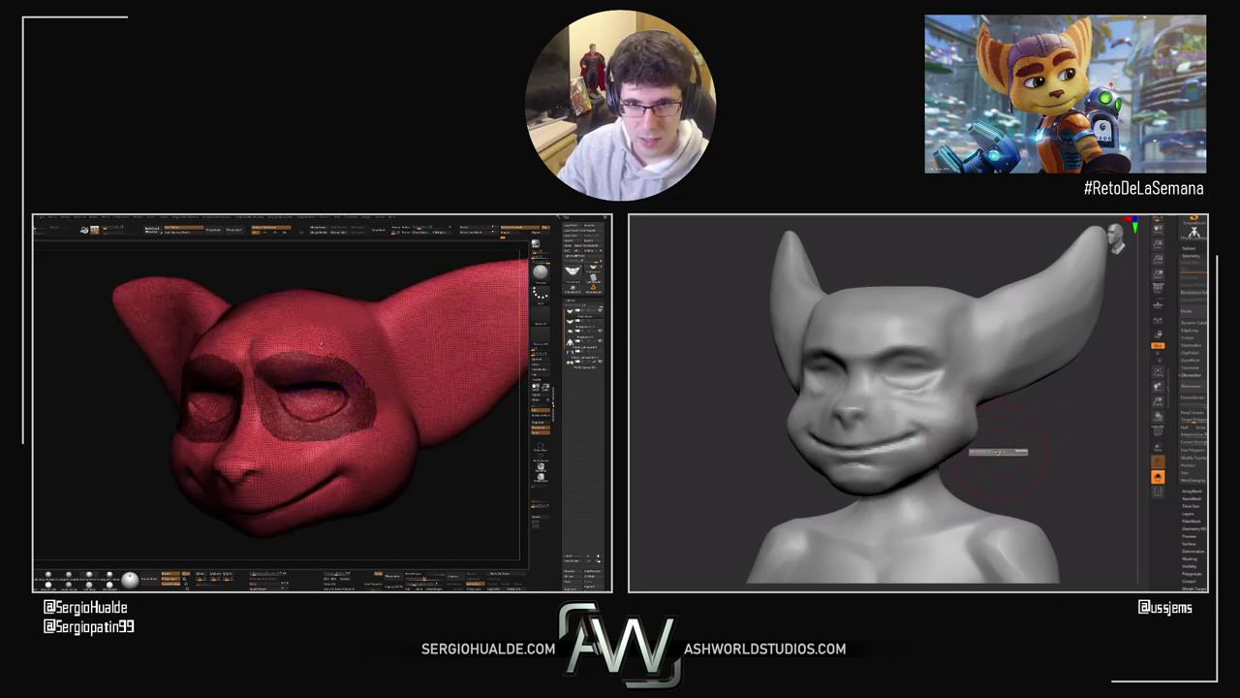
left_click_drag(760, 441, 747, 462)
key("shift+f")
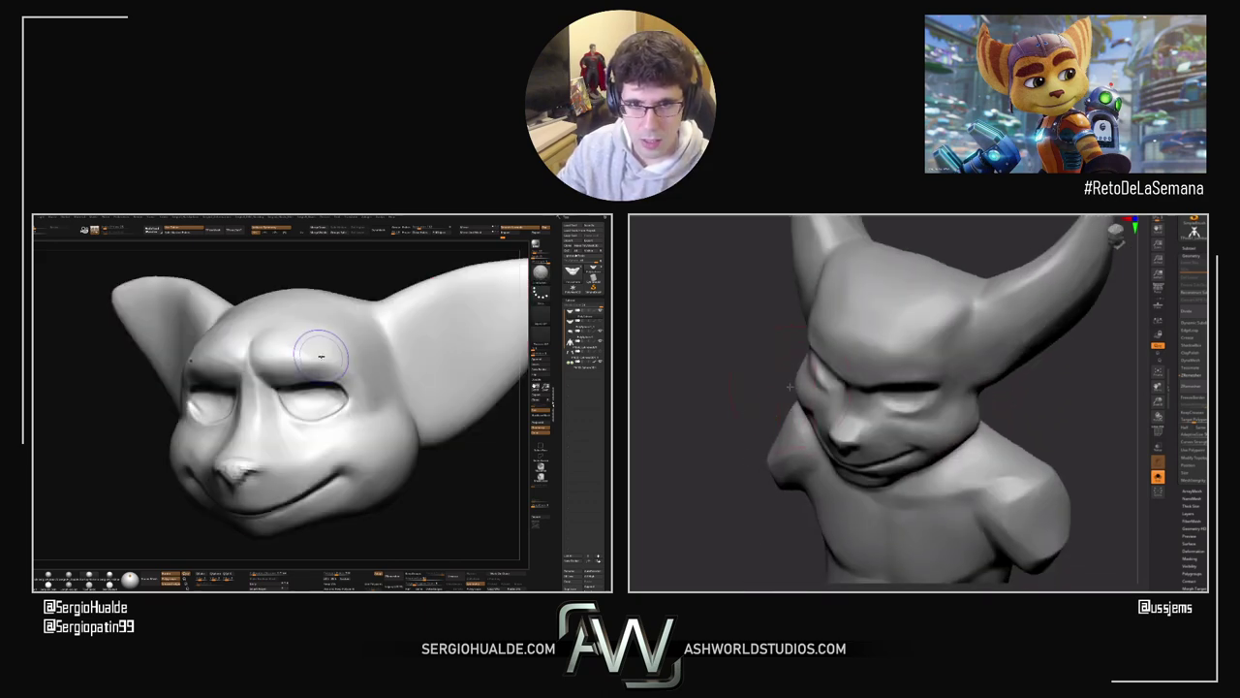
left_click_drag(802, 407, 789, 388)
key("s")
mouse_move(747, 426)
left_mouse_down()
mouse_move(775, 396)
mouse_move(748, 454)
left_mouse_up()
right_click(746, 456)
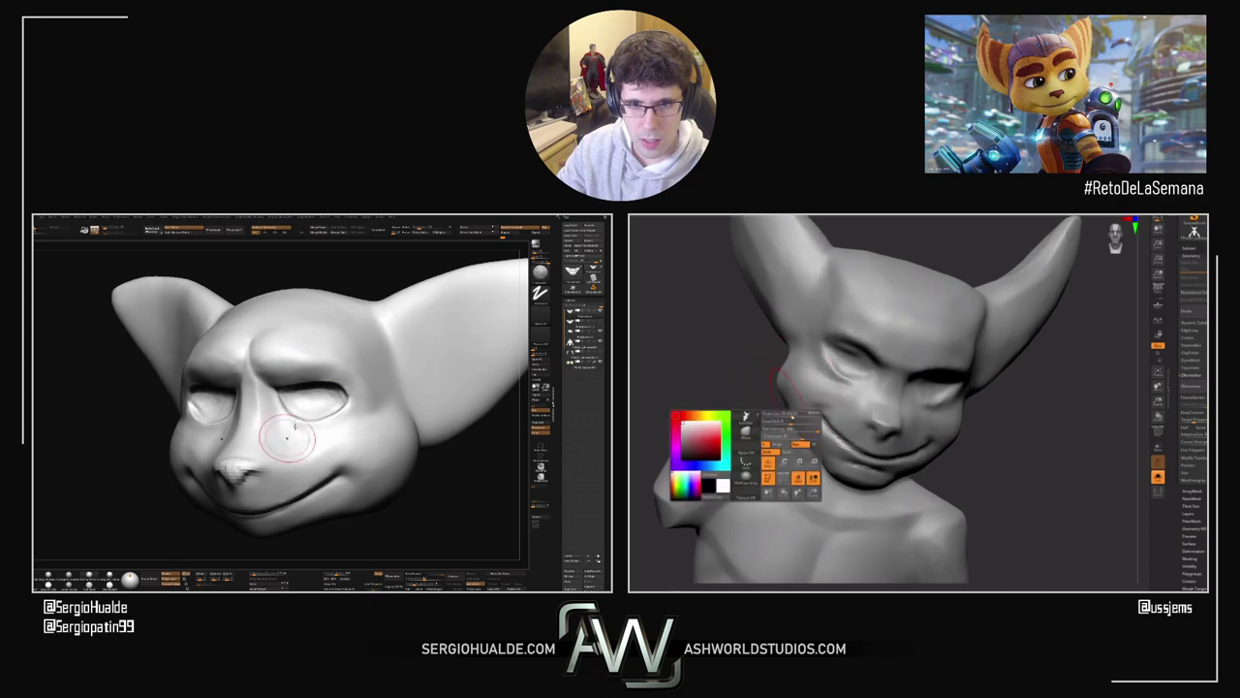
key("s")
left_click_drag(795, 409, 784, 411)
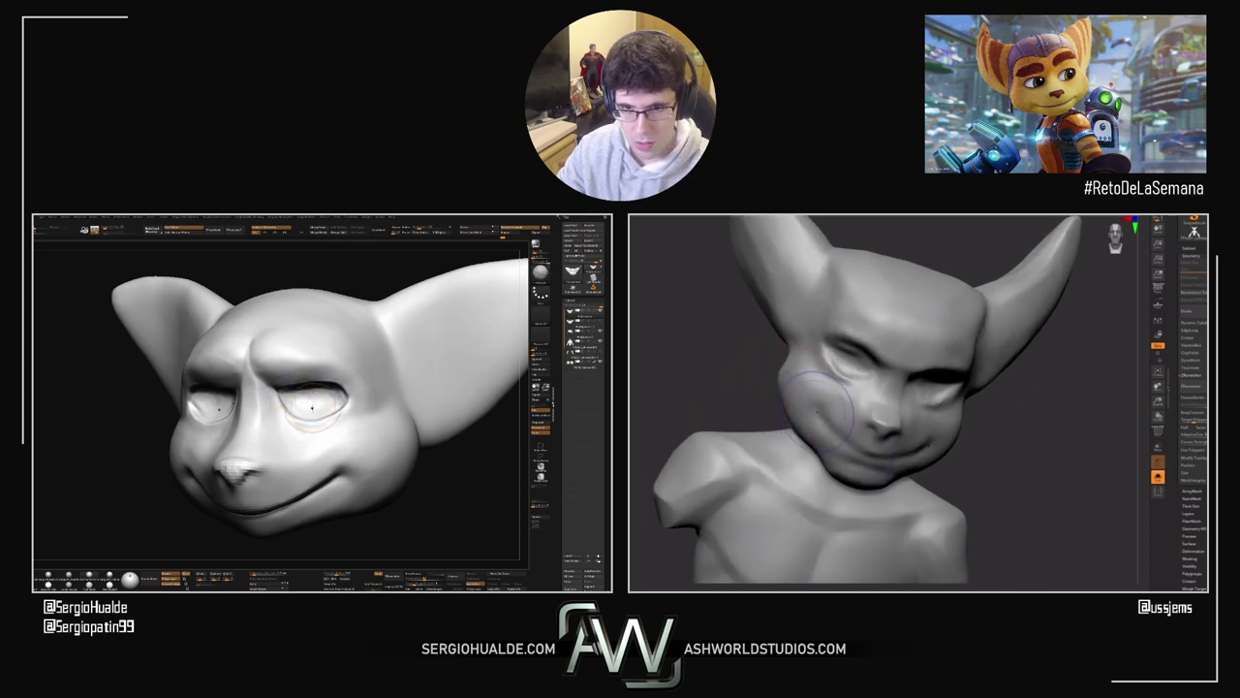
mouse_move(980, 455)
left_mouse_down()
mouse_move(972, 420)
mouse_move(981, 428)
left_mouse_up()
Step: Smooth the green-eyed character's cheek from below the eye toward the nose with the wireframe displayed
key("shift+f")
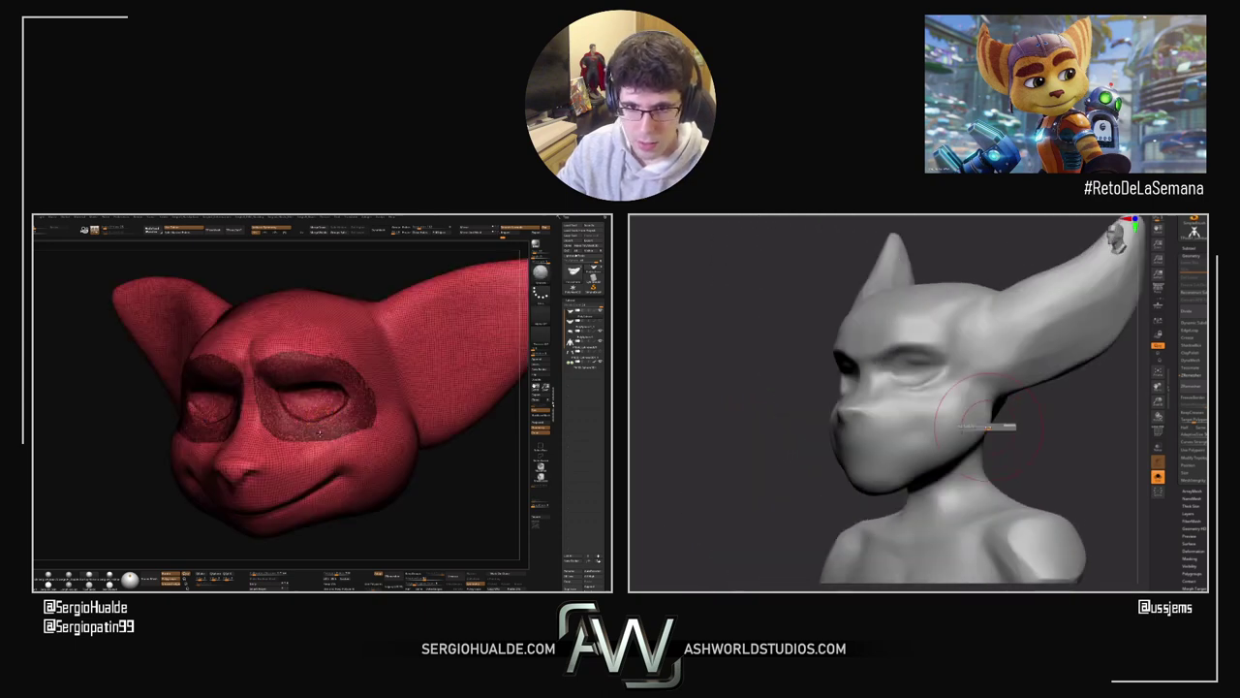
mouse_move(339, 421)
left_mouse_down("shift")
mouse_move(349, 436)
mouse_move(280, 454)
left_mouse_up("shift")
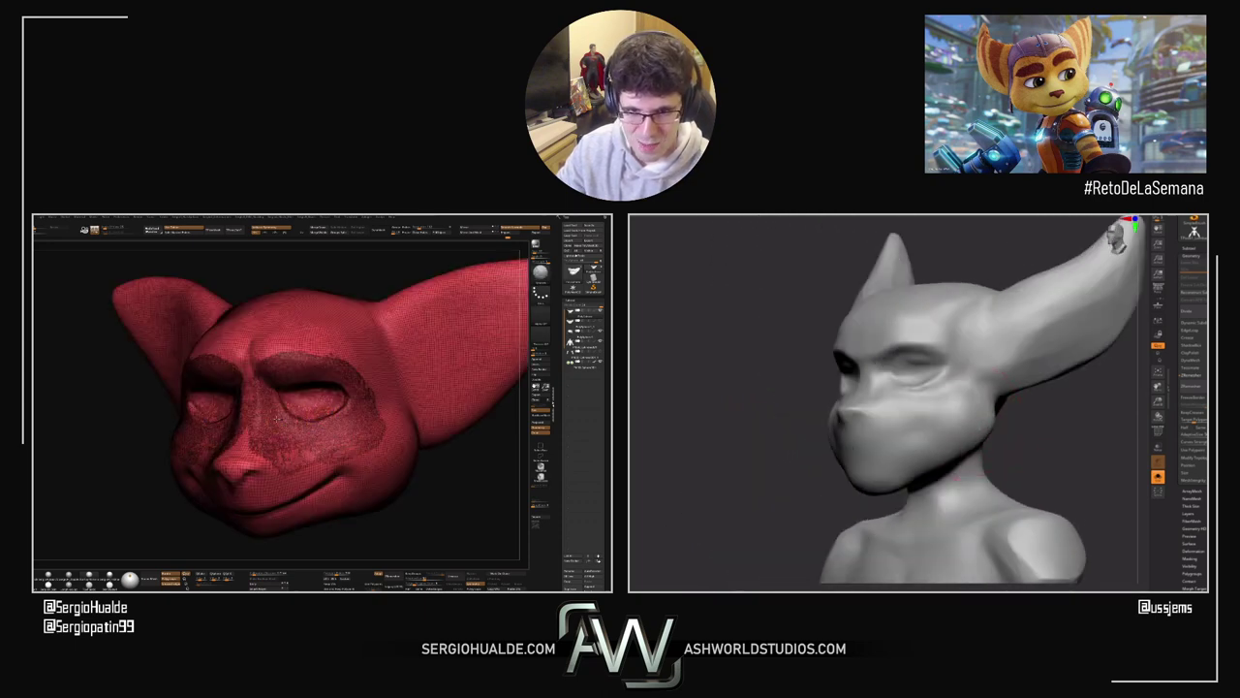
key("shift+f")
Step: Reshape the grey character's cheek and back of the jaw from profile views with a resized brush
mouse_move(1046, 444)
left_mouse_down()
mouse_move(1058, 452)
mouse_move(1052, 479)
mouse_move(1027, 473)
left_mouse_up()
mouse_move(969, 430)
right_mouse_down()
mouse_move(994, 444)
mouse_move(959, 434)
right_mouse_up()
key("s")
key("s")
left_click_drag(992, 443, 990, 456)
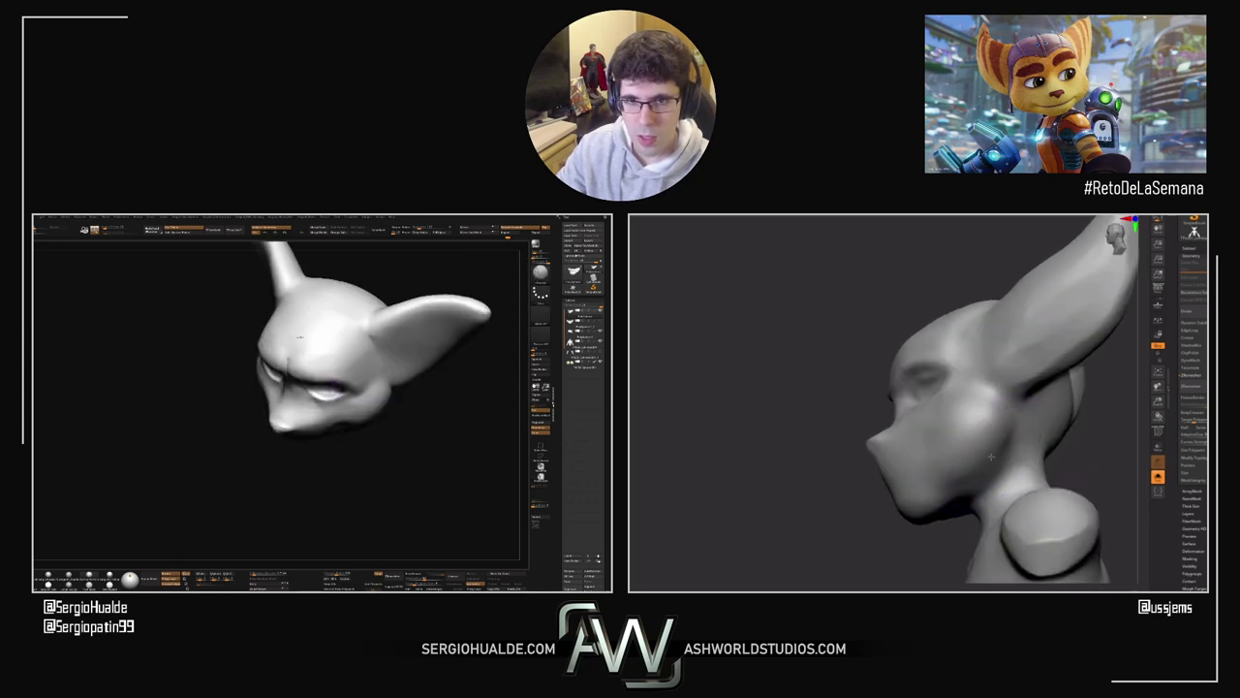
left_click_drag(1083, 466, 1064, 479)
key("s")
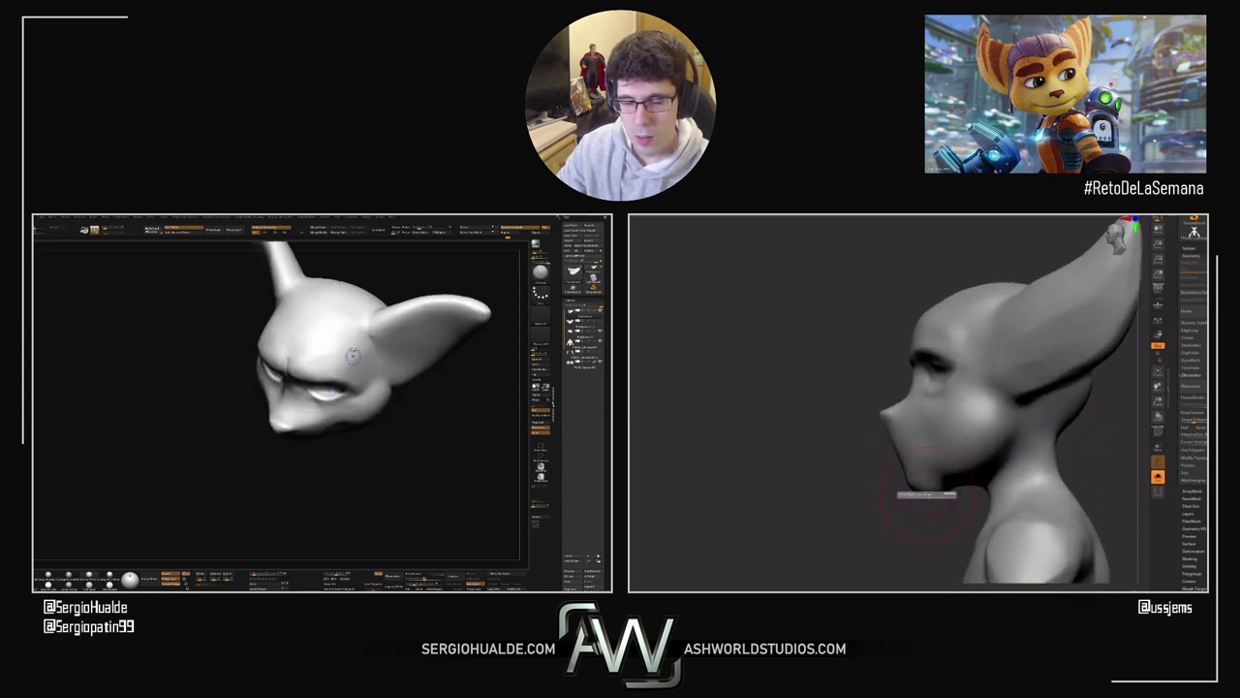
Step: Refine the grey character's chin and lower cheeks against the front view, tapering the lower face
left_click_drag(927, 494, 998, 490)
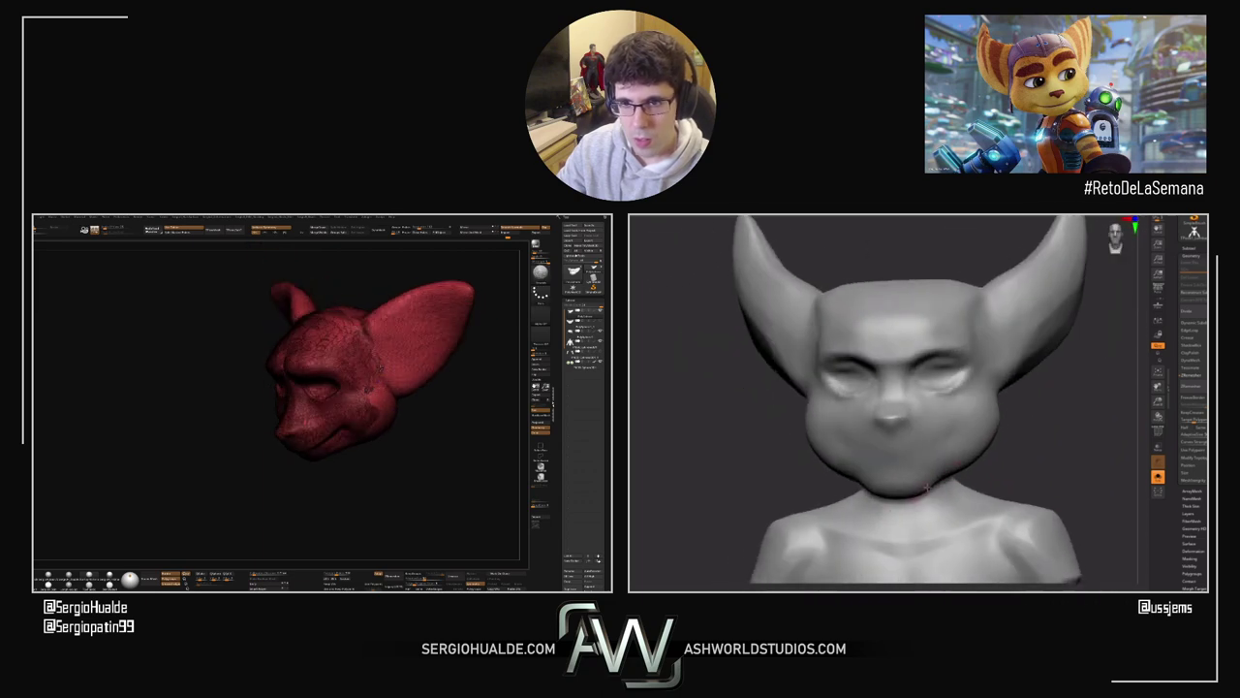
key("s")
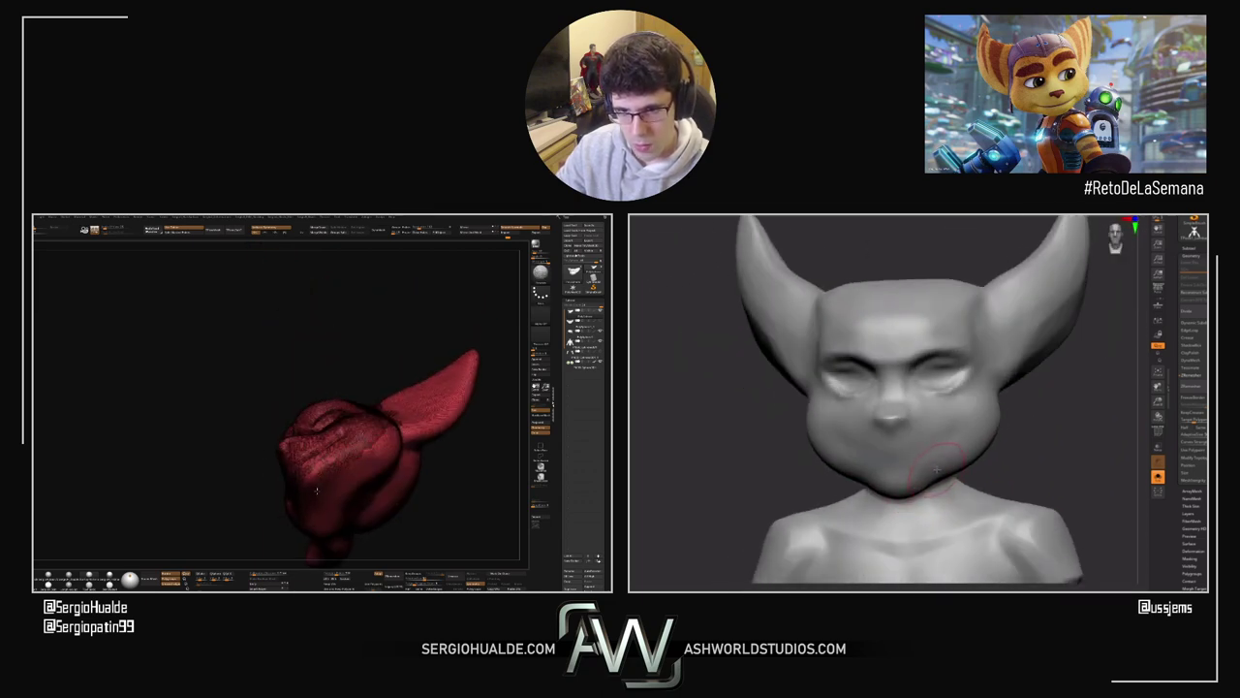
right_click_drag(946, 429, 1005, 465)
left_click_drag(789, 412, 1007, 480)
left_click_drag(861, 508, 1068, 413, "alt")
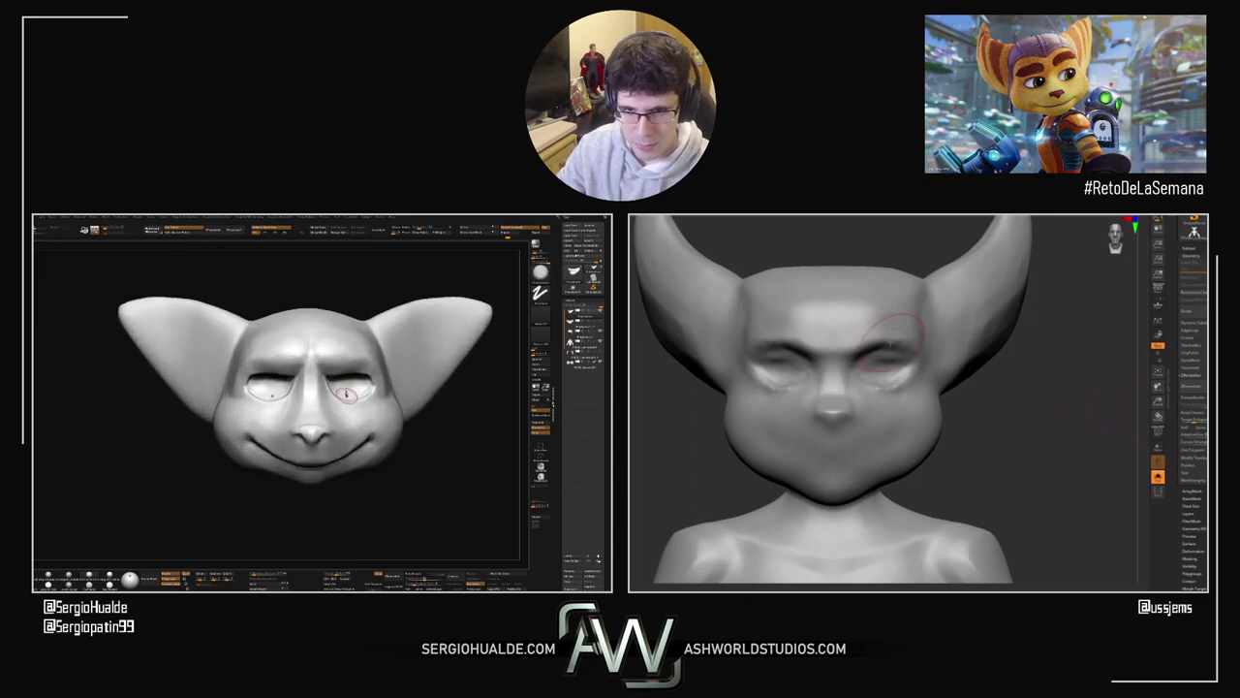
Step: Soften the grey character's eye sockets and adjust the fullness of the lower cheeks from the front
left_click_drag(891, 341, 848, 338)
left_click_drag(880, 380, 852, 382)
right_click_drag(872, 423, 886, 432, "ctrl")
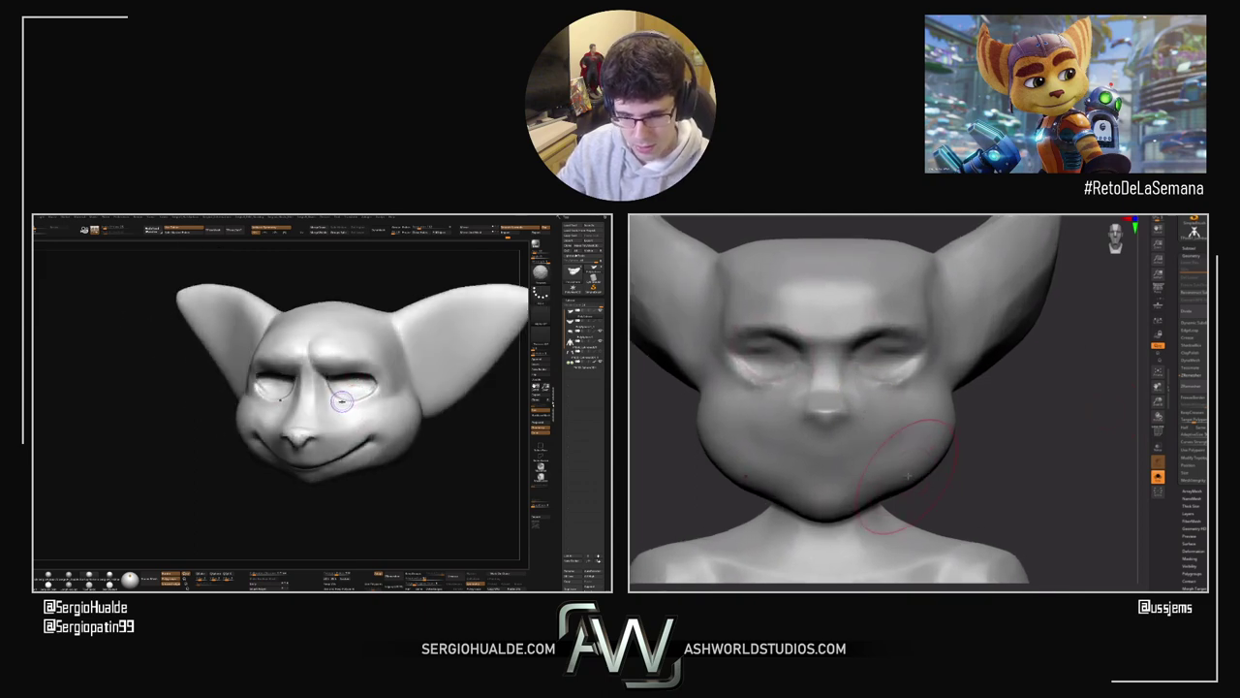
right_click_drag(960, 446, 942, 449)
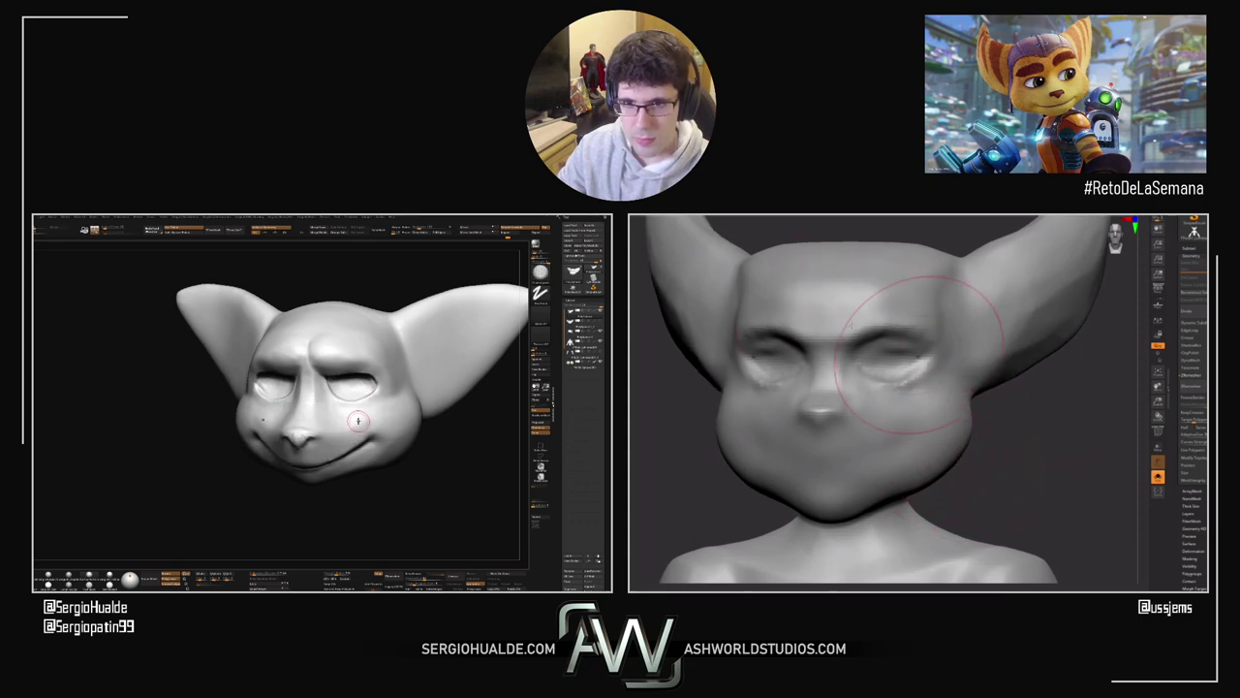
left_click_drag(947, 462, 961, 469)
Step: Refine the grey character's jawline and the underside of the chin in profile
right_click_drag(1022, 469, 906, 466)
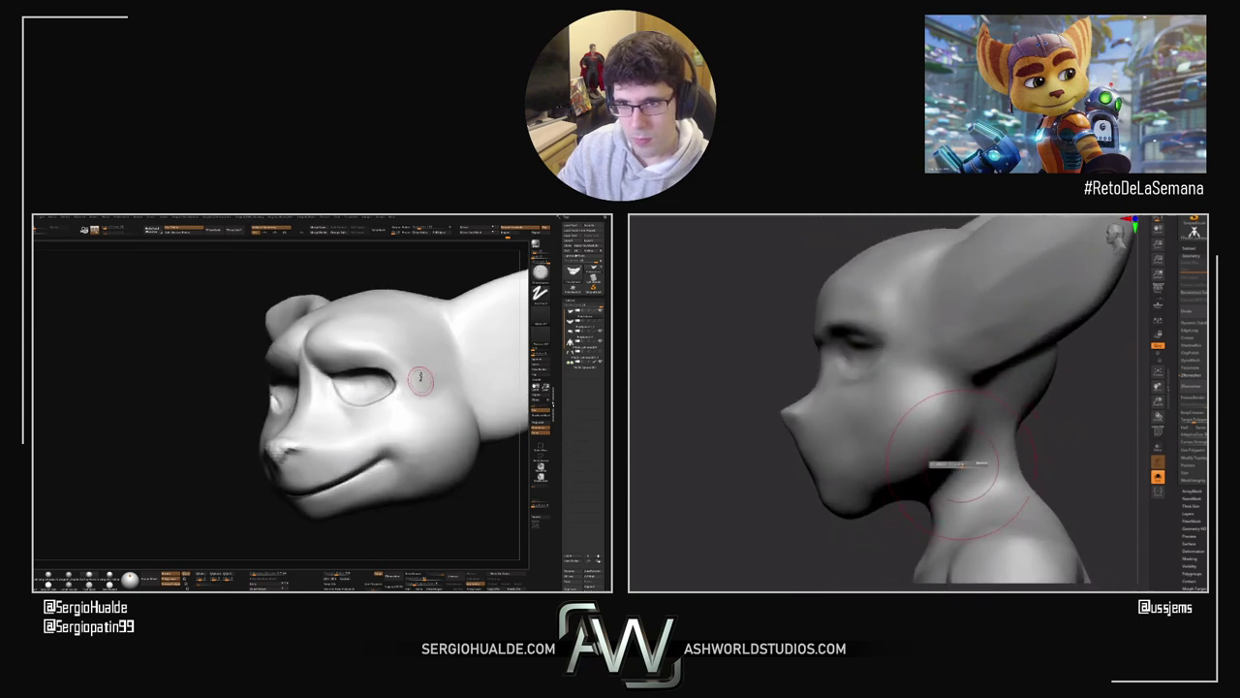
left_click_drag(958, 465, 964, 453)
right_click_drag(427, 405, 382, 391)
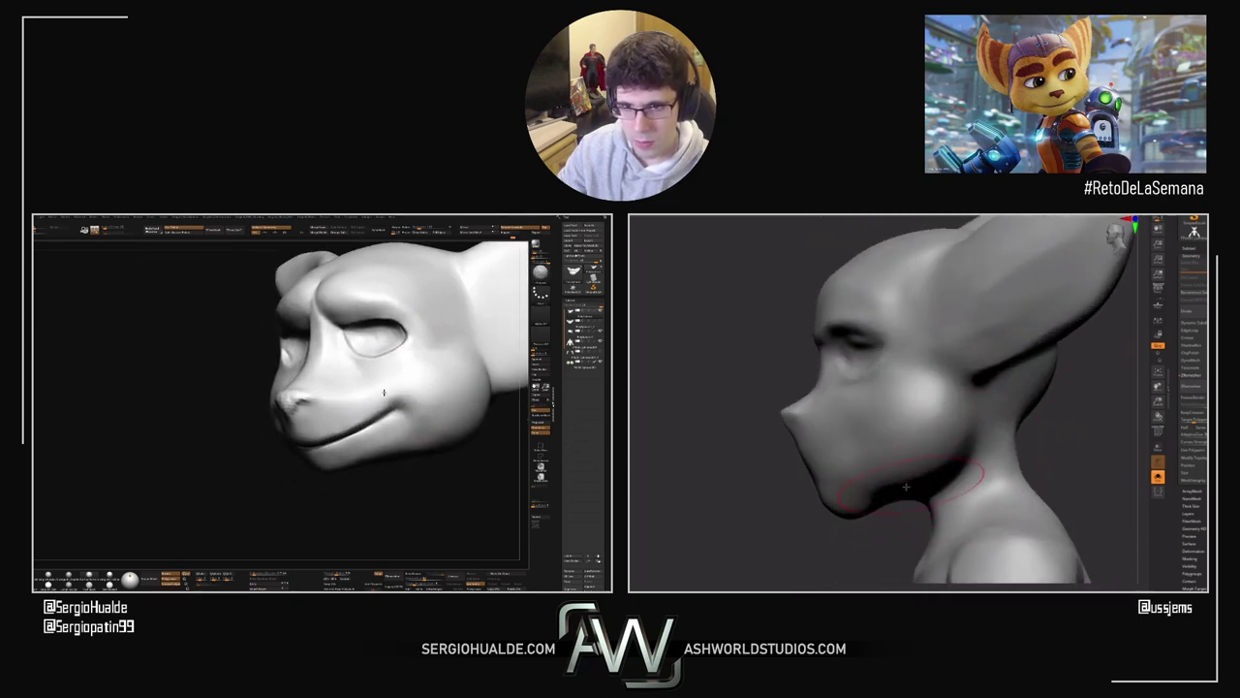
right_click_drag(926, 476, 891, 492)
right_click_drag(382, 390, 331, 414)
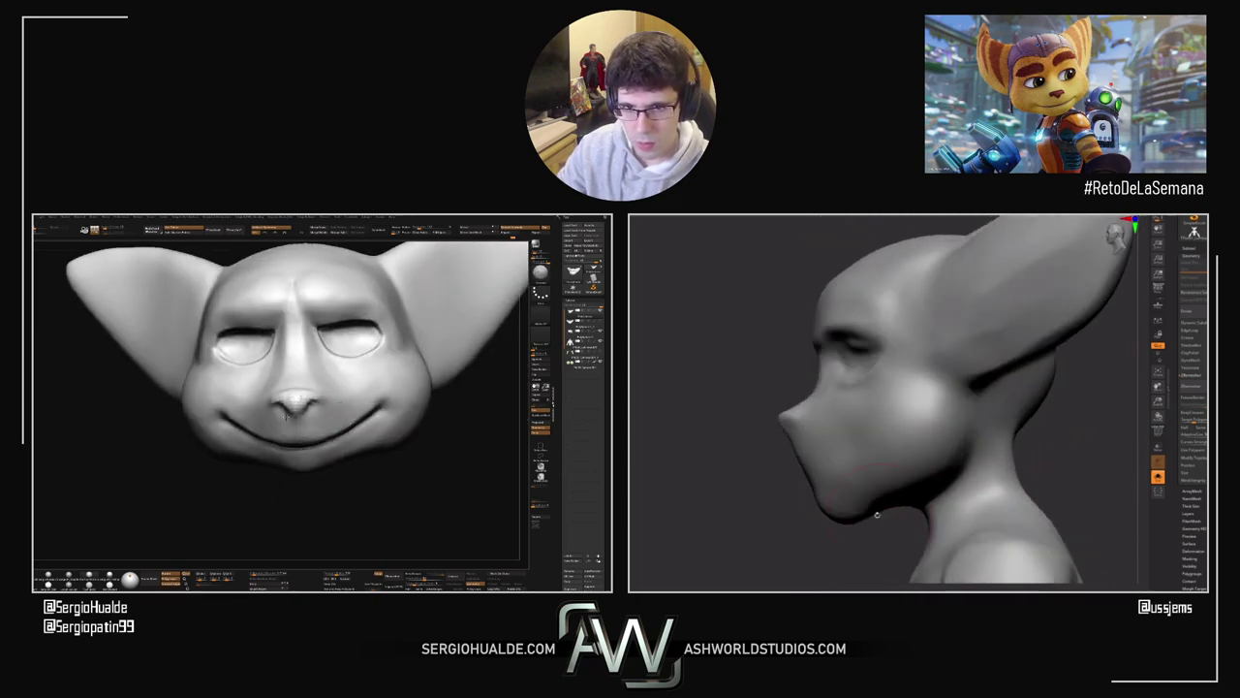
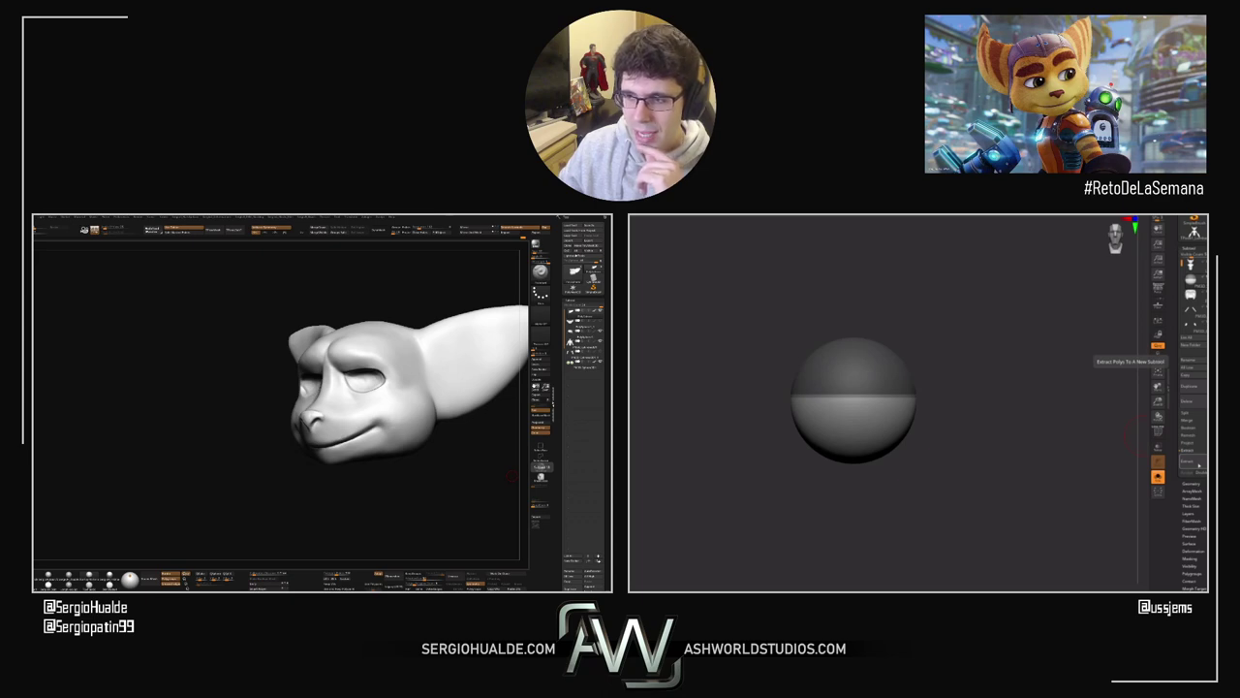
Step: Extract the masked upper half of the grey character's eyeball as a separate upper eyelid
left_click(1199, 465)
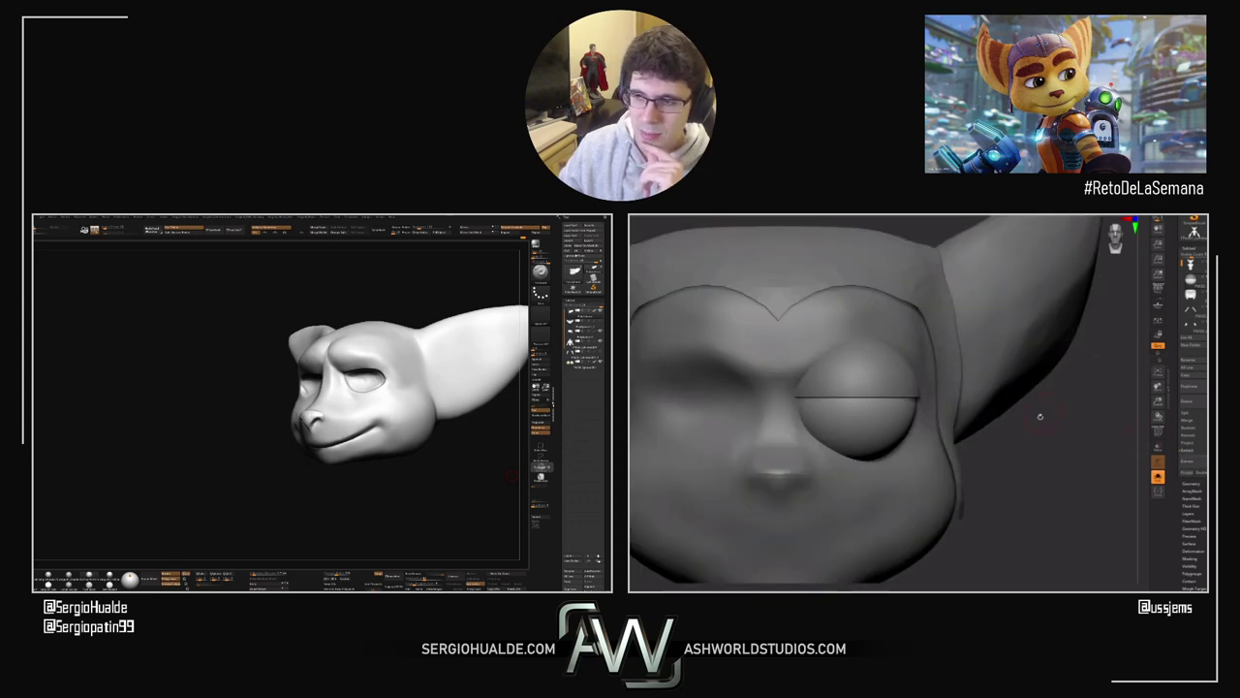
left_click(1187, 474)
left_click_drag(1044, 479, 886, 400)
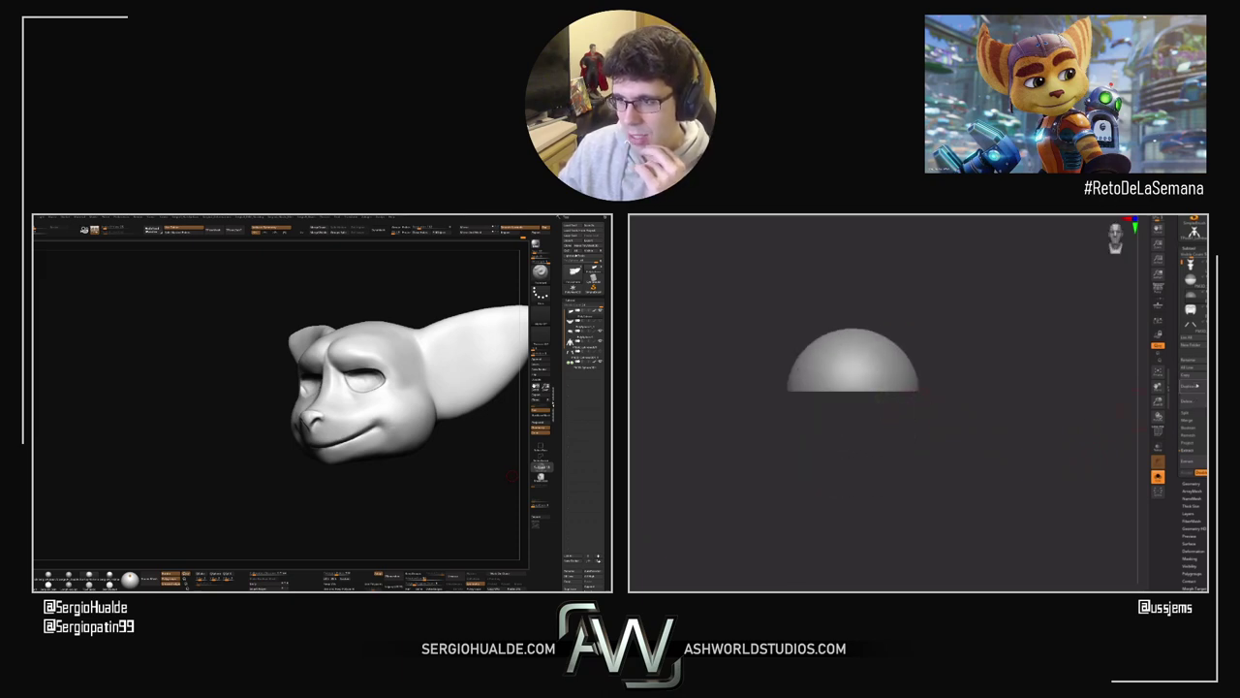
Step: Invert the eyeball's mask, extract the lower half as a separate lower eyelid and clear the new piece's mask
left_click(1201, 473)
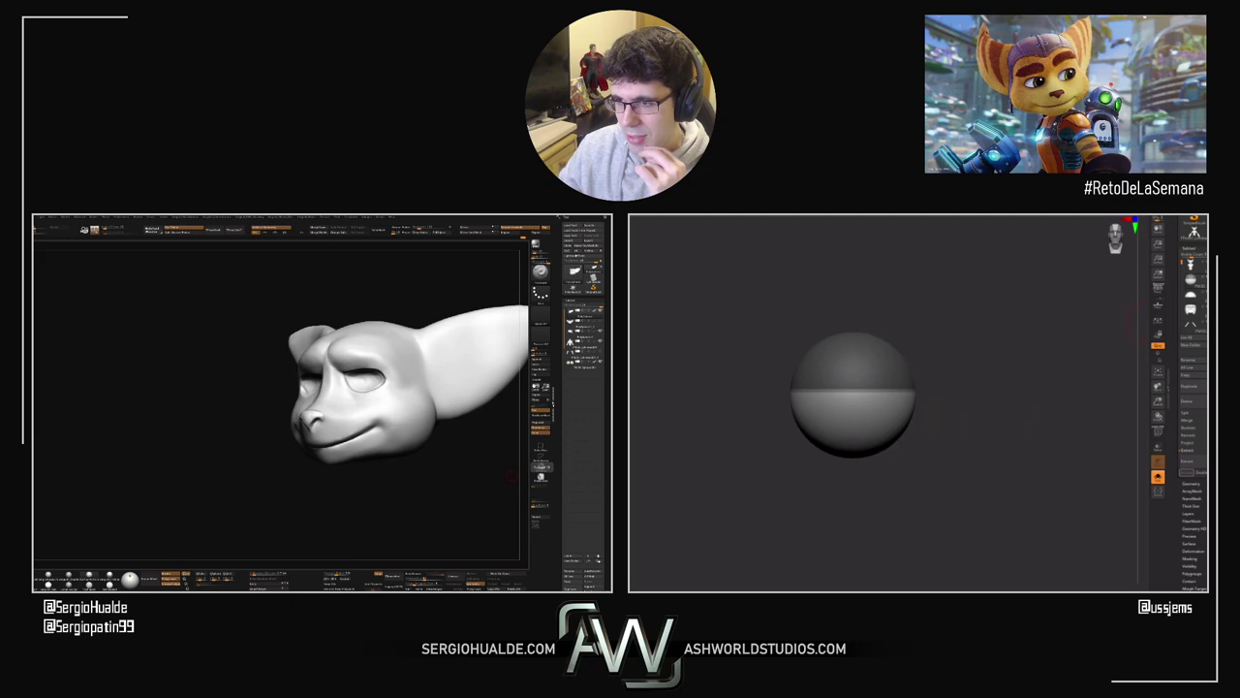
left_click(982, 380, "ctrl")
left_click(1198, 461)
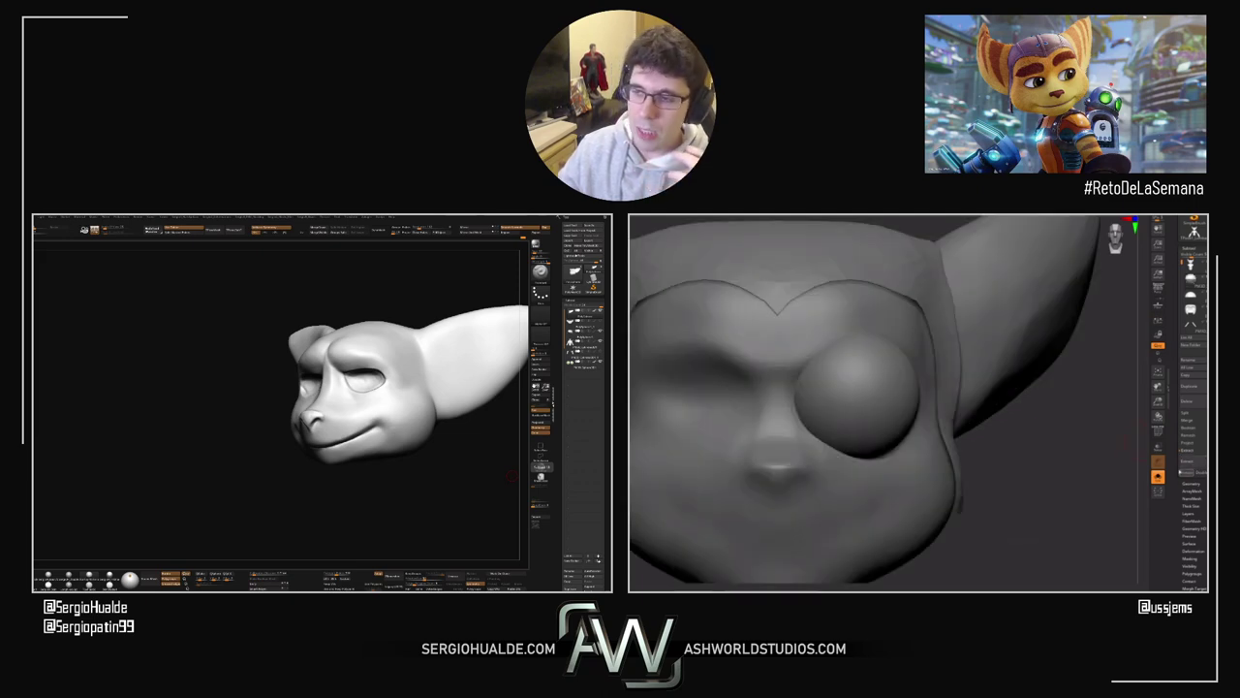
left_click(1187, 472)
left_click_drag(1055, 471, 1036, 488, "ctrl")
Step: Place the transform gizmo at the centre of the grey character's lower eyelid rim, working in profile
key("w")
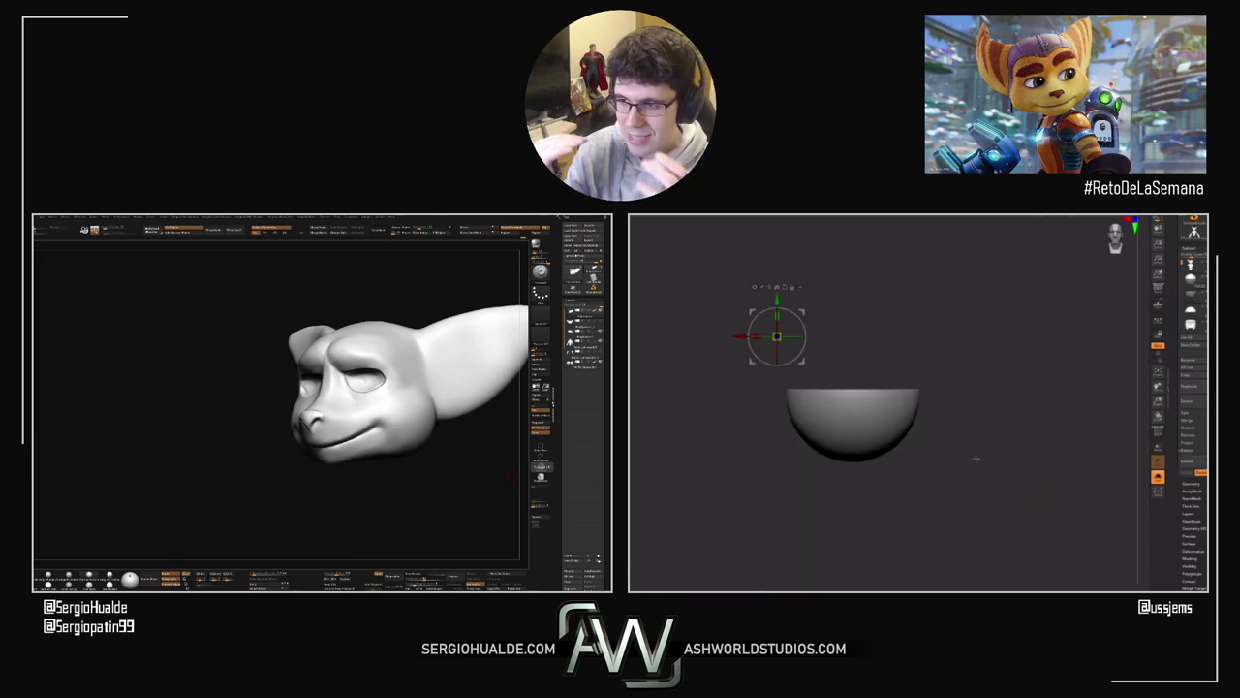
left_click_drag(974, 457, 889, 407)
left_click(770, 286)
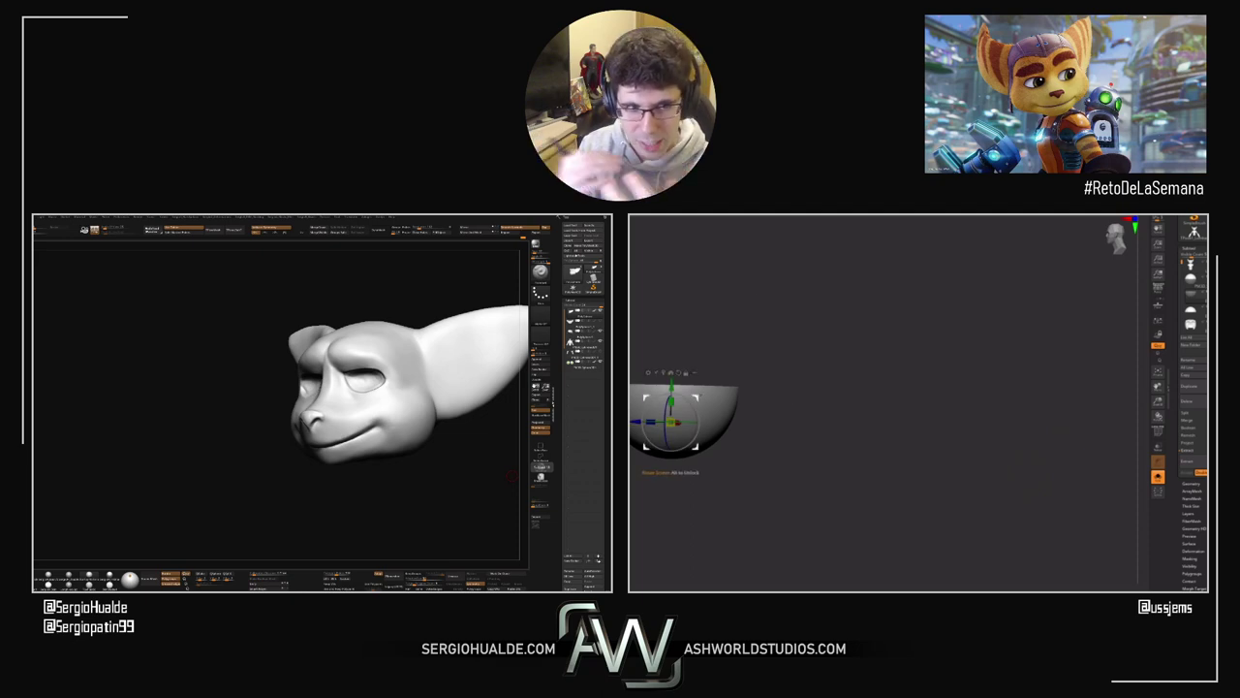
left_click_drag(795, 334, 775, 335, "shift")
mouse_move(658, 384)
left_mouse_down("alt")
mouse_move(658, 349)
mouse_move(667, 388)
mouse_move(678, 388)
left_mouse_up("alt")
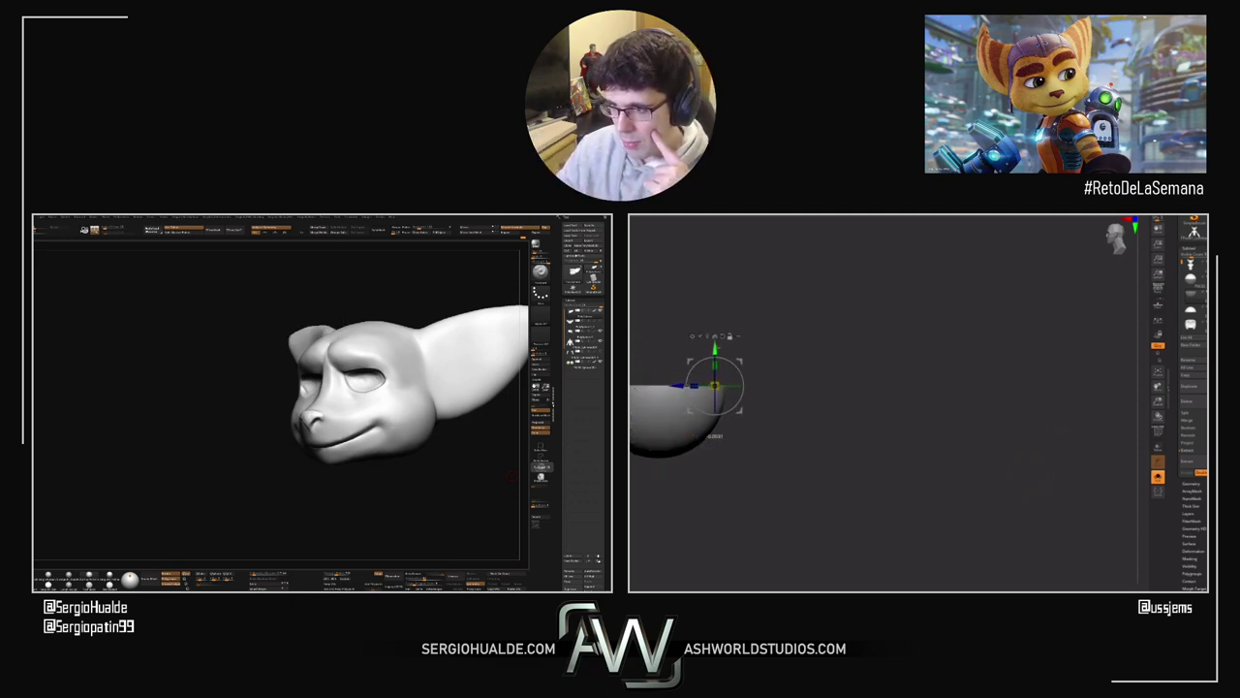
Step: Rotate the grey character's lower eyelid downwards around the eyeball
key("alt+s")
right_click_drag(670, 382, 760, 378)
left_click_drag(644, 383, 645, 405)
key("ctrl+z")
key("alt+s")
right_click_drag(872, 379, 795, 380)
left_click_drag(741, 384, 713, 407, "alt")
key("alt+s")
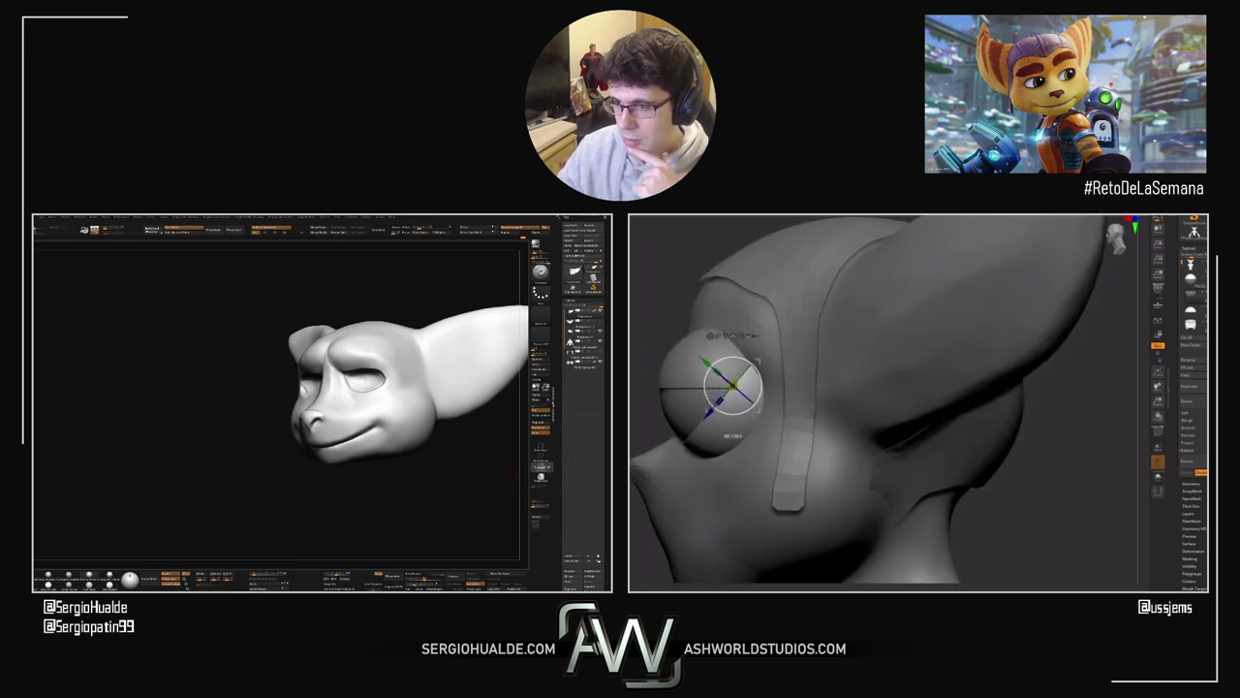
right_click_drag(717, 407, 794, 407)
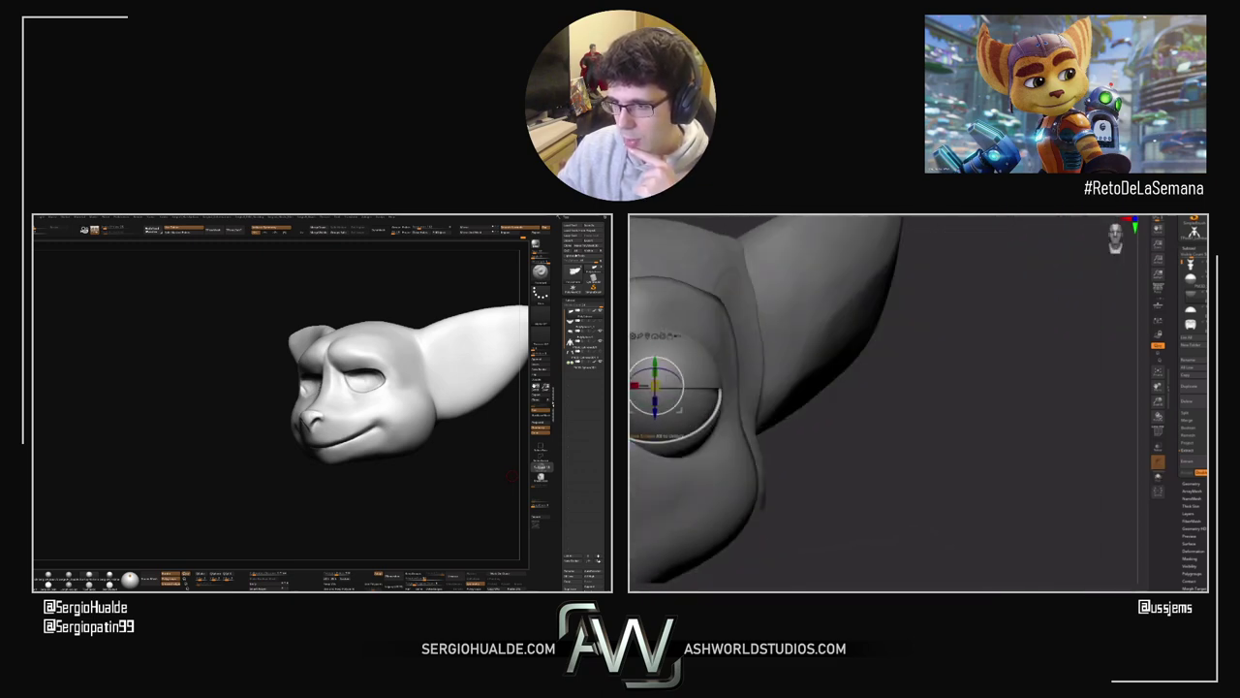
key("q")
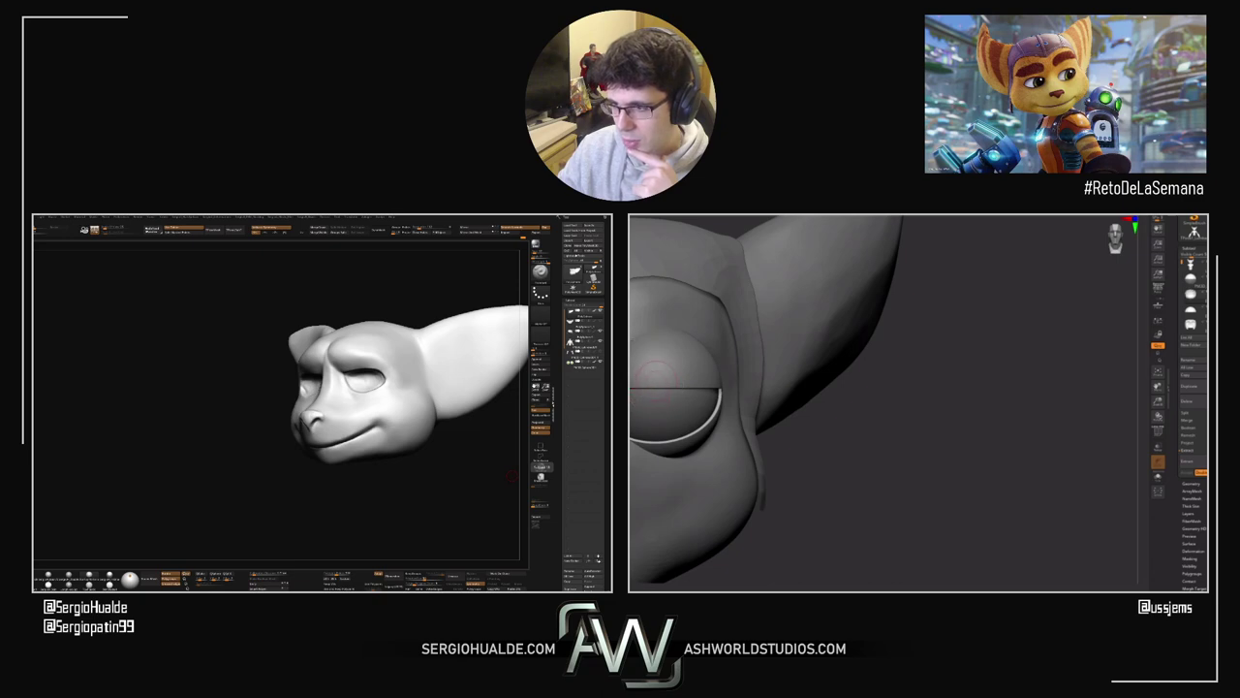
Step: Select the grey character's upper eyelid and move its pivot to the eyeball's centre in profile
left_click(656, 379, "alt")
right_click_drag(727, 399, 715, 350)
key("w")
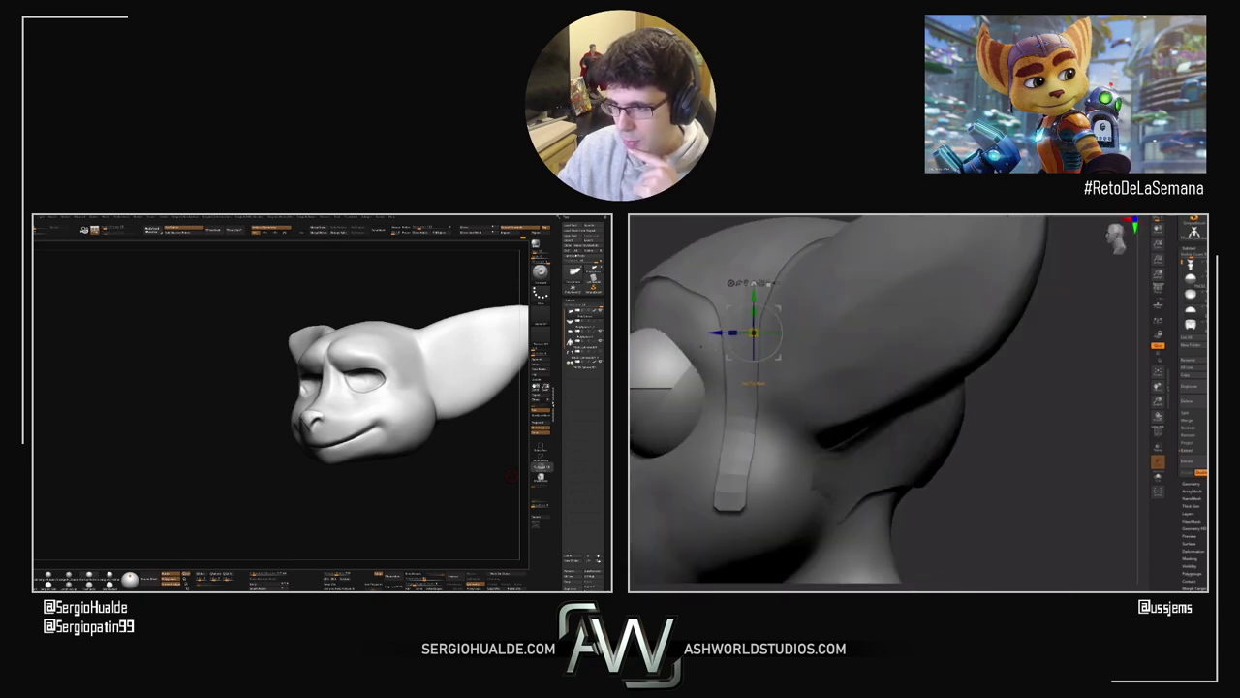
left_click(746, 282)
left_click_drag(690, 332, 717, 368, "alt")
Step: Select the white character's torso and prepare it for transforming in profile
left_click_drag(371, 474, 364, 523)
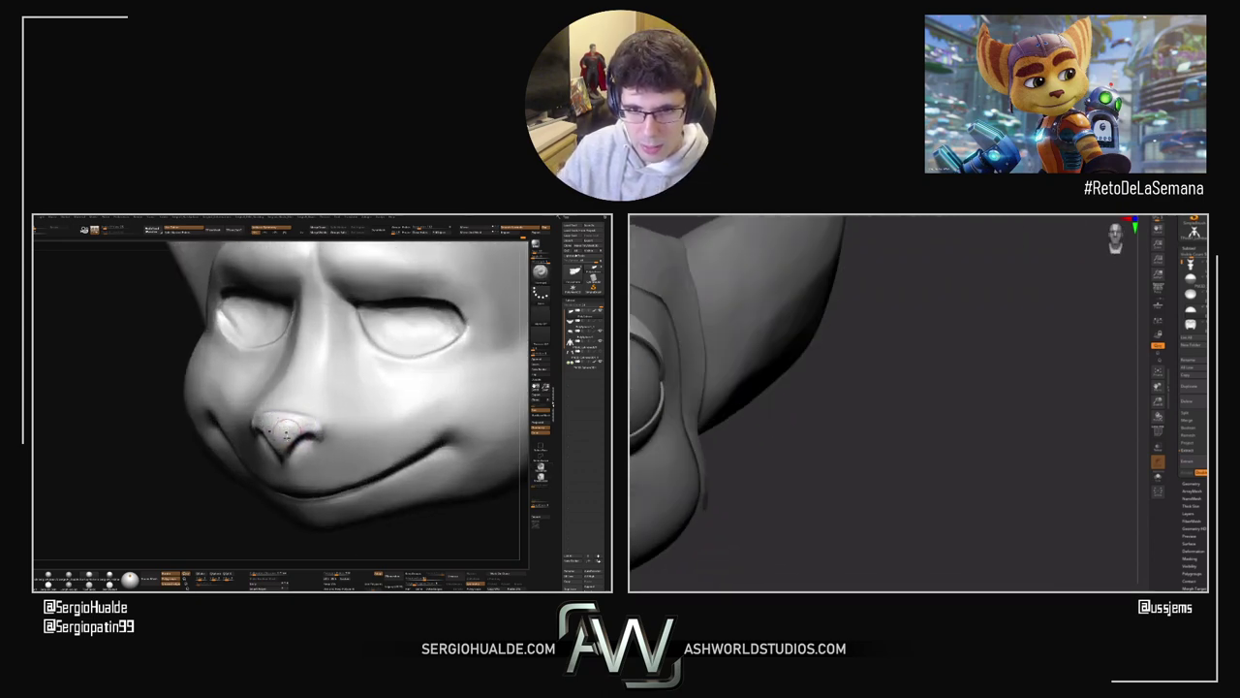
scroll(298, 423, "down", 6)
mouse_move(311, 413)
right_mouse_down()
mouse_move(327, 432)
mouse_move(325, 414)
right_mouse_up()
left_click(324, 465, "alt")
right_click_drag(324, 465, 320, 435, "shift")
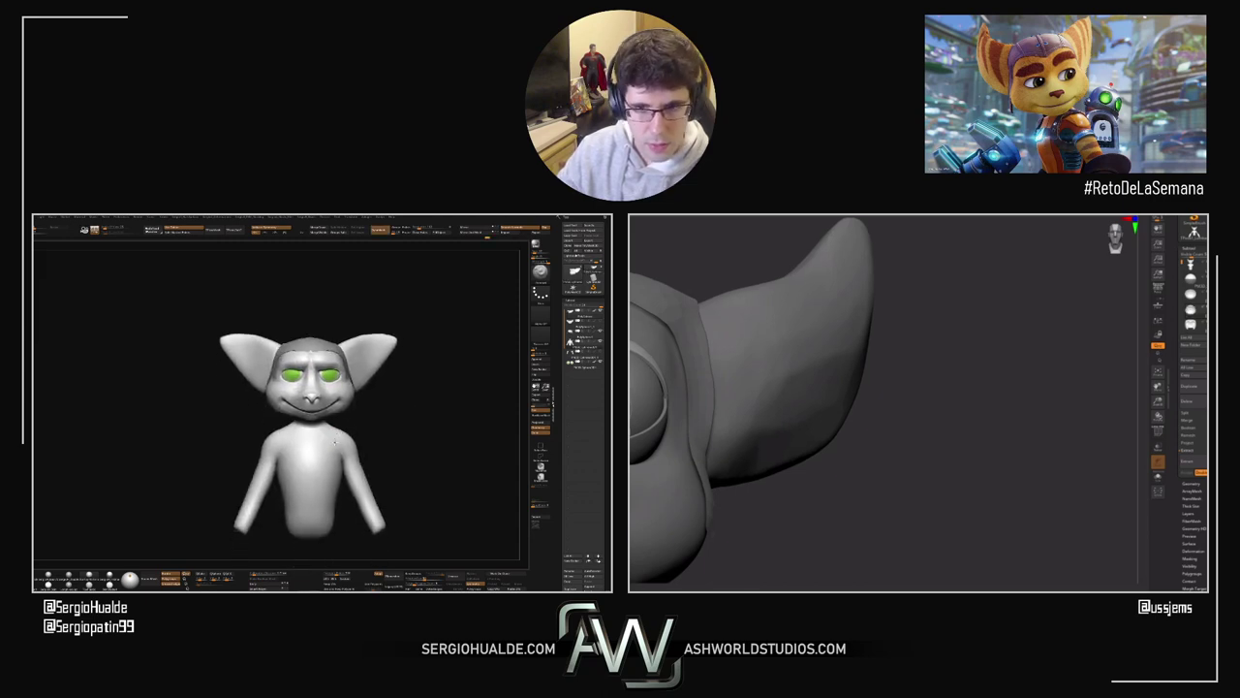
key("w")
right_click_drag(389, 418, 357, 418, "shift")
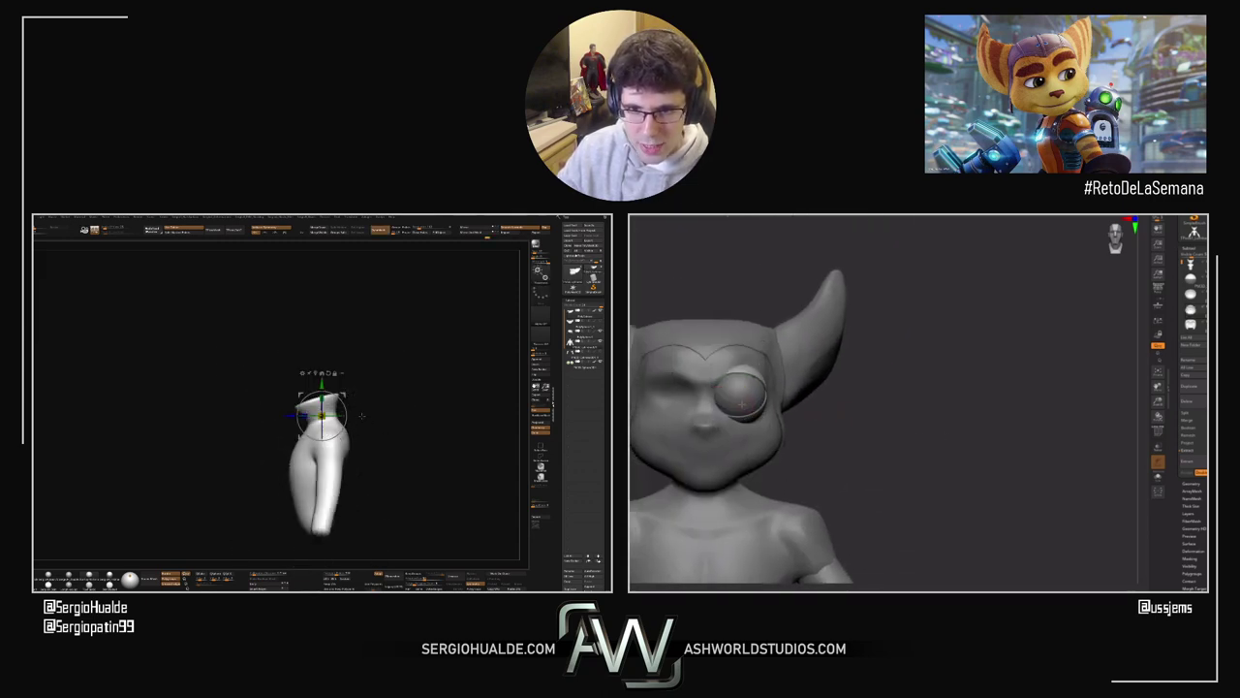
Step: Mask the white character's torso below the neck and reposition the neck beneath the head
mouse_move(386, 370)
left_mouse_down("ctrl")
mouse_move(290, 366)
mouse_move(349, 391)
left_mouse_up("ctrl")
key("q")
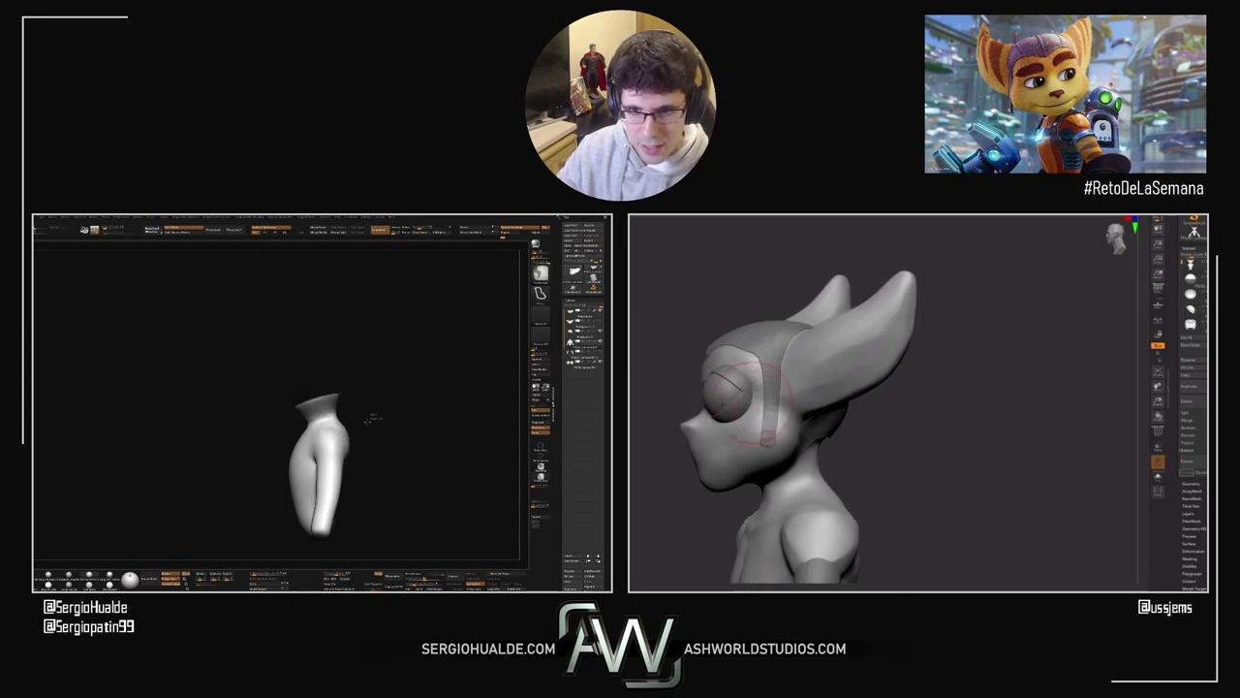
left_click_drag(357, 432, 361, 431)
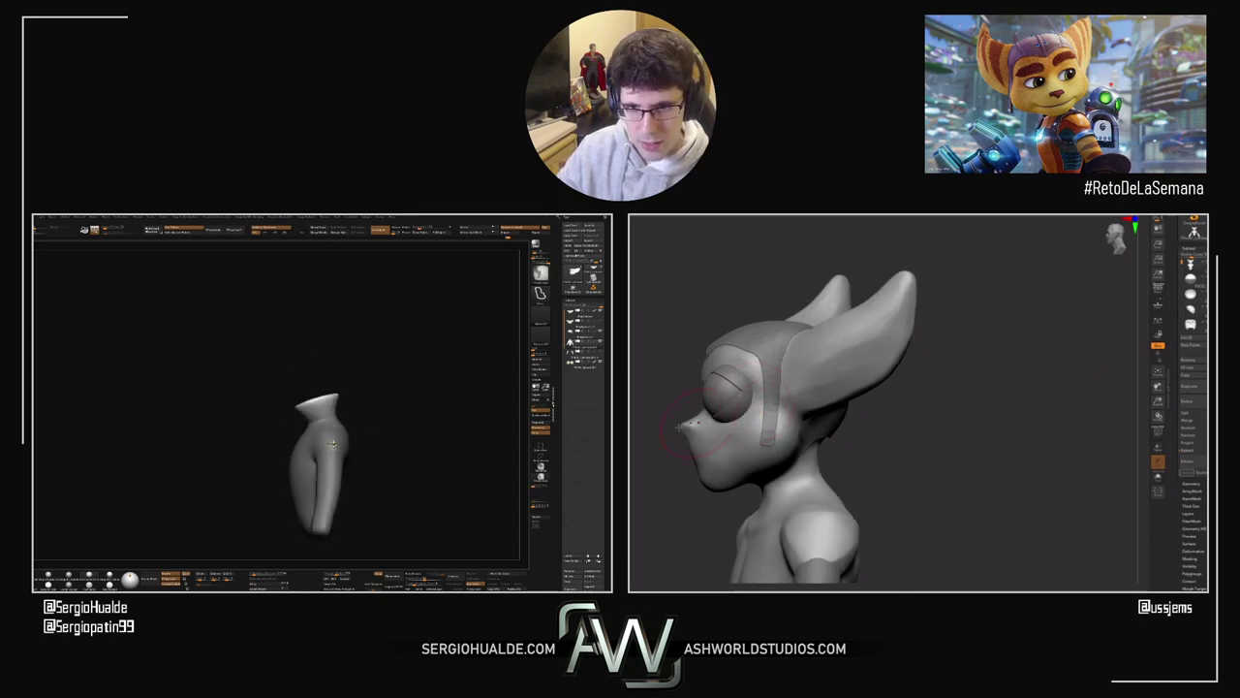
left_click(373, 426, "ctrl")
key("w")
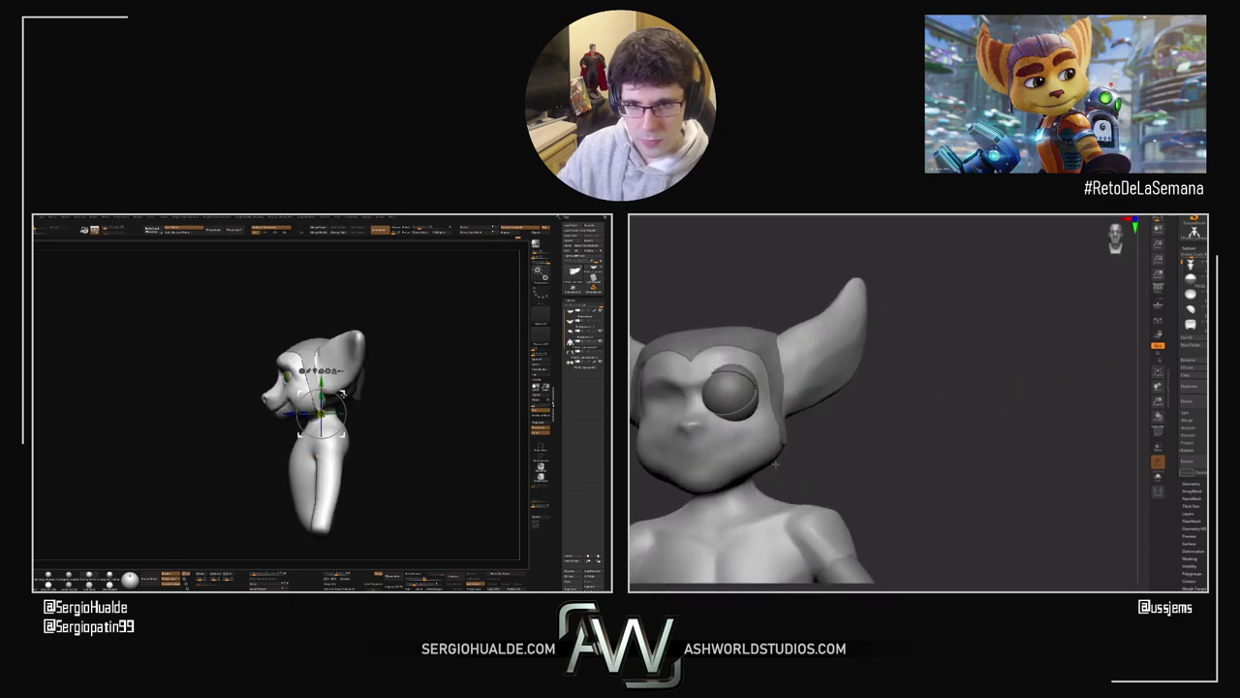
left_click_drag(343, 394, 387, 429)
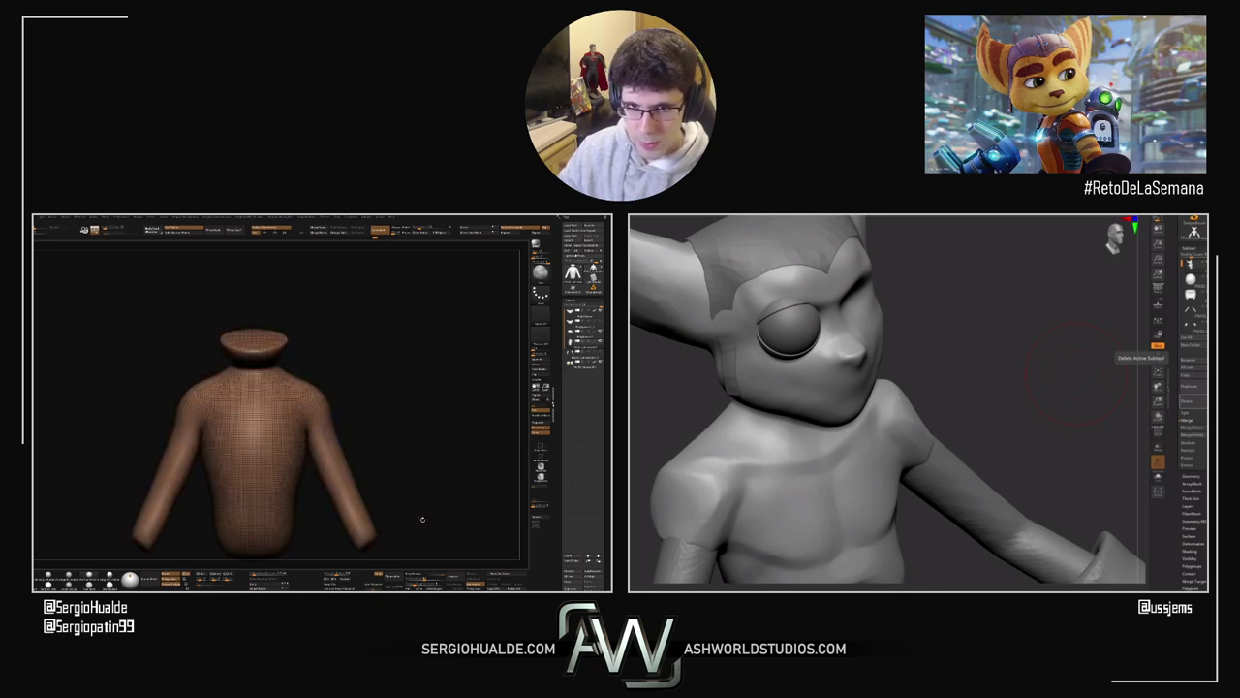
Step: Narrow the white character's flared neck and blend it into the shoulders and upper back
mouse_move(411, 449)
right_mouse_down()
mouse_move(355, 482)
mouse_move(323, 420)
right_mouse_up()
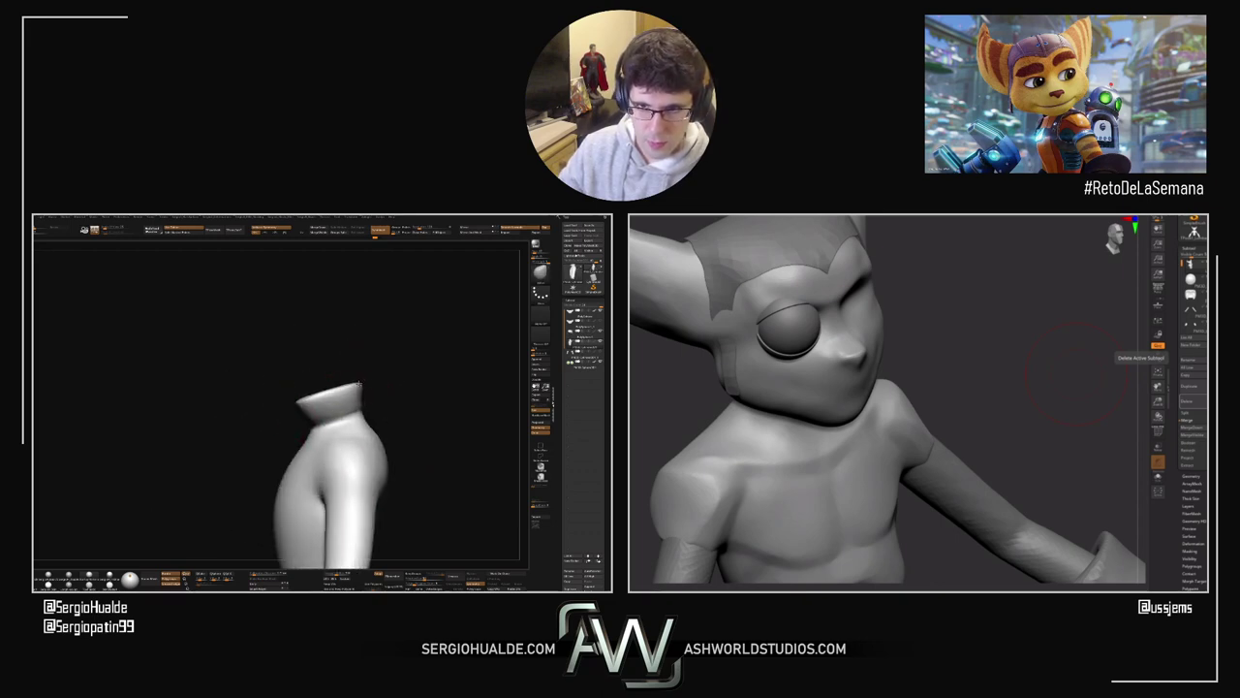
mouse_move(359, 384)
left_mouse_down()
mouse_move(317, 402)
mouse_move(332, 412)
mouse_move(320, 393)
mouse_move(382, 423)
mouse_move(367, 445)
mouse_move(338, 449)
left_mouse_up()
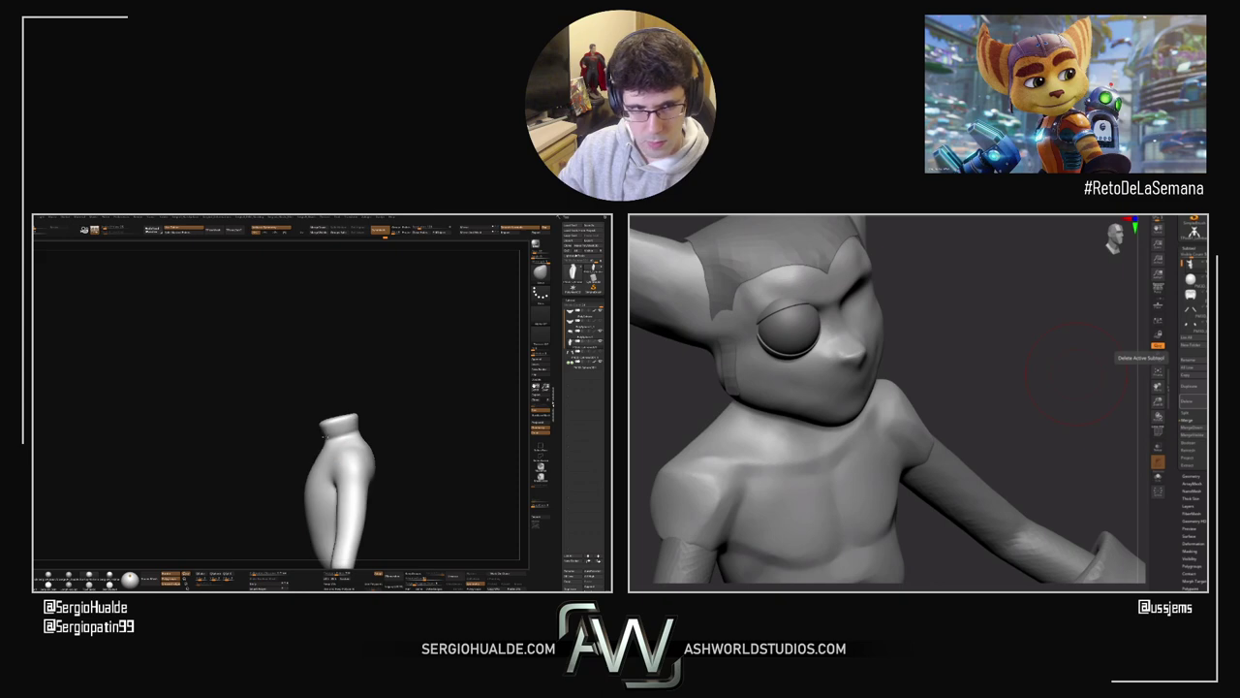
mouse_move(360, 430)
left_mouse_down()
mouse_move(377, 461)
mouse_move(370, 440)
left_mouse_up()
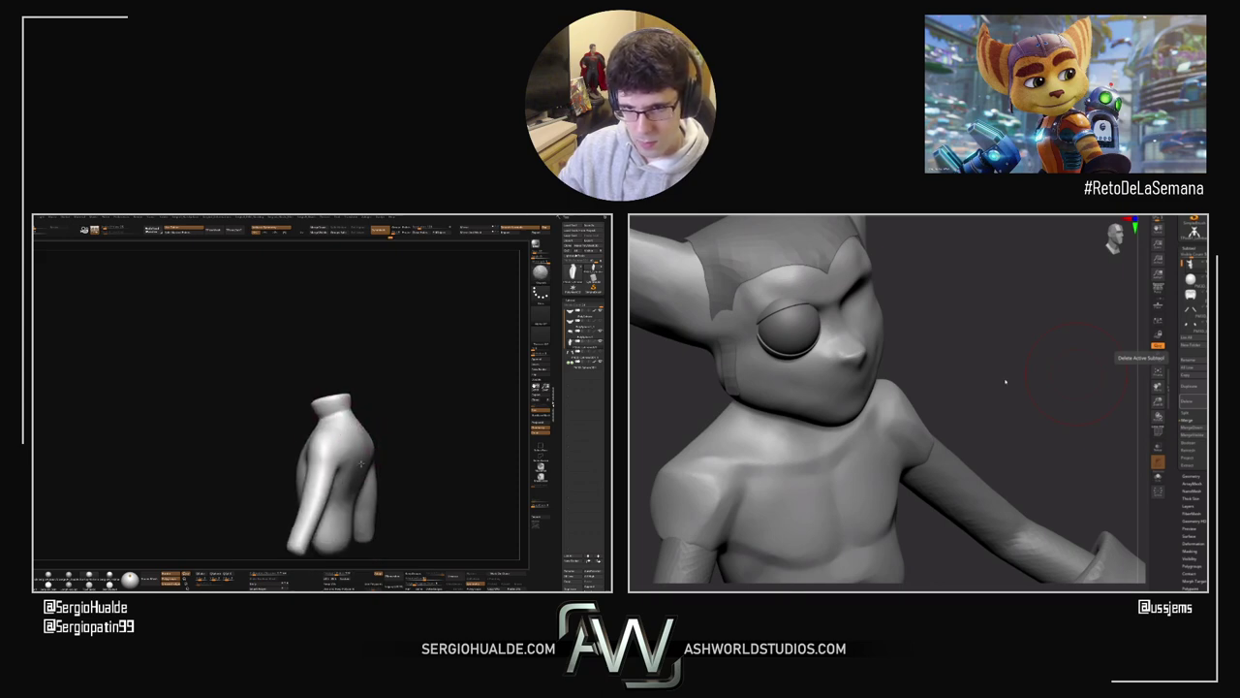
right_click_drag(361, 464, 344, 472)
left_click_drag(988, 358, 797, 316)
right_click_drag(795, 315, 791, 296, "ctrl")
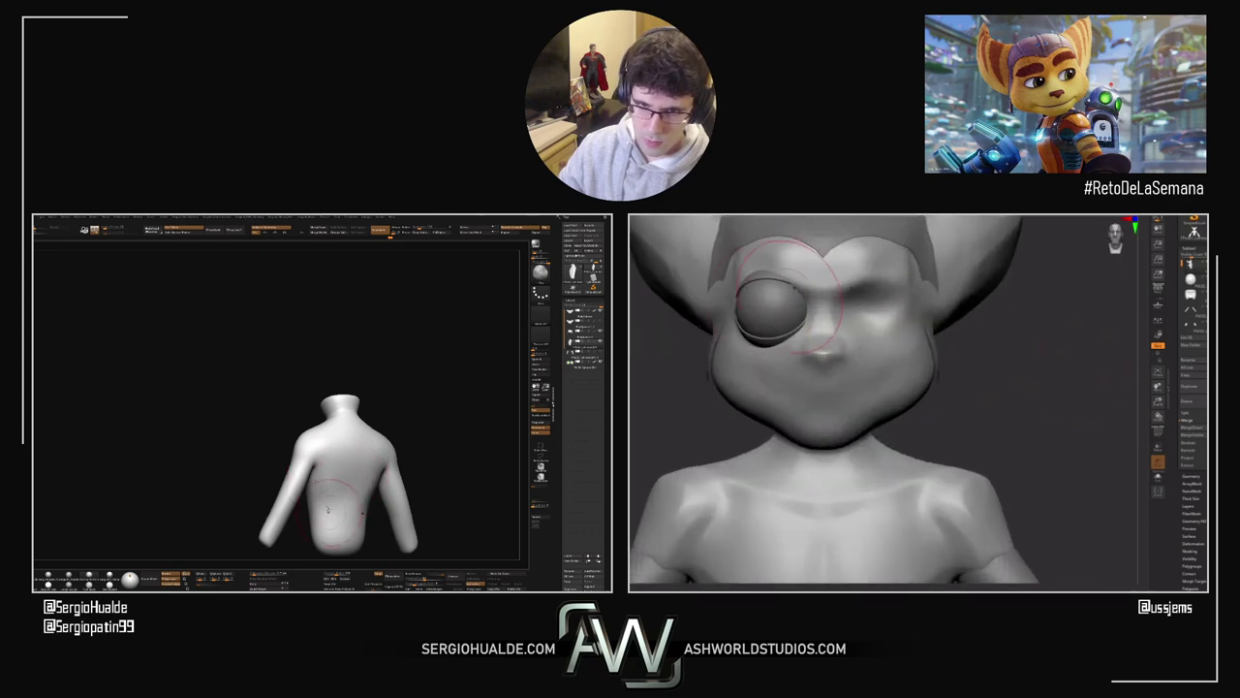
Step: Refine the white torso's waist, shoulders and upper arms from the back and front
mouse_move(329, 509)
left_mouse_down()
mouse_move(368, 453)
mouse_move(360, 493)
mouse_move(379, 443)
left_mouse_up()
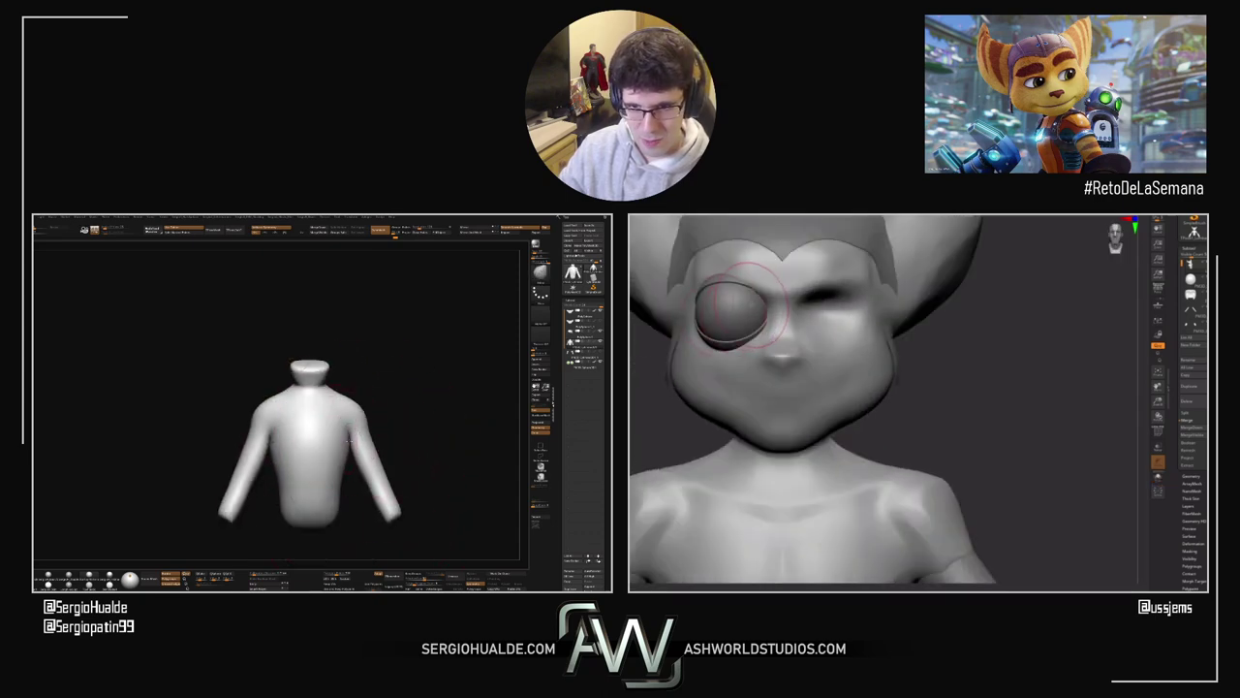
left_click_drag(368, 424, 362, 446, "alt")
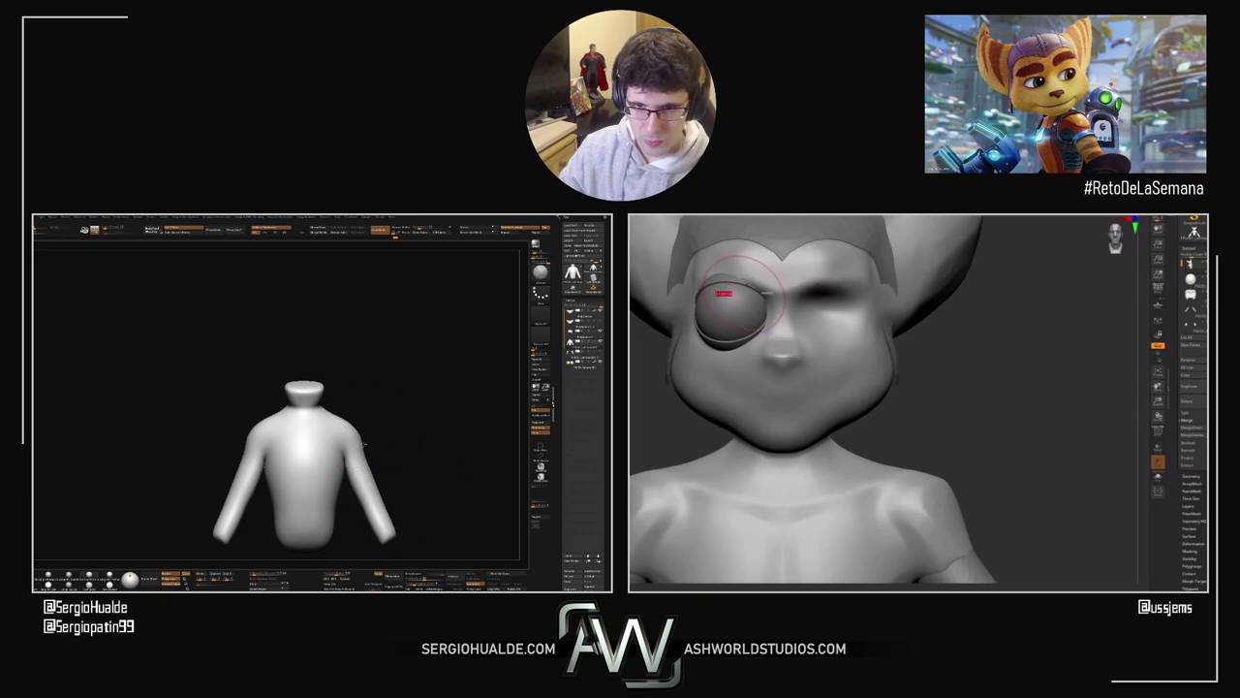
mouse_move(365, 471)
right_mouse_down()
mouse_move(326, 471)
mouse_move(368, 460)
right_mouse_up()
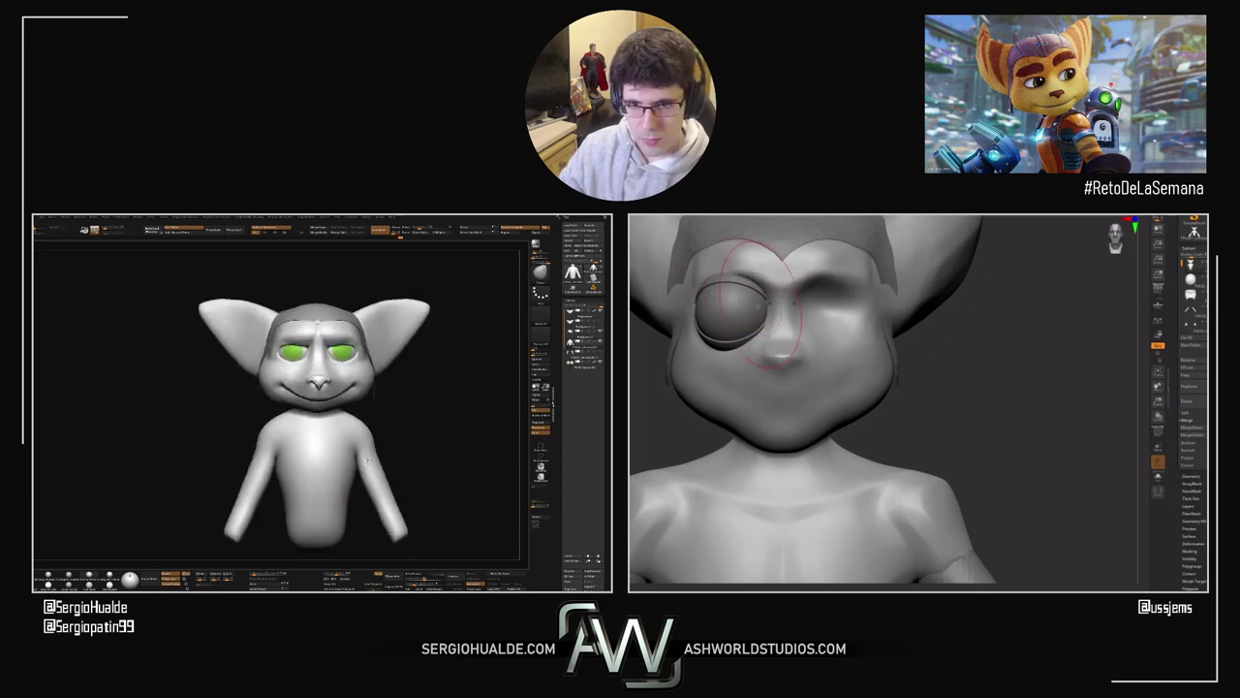
mouse_move(367, 461)
left_mouse_down()
mouse_move(416, 430)
mouse_move(378, 465)
left_mouse_up()
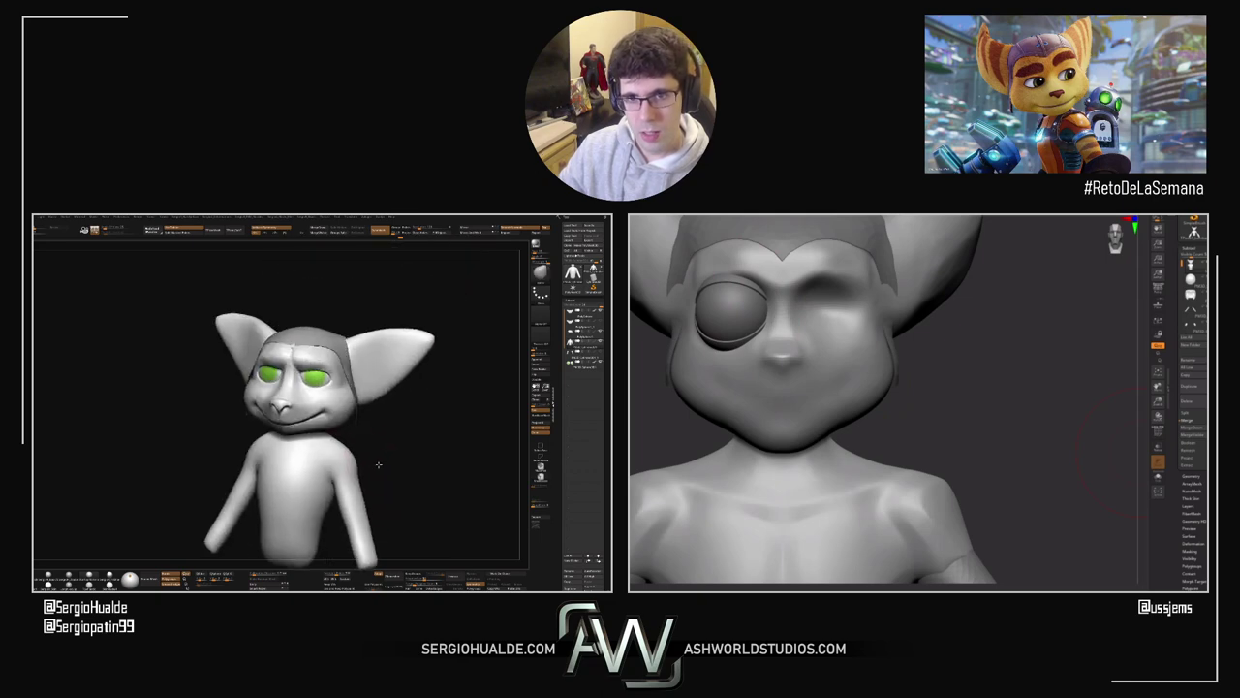
Step: Select the white character's cap and open its geometry options
right_click_drag(318, 395, 314, 467, "alt")
right_click_drag(314, 467, 306, 476, "ctrl")
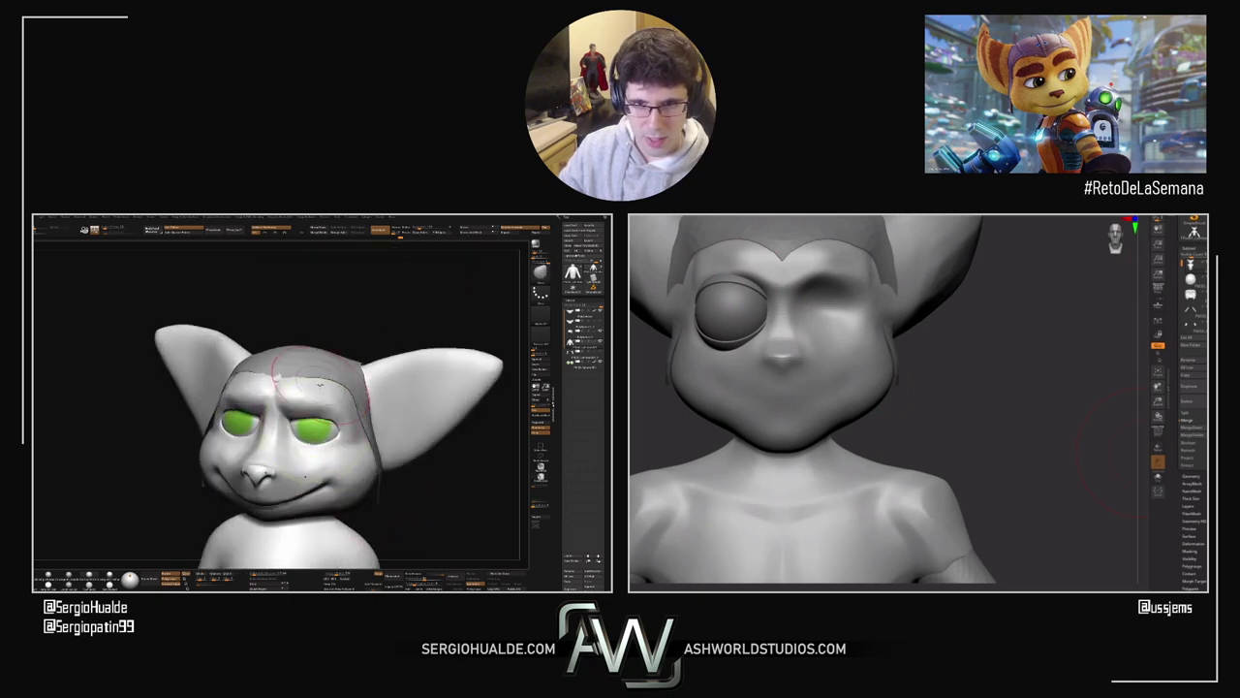
left_click_drag(325, 376, 292, 378)
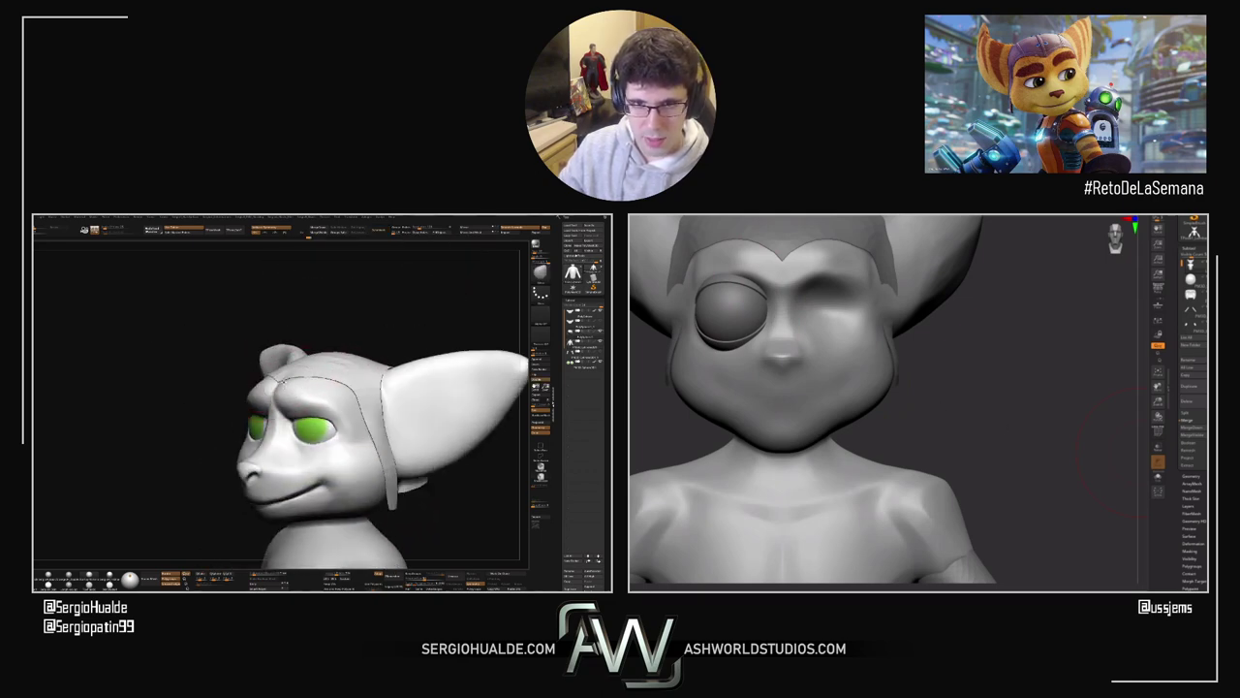
key("space")
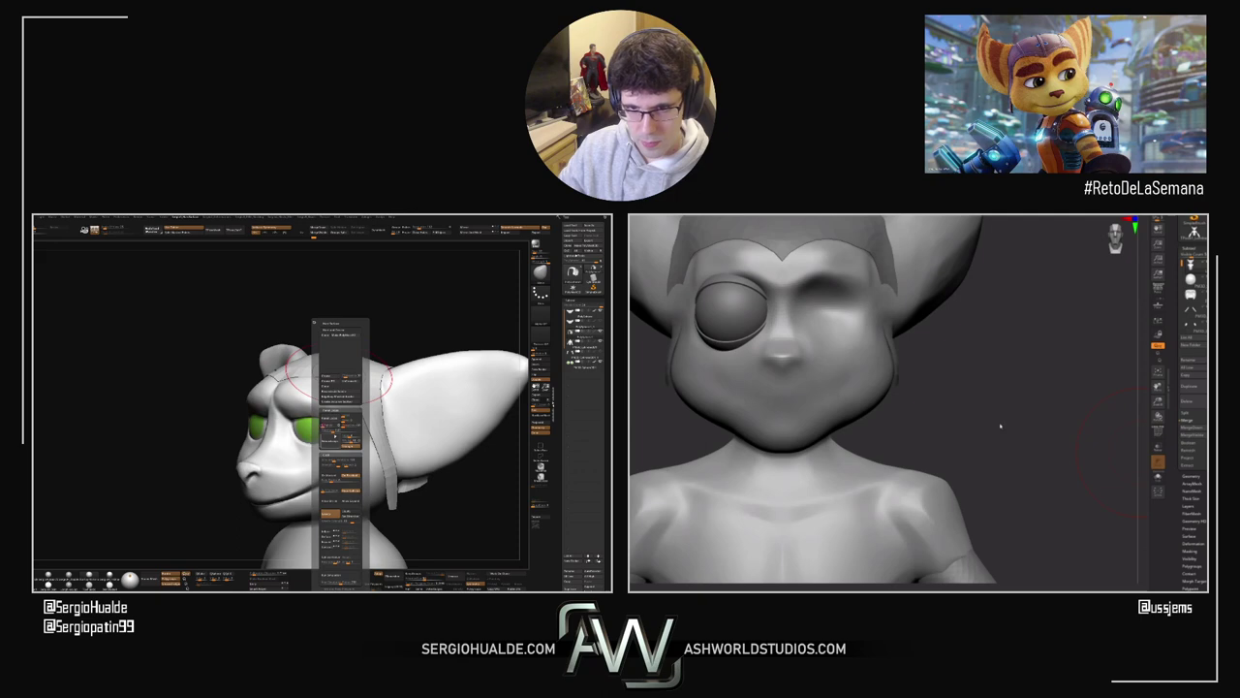
Step: Rotate the grey character's eyeball in profile and turn on dynamic subdivision for the white character's cap
left_click_drag(991, 393, 989, 450)
right_click_drag(817, 378, 717, 426)
left_click_drag(812, 385, 704, 455)
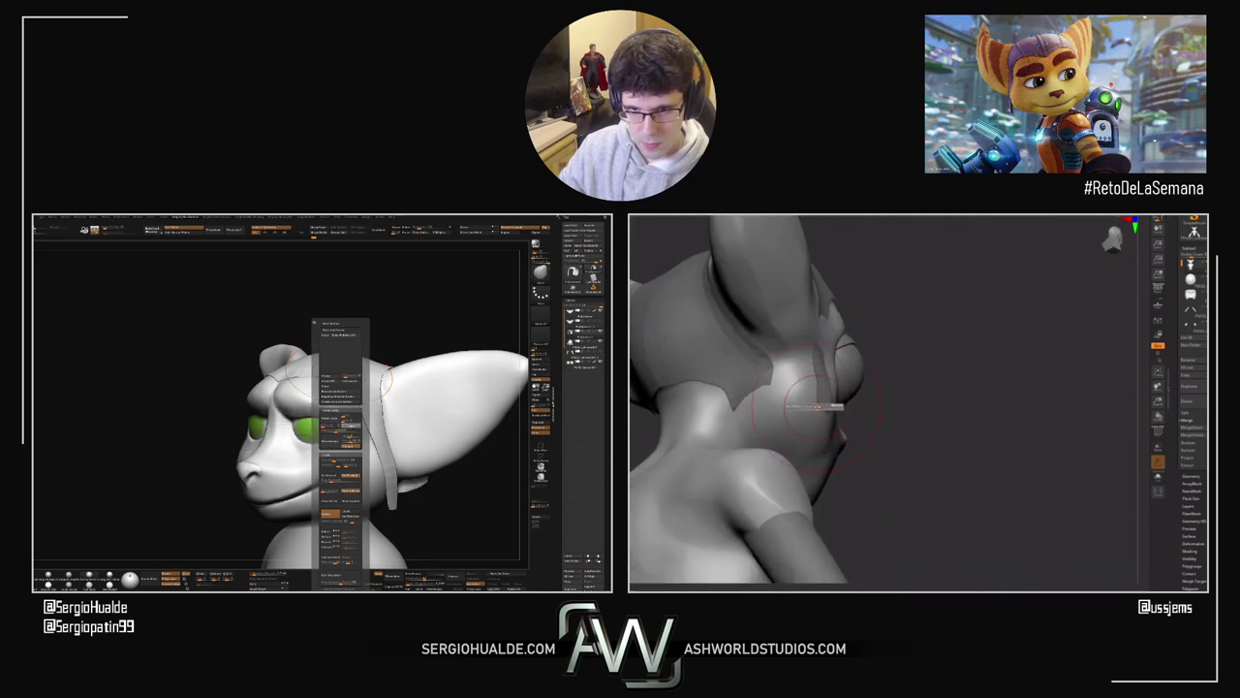
left_click_drag(814, 407, 869, 401)
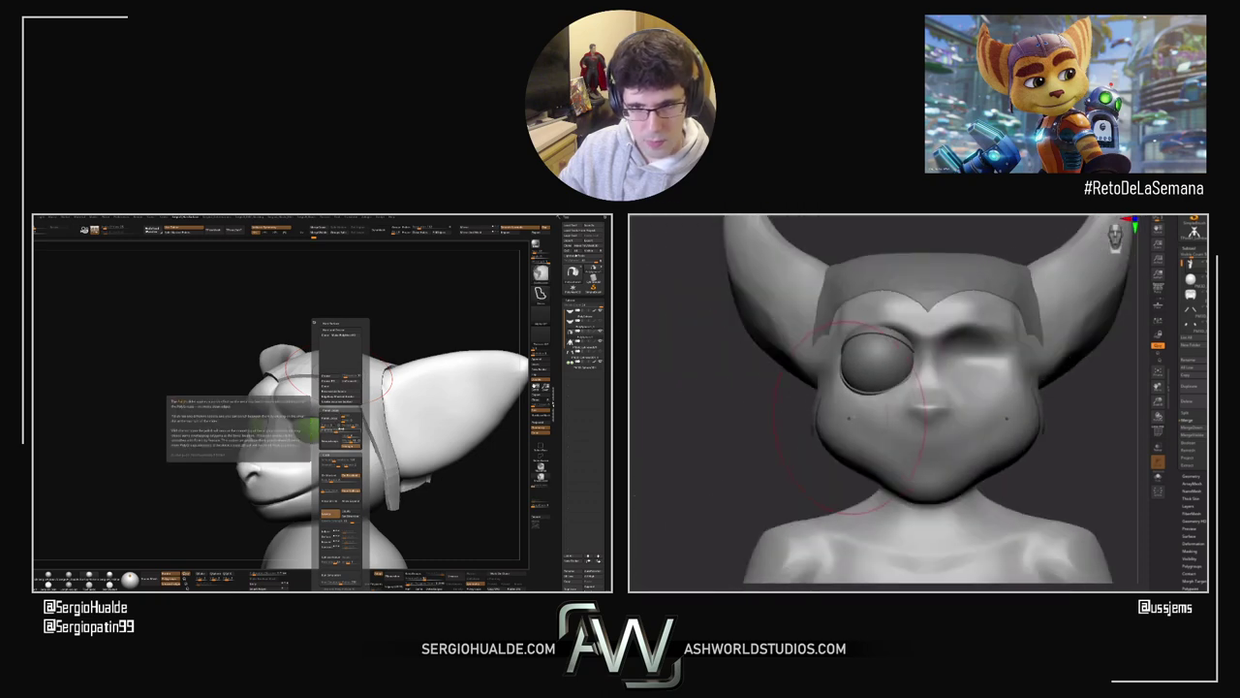
right_click_drag(892, 393, 907, 368)
left_click(876, 370, "alt")
key("w")
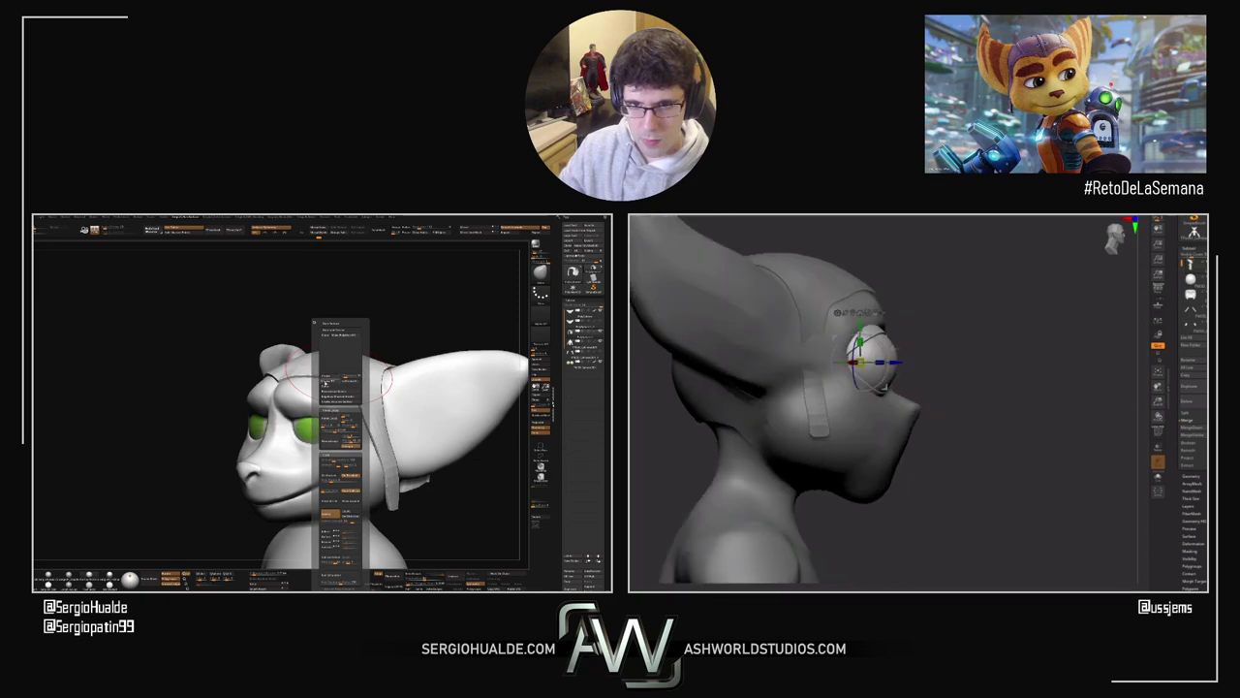
left_click(326, 383)
key("d")
left_click(312, 328)
left_click(887, 299)
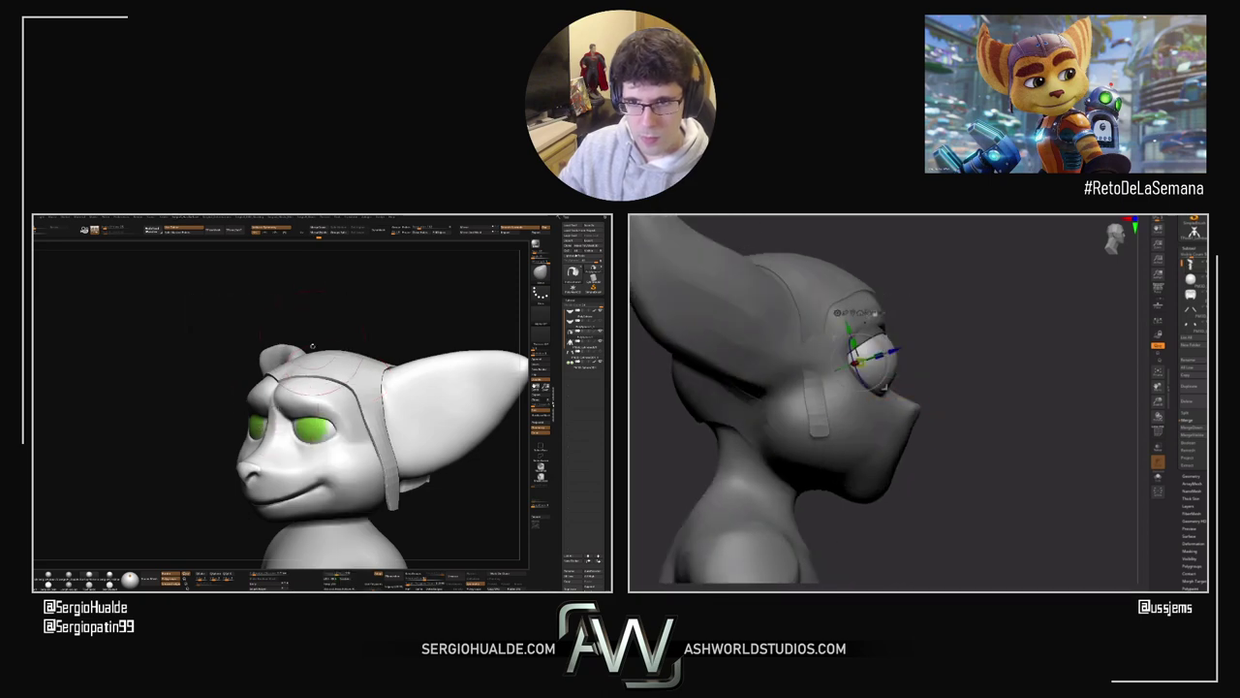
Step: Check the white character's cap from the front and the grey character's eye from several angles
right_click_drag(312, 345, 350, 394, "ctrl")
right_click_drag(350, 394, 308, 422, "ctrl")
key("q")
right_click_drag(308, 422, 300, 431, "ctrl")
right_click_drag(889, 417, 869, 395)
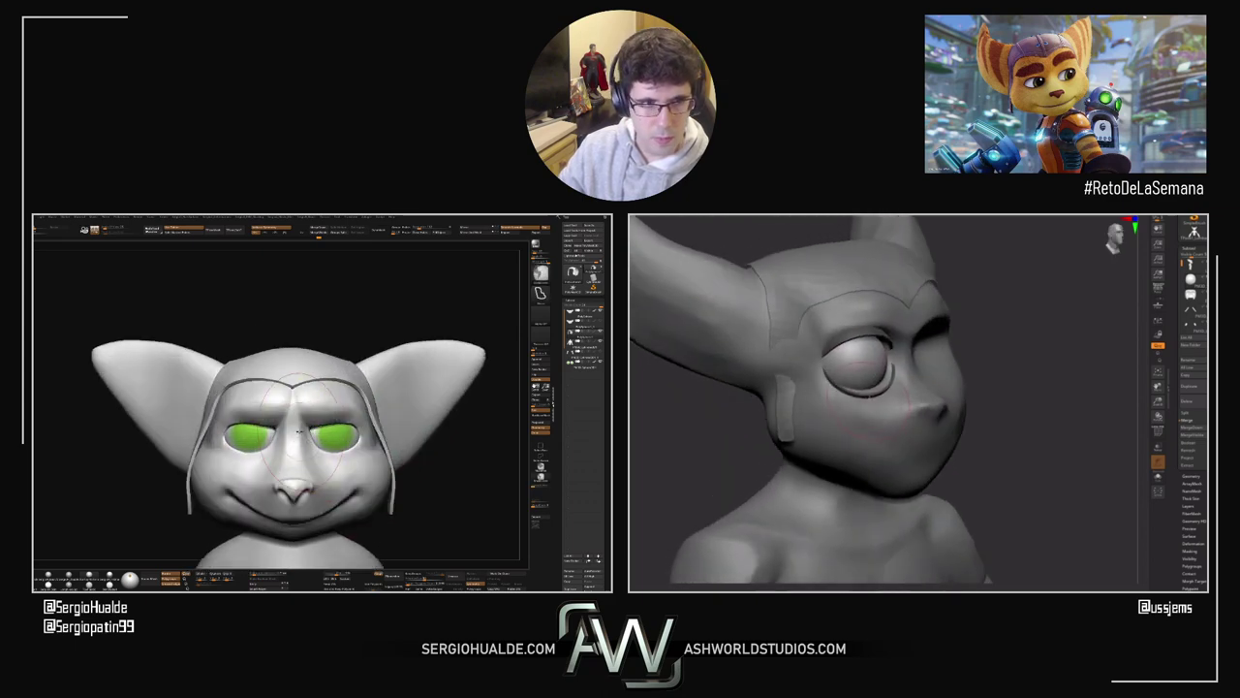
right_click_drag(300, 431, 301, 437)
right_click_drag(869, 395, 909, 392)
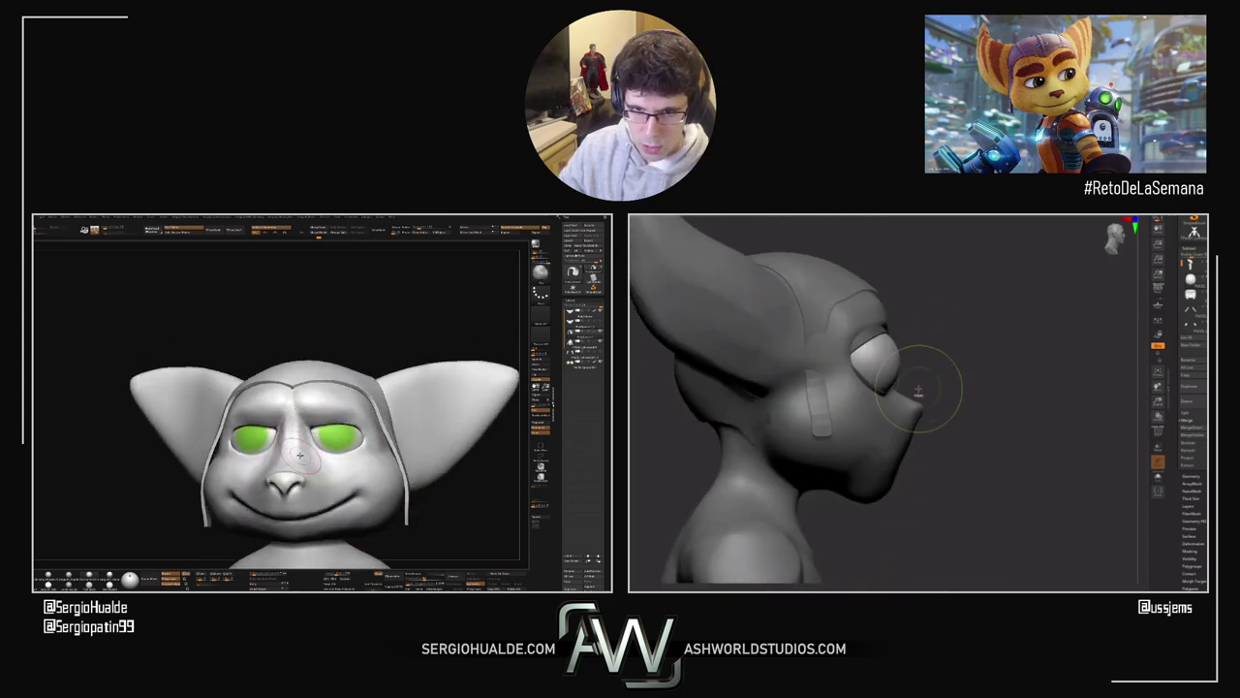
Step: Isolate the grey character's eye pieces and centre the transform gizmo on the upper eyelid
key("w")
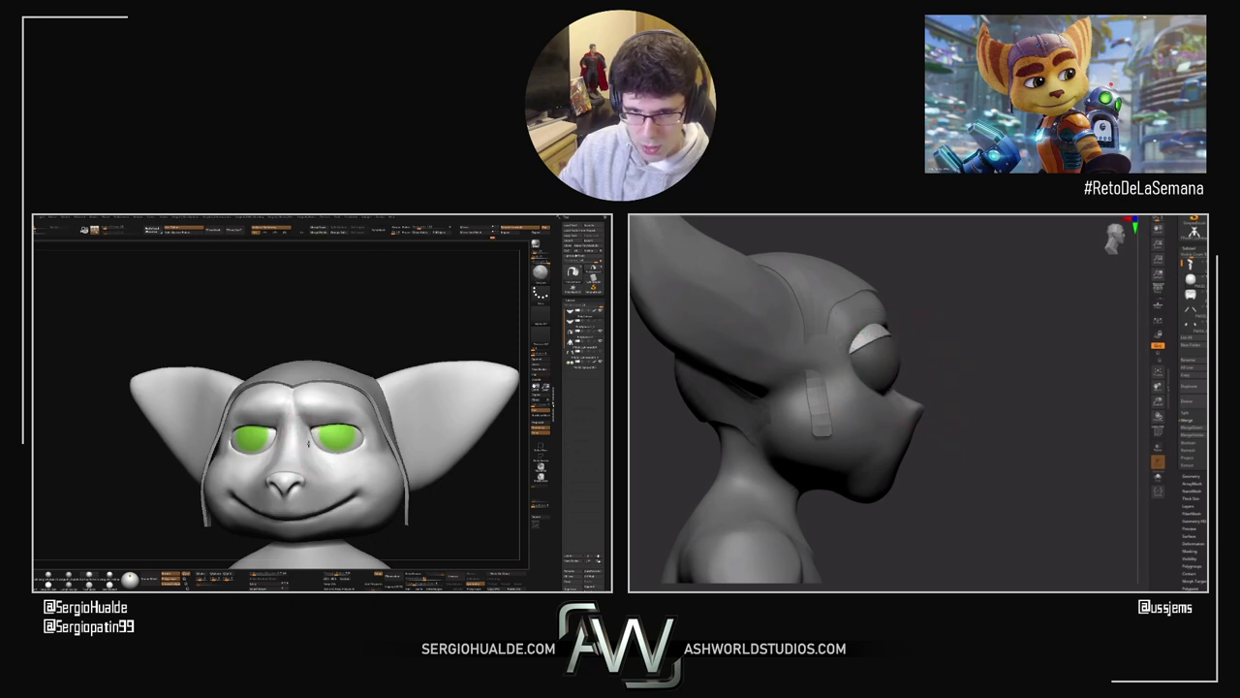
right_click_drag(308, 443, 301, 449)
right_click_drag(955, 388, 892, 387)
right_click_drag(301, 450, 300, 453)
left_click(1158, 477)
right_click_drag(960, 387, 887, 374)
right_click_drag(327, 459, 374, 460, "ctrl")
left_click(860, 278)
left_click(846, 290)
Step: Align the upper eyelid's pivot with the eyeball's centre and rotate the eyelid in profile
left_click_drag(860, 321, 857, 339)
right_click_drag(363, 412, 378, 416)
left_click_drag(819, 305, 819, 322, "alt")
right_click_drag(379, 417, 359, 409, "ctrl")
left_click_drag(819, 328, 821, 328)
right_click_drag(359, 409, 369, 453)
left_click(366, 456, "alt")
right_click_drag(775, 343, 811, 343)
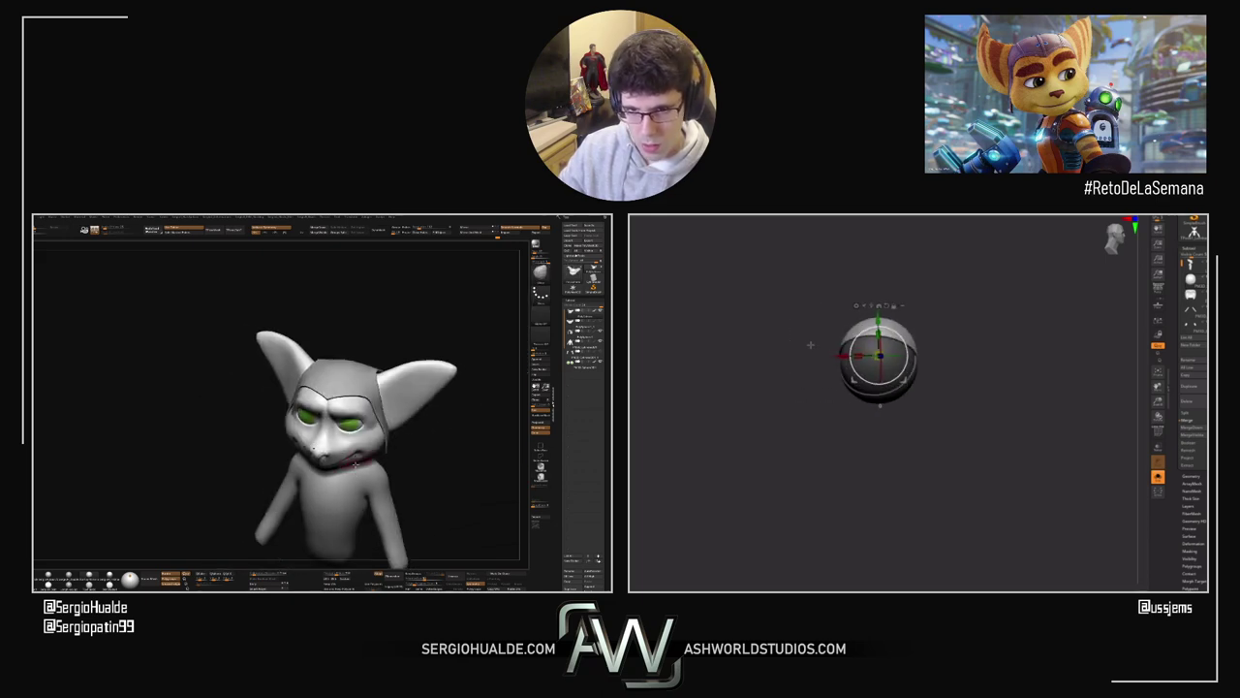
Step: Fine-tune the upper eyelid's tilt around the isolated eyeball from the front
right_click_drag(366, 455, 348, 466)
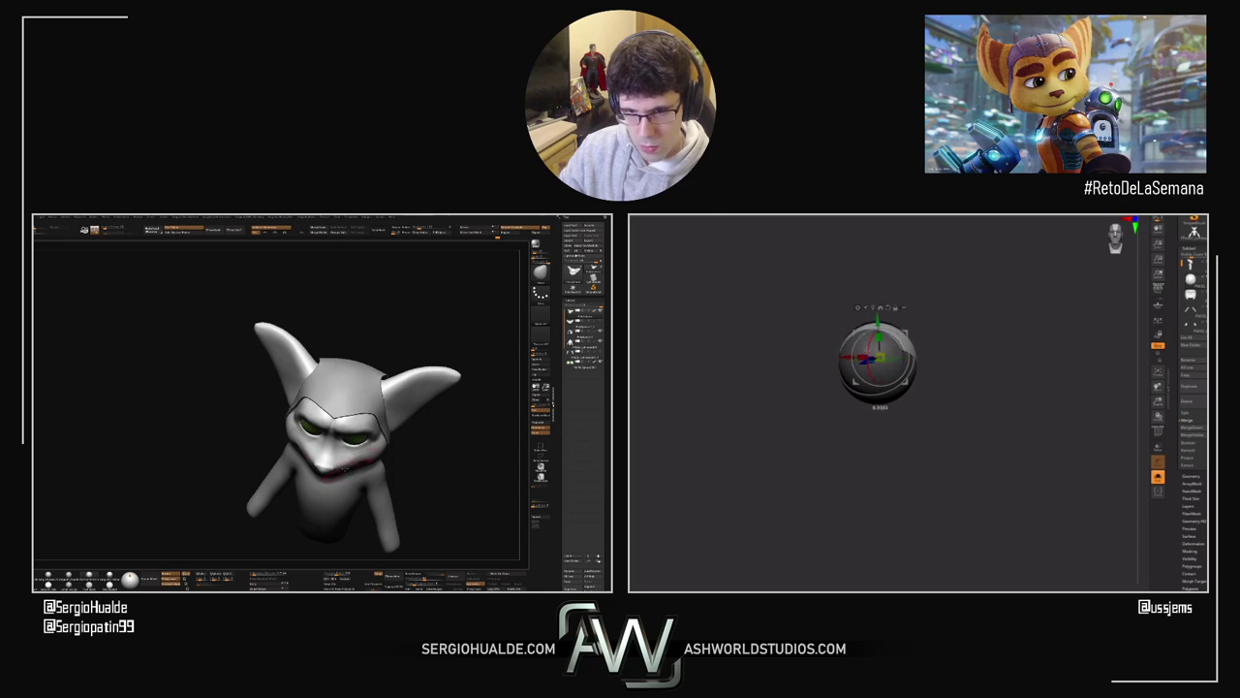
right_click_drag(875, 346, 872, 387)
left_click_drag(963, 334, 951, 335)
right_click_drag(348, 466, 354, 461)
right_click_drag(940, 336, 826, 360)
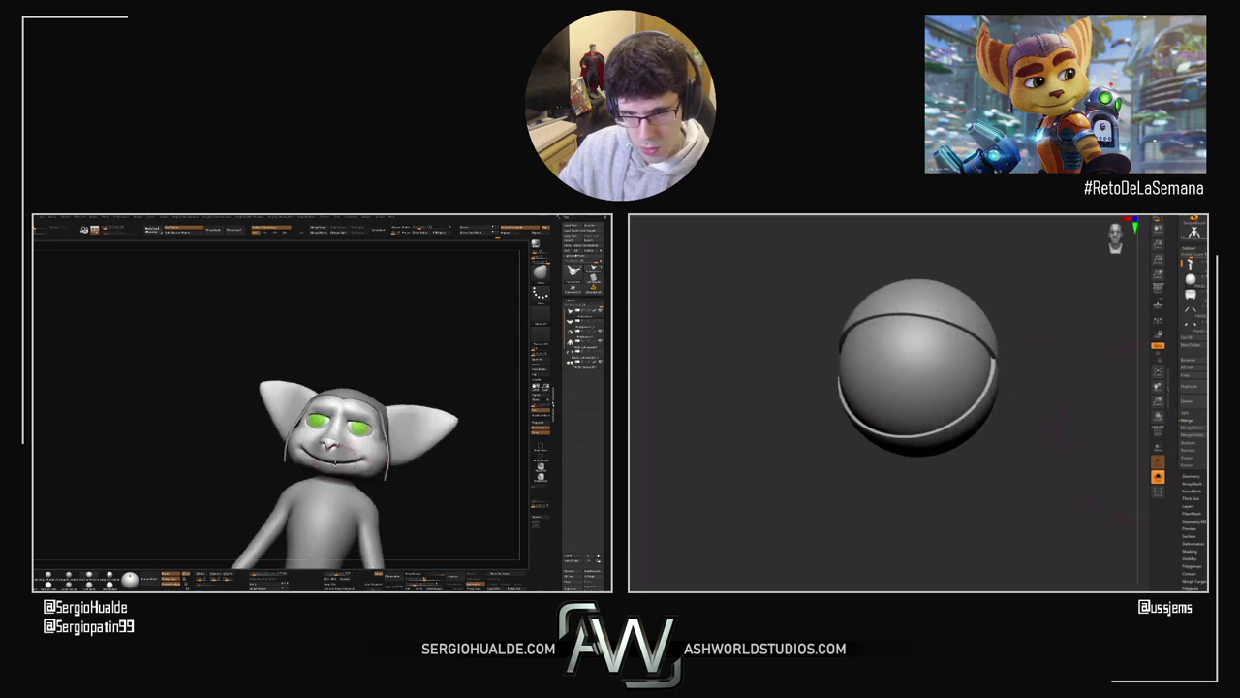
Step: Check the white character's head and torso from several angles and the grey character's fitted eyelids from the front
right_click_drag(336, 462, 368, 474)
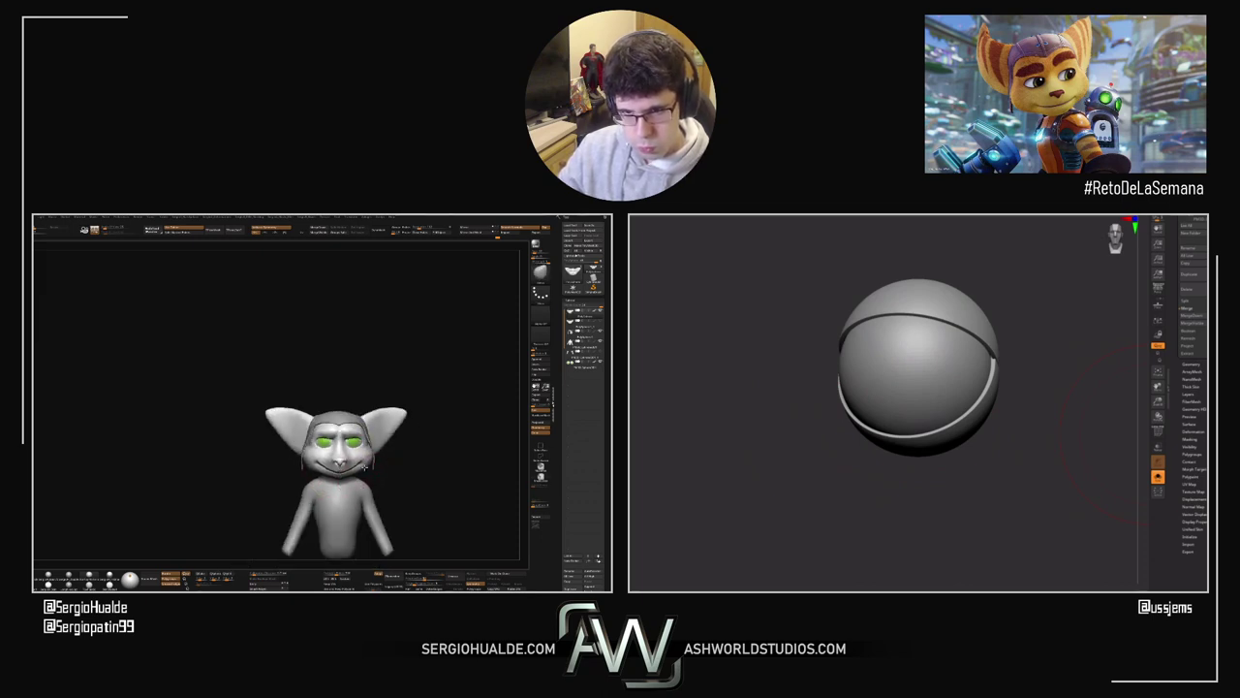
mouse_move(367, 467)
right_mouse_down()
mouse_move(357, 472)
mouse_move(383, 469)
mouse_move(369, 477)
right_mouse_up()
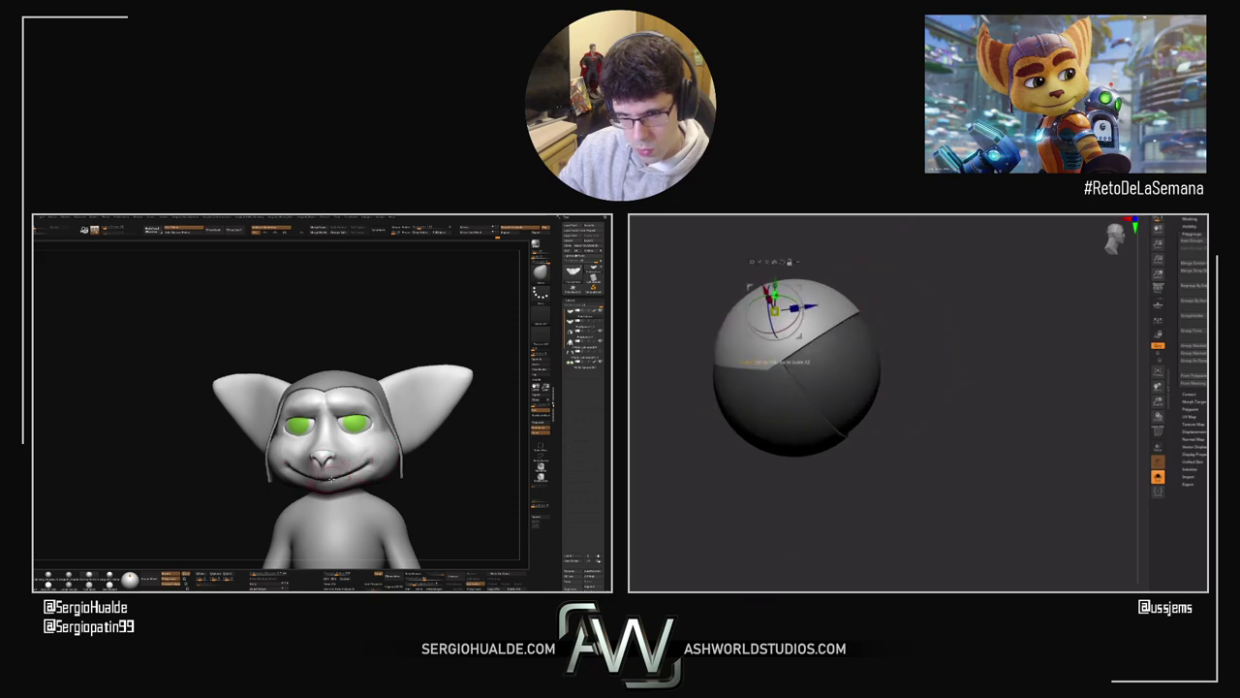
right_click_drag(329, 475, 378, 474)
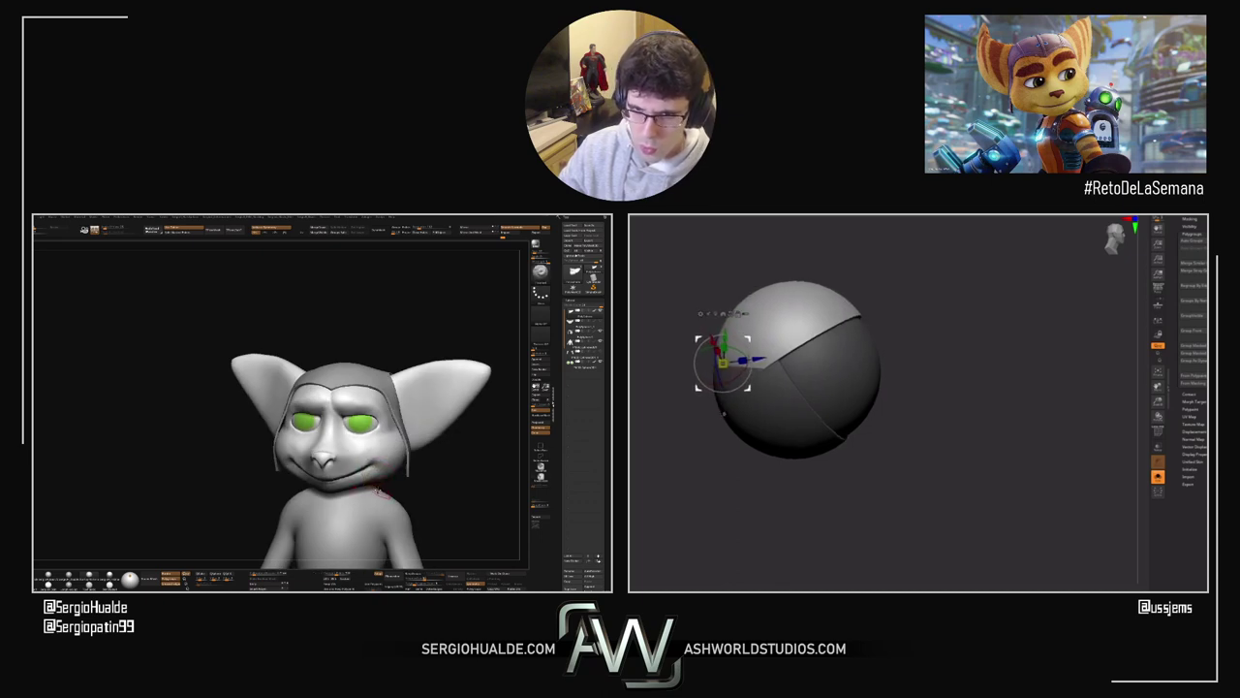
right_click_drag(385, 474, 389, 403)
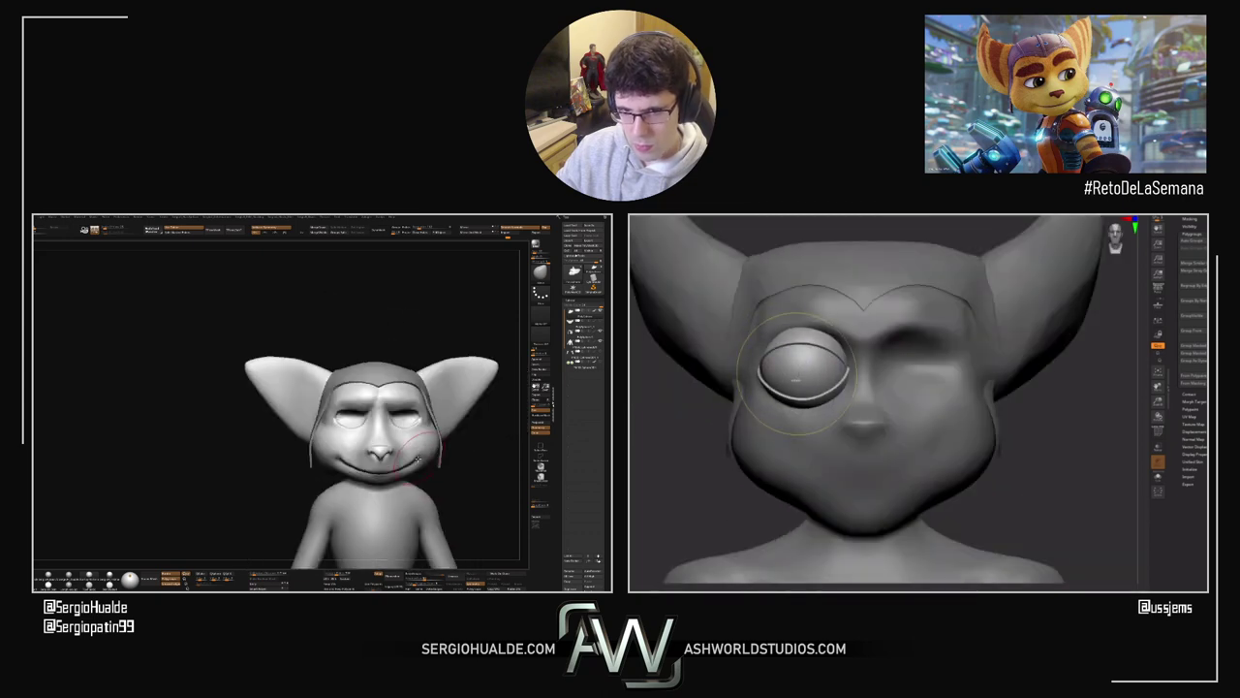
right_click_drag(417, 474, 379, 409)
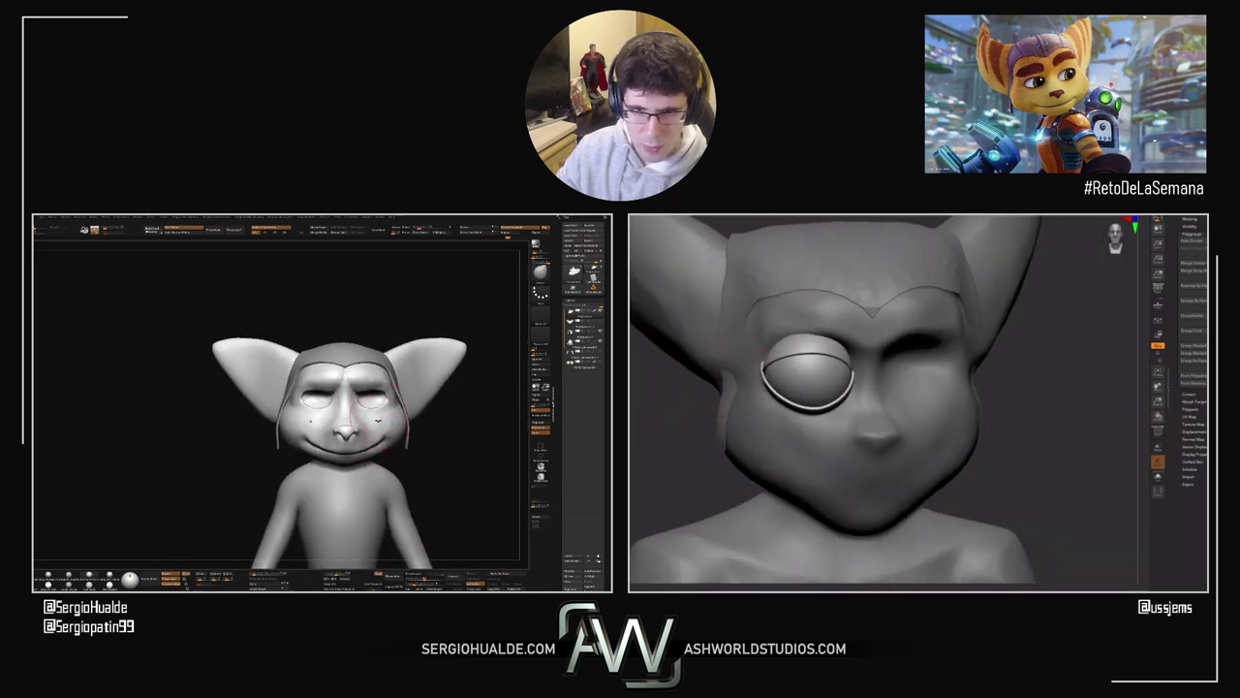
left_click_drag(386, 425, 344, 431)
mouse_move(760, 294)
right_mouse_down()
mouse_move(755, 352)
mouse_move(753, 315)
right_mouse_up()
mouse_move(790, 368)
right_mouse_down("ctrl")
mouse_move(811, 385)
mouse_move(936, 382)
right_mouse_up("ctrl")
mouse_move(365, 416)
left_mouse_down("ctrl")
mouse_move(463, 380)
mouse_move(366, 348)
left_mouse_up("ctrl")
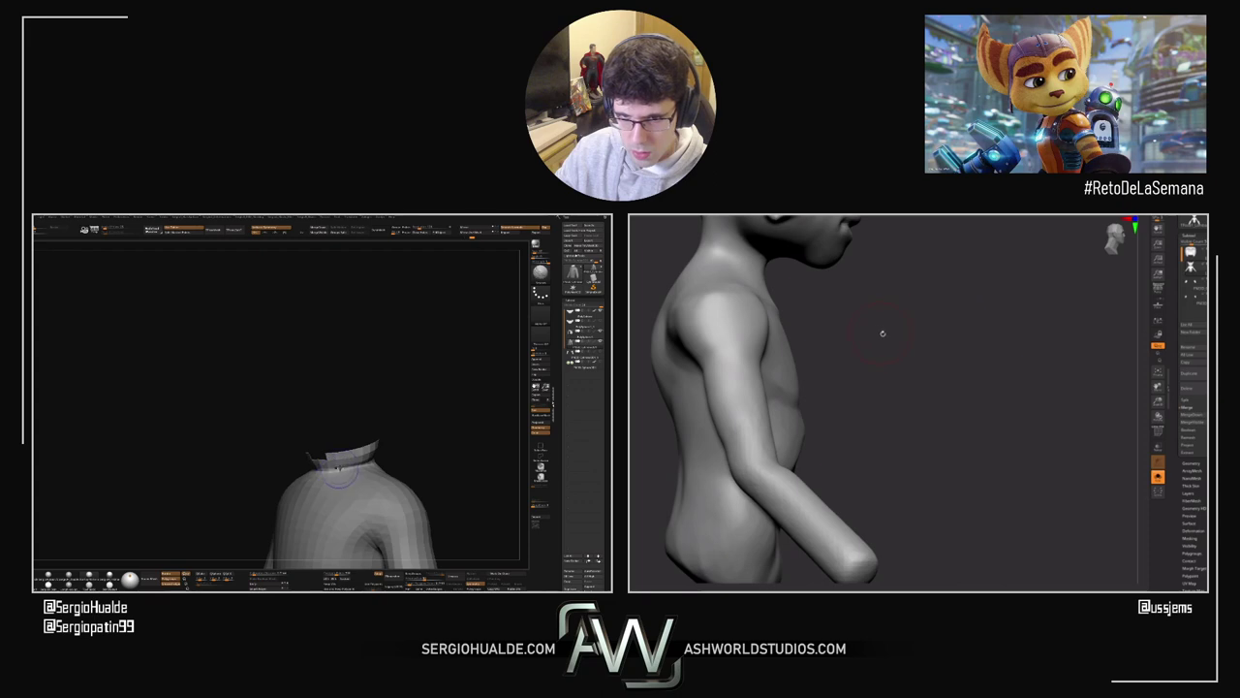
Step: Refine the white torso's open neck edge and the grey character's shoulder, working from the side and three-quarter angles
left_click_drag(882, 333, 894, 356)
left_click_drag(413, 459, 317, 473)
left_click(415, 438, "ctrl")
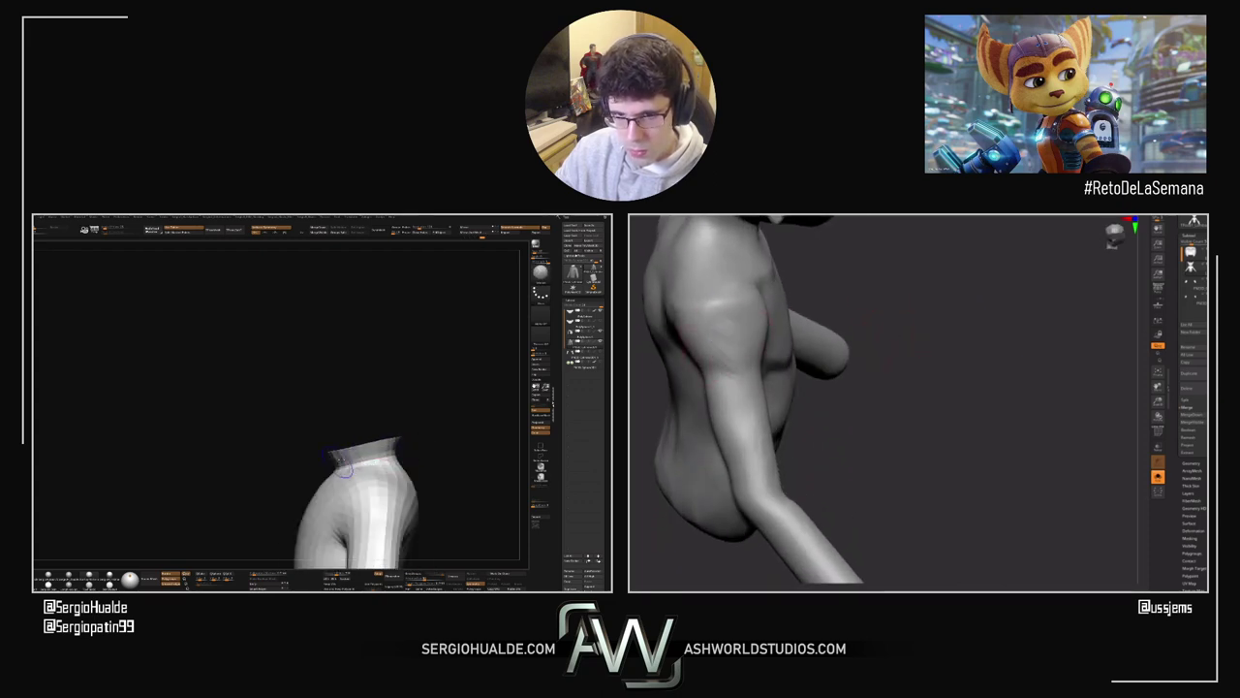
left_click_drag(395, 469, 404, 465)
mouse_move(755, 347)
left_mouse_down()
mouse_move(875, 412)
mouse_move(695, 394)
mouse_move(687, 355)
left_mouse_up()
left_click_drag(404, 465, 418, 459)
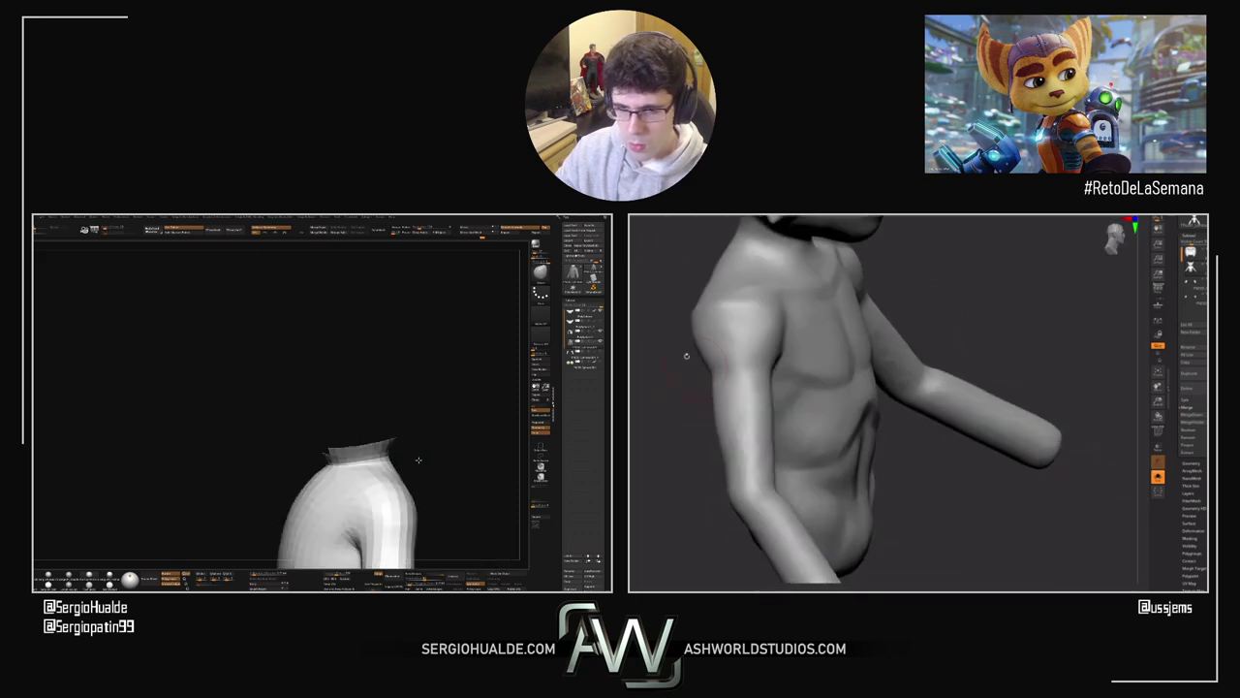
key("s")
mouse_move(663, 339)
left_mouse_down()
mouse_move(1024, 318)
mouse_move(975, 352)
mouse_move(849, 335)
mouse_move(640, 339)
left_mouse_up()
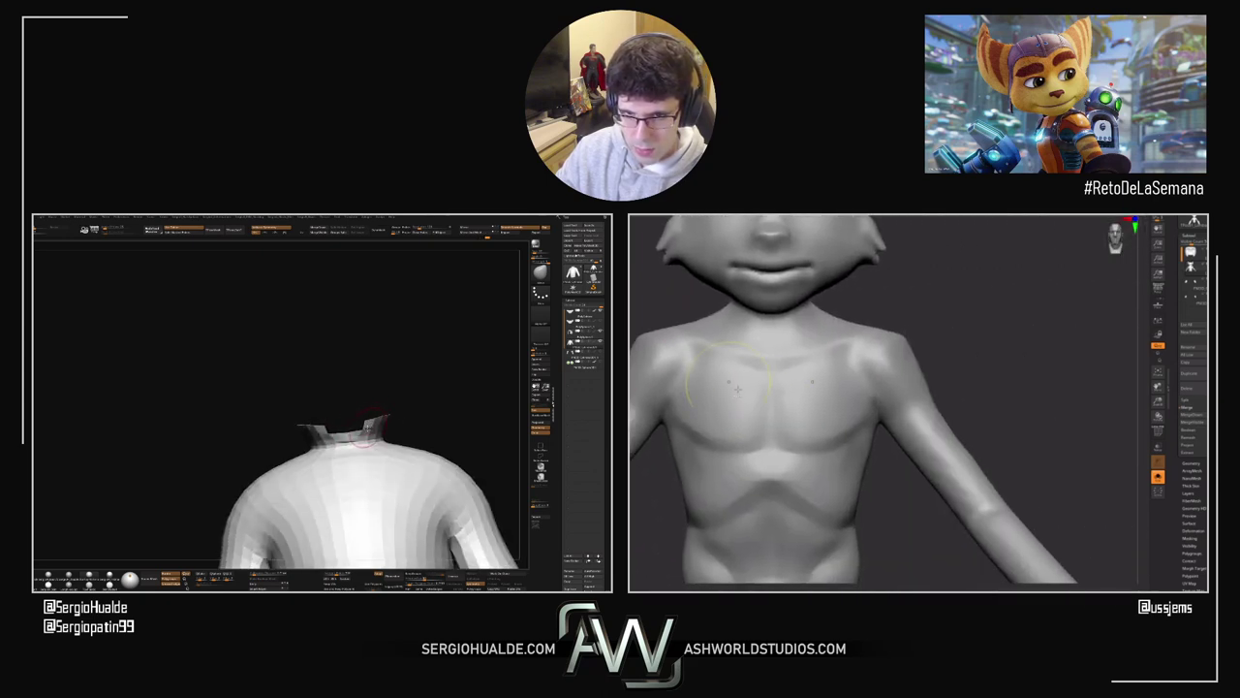
Step: Adjust the white torso's neck beneath the head with the transform gizmo and check the grey character's torso from the front
right_click_drag(737, 389, 772, 417, "ctrl")
right_click_drag(899, 363, 901, 289, "alt")
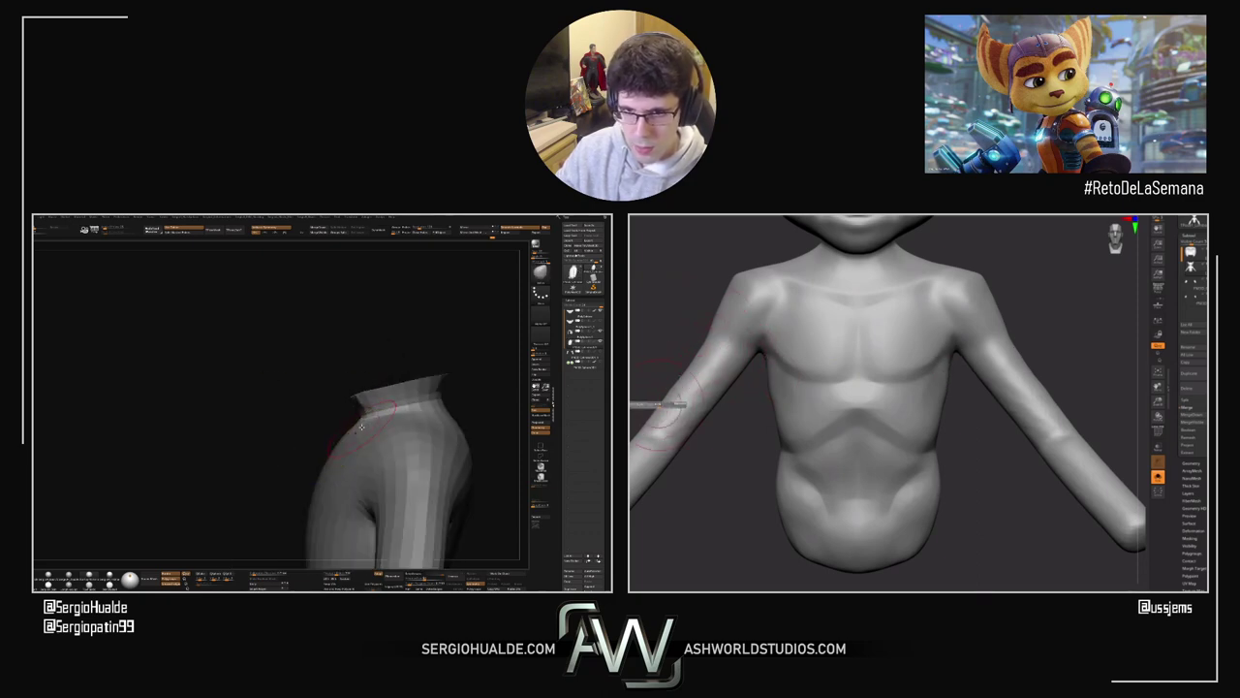
right_click_drag(661, 401, 670, 419)
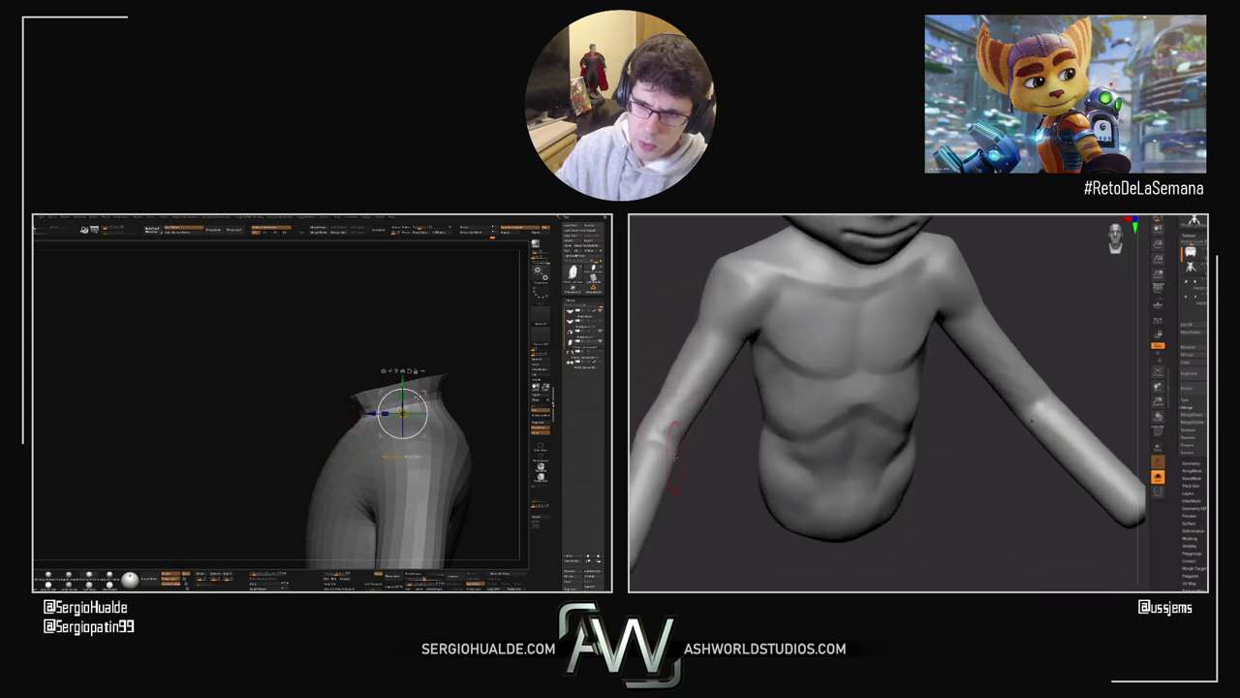
mouse_move(672, 455)
left_mouse_down()
mouse_move(722, 436)
mouse_move(653, 432)
mouse_move(661, 417)
left_mouse_up()
left_click_drag(451, 395, 511, 398)
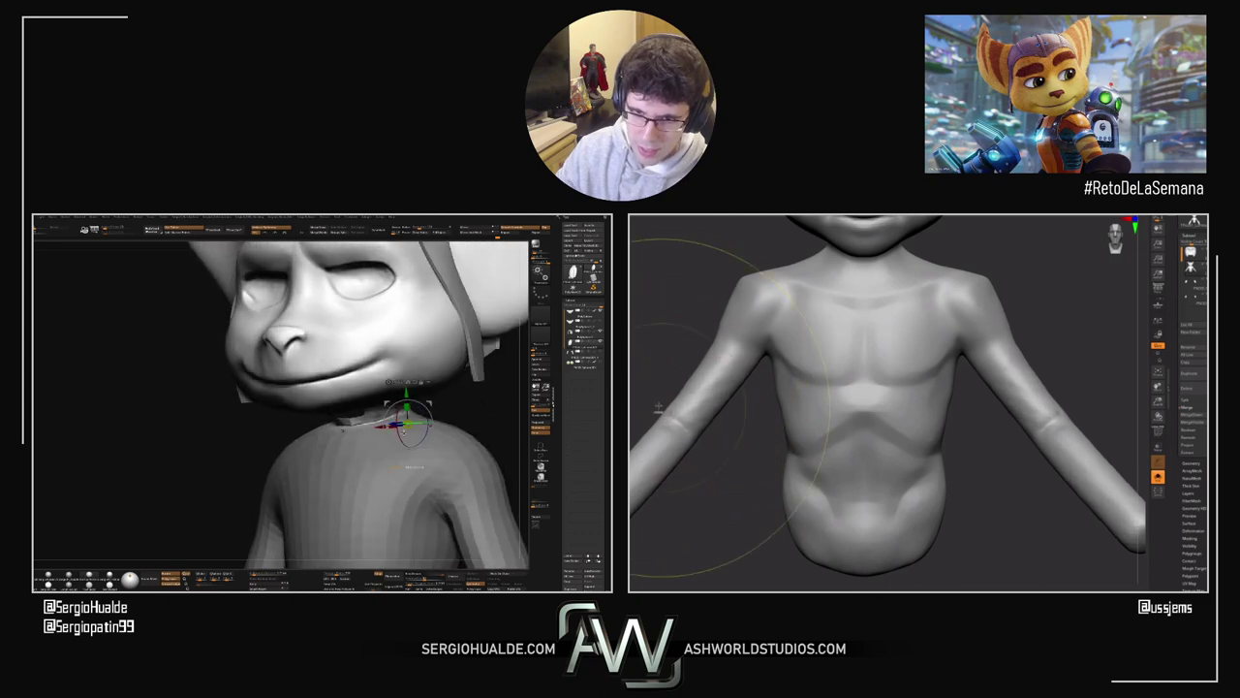
right_click_drag(388, 418, 355, 422)
left_click_drag(926, 349, 738, 369, "alt")
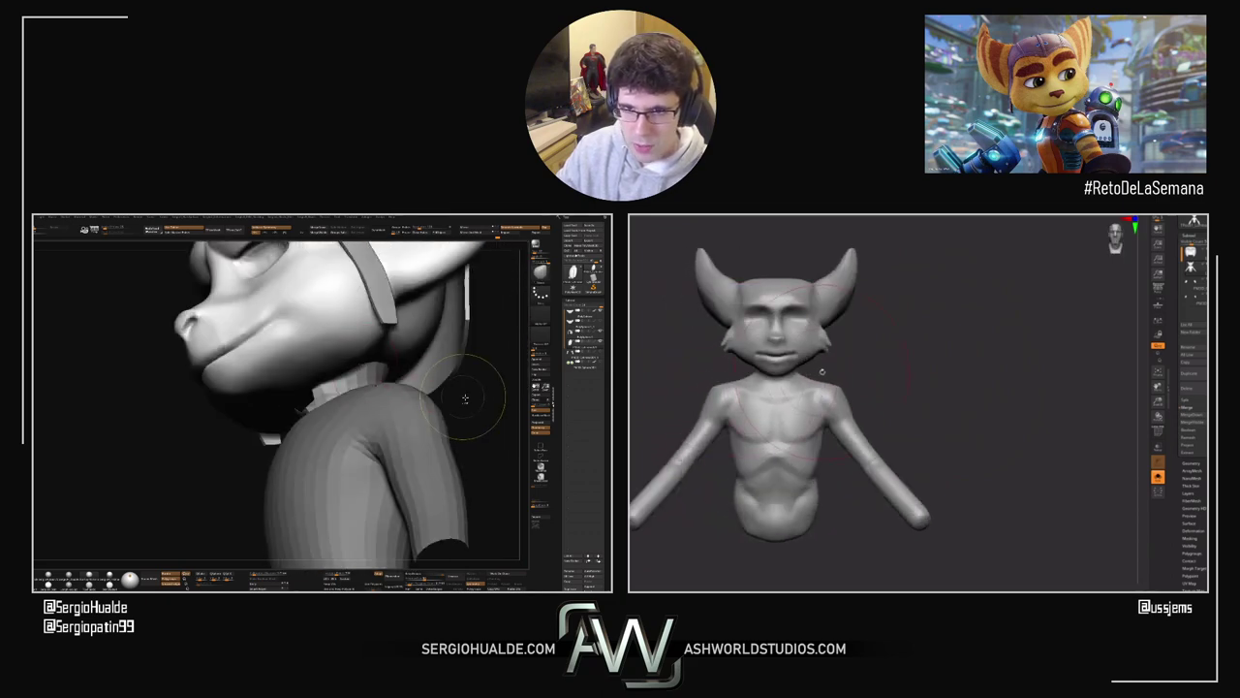
left_click(433, 416, "alt")
left_click_drag(465, 398, 494, 398)
Step: Sculpt and smooth the grey character's temple between the brow and the base of the ear
left_click_drag(850, 365, 817, 415, "alt")
left_click_drag(947, 339, 878, 355)
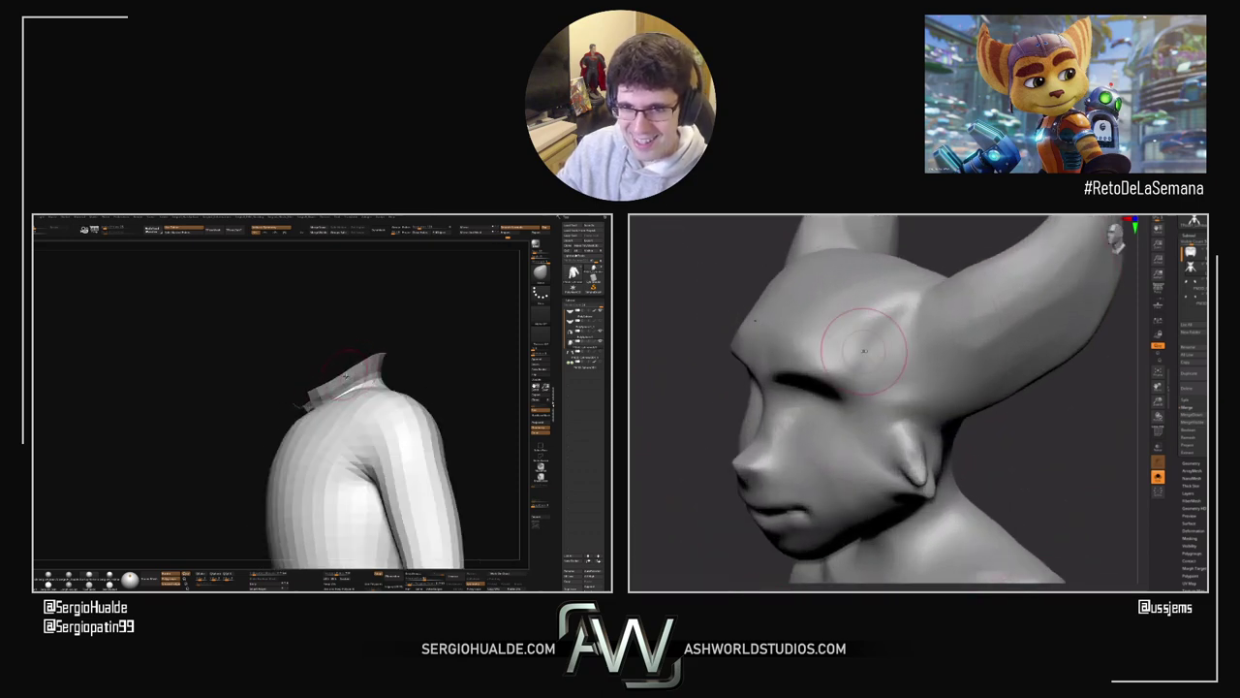
left_click_drag(830, 277, 879, 333)
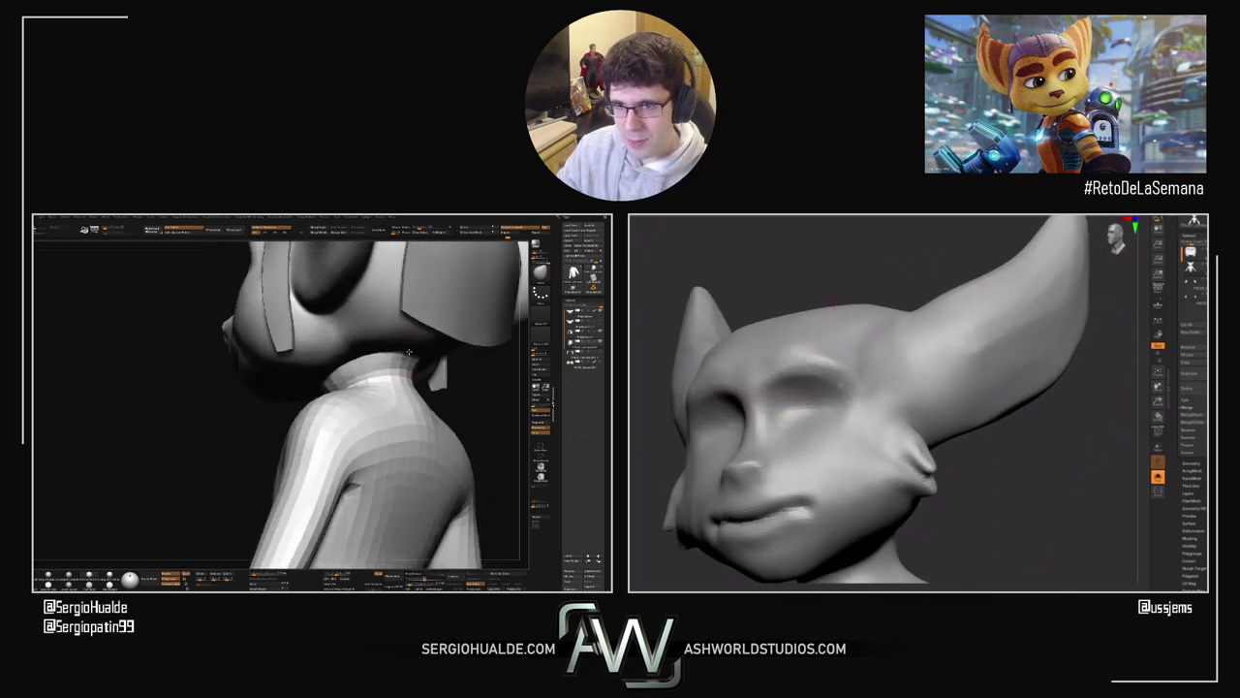
mouse_move(1037, 445)
left_mouse_down()
mouse_move(1049, 474)
mouse_move(1007, 455)
left_mouse_up()
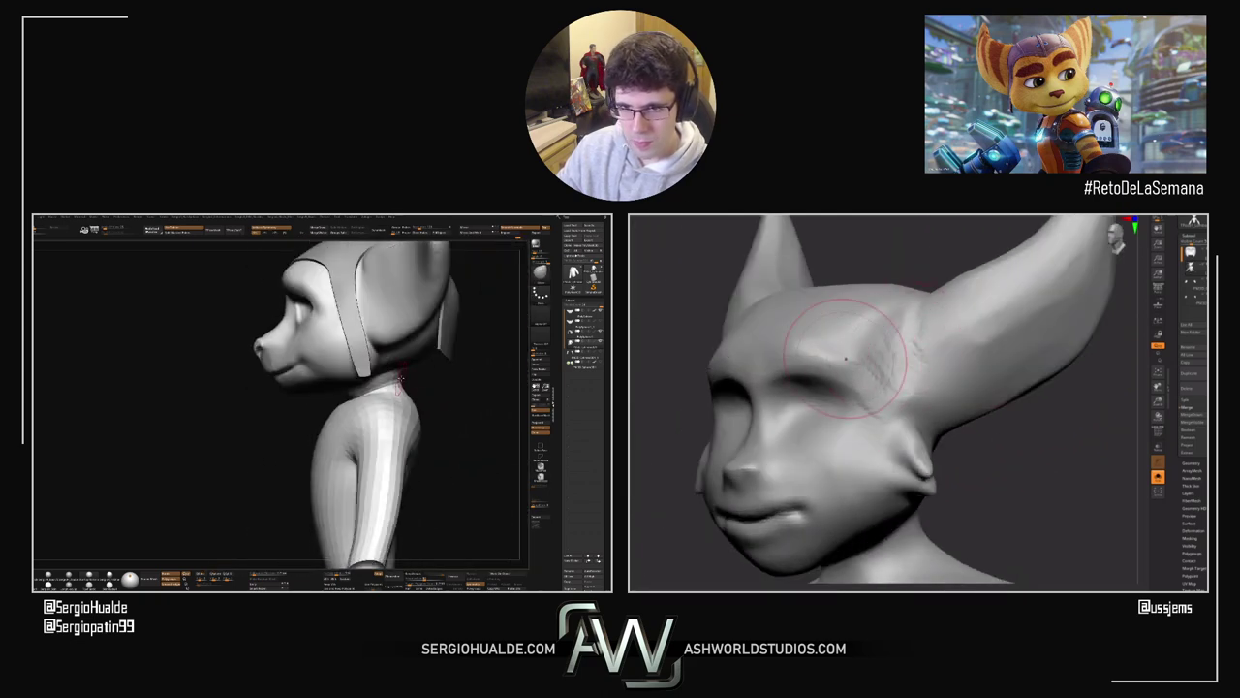
mouse_move(871, 374)
left_mouse_down("shift")
mouse_move(856, 330)
mouse_move(849, 356)
left_mouse_up("shift")
left_click_drag(1027, 450, 1090, 453)
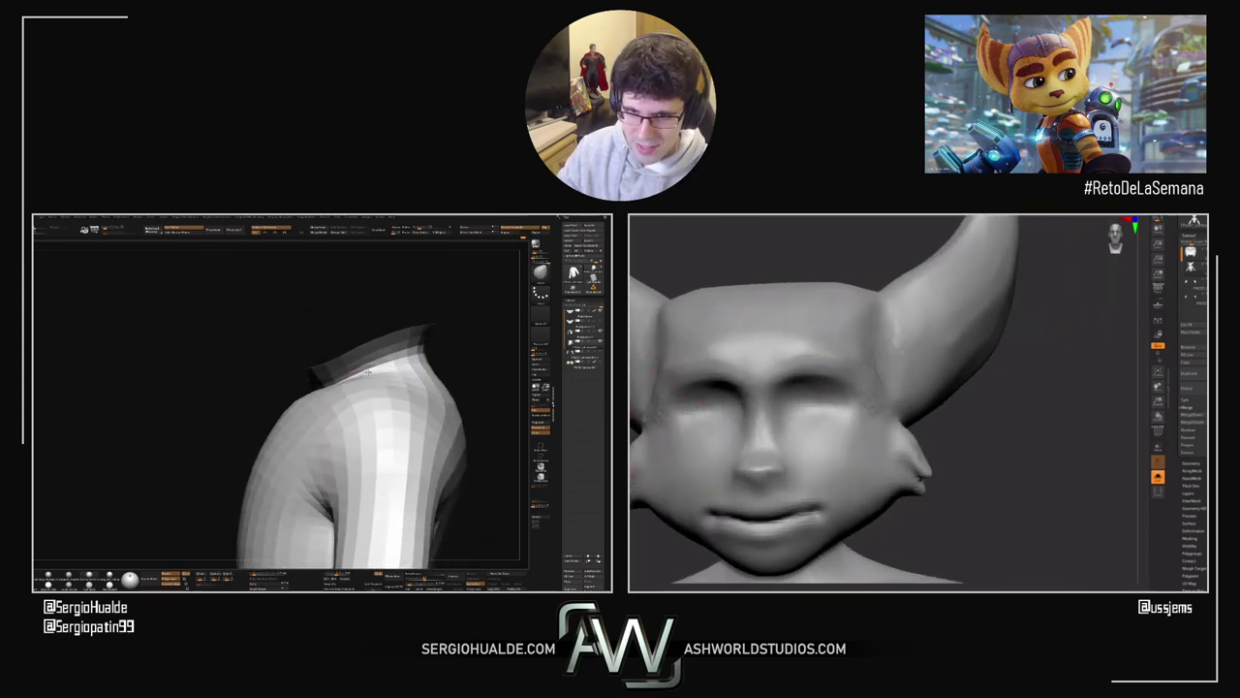
Step: Resize the brush and even out the grey character's cheek below the outer eye corner
mouse_move(978, 471)
left_mouse_down()
mouse_move(971, 478)
mouse_move(984, 470)
left_mouse_up()
key("s")
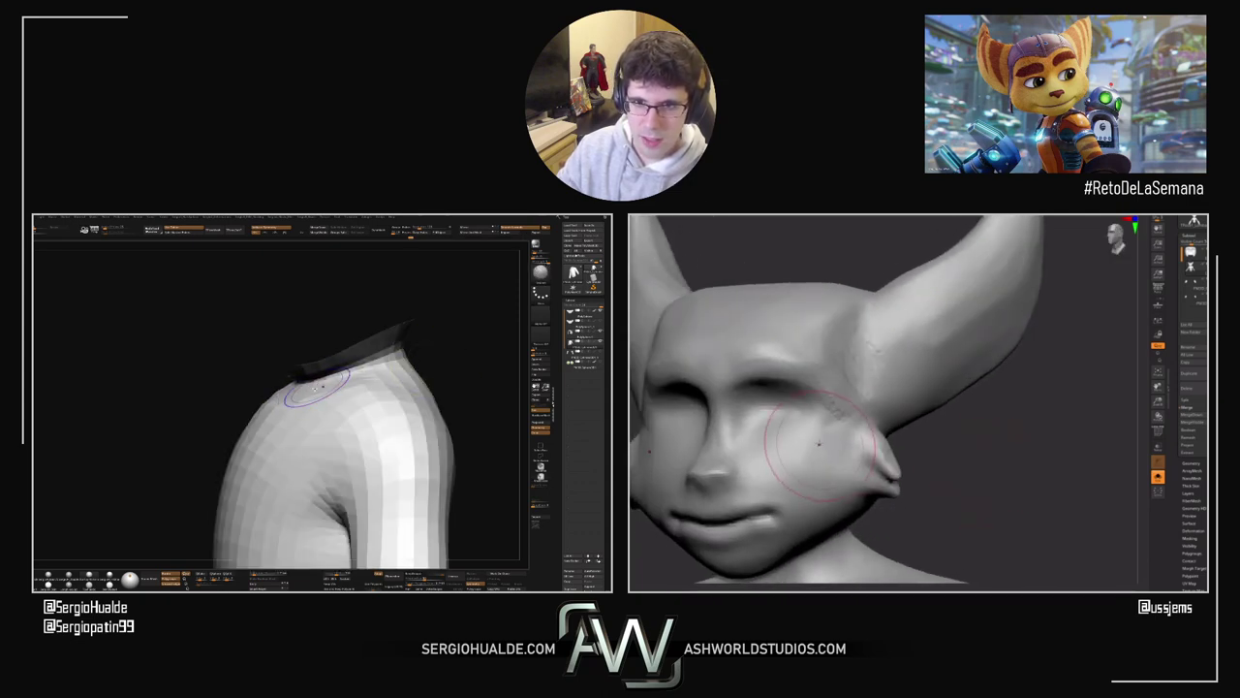
left_click_drag(819, 443, 835, 472)
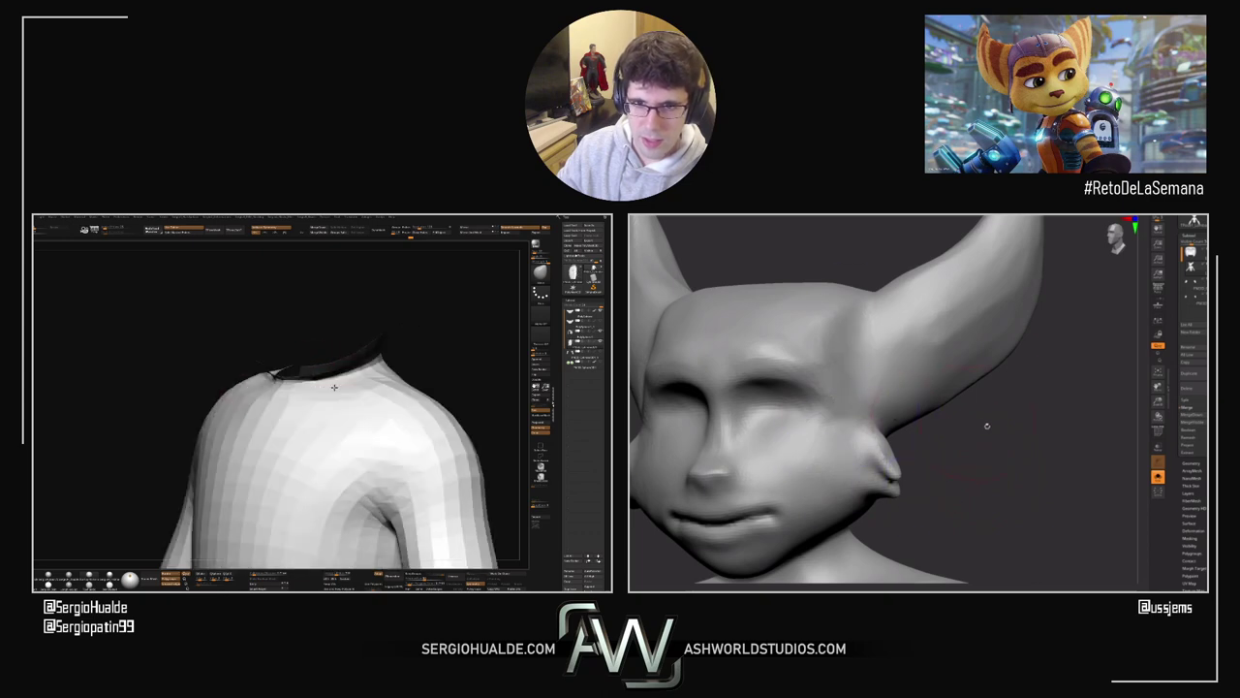
Step: Pull up the flat top of the grey character's head into a rounded crown
left_click_drag(986, 425, 1018, 494)
left_click_drag(738, 293, 744, 329)
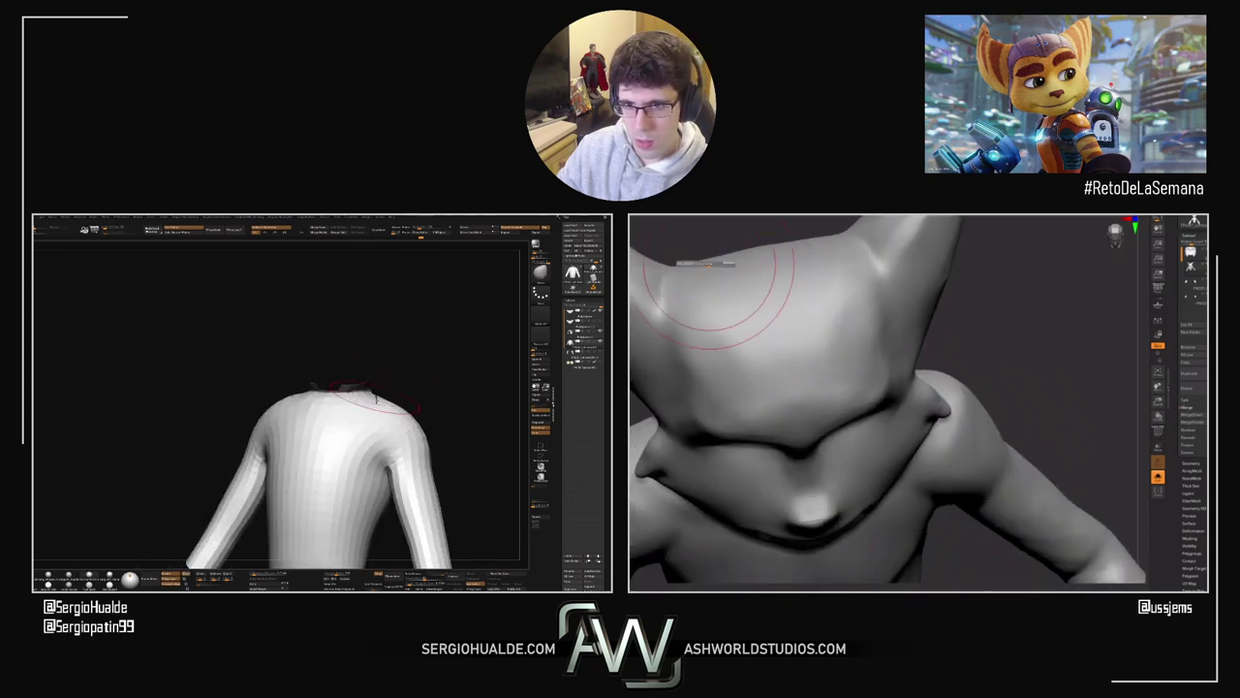
right_click_drag(376, 393, 380, 430)
right_click_drag(746, 307, 742, 291)
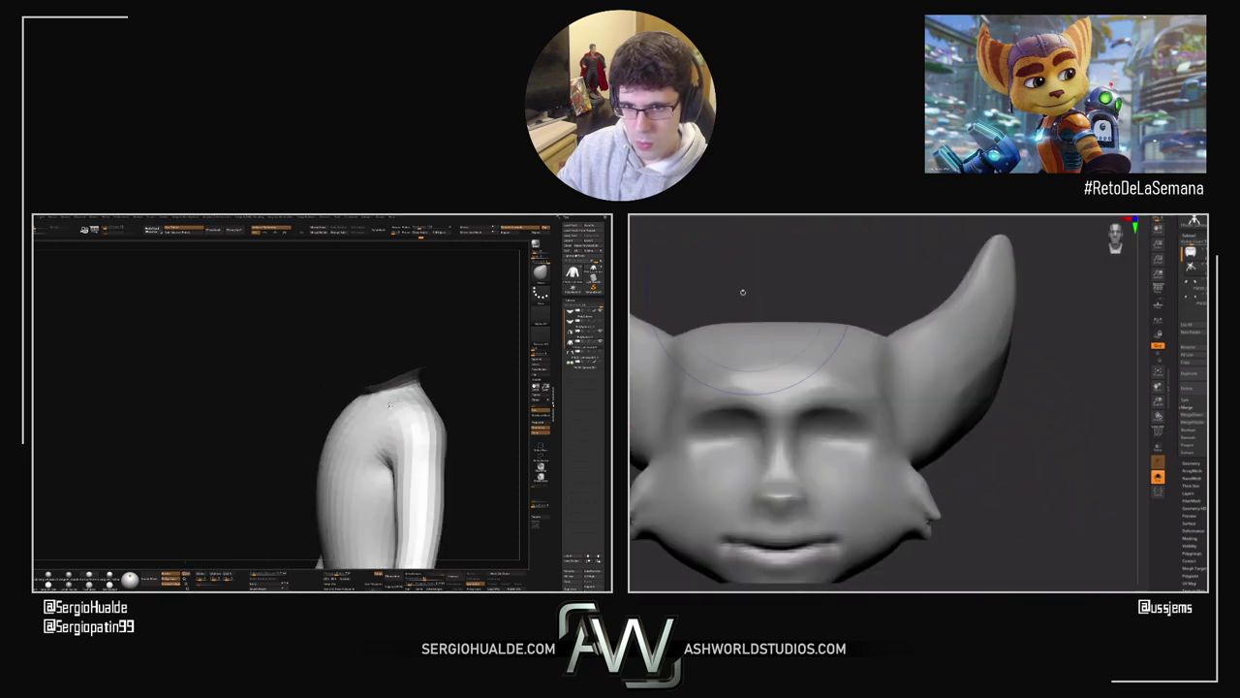
left_click_drag(742, 335, 742, 318)
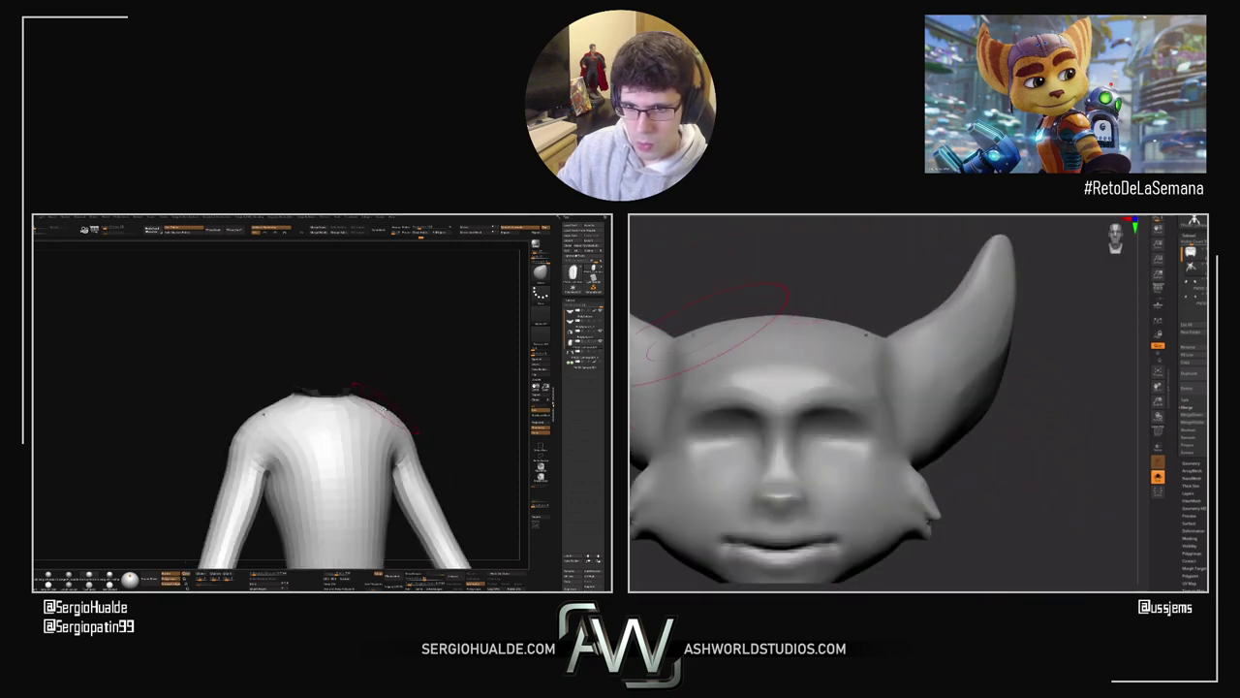
Step: Refine the back of the grey character's neck where it meets the head and shoulders
right_click_drag(896, 506, 869, 449, "ctrl")
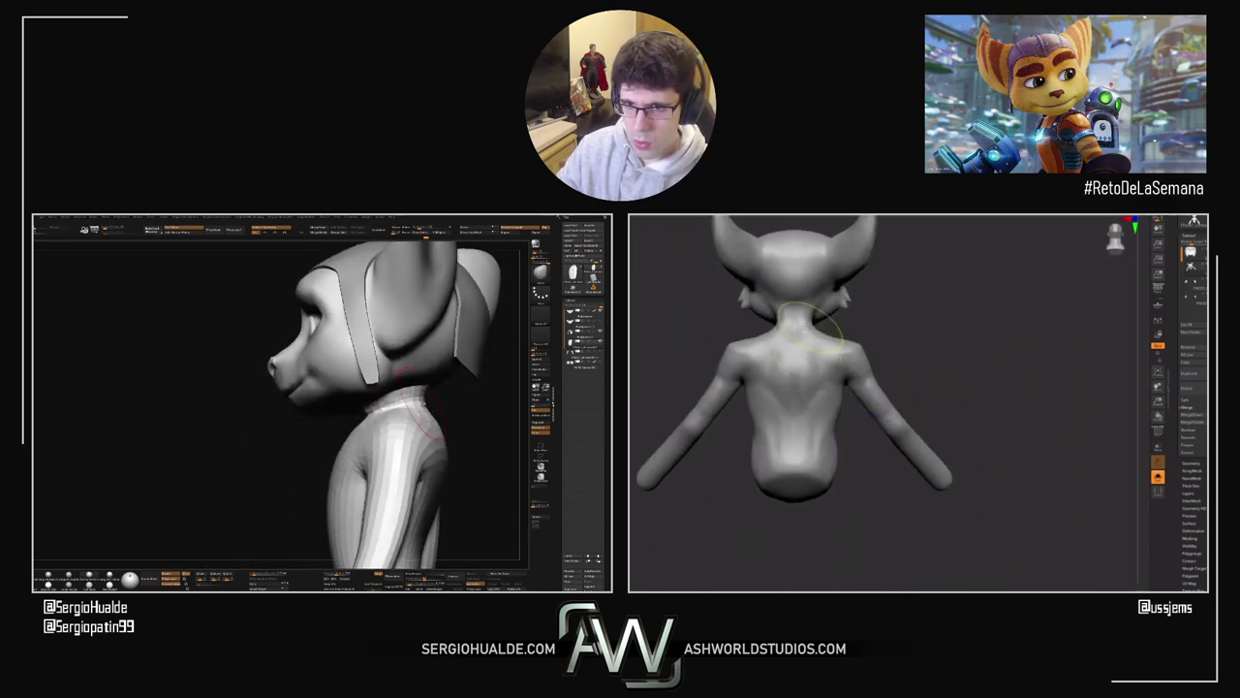
right_click_drag(833, 339, 872, 494, "alt")
right_click_drag(760, 391, 833, 383)
left_click_drag(776, 389, 790, 415)
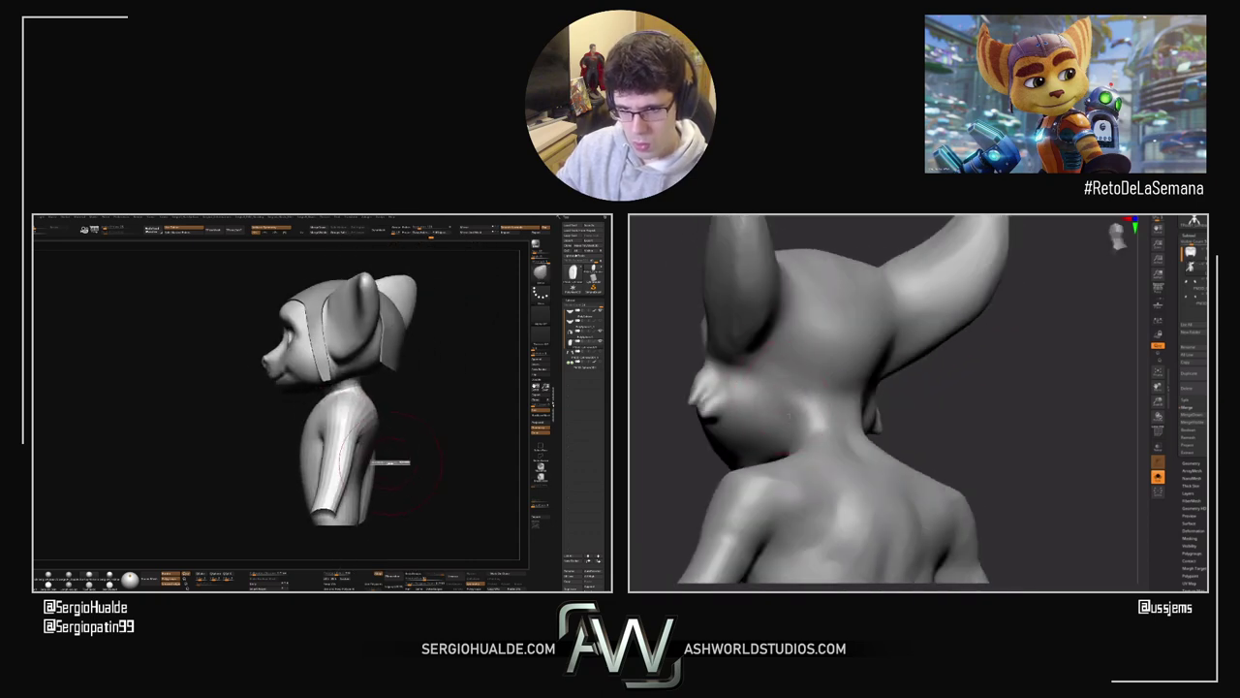
right_click_drag(841, 408, 844, 412)
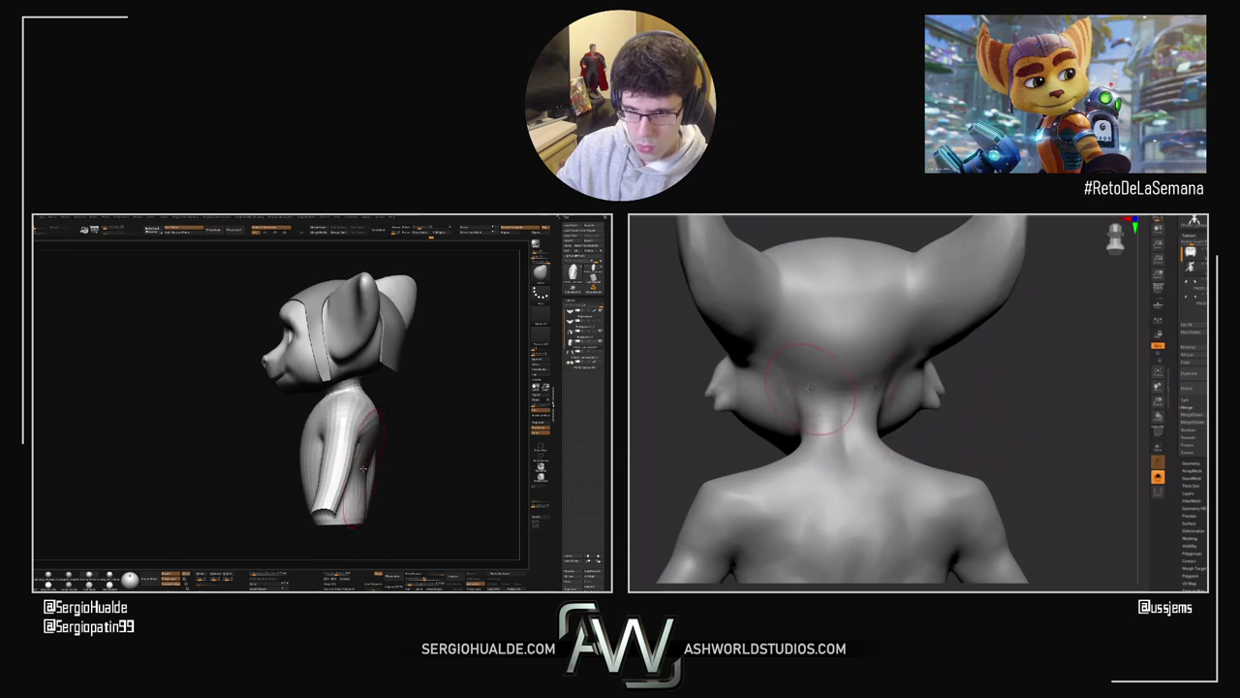
left_click_drag(980, 440, 943, 446)
right_click_drag(353, 495, 401, 445)
right_click_drag(745, 452, 755, 465)
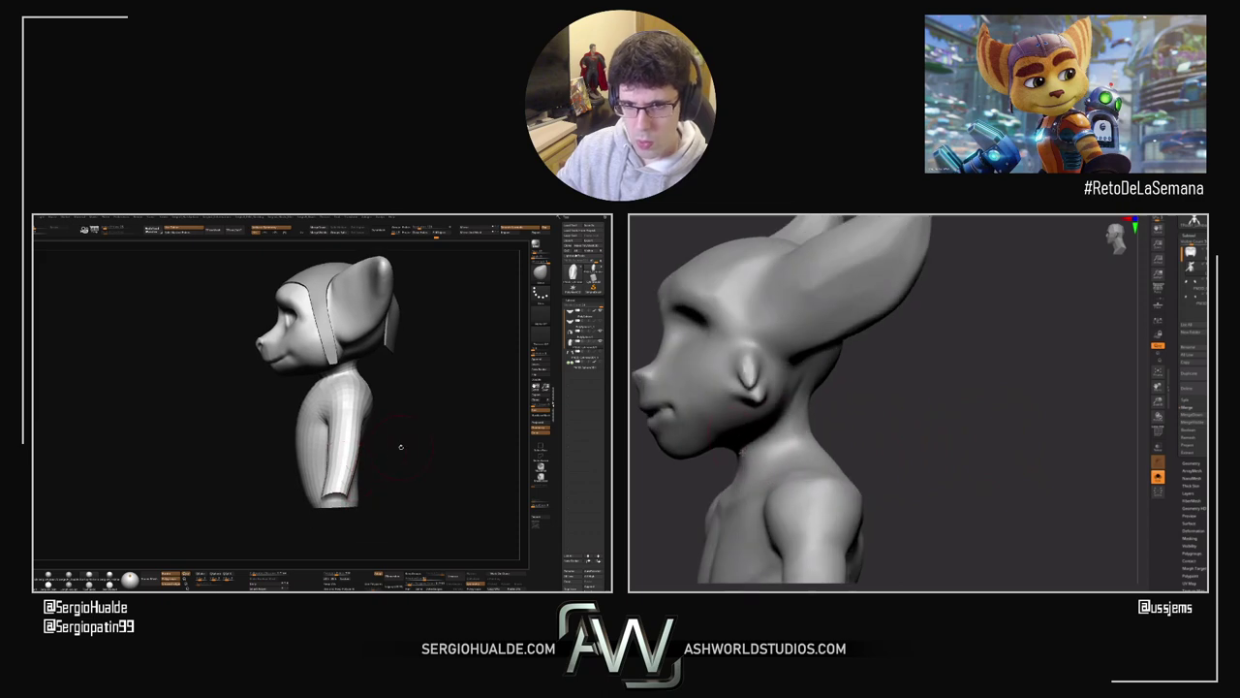
Step: Compare the overall proportions of both characters from the side and front
right_click_drag(402, 446, 393, 450)
key("s")
left_click_drag(796, 450, 925, 369)
right_click_drag(378, 391, 377, 420, "ctrl")
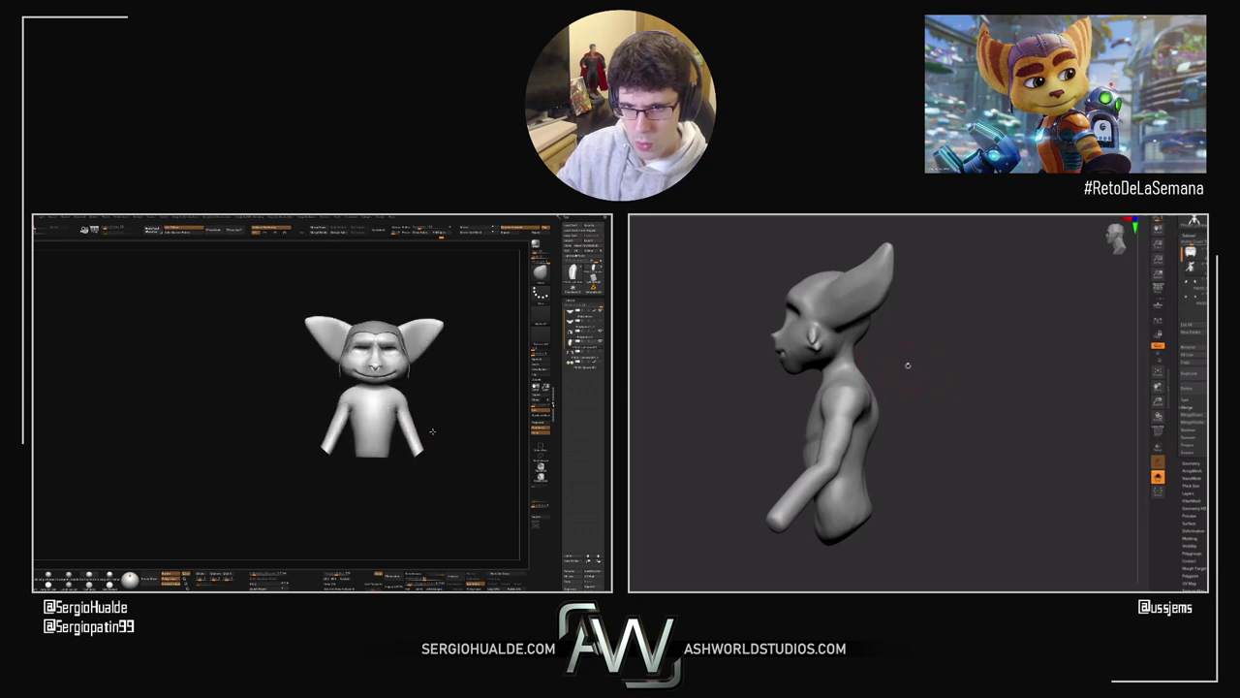
left_click_drag(906, 367, 867, 377)
right_click_drag(408, 405, 410, 441, "ctrl")
left_click_drag(867, 377, 909, 385)
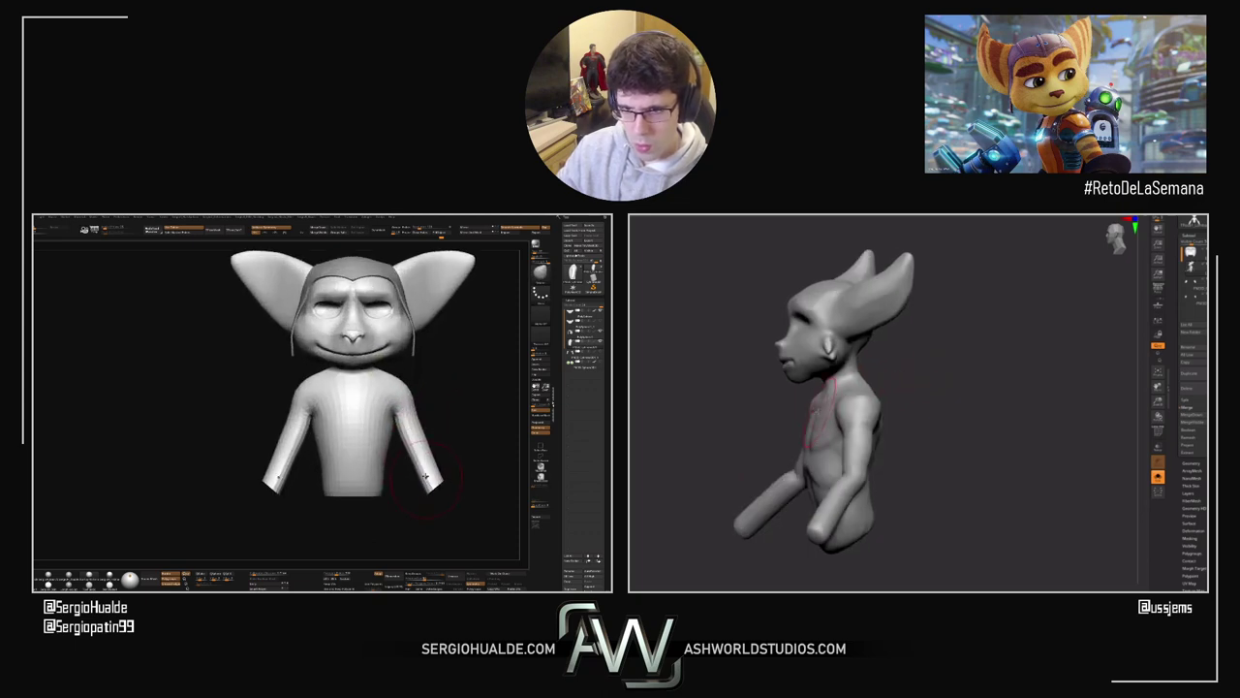
left_click_drag(819, 410, 802, 410)
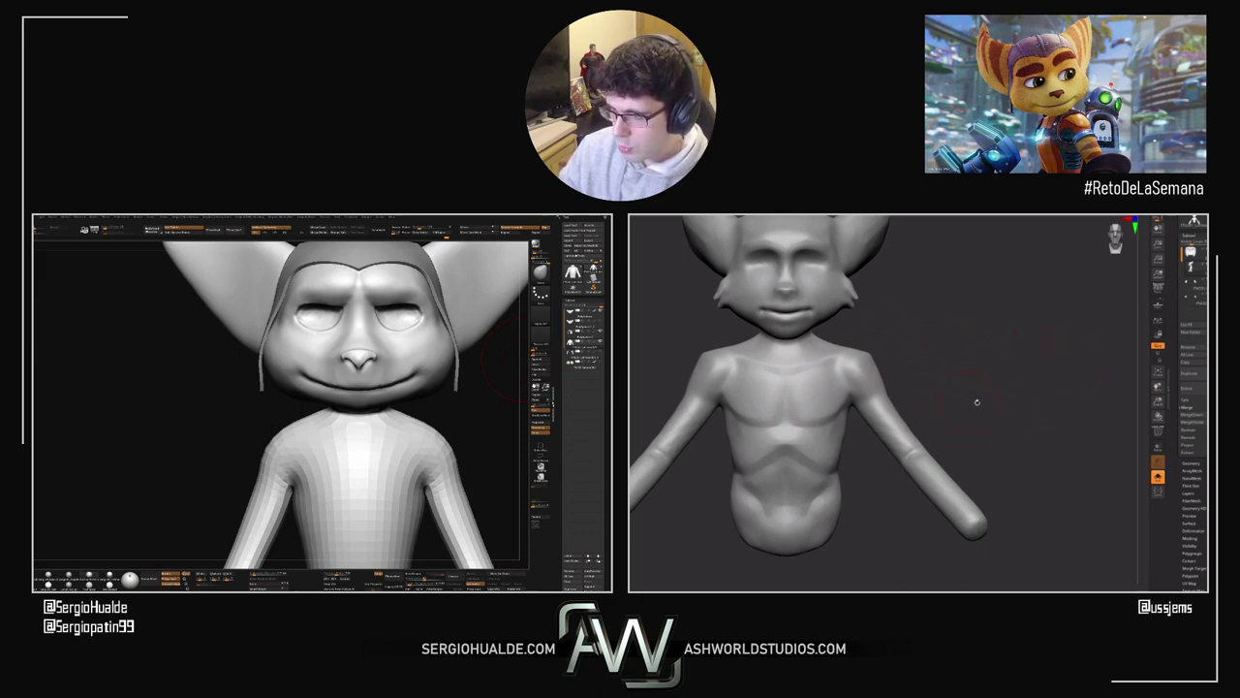
left_click_drag(976, 402, 1009, 414, "alt")
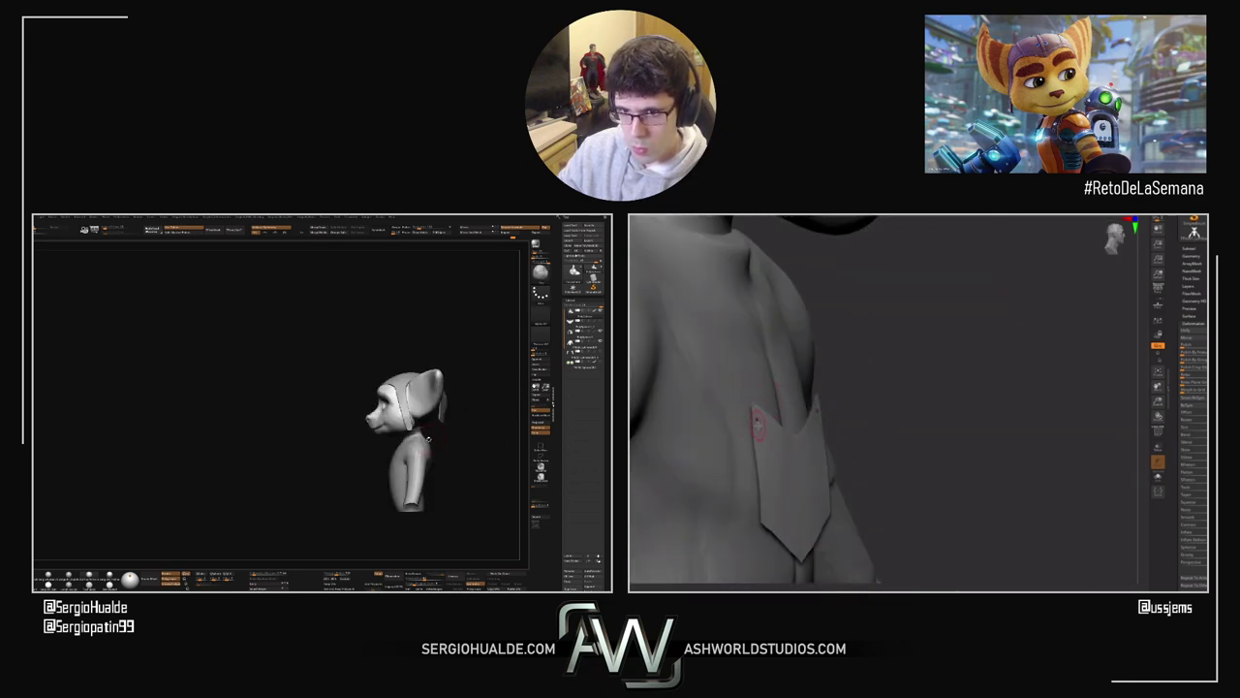
Step: Inspect the grey character's chest piece and gloved arms, and the white character's red polygon strips up close
mouse_move(388, 436)
right_mouse_down()
mouse_move(400, 448)
mouse_move(392, 405)
right_mouse_up()
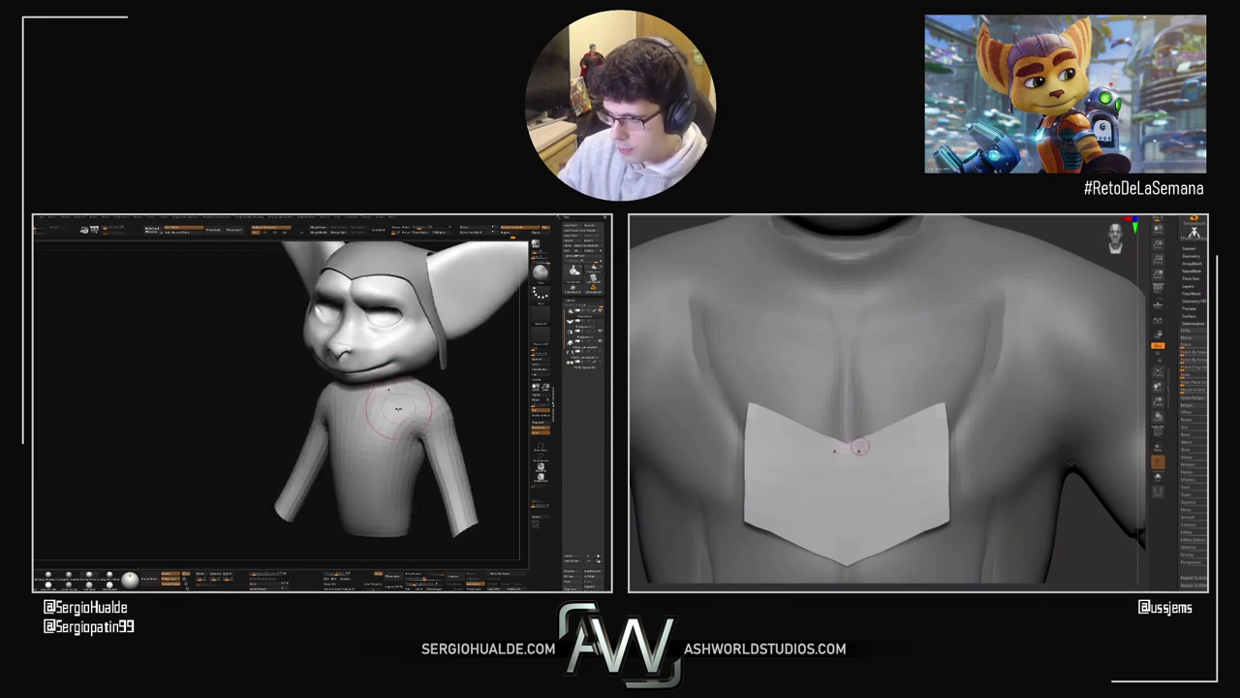
right_click_drag(870, 469, 854, 485, "ctrl")
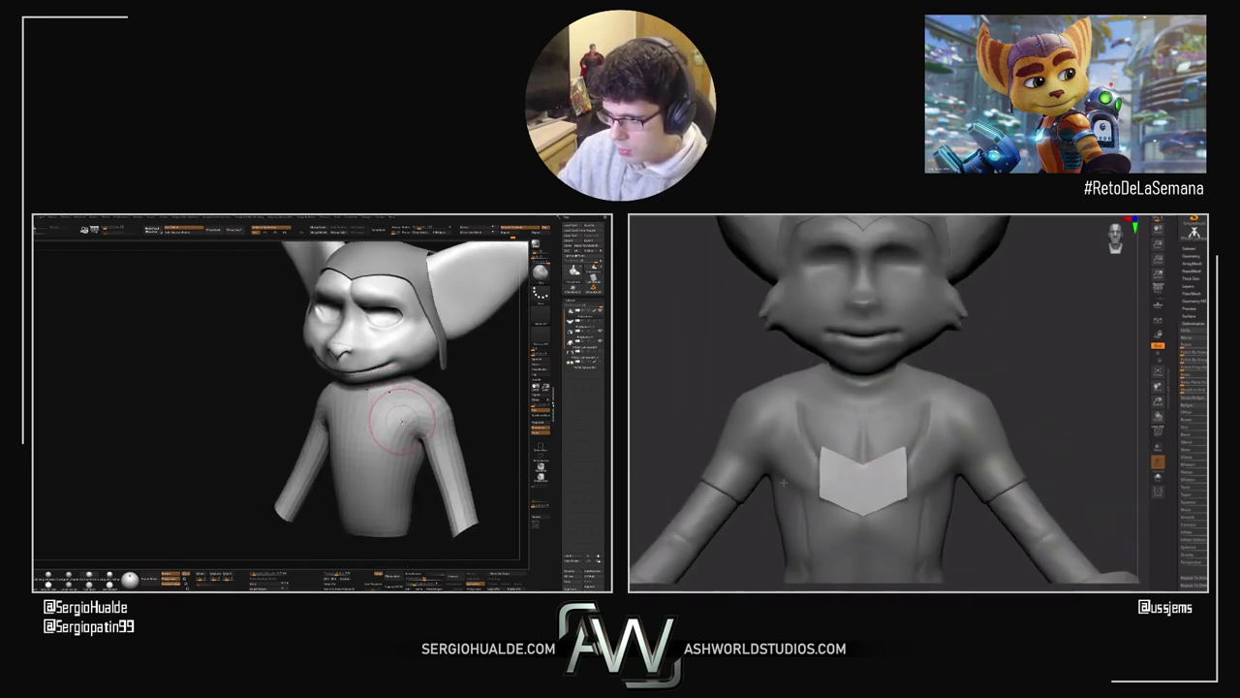
right_click_drag(1074, 335, 1085, 219, "alt")
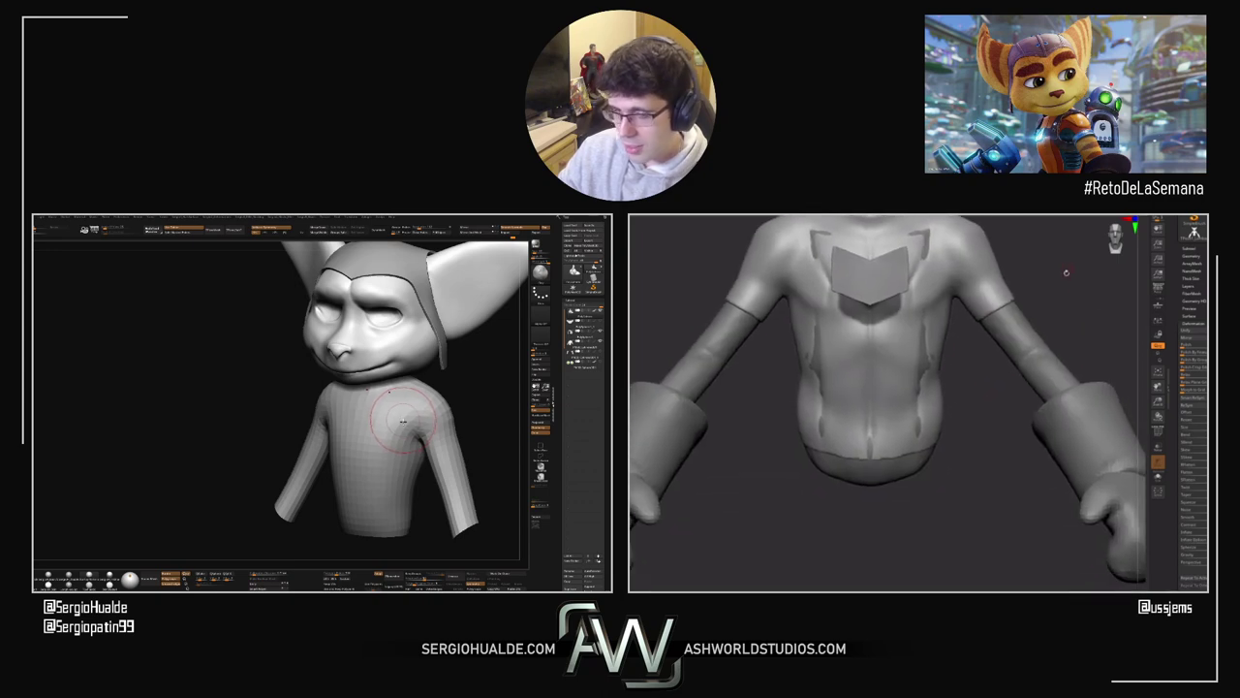
left_click_drag(1074, 284, 1019, 362, "alt")
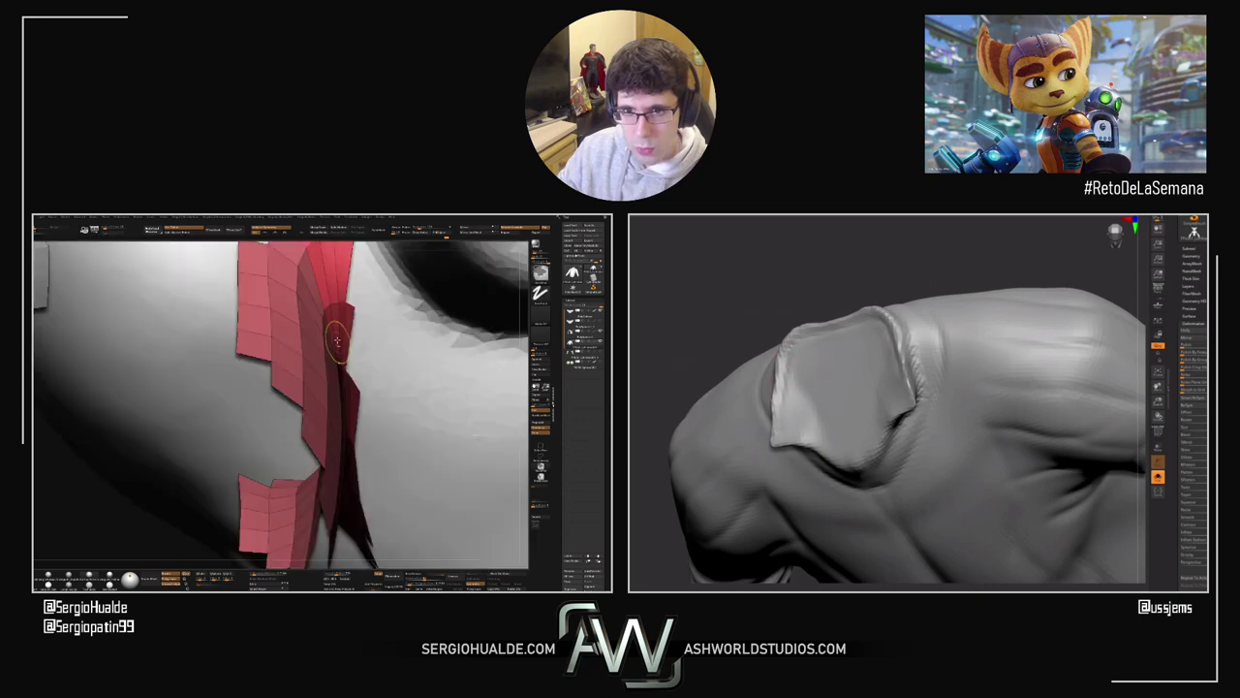
mouse_move(348, 339)
right_mouse_down()
mouse_move(334, 357)
mouse_move(358, 384)
right_mouse_up()
mouse_move(356, 386)
left_mouse_down()
mouse_move(356, 461)
mouse_move(323, 468)
mouse_move(349, 465)
mouse_move(342, 494)
mouse_move(296, 468)
left_mouse_up()
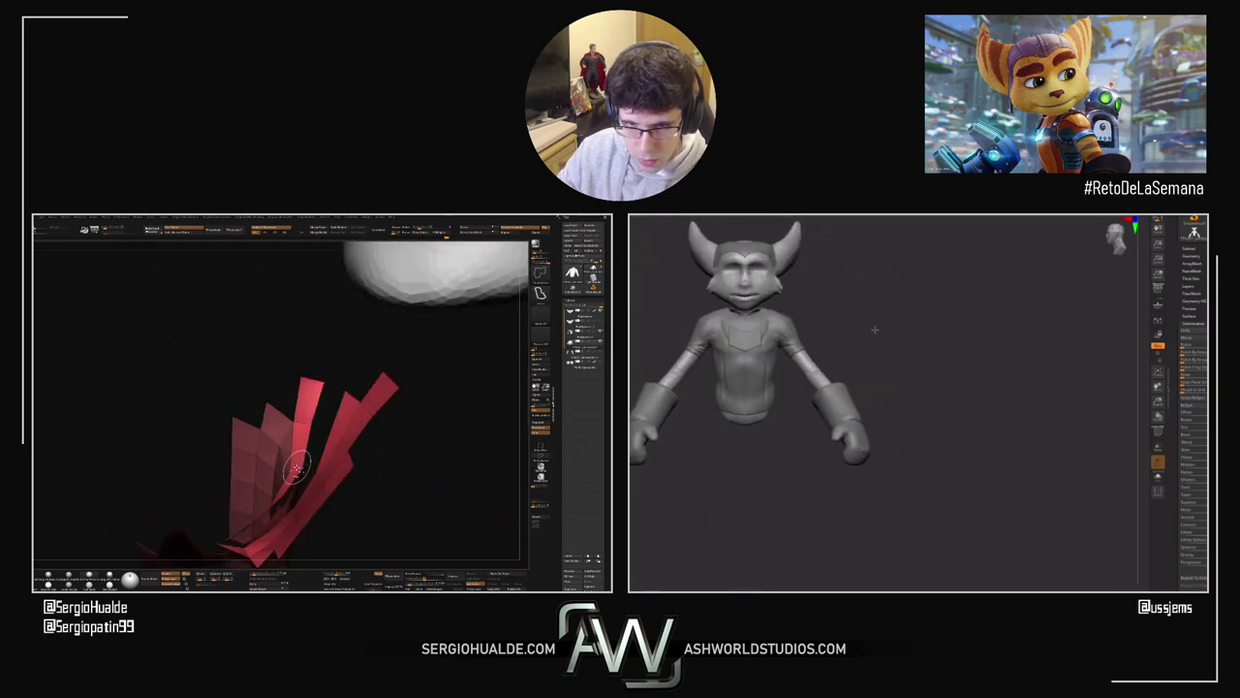
Step: Isolate parts of the white character's red polygon strips and examine up close how they overlap
left_click(297, 469, "ctrl+shift")
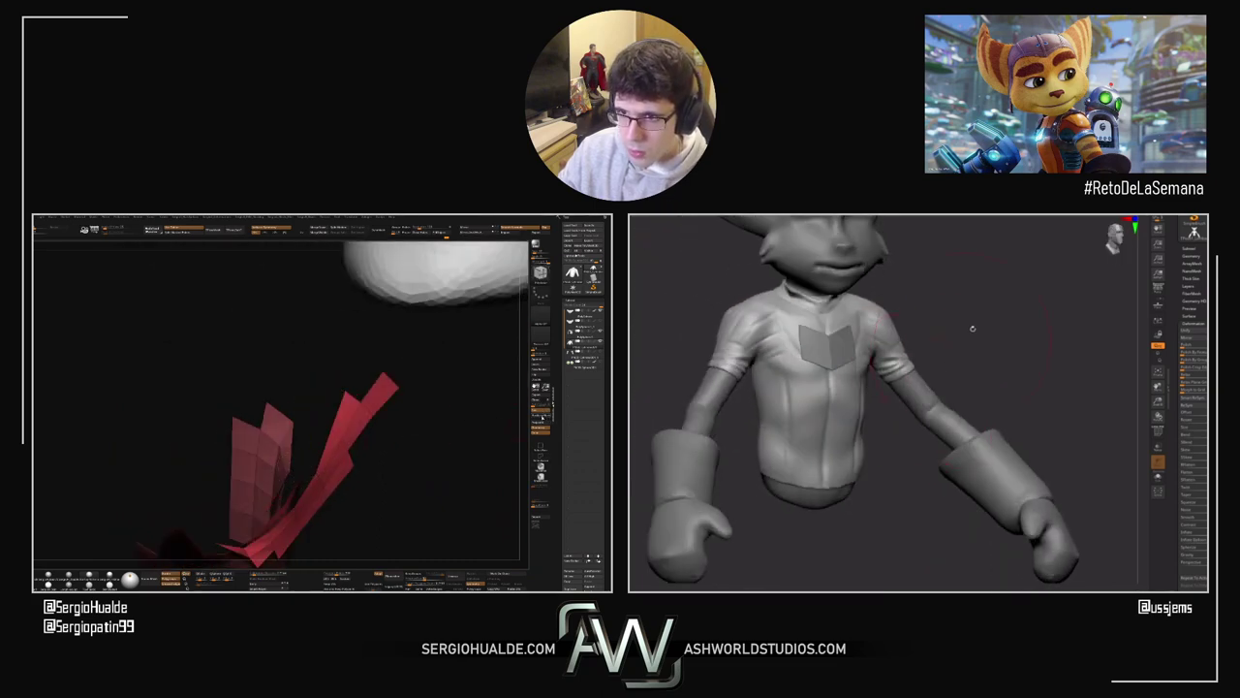
left_click(540, 380)
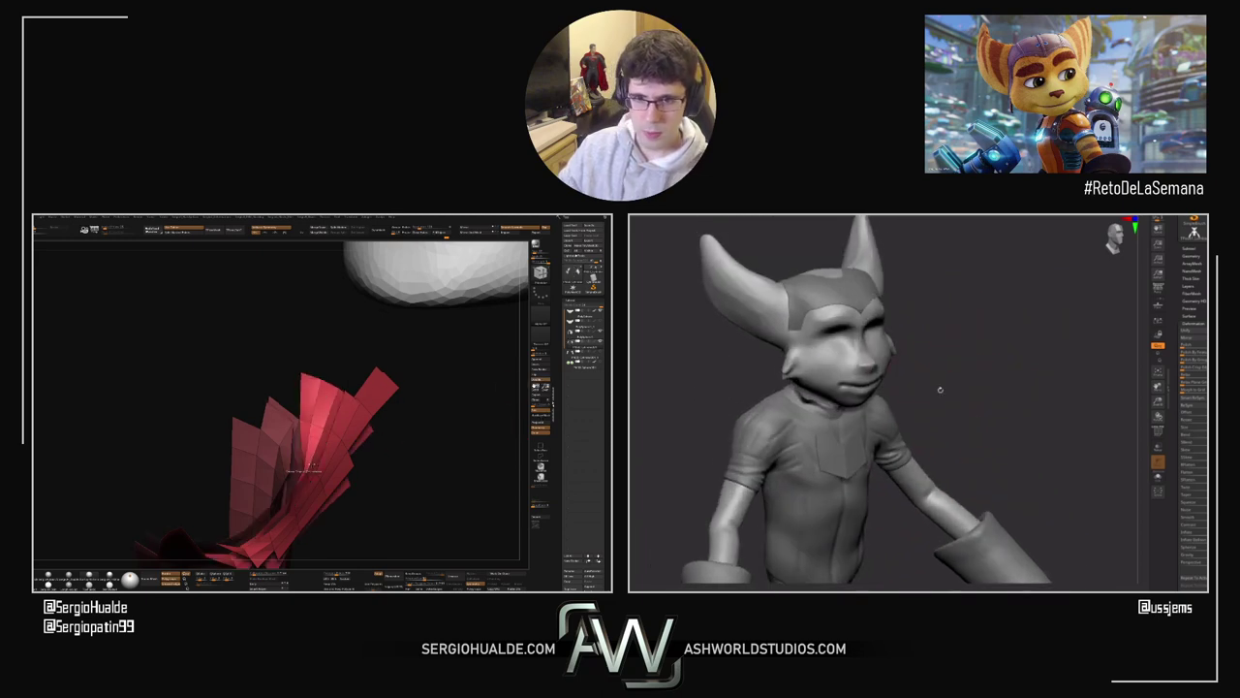
right_click_drag(302, 472, 330, 427)
left_click_drag(329, 428, 291, 447)
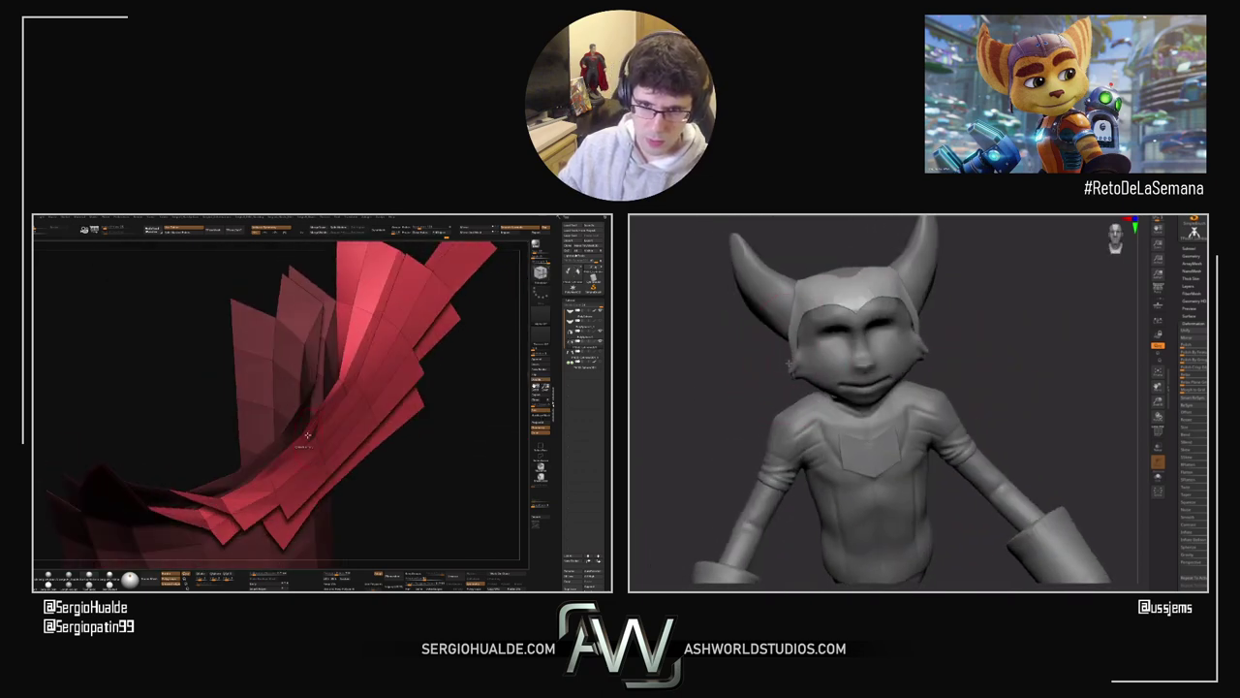
mouse_move(293, 446)
right_mouse_down()
mouse_move(310, 469)
mouse_move(358, 481)
right_mouse_up()
mouse_move(357, 481)
left_mouse_down()
mouse_move(349, 501)
mouse_move(371, 495)
mouse_move(356, 433)
mouse_move(374, 414)
left_mouse_up()
right_click_drag(375, 416, 435, 435)
scroll(397, 467, "up", 3)
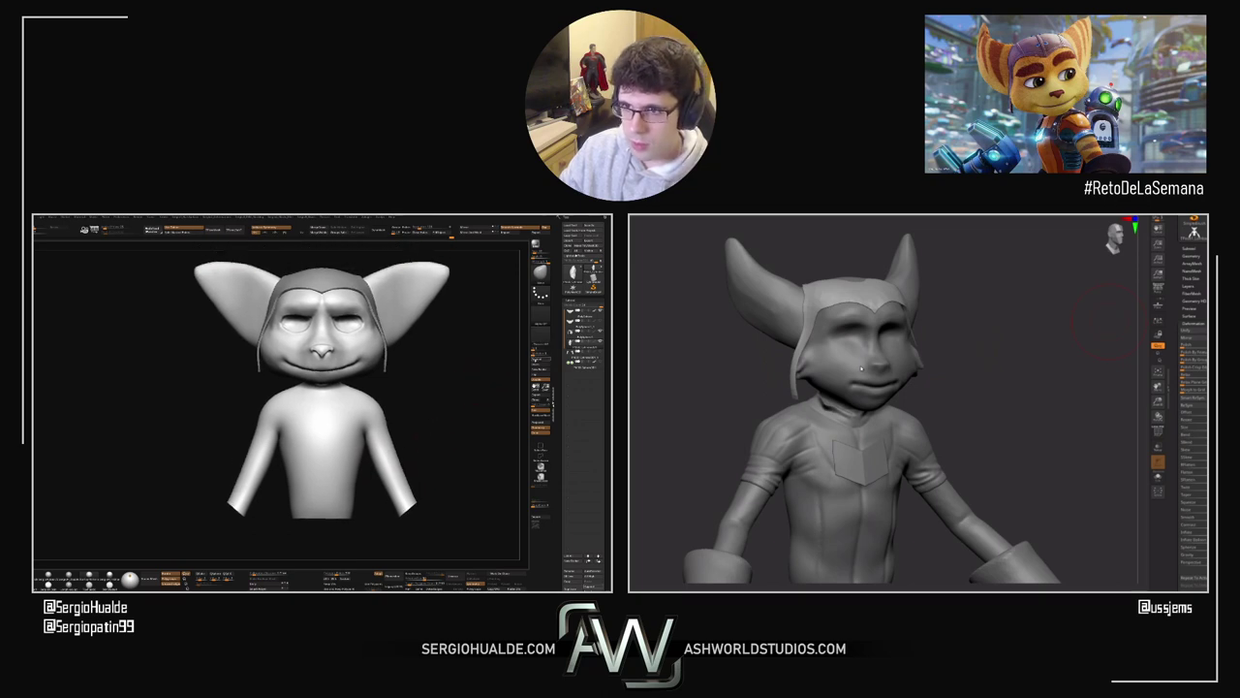
Step: Append a new mesh to the white character, display the torso's wireframe and isolate the torso
left_click(536, 359)
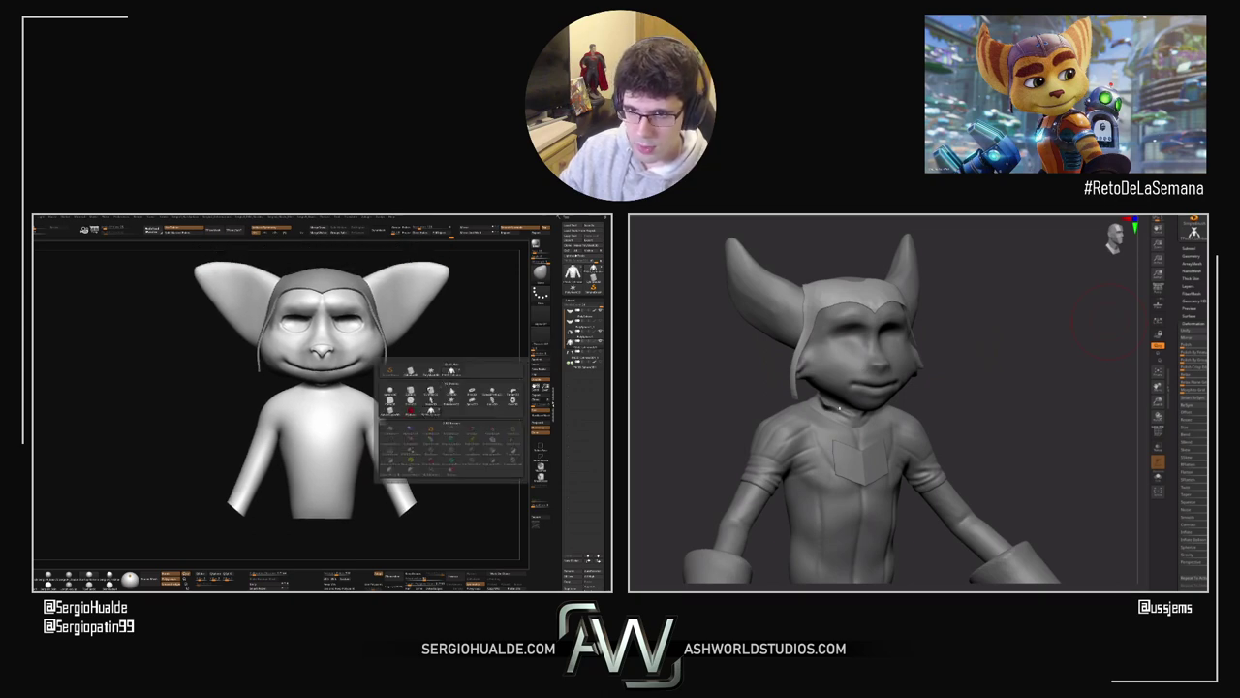
left_click(432, 392)
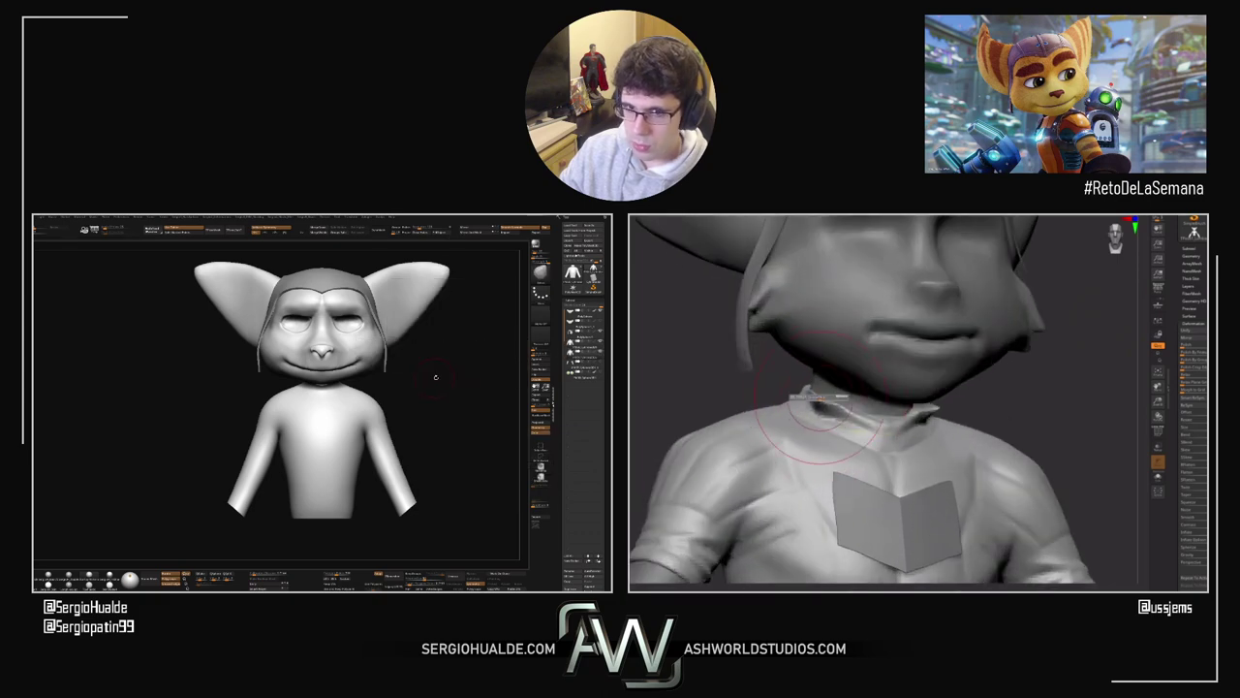
right_click_drag(436, 377, 367, 416)
key("shift+f")
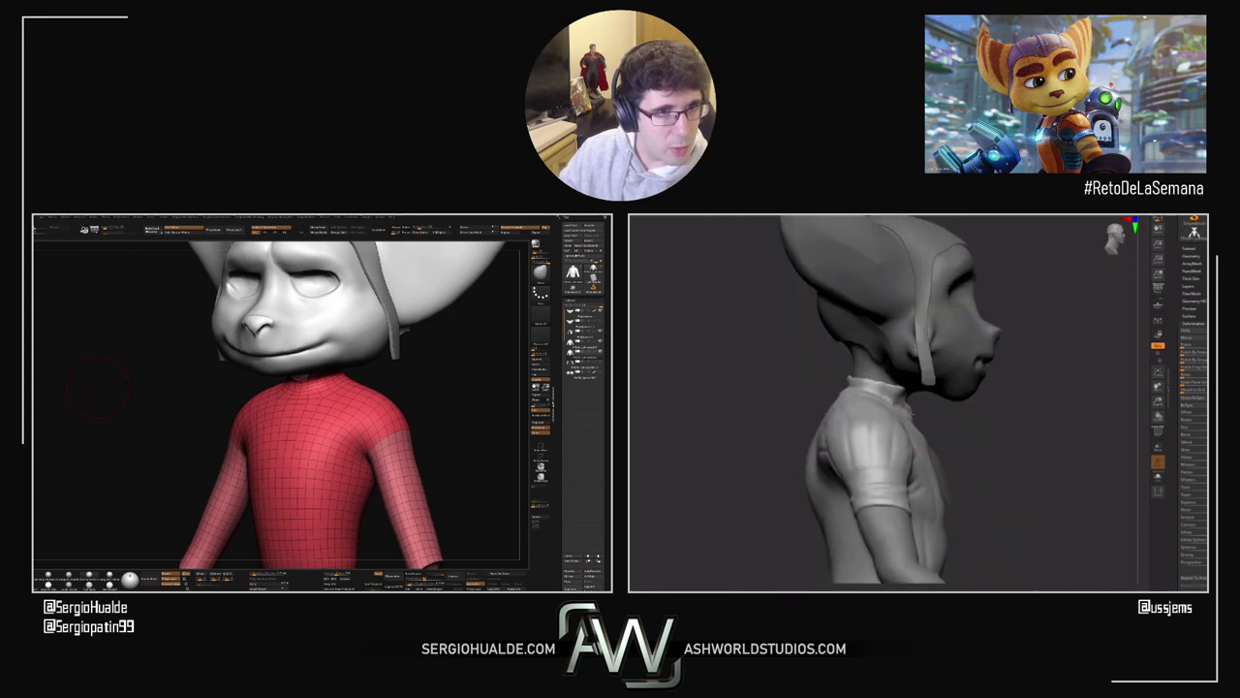
left_click_drag(99, 387, 73, 426)
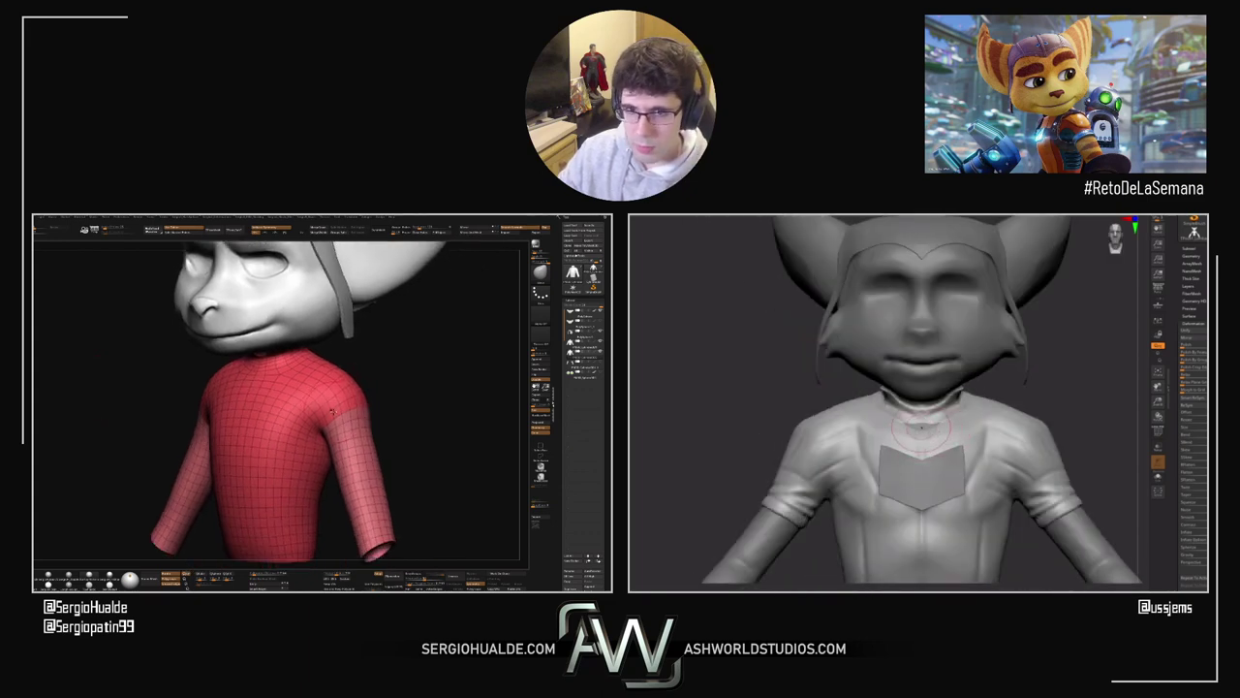
key("alt+s")
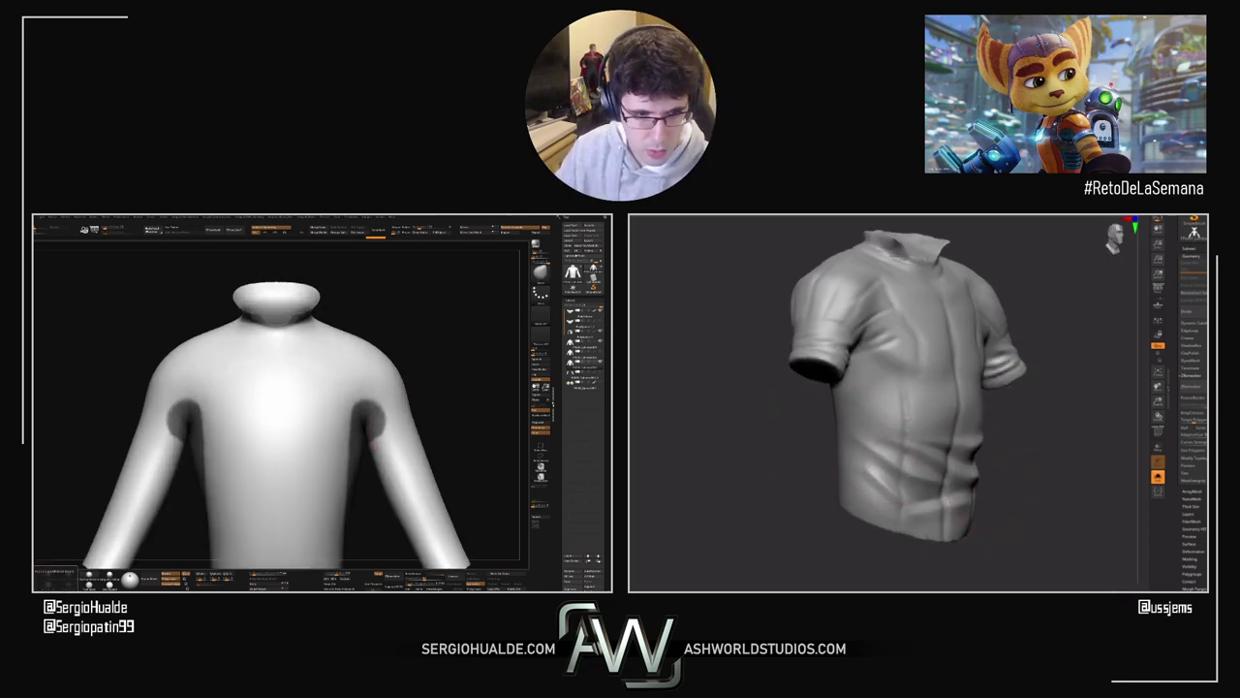
Step: Extend the underarm mask down the side of the white character's torso
left_click_drag(797, 418, 857, 425)
mouse_move(305, 464)
right_mouse_down("alt")
mouse_move(263, 435)
mouse_move(351, 455)
right_mouse_up("alt")
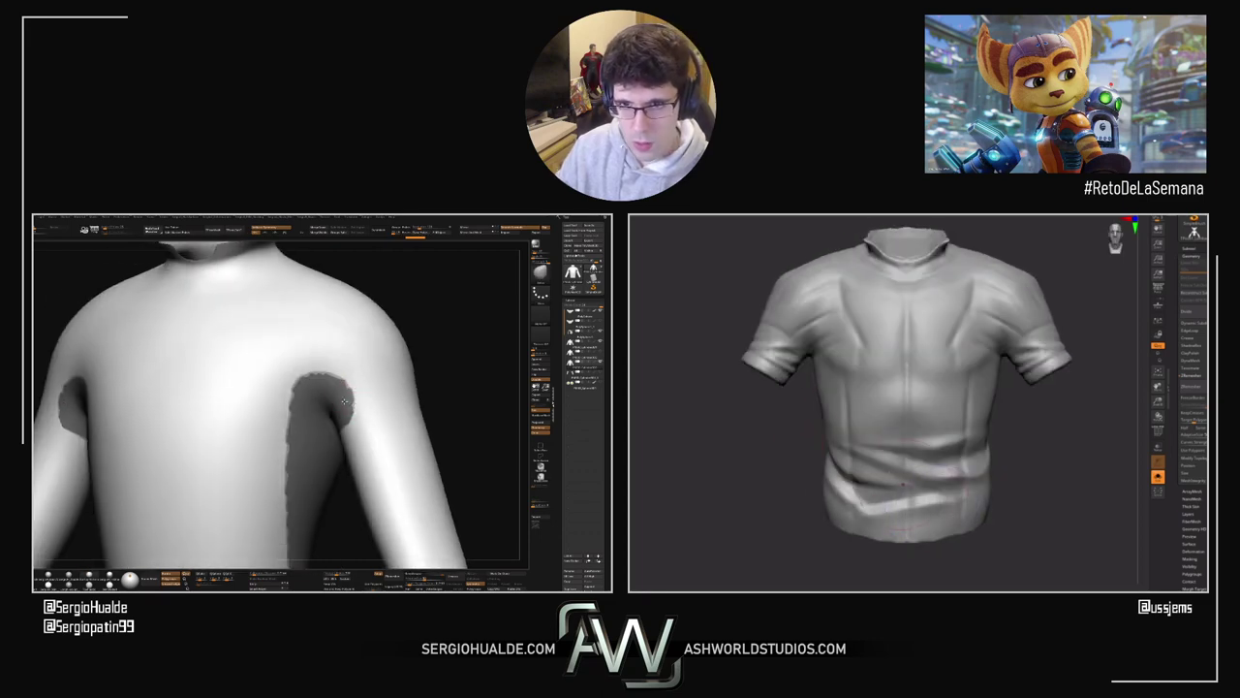
key("space")
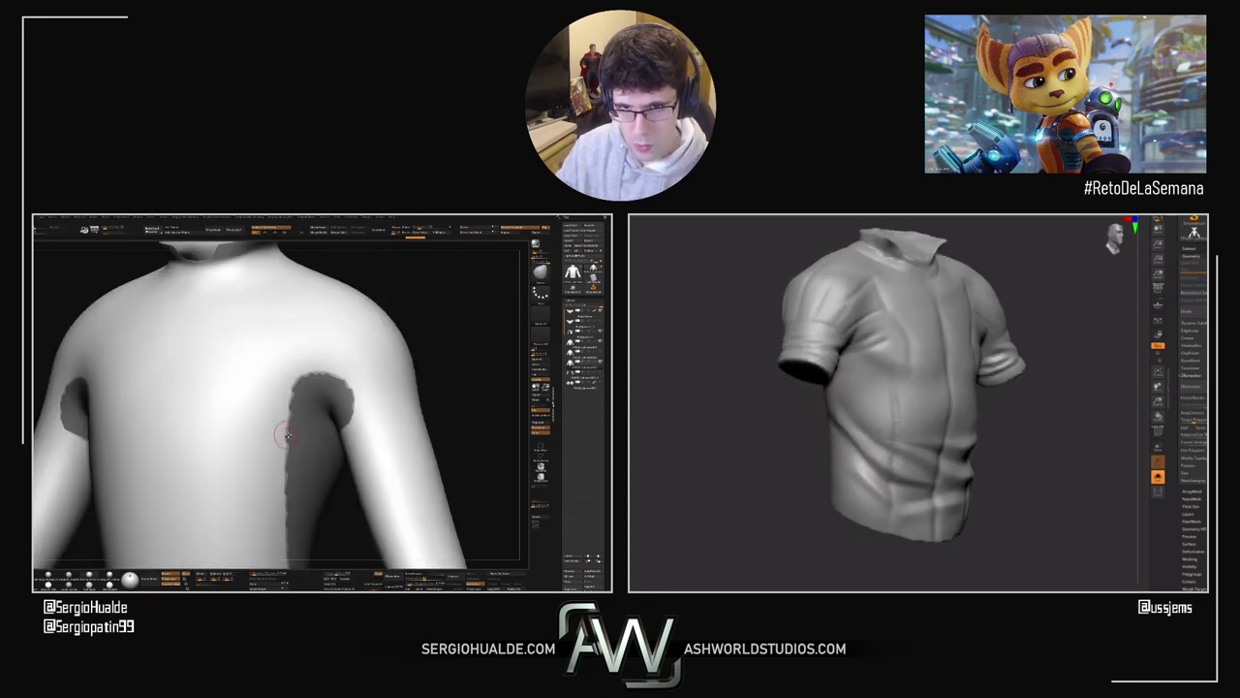
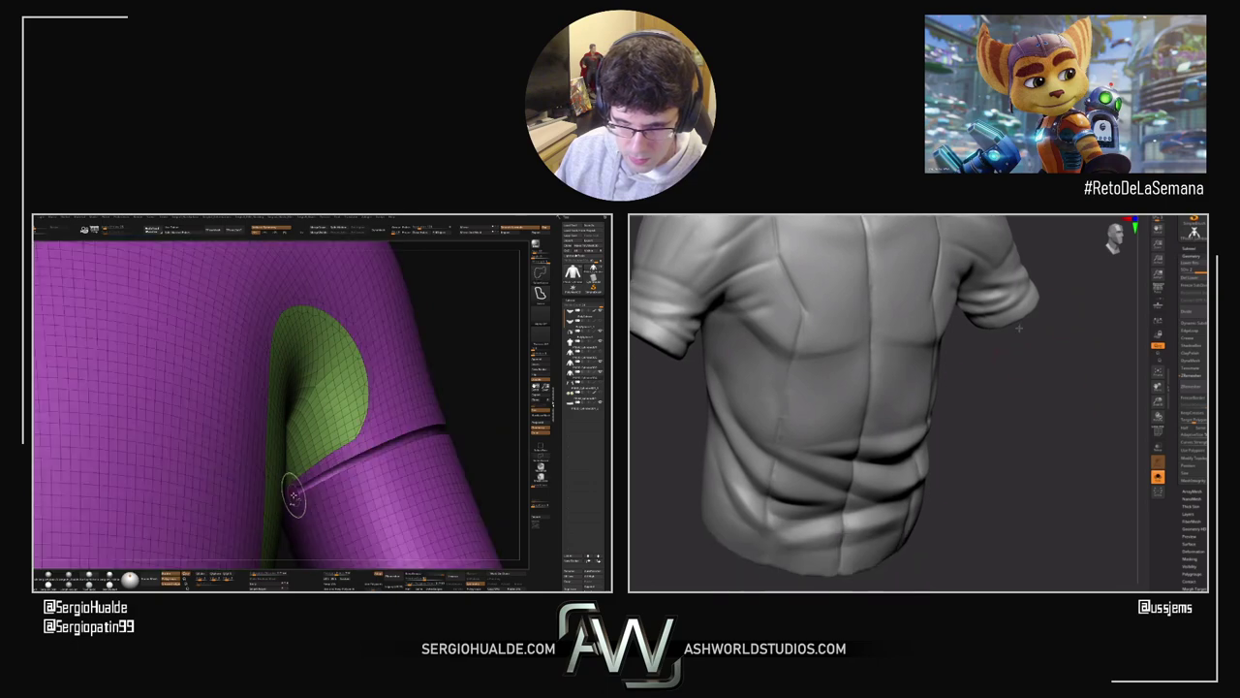
right_click_drag(321, 523, 400, 436)
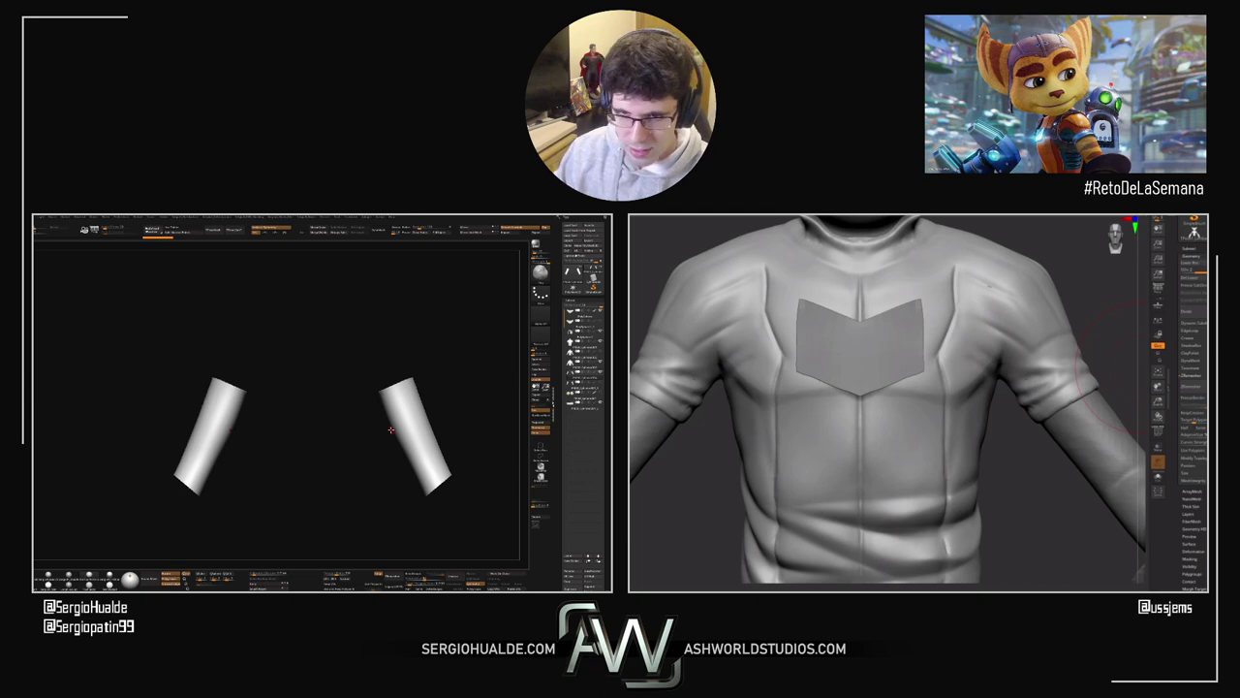
right_click_drag(431, 391, 388, 454, "alt")
key("shift+f")
right_click_drag(388, 454, 401, 397, "ctrl")
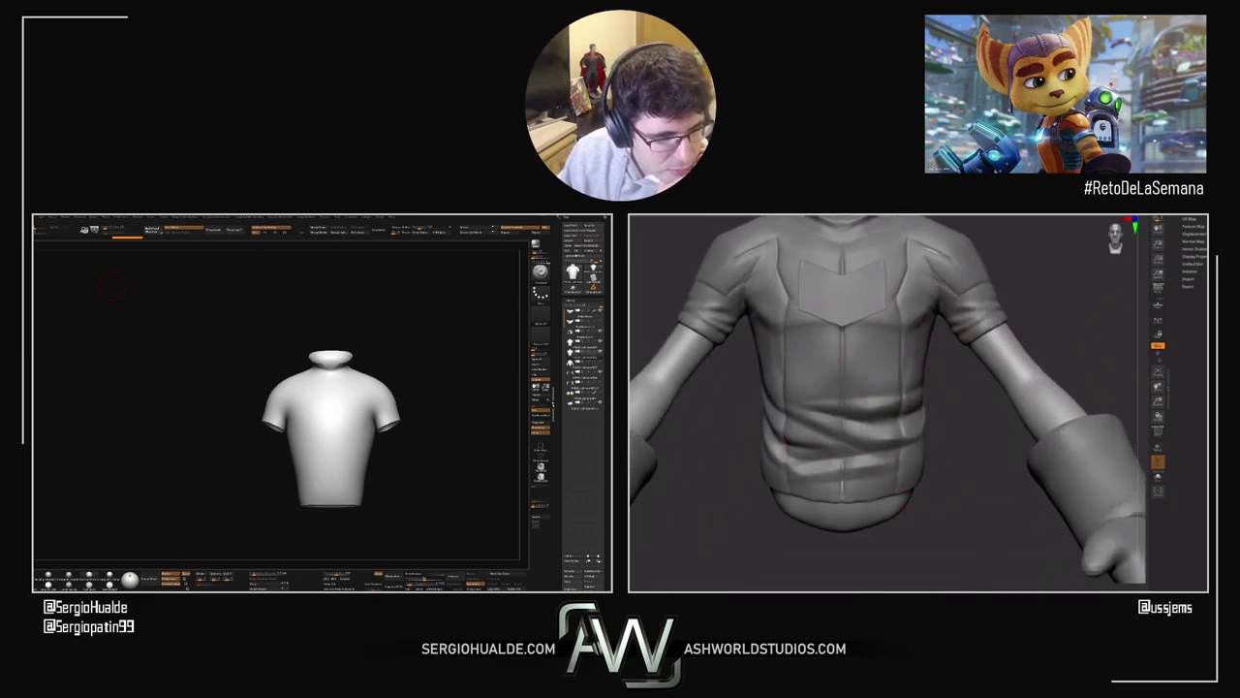
Step: Reshape the side silhouette of the grey character's shirt around the waist folds, checking it from behind
left_click_drag(920, 373, 918, 404)
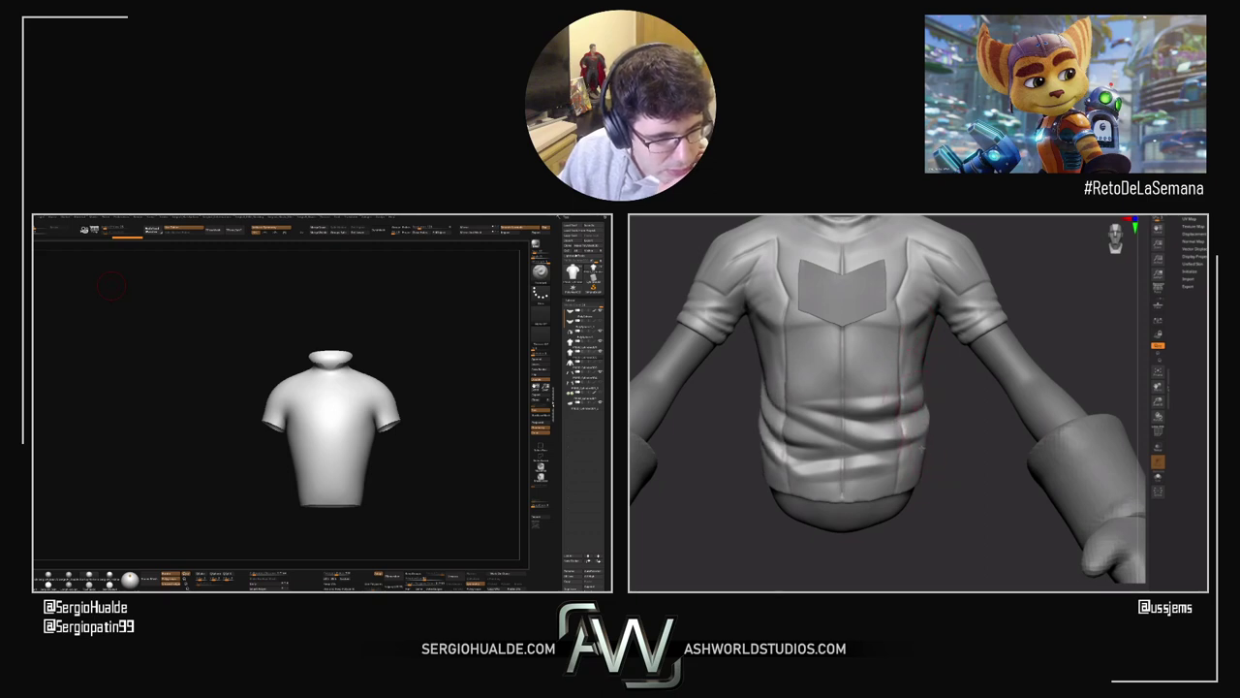
left_click_drag(916, 448, 919, 451)
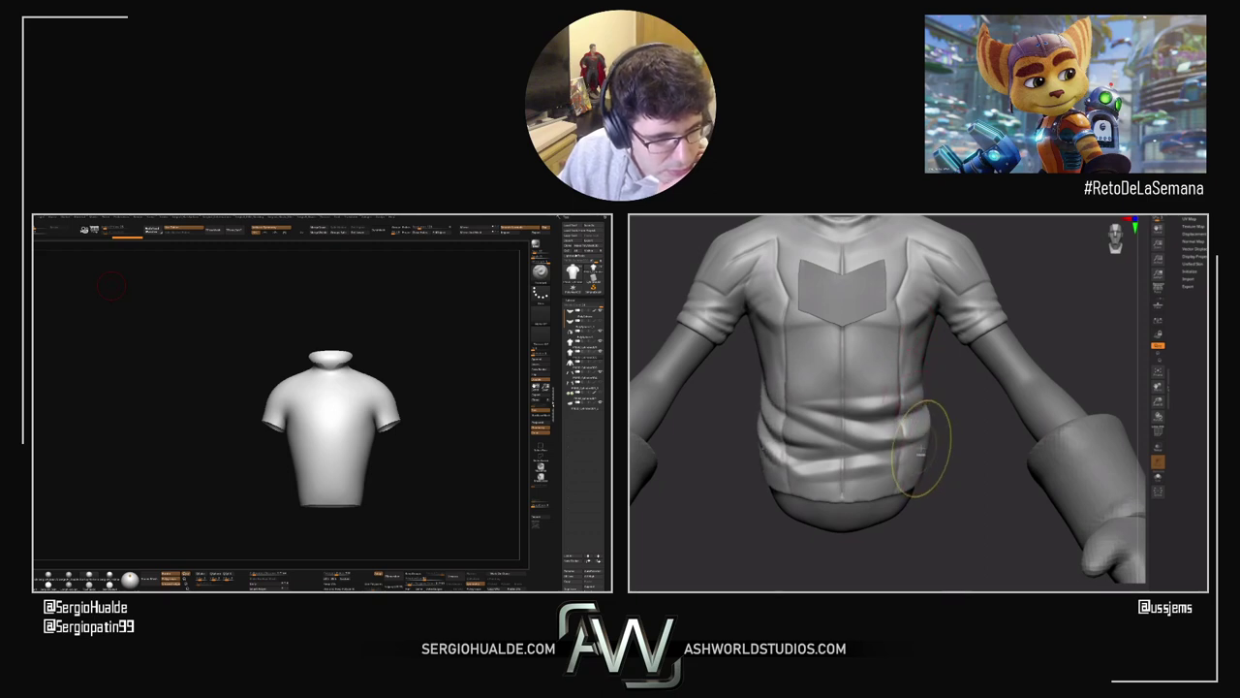
key("s")
right_click_drag(927, 449, 790, 442)
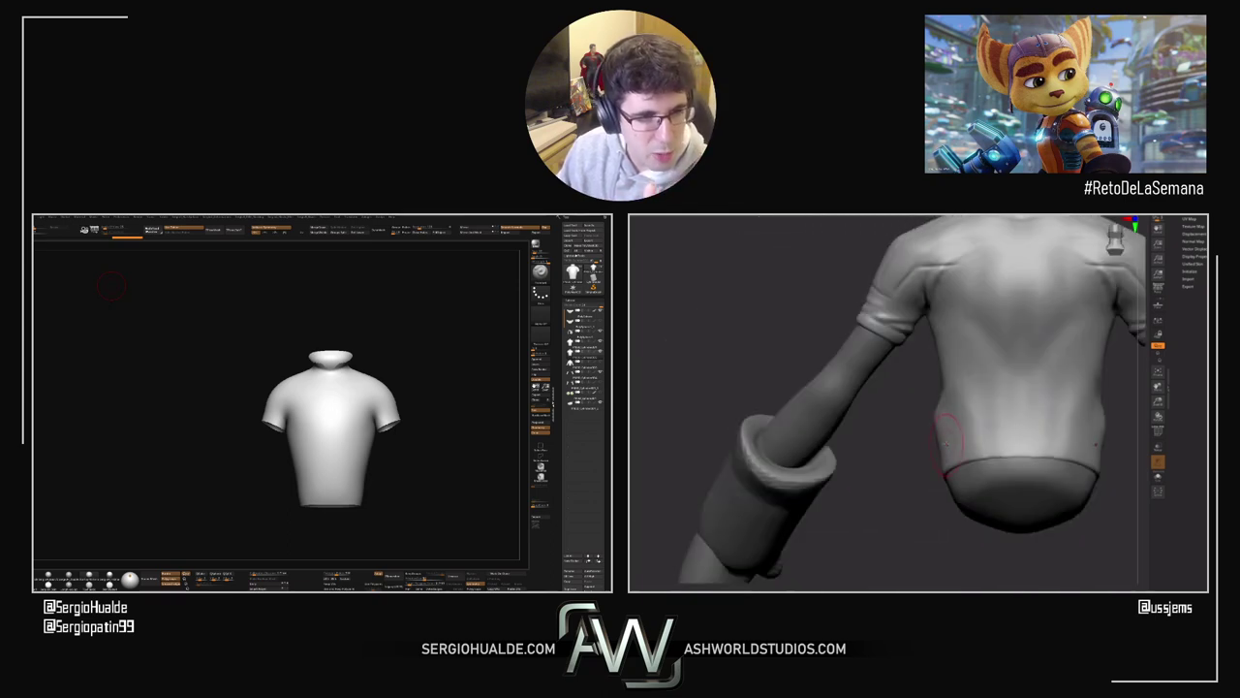
left_click_drag(919, 441, 974, 447)
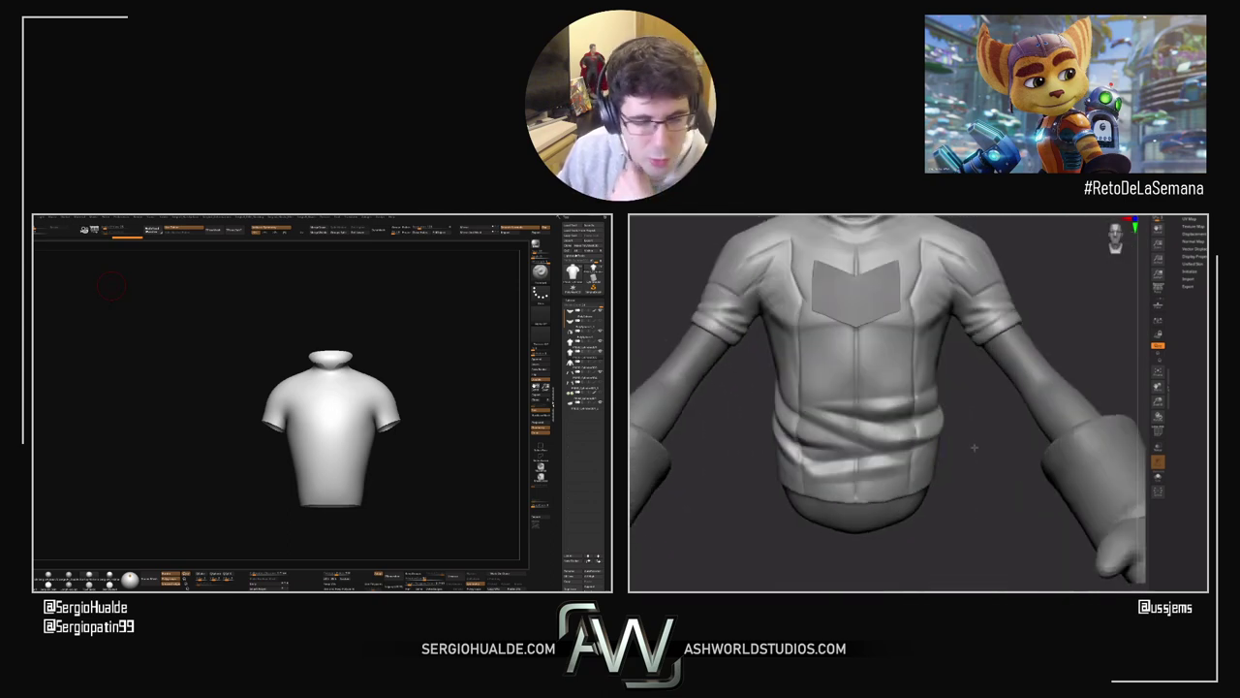
left_click_drag(962, 388, 927, 352)
key("s")
Step: Examine the white character's faceted shirt alone and with the whole body, especially around the underarms and collar
left_click_drag(448, 362, 418, 369)
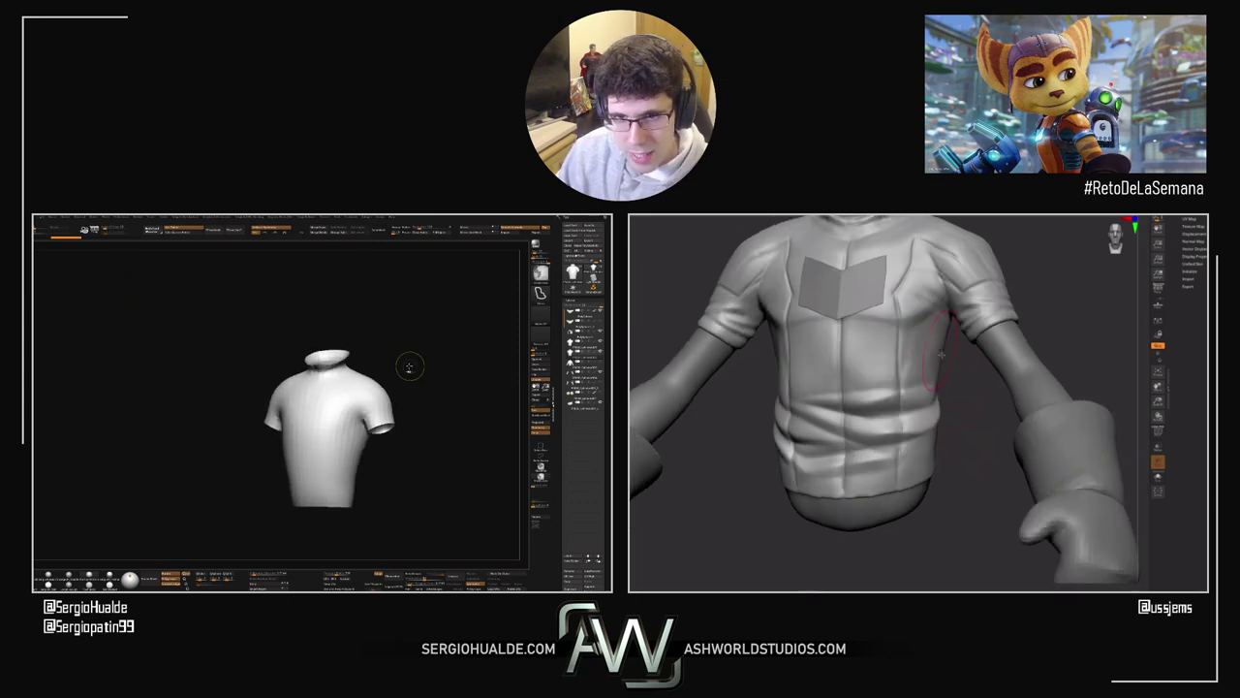
mouse_move(941, 332)
right_mouse_down()
mouse_move(945, 436)
mouse_move(928, 428)
right_mouse_up()
left_click_drag(407, 364, 416, 389)
right_click_drag(916, 416, 891, 443, "ctrl")
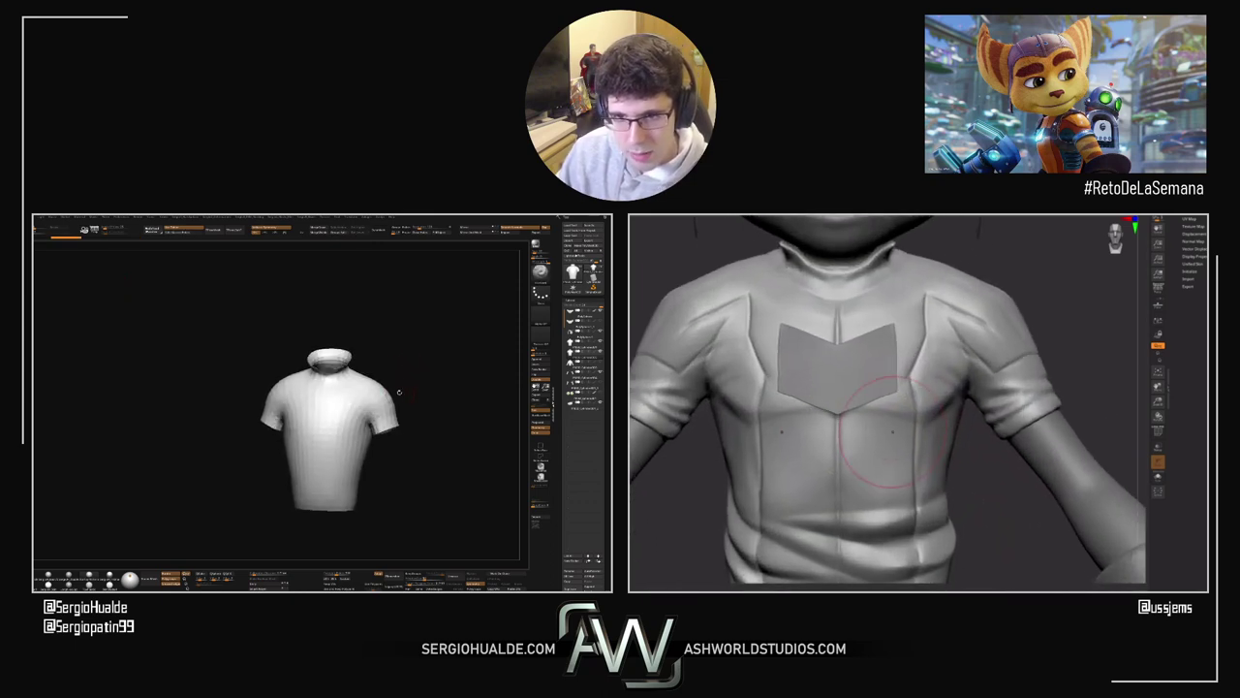
mouse_move(375, 398)
right_mouse_down("ctrl")
mouse_move(376, 434)
mouse_move(373, 399)
right_mouse_up("ctrl")
key("s")
key("alt+s")
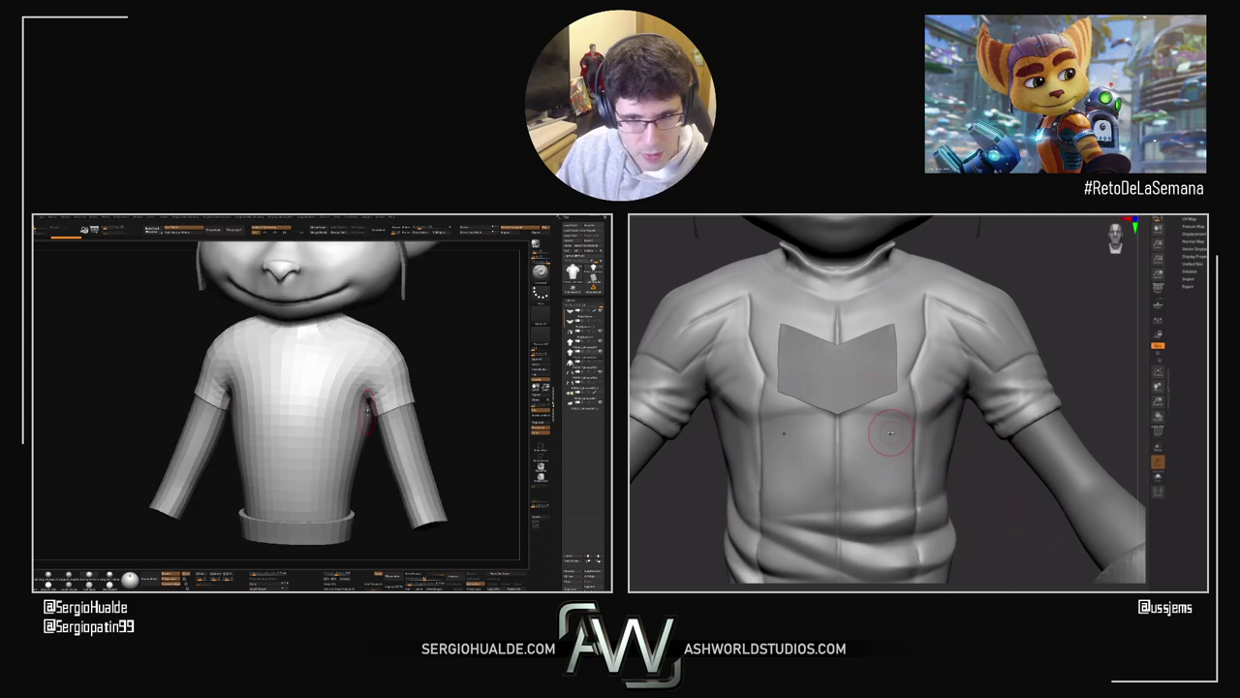
key("alt+s")
mouse_move(810, 394)
right_mouse_down()
mouse_move(823, 396)
mouse_move(770, 391)
right_mouse_up()
key("s")
mouse_move(378, 418)
right_mouse_down("alt")
mouse_move(363, 384)
mouse_move(351, 388)
right_mouse_up("alt")
mouse_move(351, 387)
right_mouse_down("ctrl")
mouse_move(363, 413)
mouse_move(339, 404)
right_mouse_up("ctrl")
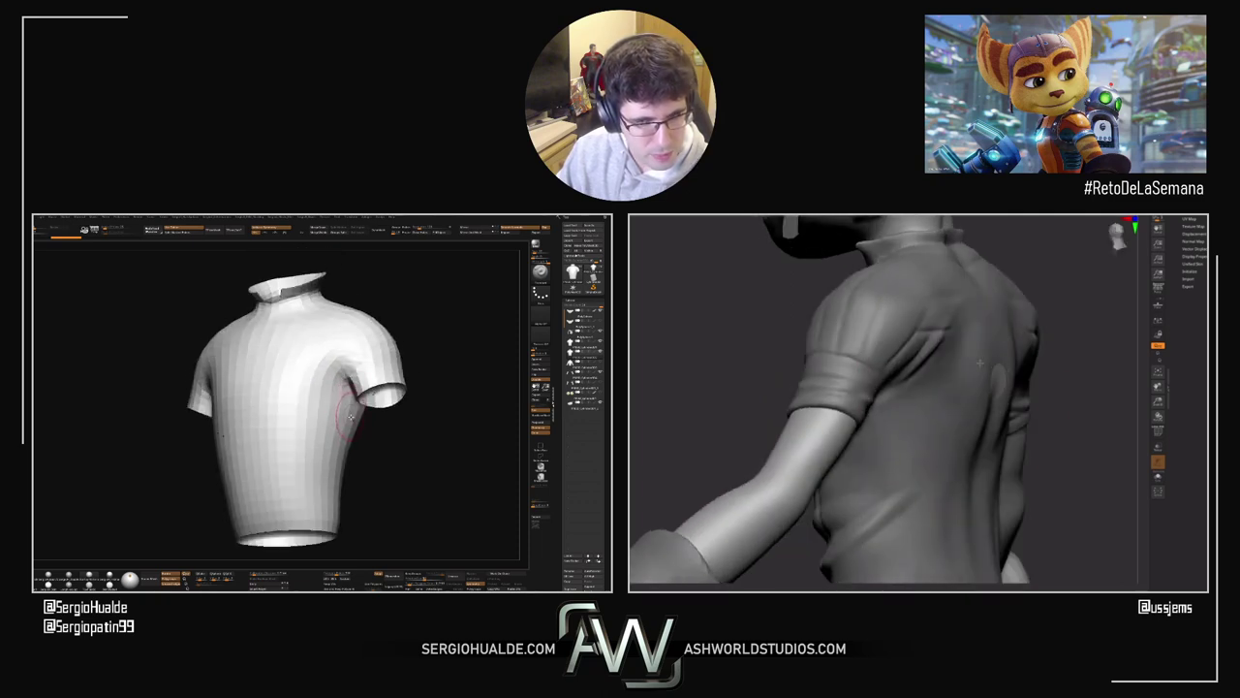
mouse_move(349, 412)
right_mouse_down()
mouse_move(339, 368)
mouse_move(336, 410)
mouse_move(333, 396)
right_mouse_up()
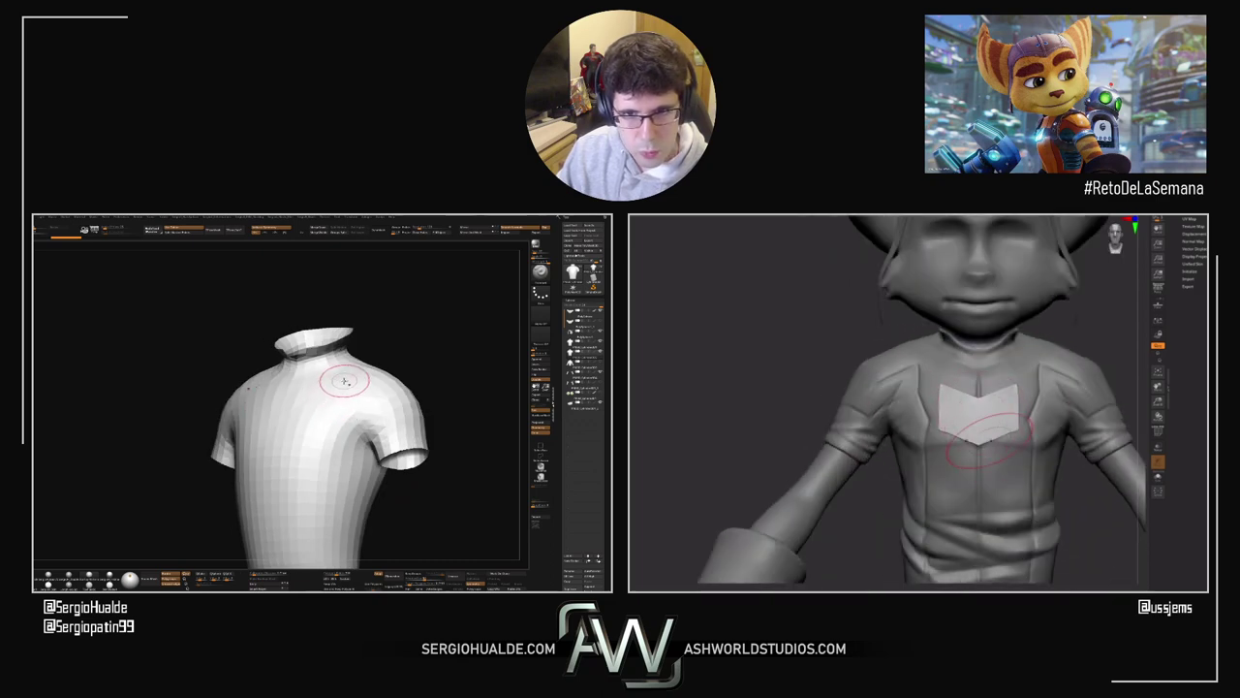
Step: Give the white character's shirt thickness with dynamic subdivision and merge it into a single polygroup
key("shift+f")
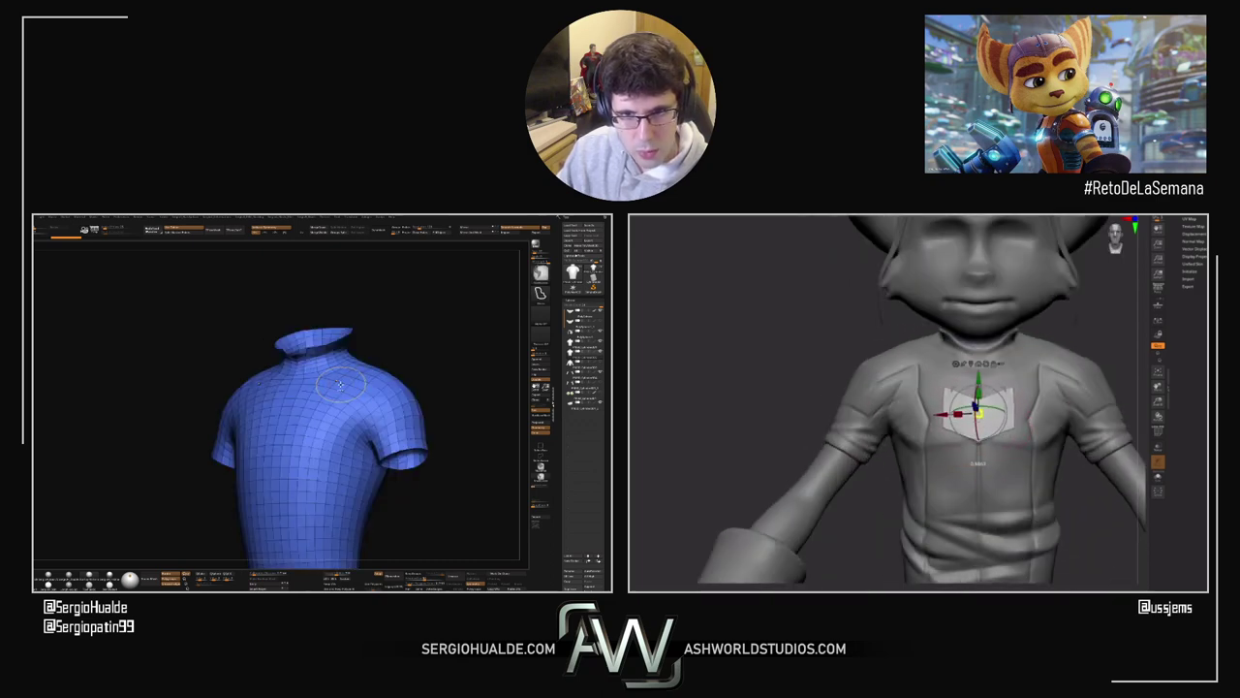
key("d")
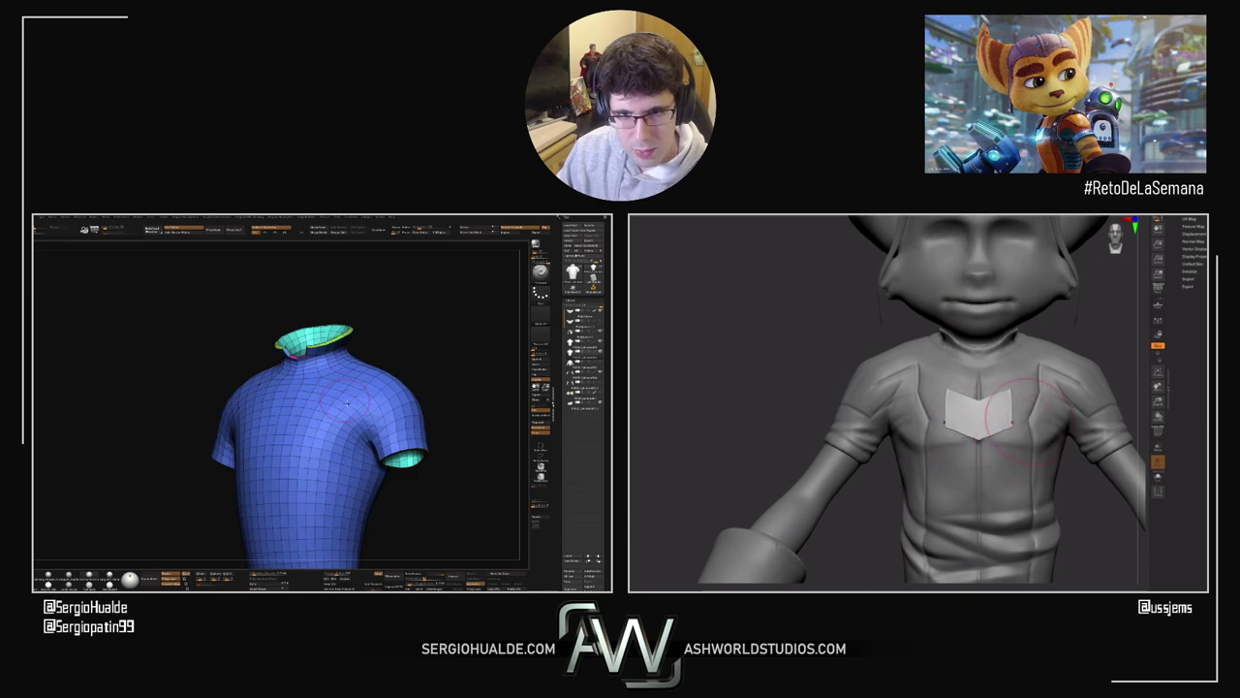
right_click_drag(348, 402, 352, 393)
key("ctrl+w")
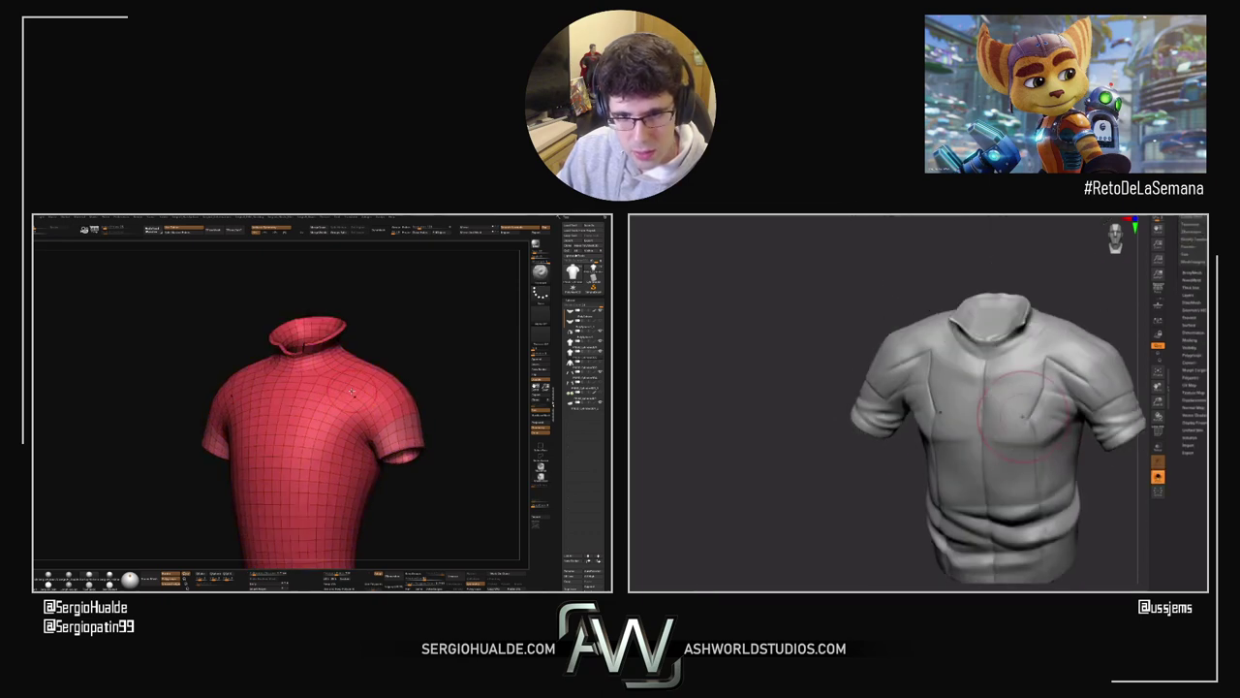
key("space")
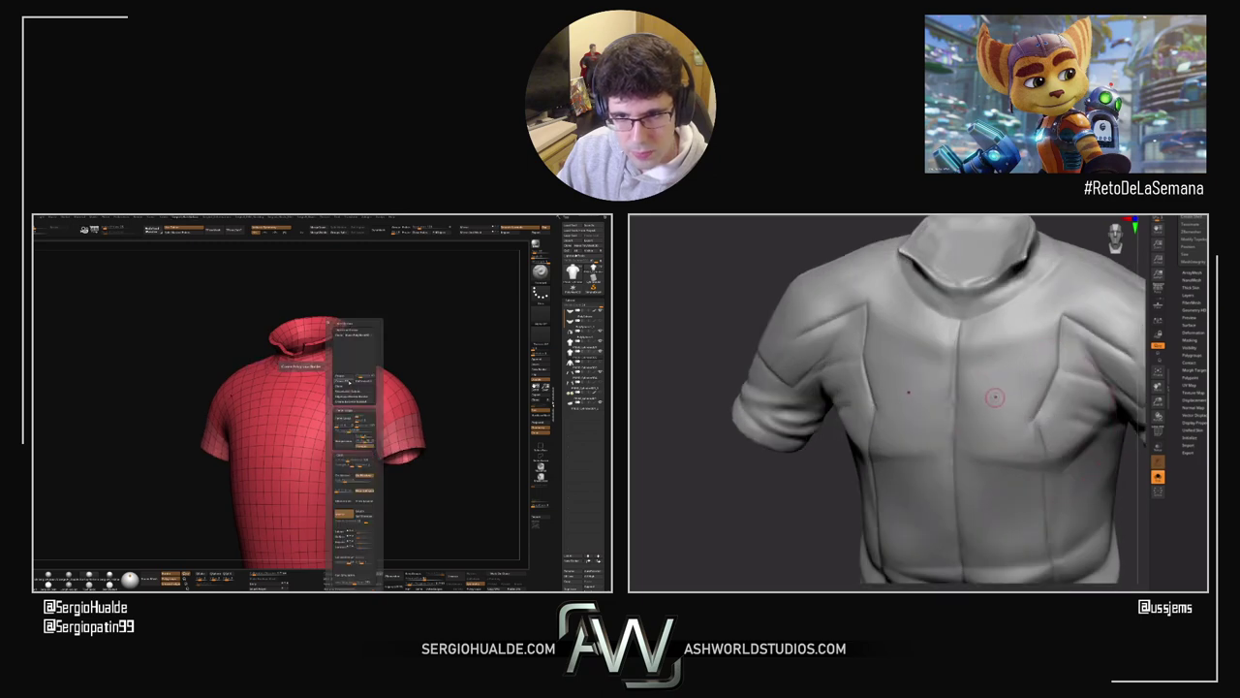
Step: Mask two symmetrical rectangular patches on the chest of the grey character's shirt
mouse_move(993, 393)
left_mouse_down("ctrl")
mouse_move(994, 417)
mouse_move(1059, 420)
mouse_move(1021, 394)
left_mouse_up("ctrl")
Step: Crease the edge loops around the white shirt's sleeve opening with ZModeler
key("b")
key("z")
key("m")
mouse_move(371, 440)
right_mouse_down("ctrl")
mouse_move(379, 463)
mouse_move(397, 426)
right_mouse_up("ctrl")
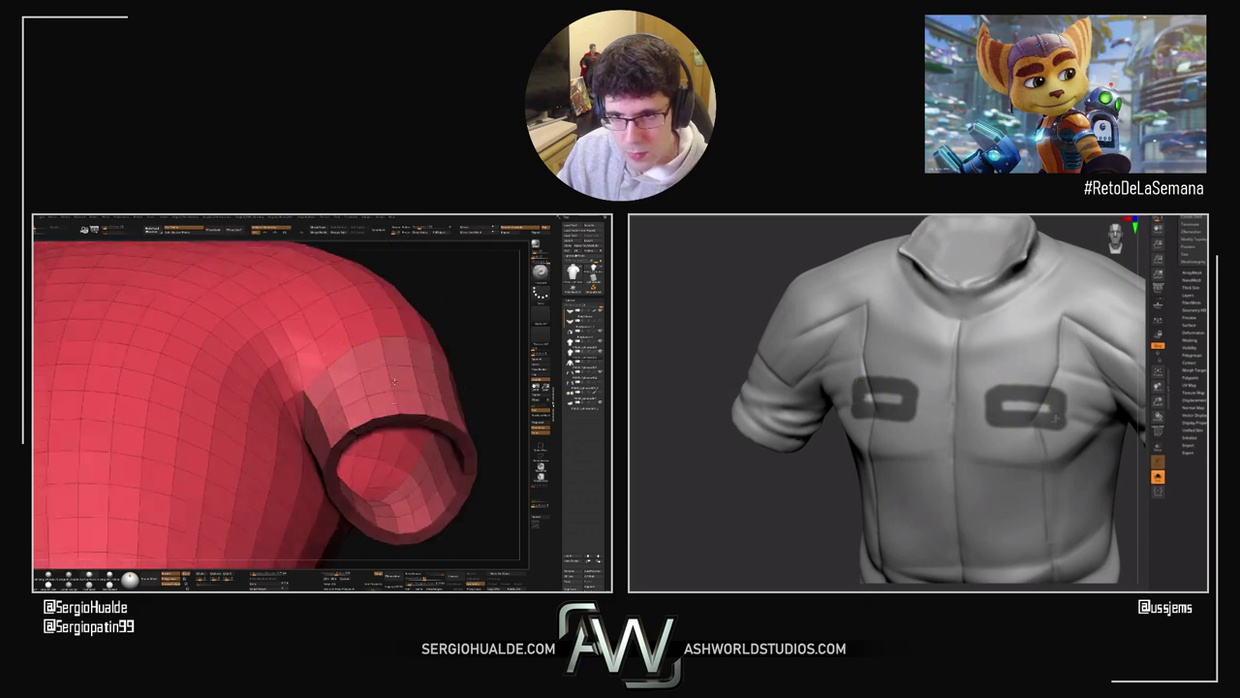
key("space")
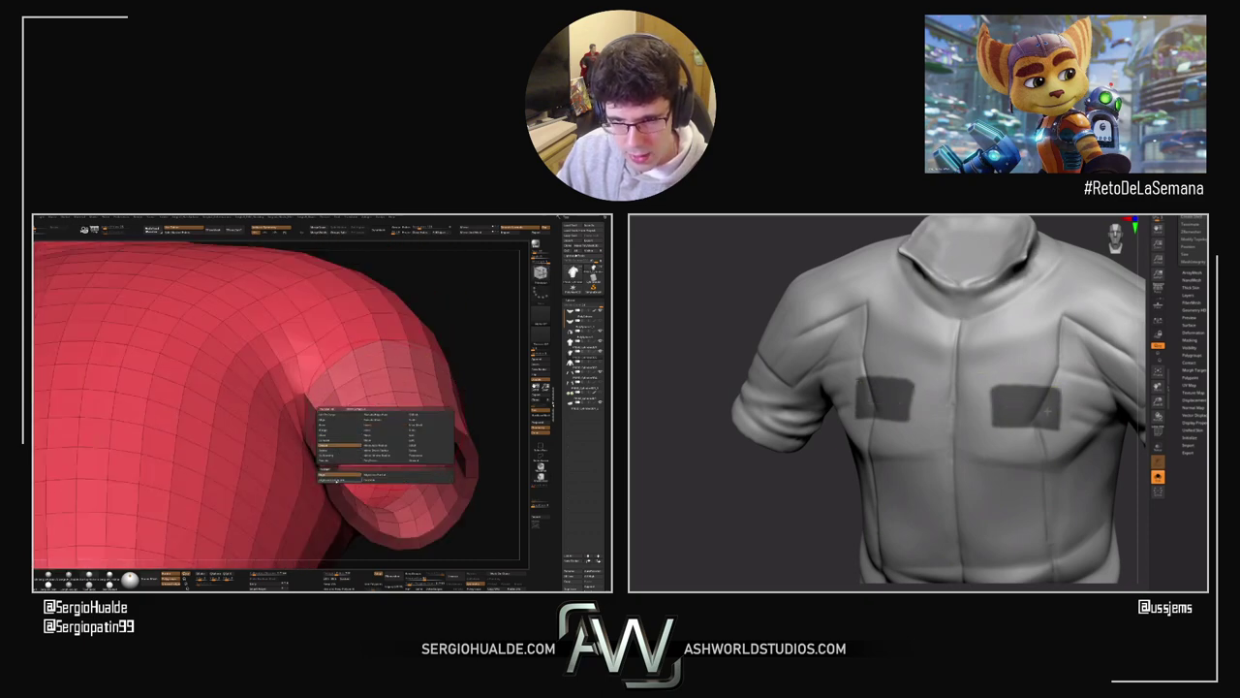
left_click(337, 481)
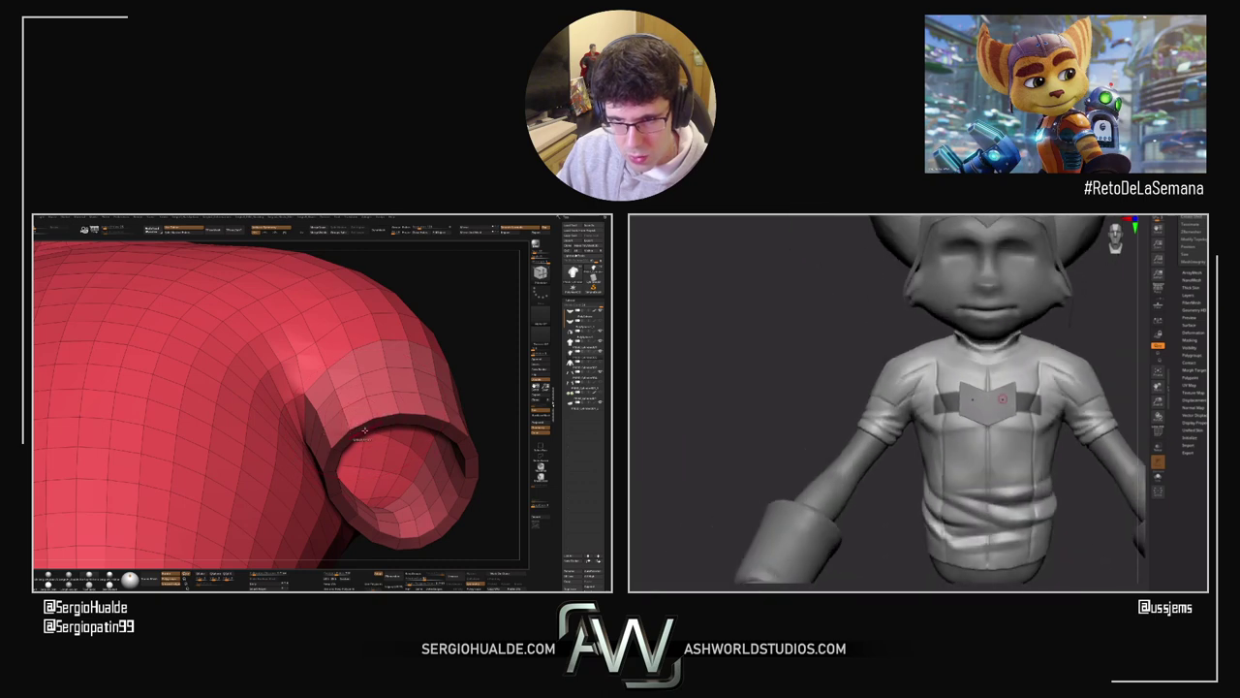
right_click_drag(360, 438, 340, 422, "ctrl")
key("shift+f")
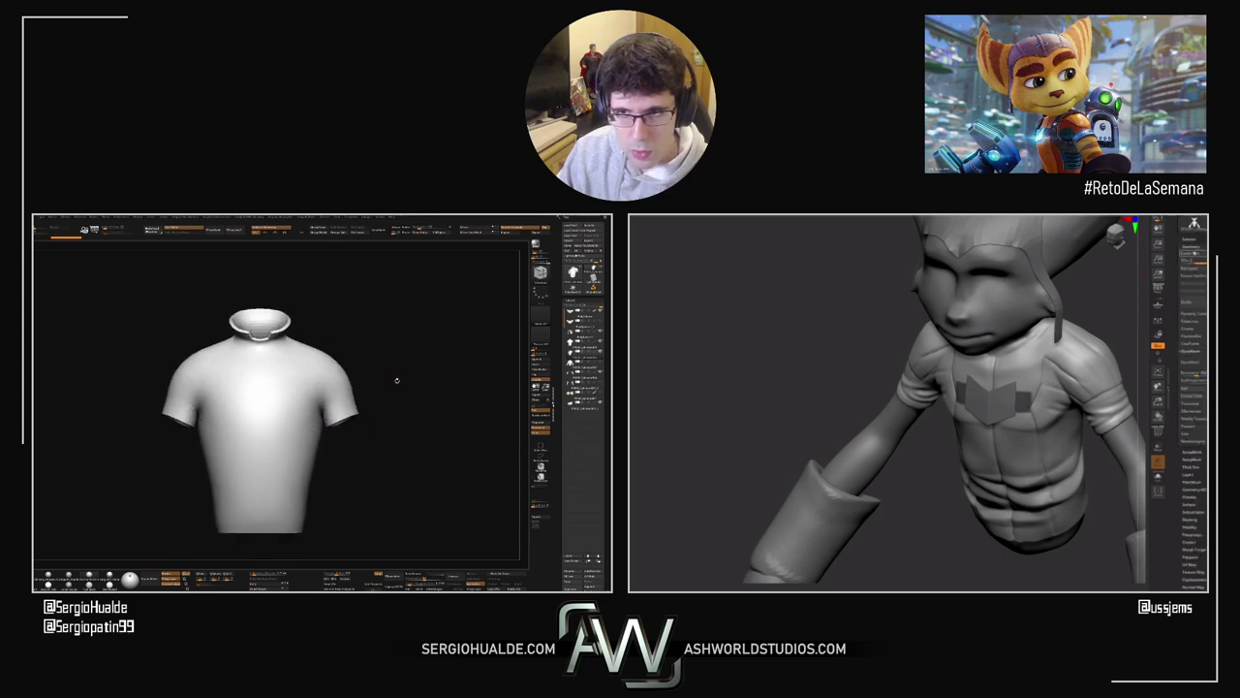
Step: Crease the edge at the centre of the white shirt's front collar notch with ZModeler and check it with dynamic subdivision
right_click_drag(396, 379, 390, 407)
right_click_drag(305, 359, 288, 392)
key("shift+f")
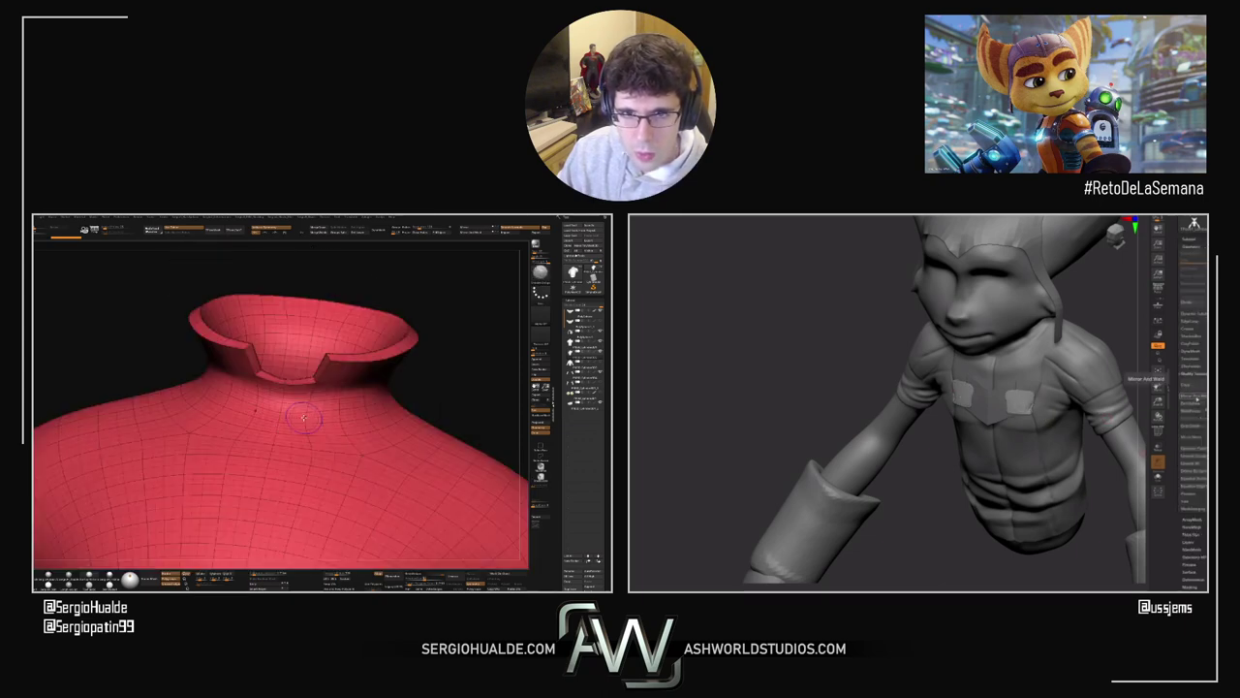
left_click_drag(289, 397, 296, 448)
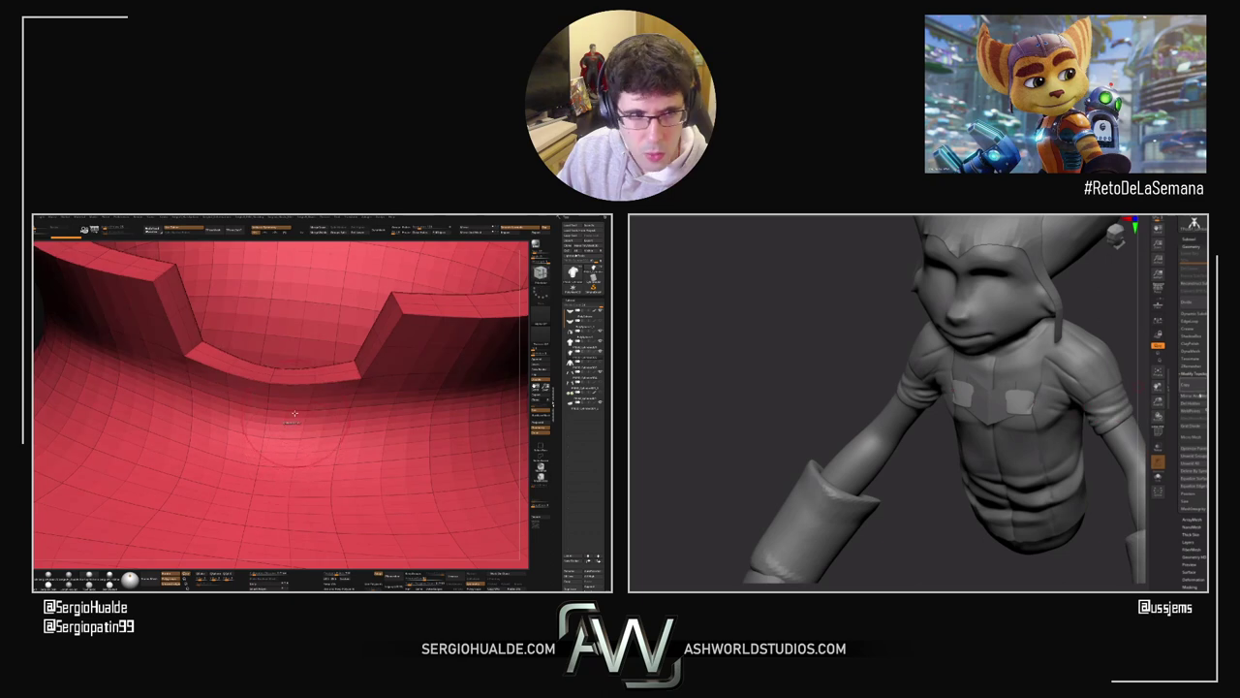
key("shift+d")
right_click_drag(296, 410, 258, 381, "ctrl")
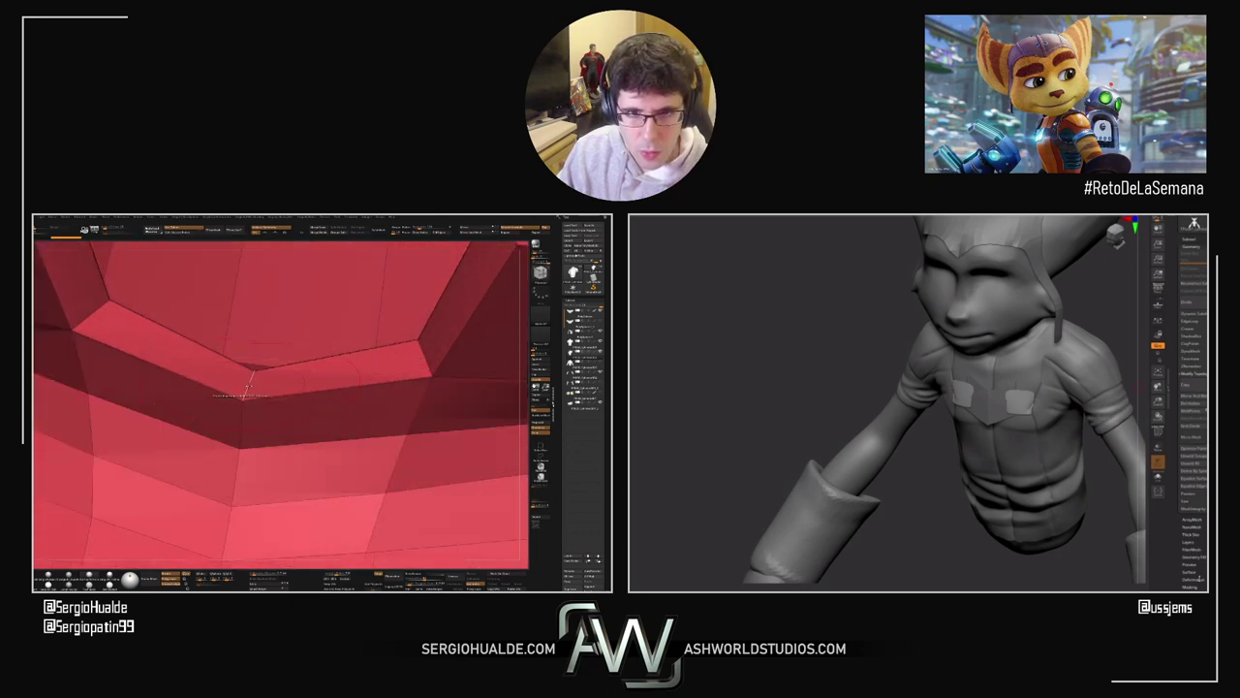
left_click(1186, 578)
left_click(216, 443)
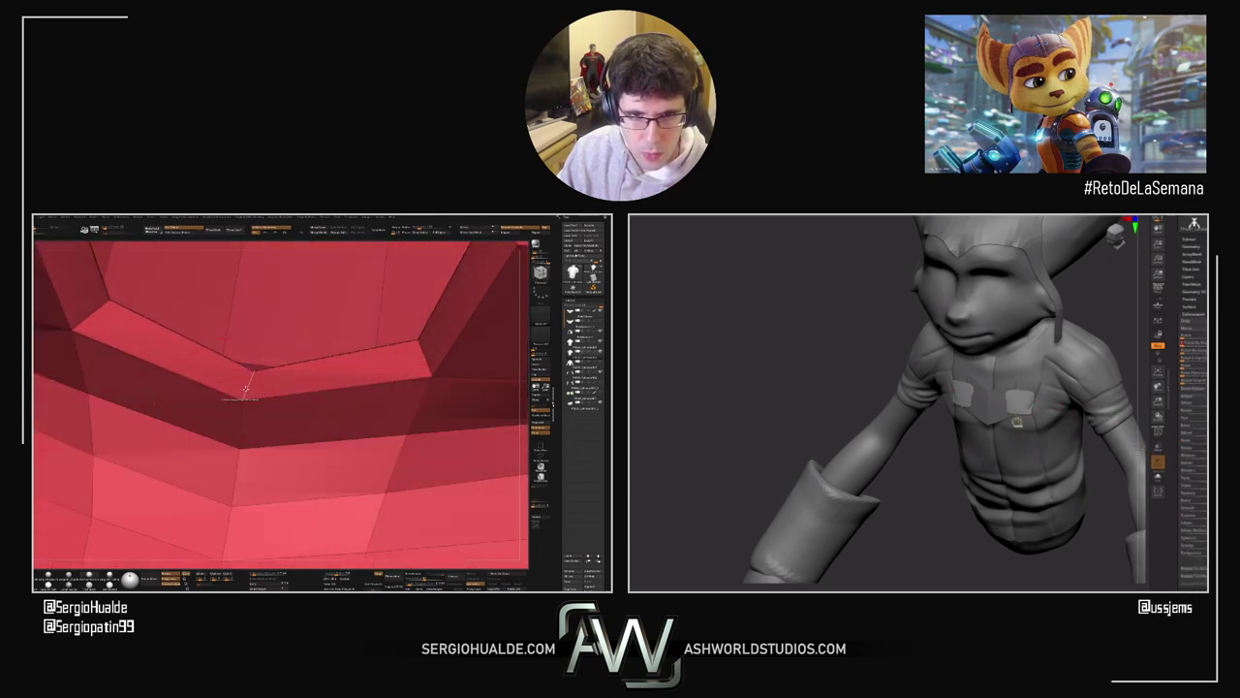
left_click(243, 395)
key("d")
right_click_drag(271, 387, 289, 272, "ctrl")
key("d")
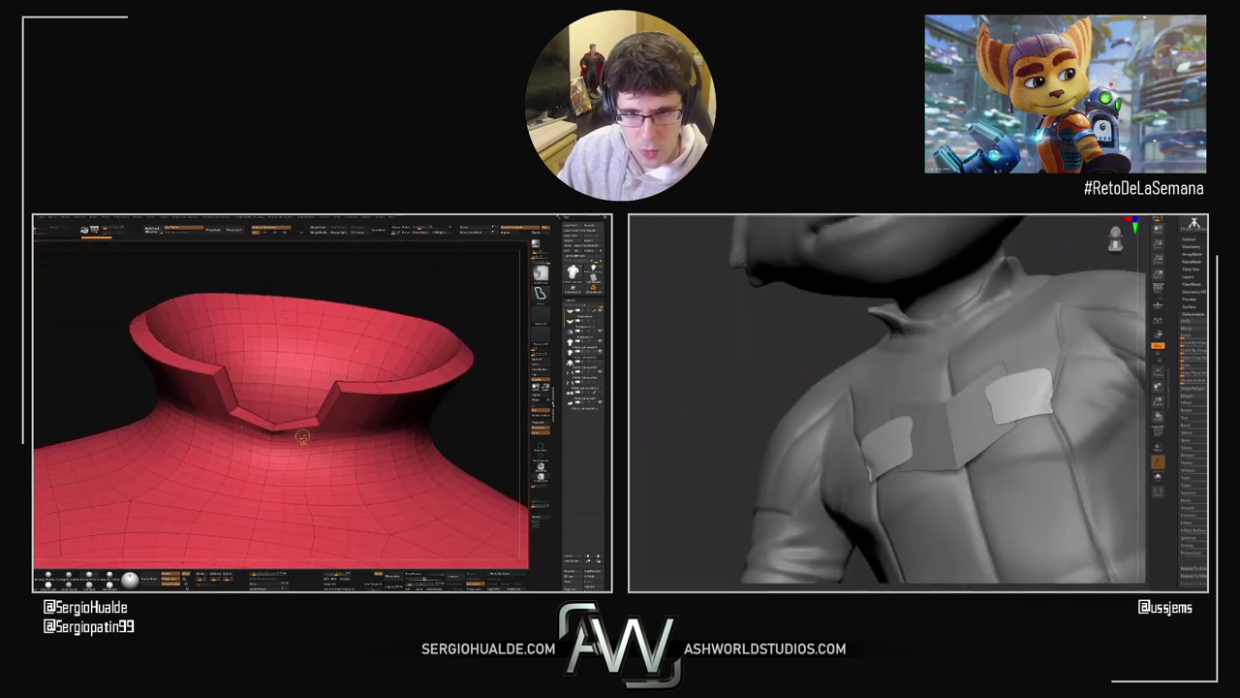
Step: Examine the white shirt's collar and sleeves with and without subdivision smoothing, and compare it with the long-sleeved shirt version
key("shift+f")
mouse_move(310, 454)
right_mouse_down("ctrl")
mouse_move(315, 471)
mouse_move(326, 371)
mouse_move(346, 393)
mouse_move(333, 379)
mouse_move(303, 463)
right_mouse_up("ctrl")
left_click(1195, 246)
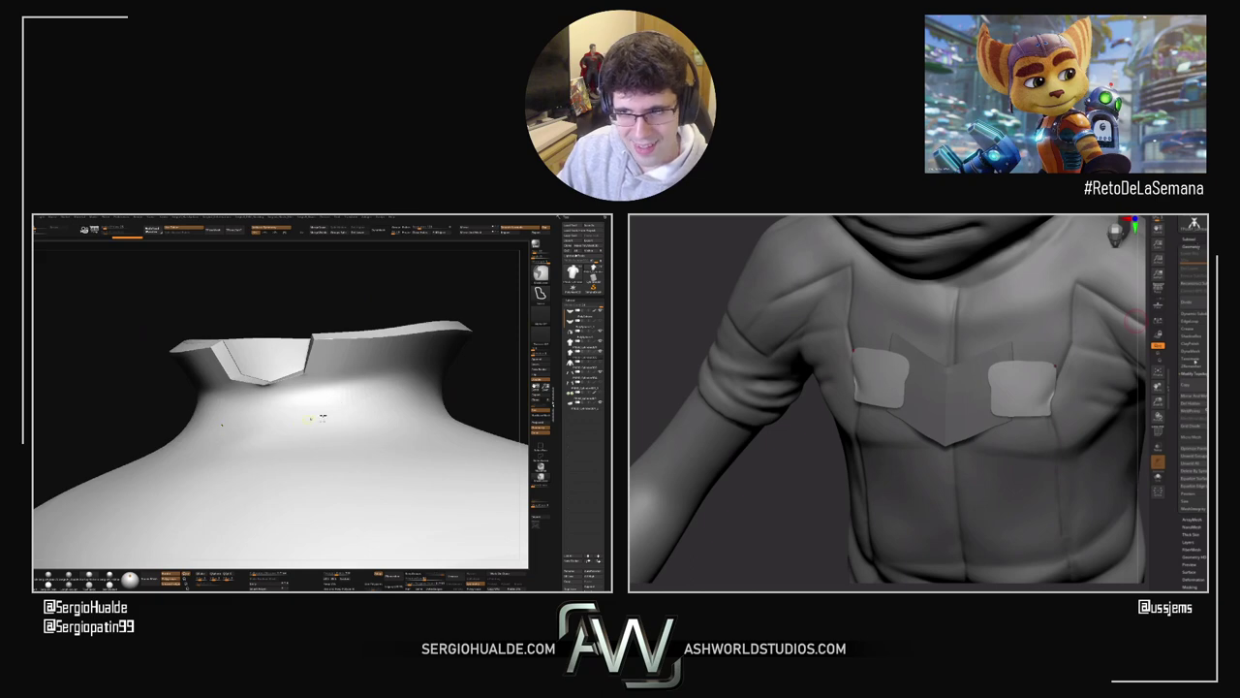
key("shift+d")
mouse_move(311, 419)
right_mouse_down("ctrl")
mouse_move(315, 357)
mouse_move(294, 314)
right_mouse_up("ctrl")
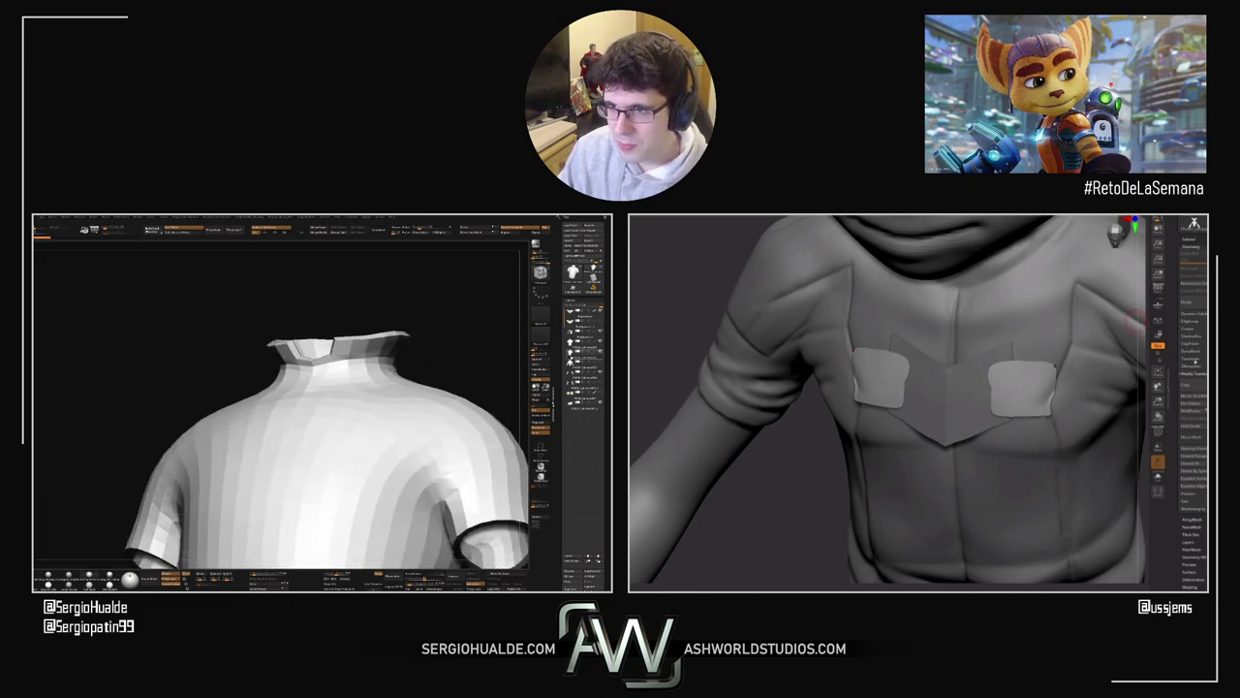
right_click_drag(493, 465, 489, 397, "ctrl")
right_click_drag(490, 397, 475, 360, "alt")
left_click(545, 368)
left_click(1197, 366)
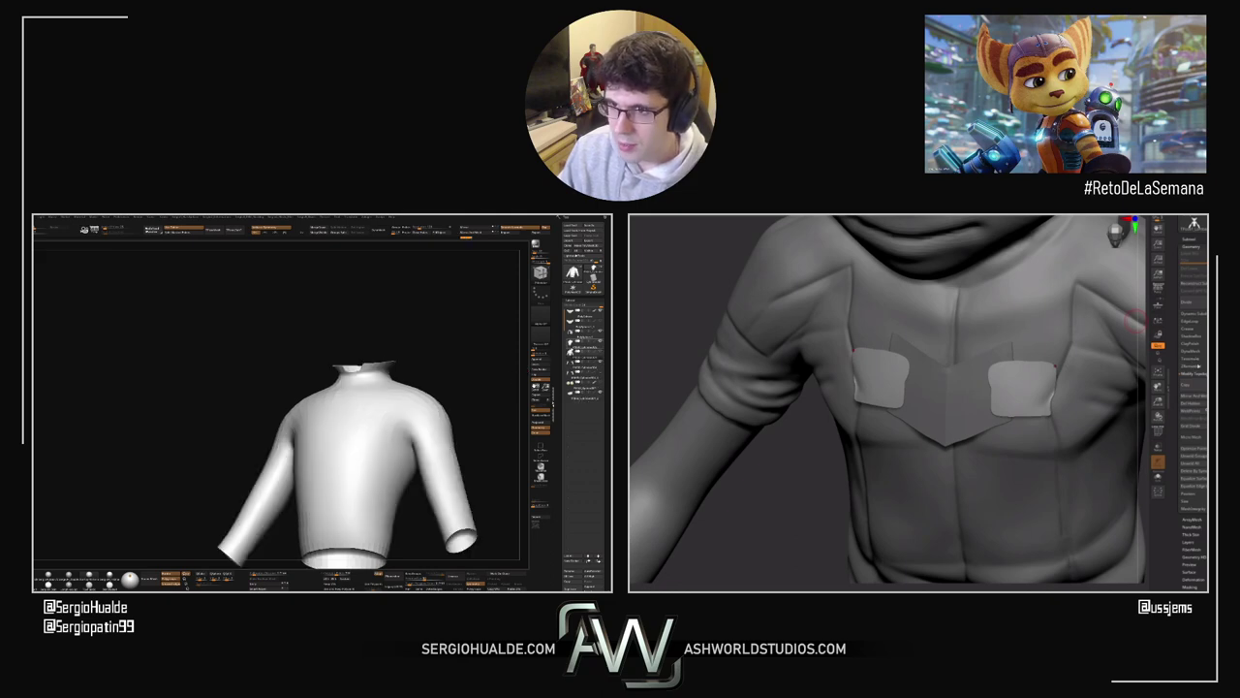
left_click(584, 344)
left_click(583, 353)
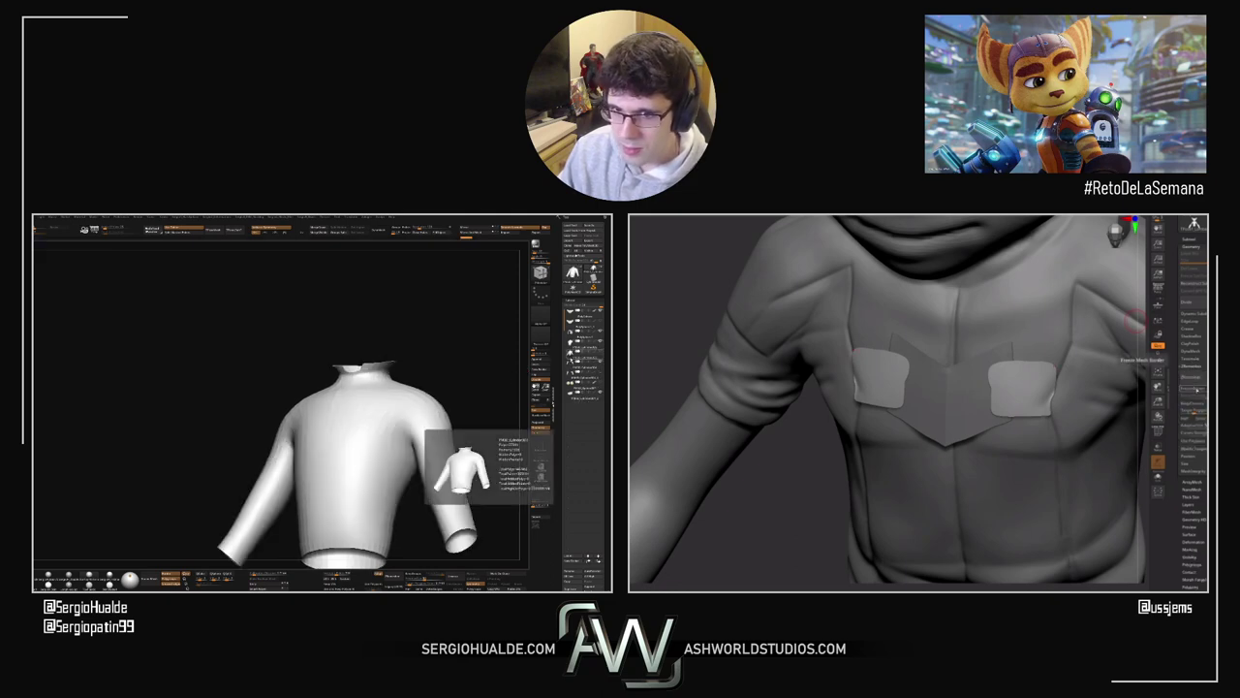
left_click(546, 387)
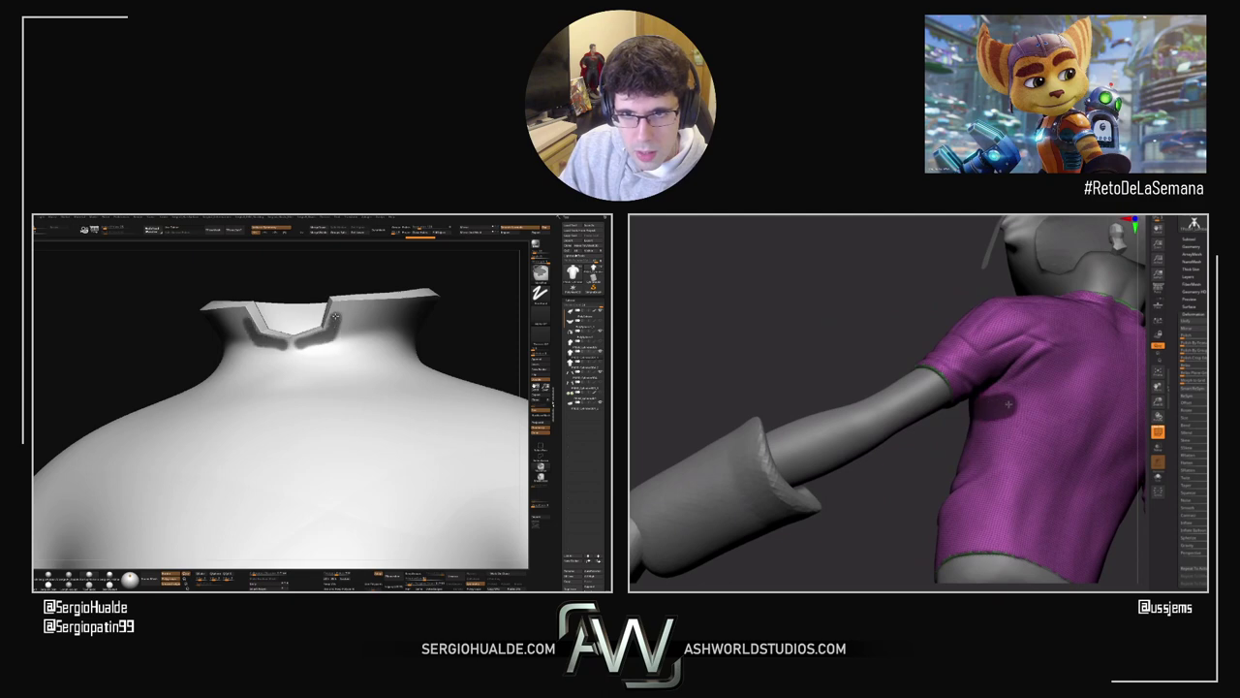
Step: Mask symmetrical shoulder straps on the purple shirt, and start two masked strips below the white shirt's collar notch
left_click_drag(1063, 359, 1074, 322, "ctrl")
right_click_drag(1075, 321, 1058, 365)
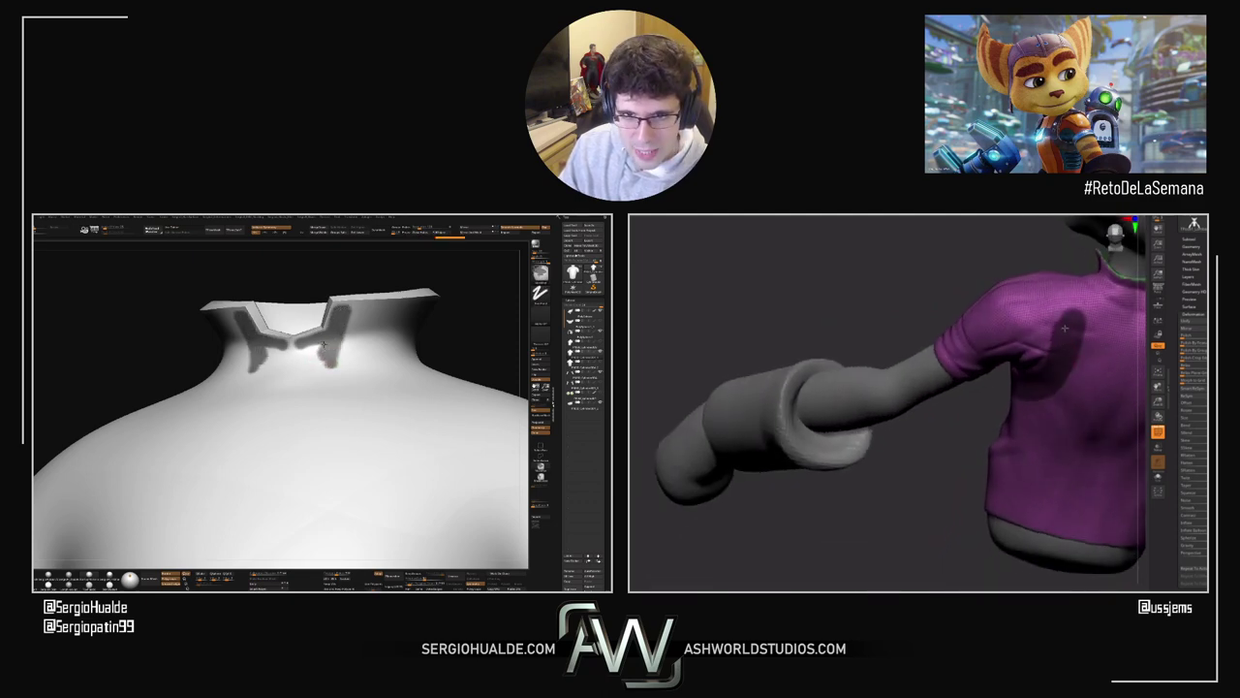
mouse_move(323, 344)
left_mouse_down("ctrl")
mouse_move(308, 355)
mouse_move(301, 399)
mouse_move(307, 368)
mouse_move(332, 414)
left_mouse_up("ctrl")
right_click_drag(1066, 301, 998, 378)
right_click_drag(333, 437, 320, 400)
right_click_drag(995, 392, 930, 406)
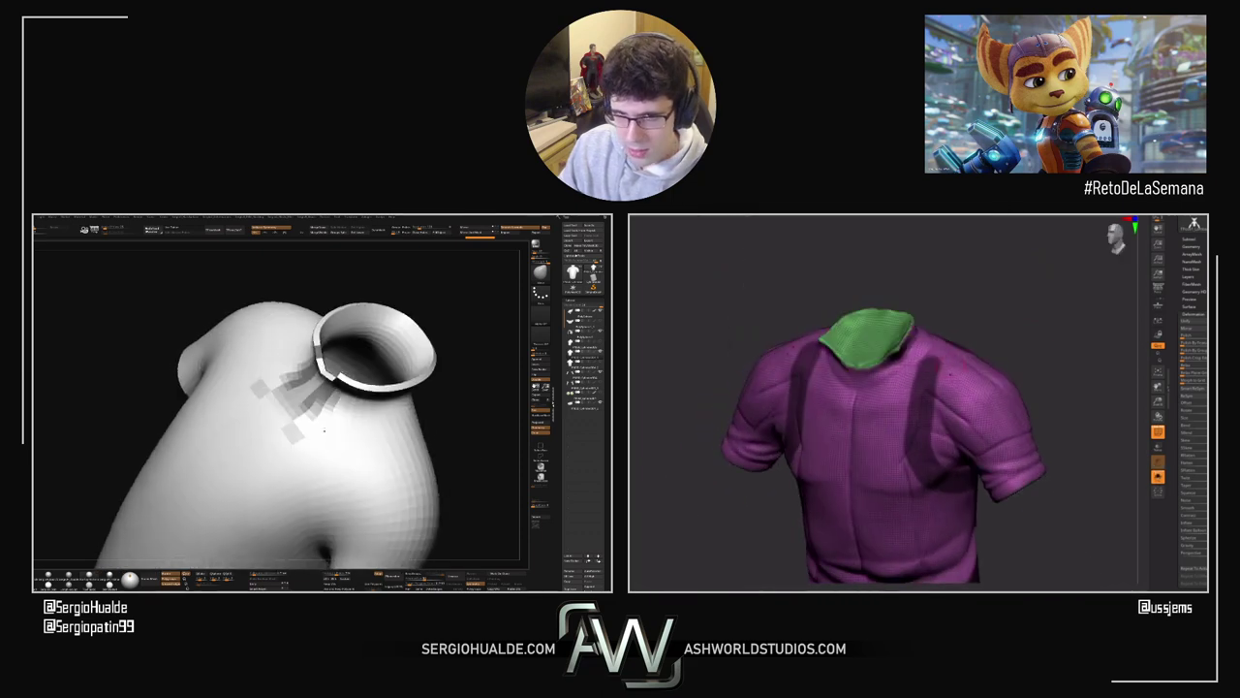
right_click_drag(319, 399, 309, 383)
right_click_drag(930, 406, 891, 441)
right_click_drag(308, 383, 316, 360)
right_click_drag(891, 440, 908, 427)
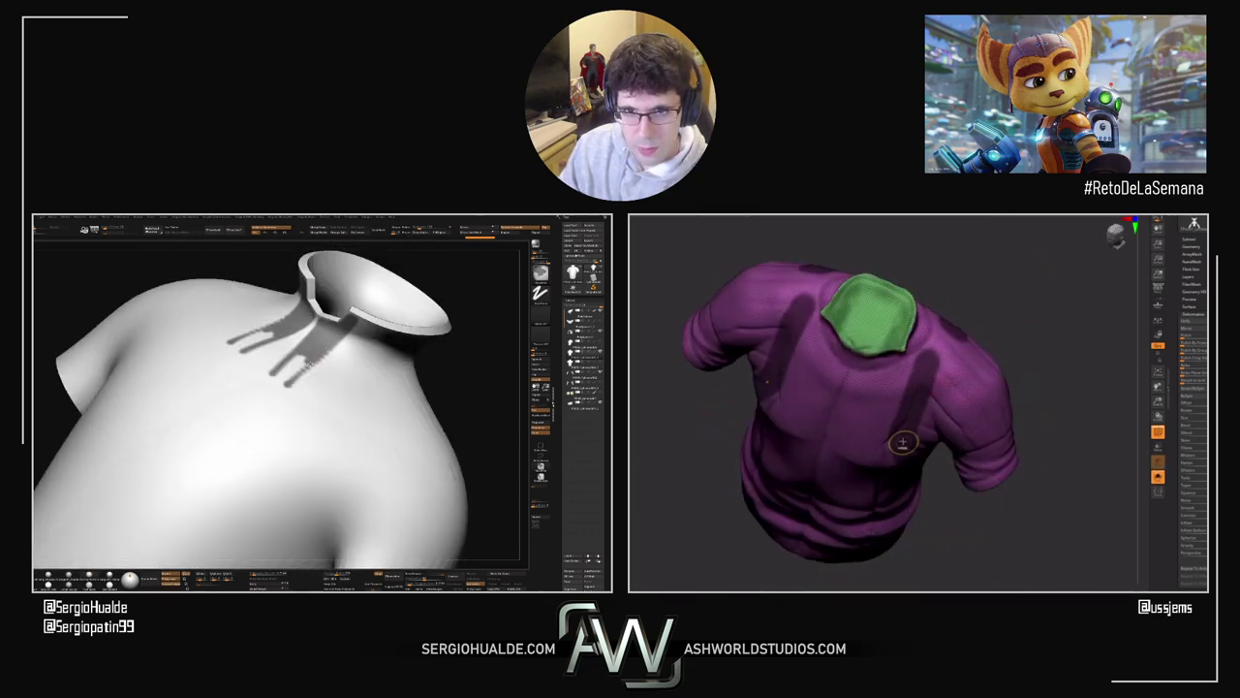
left_click_drag(310, 364, 295, 382, "ctrl")
left_click_drag(919, 397, 953, 339, "ctrl")
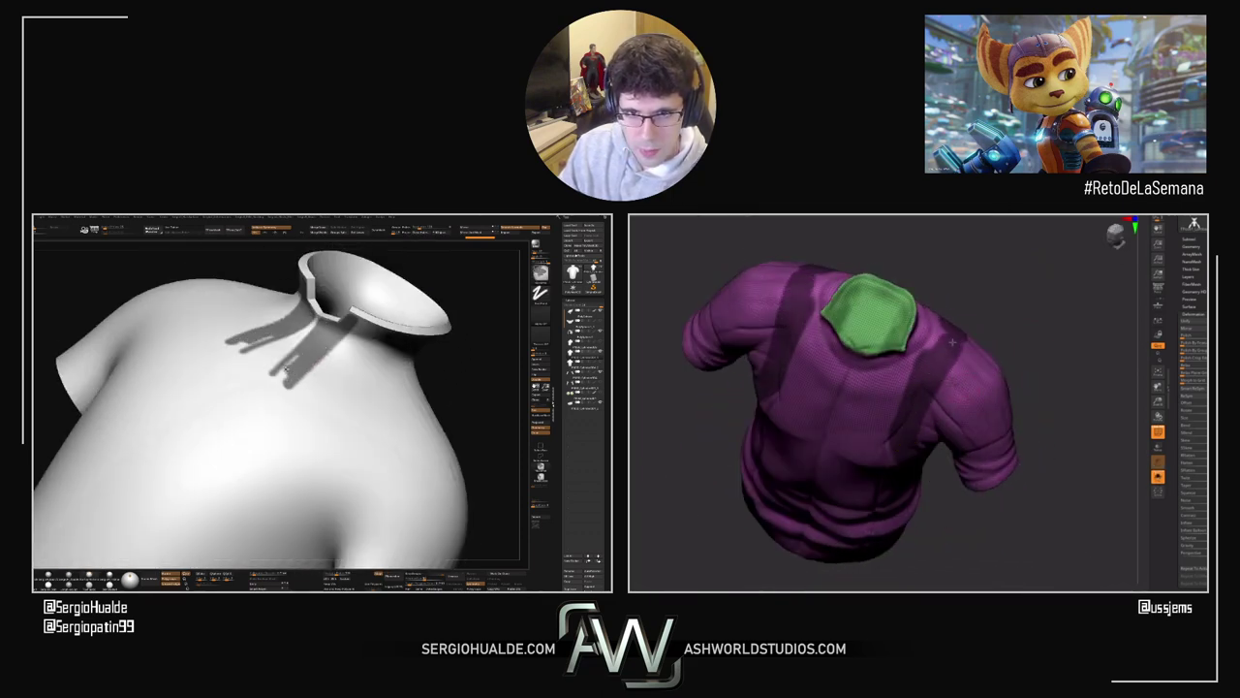
Step: Extend the two masked strips from the white shirt's collar down the upper chest
right_click_drag(295, 383, 300, 368, "ctrl")
right_click_drag(953, 339, 928, 372)
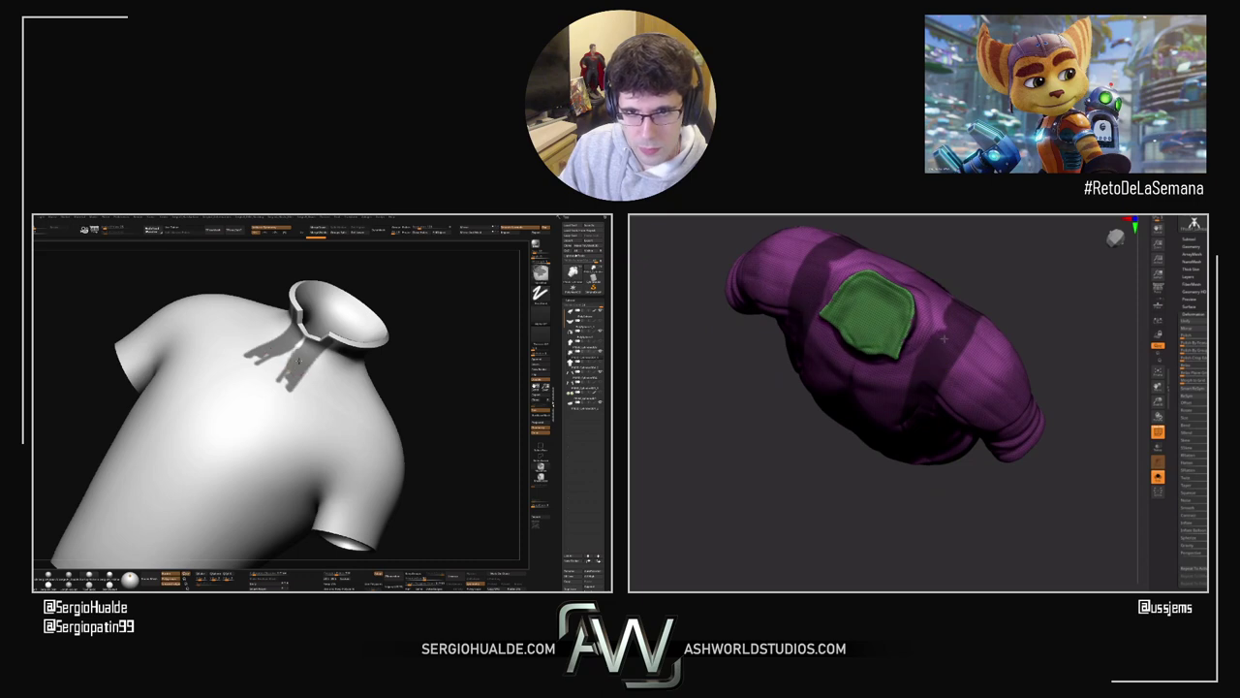
right_click_drag(967, 307, 954, 351)
left_click_drag(308, 349, 256, 398, "ctrl")
right_click_drag(960, 354, 991, 333, "ctrl")
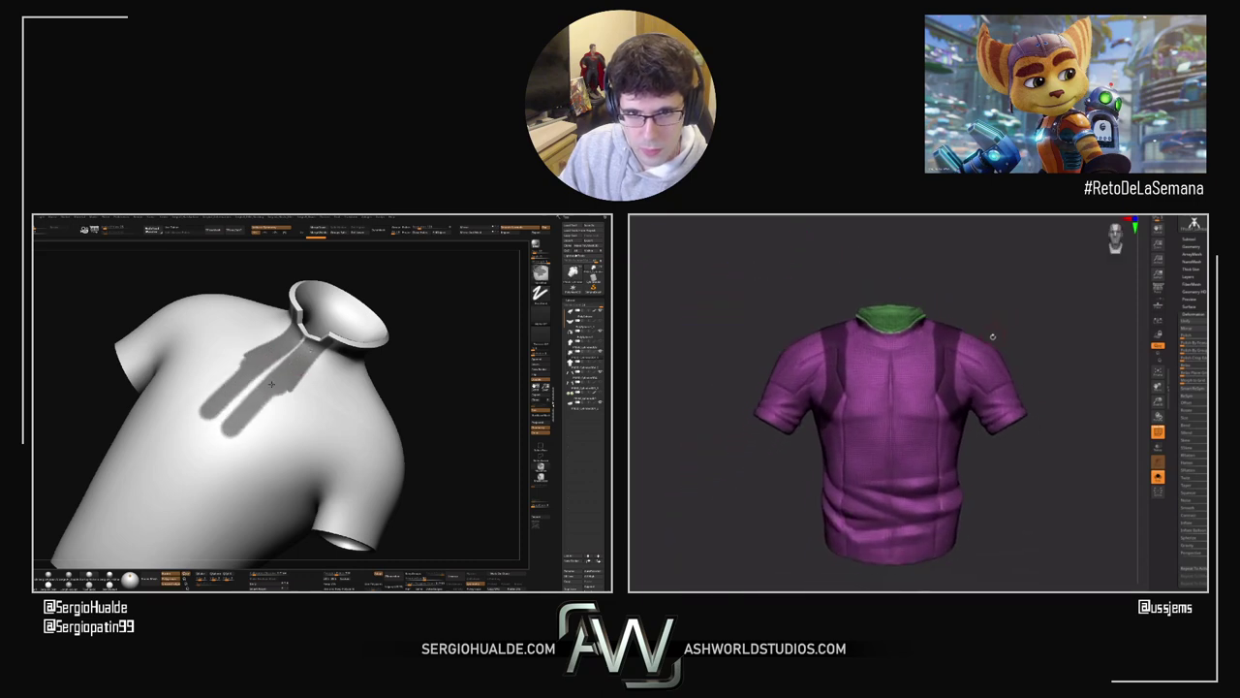
mouse_move(258, 402)
left_mouse_down("ctrl")
mouse_move(217, 445)
mouse_move(233, 434)
left_mouse_up("ctrl")
Step: Widen the masked strips on the white shirt's chest and lengthen them towards the waist
right_click_drag(1012, 358, 959, 378)
mouse_move(269, 403)
left_mouse_down("ctrl")
mouse_move(225, 448)
mouse_move(277, 394)
left_mouse_up("ctrl")
right_click_drag(959, 378, 954, 469, "ctrl")
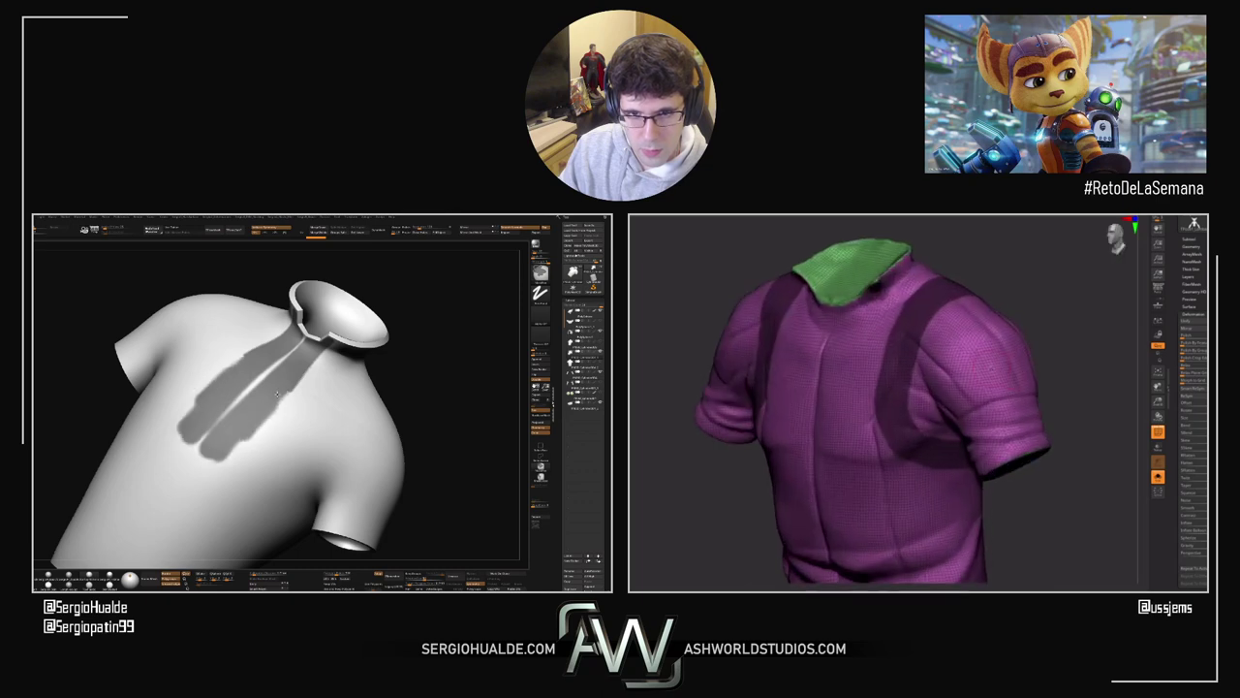
left_click_drag(277, 393, 296, 390, "ctrl")
right_click_drag(988, 367, 1027, 382)
left_click_drag(296, 390, 190, 500, "ctrl")
right_click_drag(1027, 382, 1021, 381, "ctrl")
right_click_drag(281, 456, 315, 344, "ctrl")
Step: Extract the masked shoulder straps from the purple shirt as a separate mesh, and mask an outer strip below the white shirt's collar
left_click(1191, 246)
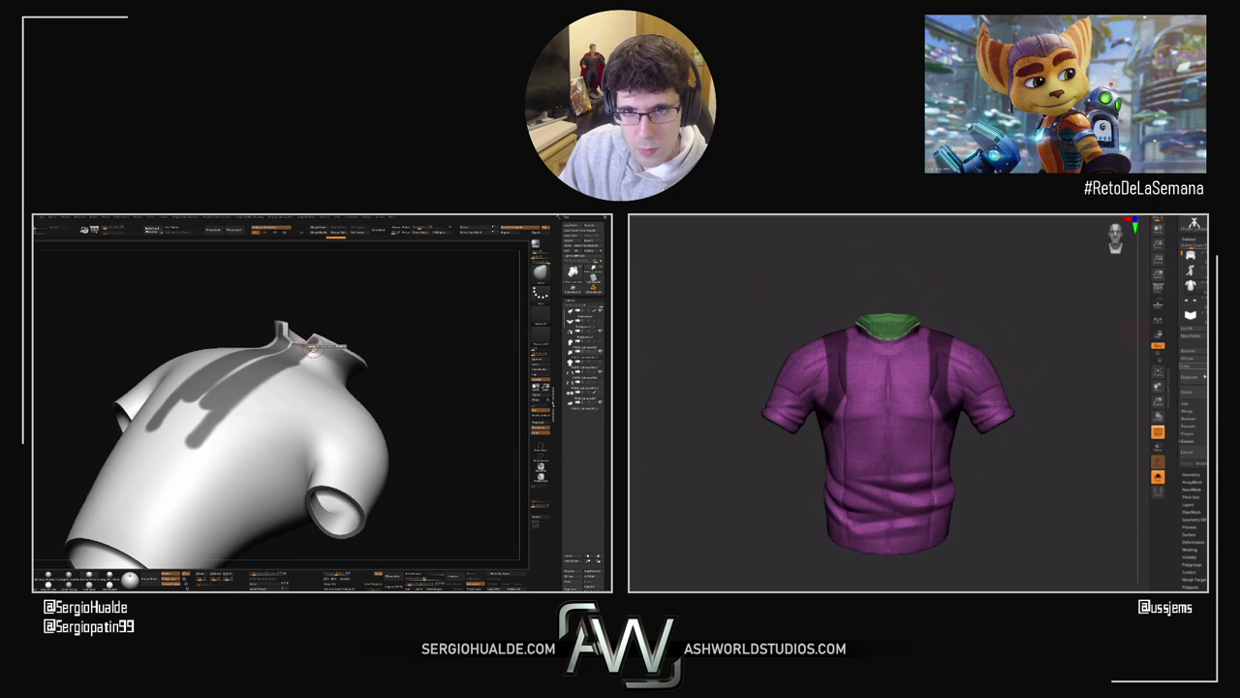
left_click(1191, 455)
left_click_drag(1082, 426, 1024, 427, "ctrl")
left_click_drag(316, 347, 261, 406, "ctrl")
left_click(1190, 453)
left_click(1135, 467)
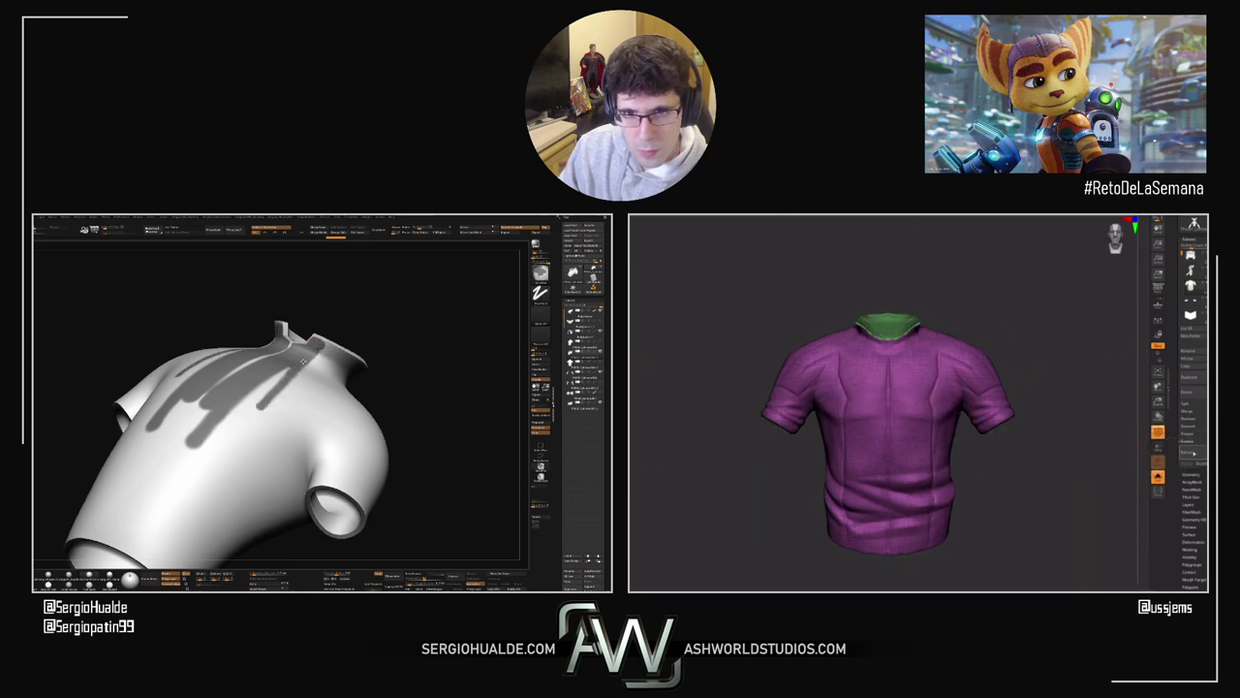
key("ctrl+z")
left_click(1193, 453)
left_click(1188, 463)
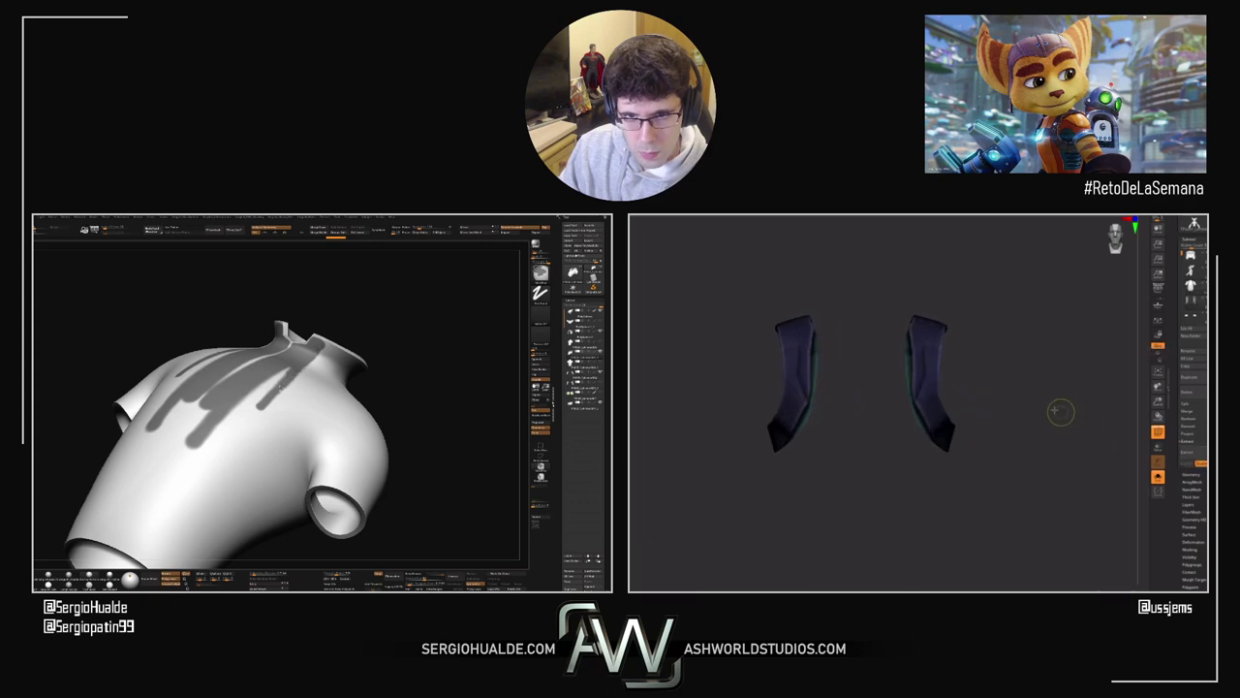
Step: Open the geometry options for the extracted straps, and continue masking the centre front of the white shirt
key("f")
left_click(1195, 475)
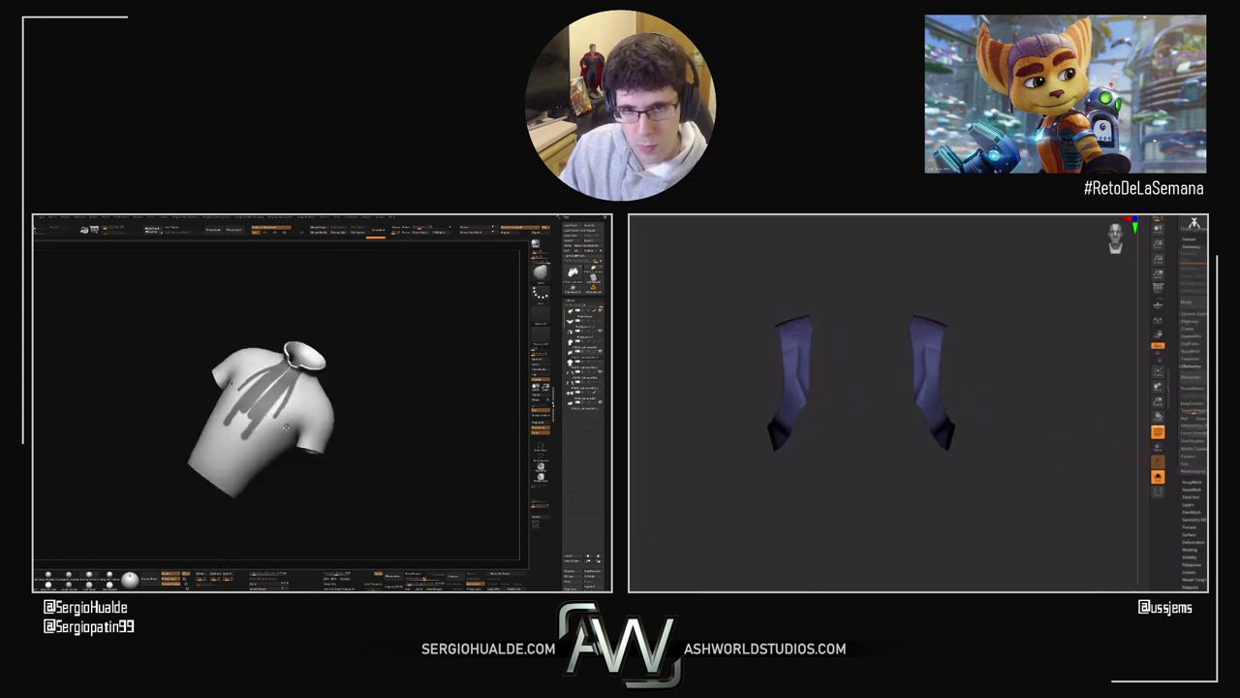
right_click_drag(287, 416, 279, 421)
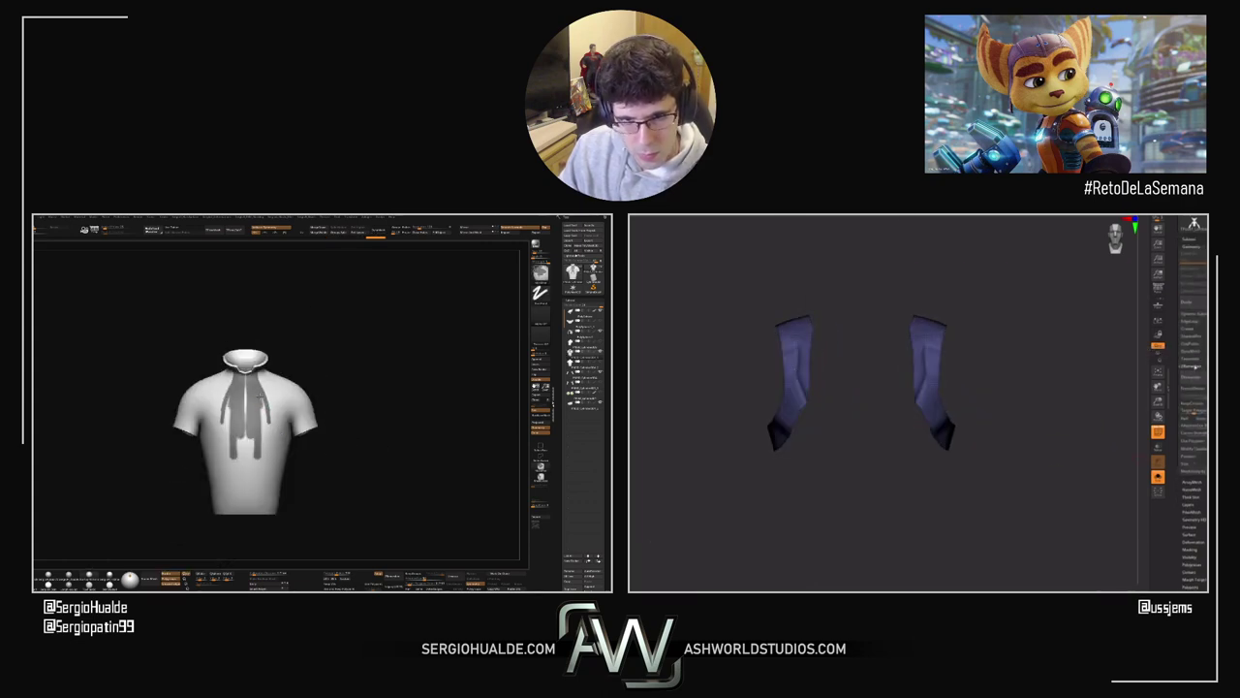
left_click(1195, 449)
left_click_drag(256, 388, 260, 398, "ctrl")
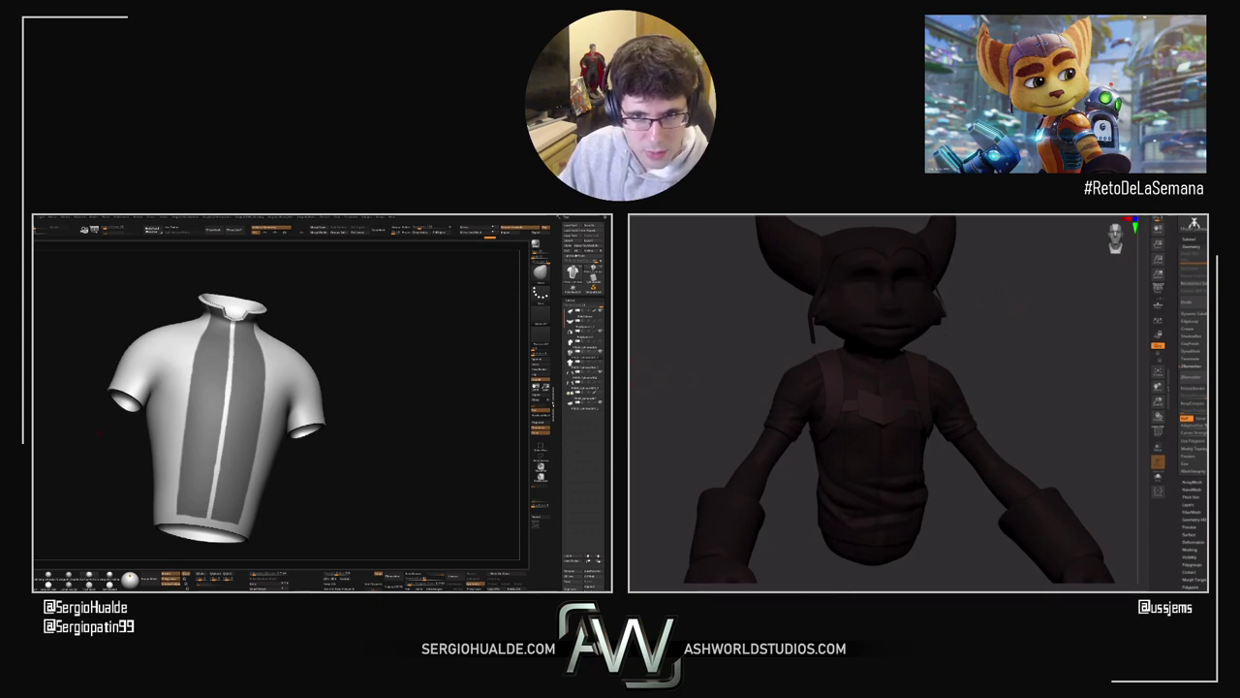
Step: Examine the two masked front bands of the white shirt from the front and side, from collar to hem
left_click_drag(101, 432, 256, 481)
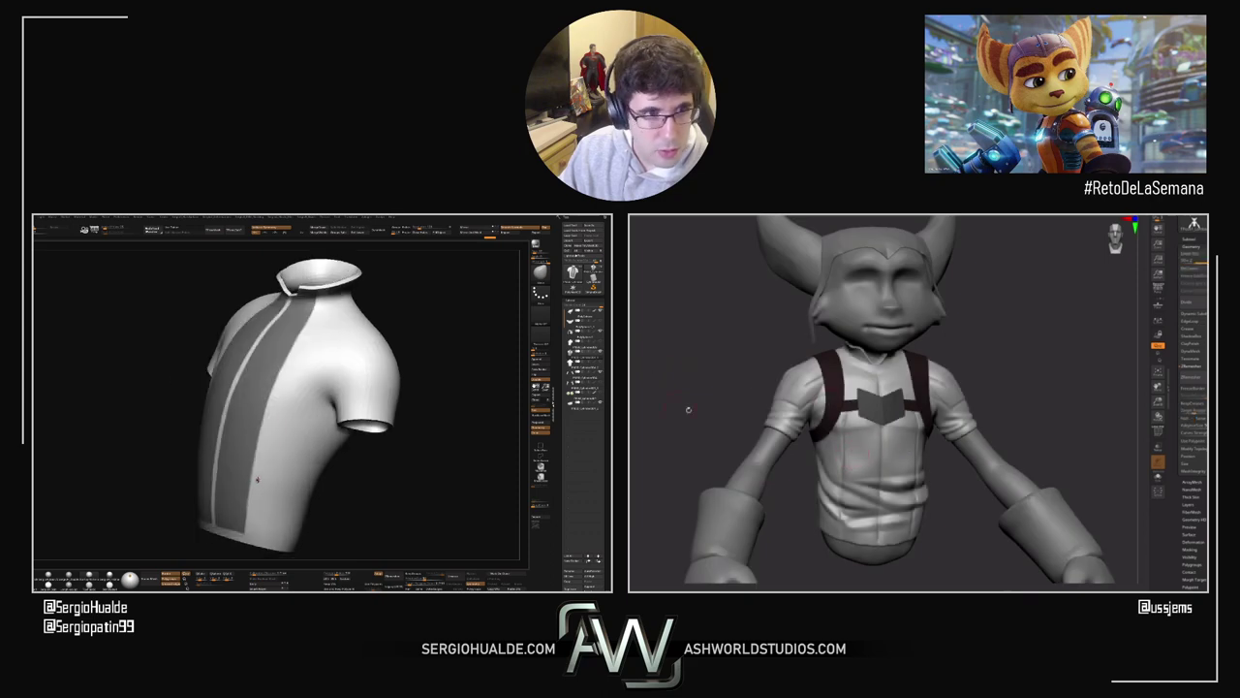
mouse_move(257, 482)
right_mouse_down("ctrl")
mouse_move(249, 463)
mouse_move(266, 473)
right_mouse_up("ctrl")
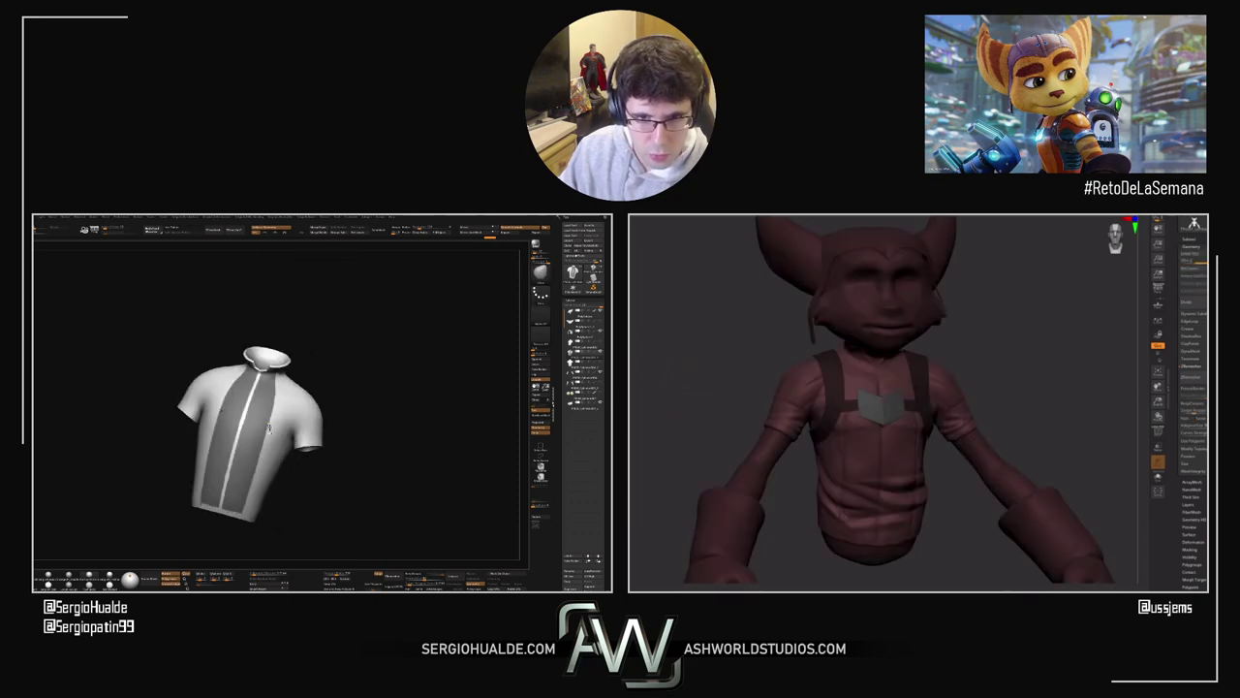
right_click_drag(269, 427, 271, 433, "ctrl")
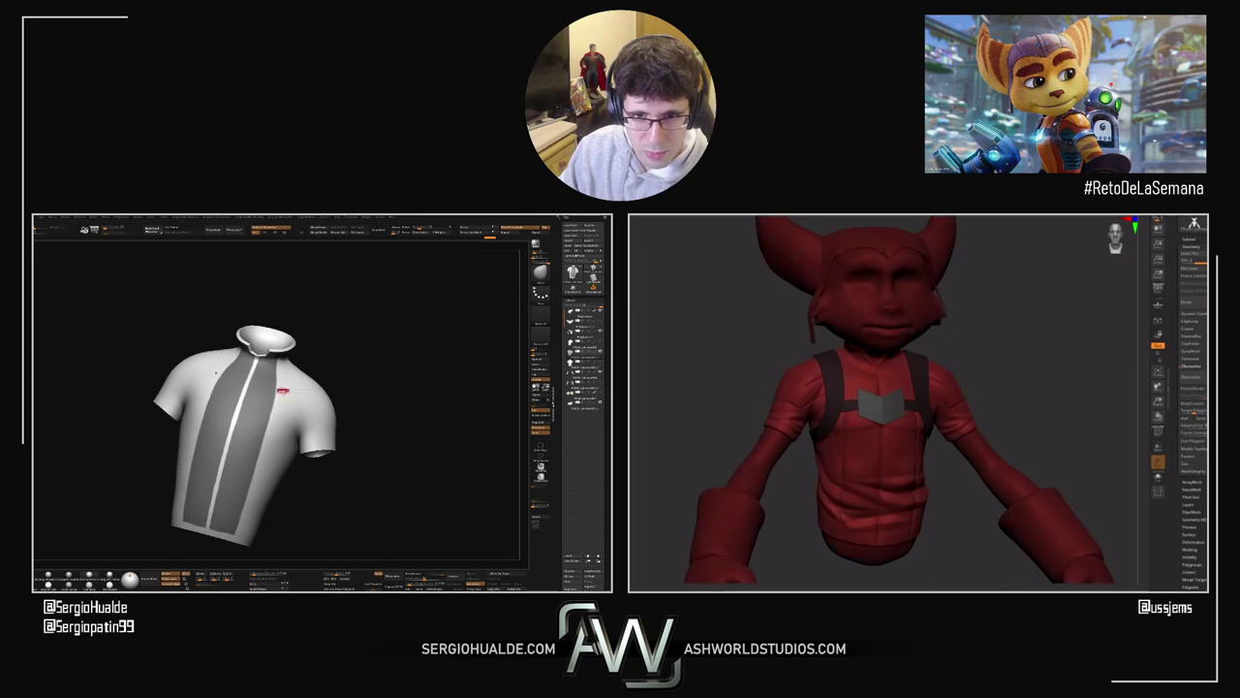
key("ctrl")
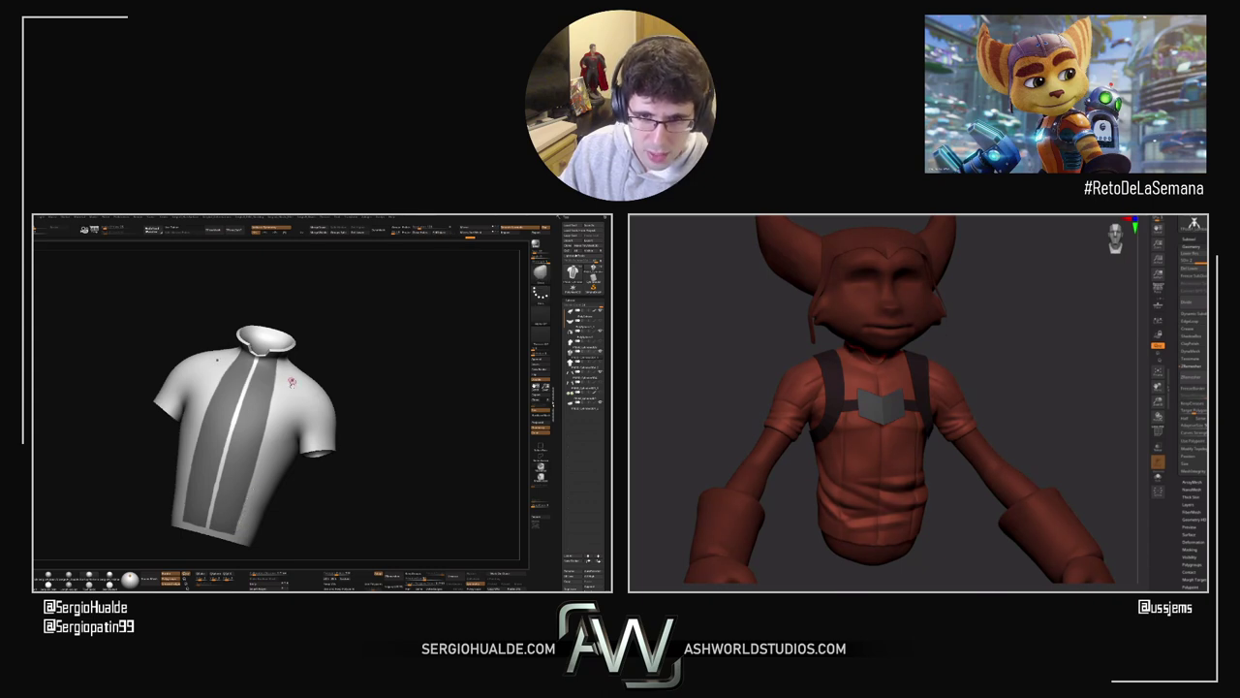
mouse_move(290, 383)
right_mouse_down()
mouse_move(267, 411)
mouse_move(268, 378)
right_mouse_up()
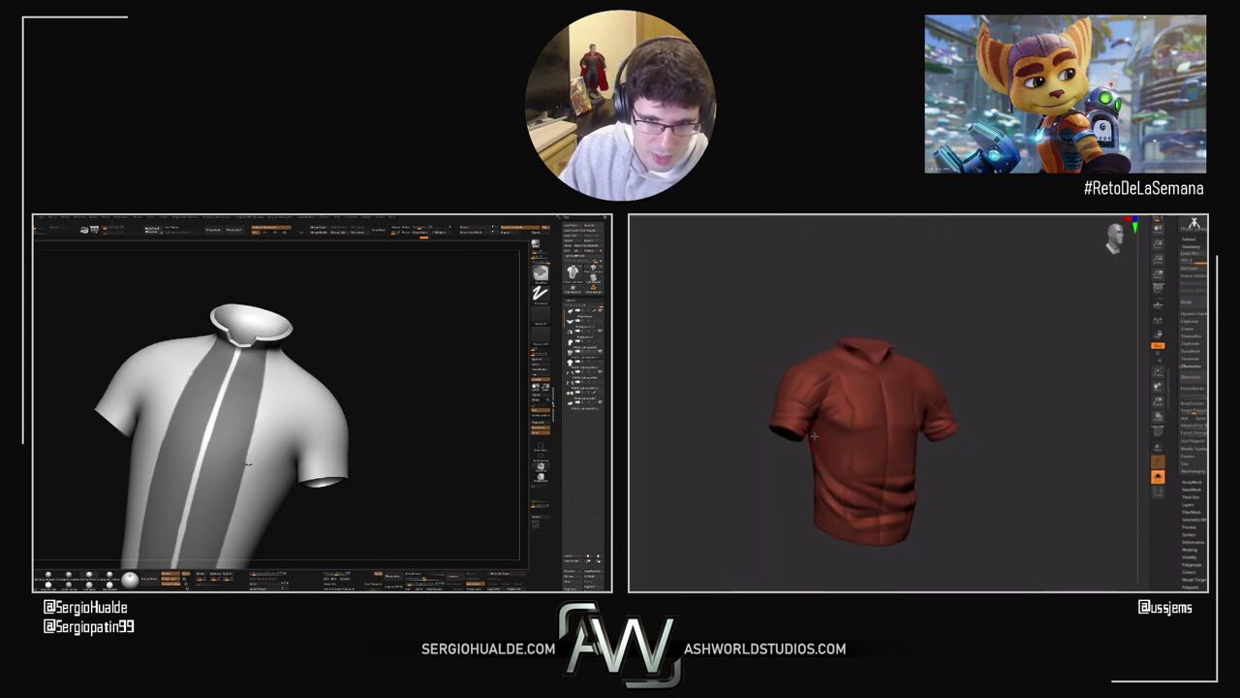
right_click_drag(258, 448, 267, 427)
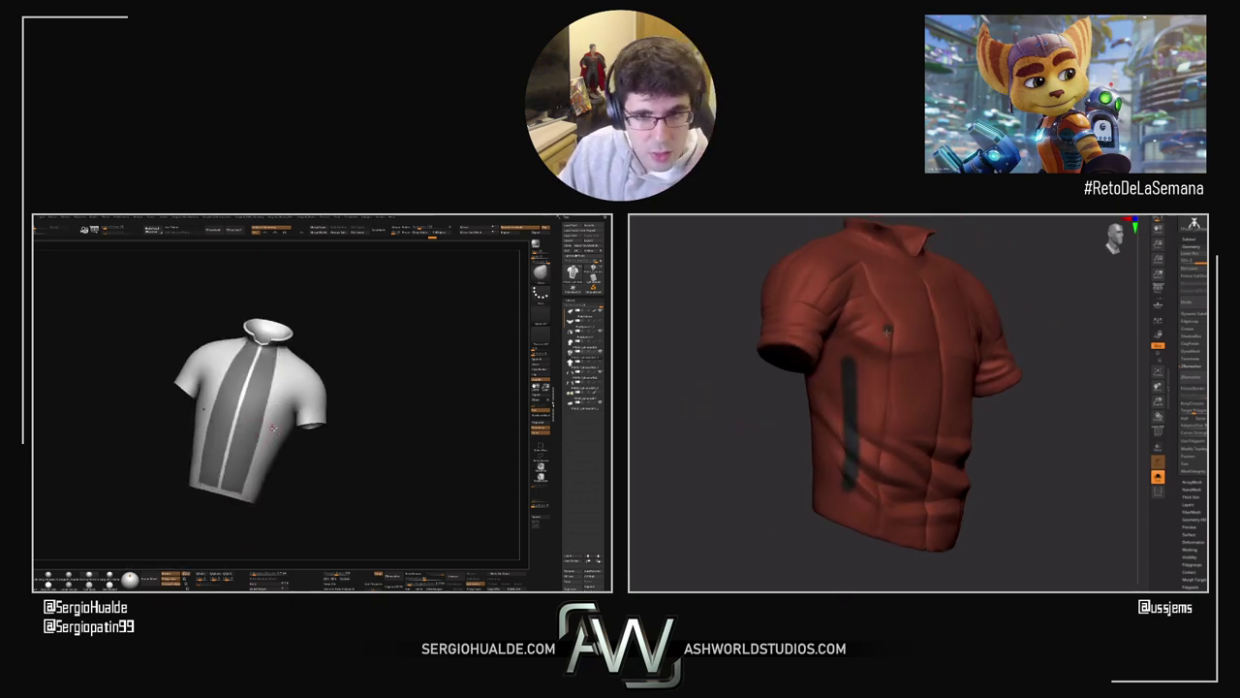
right_click_drag(272, 426, 271, 374, "alt")
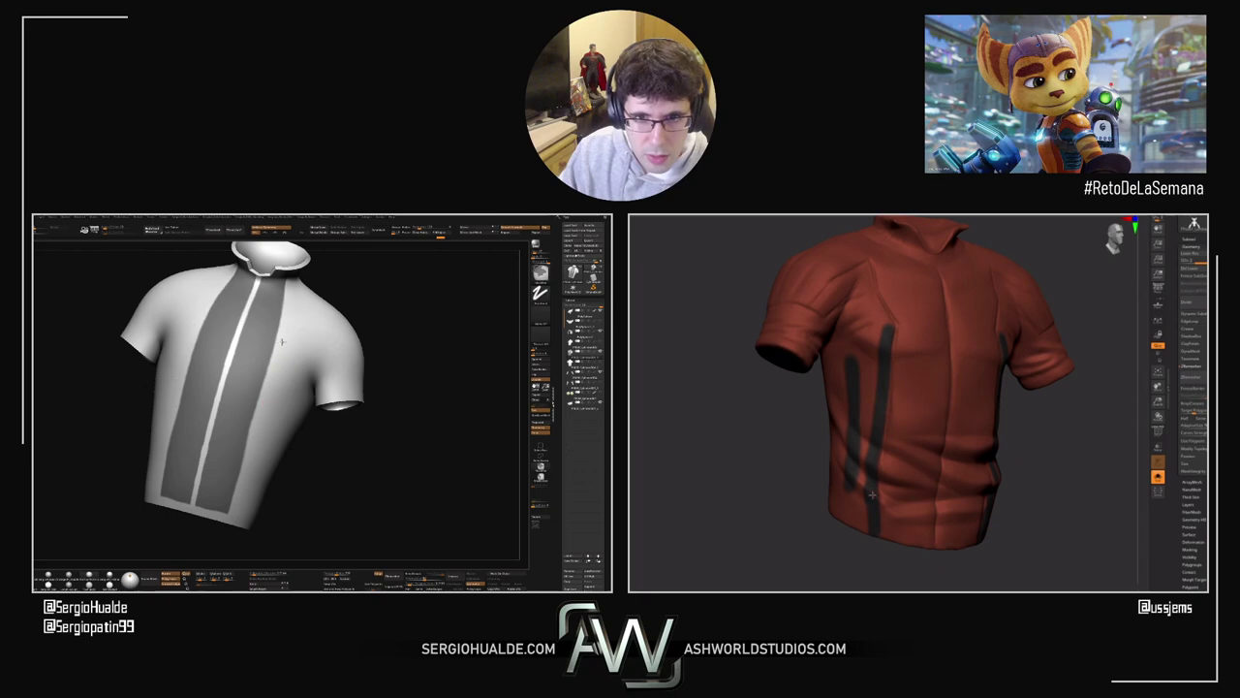
Step: Mask thin symmetrical seam lines from the upper chest towards the hem on both sides of the red shirt
right_click_drag(868, 503, 873, 437)
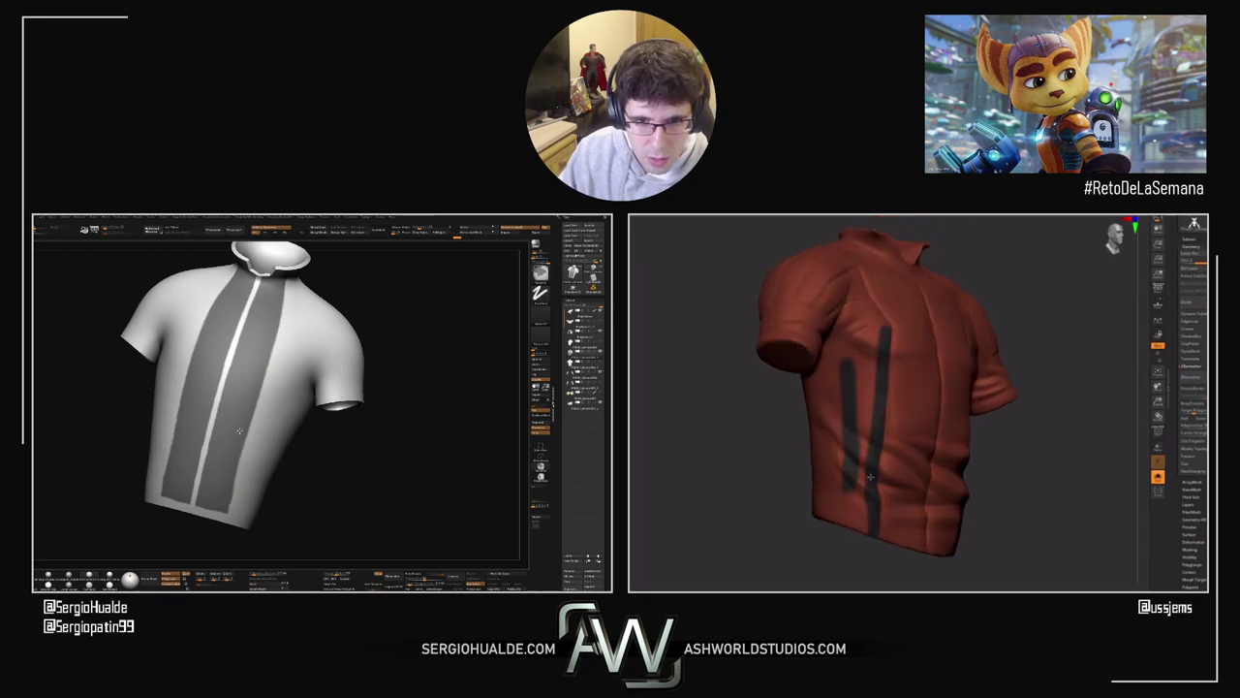
right_click_drag(864, 475, 854, 413)
right_click_drag(867, 339, 867, 262)
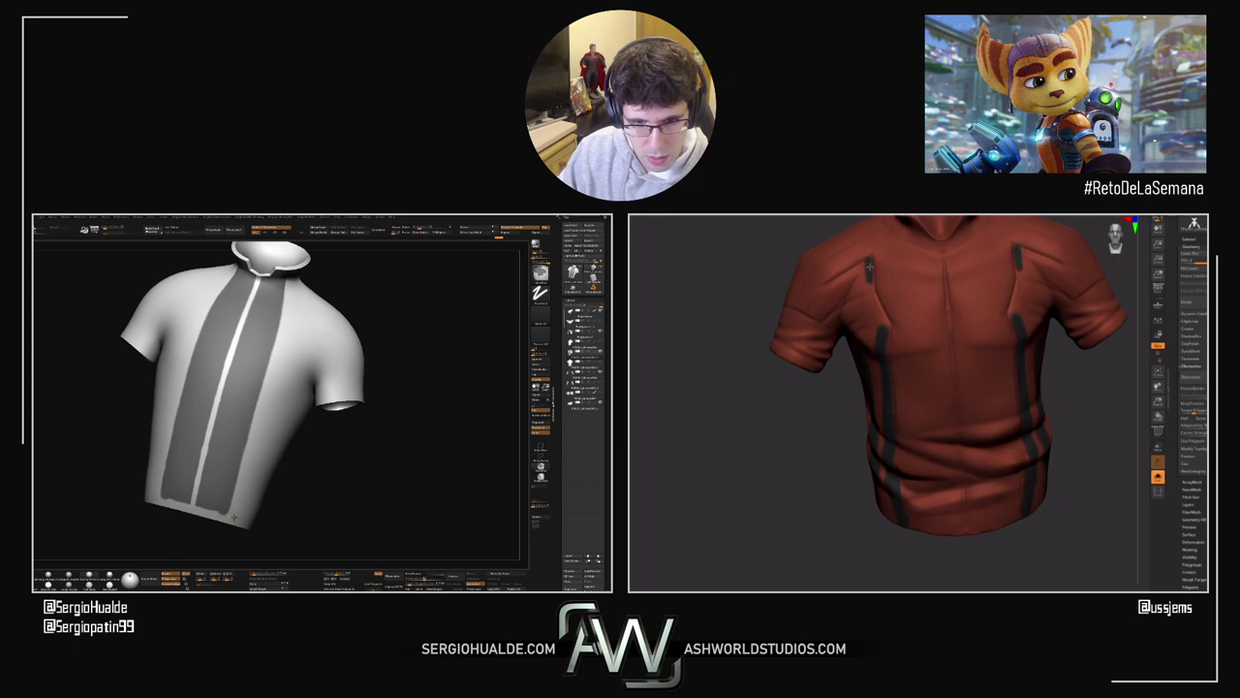
left_click_drag(875, 302, 881, 318, "ctrl")
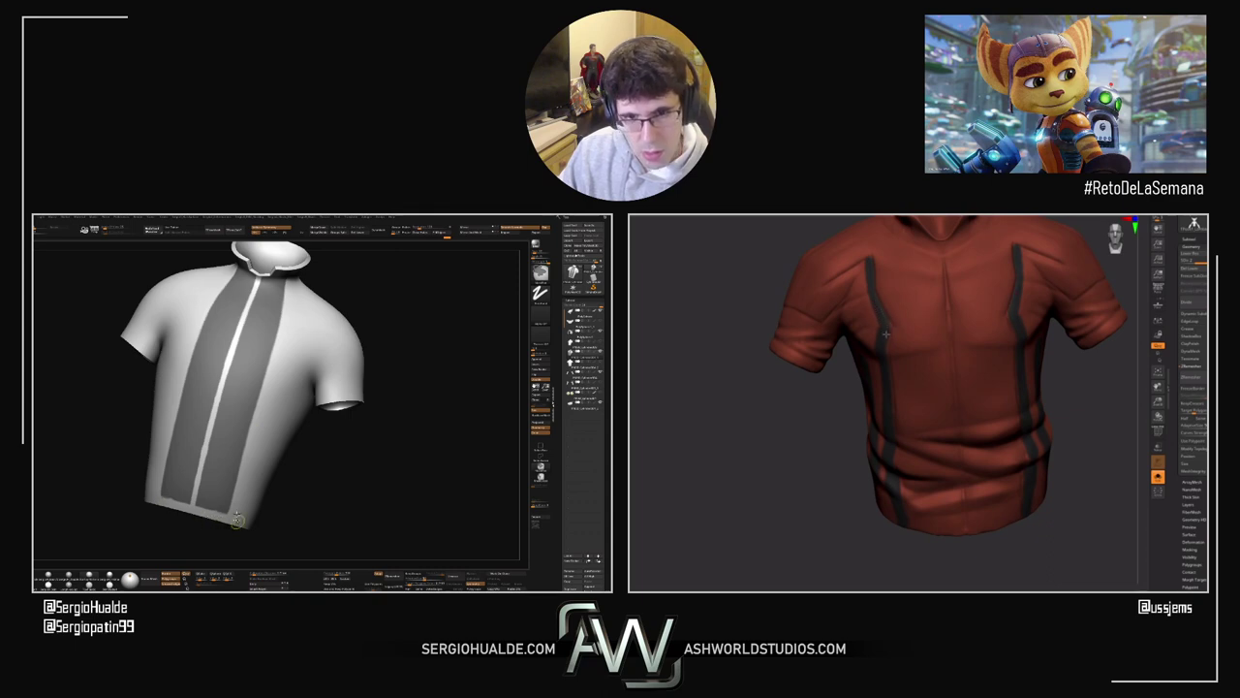
Step: Start an outer masked band on the white shirt beside the front bands, running up from the hem with a thin gap between them
mouse_move(237, 520)
right_mouse_down("ctrl")
mouse_move(238, 426)
mouse_move(224, 447)
mouse_move(252, 474)
right_mouse_up("ctrl")
mouse_move(341, 424)
left_mouse_down()
mouse_move(309, 391)
mouse_move(268, 400)
mouse_move(281, 399)
left_mouse_up()
right_click_drag(282, 400, 274, 426, "ctrl")
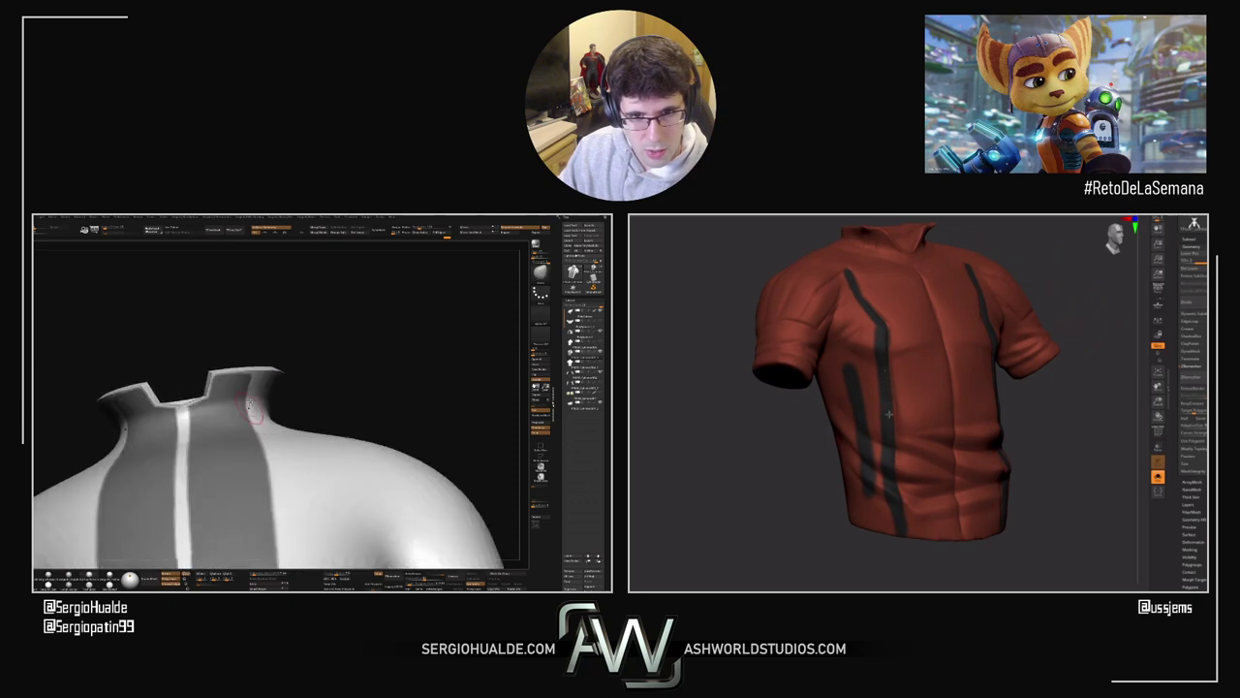
left_click_drag(274, 397, 223, 380)
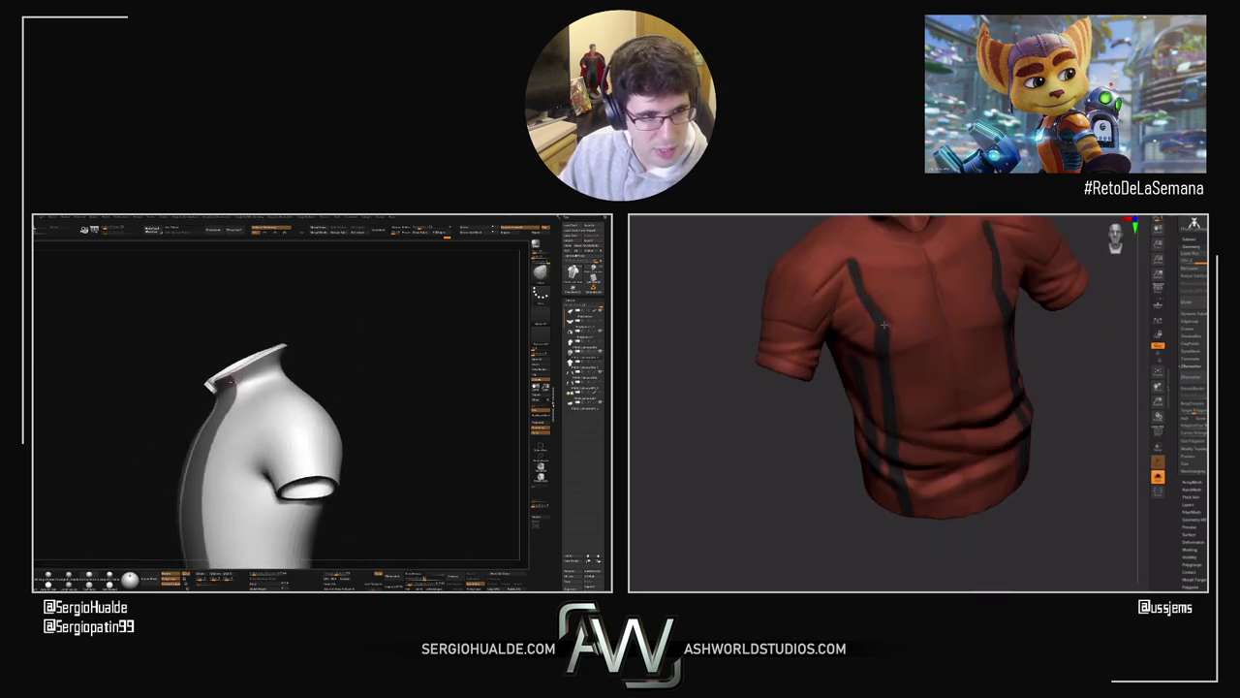
right_click_drag(256, 388, 267, 429)
left_click_drag(266, 429, 202, 456)
mouse_move(202, 455)
right_mouse_down()
mouse_move(221, 473)
mouse_move(211, 462)
right_mouse_up()
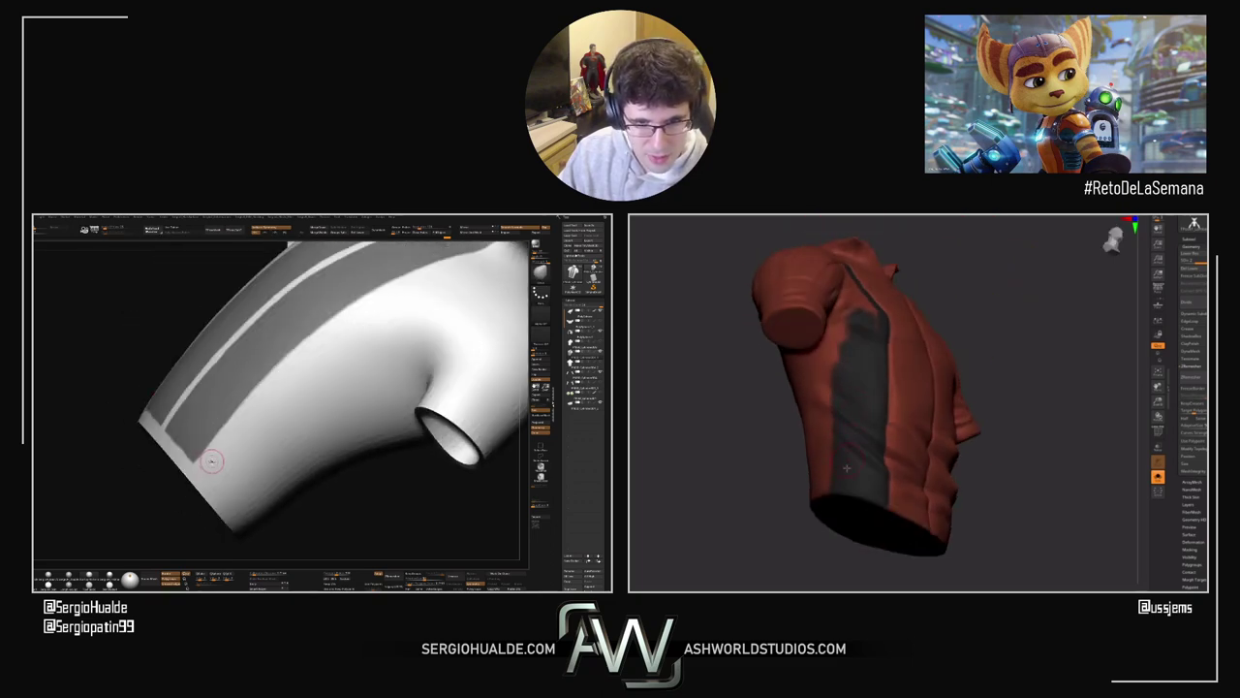
left_click_drag(209, 468, 327, 343, "ctrl")
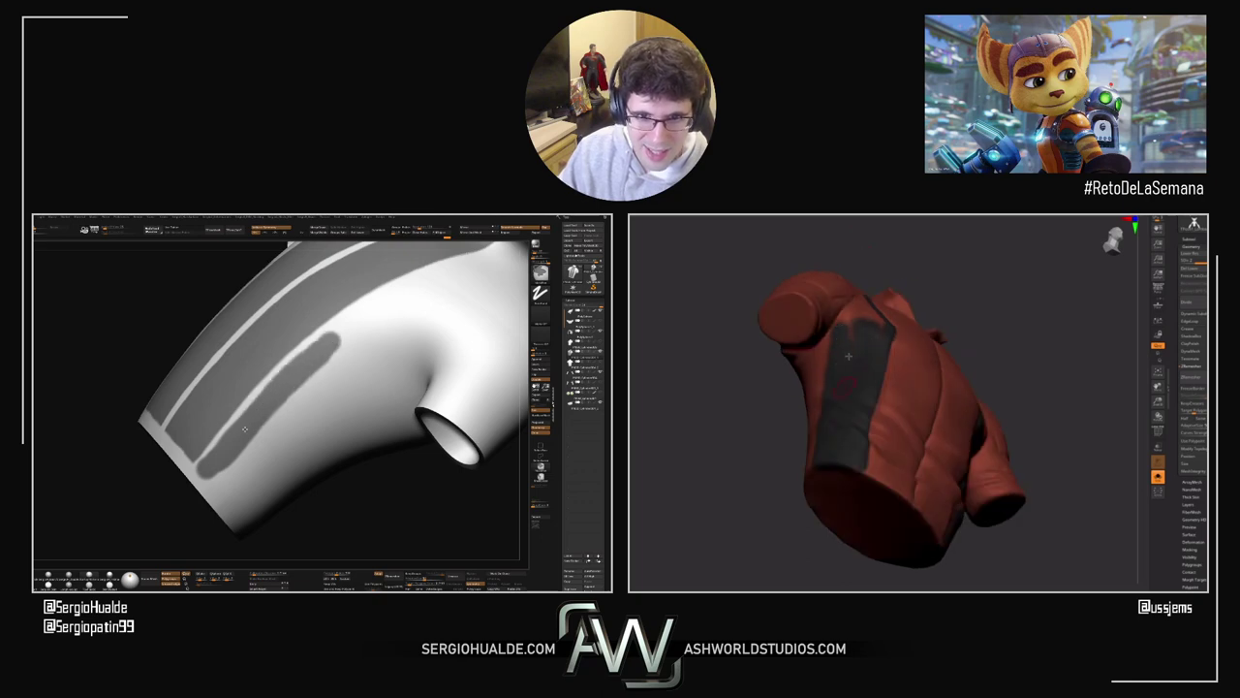
Step: Extend the outer masked band of the white shirt up over the chest to the base of the collar
mouse_move(244, 429)
right_mouse_down()
mouse_move(275, 423)
mouse_move(242, 455)
right_mouse_up()
mouse_move(238, 450)
left_mouse_down("ctrl")
mouse_move(313, 393)
mouse_move(388, 366)
left_mouse_up("ctrl")
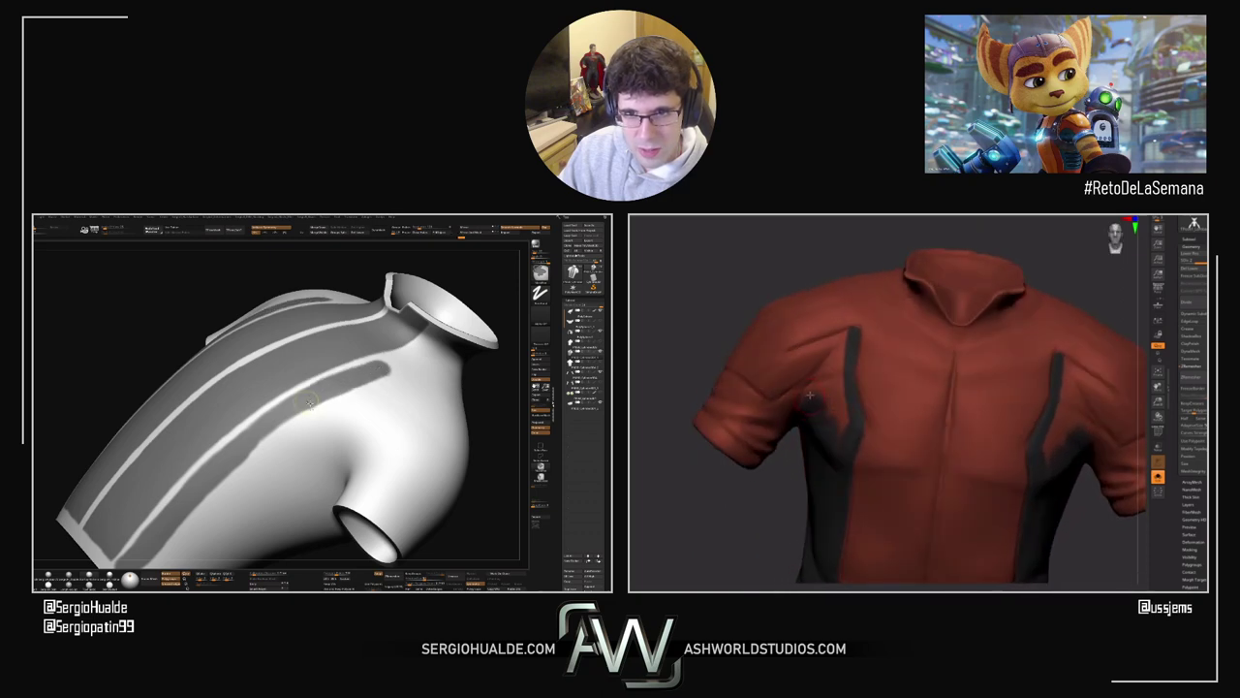
mouse_move(310, 403)
right_mouse_down("ctrl")
mouse_move(291, 388)
mouse_move(272, 426)
right_mouse_up("ctrl")
left_click_drag(276, 427, 340, 392, "ctrl")
Step: Mask the underarm side panels of the red shirt symmetrically, filling them up to a point on the upper chest
key("s")
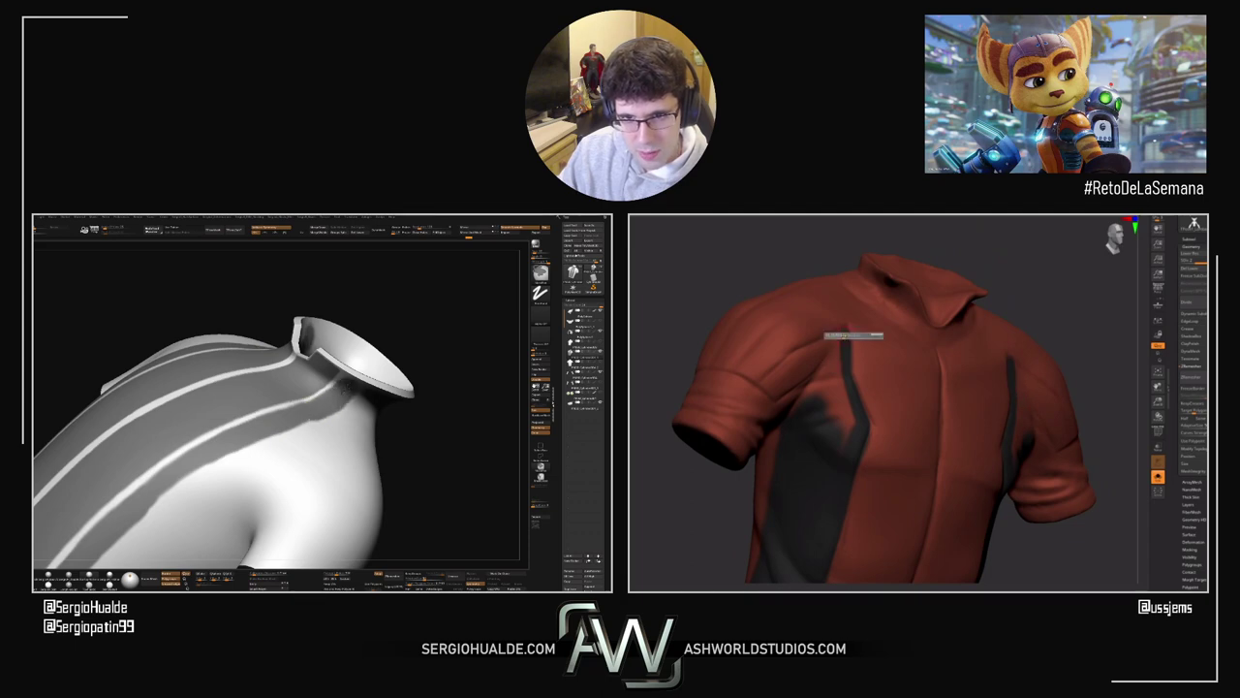
left_click_drag(836, 357, 820, 382)
mouse_move(423, 386)
left_mouse_down()
mouse_move(429, 346)
mouse_move(414, 368)
left_mouse_up()
right_click_drag(413, 367, 354, 404)
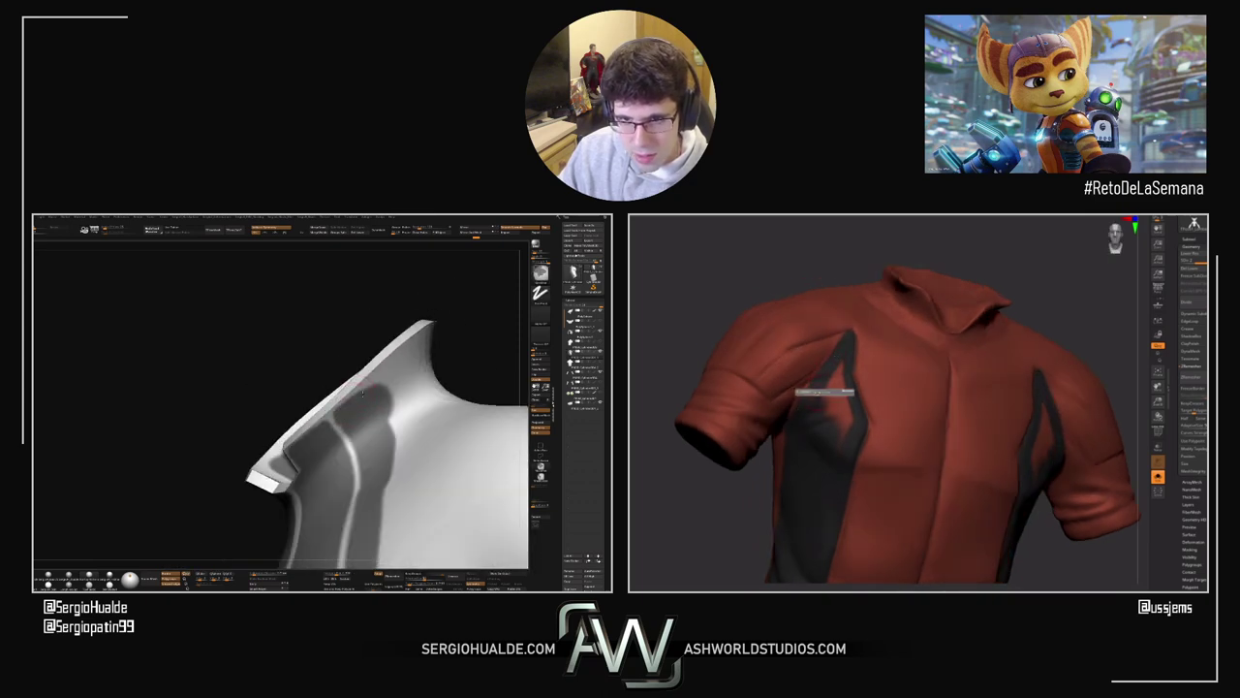
left_click_drag(845, 424, 839, 366)
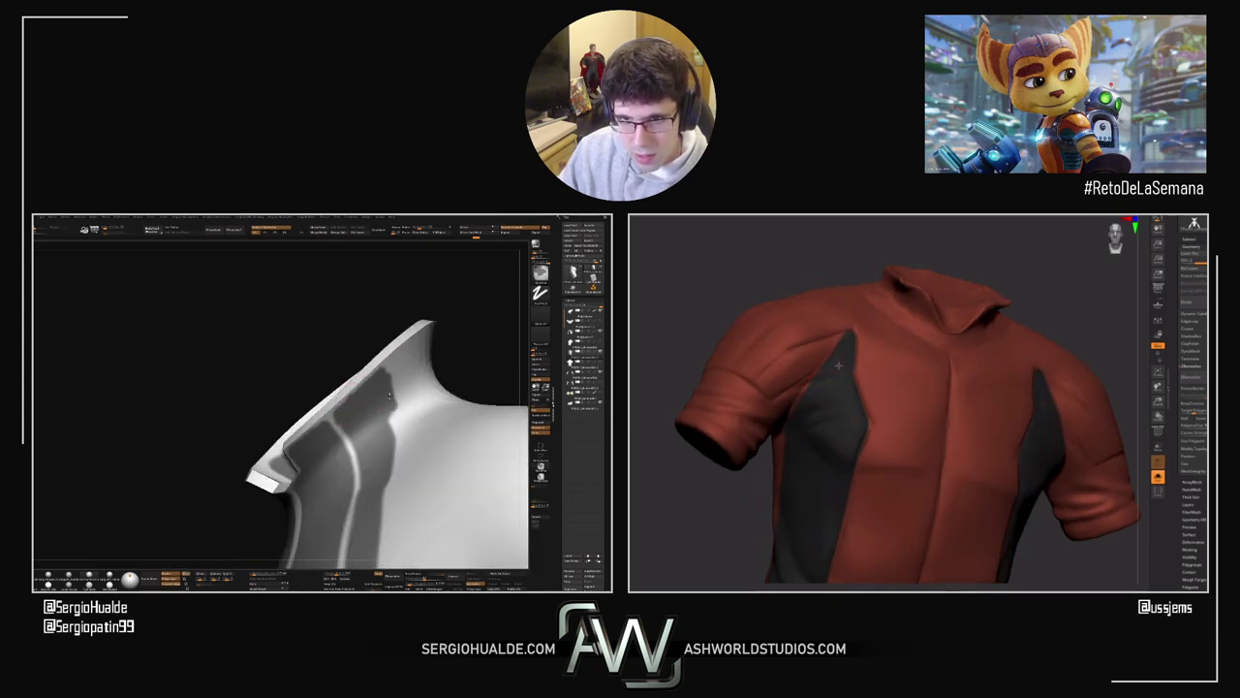
right_click_drag(829, 392, 816, 381)
Step: Fill the masked band's end beneath the white collar, and mask strips from the red shirt's armpits along the sleeves
left_click_drag(386, 378, 386, 421, "ctrl")
key("s")
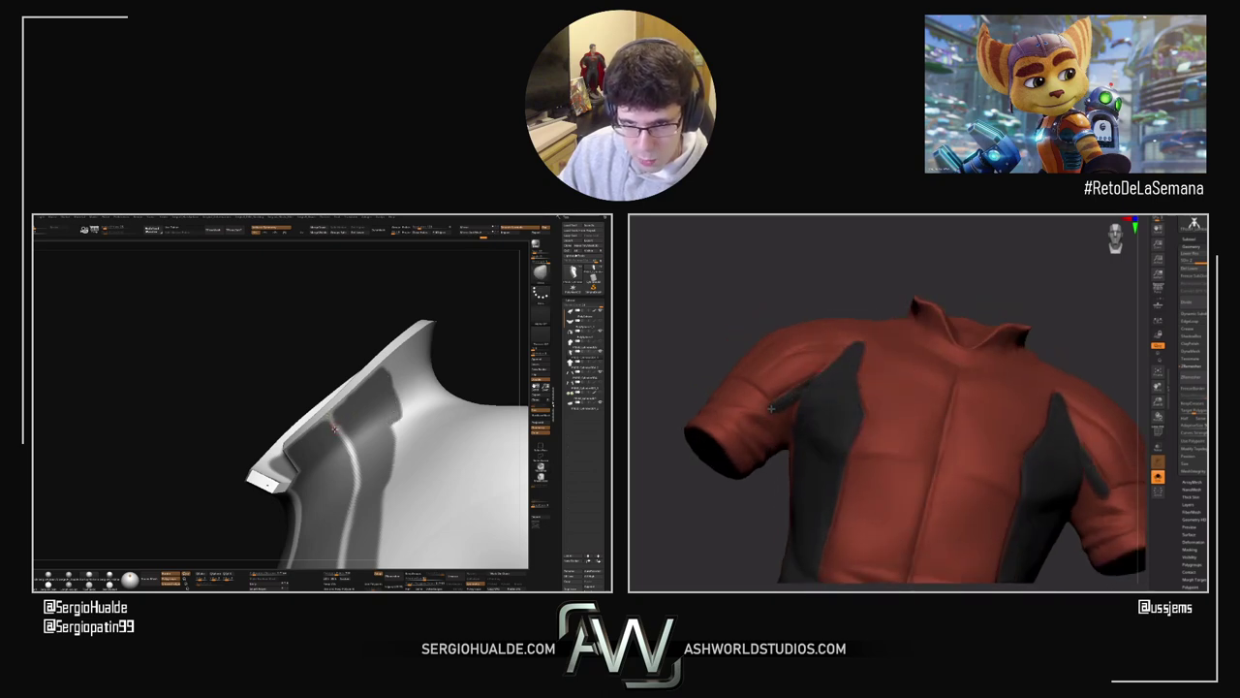
mouse_move(348, 452)
right_mouse_down("ctrl")
mouse_move(329, 426)
mouse_move(293, 445)
right_mouse_up("ctrl")
left_click_drag(769, 411, 749, 420)
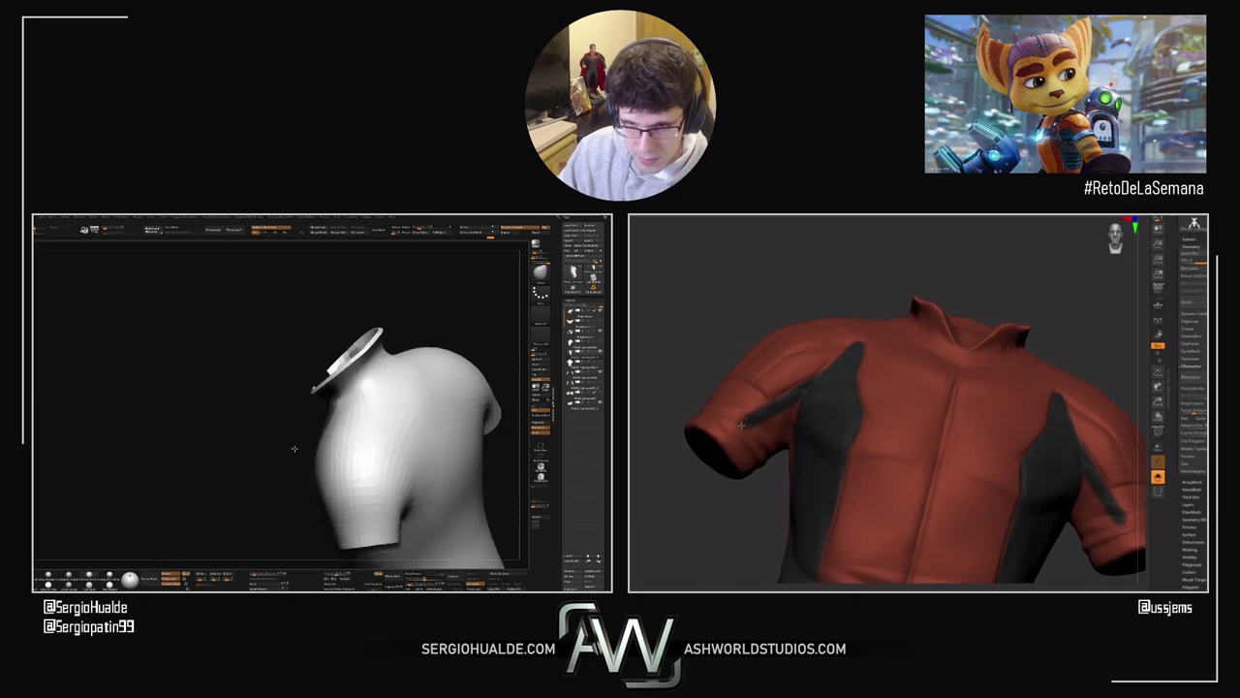
right_click_drag(294, 445, 333, 445)
left_click_drag(749, 420, 753, 445)
Step: Examine the masked bands around the white shirt's collar and side, and the red shirt's masked areas, from several angles
key("shift+d")
right_click_drag(764, 458, 735, 424)
key("d")
right_click_drag(276, 352, 287, 376, "ctrl")
right_click_drag(699, 408, 686, 404)
right_click_drag(287, 376, 271, 361)
right_click_drag(686, 404, 682, 398)
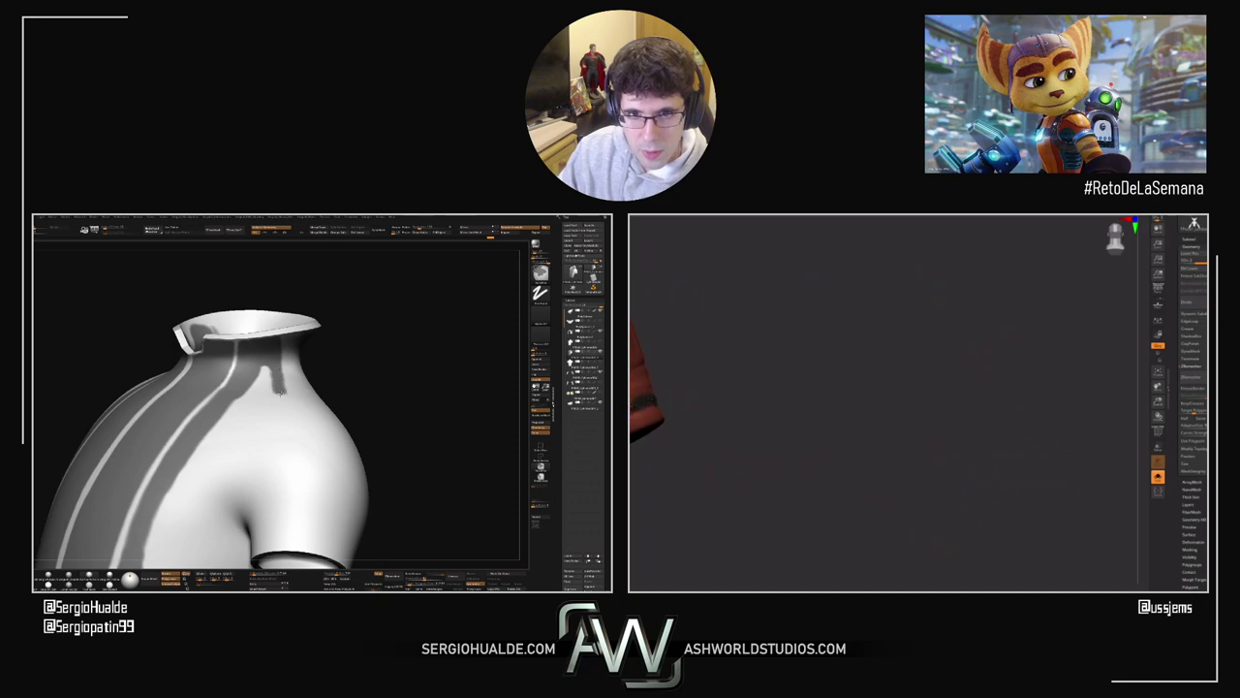
right_click_drag(682, 397, 678, 405)
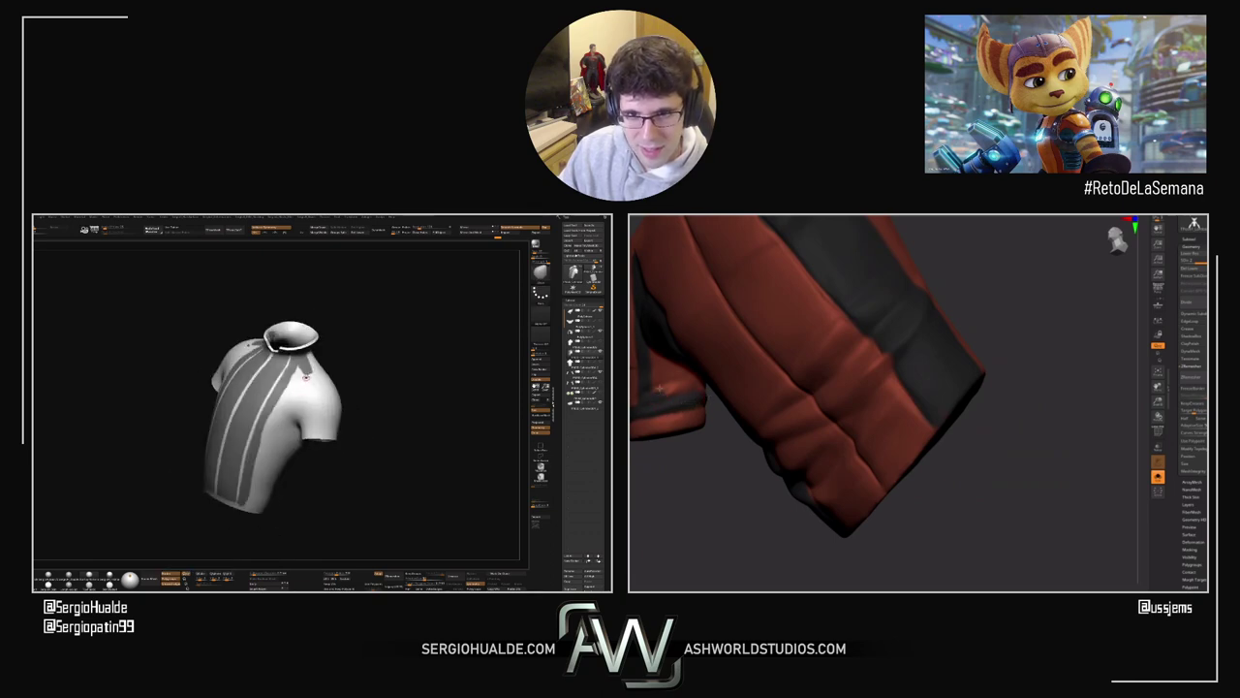
Step: Paint the torso's side panel and a band around the sleeve black on the red shirt
right_click_drag(682, 376, 680, 342)
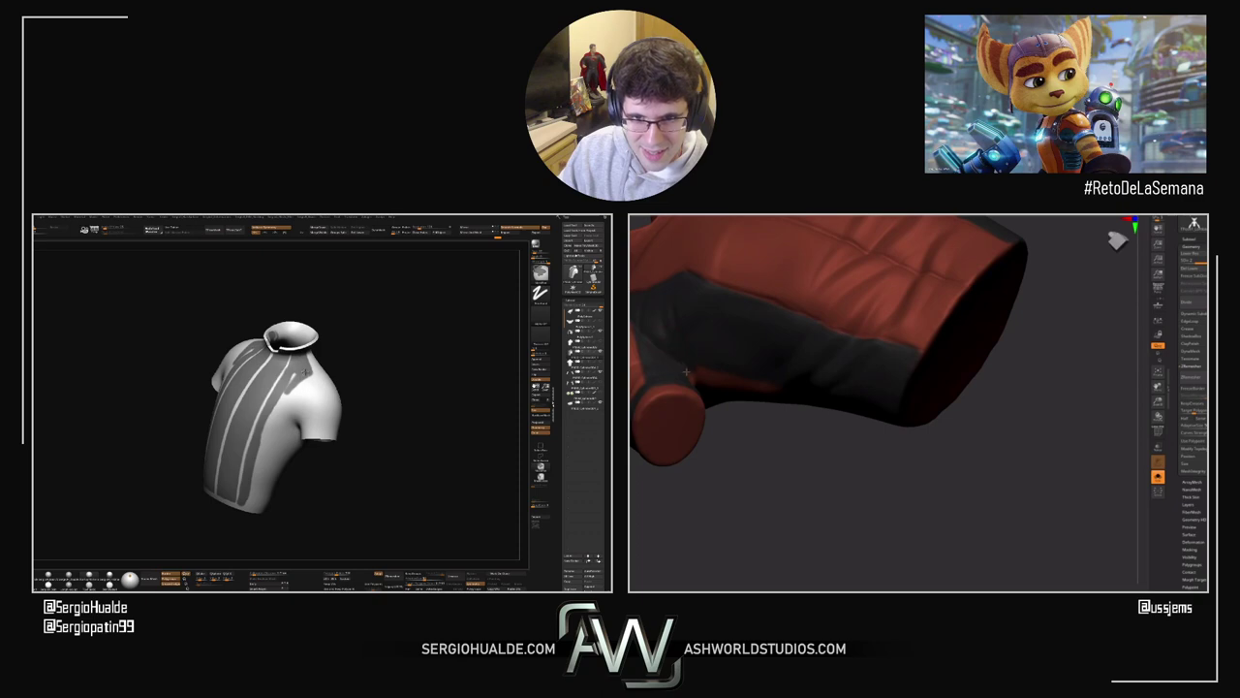
right_click_drag(704, 379, 726, 359)
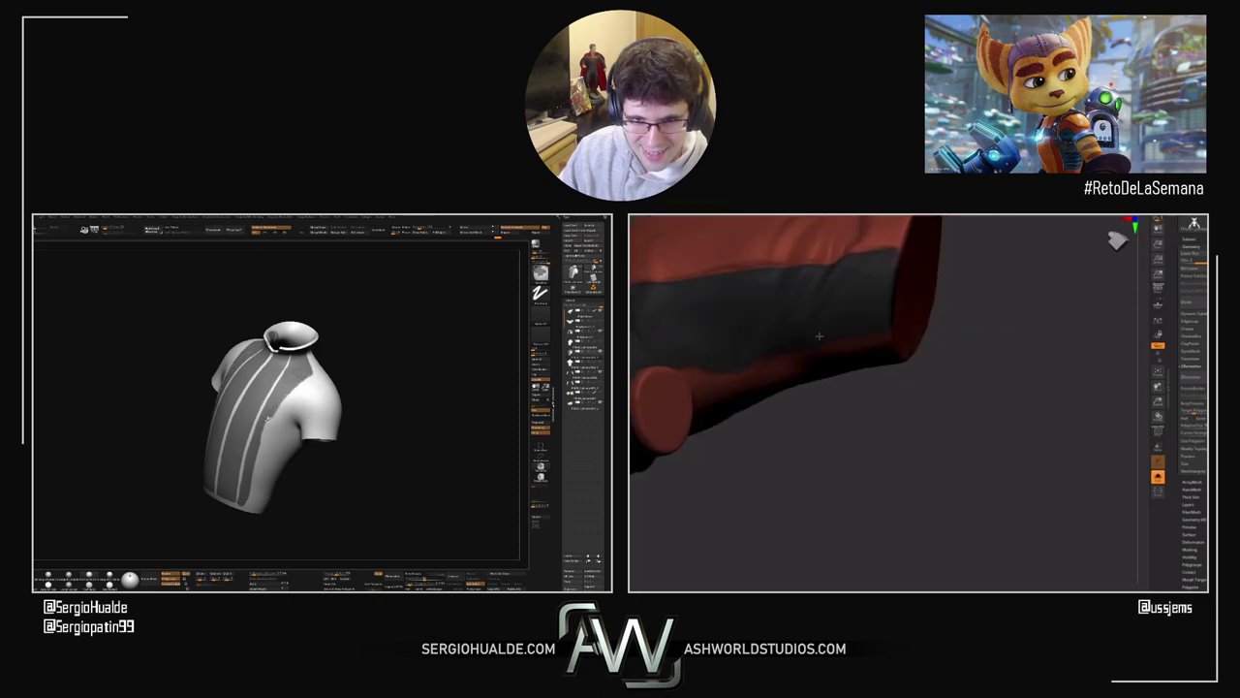
right_click_drag(818, 336, 767, 346)
mouse_move(686, 363)
right_mouse_down()
mouse_move(721, 351)
mouse_move(678, 345)
mouse_move(714, 327)
mouse_move(681, 386)
mouse_move(693, 376)
mouse_move(639, 391)
right_mouse_up()
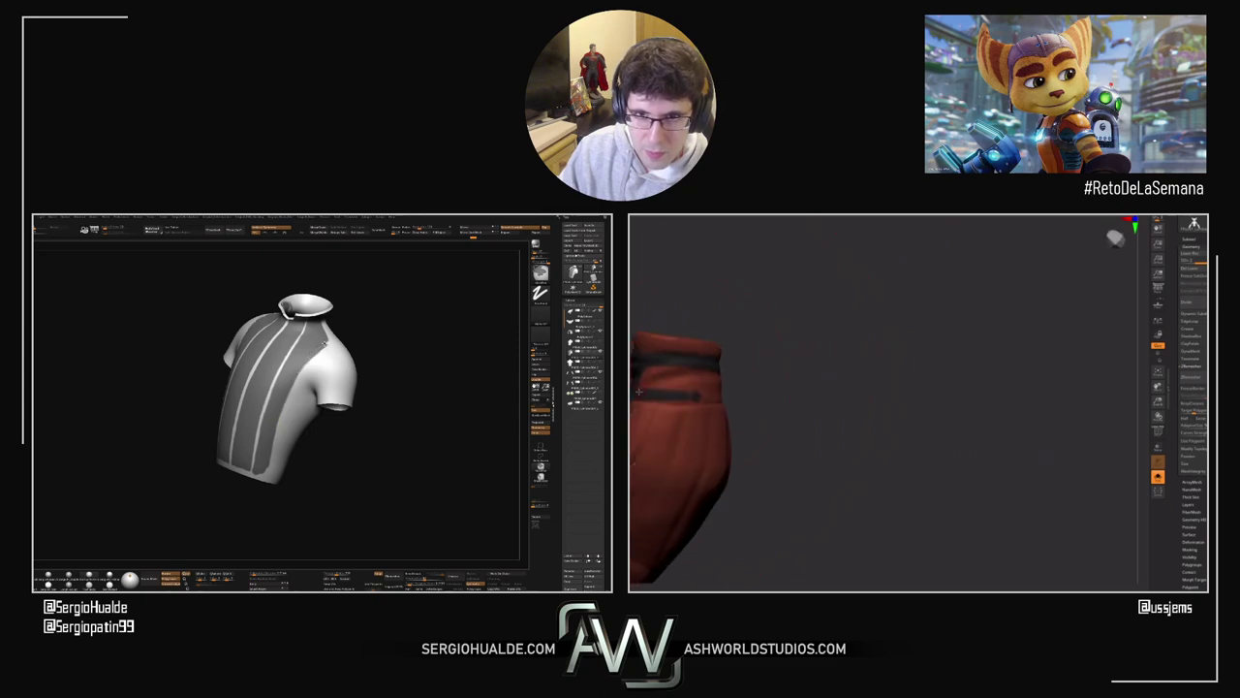
right_click_drag(318, 377, 290, 408)
right_click_drag(690, 387, 647, 381)
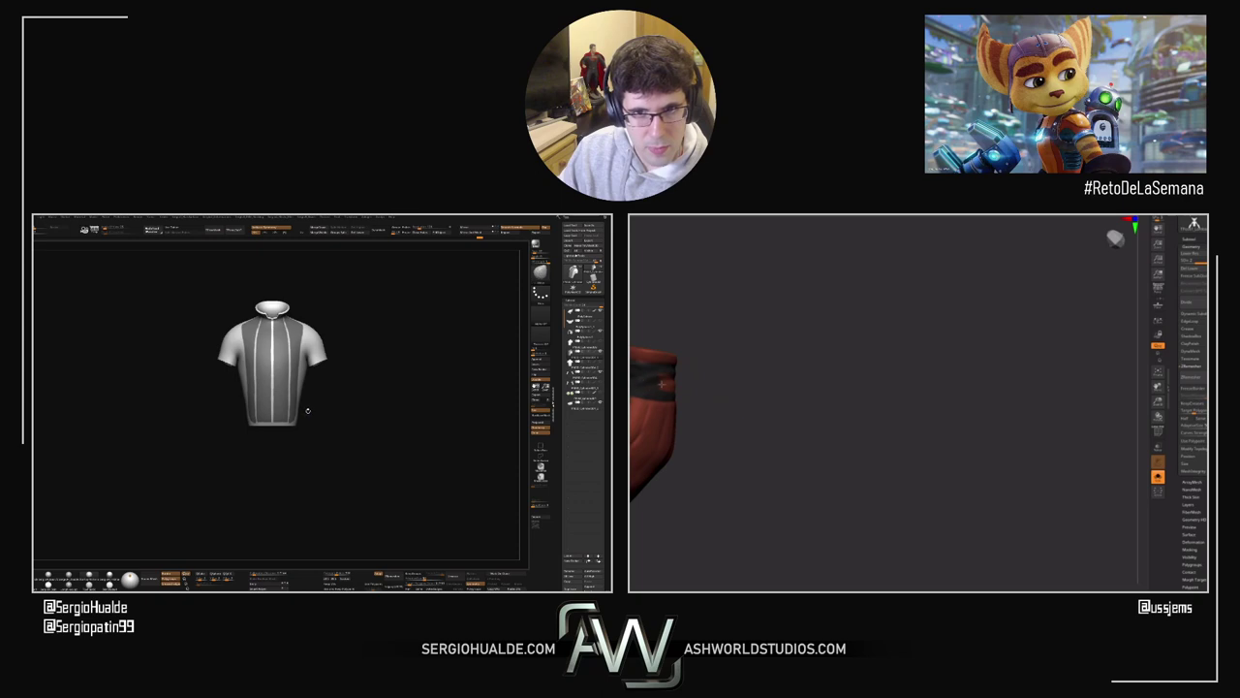
right_click_drag(309, 411, 296, 441)
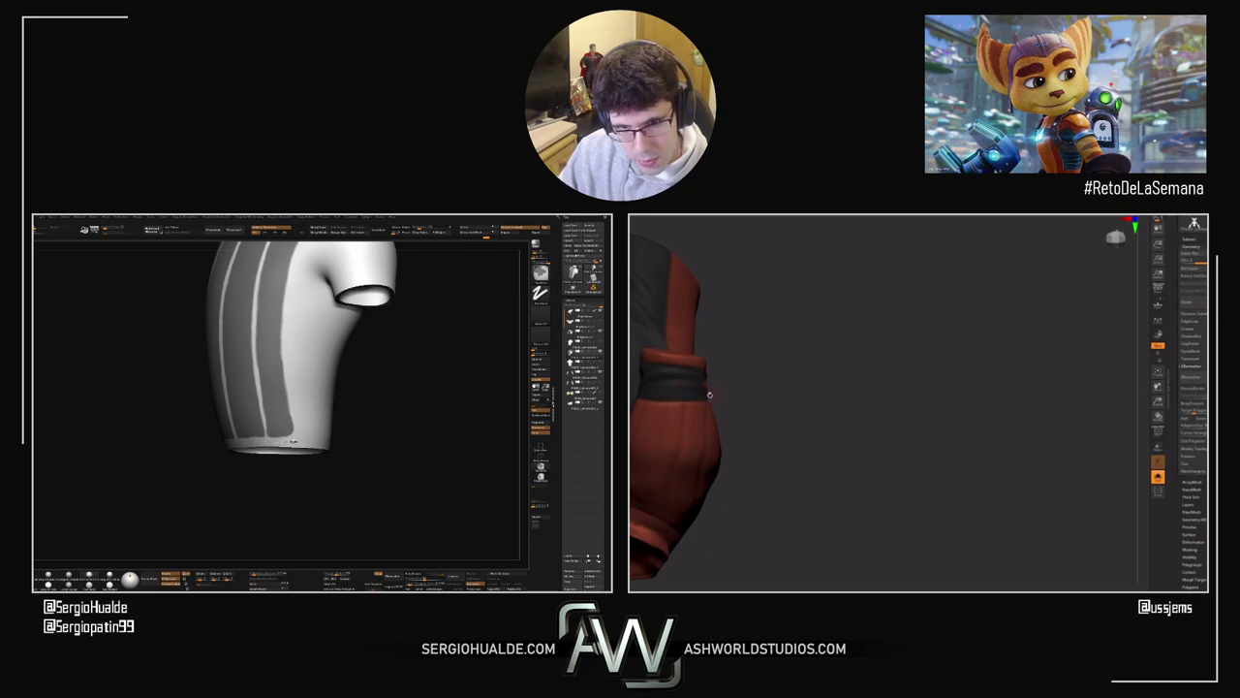
Step: Outline the side panels in black on the back of the red shirt and fill them up to the underarms
right_click_drag(709, 394, 727, 438)
mouse_move(277, 400)
right_mouse_down("alt")
mouse_move(253, 439)
mouse_move(261, 411)
right_mouse_up("alt")
right_click_drag(727, 437, 728, 441)
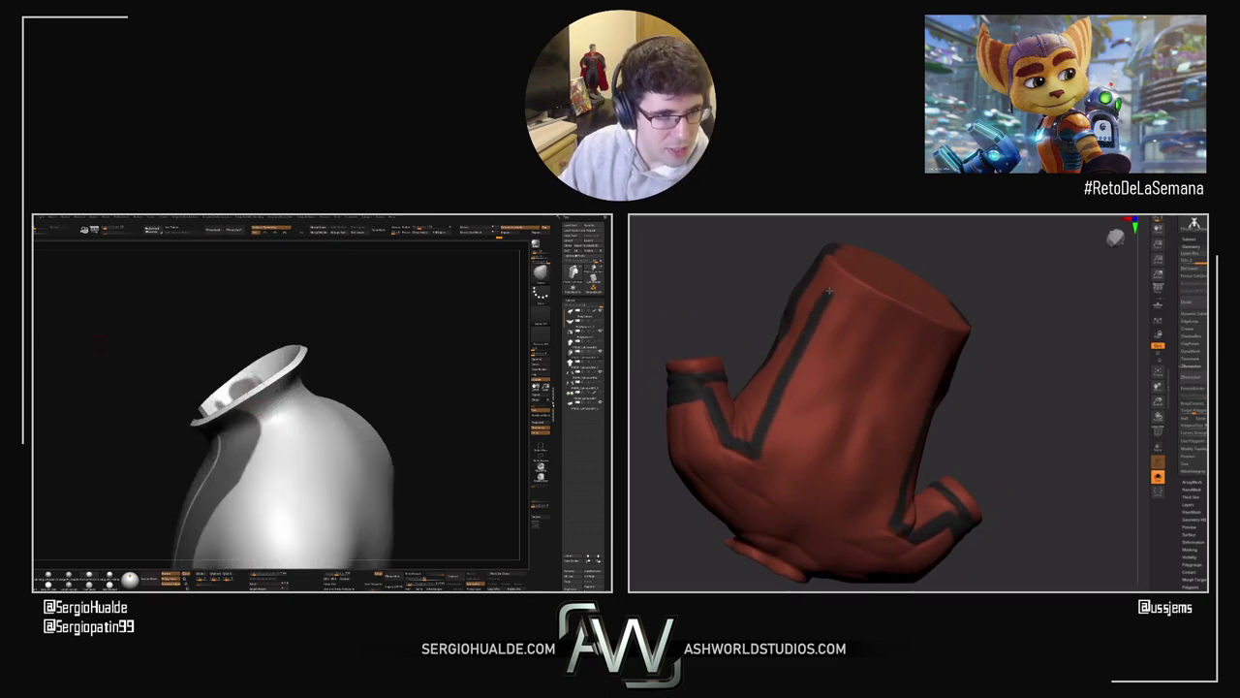
right_click_drag(834, 263, 886, 270)
key("s")
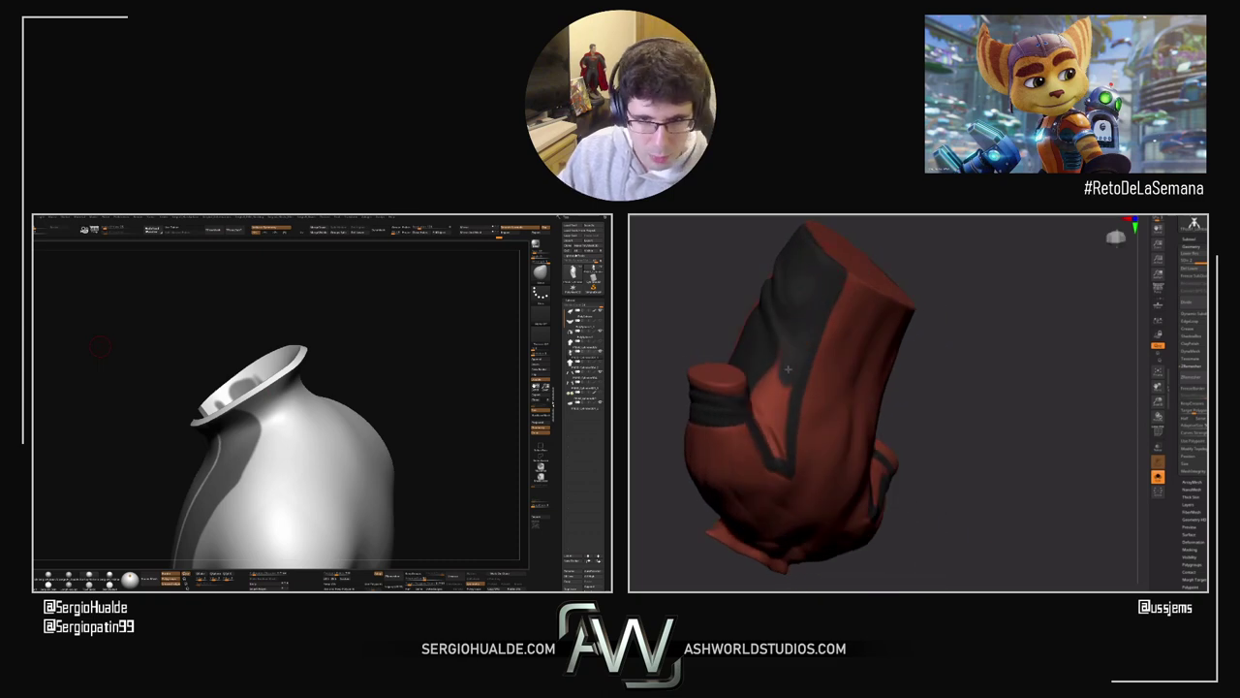
right_click_drag(783, 440, 725, 428)
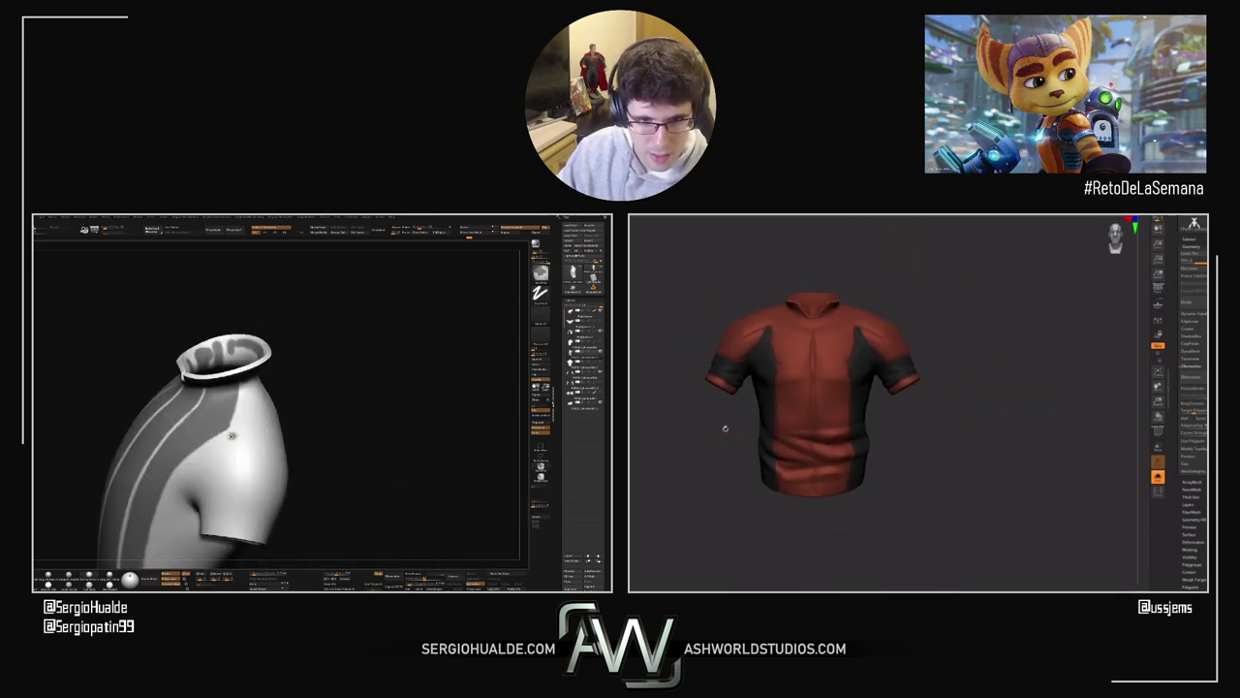
Step: Mask a curved outline for a shoulder panel across the upper sleeve of the grey shirt
left_click_drag(233, 436, 204, 451, "ctrl")
left_click_drag(222, 498, 234, 509, "ctrl")
right_click_drag(998, 341, 1005, 396, "ctrl")
right_click_drag(233, 510, 254, 511)
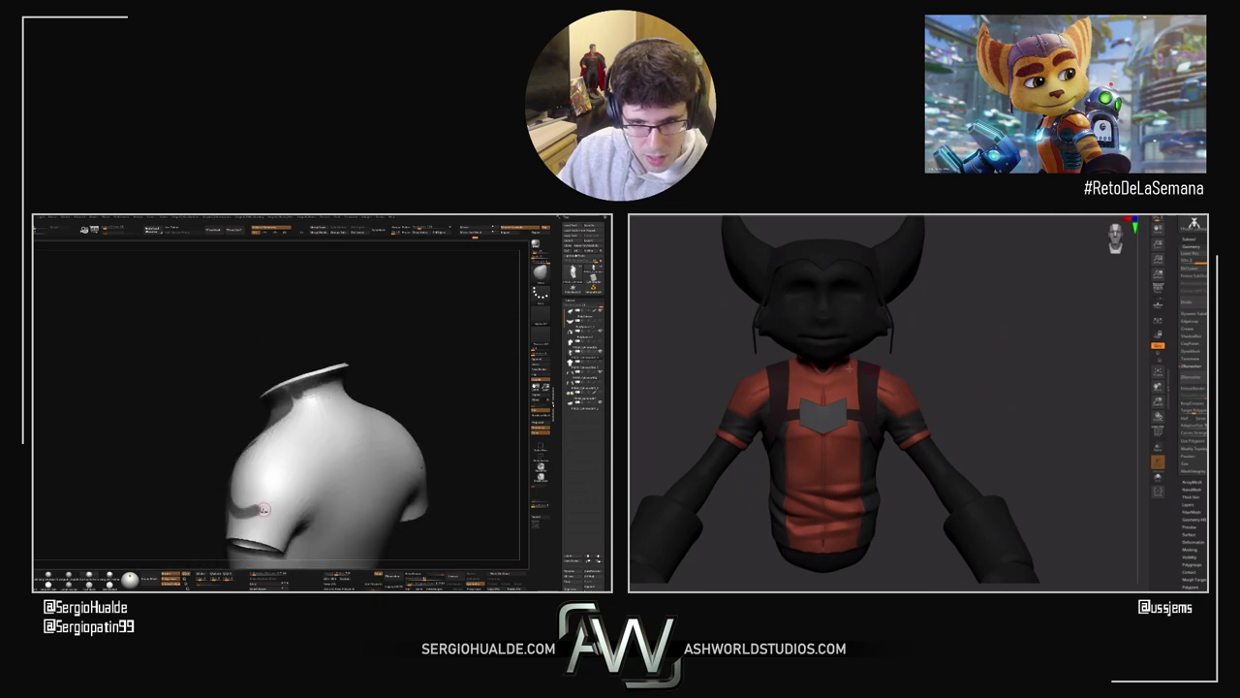
key("f")
left_click_drag(254, 511, 298, 481, "ctrl")
key("s")
Step: Paint the red shirt's collar edge black, and close and fill the shoulder panel mask on the grey shirt
right_click_drag(861, 376, 857, 385)
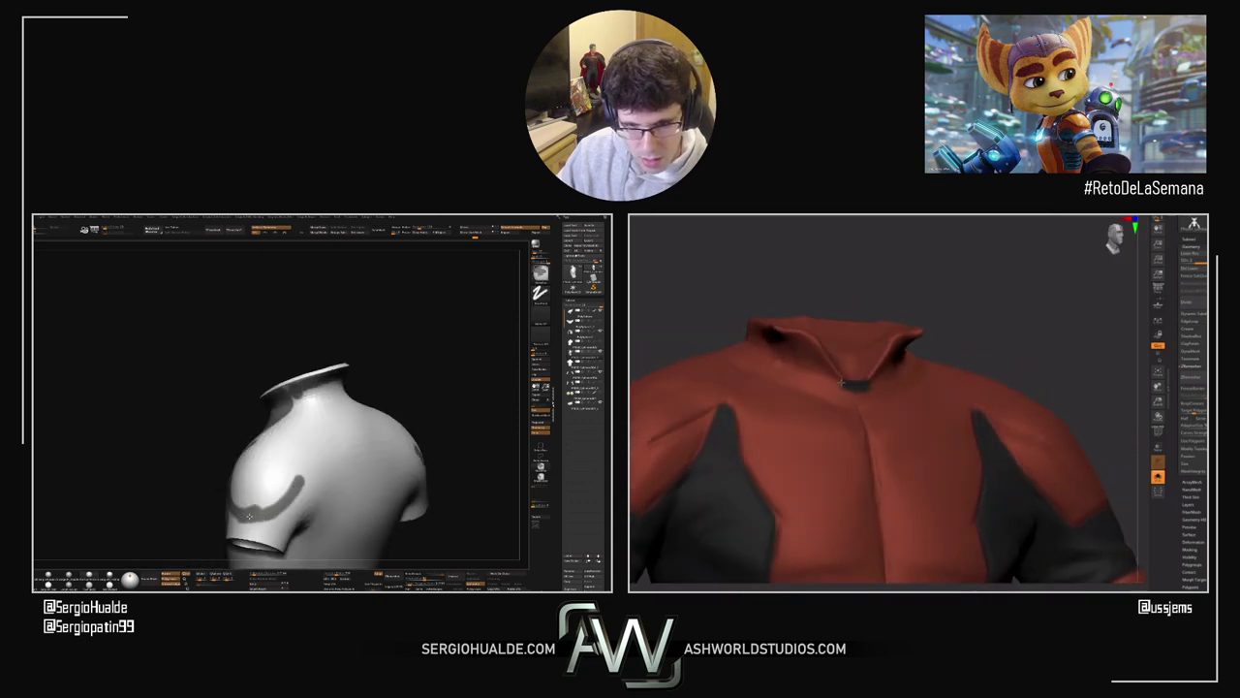
left_click_drag(298, 482, 303, 463, "ctrl")
left_click_drag(828, 368, 810, 343, "ctrl")
right_click_drag(303, 463, 255, 441)
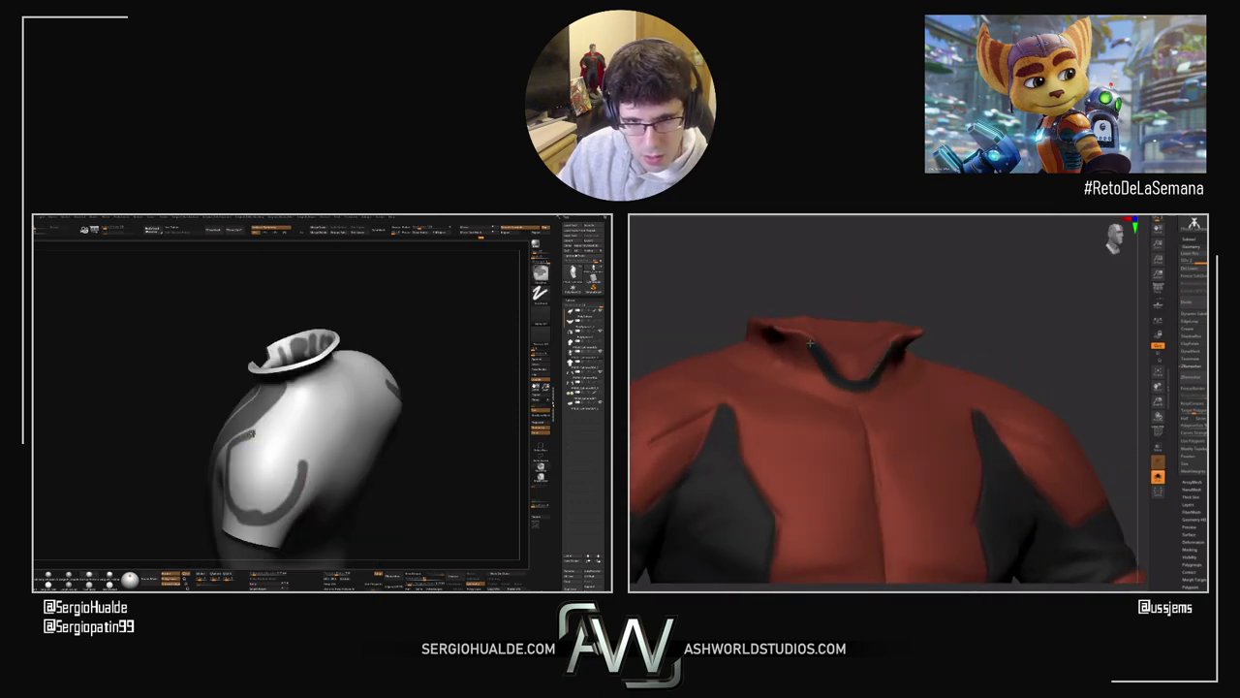
left_click_drag(296, 463, 254, 441, "ctrl")
left_click_drag(810, 343, 779, 334, "ctrl")
left_click_drag(281, 454, 288, 474, "ctrl")
mouse_move(779, 333)
right_mouse_down()
mouse_move(794, 336)
mouse_move(780, 331)
right_mouse_up()
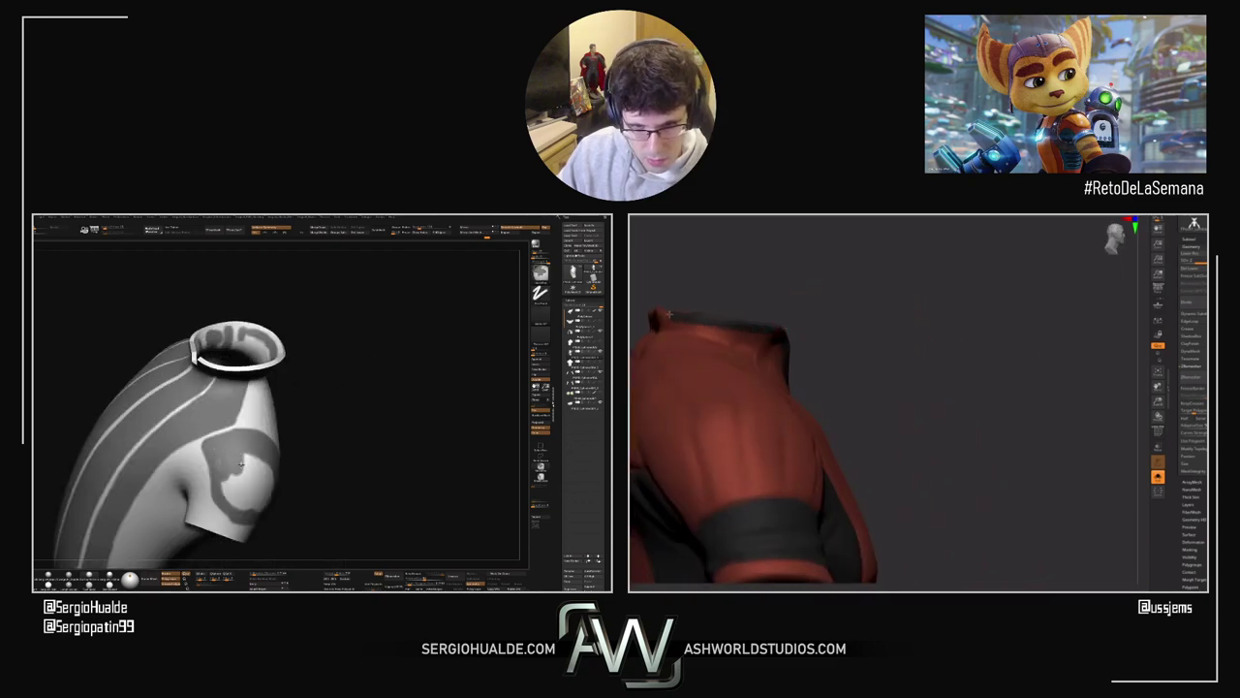
right_click_drag(669, 314, 694, 290)
right_click_drag(856, 292, 1011, 339, "alt")
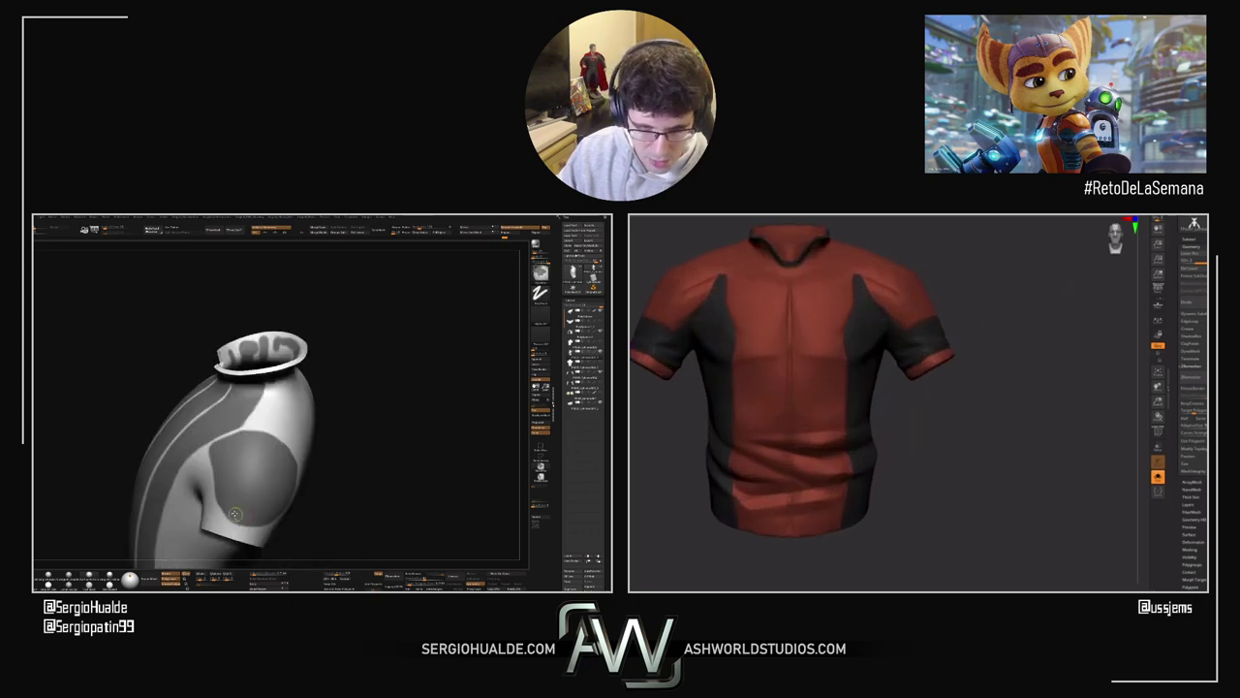
Step: Paint the red edge of the sleeve cuff light grey on its front side, undoing the last stroke
right_click_drag(909, 328, 990, 334, "ctrl")
left_click_drag(988, 337, 914, 374)
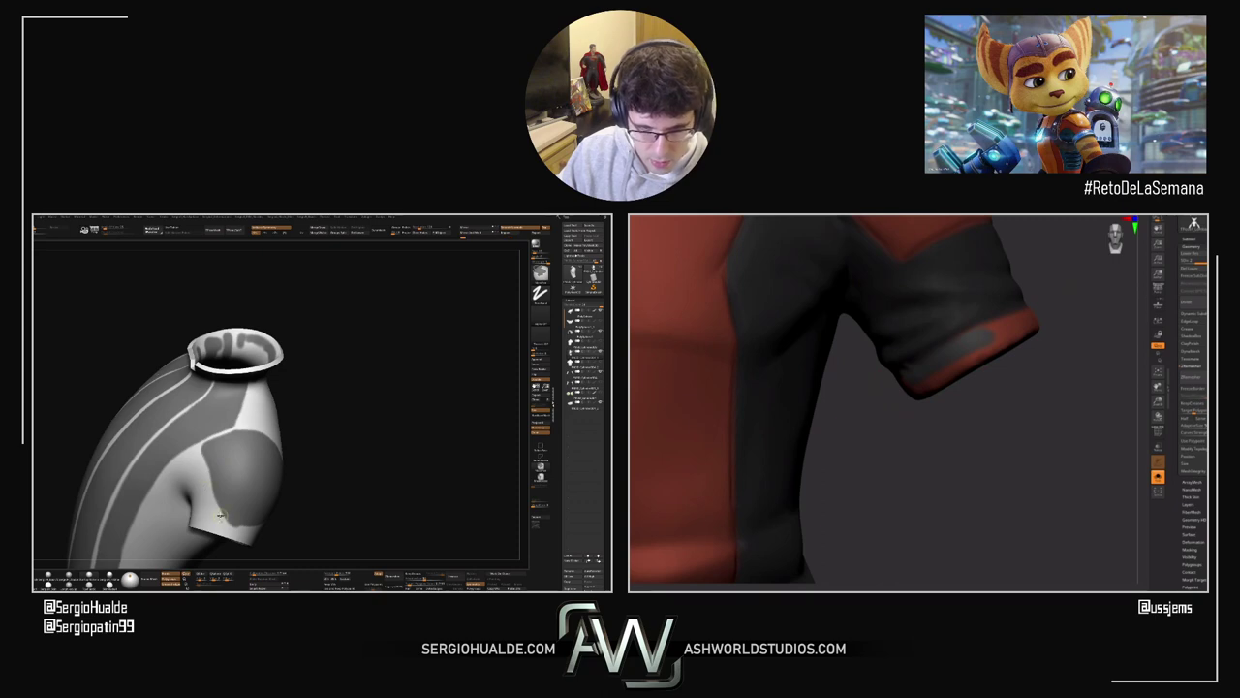
right_click_drag(221, 515, 238, 523)
left_click_drag(990, 335, 907, 379)
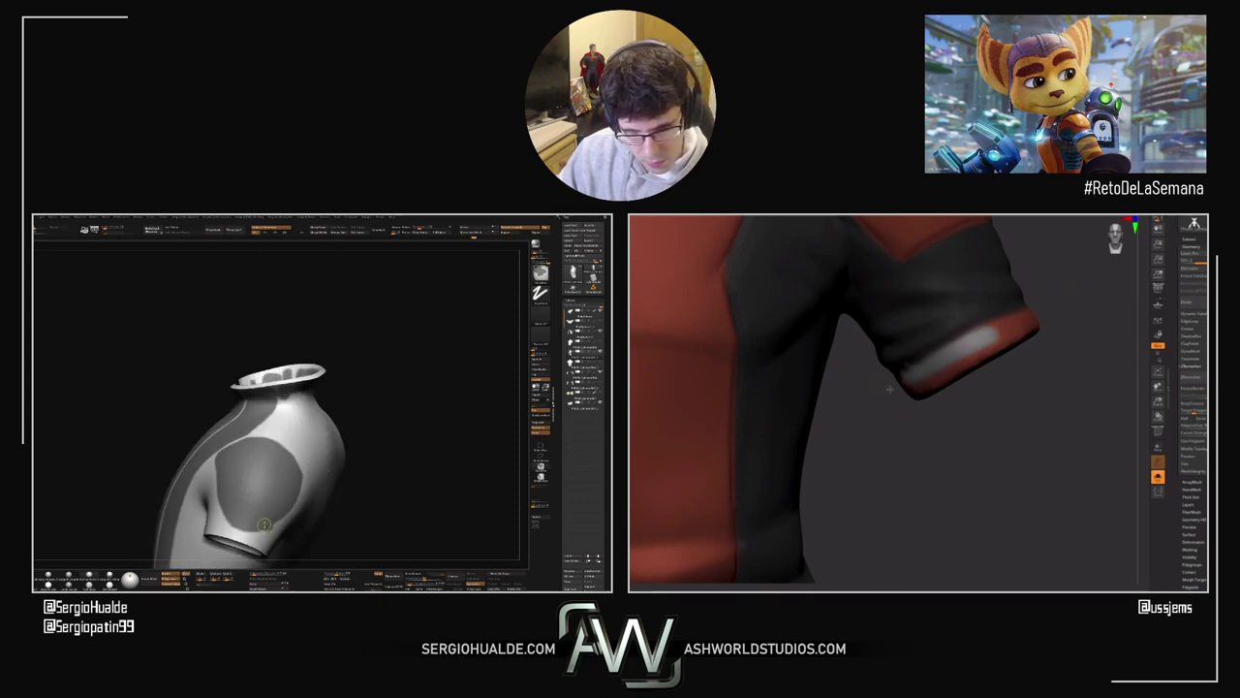
right_click_drag(295, 527, 271, 530)
mouse_move(997, 336)
left_mouse_down()
mouse_move(920, 384)
mouse_move(1002, 337)
left_mouse_up()
key("ctrl+z")
Step: Extend the light grey paint around the outer side of the sleeve cuff
right_click_drag(294, 503, 320, 489)
left_click_drag(996, 333, 1023, 318)
mouse_move(320, 490)
right_mouse_down()
mouse_move(337, 477)
mouse_move(324, 473)
right_mouse_up()
right_click_drag(1023, 317, 1010, 354)
right_click_drag(322, 473, 316, 489)
right_click_drag(1010, 355, 769, 351)
right_click_drag(316, 489, 330, 490, "ctrl")
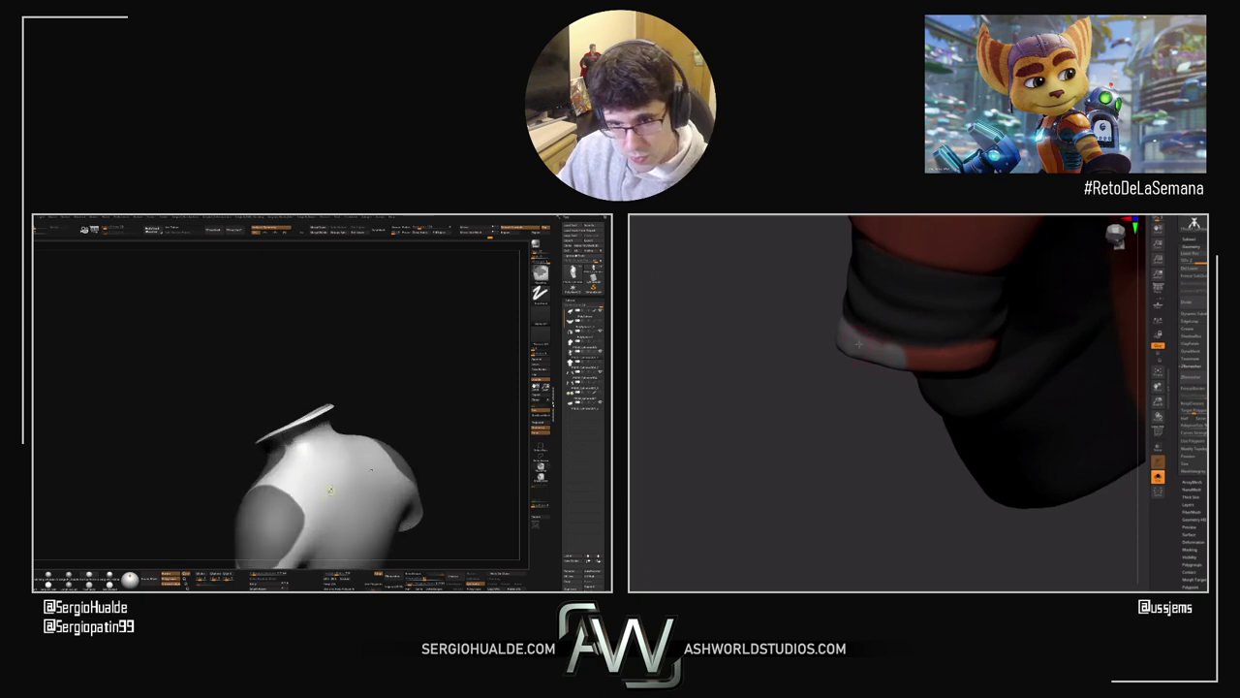
left_click_drag(859, 344, 921, 357)
right_click_drag(331, 490, 346, 498)
left_click_drag(920, 357, 988, 349)
Step: Mask a panel across the grey shirt's upper back, and paint more of the red shirt's sleeve cuff light grey
key("s")
left_click_drag(361, 483, 368, 480, "ctrl")
right_click_drag(988, 349, 945, 356)
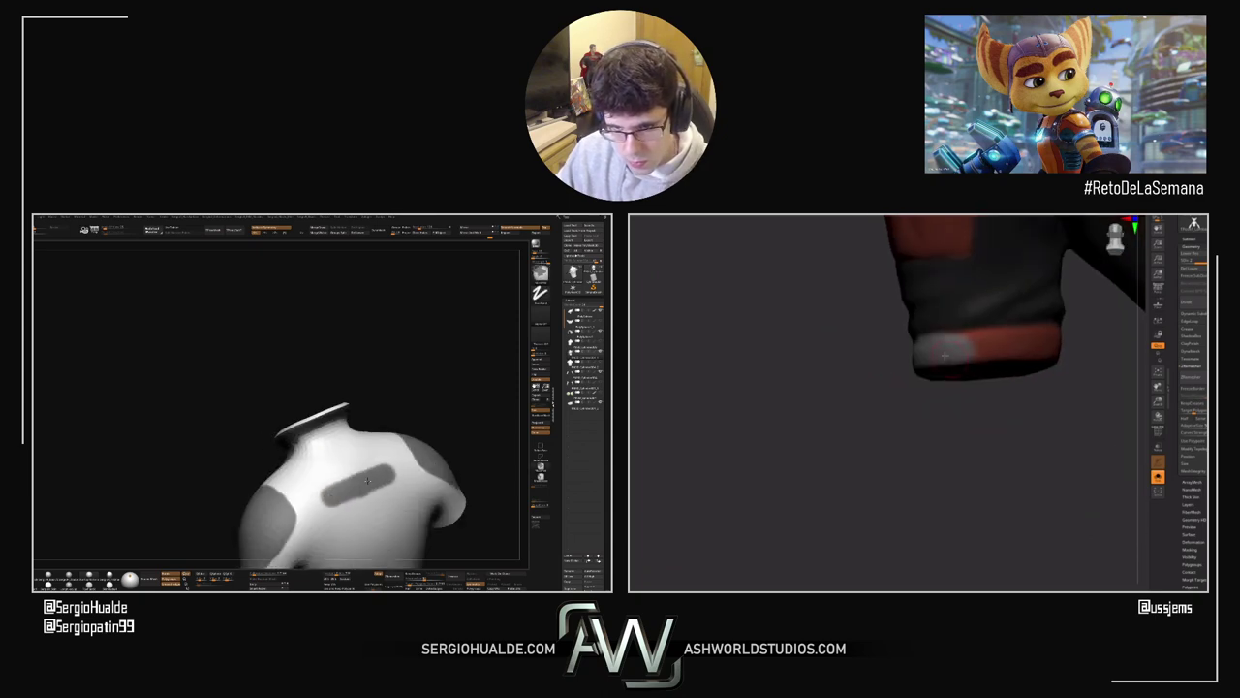
left_click_drag(945, 356, 1022, 341)
left_click_drag(367, 481, 314, 502, "ctrl")
left_click_drag(1022, 341, 1033, 337)
left_click_drag(314, 502, 297, 482, "ctrl")
left_click_drag(1033, 391, 971, 389)
Step: Extend the upper back mask up to the neck, and finish the light grey cuff around the sleeve opening
mouse_move(296, 481)
left_mouse_down("ctrl")
mouse_move(341, 478)
mouse_move(355, 451)
left_mouse_up("ctrl")
left_click_drag(972, 389, 975, 388)
left_click_drag(354, 451, 326, 438, "ctrl")
left_click_drag(964, 344, 1002, 346)
left_click_drag(327, 438, 322, 432, "ctrl")
left_click_drag(1001, 346, 1037, 355)
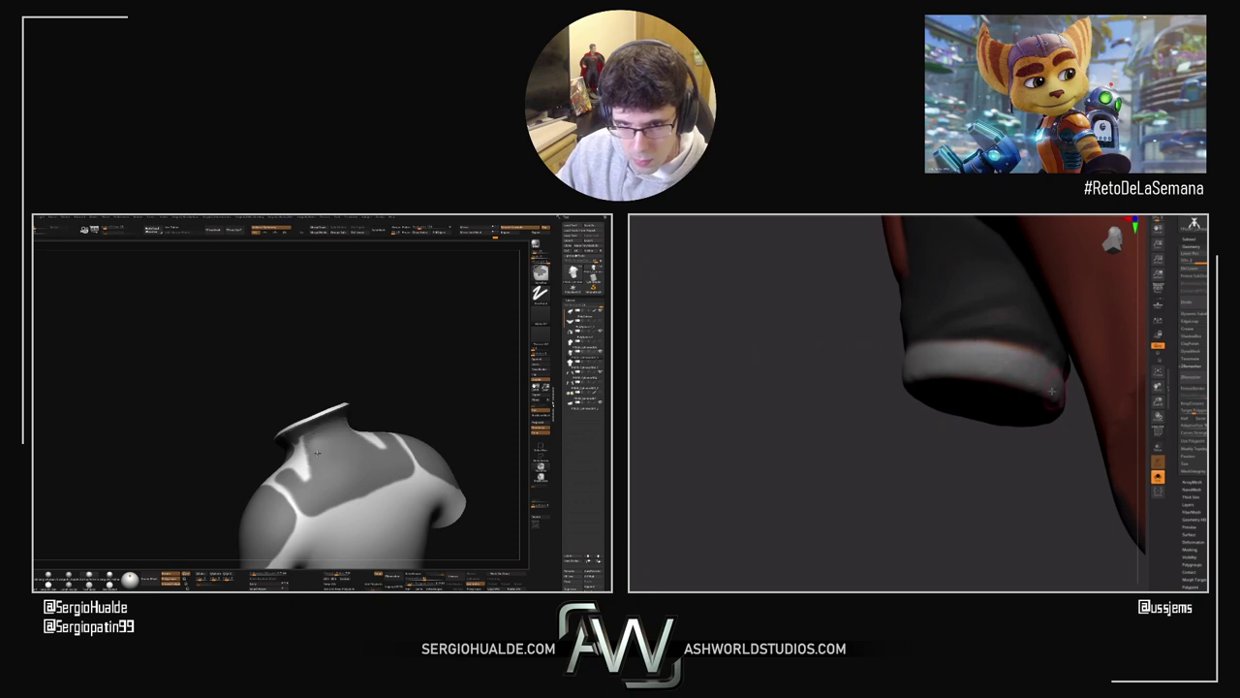
left_click_drag(317, 453, 303, 451, "ctrl")
Step: Extend the back mask toward the shoulder on the grey shirt, and show the whole character around the painted shirt again
right_click_drag(1051, 390, 946, 379, "ctrl")
left_click_drag(303, 452, 308, 473, "ctrl")
right_click_drag(946, 380, 988, 383)
right_click_drag(318, 471, 308, 463)
right_click_drag(988, 383, 1013, 385)
right_click_drag(308, 463, 298, 456)
right_click_drag(1013, 386, 1058, 391)
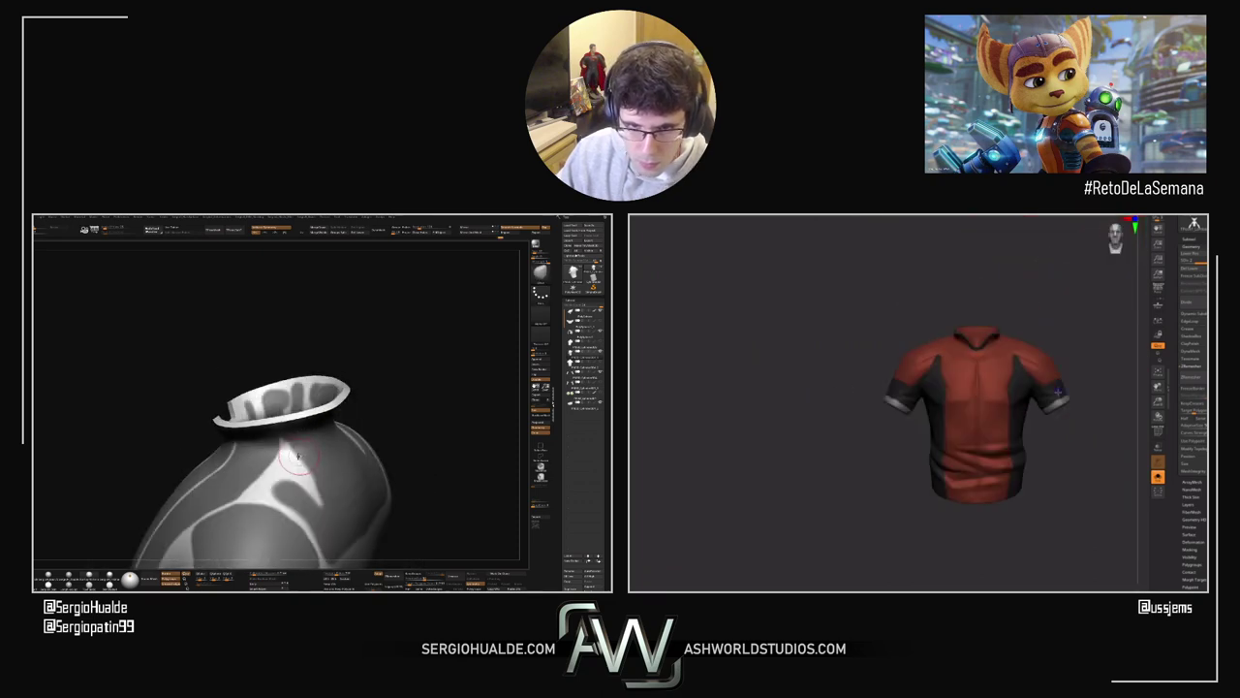
left_click(1158, 477)
right_click_drag(1112, 359, 970, 385, "alt")
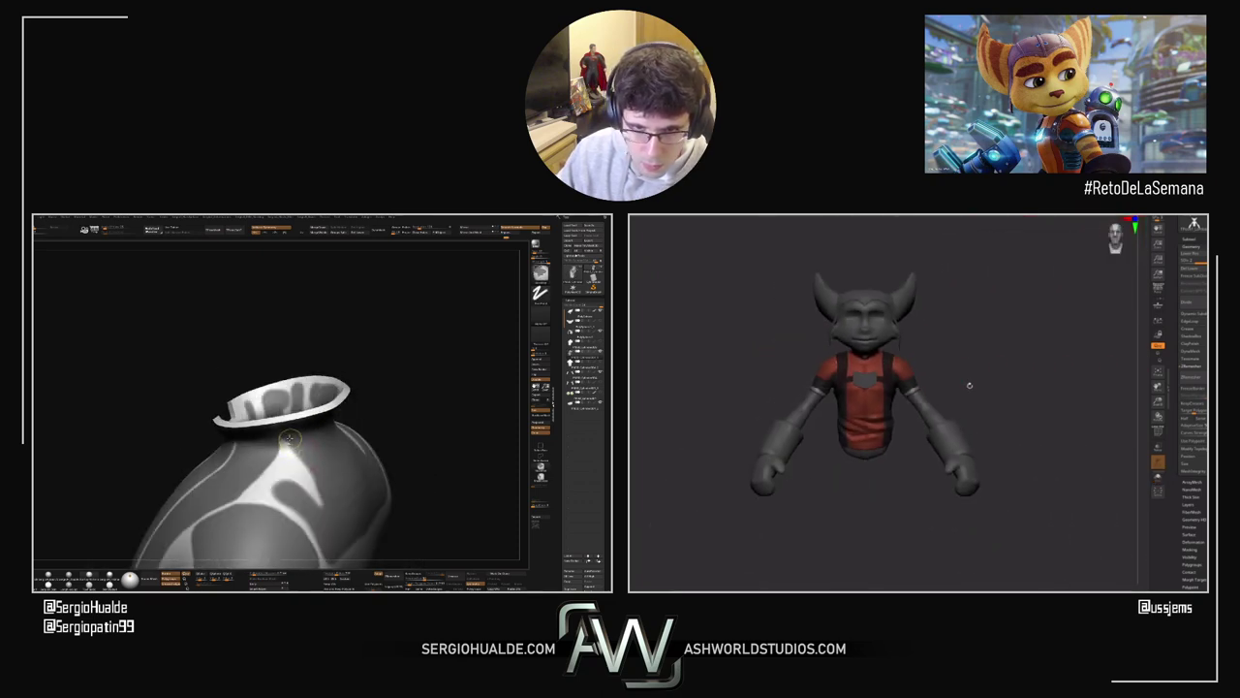
Step: Mask the gap between the collar, shoulder and back panels, leaving thin unmasked seam lines
left_click_drag(291, 454, 291, 468, "ctrl")
right_click_drag(930, 407, 991, 396, "ctrl")
left_click_drag(291, 468, 269, 486, "ctrl")
mouse_move(991, 396)
right_mouse_down("ctrl")
mouse_move(1019, 398)
mouse_move(982, 325)
right_mouse_up("ctrl")
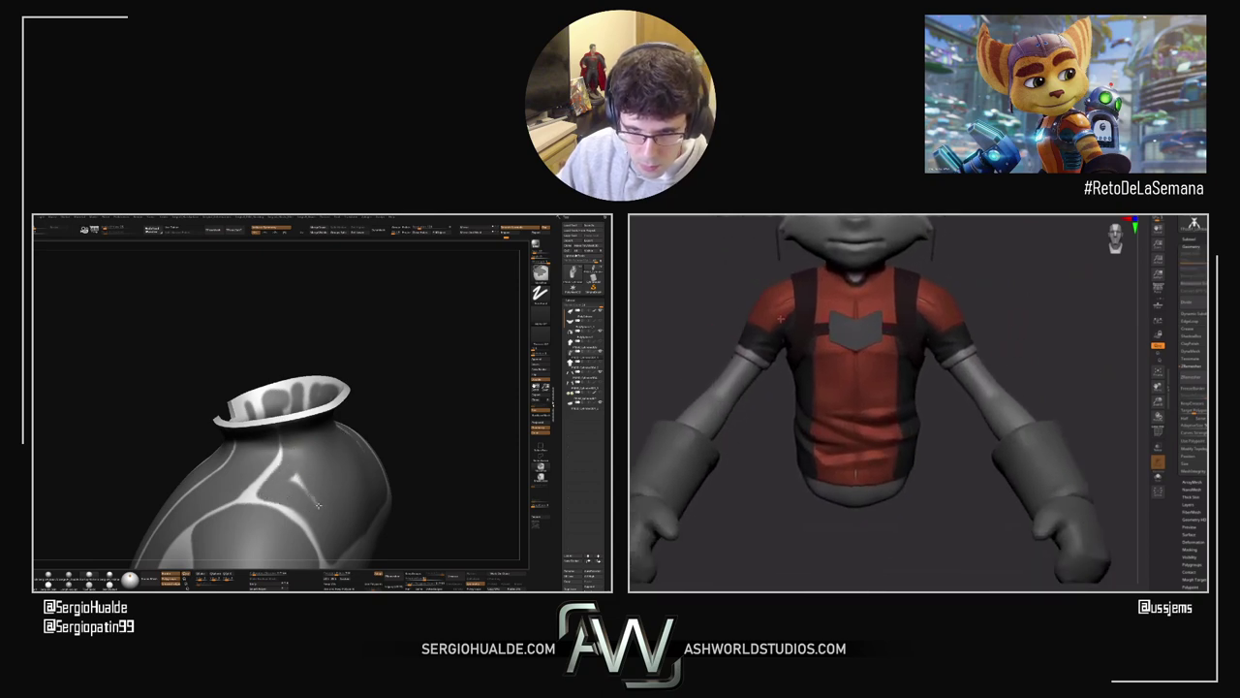
left_click_drag(317, 505, 322, 508, "ctrl")
Step: Examine the masked panel layout on the grey shirt and the painted shirt on the character
key("s")
left_click(786, 337)
mouse_move(321, 508)
right_mouse_down("ctrl")
mouse_move(321, 485)
mouse_move(351, 553)
right_mouse_up("ctrl")
right_click_drag(786, 336, 910, 354)
right_click_drag(351, 553, 349, 443, "alt")
right_click_drag(910, 354, 920, 363)
right_click_drag(349, 443, 390, 385)
right_click_drag(920, 363, 809, 422)
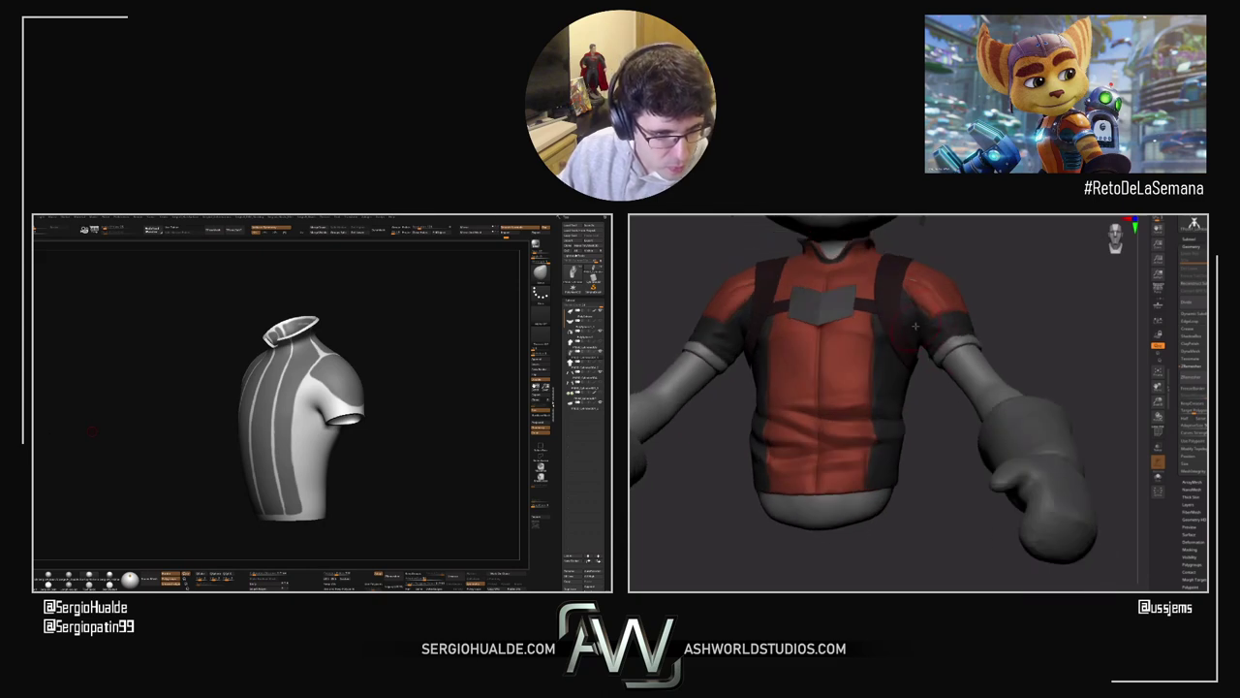
Step: Check the masked panels on the whole grey shirt and select the character's gloves
right_click_drag(915, 327, 946, 315)
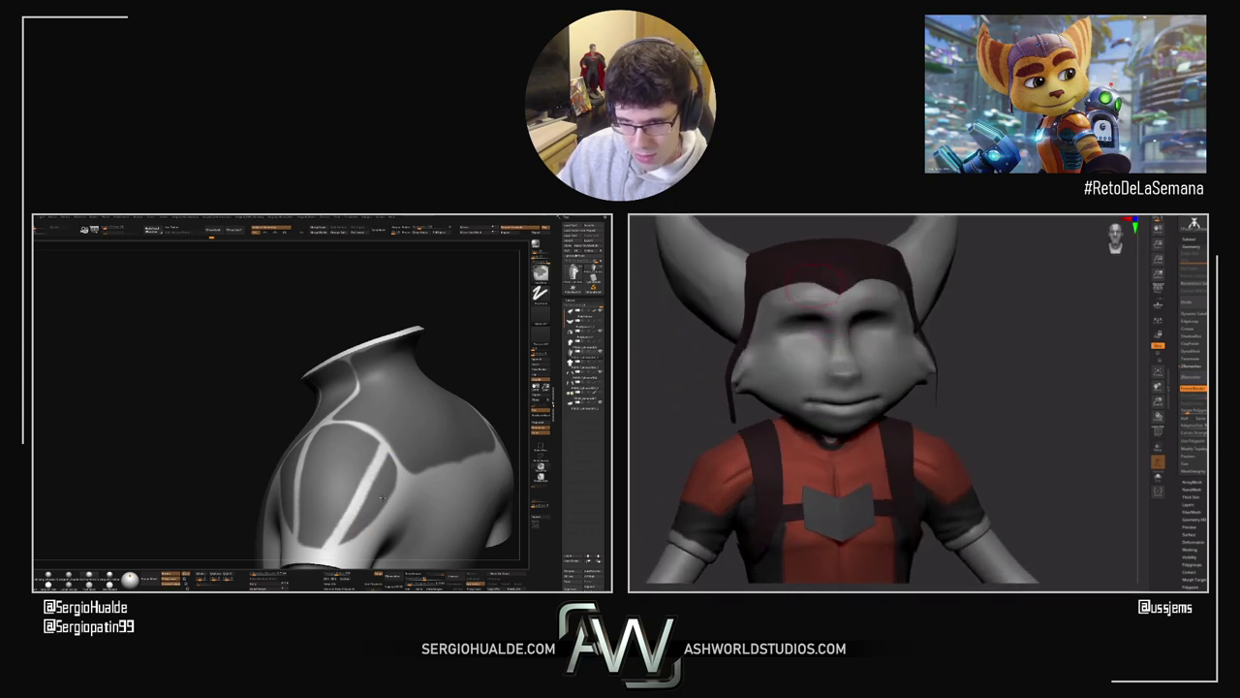
right_click_drag(382, 497, 421, 487, "ctrl")
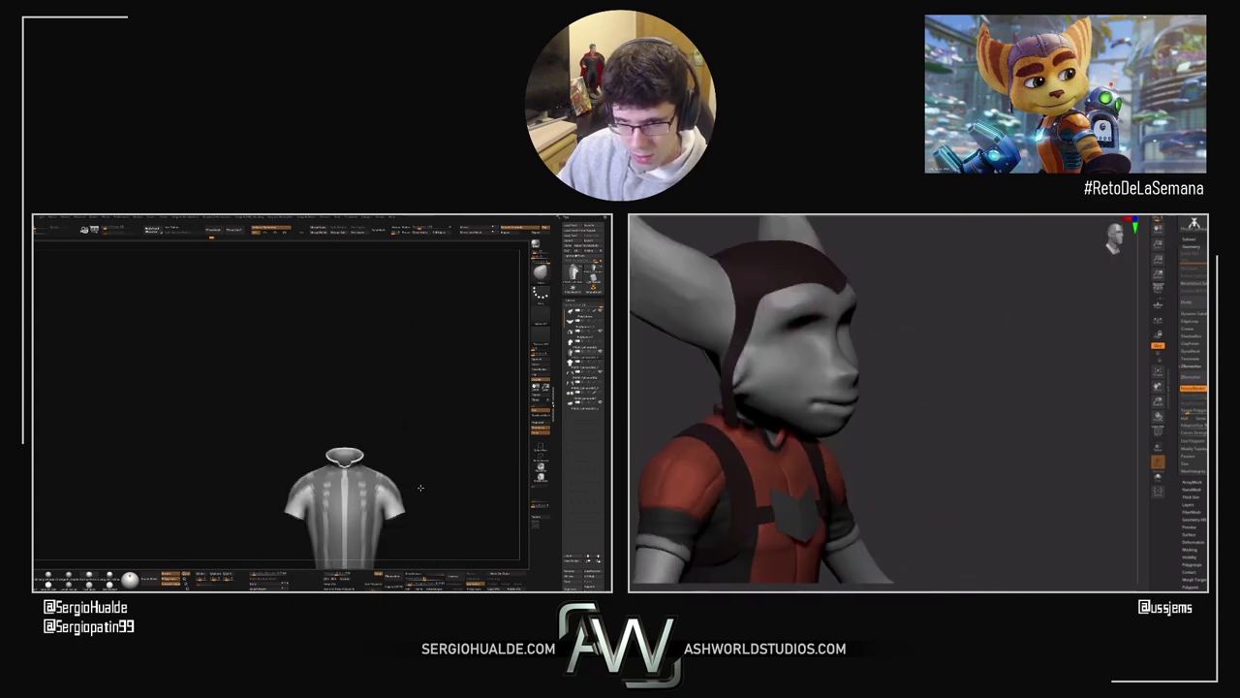
left_click_drag(421, 487, 377, 426)
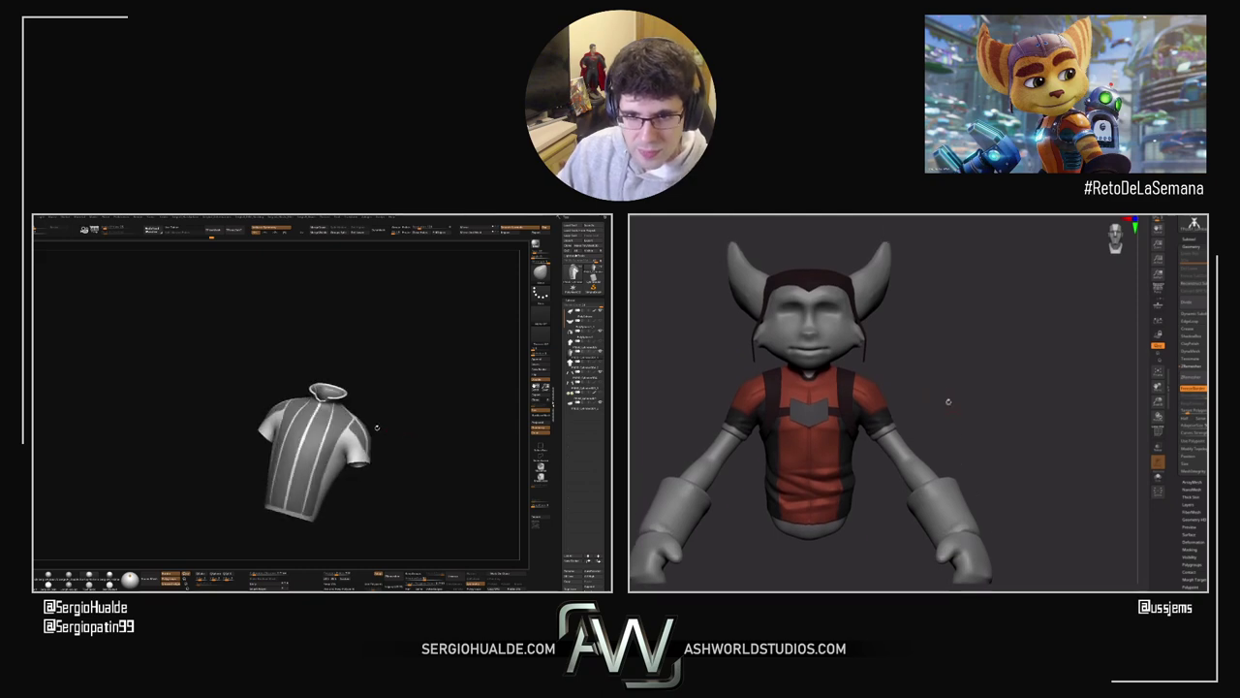
right_click_drag(377, 427, 377, 455, "ctrl")
left_click_drag(961, 432, 940, 338, "alt")
left_click(936, 426, "alt")
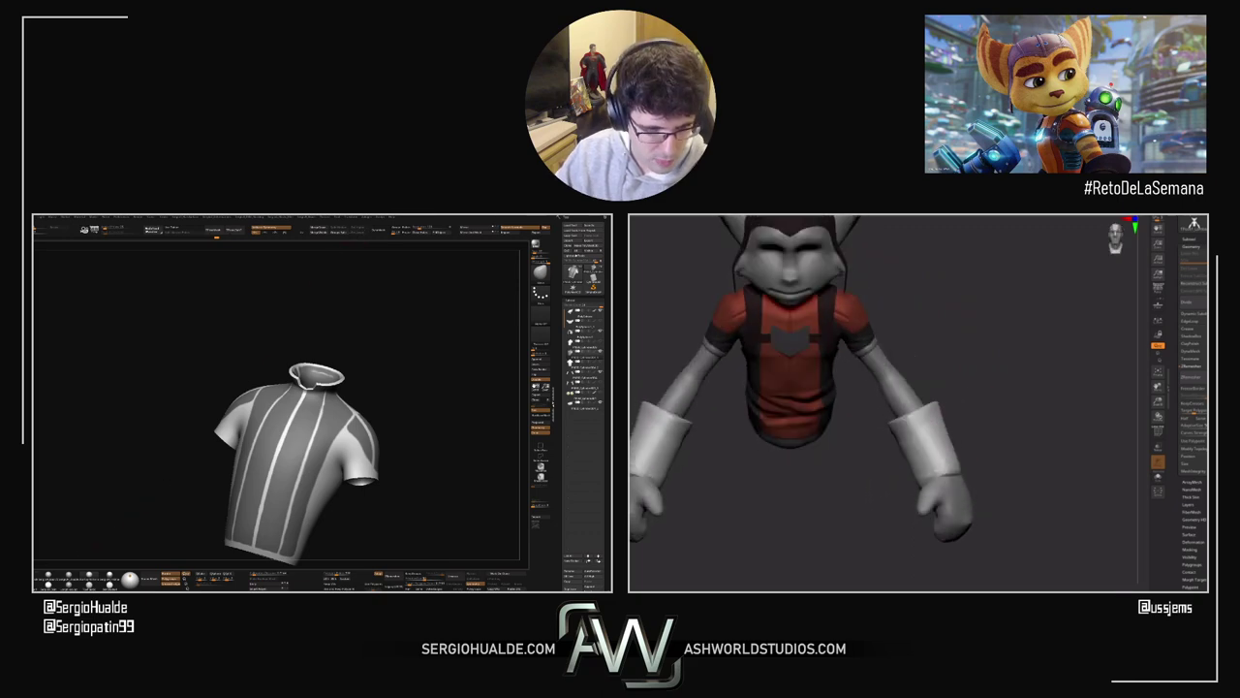
Step: Isolate the polygroup of masked panels on the grey shirt and examine it around the shoulder
key("shift+f")
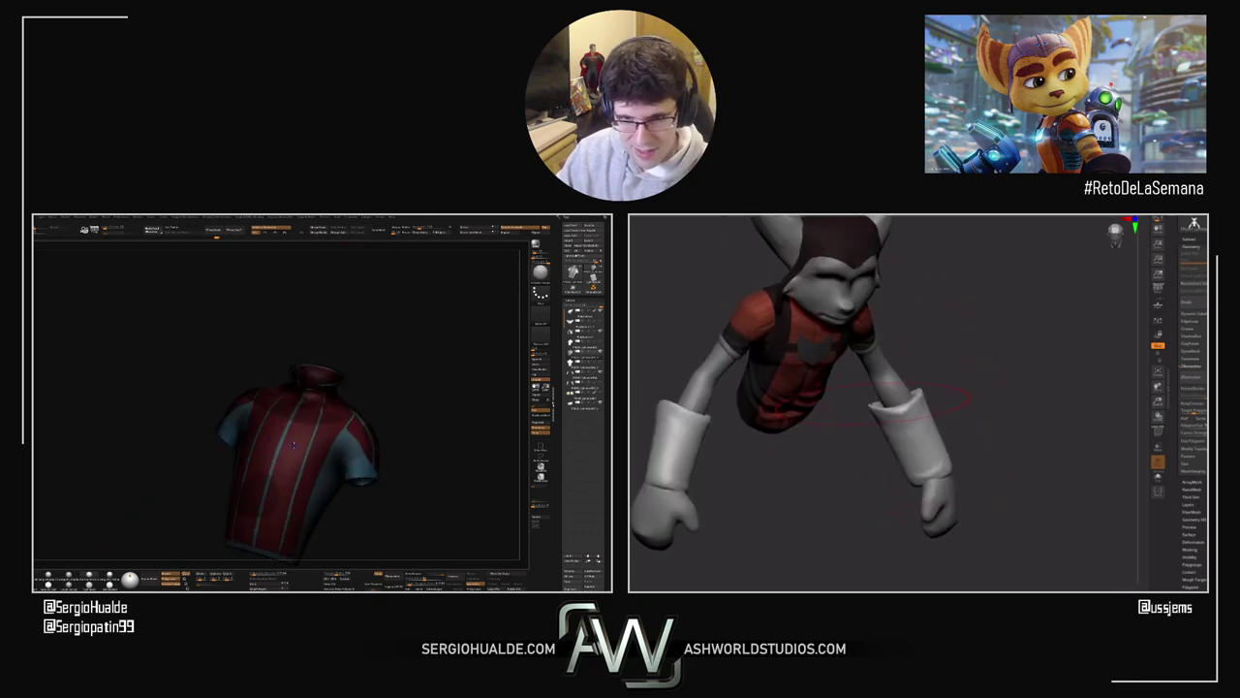
left_click(299, 449, "ctrl+shift")
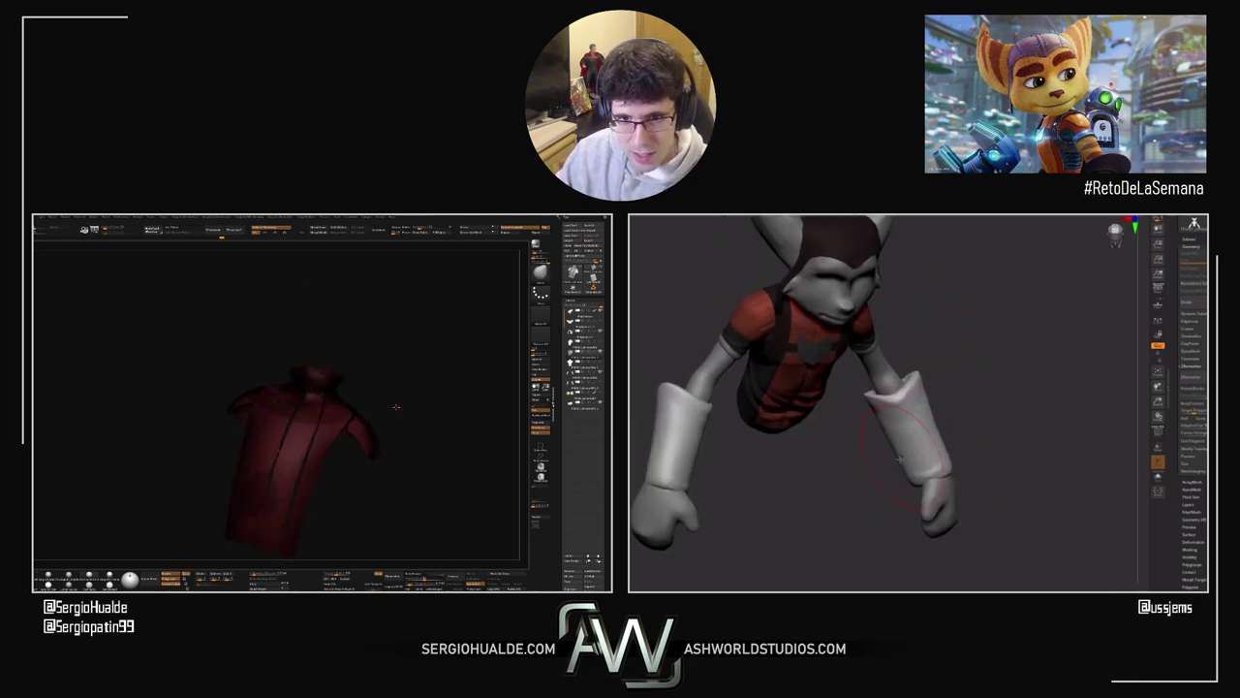
left_click_drag(395, 407, 369, 417)
right_click_drag(365, 412, 355, 426, "ctrl")
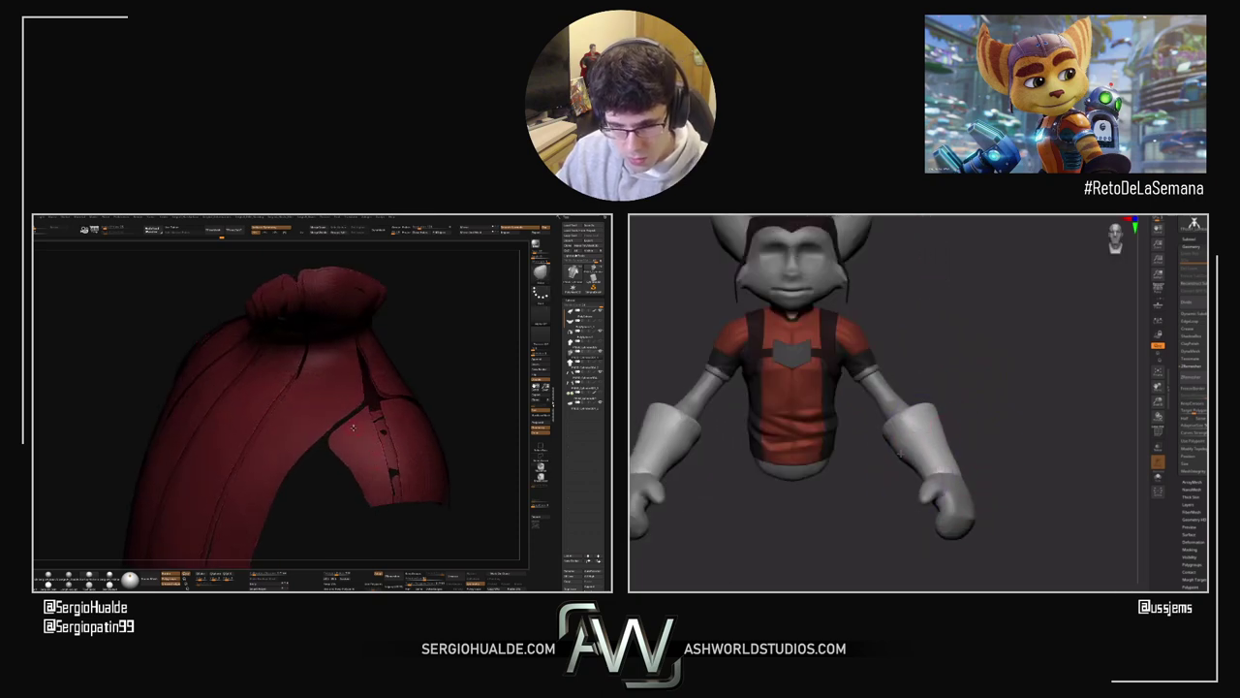
Step: Try to split the isolated shirt panels into separate polygroups and merge the sleeve's groups into one
key("shift+f")
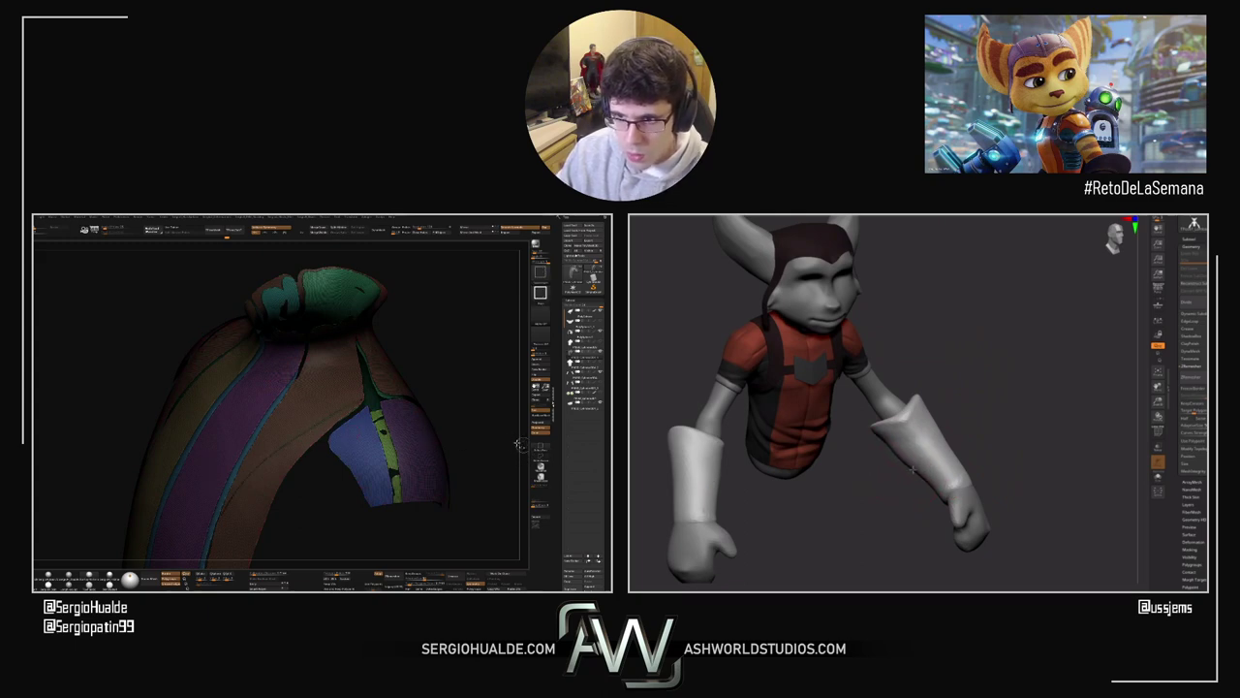
left_click(376, 437)
left_click(415, 442)
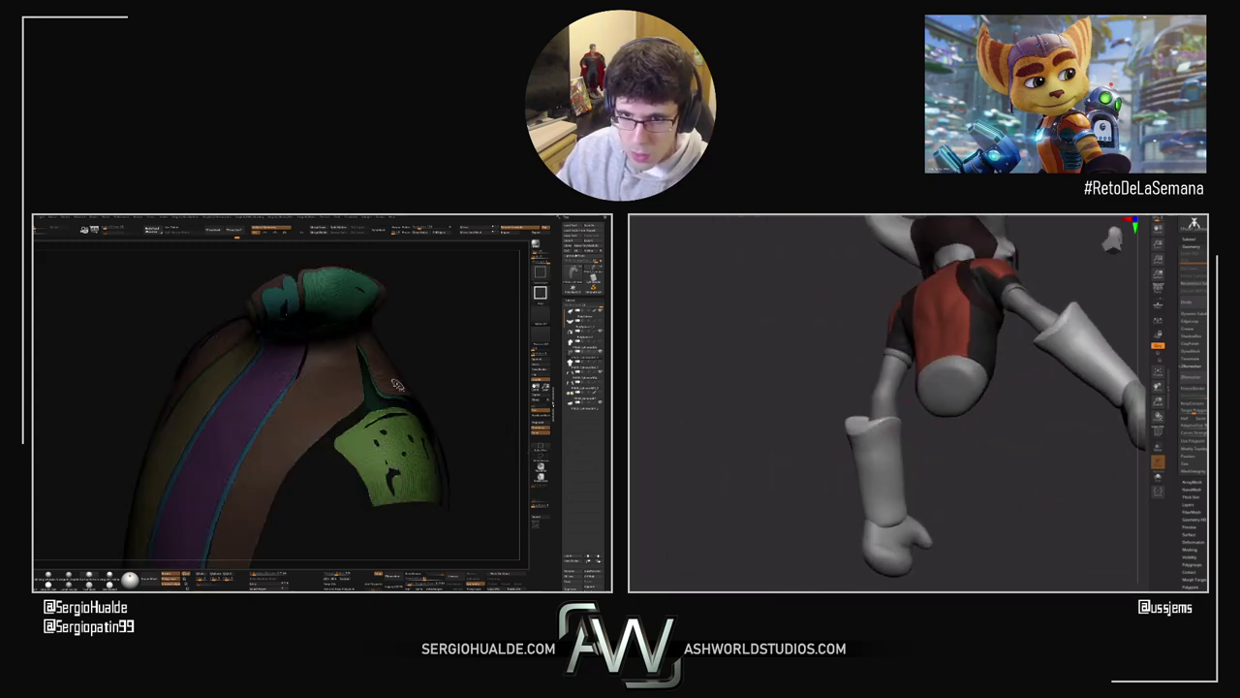
left_click(336, 398)
Step: Try isolating individual shirt panels by polygroup to check them with the polyframe on and off
left_click(265, 394, "ctrl+shift")
key("shift+f")
mouse_move(265, 393)
right_mouse_down("ctrl")
mouse_move(266, 368)
mouse_move(315, 406)
mouse_move(302, 431)
mouse_move(349, 433)
mouse_move(313, 387)
mouse_move(290, 411)
mouse_move(387, 399)
mouse_move(334, 426)
mouse_move(295, 417)
mouse_move(333, 453)
mouse_move(308, 453)
mouse_move(272, 485)
mouse_move(326, 520)
mouse_move(284, 488)
mouse_move(293, 498)
mouse_move(293, 413)
mouse_move(299, 572)
right_mouse_up("ctrl")
key("shift+f")
key("shift+f")
left_click(403, 390, "ctrl+shift")
key("shift+f")
Step: Undo the polygroup changes on the grey shirt back to the masked panels
key("ctrl+z")
key("ctrl+z")
key("ctrl+z")
key("ctrl+z")
key("shift+f")
key("shift+f")
Step: Check the seams at the neck and shoulder, and create a polygroup from the masked shirt panels
right_click_drag(290, 449, 289, 484, "ctrl")
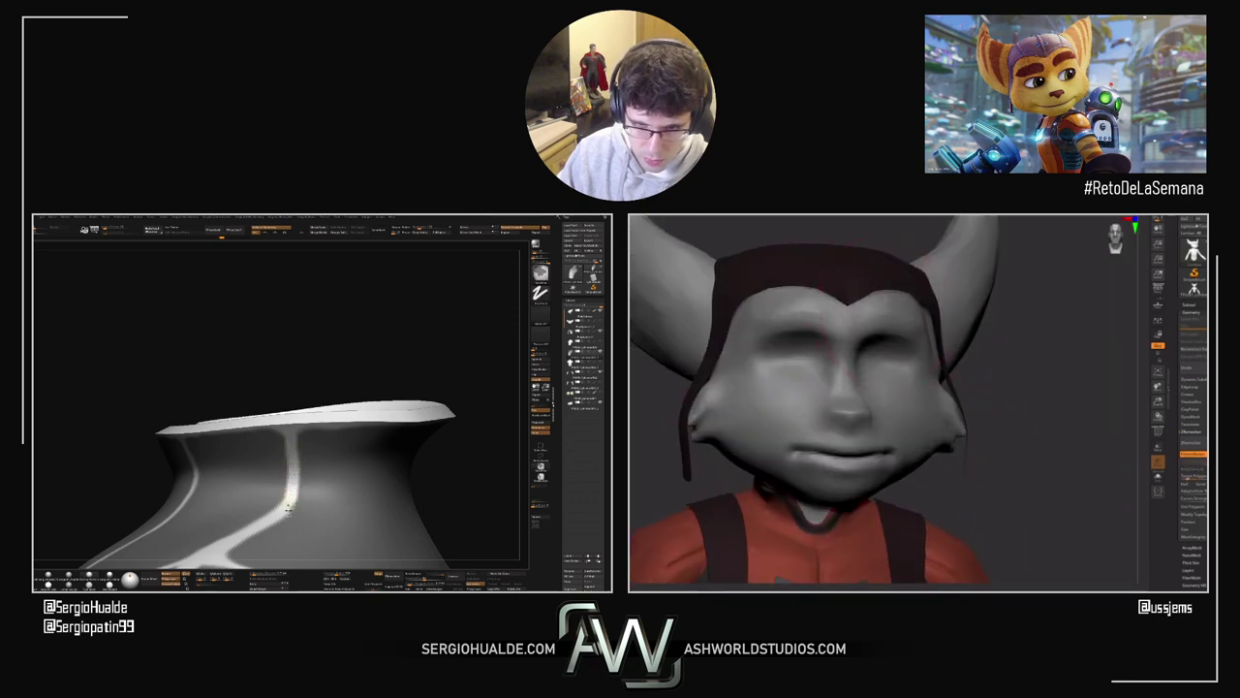
right_click_drag(288, 510, 349, 444, "ctrl")
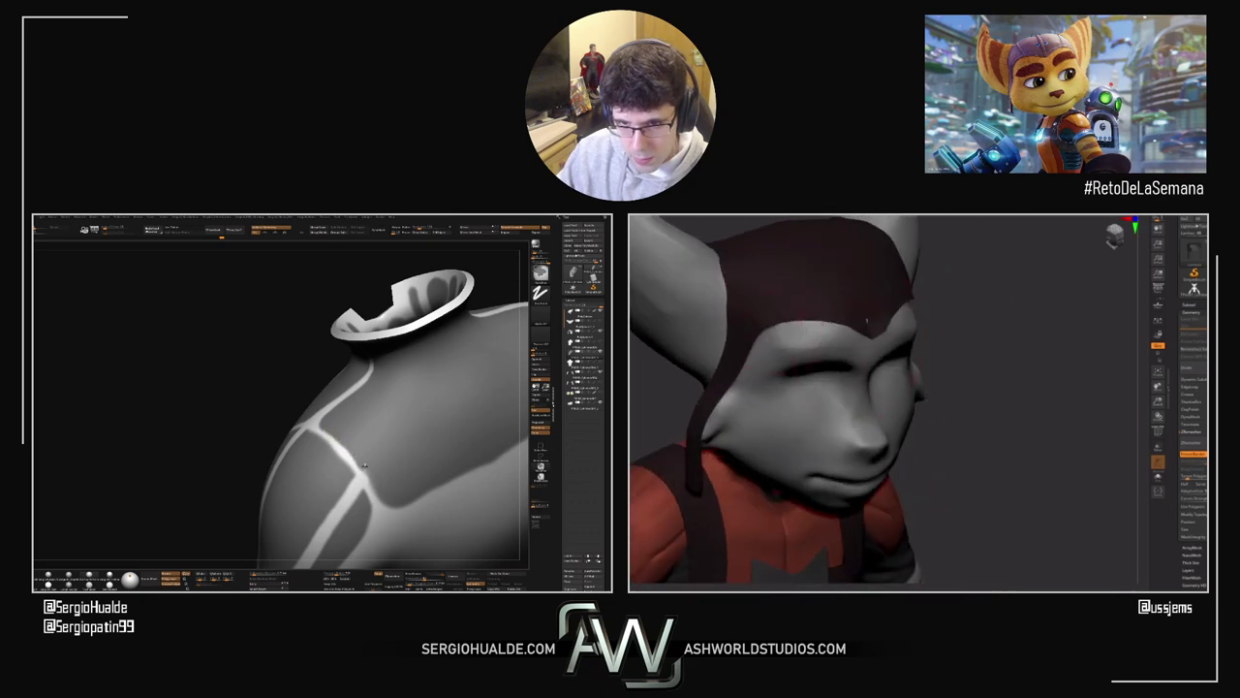
right_click_drag(380, 493, 363, 456, "ctrl")
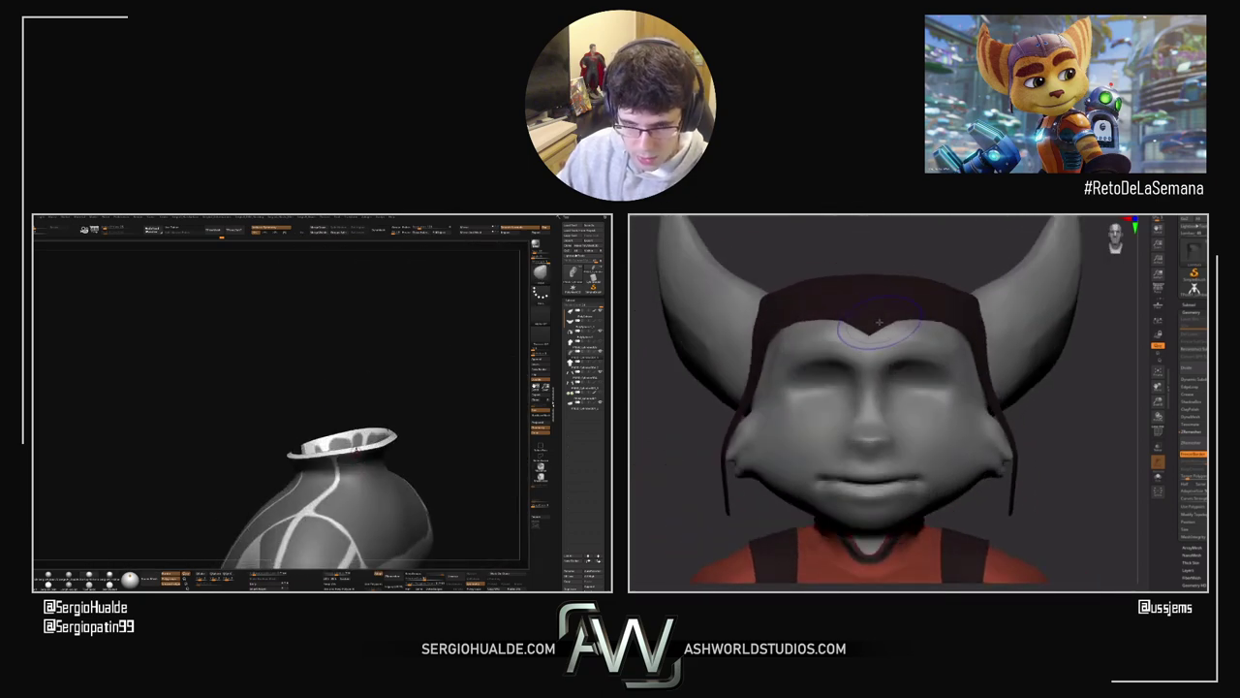
key("ctrl+w")
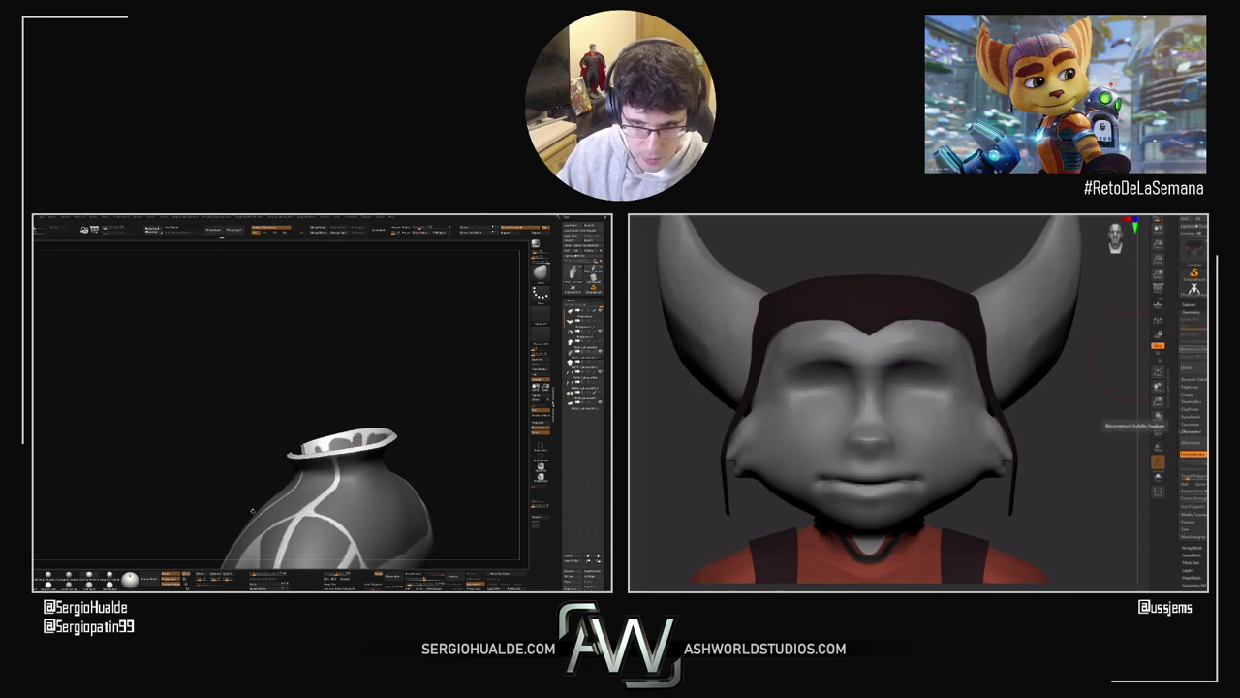
Step: Isolate the masked shirt panels with the polyframe shown and split them into separate polygroups
key("shift+f")
right_click_drag(369, 520, 355, 429, "alt")
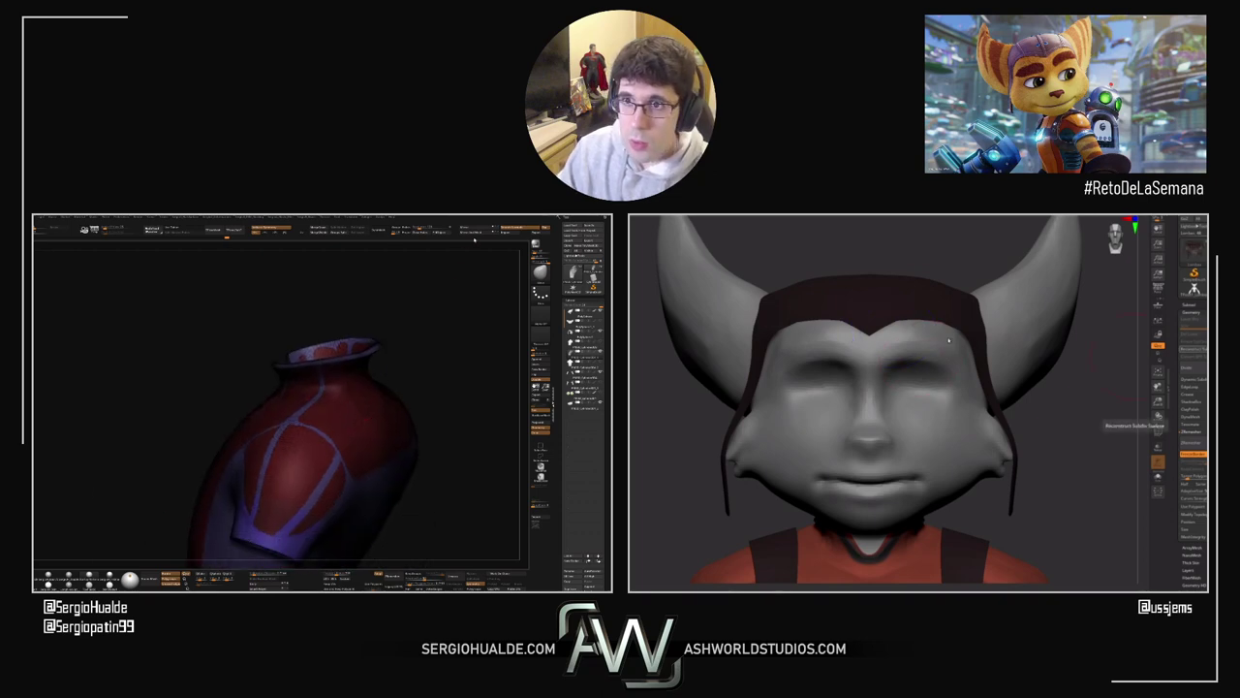
left_click(376, 401, "ctrl+shift")
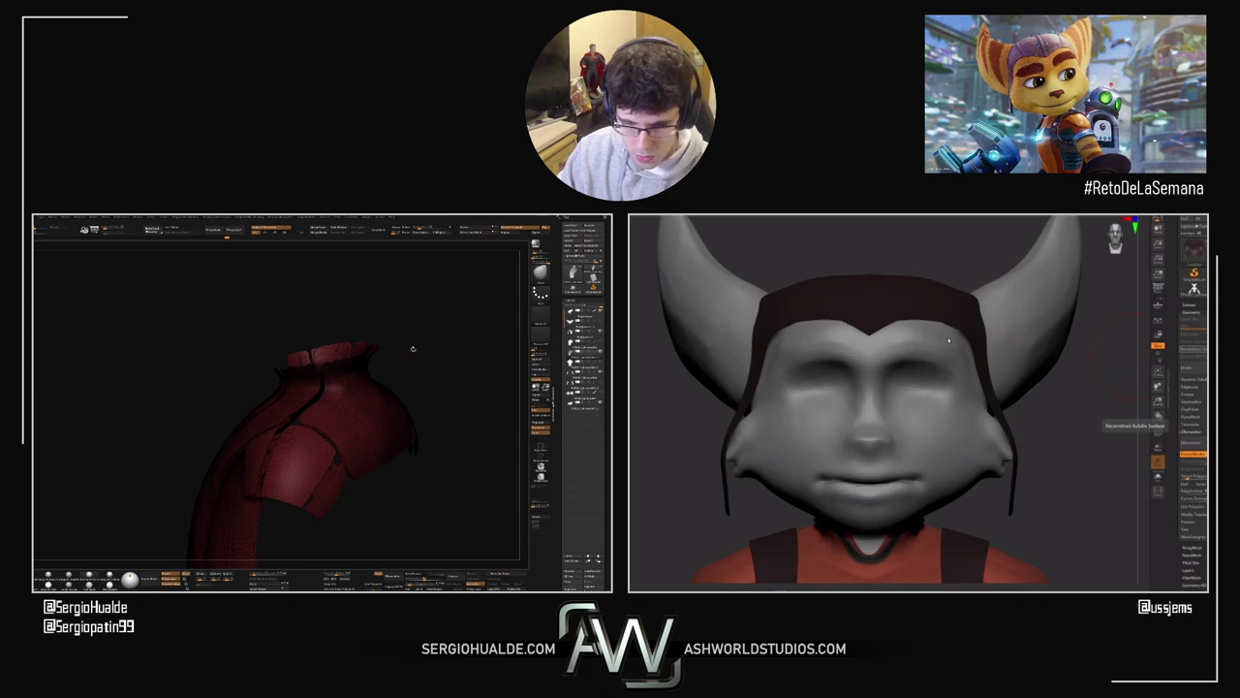
left_click(466, 232)
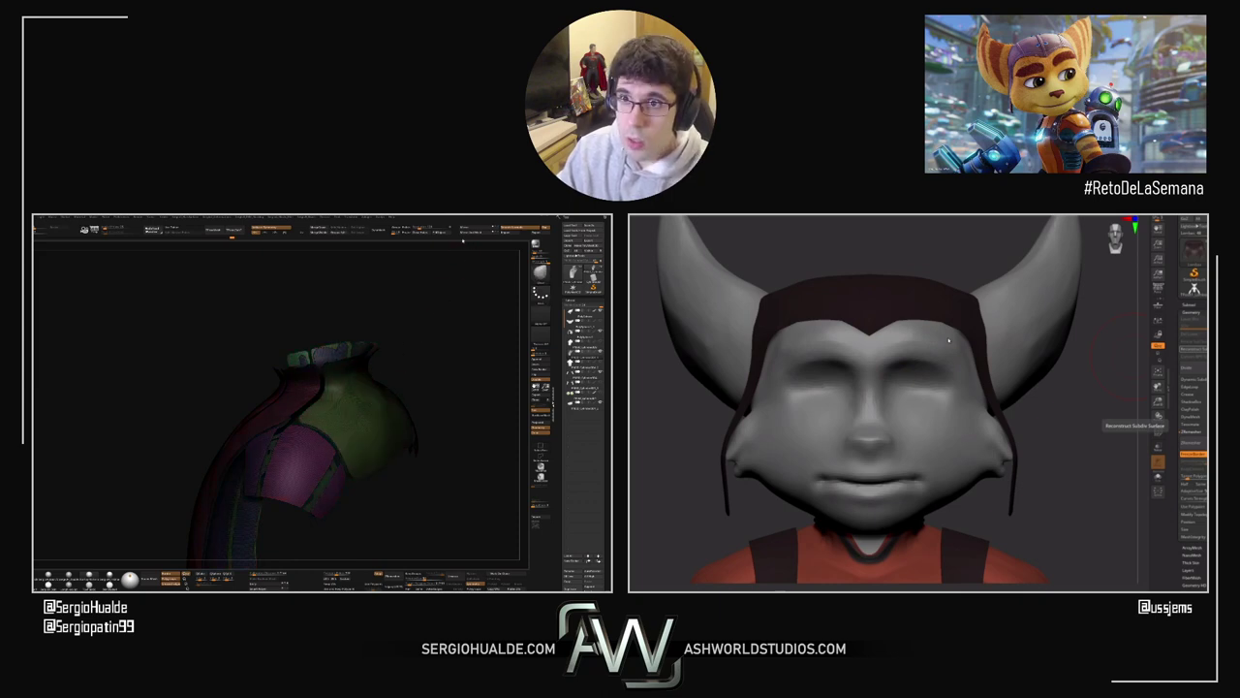
left_click(473, 232)
Step: Check the separated polygroups on the shirt's shoulder, sleeve and torso panels by toggling their visibility
left_click(365, 404, "ctrl+shift")
left_click(358, 405, "ctrl+shift")
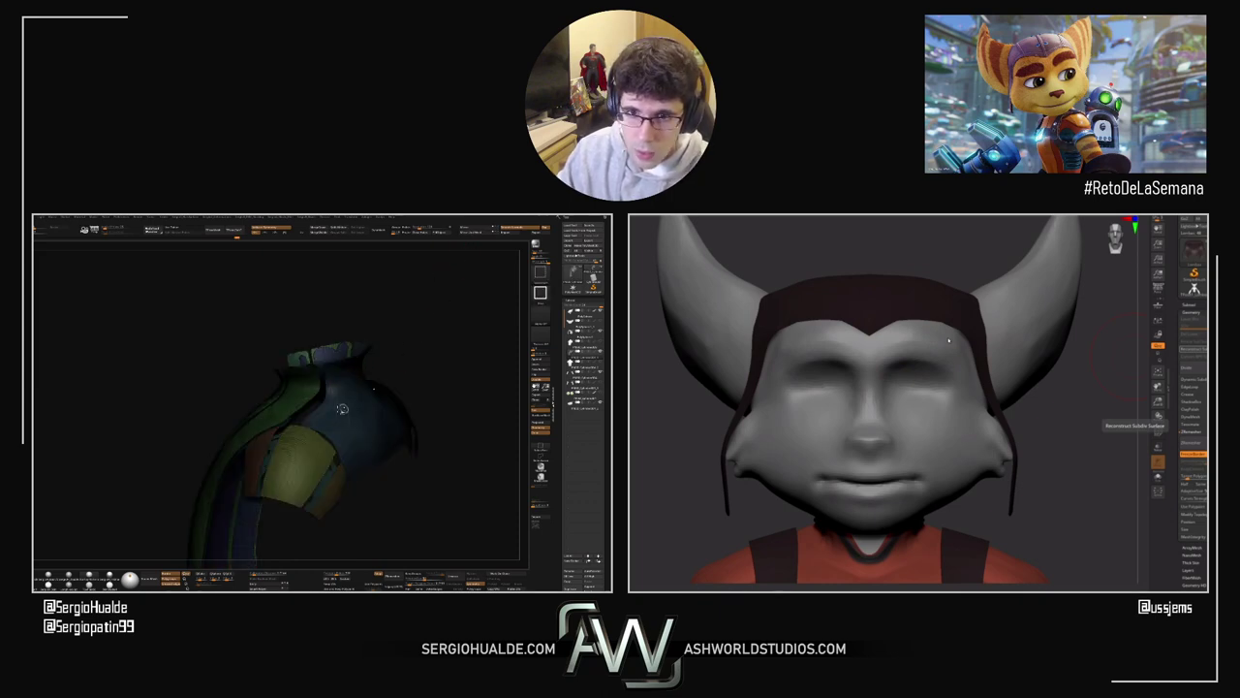
left_click(293, 404, "ctrl+shift")
left_click(296, 454, "ctrl+shift")
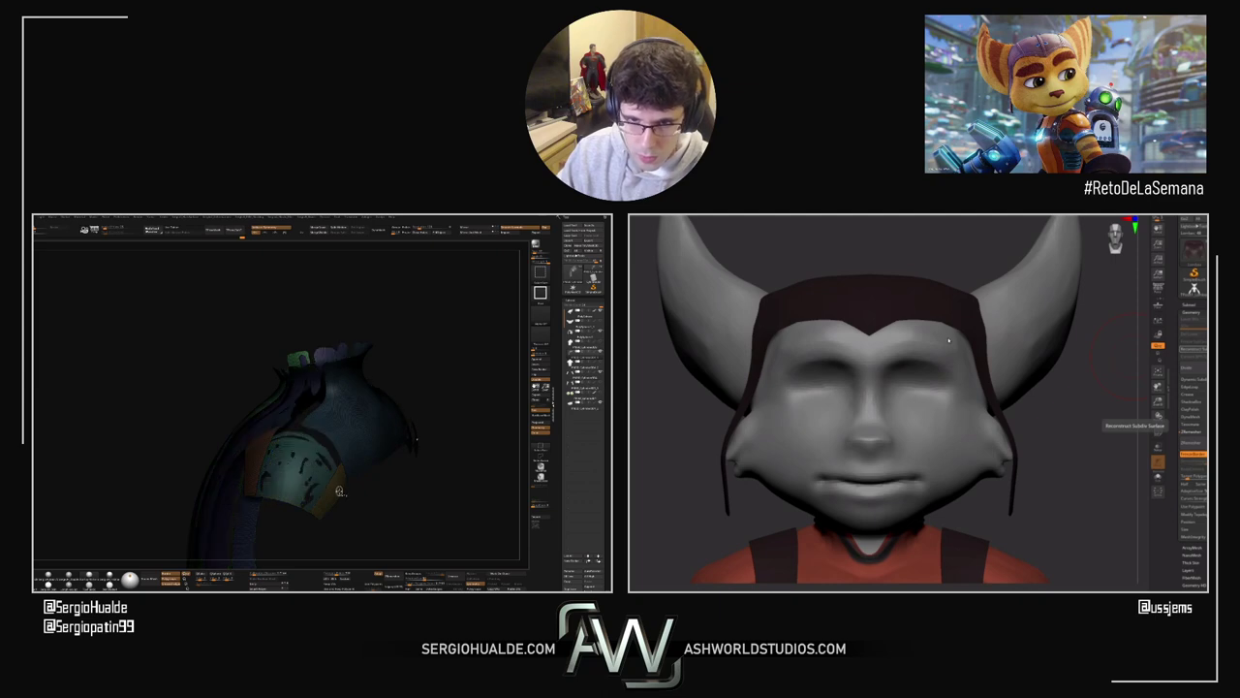
left_click(248, 458, "ctrl+shift")
mouse_move(250, 459)
right_mouse_down()
mouse_move(267, 449)
mouse_move(232, 442)
right_mouse_up()
left_click(228, 440, "ctrl+shift")
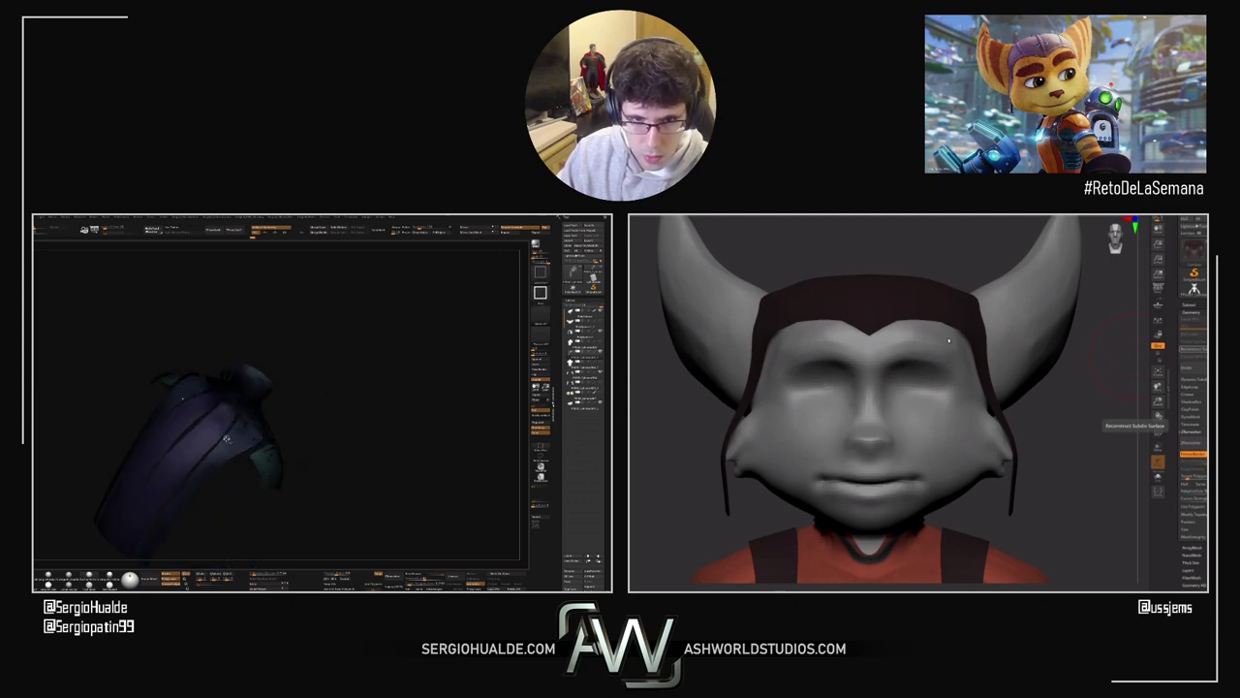
left_click_drag(359, 432, 357, 435, "ctrl+shift")
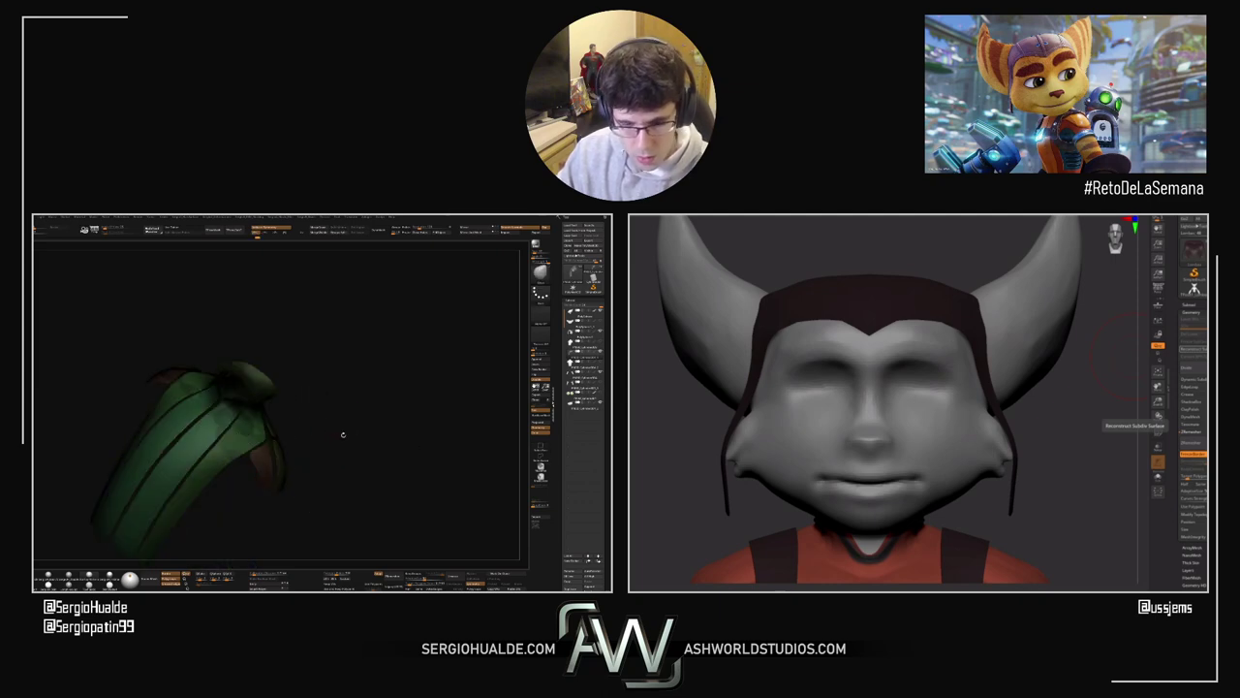
Step: Turn off the polyframe and show the shirt together with the full character
key("shift+f")
right_click_drag(343, 435, 379, 457)
key("alt+s")
right_click_drag(1017, 418, 992, 415, "ctrl")
left_click(602, 342)
right_click_drag(474, 384, 373, 443, "ctrl")
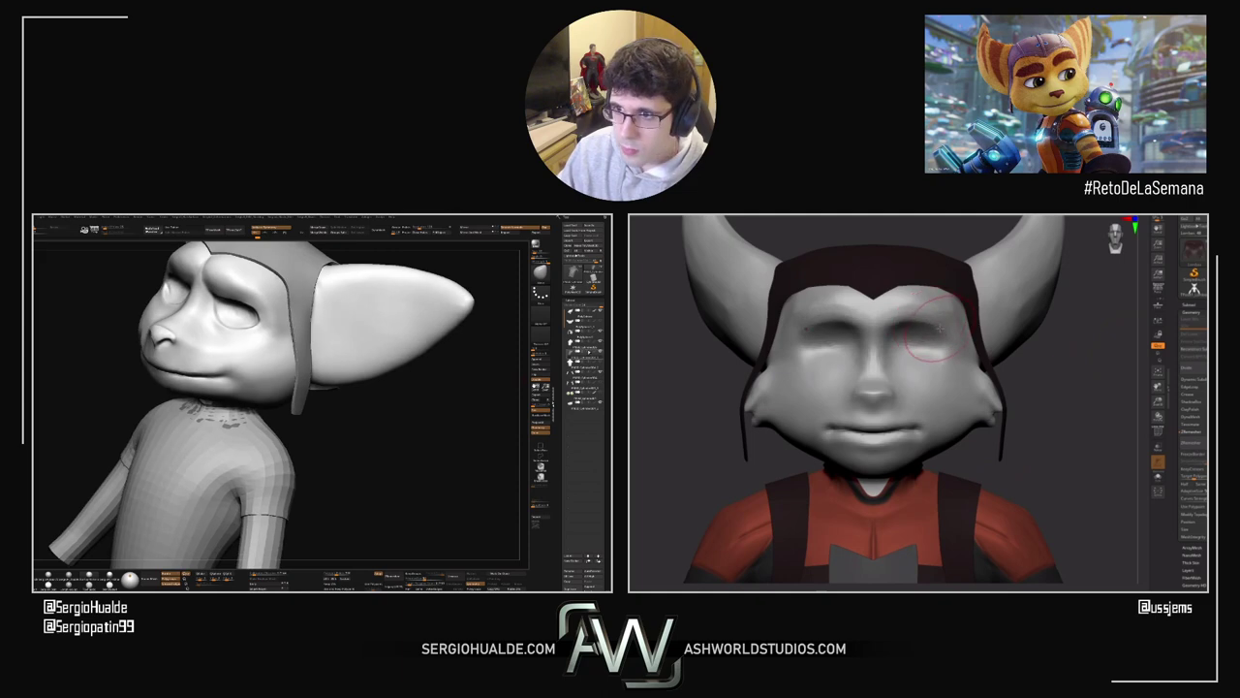
Step: Switch between the shirt's subtools and isolate them to compare their shapes with the rest of the character
left_click(588, 351)
left_click_drag(940, 327, 916, 330)
key("alt+s")
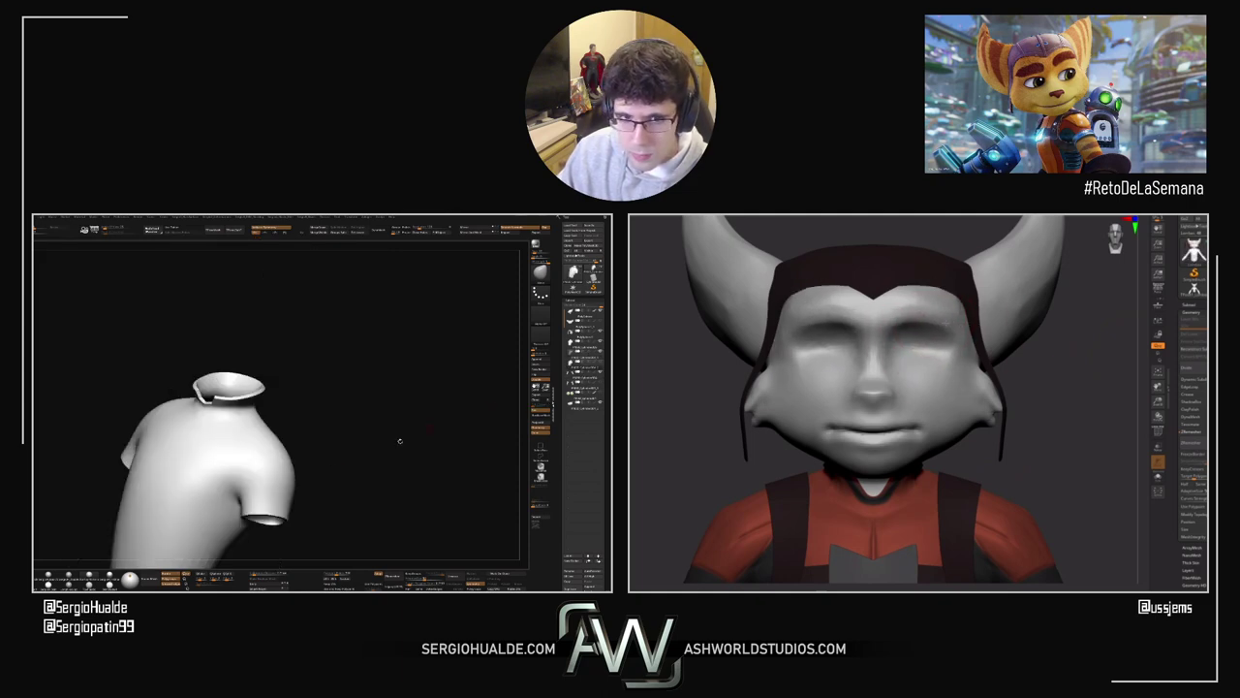
right_click_drag(400, 441, 432, 407, "alt")
right_click_drag(928, 365, 963, 303)
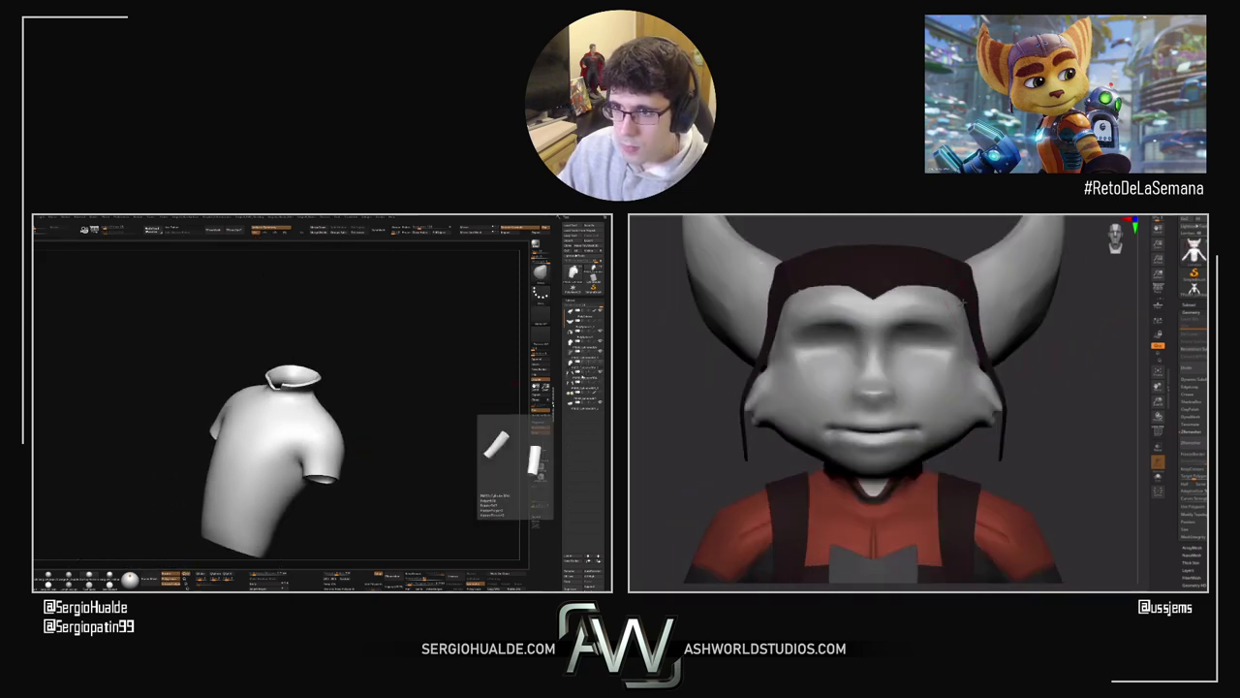
left_click(586, 356)
key("alt+s")
right_click_drag(378, 441, 314, 463, "shift")
right_click_drag(1023, 414, 877, 417)
left_click_drag(387, 449, 372, 469, "ctrl")
right_click_drag(347, 477, 419, 540, "alt")
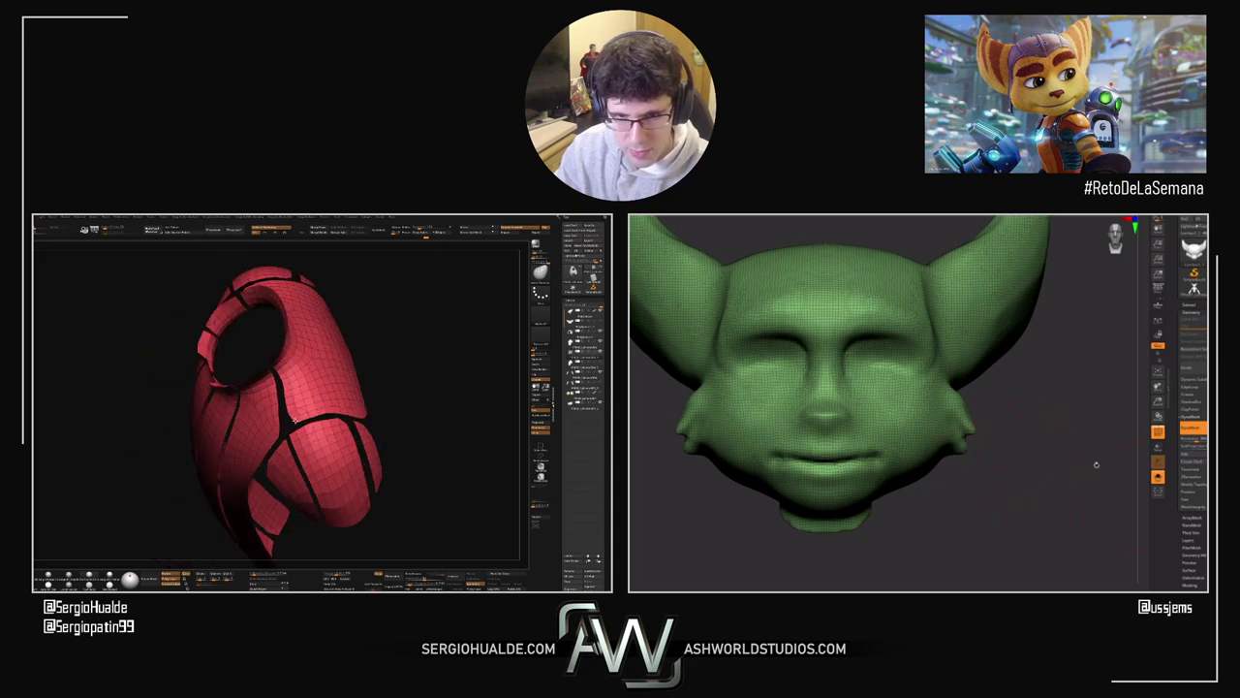
Step: ZRemesh the head, check its new topology, and show the full character again without the polyframe
left_click_drag(1095, 464, 766, 375)
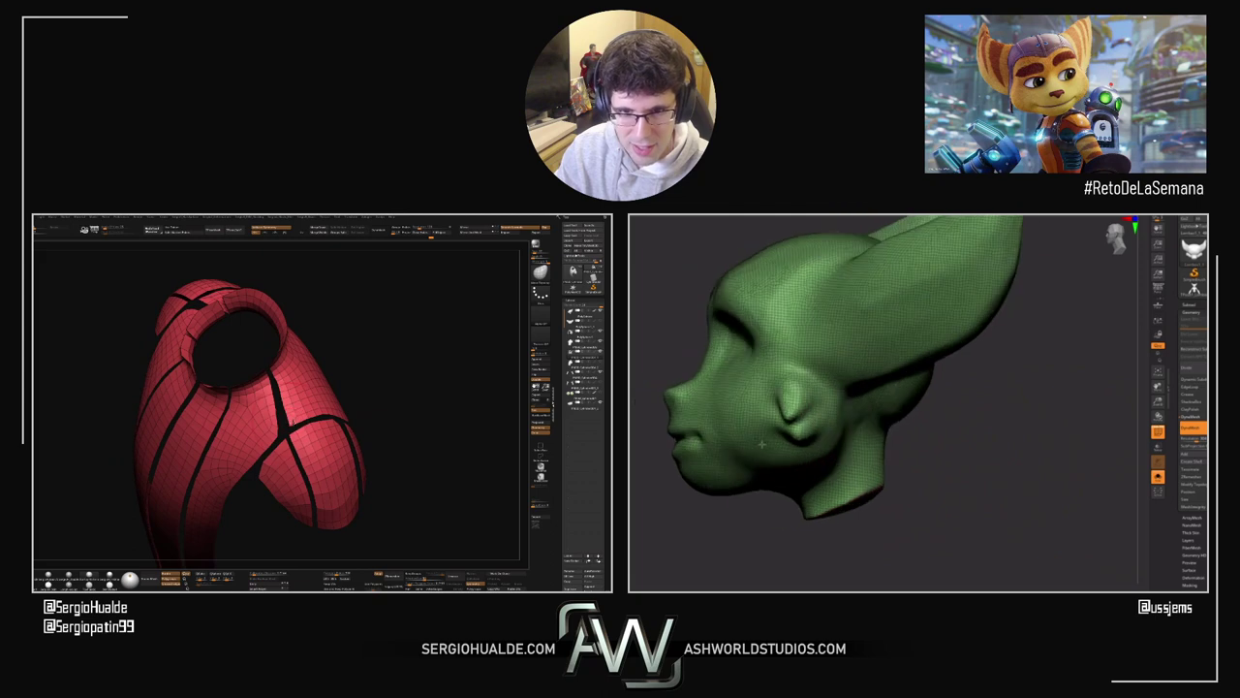
left_click_drag(761, 444, 955, 489)
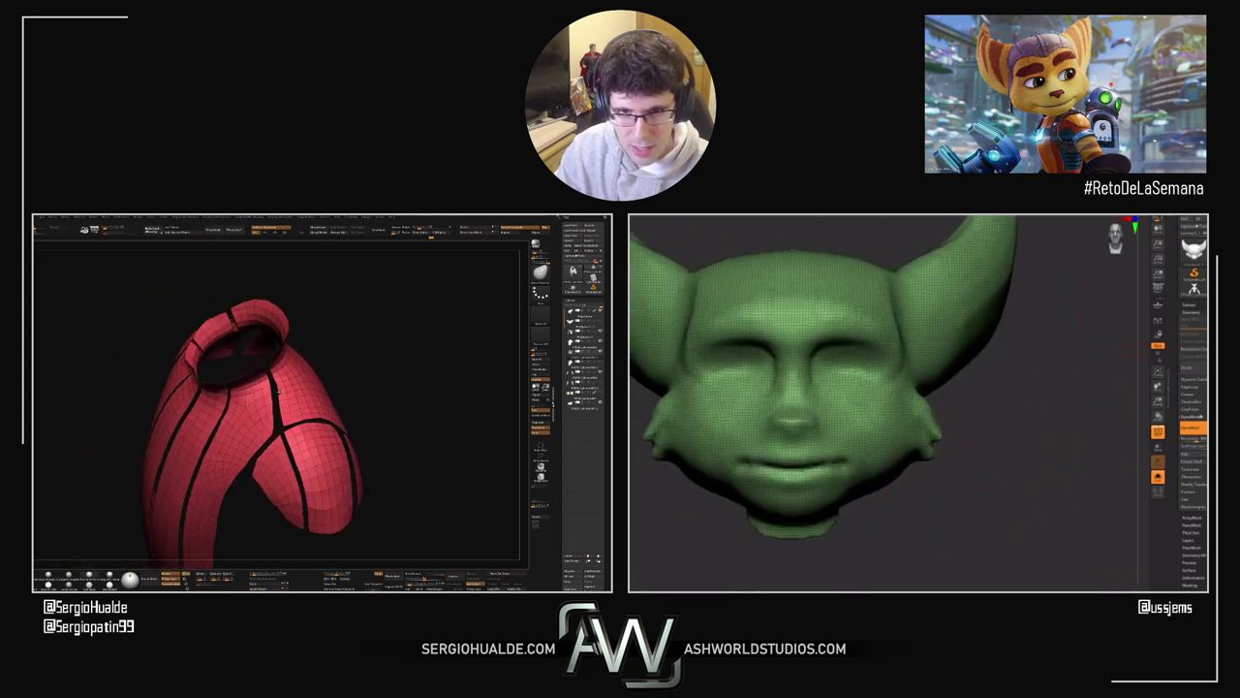
left_click(1195, 477)
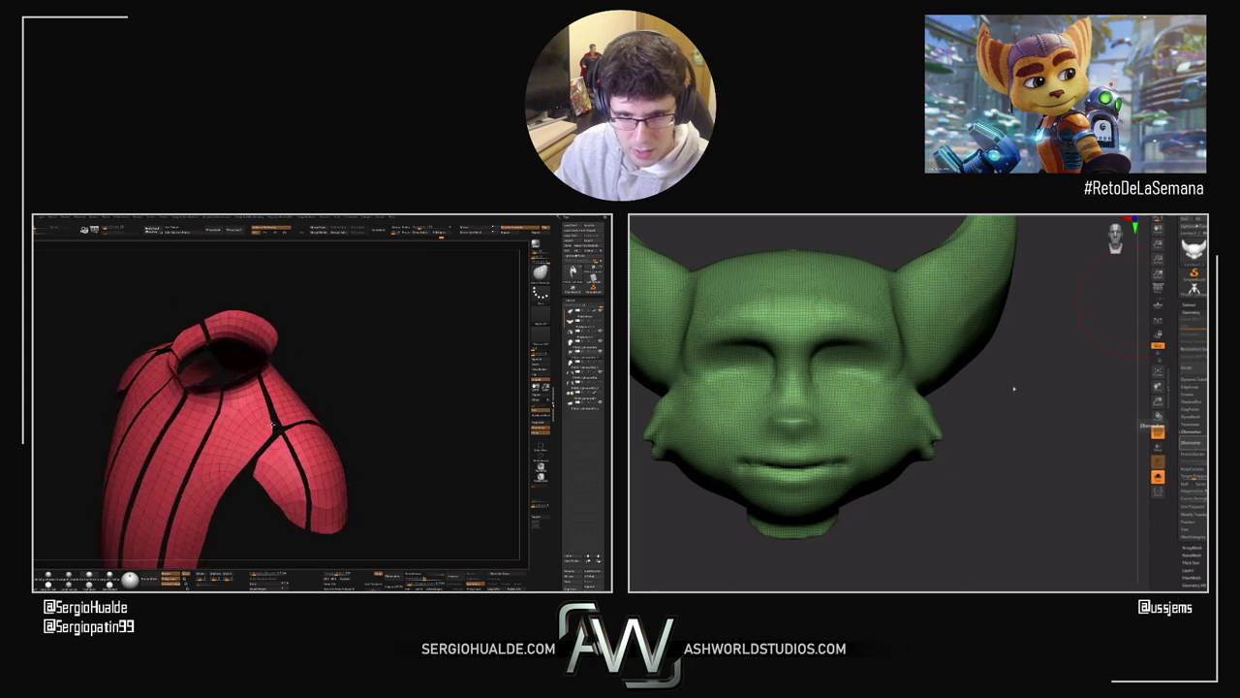
right_click_drag(892, 392, 869, 395)
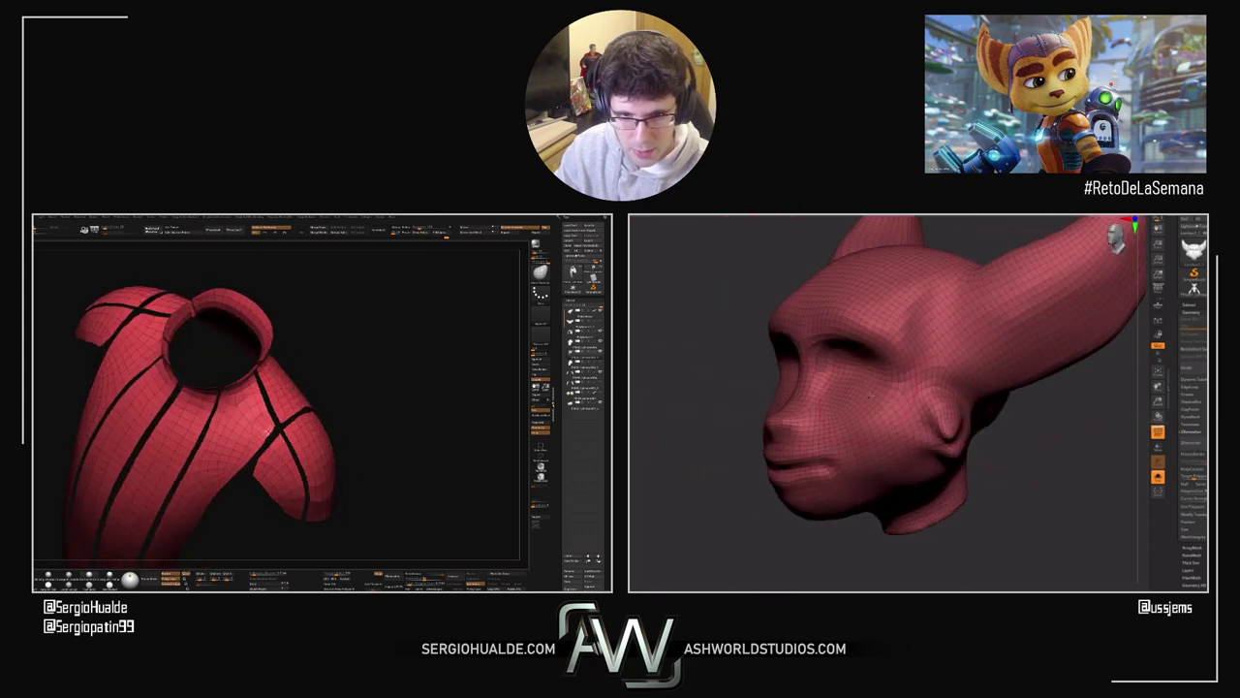
right_click_drag(940, 416, 969, 379)
key("alt+s")
key("shift+f")
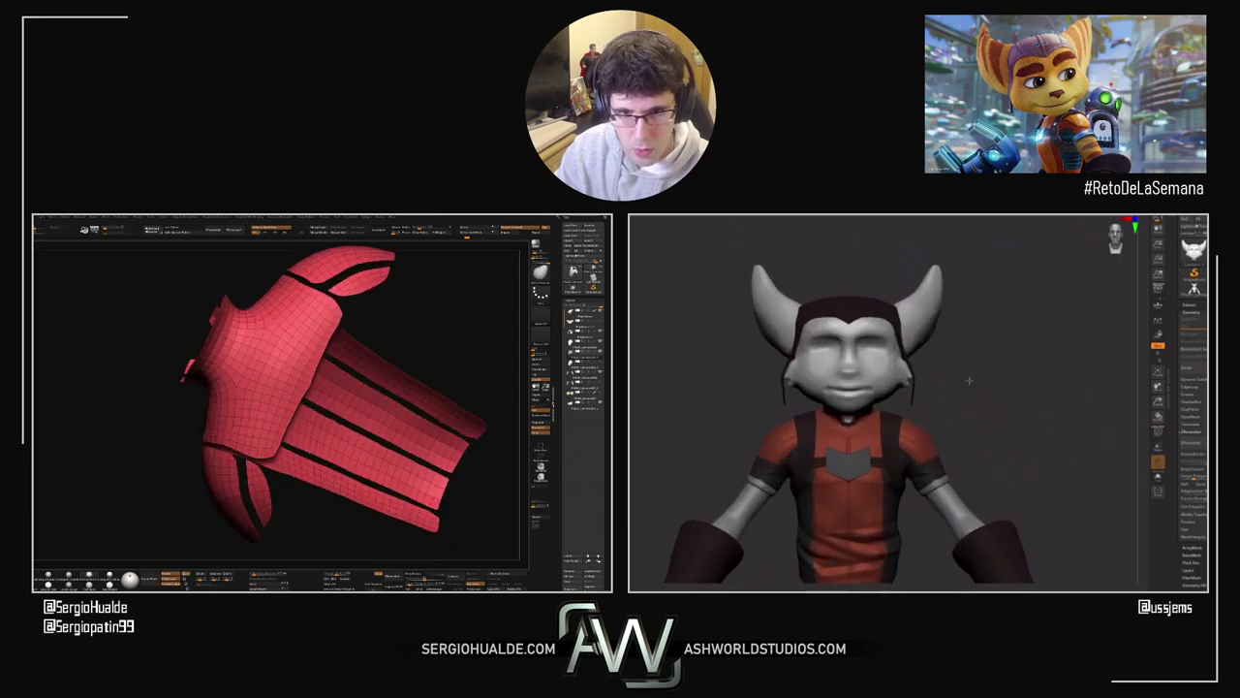
Step: Examine the gaps between the isolated shirt panels across the back, shoulders, sleeves and collar
right_click(929, 421)
right_click_drag(273, 452, 246, 447, "ctrl")
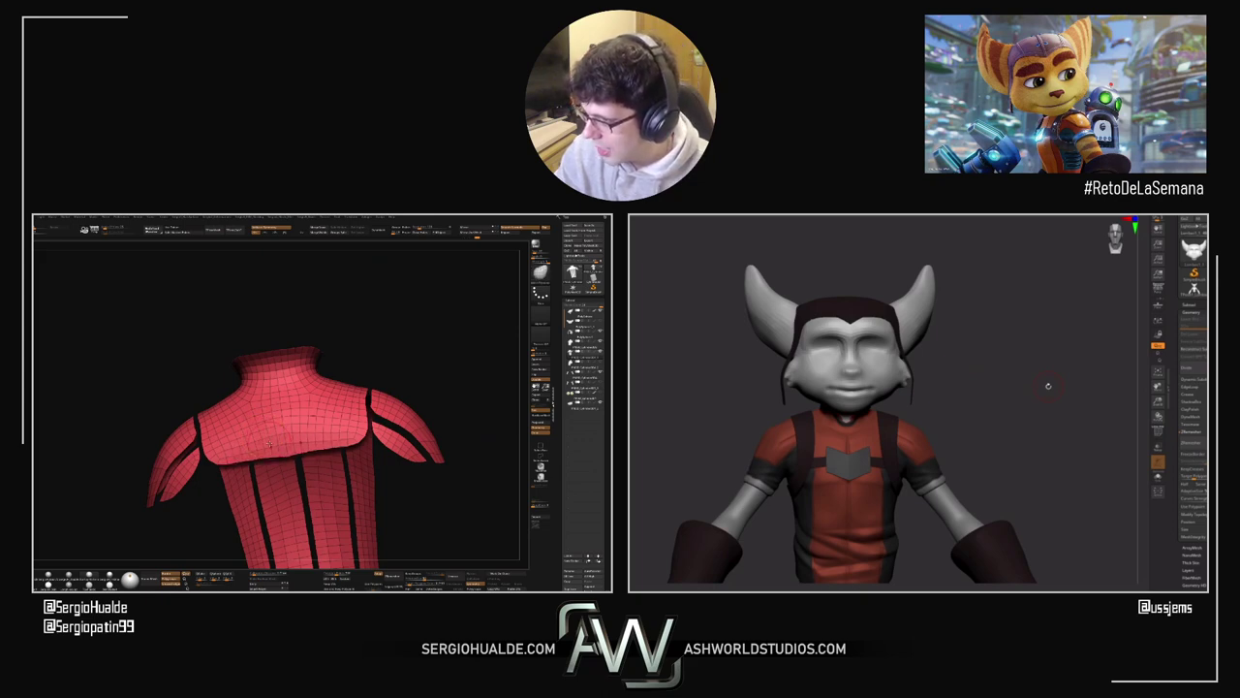
mouse_move(271, 432)
right_mouse_down("ctrl")
mouse_move(282, 451)
mouse_move(289, 426)
right_mouse_up("ctrl")
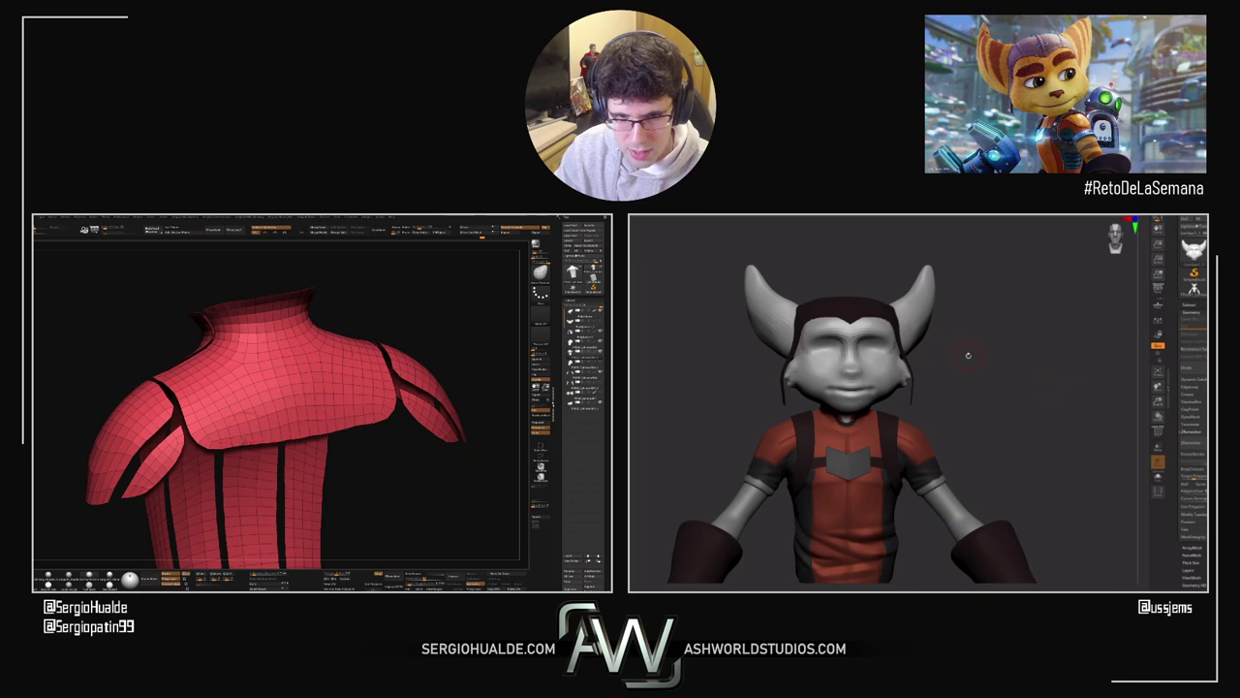
mouse_move(257, 452)
right_mouse_down("ctrl")
mouse_move(254, 428)
mouse_move(274, 437)
right_mouse_up("ctrl")
right_click_drag(199, 445, 219, 449, "ctrl")
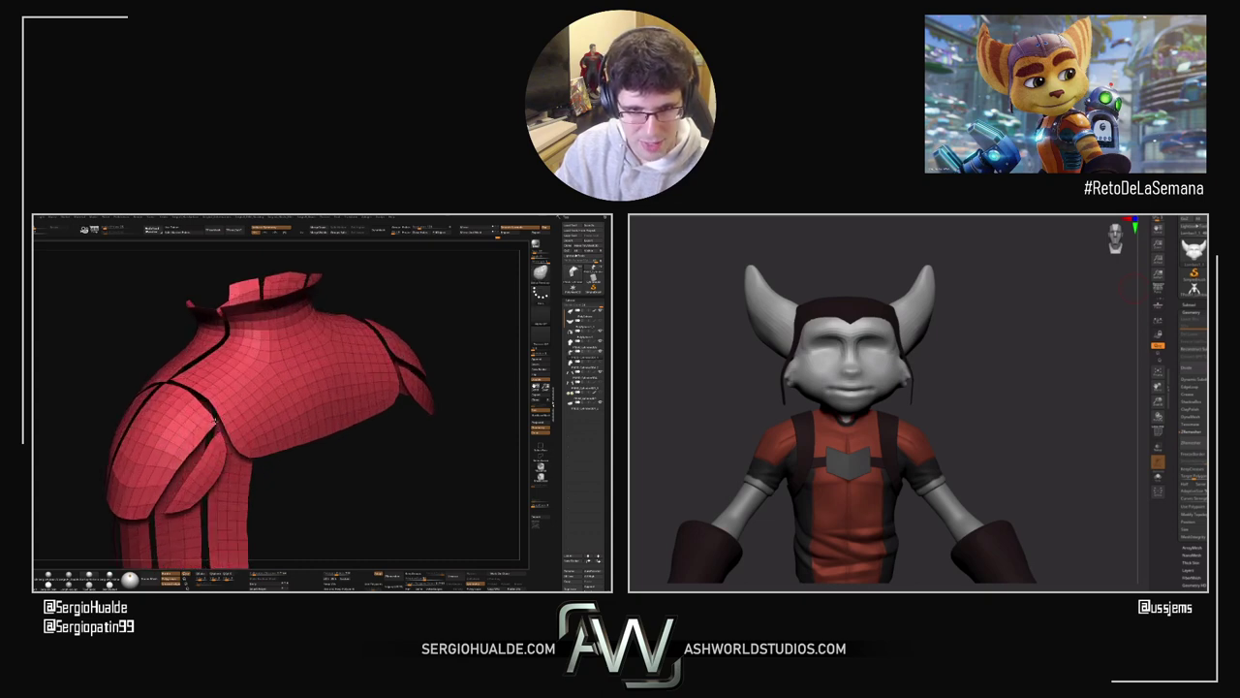
right_click_drag(205, 404, 212, 422)
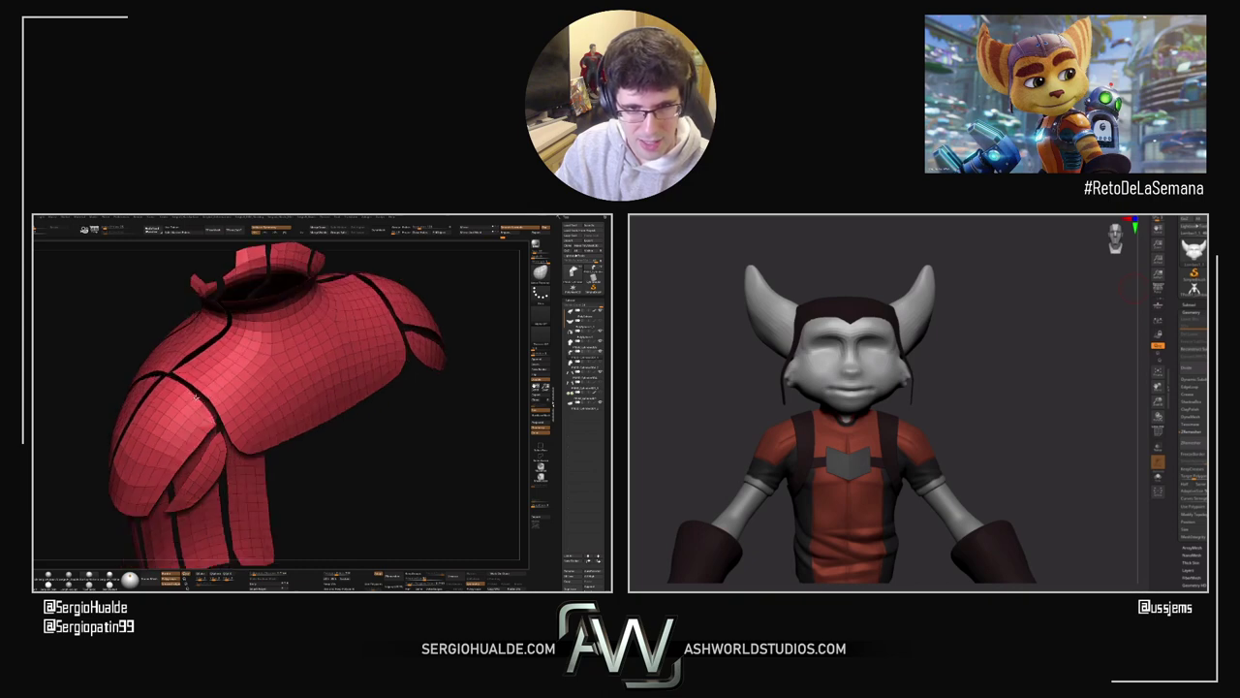
right_click_drag(208, 460, 204, 462)
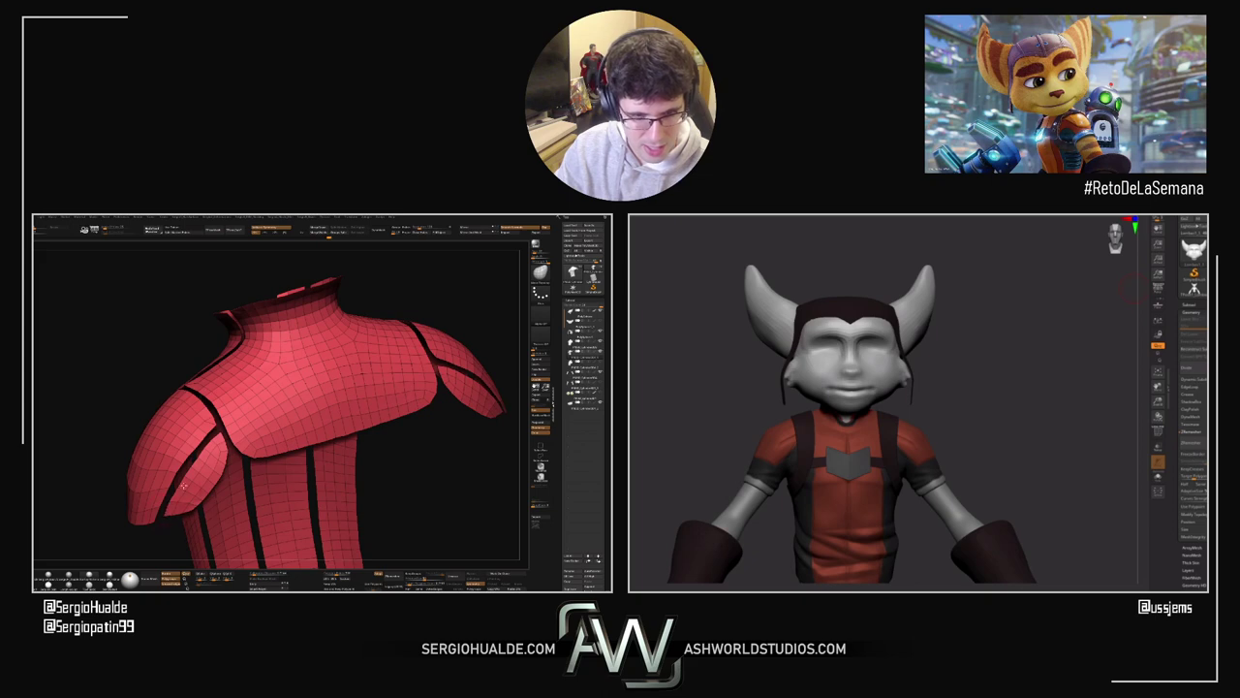
right_click_drag(192, 476, 176, 493)
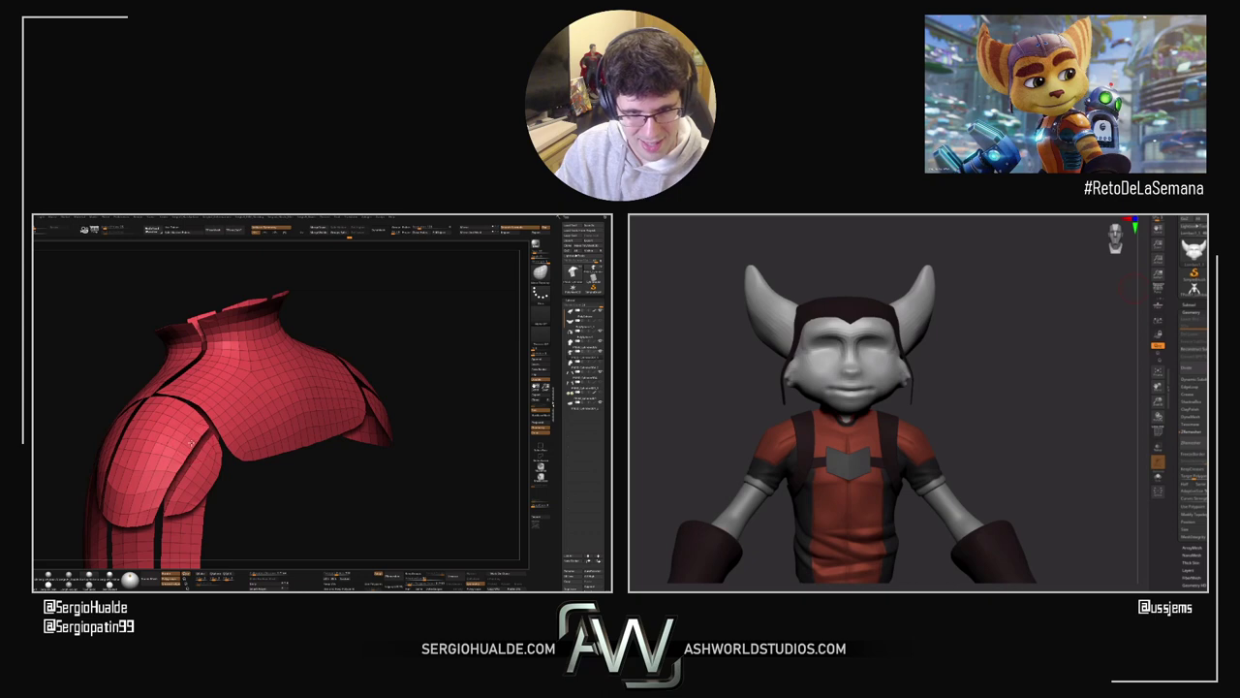
right_click_drag(190, 444, 283, 419, "ctrl")
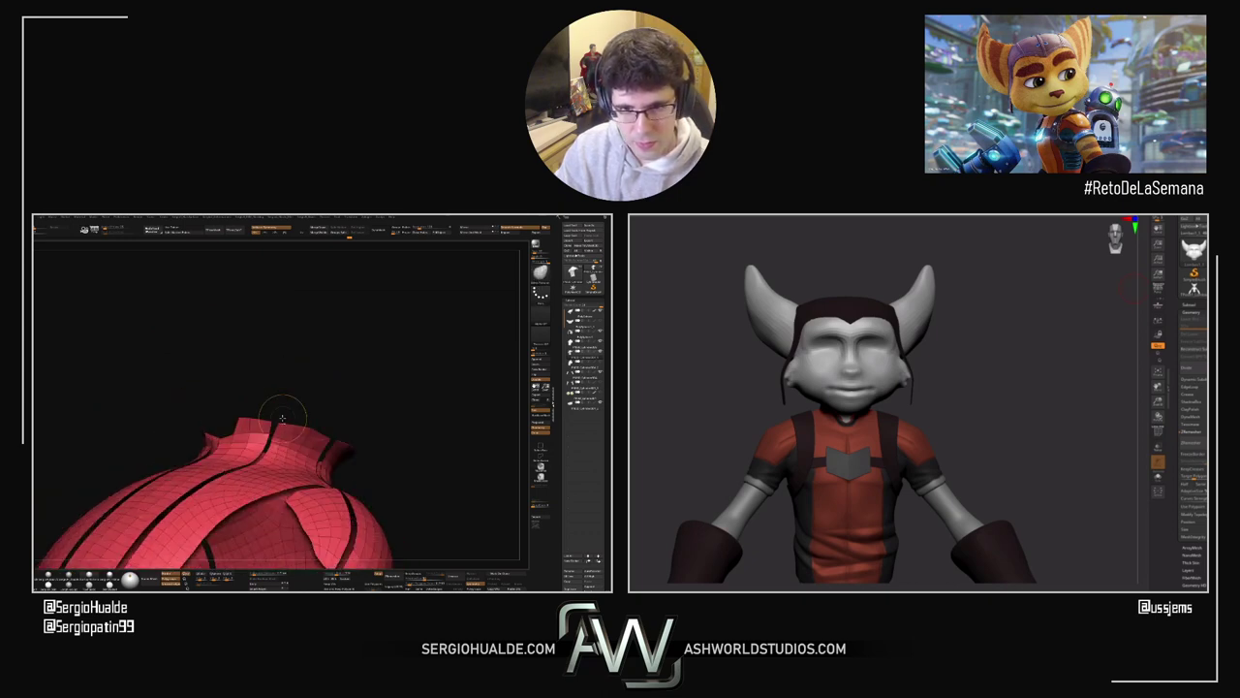
left_click_drag(282, 418, 227, 455)
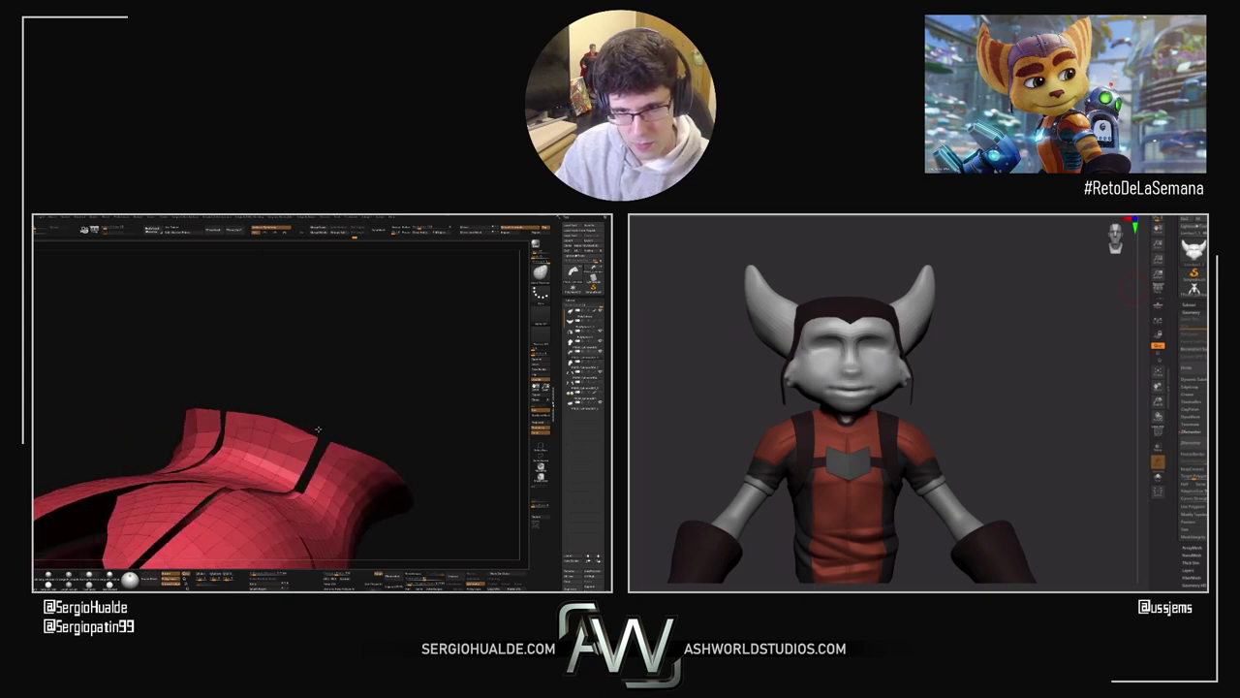
mouse_move(323, 464)
right_mouse_down("ctrl")
mouse_move(299, 401)
mouse_move(316, 463)
right_mouse_up("ctrl")
mouse_move(316, 463)
right_mouse_down("ctrl")
mouse_move(307, 423)
mouse_move(334, 451)
right_mouse_up("ctrl")
Step: Show the full character around the red panels to check how they fit against the grey shirt
key("alt+s")
right_click_drag(334, 536, 305, 450, "alt")
left_click_drag(304, 449, 288, 450)
right_click_drag(288, 451, 290, 440)
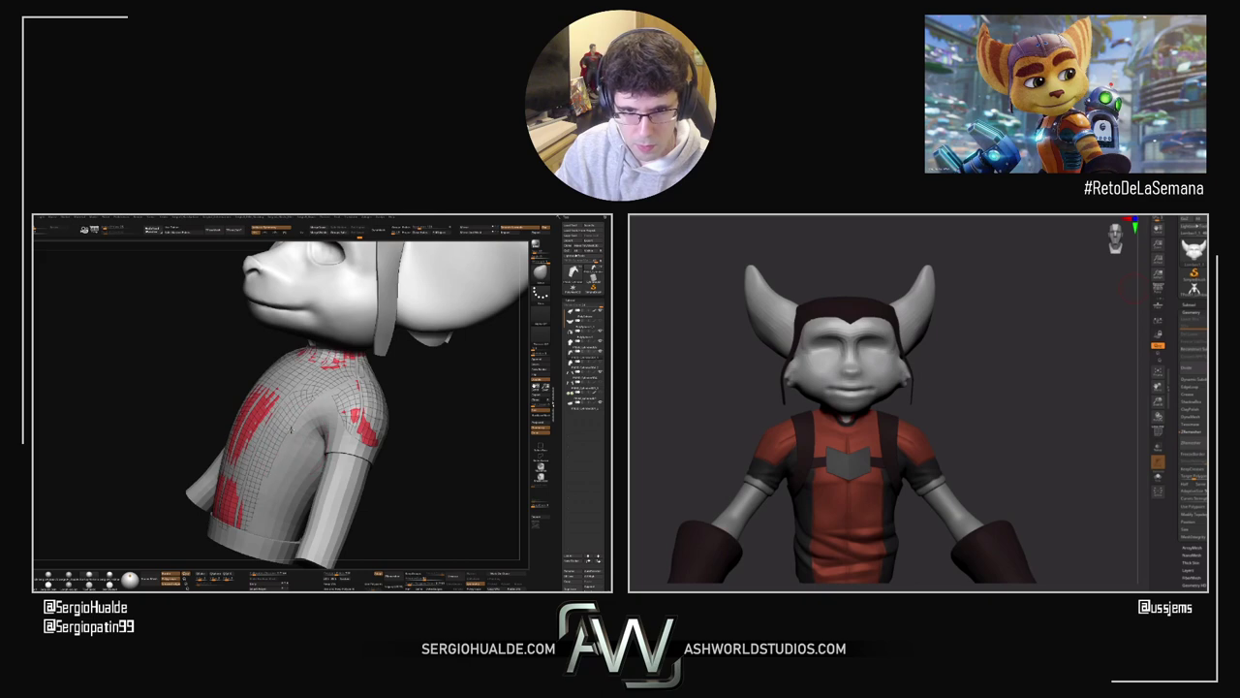
left_click_drag(262, 522, 336, 444)
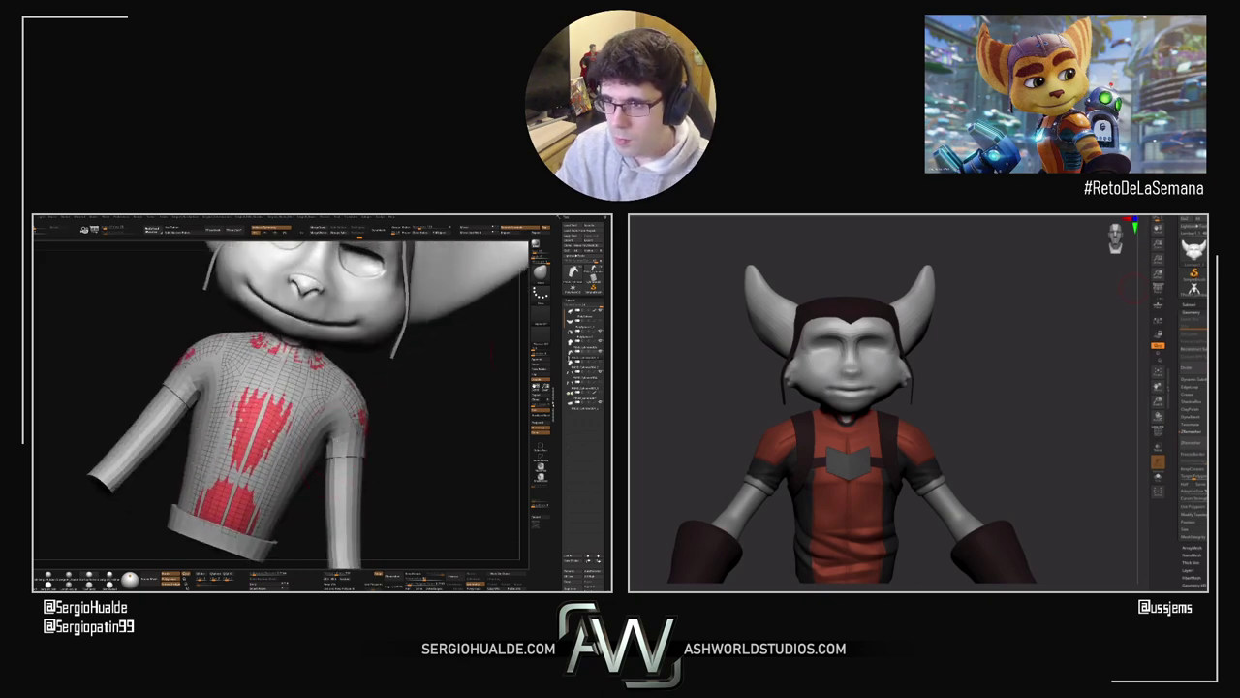
Step: Project the shirt panels onto the grey shirt with the waistband hidden, and isolate the panels to check their back
left_click(571, 355)
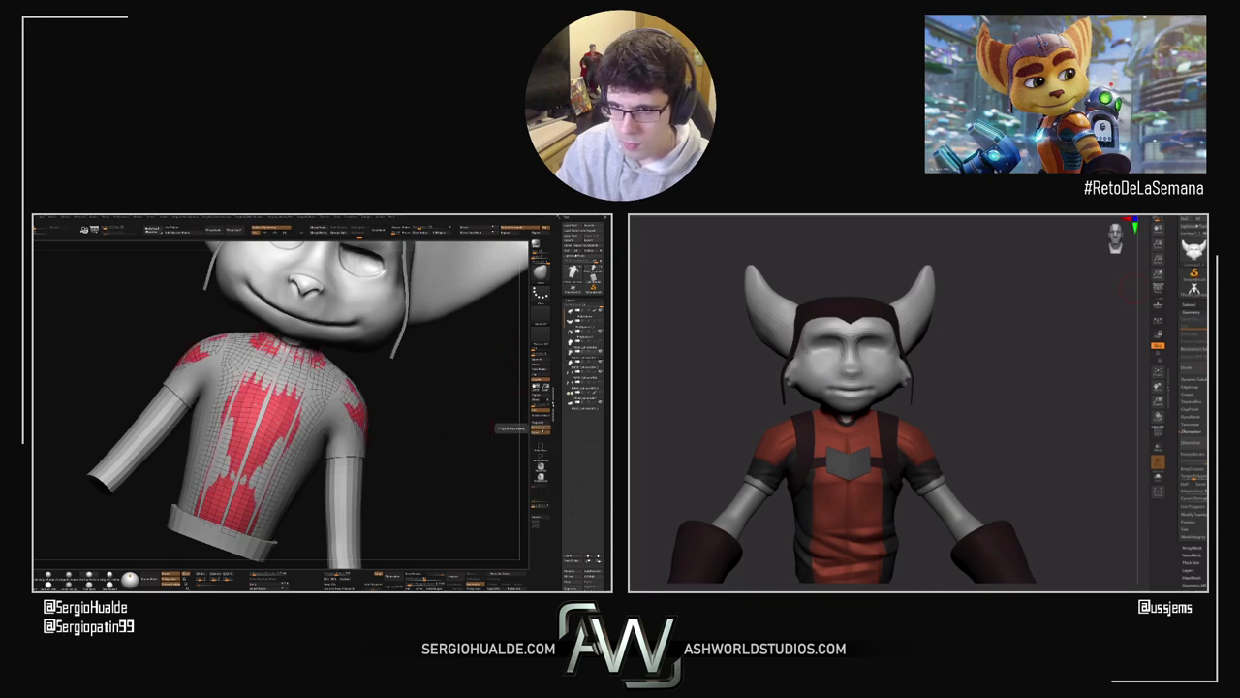
left_click(539, 424)
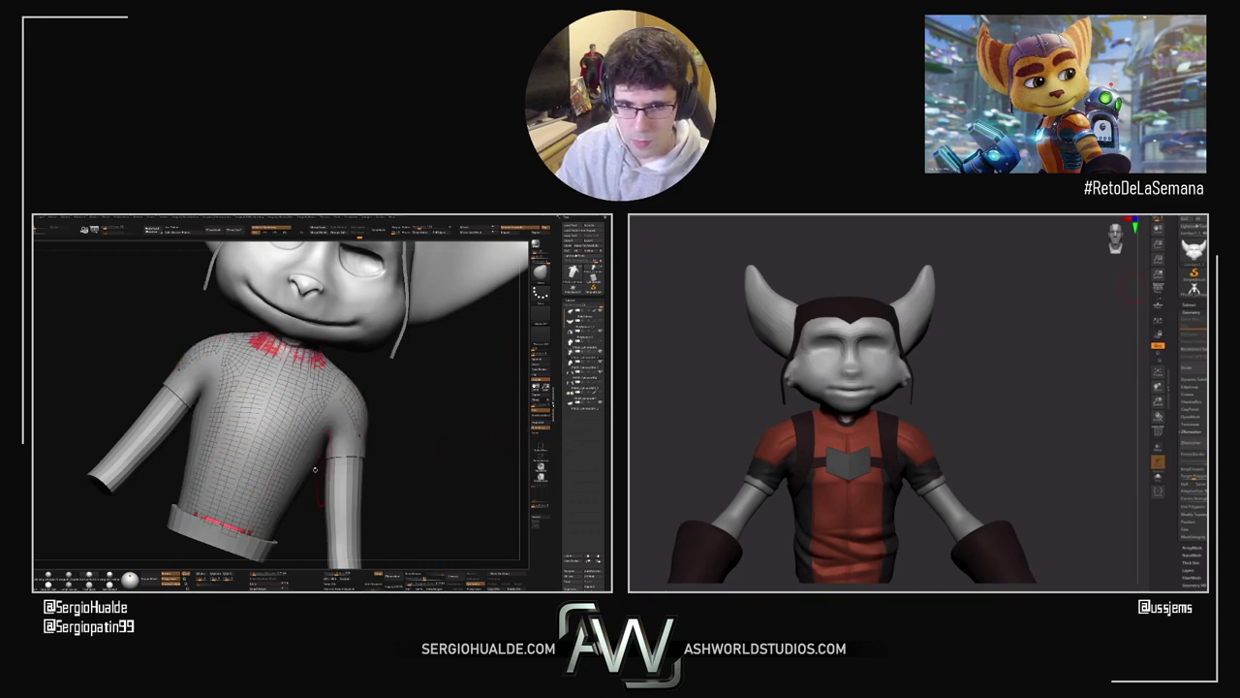
left_click(596, 407)
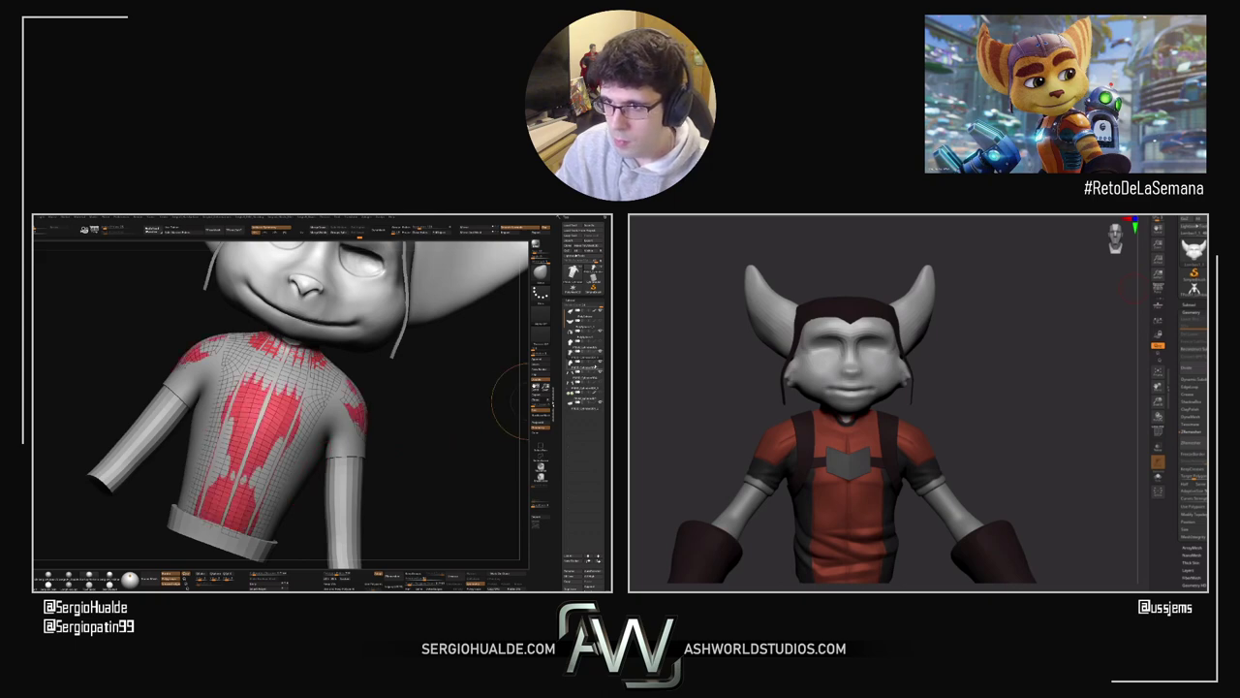
left_click(597, 406)
left_click(540, 423)
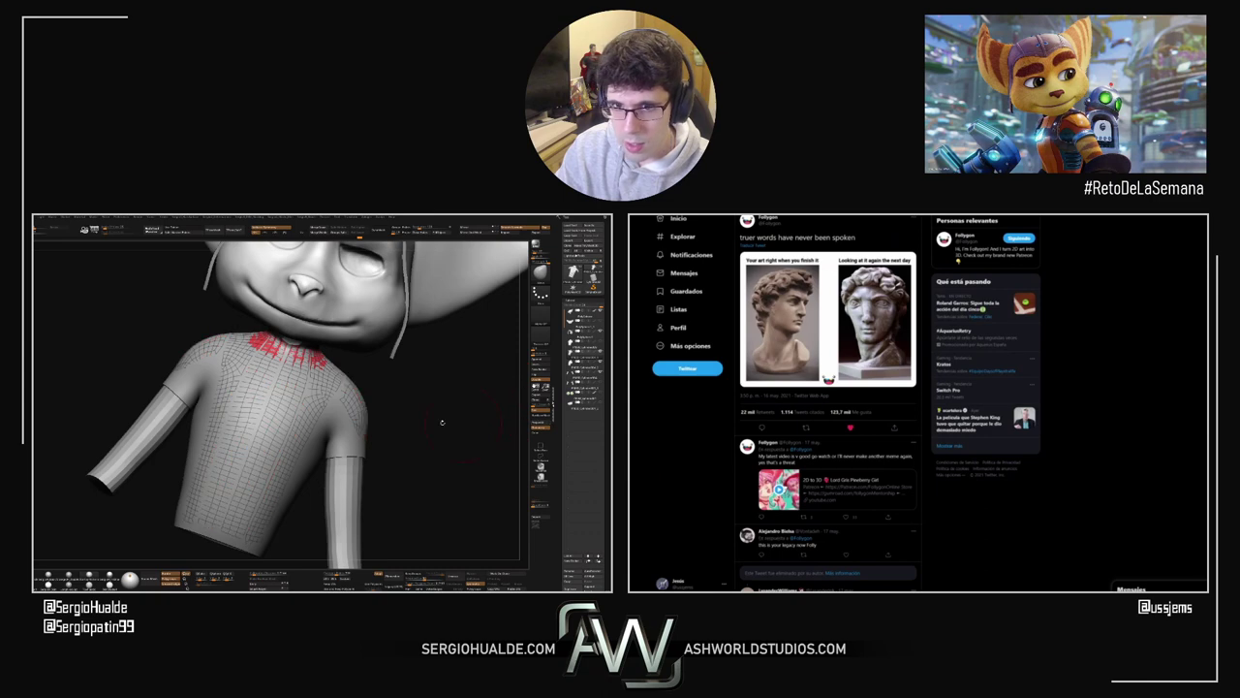
left_click_drag(442, 422, 301, 416)
left_click(310, 416)
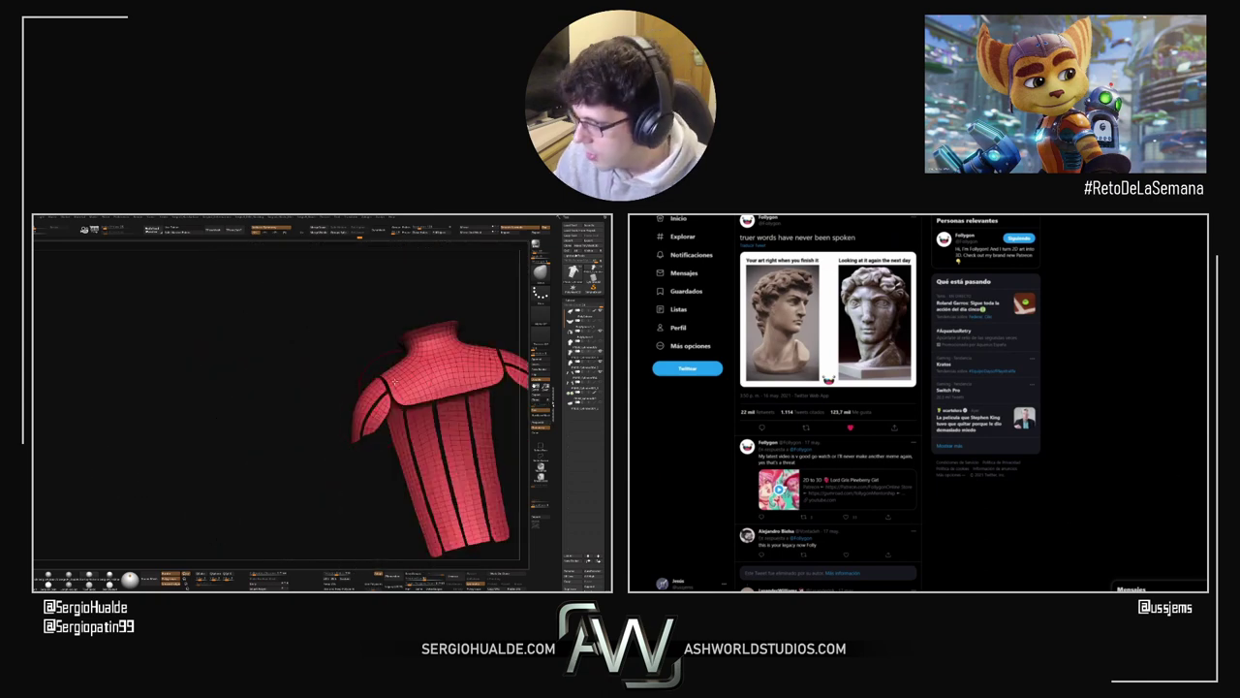
Step: View the statue comparison picture in the Twitter post at full size and return to the character in ZBrush
left_click(830, 360)
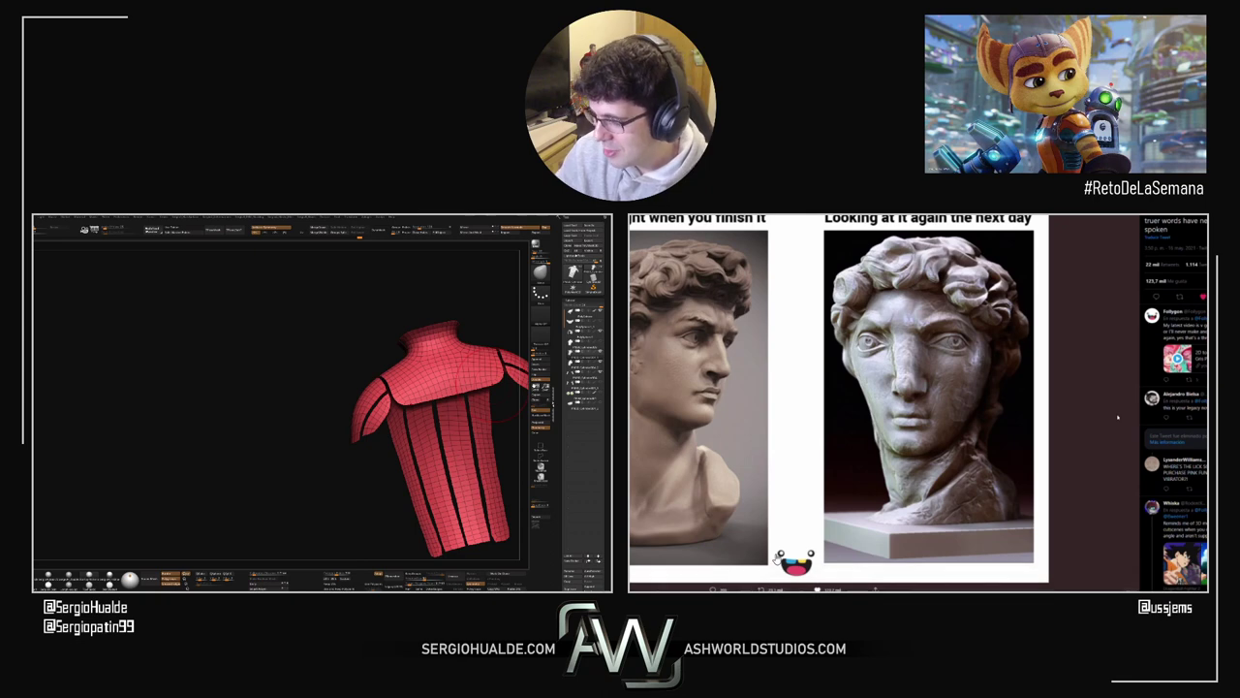
left_click(1120, 389)
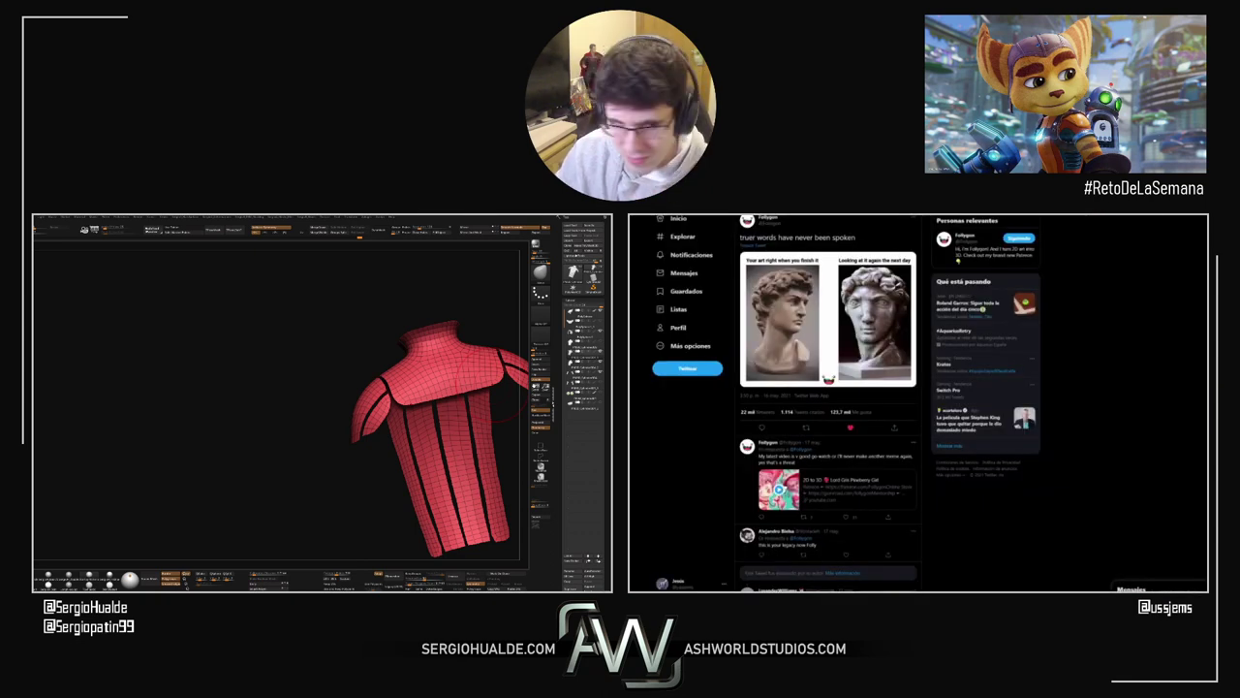
key("alt+Tab")
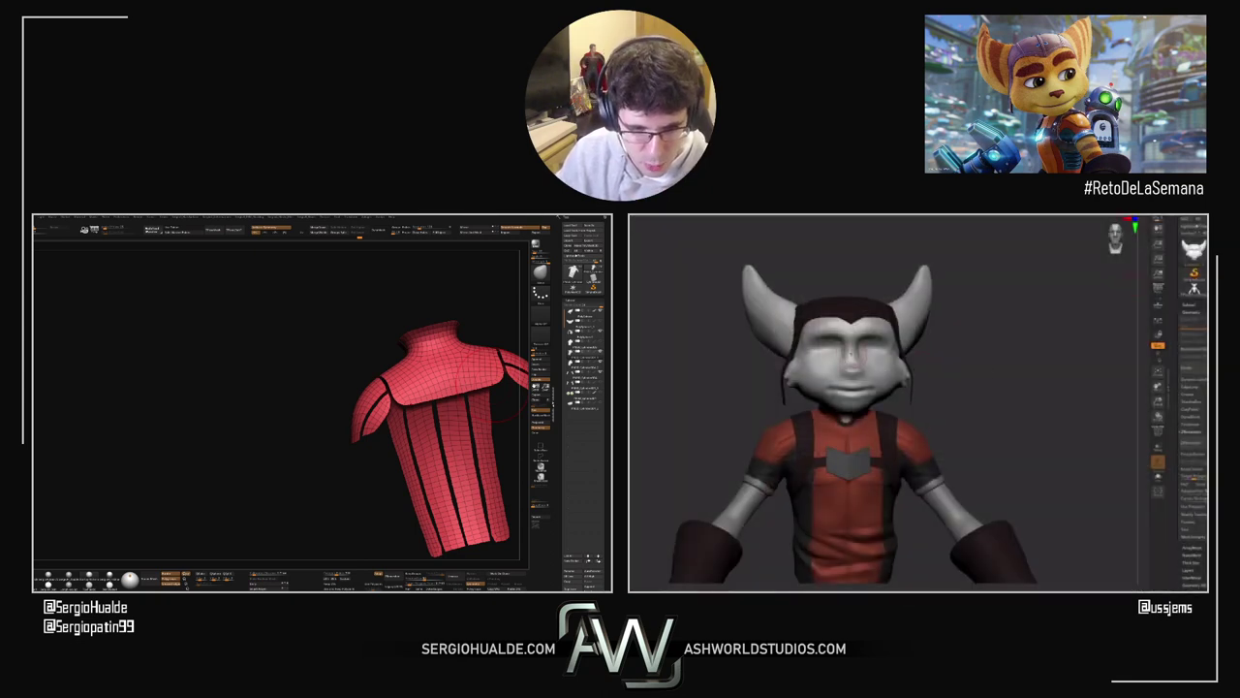
right_click_drag(864, 356, 787, 300)
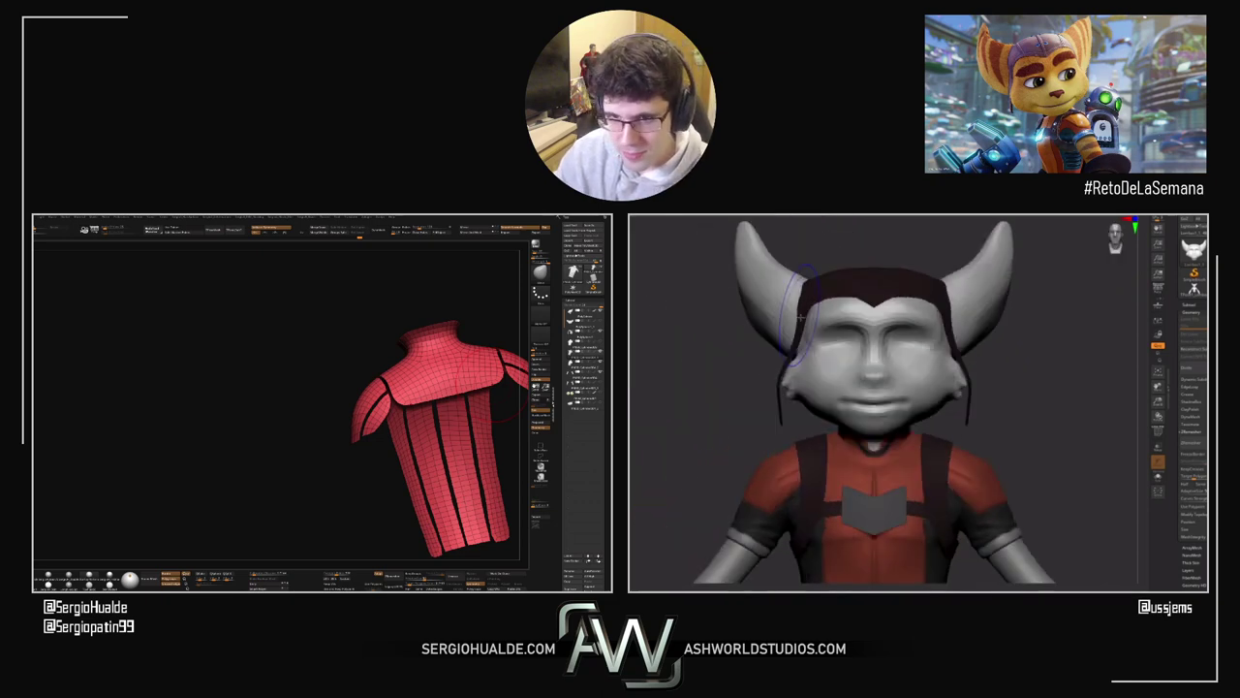
Step: Examine the grey head's eye sockets and cheeks from the front, below and side, and the isolated shirt panels from several angles
mouse_move(959, 209)
right_mouse_down()
mouse_move(951, 262)
mouse_move(1001, 399)
mouse_move(969, 382)
mouse_move(984, 390)
mouse_move(954, 334)
mouse_move(1002, 316)
mouse_move(1001, 345)
mouse_move(990, 291)
right_mouse_up()
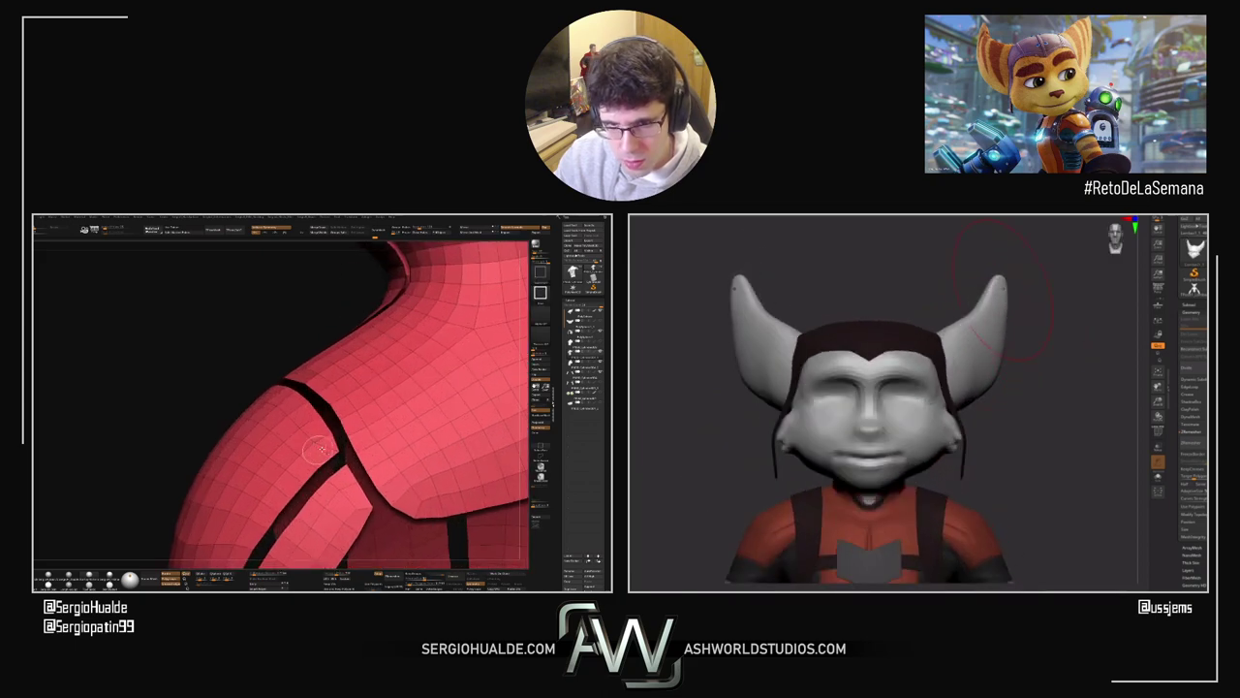
left_click_drag(986, 395, 976, 388)
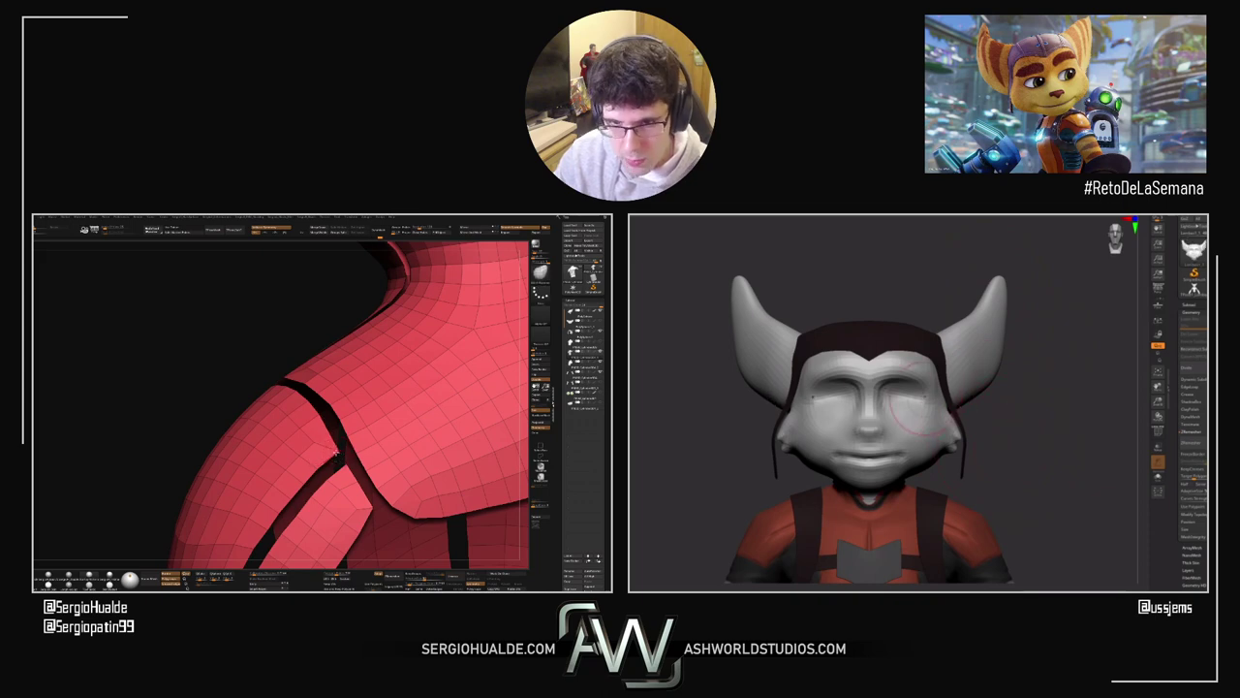
mouse_move(915, 385)
right_mouse_down("ctrl")
mouse_move(918, 399)
mouse_move(969, 407)
mouse_move(942, 436)
mouse_move(1008, 439)
mouse_move(852, 426)
mouse_move(830, 330)
right_mouse_up("ctrl")
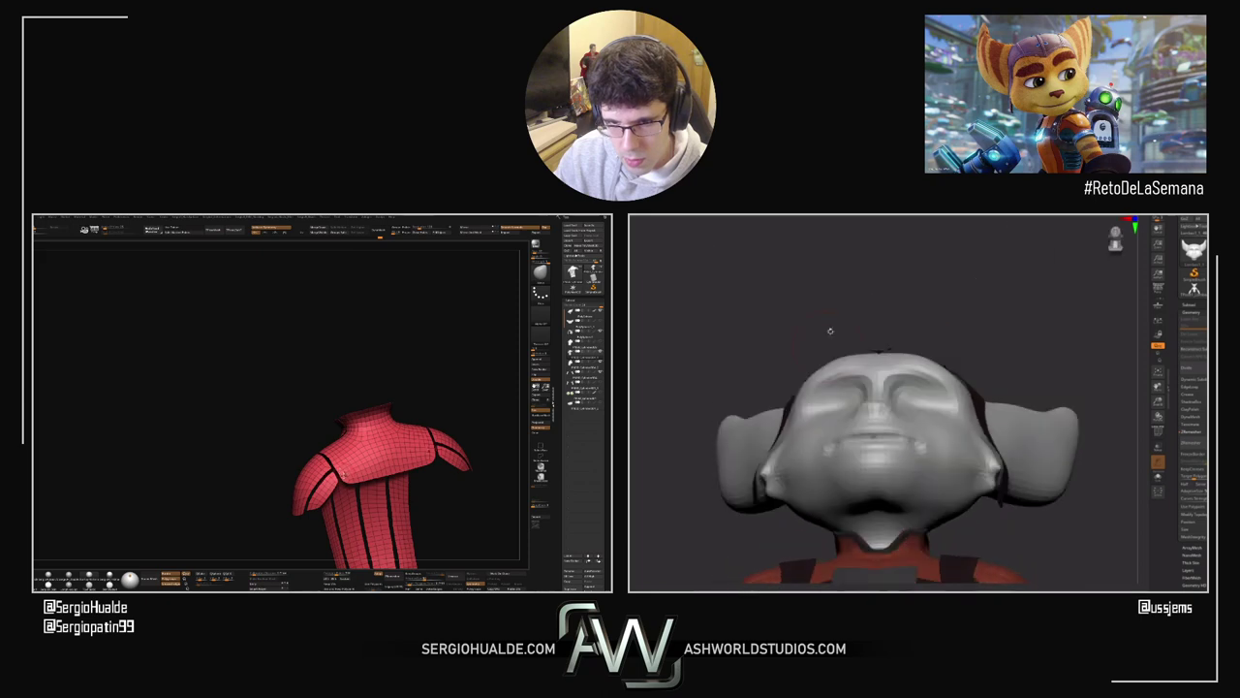
key("s")
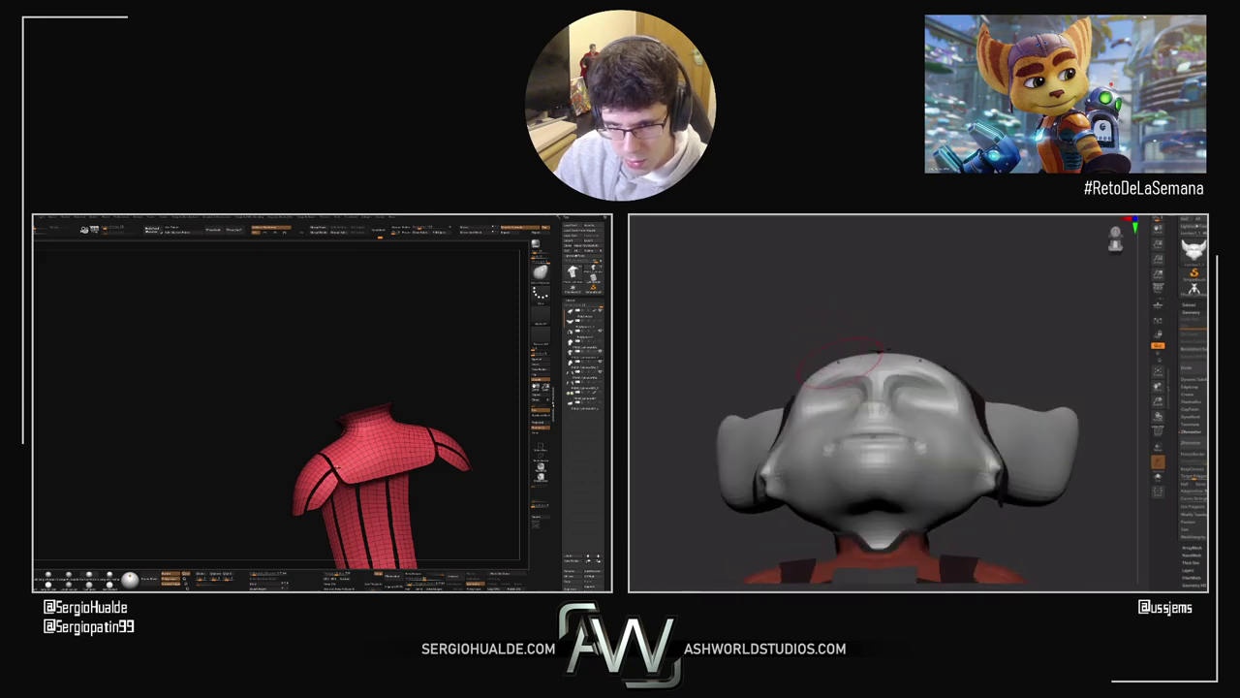
right_click_drag(822, 381, 872, 487)
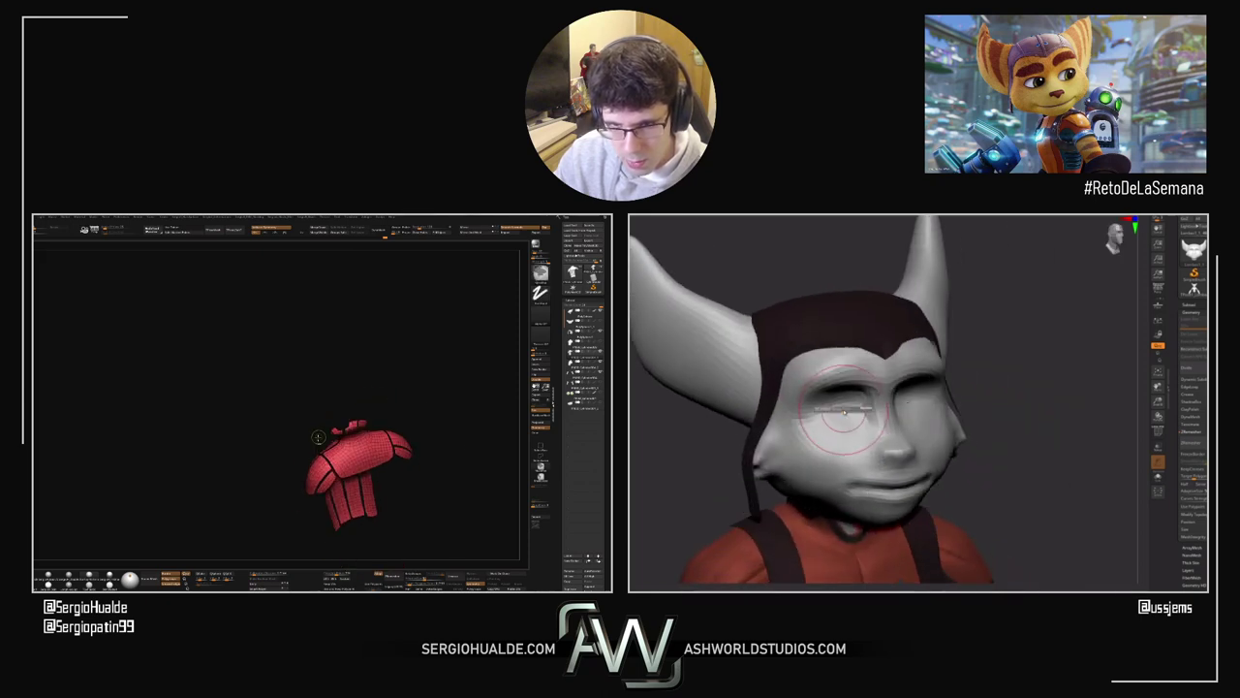
right_click_drag(814, 402, 861, 387)
right_click_drag(342, 441, 318, 484)
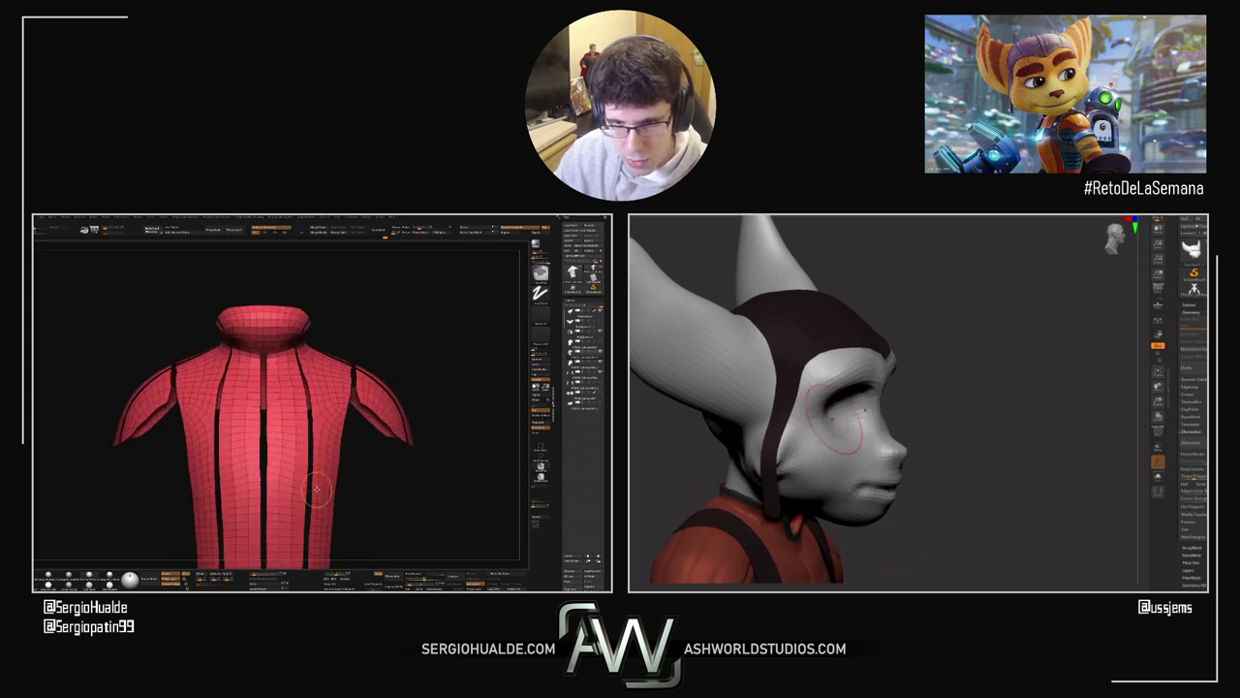
right_click_drag(844, 434, 756, 431)
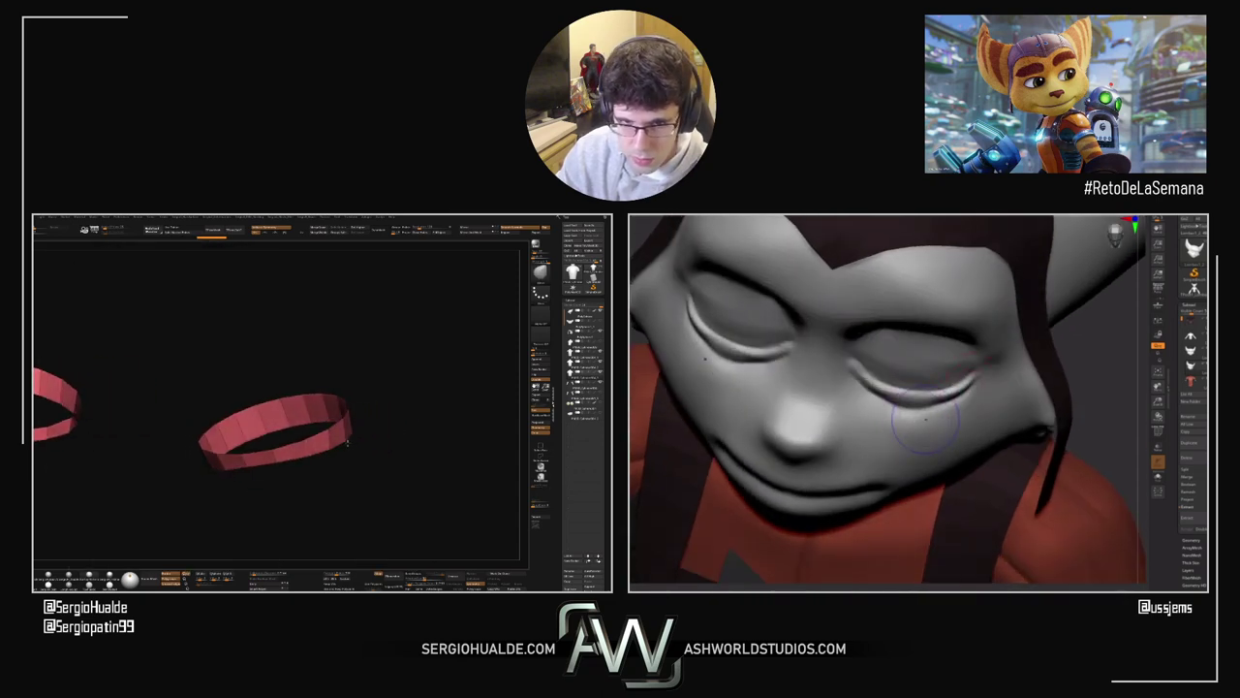
Step: Reshape the isolated low-poly sleeve bands with brush strokes from several angles
mouse_move(333, 441)
left_mouse_down("ctrl")
mouse_move(404, 327)
mouse_move(347, 368)
left_mouse_up("ctrl")
left_click_drag(440, 393, 287, 445)
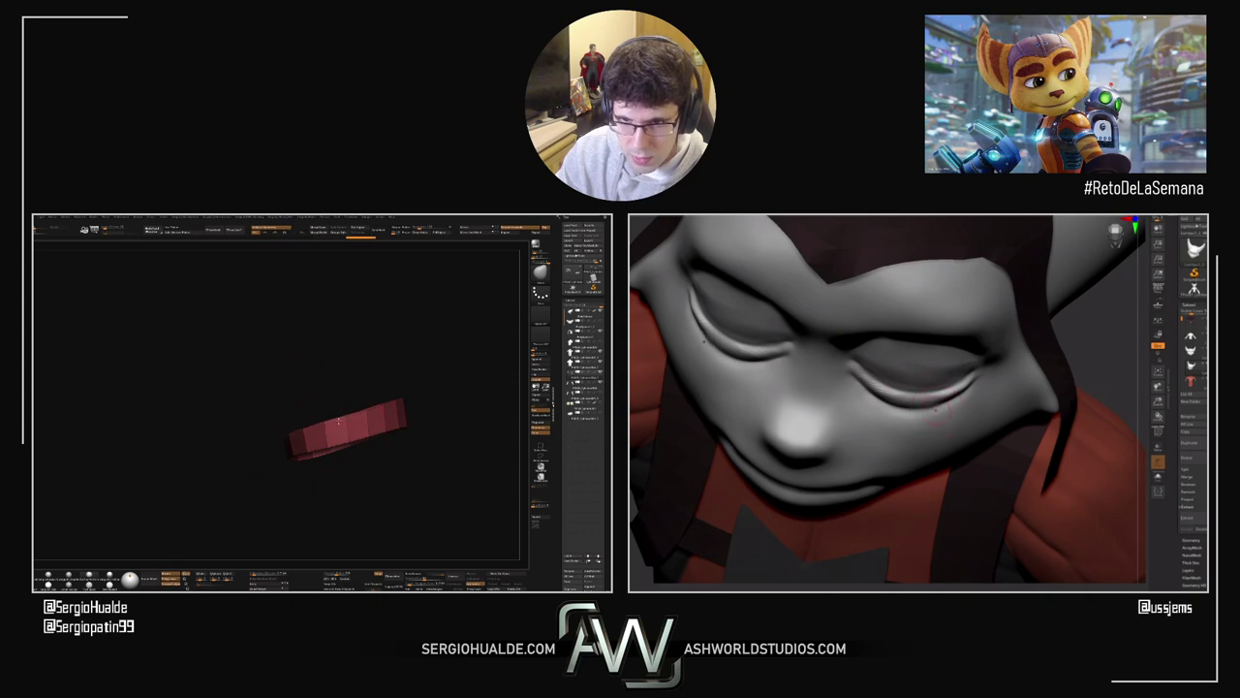
left_click_drag(338, 422, 344, 417)
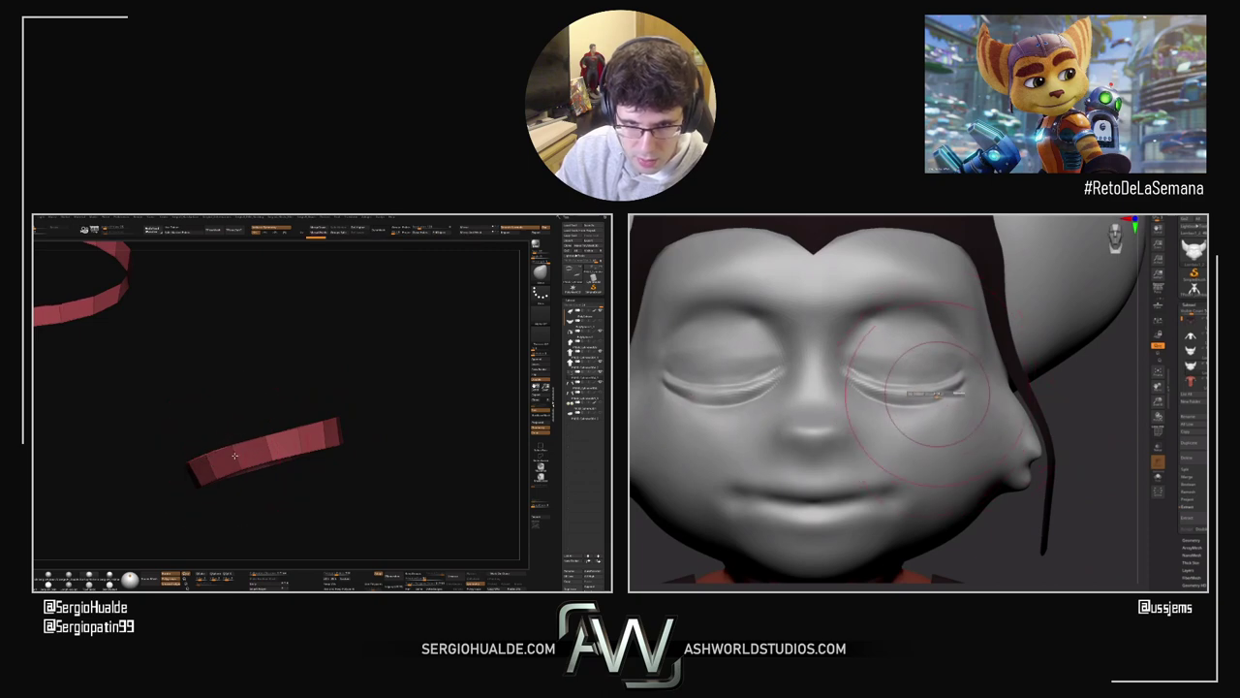
left_click_drag(233, 449, 273, 438)
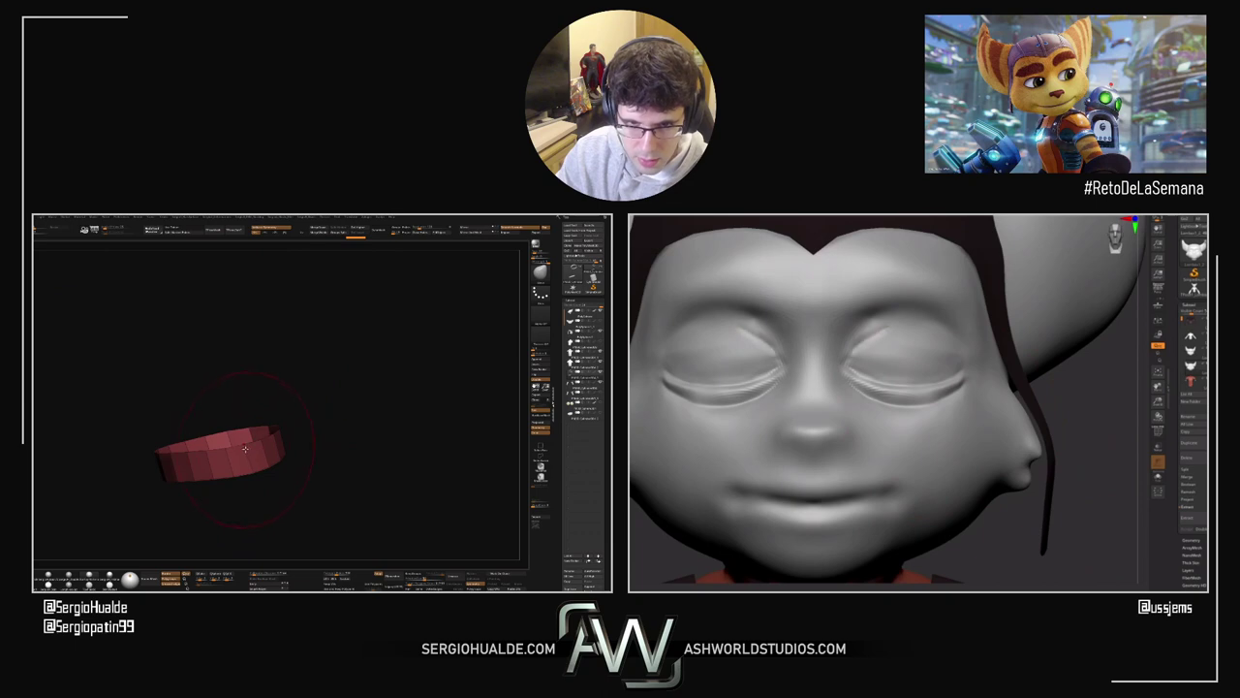
right_click_drag(270, 438, 300, 454)
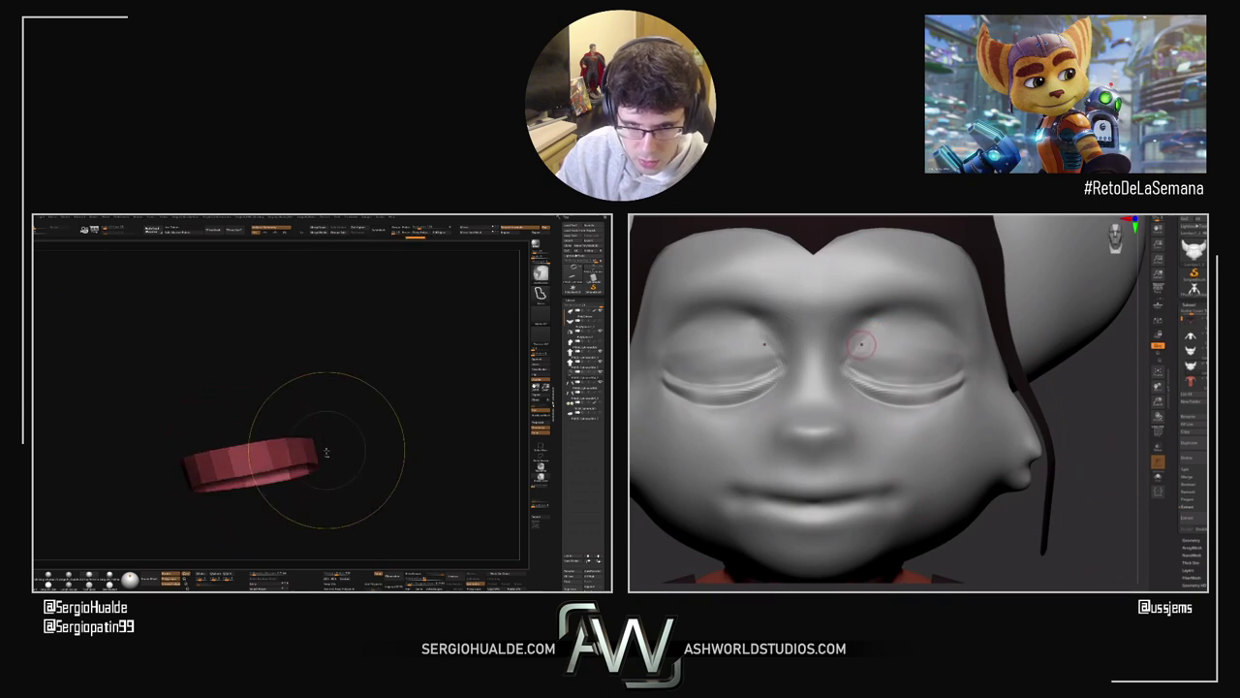
key("w")
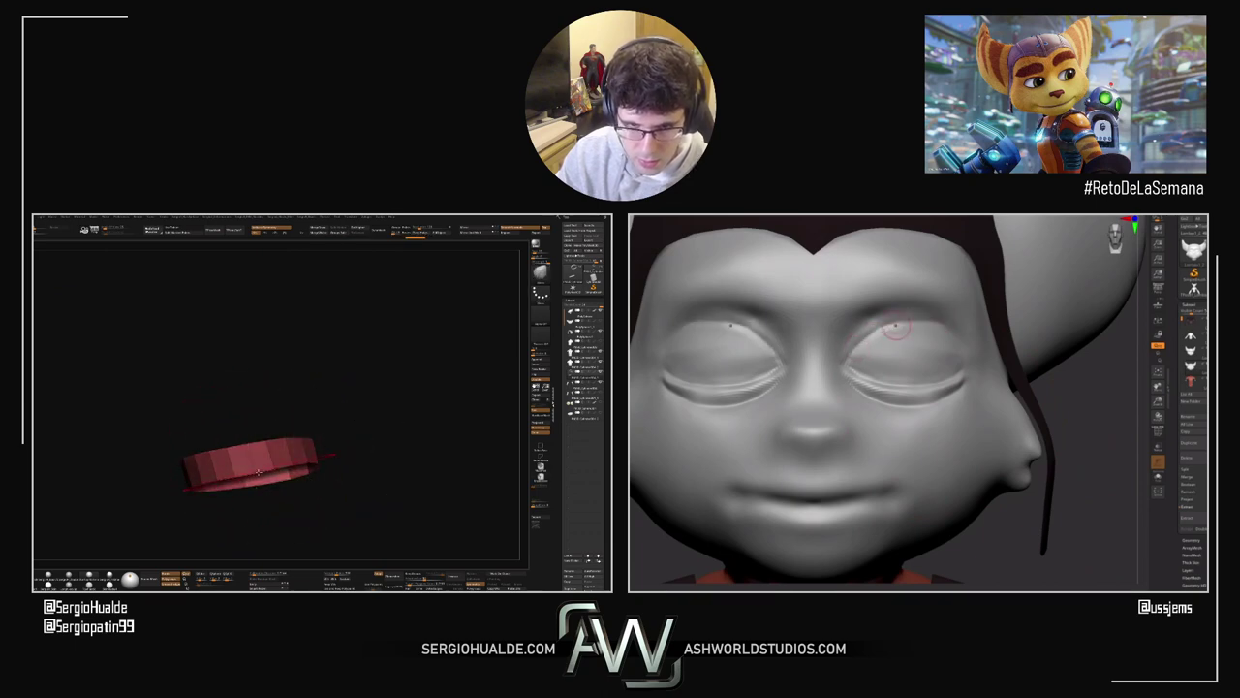
mouse_move(244, 468)
right_mouse_down()
mouse_move(260, 487)
mouse_move(224, 488)
right_mouse_up()
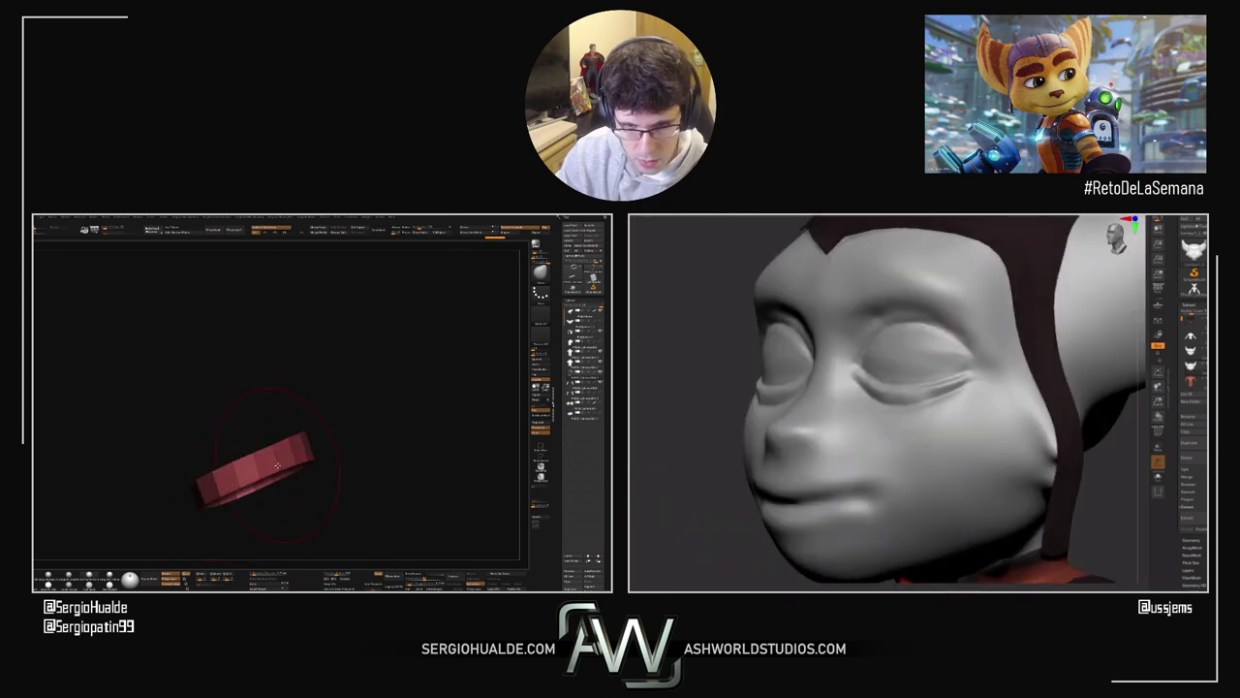
mouse_move(275, 470)
right_mouse_down()
mouse_move(284, 451)
mouse_move(268, 451)
right_mouse_up()
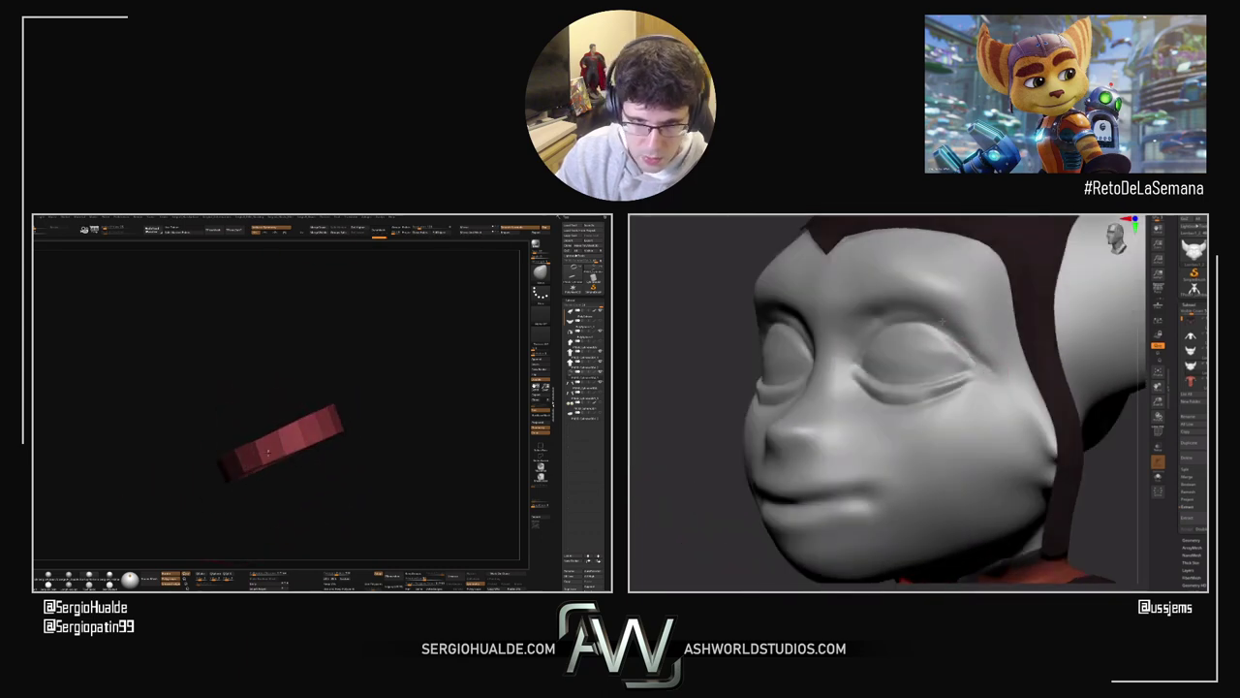
left_click_drag(248, 468, 288, 468)
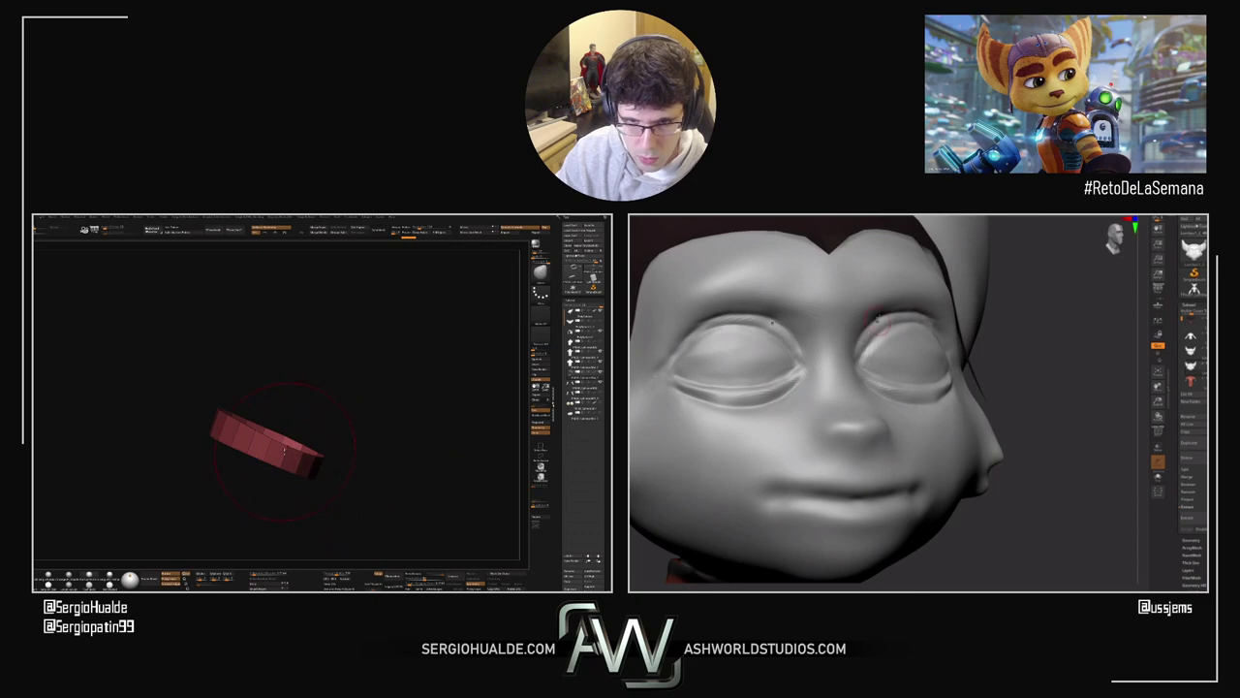
right_click_drag(282, 445, 285, 456)
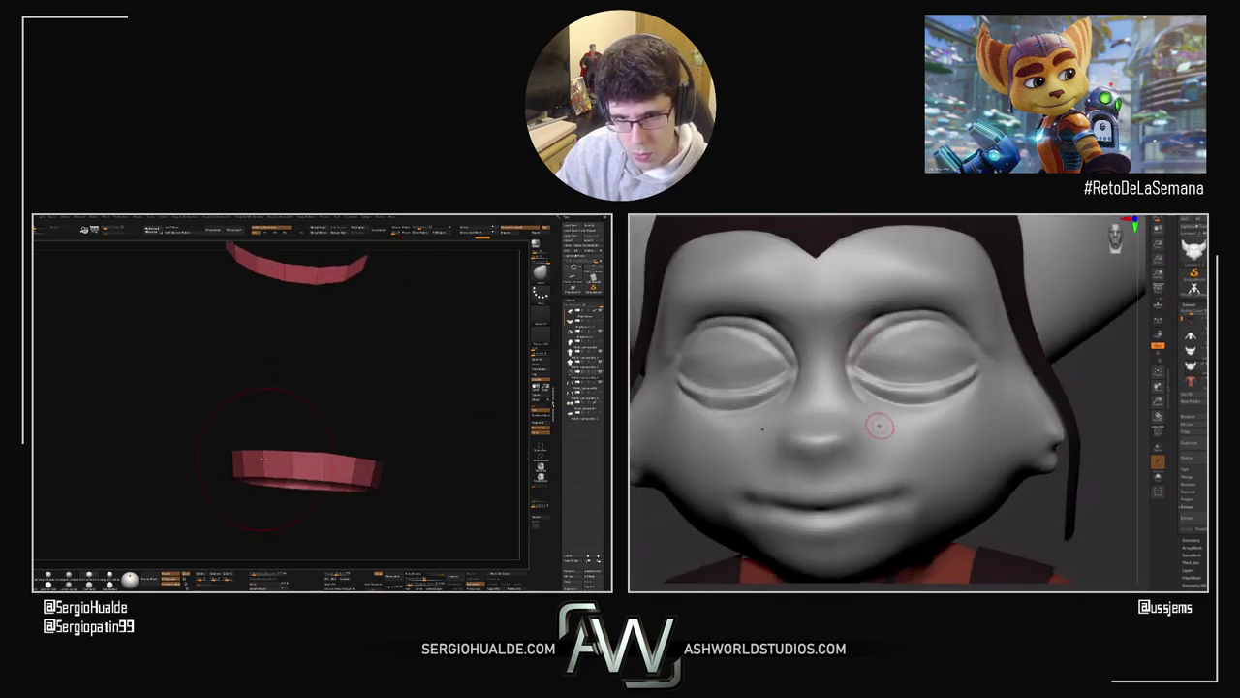
left_click_drag(284, 456, 286, 466)
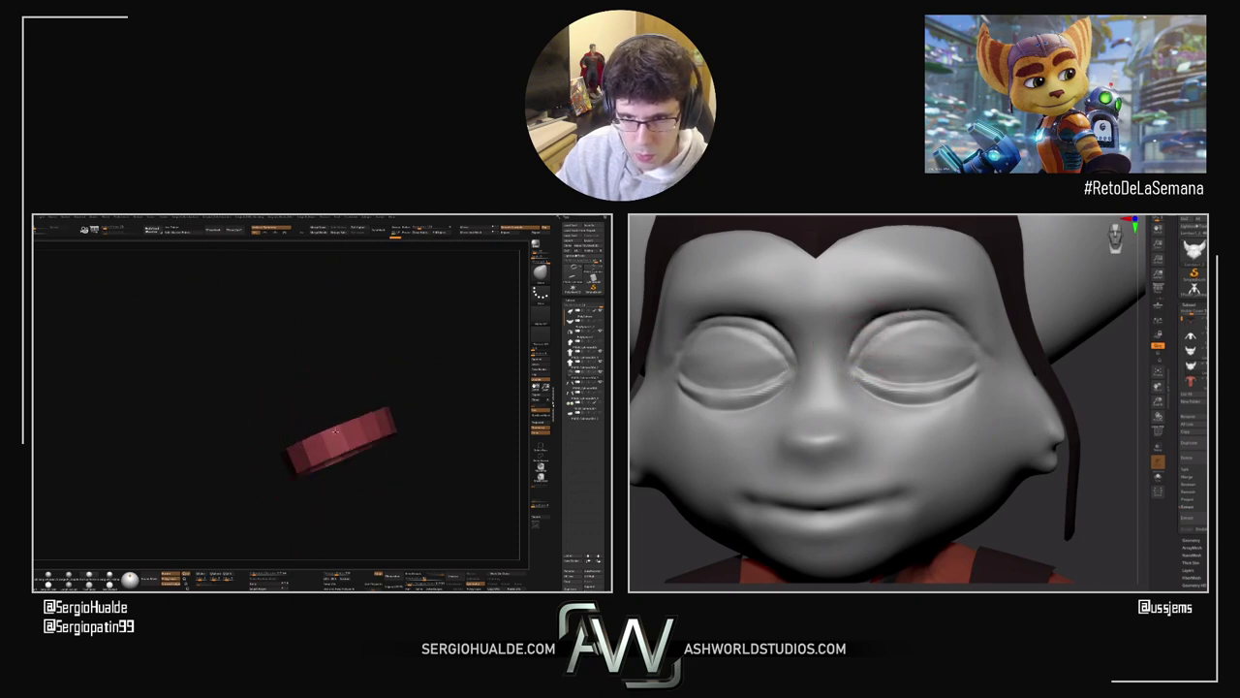
right_click_drag(335, 431, 251, 468)
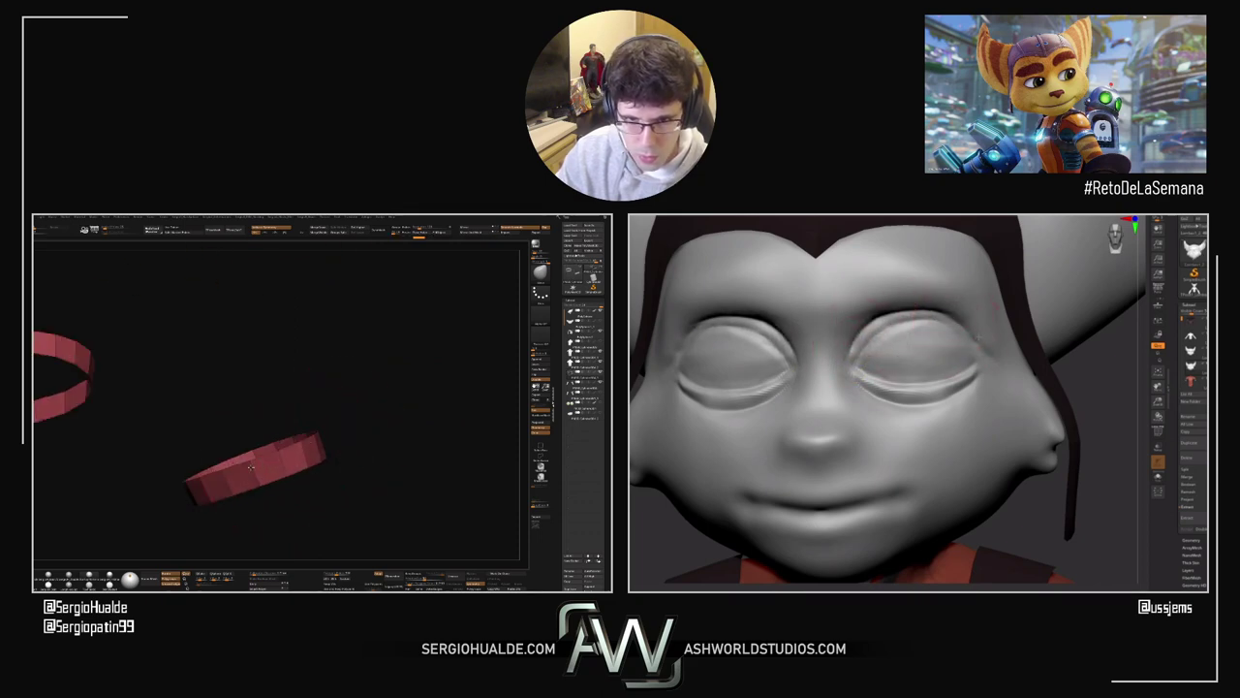
left_click_drag(249, 488, 287, 475)
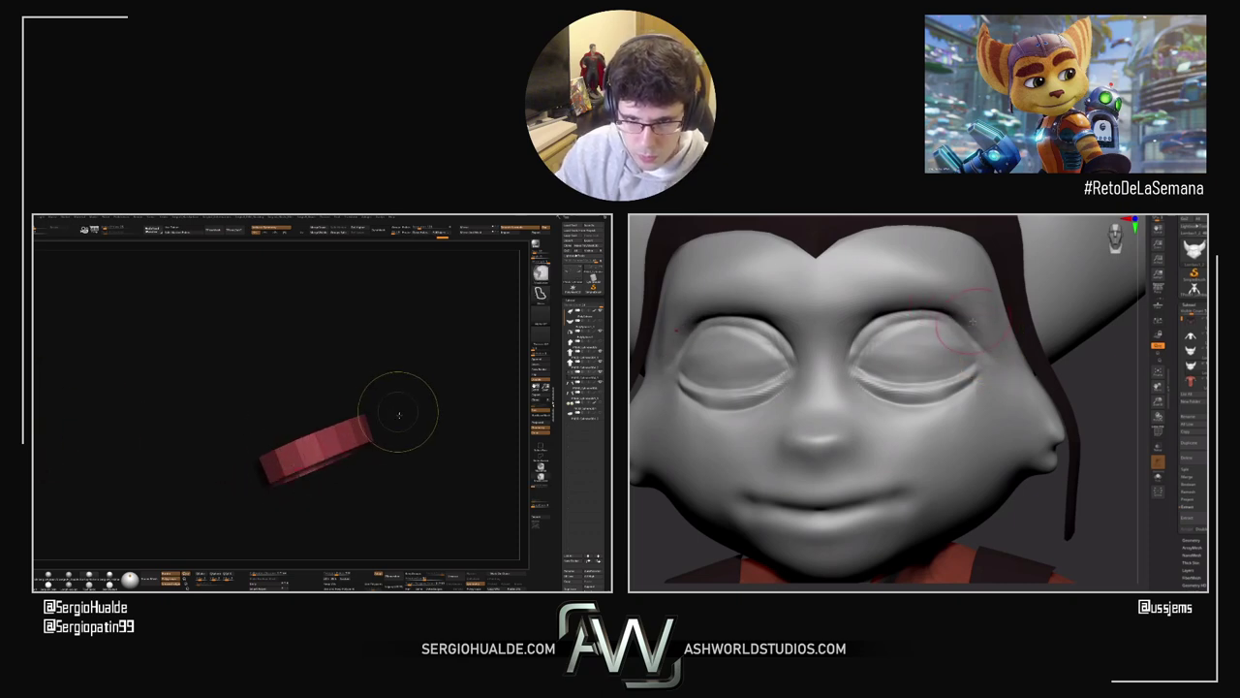
Step: Thicken the isolated sleeve bands, undoing one attempt and readjusting the settings
key("space")
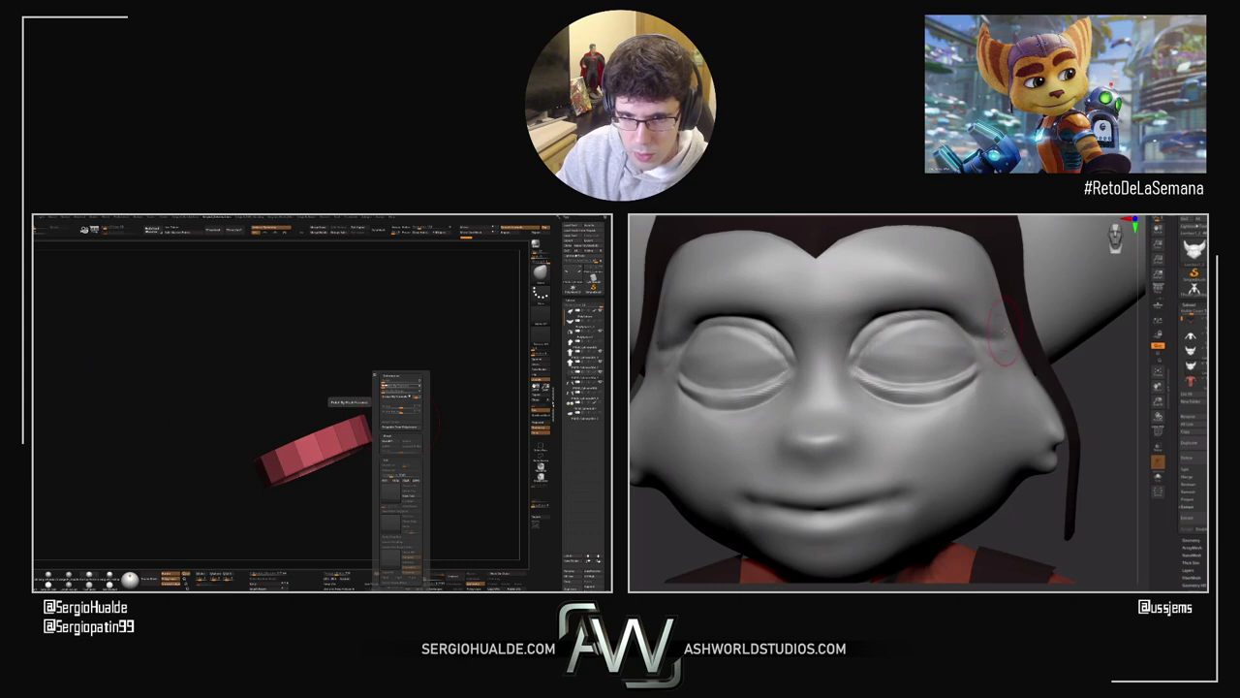
left_click_drag(1077, 380, 1034, 372)
left_click_drag(373, 455, 346, 430, "alt")
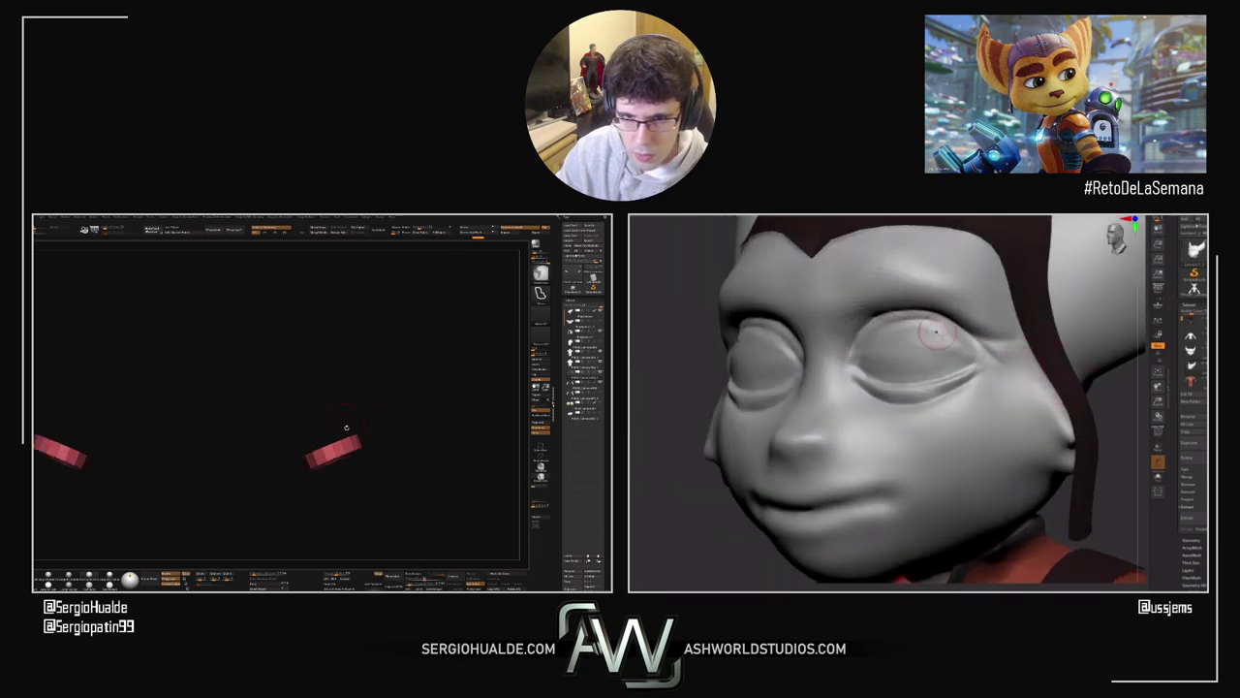
key("space")
left_click(363, 418)
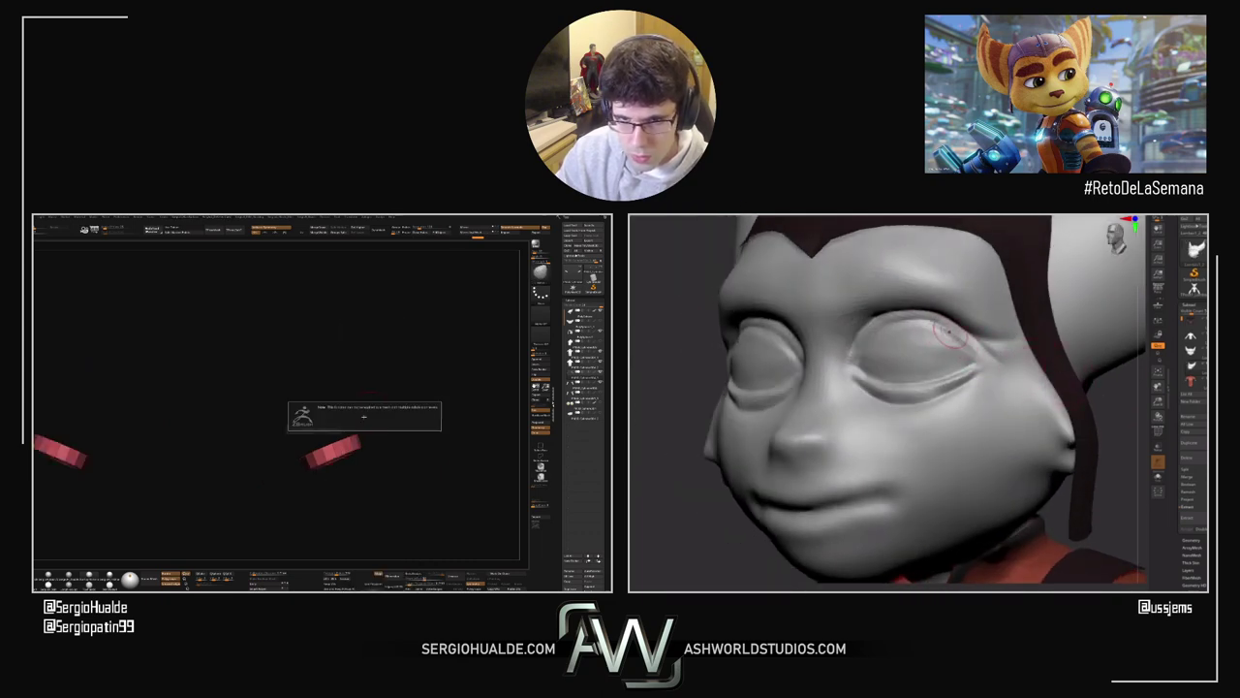
right_click_drag(358, 433, 350, 469, "ctrl")
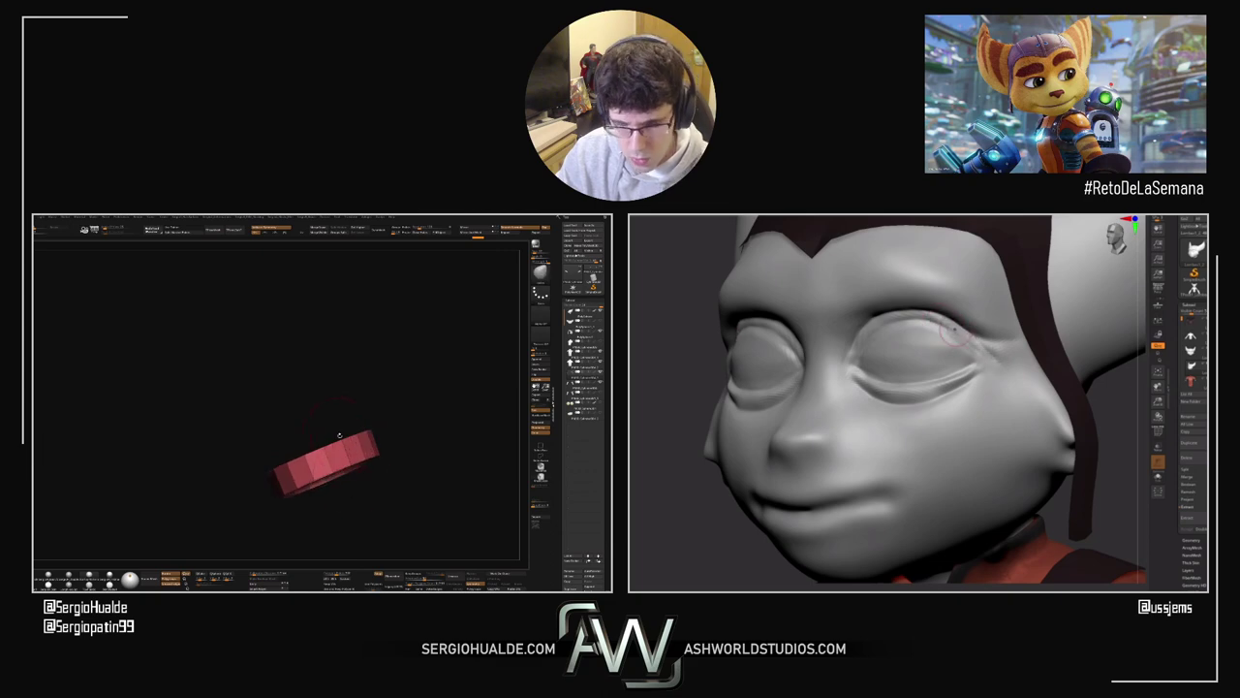
left_click(339, 436)
key("space")
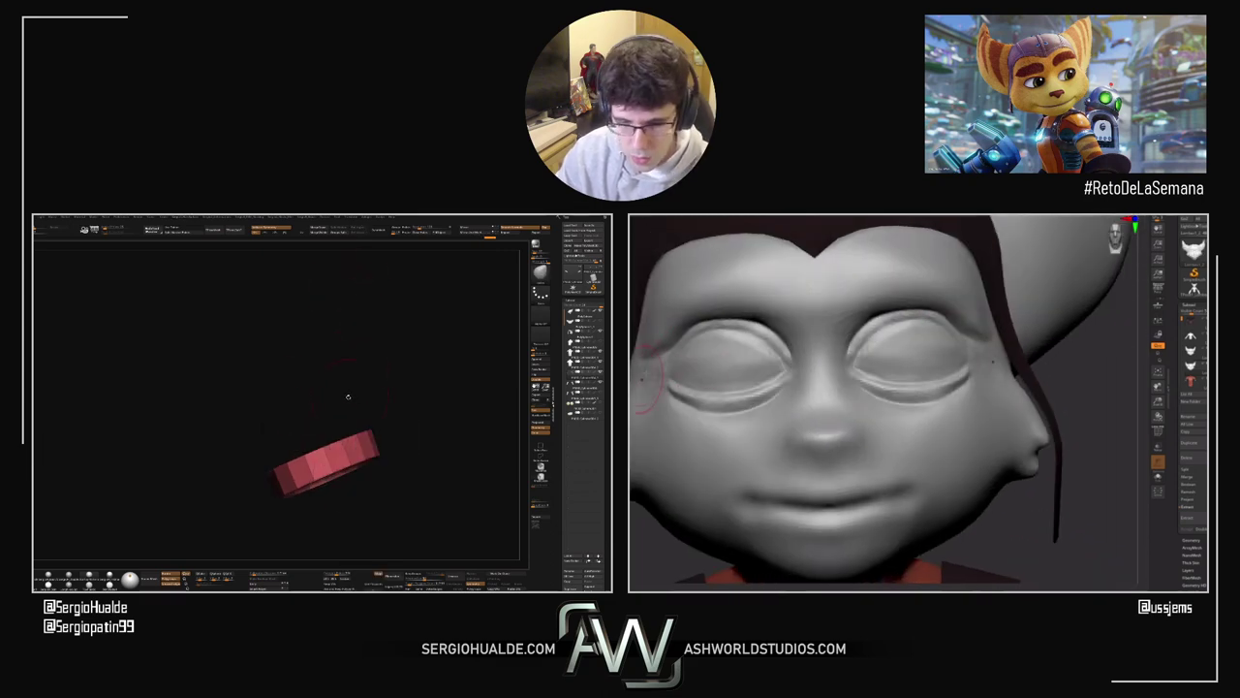
key("space")
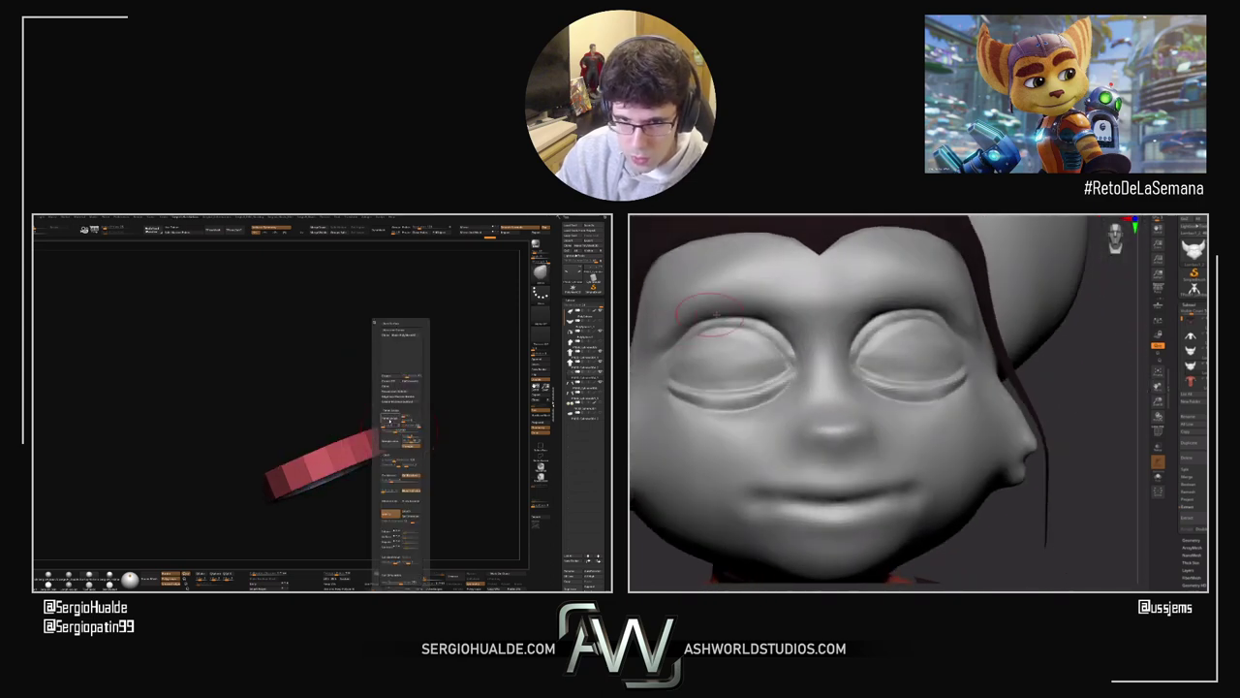
key("ctrl+z")
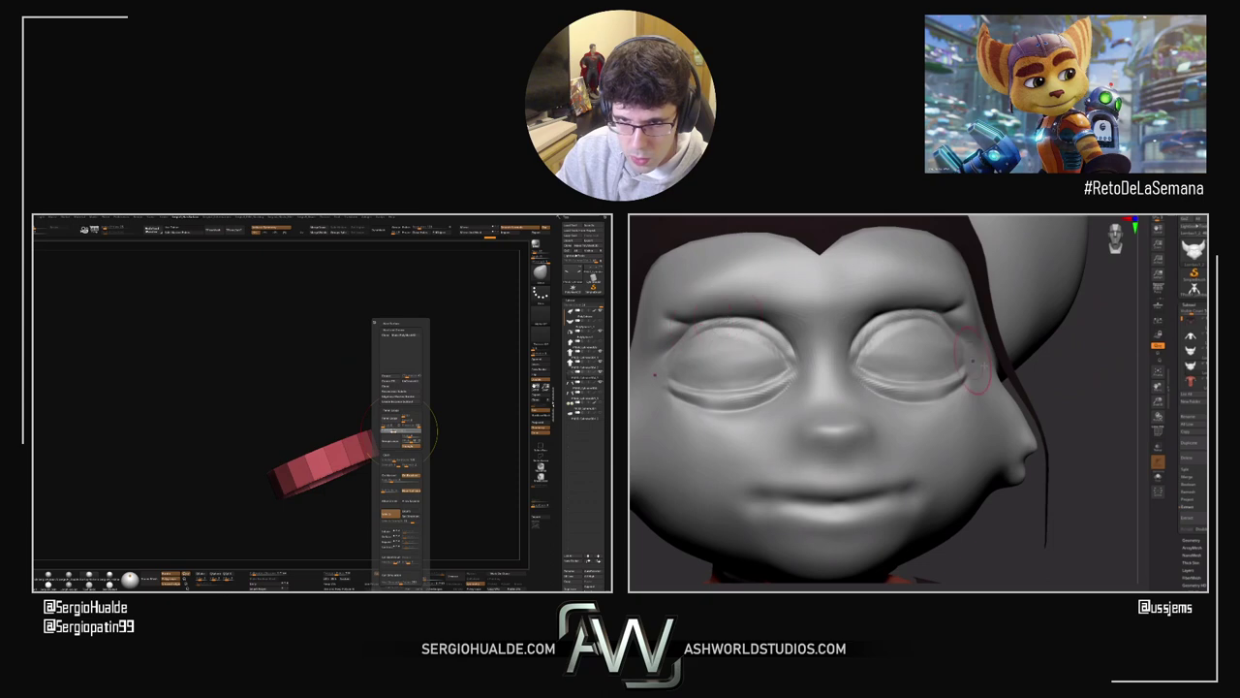
Step: Show the full character with the polyframe off to check how the sleeve bands fit the arms, and save the project
right_click_drag(339, 430, 318, 452)
key("alt+s")
key("shift+f")
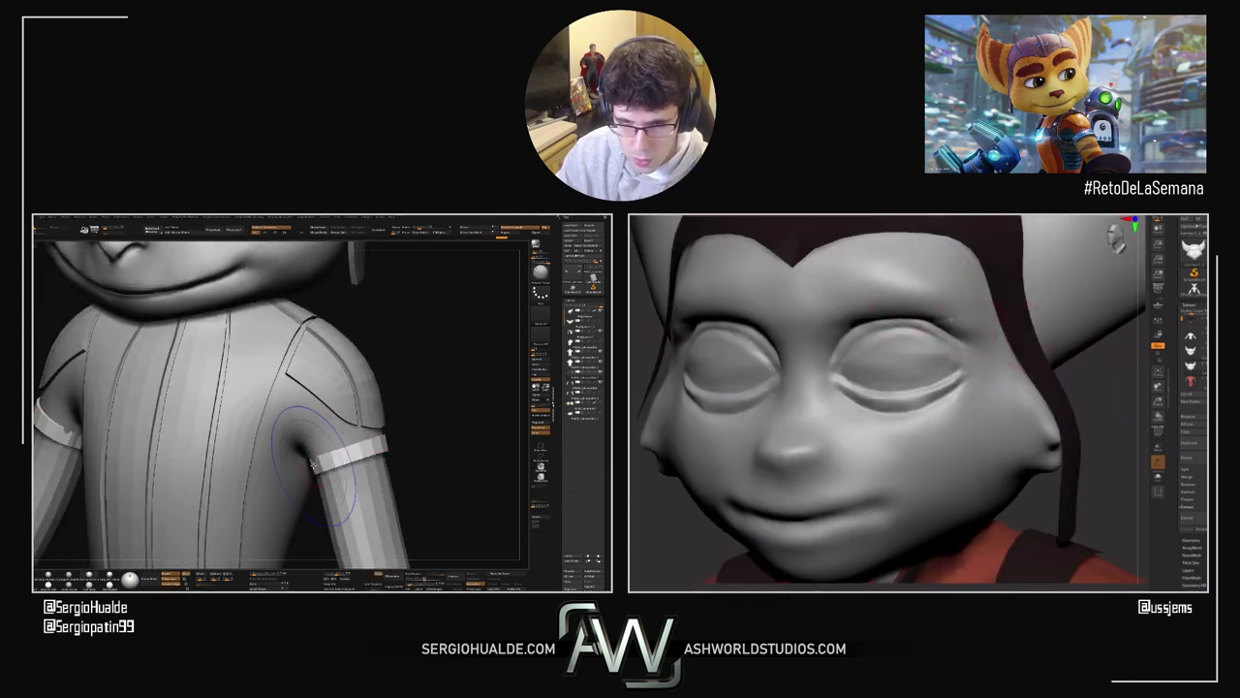
key("shift+g")
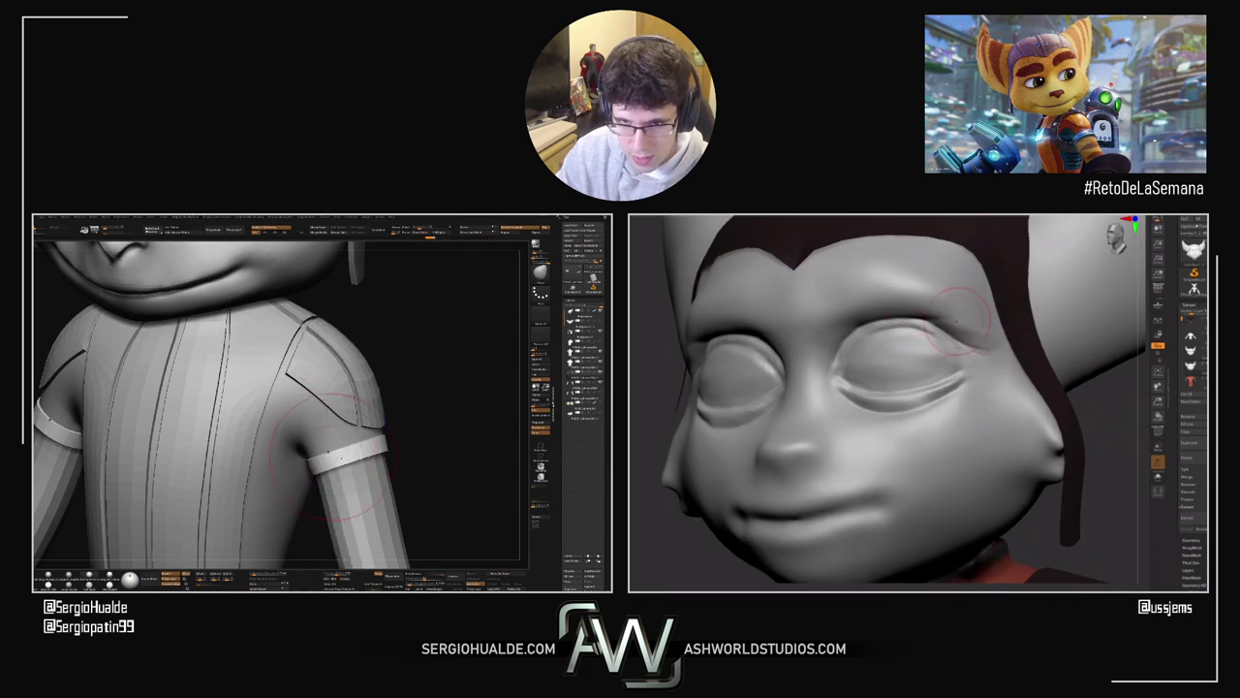
mouse_move(332, 456)
right_mouse_down()
mouse_move(350, 451)
mouse_move(290, 498)
mouse_move(334, 463)
right_mouse_up()
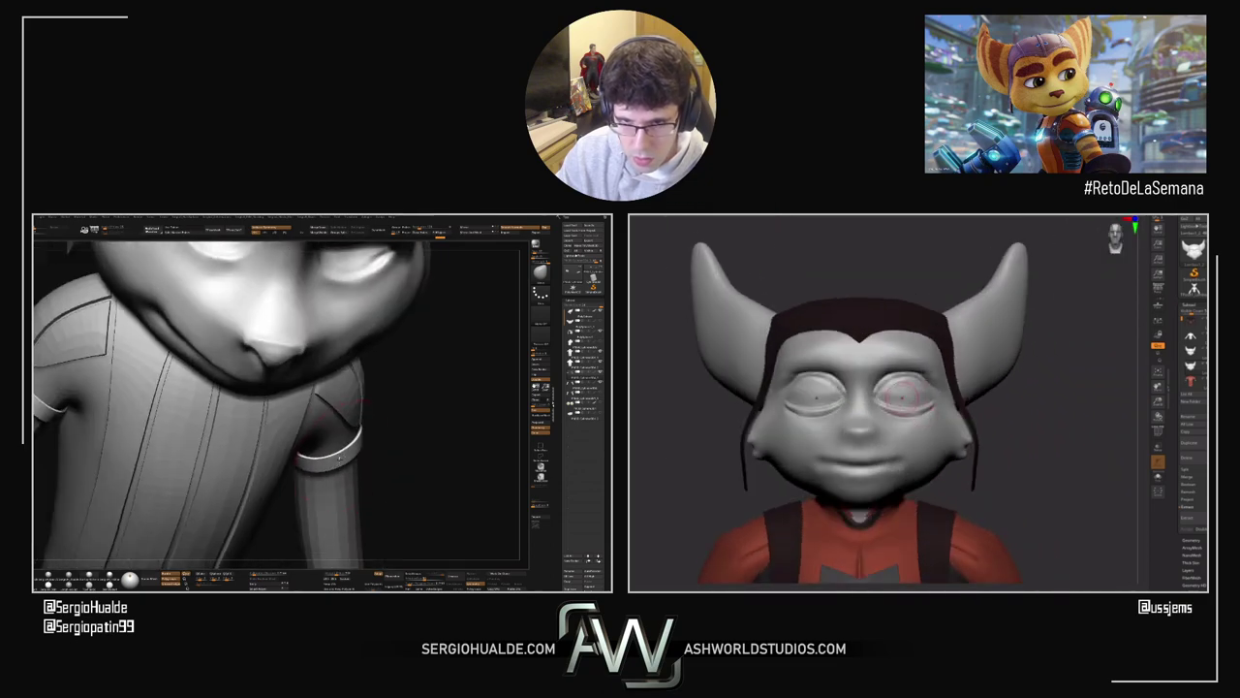
mouse_move(412, 459)
right_mouse_down()
mouse_move(373, 452)
mouse_move(375, 432)
mouse_move(437, 421)
mouse_move(417, 432)
mouse_move(396, 412)
mouse_move(409, 431)
mouse_move(381, 426)
mouse_move(426, 412)
mouse_move(386, 436)
mouse_move(380, 419)
mouse_move(341, 425)
mouse_move(328, 404)
mouse_move(335, 422)
right_mouse_up()
key("ctrl+s")
key("alt+s")
key("alt+s")
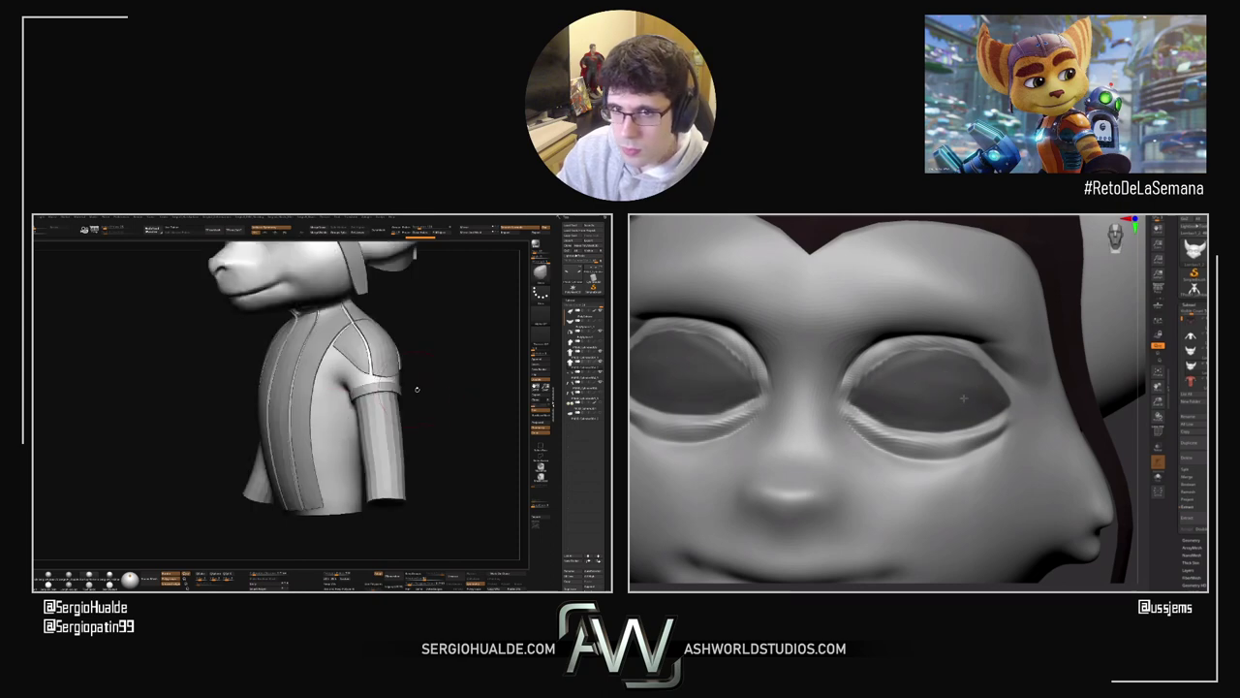
Step: Apply the shirt panels' thickness to the mesh and subdivide the panels twice
right_click_drag(418, 389, 387, 497, "alt")
left_click(298, 465, "alt")
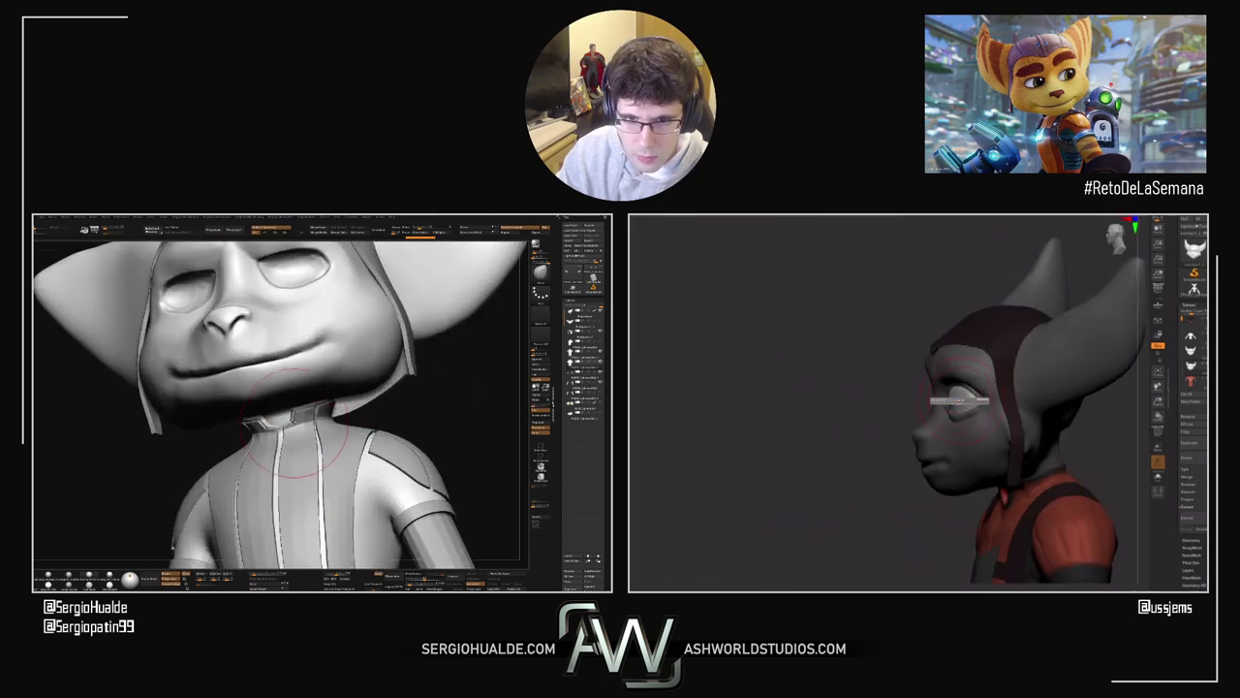
right_click_drag(280, 431, 367, 397)
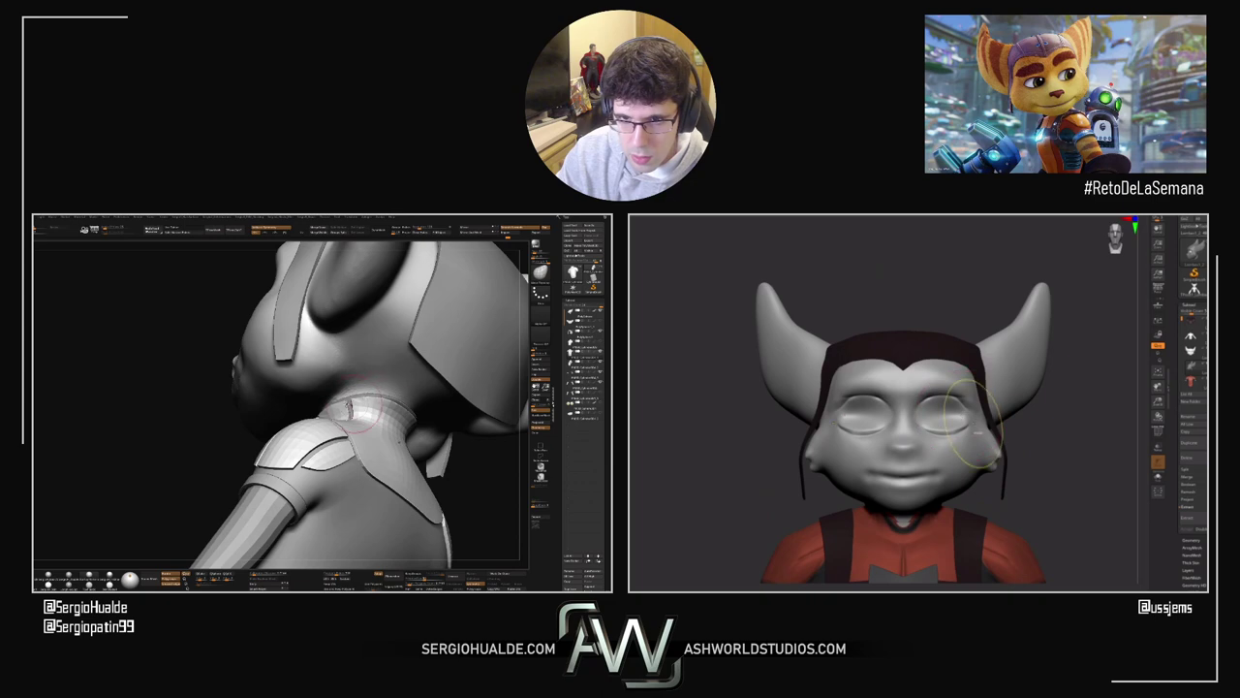
right_click_drag(366, 397, 335, 417)
key("shift+f")
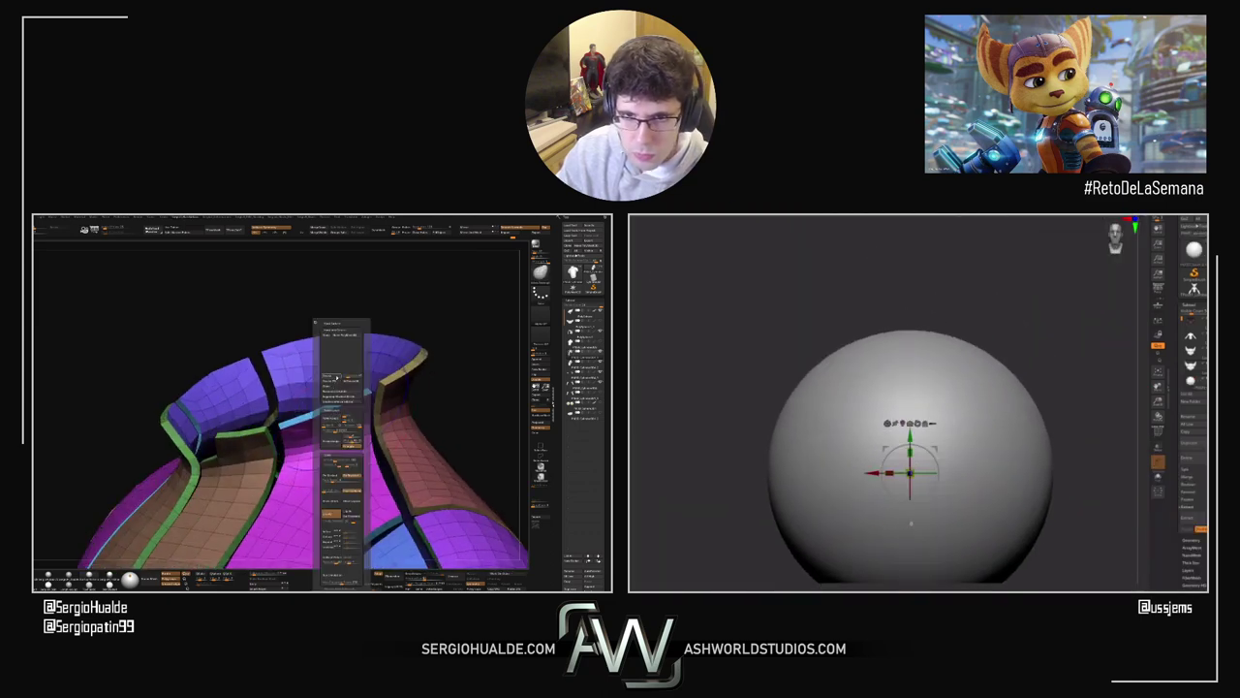
left_click(336, 376)
key("ctrl+d")
key("ctrl+d")
right_click_drag(331, 459, 360, 416, "ctrl")
key("shift+f")
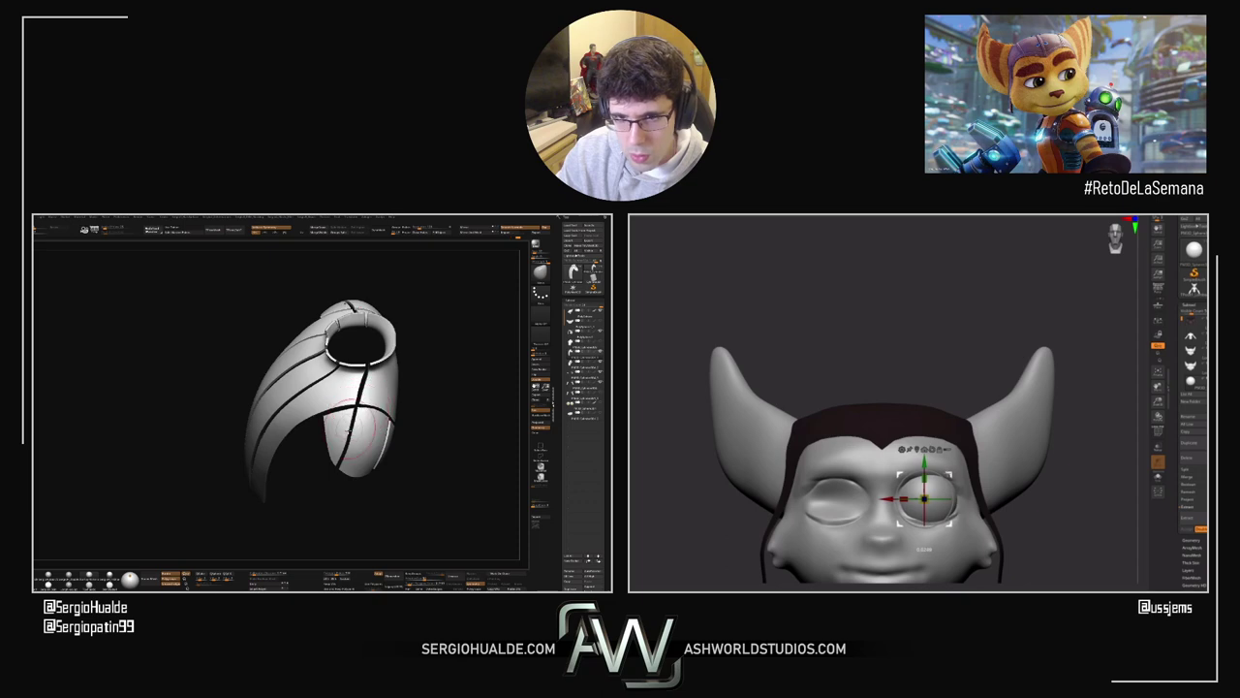
right_click_drag(358, 431, 372, 381)
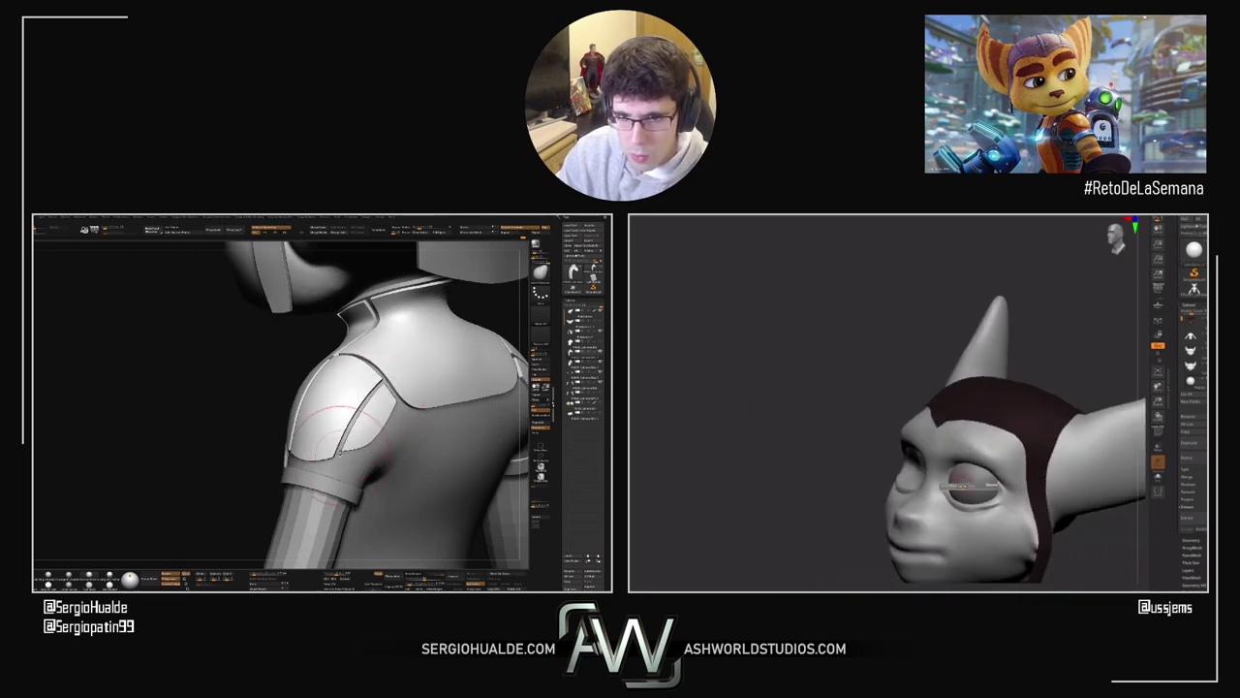
Step: Duplicate the base shirt beneath the panels and isolate it from the rest of the character
right_click_drag(339, 454, 317, 482)
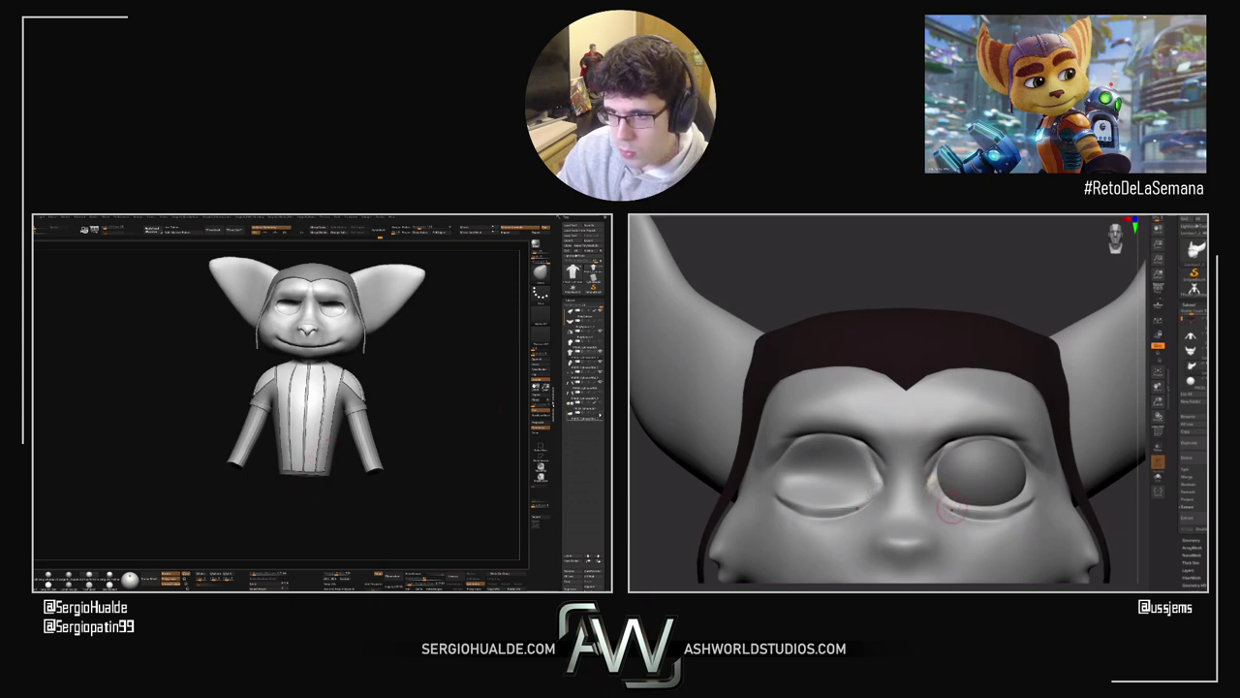
left_click_drag(427, 441, 313, 469)
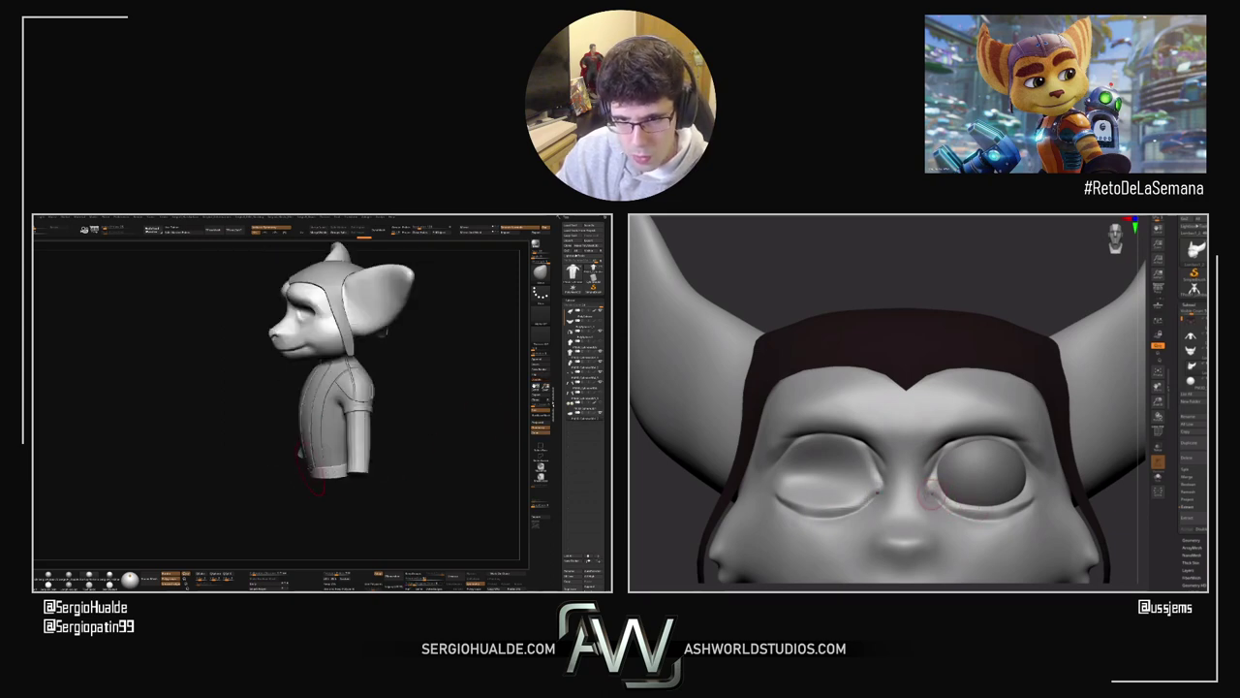
mouse_move(312, 480)
right_mouse_down()
mouse_move(373, 431)
mouse_move(413, 425)
right_mouse_up()
key("f")
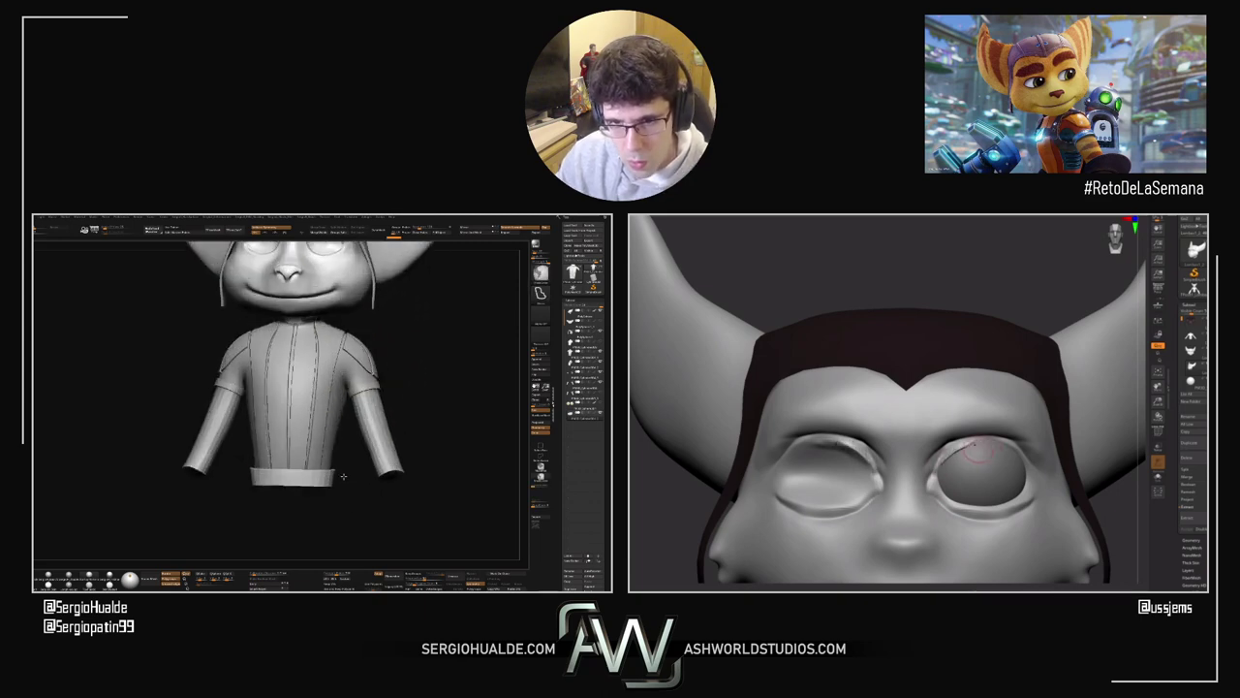
left_click(336, 377, "alt")
right_click_drag(464, 391, 426, 398)
left_click(539, 379)
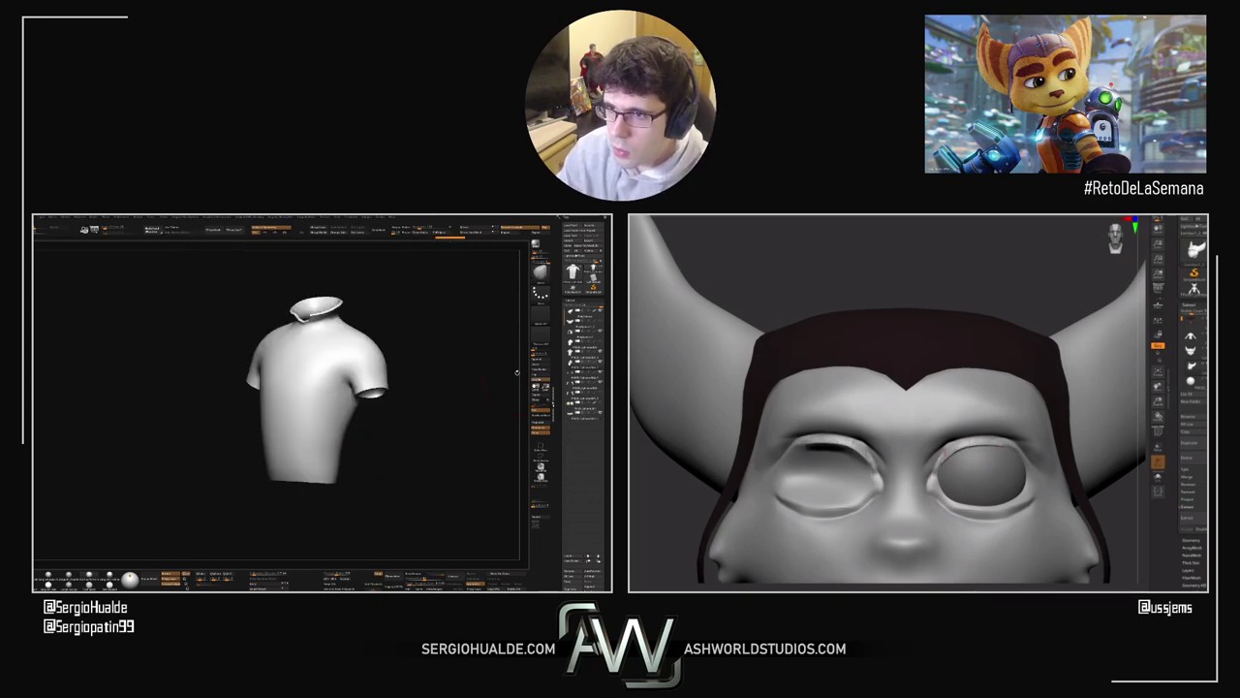
right_click_drag(1103, 499, 1058, 473)
key("ctrl+shift+d")
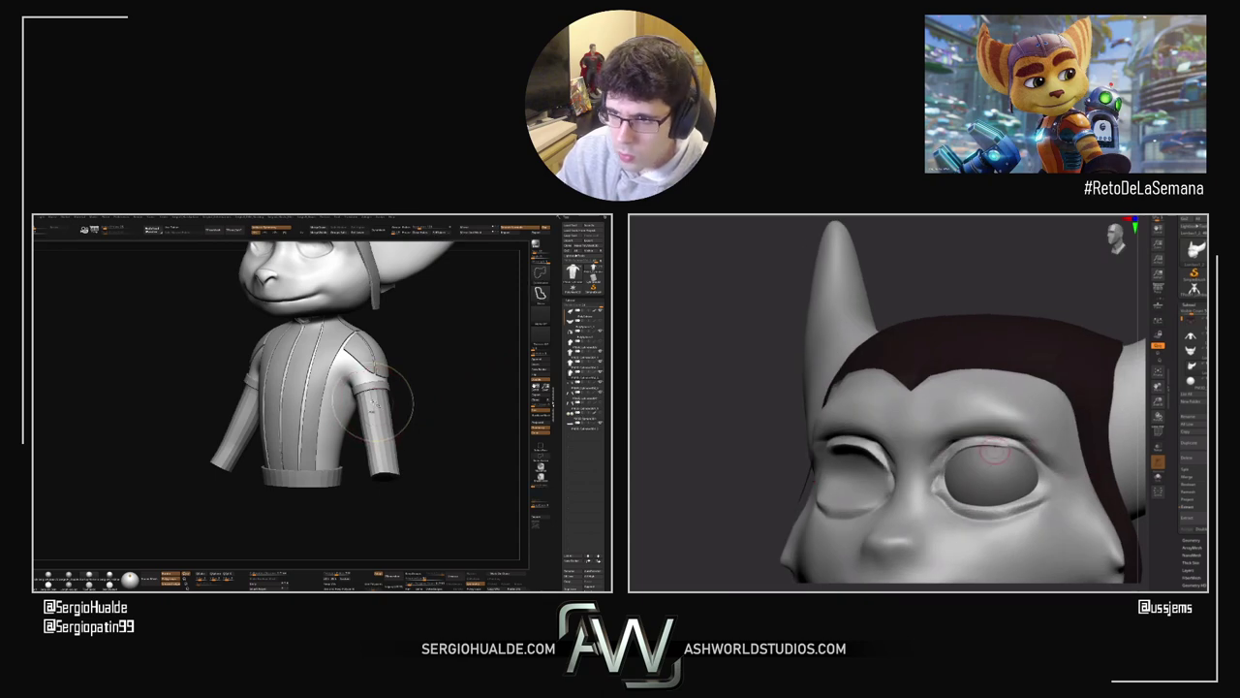
right_click_drag(372, 380, 330, 442, "ctrl")
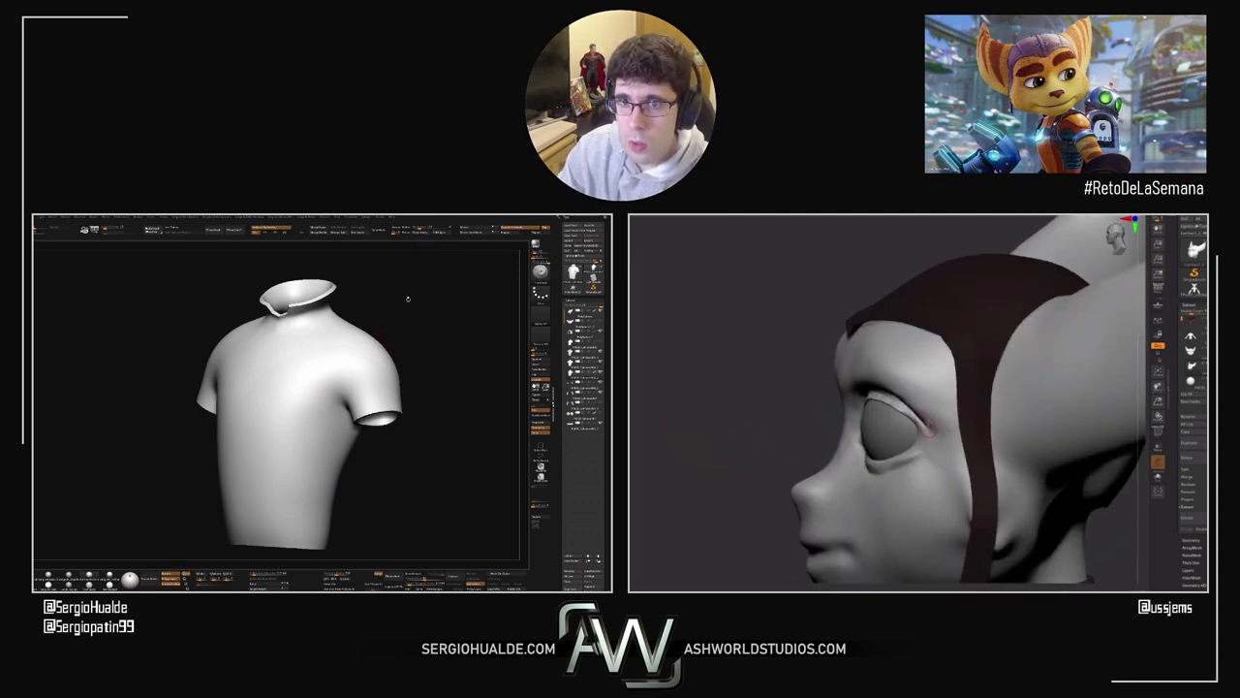
key("space")
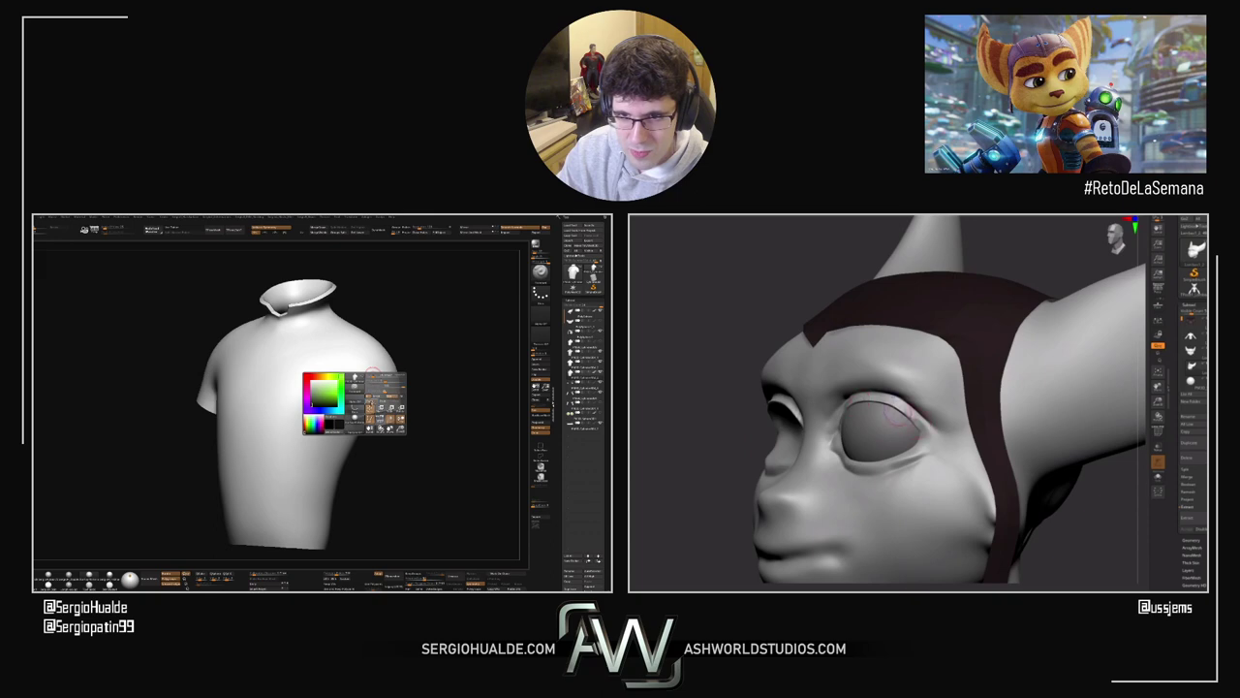
left_click(360, 401)
left_click_drag(315, 439, 305, 457, "ctrl")
key("ctrl+z")
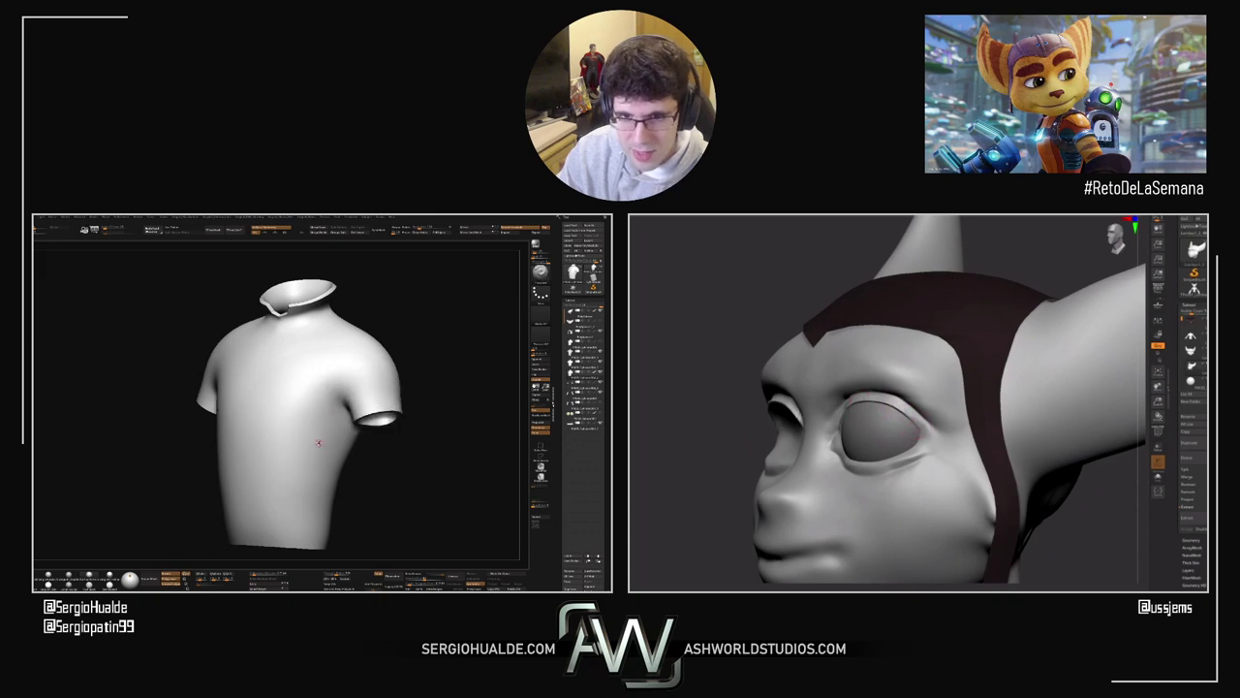
Step: Bring back the other character parts and paint a curved mask line on the shirt around each armpit
right_click_drag(308, 445, 348, 388, "alt")
key("alt+s")
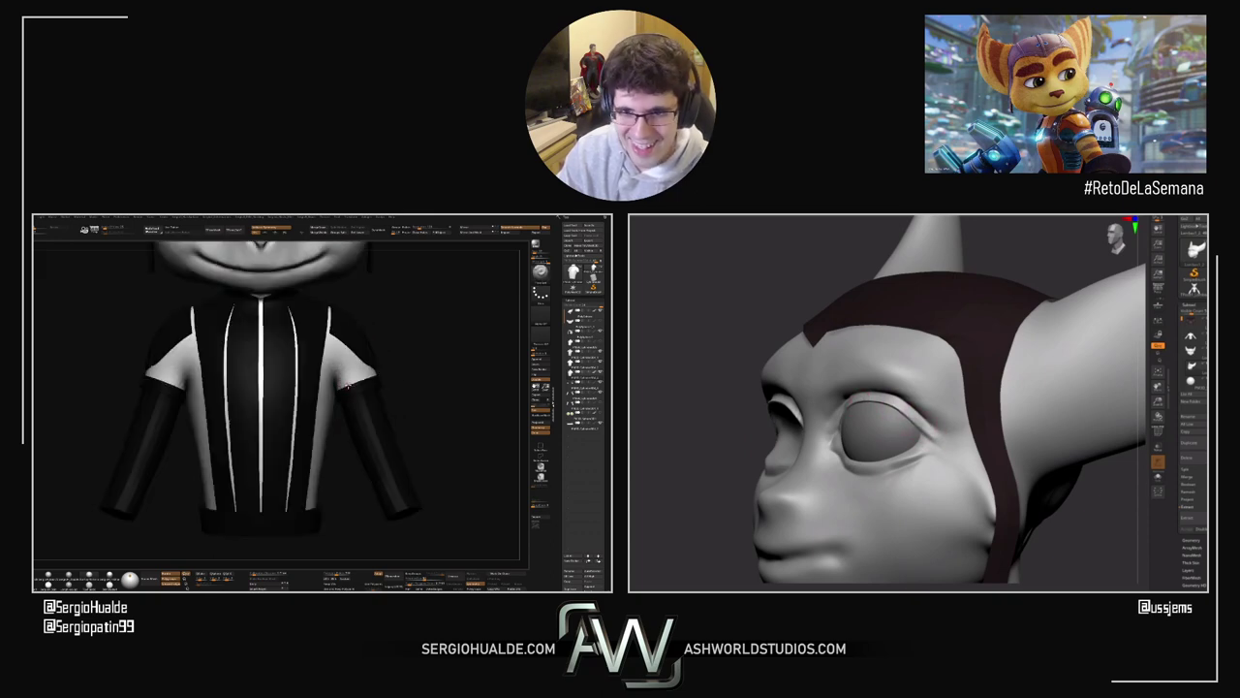
left_click_drag(645, 520, 659, 526, "shift")
right_click_drag(360, 380, 344, 376)
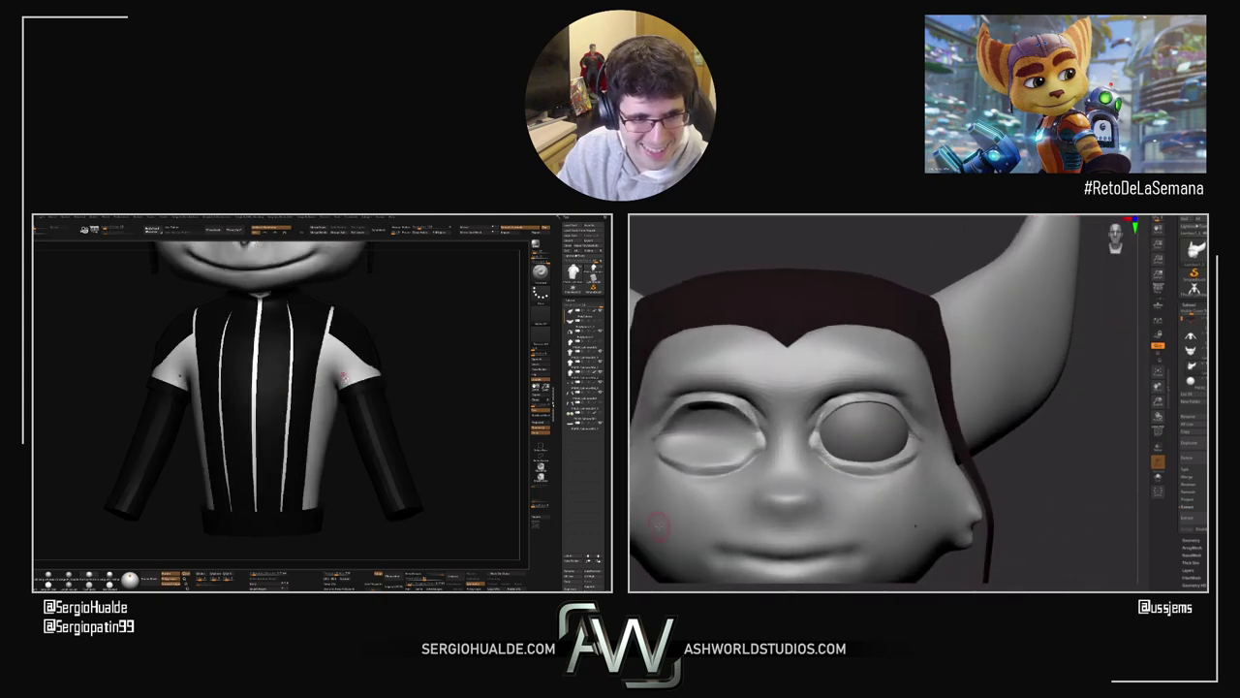
mouse_move(1081, 473)
left_mouse_down()
mouse_move(1085, 426)
mouse_move(1073, 460)
left_mouse_up()
mouse_move(326, 417)
right_mouse_down()
mouse_move(313, 413)
mouse_move(351, 382)
right_mouse_up()
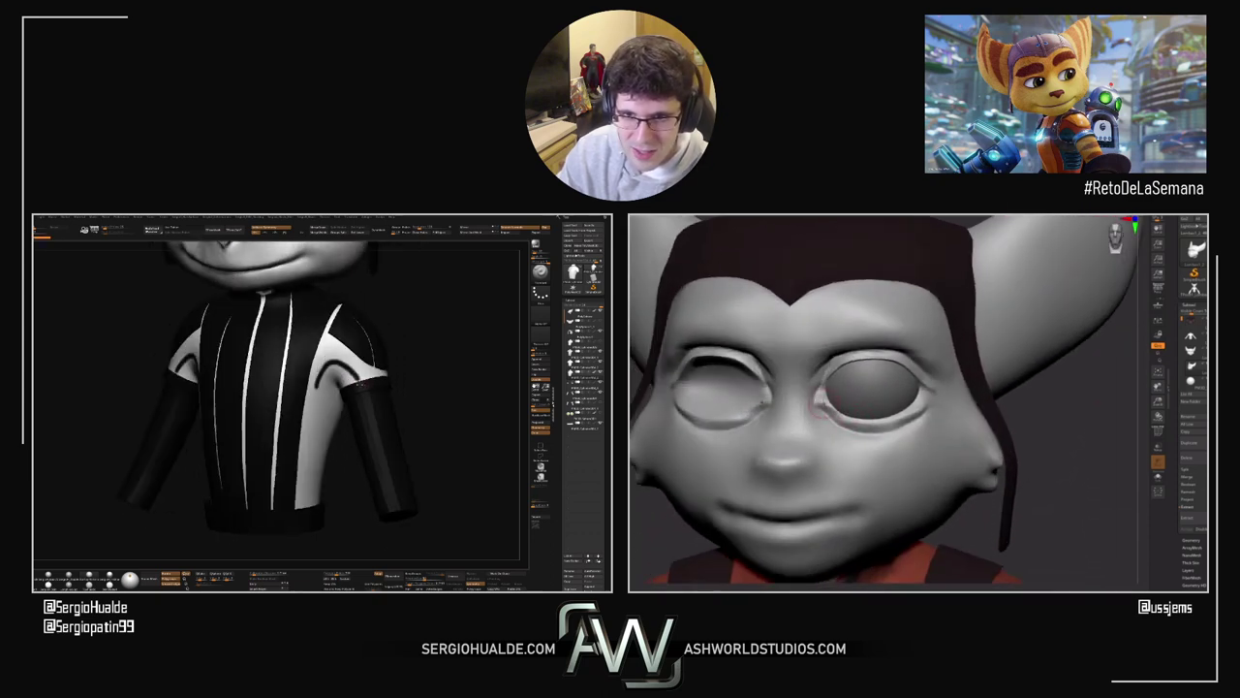
key("ctrl+z")
left_click_drag(314, 414, 312, 412)
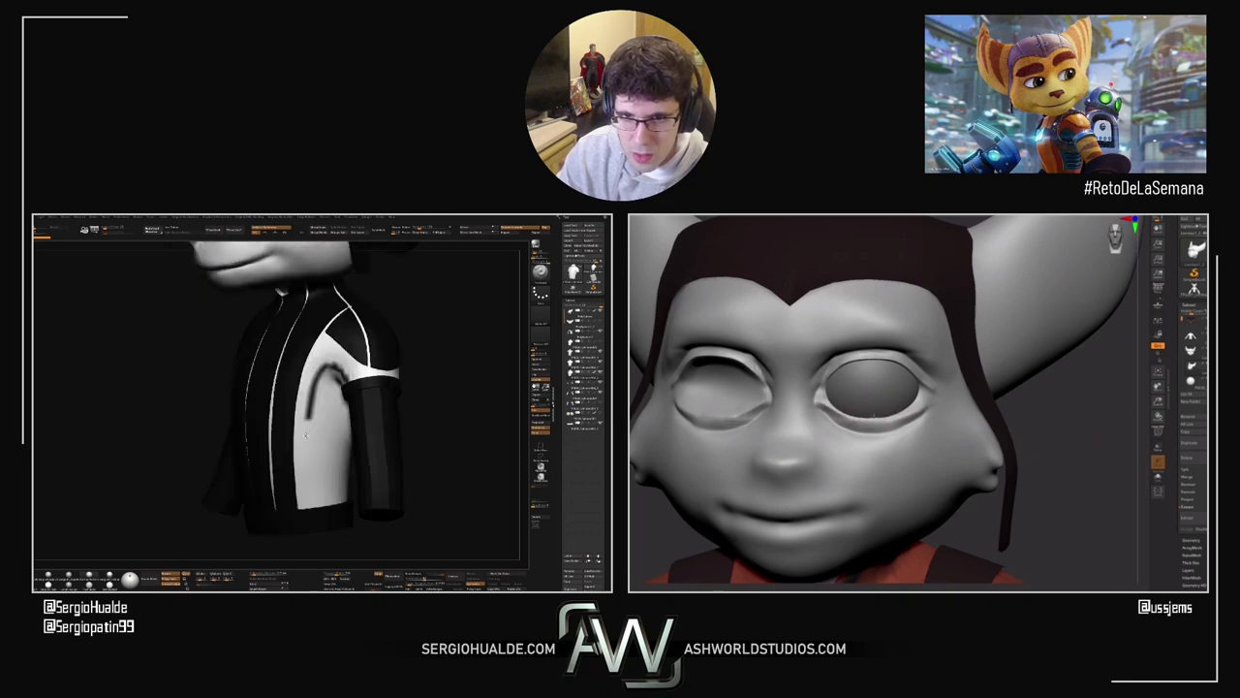
Step: Extend the mask line down the back of the shirt's side and across its lower edge above the waistband
left_click_drag(1046, 426, 1069, 433)
mouse_move(348, 474)
left_mouse_down()
mouse_move(364, 470)
mouse_move(323, 389)
mouse_move(360, 392)
left_mouse_up()
right_click_drag(360, 392, 382, 402)
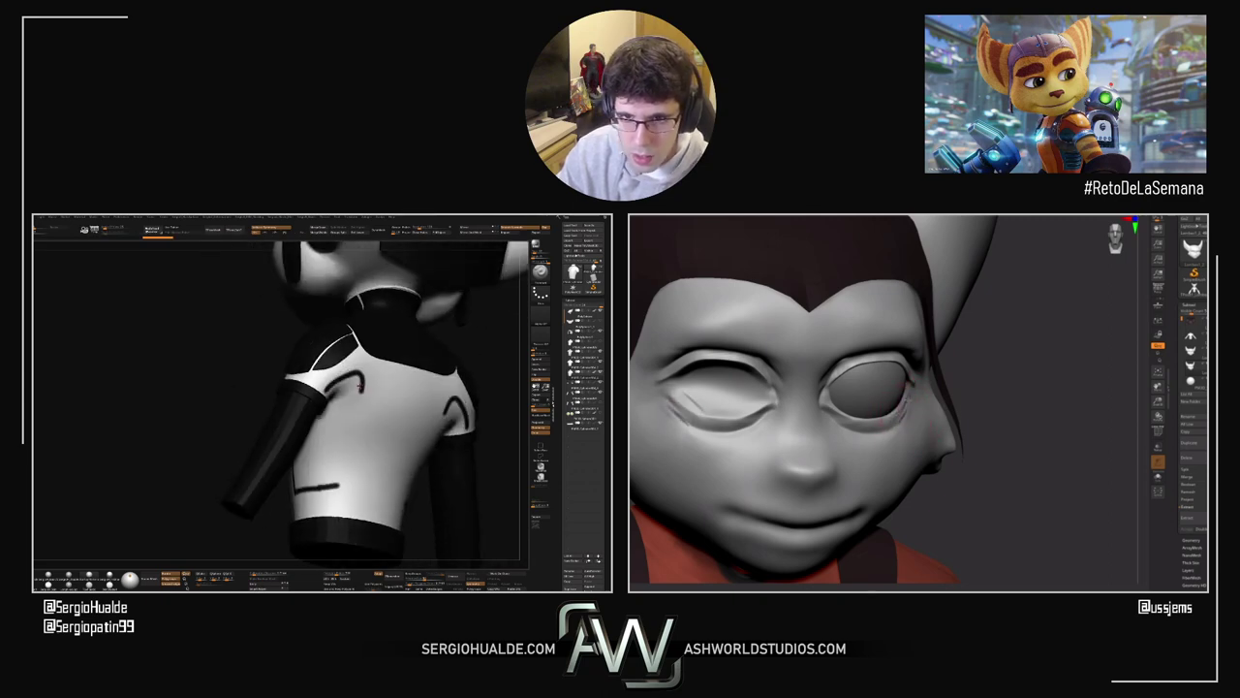
left_click_drag(350, 446, 339, 481, "ctrl")
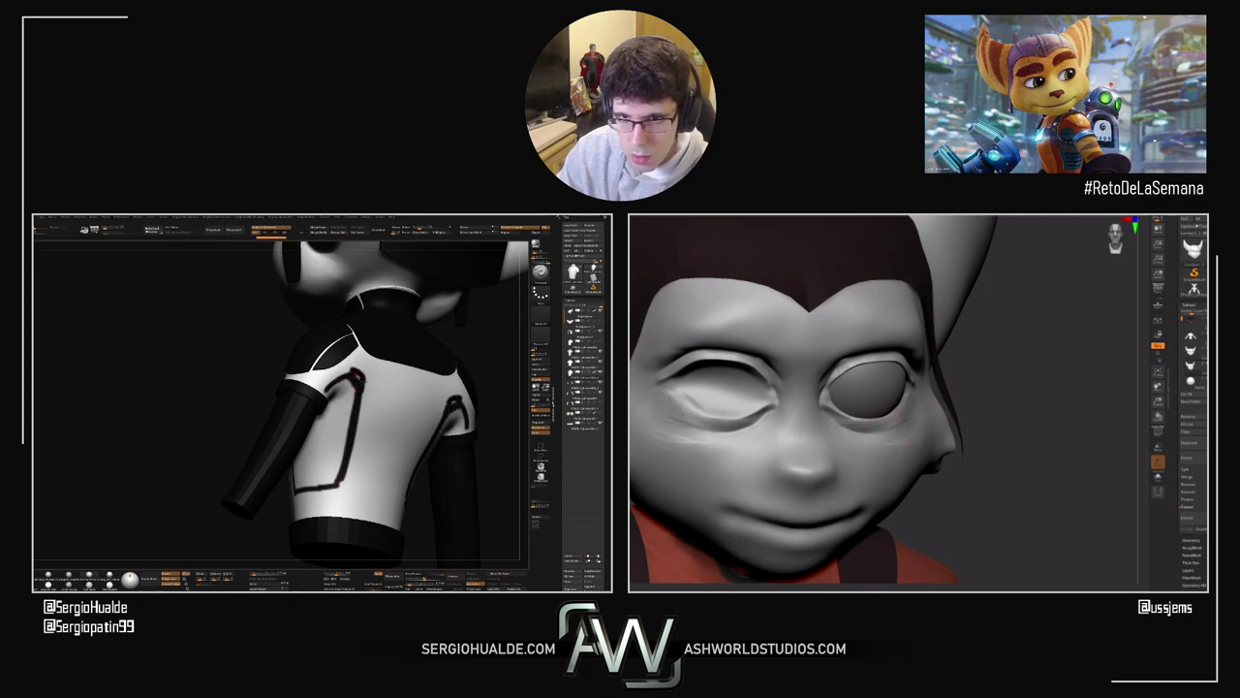
right_click(363, 380)
key("ctrl+z")
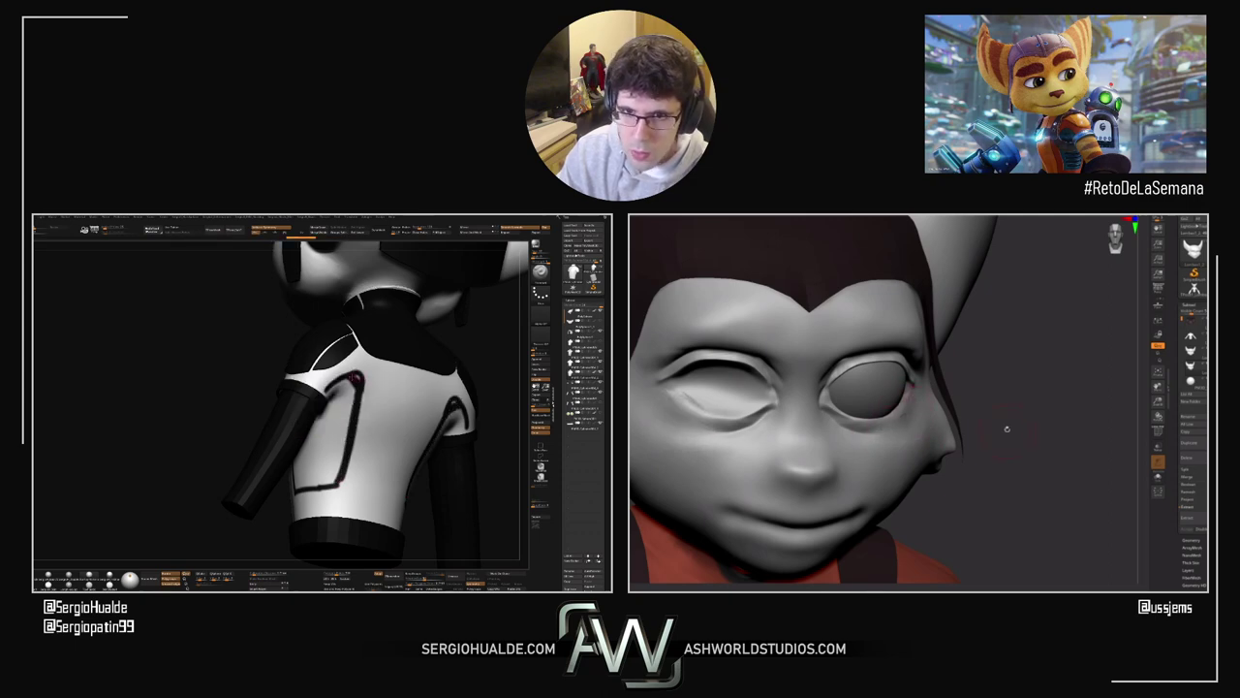
Step: Close the side-panel mask outline through the armpit on the isolated shirt and check it against the full character
left_click_drag(1006, 428, 930, 424)
mouse_move(336, 394)
right_mouse_down()
mouse_move(322, 384)
mouse_move(317, 394)
right_mouse_up()
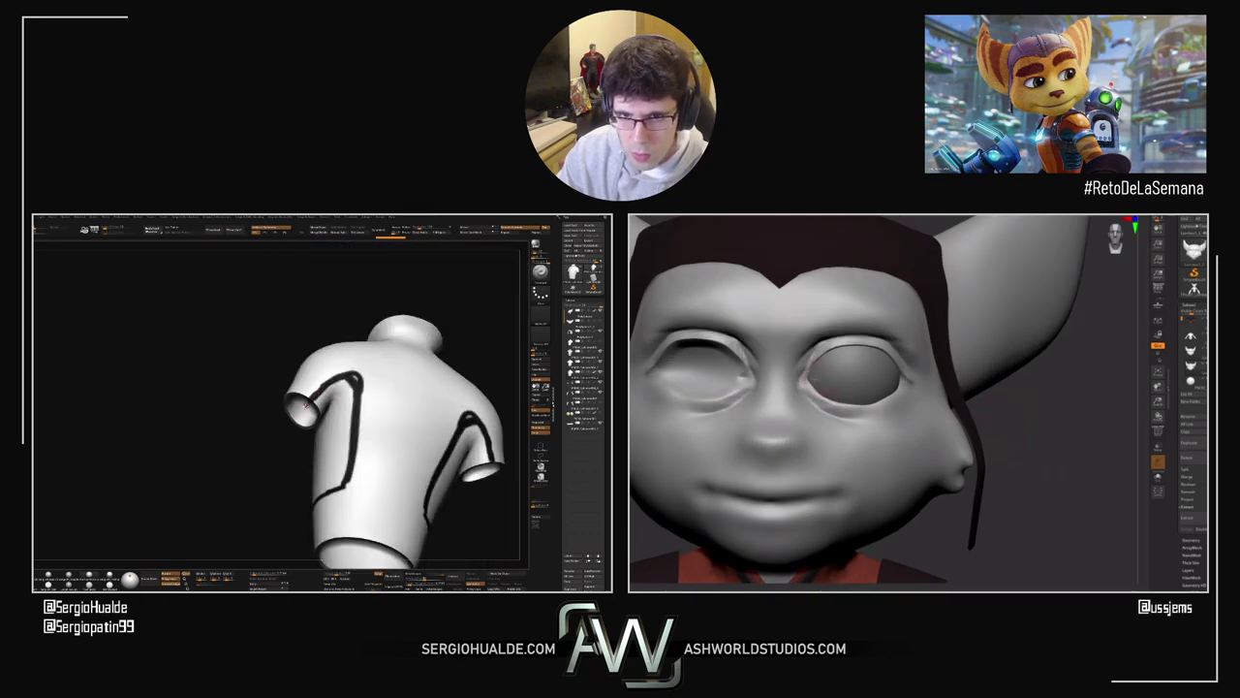
left_click_drag(306, 404, 327, 409)
right_click_drag(300, 412, 366, 434, "ctrl")
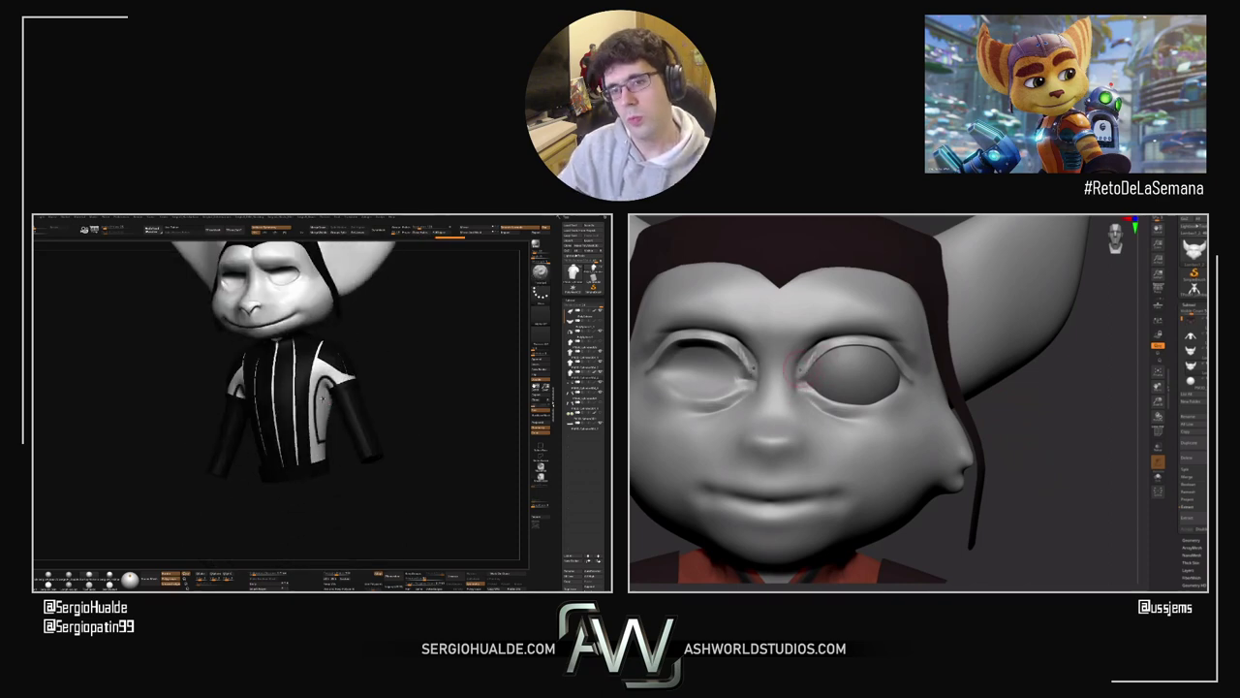
left_click_drag(323, 397, 356, 422)
mouse_move(369, 392)
right_mouse_down()
mouse_move(327, 413)
mouse_move(403, 397)
mouse_move(383, 400)
right_mouse_up()
left_click_drag(384, 400, 349, 423)
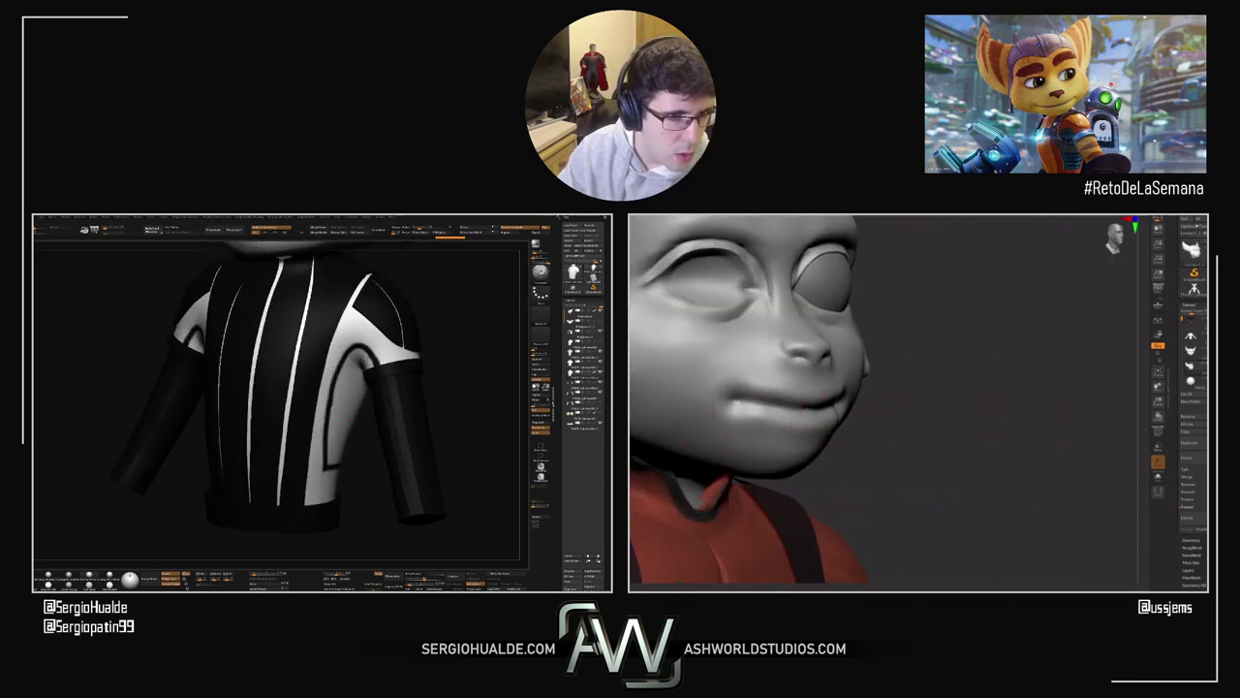
Step: Reshape the lips and mouth corner of the coloured character's head from front, three-quarter and side views
mouse_move(928, 419)
left_mouse_down()
mouse_move(969, 418)
mouse_move(867, 419)
left_mouse_up()
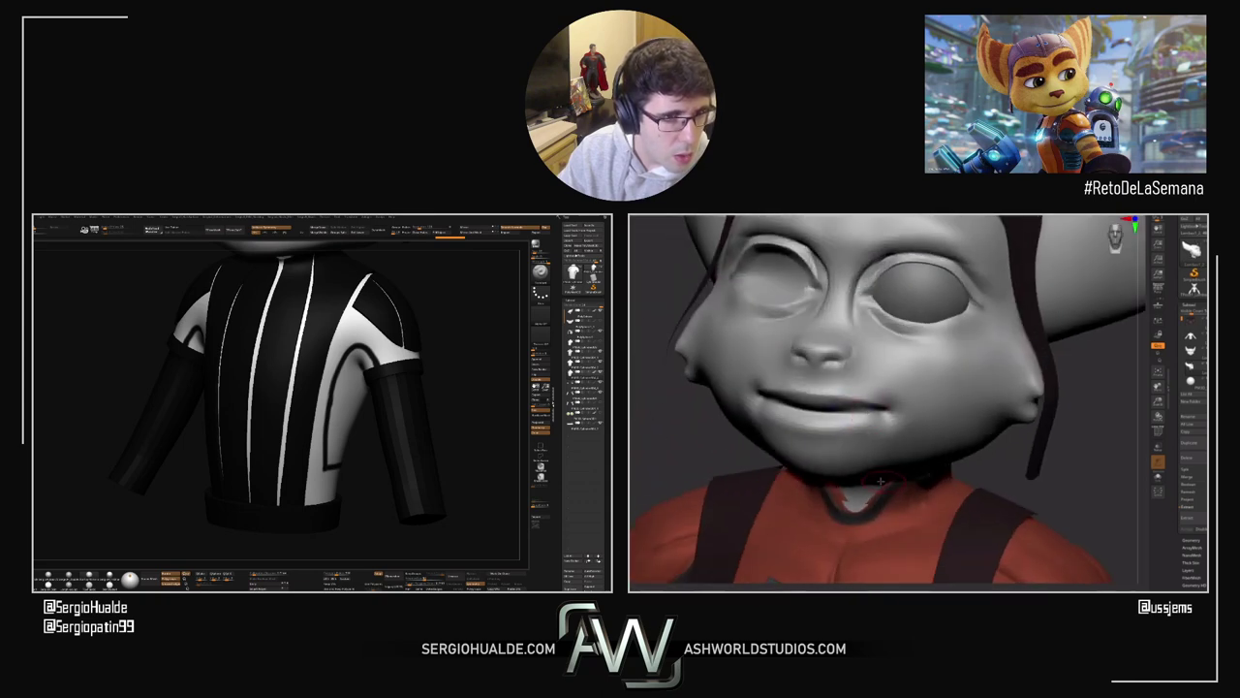
left_click_drag(656, 423, 822, 397)
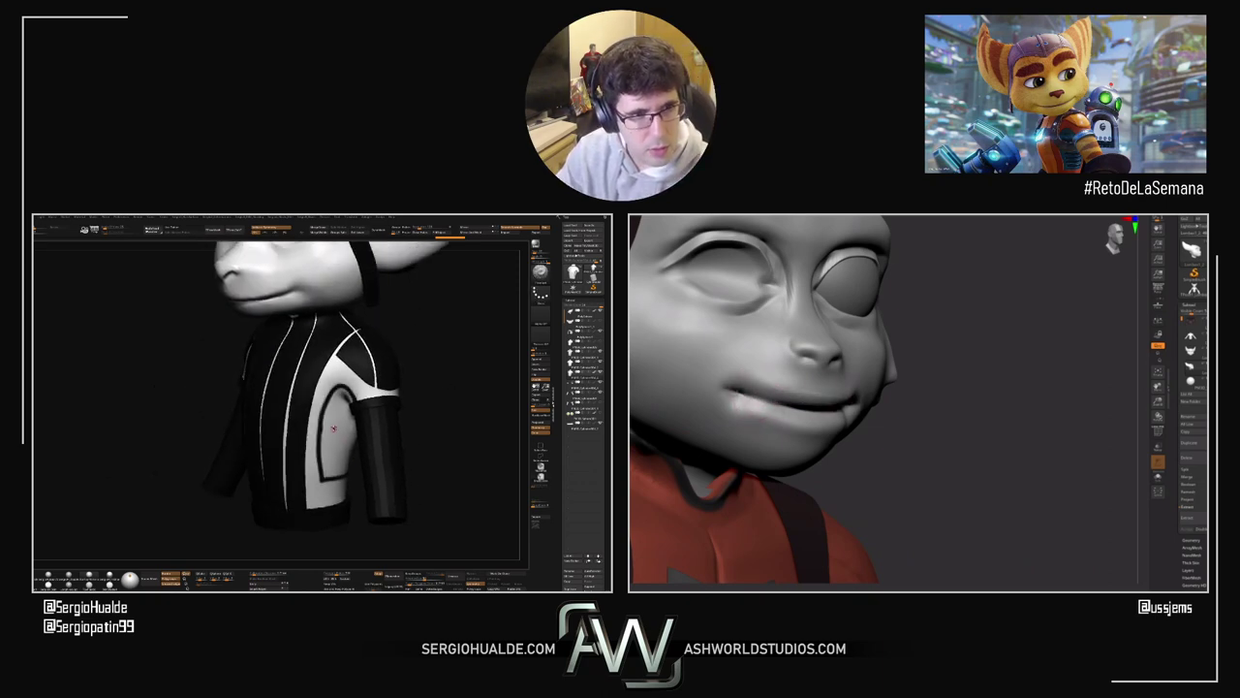
left_click_drag(889, 438, 998, 427)
left_click_drag(820, 414, 783, 407)
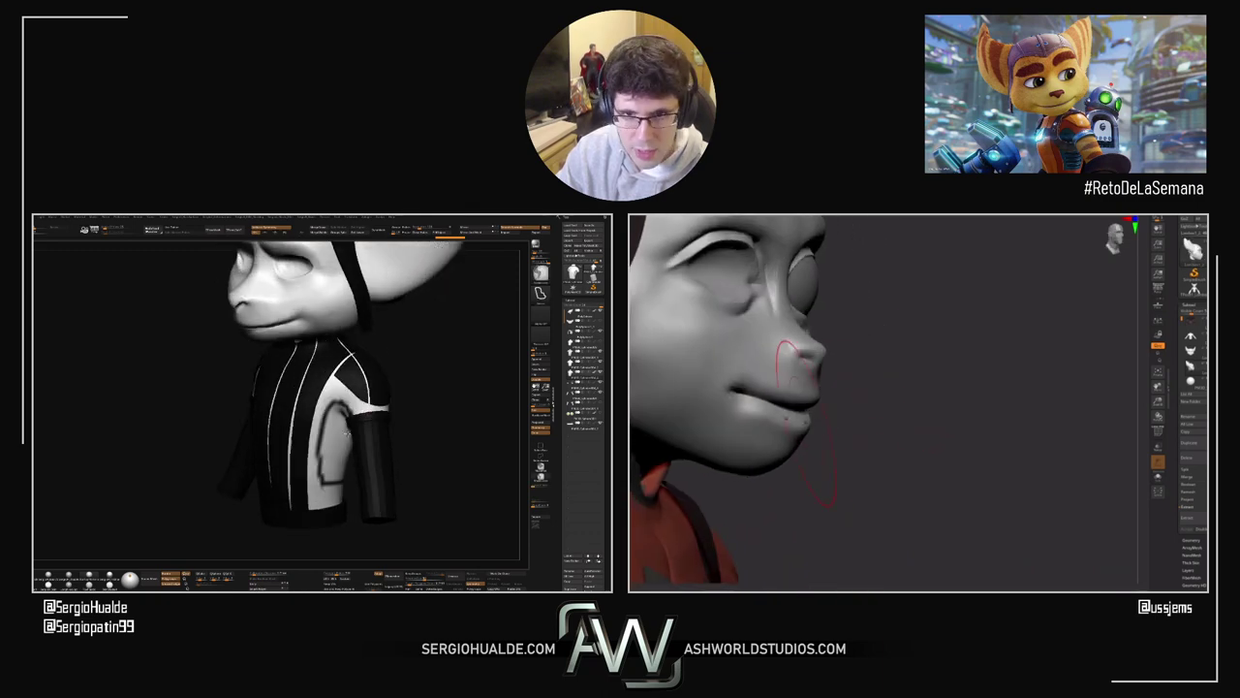
Step: Redraw the side-panel mask outline with a second line along its lower edge, and refine the other character's mouth corners
mouse_move(340, 466)
left_mouse_down()
mouse_move(340, 451)
mouse_move(345, 473)
mouse_move(320, 461)
left_mouse_up()
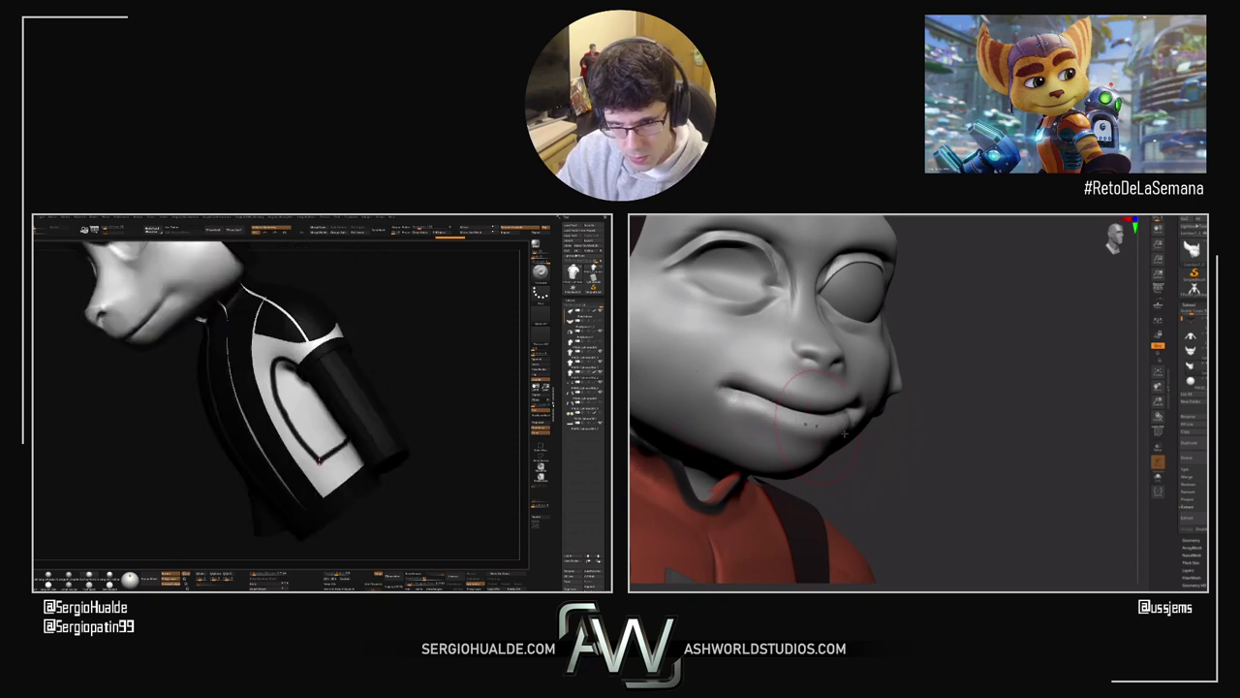
left_click_drag(845, 433, 892, 394)
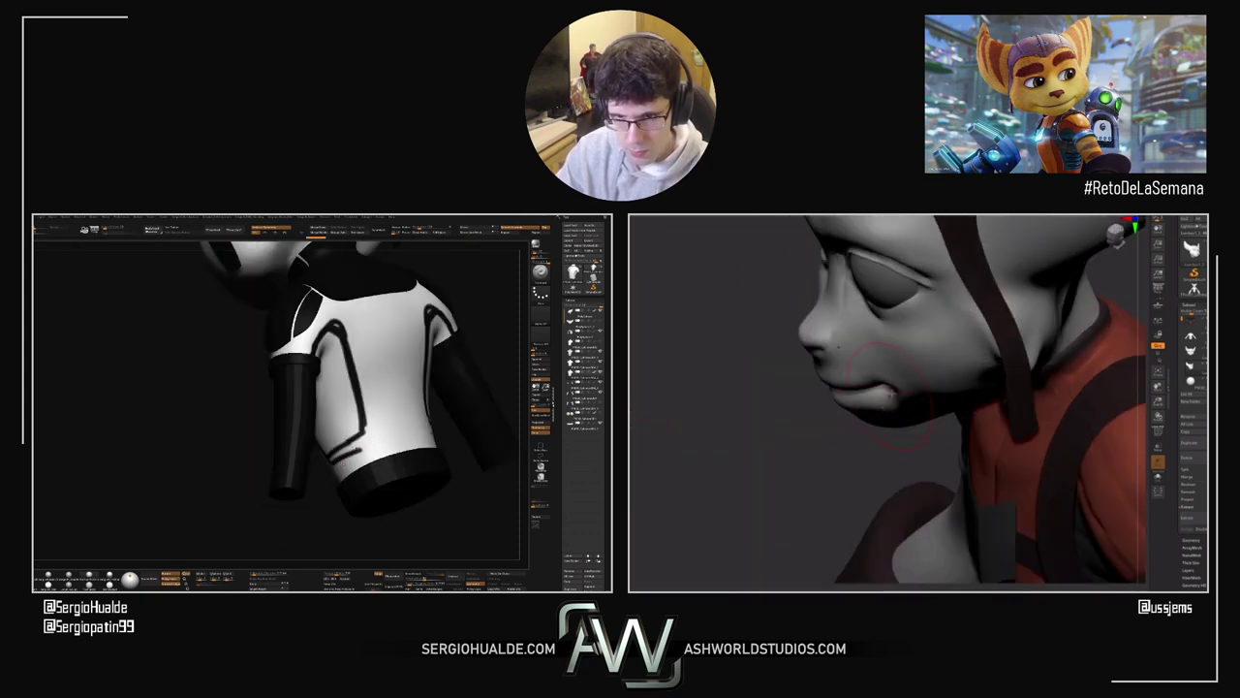
right_click_drag(892, 394, 915, 412)
right_click_drag(361, 447, 327, 467)
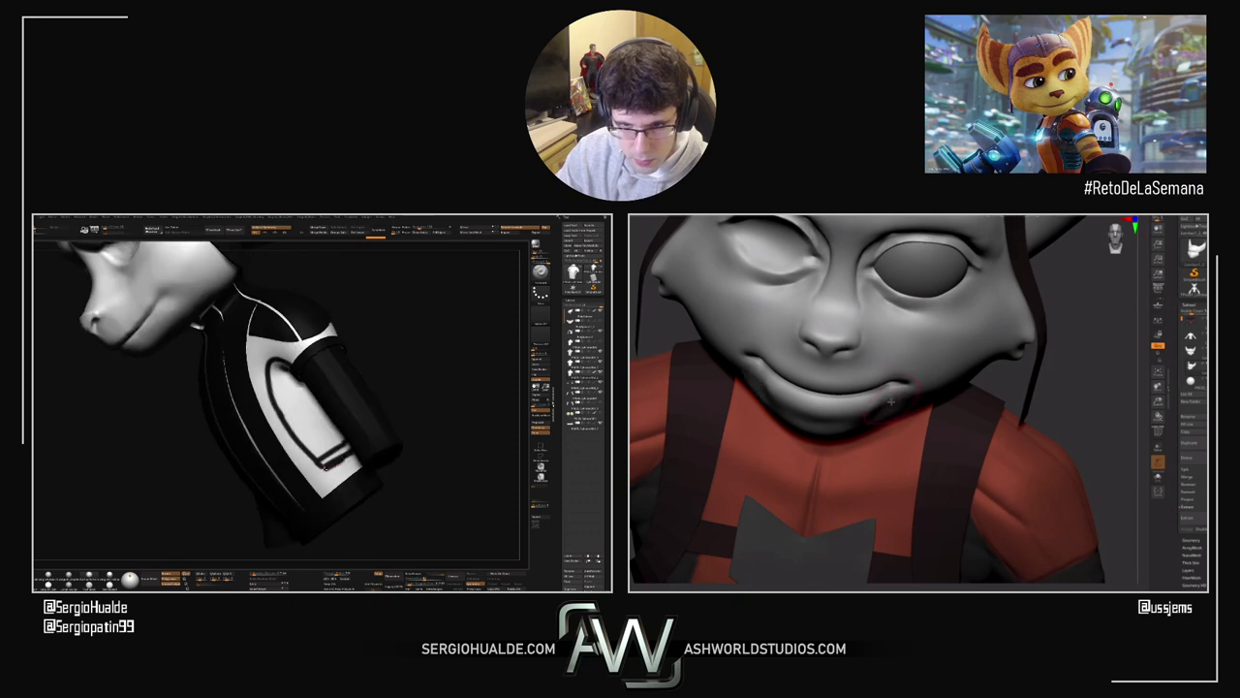
right_click_drag(902, 392, 926, 383)
left_click_drag(897, 391, 930, 391)
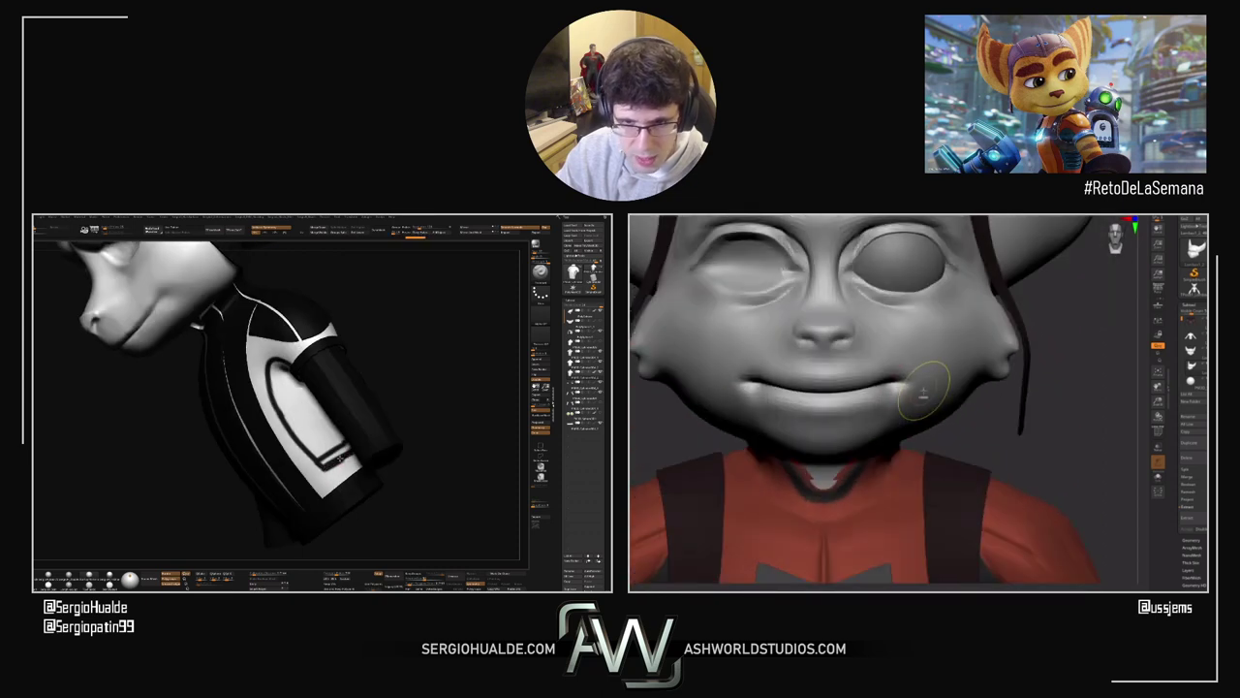
Step: Paint mask stripes across the inside of the shirt's side panel while refining the other character's mouth corner
right_click_drag(326, 467, 336, 456)
right_click_drag(928, 394, 923, 390)
right_click_drag(336, 455, 331, 449)
right_click_drag(924, 390, 910, 373)
right_click_drag(330, 449, 306, 427)
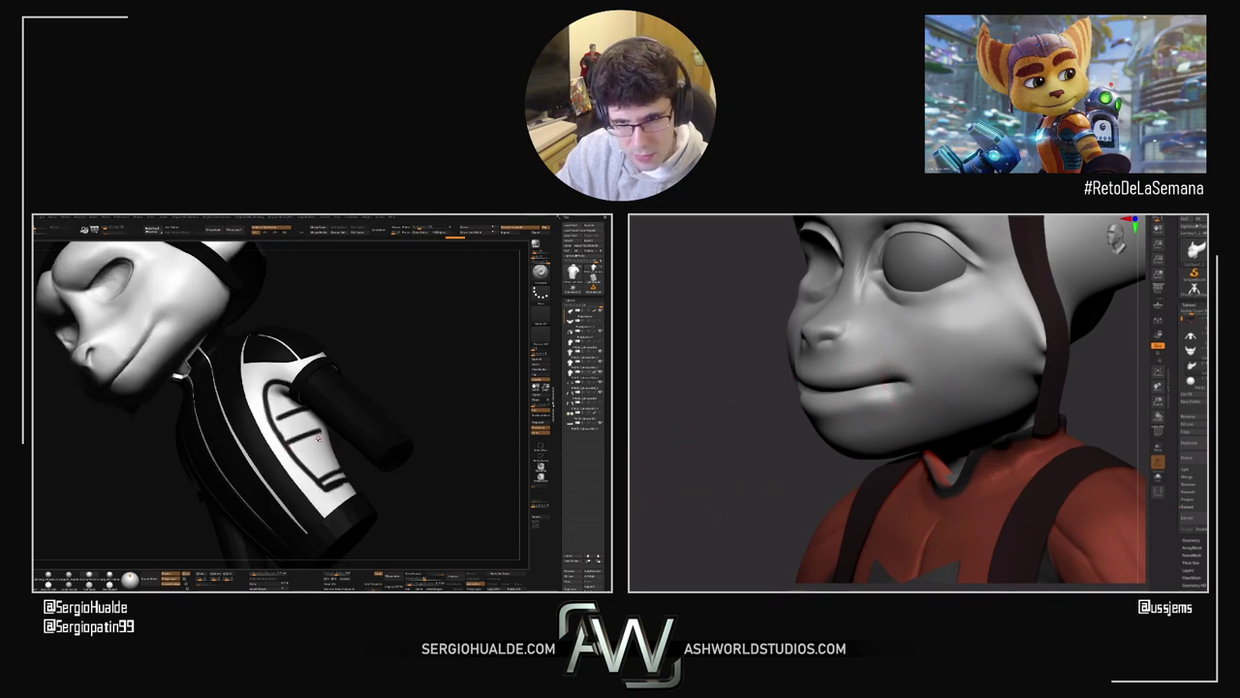
left_click_drag(765, 440, 806, 439)
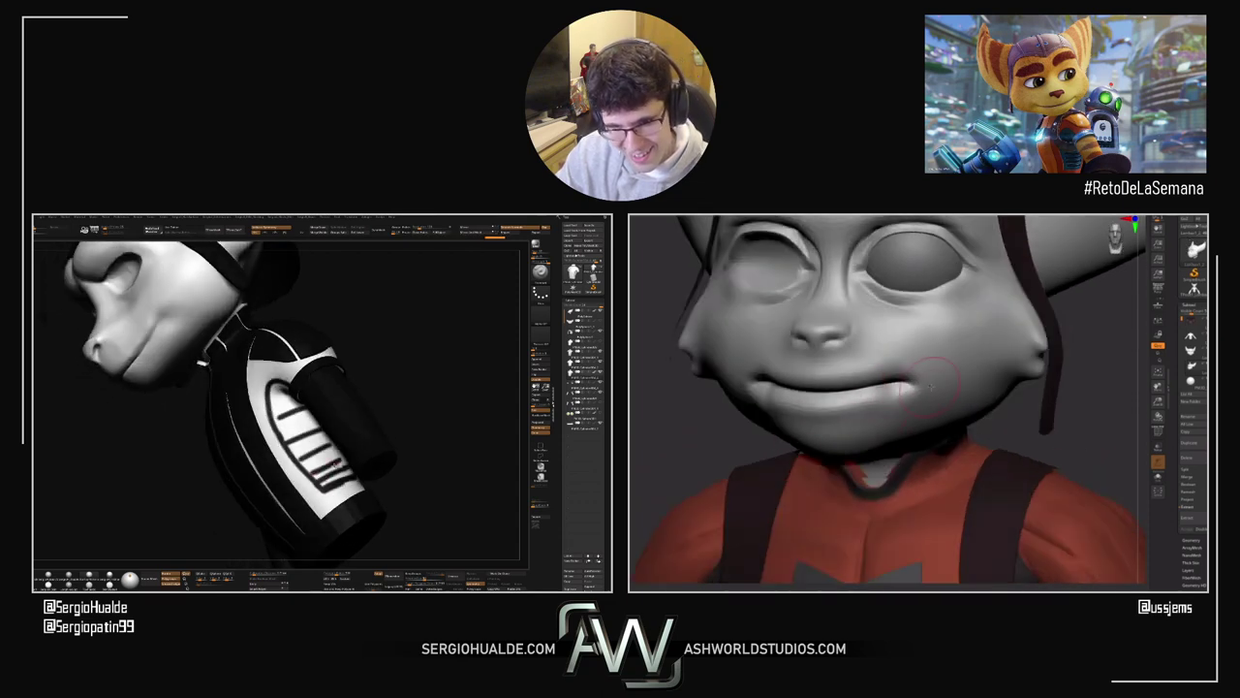
Step: Join the mask stripes to the side panel's back outline and subdivide the shirt mesh
left_click_drag(930, 388, 995, 469)
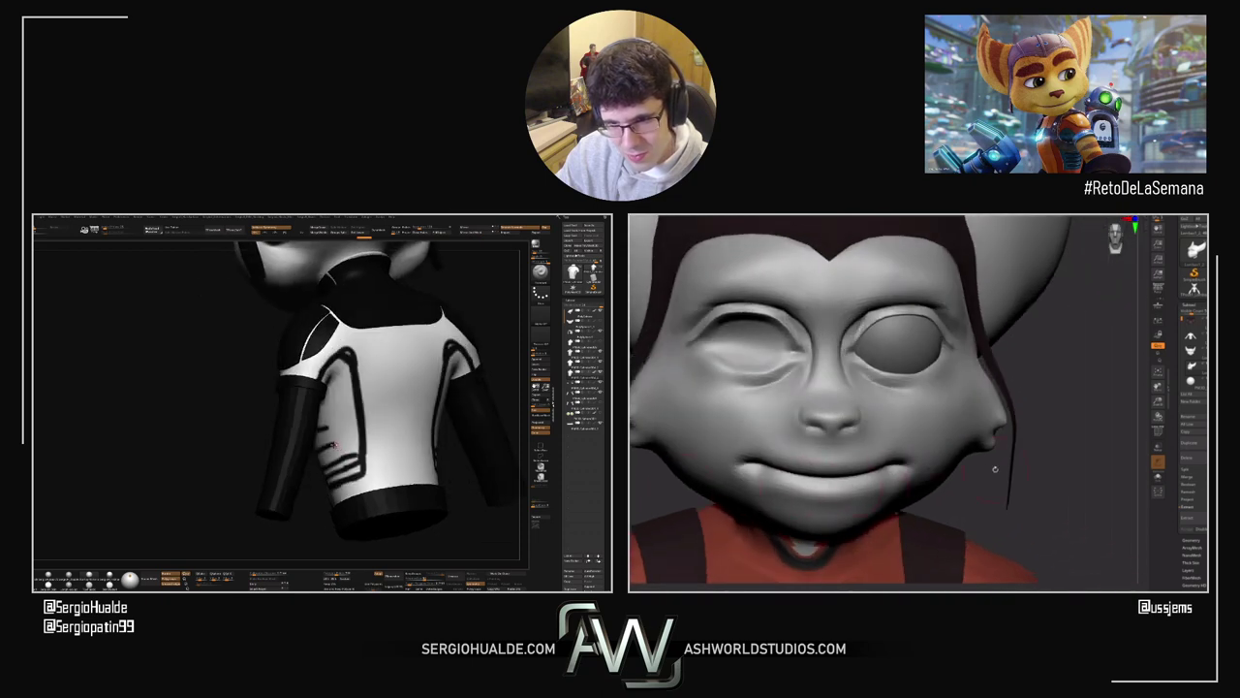
left_click_drag(911, 361, 893, 358)
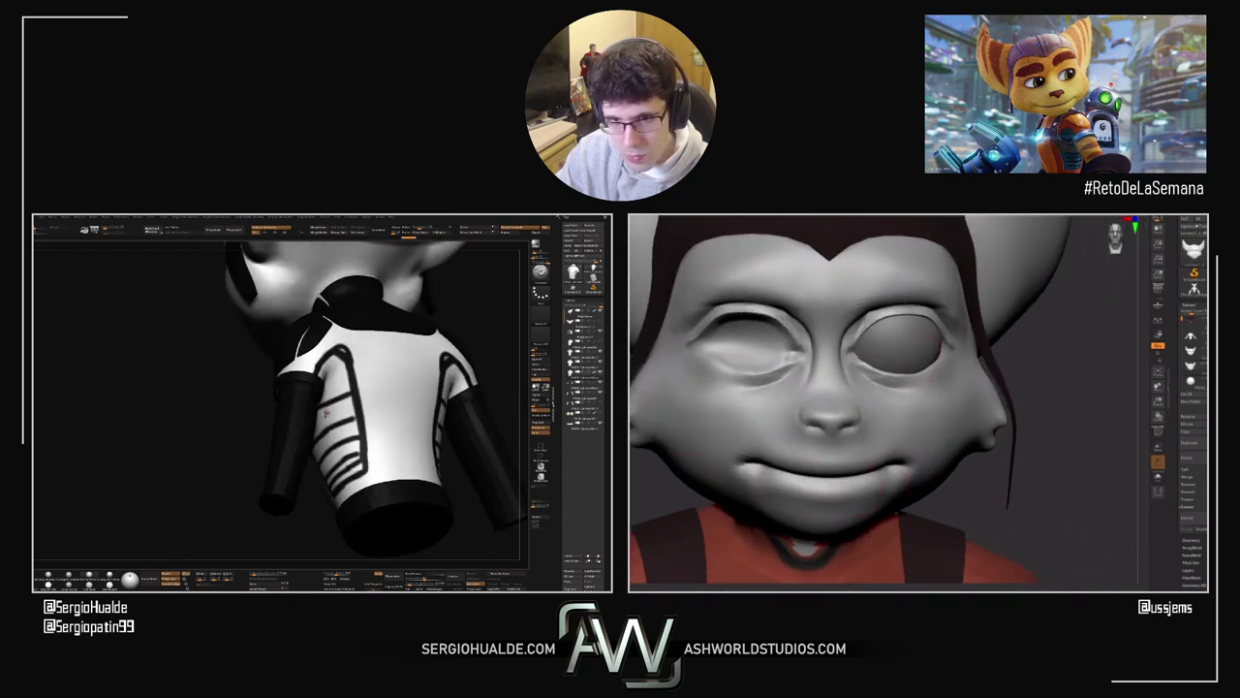
left_click_drag(1056, 364, 1008, 360)
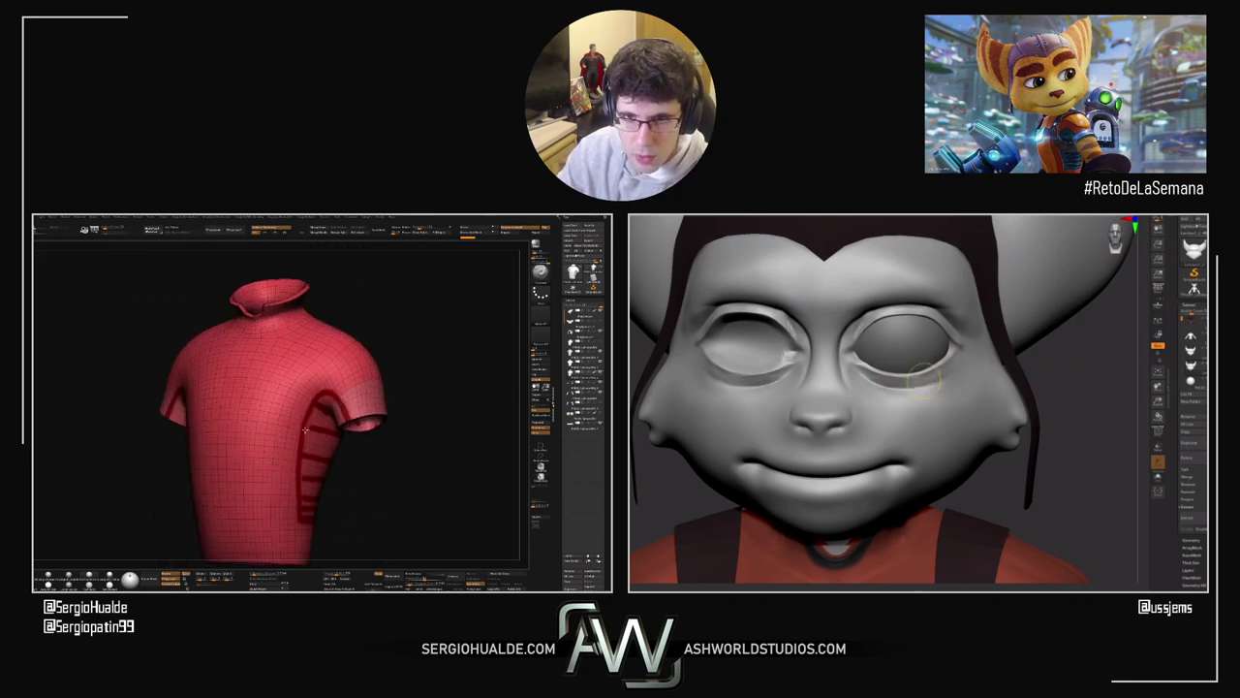
left_click(365, 232)
right_click_drag(306, 445, 297, 407, "alt")
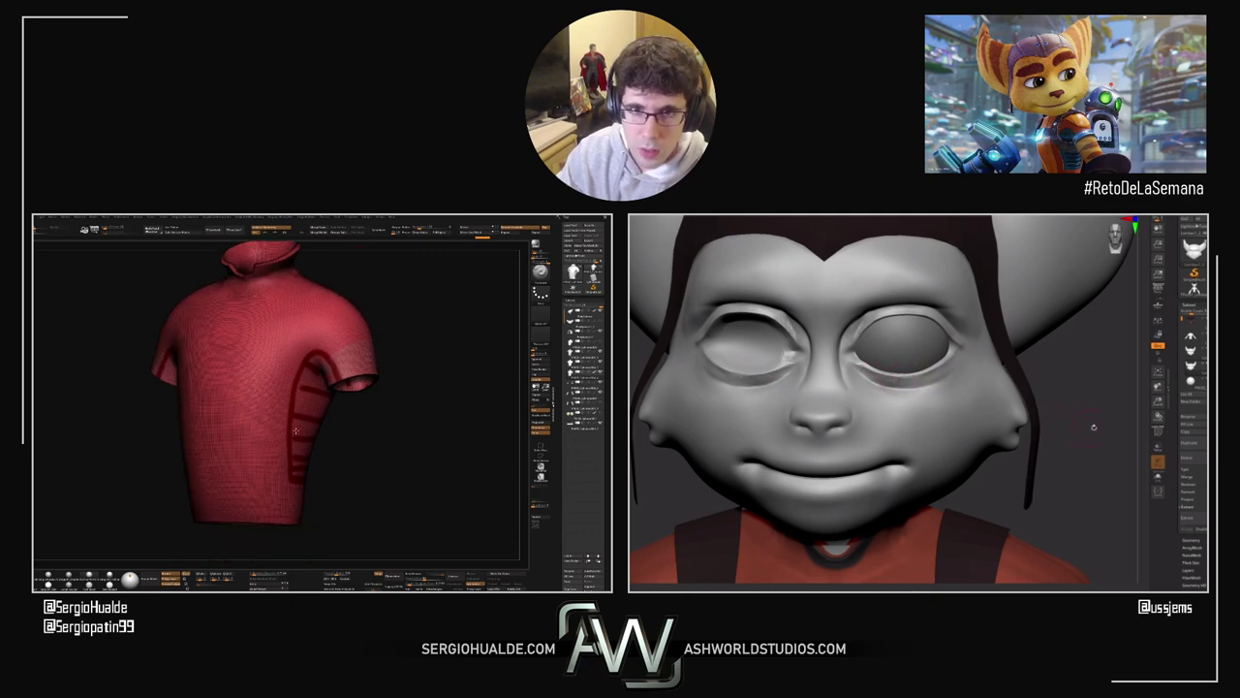
Step: Fill the inside of the shirt's striped side panel with mask while refining the area under the other character's eyes
left_click_drag(1092, 427, 899, 387)
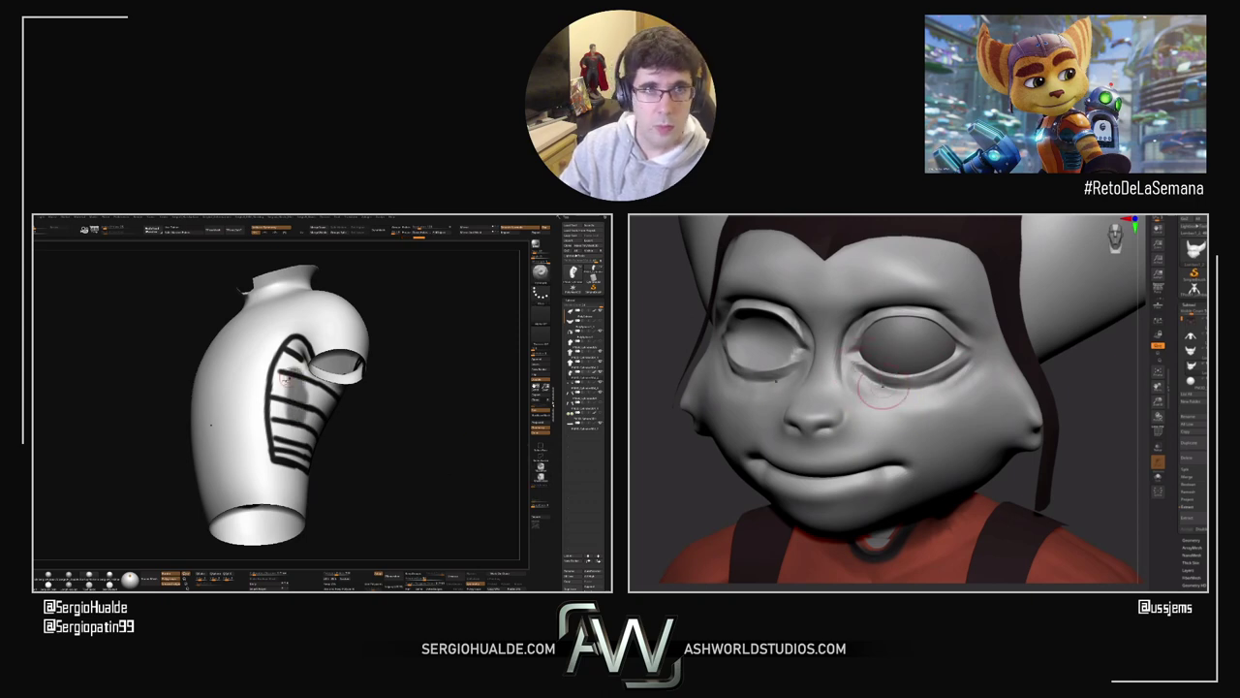
right_click_drag(959, 363, 881, 351)
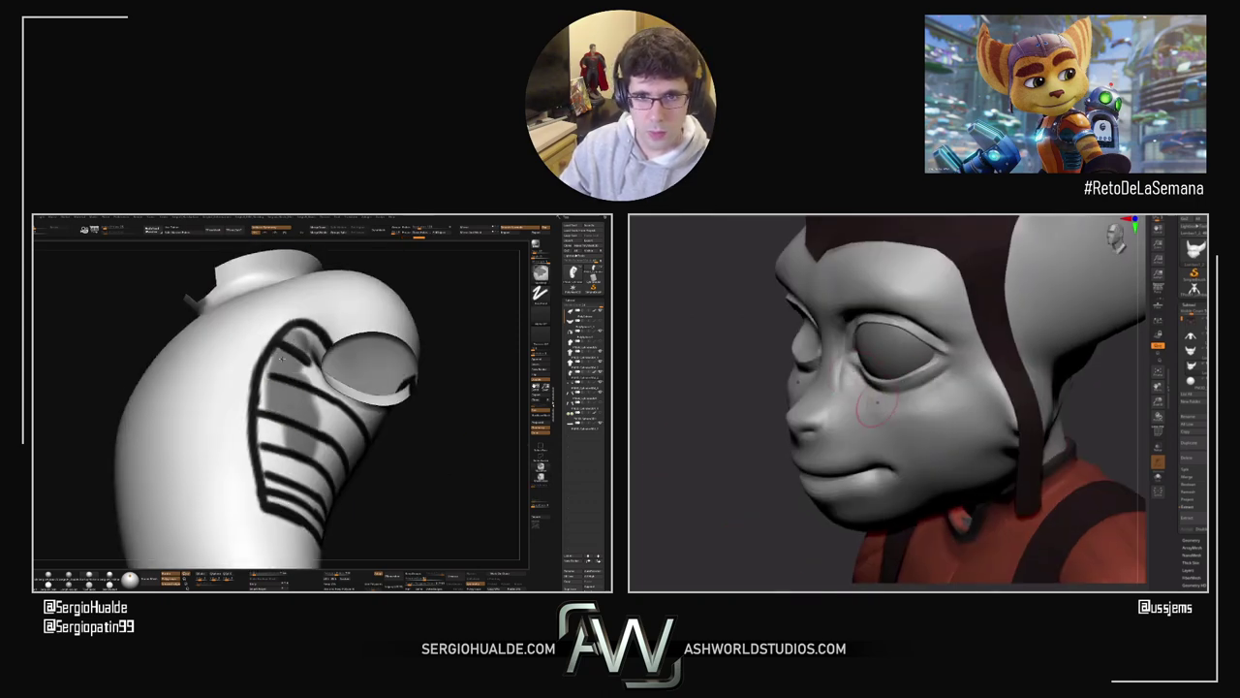
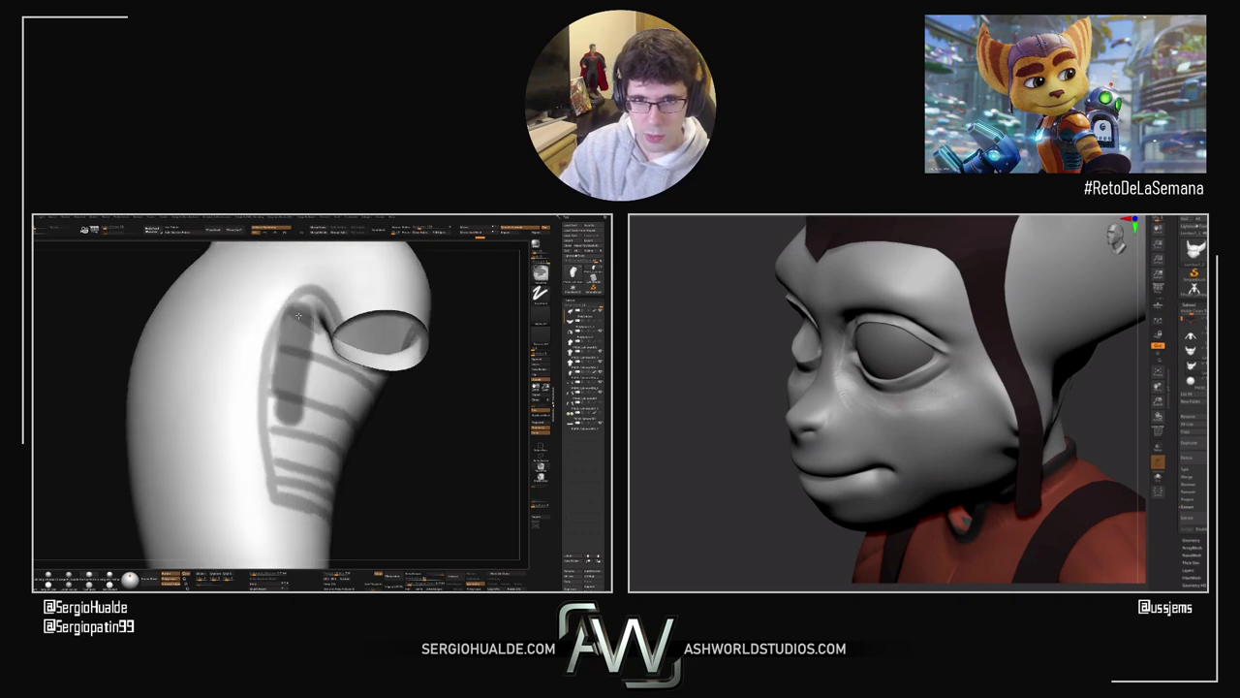
left_click_drag(278, 389, 286, 488, "ctrl")
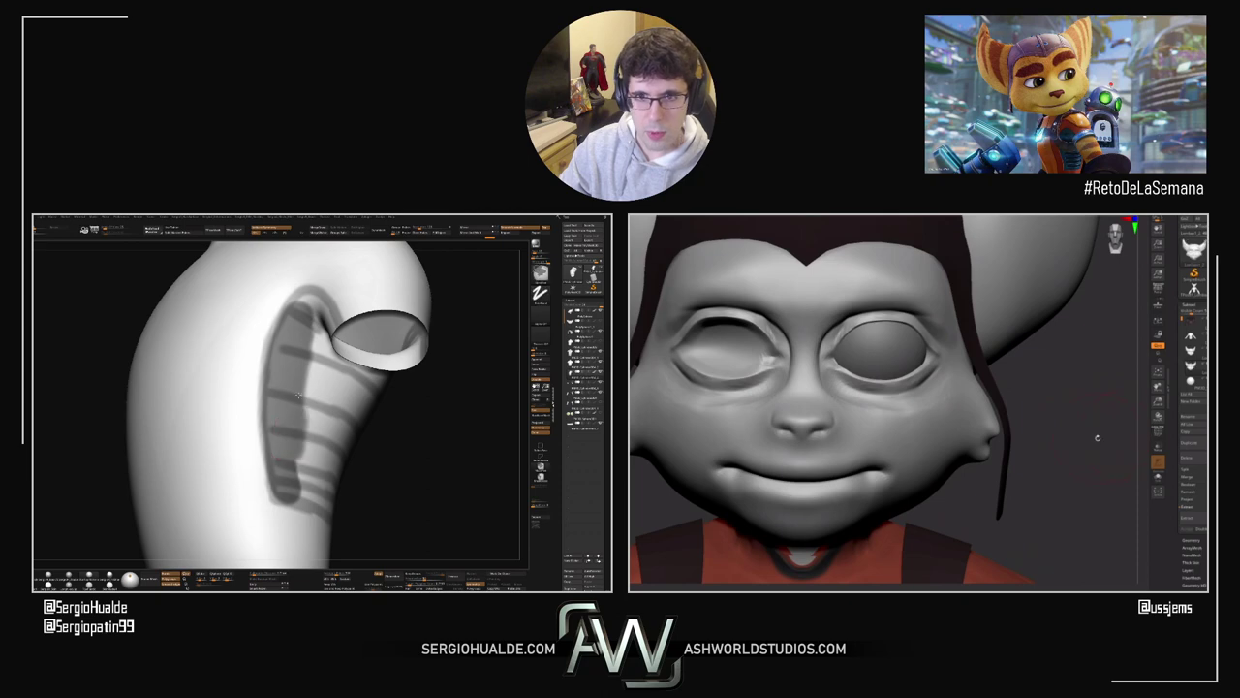
mouse_move(297, 313)
left_mouse_down("ctrl")
mouse_move(304, 300)
mouse_move(314, 307)
left_mouse_up("ctrl")
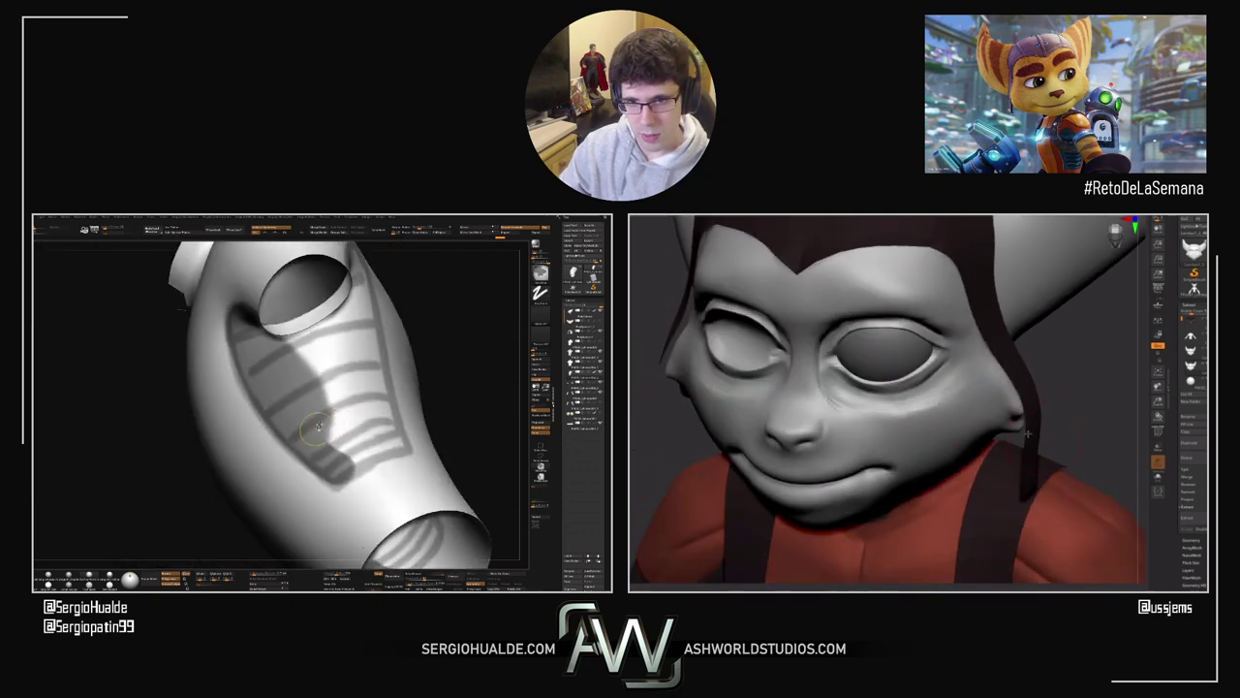
mouse_move(326, 436)
left_mouse_down("ctrl")
mouse_move(352, 434)
mouse_move(354, 469)
mouse_move(403, 445)
left_mouse_up("ctrl")
left_click_drag(676, 409, 766, 379)
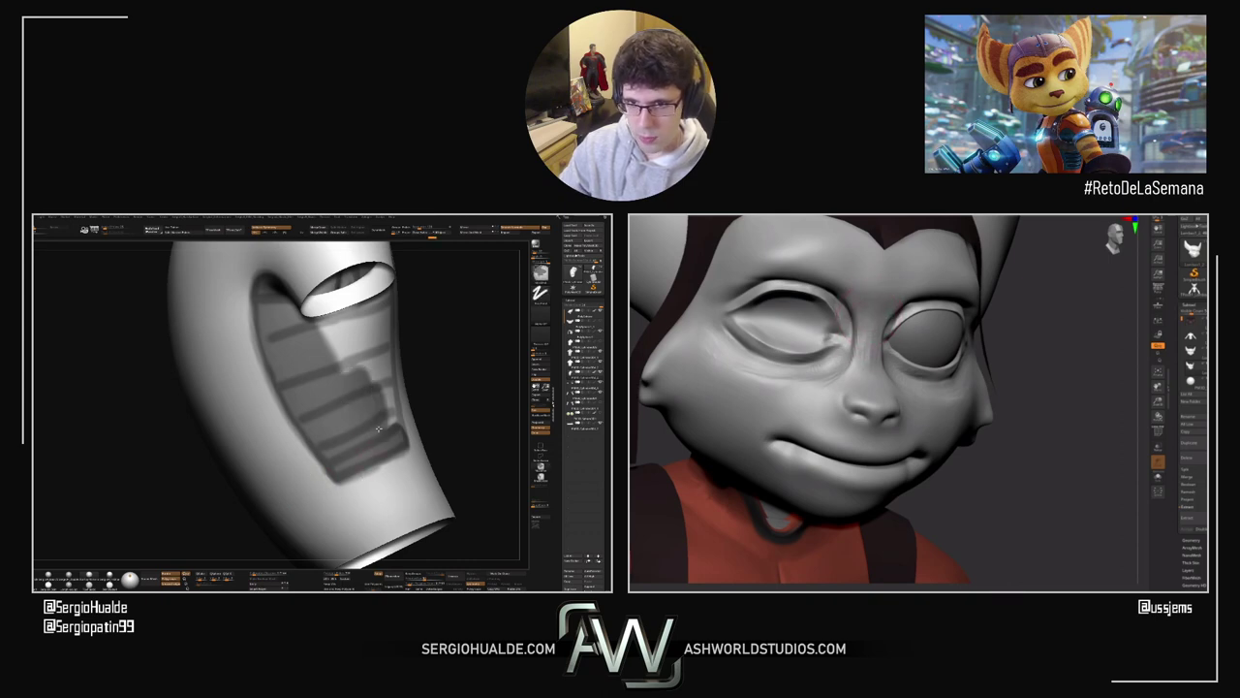
mouse_move(304, 463)
left_mouse_down("ctrl")
mouse_move(316, 436)
mouse_move(341, 494)
left_mouse_up("ctrl")
Step: Extend the side-panel mask along its back edge and under the sleeve, and refine the other character's nose
left_click_drag(1033, 387, 959, 384)
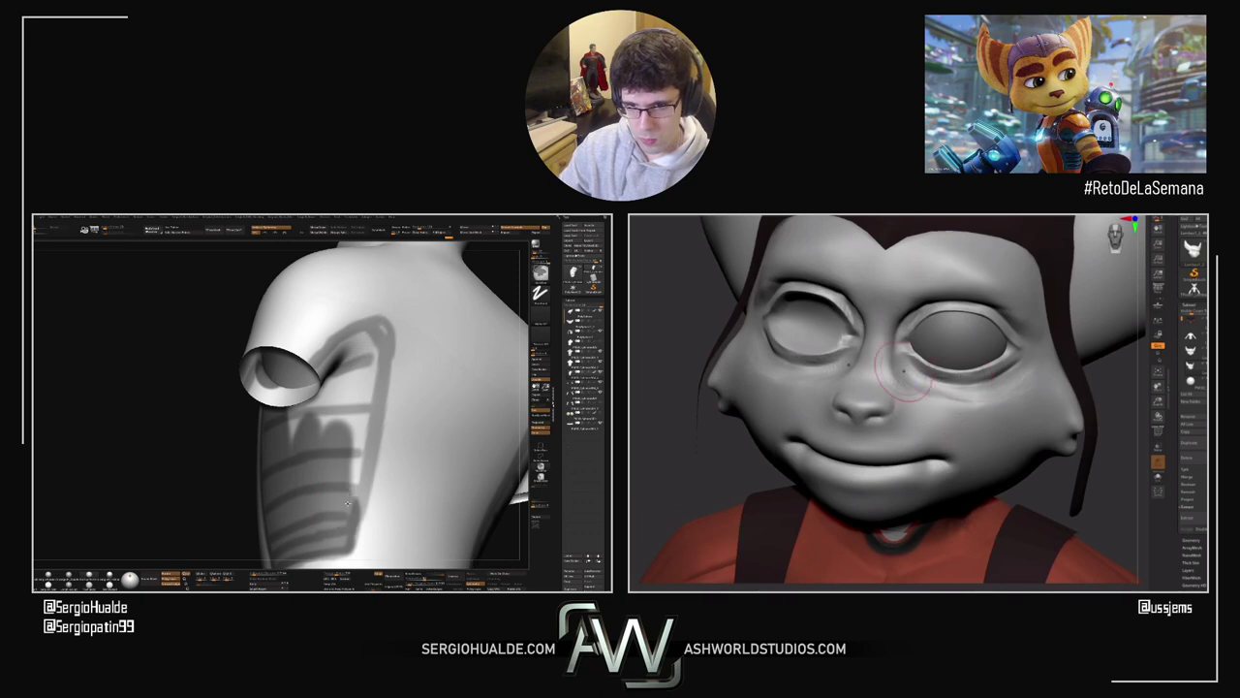
mouse_move(884, 349)
right_mouse_down()
mouse_move(911, 351)
mouse_move(883, 356)
right_mouse_up()
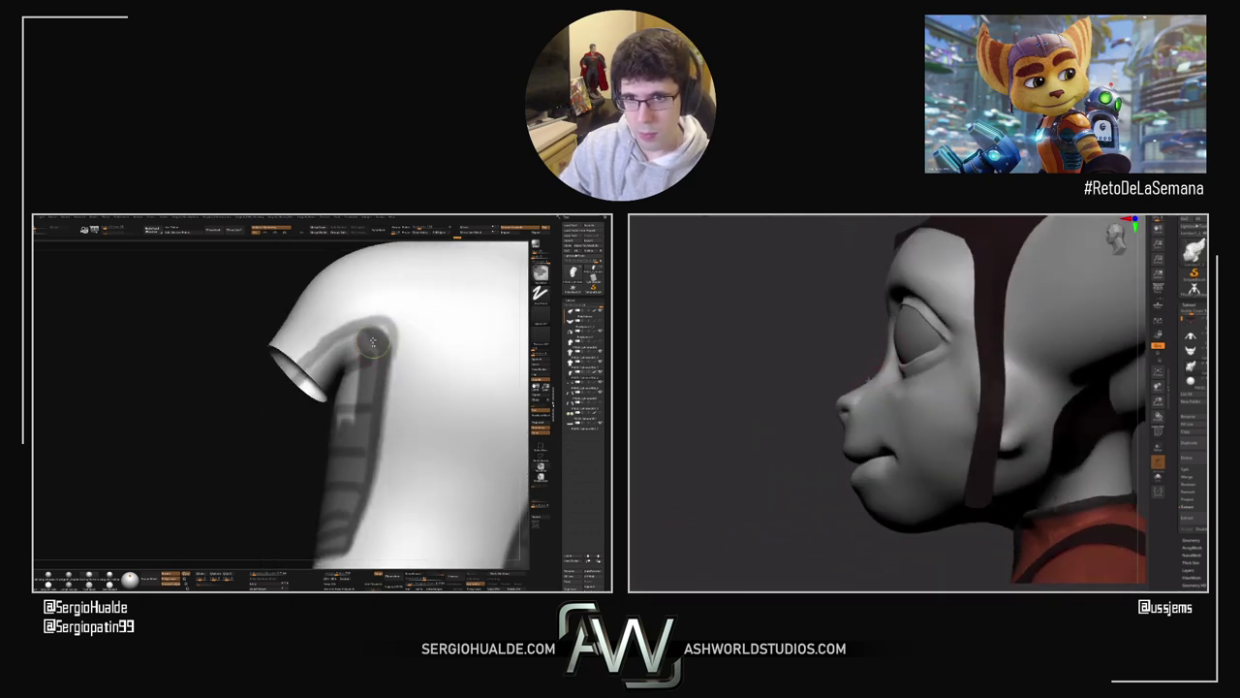
left_click_drag(373, 341, 320, 365, "ctrl")
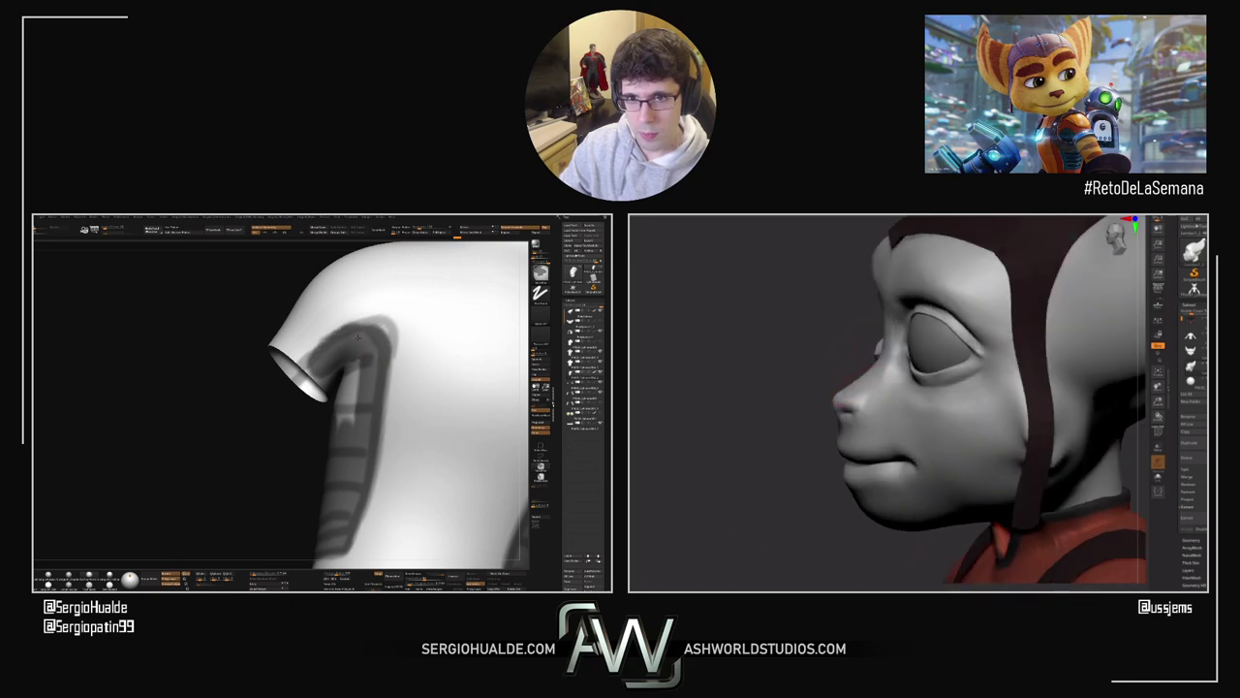
mouse_move(841, 399)
right_mouse_down()
mouse_move(878, 391)
mouse_move(833, 398)
mouse_move(835, 409)
right_mouse_up()
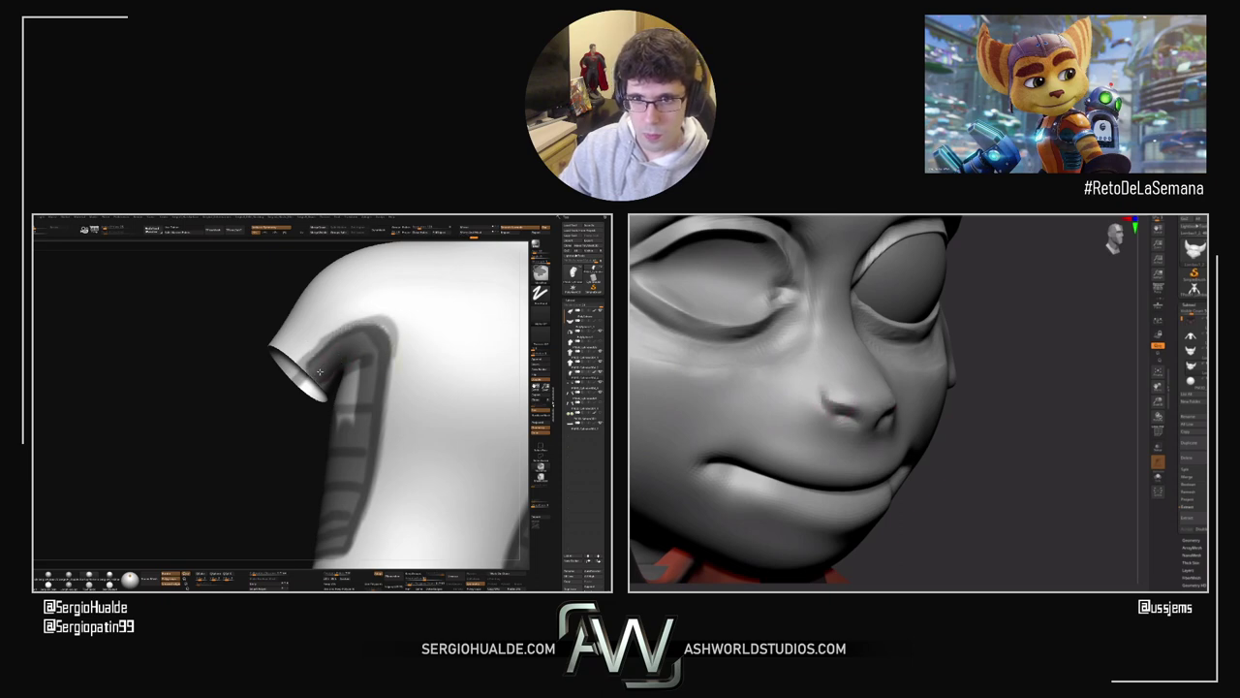
right_click_drag(853, 412, 819, 401)
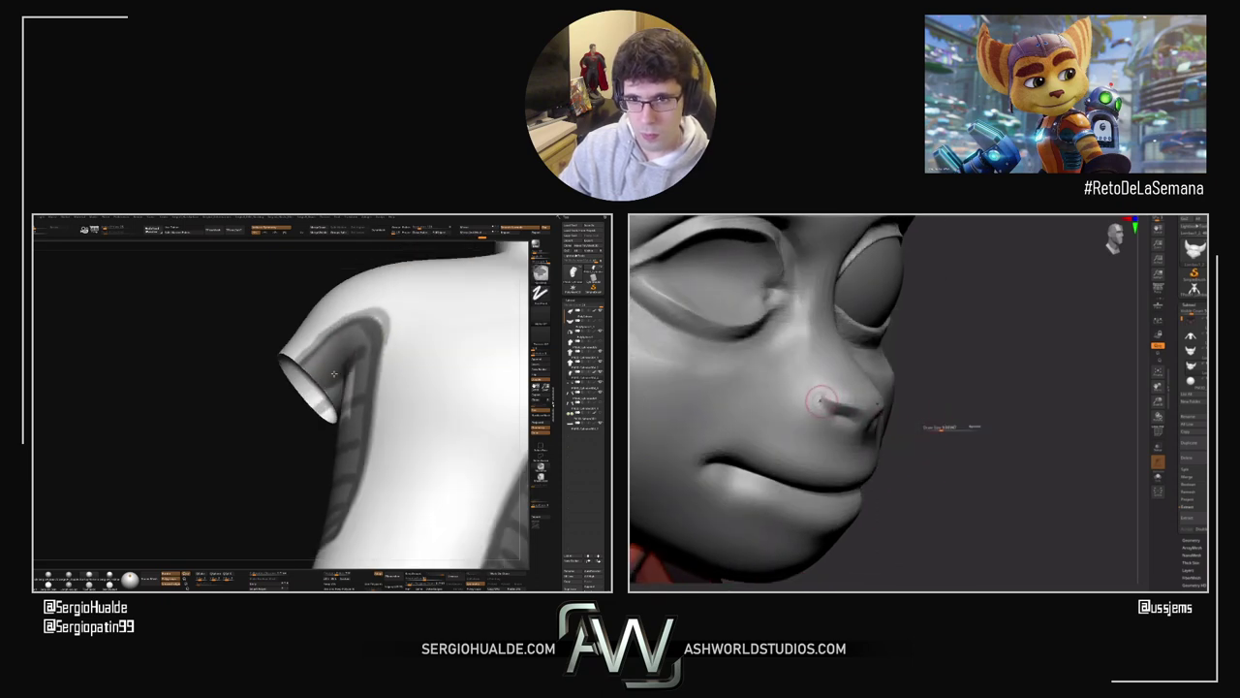
Step: Turn the masked side panels into their own polygroup and clear the mask, while refining the other character's nose and mouth
right_click_drag(933, 401, 853, 388)
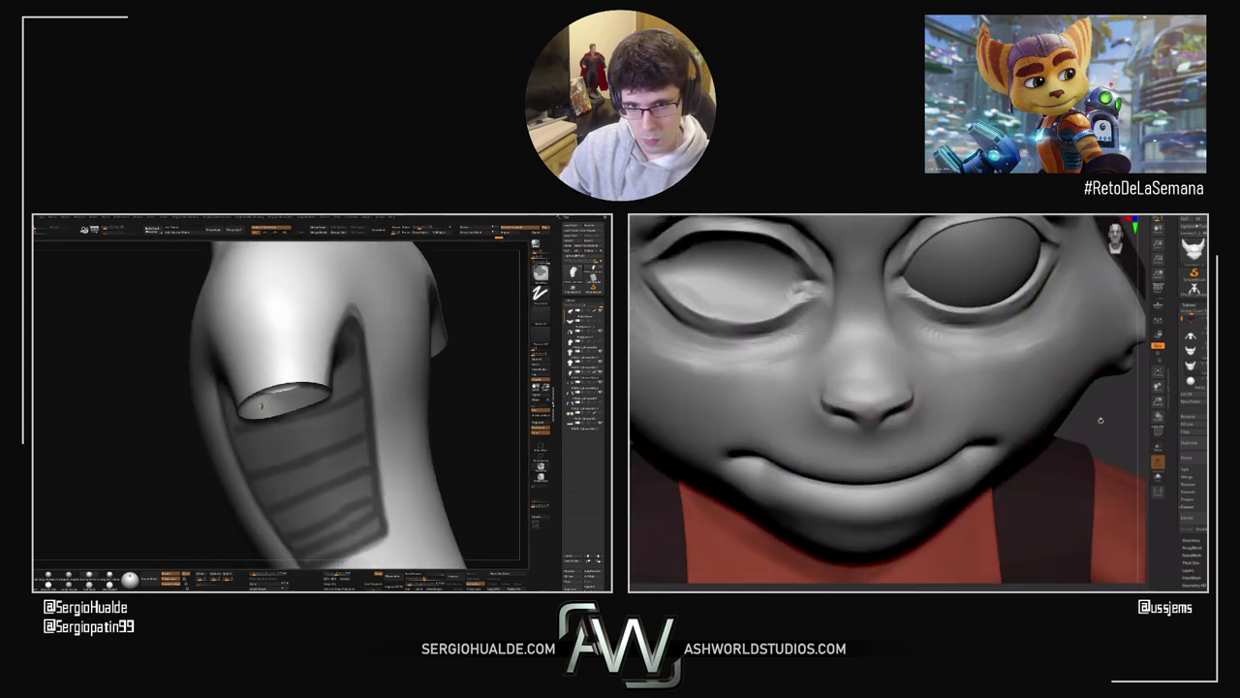
left_click_drag(1098, 420, 1038, 424)
right_click_drag(1038, 423, 1077, 438)
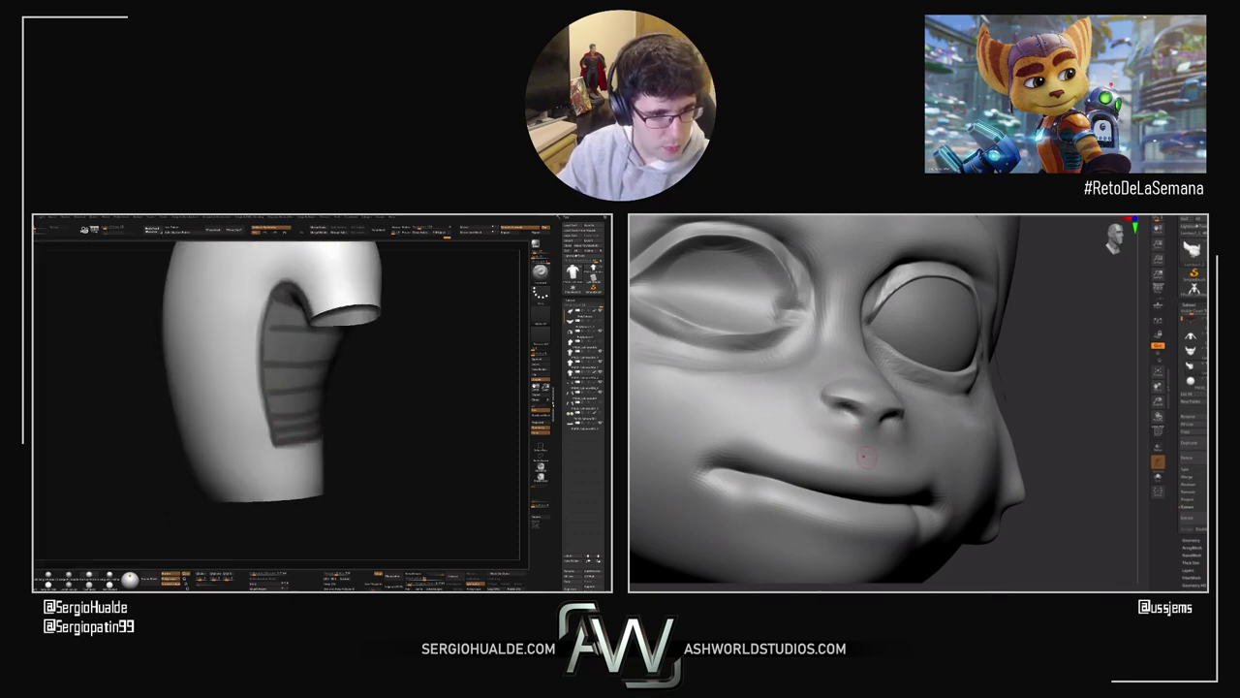
left_click_drag(1089, 368, 1029, 370)
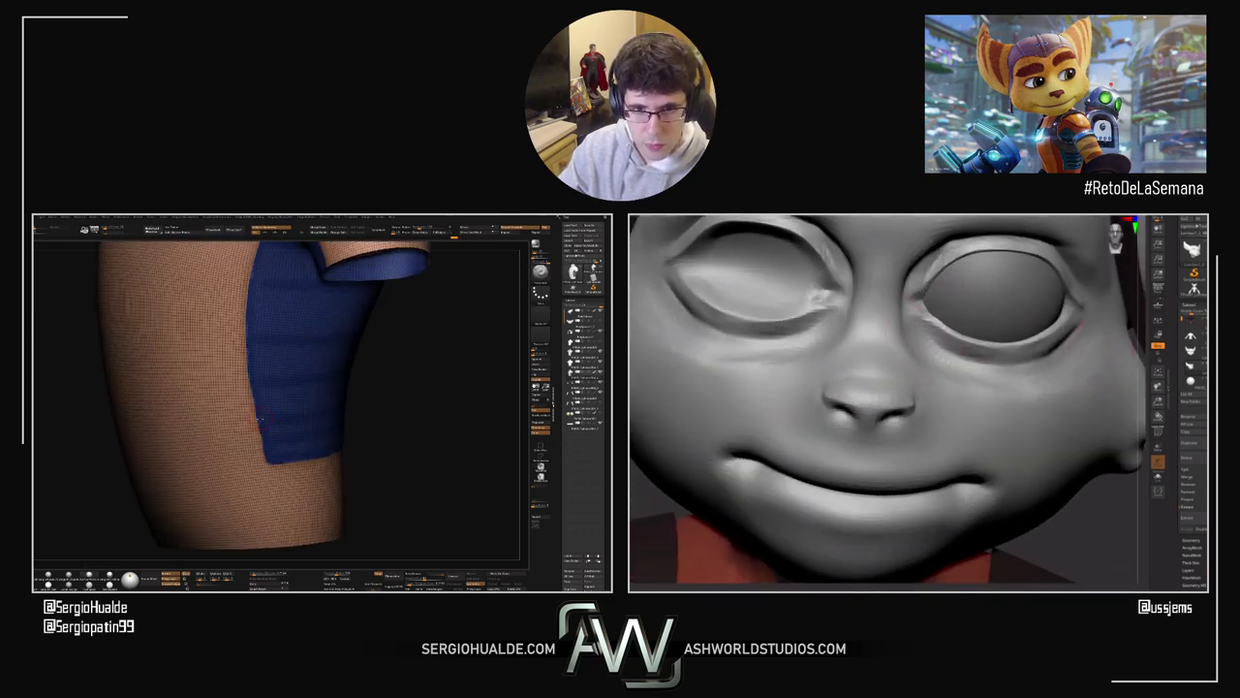
left_click(377, 404, "ctrl")
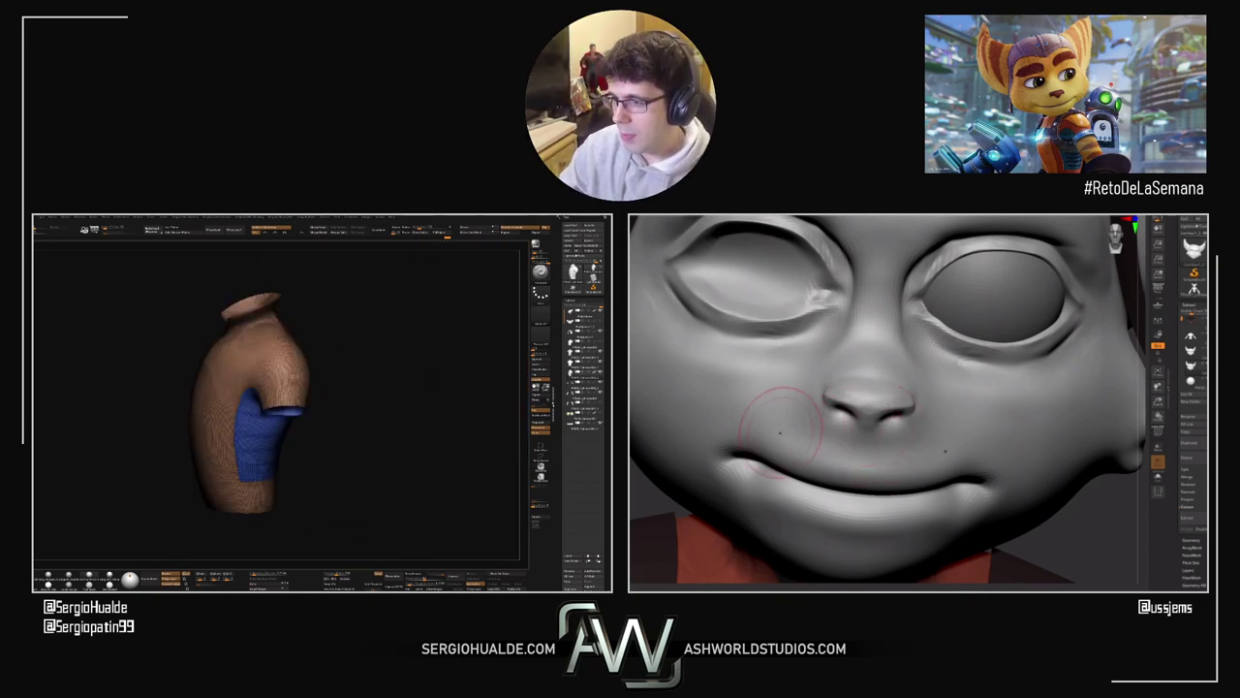
Step: Adjust the muzzle between nose and upper lip on the grey head from front, profile and three-quarter views
mouse_move(807, 438)
left_mouse_down()
mouse_move(915, 443)
mouse_move(920, 456)
left_mouse_up()
key("ctrl+z")
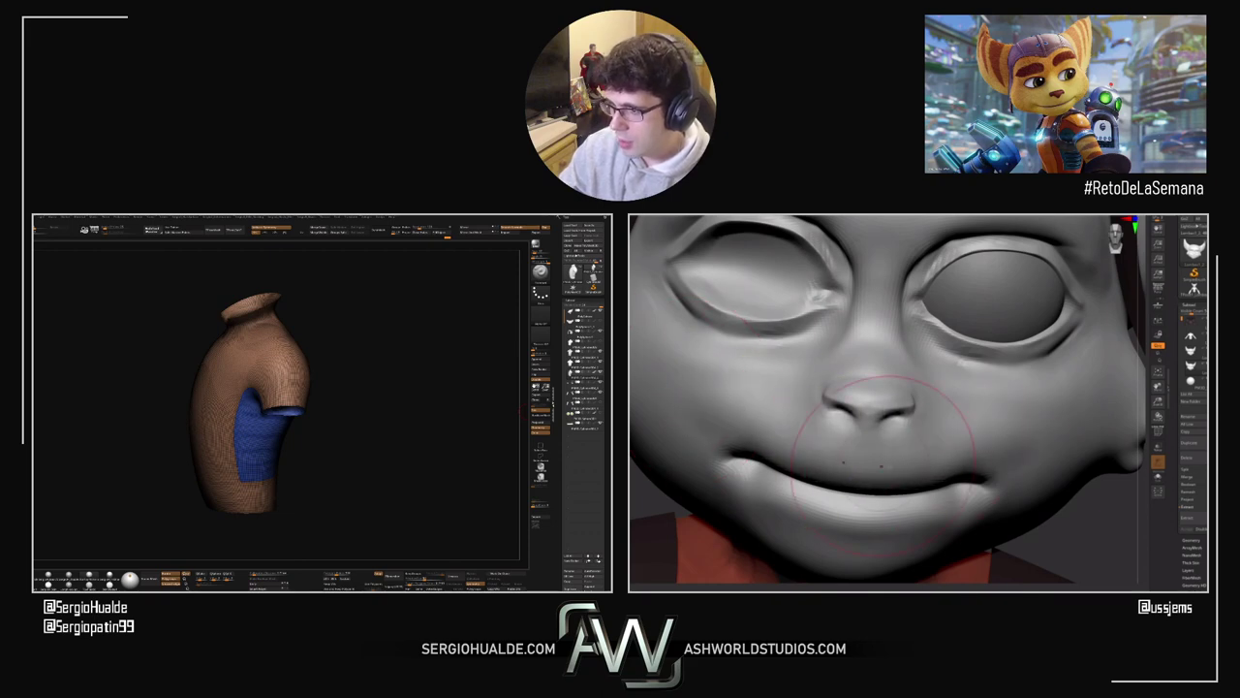
mouse_move(651, 518)
left_mouse_down()
mouse_move(834, 519)
mouse_move(852, 482)
left_mouse_up()
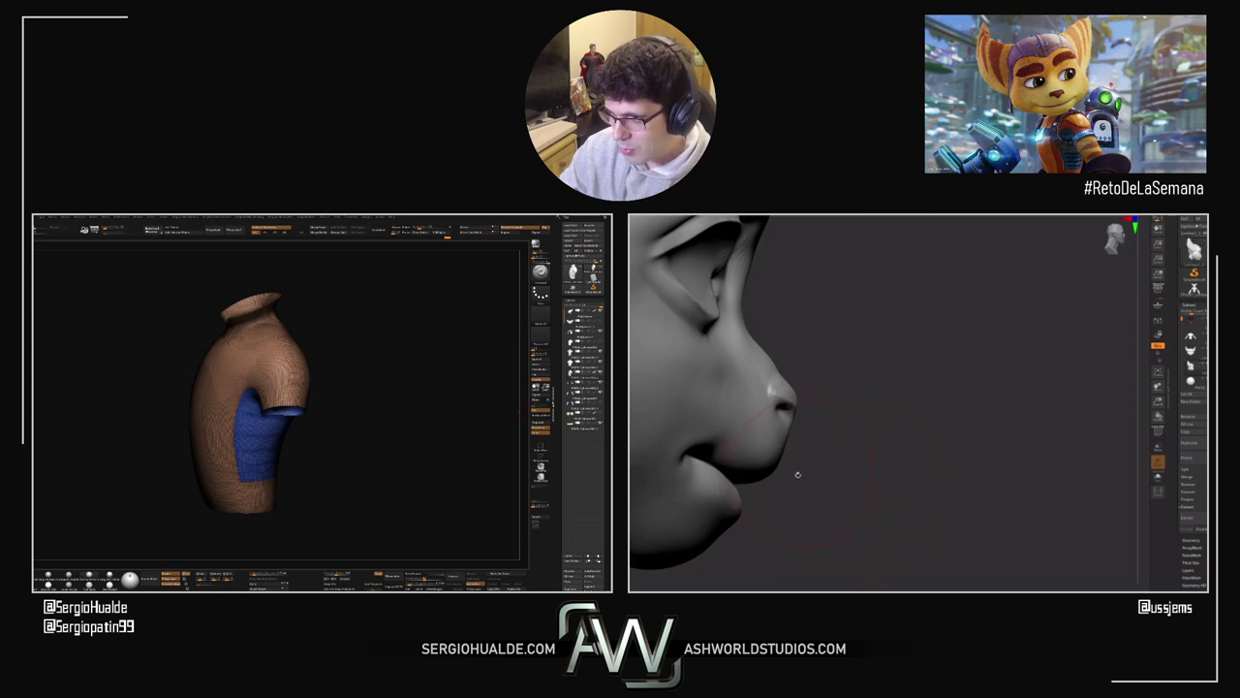
right_click_drag(798, 474, 905, 424)
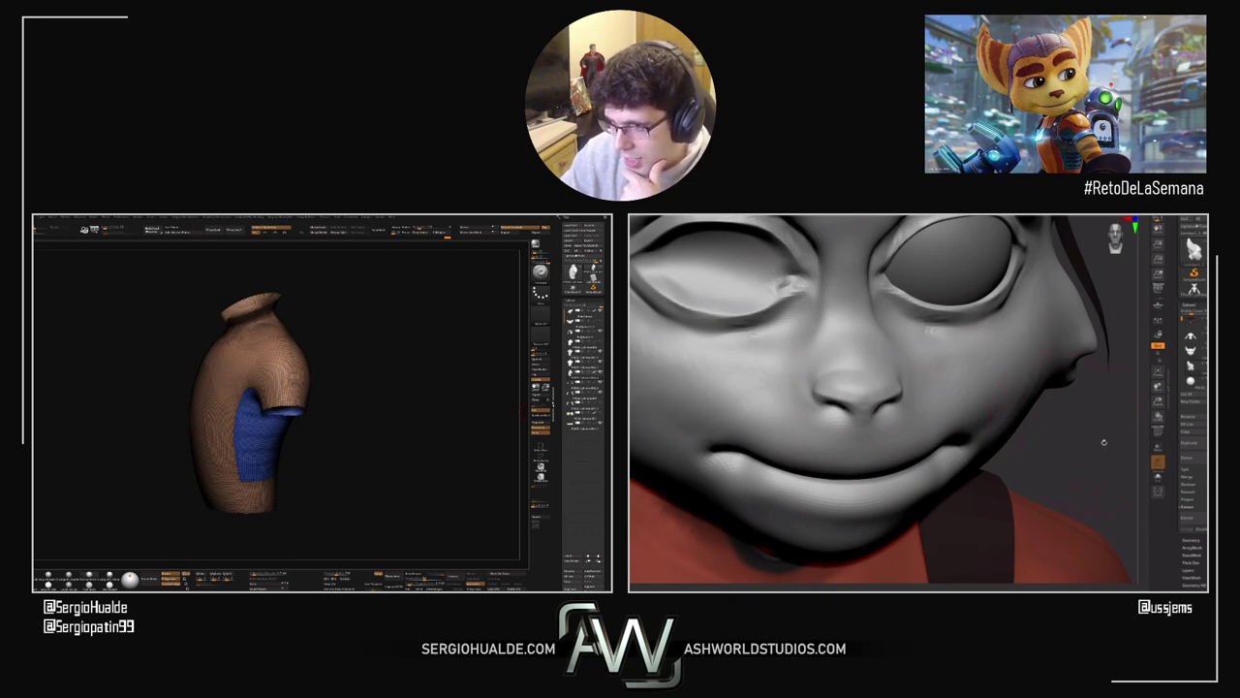
right_click_drag(1014, 393, 899, 377)
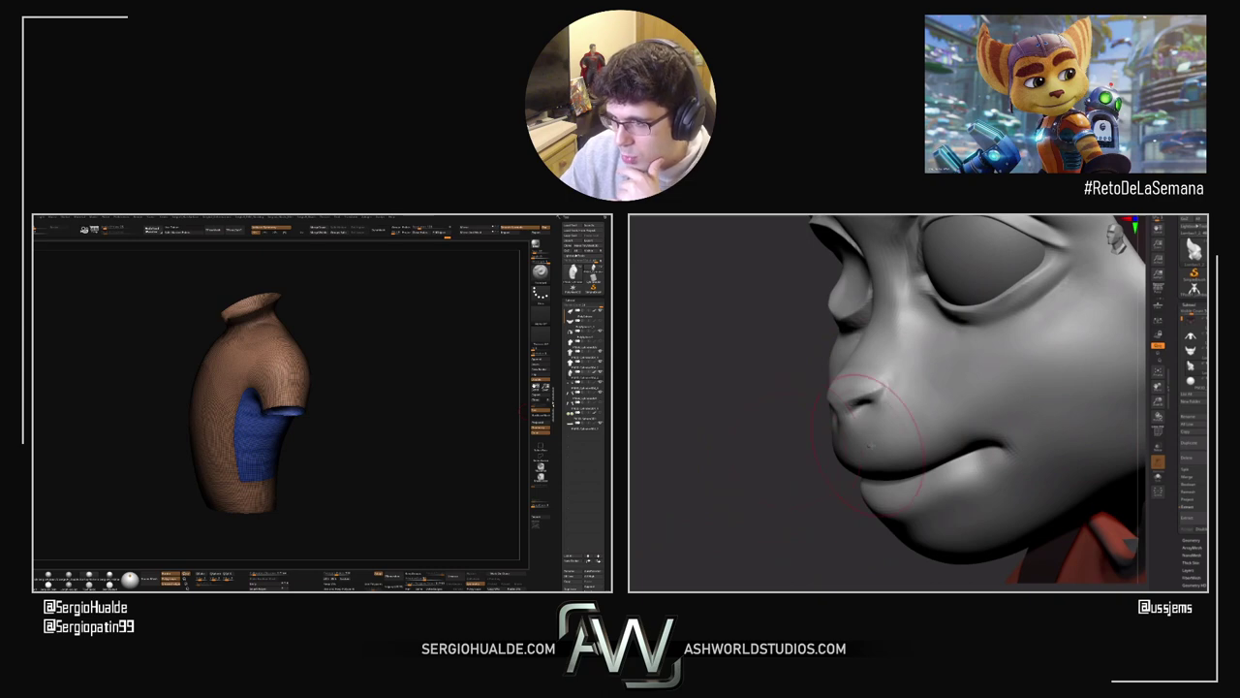
right_click_drag(872, 441, 872, 414)
Step: Switch from the eyeball back to the head and refine the eyelids around it from three-quarter and raised views
right_click_drag(887, 349, 916, 386, "ctrl")
left_click(886, 384, "alt")
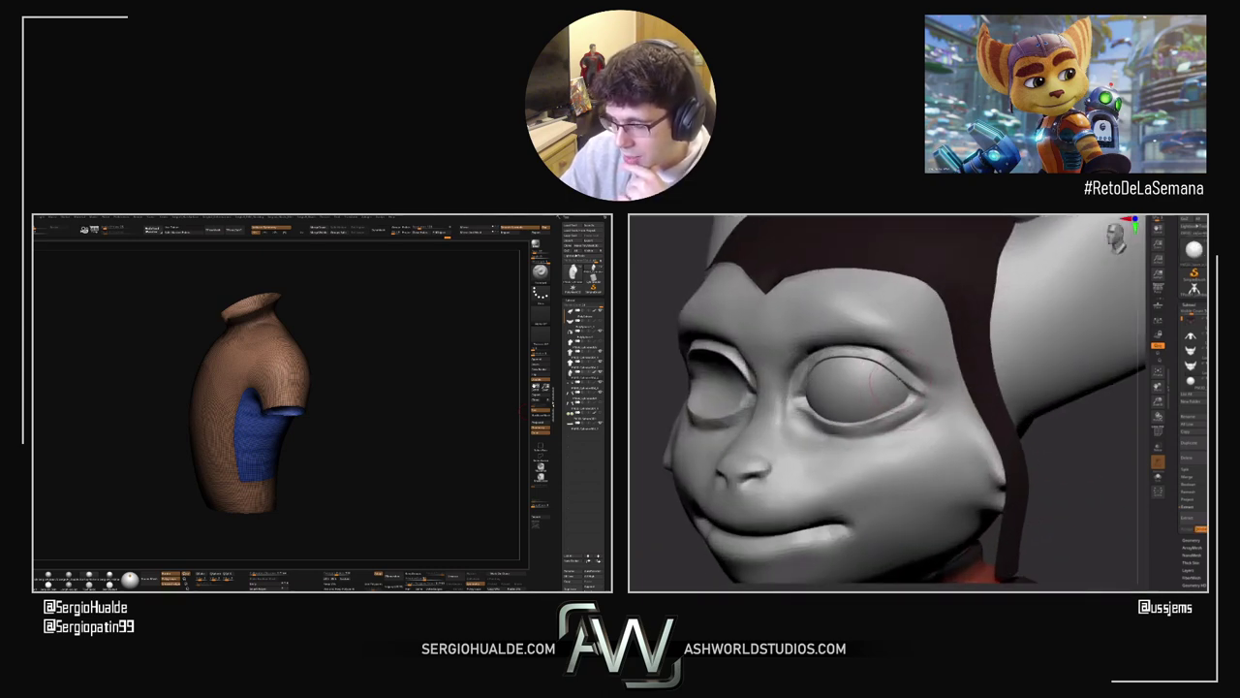
left_click(910, 384, "alt")
right_click_drag(933, 409, 889, 359)
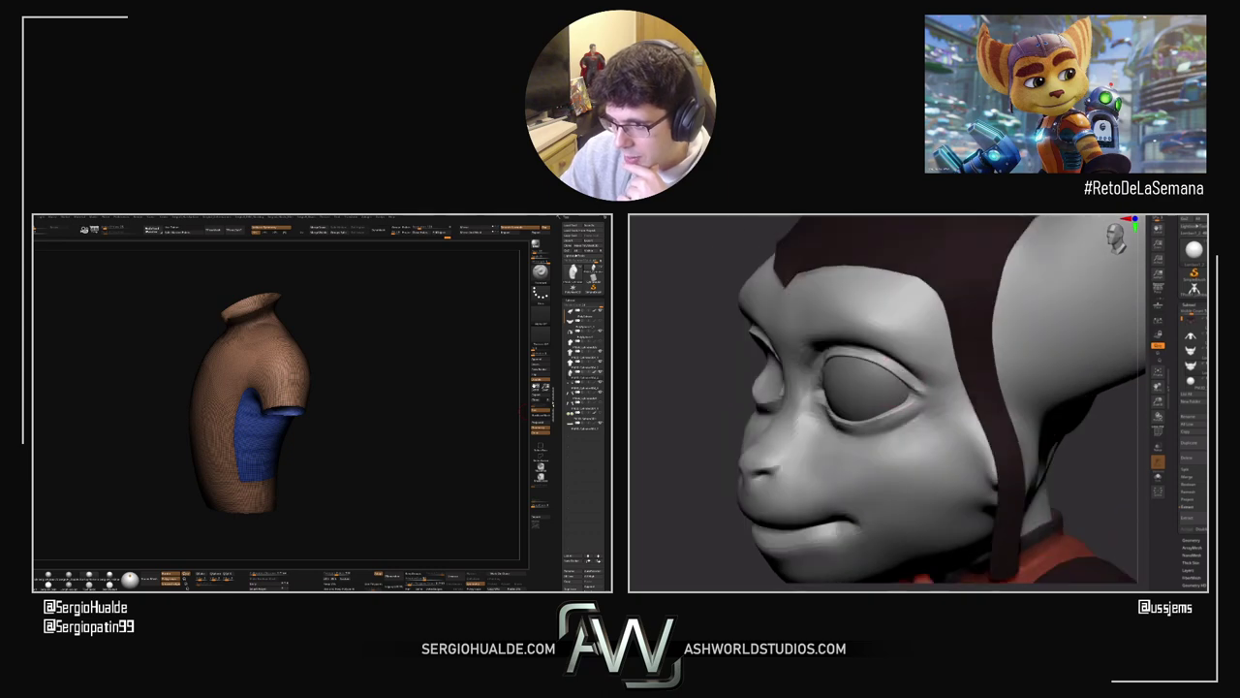
right_click_drag(928, 399, 865, 417)
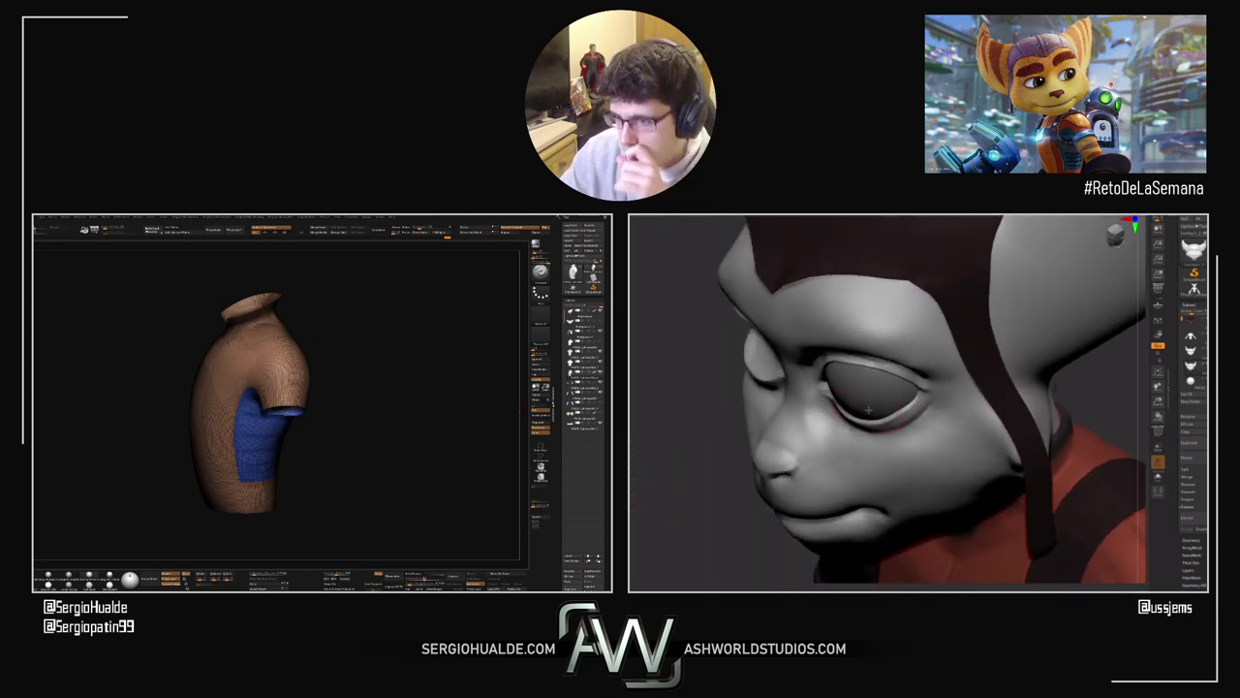
mouse_move(867, 410)
right_mouse_down()
mouse_move(861, 426)
mouse_move(870, 404)
right_mouse_up()
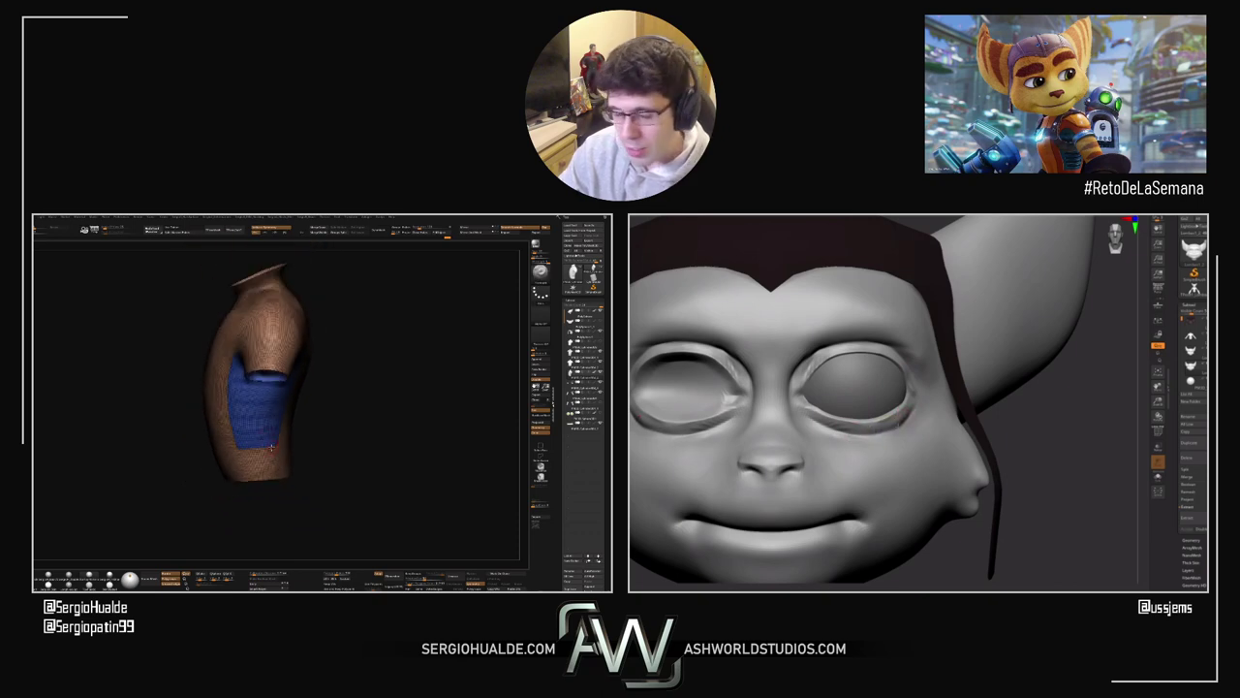
Step: Reshape the brow and outer eye corner from front and profile while checking the shirt's side panel from several sides
right_click_drag(966, 357, 1026, 376, "ctrl")
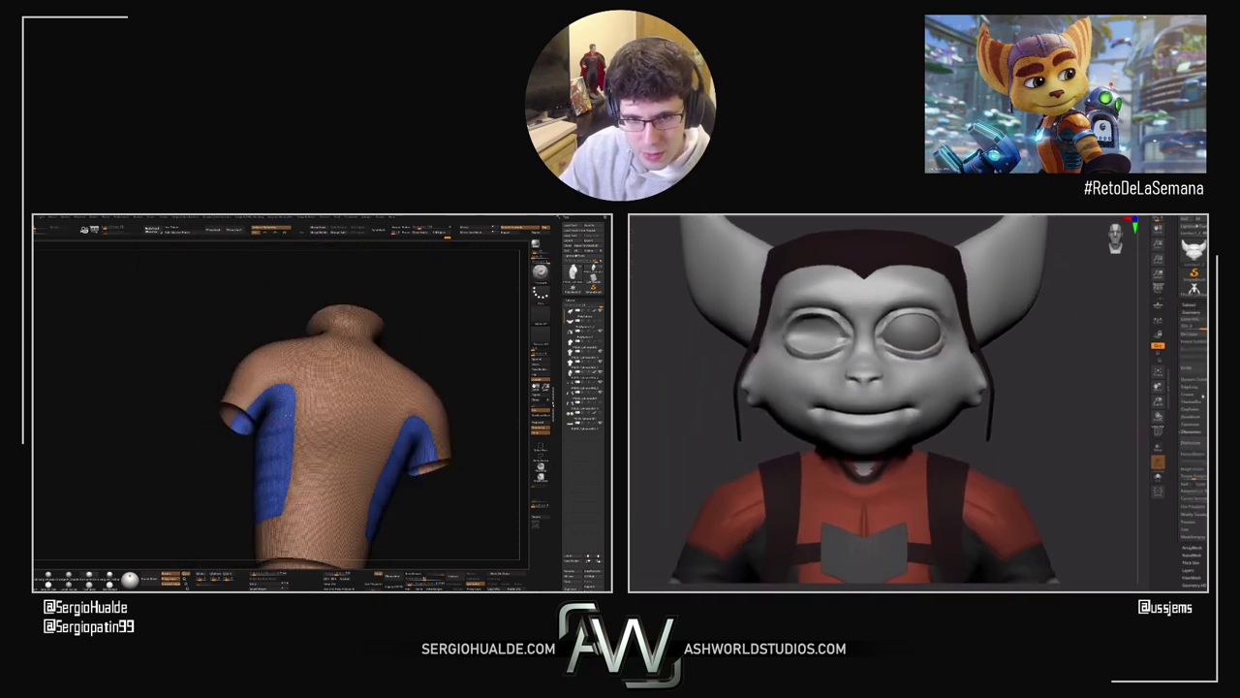
right_click_drag(1004, 298, 951, 348)
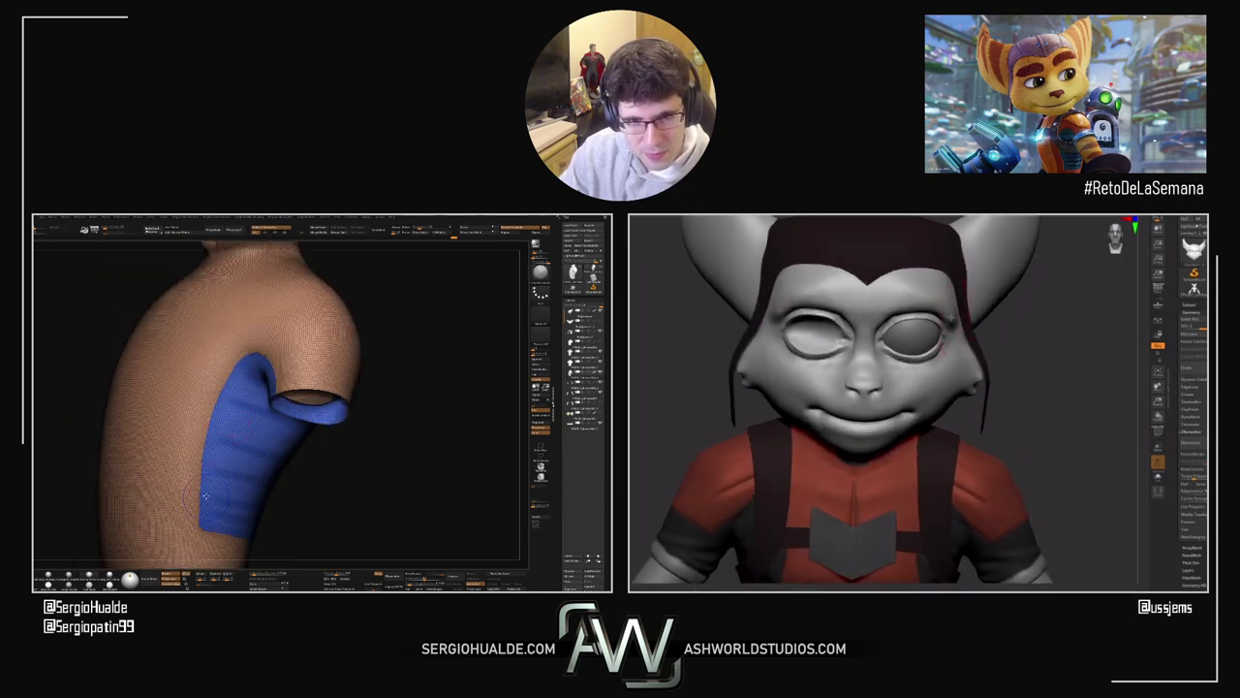
right_click_drag(205, 496, 231, 434, "ctrl")
right_click_drag(952, 321, 929, 308)
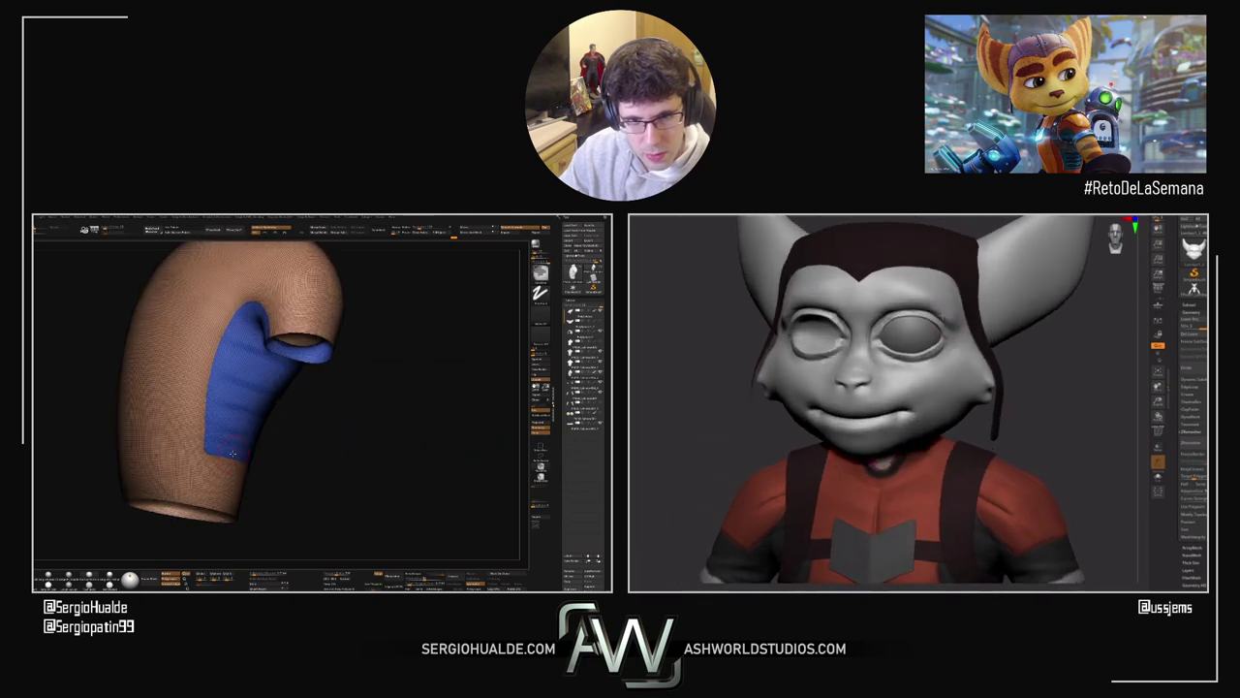
mouse_move(319, 445)
left_mouse_down()
mouse_move(346, 449)
mouse_move(308, 436)
left_mouse_up()
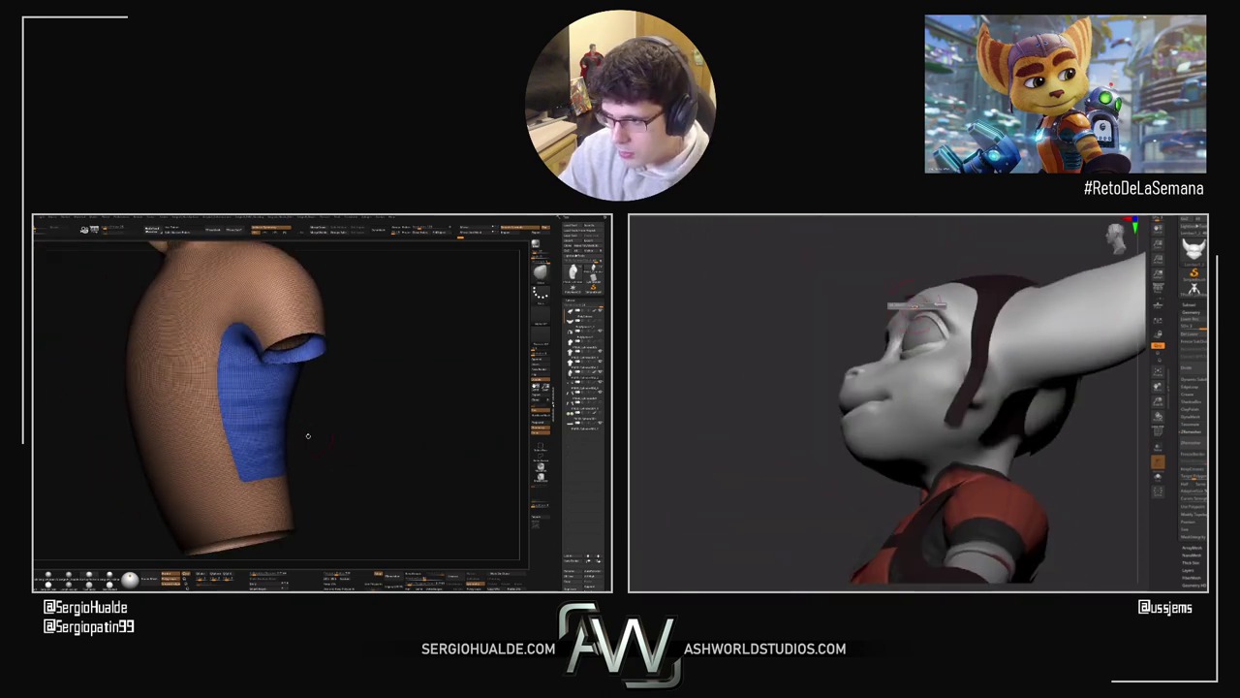
right_click_drag(290, 436, 294, 423)
right_click_drag(916, 369, 926, 321)
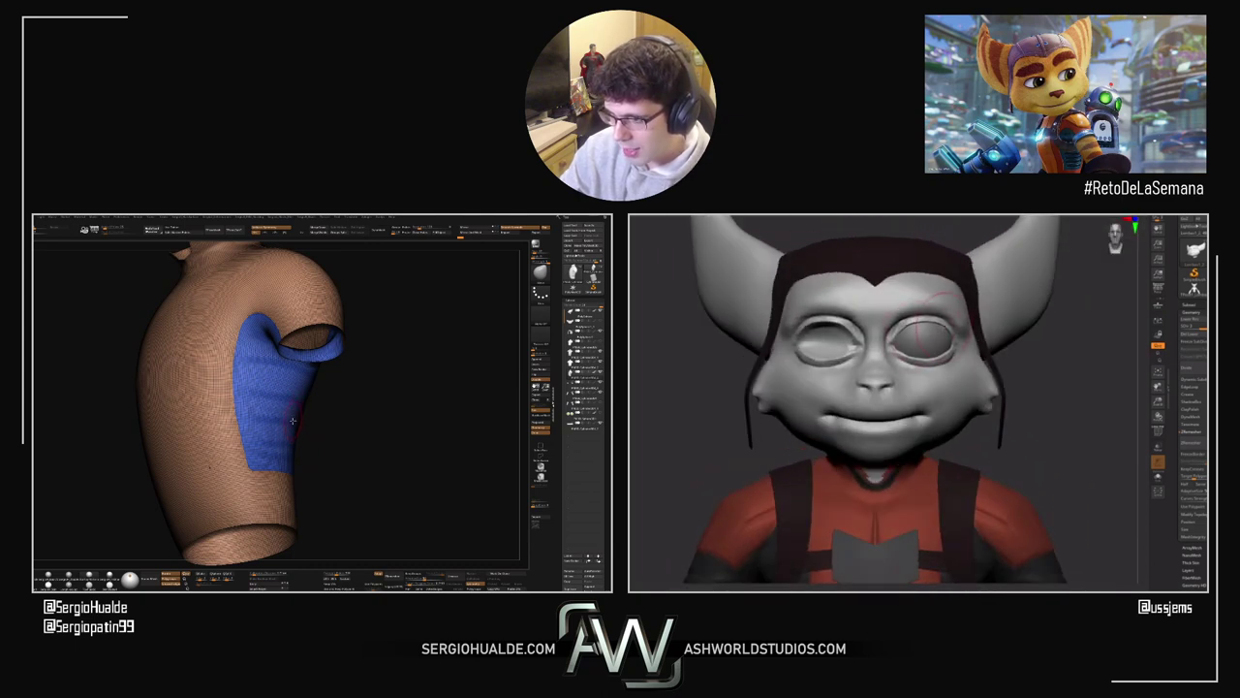
mouse_move(938, 324)
right_mouse_down()
mouse_move(918, 343)
mouse_move(925, 373)
mouse_move(938, 370)
right_mouse_up()
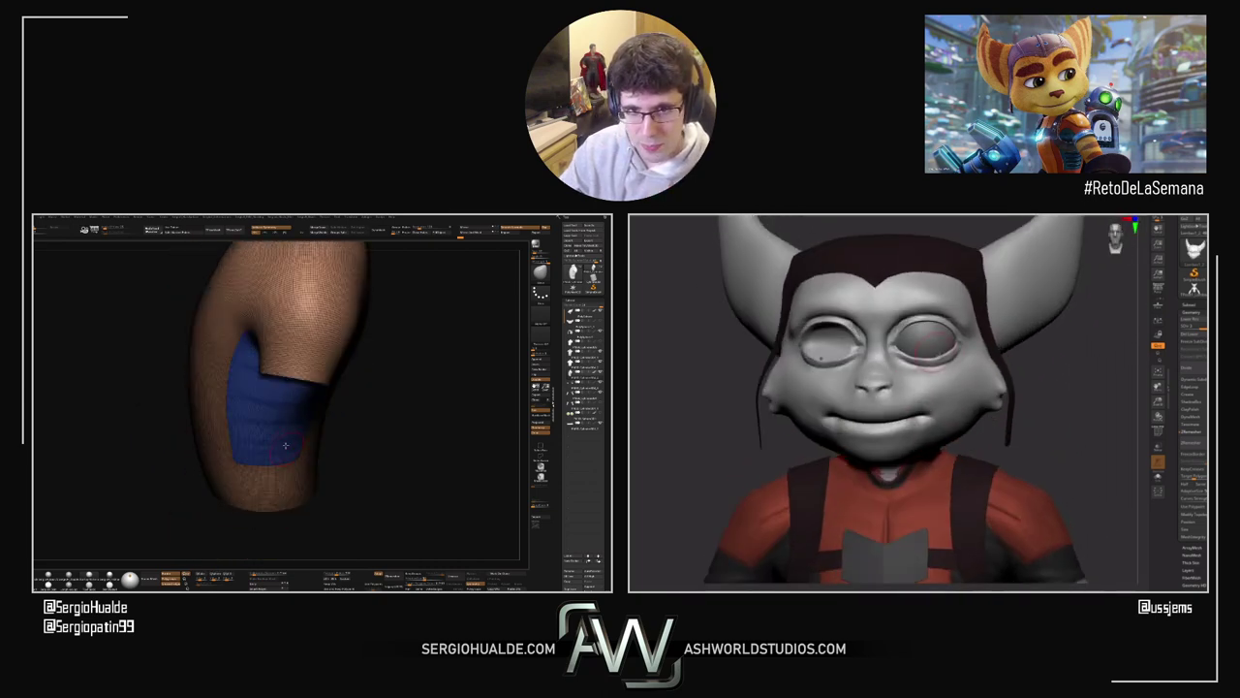
Step: Apply ClayPolish to the head and inspect the eyelids and mouth up close
left_click(1192, 409)
left_click(1191, 424)
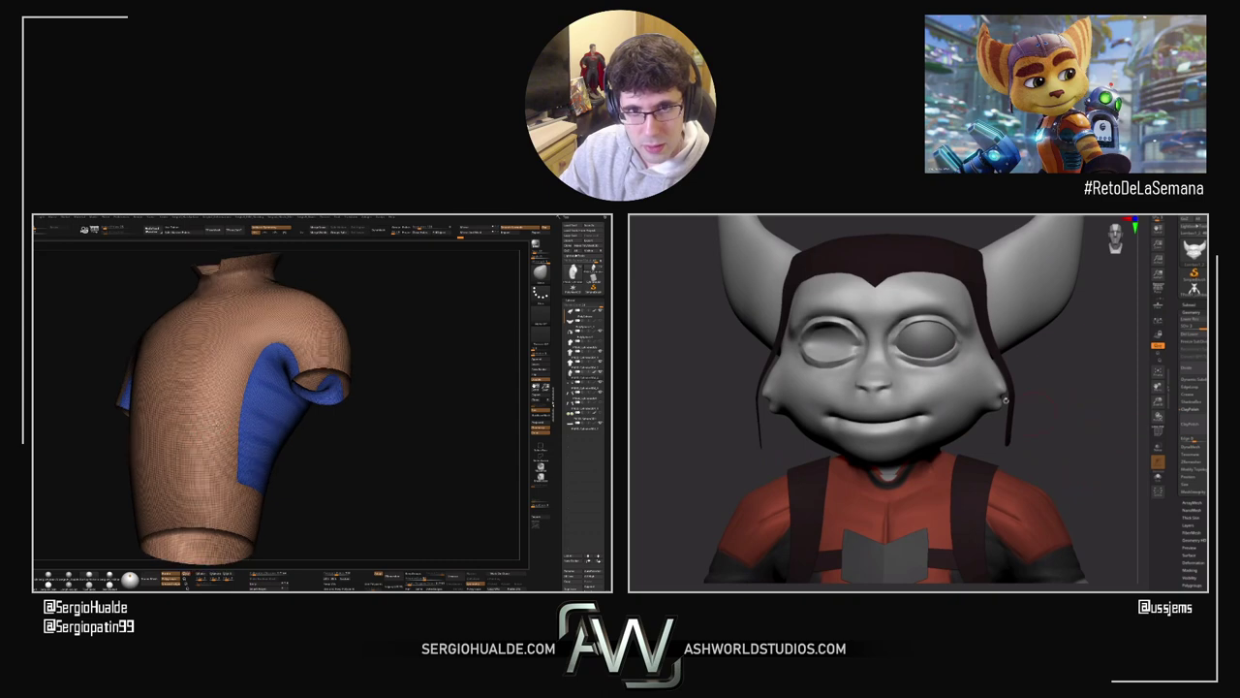
right_click_drag(1081, 416, 1063, 415)
right_click_drag(954, 364, 955, 327, "ctrl")
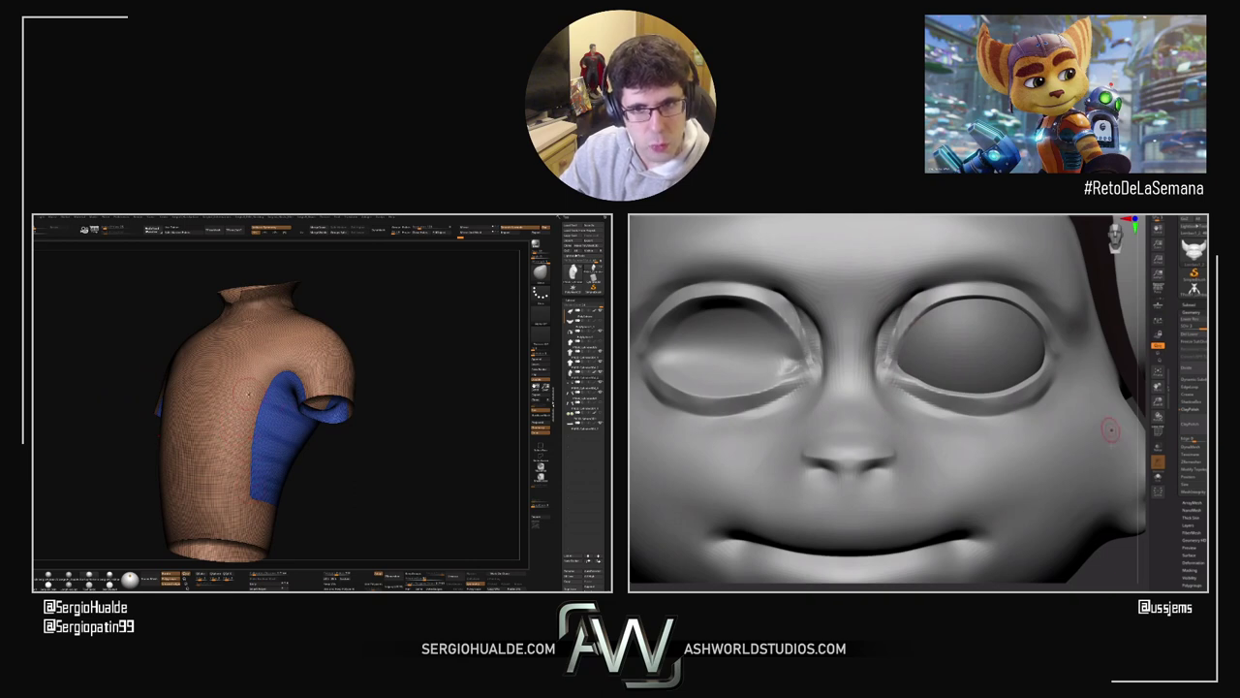
left_click_drag(1125, 571, 1113, 523)
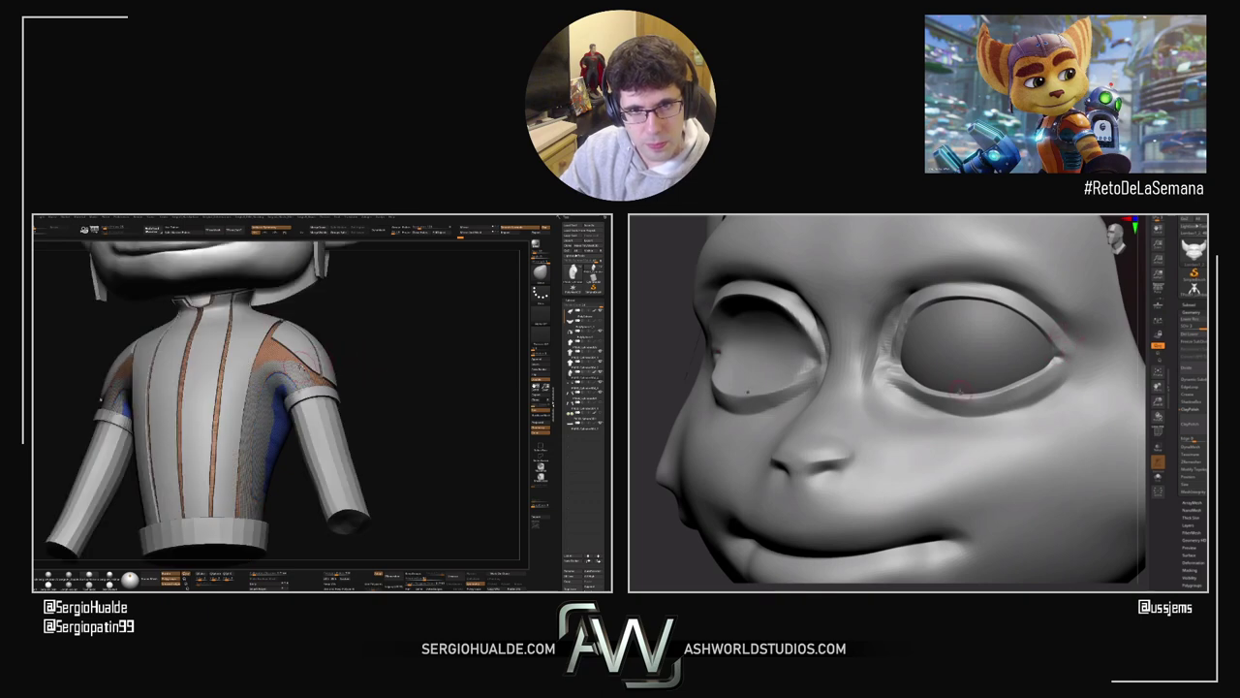
right_click_drag(934, 438, 780, 467, "ctrl")
right_click_drag(780, 467, 883, 421, "shift")
Step: Select the eyeball and move it horizontally across the face into the opposite, empty eye socket
left_click(927, 356, "alt")
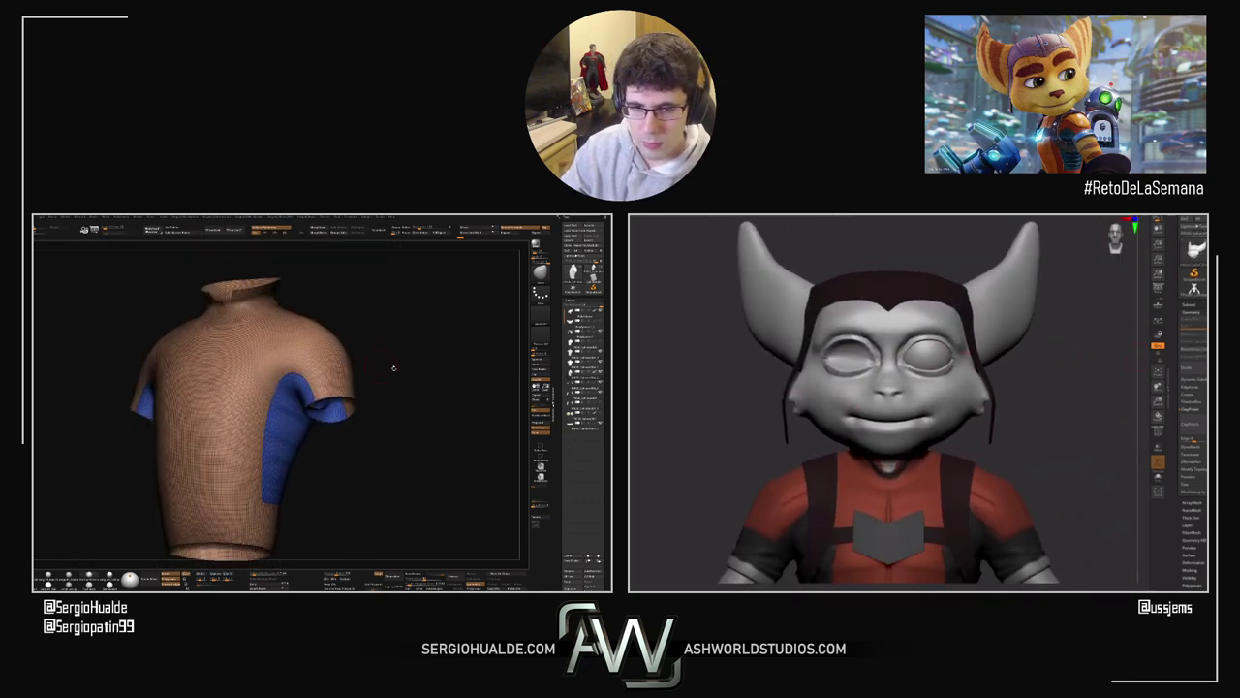
left_click(1188, 305)
left_click(1188, 507)
key("w")
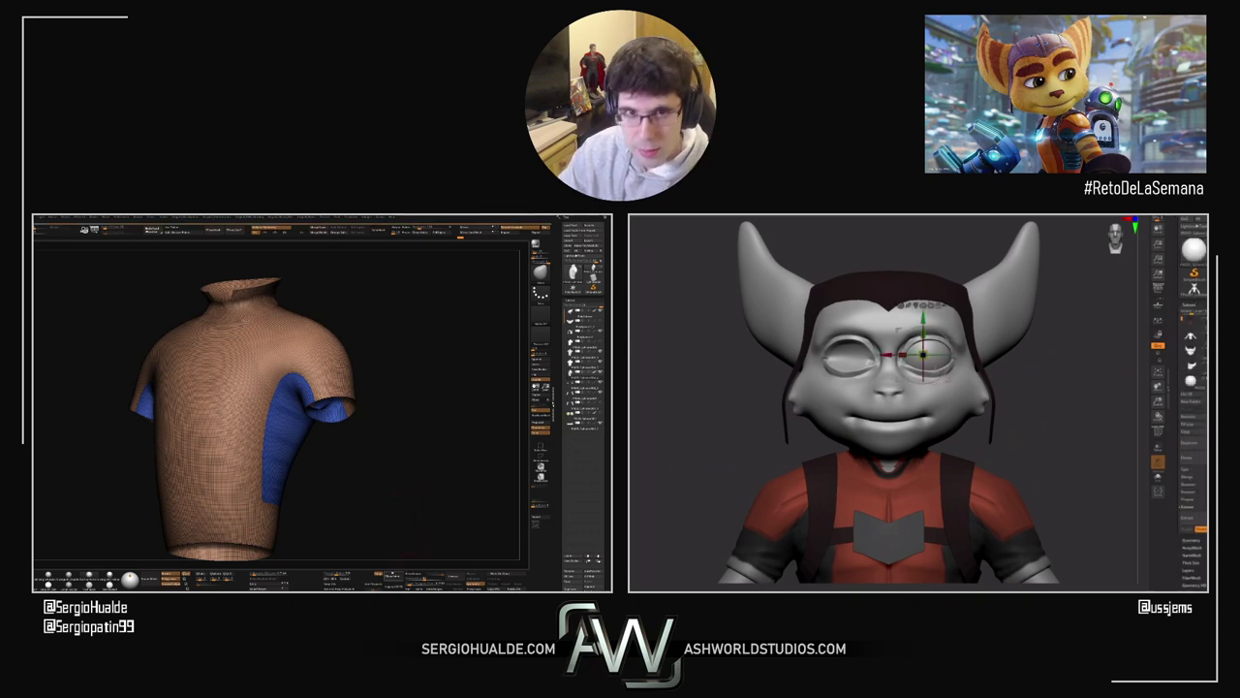
left_click_drag(890, 354, 819, 354)
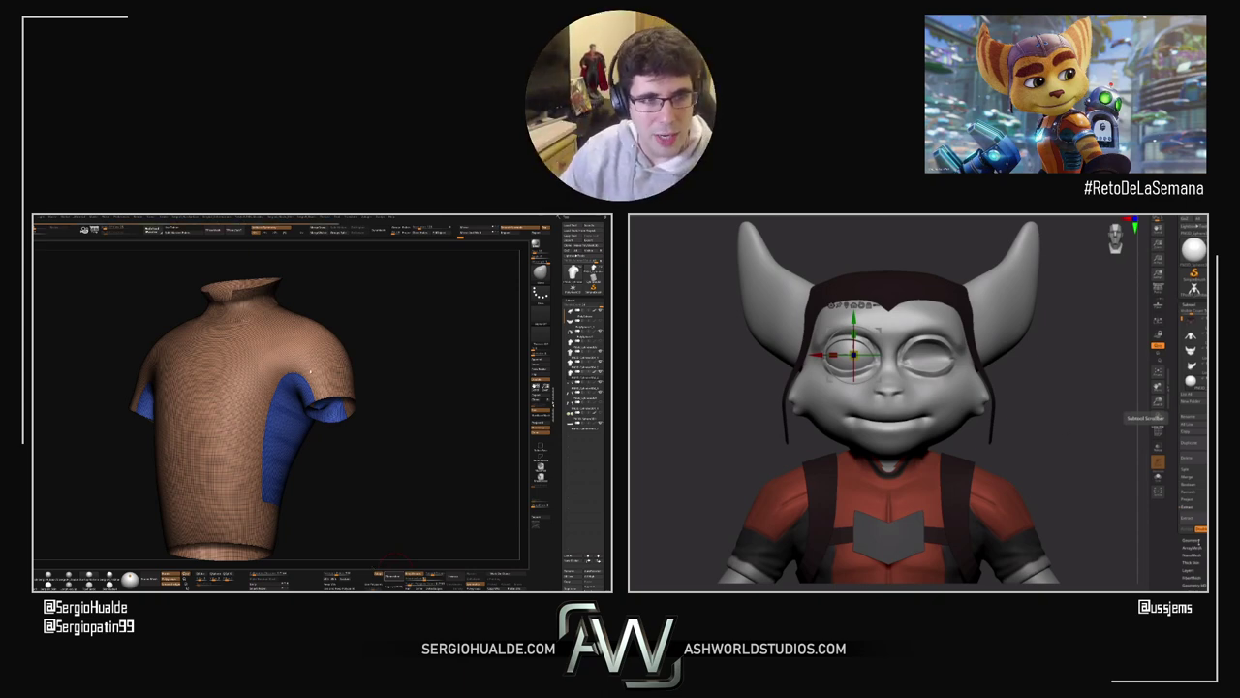
Step: Mirror and weld the eyeball geometry so both eye sockets hold an eyeball
left_click(1198, 540)
left_click(1201, 468)
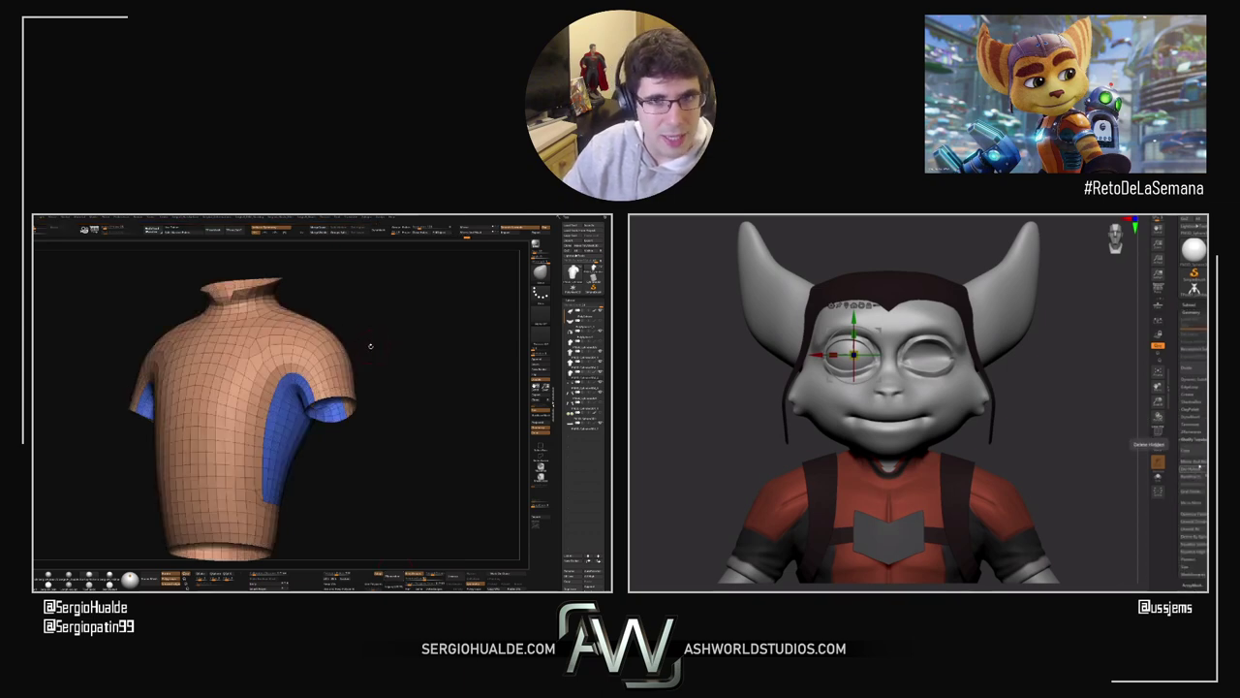
left_click(1202, 463)
left_click_drag(376, 346, 485, 427)
left_click(928, 366)
key("q")
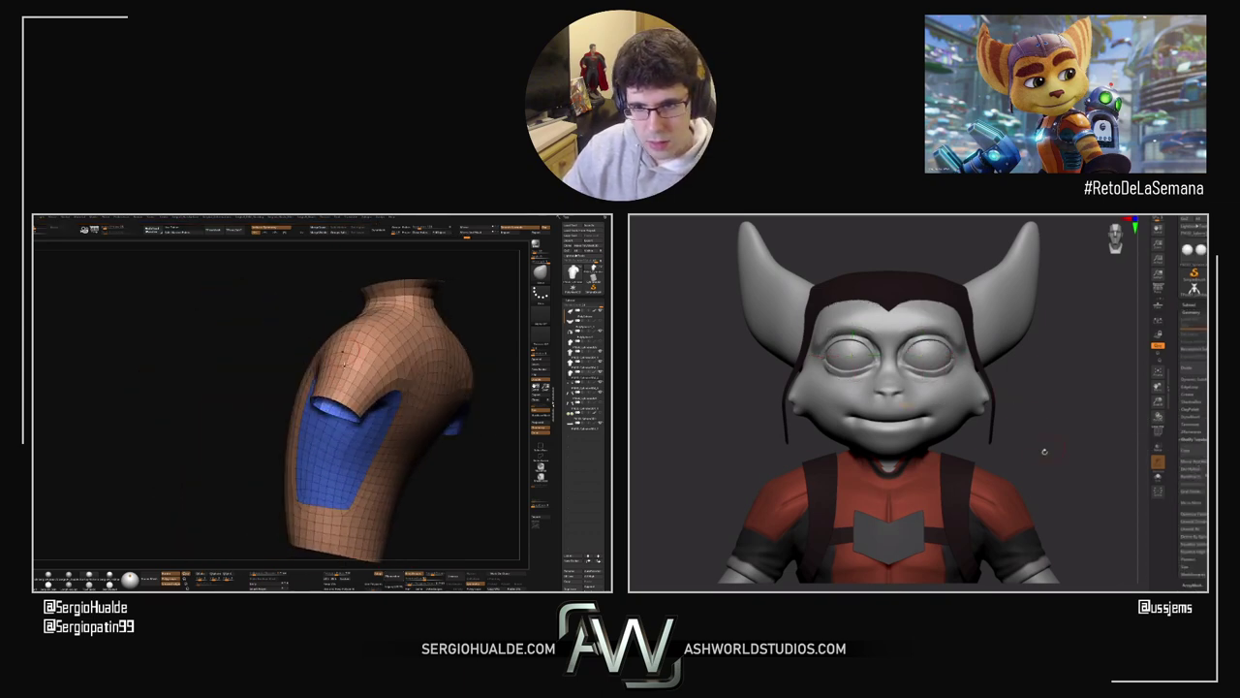
Step: Examine the lower corners of the shirt's side panel up close and check both eyes from front and three-quarter views
key("f")
right_click_drag(349, 421, 322, 437, "alt")
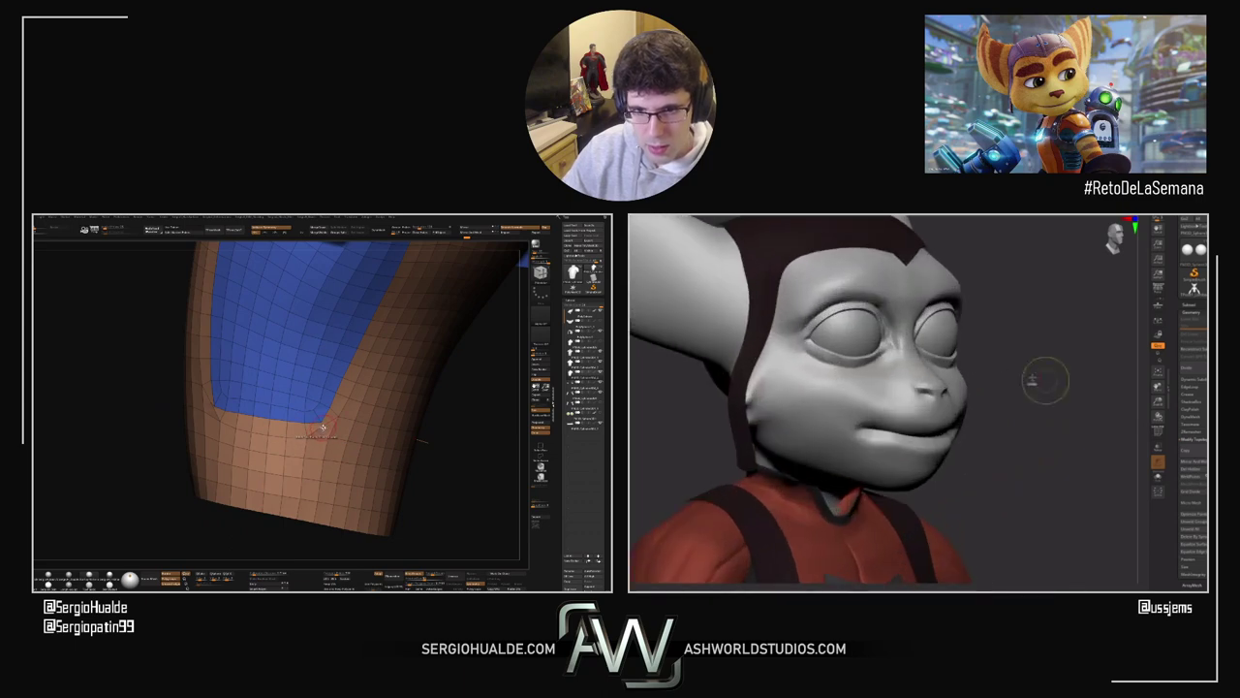
right_click(322, 435)
left_click(324, 427)
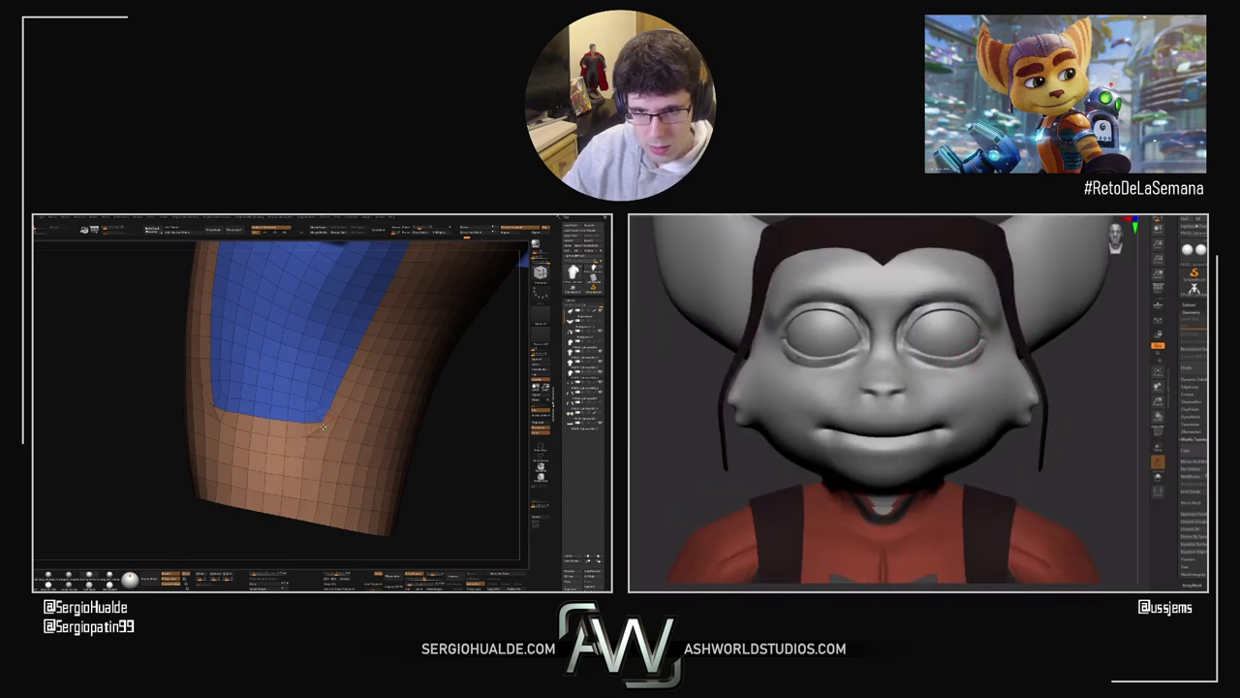
left_click(319, 431)
right_click_drag(251, 437, 315, 409)
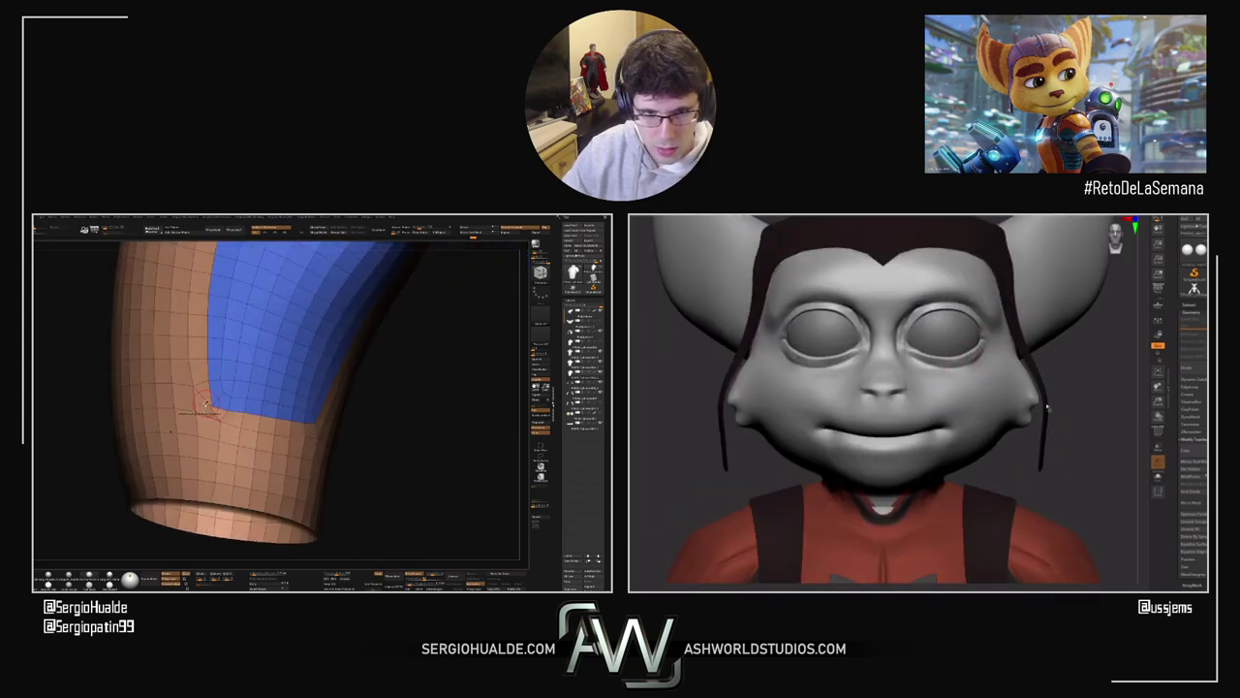
right_click_drag(196, 409, 238, 417, "ctrl")
right_click_drag(221, 308, 233, 468, "alt")
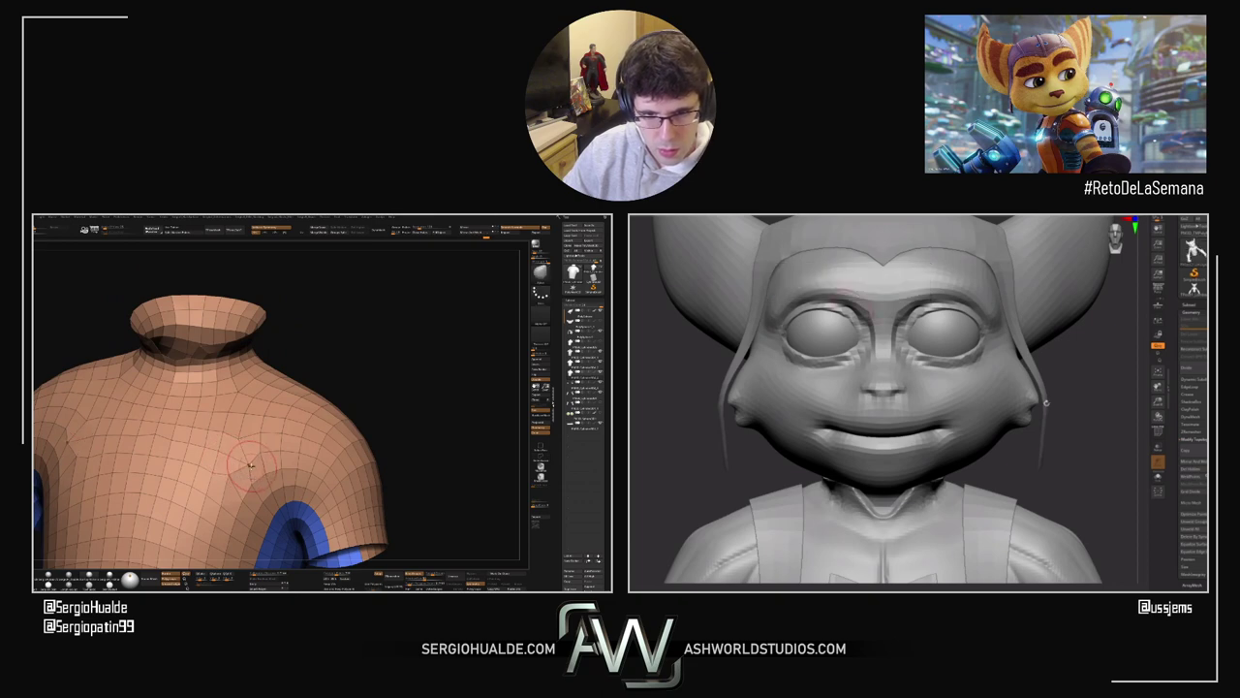
Step: Adjust the shirt's chest and shoulder surface and check the collar and sleeve opening from several sides
right_click_drag(250, 490, 253, 408, "alt")
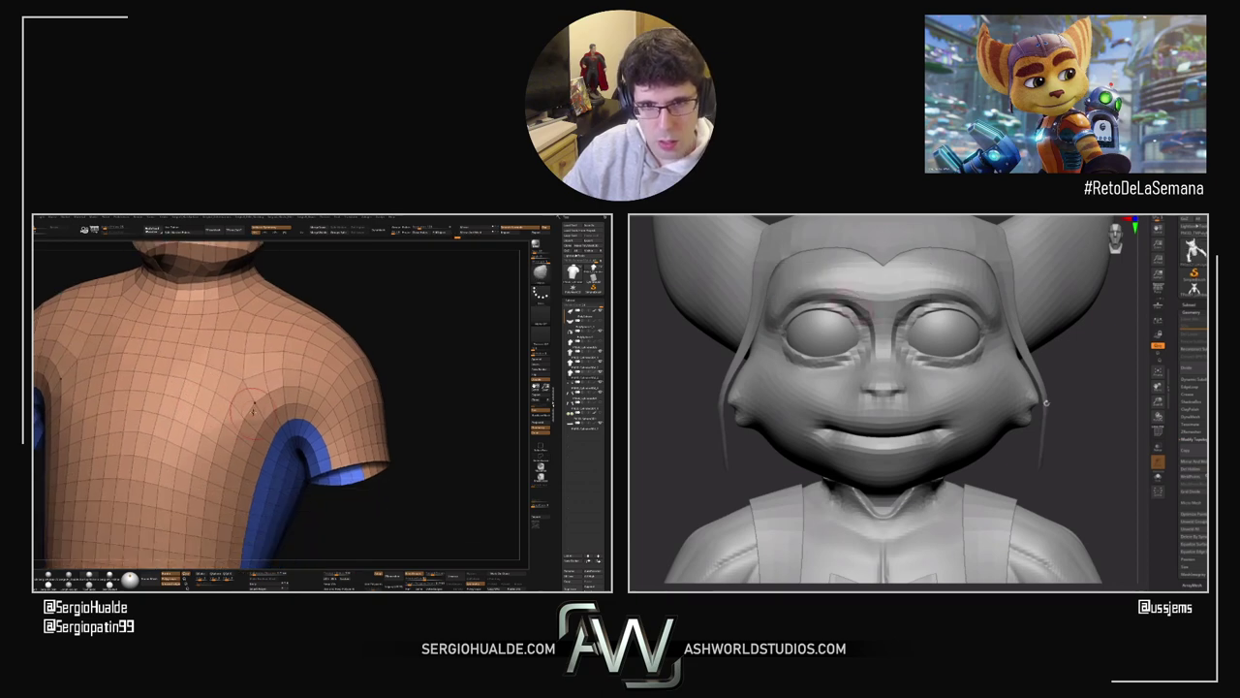
left_click_drag(253, 411, 250, 385)
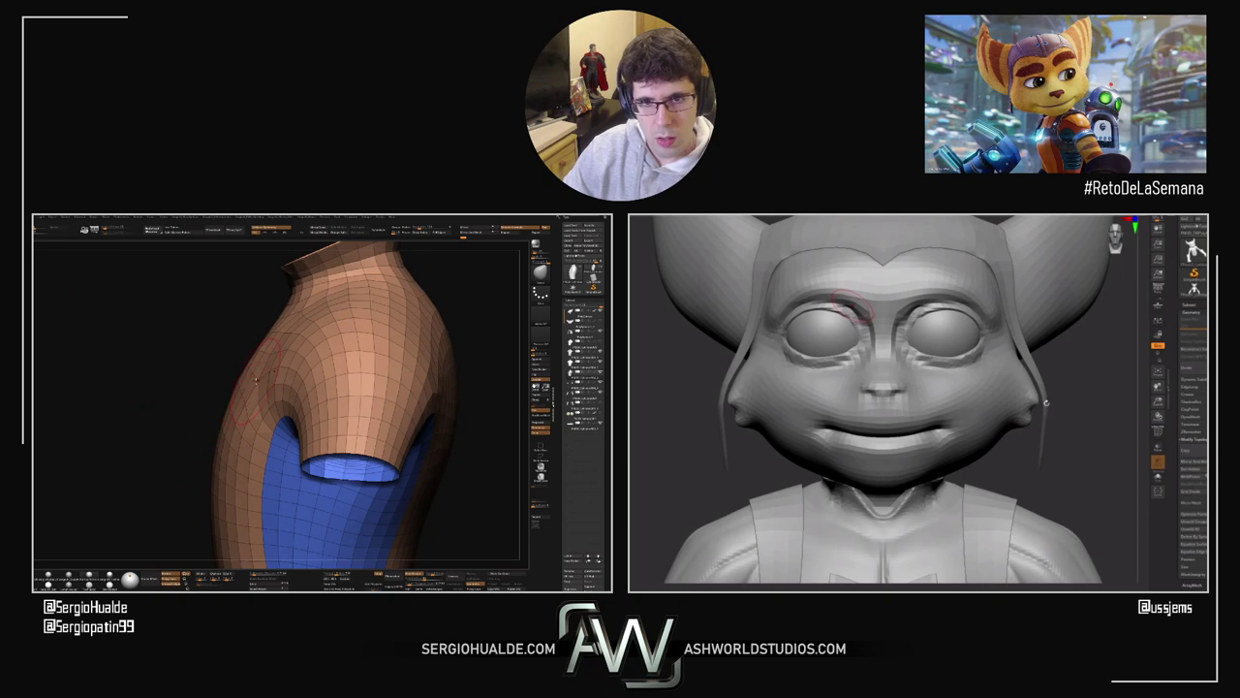
right_click_drag(230, 405, 279, 455)
right_click_drag(272, 388, 220, 412, "ctrl")
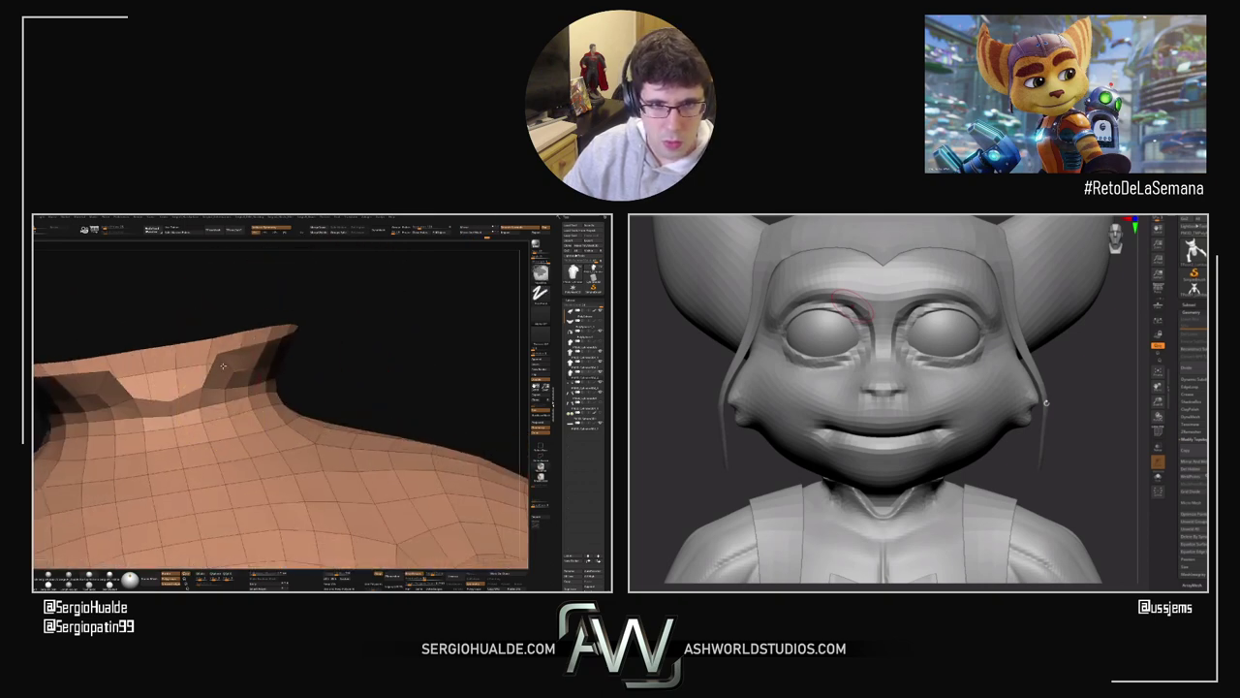
right_click_drag(221, 455, 224, 382, "ctrl")
right_click_drag(218, 426, 258, 431)
left_click_drag(259, 431, 254, 393)
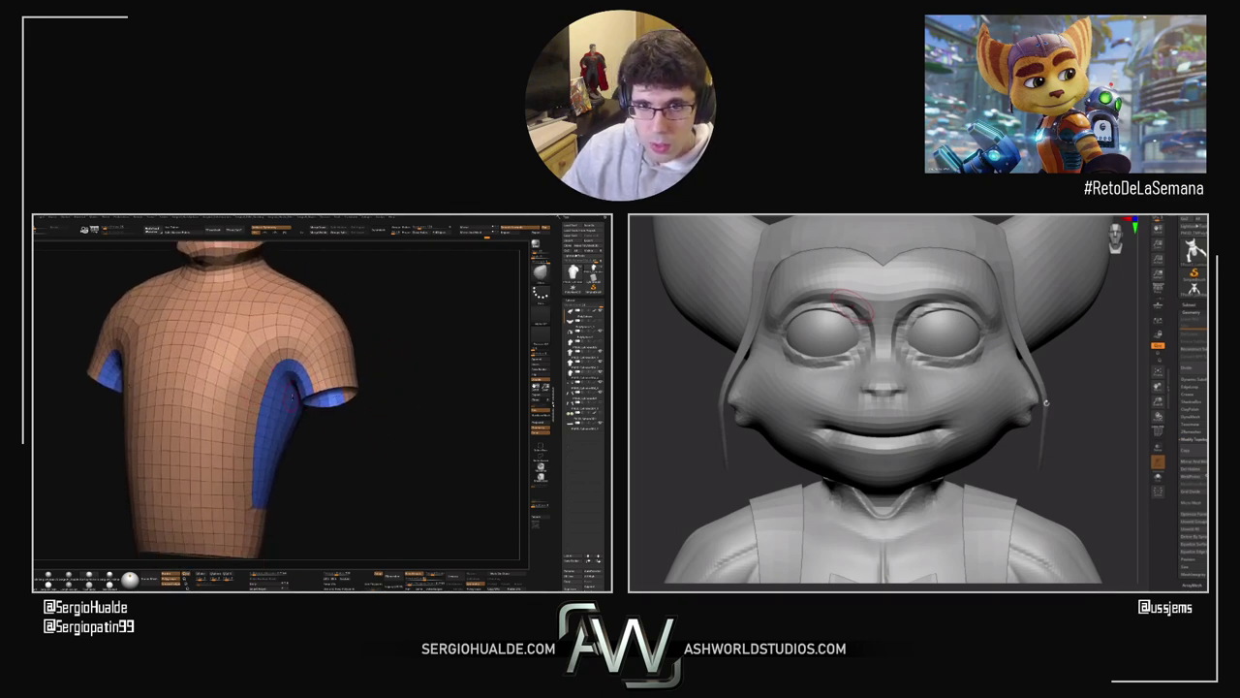
Step: Give the shirt surface thickness and bring the rest of the character back into view
right_click(283, 386)
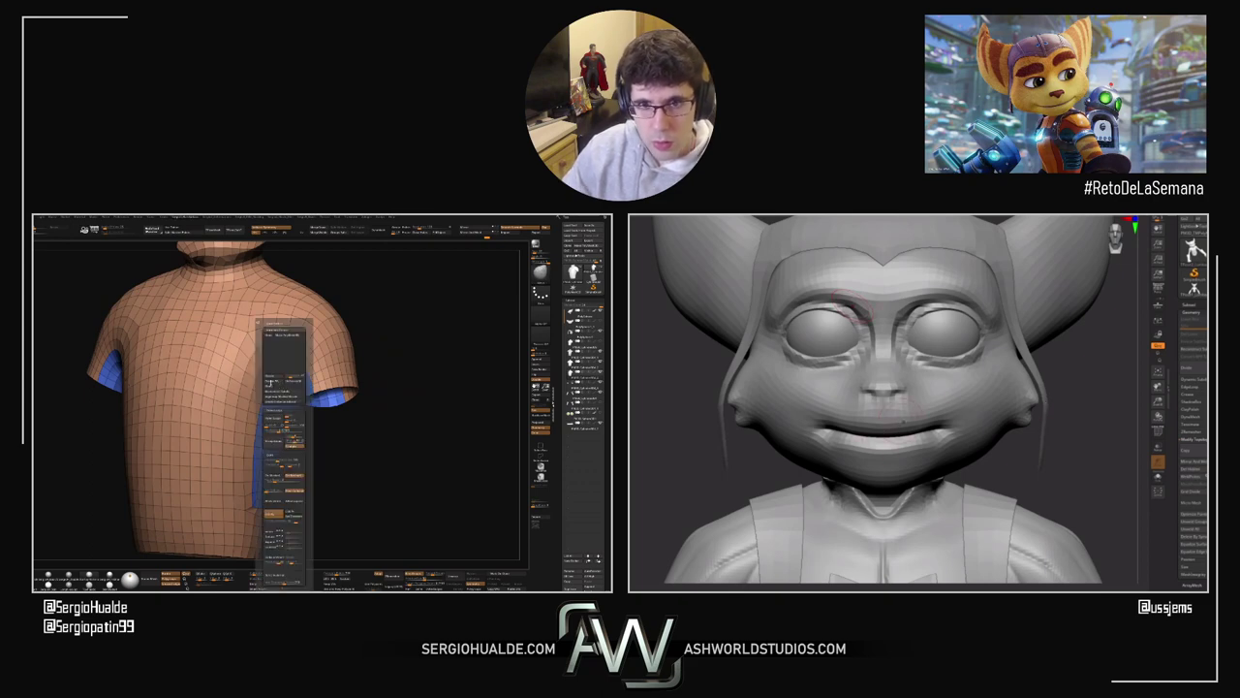
left_click(279, 419)
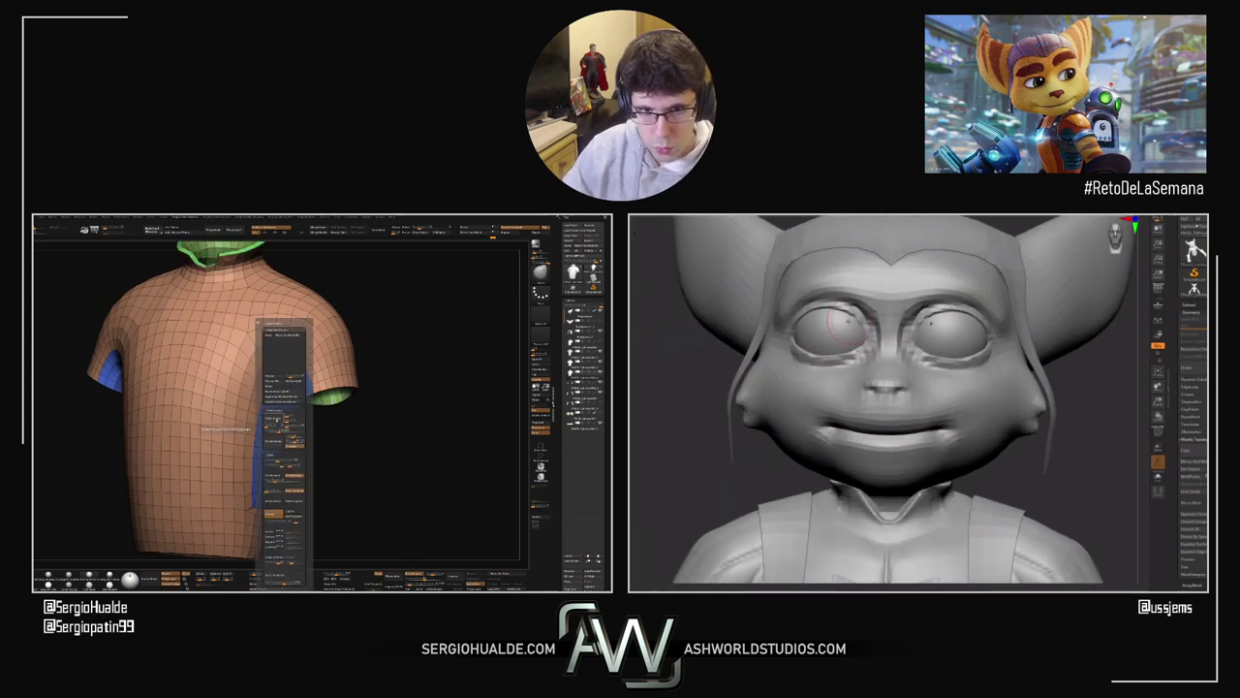
mouse_move(308, 416)
right_mouse_down()
mouse_move(281, 403)
mouse_move(302, 408)
mouse_move(296, 378)
mouse_move(270, 390)
mouse_move(293, 397)
right_mouse_up()
right_click_drag(293, 397, 285, 450, "ctrl")
key("alt+s")
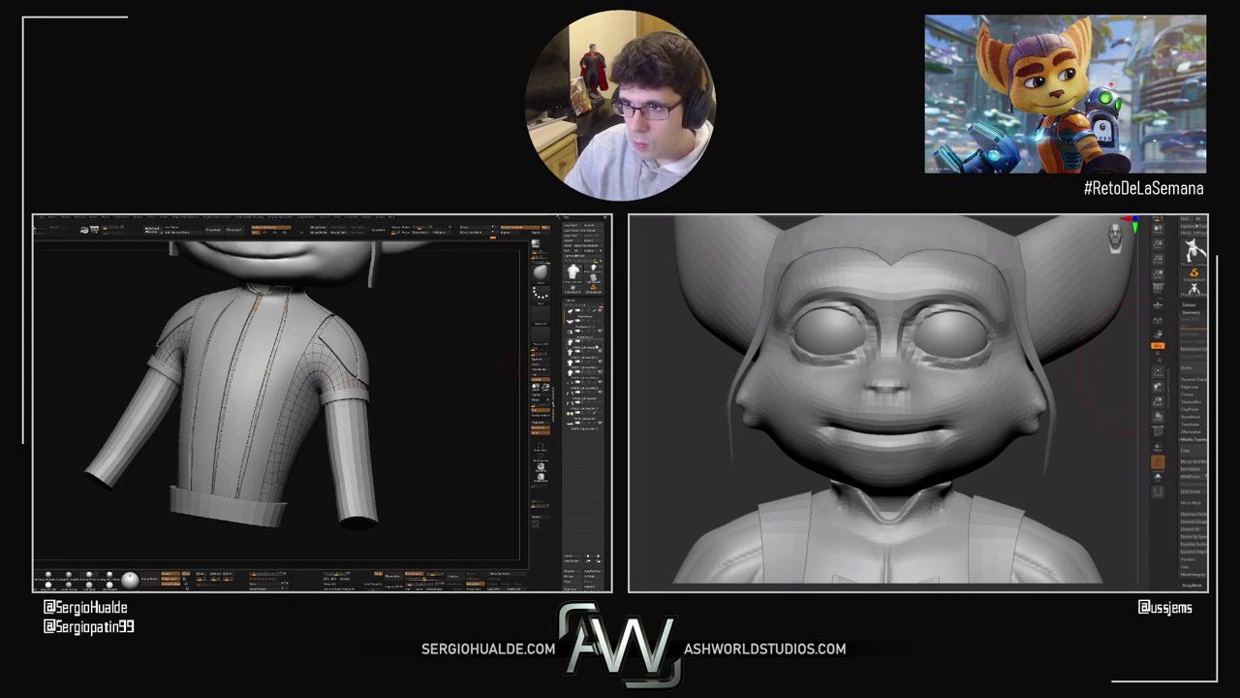
Step: Select the base shirt layer beneath the seamed panels and isolate it with its polygroups displayed
mouse_move(582, 338)
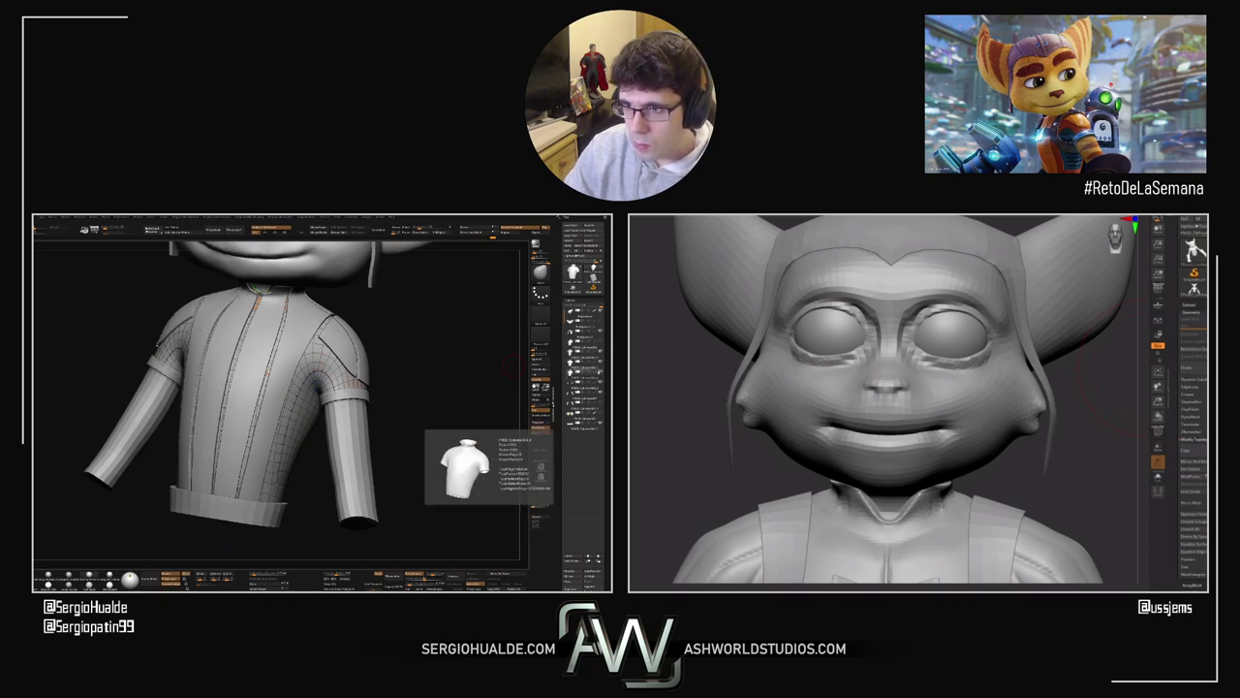
mouse_move(581, 426)
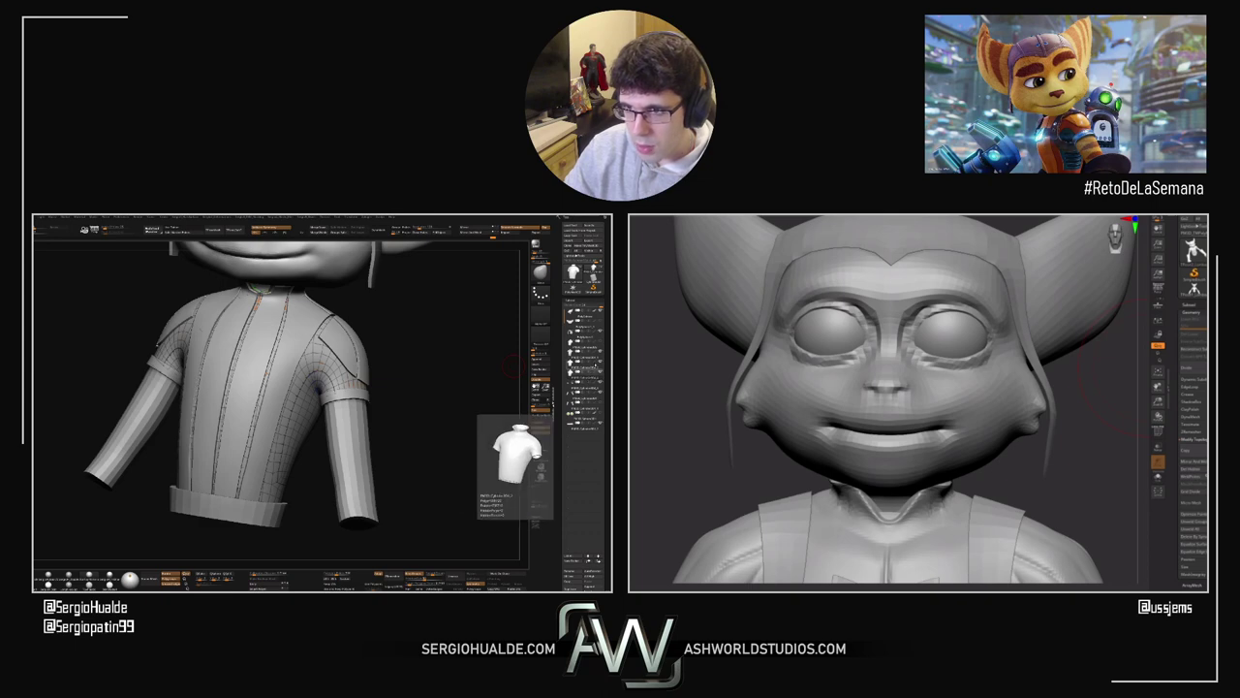
left_click(594, 365)
key("shift+f")
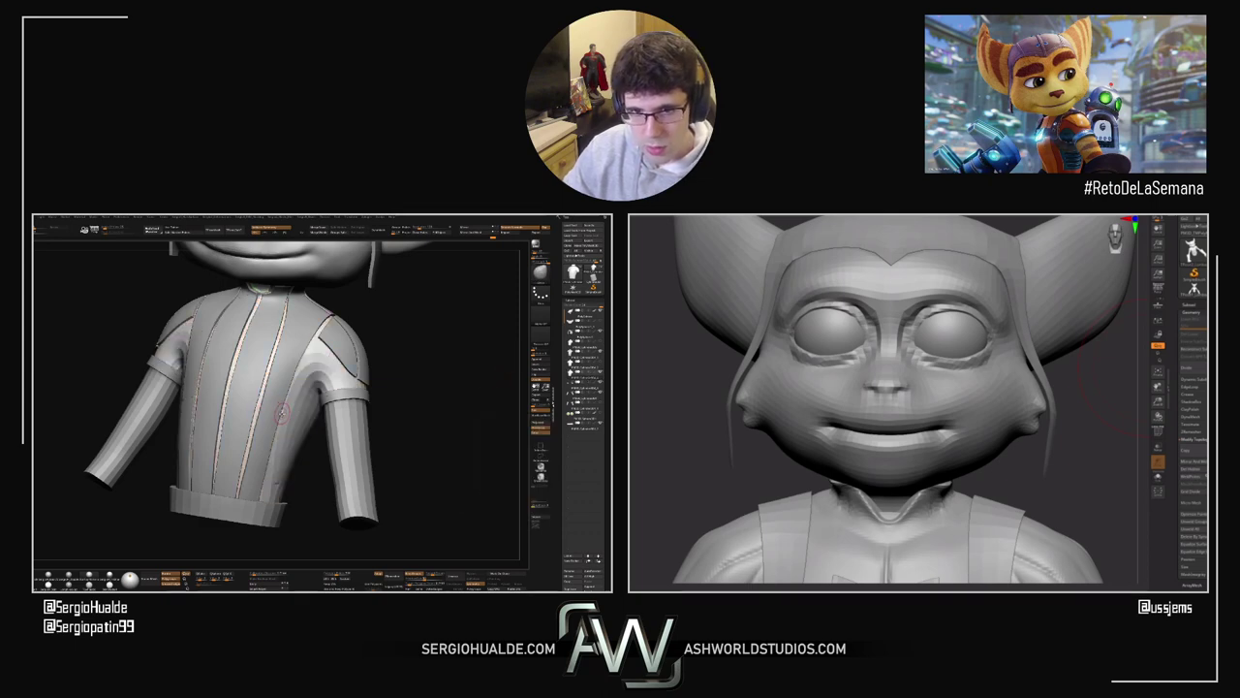
key("alt+shift+s")
mouse_move(280, 412)
right_mouse_down()
mouse_move(299, 471)
mouse_move(303, 410)
right_mouse_up()
key("shift+f")
Step: Reshape the base shirt's side and underarm with a large Move brush, both isolated and against the full torso
key("space")
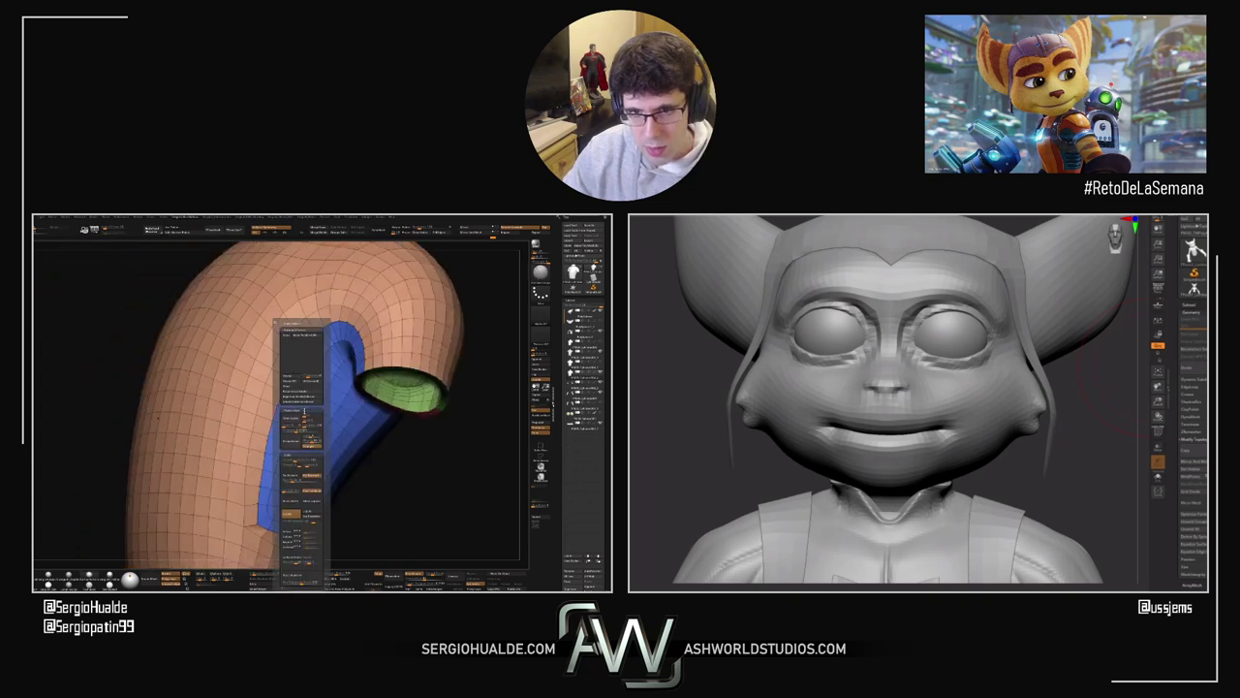
left_click(293, 383)
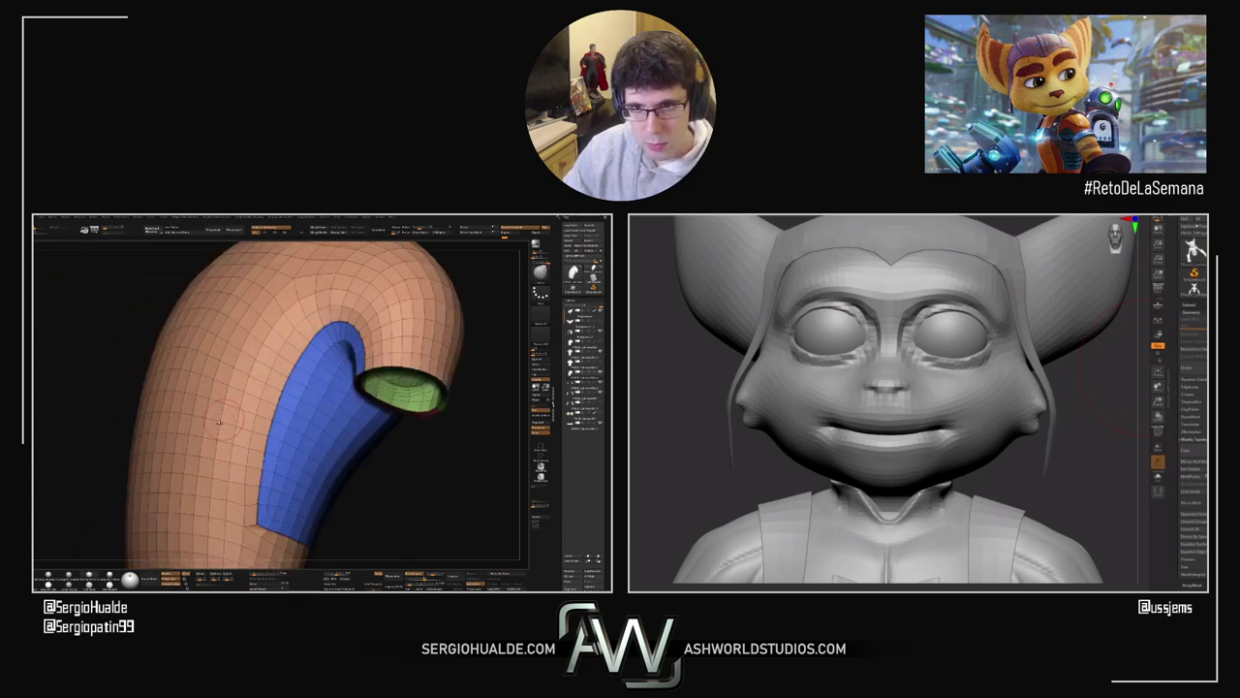
mouse_move(304, 431)
right_mouse_down("ctrl")
mouse_move(302, 375)
mouse_move(297, 430)
mouse_move(269, 427)
mouse_move(282, 436)
right_mouse_up("ctrl")
key("shift+f")
left_click_drag(281, 436, 322, 408)
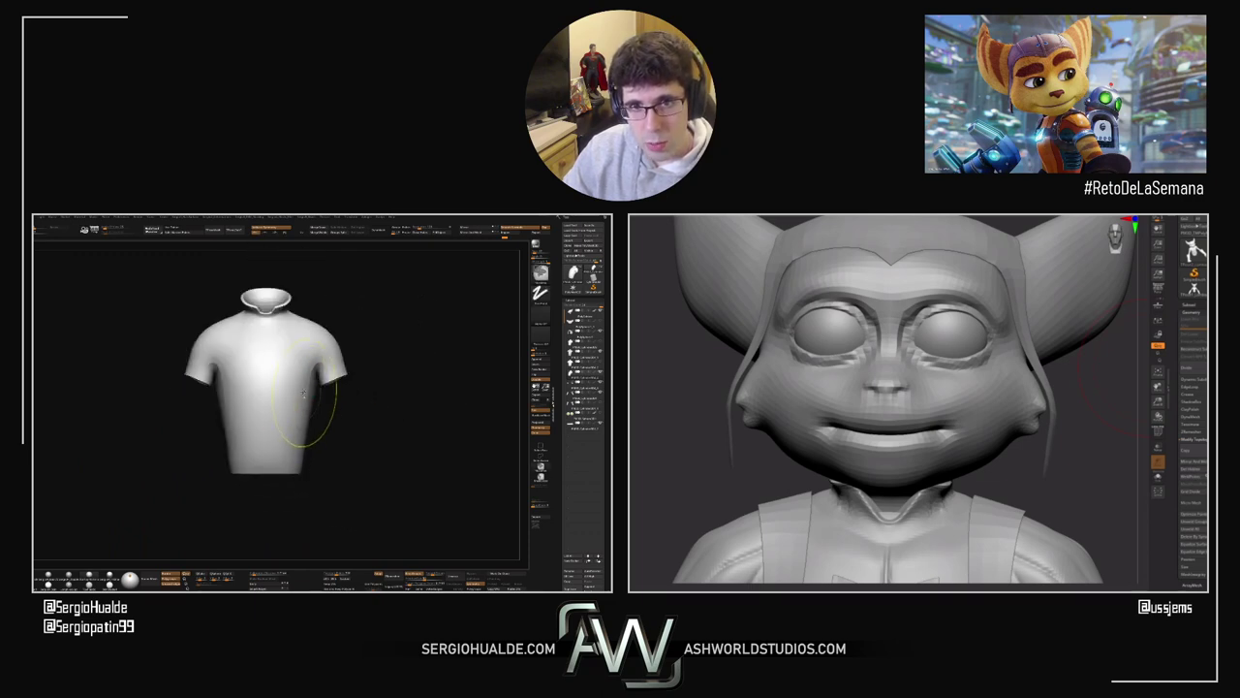
right_click_drag(311, 410, 325, 370, "ctrl")
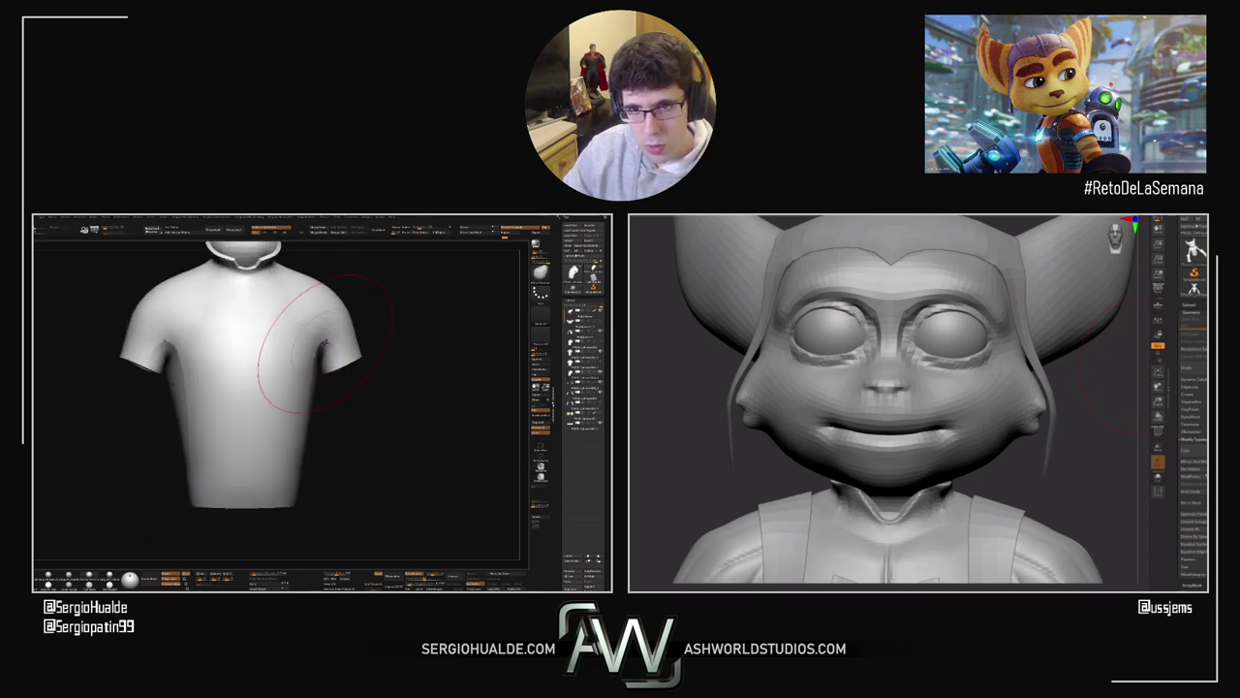
mouse_move(327, 347)
left_mouse_down()
mouse_move(330, 467)
mouse_move(371, 471)
mouse_move(332, 442)
mouse_move(364, 424)
mouse_move(339, 358)
mouse_move(346, 411)
mouse_move(359, 397)
mouse_move(335, 431)
left_mouse_up()
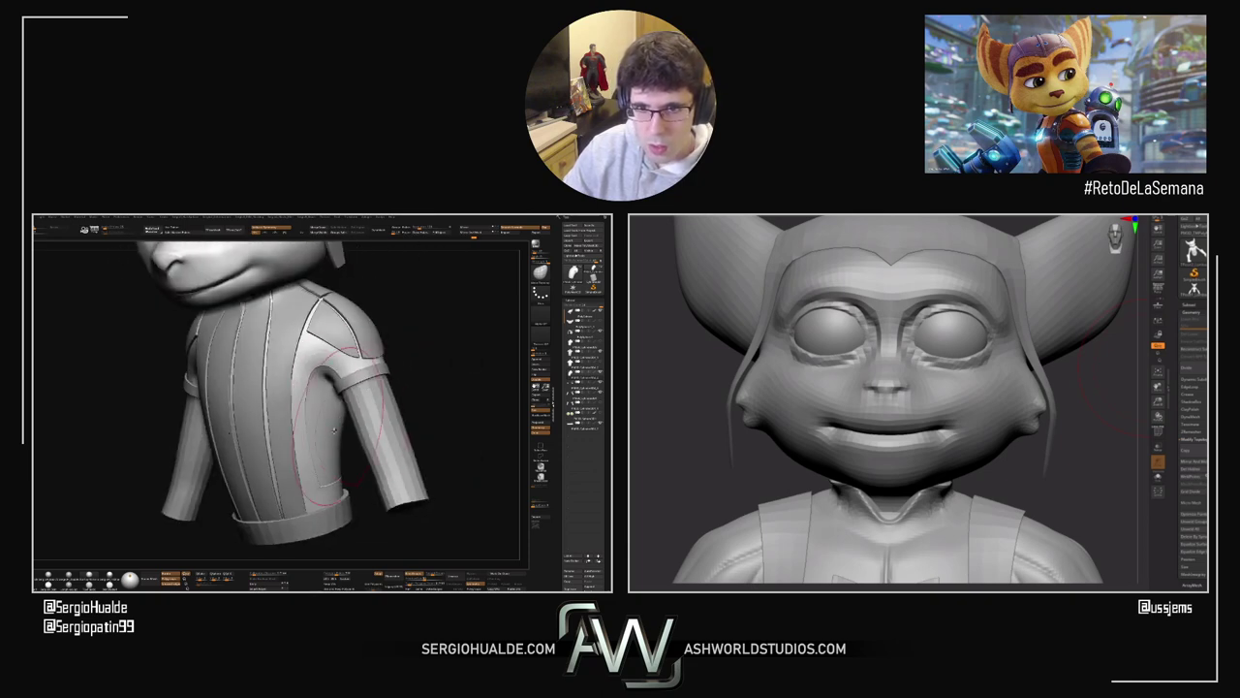
left_click_drag(326, 474, 380, 500)
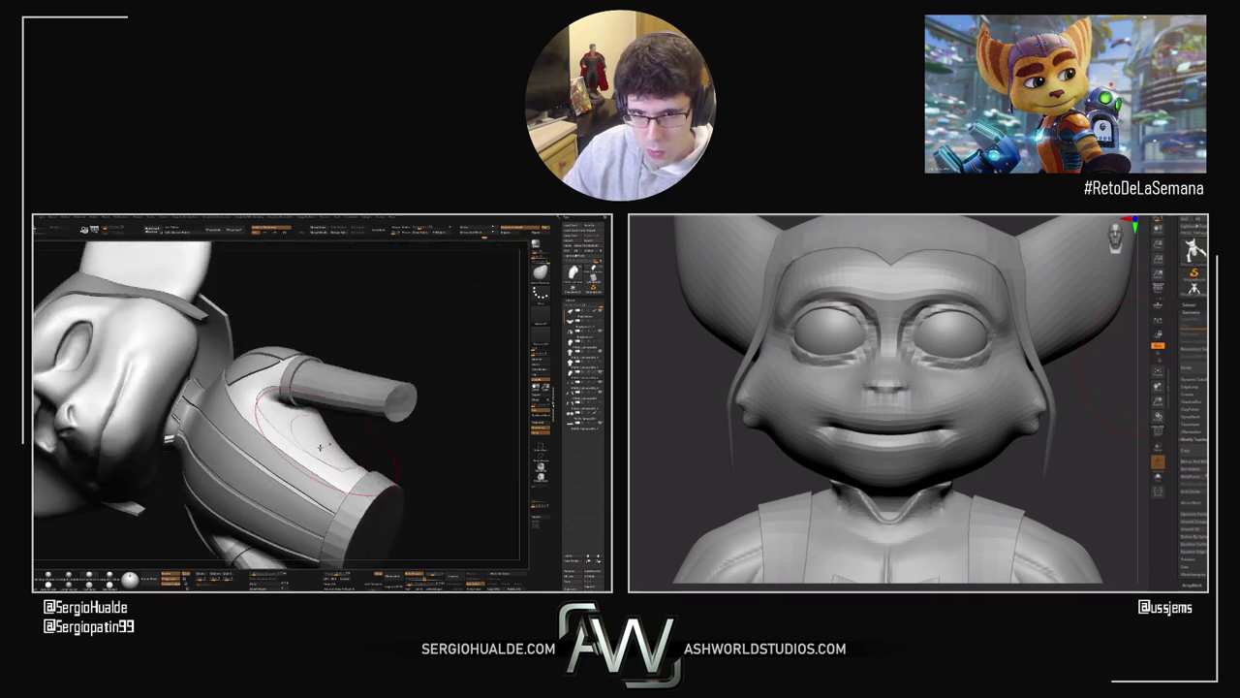
mouse_move(320, 445)
left_mouse_down()
mouse_move(375, 415)
mouse_move(371, 382)
mouse_move(384, 407)
mouse_move(360, 391)
left_mouse_up()
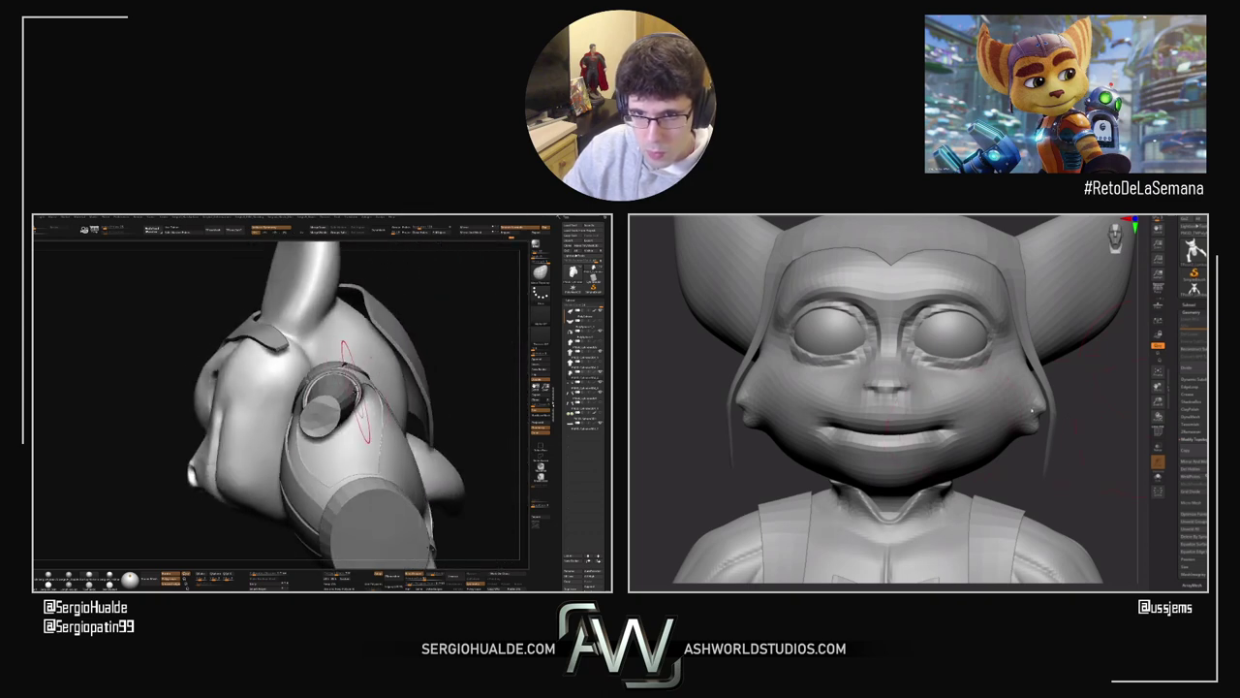
Step: Refine the shirt's underarm area from below while checking the other head's brow from front and three-quarter views
right_click_drag(356, 392, 316, 372)
right_click_drag(309, 381, 305, 433)
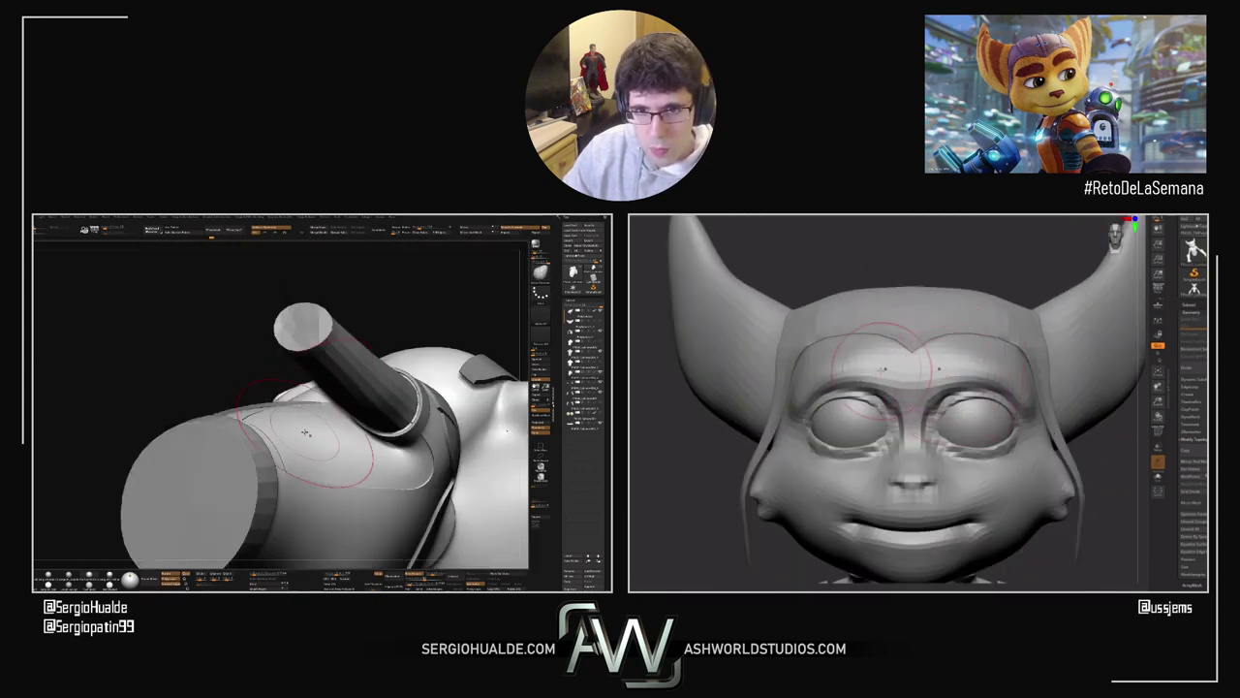
right_click_drag(897, 370, 909, 373)
left_click_drag(303, 407, 309, 408)
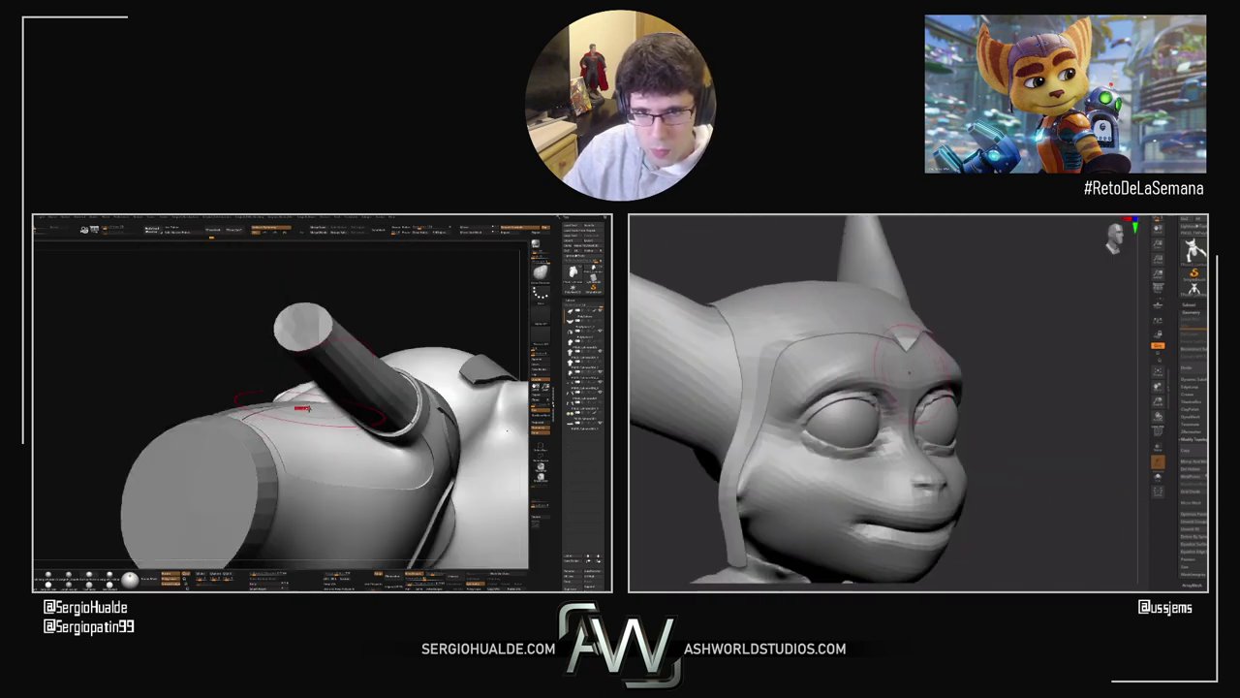
mouse_move(320, 405)
right_mouse_down()
mouse_move(349, 411)
mouse_move(297, 399)
mouse_move(259, 431)
right_mouse_up()
right_click_drag(926, 315, 866, 304)
right_click_drag(225, 443, 266, 441)
Step: Mask the face and ears while leaving the cap editable, and smooth the cap's edge above the forehead
key("w")
left_click(866, 362, "ctrl")
key("q")
left_click(260, 442, "alt")
left_click_drag(863, 312, 870, 308, "shift")
right_click_drag(870, 309, 911, 320)
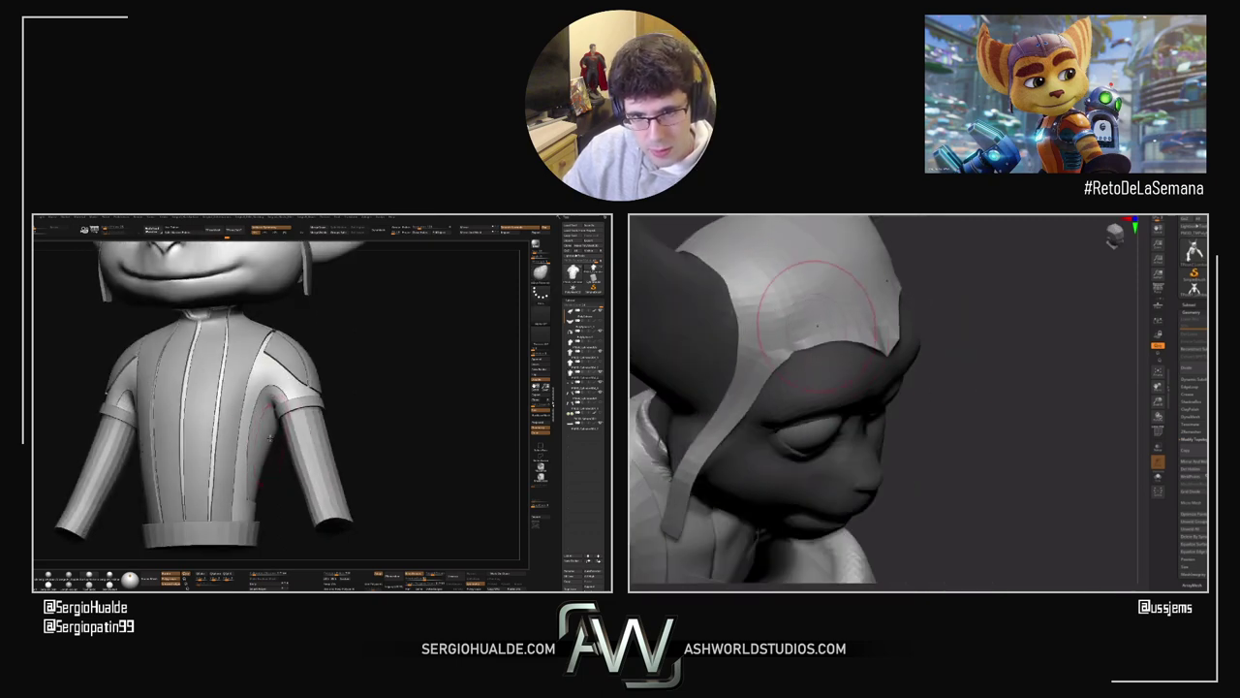
Step: Select the sleeve cuff and isolate it with its polygroups displayed
left_click(298, 403, "alt")
key("alt+s")
right_click_drag(307, 385, 302, 452, "ctrl")
key("shift+f")
right_click_drag(791, 353, 786, 352)
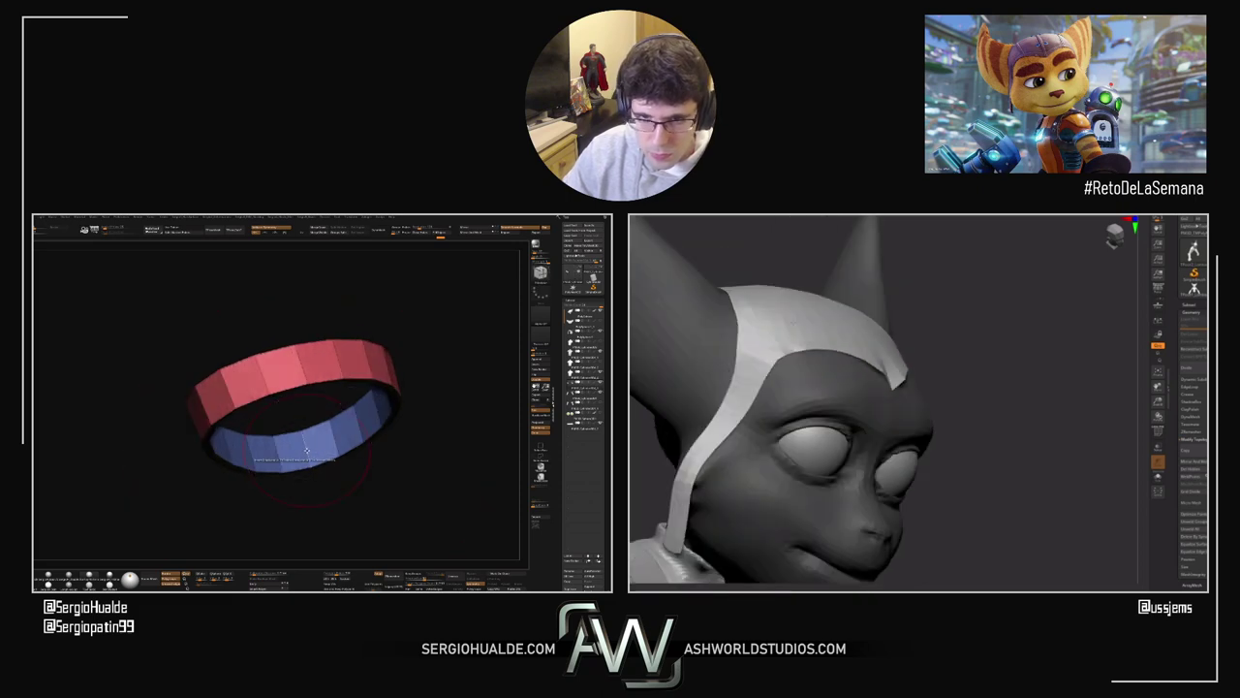
Step: Prepare the isolated cuff's polygroups and turn it to expose its inner faces and rim
key("ctrl+w")
right_click_drag(317, 478, 332, 476, "ctrl")
right_click_drag(792, 343, 795, 346)
left_click(353, 477, "ctrl")
left_click_drag(365, 474, 324, 407)
mouse_move(259, 364)
left_mouse_down()
mouse_move(247, 350)
mouse_move(281, 413)
mouse_move(259, 446)
left_mouse_up()
Step: Try a ZModeler polygon action on the cuff's inner faces and undo it
key("space")
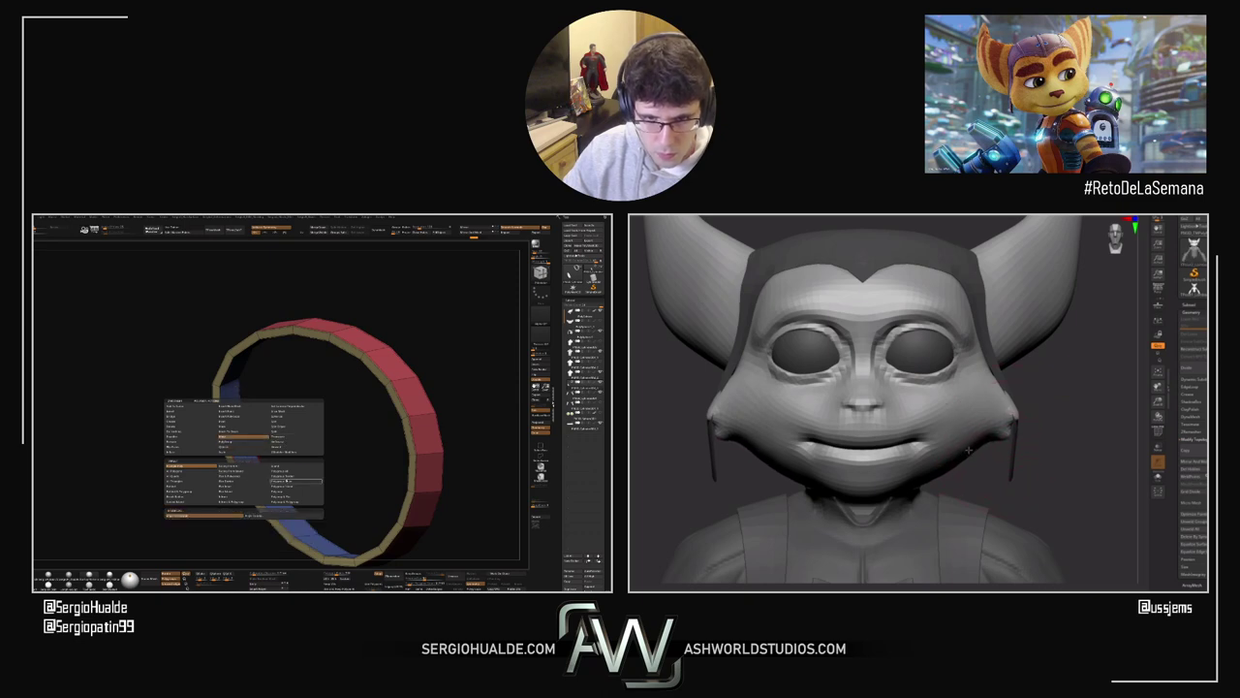
left_click(289, 491)
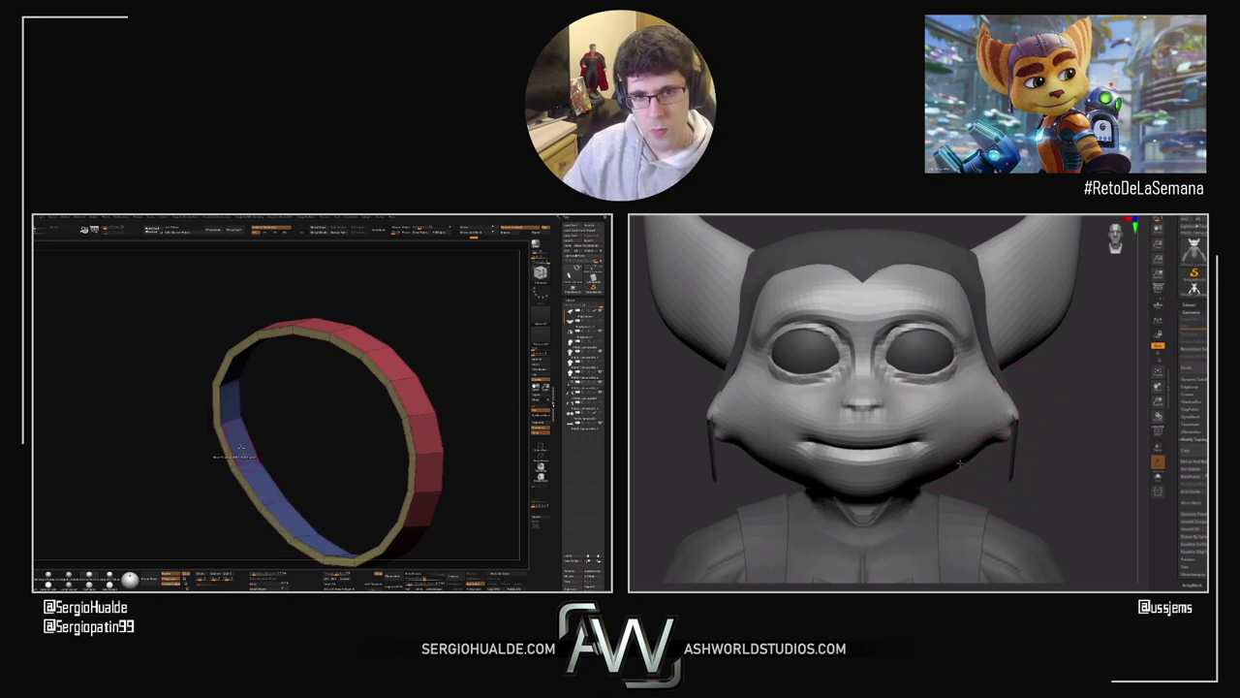
right_click_drag(883, 488, 920, 488)
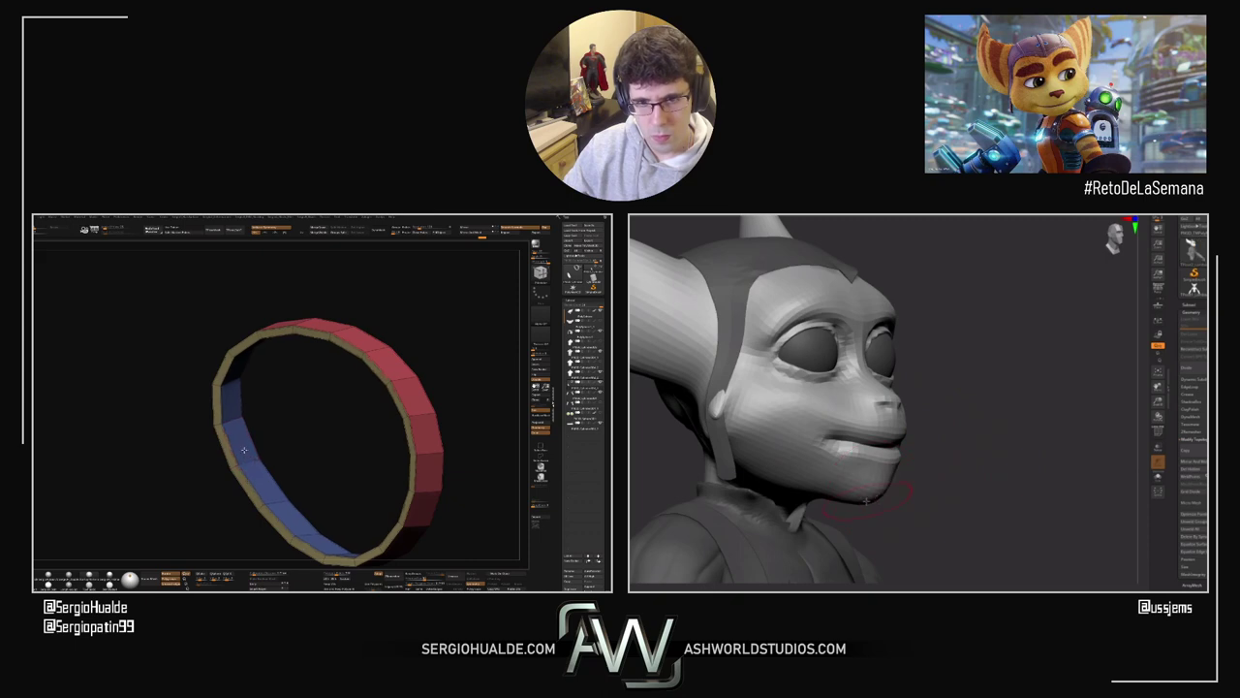
left_click_drag(243, 447, 251, 452)
key("ctrl+z")
Step: Reshape the chin in profile on the head, and try another ZModeler polygon action on the cuff, undoing it
left_click_drag(920, 487, 878, 495)
key("space")
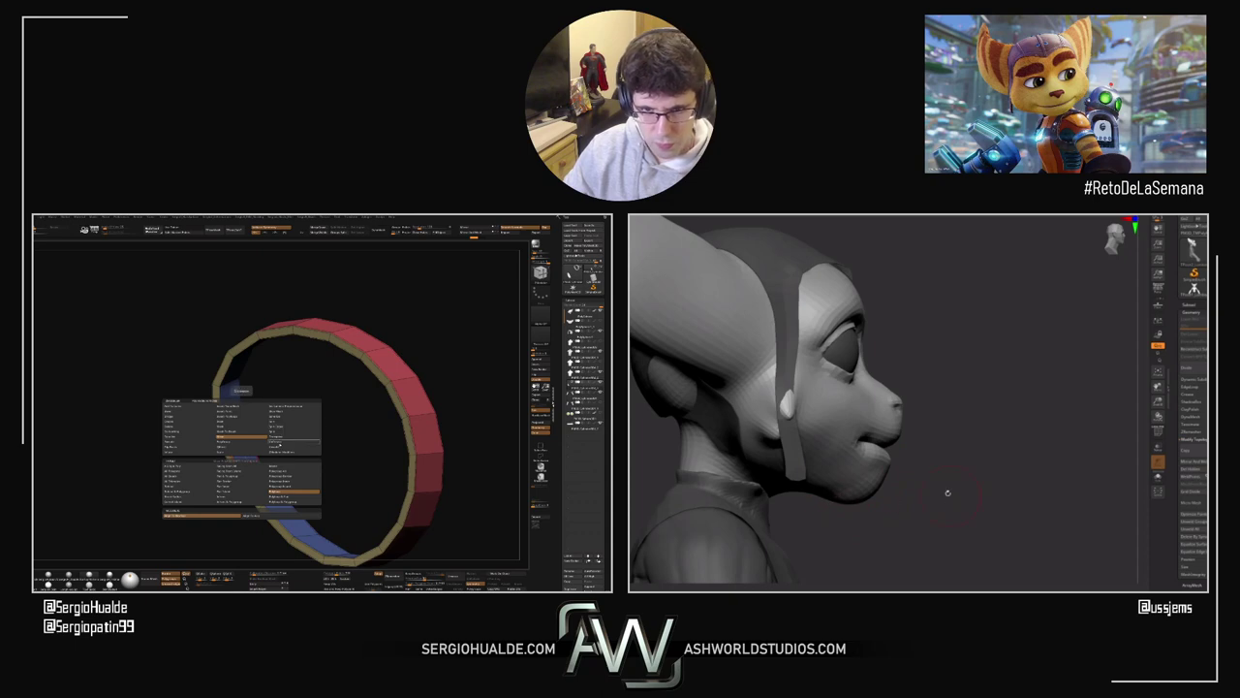
mouse_move(948, 492)
left_mouse_down()
mouse_move(893, 442)
mouse_move(971, 467)
mouse_move(853, 443)
left_mouse_up()
left_click(238, 452)
left_click(275, 493)
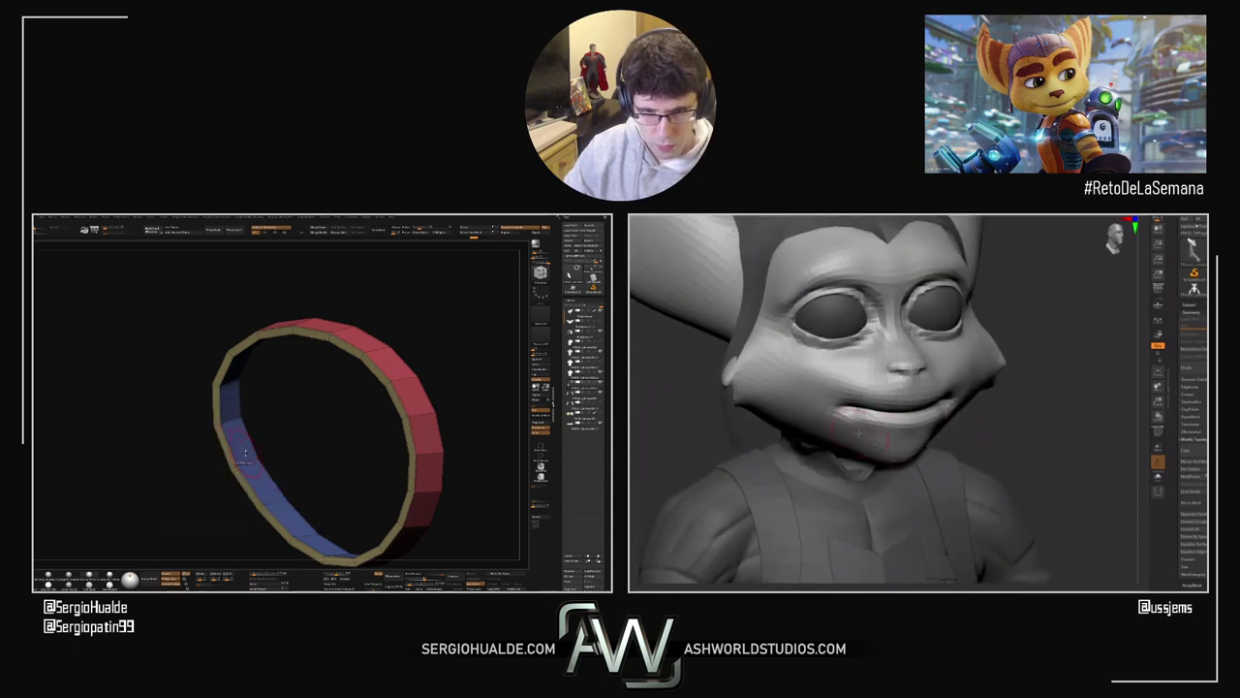
left_click_drag(243, 451, 247, 450)
key("ctrl+z")
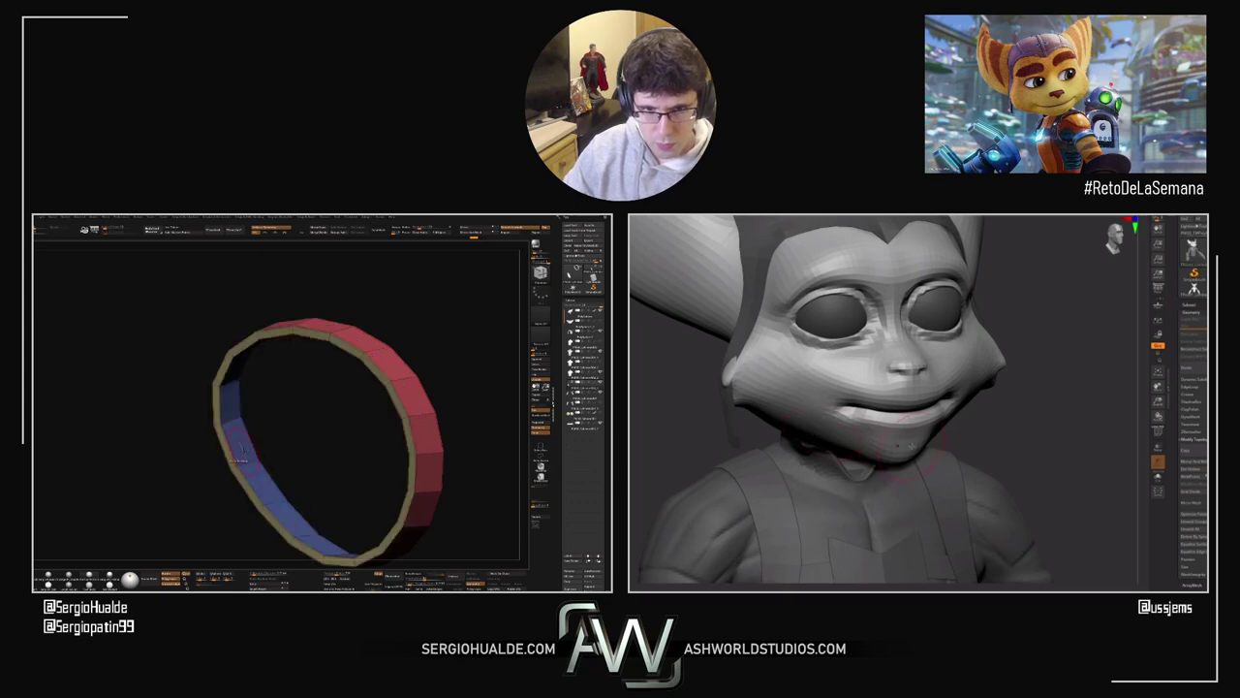
Step: Try a ZModeler polygon action with a different option on the cuff's inner faces and undo it
key("space")
left_click_drag(1019, 428, 1023, 465)
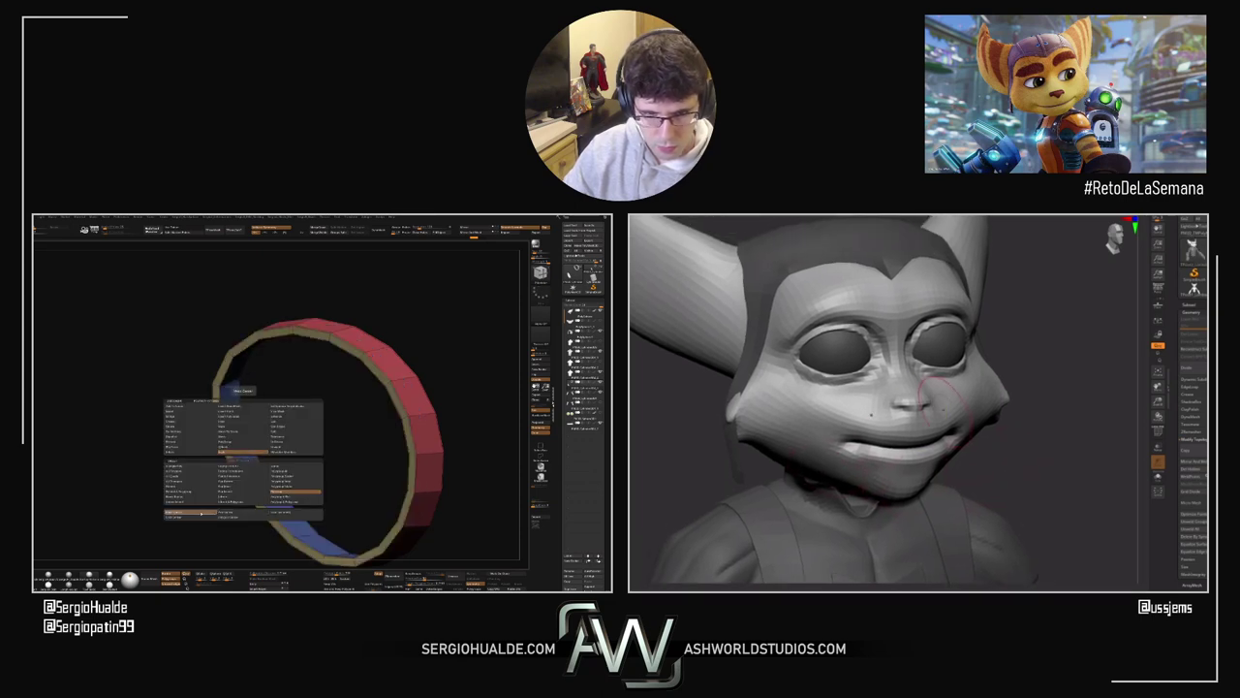
mouse_move(941, 399)
right_mouse_down()
mouse_move(881, 391)
mouse_move(911, 412)
right_mouse_up()
key("s")
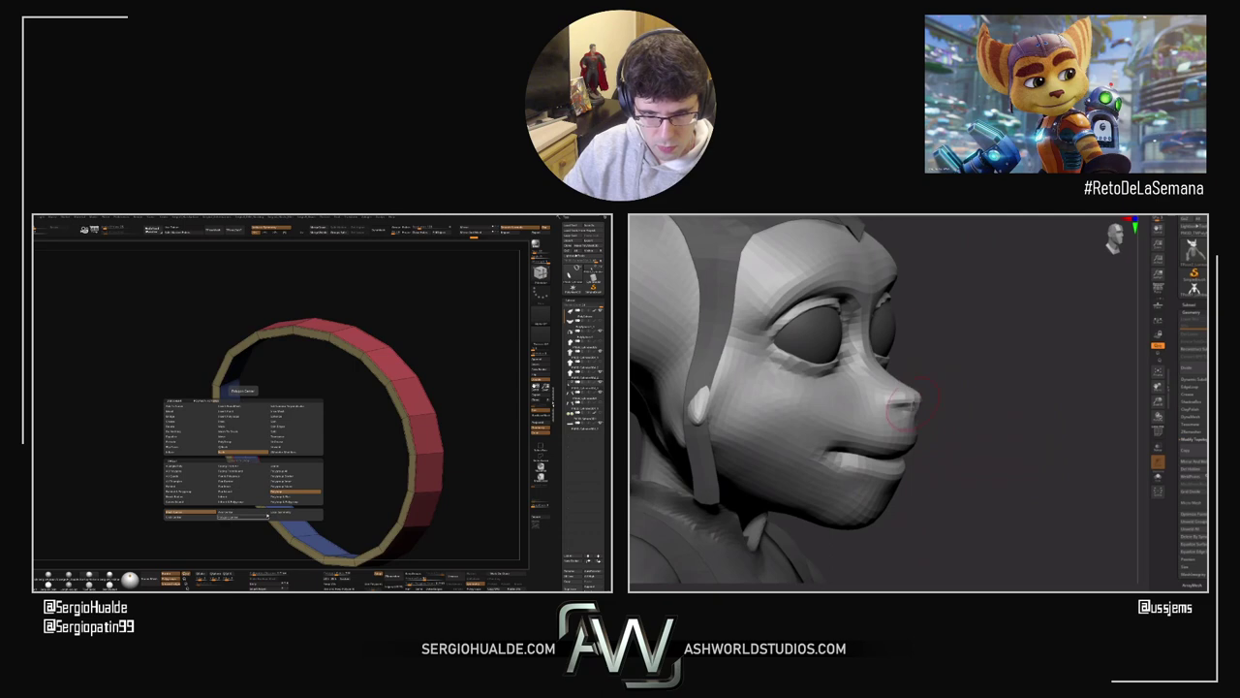
left_click(276, 514)
left_click_drag(263, 488, 251, 496)
right_click_drag(978, 417, 901, 407)
left_click_drag(251, 496, 240, 504)
right_click_drag(901, 407, 878, 398)
left_click_drag(240, 504, 231, 509)
right_click_drag(230, 508, 263, 485)
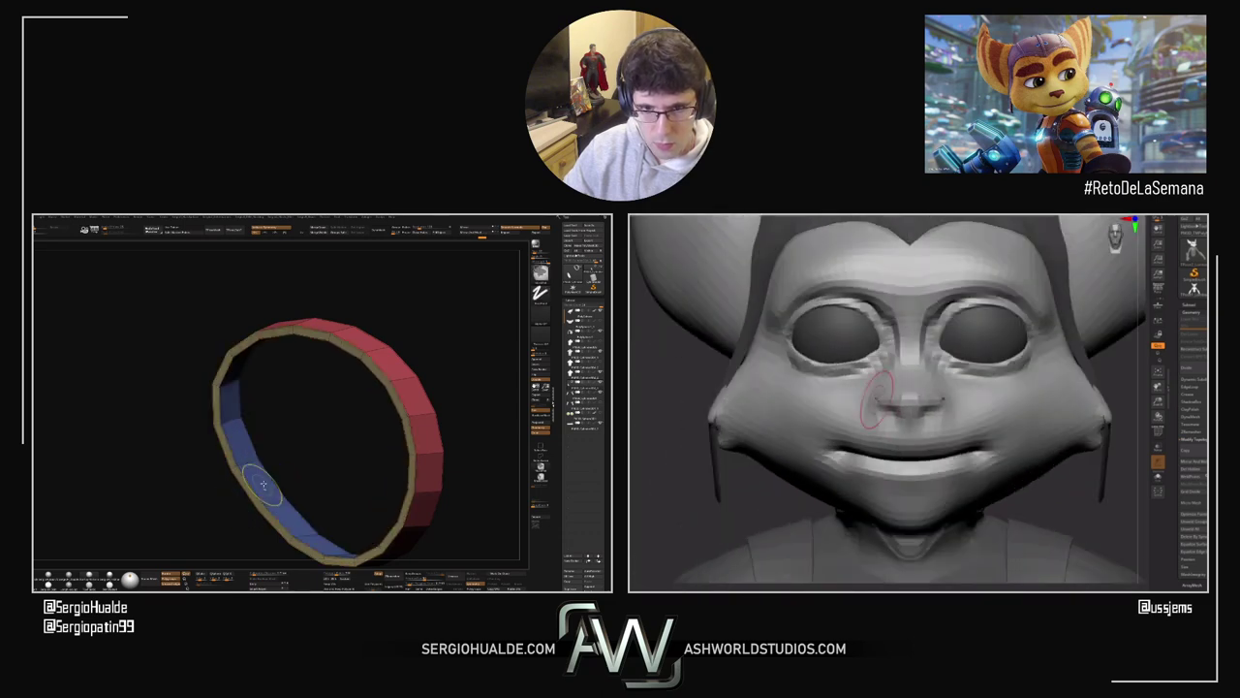
left_click_drag(263, 488, 260, 489)
right_click_drag(887, 390, 897, 407)
left_click_drag(259, 489, 240, 503)
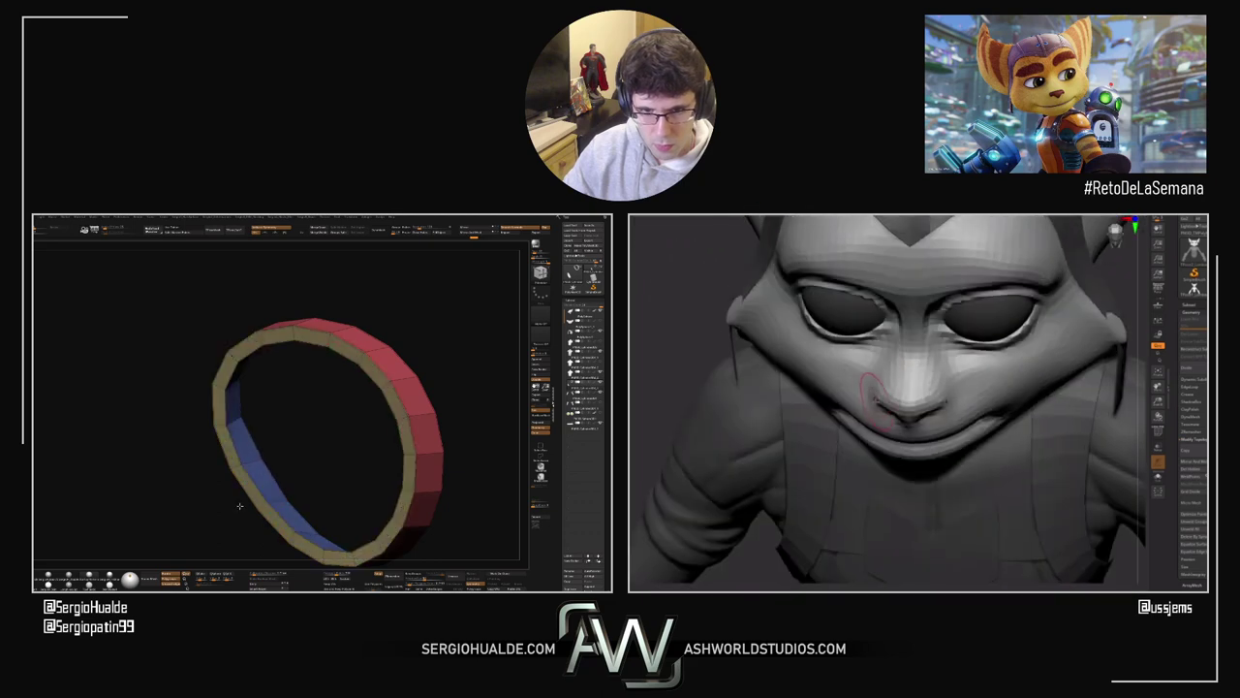
key("ctrl+z")
Step: Retry the ZModeler polygon action on the cuff's inner faces with another modifier, and undo it
right_click_drag(881, 392, 880, 409)
key("space")
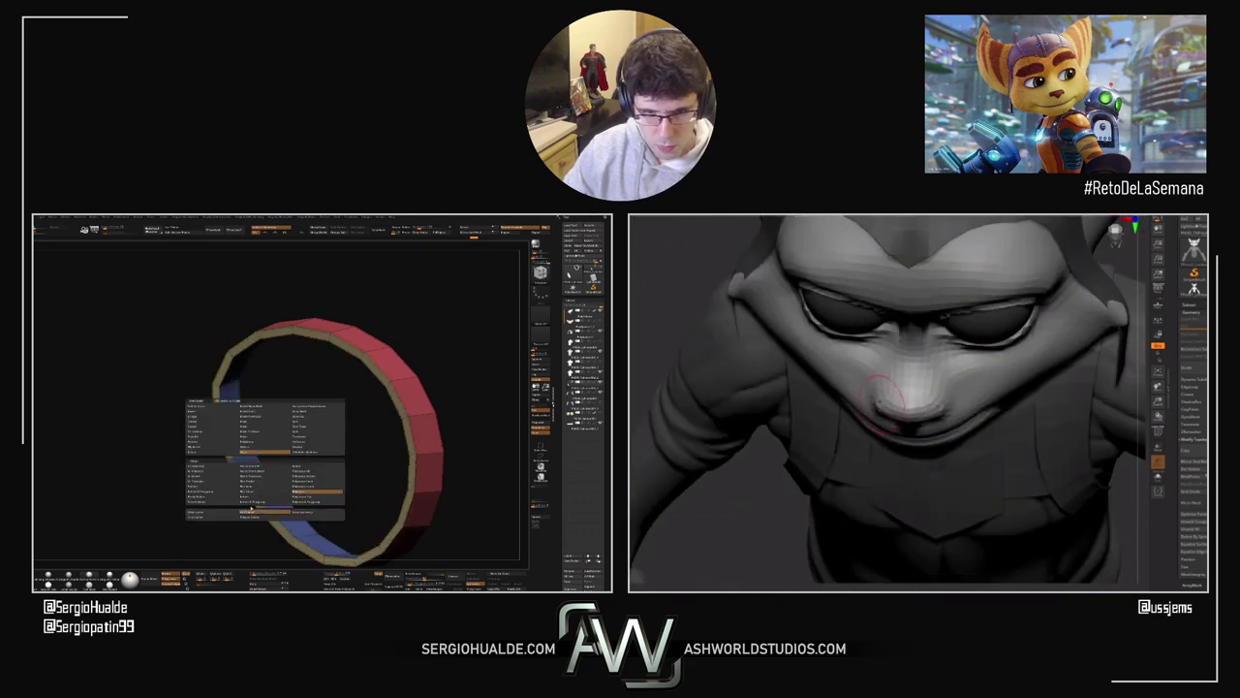
left_click_drag(265, 490, 282, 485)
right_click_drag(916, 409, 925, 391)
left_click_drag(282, 485, 243, 504)
right_click_drag(926, 392, 918, 402)
key("ctrl+z")
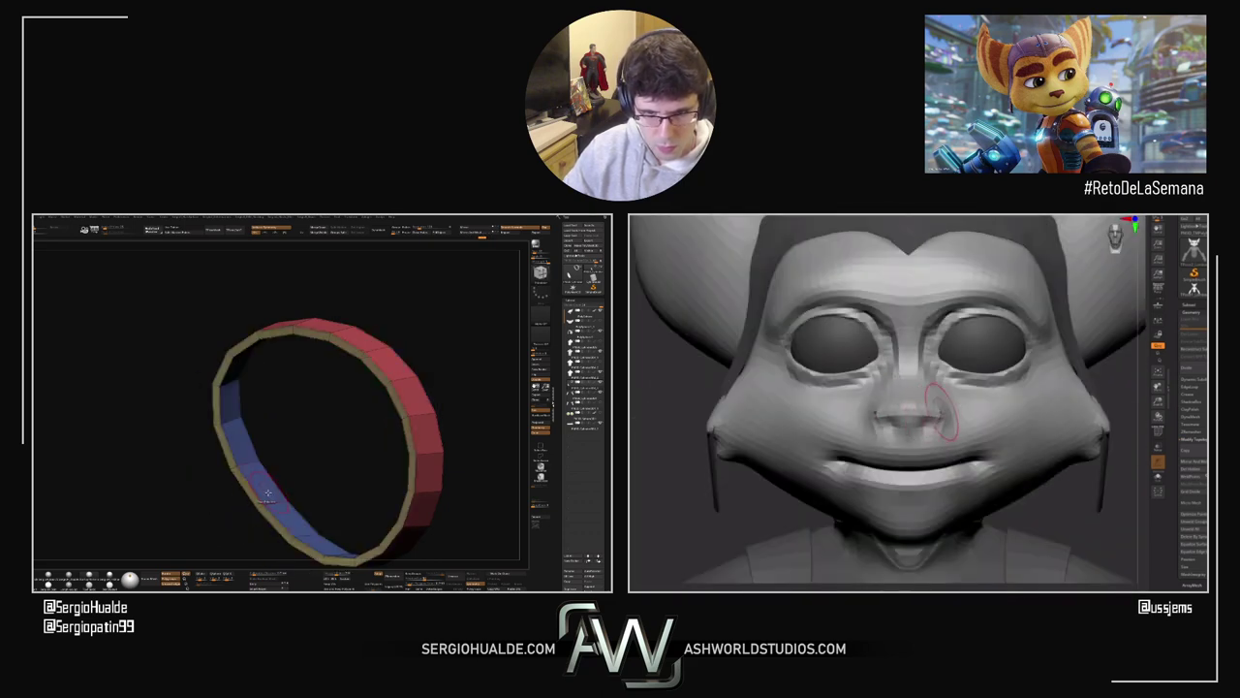
Step: Change the ZModeler polygon options and move the cuff's inner faces to adjust its wall thickness
key("space")
left_click(223, 518)
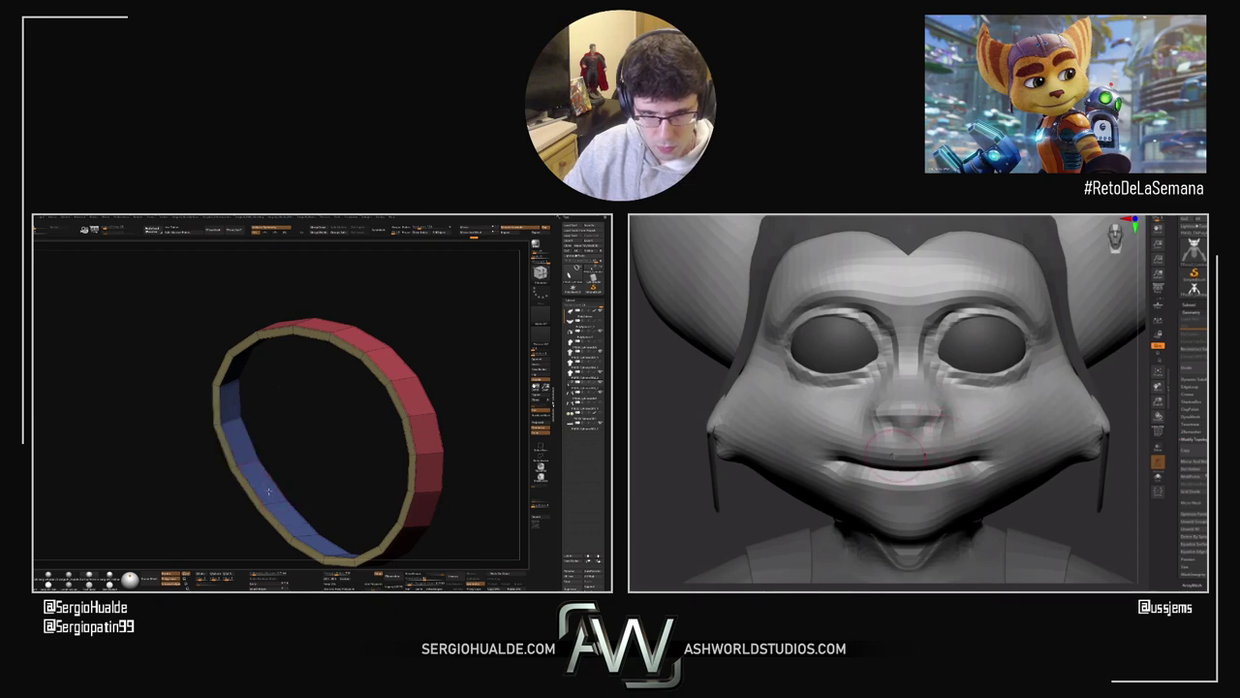
right_click_drag(893, 454, 969, 463)
mouse_move(268, 491)
left_mouse_down()
mouse_move(200, 543)
mouse_move(266, 491)
left_mouse_up()
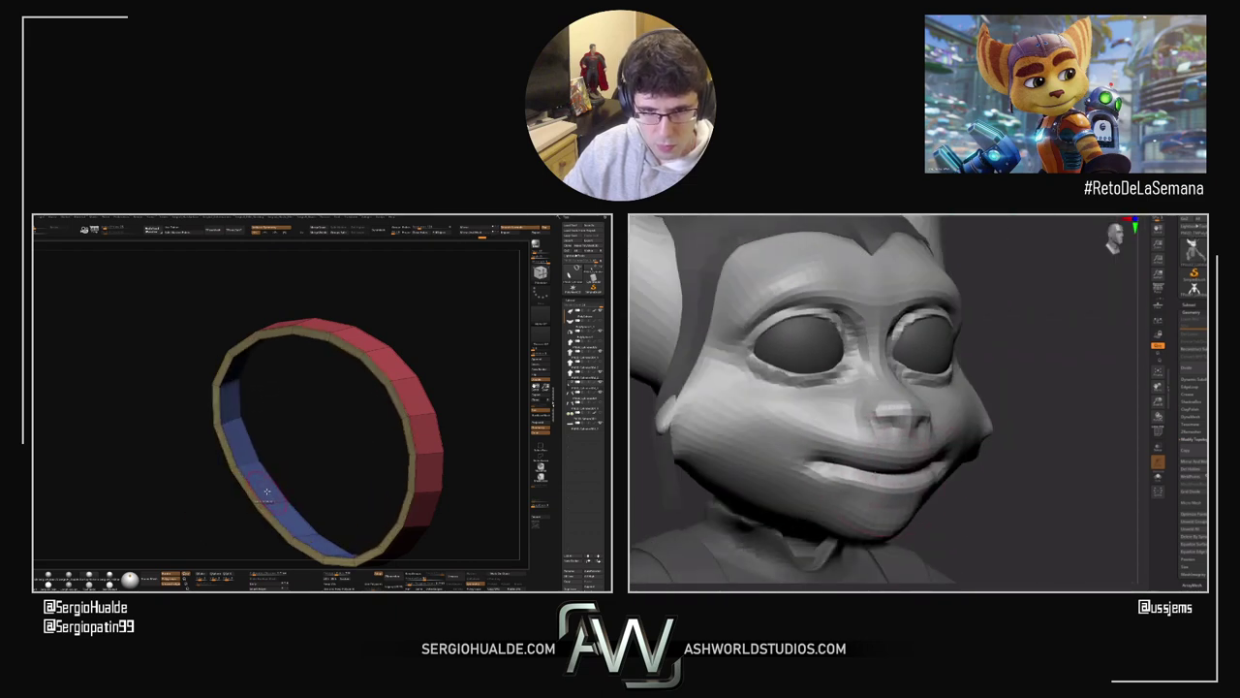
key("space")
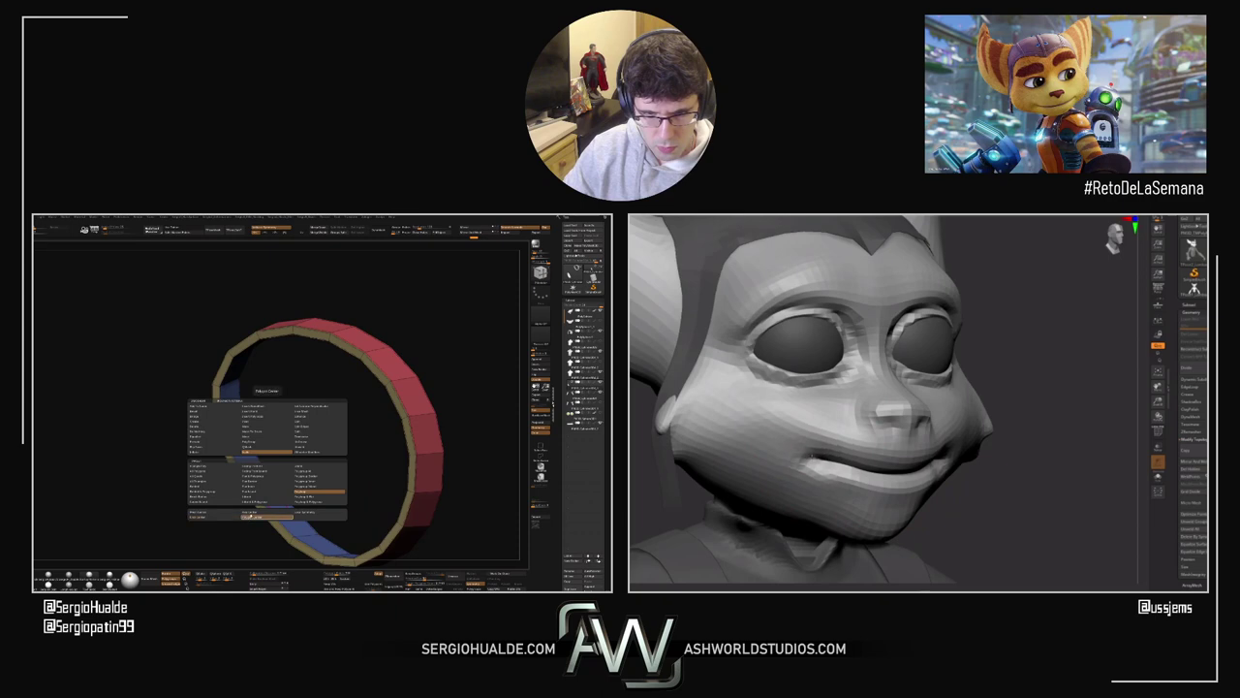
left_click(231, 515)
left_click_drag(266, 491, 297, 462)
right_click_drag(809, 432, 804, 433)
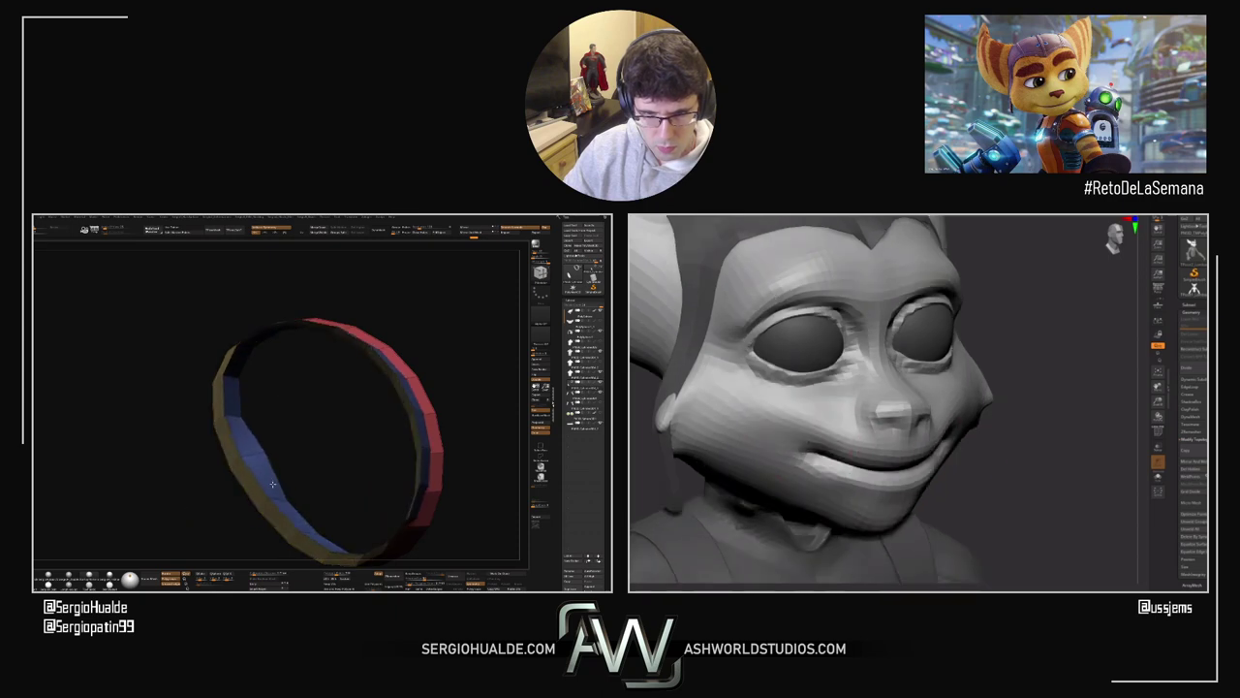
left_click_drag(297, 462, 268, 489)
right_click_drag(804, 433, 776, 449)
left_click_drag(269, 489, 299, 459)
right_click_drag(299, 458, 278, 436)
left_click_drag(278, 437, 250, 453)
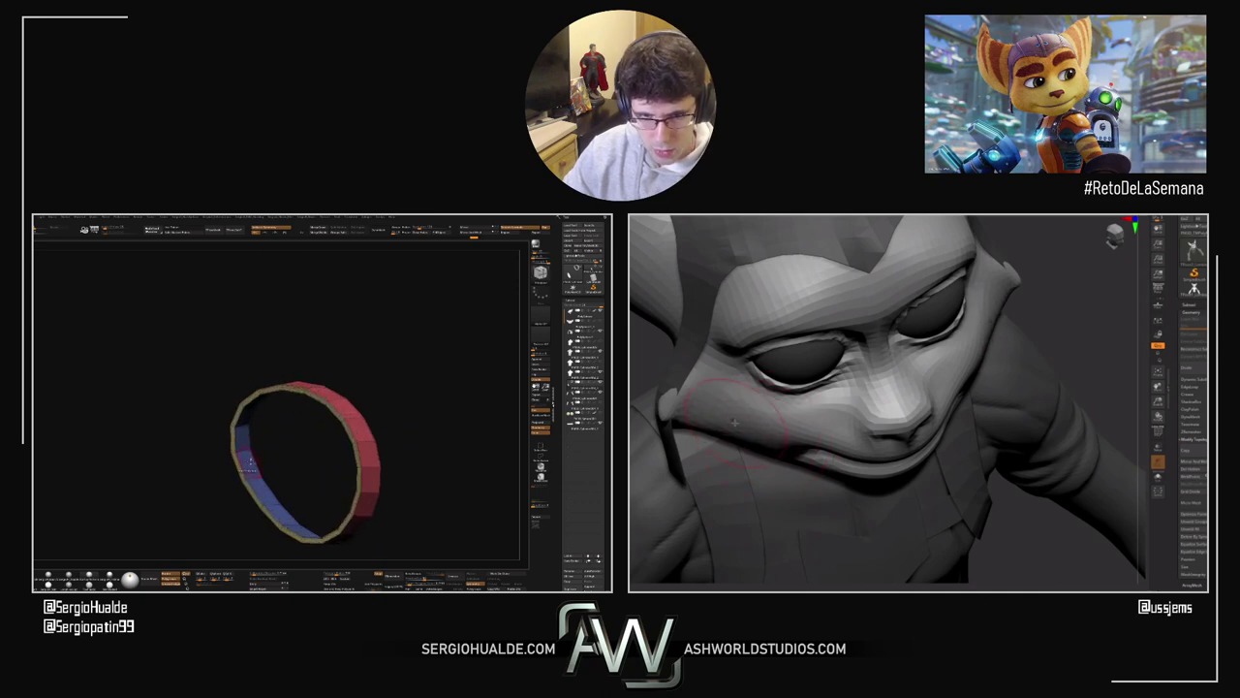
Step: Examine the cuff's rim from the front and side, and bring back the whole character
right_click_drag(734, 422, 688, 366)
right_click_drag(281, 454, 291, 476)
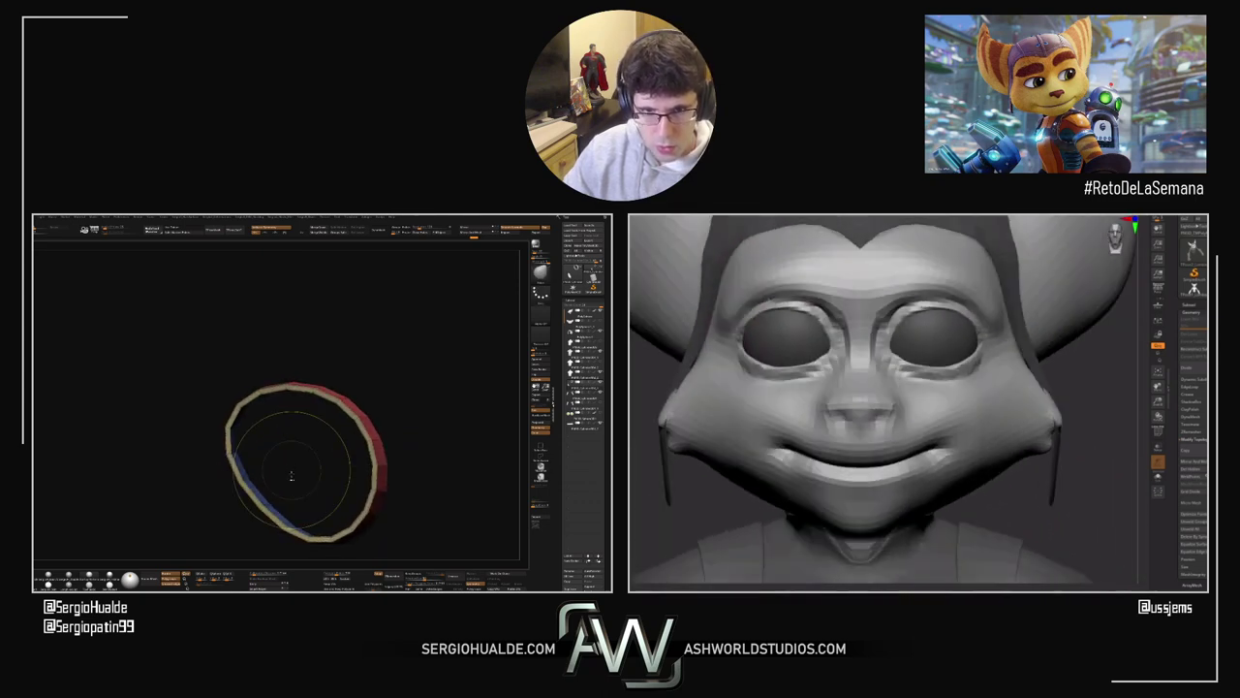
left_click_drag(291, 475, 407, 452)
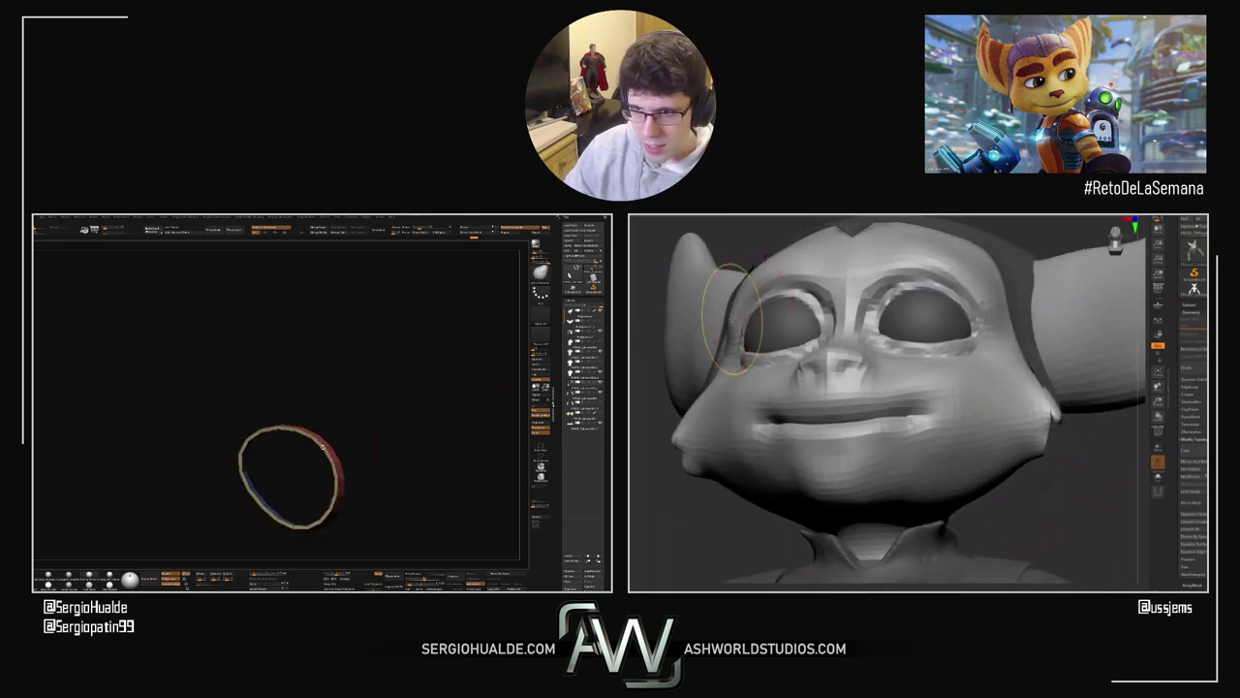
right_click_drag(289, 453, 284, 463)
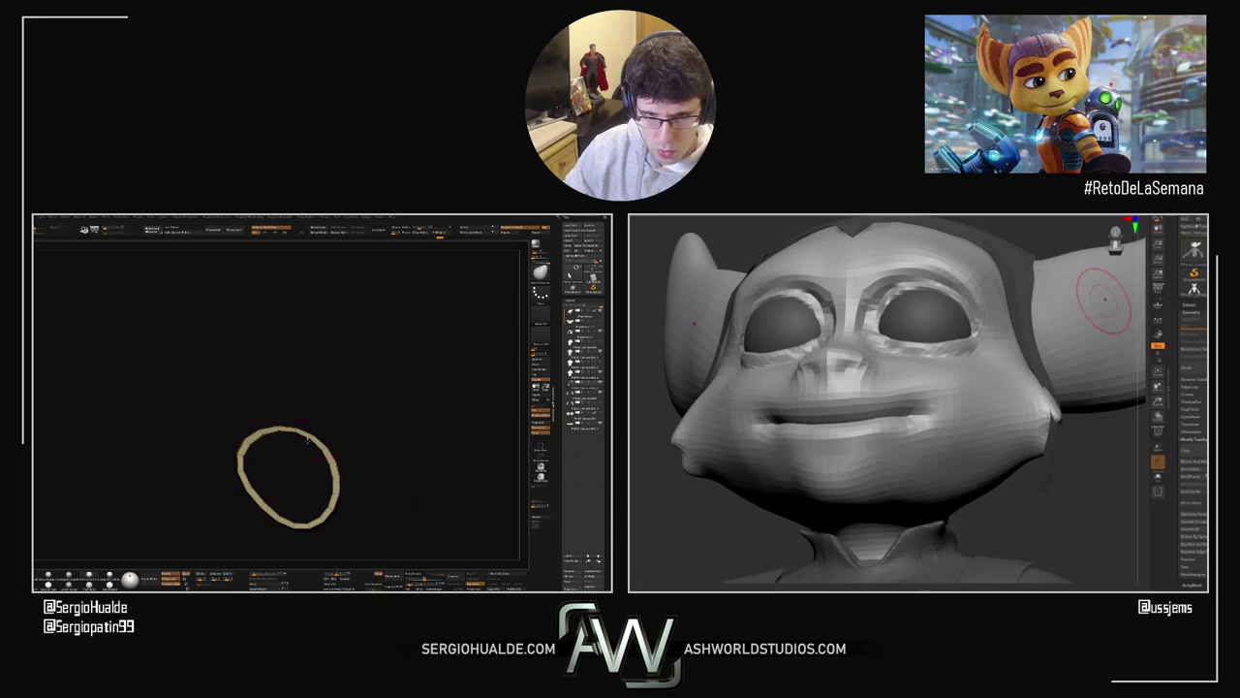
left_click_drag(300, 448, 336, 484)
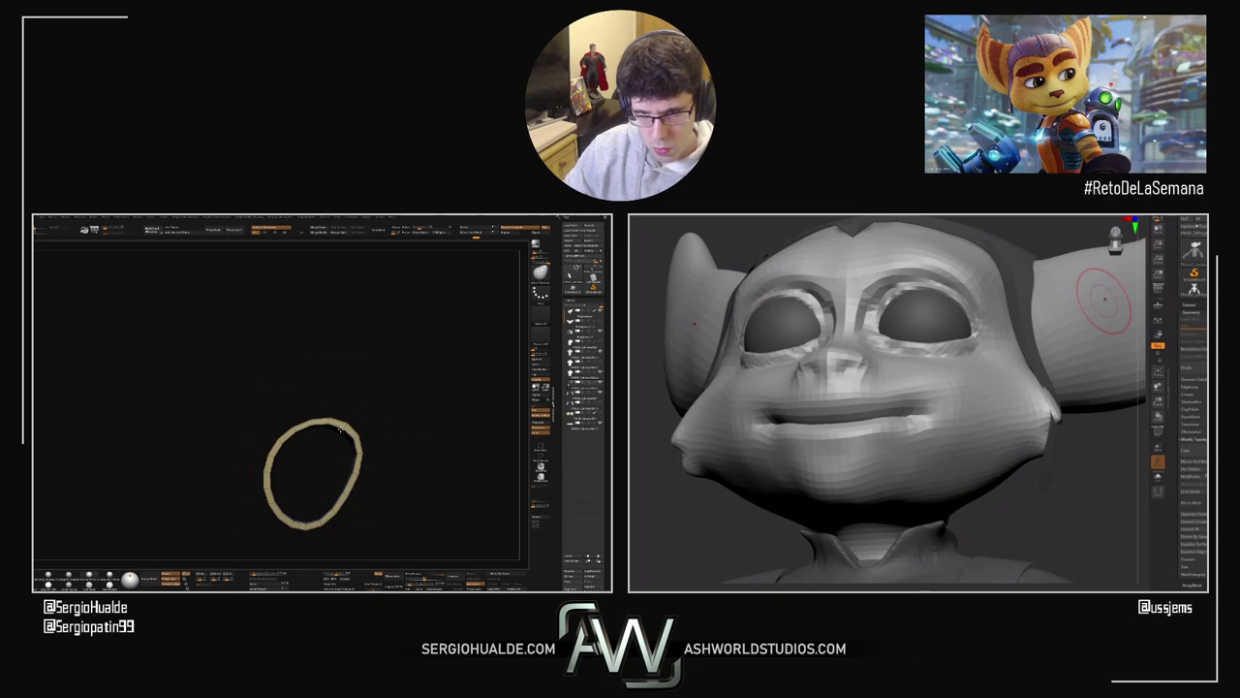
left_click_drag(340, 429, 434, 432, "alt")
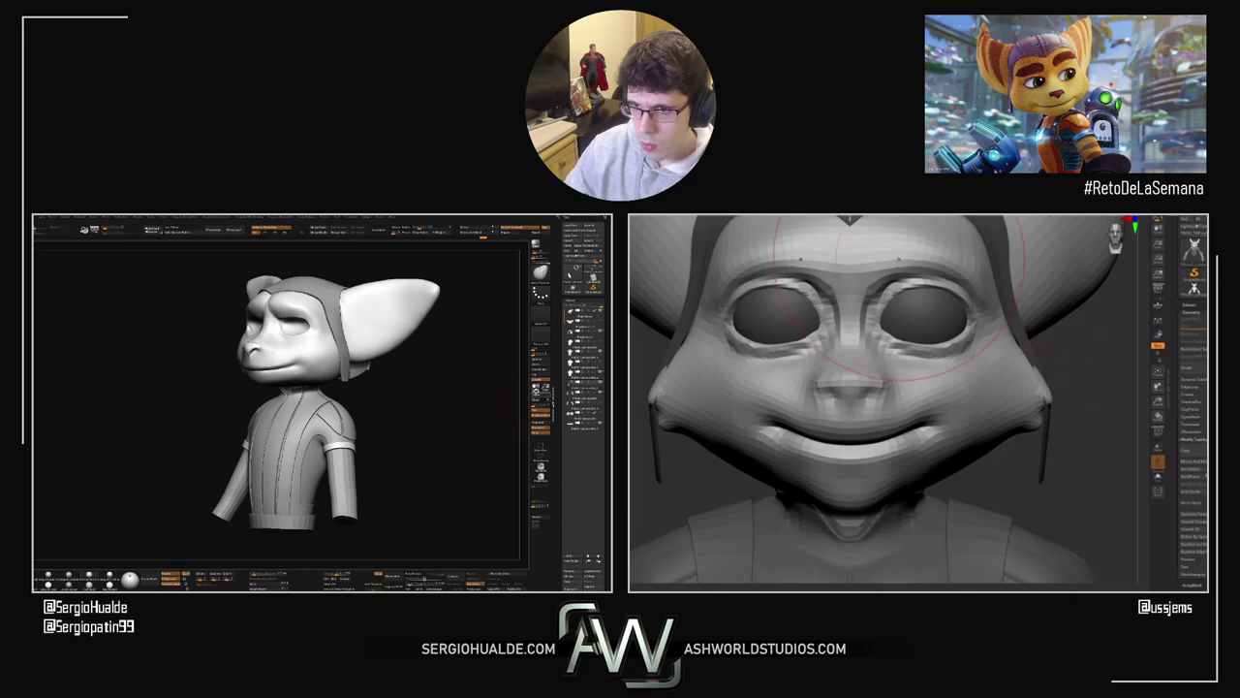
key("space")
right_click_drag(941, 318, 906, 301, "ctrl")
key("s")
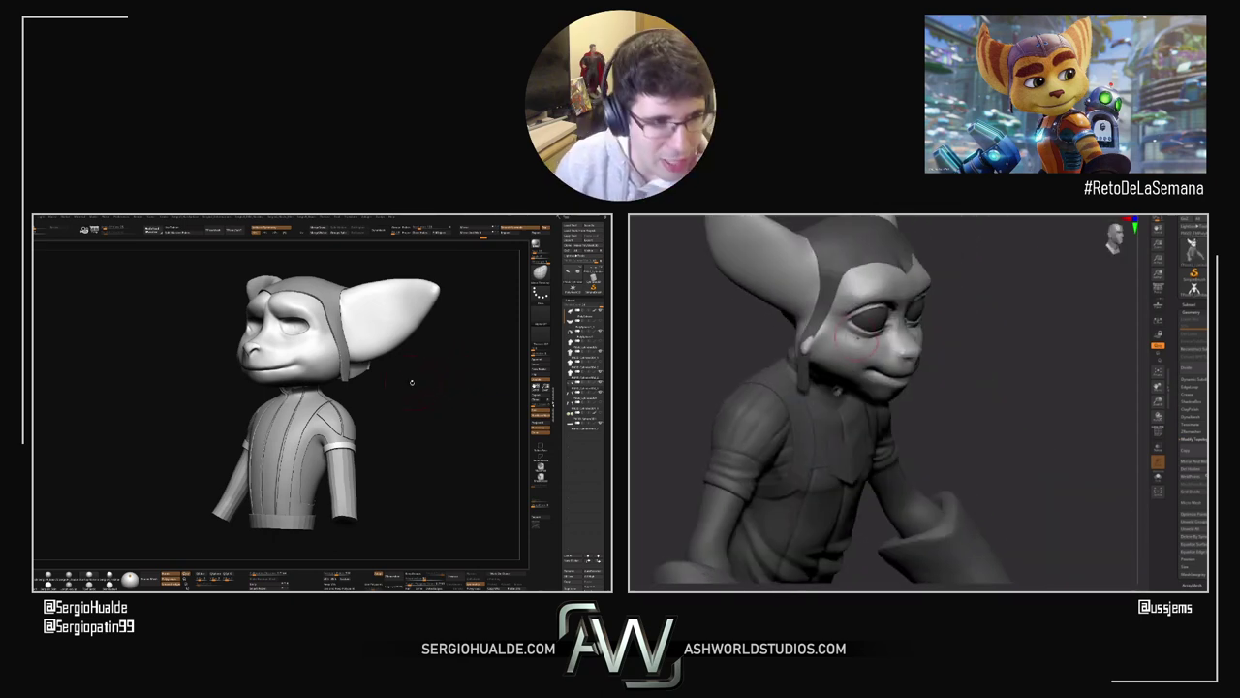
Step: Isolate the arms below the sleeve cuffs, subdivide their mesh and show the full character again
left_click_drag(372, 425, 388, 433)
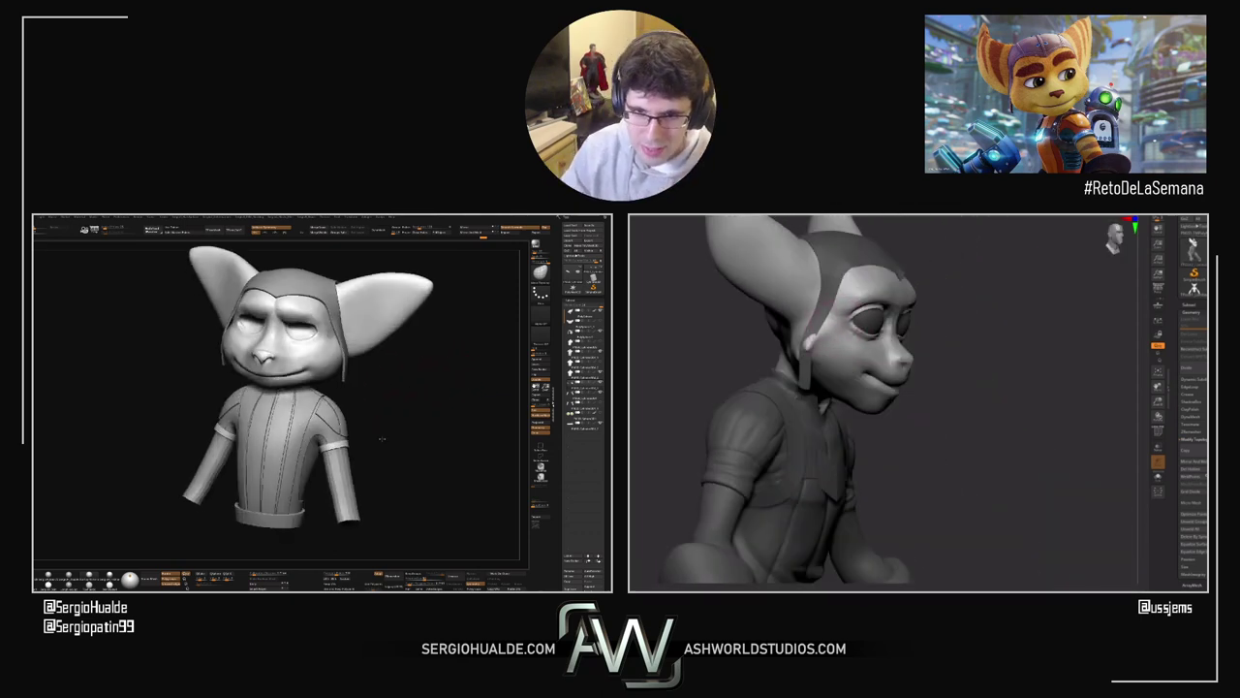
right_click_drag(376, 436, 354, 535, "ctrl")
left_click_drag(353, 536, 346, 474)
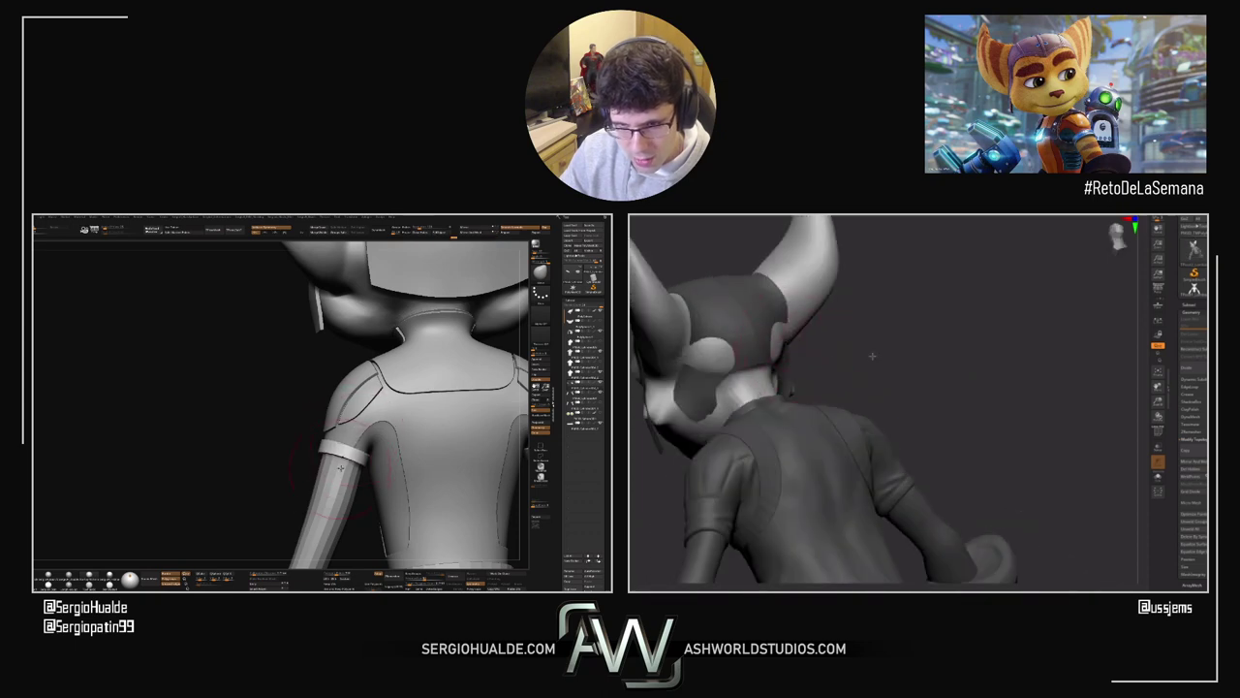
mouse_move(341, 468)
right_mouse_down()
mouse_move(332, 456)
mouse_move(350, 468)
right_mouse_up()
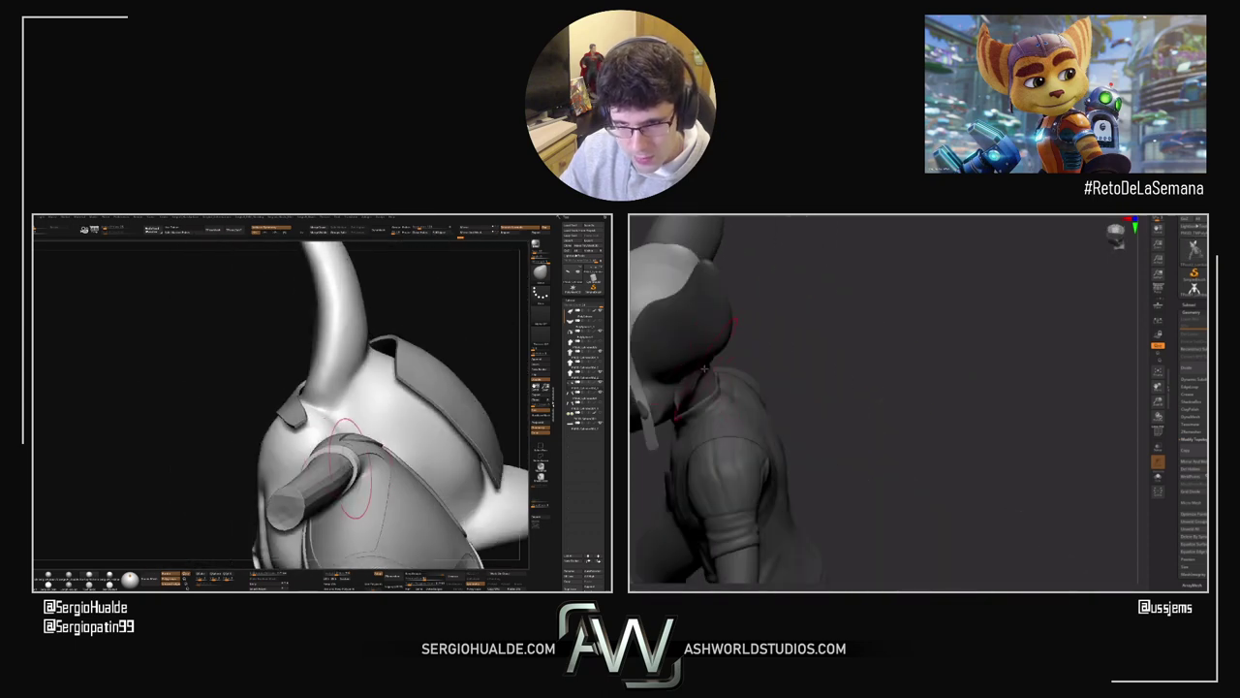
left_click_drag(351, 465, 332, 475)
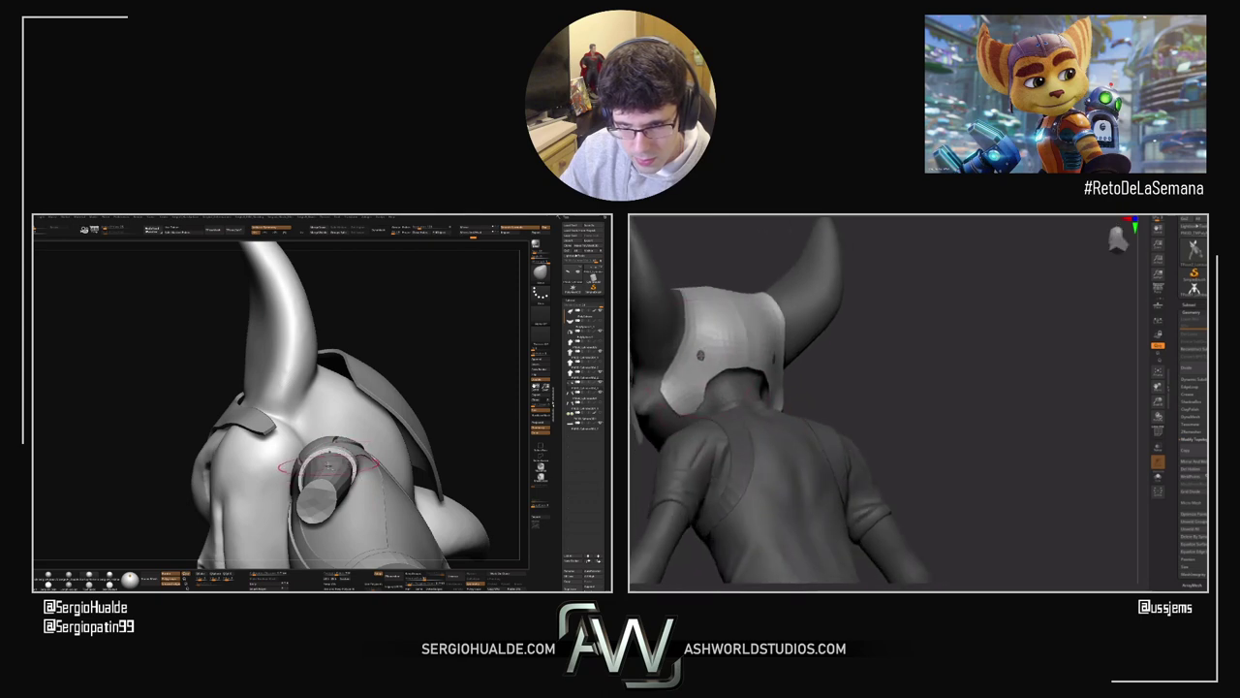
left_click(329, 466, "ctrl+shift")
right_click_drag(328, 466, 327, 451)
key("space")
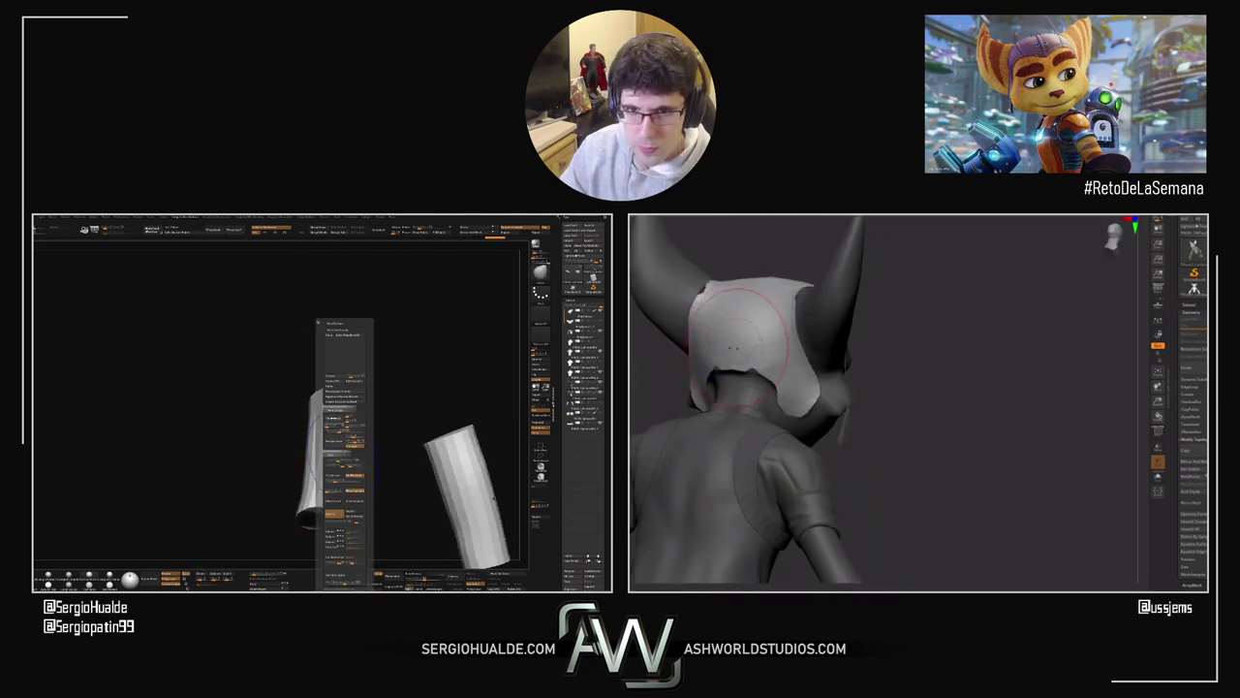
key("ctrl+d")
key("alt+s")
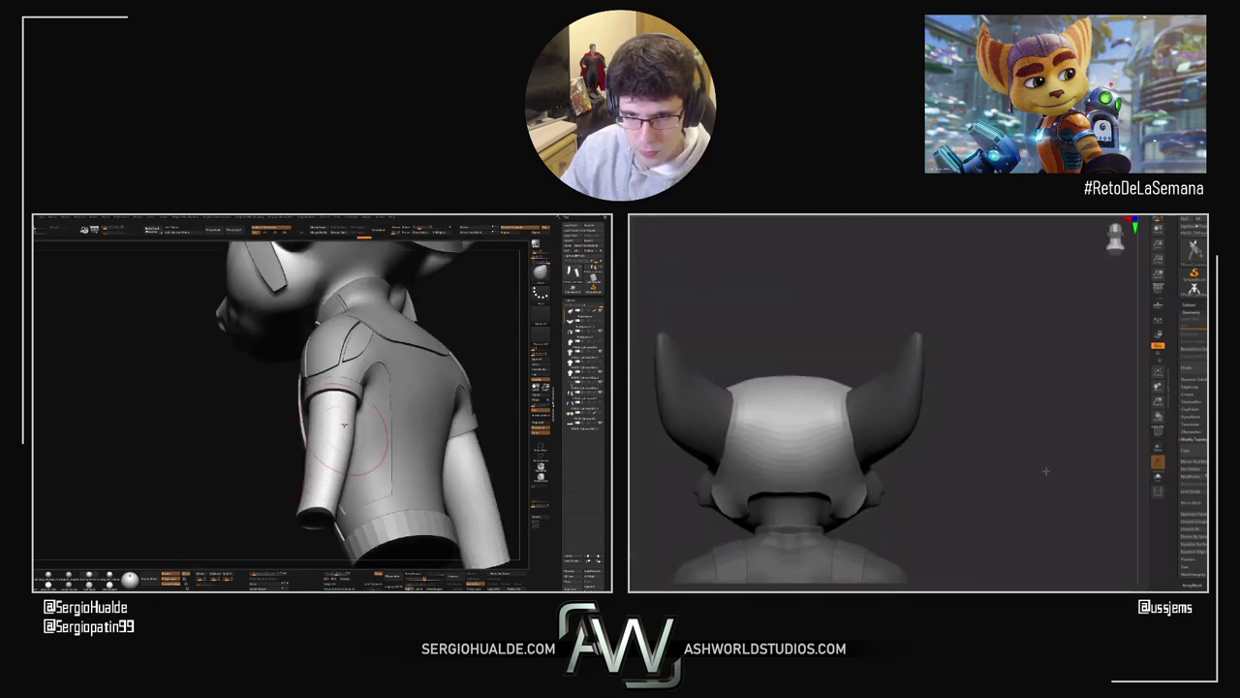
Step: Select the shirt and isolate it with its polygroups and wireframe displayed, facing the panel under the armhole
right_click_drag(356, 419, 339, 428)
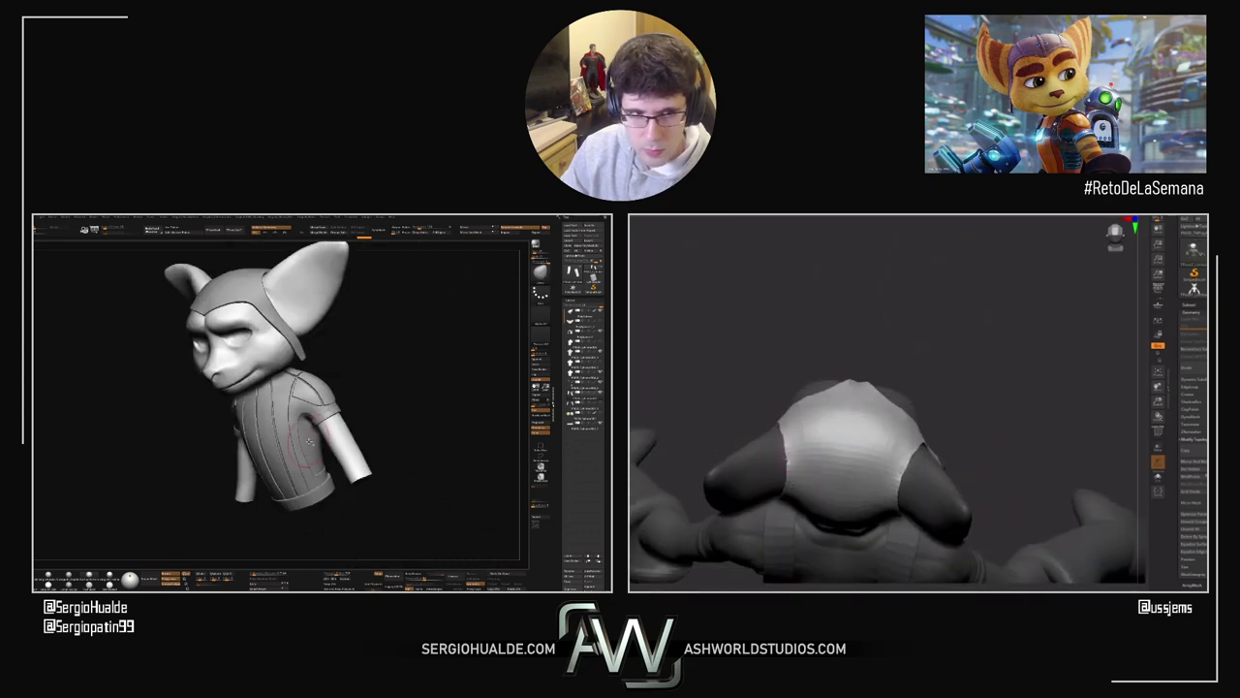
left_click(311, 444, "alt")
key("alt+s")
key("f")
key("shift+f")
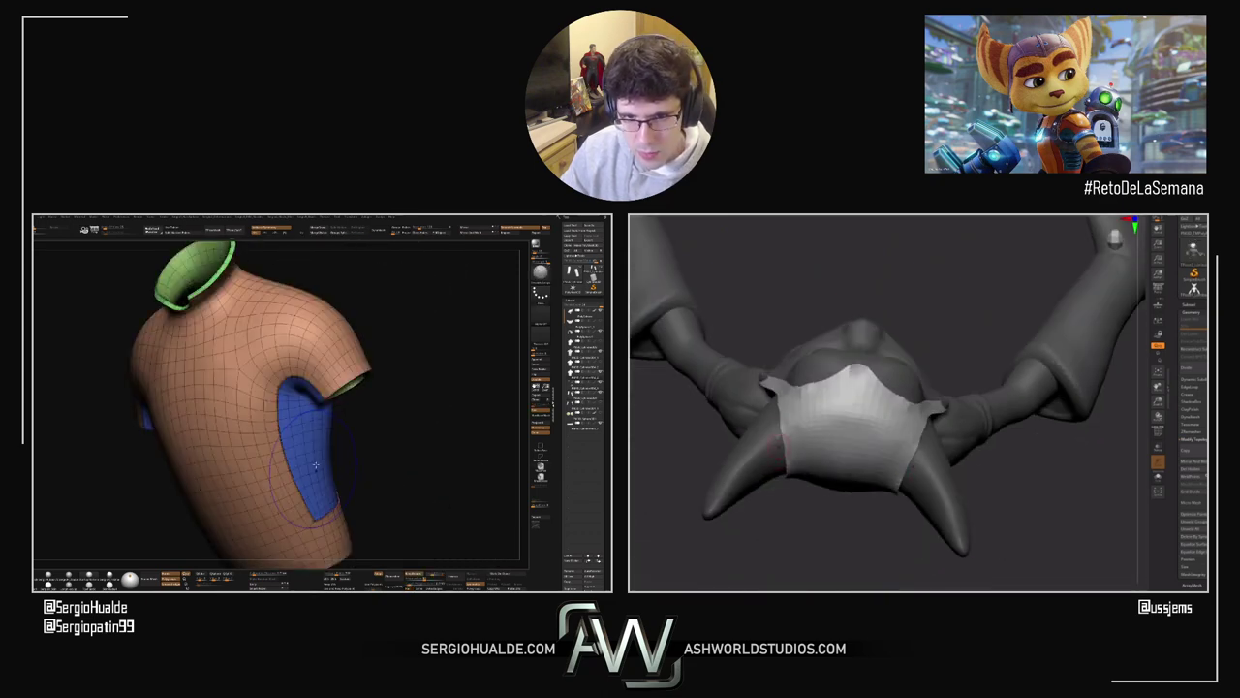
right_click_drag(311, 443, 290, 450)
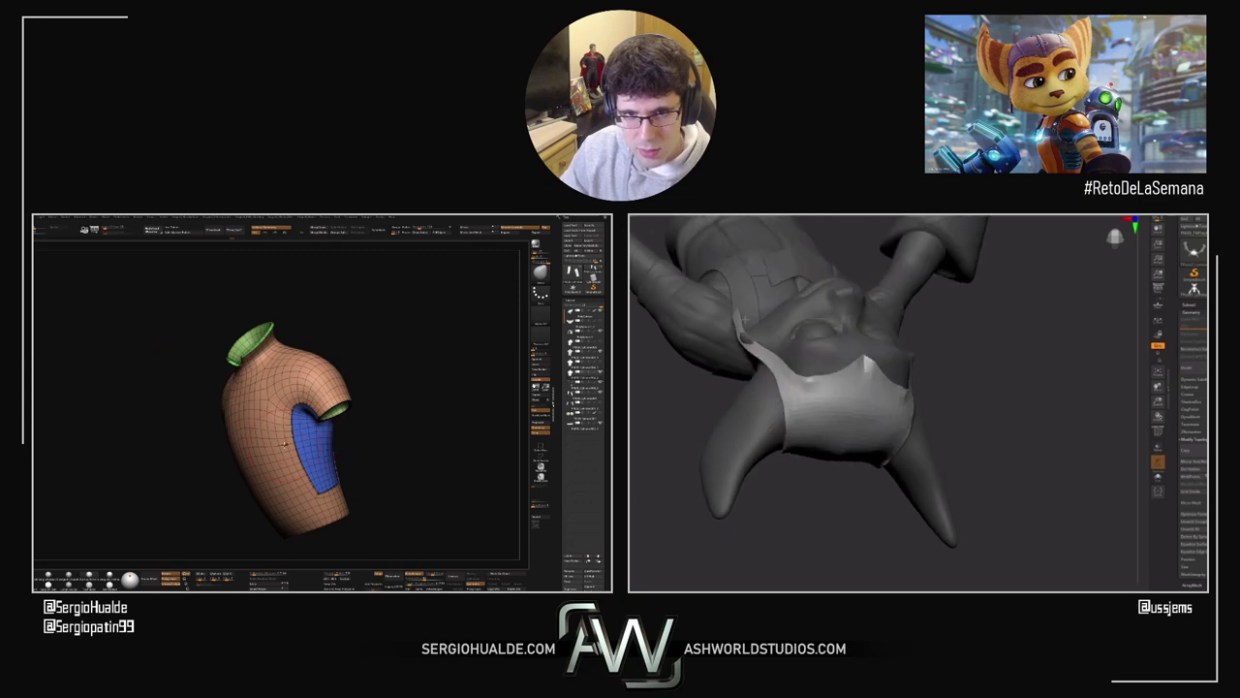
Step: Use polygroup visibility to separate the underarm side panels from the shirt body as their own piece
left_click(283, 450, "ctrl+shift")
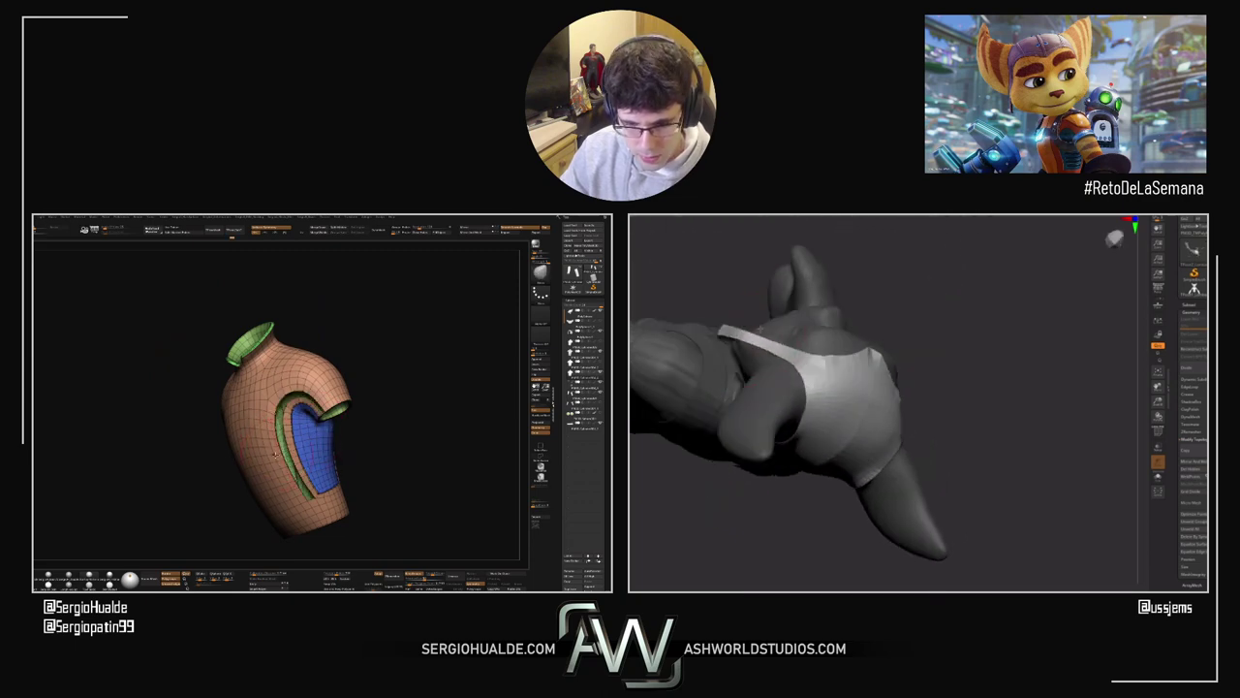
left_click(269, 451, "ctrl+shift")
left_click(363, 438, "ctrl+shift")
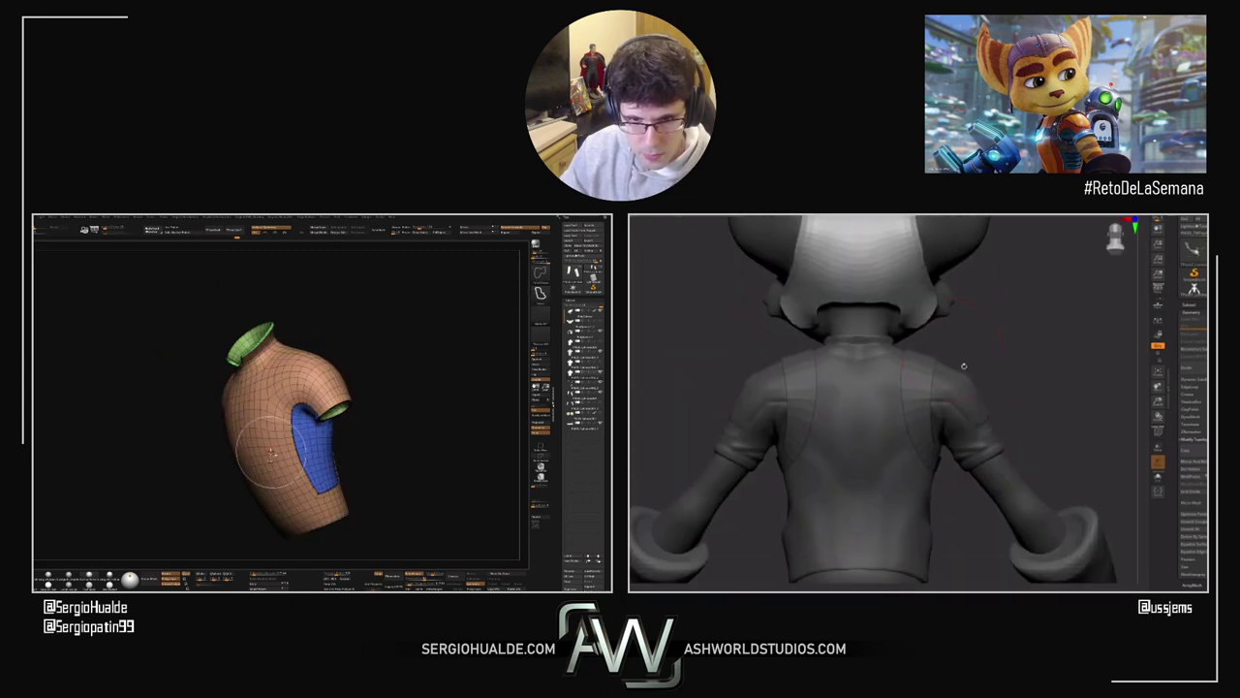
left_click(258, 454, "ctrl+shift")
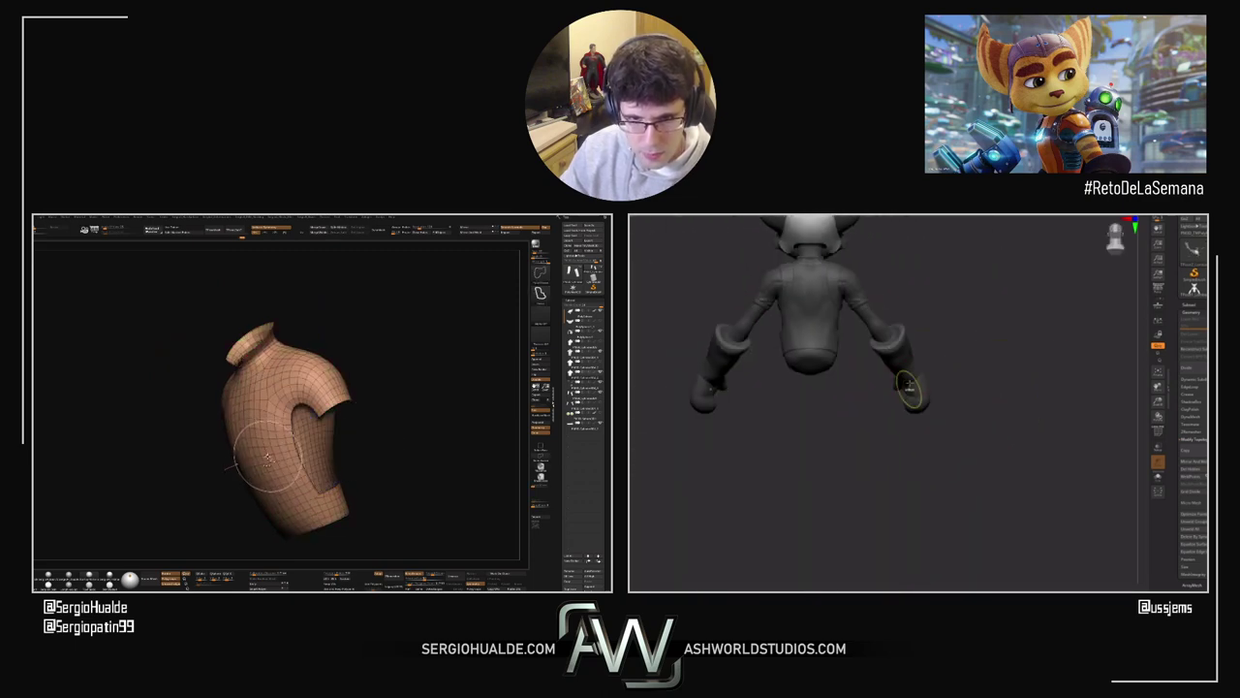
left_click(317, 449, "ctrl+shift")
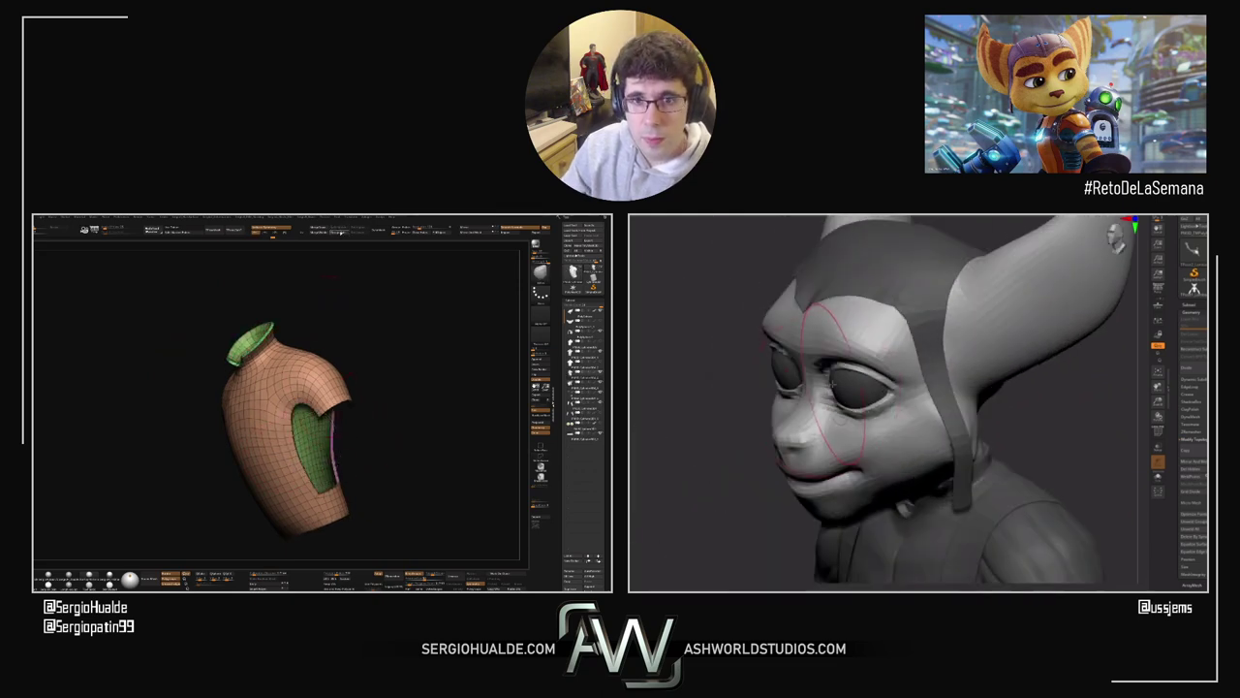
left_click(354, 424, "ctrl+shift")
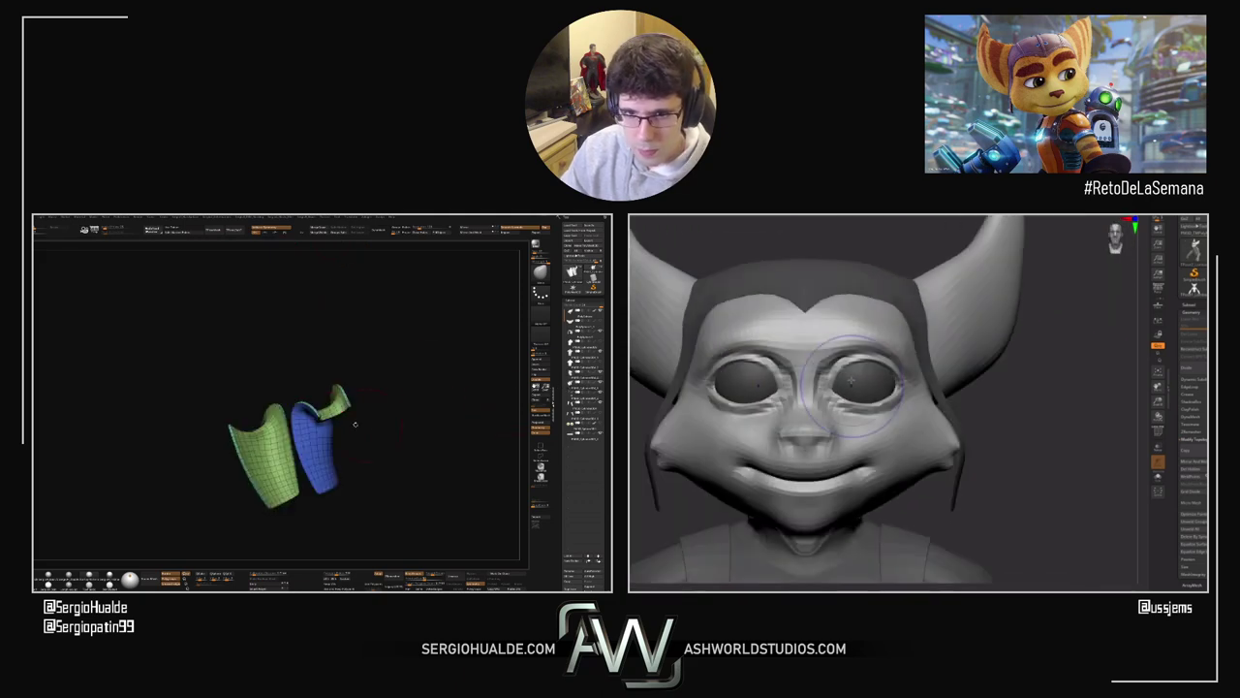
Step: Mark four horizontal stripes of polygons on the underarm side panel, working up towards the armhole
right_click_drag(321, 435, 347, 455)
mouse_move(347, 454)
left_mouse_down()
mouse_move(351, 468)
mouse_move(397, 462)
left_mouse_up()
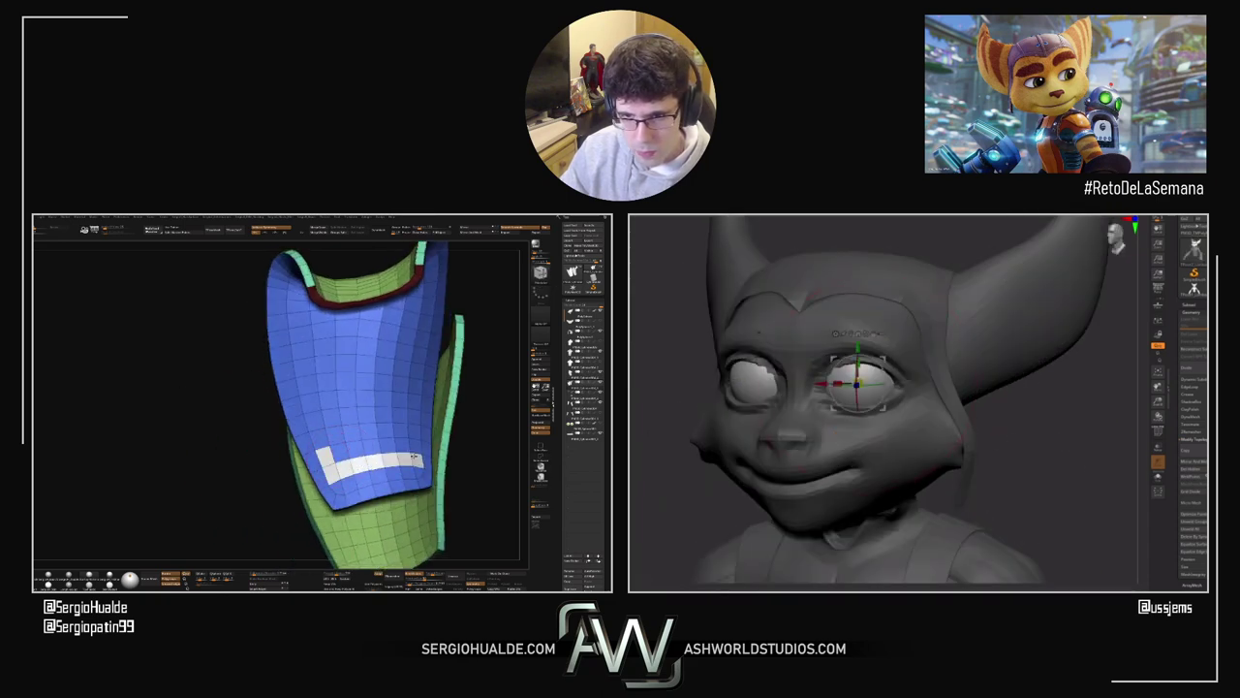
mouse_move(306, 432)
left_mouse_down()
mouse_move(378, 399)
mouse_move(408, 405)
left_mouse_up()
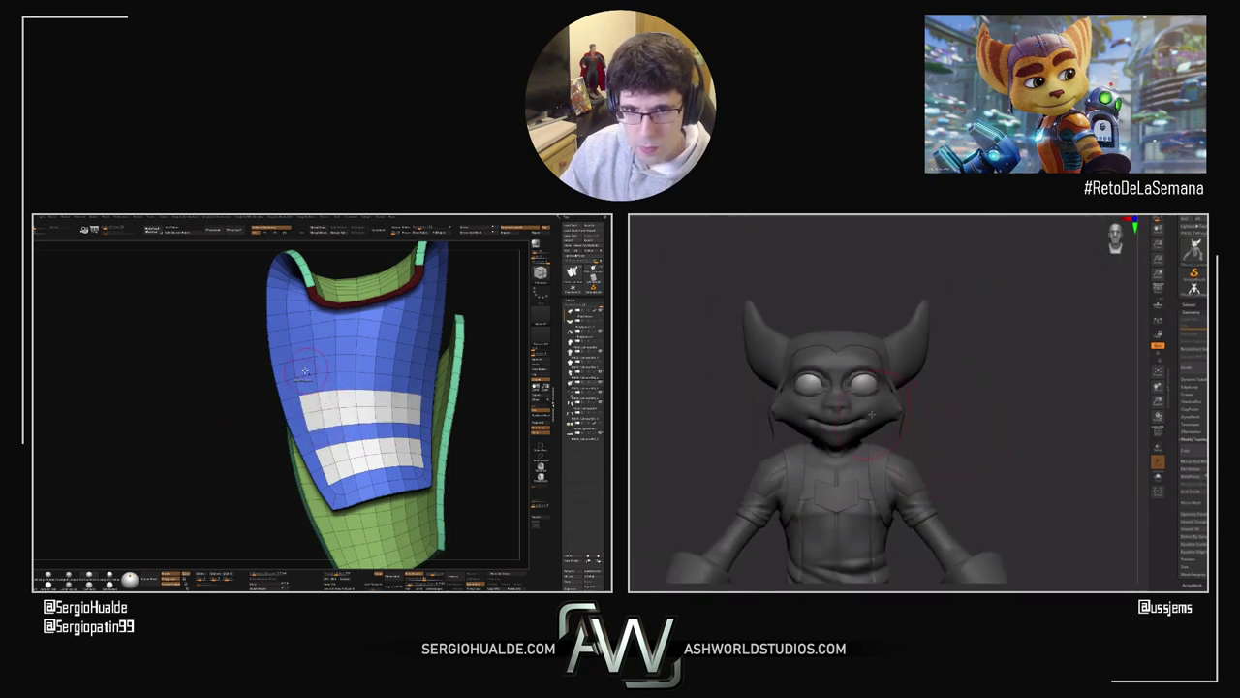
mouse_move(306, 371)
left_mouse_down("alt")
mouse_move(389, 352)
mouse_move(386, 366)
mouse_move(334, 356)
left_mouse_up("alt")
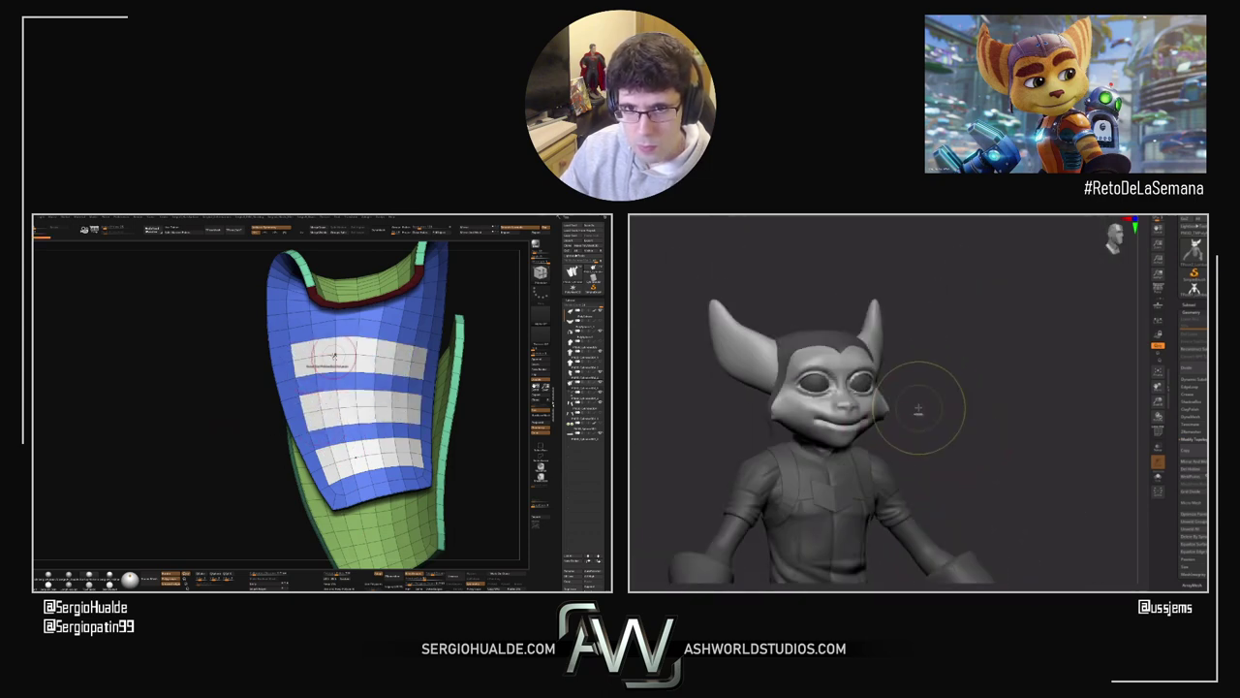
right_click_drag(334, 357, 327, 424, "alt")
right_click_drag(326, 424, 288, 392)
left_click_drag(287, 389, 313, 388)
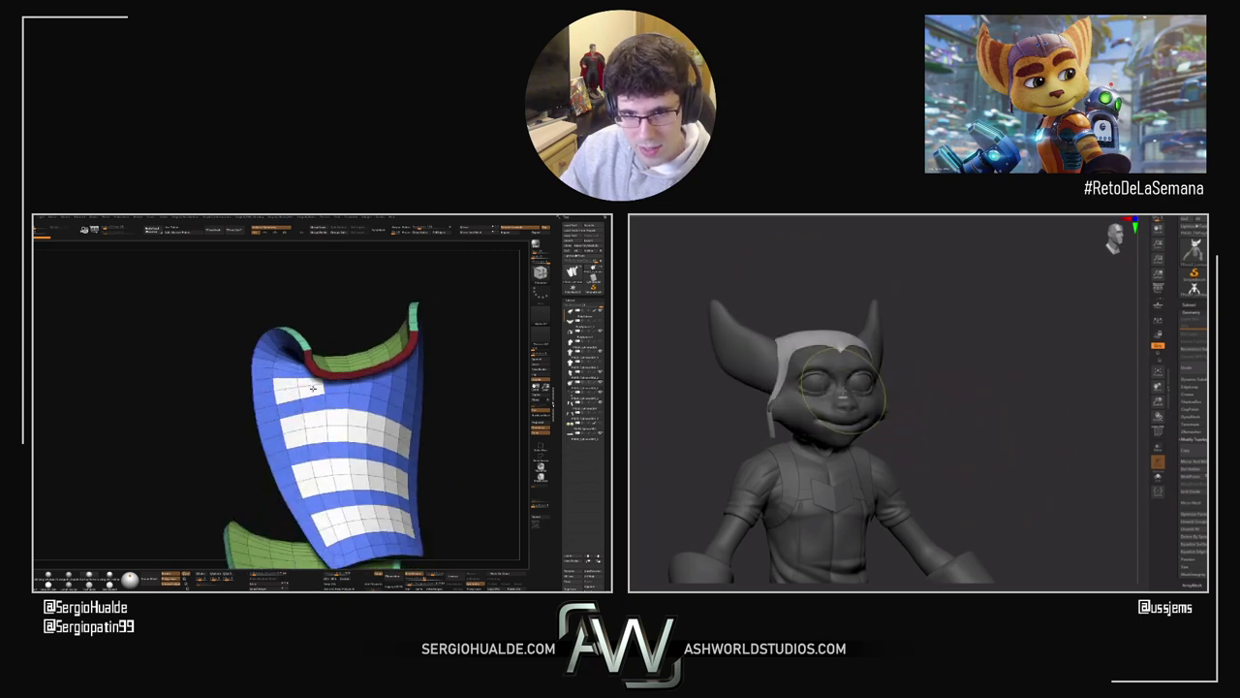
right_click_drag(407, 402, 354, 390)
right_click_drag(354, 390, 332, 394, "ctrl")
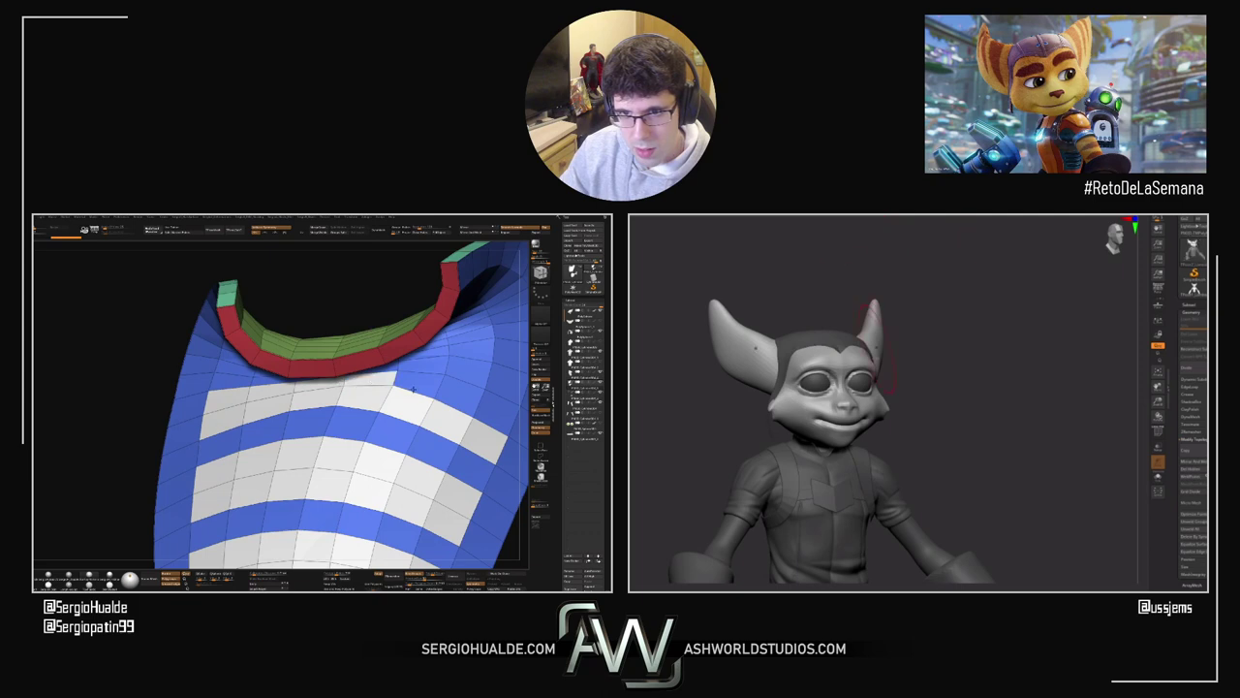
Step: Choose a ZModeler polygon action and push the marked stripes of the side panel inward as recessed bands
right_click_drag(413, 389, 388, 436, "ctrl")
right_click_drag(388, 436, 332, 396, "ctrl")
key("space")
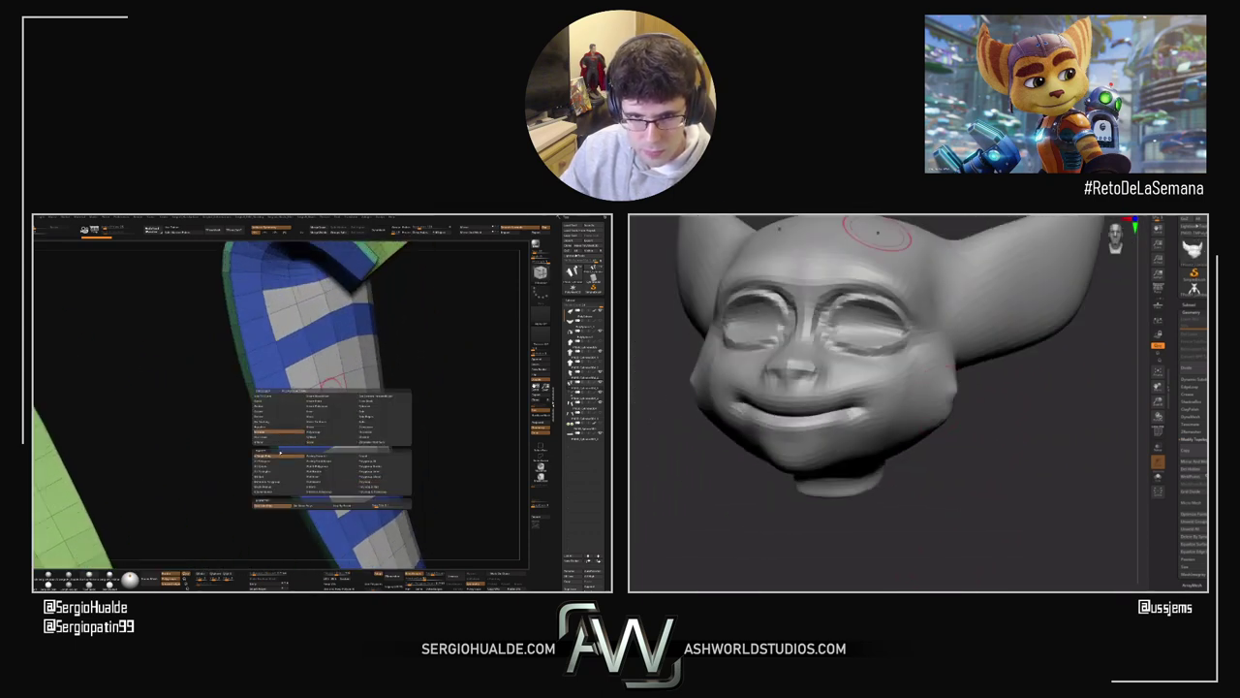
left_click_drag(317, 412, 303, 414)
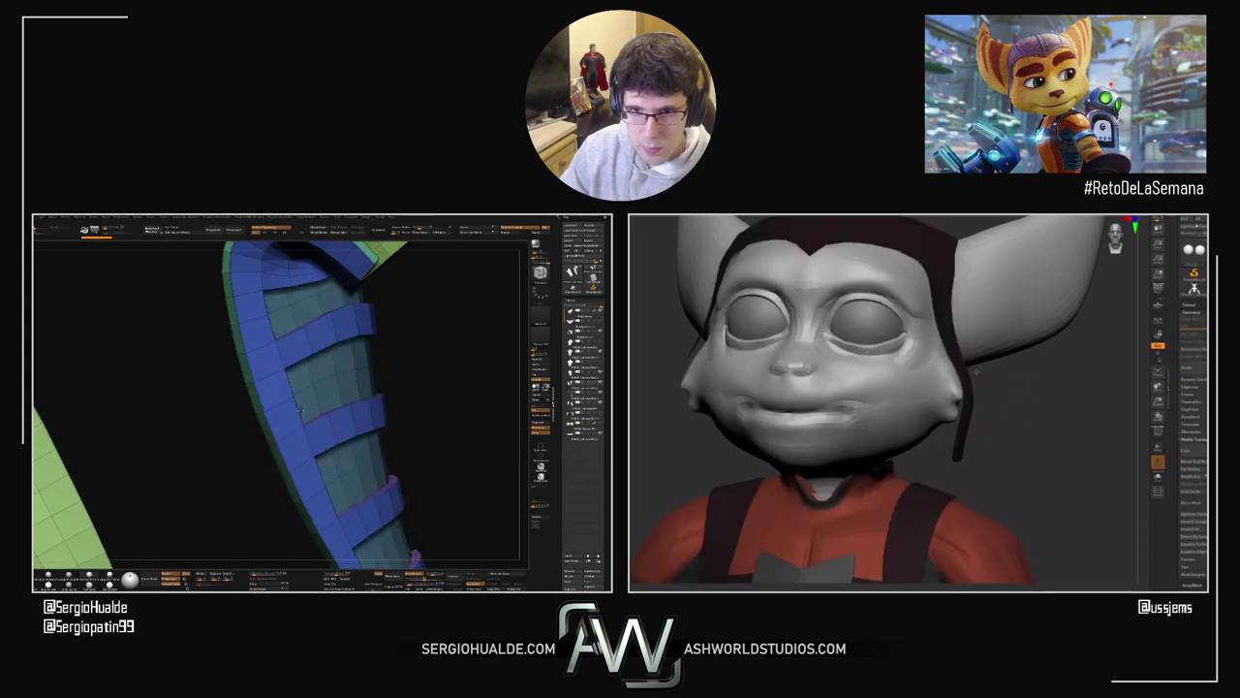
Step: Turn off the wireframe and polygroup display on the striped side panels and bring back the whole character
key("f")
right_click_drag(310, 415, 360, 422)
key("space")
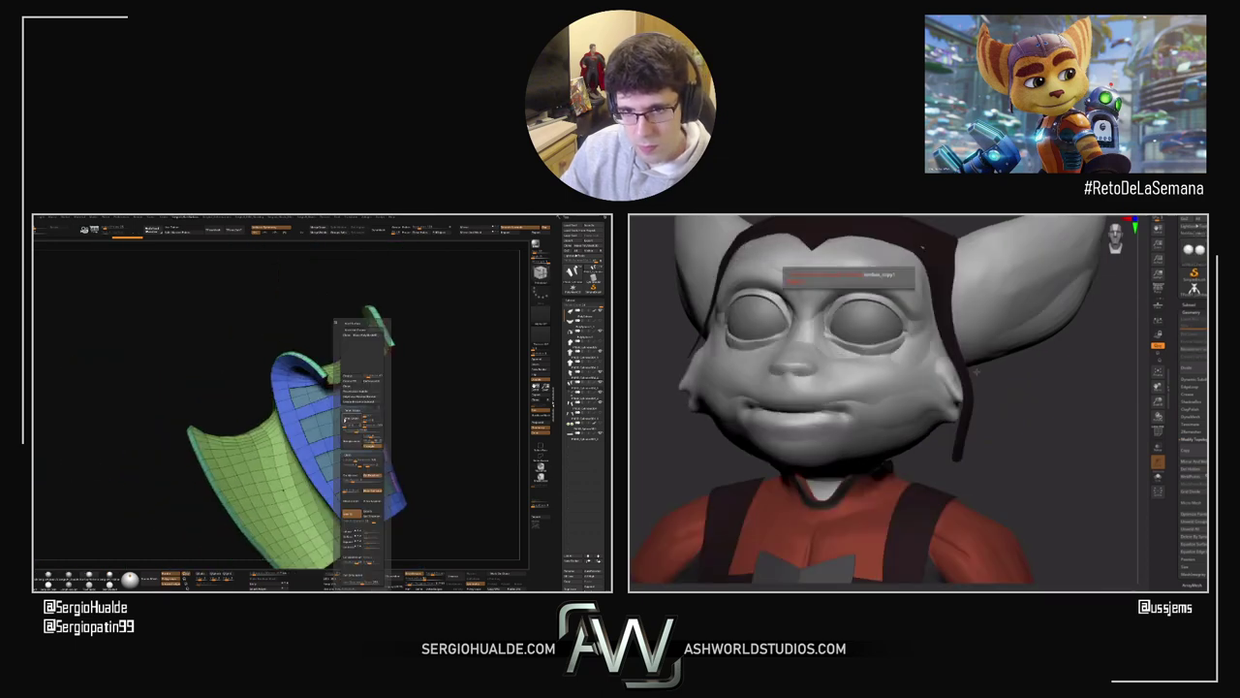
left_click(355, 380)
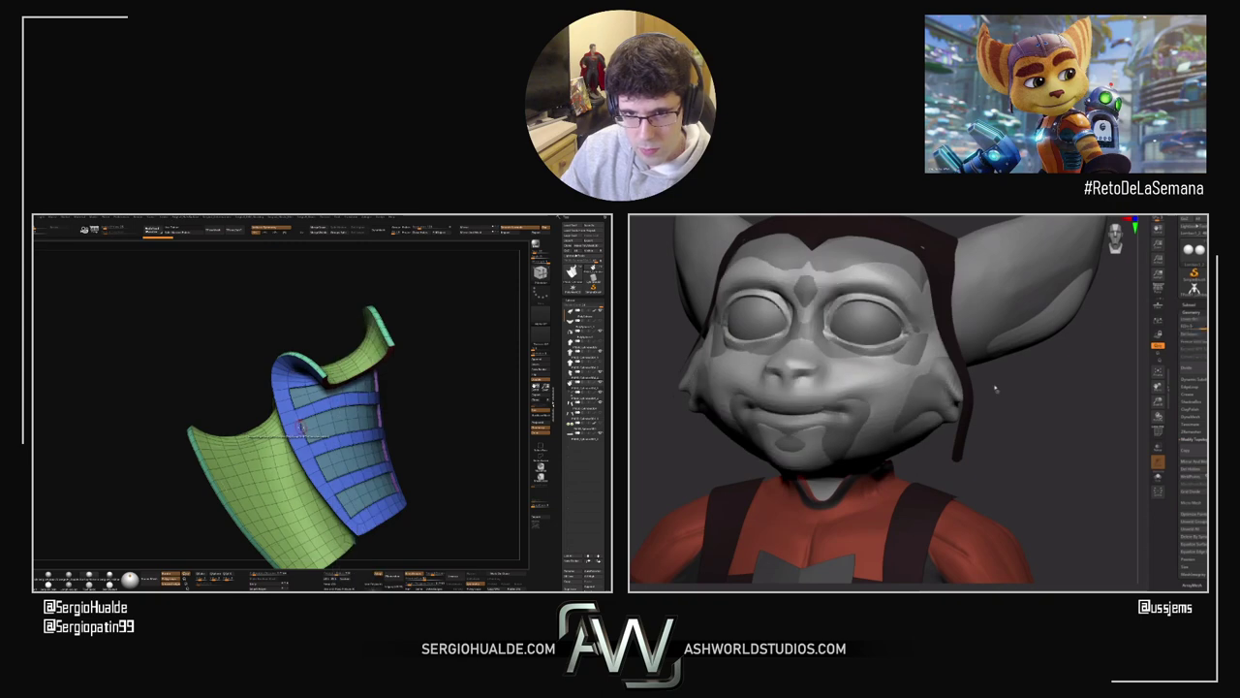
key("shift+f")
right_click_drag(315, 425, 342, 432, "ctrl")
key("alt+s")
left_click_drag(342, 430, 334, 424)
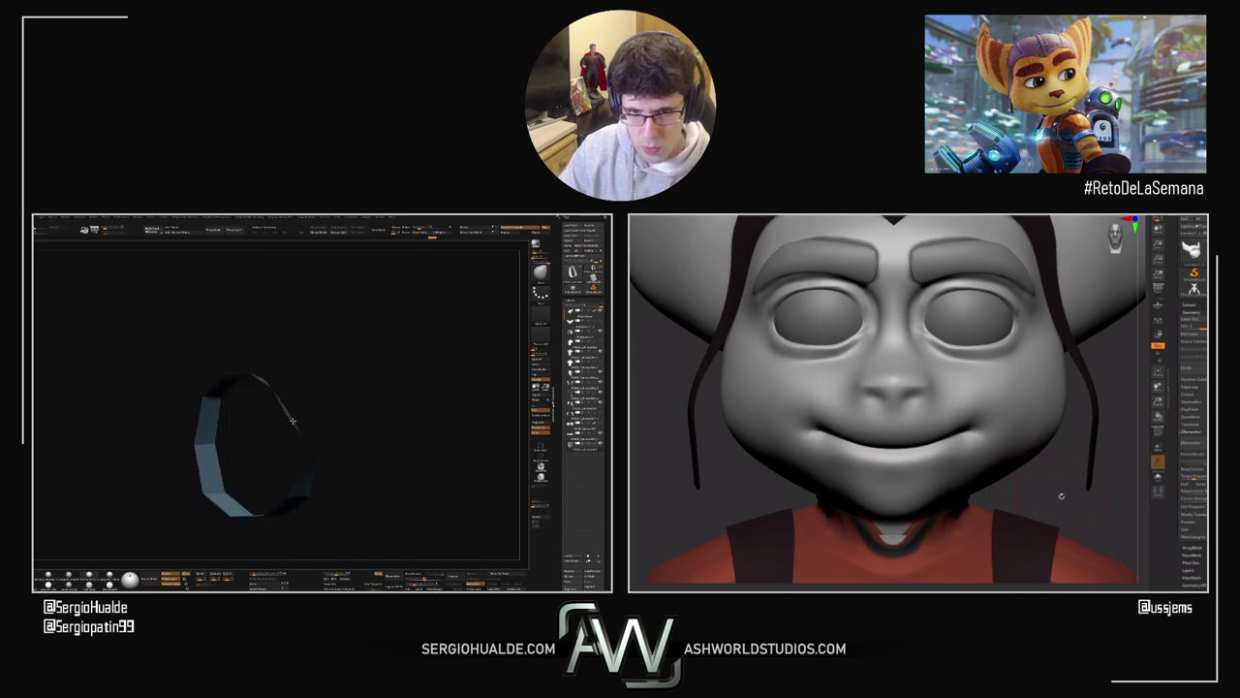
Step: Show the low-poly strap loop together with the whole character and fit it around the shoulder and chest
key("alt+s")
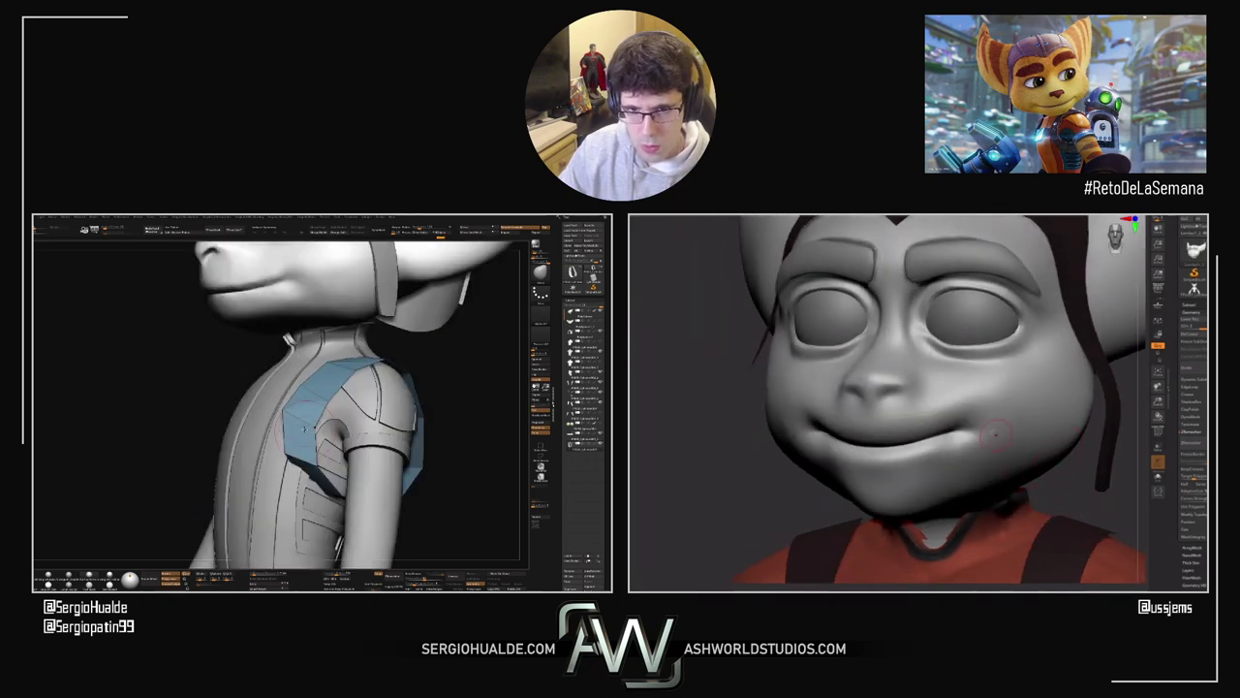
mouse_move(295, 417)
right_mouse_down()
mouse_move(283, 415)
mouse_move(306, 411)
right_mouse_up()
mouse_move(306, 412)
right_mouse_down("ctrl")
mouse_move(305, 376)
mouse_move(308, 414)
mouse_move(310, 399)
right_mouse_up("ctrl")
left_click(305, 399, "alt")
left_click_drag(706, 468, 697, 475)
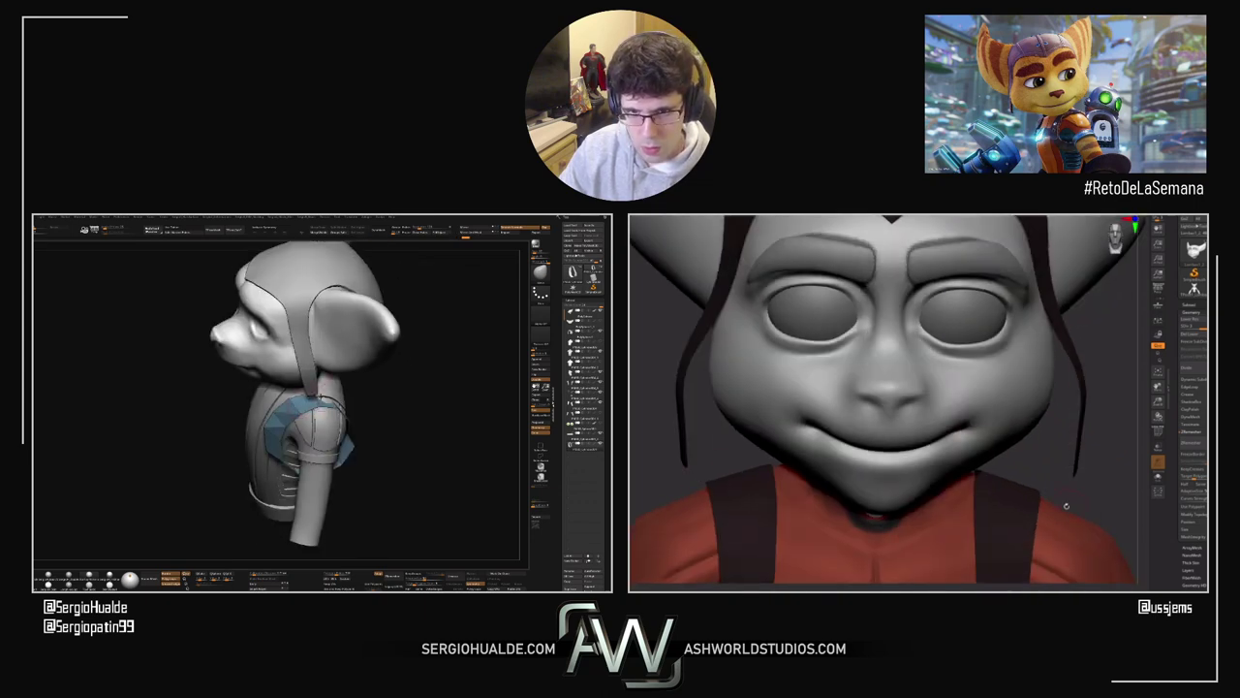
right_click_drag(319, 395, 312, 400)
left_click_drag(1118, 487, 1090, 416)
right_click_drag(313, 400, 319, 401)
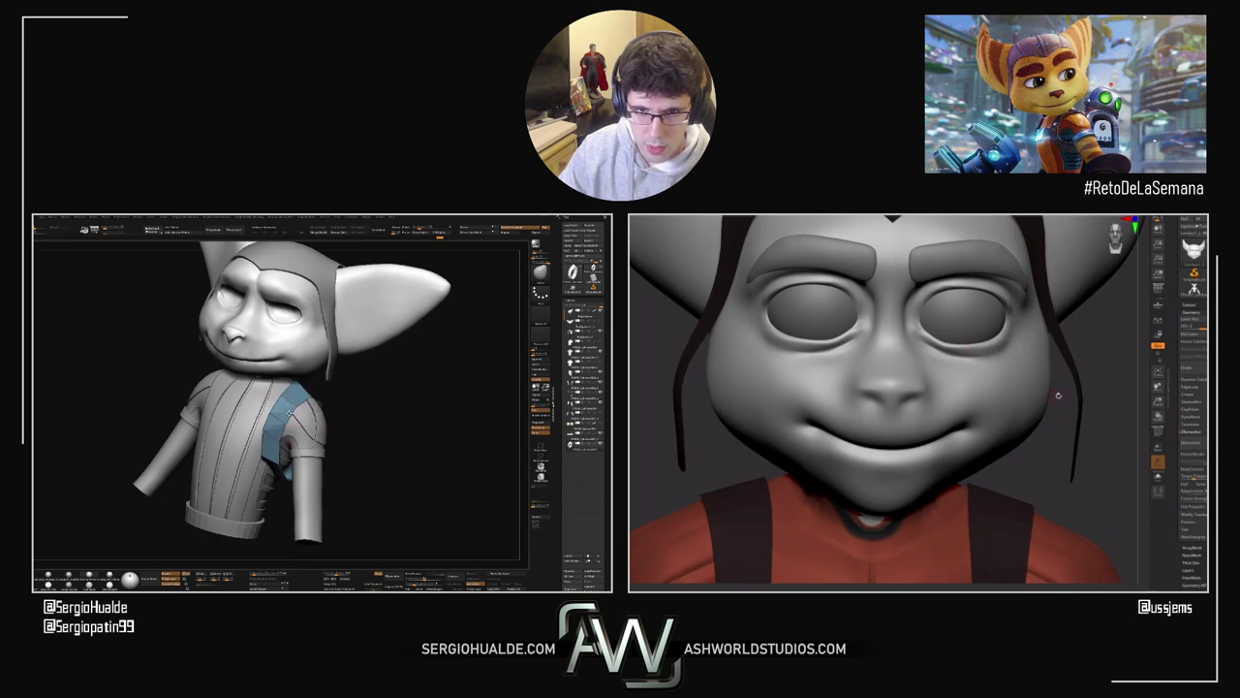
left_click_drag(1090, 403, 1029, 382)
Step: Move the rear section of the strap against the shoulder blade so it follows the shirt's back
left_click_drag(436, 414, 347, 390)
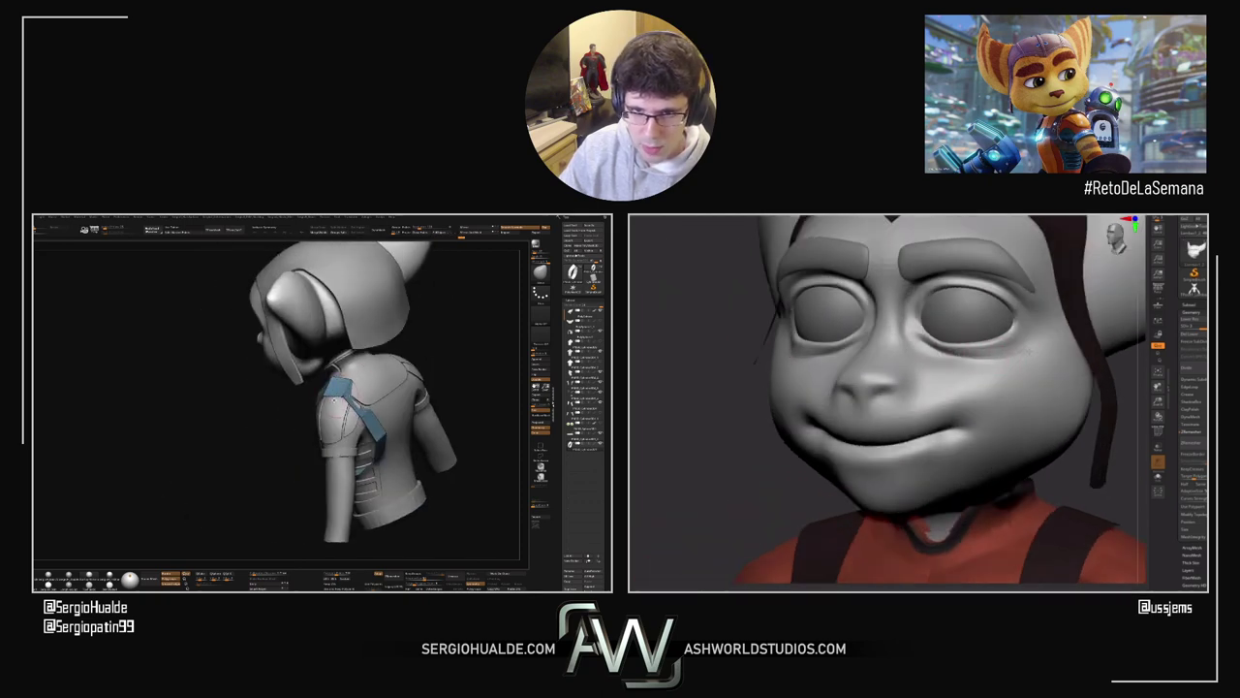
right_click_drag(336, 399, 357, 362)
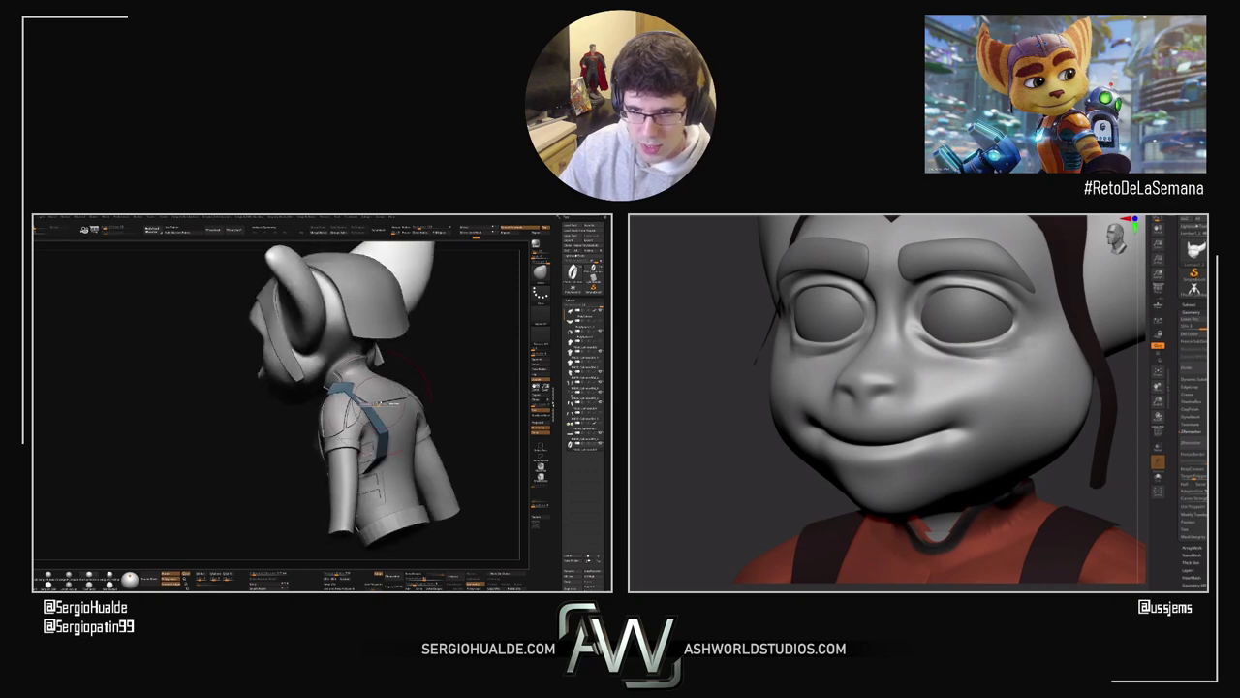
mouse_move(377, 403)
left_mouse_down()
mouse_move(386, 384)
mouse_move(380, 404)
left_mouse_up()
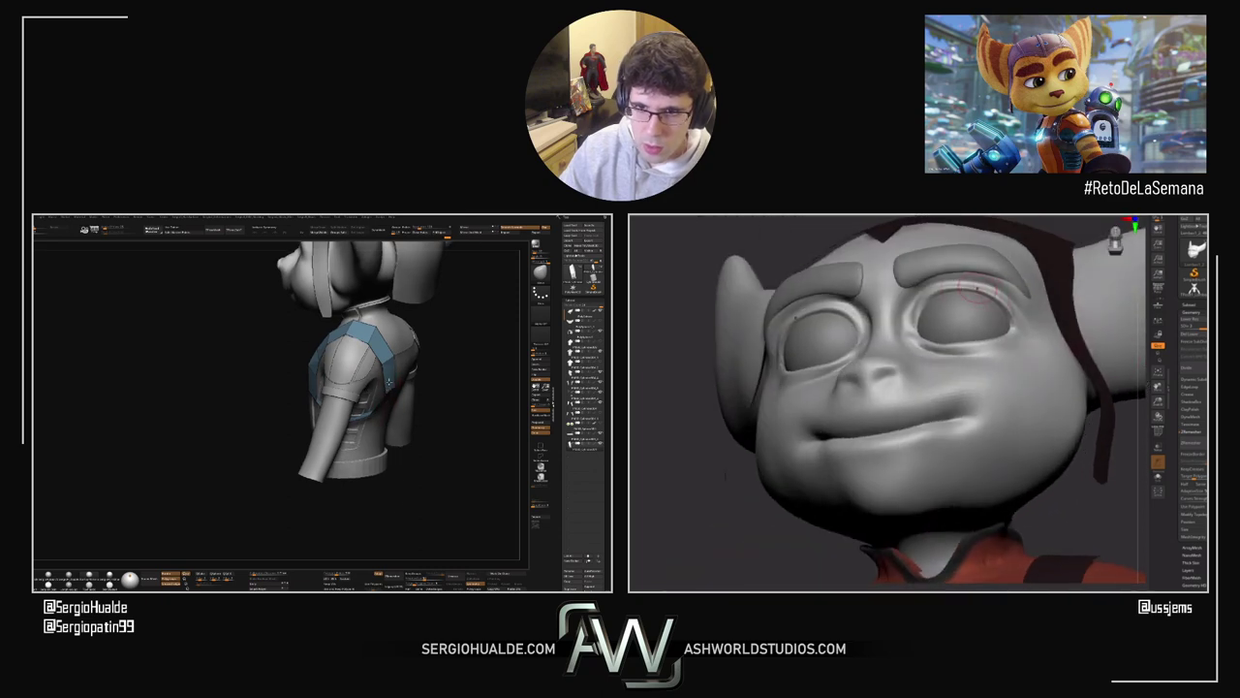
right_click_drag(390, 381, 362, 384)
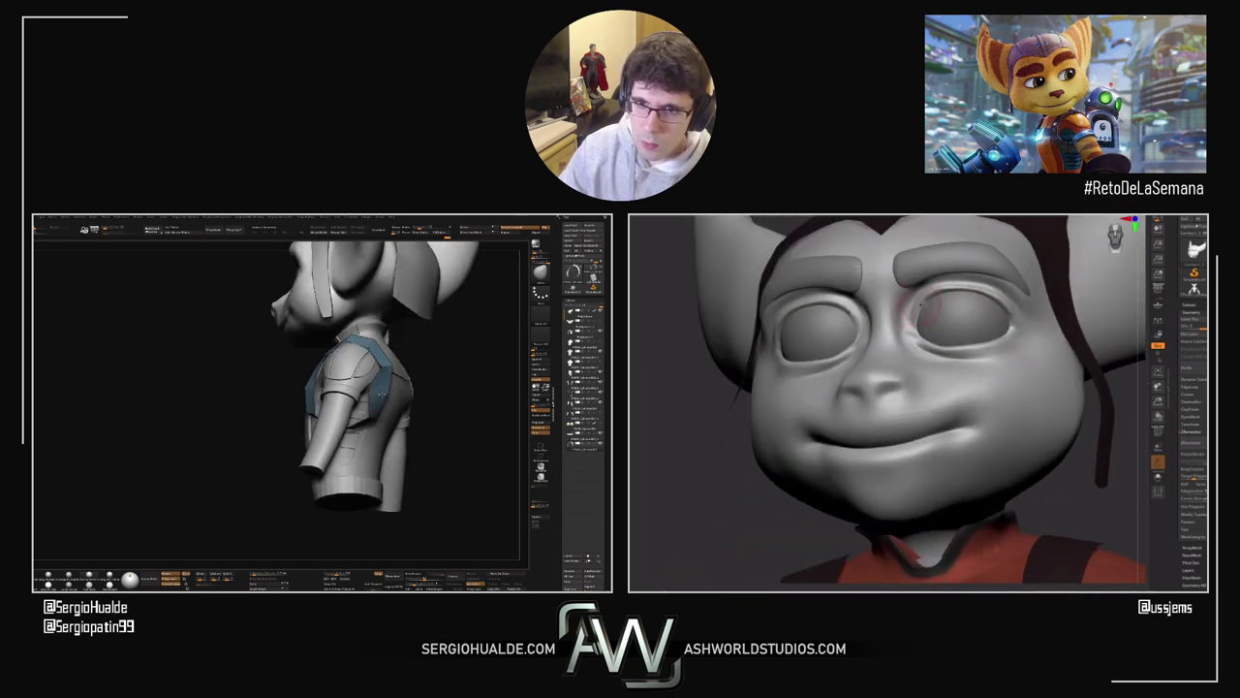
left_click_drag(382, 393, 364, 419)
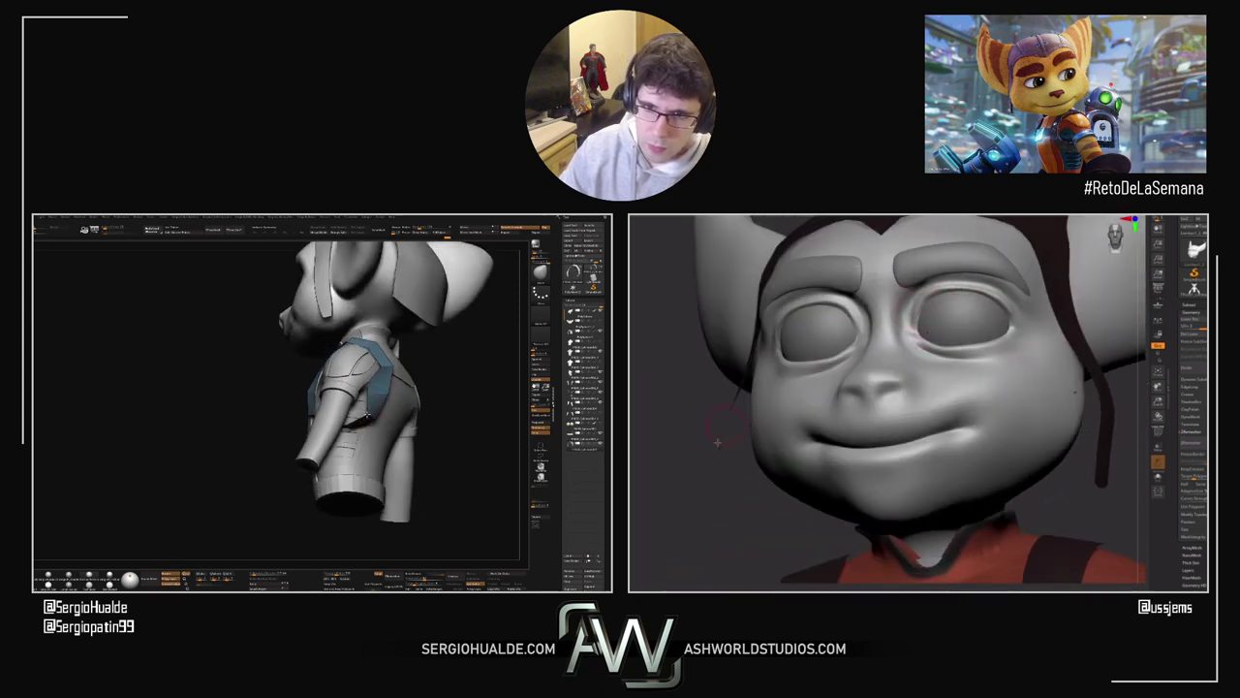
right_click_drag(351, 411, 355, 424)
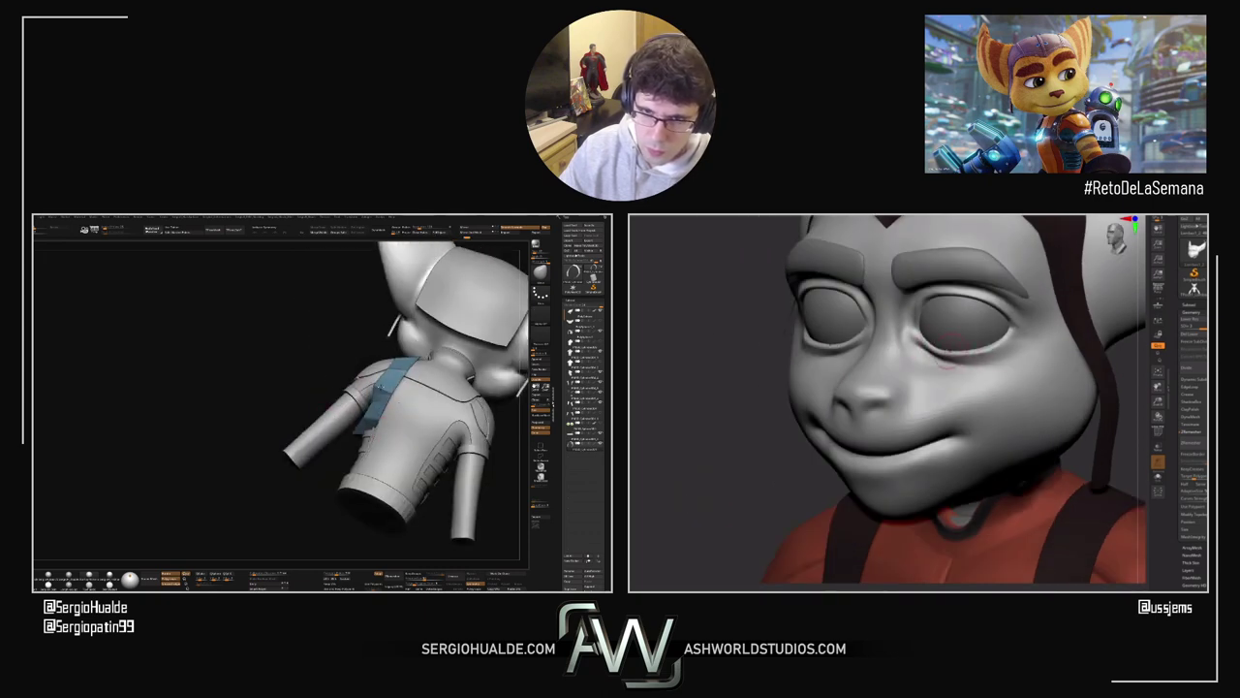
Step: Adjust the strap's lower back section towards the armpit, matching it to the torso from behind and the side
left_click_drag(391, 392, 363, 410)
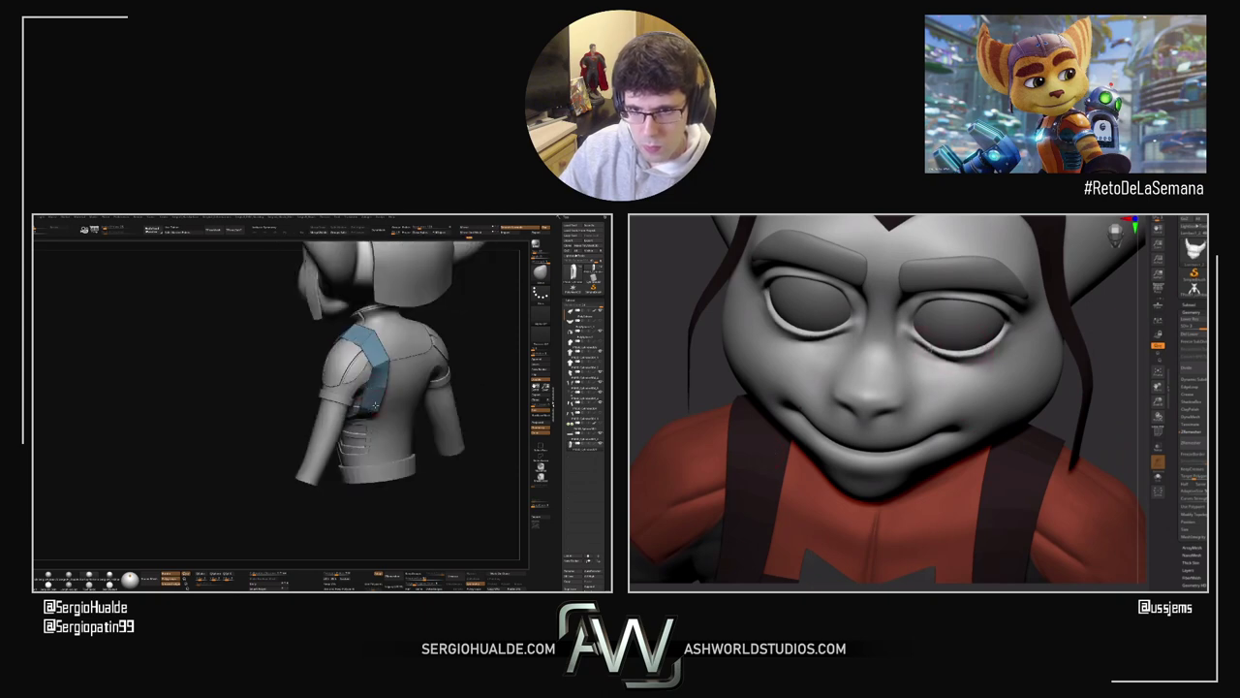
right_click_drag(375, 405, 386, 368)
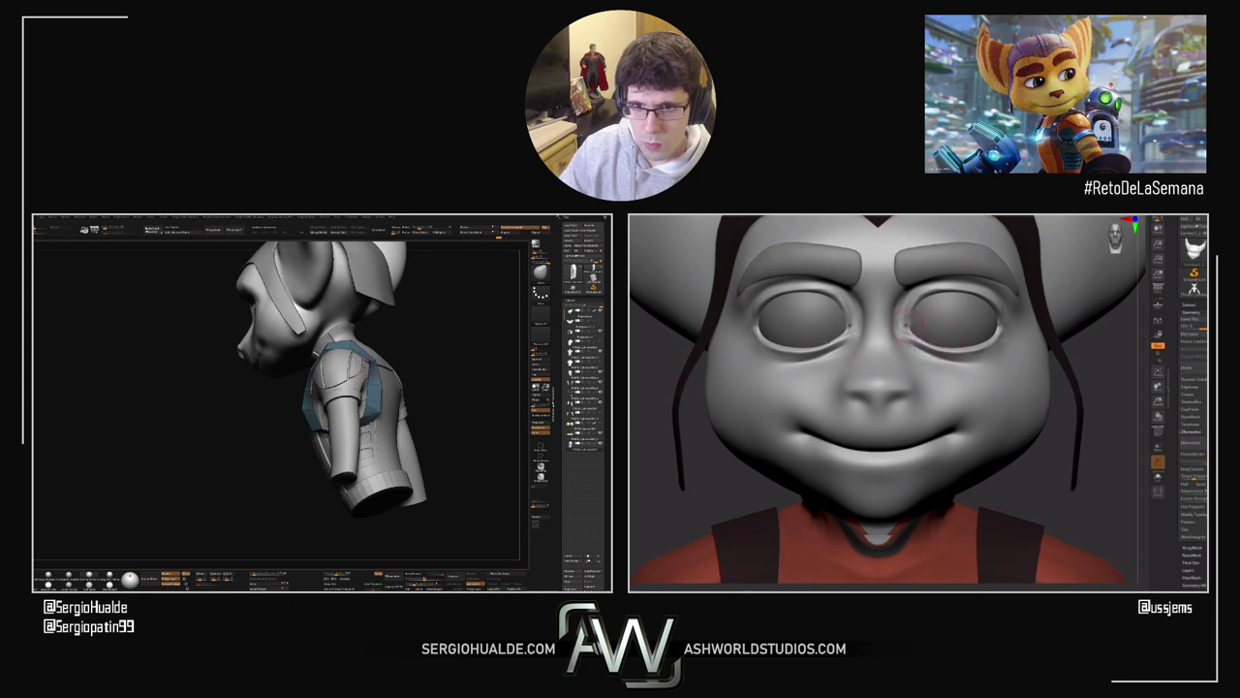
left_click_drag(365, 362, 386, 371)
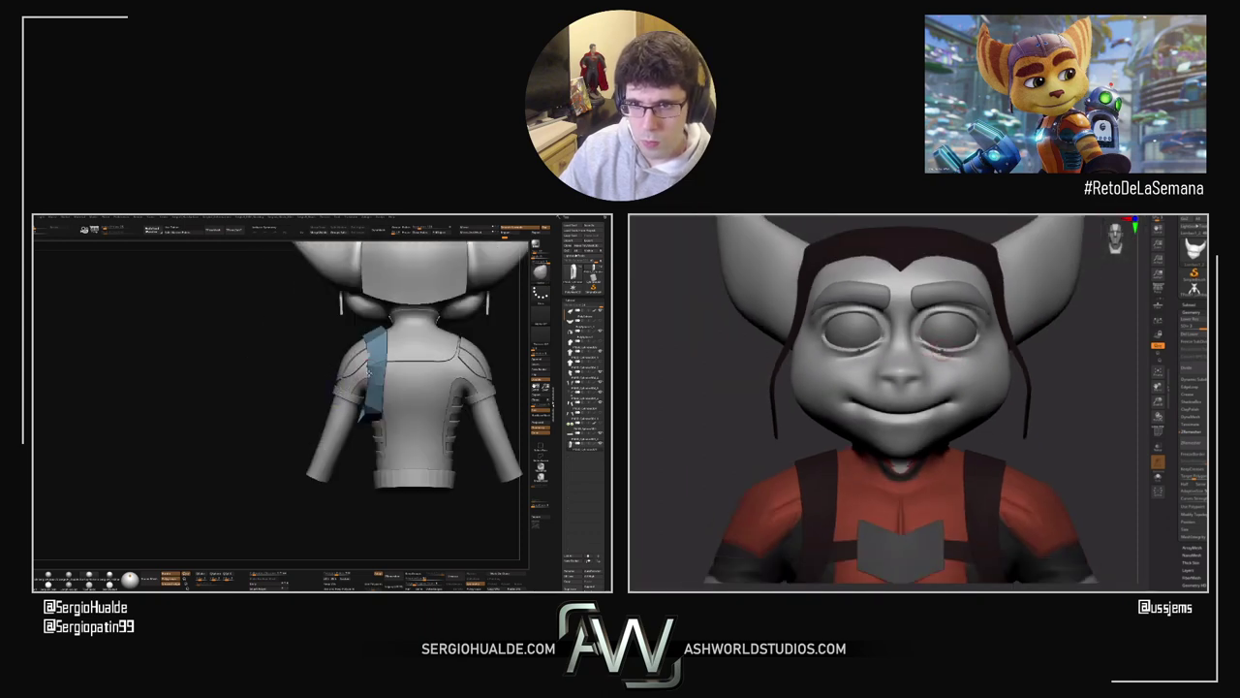
right_click_drag(386, 372, 379, 371)
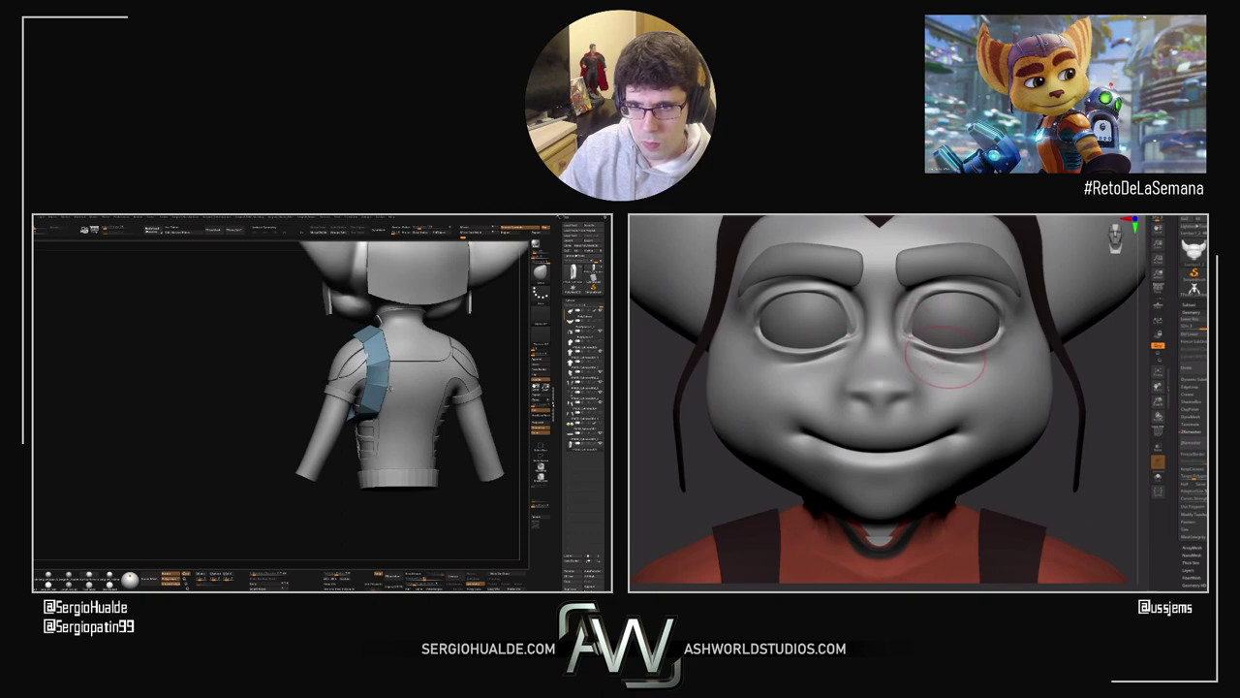
right_click_drag(366, 417, 386, 412)
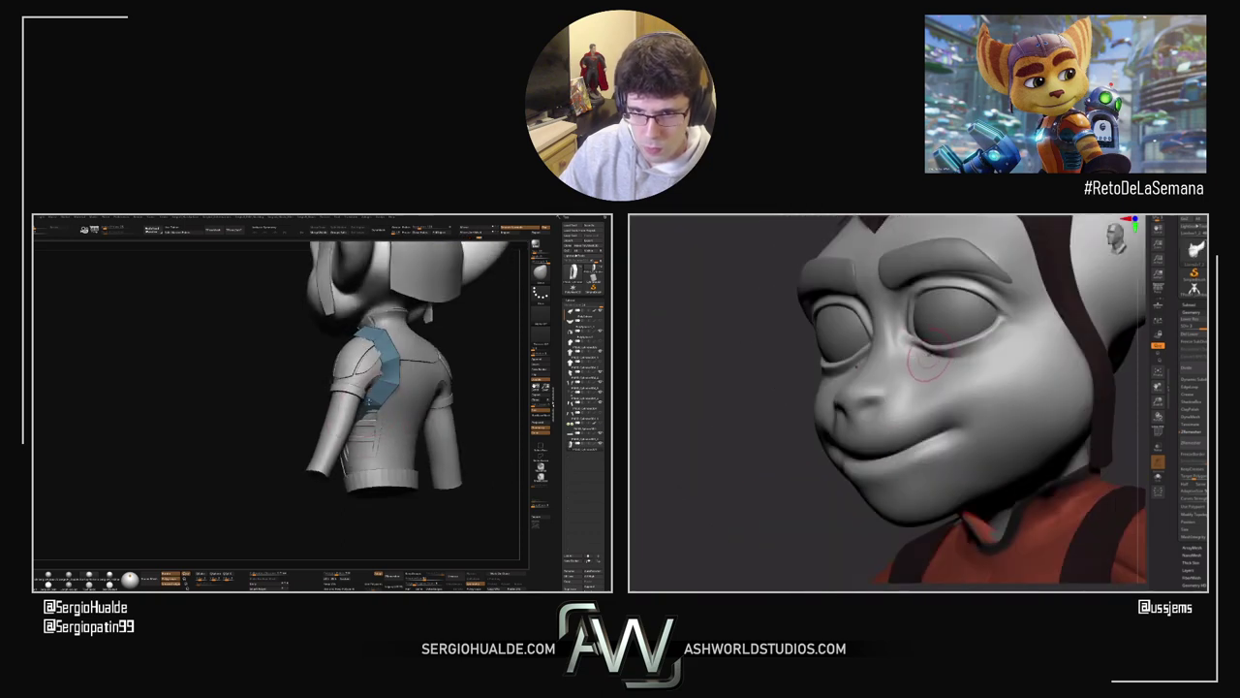
mouse_move(367, 401)
right_mouse_down()
mouse_move(377, 379)
mouse_move(331, 411)
mouse_move(376, 383)
mouse_move(354, 399)
right_mouse_up()
Step: Isolate the low-poly strap, examine its ring shape from below, and show the rest of the character again
key("alt+s")
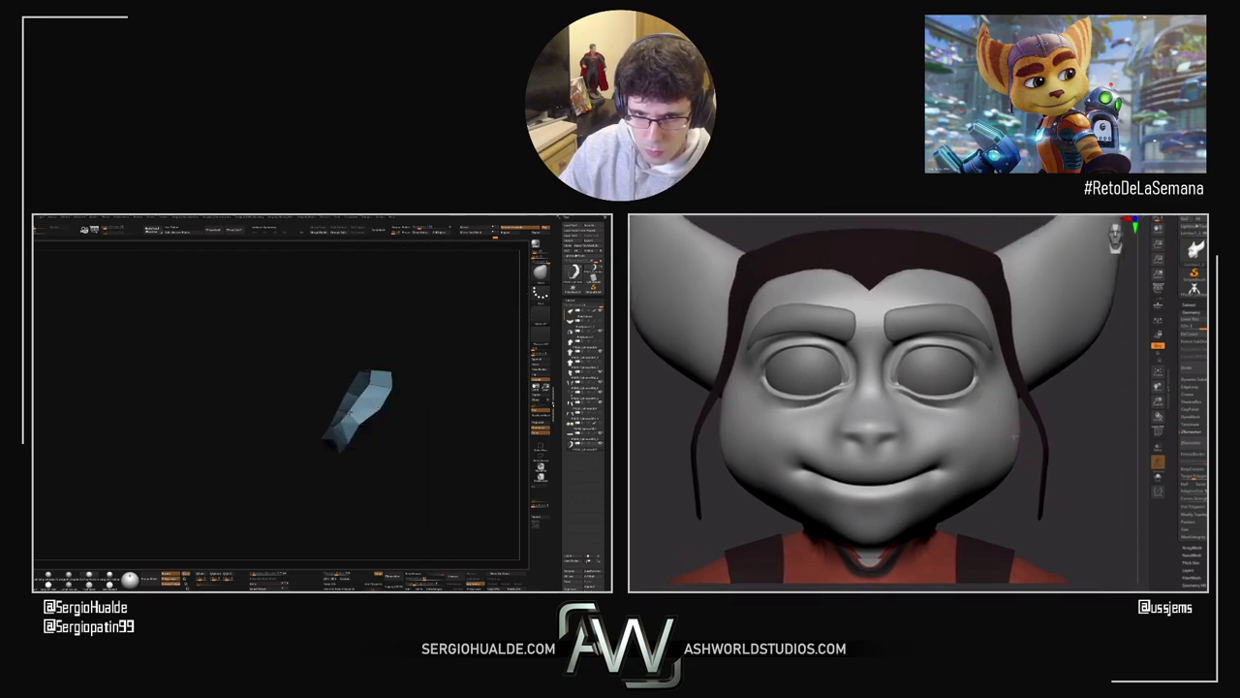
right_click_drag(360, 425, 309, 433)
key("alt+s")
left_click(327, 441, "ctrl+shift")
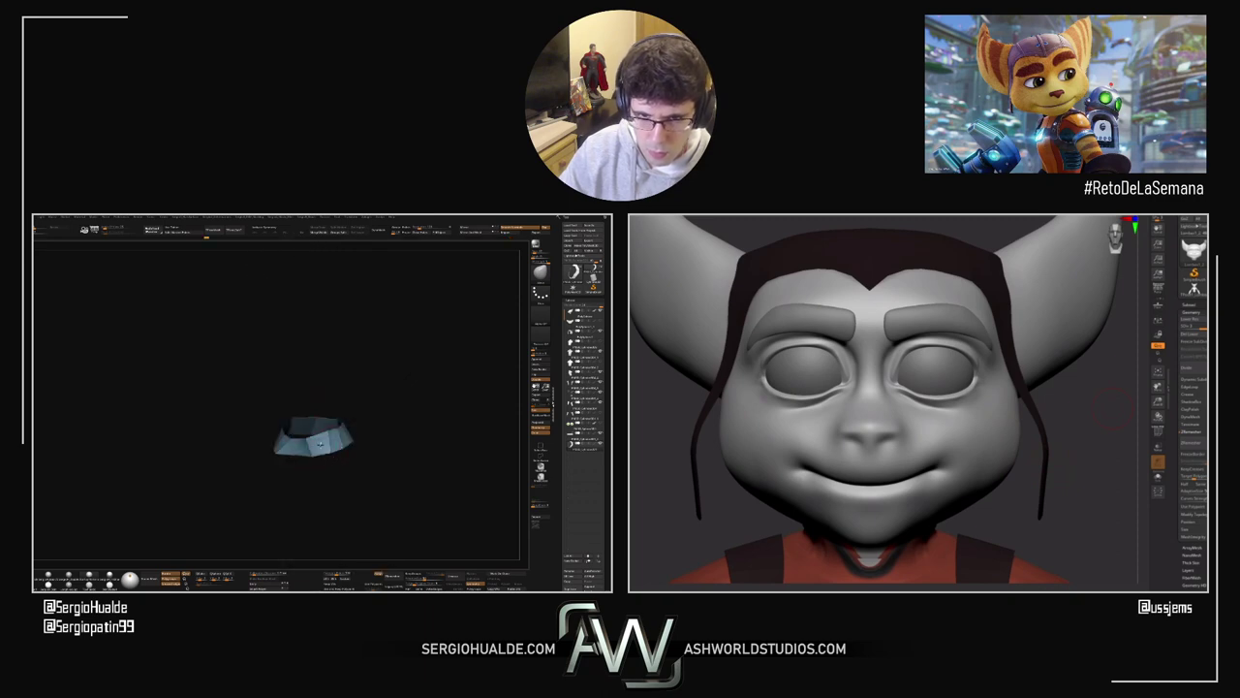
left_click_drag(295, 452, 279, 454)
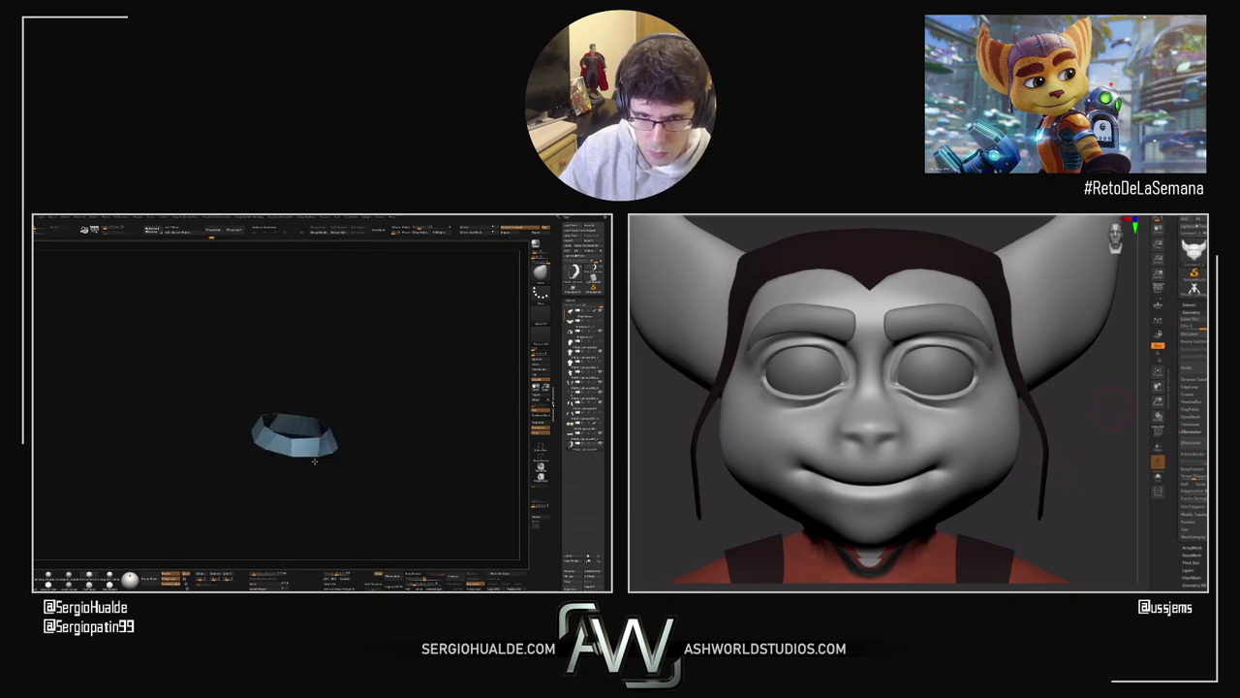
key("shift+s")
mouse_move(278, 455)
right_mouse_down()
mouse_move(292, 453)
mouse_move(277, 442)
right_mouse_up()
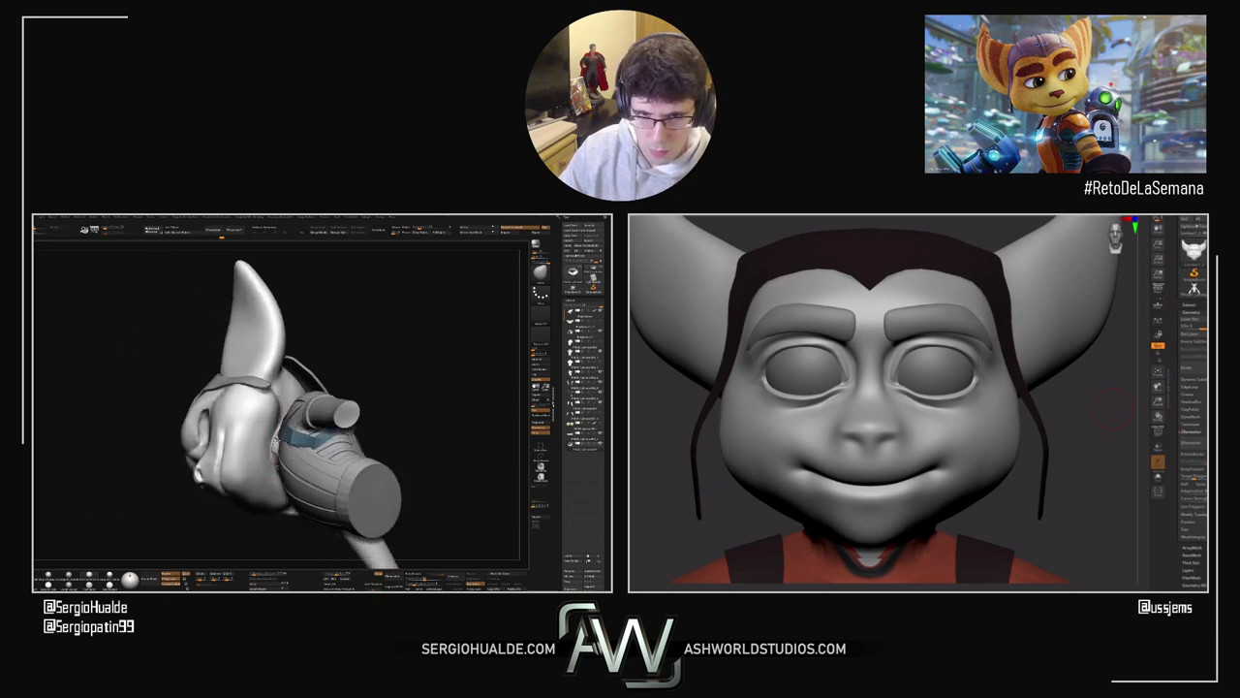
Step: Move the strap's front section closer to the chest beside the sleeve seam
mouse_move(287, 430)
left_mouse_down()
mouse_move(310, 424)
mouse_move(334, 443)
left_mouse_up()
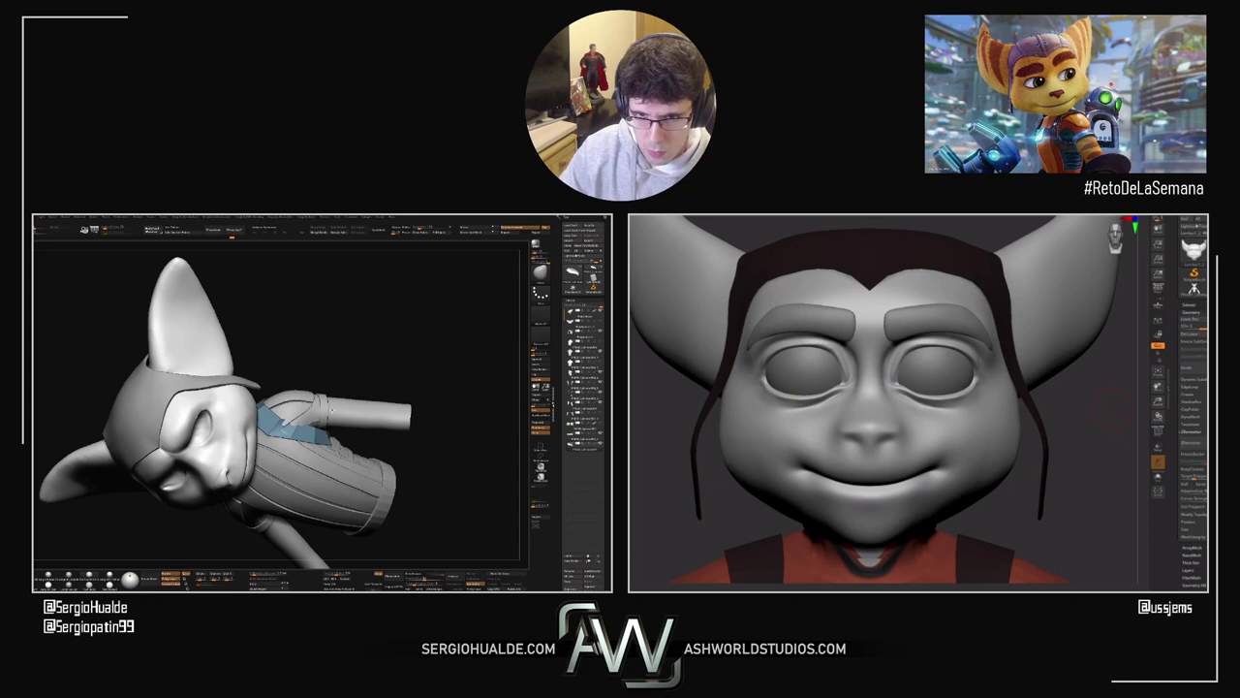
right_click_drag(337, 433, 360, 450)
key("alt+s")
left_click_drag(1091, 449, 998, 440)
right_click_drag(335, 453, 373, 451)
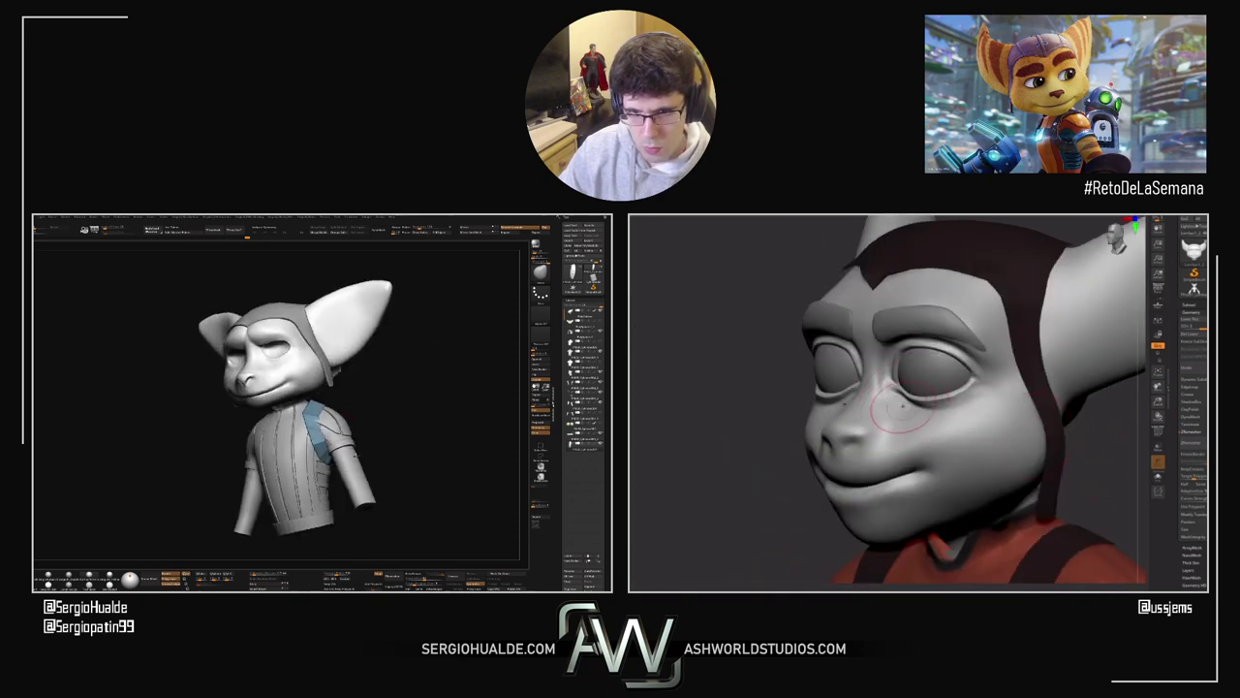
Step: Adjust the strap's lower front section beside the armpit so it follows the shirt from front and three-quarter views
left_click_drag(347, 451, 315, 463)
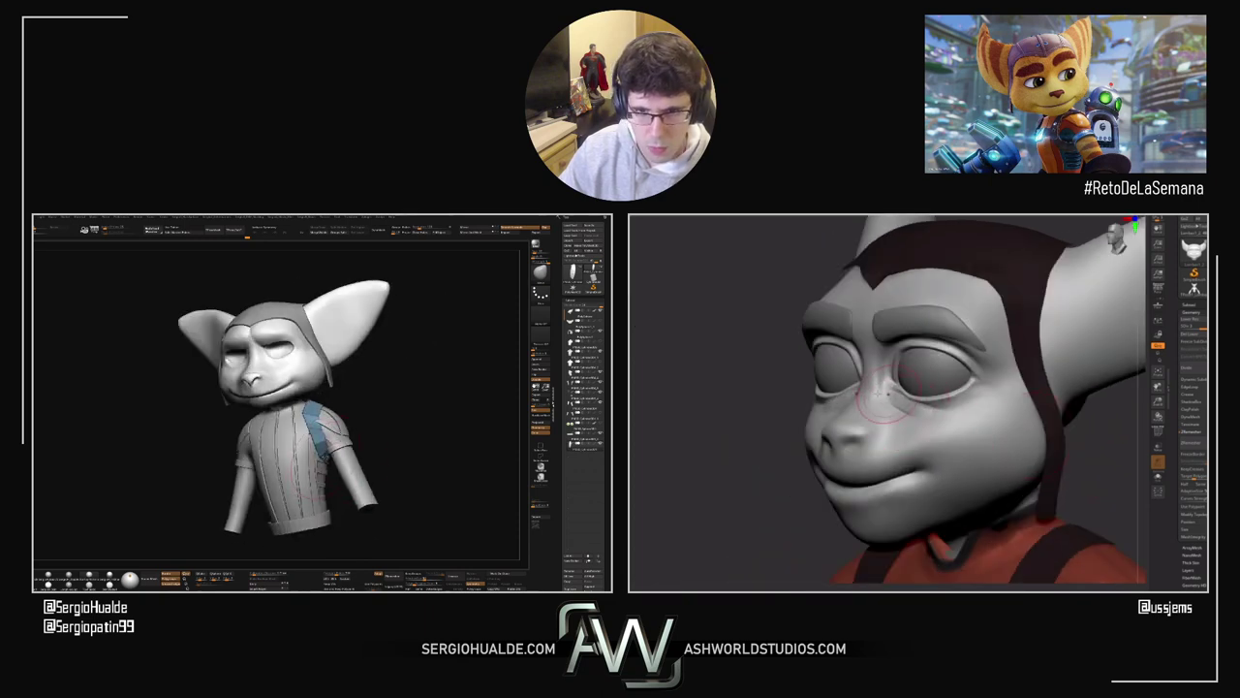
right_click_drag(318, 454, 331, 451)
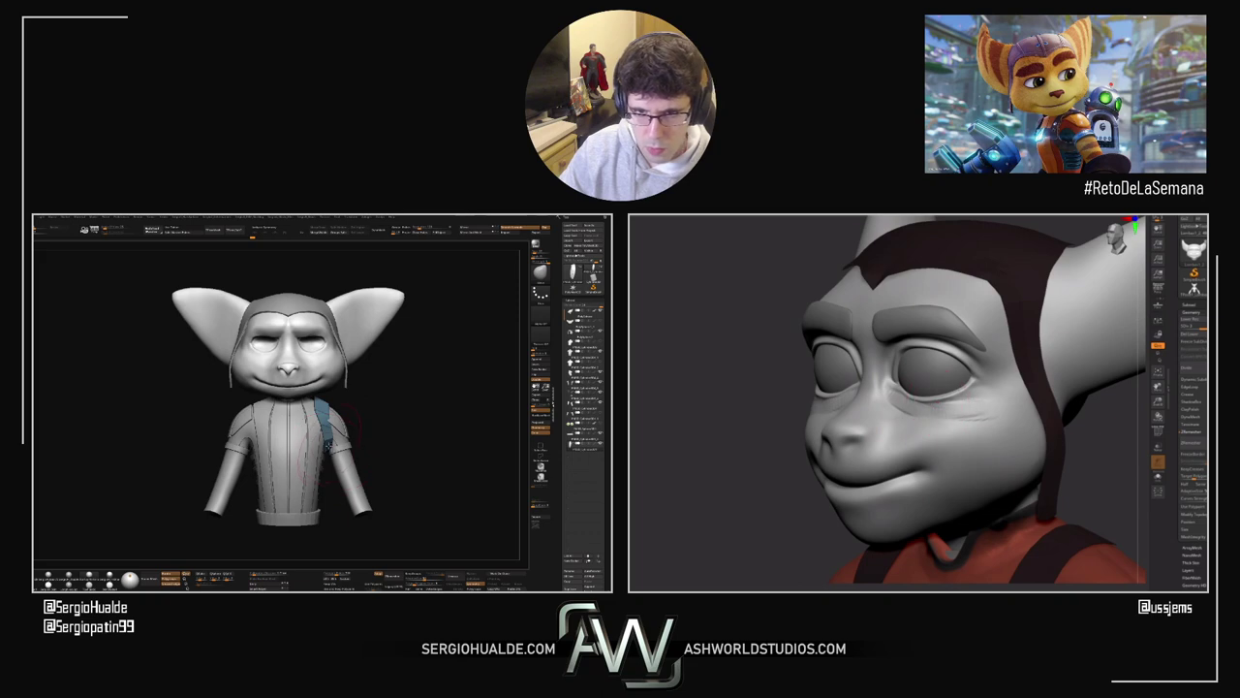
left_click_drag(331, 449, 323, 442)
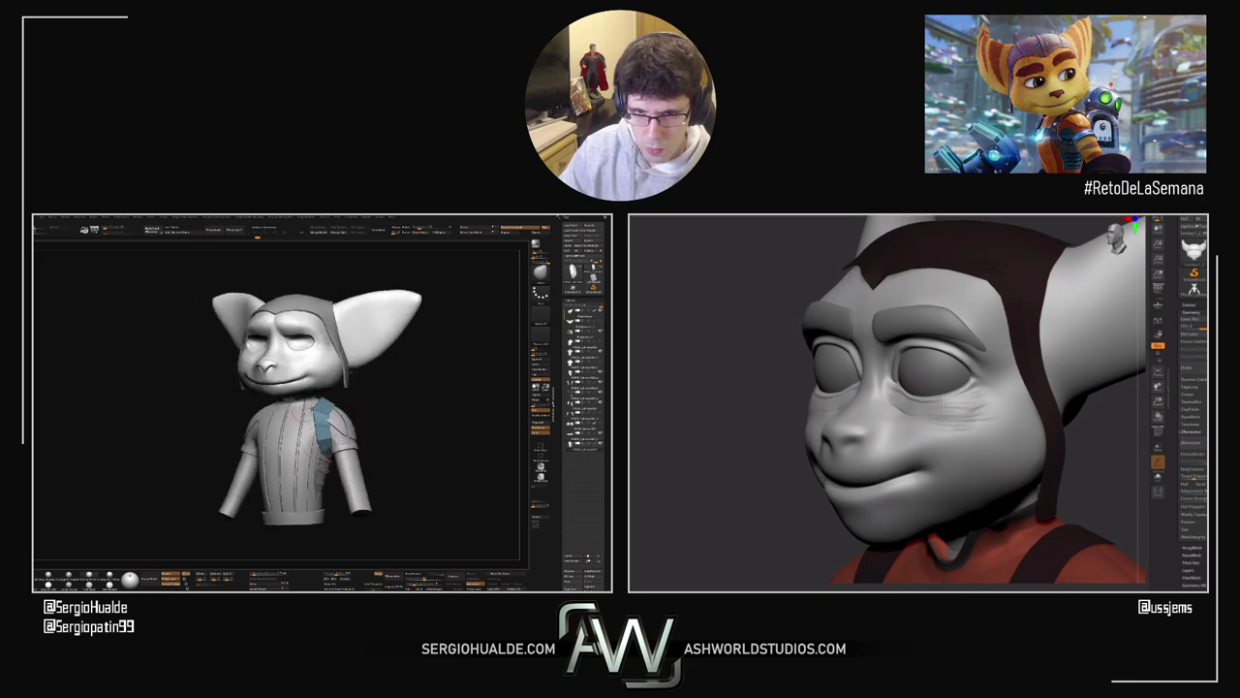
mouse_move(304, 414)
left_mouse_down()
mouse_move(312, 436)
mouse_move(337, 416)
mouse_move(319, 421)
left_mouse_up()
left_click_drag(707, 421, 733, 415, "shift")
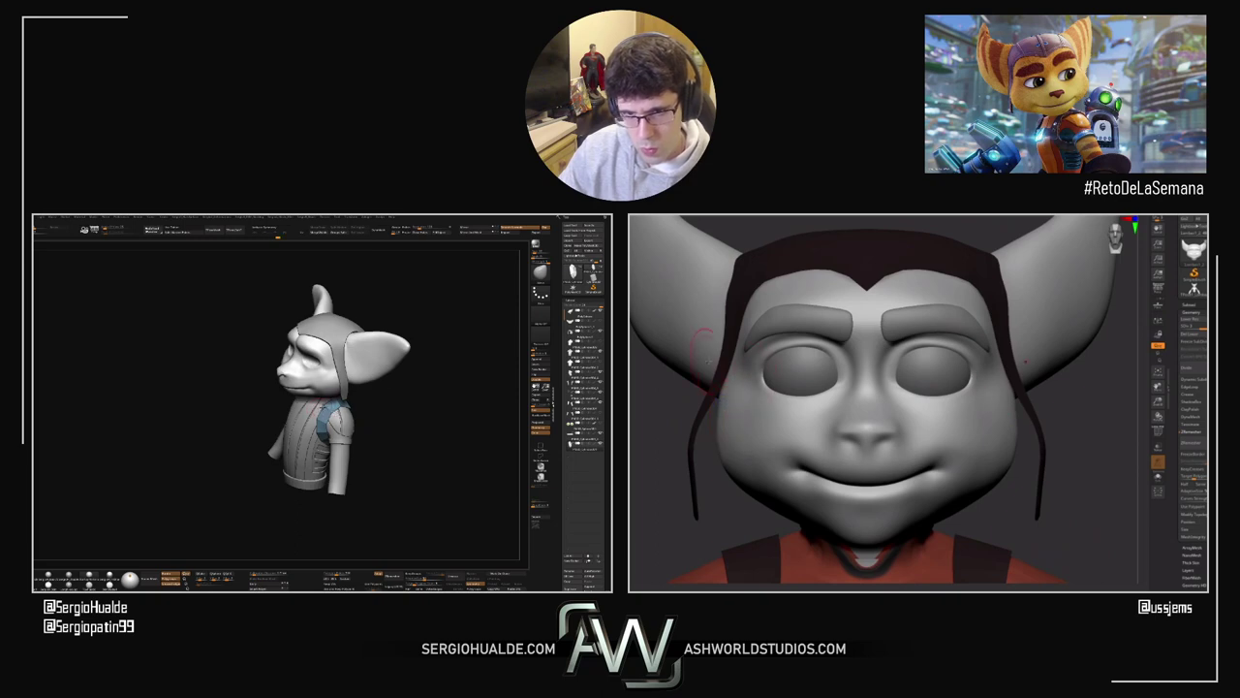
Step: Pull the strap's lower rear section into place below the shoulder blade so it wraps towards the armpit
left_click_drag(339, 419, 287, 420)
right_click_drag(914, 380, 899, 367)
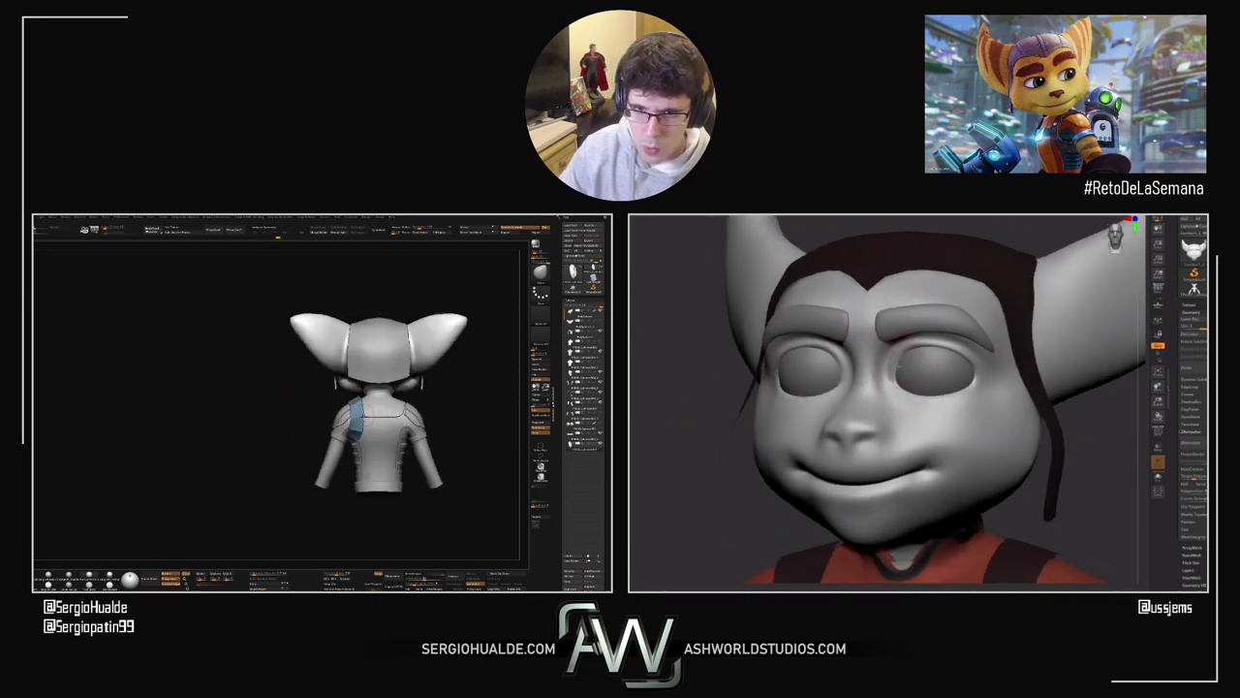
right_click_drag(357, 425, 362, 427)
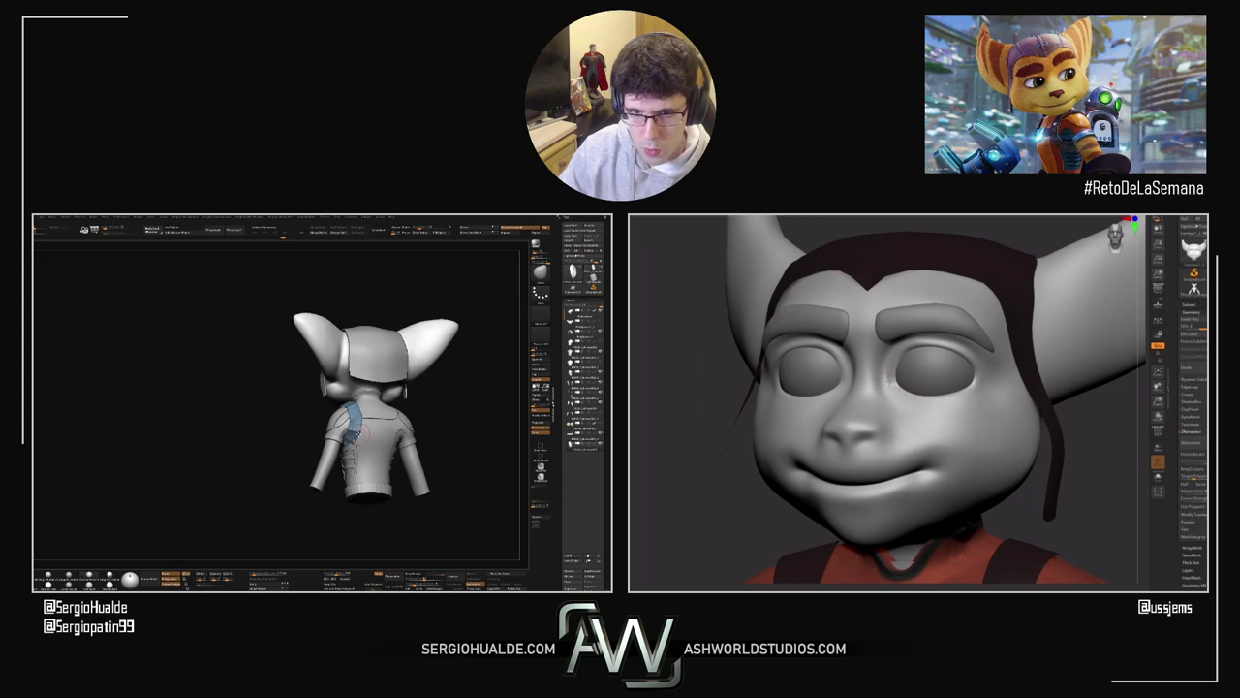
right_click_drag(900, 366, 921, 361, "shift")
right_click_drag(361, 427, 341, 427)
left_click_drag(937, 358, 936, 351)
mouse_move(341, 427)
right_mouse_down()
mouse_move(353, 453)
mouse_move(340, 443)
right_mouse_up()
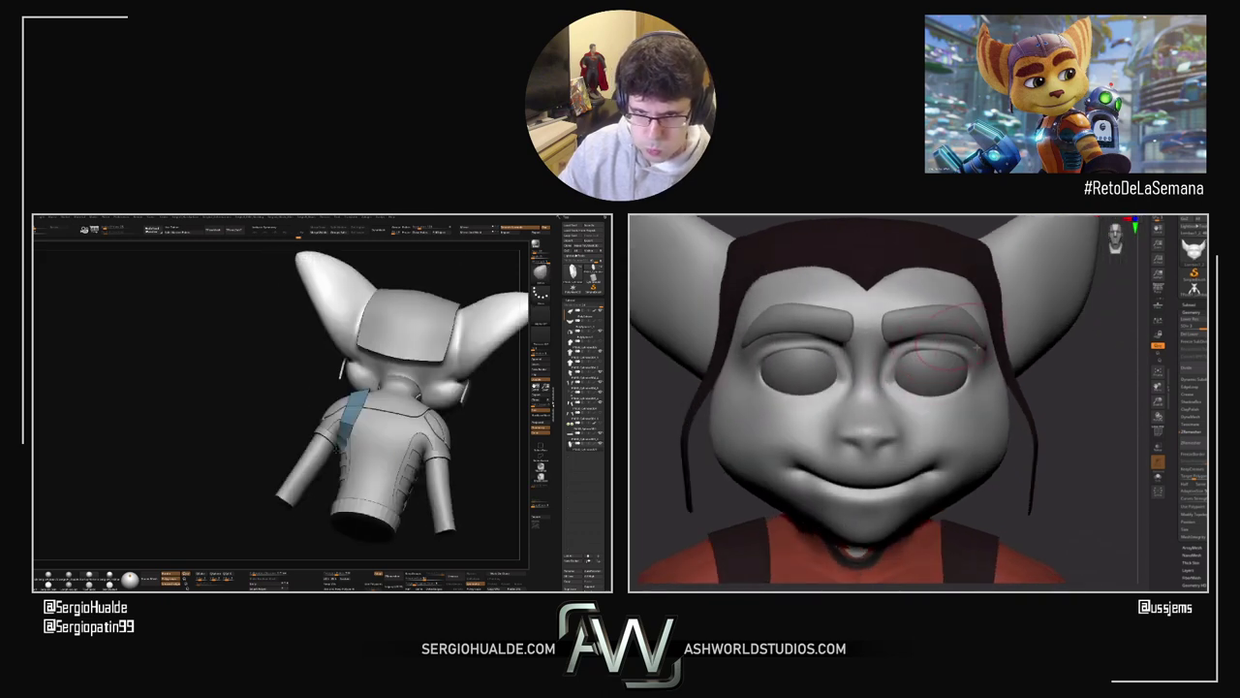
left_click(1157, 477)
left_click(964, 363, "ctrl+shift")
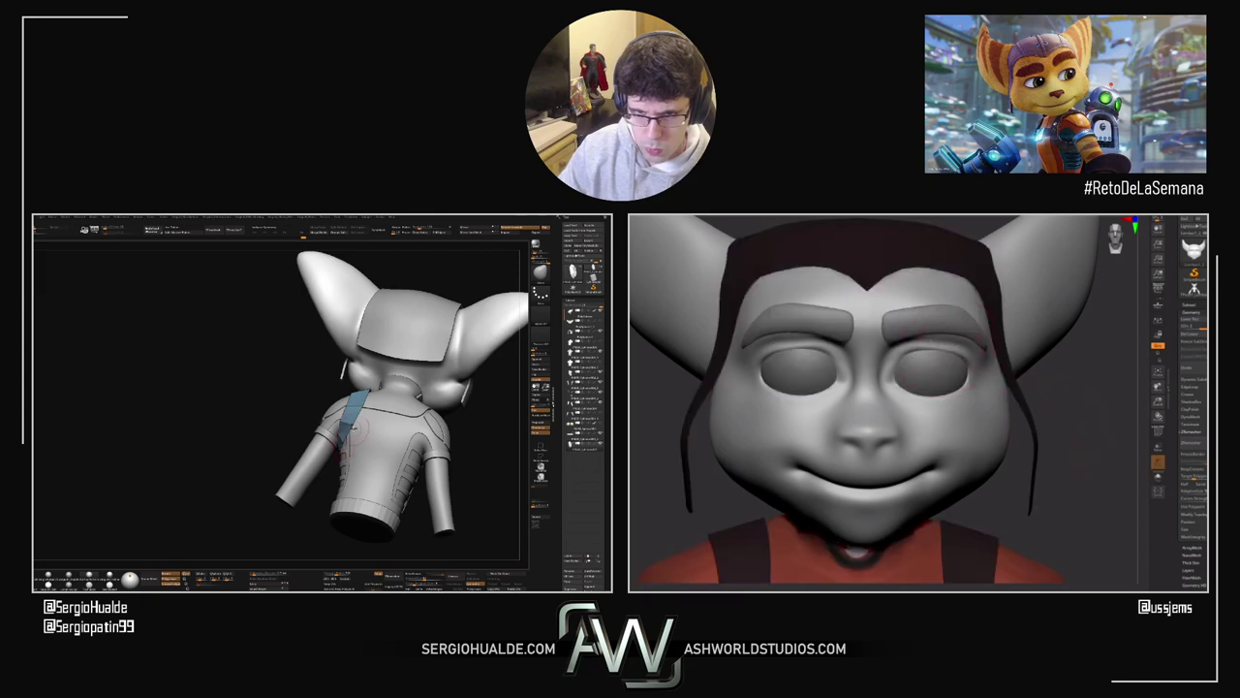
left_click_drag(345, 443, 368, 448)
right_click_drag(351, 424, 415, 447)
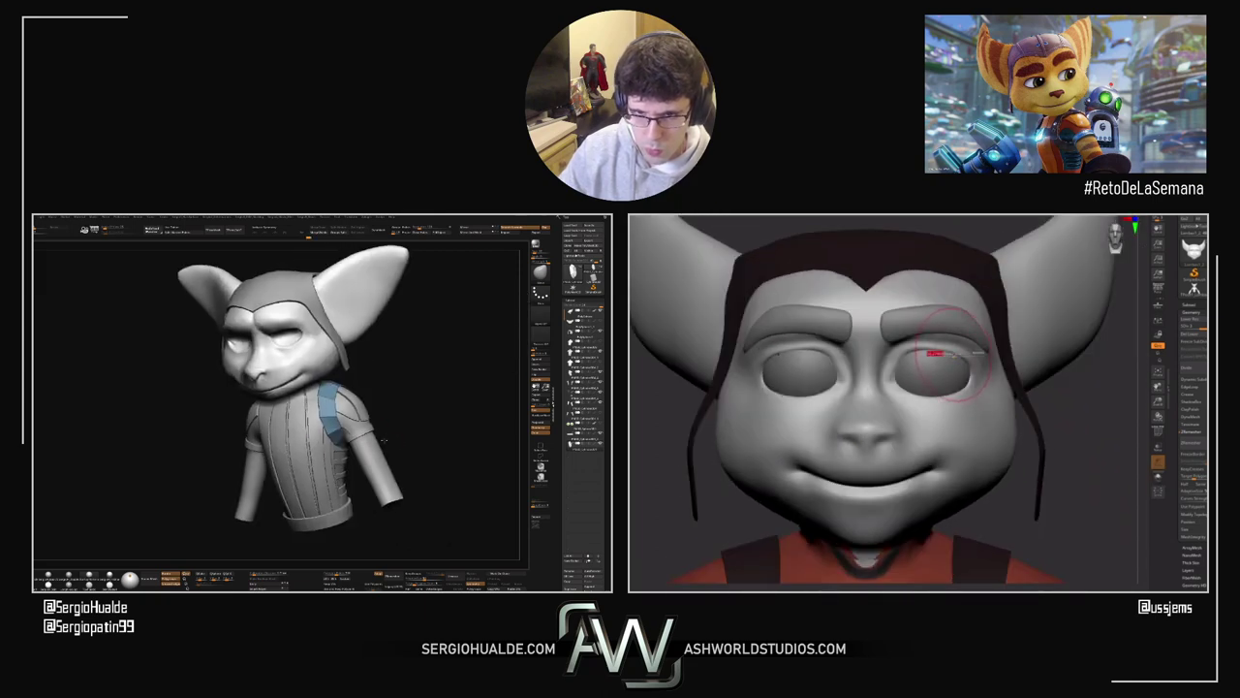
Step: Refine the upper eyelid's outer half on the detailed face and compare the strap's chest curve from three-quarter views
right_click_drag(335, 452, 344, 450)
key("s")
left_click_drag(963, 354, 939, 350)
right_click_drag(343, 445, 328, 442)
right_click_drag(938, 361, 965, 366)
right_click_drag(339, 385, 324, 396)
right_click_drag(967, 367, 973, 365)
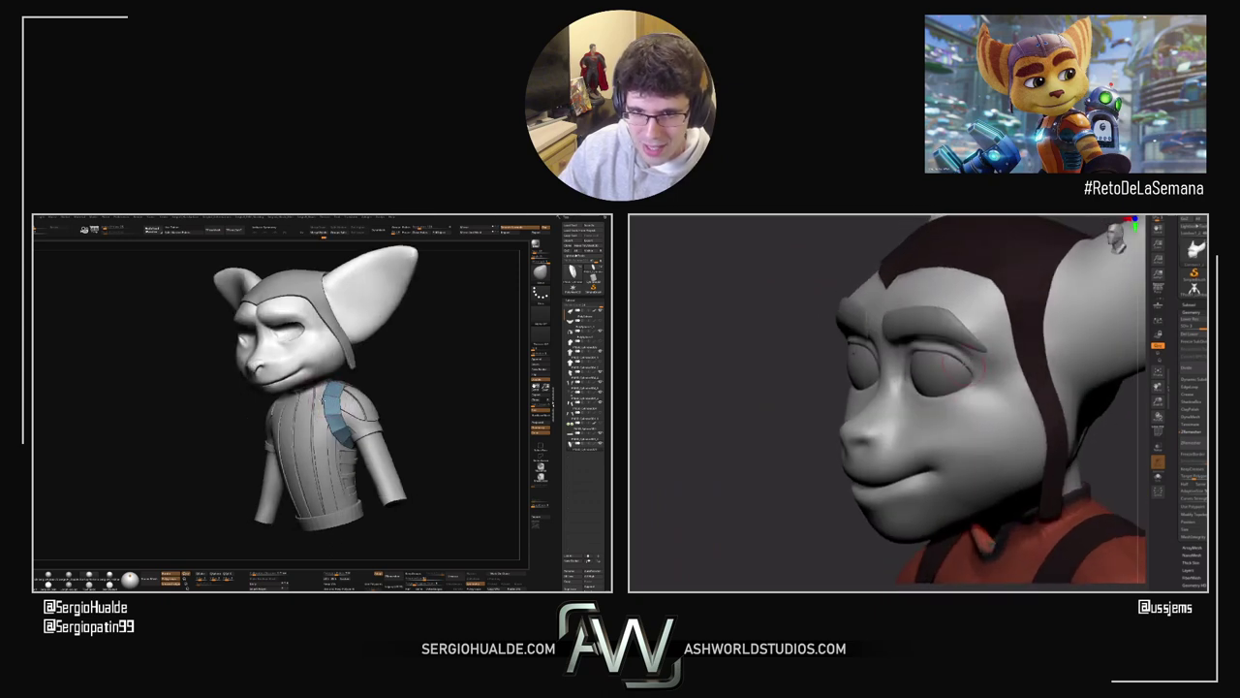
Step: Shape the outer eye corner and the lower eyelid, judging the face from the front and side
left_click_drag(972, 374, 954, 374)
right_click_drag(338, 397, 312, 384)
left_click_drag(921, 366, 938, 384)
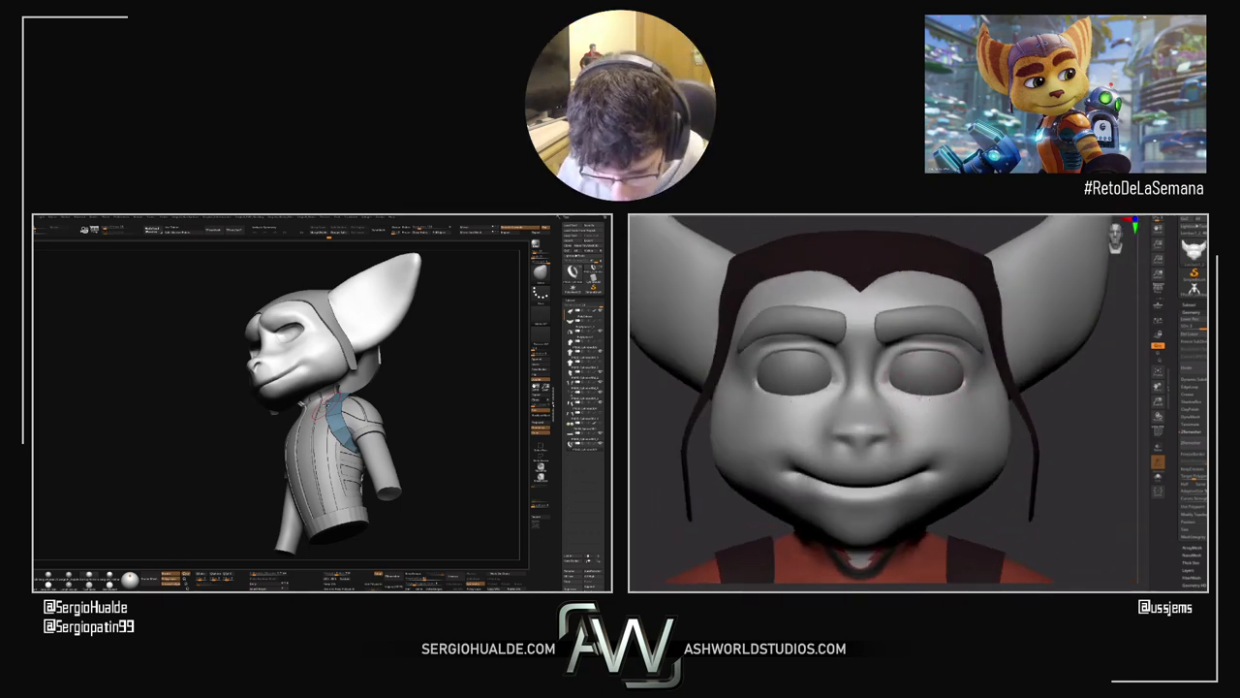
mouse_move(938, 397)
right_mouse_down()
mouse_move(952, 397)
mouse_move(920, 388)
mouse_move(913, 411)
mouse_move(933, 412)
right_mouse_up()
left_click_drag(933, 412, 926, 407)
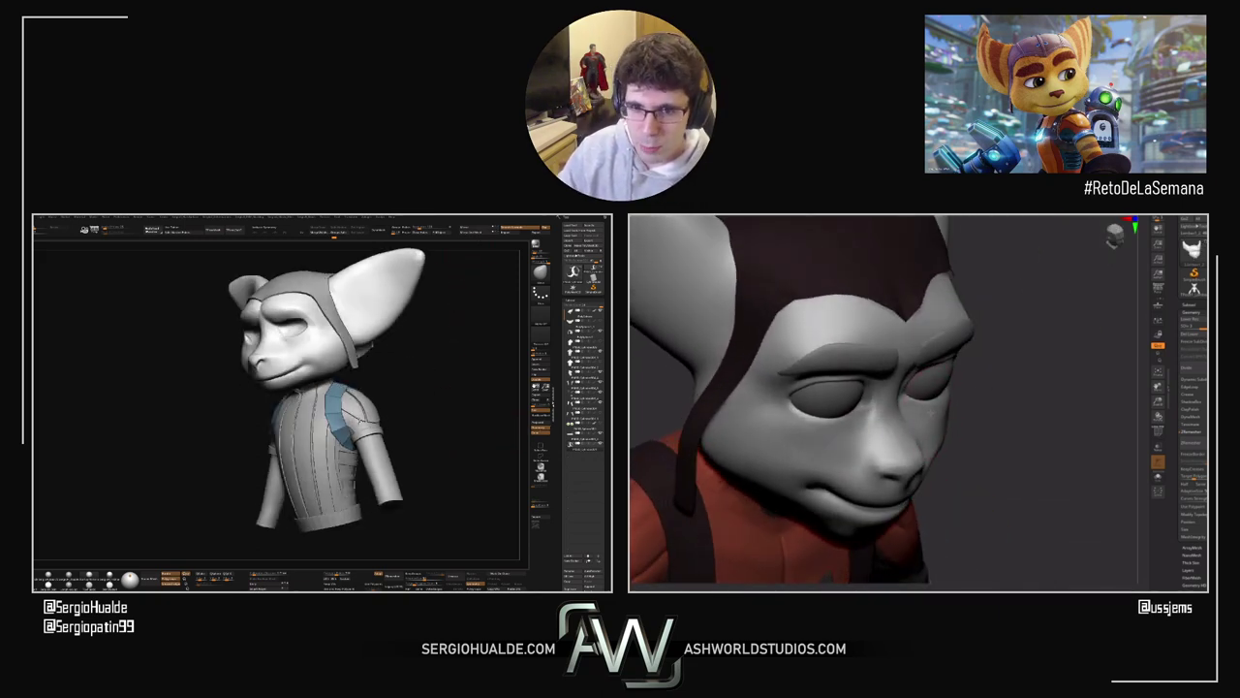
Step: Mirror the strap onto the opposite shoulder and refine the area under the eyes of the other face
mouse_move(938, 412)
right_mouse_down()
mouse_move(925, 404)
mouse_move(964, 395)
right_mouse_up()
key("s")
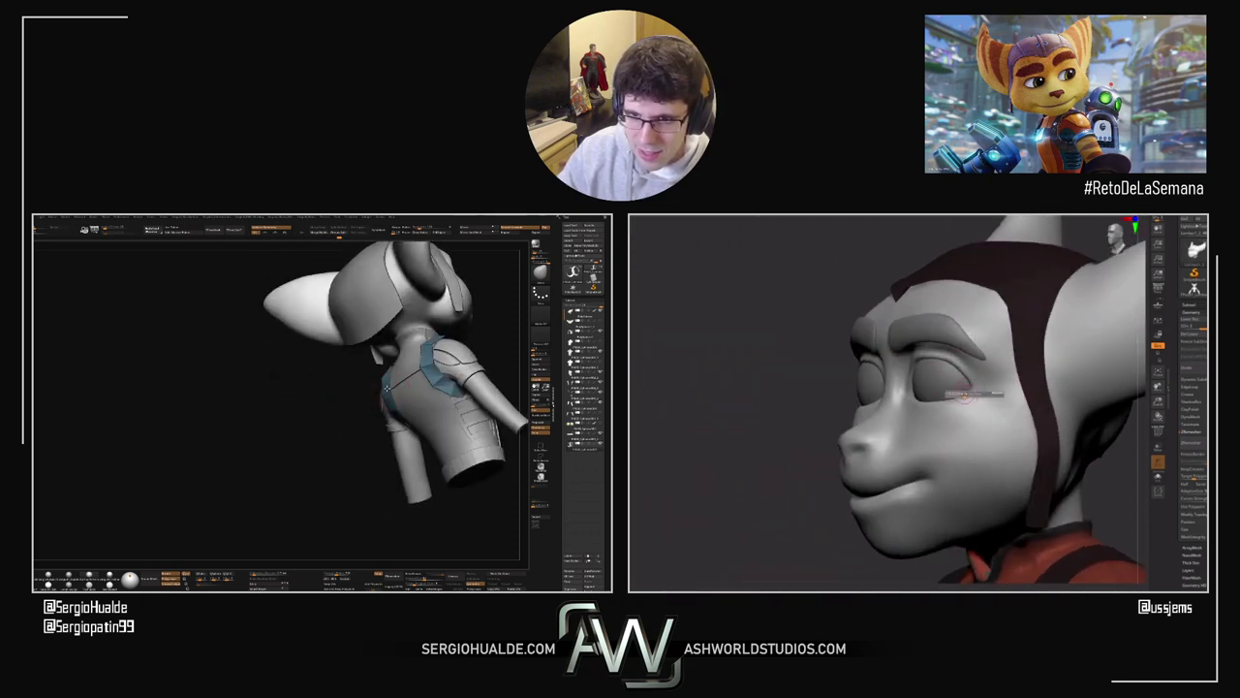
mouse_move(391, 398)
right_mouse_down()
mouse_move(354, 399)
mouse_move(347, 420)
right_mouse_up()
right_click_drag(972, 389, 972, 394)
mouse_move(350, 421)
right_mouse_down()
mouse_move(335, 421)
mouse_move(351, 419)
right_mouse_up()
right_click_drag(962, 398, 958, 407)
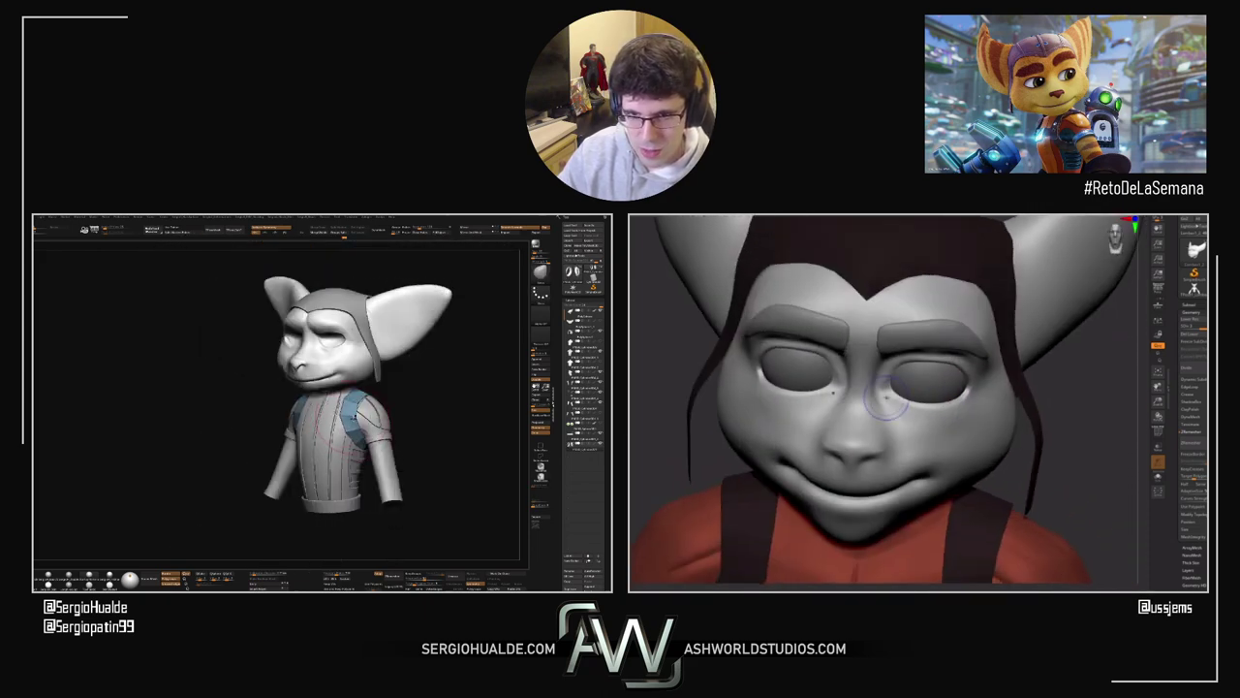
right_click_drag(905, 404, 892, 380)
mouse_move(359, 402)
right_mouse_down()
mouse_move(341, 414)
mouse_move(370, 438)
right_mouse_up()
key("s")
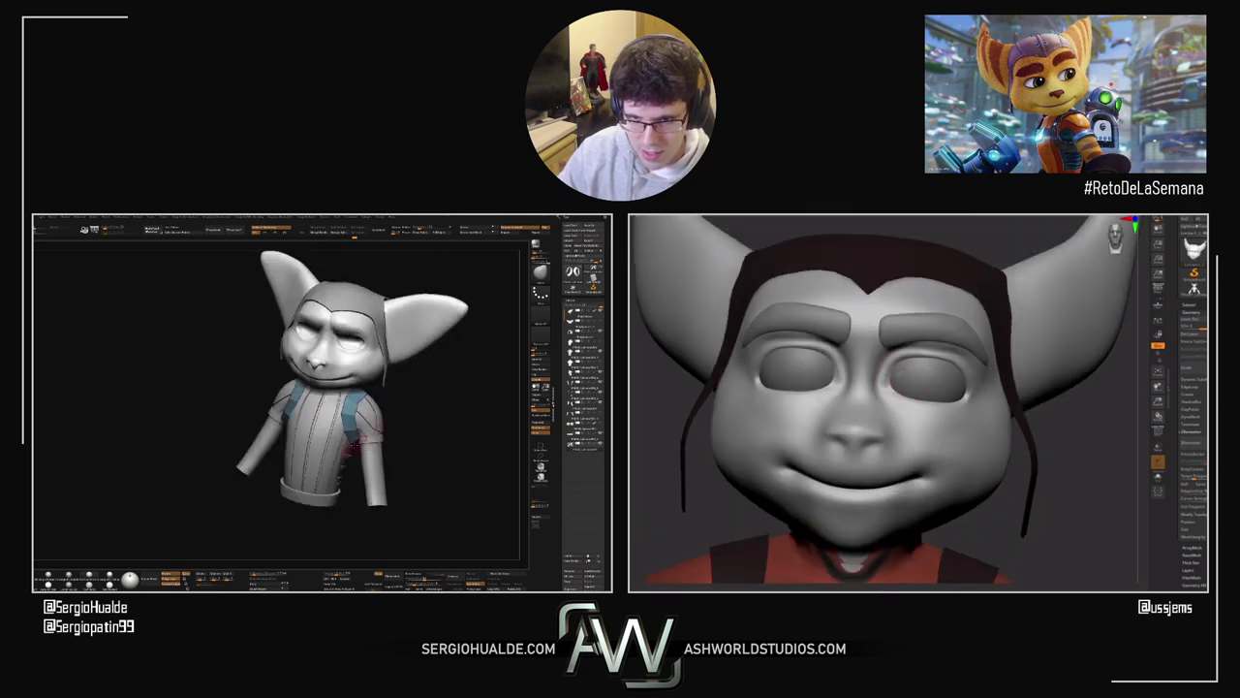
Step: Nudge the front section of the strap lower on the chest and refine the other face around the mouth
right_click_drag(914, 363, 913, 355, "shift")
right_click_drag(373, 426, 344, 438, "shift")
left_click_drag(340, 432, 335, 441)
right_click_drag(819, 467, 866, 475)
mouse_move(337, 441)
right_mouse_down()
mouse_move(328, 433)
mouse_move(398, 418)
mouse_move(341, 432)
right_mouse_up()
right_click_drag(849, 489, 787, 501, "shift")
Step: Isolate the bare head, examine its shape from the front, and show the full character again from the side
key("f")
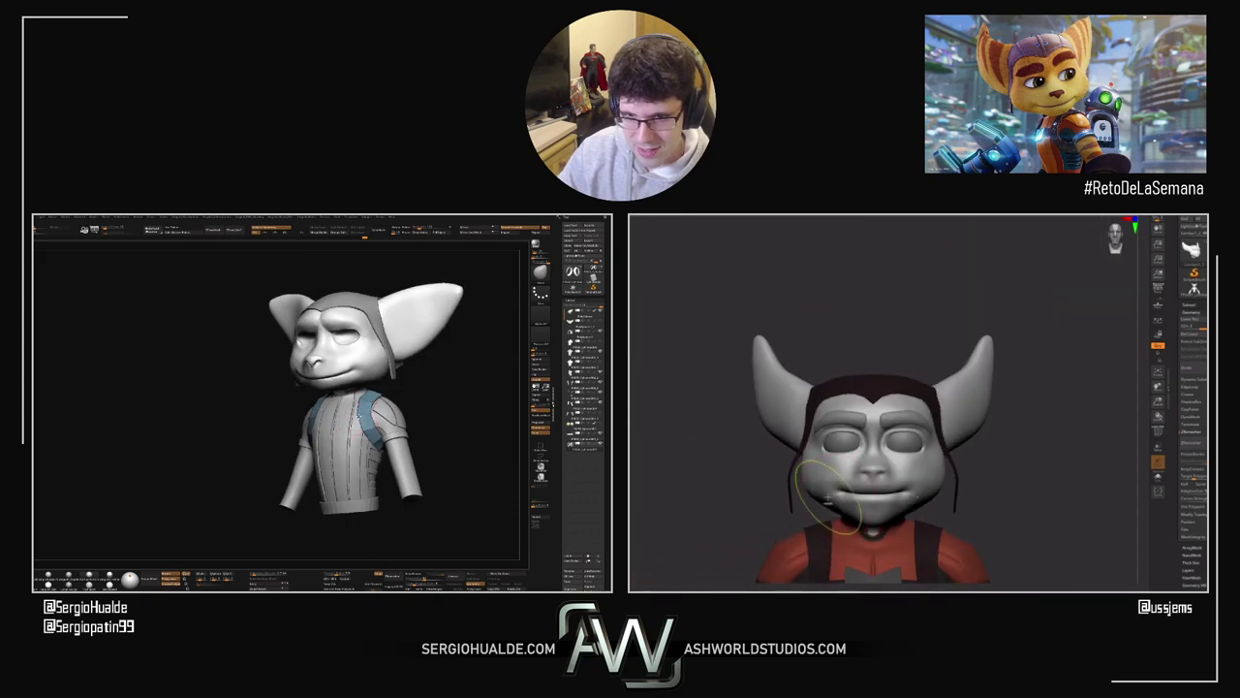
key("f")
key("space")
key("alt+s")
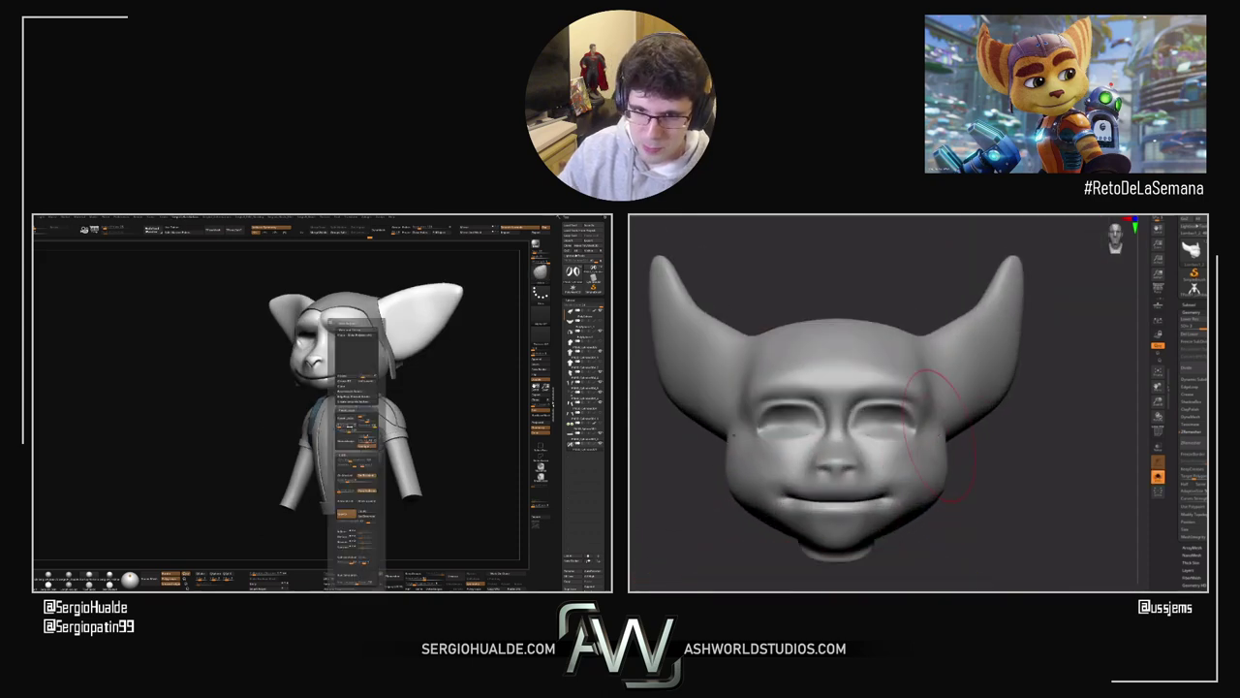
key("alt+s")
right_click_drag(940, 436, 914, 440)
key("s")
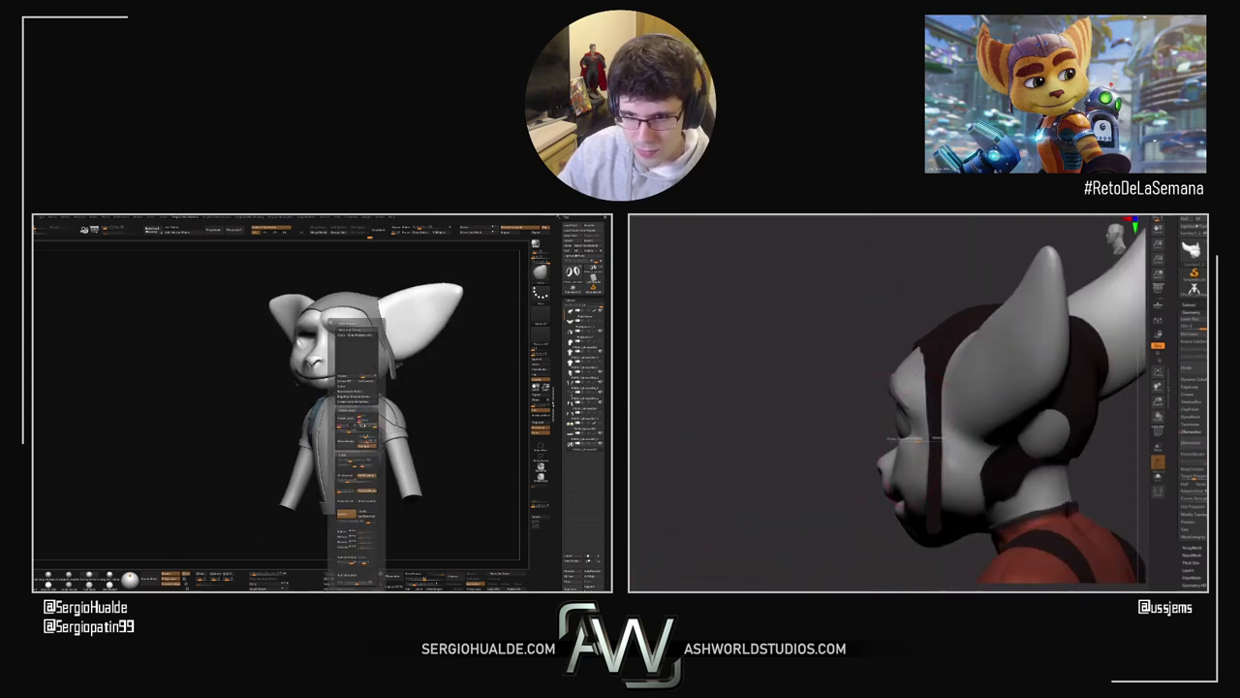
Step: Try giving both isolated low-poly straps thickness with separate inner faces and border edges
key("s")
key("alt+s")
key("f")
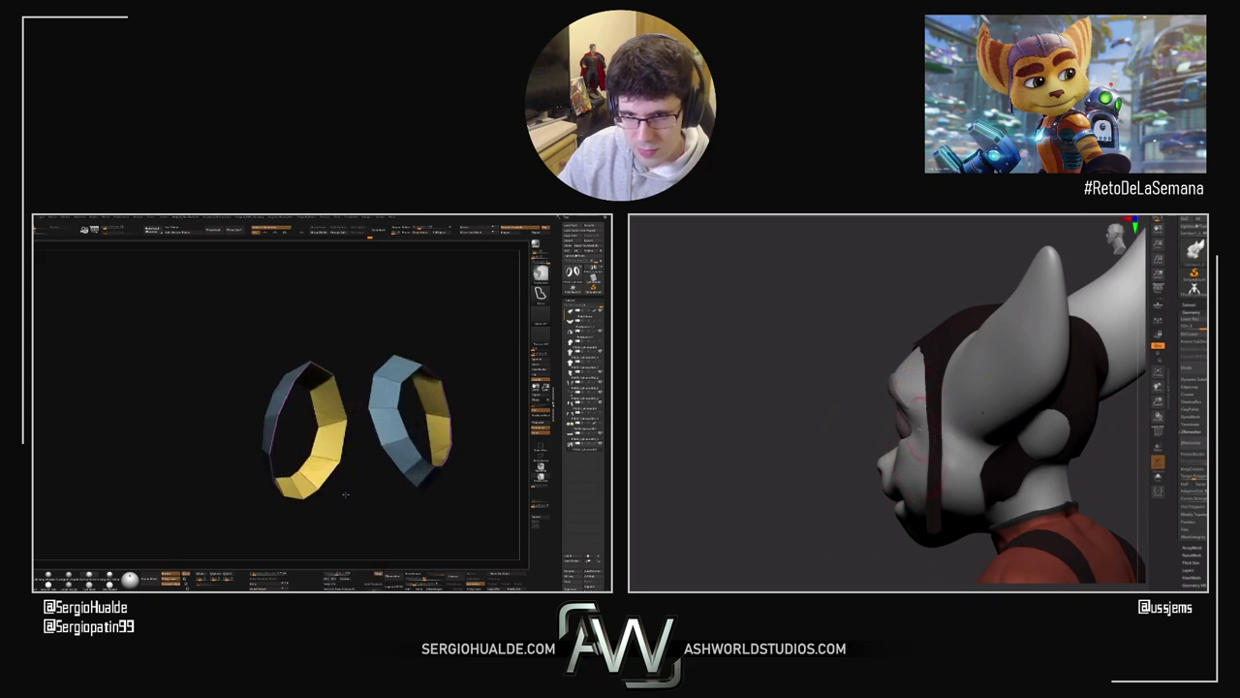
right_click_drag(349, 431, 351, 420)
key("space")
right_click_drag(915, 430, 913, 441)
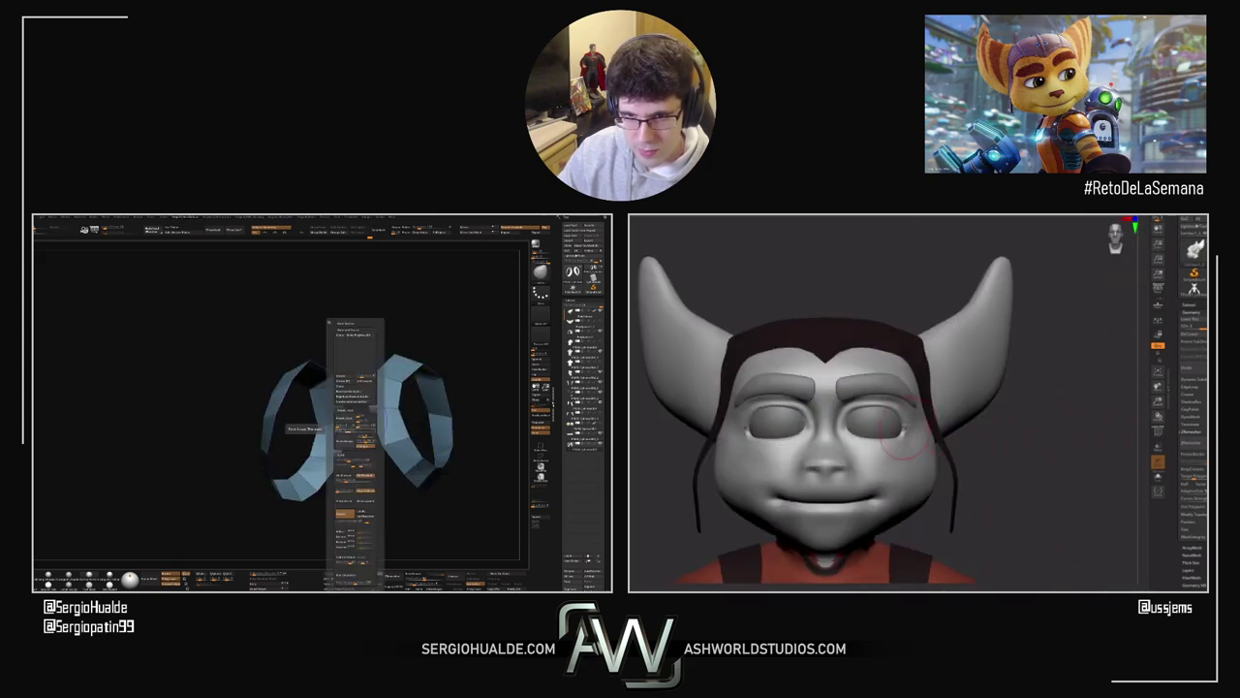
left_click(350, 431)
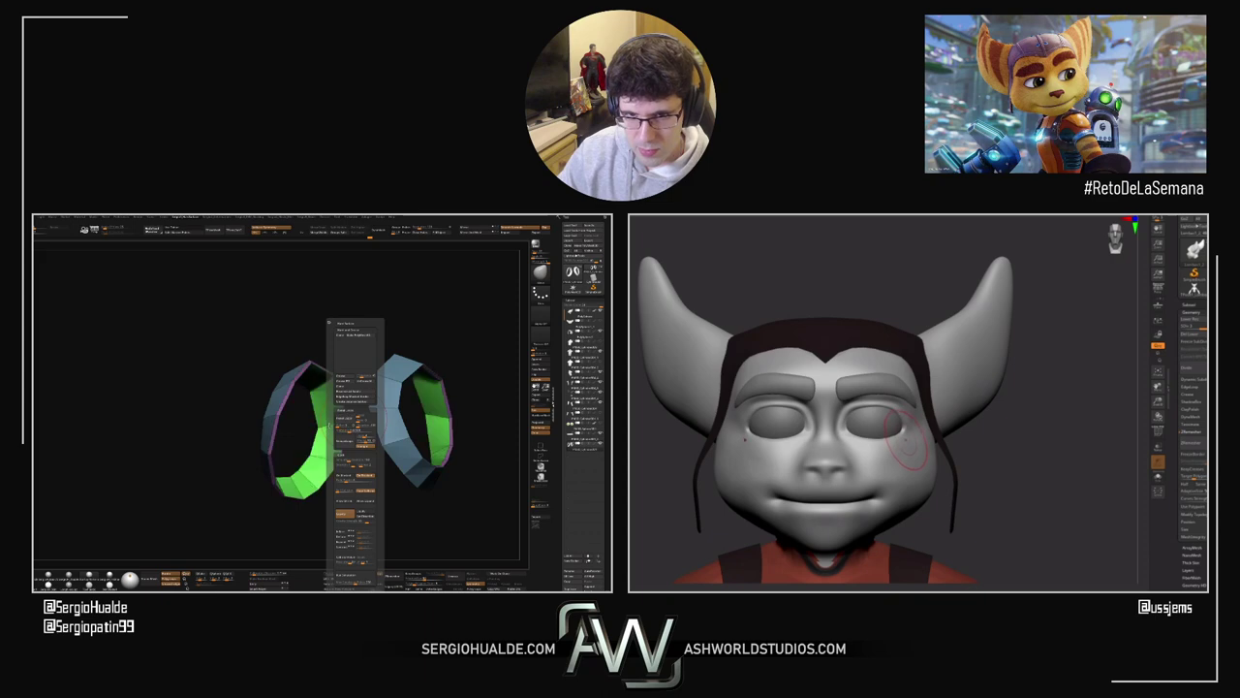
mouse_move(308, 432)
right_mouse_down("ctrl")
mouse_move(308, 396)
mouse_move(274, 426)
mouse_move(333, 467)
right_mouse_up("ctrl")
key("space")
key("alt+s")
key("shift+f")
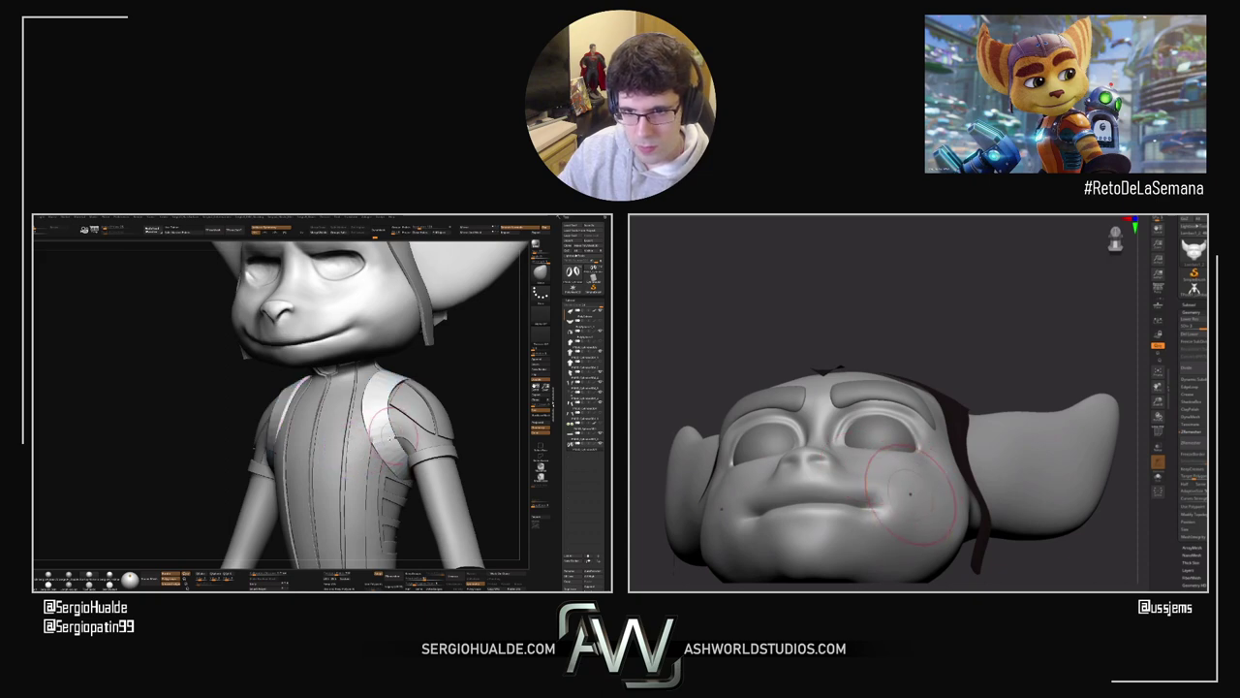
Step: Delete a polygon band from the strap's front section at chest height with the ZModeler brush
mouse_move(391, 439)
right_mouse_down()
mouse_move(365, 449)
mouse_move(363, 411)
mouse_move(411, 415)
mouse_move(407, 449)
mouse_move(396, 438)
mouse_move(403, 418)
mouse_move(386, 428)
mouse_move(391, 453)
mouse_move(364, 451)
right_mouse_up()
key("shift+f")
key("b")
key("z")
key("m")
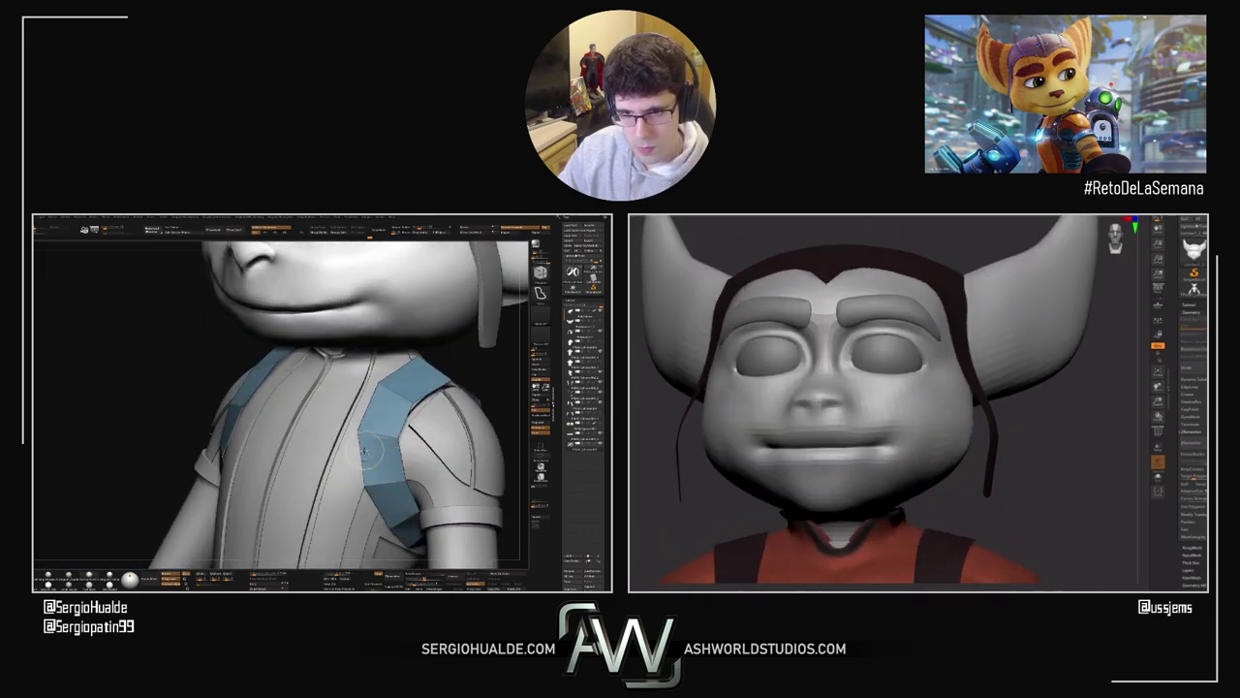
key("space")
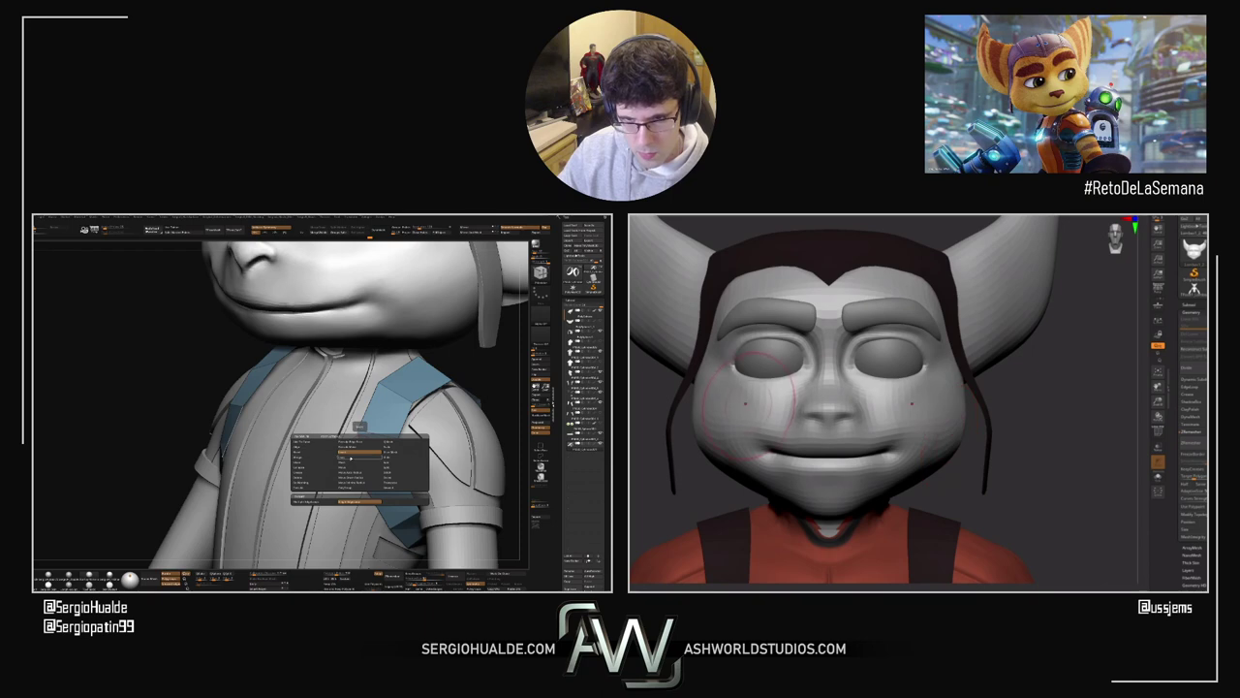
mouse_move(780, 410)
right_mouse_down()
mouse_move(702, 397)
mouse_move(775, 403)
right_mouse_up()
key("space")
left_click(373, 474)
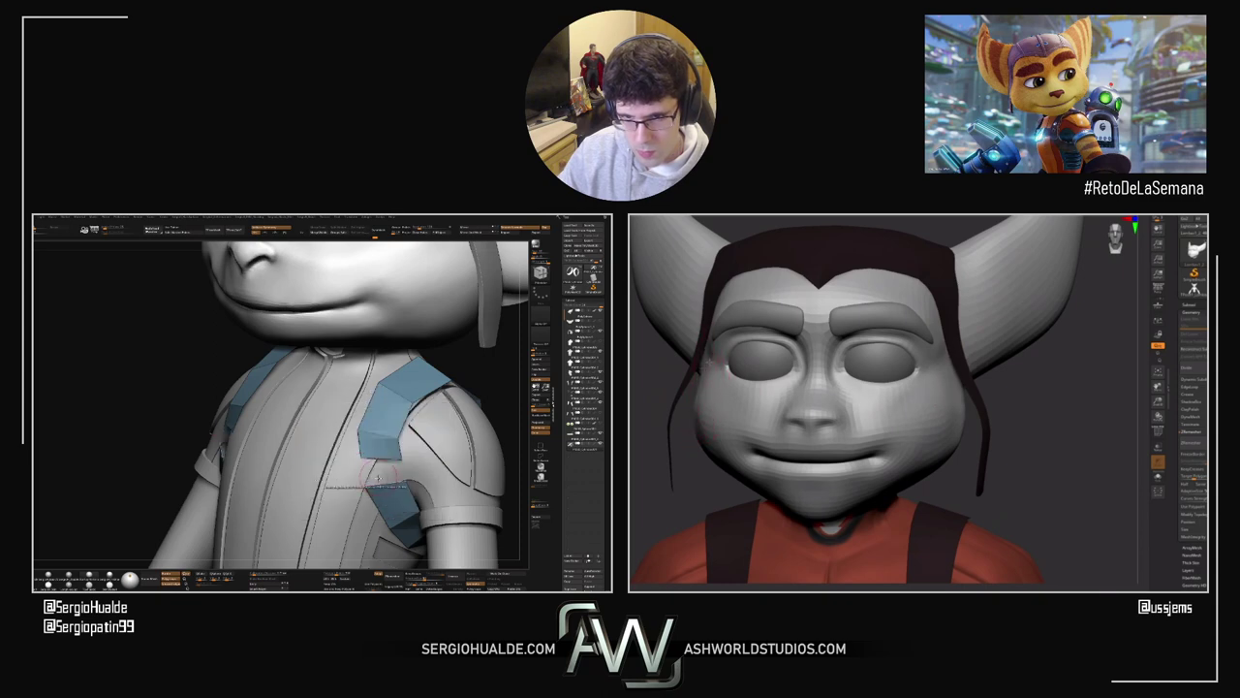
Step: Reshape the outer contour of the cheek and lower jaw on the other character's lower-resolution head
right_click_drag(378, 475, 391, 455, "ctrl")
key("s")
mouse_move(712, 387)
right_mouse_down()
mouse_move(690, 388)
mouse_move(720, 409)
right_mouse_up()
left_click_drag(718, 407, 734, 407)
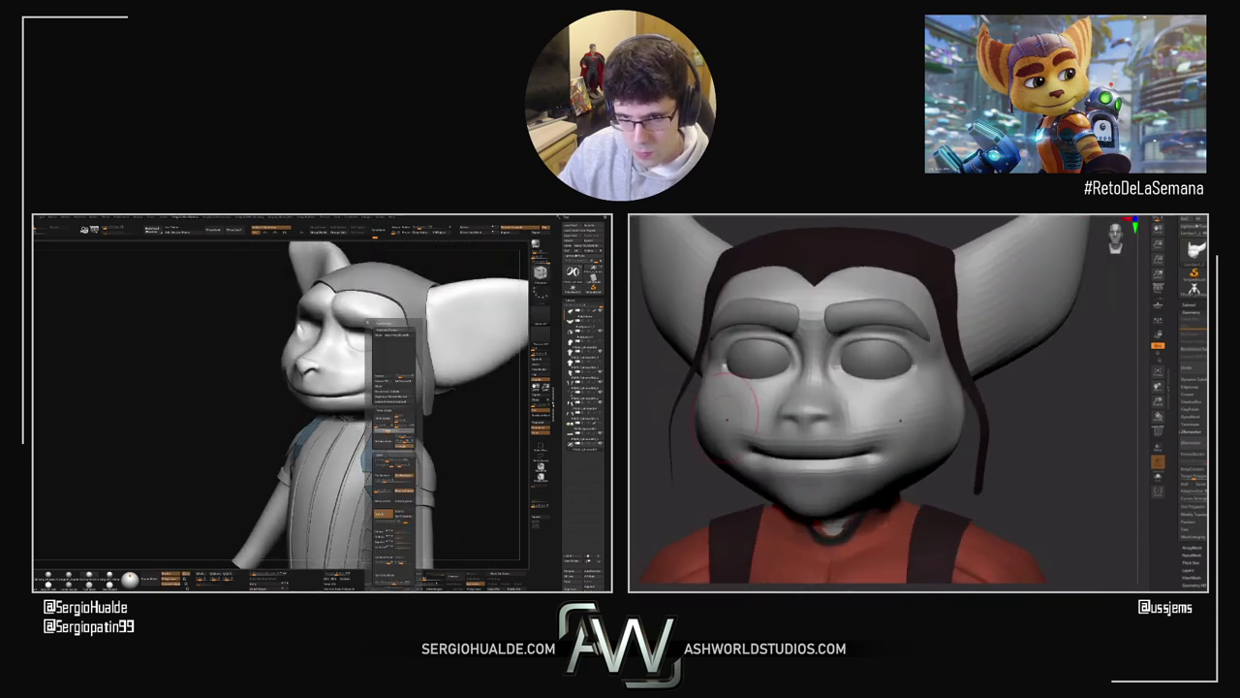
mouse_move(744, 462)
right_mouse_down()
mouse_move(723, 453)
mouse_move(734, 438)
mouse_move(755, 508)
right_mouse_up()
key("s")
Step: Examine the cut ends of the isolated straps and the face's mouth and jaw from several angles
right_click_drag(396, 460, 386, 451)
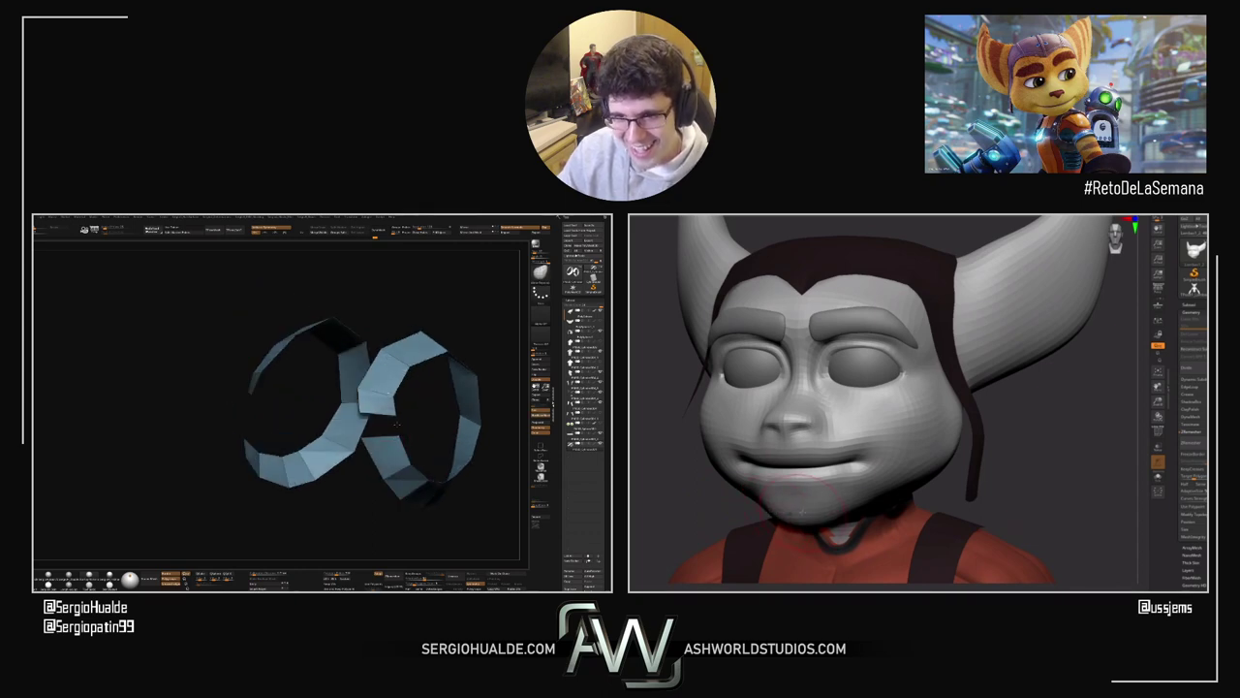
right_click_drag(839, 509, 804, 518)
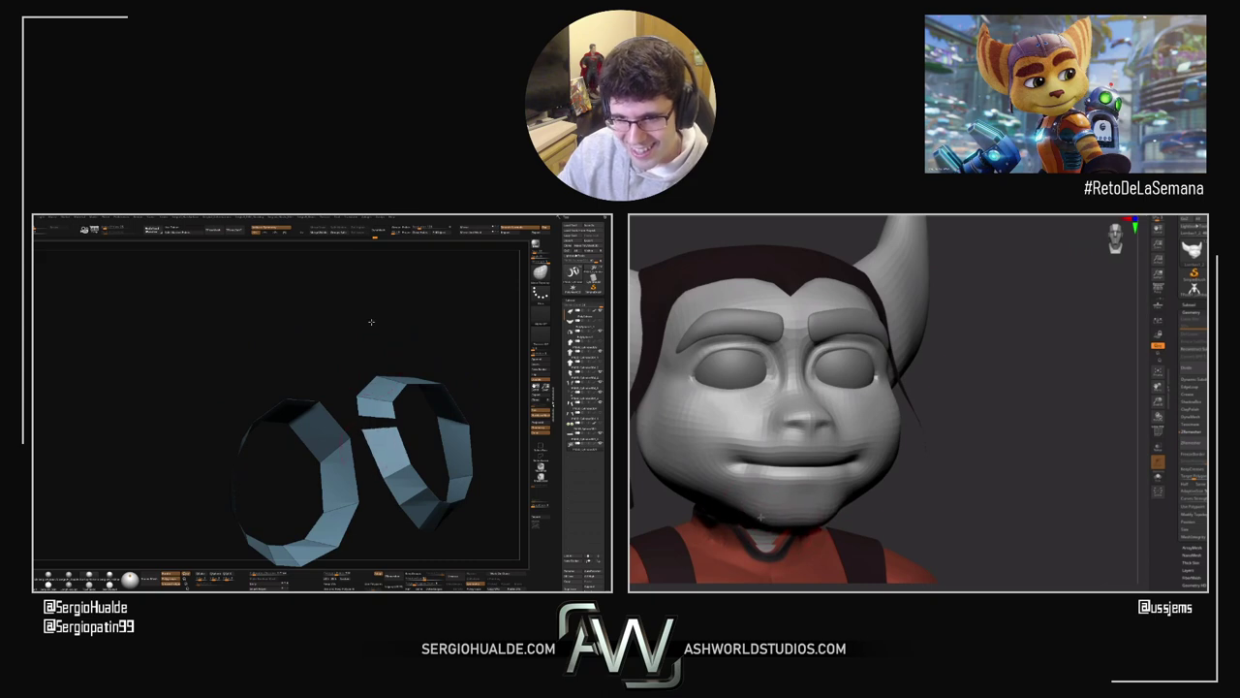
right_click_drag(760, 517, 823, 504)
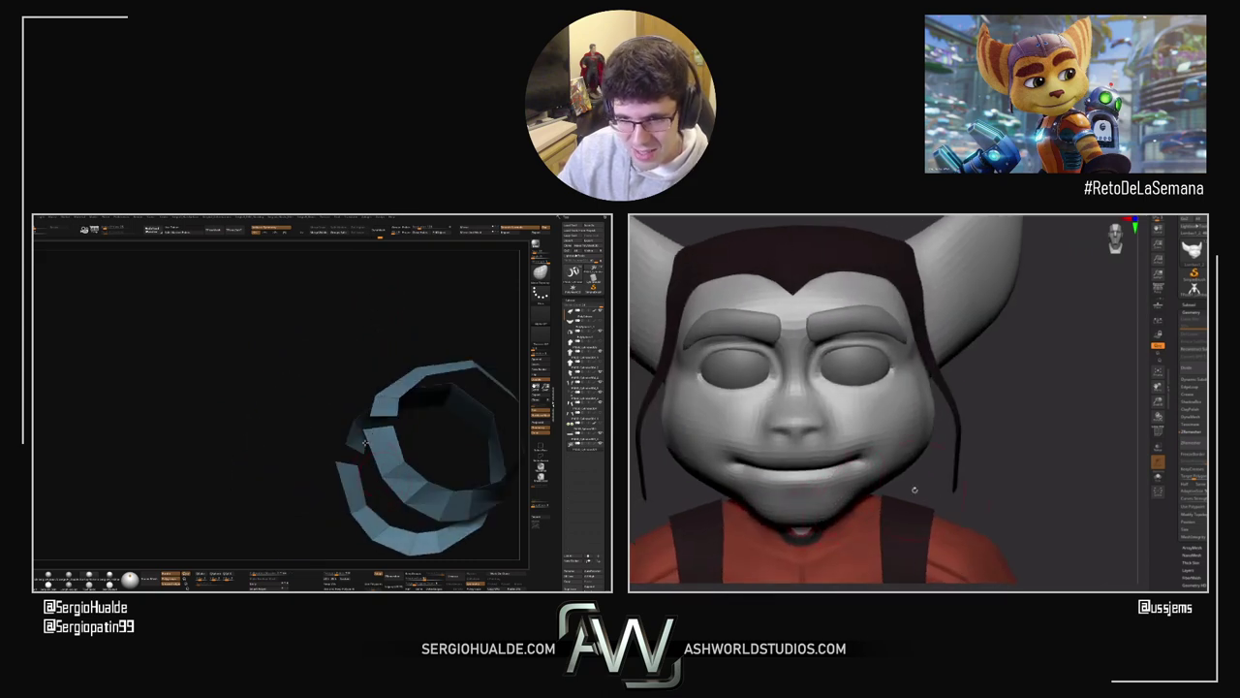
left_click_drag(913, 489, 934, 475)
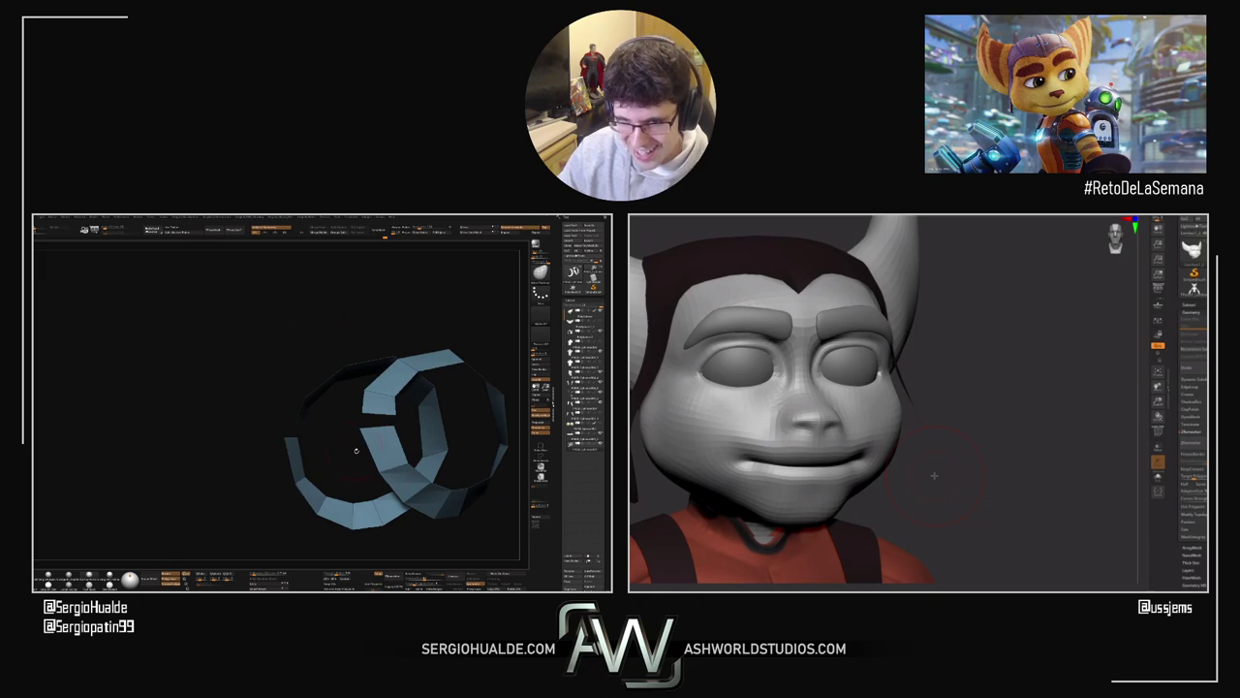
mouse_move(934, 475)
left_mouse_down()
mouse_move(868, 287)
mouse_move(746, 272)
mouse_move(990, 393)
mouse_move(853, 351)
mouse_move(832, 455)
mouse_move(783, 397)
mouse_move(735, 451)
mouse_move(680, 460)
mouse_move(890, 453)
mouse_move(800, 446)
mouse_move(868, 445)
left_mouse_up()
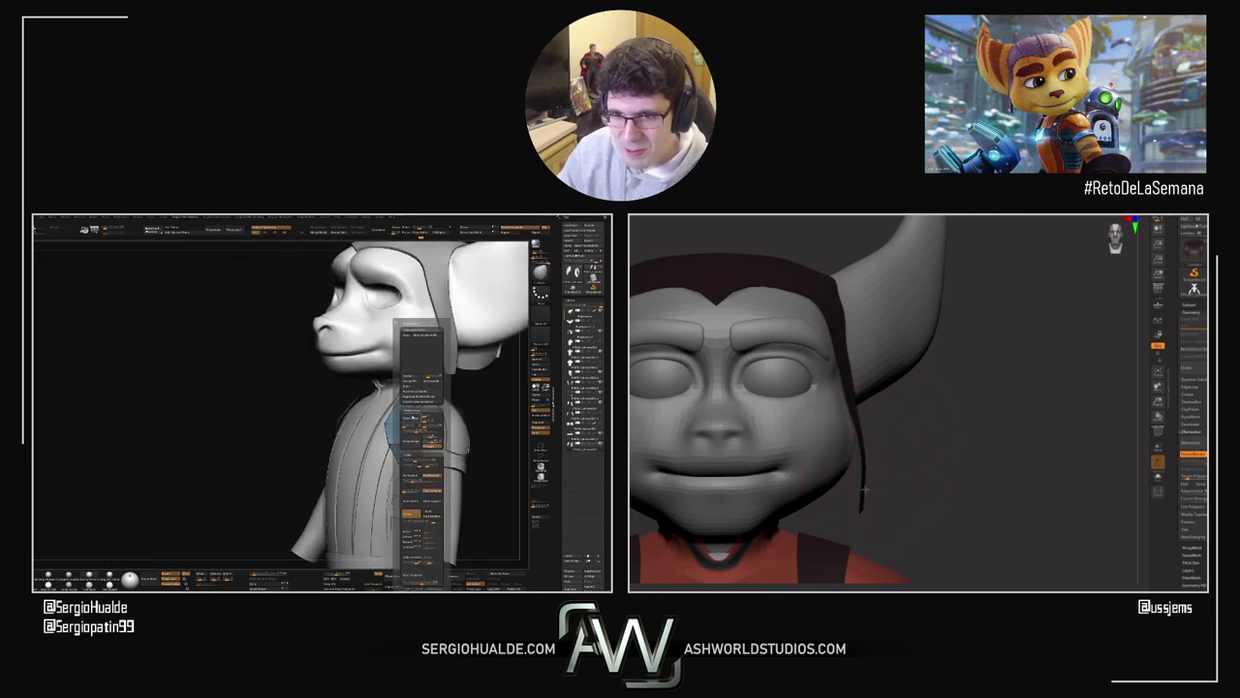
Step: Bring the strap's cut ends together, give both straps thickness, and isolate the other character's head close to the mouth
left_click_drag(867, 449, 1051, 460)
mouse_move(369, 448)
left_mouse_down()
mouse_move(380, 447)
mouse_move(368, 441)
mouse_move(376, 426)
left_mouse_up()
left_click(861, 471, "alt")
right_click_drag(860, 472, 920, 495)
key("alt+s")
key("space")
left_click_drag(877, 516, 862, 516)
left_click_drag(388, 432, 397, 407)
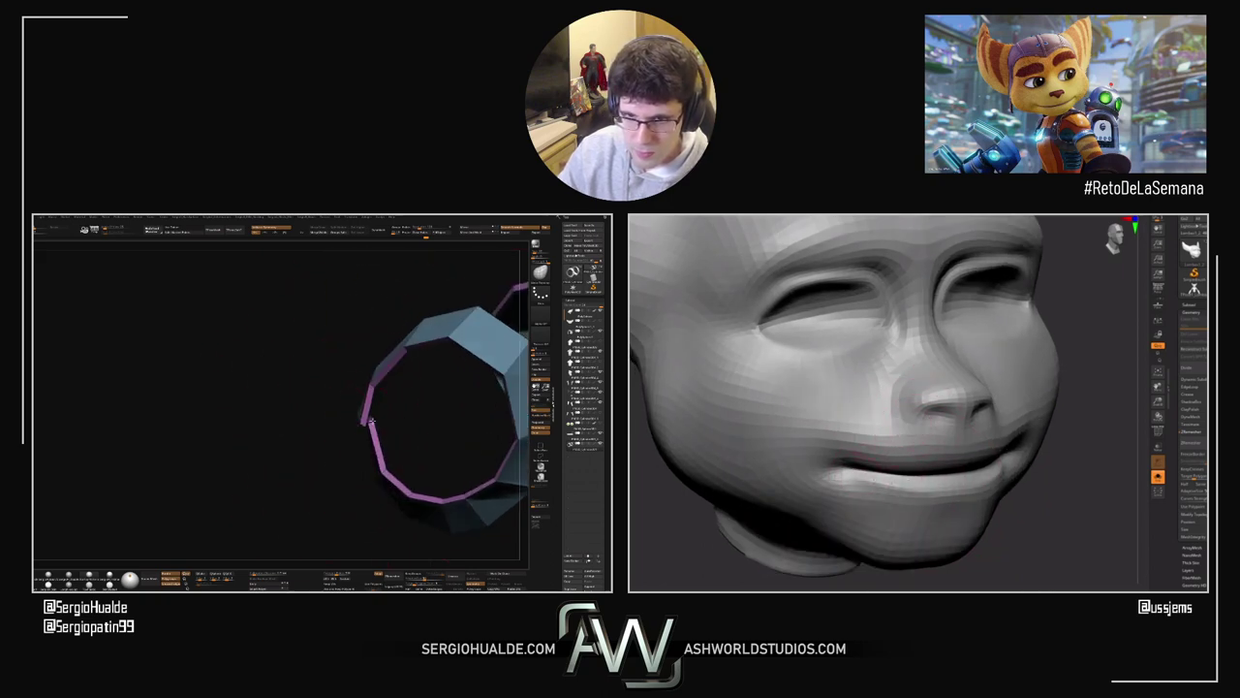
Step: Refine the lower lip and mouth corner of the isolated head
left_click_drag(998, 491, 879, 479)
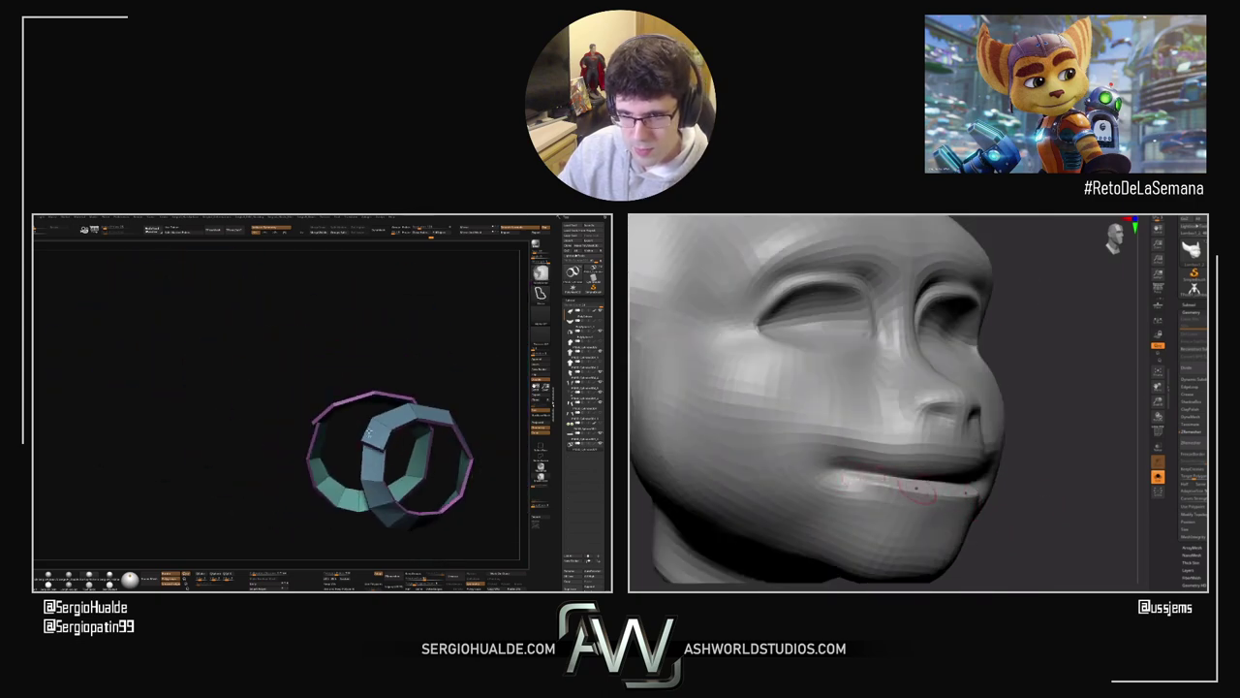
left_click_drag(938, 501, 848, 476)
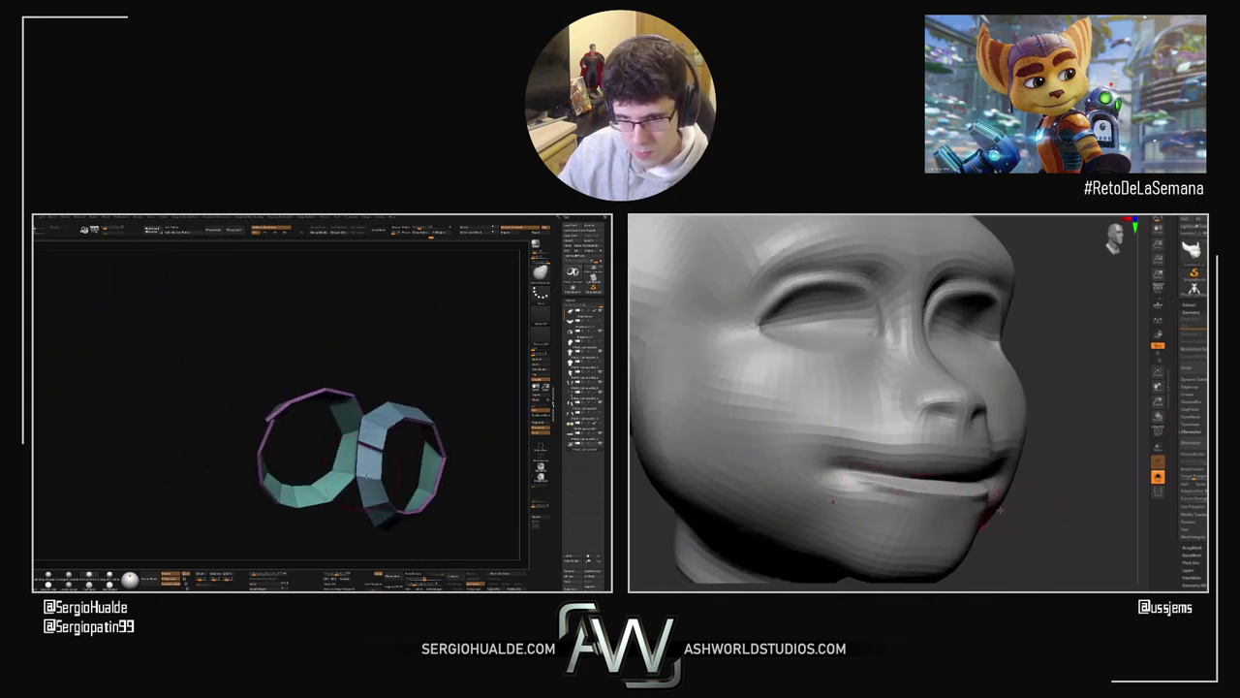
left_click_drag(999, 510, 919, 460)
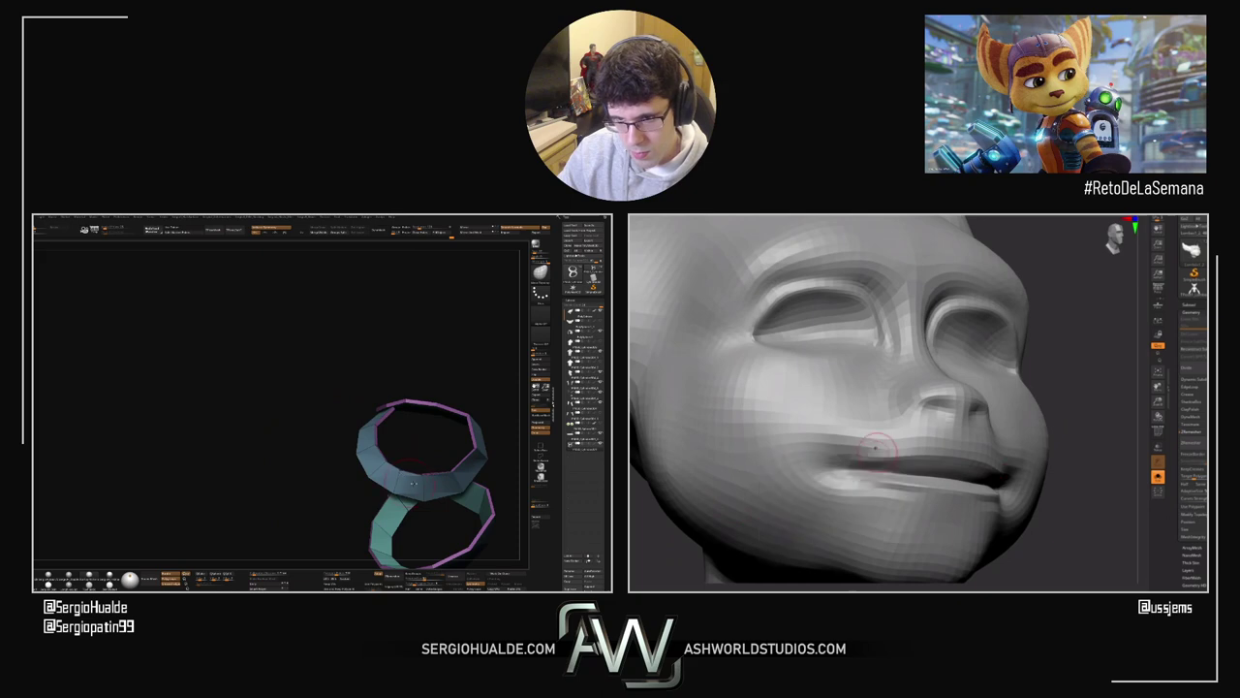
left_click_drag(1064, 529, 1019, 489, "shift")
Step: Show the whole character again and examine the face and mouth from the front and three-quarter views
left_click(1158, 477)
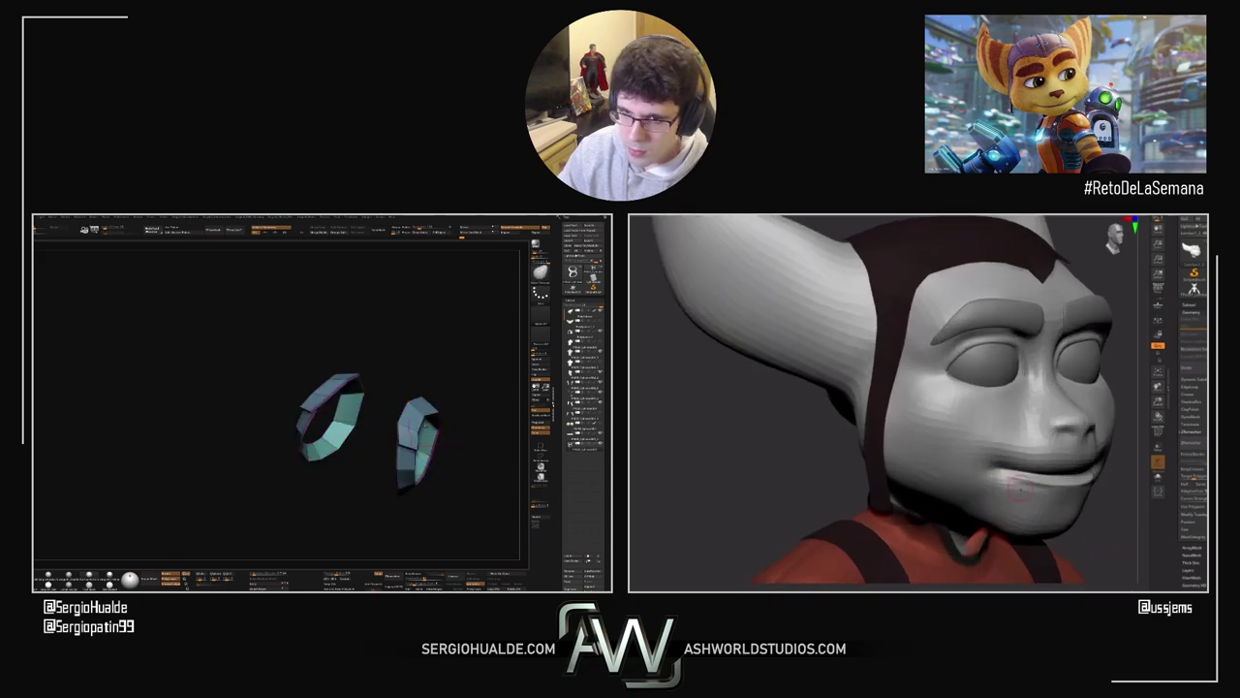
right_click_drag(1019, 489, 1016, 482)
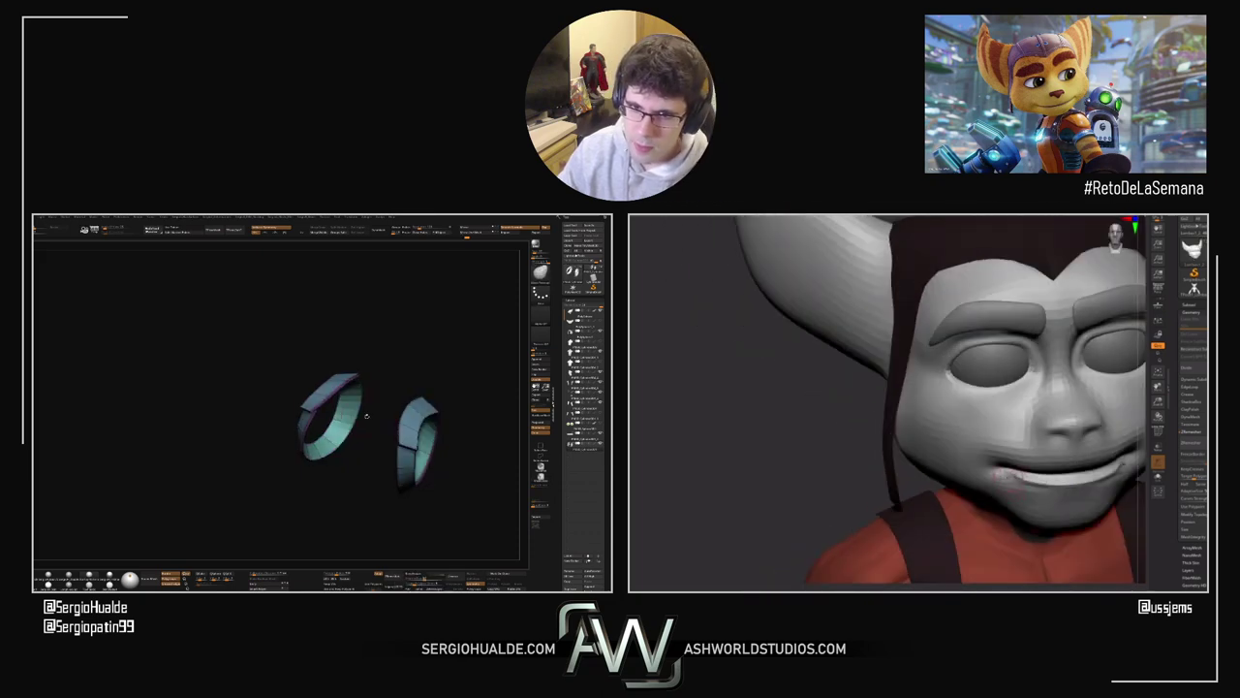
left_click_drag(1013, 480, 931, 484)
left_click_drag(736, 484, 721, 455, "alt")
left_click_drag(862, 477, 667, 474)
left_click_drag(787, 472, 800, 473)
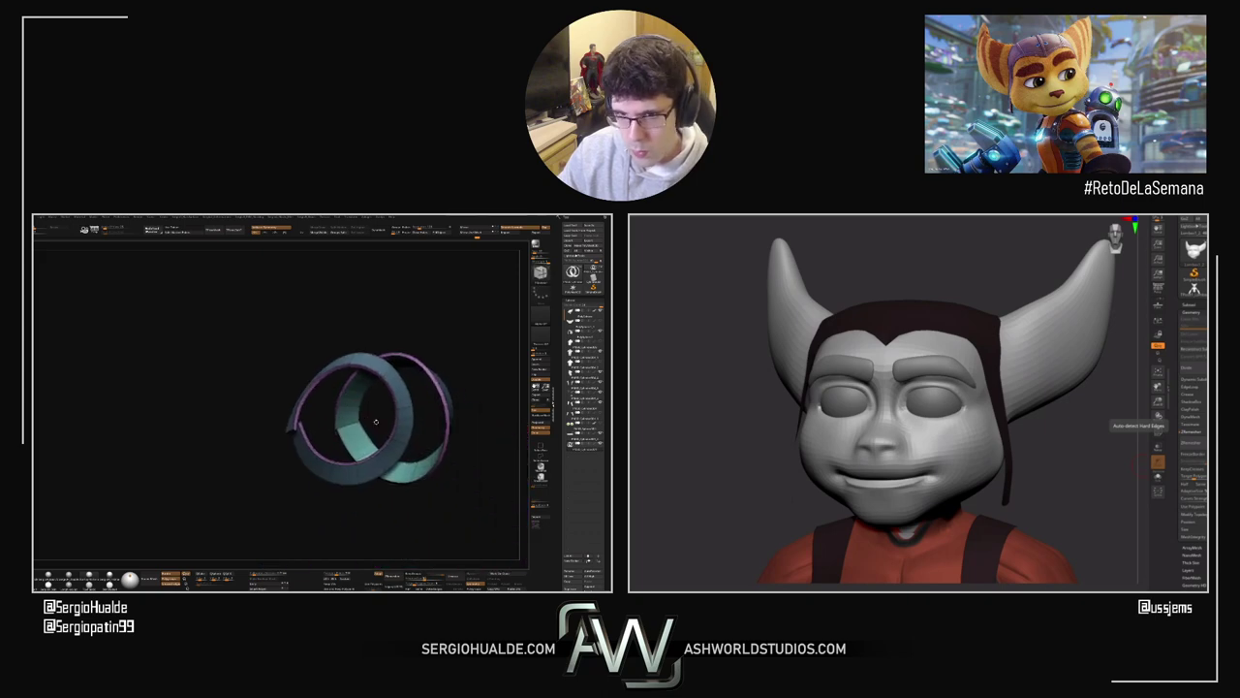
mouse_move(715, 407)
left_mouse_down()
mouse_move(770, 412)
mouse_move(682, 290)
mouse_move(706, 345)
mouse_move(748, 370)
left_mouse_up()
Step: Isolate the head, mask both ears, and invert the mask to protect the face and skull
key("shift+alt+s")
right_click_drag(748, 370, 833, 359)
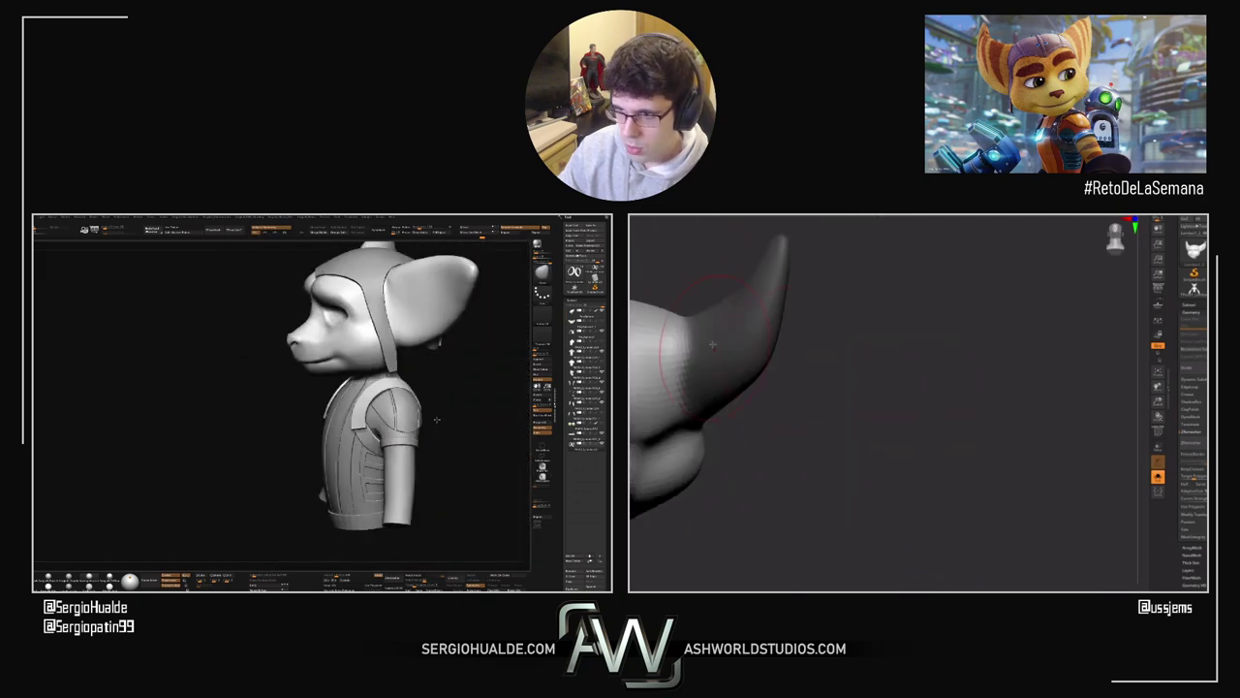
left_click_drag(712, 373, 721, 334, "ctrl")
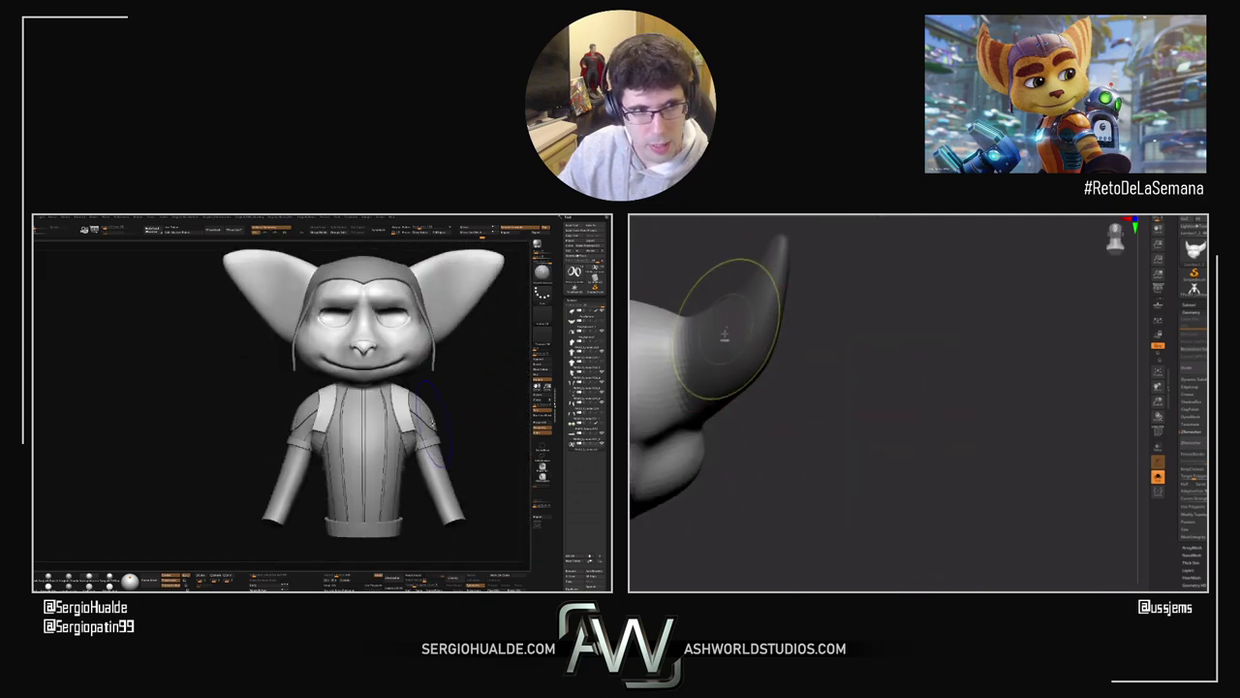
key("ctrl+i")
right_click_drag(690, 353, 630, 360)
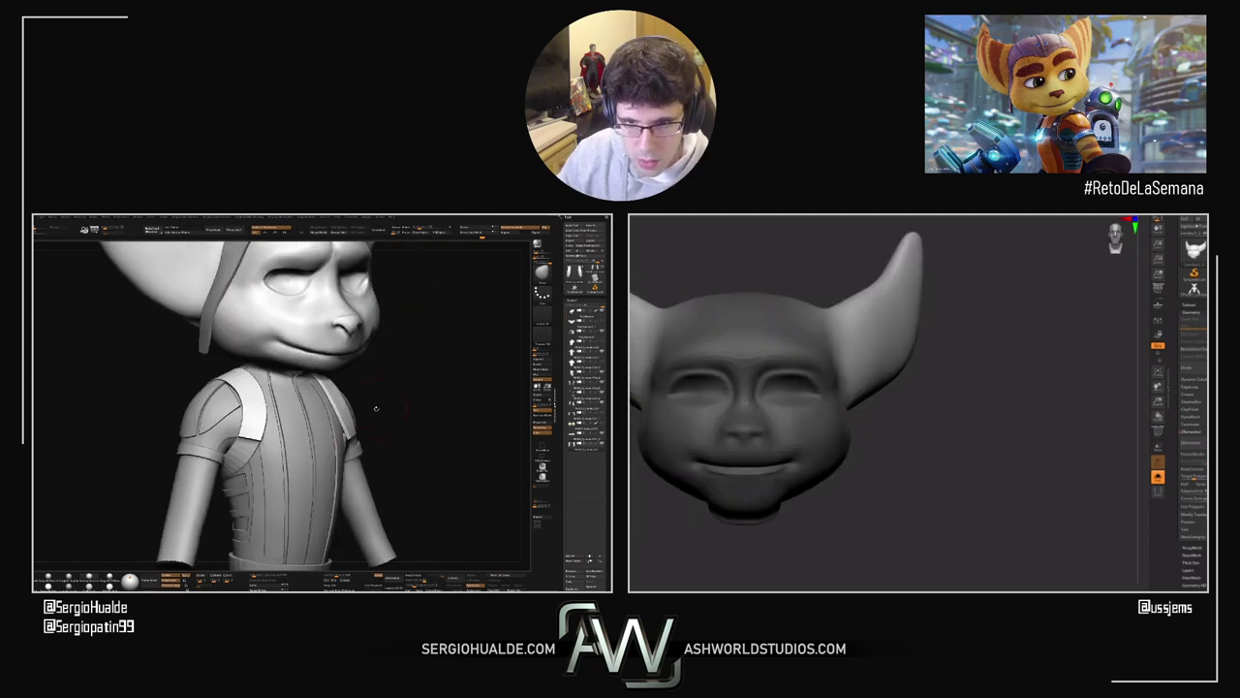
Step: Adjust the placement of the unmasked ears with the transform gizmo
key("w")
right_click_drag(920, 373, 867, 385)
mouse_move(861, 390)
left_mouse_down()
mouse_move(868, 429)
mouse_move(860, 390)
left_mouse_up()
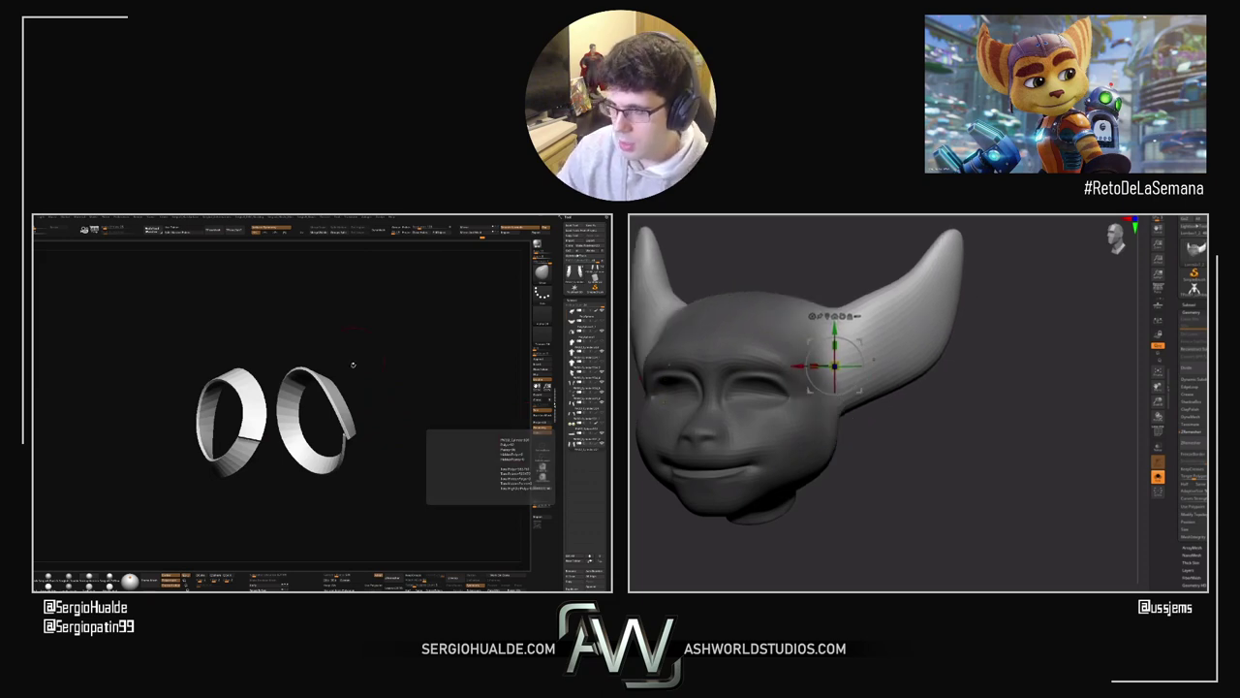
mouse_move(351, 362)
right_mouse_down()
mouse_move(390, 407)
mouse_move(333, 427)
mouse_move(341, 457)
mouse_move(373, 441)
mouse_move(348, 457)
mouse_move(328, 427)
right_mouse_up()
left_click_drag(836, 360, 835, 354)
key("q")
Step: Reshape the ears' outer contour and shift the end of the other model's strap toward its opposite end
left_click_drag(896, 383, 1008, 395)
key("shift+f")
key("shift+d")
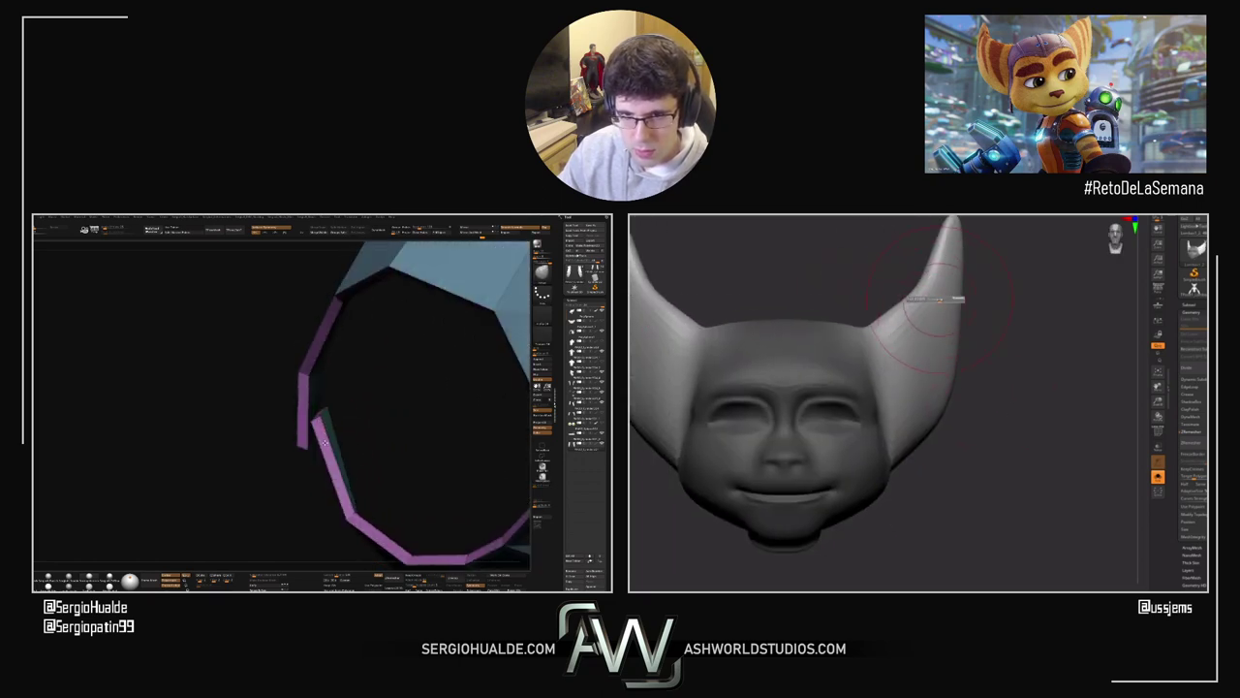
mouse_move(935, 269)
left_mouse_down()
mouse_move(952, 276)
mouse_move(923, 310)
mouse_move(948, 344)
mouse_move(936, 371)
mouse_move(931, 336)
left_mouse_up()
left_click(279, 444)
left_click_drag(316, 420, 317, 394)
mouse_move(938, 332)
left_mouse_down()
mouse_move(959, 286)
mouse_move(998, 261)
mouse_move(1010, 275)
mouse_move(997, 267)
left_mouse_up()
left_click_drag(349, 394, 343, 393)
left_click_drag(997, 268, 928, 340, "shift")
key("s")
left_click_drag(318, 378, 356, 284)
mouse_move(338, 358)
left_mouse_down()
mouse_move(332, 335)
mouse_move(332, 358)
left_mouse_up()
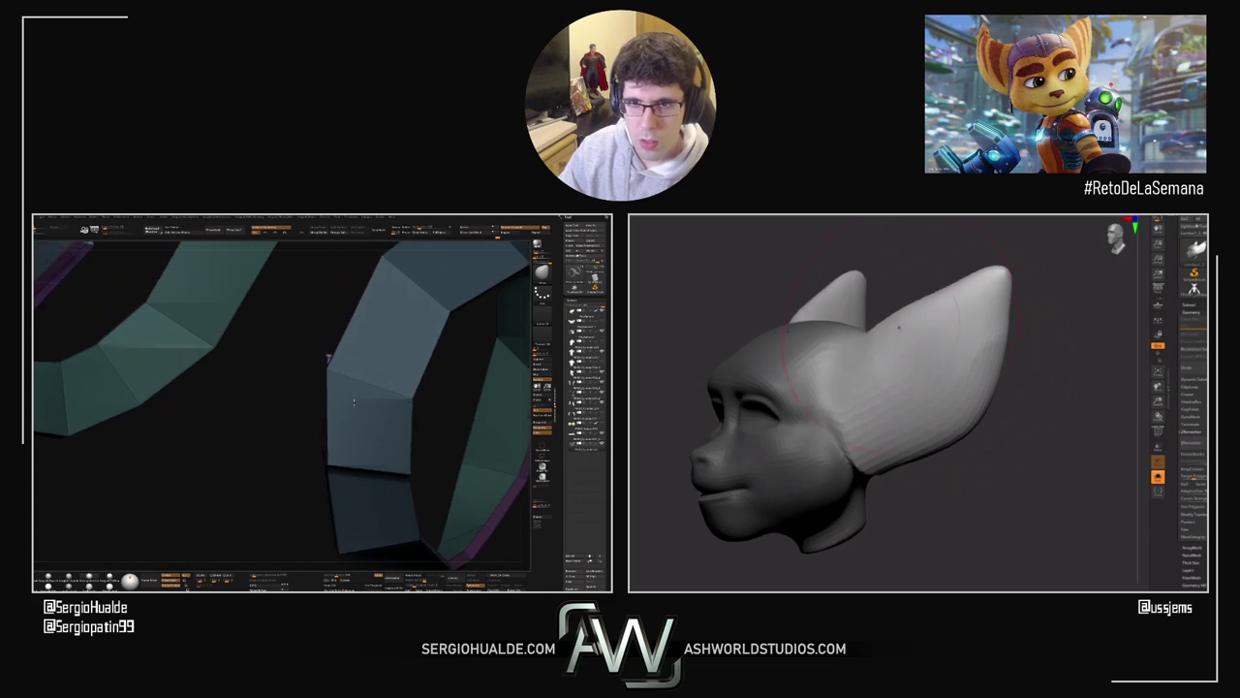
Step: Round the ears' tips and outer edges while checking the strap's overlapping ends from several angles
left_click_drag(1007, 387, 1081, 386)
key("s")
left_click_drag(345, 360, 294, 396, "alt")
left_click_drag(1027, 387, 971, 339)
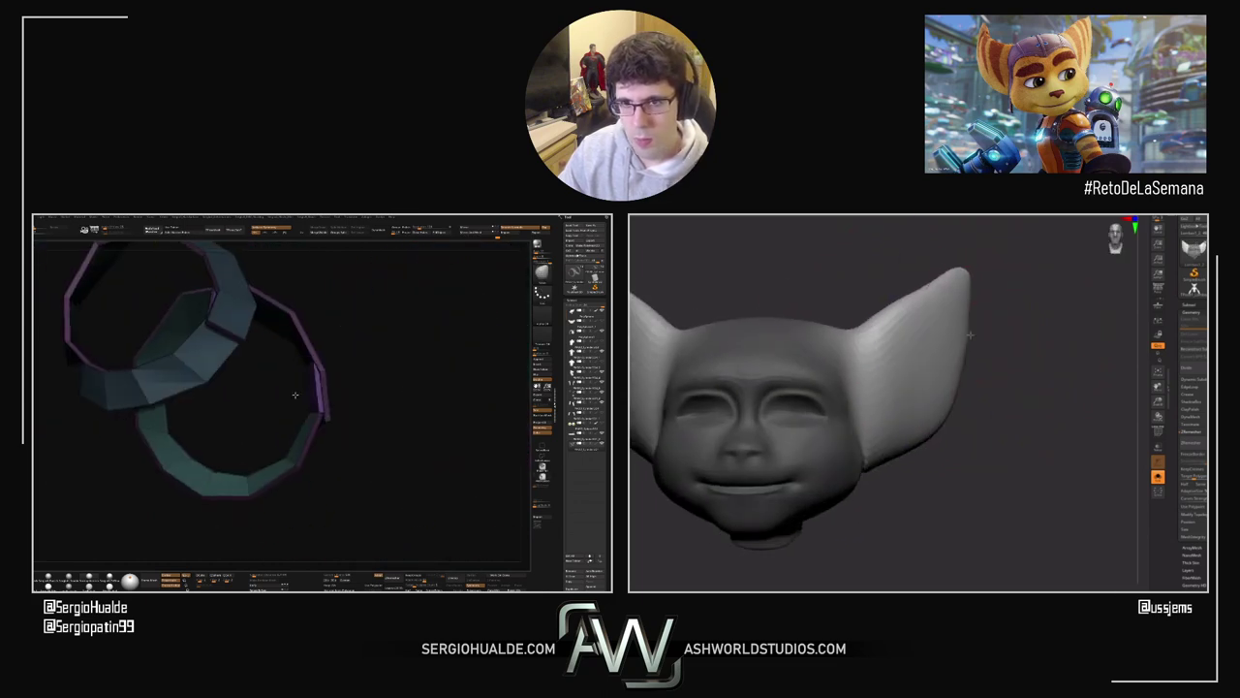
left_click_drag(294, 397, 325, 414)
left_click_drag(971, 339, 930, 391)
left_click_drag(326, 414, 311, 386)
mouse_move(949, 431)
left_mouse_down()
mouse_move(840, 472)
mouse_move(868, 479)
mouse_move(960, 445)
mouse_move(853, 489)
mouse_move(867, 471)
mouse_move(799, 460)
mouse_move(853, 446)
left_mouse_up()
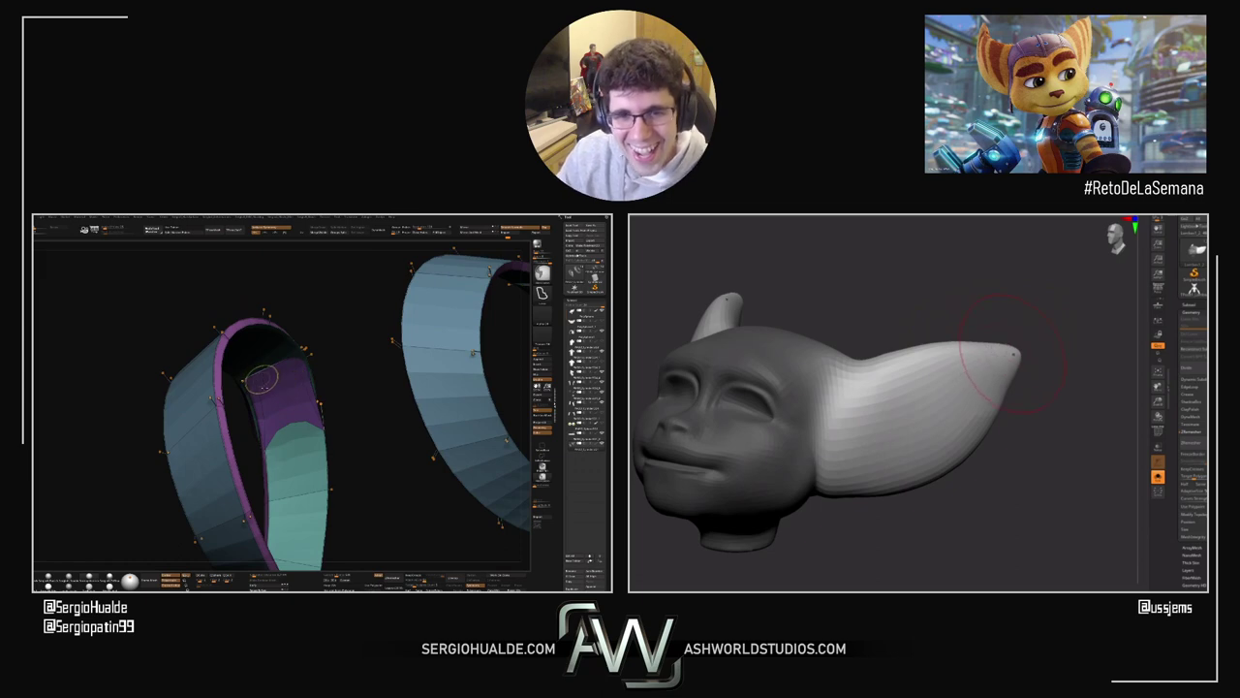
left_click_drag(1009, 394, 996, 404)
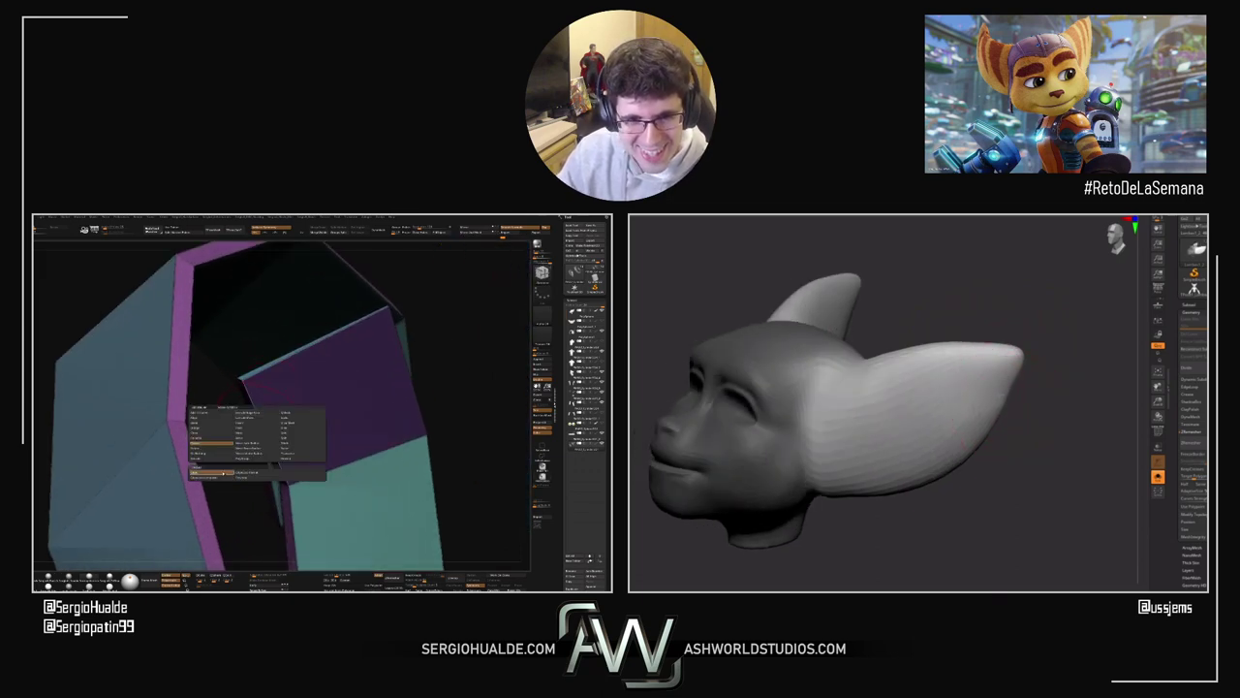
Step: Choose a ZModeler action for the strap's overlapping end and curve the ears along their upper edges
left_click(224, 473)
right_click_drag(263, 429, 288, 416)
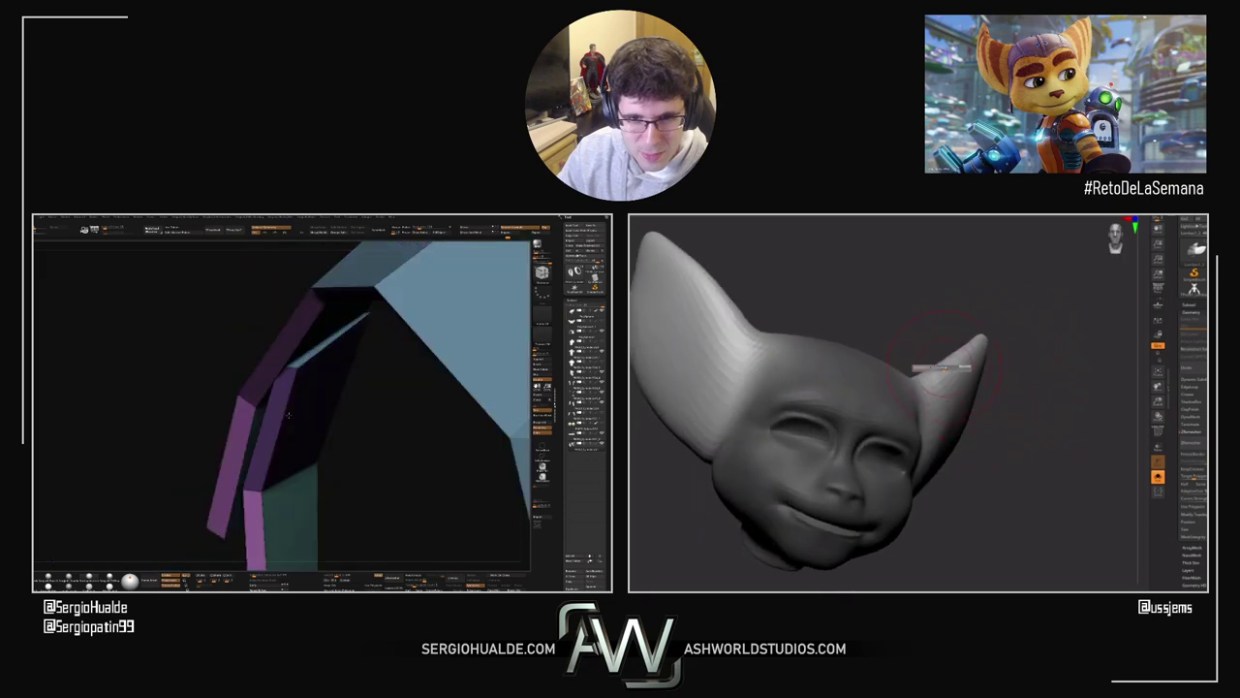
left_click_drag(941, 360, 927, 354)
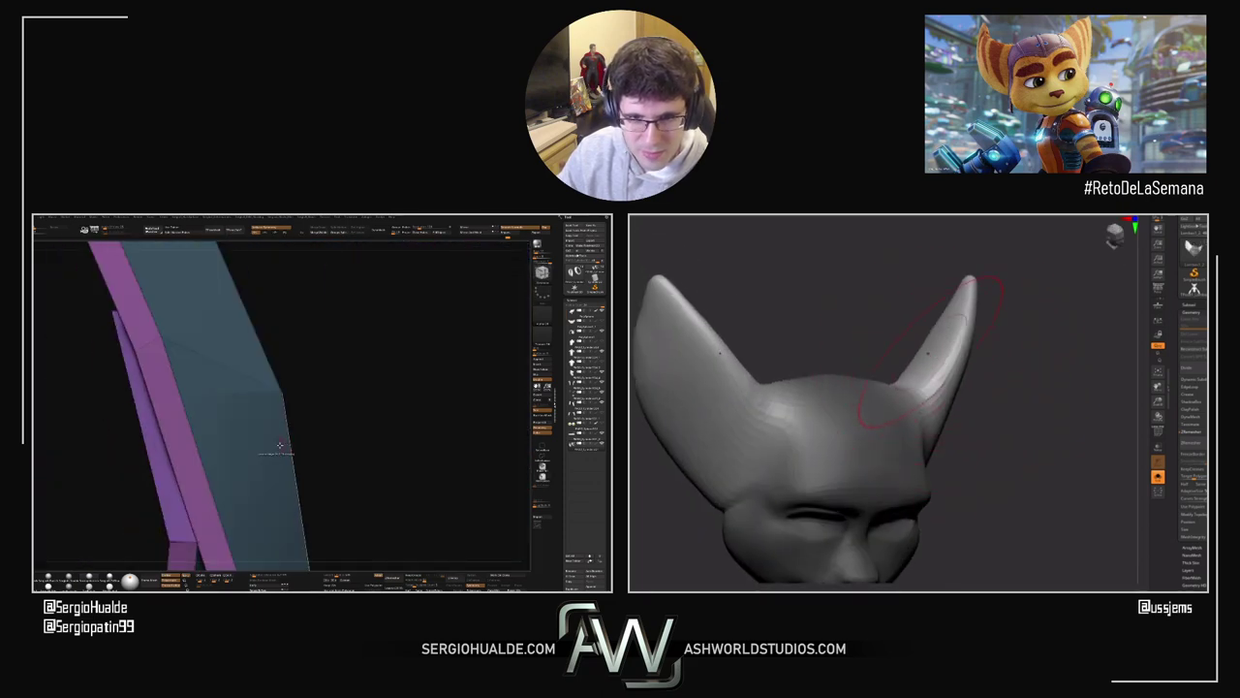
left_click_drag(927, 353, 926, 328)
left_click_drag(1027, 301, 1035, 319)
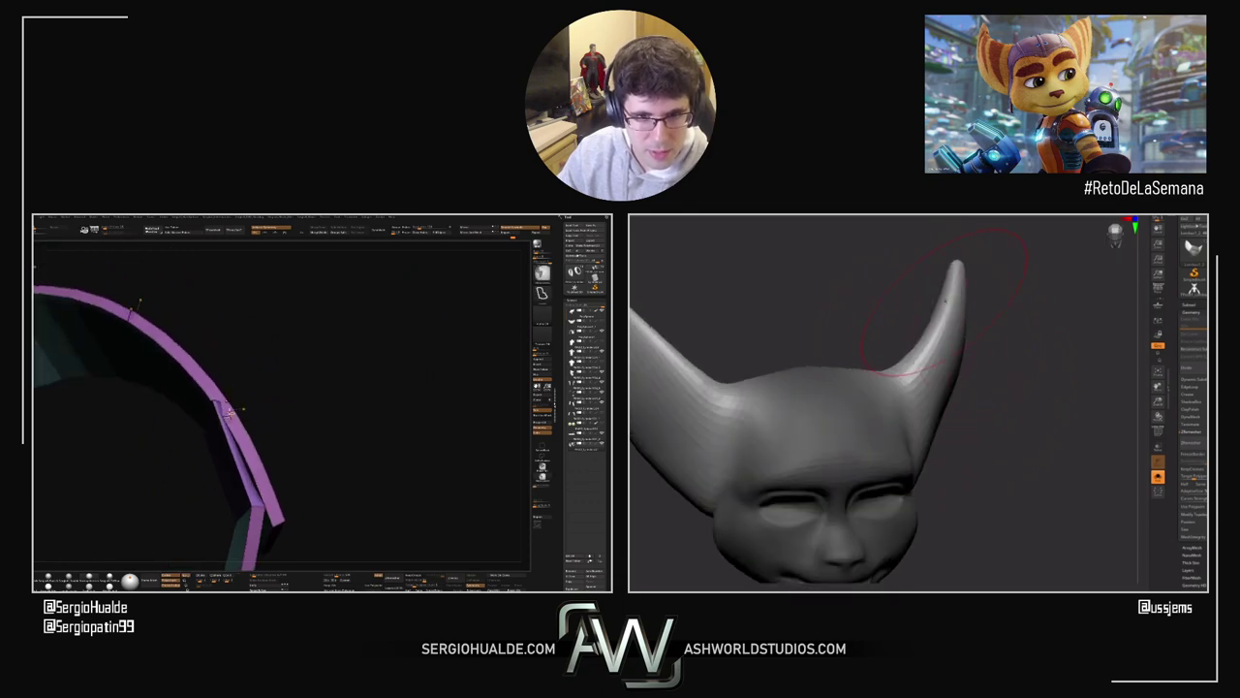
Step: Turn off the strap's smooth preview, isolate its overlapping end piece, and adjust the ear's side profile
key("shift+d")
mouse_move(229, 412)
right_mouse_down("ctrl")
mouse_move(233, 455)
mouse_move(235, 426)
right_mouse_up("ctrl")
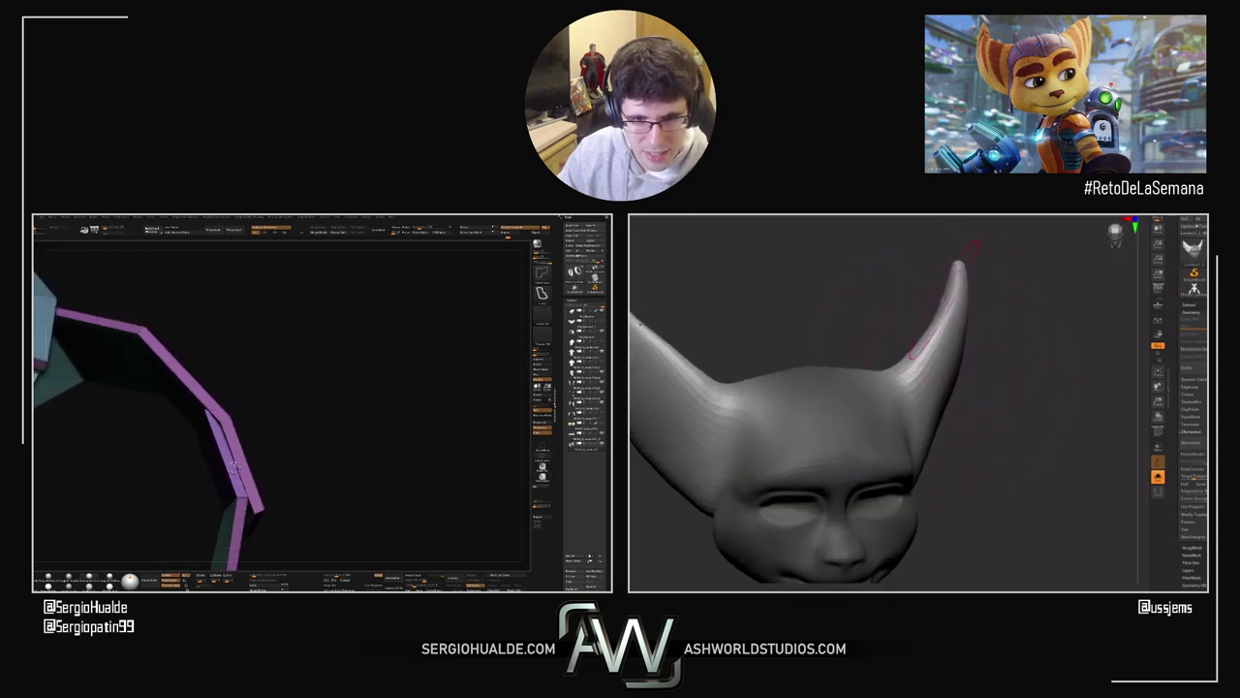
left_click_drag(969, 248, 958, 335)
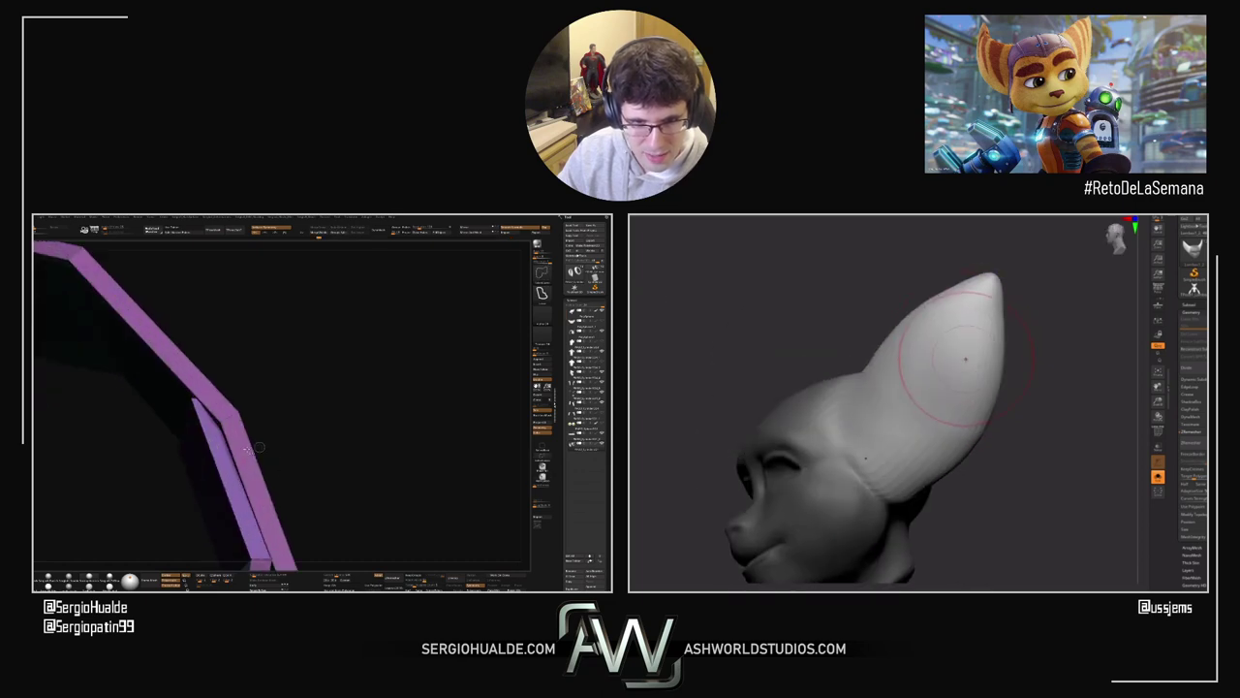
left_click(203, 460, "ctrl+shift")
Step: Refine the ears' tips and lower edges, and clear the mask from the head
right_click_drag(958, 318, 969, 324)
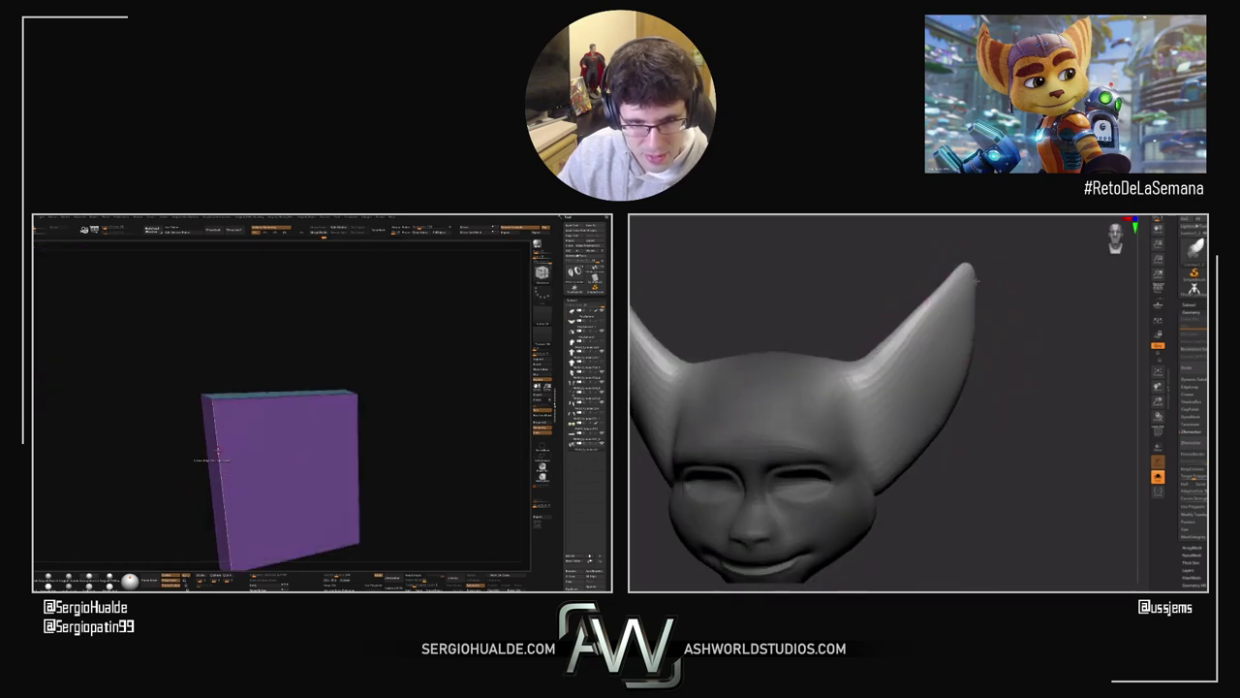
right_click_drag(969, 269, 972, 280)
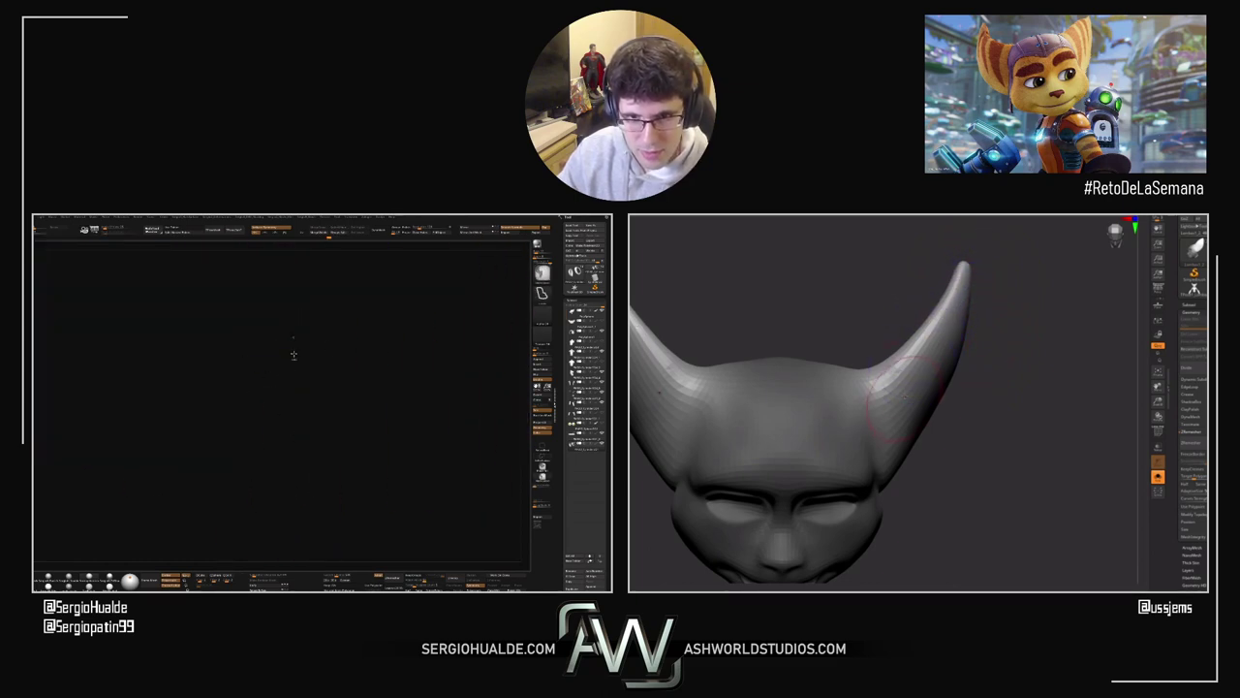
mouse_move(991, 443)
left_mouse_down()
mouse_move(782, 397)
mouse_move(975, 448)
mouse_move(1024, 378)
left_mouse_up()
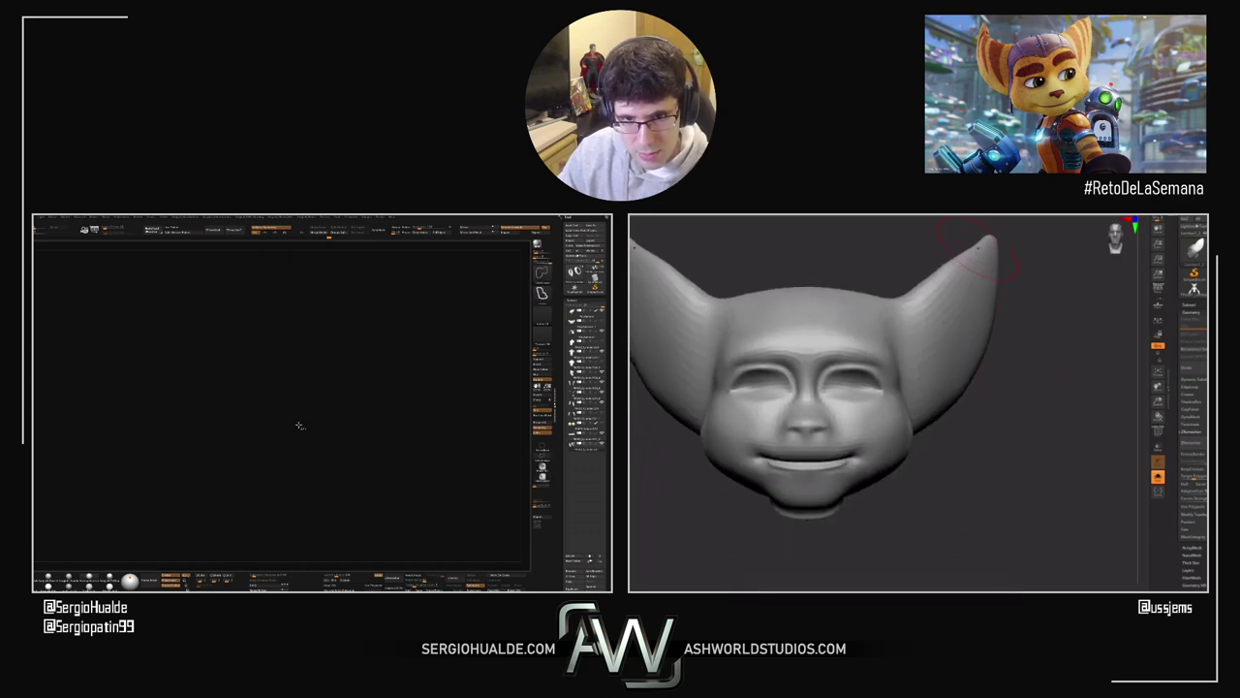
left_click_drag(1038, 272, 977, 257)
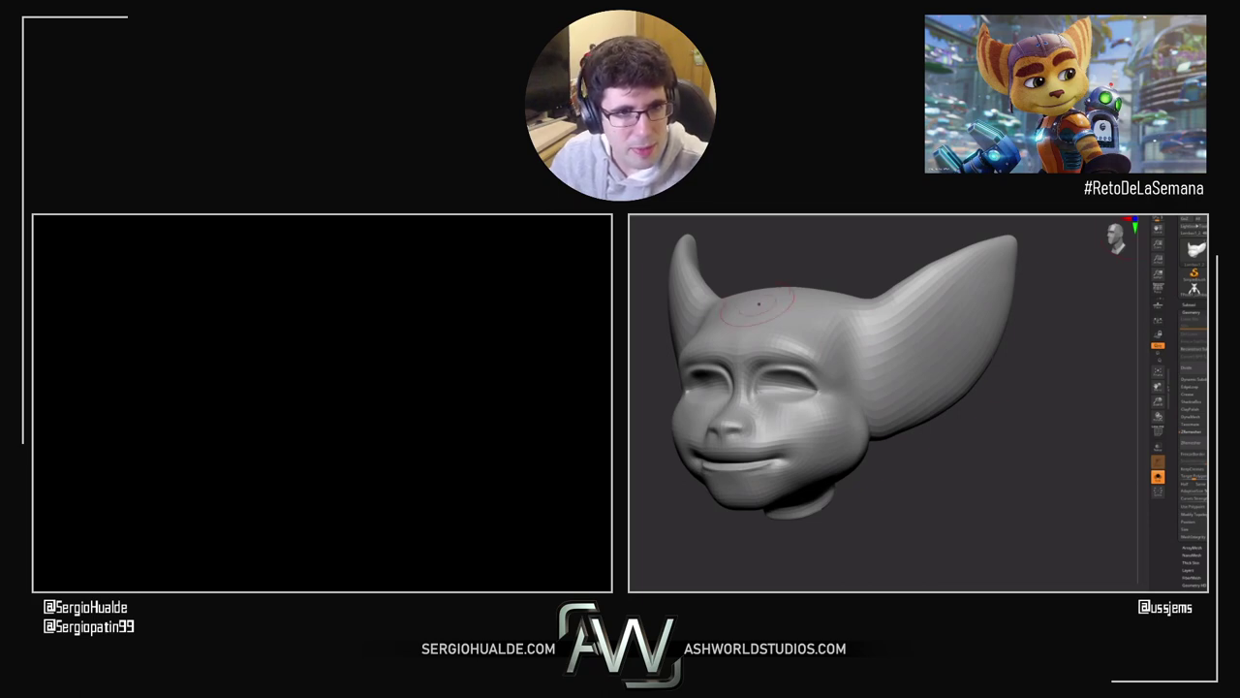
Step: Reshape the forehead and temples above the brow from front, side and top views
right_click_drag(761, 298, 769, 298, "shift")
key("s")
mouse_move(701, 342)
left_mouse_down()
mouse_move(742, 350)
mouse_move(708, 368)
mouse_move(730, 369)
left_mouse_up()
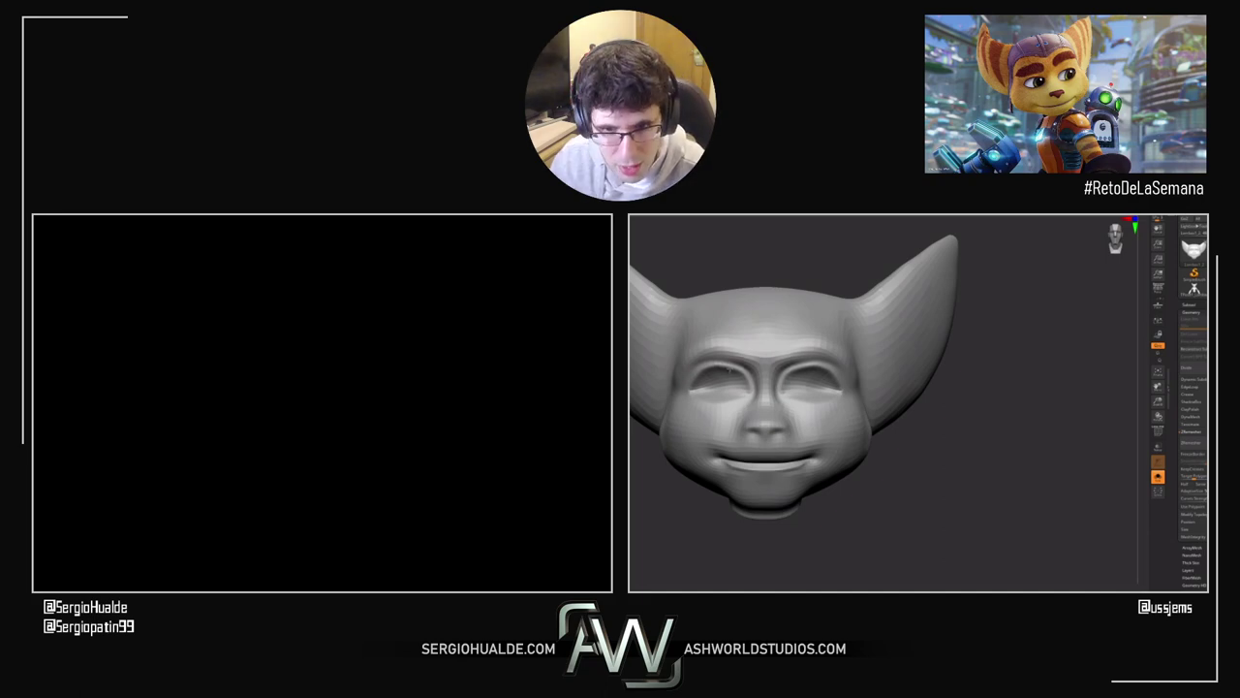
mouse_move(847, 418)
left_mouse_down()
mouse_move(913, 424)
mouse_move(833, 355)
mouse_move(790, 357)
mouse_move(786, 386)
mouse_move(819, 410)
left_mouse_up()
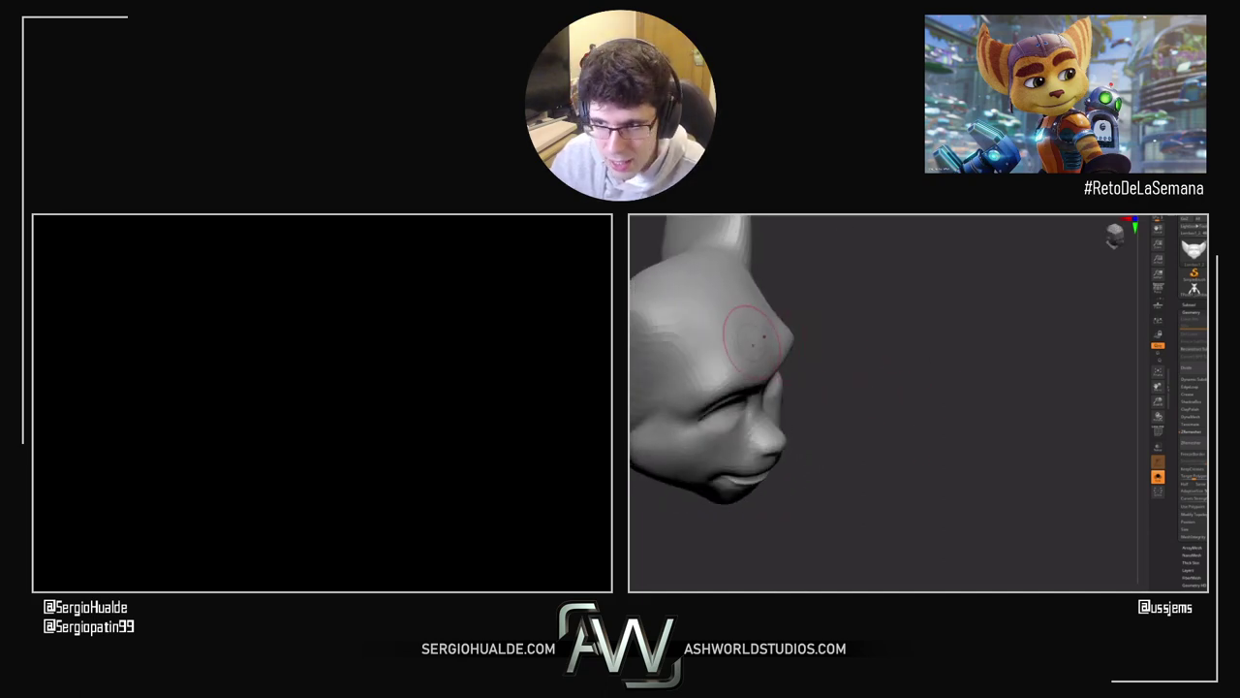
mouse_move(829, 334)
left_mouse_down()
mouse_move(725, 323)
mouse_move(766, 351)
left_mouse_up()
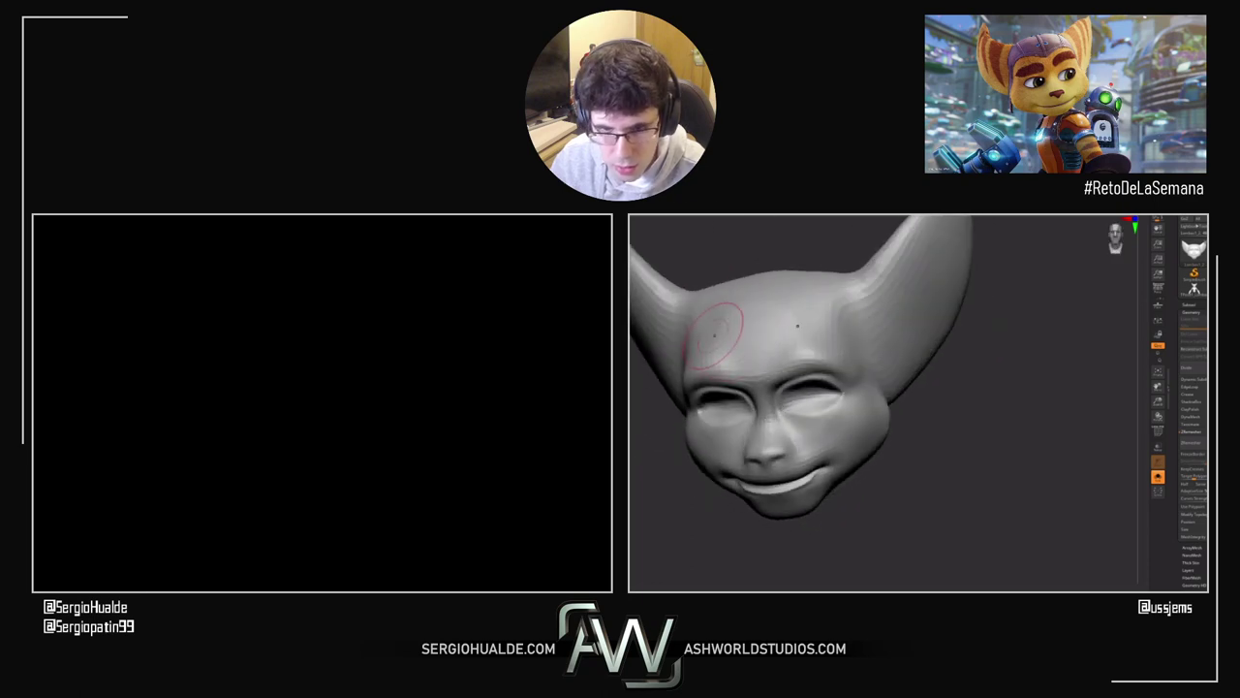
mouse_move(718, 316)
right_mouse_down()
mouse_move(730, 287)
mouse_move(728, 317)
right_mouse_up()
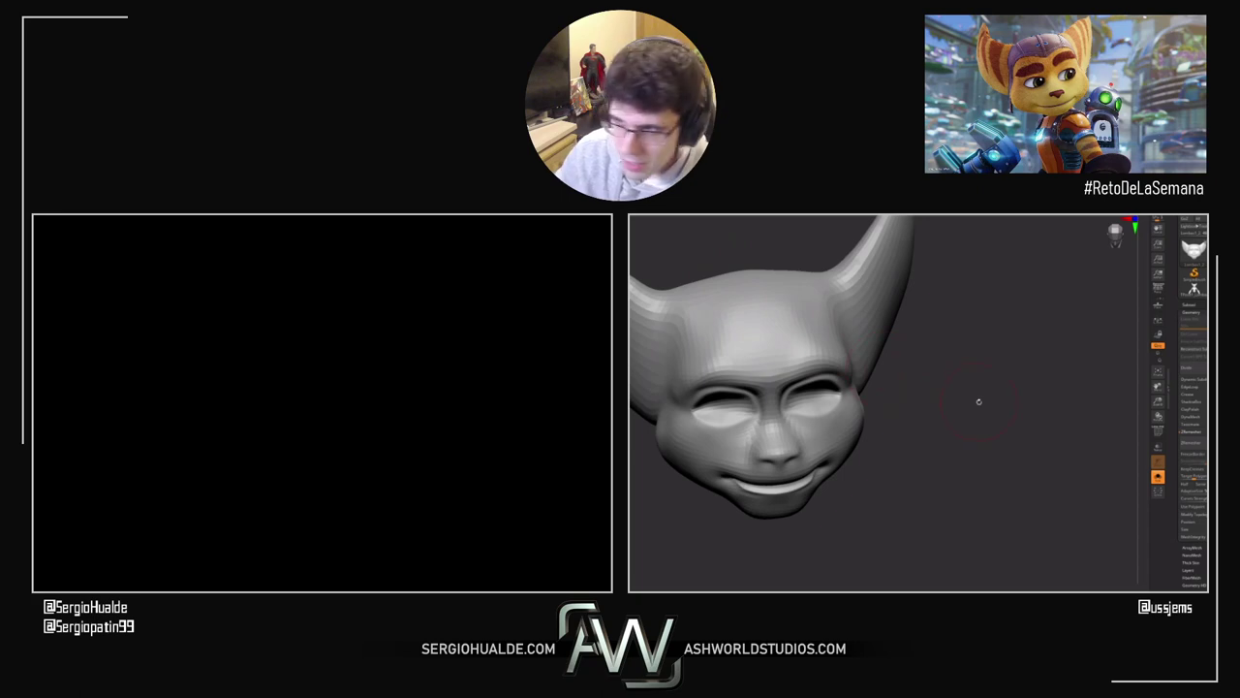
Step: Smooth the transition from the skull to the ear bases and round the top of the head
left_click_drag(897, 382, 959, 429)
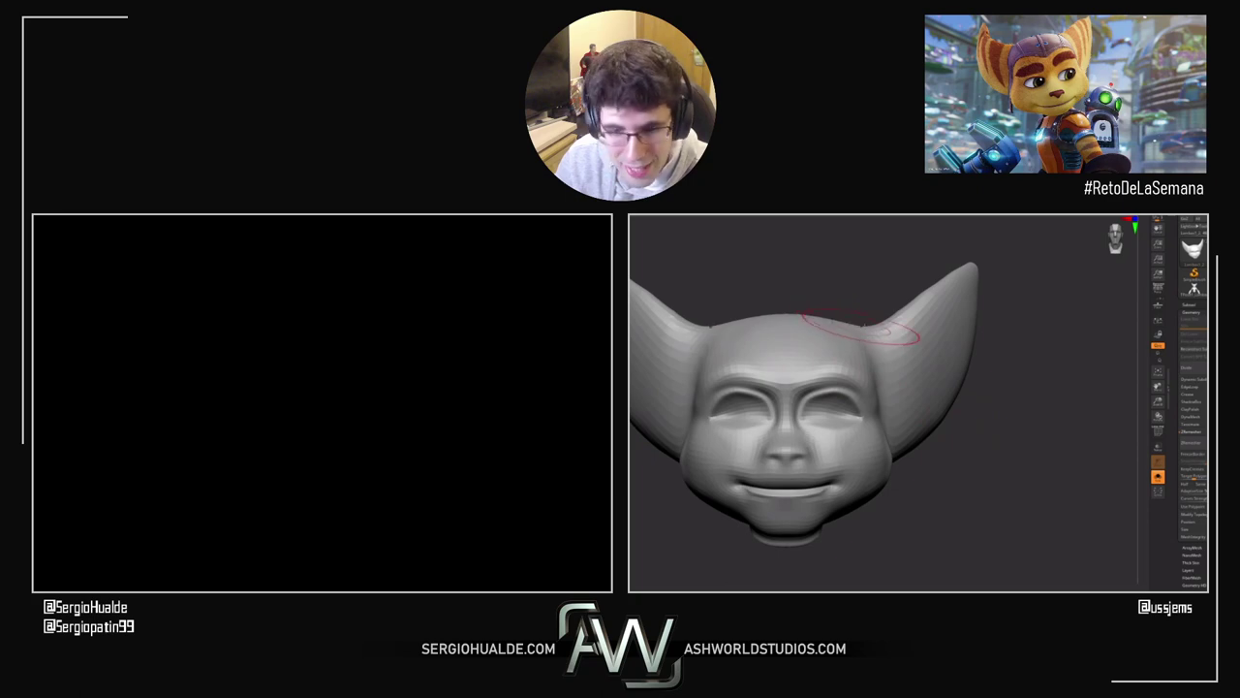
left_click_drag(906, 291, 862, 360)
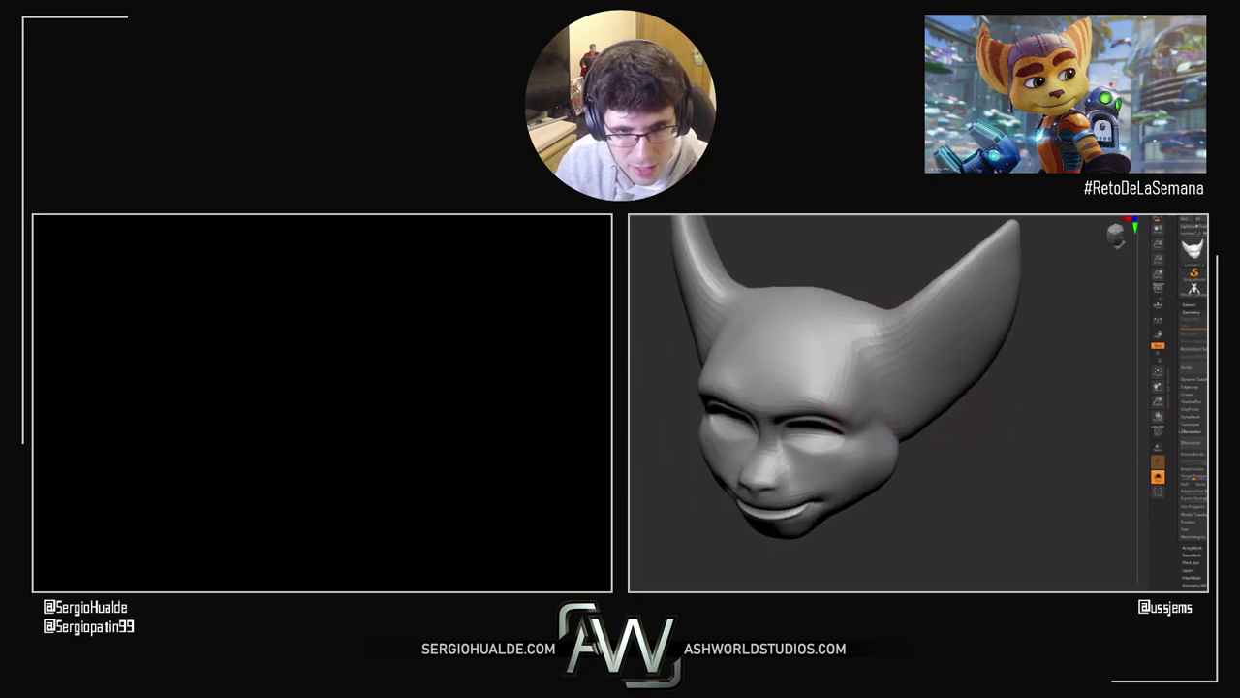
left_click_drag(945, 417, 964, 513)
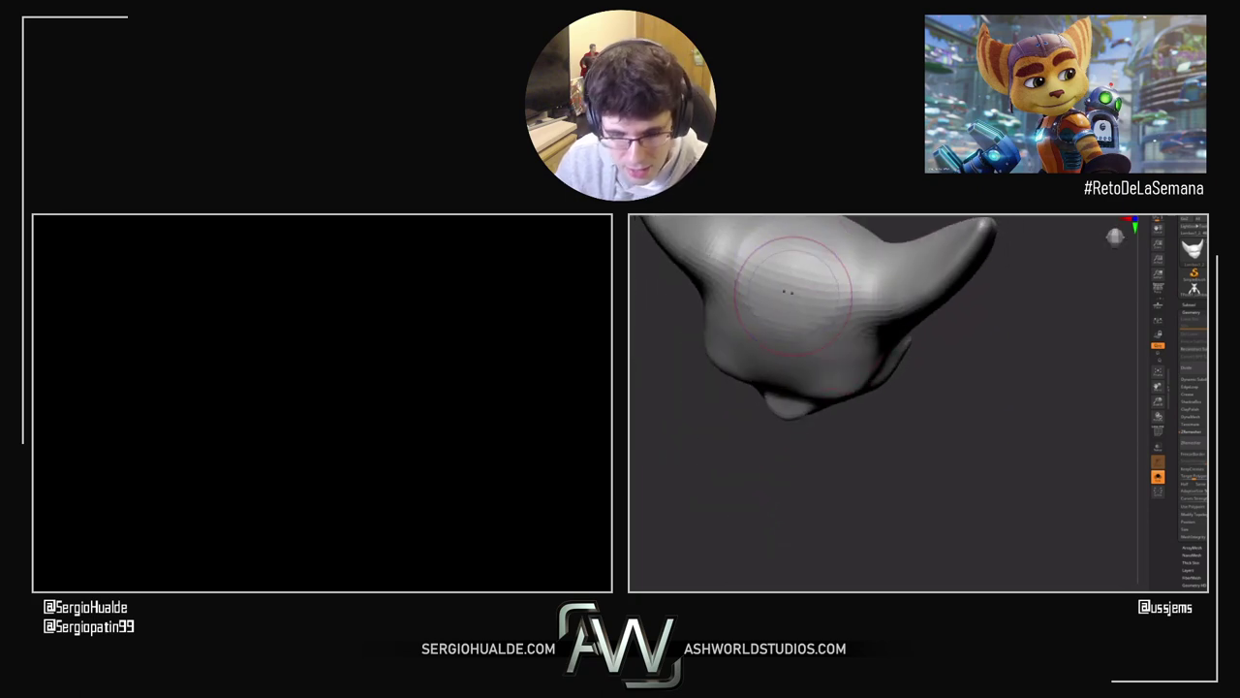
left_click_drag(793, 293, 794, 277)
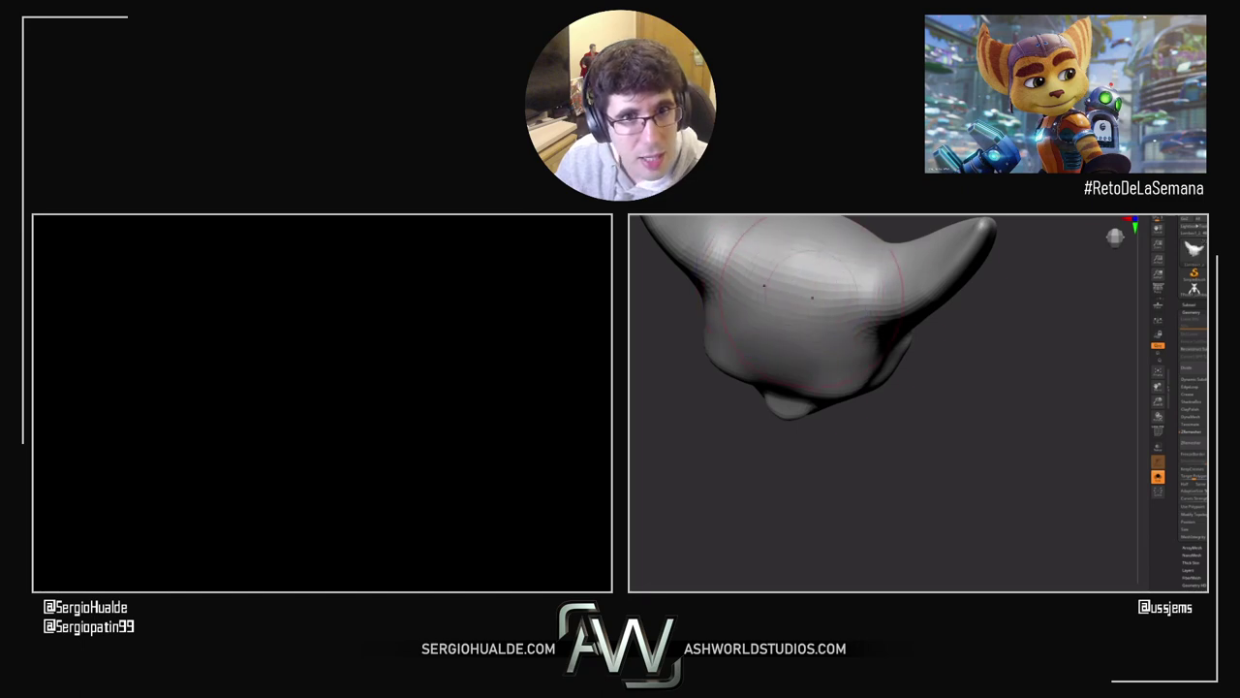
Step: Refine the ears where they join the skull and even out their inner surface, checking from above and front
mouse_move(812, 296)
right_mouse_down()
mouse_move(824, 329)
mouse_move(869, 371)
right_mouse_up()
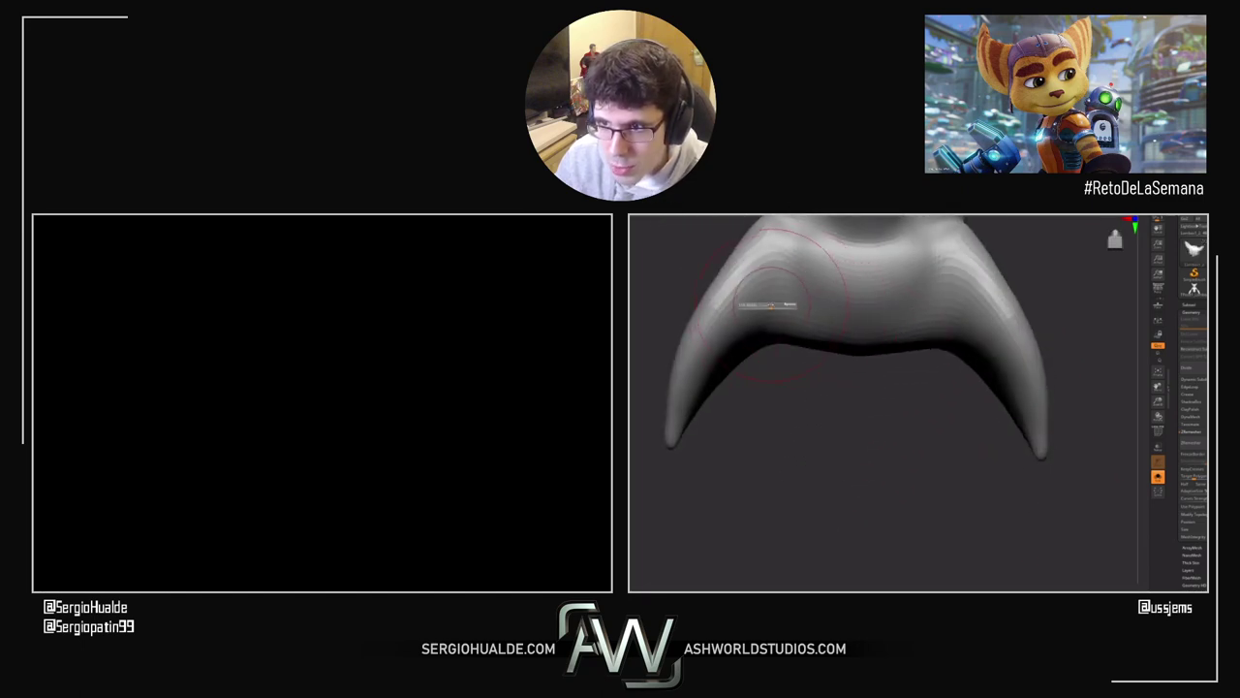
right_click_drag(765, 334, 745, 304)
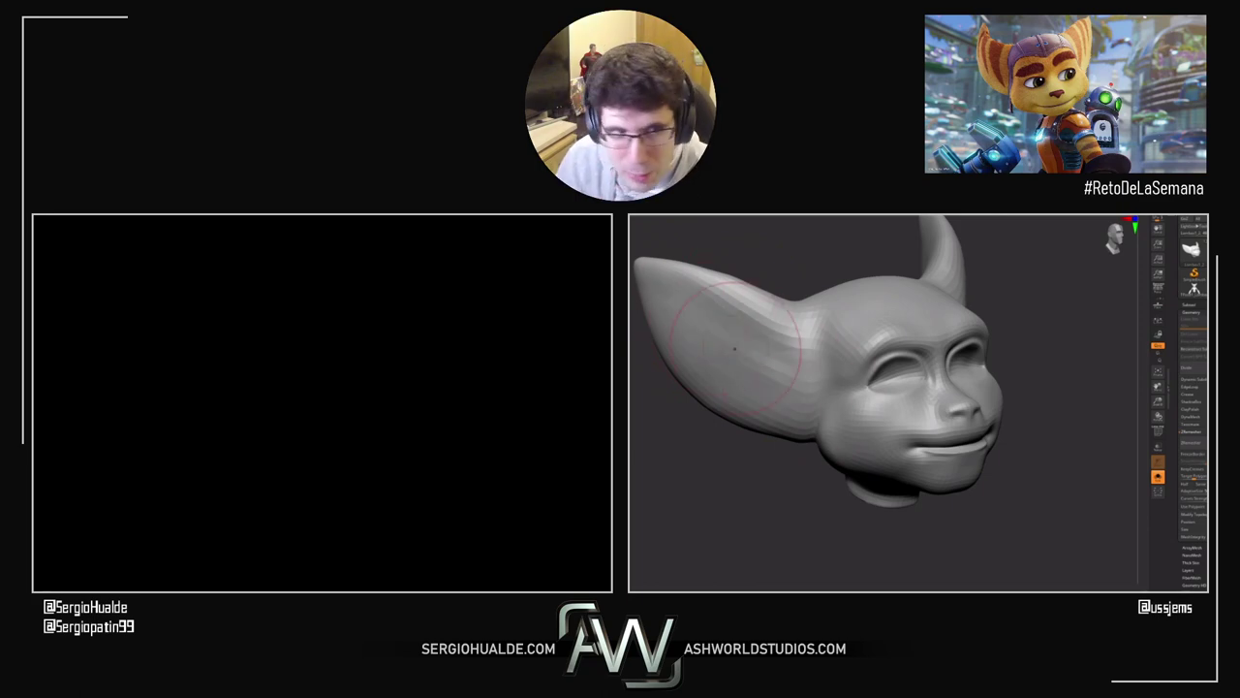
mouse_move(734, 349)
left_mouse_down()
mouse_move(772, 363)
mouse_move(777, 341)
left_mouse_up()
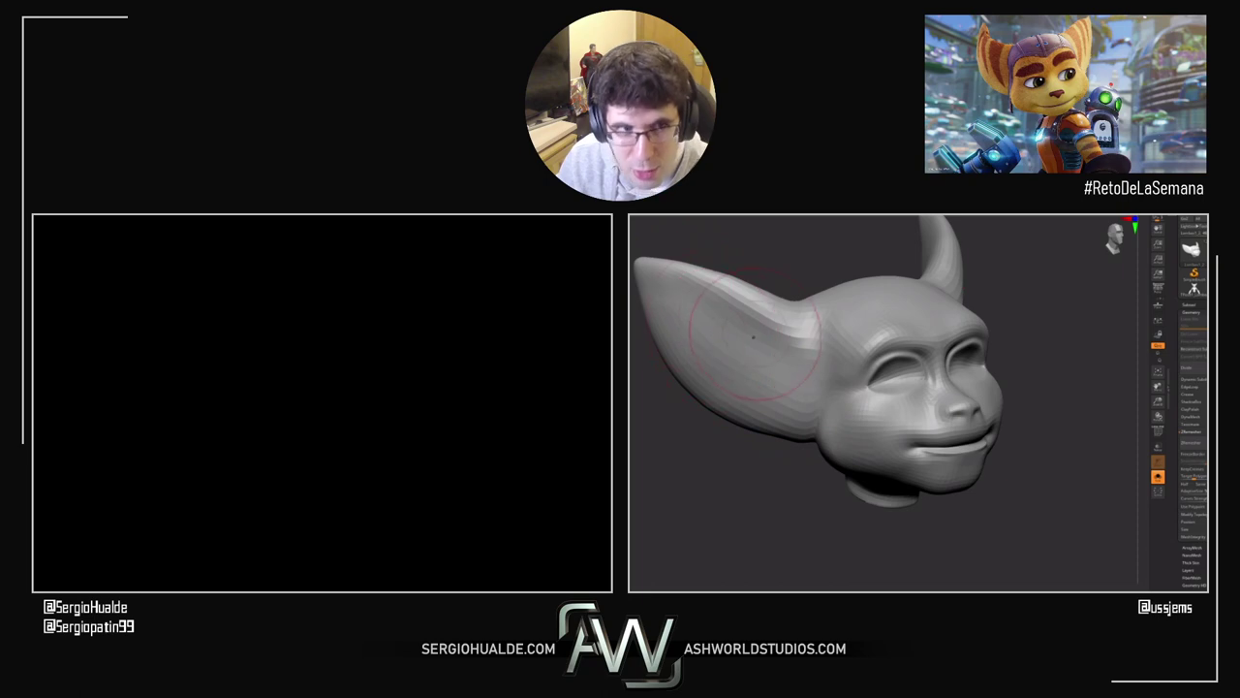
left_click_drag(1027, 413, 1024, 466, "shift")
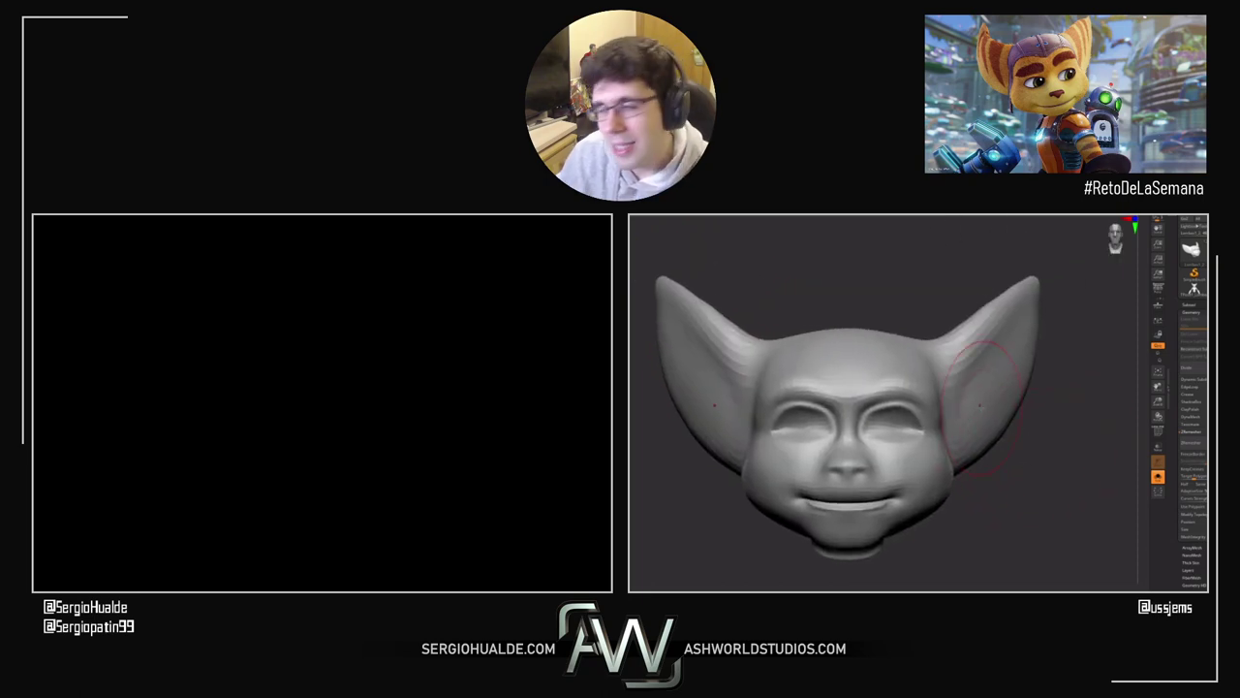
mouse_move(1051, 416)
left_mouse_down()
mouse_move(1075, 461)
mouse_move(1041, 412)
left_mouse_up()
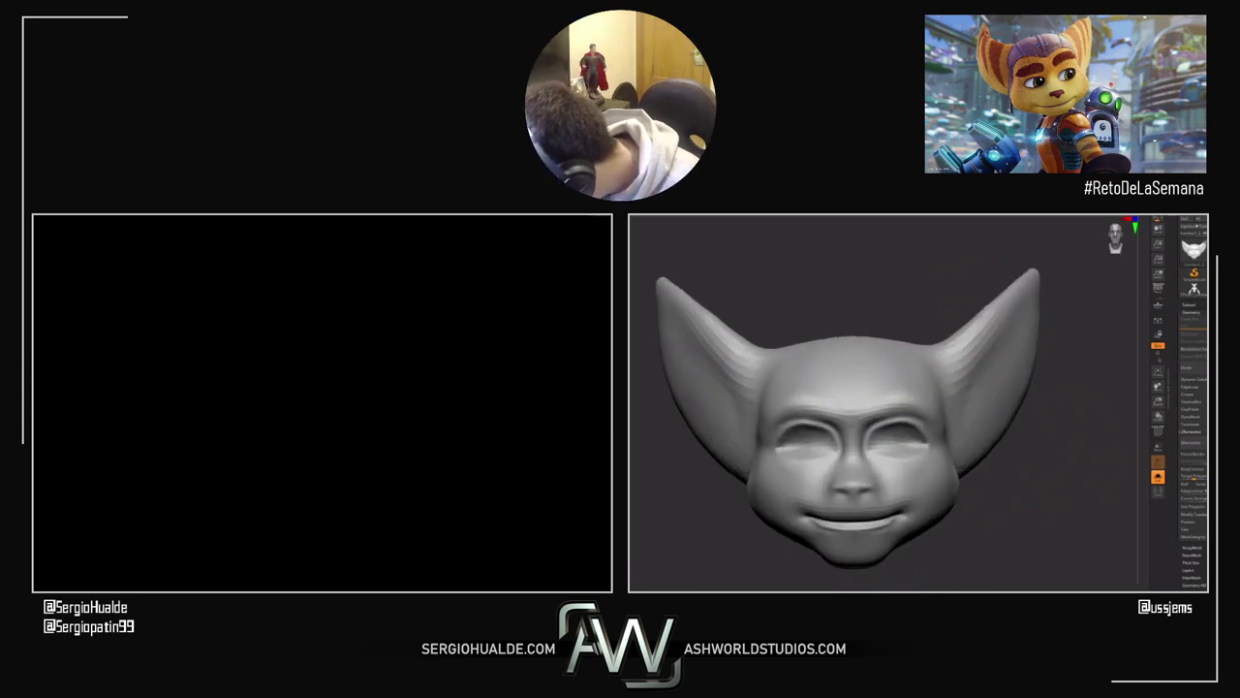
Step: Adjust the ears' upper edges, pointed tips and outer rims from three-quarter and front views
left_click_drag(1042, 329, 973, 303)
left_click_drag(1061, 455, 1008, 426)
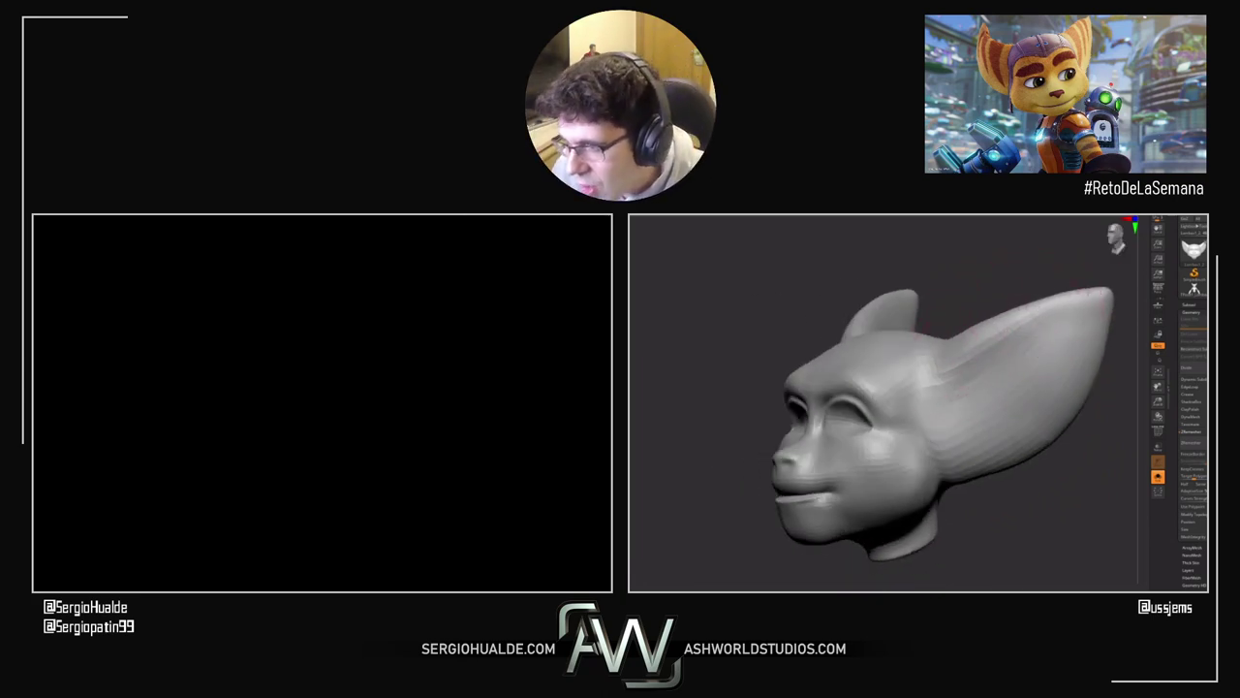
mouse_move(1093, 302)
left_mouse_down()
mouse_move(1109, 297)
mouse_move(1093, 300)
left_mouse_up()
left_click_drag(1101, 349, 1106, 351)
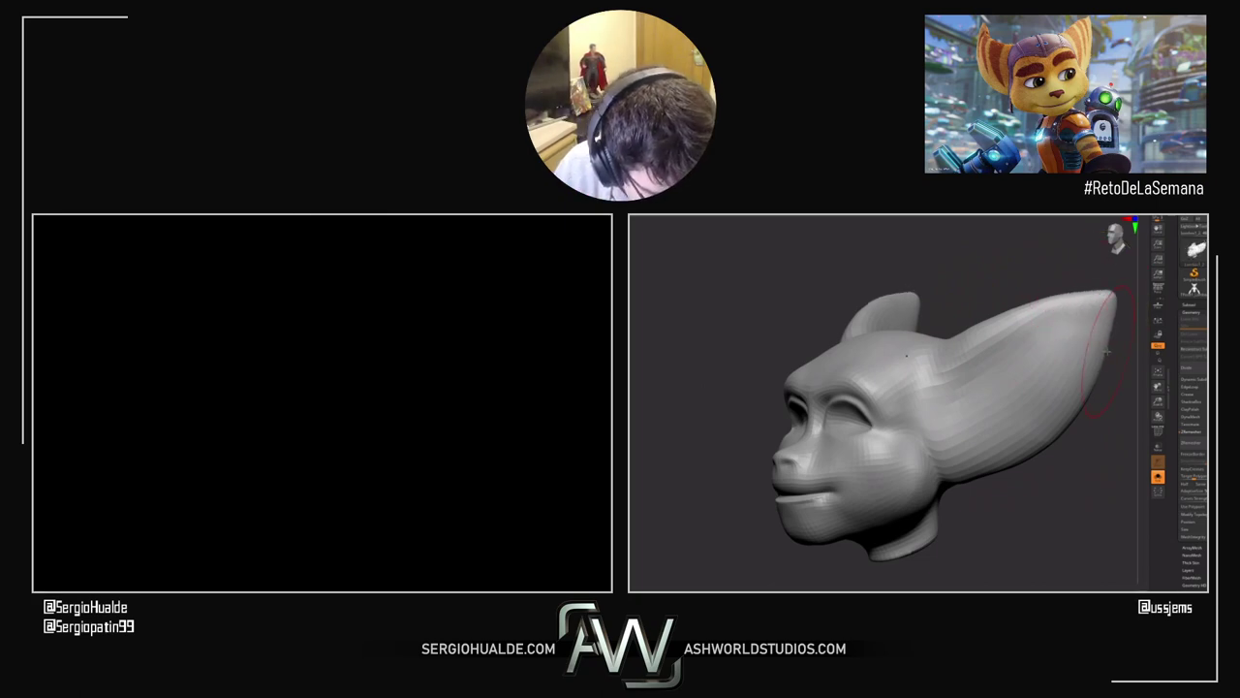
mouse_move(1030, 320)
left_mouse_down()
mouse_move(1062, 316)
mouse_move(998, 331)
left_mouse_up()
left_click_drag(1042, 271, 1080, 274)
left_click_drag(991, 324, 999, 310)
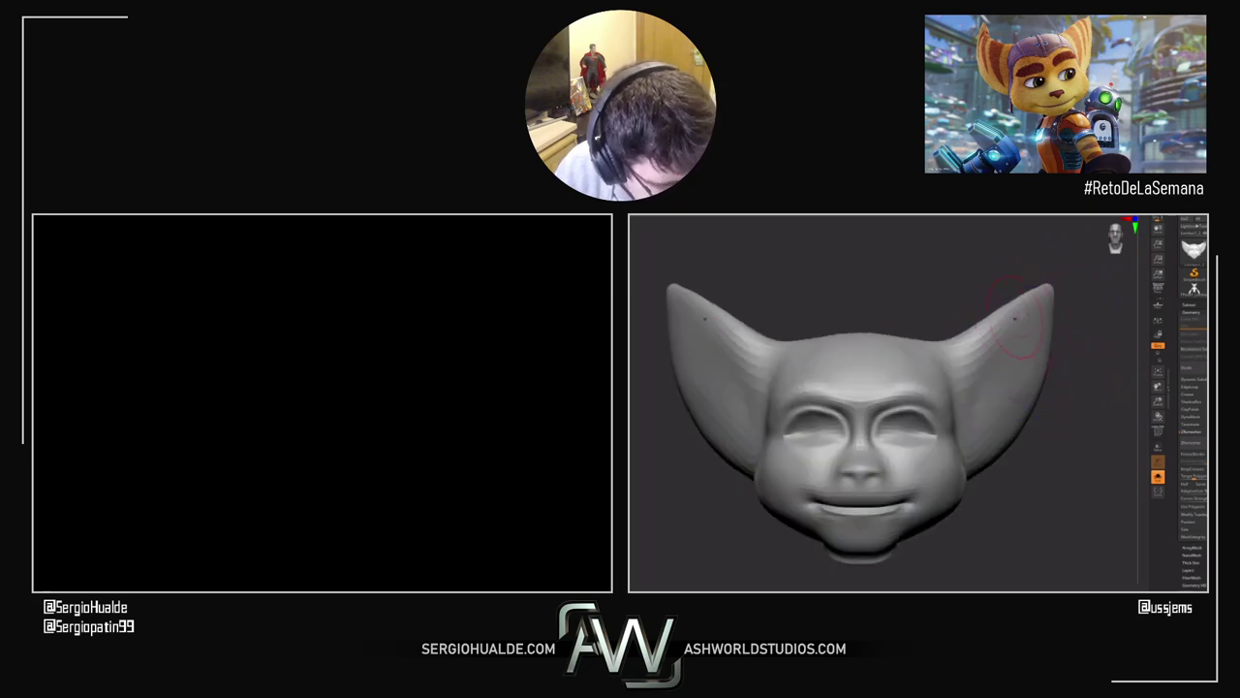
Step: Shape the cheeks, jaw and area beneath the eyes, checking the head in profile and from the front
mouse_move(1054, 451)
left_mouse_down()
mouse_move(785, 479)
mouse_move(848, 475)
mouse_move(891, 492)
mouse_move(764, 481)
mouse_move(806, 448)
mouse_move(793, 470)
mouse_move(793, 429)
left_mouse_up()
mouse_move(796, 463)
right_mouse_down()
mouse_move(845, 452)
mouse_move(814, 460)
right_mouse_up()
right_click_drag(813, 460, 810, 504, "ctrl")
mouse_move(771, 457)
left_mouse_down()
mouse_move(807, 453)
mouse_move(794, 459)
left_mouse_up()
mouse_move(812, 452)
right_mouse_down()
mouse_move(833, 491)
mouse_move(851, 416)
right_mouse_up()
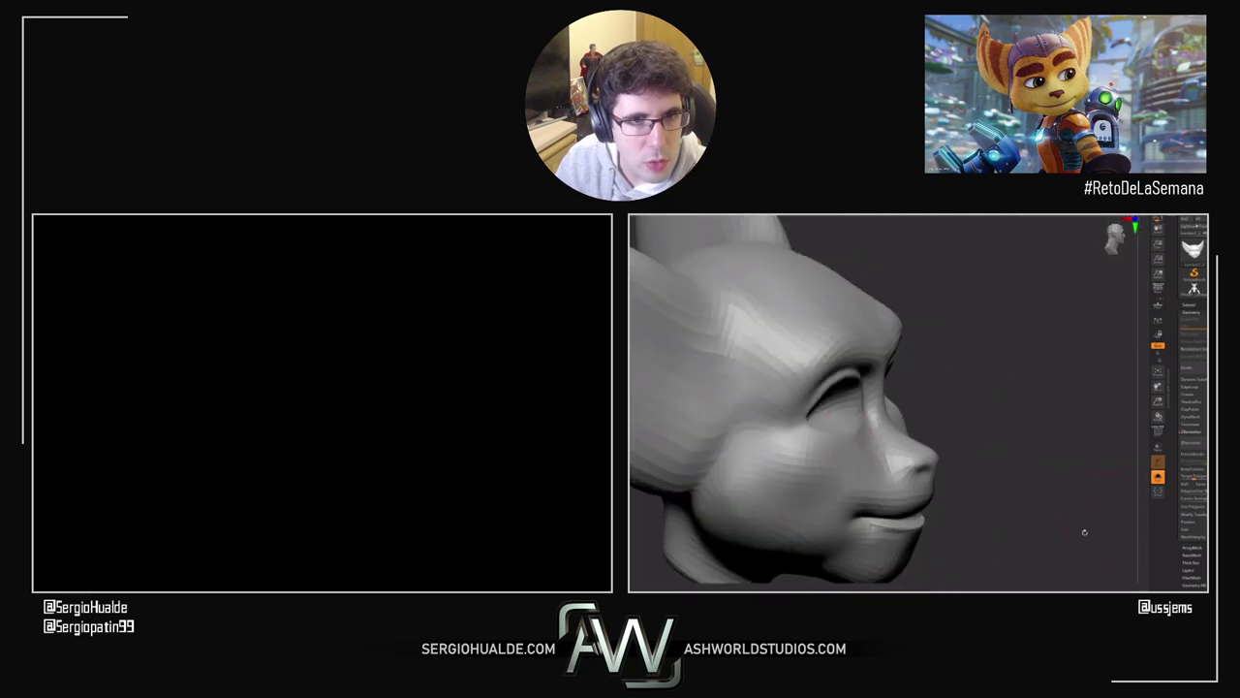
mouse_move(1038, 332)
left_mouse_down()
mouse_move(997, 326)
mouse_move(872, 392)
left_mouse_up()
key("f")
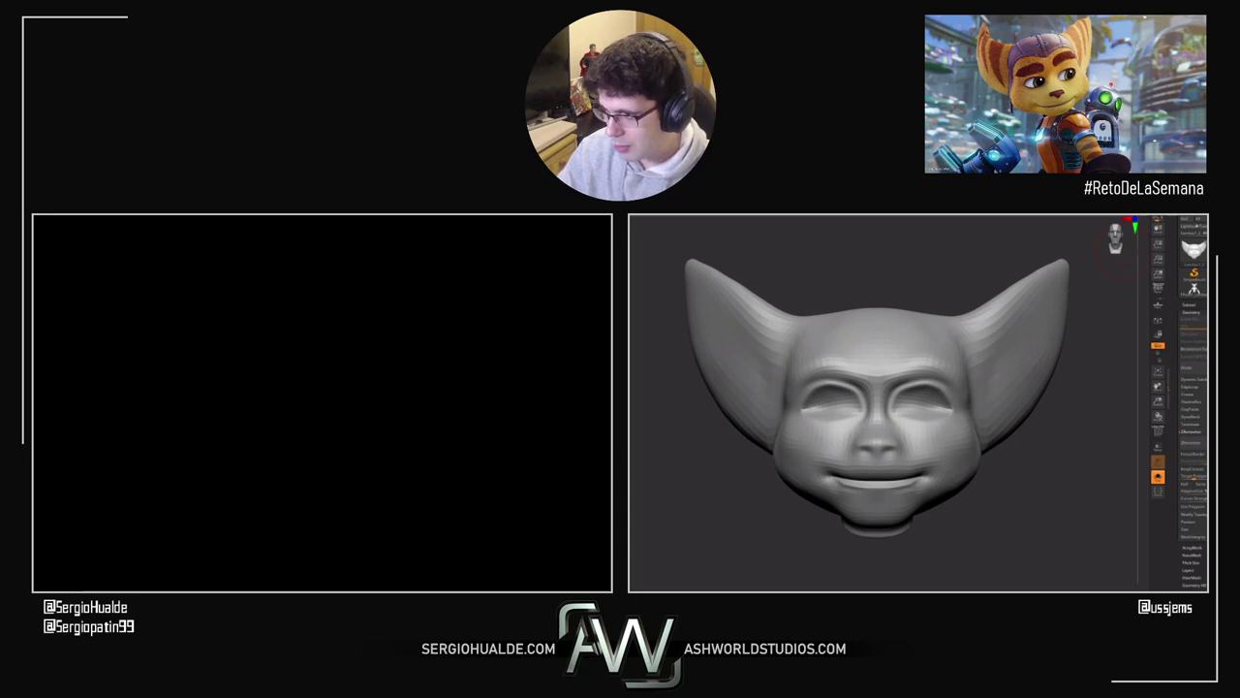
right_click_drag(903, 420, 936, 418)
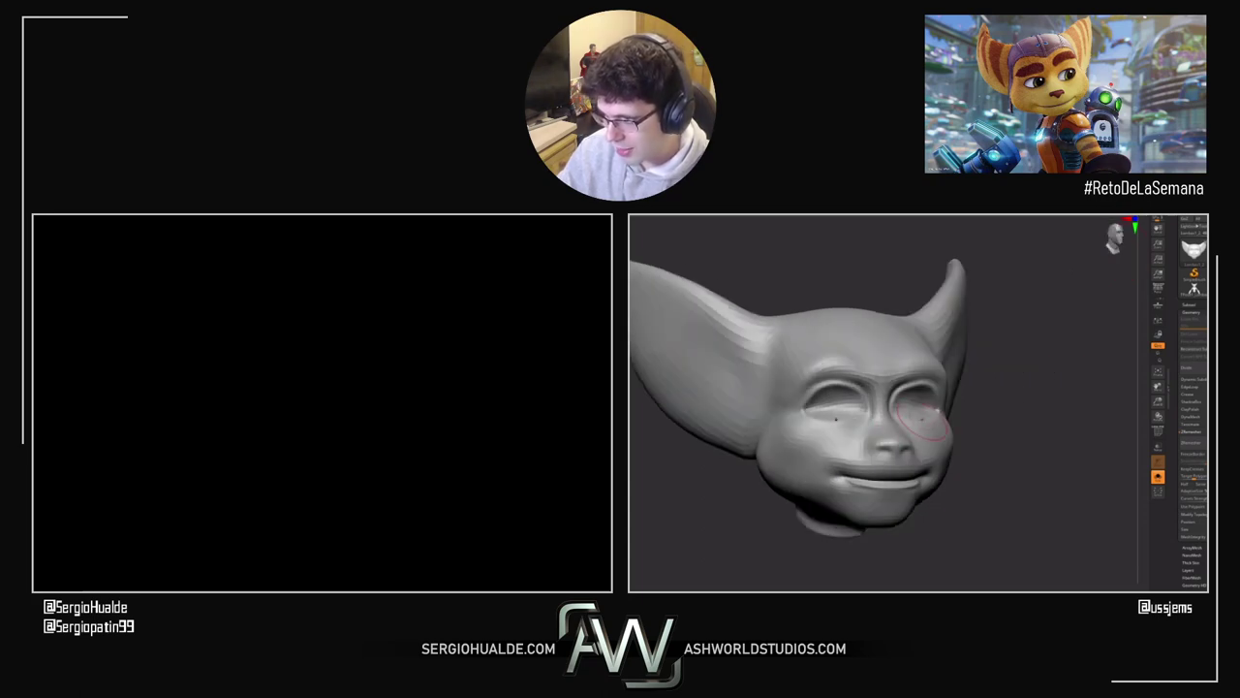
left_click_drag(930, 411, 901, 438)
right_click_drag(936, 426, 960, 457)
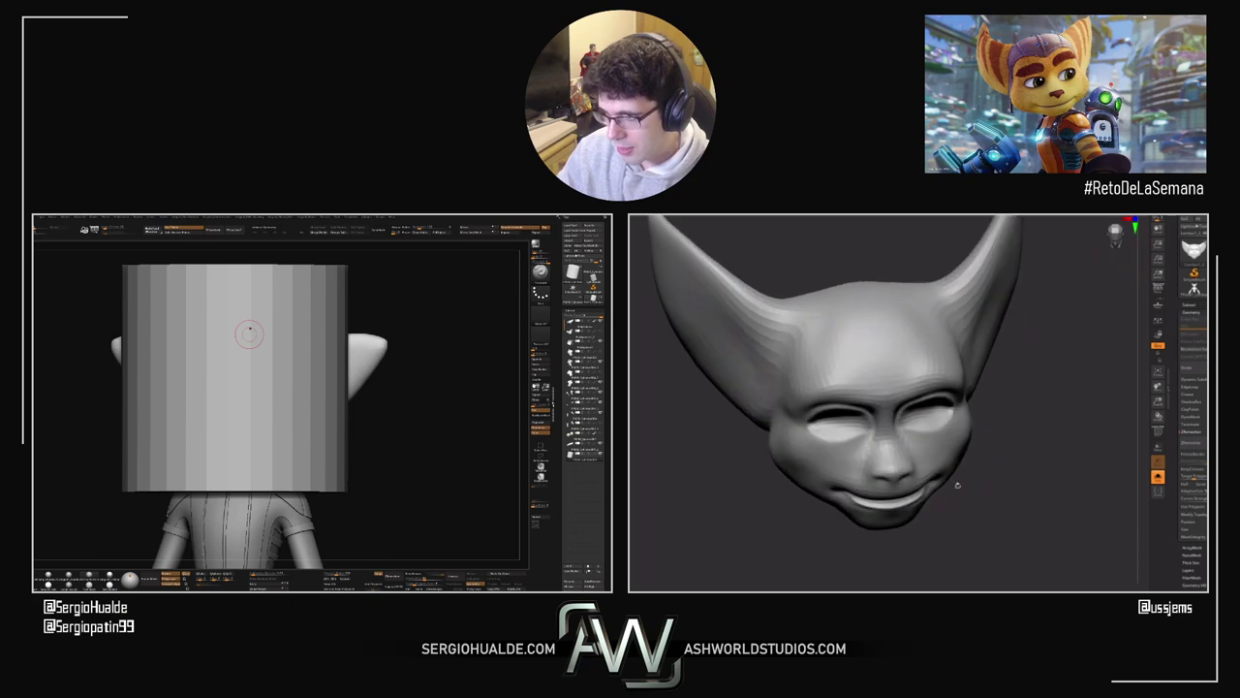
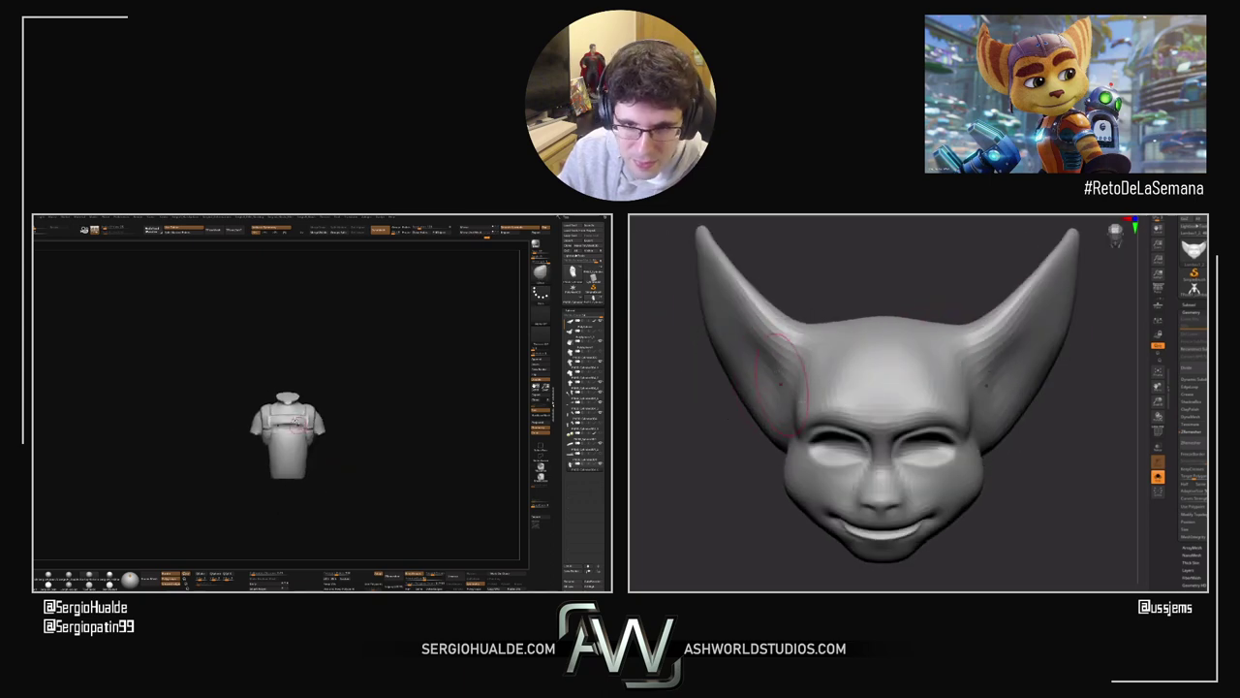
right_click_drag(789, 339, 954, 429)
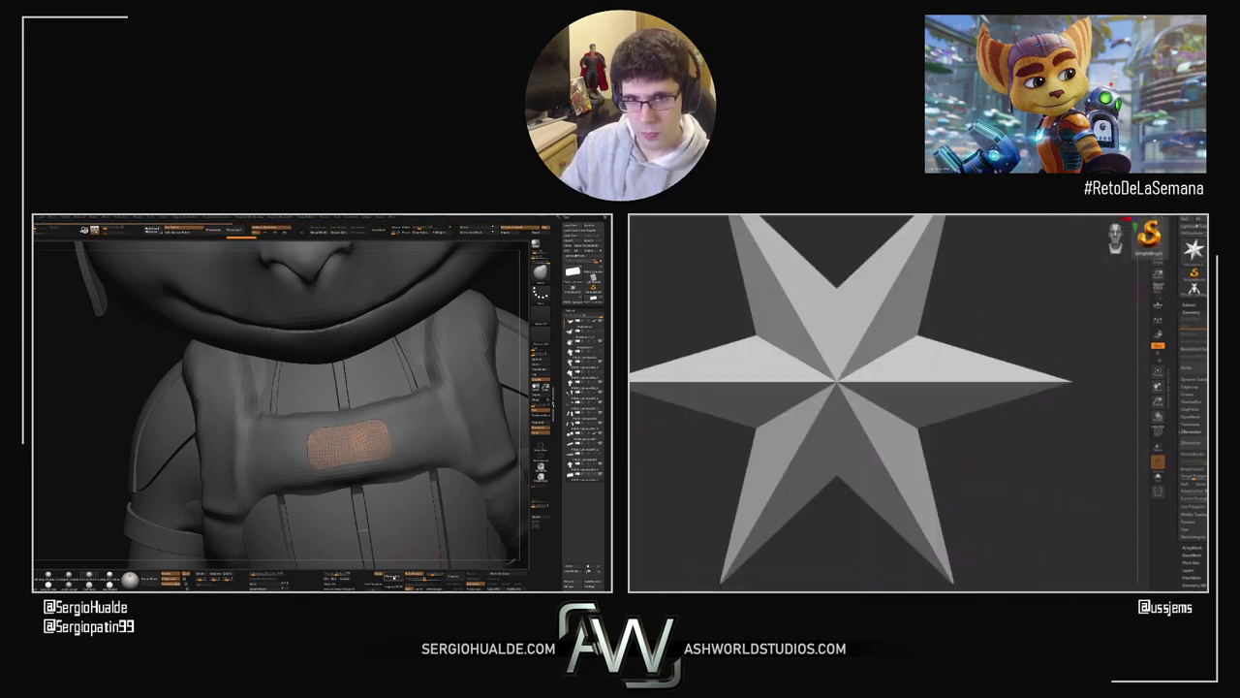
Step: Swap the primitive in the second sculpt and remesh the small rounded patch on the chest strap
left_click(978, 310)
left_click(393, 578)
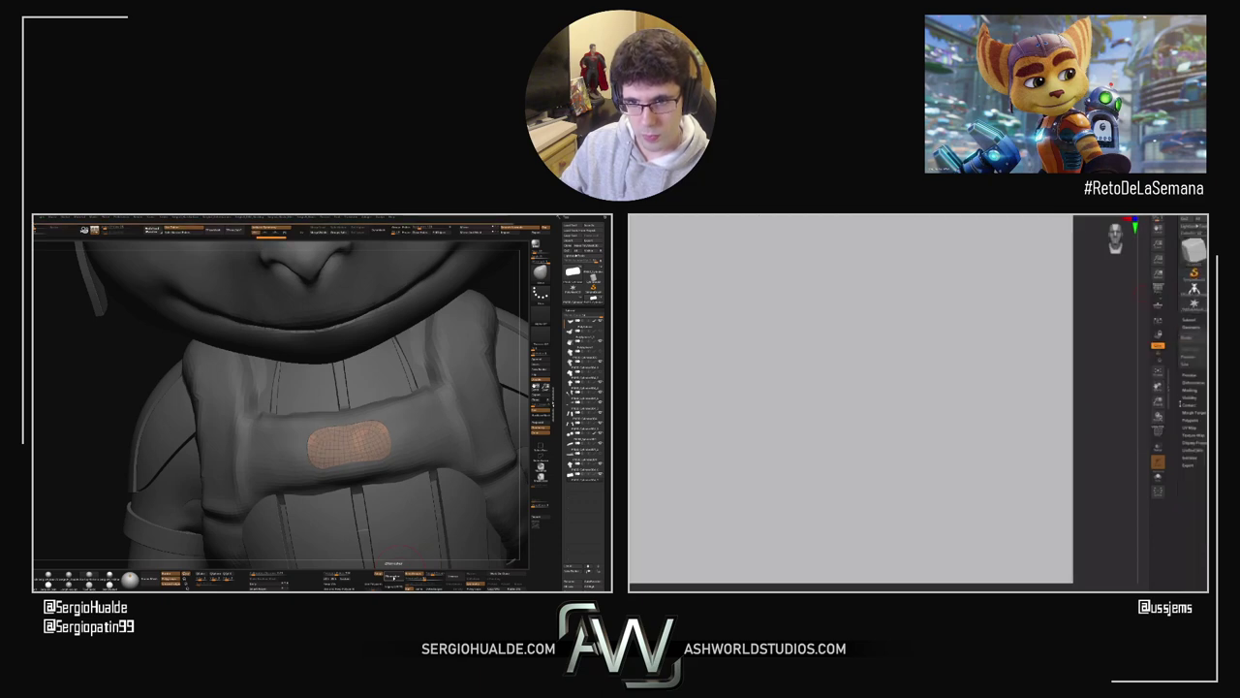
right_click_drag(384, 436, 412, 433, "ctrl")
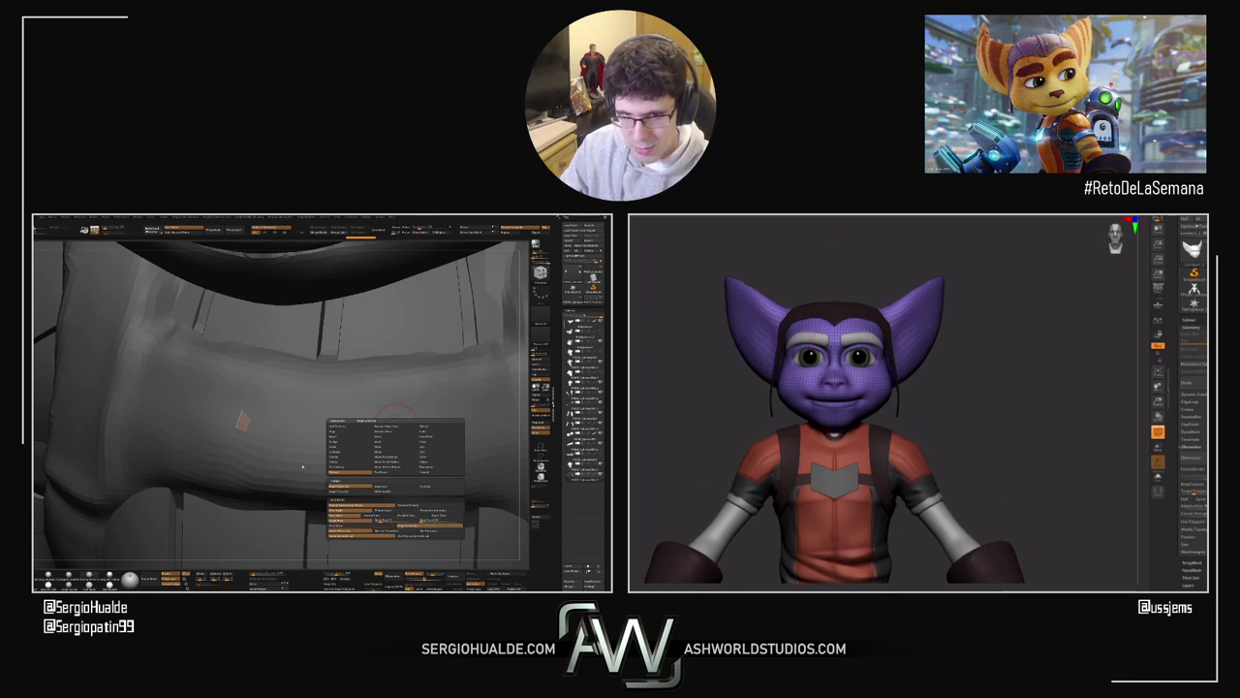
Step: Isolate the two mirrored polygons on the chest strap and try a ZModeler edge action on them
right_click_drag(398, 413, 379, 434, "alt")
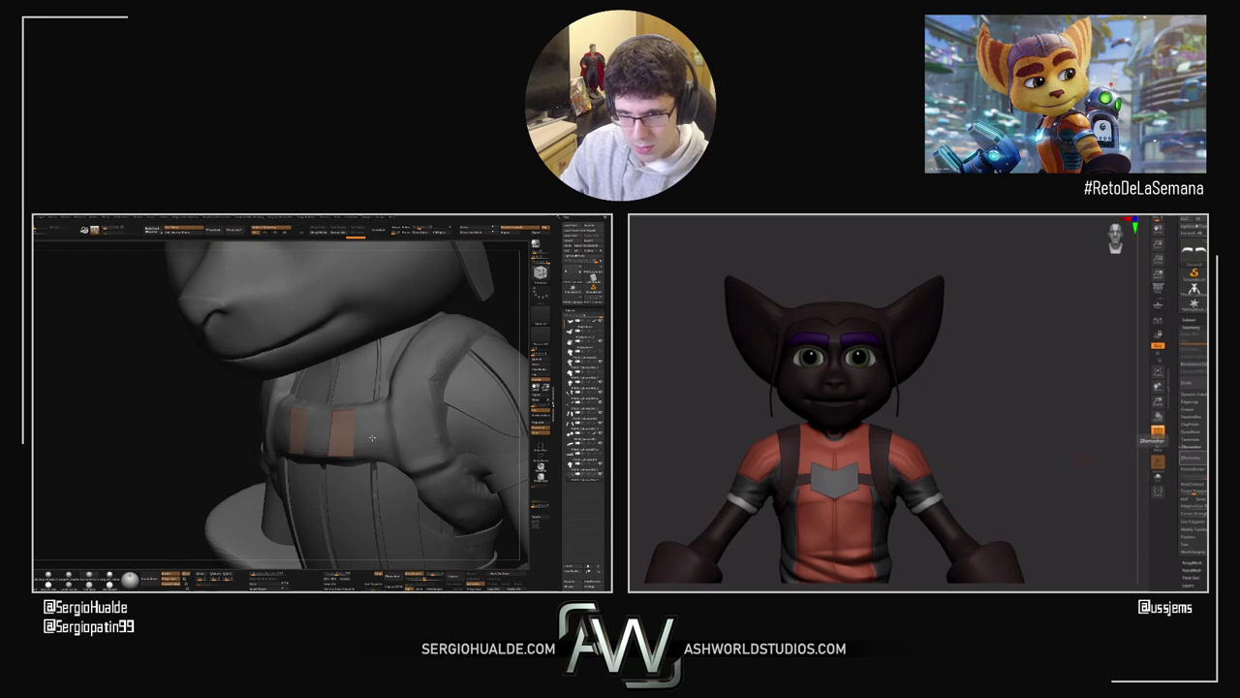
right_click_drag(362, 437, 359, 436)
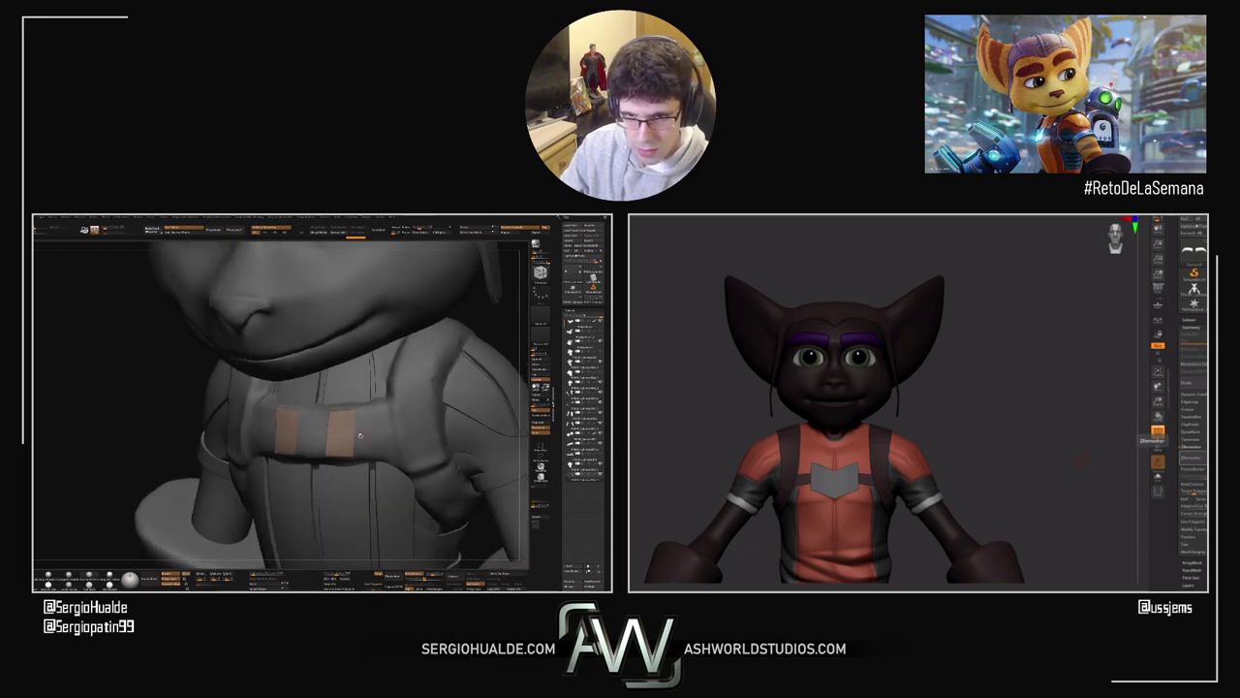
key("space")
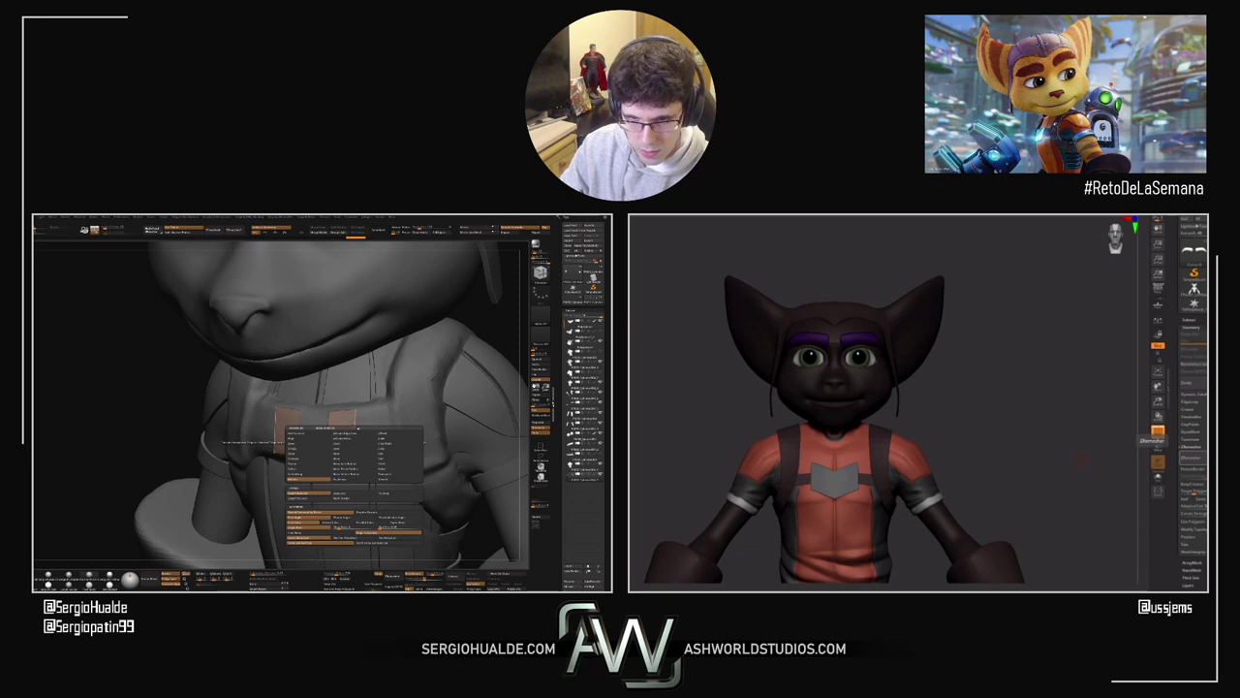
left_click(361, 435)
mouse_move(356, 435)
right_mouse_down("ctrl")
mouse_move(357, 467)
mouse_move(355, 426)
mouse_move(336, 416)
mouse_move(324, 458)
mouse_move(362, 436)
mouse_move(352, 457)
mouse_move(364, 441)
right_mouse_up("ctrl")
key("alt+s")
key("alt+s")
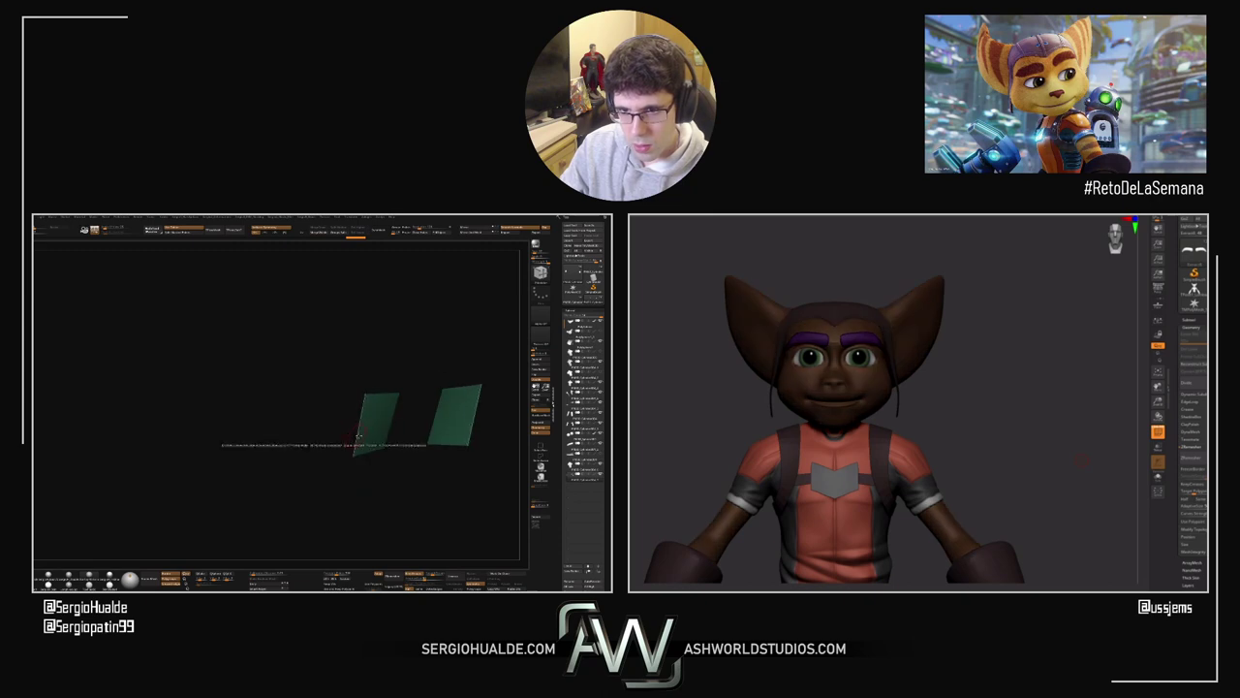
key("space")
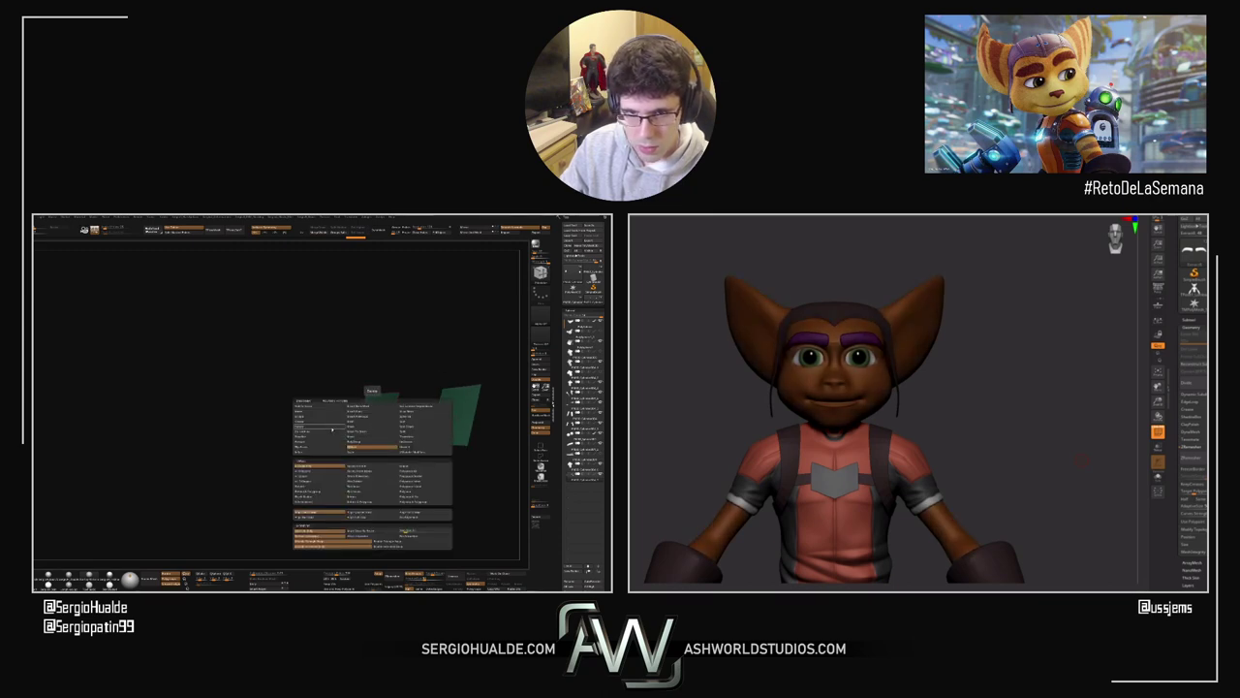
left_click(330, 428)
left_click_drag(335, 446, 360, 463)
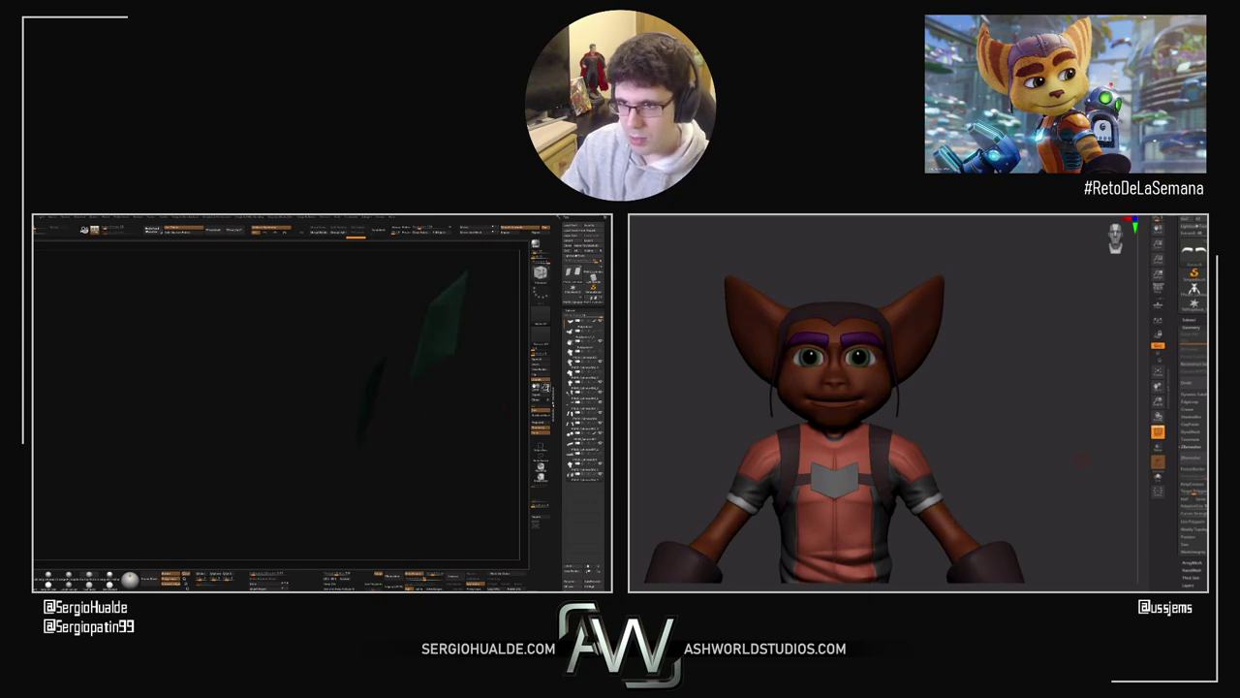
left_click_drag(421, 412, 364, 444)
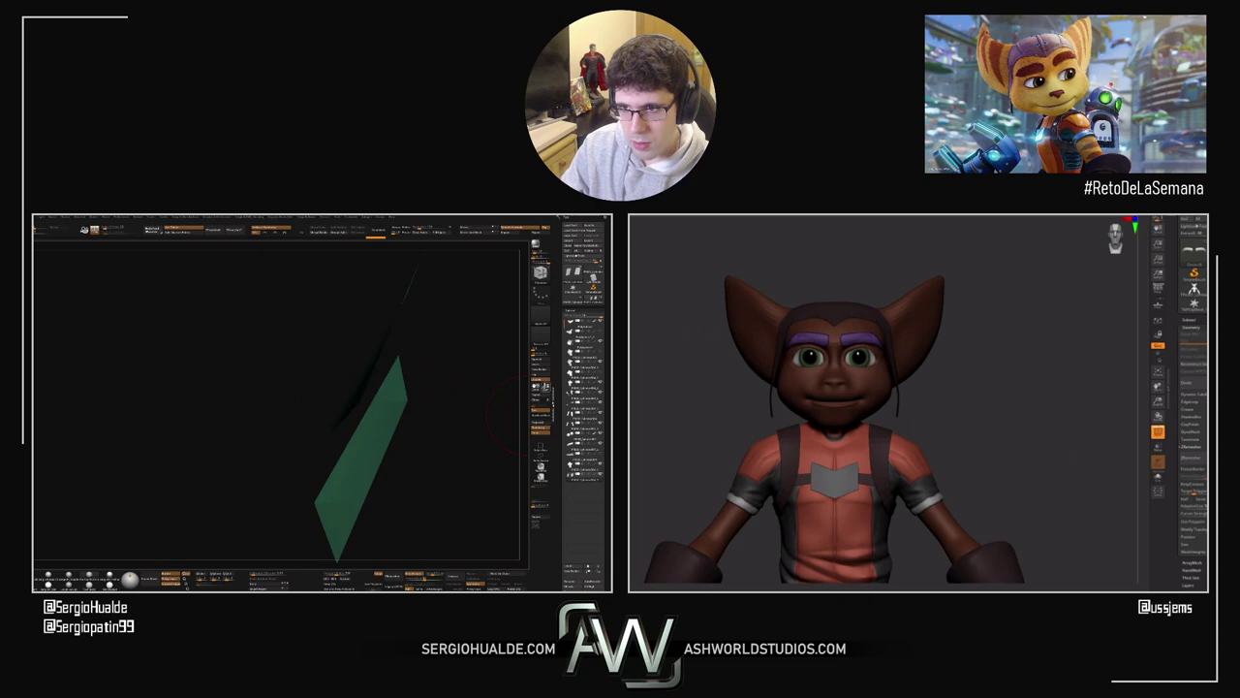
mouse_move(471, 410)
left_mouse_down()
mouse_move(394, 426)
mouse_move(417, 443)
mouse_move(393, 441)
mouse_move(390, 459)
mouse_move(420, 471)
mouse_move(382, 468)
mouse_move(426, 456)
mouse_move(432, 468)
mouse_move(430, 457)
left_mouse_up()
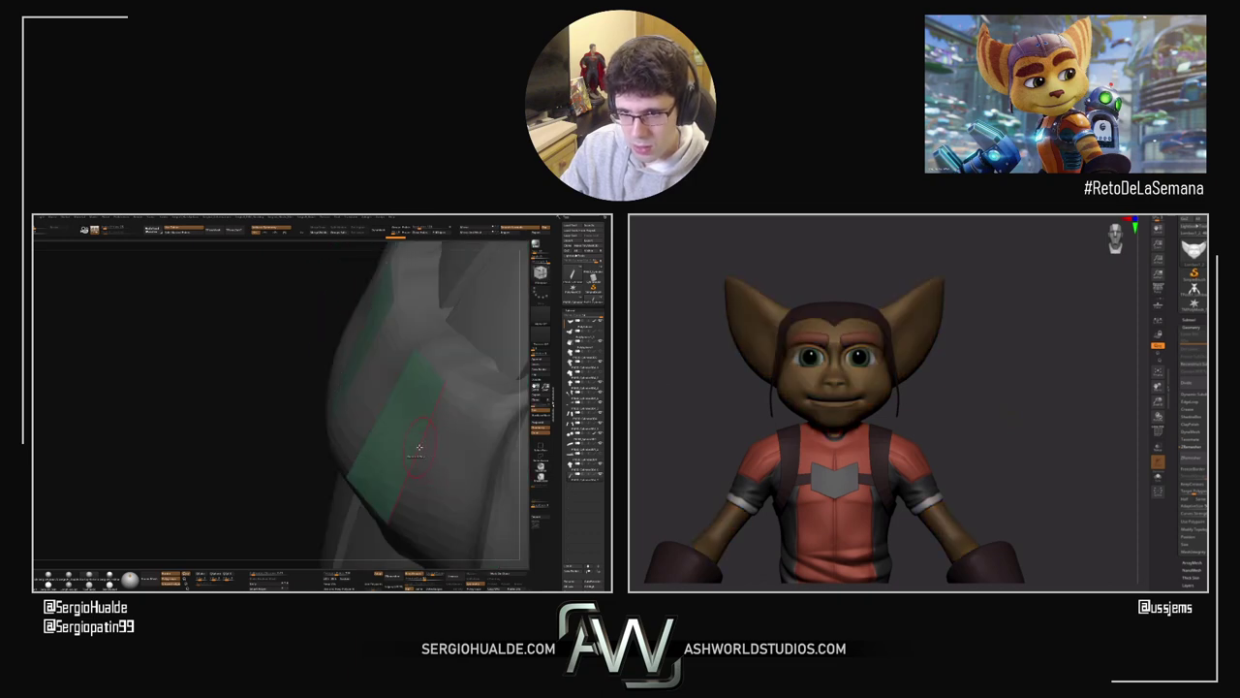
Step: Show the whole model again and undo the last edits to the two chest strap polygons
key("alt+s")
key("ctrl+z")
key("ctrl+z")
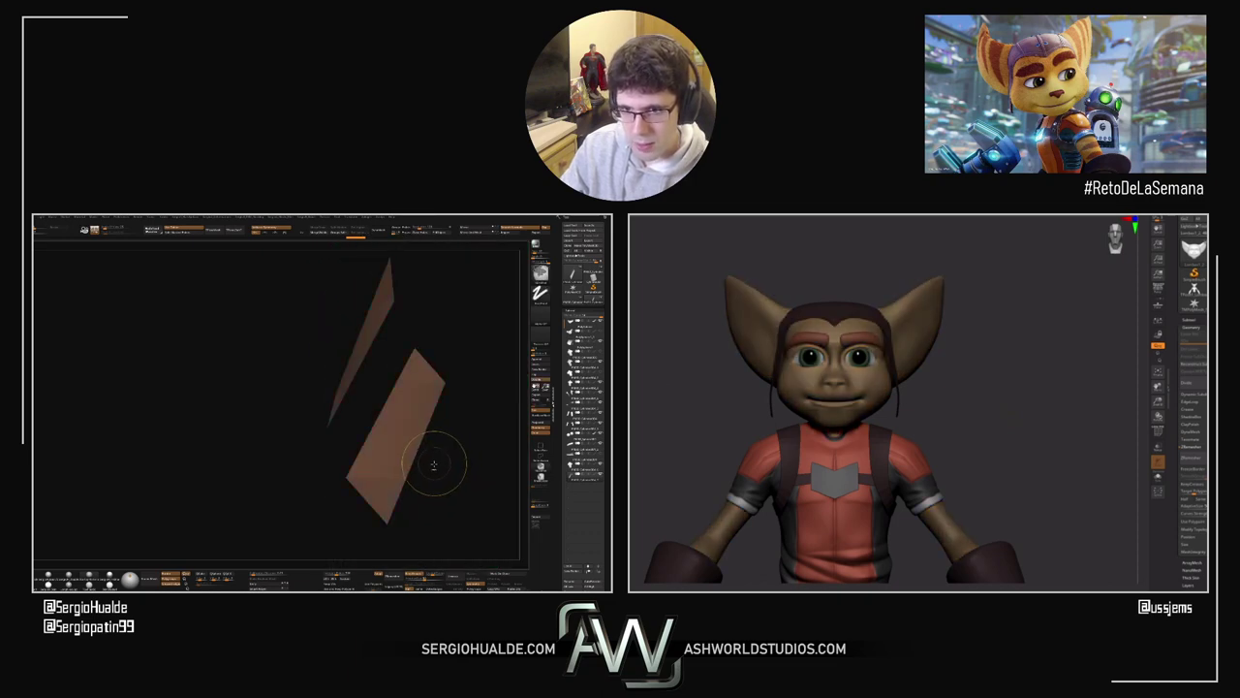
mouse_move(435, 465)
left_mouse_down("alt")
mouse_move(435, 404)
mouse_move(424, 427)
mouse_move(417, 409)
mouse_move(443, 427)
left_mouse_up("alt")
key("ctrl+z")
key("ctrl+z")
key("ctrl+z")
key("ctrl+z")
Step: Extend the mirrored polygons along the chest strap and close the gap between them into one continuous strip
mouse_move(442, 427)
right_mouse_down()
mouse_move(426, 412)
mouse_move(399, 436)
right_mouse_up()
mouse_move(385, 441)
left_mouse_down()
mouse_move(367, 478)
mouse_move(395, 479)
mouse_move(398, 493)
mouse_move(432, 477)
mouse_move(435, 489)
left_mouse_up()
mouse_move(435, 491)
right_mouse_down("ctrl")
mouse_move(389, 445)
mouse_move(379, 457)
right_mouse_up("ctrl")
mouse_move(378, 456)
left_mouse_down()
mouse_move(418, 475)
mouse_move(420, 460)
left_mouse_up()
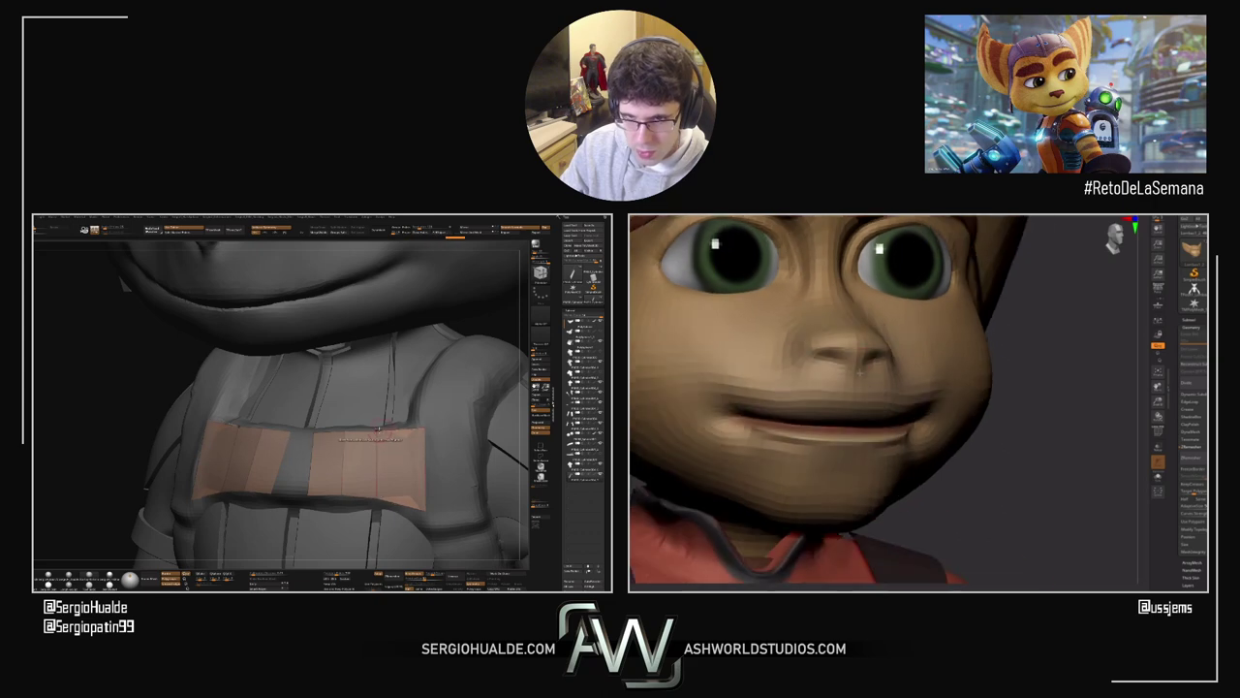
right_click_drag(355, 467, 325, 476)
left_click_drag(325, 475, 311, 469)
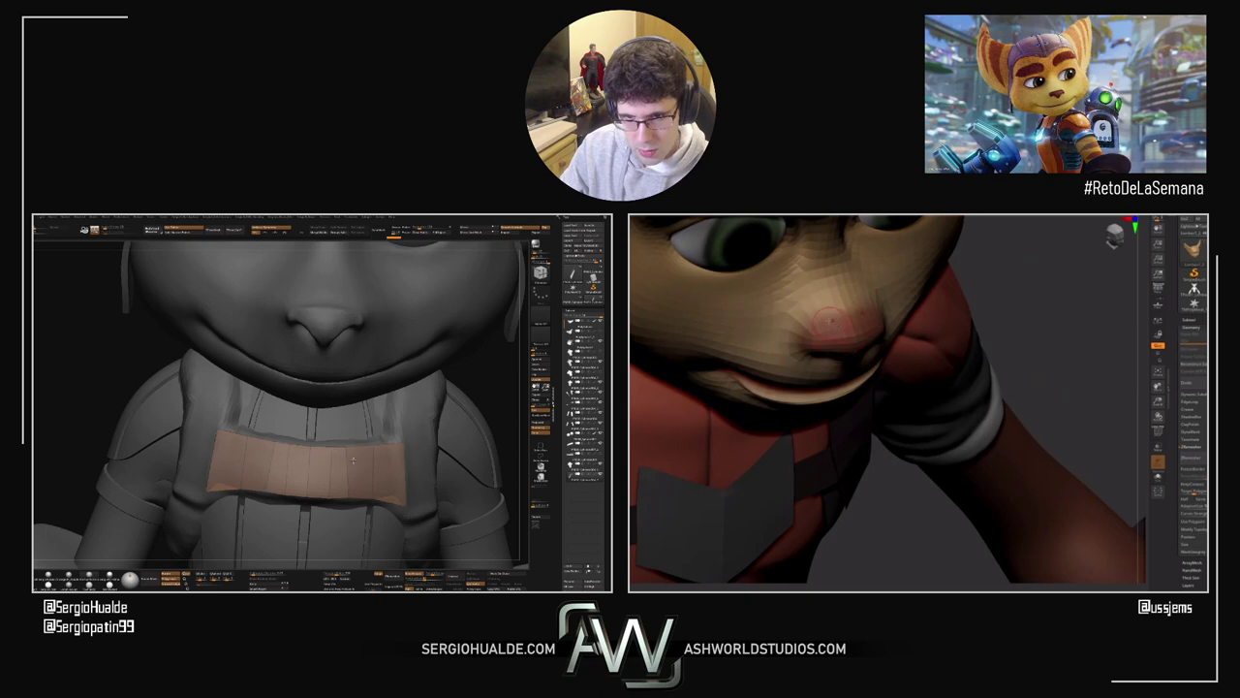
Step: Extend both ends of the chest strip outward and downward onto the shoulder straps
right_click_drag(327, 451, 347, 450)
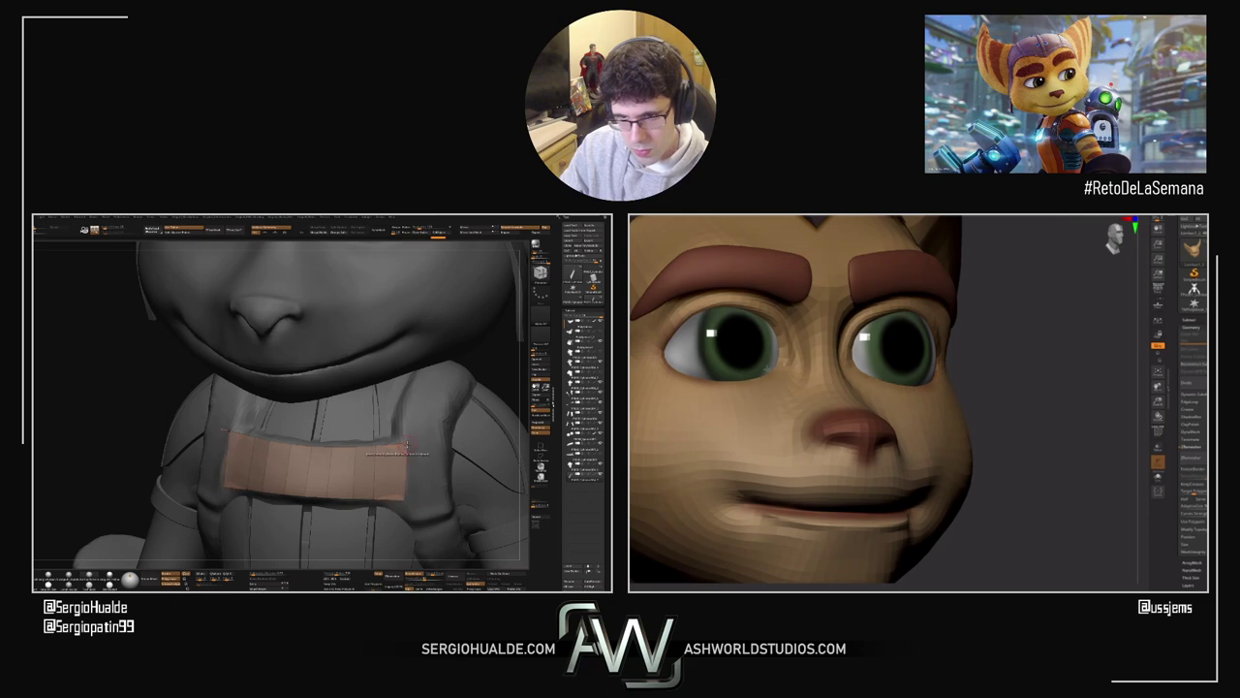
right_click_drag(400, 443, 345, 453)
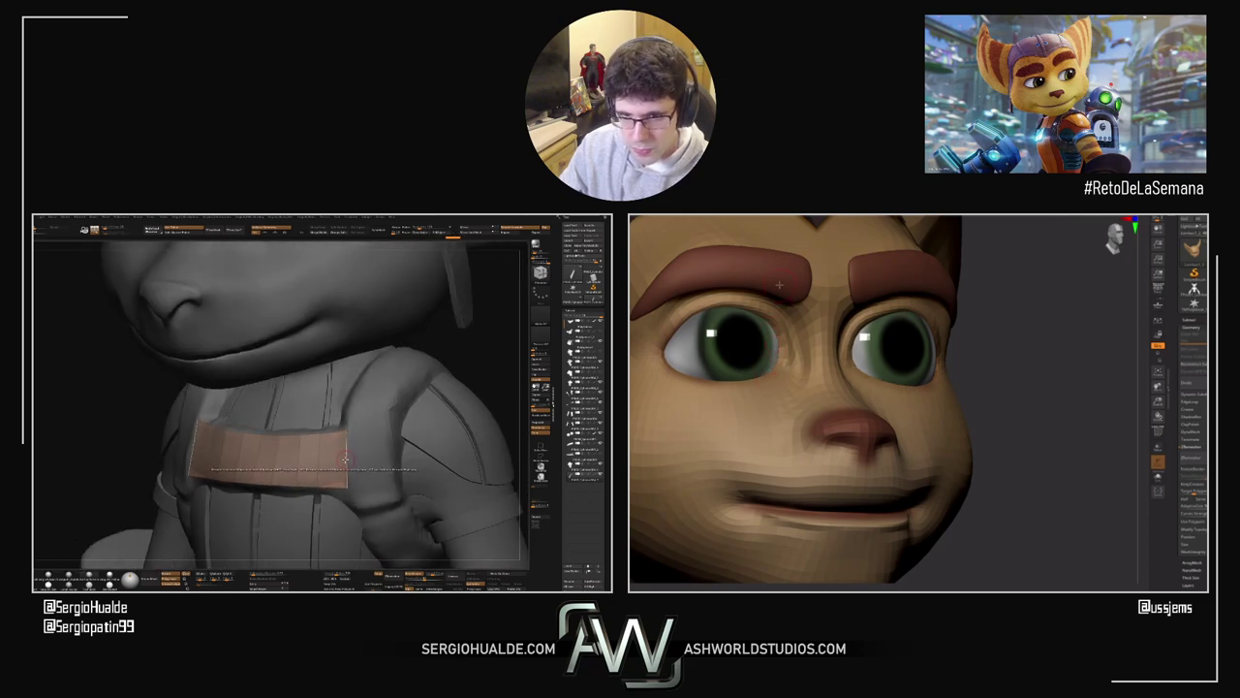
left_click_drag(346, 459, 376, 459)
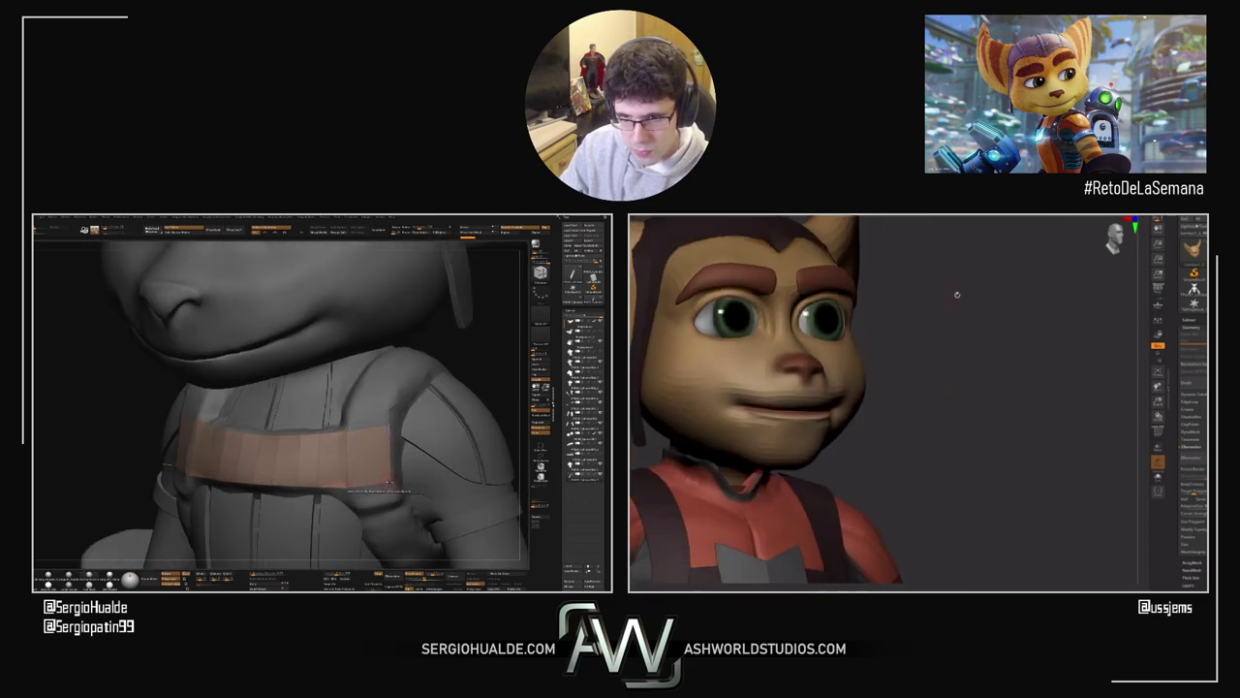
right_click_drag(381, 491, 343, 466)
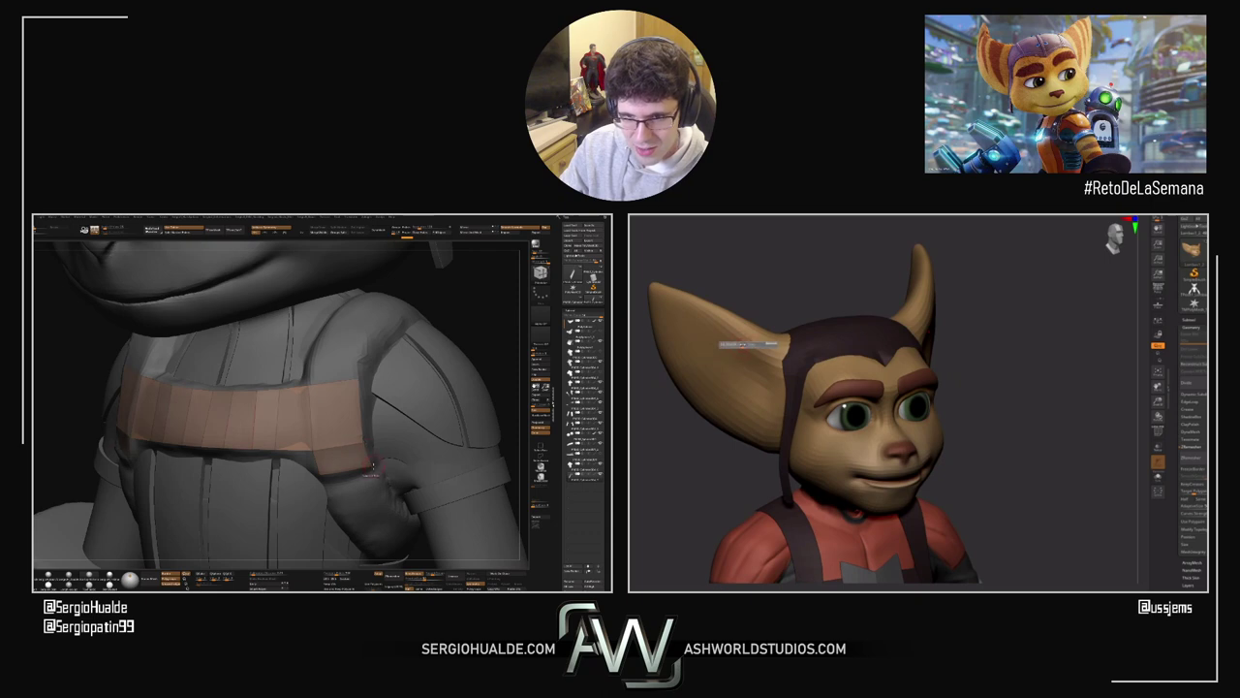
Step: Extend both ends of the chest strip upward along the shoulder straps and over the tops of the shoulders
right_click_drag(357, 459, 306, 488)
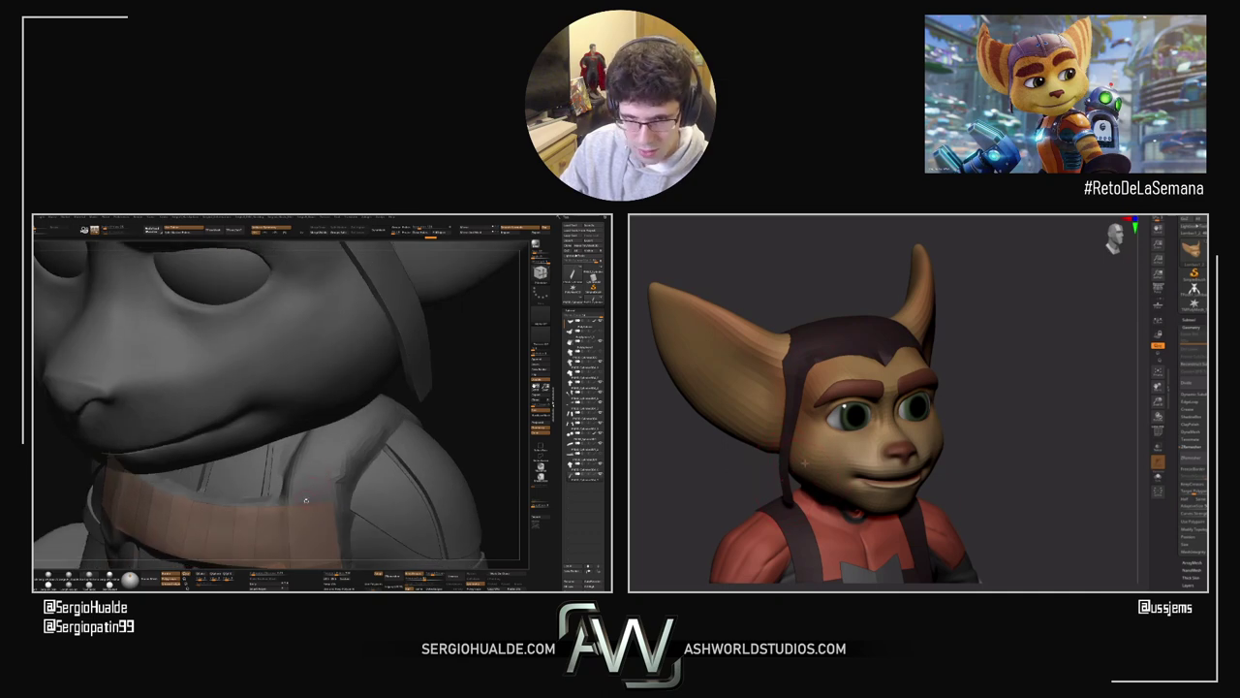
left_click_drag(307, 501, 353, 446)
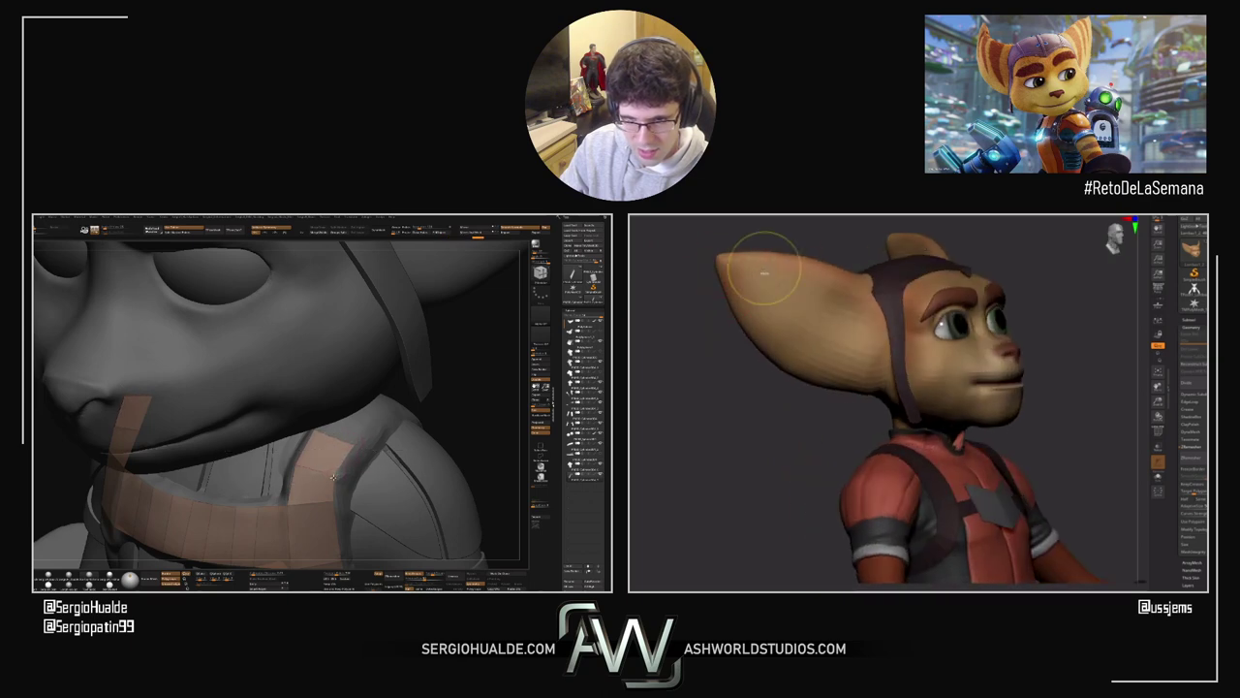
right_click_drag(321, 492, 266, 543, "alt")
right_click_drag(291, 479, 233, 490)
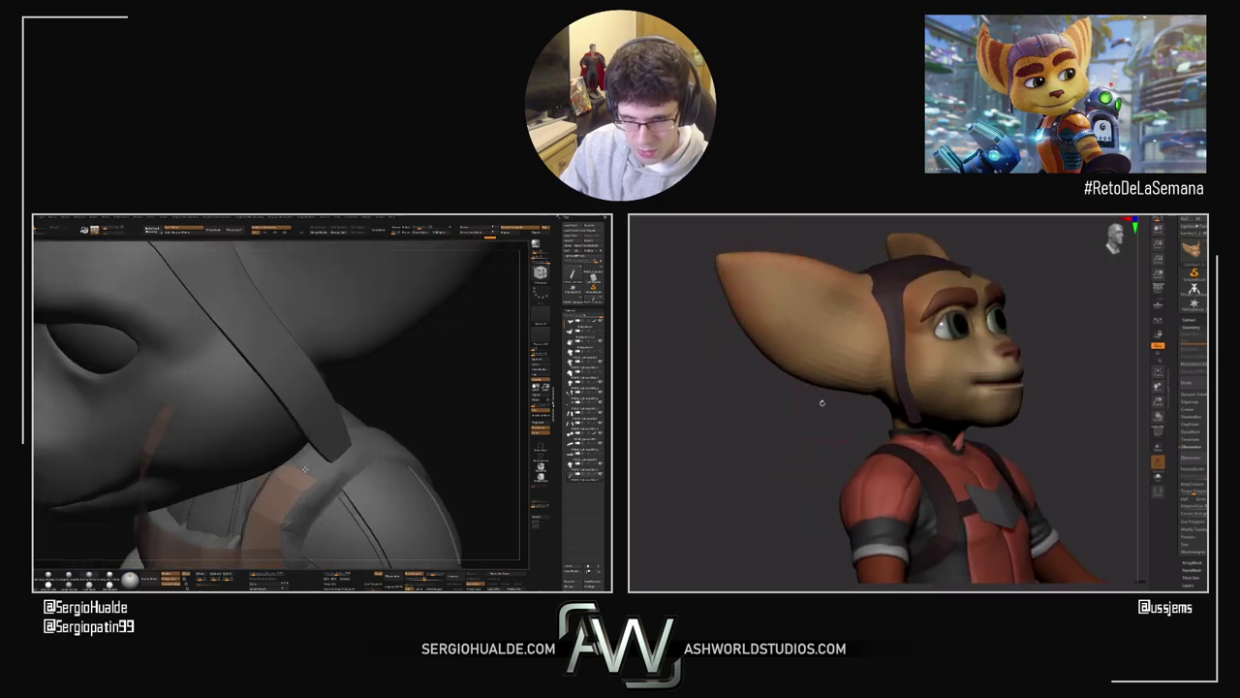
right_click_drag(321, 459, 312, 440)
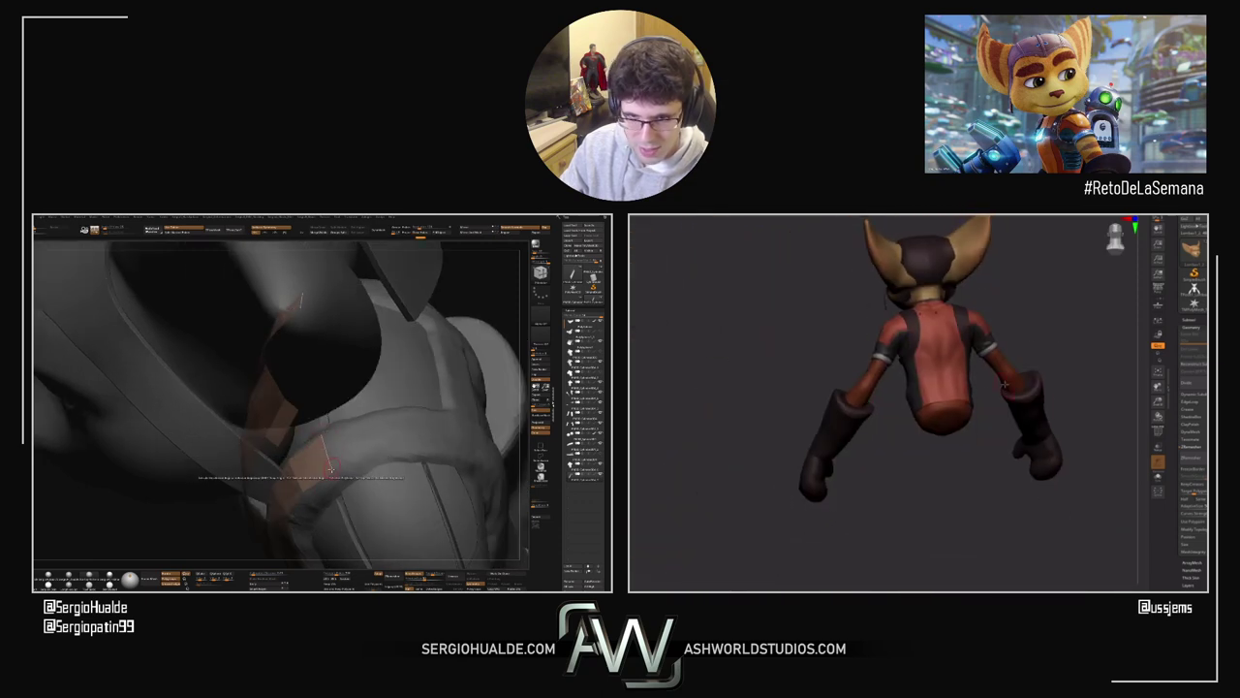
left_click_drag(334, 470, 378, 444)
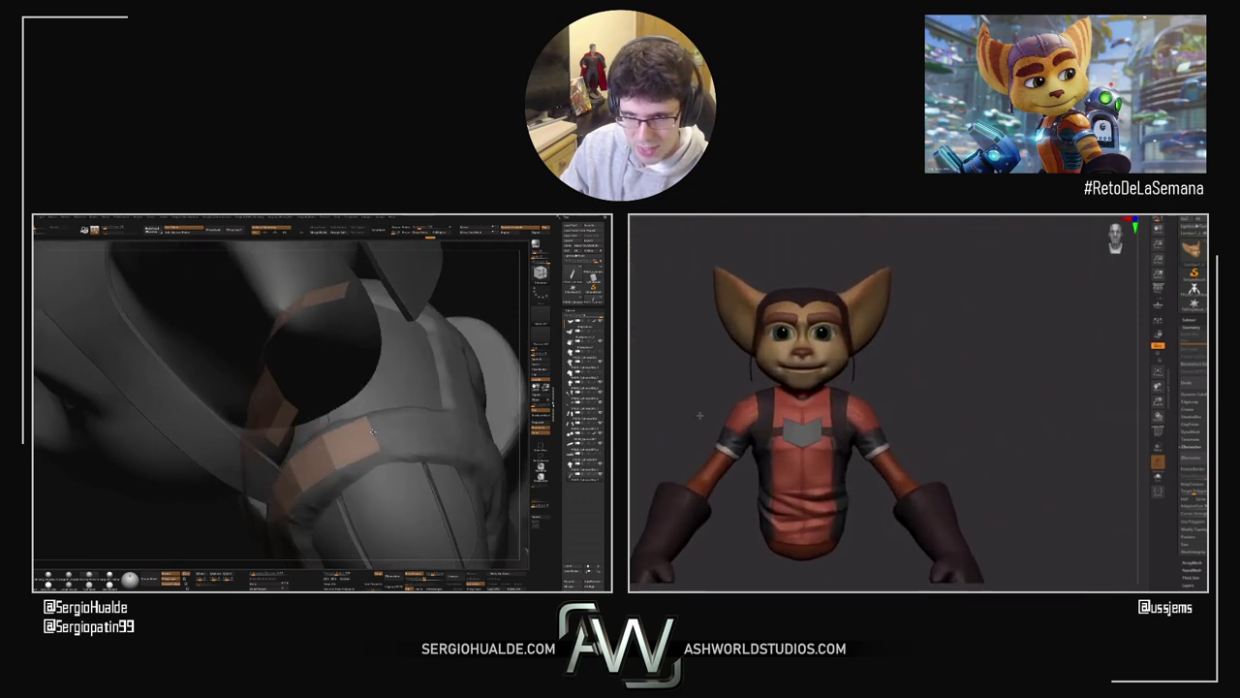
right_click_drag(374, 454, 311, 497)
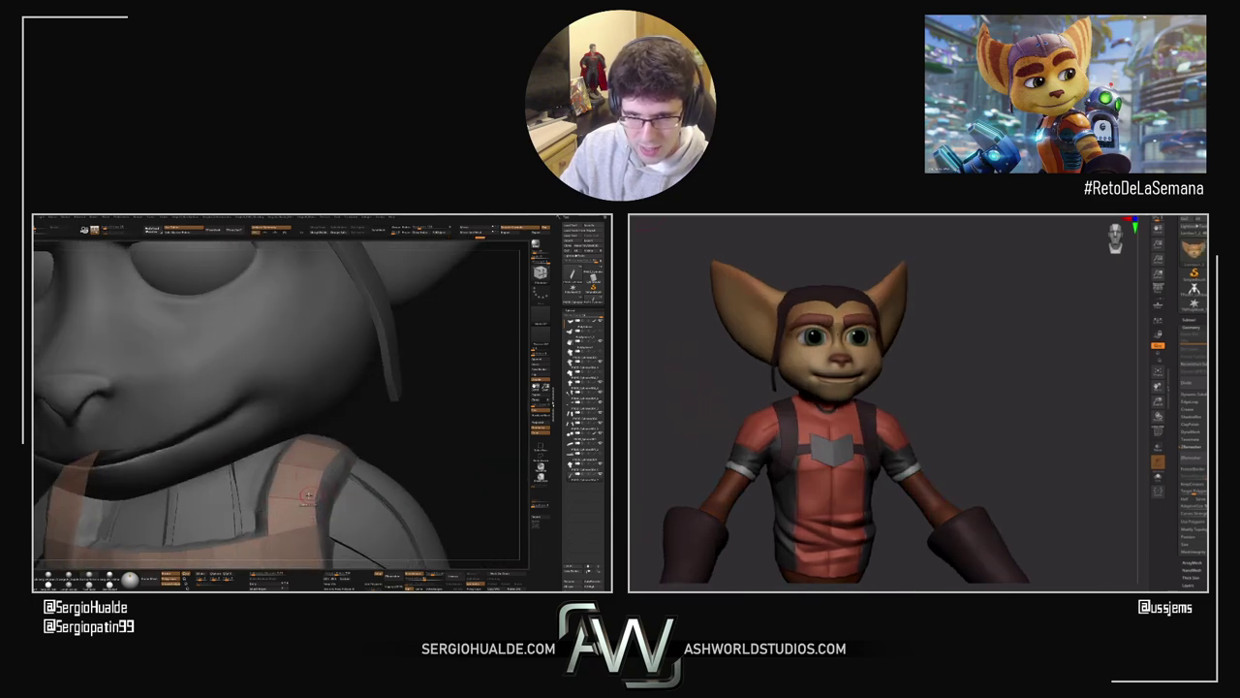
Step: Continue the mirrored shoulder strips down the back along the straps and across the back crossbar
mouse_move(308, 495)
right_mouse_down()
mouse_move(349, 464)
mouse_move(339, 453)
mouse_move(314, 489)
right_mouse_up()
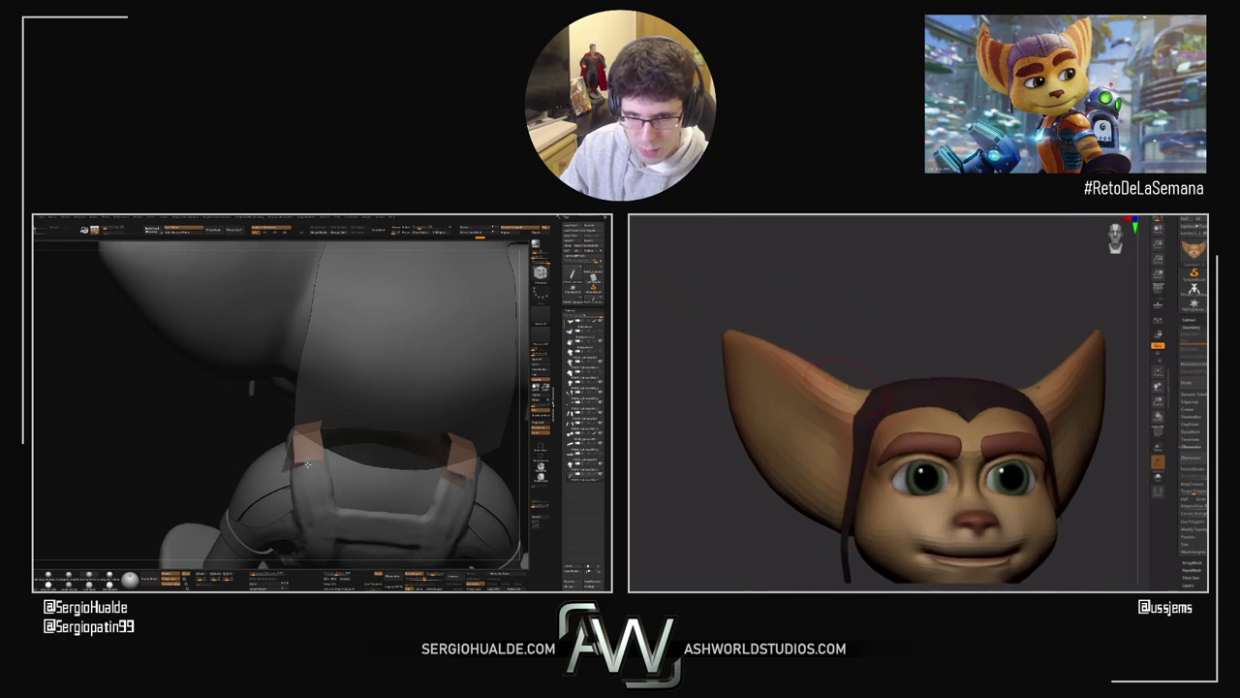
left_click_drag(313, 491, 314, 506)
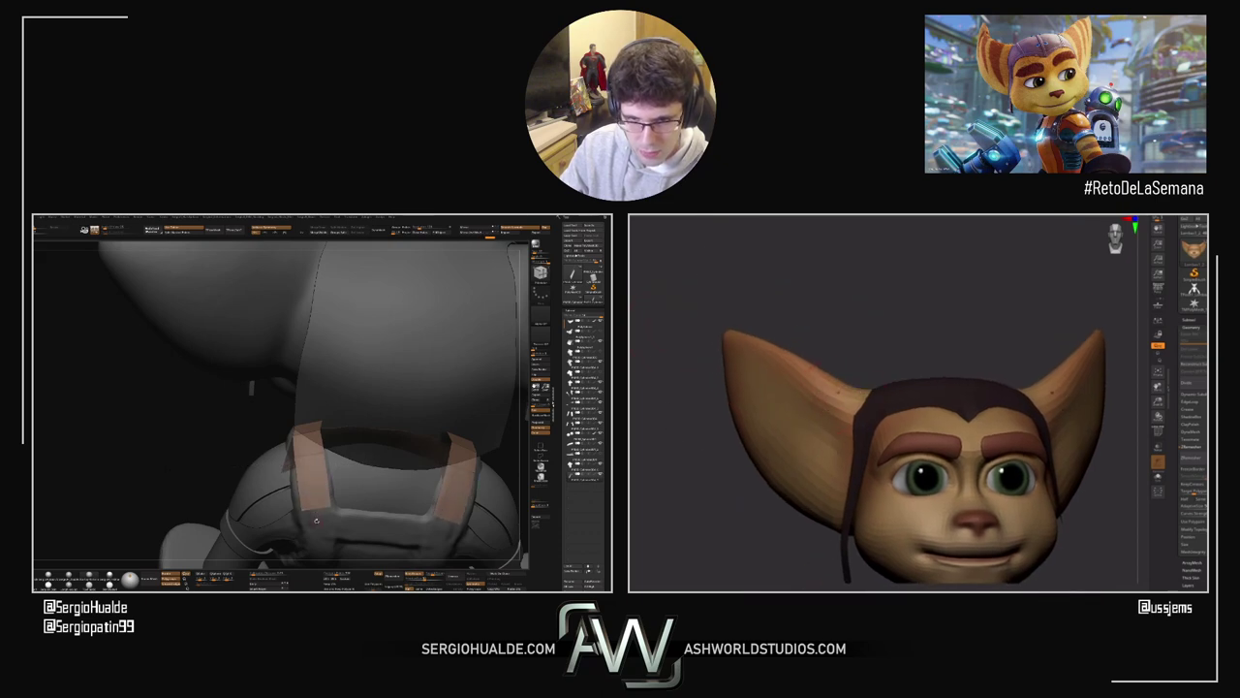
right_click_drag(316, 520, 347, 475)
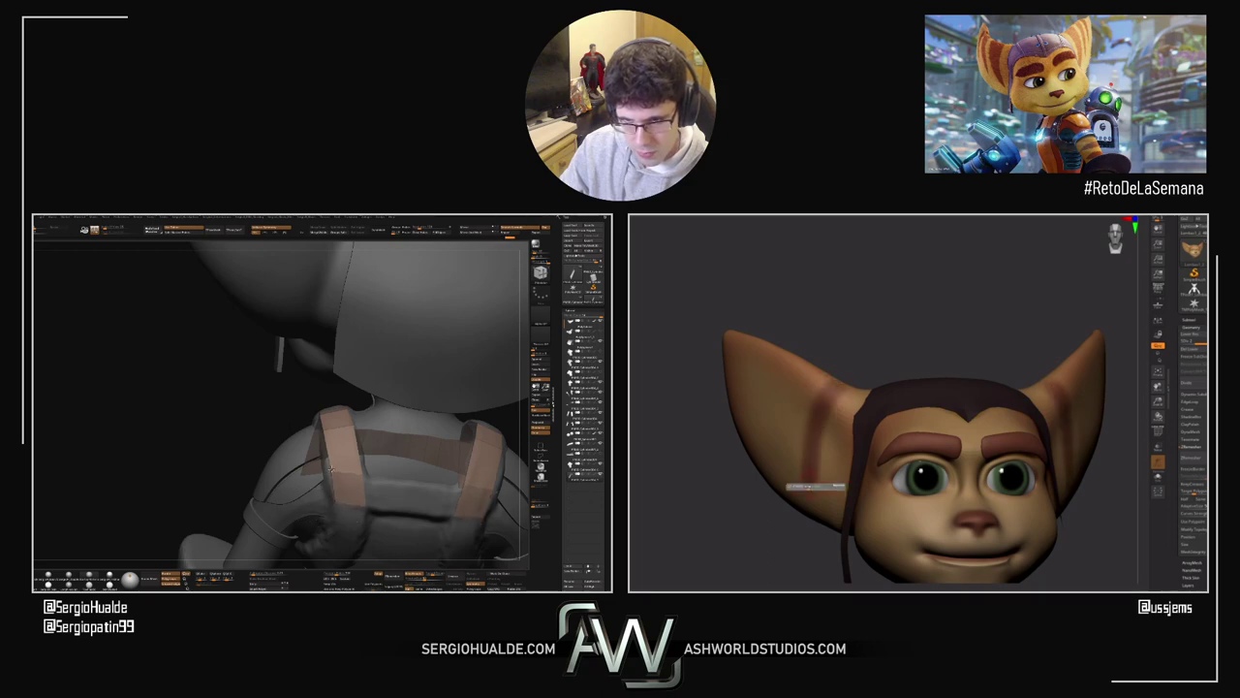
right_click_drag(330, 467, 371, 416)
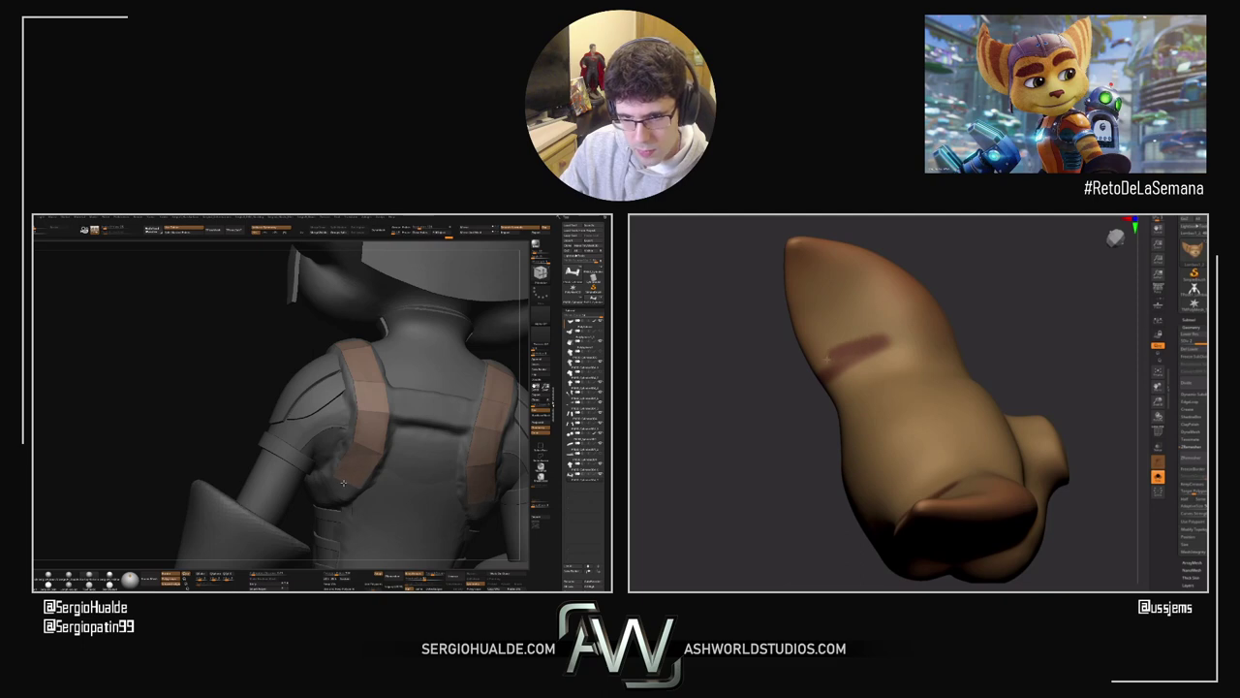
right_click_drag(342, 473, 380, 460)
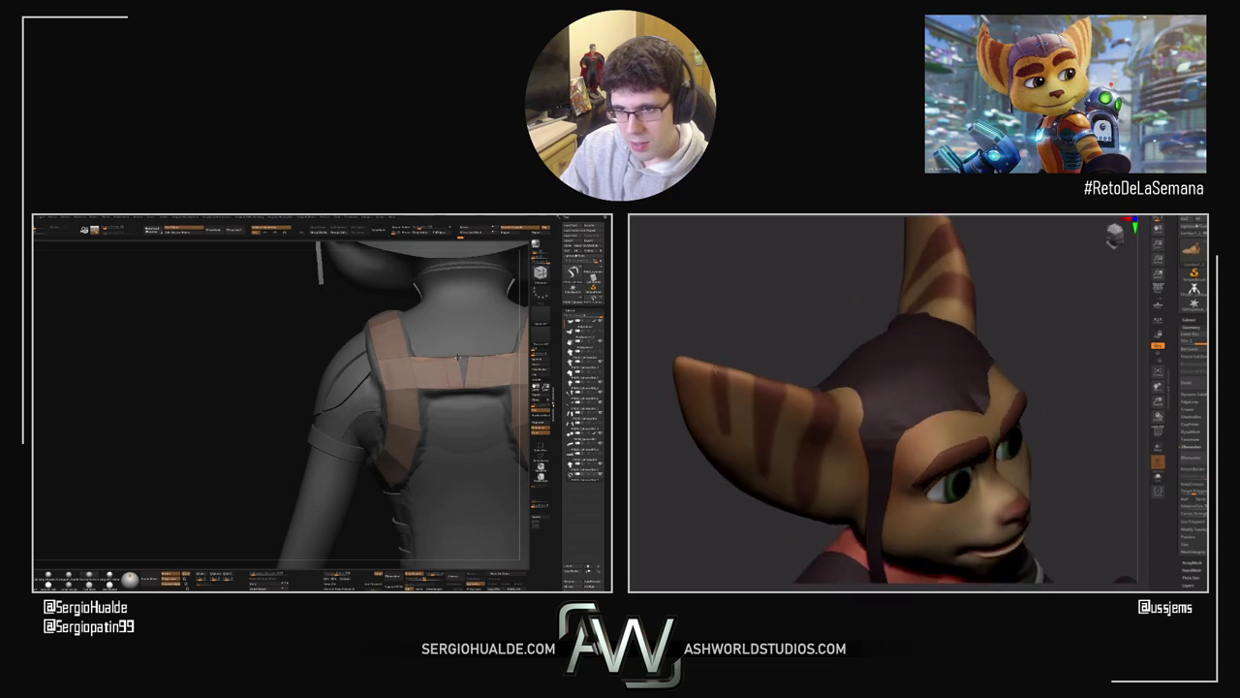
Step: Check the back straps and the coloured character's striped ear from several angles, and make its forearms the active part
right_click_drag(722, 412, 719, 523)
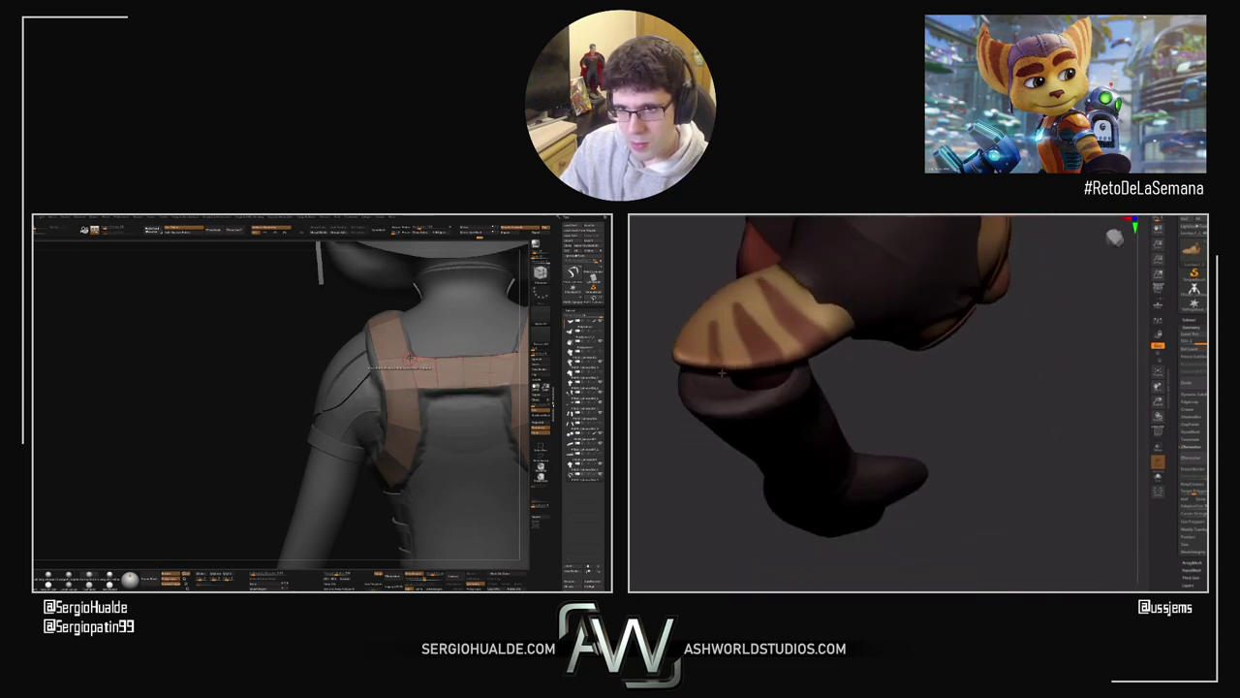
right_click_drag(411, 359, 382, 427)
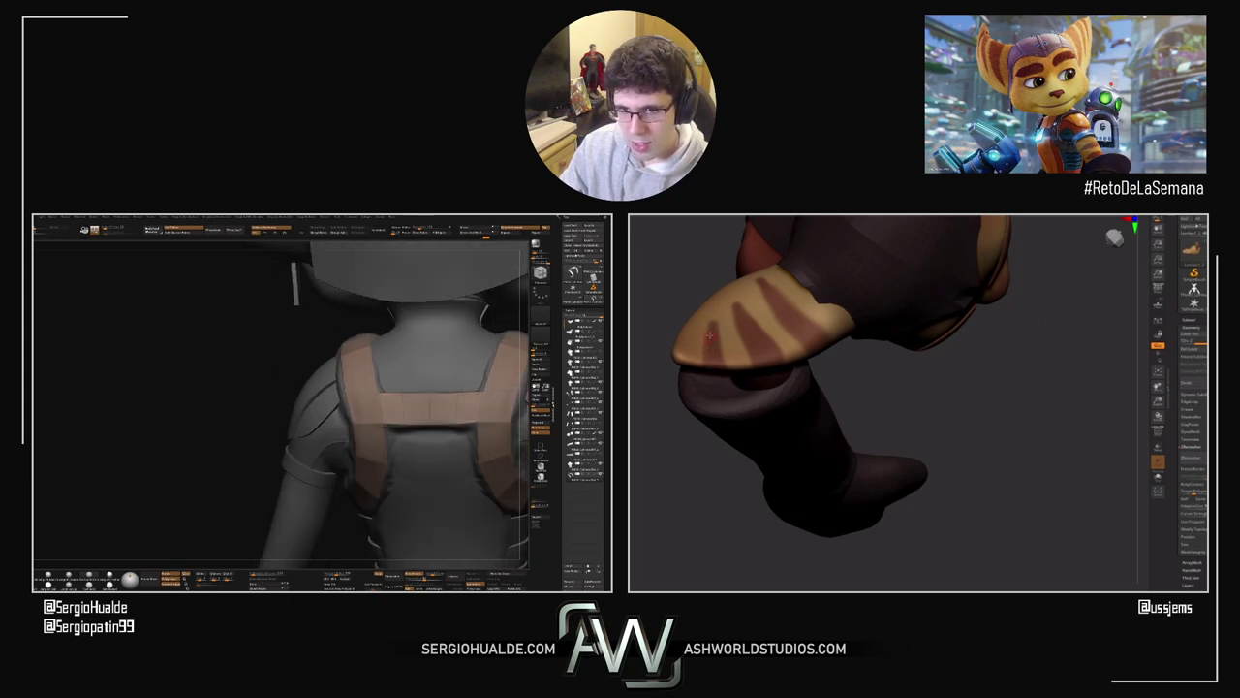
right_click_drag(713, 440, 713, 336)
right_click_drag(357, 429, 356, 425)
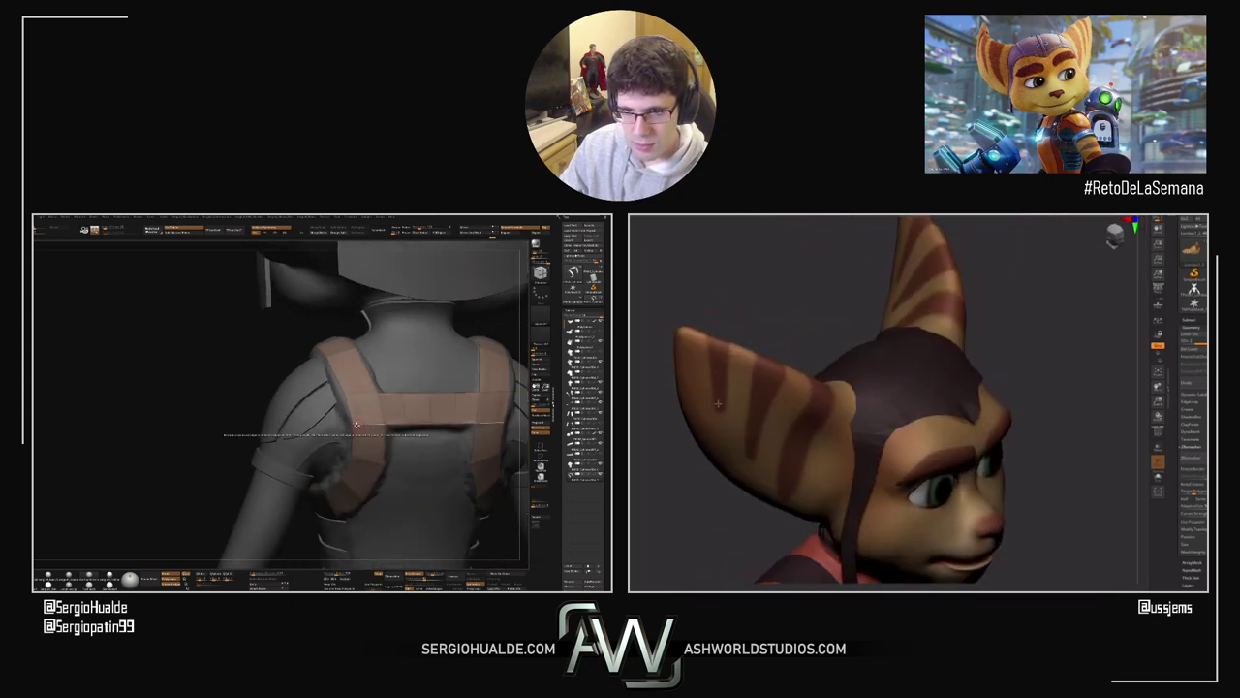
right_click_drag(720, 413, 922, 419)
left_click_drag(923, 420, 867, 395)
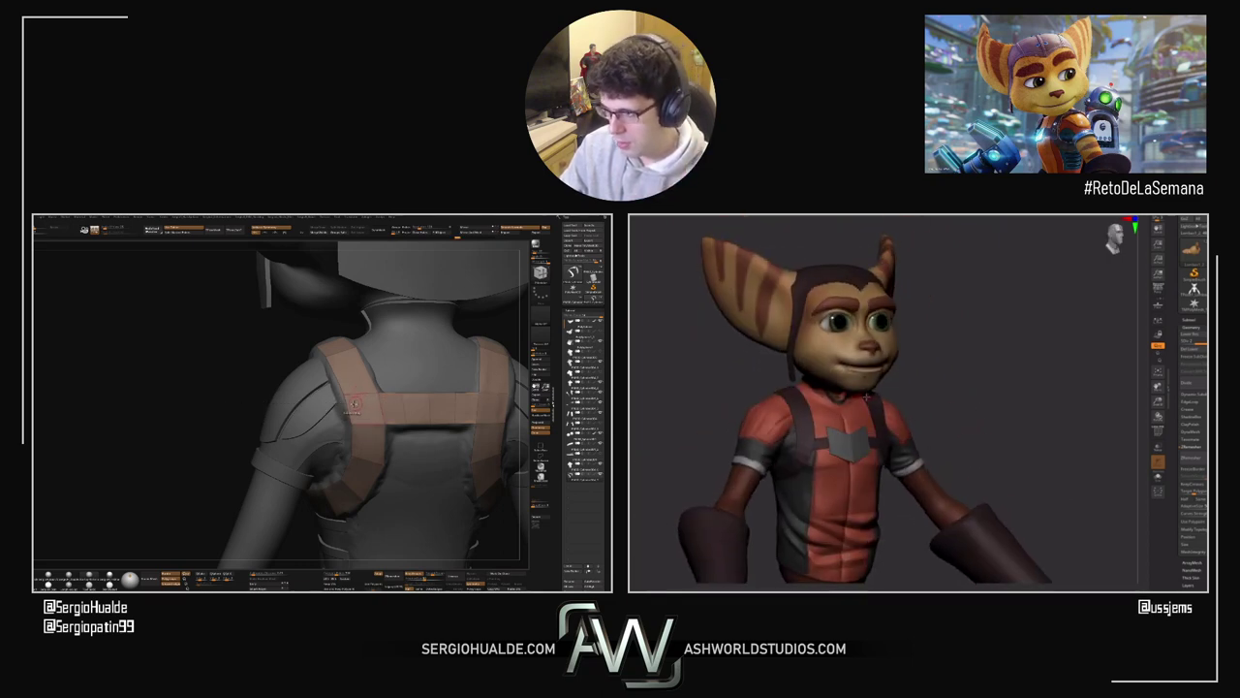
left_click(748, 483, "alt")
Step: Choose a ZModeler edge action and apply it to the edges of the chest strip
right_click_drag(349, 405, 353, 451, "ctrl")
right_click_drag(353, 452, 330, 441)
right_click_drag(330, 440, 292, 438, "alt")
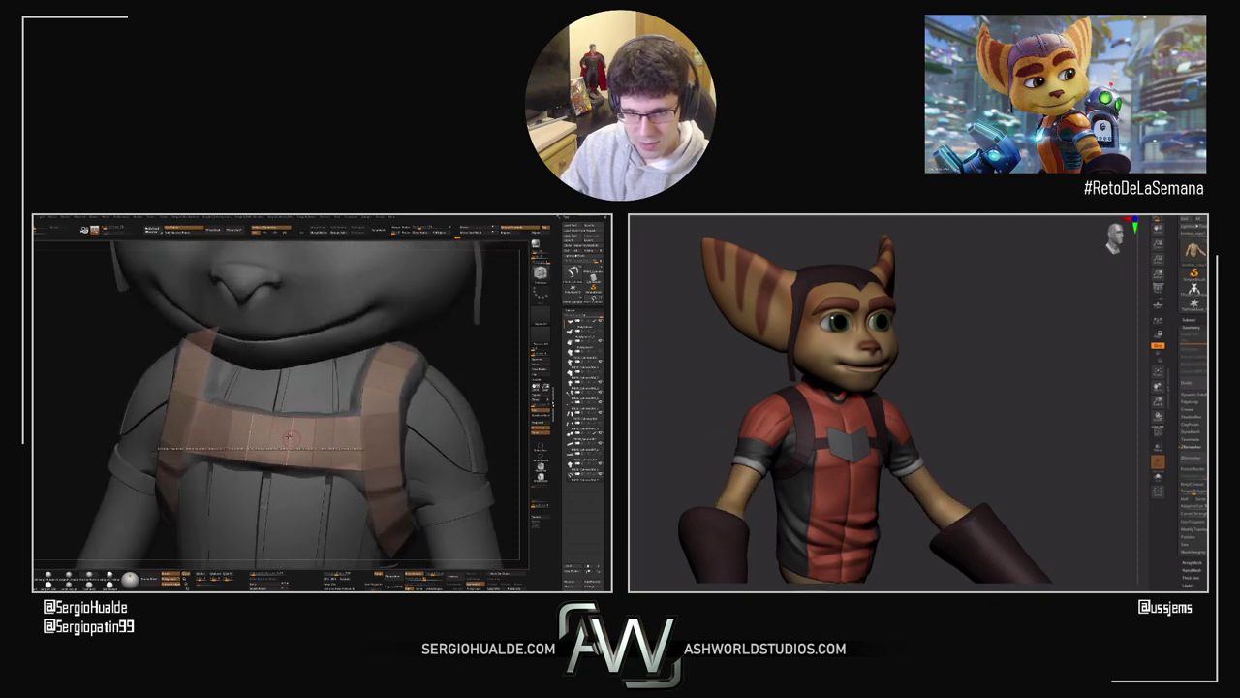
right_click(284, 441)
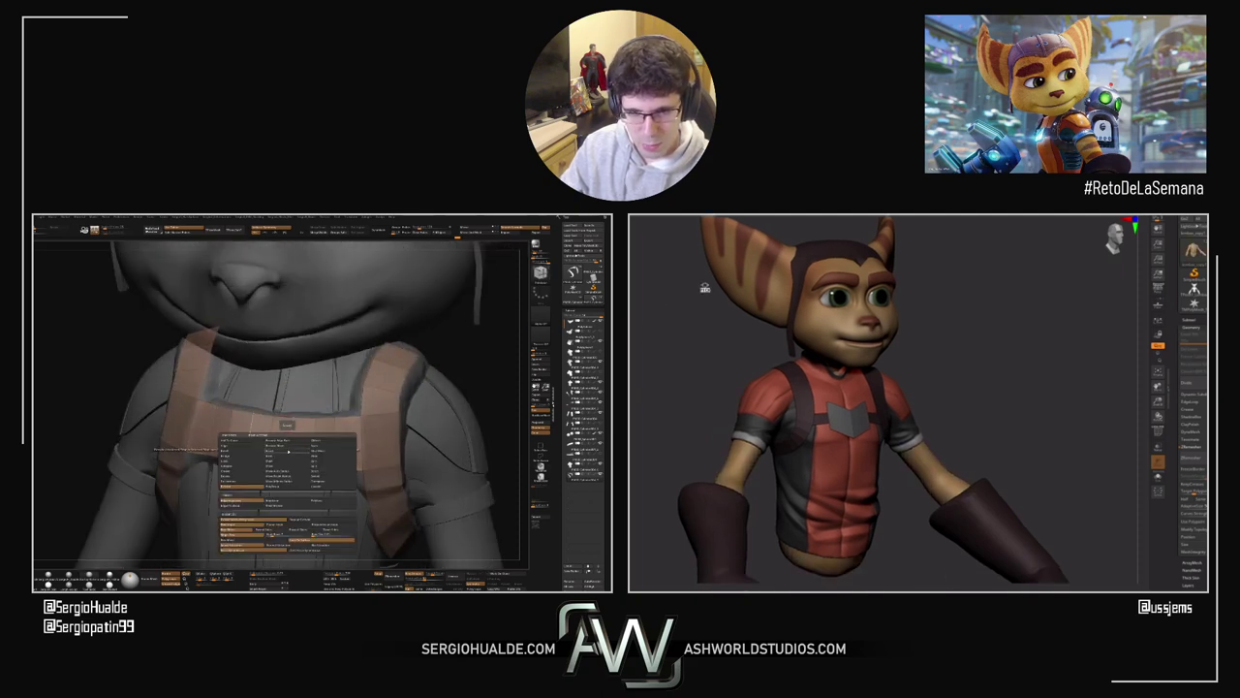
left_click(287, 452)
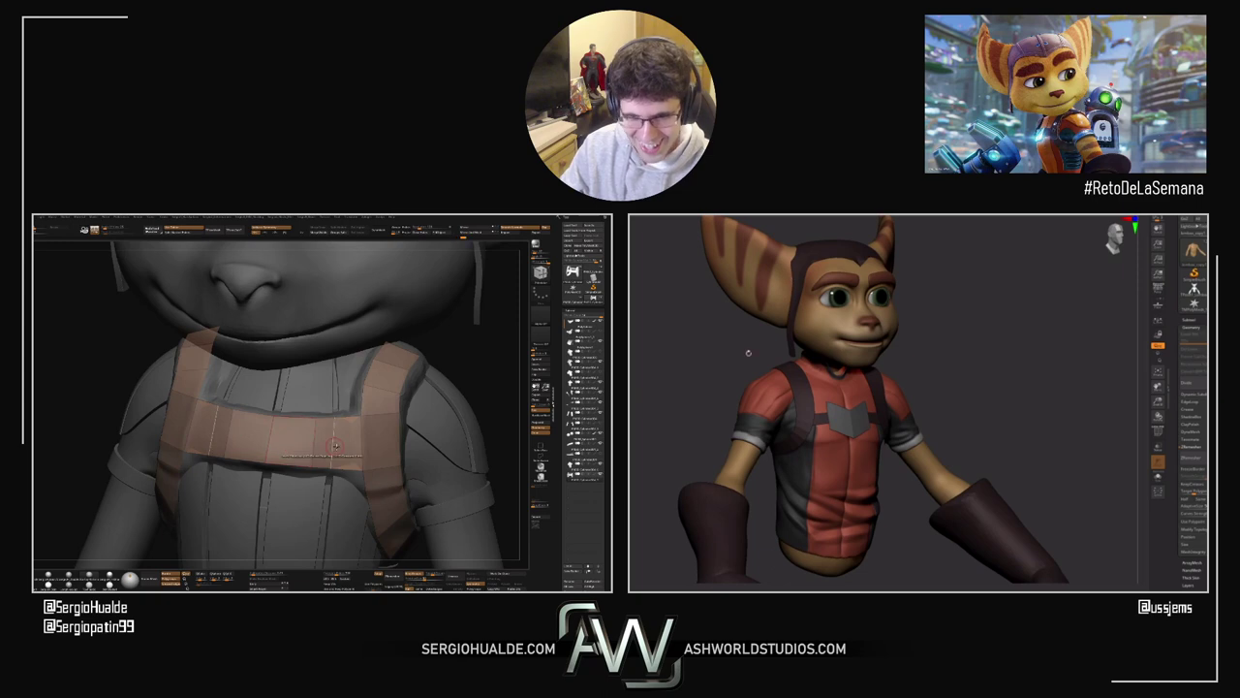
right_click_drag(336, 445, 313, 420)
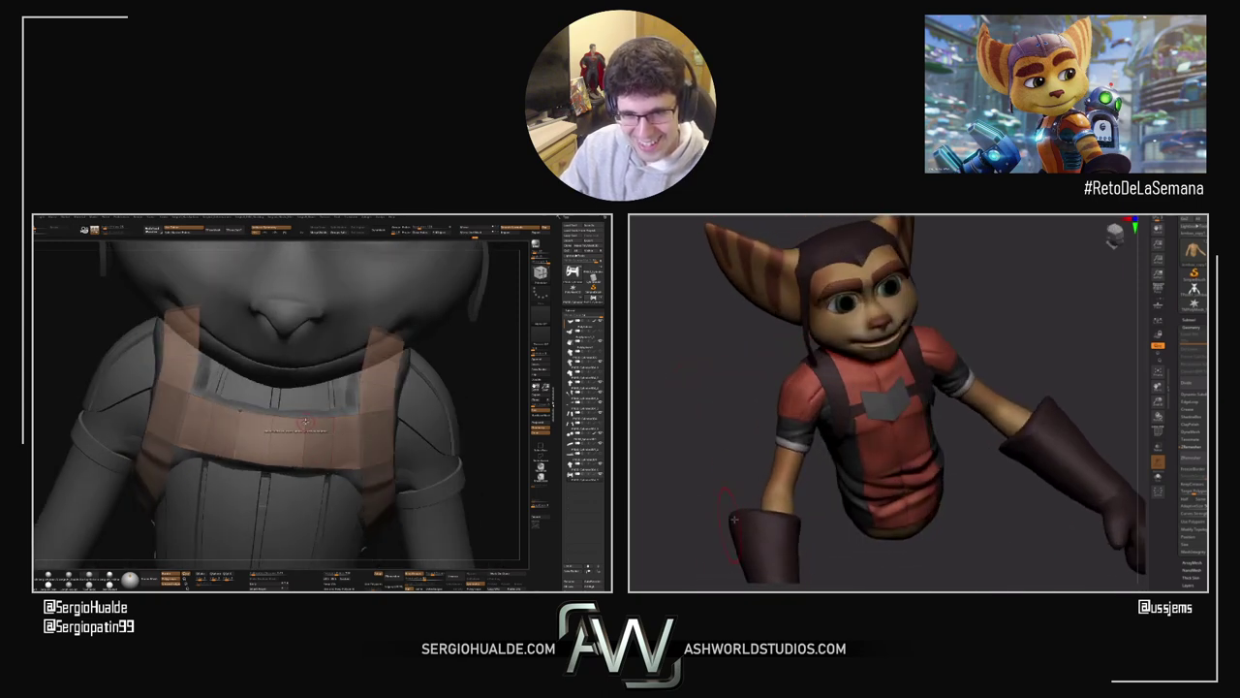
Step: Isolate the harness mesh and hide its crossbar polygons so that only the two shoulder straps are shown
right_click_drag(137, 371, 126, 301, "ctrl")
right_click_drag(407, 294, 364, 310)
key("alt+s")
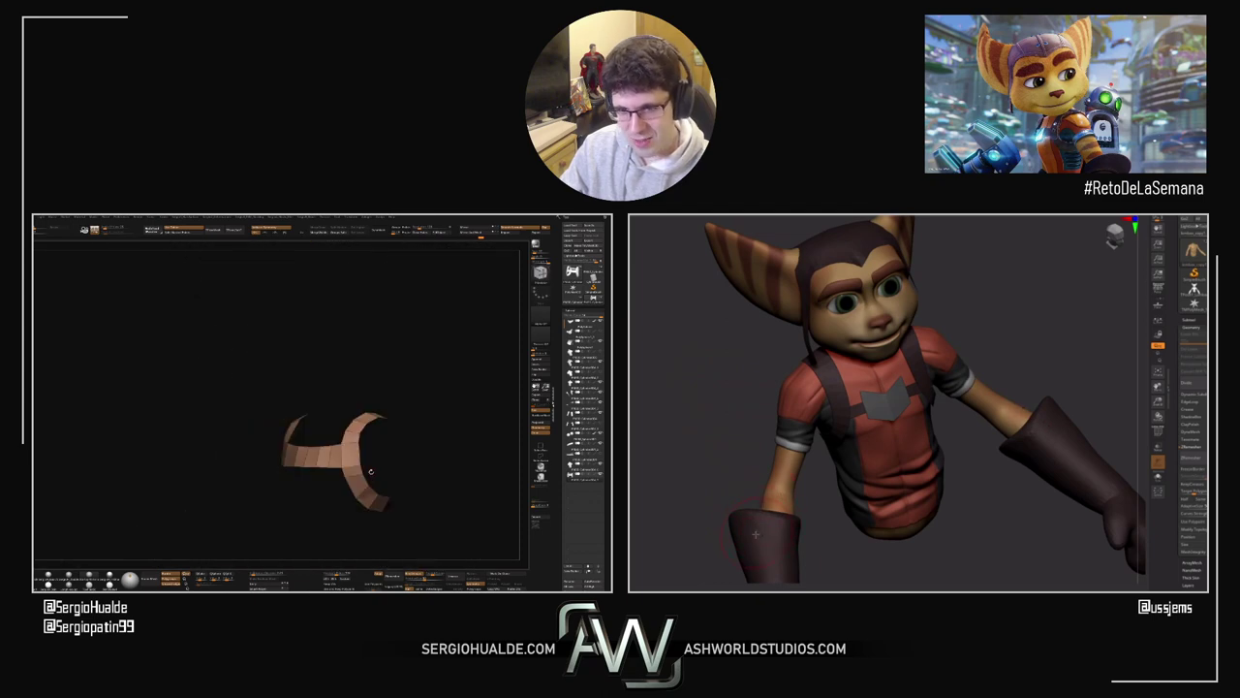
right_click_drag(364, 482, 328, 461, "alt")
left_click(312, 455, "ctrl+shift")
left_click_drag(327, 461, 301, 471)
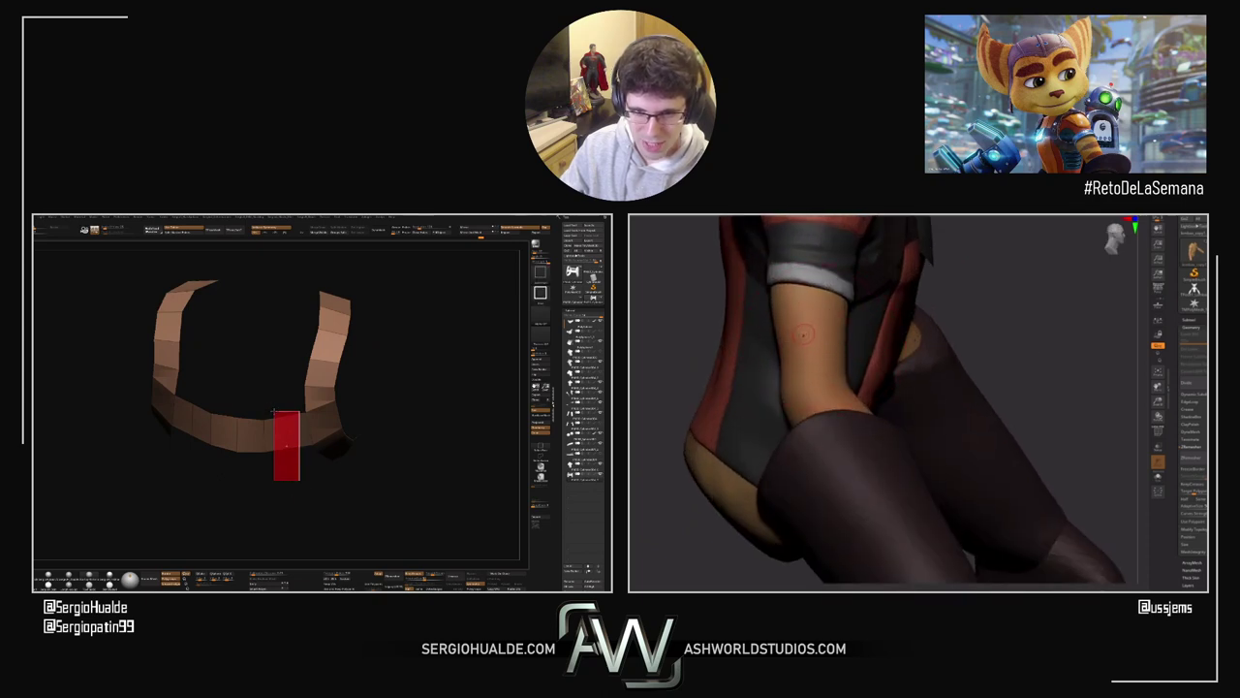
left_click_drag(274, 411, 273, 411, "ctrl+alt+shift")
left_click_drag(270, 473, 356, 399, "ctrl+alt+shift")
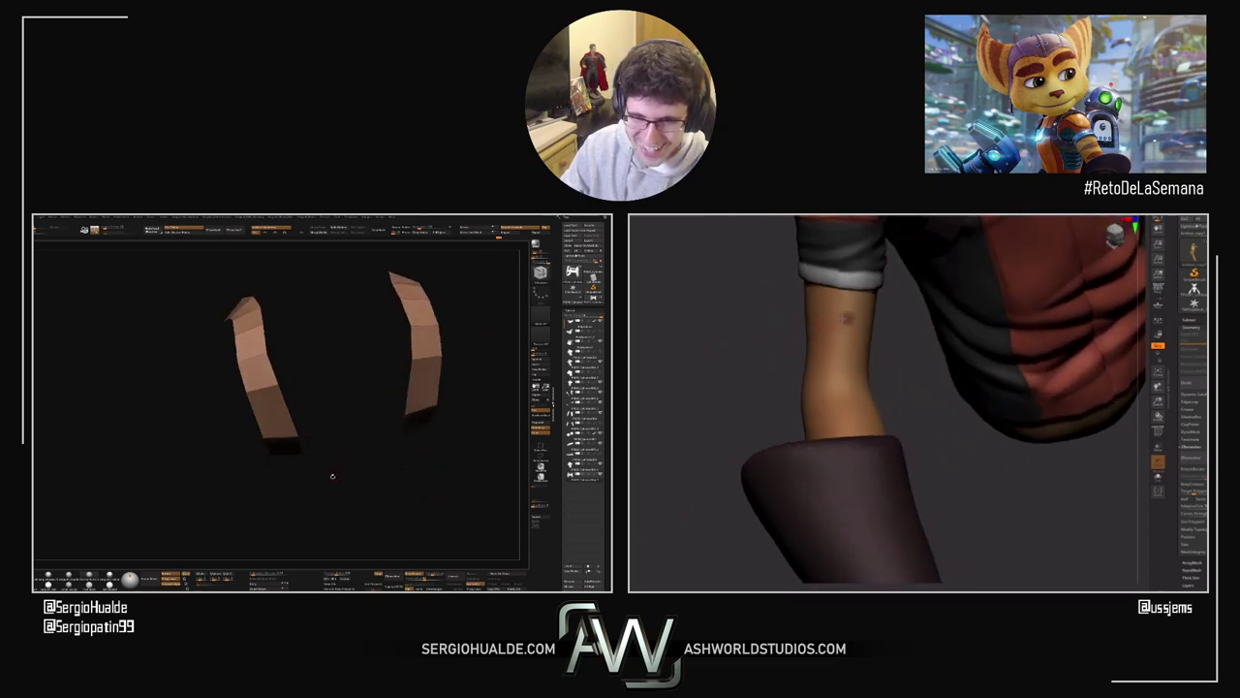
Step: Put the shoulder straps in a polygroup separate from the crossbars and show the whole character again with polygroup colours
left_click_drag(333, 476, 487, 435, "alt")
key("shift+f")
left_click(294, 450)
left_click(375, 442)
left_click(329, 490, "ctrl+shift")
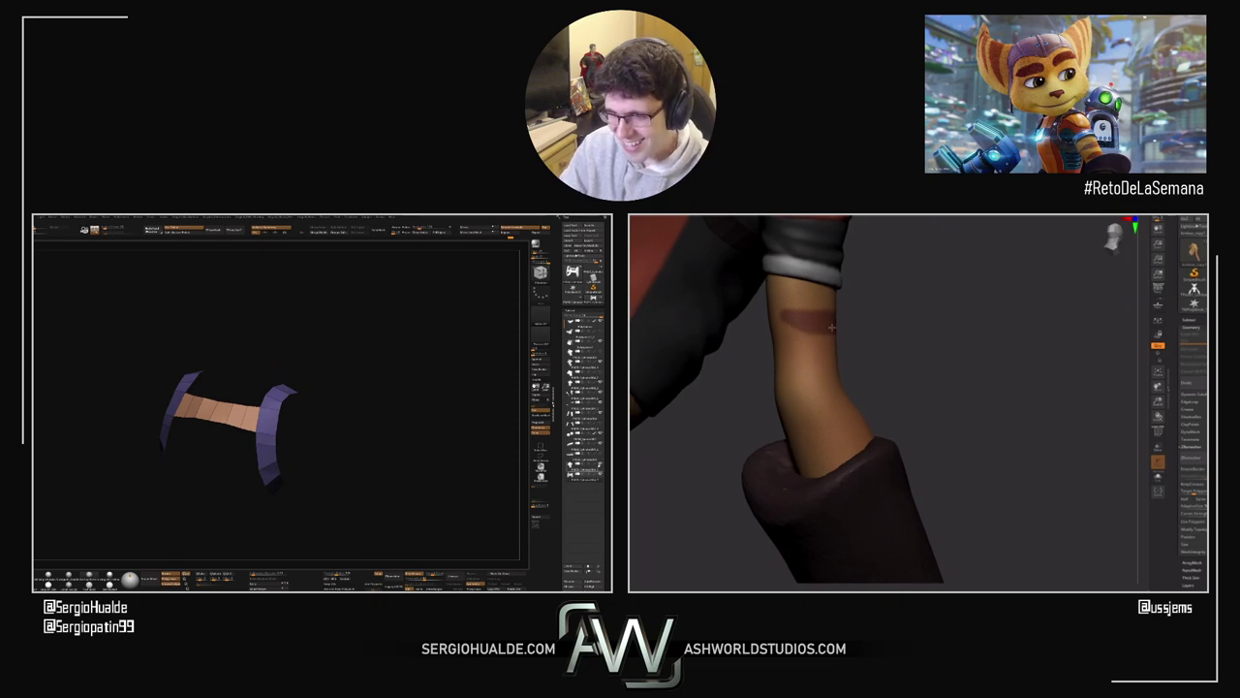
left_click(599, 473)
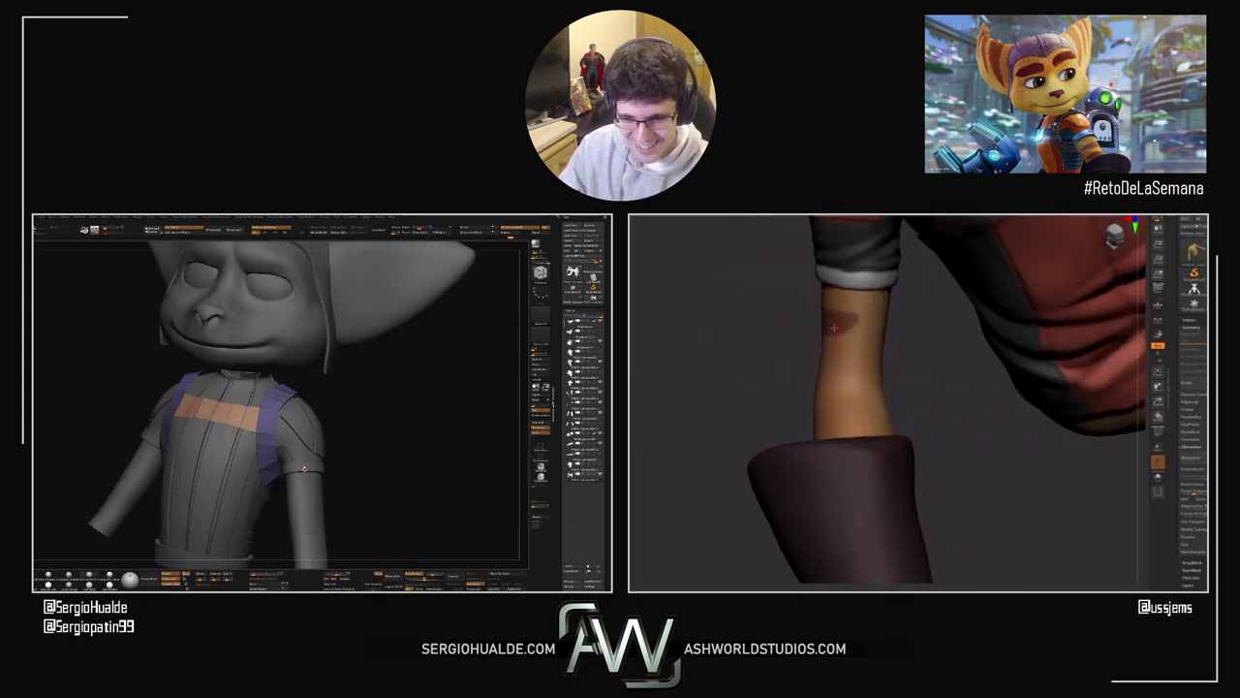
Step: Fit the front chest band of the harness to the curve of the torso between the two shoulder straps
mouse_move(304, 469)
right_mouse_down()
mouse_move(259, 431)
mouse_move(286, 451)
right_mouse_up()
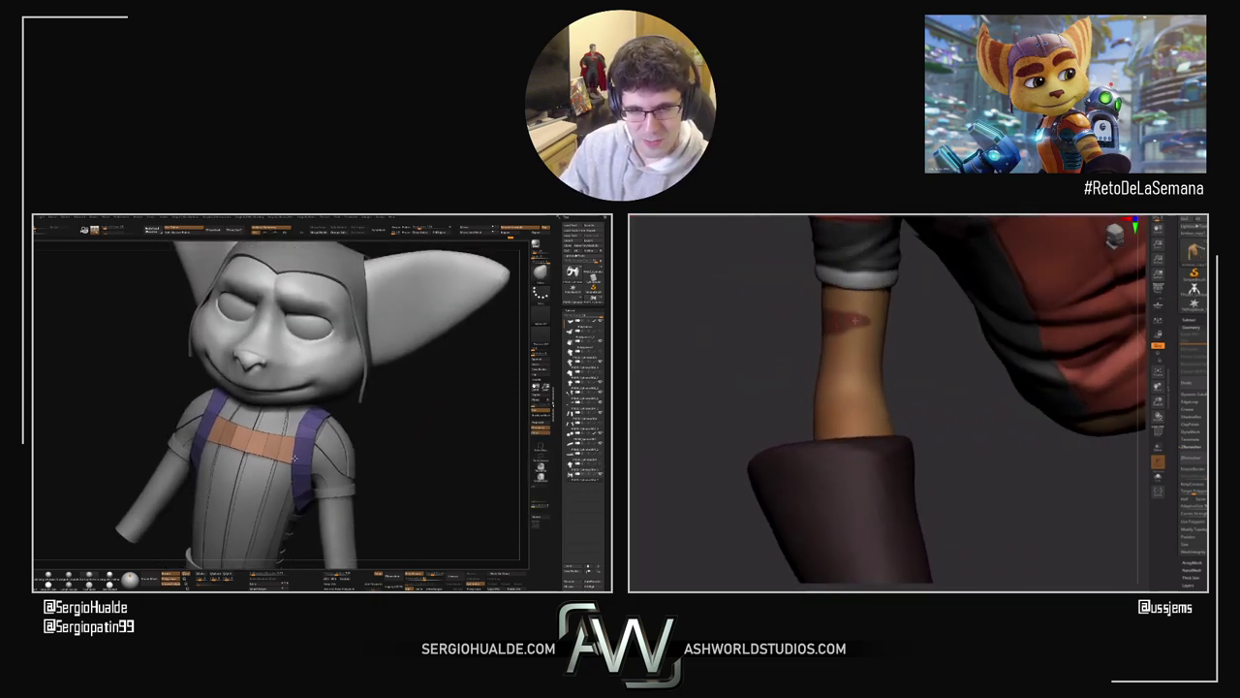
mouse_move(263, 432)
left_mouse_down()
mouse_move(291, 443)
mouse_move(264, 438)
left_mouse_up()
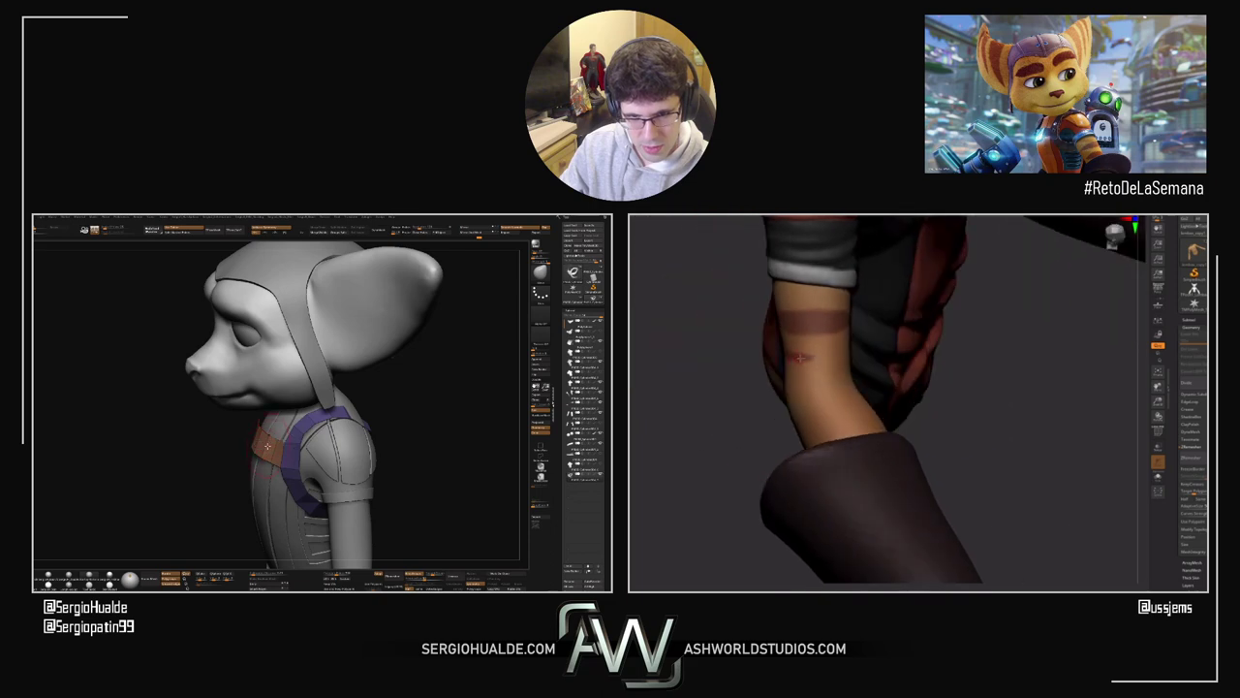
right_click_drag(259, 452, 291, 469)
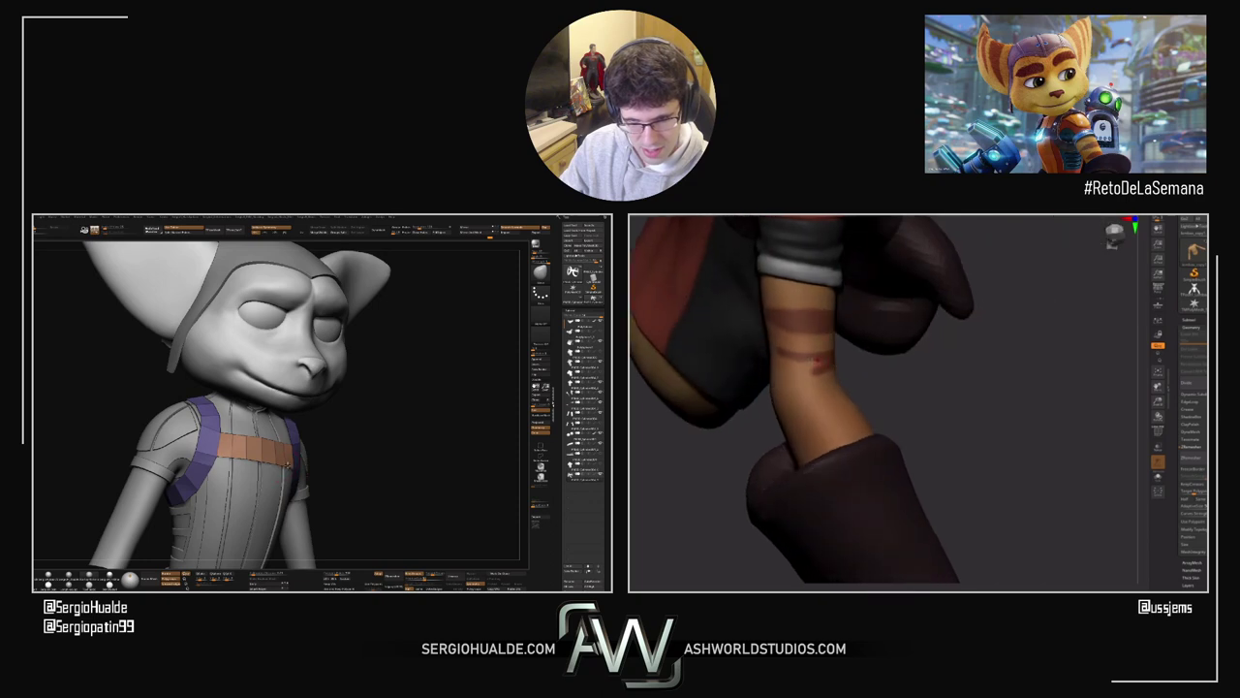
mouse_move(274, 447)
right_mouse_down()
mouse_move(261, 436)
mouse_move(256, 455)
mouse_move(174, 475)
right_mouse_up()
left_click(260, 438)
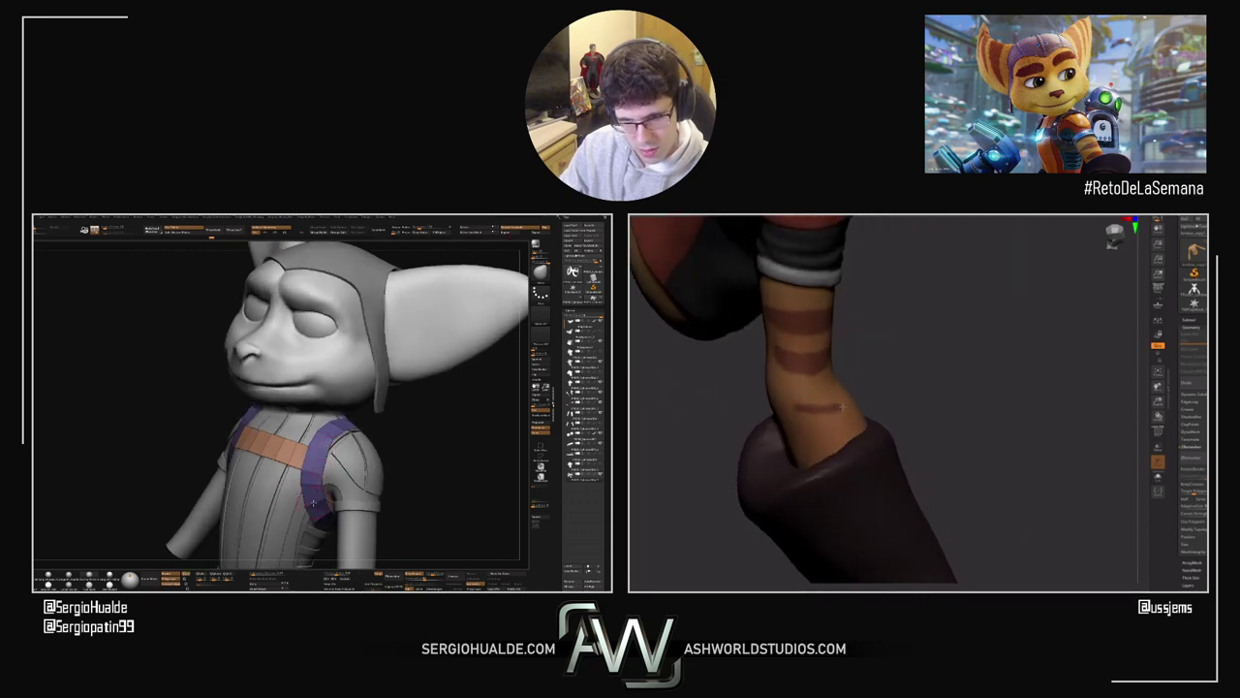
Step: Reshape the lower front section of the shoulder strap where it wraps under the armpit
left_click(313, 503)
right_click_drag(351, 503, 327, 501)
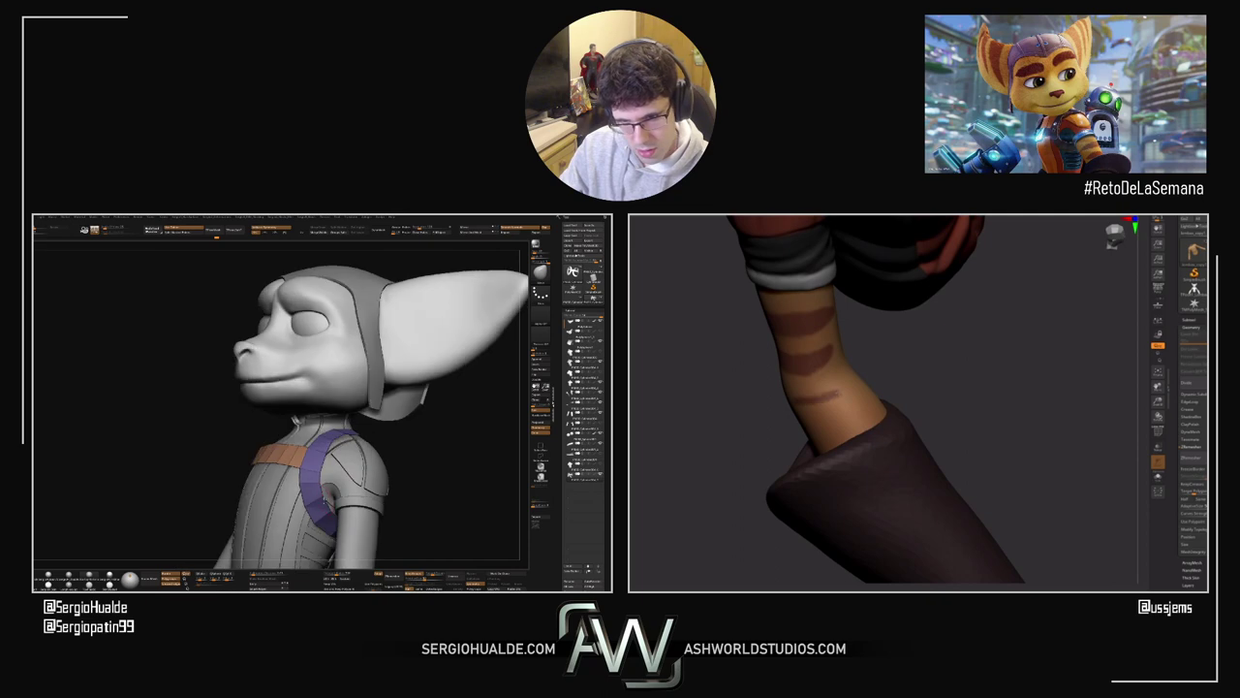
left_click_drag(329, 497, 326, 511)
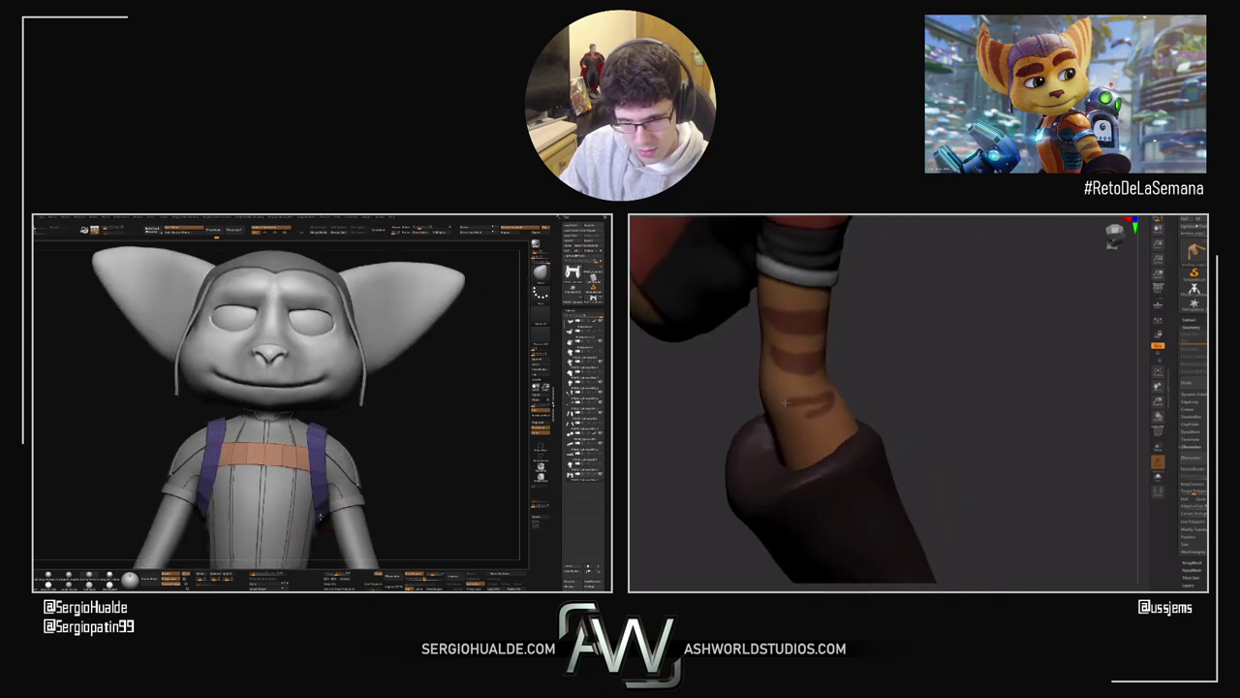
mouse_move(312, 514)
right_mouse_down()
mouse_move(324, 506)
mouse_move(311, 508)
right_mouse_up()
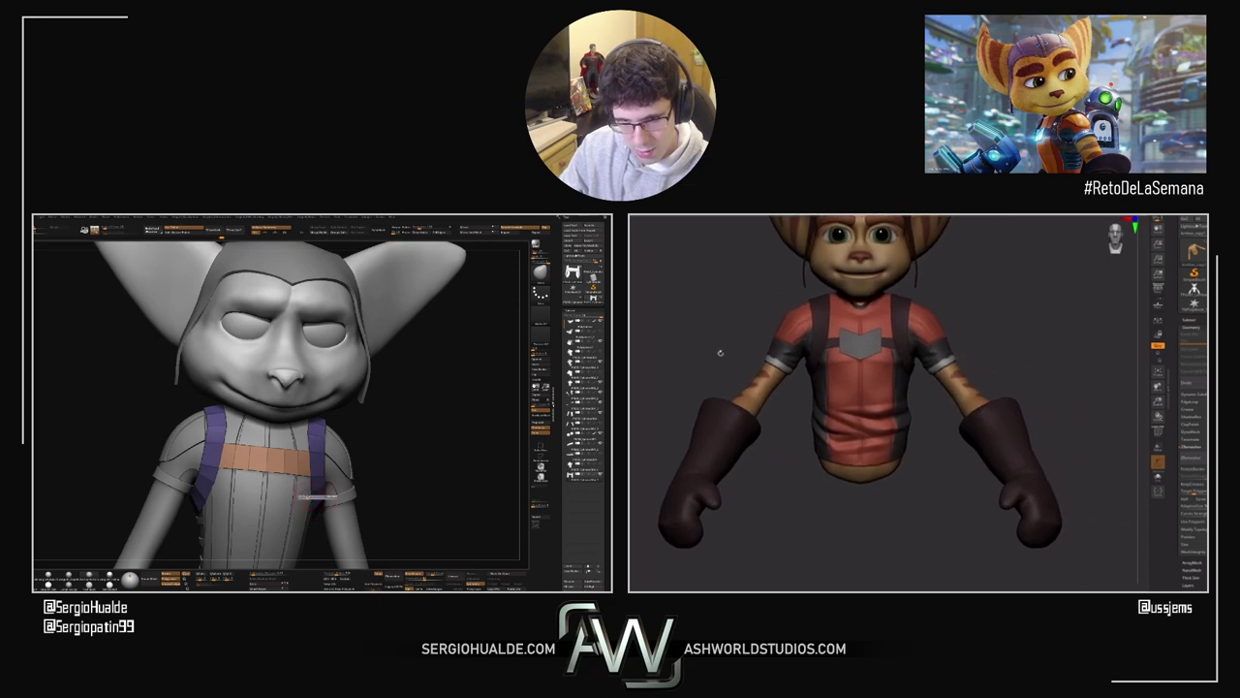
left_click_drag(313, 496, 314, 502)
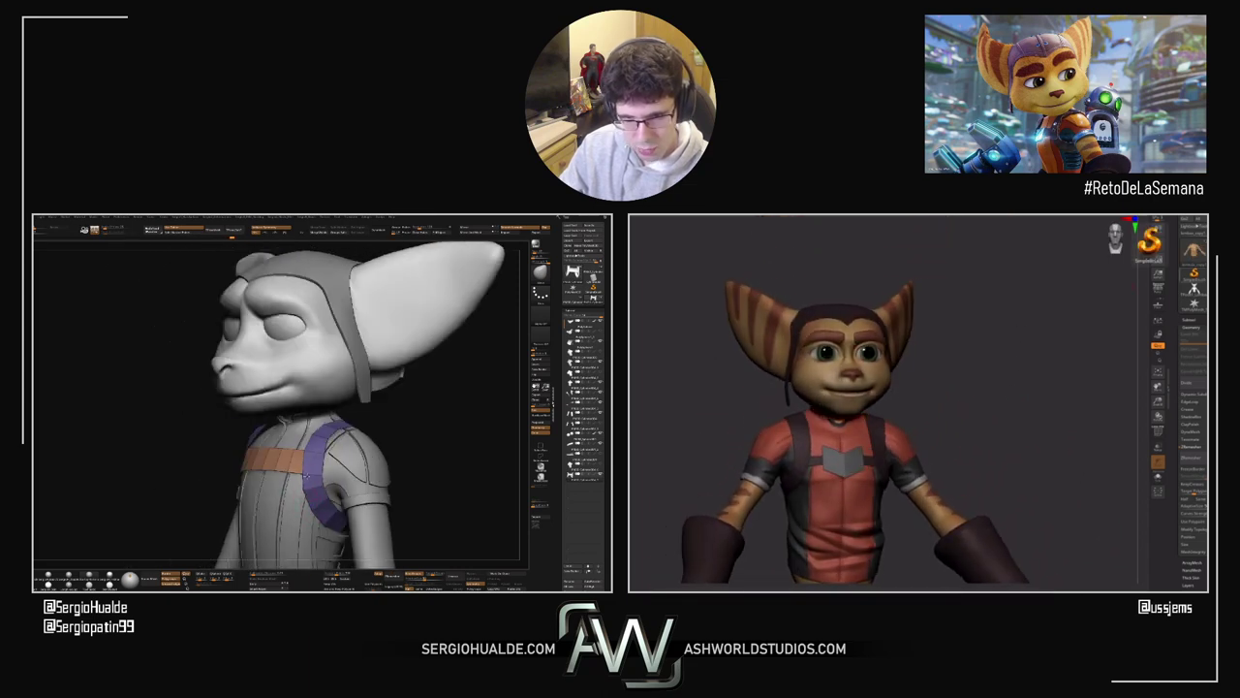
Step: Adjust the upper front section of the shoulder strap to follow the chest and the top of the shoulder
left_click_drag(320, 459, 312, 429)
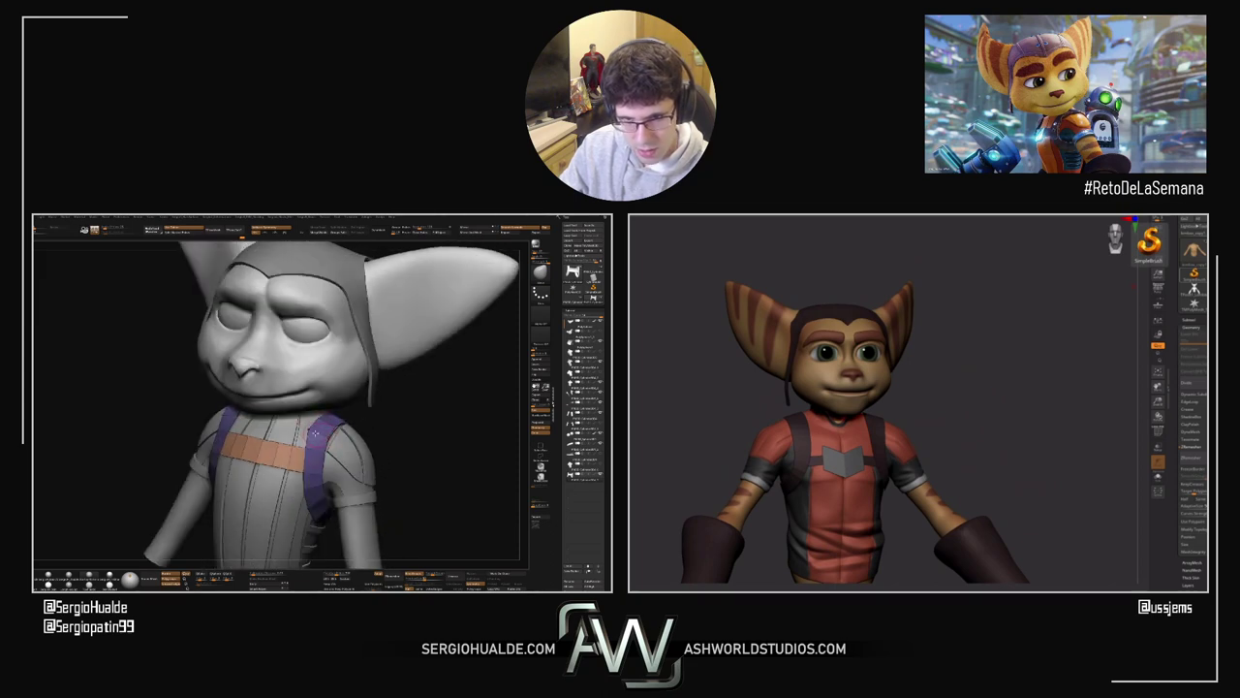
right_click_drag(333, 432, 396, 429)
mouse_move(392, 422)
left_mouse_down()
mouse_move(346, 438)
mouse_move(321, 386)
mouse_move(346, 433)
left_mouse_up()
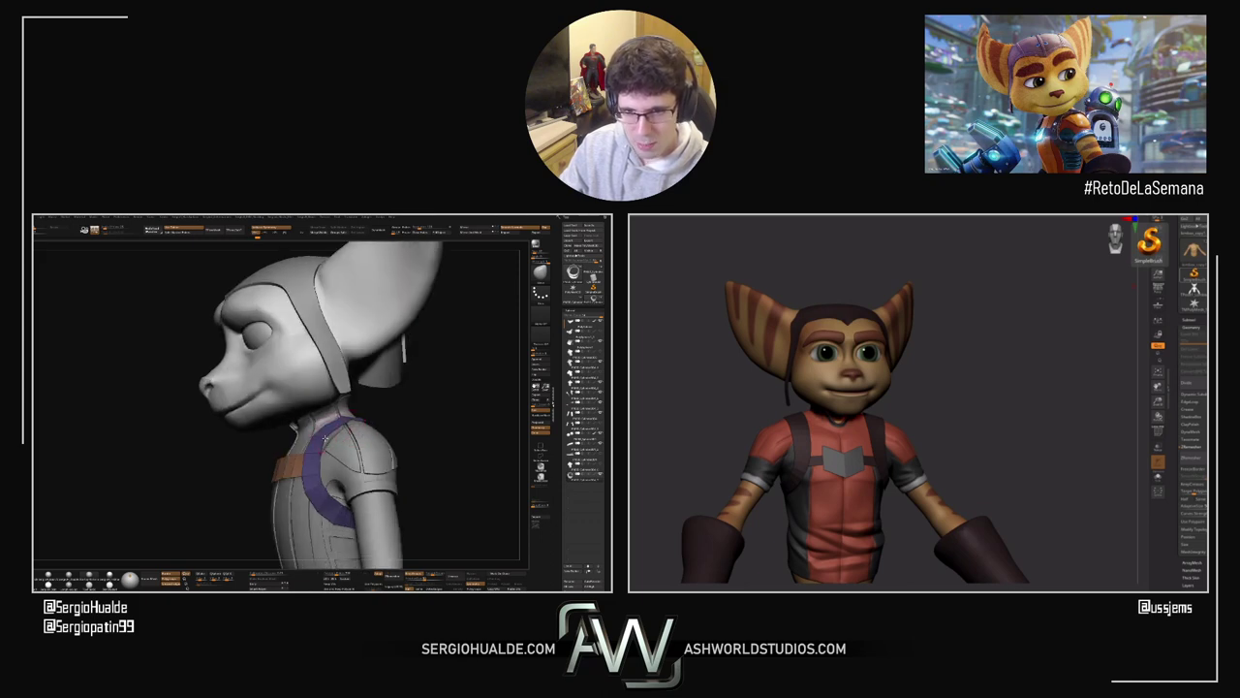
left_click_drag(330, 438, 342, 448)
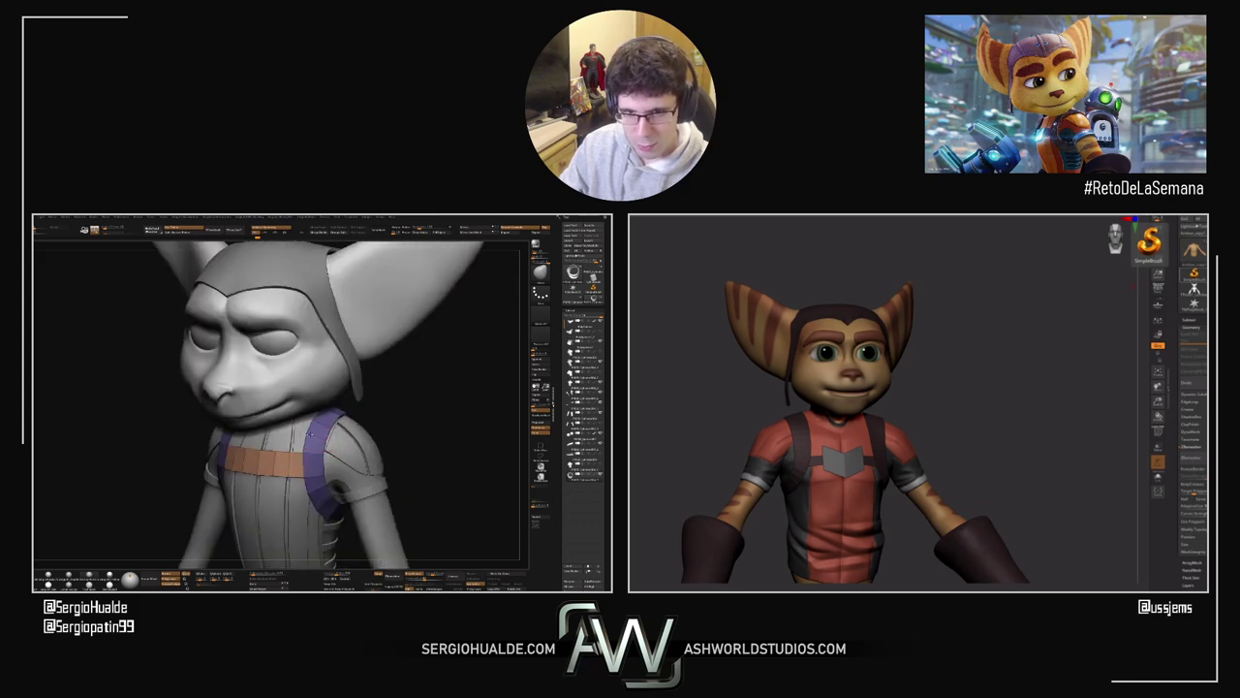
Step: Shape the shoulder strap across the upper back, and make the head the active part on the painted model
right_click_drag(332, 435, 254, 428)
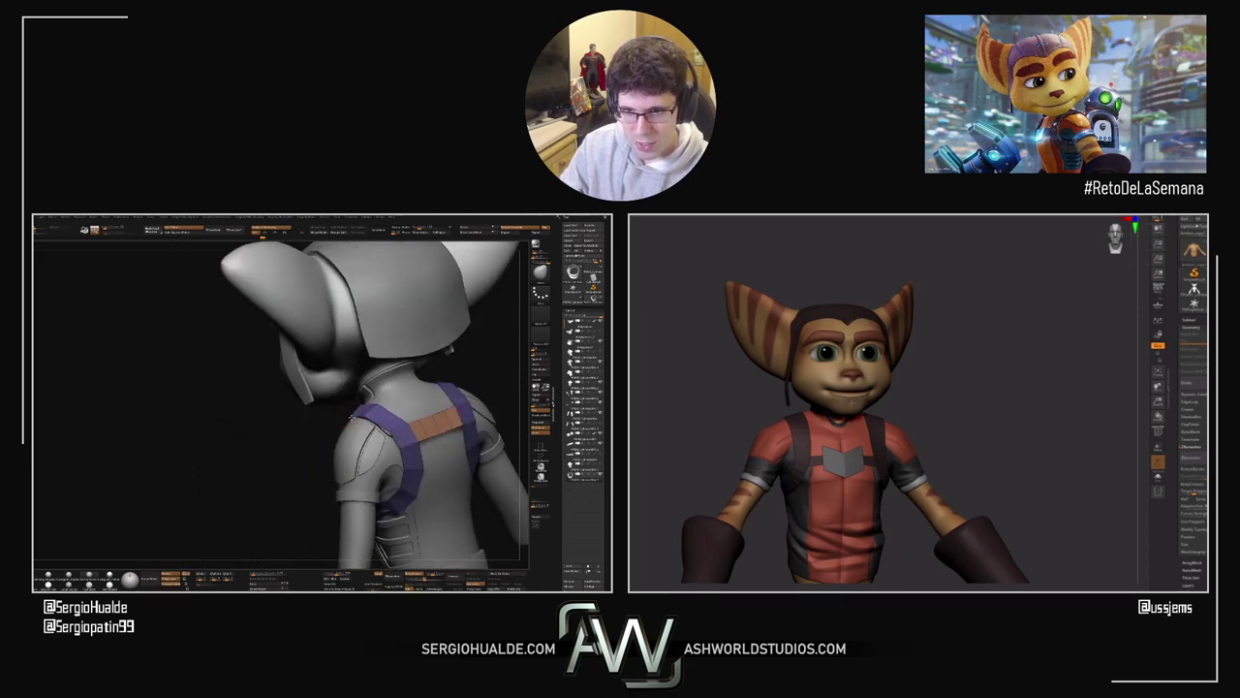
right_click_drag(831, 398, 845, 341, "ctrl")
right_click_drag(427, 425, 380, 418)
left_click(839, 332, "alt")
left_click_drag(395, 411, 402, 407)
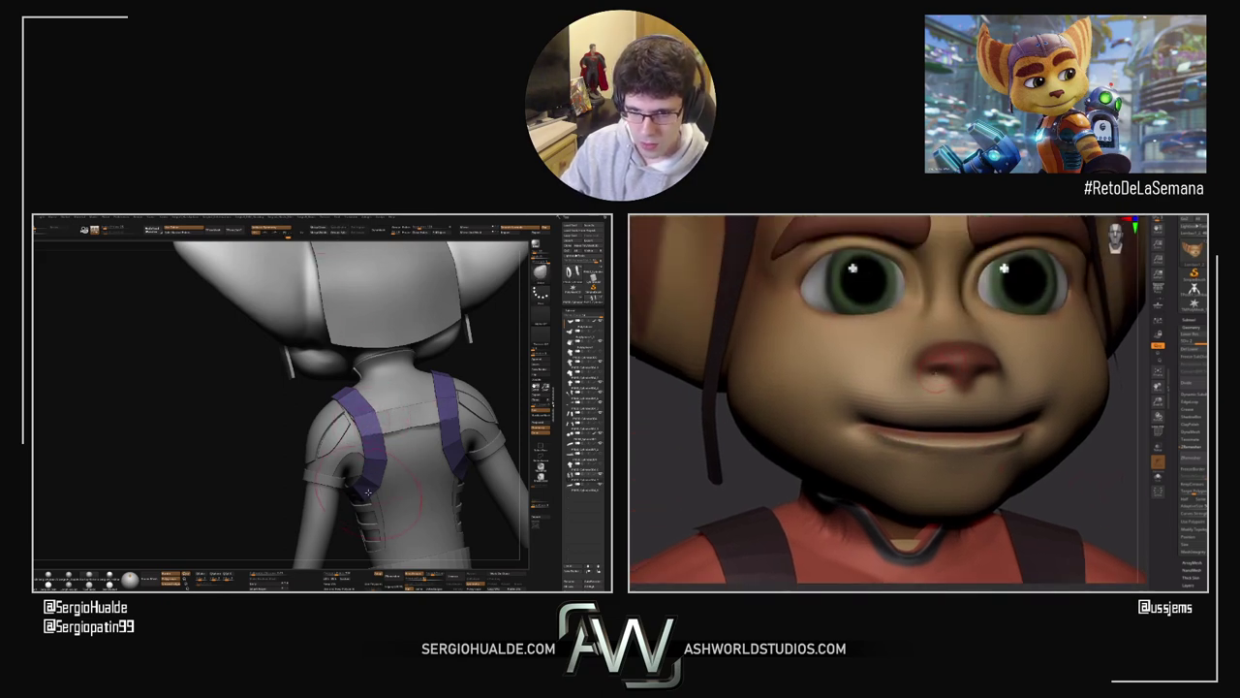
Step: Refine the strap's curve around the back of the shoulder and shoulder blade
right_click_drag(368, 492, 412, 465)
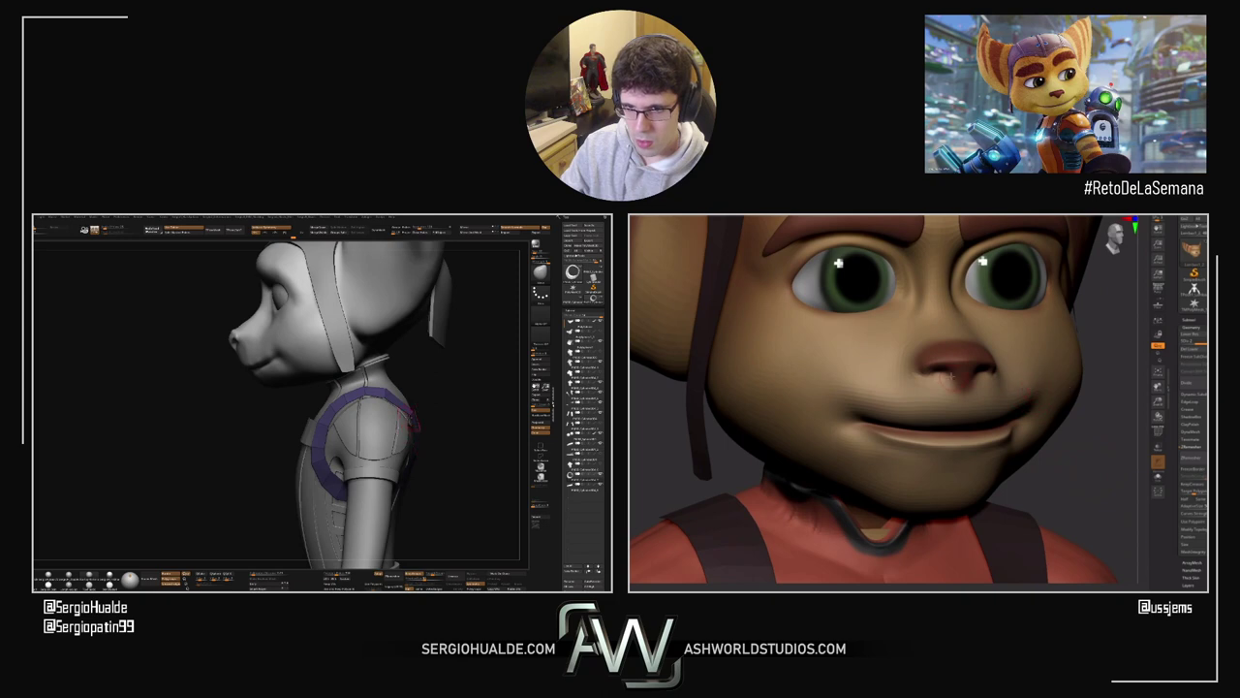
right_click_drag(409, 419, 392, 412)
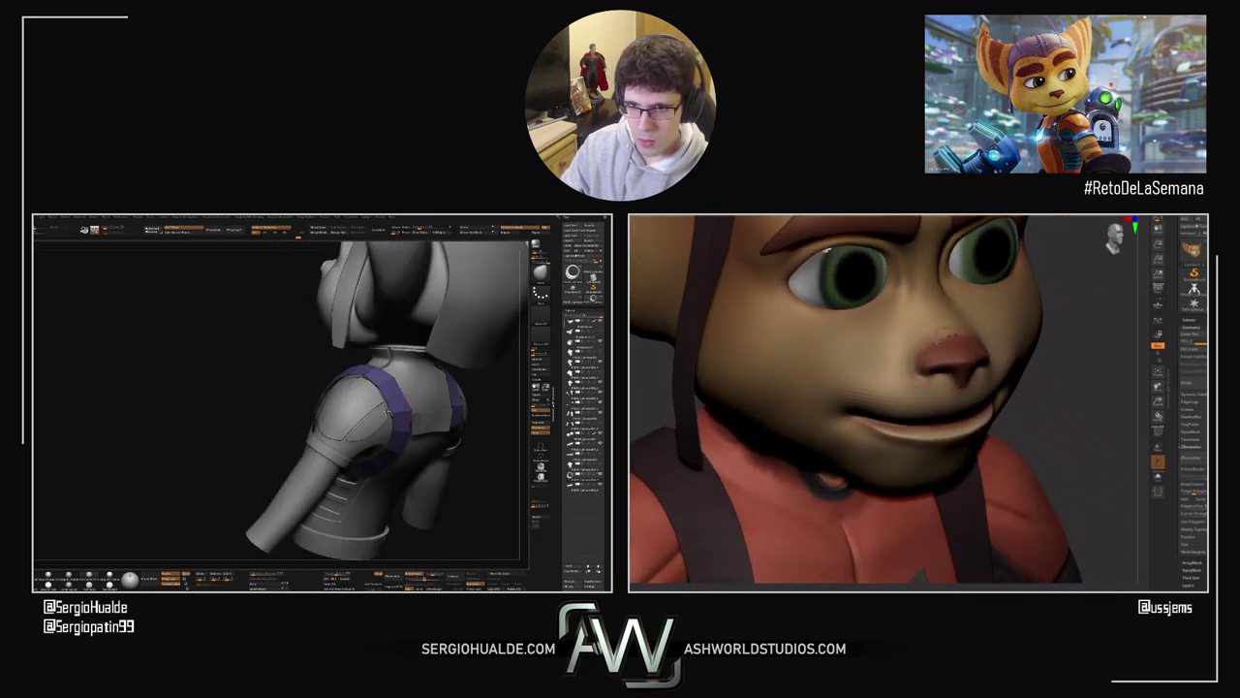
right_click_drag(484, 463, 388, 396)
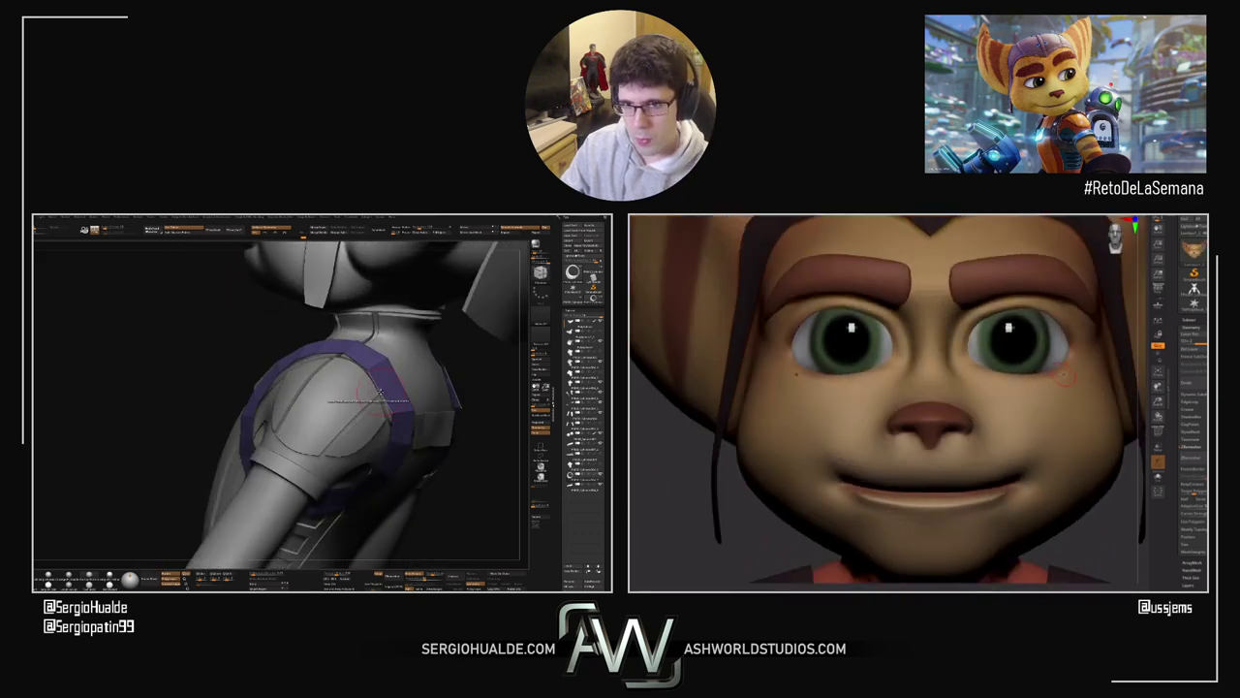
key("space")
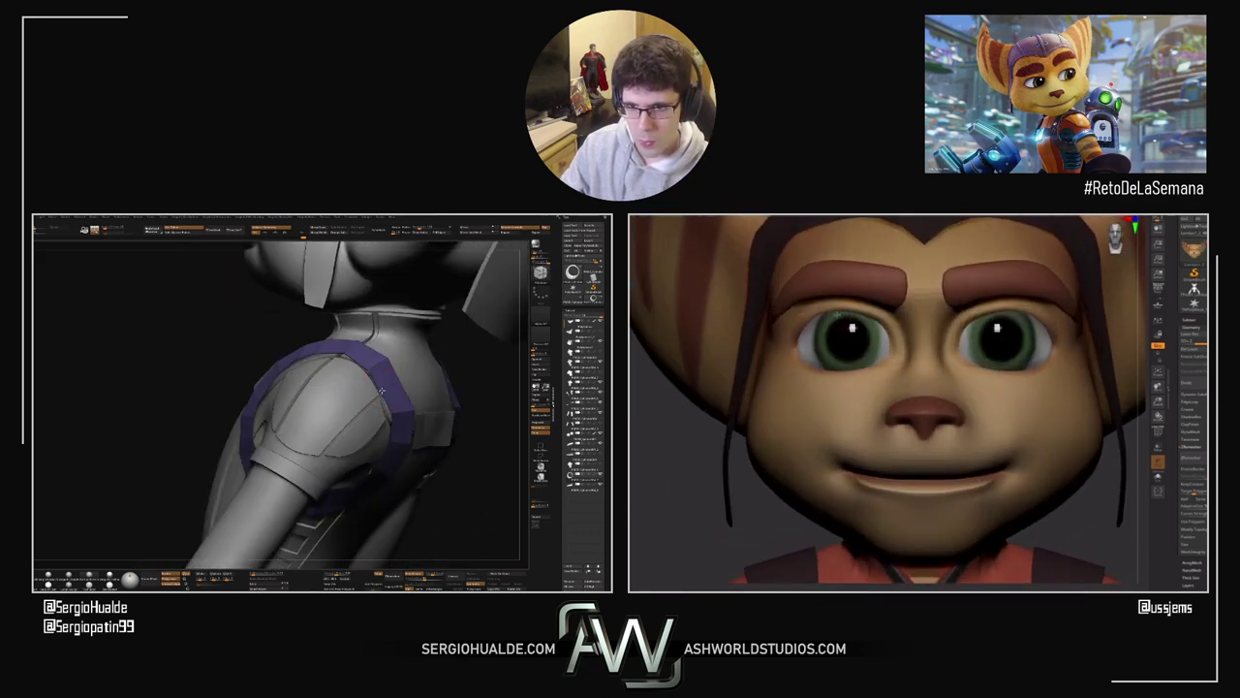
mouse_move(400, 391)
right_mouse_down()
mouse_move(392, 402)
mouse_move(401, 393)
right_mouse_up()
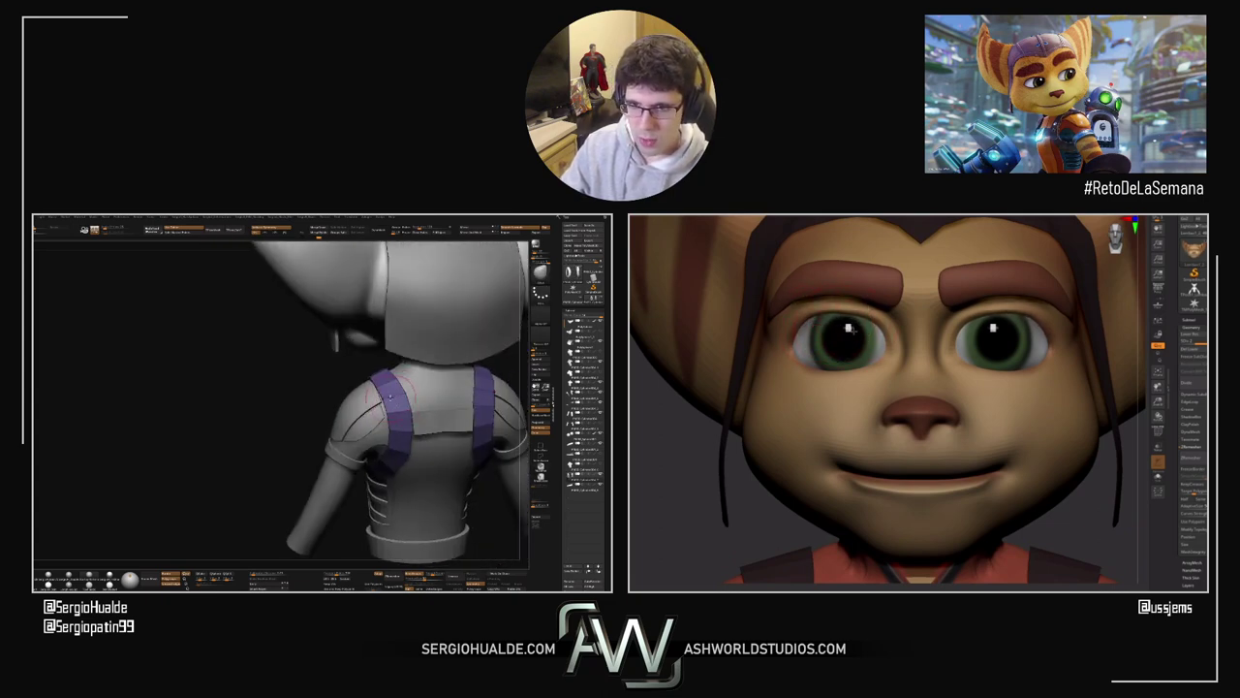
Step: Even out the strap loops from the back, side and front so they sit close to the body
right_click_drag(387, 396, 423, 389)
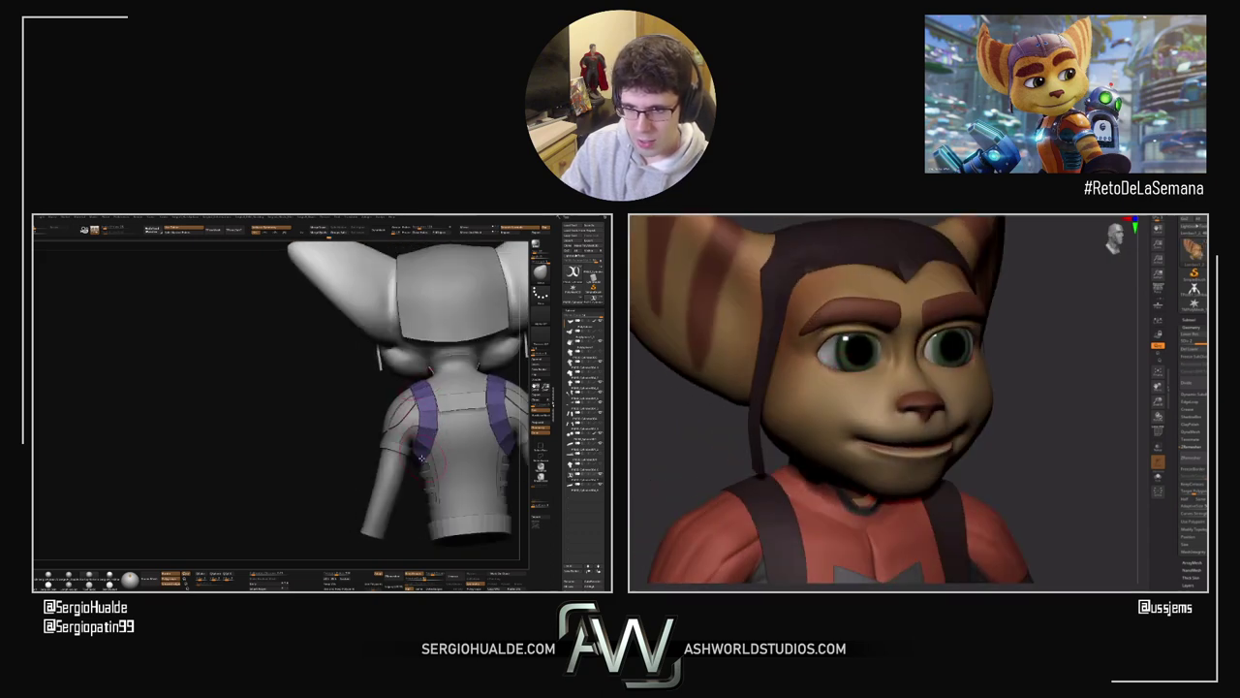
right_click_drag(425, 426, 426, 392)
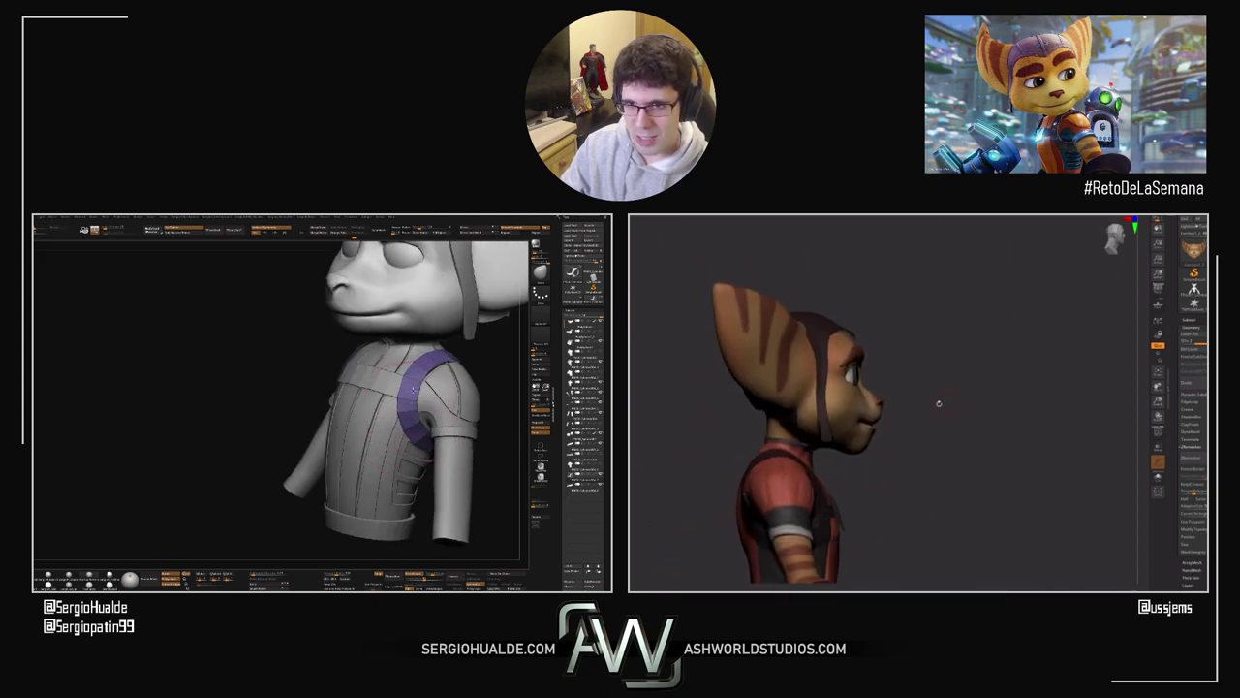
right_click_drag(408, 408, 348, 386)
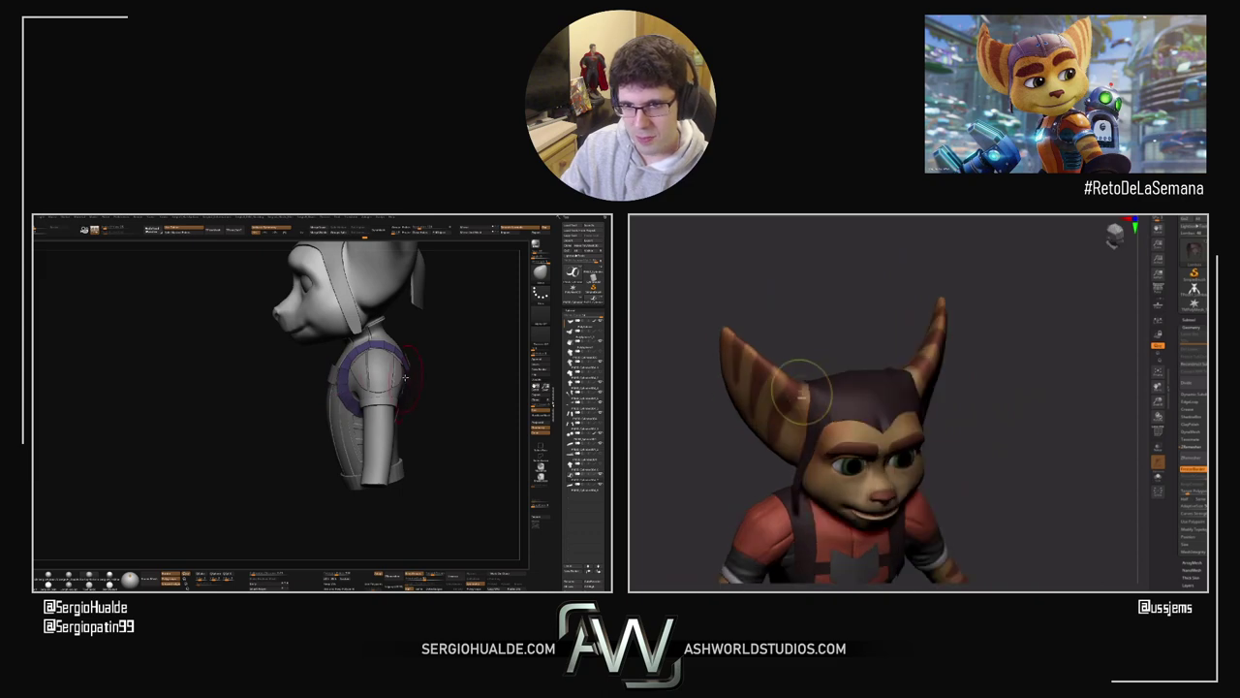
right_click_drag(475, 406, 368, 389)
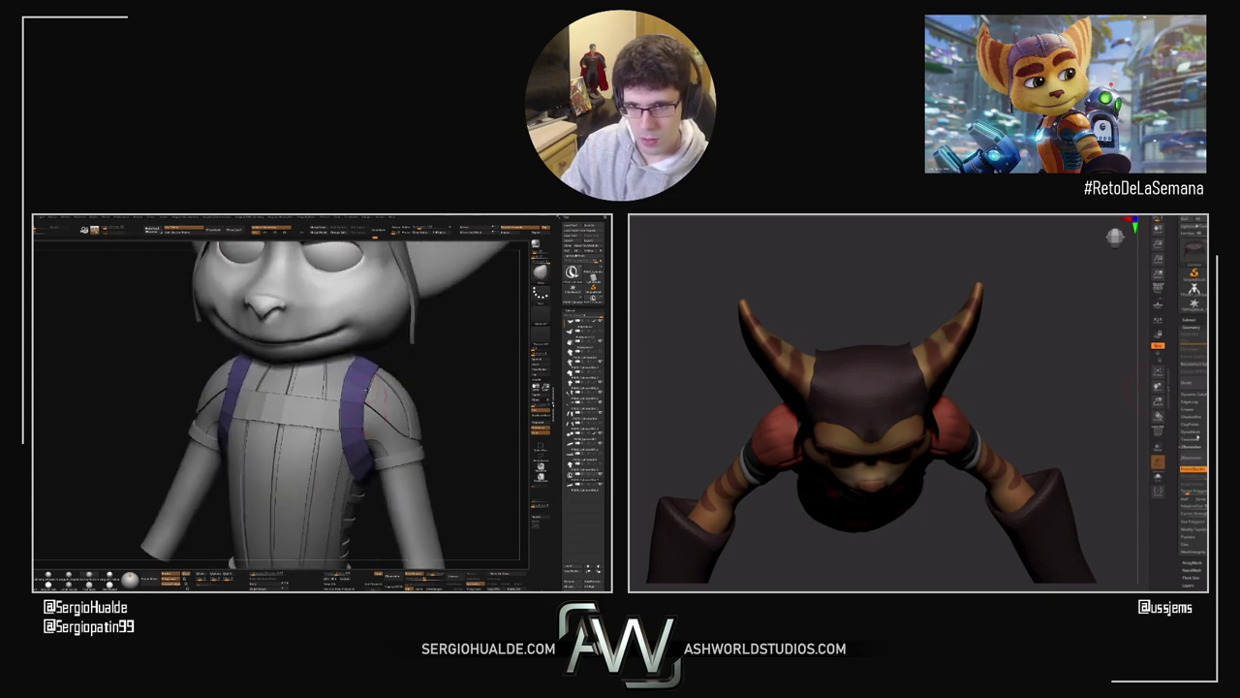
right_click(364, 414)
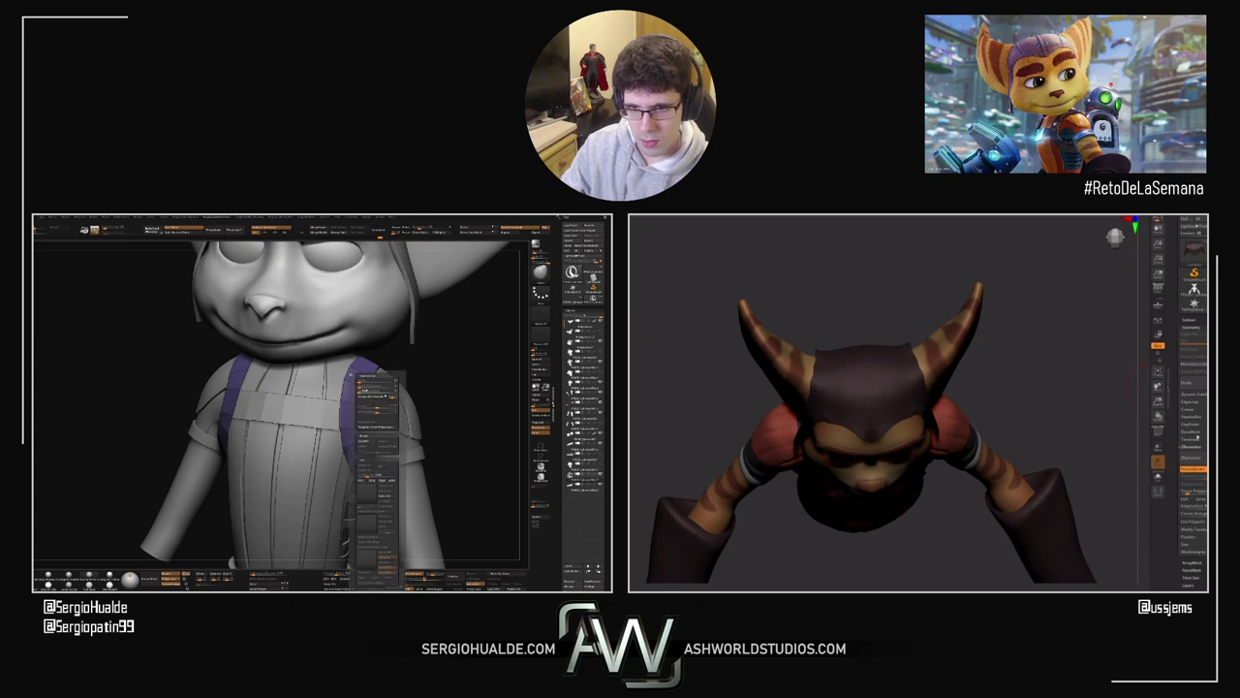
mouse_move(442, 393)
right_mouse_down()
mouse_move(417, 441)
mouse_move(438, 466)
mouse_move(418, 398)
mouse_move(431, 387)
mouse_move(445, 399)
right_mouse_up()
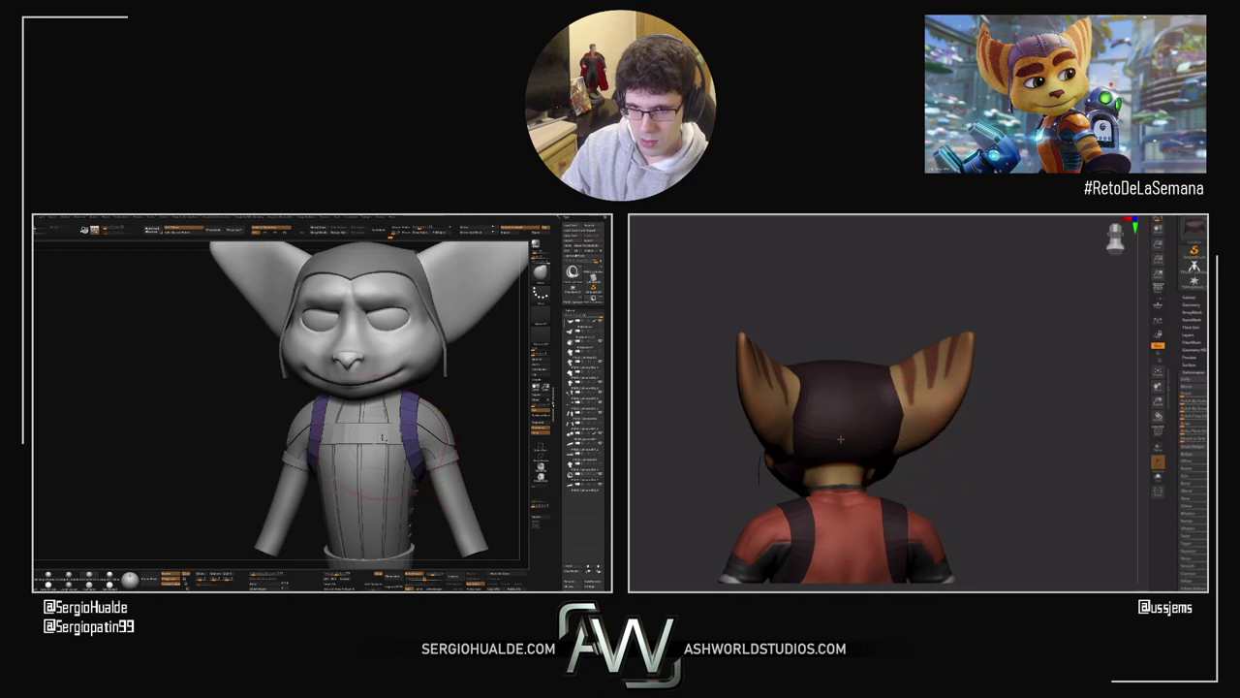
Step: Select the front chest band and fit its ends against the inner edges of the shoulder straps
left_click(363, 432, "alt")
right_click_drag(474, 438, 420, 436)
right_click_drag(844, 440, 920, 443)
right_click_drag(375, 441, 315, 409, "ctrl")
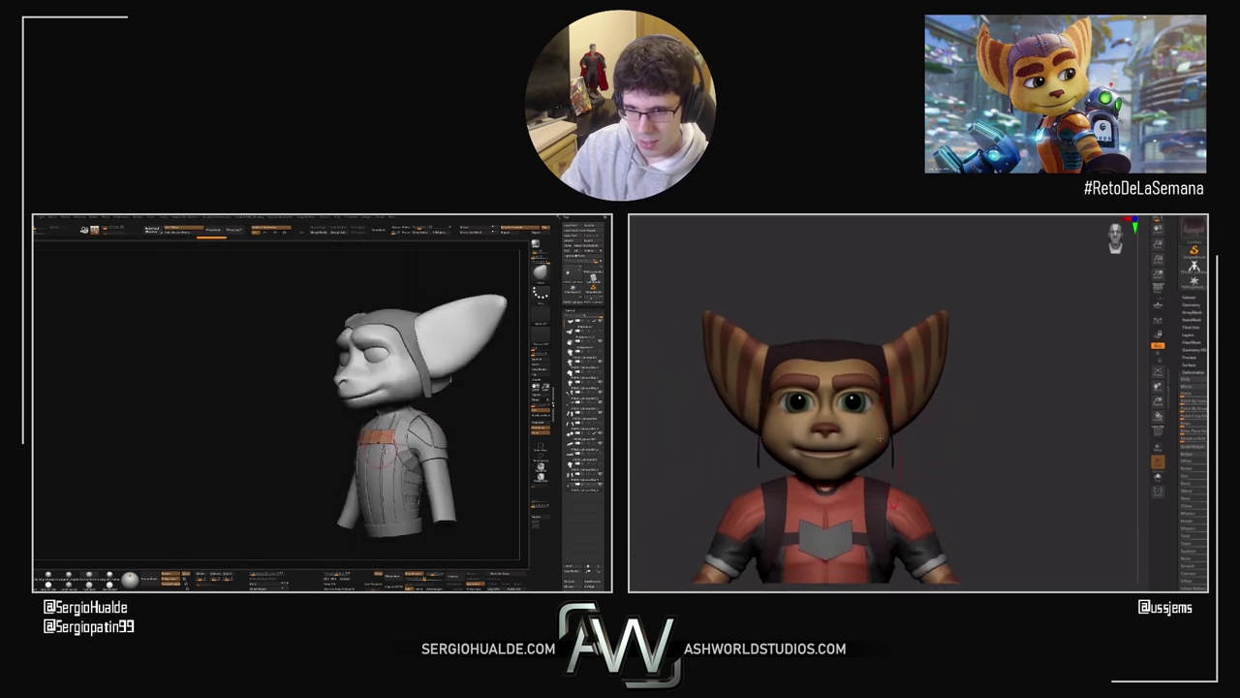
right_click_drag(388, 387, 418, 452, "ctrl")
left_click(412, 453)
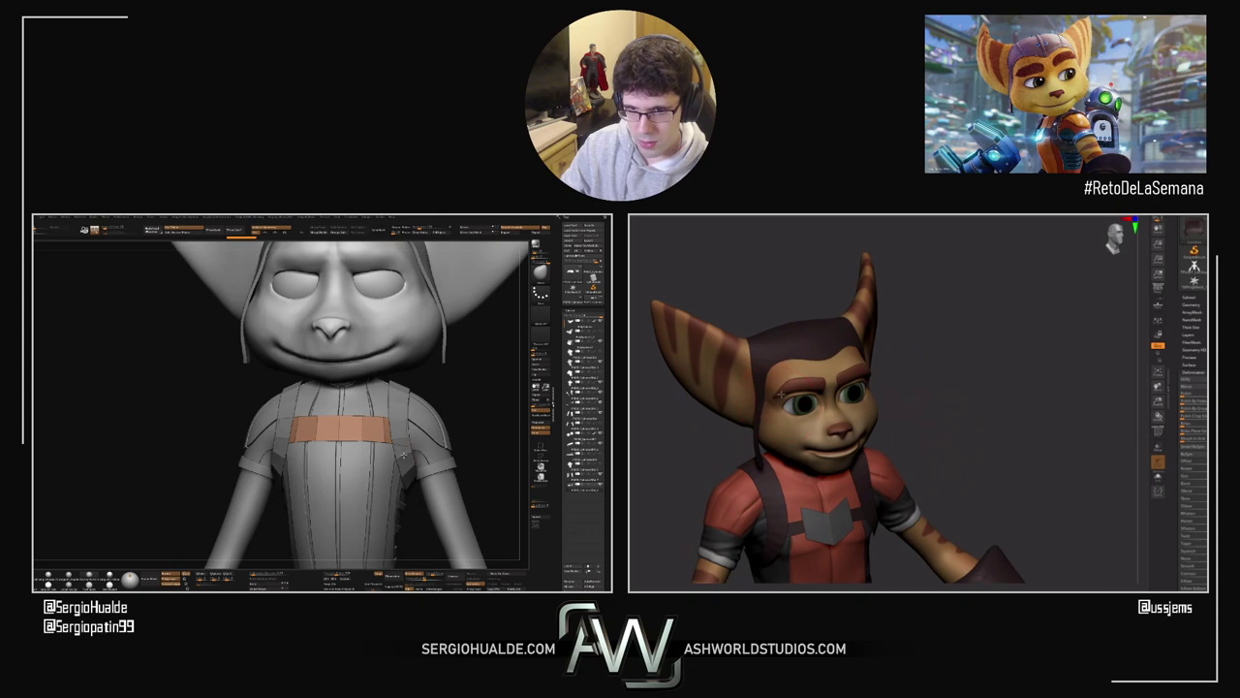
Step: Position the back band between the shoulder straps and shape it to the upper back
right_click_drag(780, 395, 819, 389)
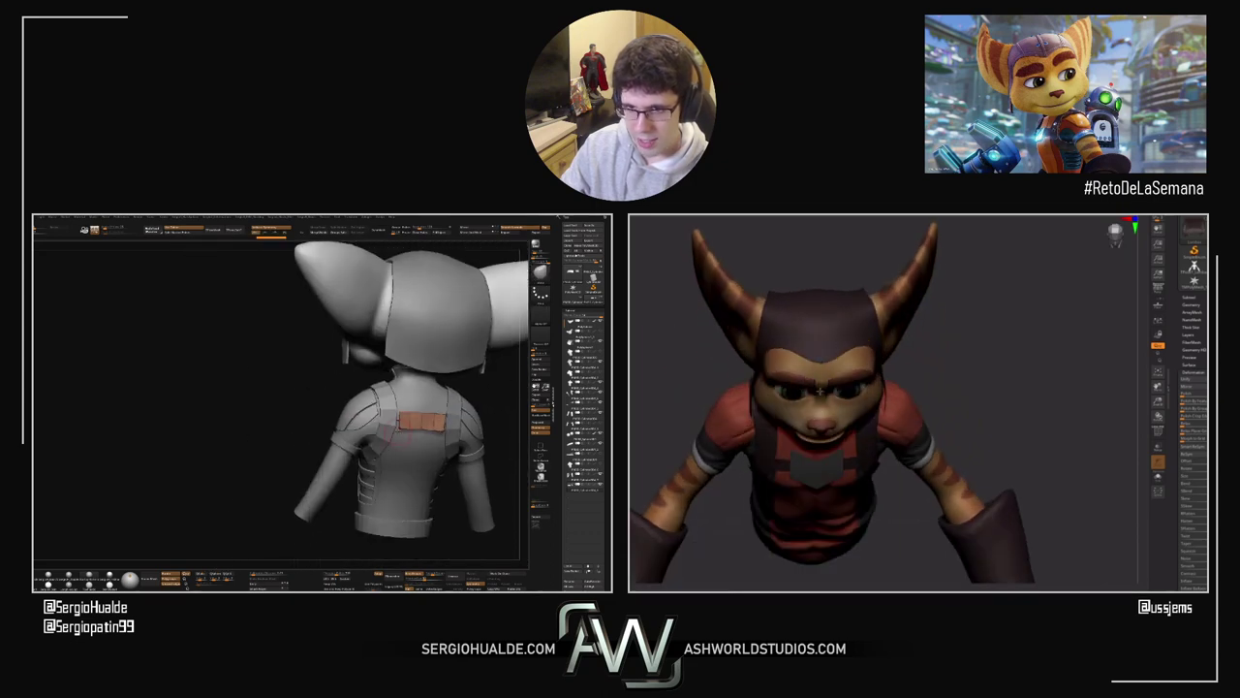
right_click_drag(391, 420, 415, 420)
right_click_drag(817, 362, 831, 365, "ctrl")
right_click_drag(852, 455, 862, 388)
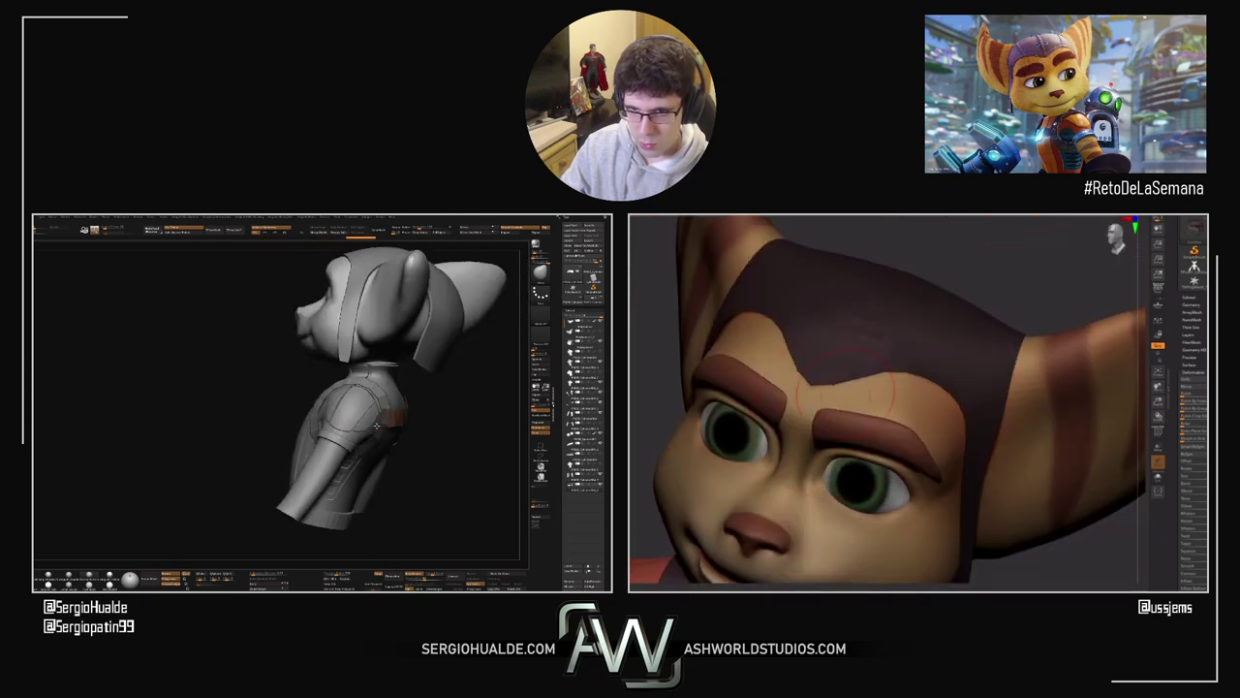
right_click_drag(383, 411, 334, 409)
right_click_drag(866, 394, 862, 427)
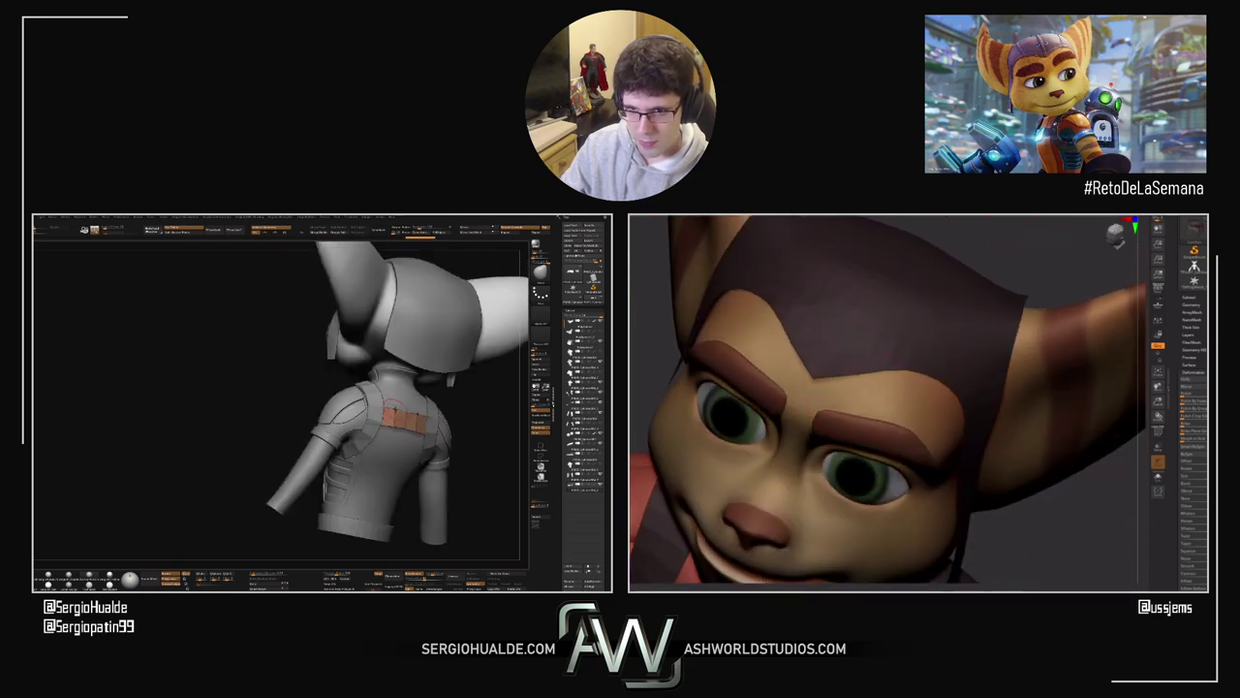
right_click_drag(901, 369, 932, 318)
right_click_drag(775, 405, 893, 359)
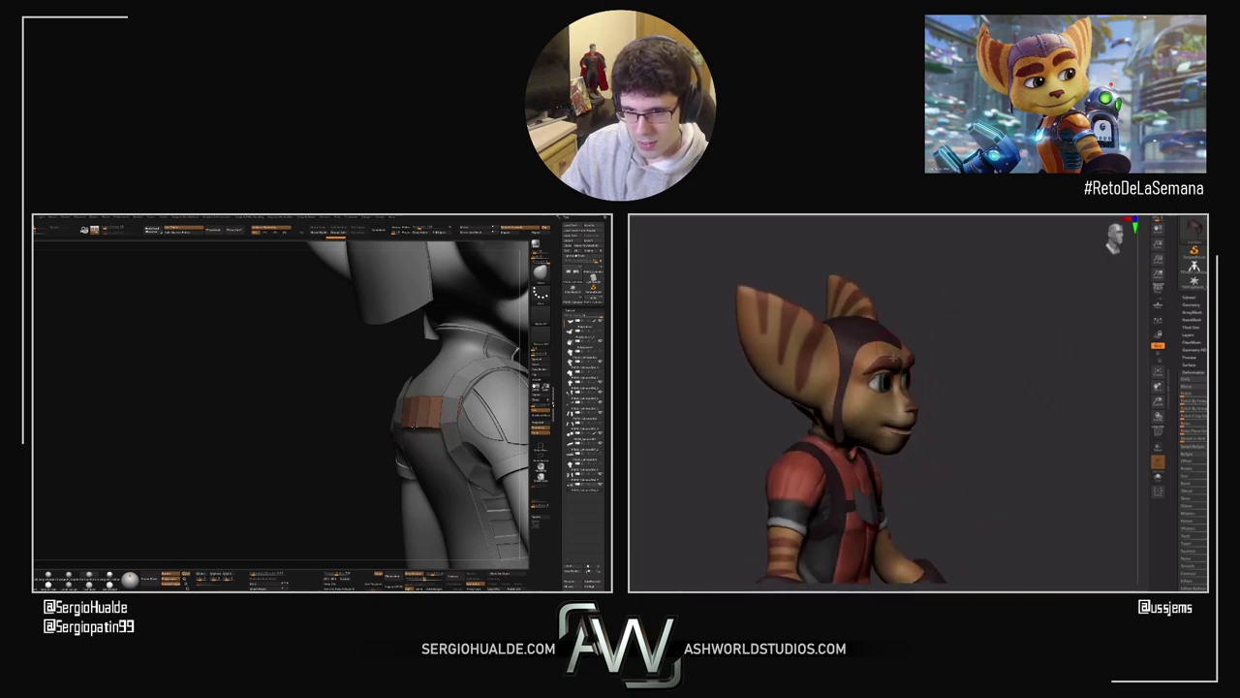
Step: Adjust the thickness and ends of the back band so it meets both shoulder straps
scroll(890, 356, "up", 5)
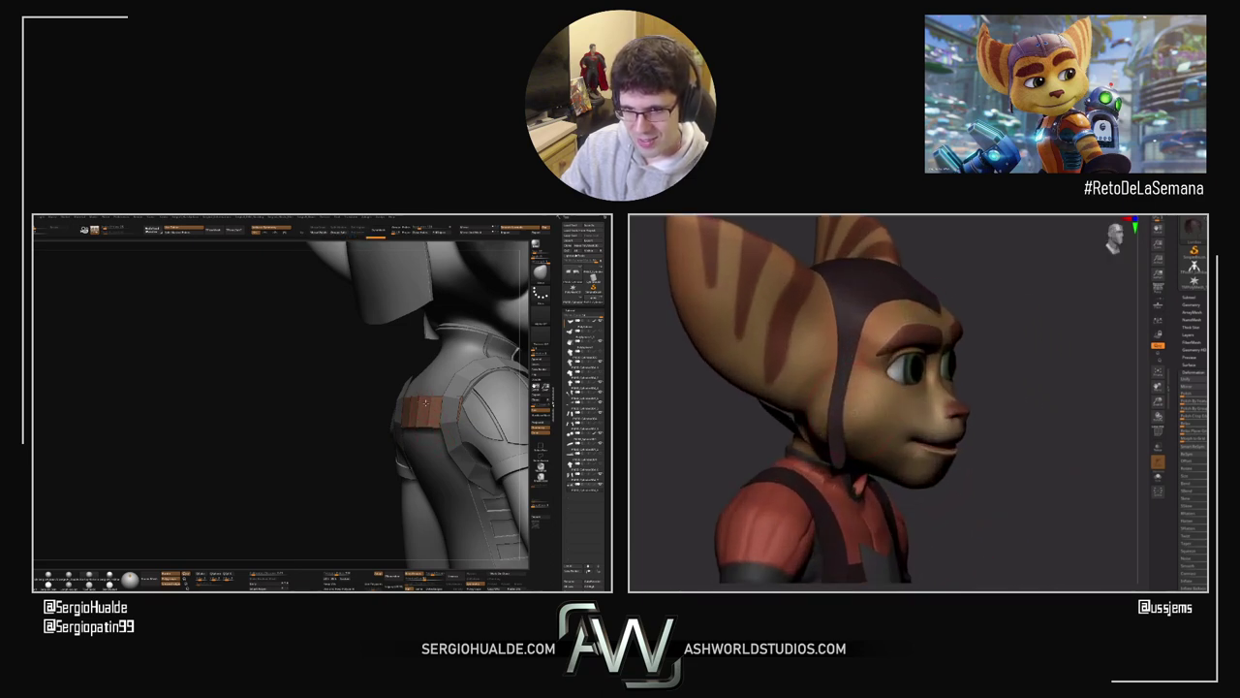
right_click_drag(424, 401, 472, 413)
right_click_drag(855, 433, 897, 508)
left_click(409, 398)
scroll(409, 398, "down", 4)
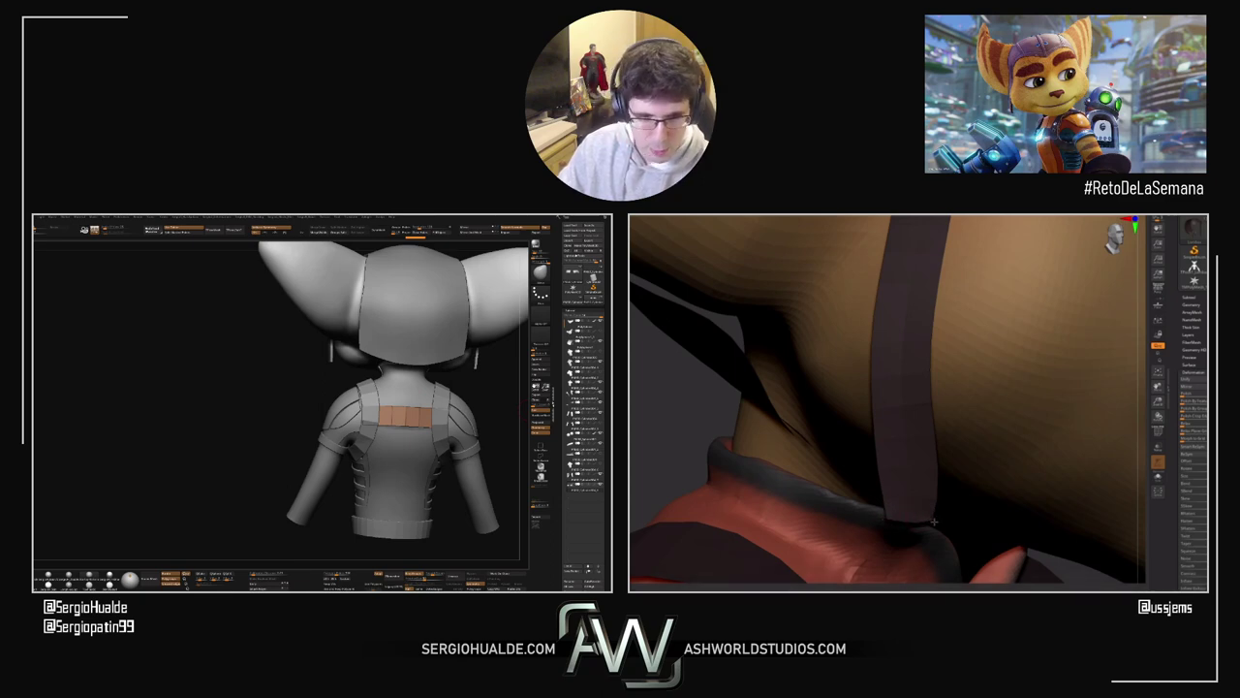
Step: Adjust the lower end of the helmet's hanging side strap on the painted model
right_click_drag(935, 496, 933, 468)
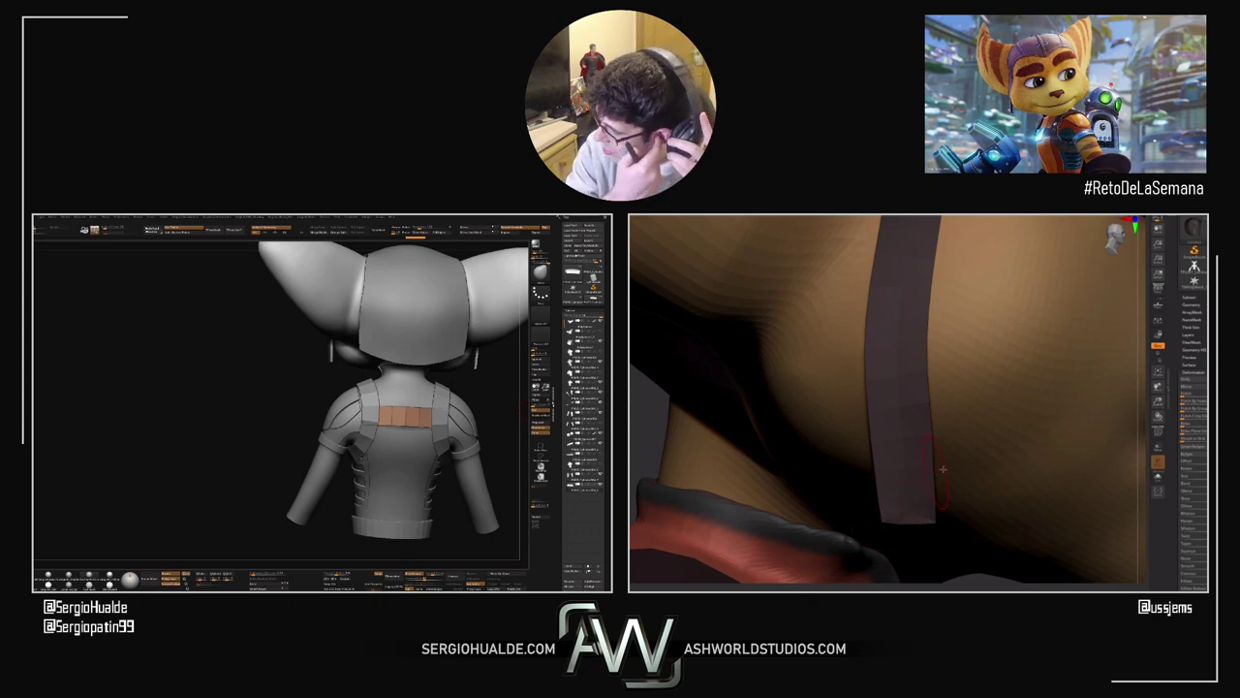
right_click_drag(879, 443, 844, 462, "ctrl")
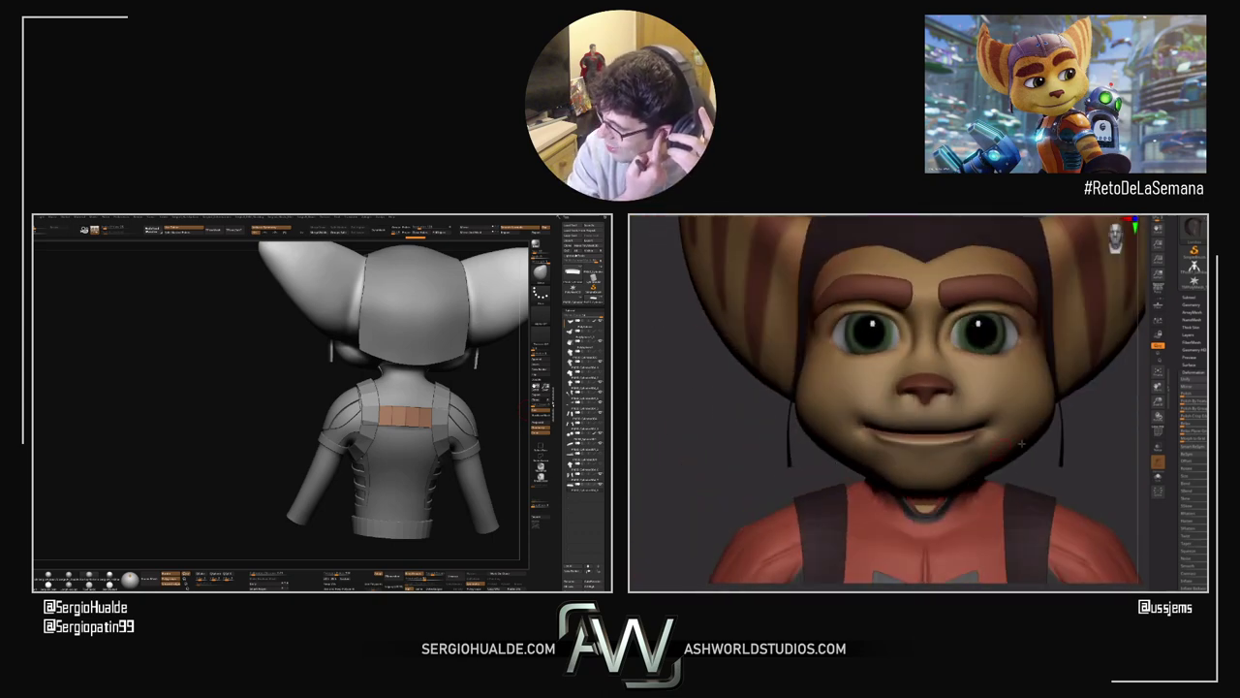
left_click_drag(1094, 459, 1063, 506, "alt")
right_click_drag(996, 343, 901, 354)
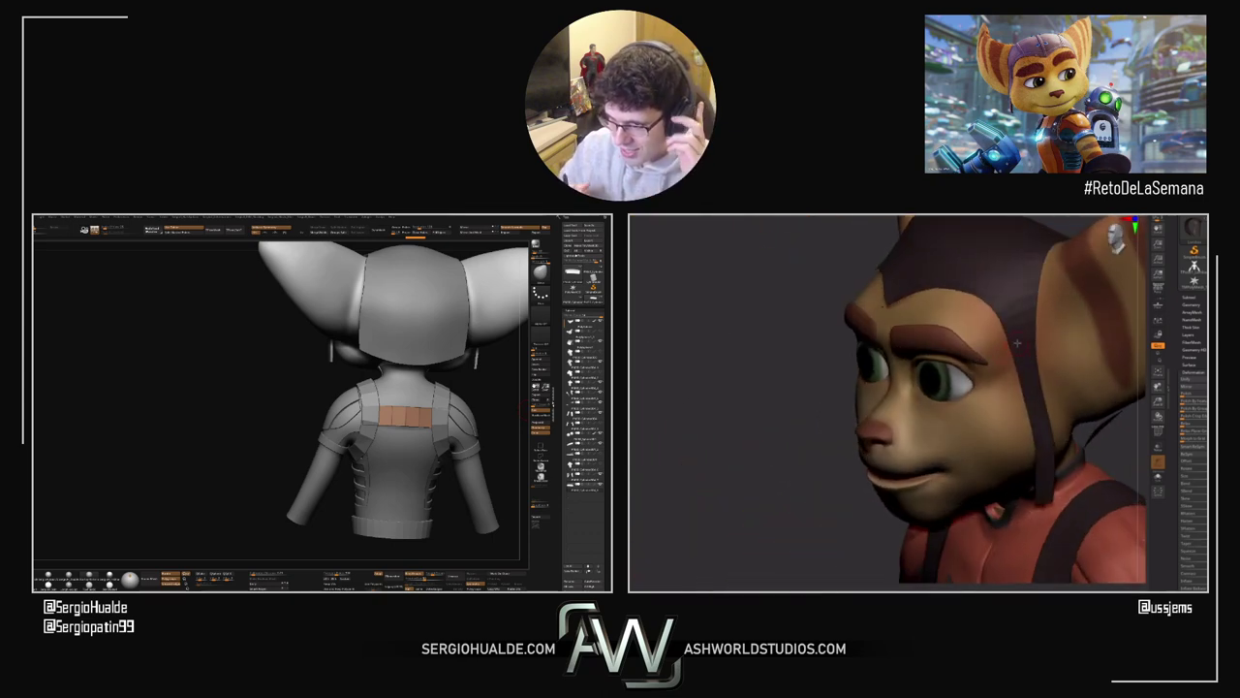
Step: Review the painted model's helmet straps from several angles and select the shoulder straps on the unpainted model
right_click_drag(1066, 495, 993, 494)
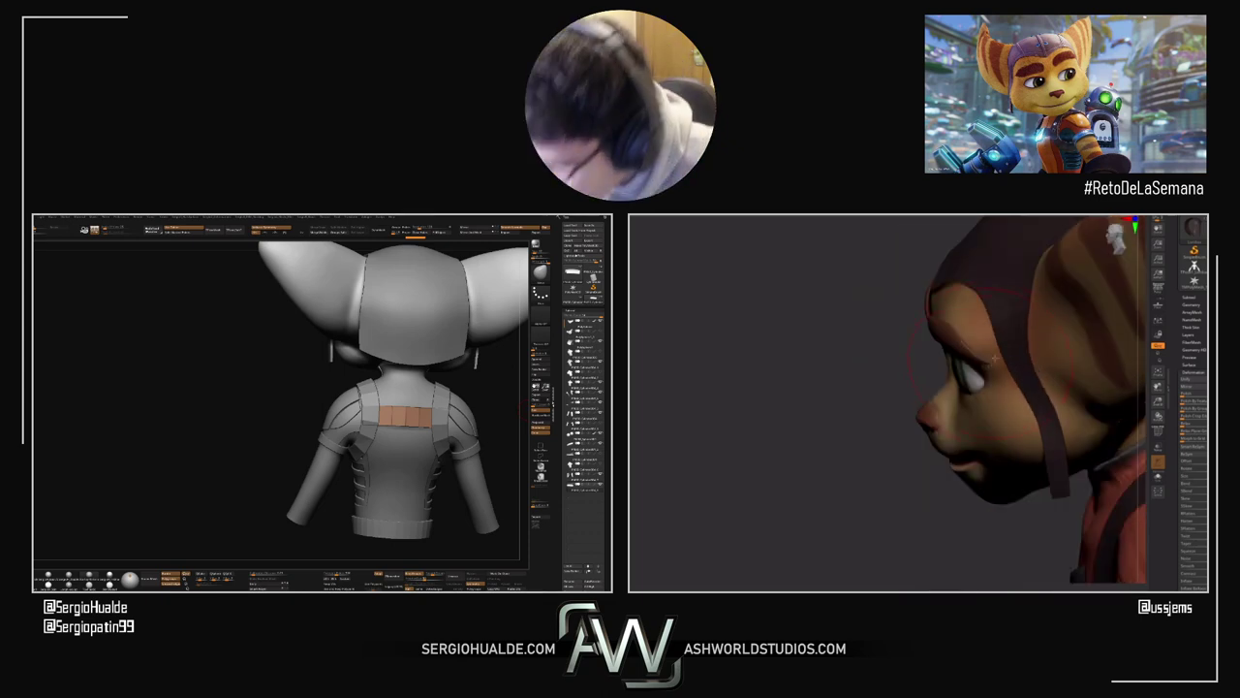
left_click_drag(989, 363, 1065, 284)
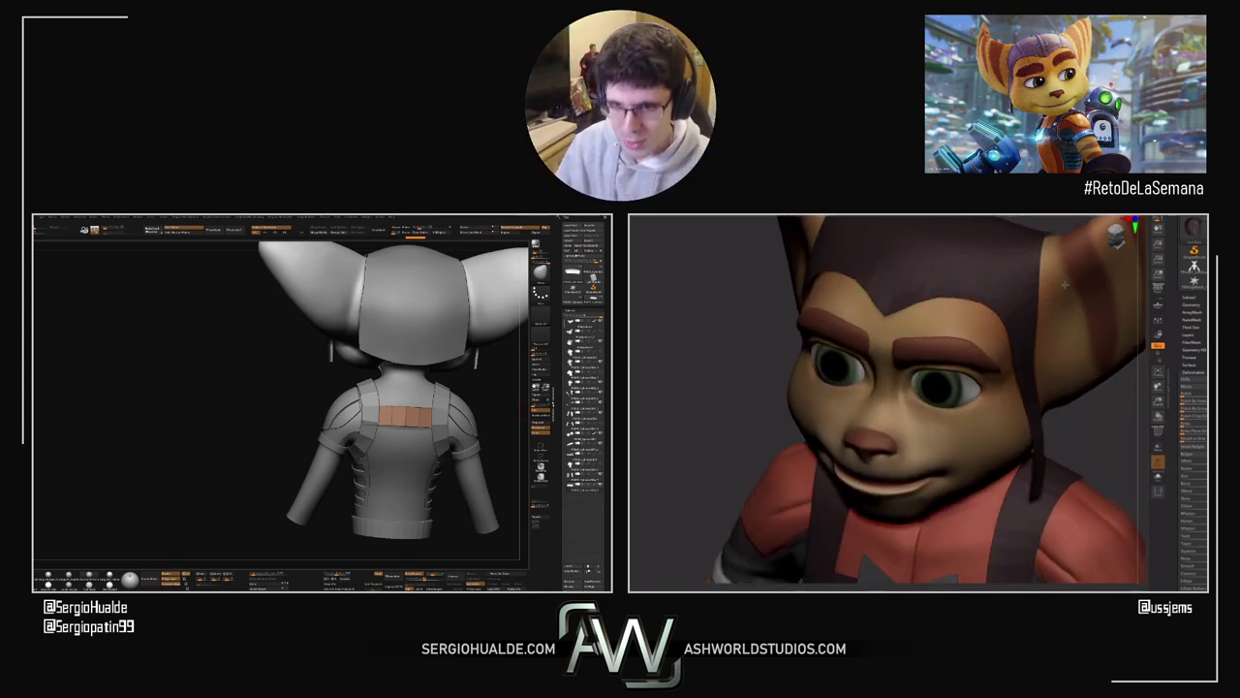
right_click_drag(1042, 359, 1013, 356)
right_click_drag(388, 456, 427, 448)
right_click_drag(1012, 356, 943, 335)
mouse_move(330, 407)
right_mouse_down("ctrl")
mouse_move(322, 440)
mouse_move(334, 452)
mouse_move(330, 395)
right_mouse_up("ctrl")
left_click(334, 453, "alt")
Step: Select the head on the painted model and frame the shoulder strap beside the chest band on the unpainted one
left_click_drag(1032, 358, 878, 287)
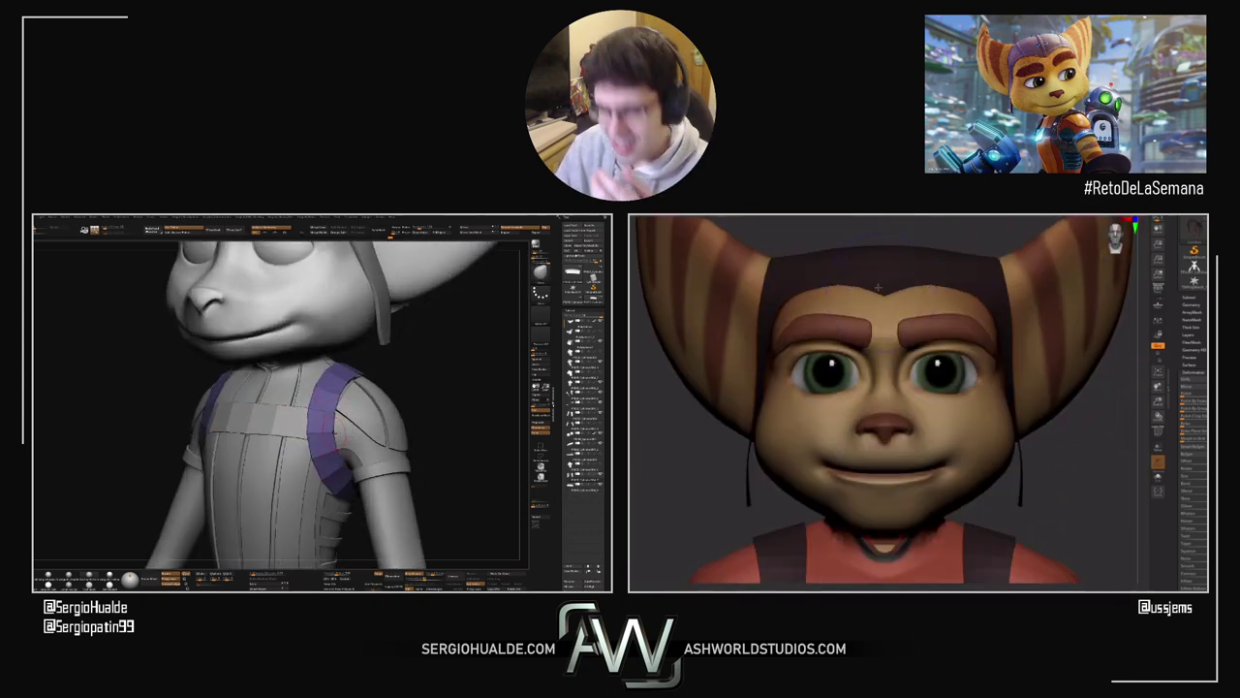
mouse_move(699, 474)
left_mouse_down()
mouse_move(818, 408)
mouse_move(722, 415)
mouse_move(861, 415)
left_mouse_up()
right_click_drag(861, 414, 851, 413)
left_click(870, 417, "alt")
right_click_drag(340, 455, 324, 473, "ctrl")
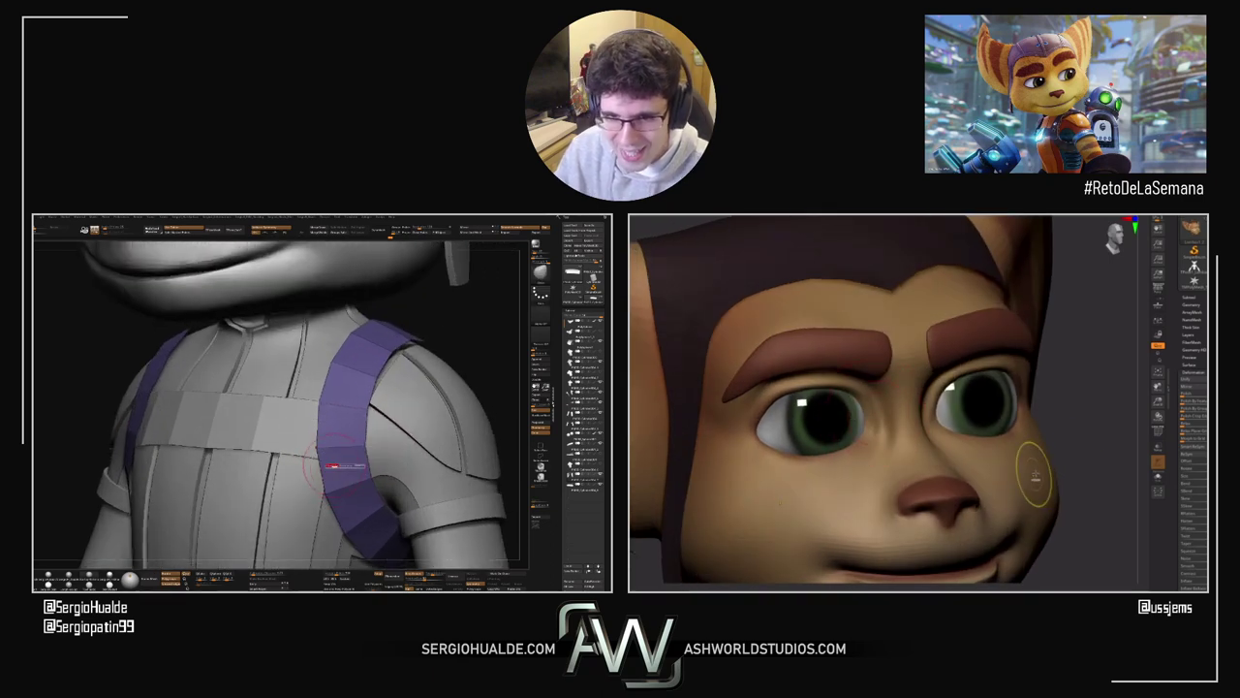
right_click_drag(1091, 366, 1098, 327)
Step: Remove the shoulder strap's polygon section just below the end of the front chest band
key("space")
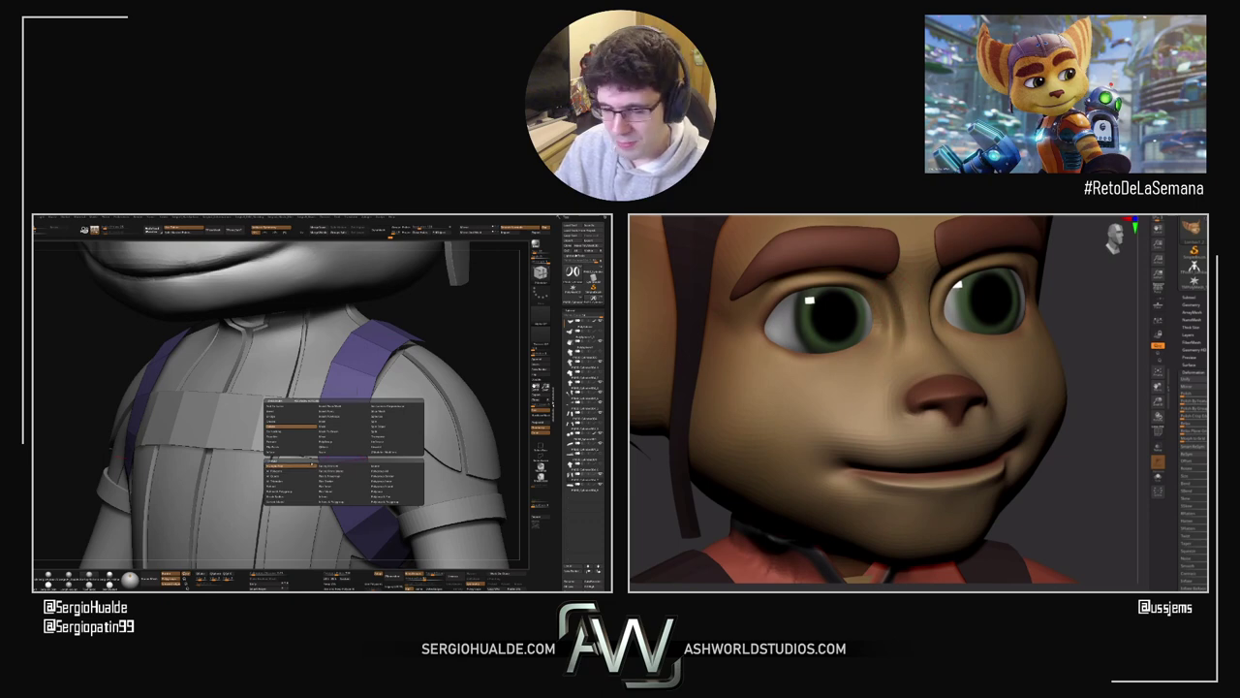
right_click_drag(1012, 349, 1054, 372)
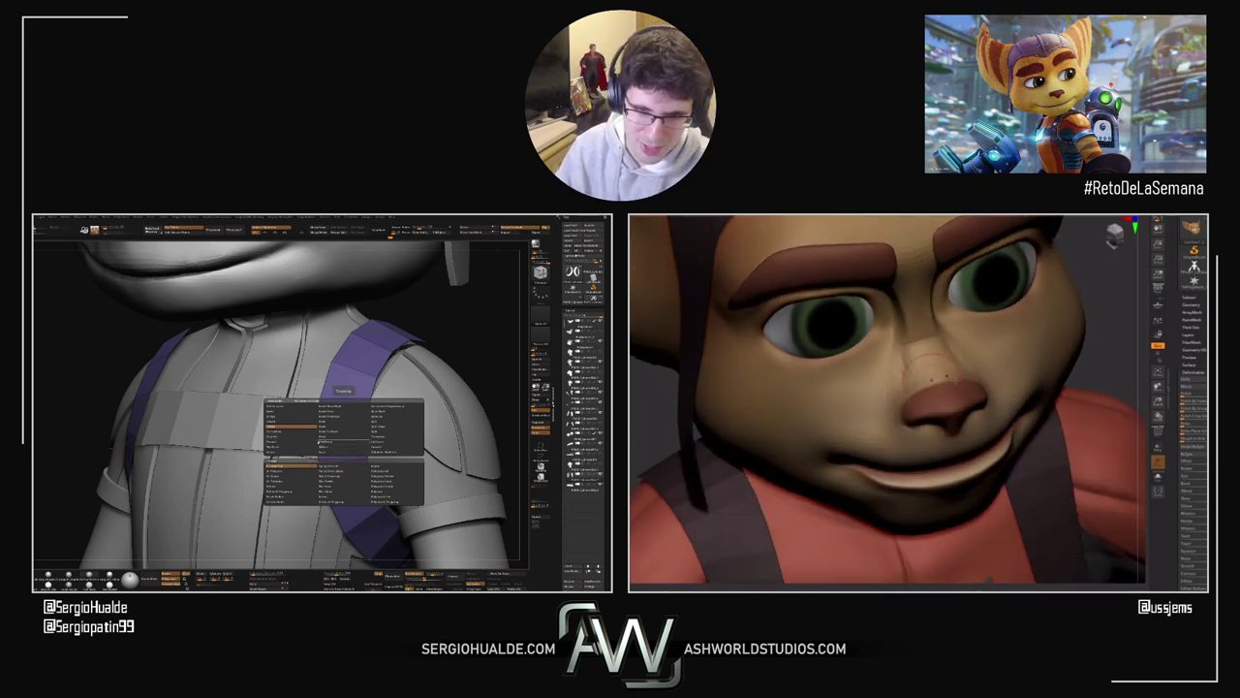
right_click_drag(1124, 386, 1099, 341)
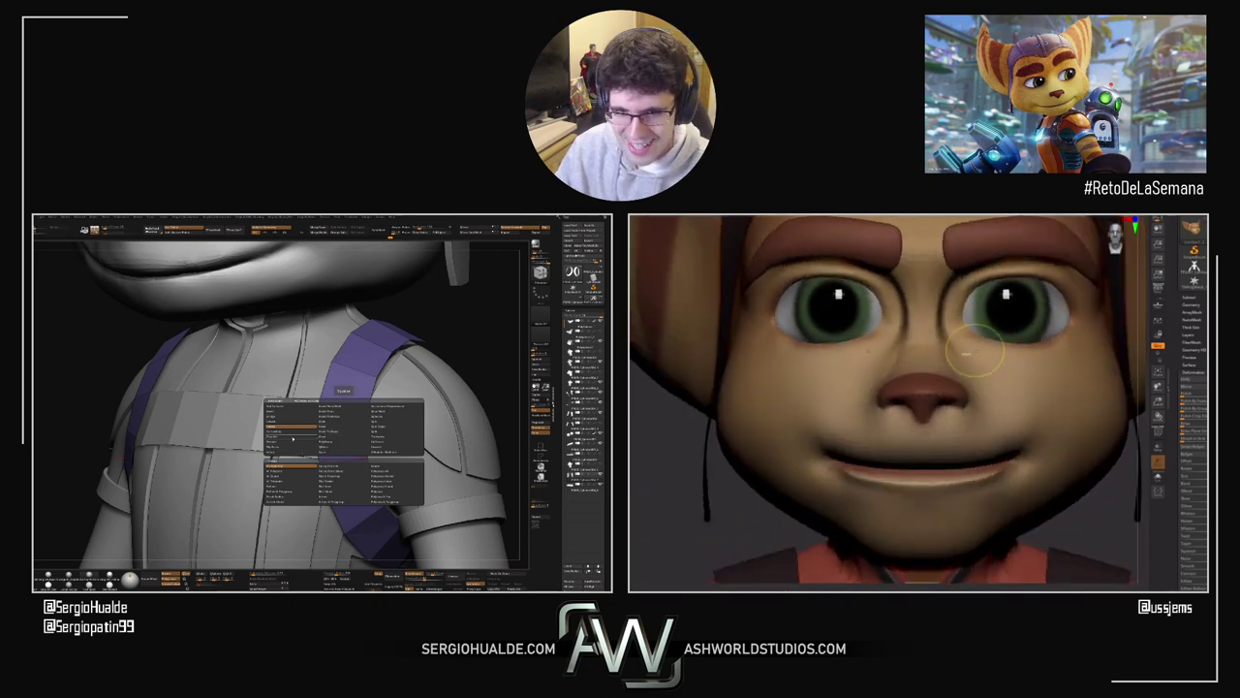
key("space")
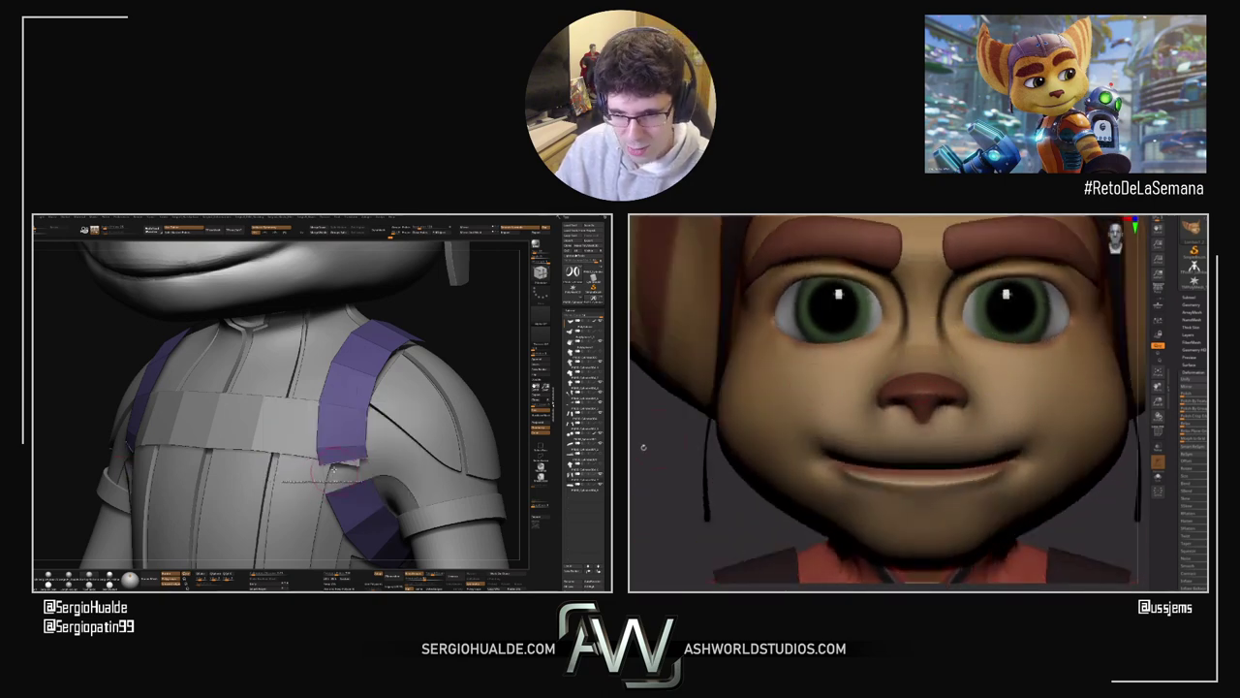
right_click_drag(360, 465, 359, 494)
right_click_drag(833, 354, 901, 351)
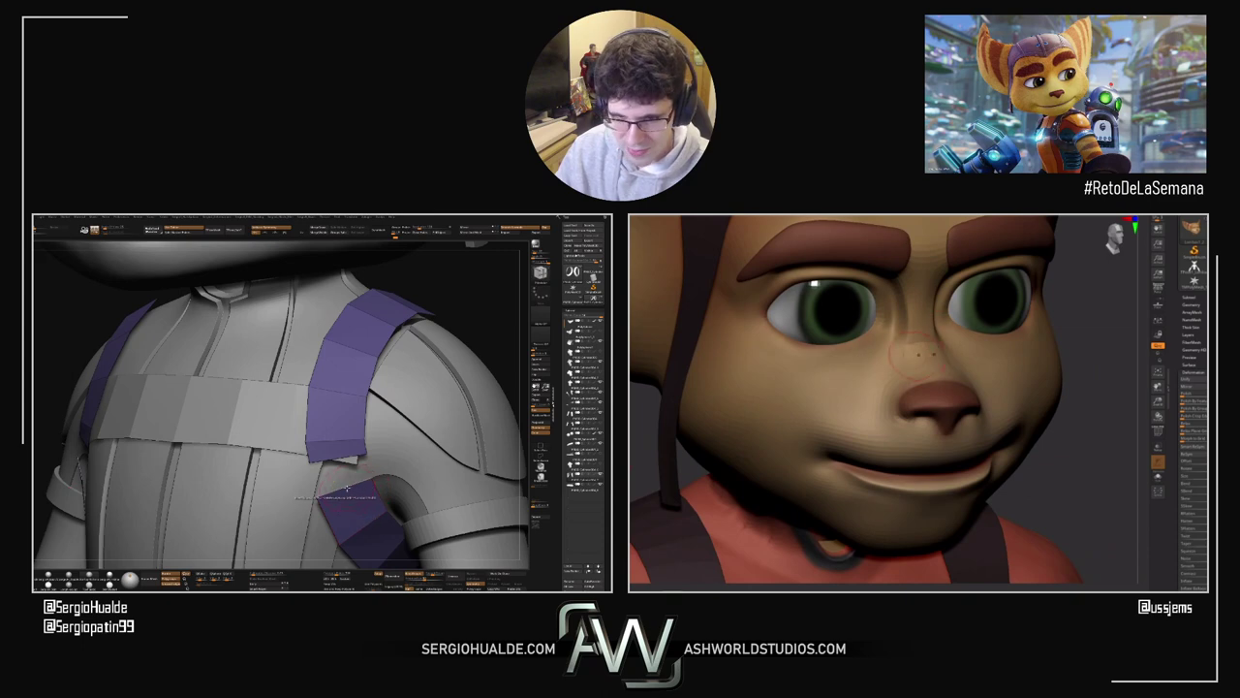
Step: Extend the upper edge of the lower strap section towards the gap and isolate the shoulder straps
key("space")
left_click(303, 489)
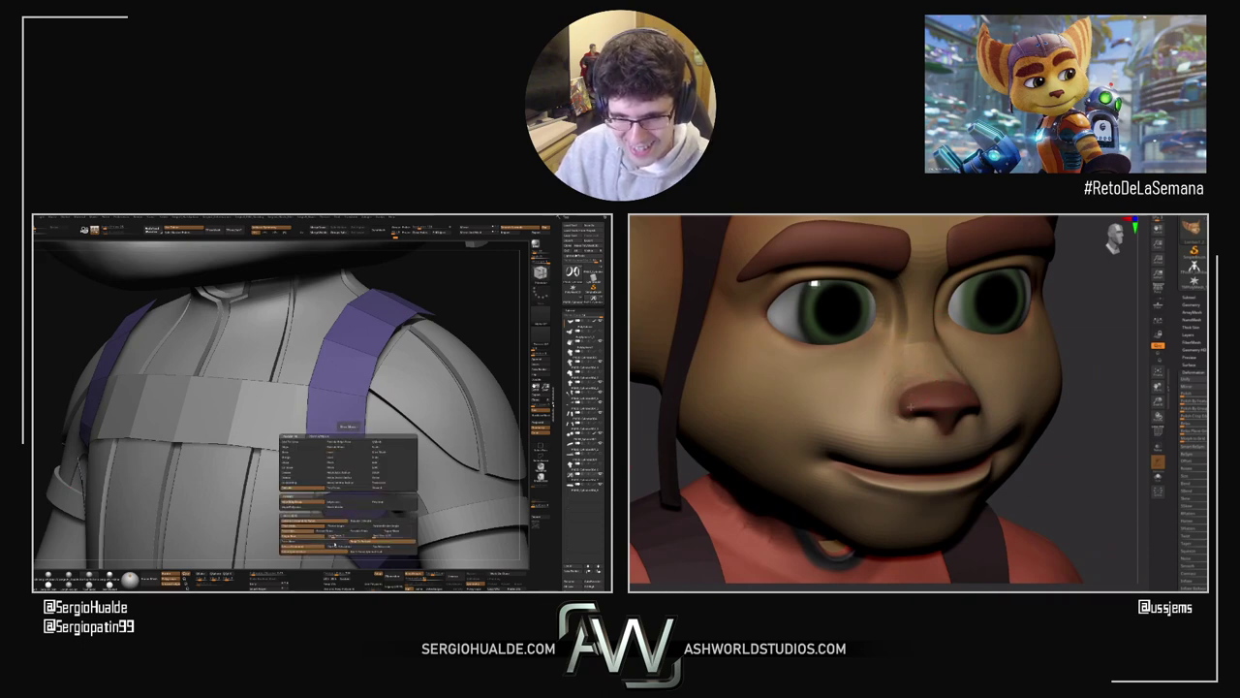
left_click_drag(1048, 444, 1083, 447)
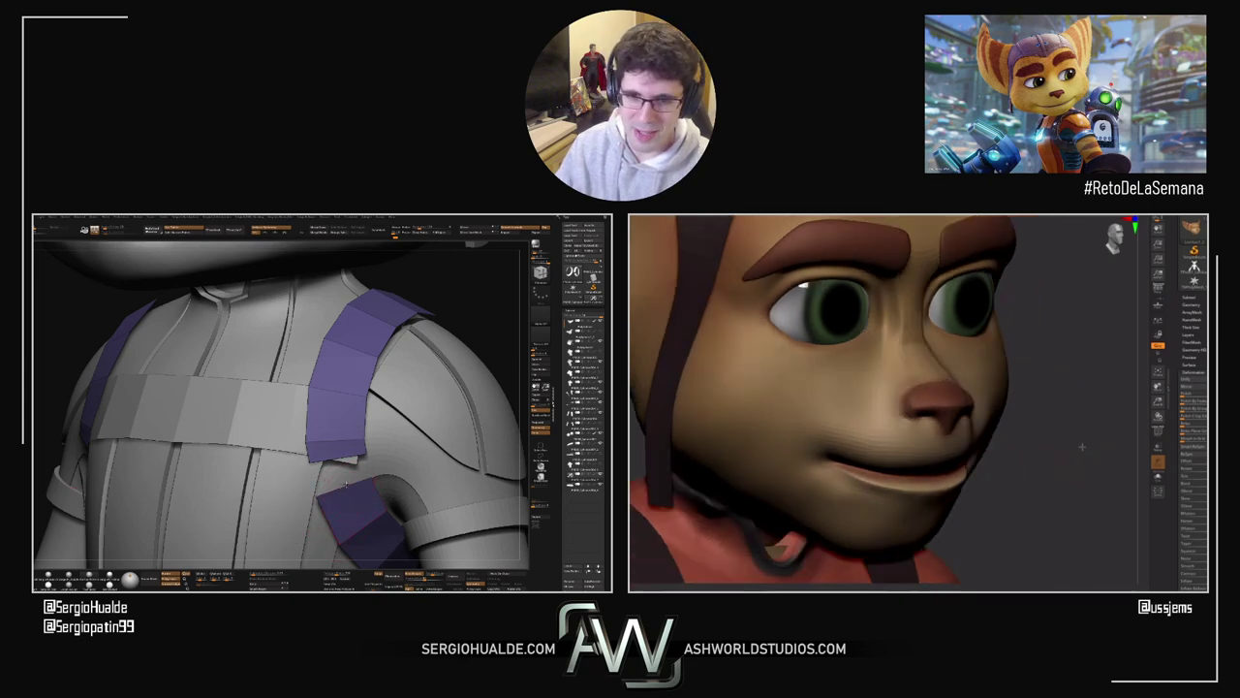
left_click_drag(346, 483, 351, 473)
left_click_drag(1082, 446, 1051, 528)
key("alt+s")
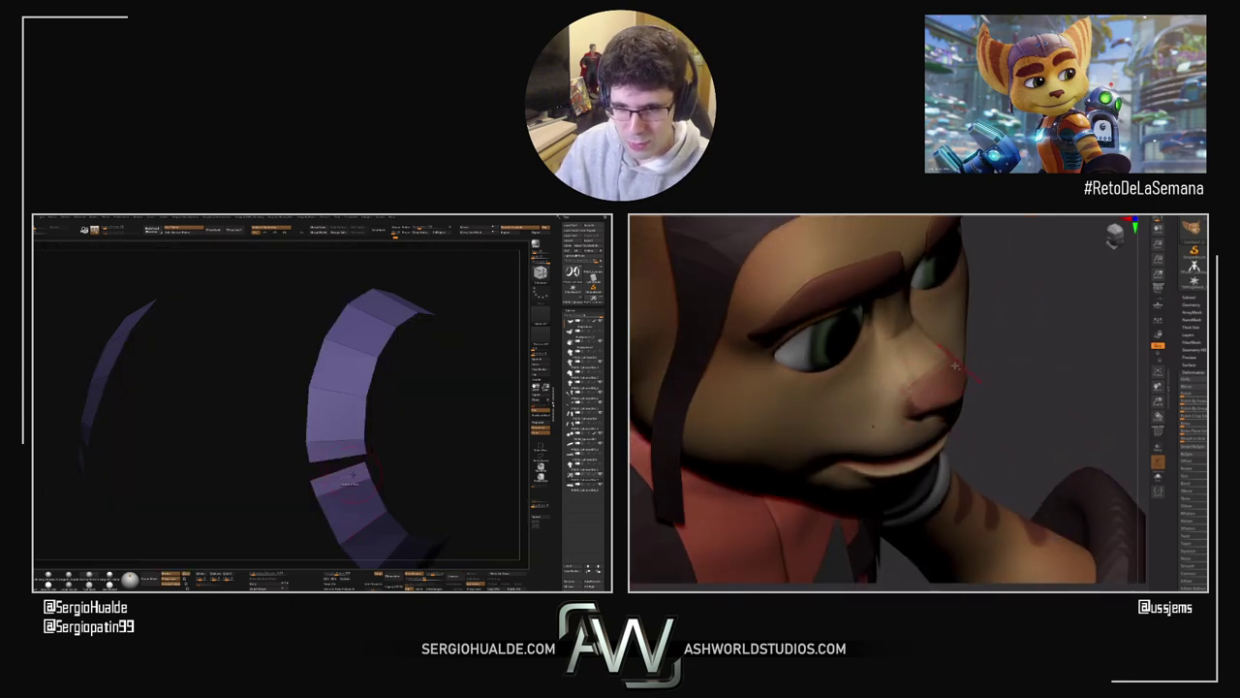
Step: Mask the strap around its open end and rejoin the two strap sections across the gap
left_click_drag(1005, 363, 795, 498)
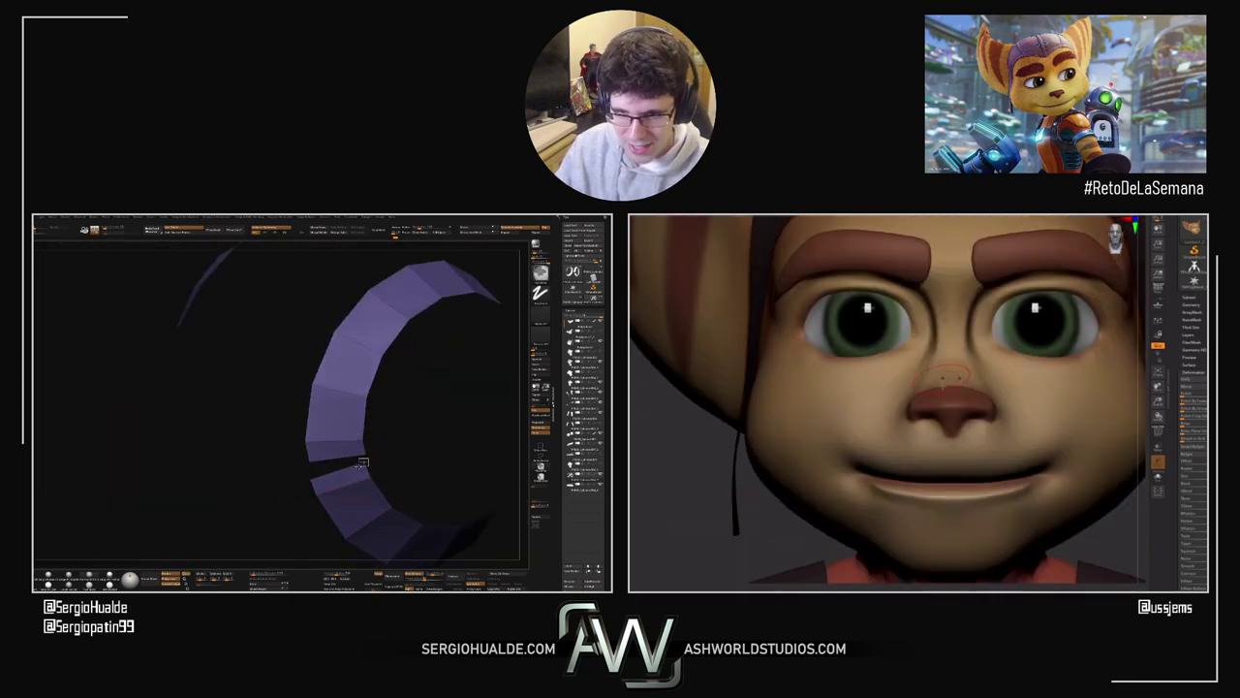
left_click(305, 500, "ctrl")
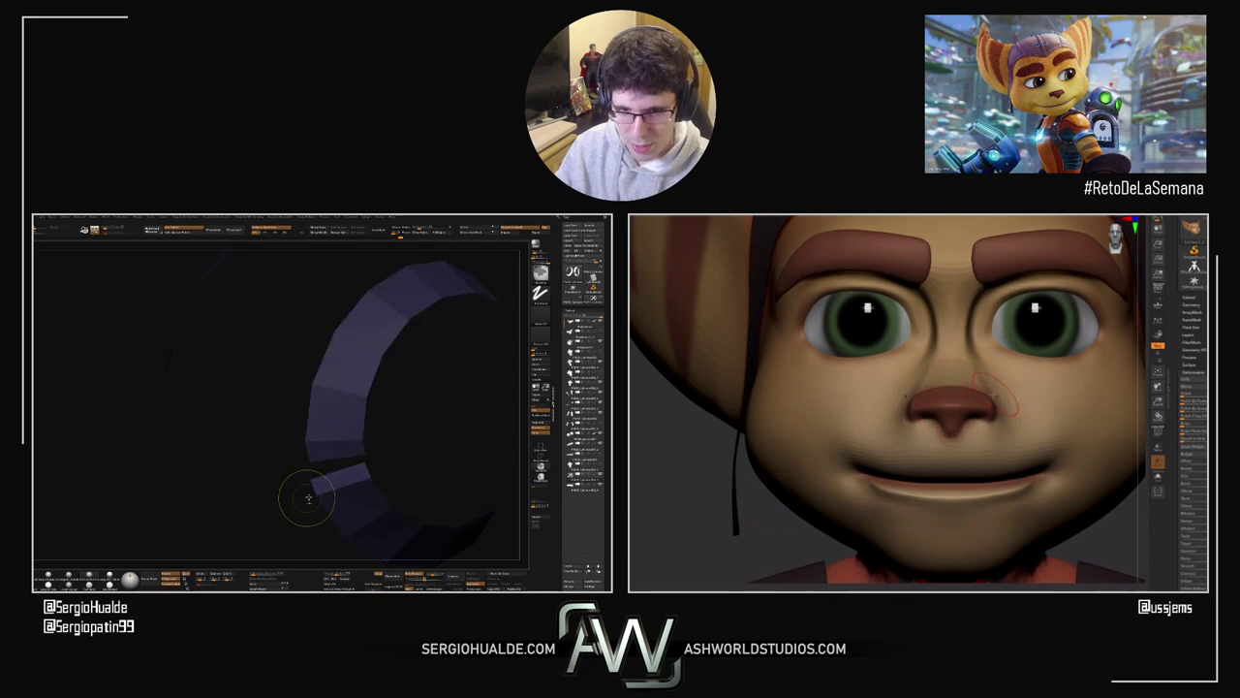
right_click_drag(330, 498, 322, 467, "ctrl")
left_click_drag(719, 536, 1019, 461)
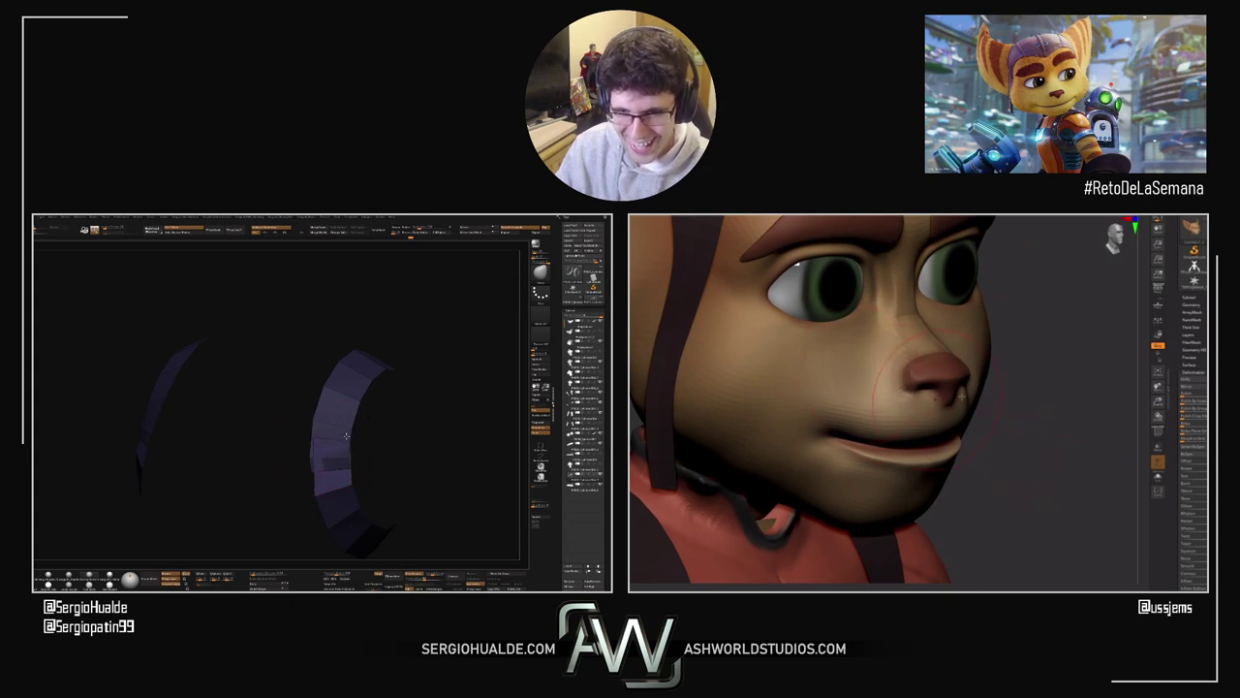
mouse_move(1058, 405)
left_mouse_down()
mouse_move(1051, 379)
mouse_move(920, 397)
mouse_move(803, 351)
left_mouse_up()
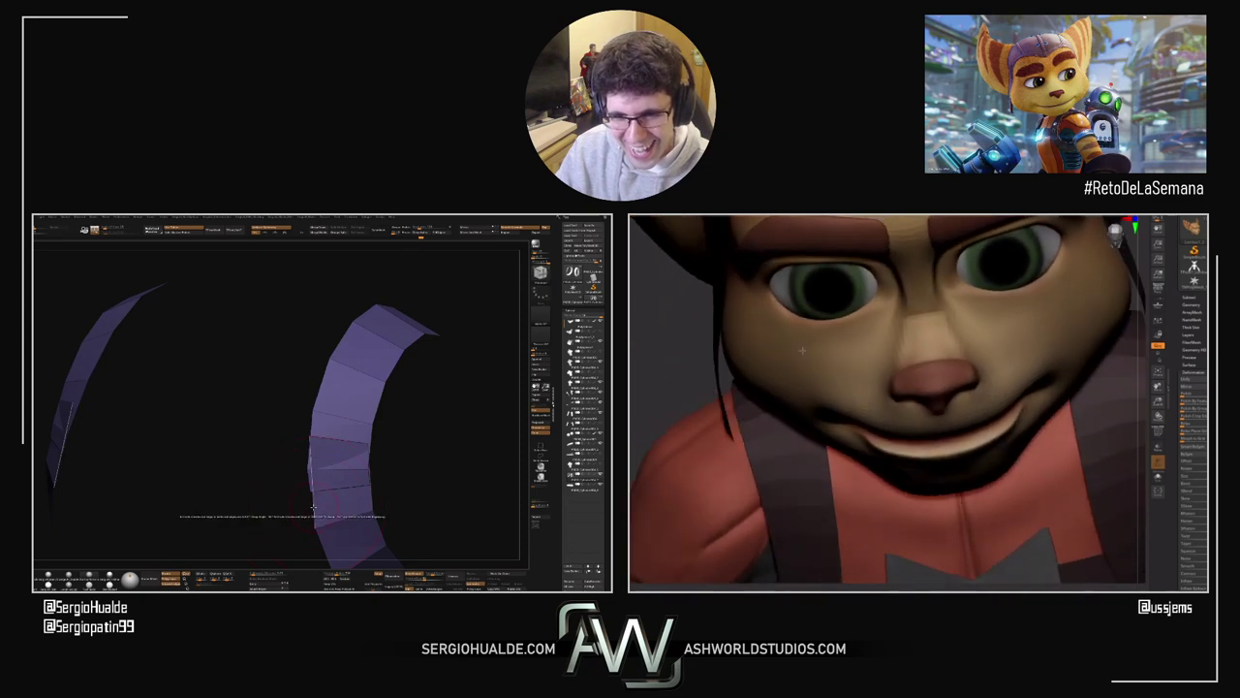
right_click_drag(801, 350, 787, 326)
left_click(310, 453)
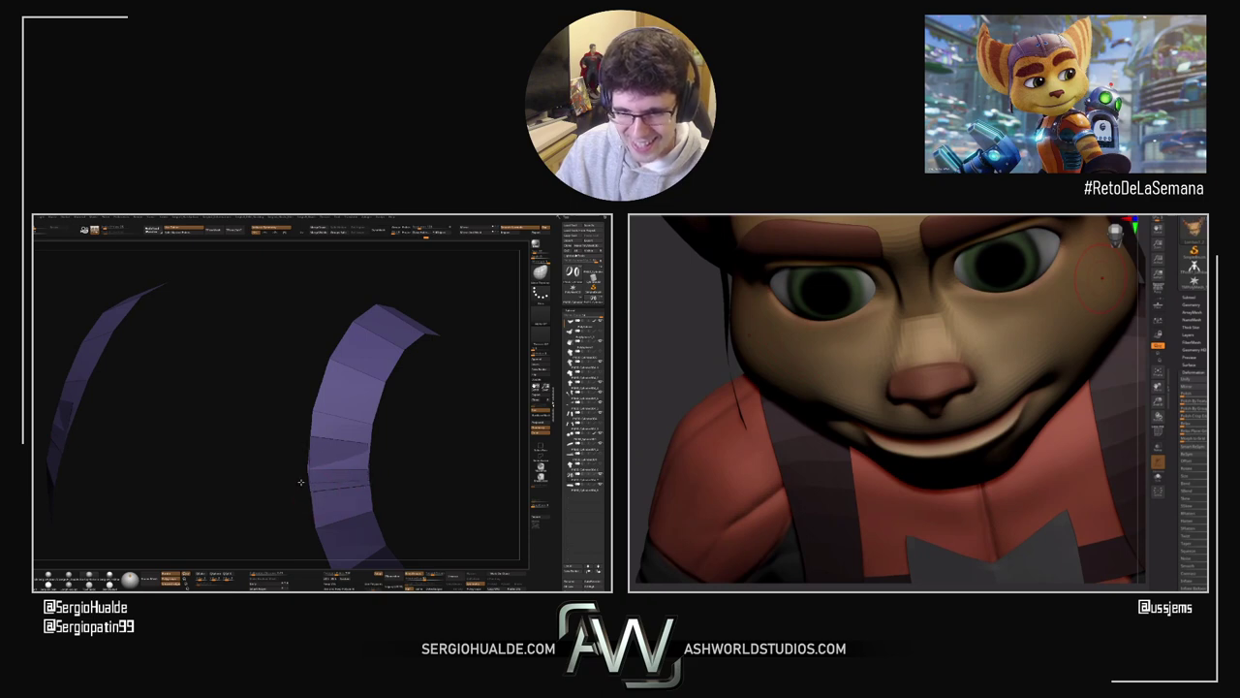
Step: Shape the rejoined section so it follows the curve of the shoulder strap
mouse_move(303, 434)
left_mouse_down()
mouse_move(194, 363)
mouse_move(297, 448)
left_mouse_up()
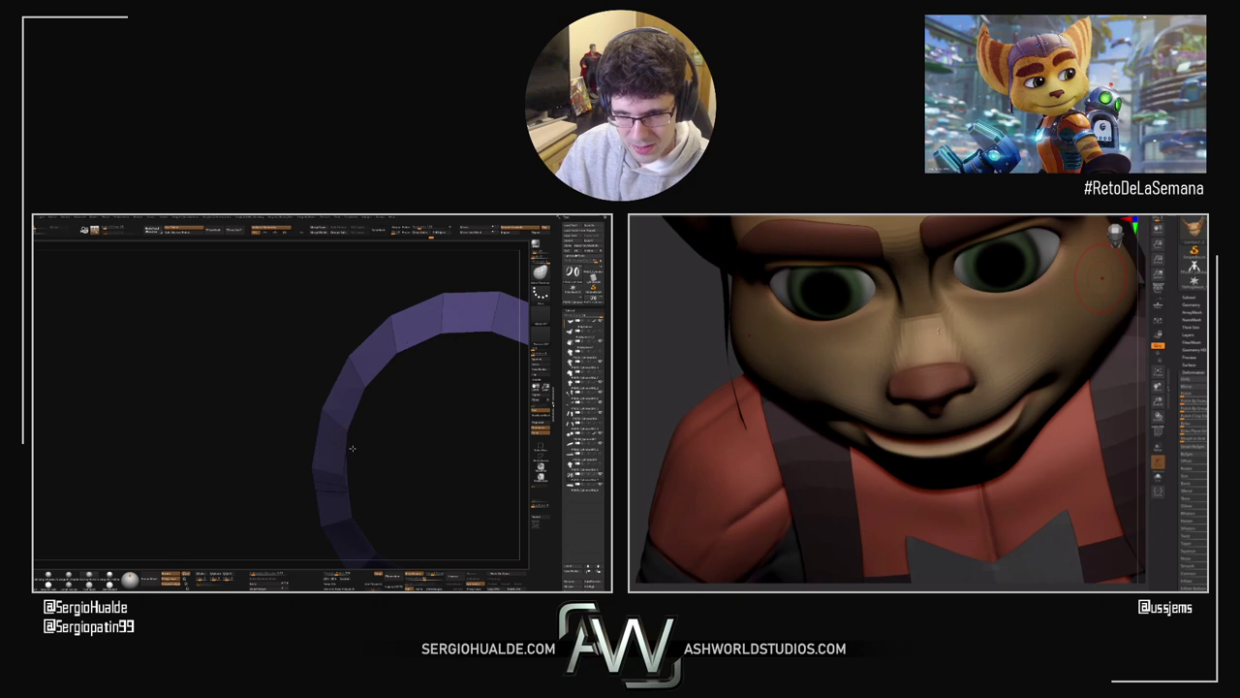
right_click_drag(339, 470, 365, 481)
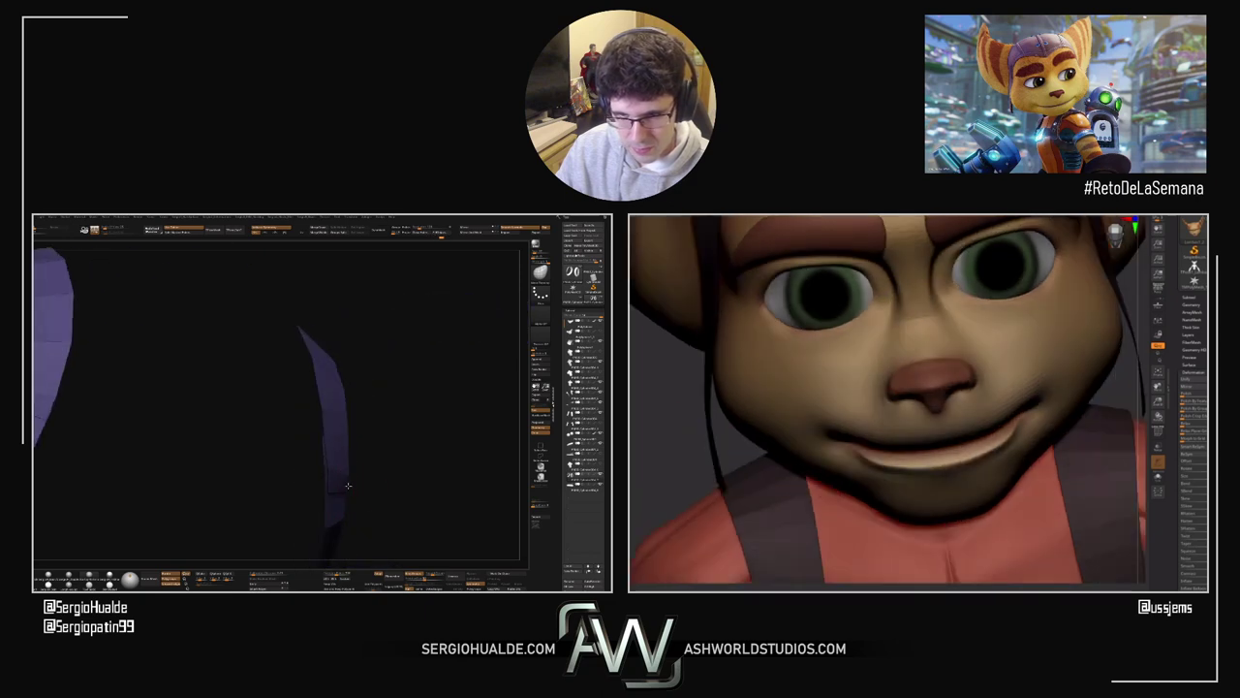
right_click_drag(349, 488, 349, 501, "ctrl")
Step: Give both shoulder straps thickness with edge loops along their borders
right_click(346, 501)
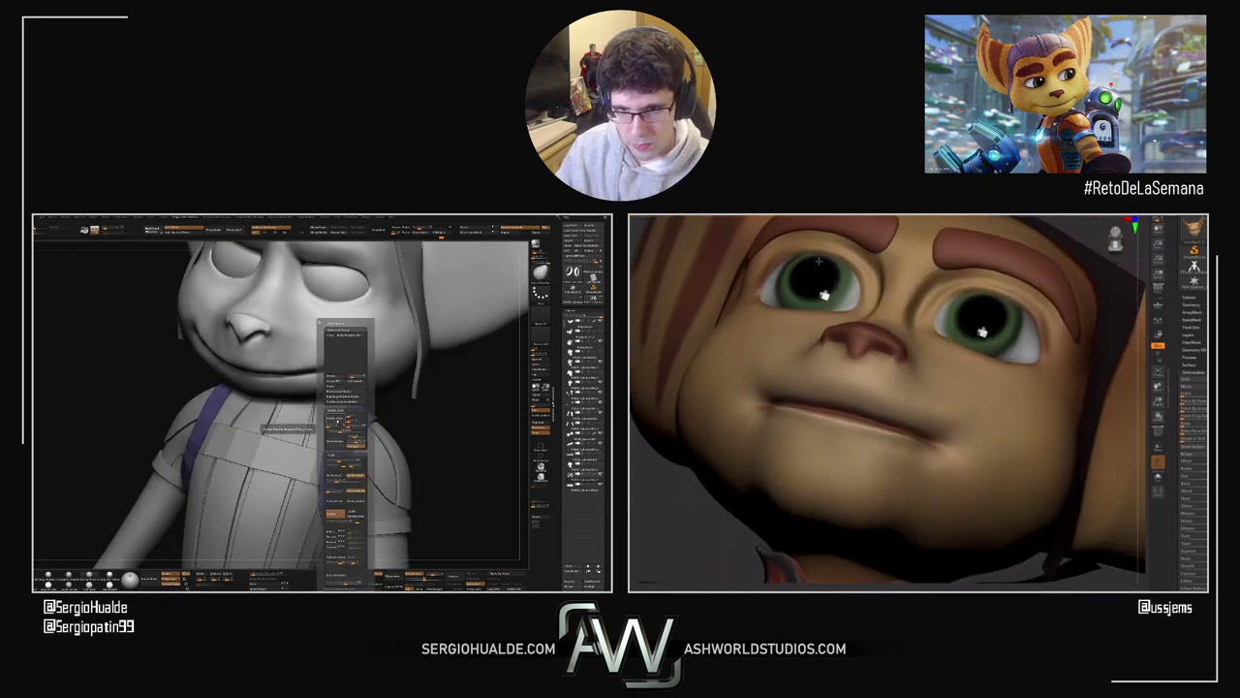
right_click_drag(274, 450, 287, 457)
left_click(286, 457, "ctrl+shift")
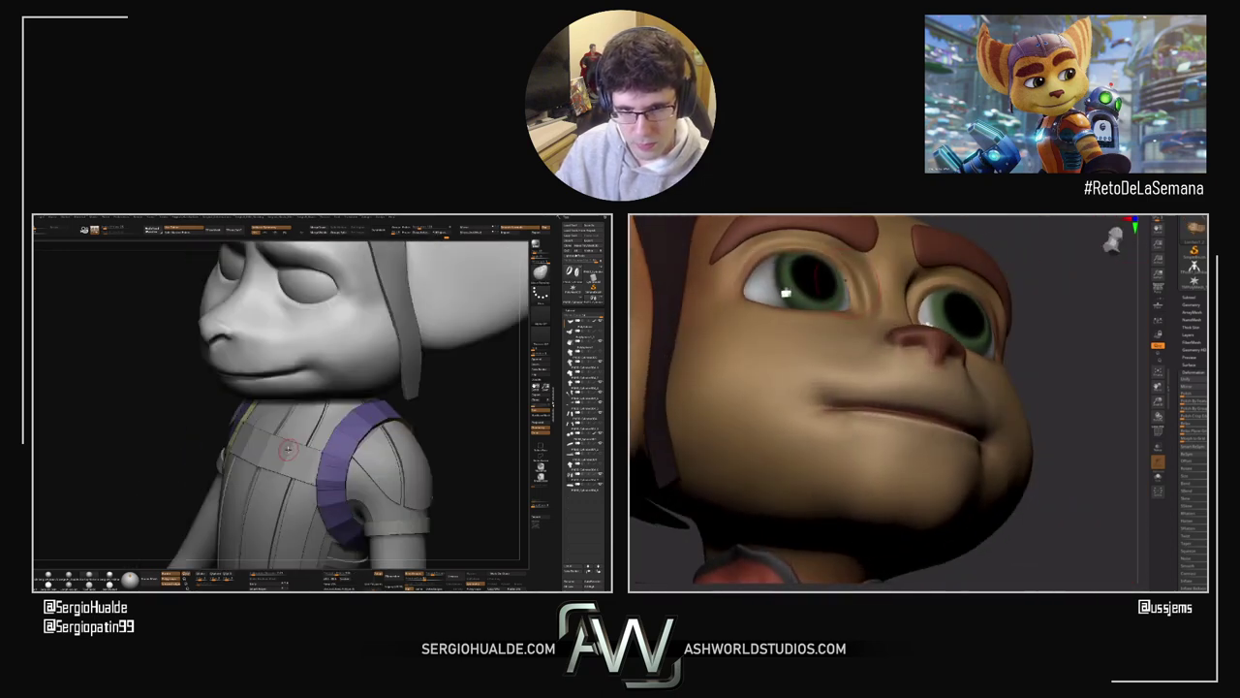
right_click(289, 447)
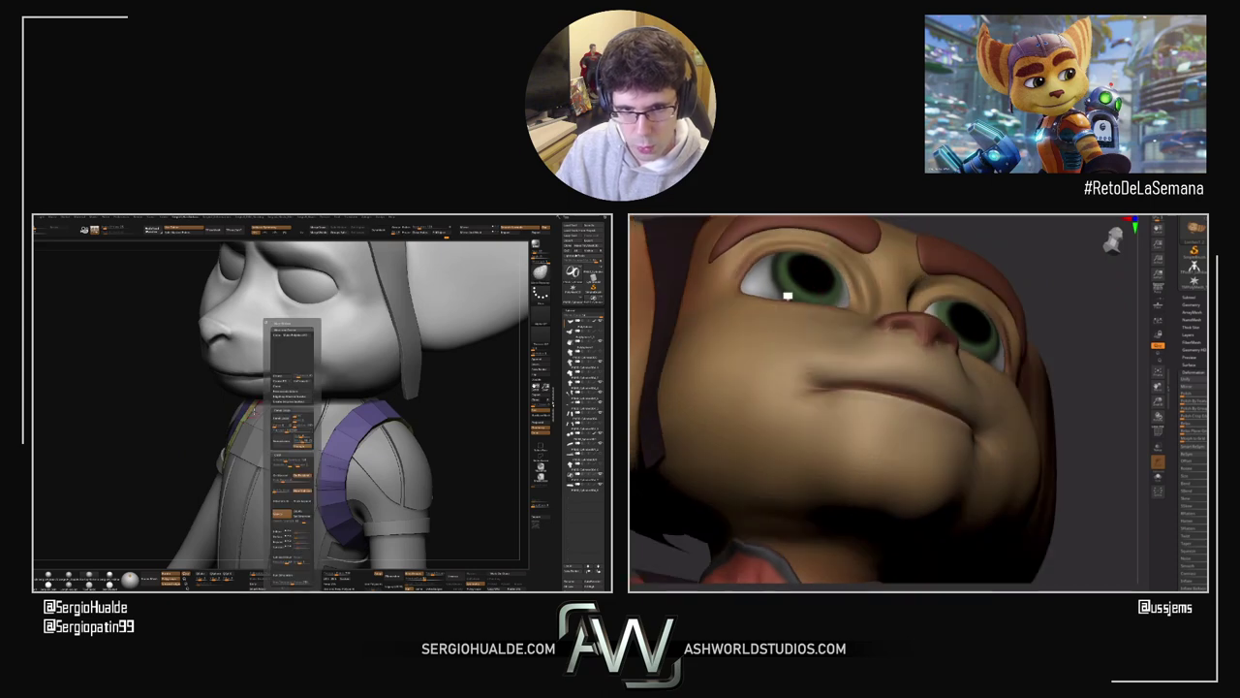
left_click(288, 382)
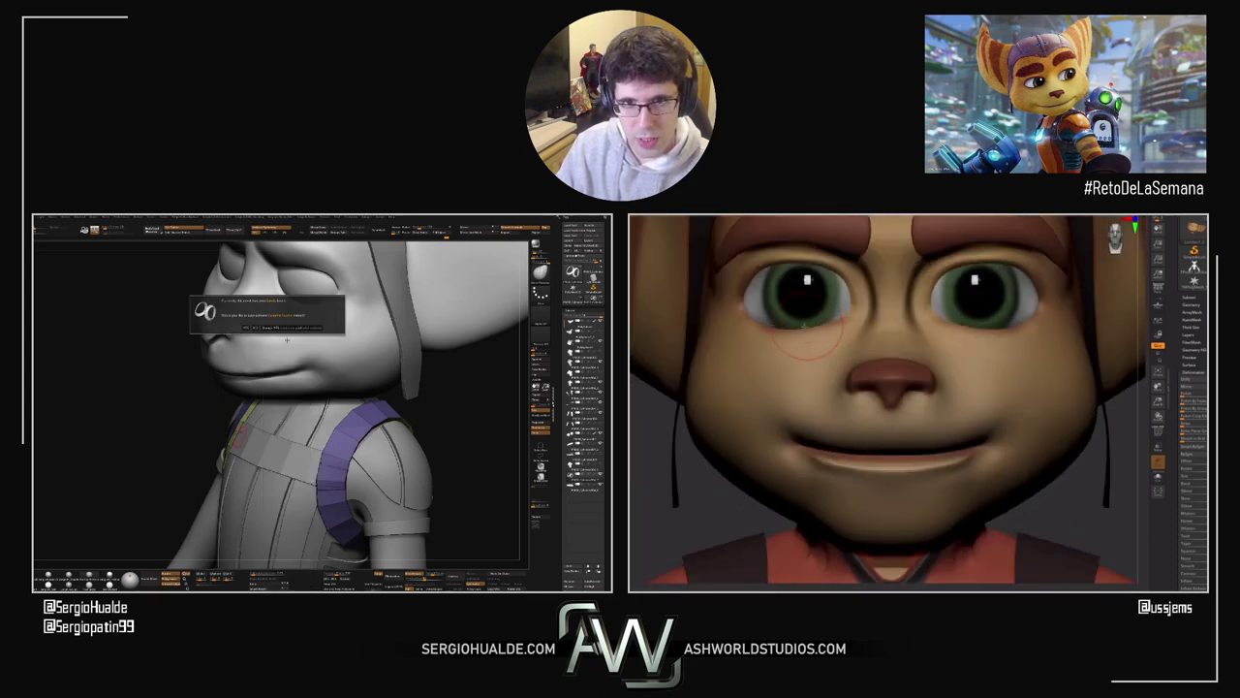
left_click(291, 328)
right_click_drag(327, 424, 364, 418)
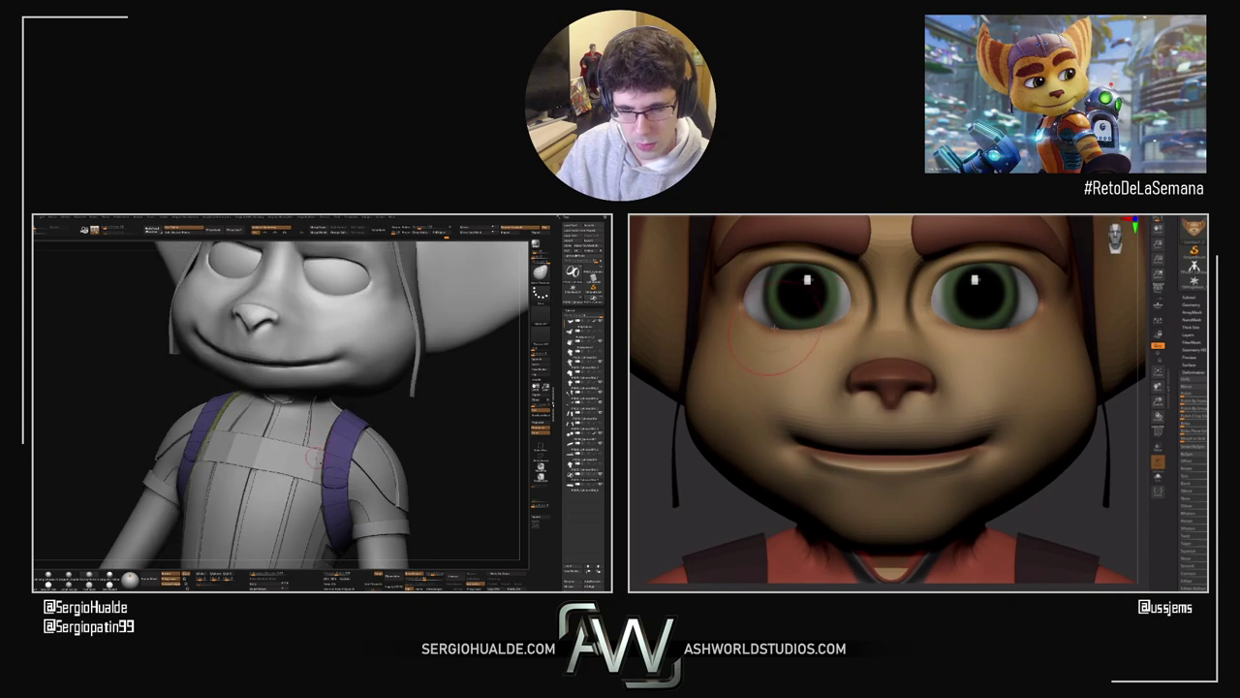
right_click(309, 392)
left_click(312, 377)
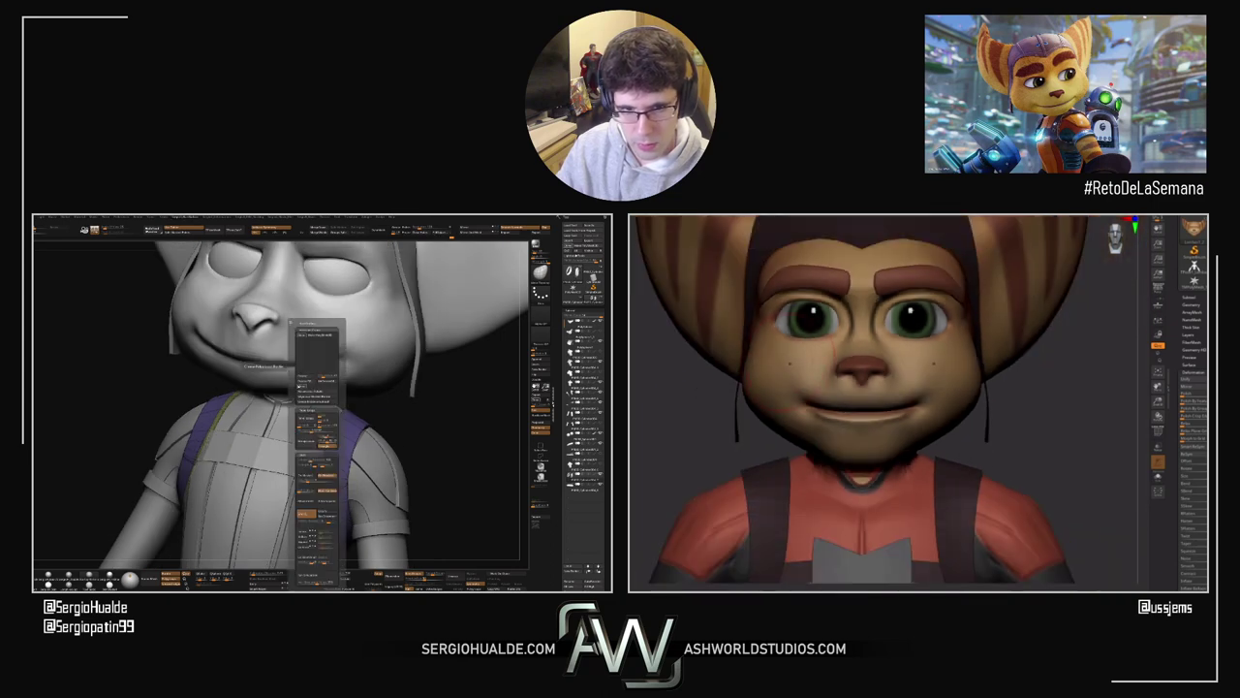
Step: Adjust the front contour of the shoulder strap from the side so it fits over the chest and shoulder
right_click_drag(282, 471, 208, 469)
right_click_drag(375, 486, 325, 475)
left_click_drag(325, 475, 339, 452)
key("ctrl+z")
right_click_drag(331, 482, 302, 469)
left_click_drag(291, 472, 297, 472)
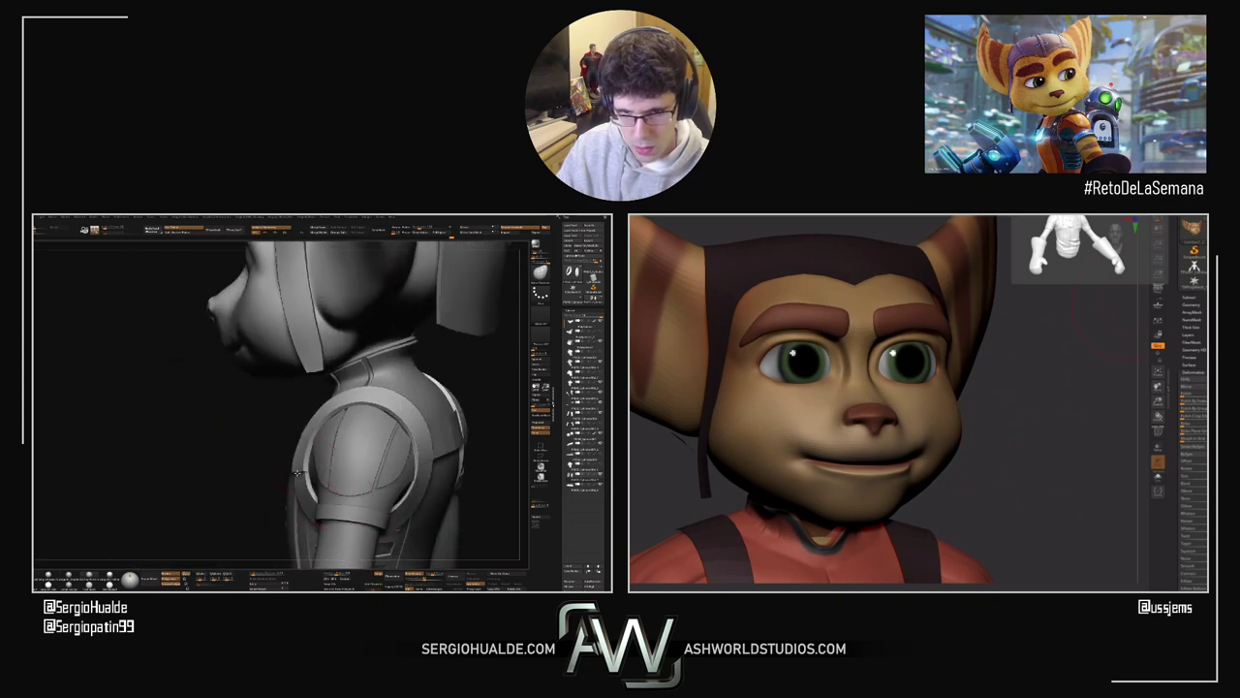
mouse_move(308, 465)
right_mouse_down()
mouse_move(287, 462)
mouse_move(302, 465)
right_mouse_up()
left_click_drag(293, 464, 298, 464)
Step: Undo the last shoulder strap edit and reapply the edge treatment to the straps
key("space")
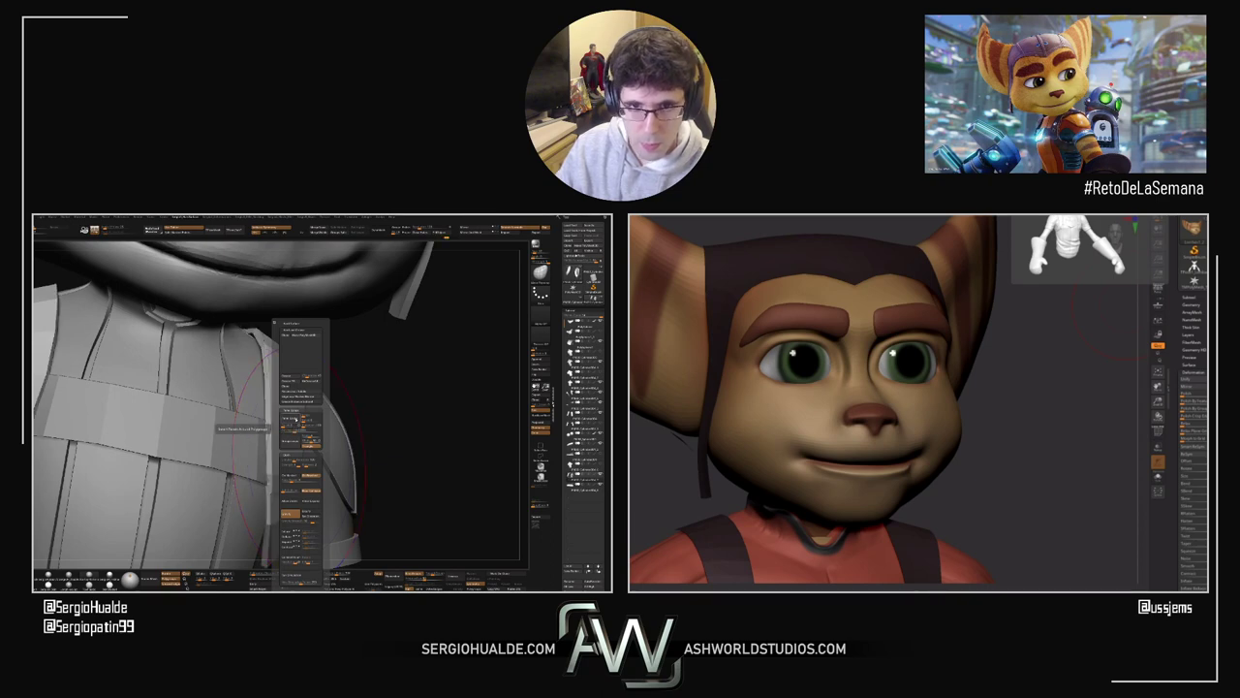
key("ctrl+z")
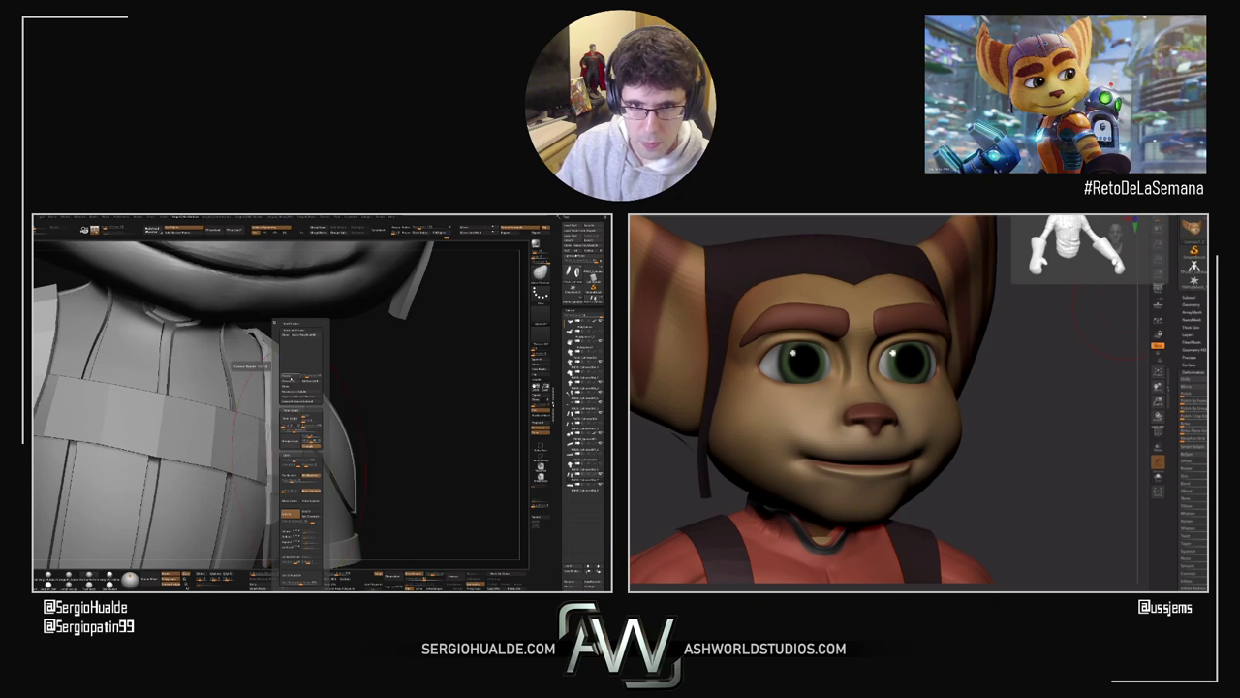
left_click(290, 377)
right_click_drag(242, 392, 259, 300, "ctrl")
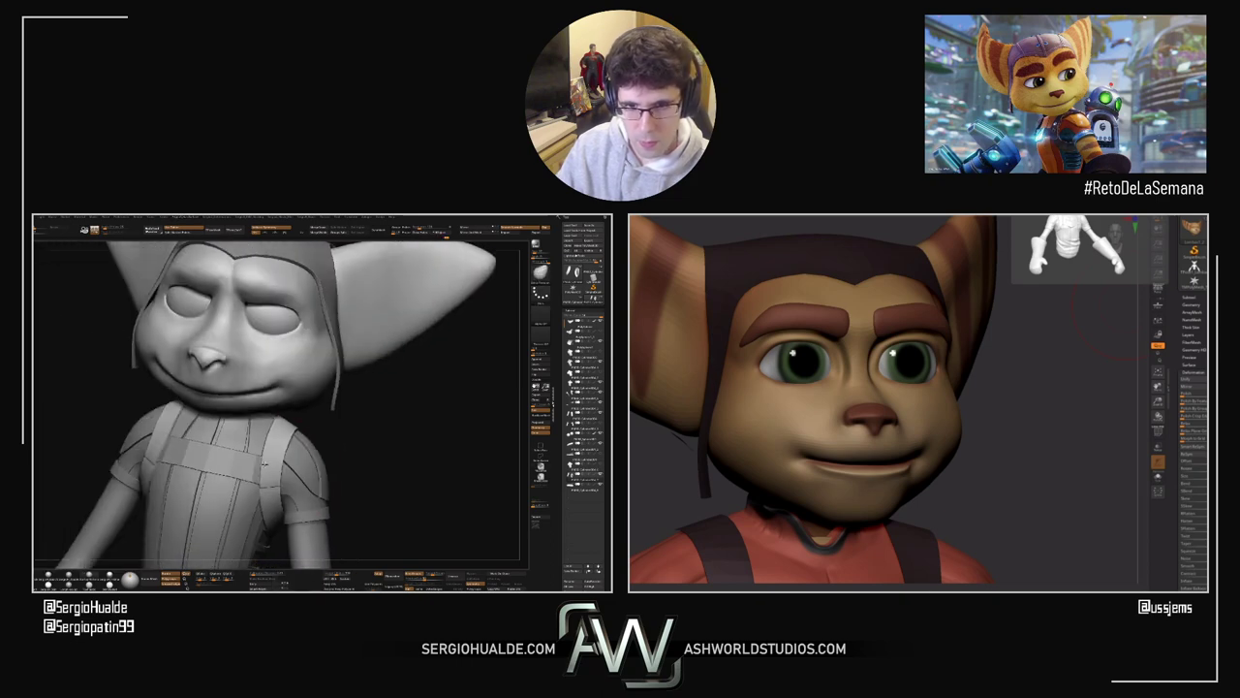
Step: Refine the front of the shoulder straps around the shoulder, undoing the unwanted smoothing stroke
right_click_drag(259, 426, 277, 483)
left_click_drag(279, 482, 280, 483, "shift")
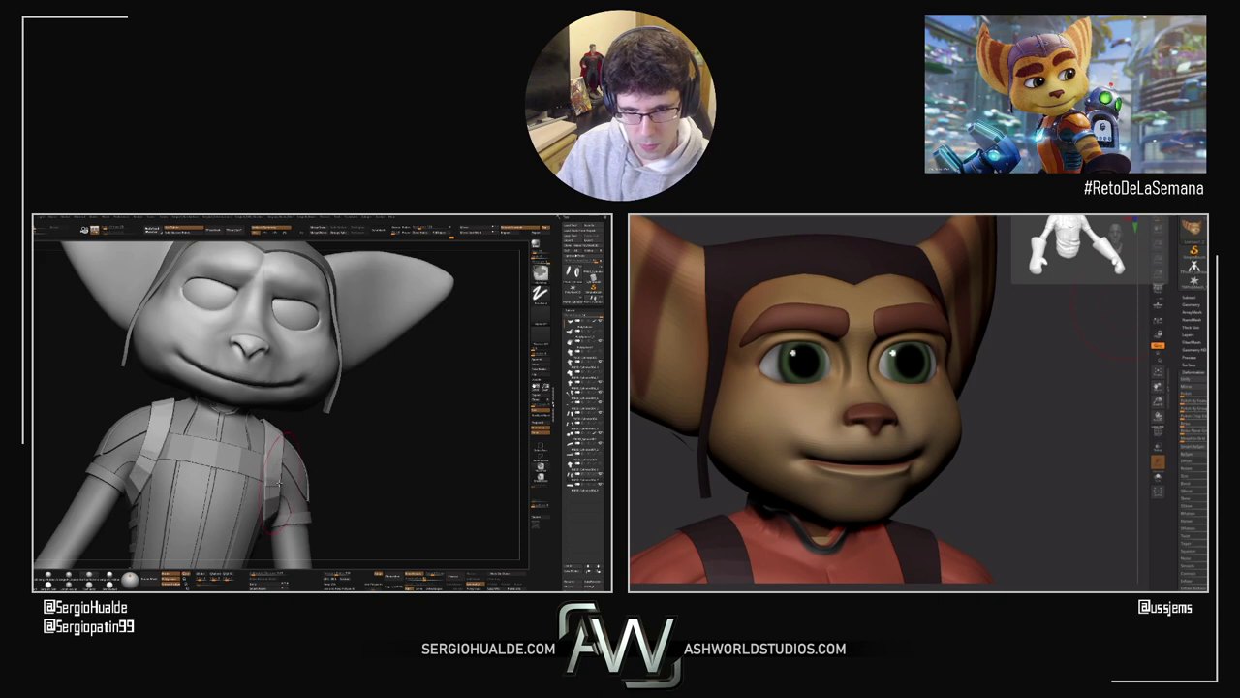
mouse_move(286, 488)
right_mouse_down()
mouse_move(240, 486)
mouse_move(288, 481)
mouse_move(277, 482)
right_mouse_up()
key("ctrl+z")
left_click_drag(275, 481, 282, 488)
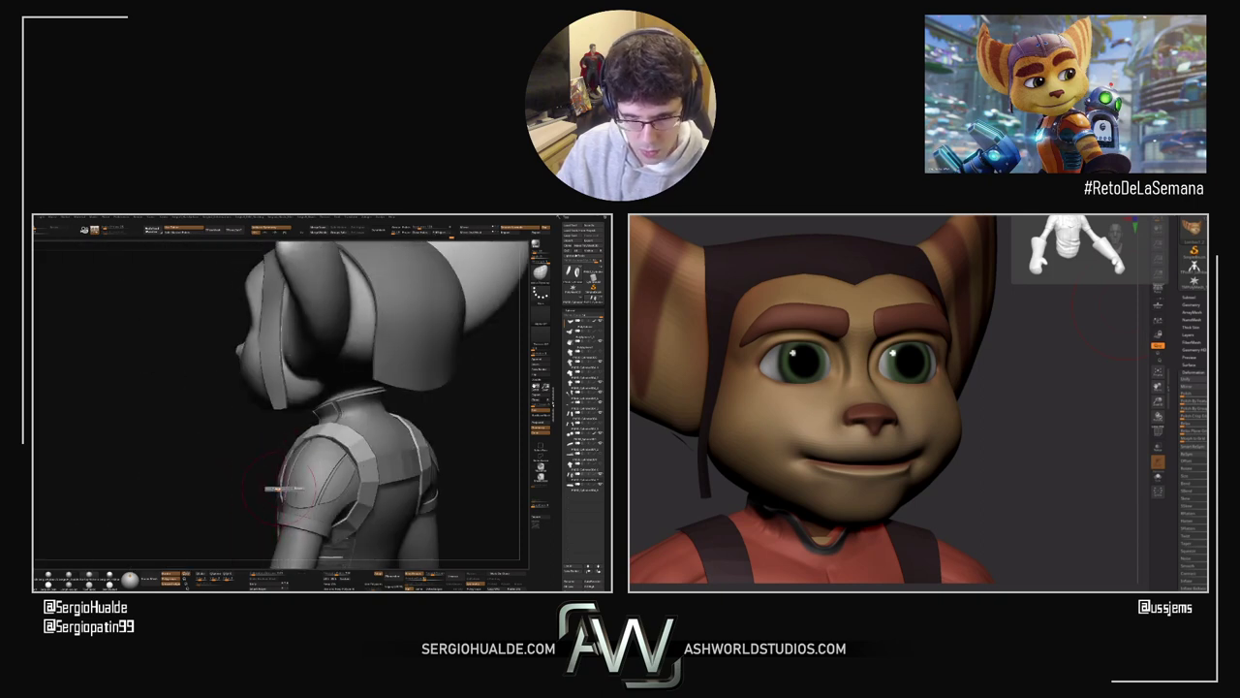
mouse_move(274, 484)
right_mouse_down()
mouse_move(293, 486)
mouse_move(280, 511)
mouse_move(264, 483)
mouse_move(279, 478)
mouse_move(234, 514)
right_mouse_up()
key("ctrl+d")
Step: Select and isolate the front and back bands, give them thickness, and adjust their fit
left_click(258, 476, "alt")
key("alt+s")
left_click_drag(234, 514, 301, 478)
key("space")
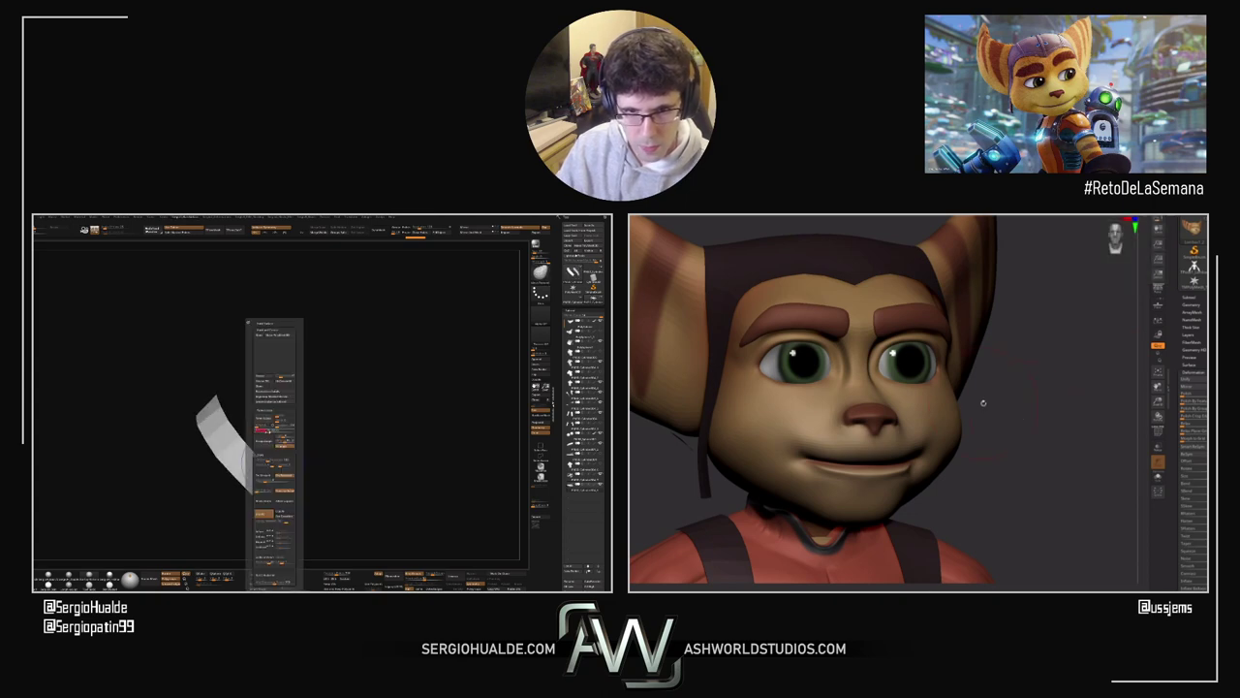
left_click(266, 430)
left_click(263, 377)
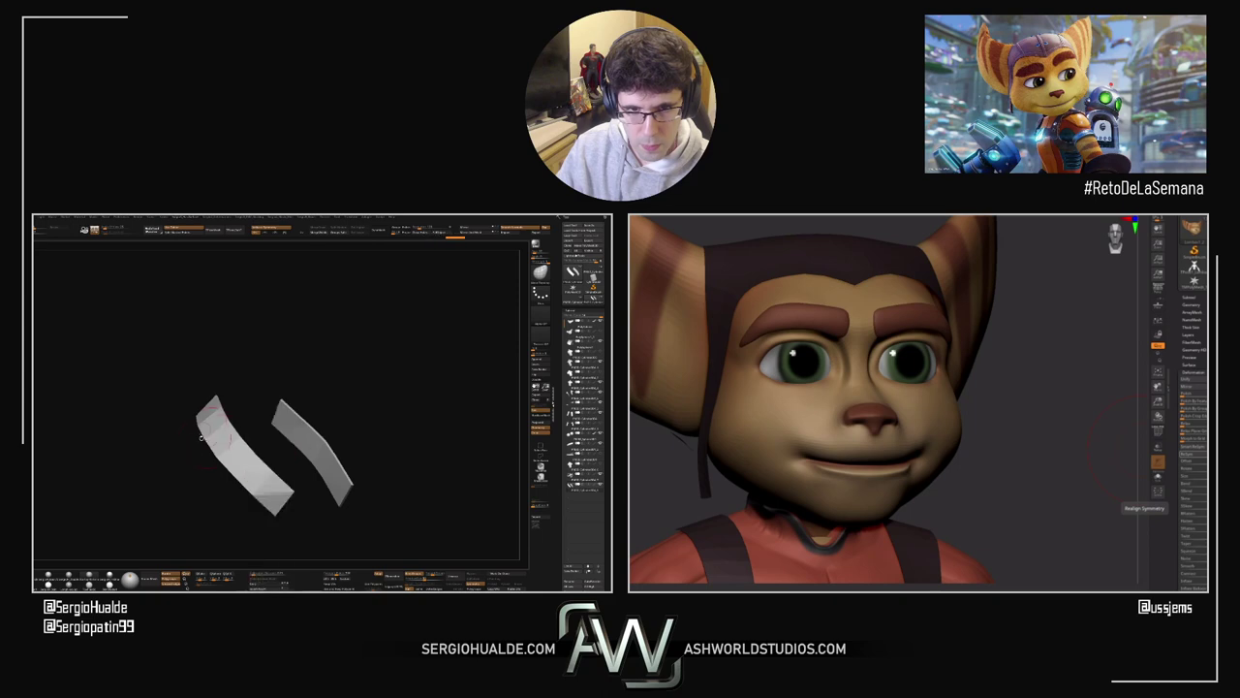
right_click_drag(235, 475, 276, 477)
key("shift+s")
mouse_move(319, 514)
right_mouse_down("ctrl")
mouse_move(319, 471)
mouse_move(299, 501)
mouse_move(271, 502)
mouse_move(312, 492)
right_mouse_up("ctrl")
left_click_drag(303, 481, 305, 474)
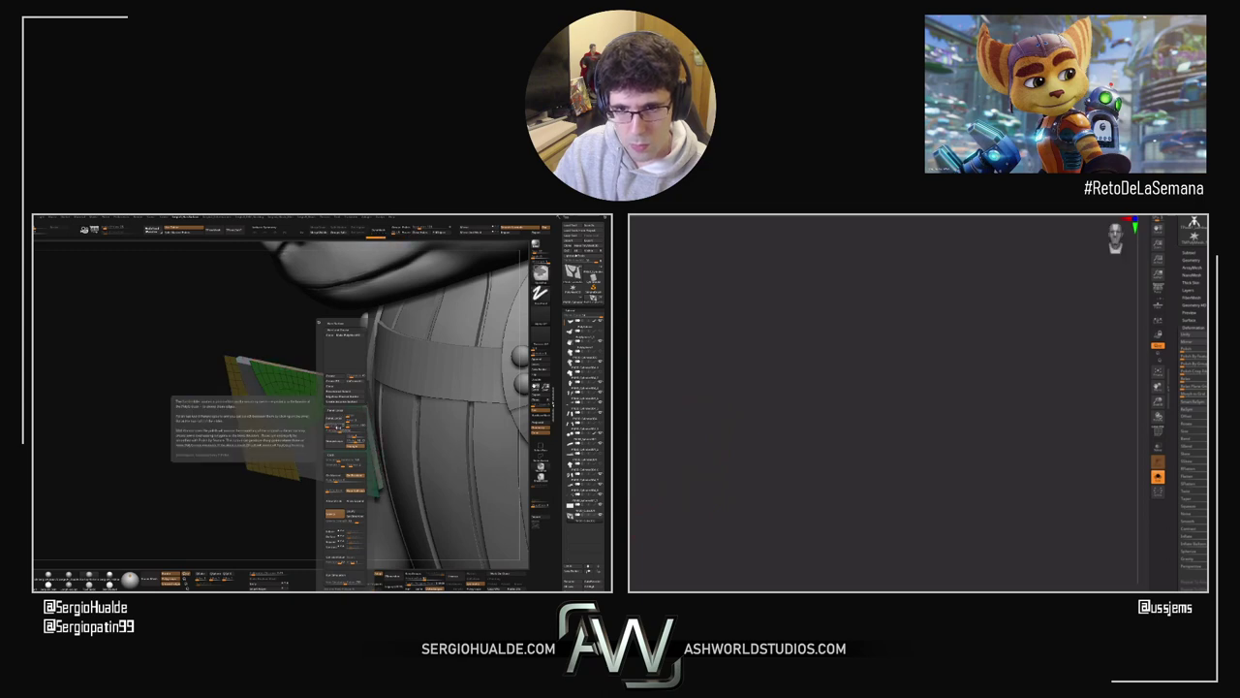
Step: Undo the last edge-loop change on the flat panel beside the torso
key("ctrl+z")
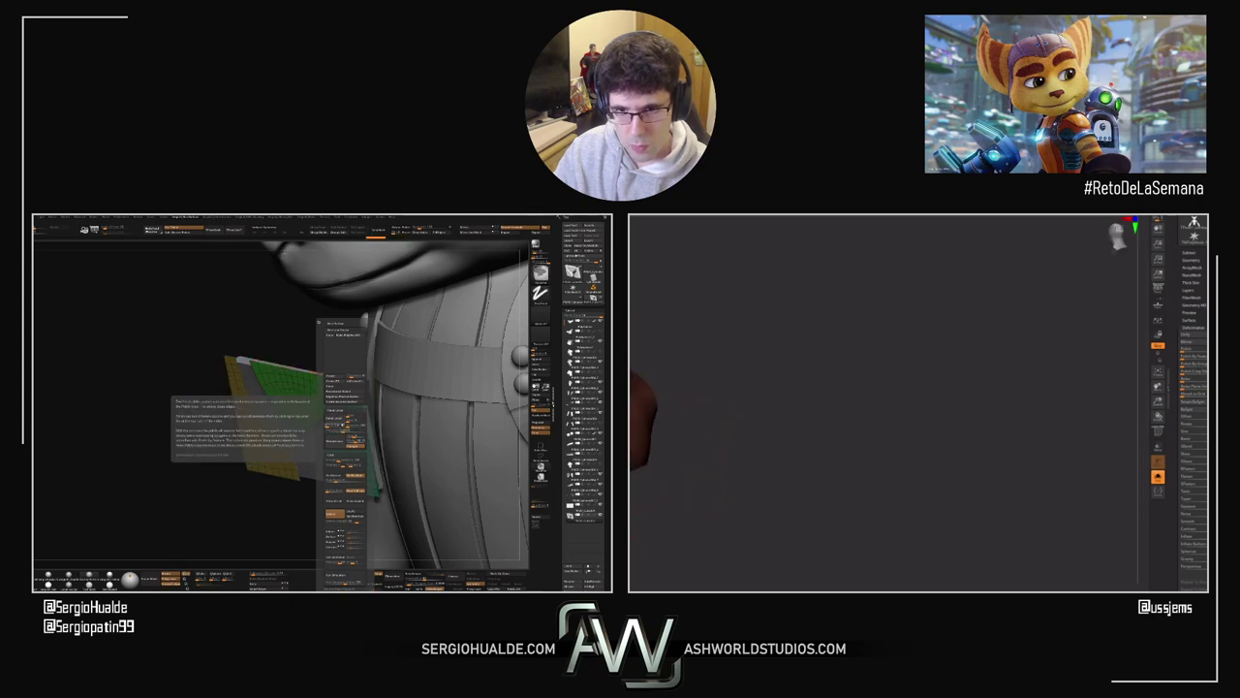
Step: Thicken the green, yellow and teal chest panel pieces with Panel Loops, undoing the unwanted attempts and reapplying it
left_click(340, 418)
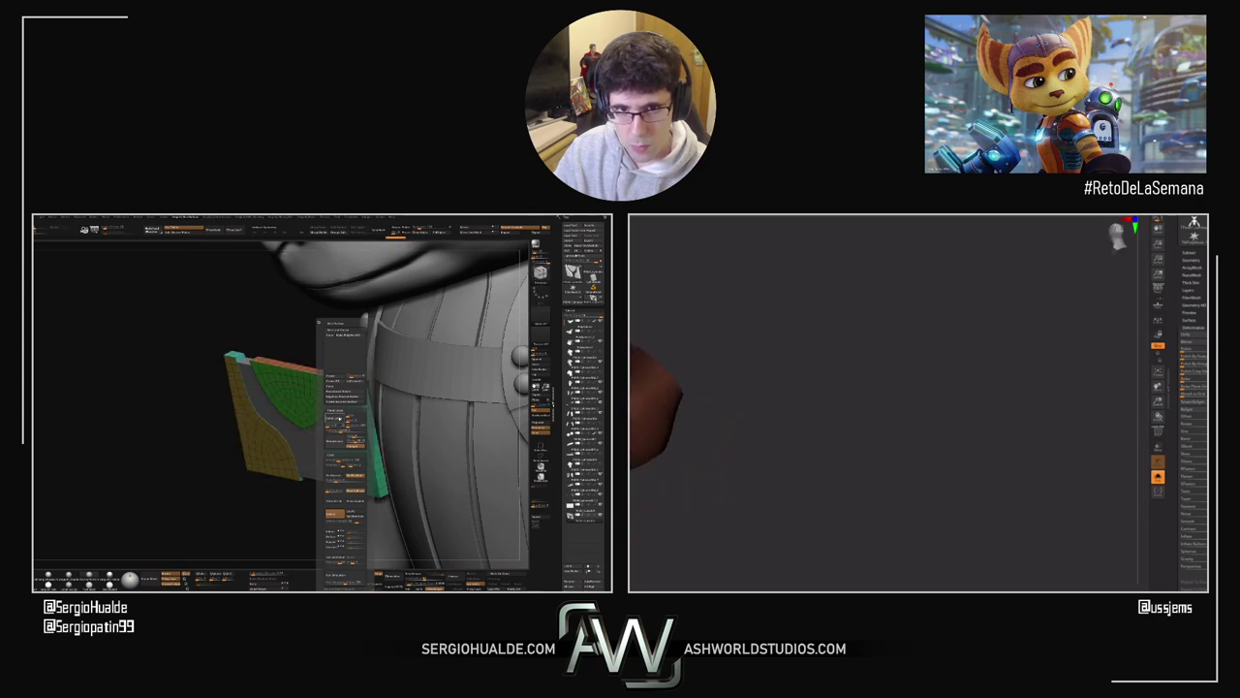
key("ctrl+z")
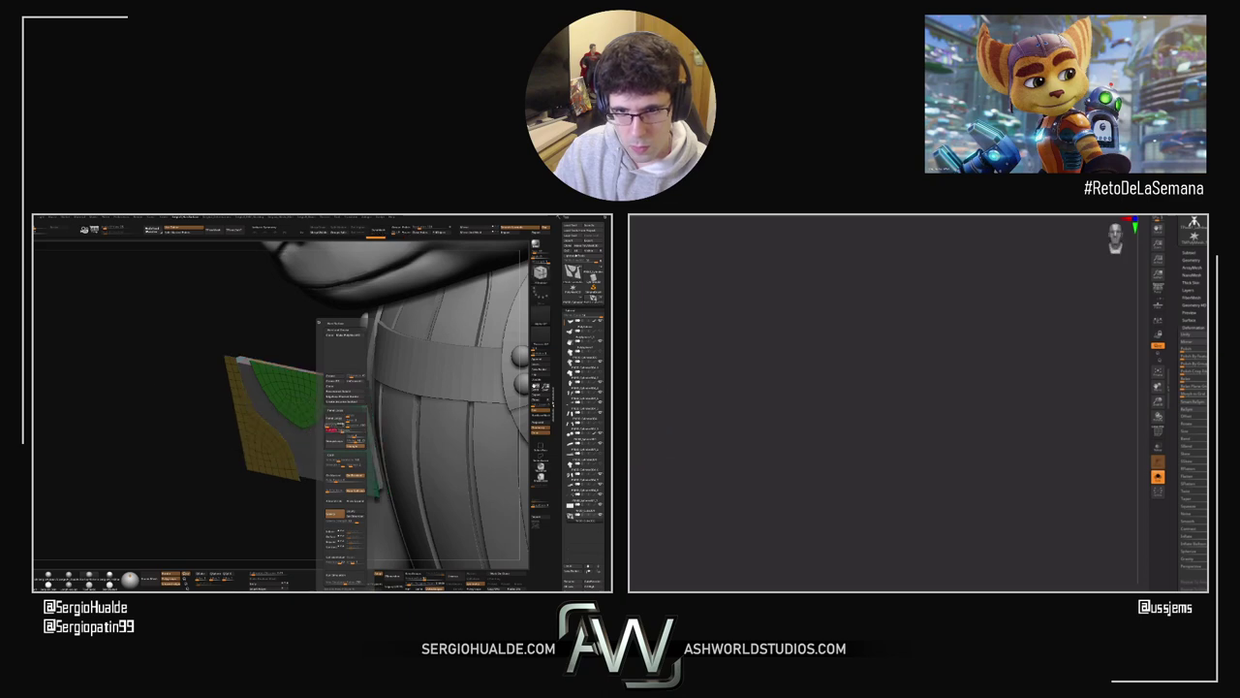
left_click(339, 418)
key("ctrl+z")
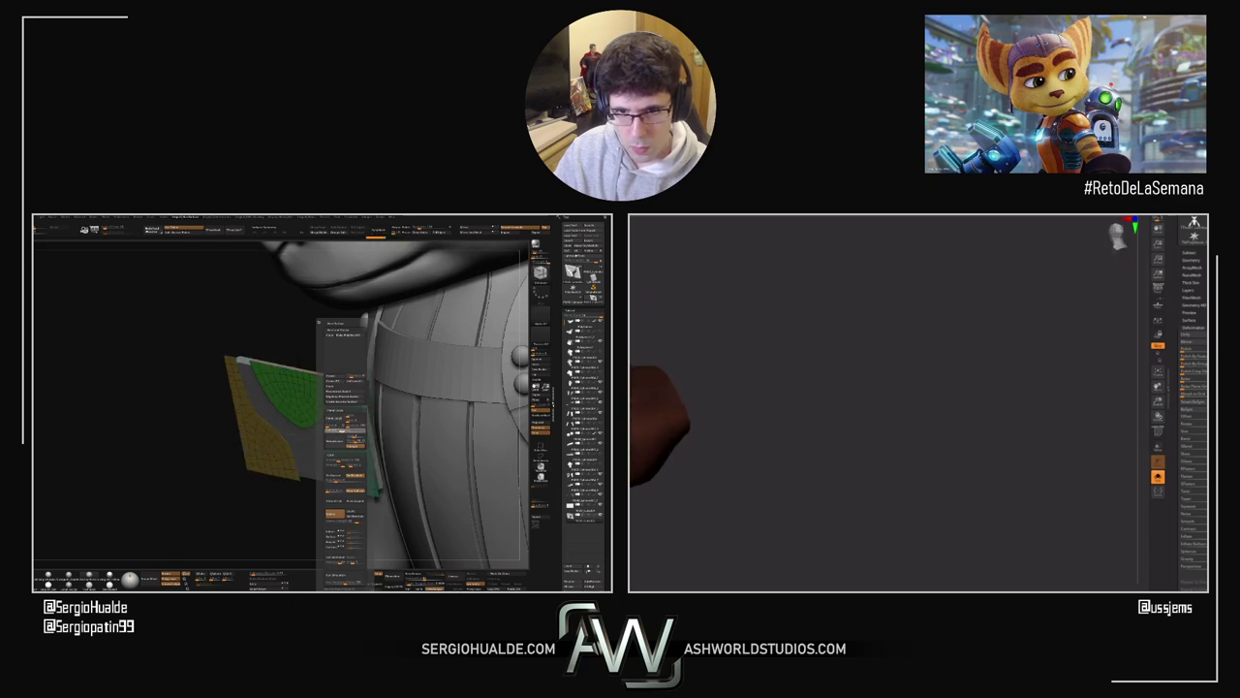
left_click(338, 419)
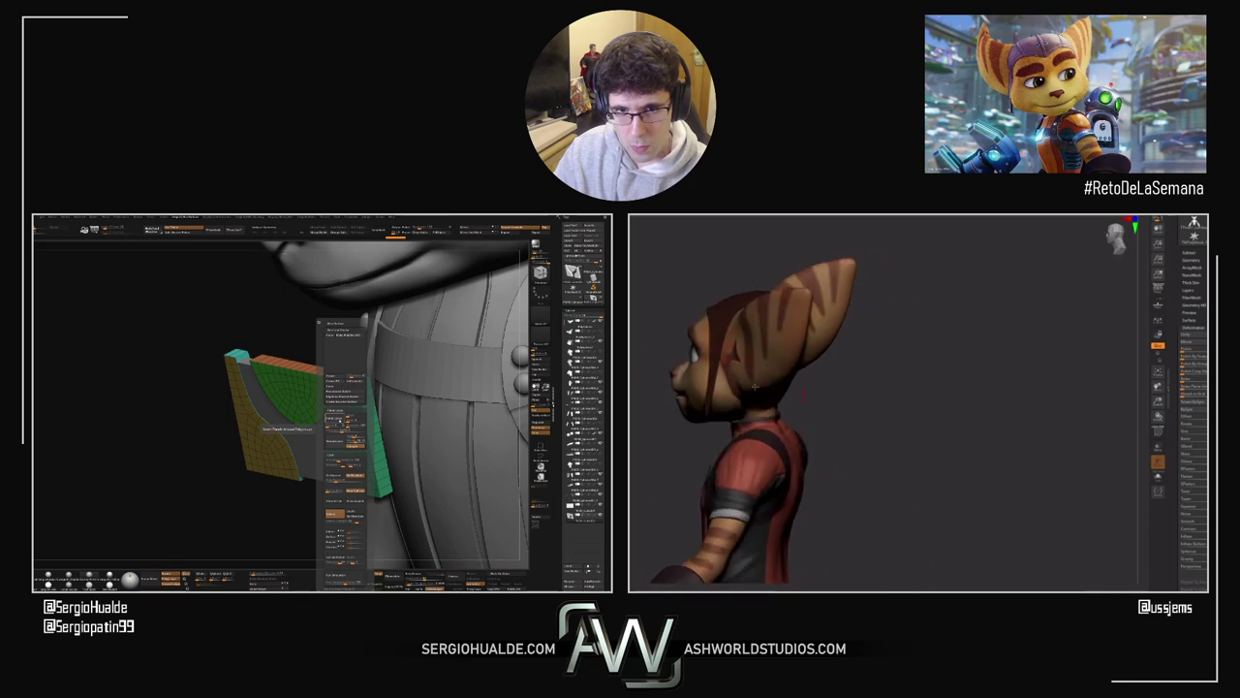
key("space")
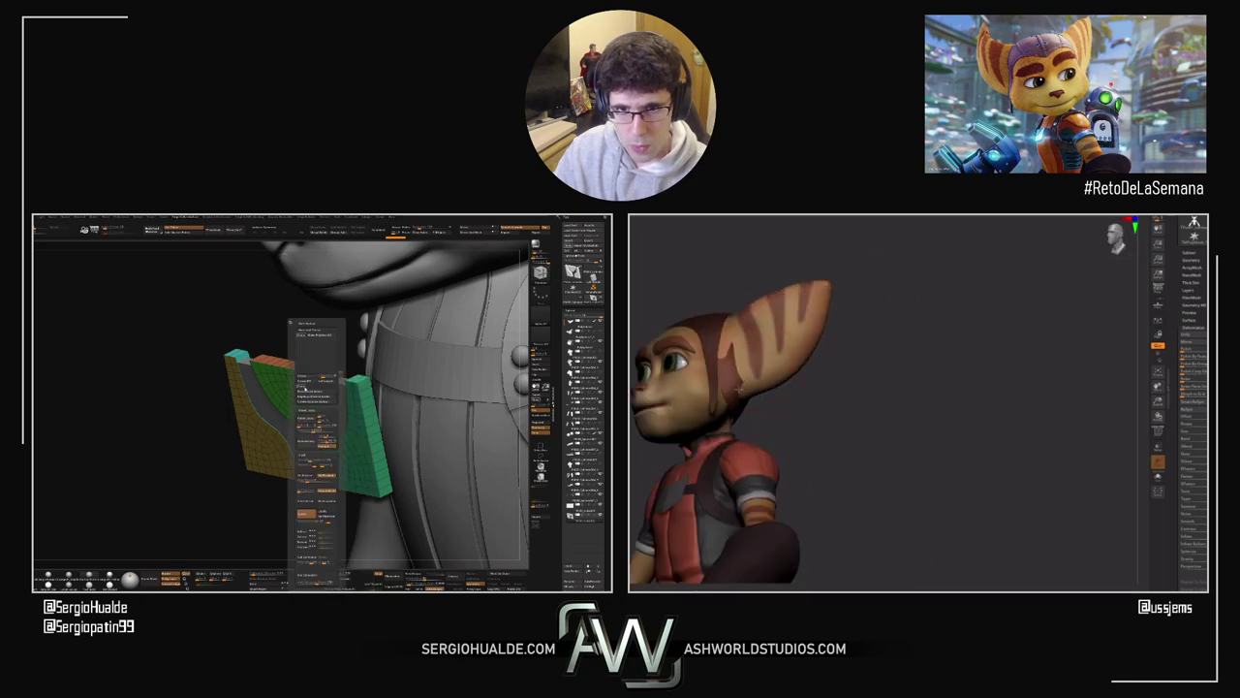
left_click(306, 379)
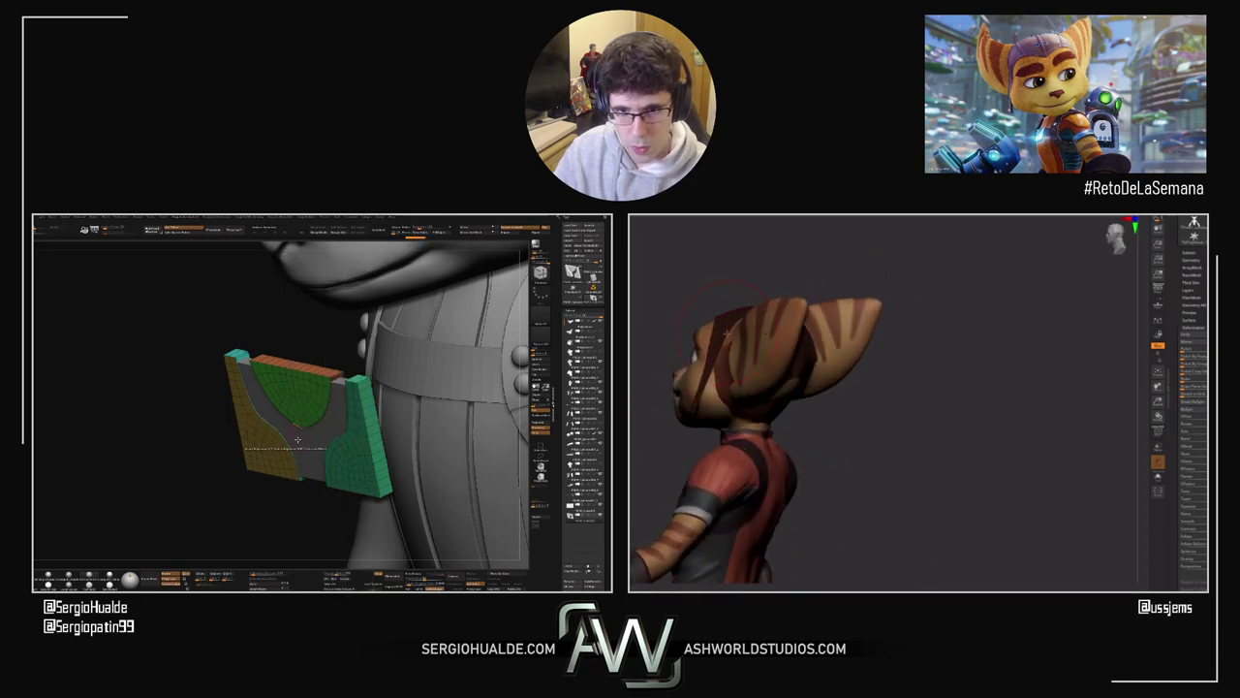
Step: Turn on symmetry, nudge the inner edges of the two side chest panels from the front, and undo the last strokes
left_click_drag(197, 428, 353, 432)
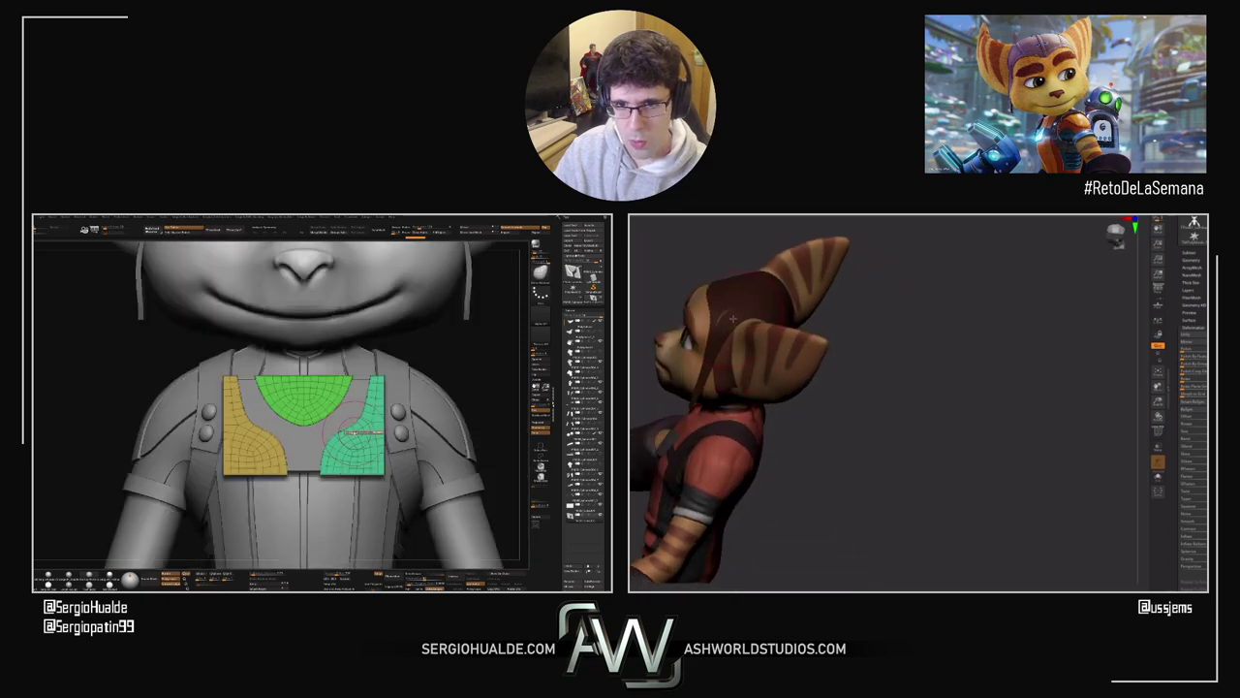
key("x")
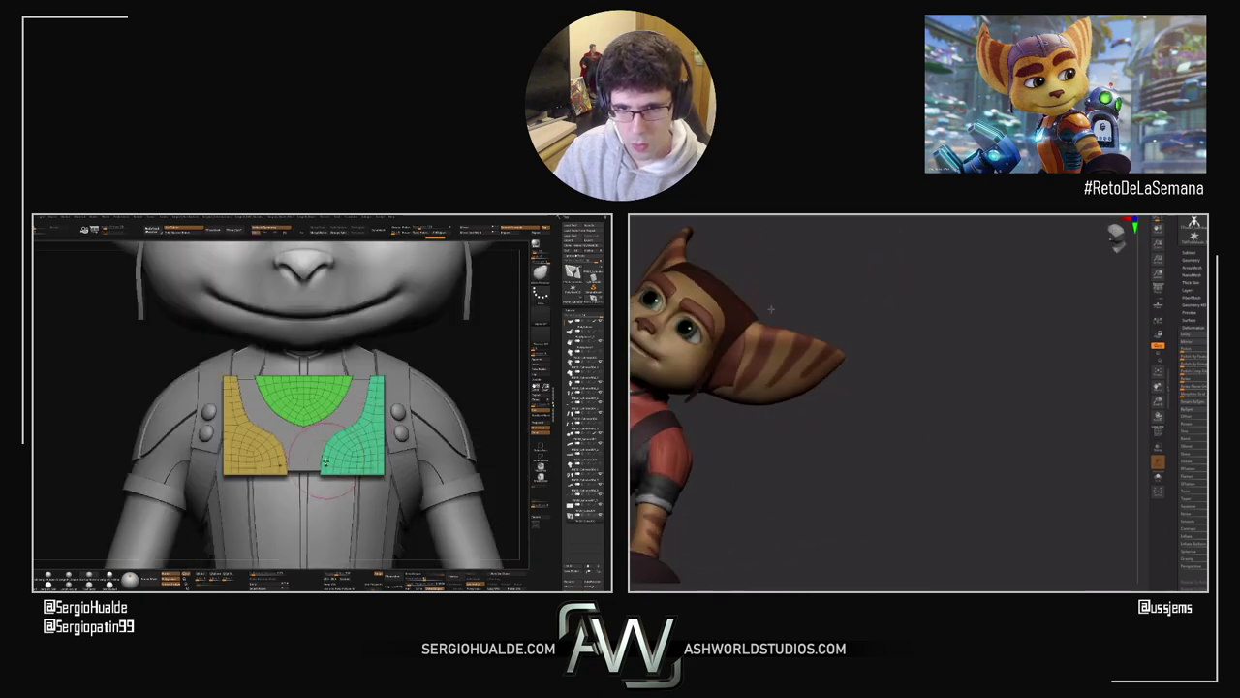
left_click_drag(343, 442, 354, 416)
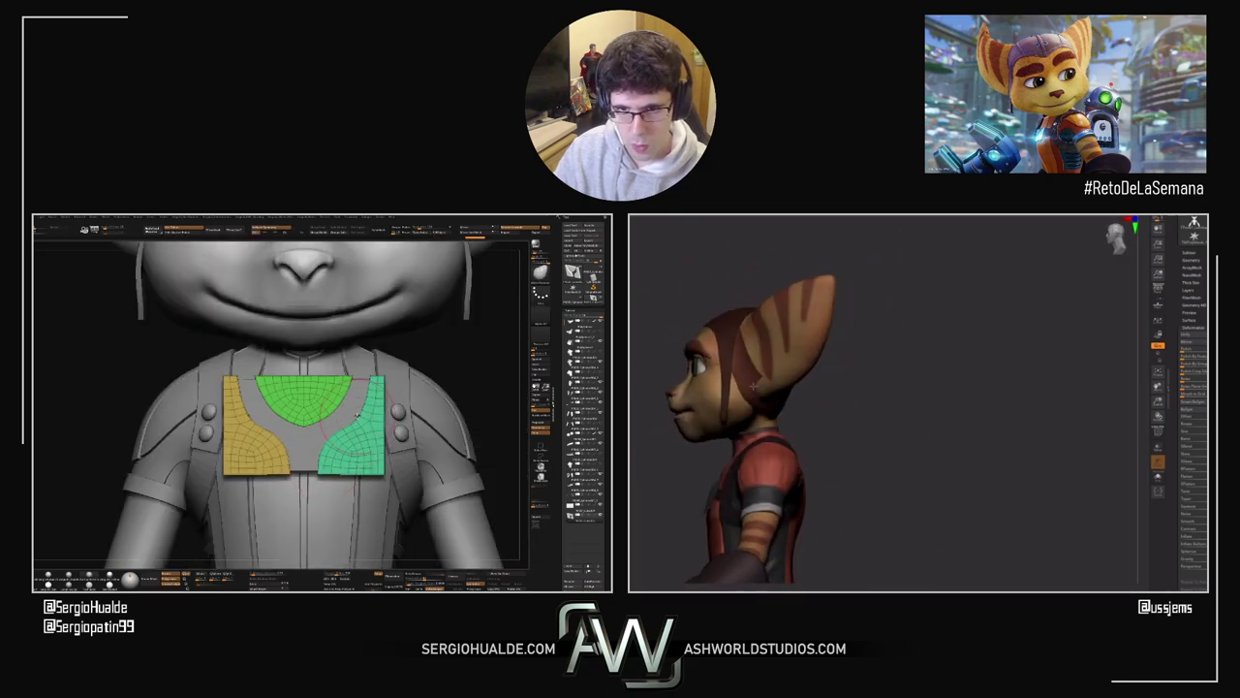
key("ctrl+z")
key("ctrl+z")
Step: Isolate the chest panels and mask the outer edges of both side pieces
key("alt+s")
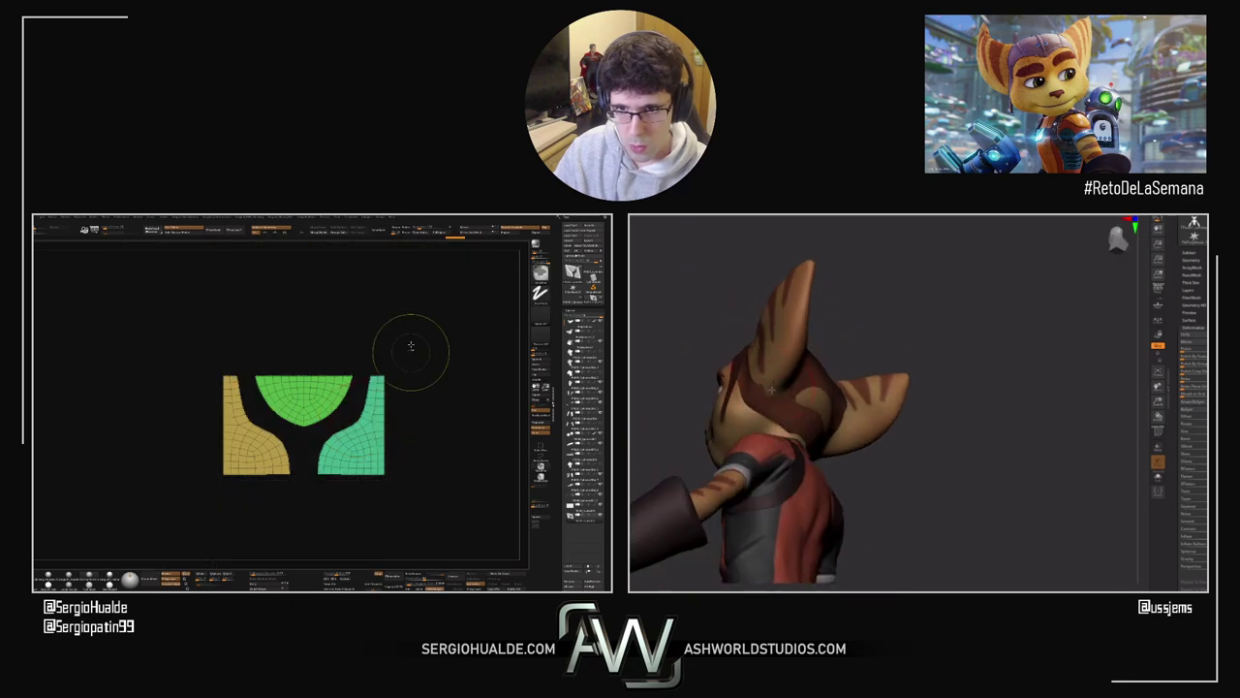
left_click_drag(410, 342, 381, 486, "ctrl")
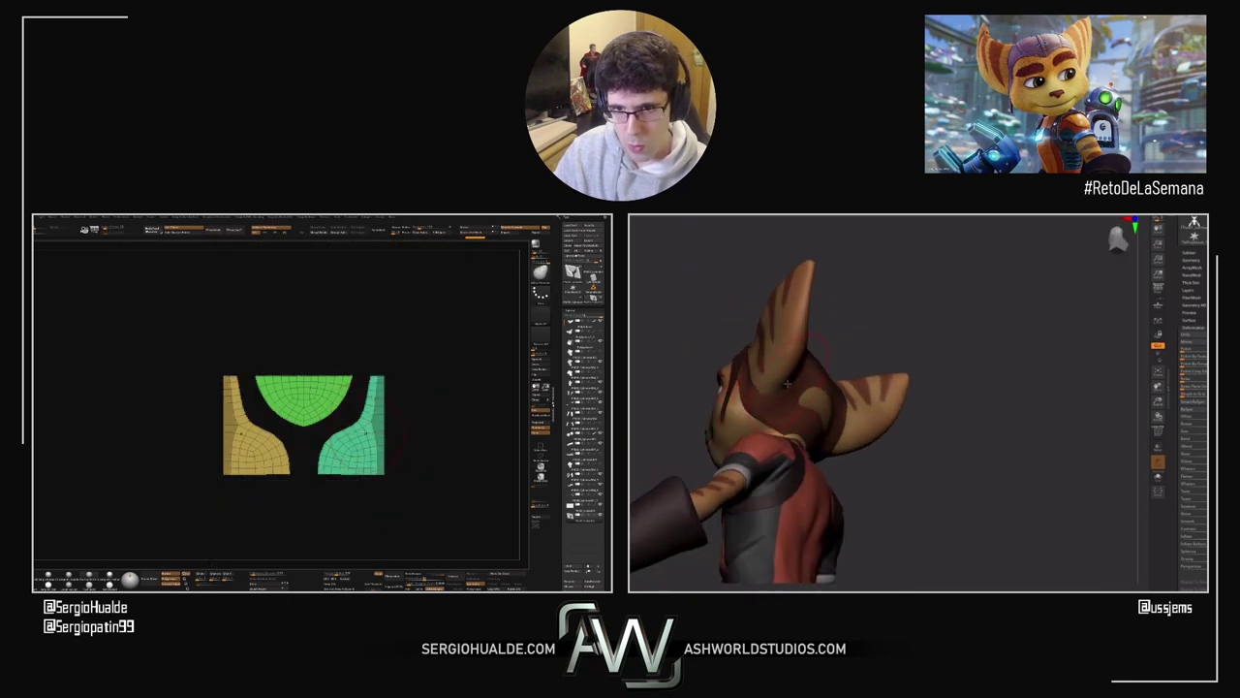
right_click_drag(787, 383, 796, 399)
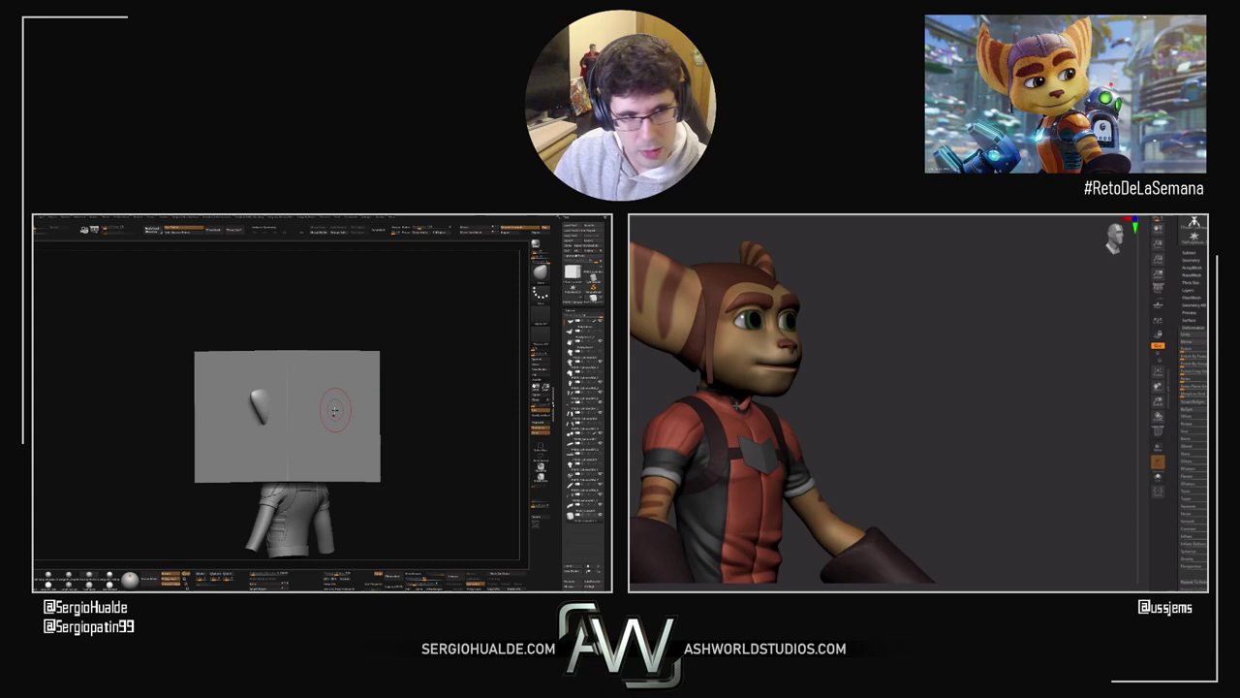
Step: Shrink the large new cube around the head and move it behind the character
mouse_move(335, 411)
right_mouse_down()
mouse_move(310, 396)
mouse_move(316, 417)
mouse_move(338, 420)
right_mouse_up()
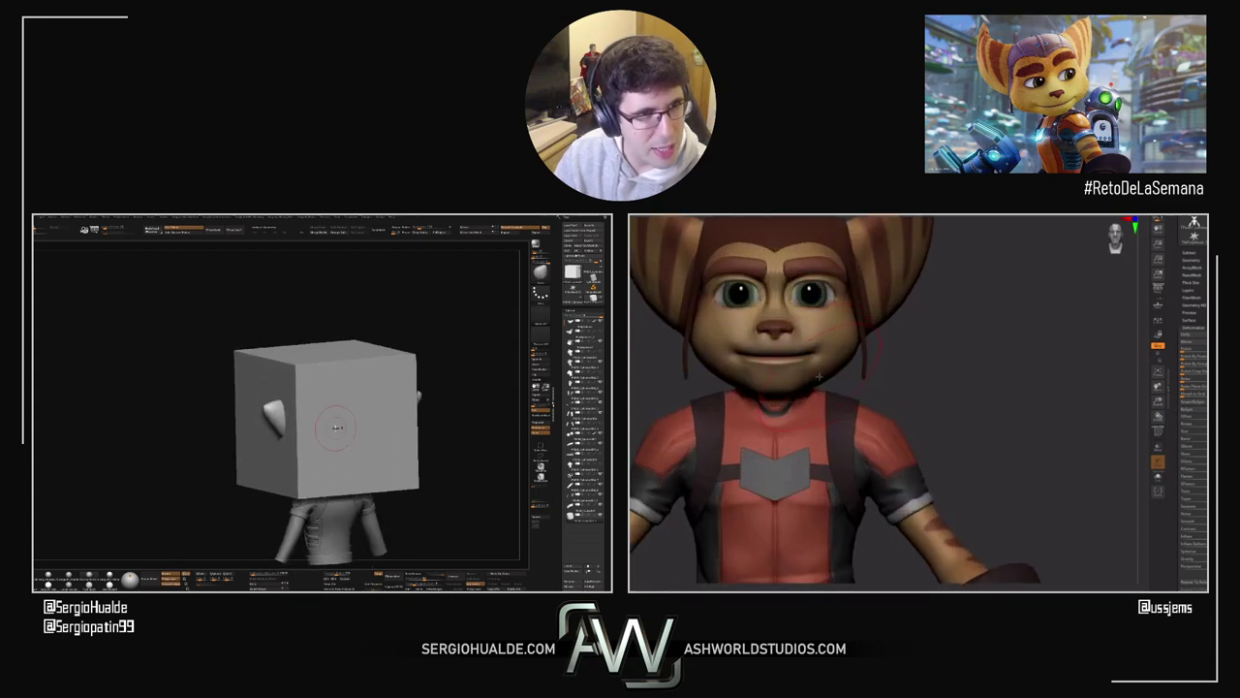
right_click_drag(343, 378, 376, 377, "ctrl")
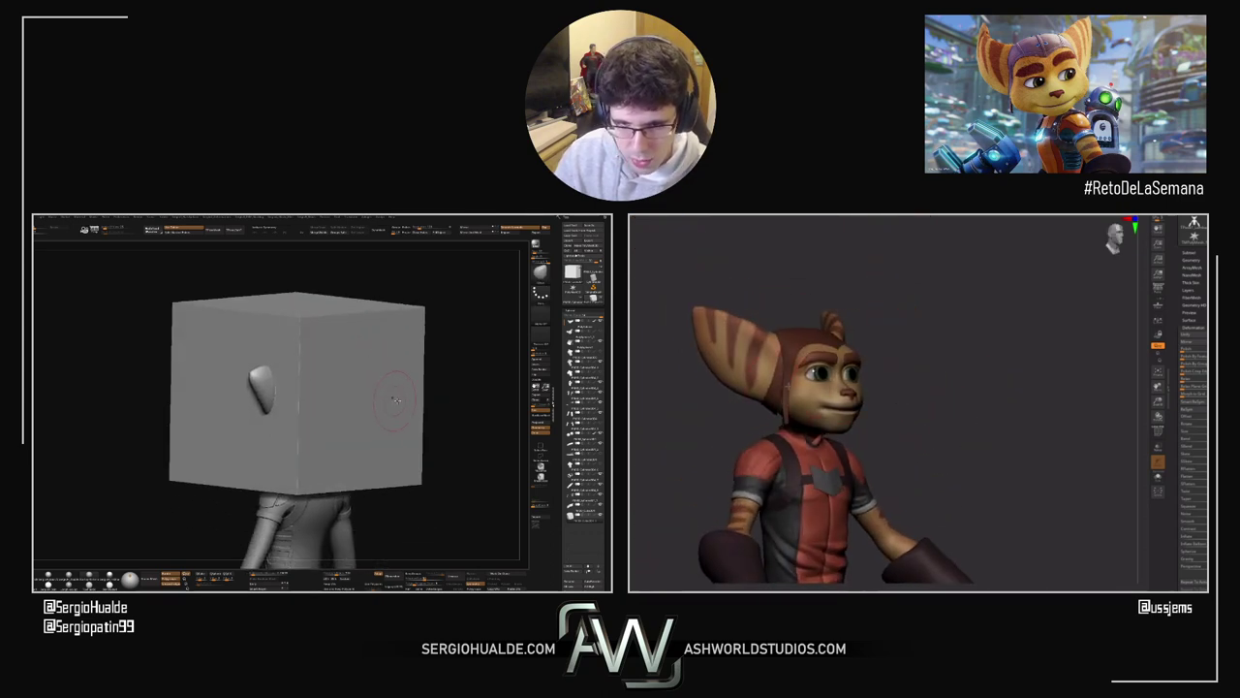
right_click_drag(460, 416, 435, 412)
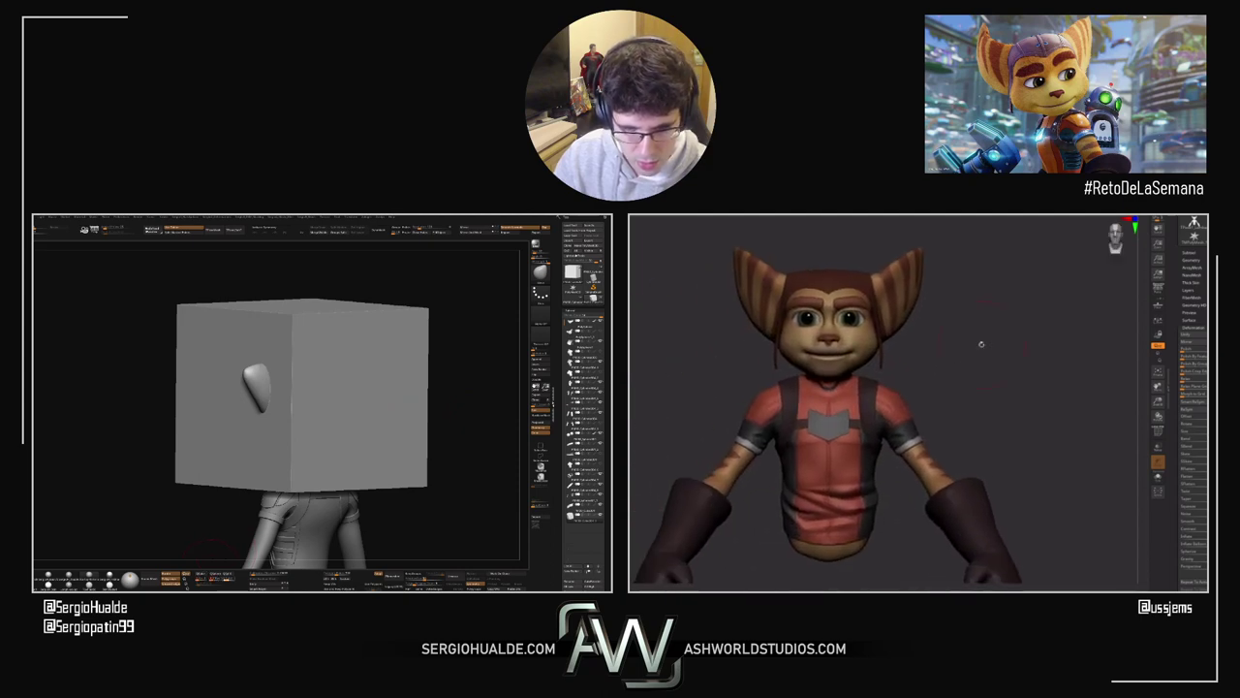
left_click_drag(201, 576, 197, 576)
right_click_drag(316, 442, 329, 421)
key("w")
left_click_drag(290, 395, 347, 395)
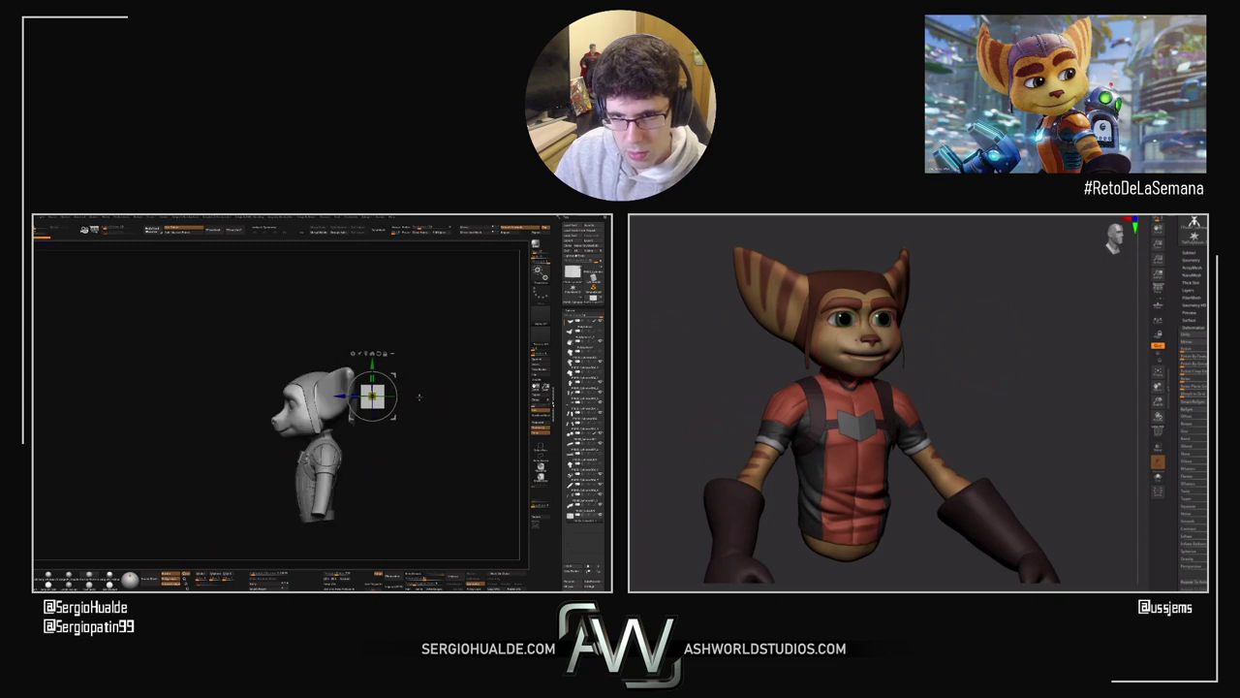
Step: Lower the small cube to the level of the upper back, just behind the shoulders
right_click_drag(419, 397, 378, 389)
mouse_move(377, 390)
right_mouse_down("ctrl")
mouse_move(376, 401)
mouse_move(356, 383)
right_mouse_up("ctrl")
left_click_drag(346, 362, 327, 432)
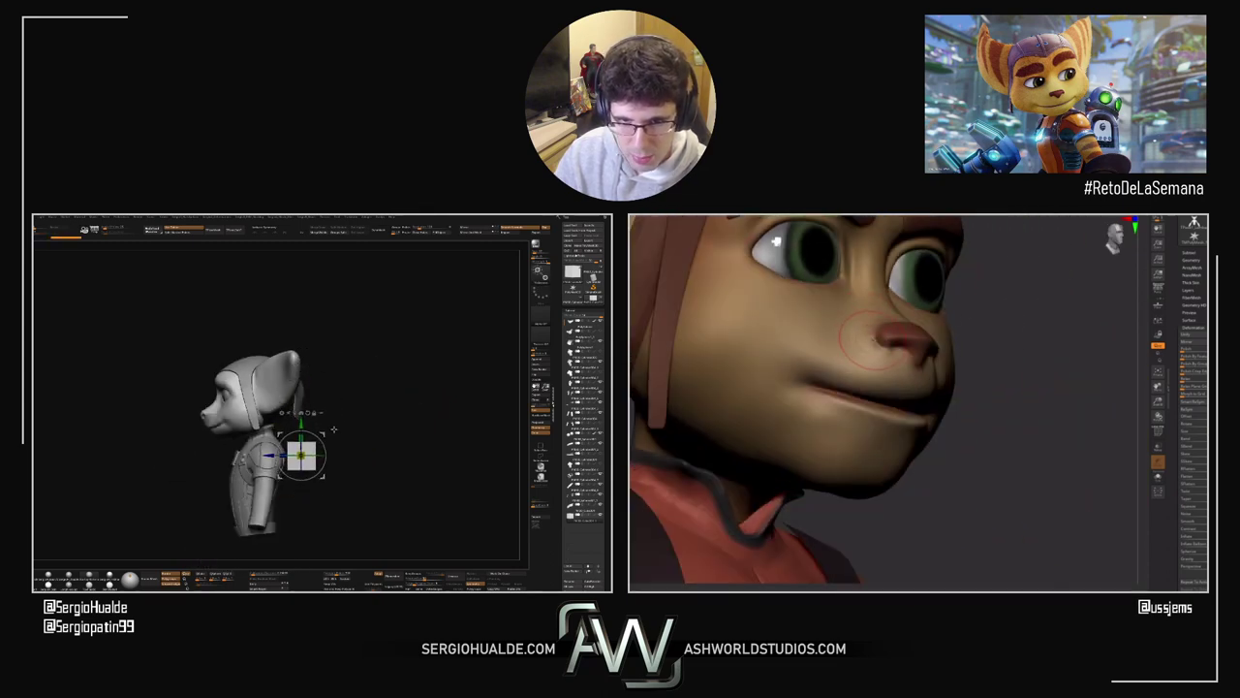
right_click_drag(335, 429, 314, 459, "ctrl")
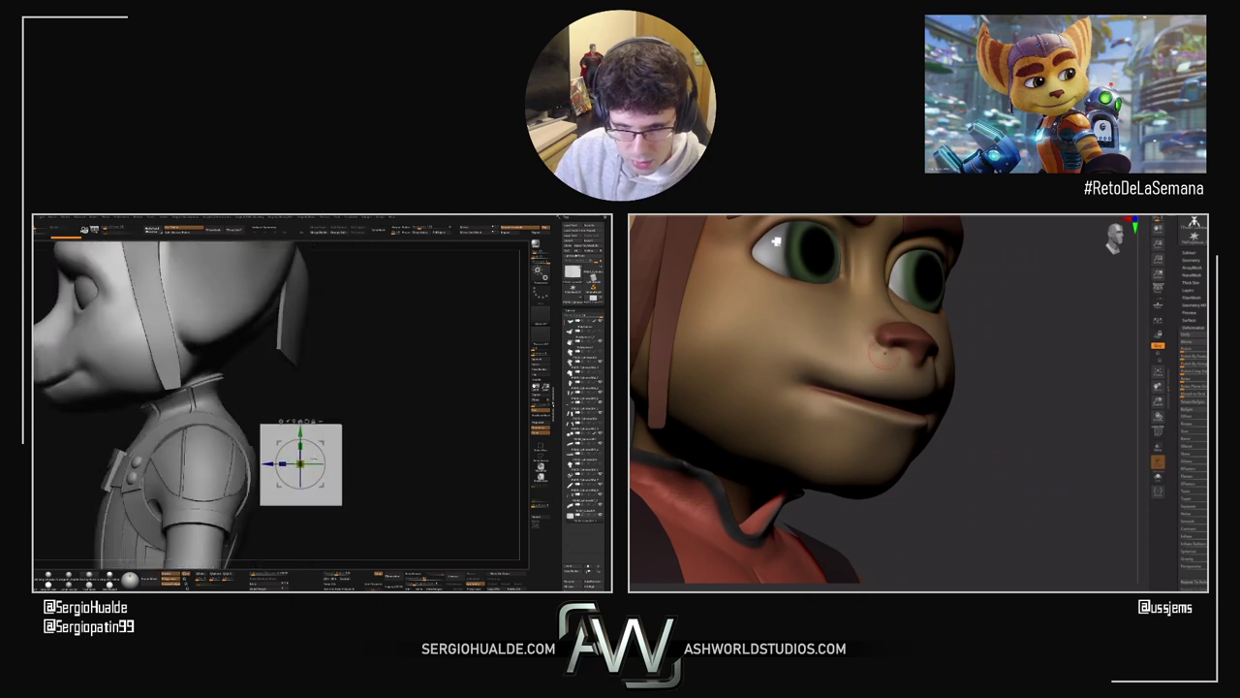
Step: Flatten the cube front to back into a thin slab behind the upper back
left_click_drag(284, 462, 309, 447)
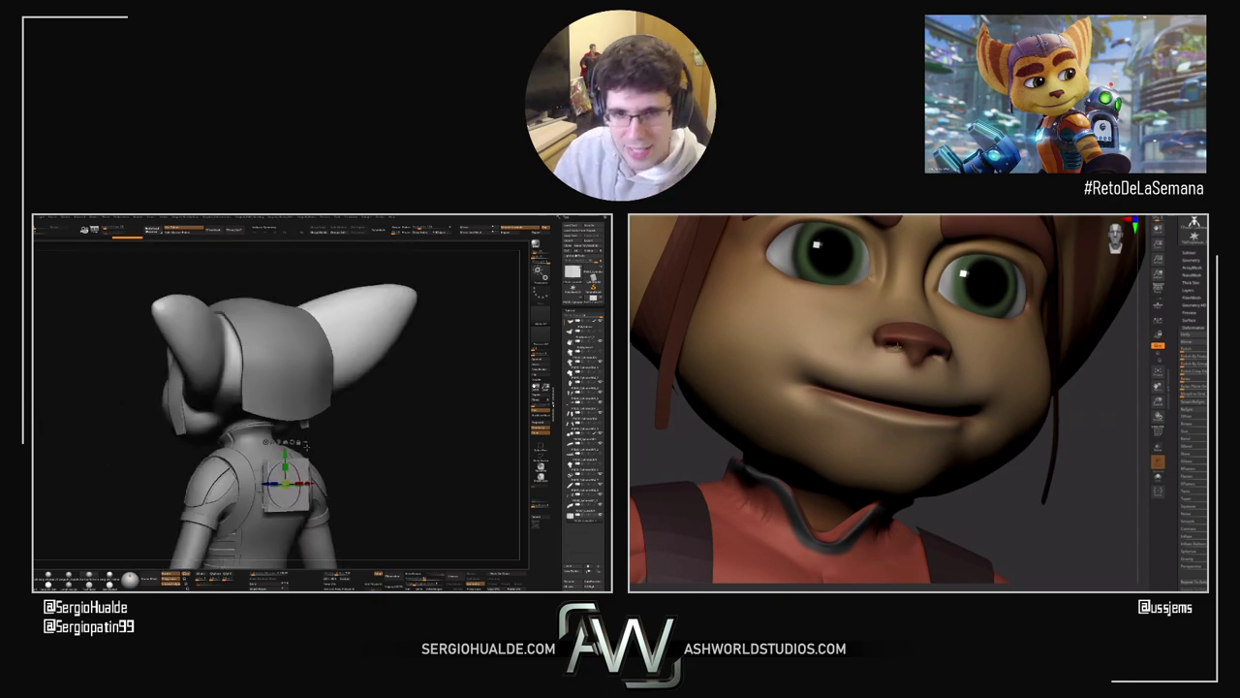
right_click_drag(306, 447, 284, 474, "ctrl")
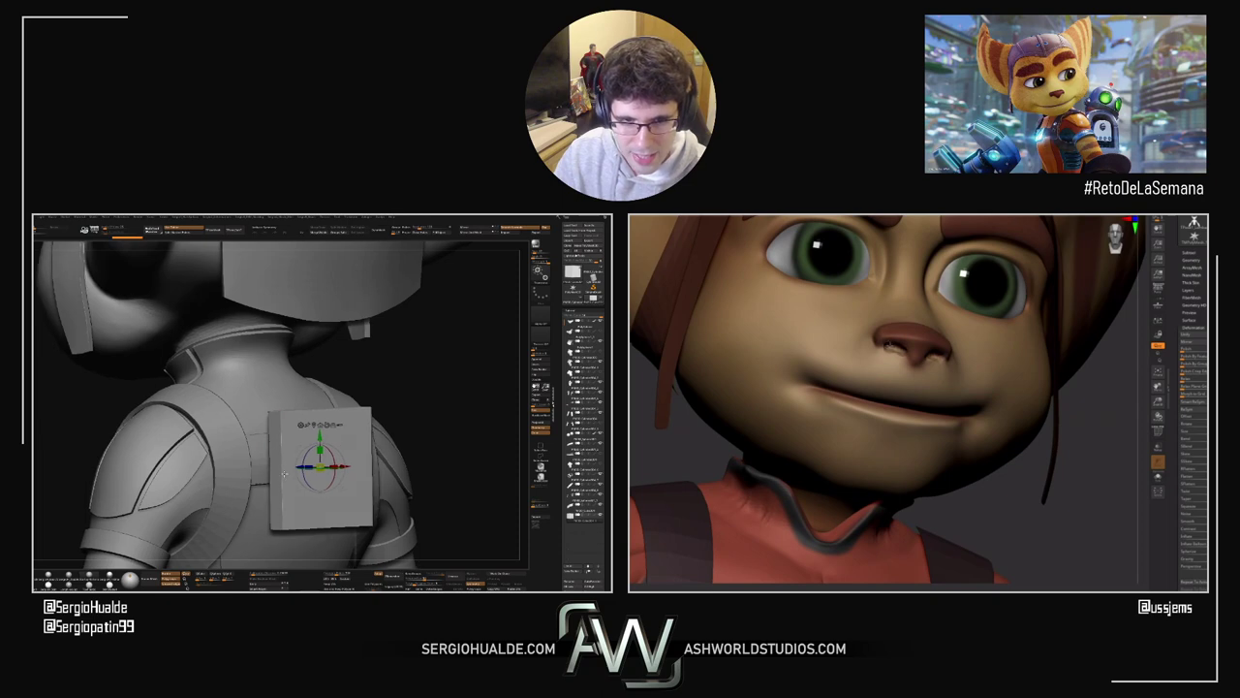
left_click_drag(284, 474, 233, 473)
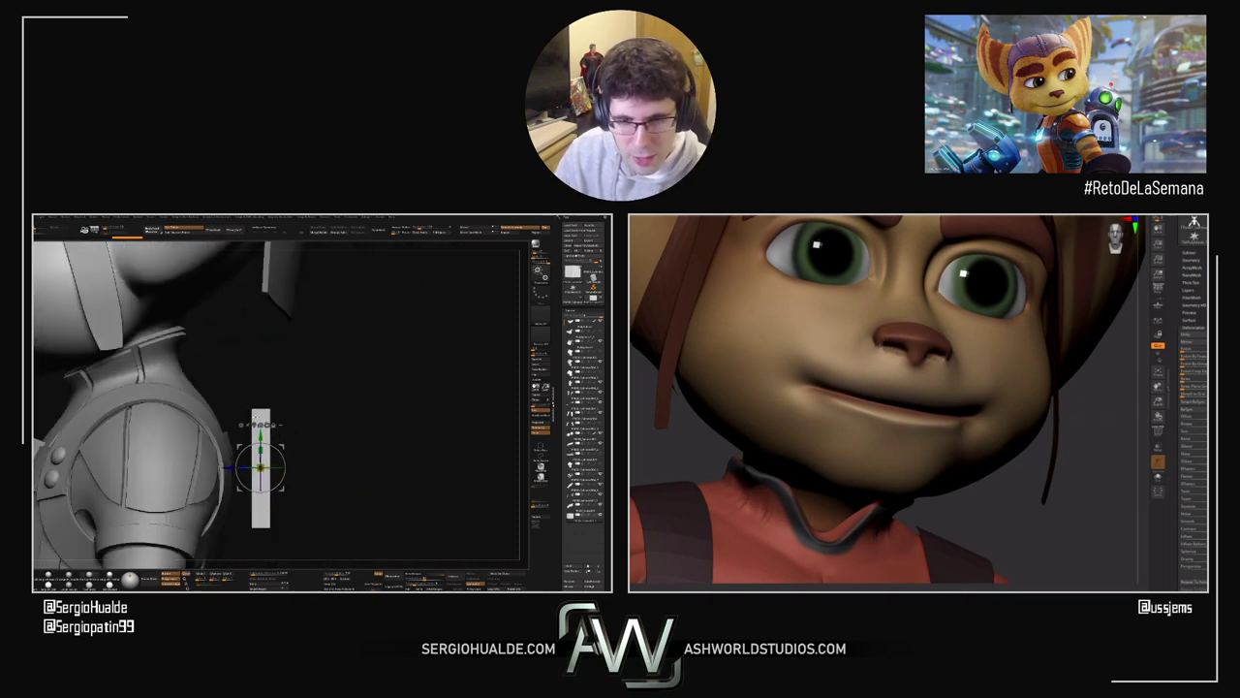
left_click_drag(320, 451, 312, 451)
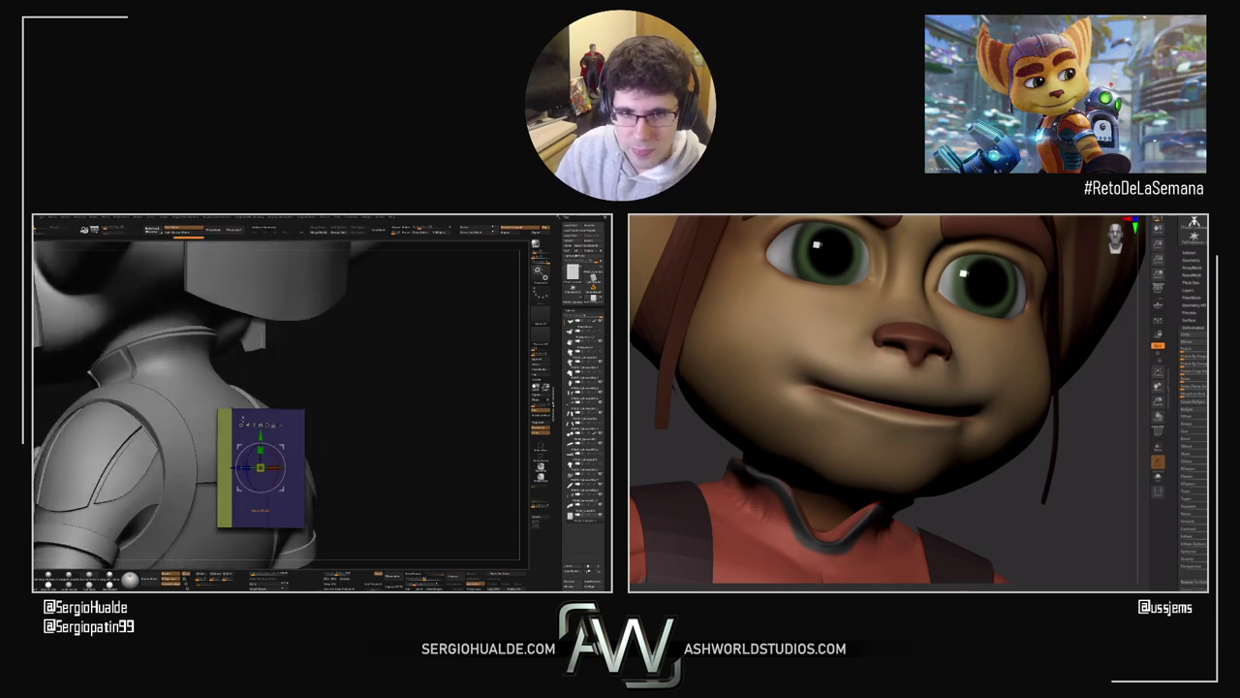
Step: Move the slab closer to the upper back and check its centring between the shoulder straps from behind
left_click_drag(229, 436, 291, 418)
key("q")
left_click_drag(1017, 462, 1075, 461)
left_click_drag(283, 445, 285, 429, "alt")
left_click_drag(1076, 461, 1032, 504)
left_click_drag(285, 429, 293, 432, "alt")
left_click_drag(1033, 503, 1022, 475)
key("w")
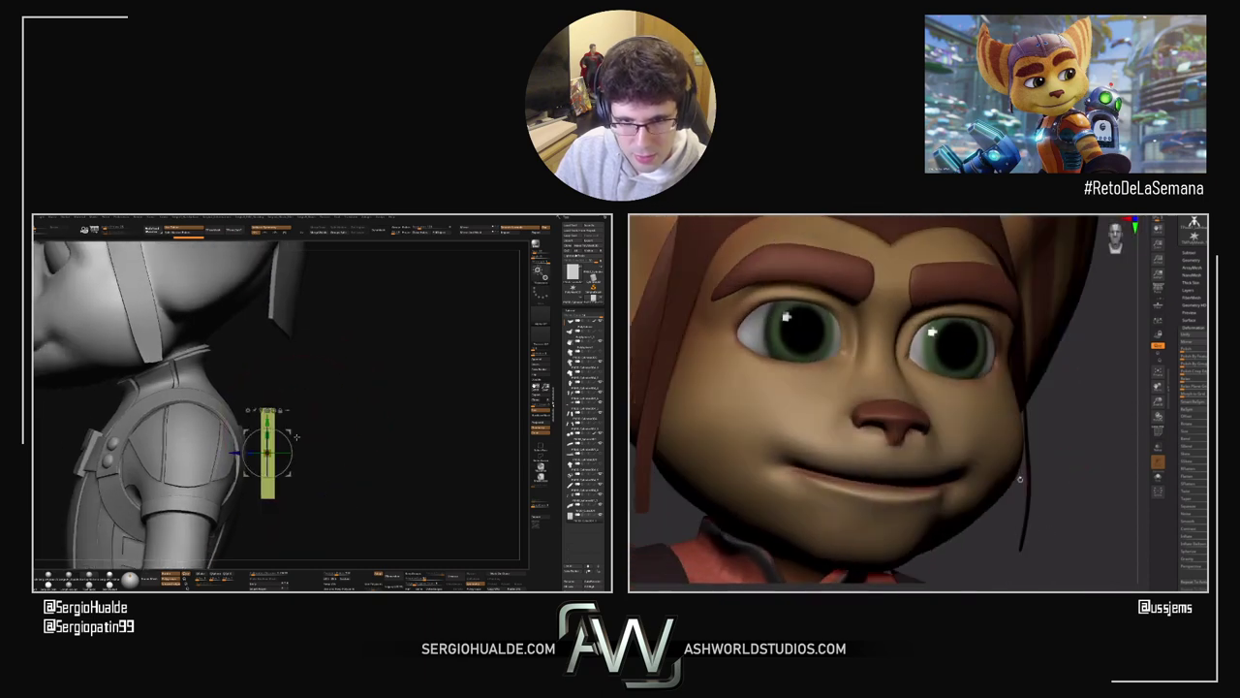
left_click_drag(225, 455, 218, 454)
left_click_drag(325, 451, 276, 454)
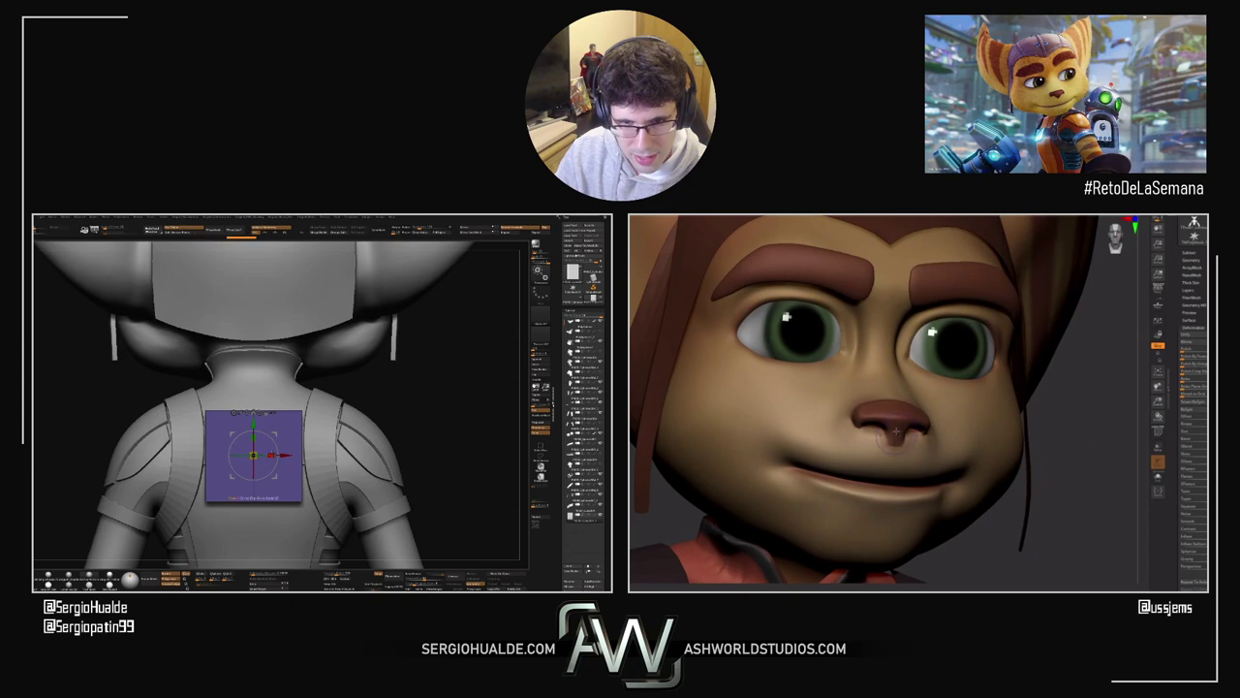
Step: Isolate the back slab, relocate the transform gizmo to its outer edge, and bring the body back into view
left_click_drag(1100, 481, 1102, 484)
right_click_drag(267, 447, 312, 449)
left_click_drag(1102, 484, 1099, 468)
right_click_drag(312, 449, 339, 450)
left_click_drag(1098, 468, 1083, 464)
right_click_drag(339, 450, 285, 468)
key("alt+s")
left_click_drag(300, 368, 315, 415, "ctrl")
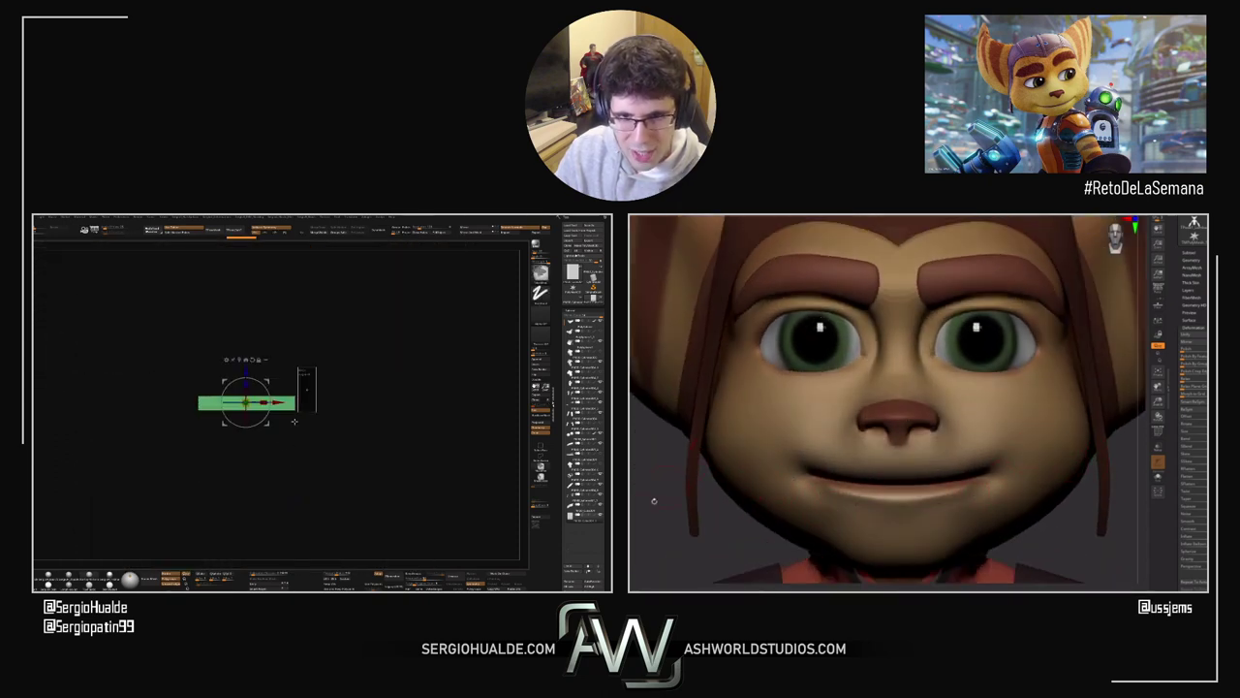
left_click_drag(653, 501, 660, 498)
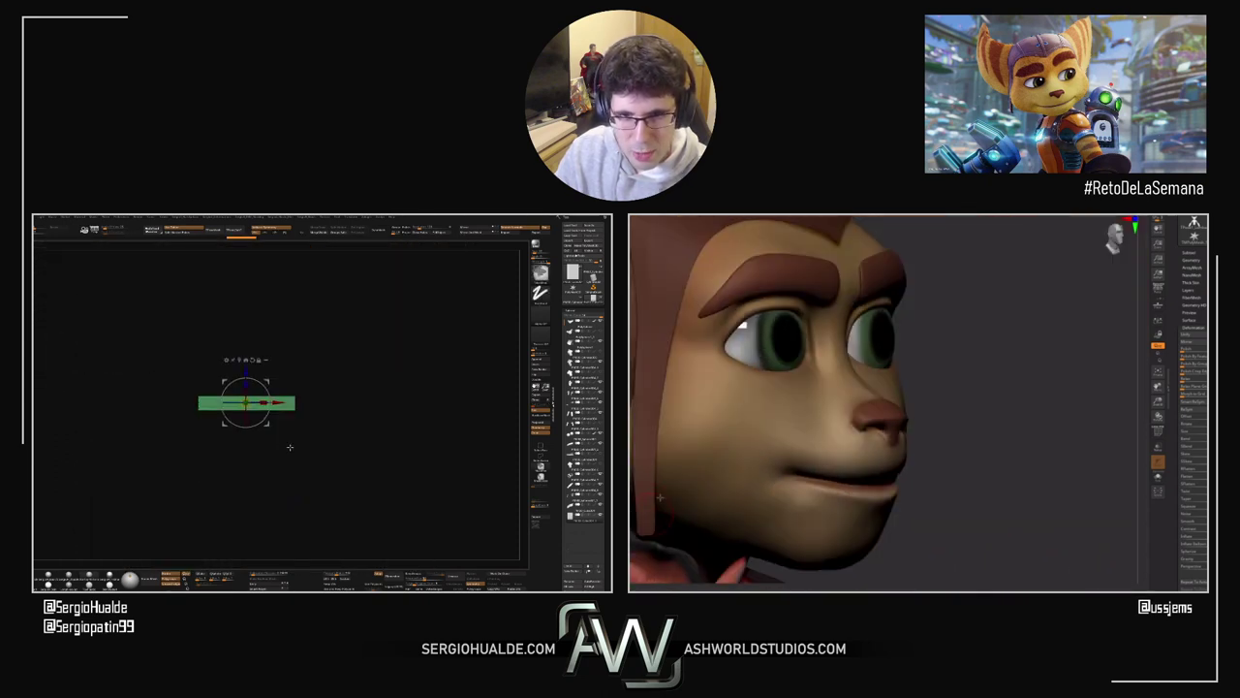
left_click(293, 398)
left_click_drag(977, 343, 872, 345)
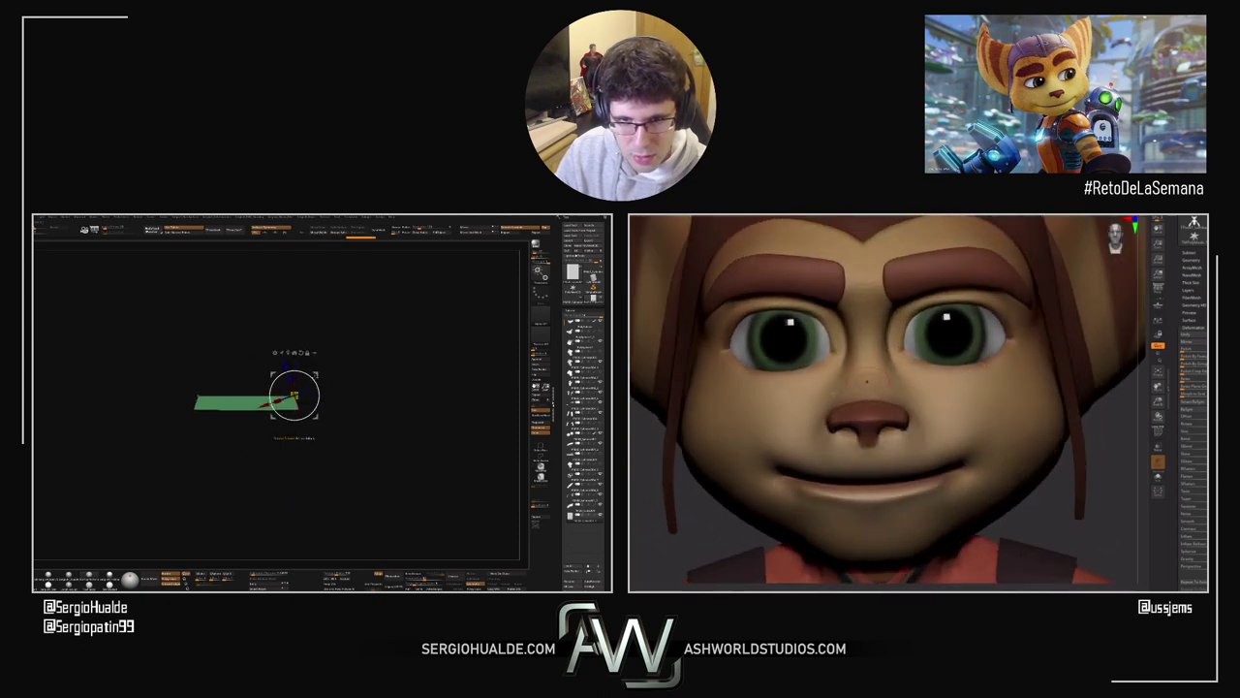
left_click_drag(316, 375, 317, 367)
mouse_move(313, 417)
right_mouse_down("shift")
mouse_move(312, 405)
mouse_move(289, 421)
mouse_move(307, 423)
right_mouse_up("shift")
key("alt+s")
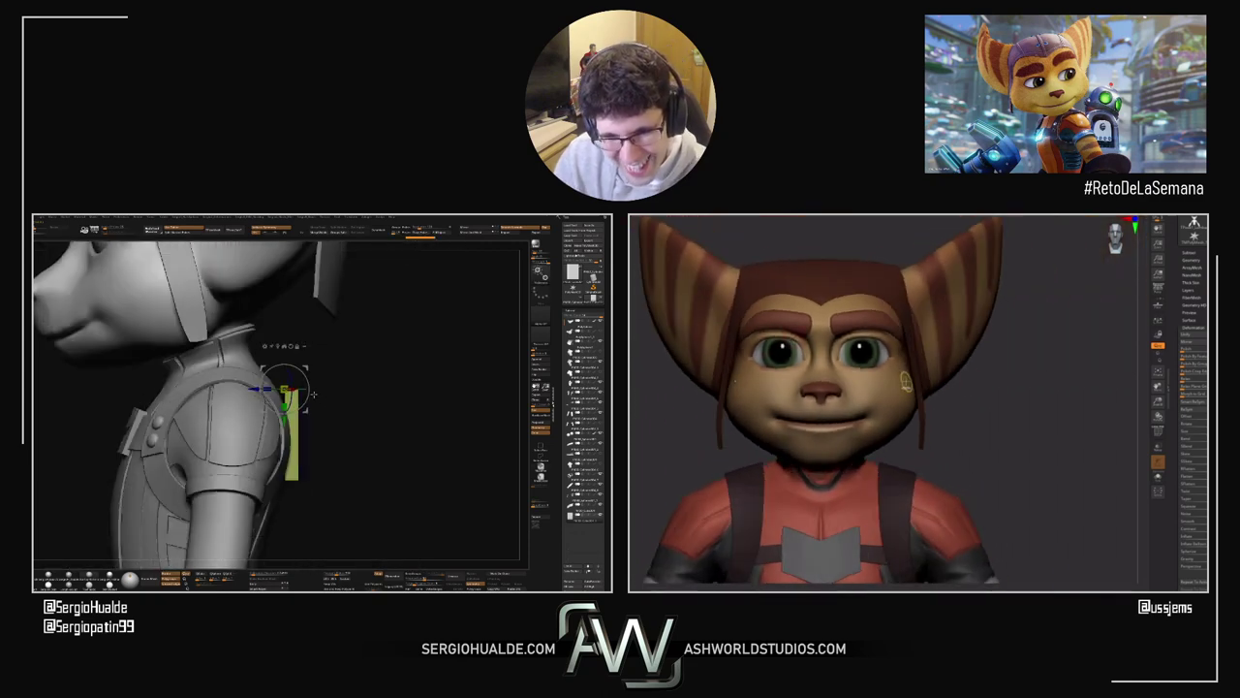
Step: Mask part of the slab and bend it at its middle into a gentle curve, working with the slab isolated
left_click_drag(321, 422, 309, 412)
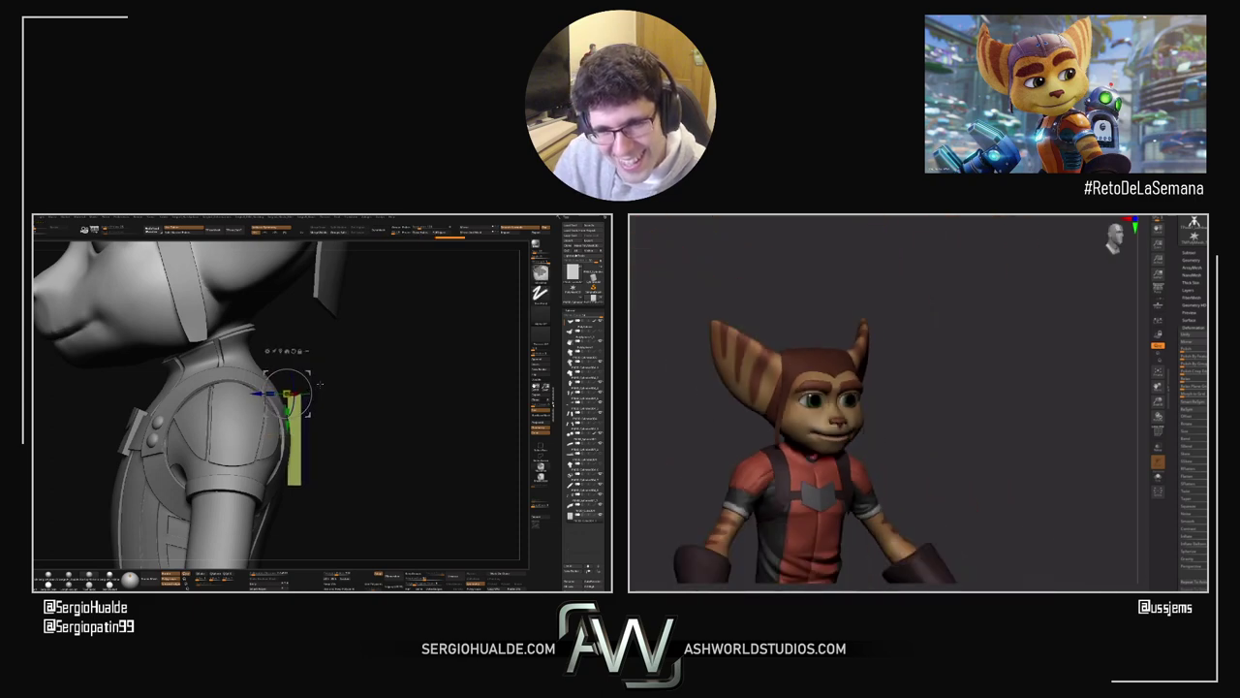
right_click_drag(309, 412, 308, 399, "ctrl")
left_click_drag(288, 408, 286, 335, "ctrl")
right_click_drag(339, 348, 301, 439)
left_click(312, 368, "ctrl+shift")
left_click(272, 263)
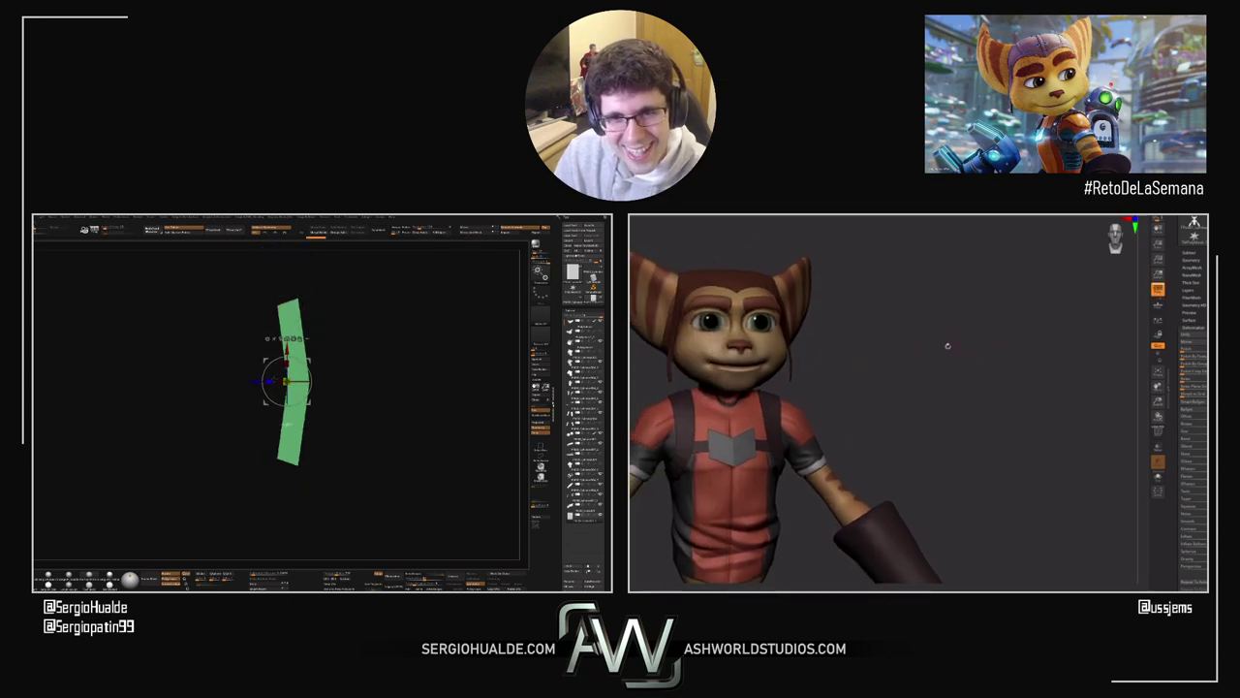
left_click_drag(272, 379, 303, 382)
left_click(312, 388, "ctrl+shift")
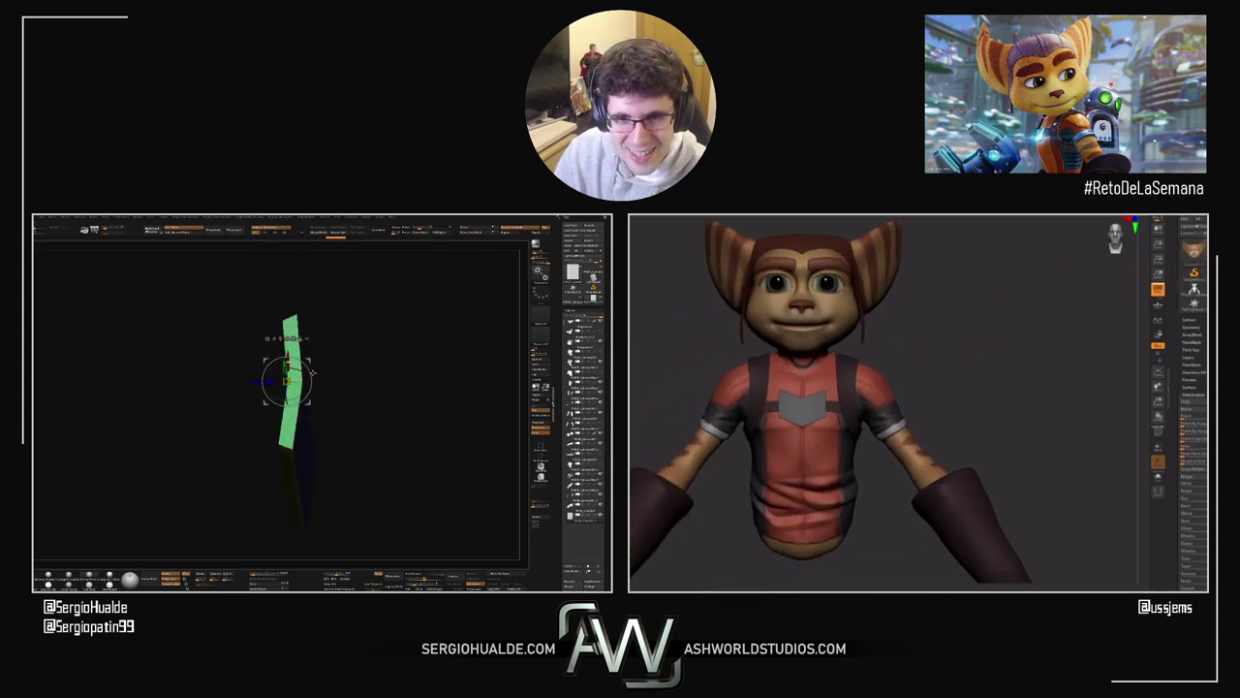
right_click_drag(308, 360, 296, 391)
Step: Save the painted character, overwriting the existing file
left_click(989, 515)
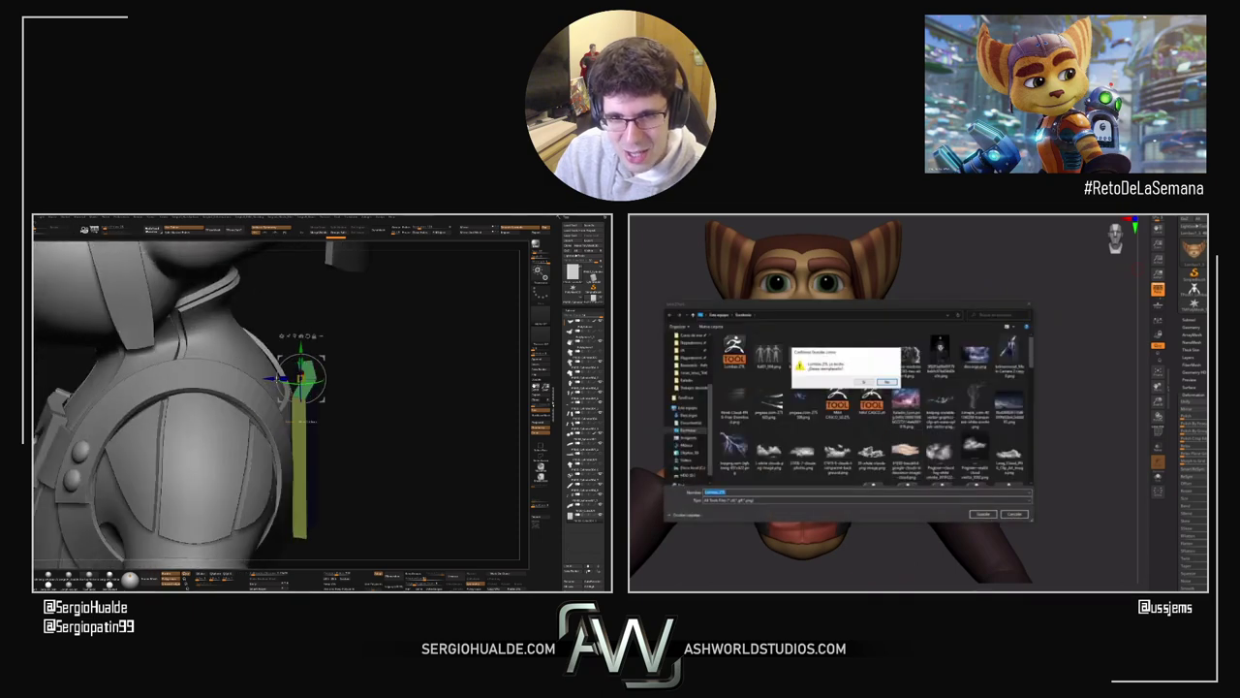
left_click(866, 382)
Step: Tilt and move the curved slab to fit against the upper back, and turn on its smooth subdivision preview
left_click_drag(270, 379, 257, 381)
right_click_drag(263, 388, 283, 455, "ctrl")
left_click_drag(283, 455, 312, 391)
right_click_drag(320, 398, 301, 436)
left_click_drag(301, 436, 305, 432)
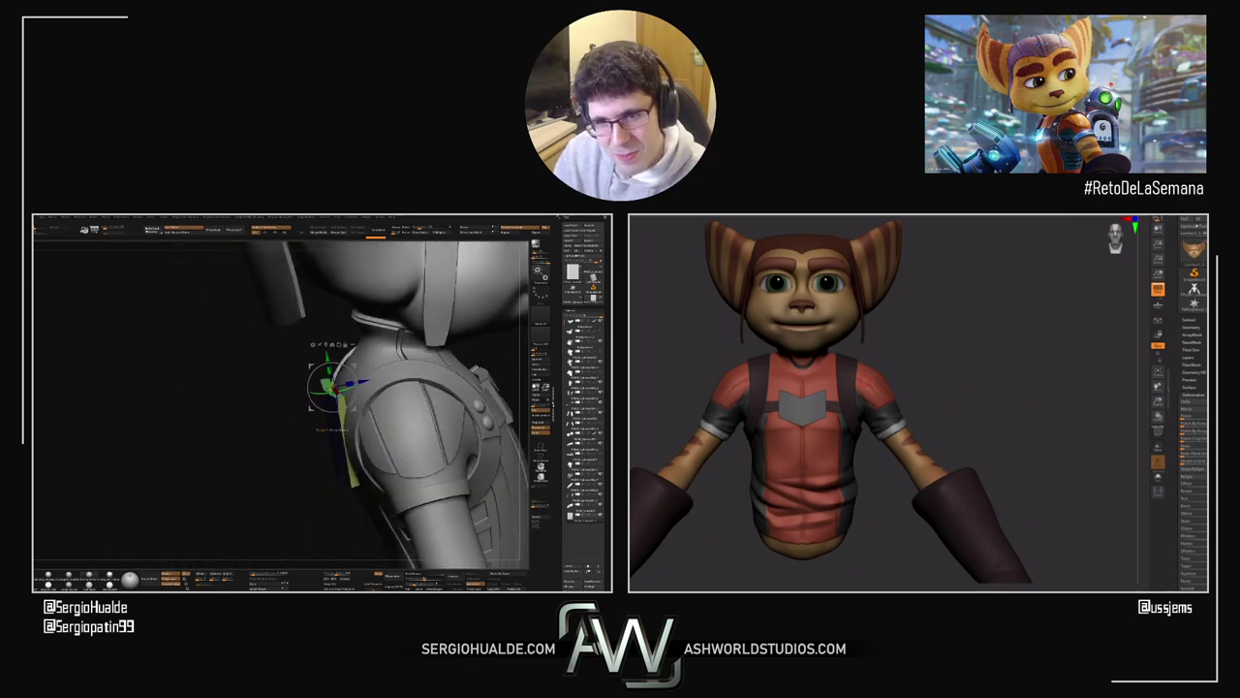
mouse_move(328, 357)
left_mouse_down()
mouse_move(330, 410)
mouse_move(342, 405)
mouse_move(301, 413)
mouse_move(315, 450)
left_mouse_up()
key("q")
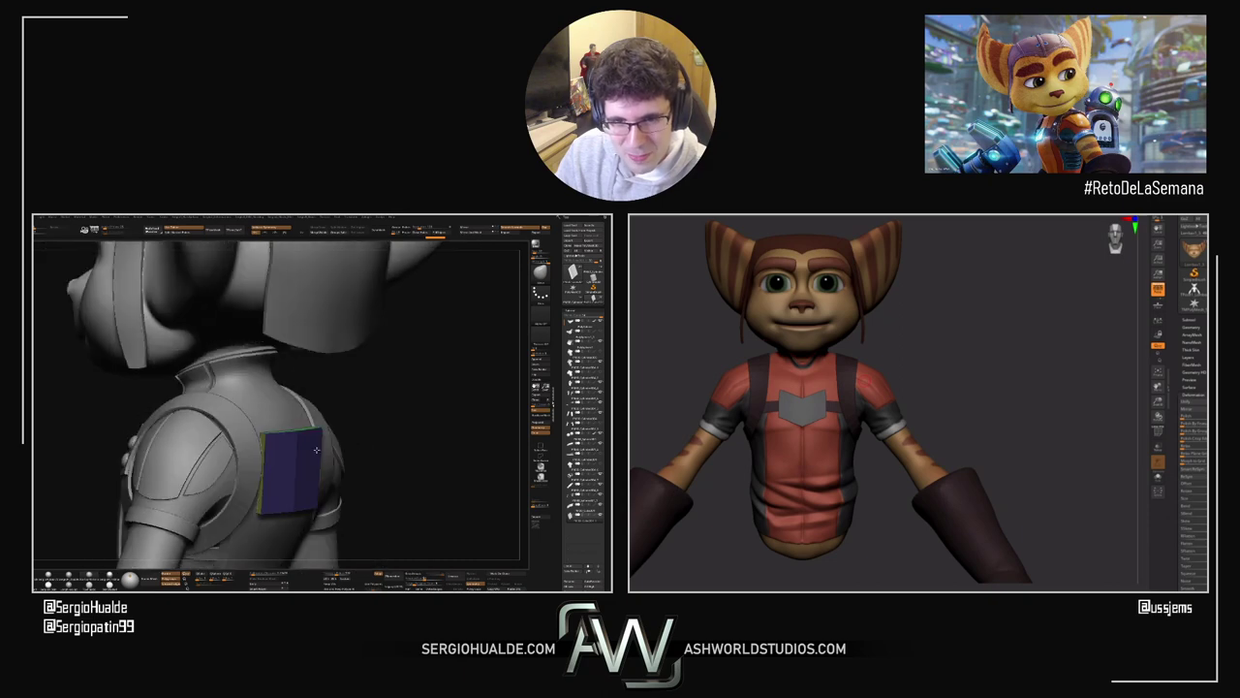
key("d")
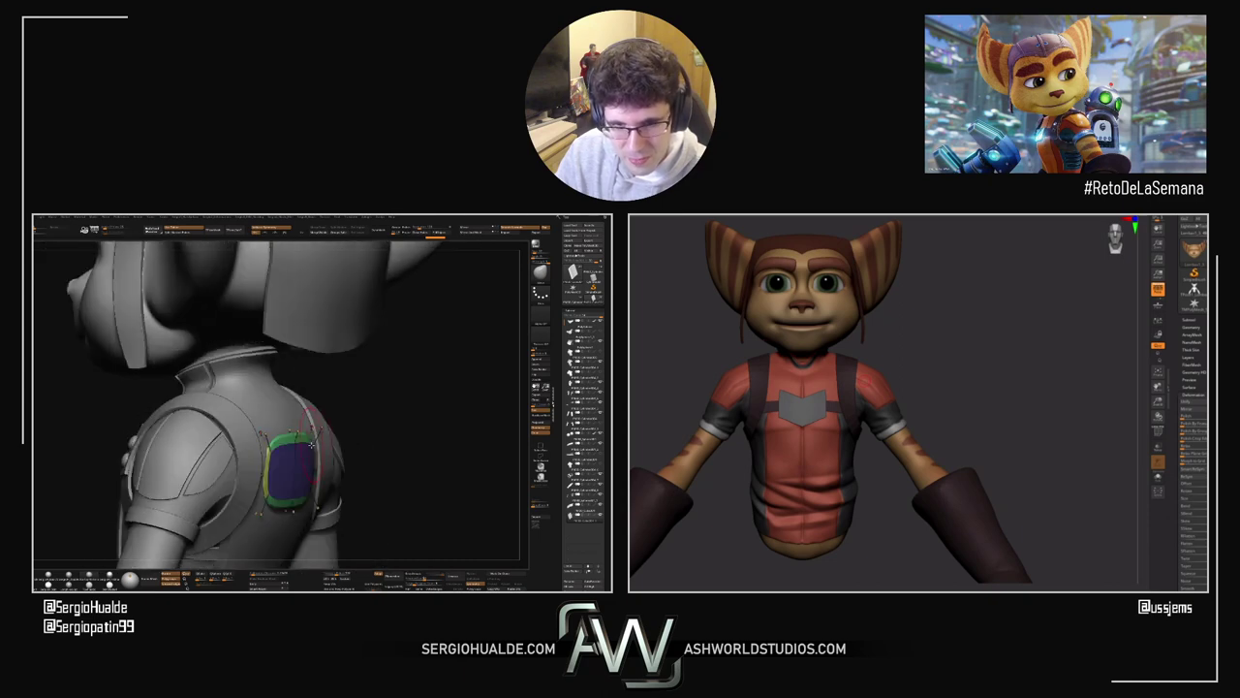
Step: Isolate the back slab's side faces by polygroup with its smooth preview off, then restore the full smoothed slab on the body
key("shift+d")
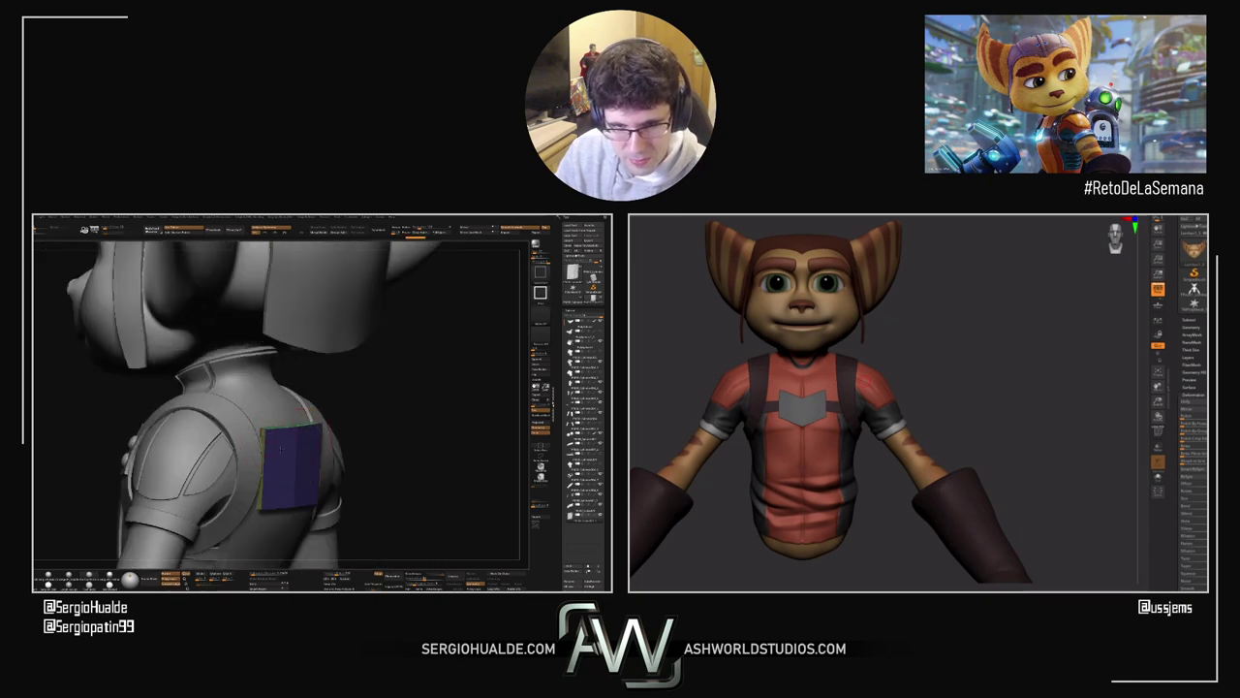
left_click(282, 450, "ctrl+shift")
left_click_drag(278, 448, 313, 454)
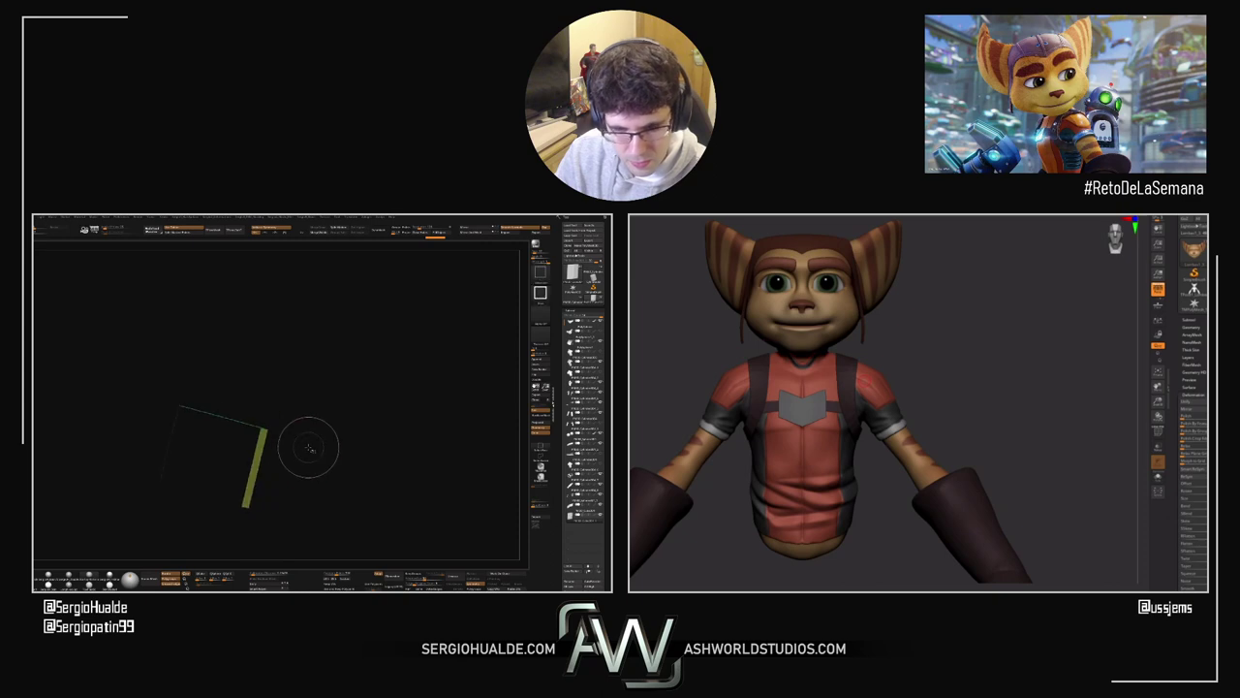
left_click(307, 451, "ctrl+shift")
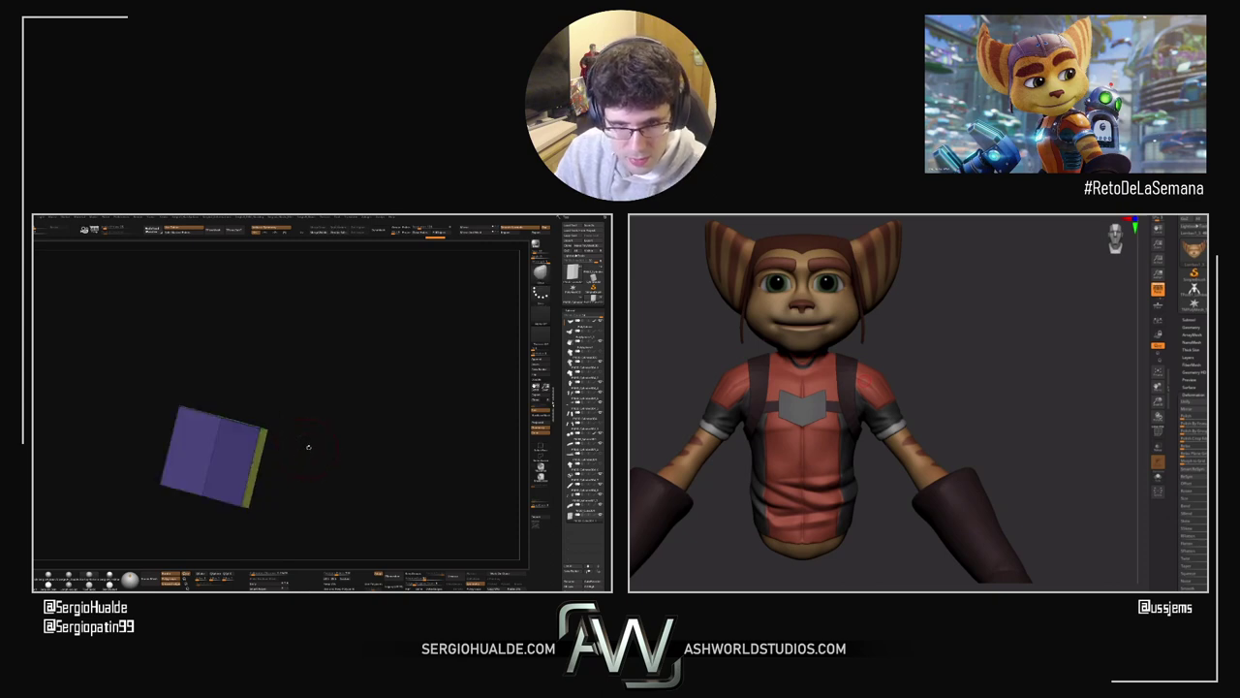
left_click_drag(307, 447, 291, 452)
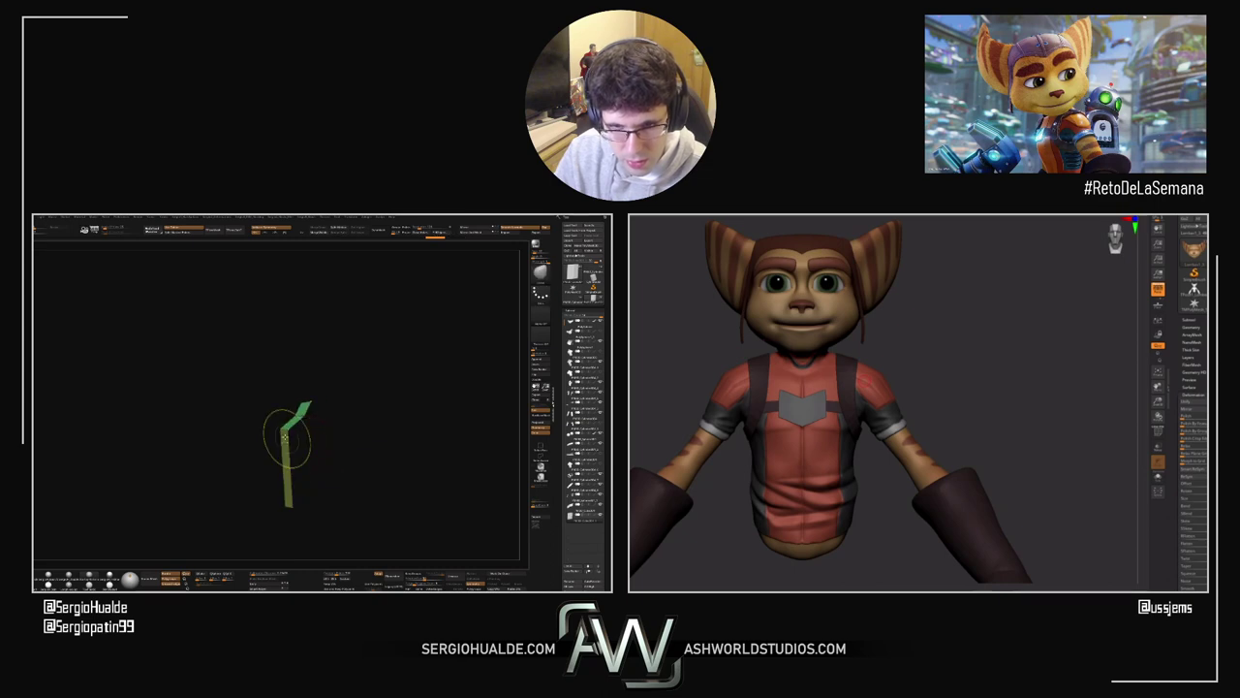
left_click(336, 451, "ctrl+shift")
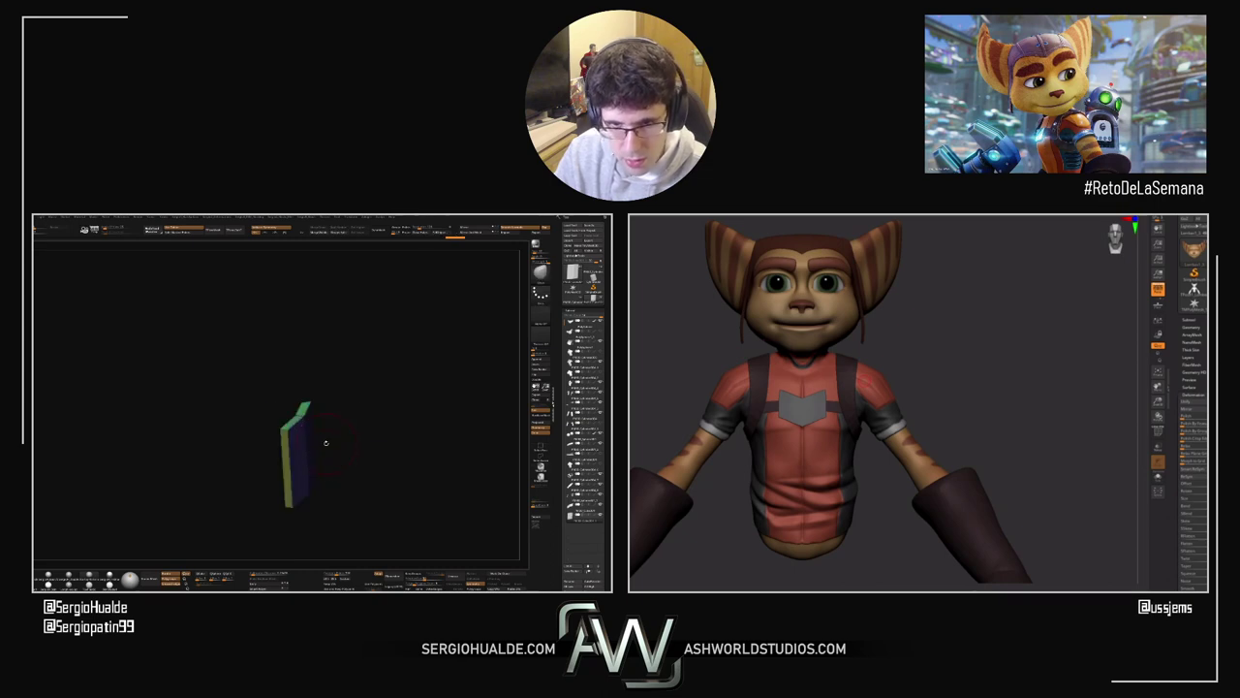
key("alt+shift+s")
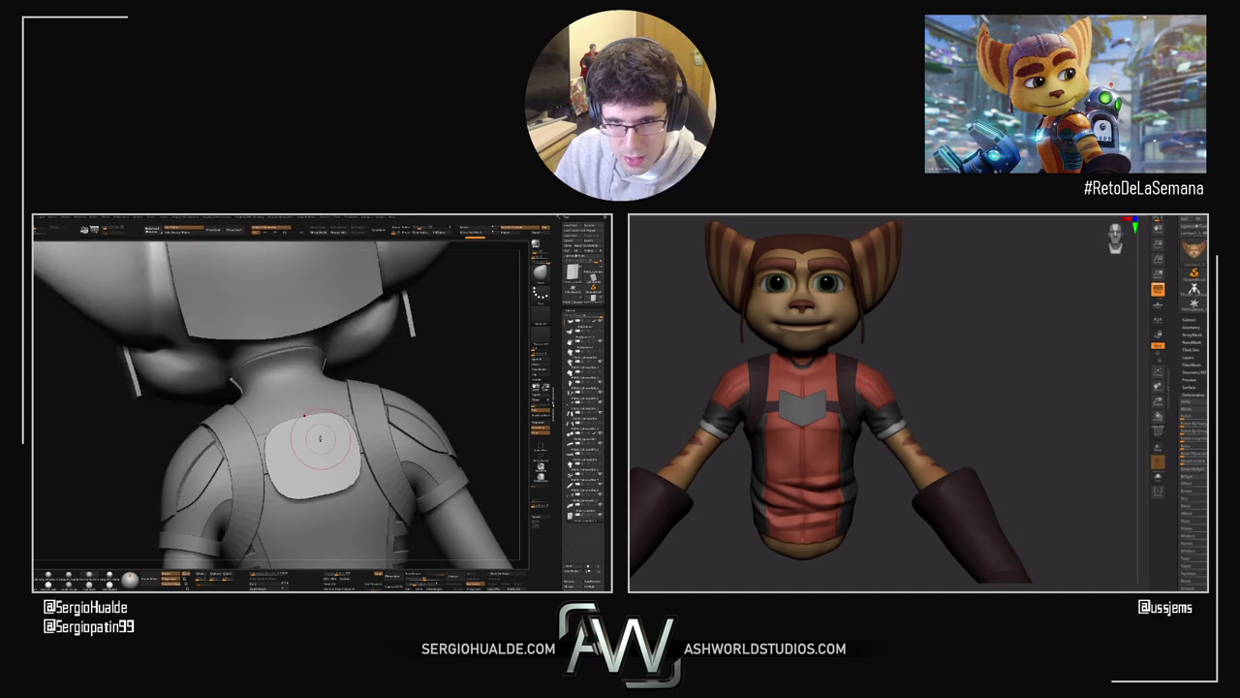
Step: Adjust the smoothed slab's fit against the upper back, checking it from the side and from behind
mouse_move(320, 435)
right_mouse_down()
mouse_move(307, 438)
mouse_move(323, 426)
mouse_move(329, 440)
right_mouse_up()
right_click_drag(329, 441, 318, 469, "alt")
right_click_drag(334, 465, 322, 451)
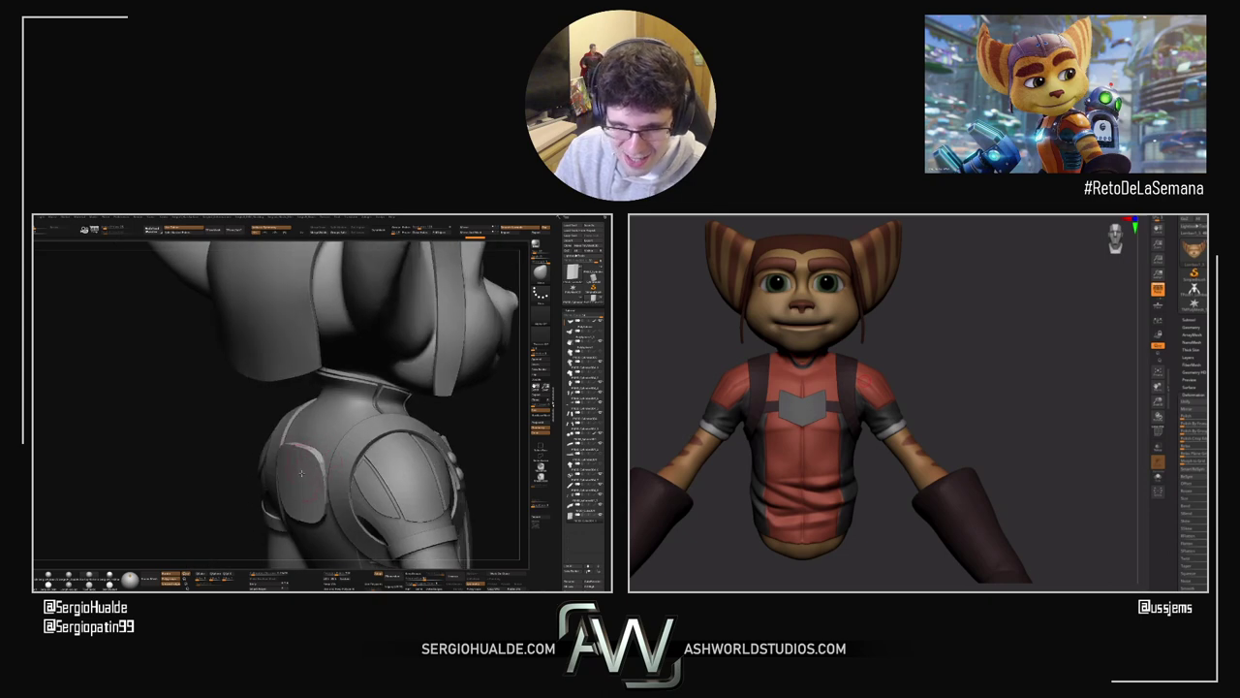
left_click_drag(313, 476, 297, 477)
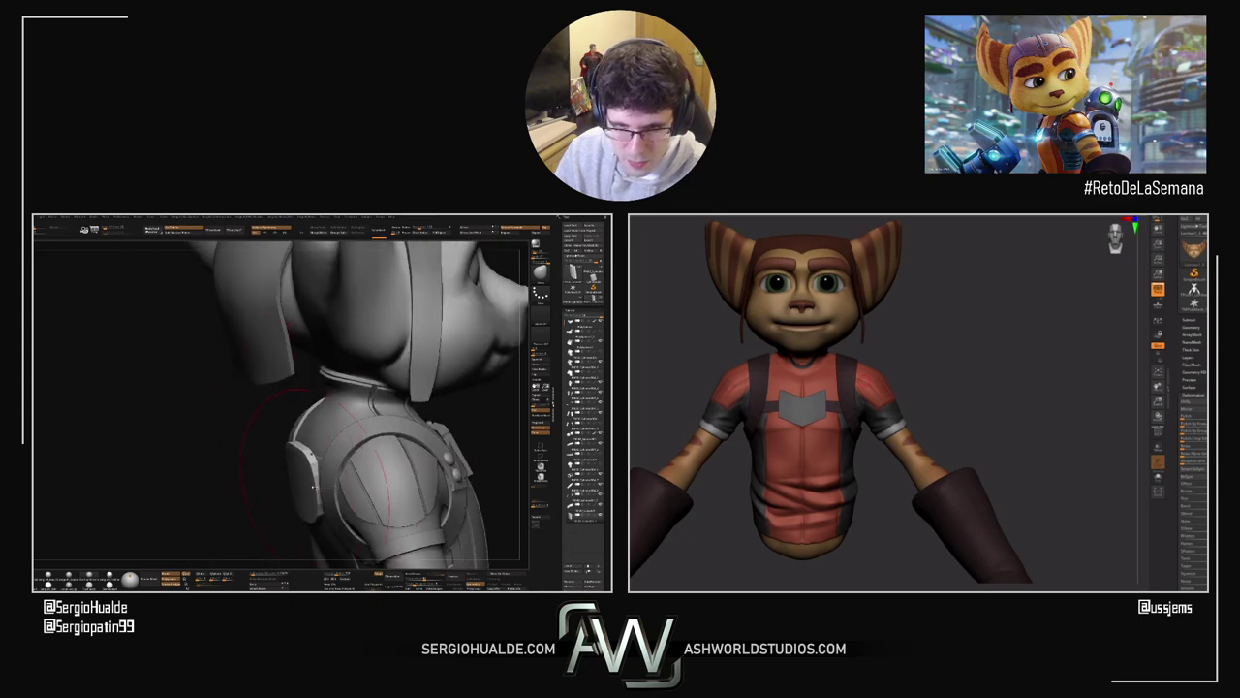
right_click_drag(322, 488, 336, 515, "ctrl")
right_click_drag(335, 515, 333, 455, "alt")
mouse_move(333, 455)
left_mouse_down()
mouse_move(324, 413)
mouse_move(318, 448)
mouse_move(511, 416)
left_mouse_up()
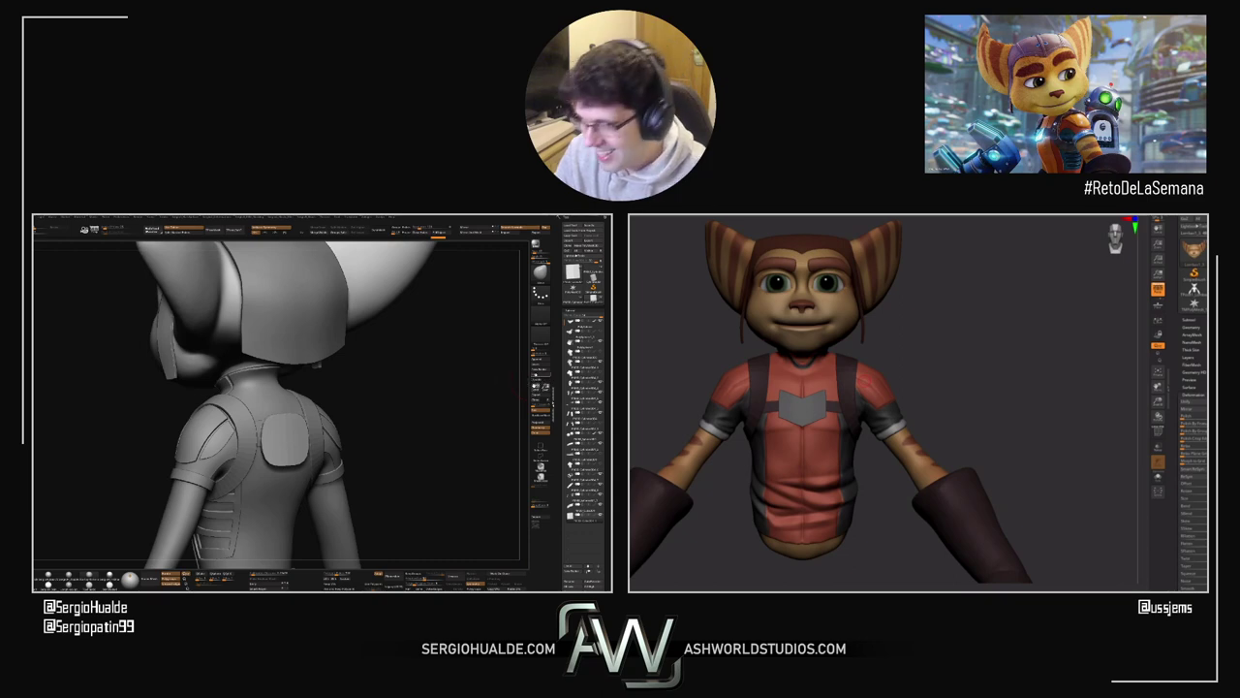
Step: Add a cylinder to the model and scale it down to a small disc inside the head
key("b")
left_click(391, 391)
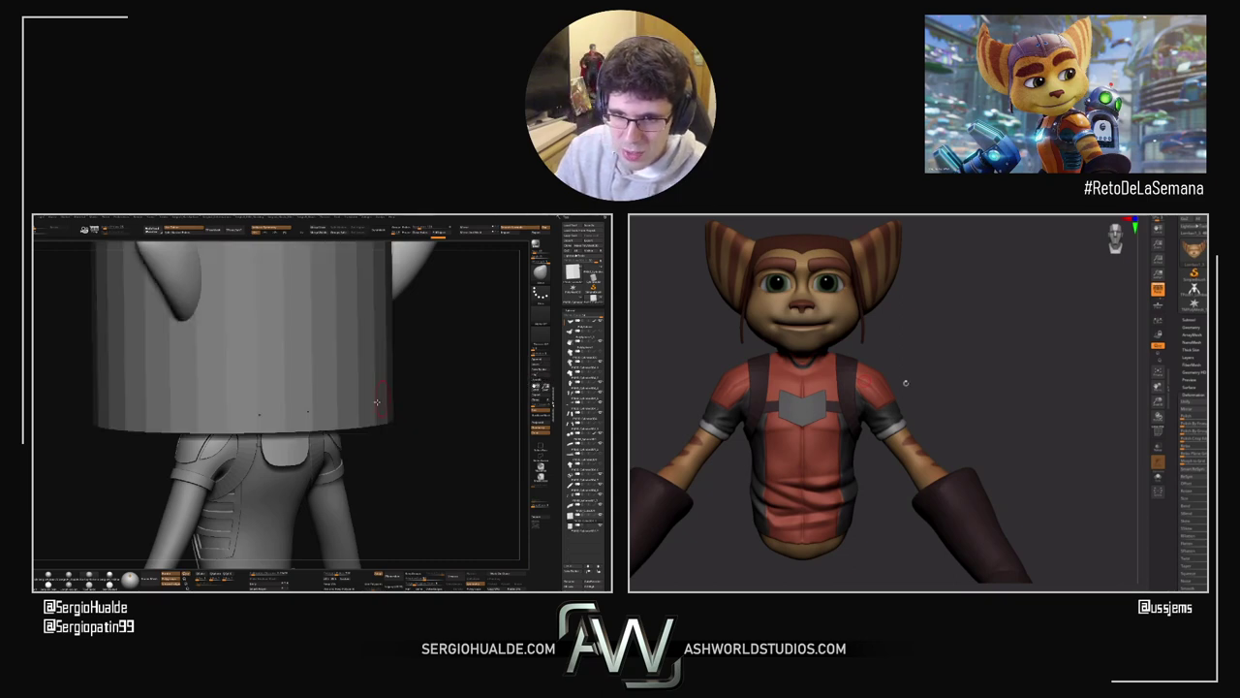
key("f")
left_click(315, 398, "alt")
key("w")
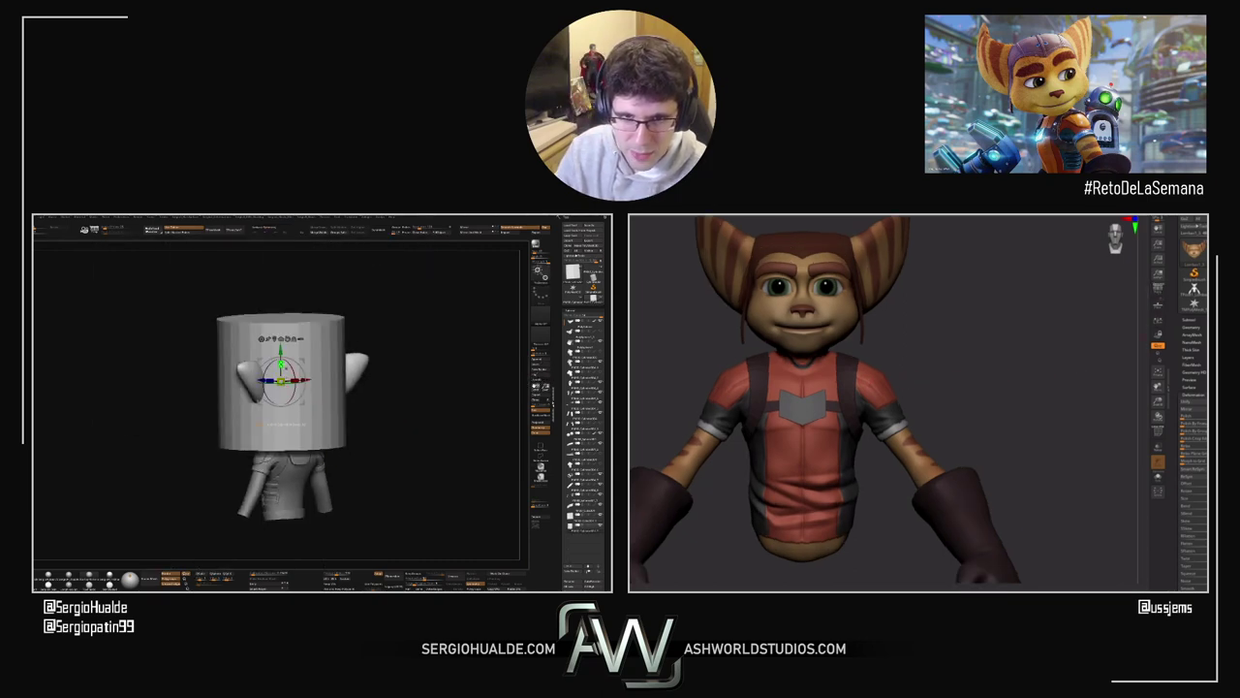
left_click_drag(281, 366, 257, 398)
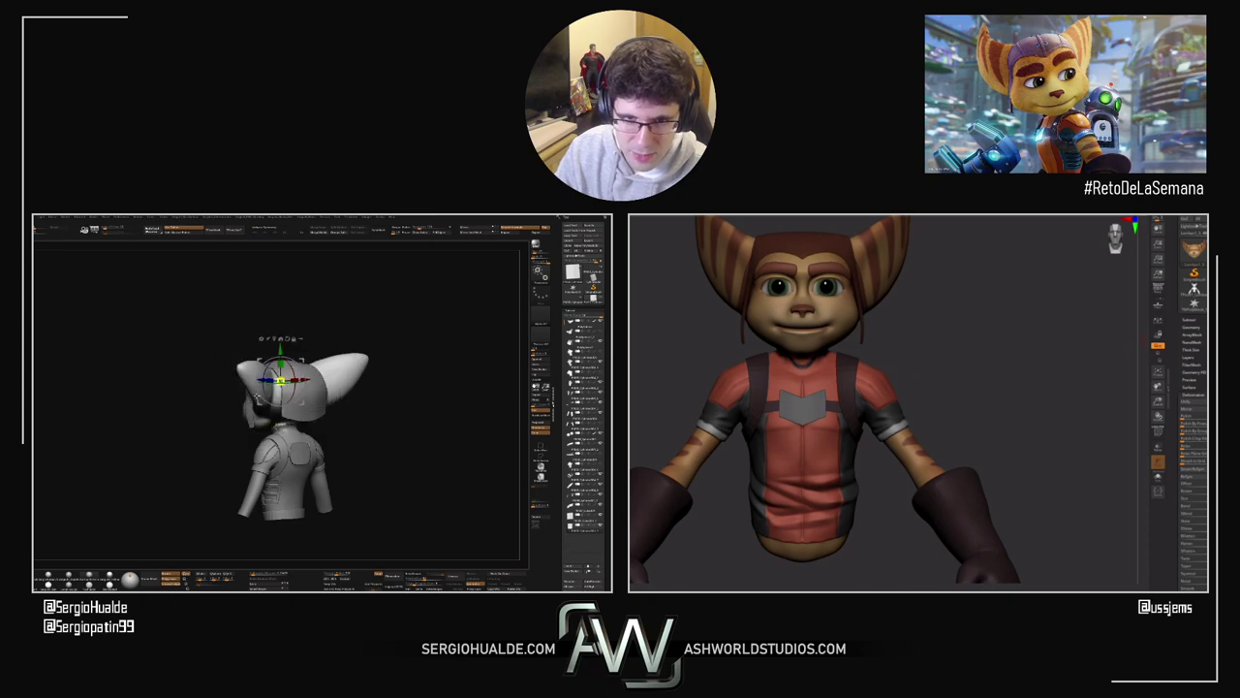
Step: Rotate the small cylinder to face backward and move it down behind the upper back
right_click_drag(255, 387, 272, 392)
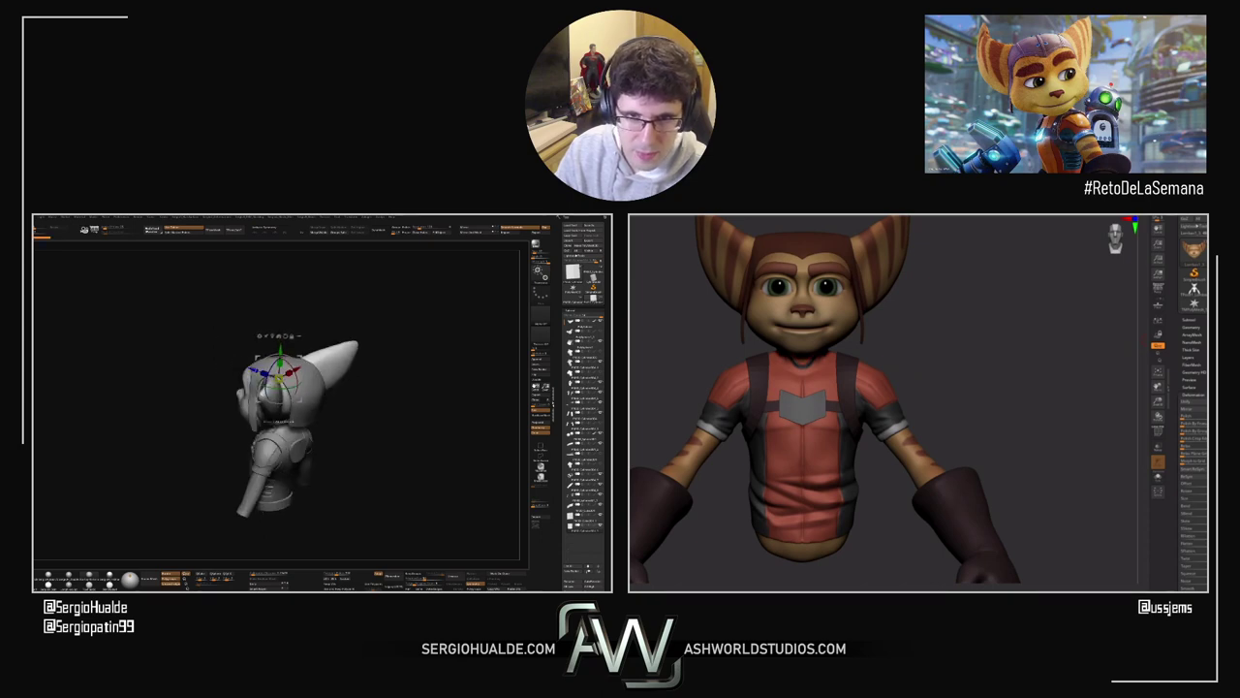
left_click_drag(300, 401, 363, 420)
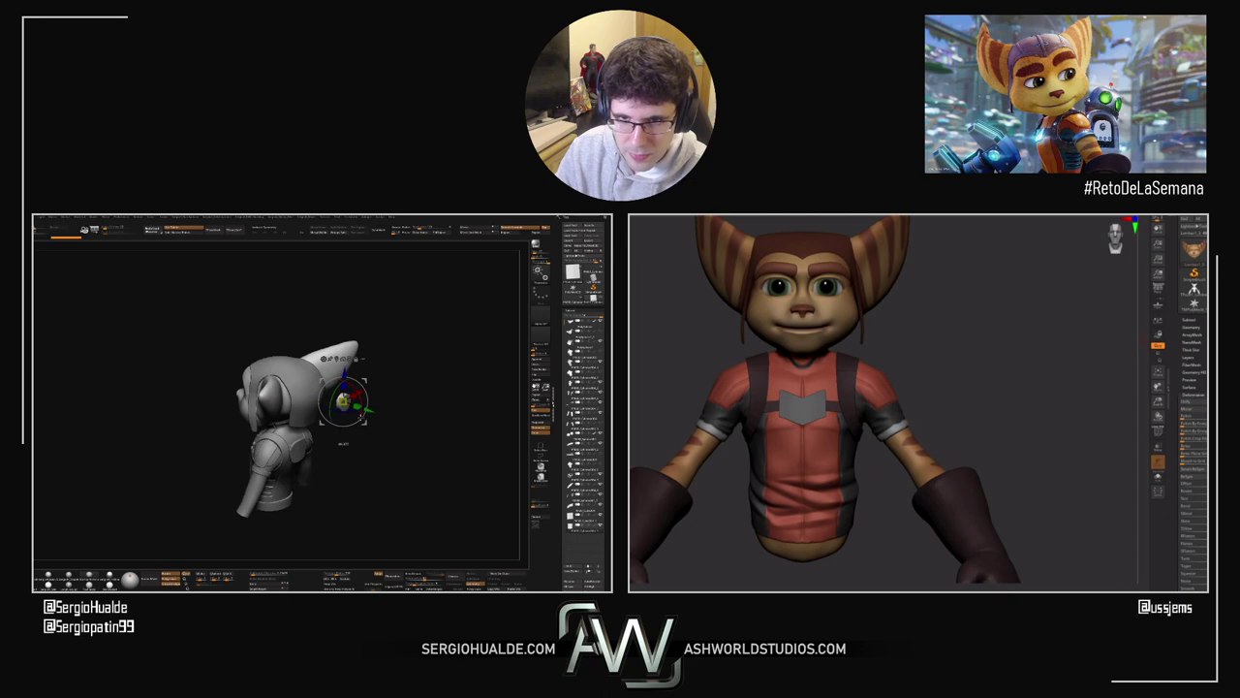
right_click_drag(362, 416, 407, 402)
left_click_drag(365, 380, 319, 447)
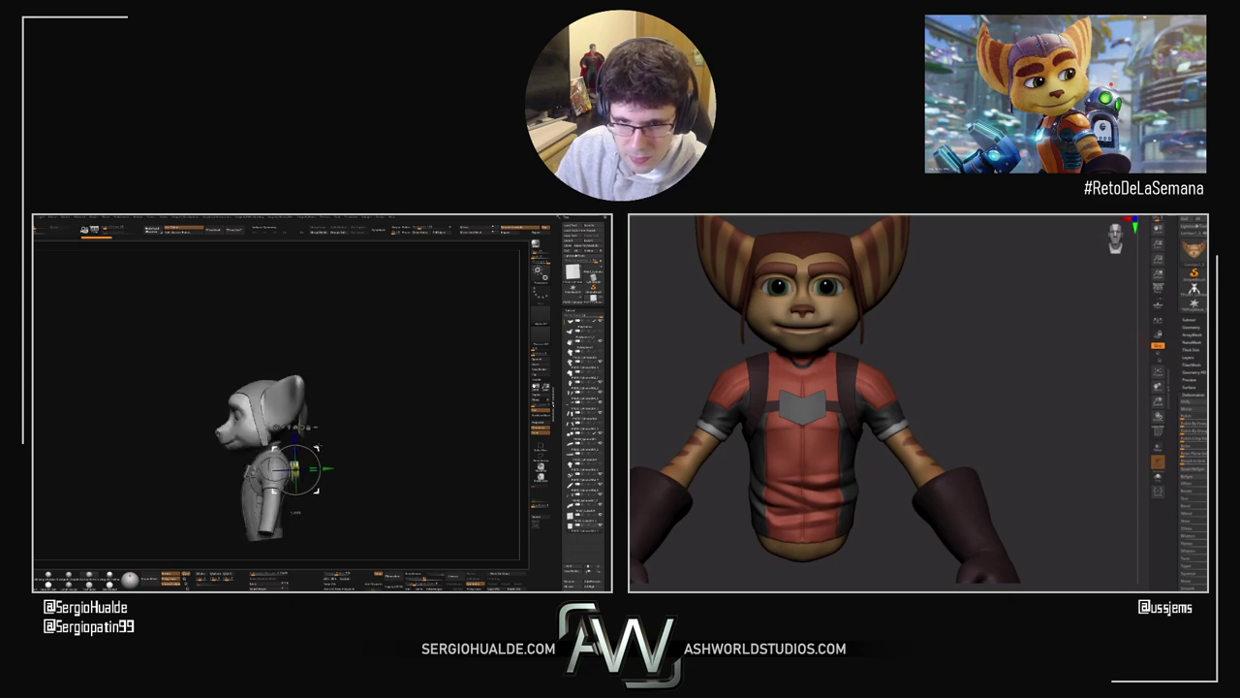
Step: Seat the disc in the middle of the back plate so that it protrudes slightly from the outer face
right_click_drag(324, 443, 327, 516, "ctrl")
left_click_drag(297, 485, 285, 502)
left_click_drag(319, 463, 316, 458)
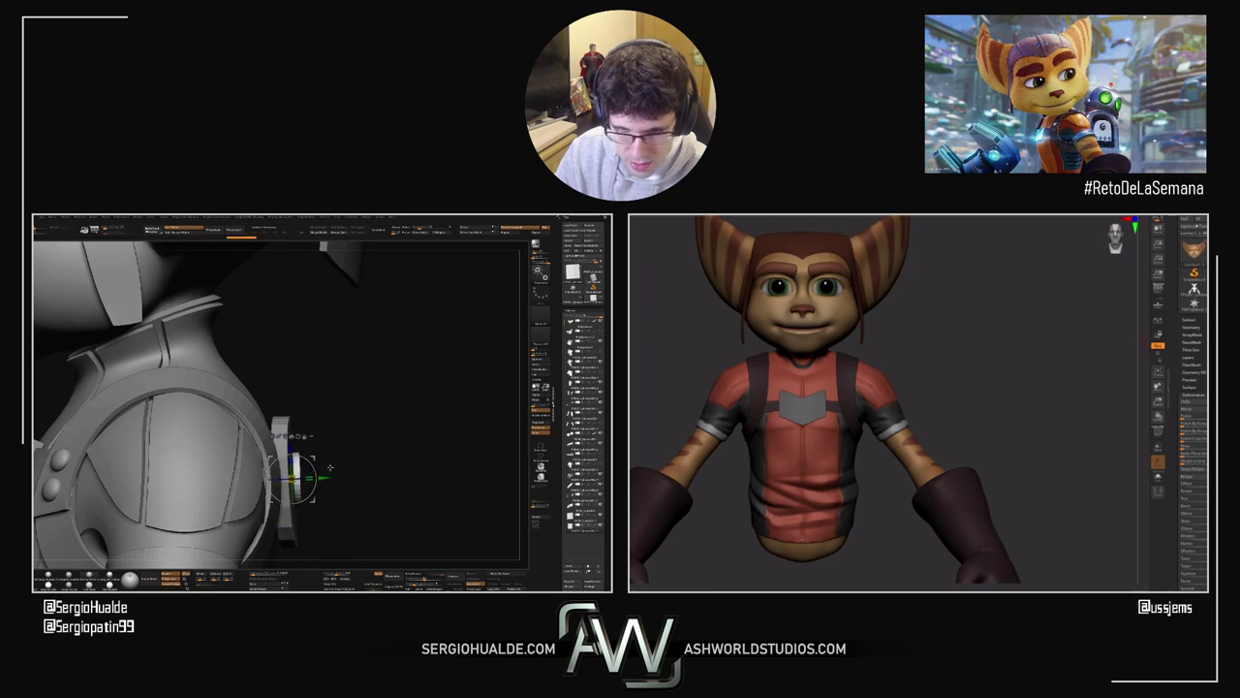
right_click_drag(330, 467, 267, 442)
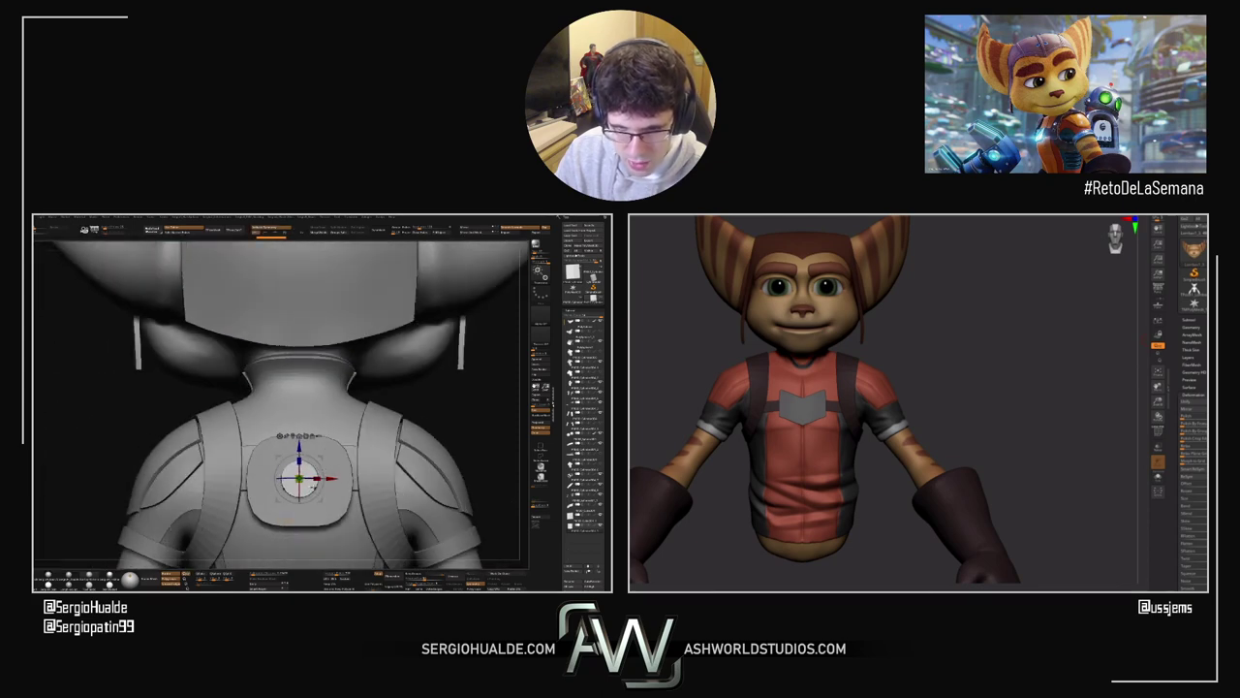
right_click_drag(313, 488, 340, 492)
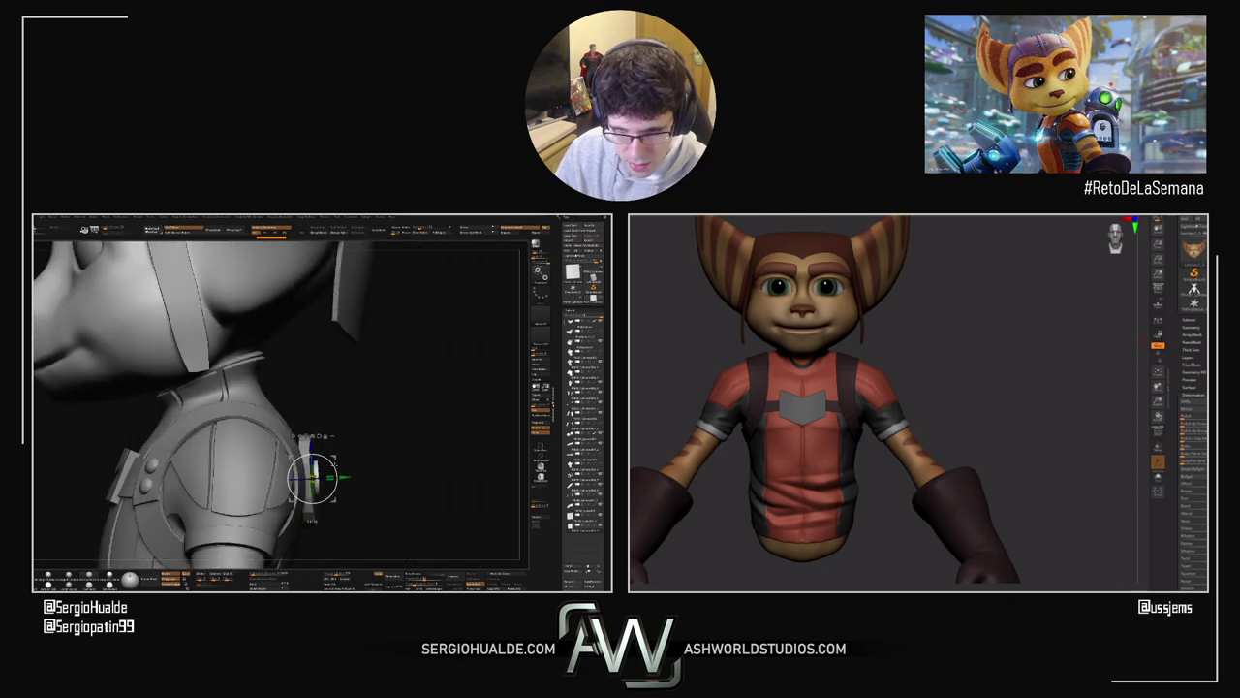
key("q")
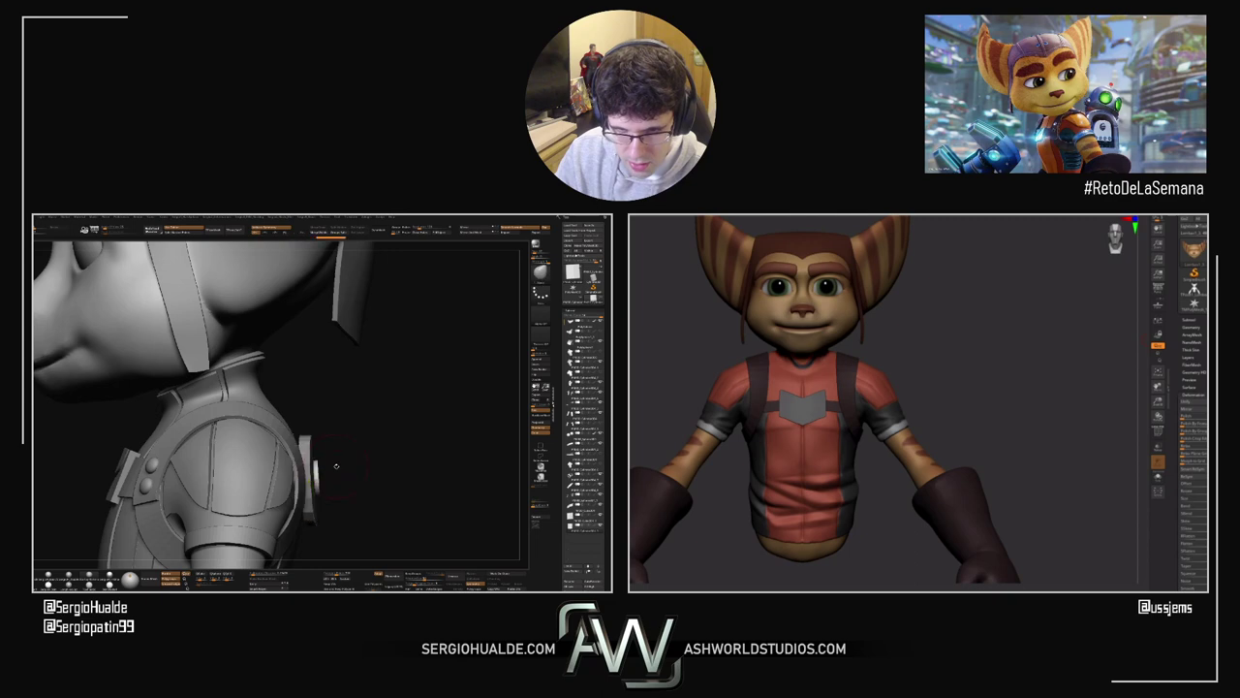
mouse_move(338, 466)
right_mouse_down("ctrl")
mouse_move(352, 460)
mouse_move(315, 459)
mouse_move(320, 440)
mouse_move(354, 453)
mouse_move(299, 465)
mouse_move(302, 441)
mouse_move(335, 443)
right_mouse_up("ctrl")
right_click_drag(463, 447, 444, 422, "alt")
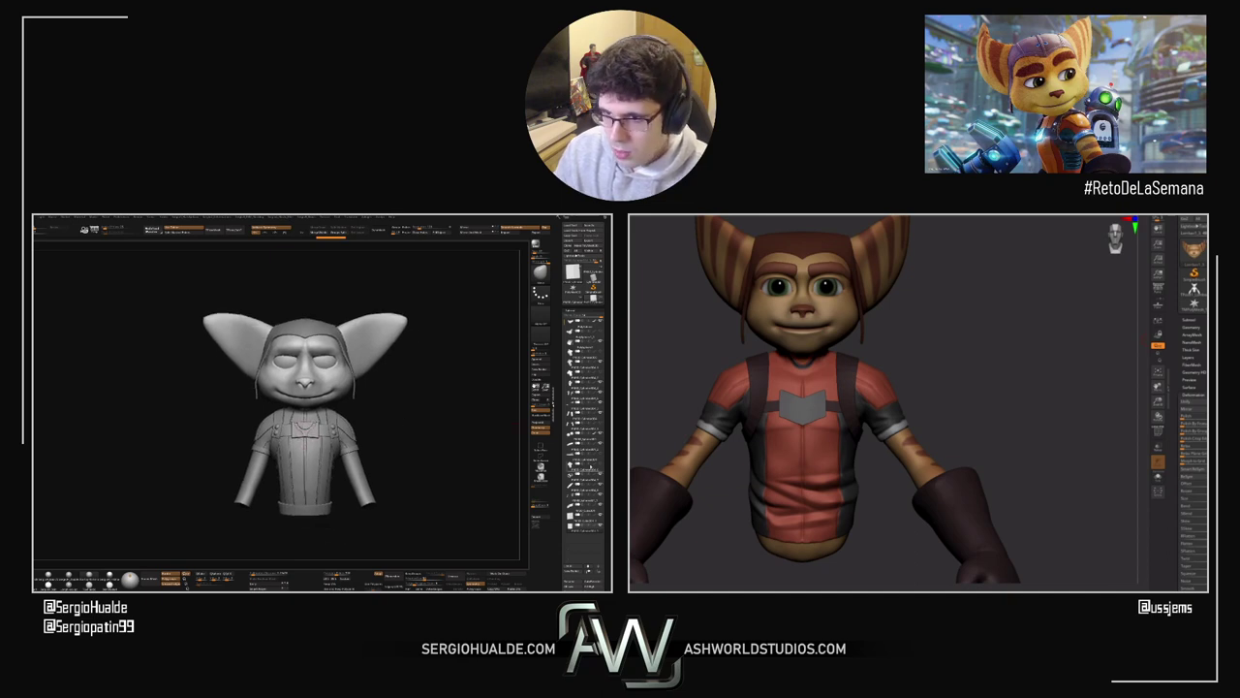
Step: Show the gloves on the grey sculpt and shift them slightly inward to line up with the forearms
left_click(599, 431)
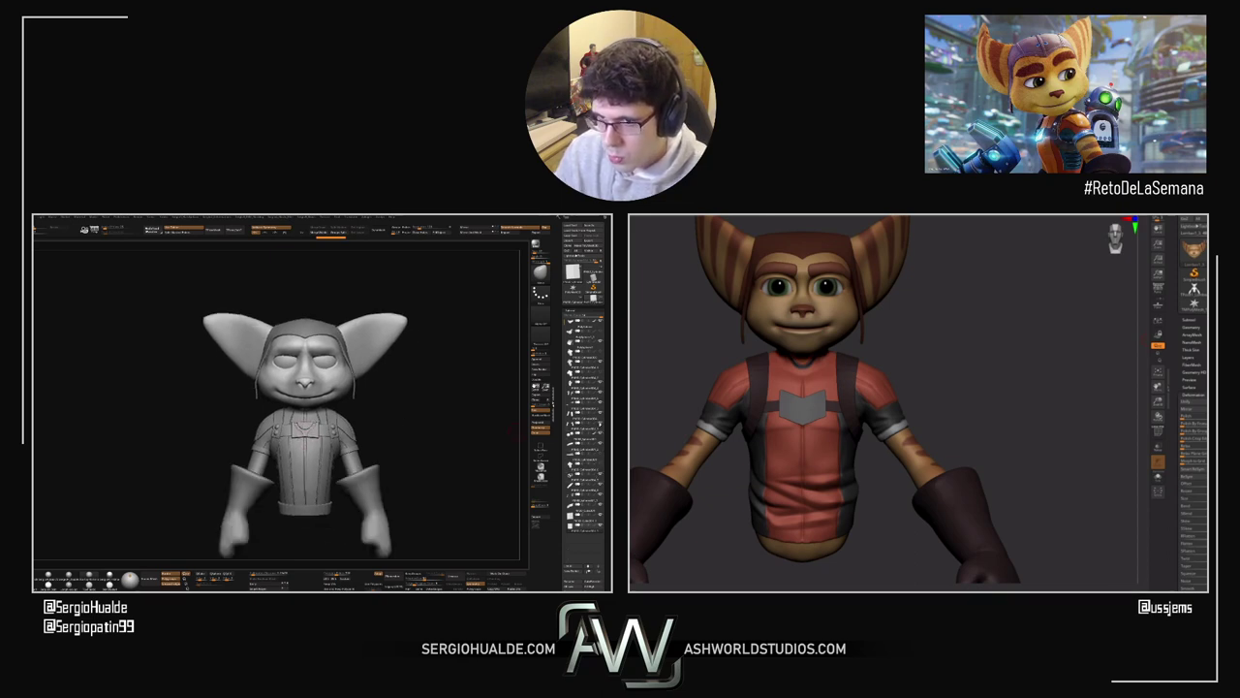
left_click(374, 483, "alt")
key("w")
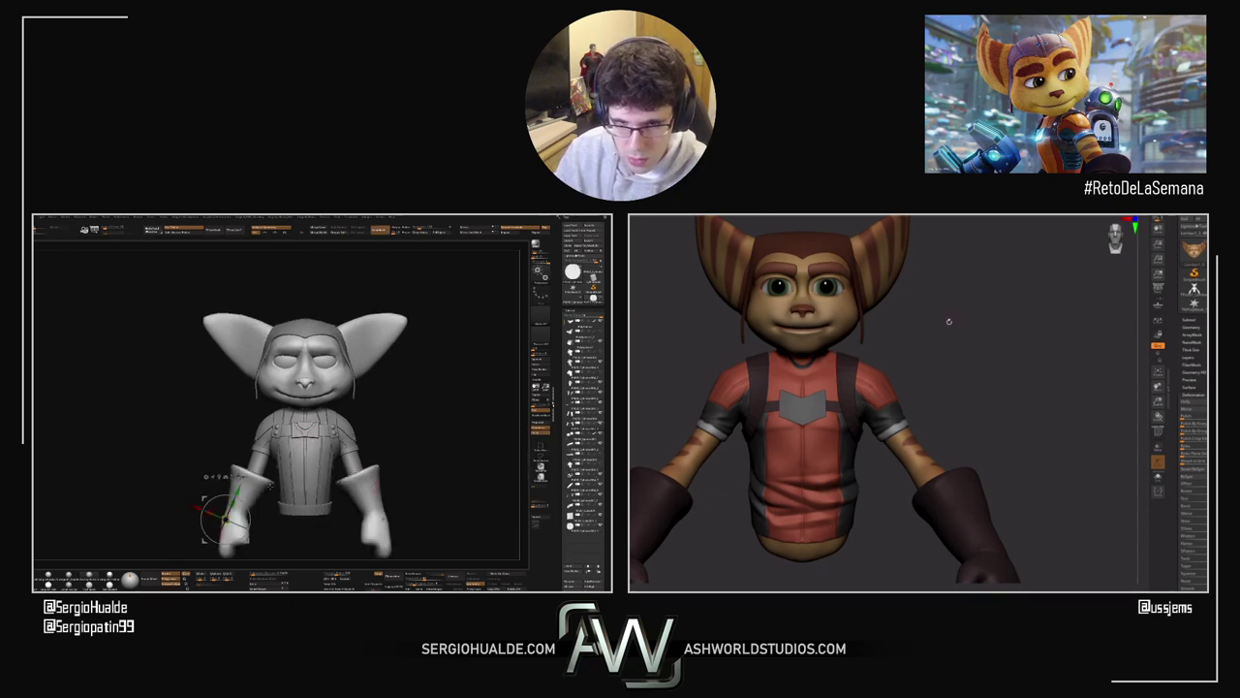
right_click_drag(949, 321, 966, 325)
right_click(913, 366)
left_click_drag(246, 539, 249, 535)
right_click_drag(947, 262, 953, 323, "alt")
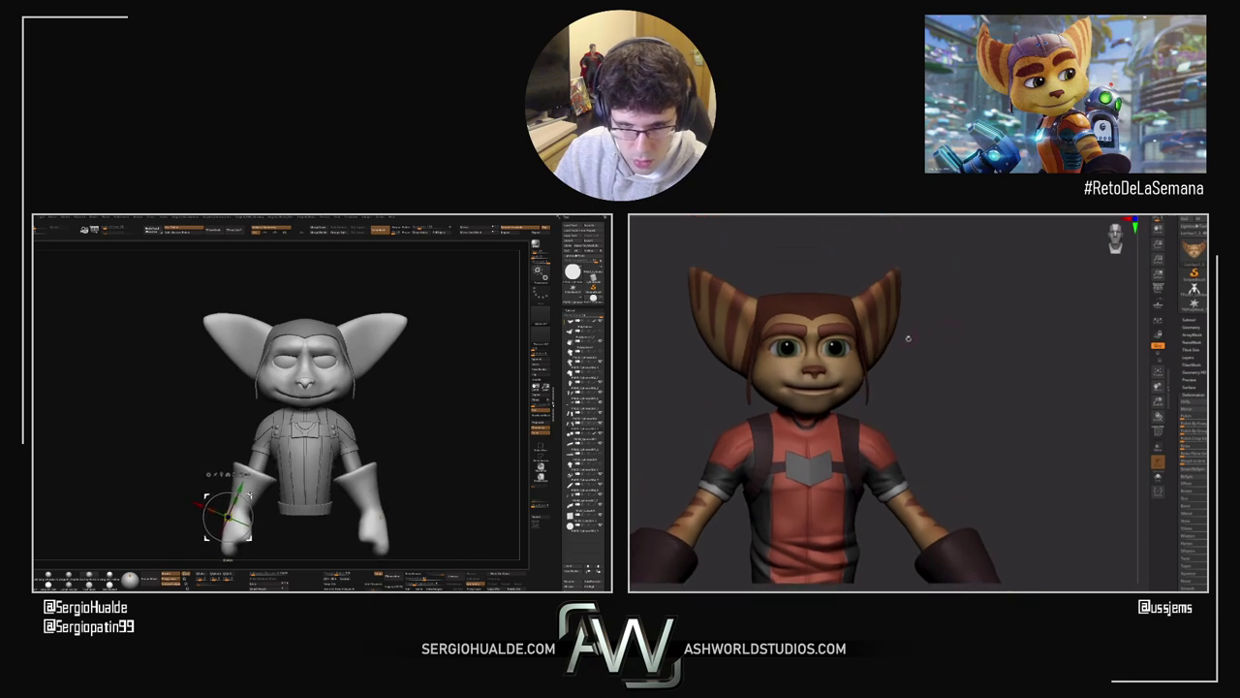
left_click_drag(249, 535, 255, 522)
Step: View the painted character's parts without their paint, restore the paint display, and isolate the grey sculpt's head in close-up
left_click(1189, 319)
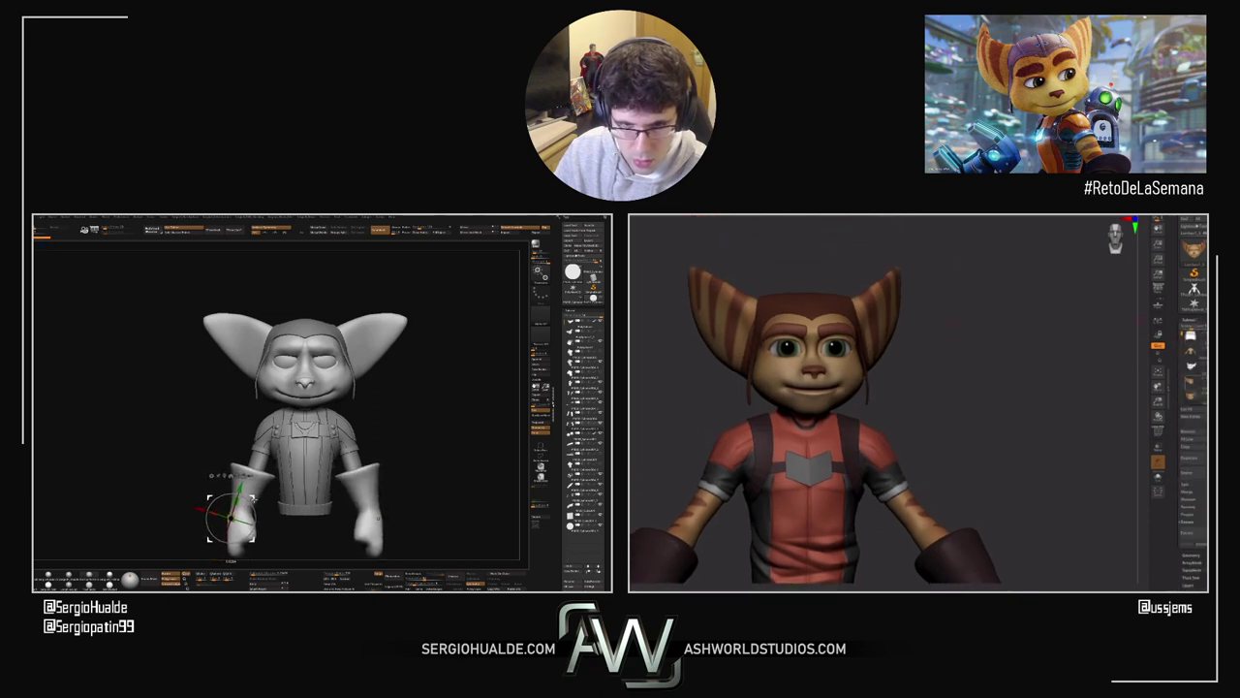
left_click(1203, 395, "shift")
key("q")
mouse_move(307, 461)
right_mouse_down("ctrl")
mouse_move(349, 463)
mouse_move(308, 455)
right_mouse_up("ctrl")
right_click_drag(897, 415, 841, 336)
left_click(344, 412, "alt")
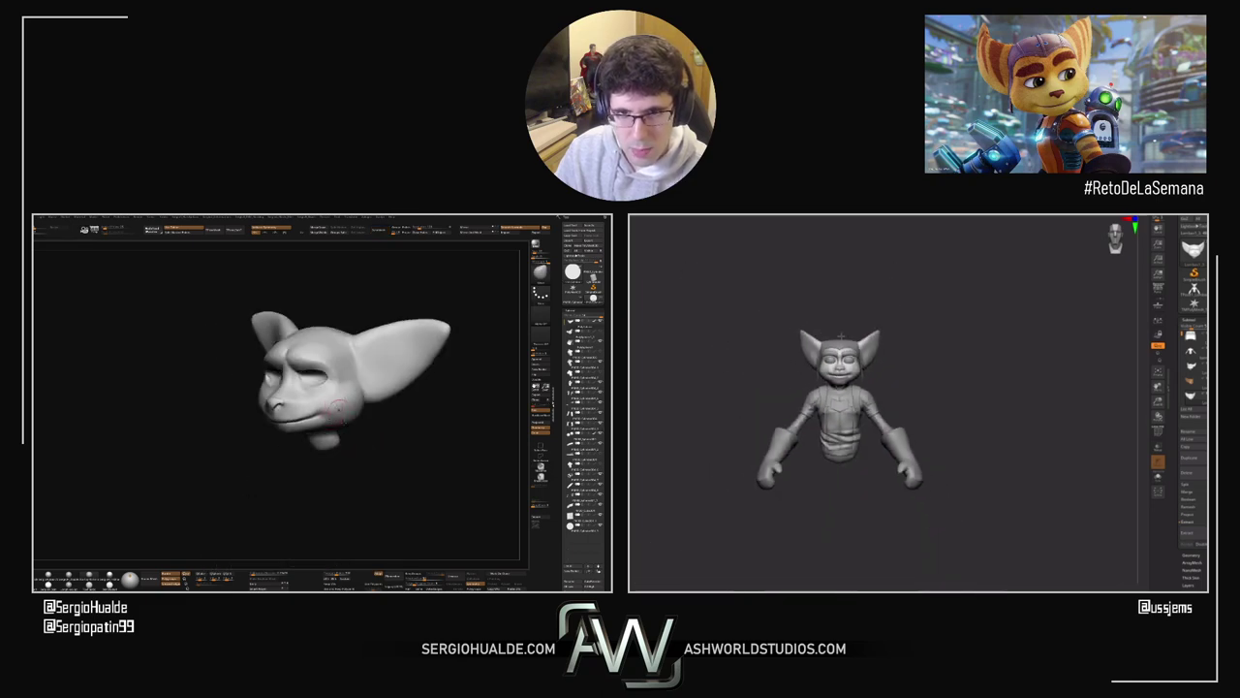
key("f")
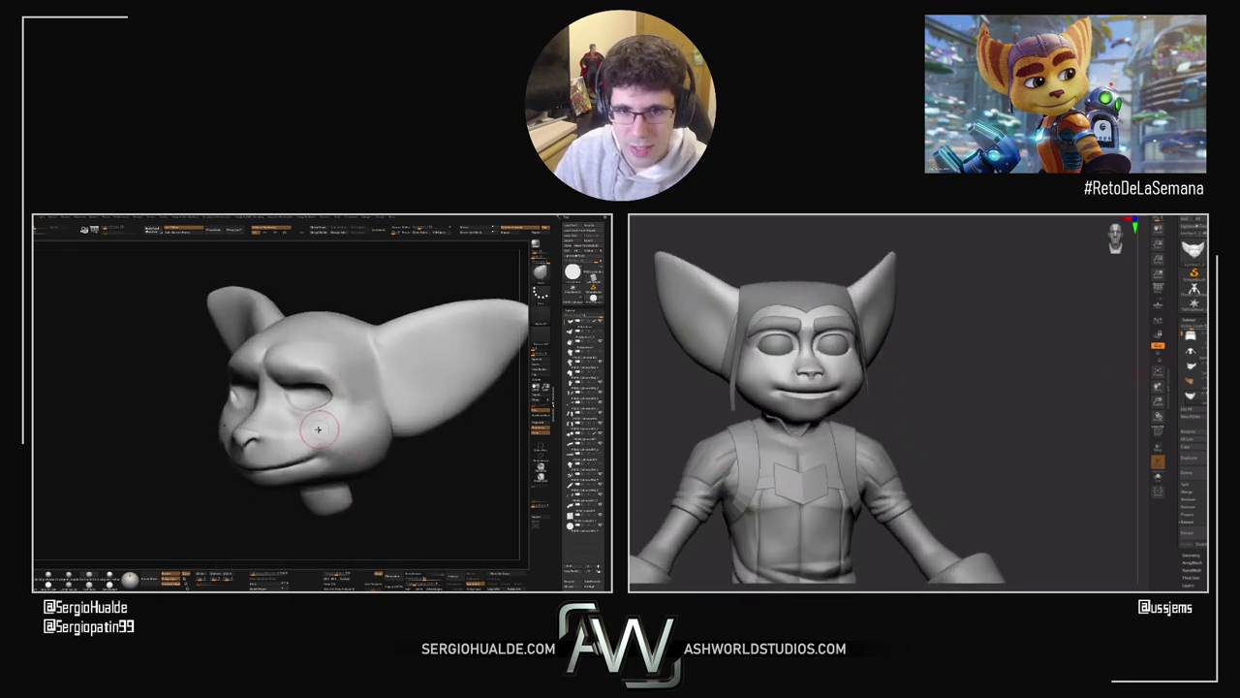
left_click(1204, 396, "shift")
Step: Examine the grey sculpt's head from the front and side, bringing the cap and body back into view
mouse_move(318, 429)
right_mouse_down("ctrl")
mouse_move(303, 422)
mouse_move(334, 440)
right_mouse_up("ctrl")
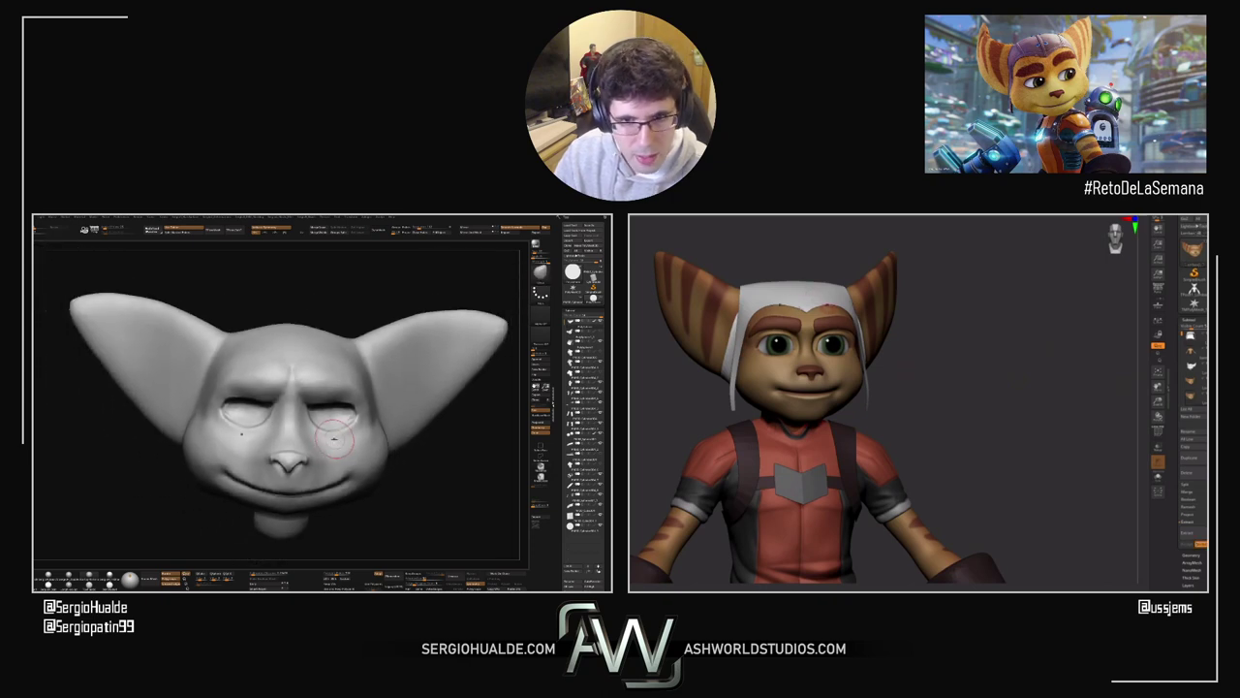
key("space")
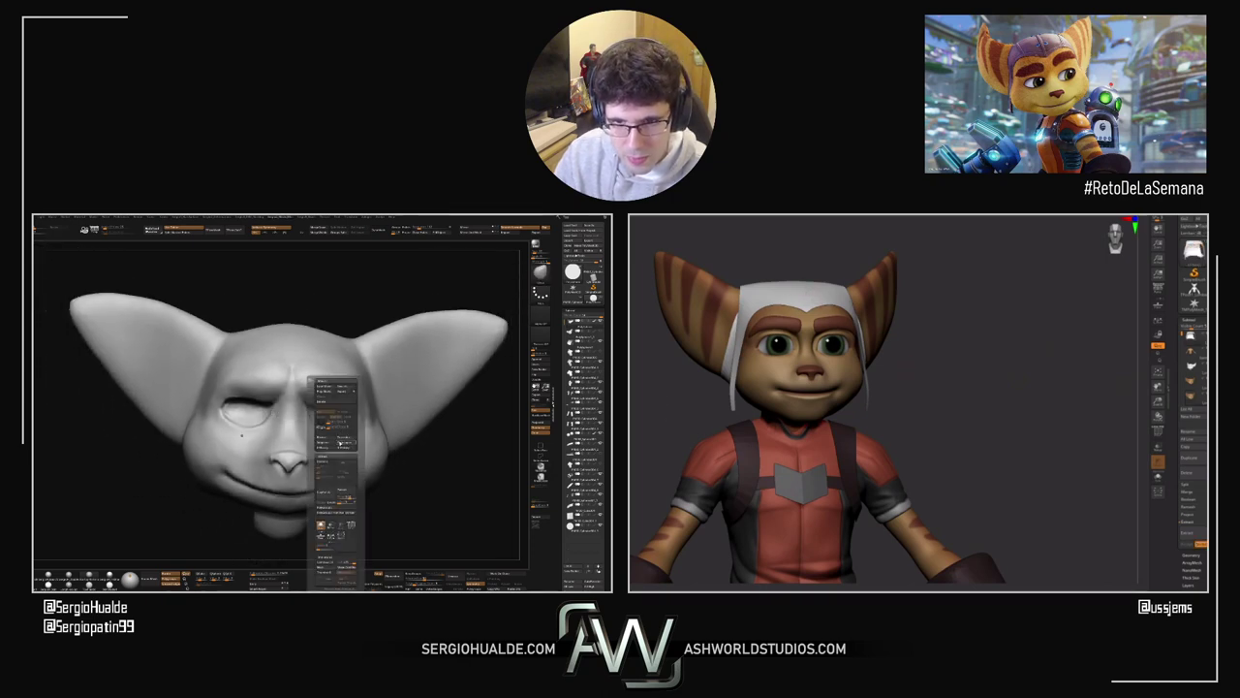
left_click(340, 443)
right_click_drag(353, 451, 345, 447)
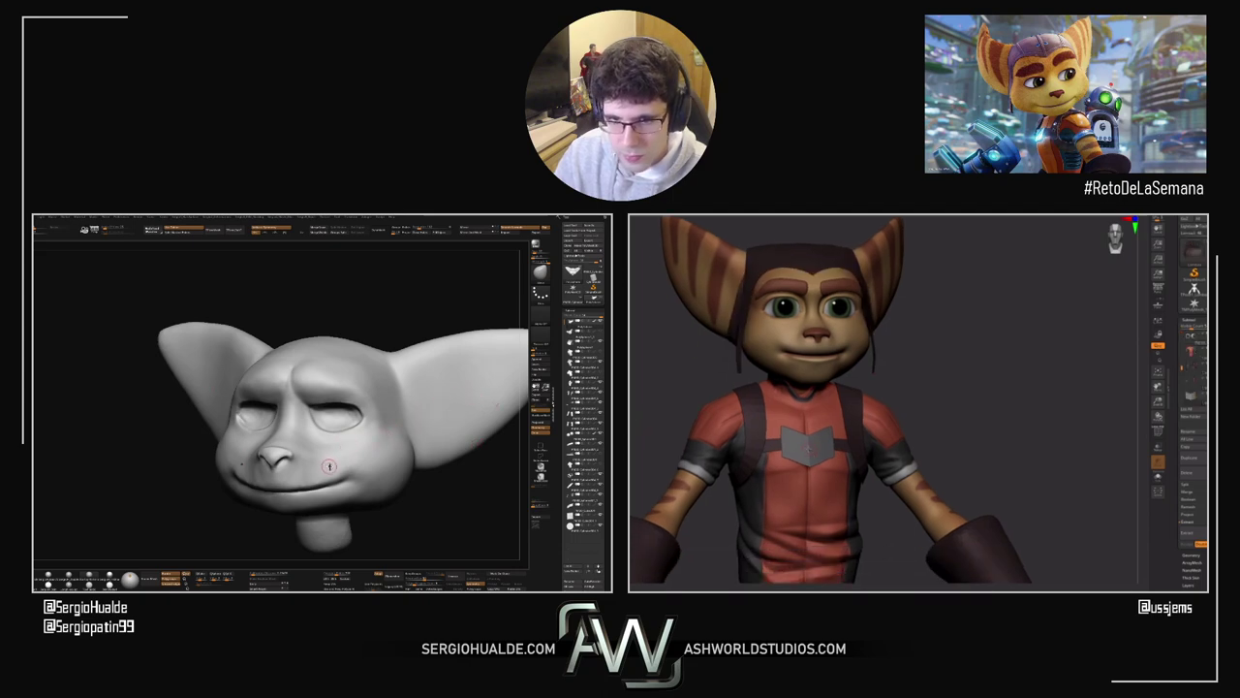
right_click_drag(329, 466, 309, 451)
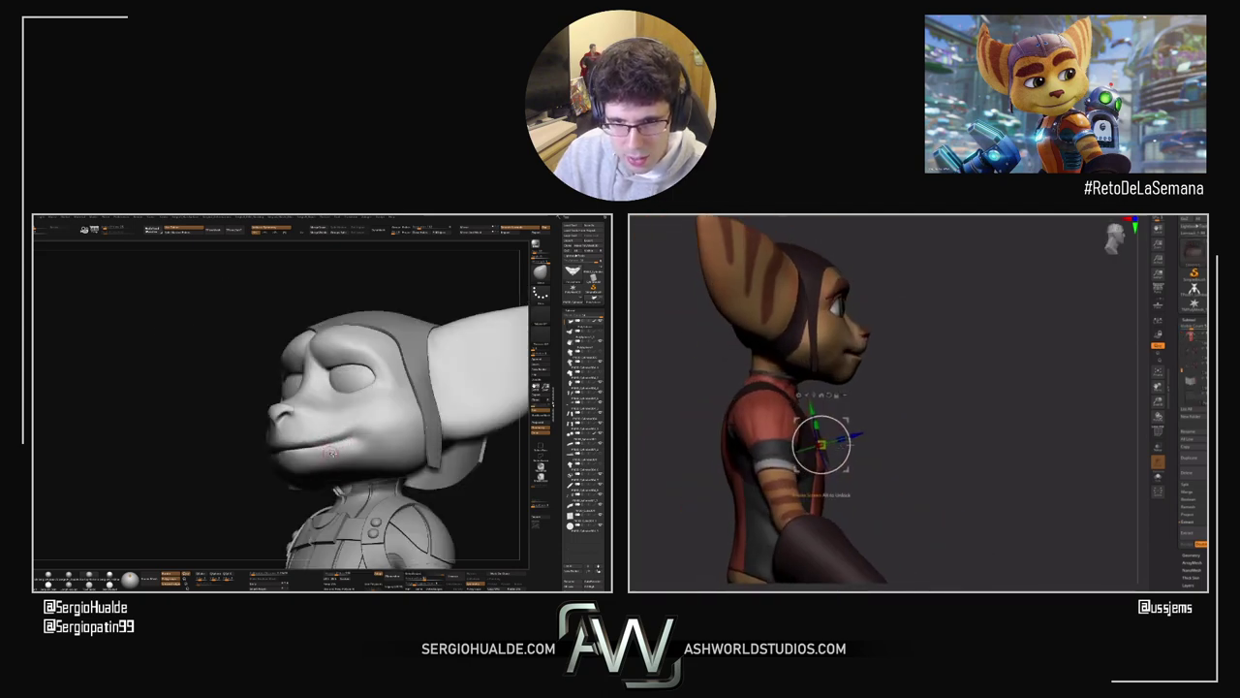
left_click_drag(331, 453, 392, 464)
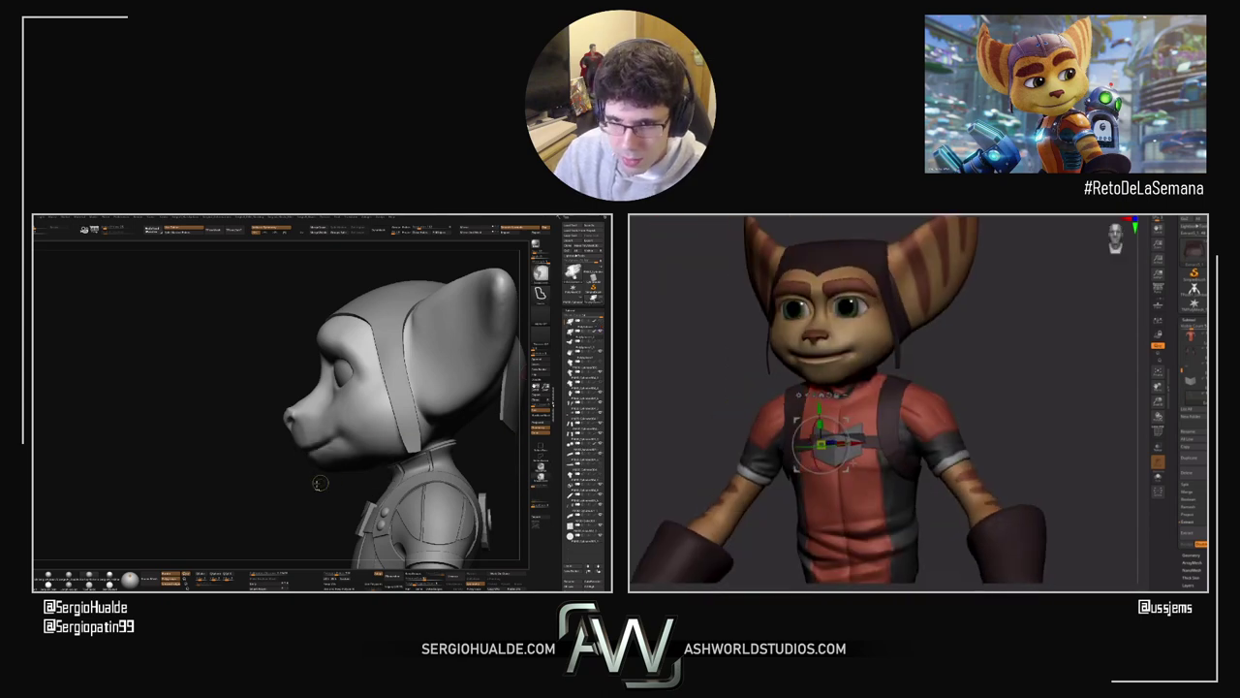
Step: Mask the lower jaw with lasso selections from the side, then isolate the head and extend the mask underneath
mouse_move(391, 469)
left_mouse_down("ctrl")
mouse_move(380, 426)
mouse_move(345, 433)
left_mouse_up("ctrl")
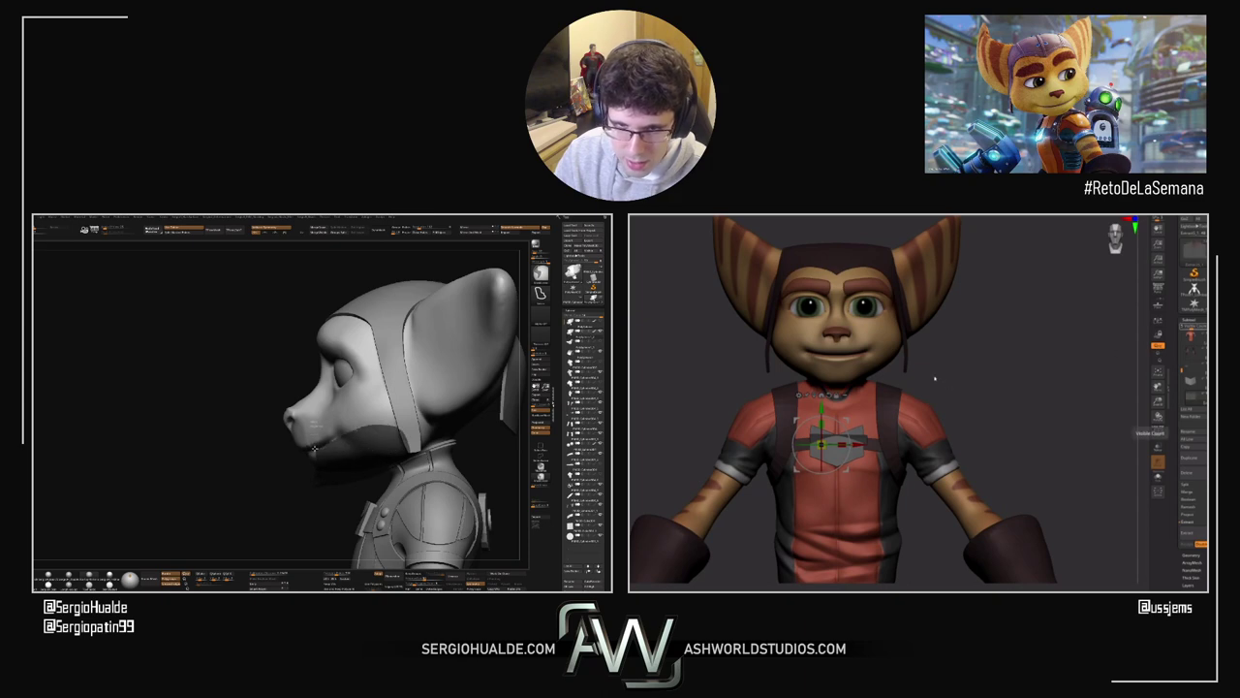
left_click_drag(294, 492, 320, 478, "ctrl")
key("alt+s")
right_click_drag(345, 470, 382, 471)
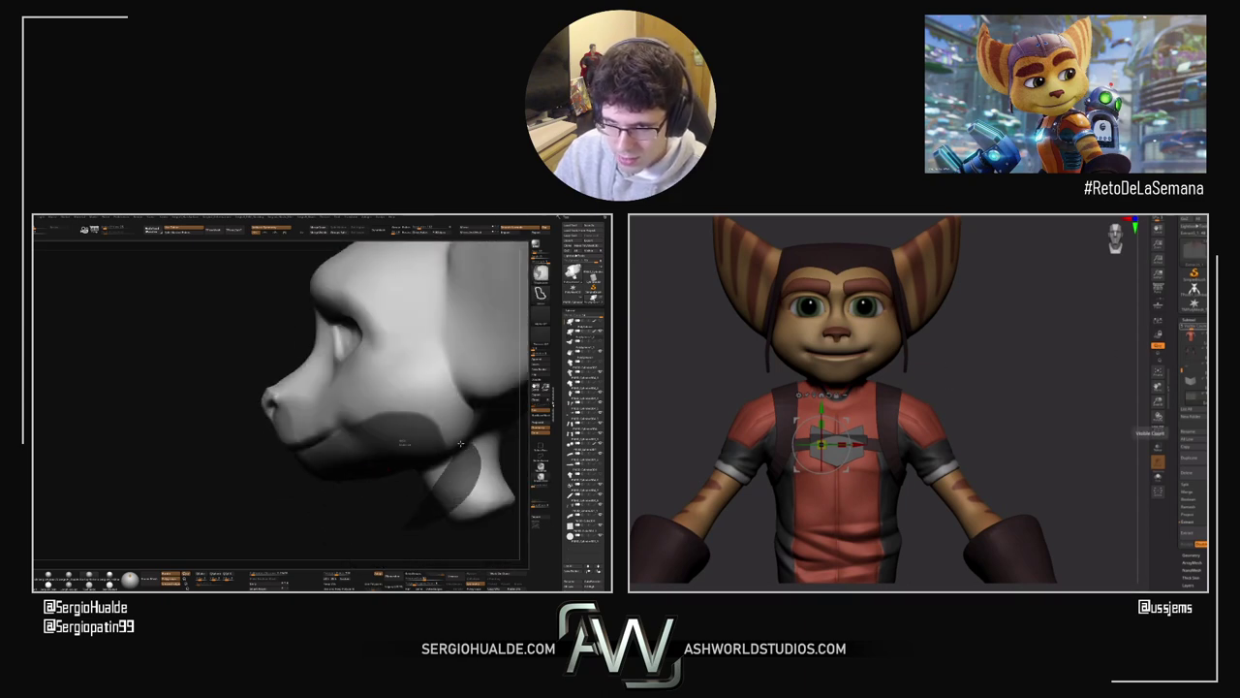
left_click_drag(423, 526, 440, 445)
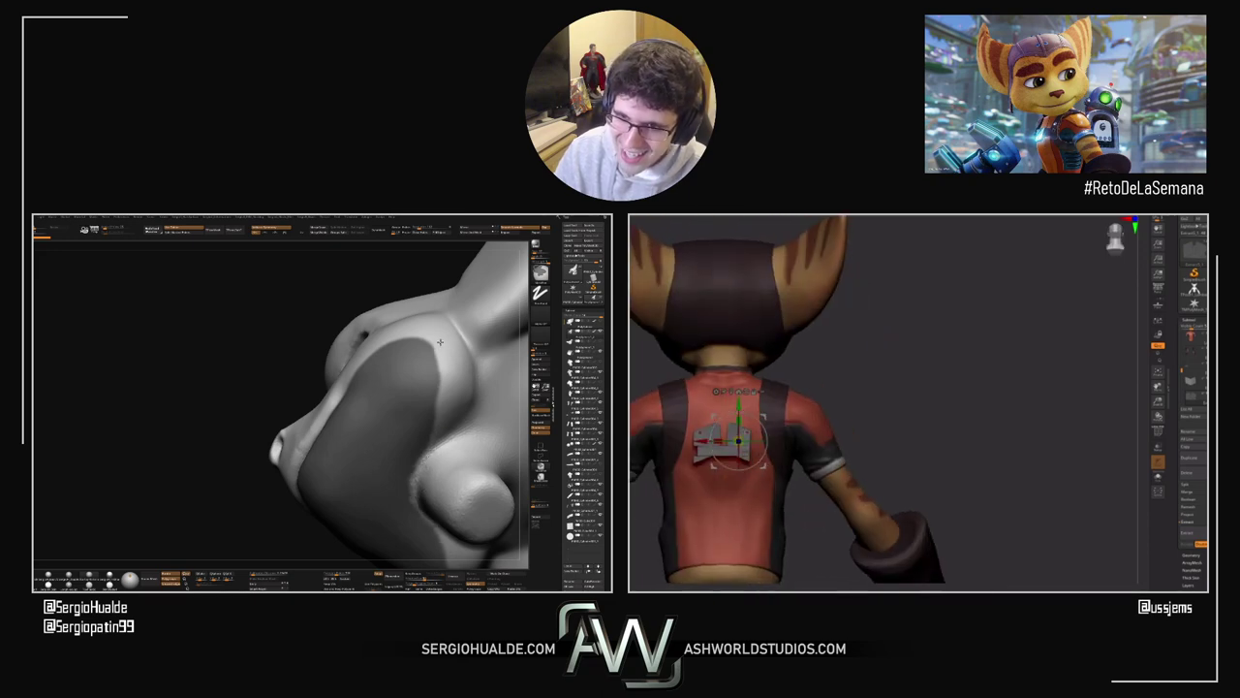
Step: Refine the jaw mask, invert it to leave only the jaw free, and place the transform gizmo at the jaw hinge
left_click_drag(440, 342, 459, 419)
key("w")
left_click(469, 397, "alt")
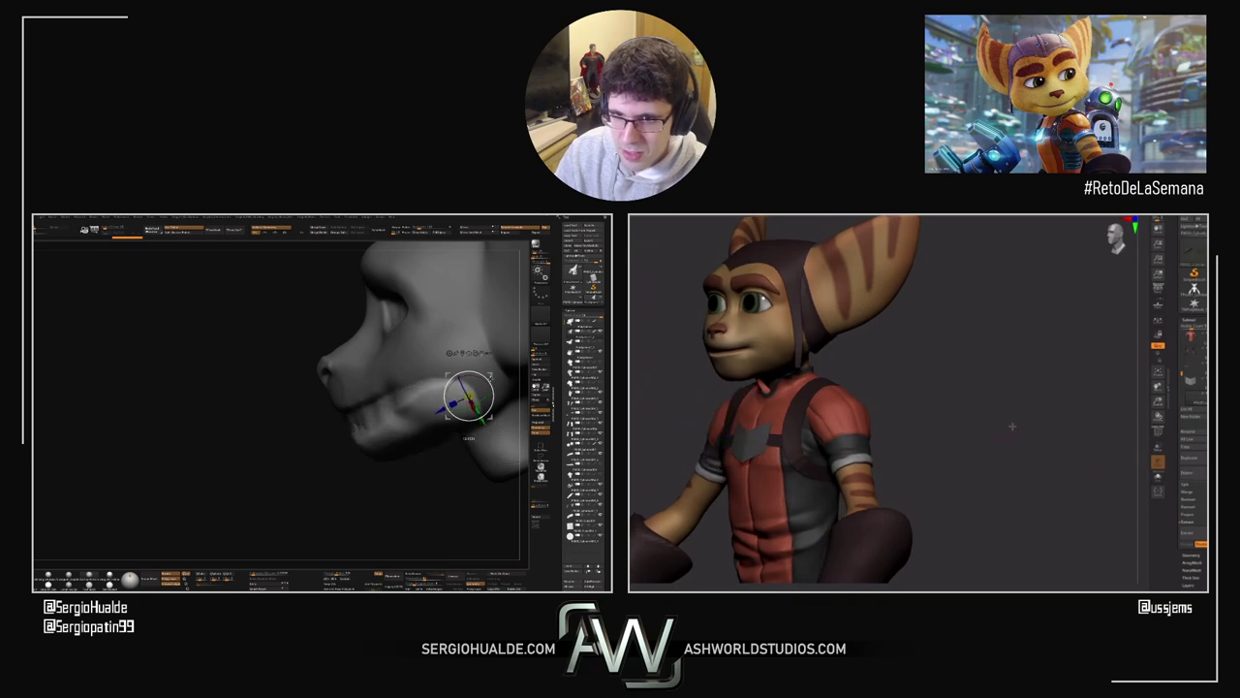
Step: Clear the jaw mask on the grey head and smooth the teeth marks along the side of the mouth, checking the mesh with polyframe
key("q")
left_click_drag(336, 454, 347, 461, "ctrl")
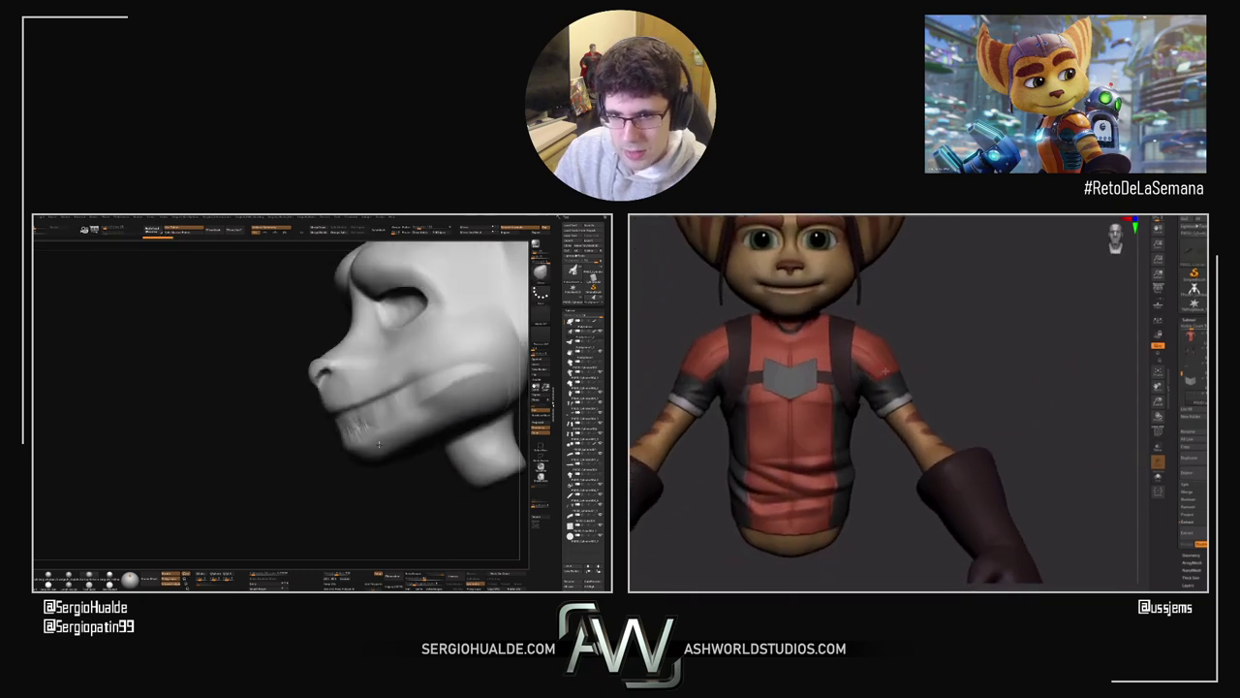
key("shift+f")
right_click_drag(357, 414, 348, 428, "ctrl")
mouse_move(331, 421)
left_mouse_down("shift")
mouse_move(335, 442)
mouse_move(497, 358)
mouse_move(426, 403)
left_mouse_up("shift")
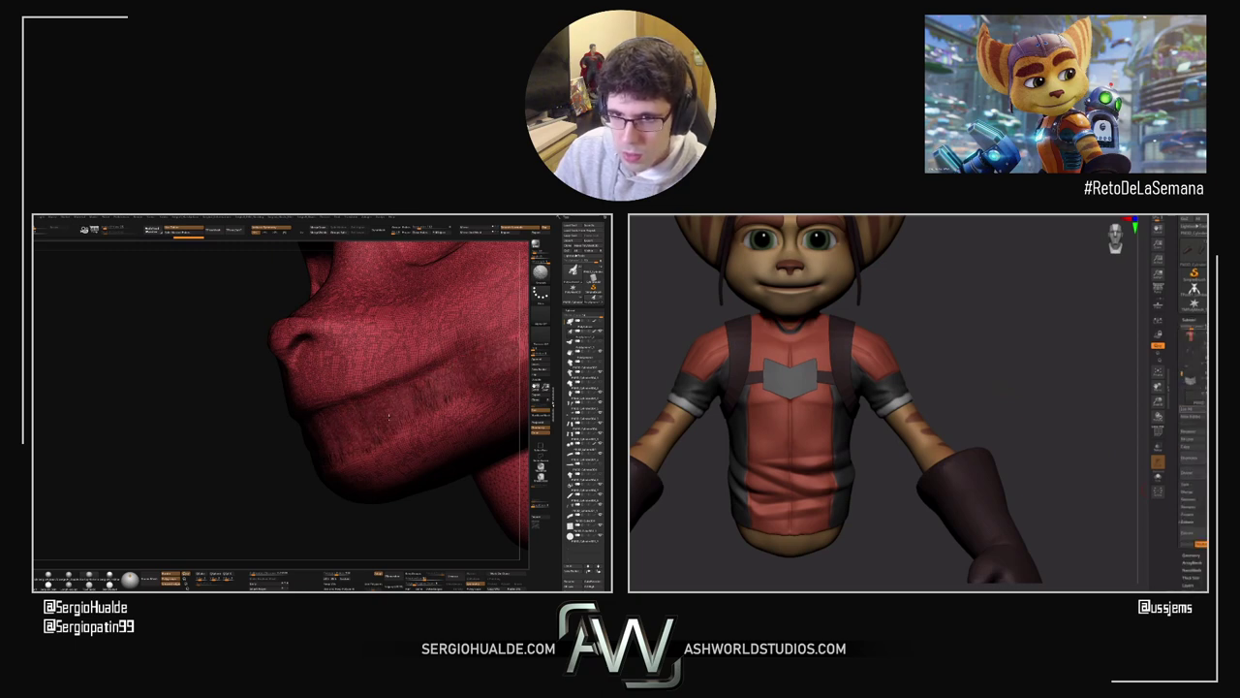
right_click_drag(423, 403, 364, 427, "alt")
left_click_drag(430, 380, 492, 355, "shift")
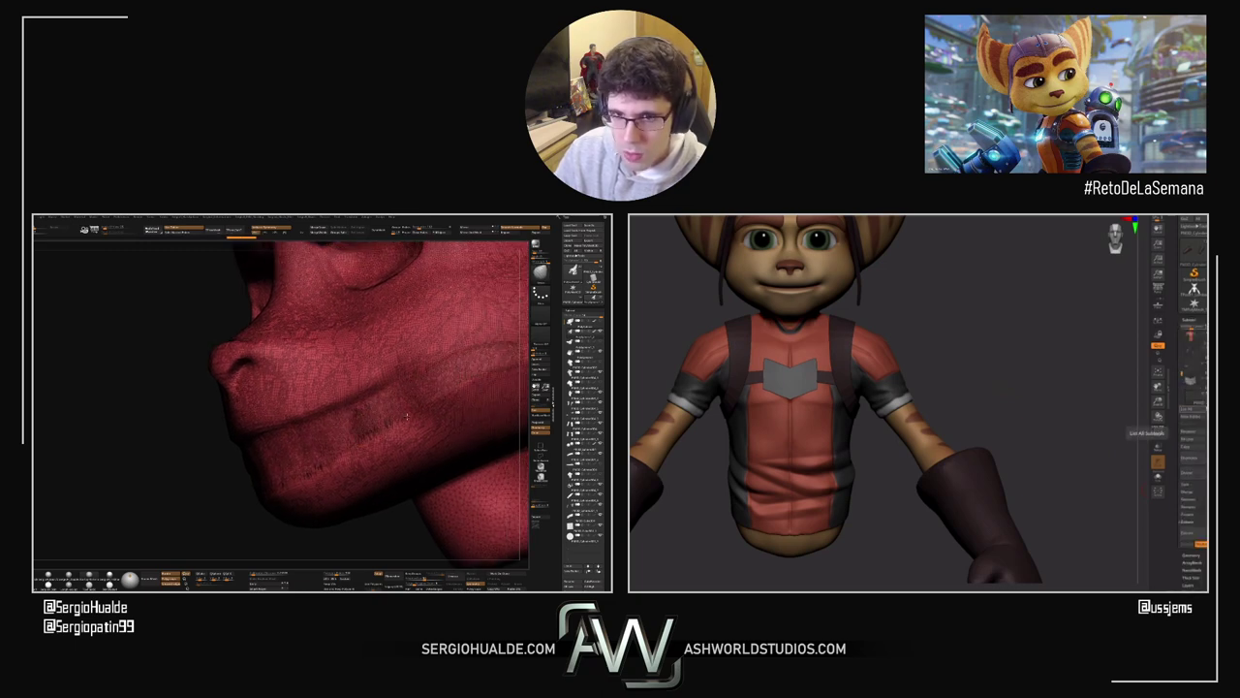
key("shift+f")
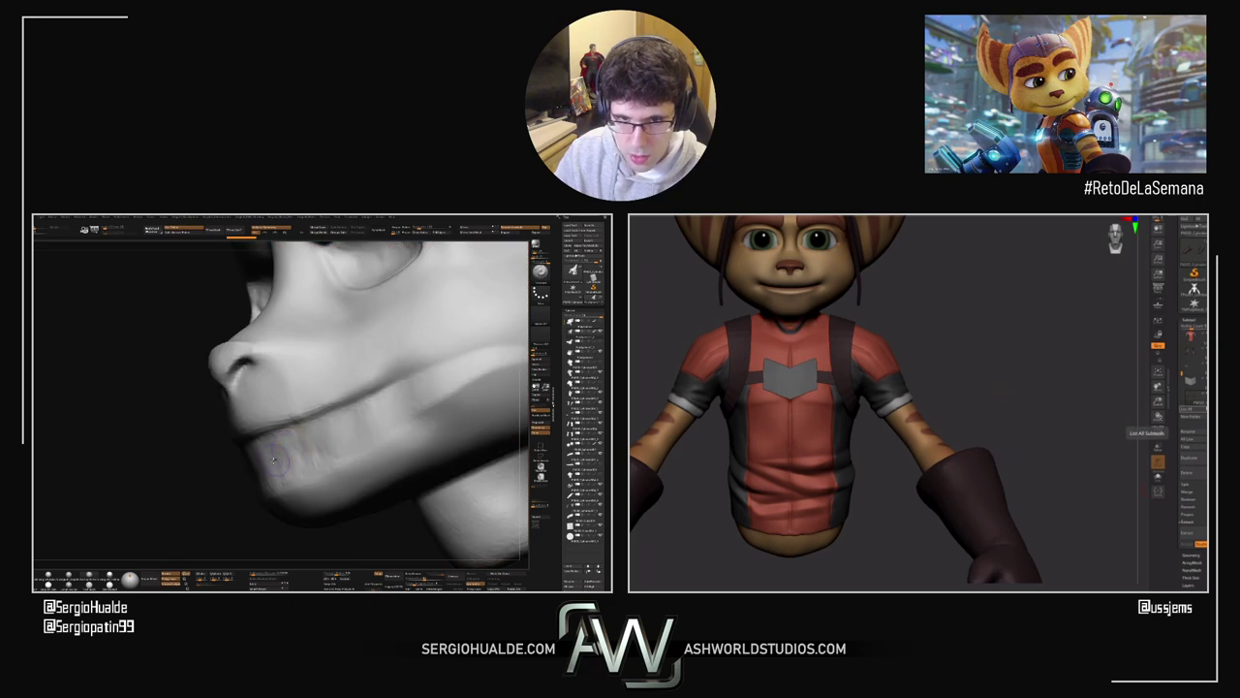
Step: Carve an open gap between the grey head's lips, from the front of the muzzle back to the mouth corner
left_click_drag(293, 458, 465, 368)
right_click_drag(443, 420, 426, 388, "ctrl")
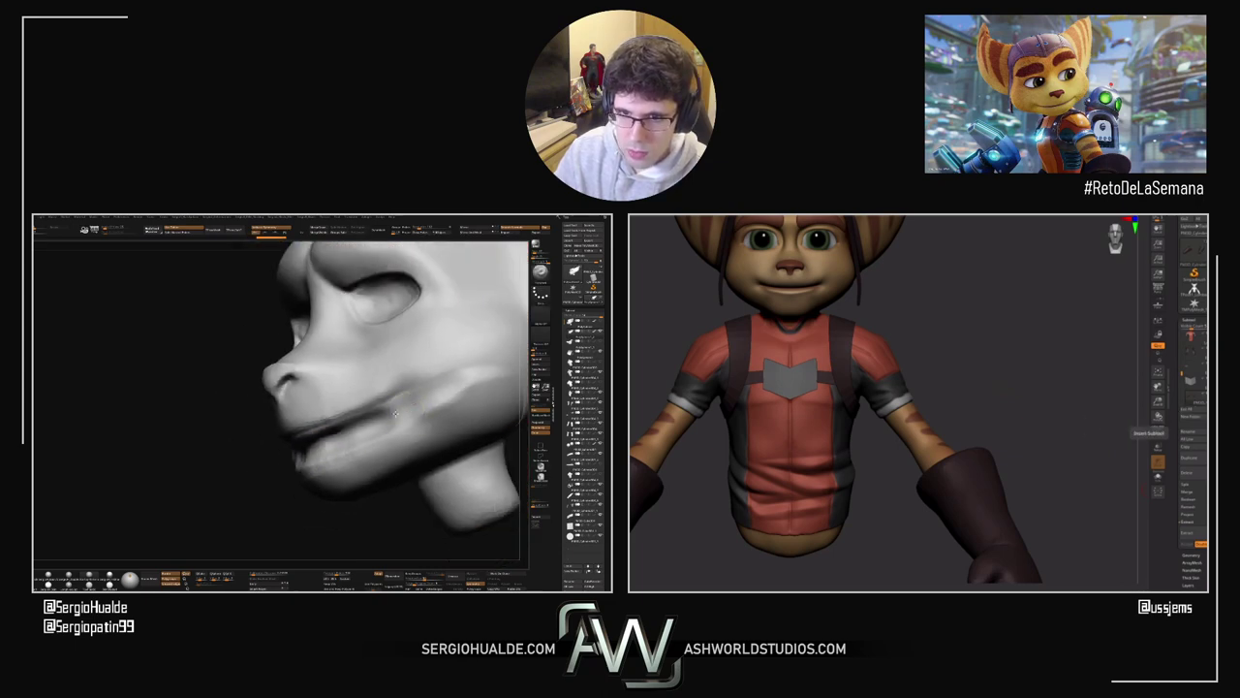
mouse_move(350, 432)
left_mouse_down()
mouse_move(422, 394)
mouse_move(387, 414)
left_mouse_up()
left_click_drag(298, 436, 354, 428)
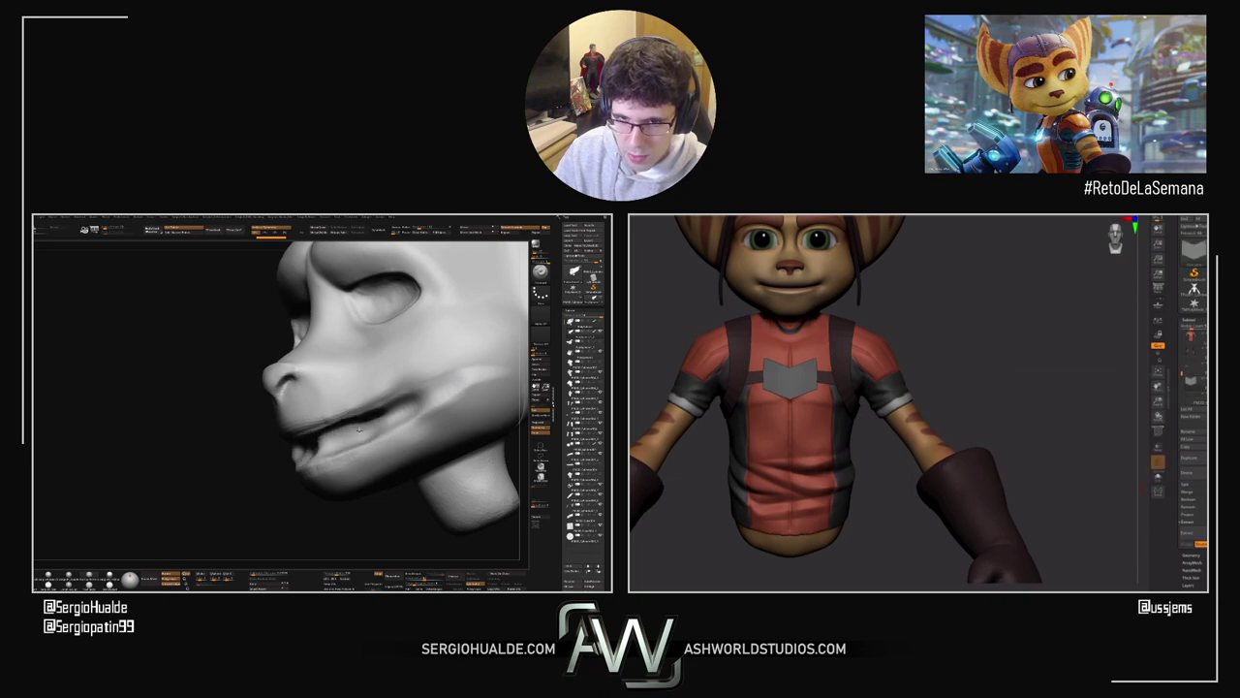
key("b")
right_click_drag(357, 427, 339, 433)
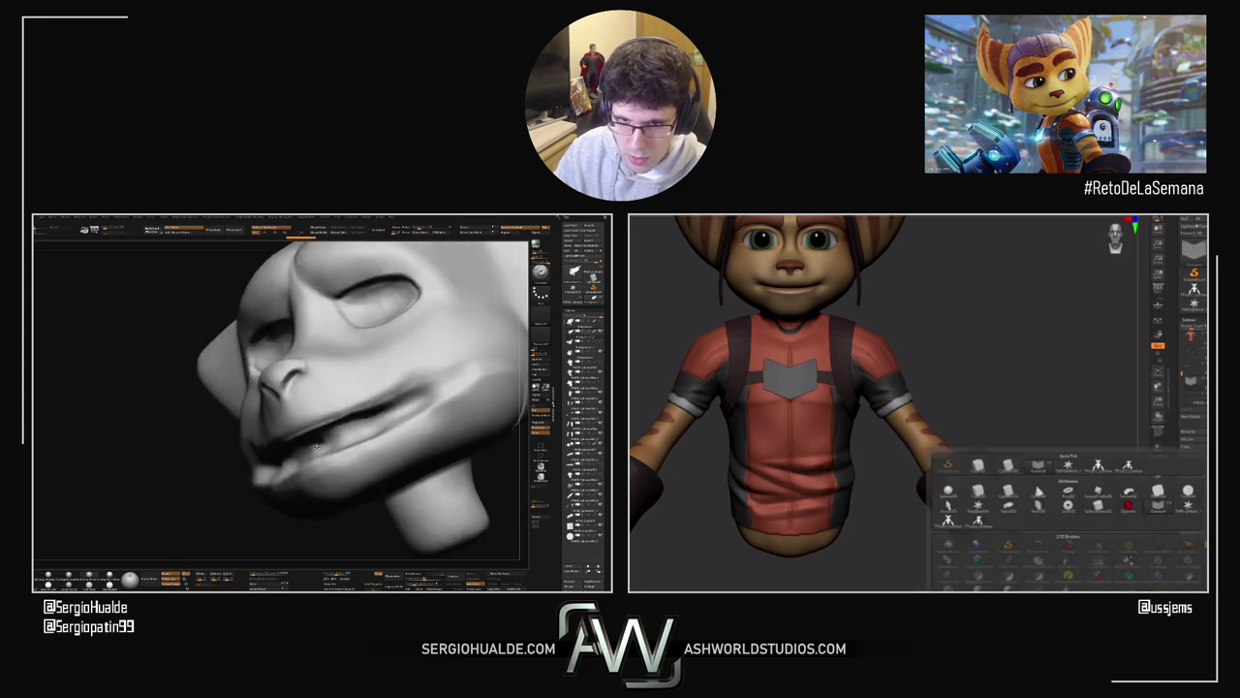
left_click_drag(332, 440, 425, 393)
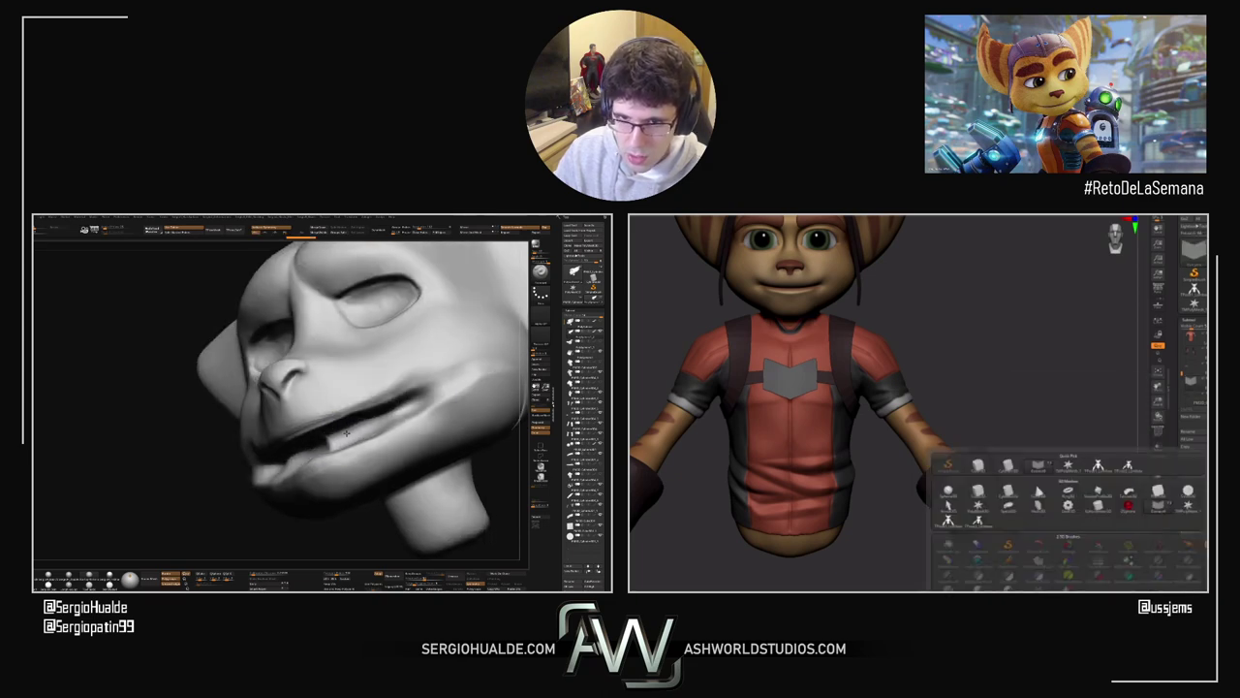
left_click_drag(338, 440, 339, 438)
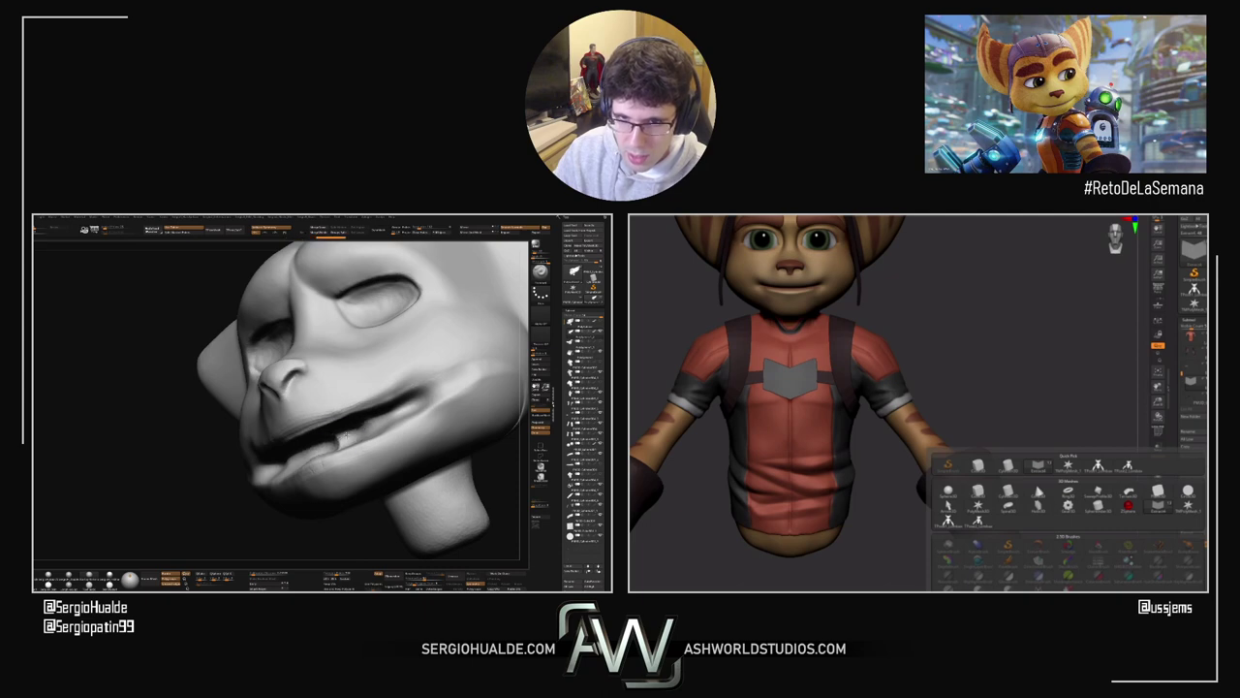
Step: Sharpen the mouth corner and define the lower lip's edge with the Dam Standard brush
mouse_move(353, 429)
right_mouse_down()
mouse_move(349, 438)
mouse_move(414, 422)
mouse_move(423, 432)
mouse_move(376, 444)
mouse_move(405, 423)
right_mouse_up()
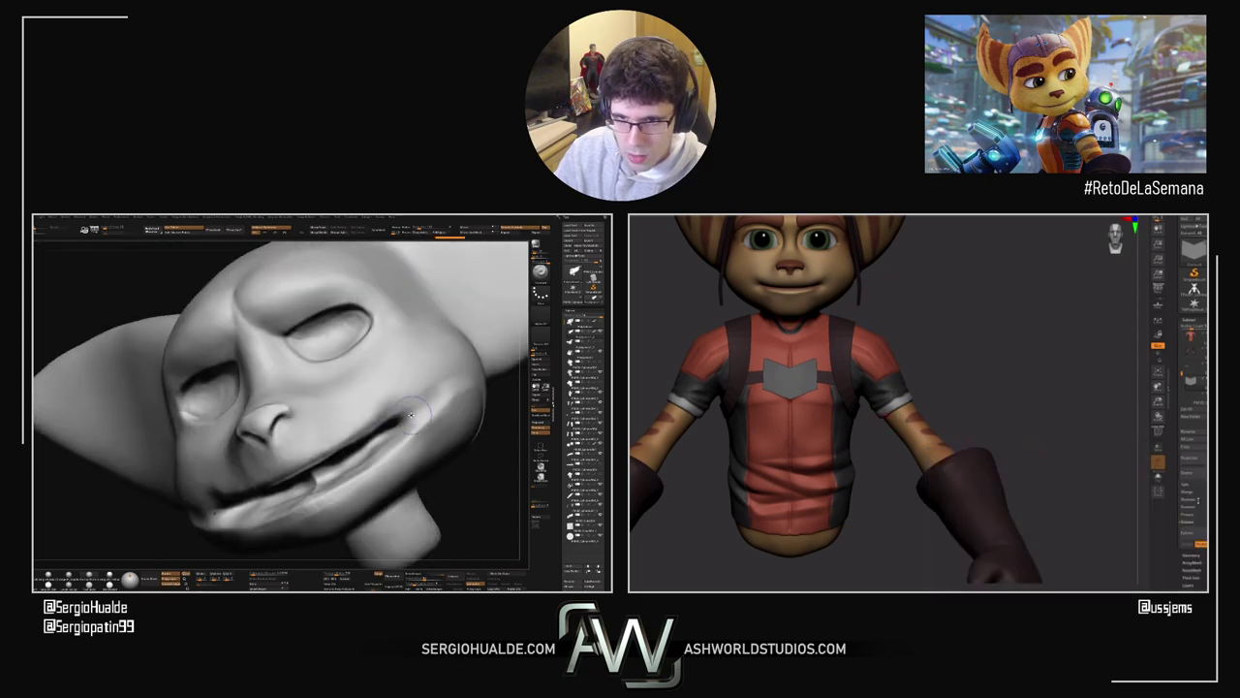
key("b")
key("d")
key("s")
mouse_move(430, 401)
left_mouse_down()
mouse_move(376, 438)
mouse_move(386, 433)
left_mouse_up()
right_click_drag(301, 485, 330, 468)
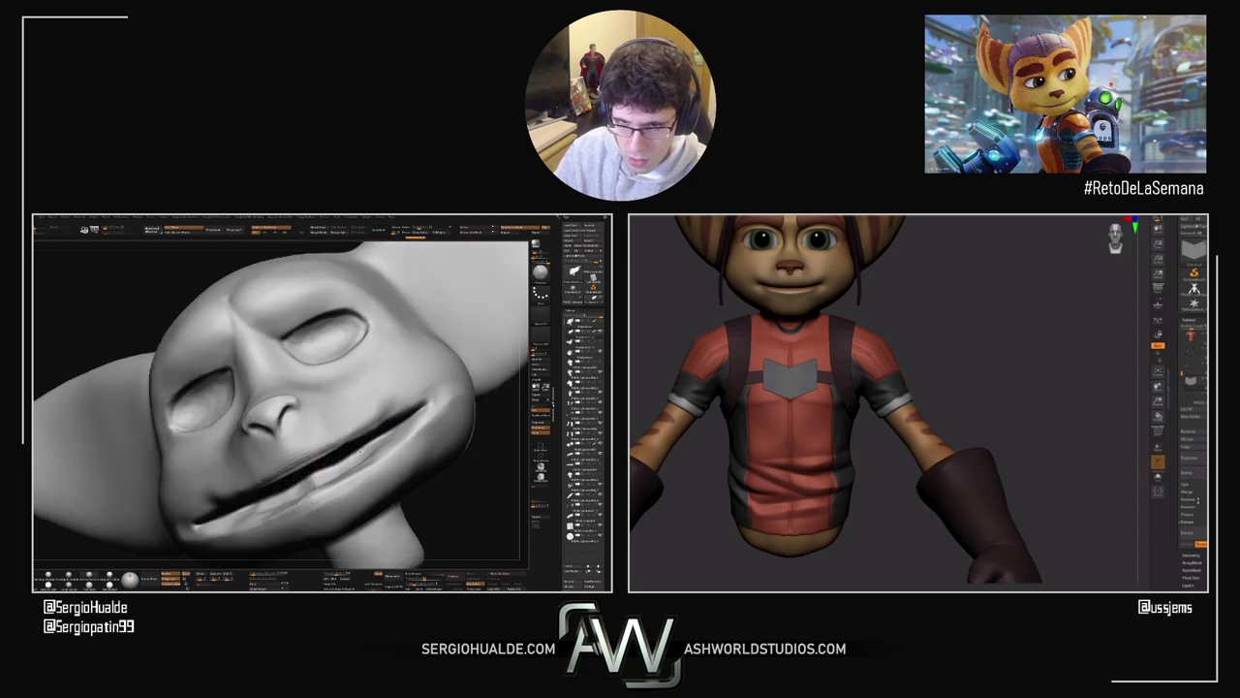
right_click_drag(312, 478, 323, 488)
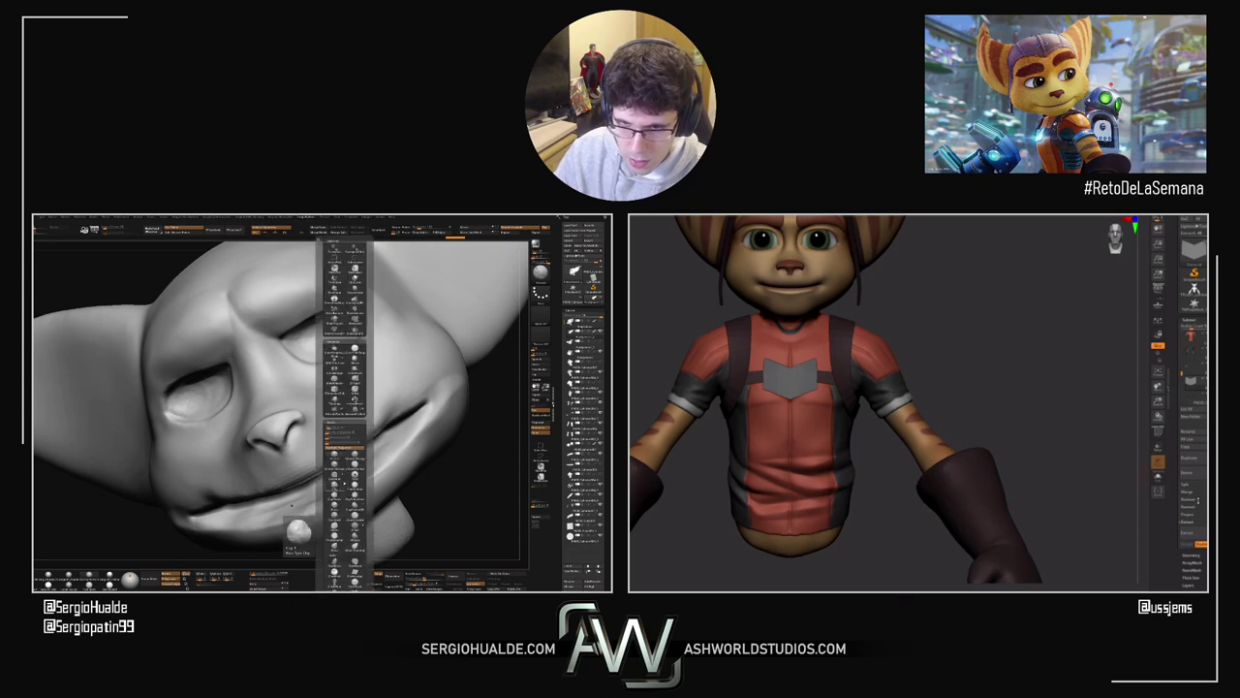
Step: Change the sculpting brush and refine the volume of the lips and mouth corners from several angles
key("space")
mouse_move(341, 460)
right_mouse_down()
mouse_move(312, 463)
mouse_move(334, 448)
right_mouse_up()
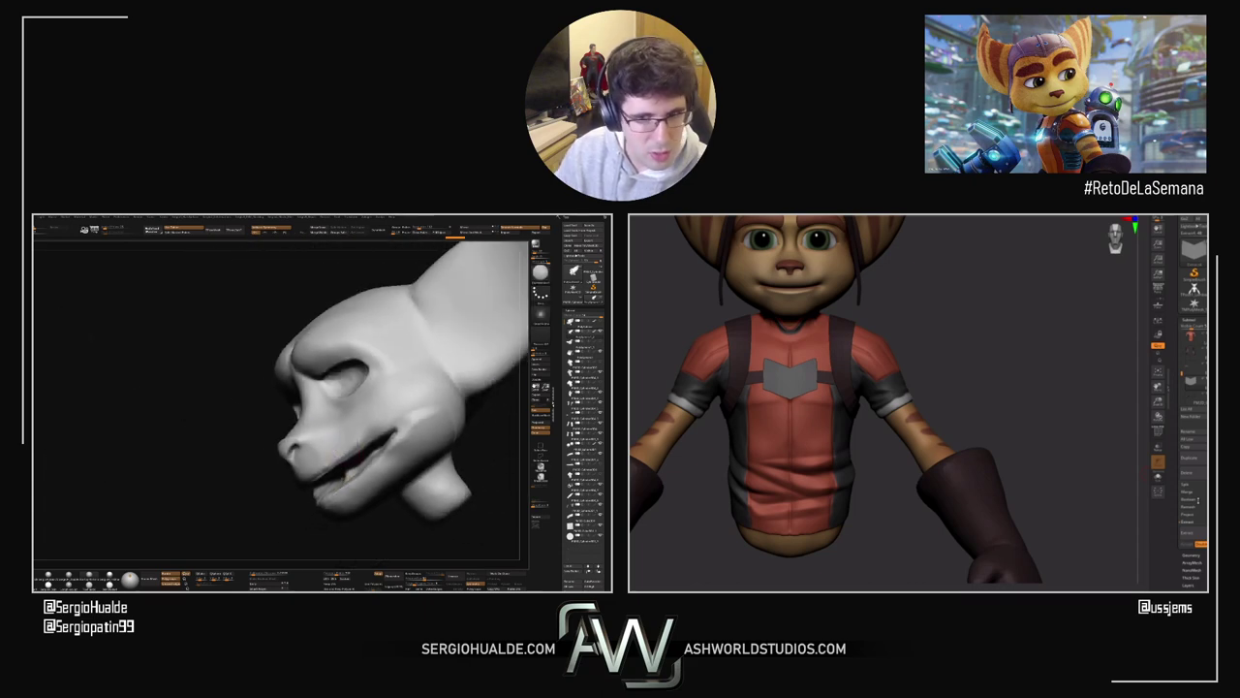
mouse_move(97, 353)
right_mouse_down()
mouse_move(131, 353)
mouse_move(140, 407)
mouse_move(184, 402)
right_mouse_up()
right_click_drag(354, 456, 340, 426, "ctrl")
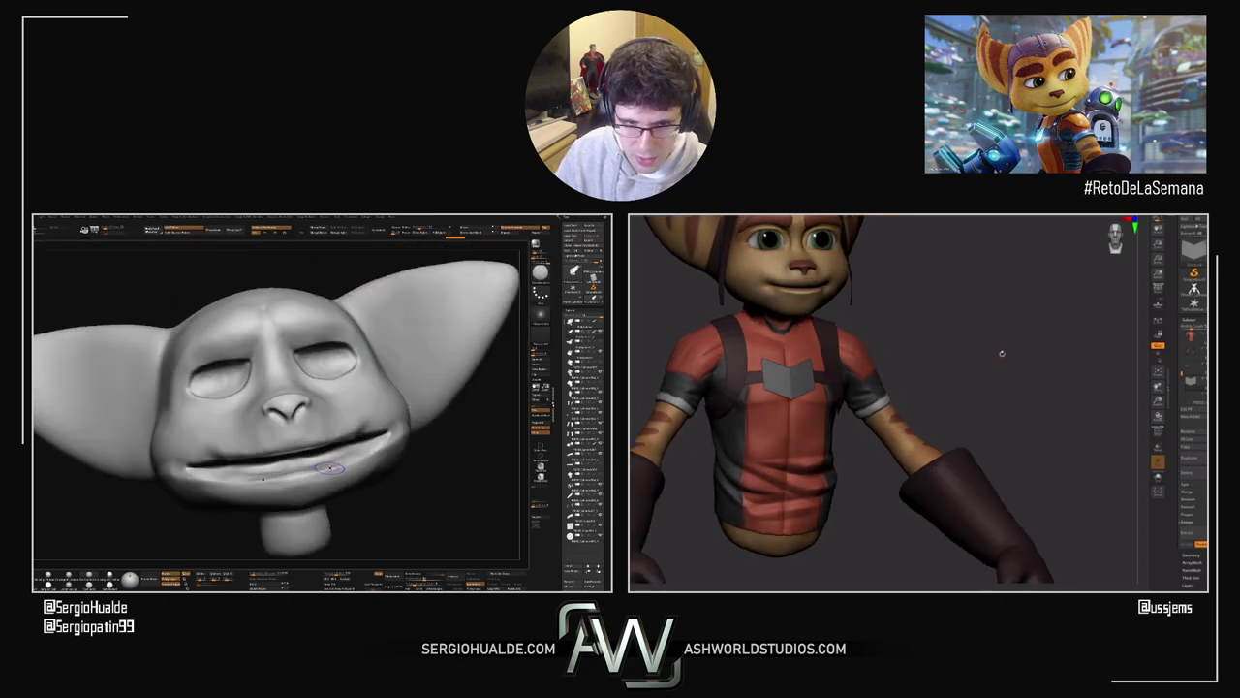
mouse_move(330, 469)
right_mouse_down("ctrl")
mouse_move(388, 448)
mouse_move(352, 470)
mouse_move(355, 490)
mouse_move(334, 489)
right_mouse_up("ctrl")
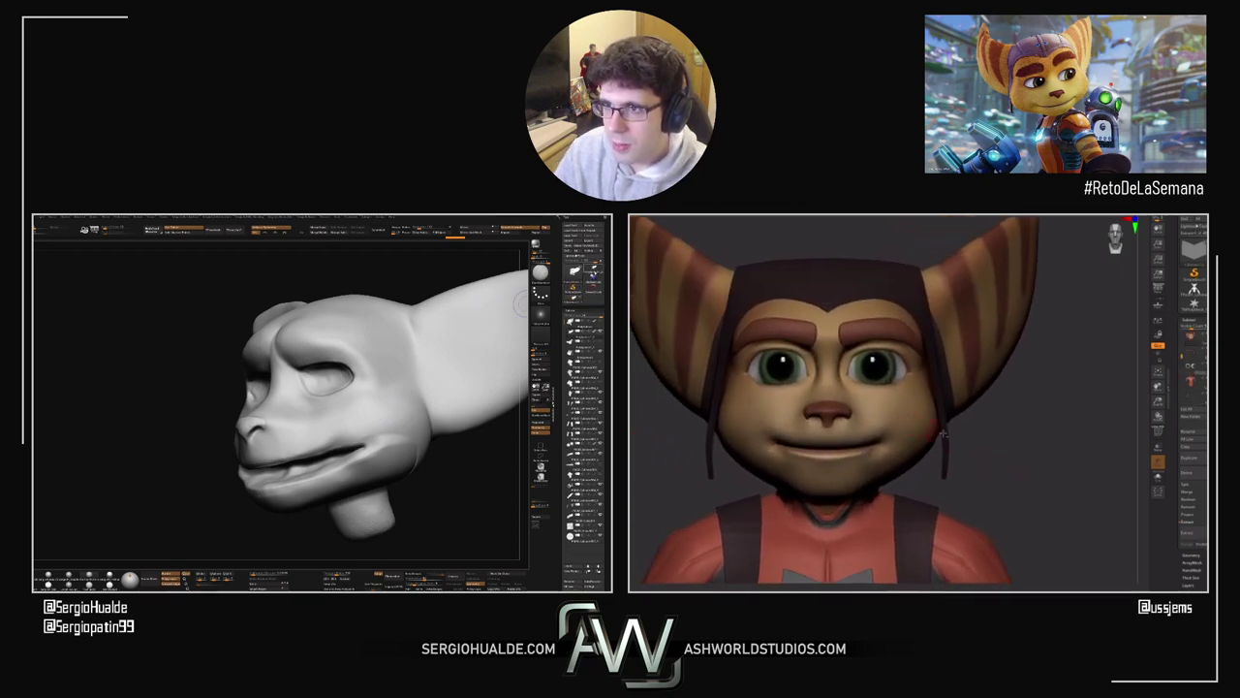
Step: Work on the grey head as a standalone tool and check its mouth and cheeks from three-quarter views
right_click_drag(448, 385, 436, 360, "ctrl")
right_click_drag(339, 422, 407, 417)
right_click_drag(407, 417, 374, 450, "alt")
right_click_drag(374, 450, 378, 385, "ctrl")
right_click_drag(378, 385, 405, 425, "ctrl")
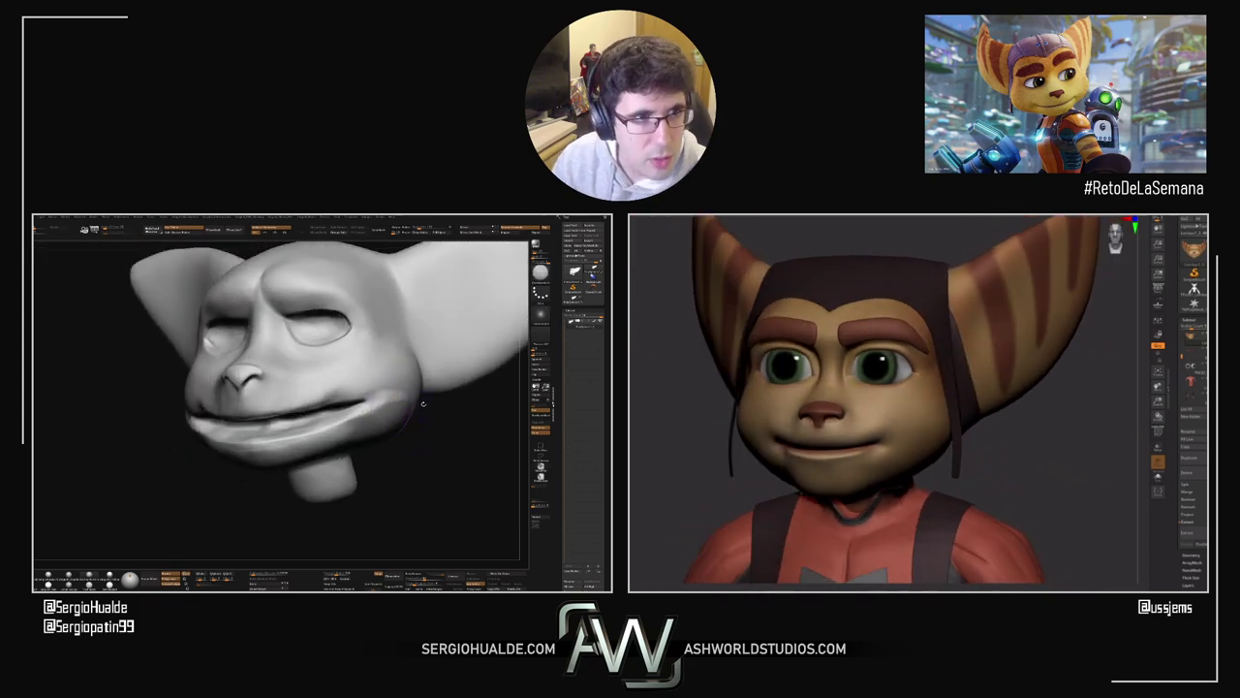
right_click_drag(401, 392, 373, 417)
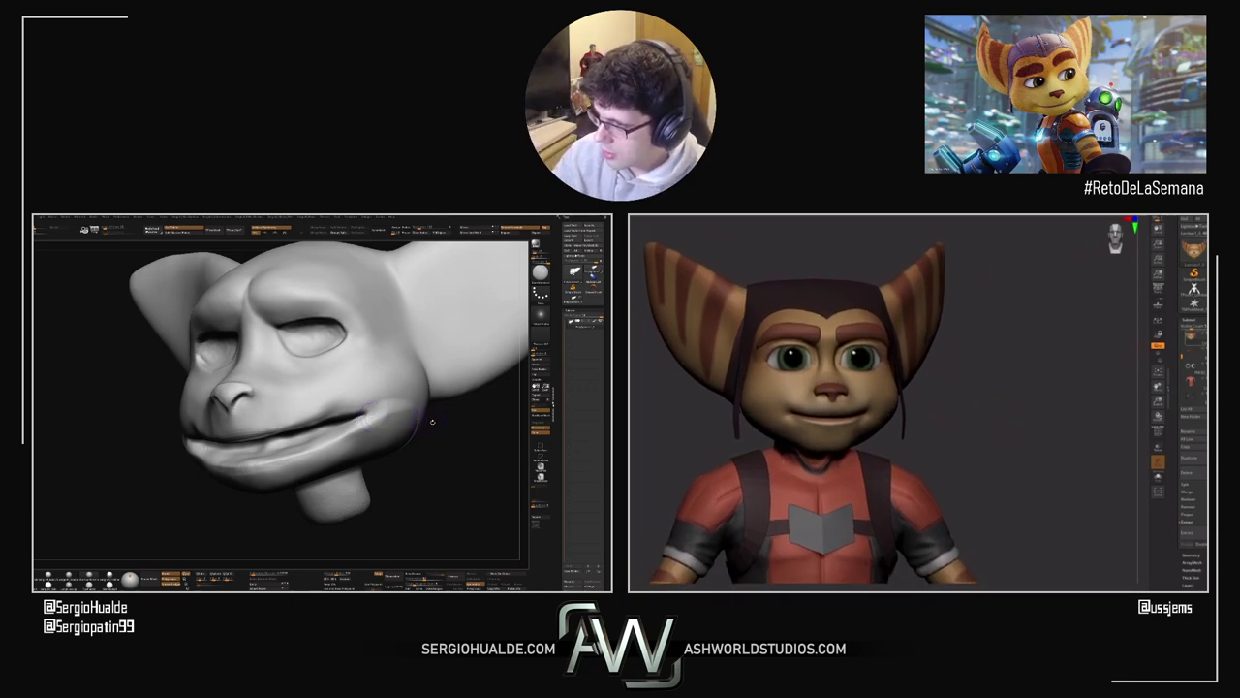
right_click_drag(415, 471, 332, 420)
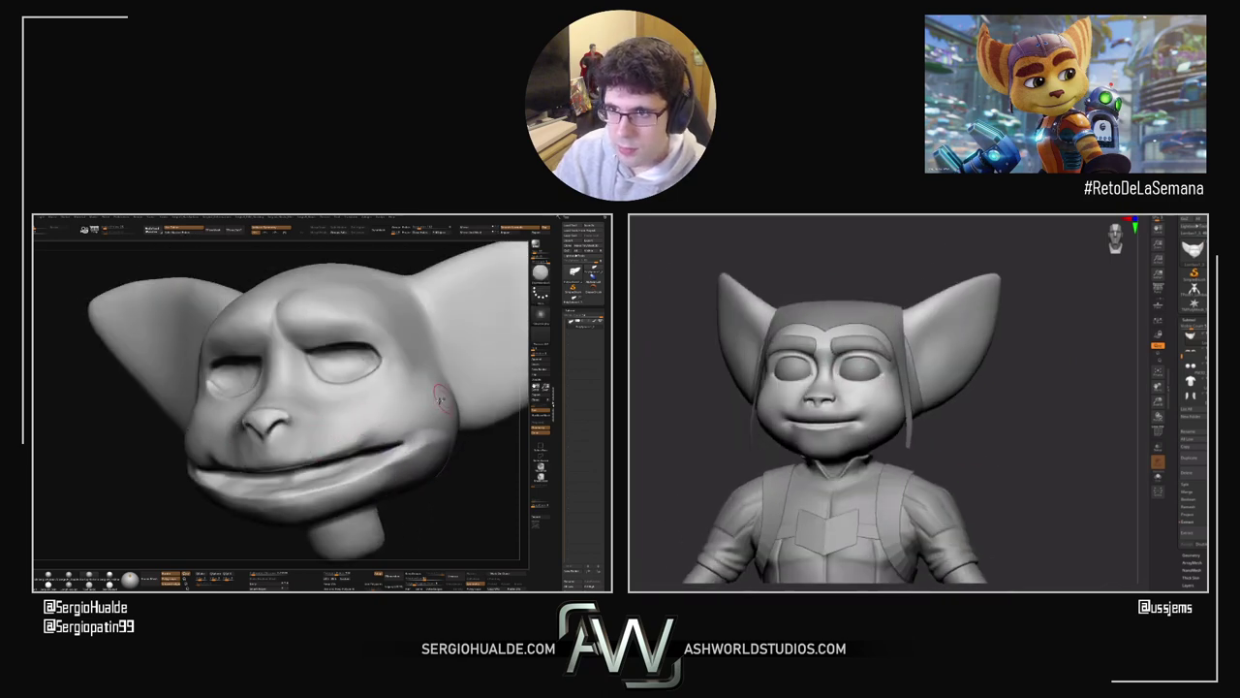
Step: Pick the guide curve brush and draw remeshing guides around the mouth and the eye sockets
key("space")
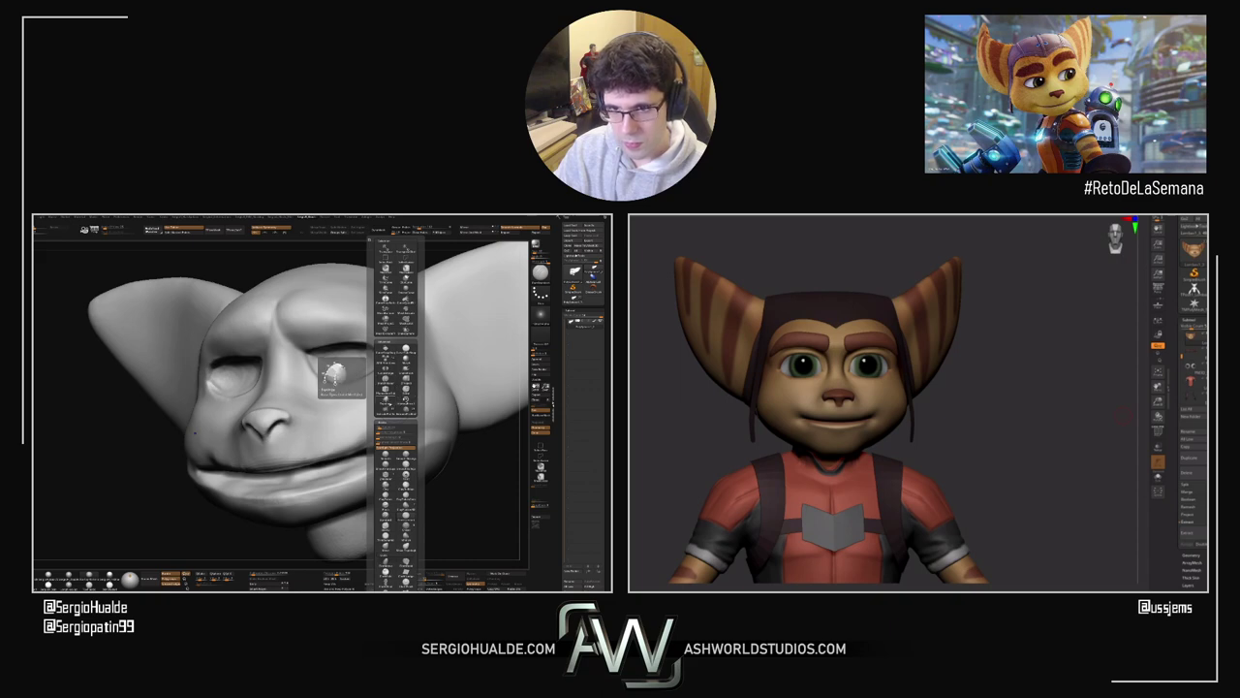
left_click(384, 394)
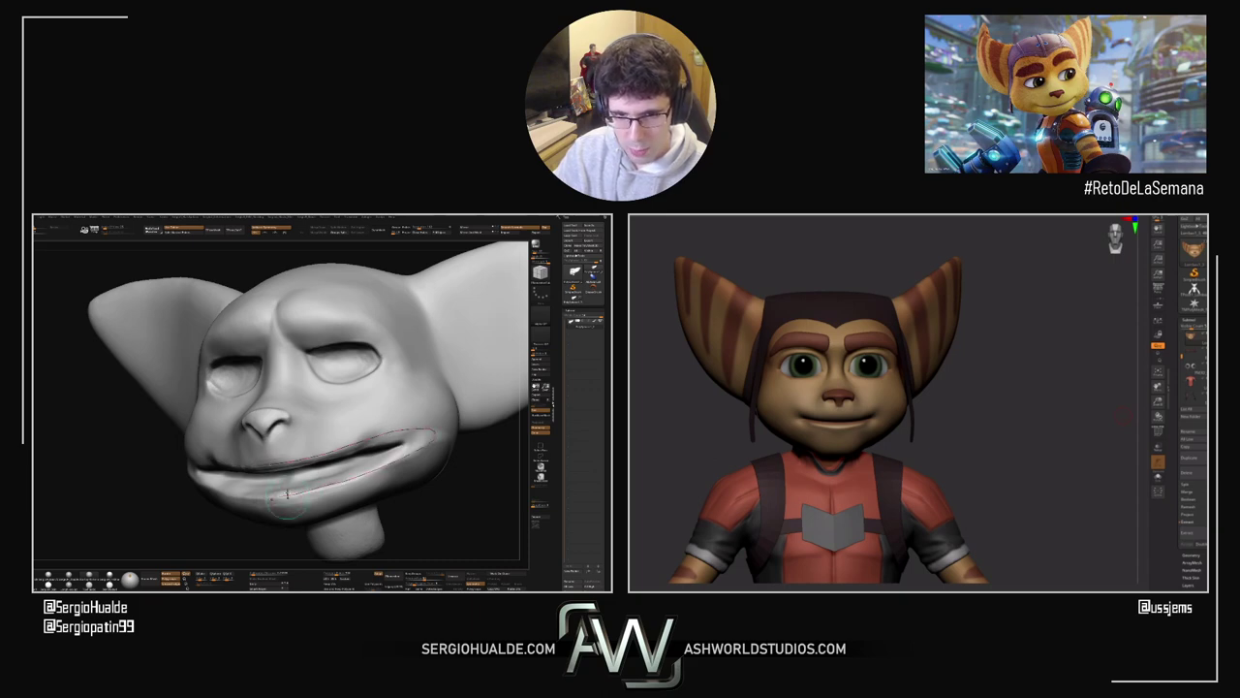
right_click_drag(286, 494, 293, 456)
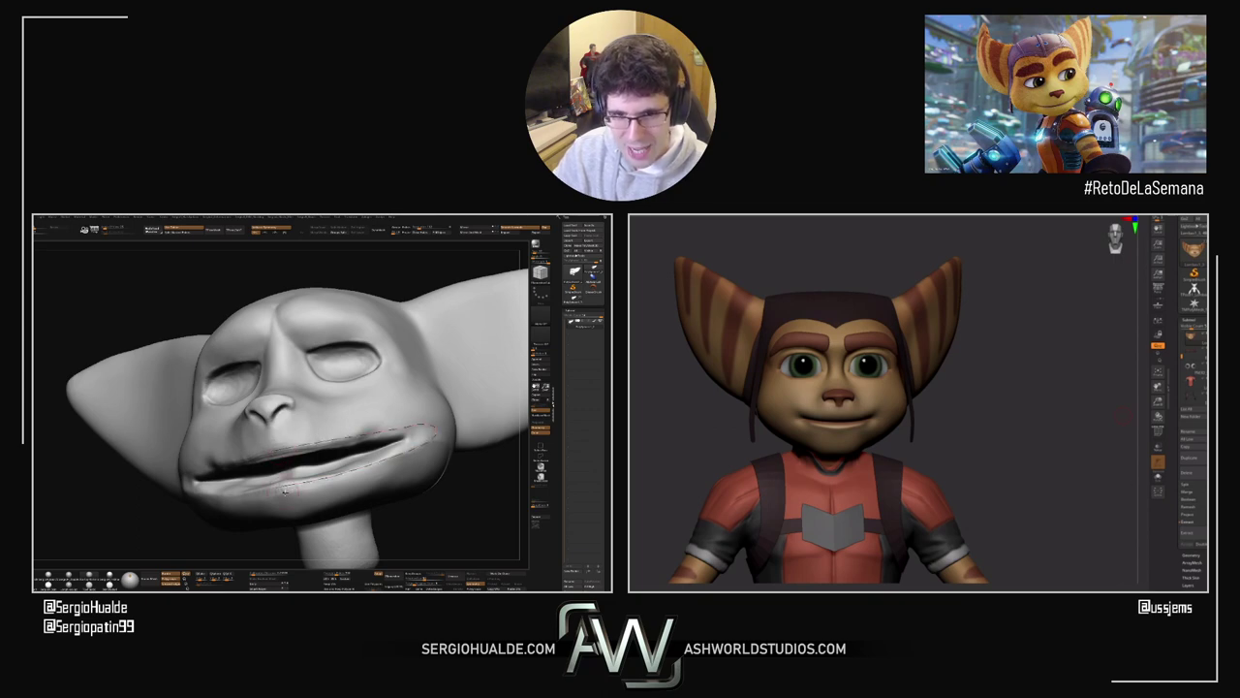
mouse_move(302, 475)
right_mouse_down()
mouse_move(287, 519)
mouse_move(291, 414)
mouse_move(344, 391)
right_mouse_up()
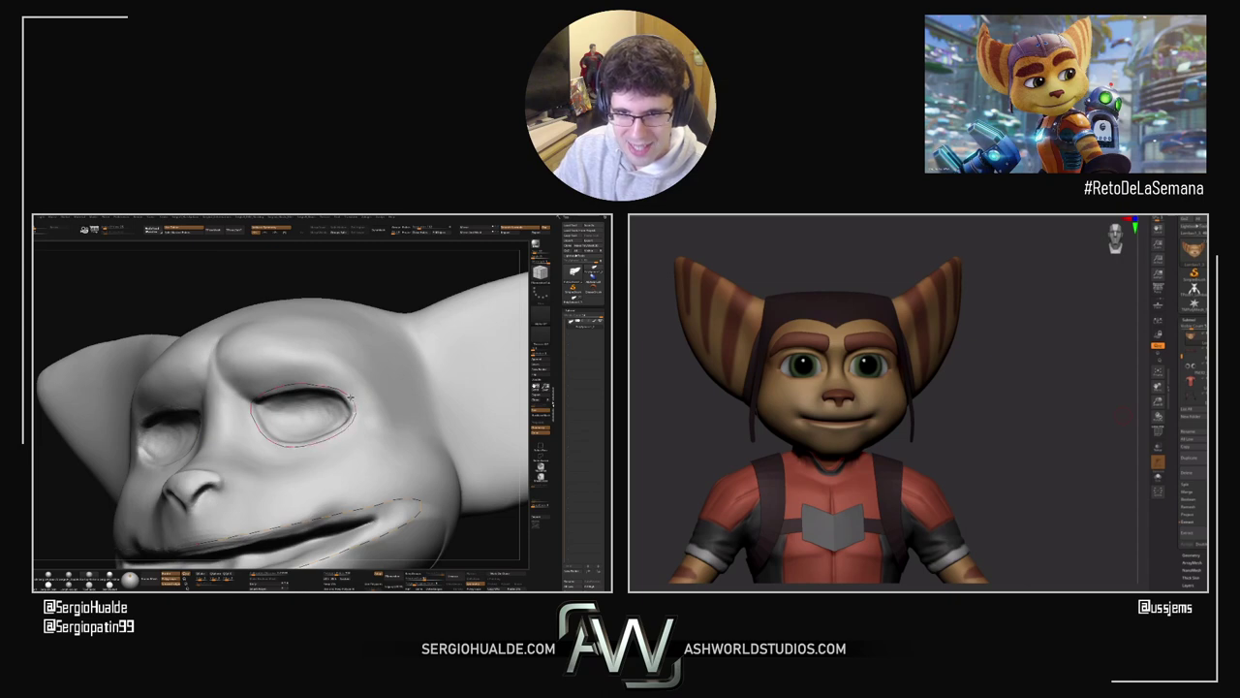
mouse_move(346, 399)
right_mouse_down()
mouse_move(378, 415)
mouse_move(310, 397)
mouse_move(260, 410)
right_mouse_up()
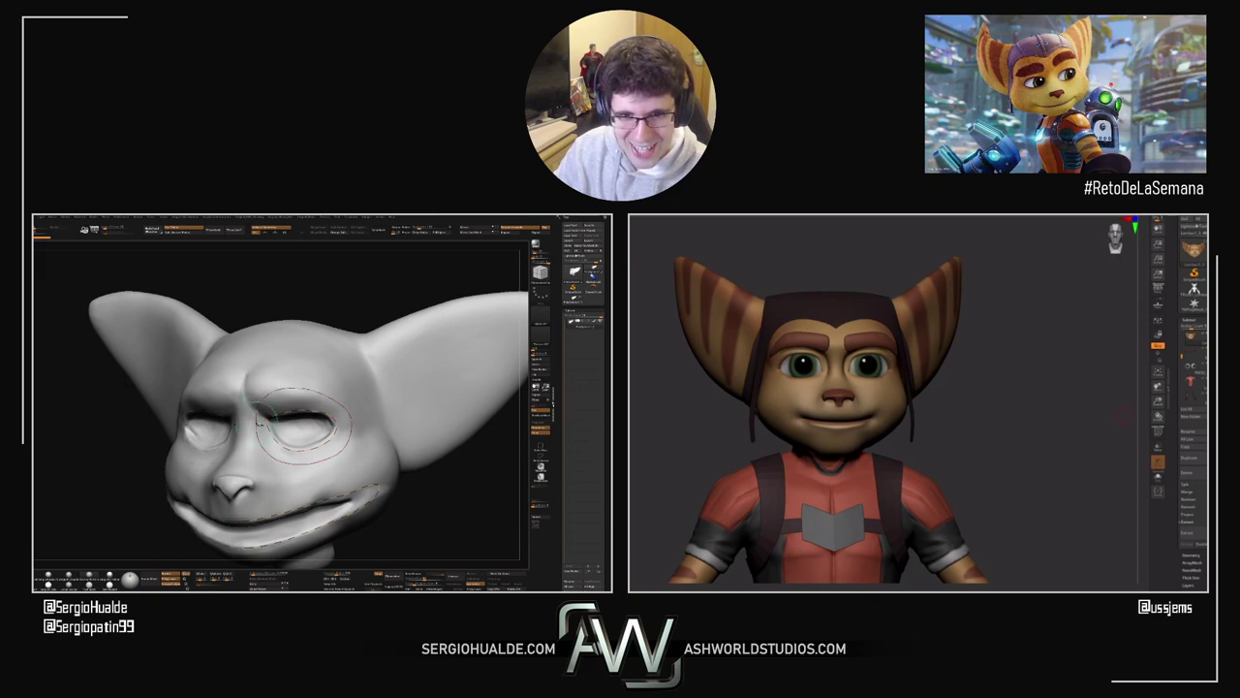
Step: Draw remeshing guide curves down the side of the head and around the base of the ear
mouse_move(264, 438)
right_mouse_down("ctrl")
mouse_move(320, 402)
mouse_move(269, 427)
right_mouse_up("ctrl")
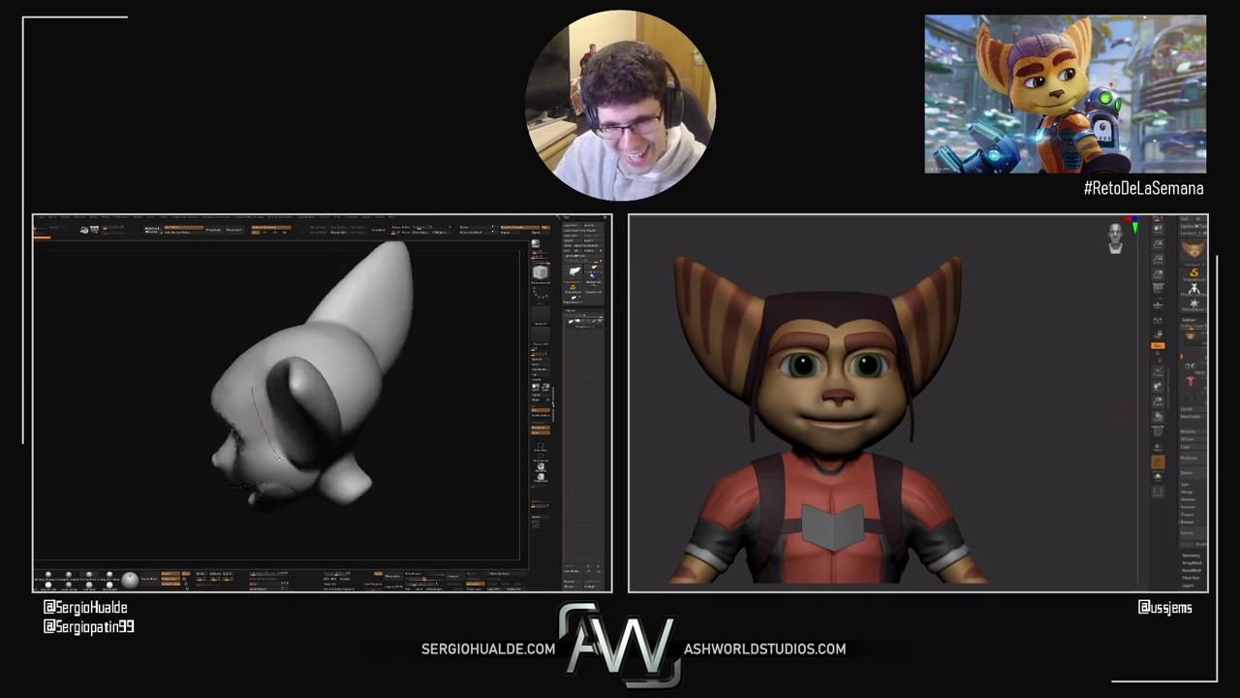
right_click_drag(300, 468, 287, 455)
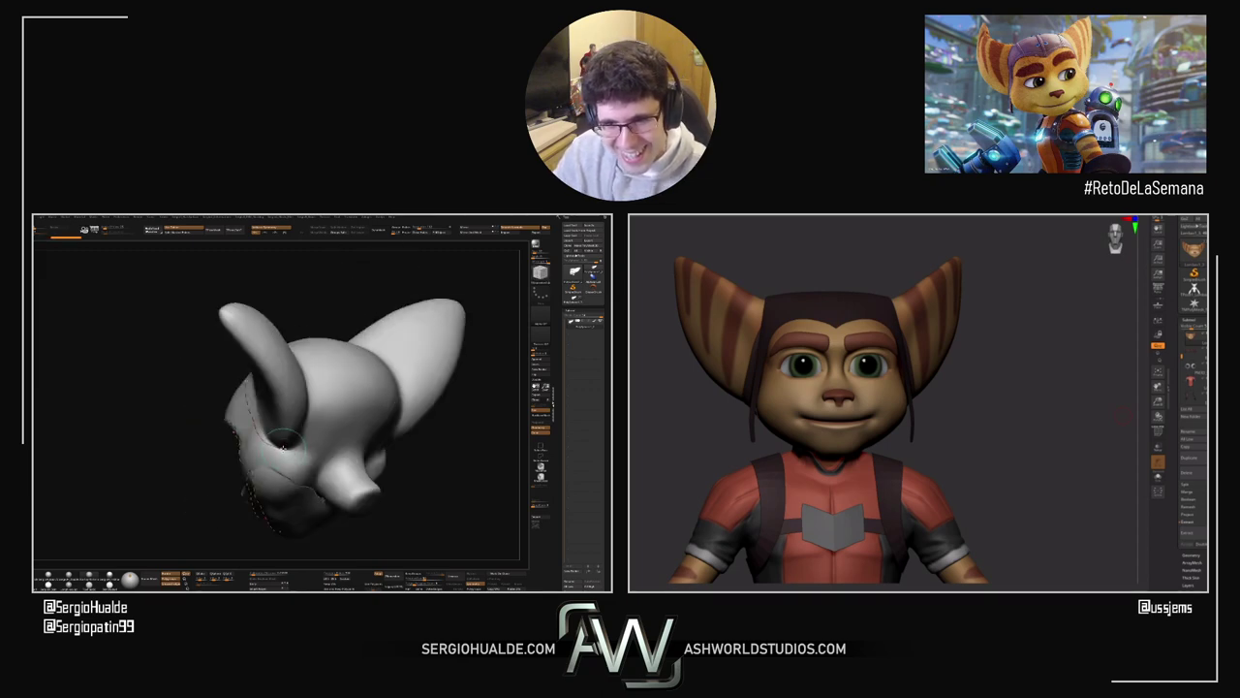
right_click_drag(311, 368, 310, 374)
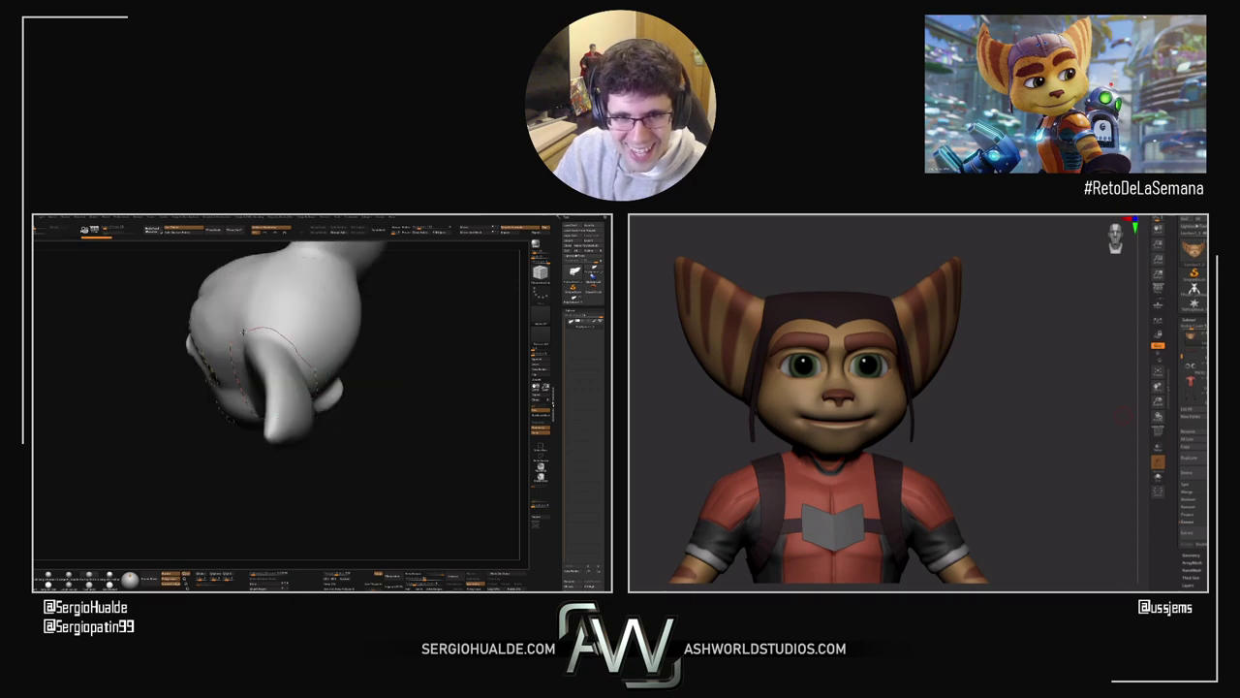
mouse_move(226, 344)
right_mouse_down()
mouse_move(287, 364)
mouse_move(306, 355)
mouse_move(326, 385)
mouse_move(284, 347)
right_mouse_up()
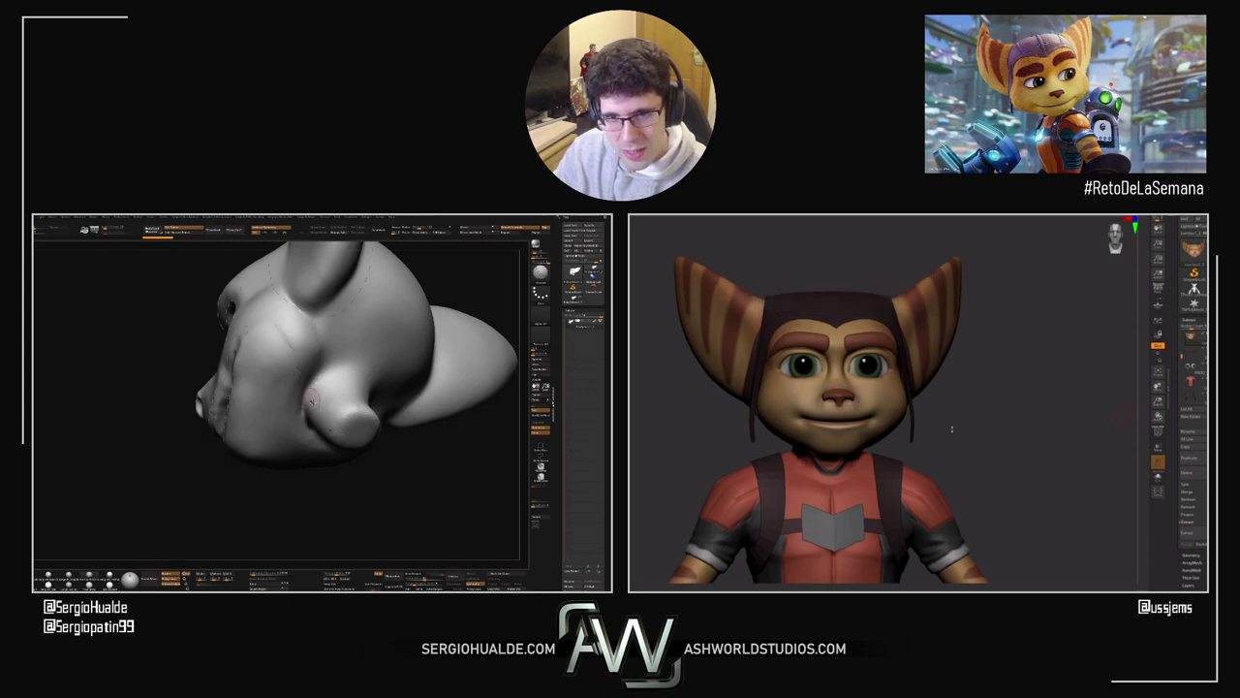
Step: Examine the head from below and in front, and compare its guide curves with the lower-resolution mesh
mouse_move(312, 404)
right_mouse_down()
mouse_move(329, 390)
mouse_move(301, 416)
mouse_move(339, 384)
right_mouse_up()
mouse_move(330, 376)
right_mouse_down()
mouse_move(343, 386)
mouse_move(306, 440)
mouse_move(268, 429)
mouse_move(279, 447)
mouse_move(264, 451)
mouse_move(329, 401)
mouse_move(387, 397)
right_mouse_up()
right_click_drag(921, 410, 963, 395)
right_click_drag(388, 398, 436, 367)
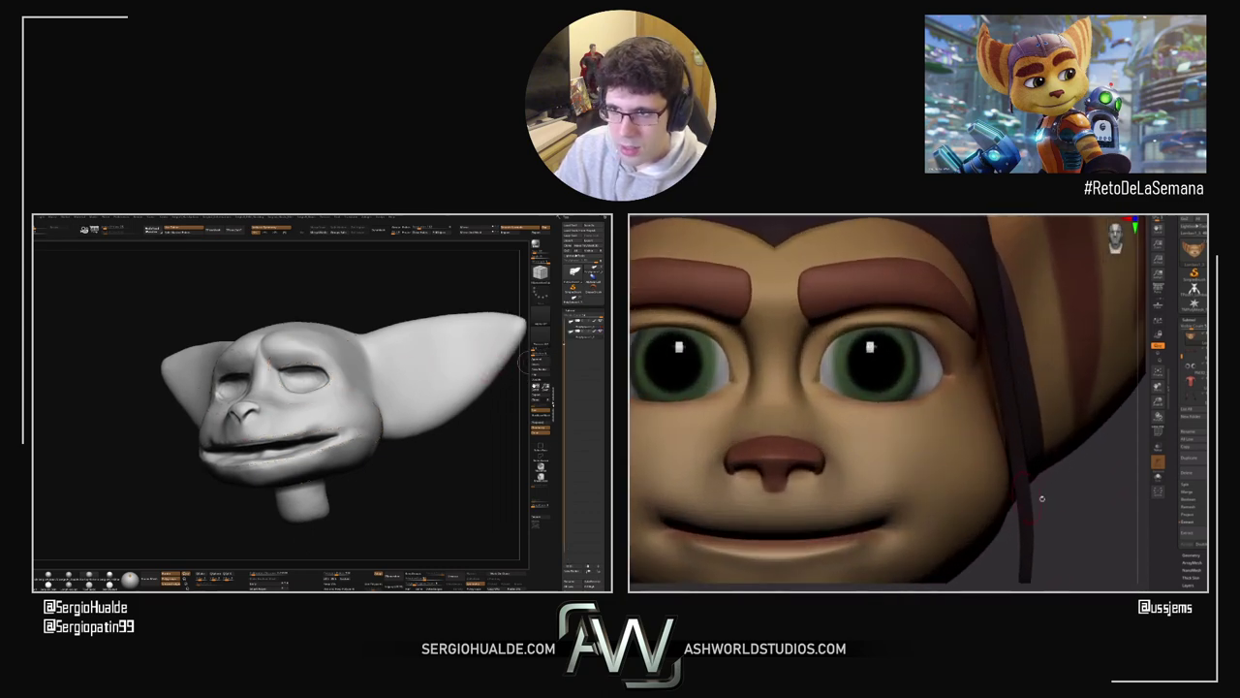
left_click(539, 359)
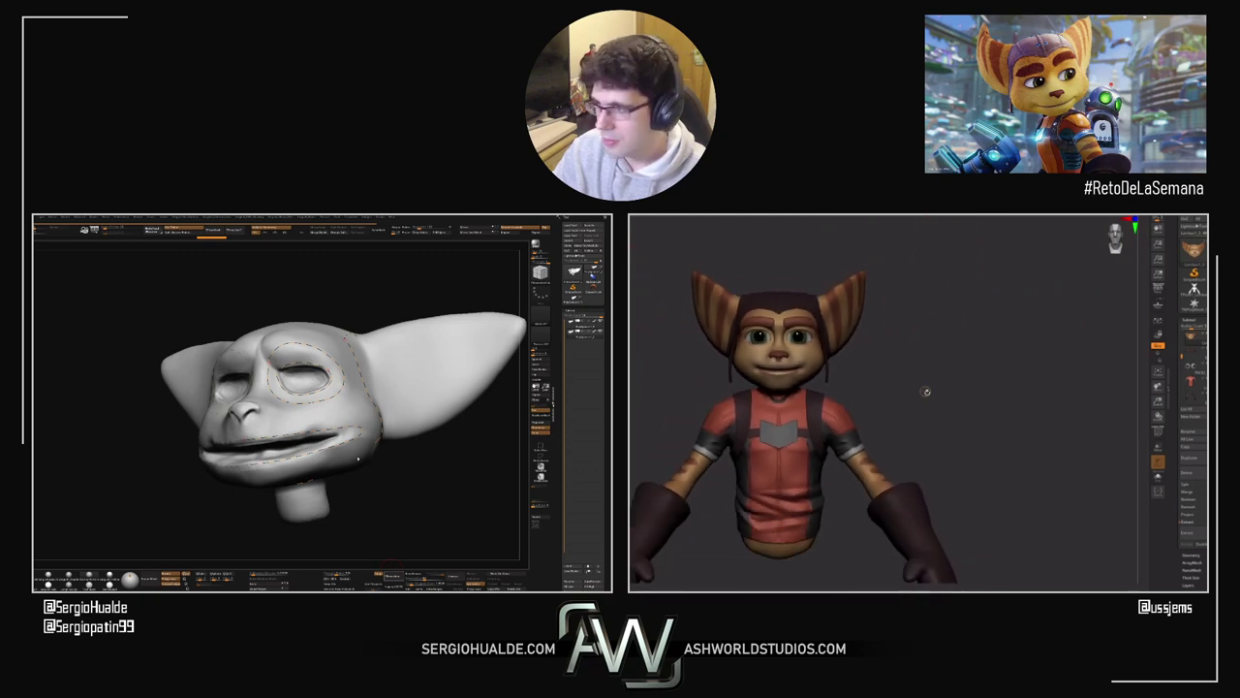
key("shift+d")
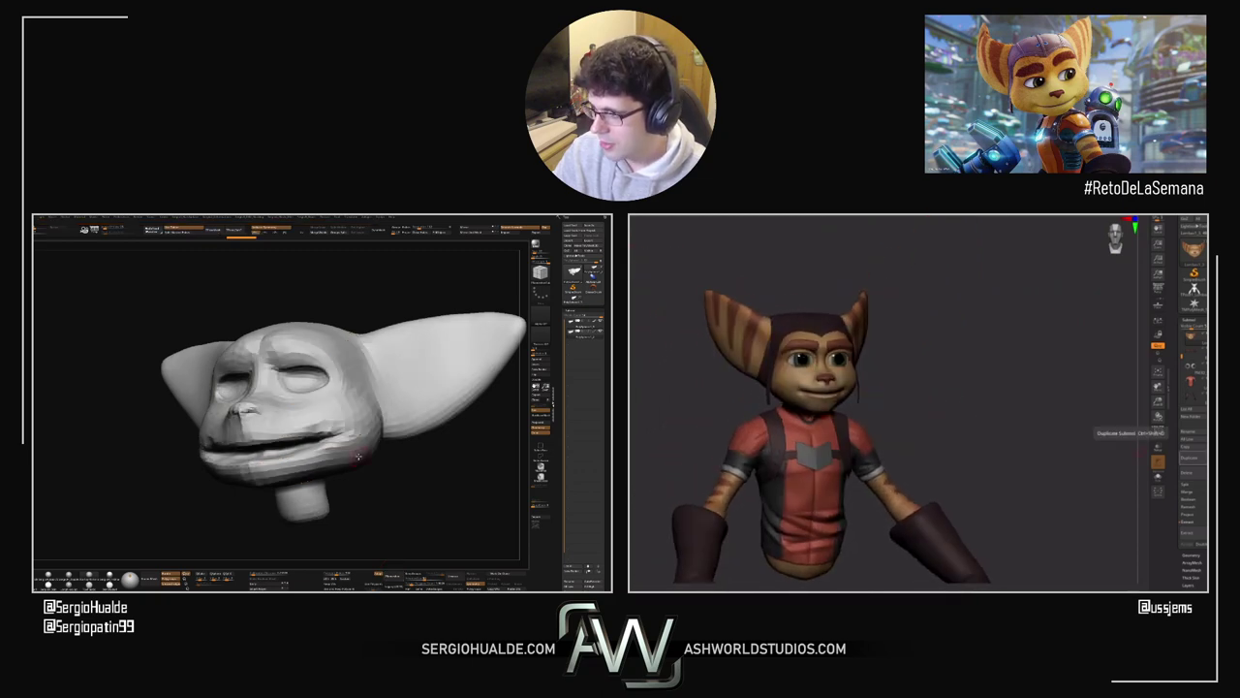
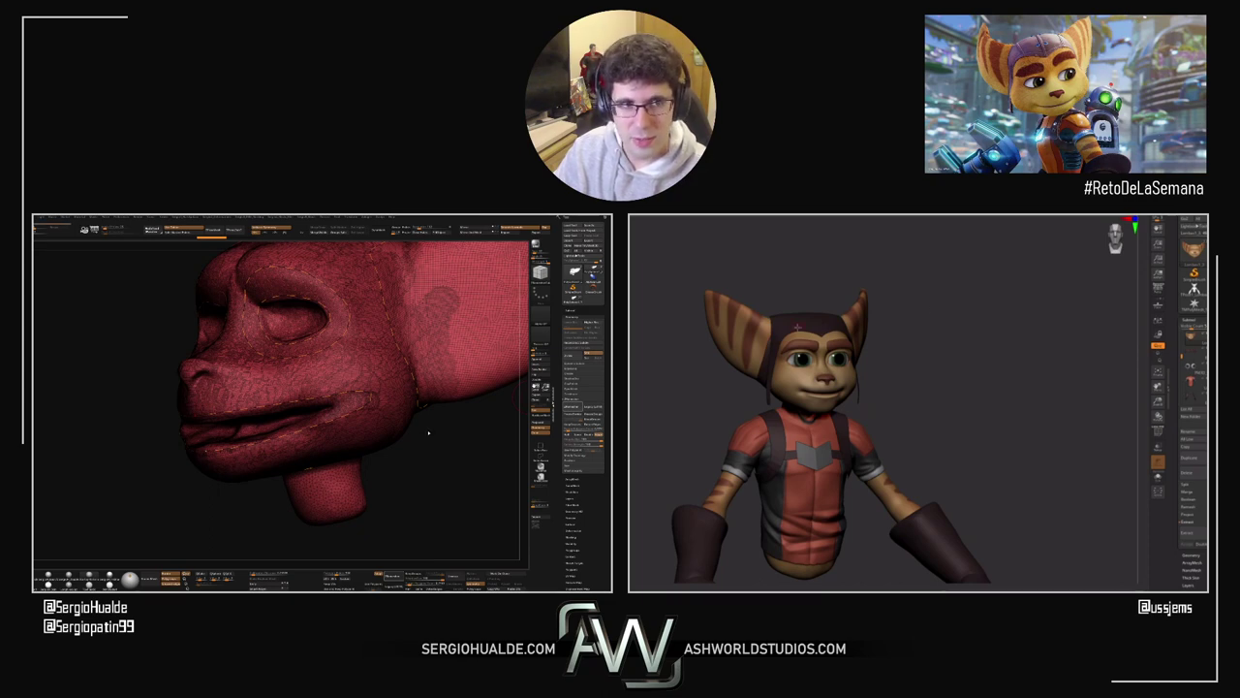
Step: Select the painted character's cap and reshape its front edge above the forehead
right_click_drag(797, 327, 828, 335)
left_click(814, 339, "alt")
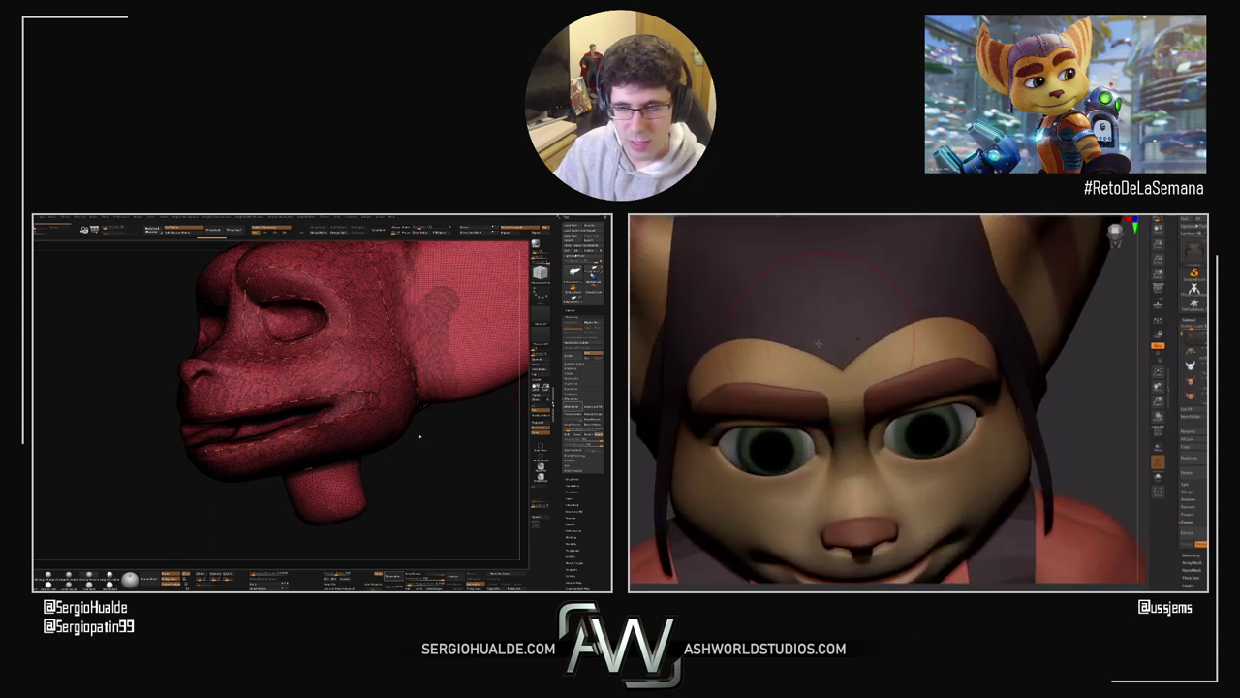
left_click_drag(819, 343, 821, 357)
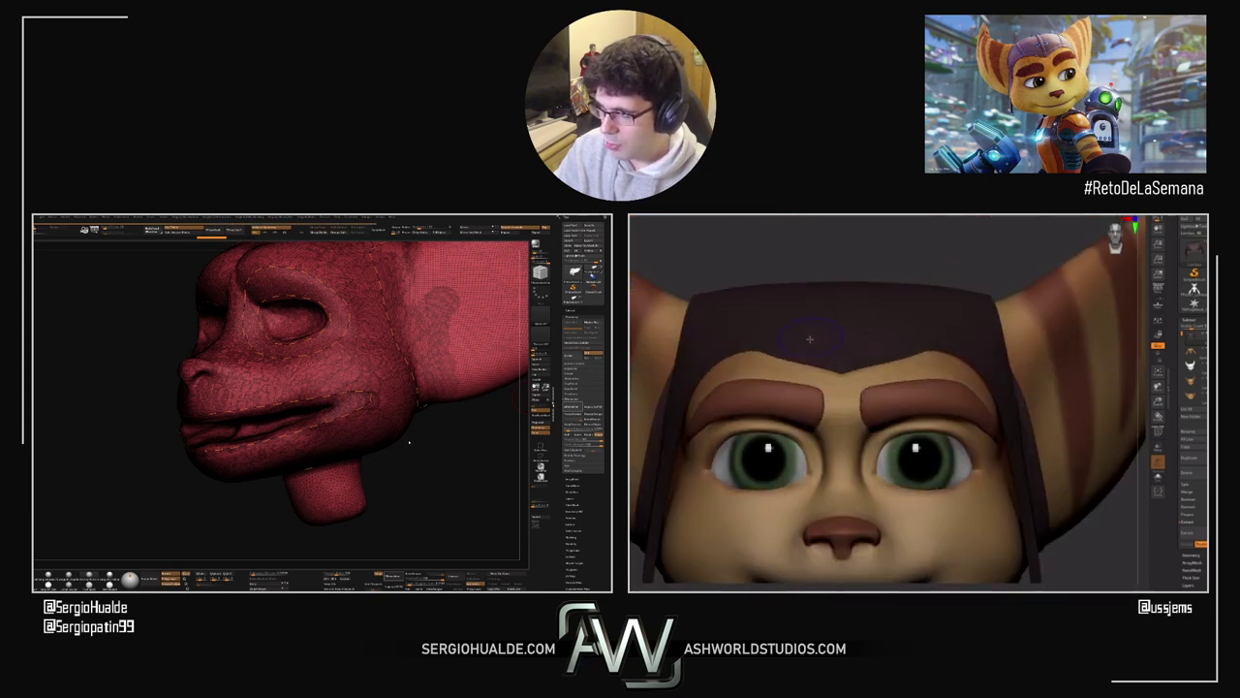
Step: Inspect the remeshed grey head's topology with polyframe, and undo the remesh
key("shift+f")
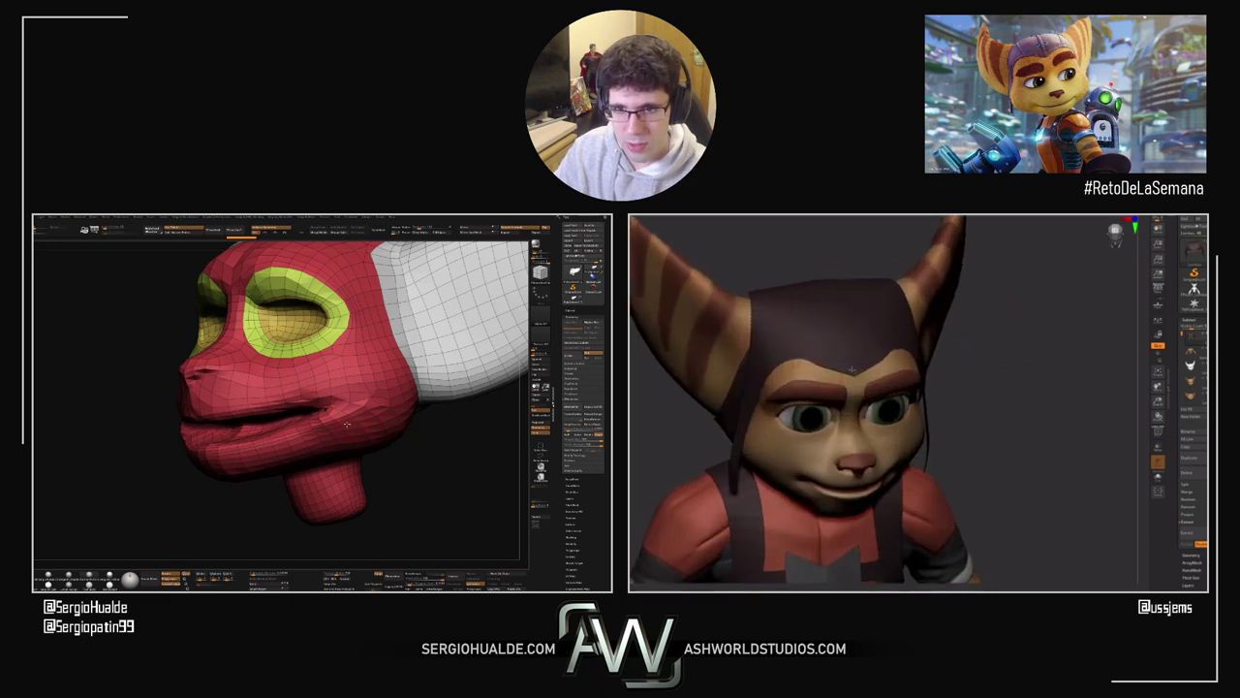
left_click_drag(409, 443, 403, 405, "alt")
right_click_drag(343, 394, 363, 417, "ctrl")
key("ctrl+z")
key("shift+f")
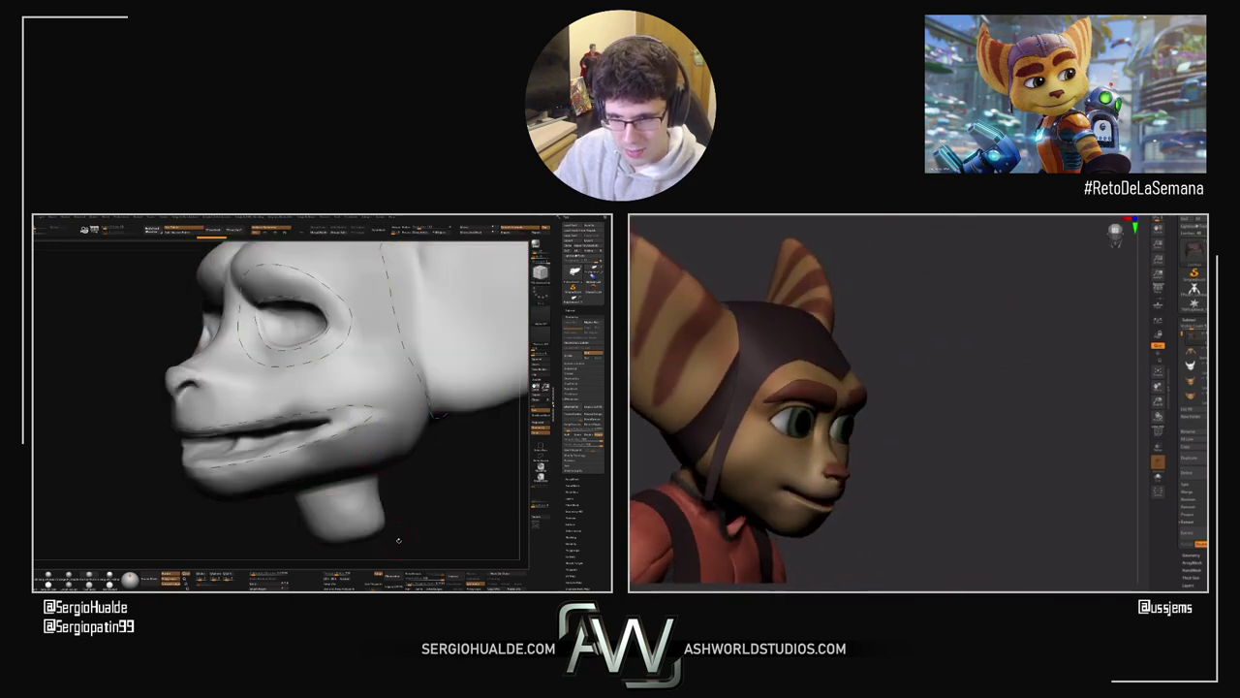
Step: Adjust the edge of the painted character's cap around the base of the ear
left_click_drag(781, 356, 824, 385)
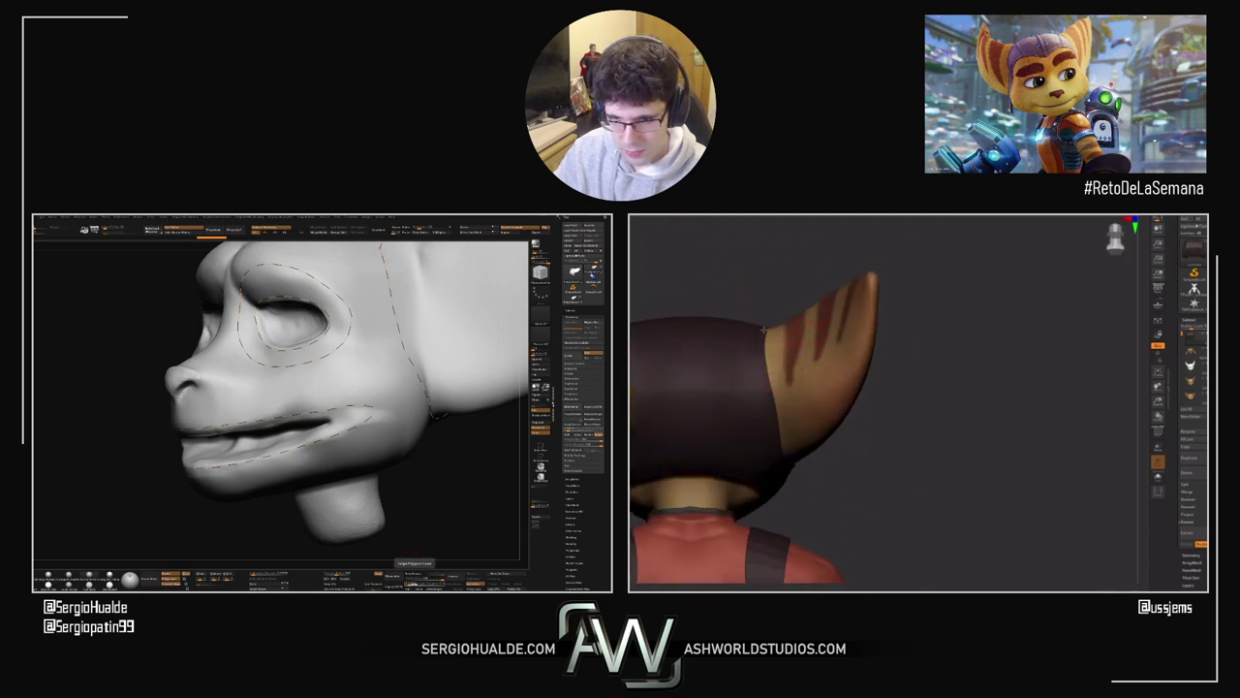
right_click_drag(762, 330, 901, 419)
left_click_drag(795, 344, 806, 346)
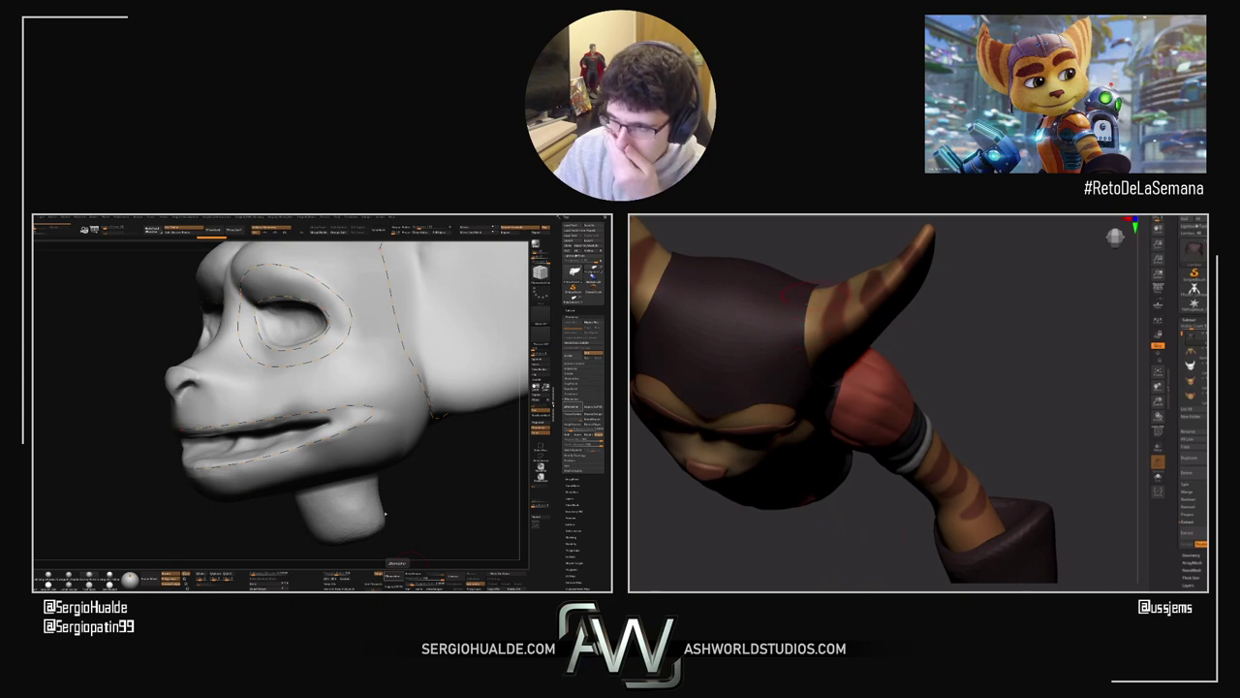
left_click_drag(780, 337, 855, 367)
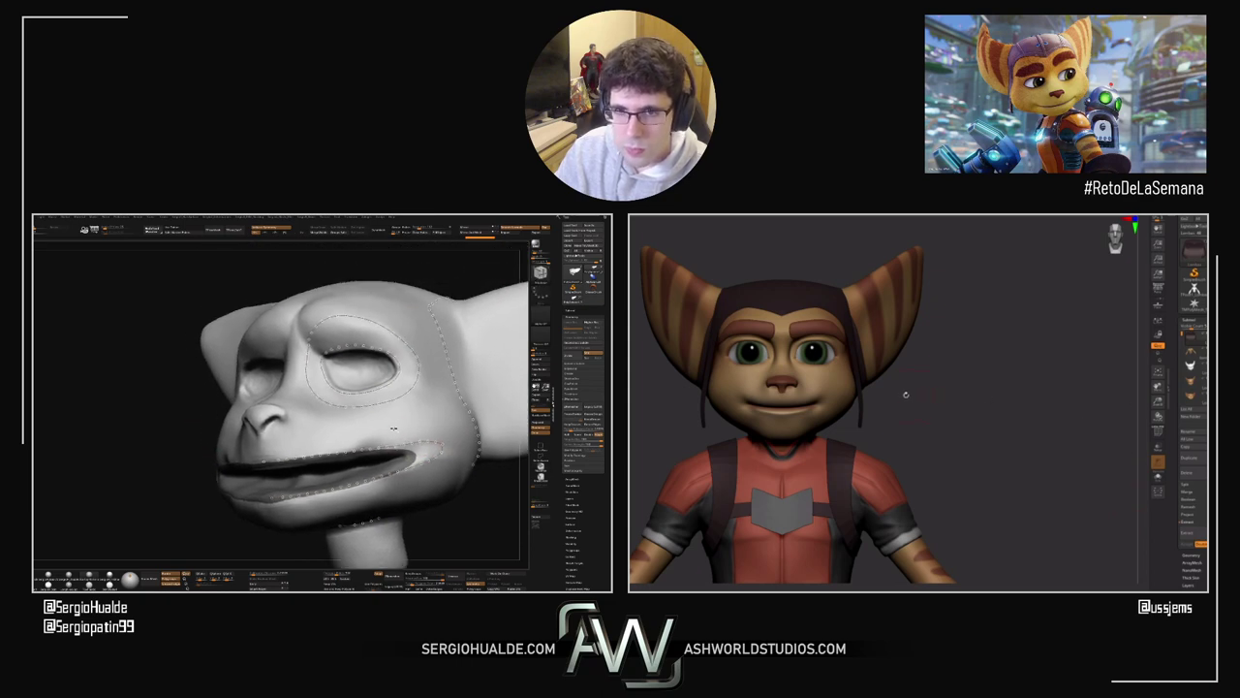
left_click_drag(874, 385, 944, 389)
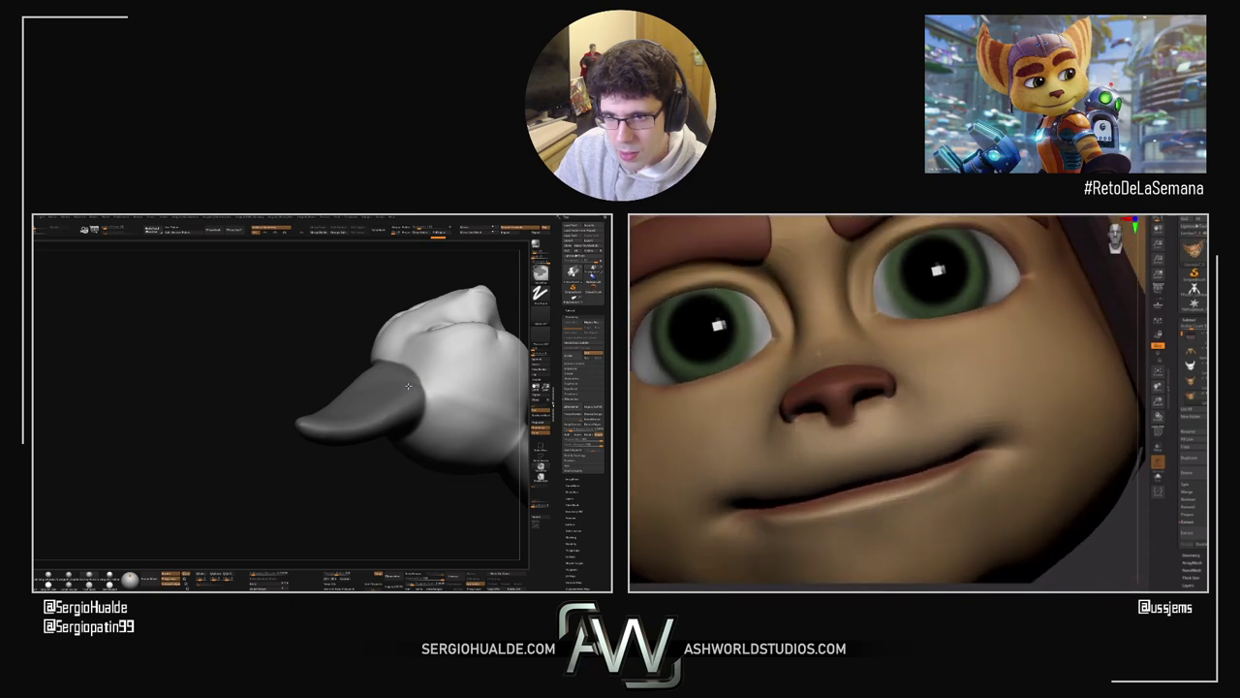
Step: Display the grey head's polygroups with polyframe and inspect where the ear joins the head and the jaw
left_click_drag(395, 444, 250, 455)
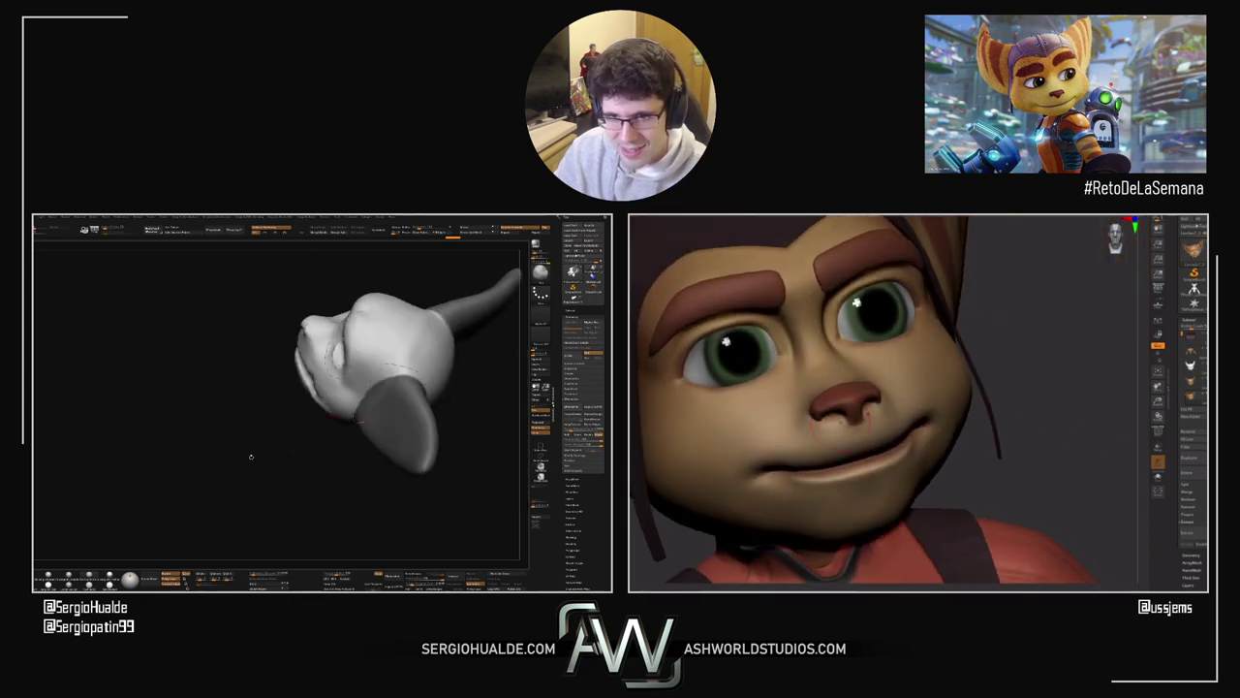
mouse_move(359, 421)
left_mouse_down()
mouse_move(329, 456)
mouse_move(354, 475)
left_mouse_up()
key("shift+f")
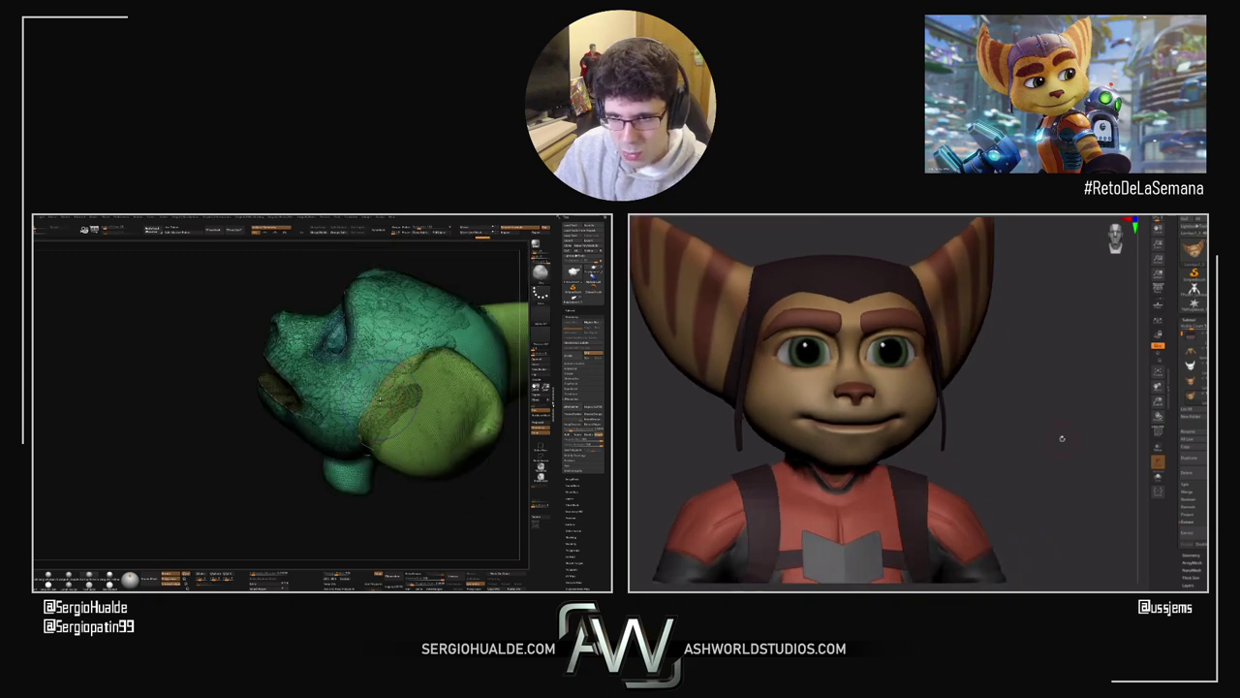
key("b")
left_click(374, 464)
right_click_drag(374, 407, 375, 448, "ctrl")
right_click_drag(427, 385, 405, 357)
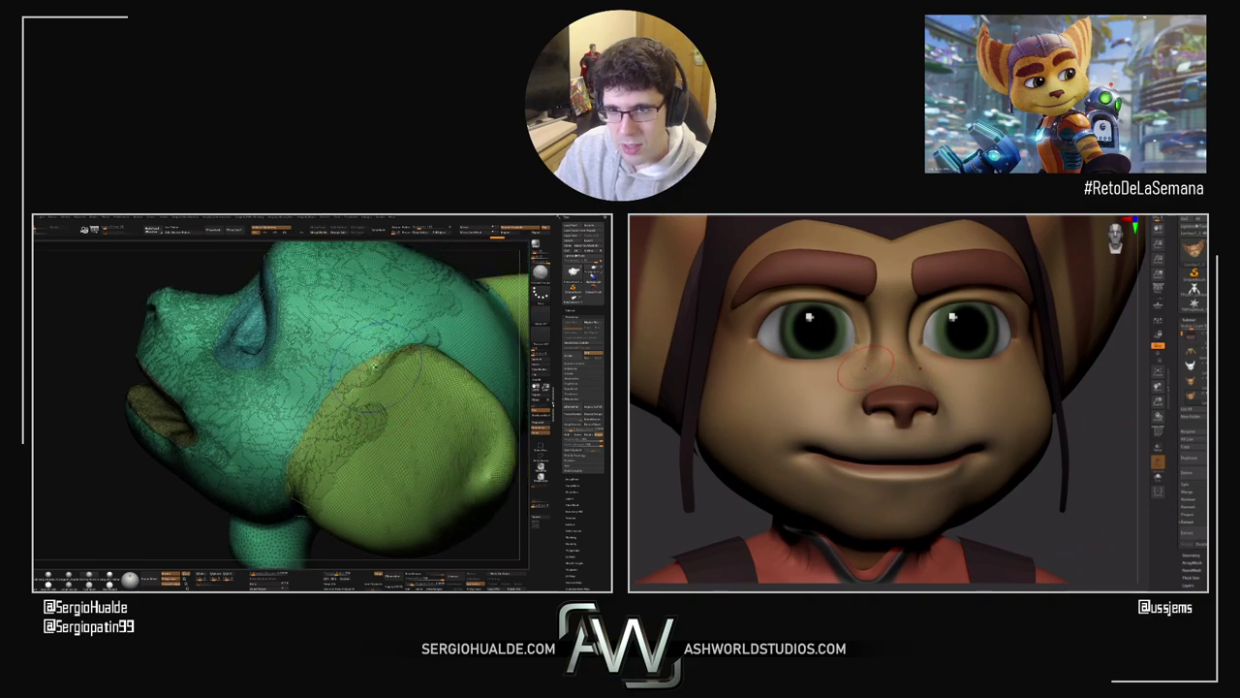
left_click_drag(405, 356, 410, 349)
right_click_drag(399, 368, 385, 529)
left_click_drag(385, 529, 341, 484)
mouse_move(410, 404)
right_mouse_down("ctrl")
mouse_move(407, 330)
mouse_move(373, 319)
right_mouse_up("ctrl")
Step: Append a Plane3D subtool to the painted character, select it and show its polyframe
mouse_move(306, 217)
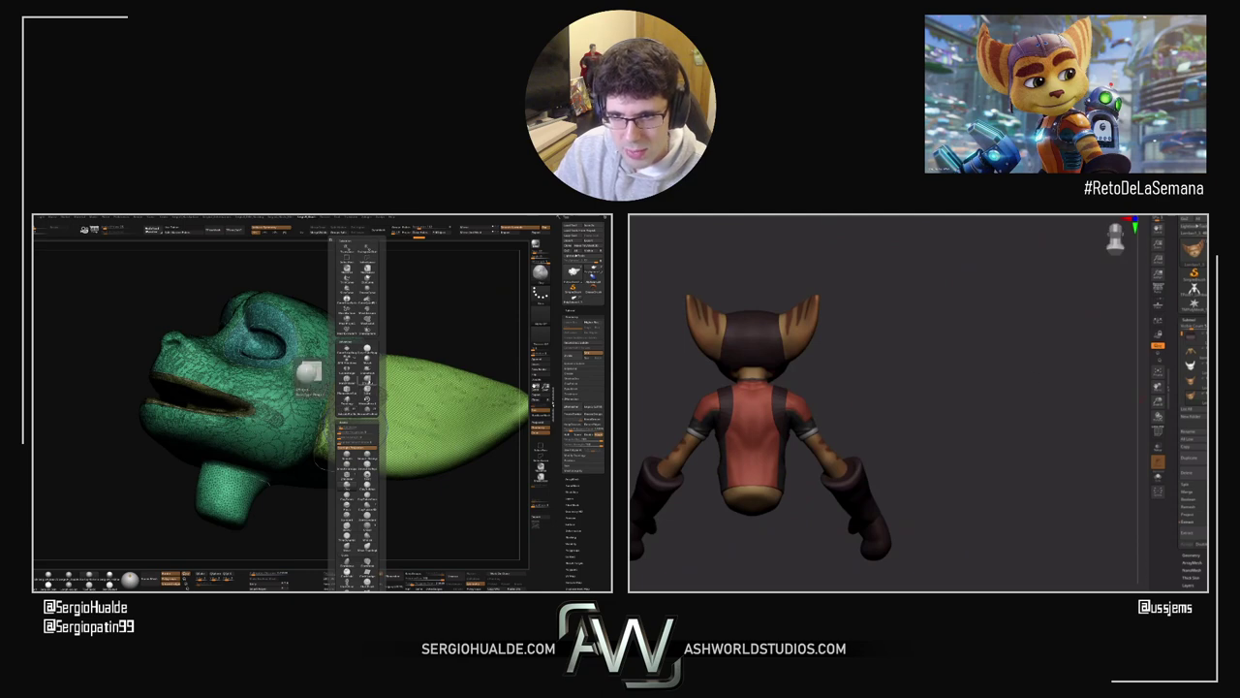
left_click(1202, 457)
left_click(346, 392)
key("Escape")
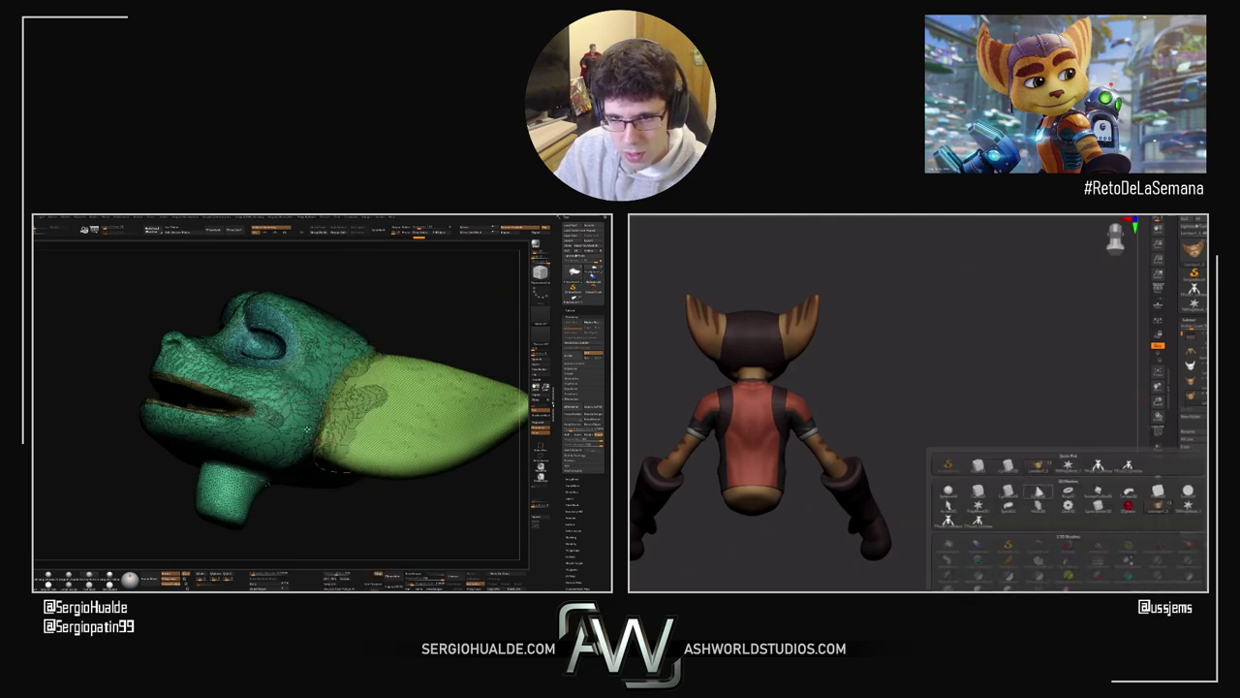
left_click(978, 465)
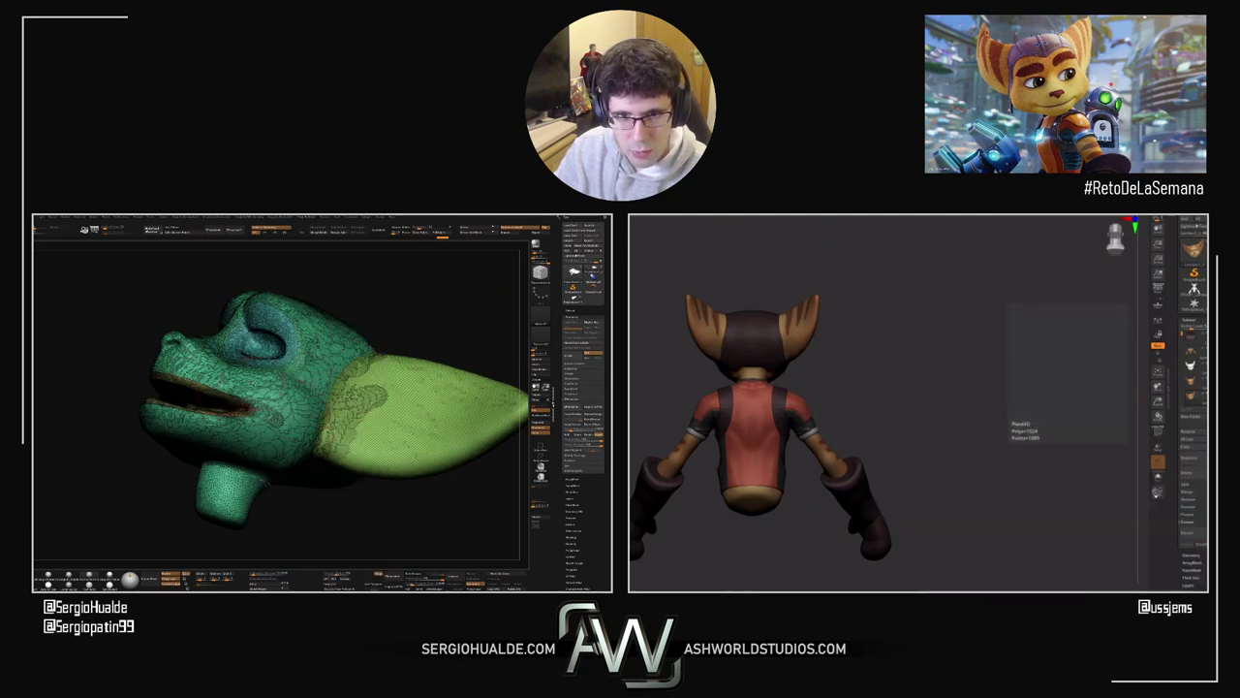
left_click_drag(981, 457, 1066, 450)
left_click(1190, 396)
left_click(1159, 434)
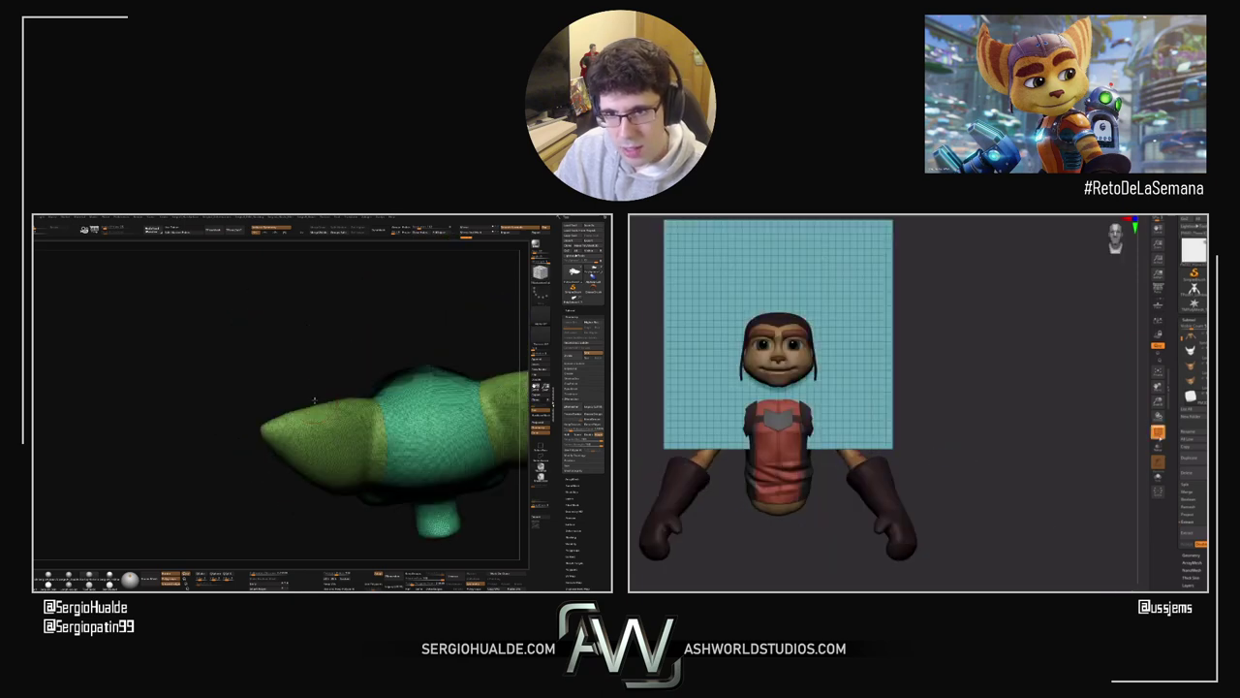
Step: Reduce the plane's mesh density by running ZRemesher on it repeatedly
left_click(1191, 555)
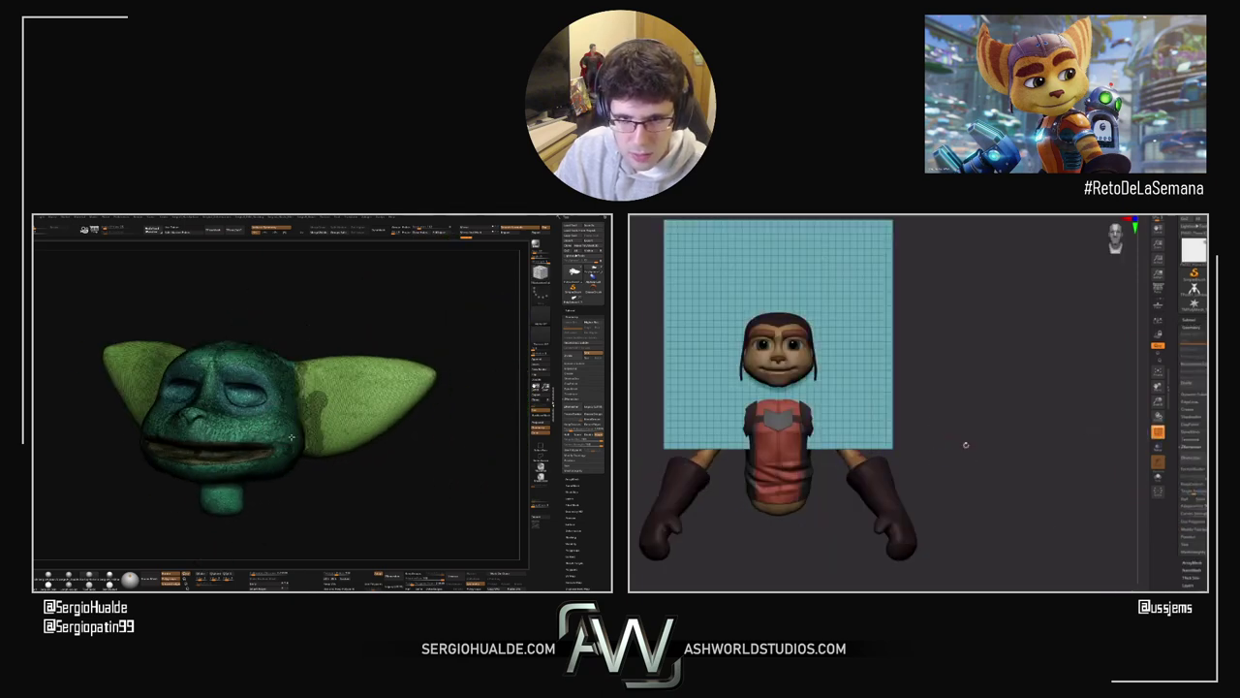
left_click_drag(978, 410, 1013, 451, "alt")
left_click(1194, 529)
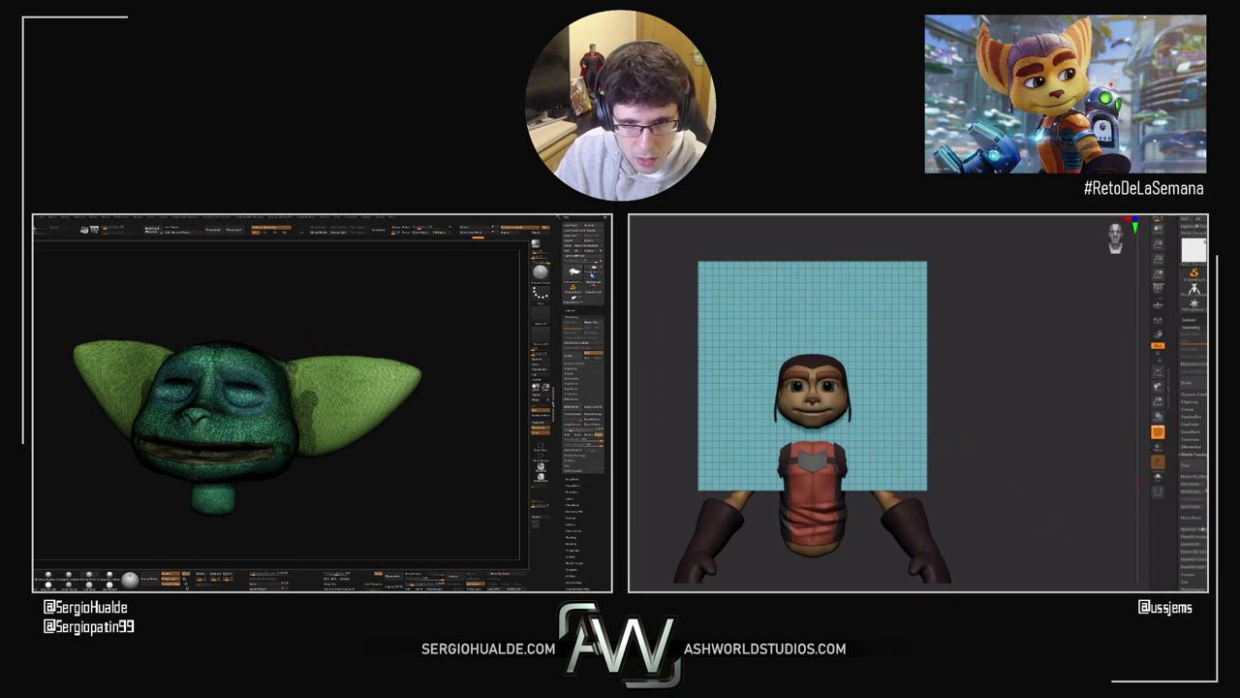
left_click(1194, 447)
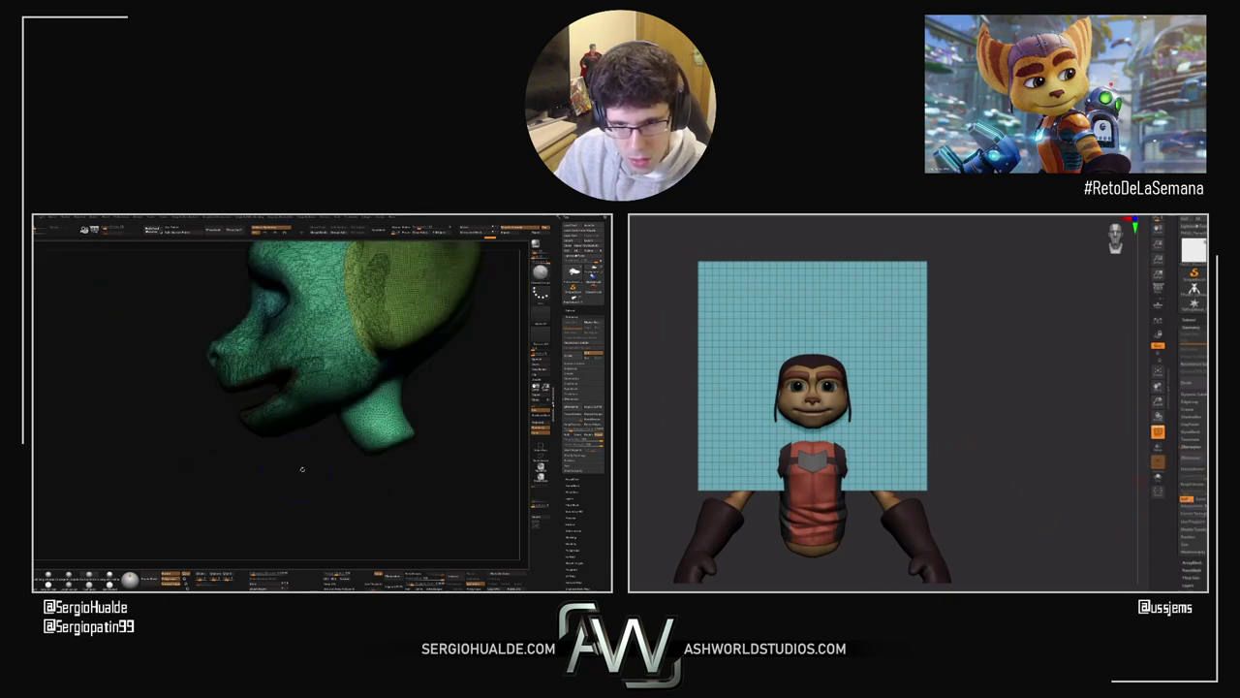
left_click(1191, 460)
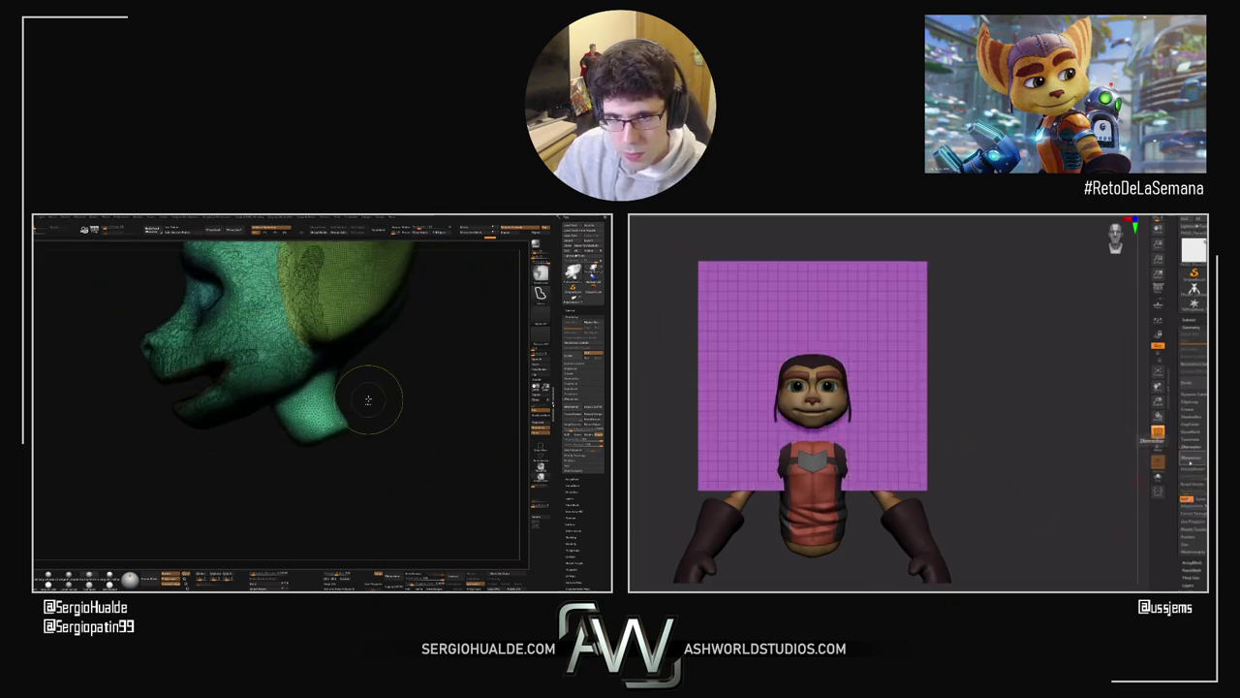
left_click(1191, 460)
left_click(1191, 462)
right_click_drag(385, 388, 328, 398)
key("shift+f")
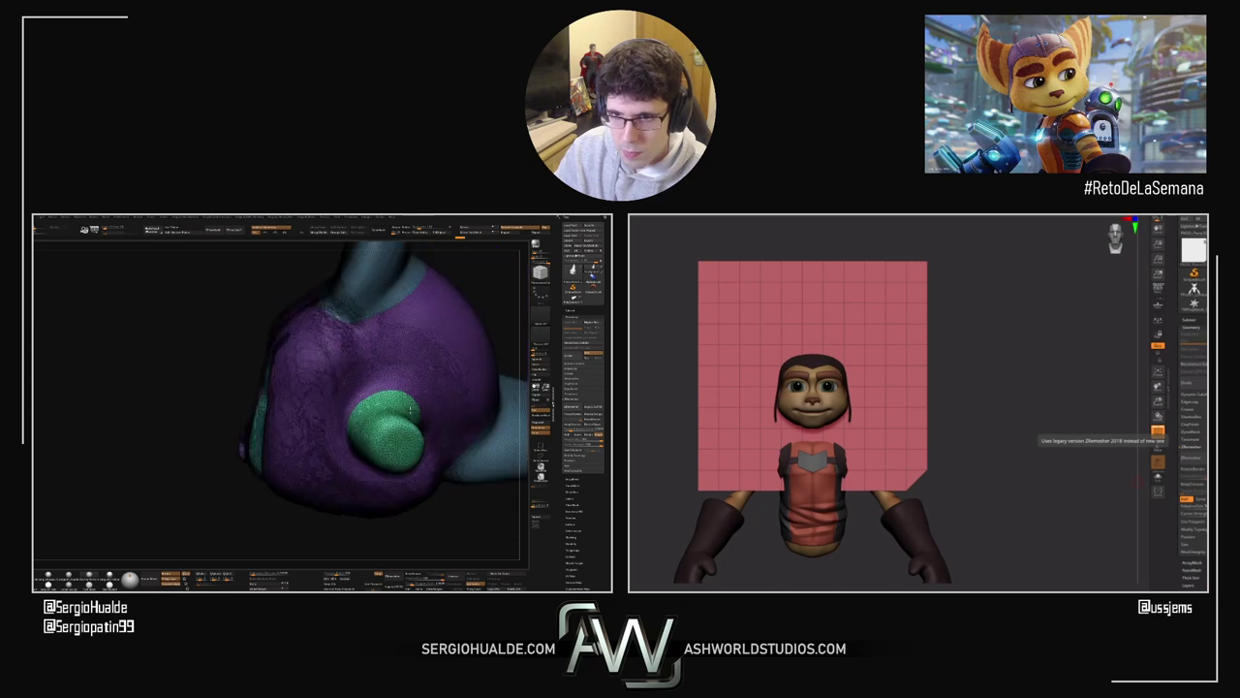
Step: Remesh the plane further with ZRemesher, down to a coarse grid seven quads wide
left_click_drag(981, 462, 1038, 404, "alt")
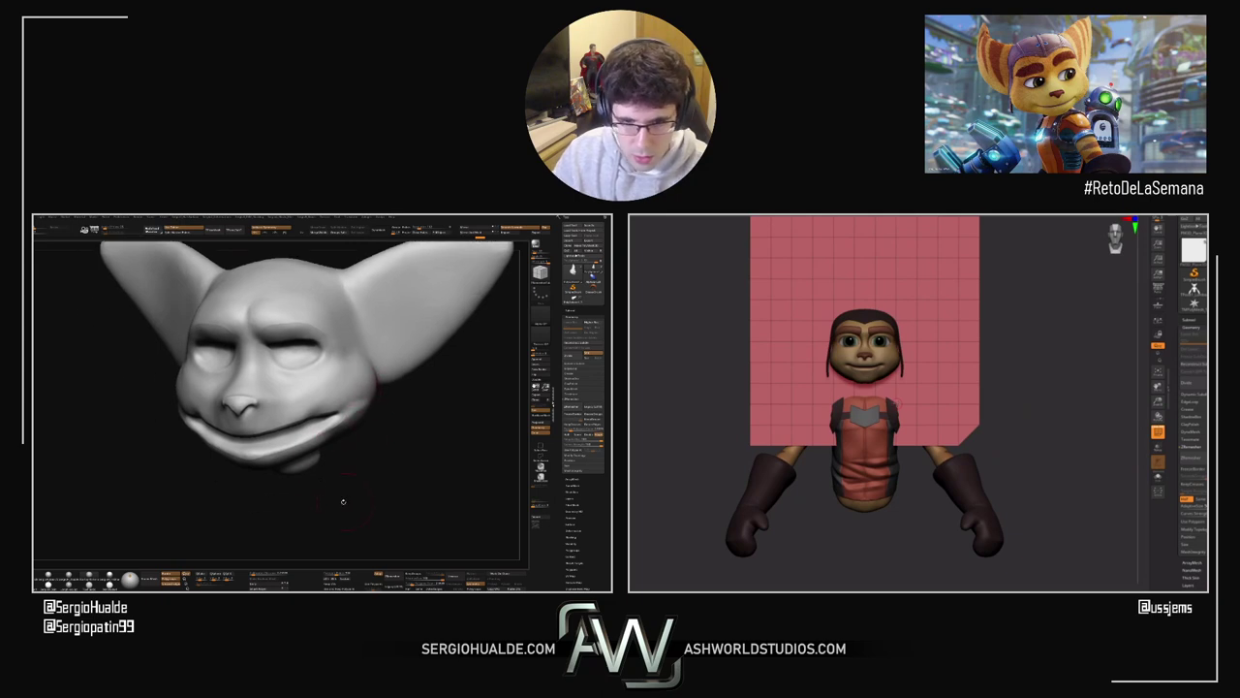
left_click_drag(1041, 360, 1023, 444, "alt")
left_click(1190, 447)
left_click(1191, 454)
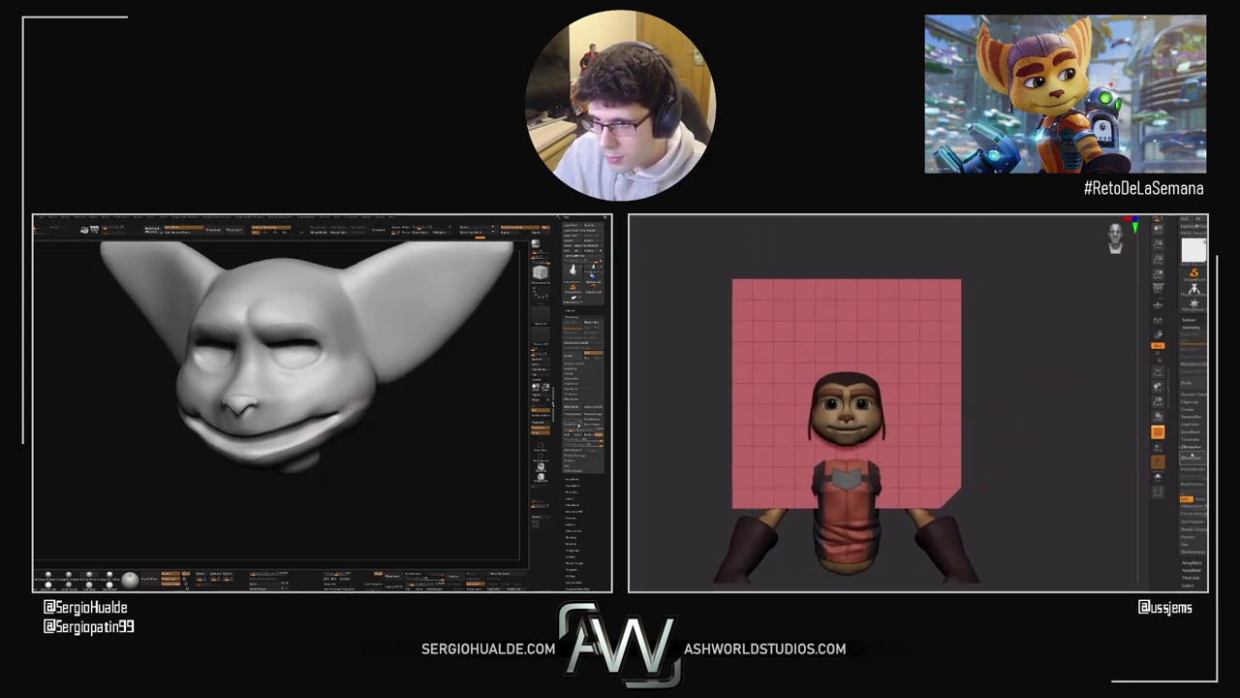
left_click(1192, 456)
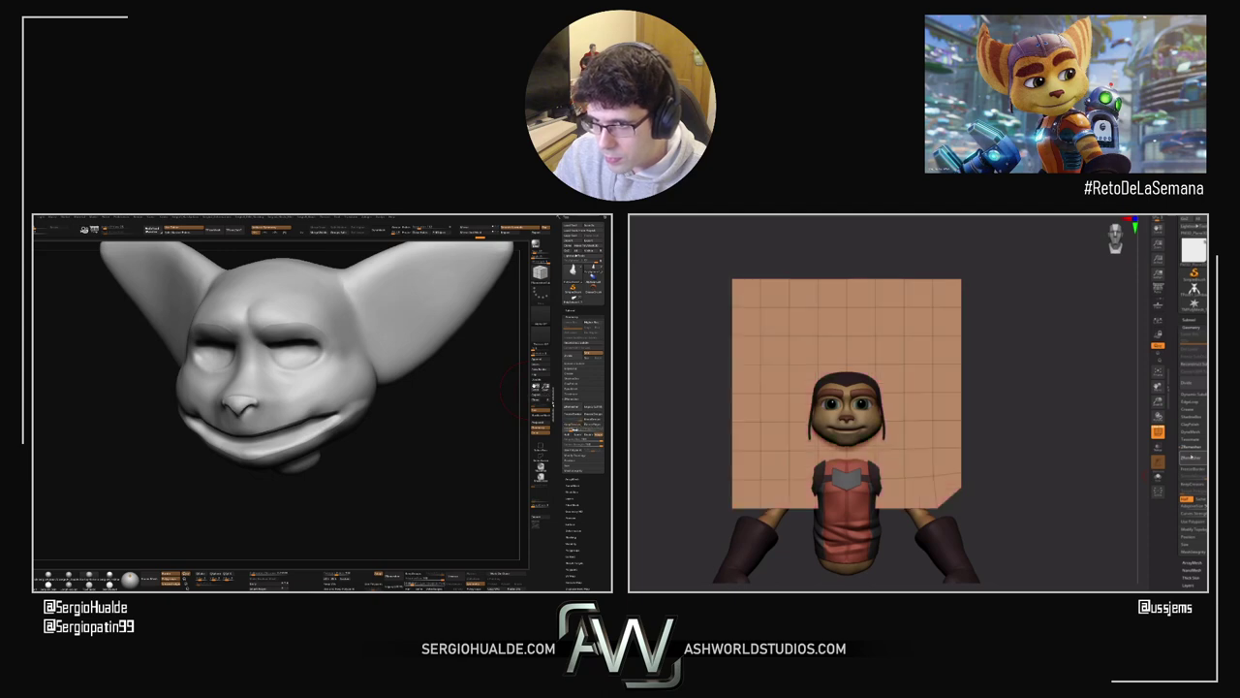
left_click(1157, 432)
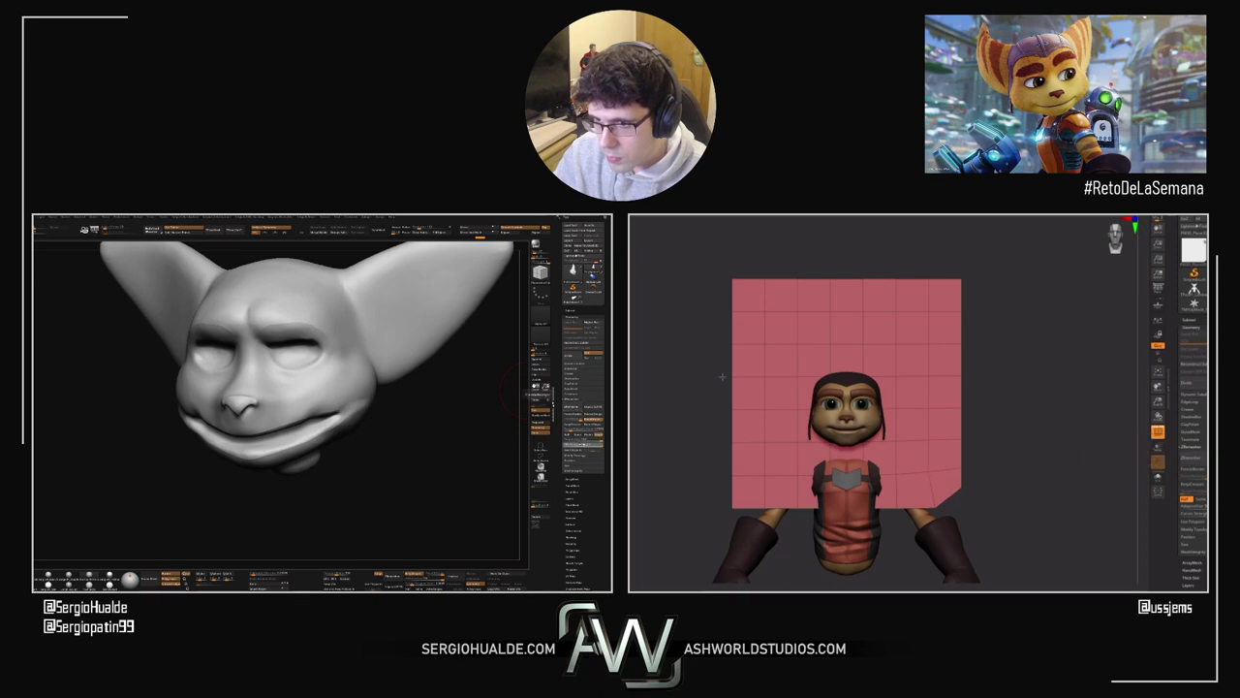
Step: Delete the plane's two lowest rows of polygons with ZModeler, and mirror and weld the plane
key("b")
key("z")
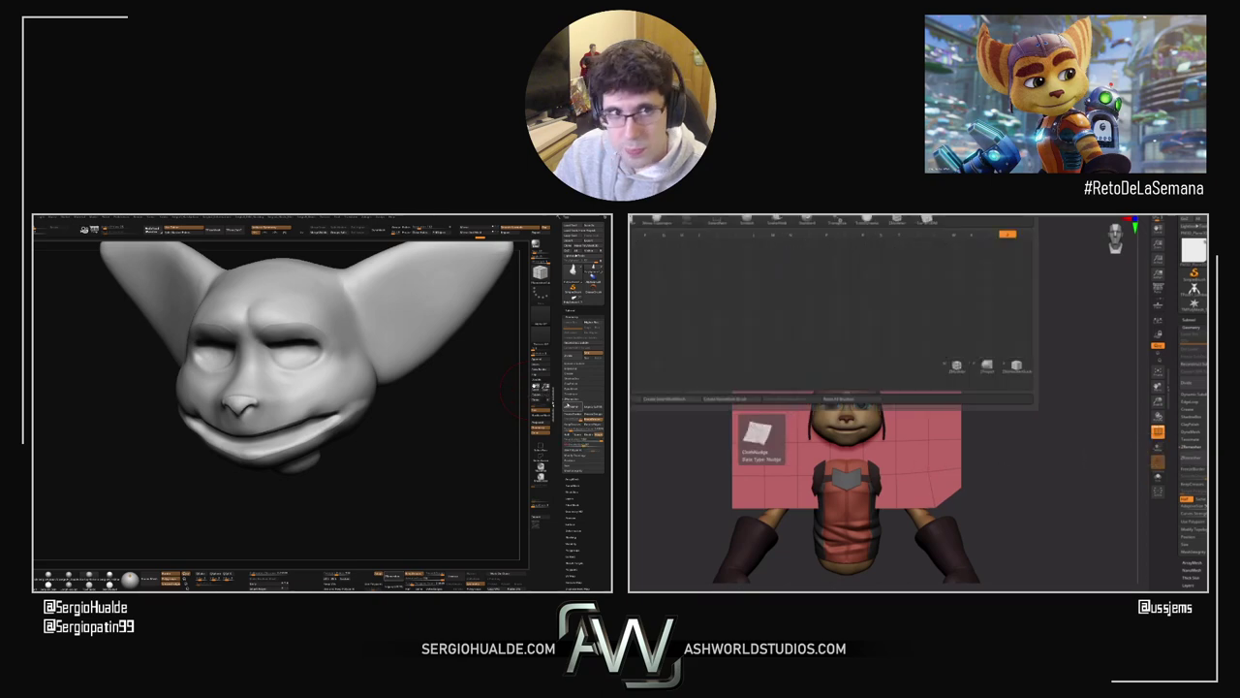
left_click(947, 369)
left_click(913, 517)
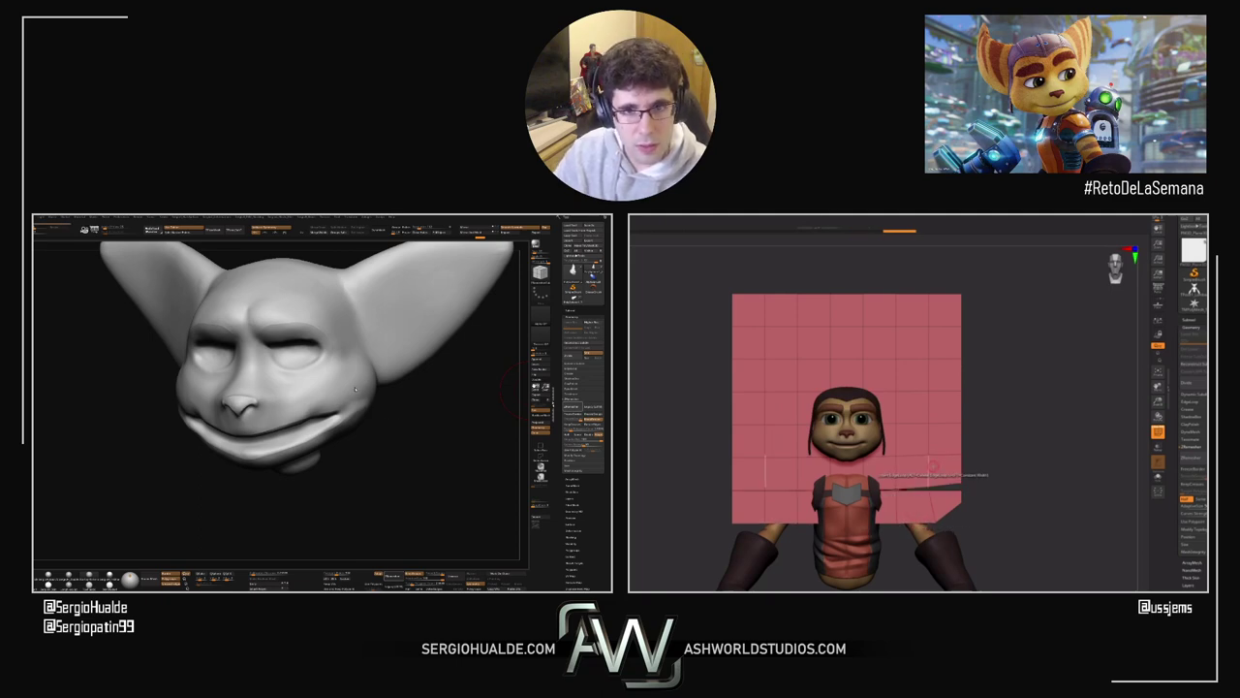
left_click(942, 485, "alt")
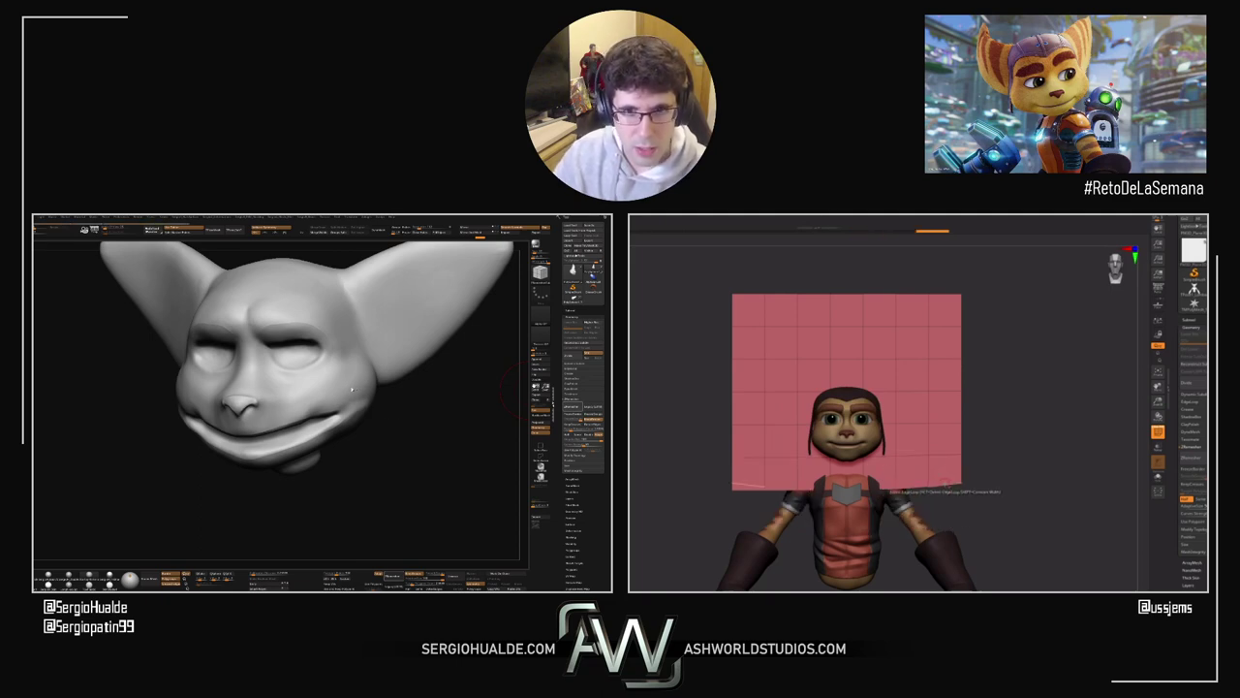
left_click(942, 482, "alt")
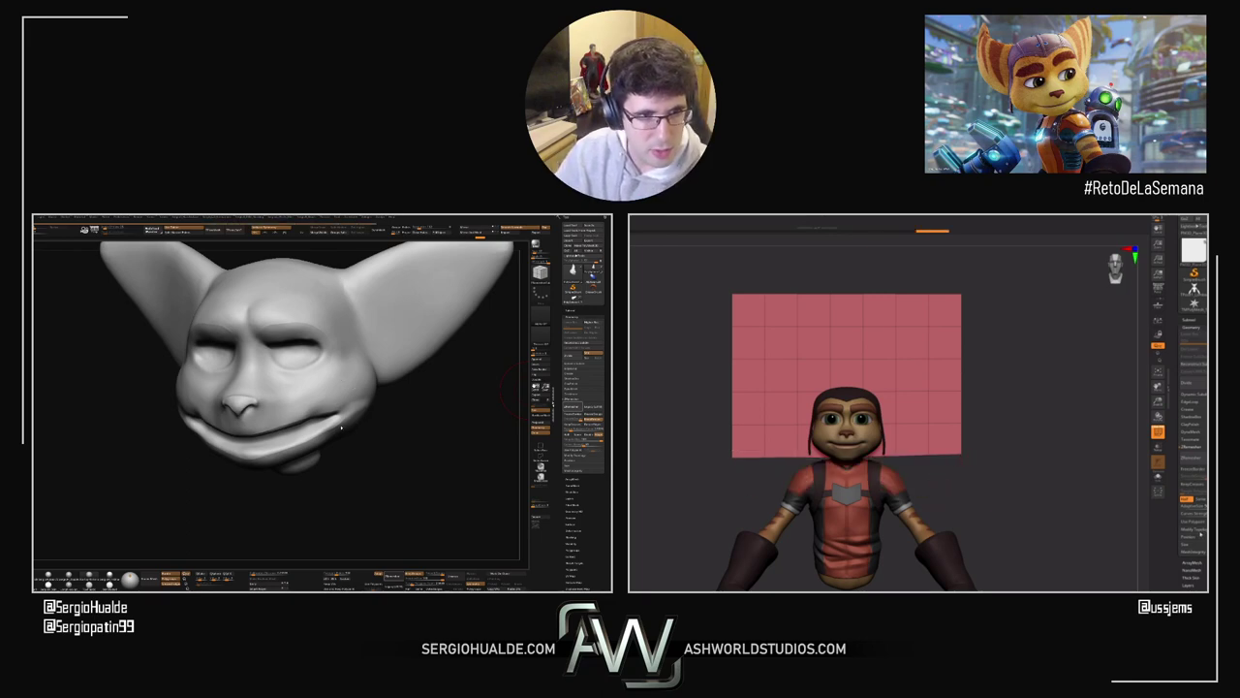
left_click(1199, 530)
left_click(1194, 479)
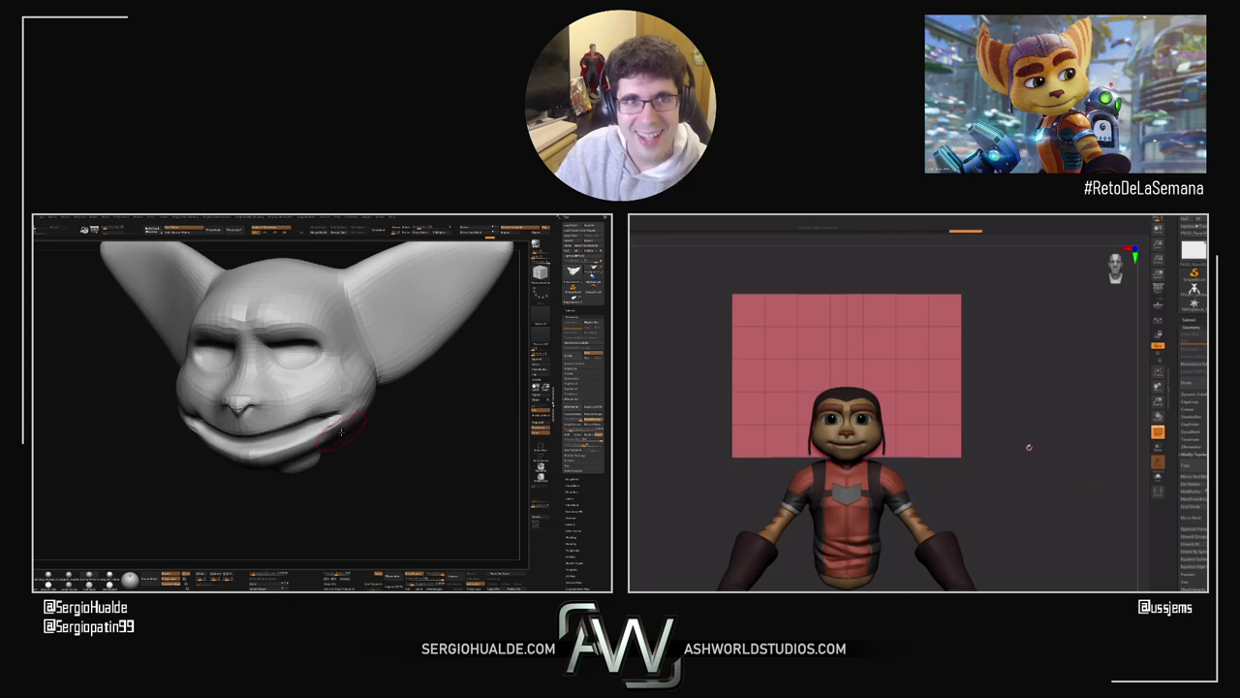
Step: Show the remeshed grey head's topology with polyframe and examine it around the mouth and nose
key("shift+f")
mouse_move(340, 432)
right_mouse_down()
mouse_move(312, 406)
mouse_move(341, 428)
right_mouse_up()
right_click_drag(884, 378, 954, 385)
right_click_drag(341, 428, 372, 397, "alt")
Step: Flip the painted character's plane with the transform gizmo so that it faces backwards
key("w")
mouse_move(954, 388)
right_mouse_down()
mouse_move(906, 387)
mouse_move(944, 388)
right_mouse_up()
right_click_drag(270, 395, 290, 431, "alt")
right_click_drag(944, 387, 901, 388)
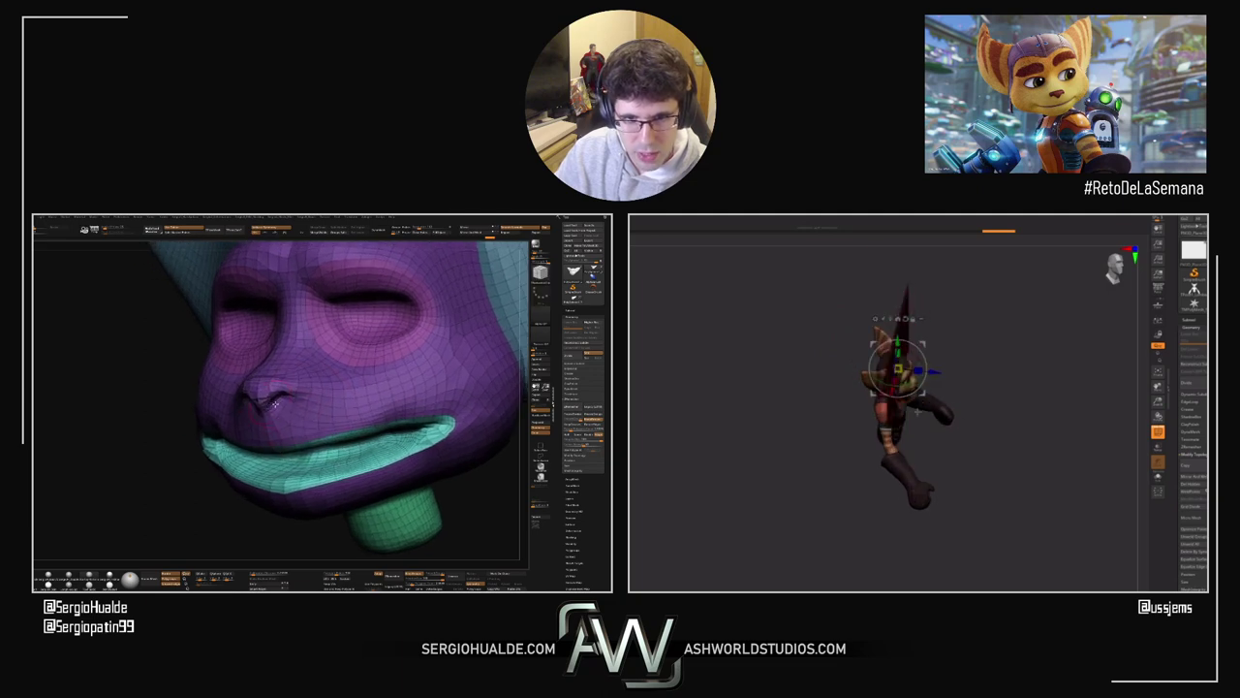
right_click_drag(291, 432, 330, 426)
key("b")
key("z")
key("m")
left_click_drag(901, 384, 789, 363)
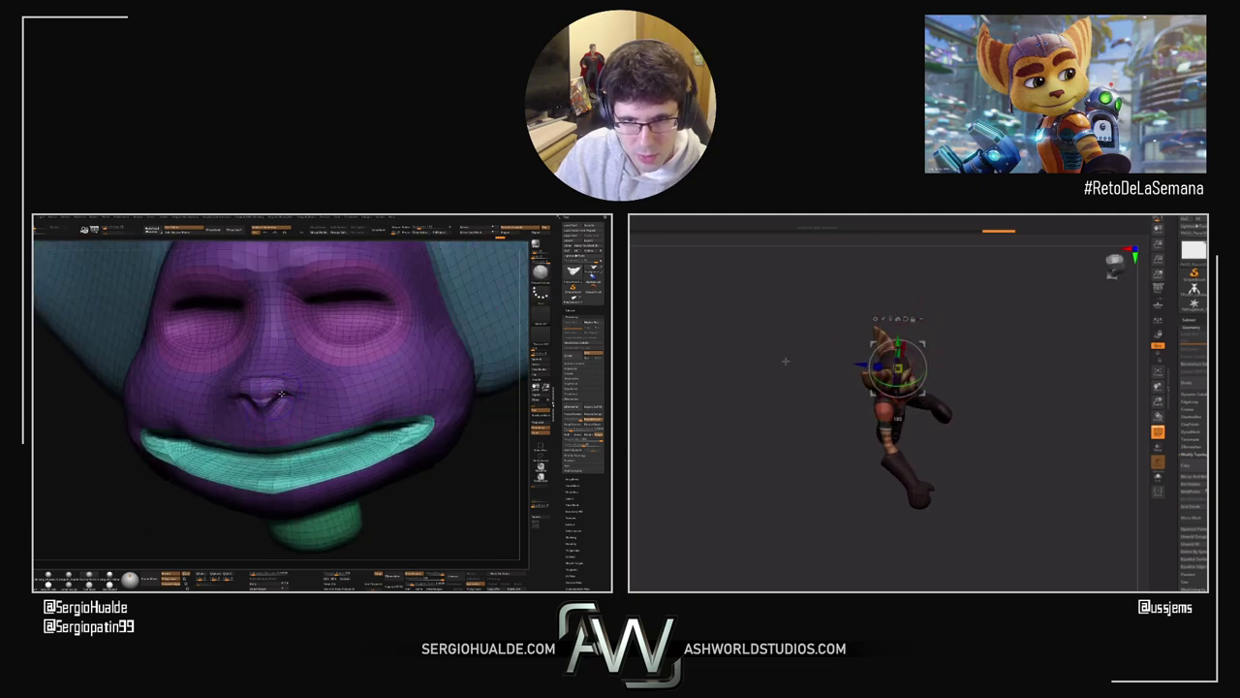
Step: Hide the grey head's polyframe and raise its subdivision level
right_click_drag(318, 429, 308, 393, "ctrl")
right_click_drag(786, 362, 963, 421)
right_click_drag(308, 393, 243, 398)
key("shift+f")
right_click_drag(995, 500, 976, 559, "alt")
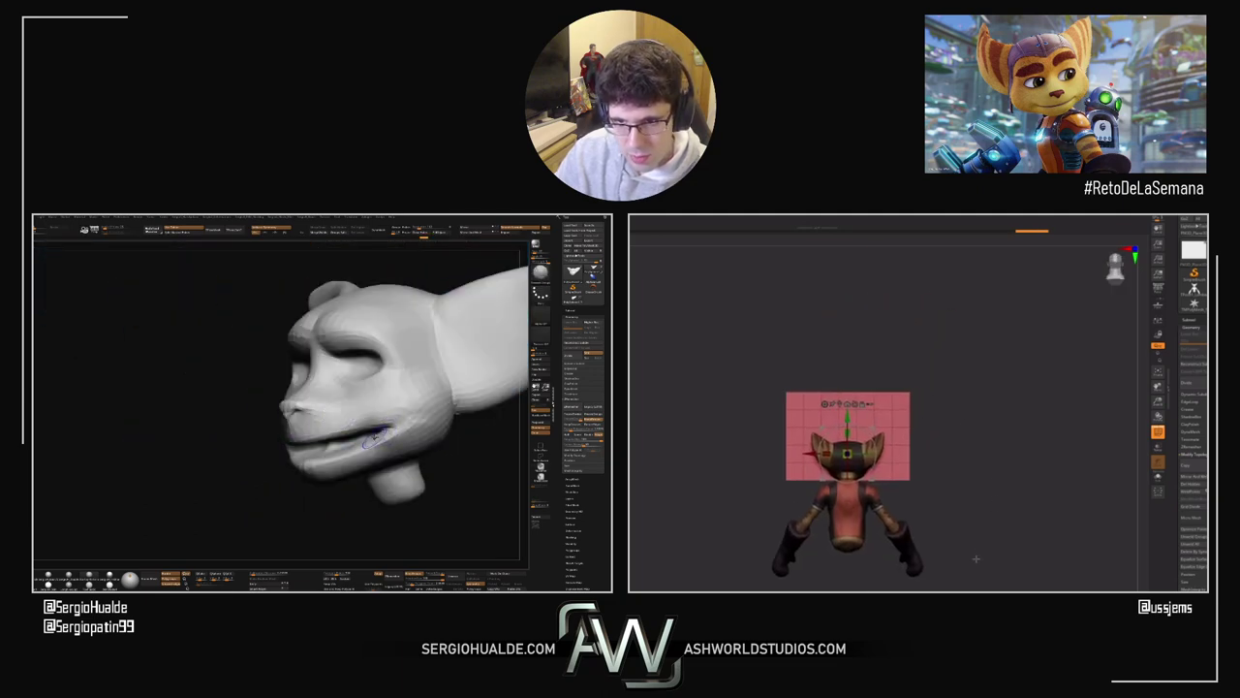
left_click_drag(976, 558, 917, 529)
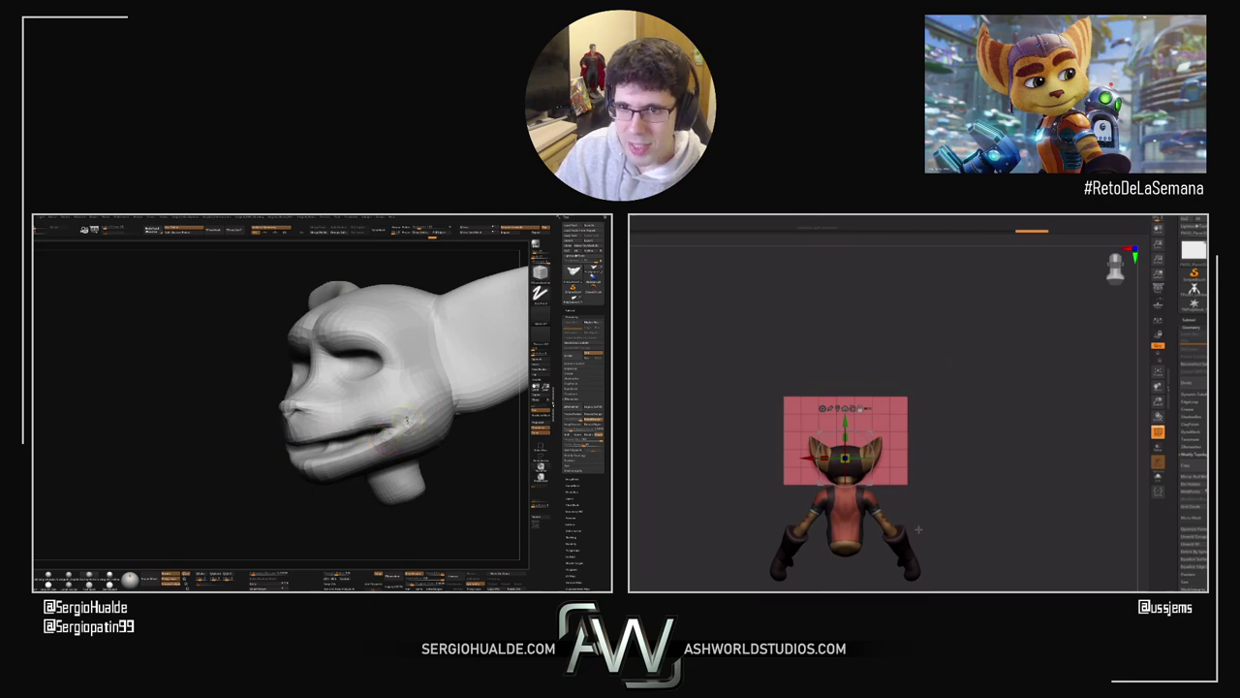
right_click_drag(407, 420, 403, 392, "ctrl")
right_click_drag(403, 392, 341, 403)
right_click_drag(957, 509, 951, 444, "alt")
right_click_drag(341, 403, 398, 438)
mouse_move(952, 443)
right_mouse_down()
mouse_move(967, 439)
mouse_move(947, 477)
mouse_move(841, 474)
mouse_move(877, 475)
right_mouse_up()
left_click(570, 310)
key("d")
Step: Move the plane behind the painted character, lower it to the upper back and scale it down
left_click_drag(852, 393, 763, 393)
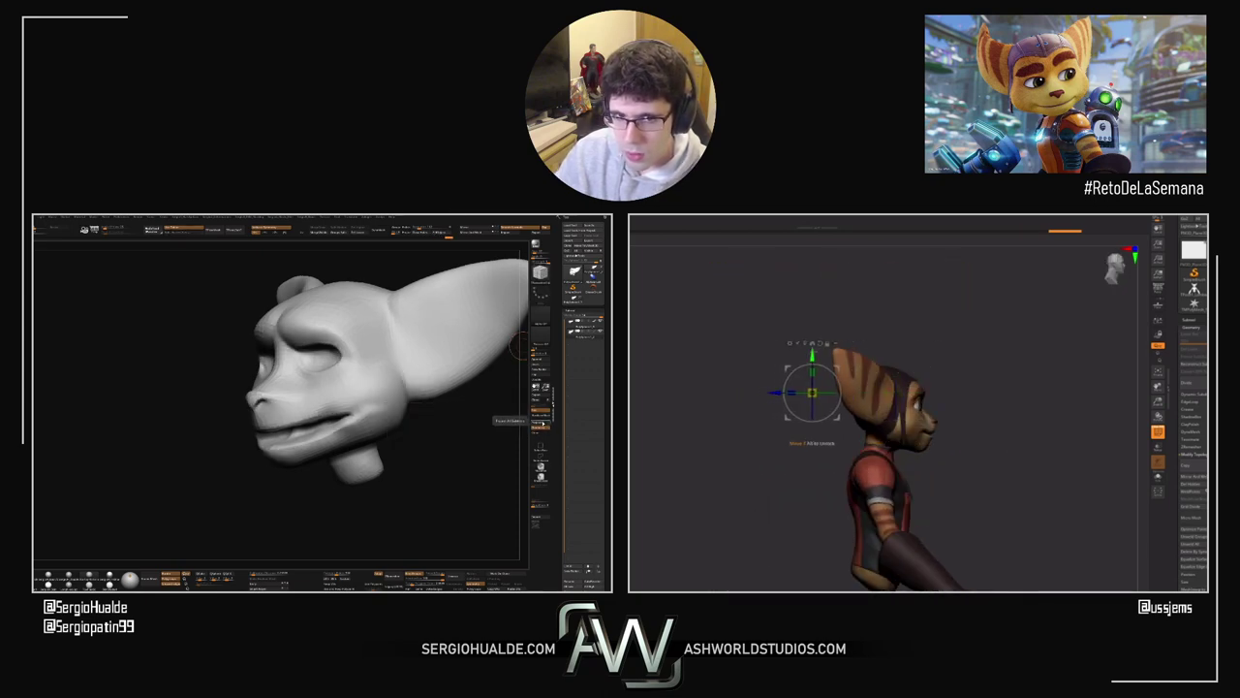
left_click_drag(811, 353, 812, 434)
right_click_drag(945, 455, 1096, 414)
left_click_drag(839, 433, 806, 477)
right_click_drag(335, 441, 329, 415, "ctrl")
left_click_drag(806, 477, 793, 493)
right_click_drag(329, 415, 397, 418)
left_click_drag(793, 494, 785, 503)
right_click_drag(397, 417, 400, 444, "alt")
right_click_drag(787, 485, 789, 562, "ctrl")
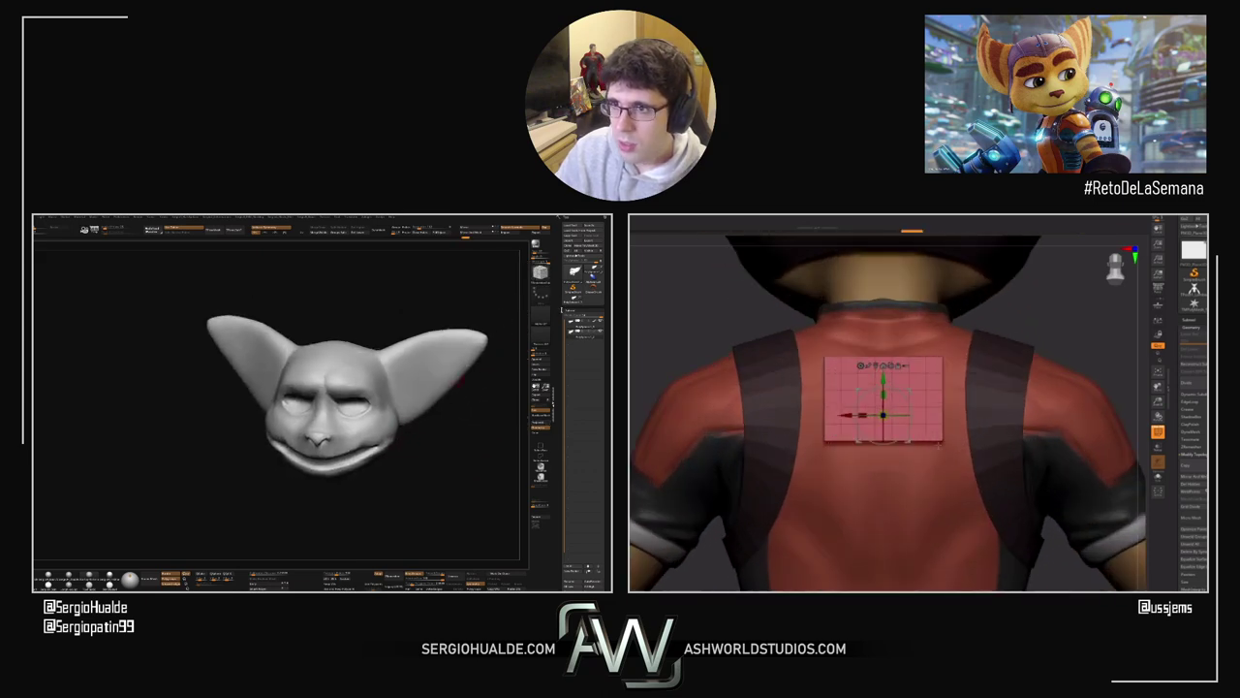
Step: Switch the grey head to the tool with the full subtool list, and pull the back plane's upper middle into a point
key("q")
left_click(593, 271)
left_click(539, 360)
left_click_drag(869, 349, 863, 290)
left_click(431, 371)
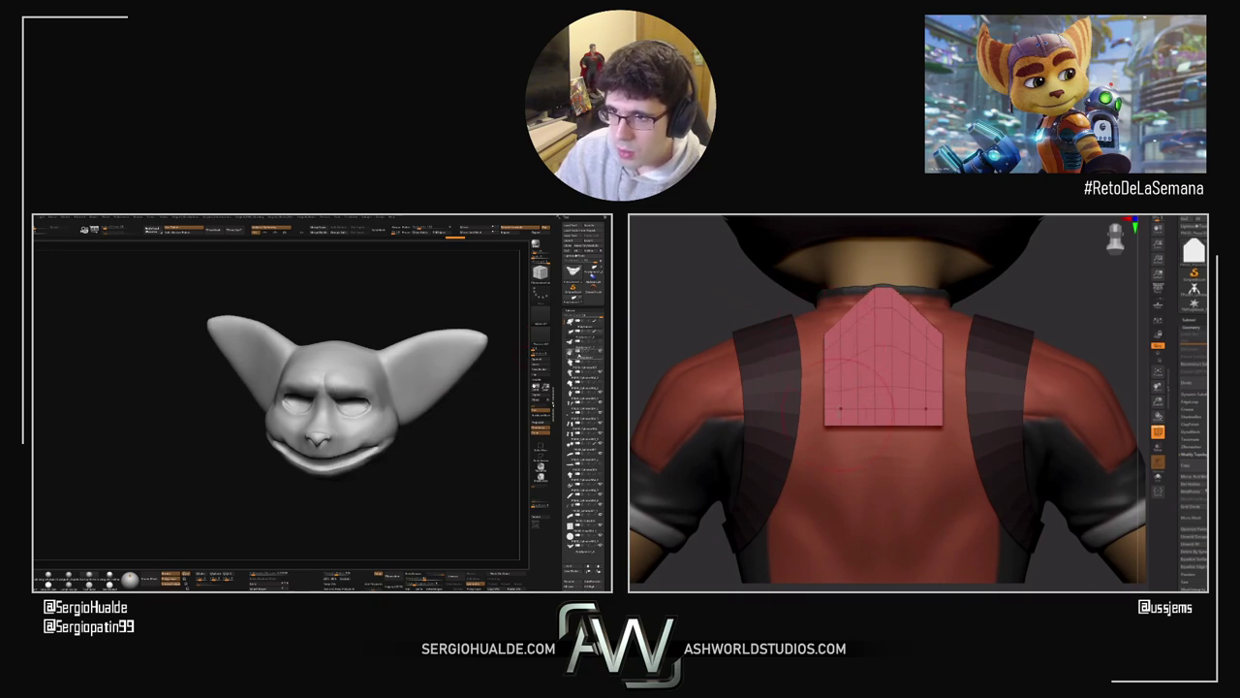
left_click_drag(856, 419, 861, 431)
Step: Taper the back plane's lower corners inward and soften its upper point into a rounded edge
right_click_drag(350, 400, 362, 444, "ctrl")
key("ctrl+z")
right_click_drag(363, 444, 366, 383)
right_click_drag(407, 423, 366, 435)
left_click_drag(826, 425, 842, 424)
right_click_drag(387, 447, 395, 466, "ctrl")
left_click_drag(884, 287, 884, 317)
Step: Choose a different sculpting tool for the grey head and adjust its brush size around the mouth and lower jaw
key("n")
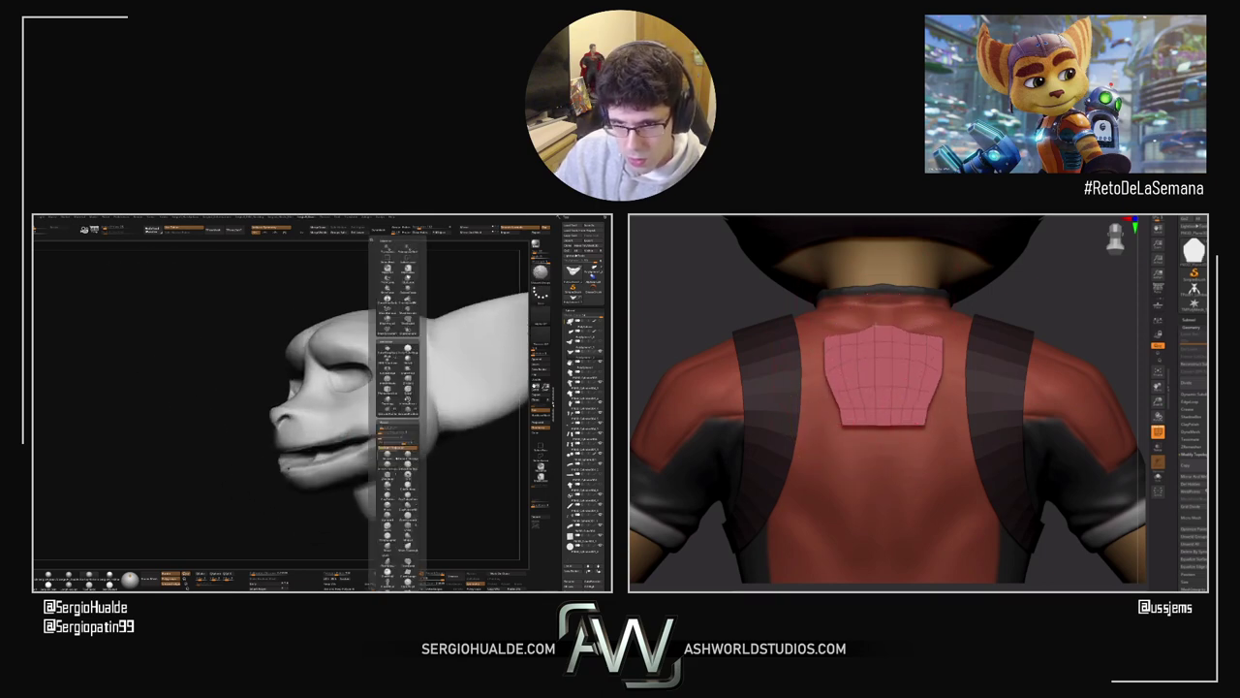
left_click(397, 449)
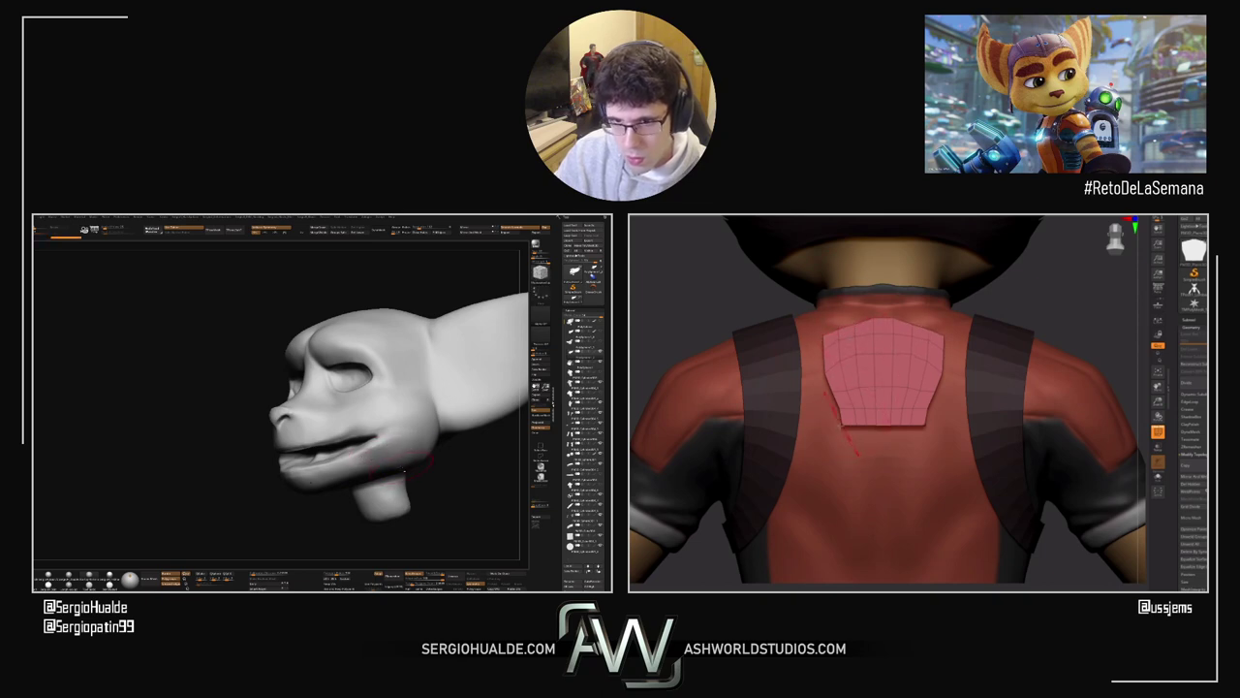
right_click_drag(404, 472, 424, 444, "alt")
right_click_drag(322, 459, 338, 436)
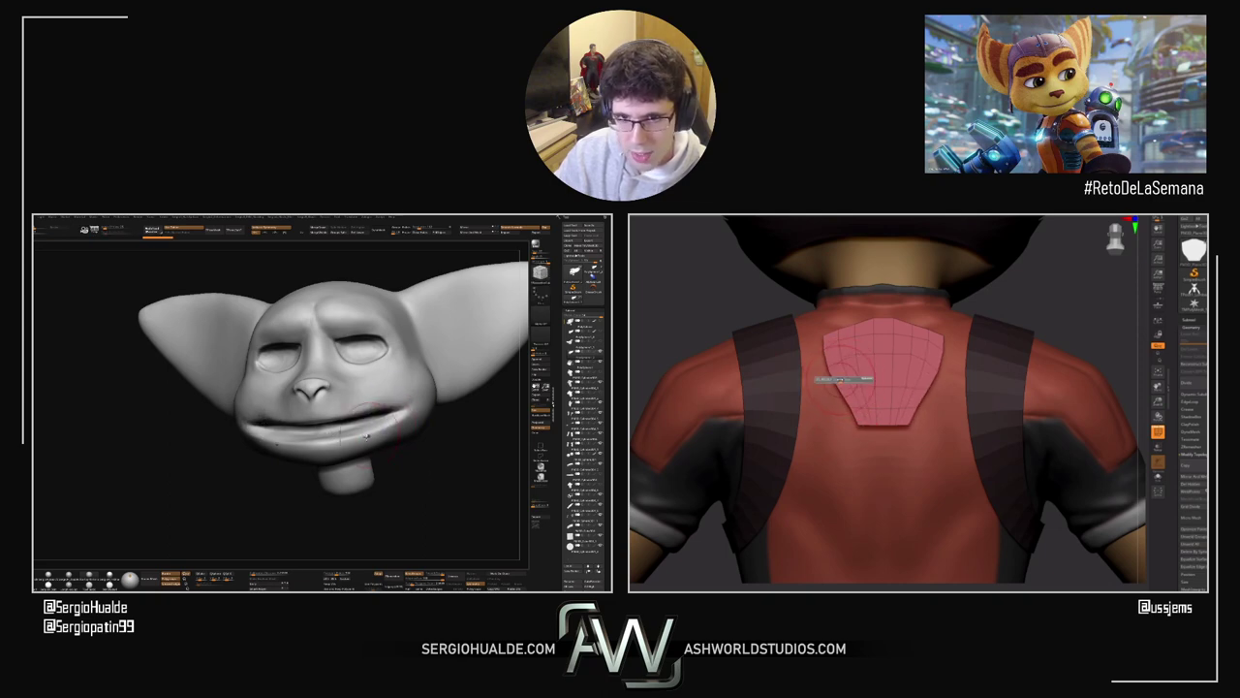
mouse_move(364, 414)
right_mouse_down()
mouse_move(324, 403)
mouse_move(385, 419)
mouse_move(400, 450)
right_mouse_up()
key("s")
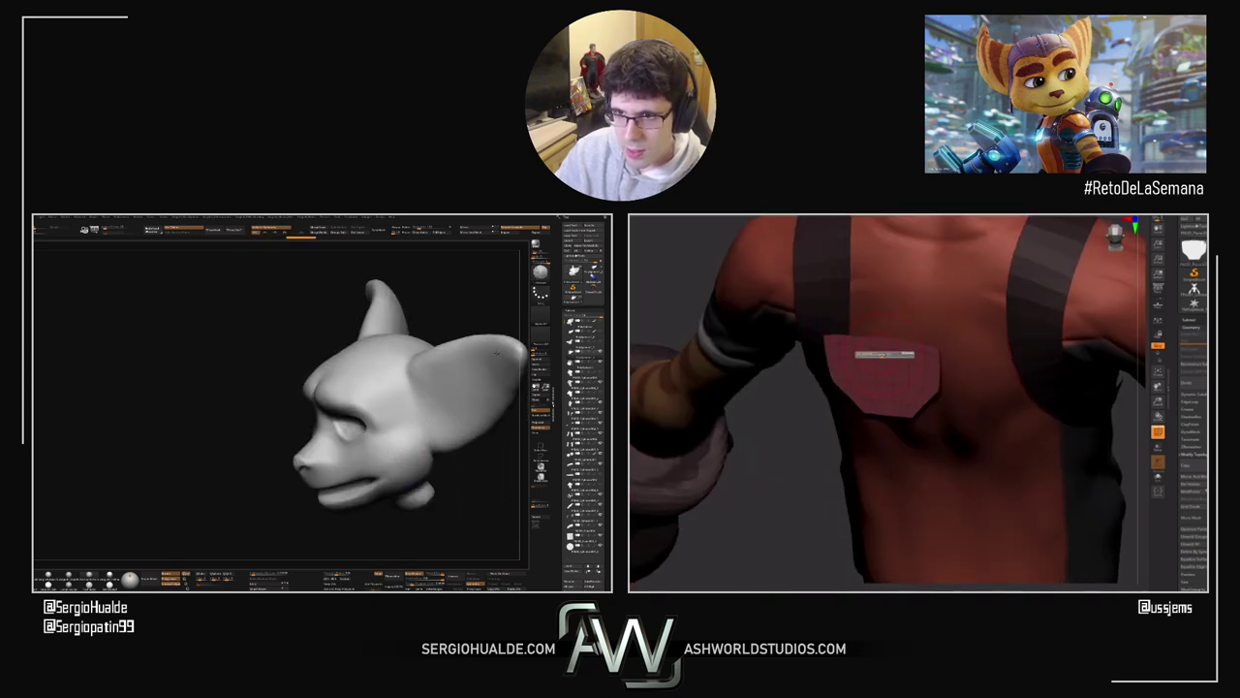
Step: Sculpt the grey head's brow and eye-socket area and the cheeks below the eyes with short symmetrical strokes
right_click_drag(441, 390, 381, 373)
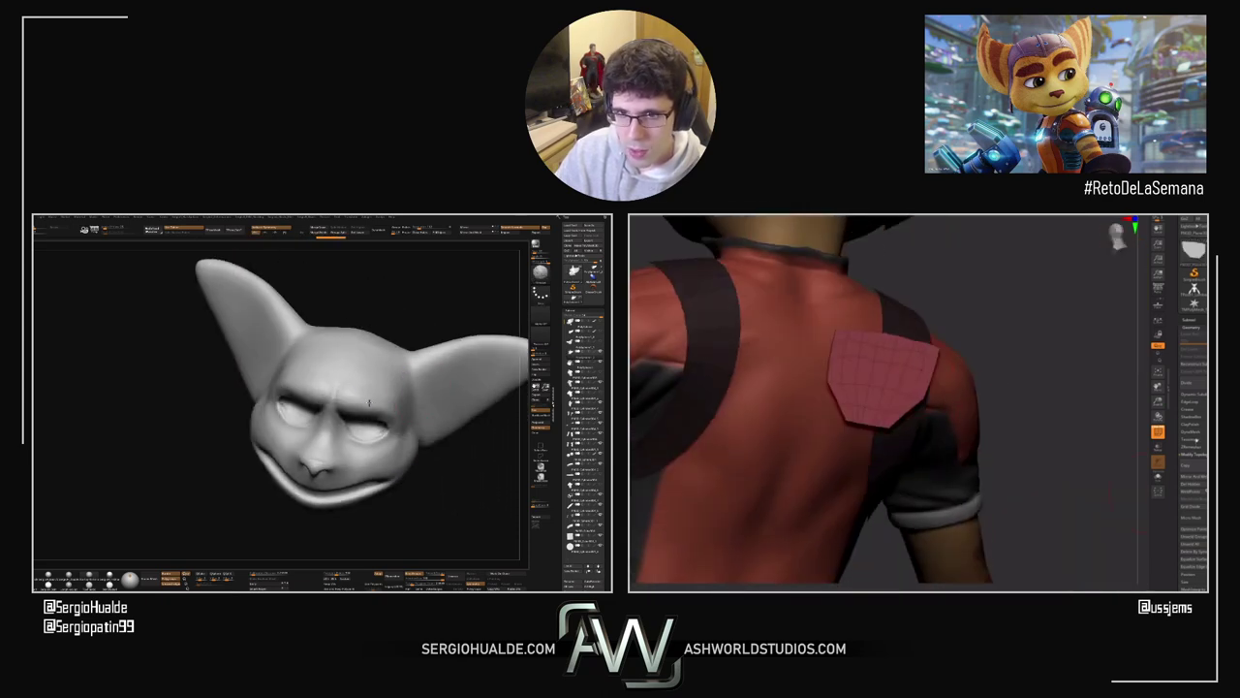
left_click_drag(392, 406, 398, 445)
right_click_drag(398, 445, 364, 412)
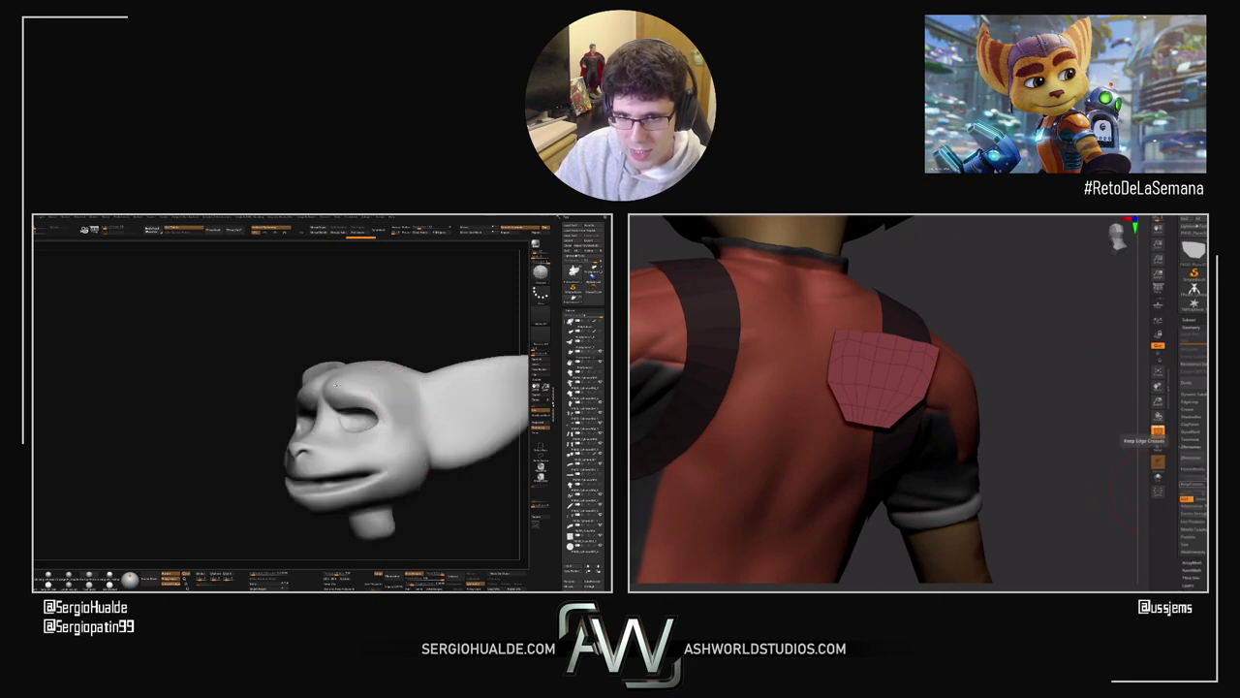
left_click_drag(336, 385, 345, 391)
right_click_drag(330, 392, 366, 395)
left_click_drag(368, 387, 391, 400)
right_click_drag(276, 426, 312, 423)
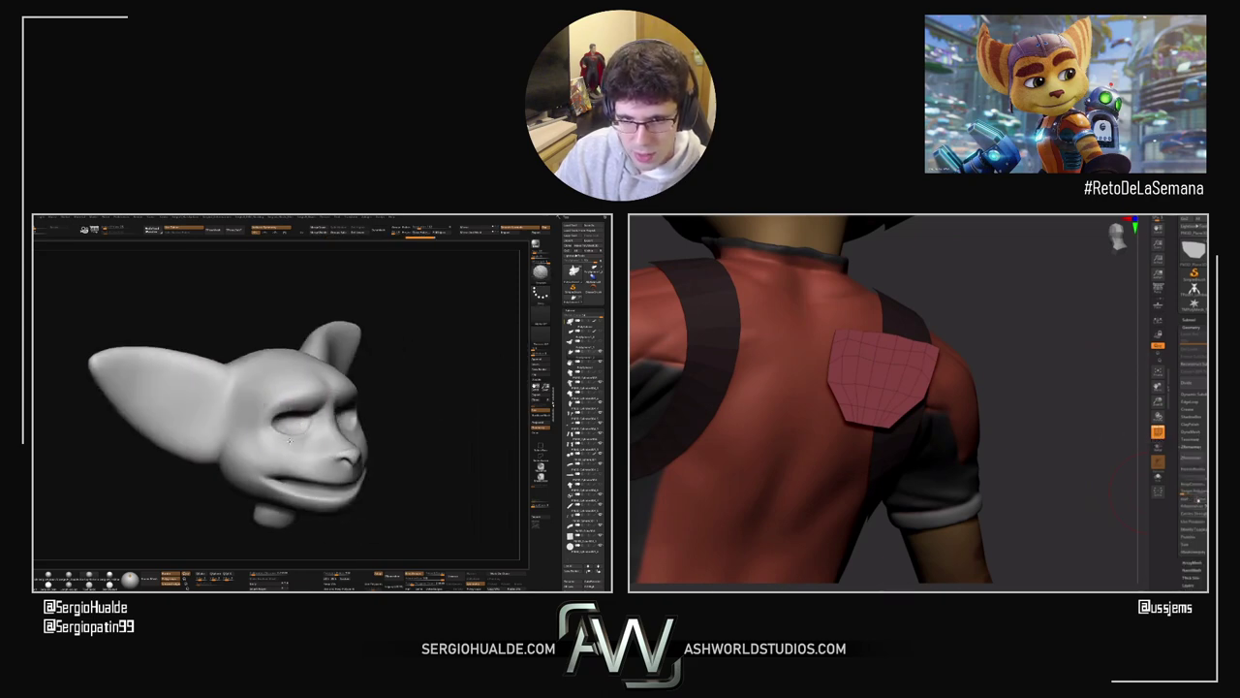
left_click_drag(289, 440, 315, 443)
mouse_move(314, 442)
right_mouse_down("ctrl")
mouse_move(300, 419)
mouse_move(272, 431)
mouse_move(357, 446)
mouse_move(320, 475)
mouse_move(305, 429)
right_mouse_up("ctrl")
right_click_drag(270, 366, 312, 425)
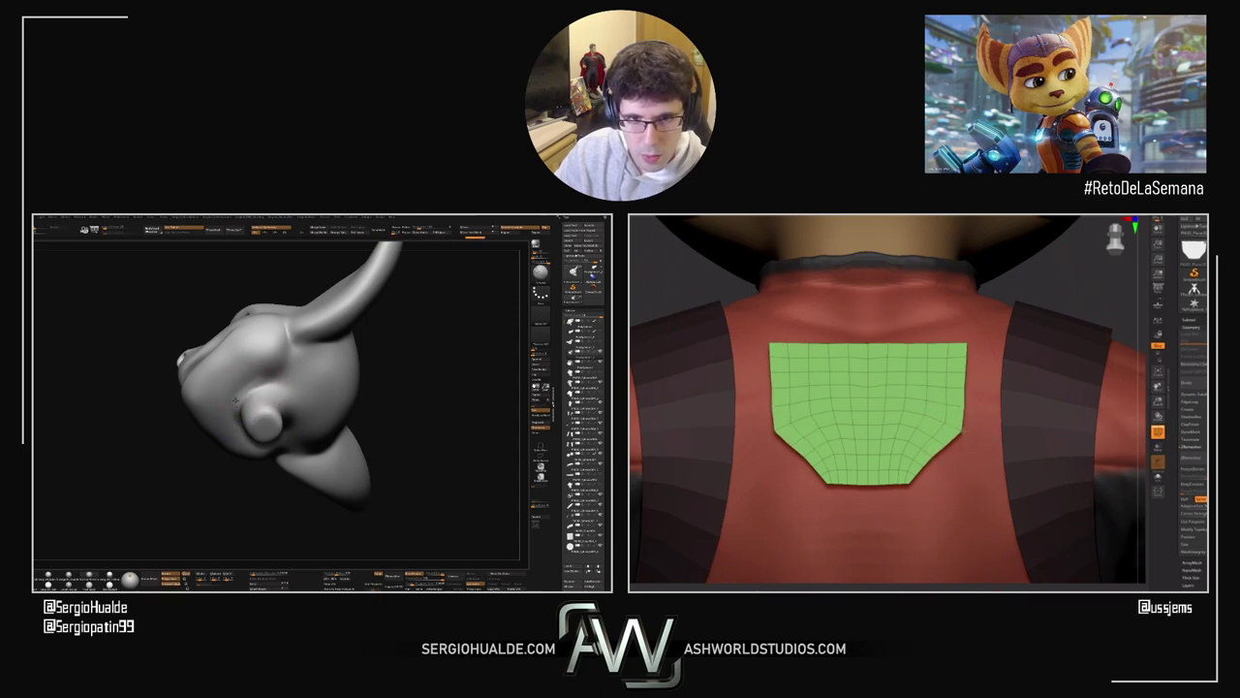
Step: Isolate the grey head's mouth strip, assign it a new polygroup, and restore the whole head with polyframe hidden
right_click_drag(275, 405, 236, 415)
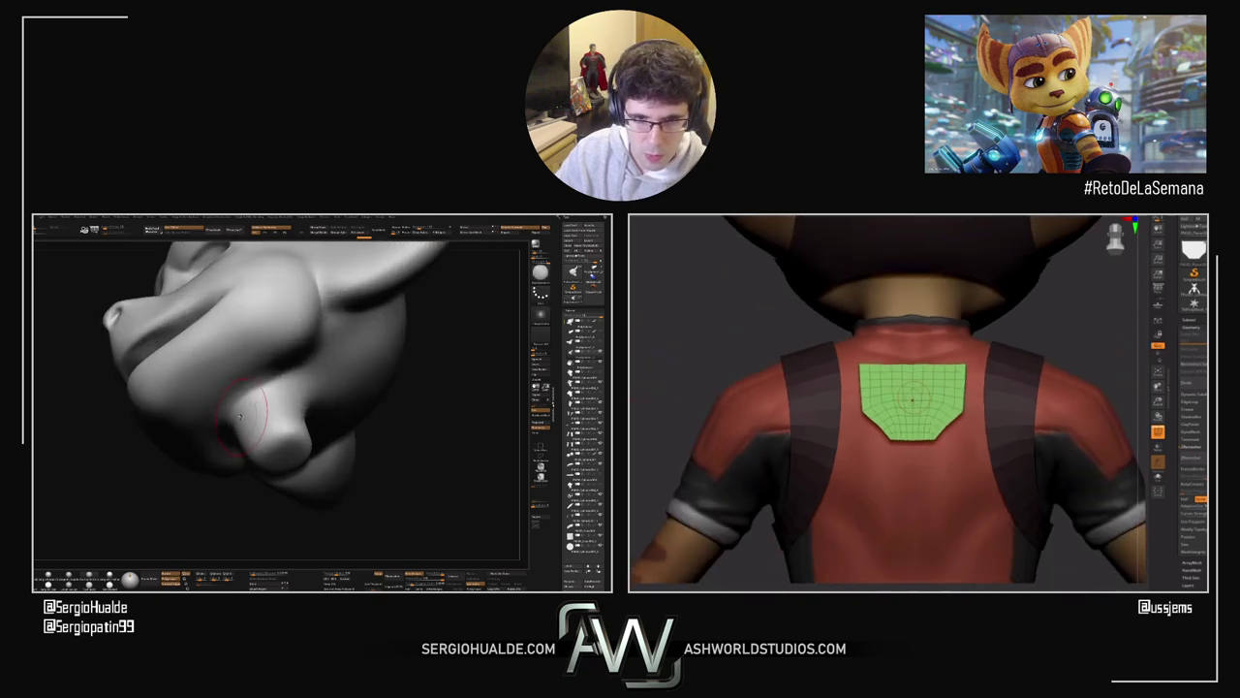
key("space")
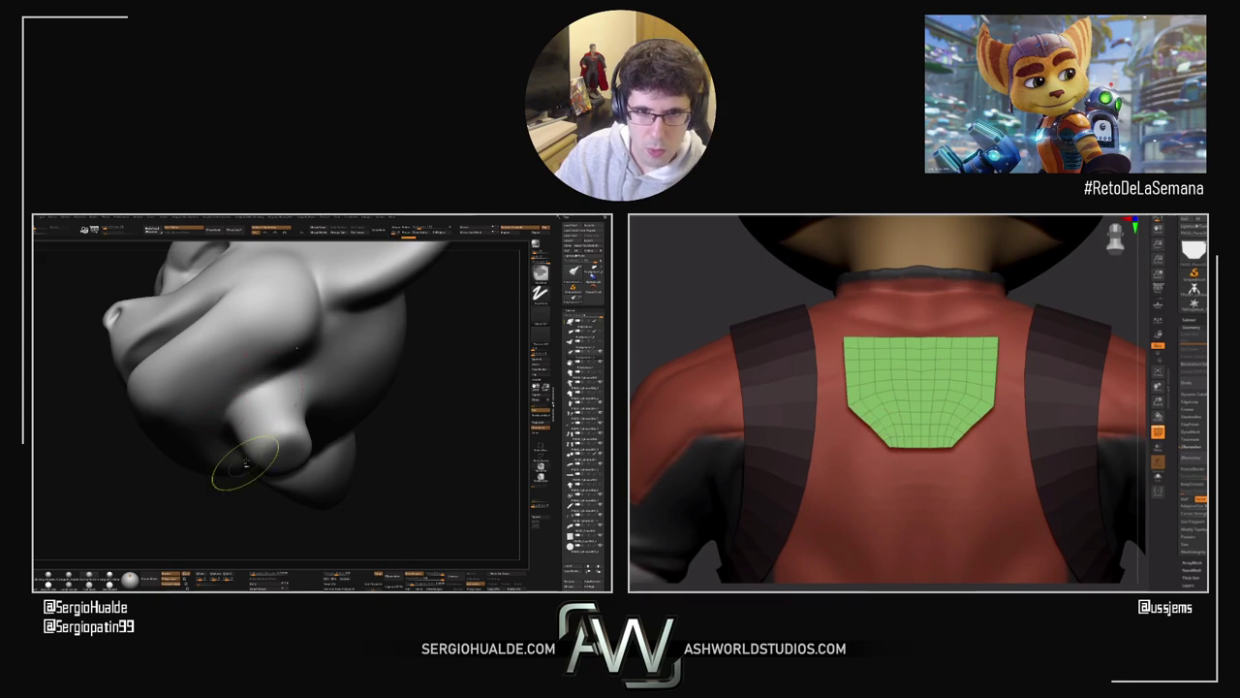
right_click_drag(239, 468, 299, 437, "ctrl")
key("shift+f")
left_click(300, 438, "ctrl+shift")
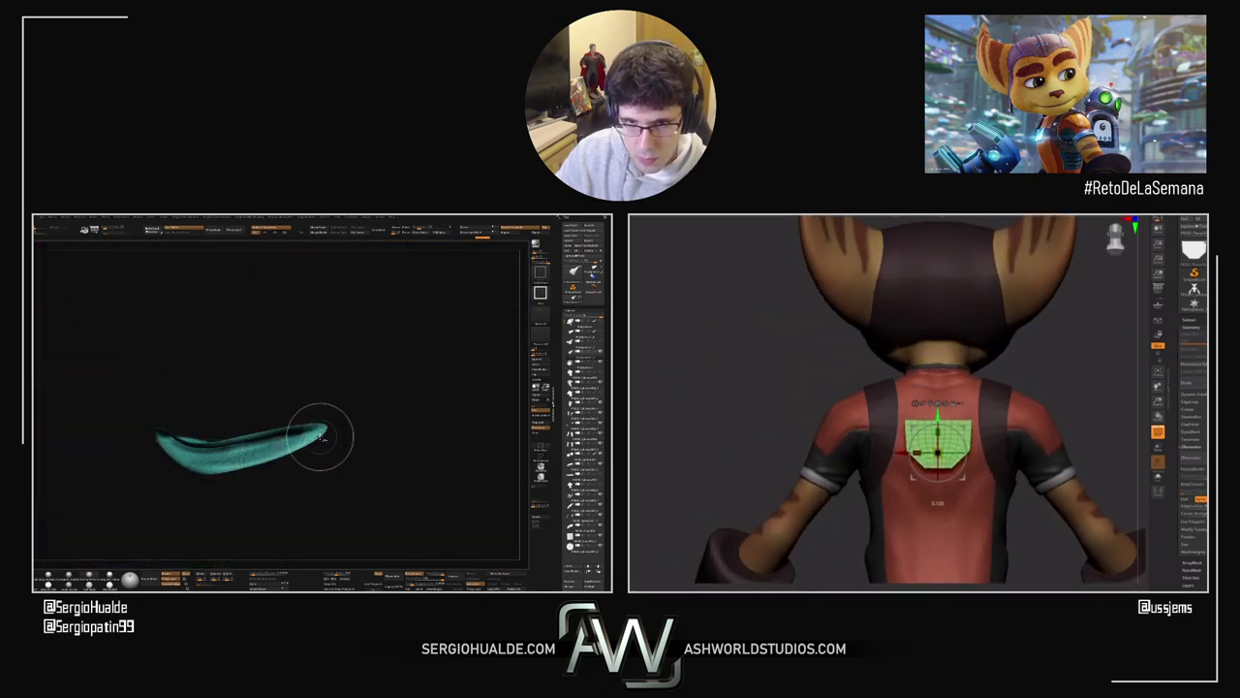
right_click_drag(322, 438, 230, 472, "ctrl")
key("ctrl+w")
left_click(337, 465, "ctrl+shift")
key("shift+f")
Step: Mask the grey head's lower jaw from the mouth corner back toward the cheek, leaving the neck unmasked
mouse_move(199, 483)
left_mouse_down("ctrl")
mouse_move(226, 513)
mouse_move(319, 506)
left_mouse_up("ctrl")
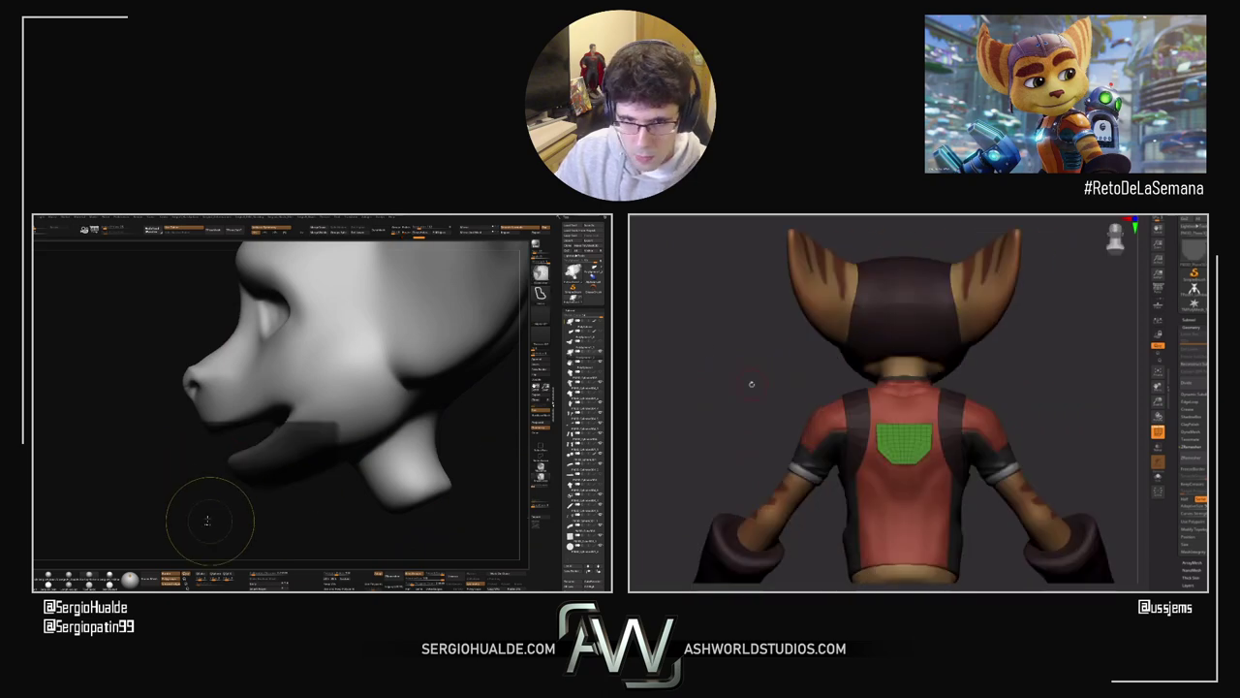
mouse_move(188, 470)
left_mouse_down("ctrl")
mouse_move(194, 499)
mouse_move(338, 468)
left_mouse_up("ctrl")
mouse_move(404, 413)
left_mouse_down("ctrl")
mouse_move(292, 417)
mouse_move(254, 436)
left_mouse_up("ctrl")
mouse_move(300, 473)
right_mouse_down()
mouse_move(296, 413)
mouse_move(339, 422)
mouse_move(328, 419)
right_mouse_up()
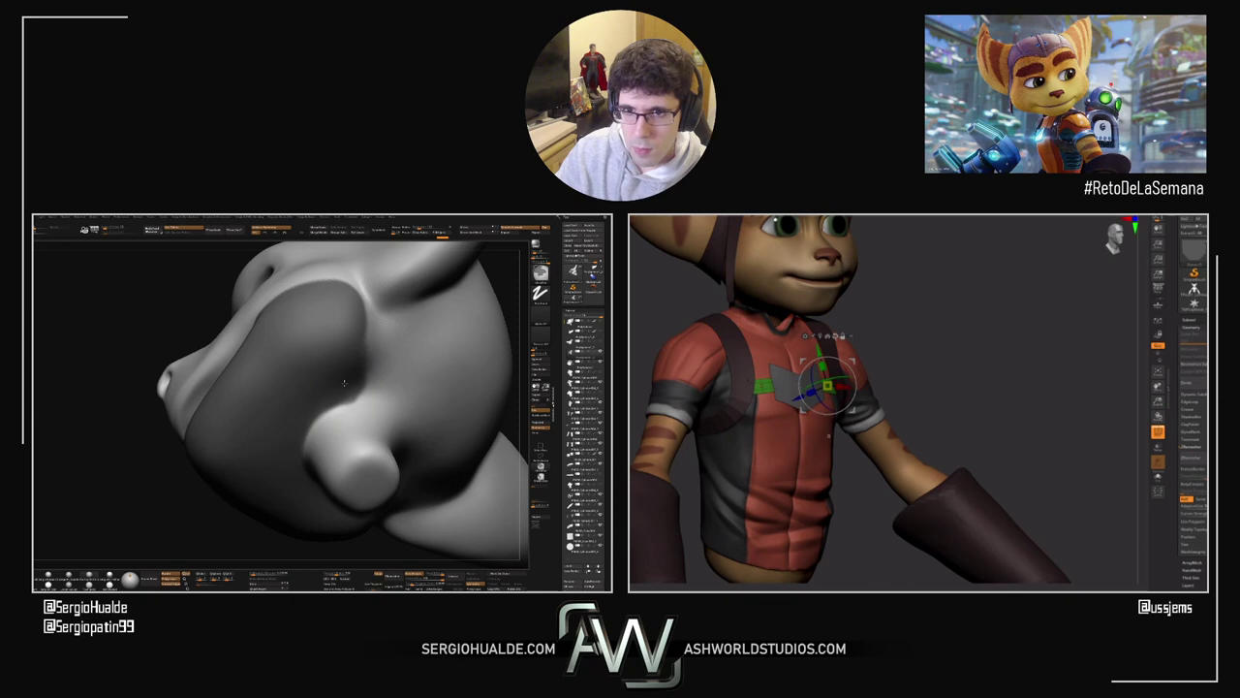
left_click_drag(344, 383, 335, 352, "ctrl")
Step: Raise the grey head's lower jaw to close the mouth, and clear the mask
right_click_drag(335, 351, 325, 392)
key("shift+f")
left_click_drag(368, 418, 330, 425)
key("shift+f")
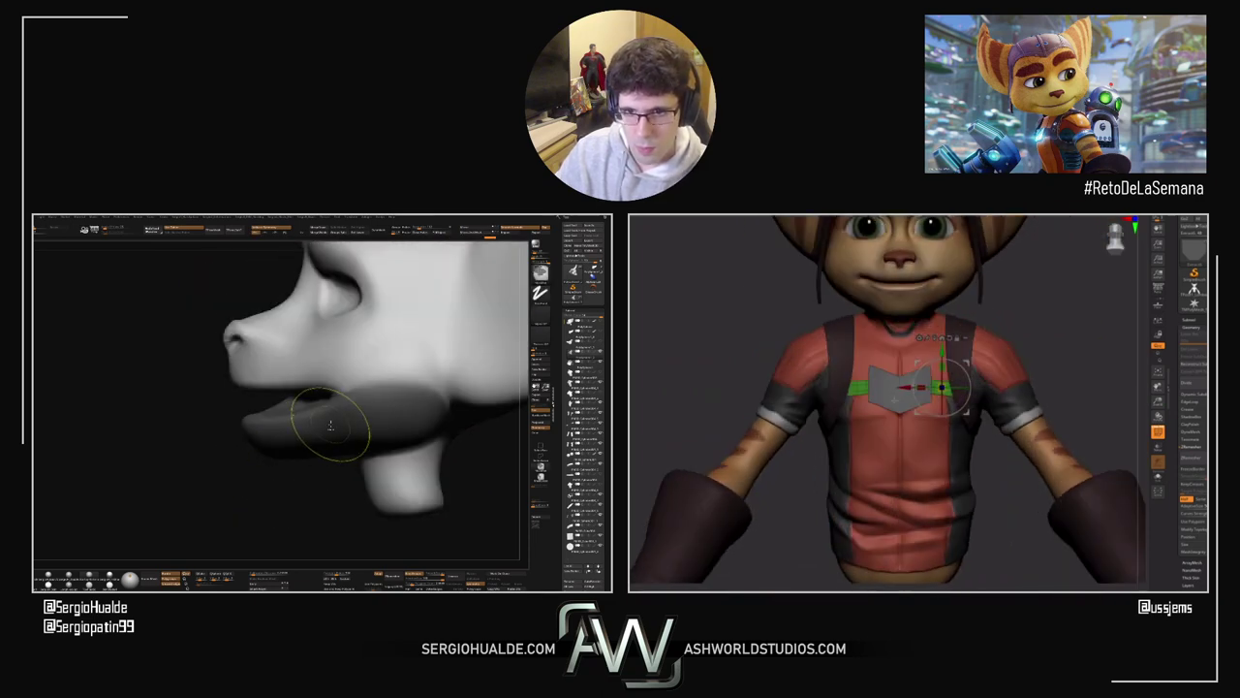
key("shift")
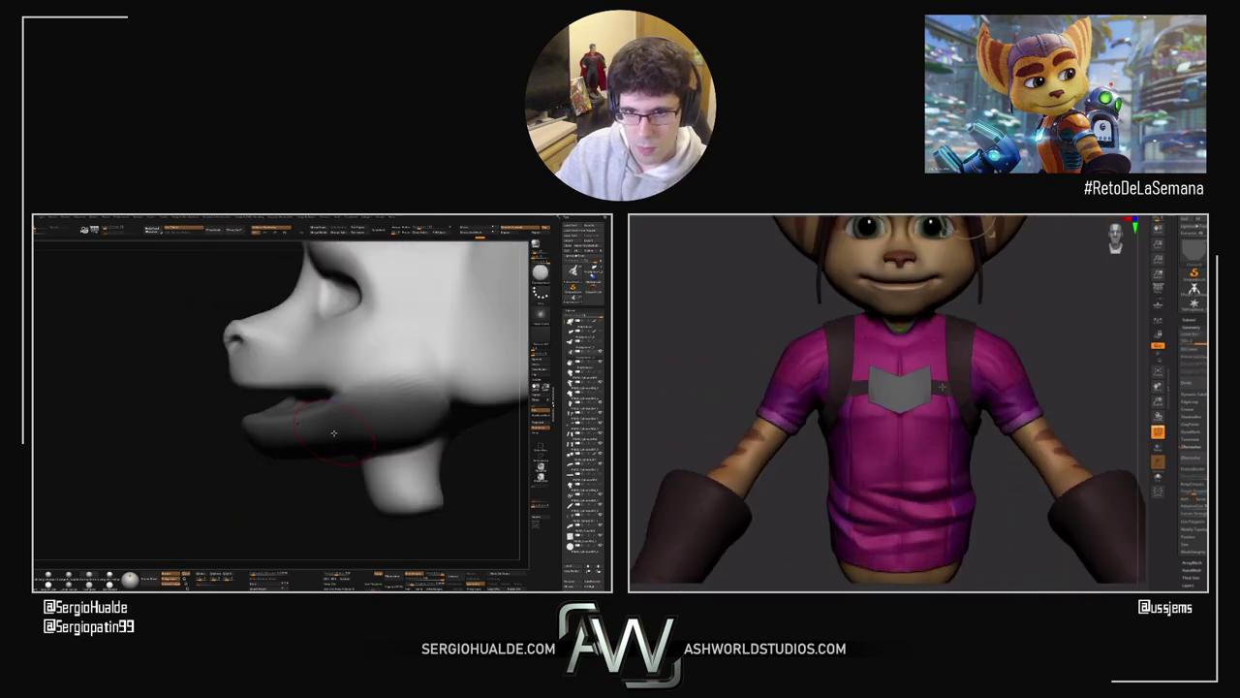
key("shift+f")
key("shift+f")
mouse_move(308, 465)
left_mouse_down("alt")
mouse_move(294, 444)
mouse_move(364, 445)
mouse_move(327, 449)
left_mouse_up("alt")
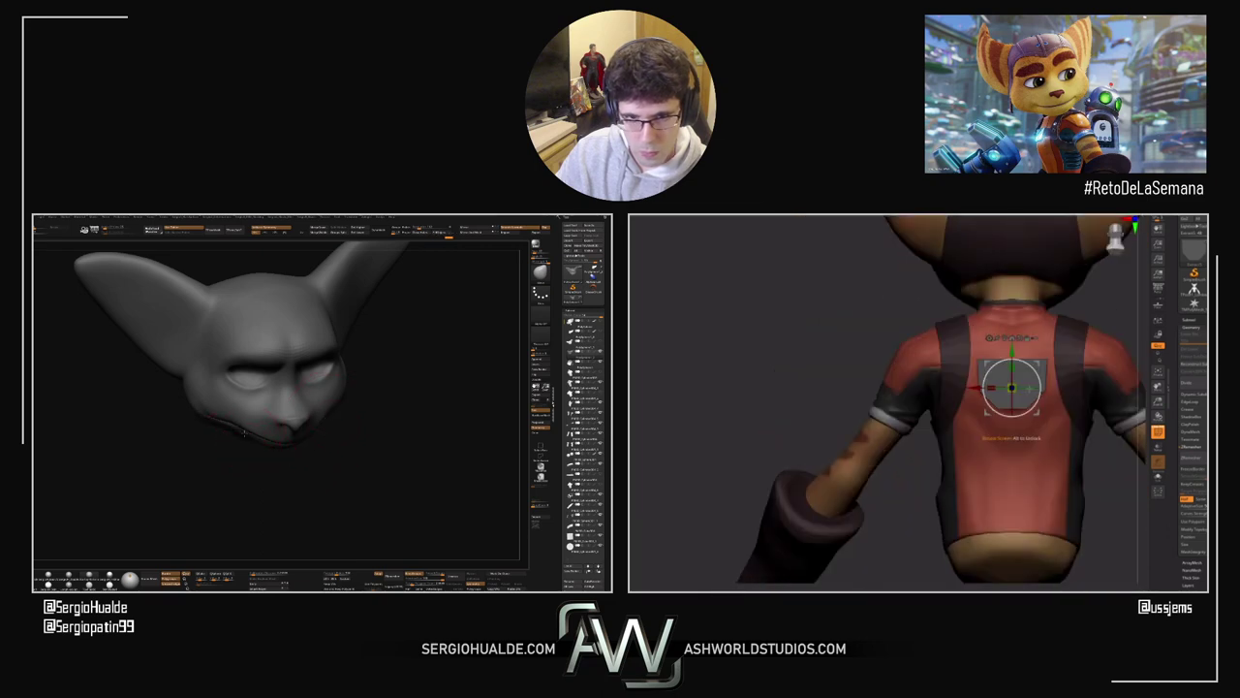
right_click_drag(252, 436, 298, 445)
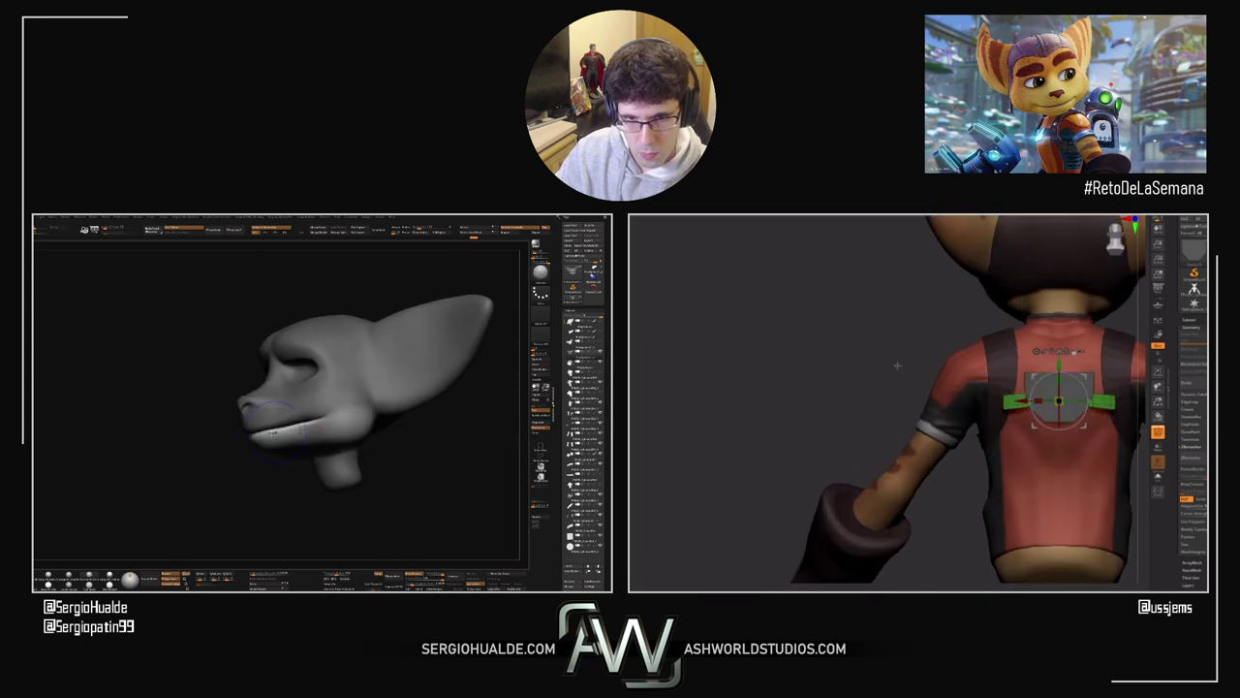
left_click_drag(244, 486, 287, 457, "ctrl")
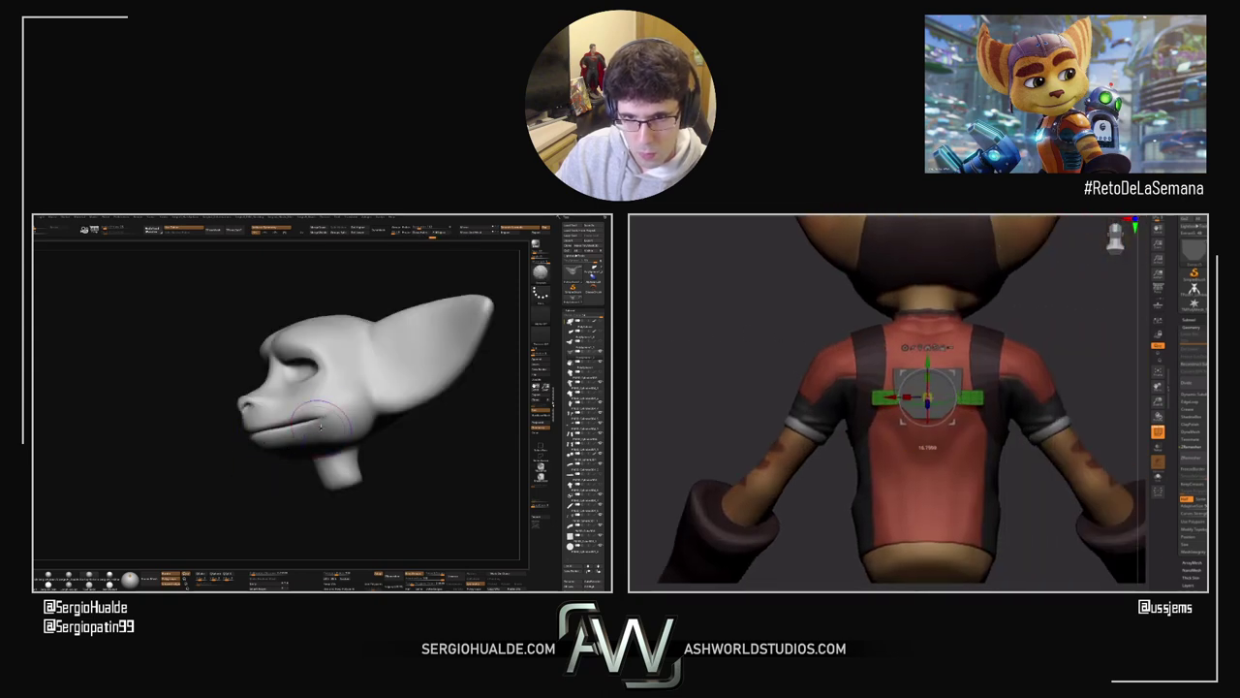
Step: Refine the grey head's mouth corners and build fuller, rounder cheeks beside them
right_click_drag(308, 446, 326, 429, "shift")
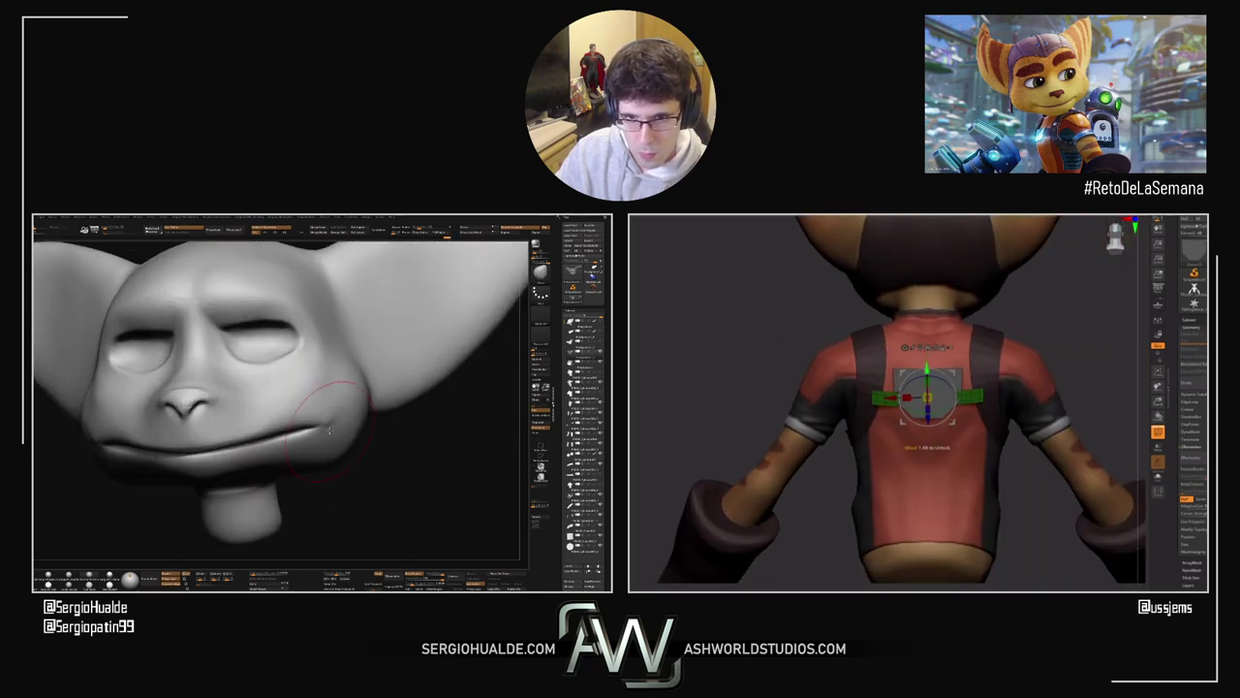
key("shift+f")
key("shift+f")
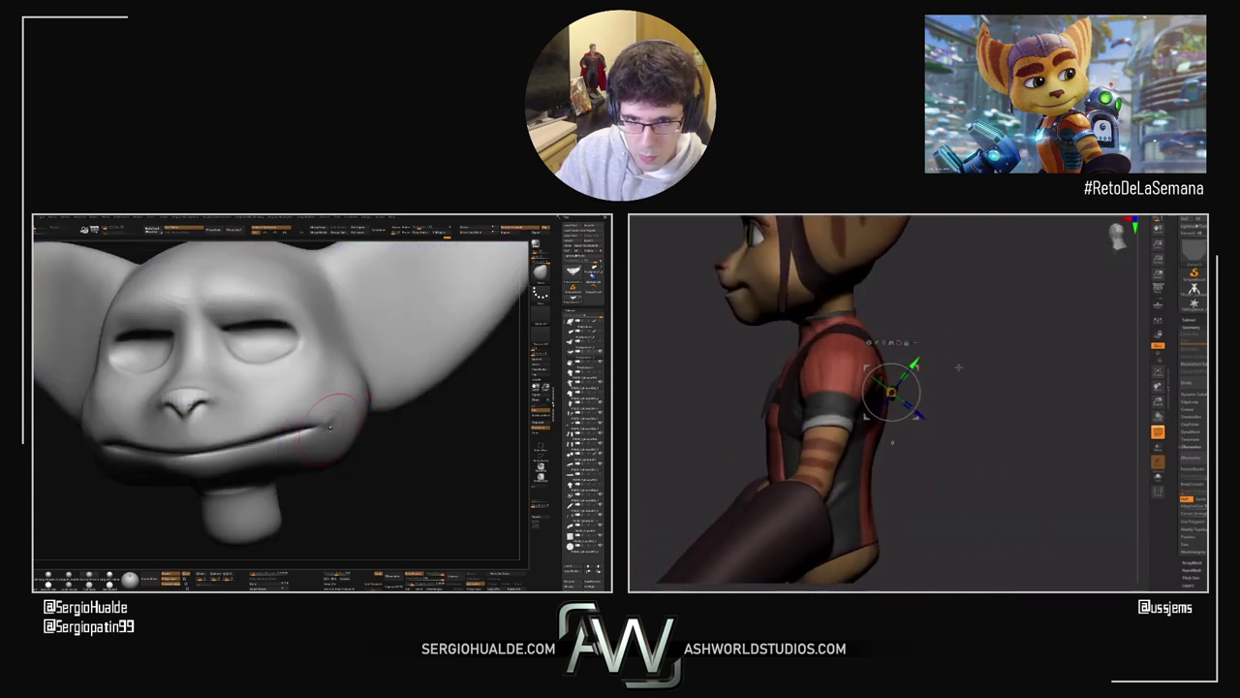
right_click_drag(326, 428, 327, 442)
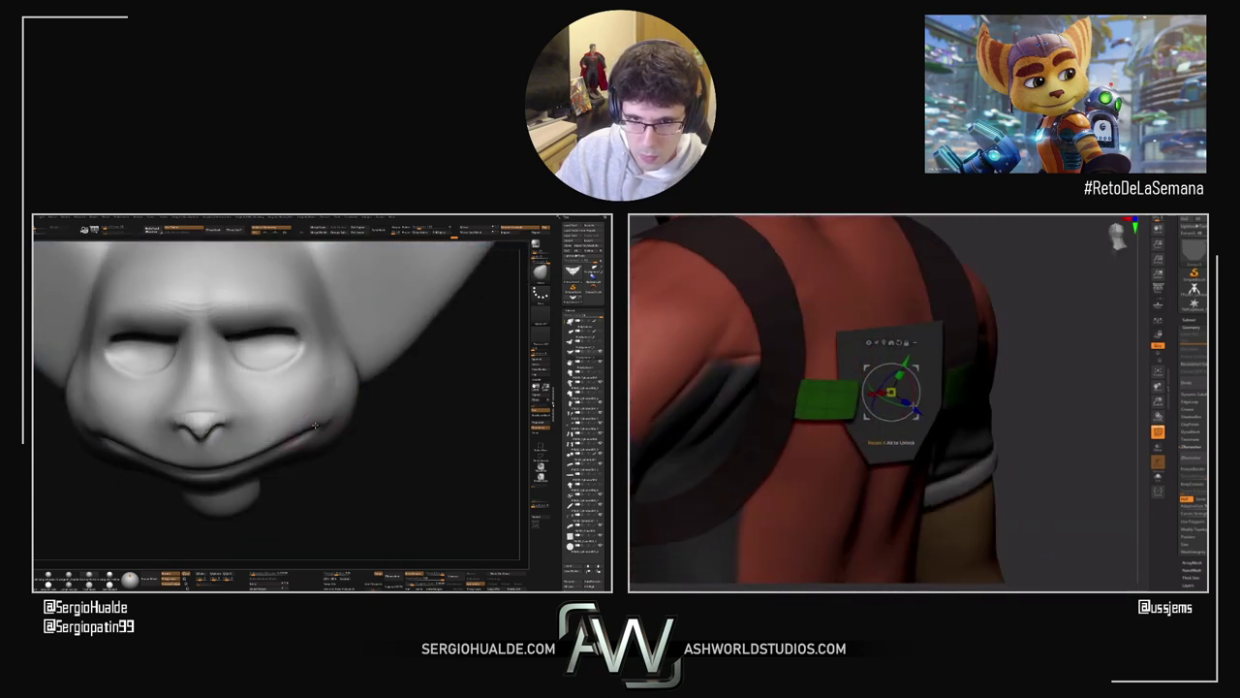
right_click_drag(302, 431, 319, 425)
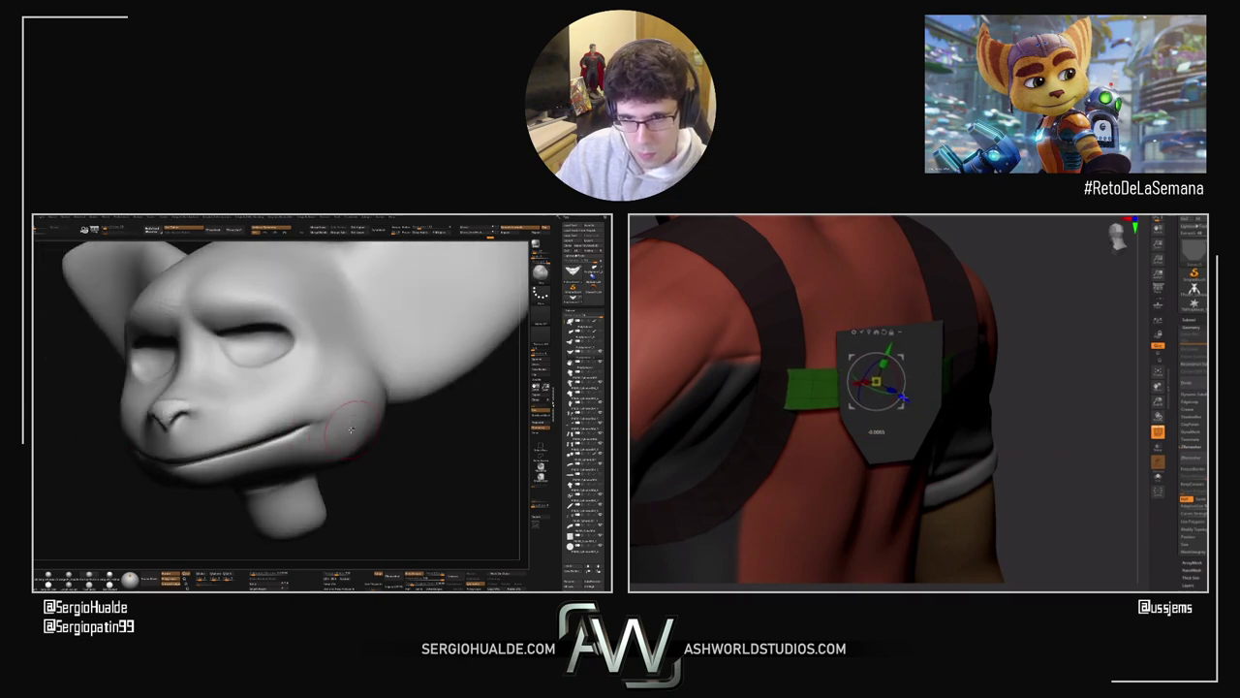
key("space")
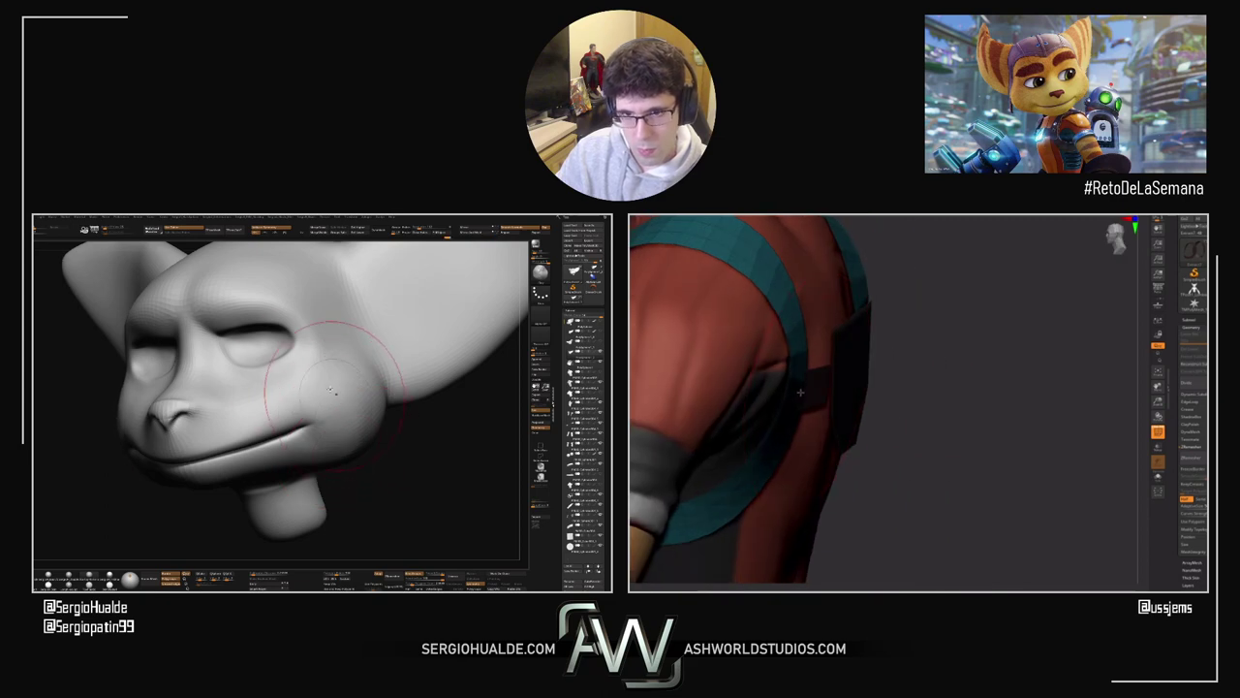
Step: Compare the grey head with the cap and body shown, isolate it again, and smooth the cheeks around the mouth corners
mouse_move(344, 437)
right_mouse_down("ctrl")
mouse_move(339, 395)
mouse_move(364, 442)
mouse_move(355, 418)
mouse_move(336, 430)
mouse_move(367, 450)
mouse_move(355, 445)
right_mouse_up("ctrl")
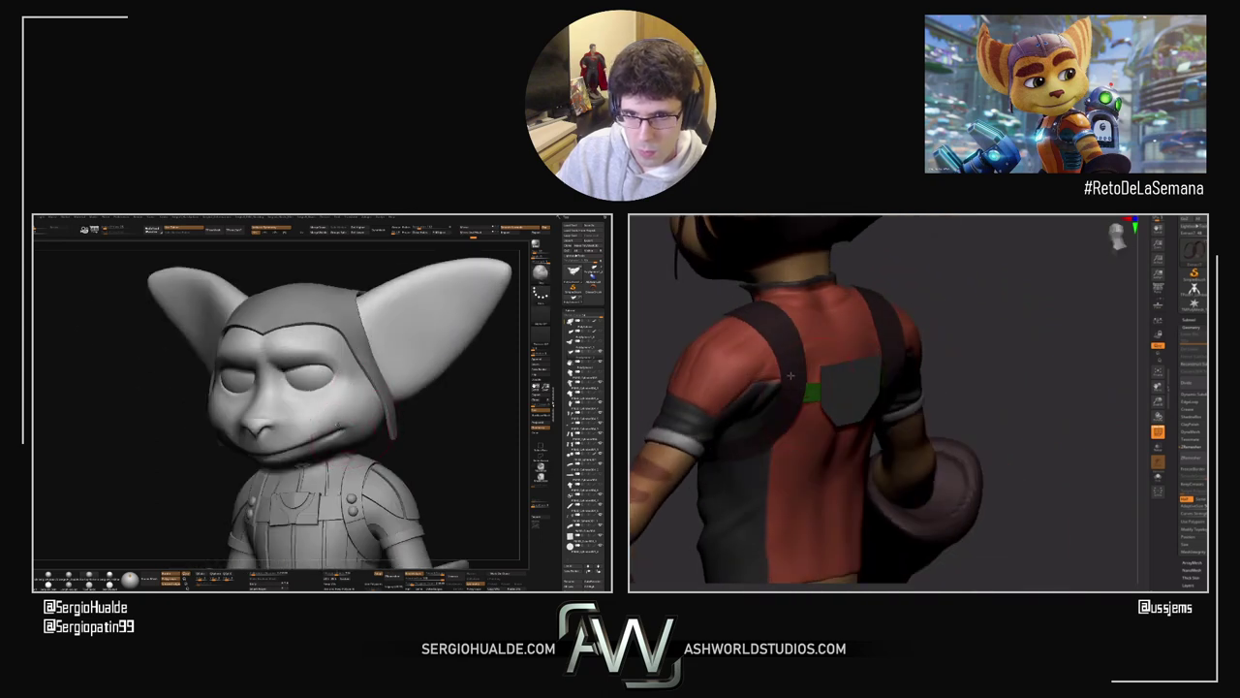
right_click_drag(349, 428, 334, 435)
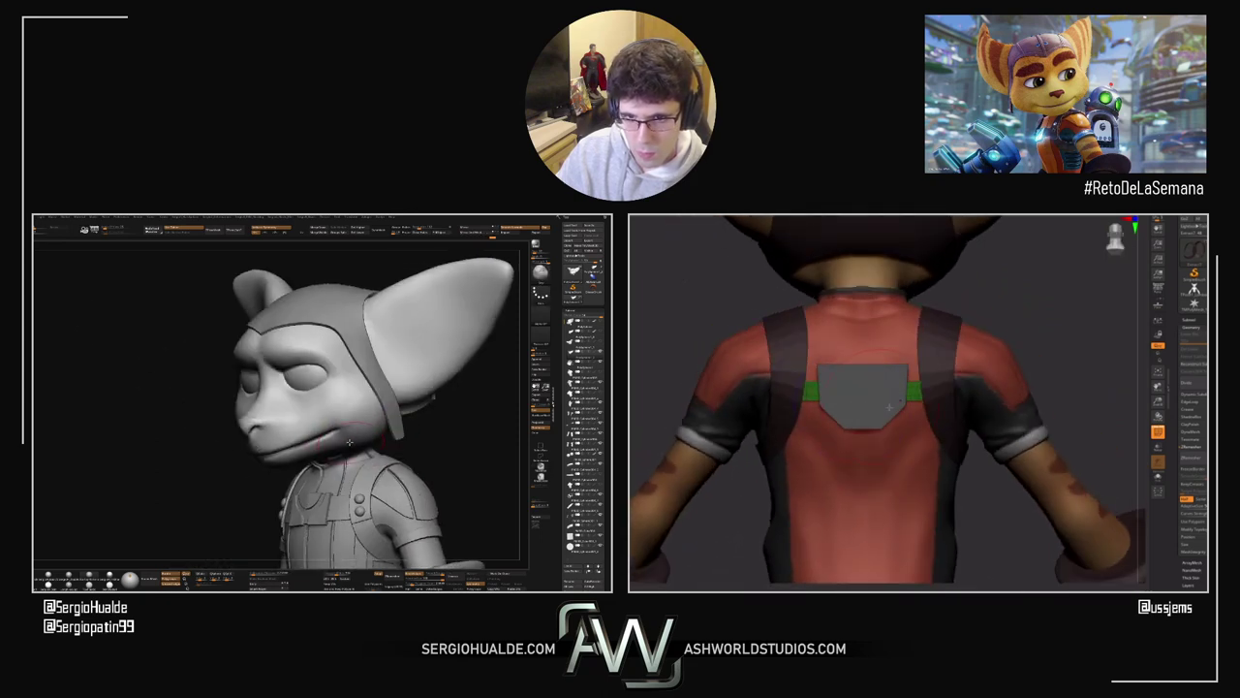
key("shift+s")
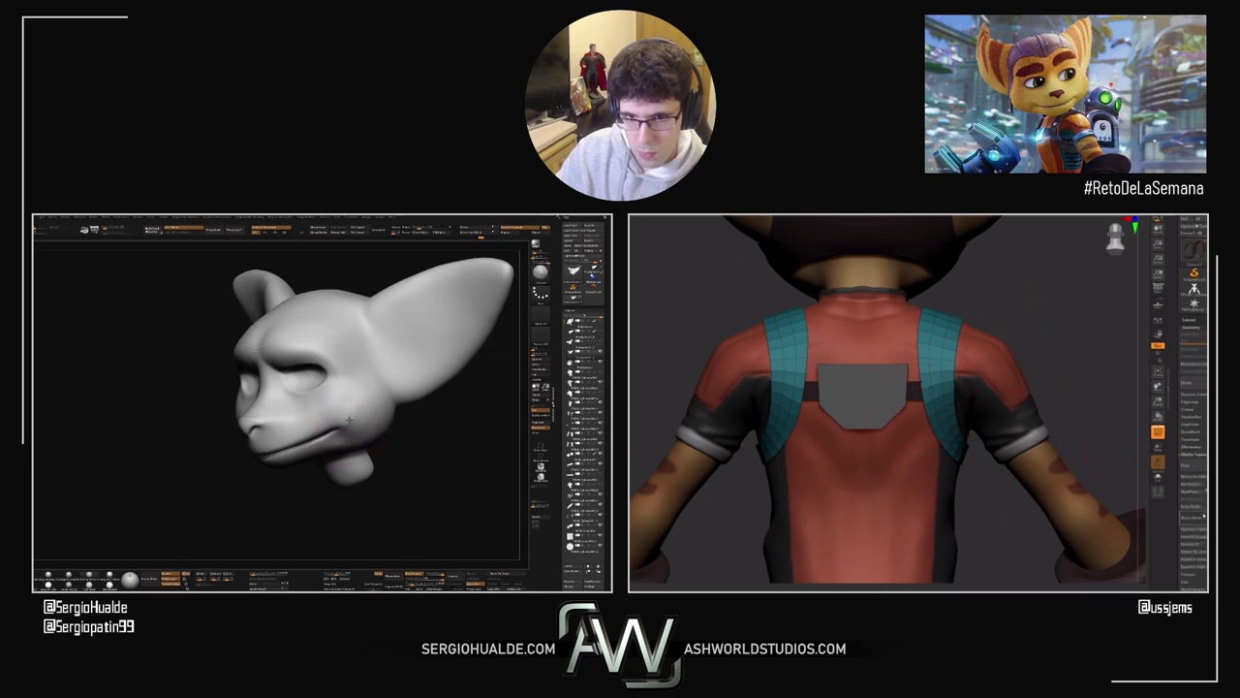
mouse_move(353, 442)
right_mouse_down()
mouse_move(372, 420)
mouse_move(362, 376)
mouse_move(356, 436)
right_mouse_up()
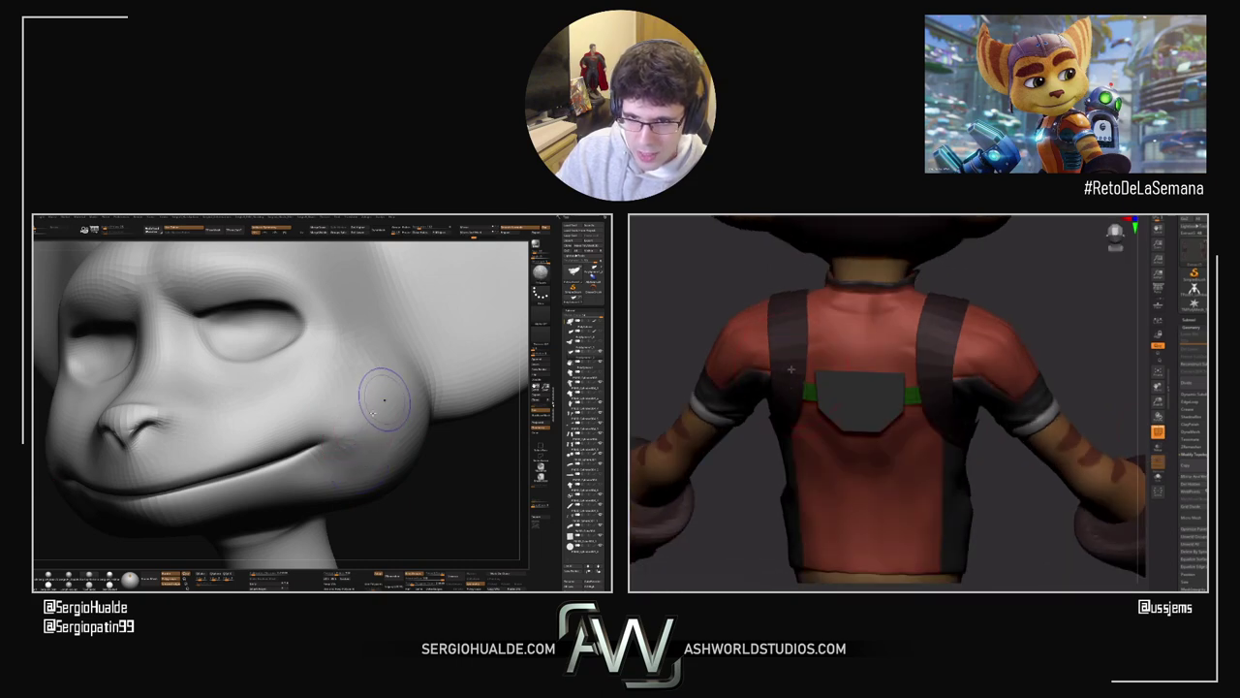
mouse_move(373, 413)
right_mouse_down("ctrl")
mouse_move(354, 467)
mouse_move(336, 481)
mouse_move(345, 496)
mouse_move(360, 447)
right_mouse_up("ctrl")
right_click_drag(361, 448, 397, 444, "shift")
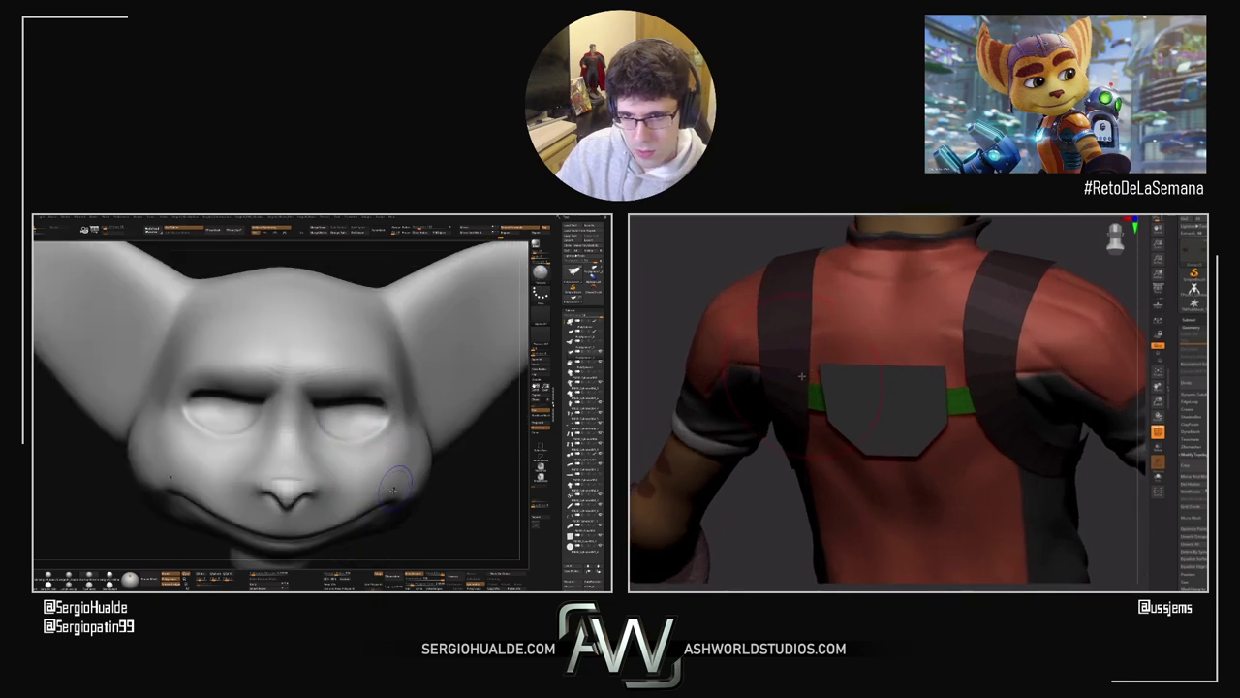
right_click_drag(393, 489, 413, 450)
right_click_drag(394, 375, 374, 414, "ctrl")
key("alt+s")
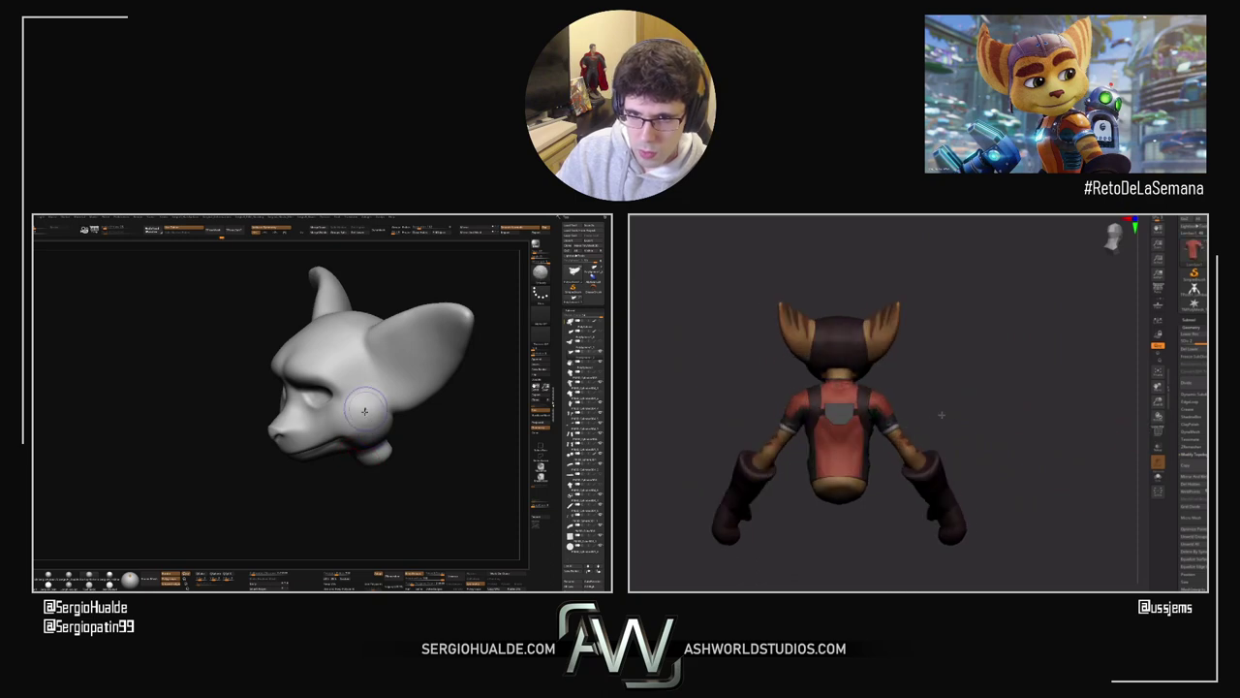
Step: Reshape the grey head's cheeks just above the corners of the closed mouth
right_click_drag(365, 410, 366, 352)
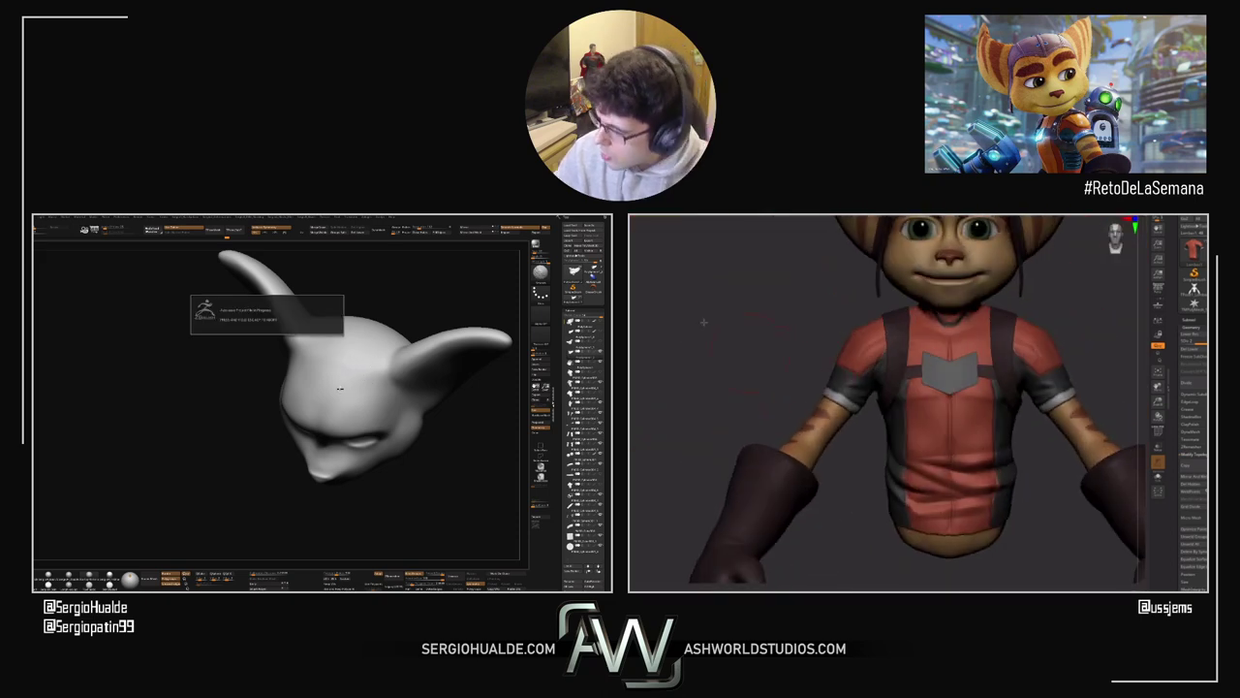
mouse_move(336, 388)
right_mouse_down()
mouse_move(318, 385)
mouse_move(283, 452)
mouse_move(289, 480)
right_mouse_up()
right_click_drag(289, 480, 296, 497)
right_click_drag(274, 548, 306, 428, "alt")
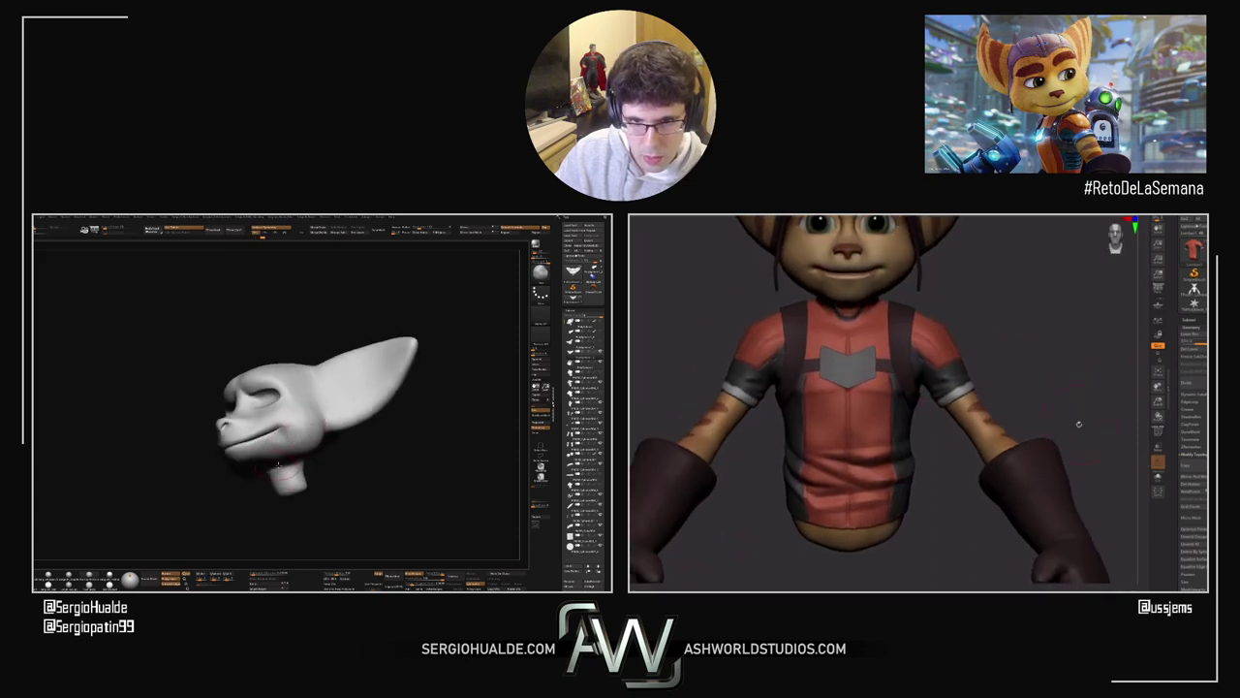
mouse_move(303, 420)
right_mouse_down()
mouse_move(332, 410)
mouse_move(292, 412)
mouse_move(345, 422)
mouse_move(327, 446)
right_mouse_up()
left_click_drag(327, 440, 321, 451)
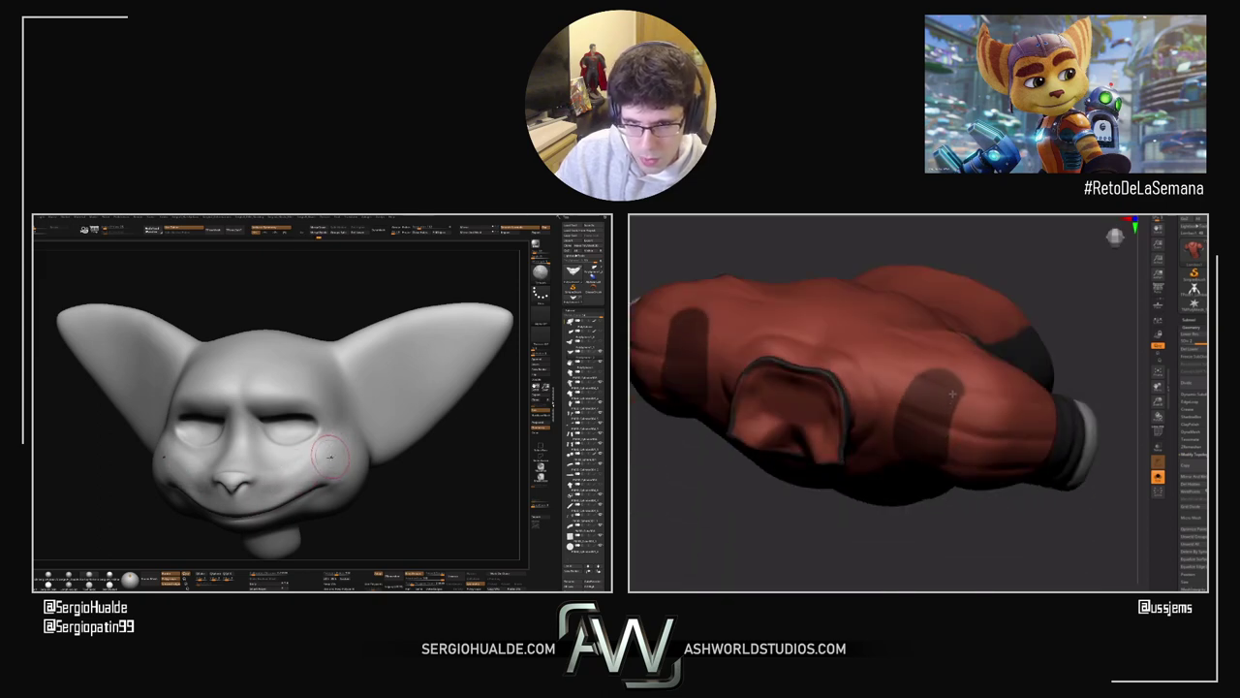
right_click_drag(329, 455, 330, 466)
Step: Smooth the upper surface of the grey head's nose above the nostrils
mouse_move(360, 403)
right_mouse_down("ctrl")
mouse_move(294, 469)
mouse_move(304, 480)
mouse_move(302, 429)
mouse_move(287, 409)
mouse_move(312, 417)
right_mouse_up("ctrl")
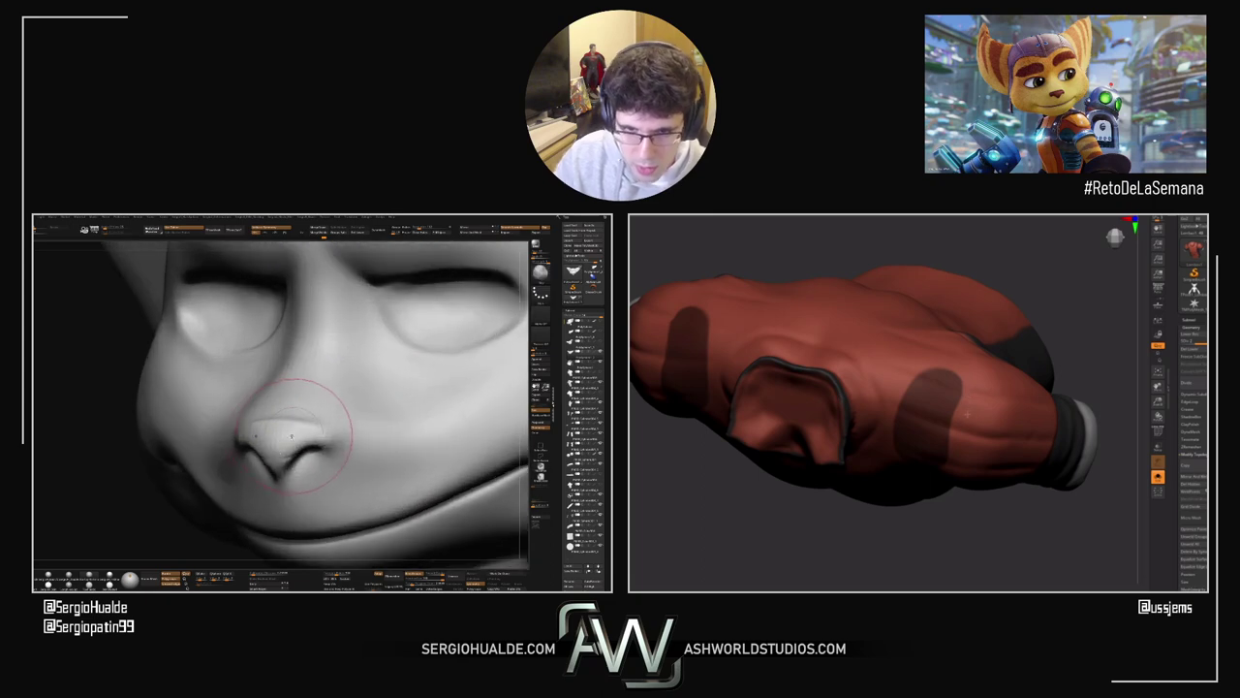
mouse_move(967, 422)
right_mouse_down()
mouse_move(975, 356)
mouse_move(1029, 363)
right_mouse_up()
left_click_drag(298, 442, 281, 446, "shift")
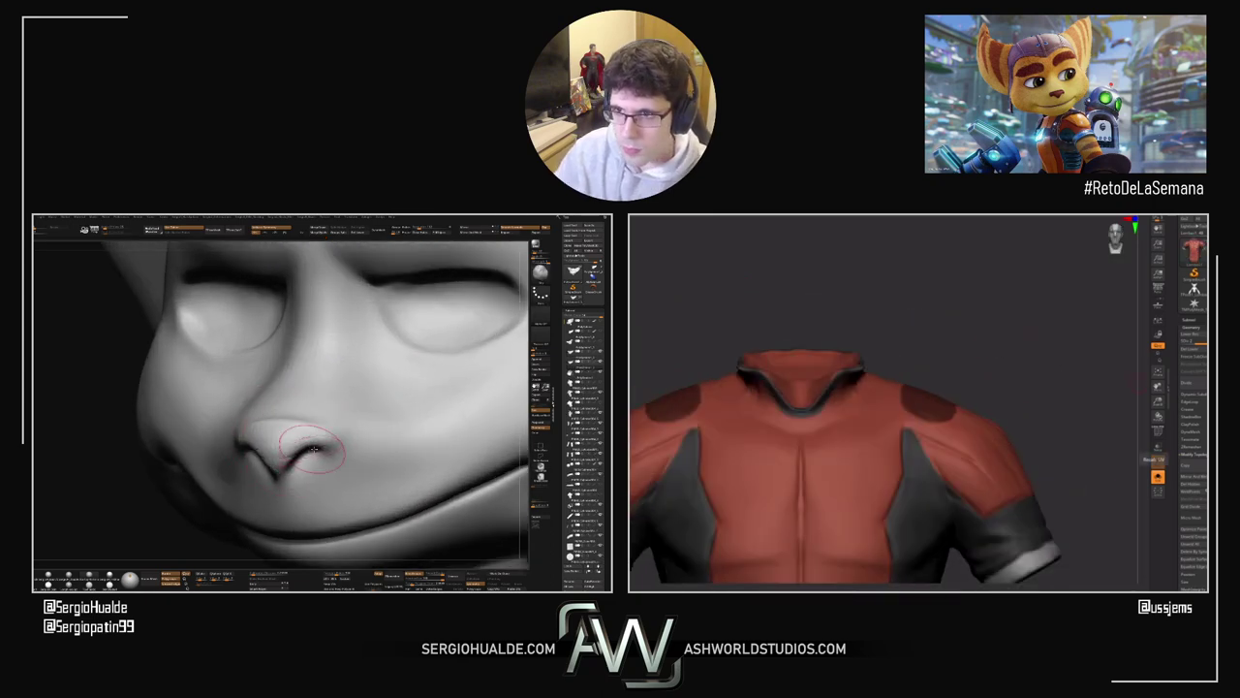
right_click_drag(275, 442, 292, 447)
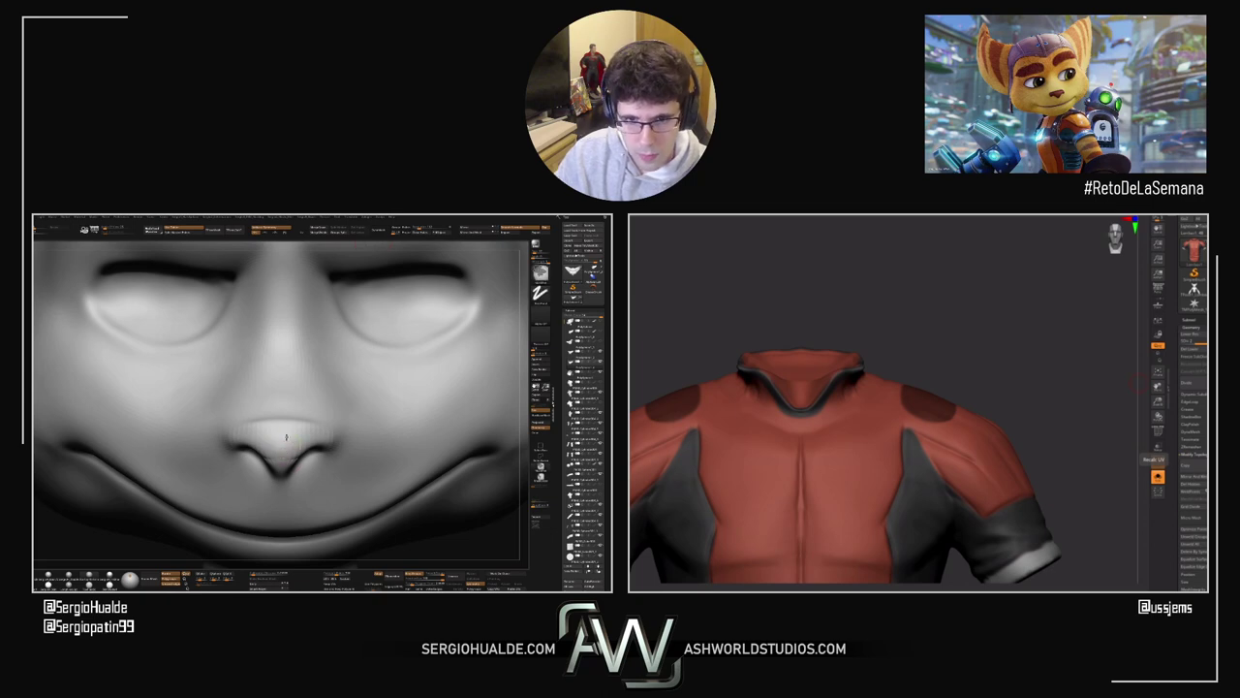
Step: Mask the grey head's nose tip above and around the nostrils, and undo the last mask stroke
mouse_move(287, 438)
left_mouse_down("ctrl")
mouse_move(302, 427)
mouse_move(324, 434)
left_mouse_up("ctrl")
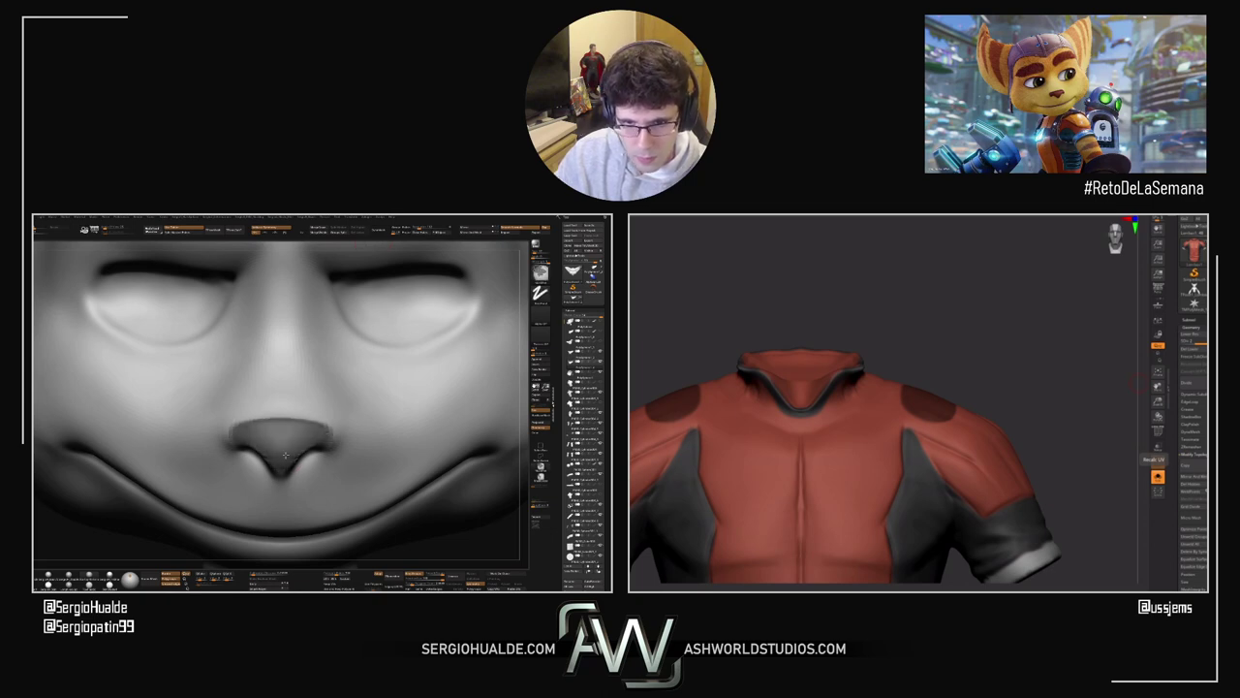
mouse_move(285, 455)
right_mouse_down()
mouse_move(269, 457)
mouse_move(355, 443)
mouse_move(331, 442)
mouse_move(327, 424)
mouse_move(186, 510)
right_mouse_up()
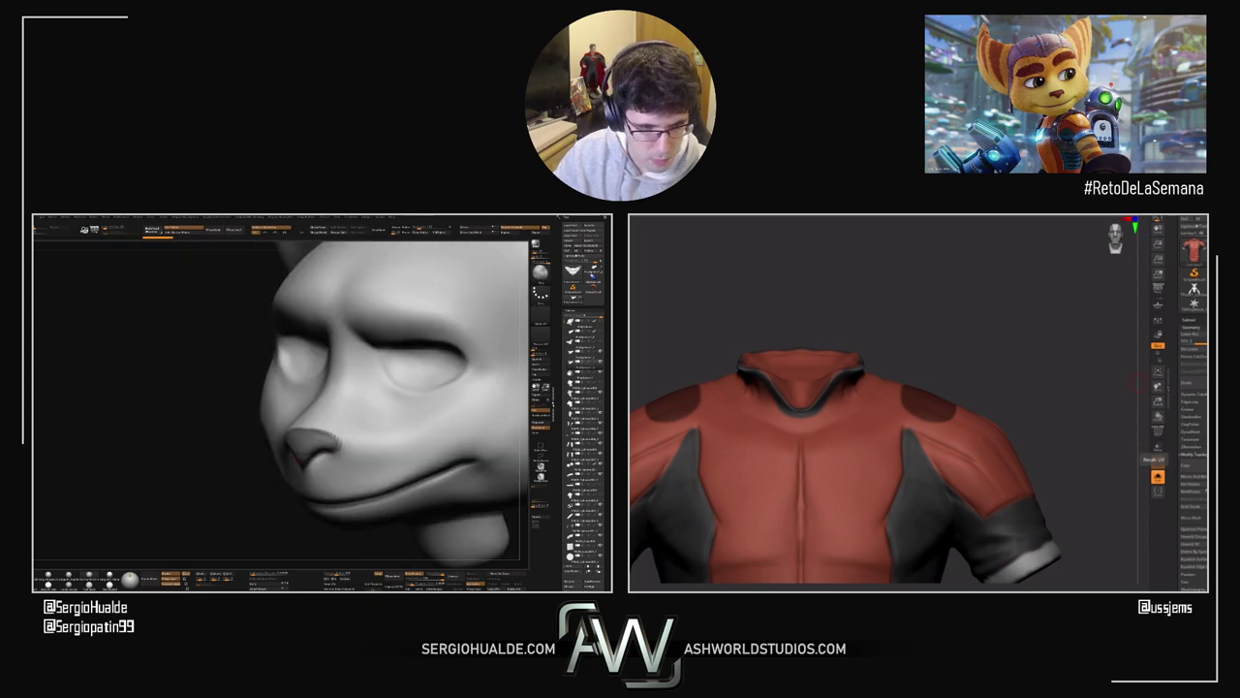
right_click_drag(300, 449, 329, 426, "ctrl")
left_click_drag(170, 452, 184, 473, "ctrl")
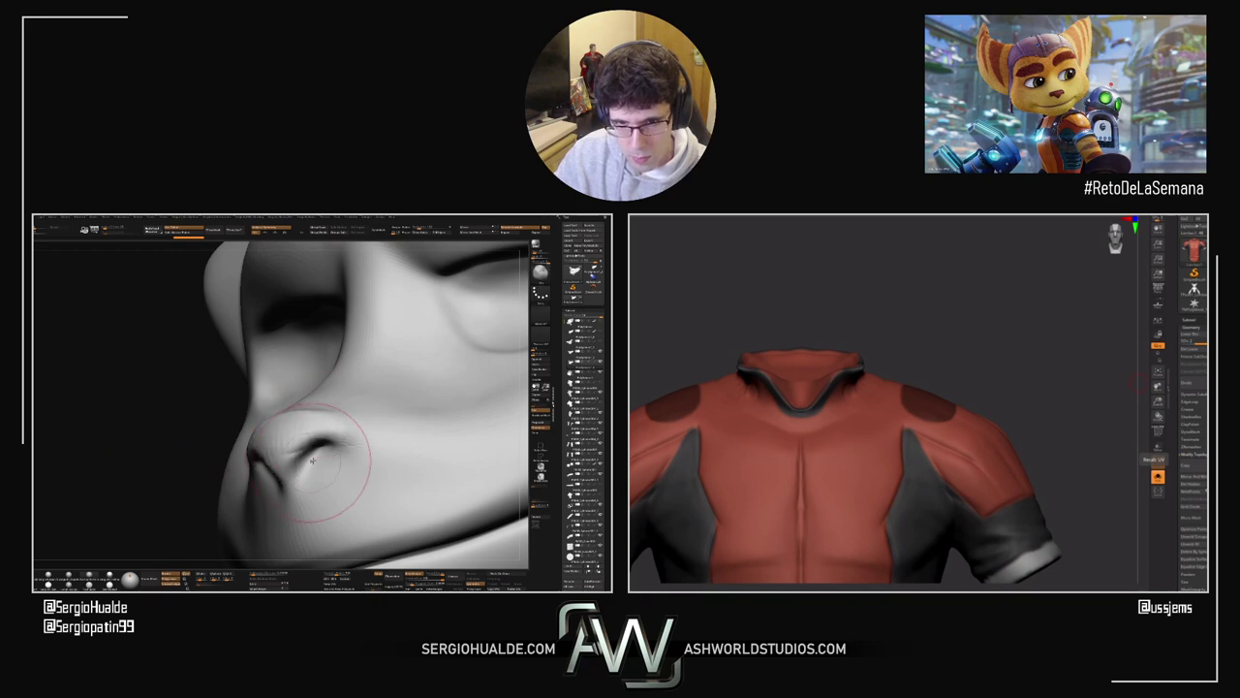
right_click_drag(329, 475, 314, 444)
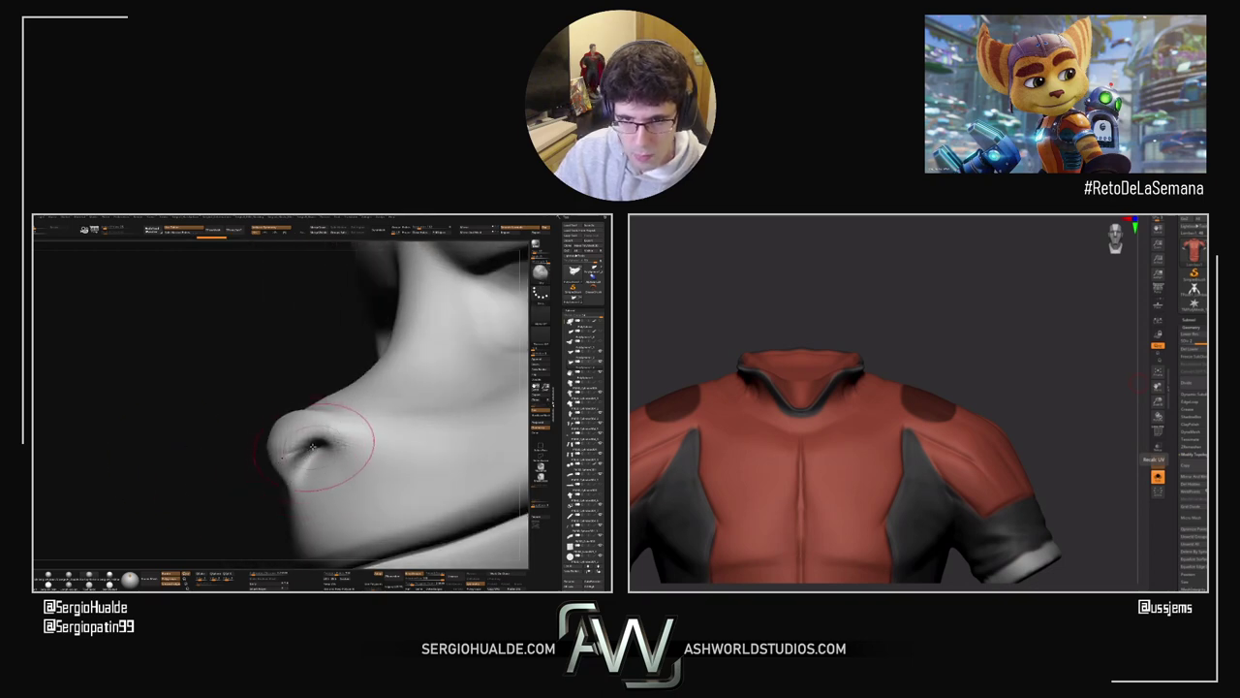
key("ctrl+z")
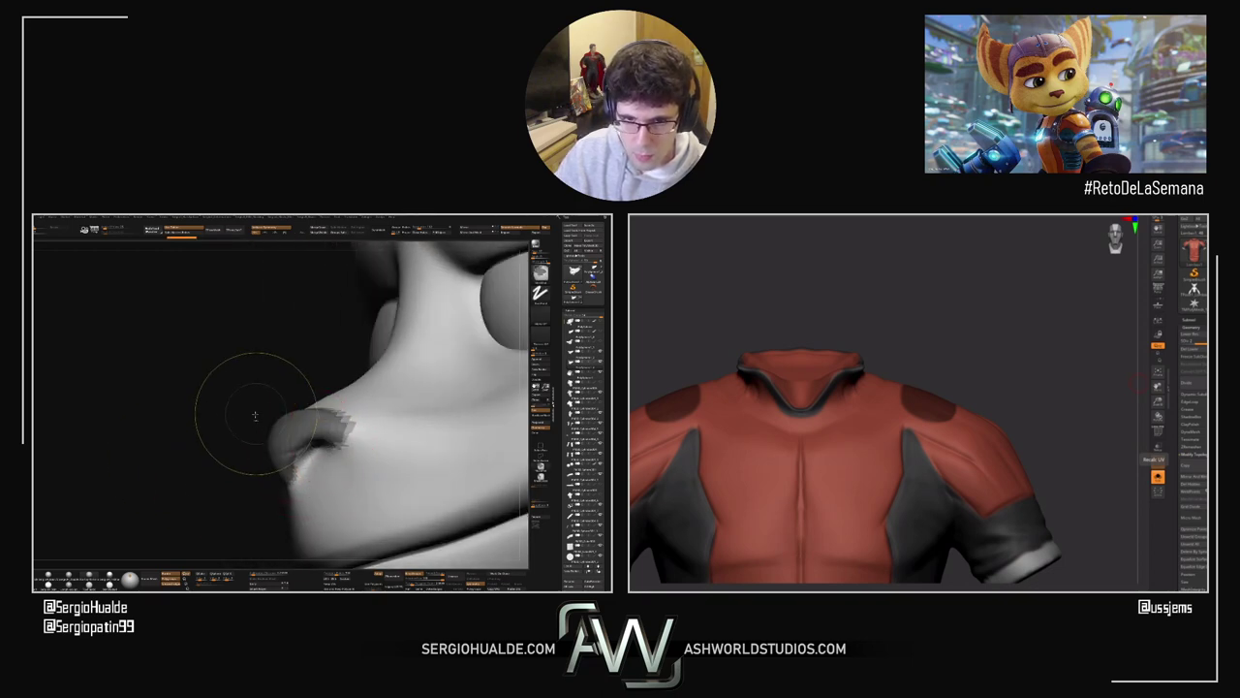
Step: Turn the masked nose of the grey head into its own polygroup and display the polygroup wireframe
key("ctrl+w")
left_click(286, 442, "ctrl+shift")
mouse_move(322, 454)
right_mouse_down()
mouse_move(344, 468)
mouse_move(308, 459)
right_mouse_up()
left_click(345, 466, "ctrl+shift")
key("space")
left_click(329, 457)
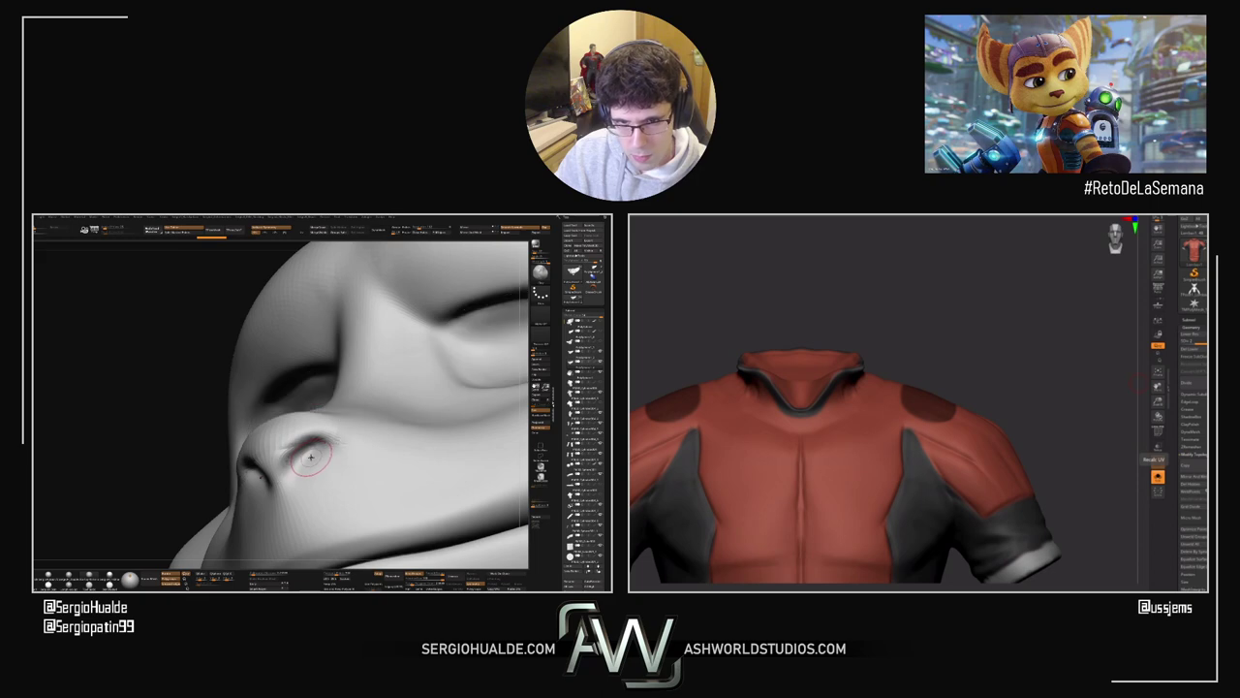
key("shift+f")
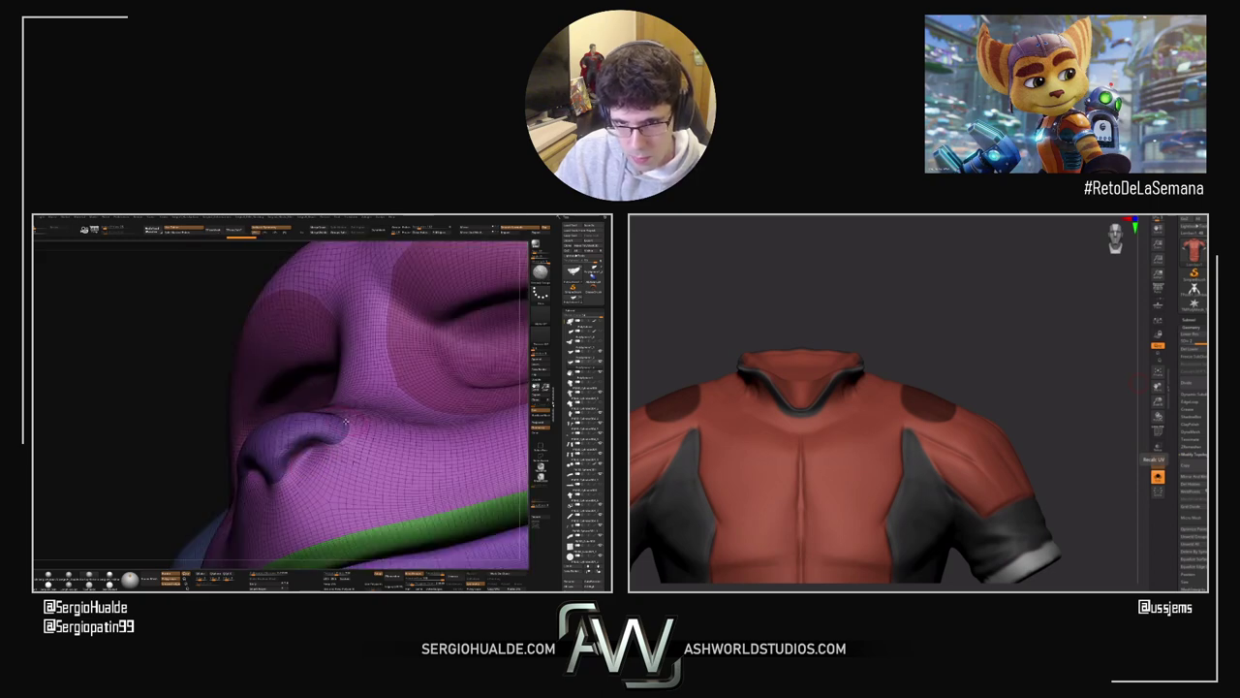
right_click_drag(346, 420, 347, 421)
Step: Extract the masked shoulder patches of the painted character's red torso as separate pieces
right_click_drag(993, 445, 993, 543)
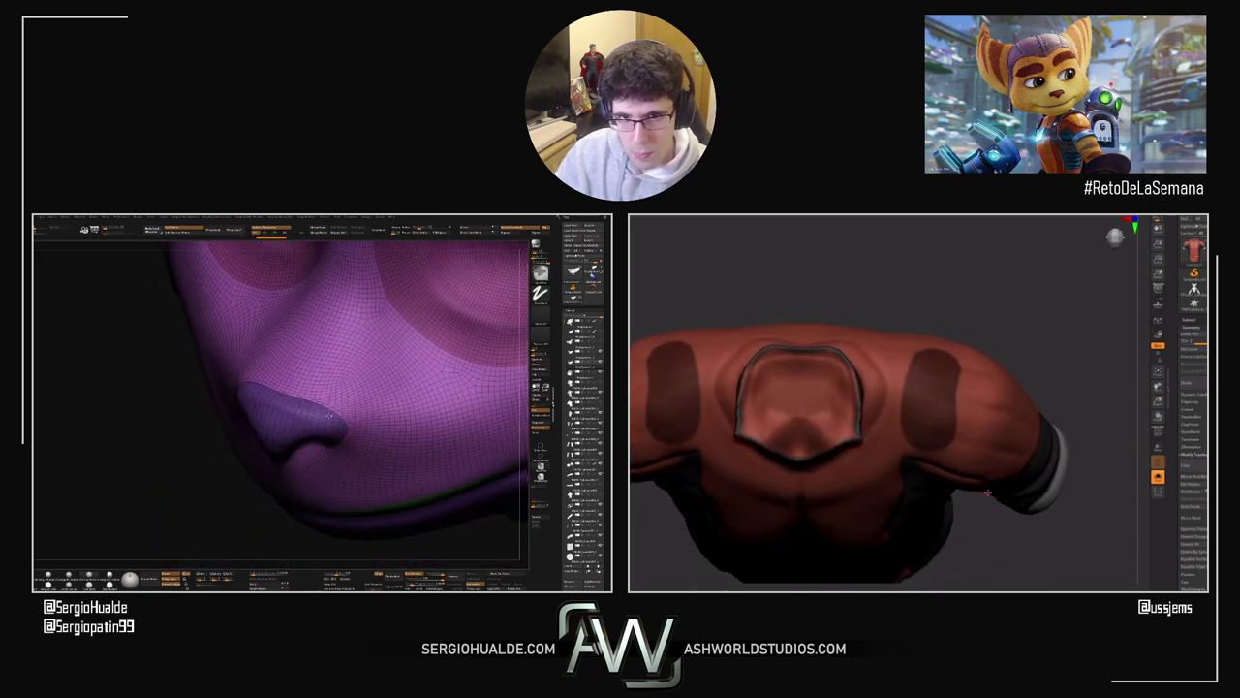
right_click_drag(250, 387, 291, 417, "ctrl")
right_click_drag(290, 417, 320, 447)
left_click(1189, 320)
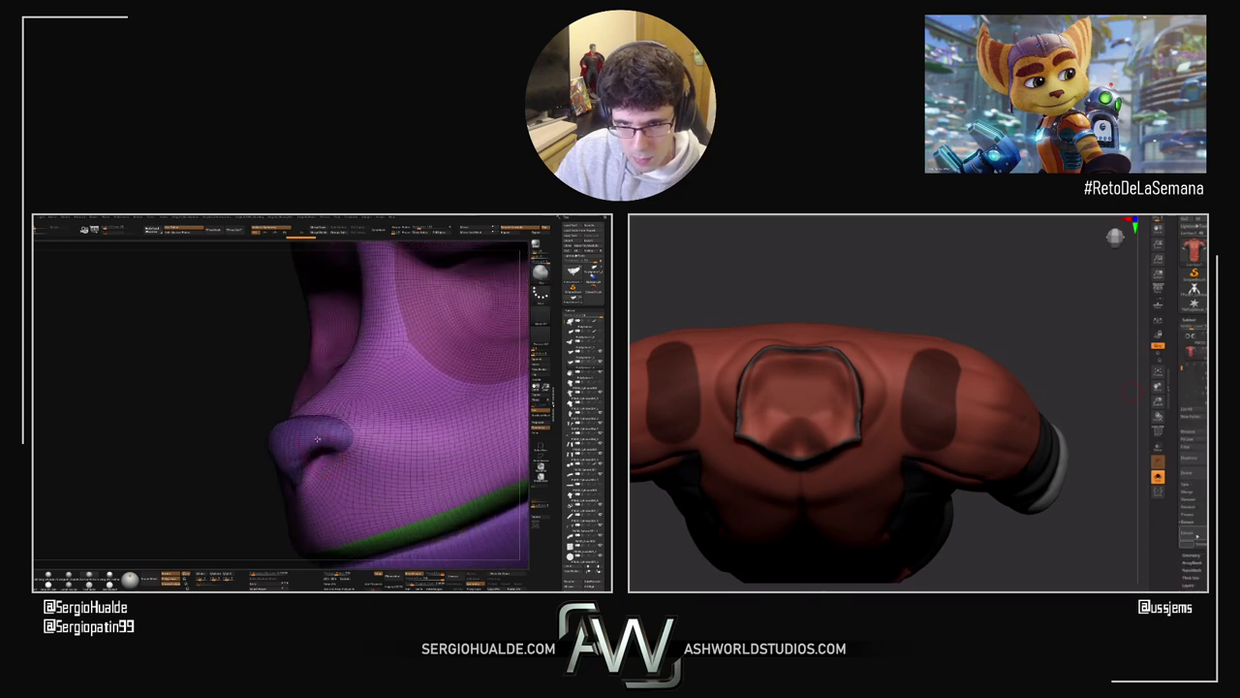
left_click(1187, 532)
Step: Isolate the grey head's nose piece, simplify its mesh with ZRemesher, and give the shell thickness
left_click(318, 446, "ctrl+shift")
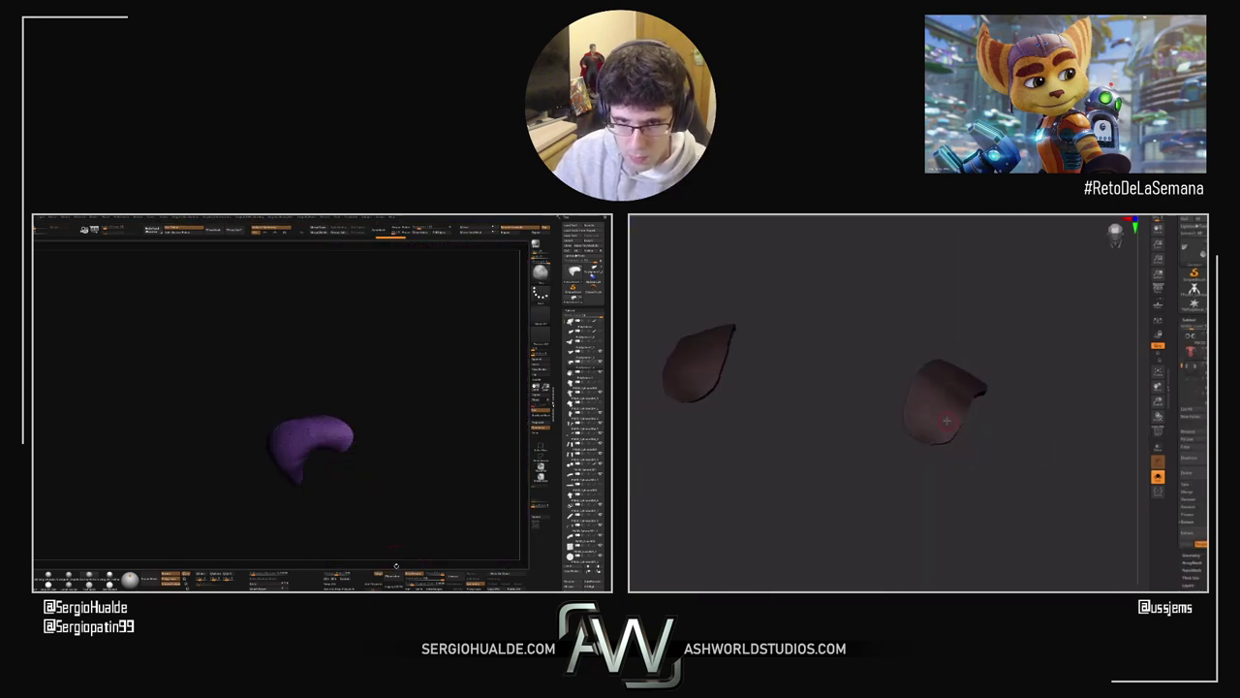
key("shift+f")
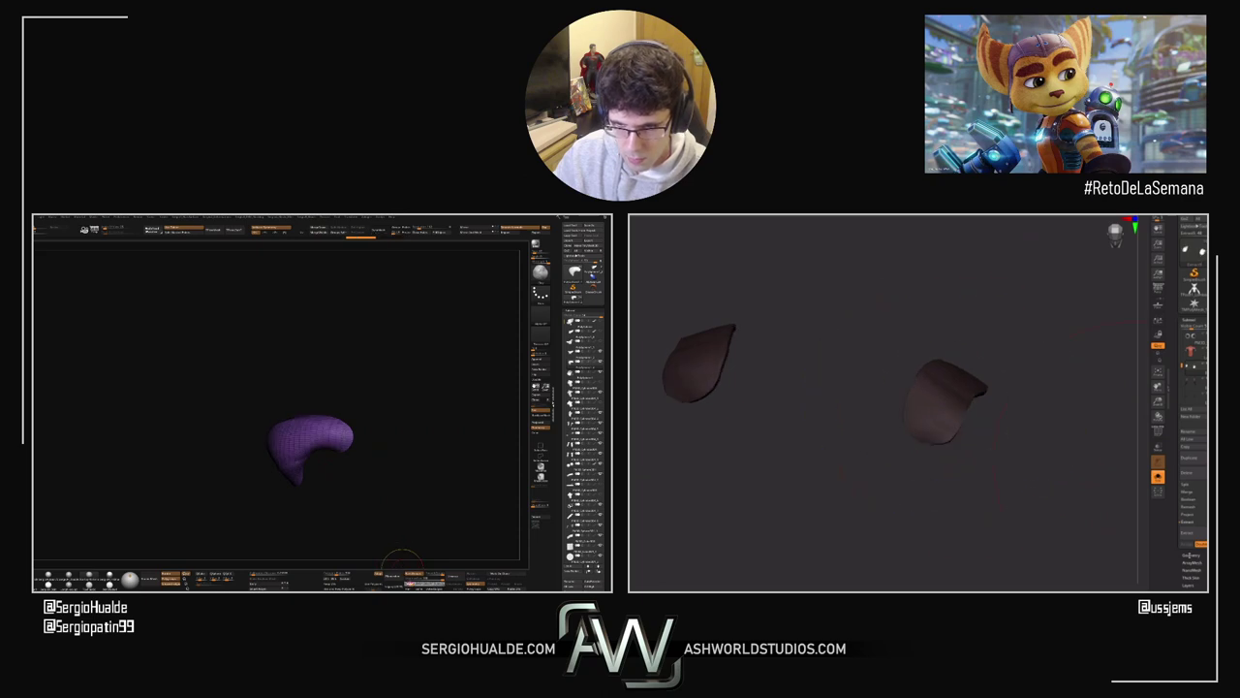
left_click(396, 577)
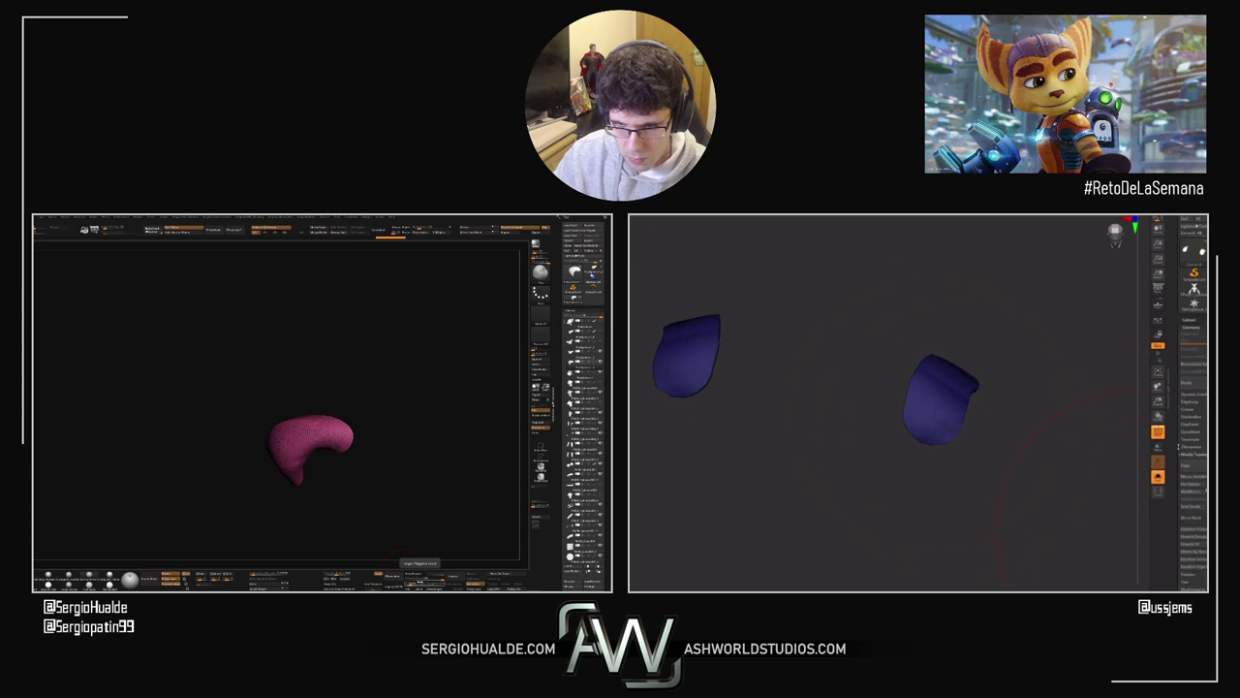
left_click(397, 576)
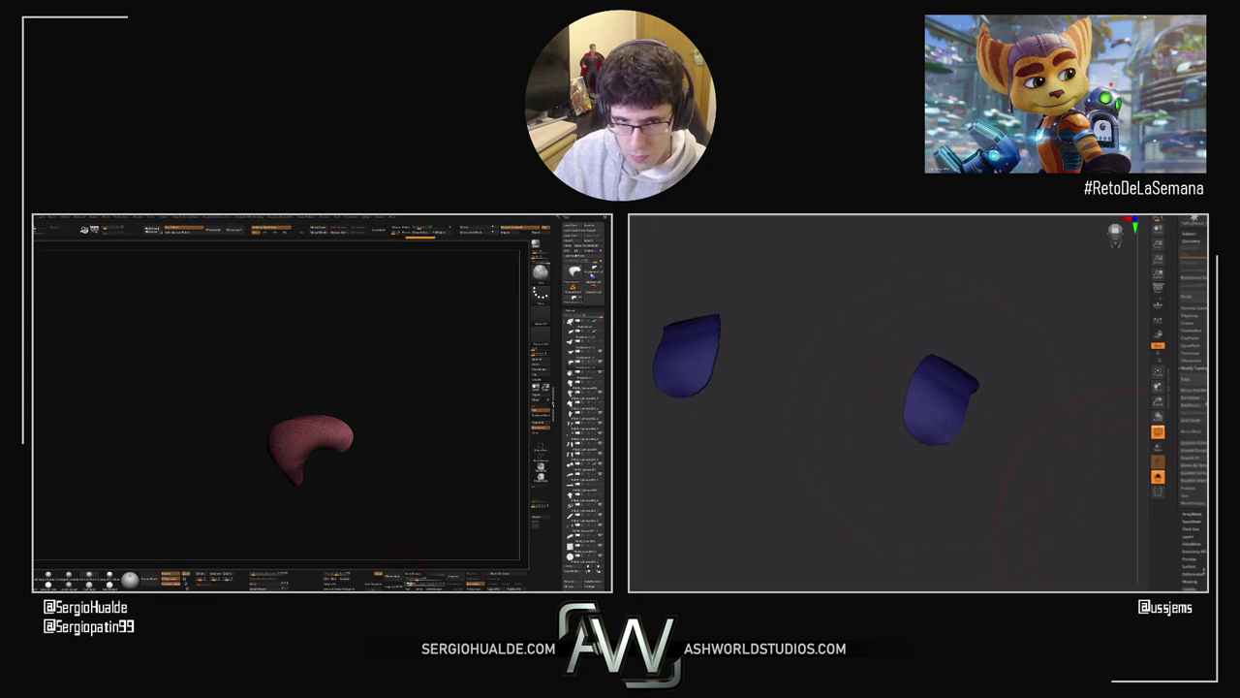
left_click(397, 578)
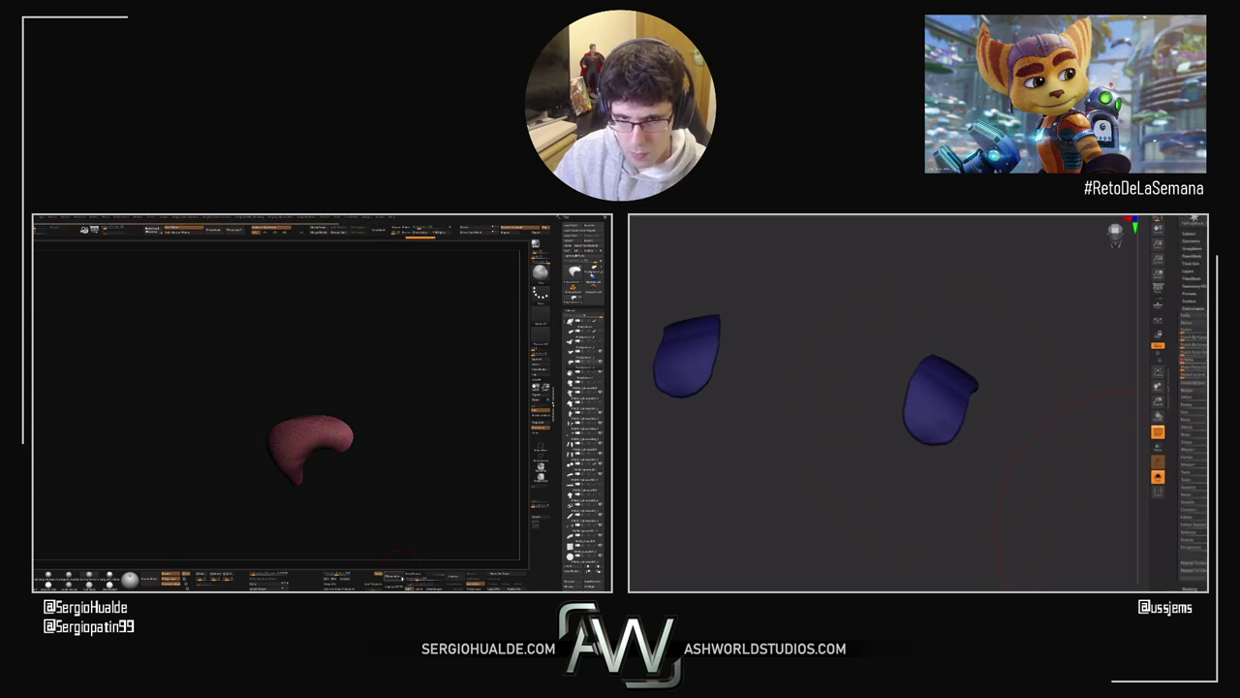
left_click(398, 577)
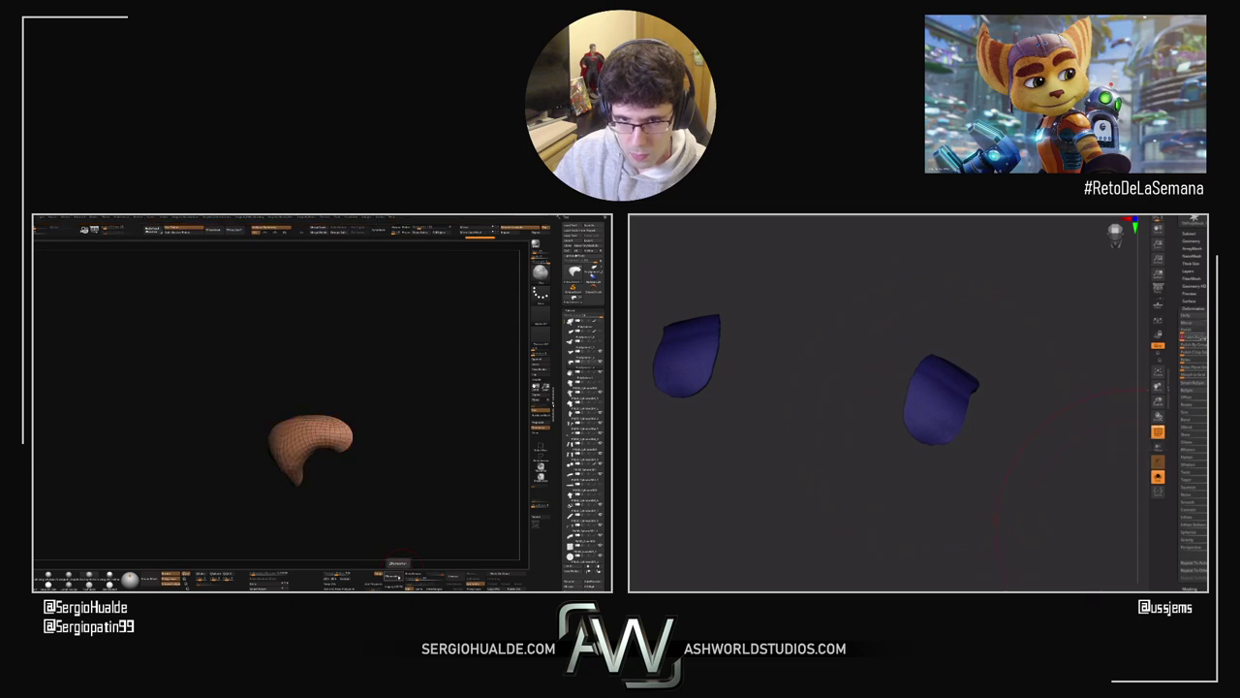
left_click(398, 578)
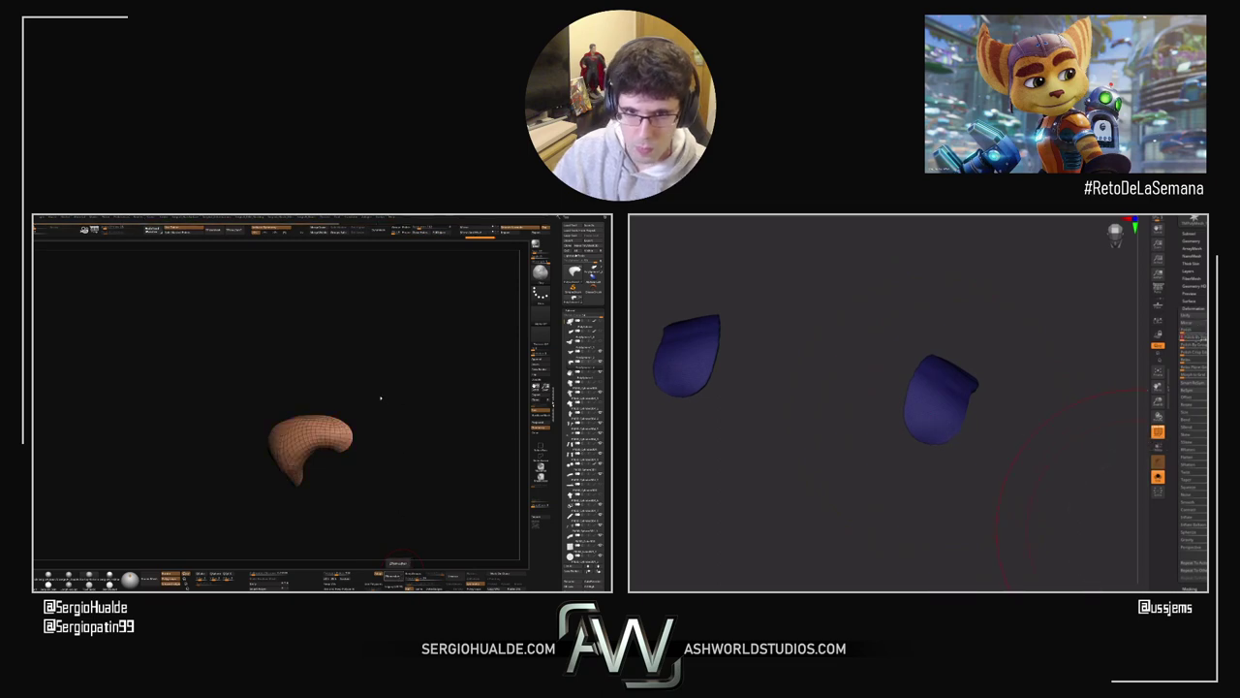
key("space")
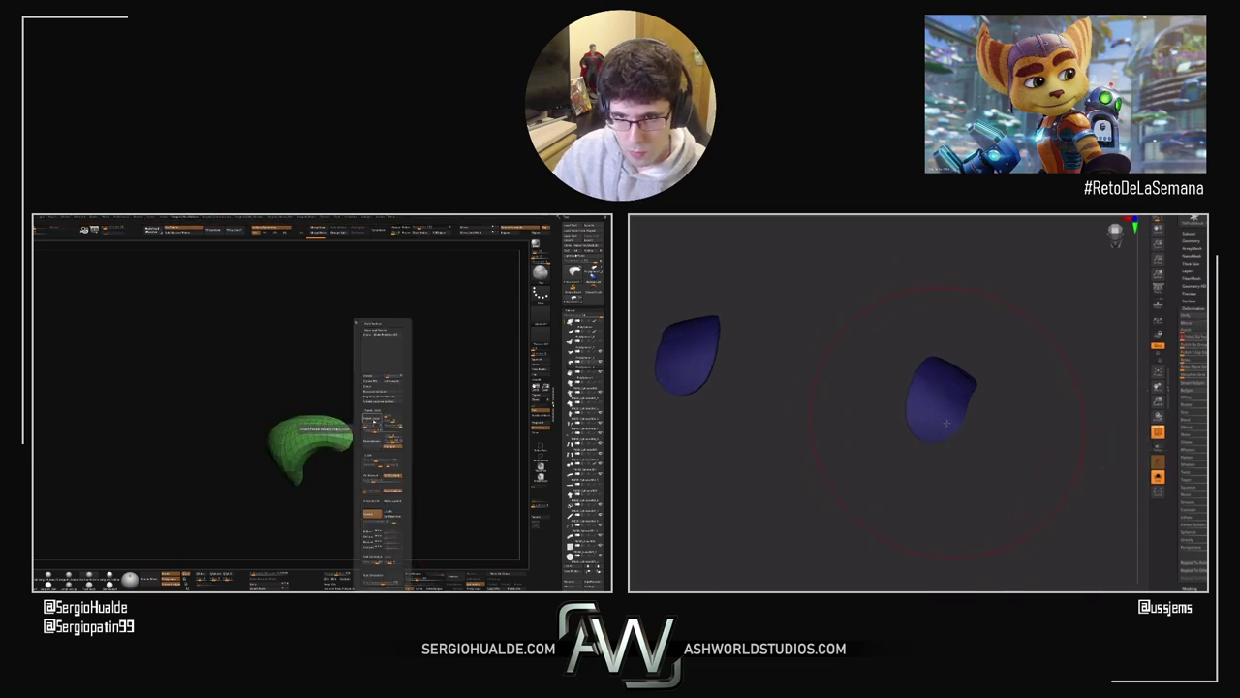
left_click(372, 419)
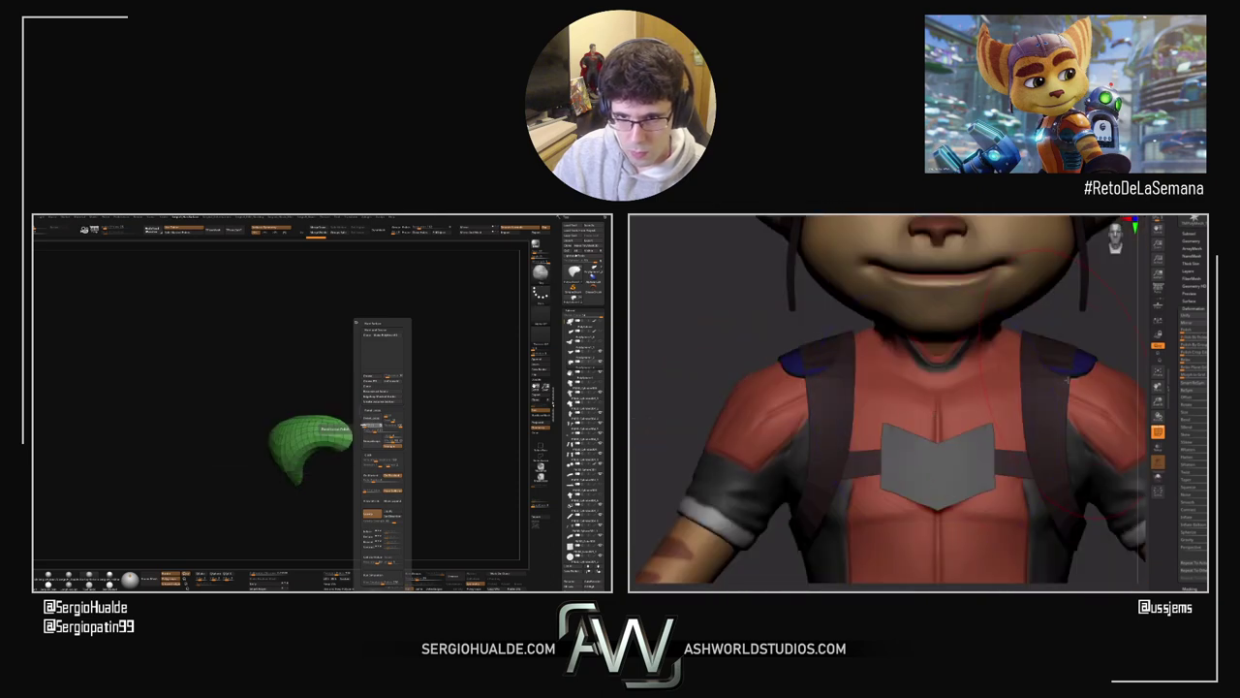
Step: Move and shape the extracted blue shoulder pads so they sit over the straps on the painted character's shoulders
left_click_drag(1067, 350, 1013, 386)
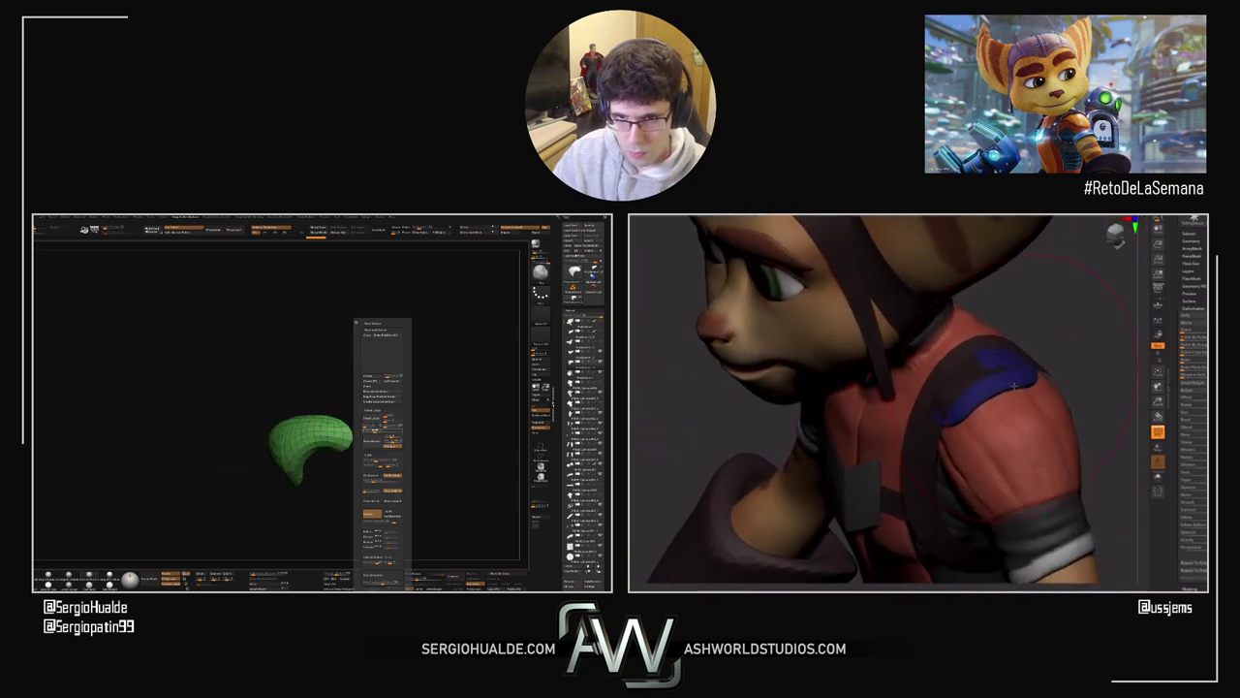
left_click(974, 346, "alt")
left_click(1002, 374, "alt")
right_click_drag(1001, 374, 1046, 379)
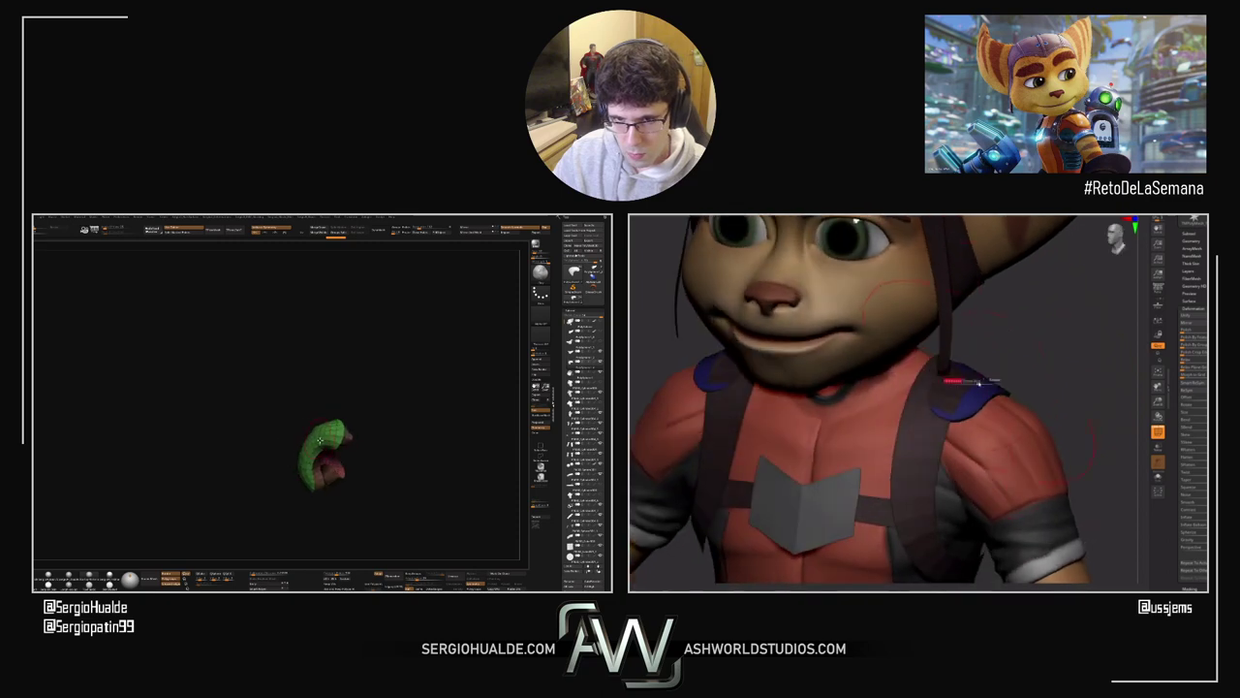
left_click_drag(986, 384, 947, 372)
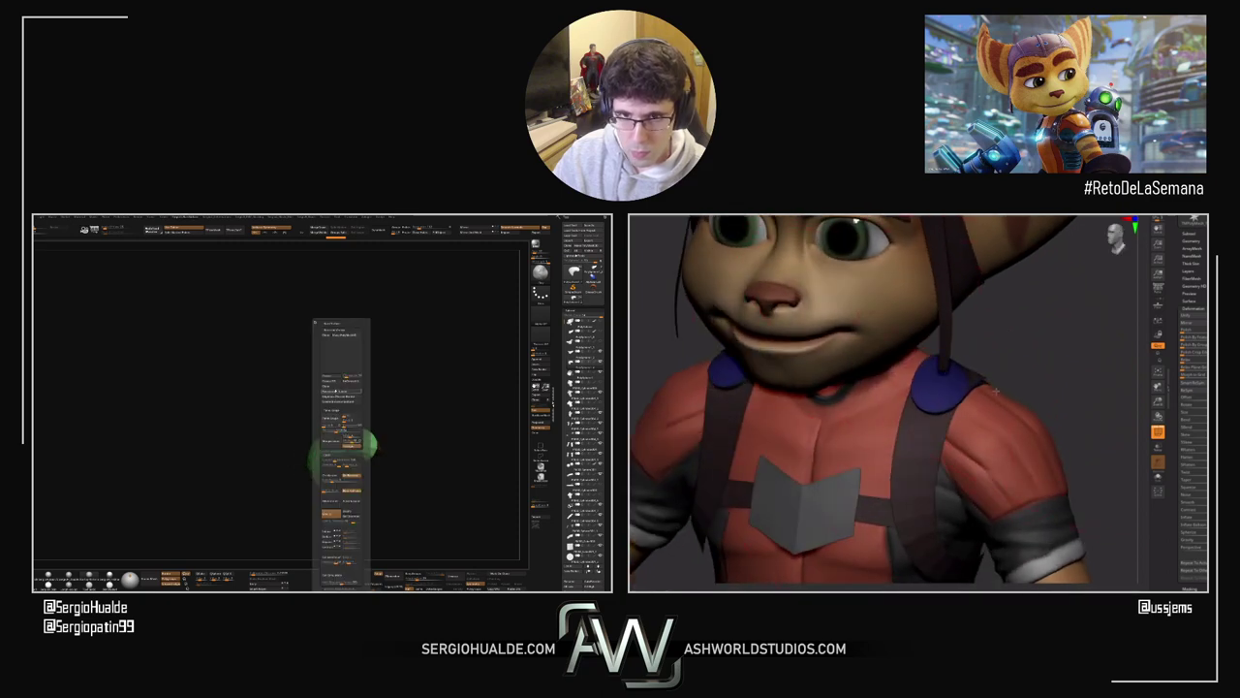
mouse_move(995, 390)
right_mouse_down()
mouse_move(935, 382)
mouse_move(1053, 376)
right_mouse_up()
key("s")
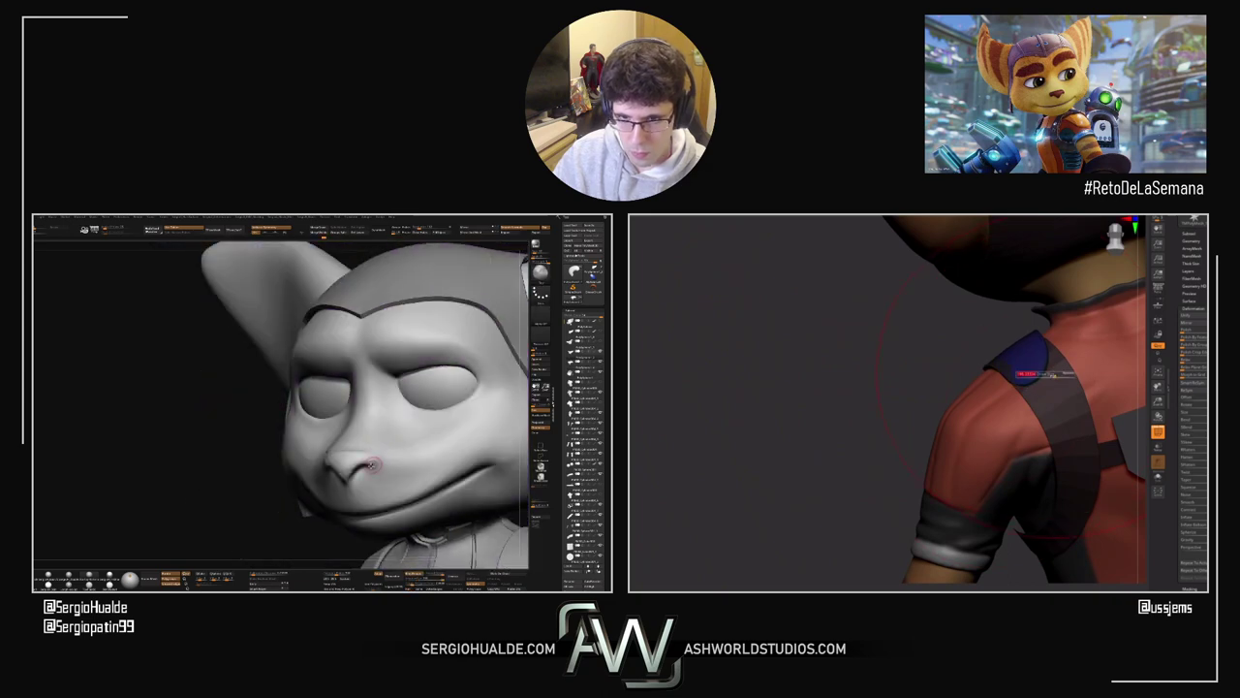
left_click_drag(1027, 374, 1009, 390)
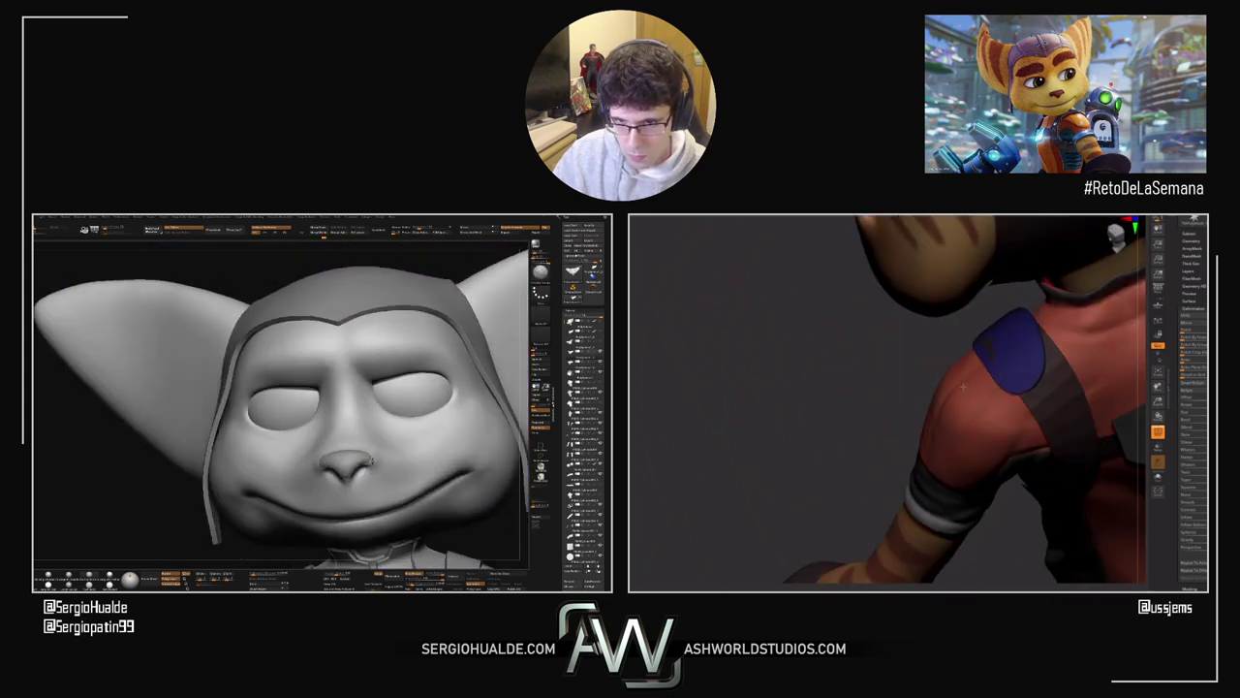
left_click_drag(1053, 371, 1066, 344)
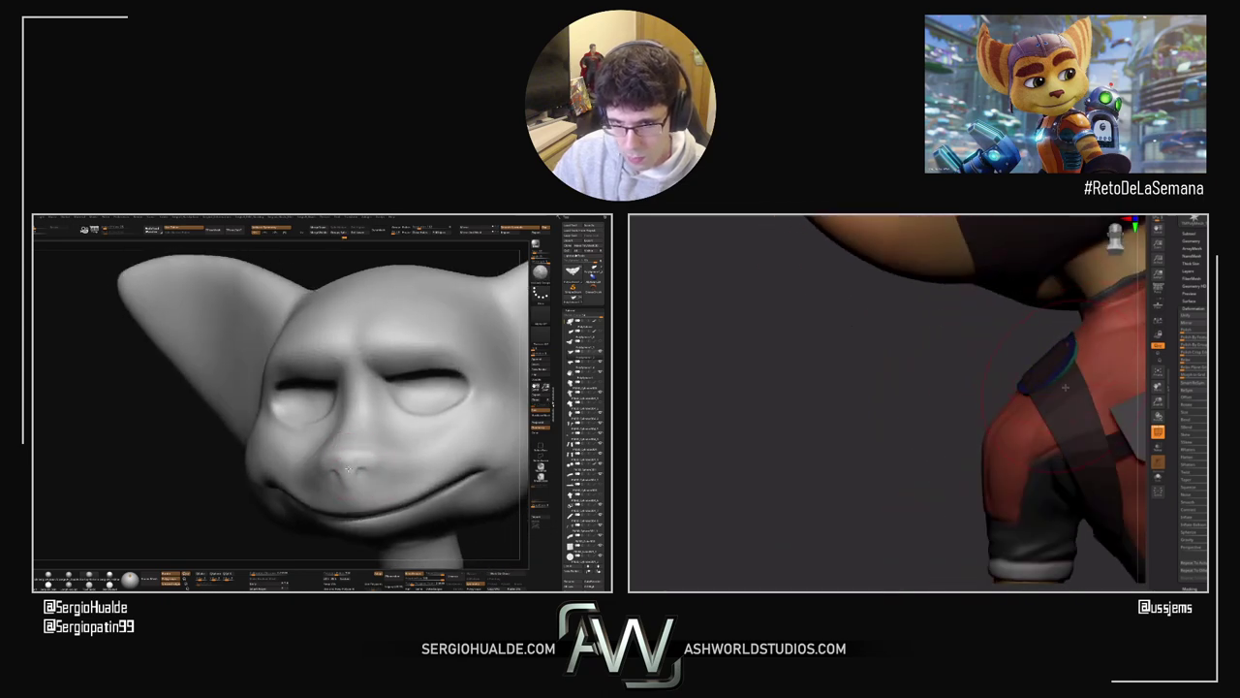
left_click_drag(1037, 395, 937, 389)
Step: Smooth down the grey head's original nose and fit the separate nose piece onto the muzzle around the nostrils
left_click_drag(347, 461, 375, 462)
mouse_move(367, 470)
right_mouse_down()
mouse_move(384, 458)
mouse_move(401, 471)
mouse_move(373, 492)
right_mouse_up()
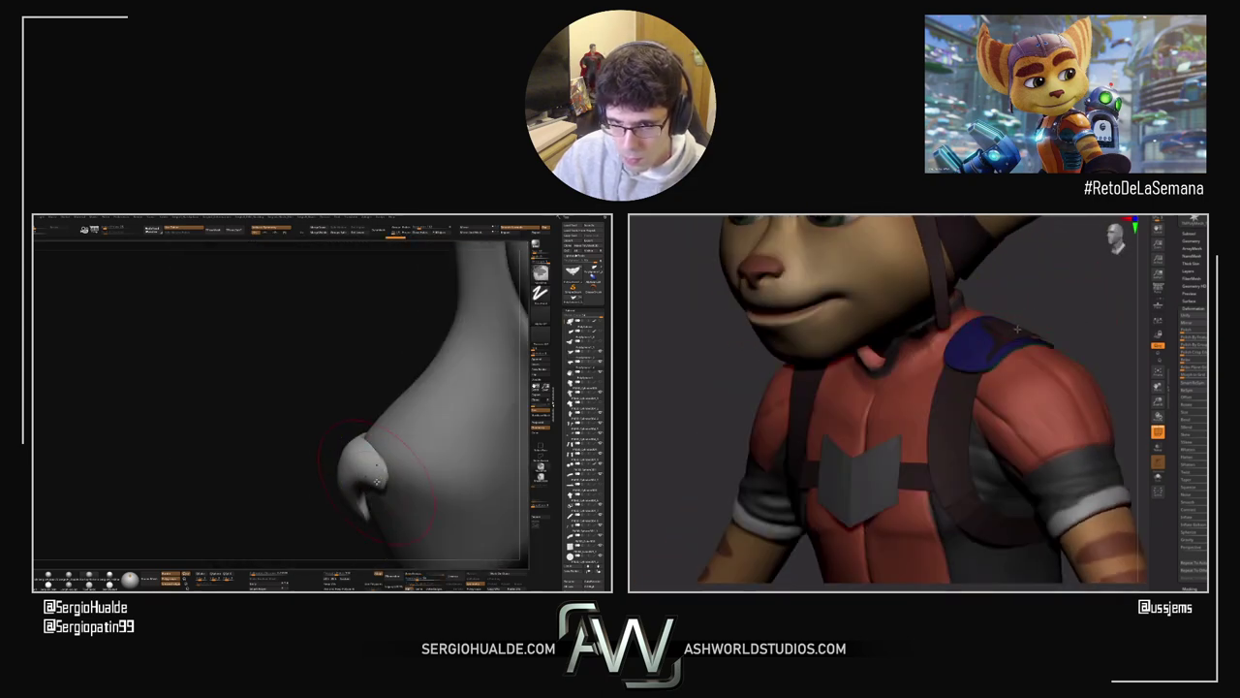
key("n")
left_click(388, 442)
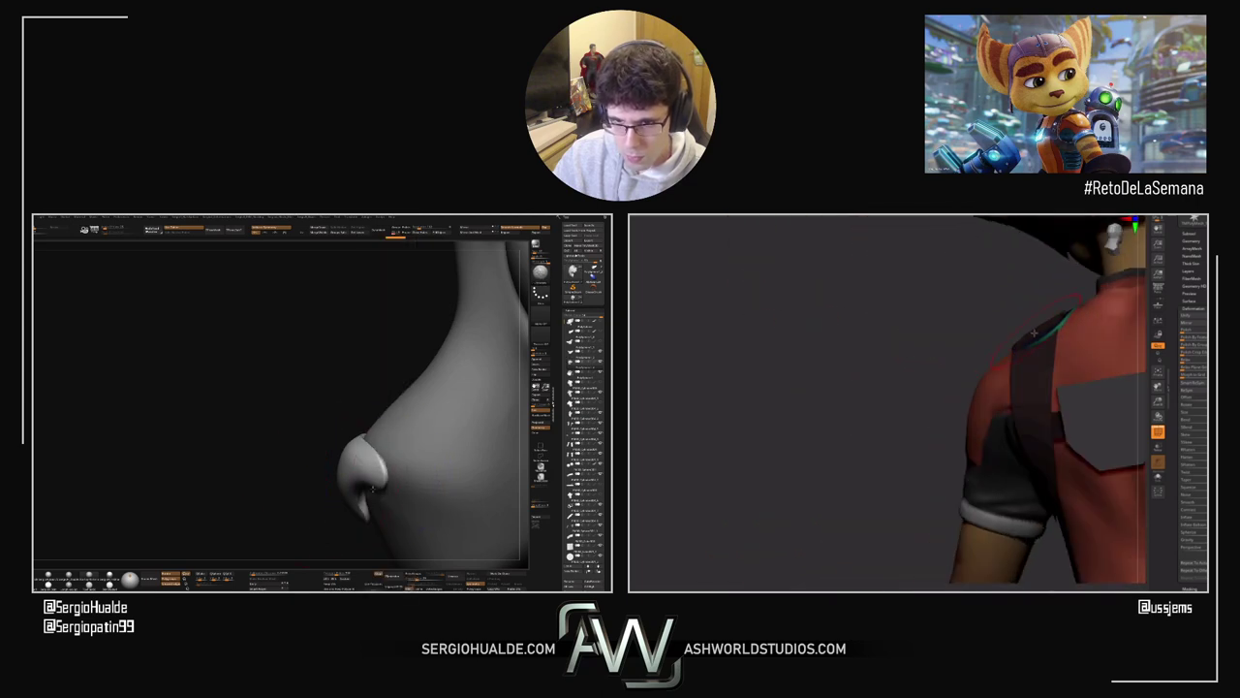
mouse_move(357, 499)
right_mouse_down()
mouse_move(407, 476)
mouse_move(376, 504)
right_mouse_up()
mouse_move(376, 504)
right_mouse_down()
mouse_move(416, 513)
mouse_move(373, 524)
mouse_move(387, 500)
mouse_move(366, 524)
right_mouse_up()
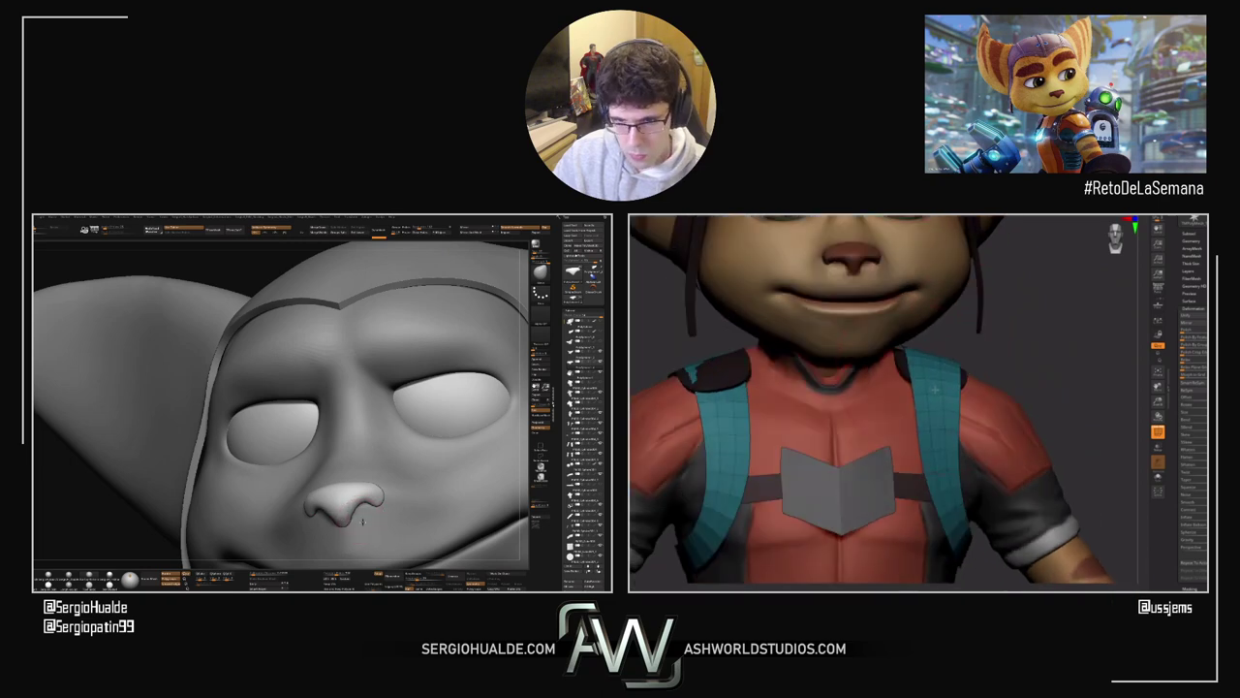
mouse_move(352, 533)
right_mouse_down()
mouse_move(374, 526)
mouse_move(376, 471)
mouse_move(347, 475)
right_mouse_up()
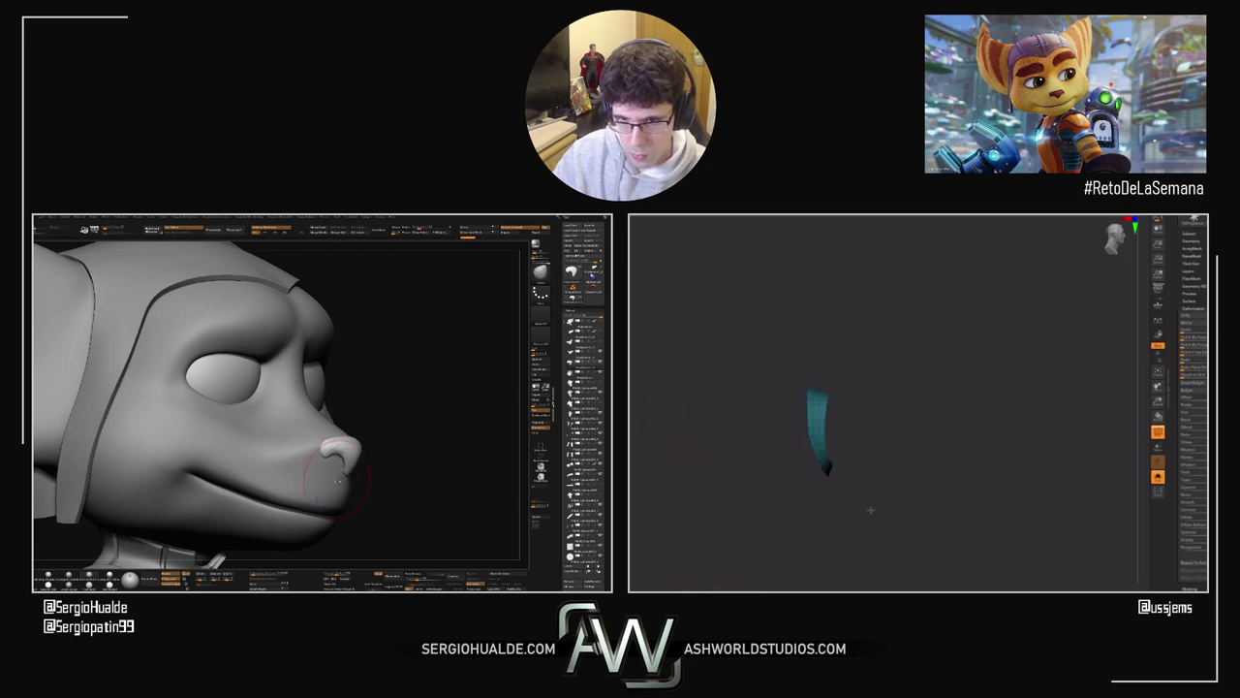
right_click_drag(347, 476, 373, 467)
left_click(347, 477, "ctrl+shift")
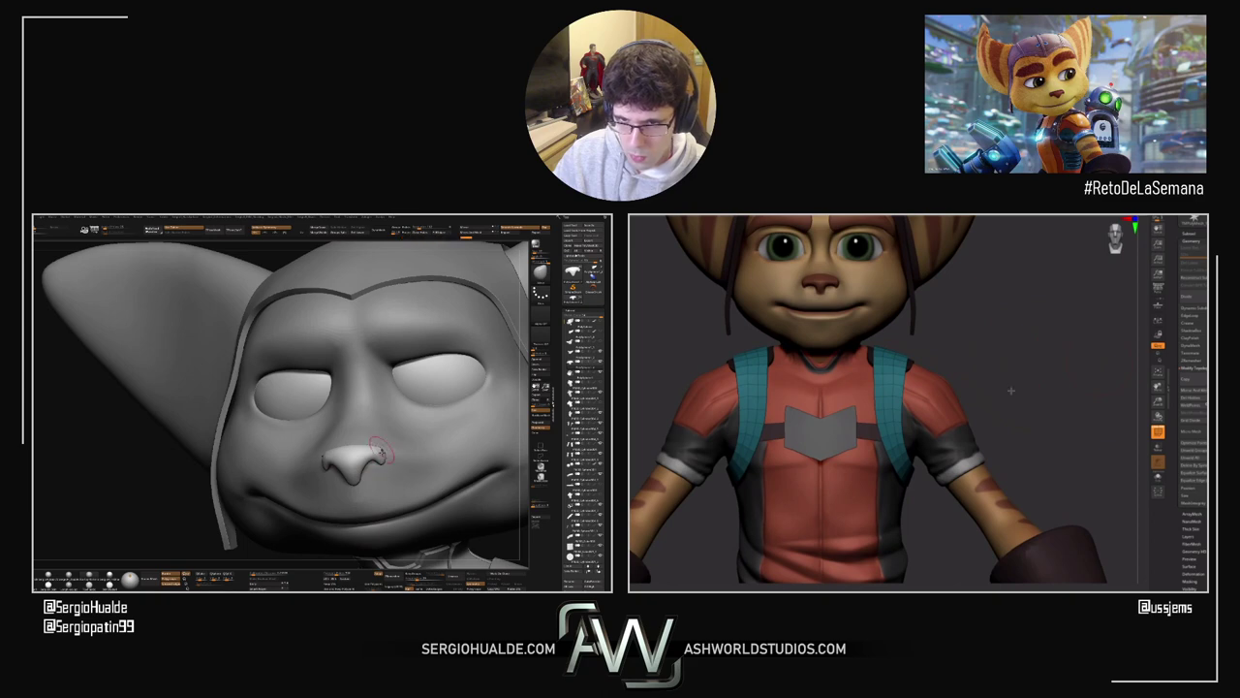
mouse_move(383, 455)
right_mouse_down()
mouse_move(341, 502)
mouse_move(361, 456)
mouse_move(388, 451)
mouse_move(346, 461)
mouse_move(355, 436)
mouse_move(367, 452)
mouse_move(352, 452)
right_mouse_up()
Step: Select the grey head's nose piece and smooth the muzzle, cheeks and brow around it
left_click(353, 452, "alt")
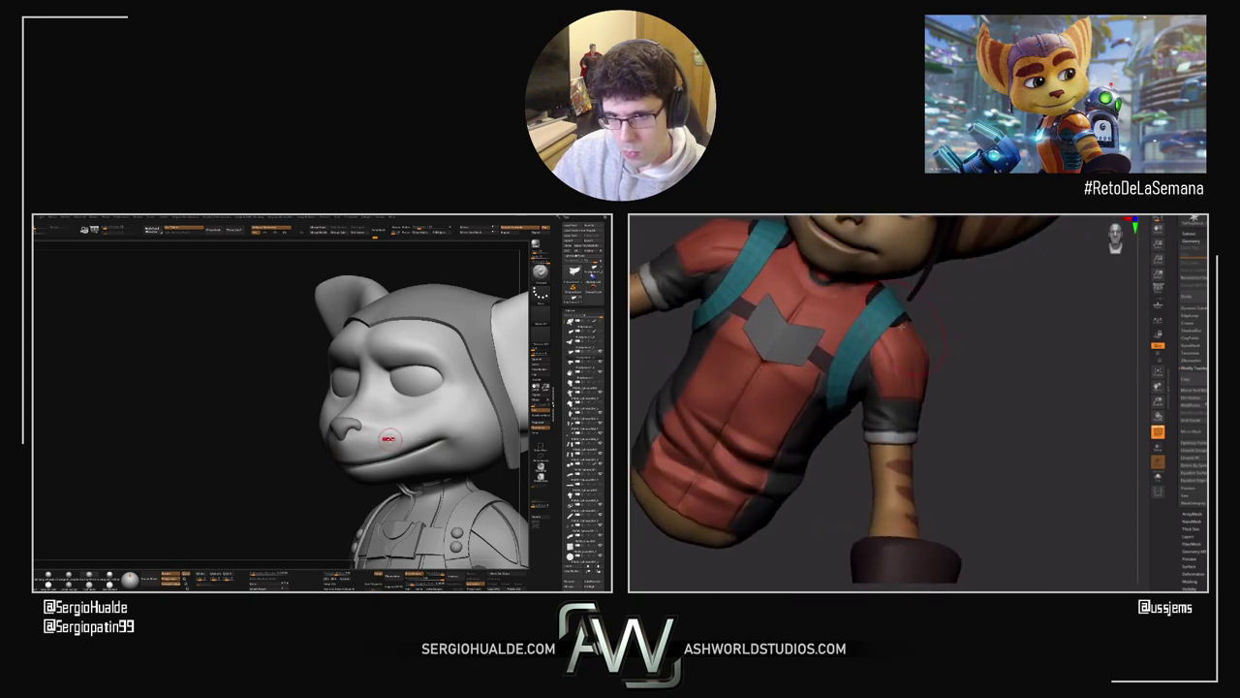
right_click(395, 442)
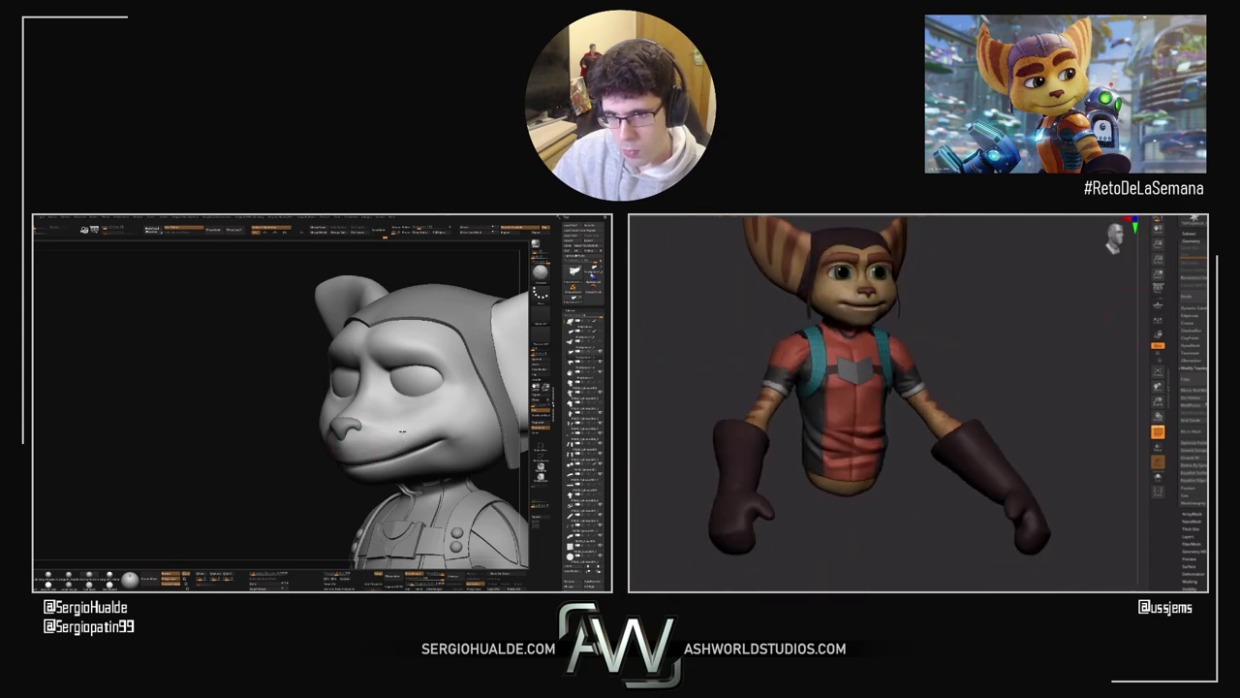
right_click_drag(437, 422, 346, 439)
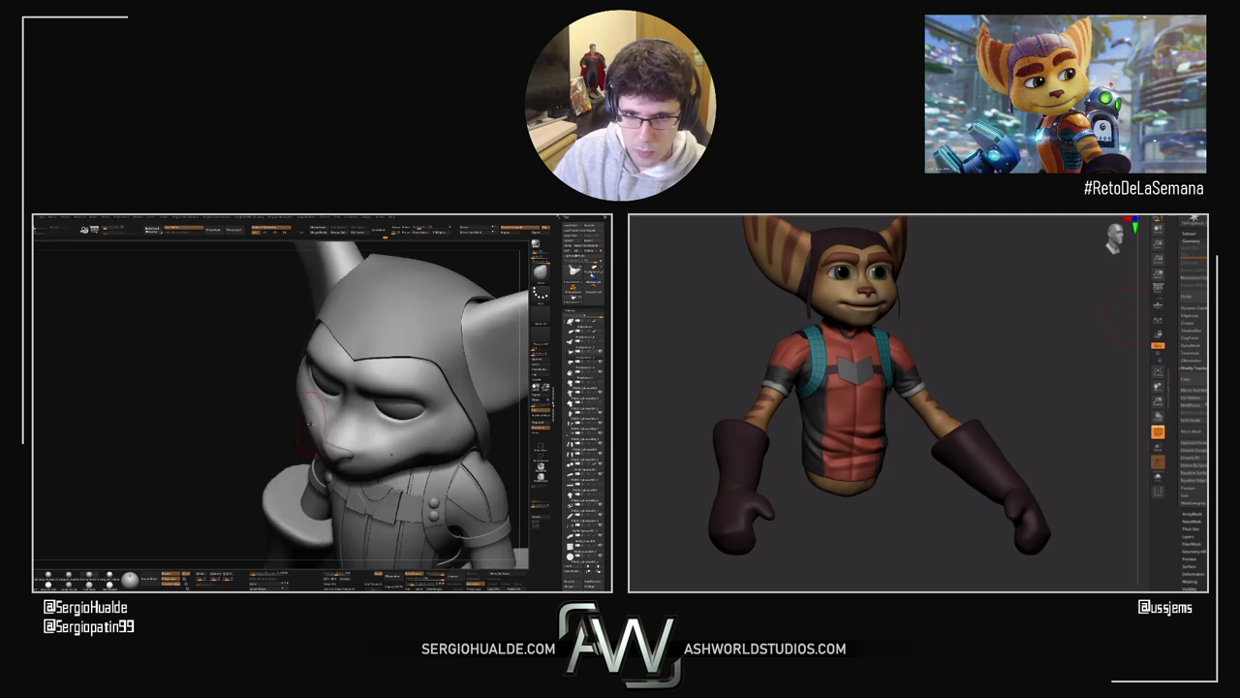
right_click_drag(304, 421, 312, 421)
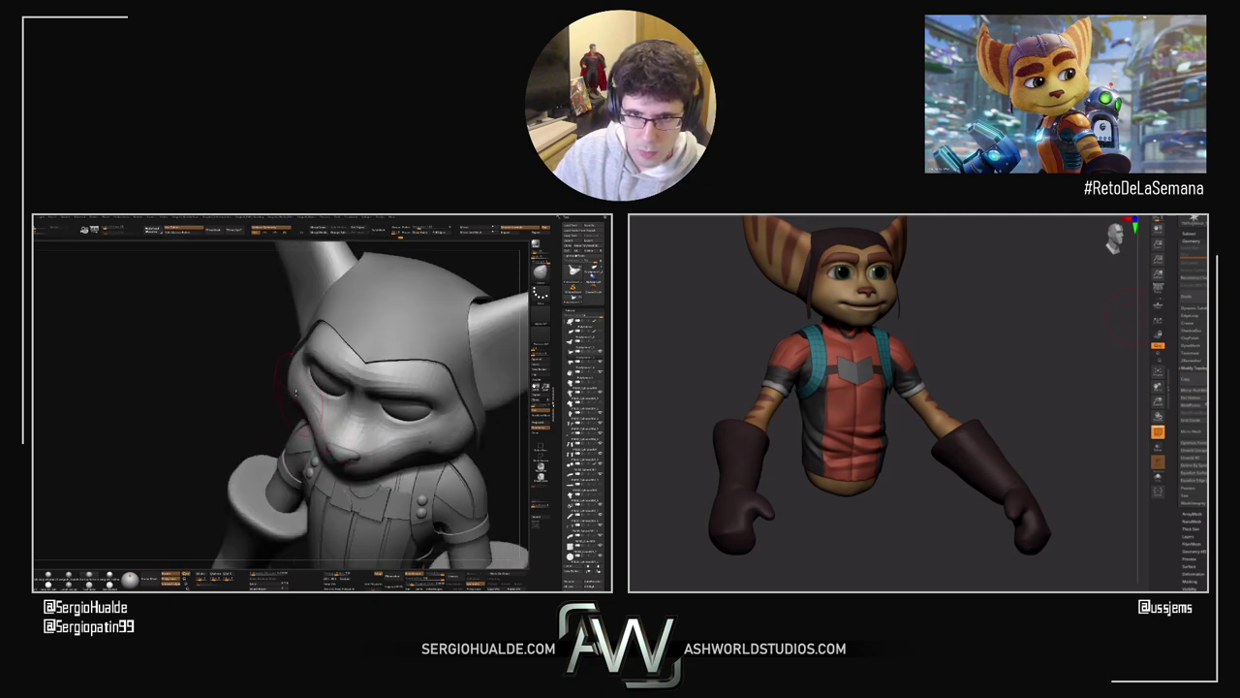
mouse_move(297, 392)
right_mouse_down()
mouse_move(389, 465)
mouse_move(398, 456)
mouse_move(386, 451)
mouse_move(419, 442)
mouse_move(366, 386)
mouse_move(384, 401)
right_mouse_up()
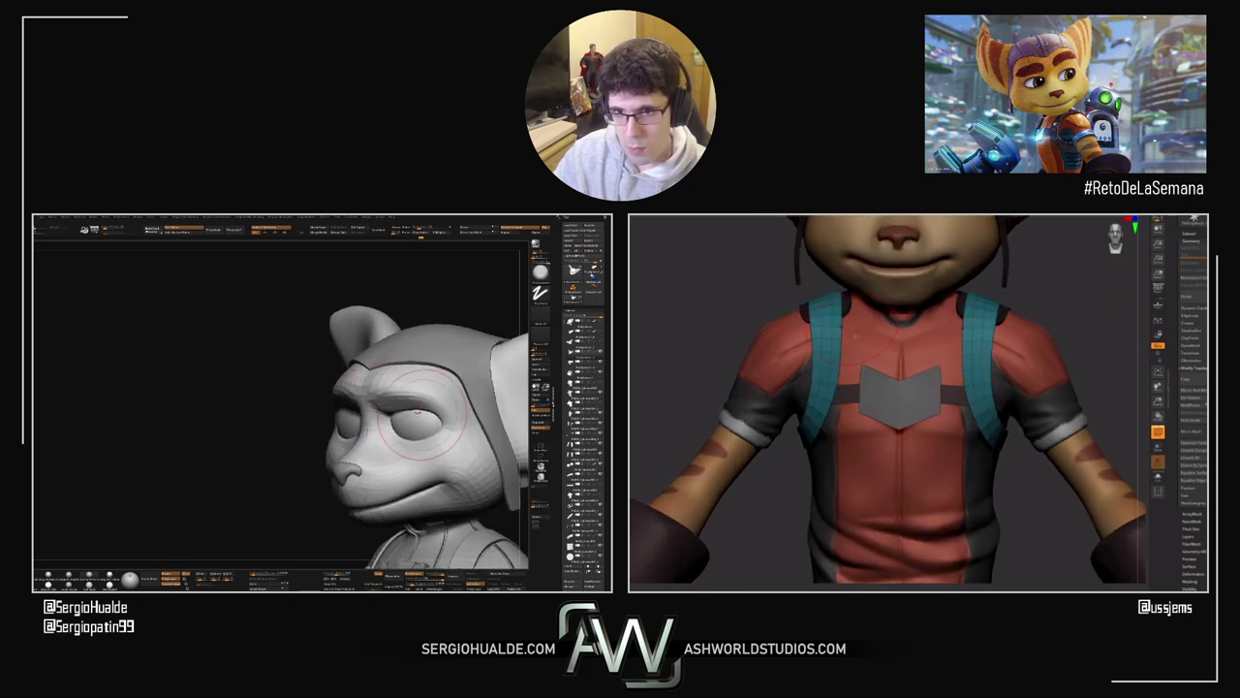
Step: Adjust the grey head's profile between the brow and the nose bridge
right_click_drag(434, 405, 433, 406)
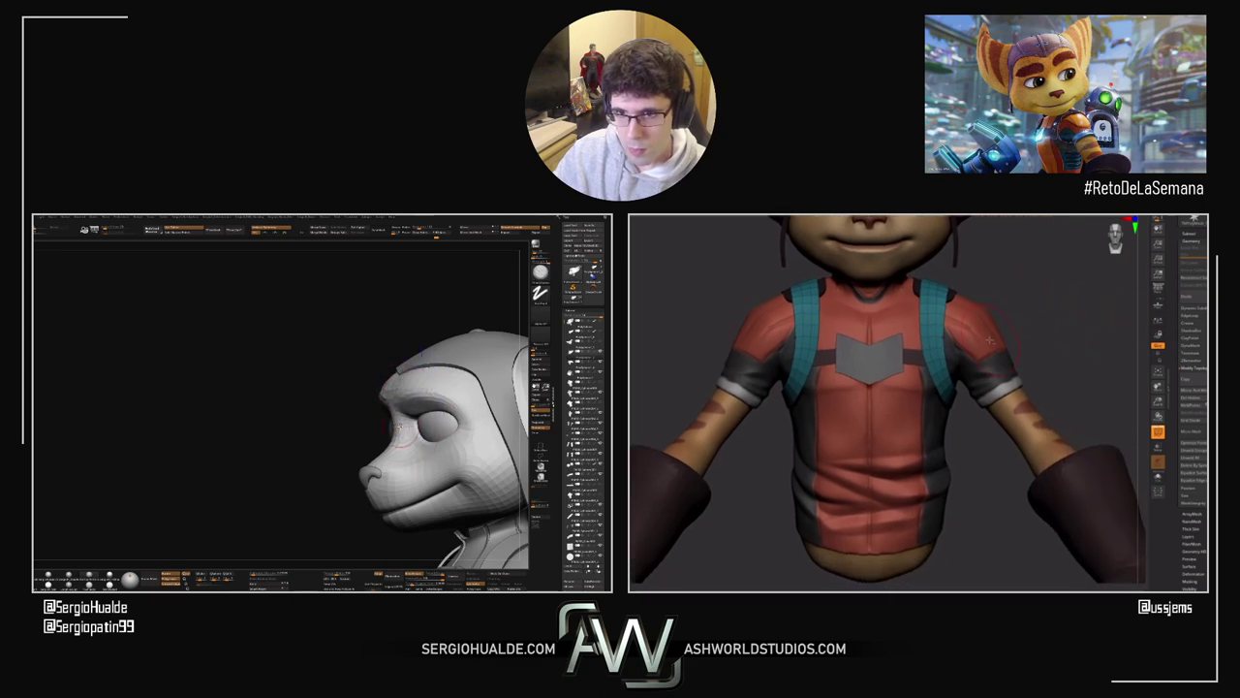
right_click_drag(401, 424, 398, 422)
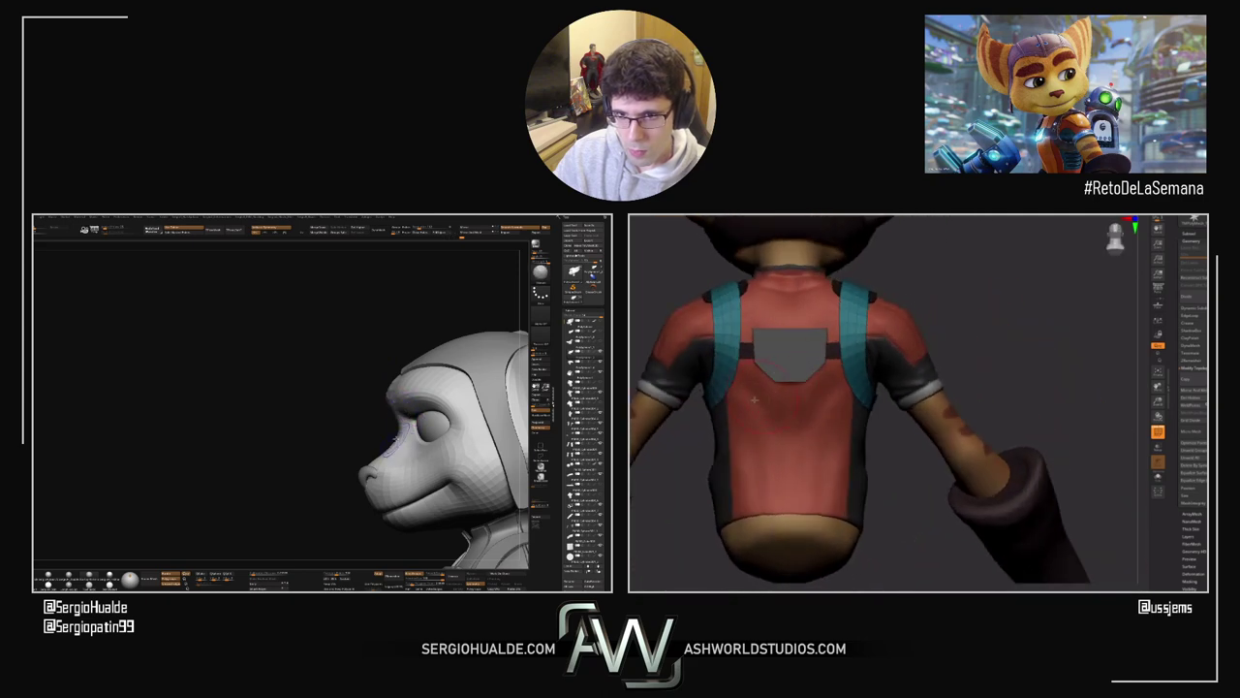
mouse_move(393, 439)
right_mouse_down()
mouse_move(455, 447)
mouse_move(437, 397)
mouse_move(435, 412)
mouse_move(370, 426)
mouse_move(361, 467)
right_mouse_up()
Step: Hide and isolate parts of the grey head to examine the underside of the jaw and the mouth area, and restore full visibility
left_click(494, 337, "ctrl+shift")
mouse_move(441, 396)
right_mouse_down()
mouse_move(395, 428)
mouse_move(391, 449)
mouse_move(302, 403)
right_mouse_up()
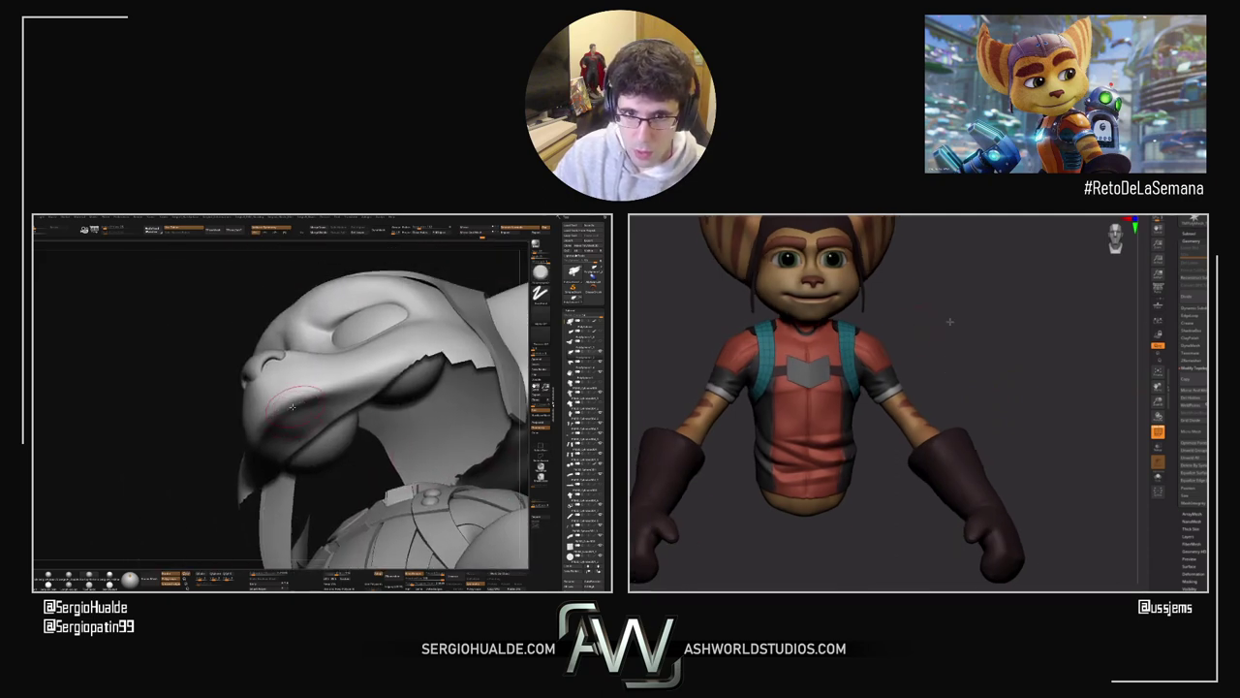
left_click_drag(930, 323, 921, 324)
left_click_drag(1003, 339, 1042, 344)
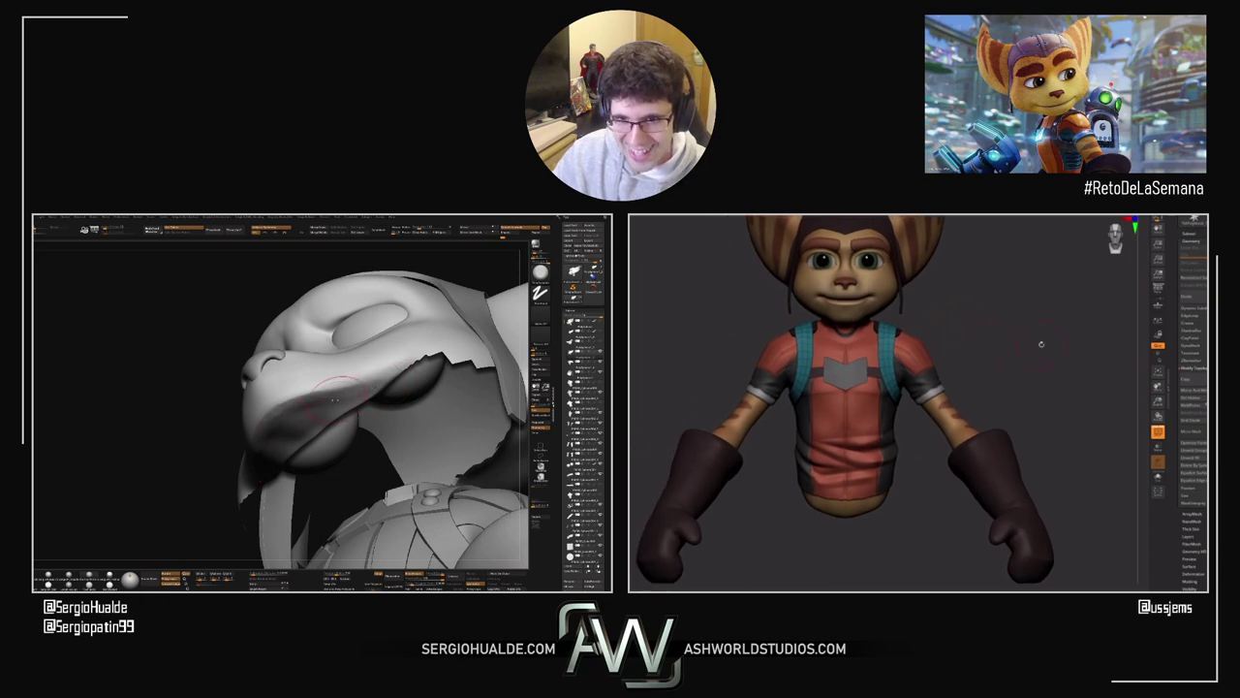
right_click_drag(355, 400, 389, 436)
left_click(346, 411, "ctrl+shift")
left_click(384, 418, "ctrl+shift")
left_click_drag(410, 434, 416, 440, "ctrl+shift")
right_click_drag(417, 440, 308, 443, "ctrl")
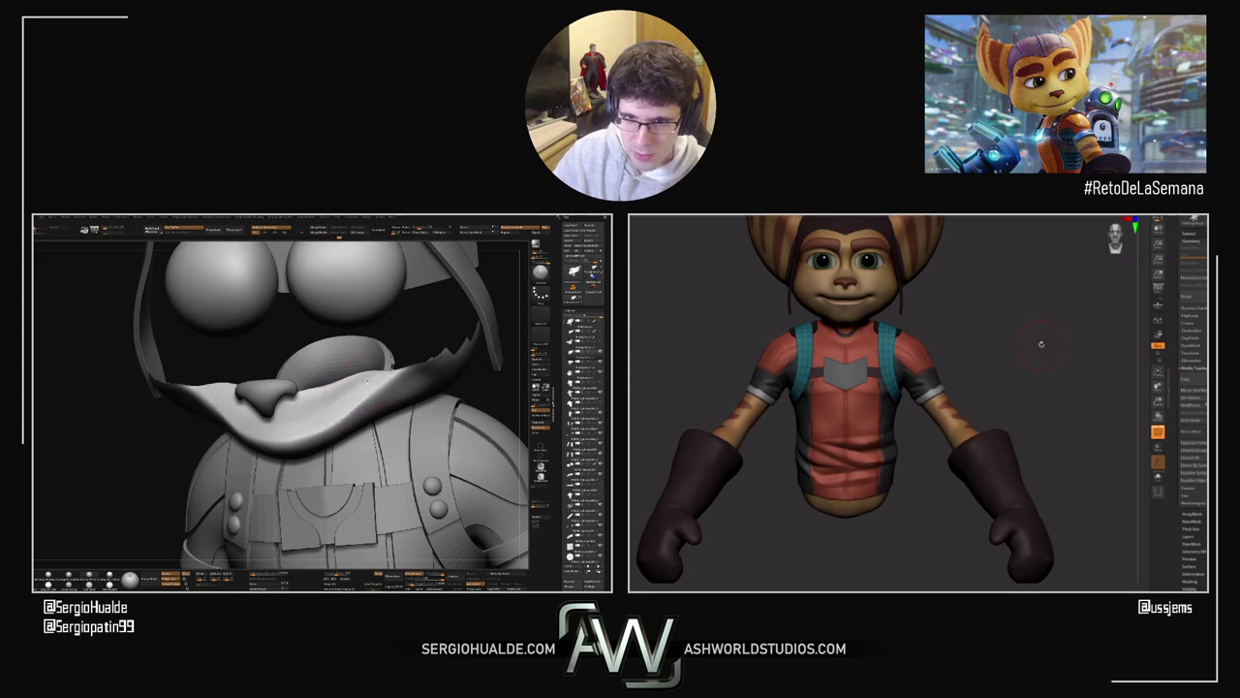
right_click_drag(274, 456, 296, 411, "ctrl")
left_click(225, 455, "ctrl+shift")
right_click_drag(296, 412, 340, 366, "ctrl")
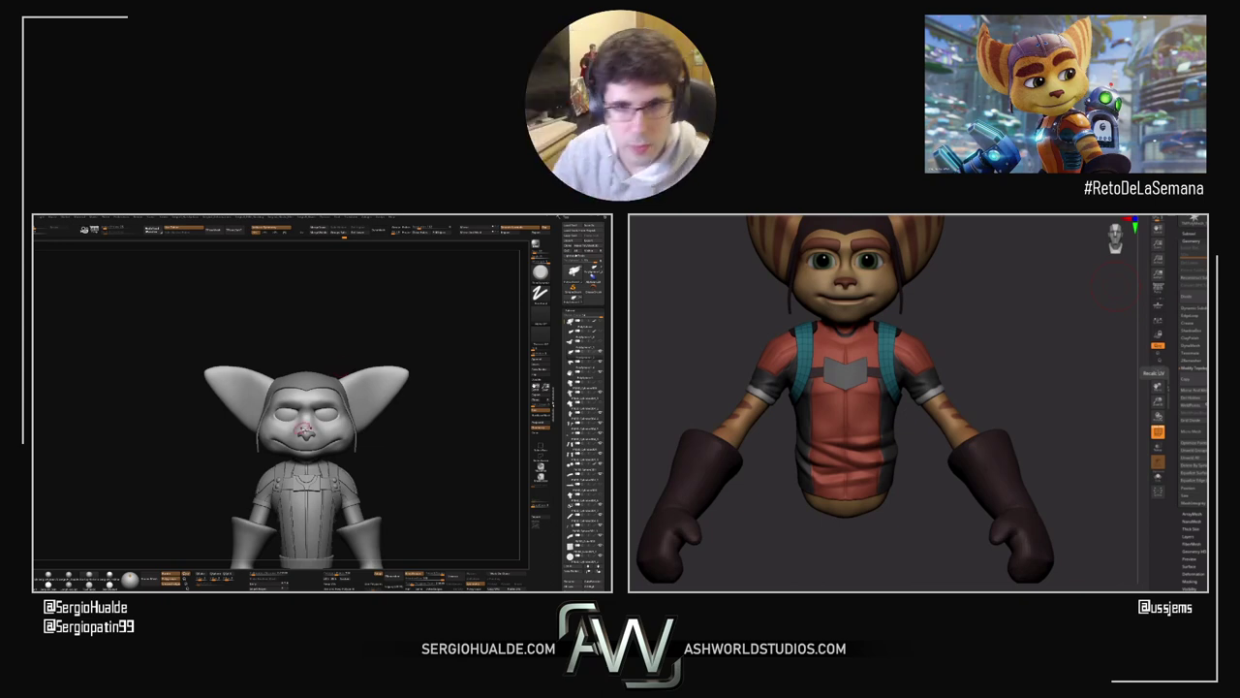
Step: Isolate the grey head mesh and mask both eyebrow areas above the eye sockets
right_click_drag(317, 423, 322, 411, "ctrl")
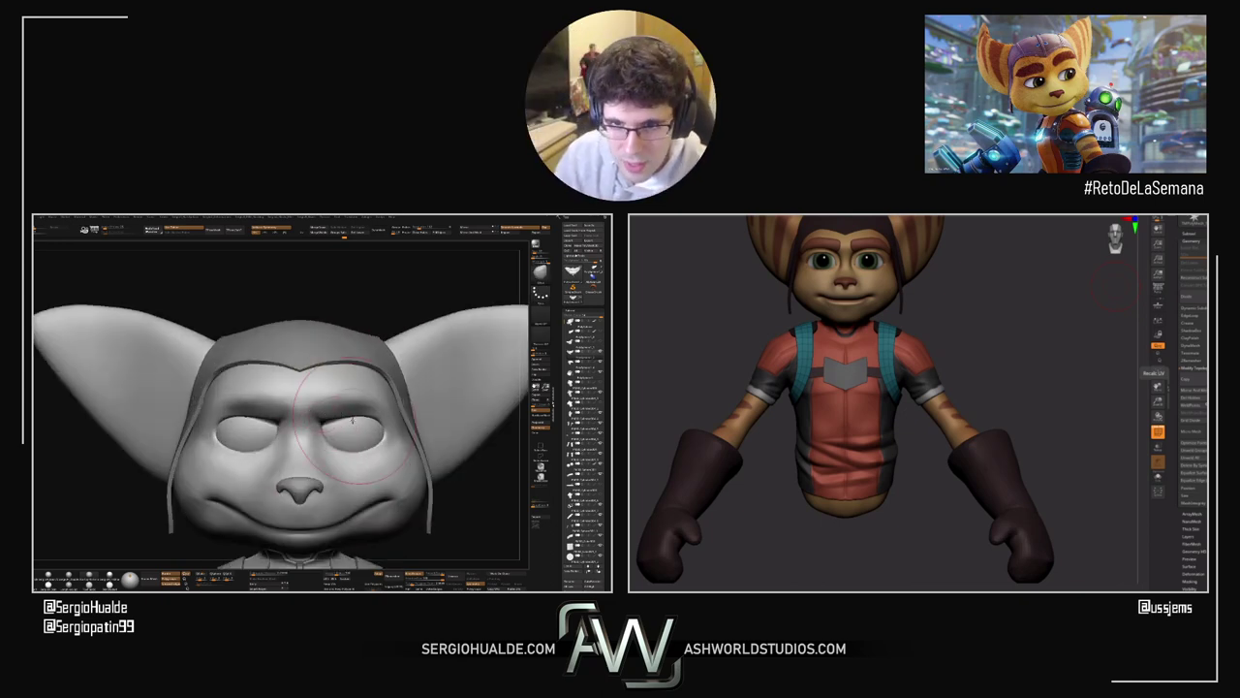
left_click_drag(353, 419, 354, 407)
right_click_drag(353, 412, 358, 424, "ctrl")
right_click_drag(358, 424, 334, 428)
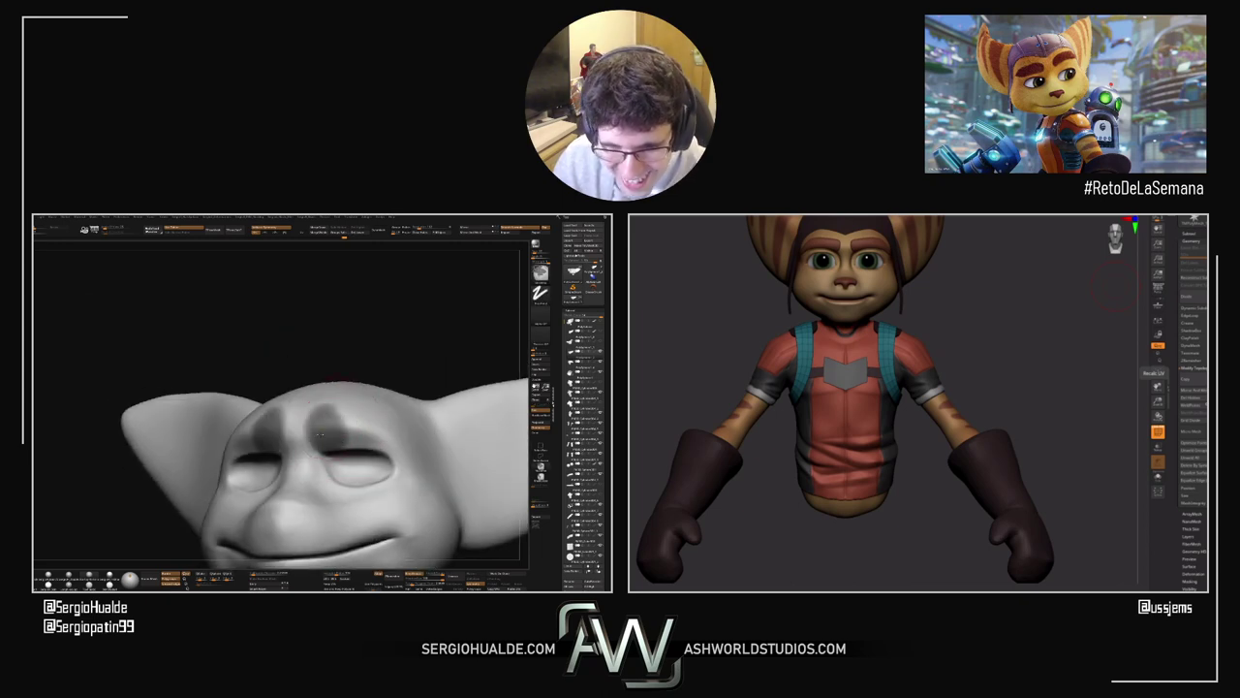
mouse_move(334, 426)
left_mouse_down("ctrl")
mouse_move(363, 423)
mouse_move(384, 444)
left_mouse_up("ctrl")
mouse_move(381, 452)
right_mouse_down()
mouse_move(344, 444)
mouse_move(375, 434)
right_mouse_up()
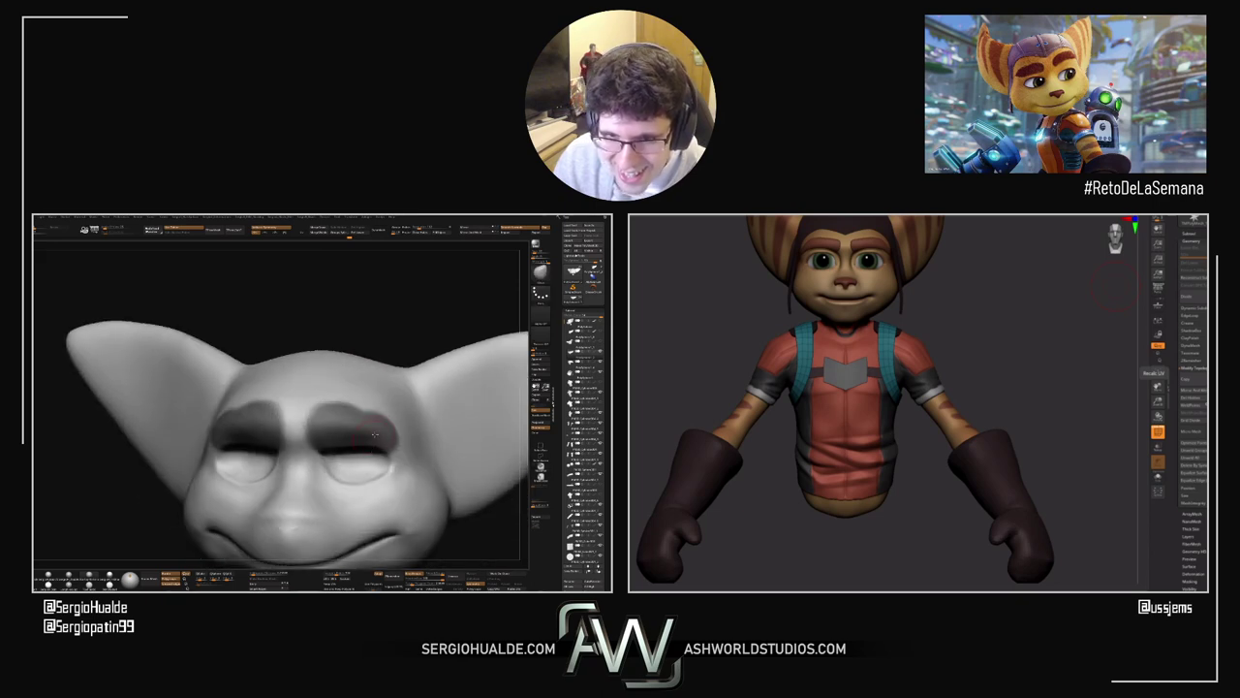
Step: Invert and soften the eyebrow mask, pull the brows out from the face, and clear the mask with all pieces shown again
left_click(386, 321, "ctrl")
left_click(354, 424, "ctrl")
right_click_drag(363, 432, 358, 422, "ctrl")
right_click_drag(359, 423, 335, 431)
left_click_drag(335, 427, 328, 444)
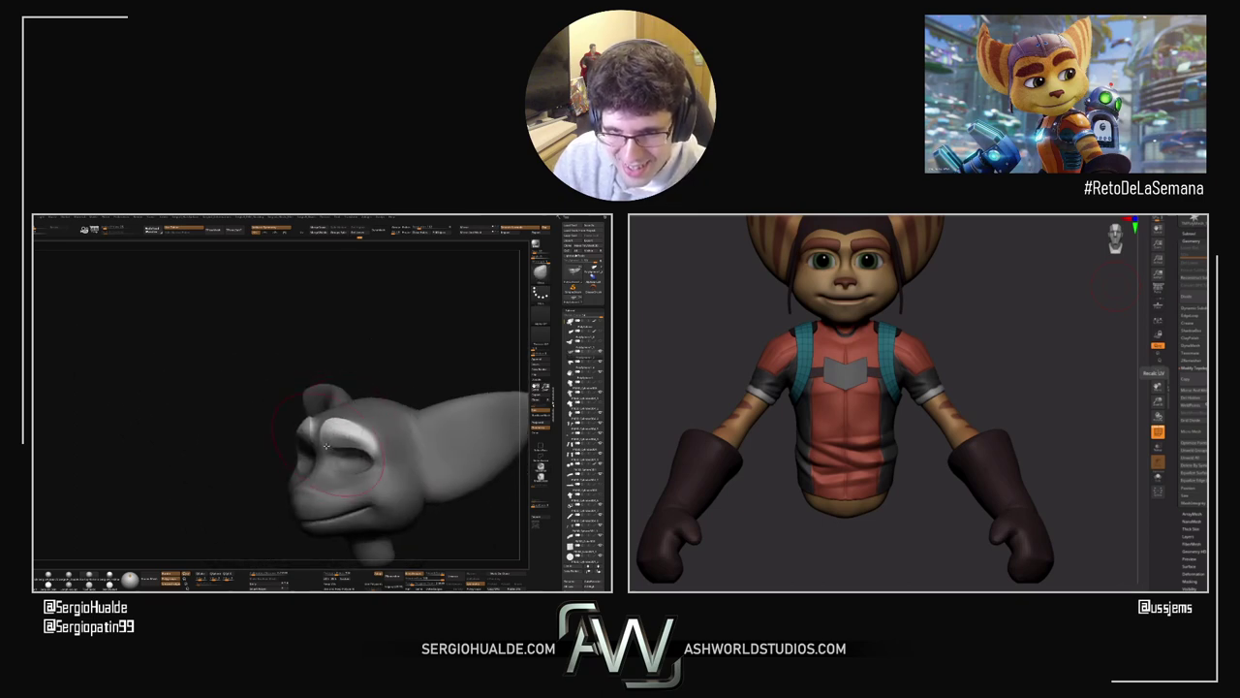
right_click_drag(326, 446, 340, 441)
left_click_drag(420, 332, 337, 401, "ctrl")
key("alt+s")
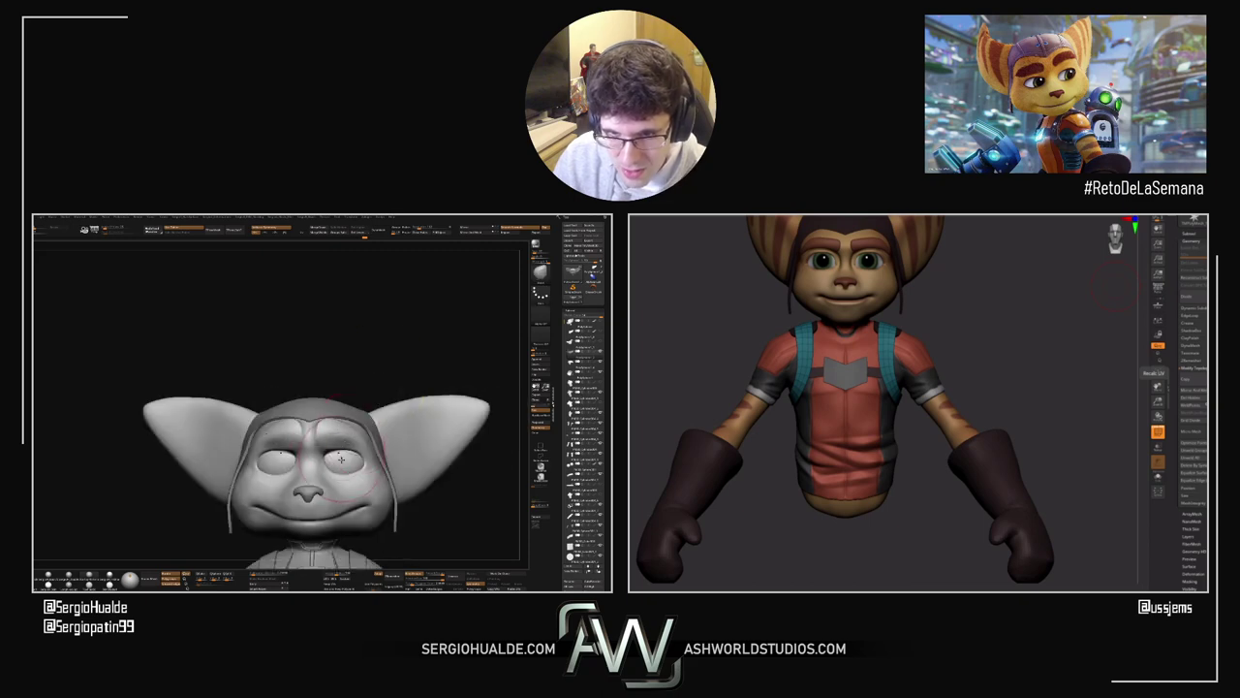
Step: Reshape the grey head's brow ridge and upper eyelids around the eyeballs
mouse_move(350, 438)
right_mouse_down()
mouse_move(355, 462)
mouse_move(327, 430)
mouse_move(366, 431)
right_mouse_up()
mouse_move(366, 431)
right_mouse_down()
mouse_move(380, 477)
mouse_move(366, 387)
mouse_move(334, 443)
right_mouse_up()
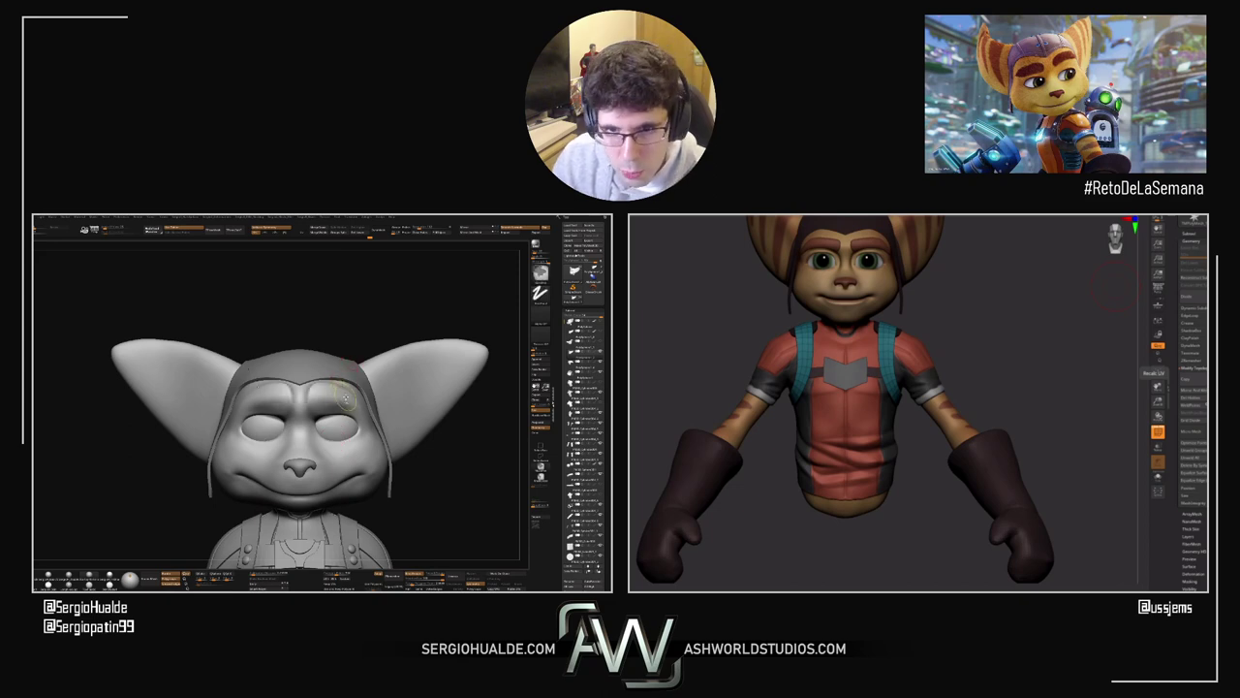
left_click_drag(316, 395, 345, 399, "ctrl")
mouse_move(344, 399)
right_mouse_down()
mouse_move(396, 397)
mouse_move(393, 420)
mouse_move(336, 417)
right_mouse_up()
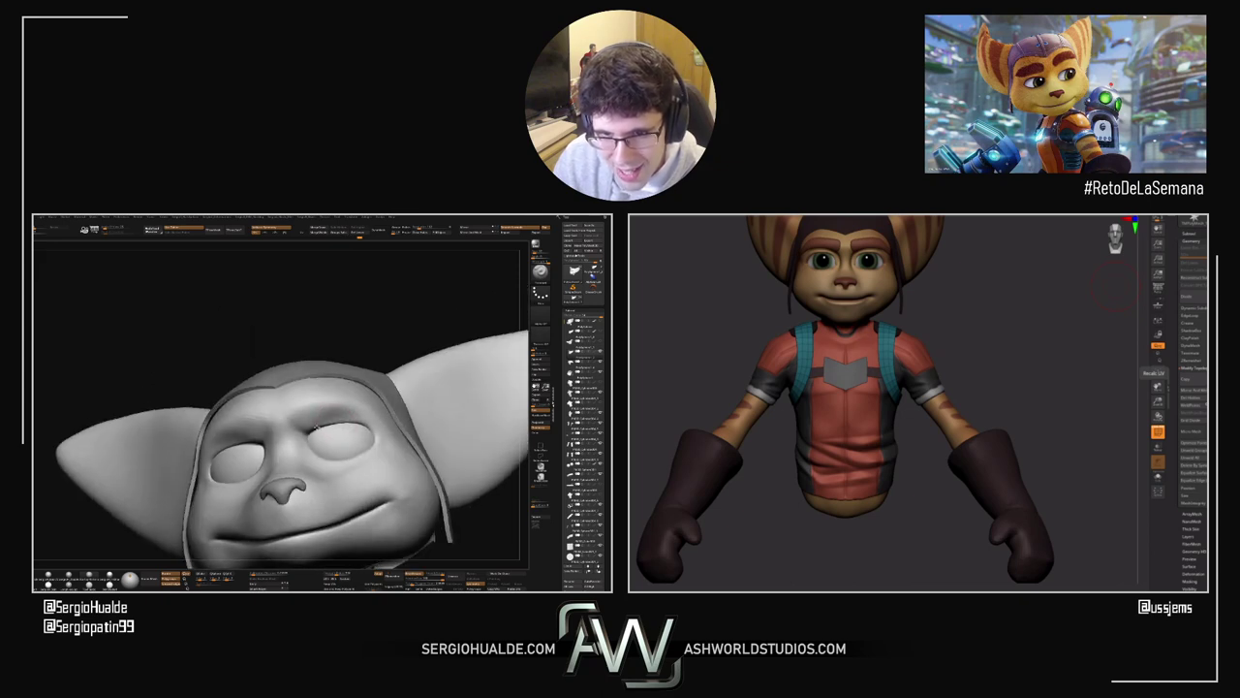
right_click_drag(374, 414, 349, 427)
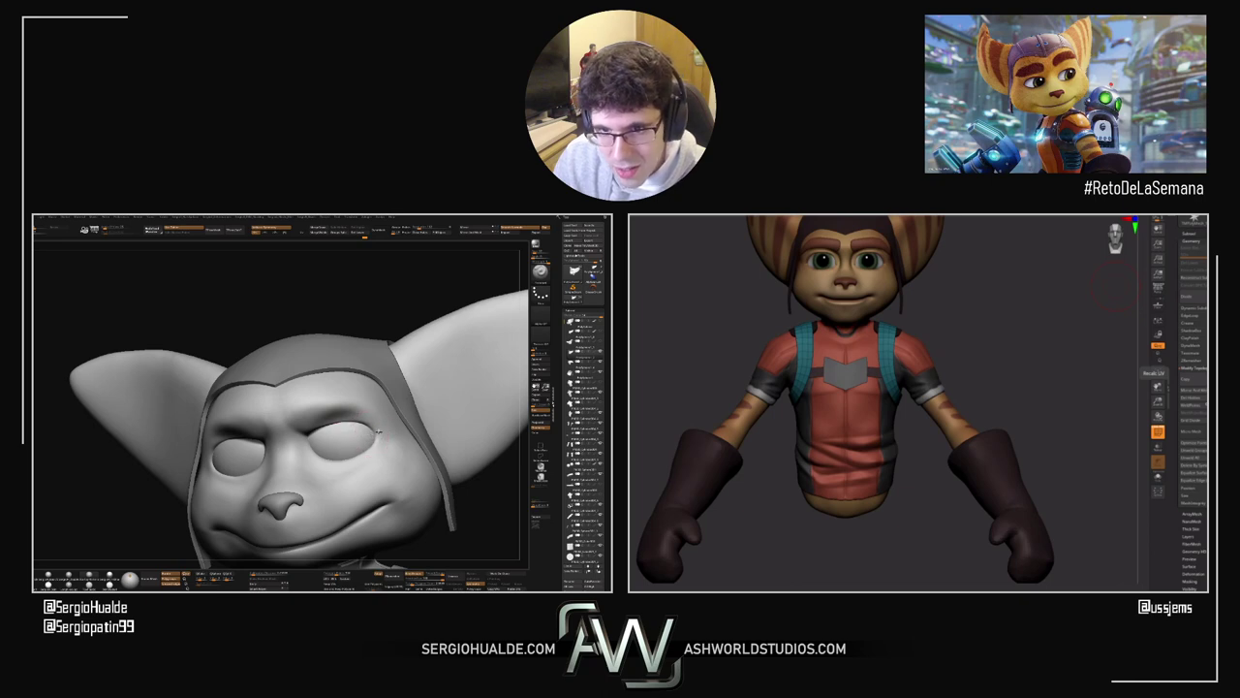
Step: Lower and sharpen the inner brows of the grey head into a stronger frown
right_click_drag(286, 415, 348, 464)
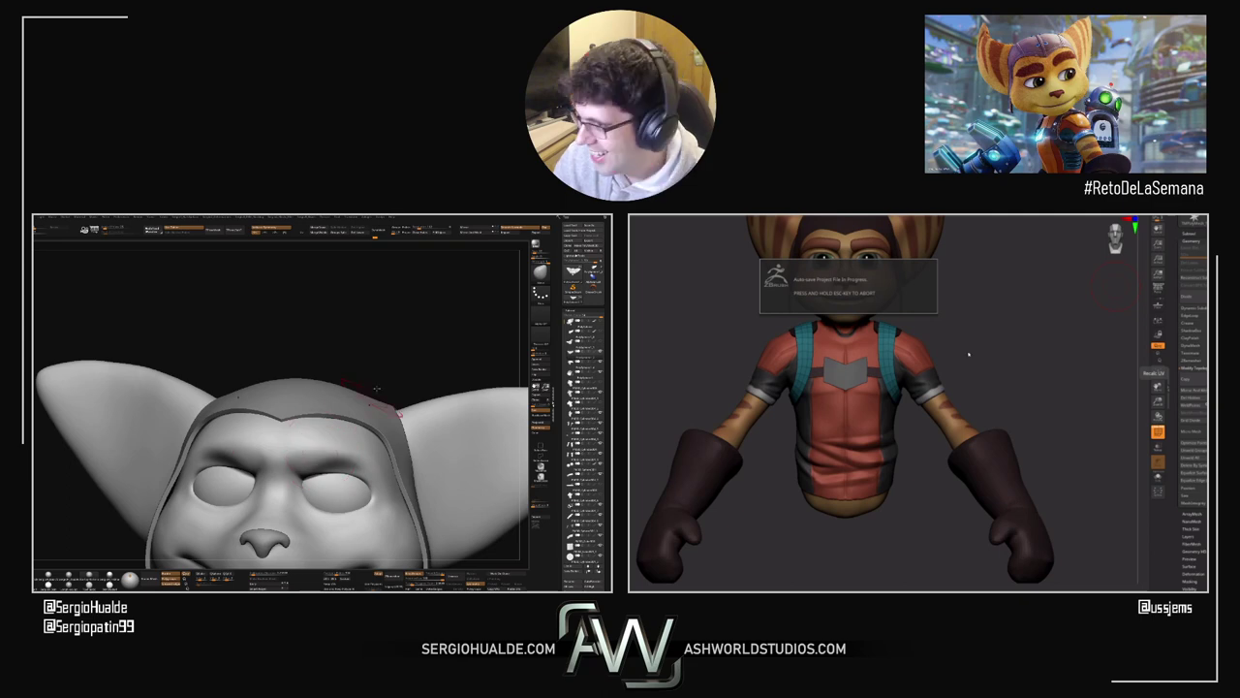
right_click_drag(339, 398, 313, 429, "ctrl")
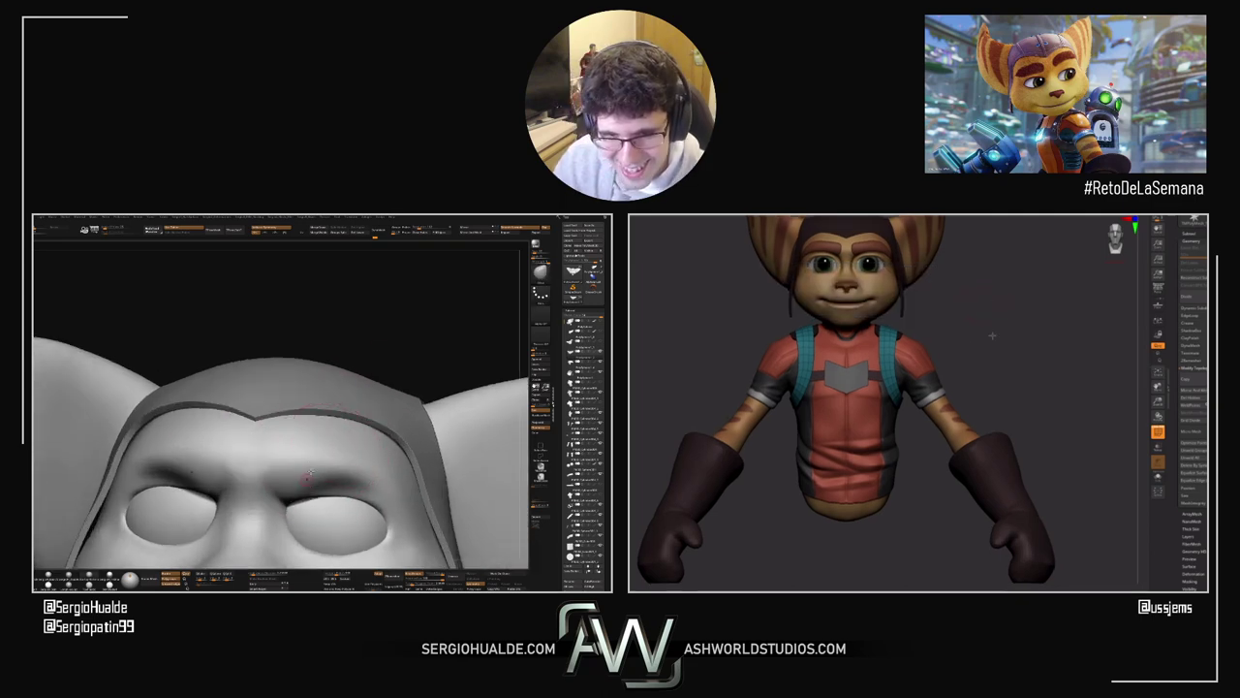
right_click_drag(310, 472, 435, 393)
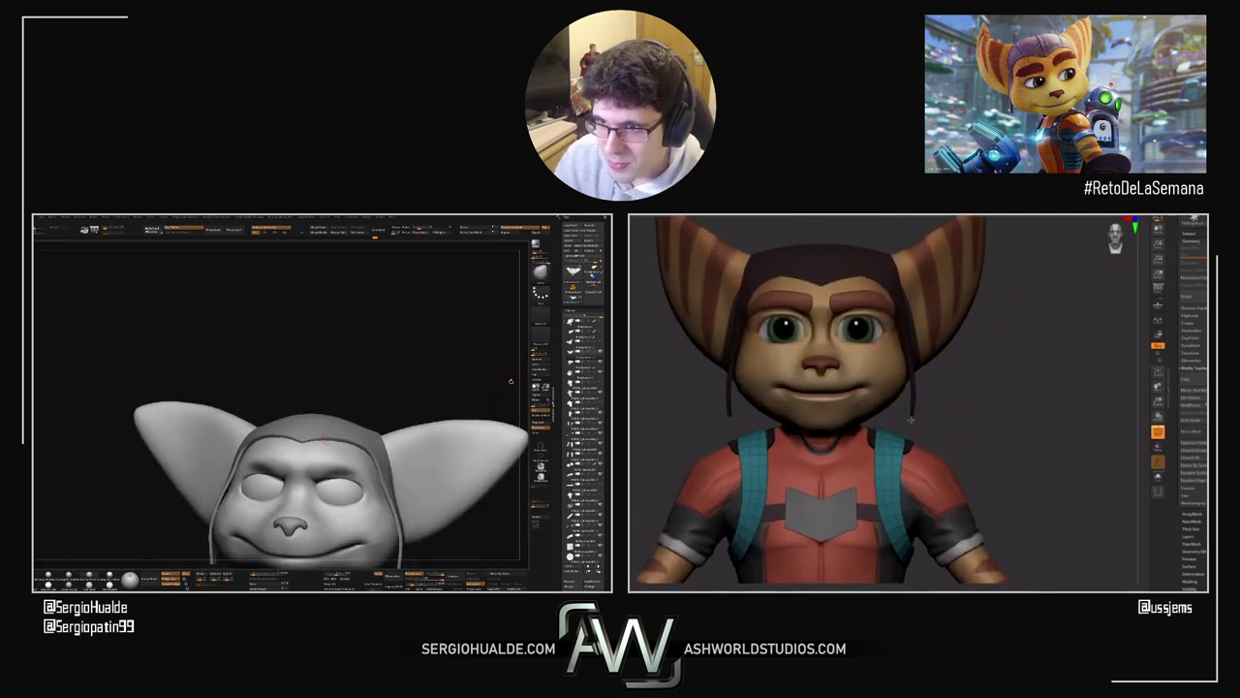
right_click_drag(343, 498, 344, 447, "alt")
right_click_drag(344, 447, 315, 464, "ctrl")
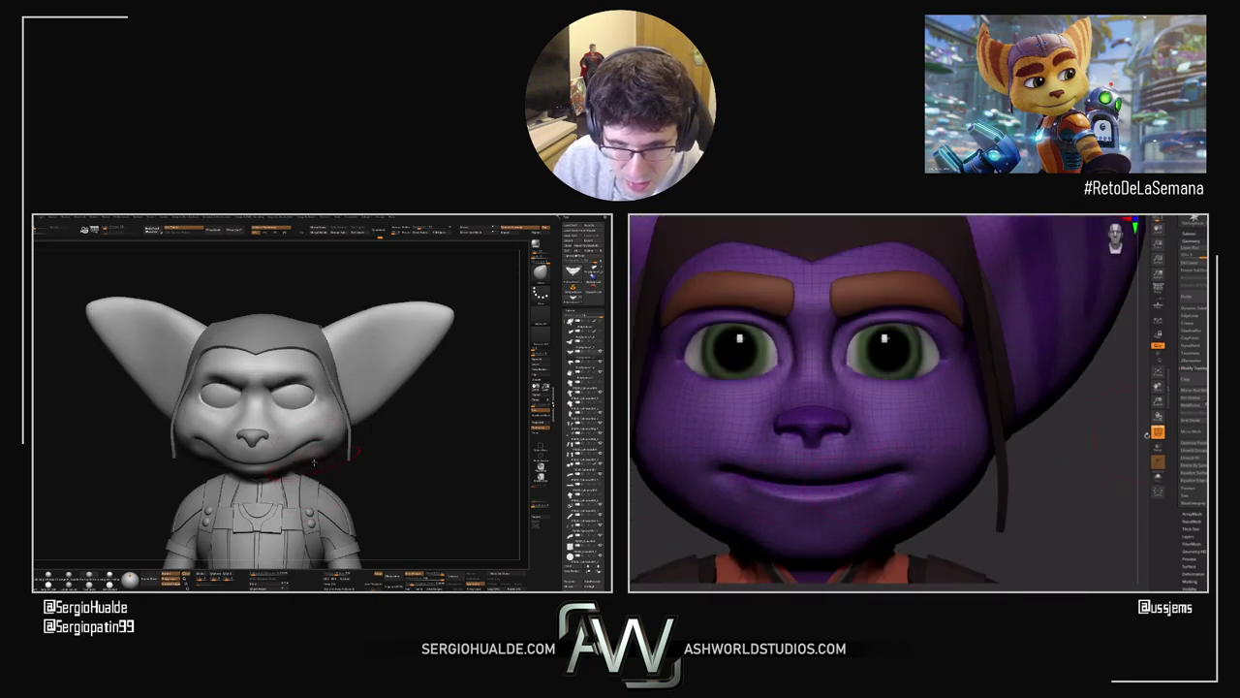
Step: Refine the painted character's mouth and chin area, and select the grey character's cap
left_click_drag(982, 471, 982, 543, "alt")
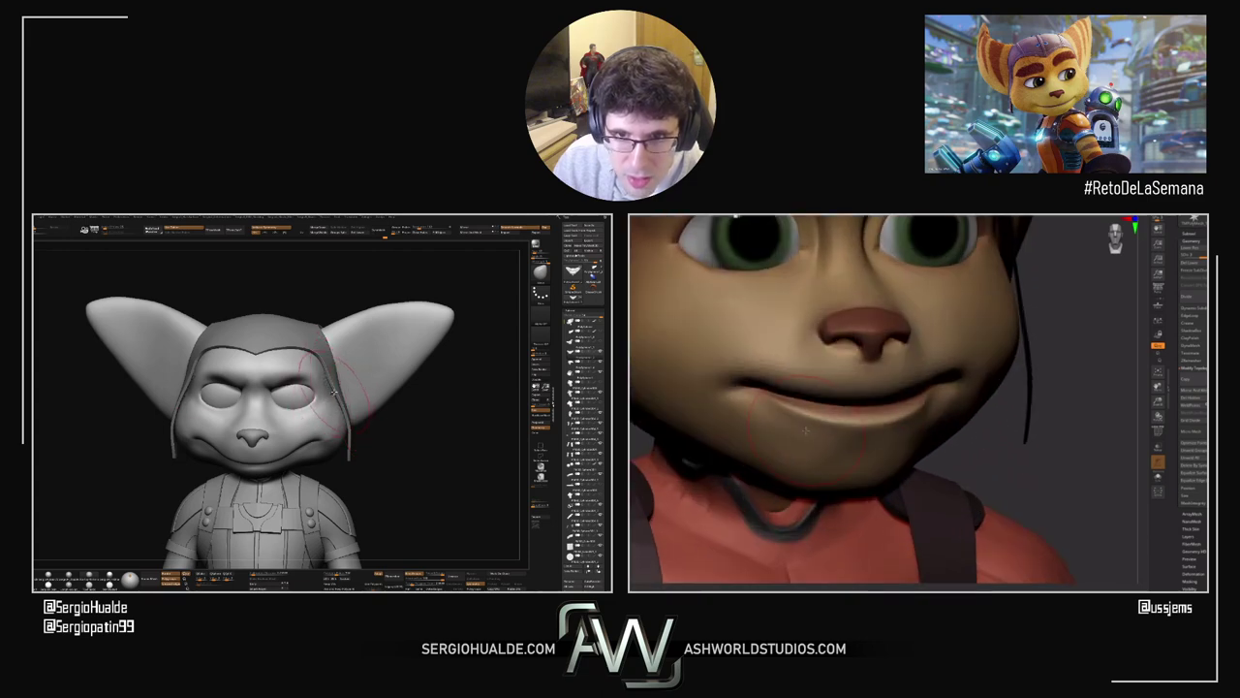
left_click(340, 402, "alt")
left_click_drag(849, 461, 853, 463)
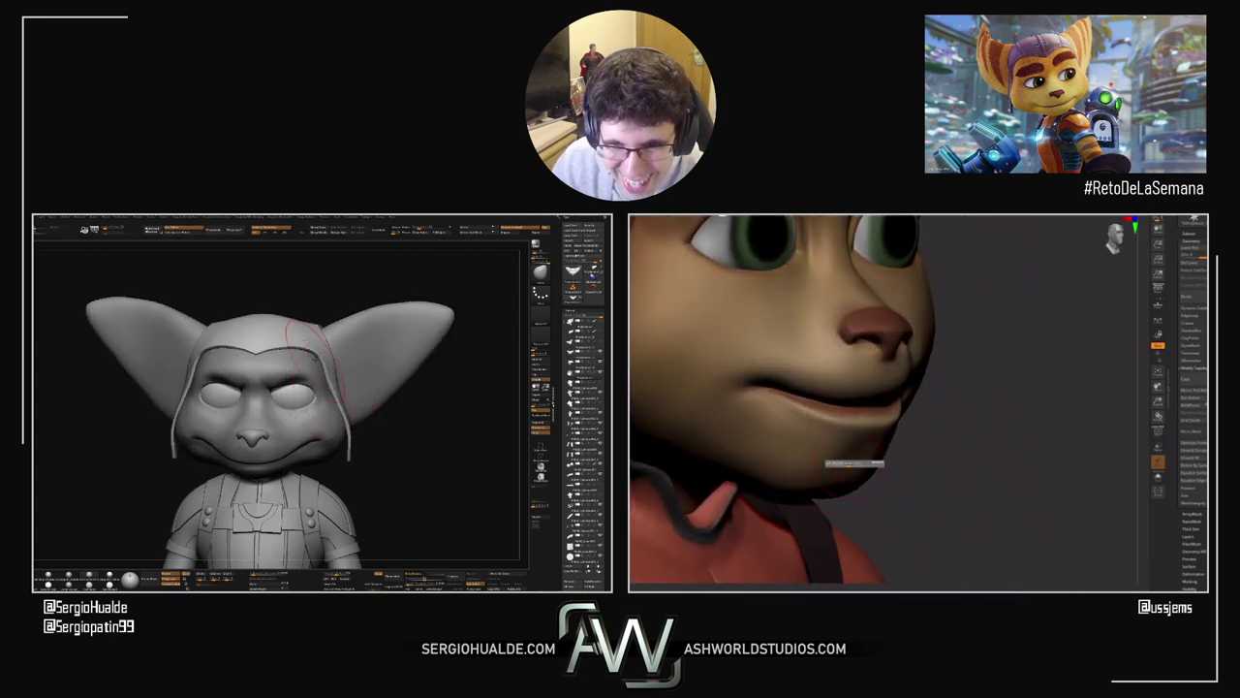
mouse_move(841, 480)
right_mouse_down()
mouse_move(813, 495)
mouse_move(820, 471)
right_mouse_up()
mouse_move(855, 474)
left_mouse_down()
mouse_move(836, 465)
mouse_move(936, 507)
left_mouse_up()
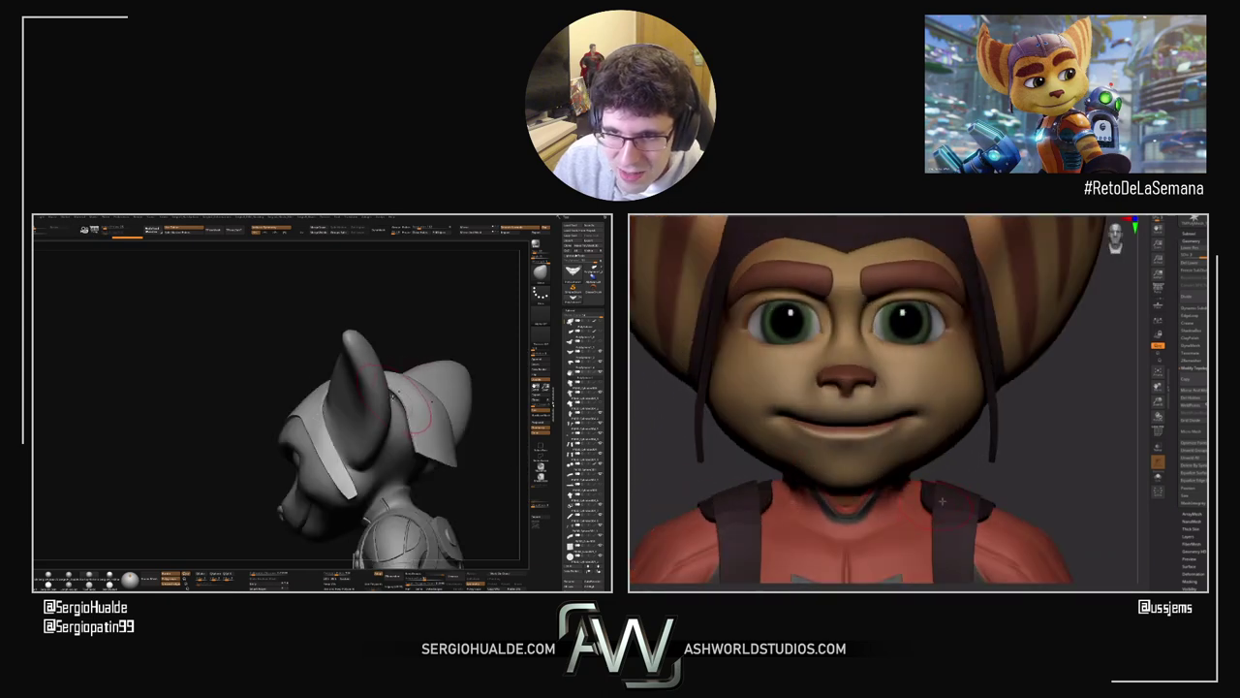
Step: Turn on perspective for the painted character and review its overall proportions
right_click_drag(996, 489, 1005, 478, "ctrl")
mouse_move(1007, 469)
left_mouse_down()
mouse_move(929, 462)
mouse_move(997, 459)
left_mouse_up()
mouse_move(997, 459)
right_mouse_down("ctrl")
mouse_move(936, 471)
mouse_move(955, 378)
mouse_move(994, 387)
right_mouse_up("ctrl")
left_click_drag(994, 388, 986, 357, "alt")
right_click_drag(985, 358, 1019, 374, "ctrl")
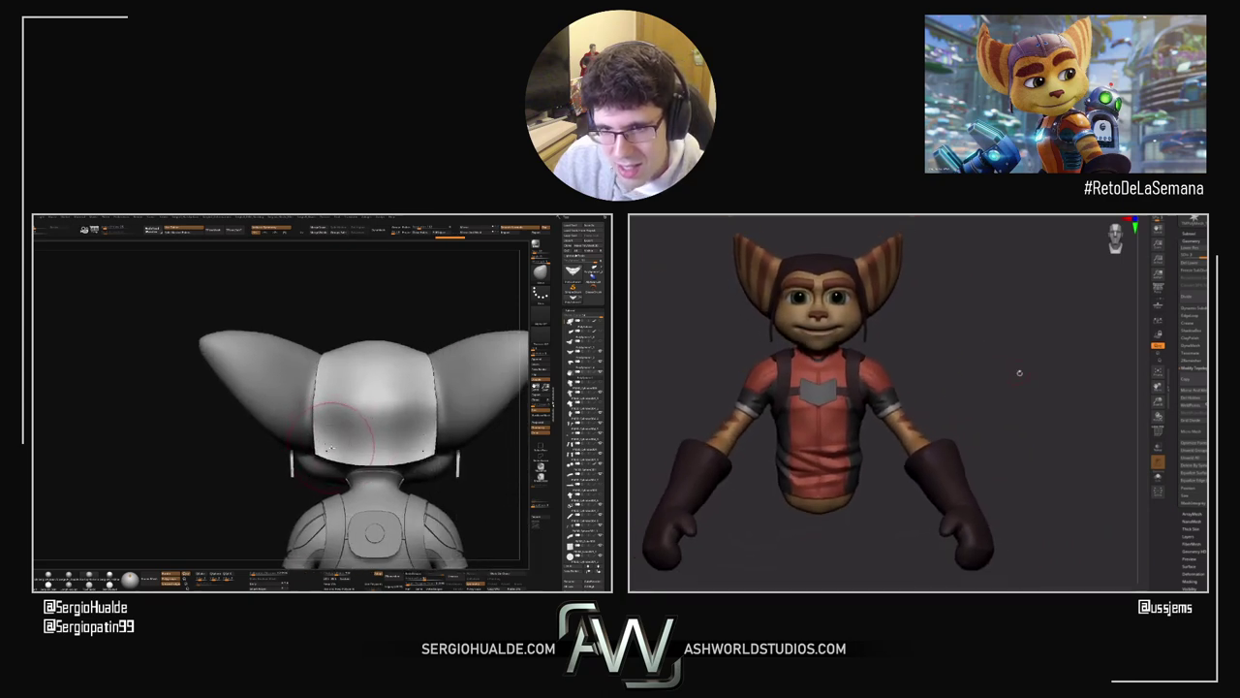
left_click_drag(1019, 374, 1019, 391)
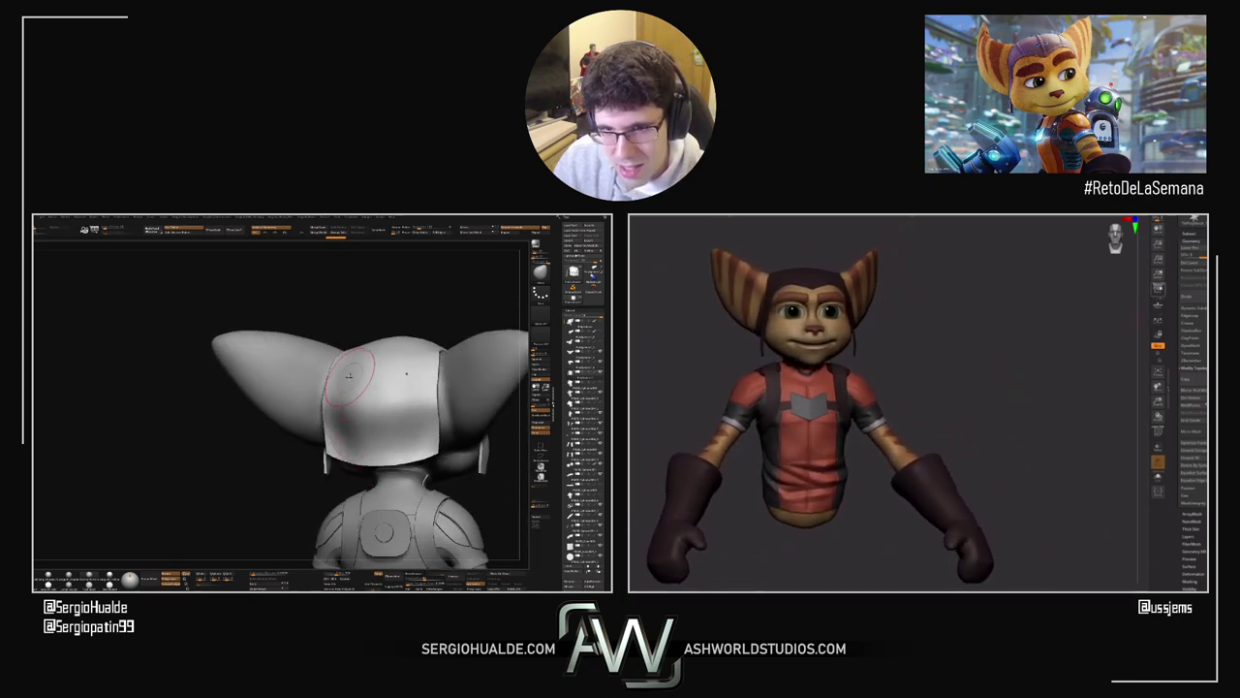
left_click(1158, 289)
mouse_move(1075, 332)
left_mouse_down()
mouse_move(1055, 335)
mouse_move(1043, 365)
left_mouse_up()
right_click_drag(966, 349, 989, 349, "ctrl")
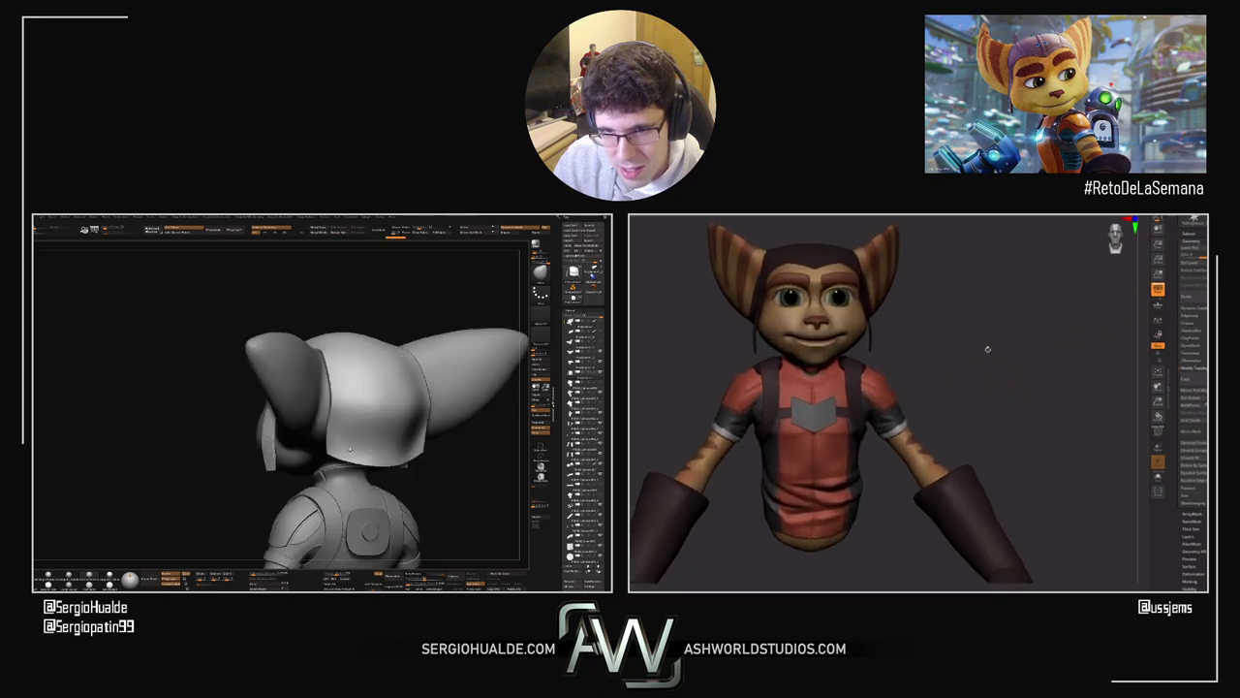
mouse_move(987, 349)
left_mouse_down("alt")
mouse_move(1019, 354)
mouse_move(950, 420)
left_mouse_up("alt")
Step: Shape the back and side edges of the grey character's cap behind the ears
key("b")
left_click(373, 454)
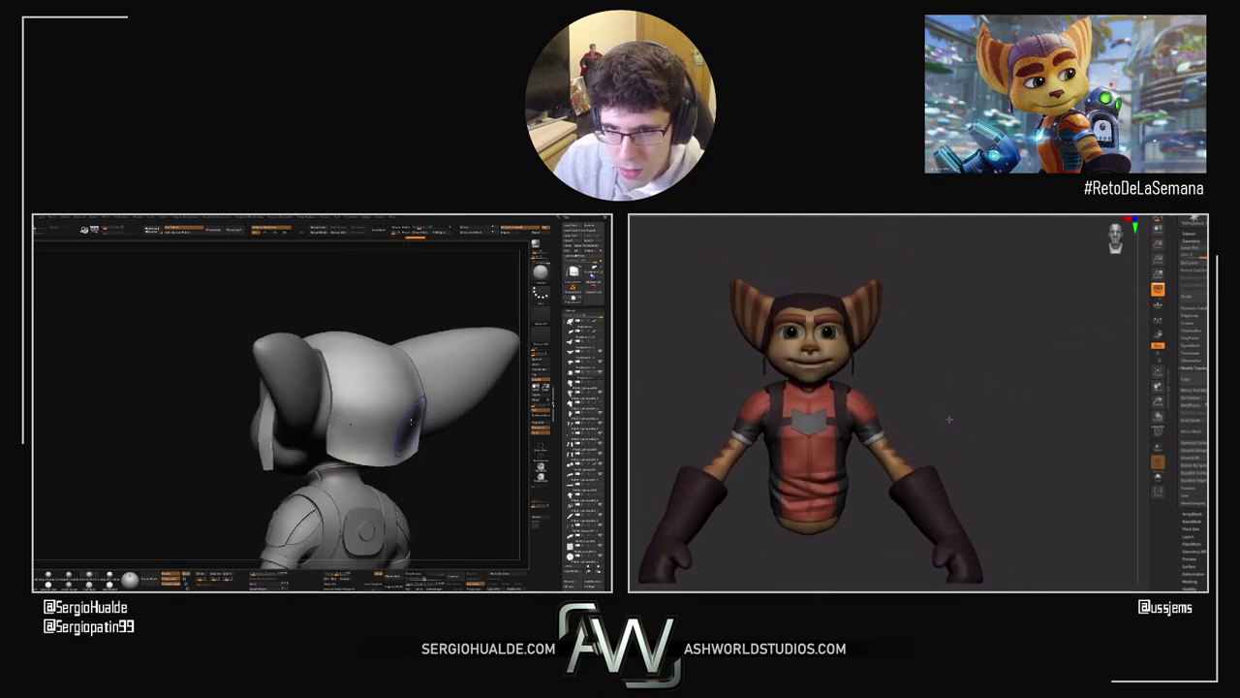
right_click_drag(308, 381, 338, 385)
left_click_drag(1018, 381, 1050, 390)
mouse_move(338, 385)
right_mouse_down()
mouse_move(364, 397)
mouse_move(334, 408)
right_mouse_up()
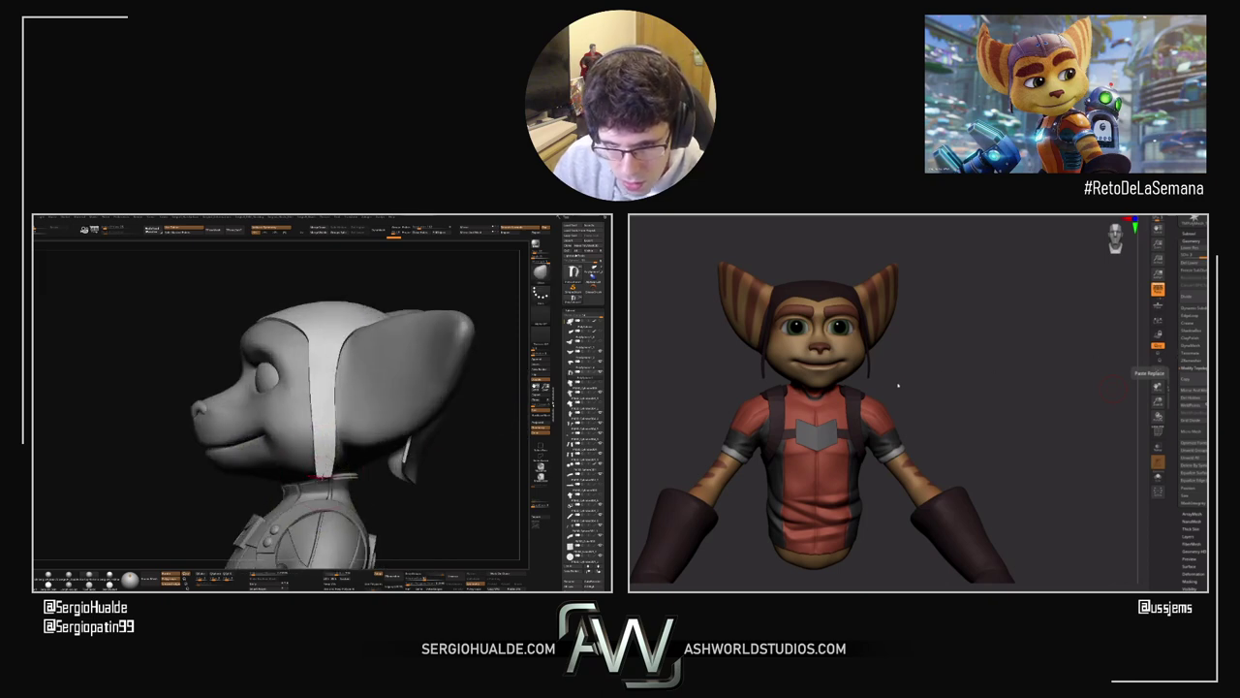
Step: Isolate the painted character's cap and soften the mask around its rear side flap
left_click_drag(897, 390, 783, 335)
left_click(783, 335, "alt")
key("alt+s")
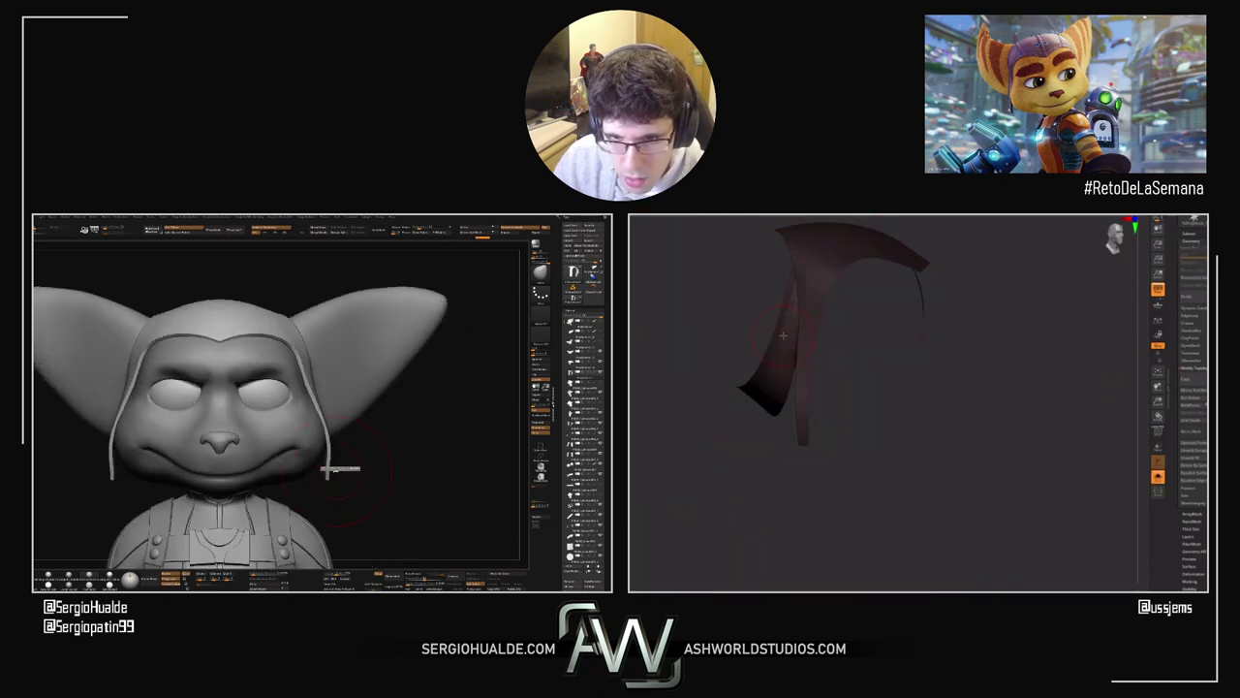
key("w")
left_click(775, 364, "ctrl")
key("q")
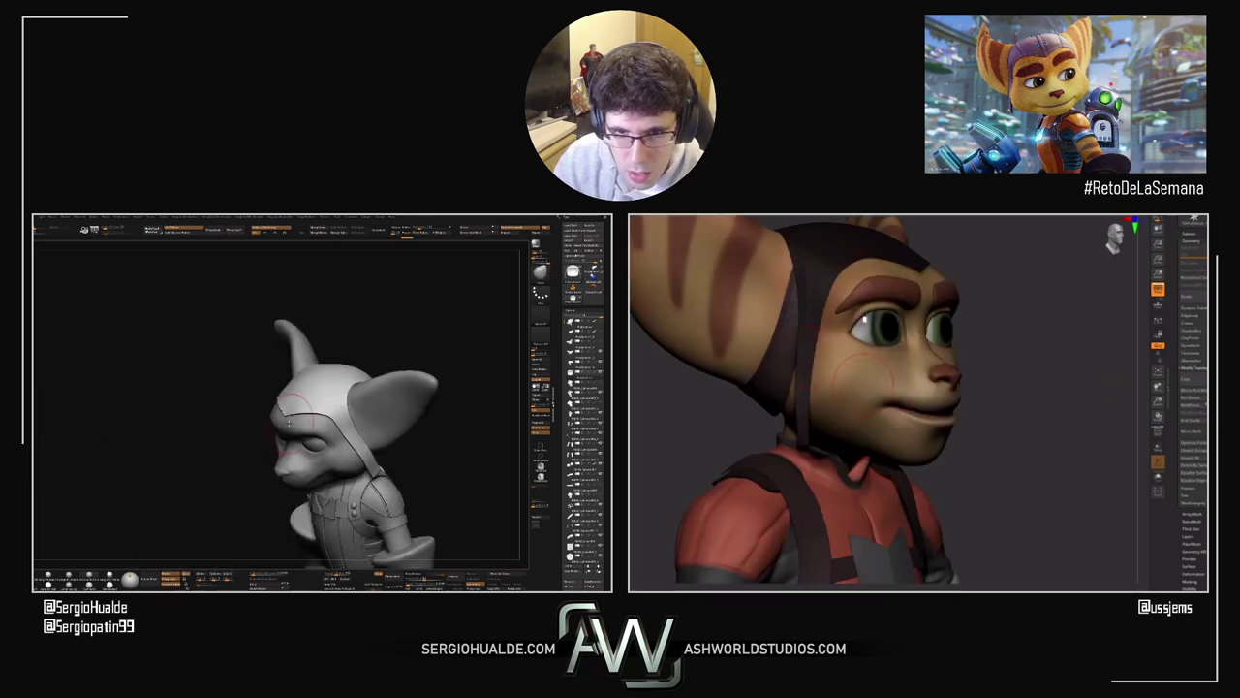
Step: Shape the painted cap's side strap and rear edge around the ear and nape
left_click(881, 395, "ctrl+shift")
right_click_drag(796, 334, 835, 343)
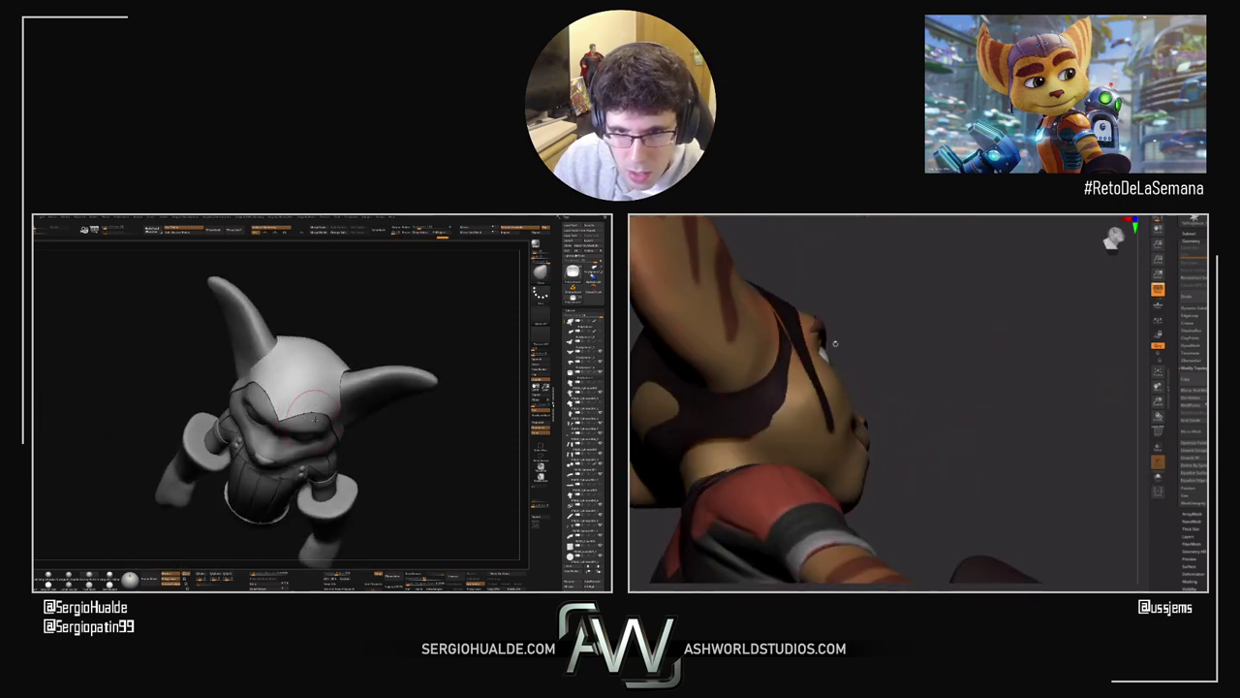
left_click_drag(793, 413, 809, 424)
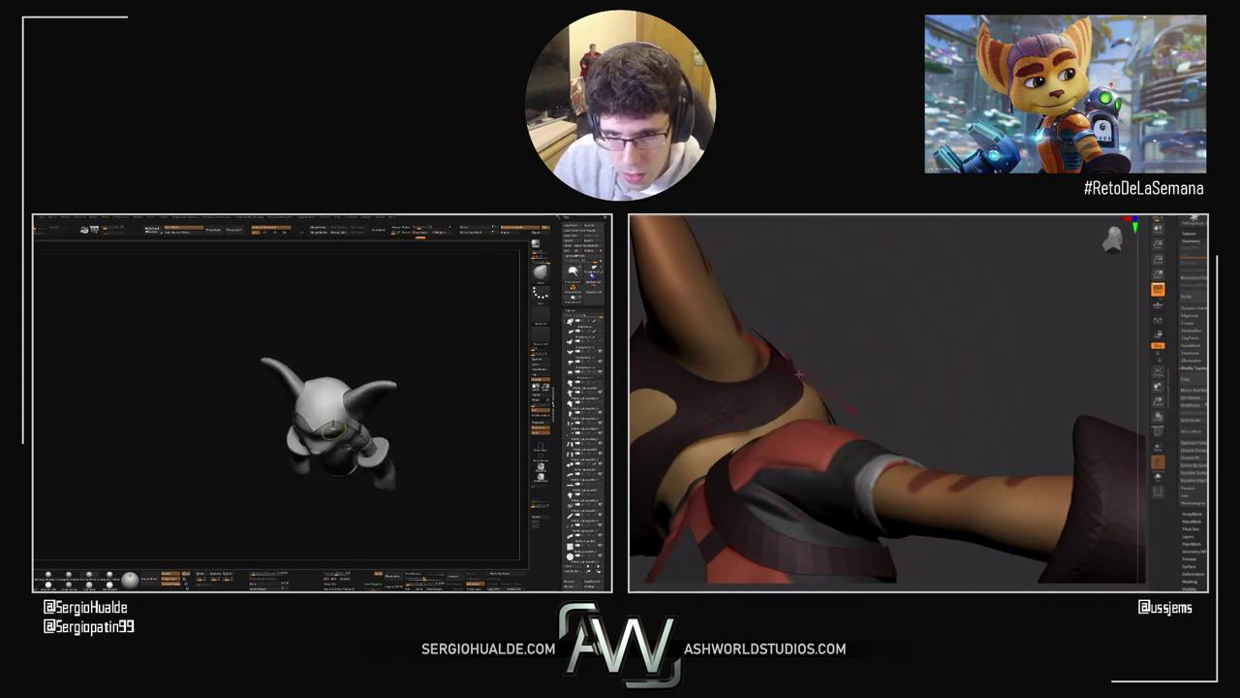
right_click_drag(778, 362, 792, 376)
left_click_drag(791, 376, 839, 345)
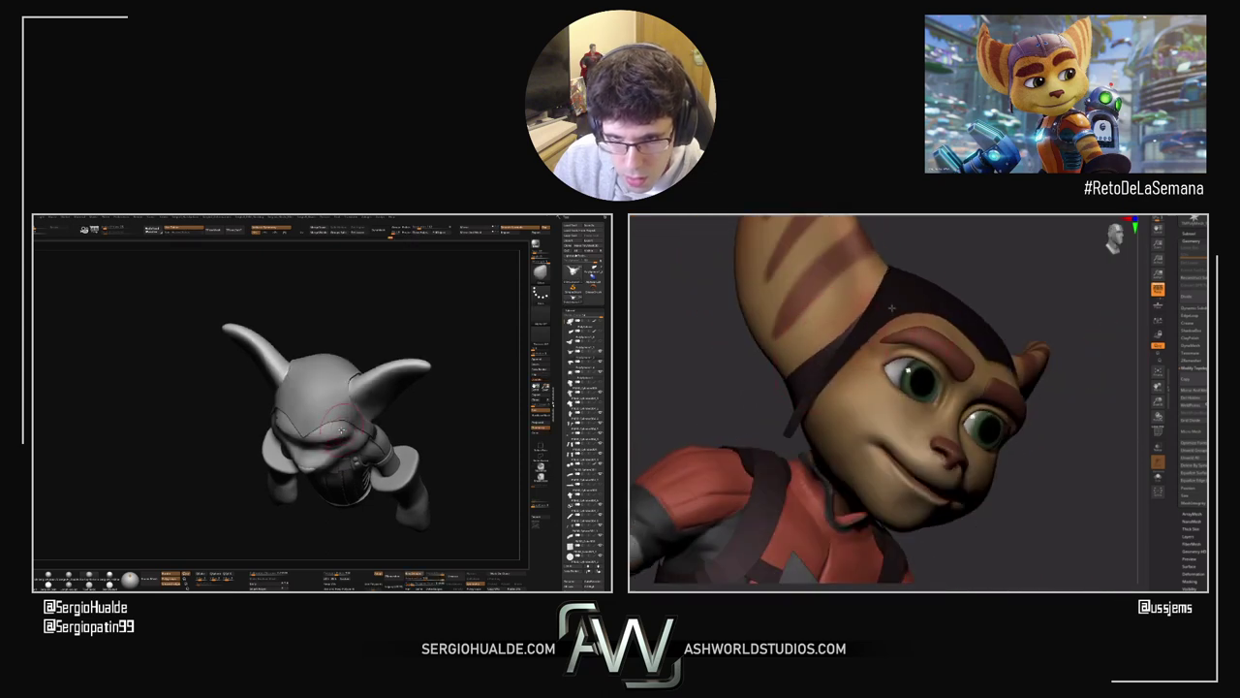
right_click_drag(881, 328, 854, 357)
left_click_drag(852, 358, 814, 332)
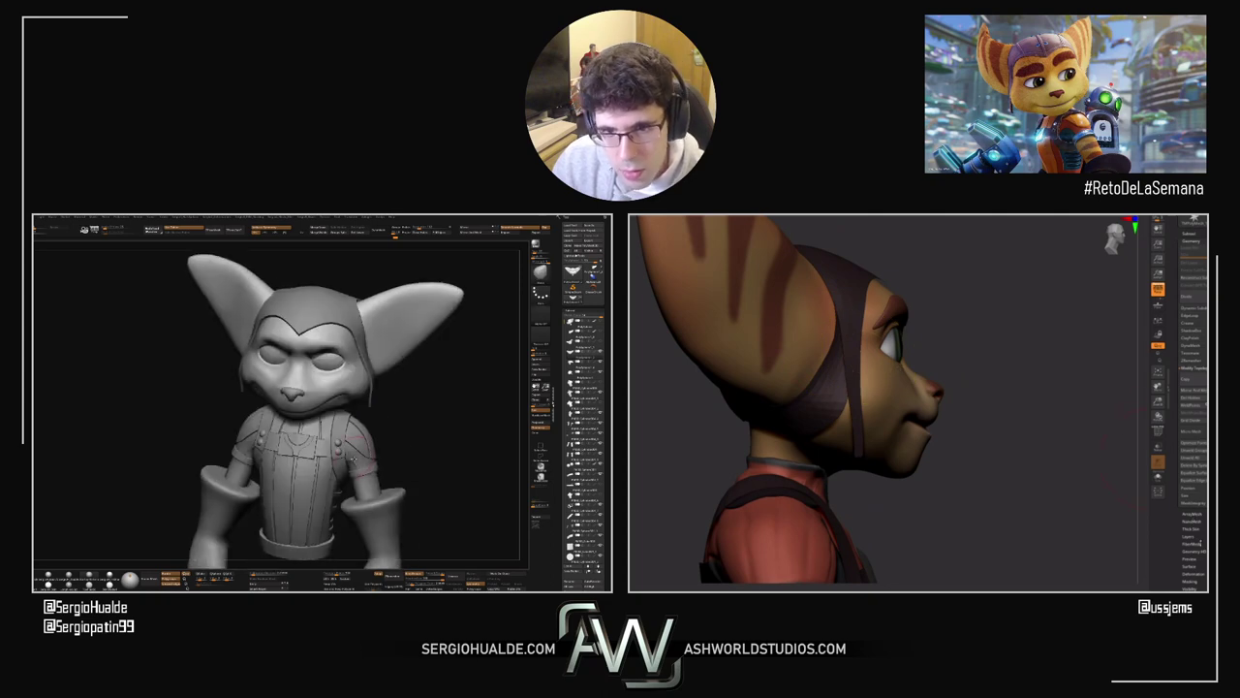
Step: Examine how the painted character's cap fits the head in profile and from above
mouse_move(988, 464)
left_mouse_down()
mouse_move(922, 478)
mouse_move(876, 457)
left_mouse_up()
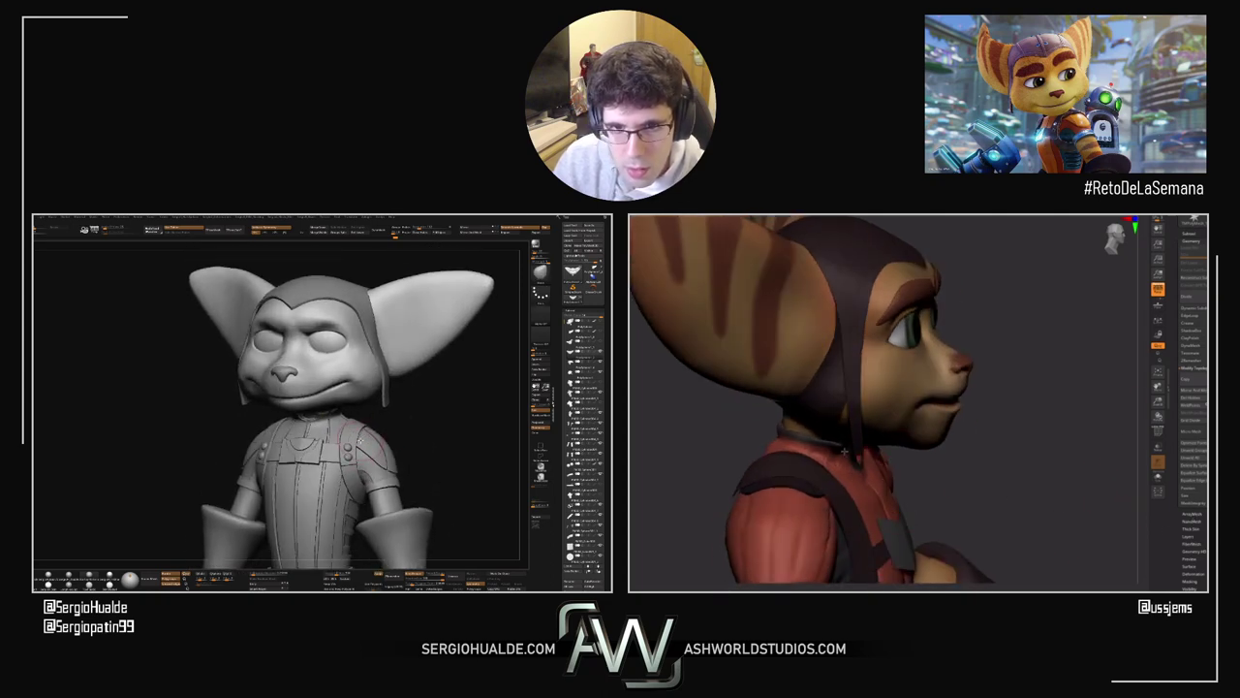
left_click_drag(859, 456, 935, 421)
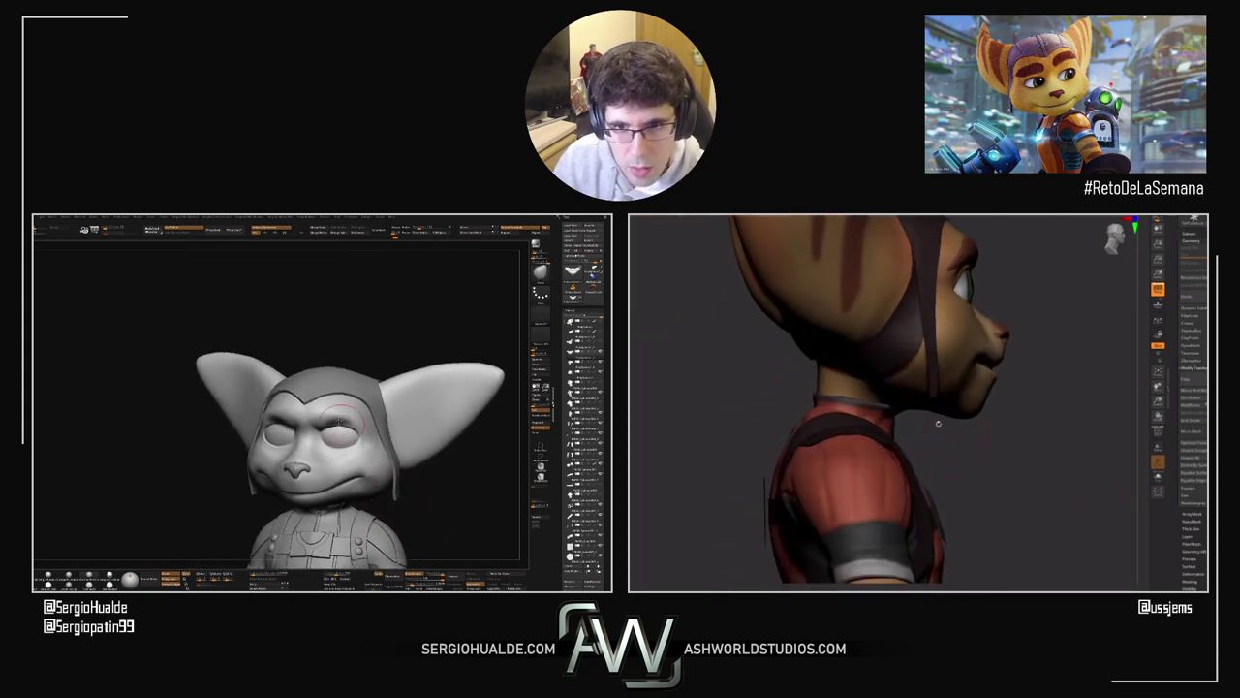
key("w")
key("q")
key("w")
left_click_drag(1009, 369, 1020, 501)
key("alt+s")
key("alt+s")
right_click_drag(1020, 501, 1024, 368)
key("q")
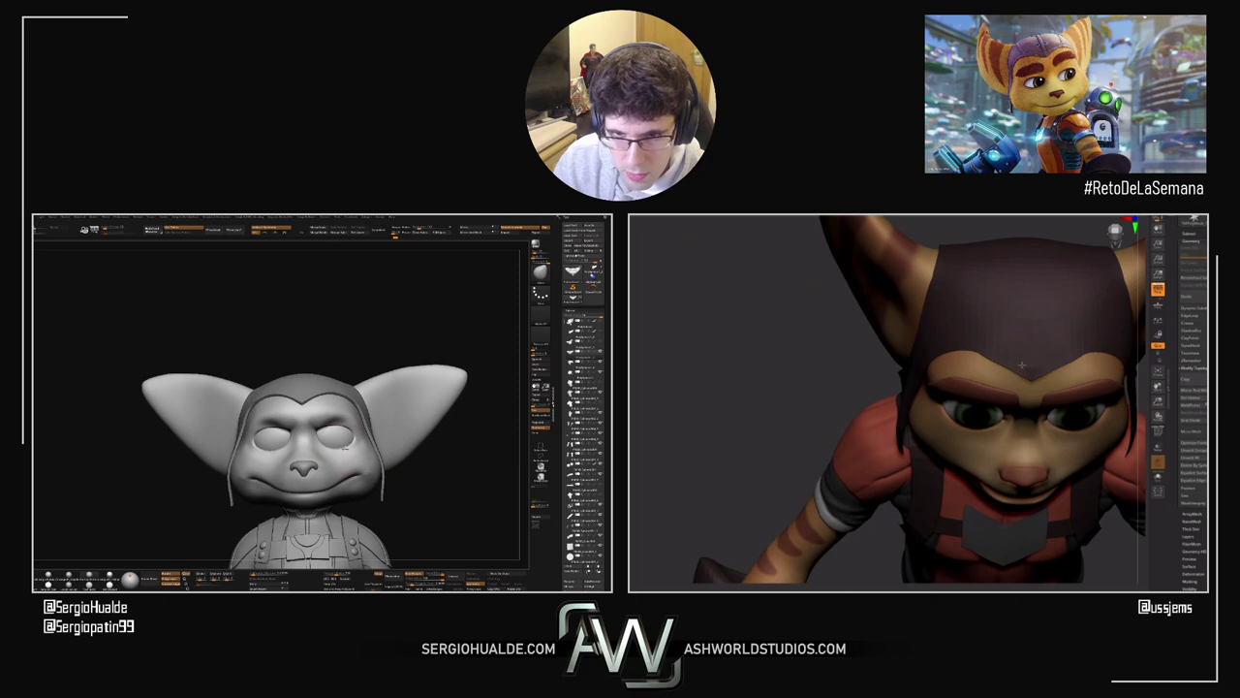
Step: Isolate the painted character's cap and adjust its crown, front edge and side flap
key("alt+s")
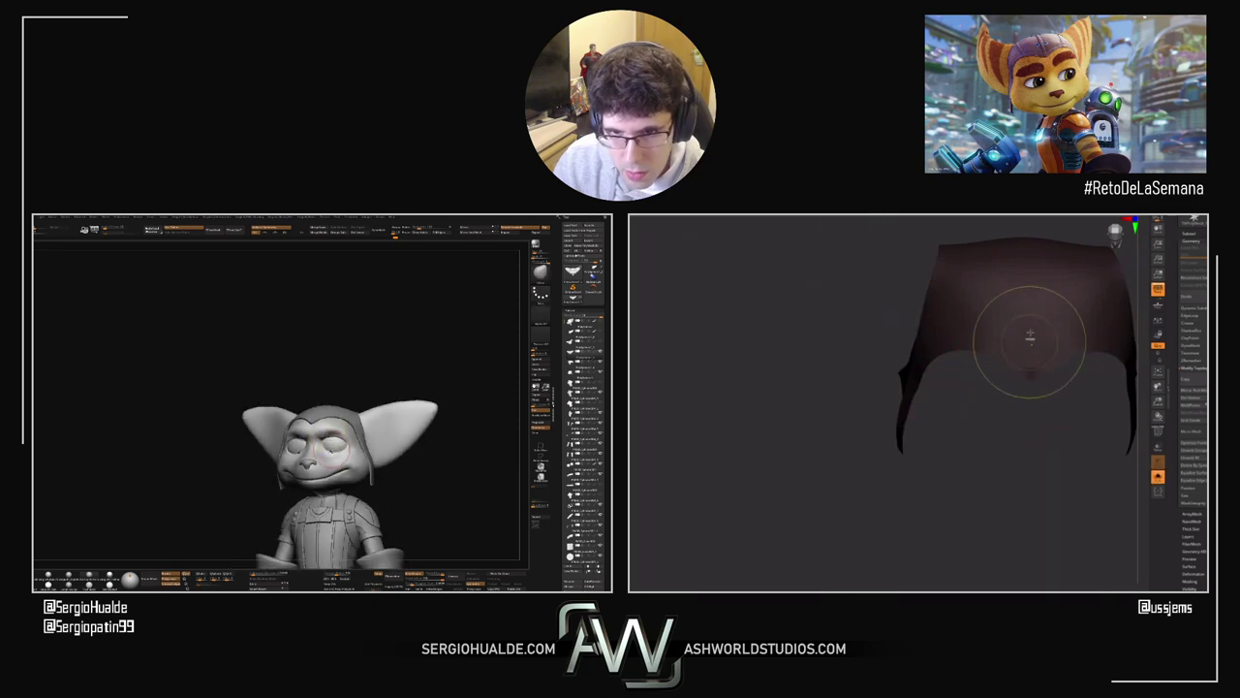
left_click_drag(1024, 406, 988, 335)
key("w")
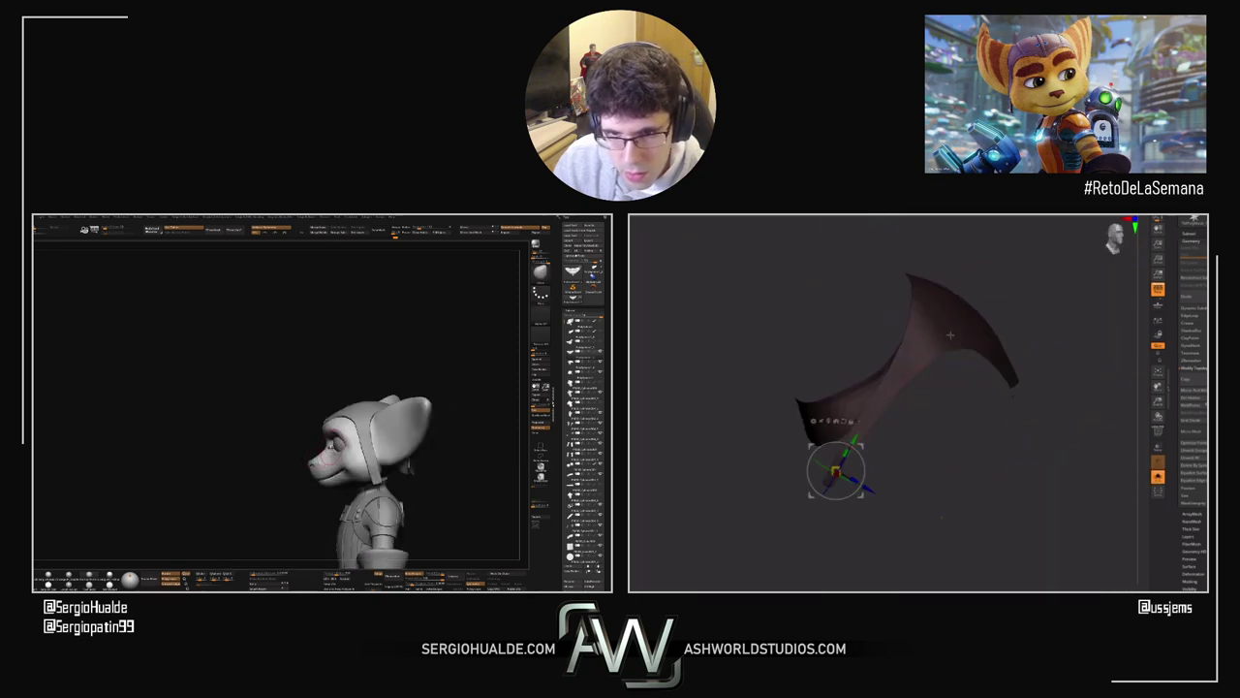
left_click(971, 309, "alt")
key("q")
left_click_drag(984, 427, 948, 437)
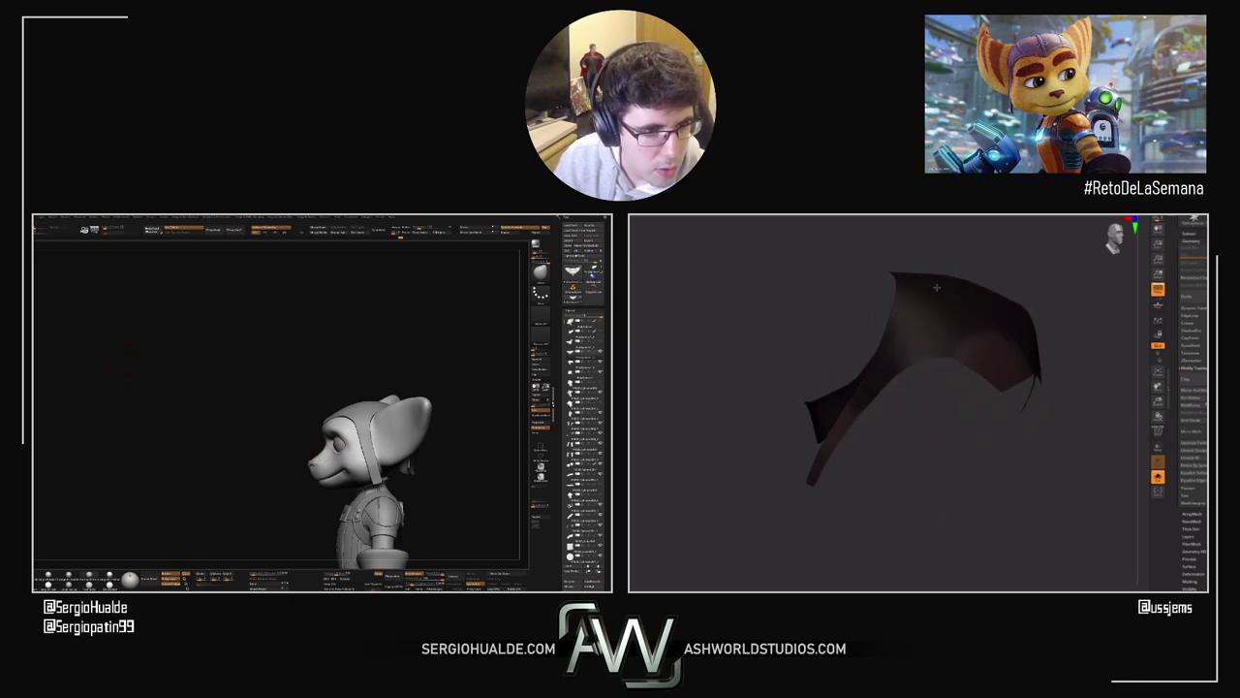
key("w")
left_click_drag(823, 378, 839, 443)
key("q")
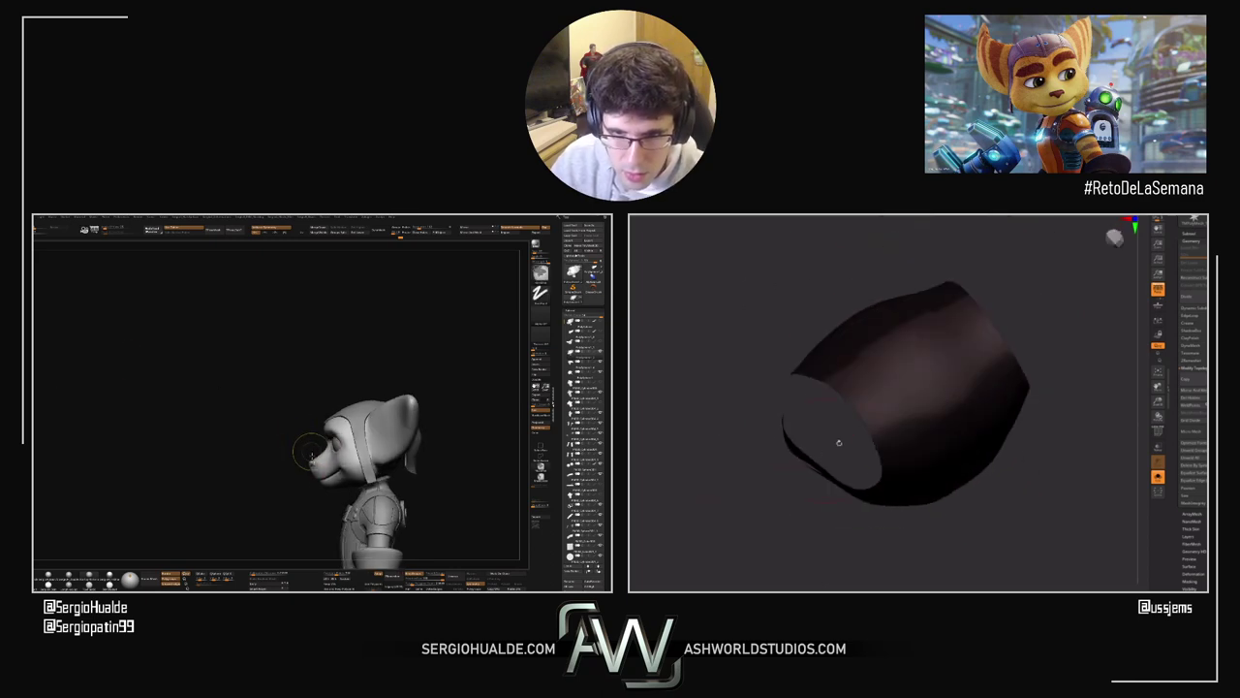
Step: Blur the mask on the painted character's cap and invert it
left_click(861, 382, "ctrl")
key("w")
mouse_move(902, 349)
right_mouse_down()
mouse_move(931, 379)
mouse_move(922, 312)
mouse_move(959, 297)
right_mouse_up()
key("q")
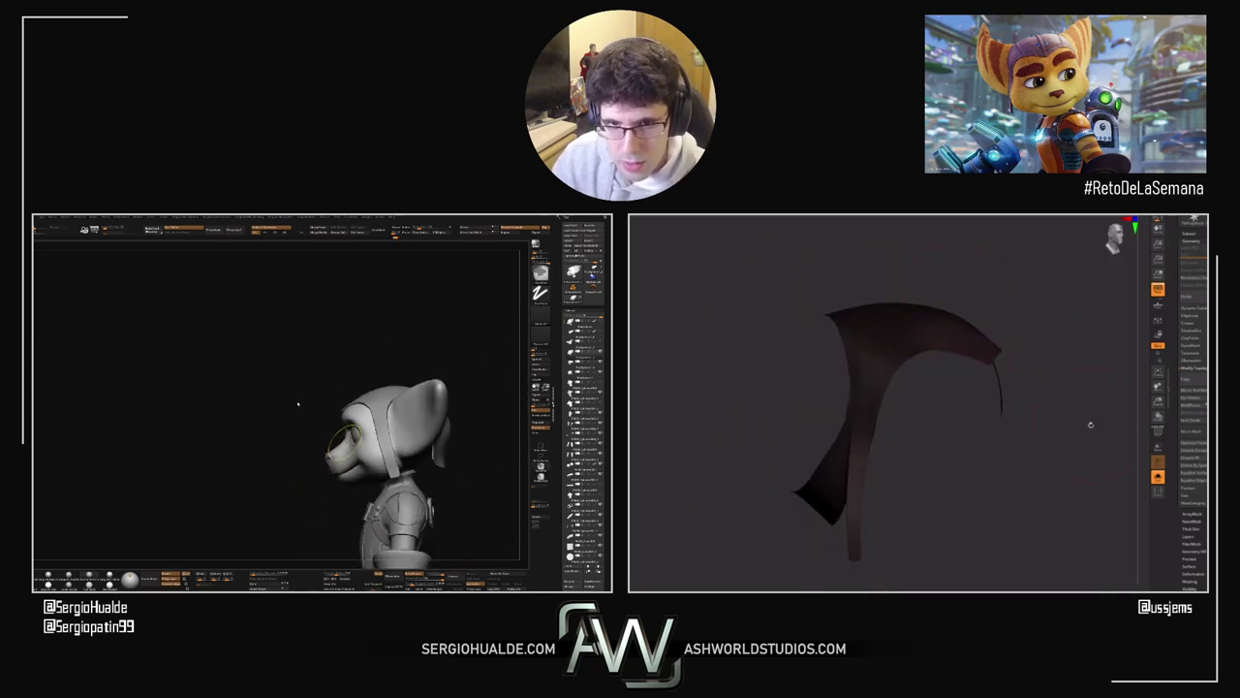
left_click(1035, 436, "ctrl")
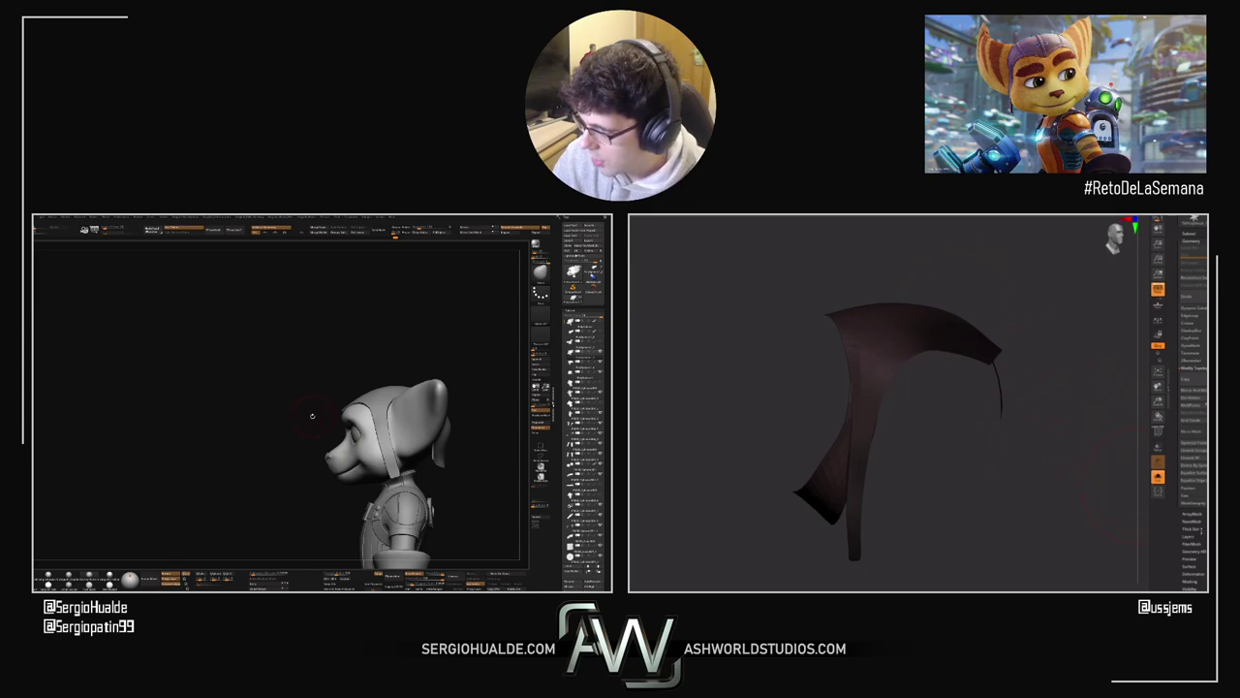
Step: Polish the unmasked area of the painted cap with a deformation, clear the mask and show the whole character
left_click(1197, 574)
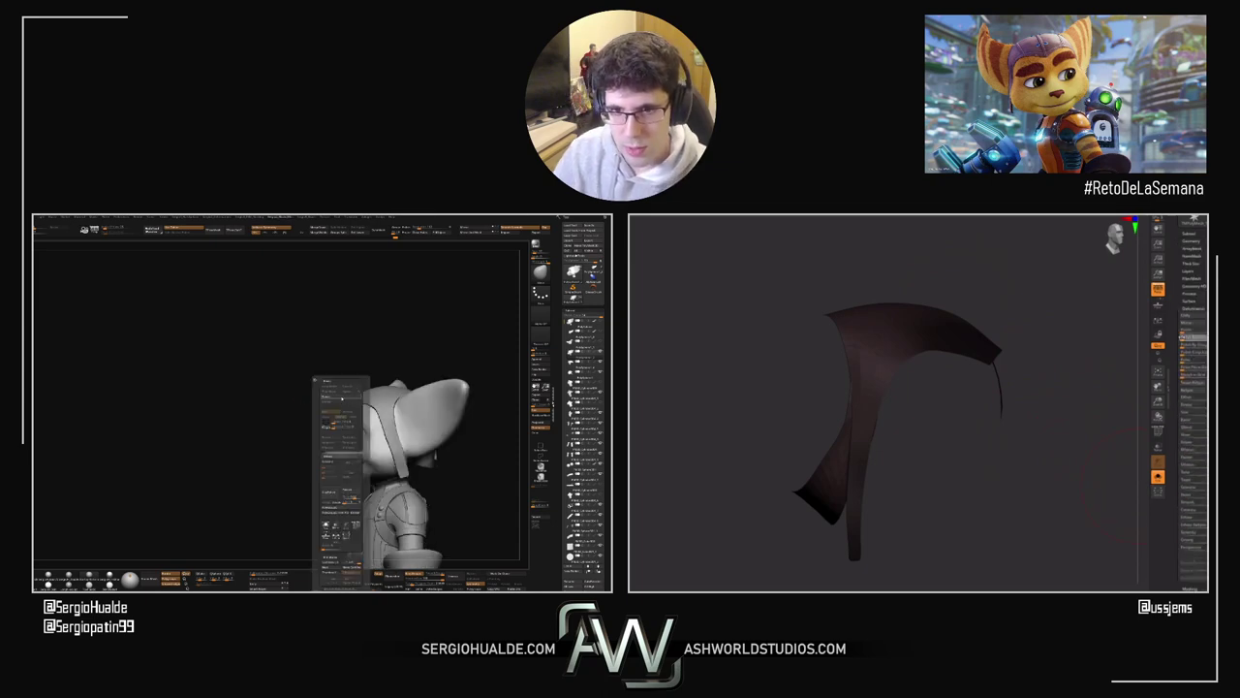
left_click_drag(1184, 337, 1190, 337)
left_click_drag(977, 493, 1011, 534, "ctrl")
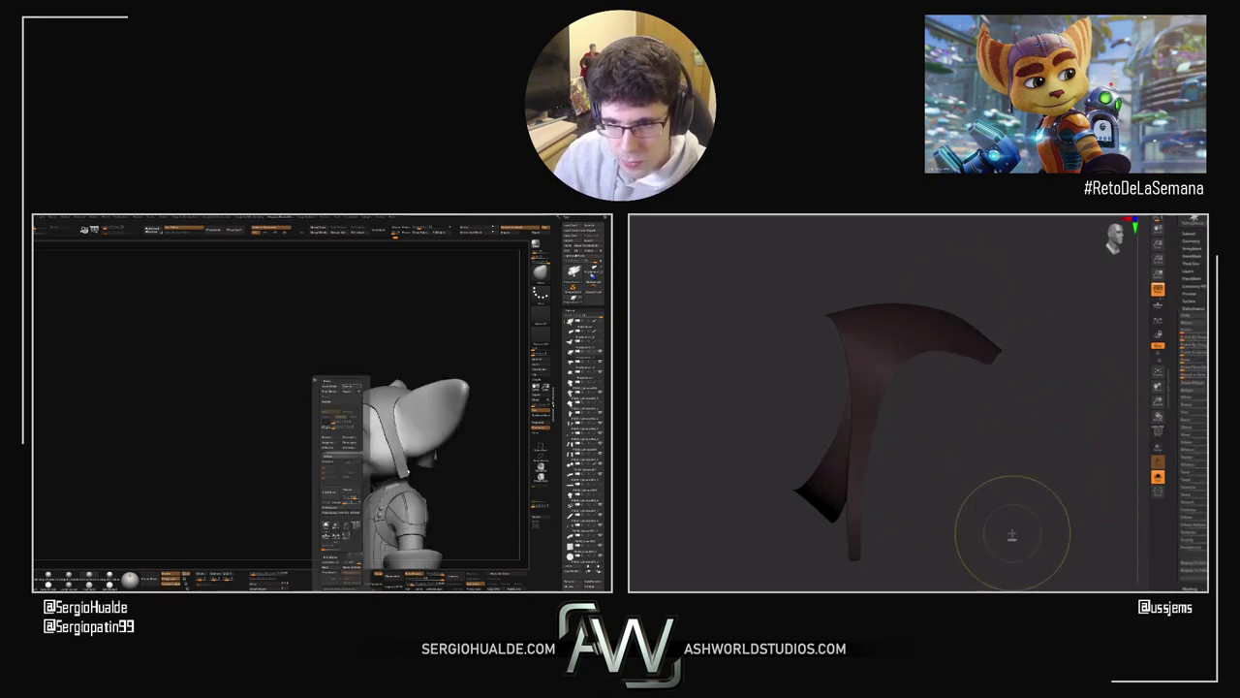
left_click(1158, 477)
left_click_drag(1095, 542, 978, 542)
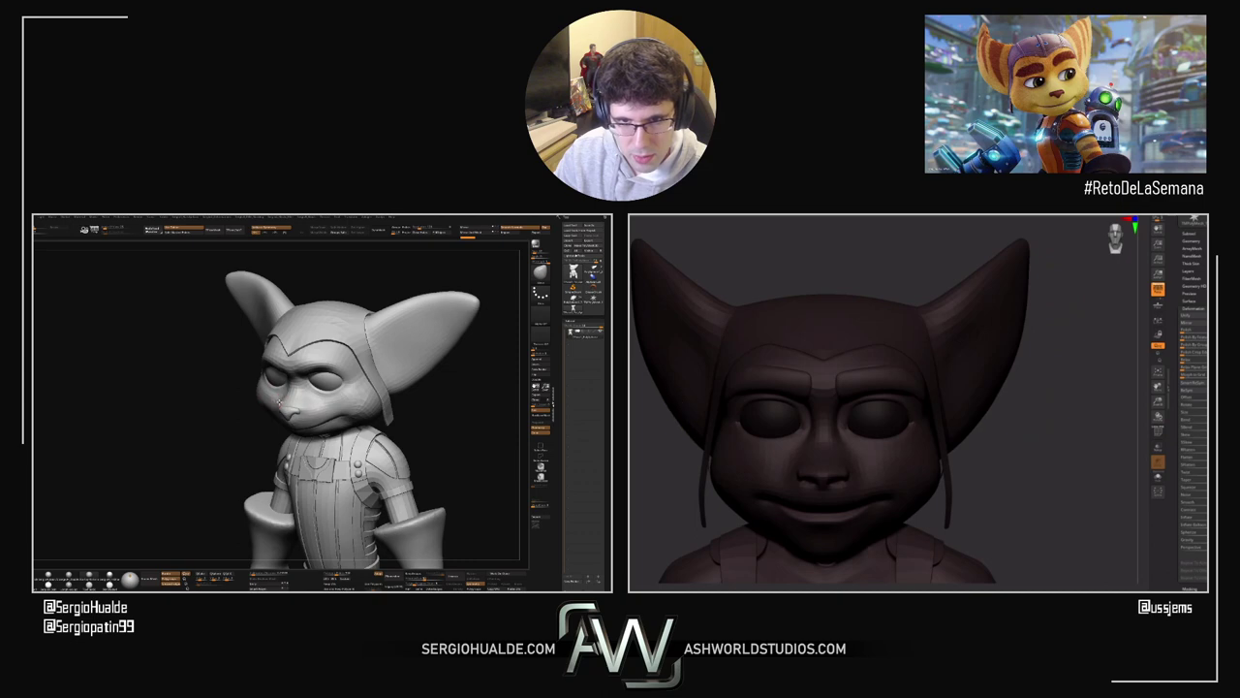
Step: Reshape the crown of the head and cap on the merged mesh of the painted character
left_click_drag(326, 422, 267, 397)
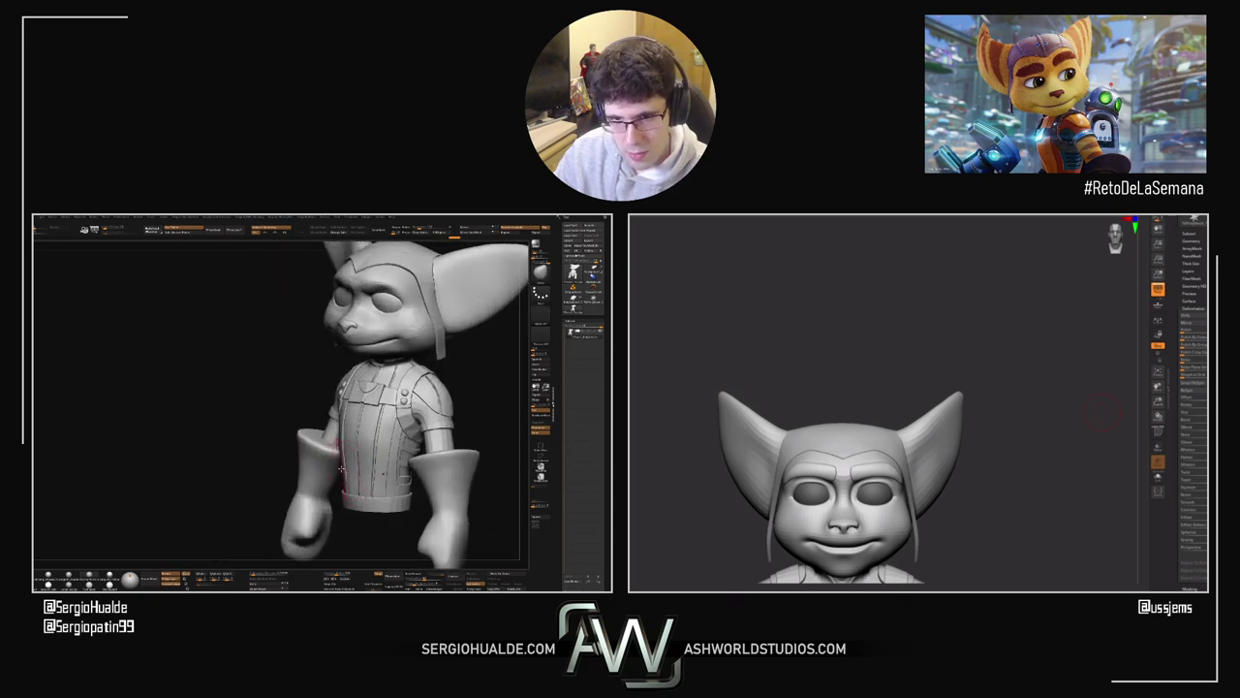
right_click_drag(341, 469, 421, 464)
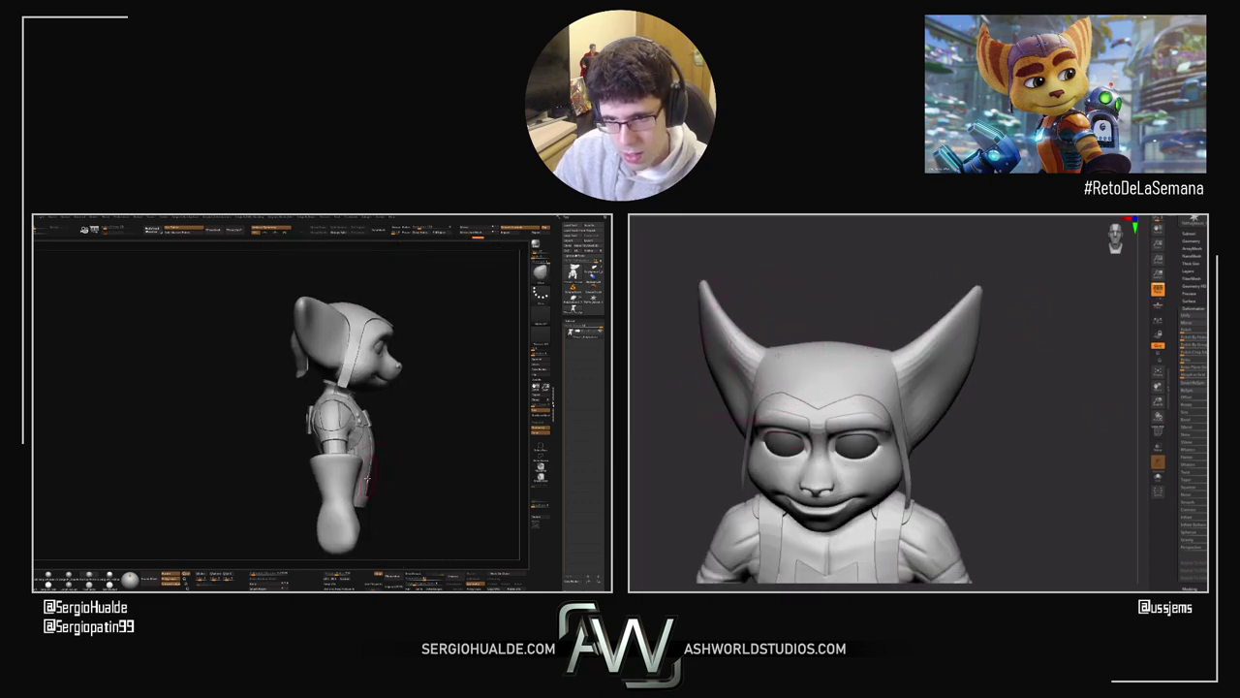
left_click_drag(806, 371, 808, 348)
key("s")
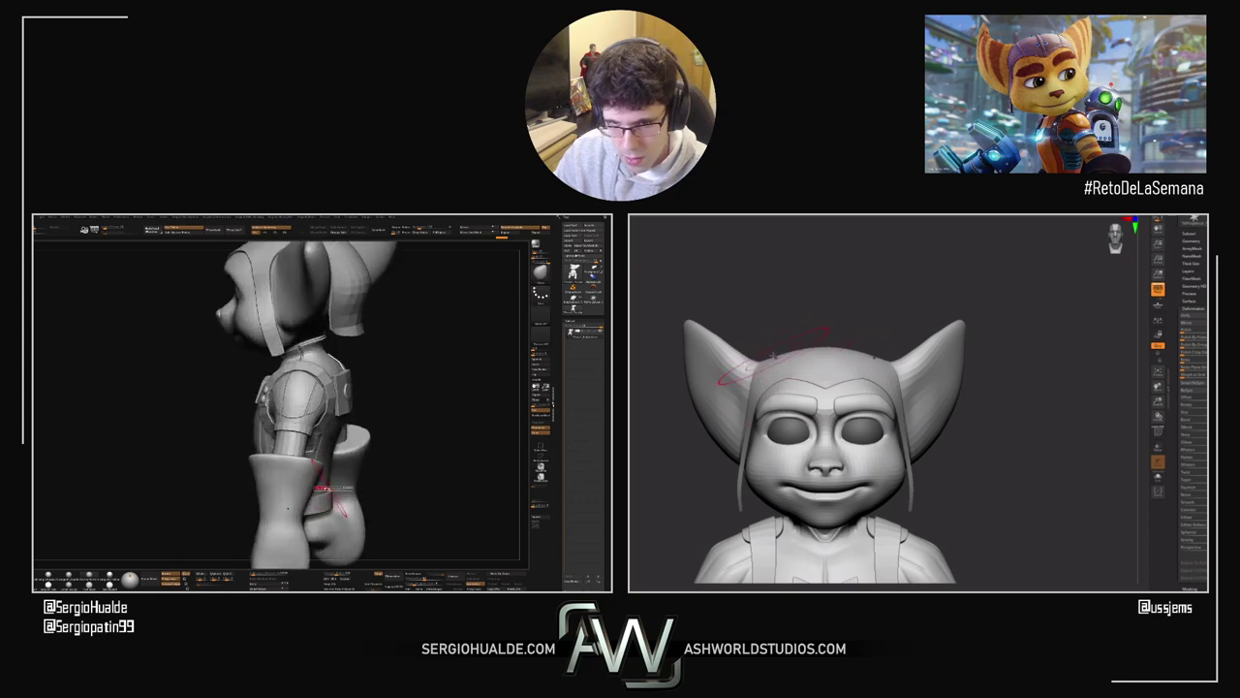
left_click_drag(734, 339, 827, 350)
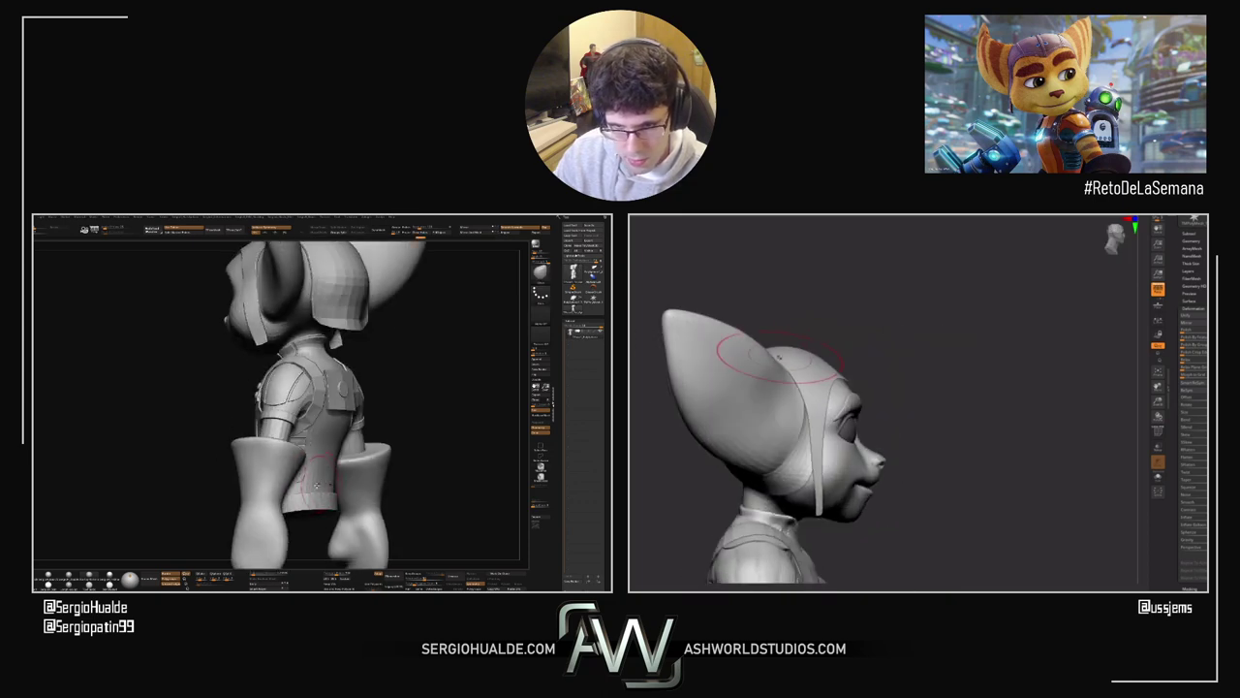
right_click_drag(778, 357, 744, 384)
key("q")
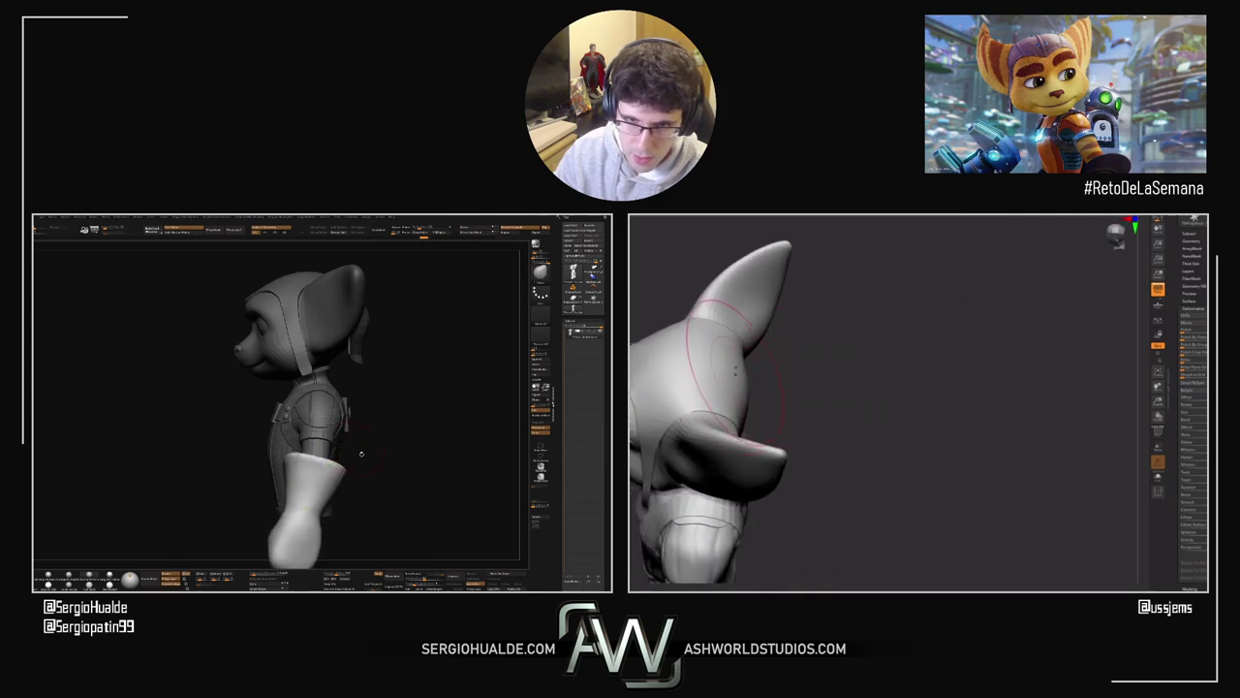
Step: Adjust the back of the head and cap behind the ears on the painted character's merged mesh
left_click_drag(360, 452, 388, 463, "shift")
right_click_drag(388, 463, 364, 456, "ctrl")
right_click_drag(707, 308, 718, 342)
left_click_drag(364, 457, 404, 468, "alt")
right_click_drag(718, 342, 673, 418)
left_click_drag(404, 468, 393, 461, "ctrl")
right_click_drag(673, 417, 712, 426)
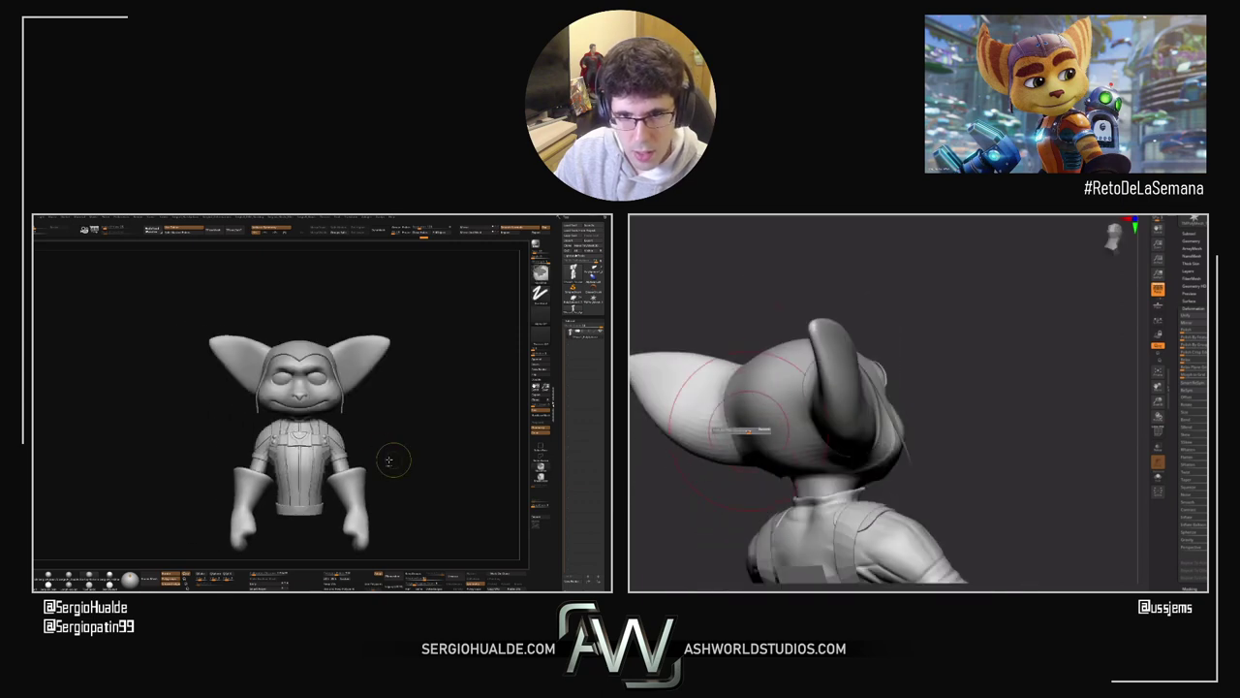
left_click_drag(393, 437, 376, 436)
right_click_drag(714, 410, 766, 437)
mouse_move(775, 385)
right_mouse_down()
mouse_move(763, 446)
mouse_move(783, 414)
mouse_move(755, 448)
mouse_move(893, 405)
mouse_move(891, 393)
mouse_move(880, 399)
right_mouse_up()
Step: Switch the grey character from its merged pose mesh to the separate subtools and step down the list
left_click(593, 301)
left_click(574, 308)
key("Down")
key("Down")
key("Down")
key("Down")
key("Down")
key("Down")
left_click_drag(762, 304, 757, 315)
key("Down")
key("Down")
key("Down")
key("Down")
Step: Transfer the merged mesh's shape changes back to the painted character's subtools with Transpose Master
right_click_drag(757, 314, 825, 298)
mouse_move(841, 217)
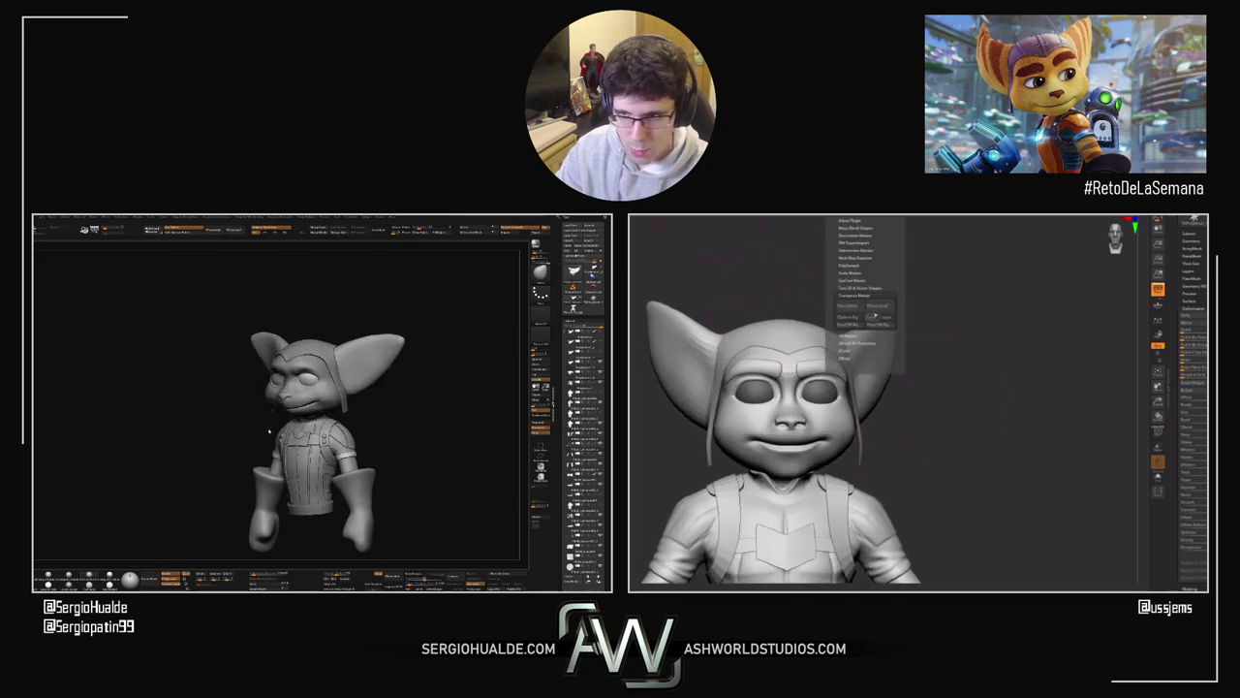
left_click(880, 307)
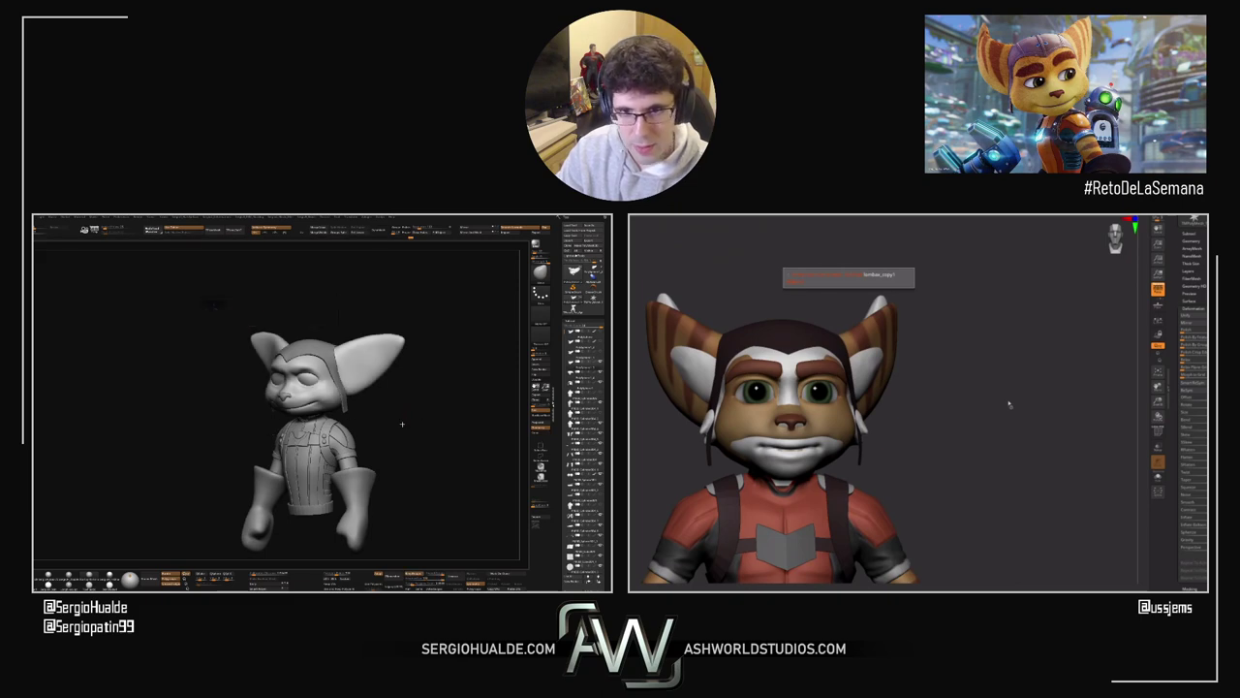
Step: Append a cube as a new subtool of the grey character
left_click_drag(360, 430, 509, 431)
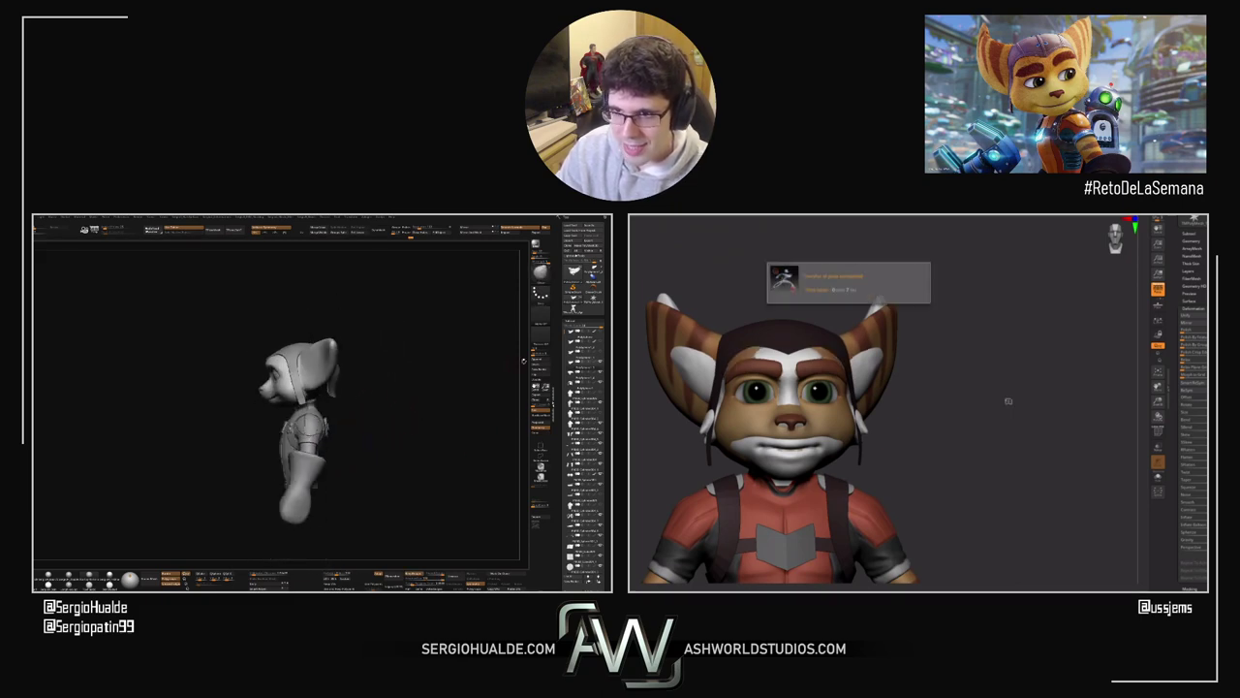
left_click(539, 359)
left_click(542, 360)
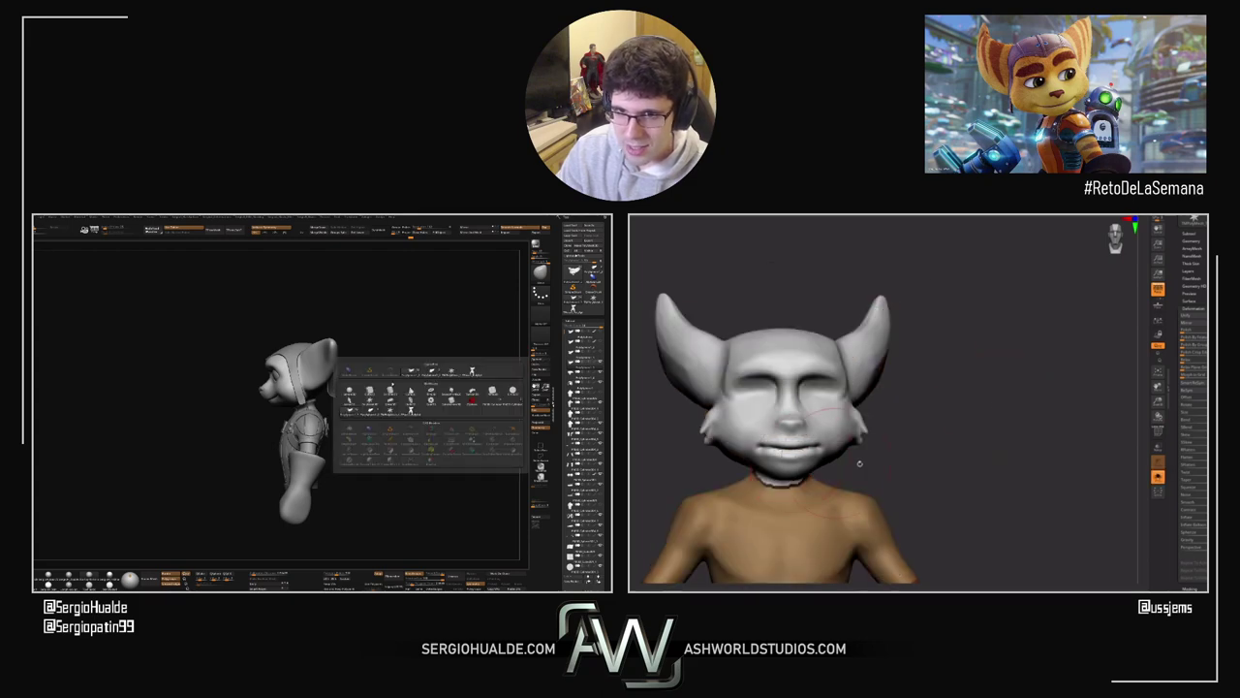
left_click(369, 392)
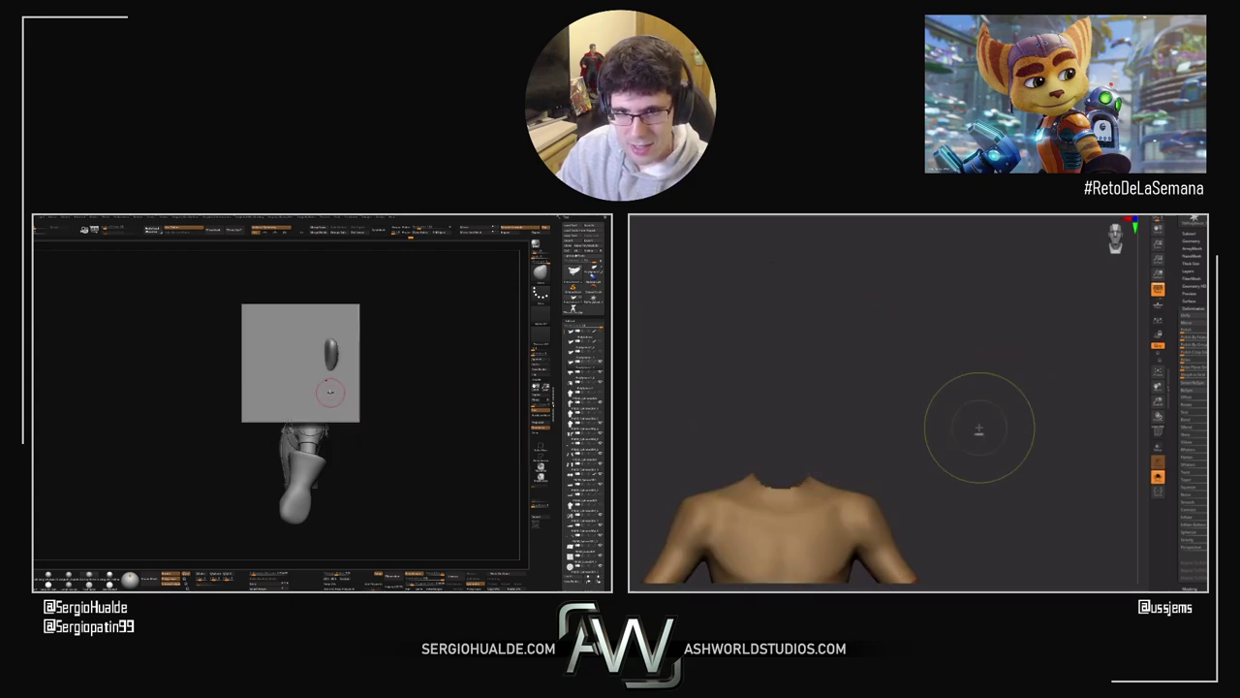
Step: Select the new cube, scale it down and move it behind the grey character's back
left_click(332, 393, "alt")
key("w")
mouse_move(321, 384)
left_mouse_down()
mouse_move(356, 450)
mouse_move(339, 459)
mouse_move(356, 421)
left_mouse_up()
left_click_drag(952, 450, 988, 396, "alt")
left_click_drag(355, 451, 345, 456)
left_click_drag(989, 396, 974, 394, "alt")
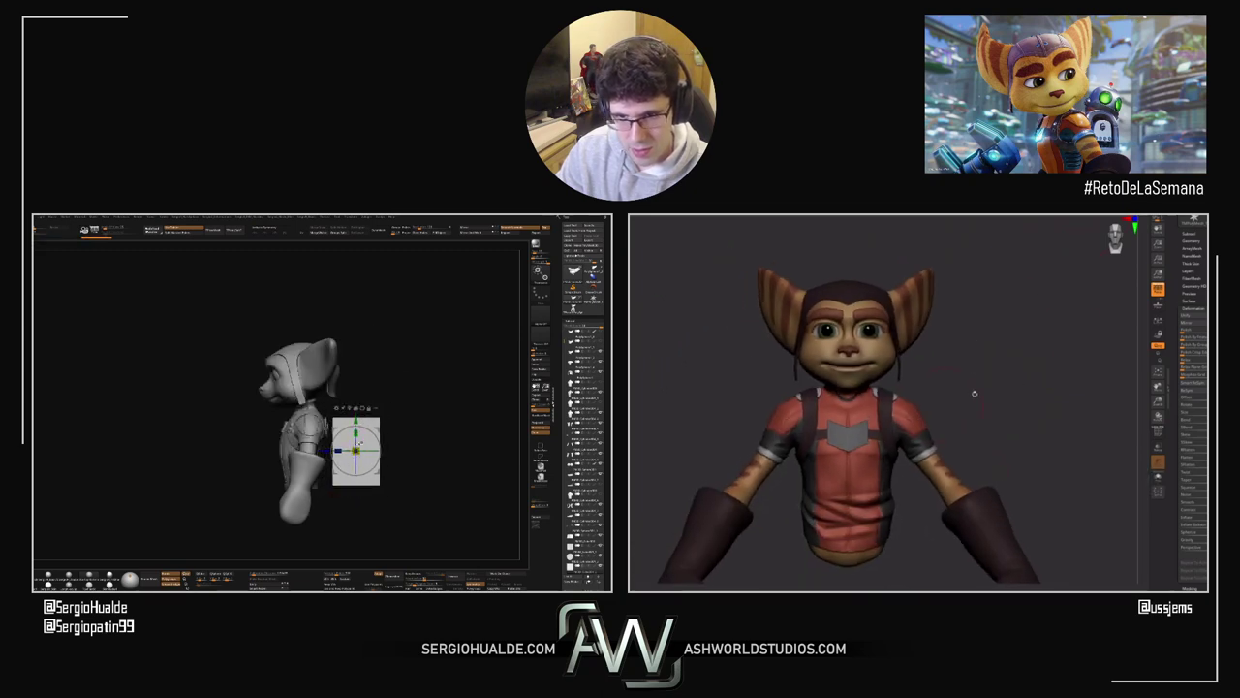
Step: Narrow and position the box against the grey character's back, and toggle its symmetry
left_click_drag(917, 359, 886, 401, "alt")
left_click_drag(376, 442, 427, 442, "shift")
left_click_drag(885, 401, 961, 407, "alt")
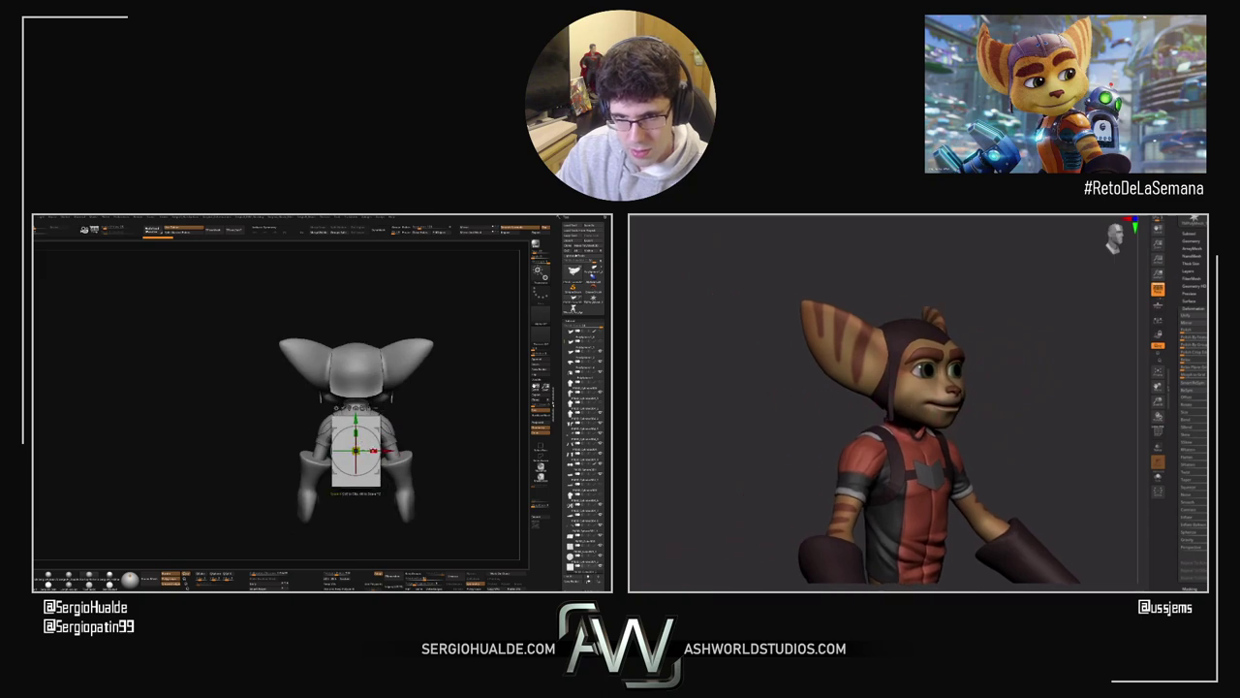
left_click_drag(374, 450, 382, 450)
left_click_drag(961, 407, 838, 393)
left_click_drag(382, 450, 465, 450)
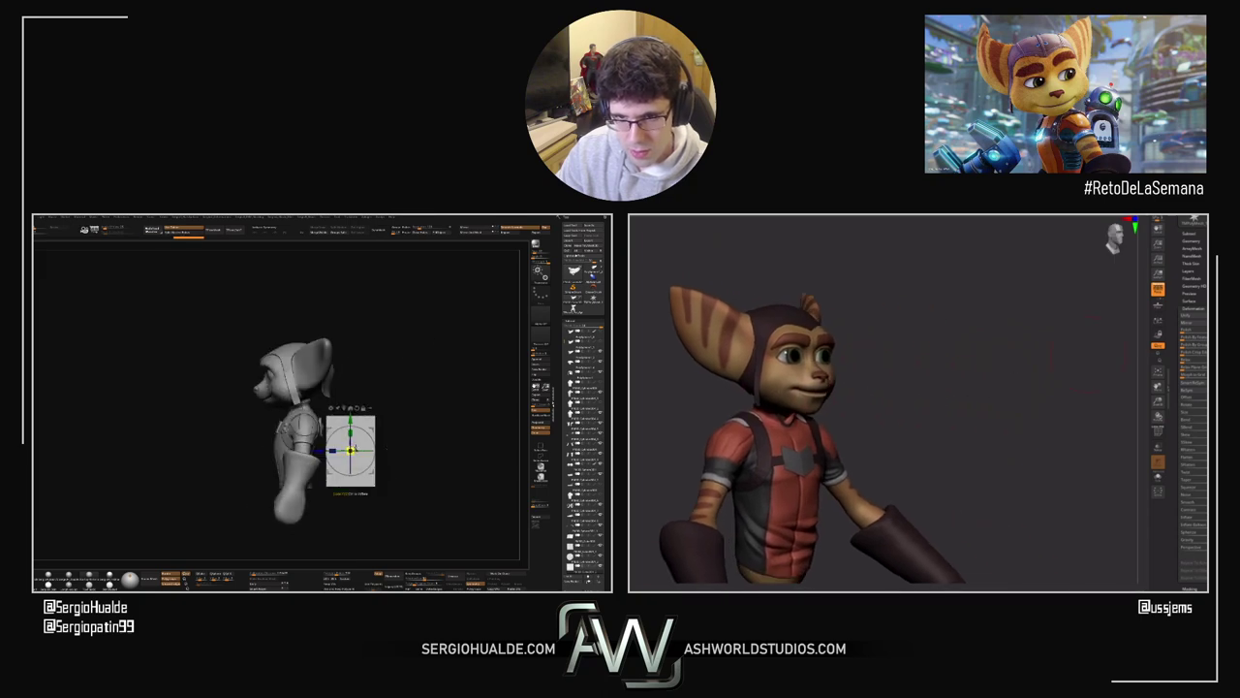
left_click_drag(355, 447, 377, 415)
key("x")
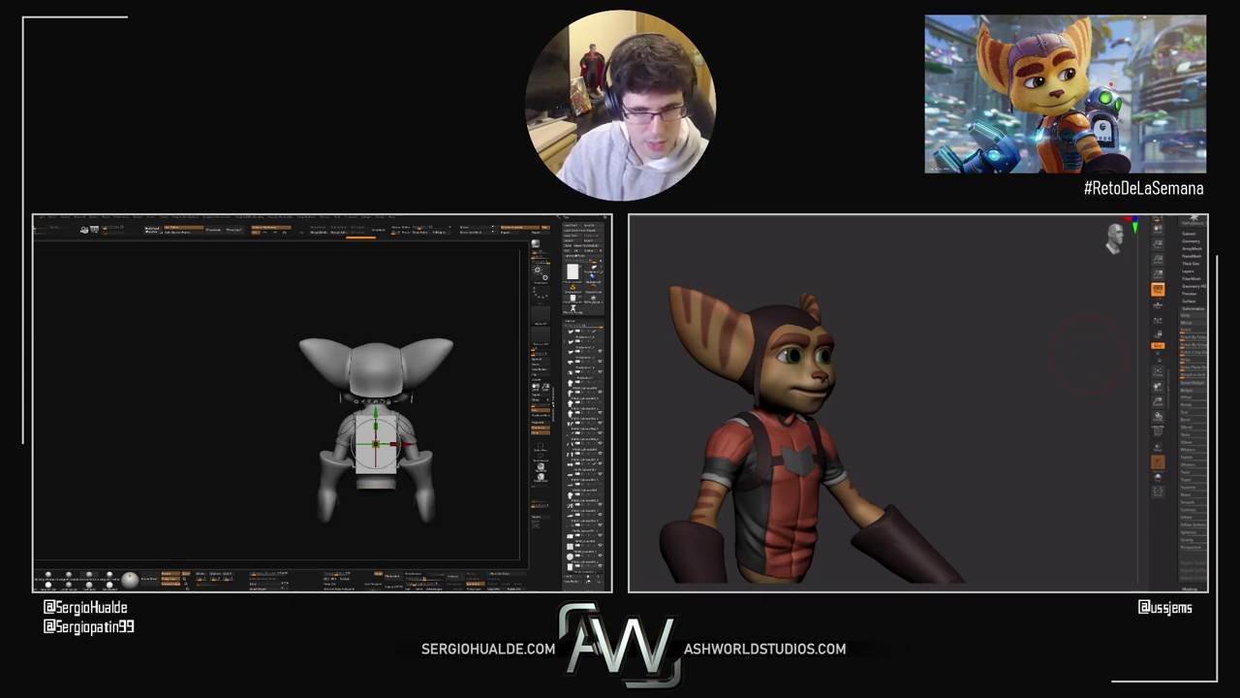
Step: Mask the box in side view so that only the middle of its upper edge can be moved
right_click_drag(320, 397, 351, 417)
right_click_drag(351, 418, 359, 407, "ctrl")
key("shift+f")
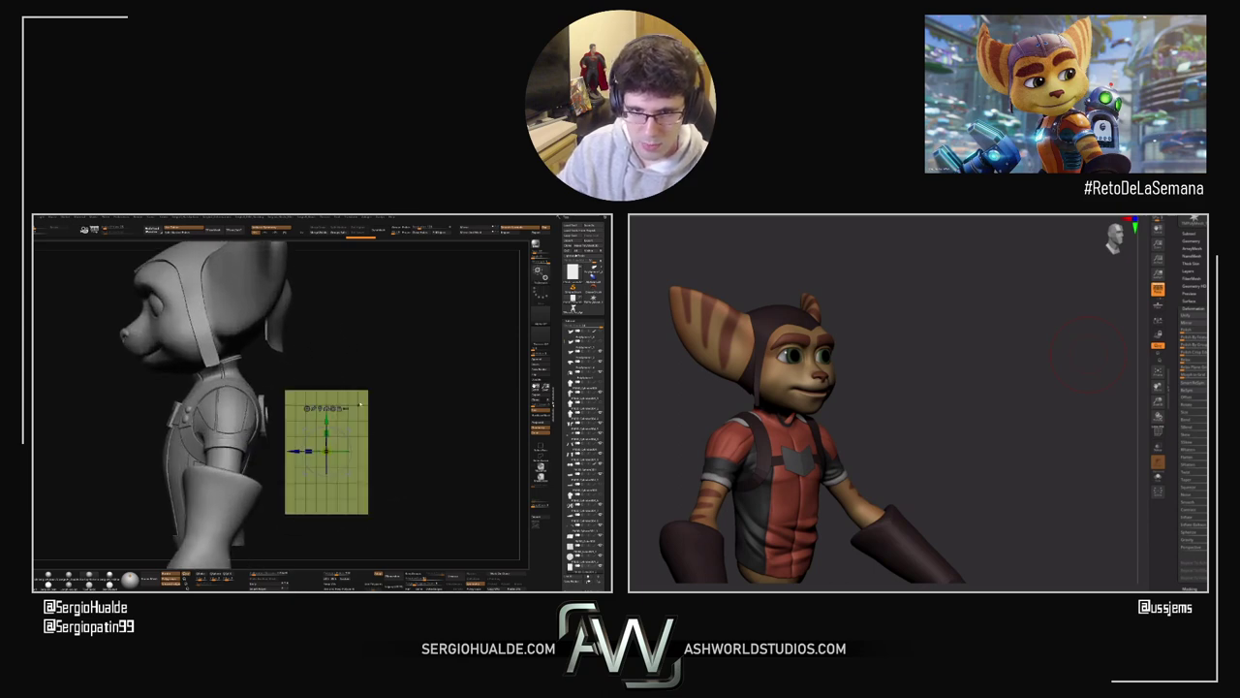
key("shift+f")
key("q")
mouse_move(366, 422)
right_mouse_down("ctrl")
mouse_move(355, 411)
mouse_move(369, 423)
right_mouse_up("ctrl")
key("ctrl")
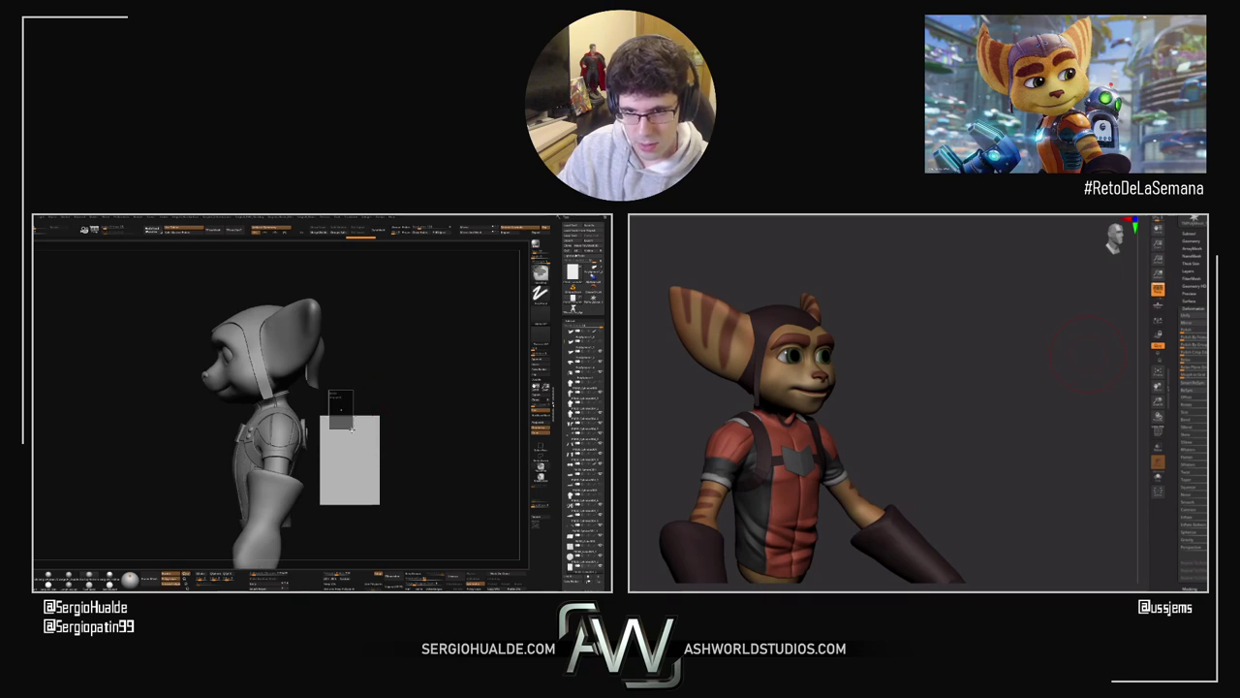
left_click_drag(351, 426, 366, 433, "ctrl+shift")
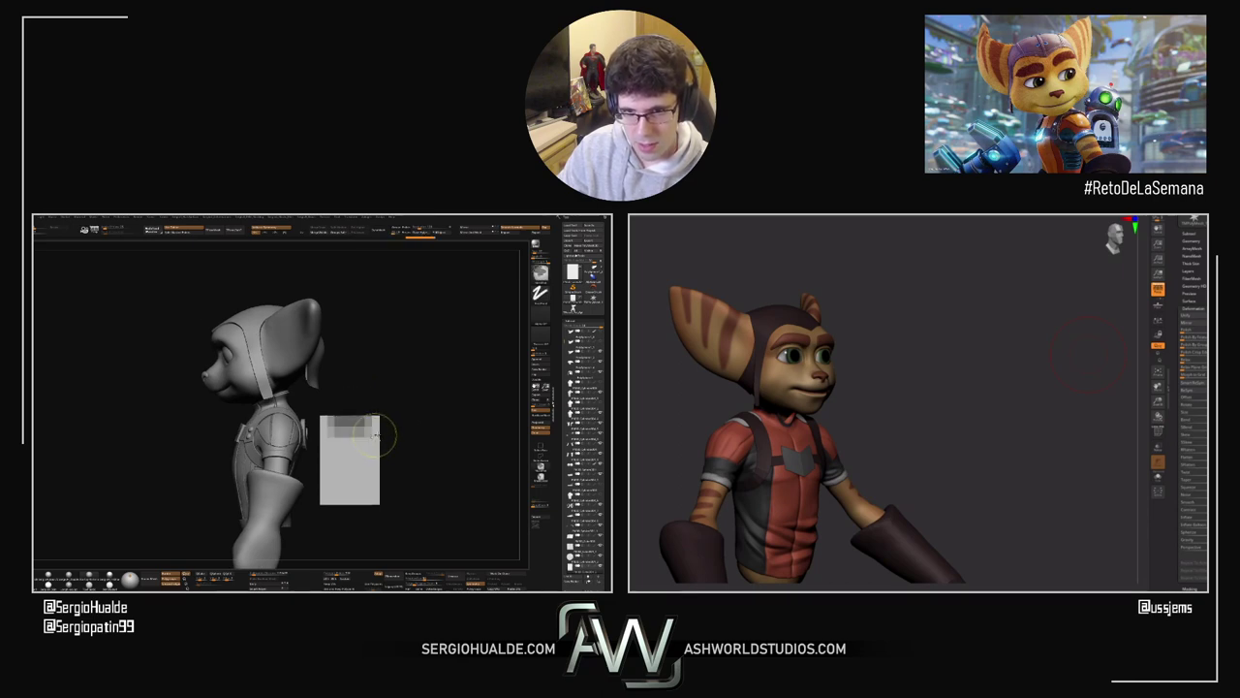
left_click(381, 437, "ctrl")
Step: Shape the box's top with sloping front and rear corners, clear the mask and fit the box against the grey character's back
key("w")
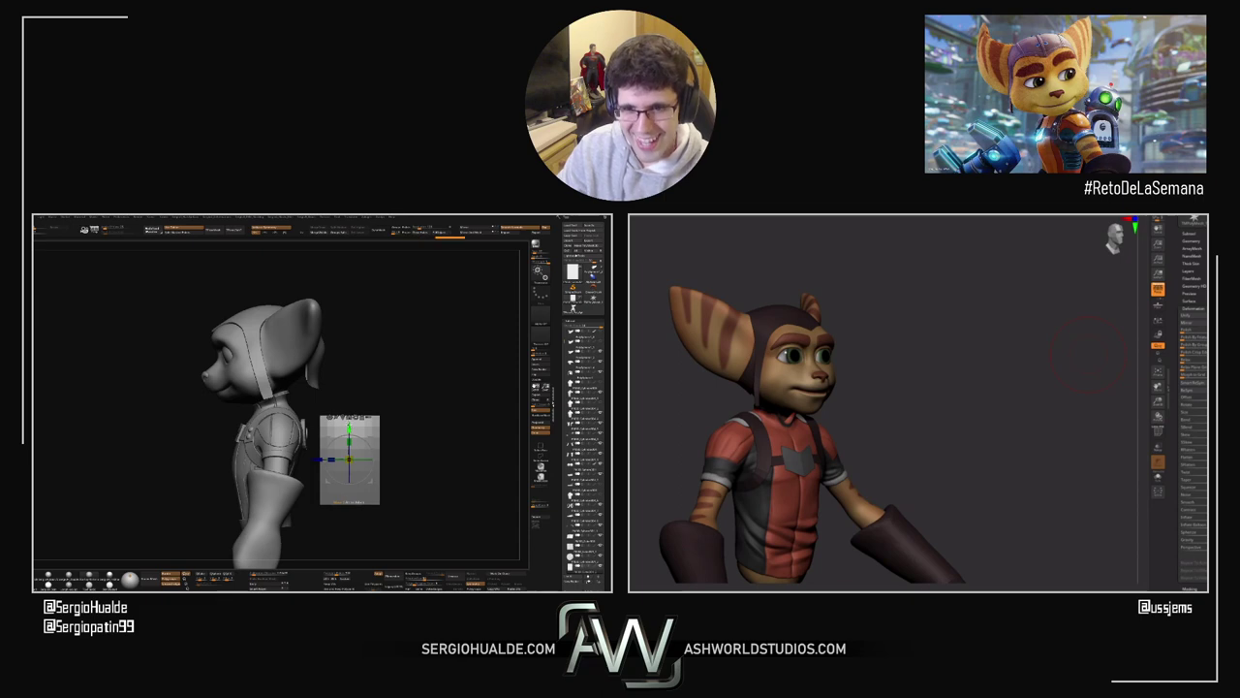
left_click_drag(348, 399, 403, 396)
left_click_drag(416, 324, 307, 449, "ctrl")
left_click(392, 395, "ctrl")
left_click(391, 395, "ctrl")
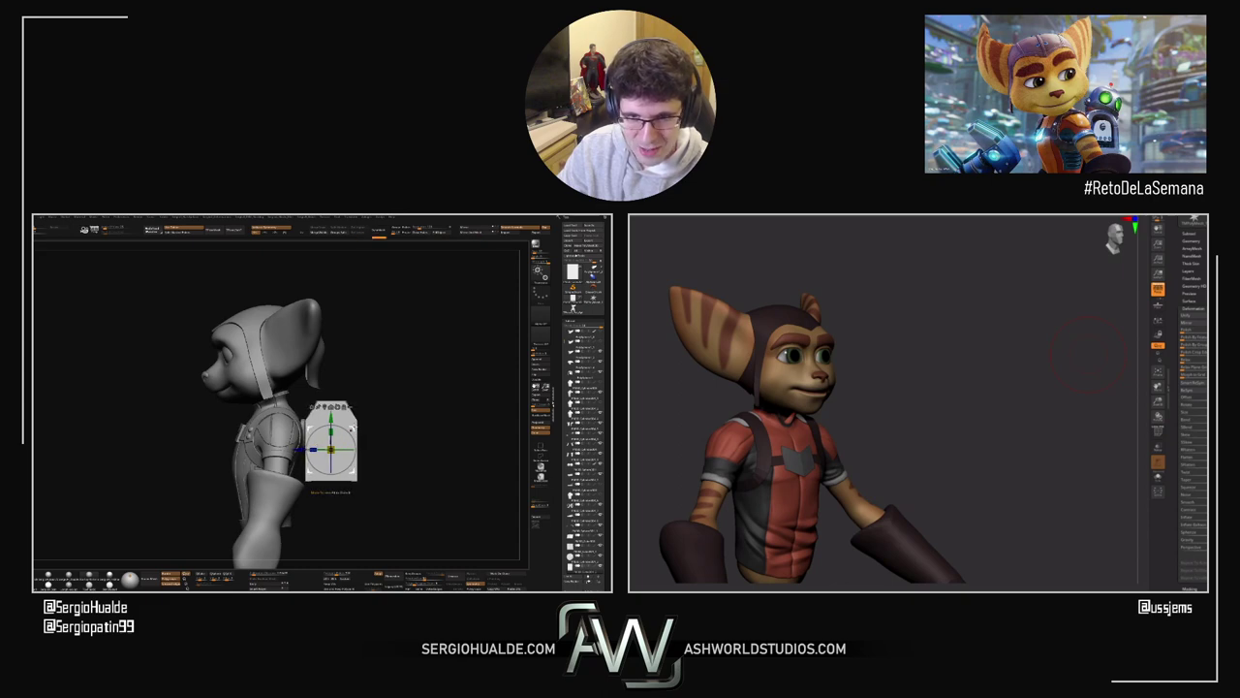
Step: Isolate the box, shave down its upper side edges with a brush and show the whole character again
mouse_move(399, 431)
left_mouse_down()
mouse_move(317, 431)
mouse_move(369, 458)
left_mouse_up()
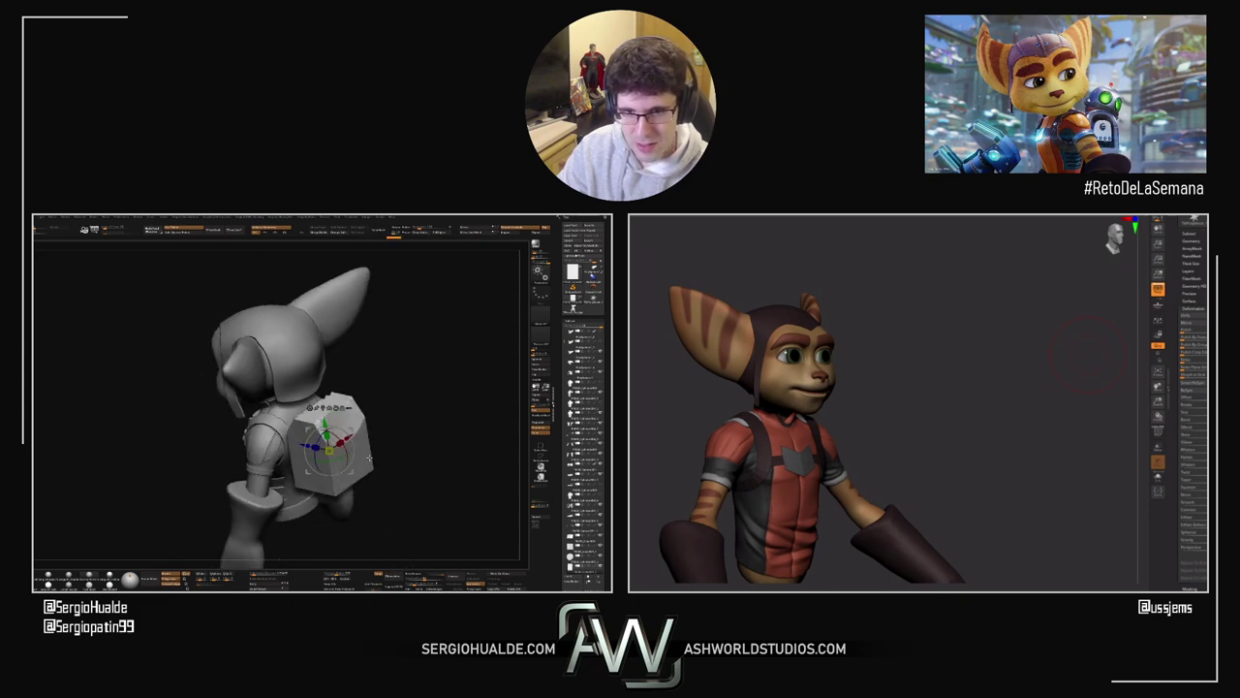
right_click_drag(369, 459, 384, 419)
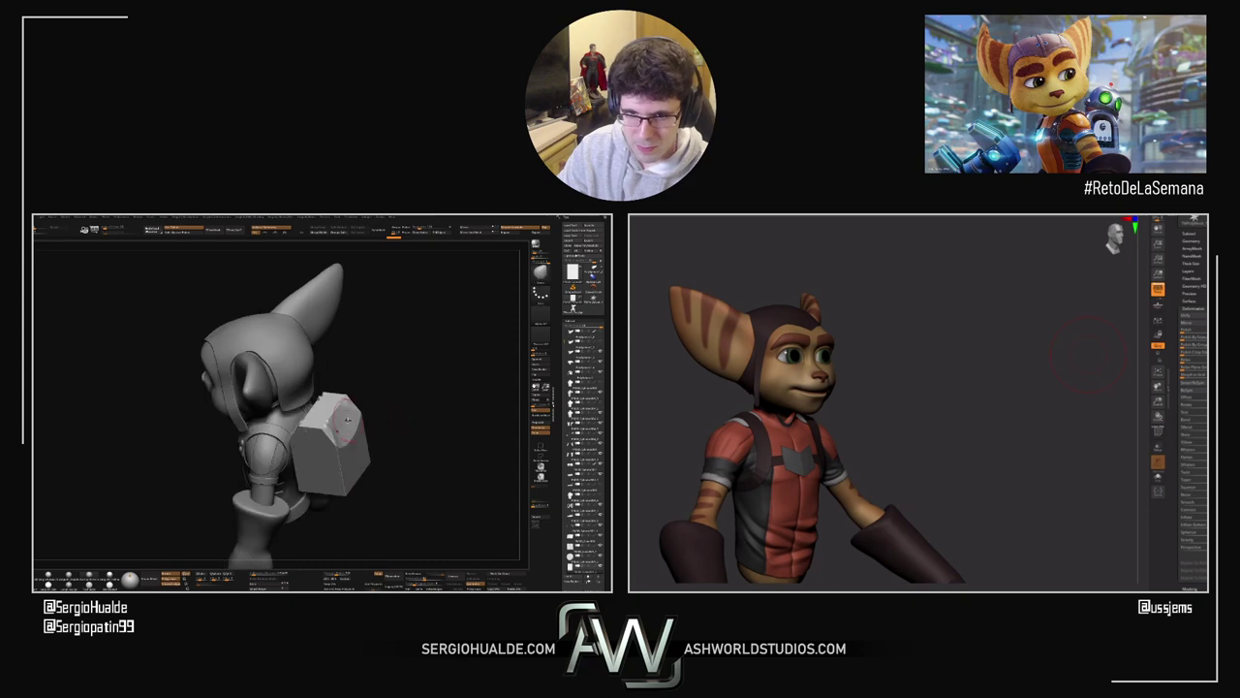
left_click(344, 423, "ctrl+shift")
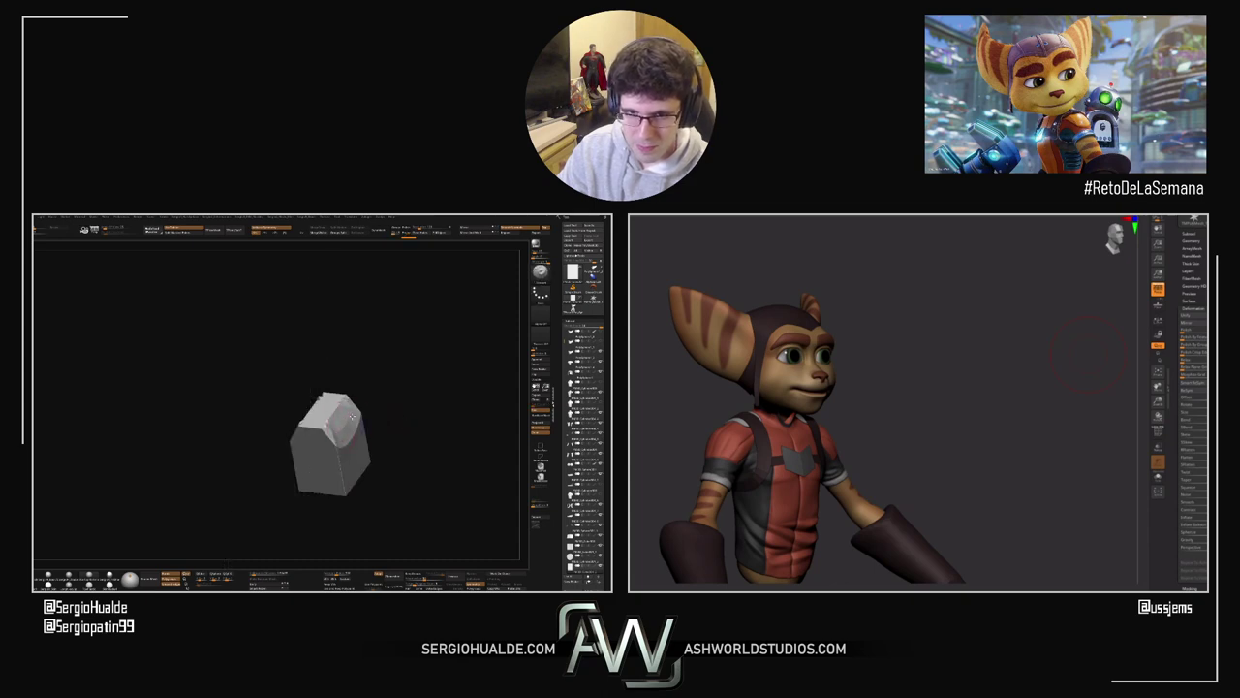
right_click_drag(334, 427, 329, 427)
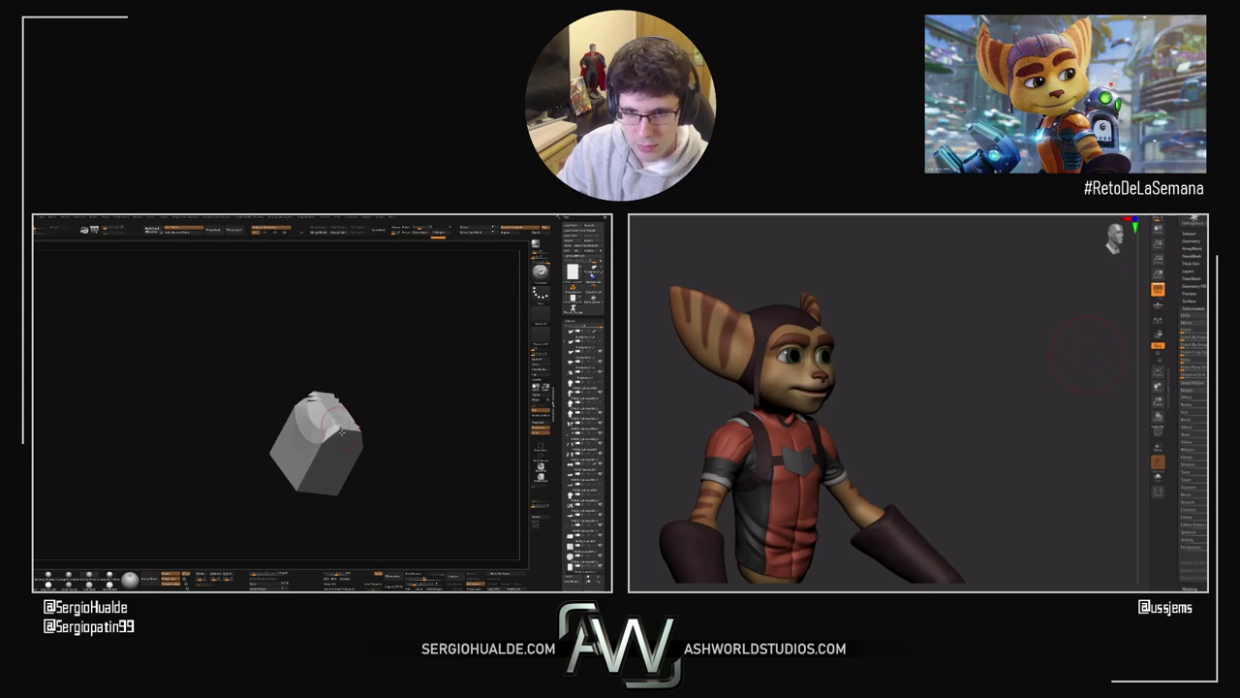
right_click_drag(341, 432, 381, 418)
key("alt+s")
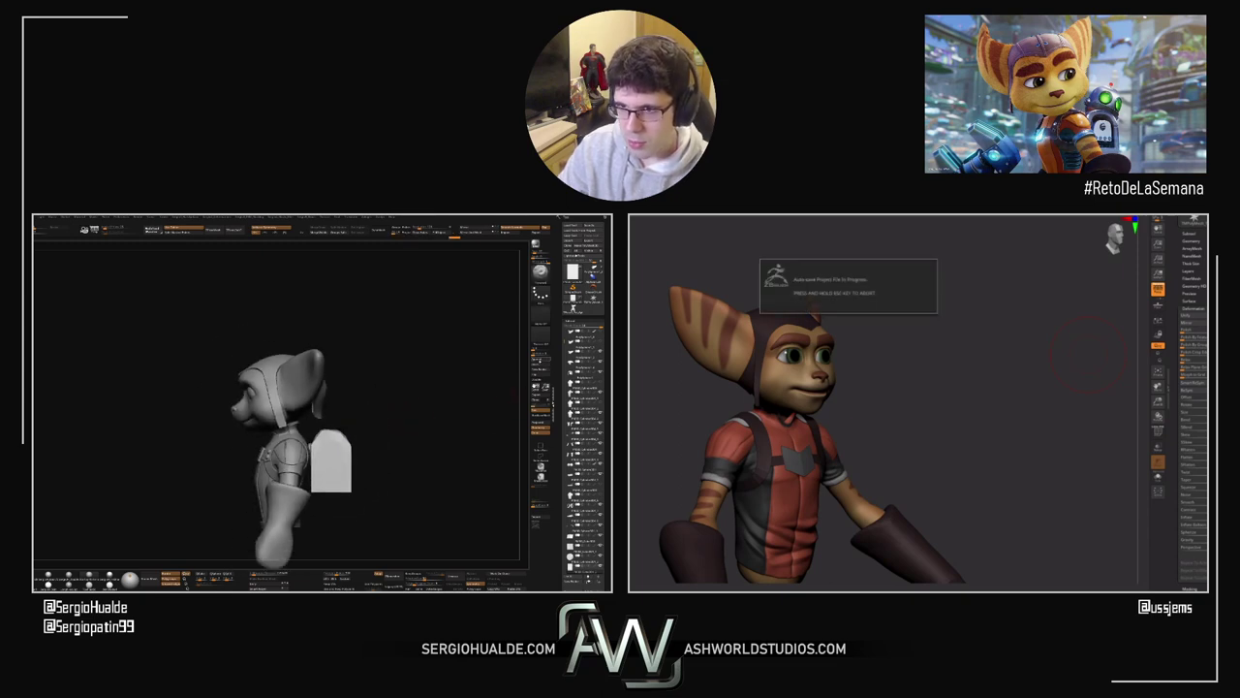
Step: Append a sphere as a new subtool, shrink it and place it as a dome on top of the box
key("b")
left_click(349, 393)
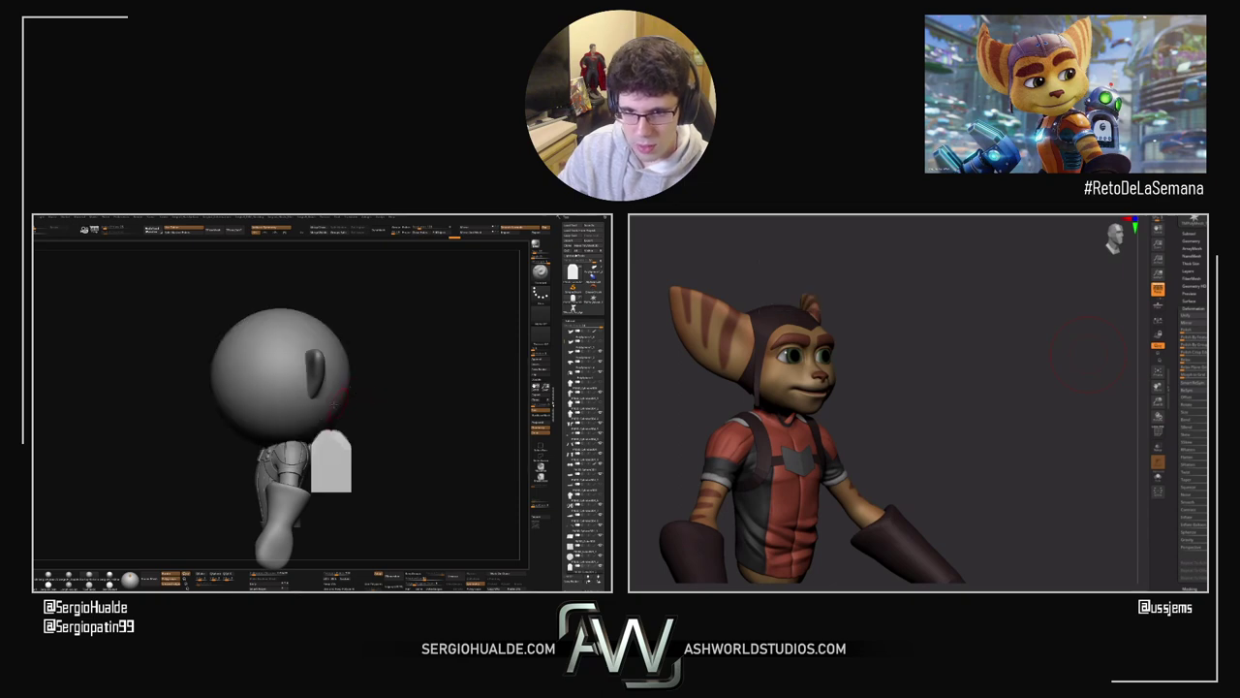
key("w")
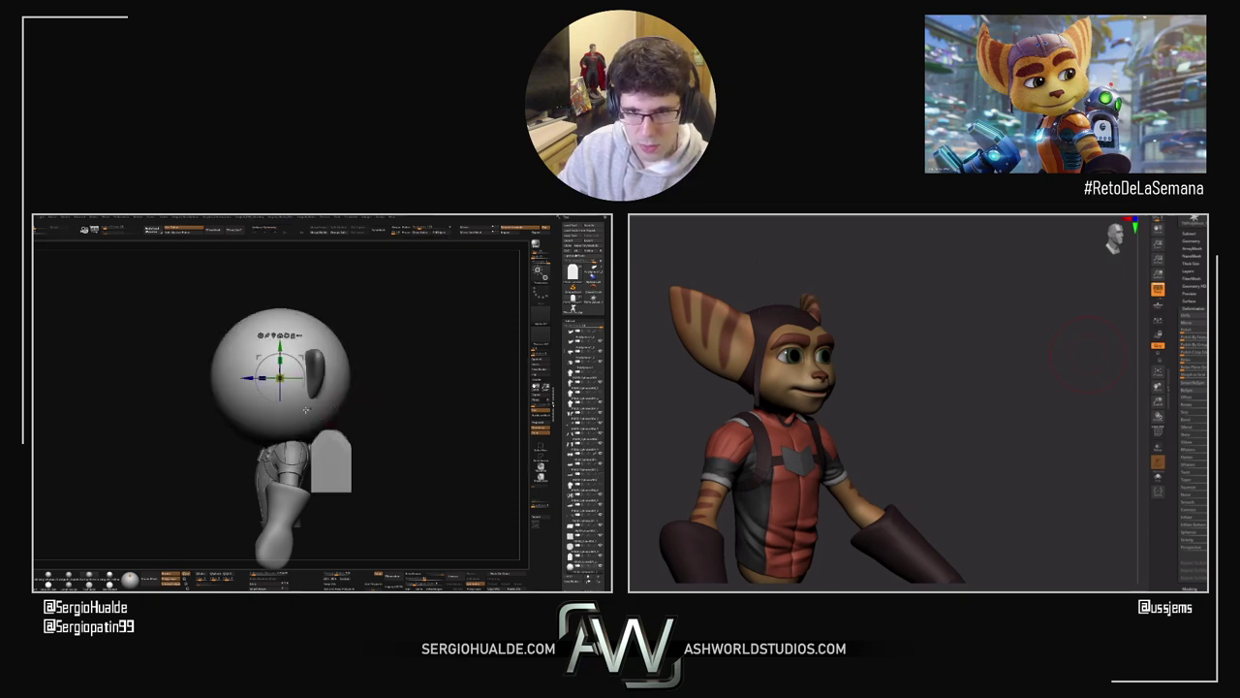
left_click_drag(281, 378, 342, 442)
mouse_move(380, 405)
left_mouse_down()
mouse_move(327, 433)
mouse_move(355, 427)
mouse_move(328, 452)
mouse_move(394, 451)
mouse_move(369, 430)
mouse_move(379, 452)
mouse_move(377, 435)
mouse_move(401, 435)
mouse_move(196, 419)
left_mouse_up()
left_click(334, 459, "alt")
key("q")
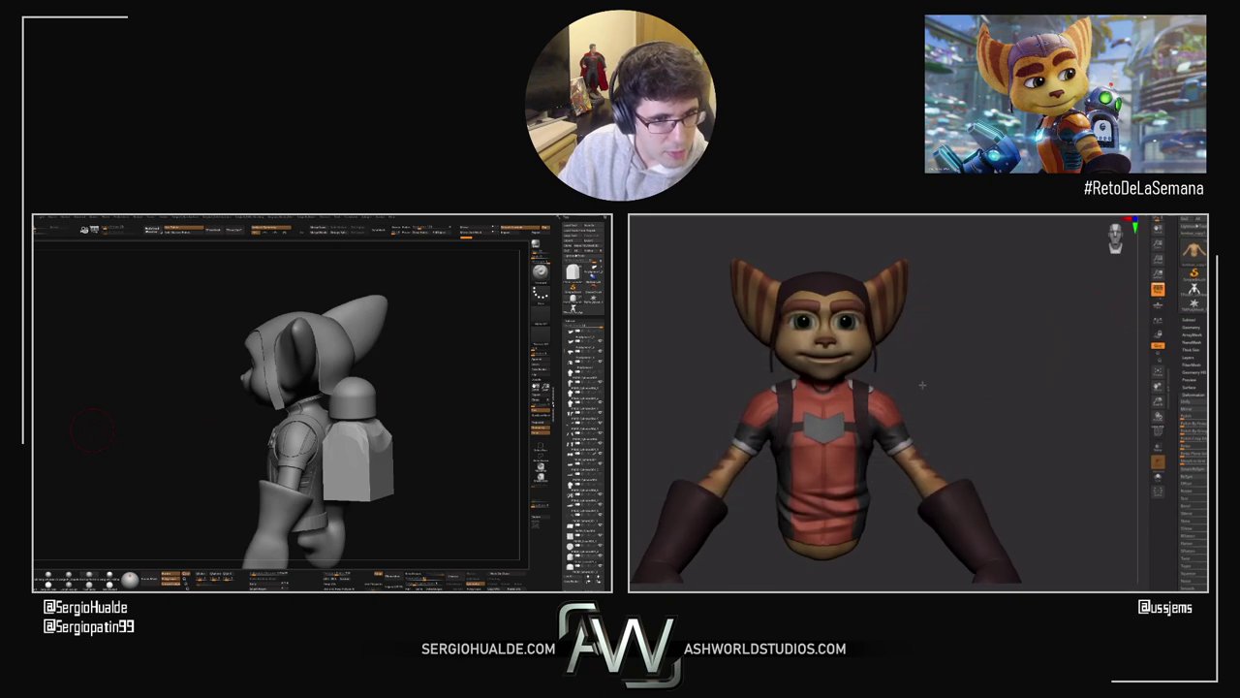
Step: Append a cylinder as a new subtool, select it and scale it down
left_click_drag(92, 430, 524, 396)
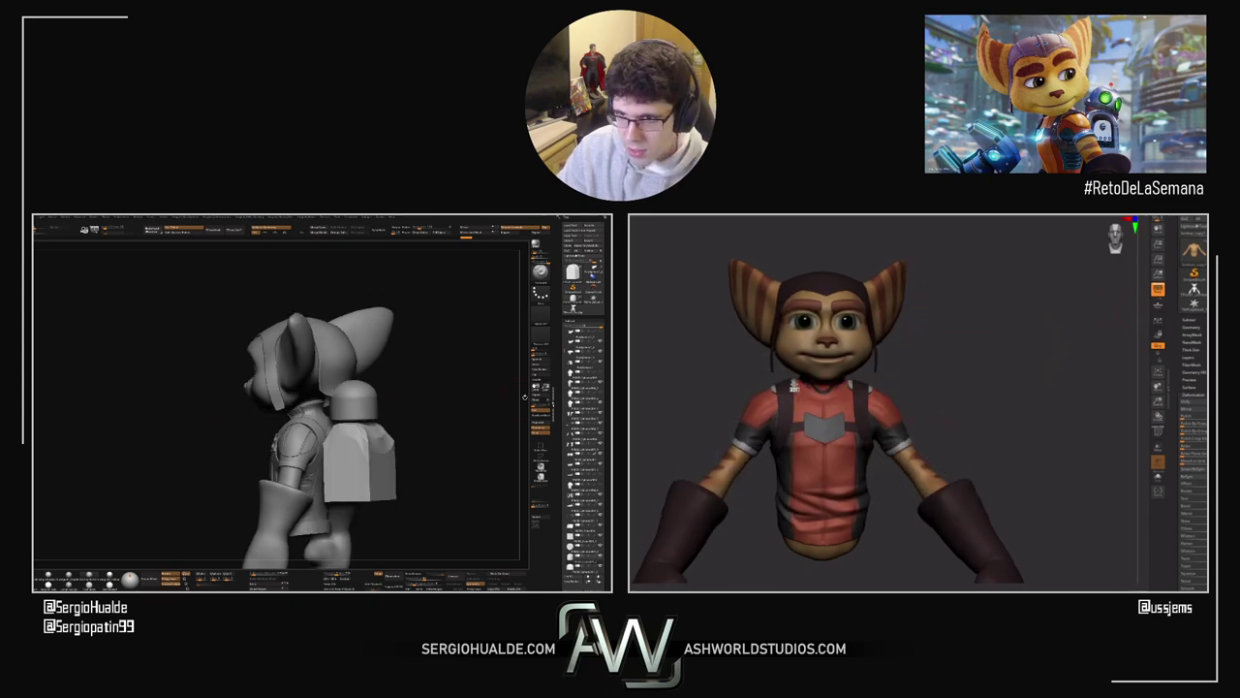
left_click(541, 360)
left_click(381, 398)
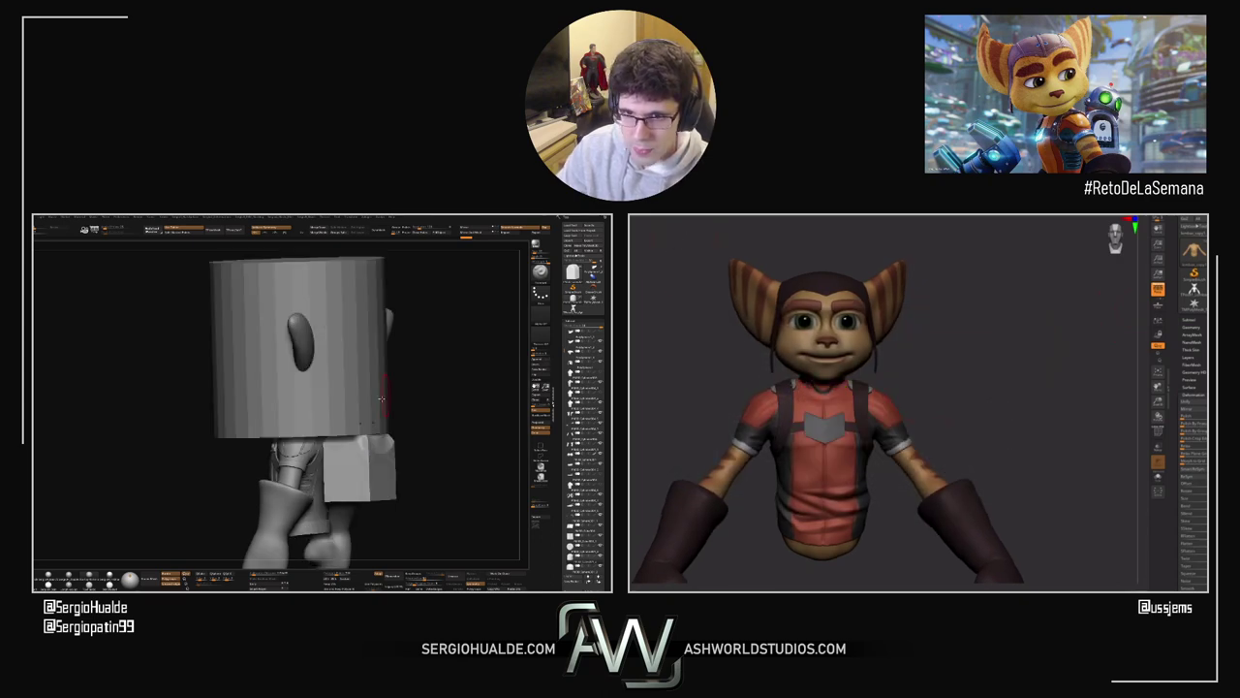
left_click(342, 413, "alt")
right_click_drag(342, 413, 336, 380, "ctrl")
key("w")
left_click_drag(310, 342, 285, 363)
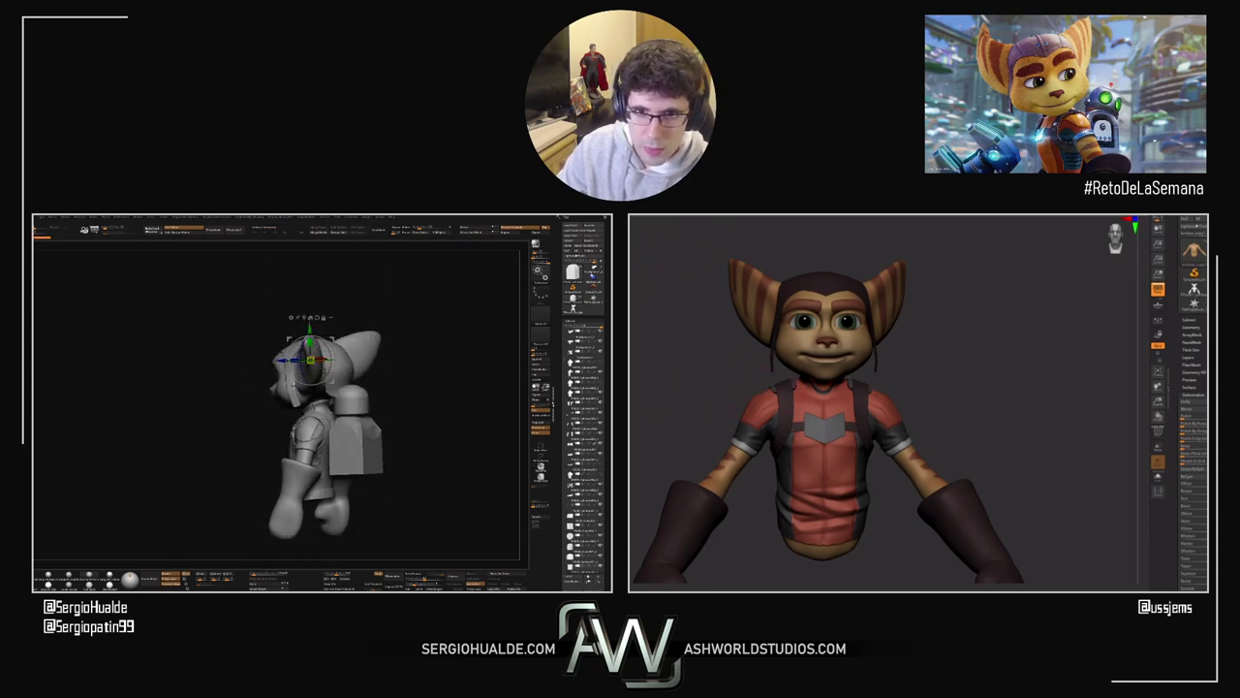
Step: Move the small cylinder beneath one side of the box on the back and mirror it to the other side
right_click_drag(386, 366, 367, 379)
left_click_drag(331, 339, 363, 463)
mouse_move(363, 463)
right_mouse_down("ctrl")
mouse_move(378, 485)
mouse_move(365, 461)
right_mouse_up("ctrl")
left_click_drag(363, 461, 378, 473)
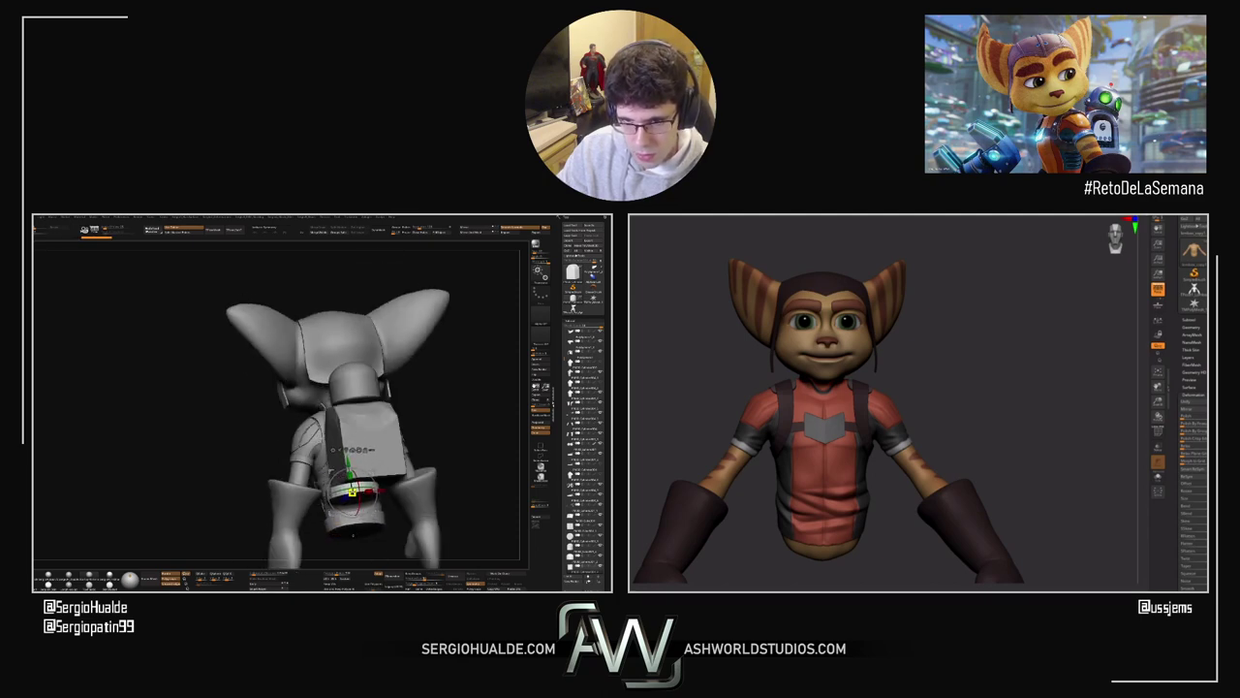
left_click(469, 233)
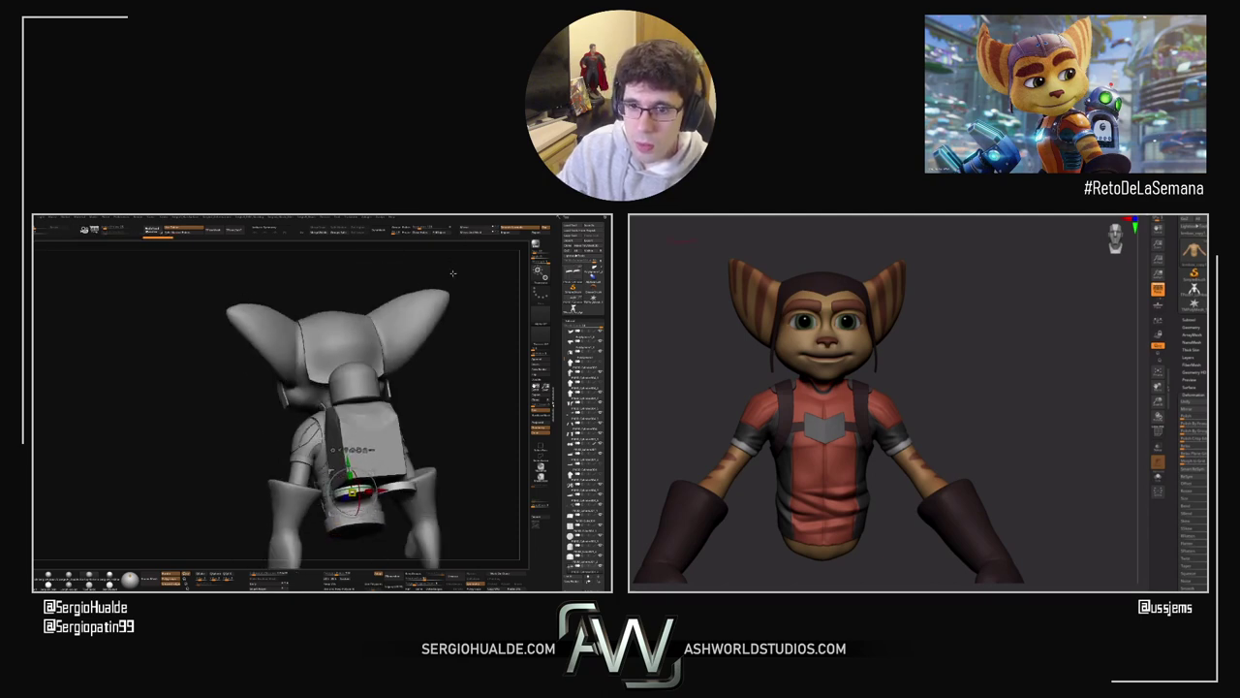
Step: Align the pair of cylinders under the box's lower face from behind and in side view
right_click_drag(451, 275, 402, 291, "shift")
left_click_drag(377, 466, 380, 464)
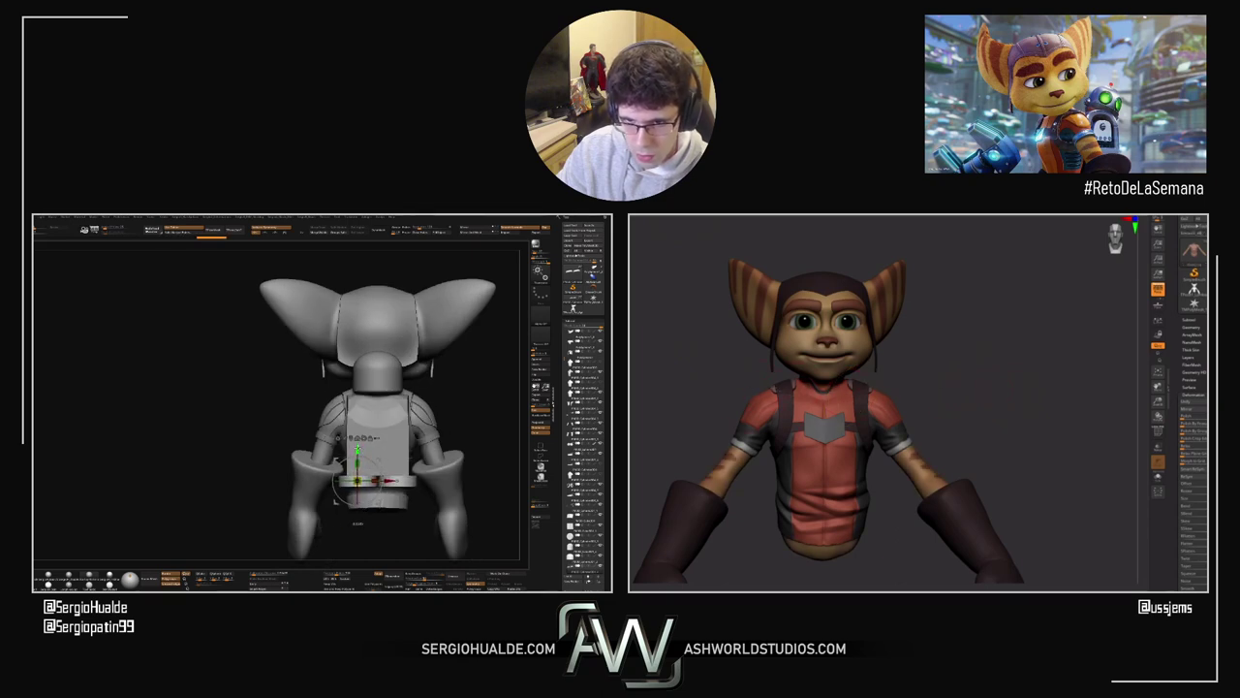
right_click_drag(381, 463, 414, 464)
right_click_drag(415, 464, 413, 451, "ctrl")
left_click_drag(397, 461, 394, 469)
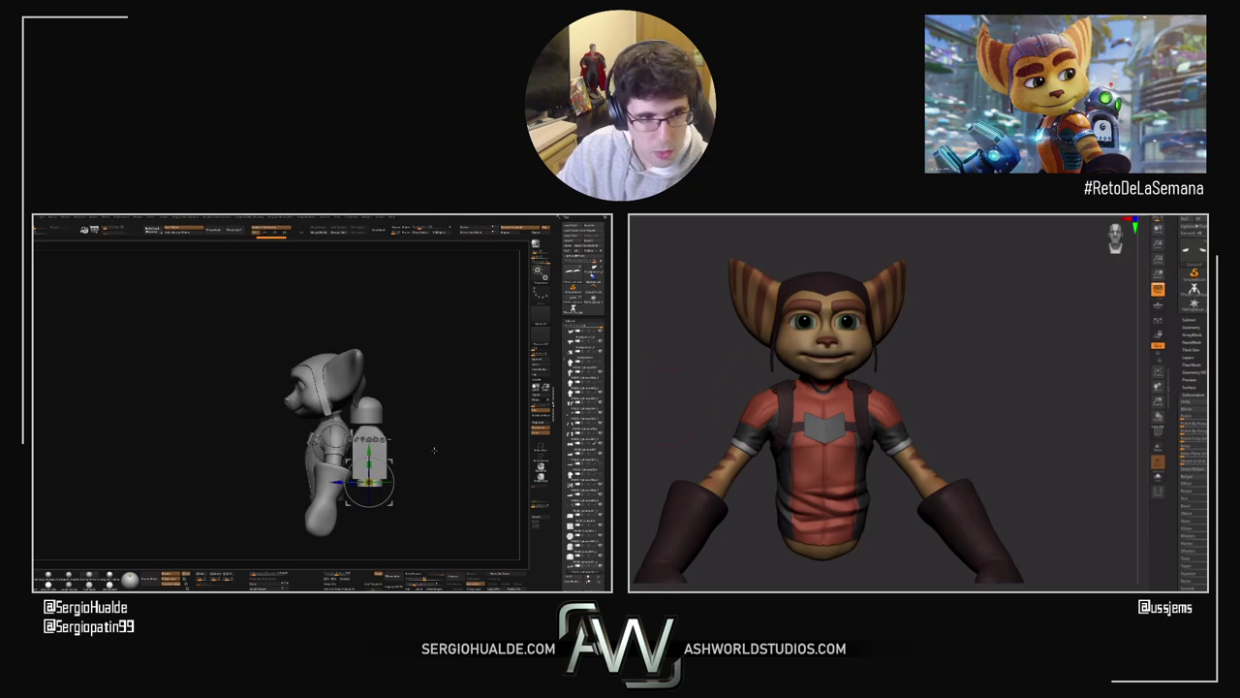
key("q")
right_click_drag(434, 450, 392, 473)
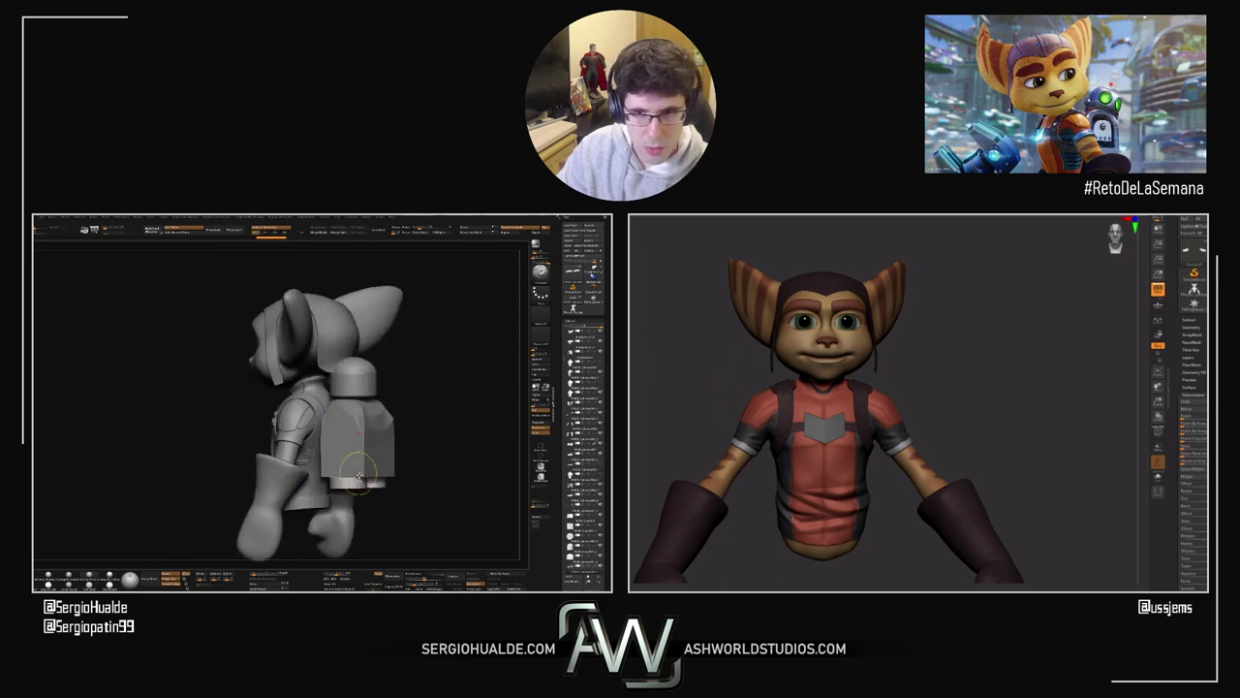
left_click_drag(359, 475, 351, 473)
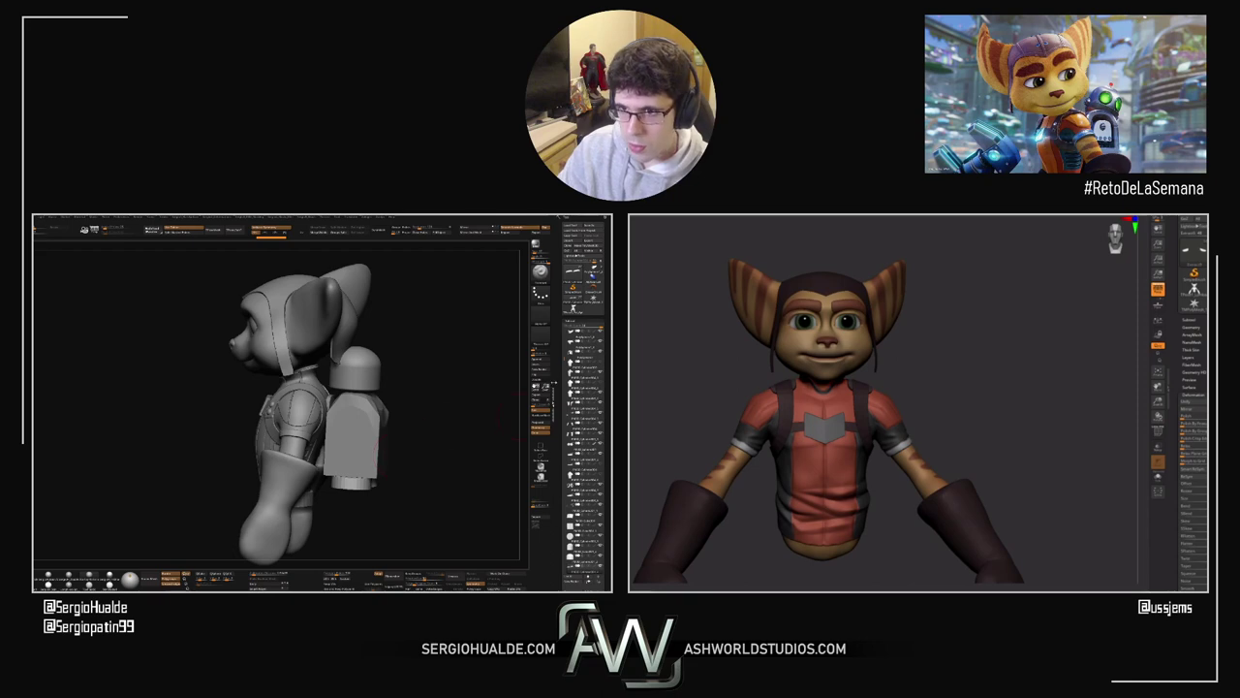
Step: Append a cube as a new subtool, select it, scale it down and shift it sideways from the head
key("b")
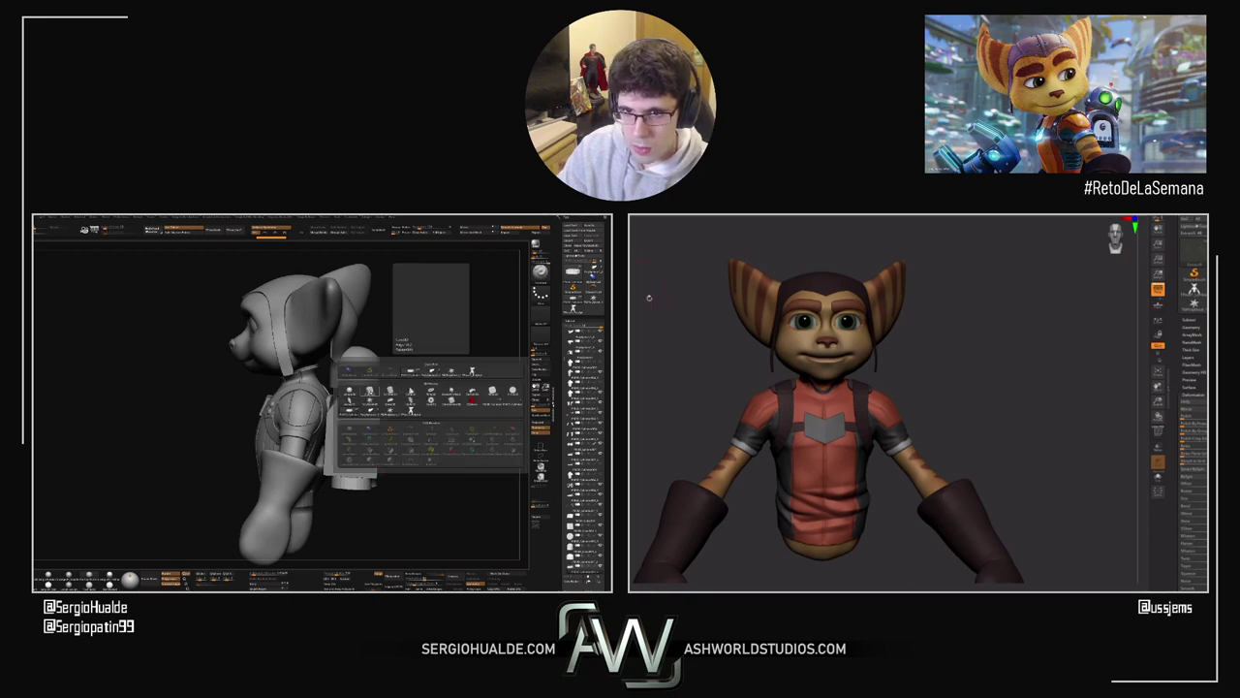
left_click(369, 391)
right_click_drag(369, 391, 345, 374, "ctrl")
left_click(353, 384, "alt")
key("w")
left_click_drag(376, 366, 333, 374)
right_click_drag(334, 374, 309, 379)
left_click_drag(285, 384, 250, 389)
right_click_drag(250, 389, 229, 397)
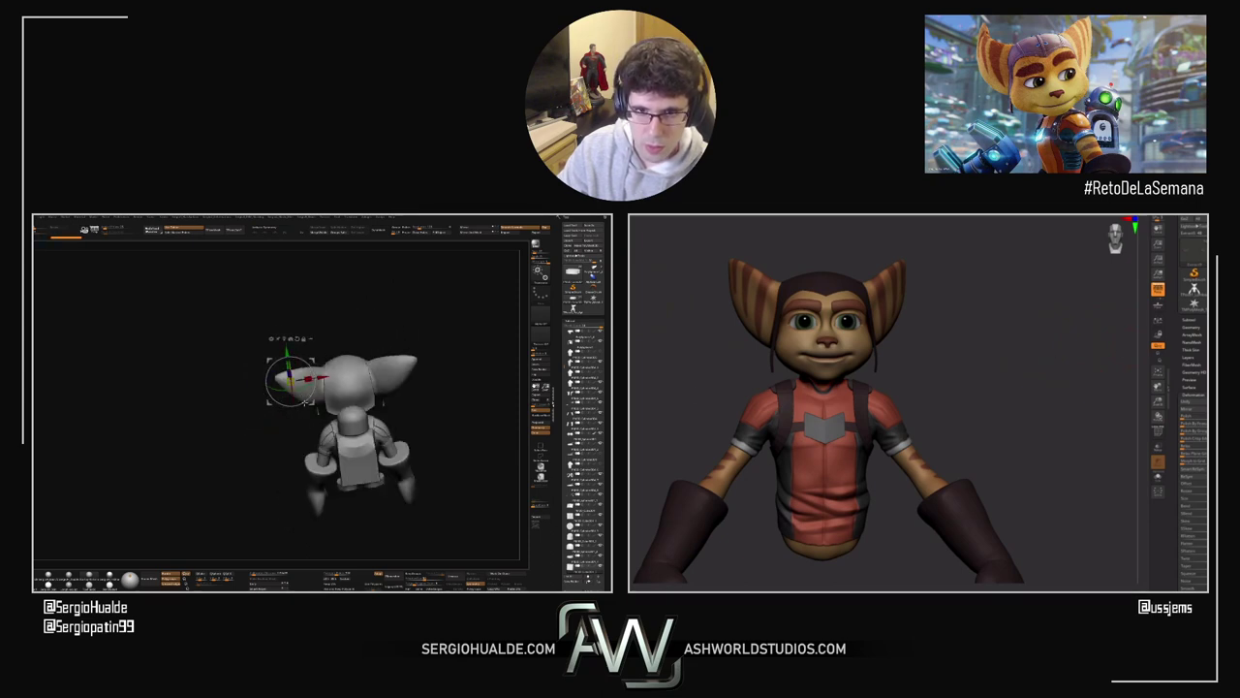
Step: Move the small cube down beside the backpack and centre it on the box's side
right_click_drag(314, 380, 337, 377)
left_click_drag(288, 352, 330, 443)
mouse_move(334, 445)
right_mouse_down("shift")
mouse_move(358, 444)
mouse_move(339, 458)
right_mouse_up("shift")
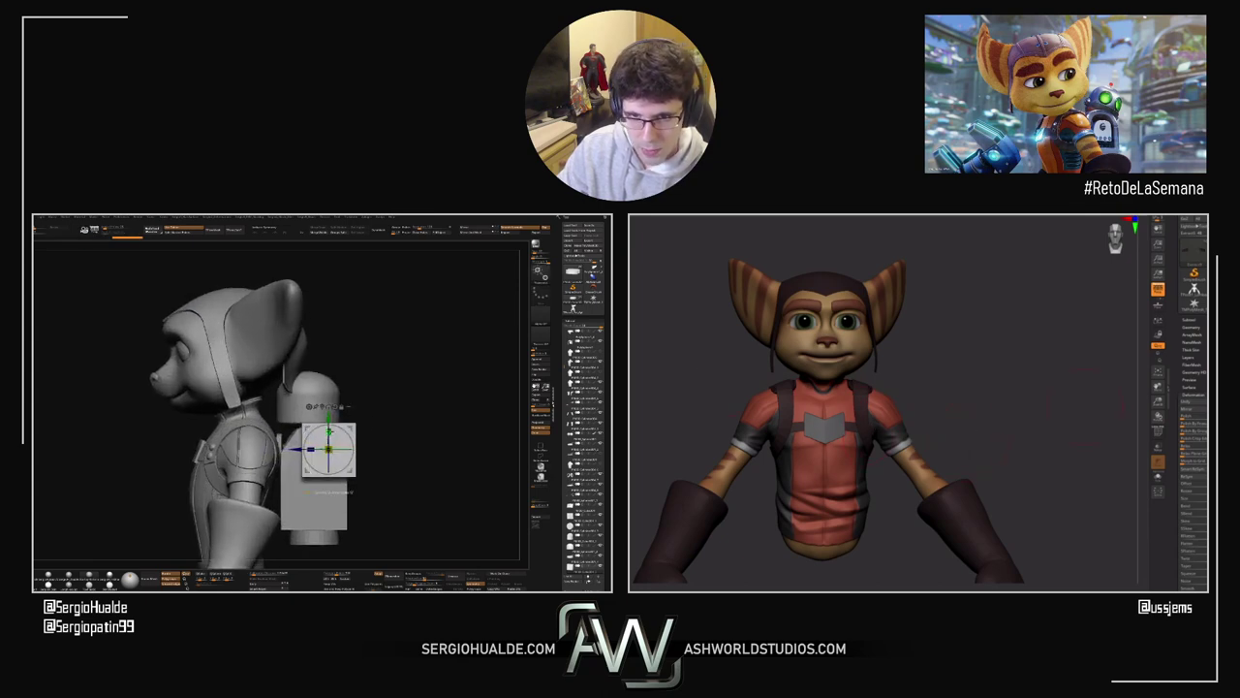
left_click_drag(328, 432, 314, 454)
key("q")
right_click_drag(372, 446, 325, 449)
key("r")
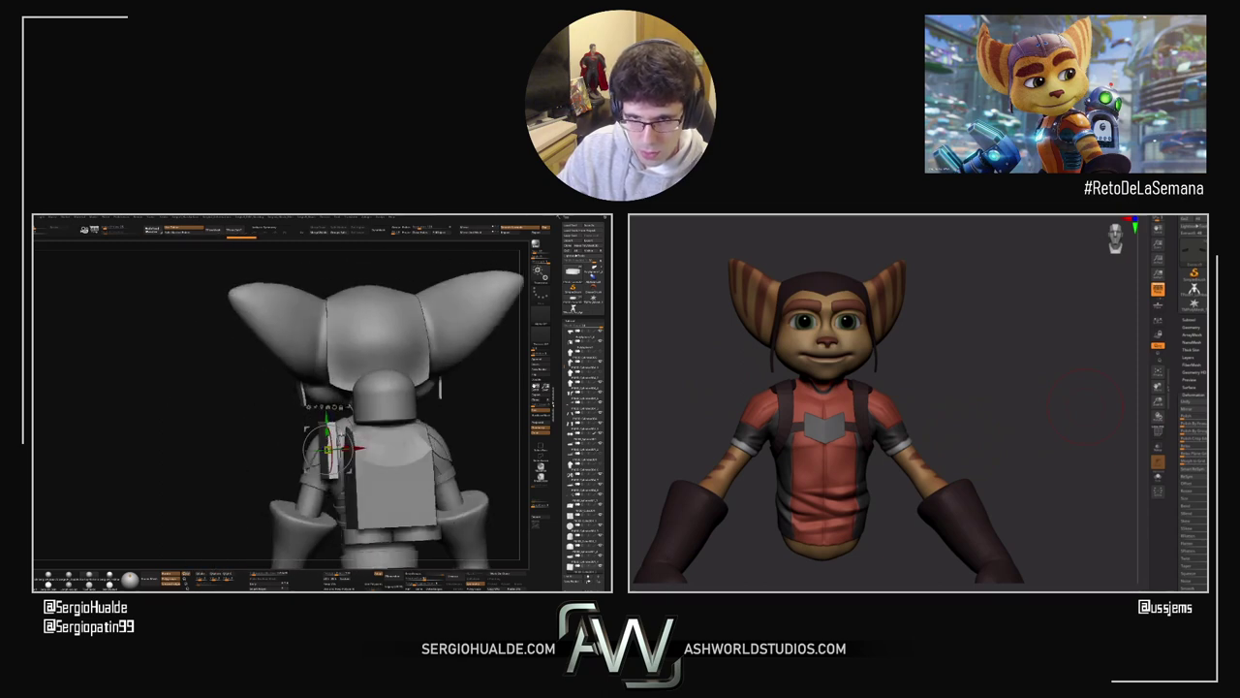
Step: Fit the cube as a thin plate on the backpack's side, mirror it across and adjust the plates' position
left_click_drag(344, 426, 377, 453)
mouse_move(377, 453)
right_mouse_down()
mouse_move(421, 452)
mouse_move(362, 454)
right_mouse_up()
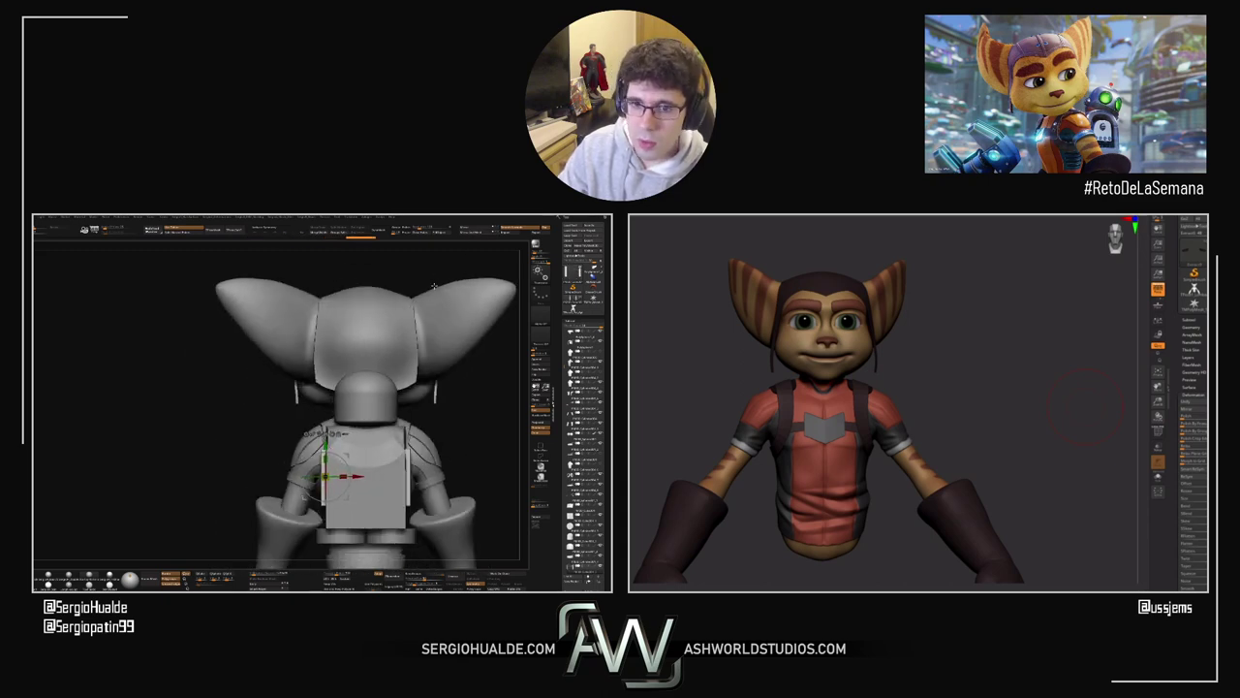
key("x")
right_click_drag(434, 286, 479, 289)
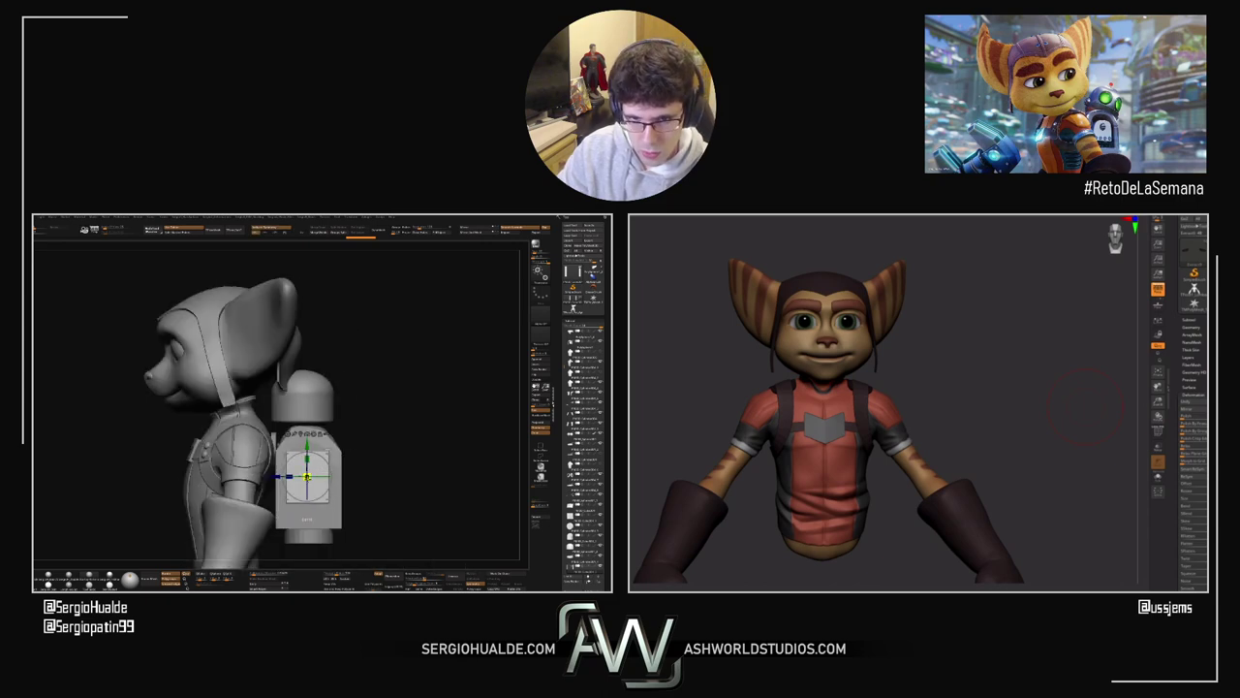
left_click_drag(232, 448, 308, 478)
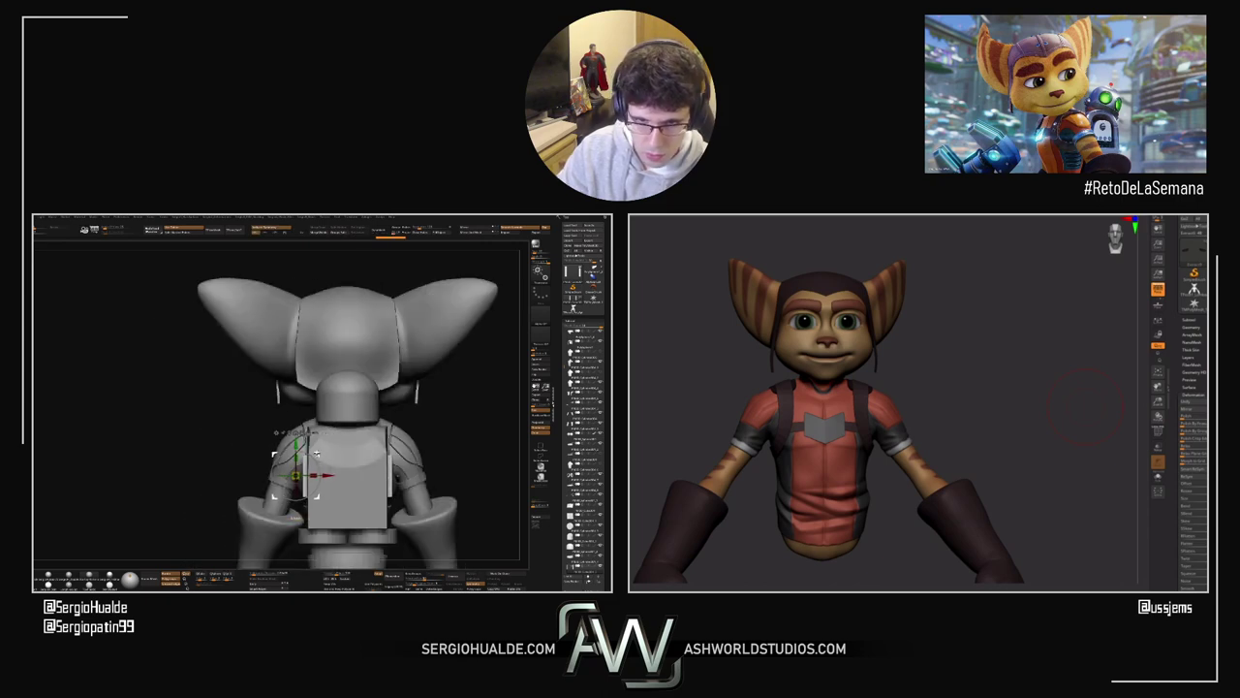
Step: Examine the blocked-in backpack on the grey character from behind, the side and the front
mouse_move(309, 477)
right_mouse_down("ctrl")
mouse_move(362, 491)
mouse_move(372, 476)
right_mouse_up("ctrl")
key("q")
left_click_drag(371, 477, 358, 456)
right_click_drag(359, 455, 376, 469)
right_click_drag(354, 425, 429, 425, "ctrl")
mouse_move(380, 465)
right_mouse_down()
mouse_move(359, 450)
mouse_move(387, 455)
mouse_move(353, 468)
right_mouse_up()
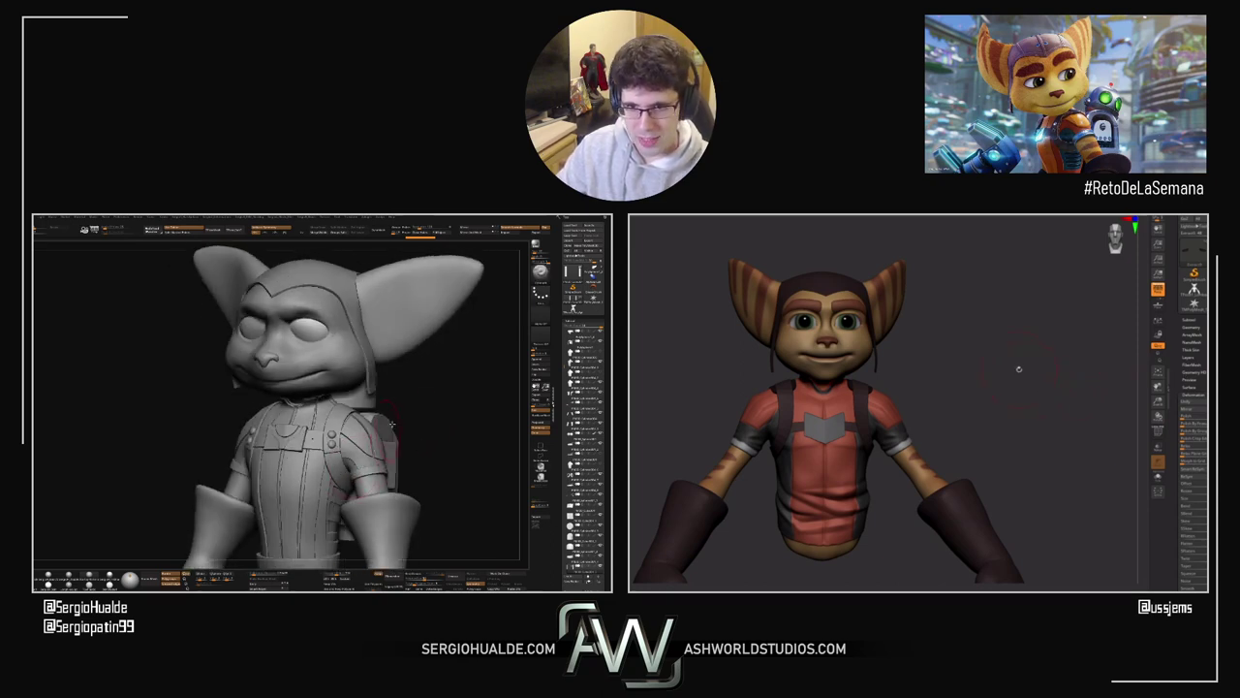
key("ctrl")
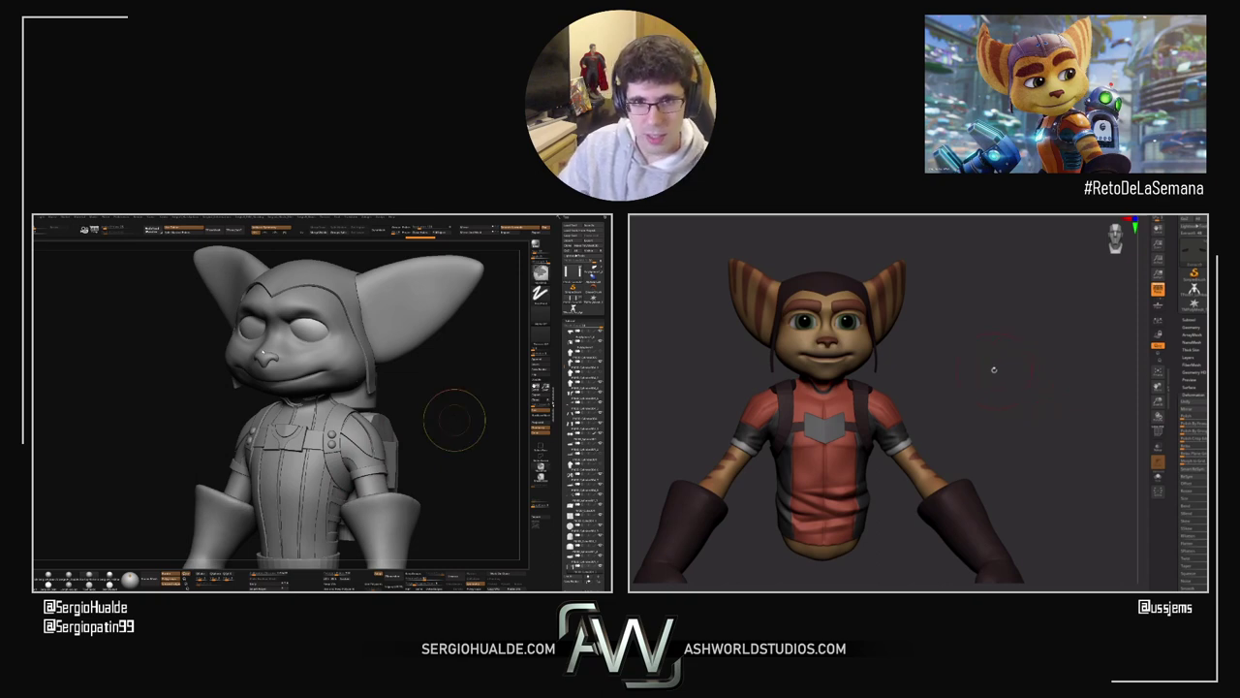
left_click_drag(994, 370, 864, 356, "alt")
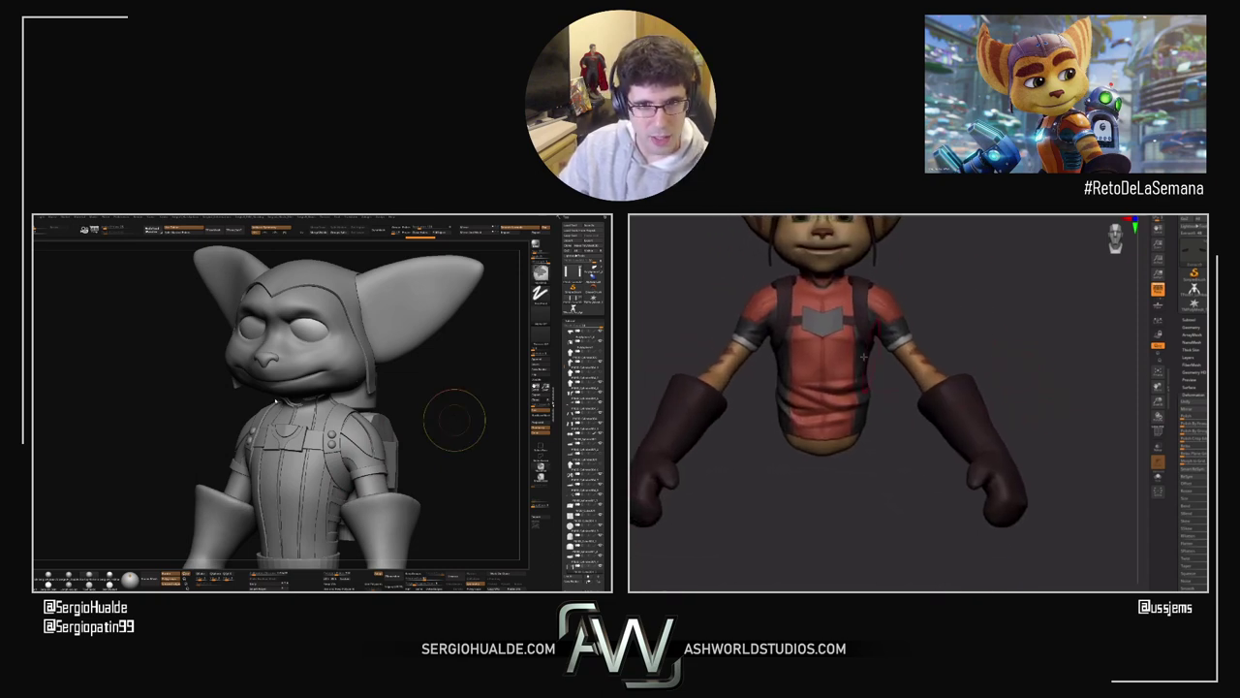
right_click(366, 391)
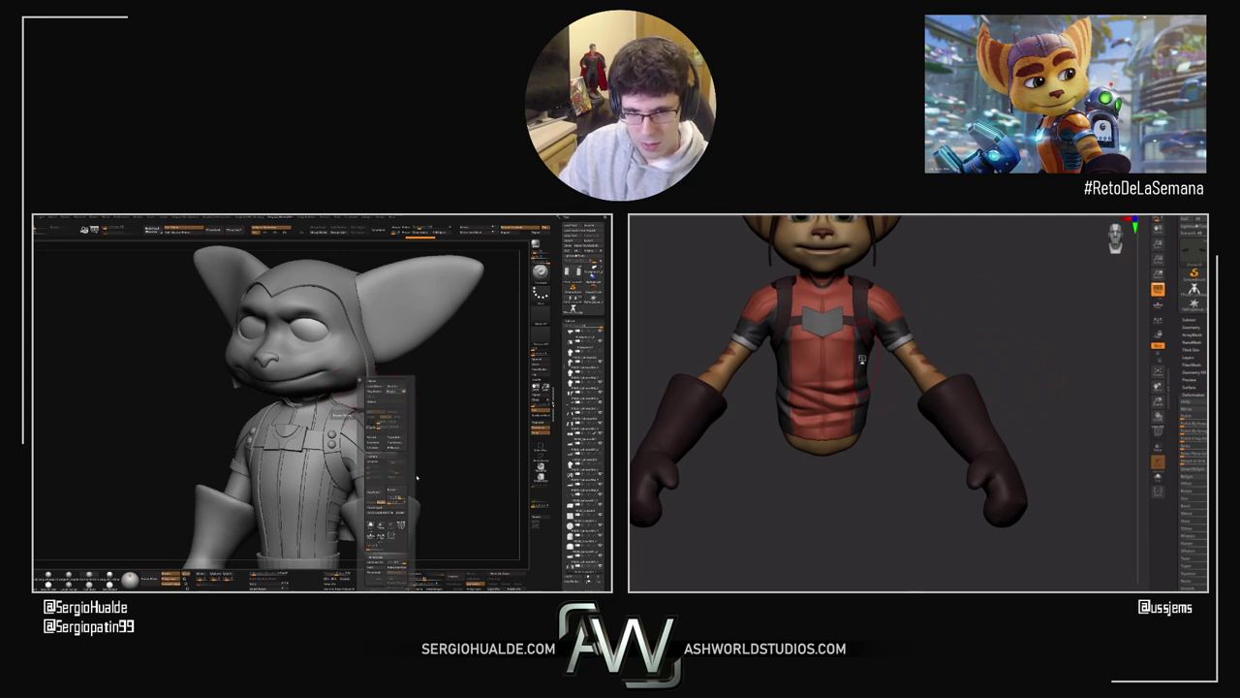
left_click_drag(418, 477, 450, 434)
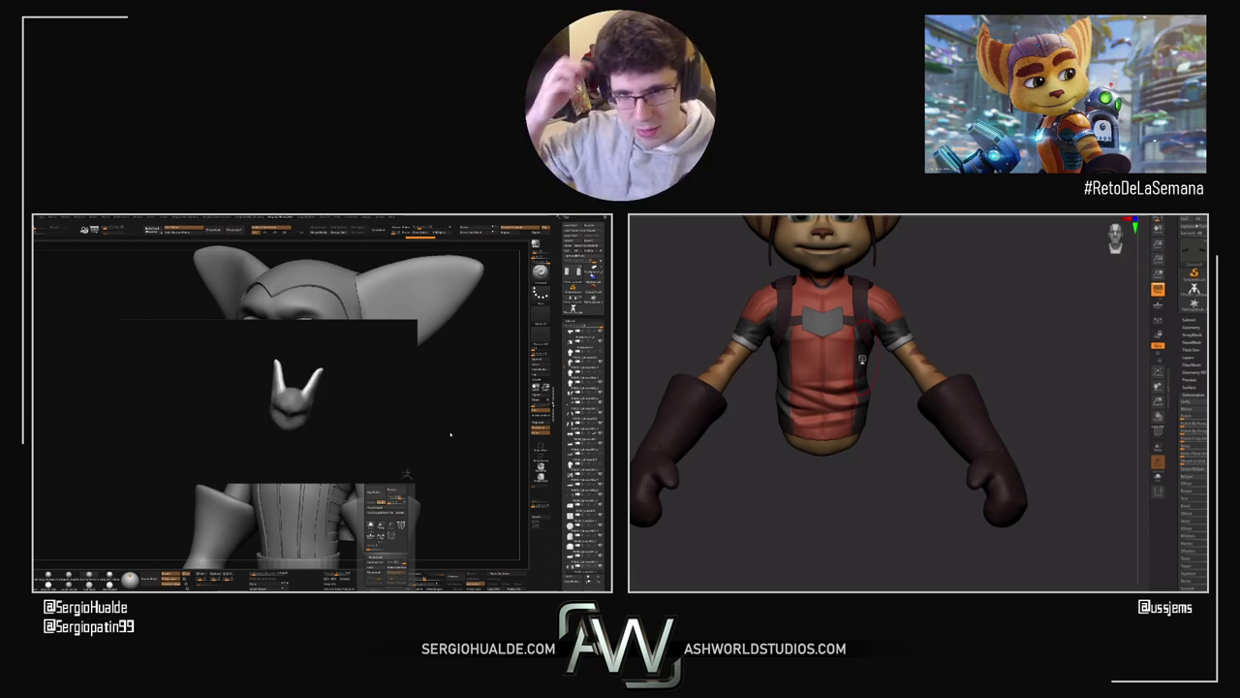
left_click_drag(963, 313, 824, 419, "alt")
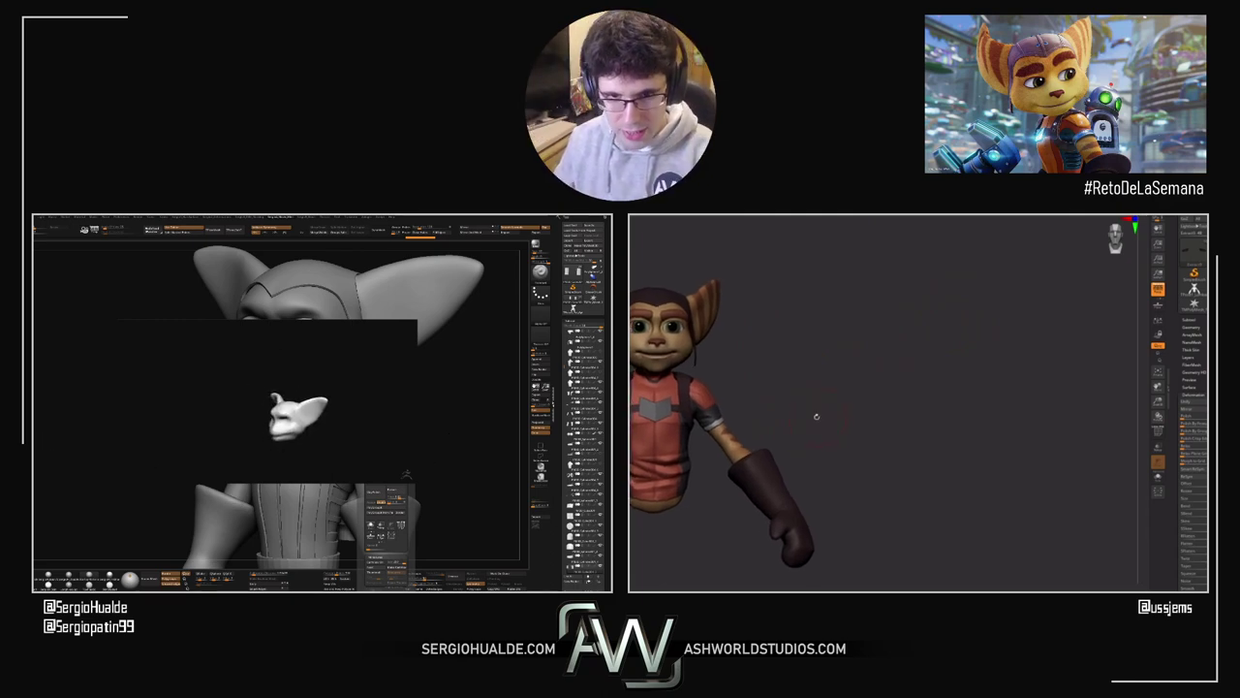
Step: Centre the painted Ratchet character and examine its head and torso up close from the front
left_click_drag(817, 416, 878, 397, "alt")
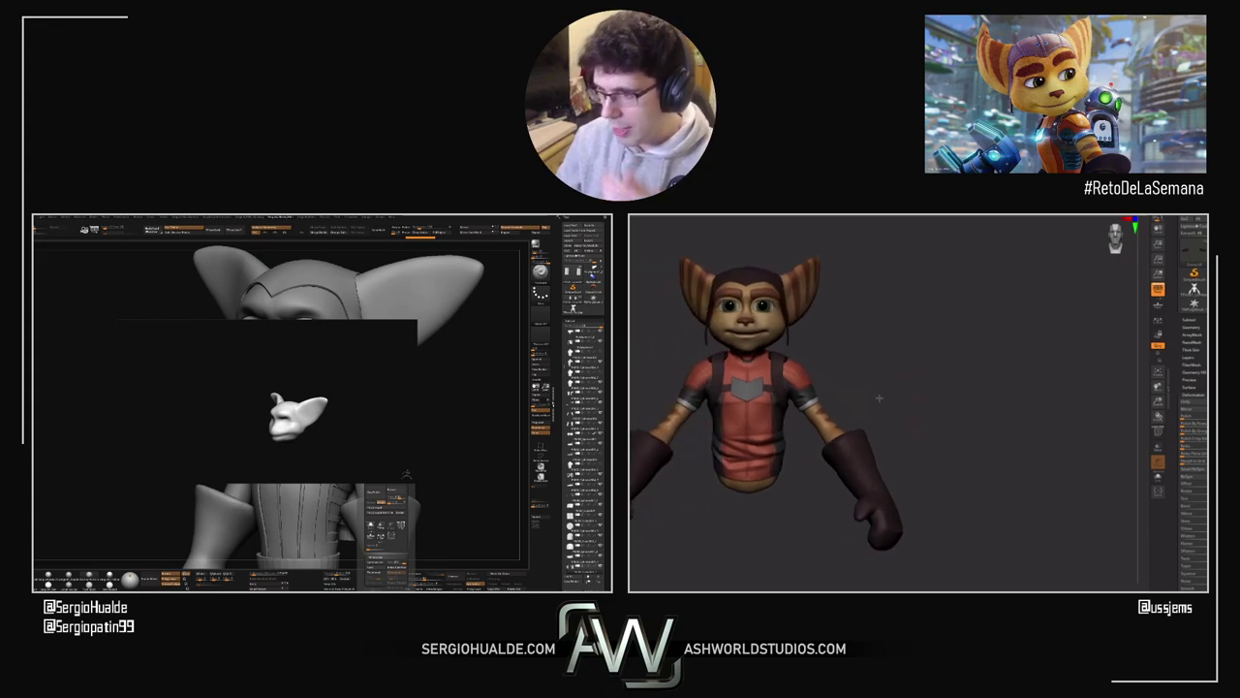
right_click_drag(803, 366, 831, 365, "ctrl")
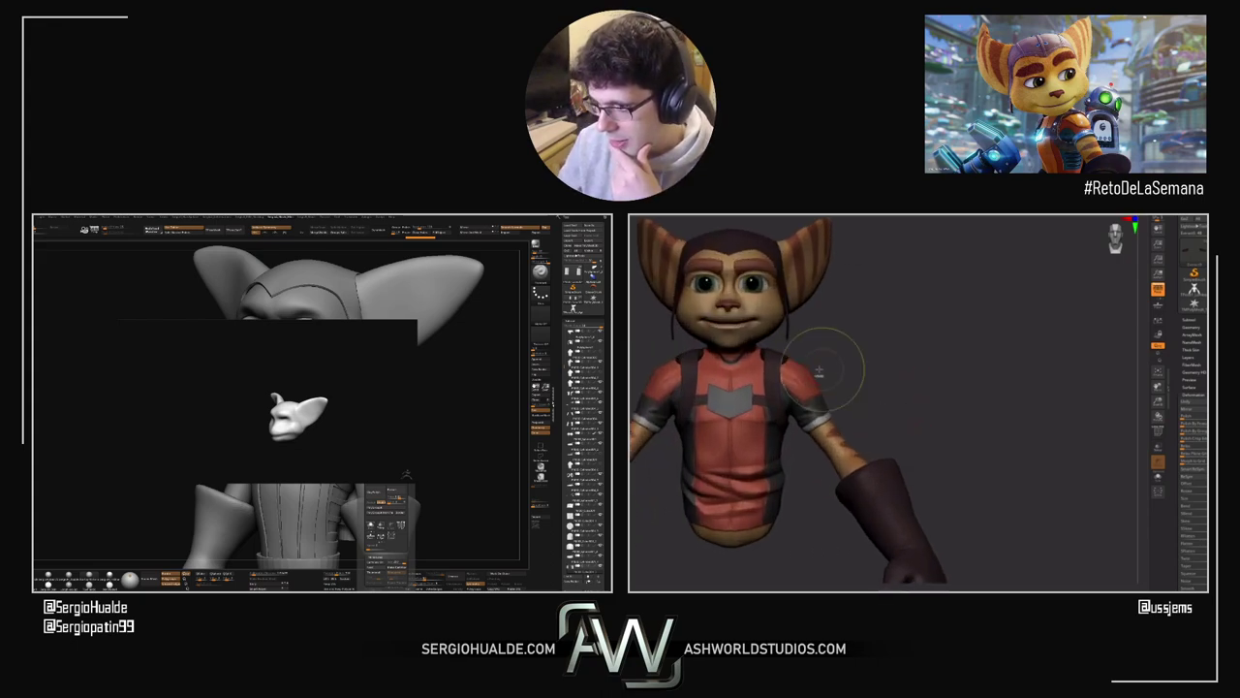
key("space")
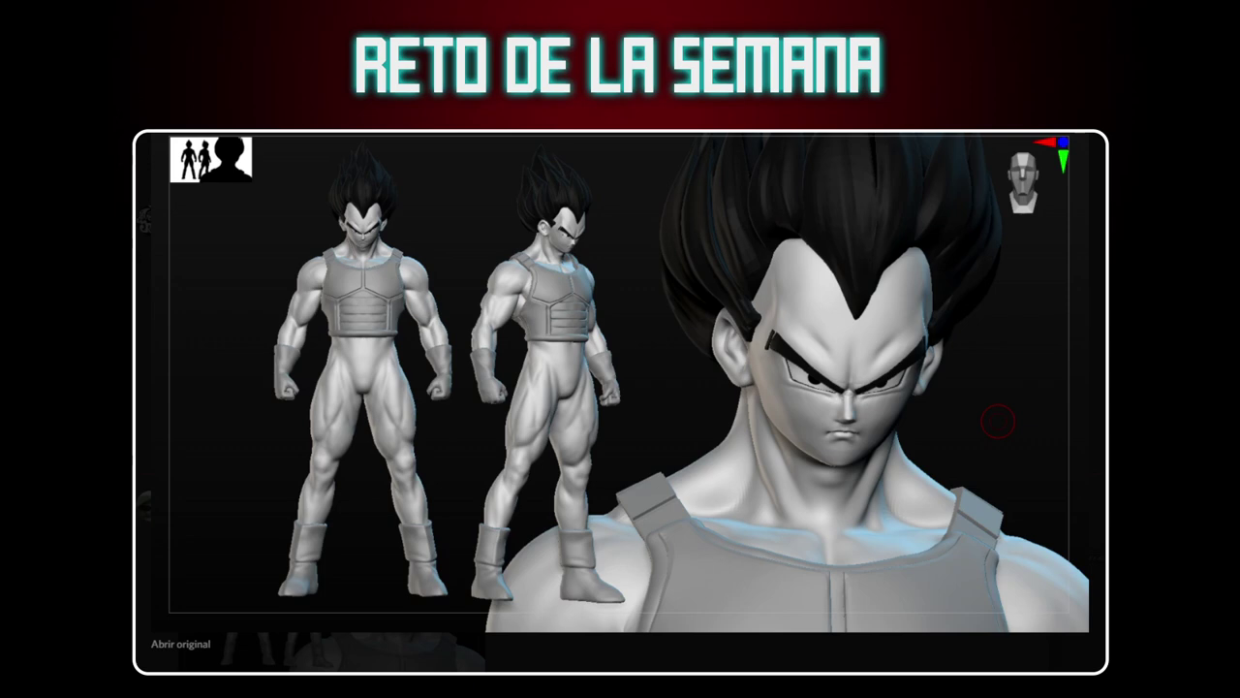
Step: Switch to Discord and review the enlarged image of the Vegeta sculpt posted in the challenge channel
key("Escape")
left_click(426, 625)
left_click(143, 429)
left_click(387, 557)
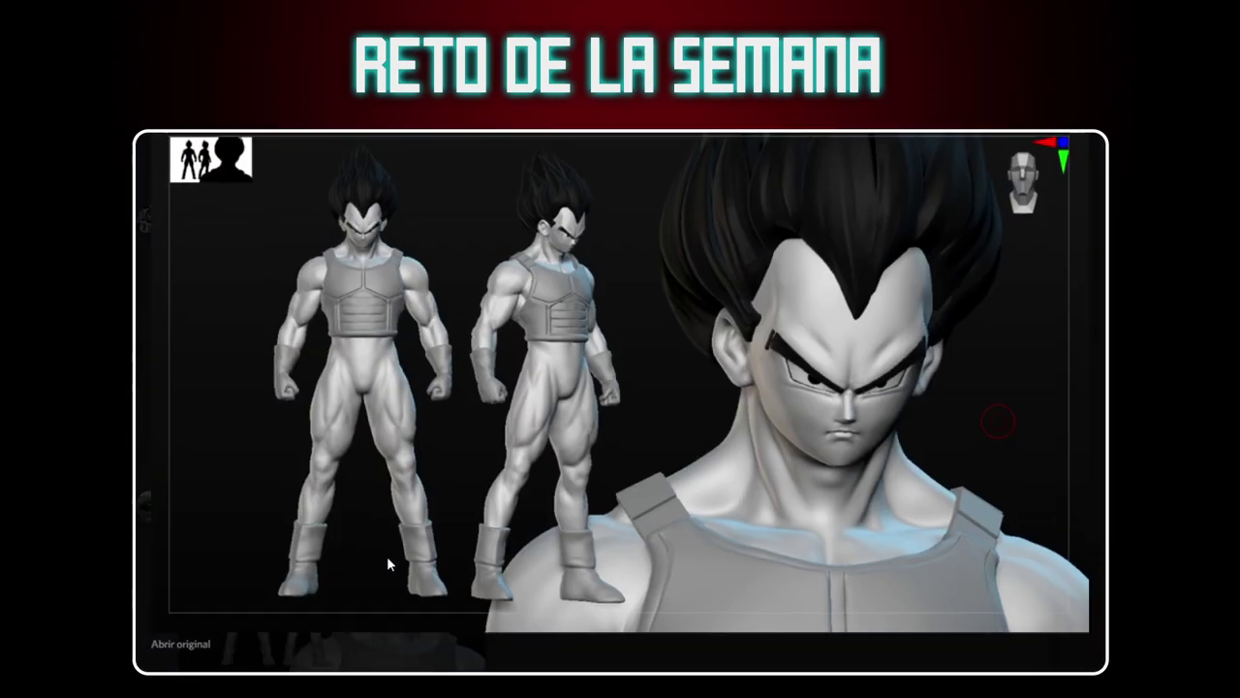
left_click(388, 649)
left_click(375, 610)
left_click(392, 649)
left_click(392, 652)
left_click(387, 644)
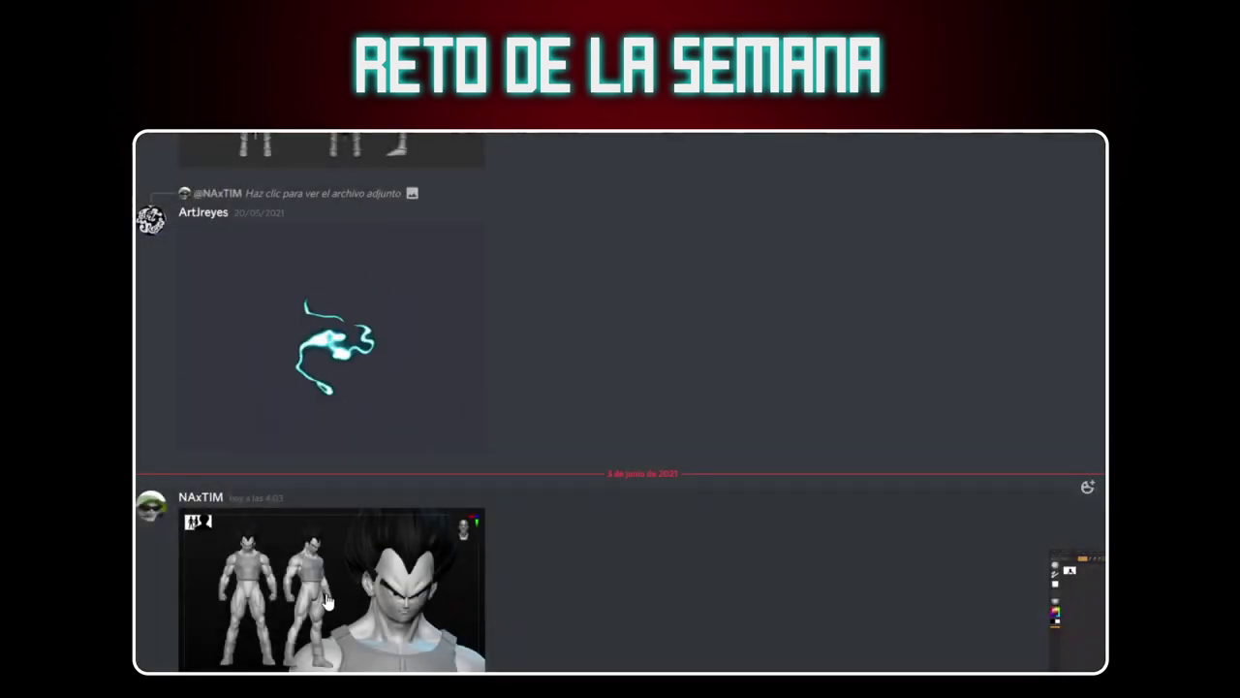
left_click(300, 612)
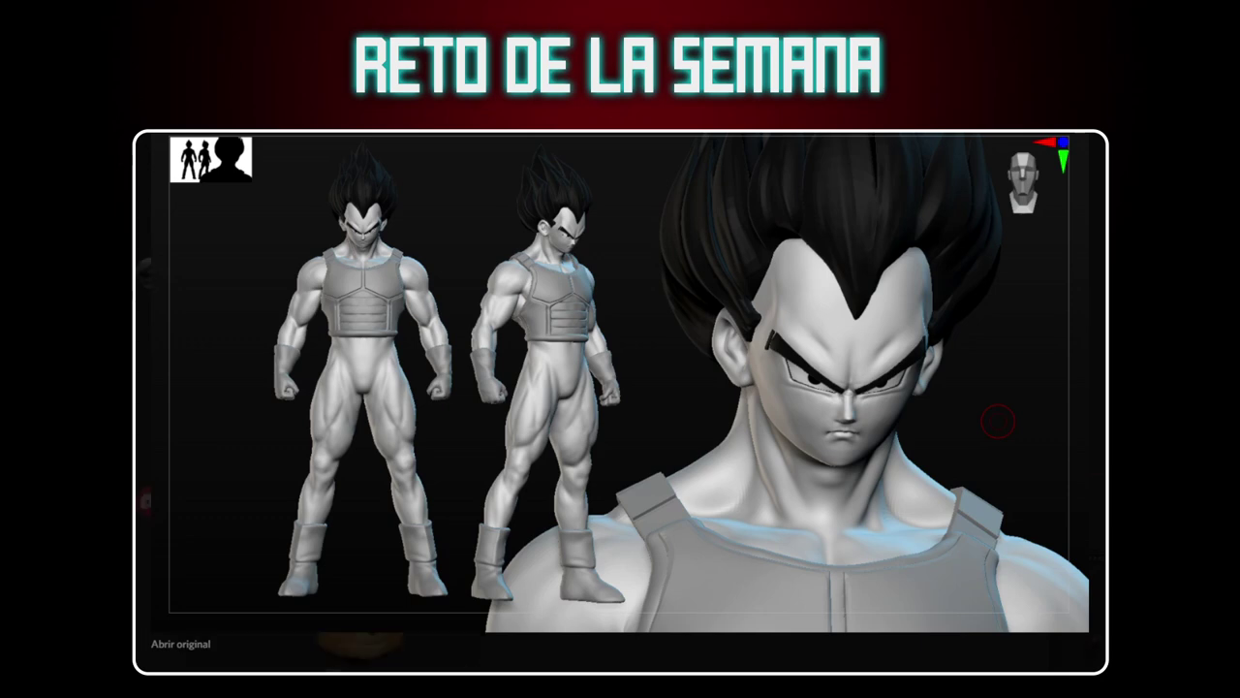
left_click(461, 658)
Step: Enlarge the painted Ratchet bust posted below the Vegeta sculpt, examine it and return to the channel
left_click(382, 601)
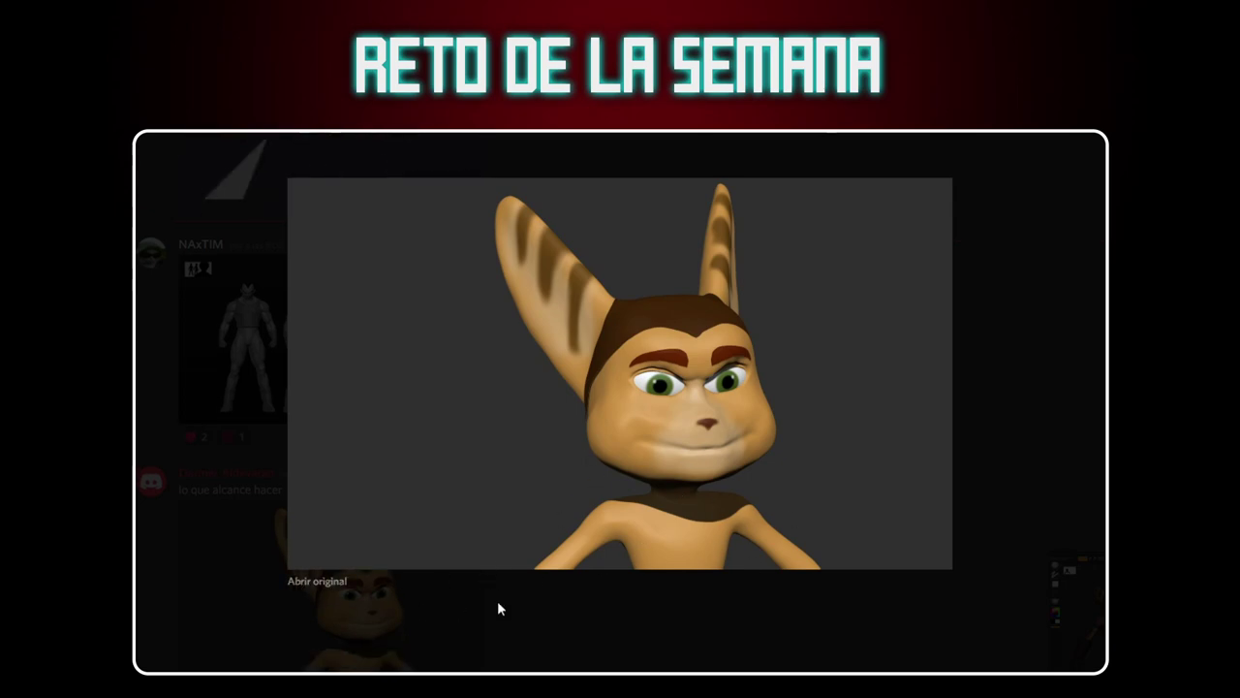
left_click(483, 628)
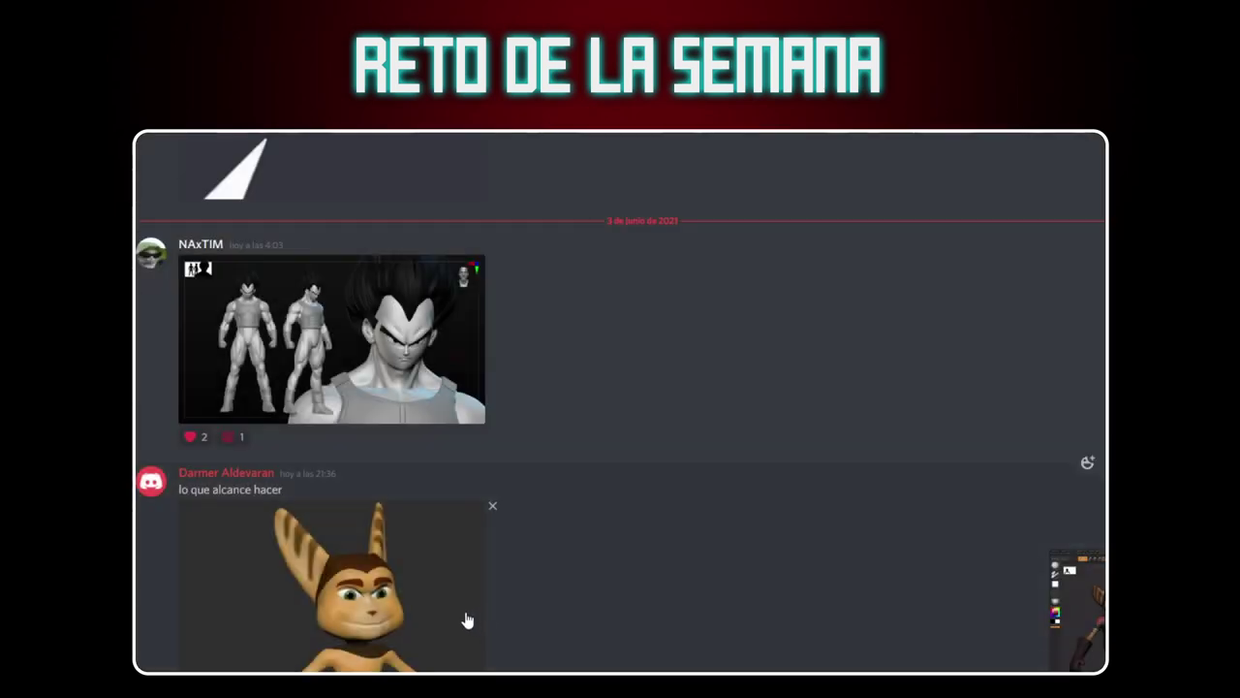
left_click(461, 609)
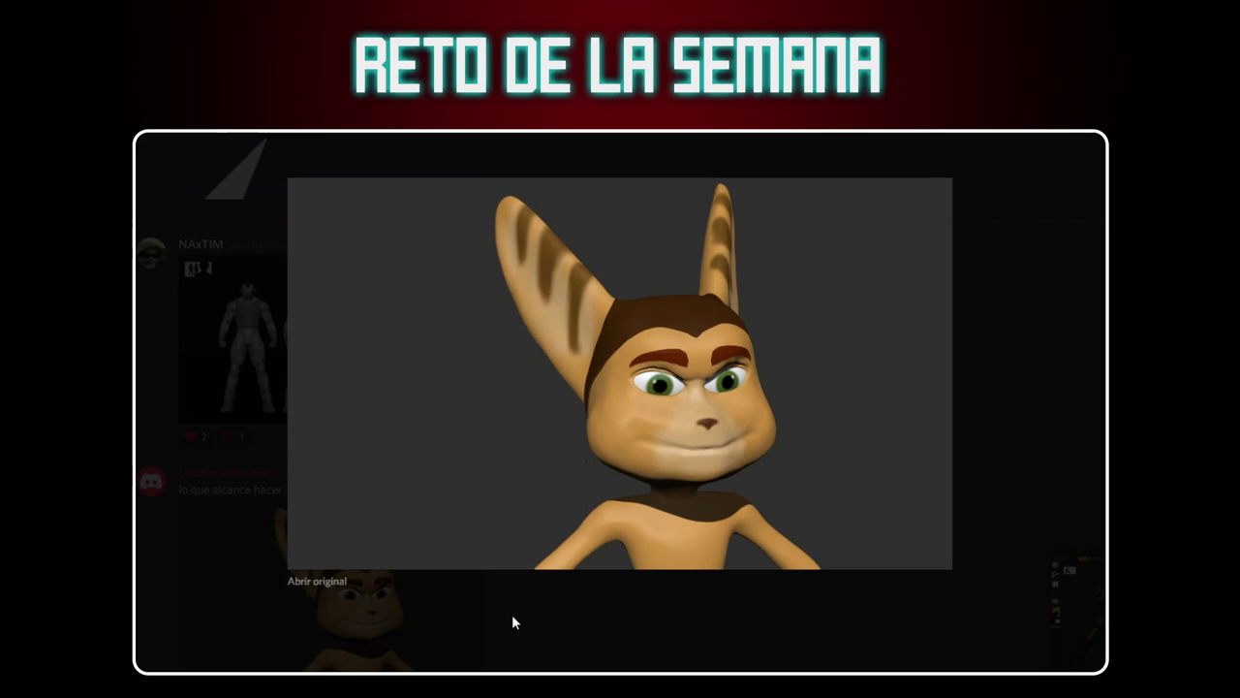
left_click(462, 658)
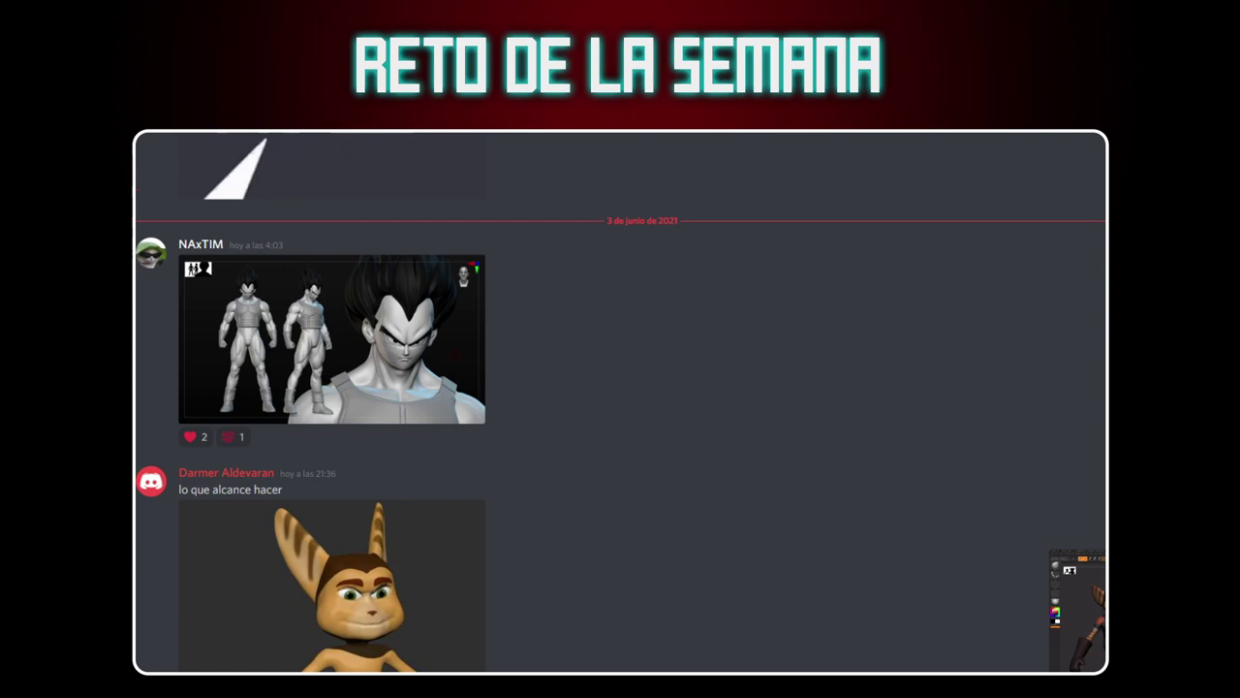
Step: Review the enlarged image of the red-haired warrior with the giant sword, and leave the full-screen view of the shared armoured soldier sculpt
scroll(226, 514, "up", 10)
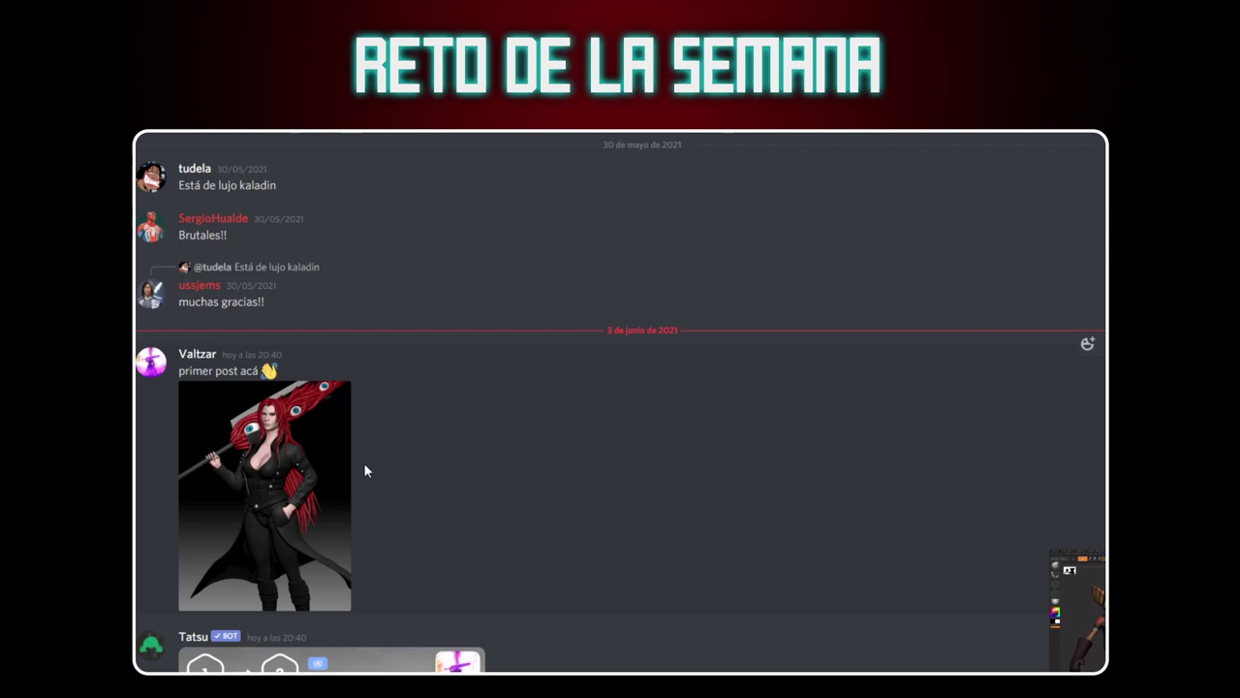
left_click(331, 462)
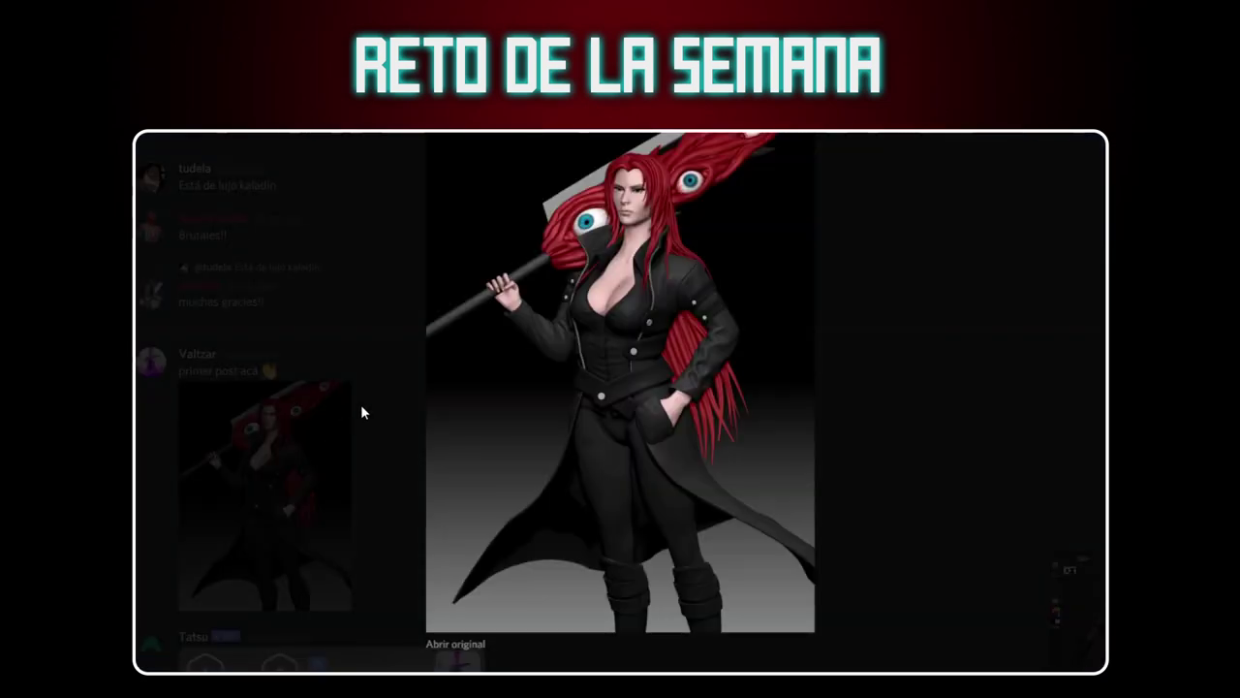
left_click(360, 406)
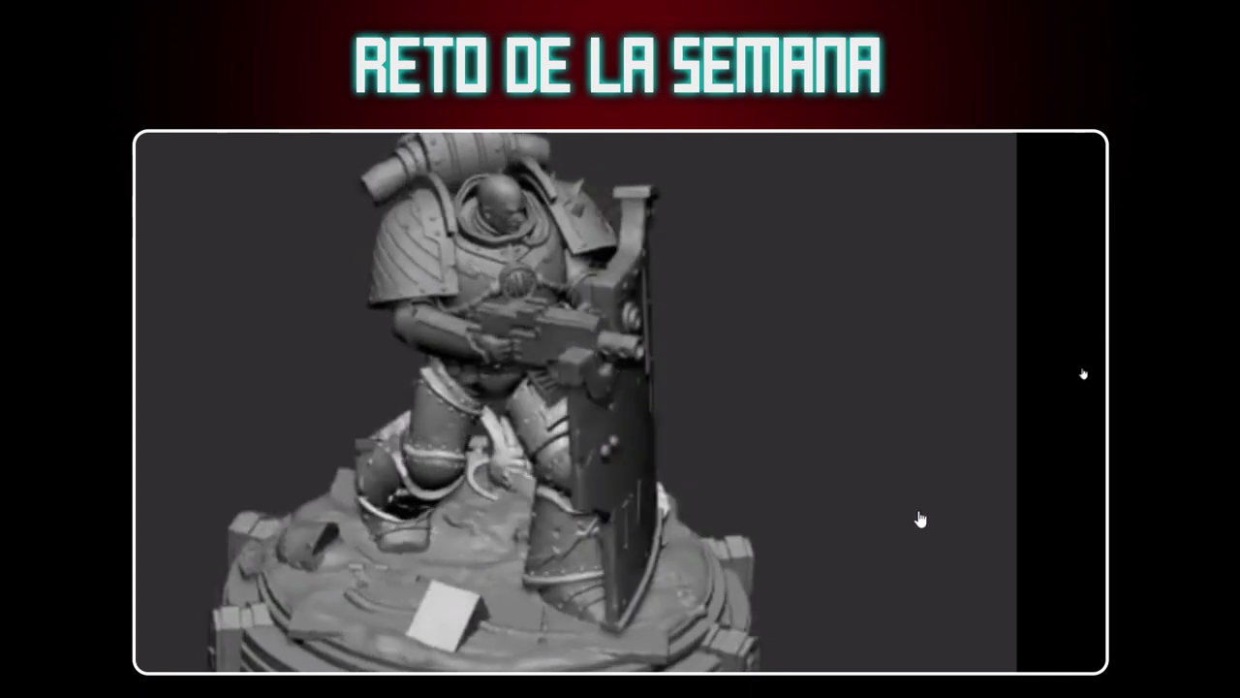
key("Escape")
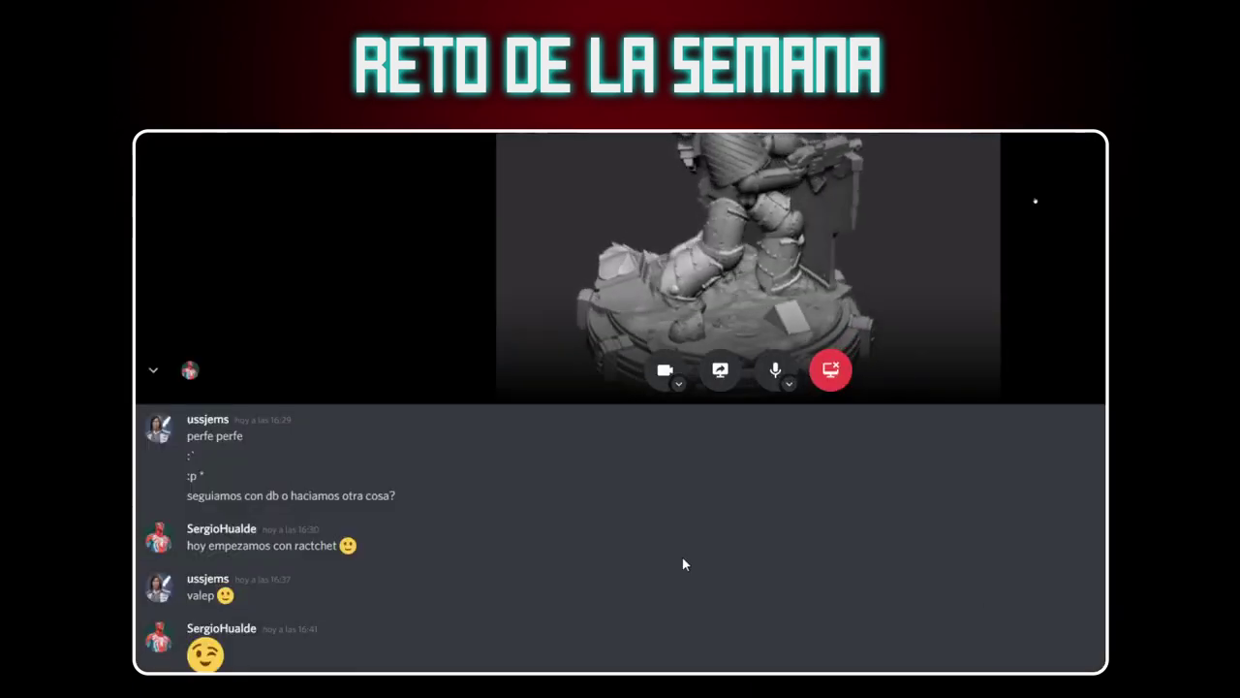